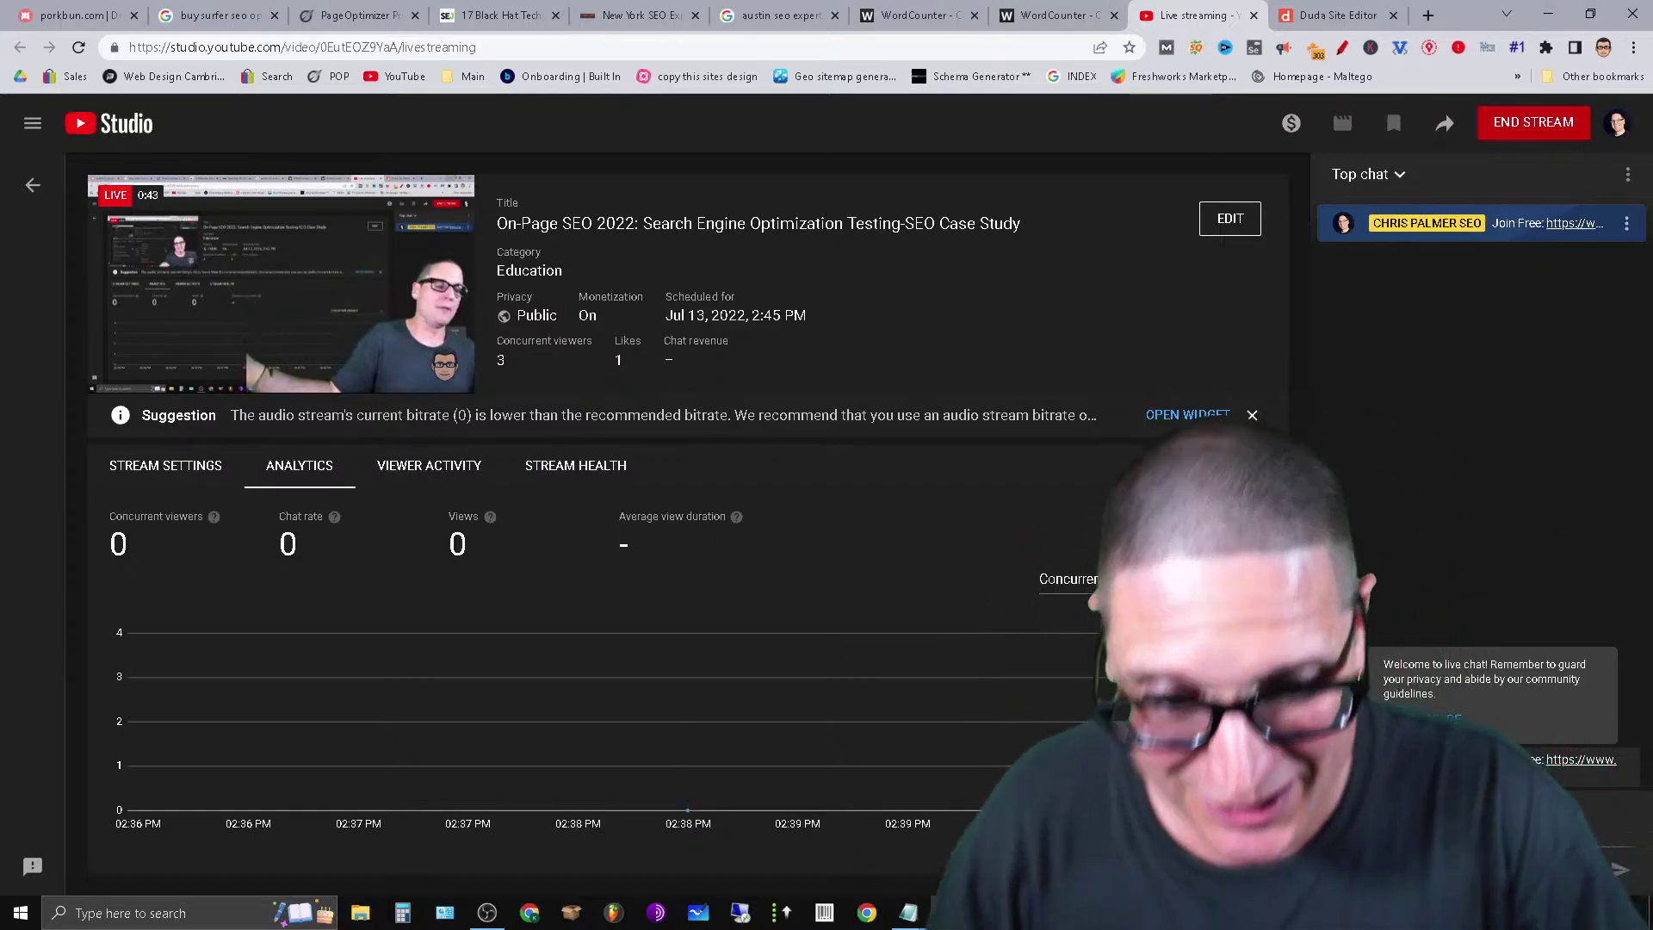
# Search Google for 'new york seo expert' in a new tab and open the top New York SEO Expert result.
pyautogui.hotkey('alt', 'Tab')
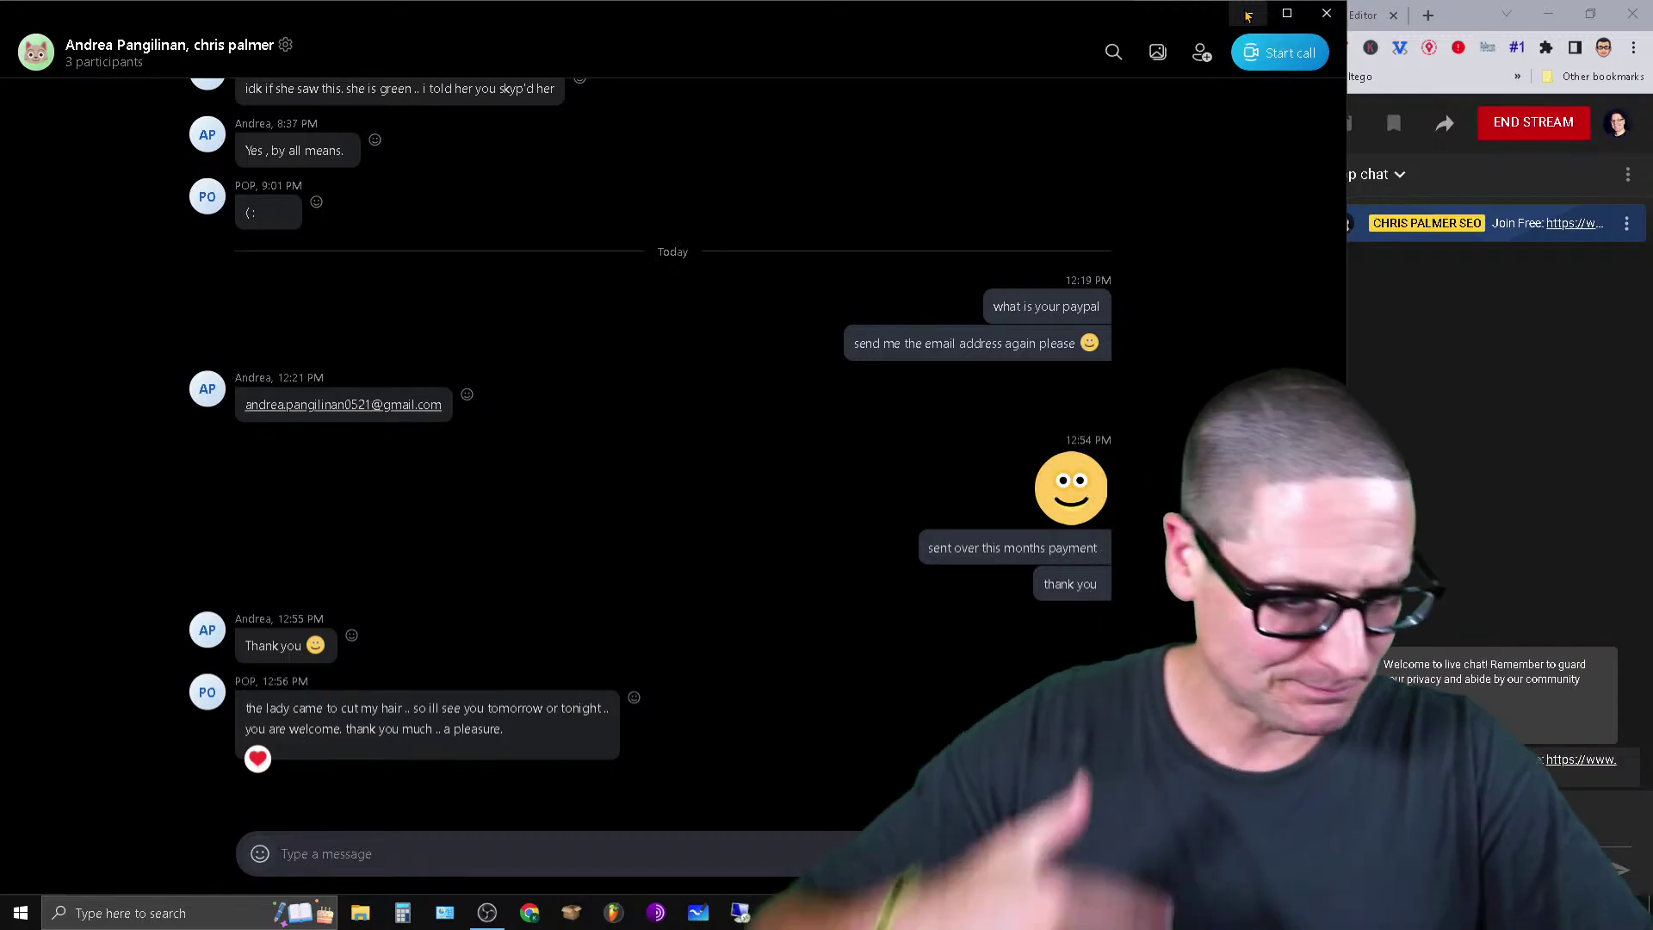
pyautogui.click(1247, 14)
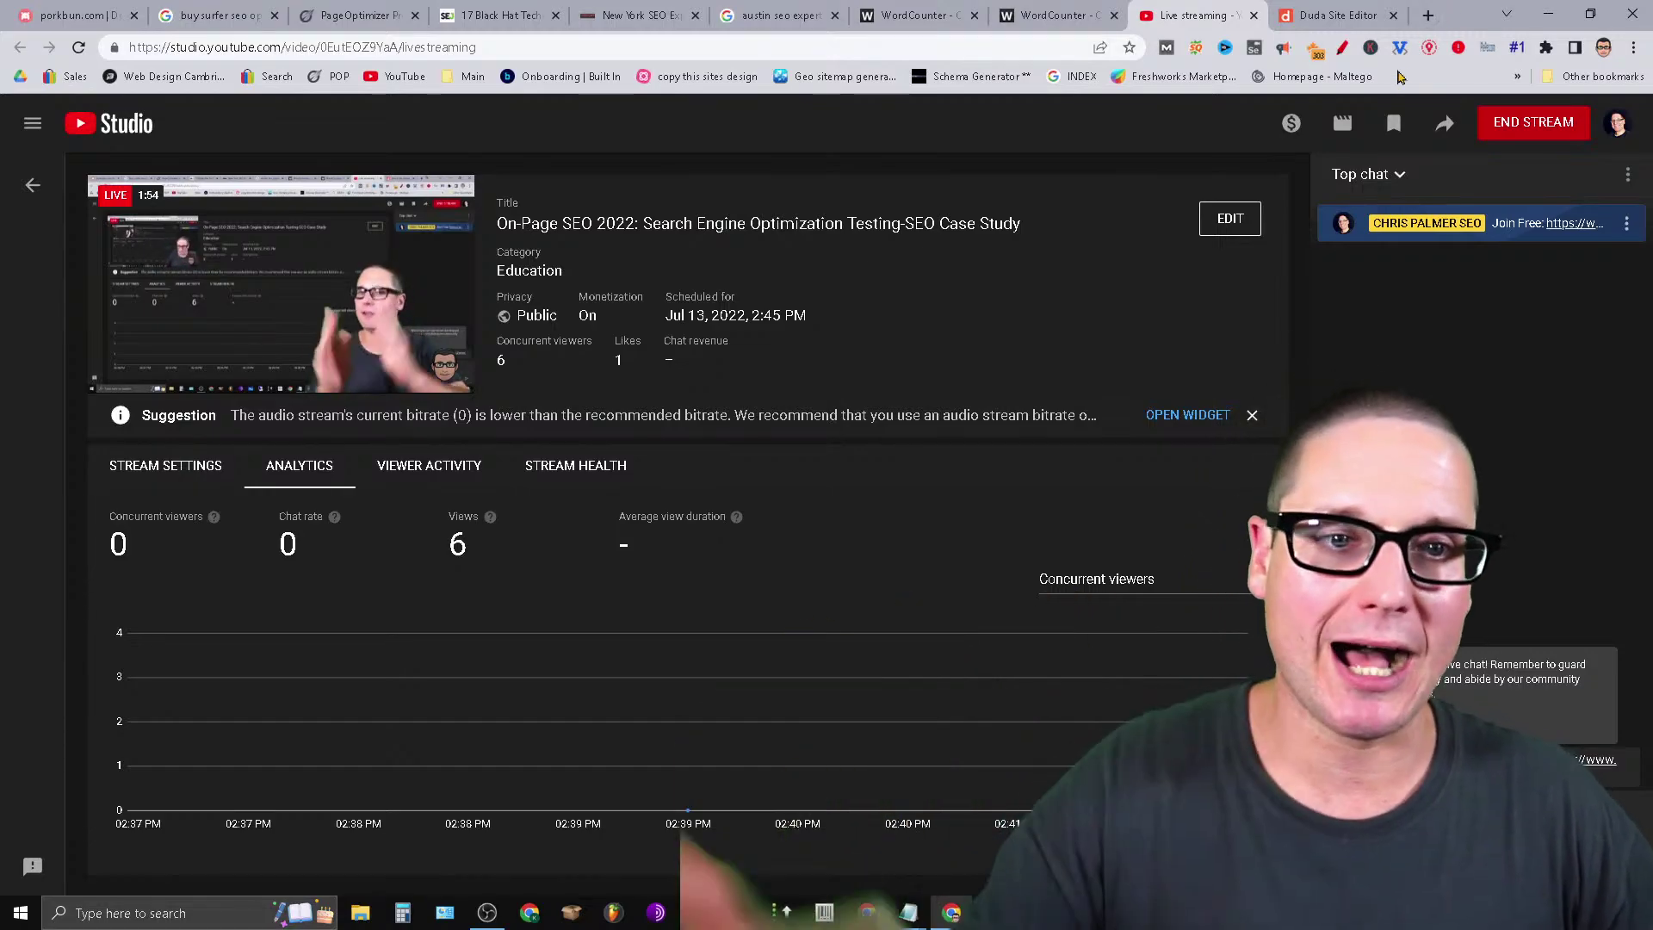
pyautogui.click(1425, 13)
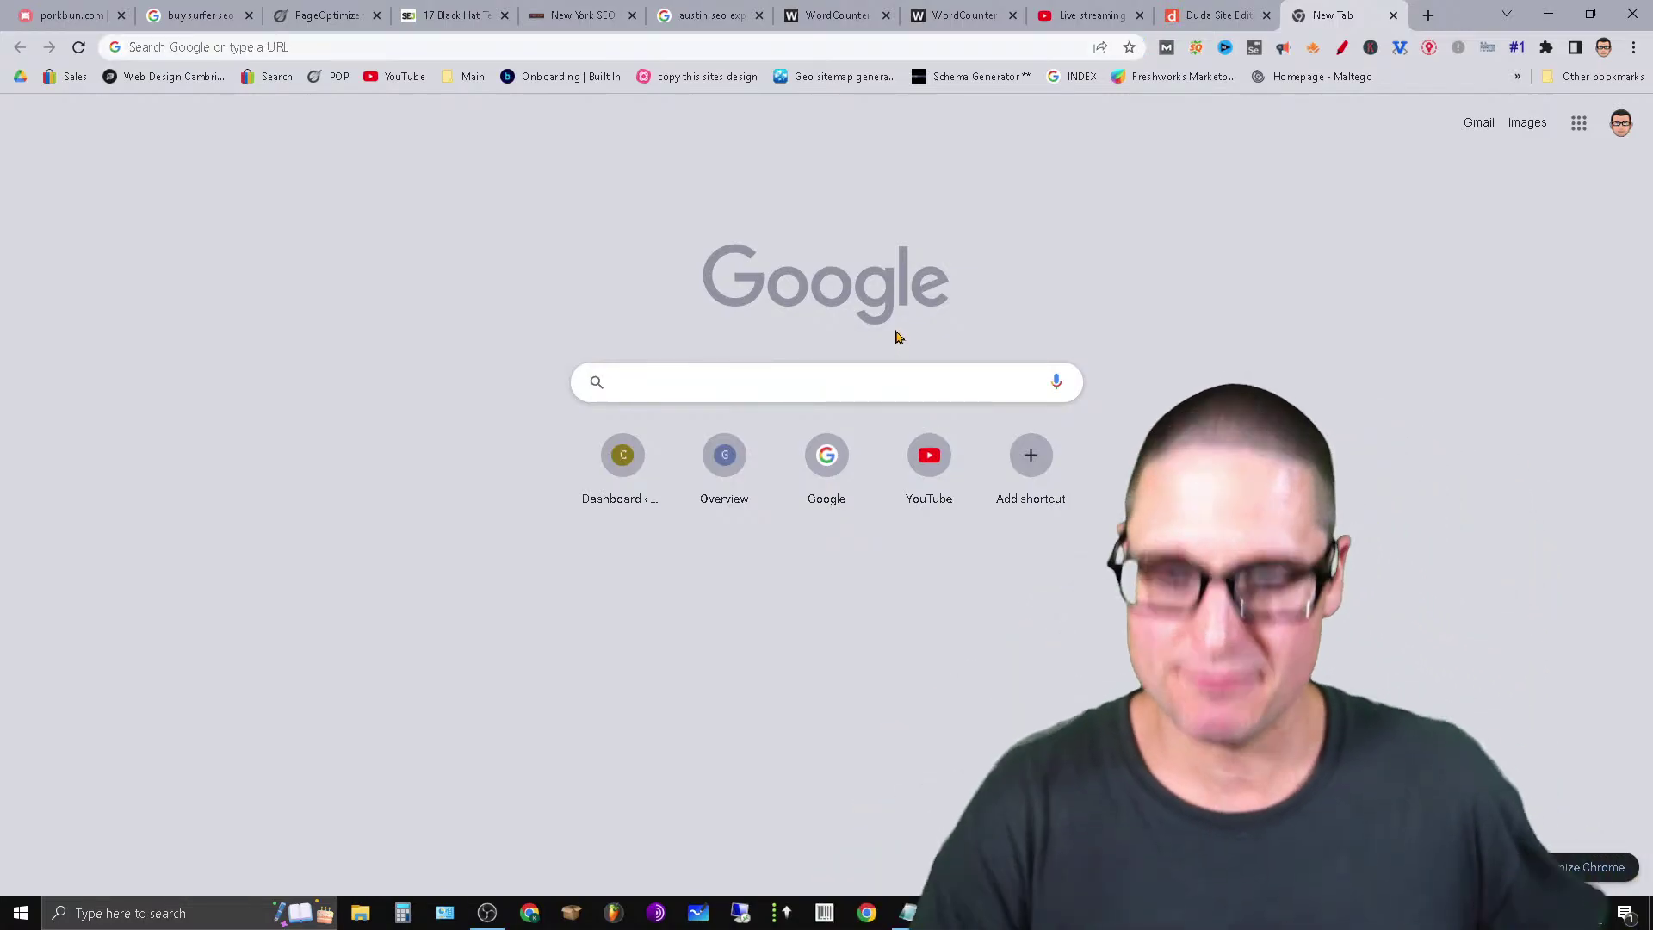
pyautogui.write('seo')
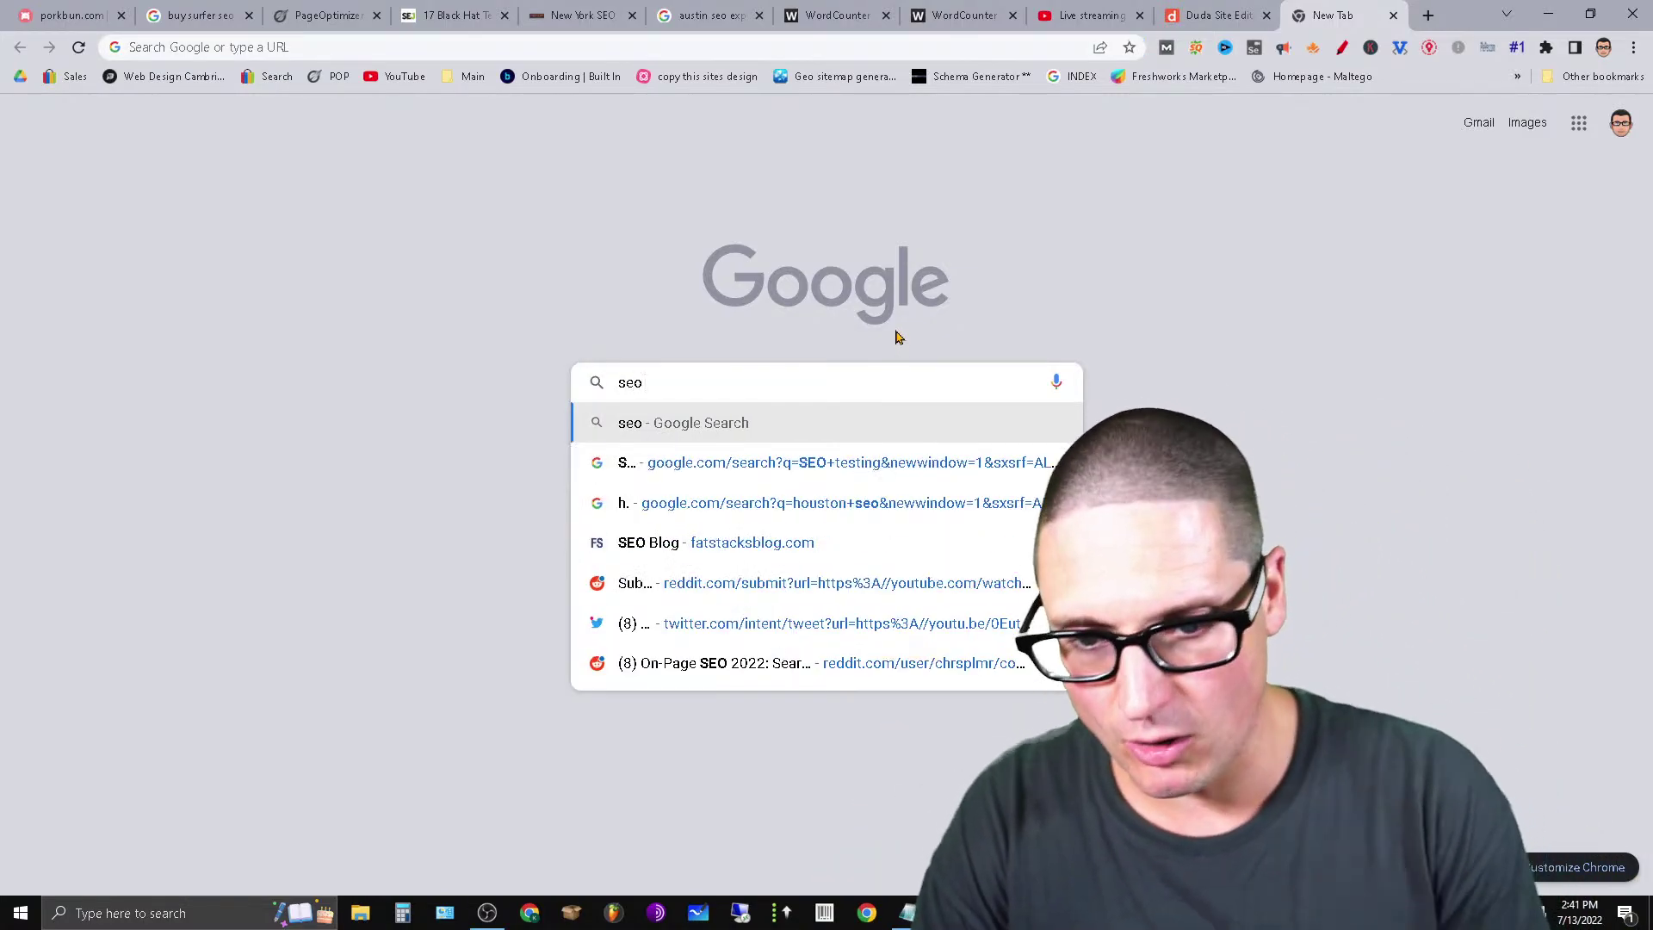
pyautogui.write(' exp')
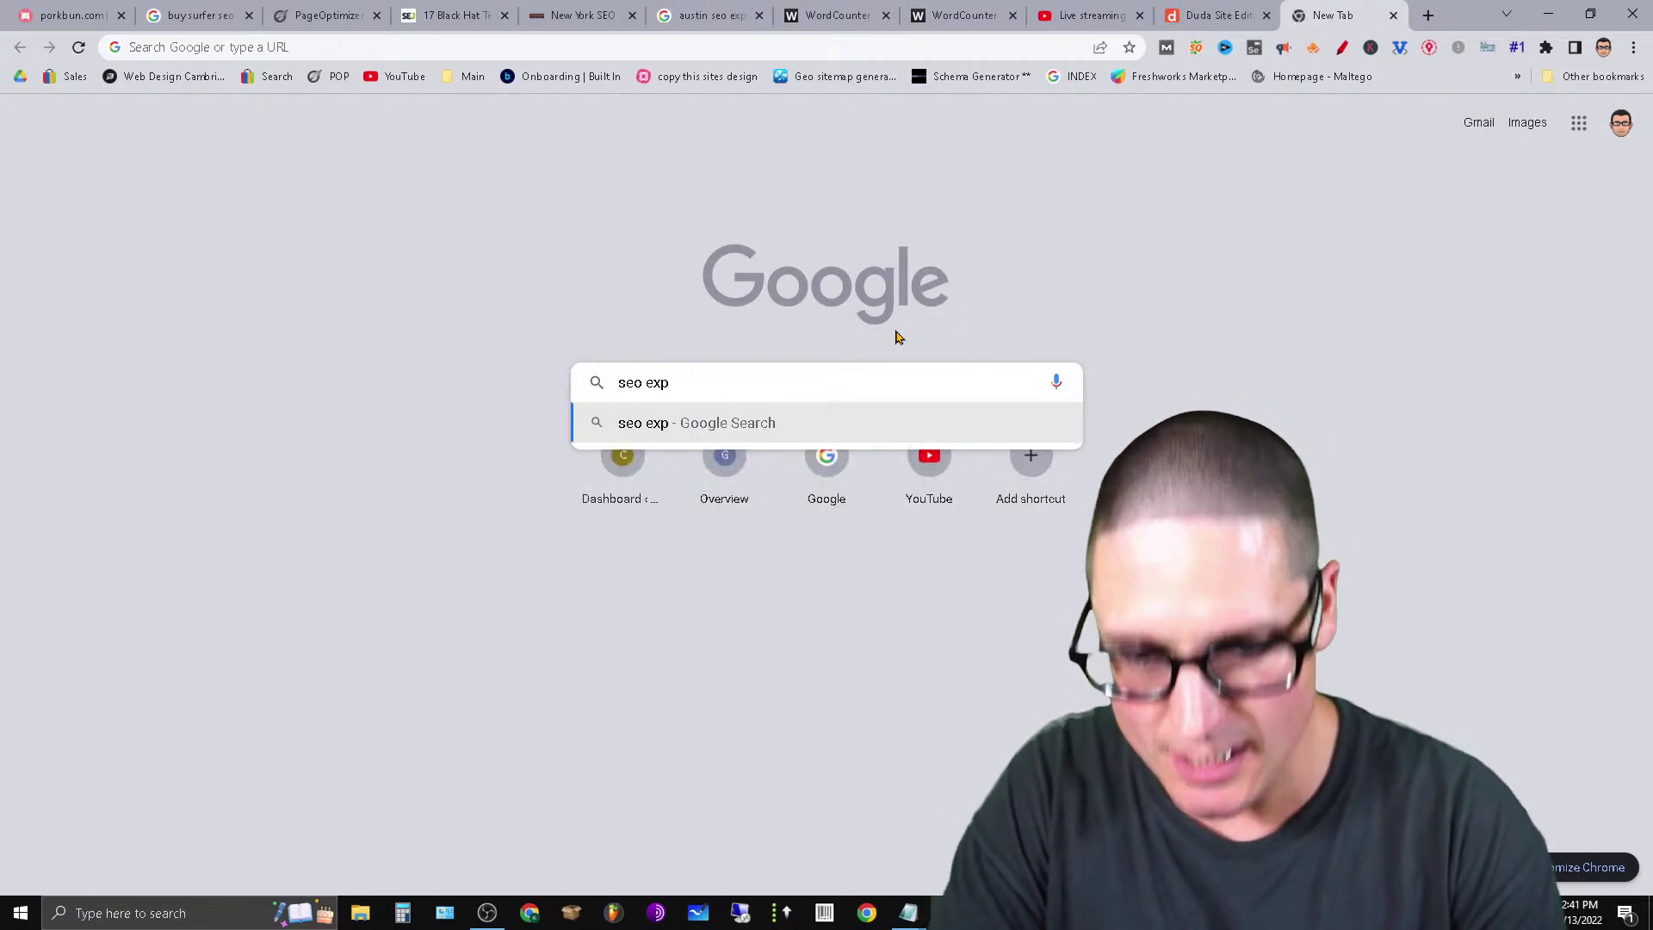
pyautogui.press('BackSpace')
pyautogui.press('BackSpace')
pyautogui.press('BackSpace')
pyautogui.press('BackSpace')
pyautogui.press('BackSpace')
pyautogui.press('BackSpace')
pyautogui.press('BackSpace')
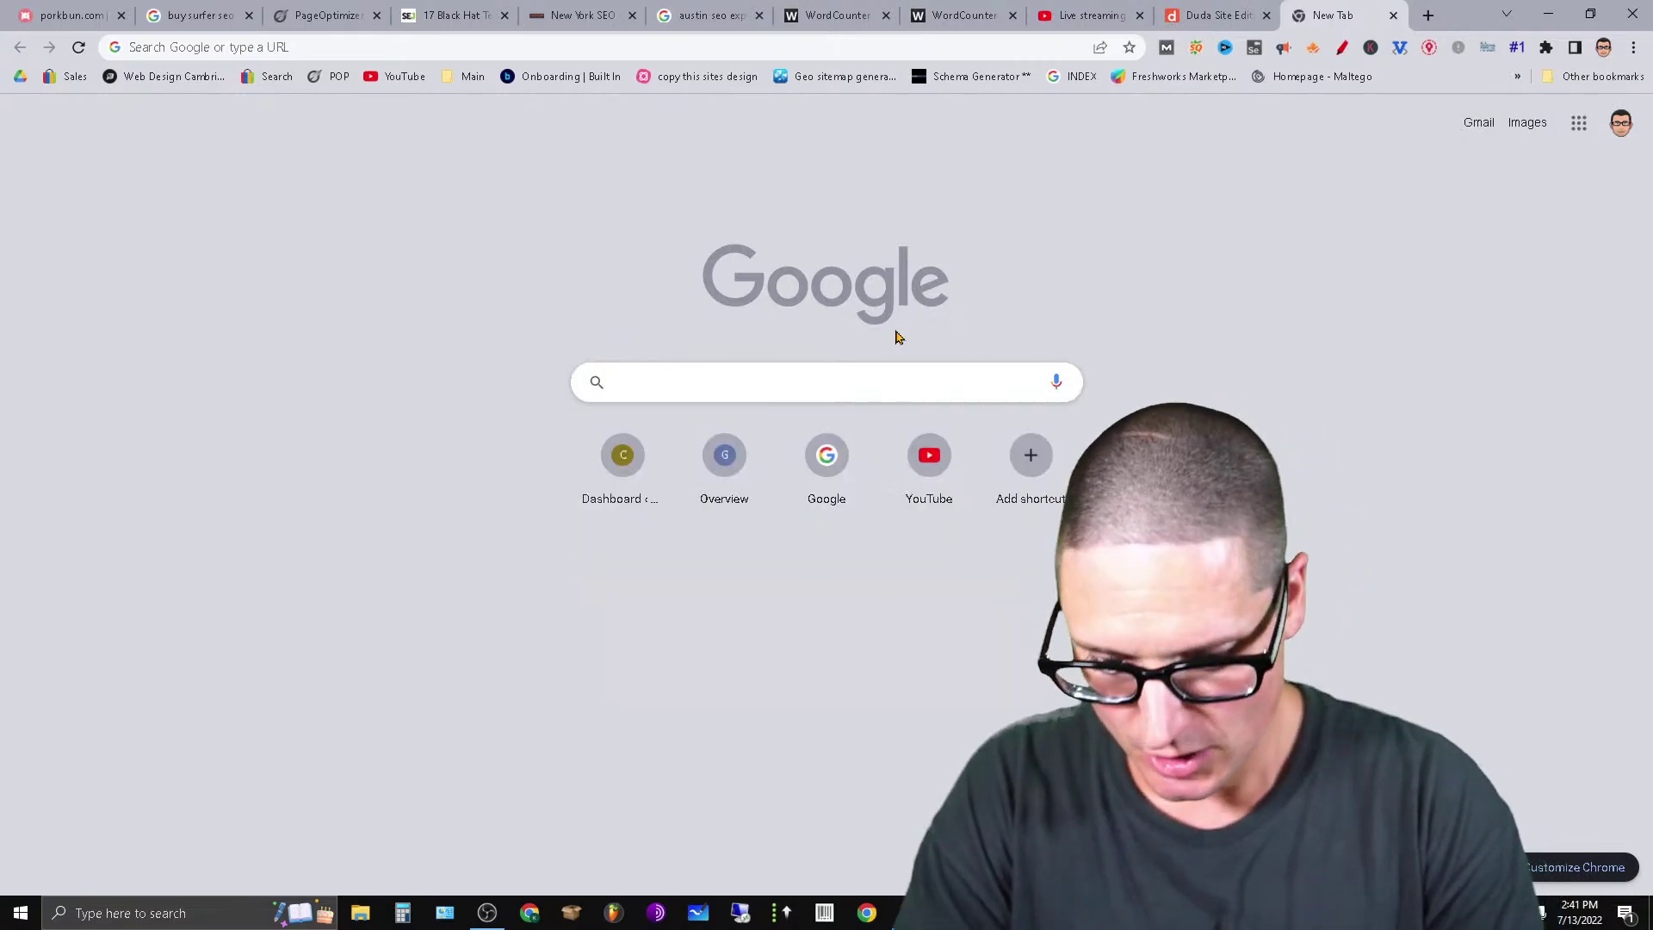
pyautogui.write('new york seo exp')
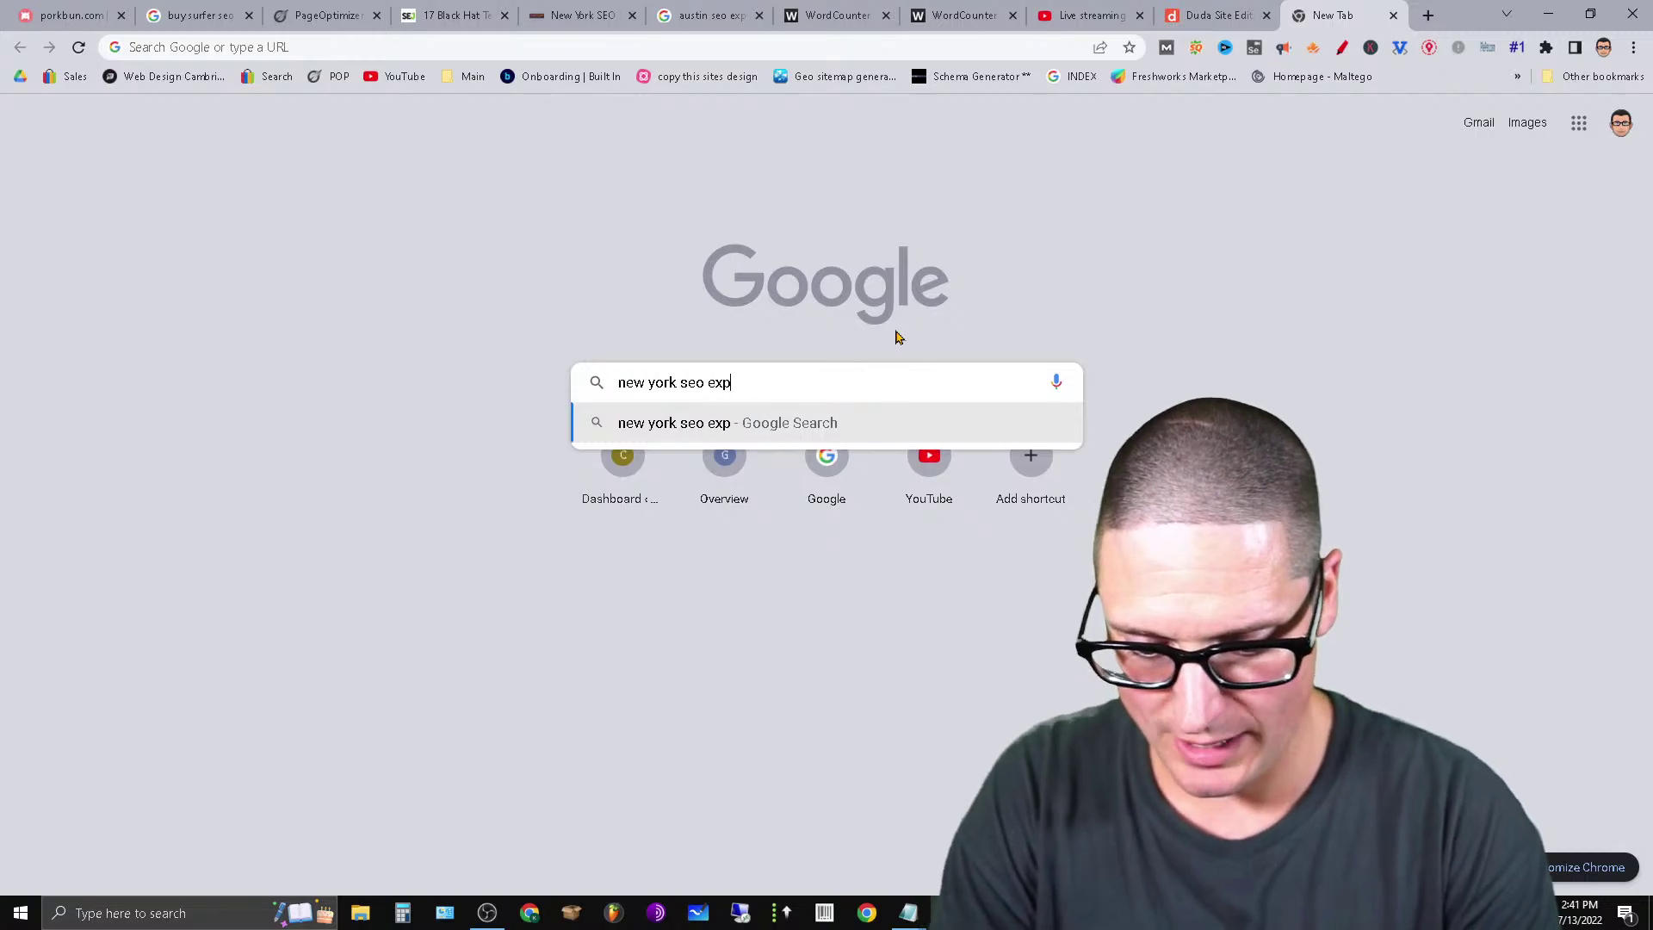
pyautogui.write('ert')
pyautogui.press('Return')
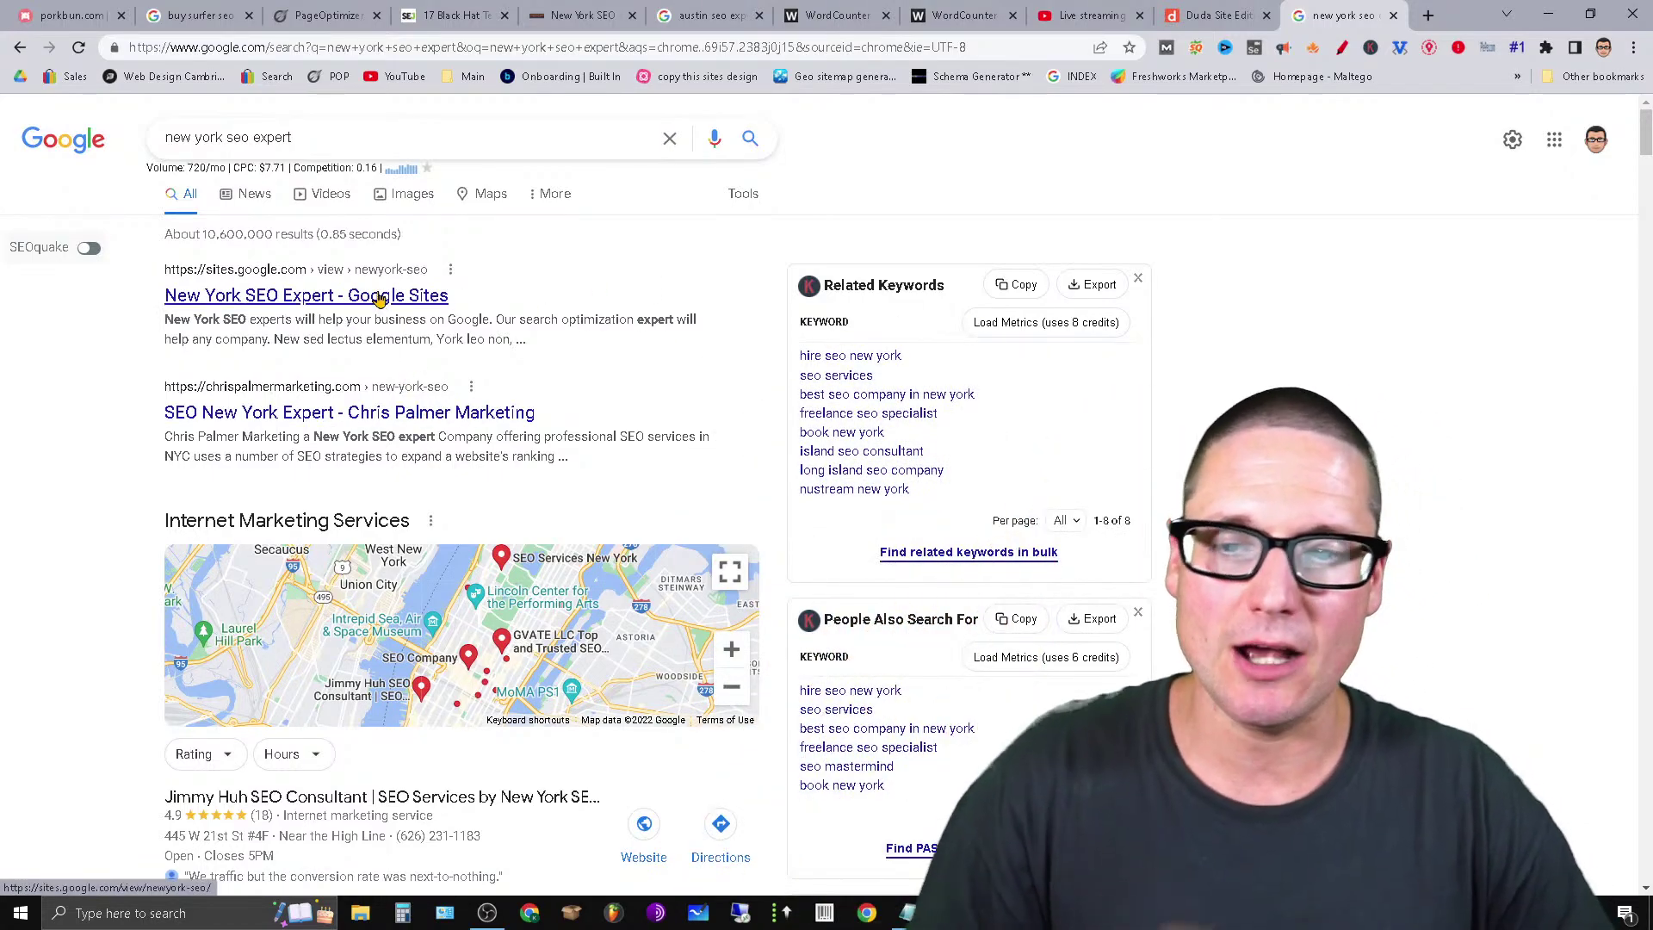
pyautogui.click(379, 295)
# Scroll through the New York SEO Expert Google Sites page, then close its tab.
pyautogui.scroll(-5, 560, 705)
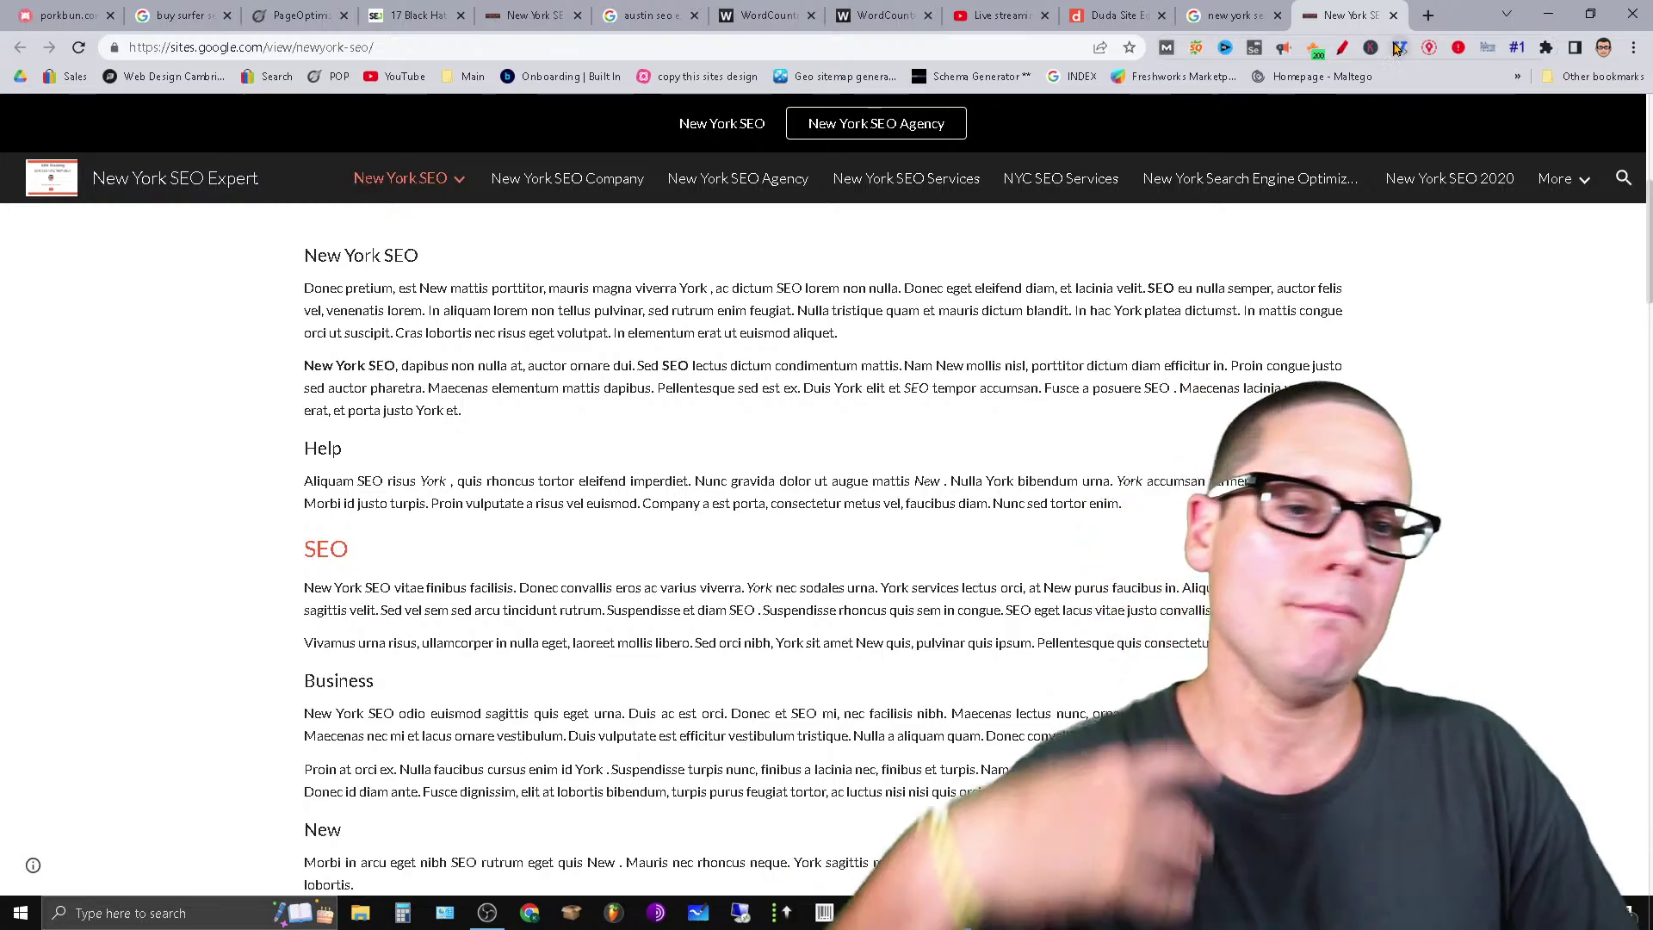
pyautogui.click(1393, 15)
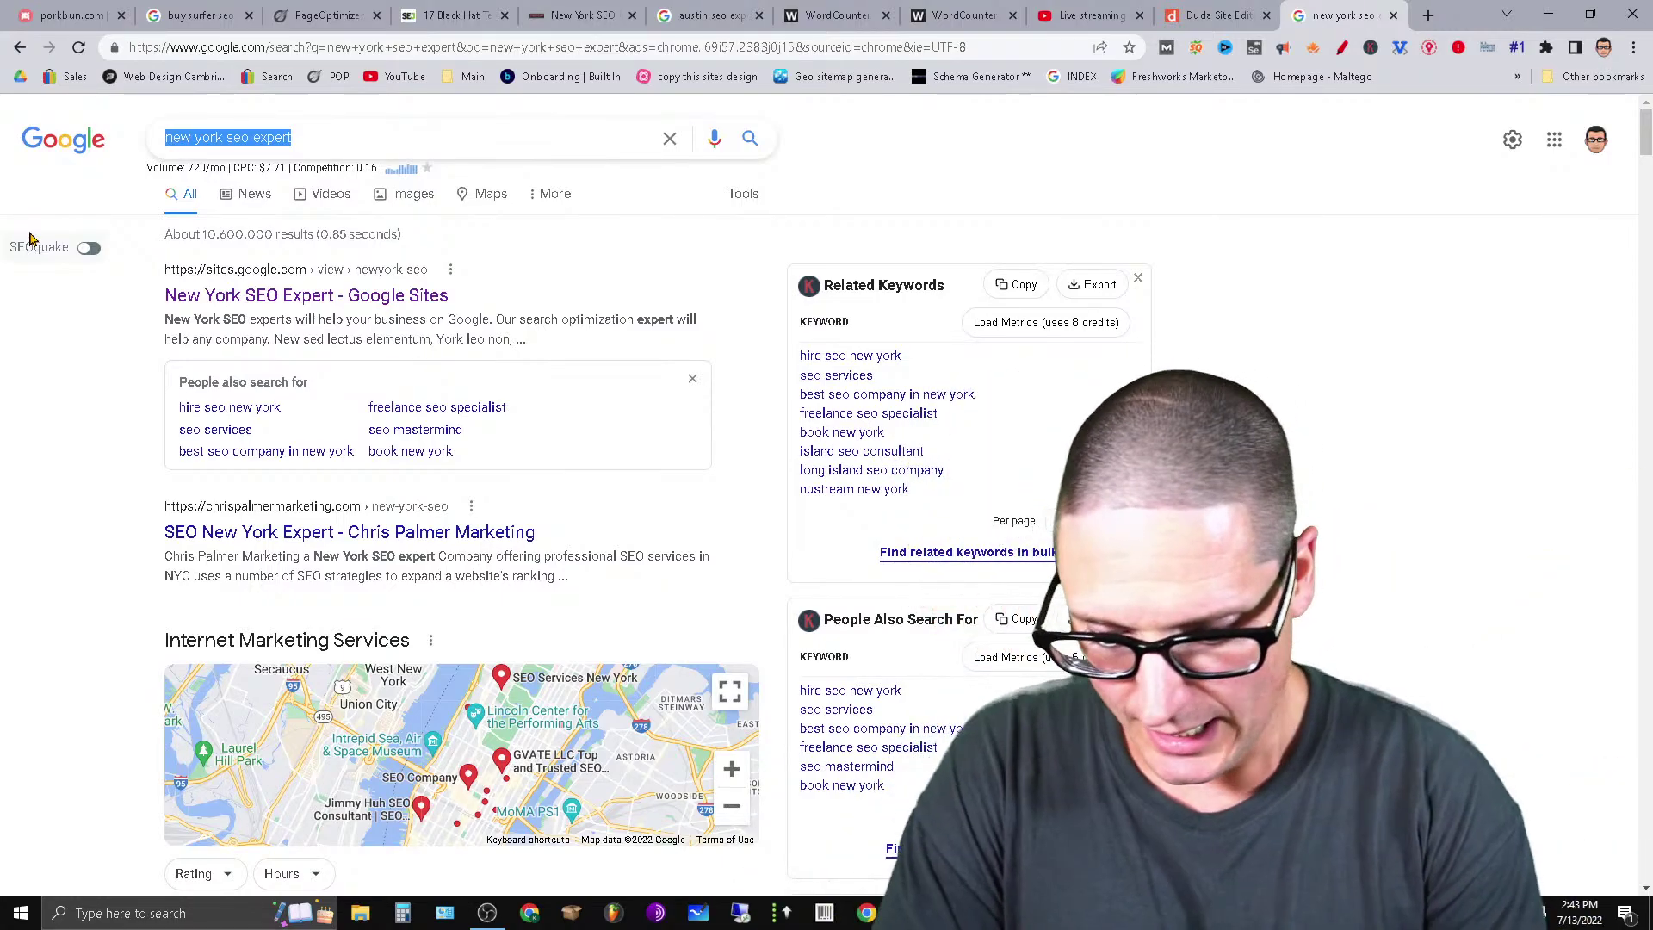
# Search Google for 'seo expert los angeles' and scan the rankings.
pyautogui.write('seo expert los ')
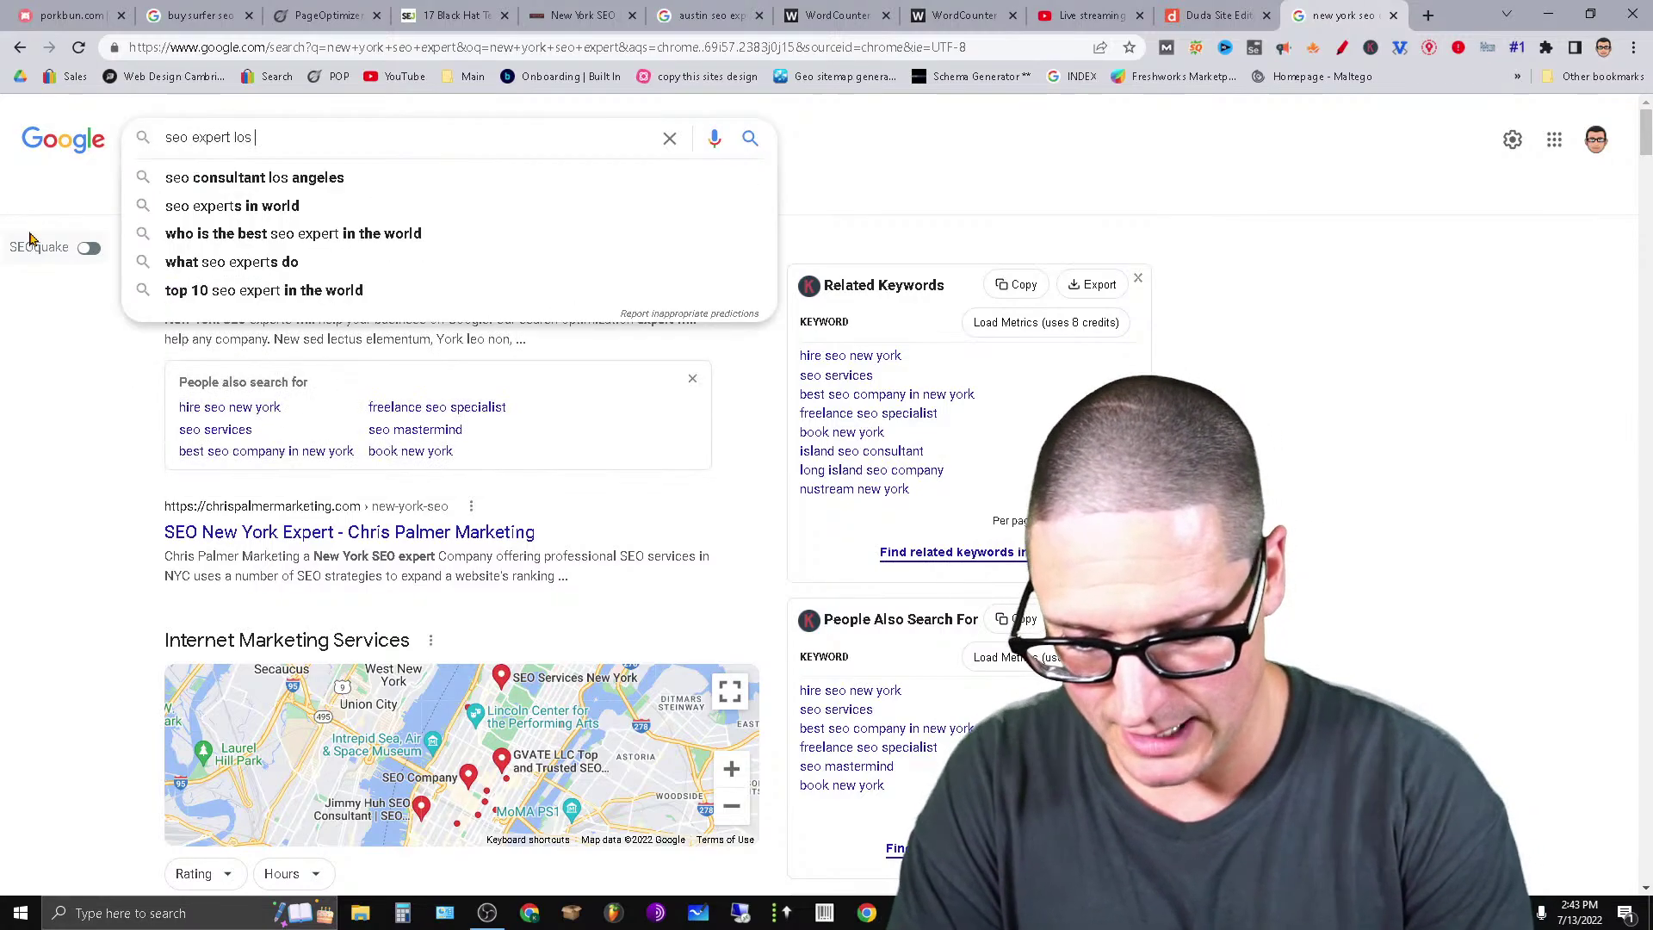
pyautogui.write('angeles')
pyautogui.press('Return')
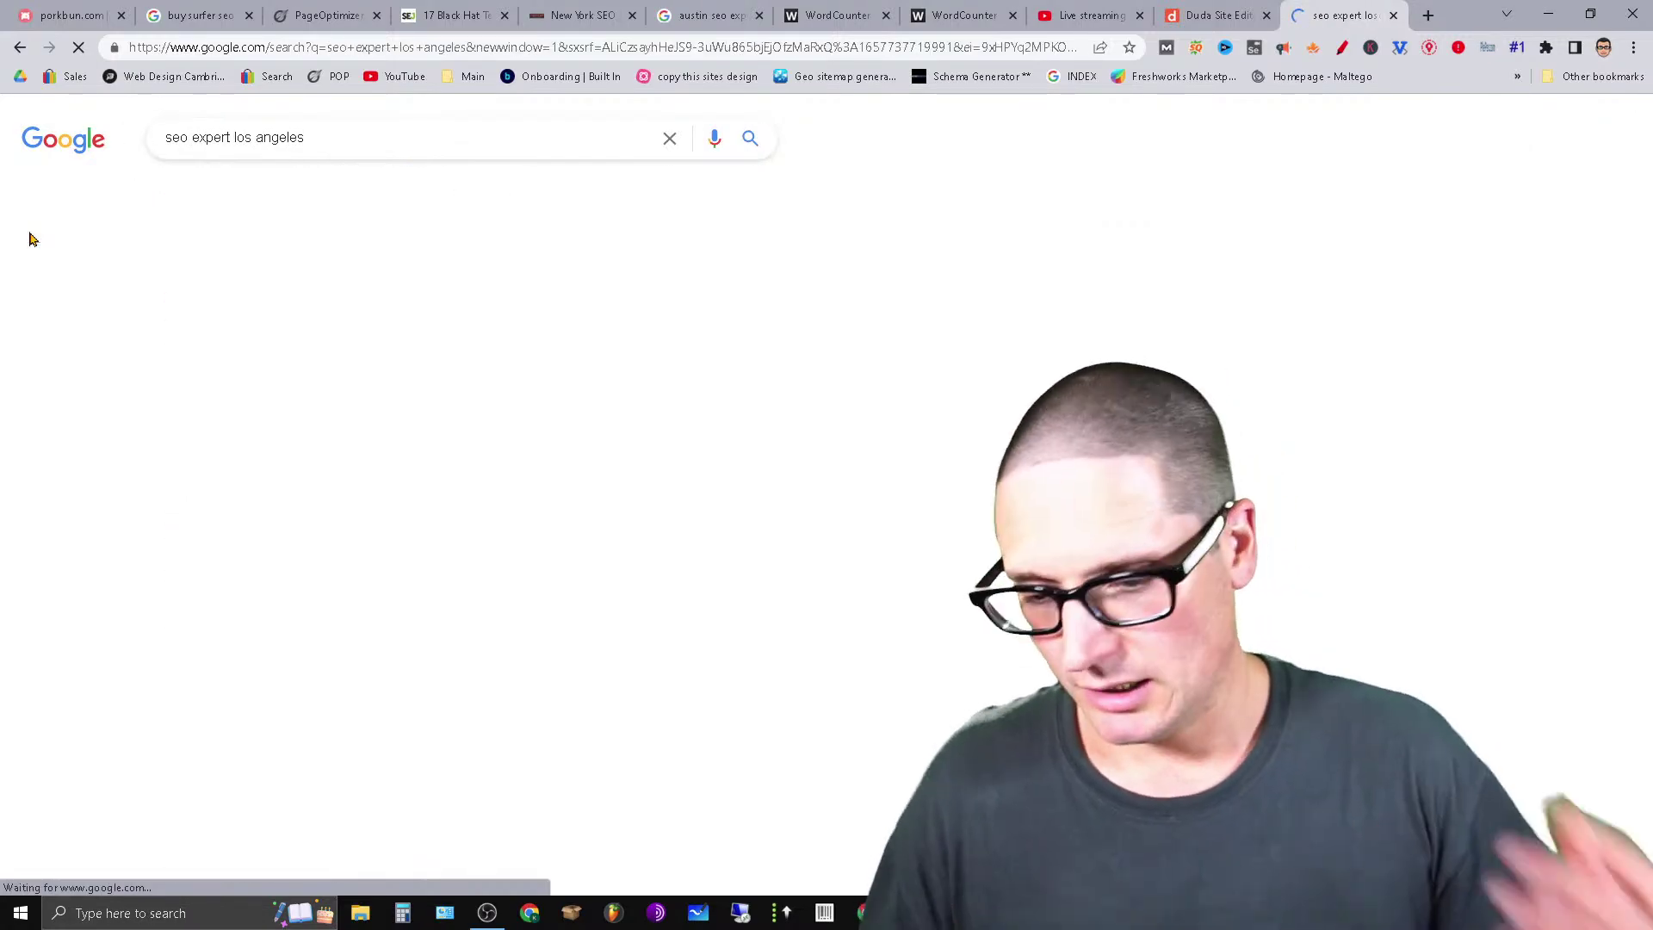
pyautogui.scroll(-9, 761, 600)
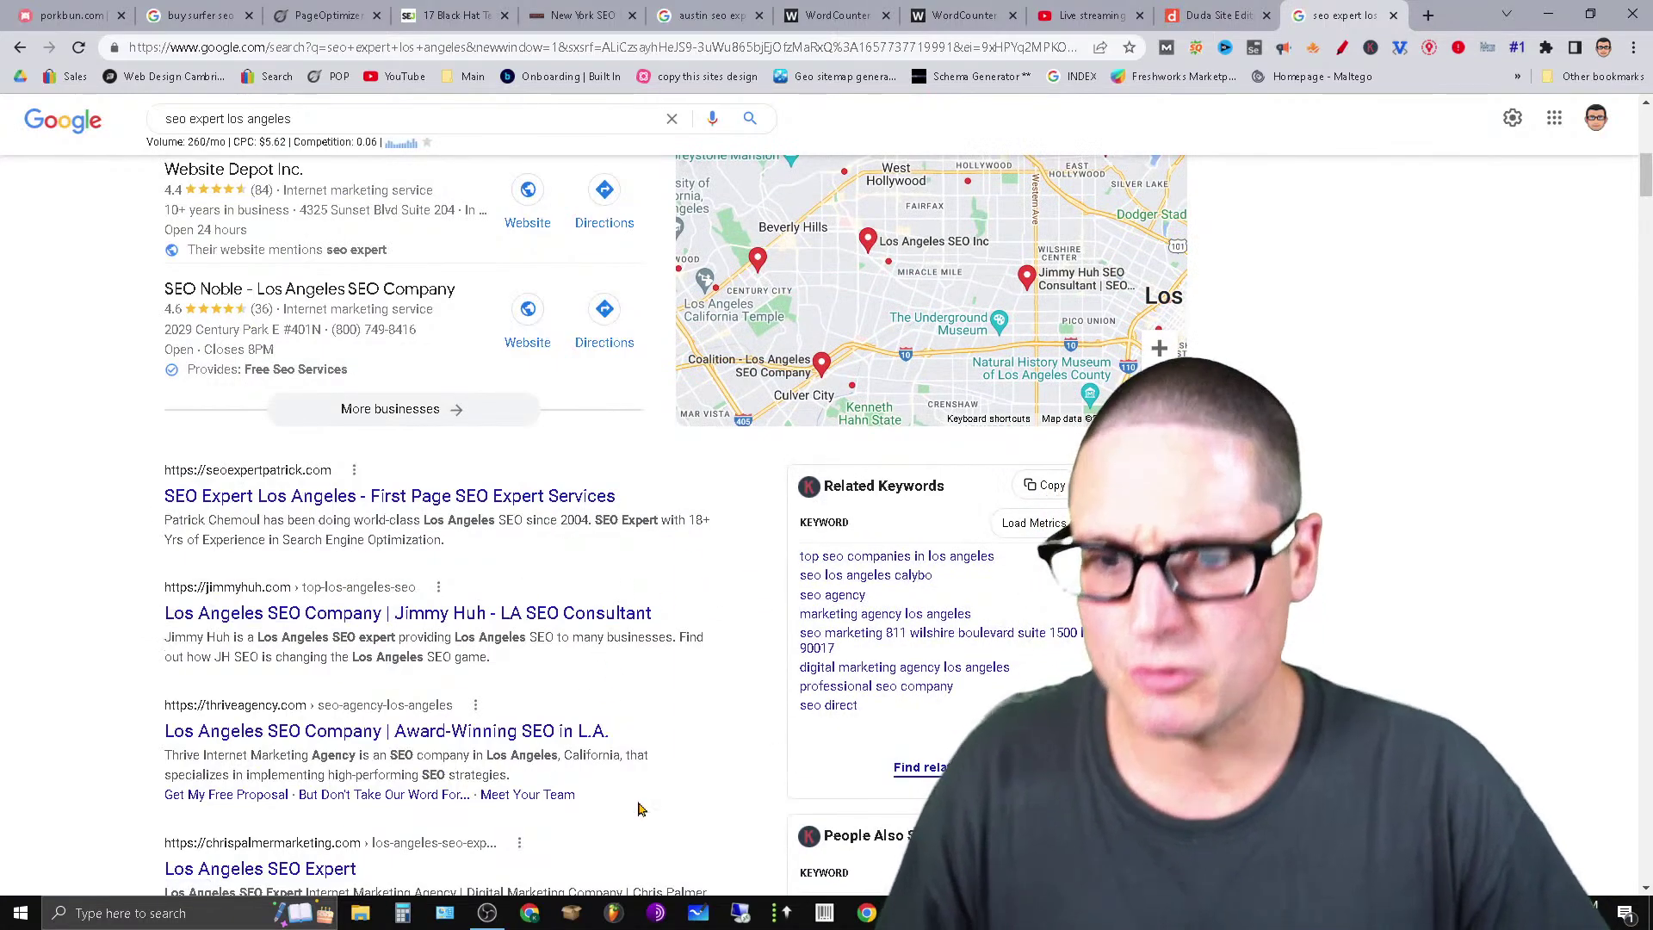
# Replace the query with 'seo expert houston' and scroll through the Houston rankings.
pyautogui.moveTo(332, 118); pyautogui.dragTo(3, 127)
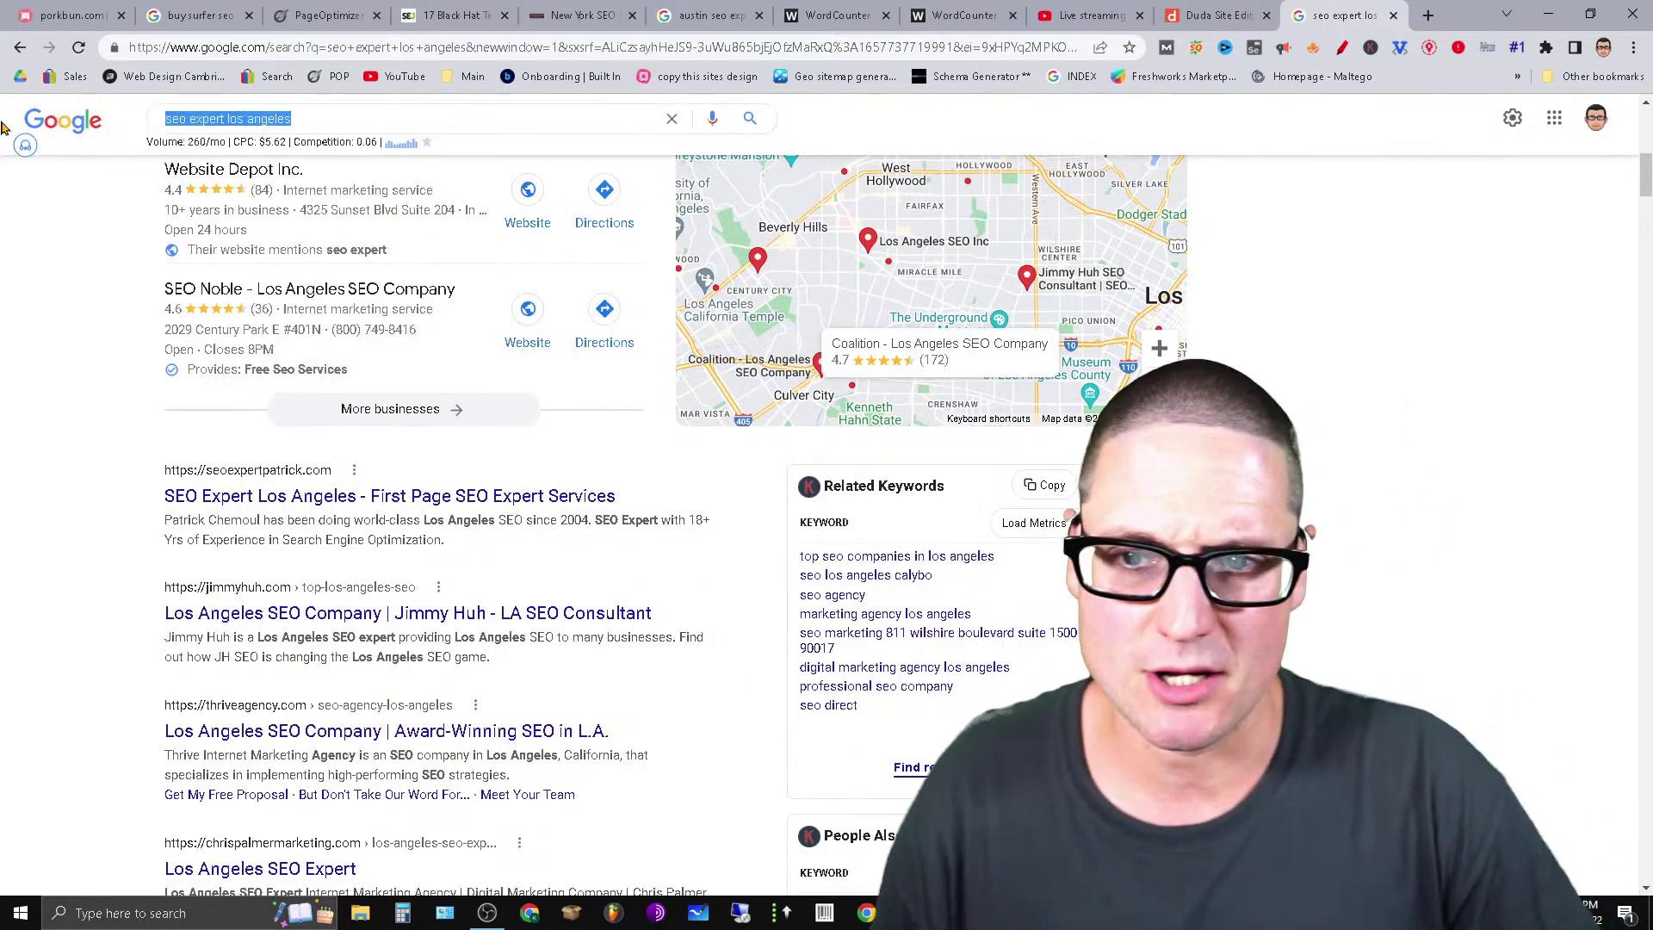
pyautogui.write('seo e')
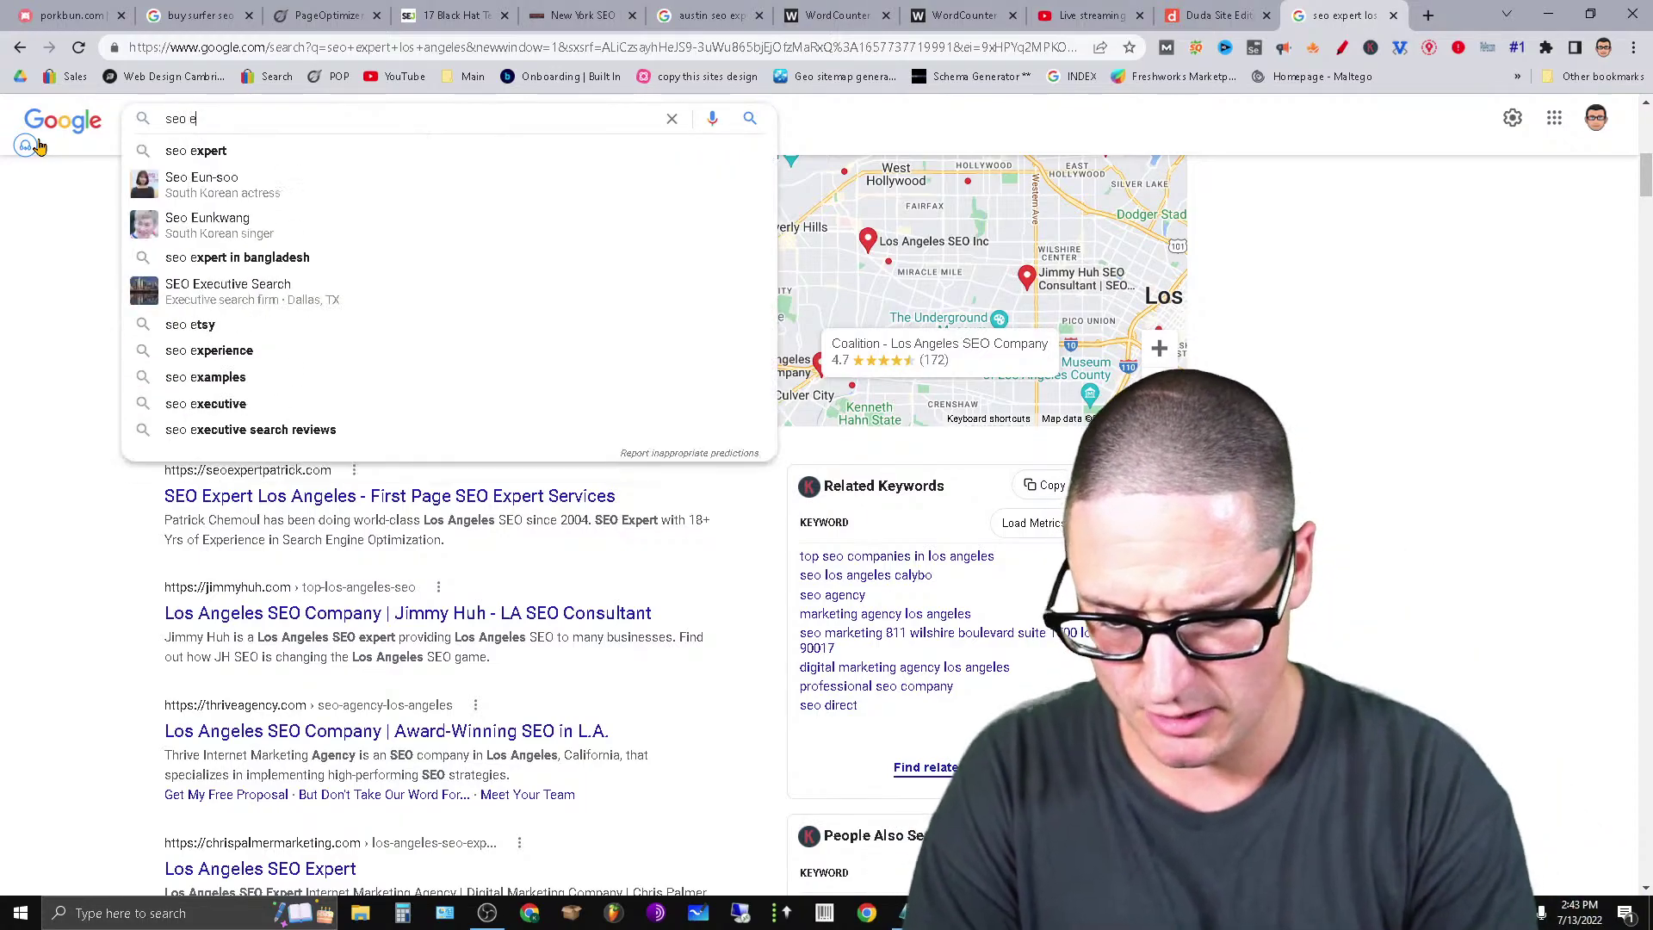
pyautogui.write('xpert houston')
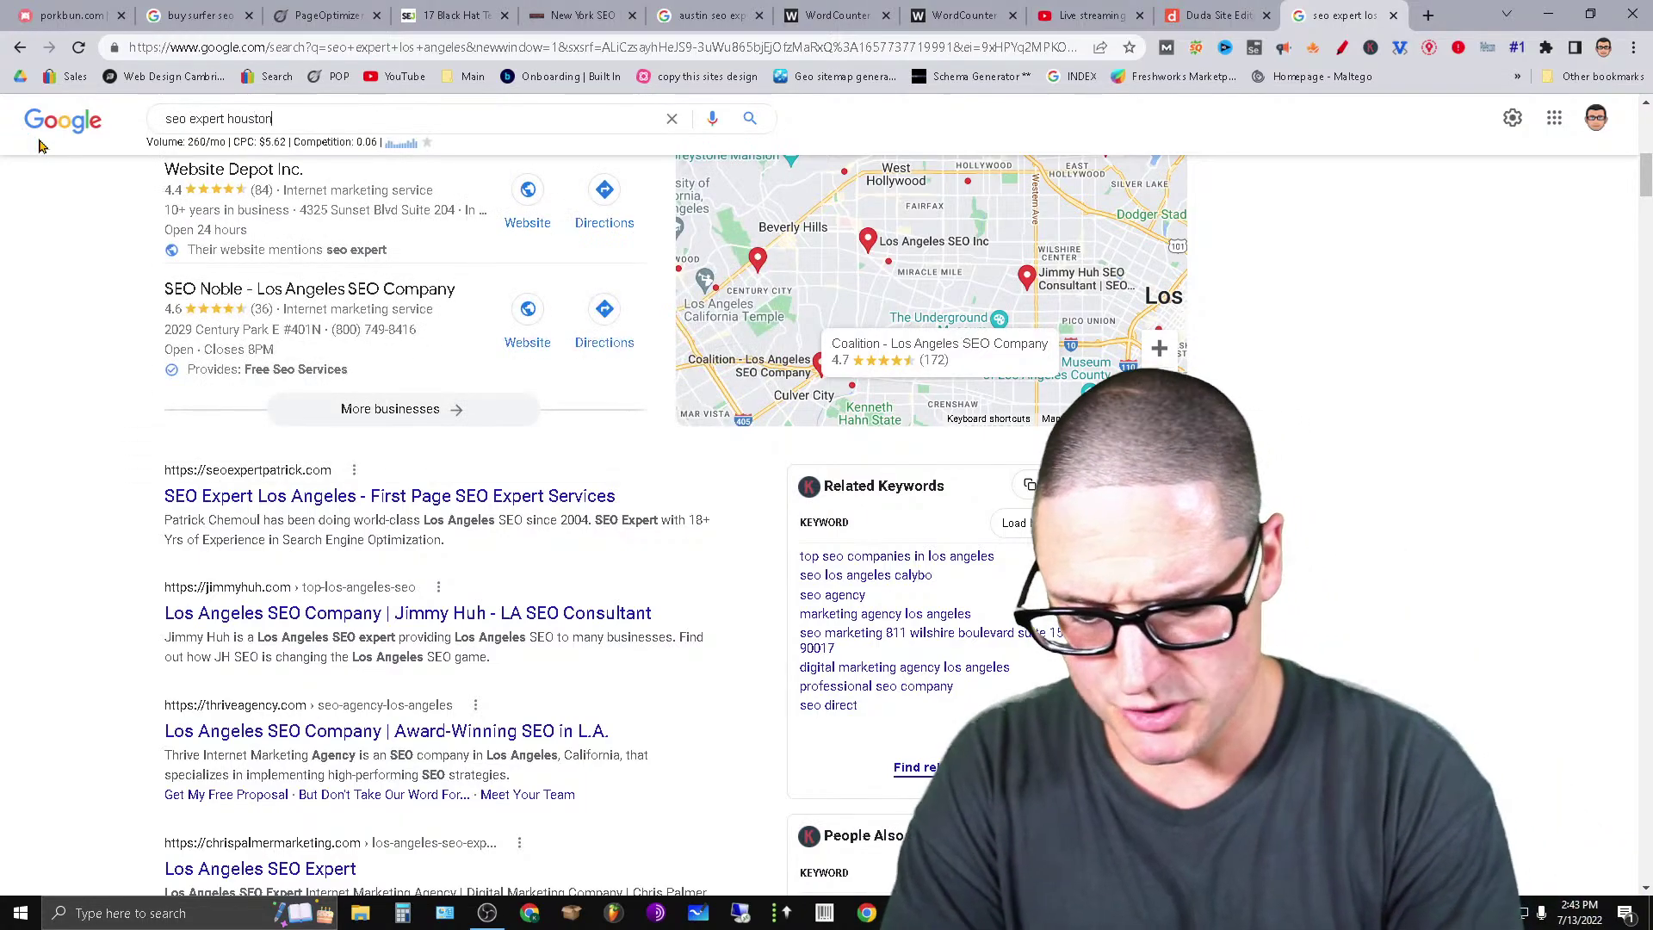
pyautogui.press('Return')
pyautogui.scroll(-6, 693, 227)
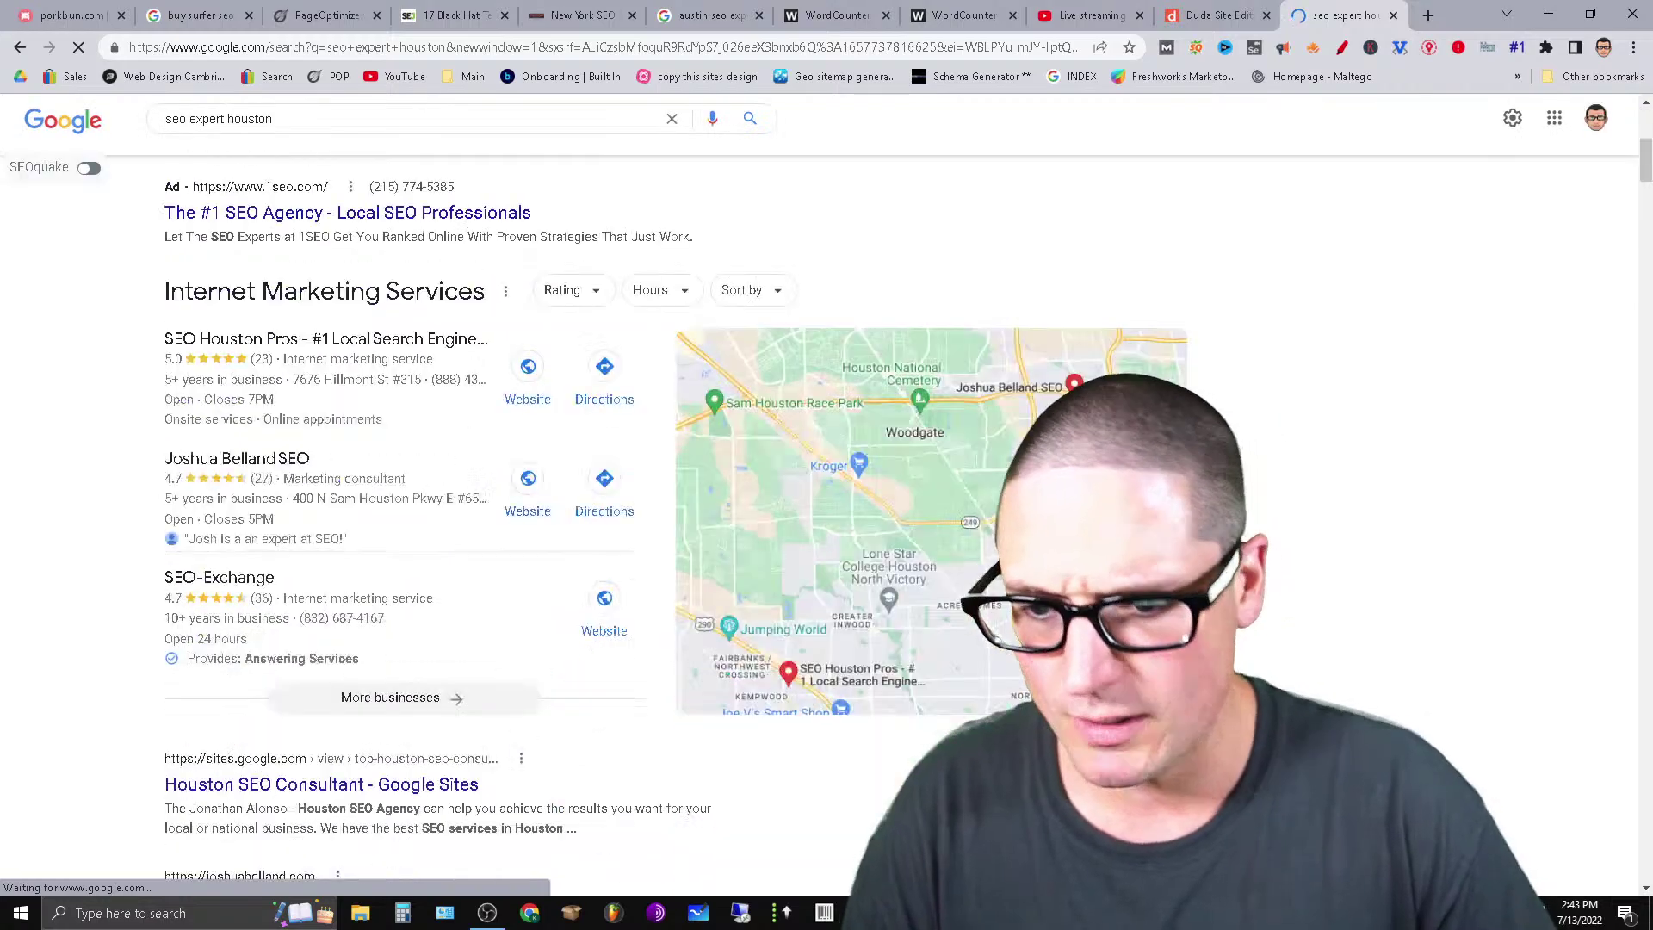
pyautogui.scroll(-3, 551, 517)
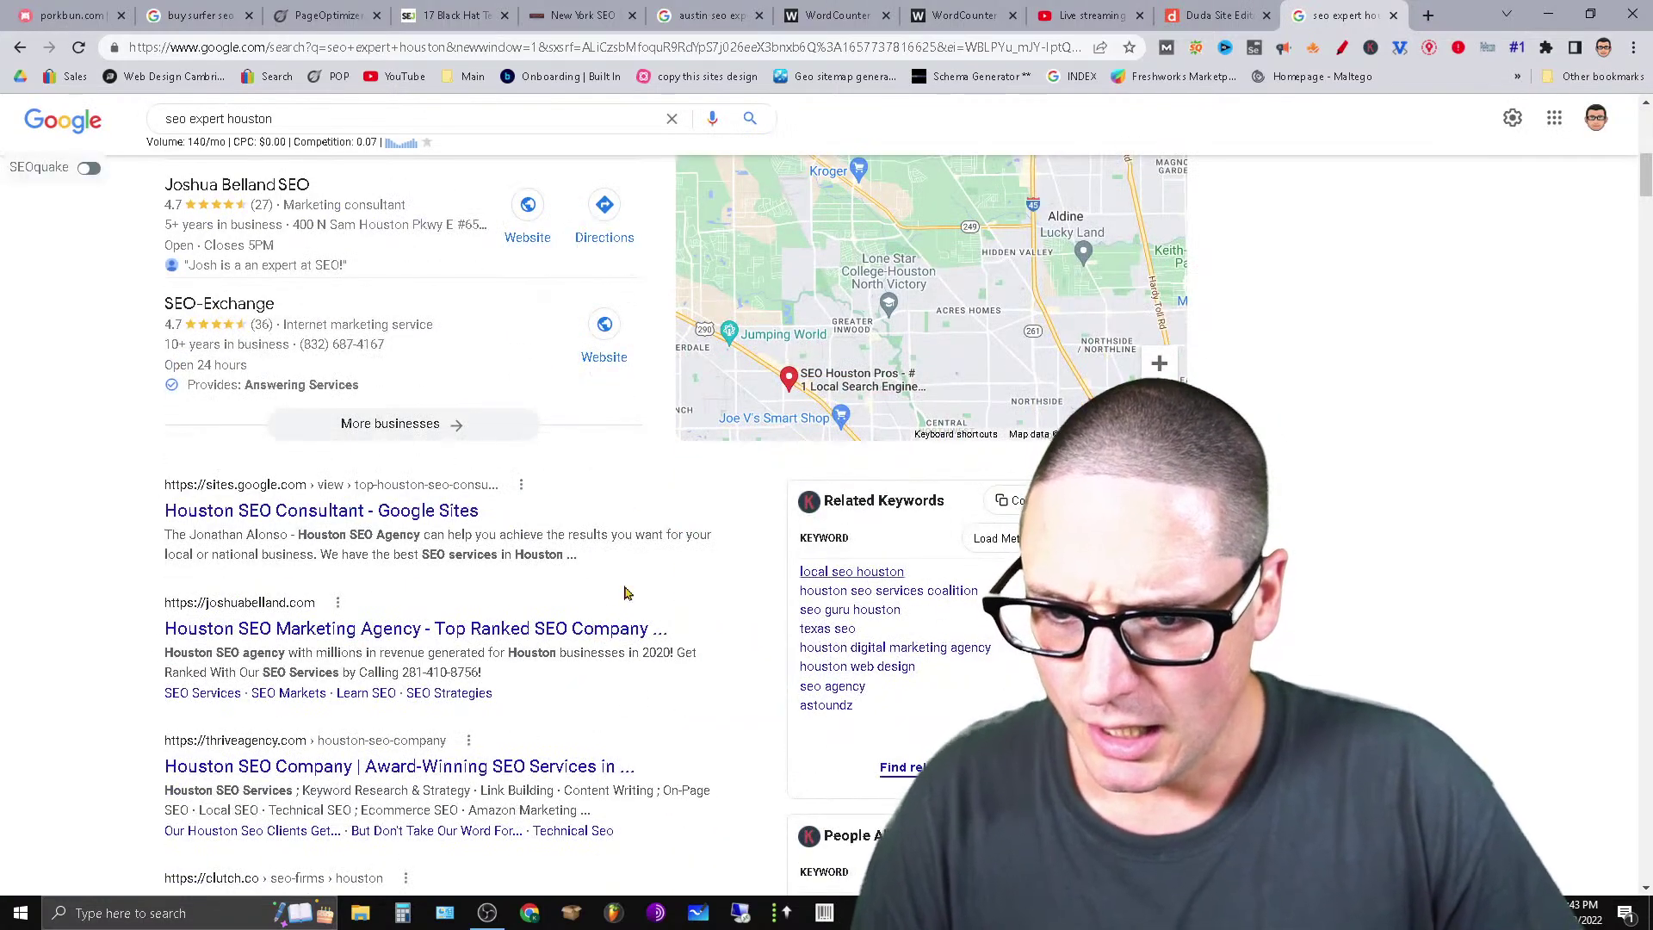
pyautogui.scroll(-10, 561, 607)
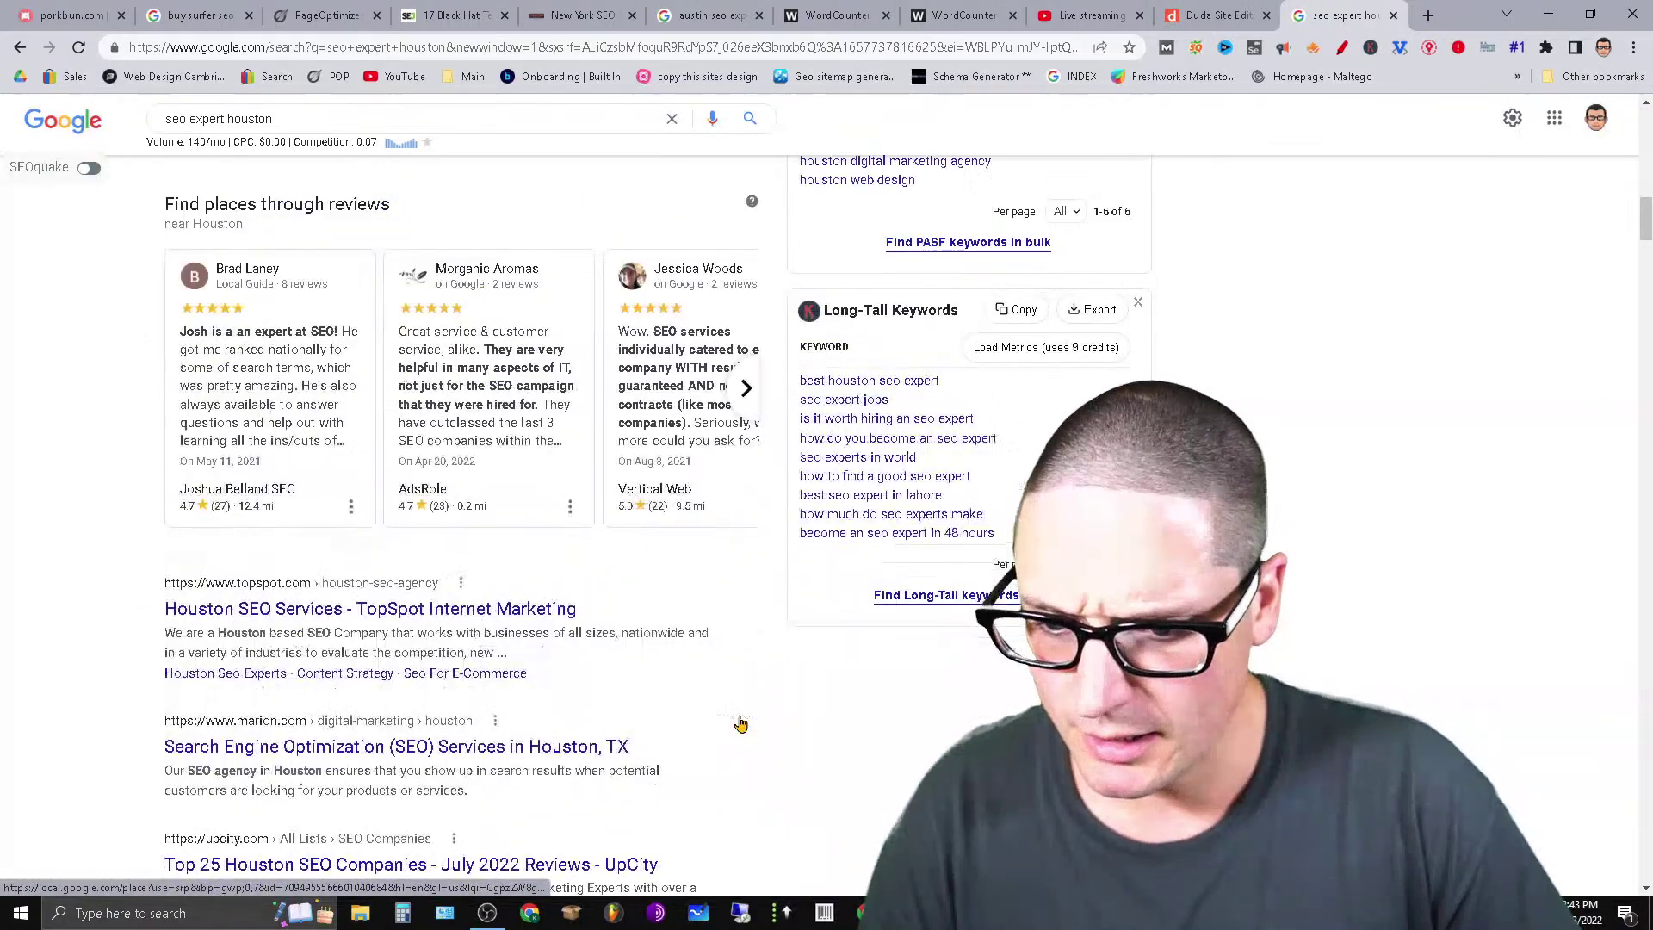
pyautogui.scroll(-6, 580, 788)
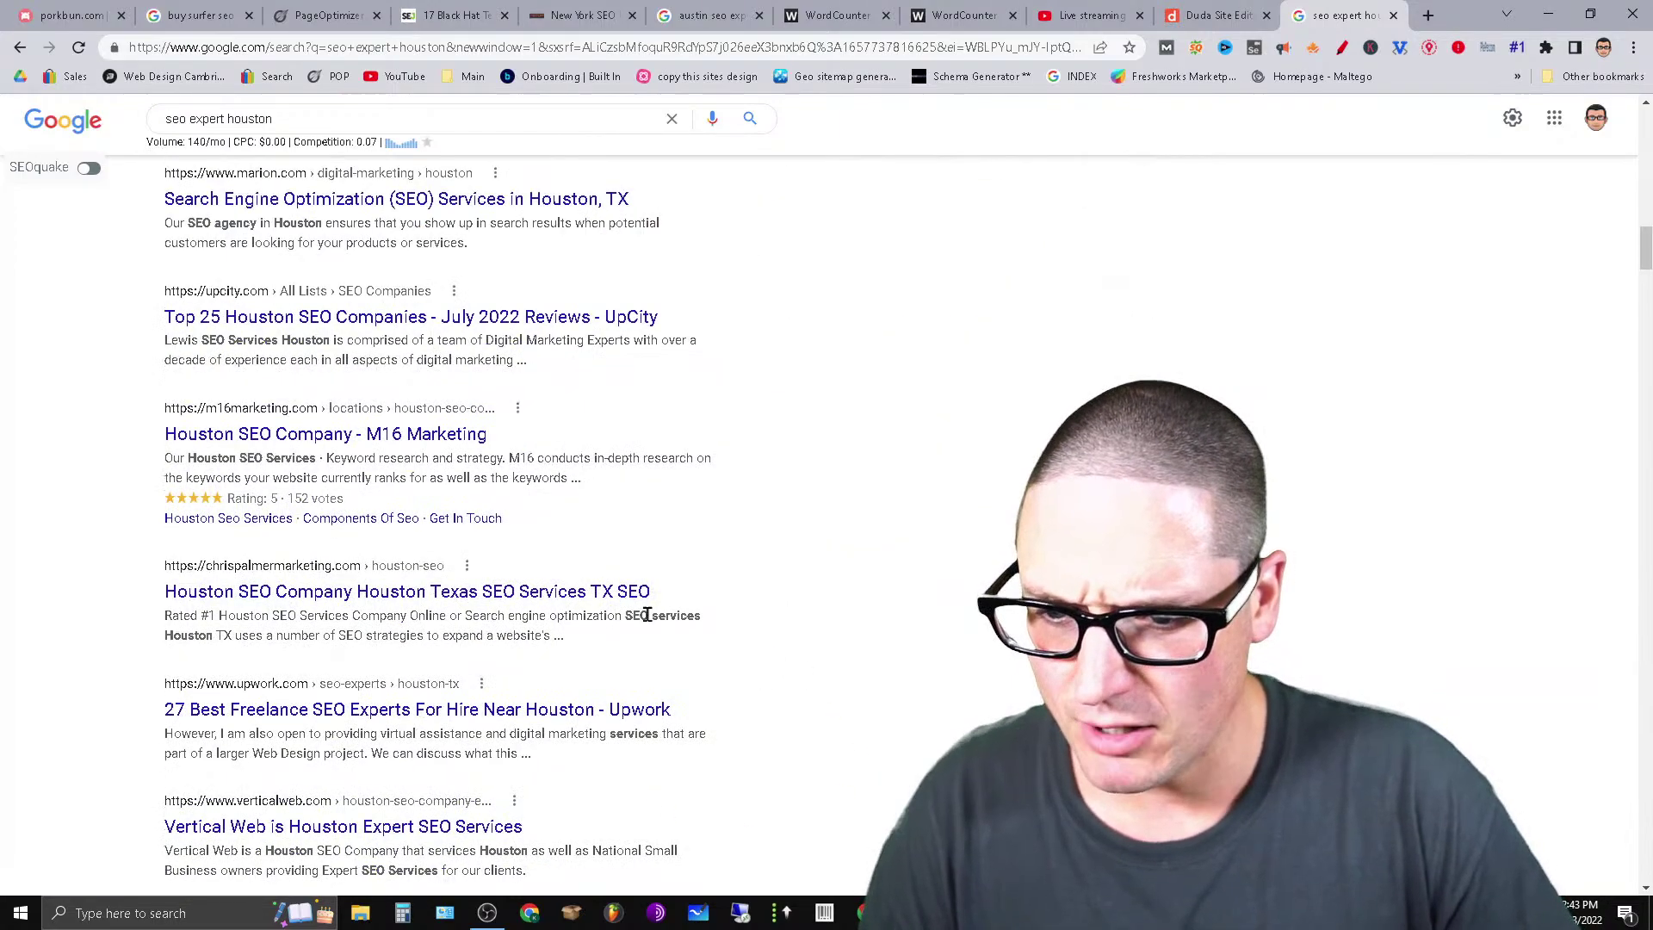
pyautogui.moveTo(812, 602); pyautogui.dragTo(698, 874)
pyautogui.click(721, 512)
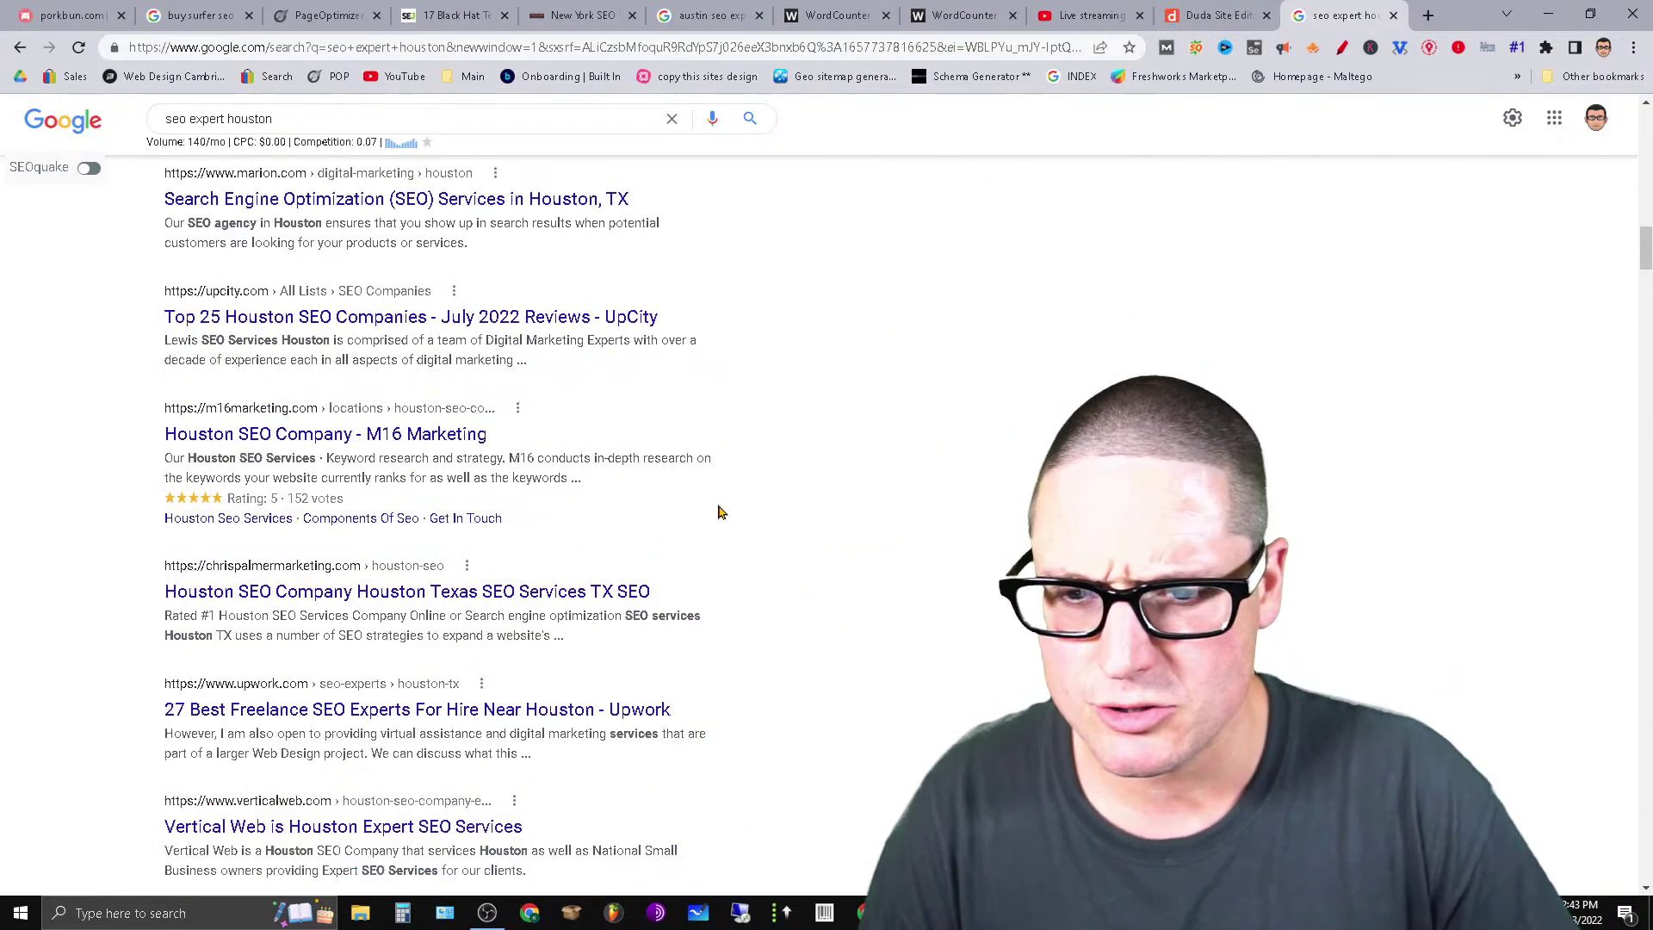
pyautogui.moveTo(1645, 261); pyautogui.dragTo(1645, 199)
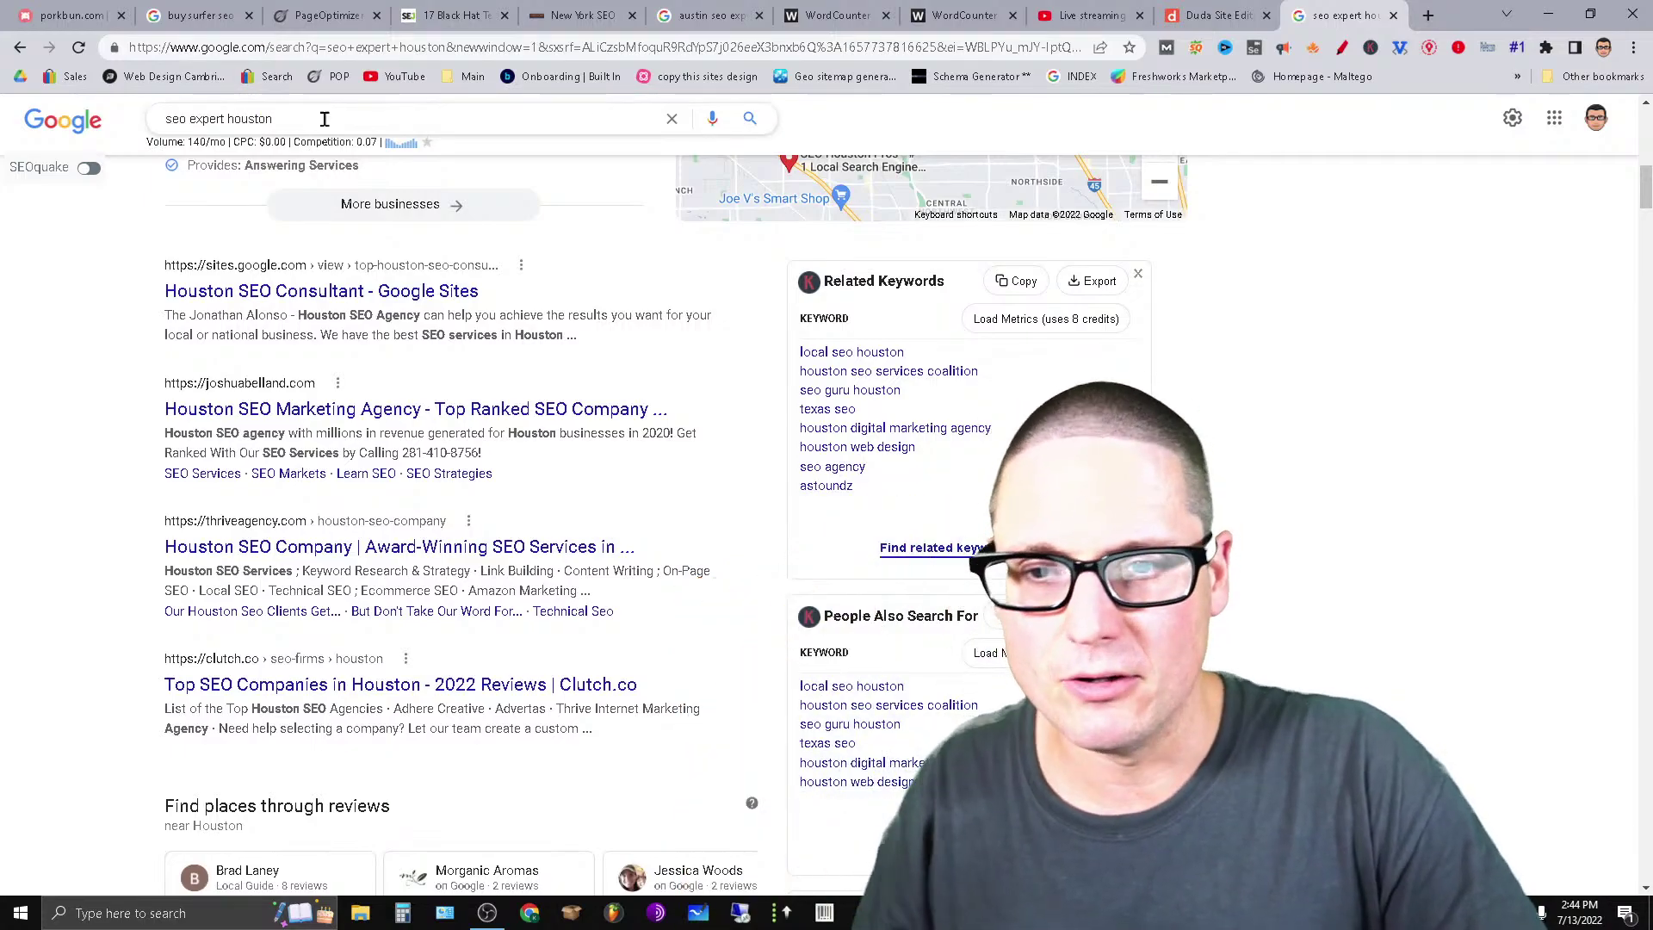
# Search 'seo expert new york' and review which pages rank.
pyautogui.moveTo(221, 120); pyautogui.dragTo(70, 191)
pyautogui.write('se')
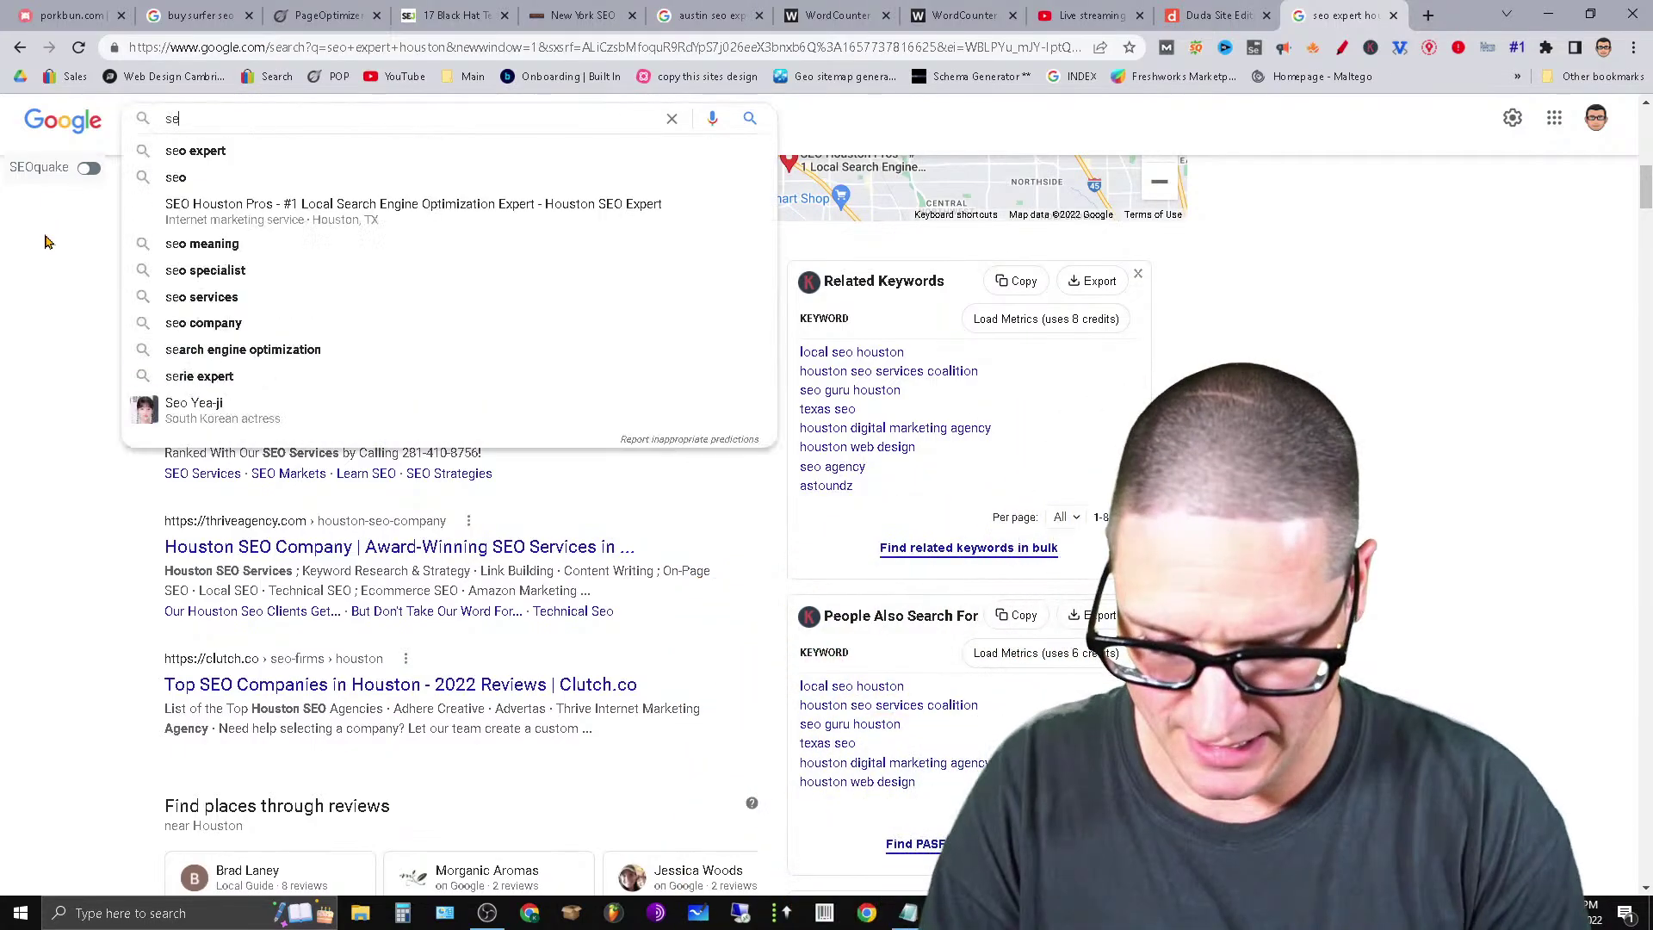
pyautogui.write('o expert new york')
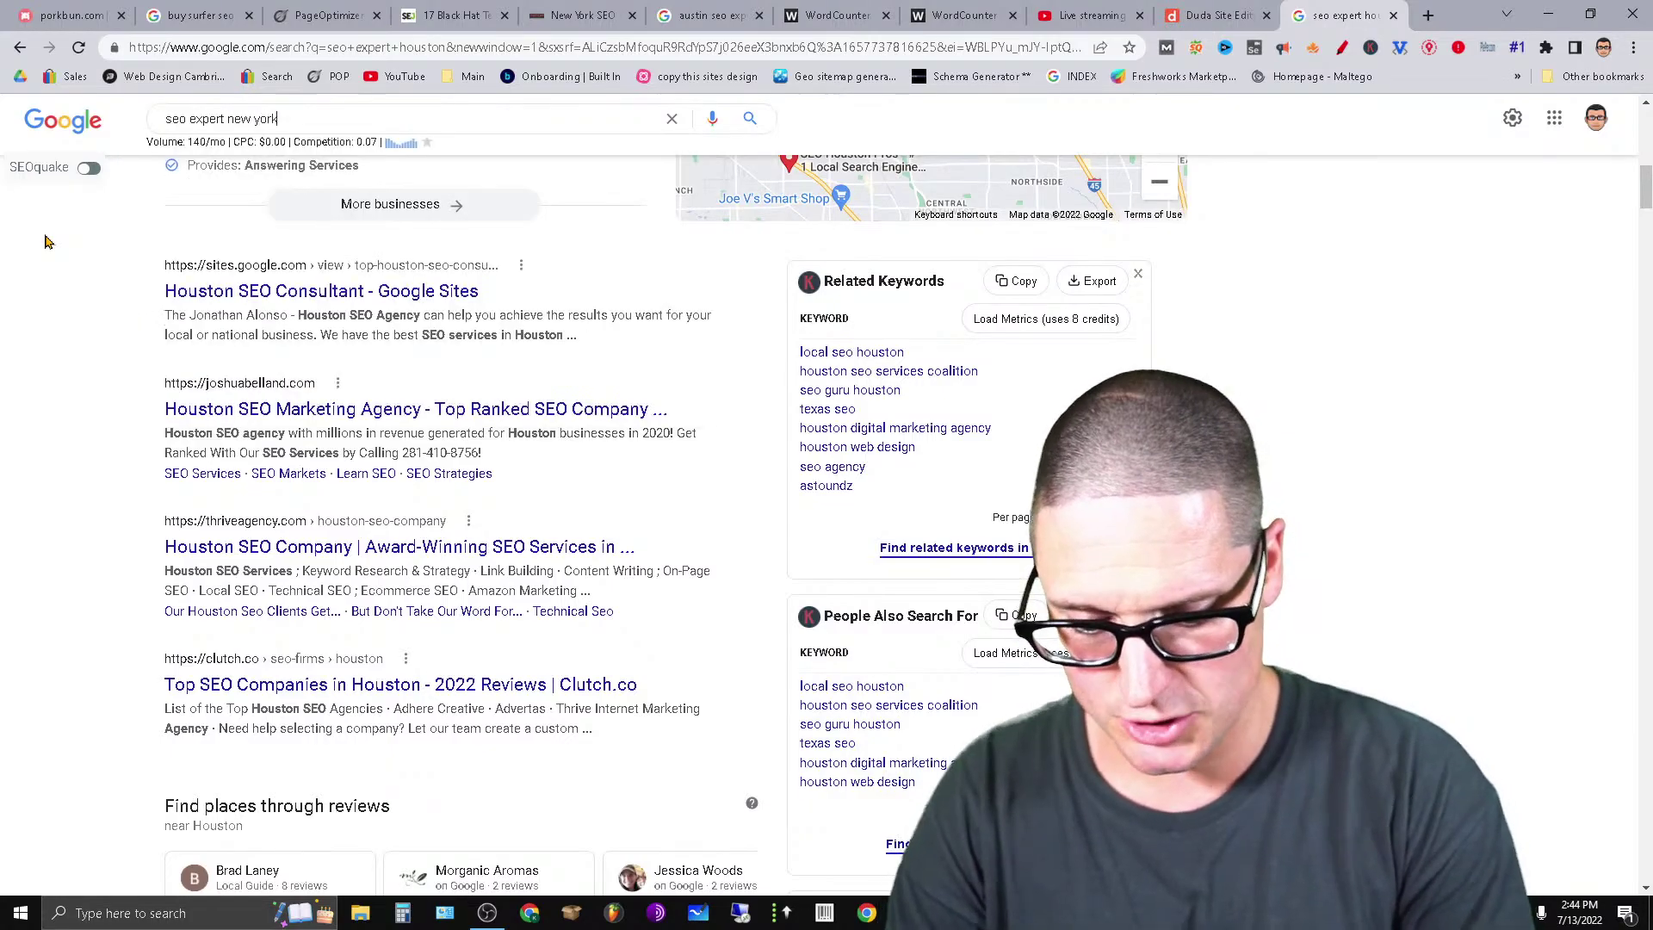
pyautogui.press('Return')
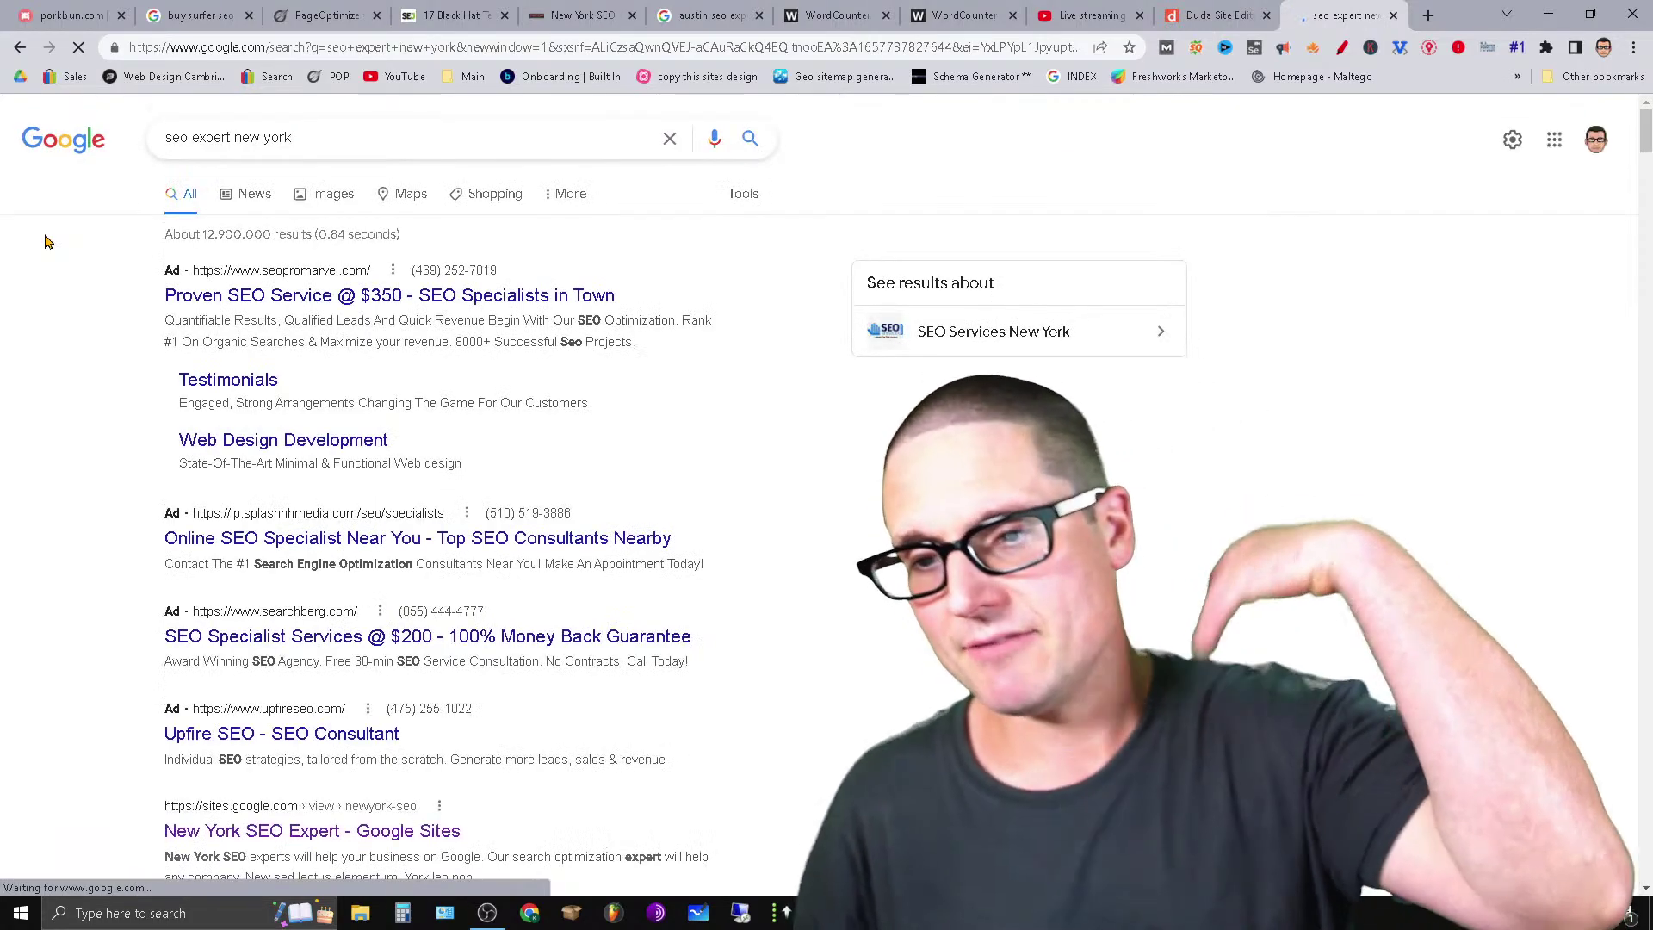
pyautogui.scroll(-3, 833, 545)
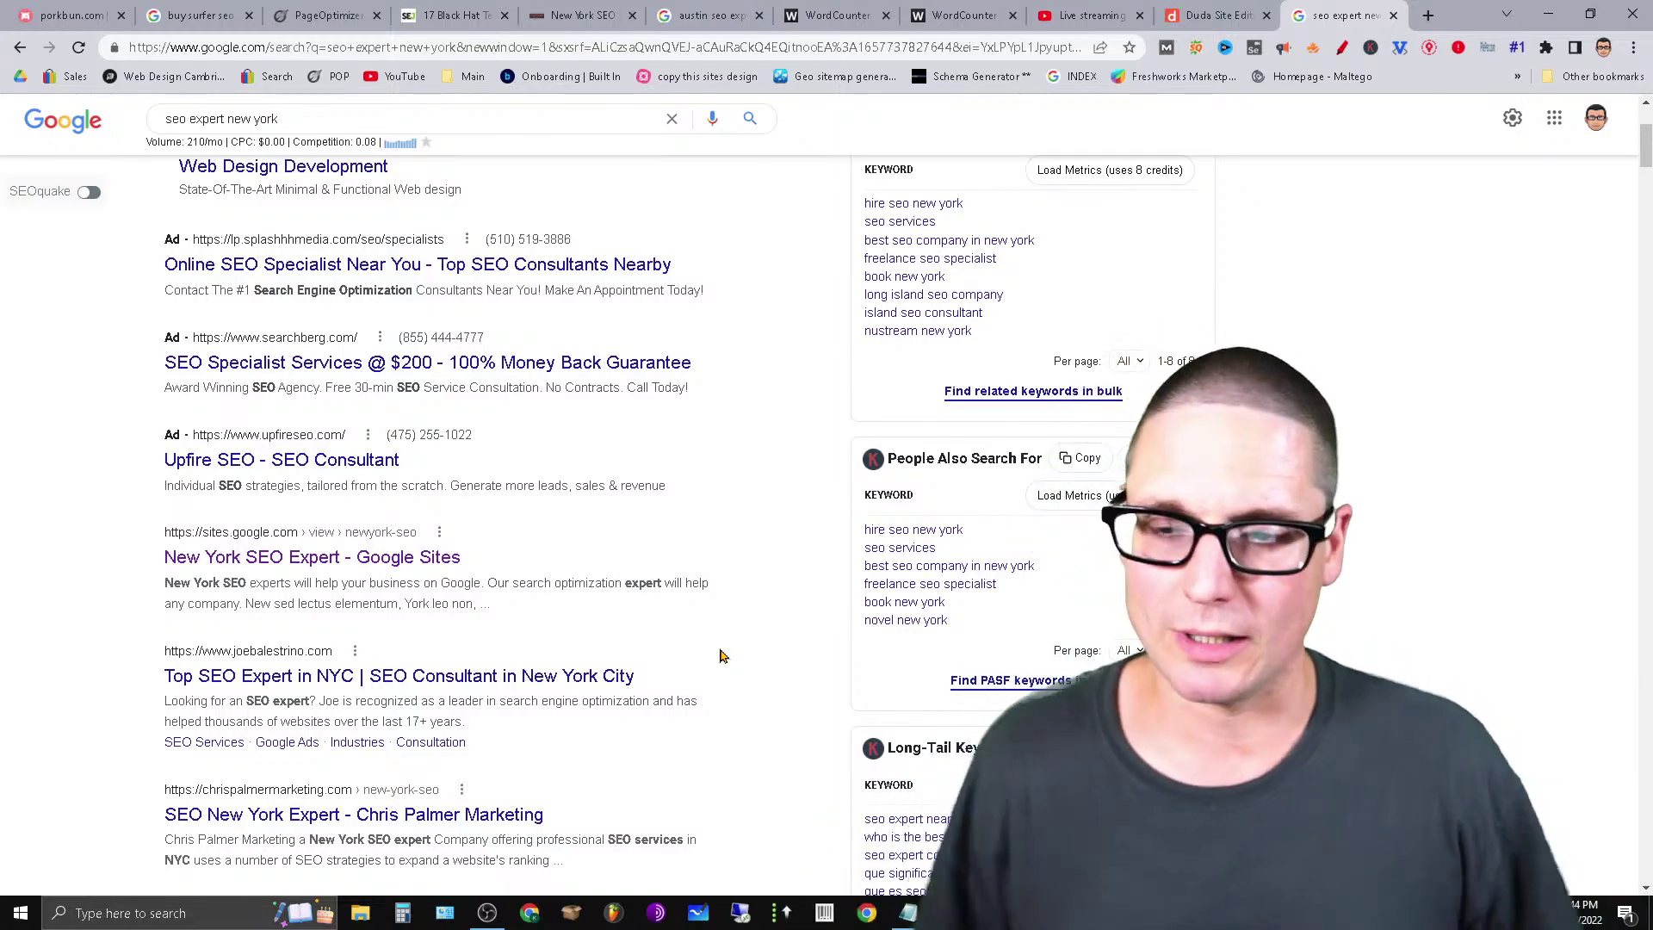
pyautogui.moveTo(314, 119); pyautogui.dragTo(5, 178)
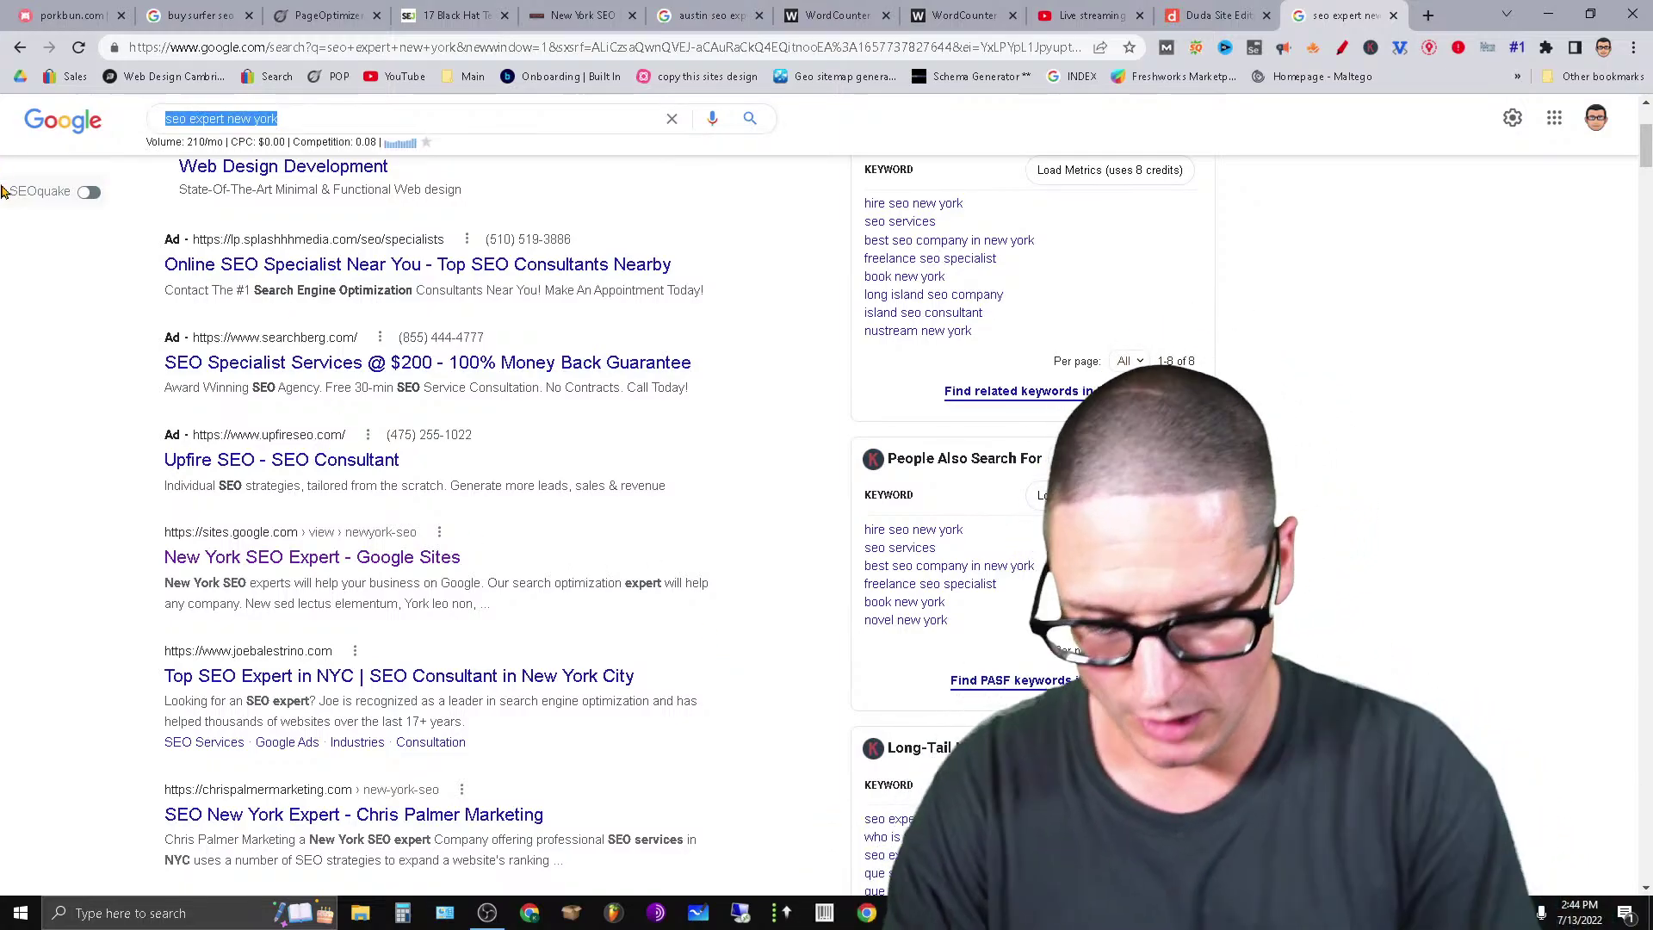
# Search Google for 'largest cities populations in the us' to see the ranked city list.
pyautogui.write('largest cit')
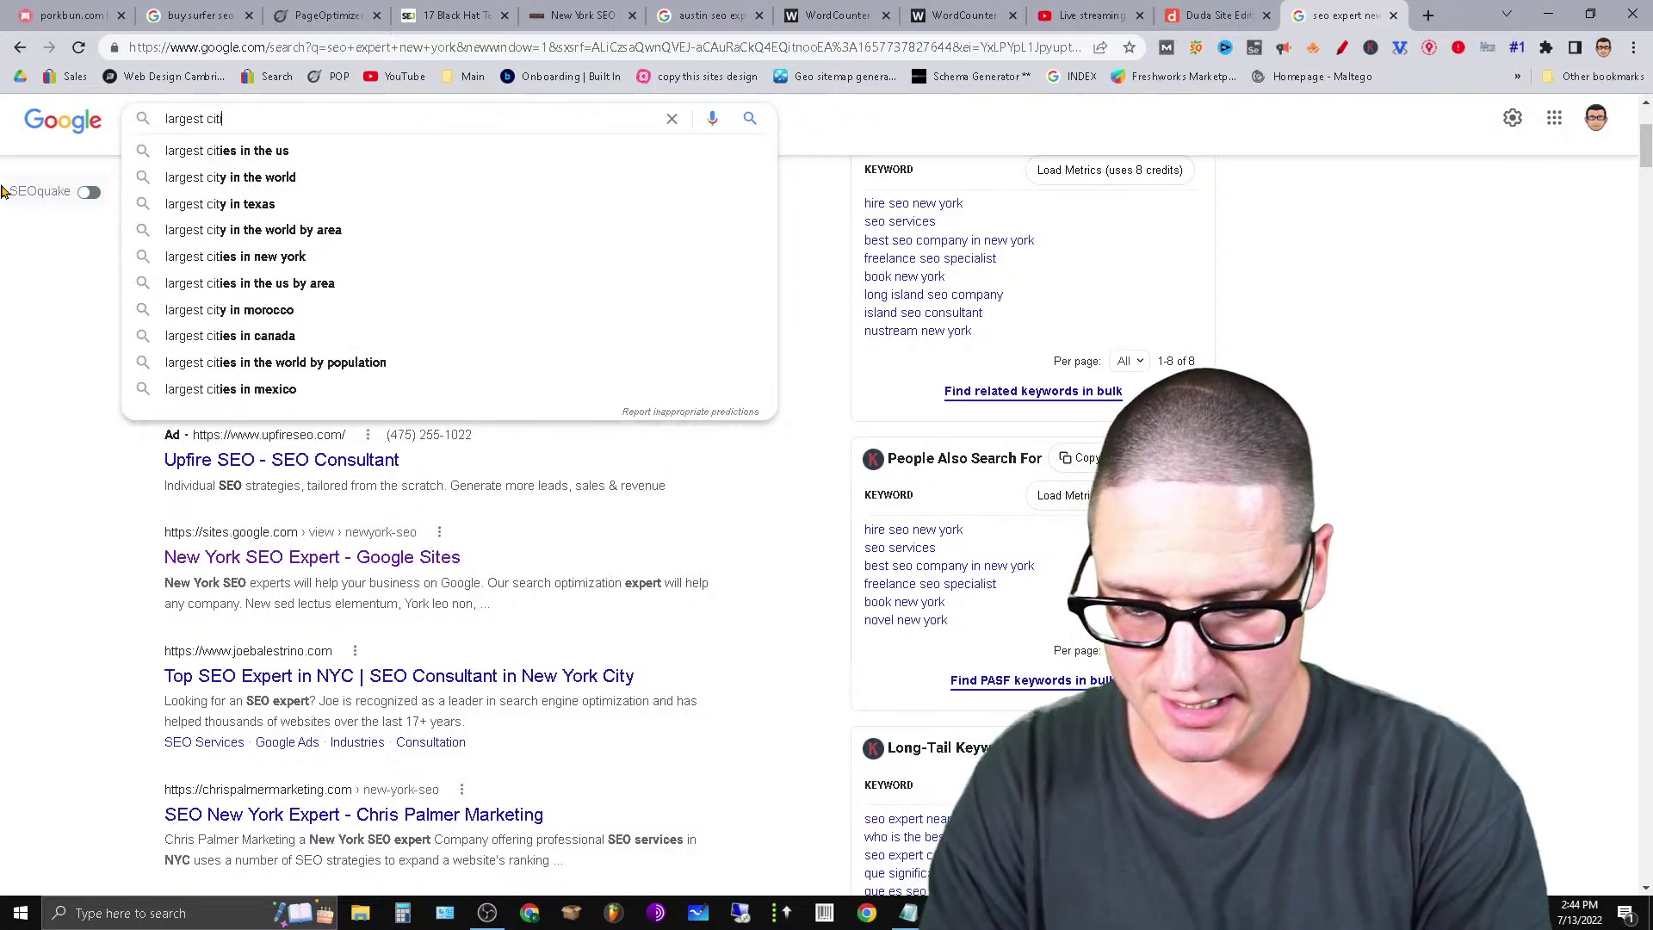
pyautogui.write('ies')
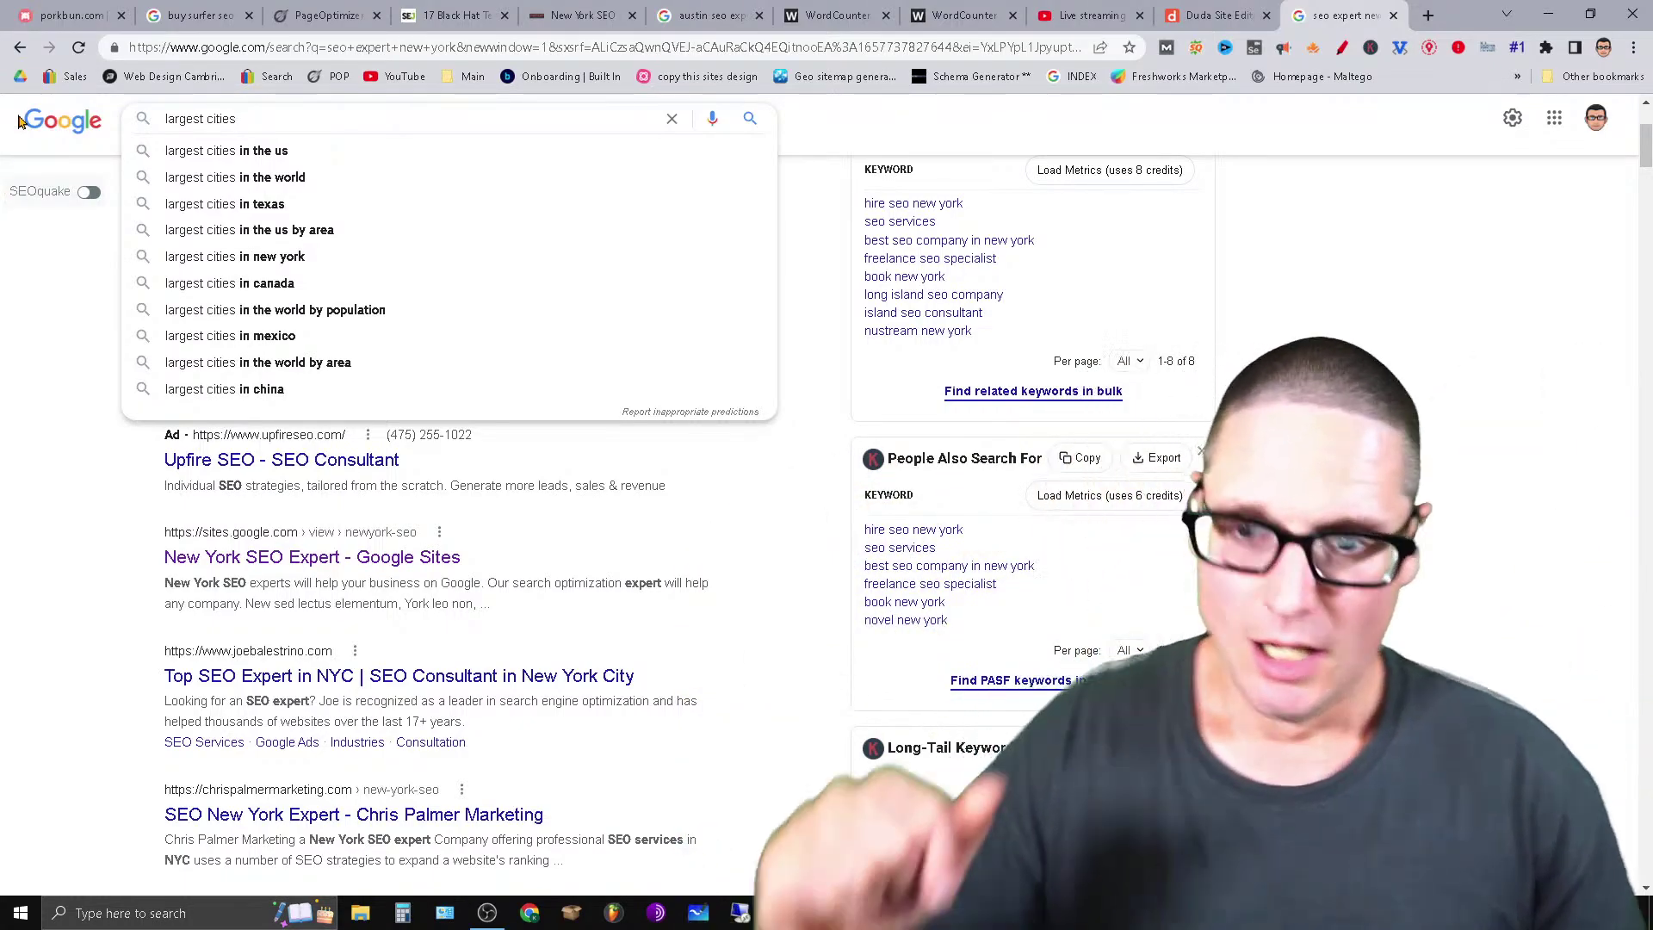
pyautogui.click(334, 153)
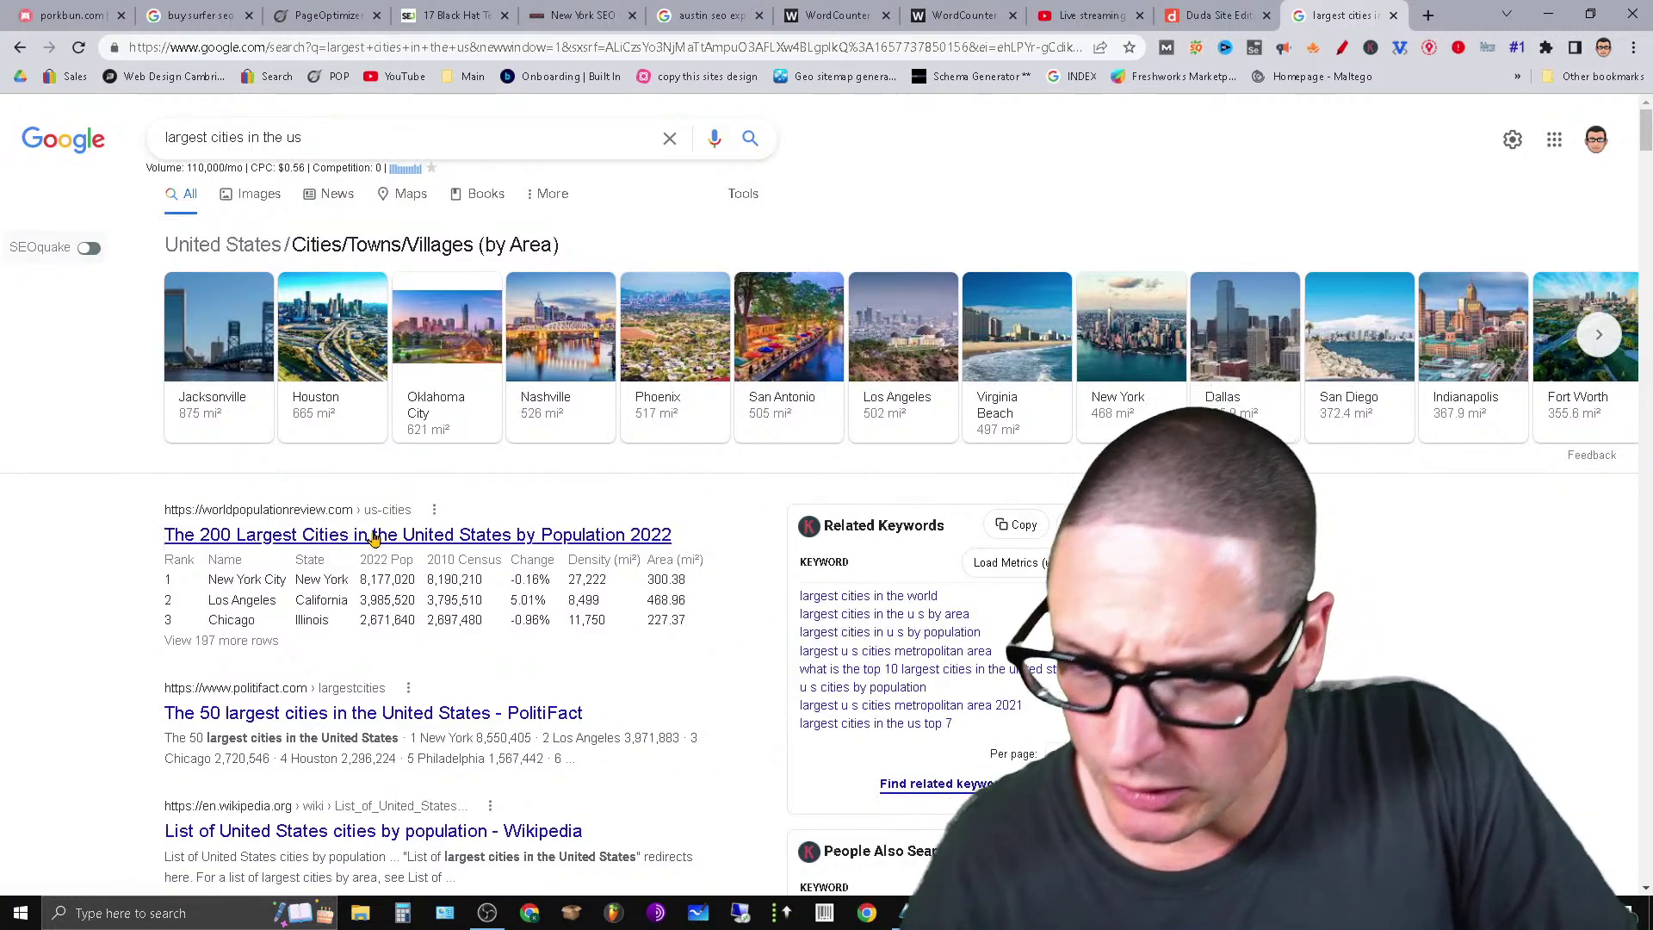
pyautogui.click(295, 136)
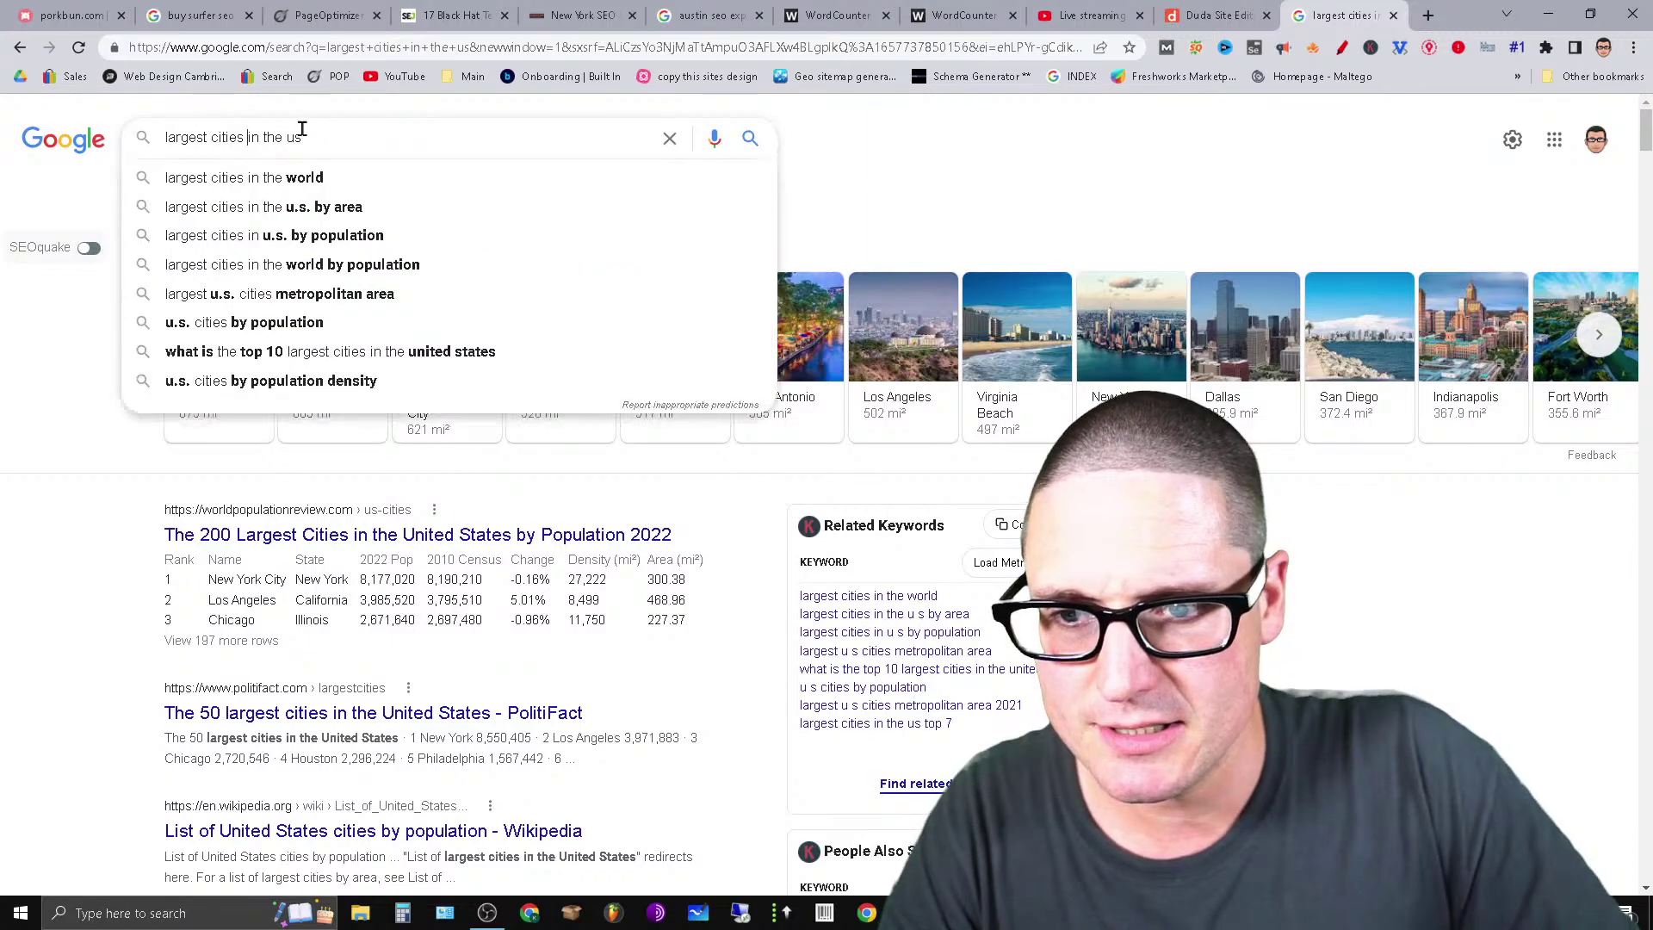
pyautogui.hotkey('ctrl', 'Left')
pyautogui.hotkey('ctrl', 'Left')
pyautogui.hotkey('ctrl', 'Left')
pyautogui.write('popu')
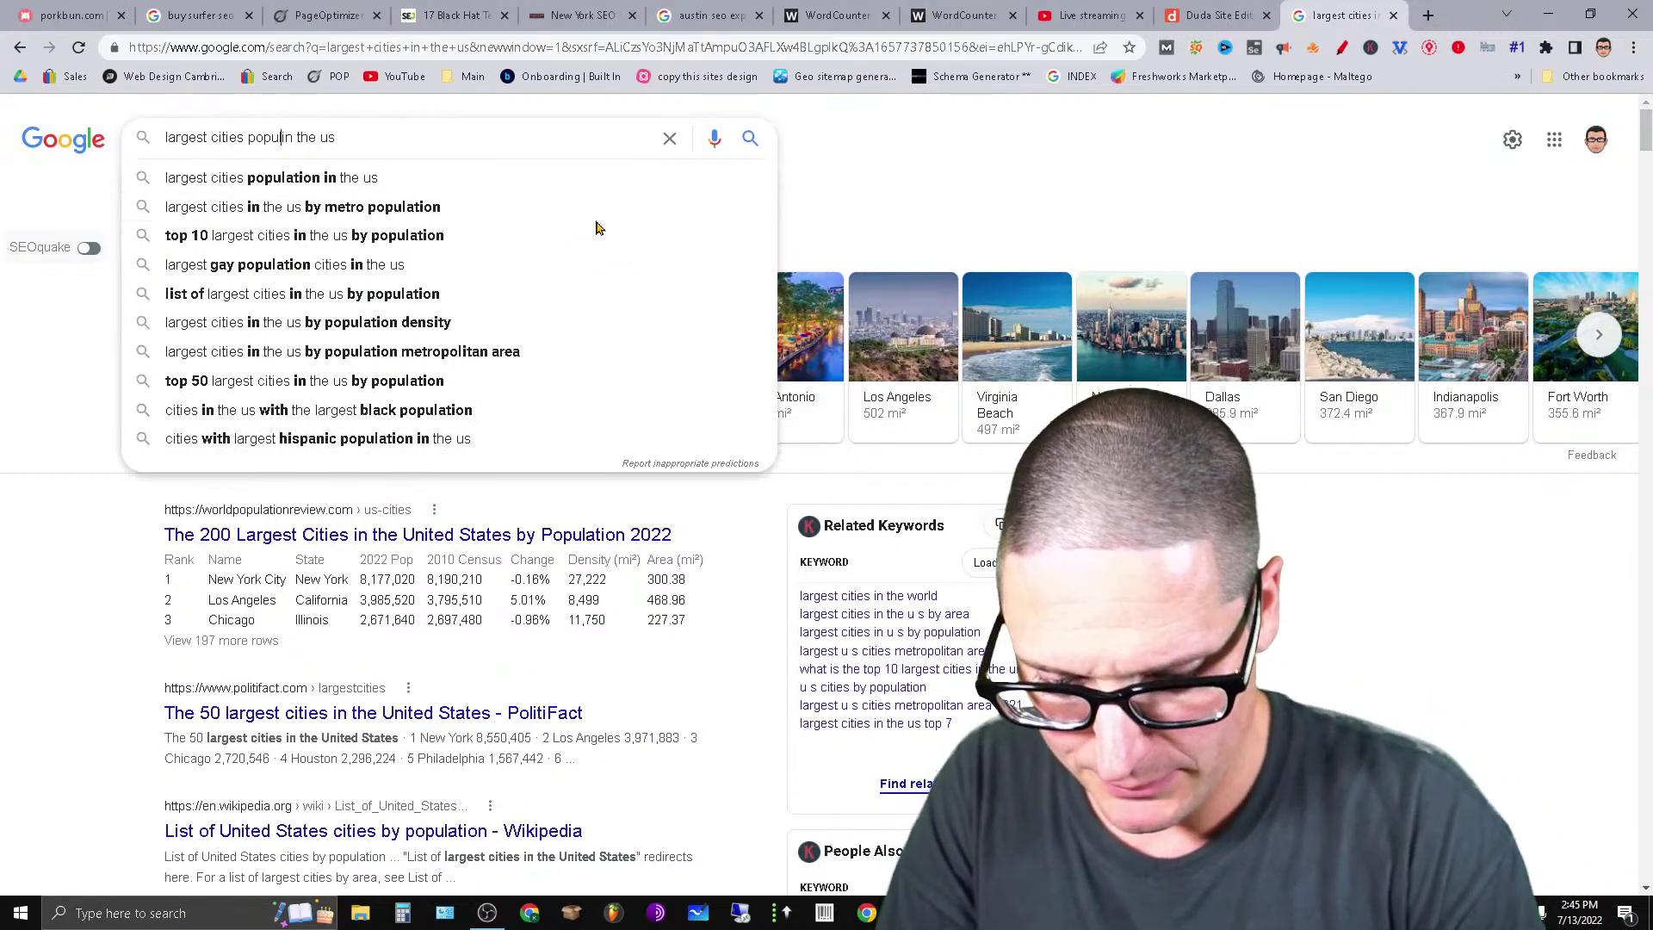
pyautogui.write('lations')
pyautogui.press('Return')
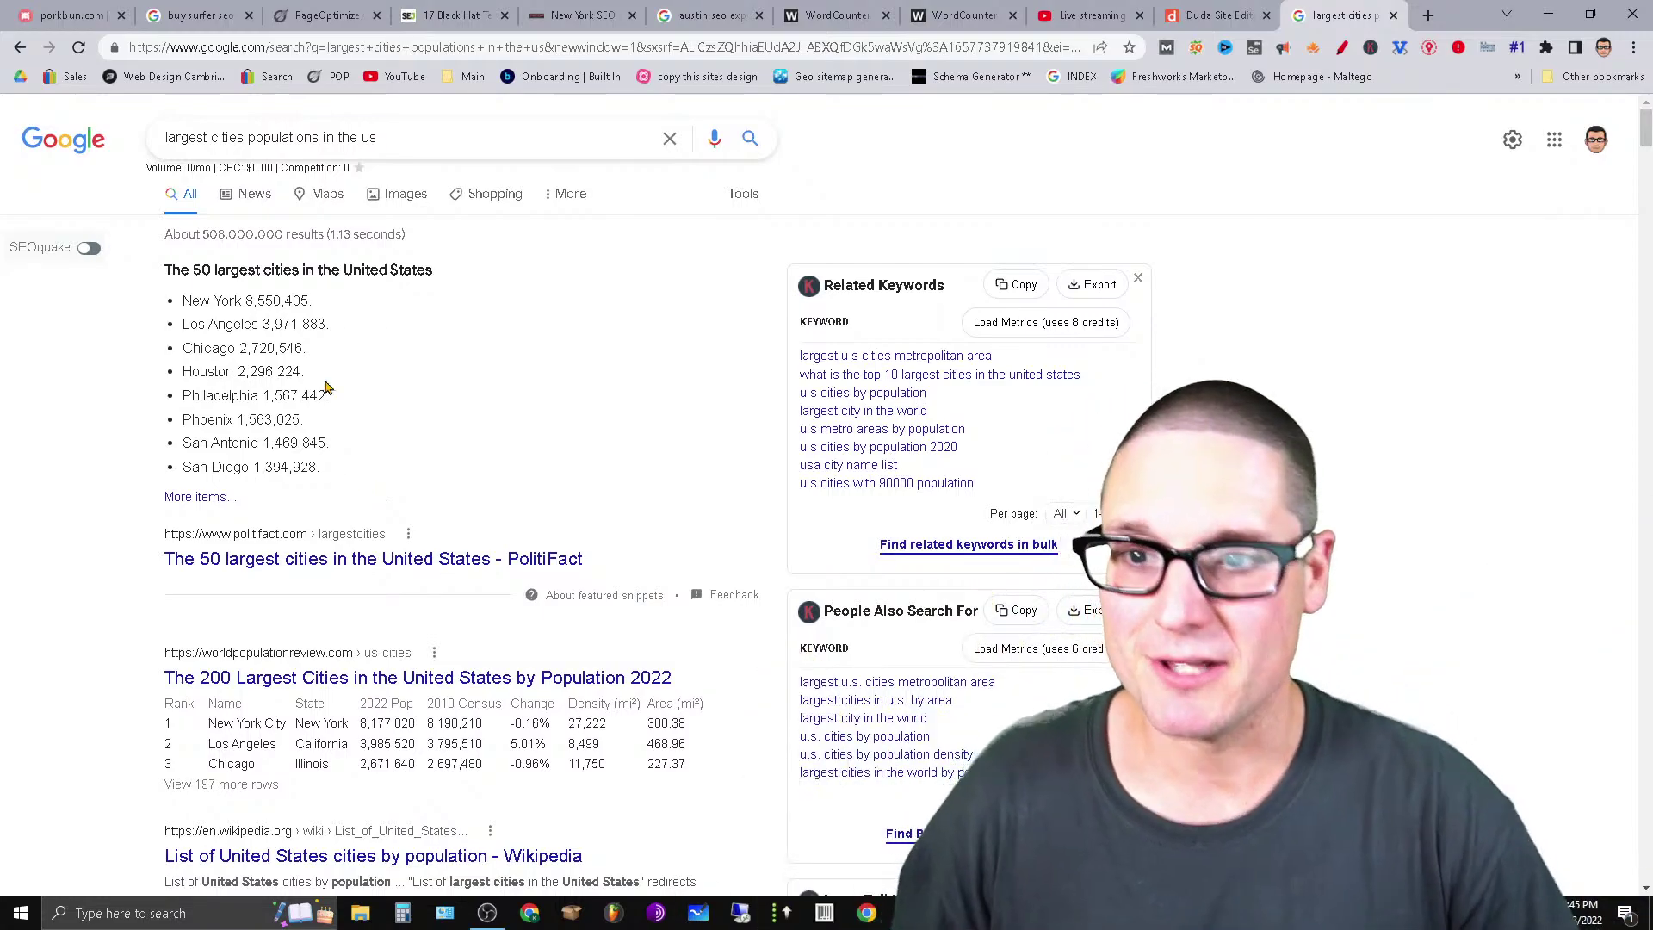
# Copy 'Philadelphia' from the city list and search 'seo expert Philadelphia'.
pyautogui.hotkey('ctrl', 'a')
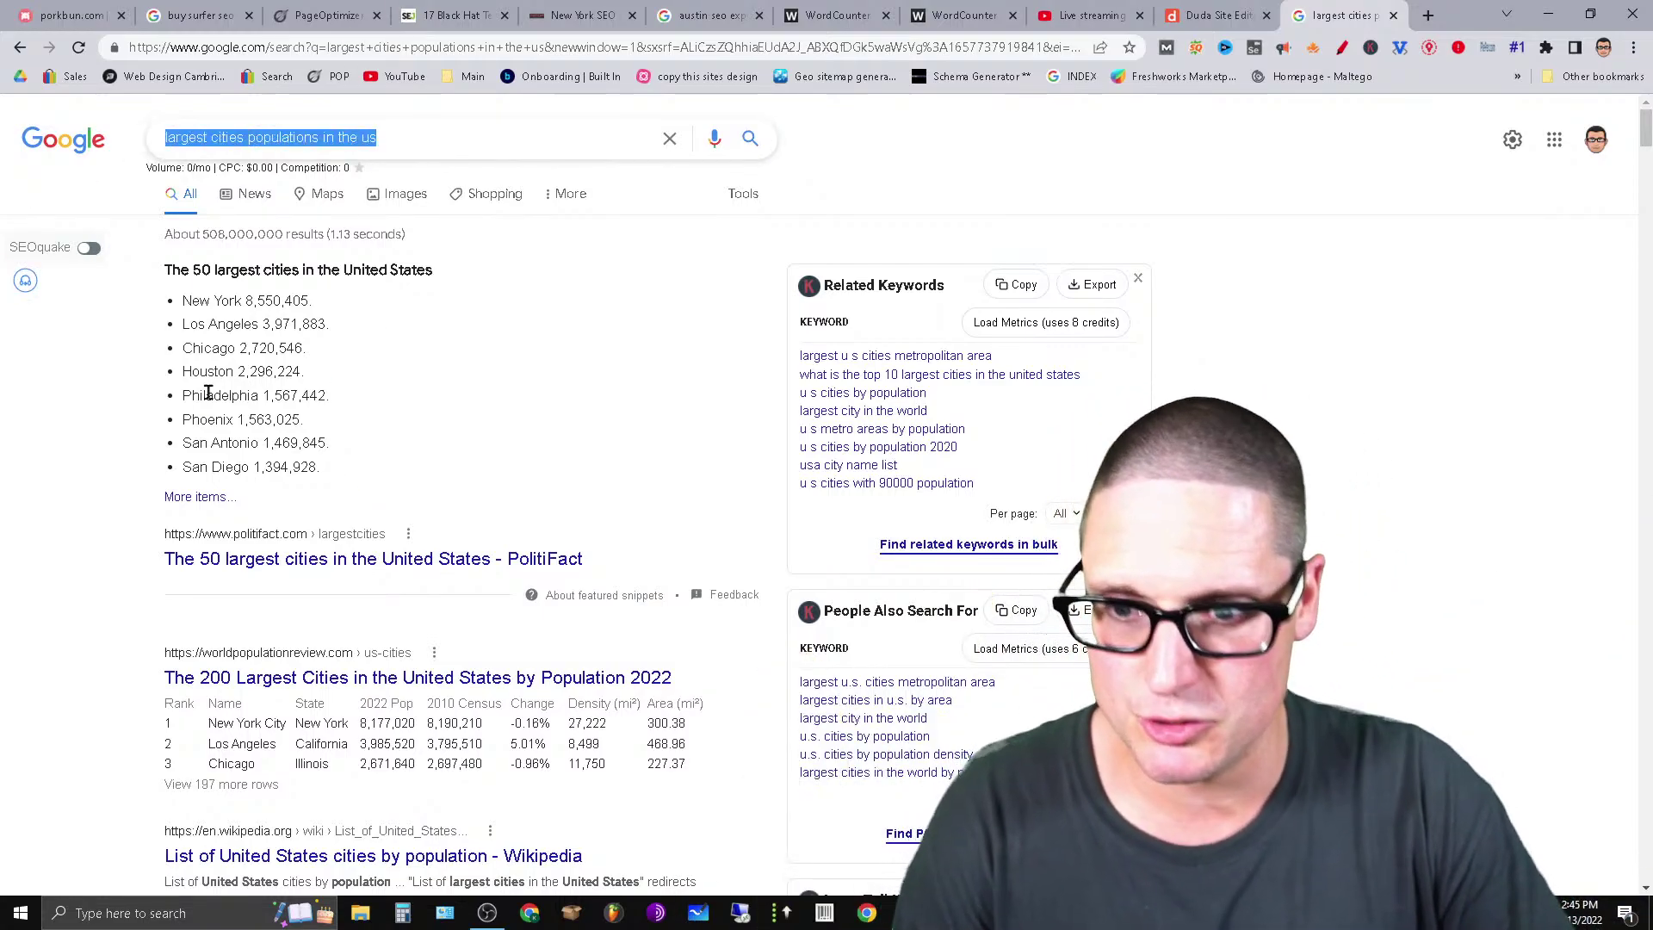
pyautogui.doubleClick(207, 393)
pyautogui.rightClick(208, 395)
pyautogui.click(259, 408)
pyautogui.click(443, 137)
pyautogui.hotkey('ctrl', 'a')
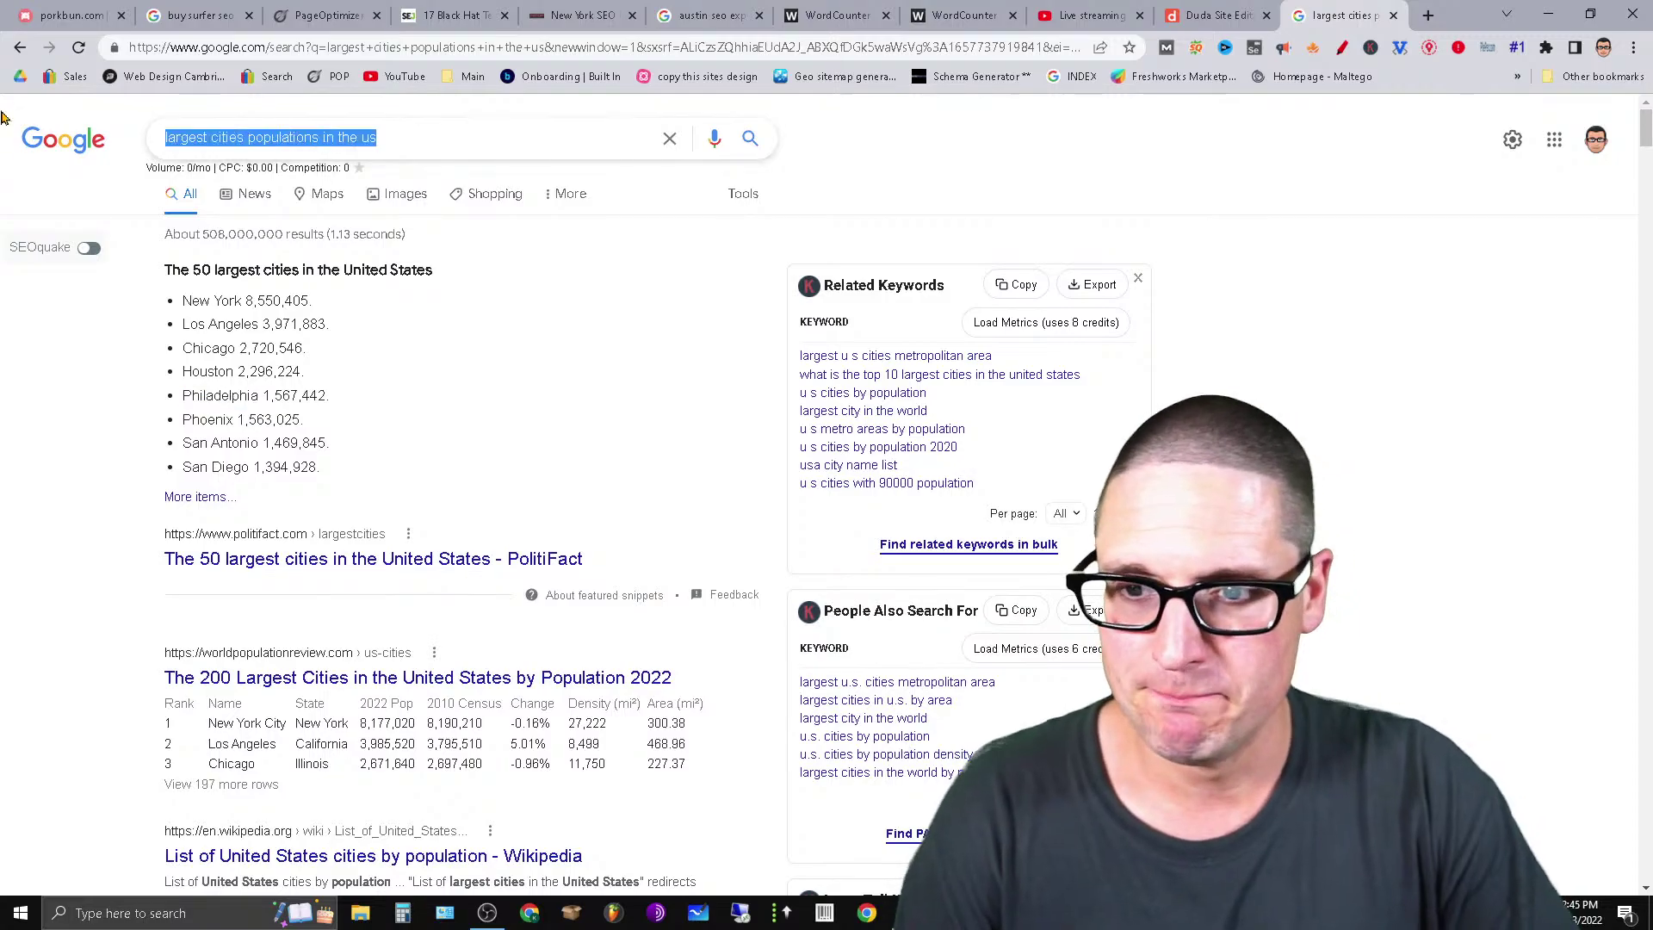
pyautogui.write('seo expert')
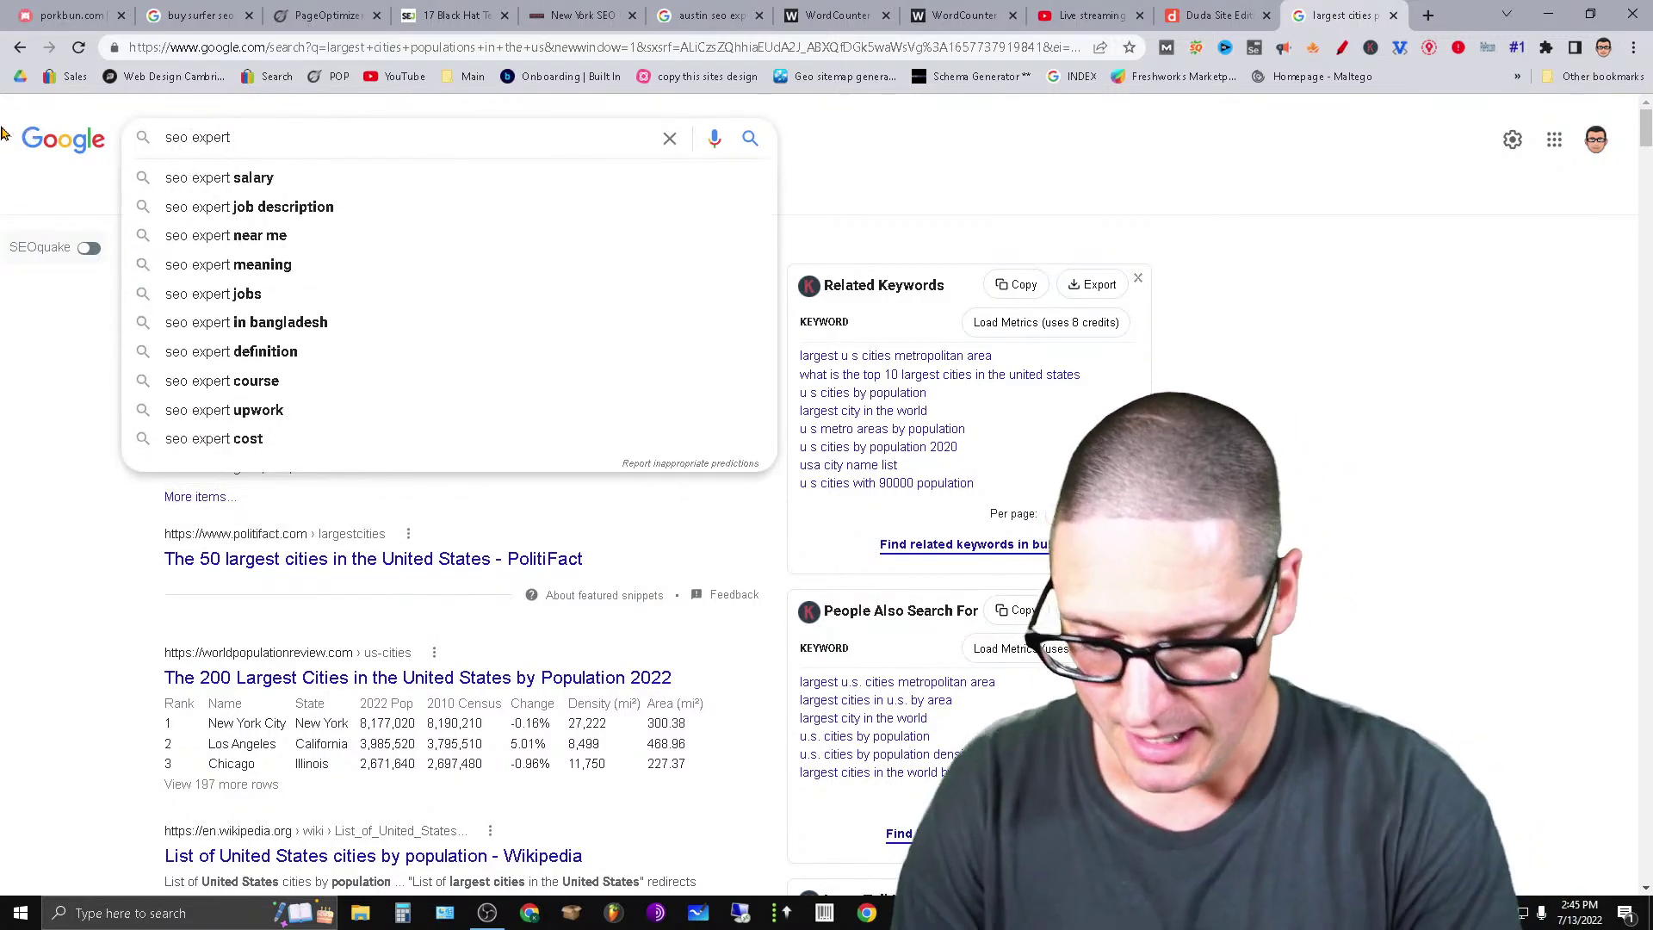
pyautogui.hotkey('ctrl', 'v')
pyautogui.press('Return')
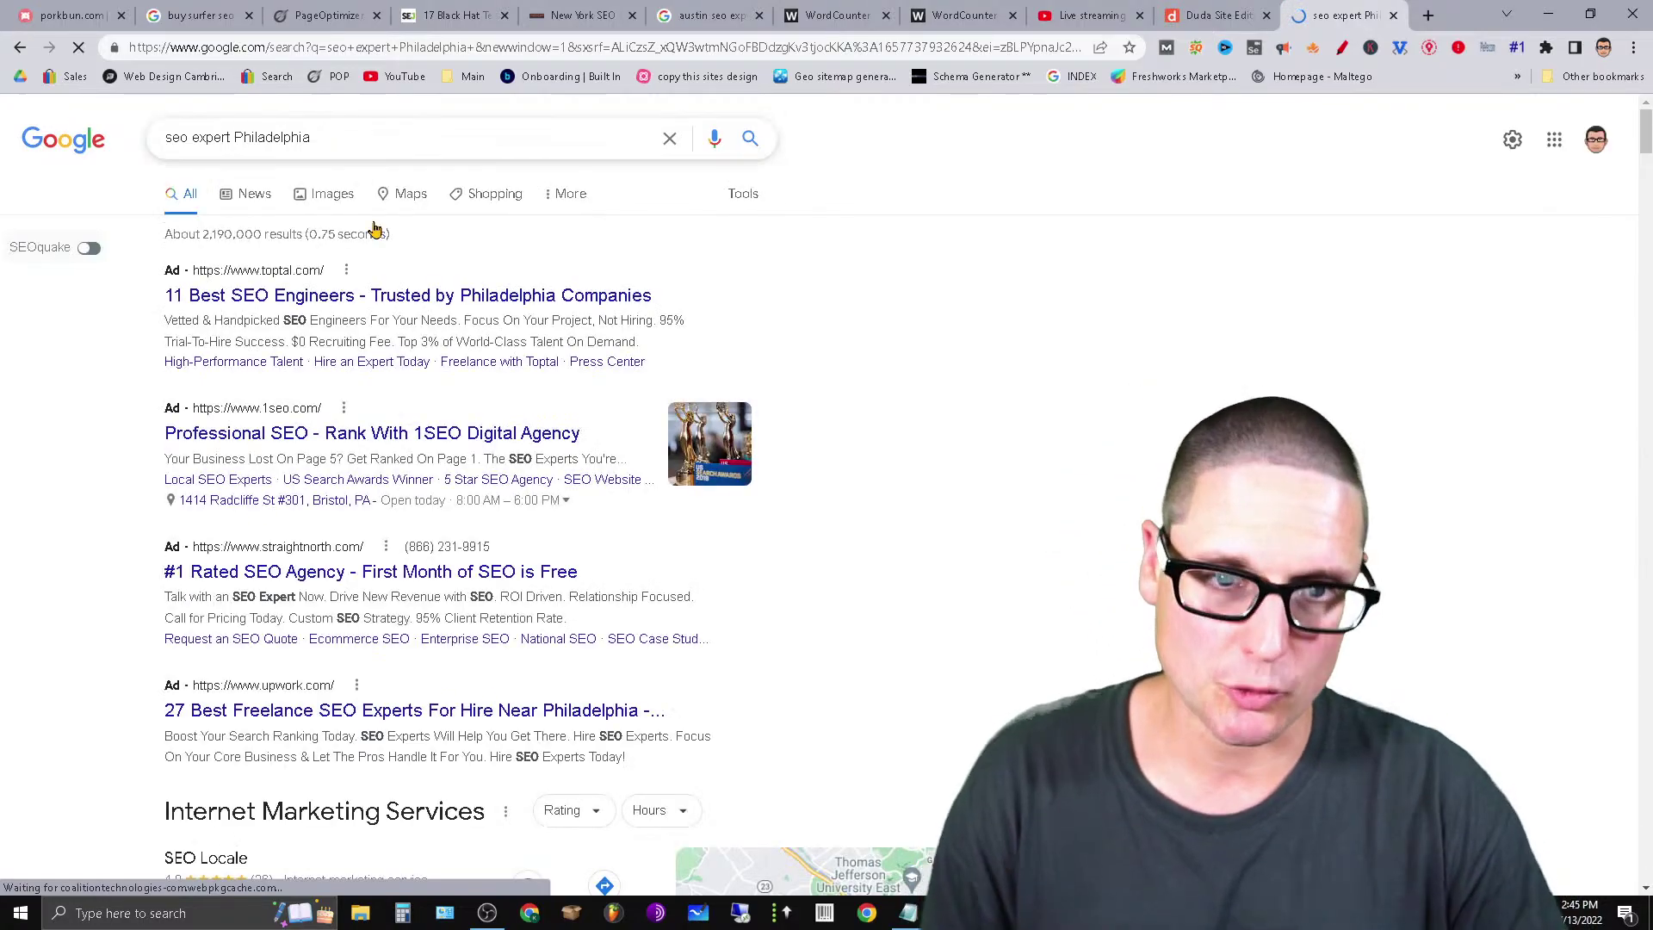
# Copy the 'seo expert Philadelphia' query and switch to the Duda editor.
pyautogui.tripleClick(198, 127)
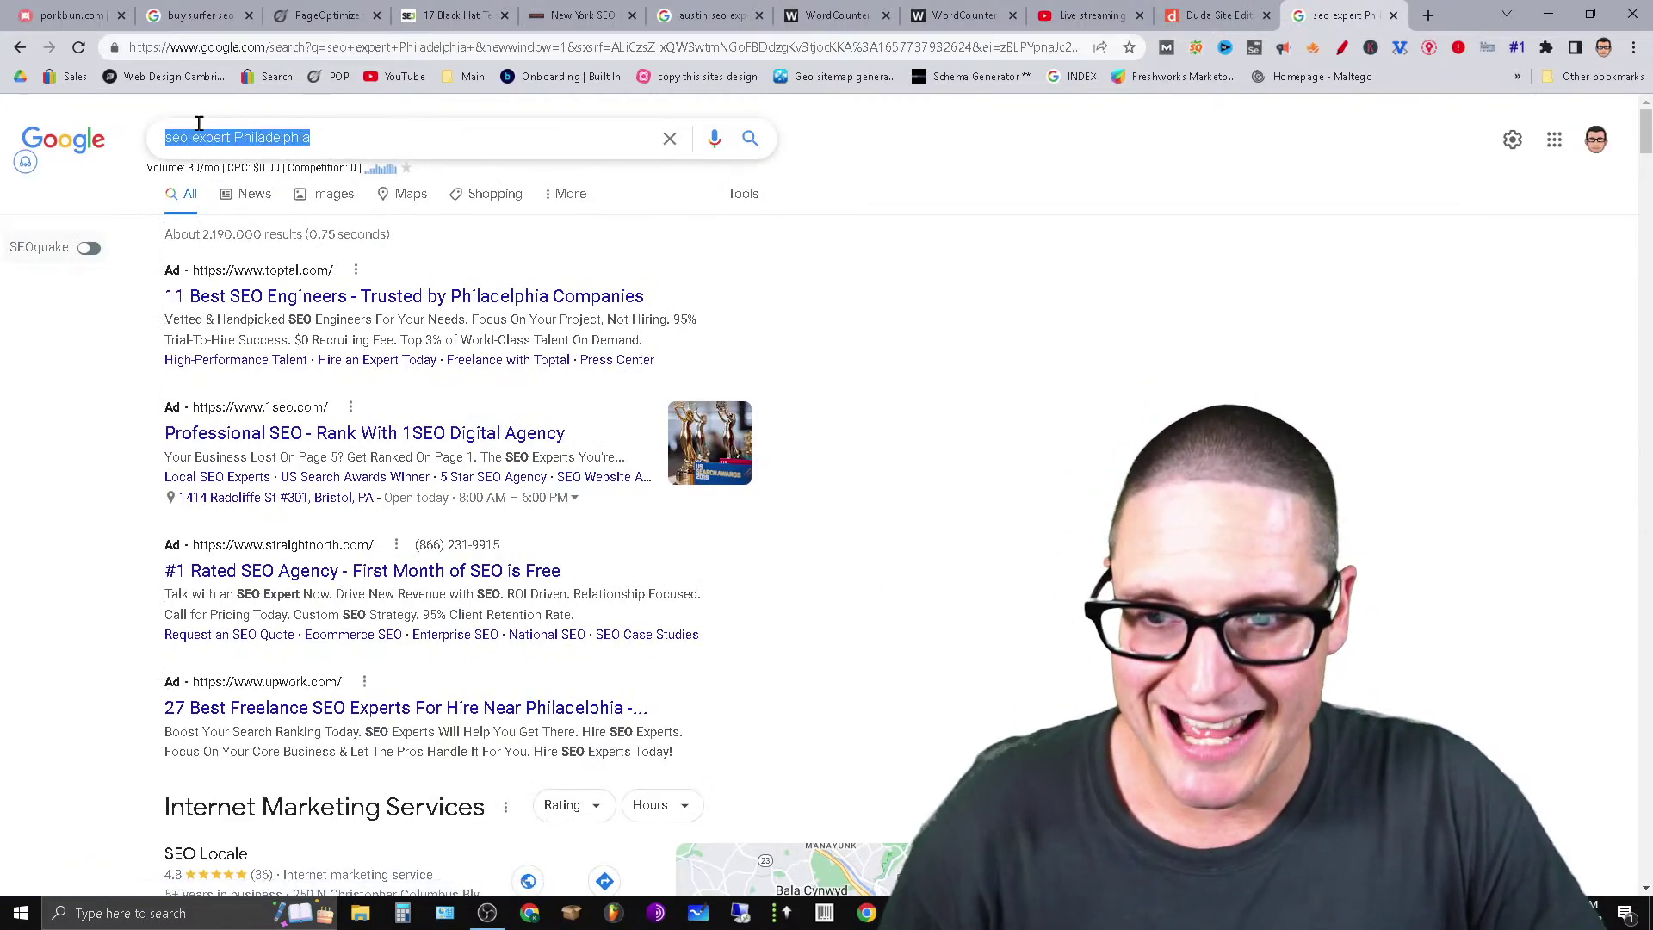
pyautogui.rightClick(224, 127)
pyautogui.click(258, 192)
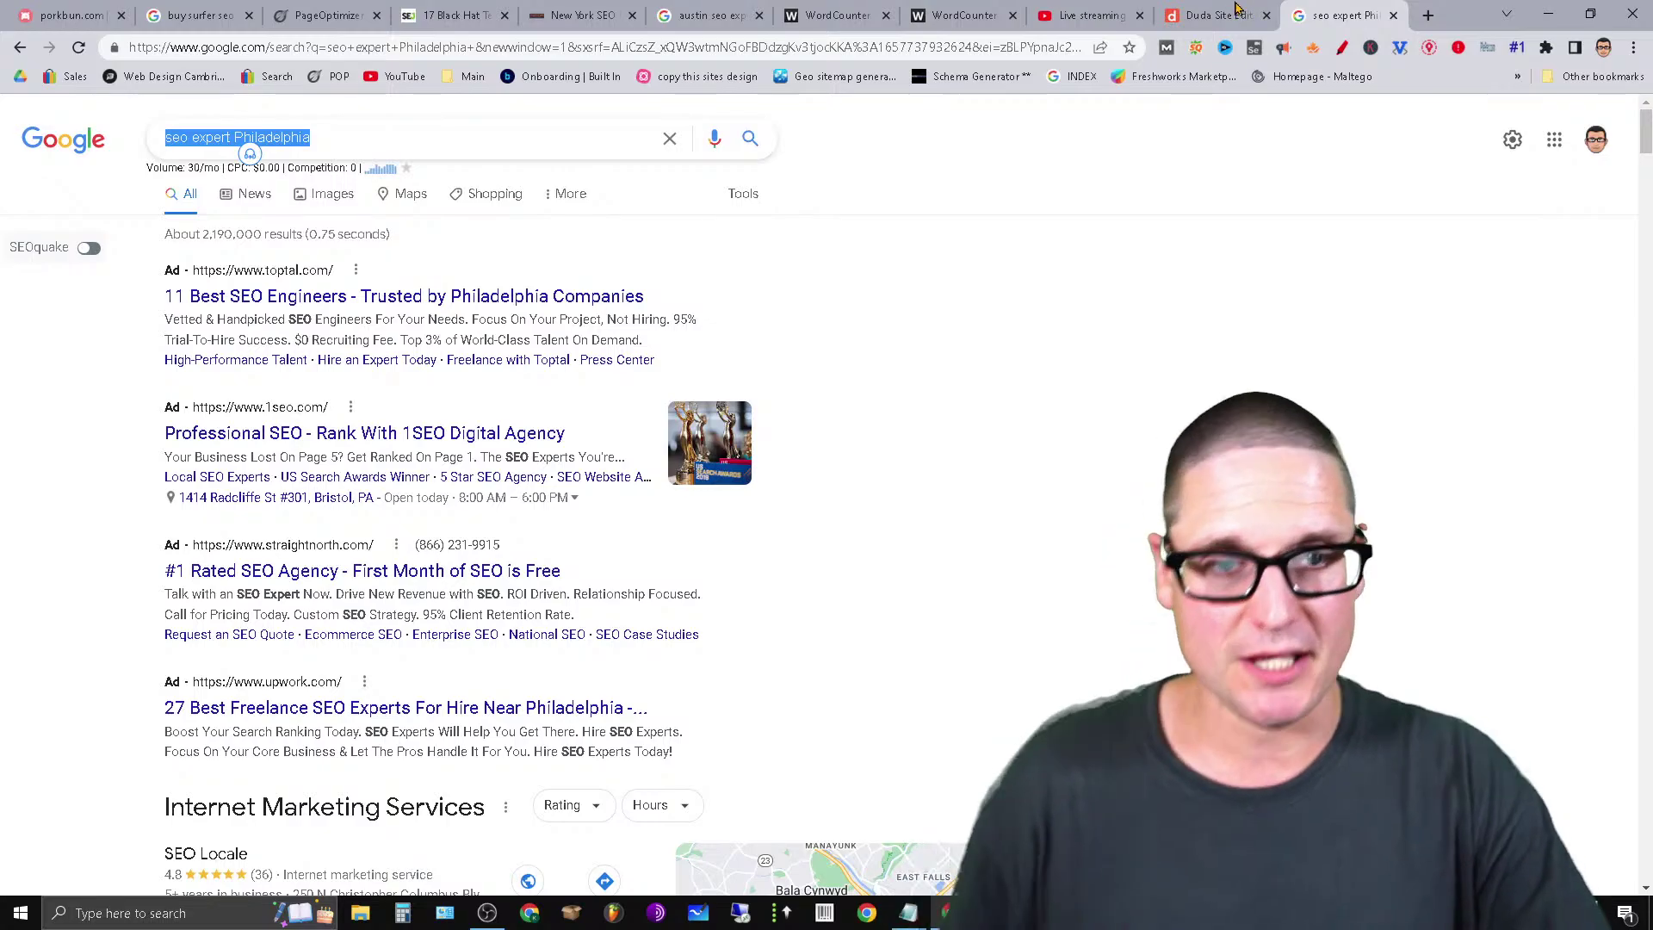
pyautogui.click(1236, 11)
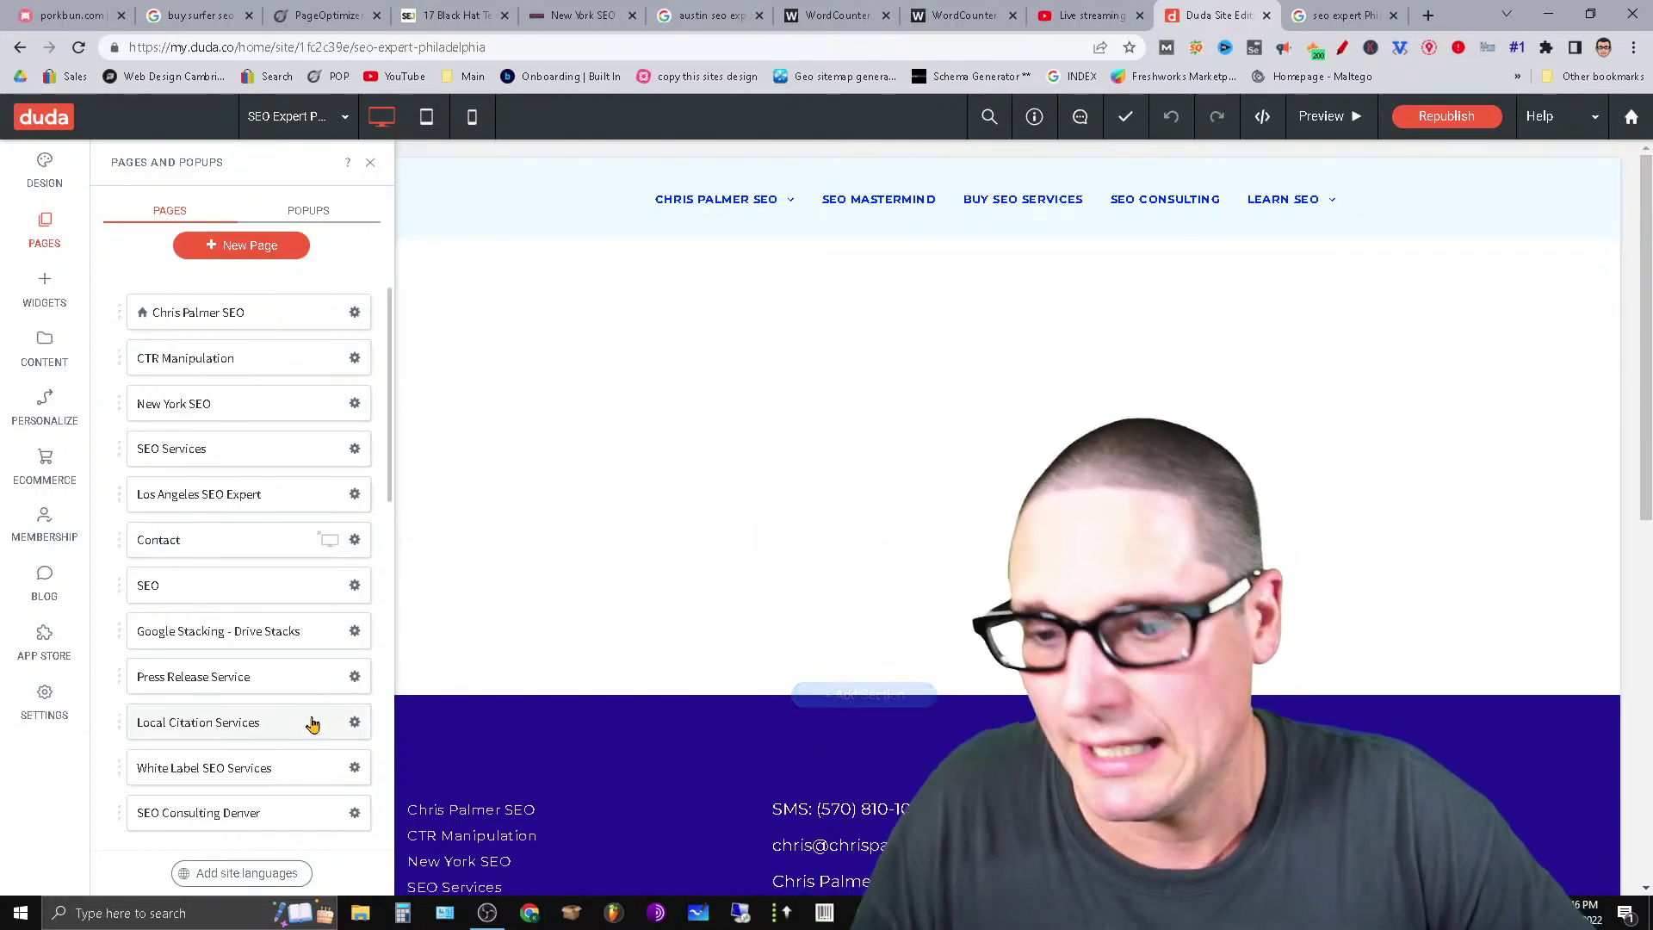
# Open the SEO Expert Philadelphia page in Duda, close the New York SEO tab, and go to the Surfer SEO results.
pyautogui.scroll(-10, 301, 731)
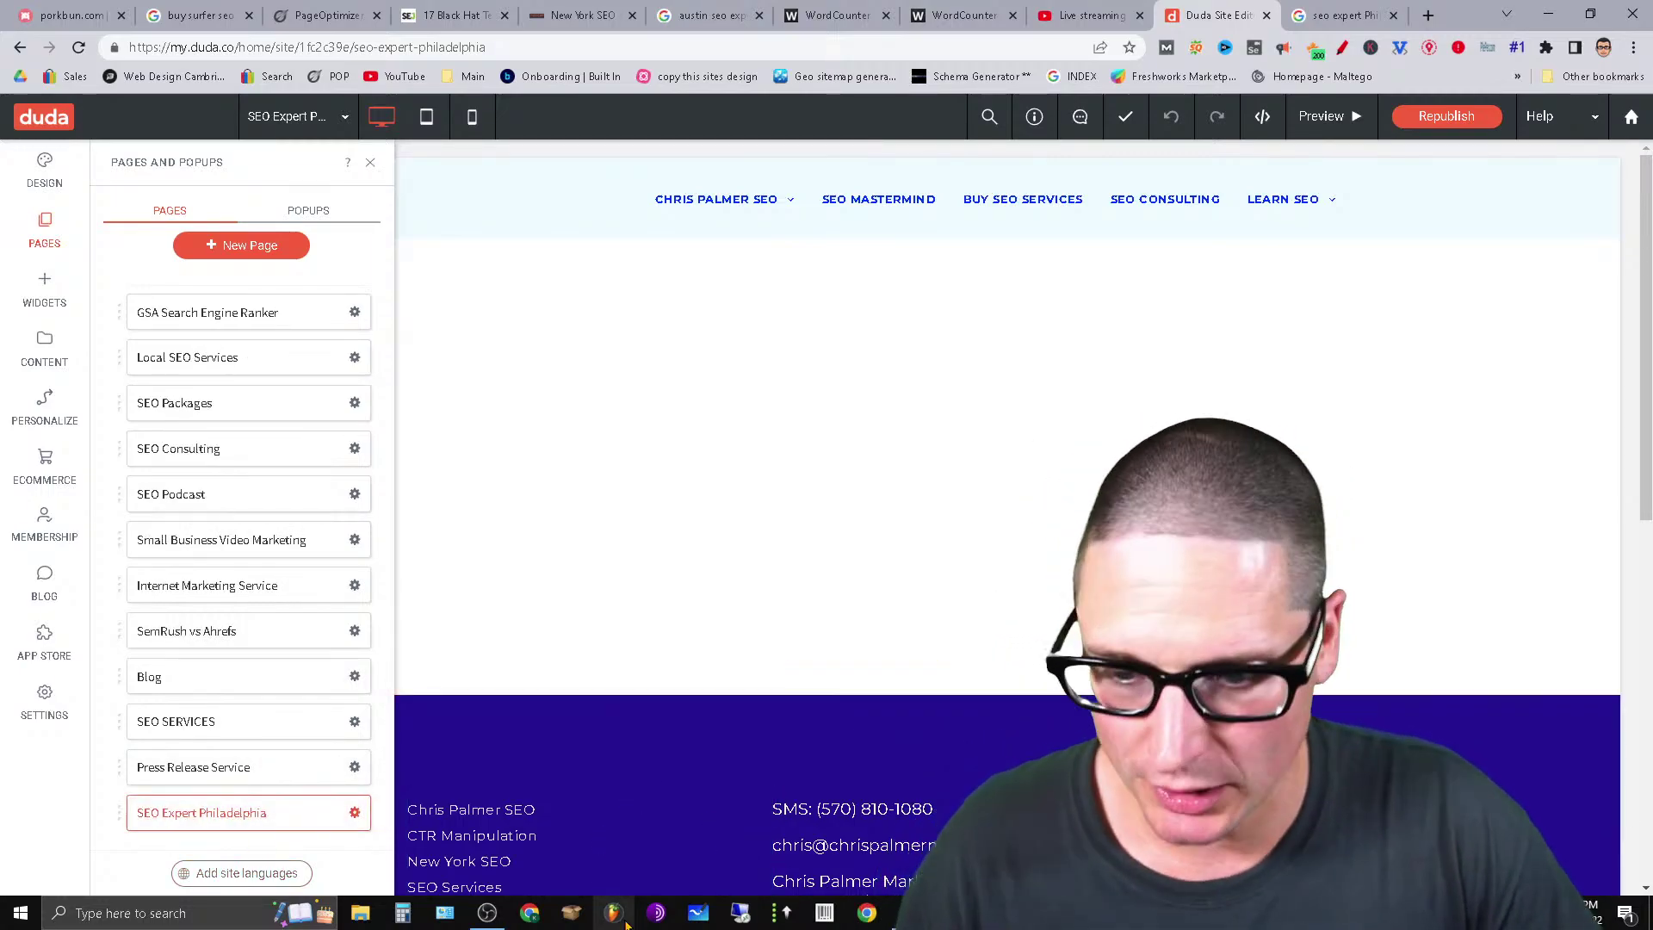
pyautogui.click(269, 823)
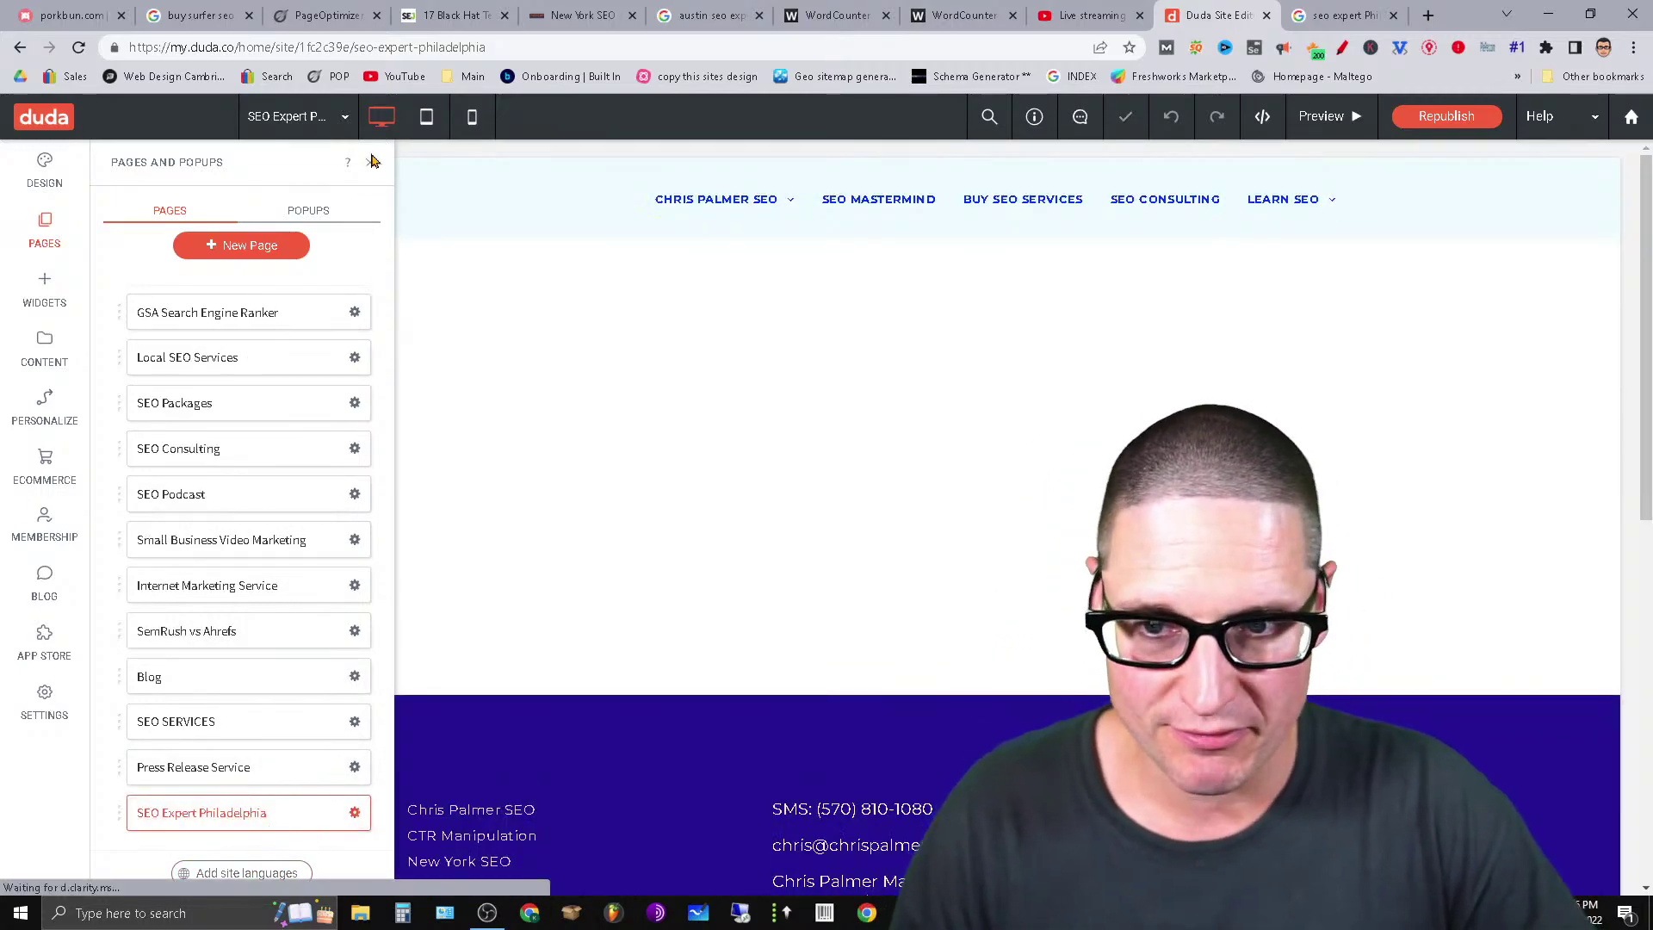
pyautogui.click(371, 164)
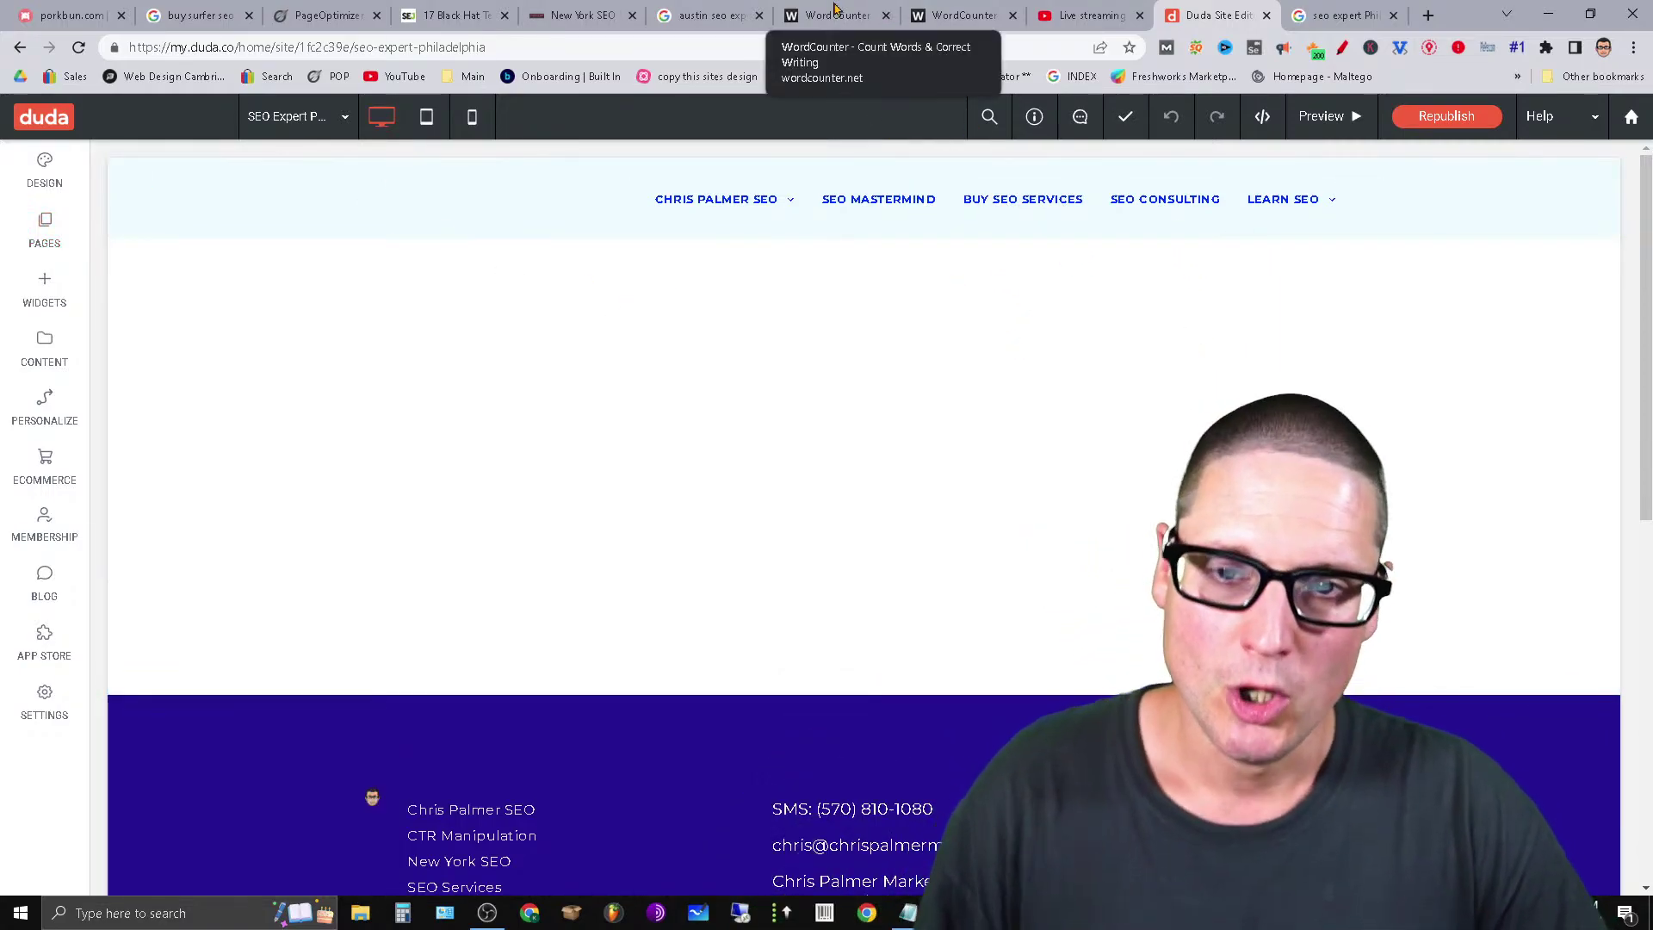
pyautogui.click(631, 16)
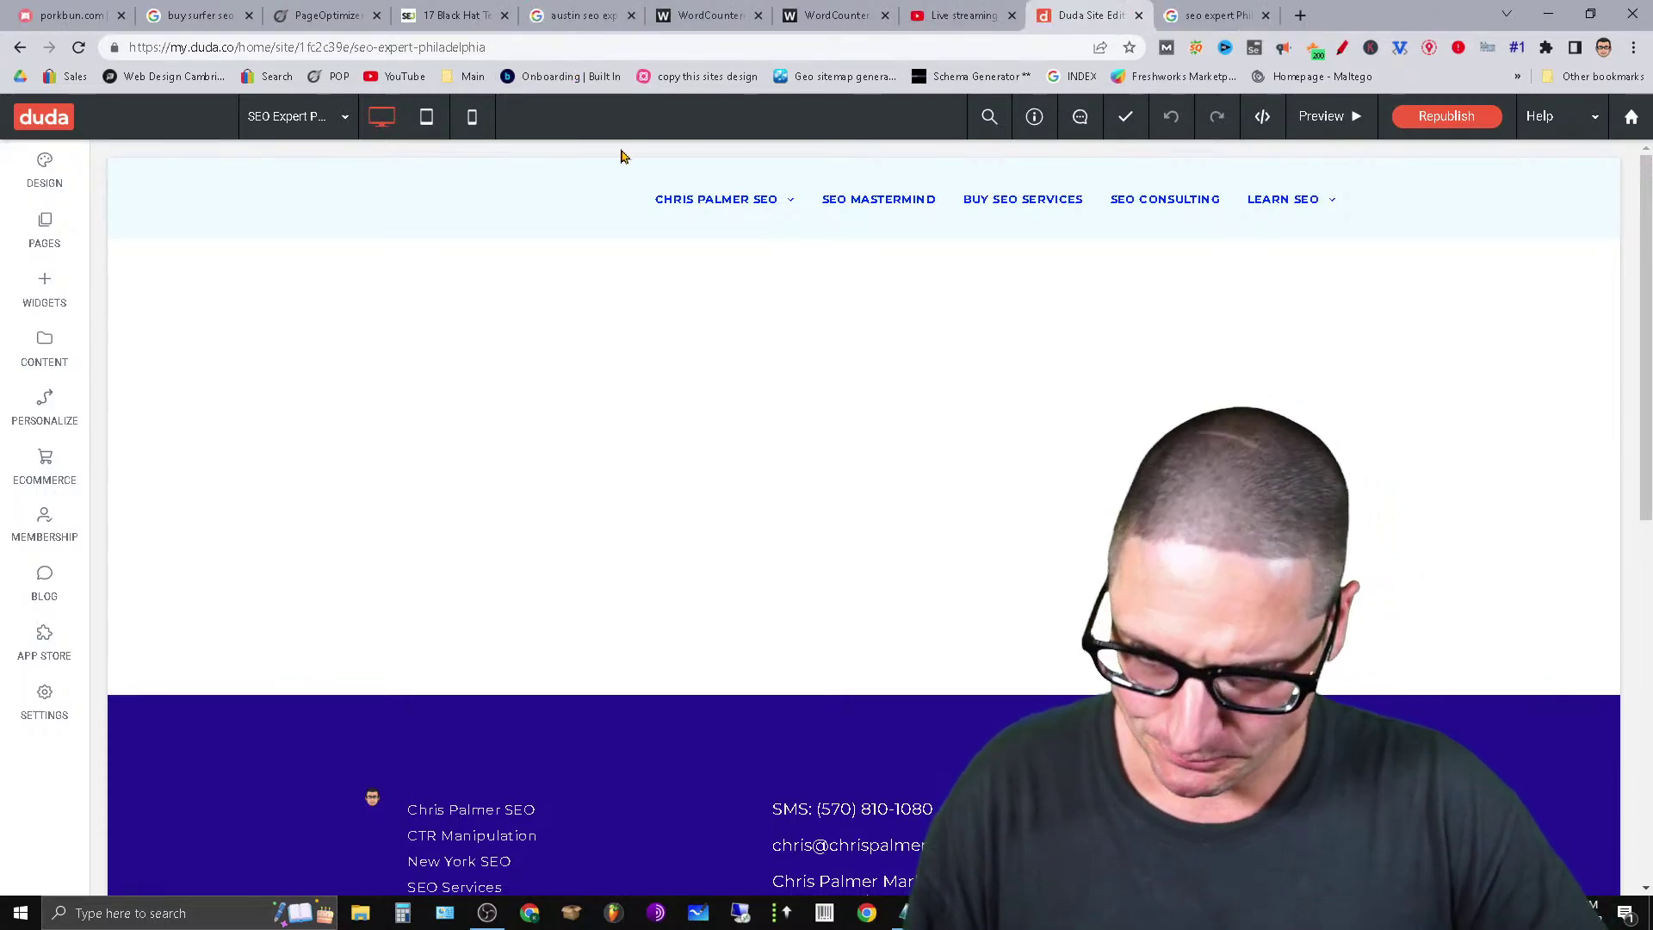
pyautogui.click(235, 14)
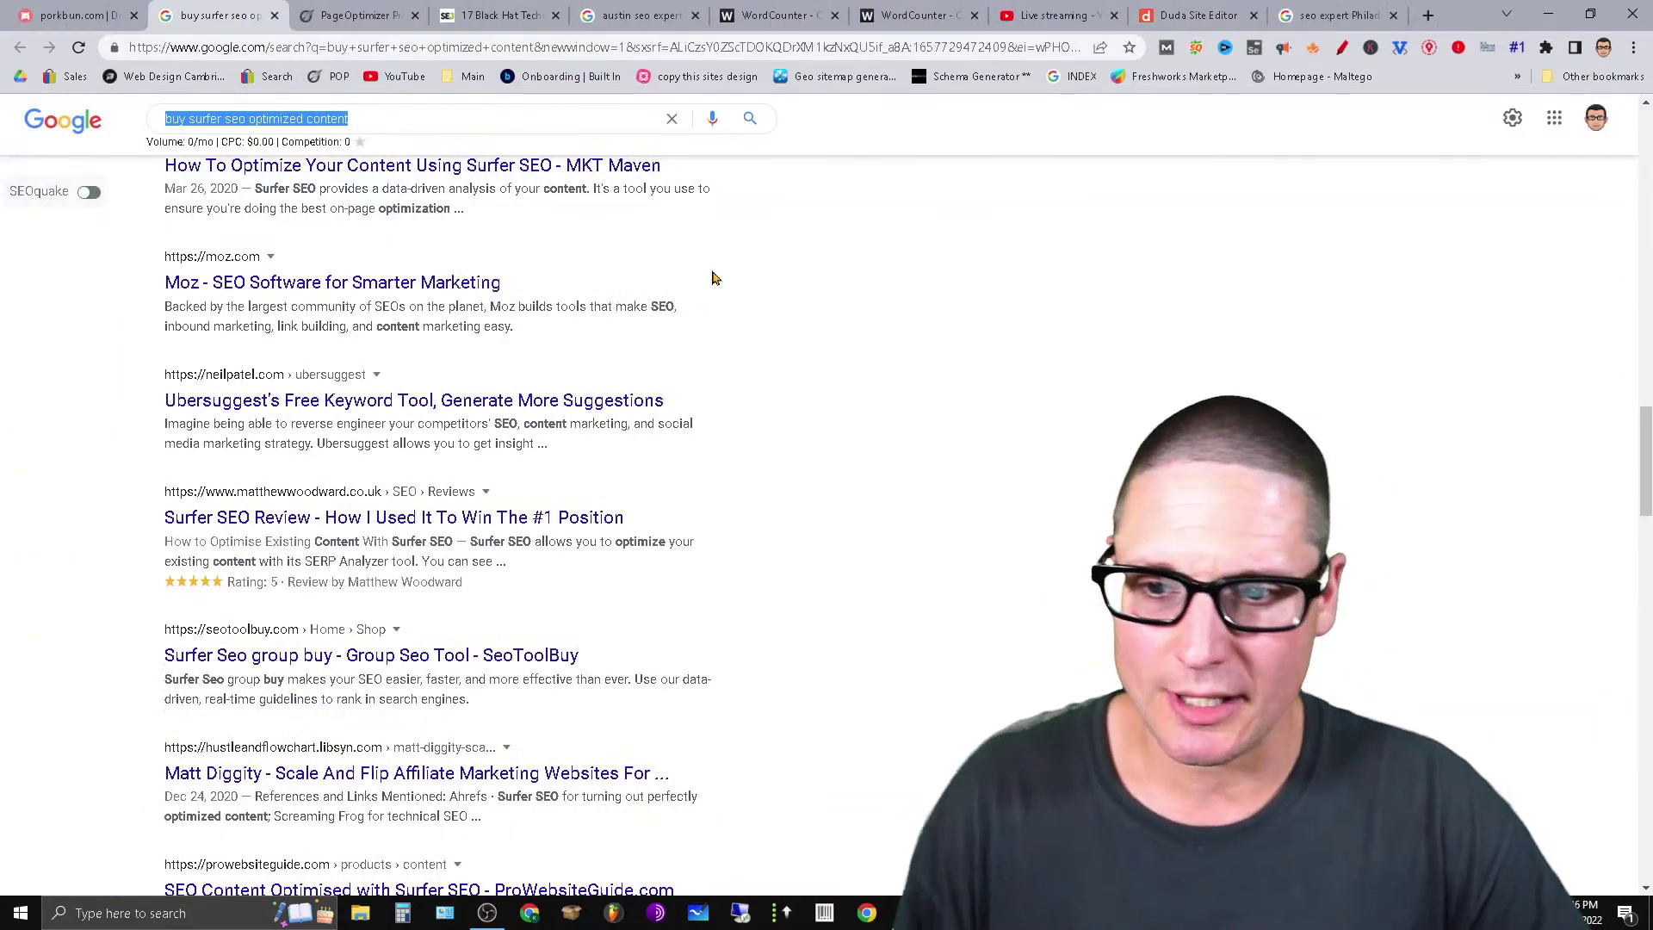
# Close the Surfer SEO results and search 'seo Philadelphia' to check its 880/mo volume.
pyautogui.scroll(6, 712, 277)
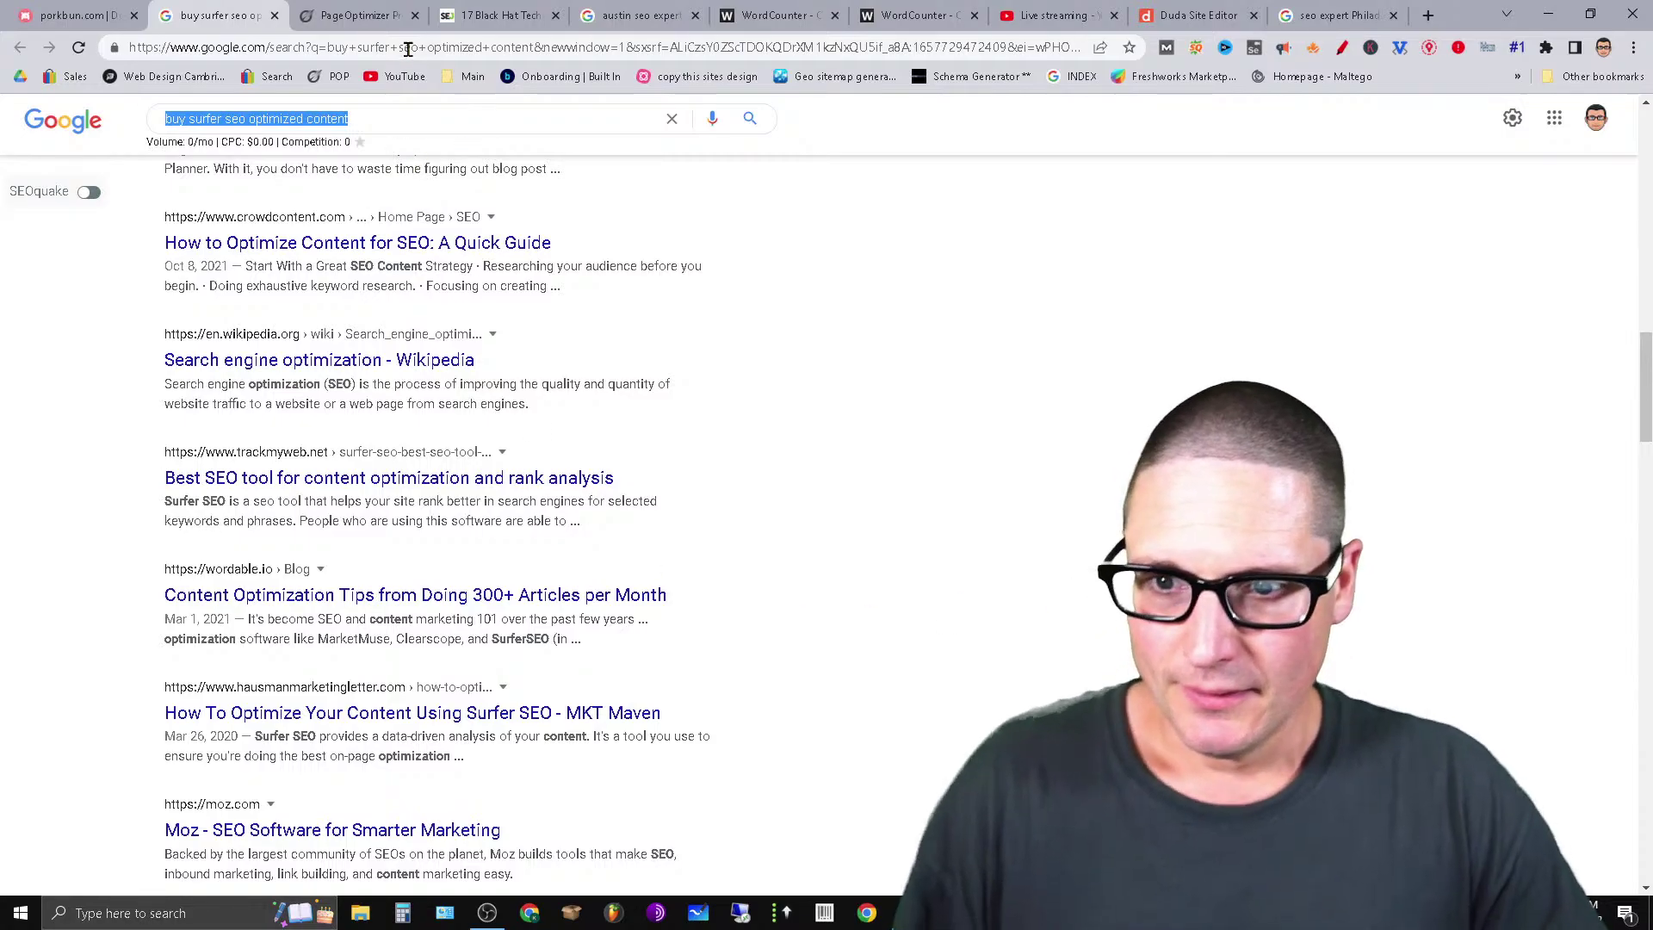
pyautogui.click(274, 16)
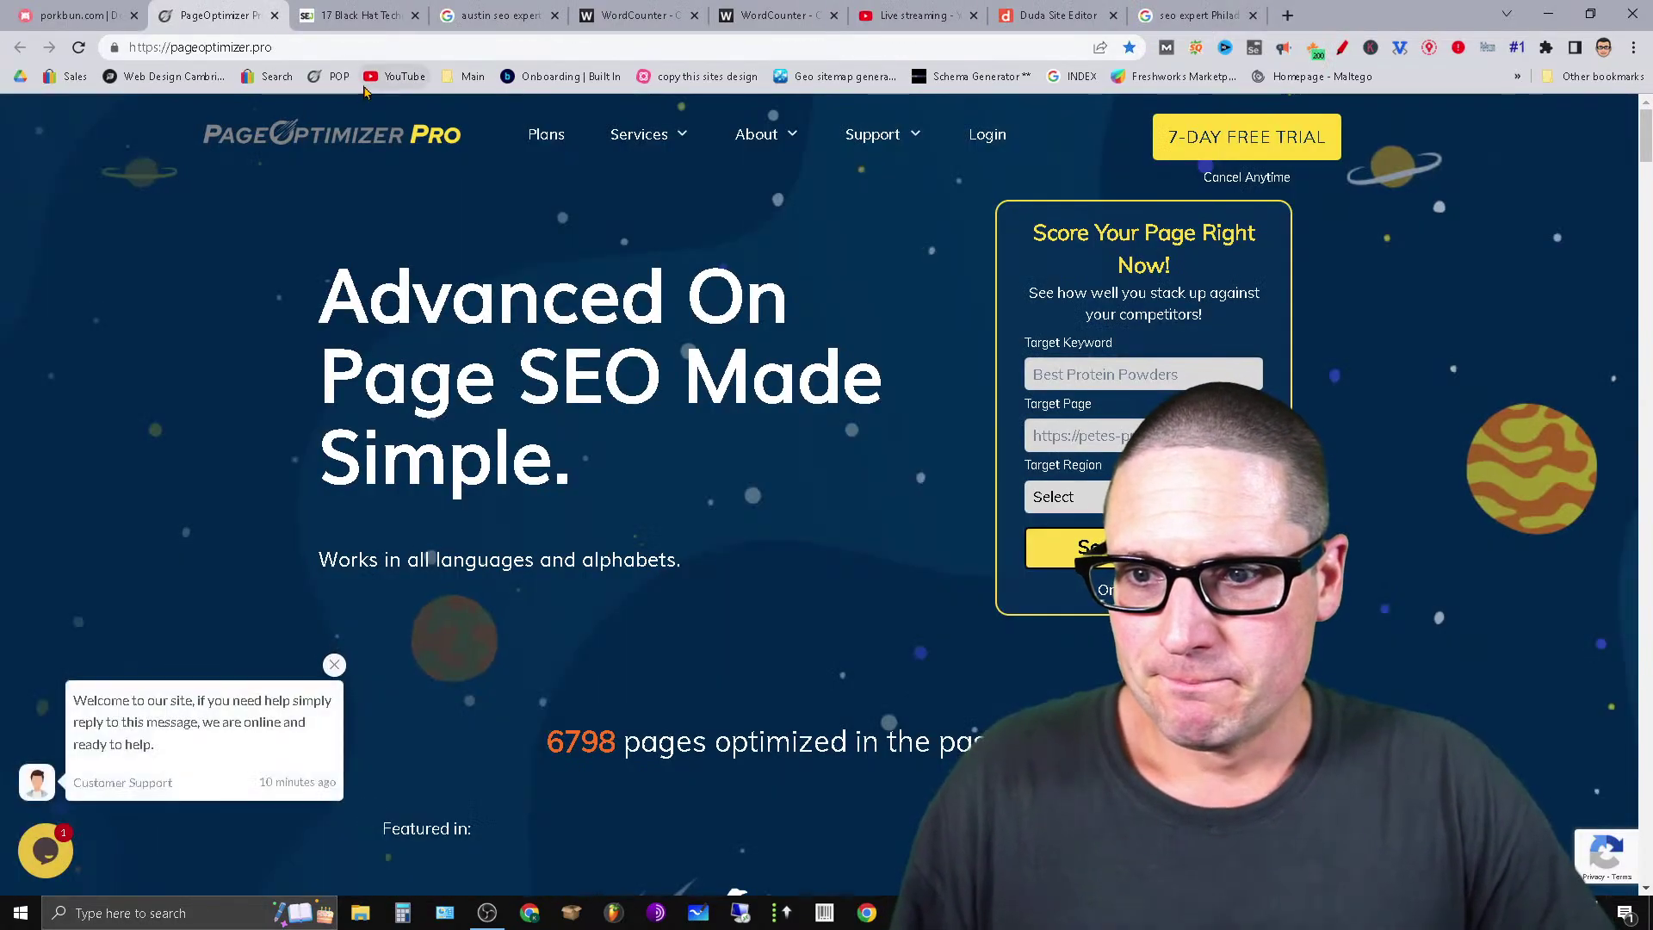
pyautogui.click(1250, 25)
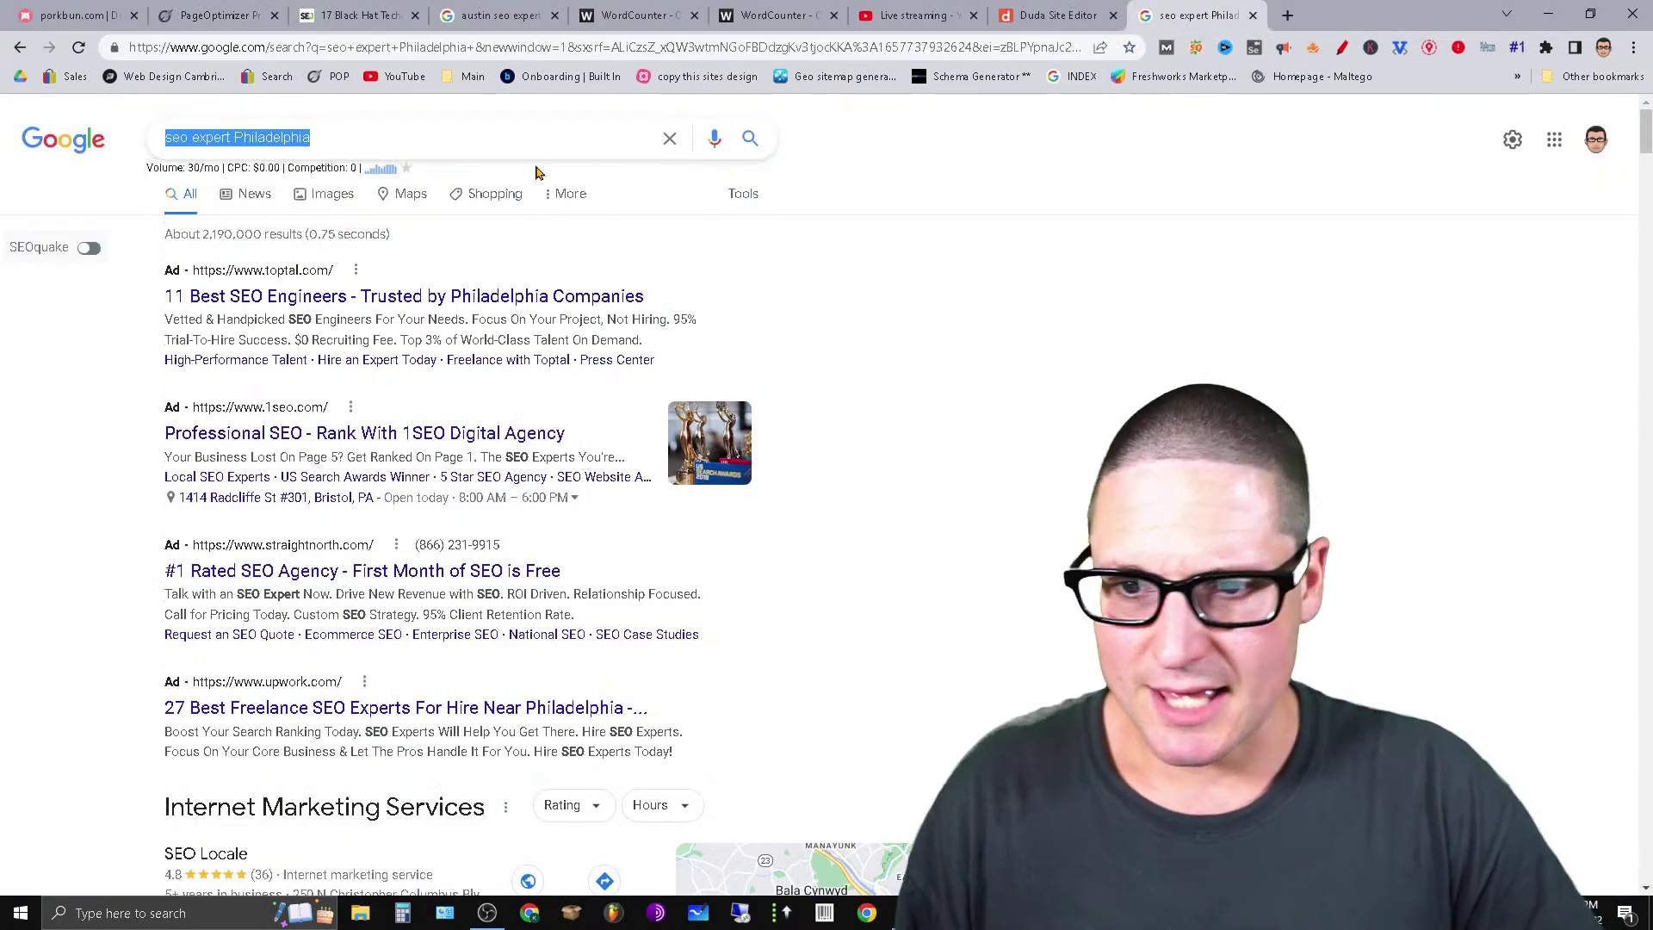
pyautogui.click(248, 139)
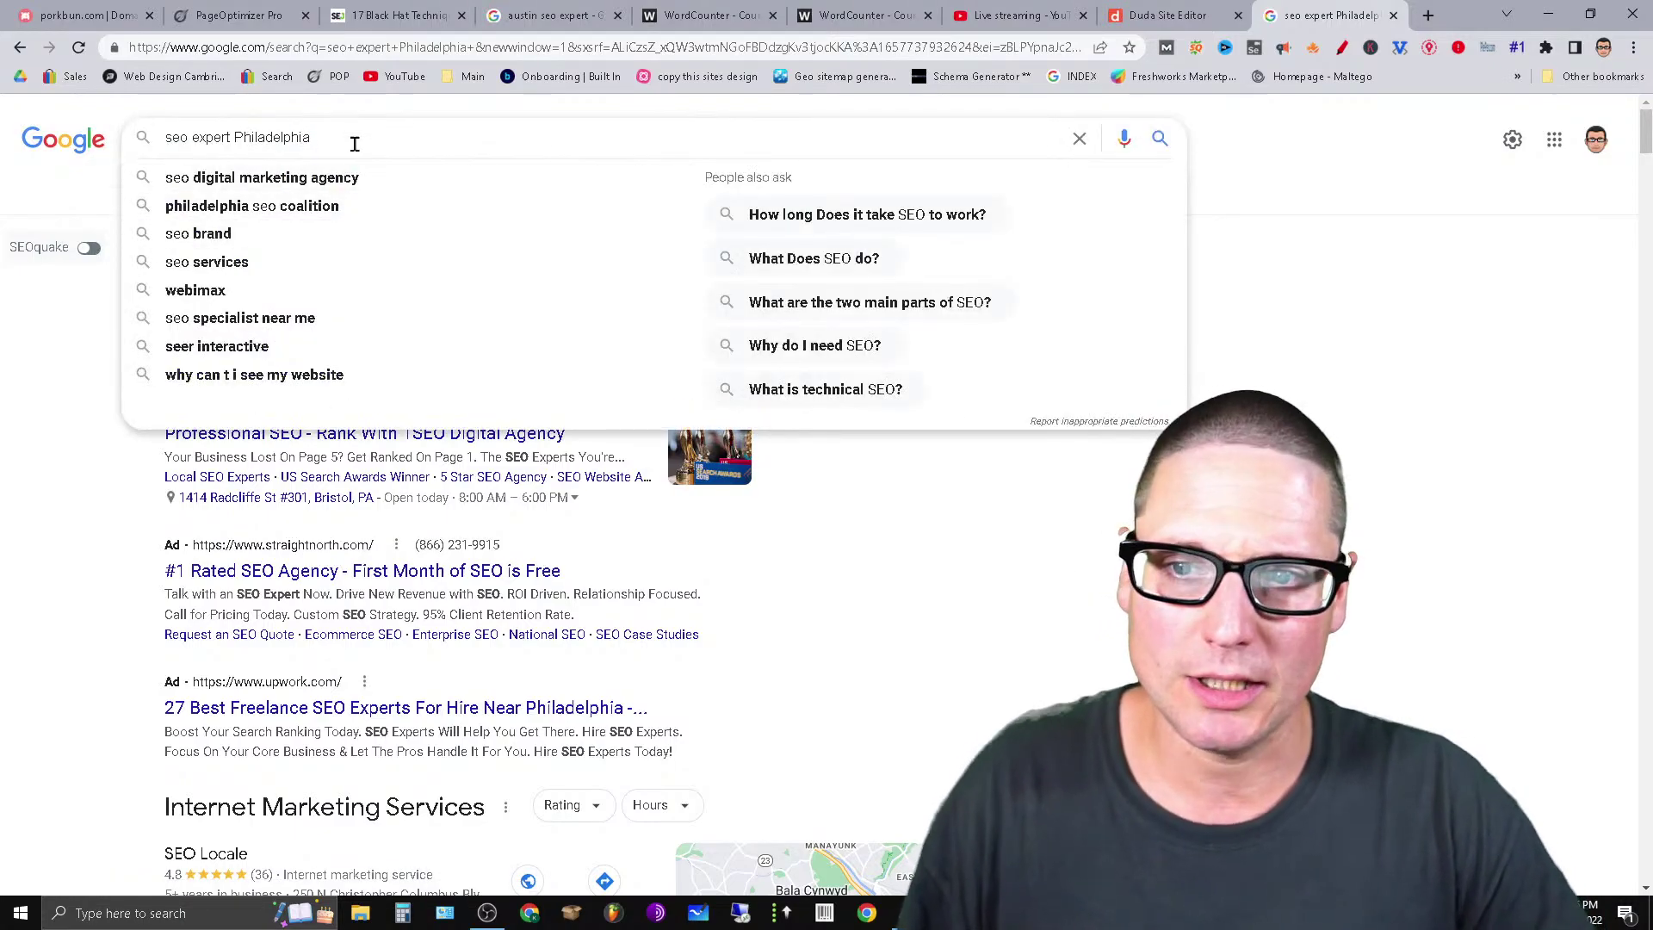
pyautogui.click(71, 449)
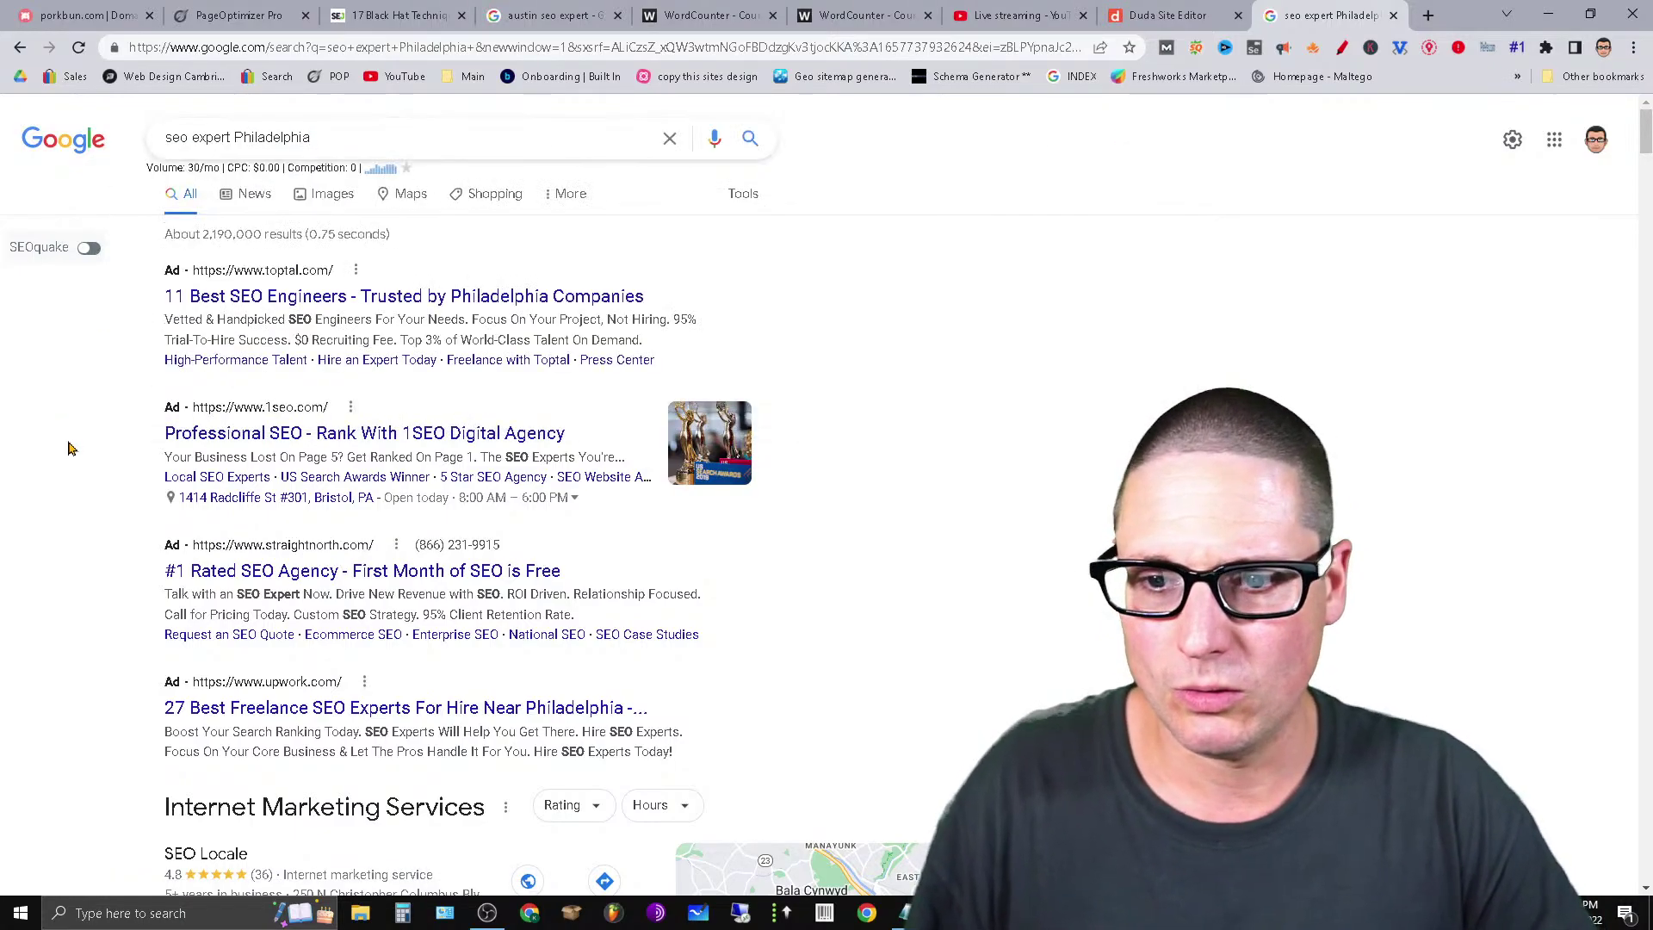
pyautogui.click(409, 134)
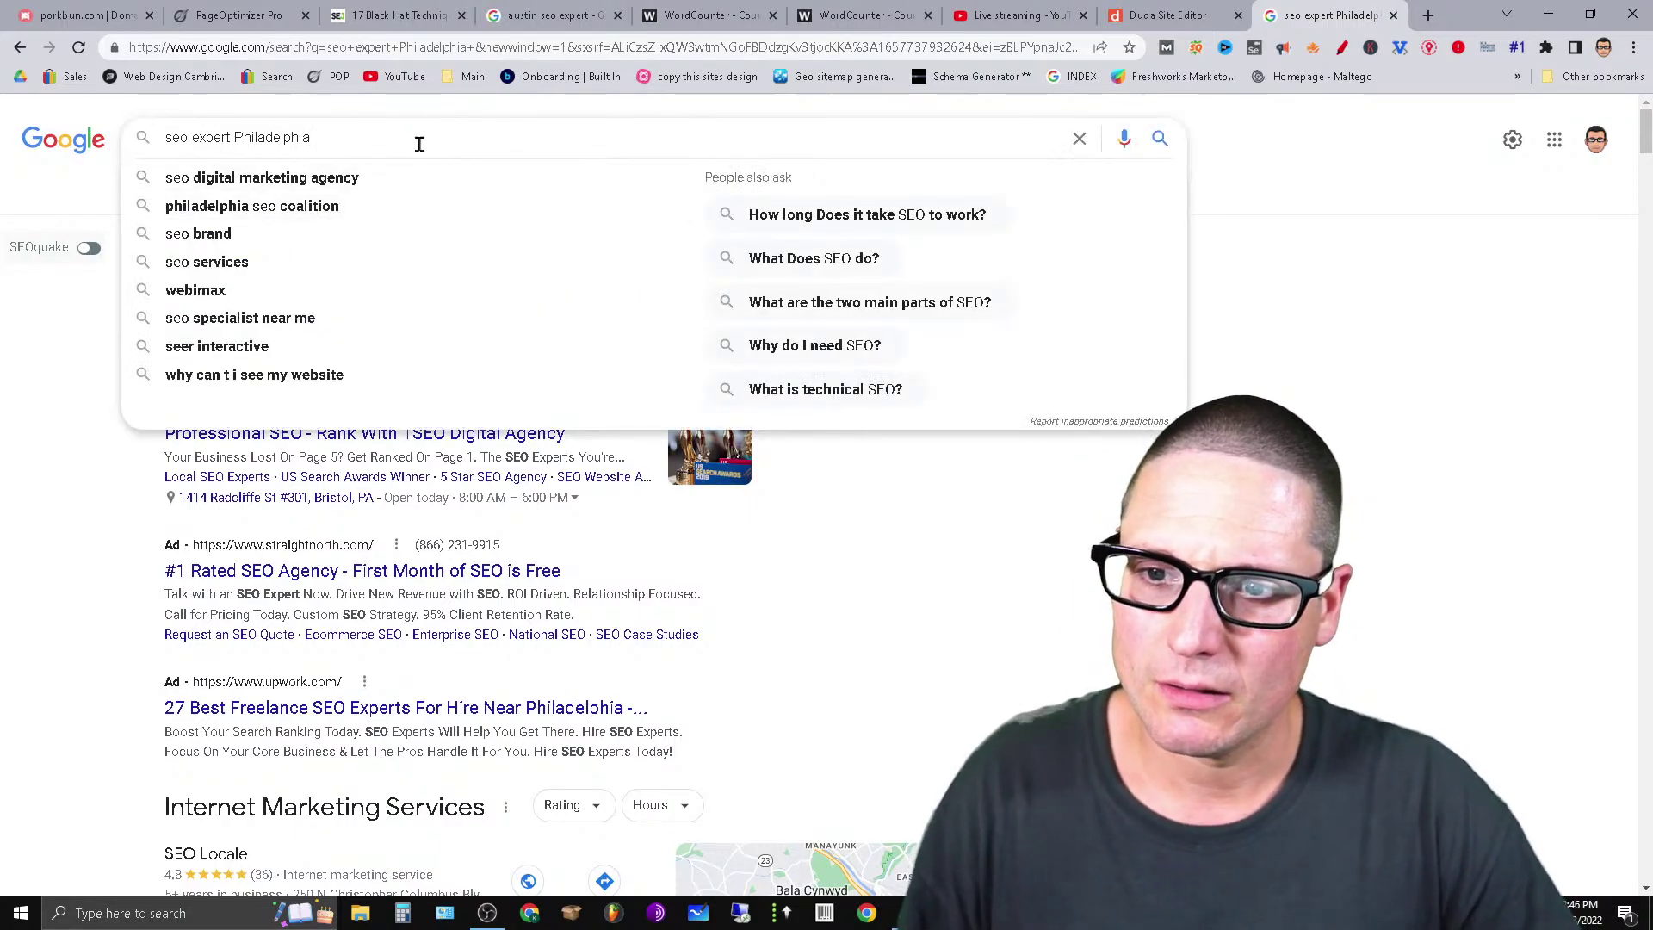
pyautogui.doubleClick(218, 144)
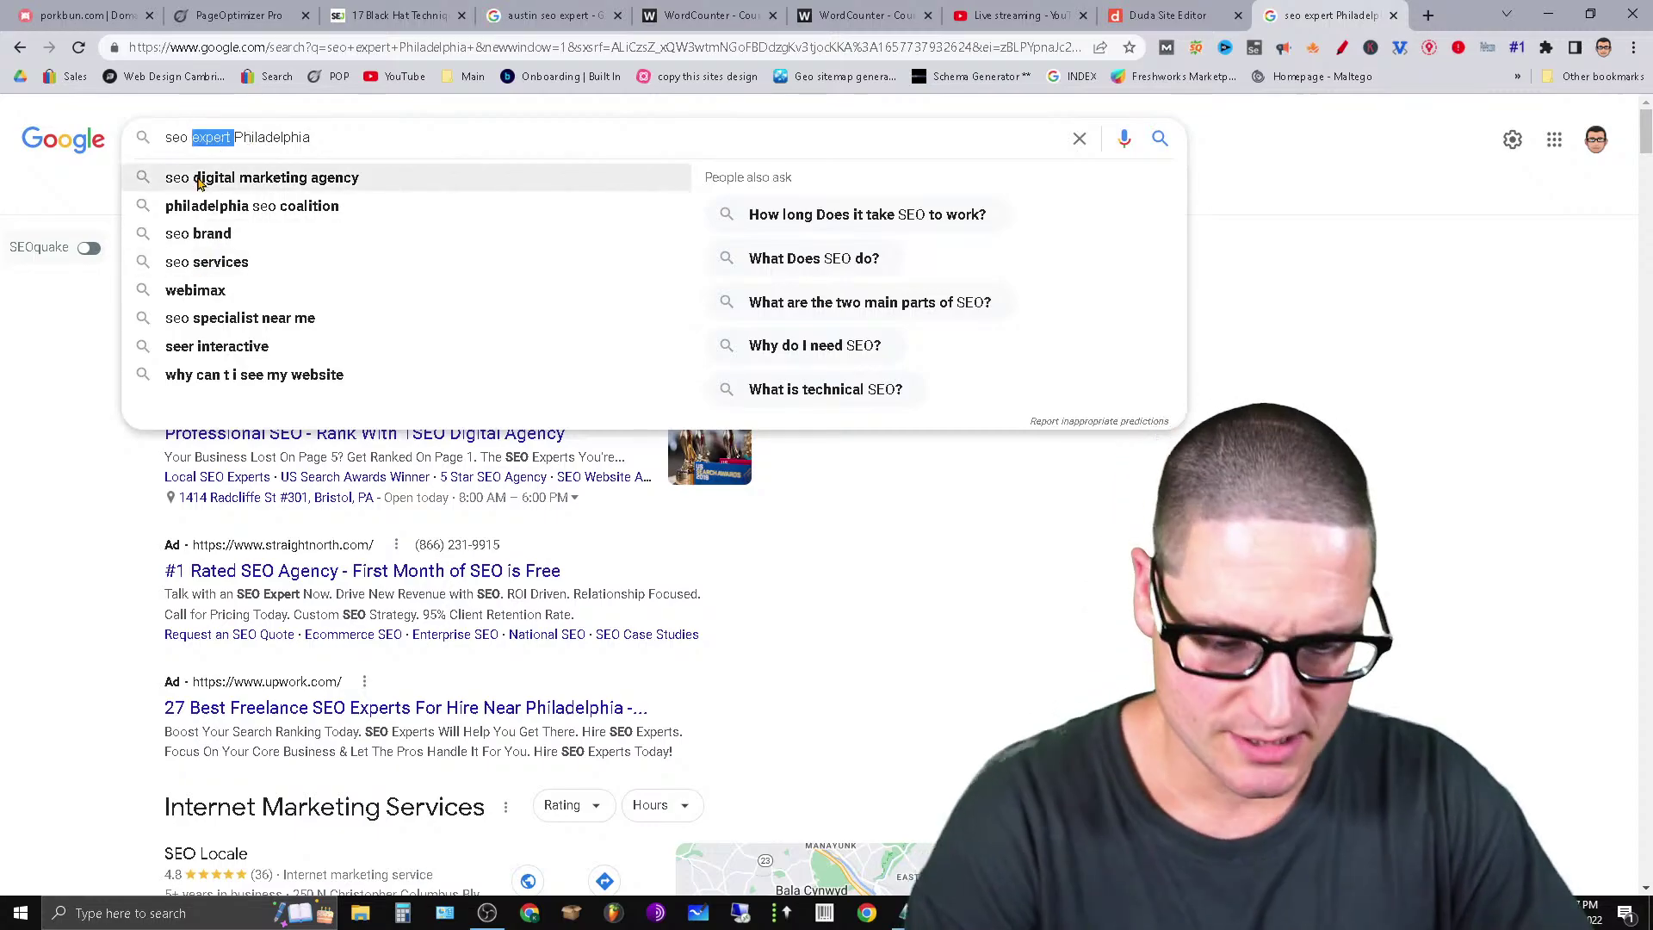
pyautogui.press('BackSpace')
pyautogui.press('Return')
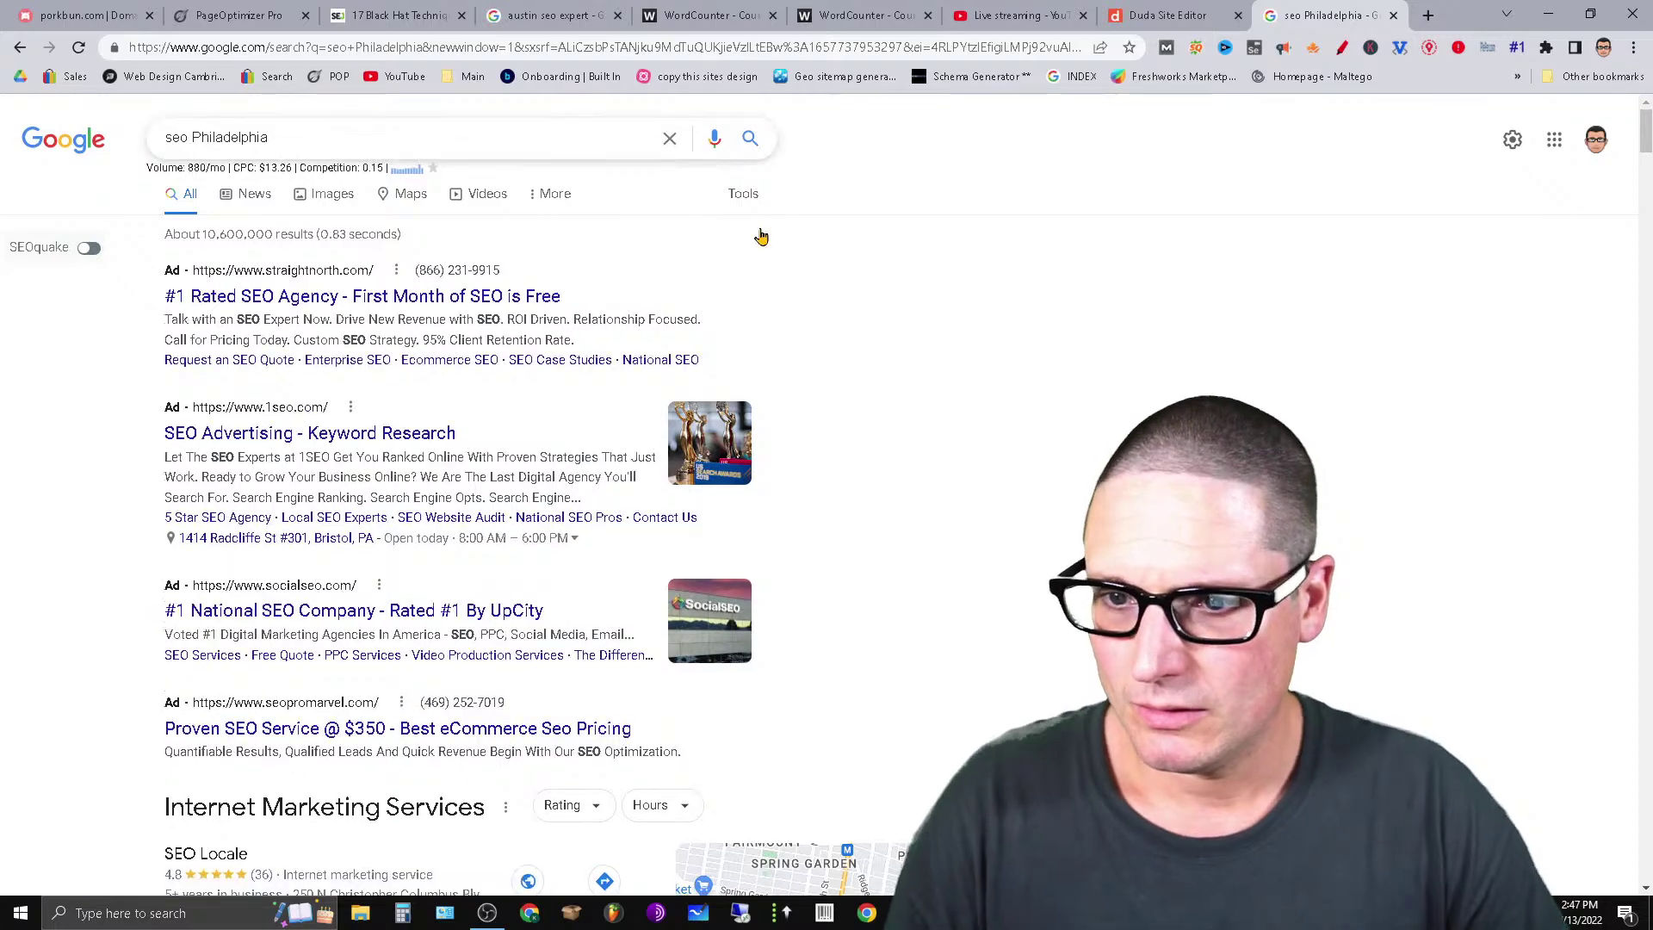
# Search 'seo expert Philadelphia' again to compare its 30/mo volume.
pyautogui.click(188, 143)
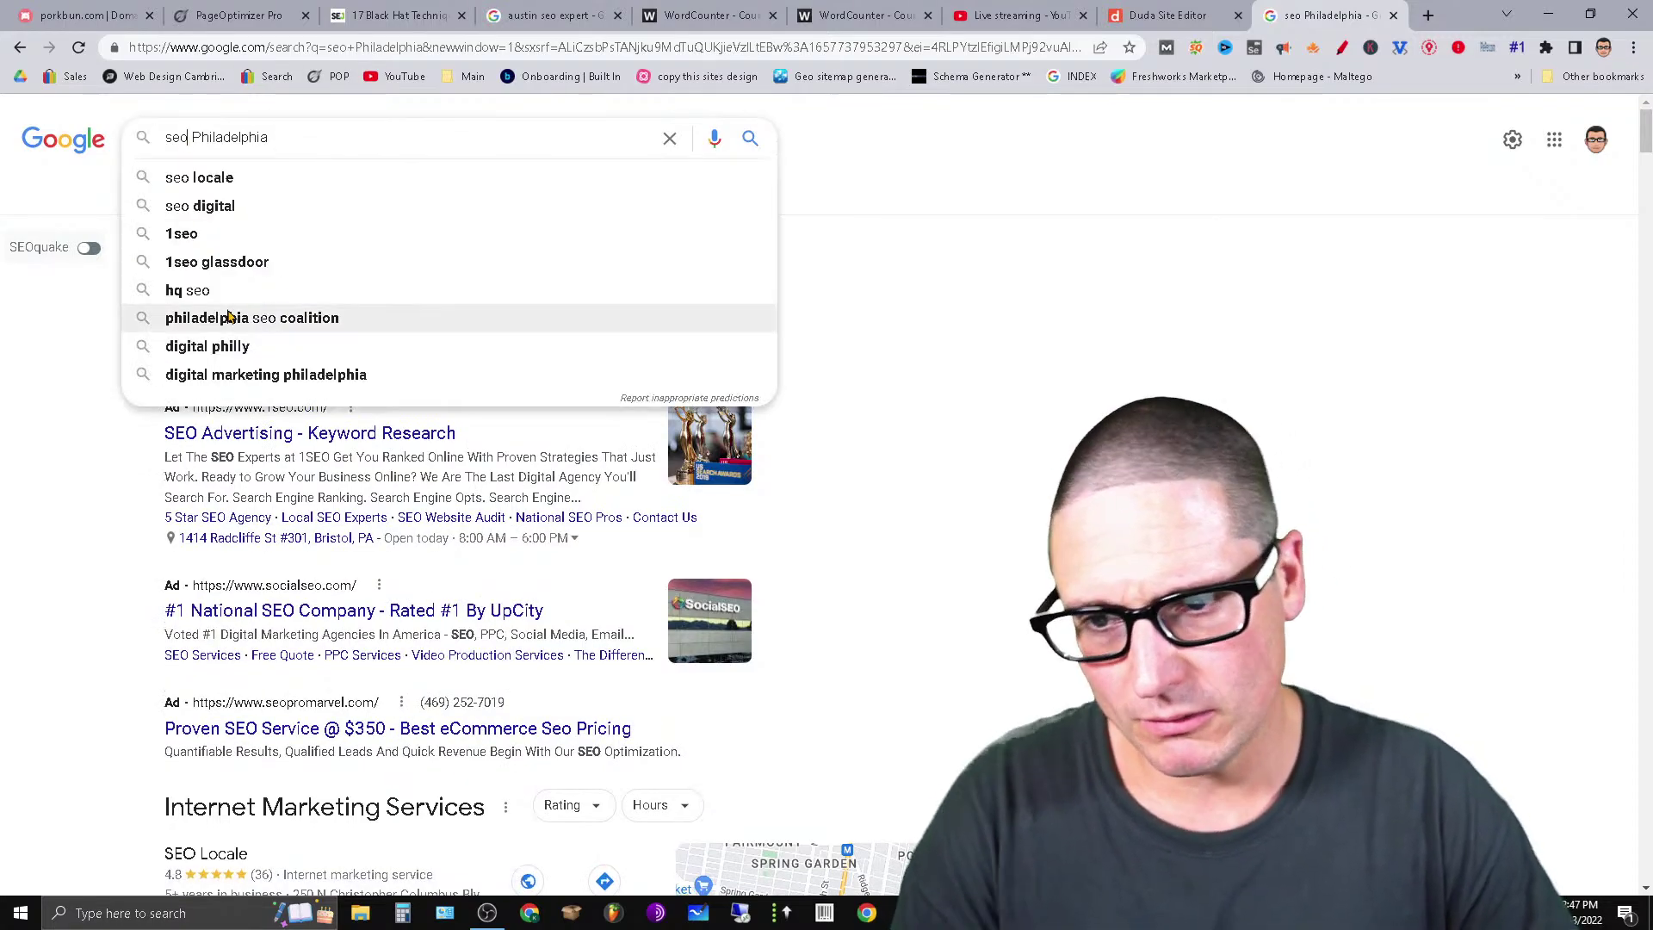
pyautogui.write('expert')
pyautogui.press('Return')
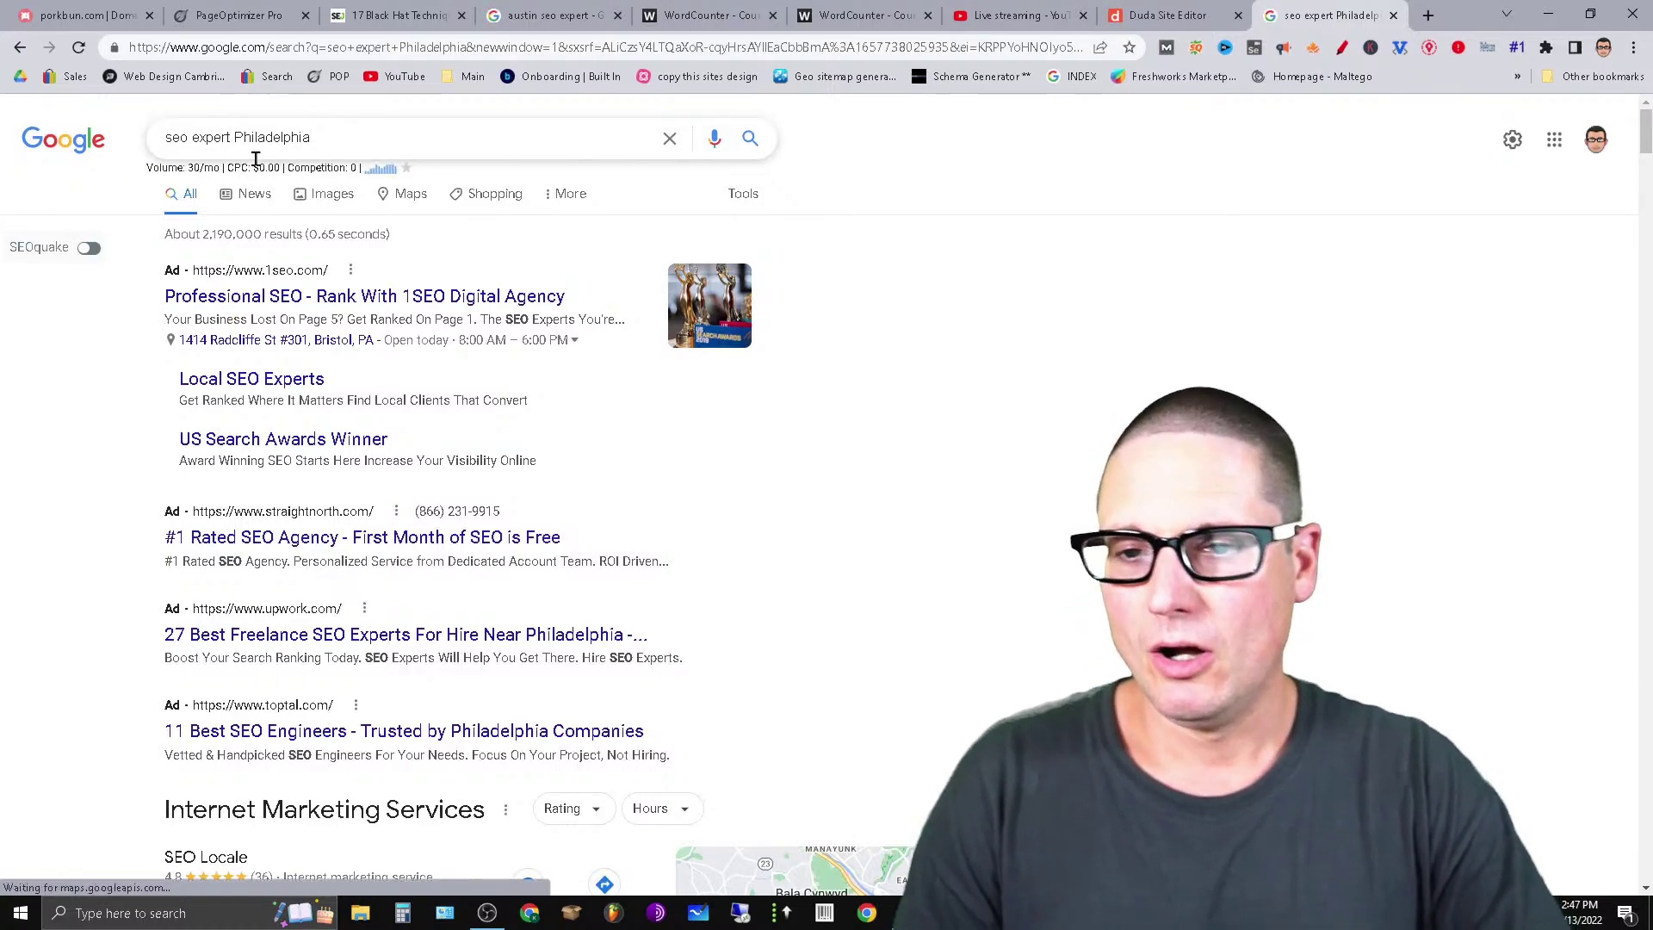
pyautogui.doubleClick(289, 134)
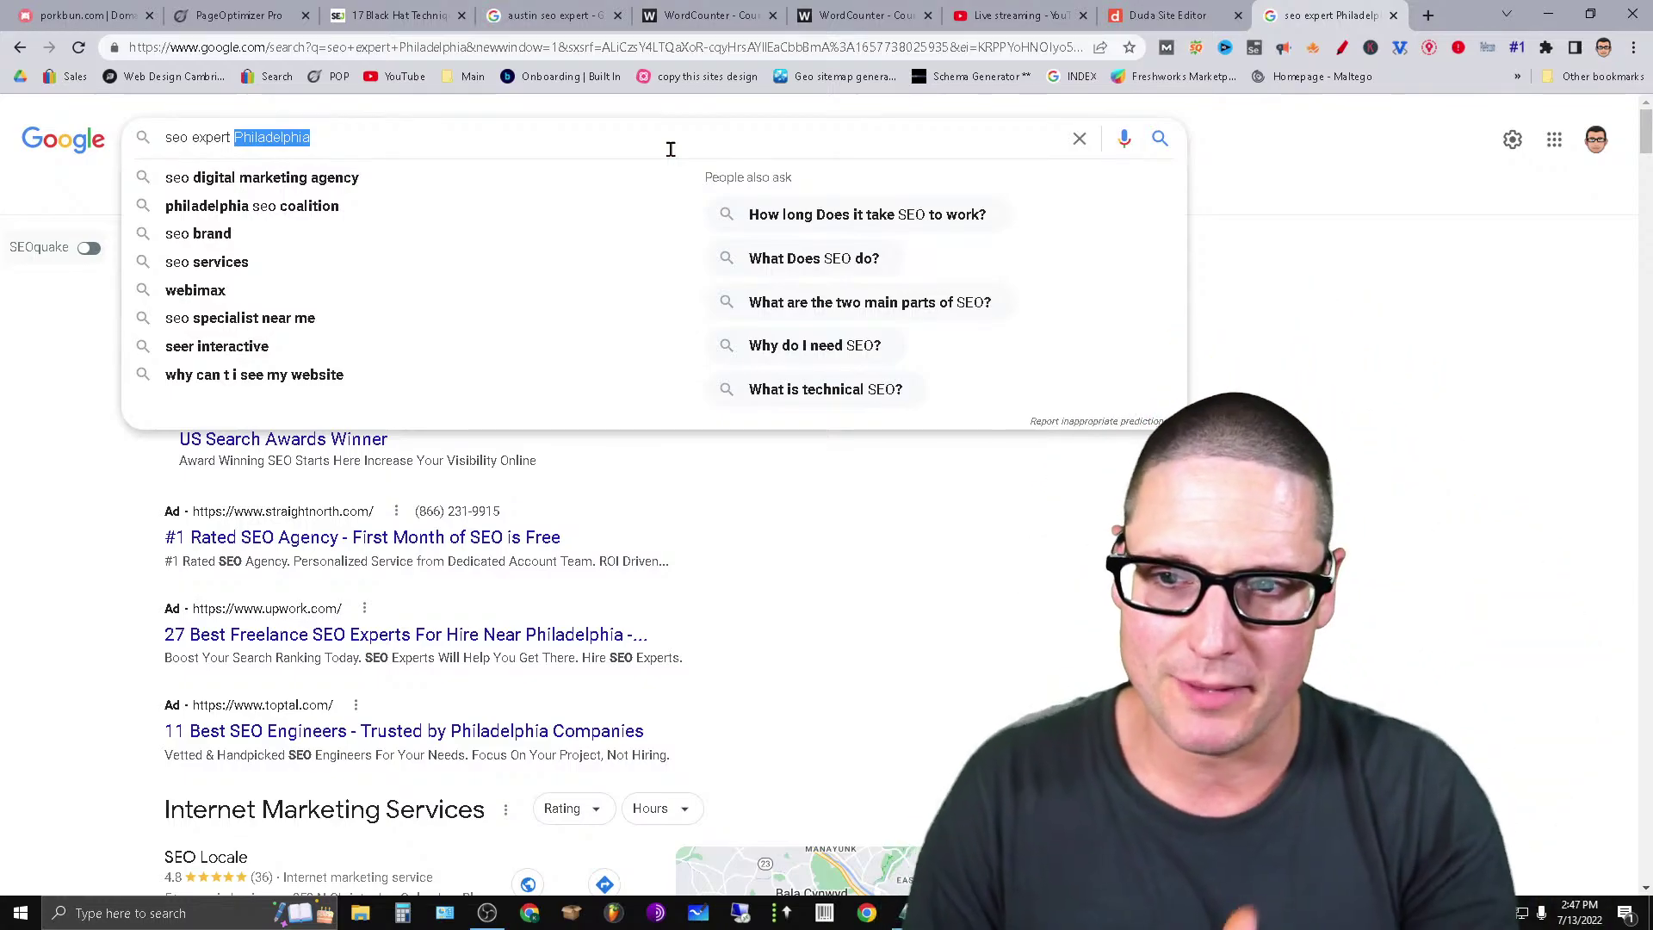
pyautogui.click(520, 10)
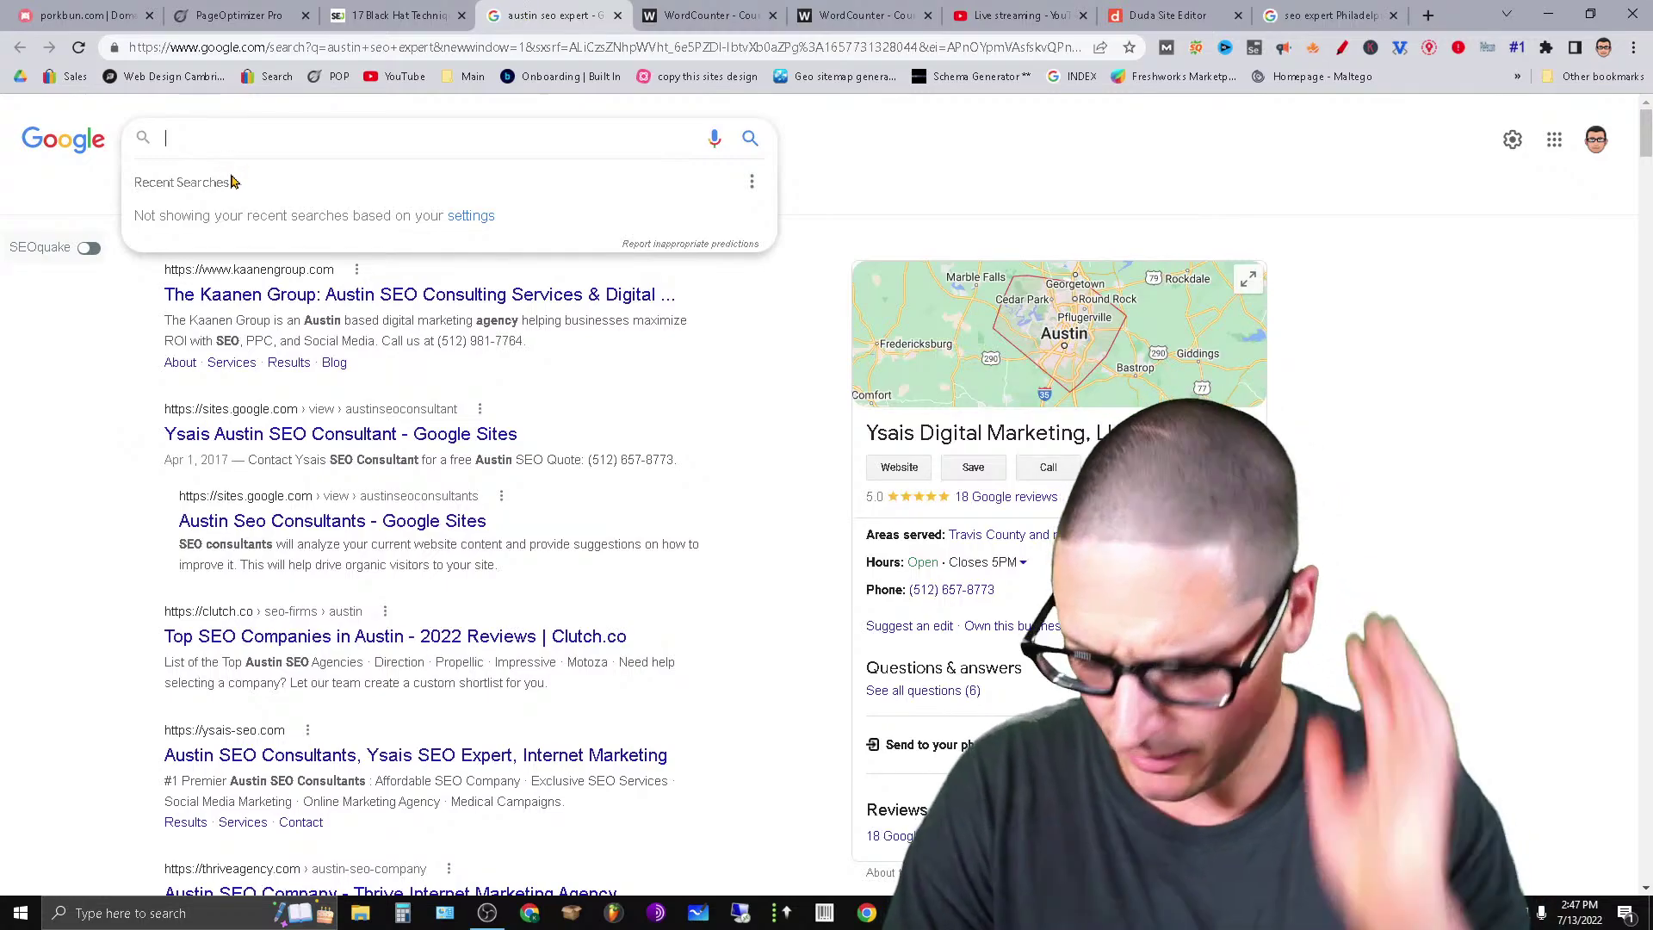
# Search 'largest population cties usa' in the Austin results tab.
pyautogui.write('largest p')
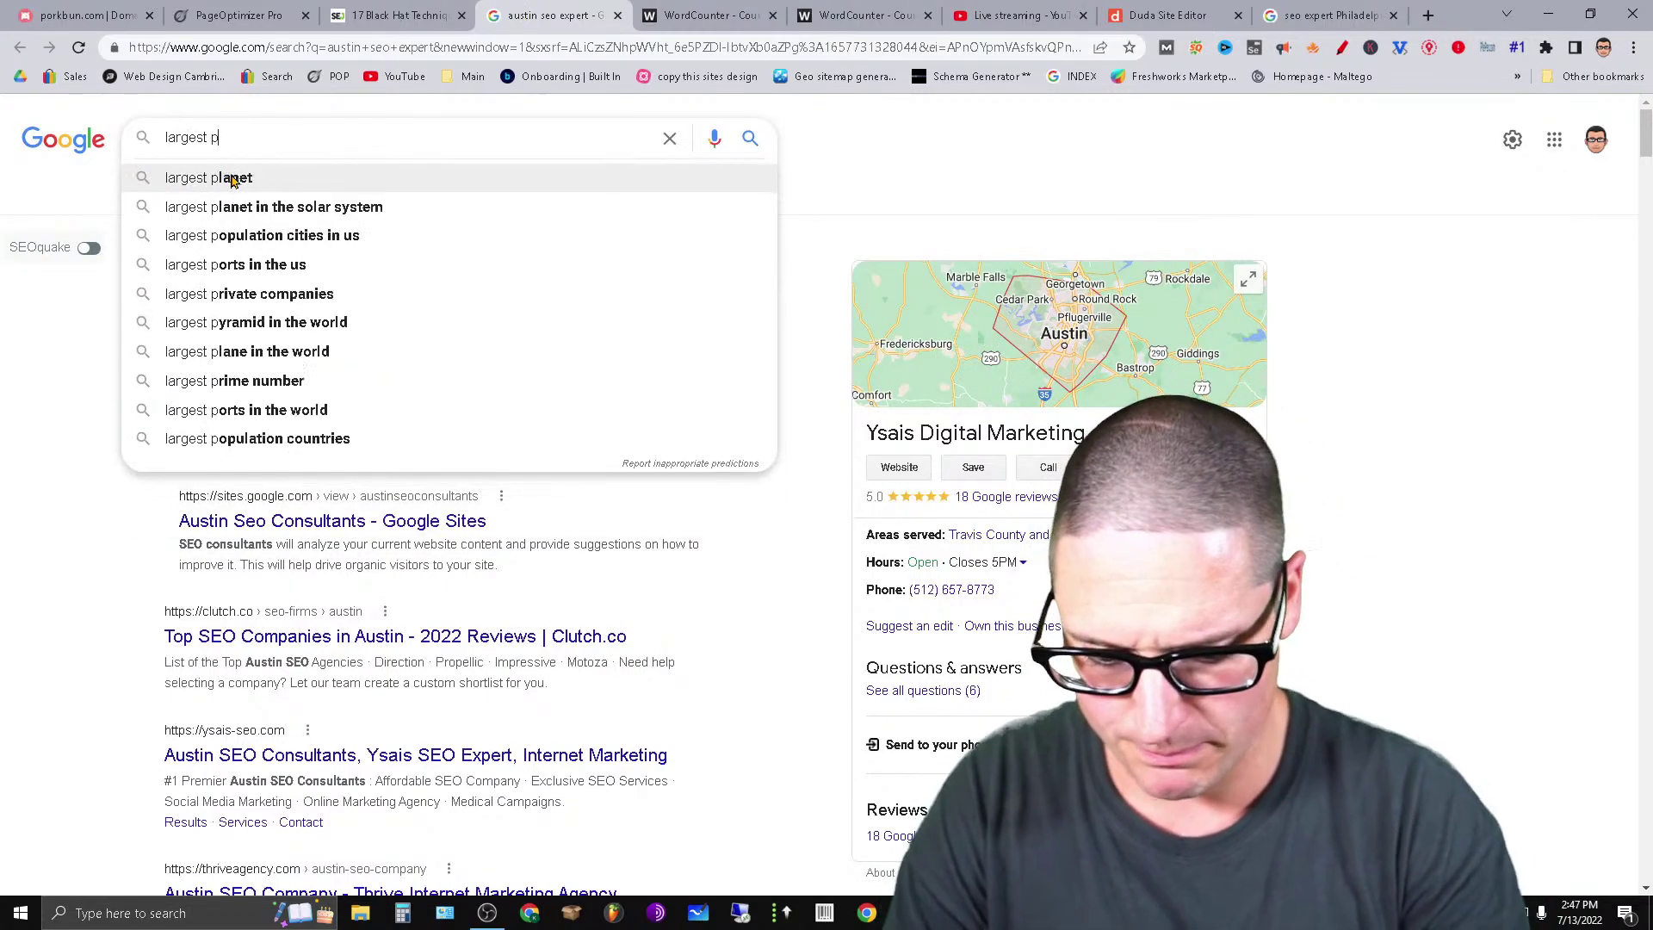
pyautogui.write('opulation c')
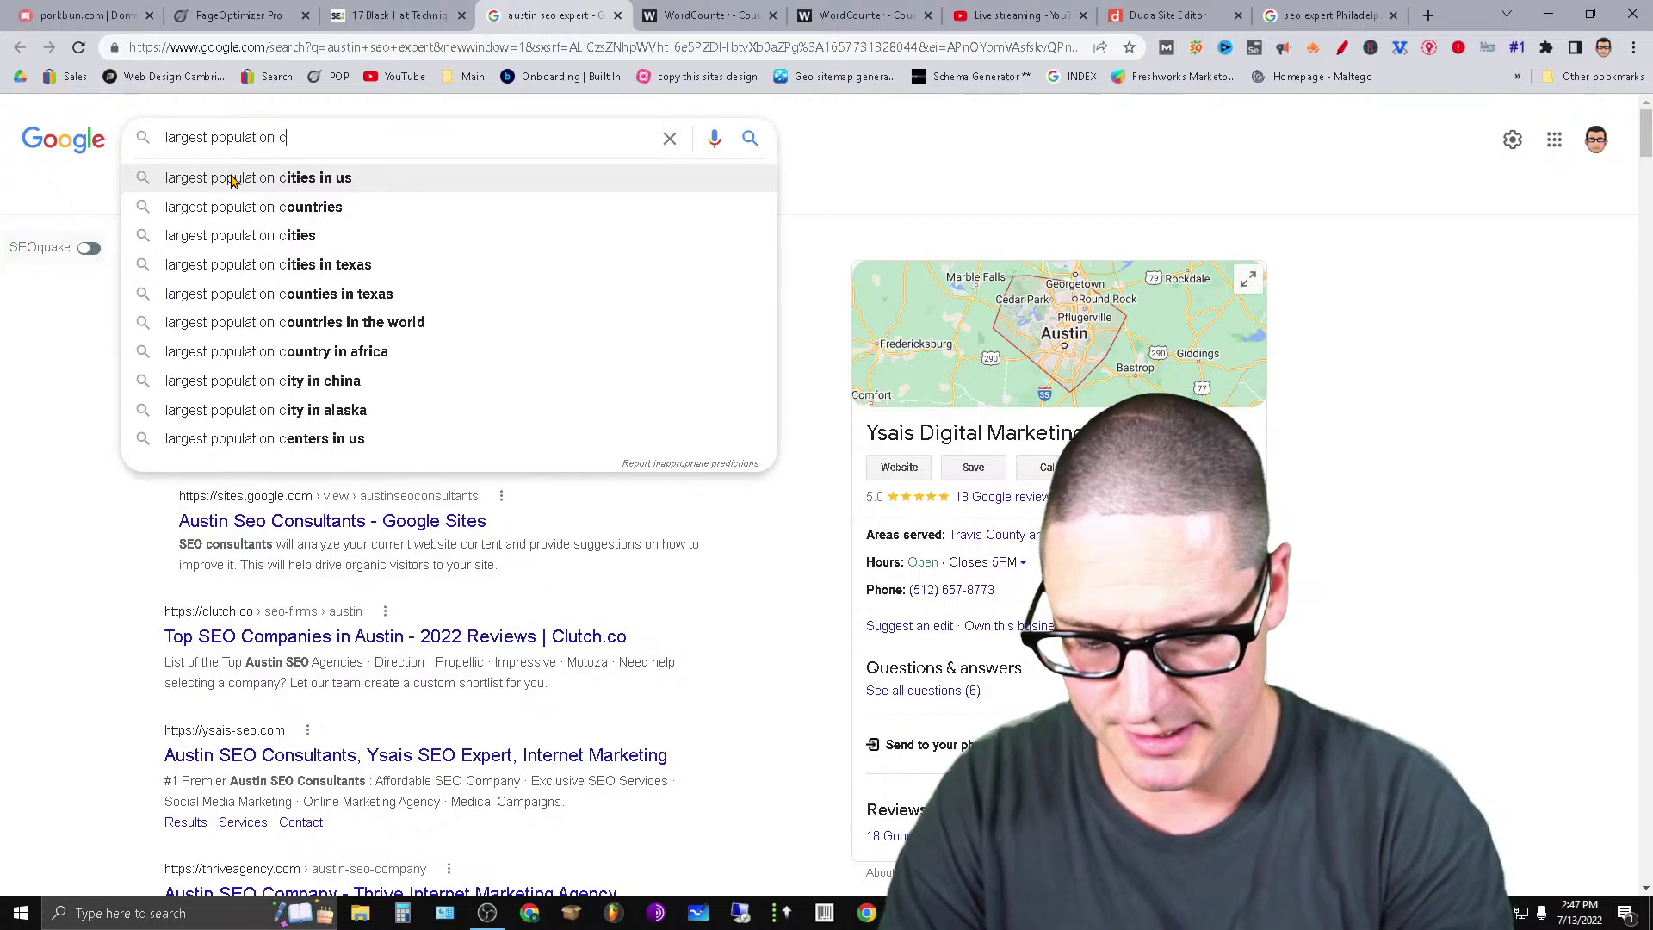
pyautogui.write('ties usa')
pyautogui.press('Return')
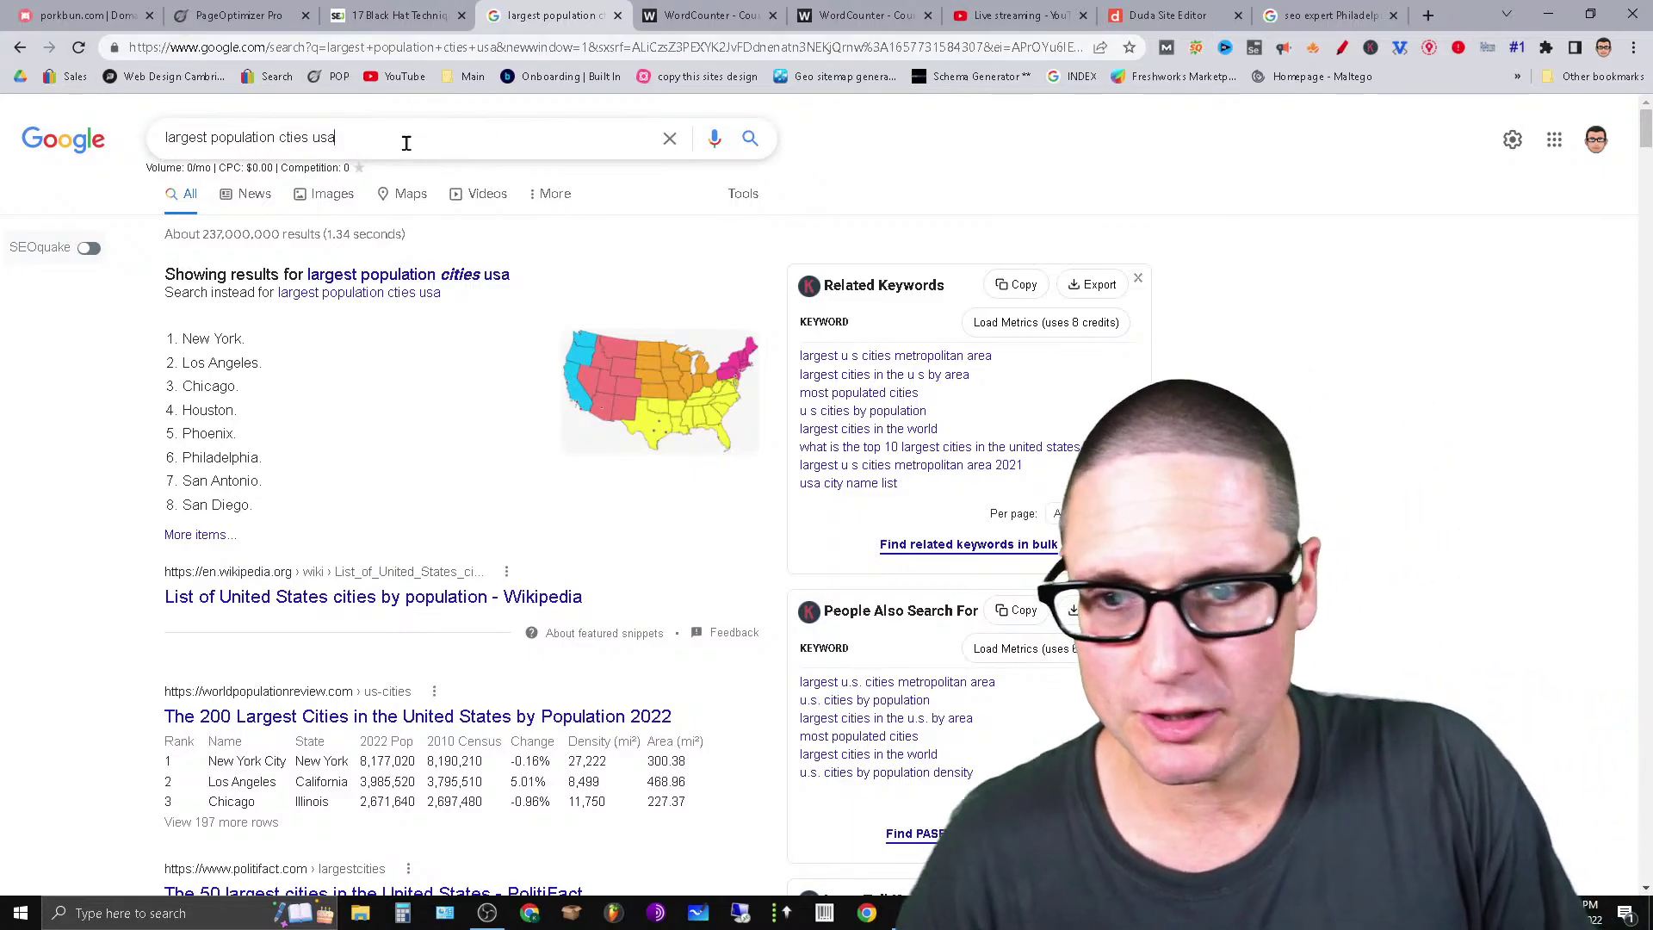
pyautogui.tripleClick(406, 143)
# Change the Philadelphia query to 'seo expert chicago' and review its results (880/mo).
pyautogui.click(1330, 14)
pyautogui.doubleClick(320, 136)
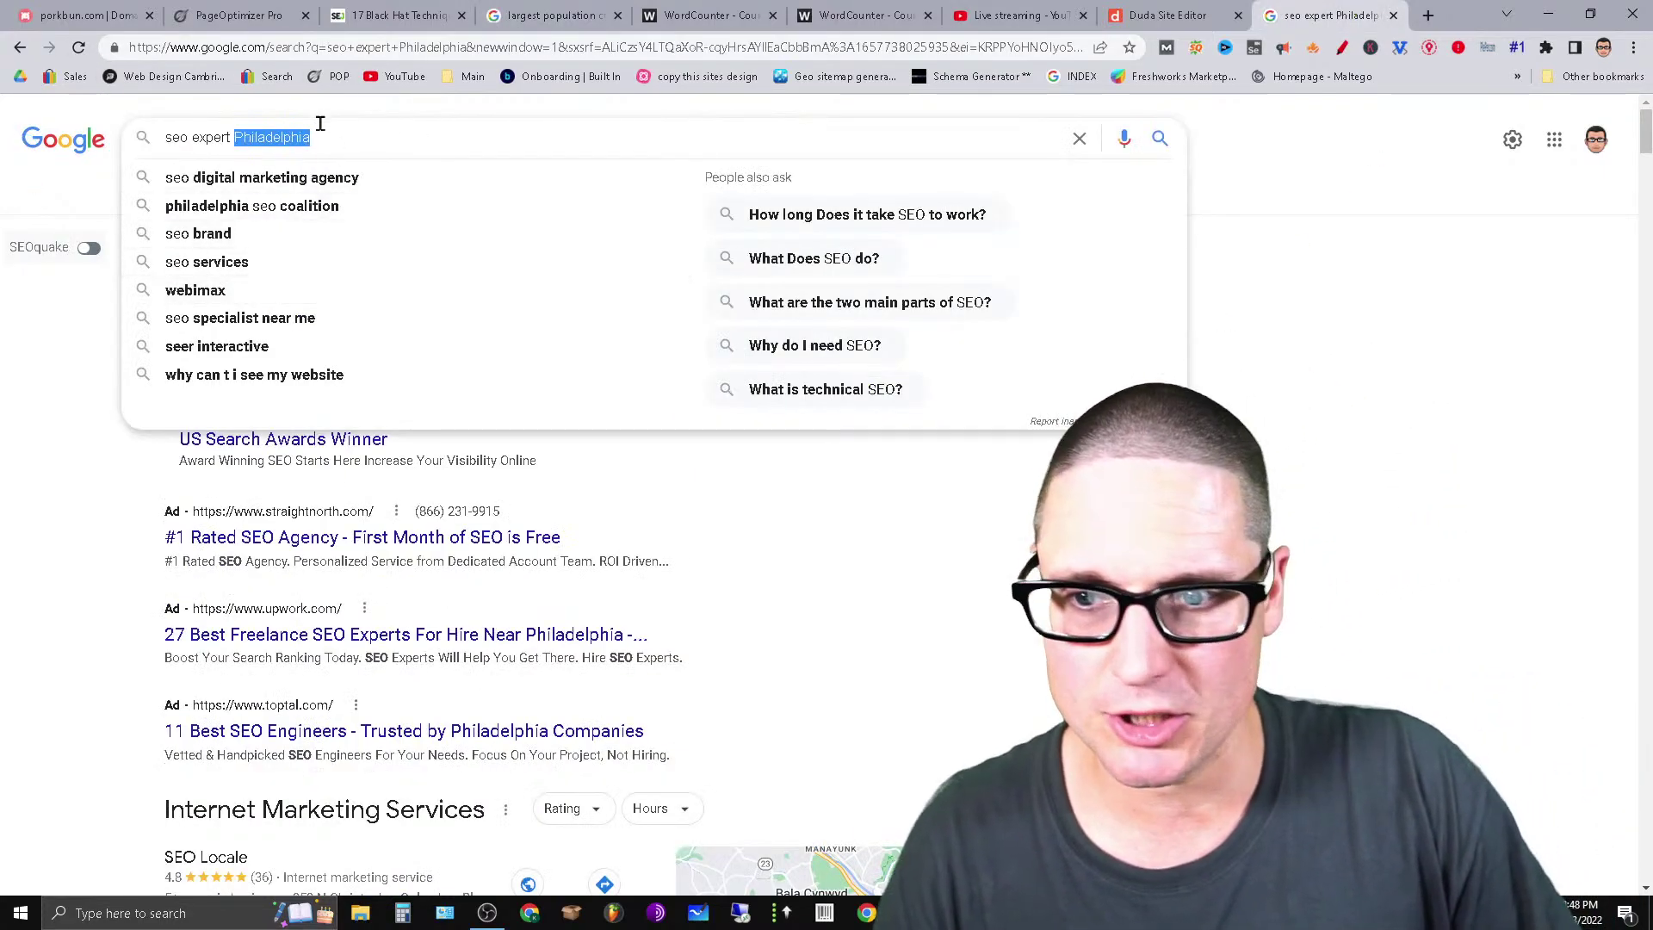
pyautogui.write('chicago')
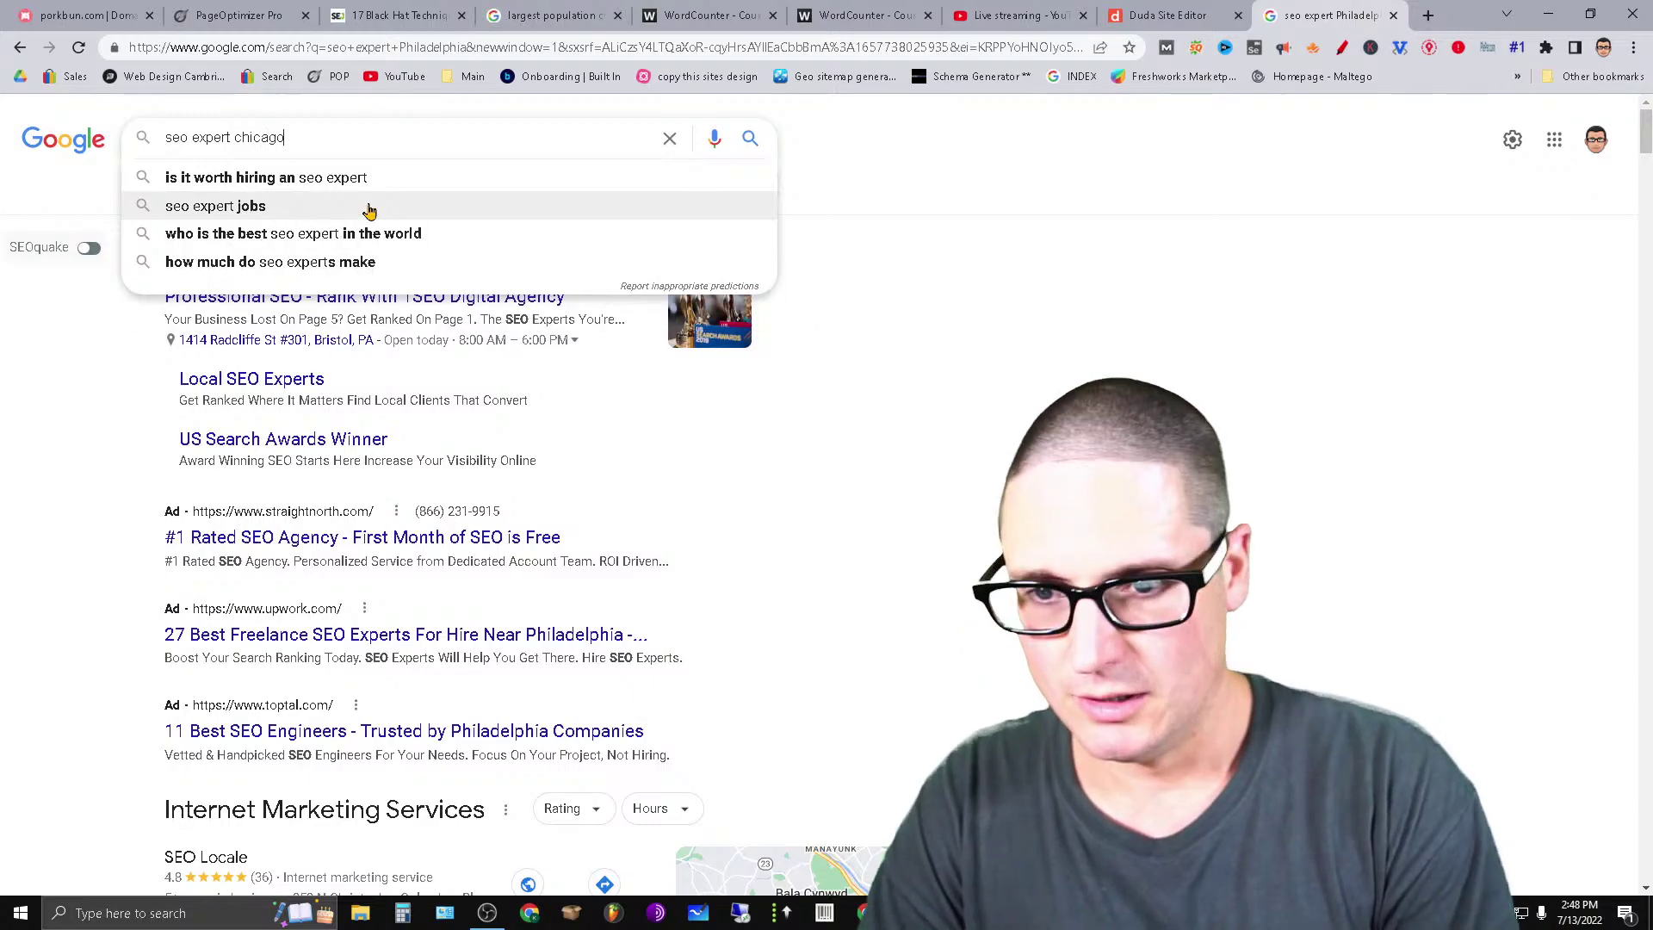
pyautogui.press('Return')
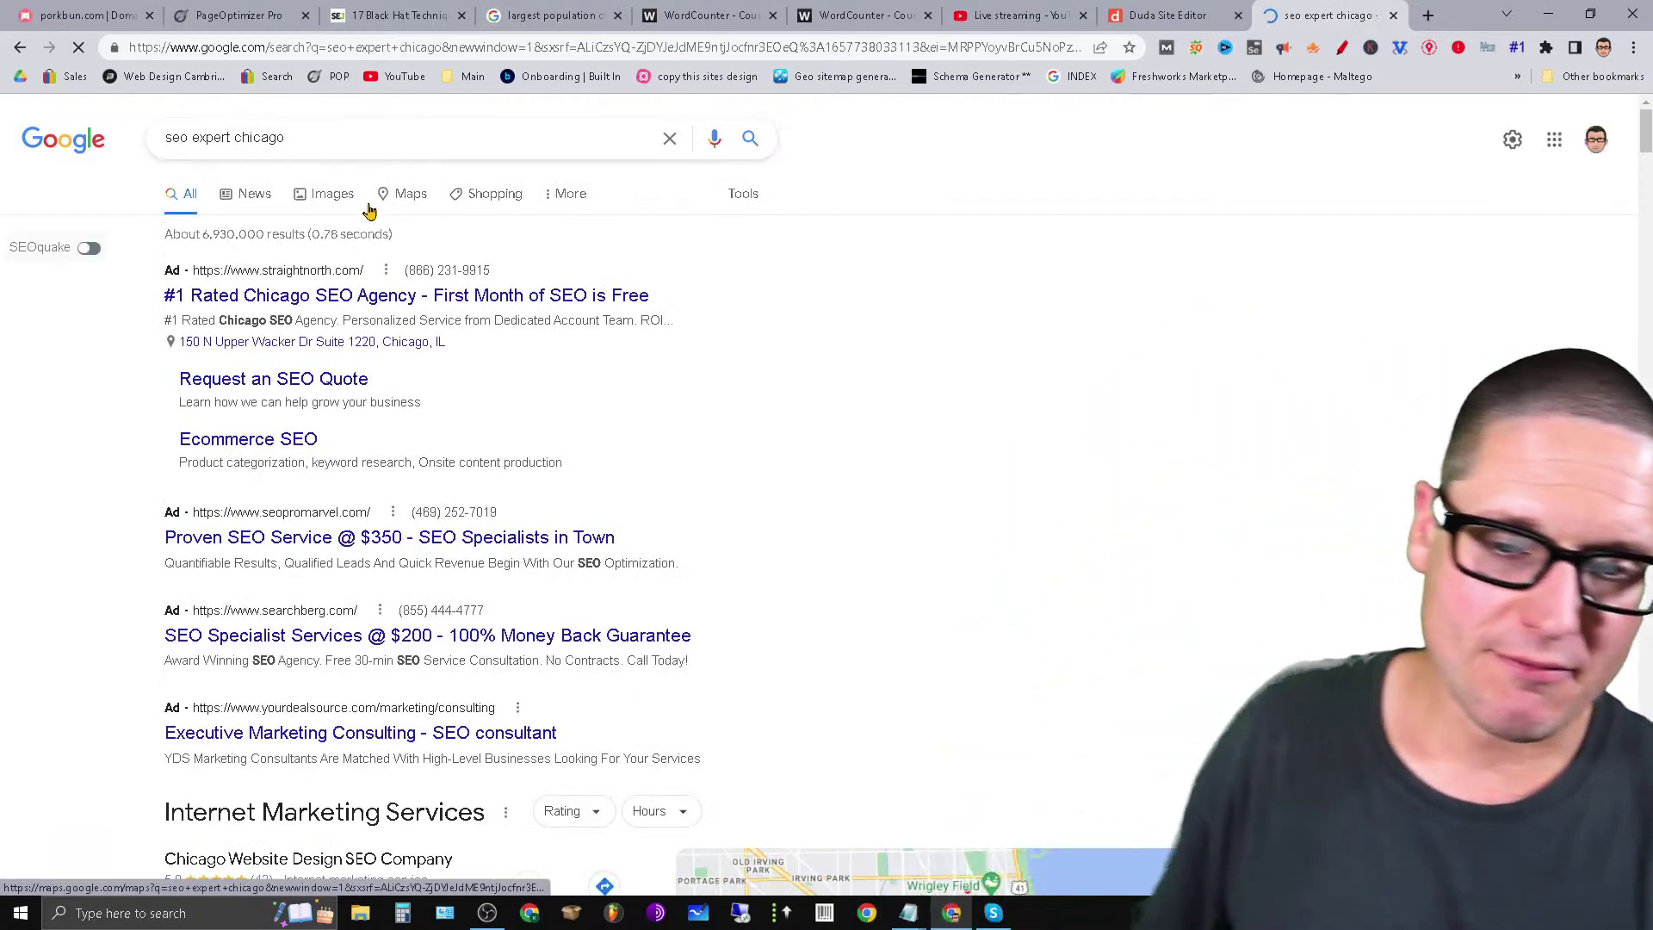
pyautogui.scroll(-6, 977, 536)
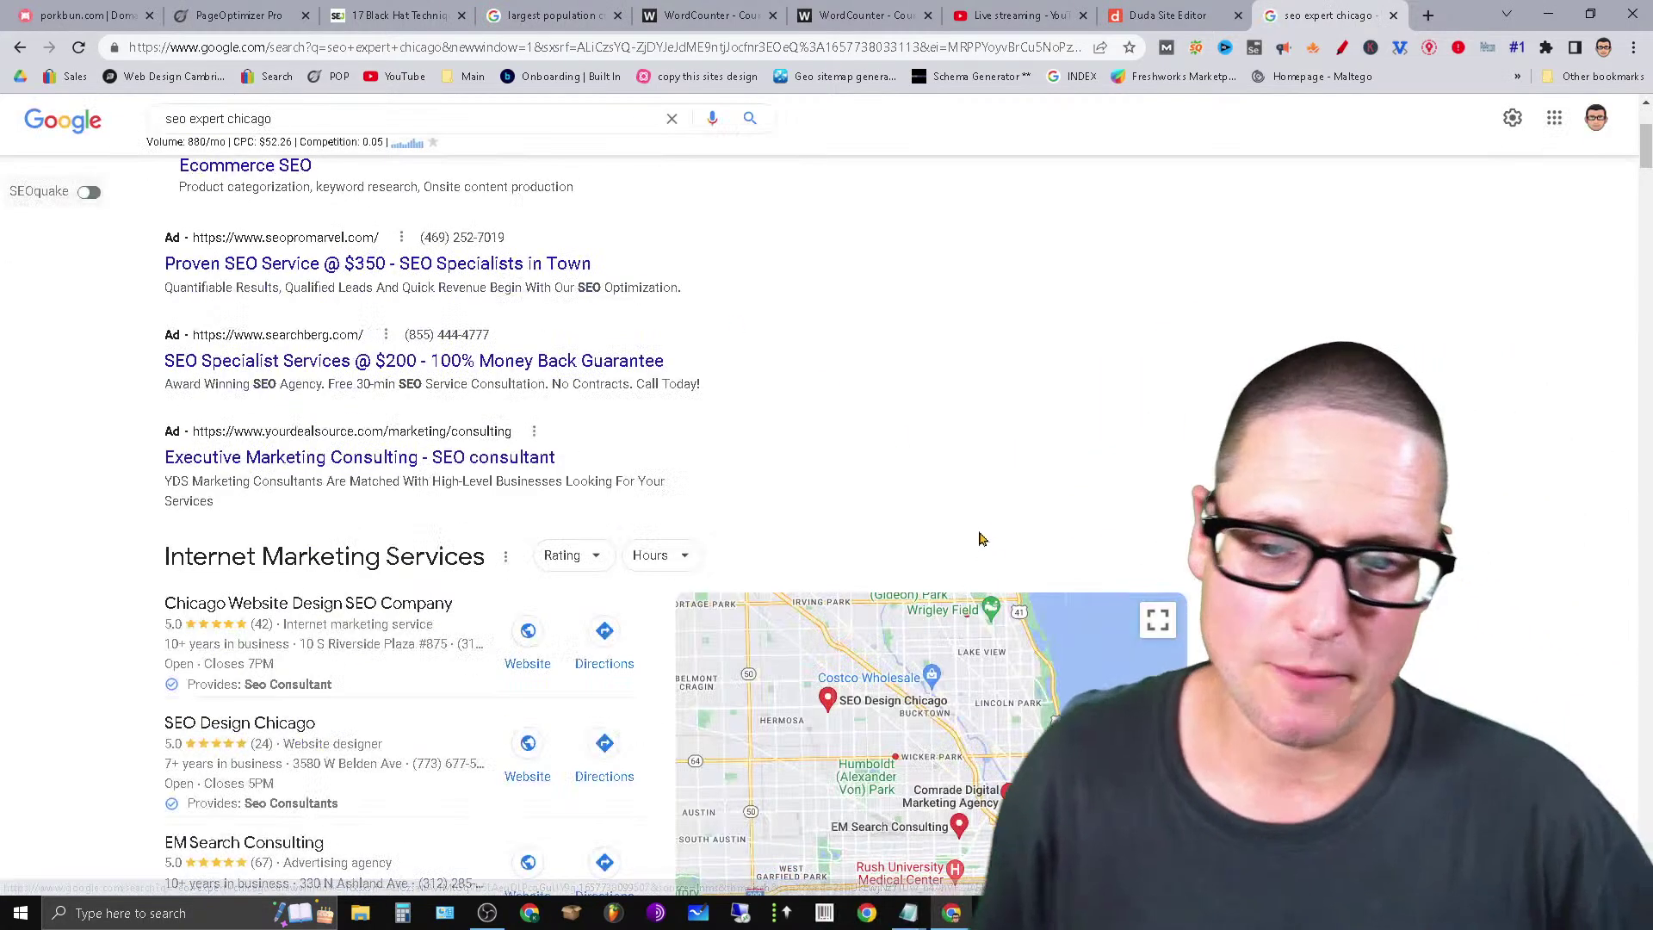
pyautogui.scroll(-6, 1475, 646)
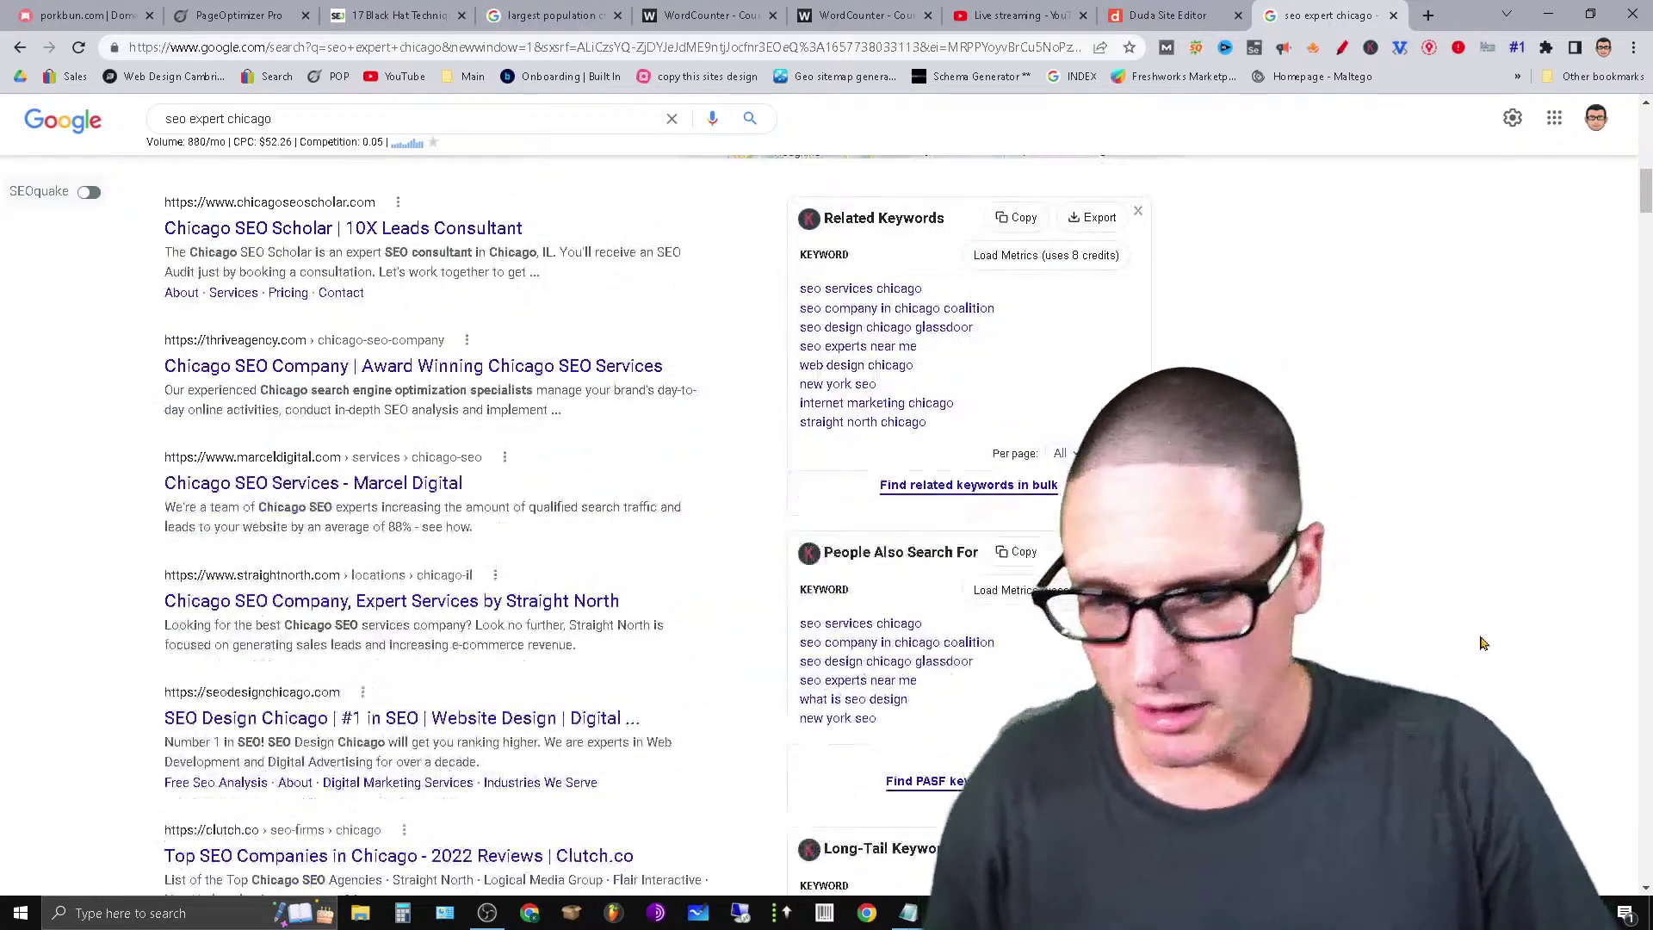
pyautogui.scroll(12, 1475, 645)
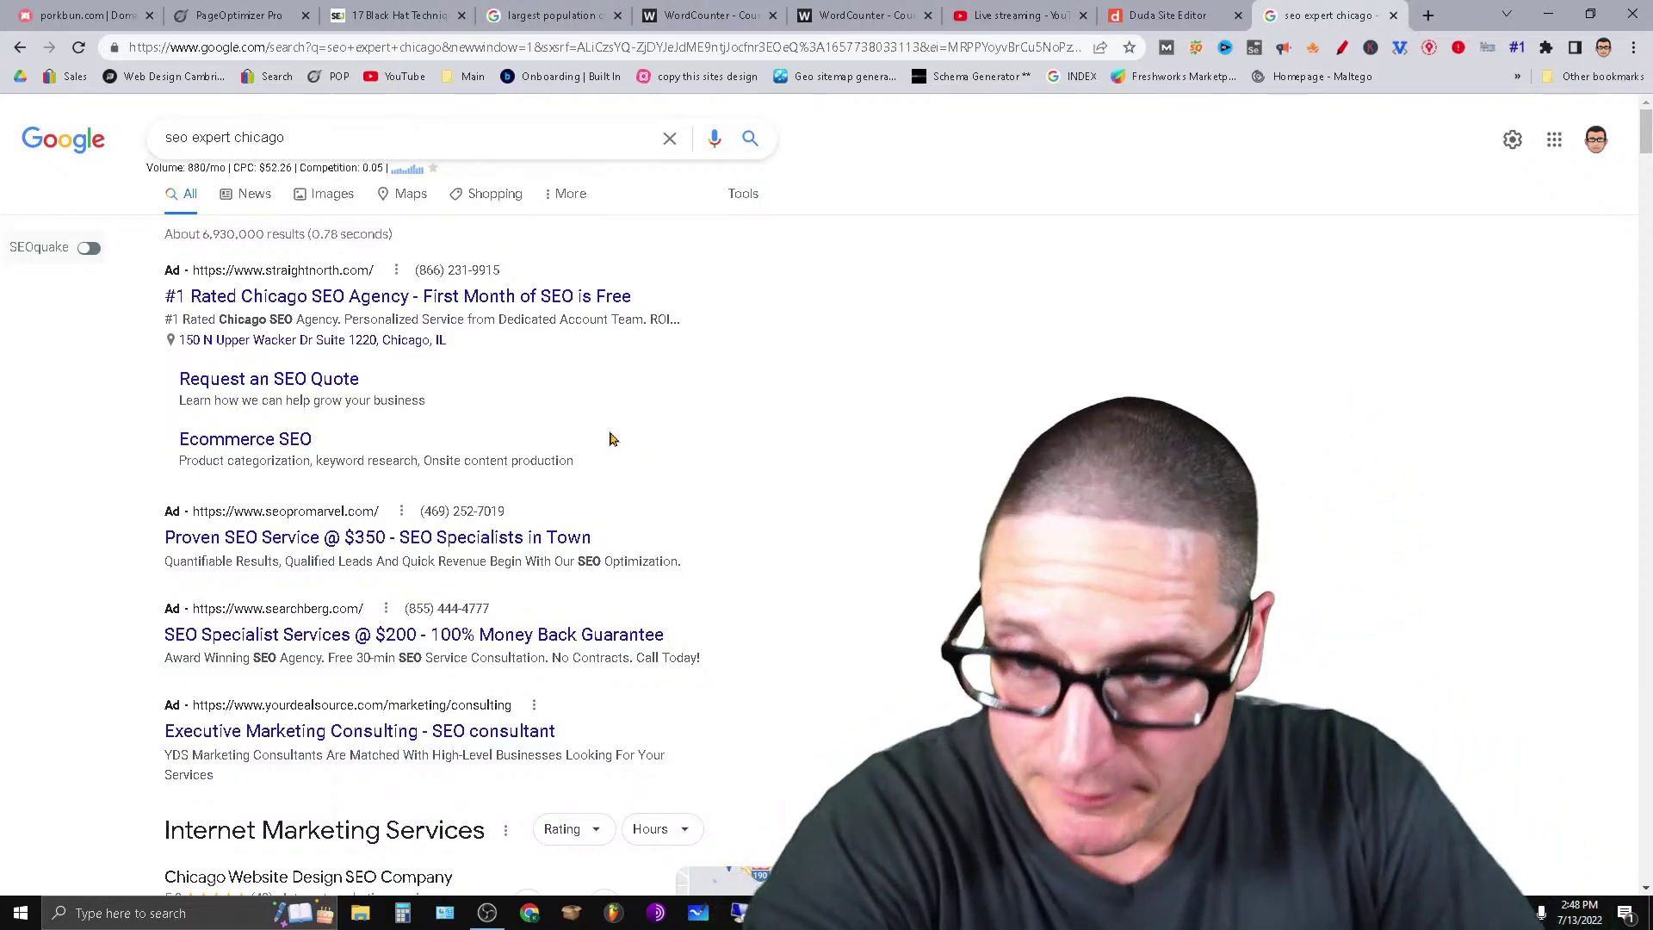
# Copy the 'seo expert chicago' phrase and return to the Duda site editor.
pyautogui.tripleClick(417, 136)
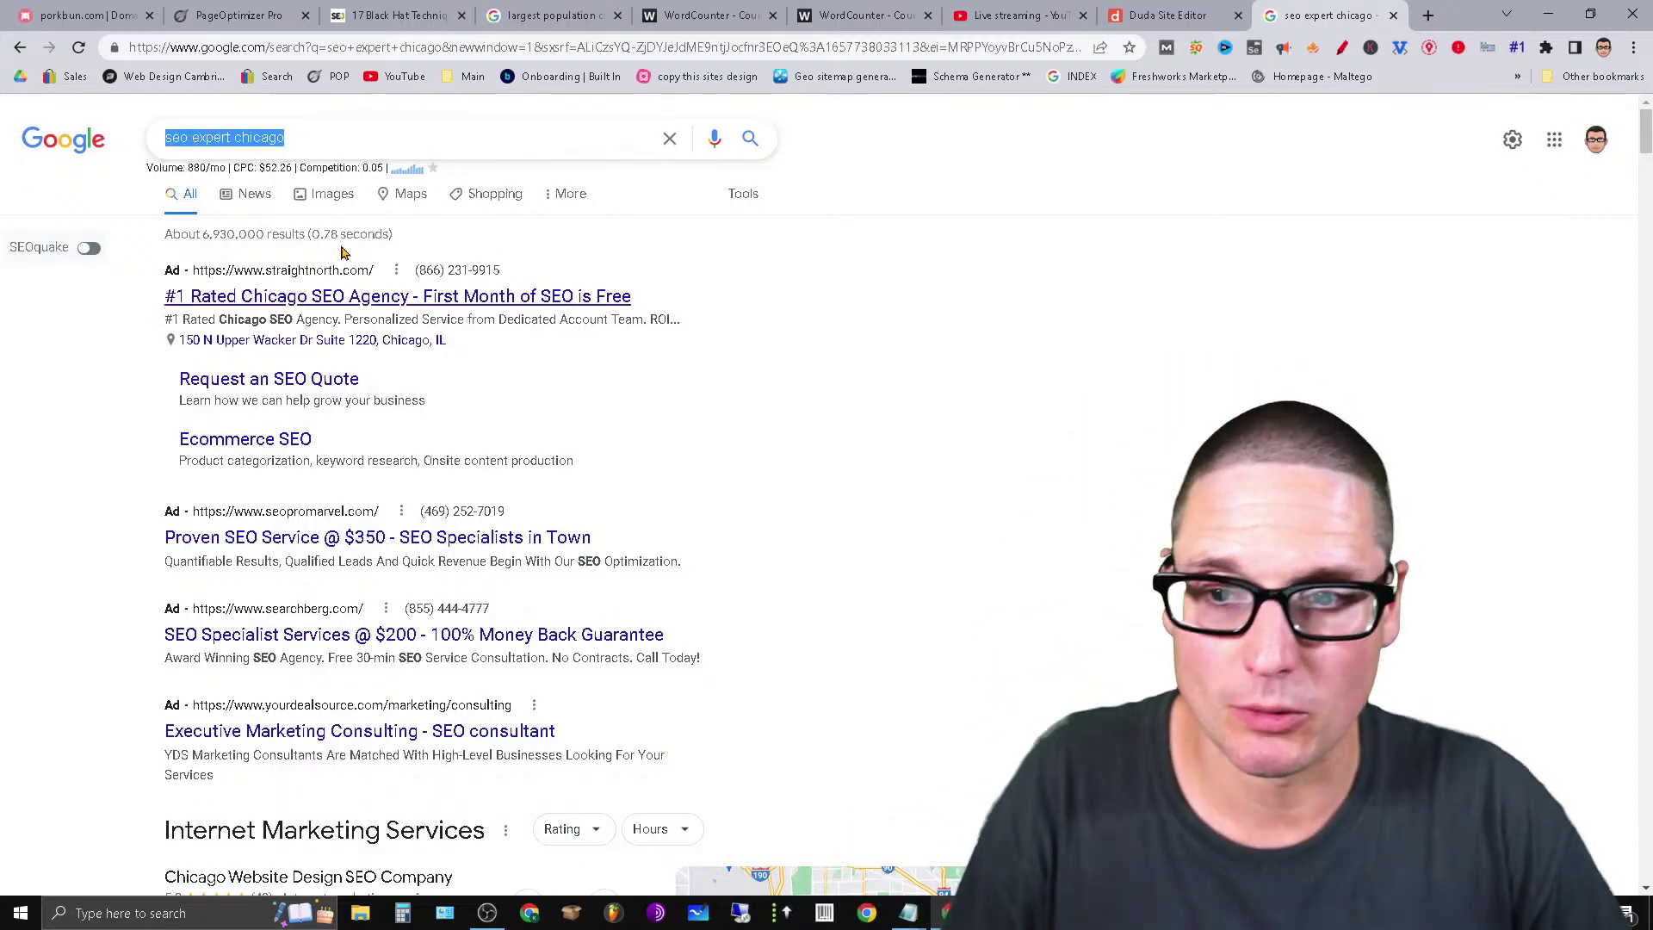
pyautogui.rightClick(256, 138)
pyautogui.click(368, 206)
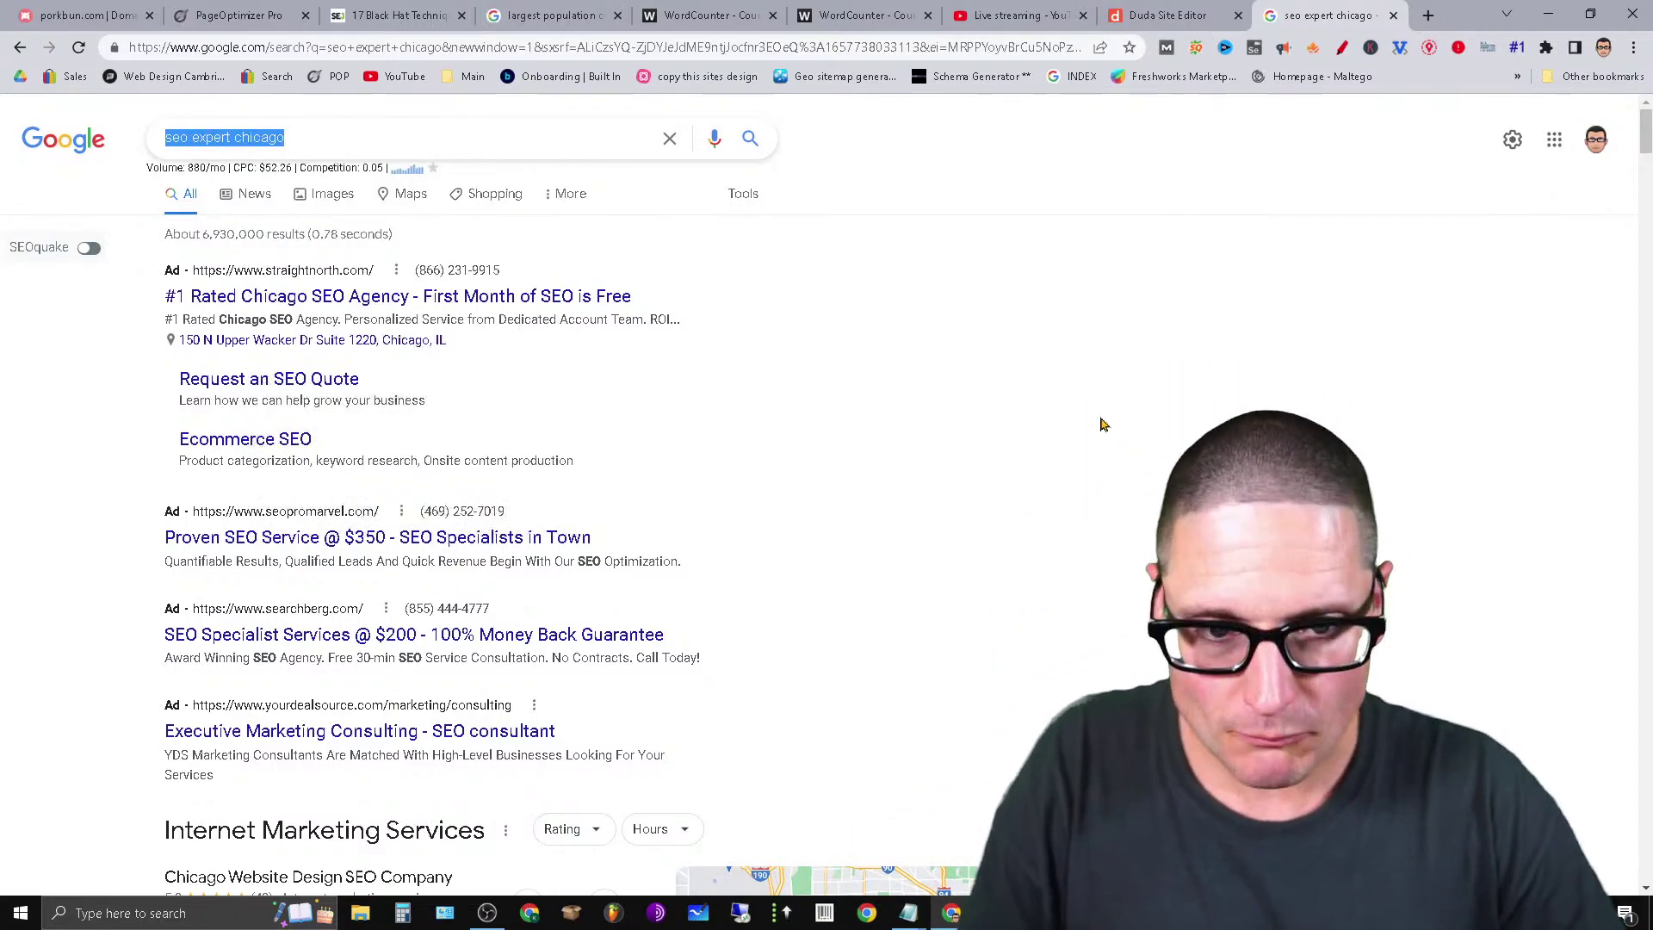
pyautogui.click(1200, 11)
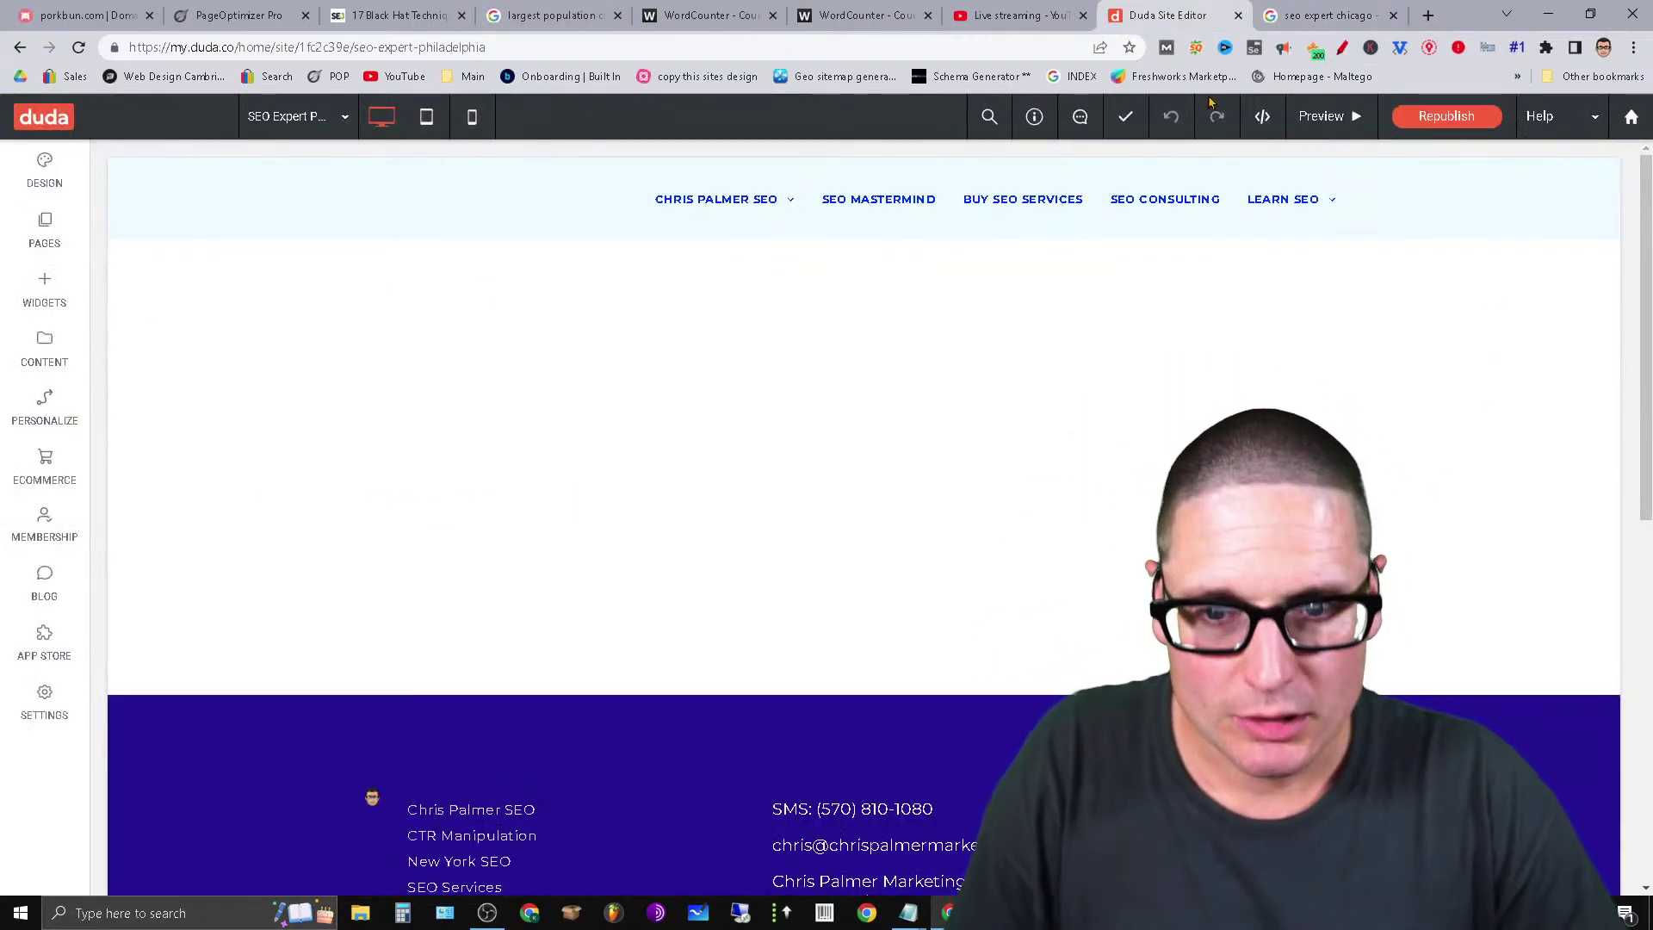
# Start a new blank page in Duda named 'SEO Expert Chicago'.
pyautogui.click(31, 247)
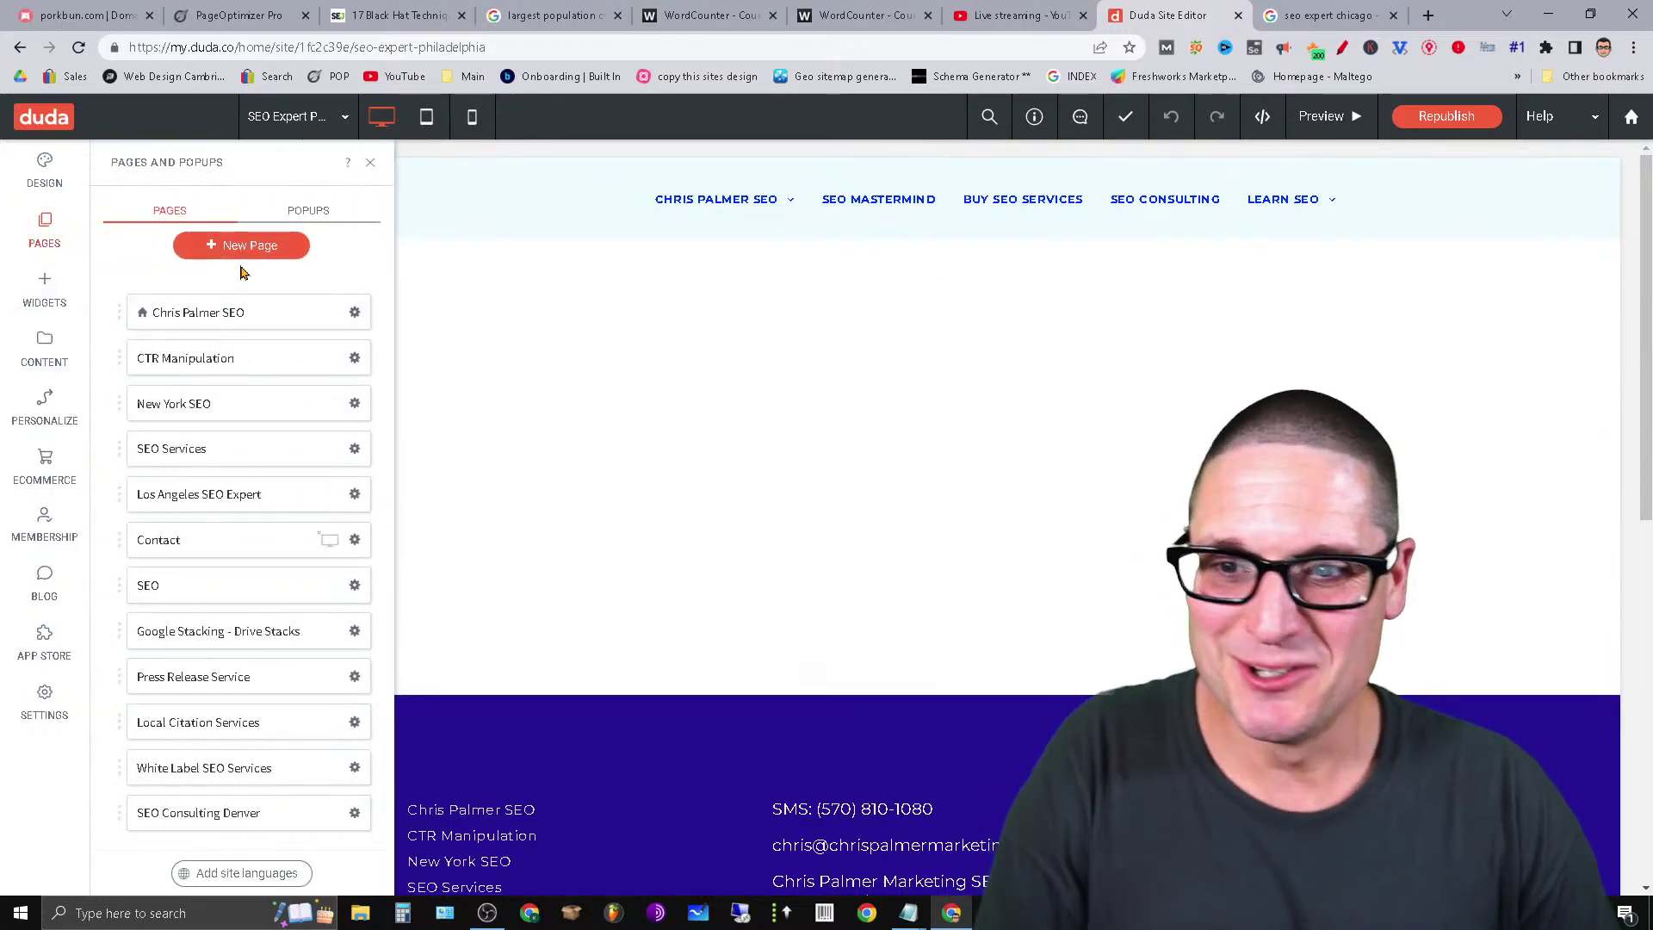
pyautogui.click(244, 248)
pyautogui.click(443, 403)
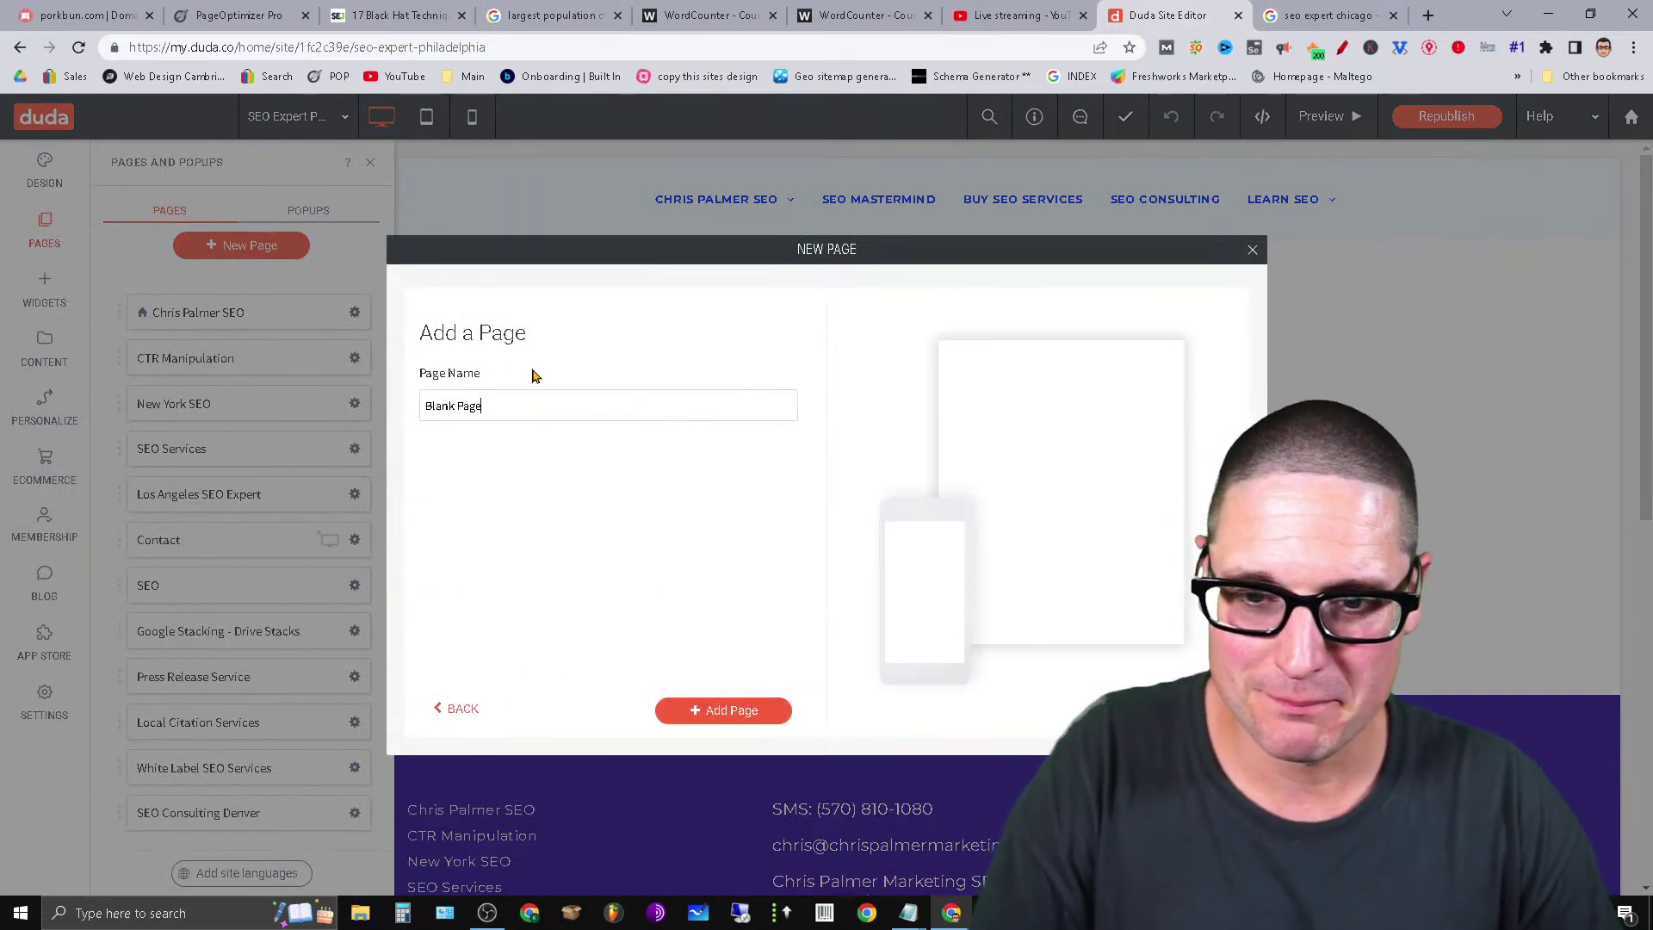
pyautogui.tripleClick(542, 403)
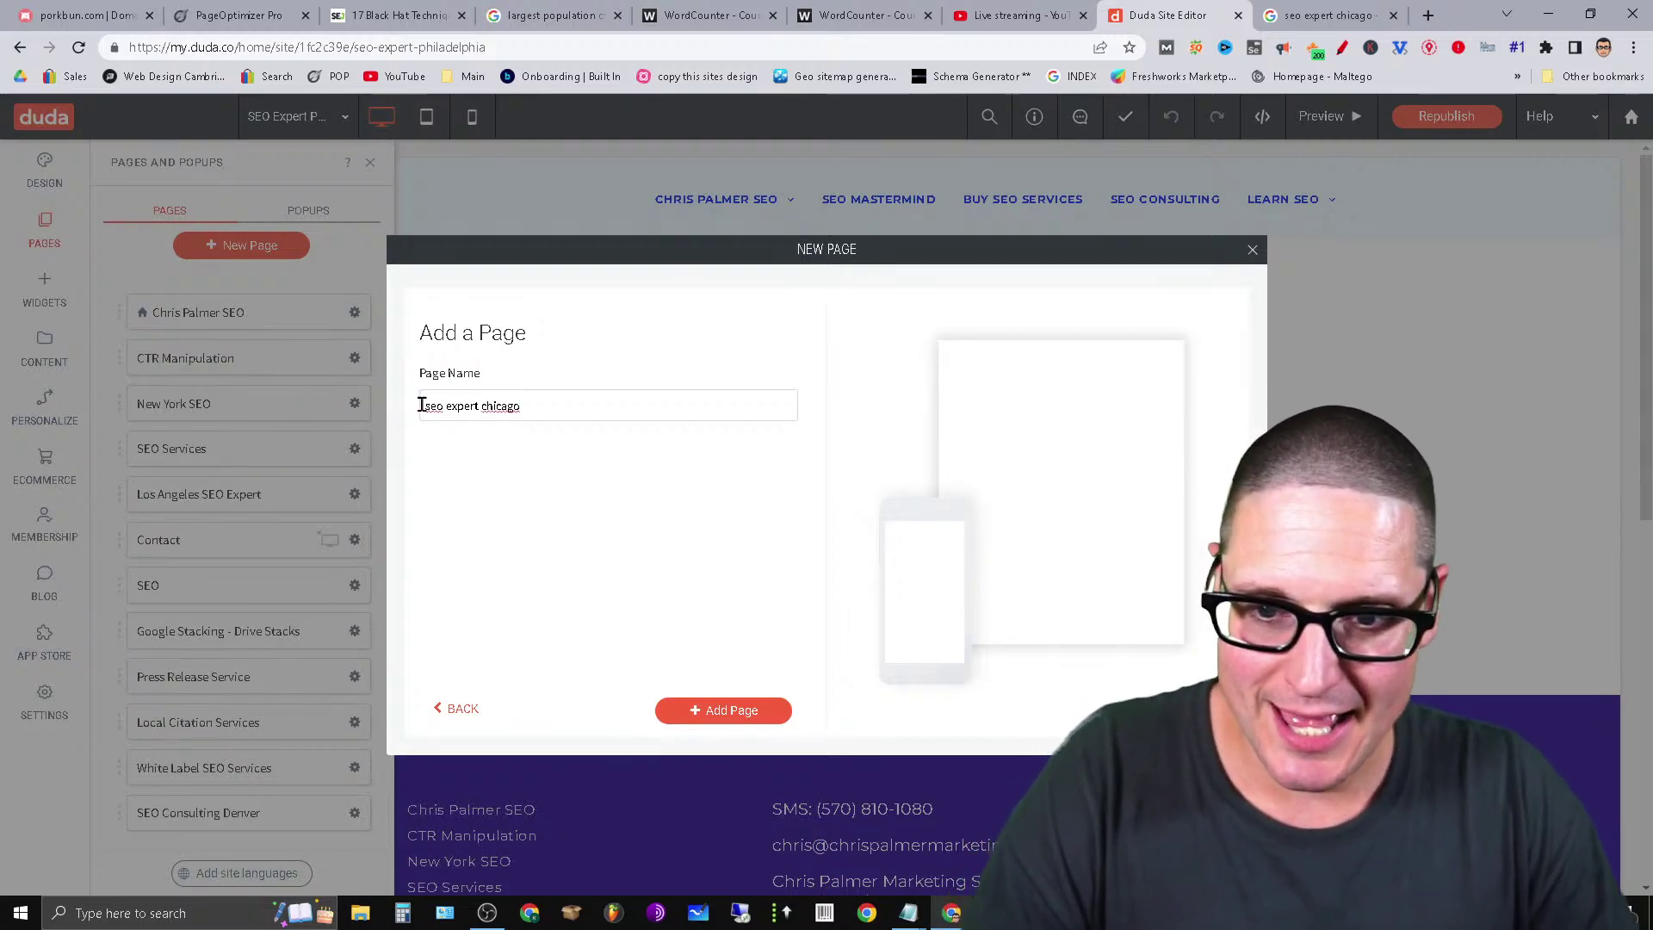
pyautogui.write('SEO')
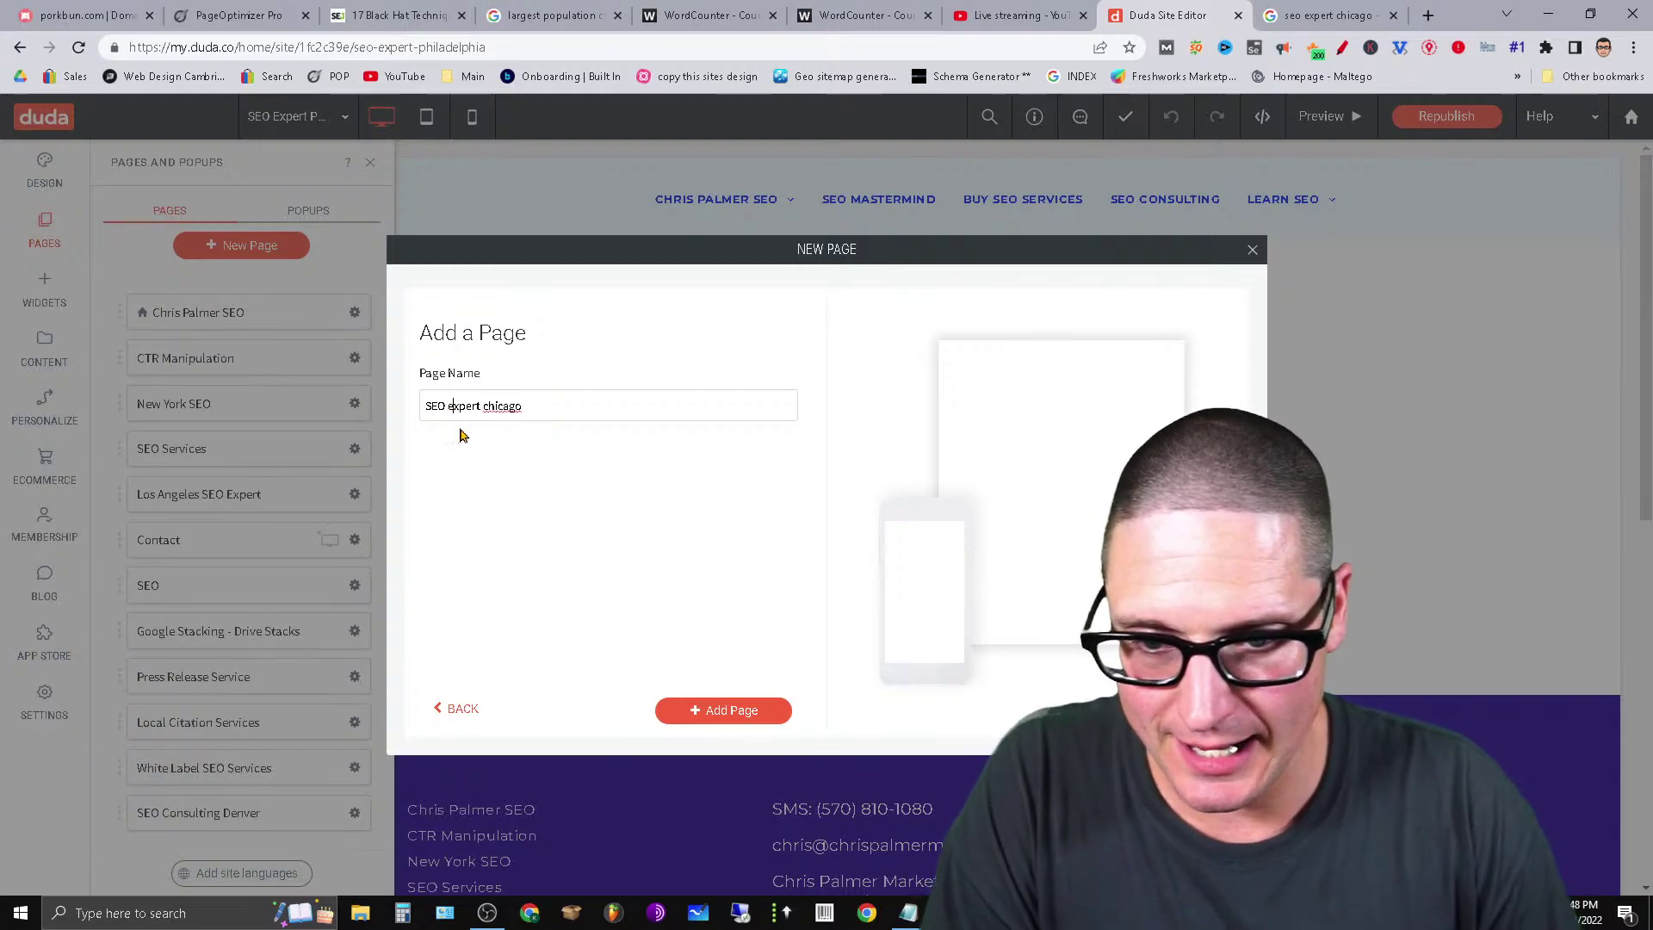
pyautogui.write(' E')
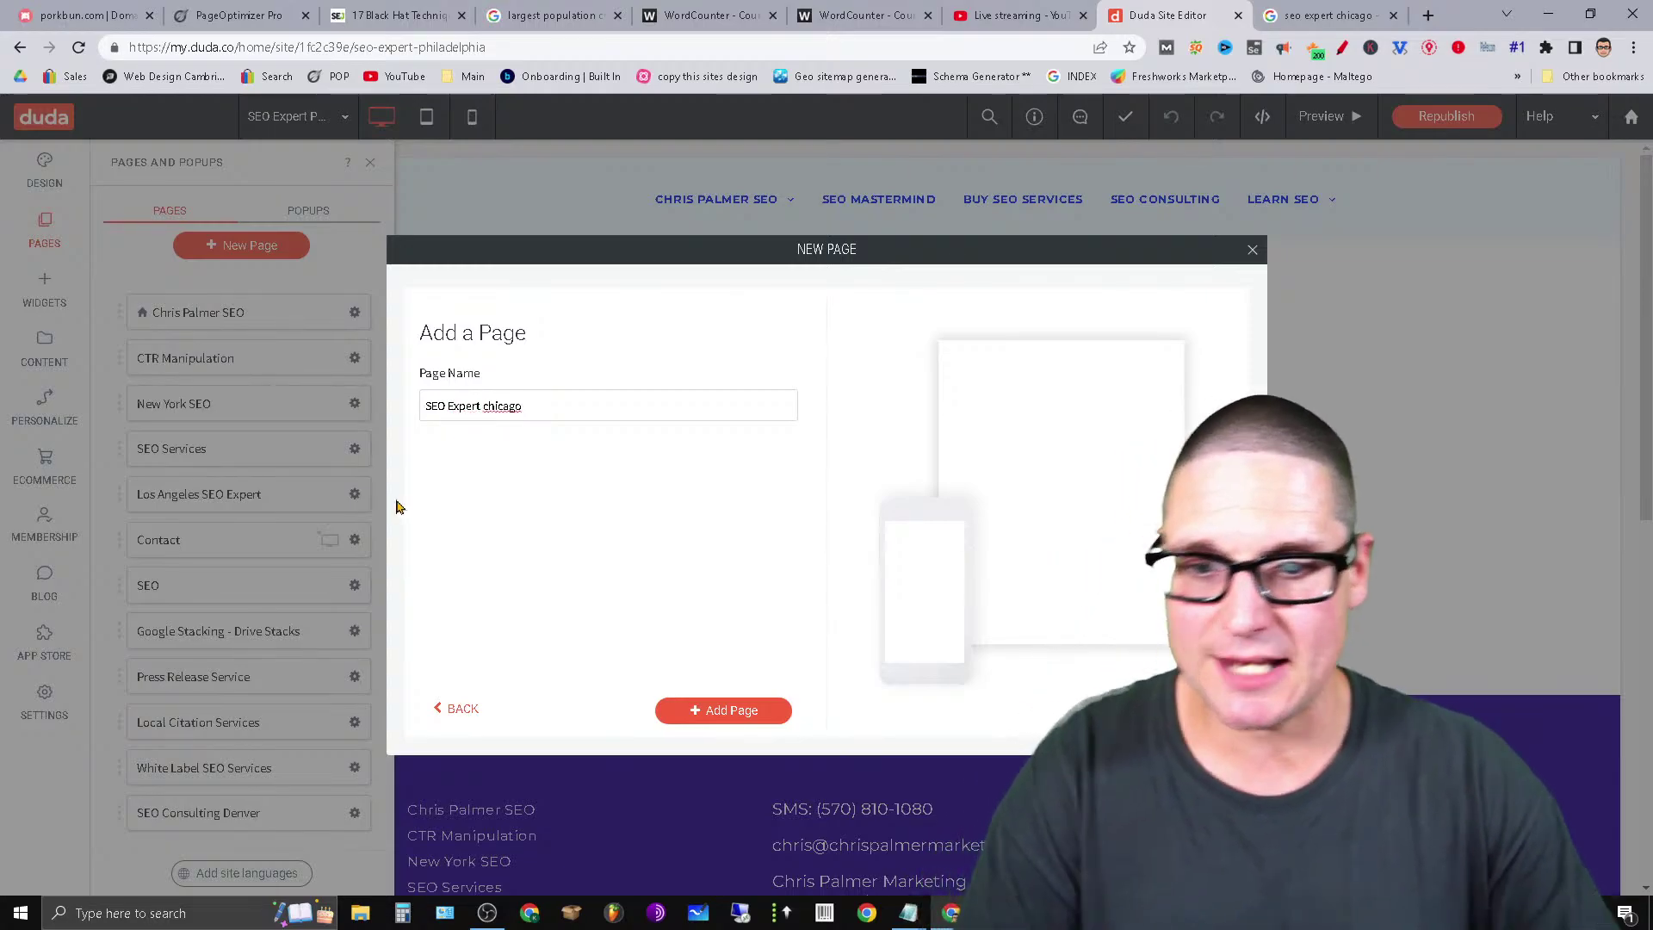
pyautogui.rightClick(513, 402)
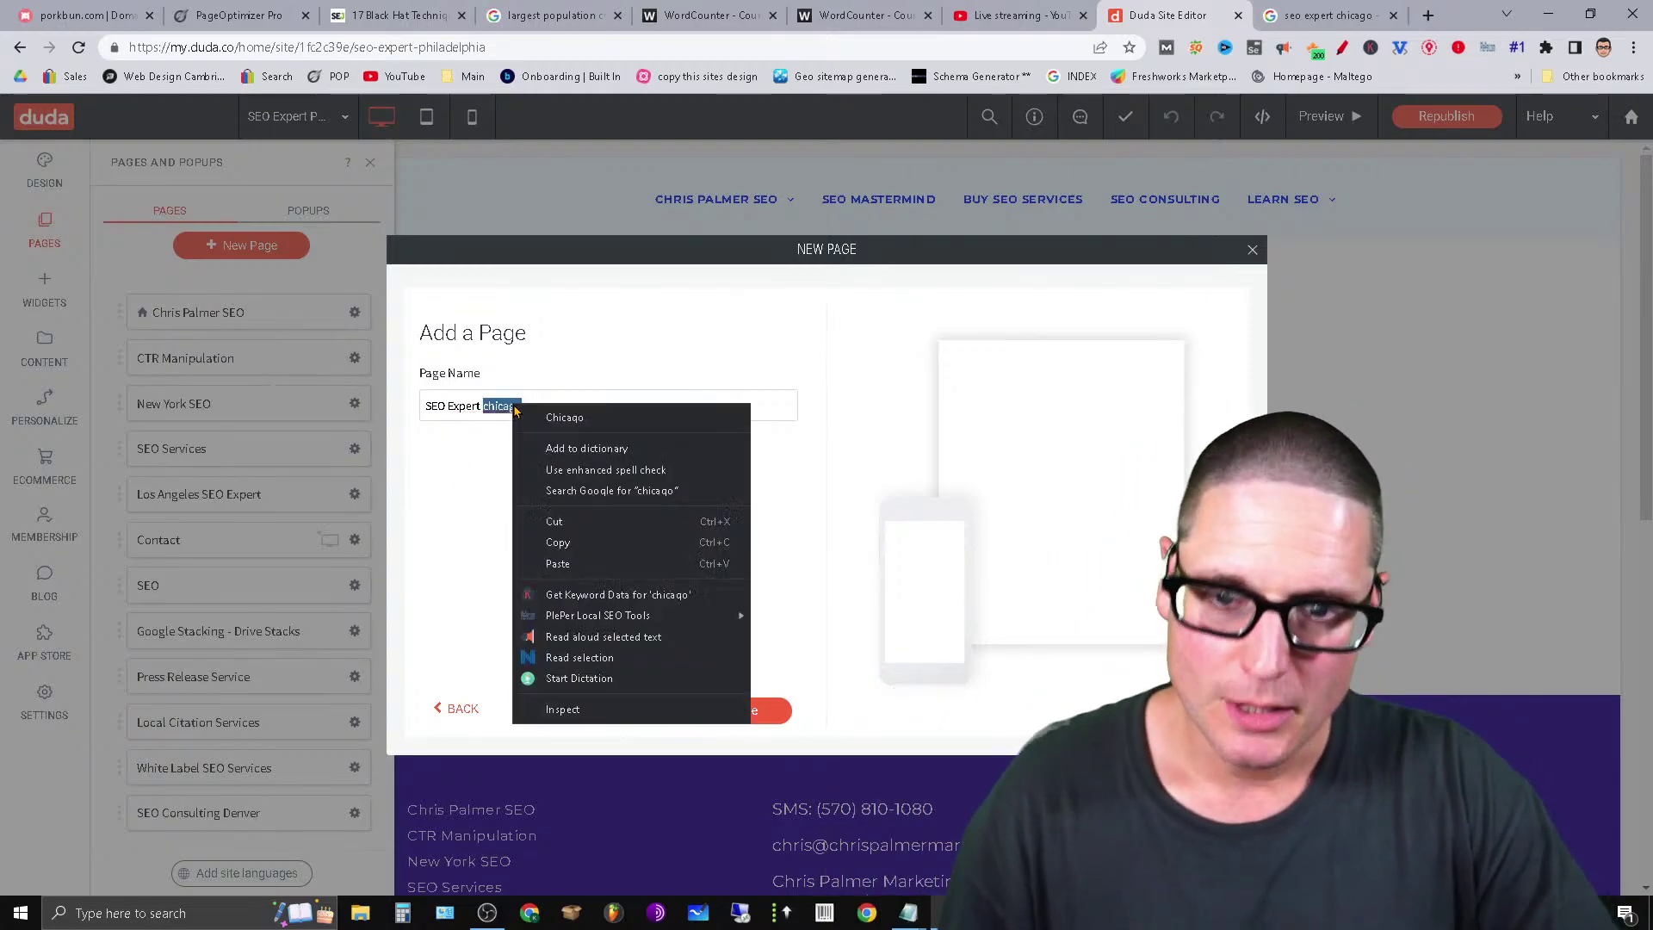
pyautogui.click(522, 420)
# Scroll through the 'seo expert chicago' Google results, then close that tab.
pyautogui.click(1311, 10)
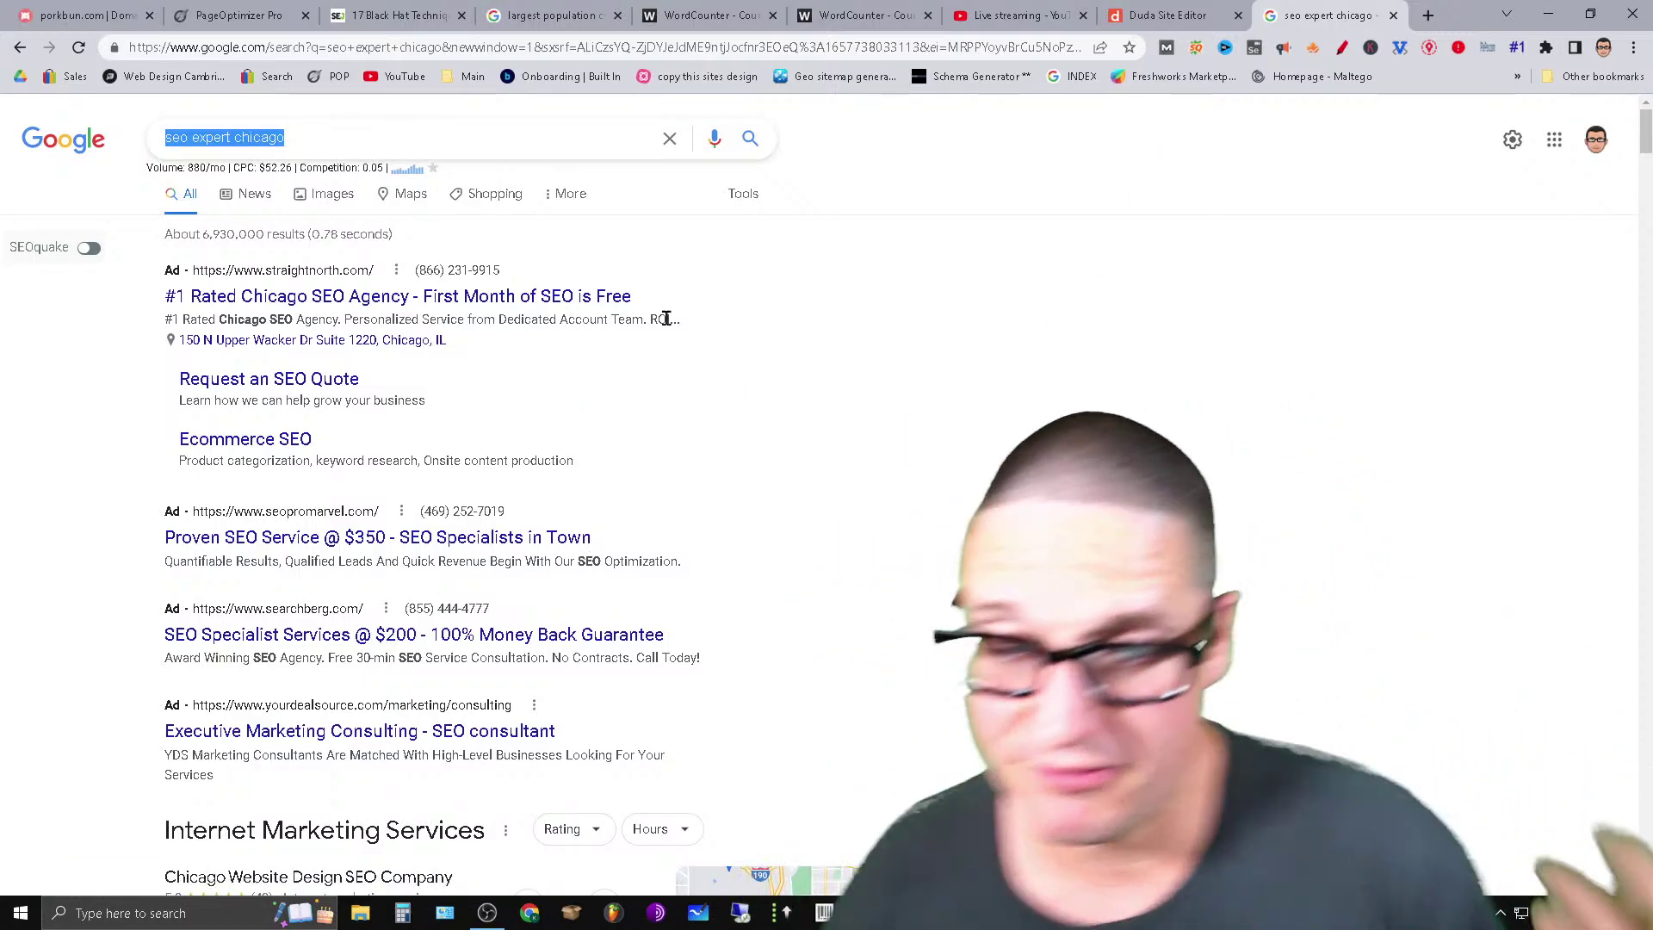
pyautogui.scroll(-3, 1050, 498)
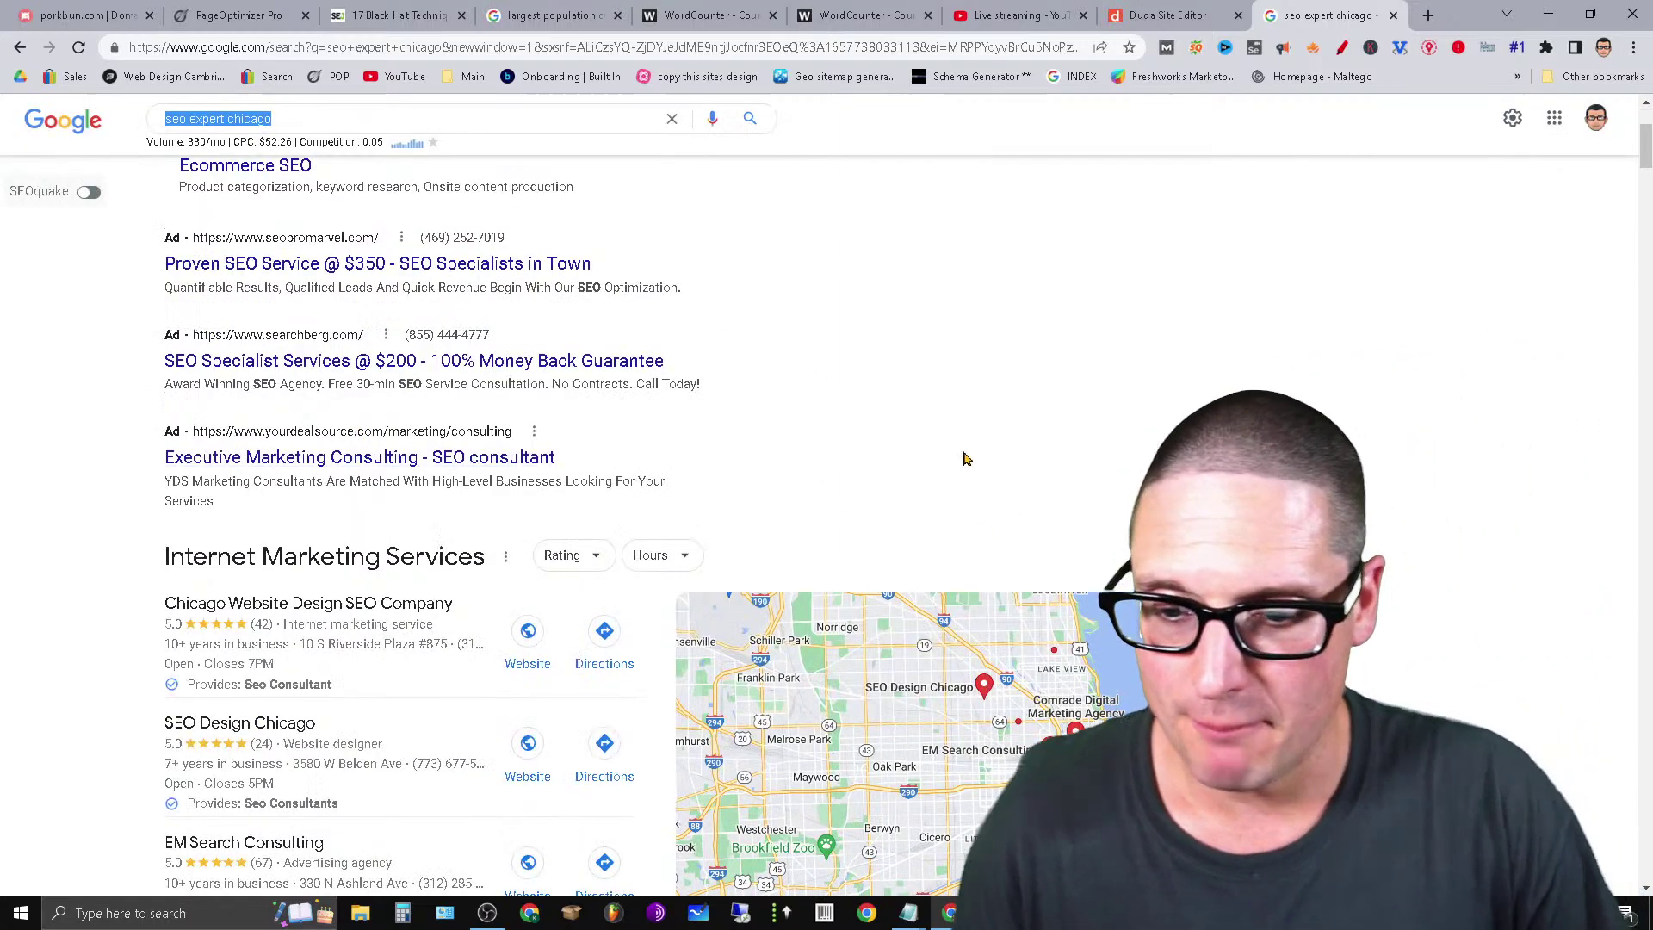
pyautogui.scroll(-6, 990, 484)
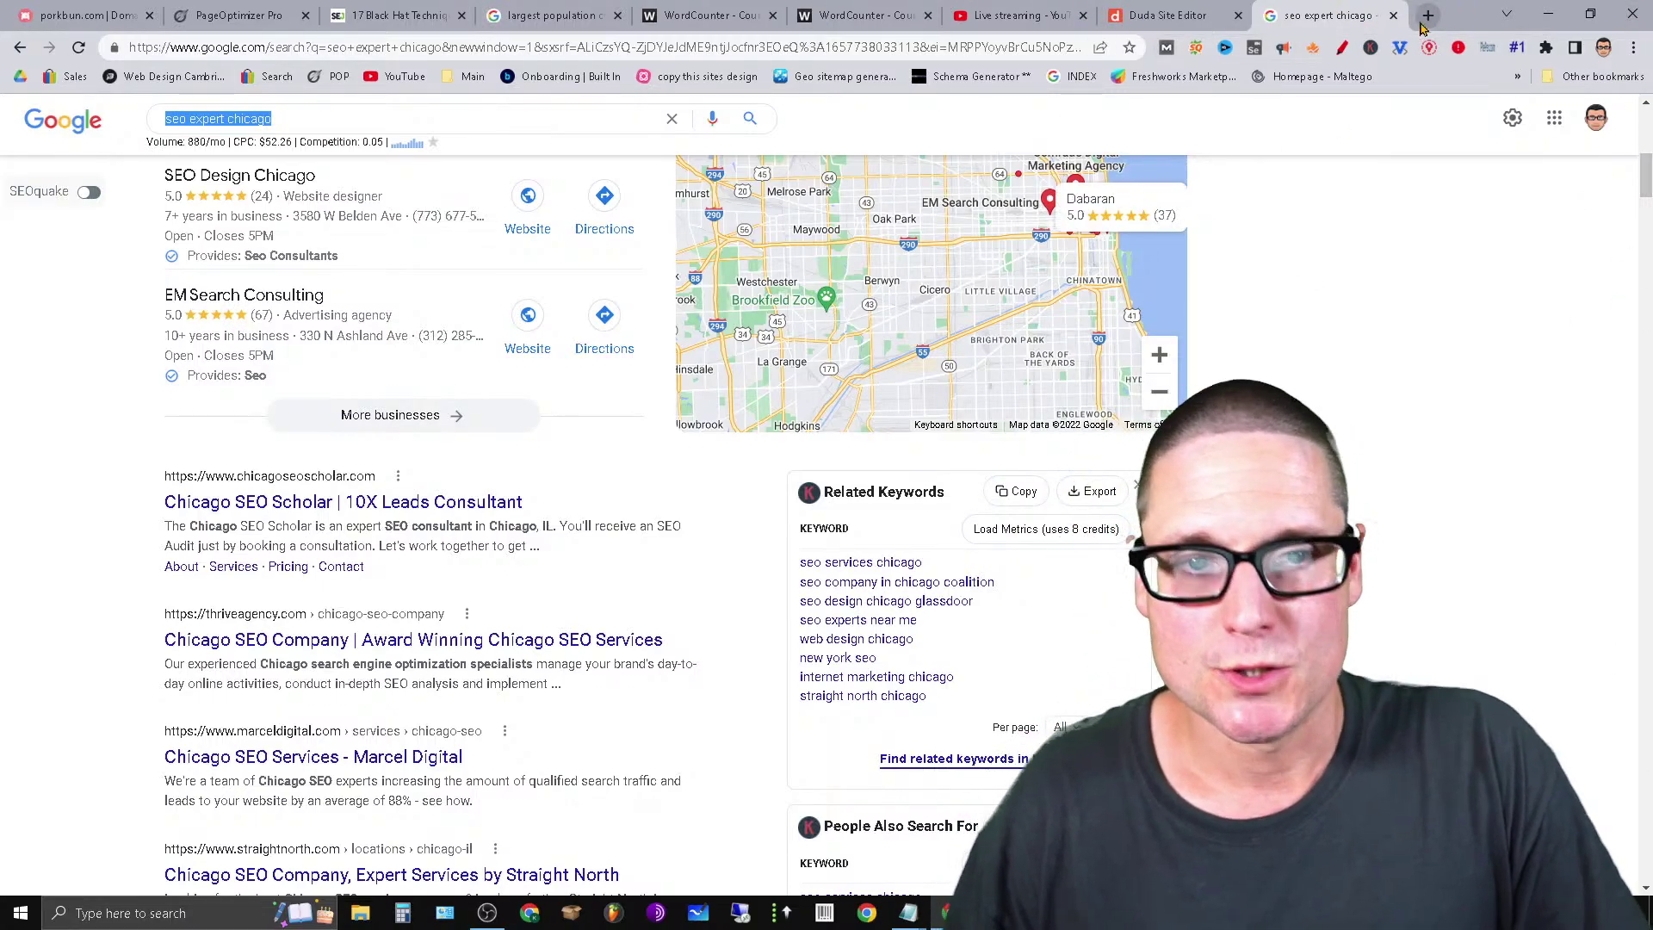
pyautogui.click(1393, 15)
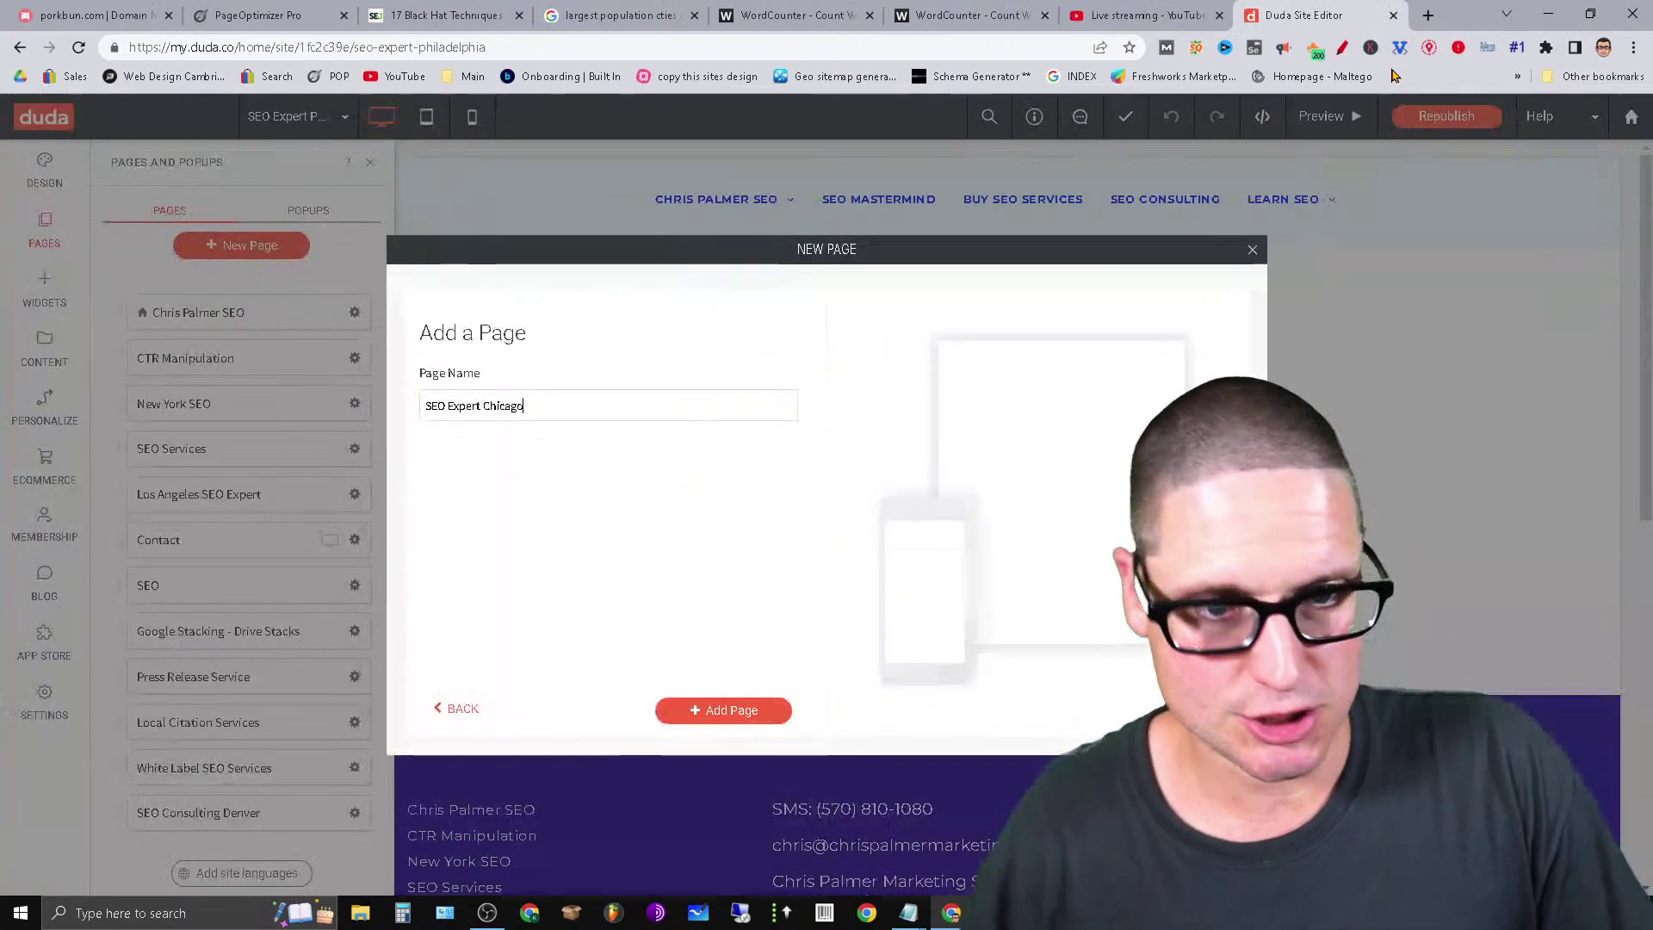
# Add the 'SEO Expert chicago' page and scroll down to it at the end of the Pages list.
pyautogui.click(724, 710)
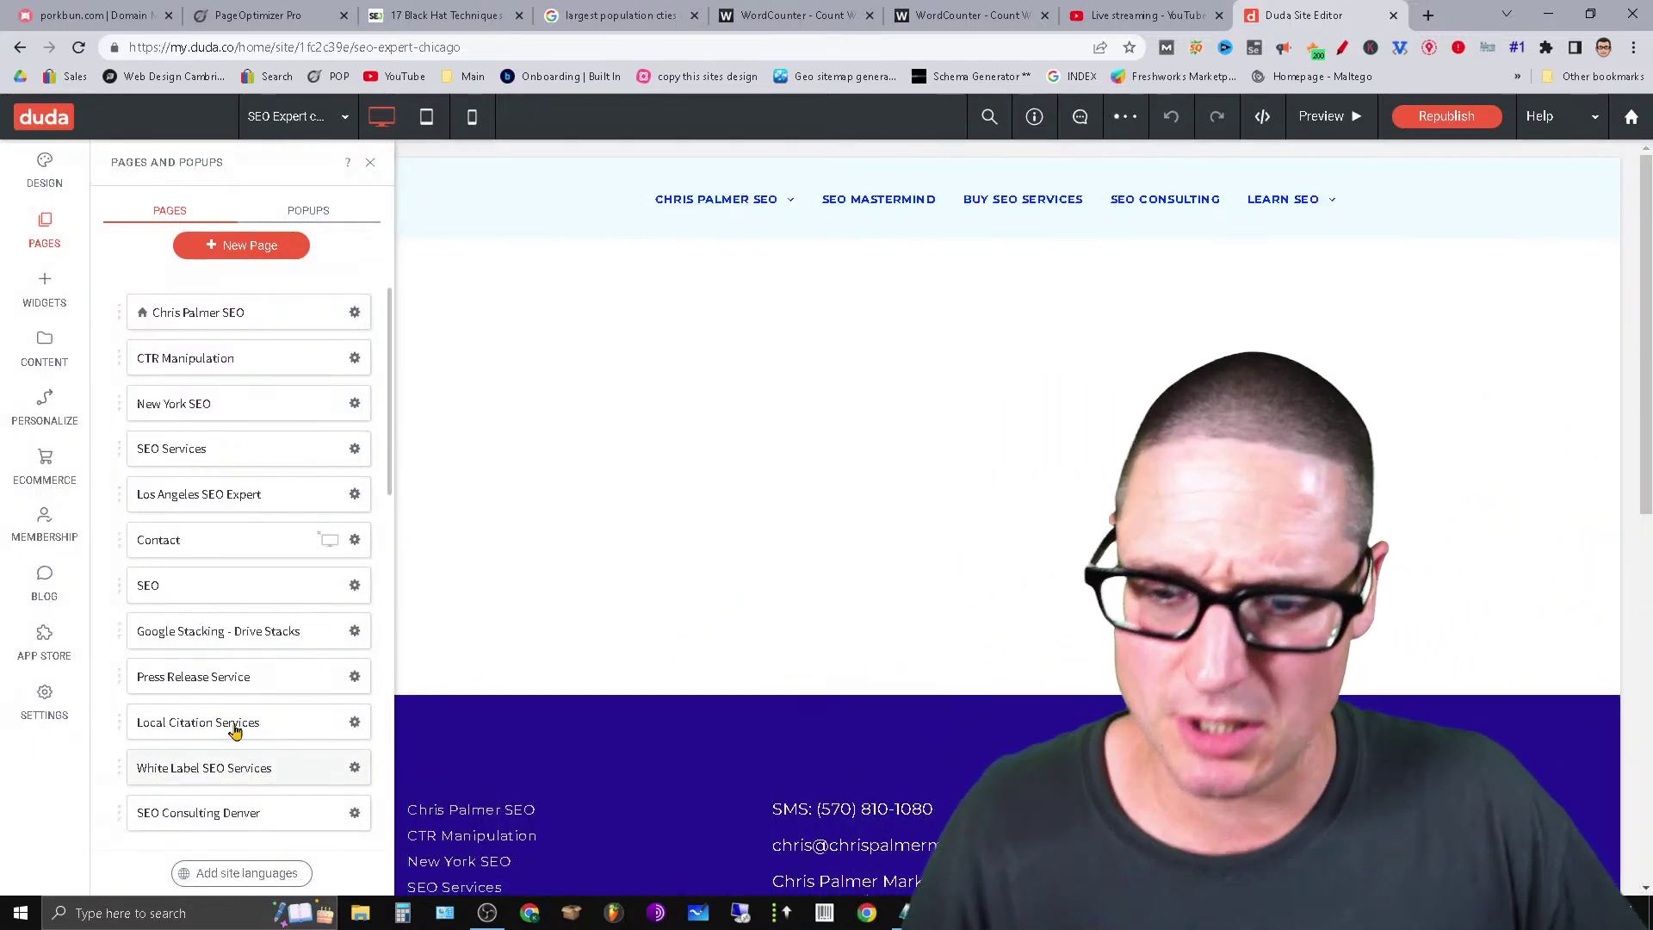
pyautogui.scroll(-6, 234, 730)
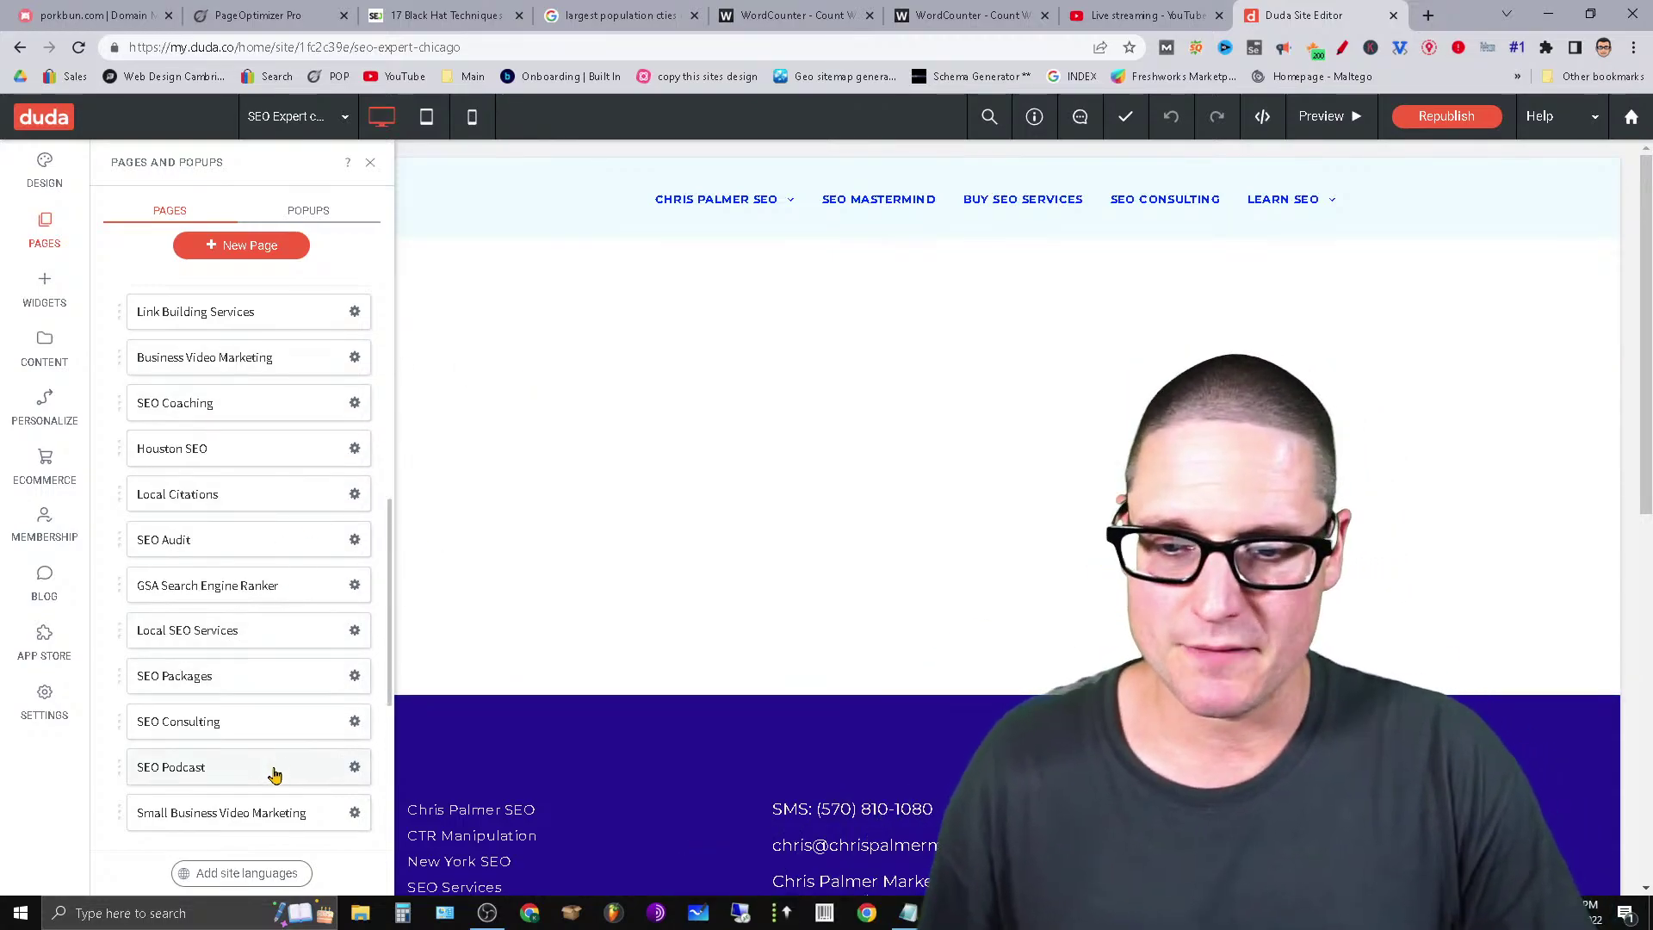
pyautogui.scroll(-3, 273, 775)
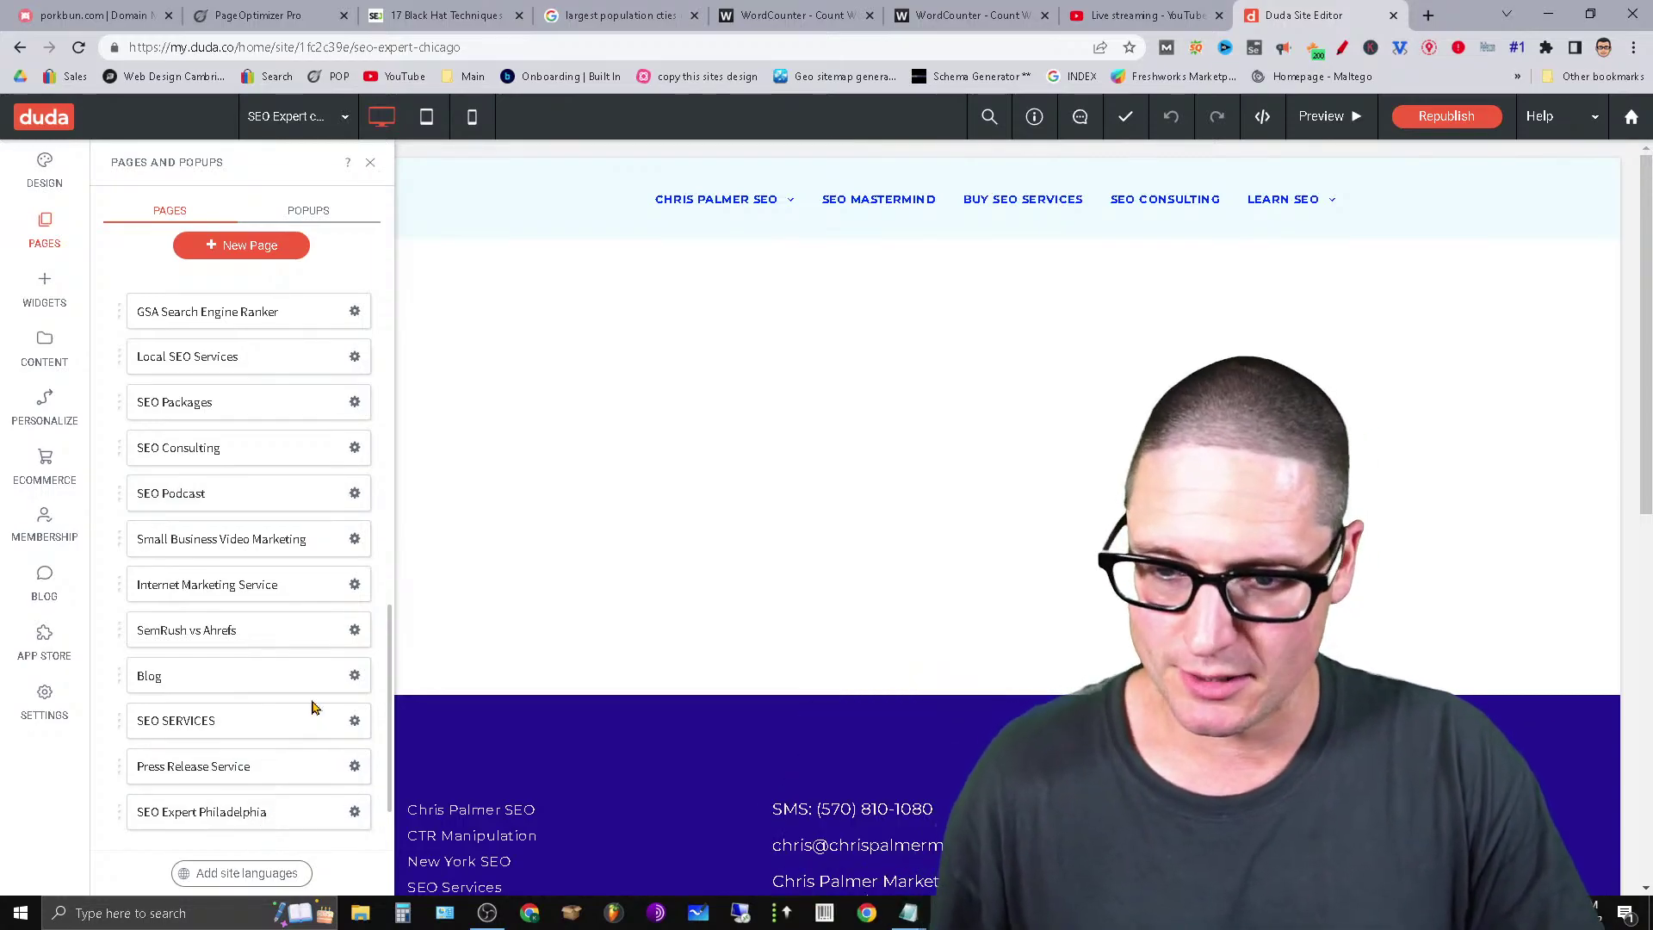
pyautogui.scroll(-1, 314, 723)
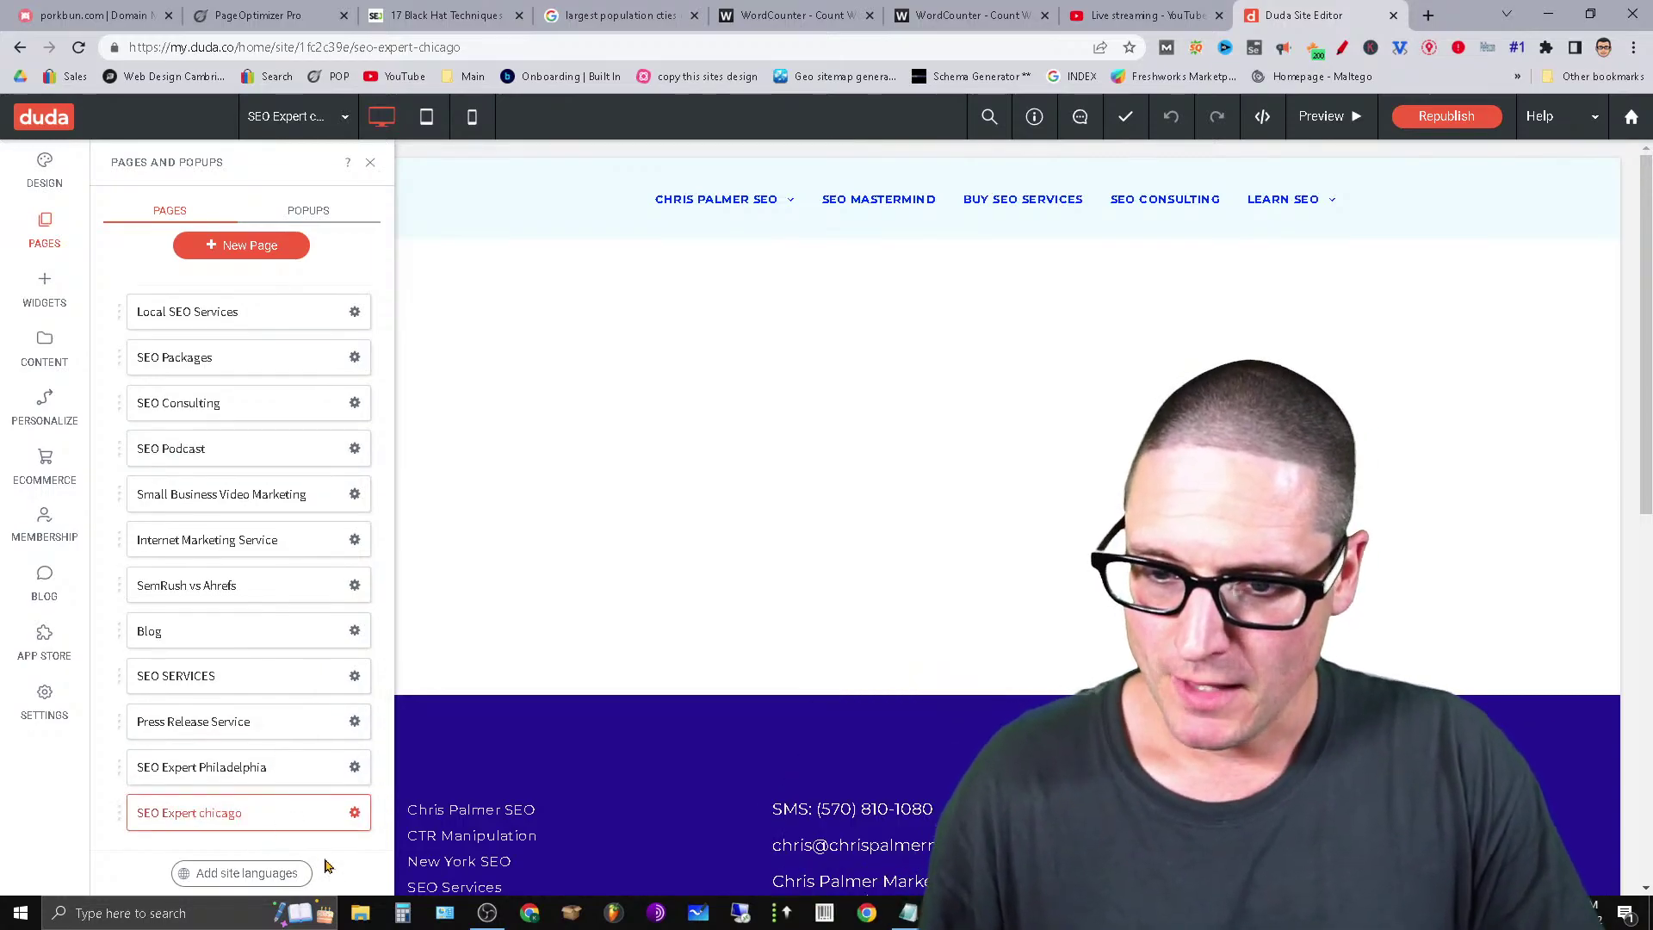
# Open the chicago page's SEO settings and enter the Page Title 'SEO Expert Chicago'.
pyautogui.click(354, 813)
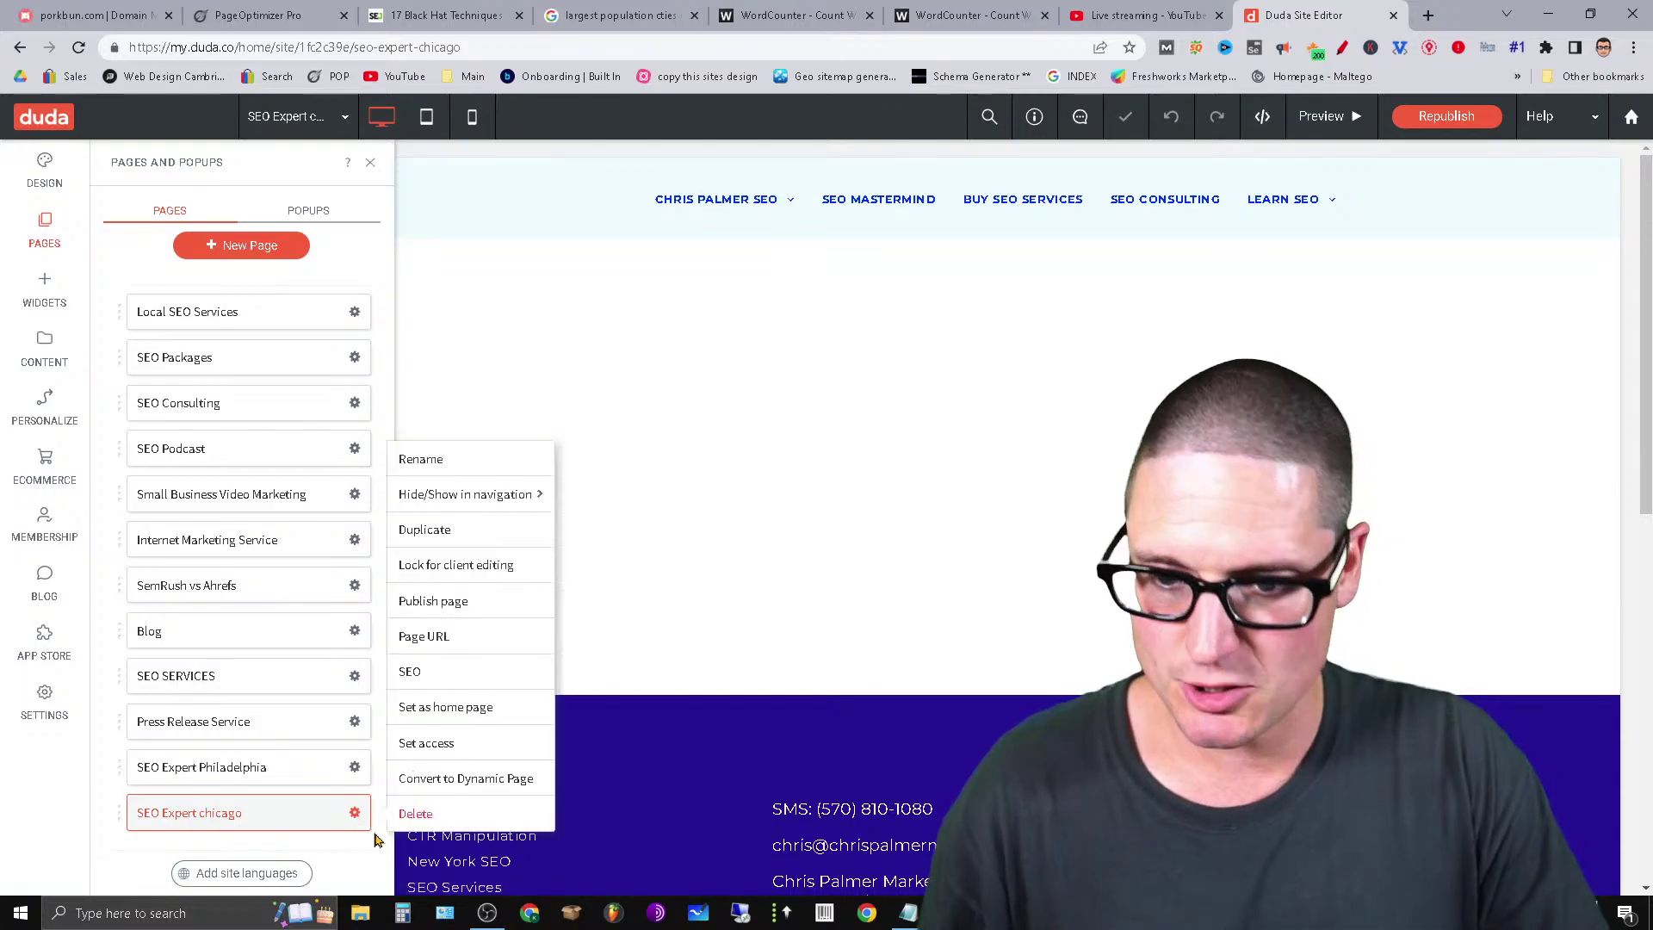
pyautogui.click(466, 677)
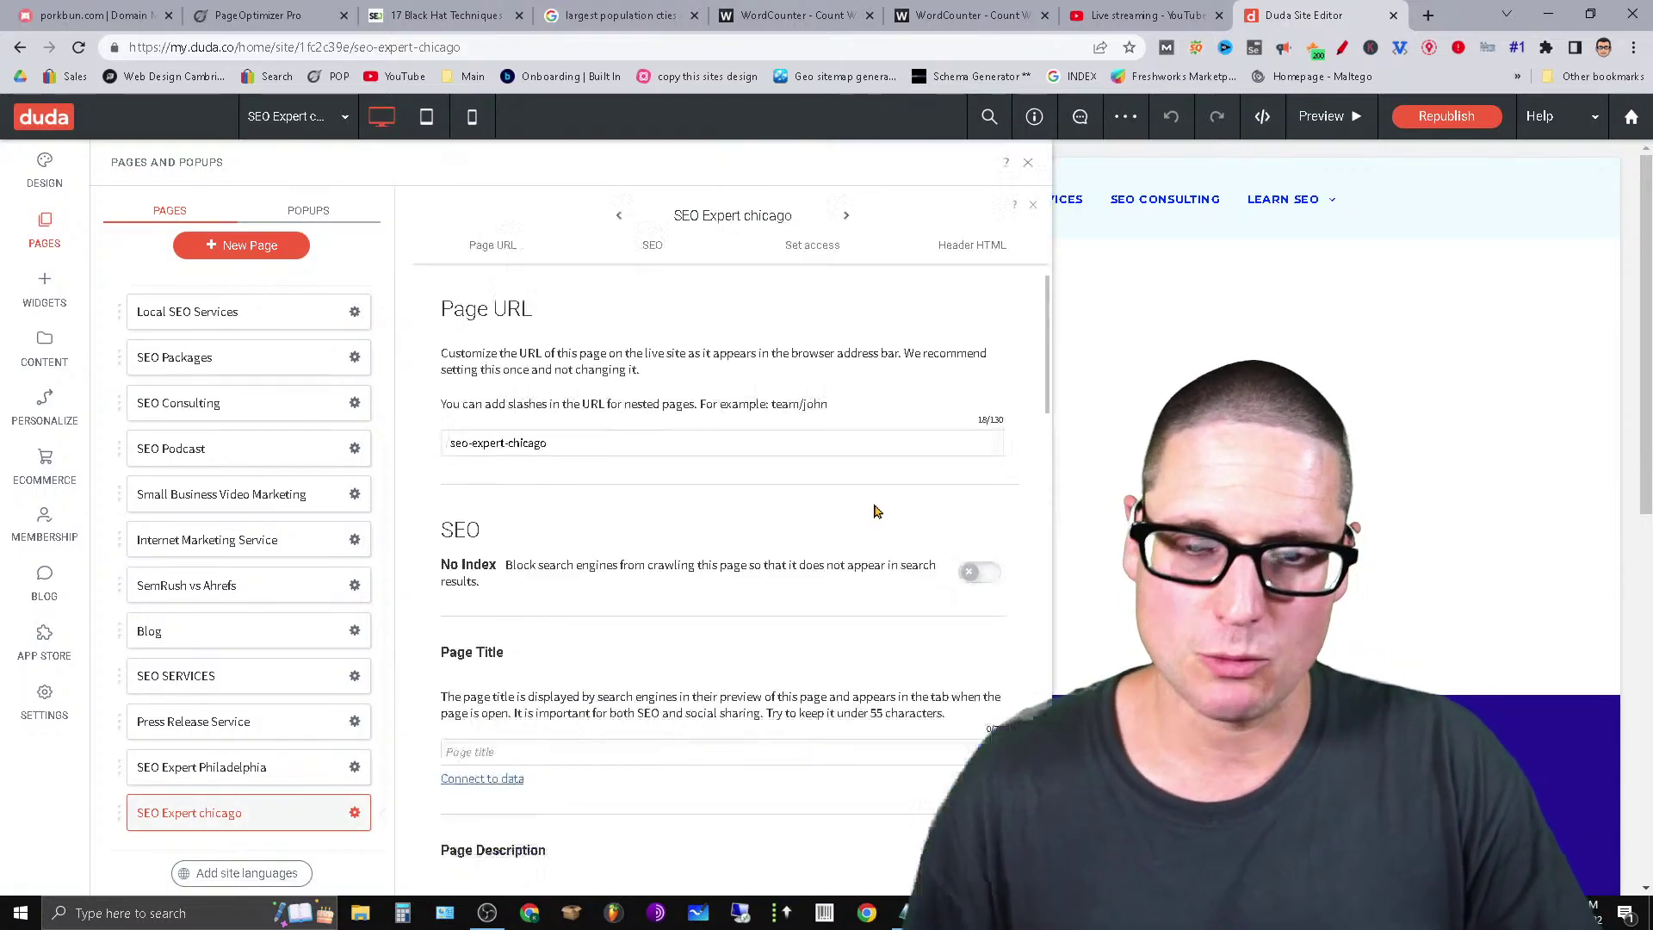
pyautogui.scroll(-3, 711, 513)
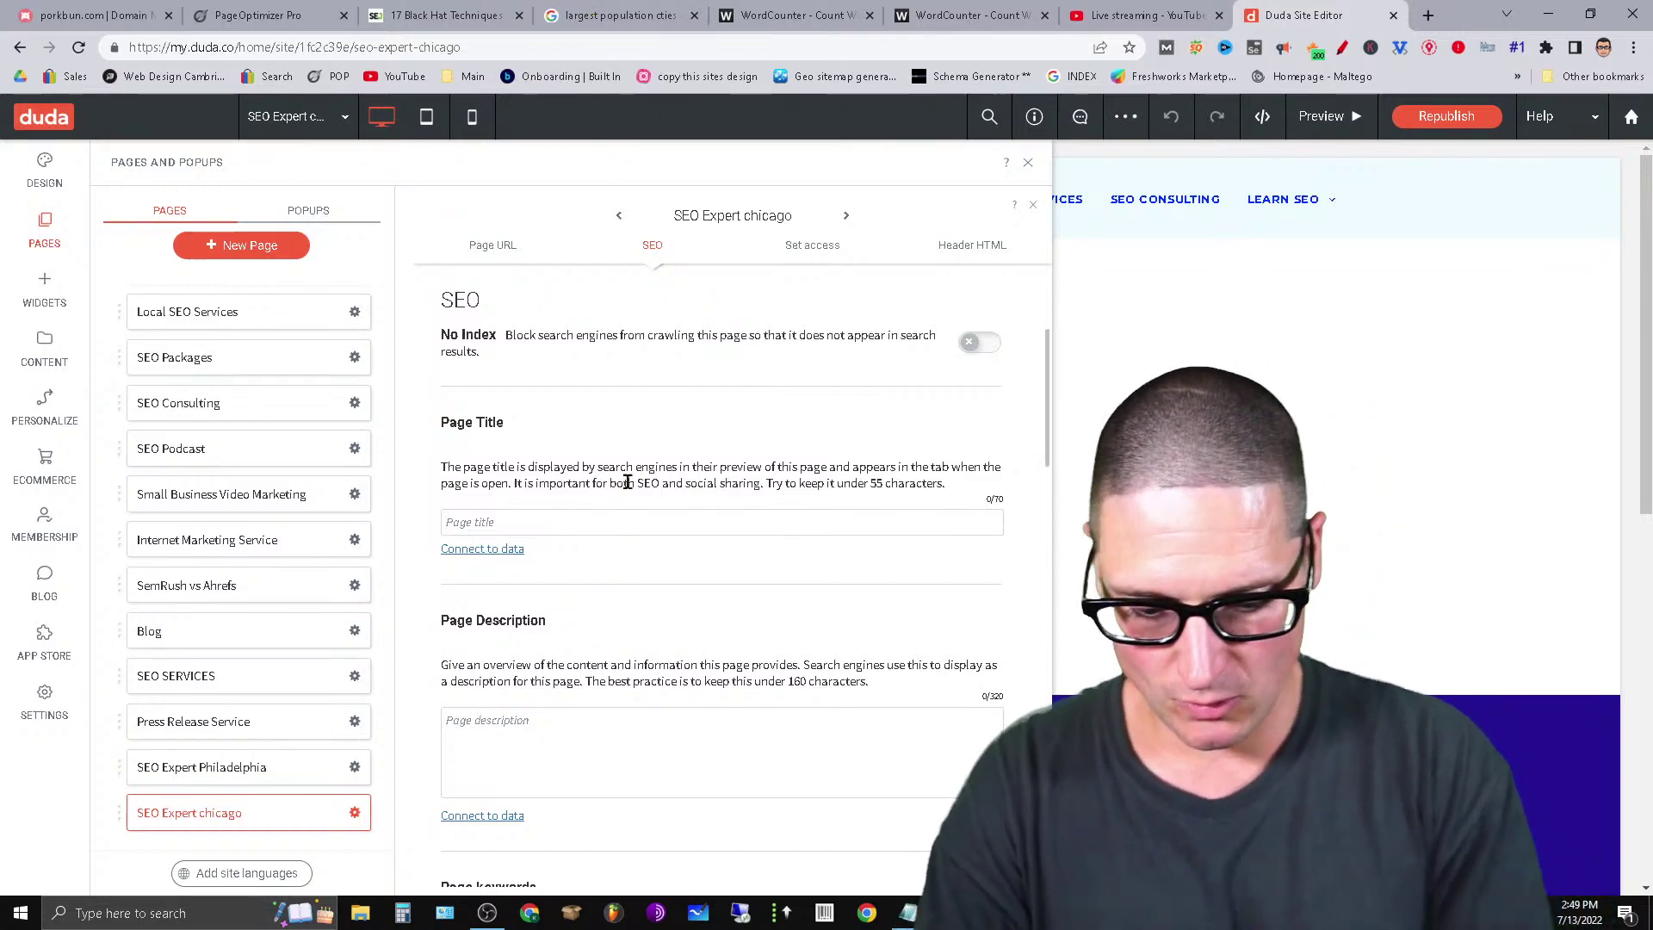
pyautogui.write('SEO Exp')
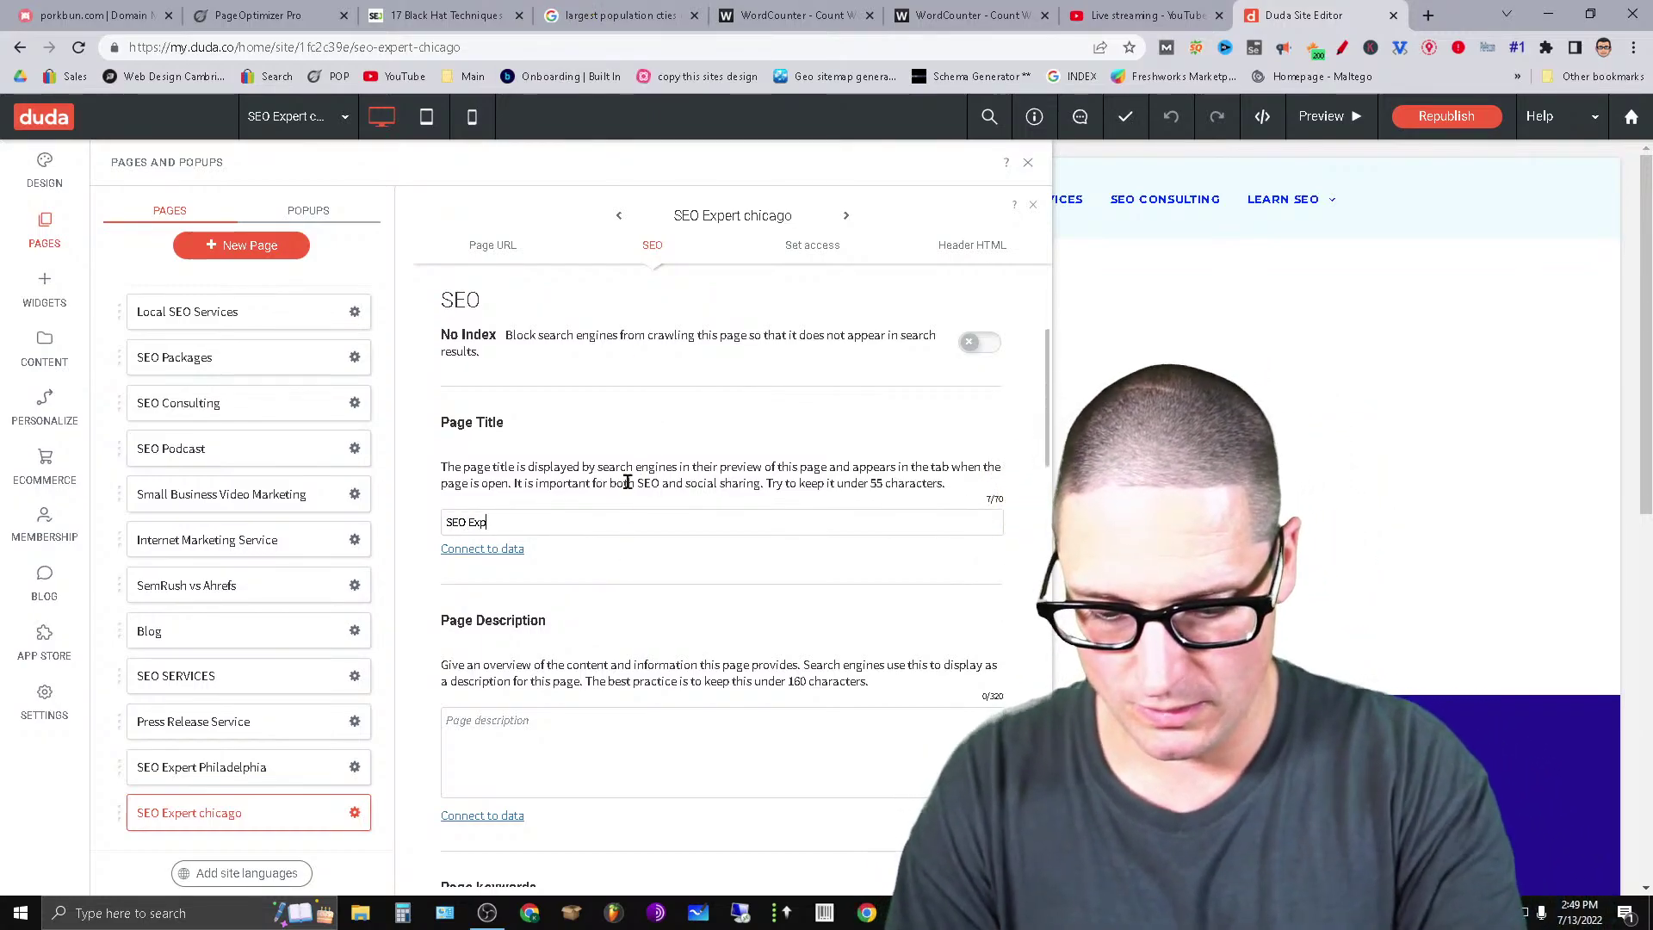
pyautogui.write('ert Chicago')
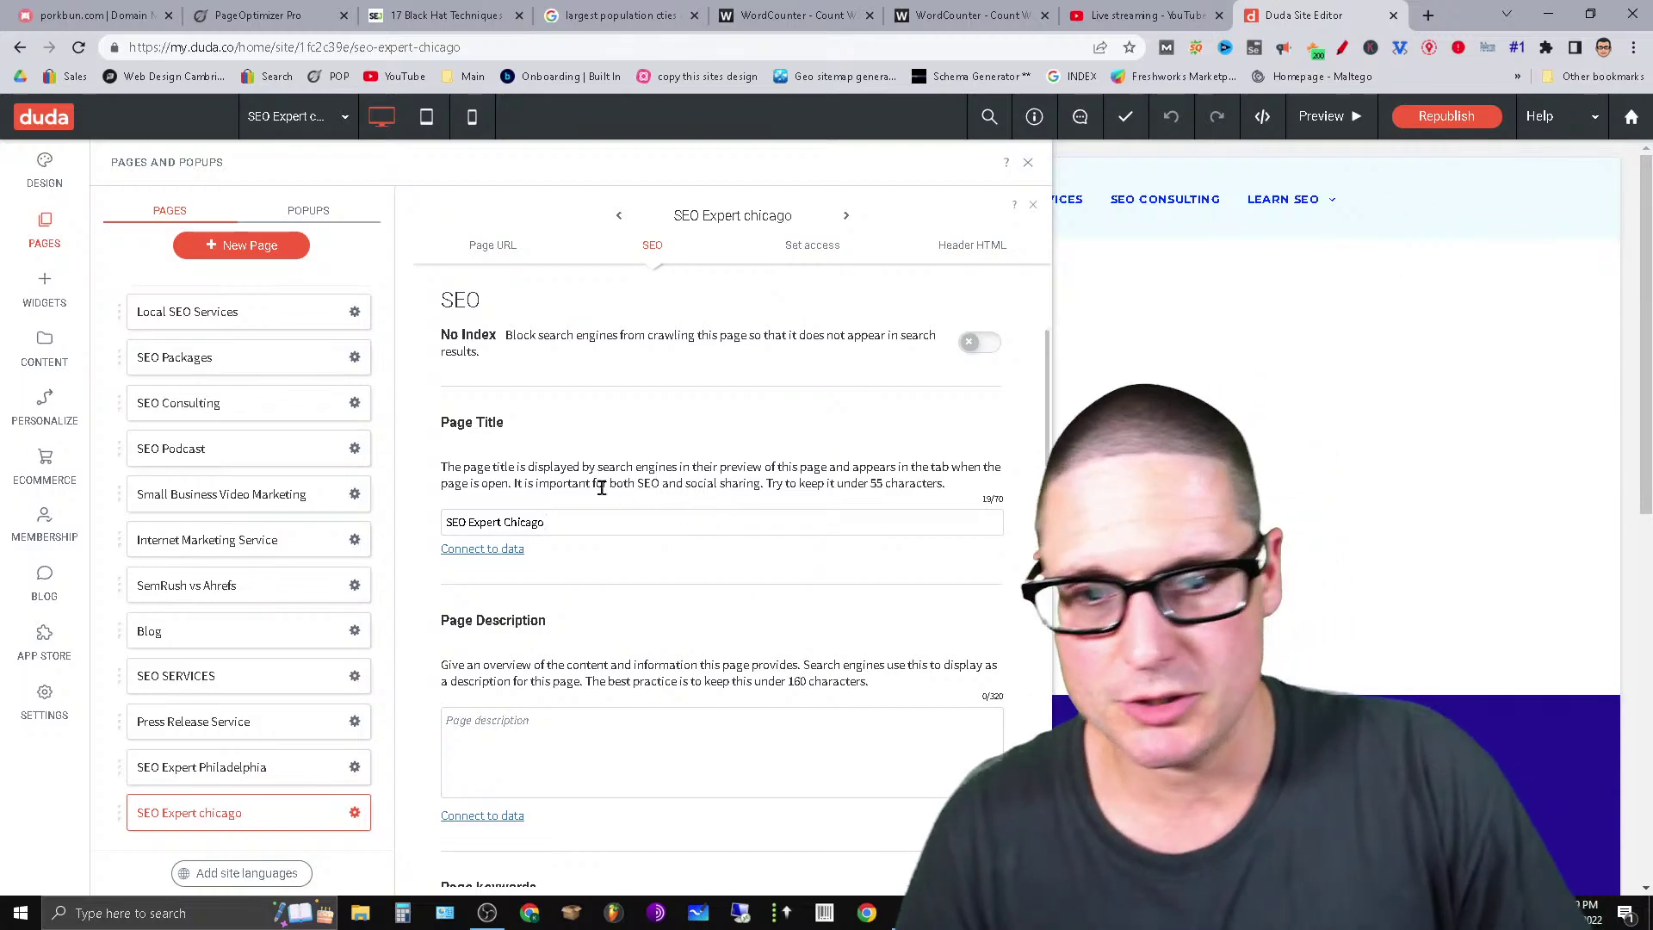
# Copy the 'SEO Expert Chicago' title into the Page Description field.
pyautogui.moveTo(582, 521); pyautogui.dragTo(442, 564)
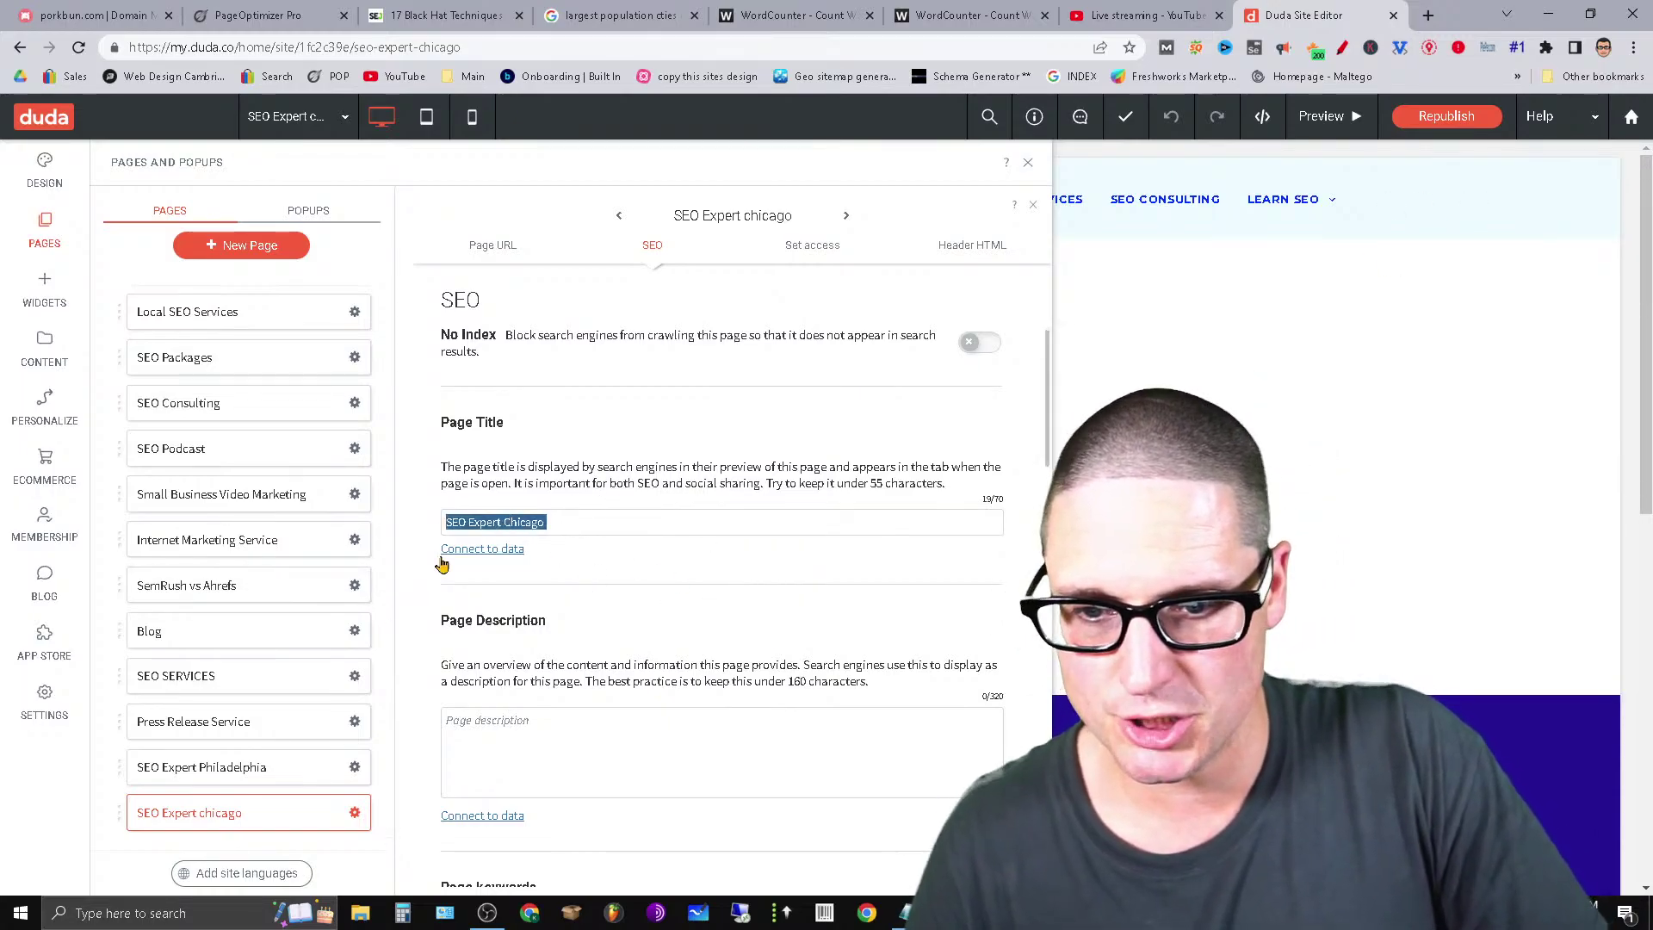
pyautogui.rightClick(483, 524)
pyautogui.click(582, 200)
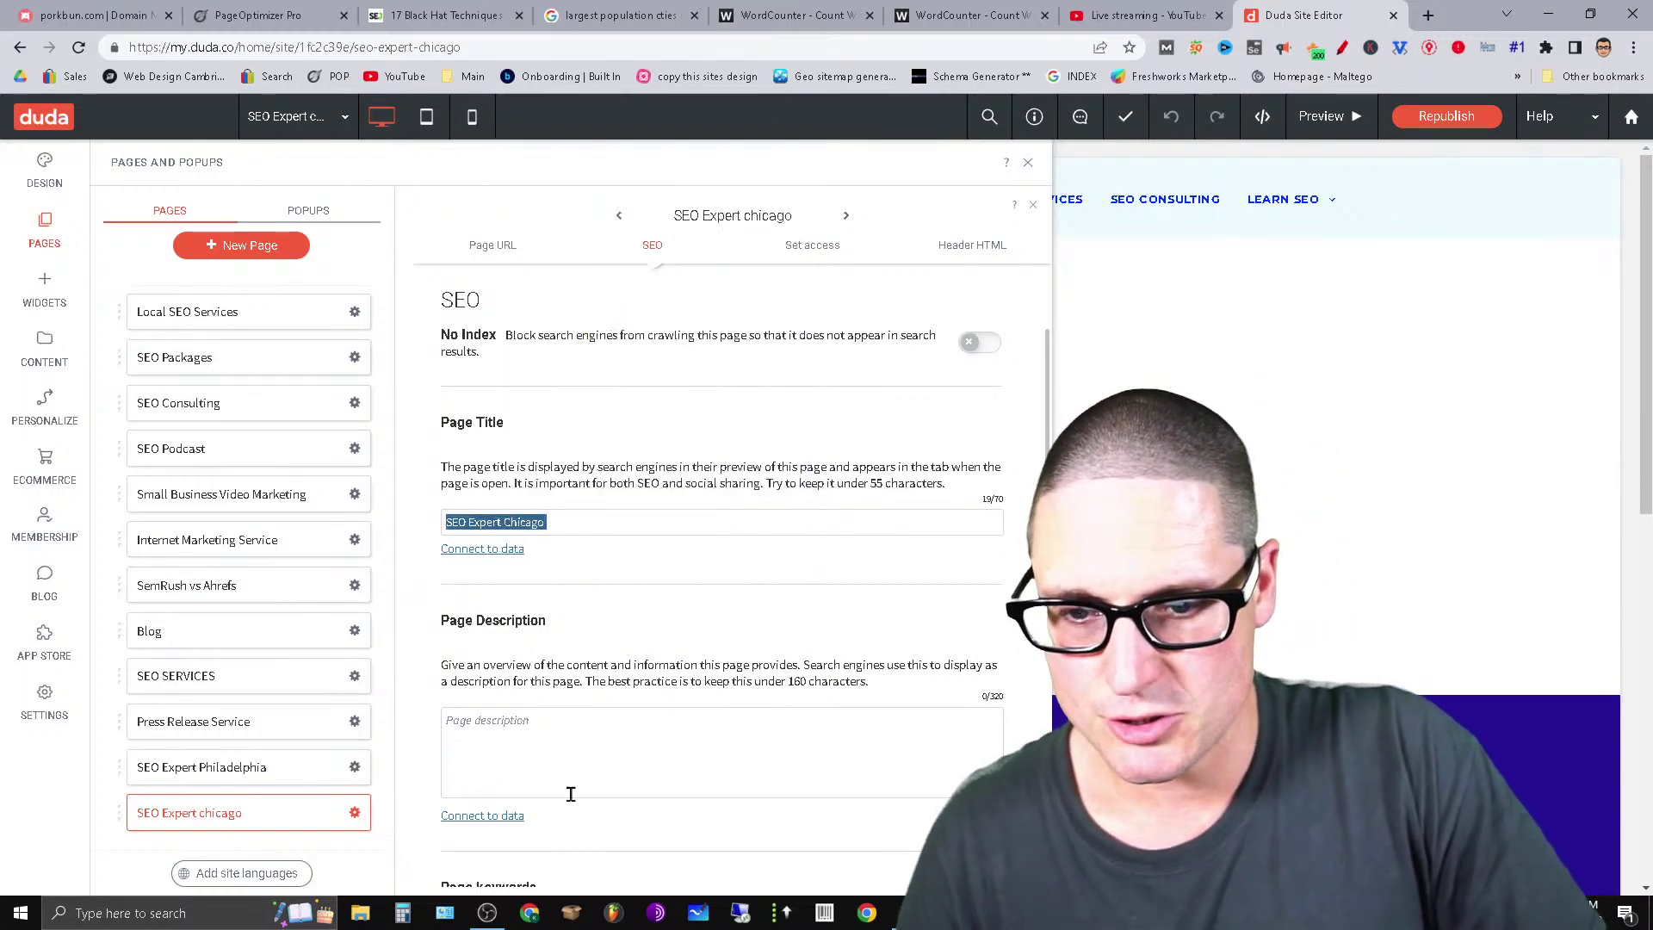
pyautogui.click(554, 727)
pyautogui.hotkey('ctrl', 'v')
pyautogui.scroll(-3, 751, 641)
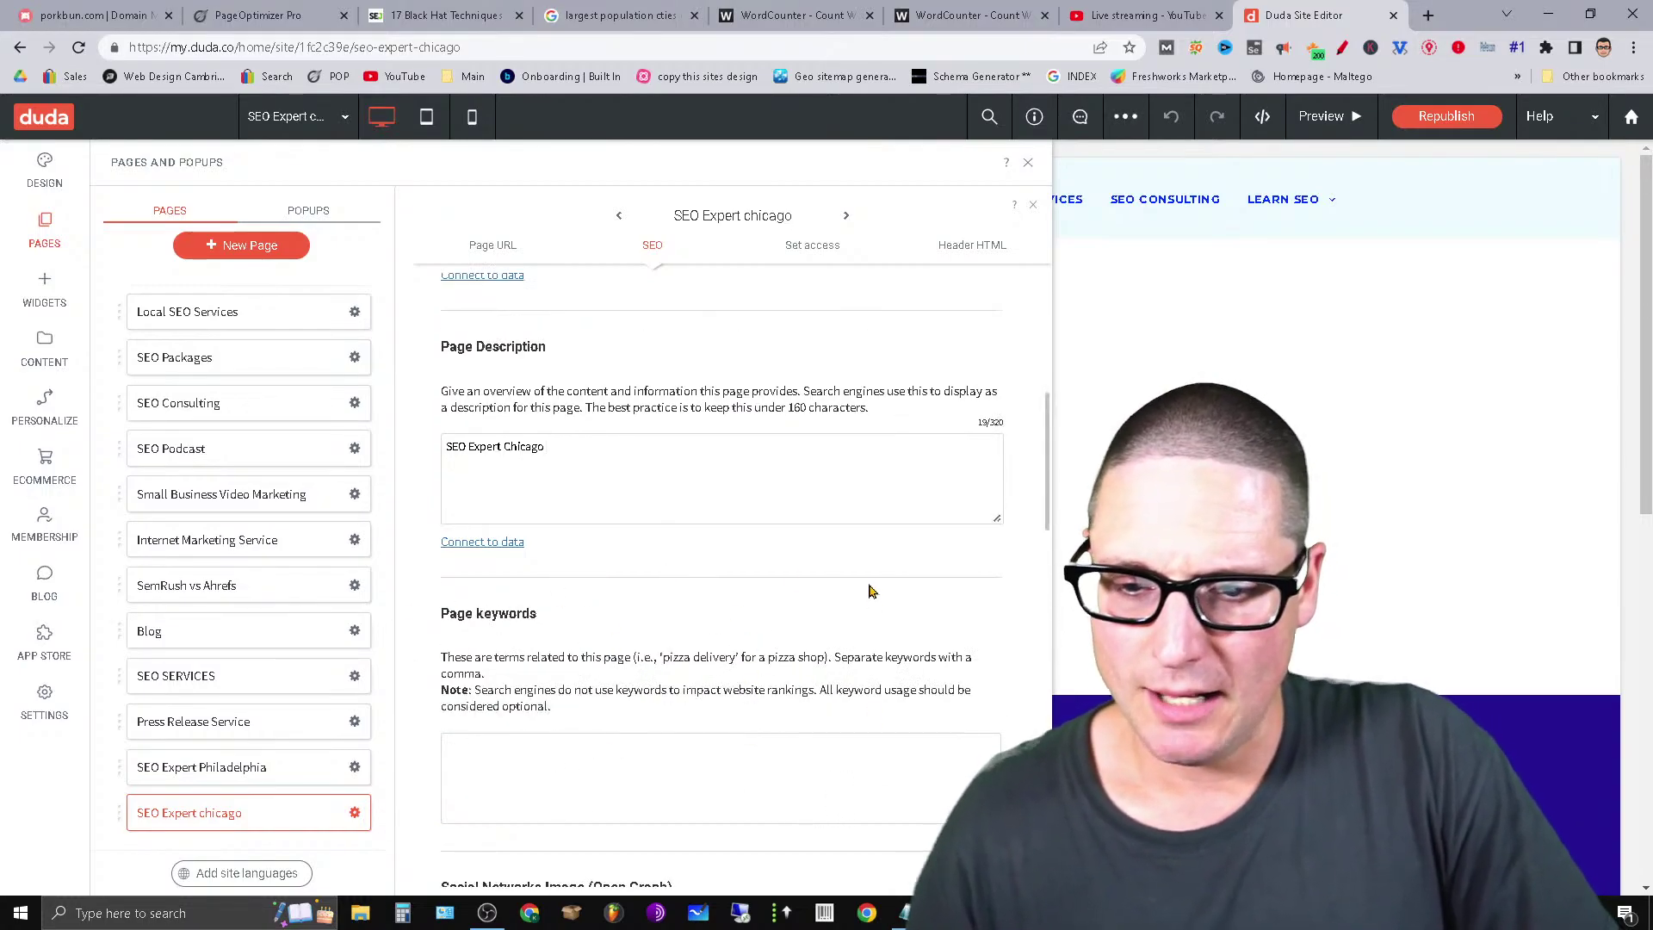
pyautogui.scroll(-6, 861, 603)
# Open the Image Picker for the page's Social Networks Image and browse the site images.
pyautogui.click(507, 484)
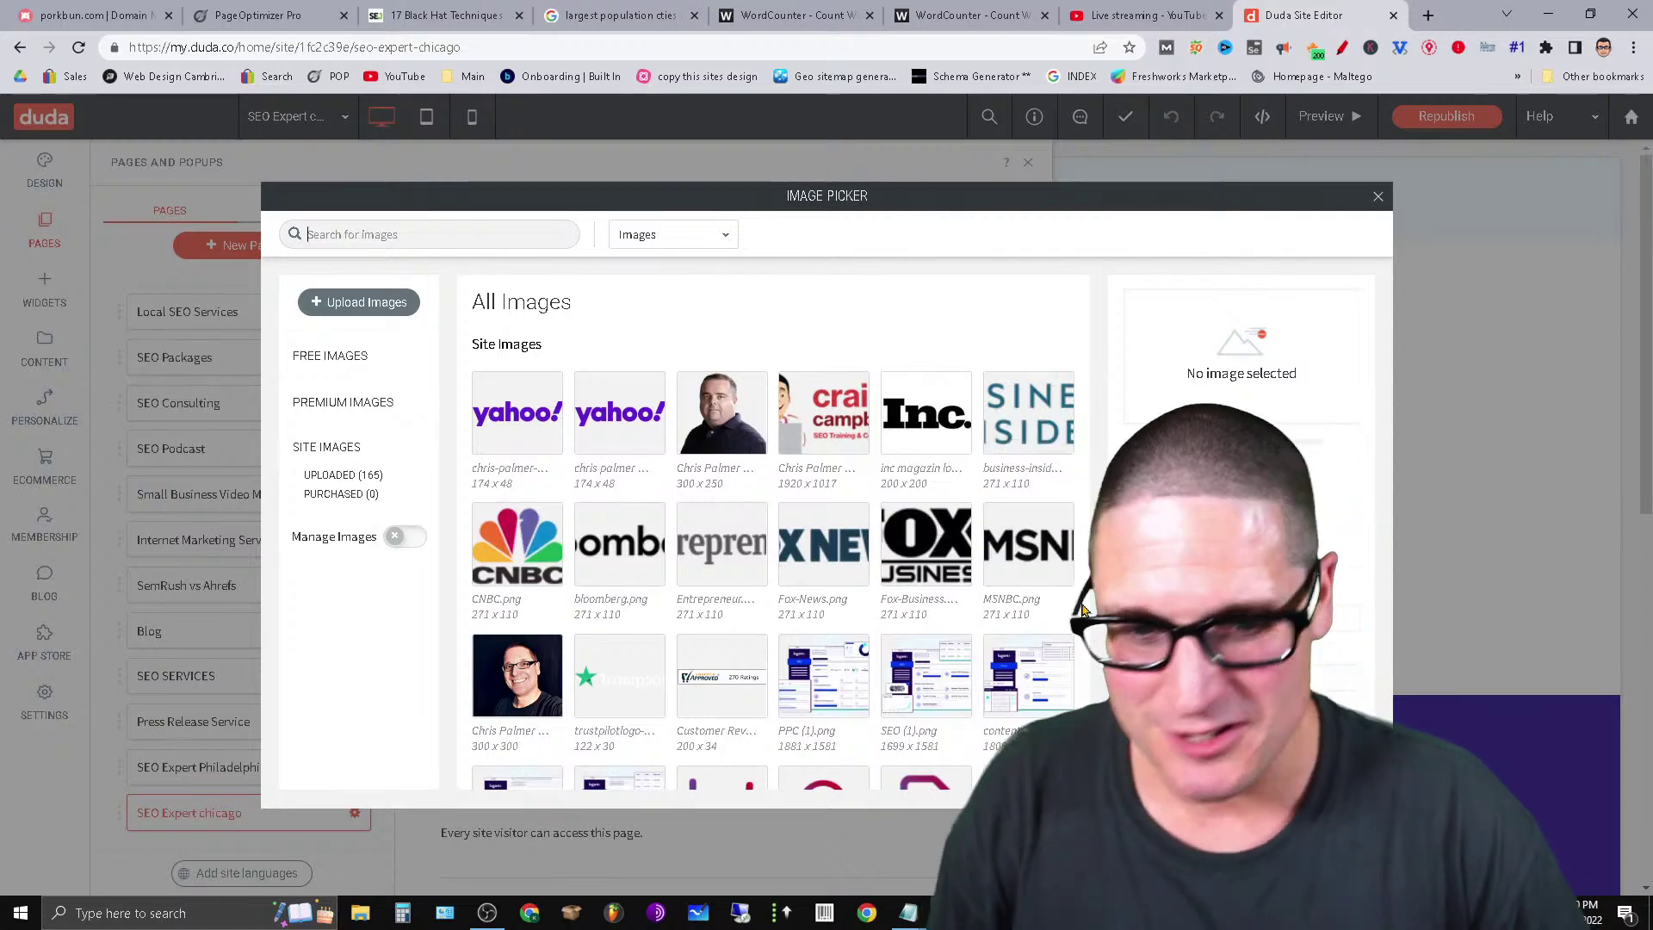
pyautogui.moveTo(697, 548)
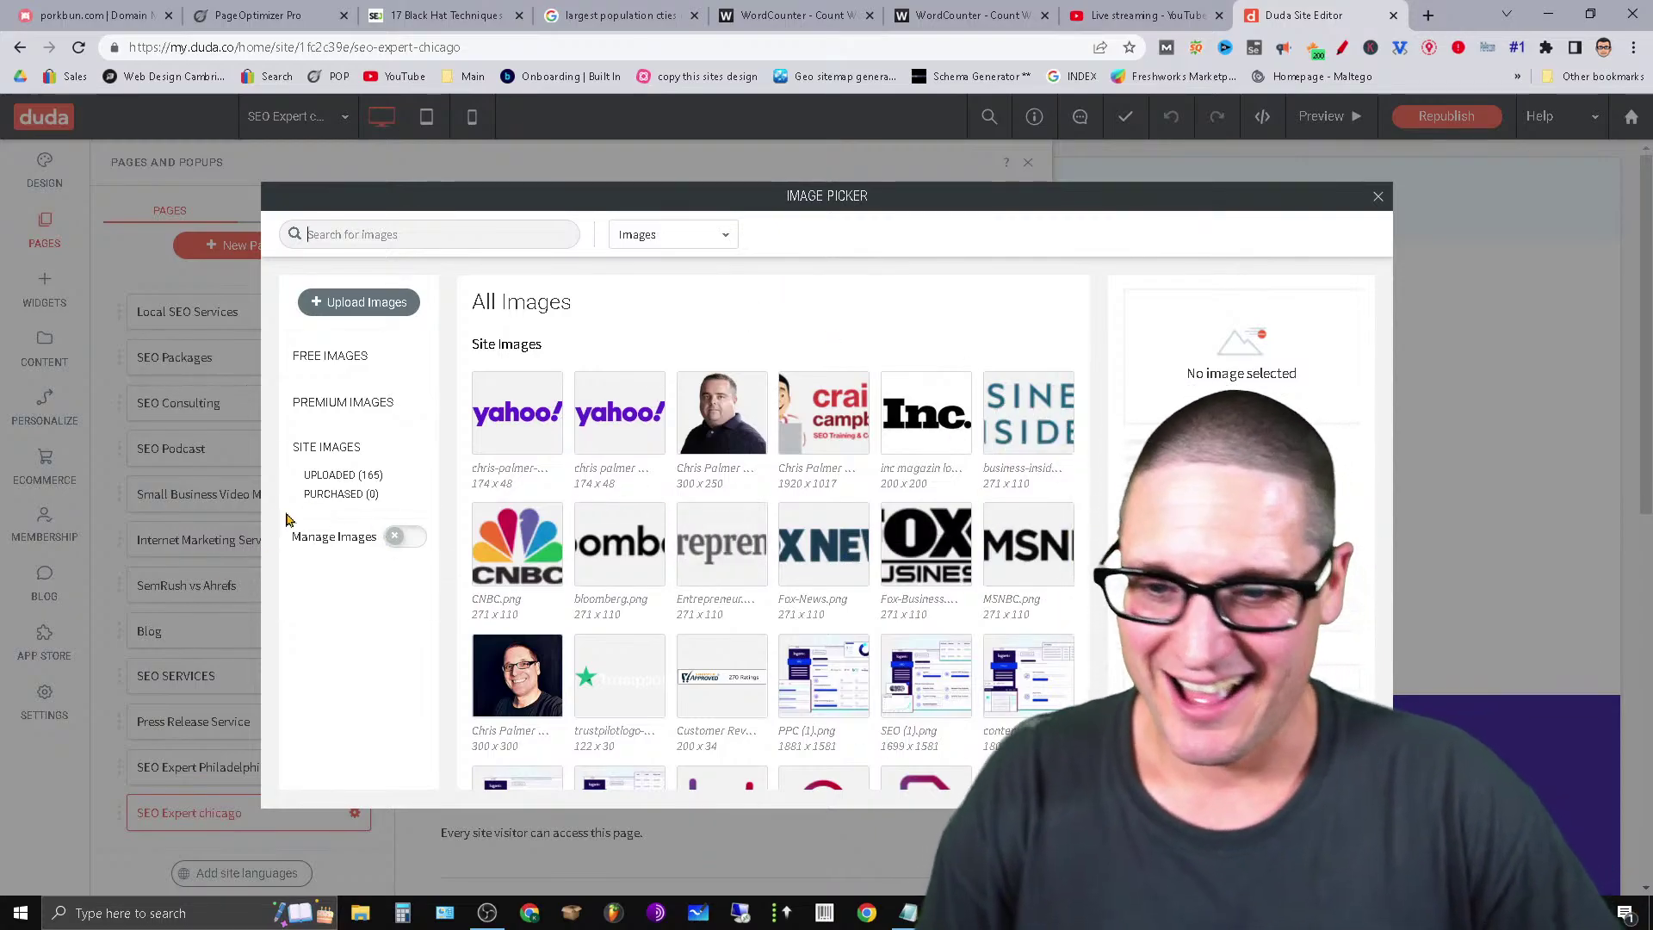
pyautogui.scroll(-1, 947, 559)
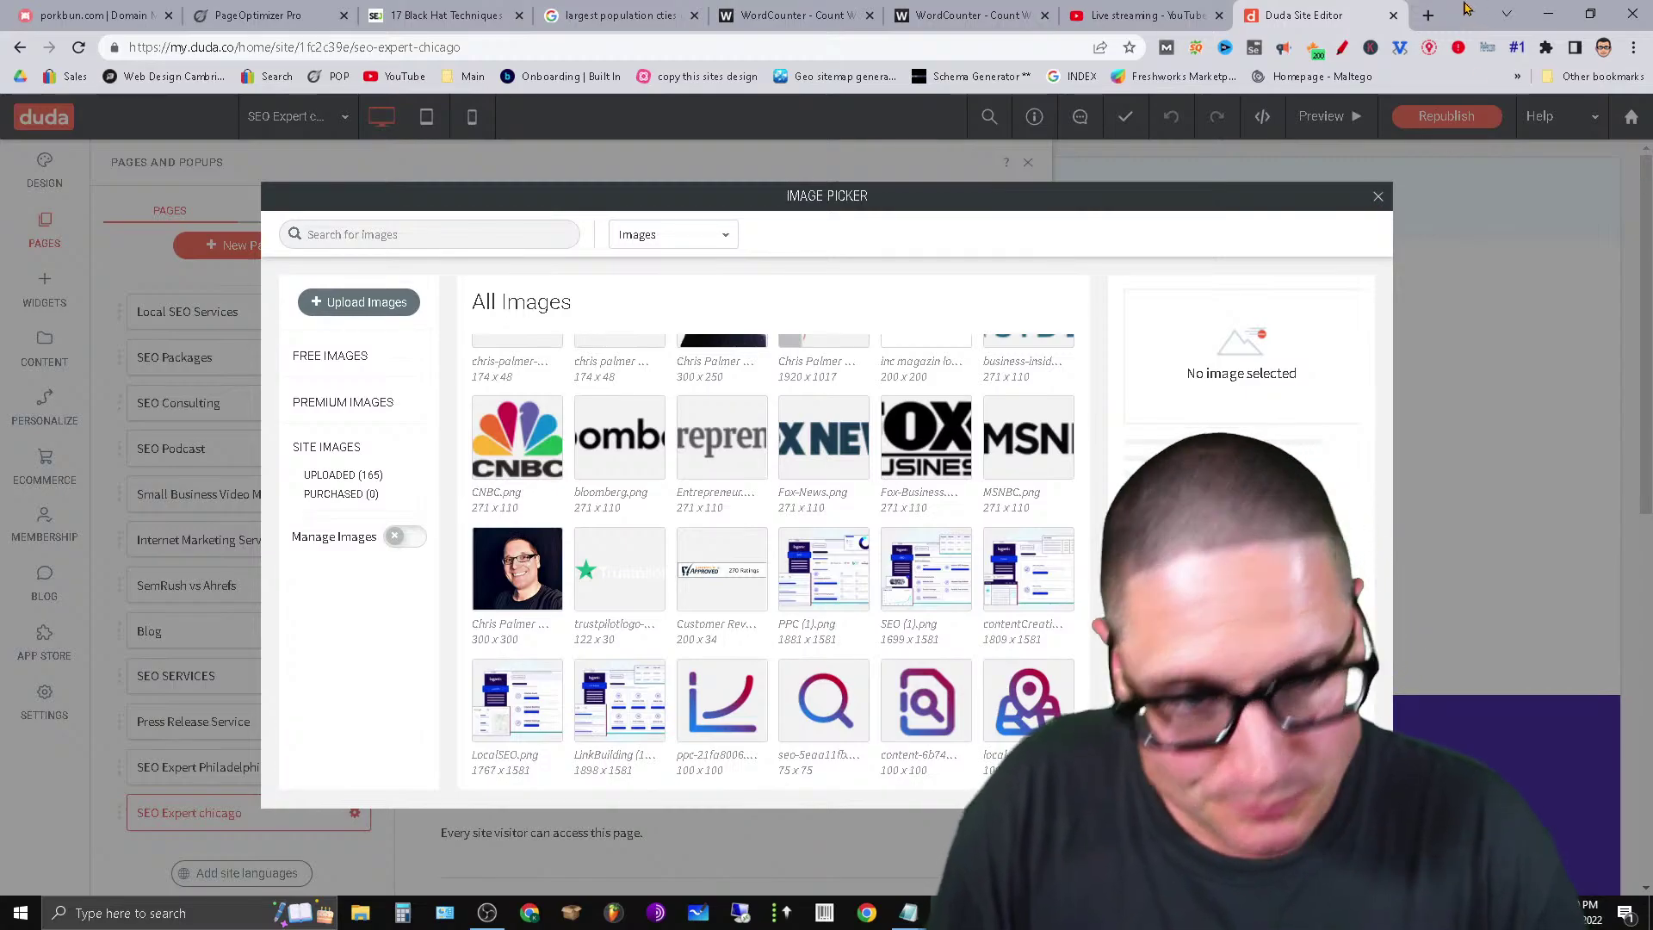
# In a new tab, search Google Images for 'seo expert chicago'.
pyautogui.click(1428, 15)
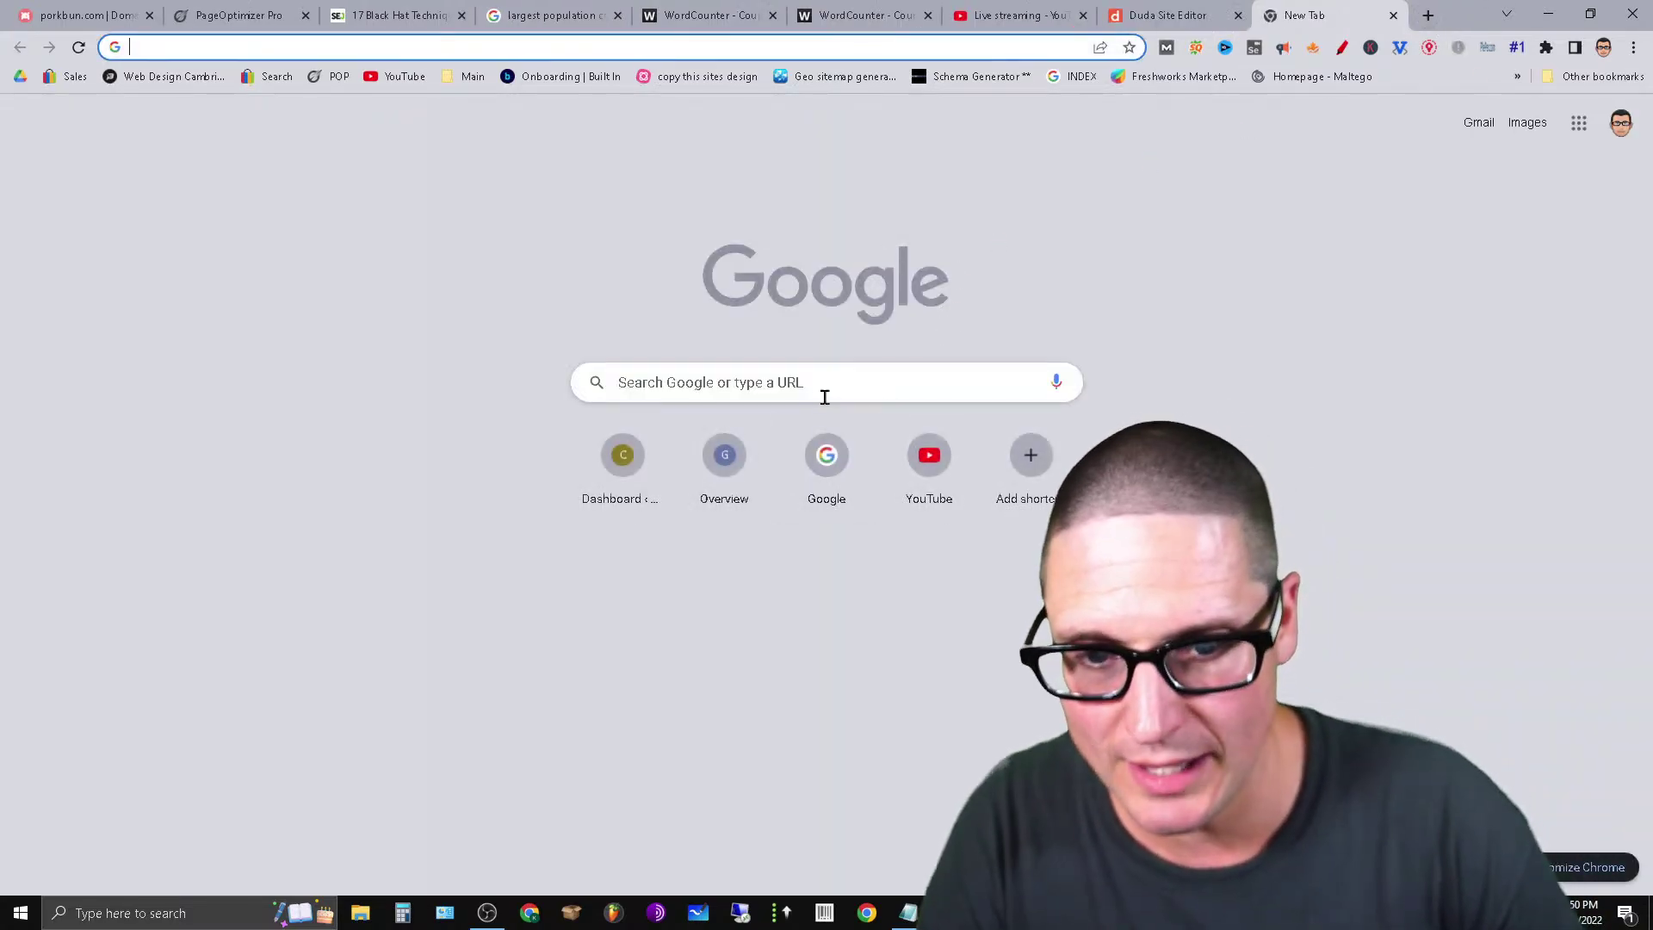
pyautogui.click(790, 397)
pyautogui.write('seo ex')
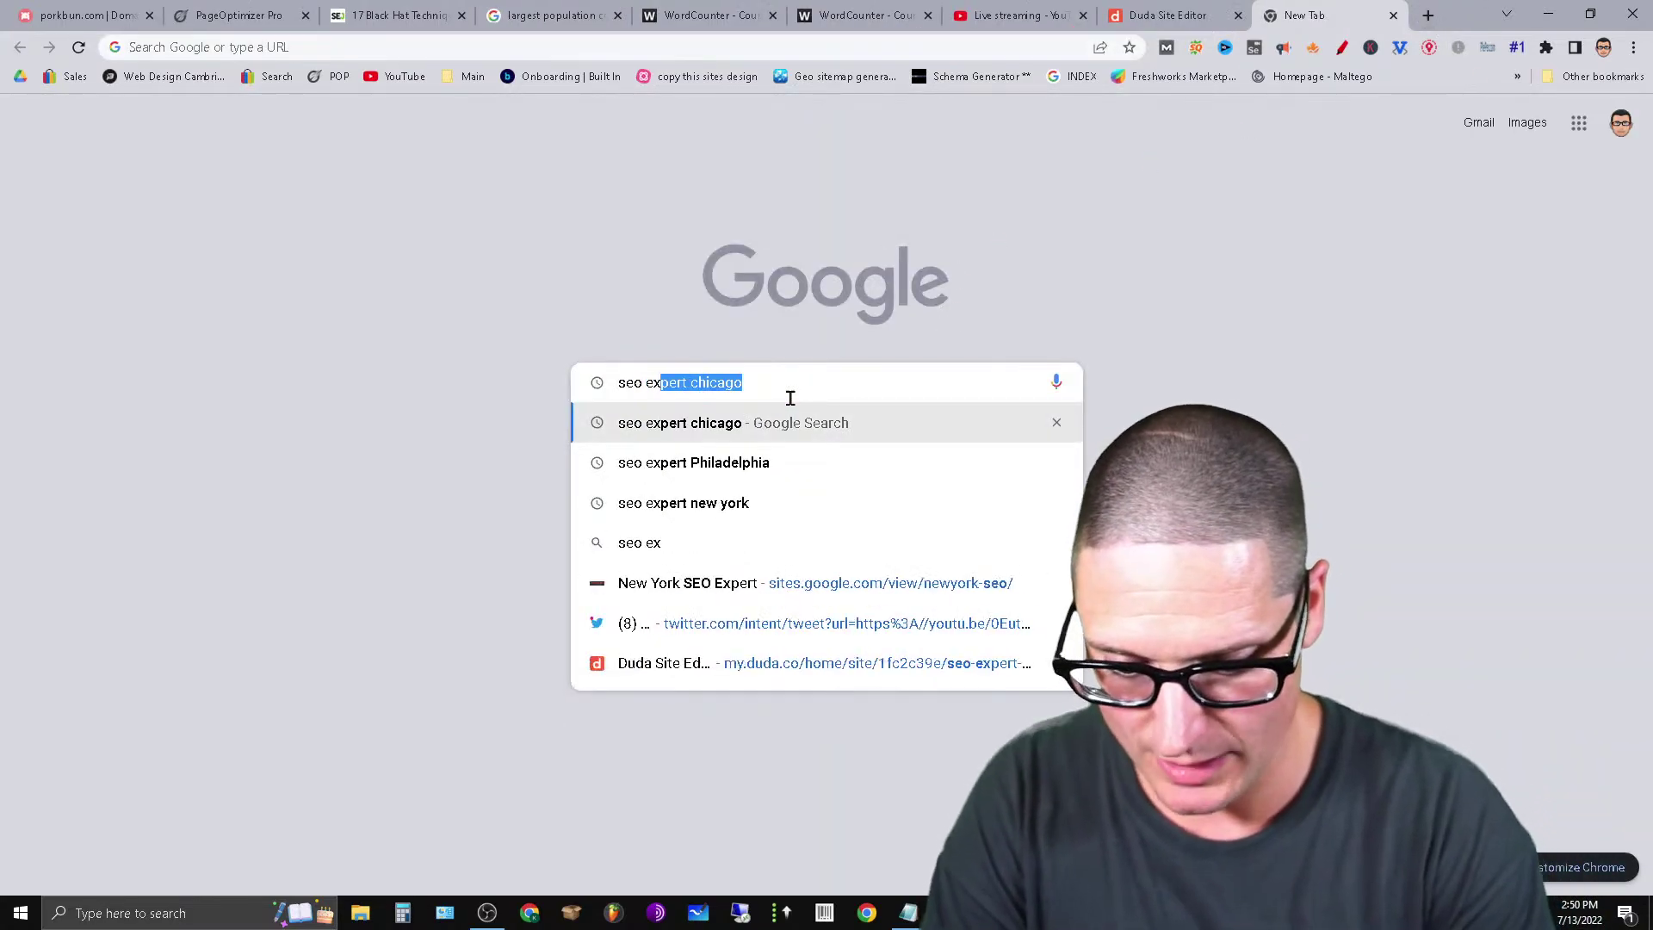
pyautogui.write('pert chicgo')
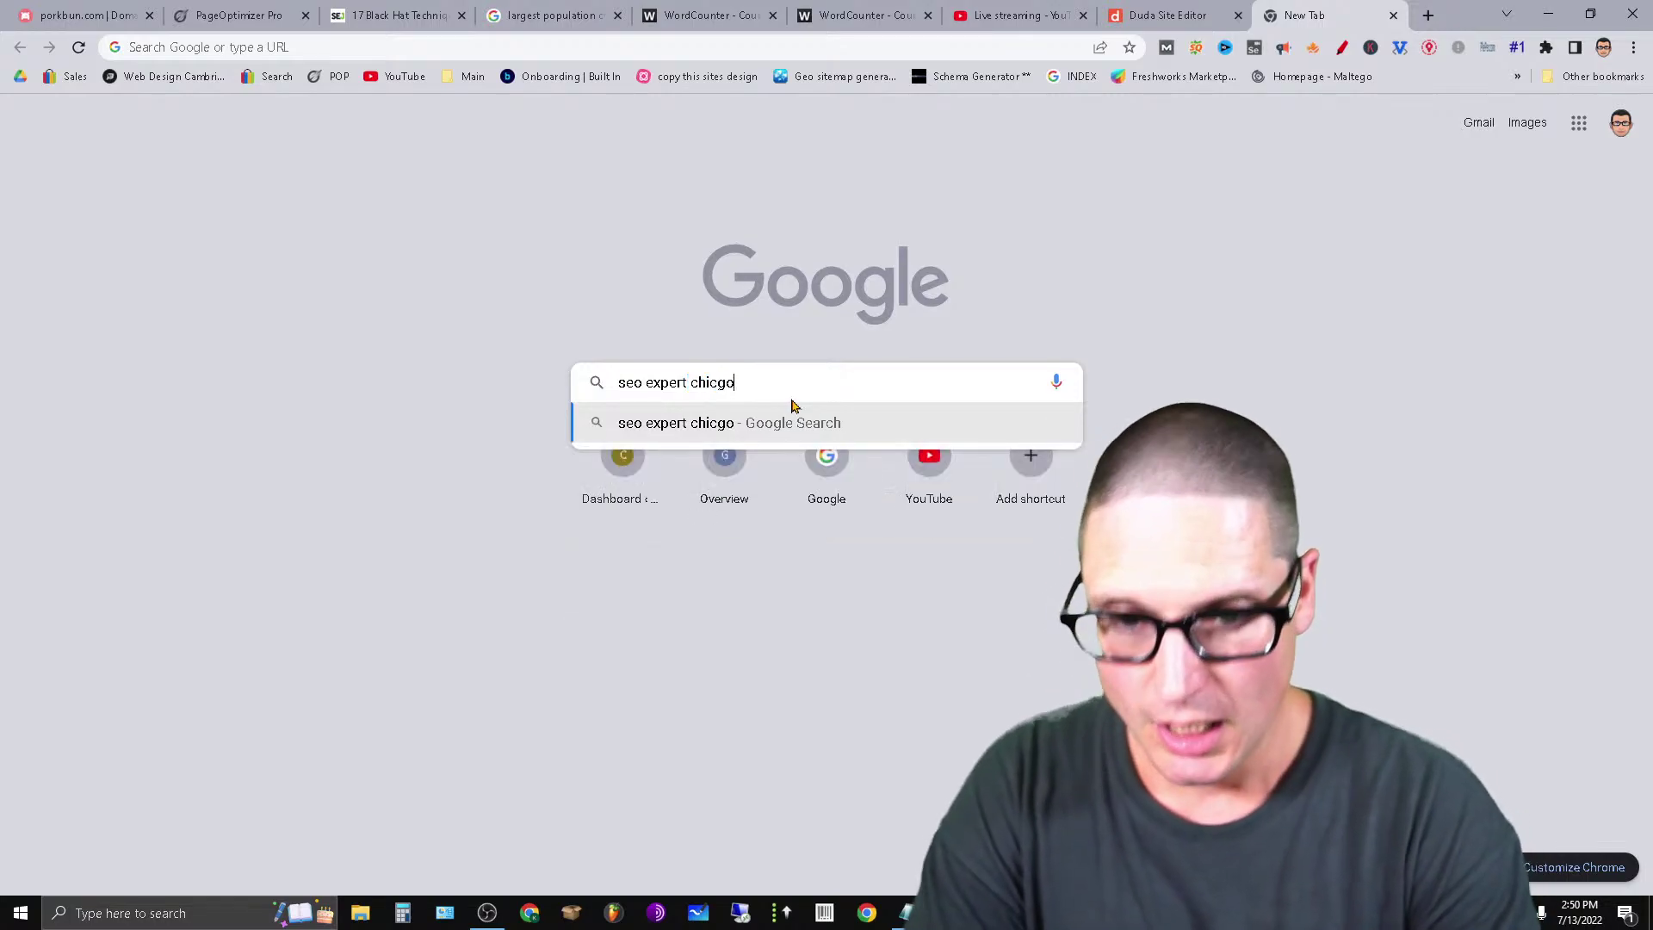
pyautogui.press('Return')
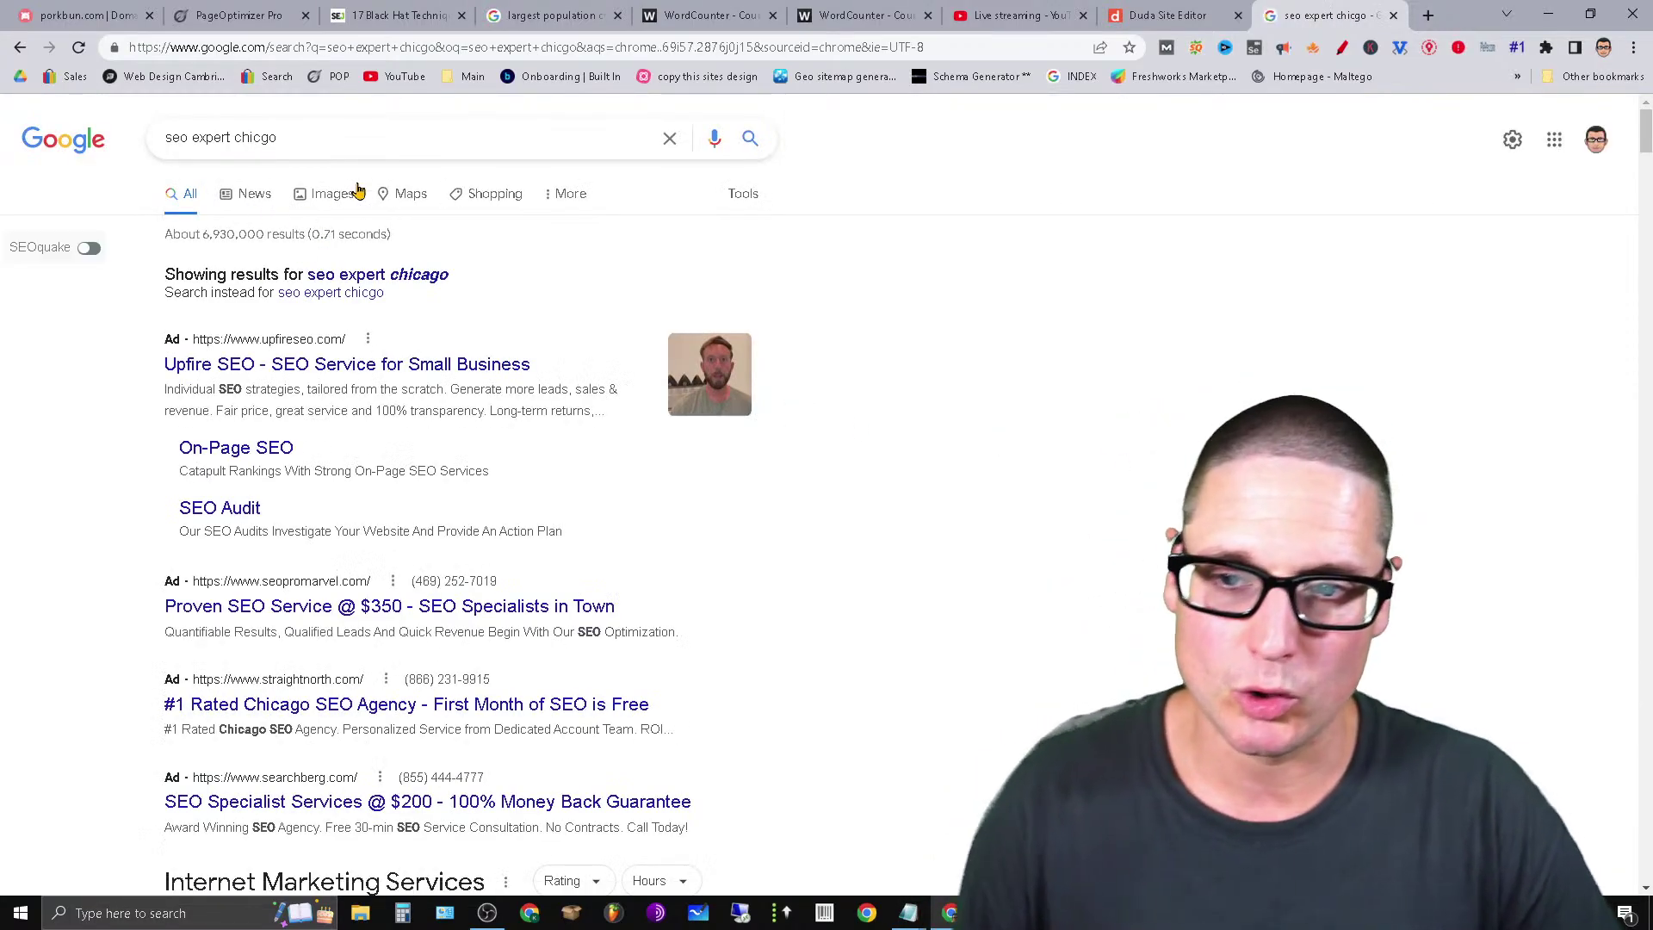
pyautogui.click(329, 197)
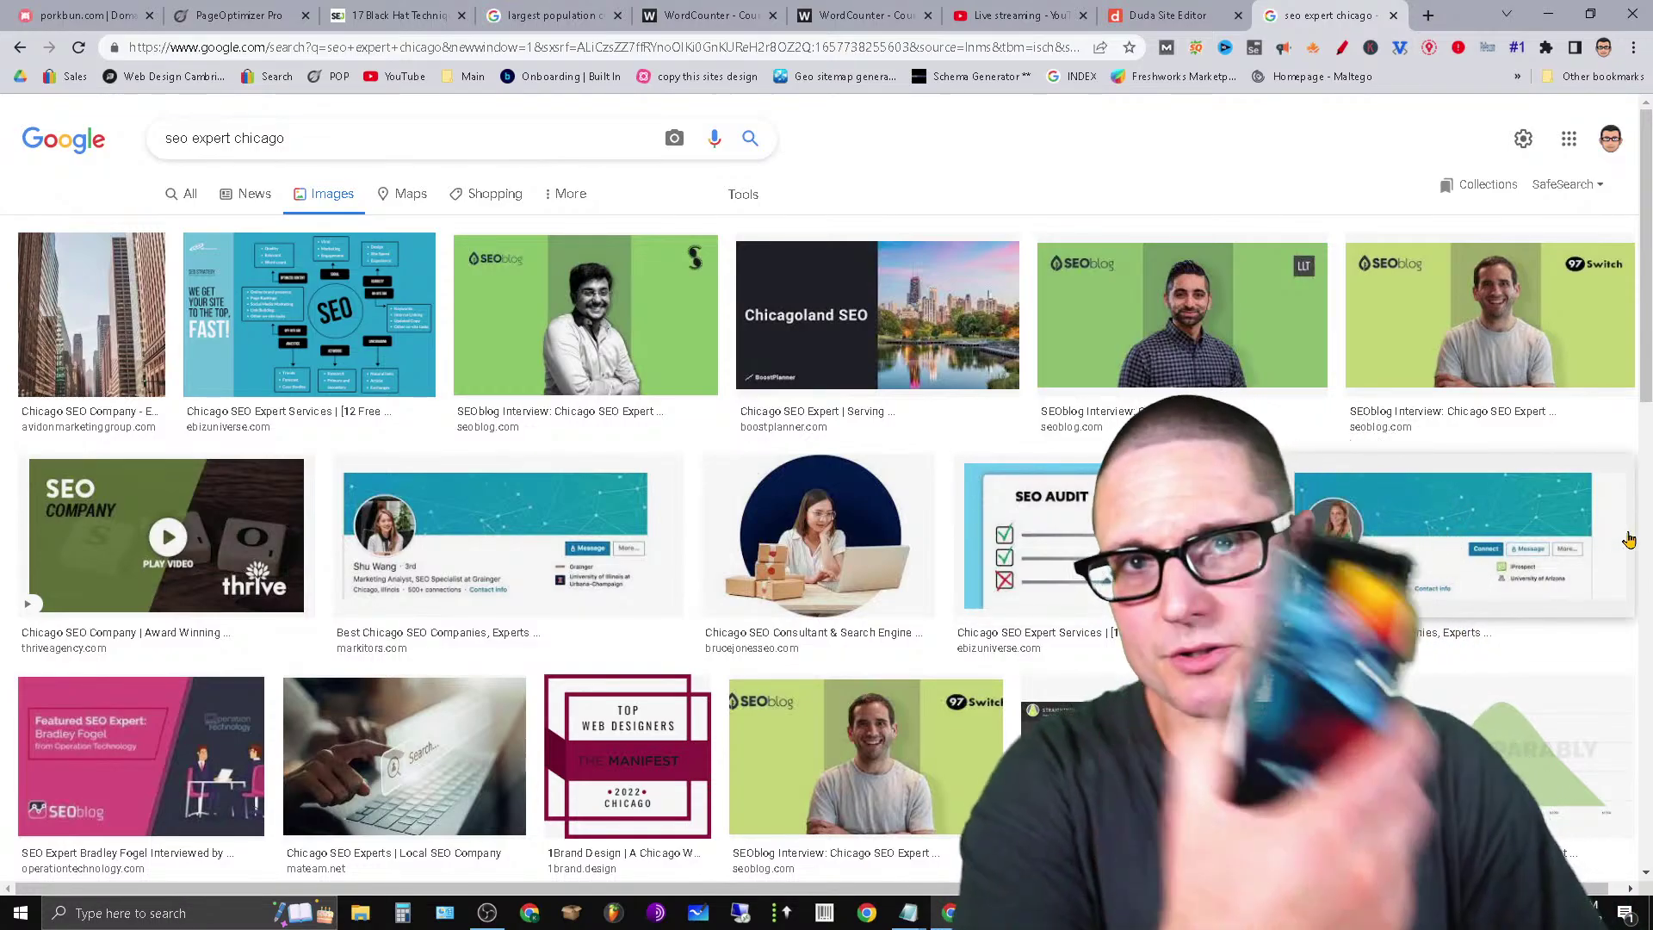
pyautogui.scroll(-6, 830, 539)
pyautogui.scroll(6, 788, 647)
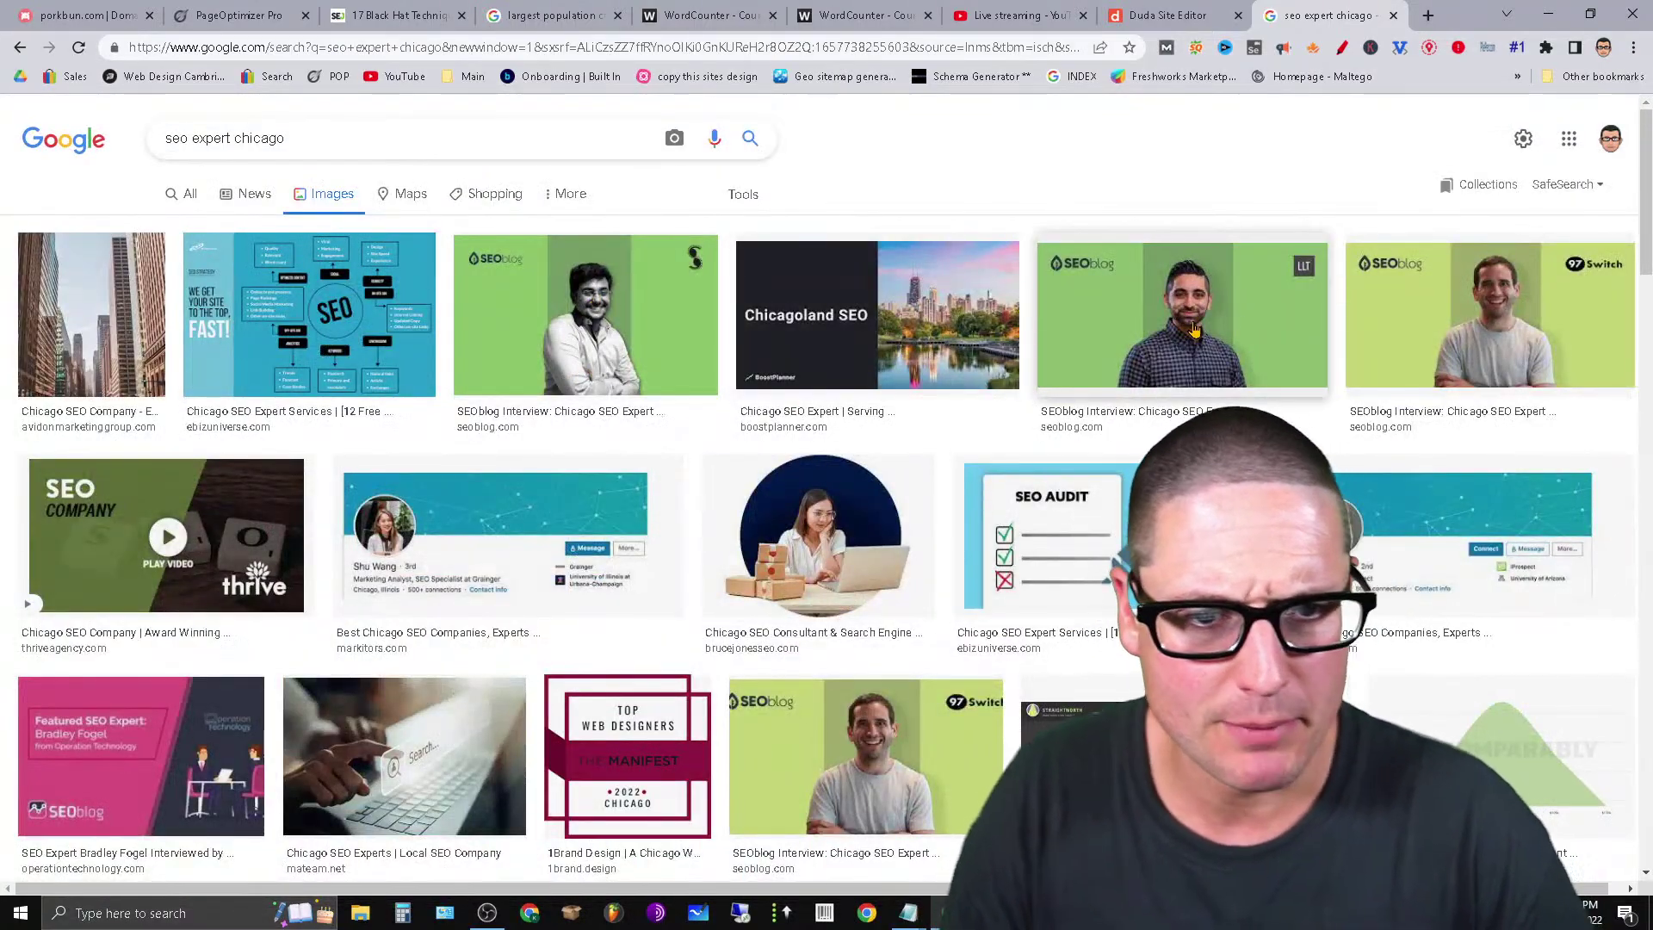
# Preview results and save the Chicago city-buildings street photo as a JPG in Downloads.
pyautogui.click(1202, 358)
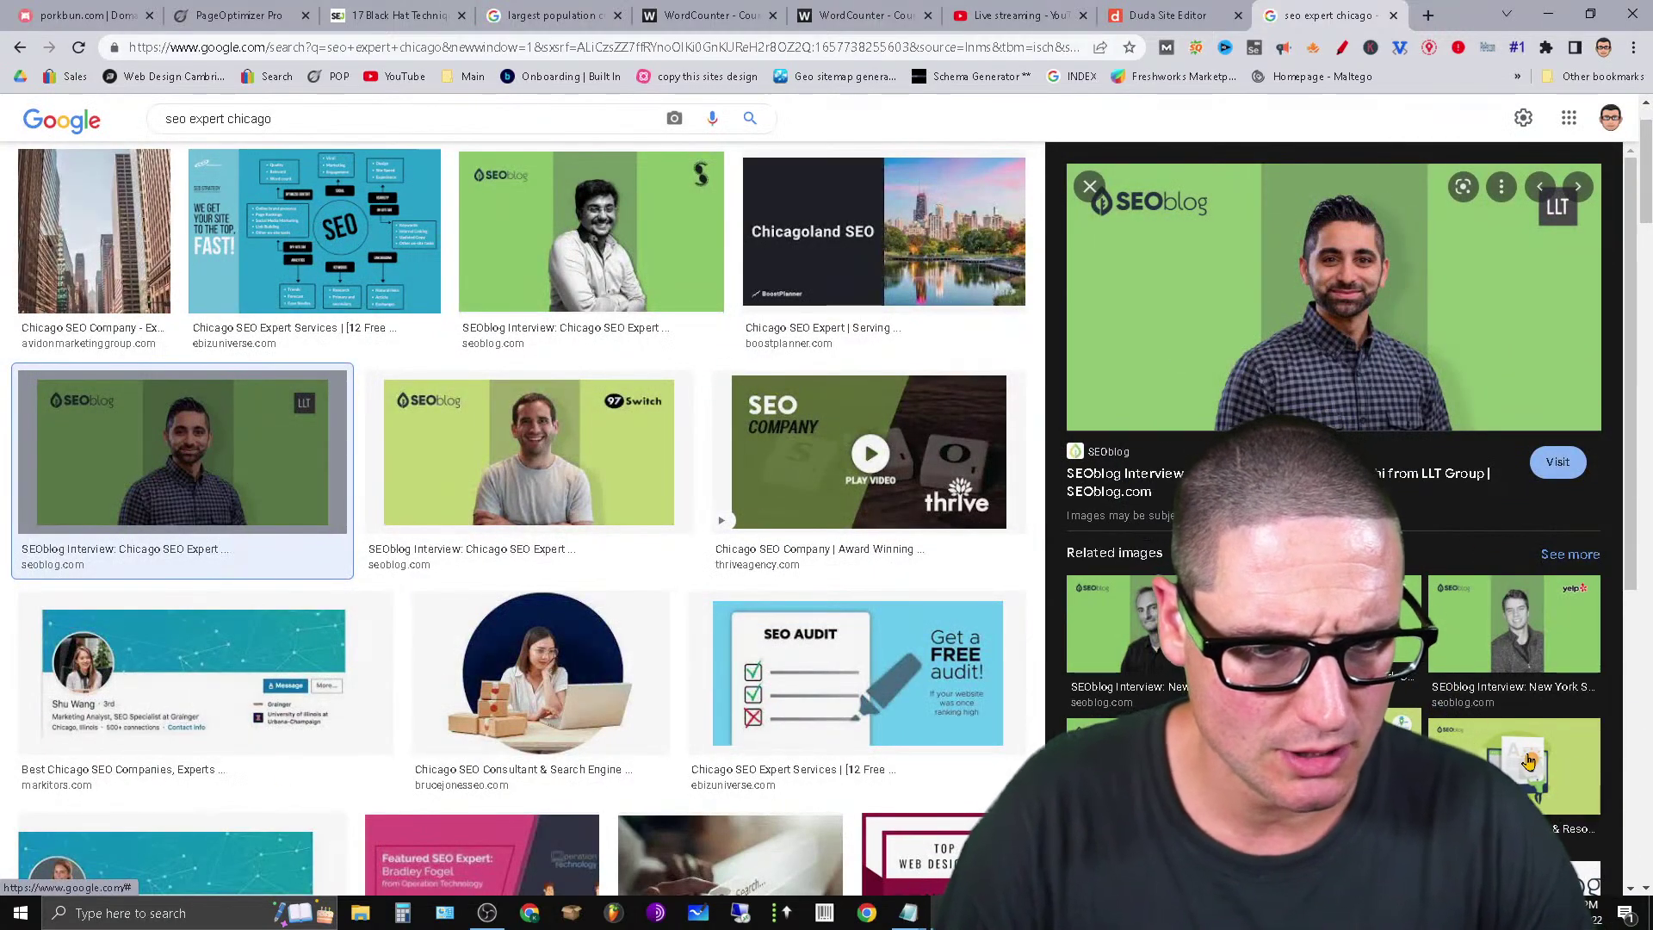
pyautogui.click(1529, 761)
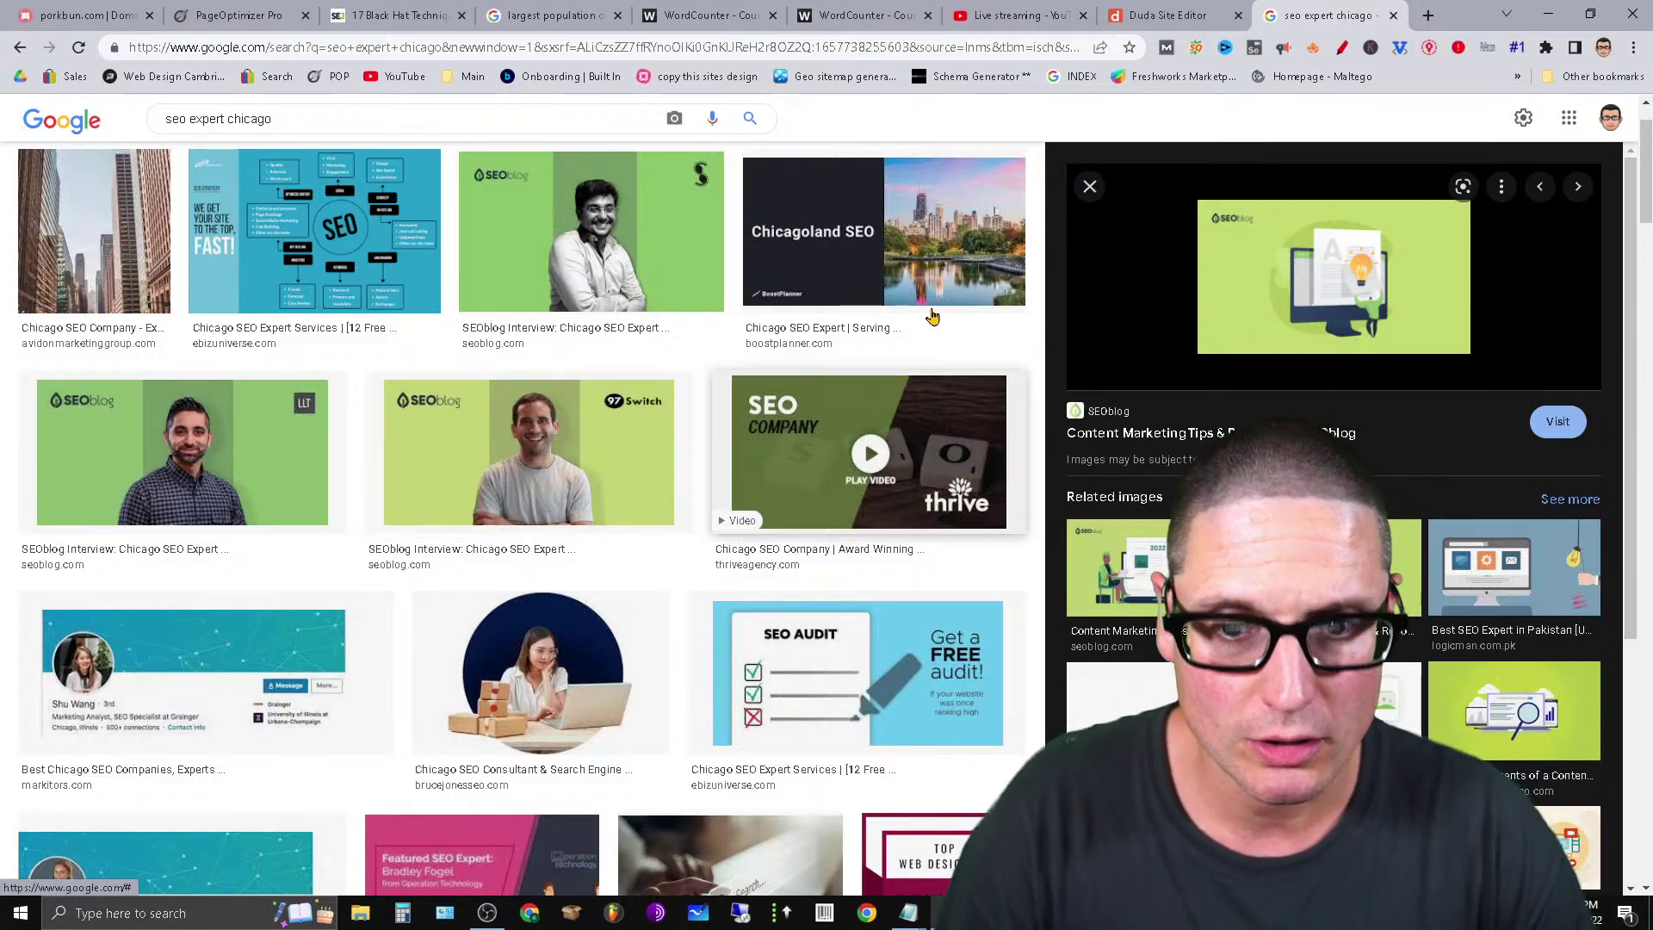
pyautogui.scroll(1, 929, 313)
pyautogui.click(608, 341)
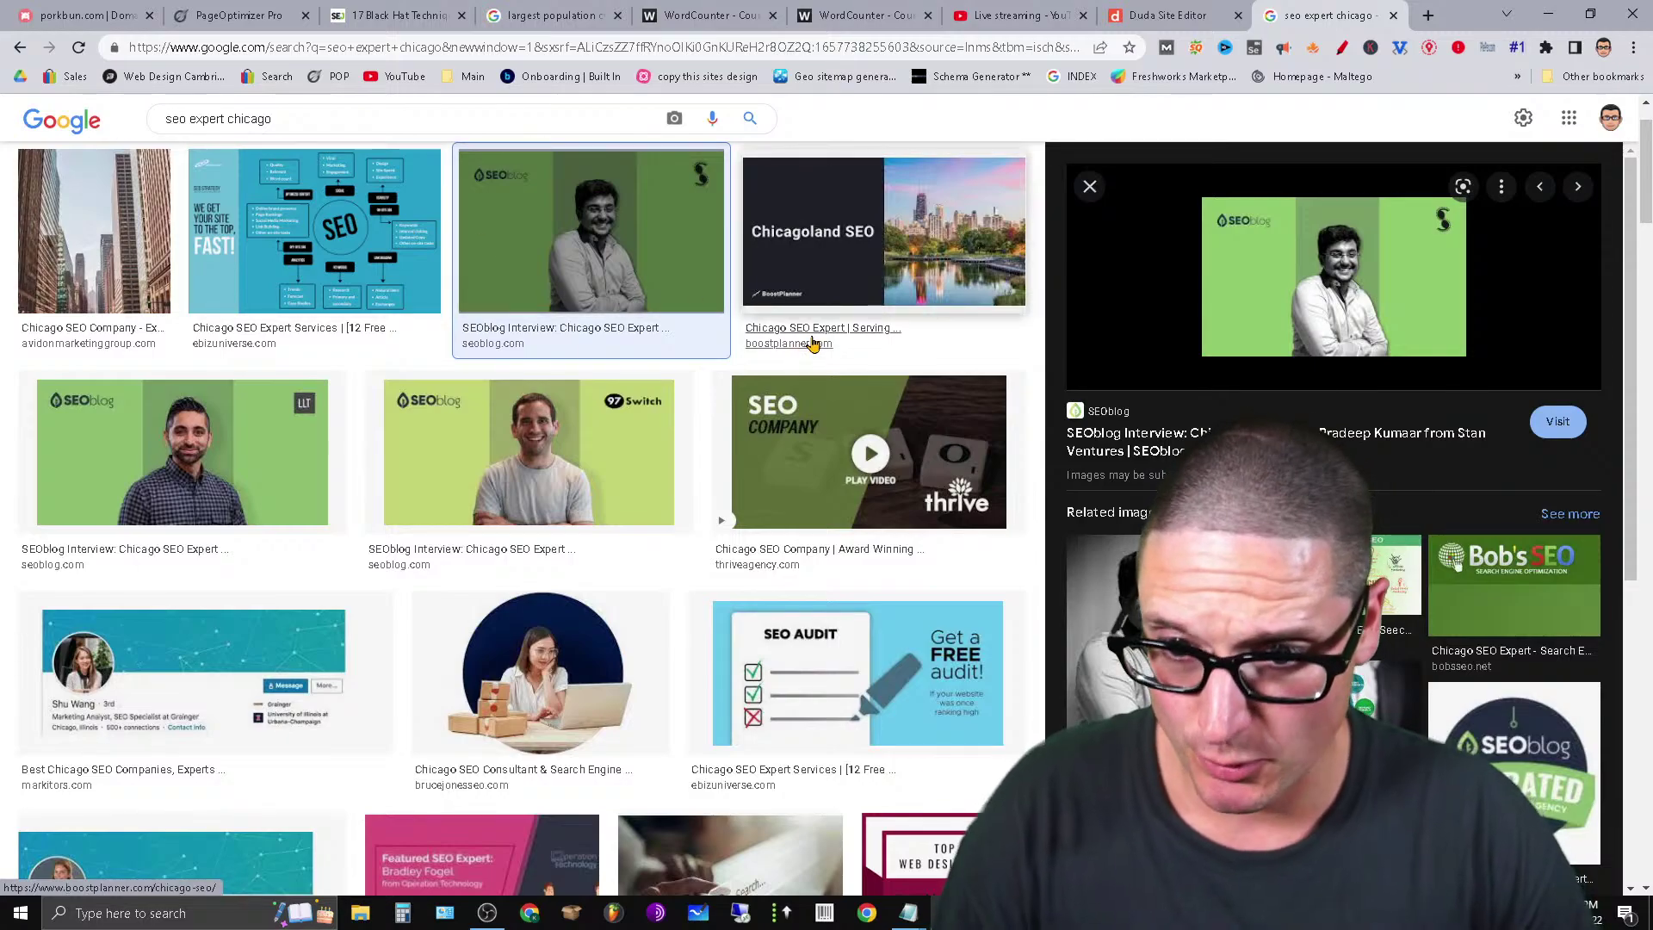
pyautogui.scroll(1, 400, 484)
pyautogui.click(112, 318)
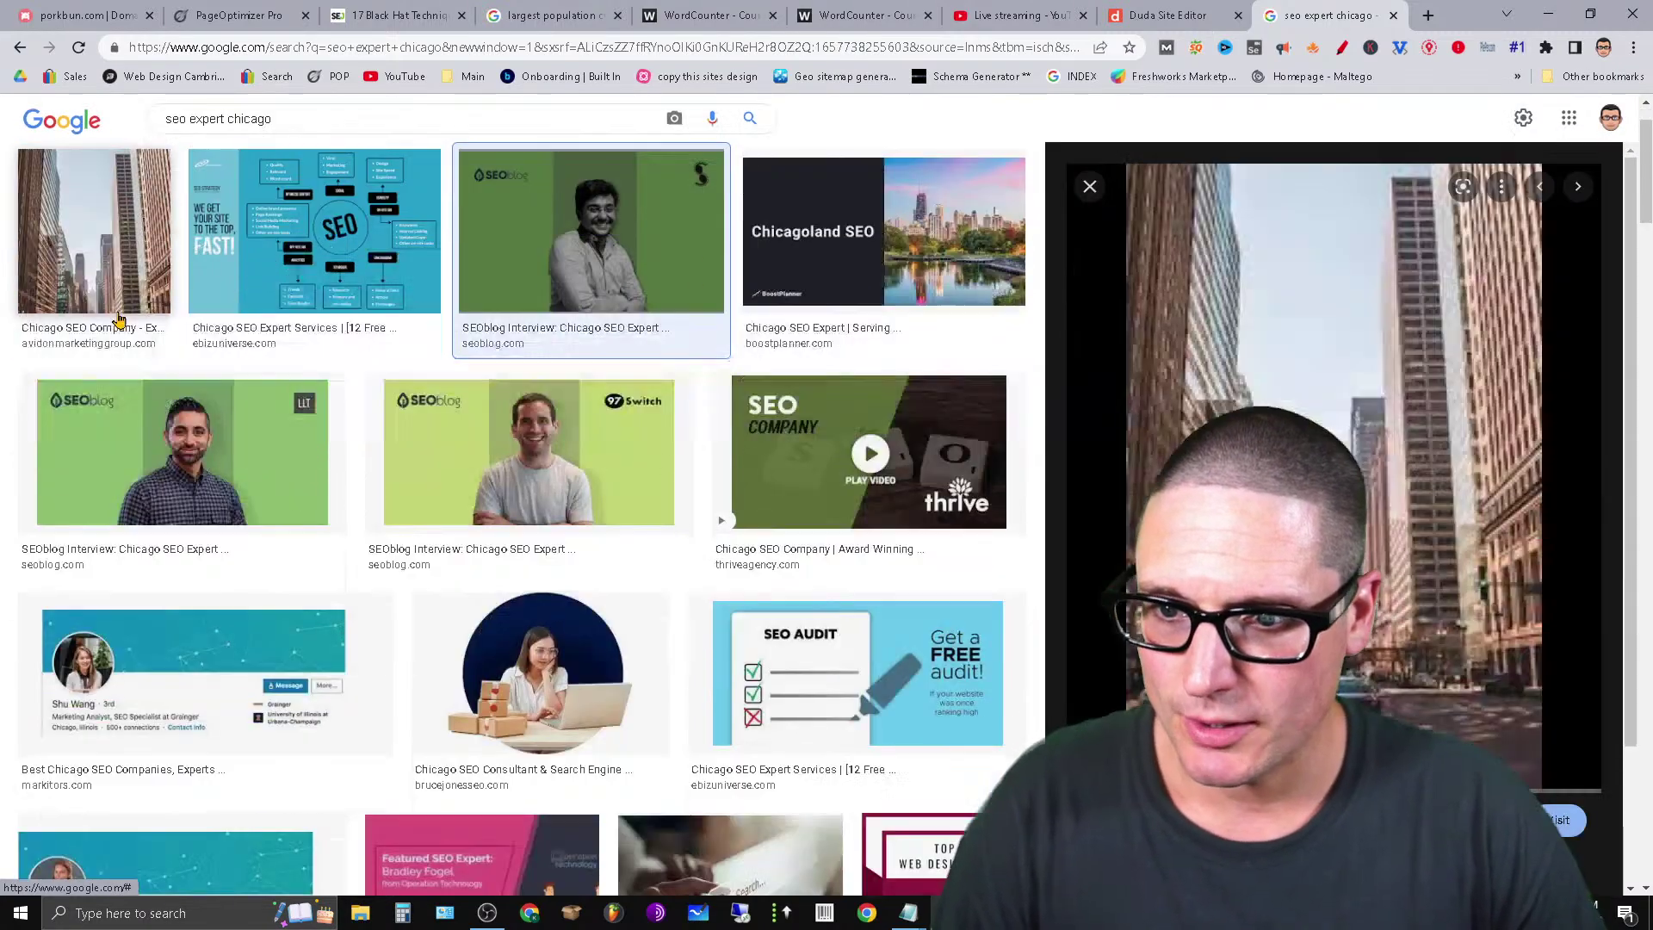
pyautogui.rightClick(1296, 277)
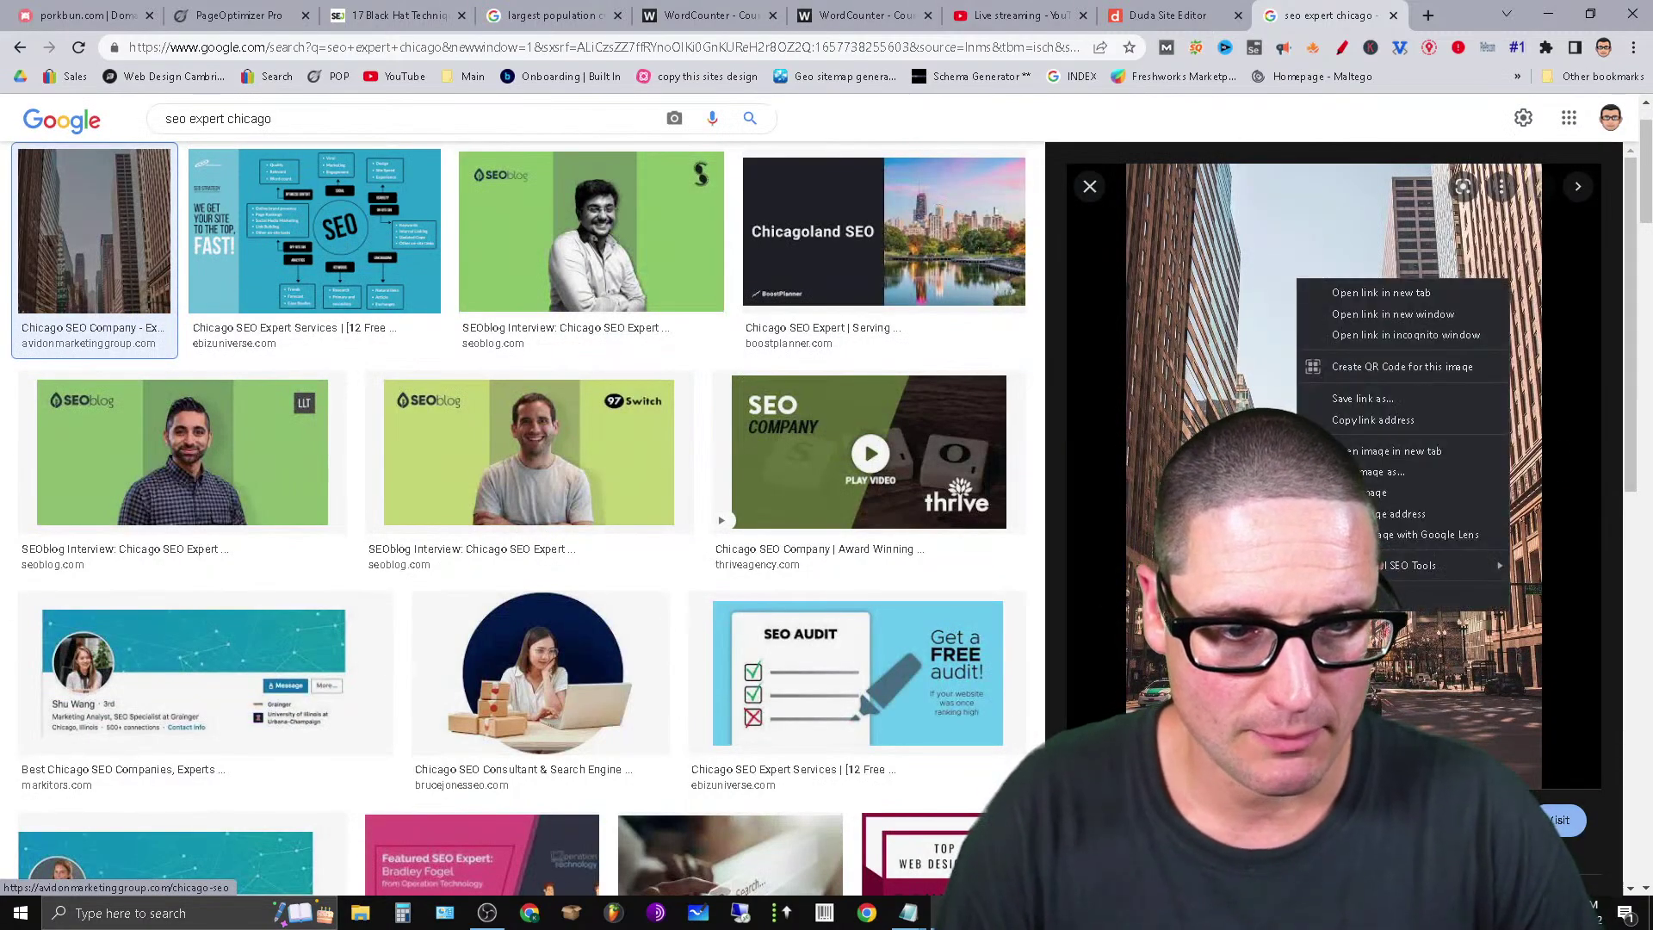
pyautogui.click(1411, 471)
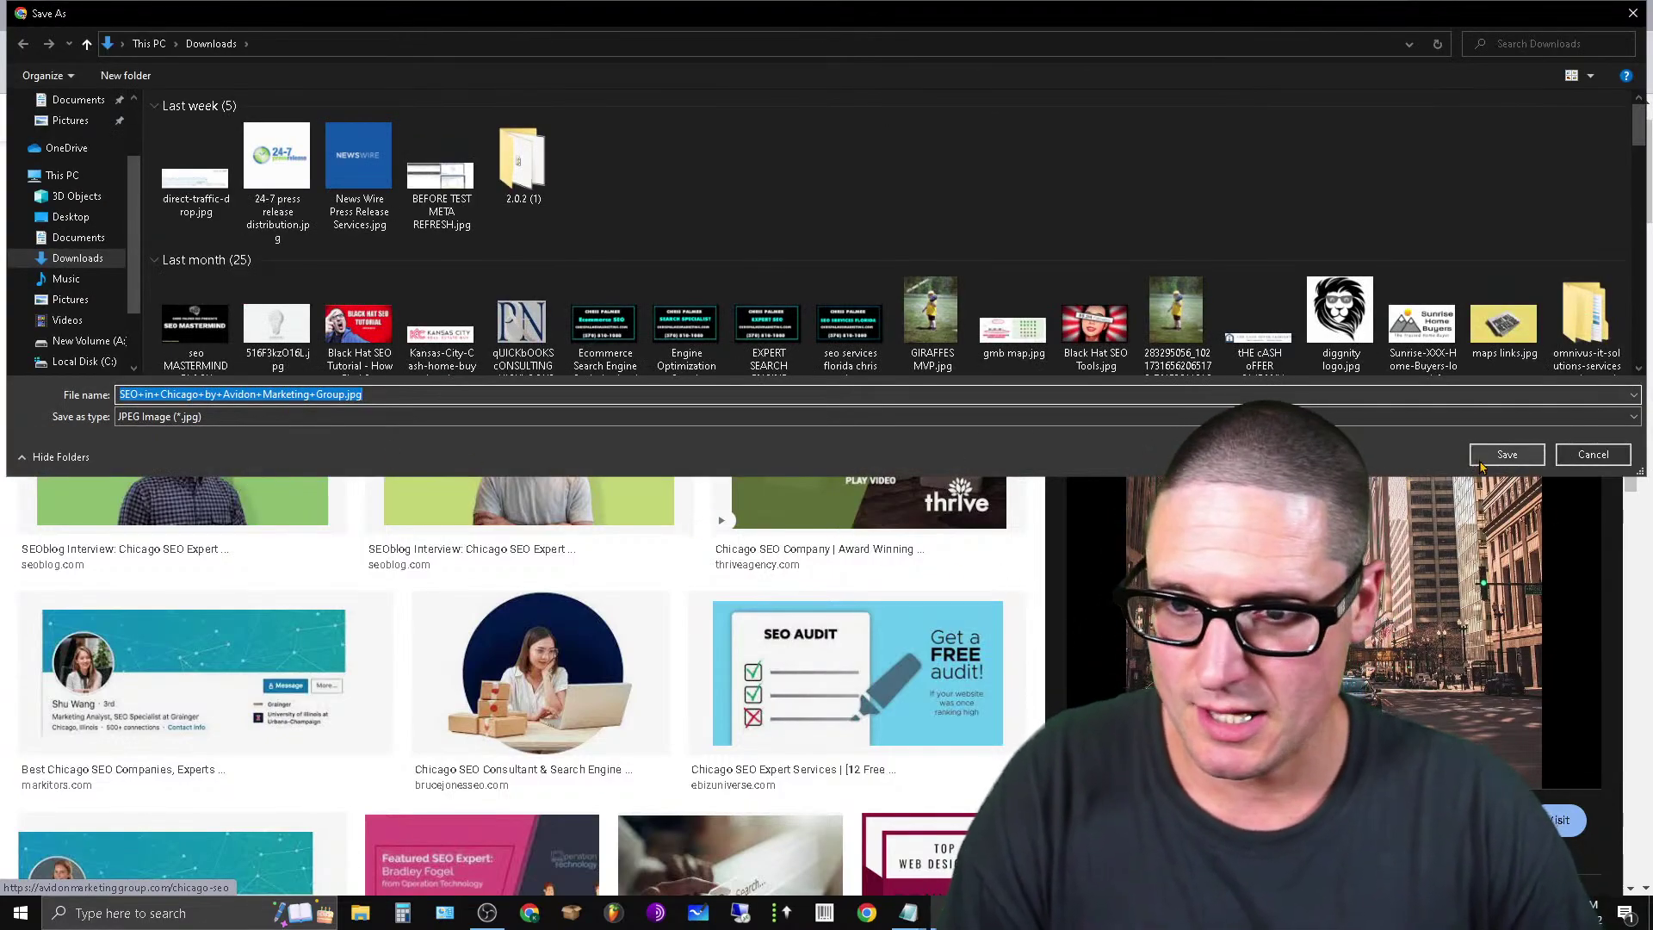
pyautogui.click(1481, 465)
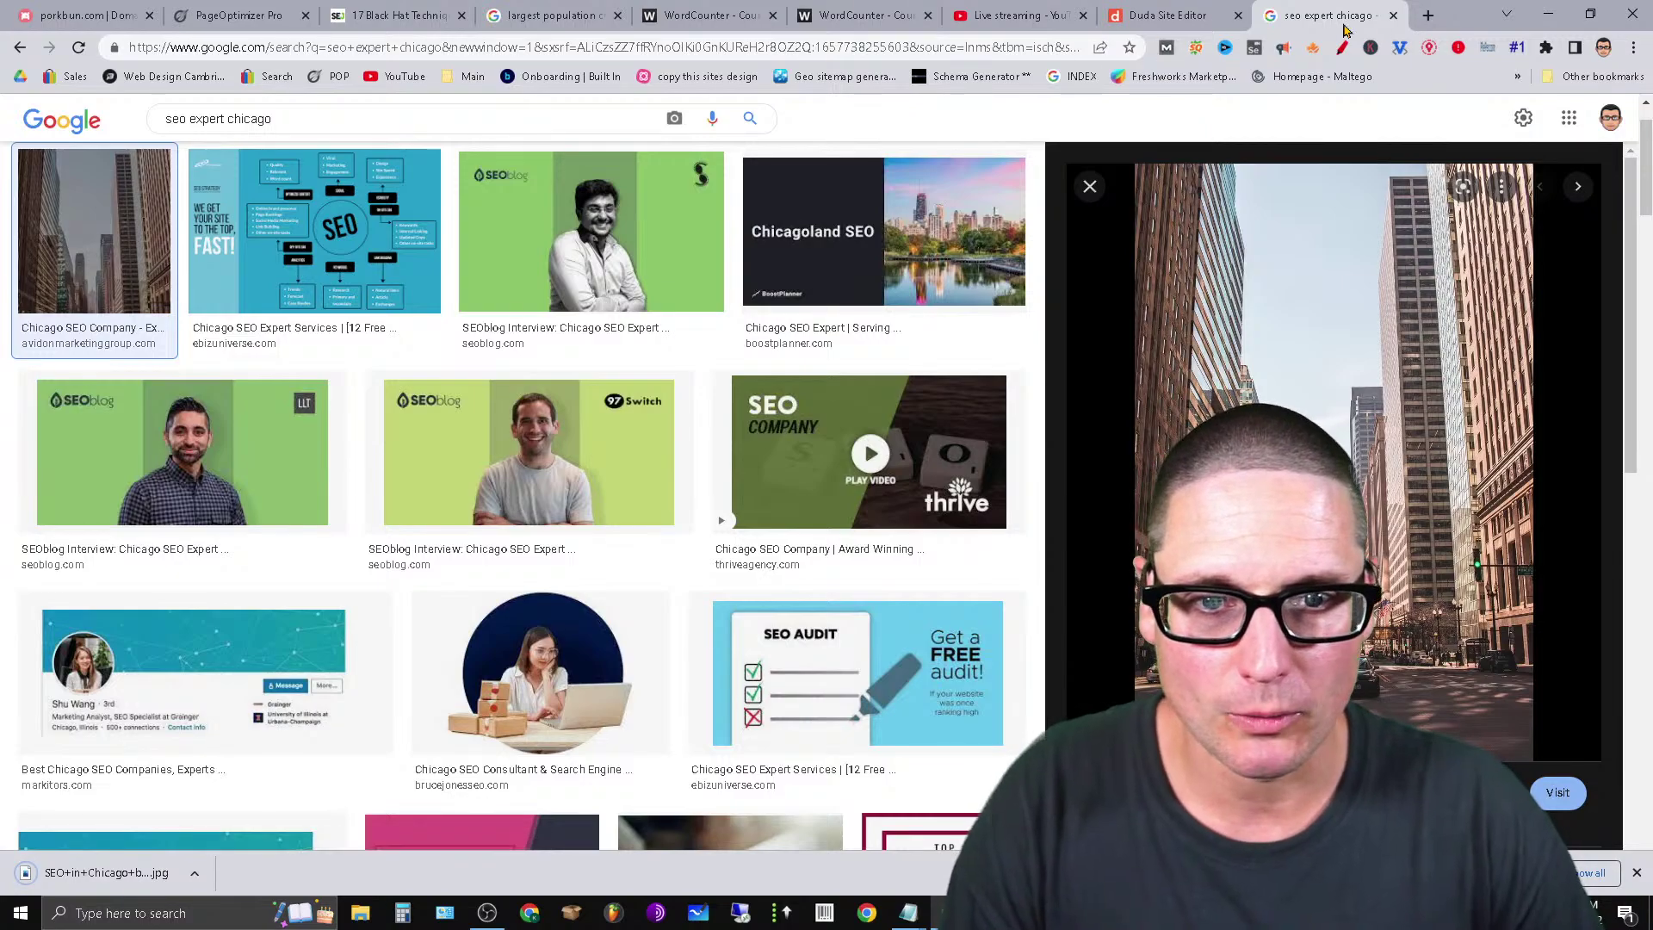
# Launch Paint and paste in the downloaded Chicago JPG from file.
pyautogui.press('super')
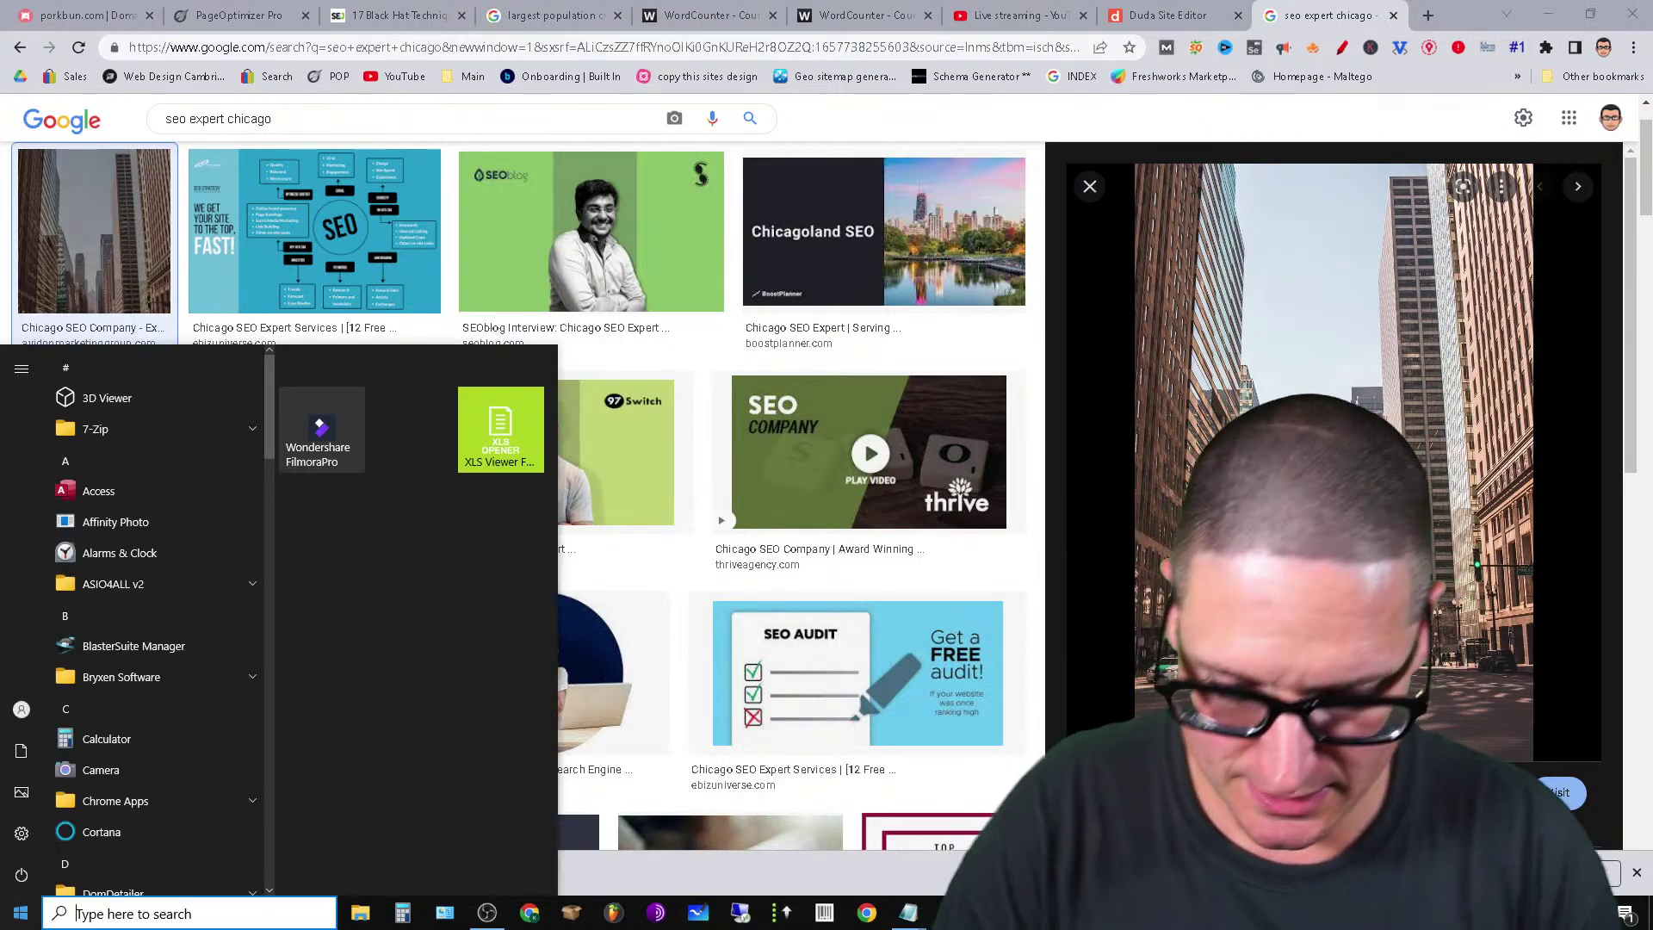
pyautogui.write('paint')
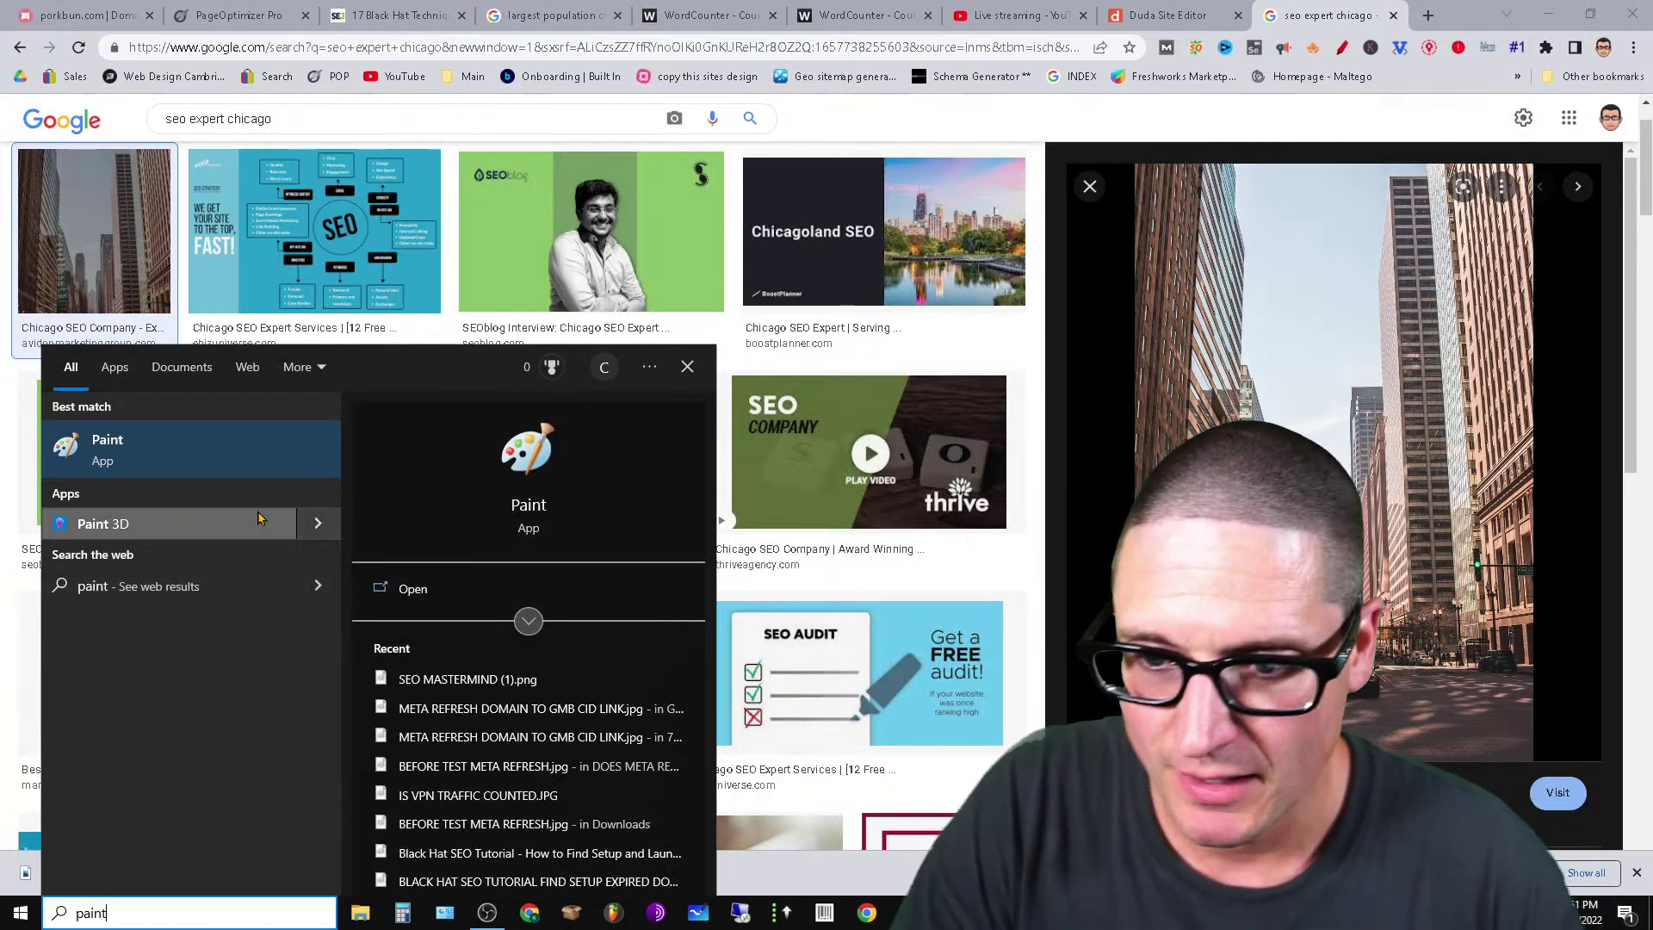
pyautogui.click(222, 466)
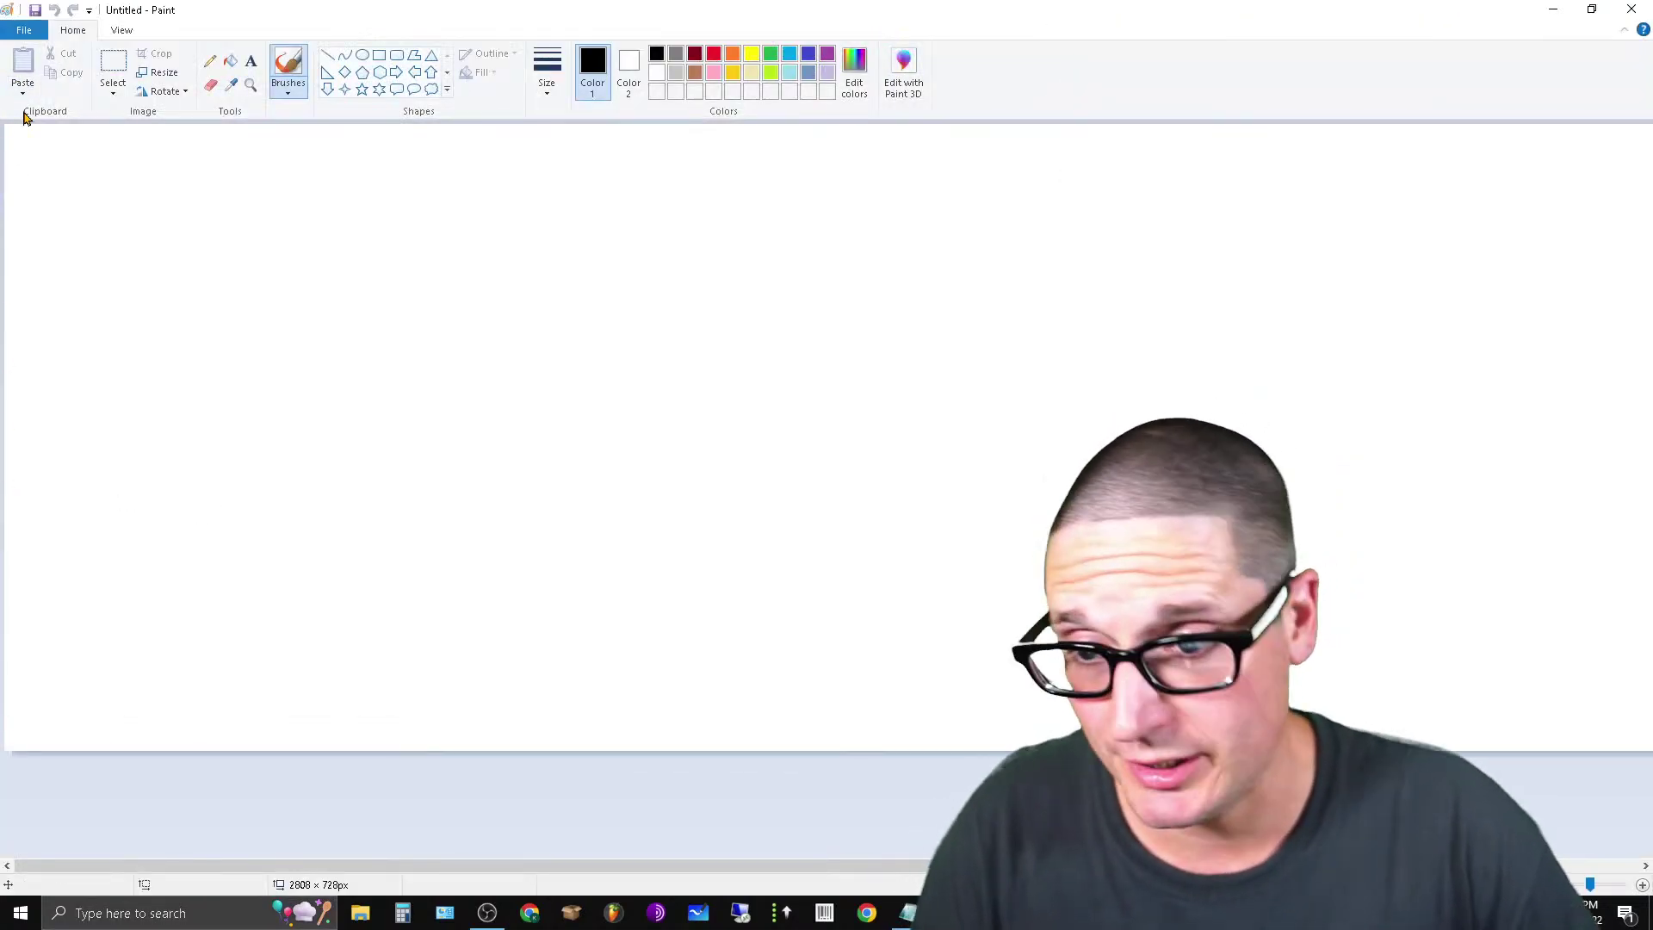
pyautogui.click(23, 86)
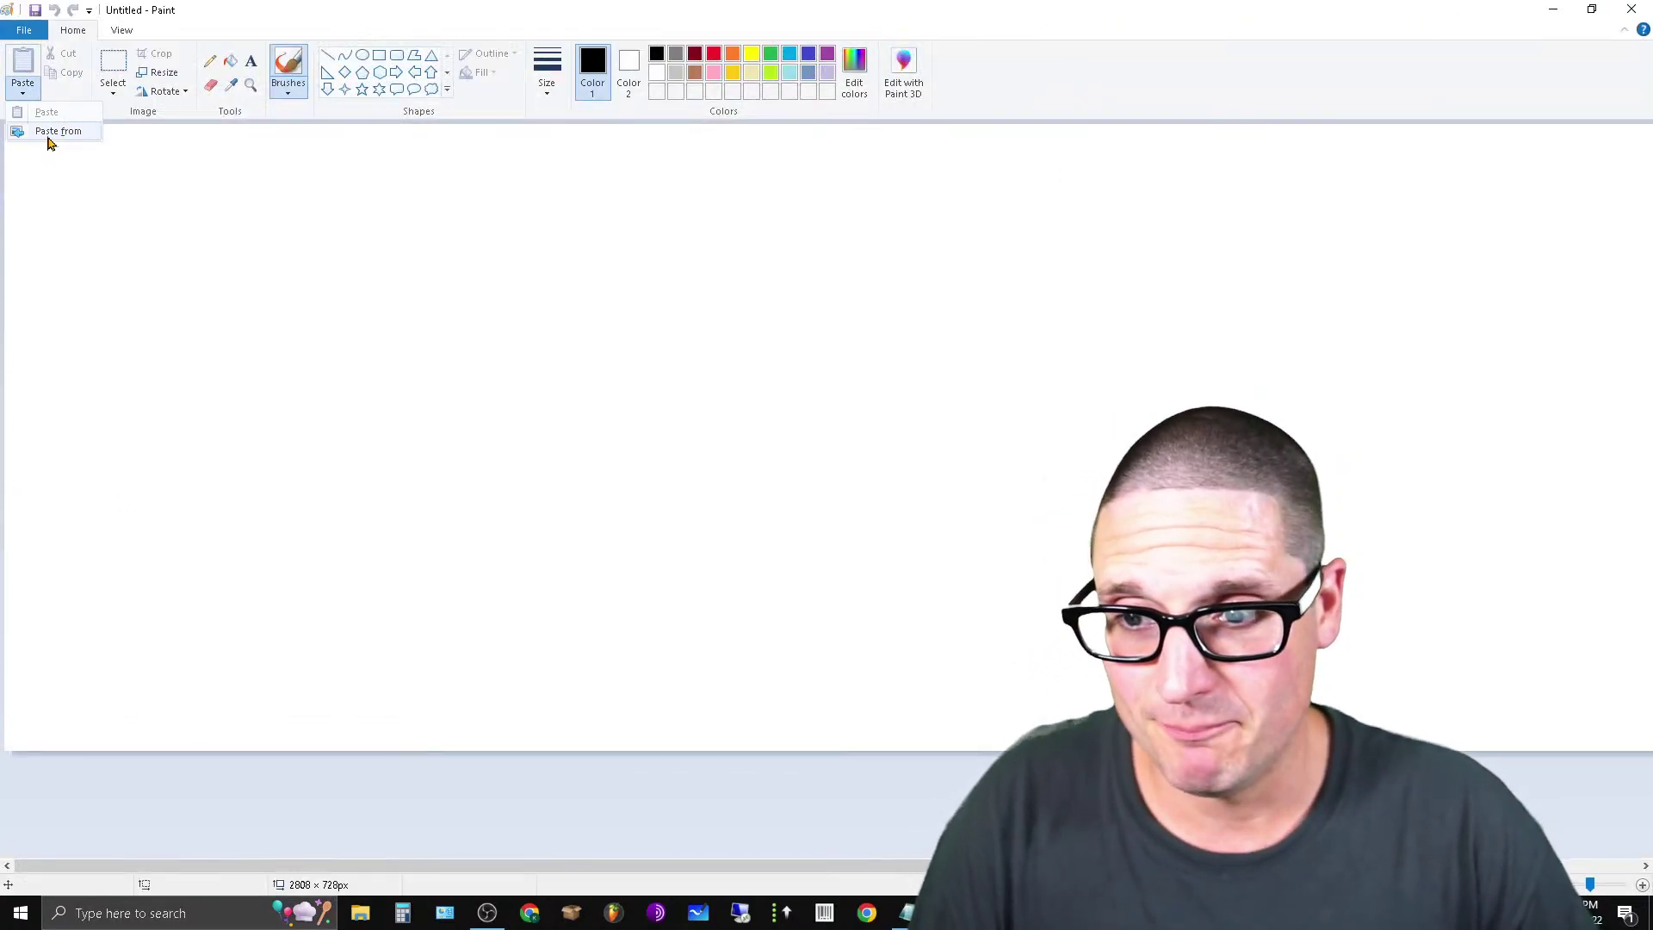
pyautogui.click(50, 138)
pyautogui.doubleClick(844, 395)
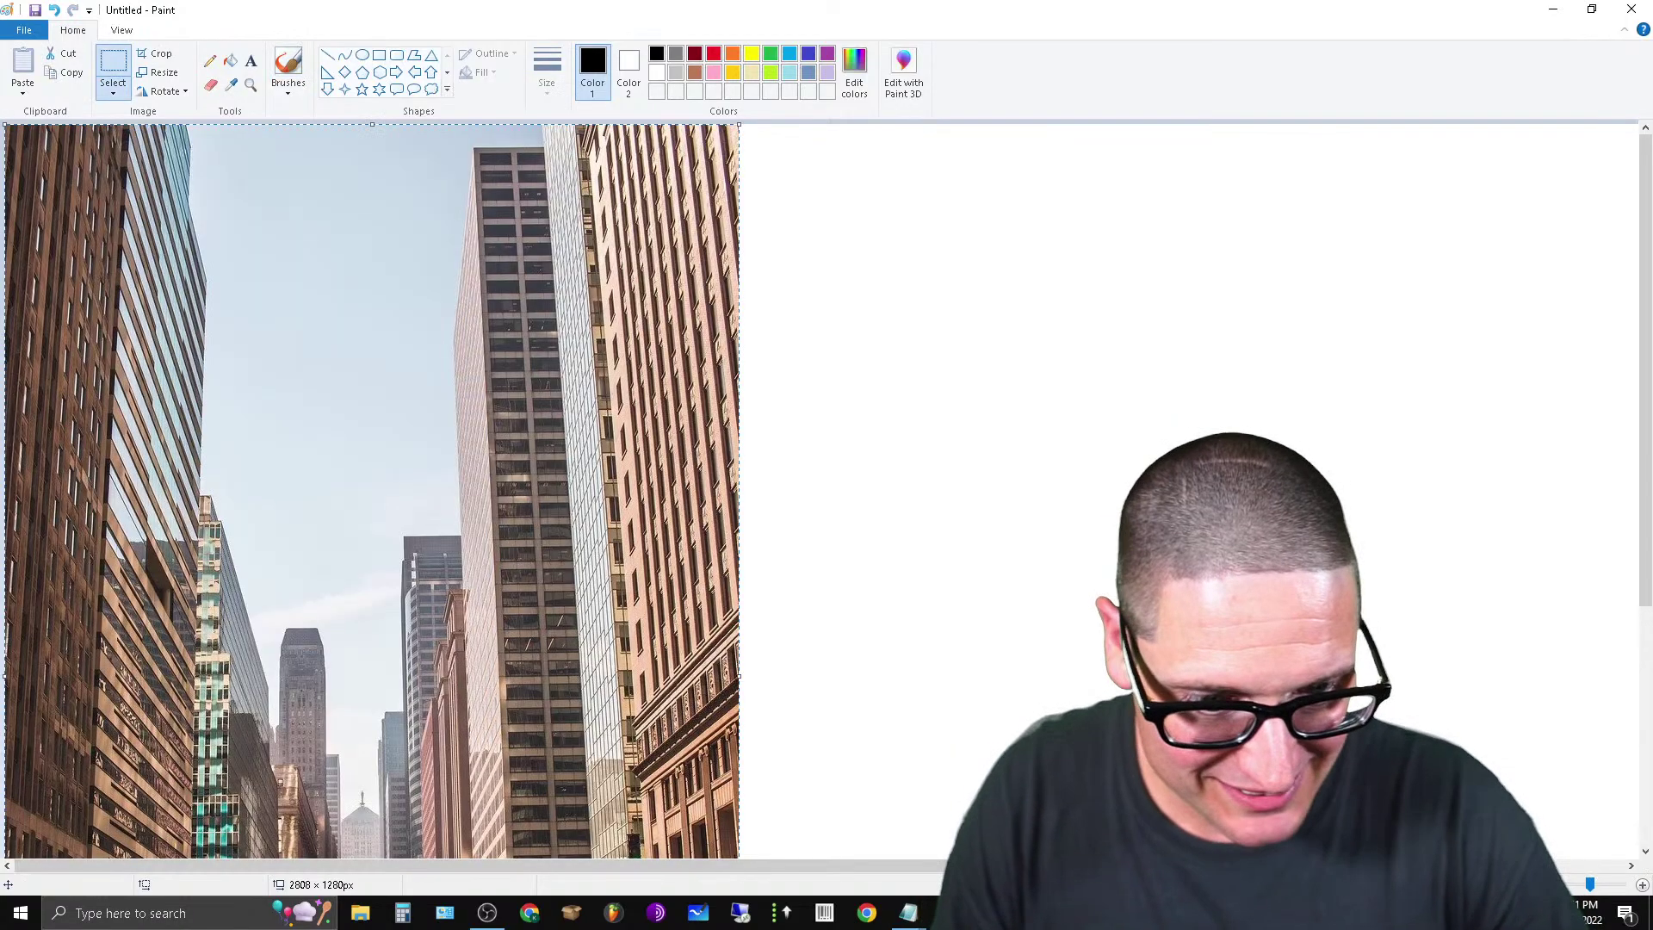
# Trim the canvas to the photo's 852 × 1280 size and zoom in on the photo.
pyautogui.click(1532, 884)
pyautogui.click(1532, 884)
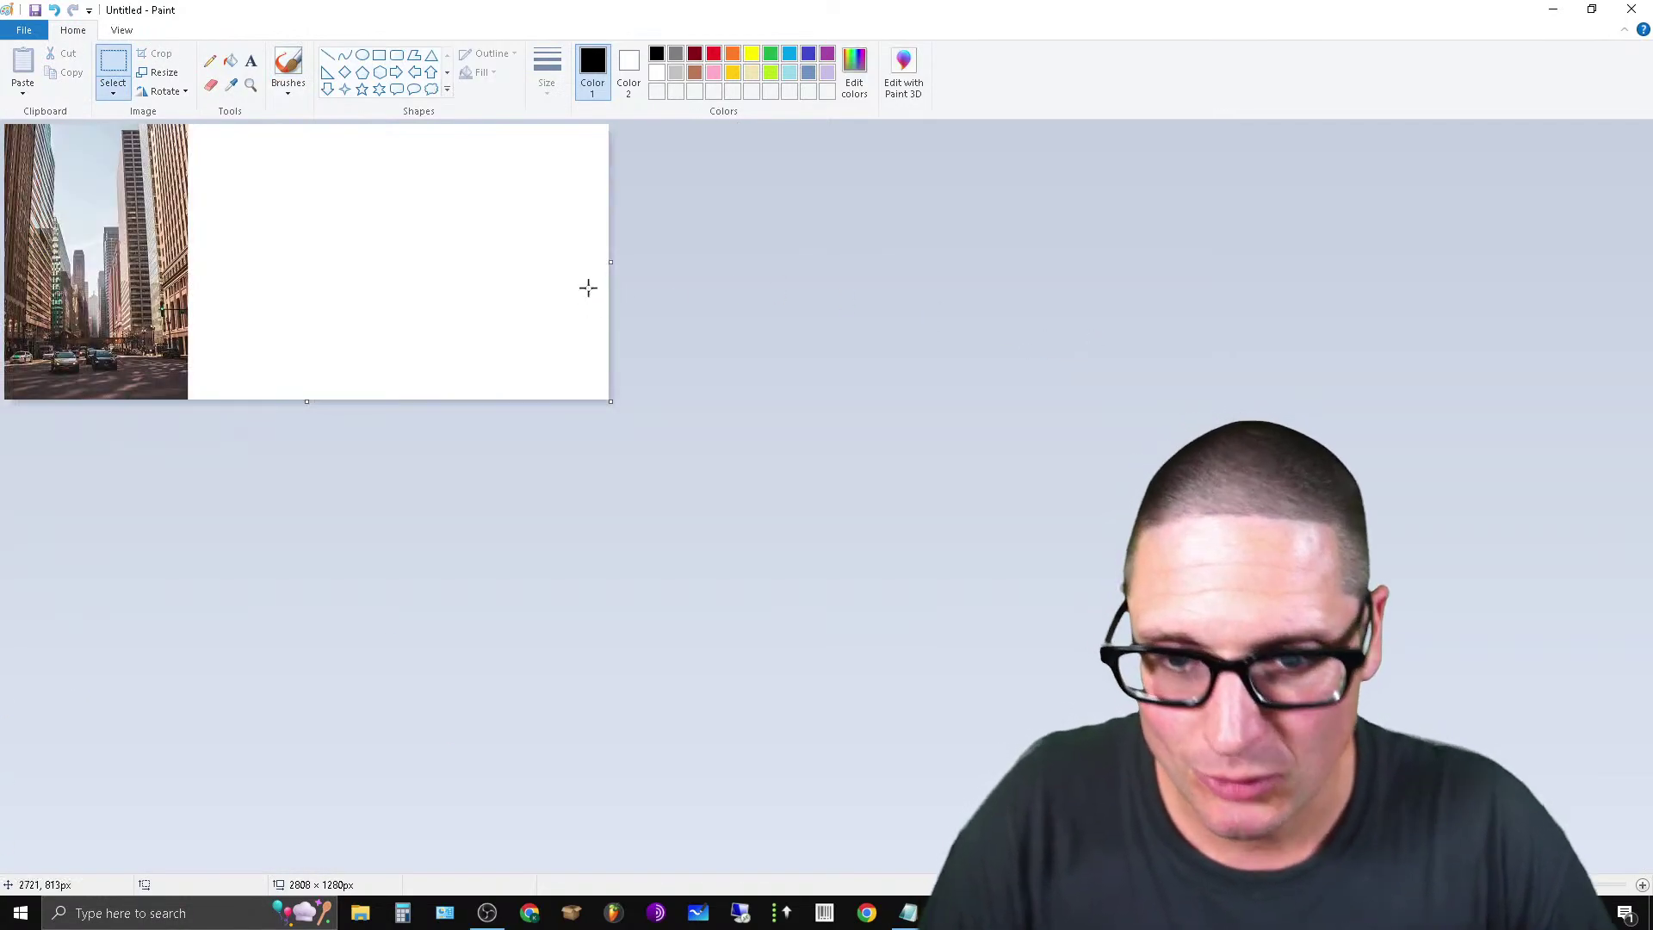
pyautogui.moveTo(611, 267); pyautogui.dragTo(189, 344)
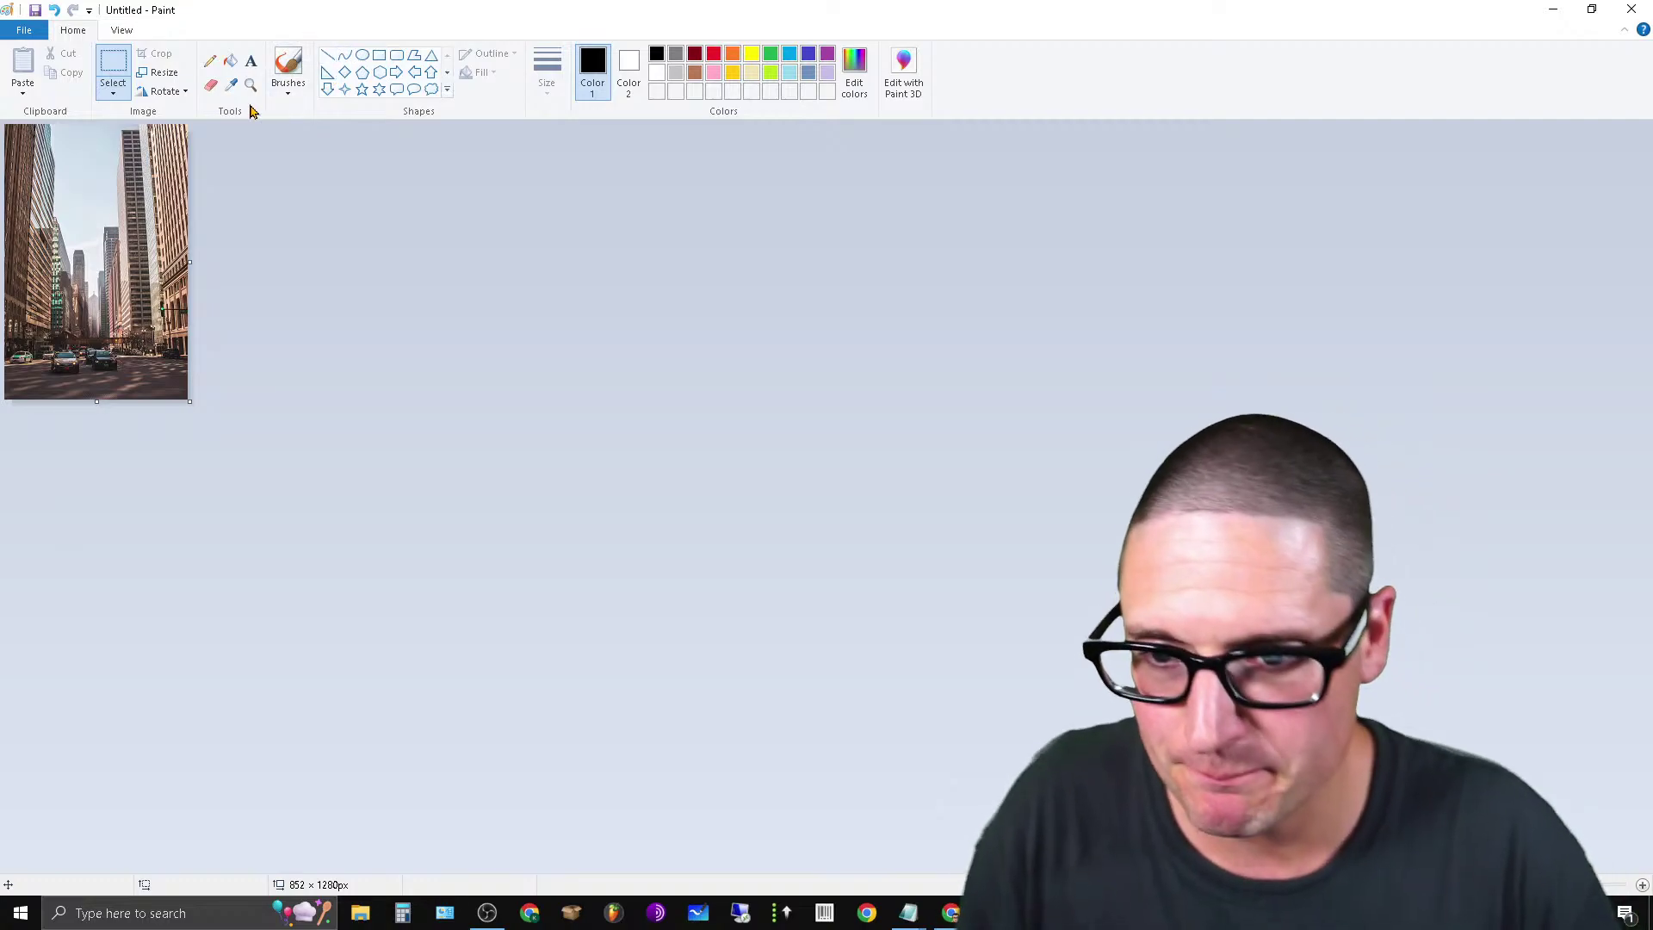
pyautogui.click(249, 85)
pyautogui.click(97, 362)
pyautogui.click(193, 493)
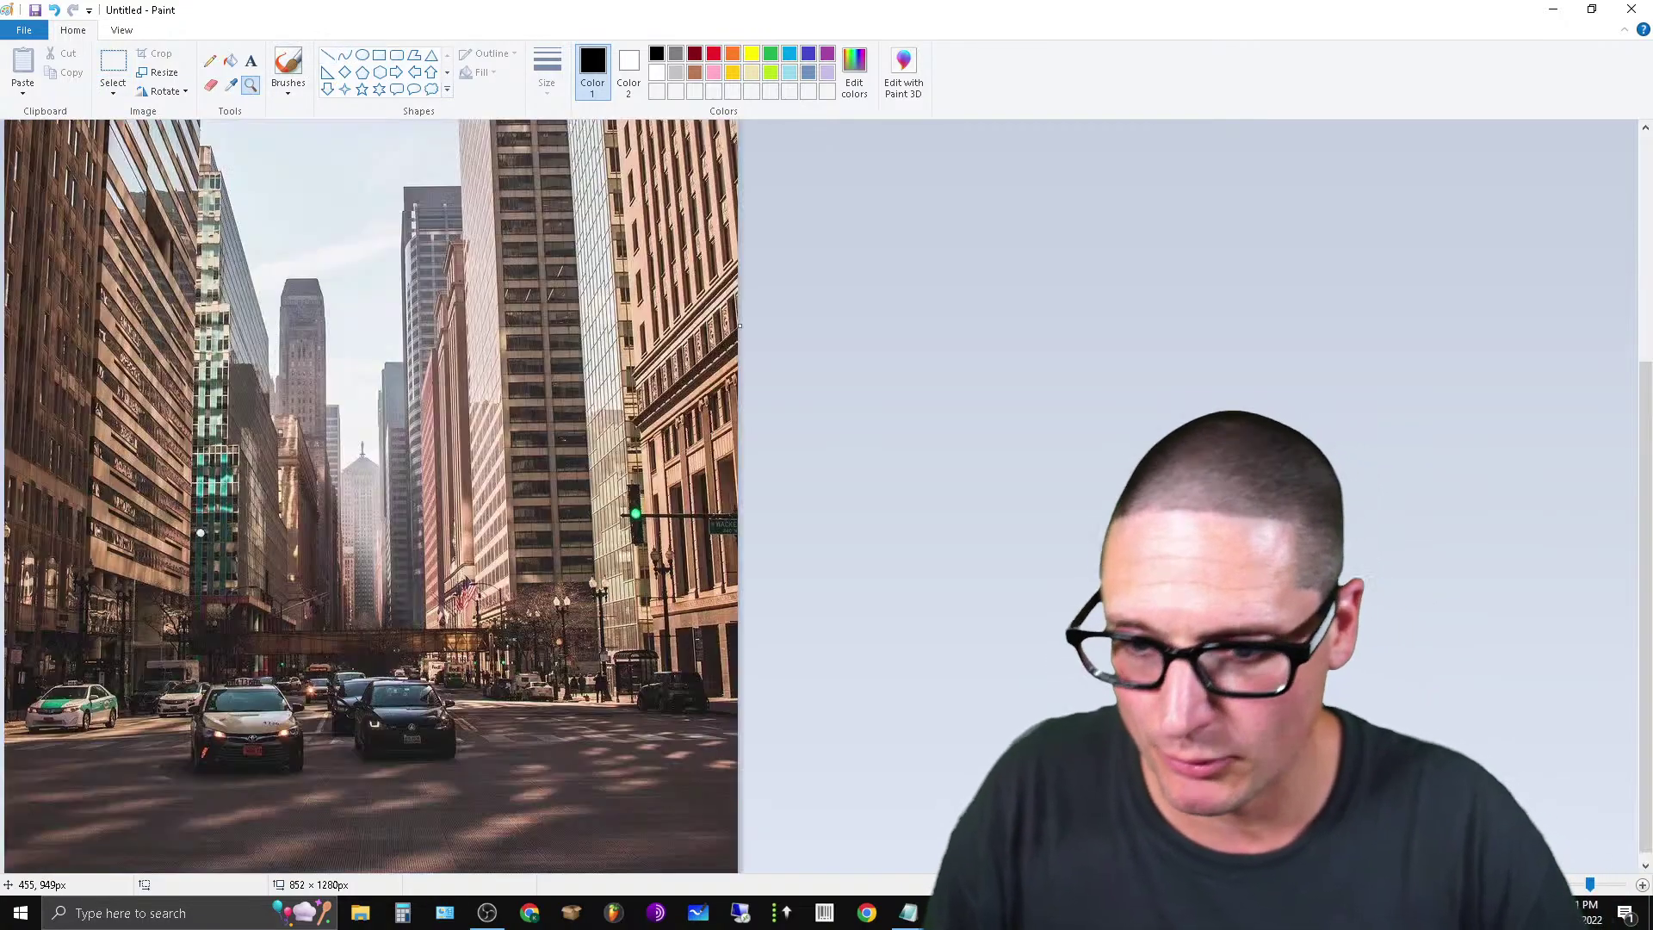
pyautogui.scroll(4, 233, 661)
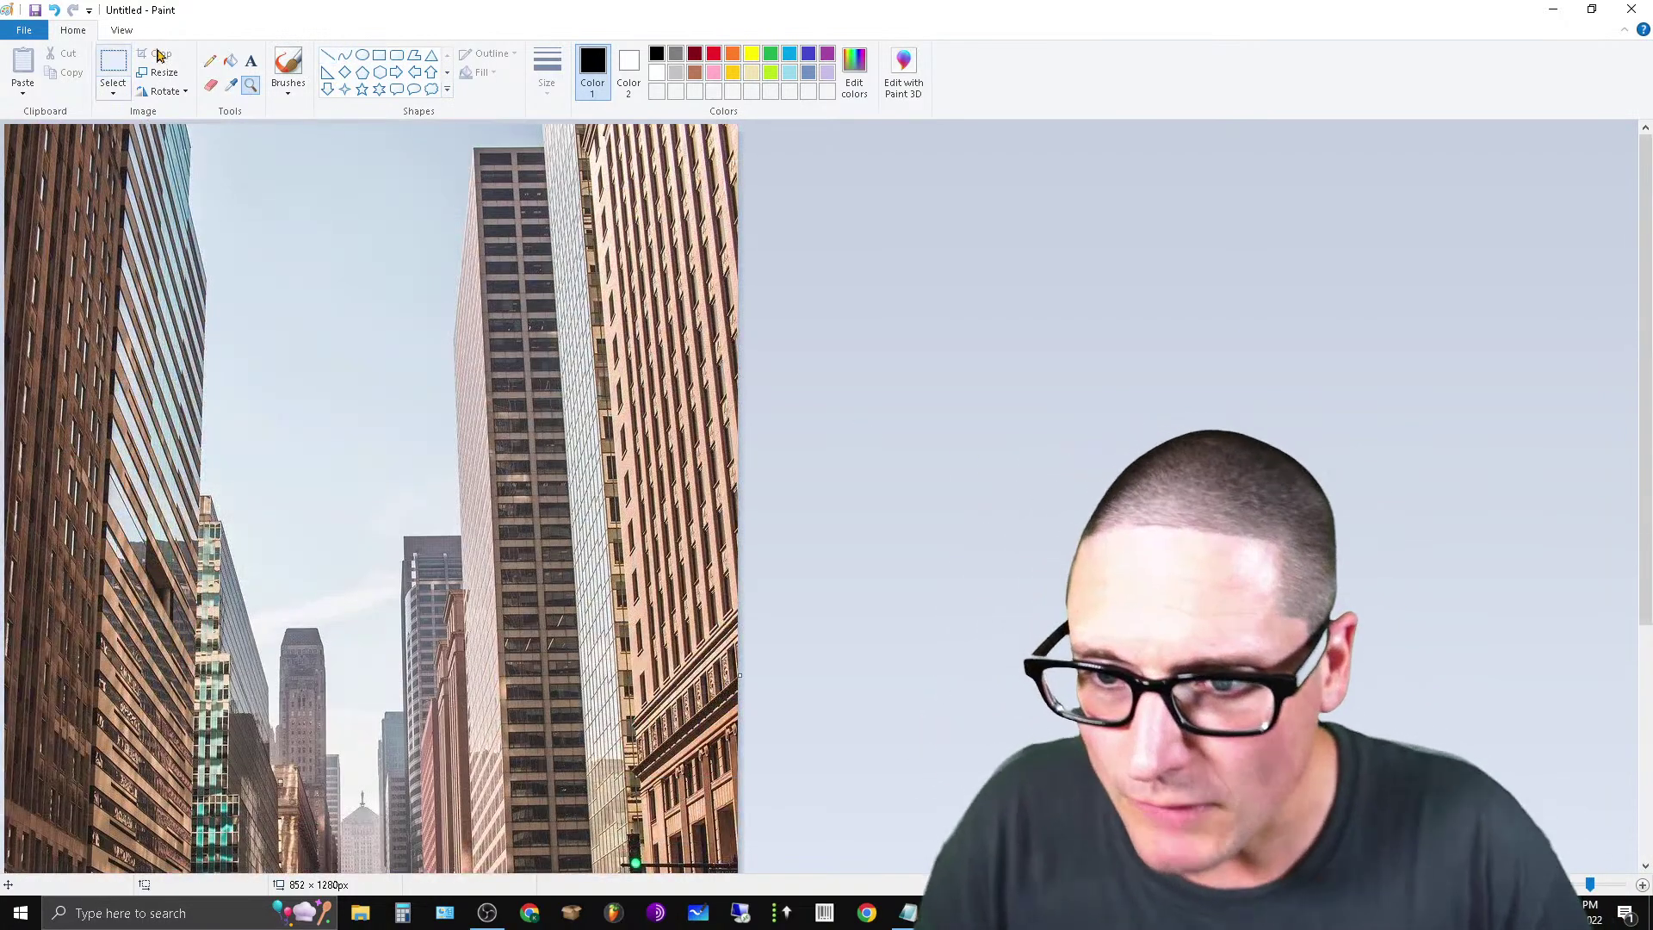
# Pick white as the colour and start a text box at the photo's top-left.
pyautogui.click(380, 56)
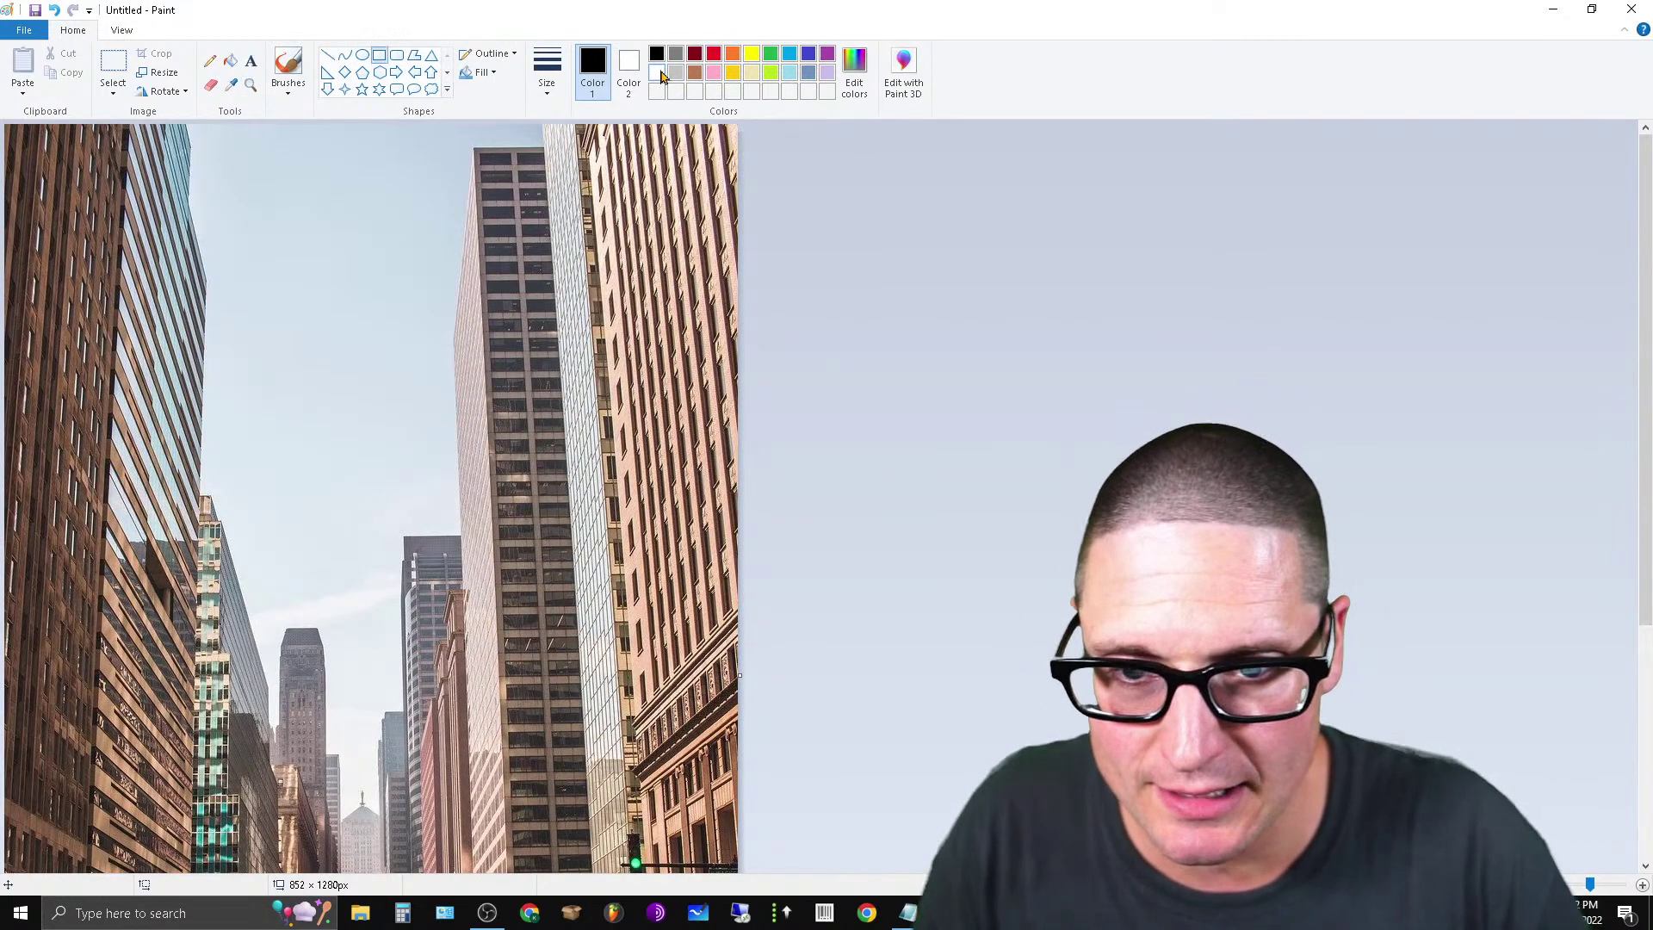
pyautogui.click(658, 73)
pyautogui.click(251, 61)
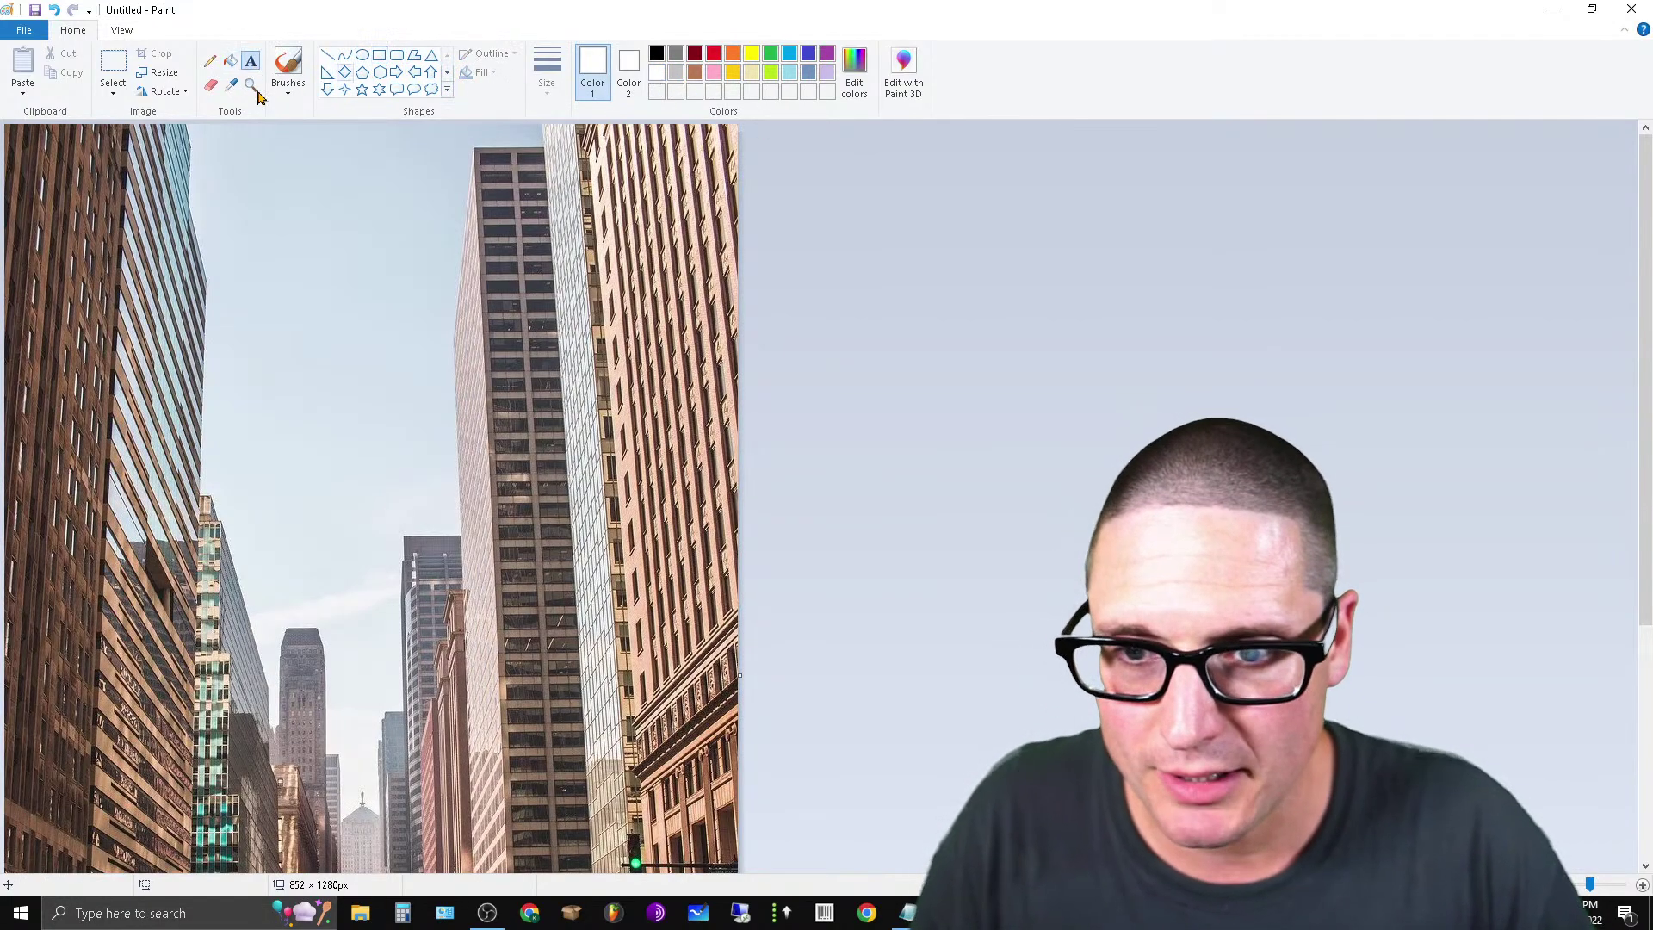
pyautogui.click(34, 135)
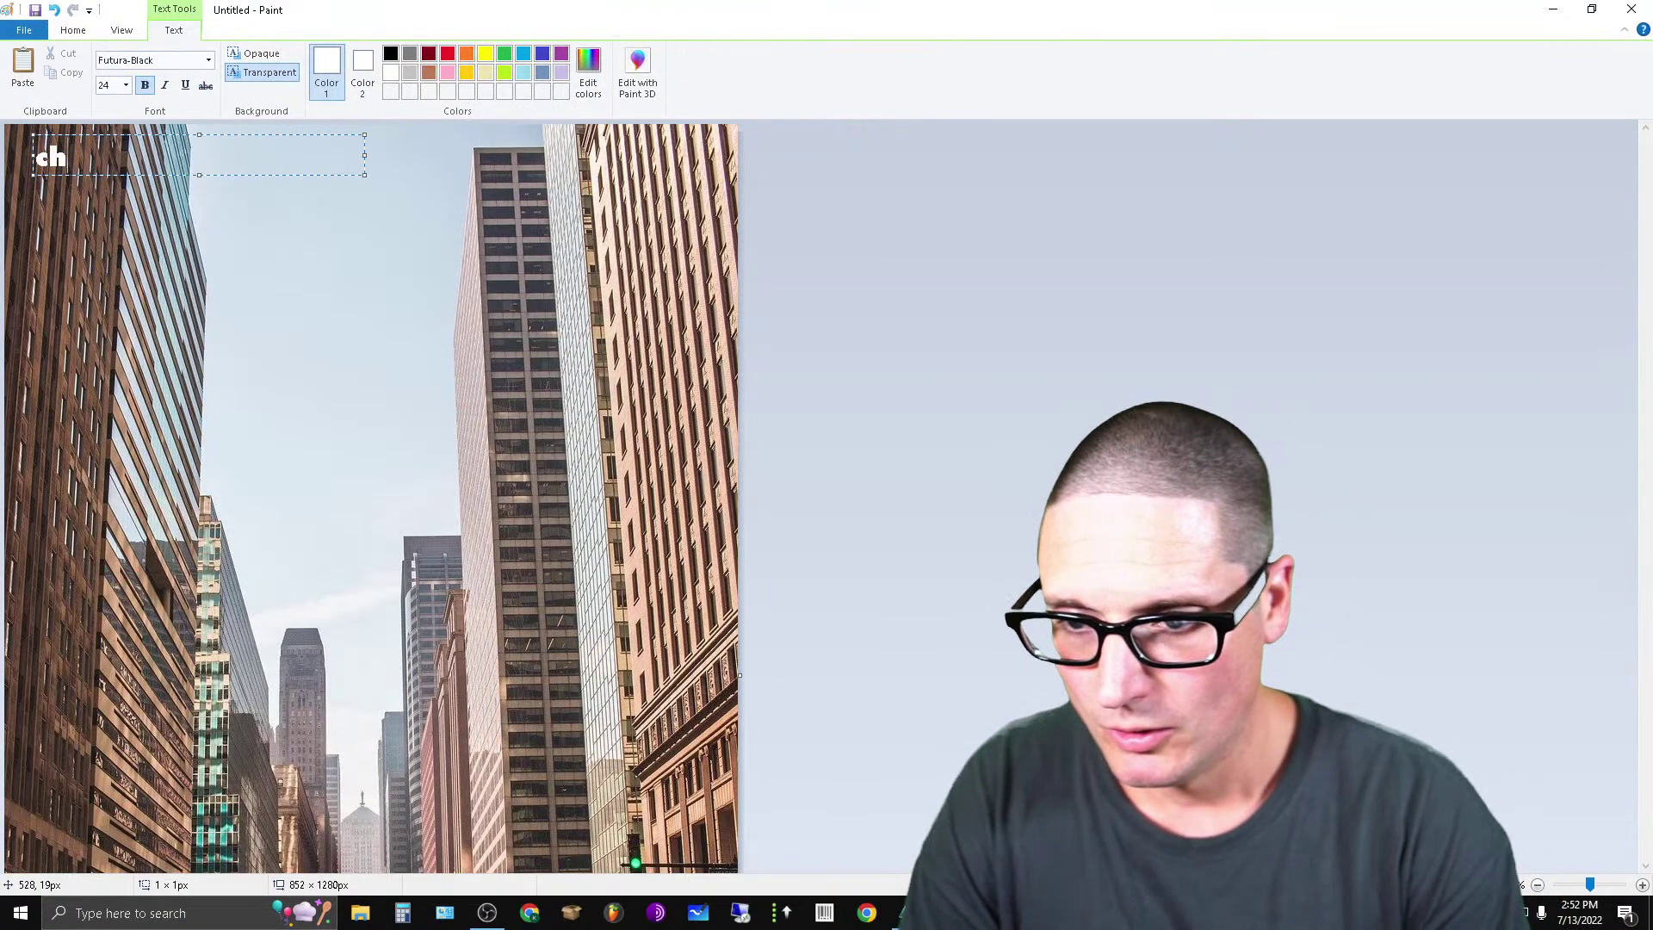
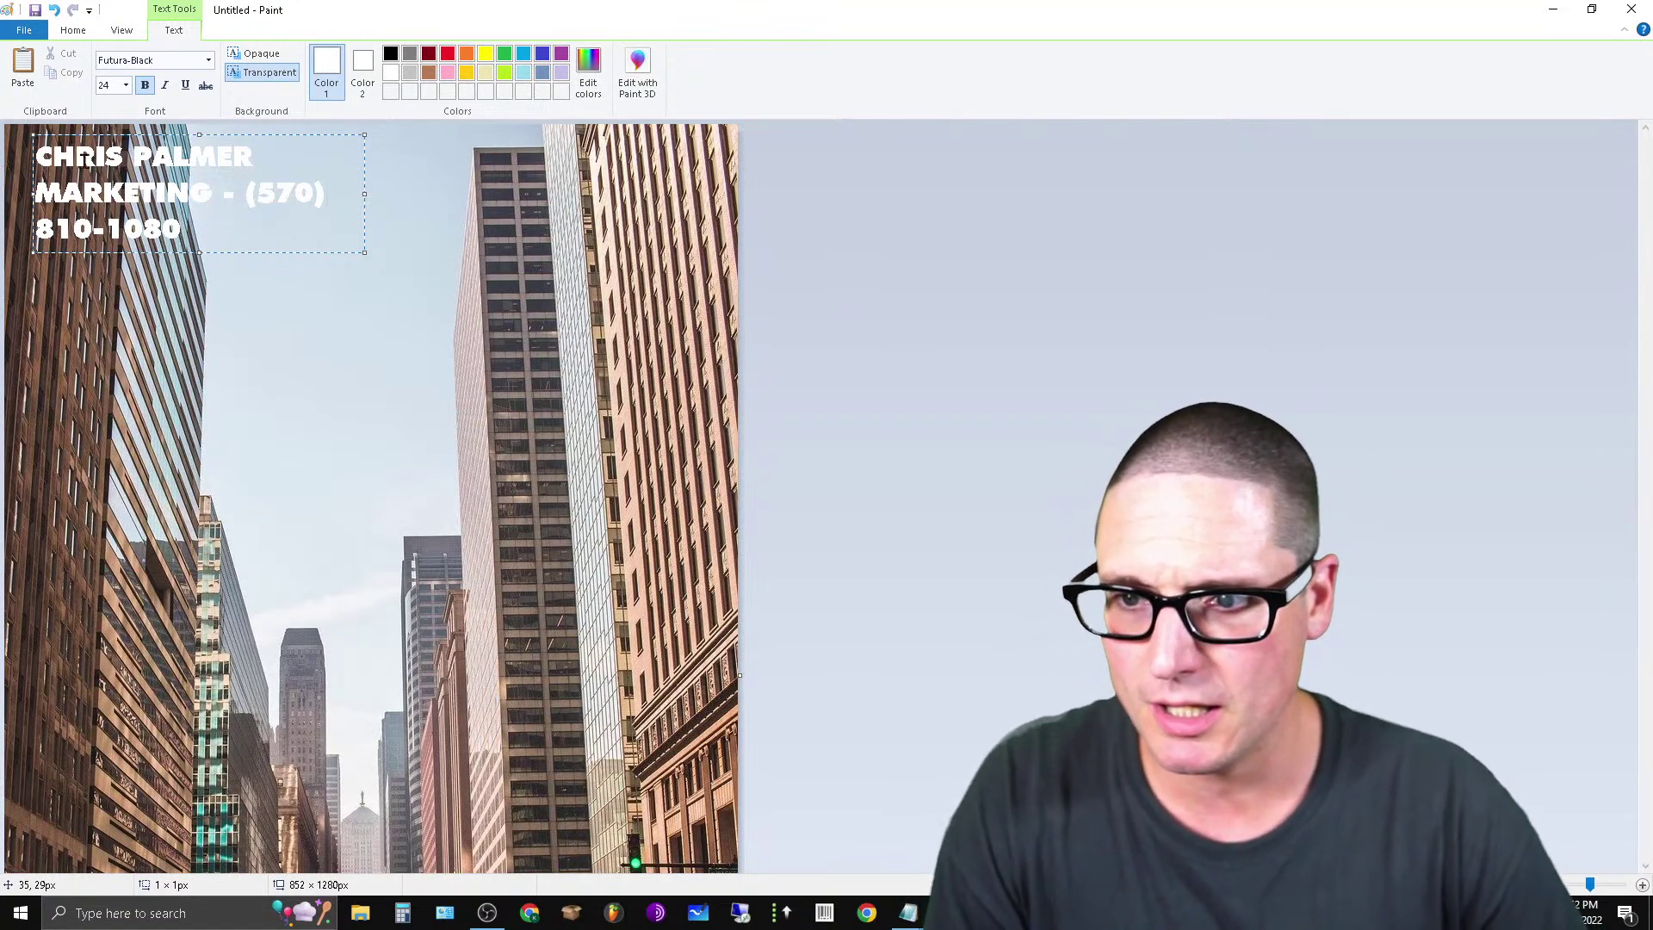
# Type the caption: the contact's name with MARKETING, their phone number, and 'CHICAGO SEO EXPERT'.
pyautogui.write('CHICAGO')
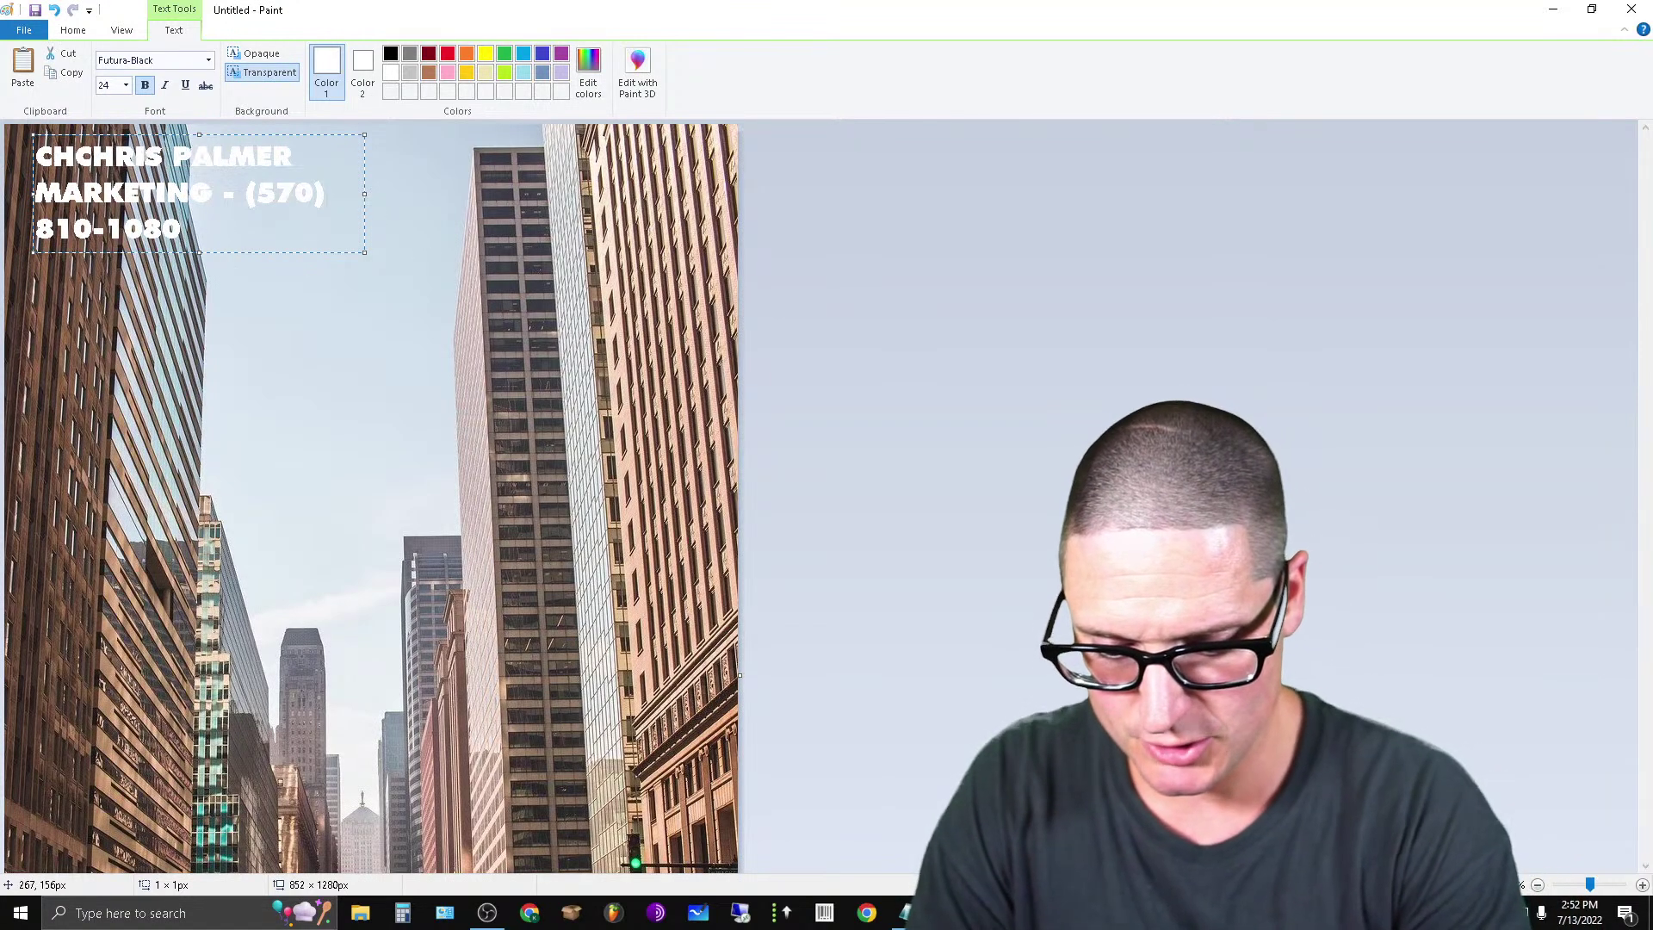
pyautogui.write(' SEO EXPER')
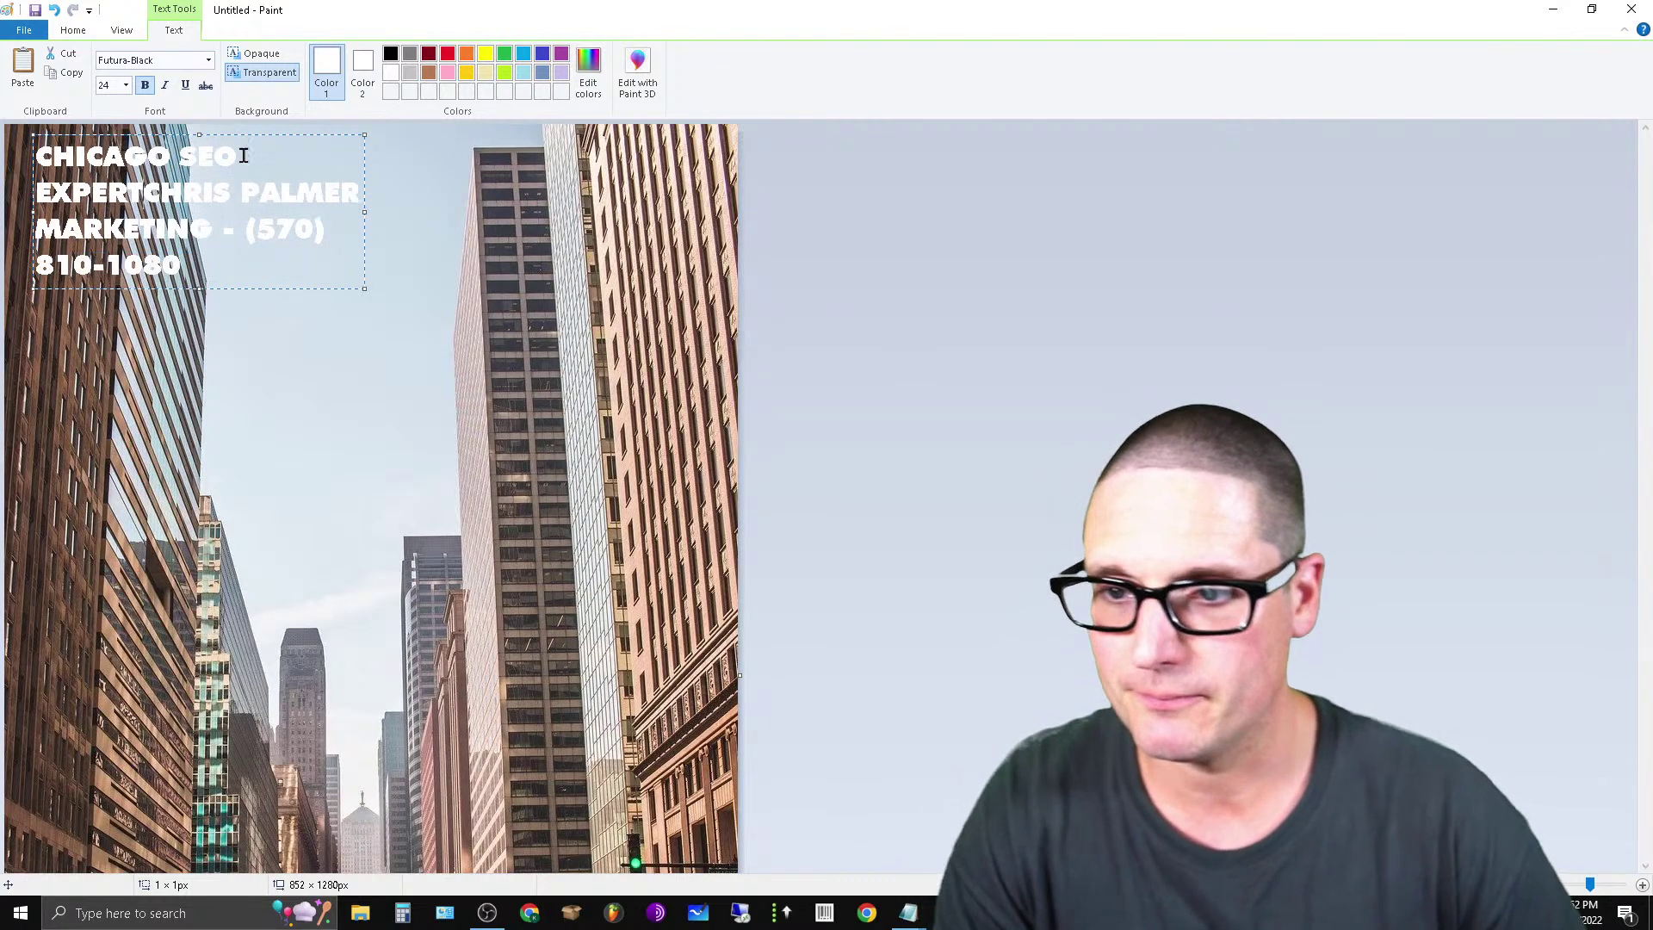
pyautogui.write('T')
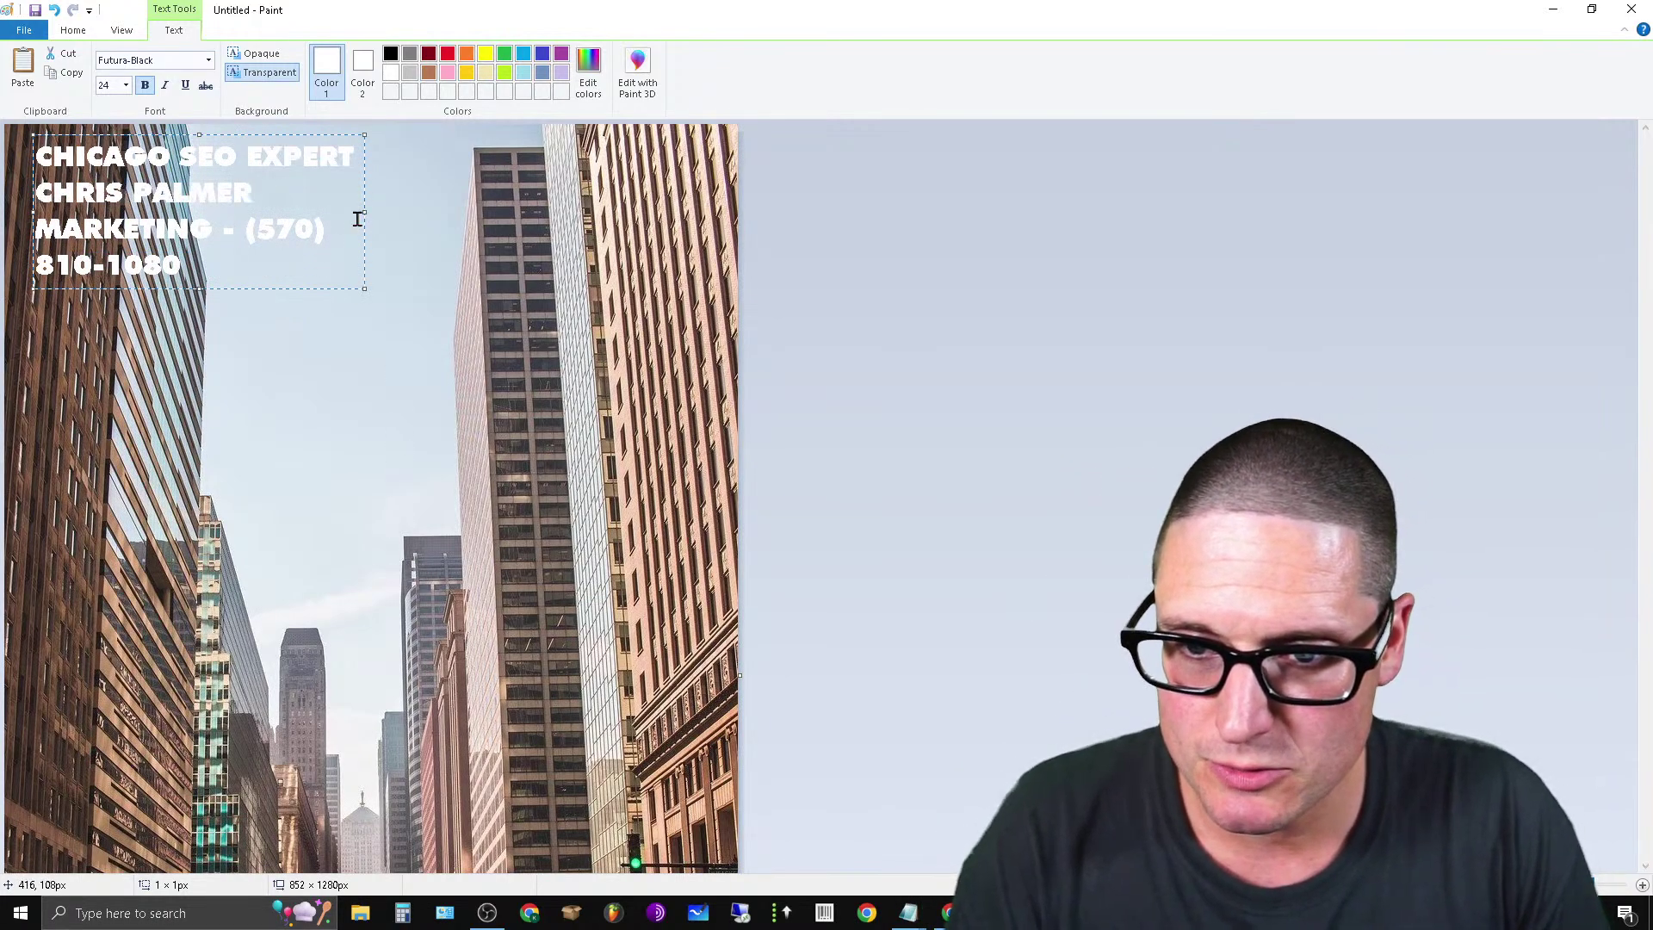
# Widen the text box to the image edges and try headline font sizes 20 and 18.
pyautogui.moveTo(364, 212); pyautogui.dragTo(721, 269)
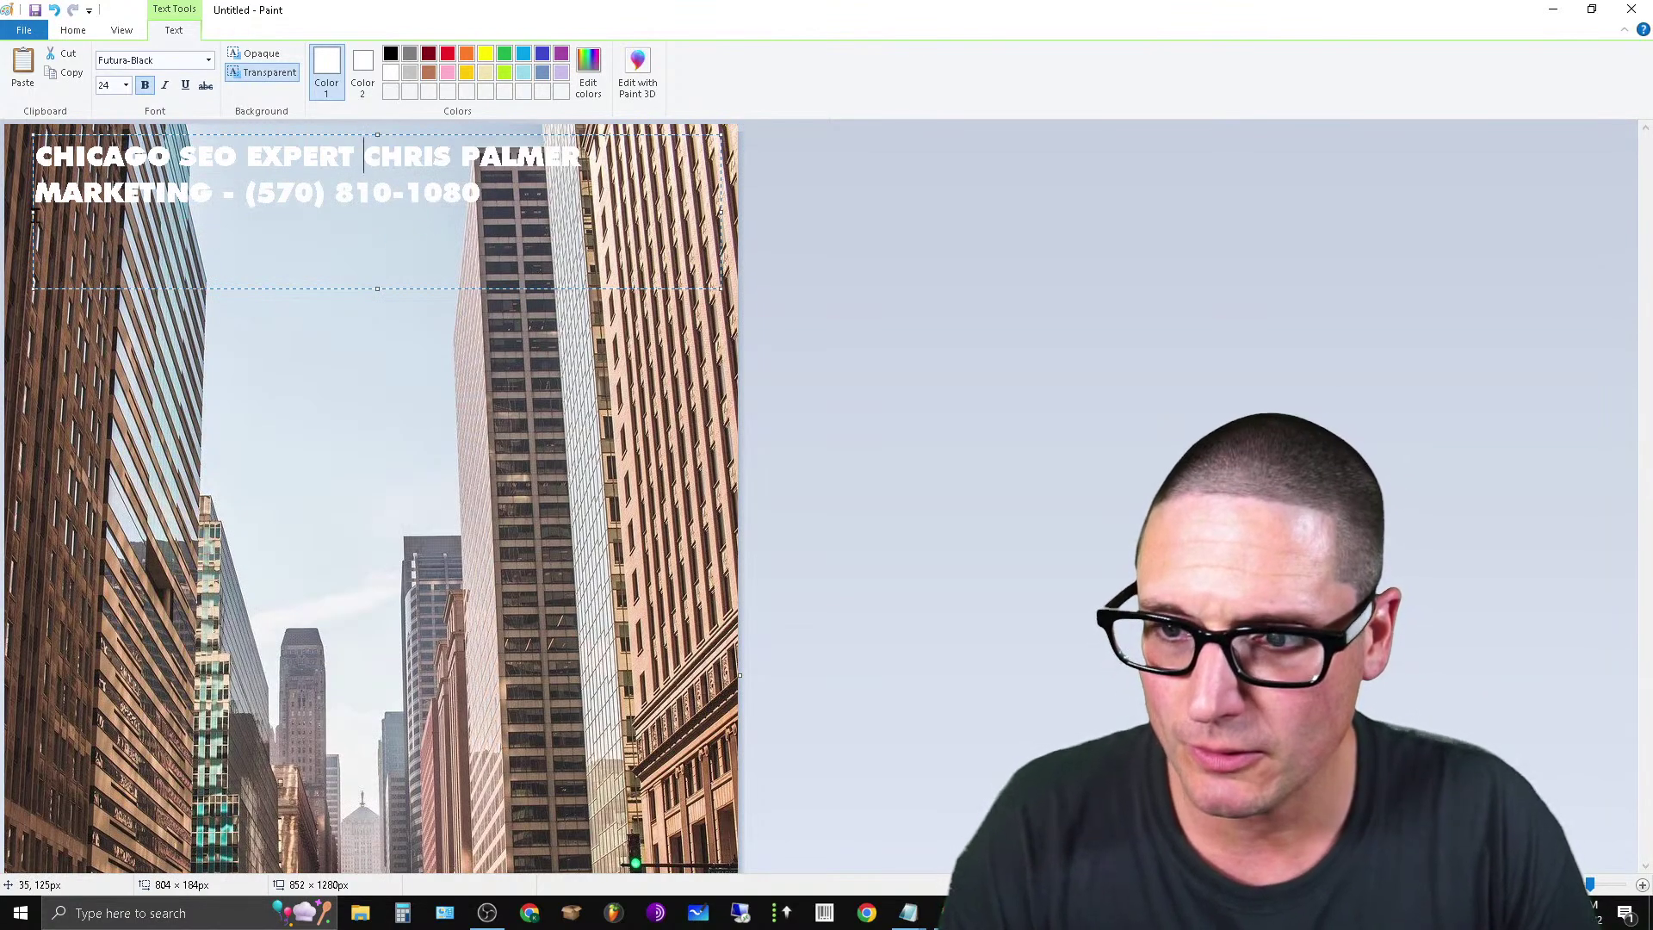
pyautogui.moveTo(29, 215); pyautogui.dragTo(10, 216)
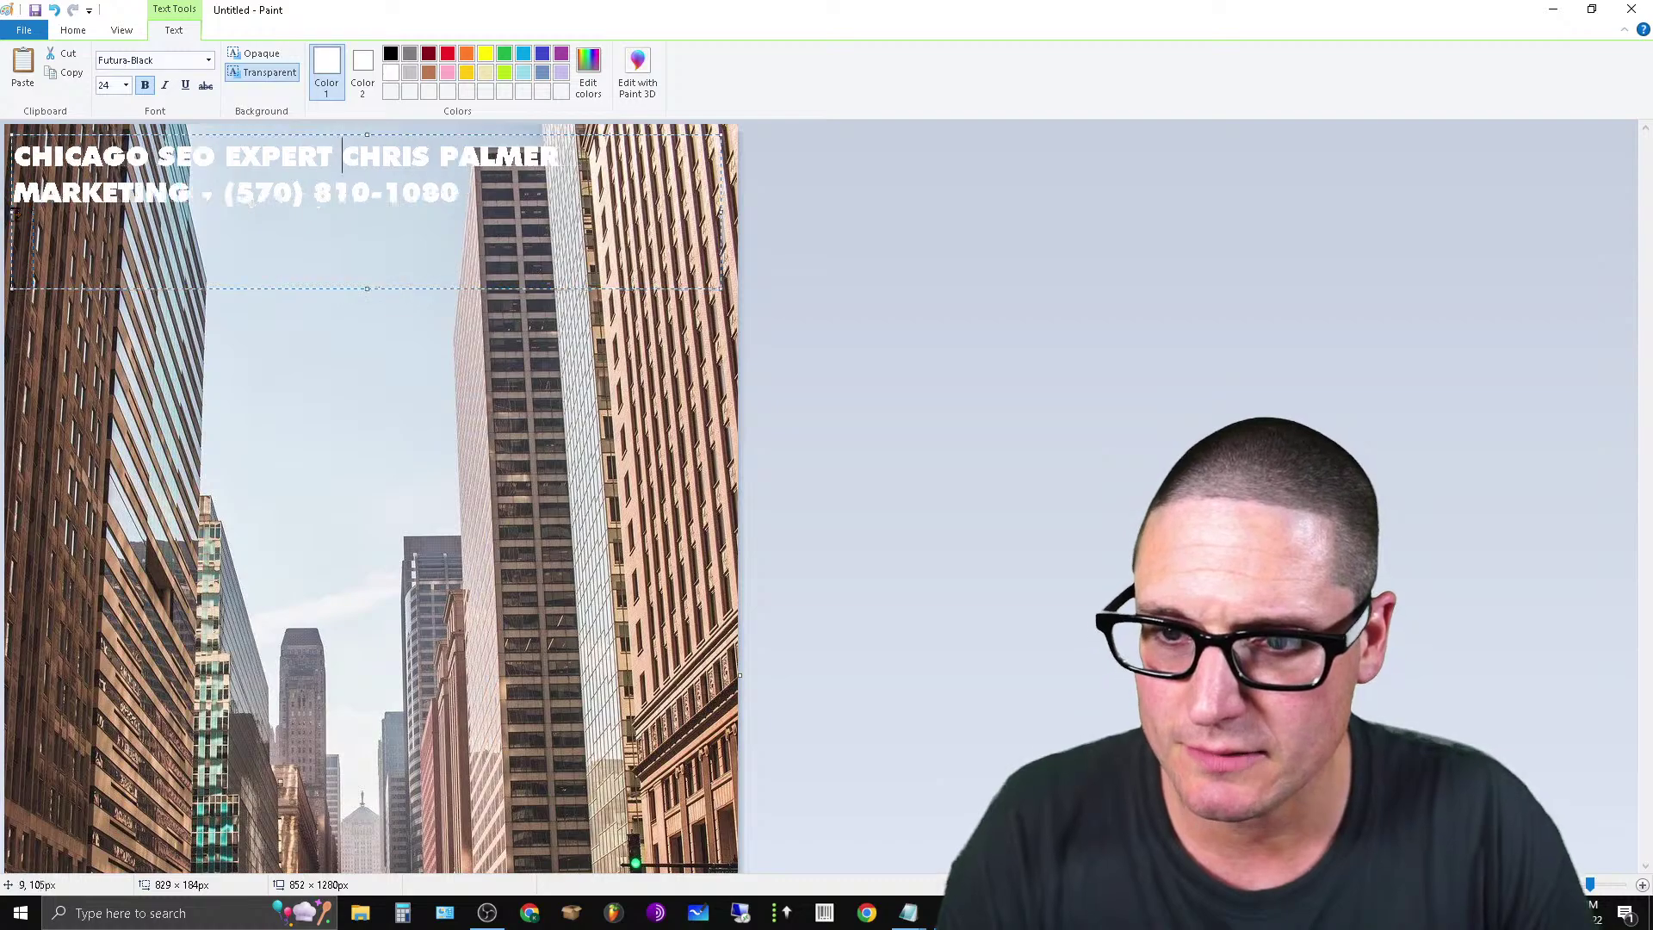
pyautogui.moveTo(478, 194); pyautogui.dragTo(153, 114)
pyautogui.click(126, 85)
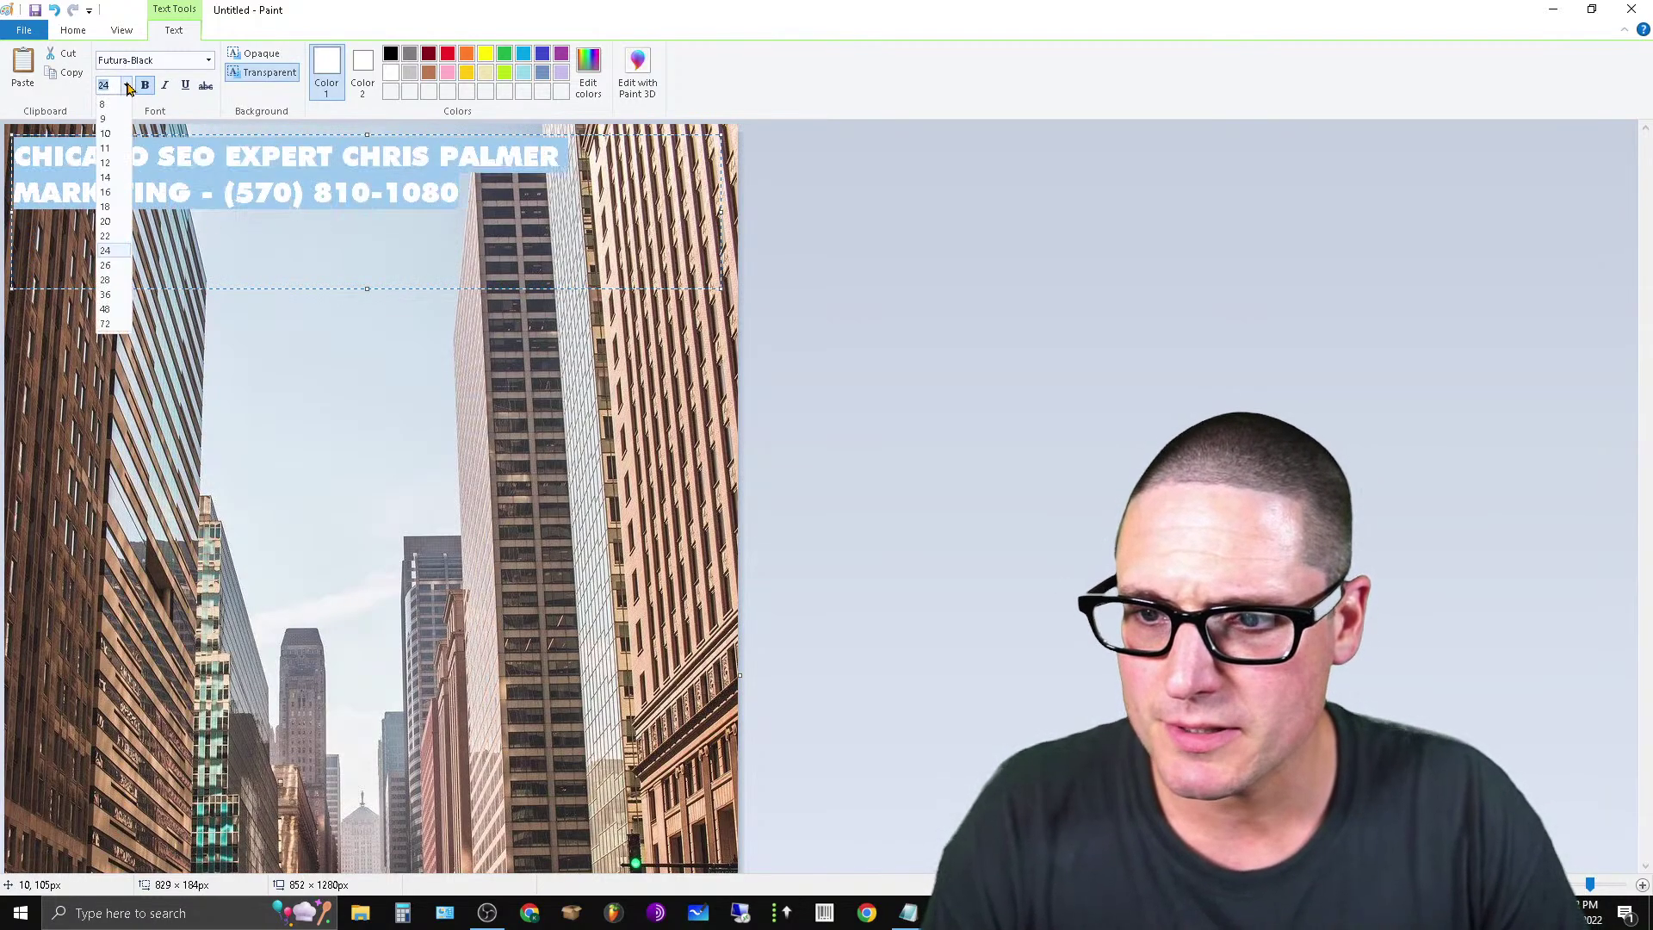
pyautogui.click(105, 222)
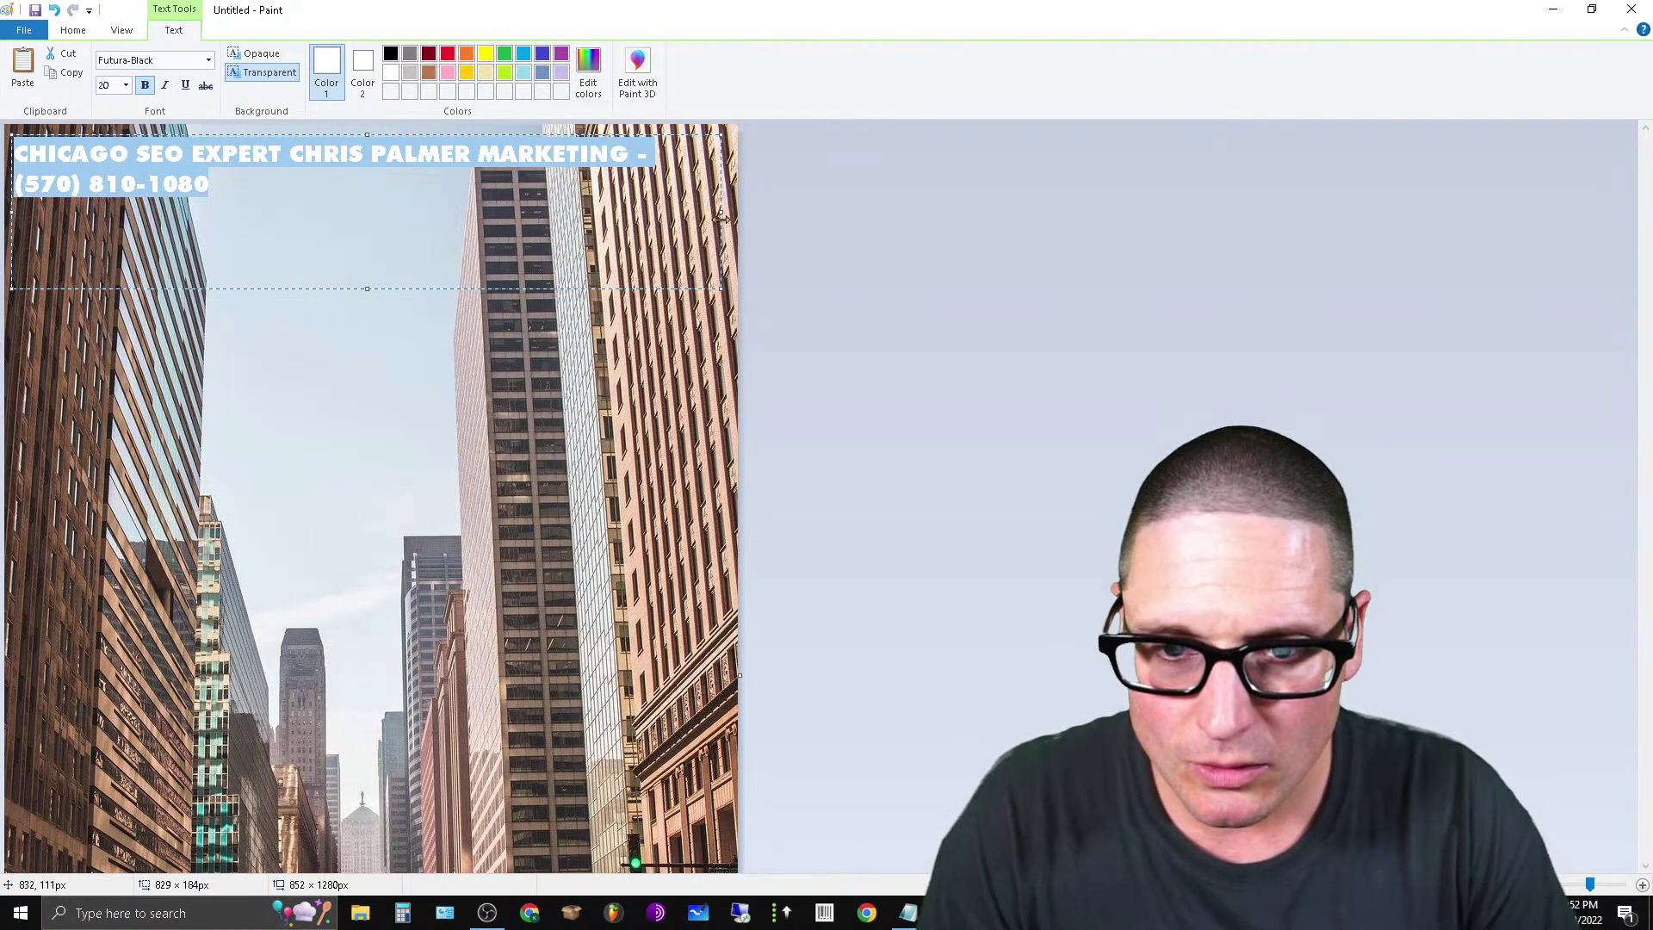
pyautogui.moveTo(722, 211); pyautogui.dragTo(745, 226)
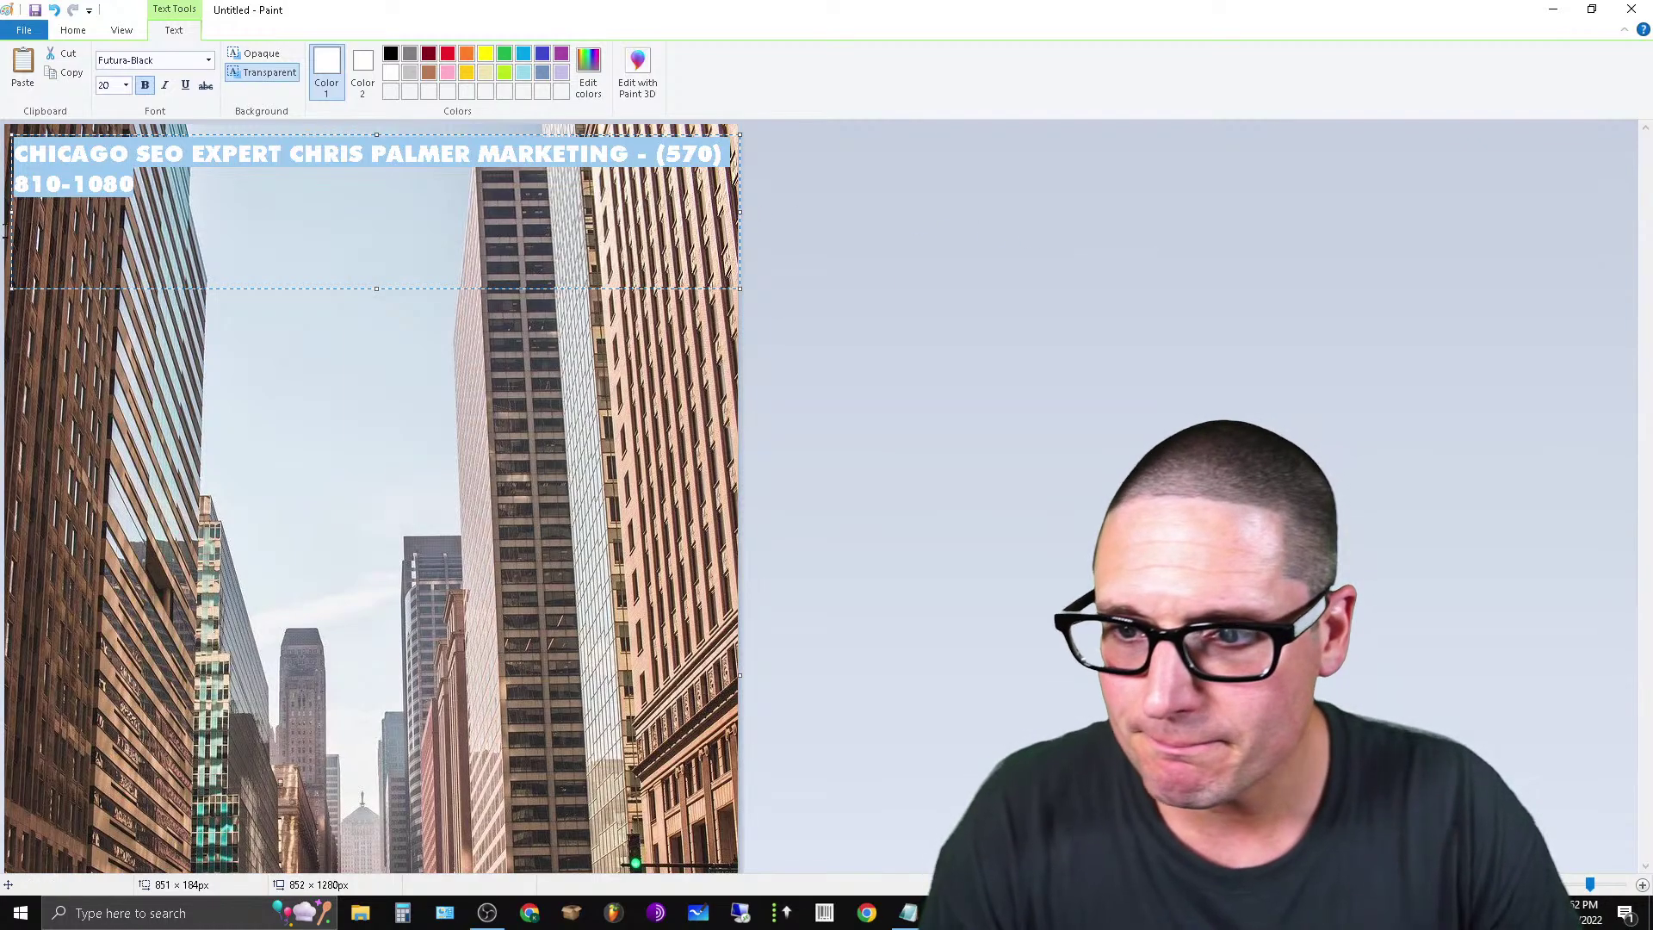
pyautogui.moveTo(12, 218); pyautogui.dragTo(8, 218)
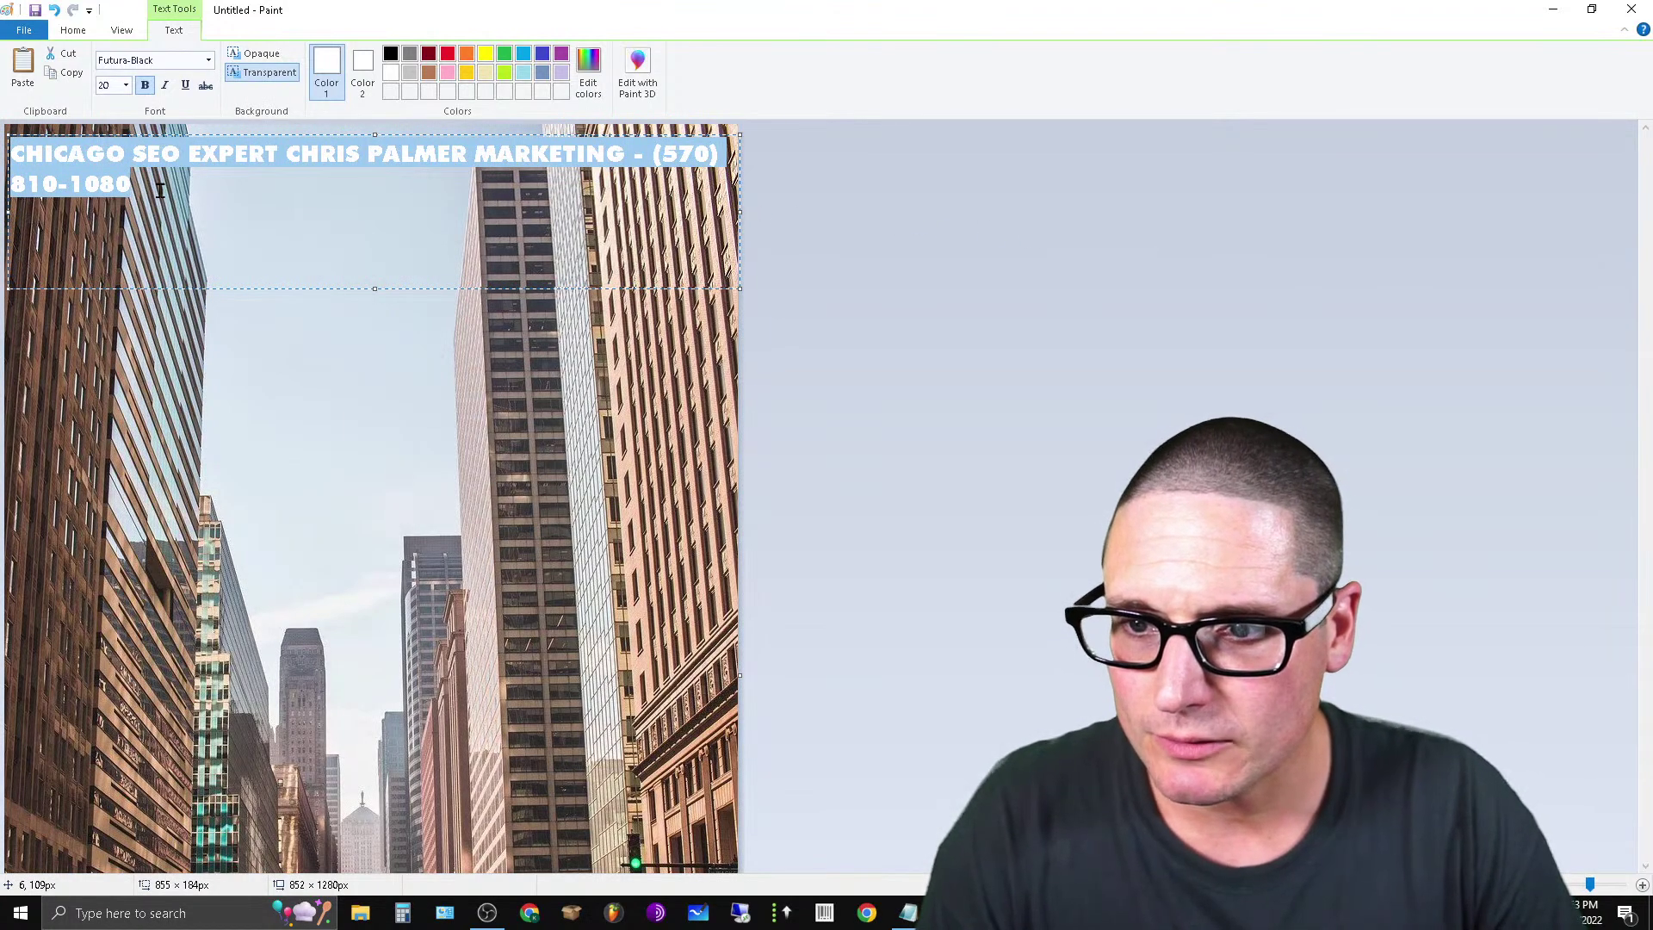
pyautogui.click(127, 86)
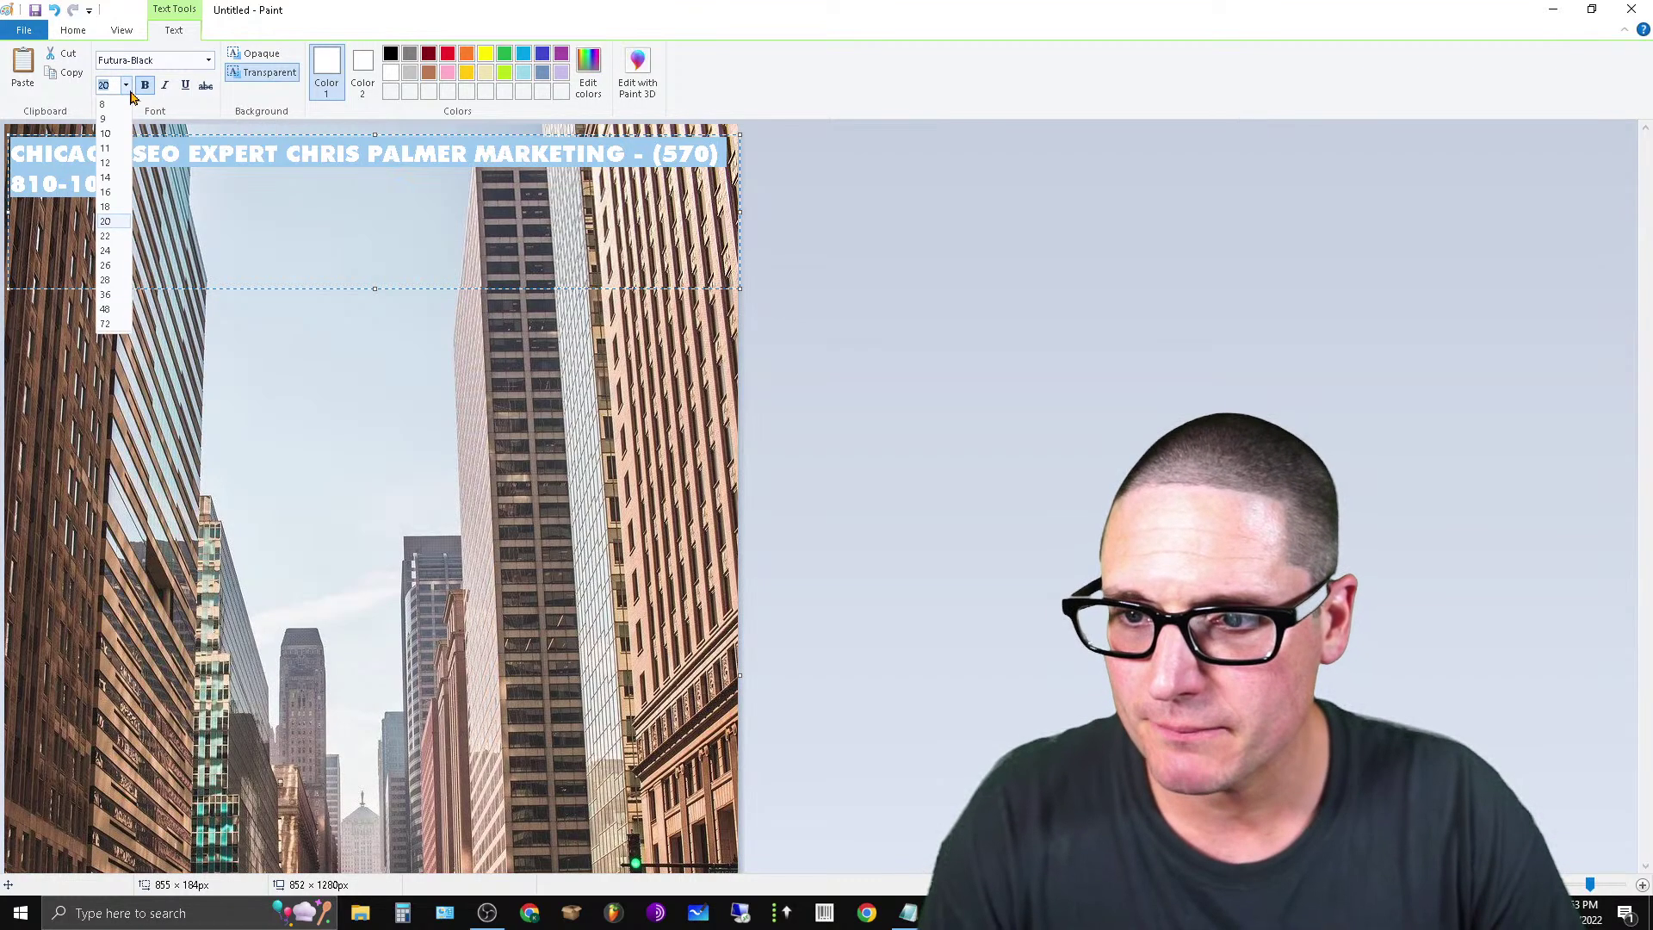
pyautogui.click(114, 211)
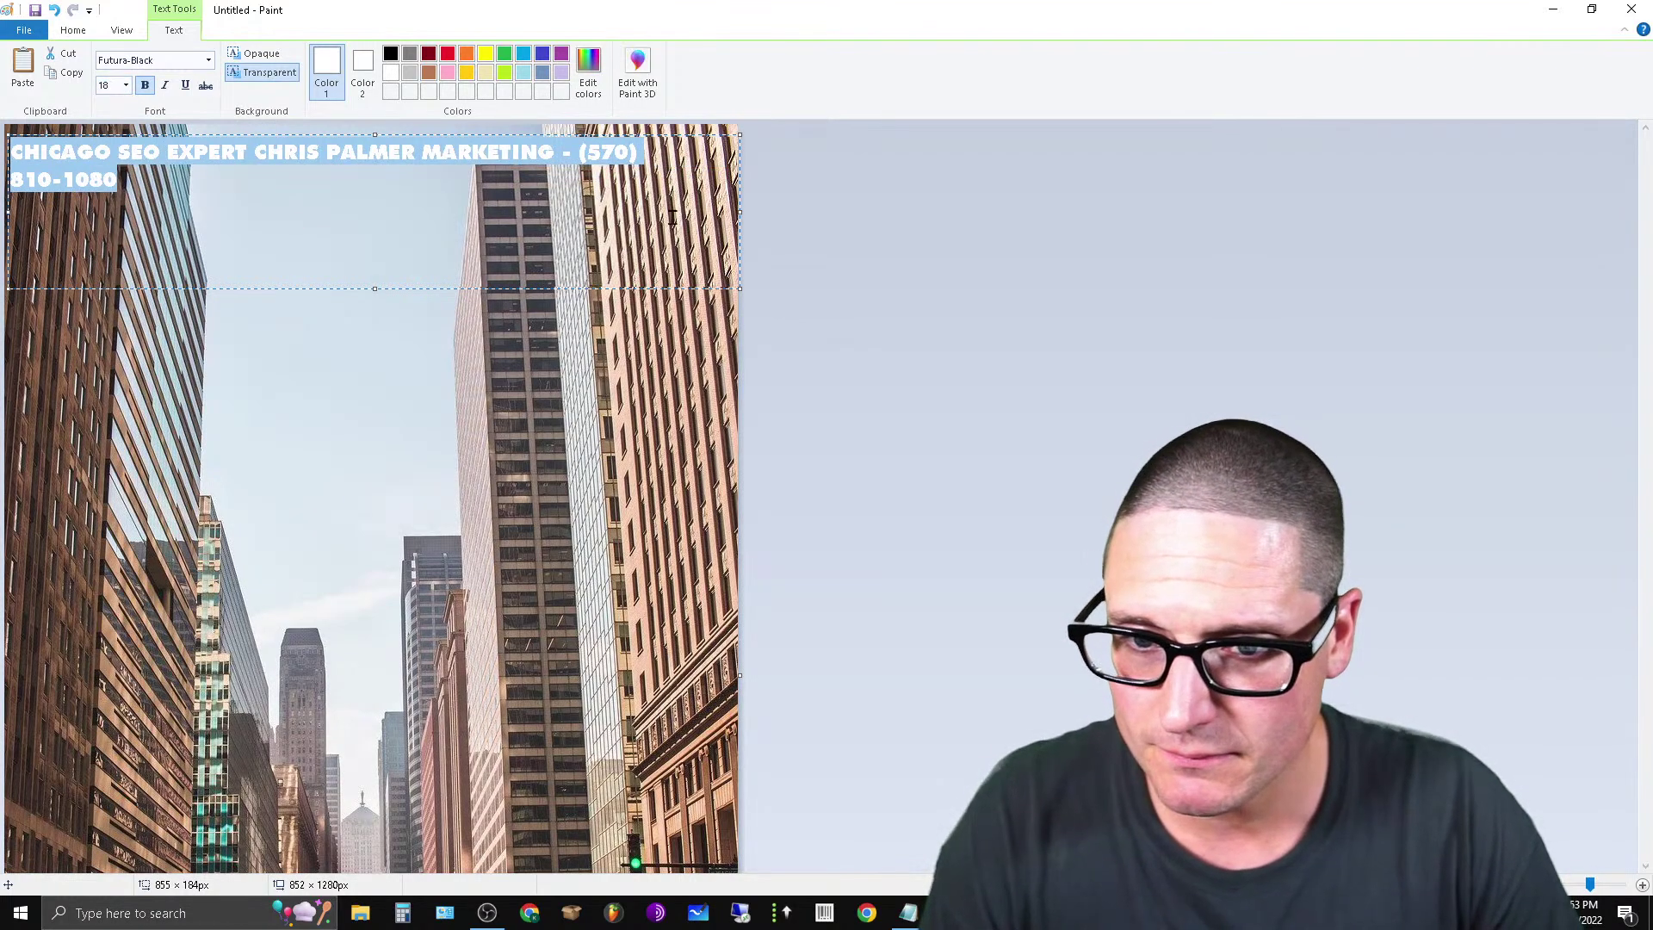
pyautogui.click(658, 159)
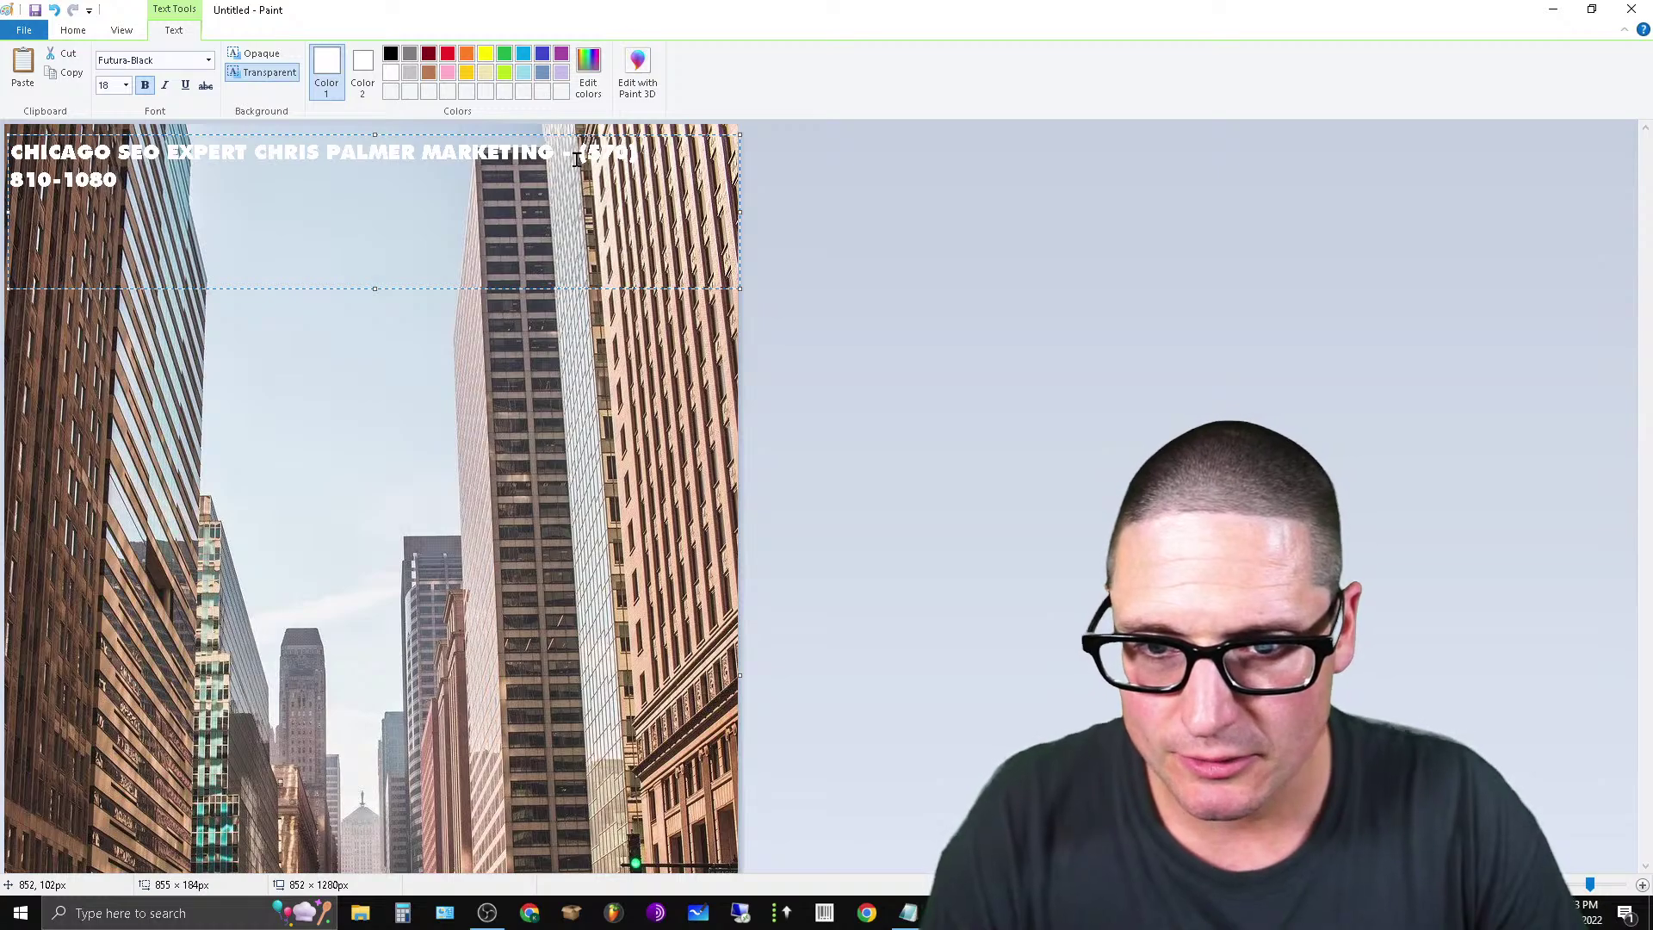
# Delete MARKETING and extra spaces, set the headline to size 22, and commit it.
pyautogui.press('BackSpace')
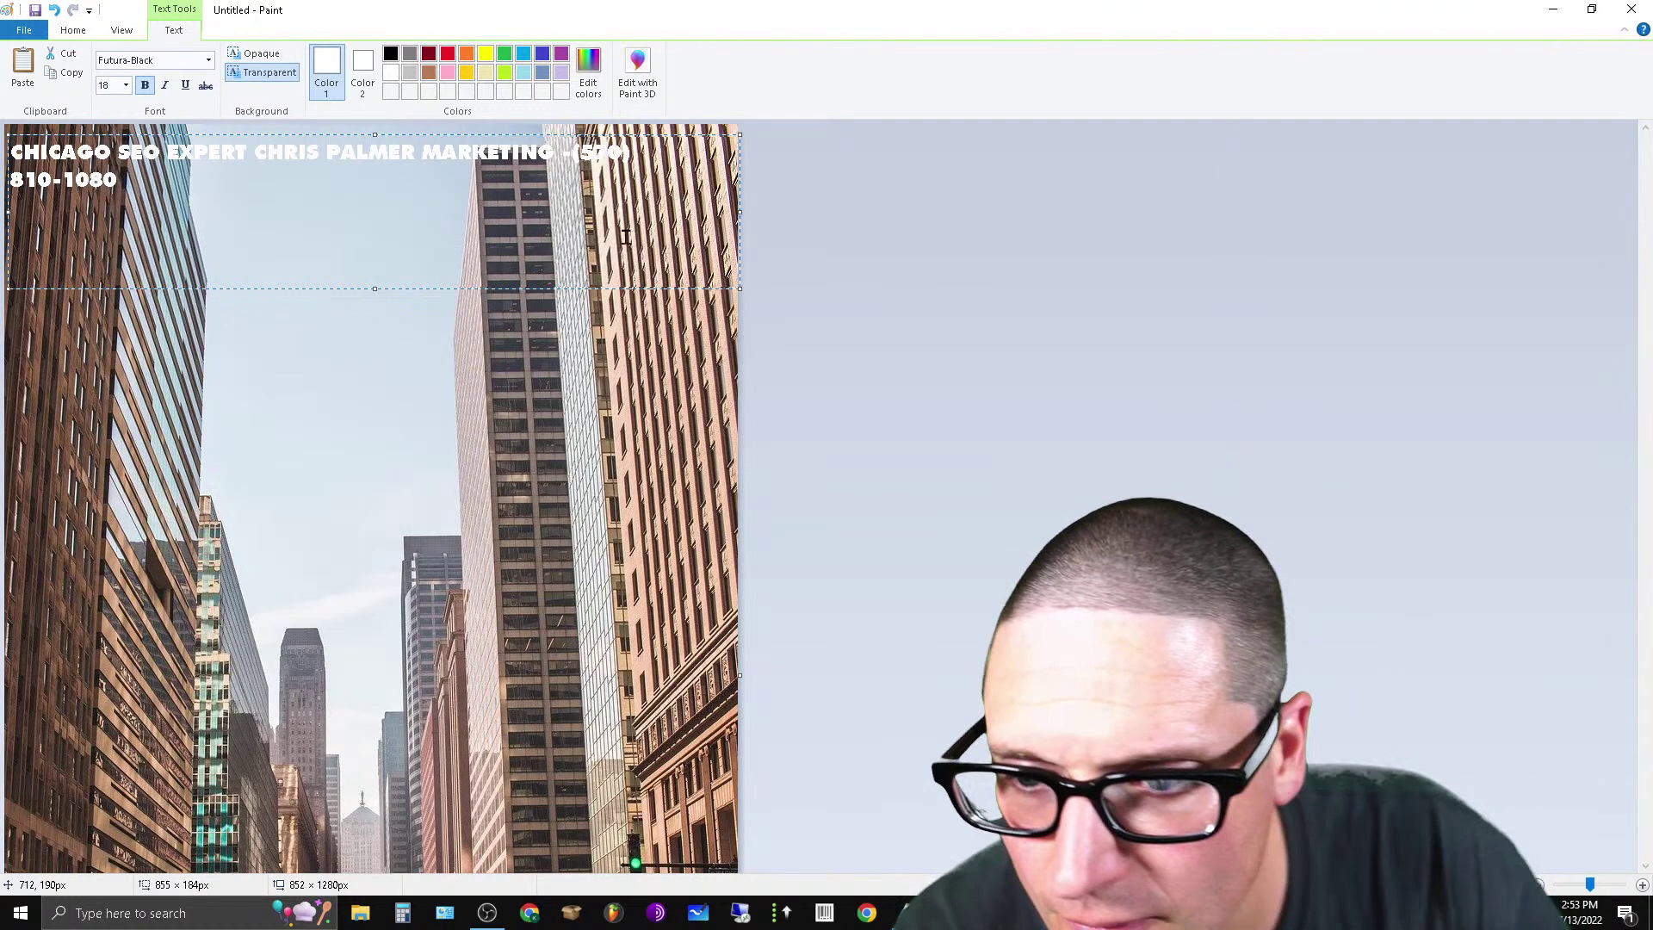
pyautogui.doubleClick(486, 153)
pyautogui.write('\\')
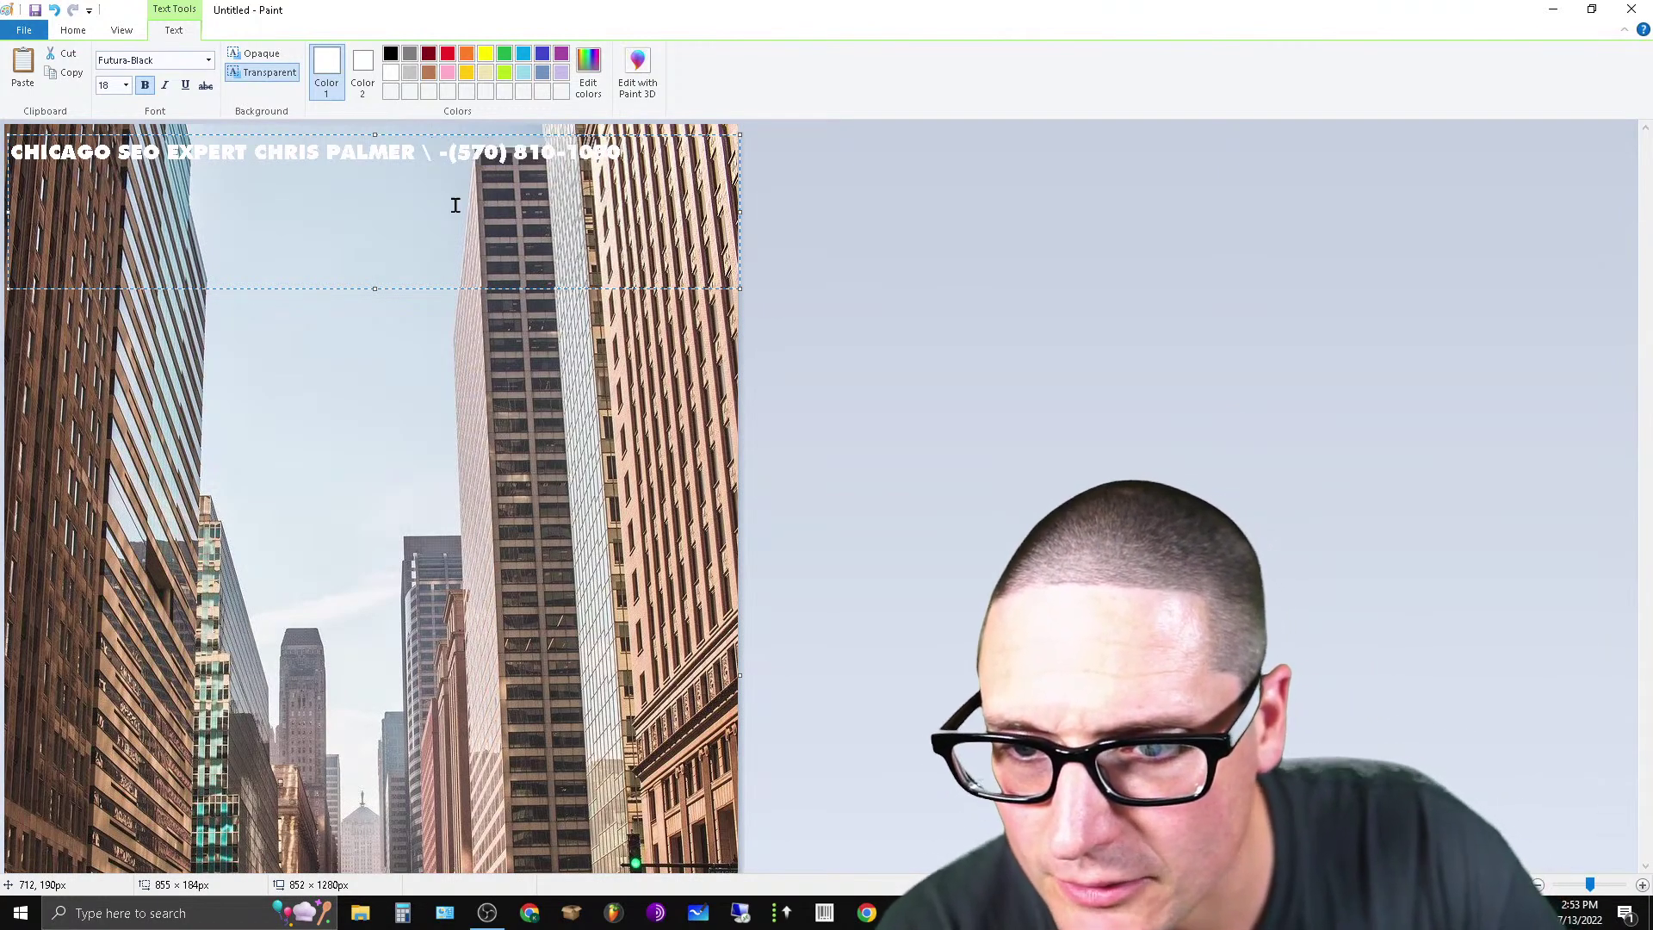
pyautogui.press('BackSpace')
pyautogui.press('BackSpace')
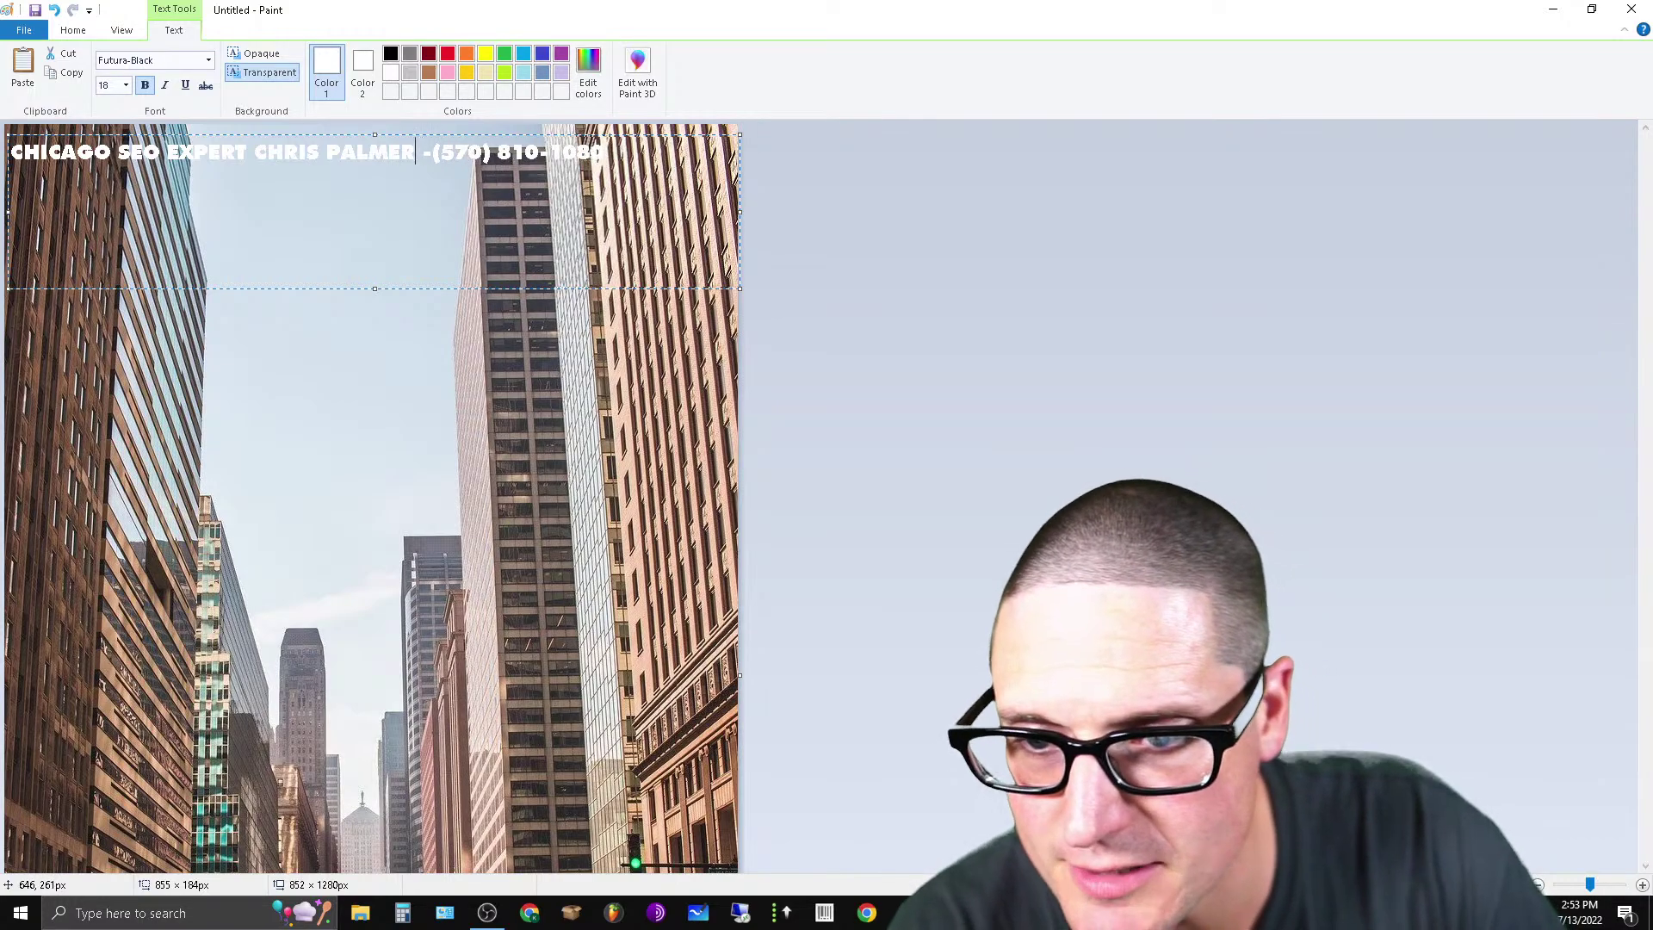
pyautogui.press('Delete')
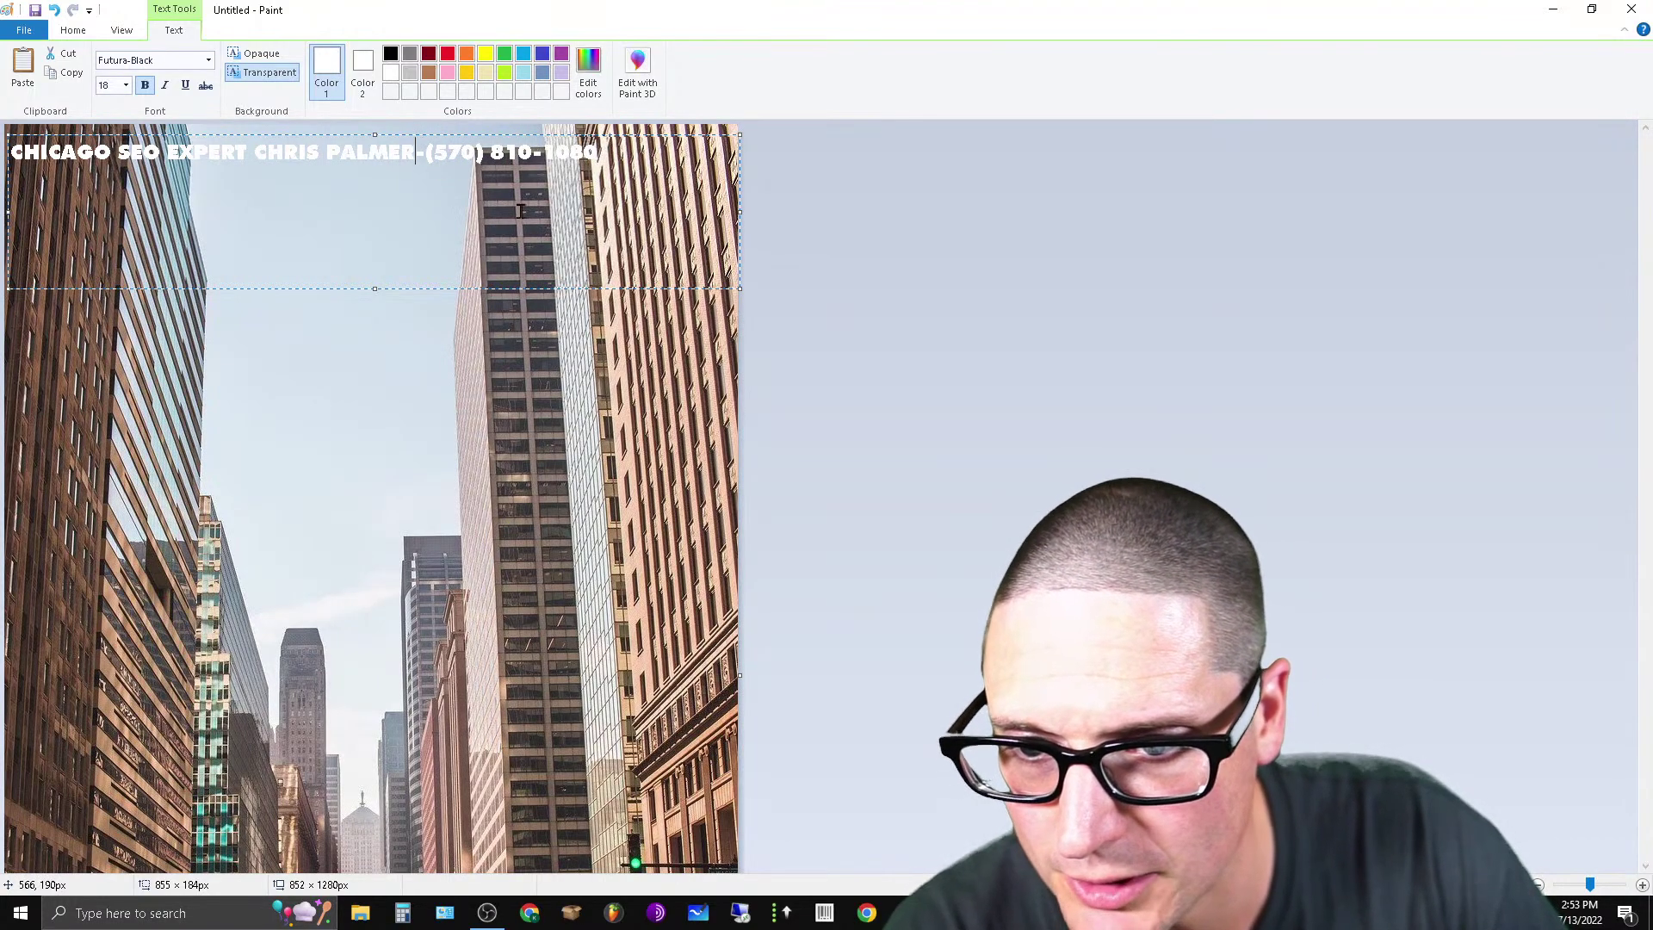
pyautogui.moveTo(605, 153); pyautogui.dragTo(4, 158)
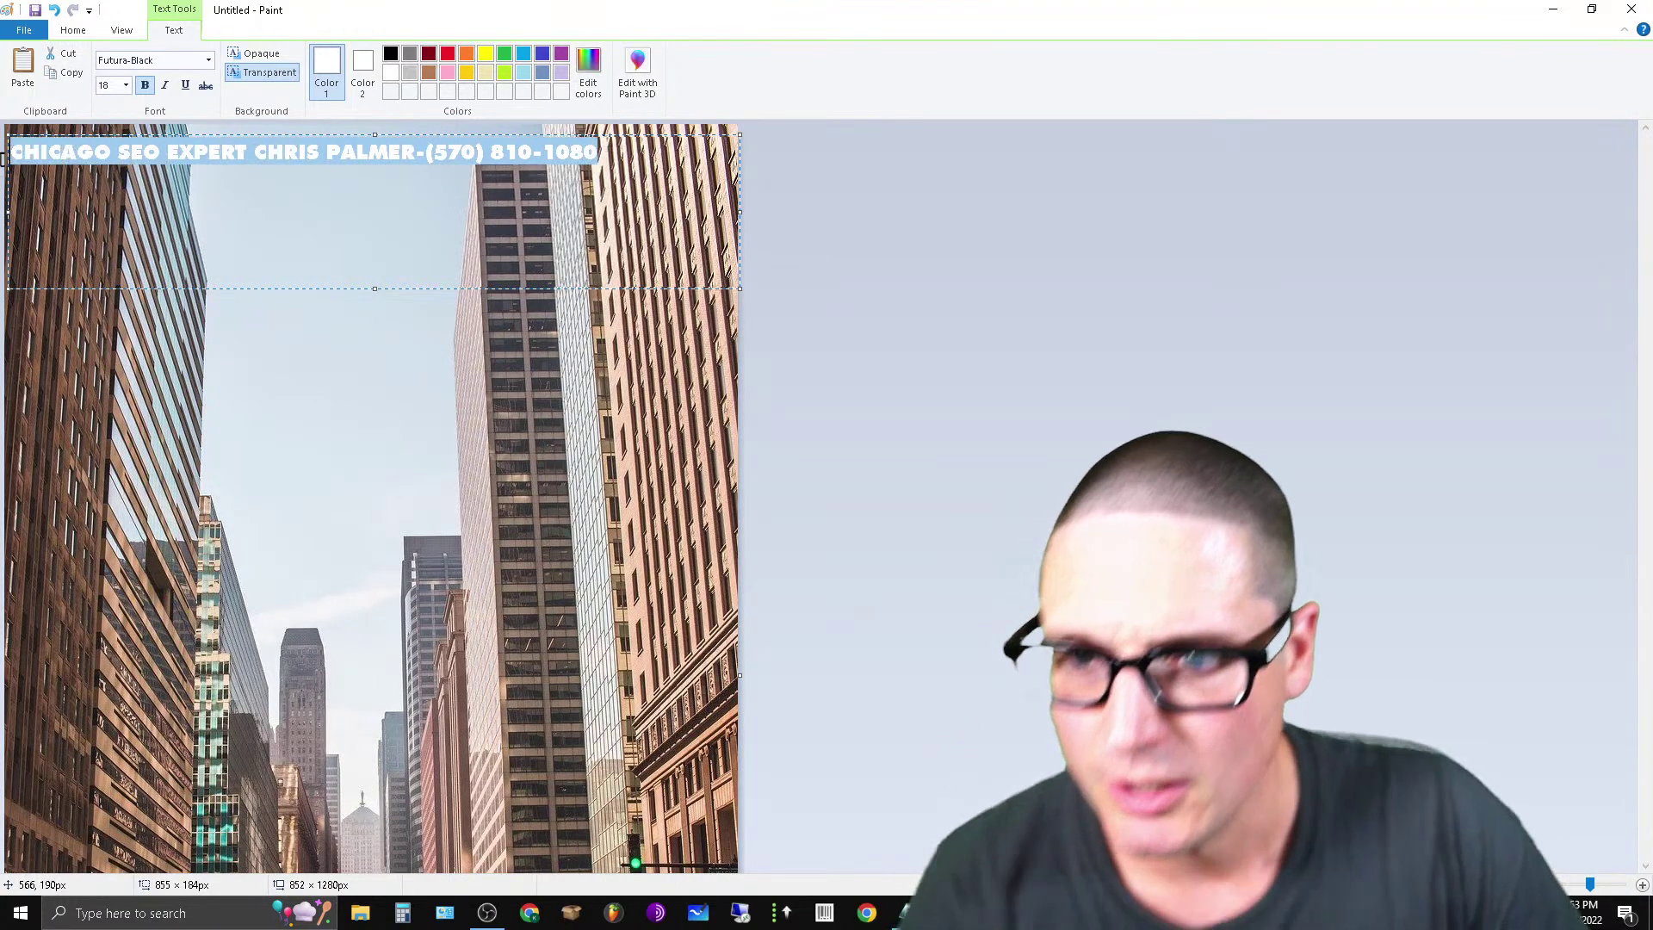
pyautogui.click(126, 84)
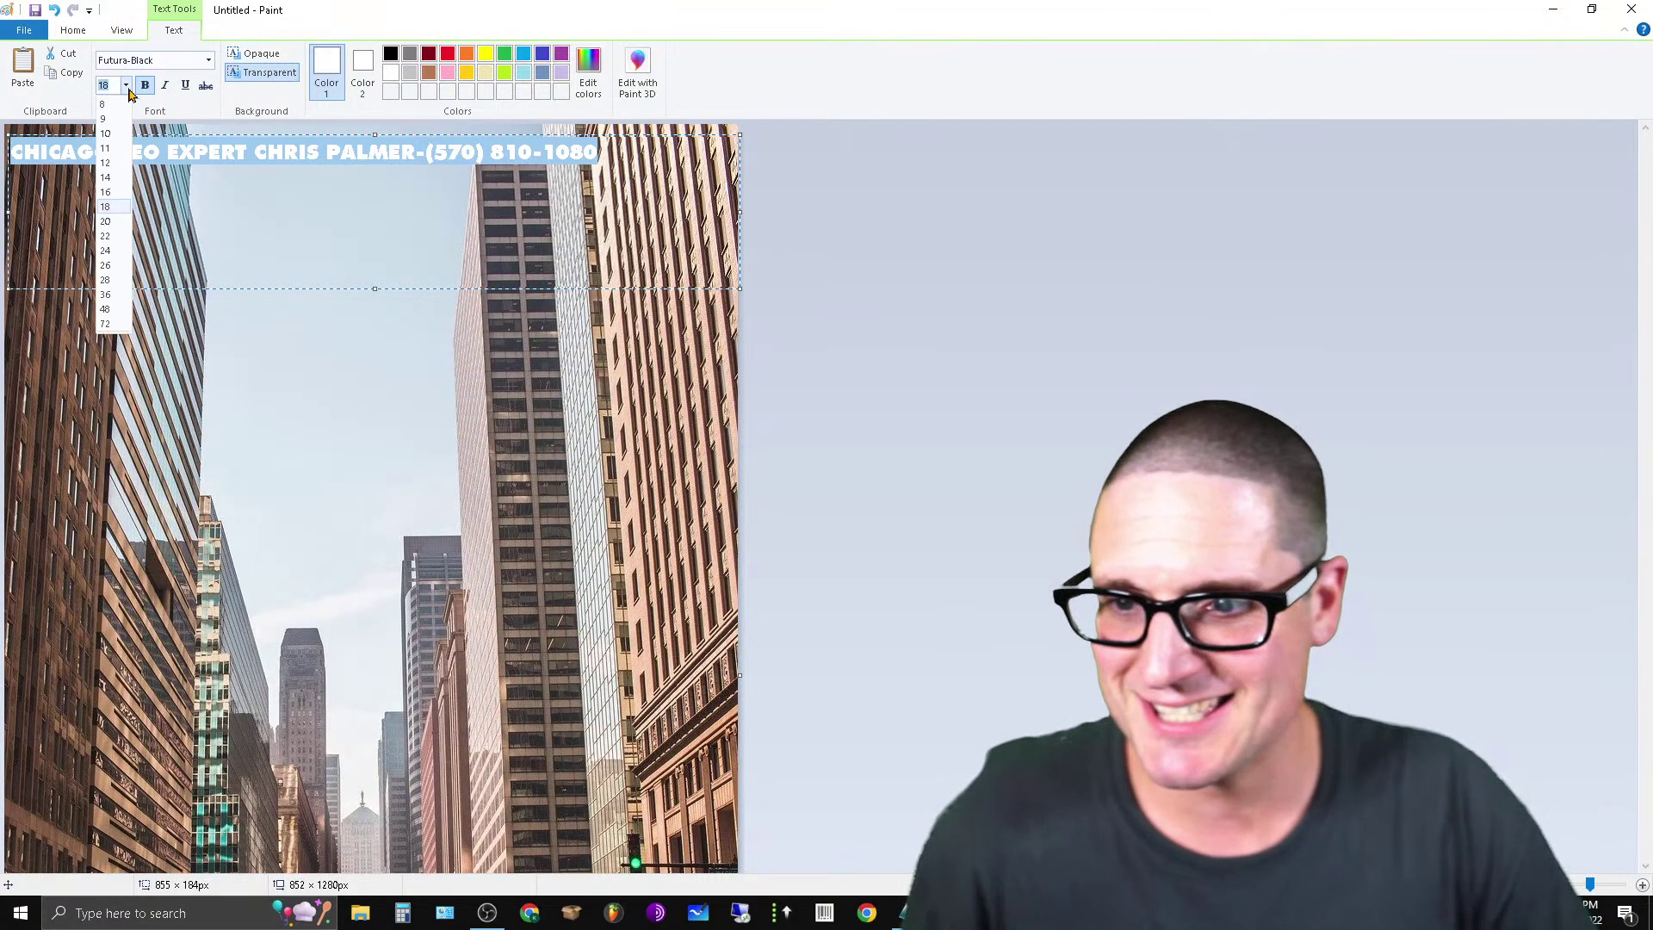
pyautogui.click(105, 251)
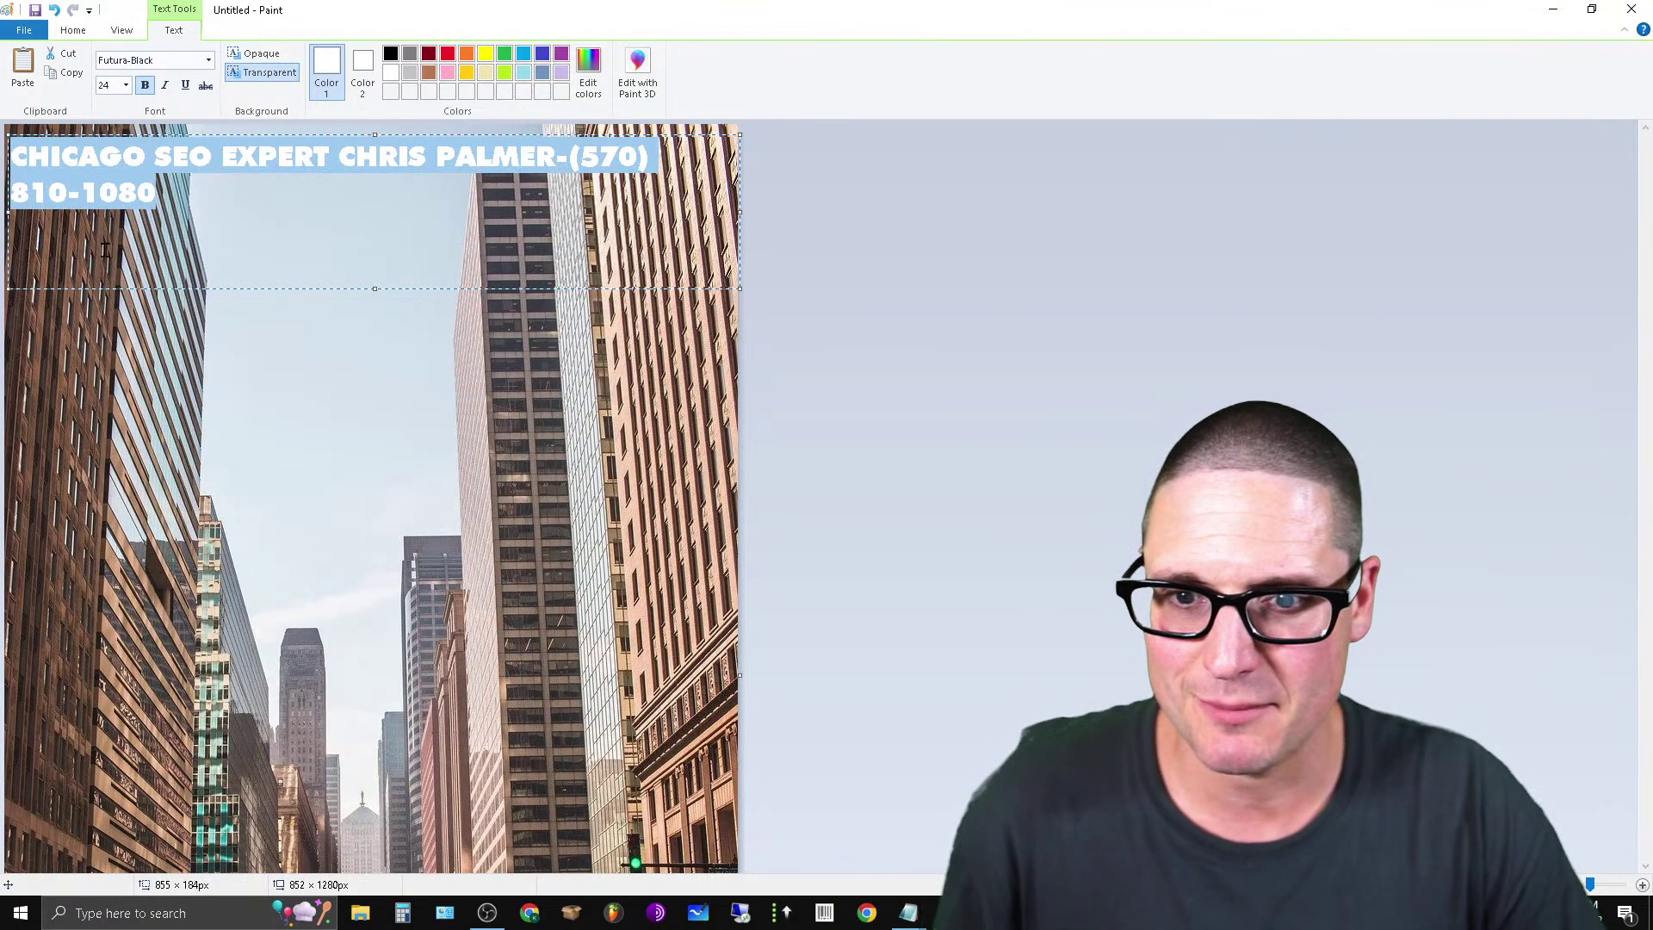
pyautogui.click(125, 84)
pyautogui.click(105, 222)
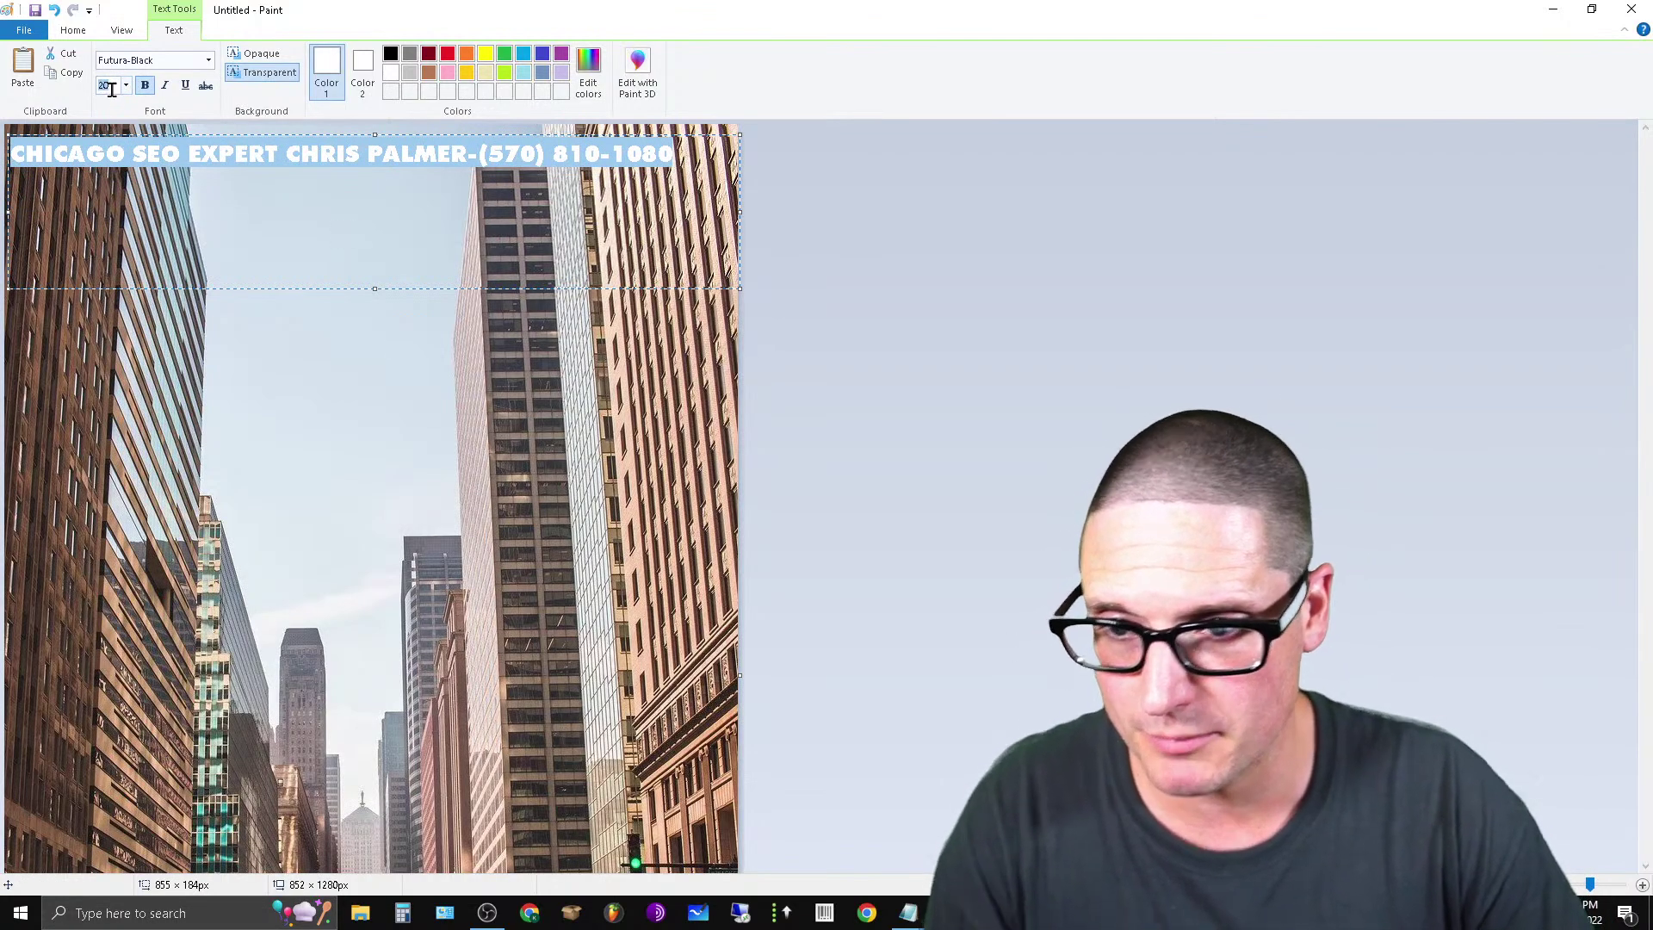
pyautogui.click(359, 155)
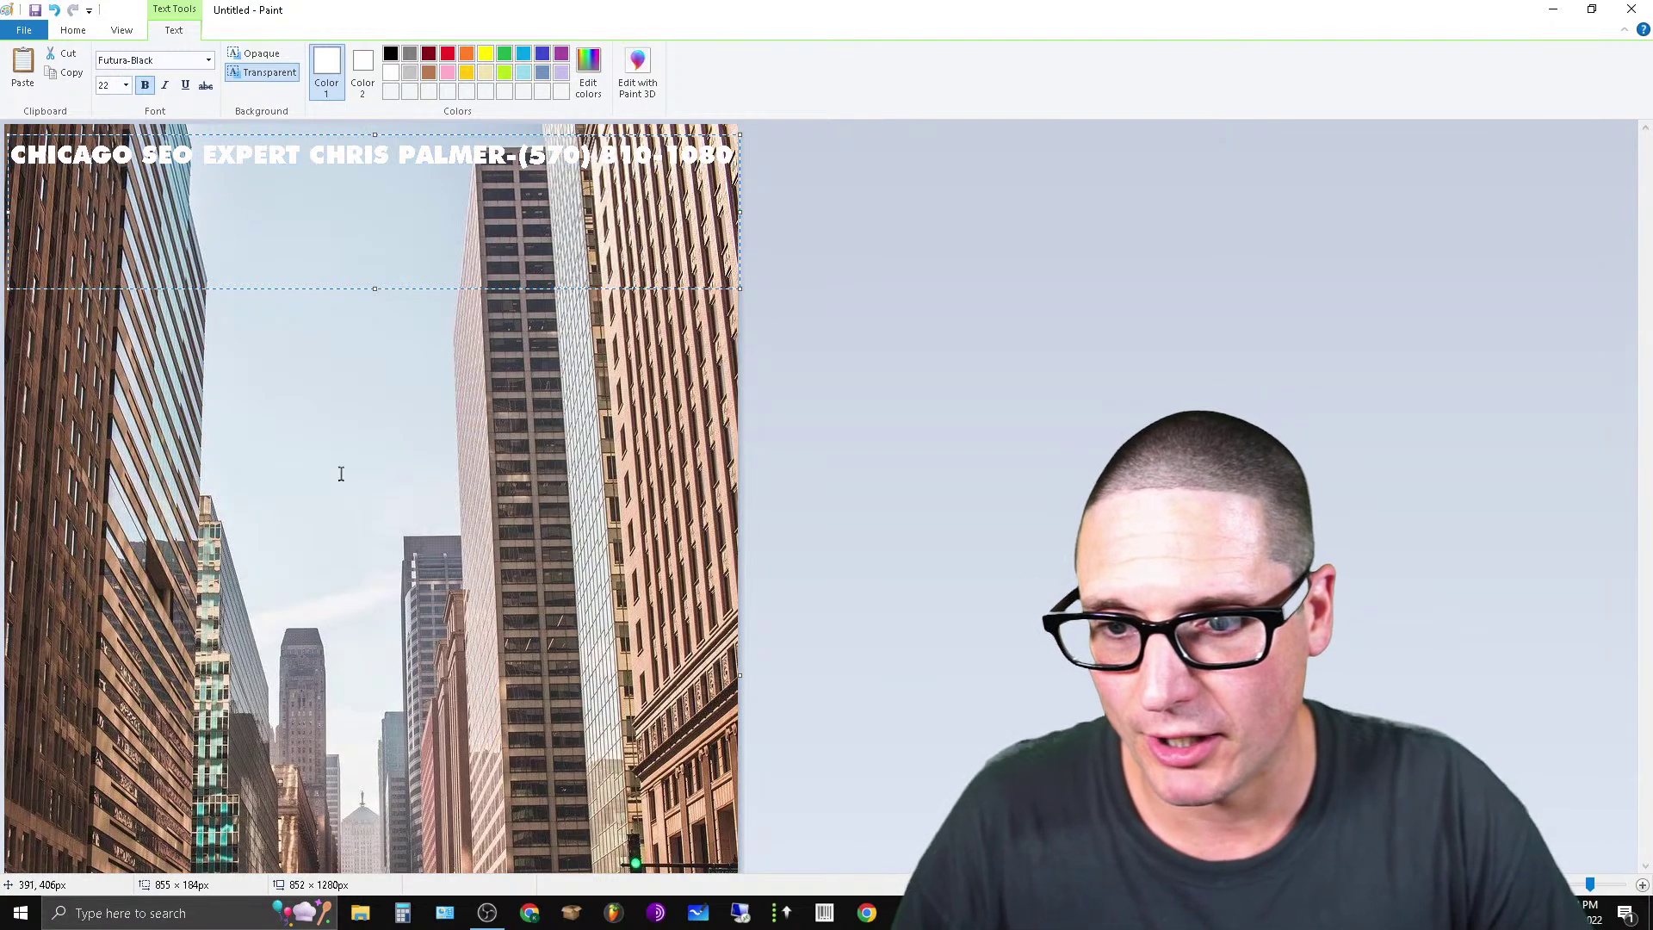
pyautogui.click(341, 473)
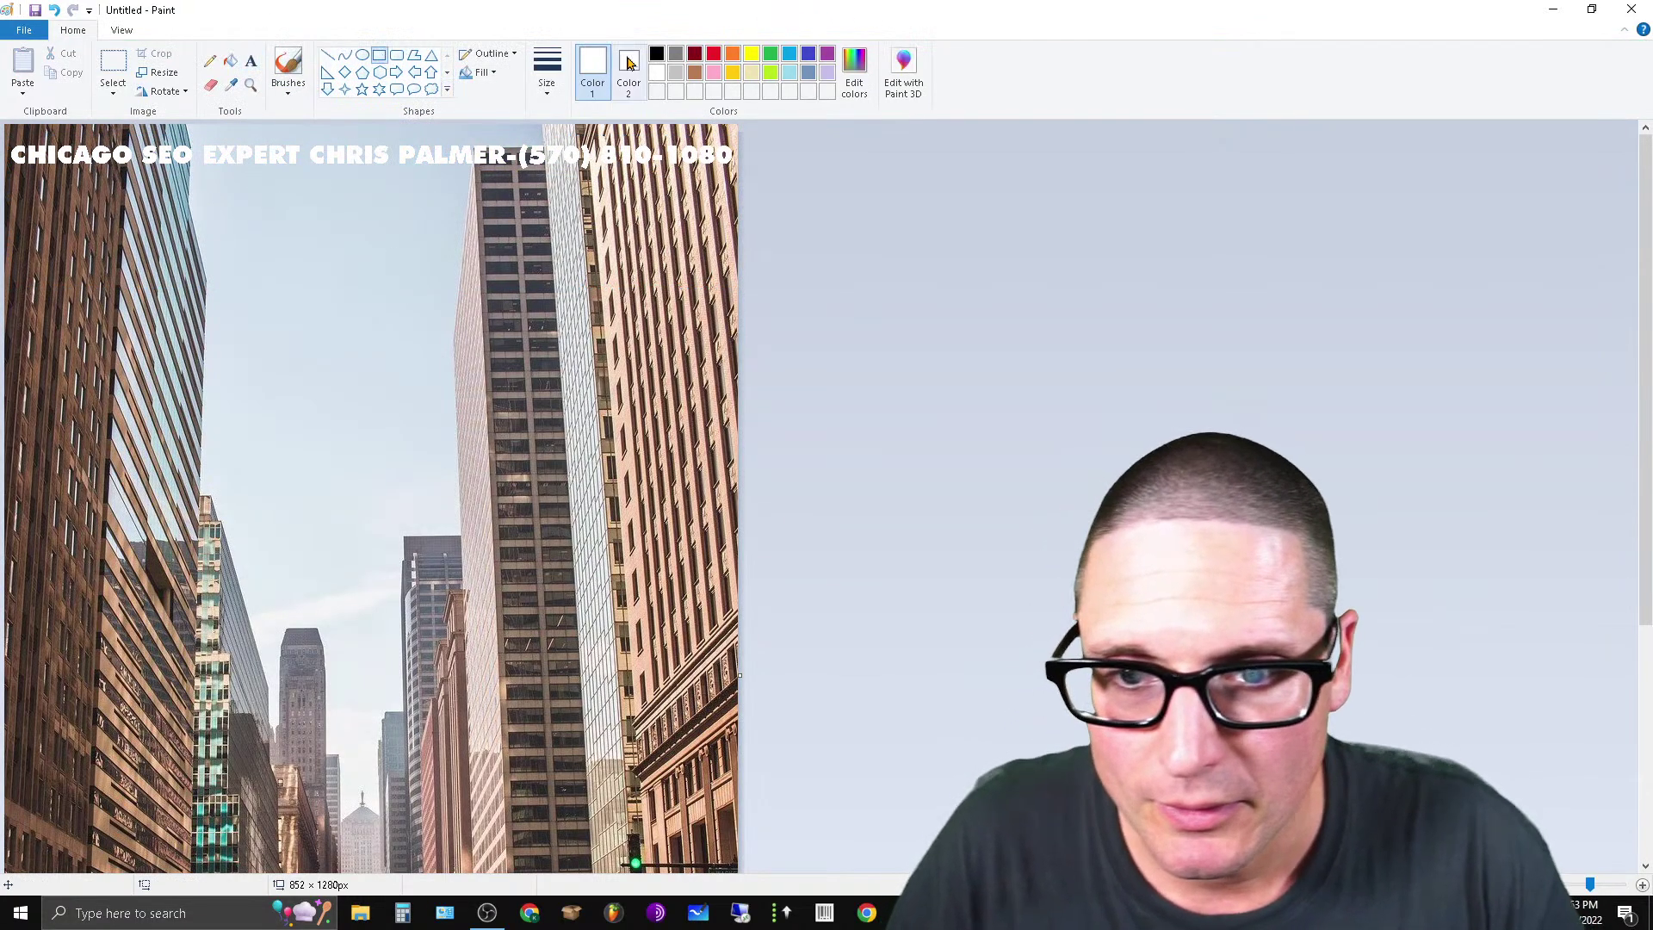
# Draw a solid-white filled rectangle across the headline strip.
pyautogui.moveTo(6, 142); pyautogui.dragTo(739, 171)
pyautogui.click(487, 73)
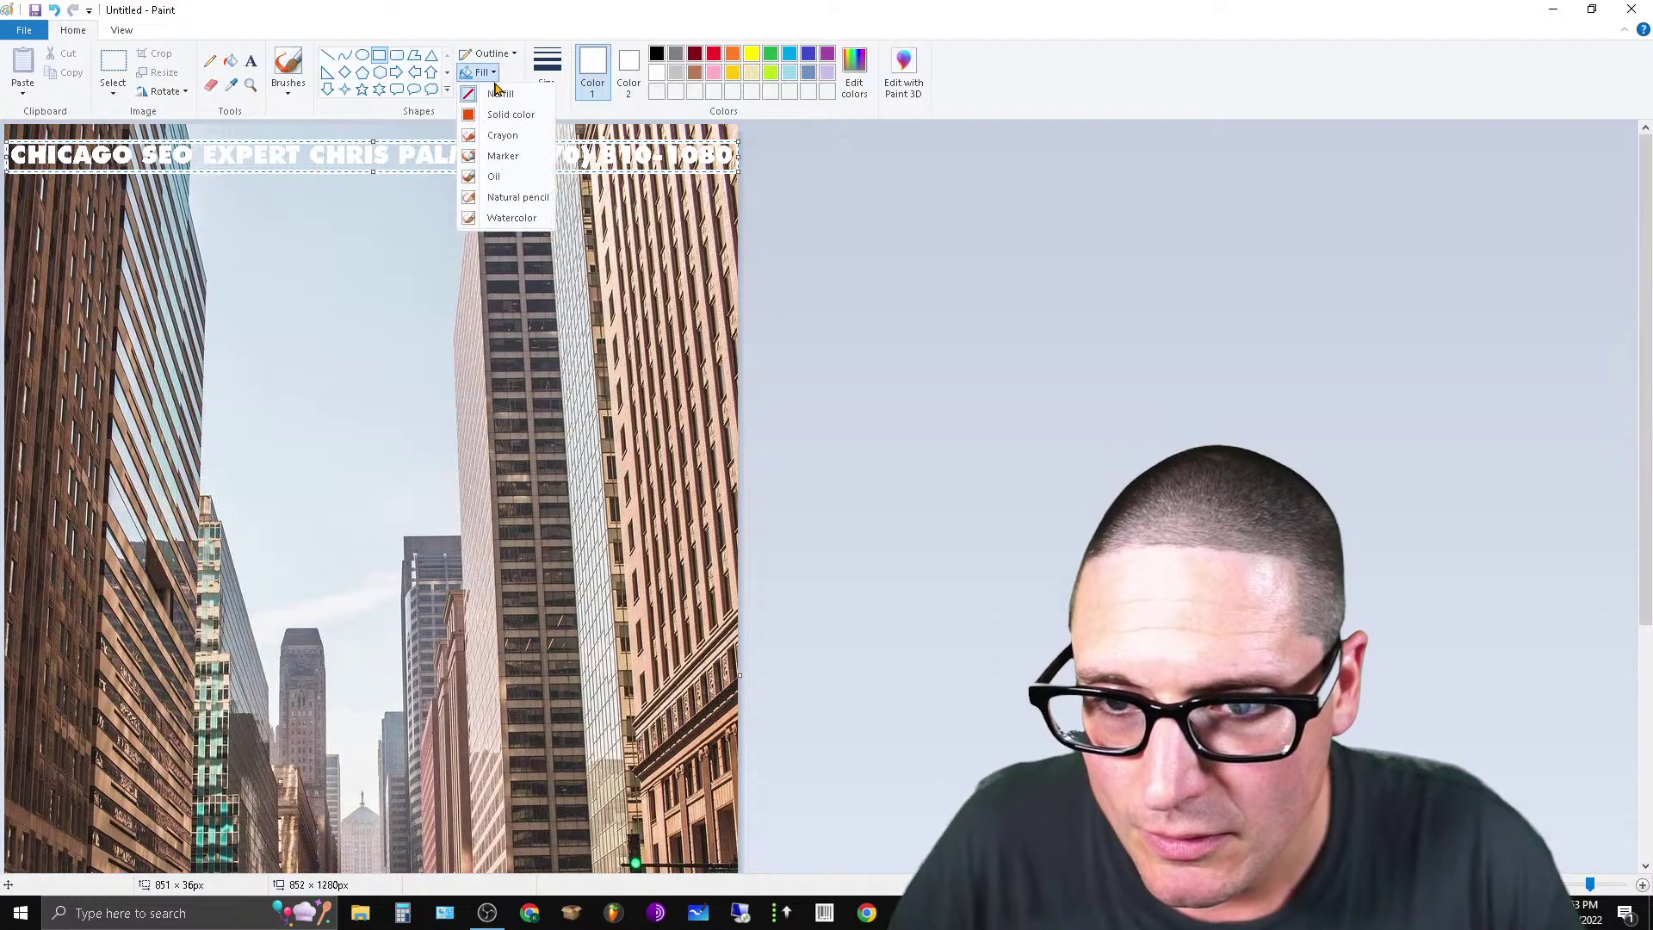
pyautogui.click(509, 114)
pyautogui.click(982, 375)
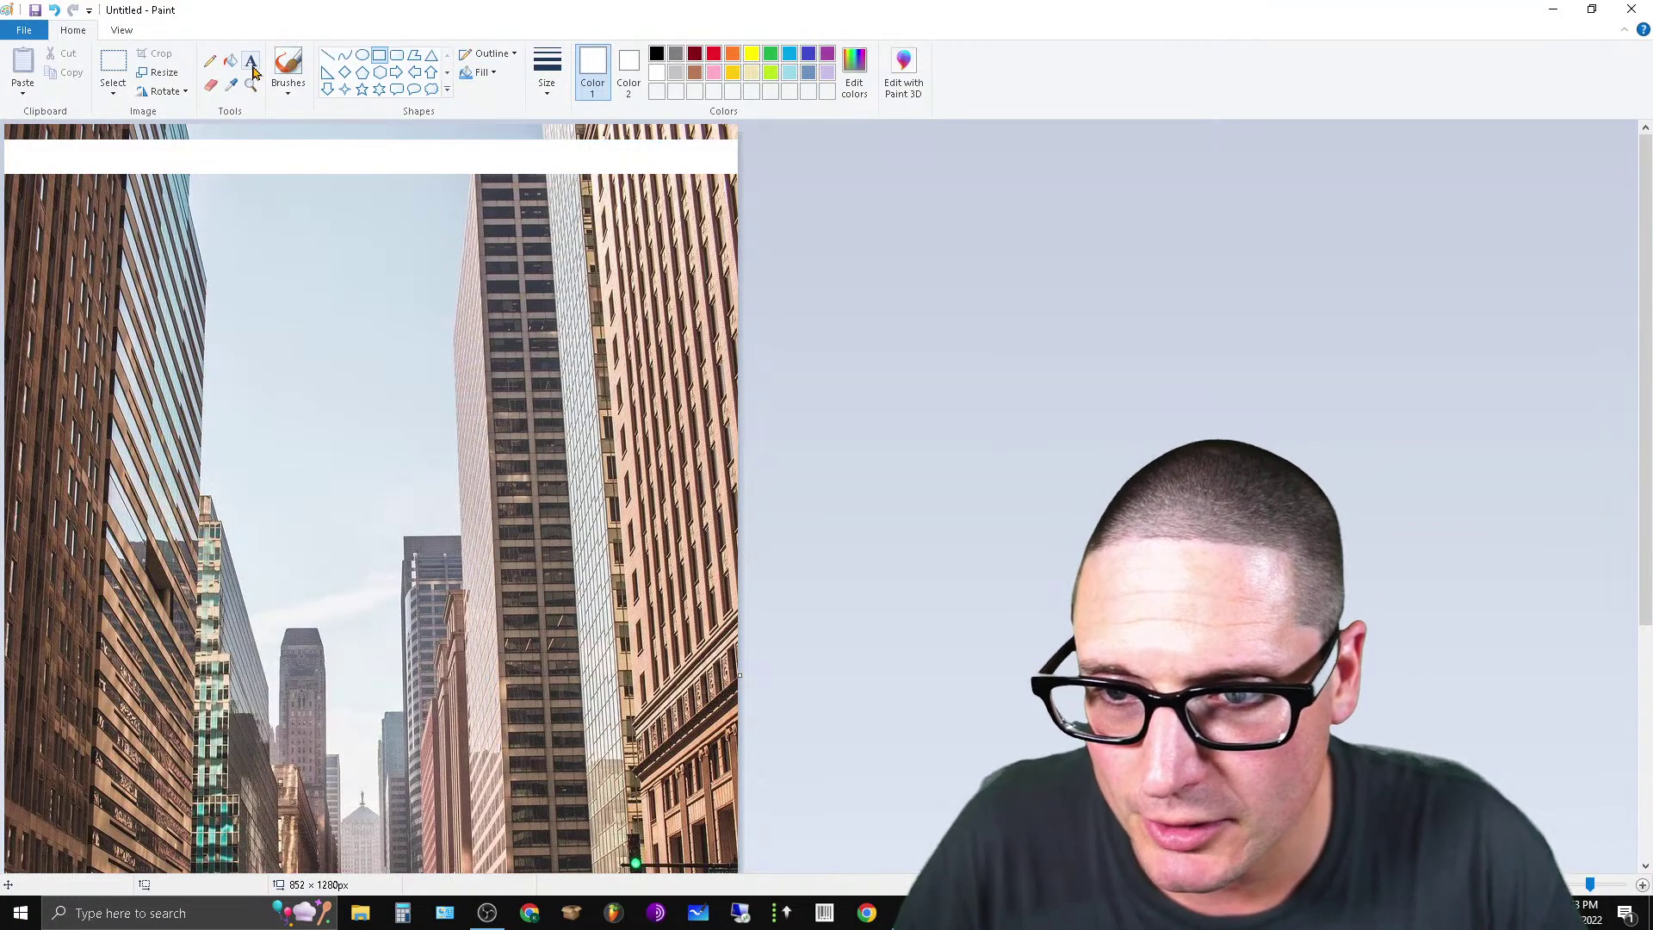
# Add black text 'SEO EXPERT CHICAGO' at the image's top-left.
pyautogui.click(252, 66)
pyautogui.click(657, 55)
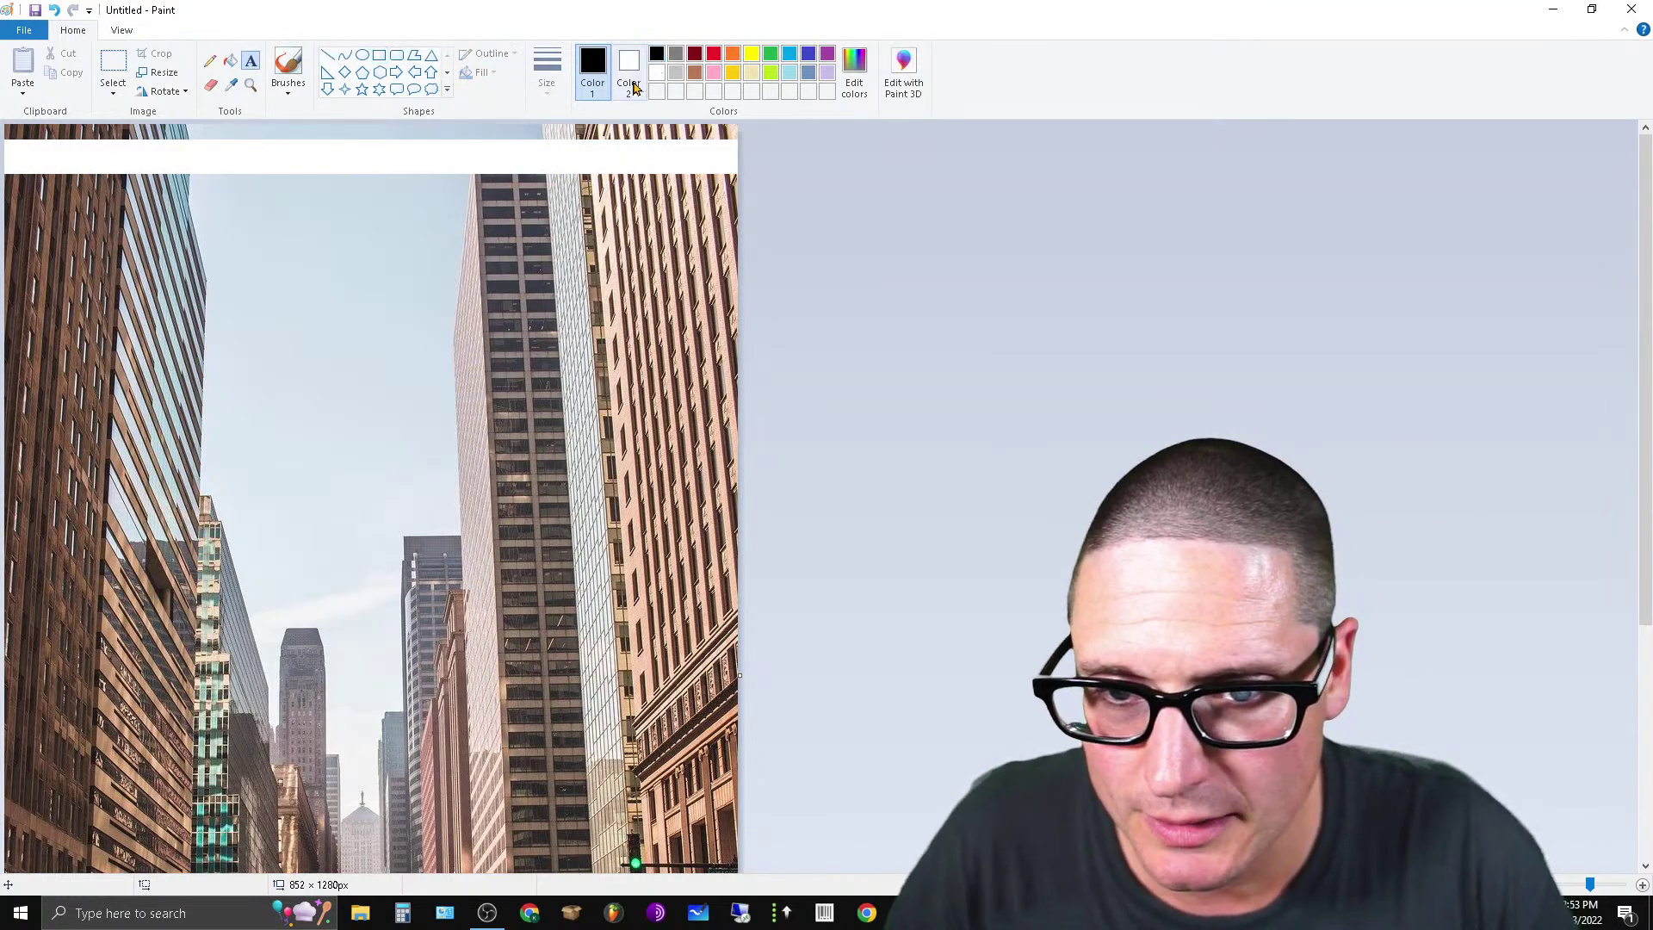
pyautogui.click(12, 142)
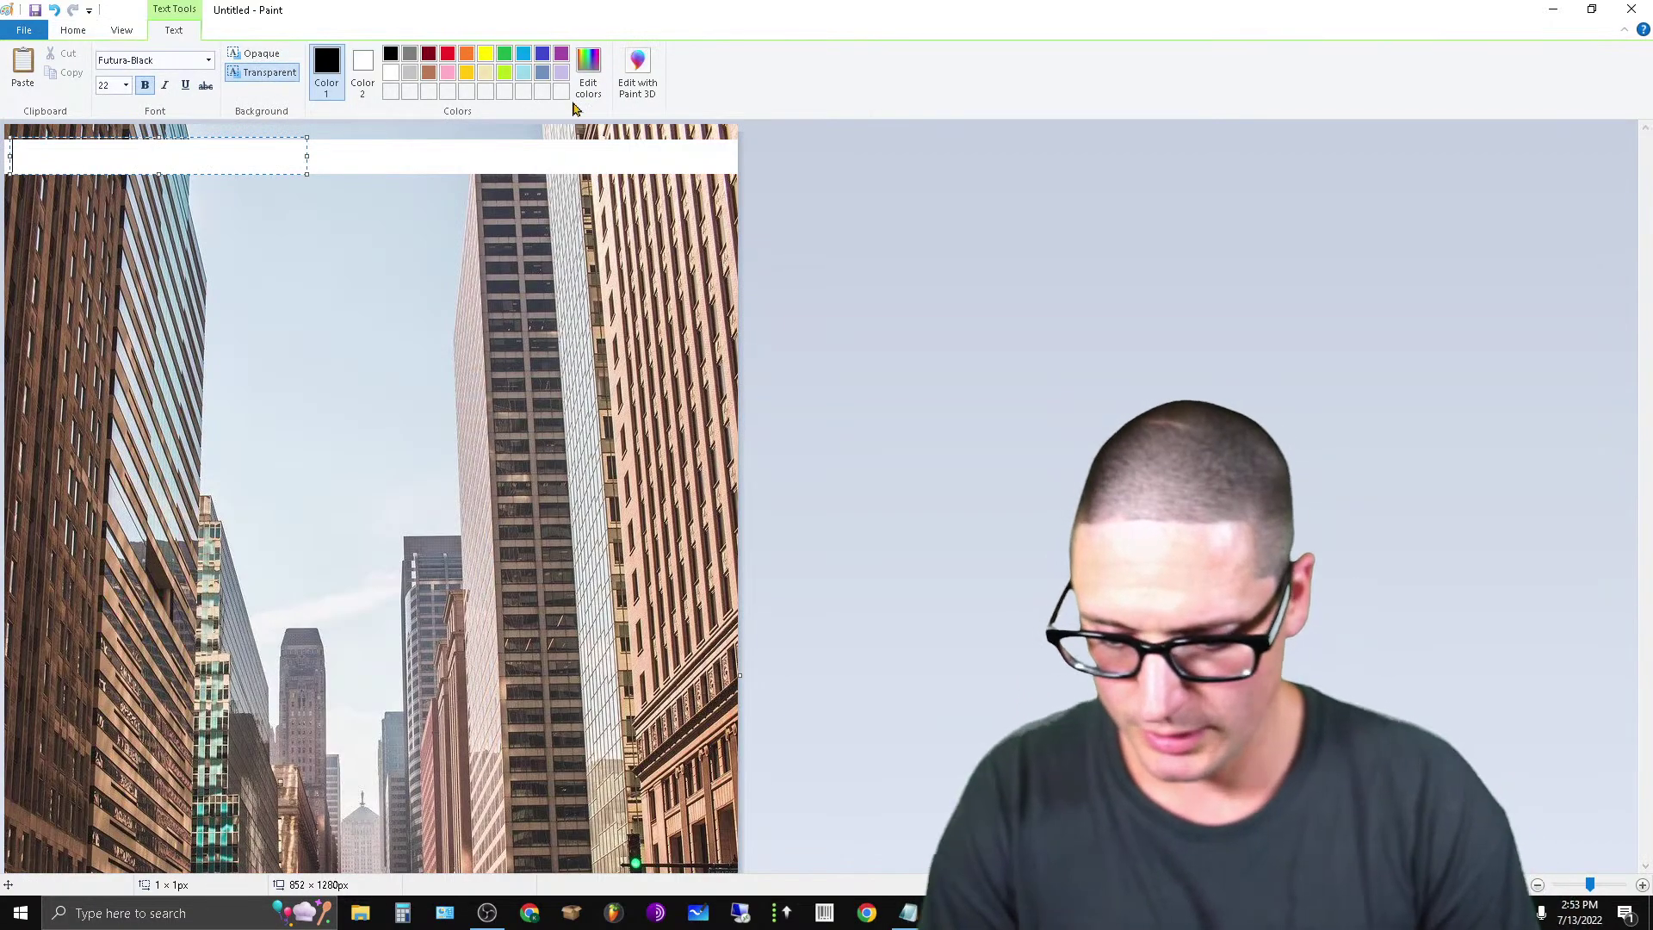
pyautogui.write('SEO')
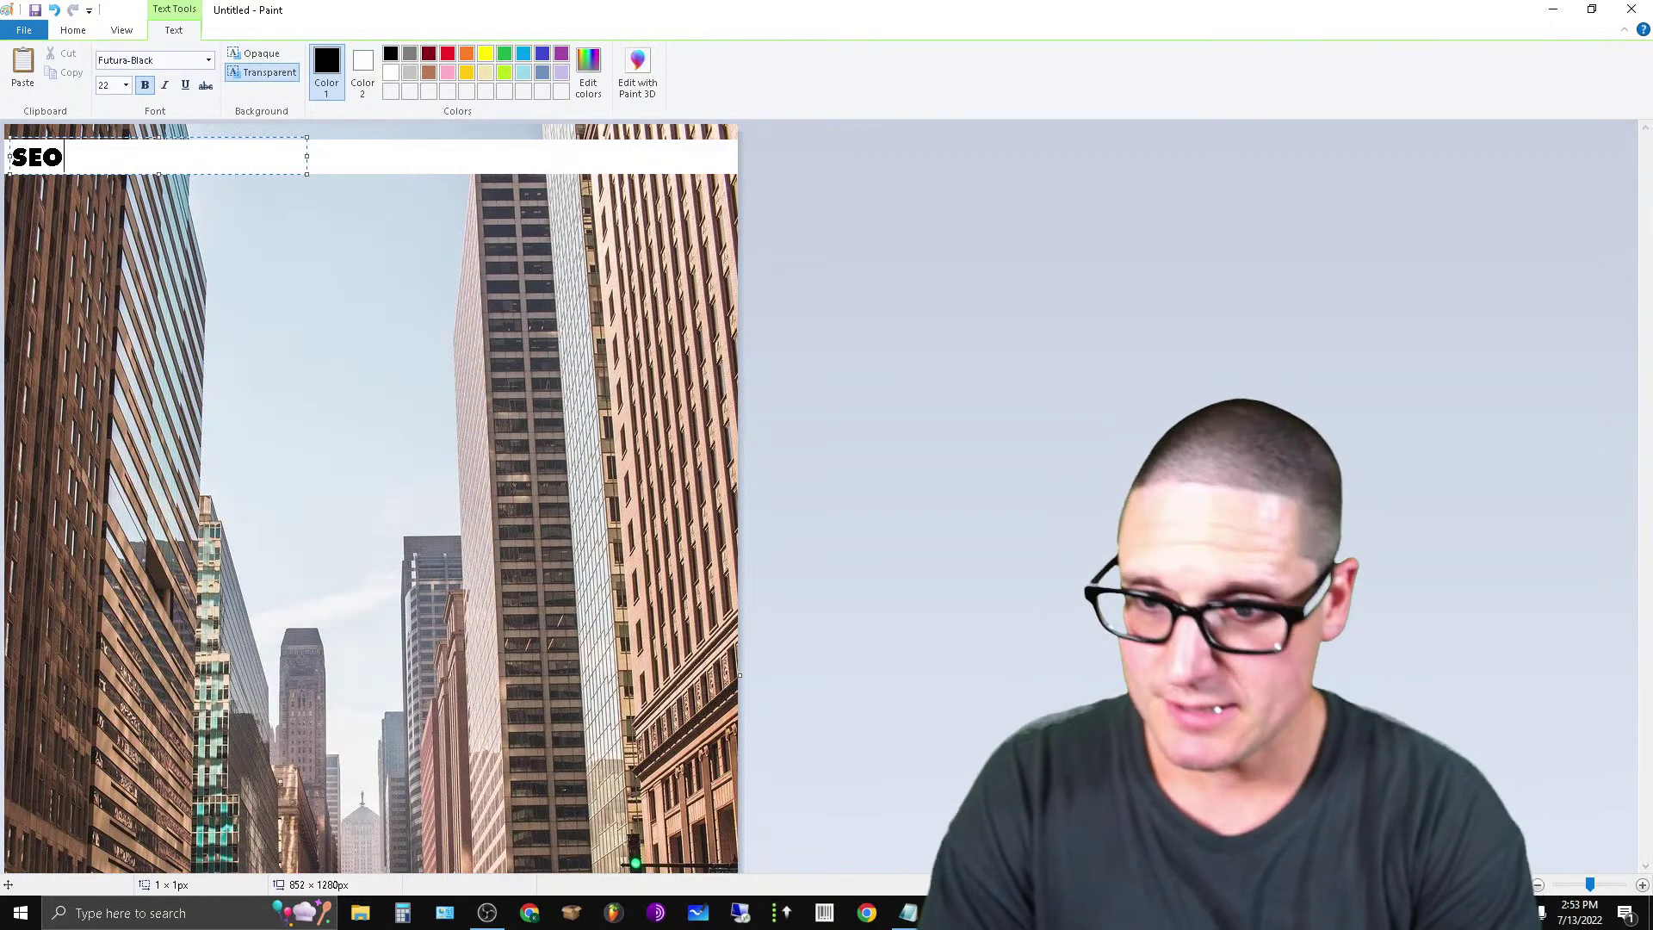
pyautogui.write(' EXPERT ')
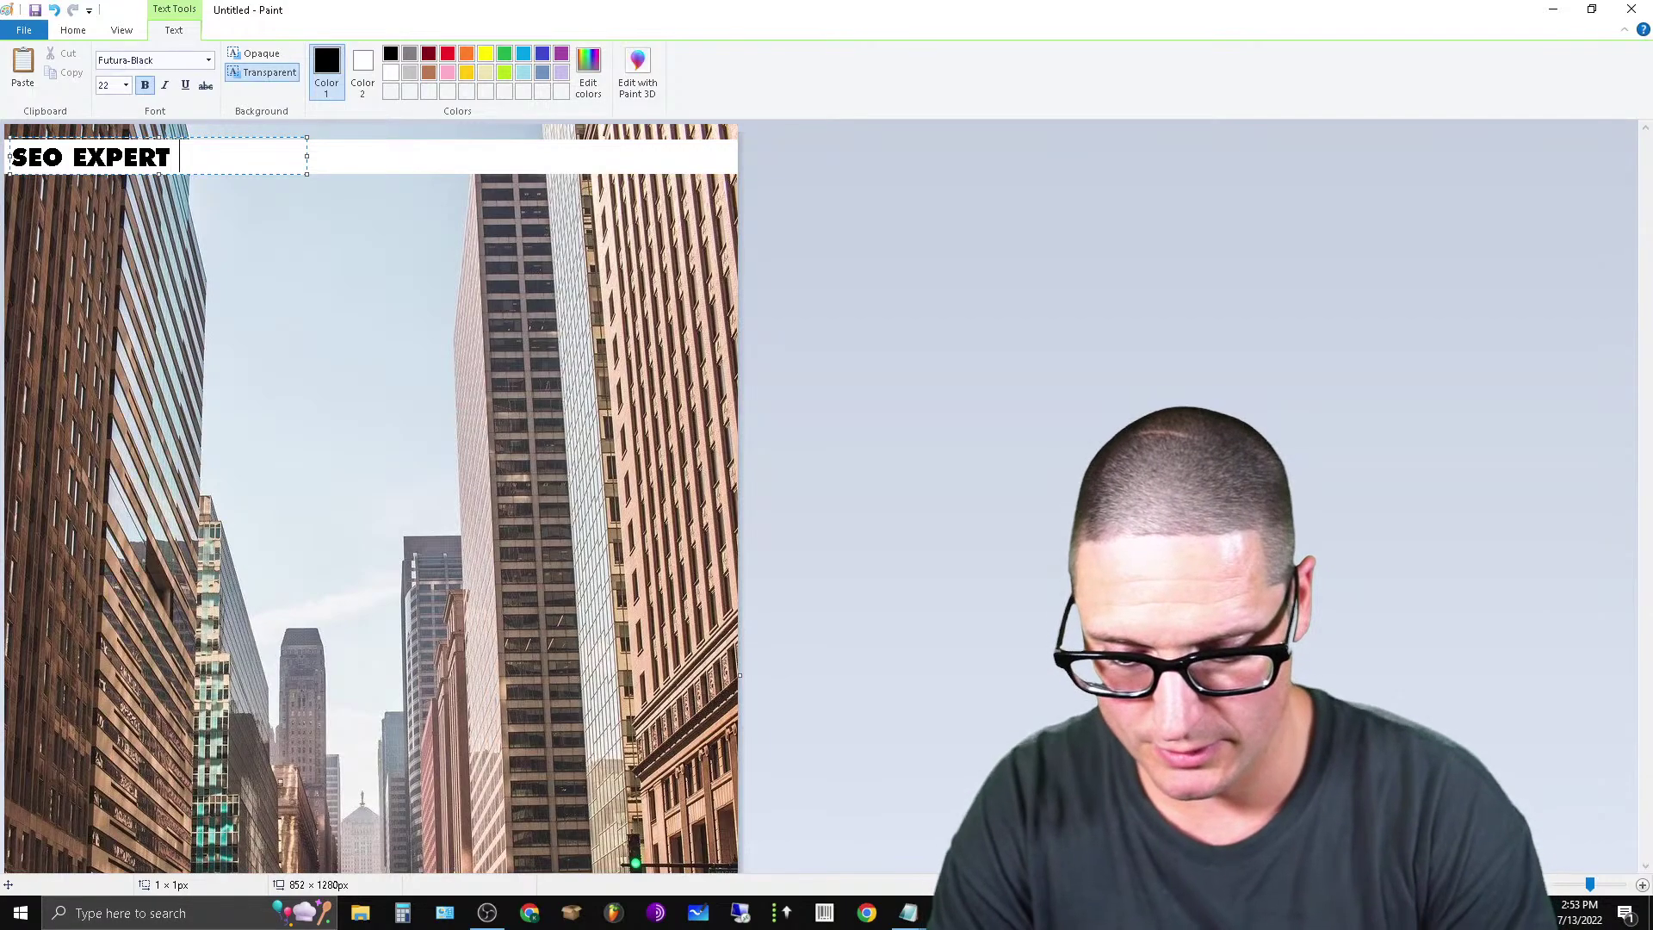
pyautogui.write('CHICAGO')
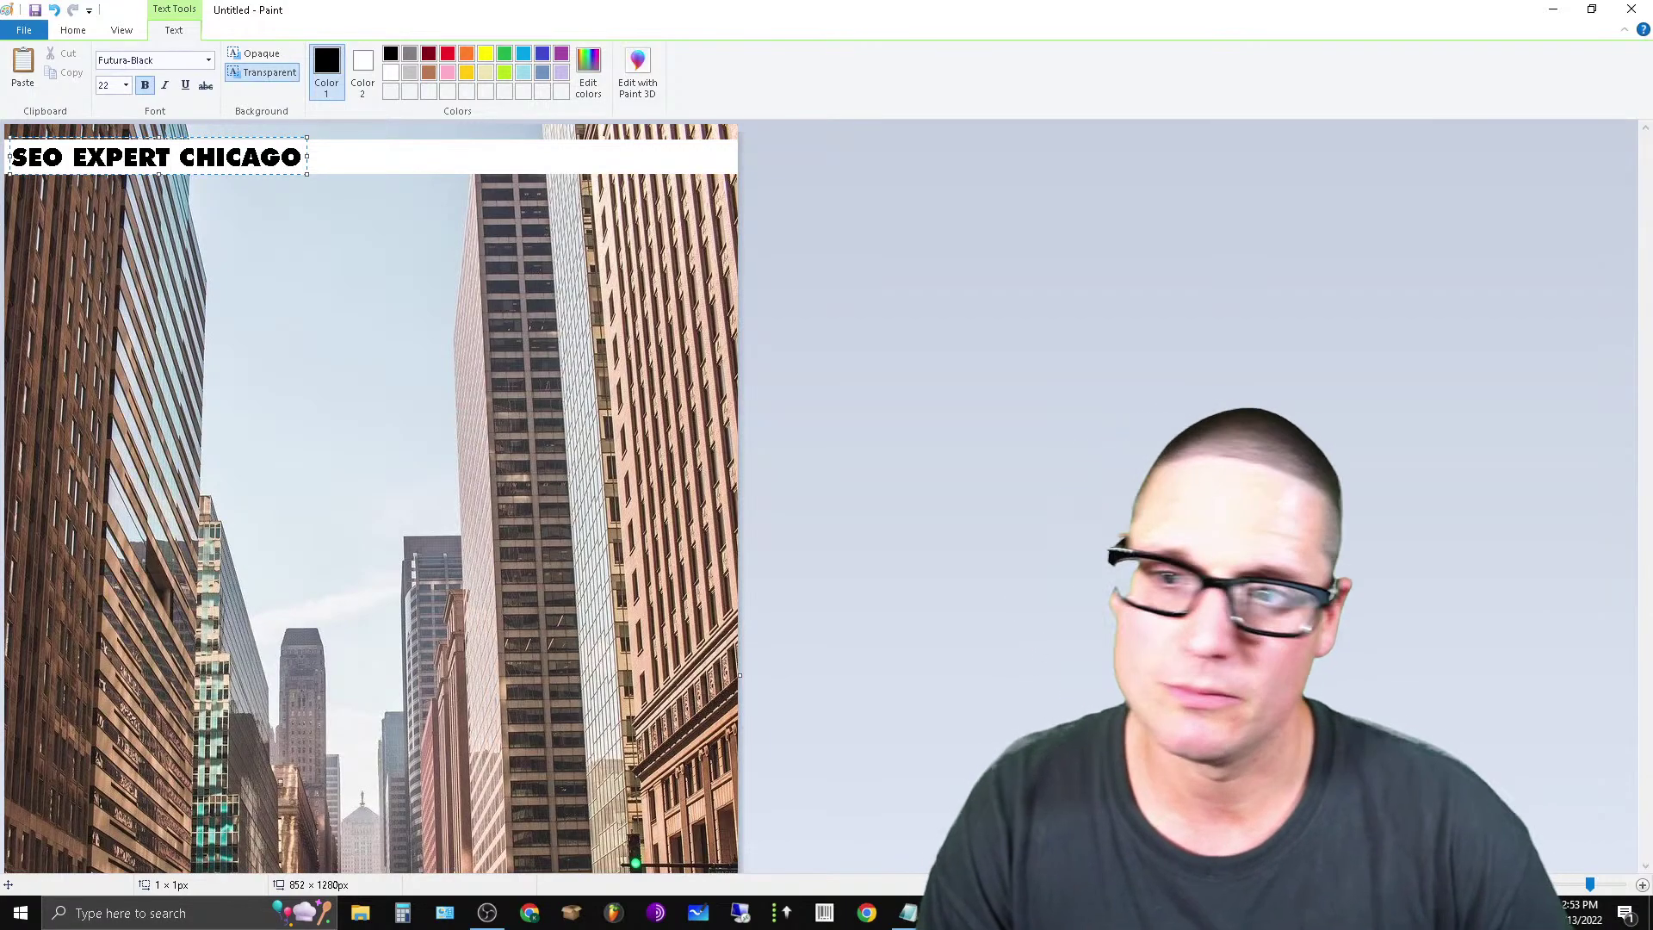
# Search Google for CHICAGO and copy the 'Chicago' title from the results panel.
pyautogui.click(1552, 9)
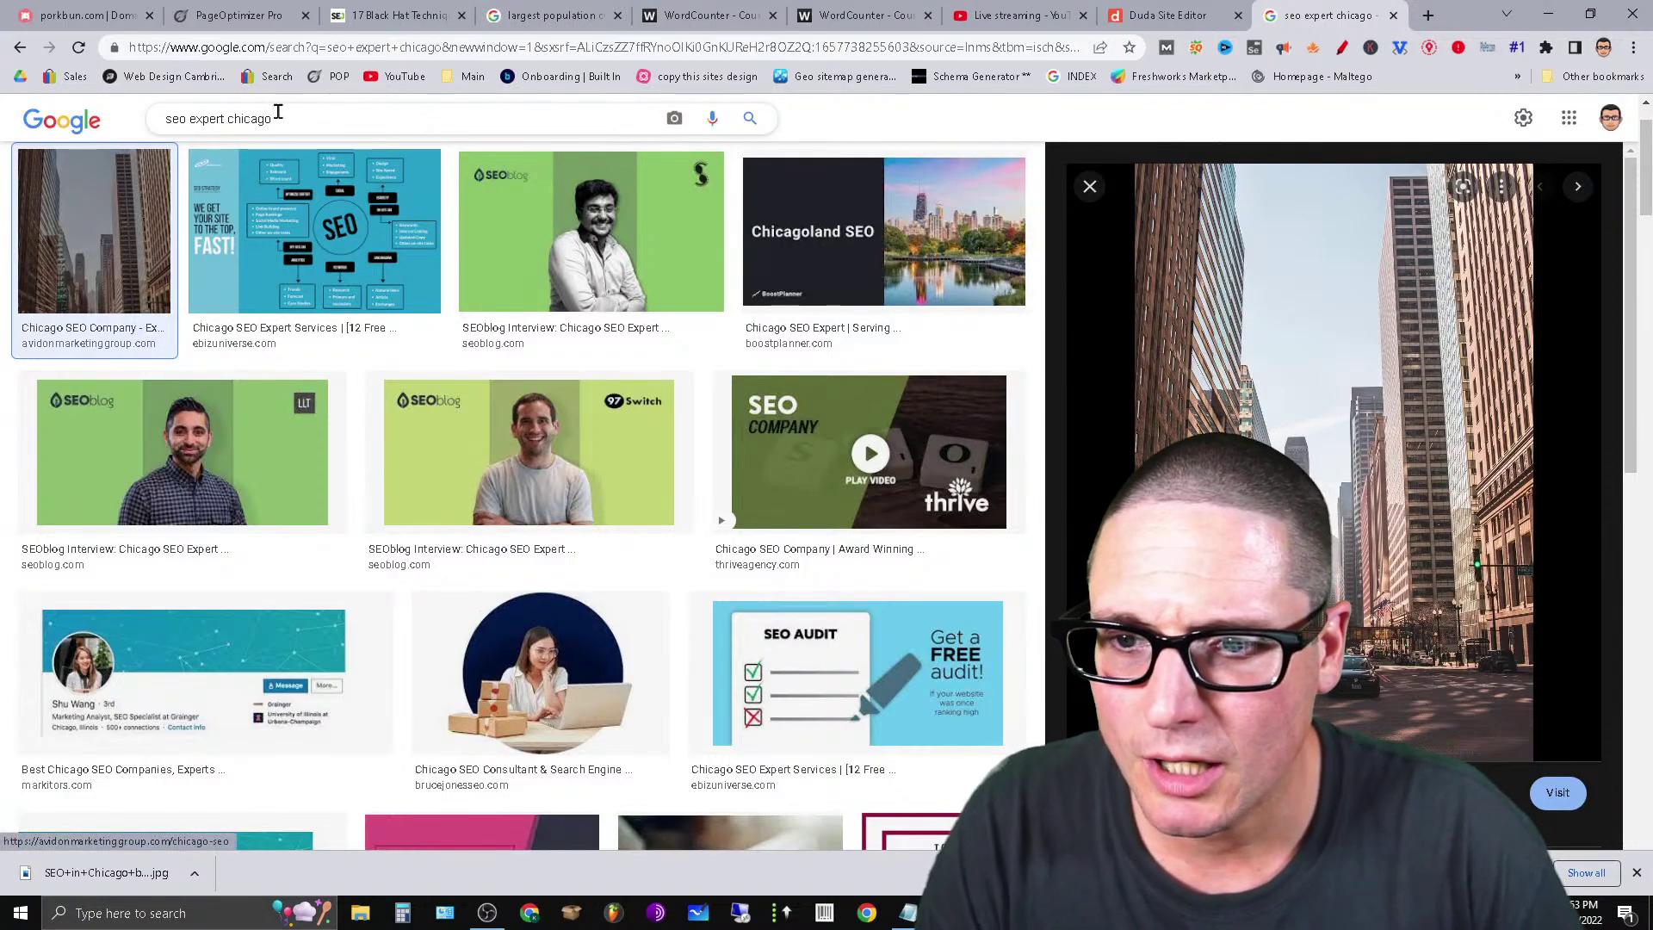
pyautogui.click(69, 126)
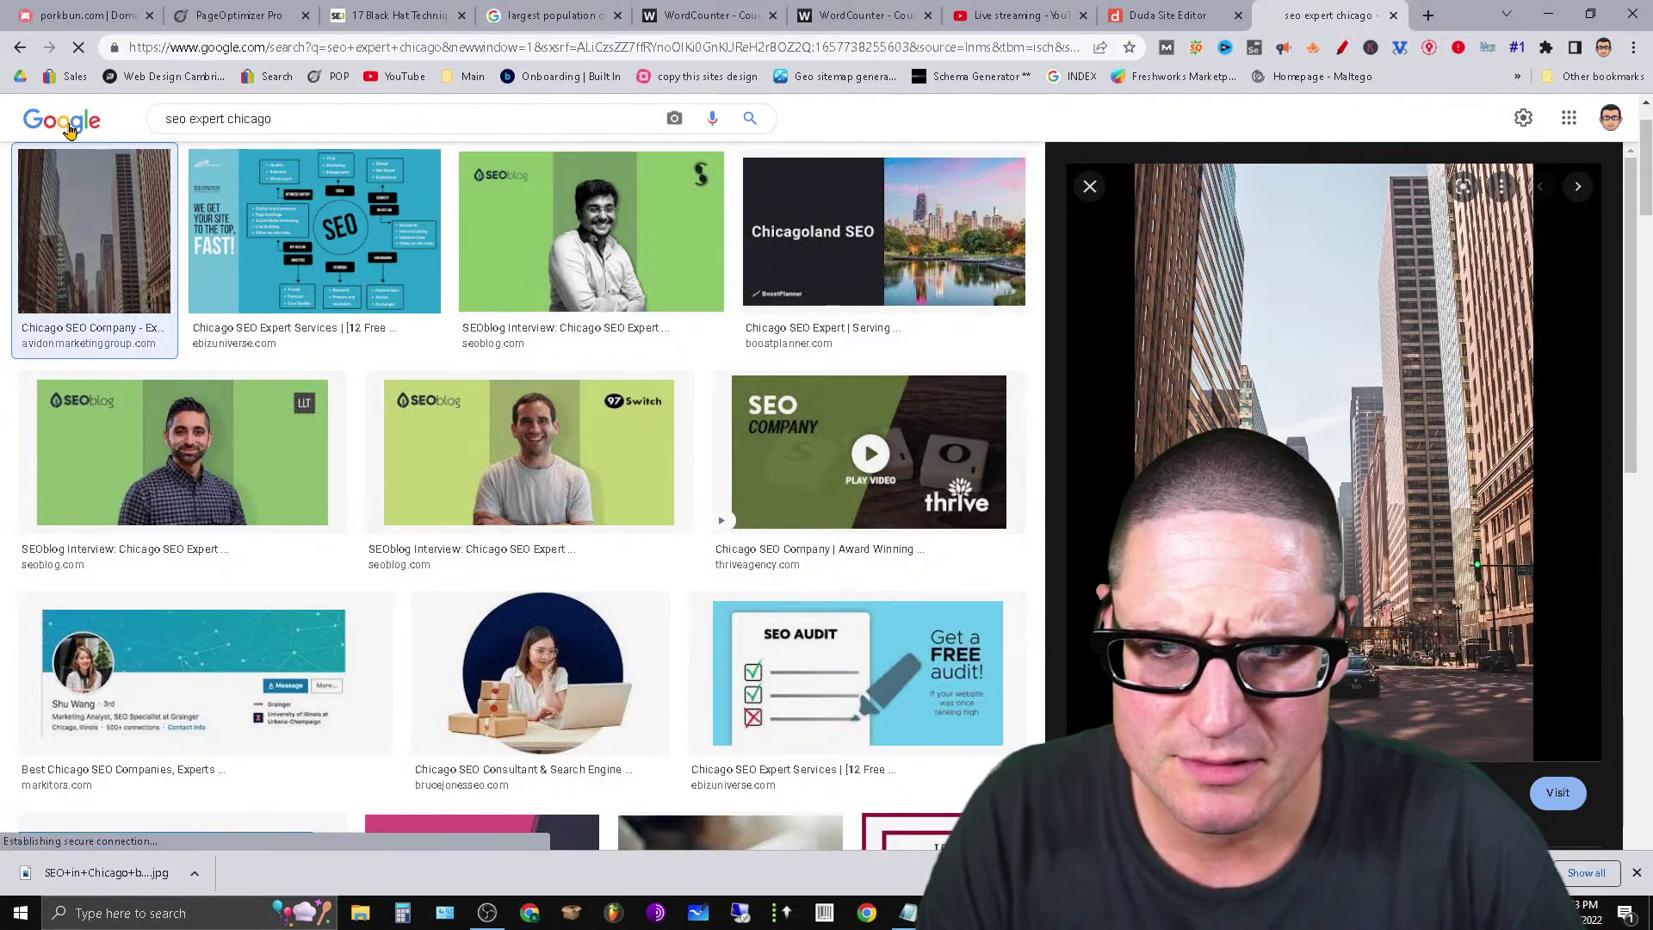
pyautogui.write('CHIC')
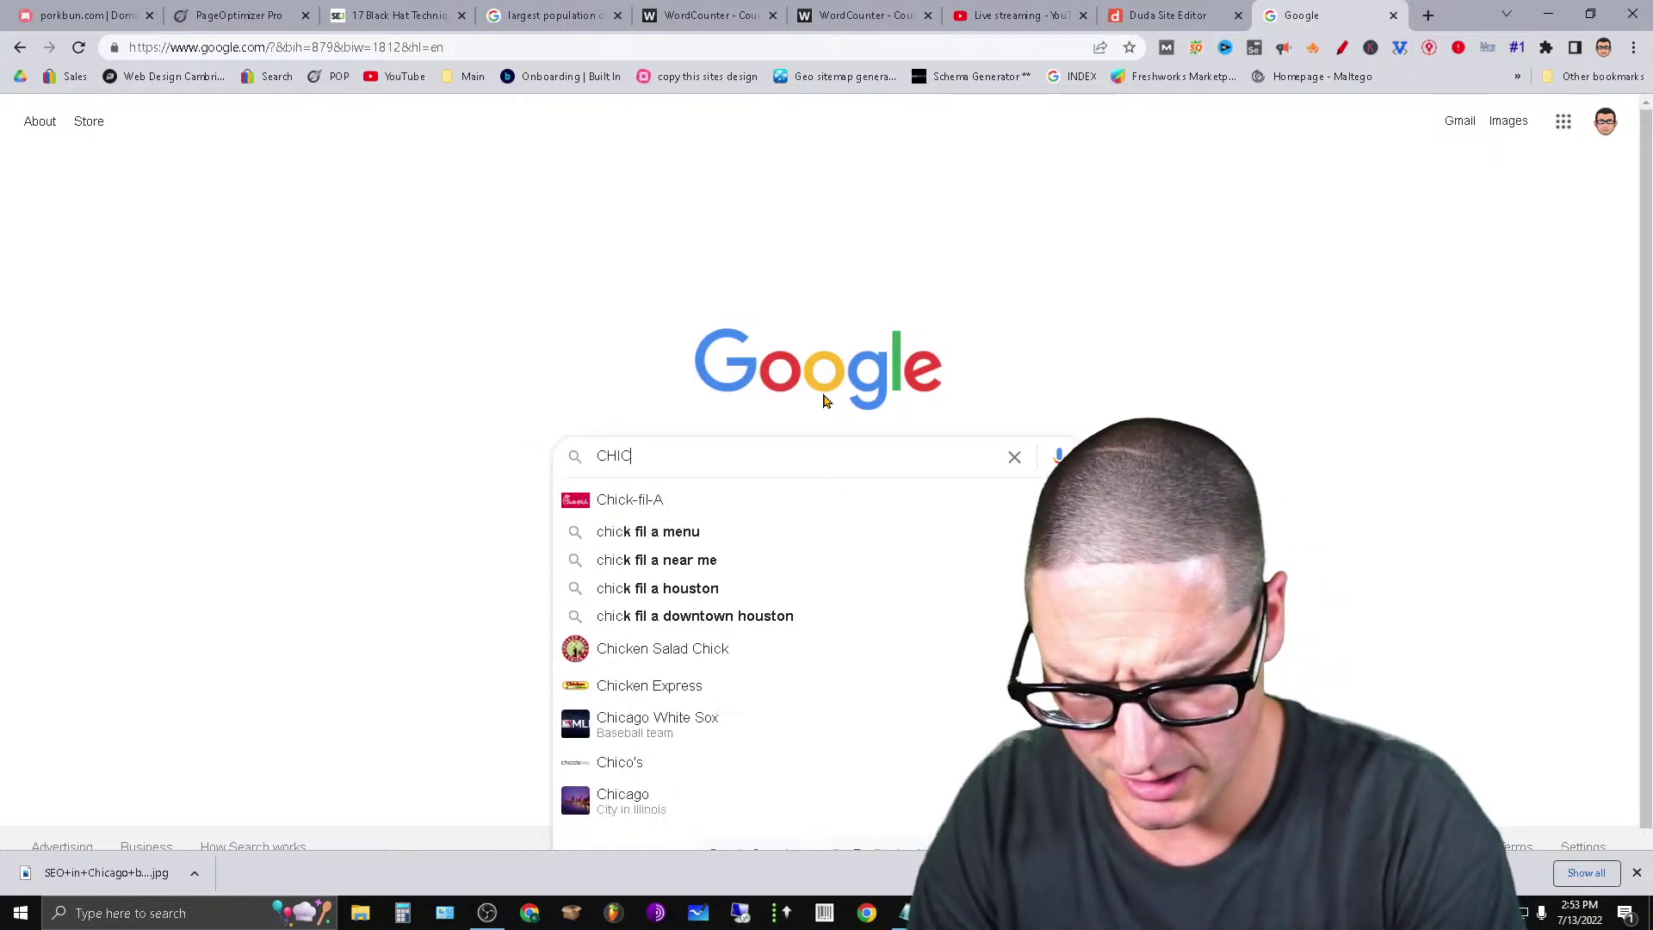
pyautogui.write('AGO')
pyautogui.press('Return')
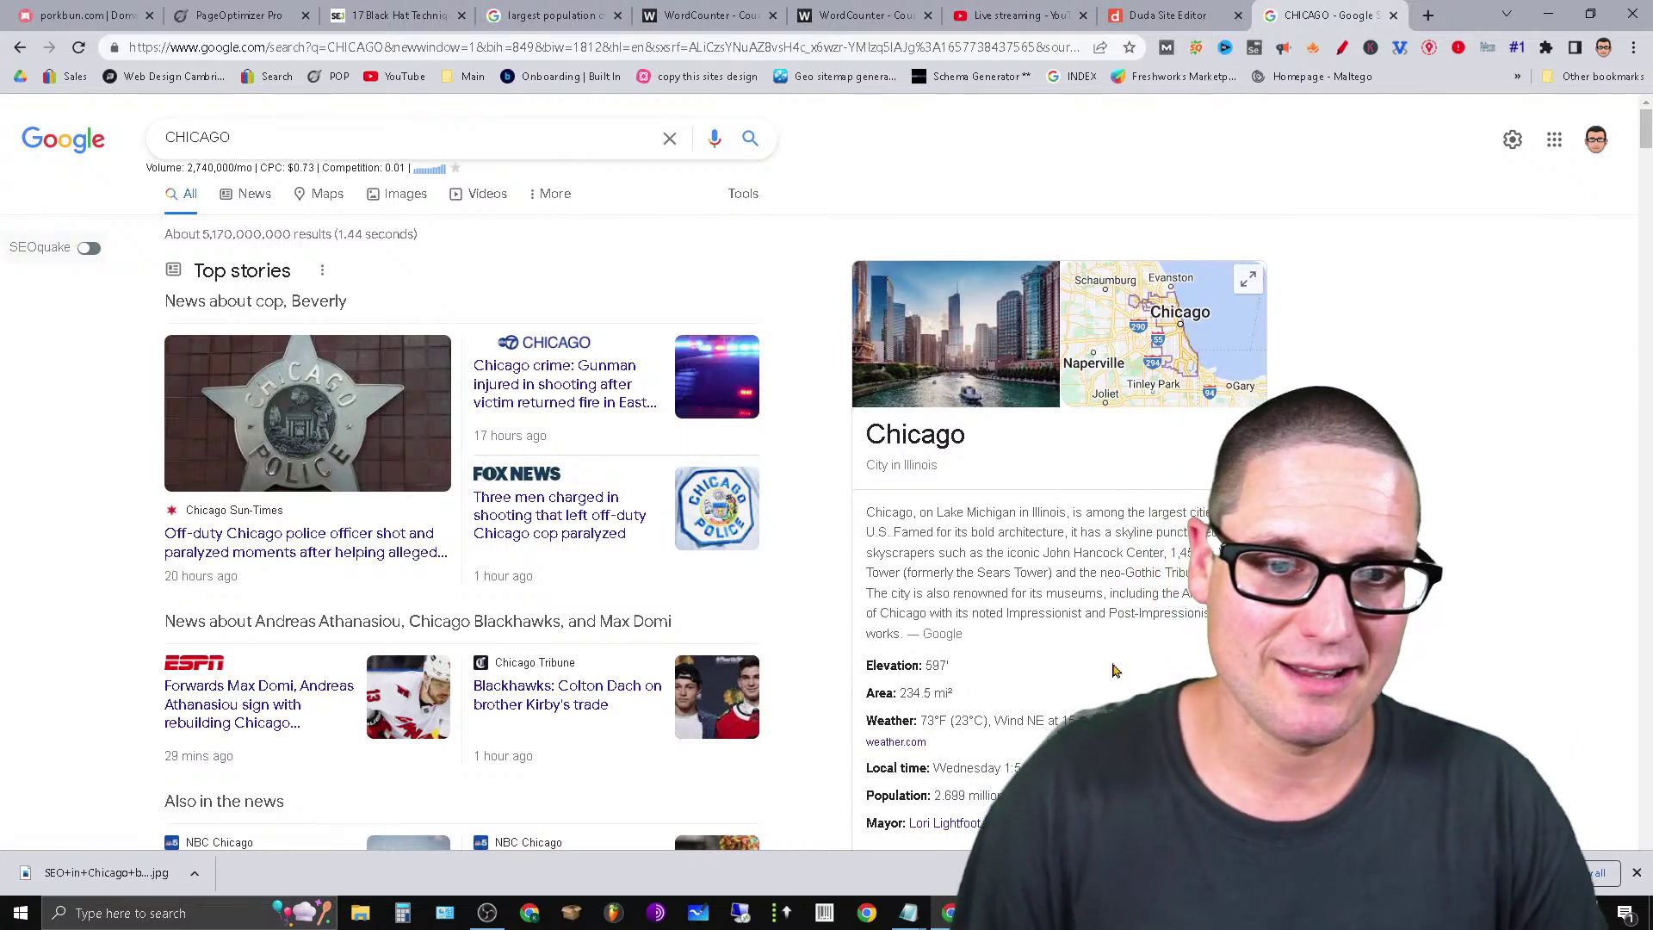
pyautogui.doubleClick(913, 439)
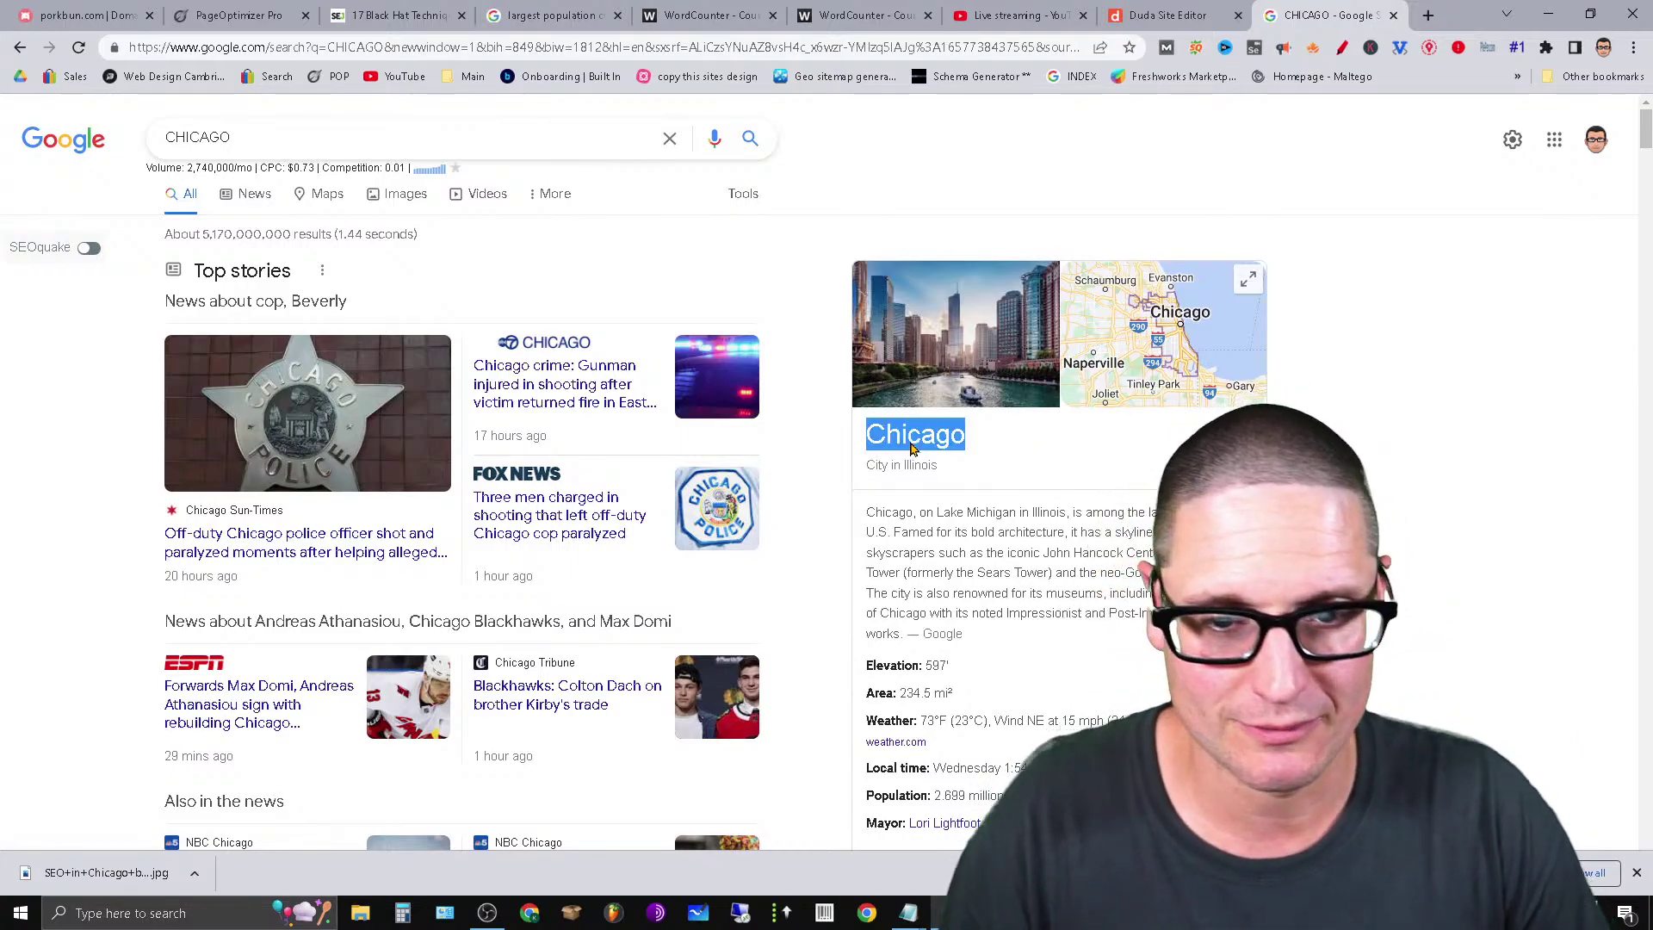
pyautogui.rightClick(940, 435)
pyautogui.click(990, 473)
# Back in Paint, rework the CHICAGO word so the first caption line reads 'SEO EXPERT CHICAGO'.
pyautogui.click(992, 913)
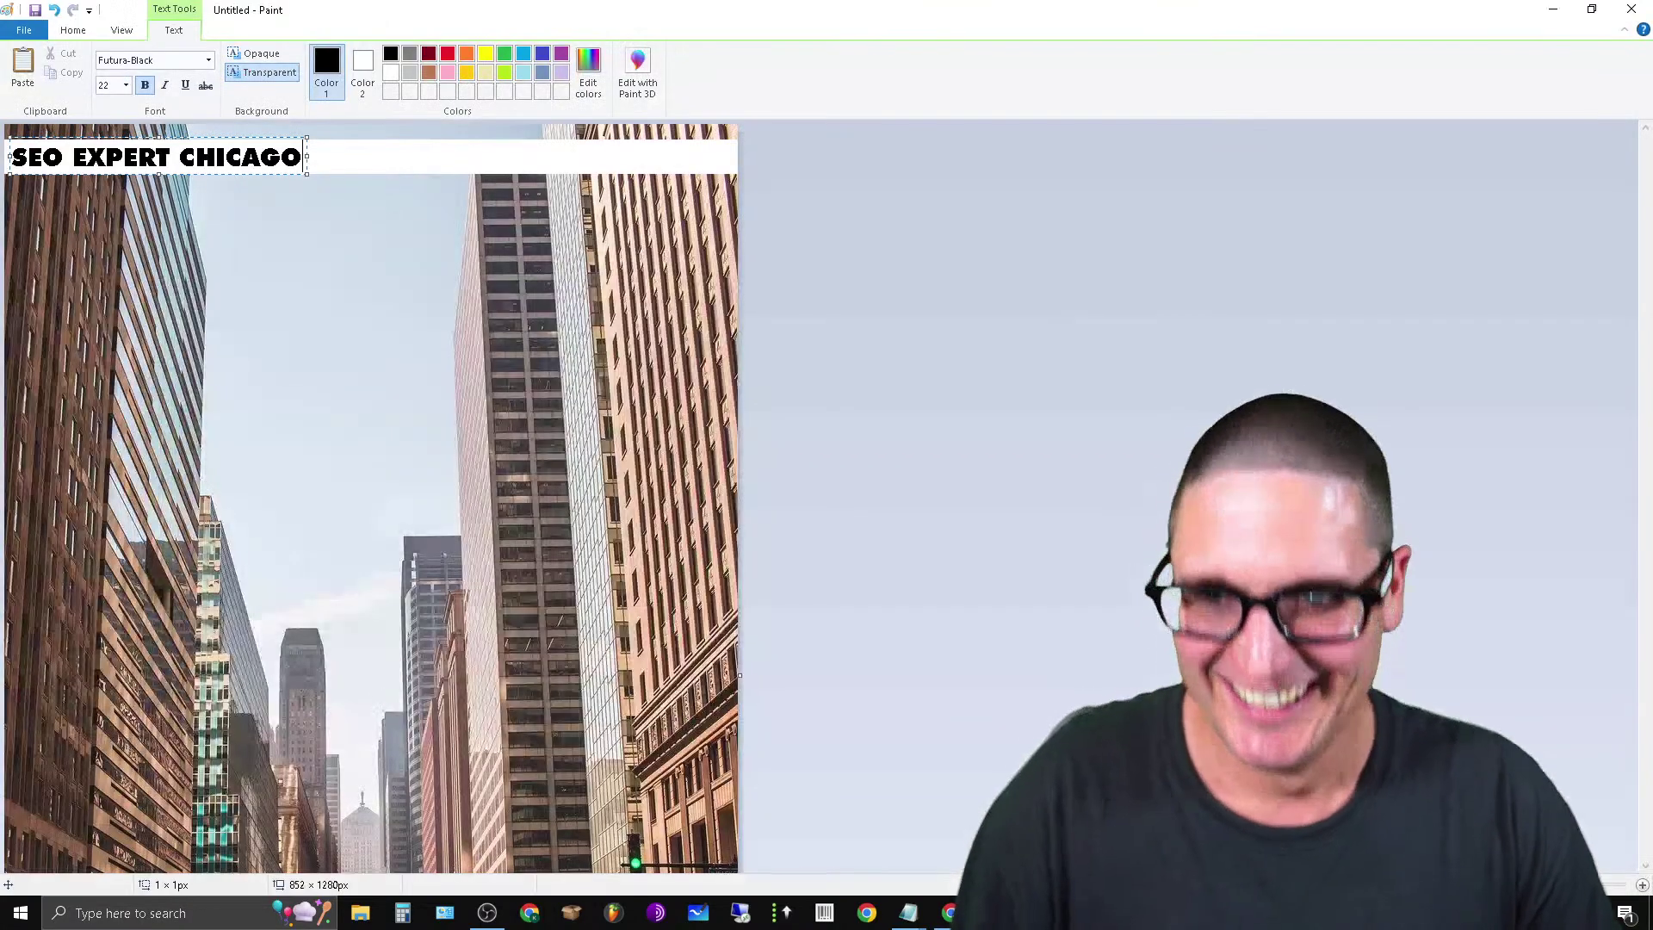
pyautogui.doubleClick(224, 159)
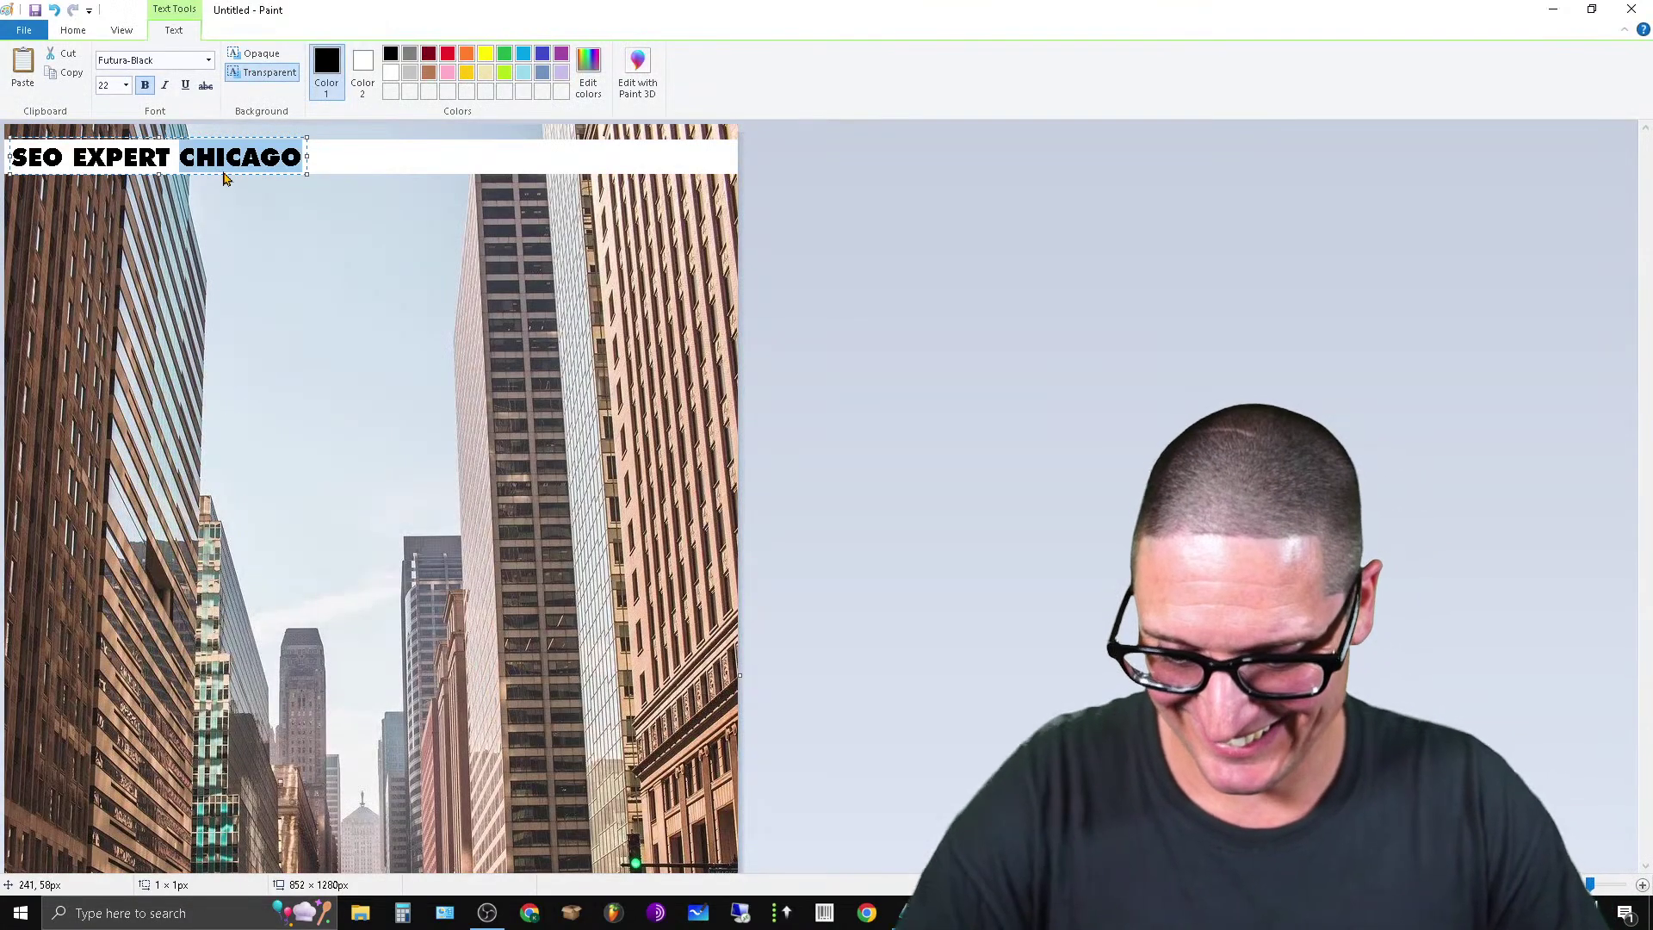
pyautogui.hotkey('ctrl', 'v')
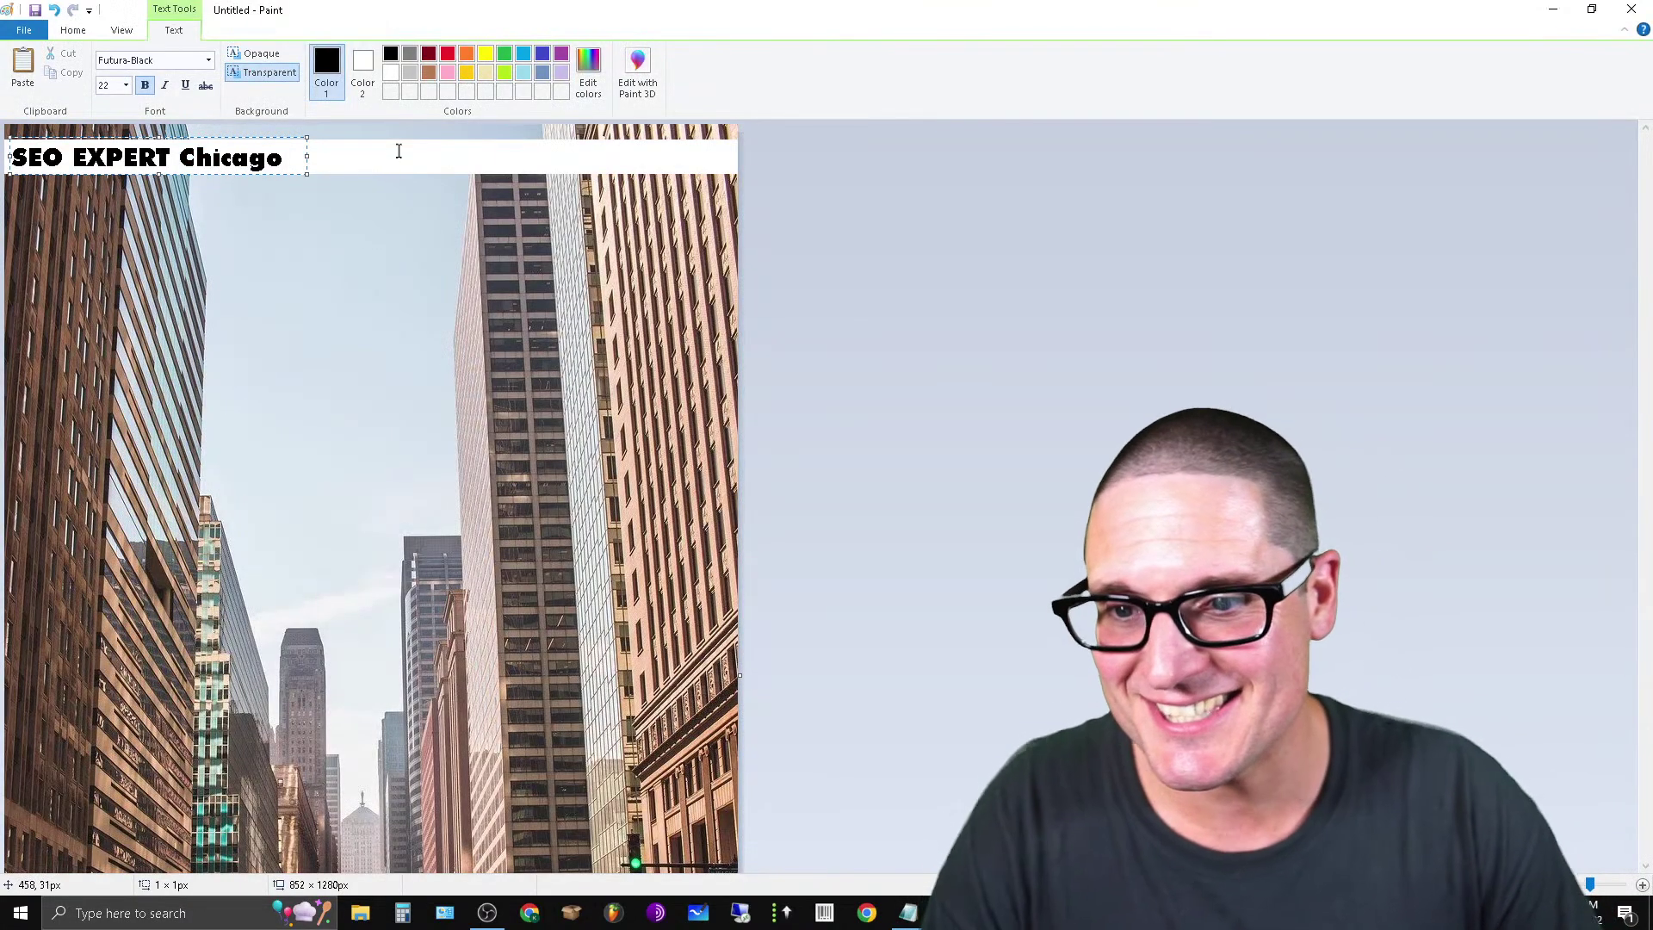
pyautogui.press('Return')
pyautogui.write('CHICA')
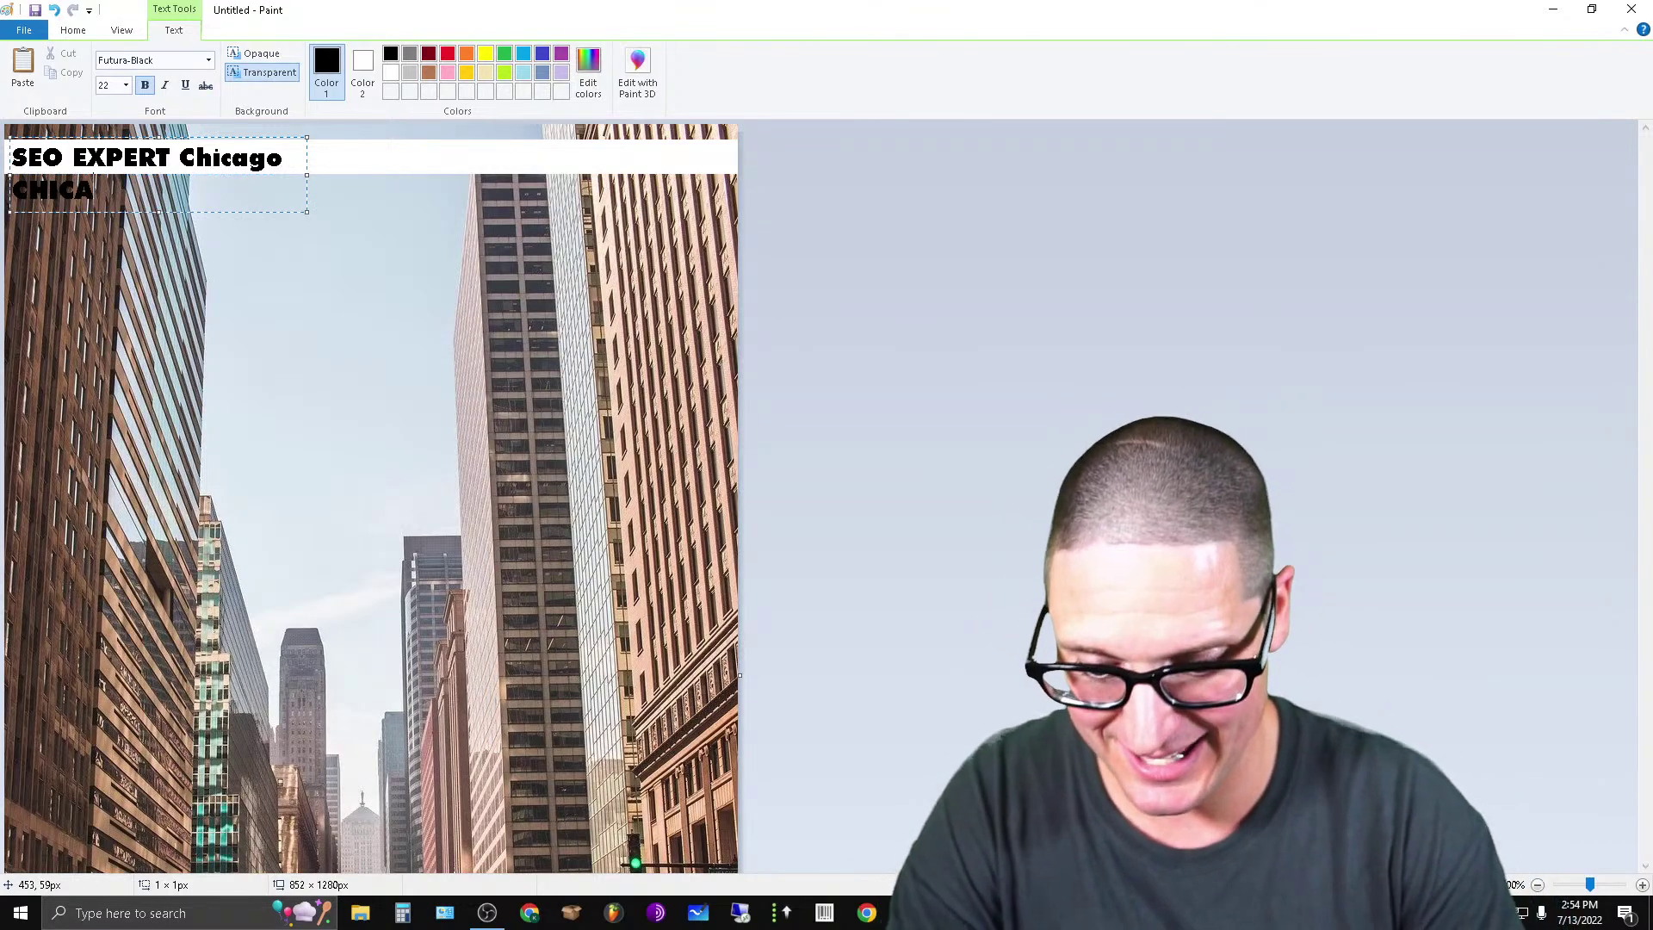
pyautogui.write('GO')
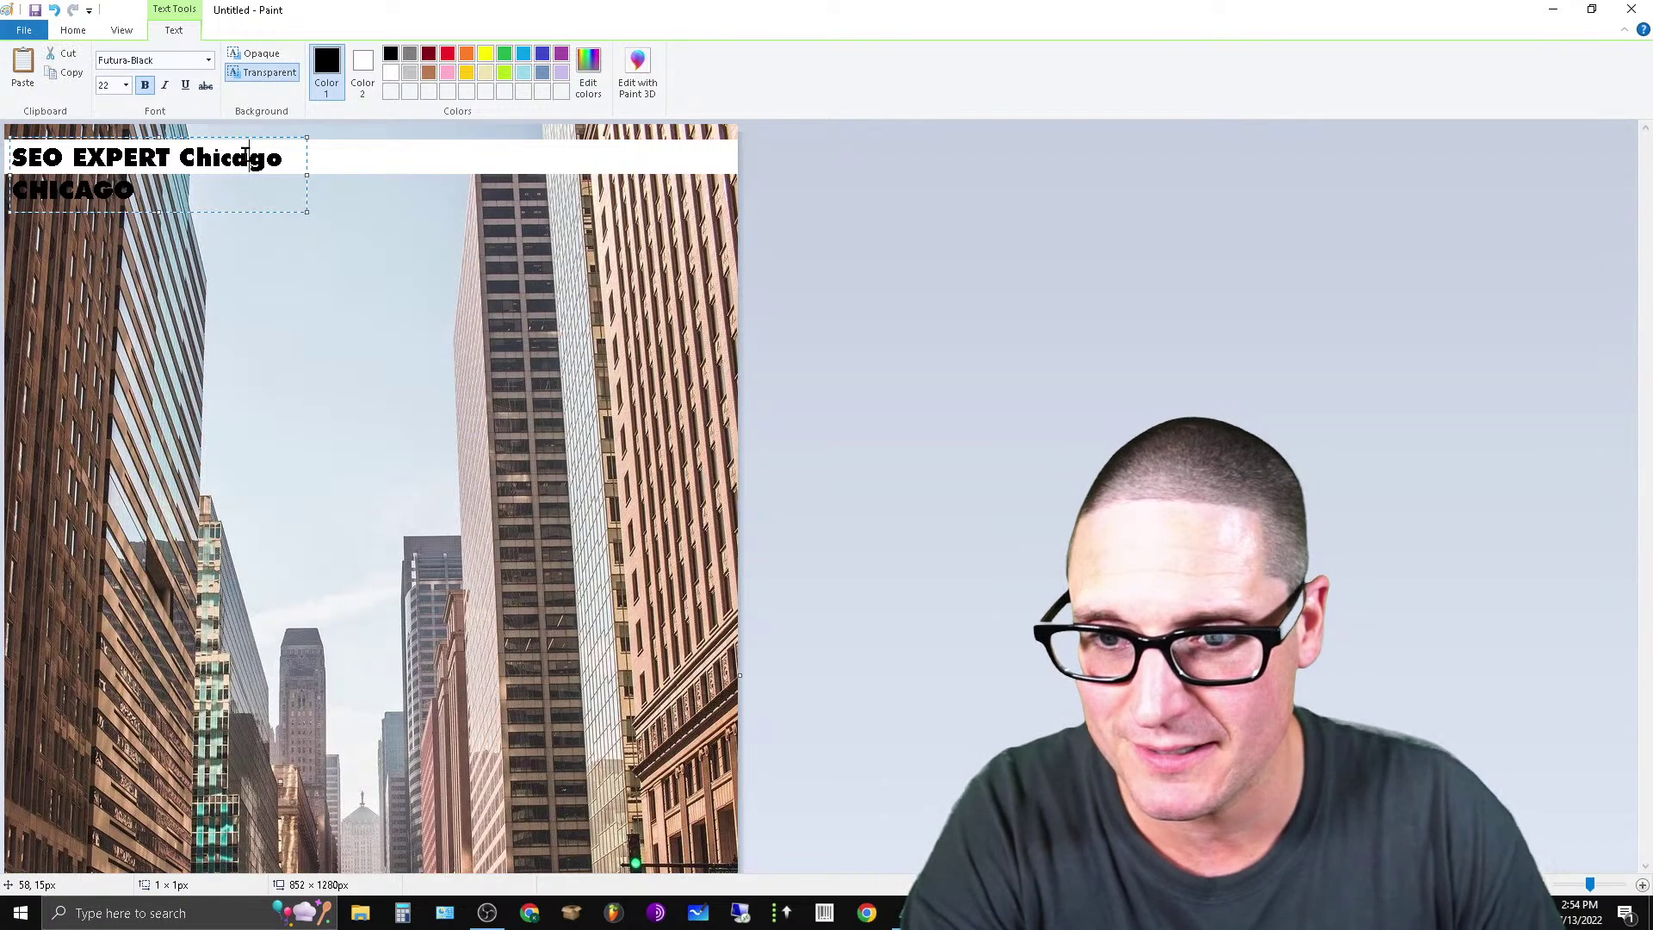
pyautogui.doubleClick(247, 157)
pyautogui.press('Delete')
pyautogui.press('Delete')
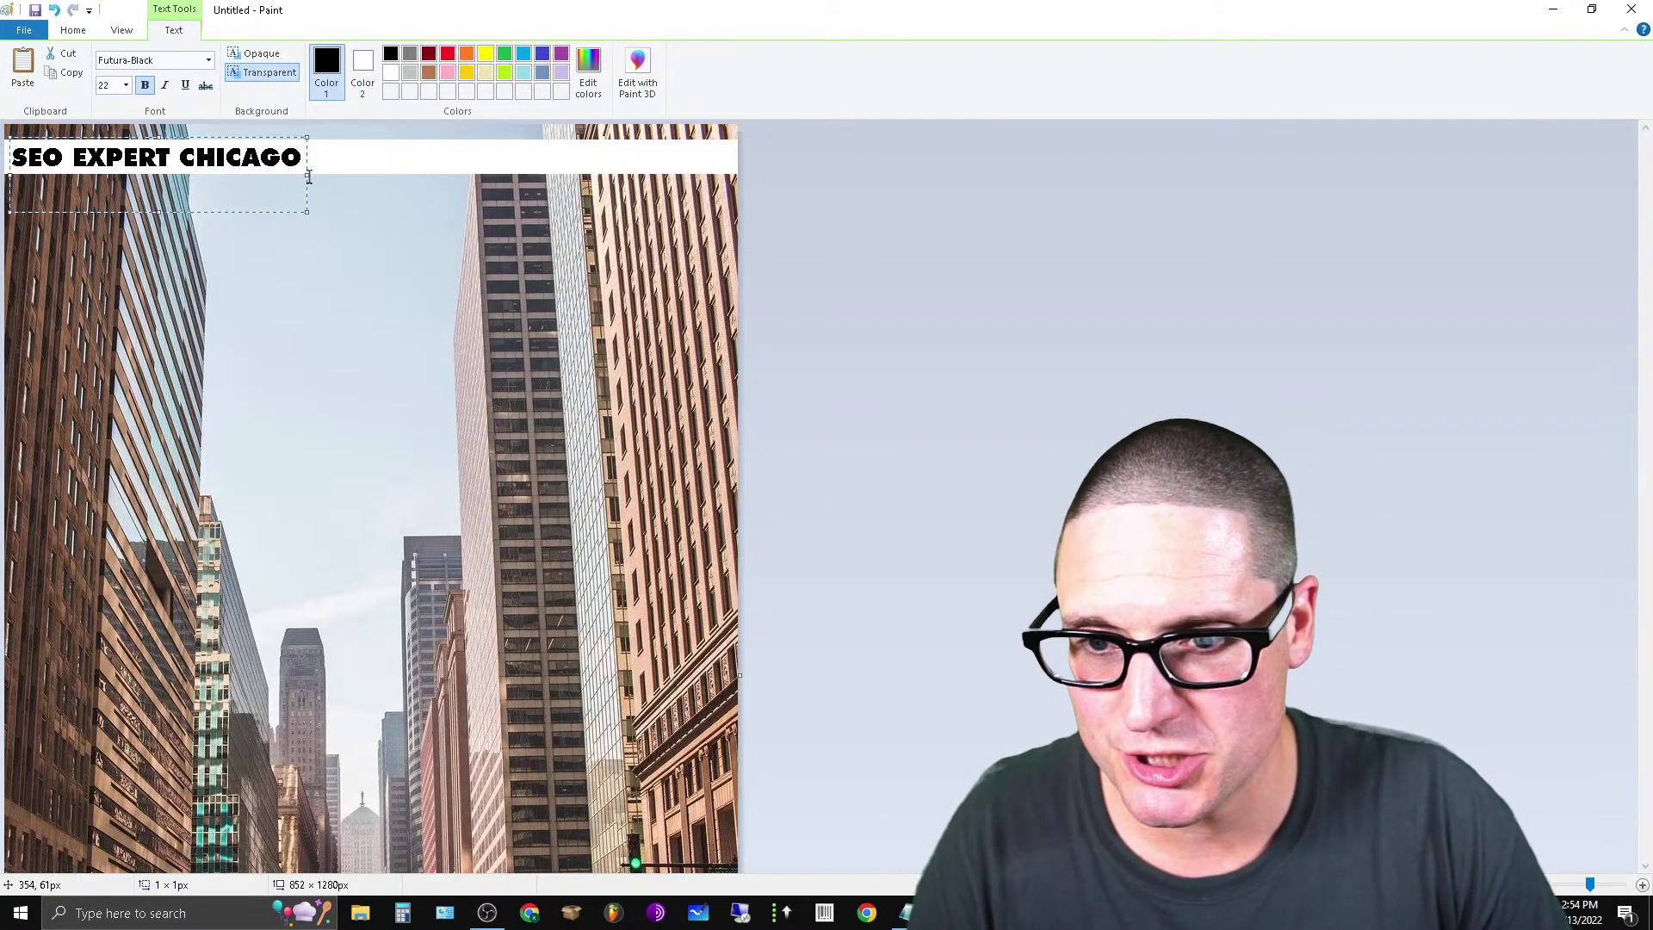
# Append the contact's name and phone number on the same line, widen the box, and commit.
pyautogui.moveTo(309, 179); pyautogui.dragTo(680, 178)
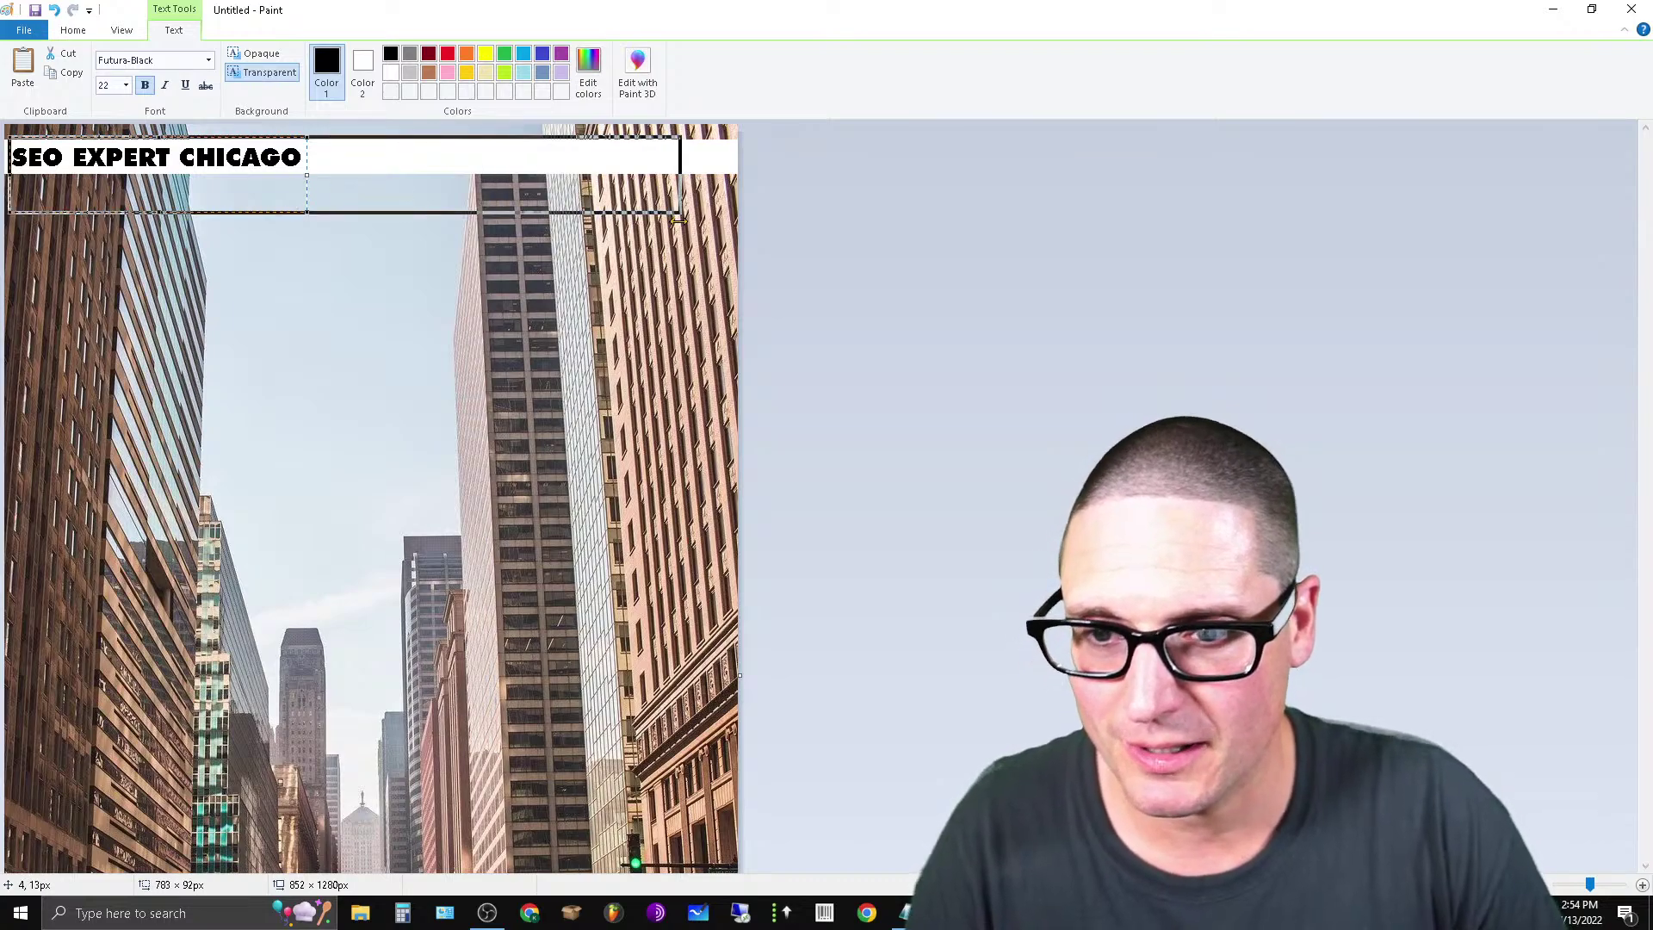
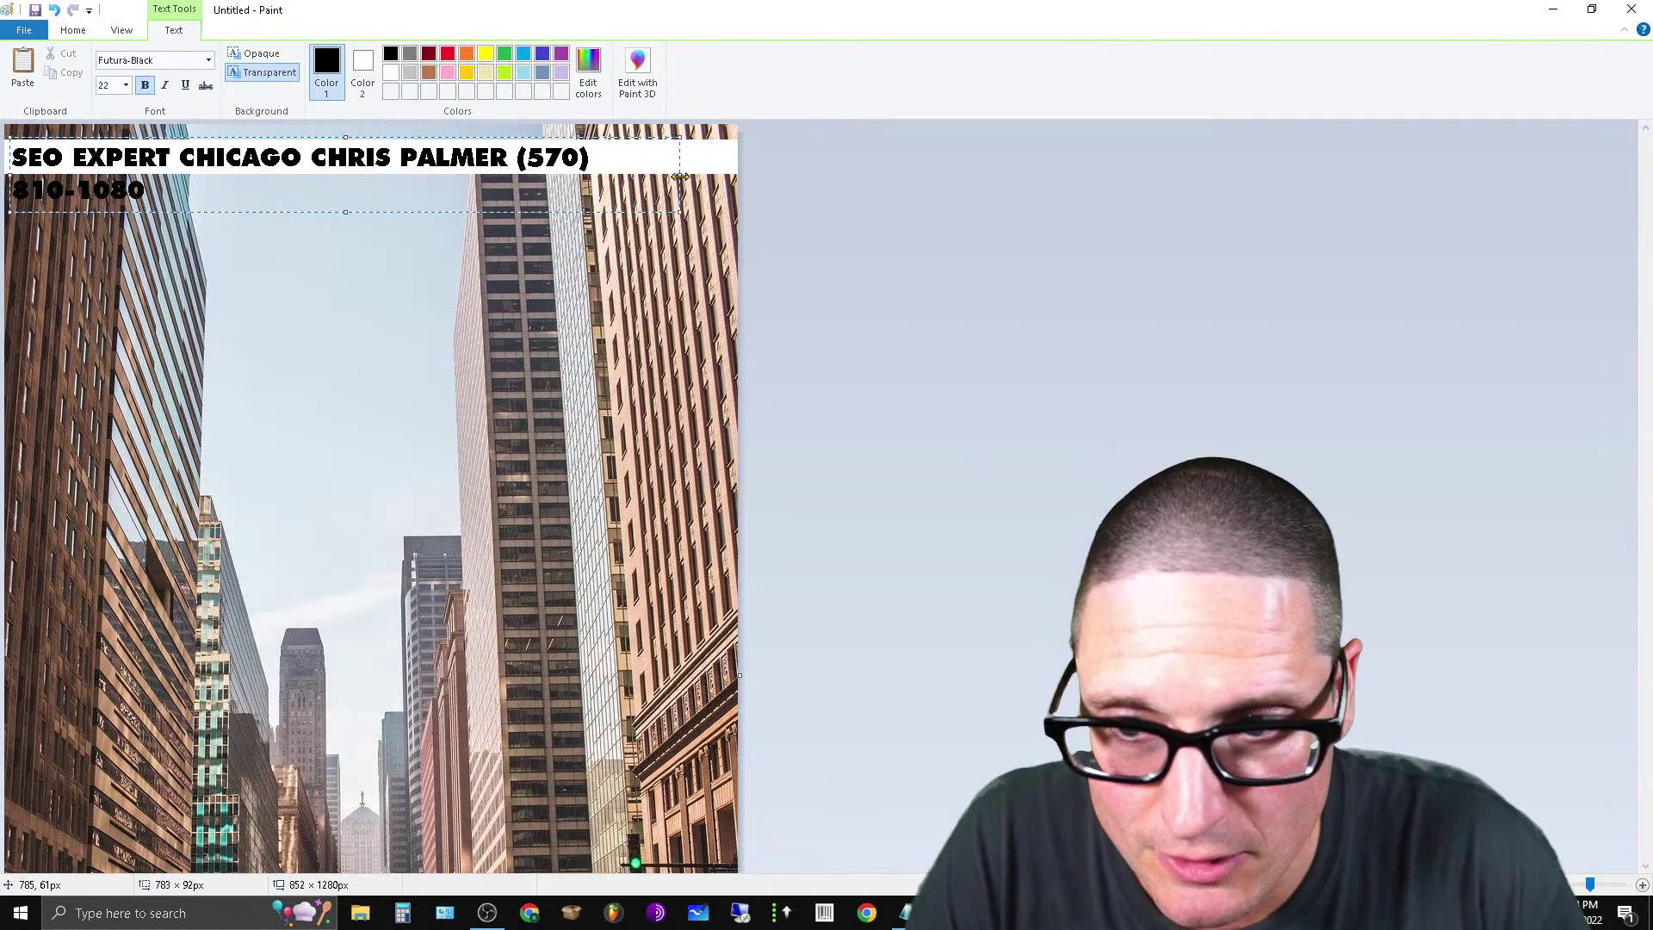
pyautogui.moveTo(679, 176); pyautogui.dragTo(740, 177)
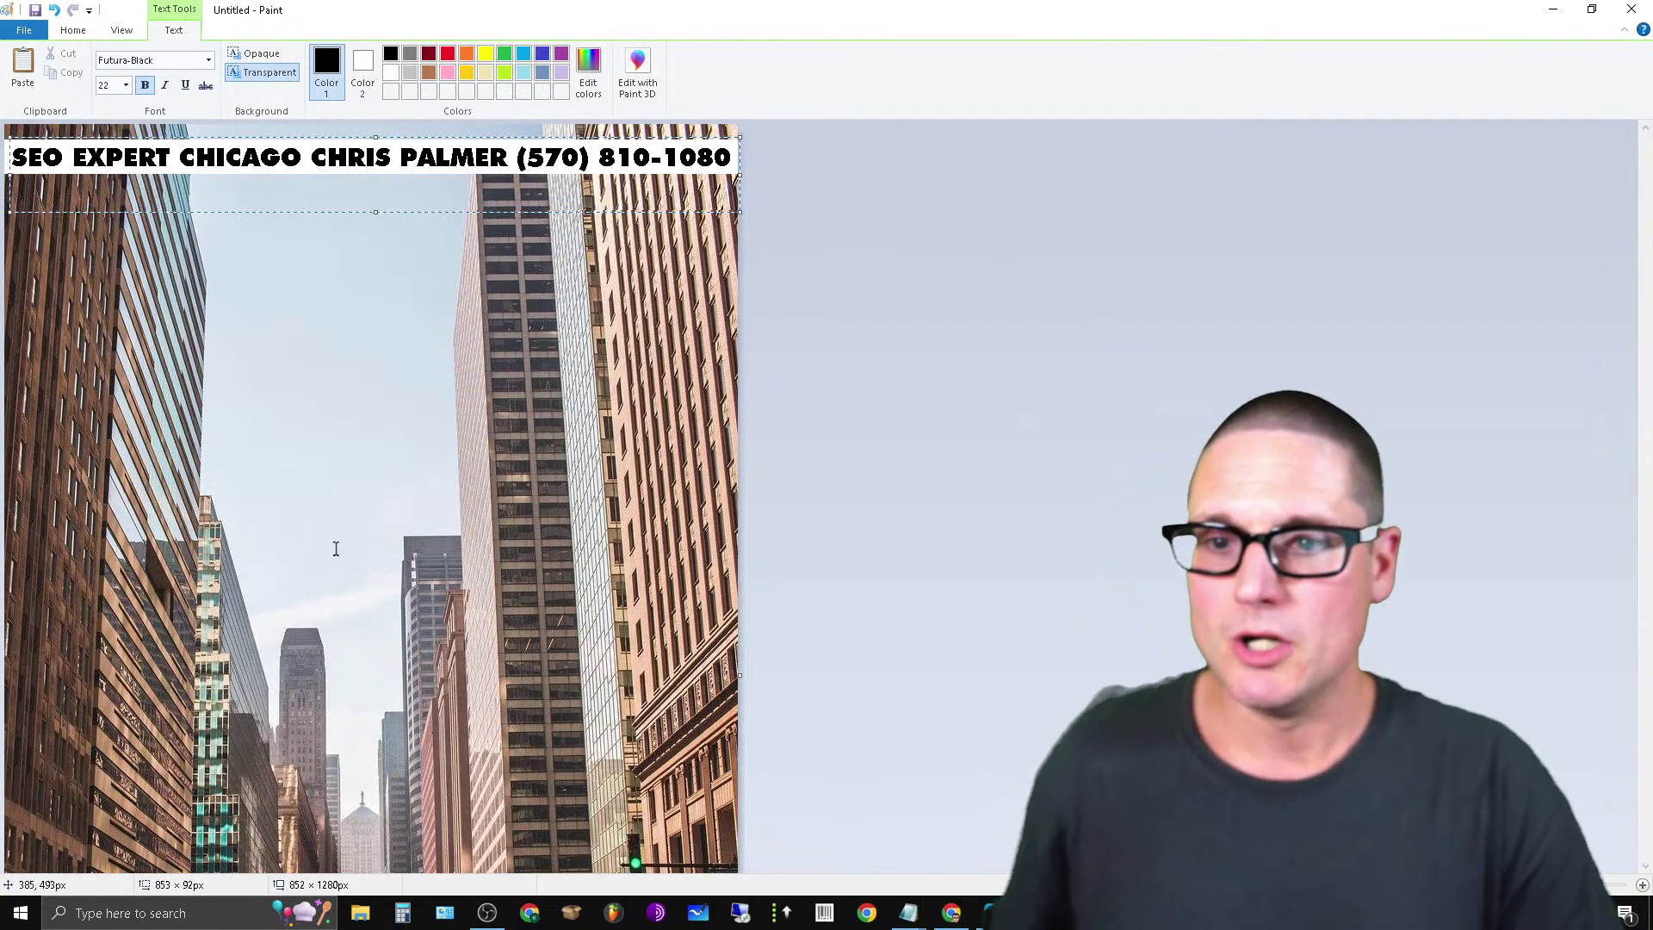
pyautogui.click(335, 549)
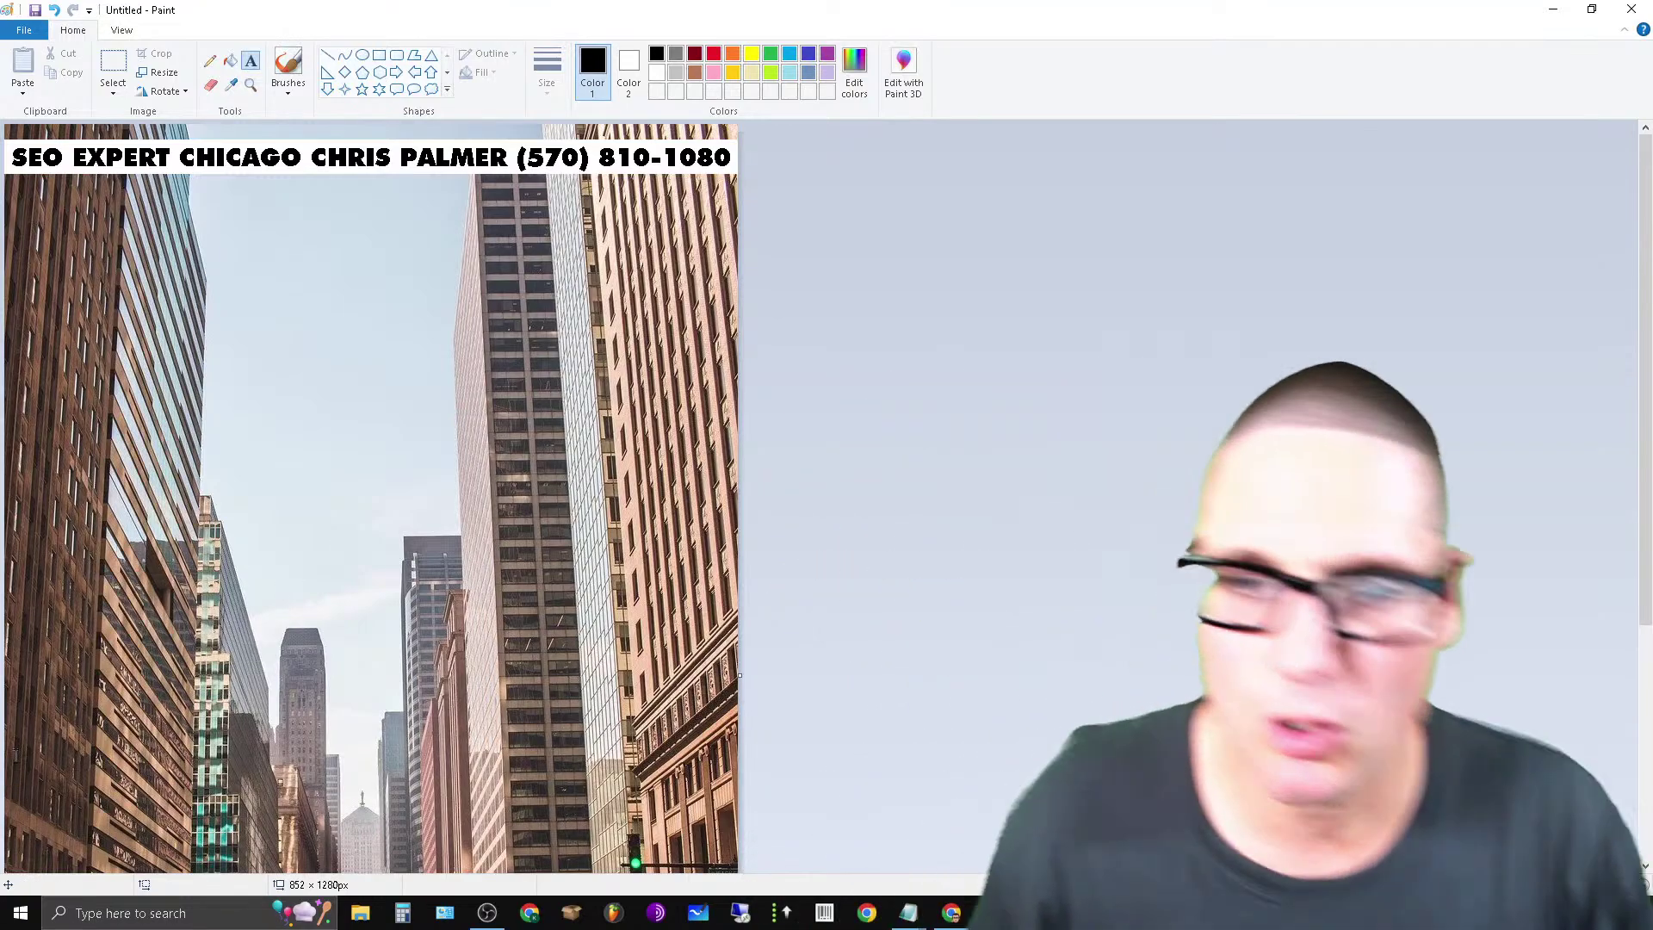
pyautogui.scroll(-3, 377, 590)
pyautogui.scroll(3, 377, 589)
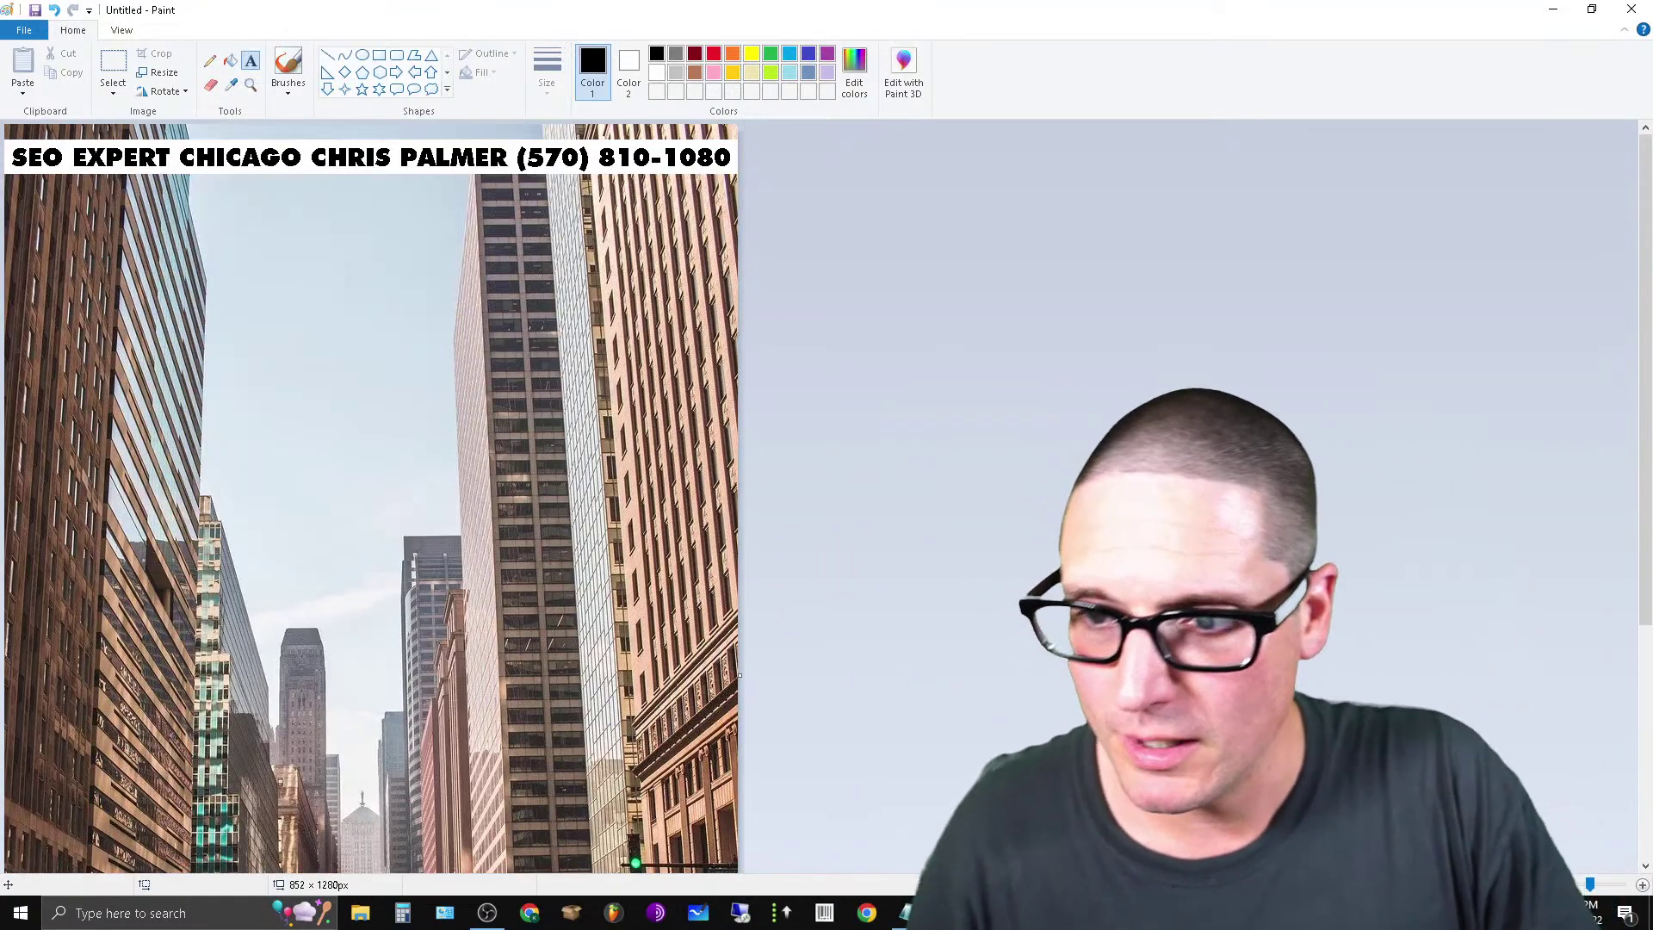
# Zoom in on the lower street area of the Chicago photo.
pyautogui.click(1537, 885)
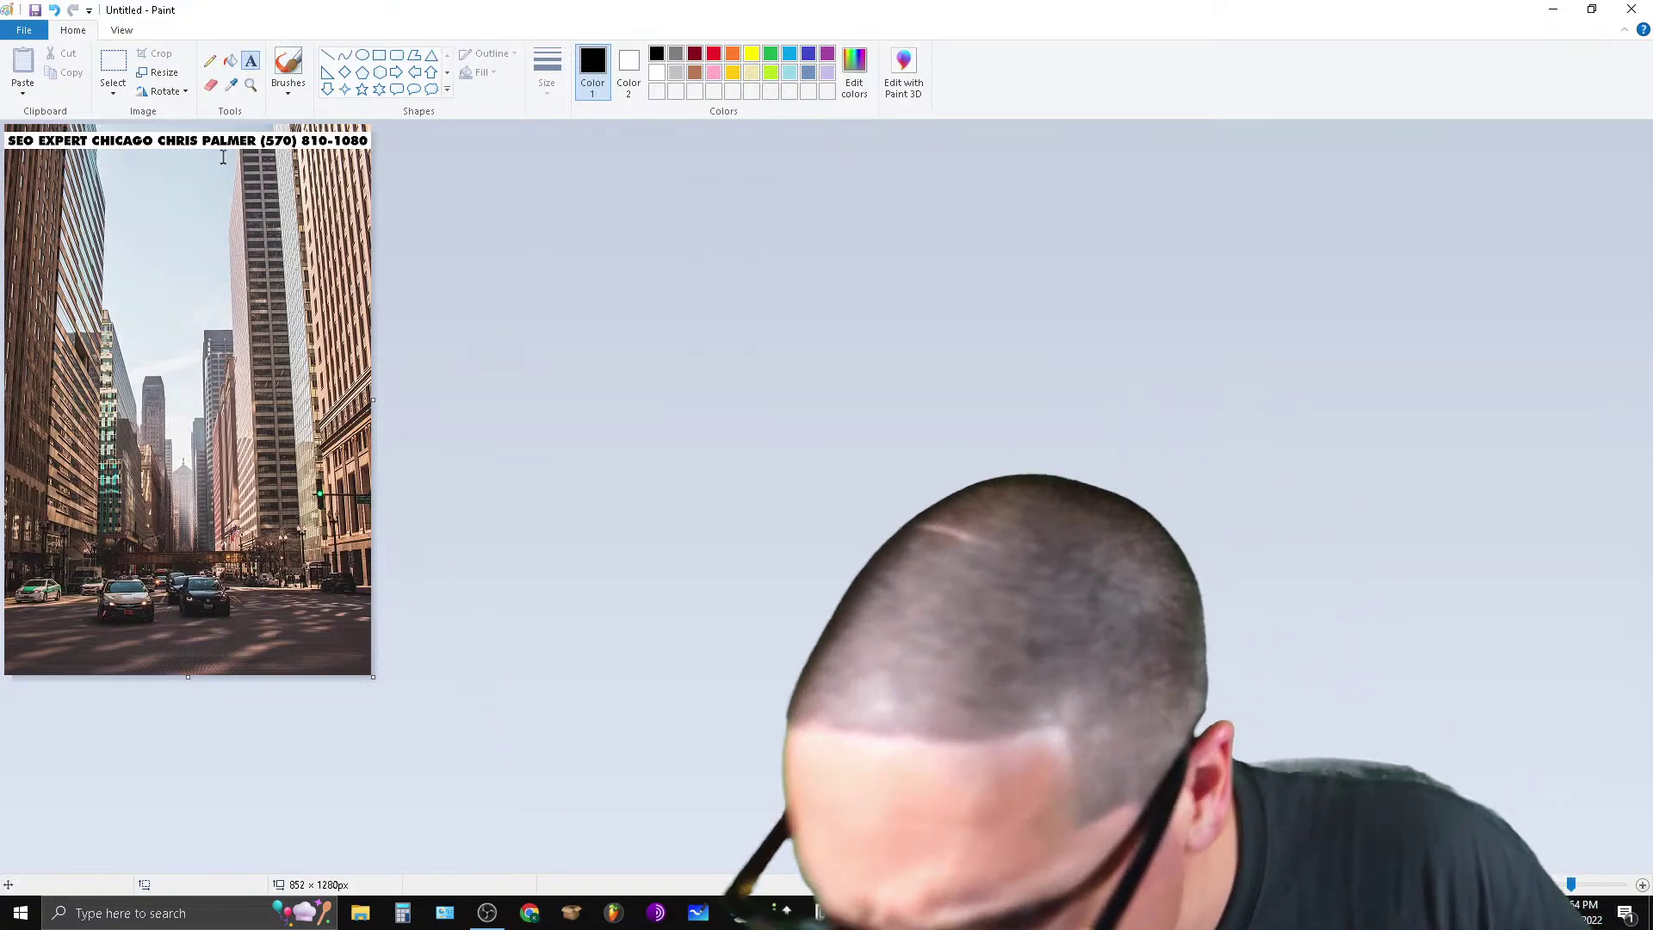
pyautogui.click(250, 84)
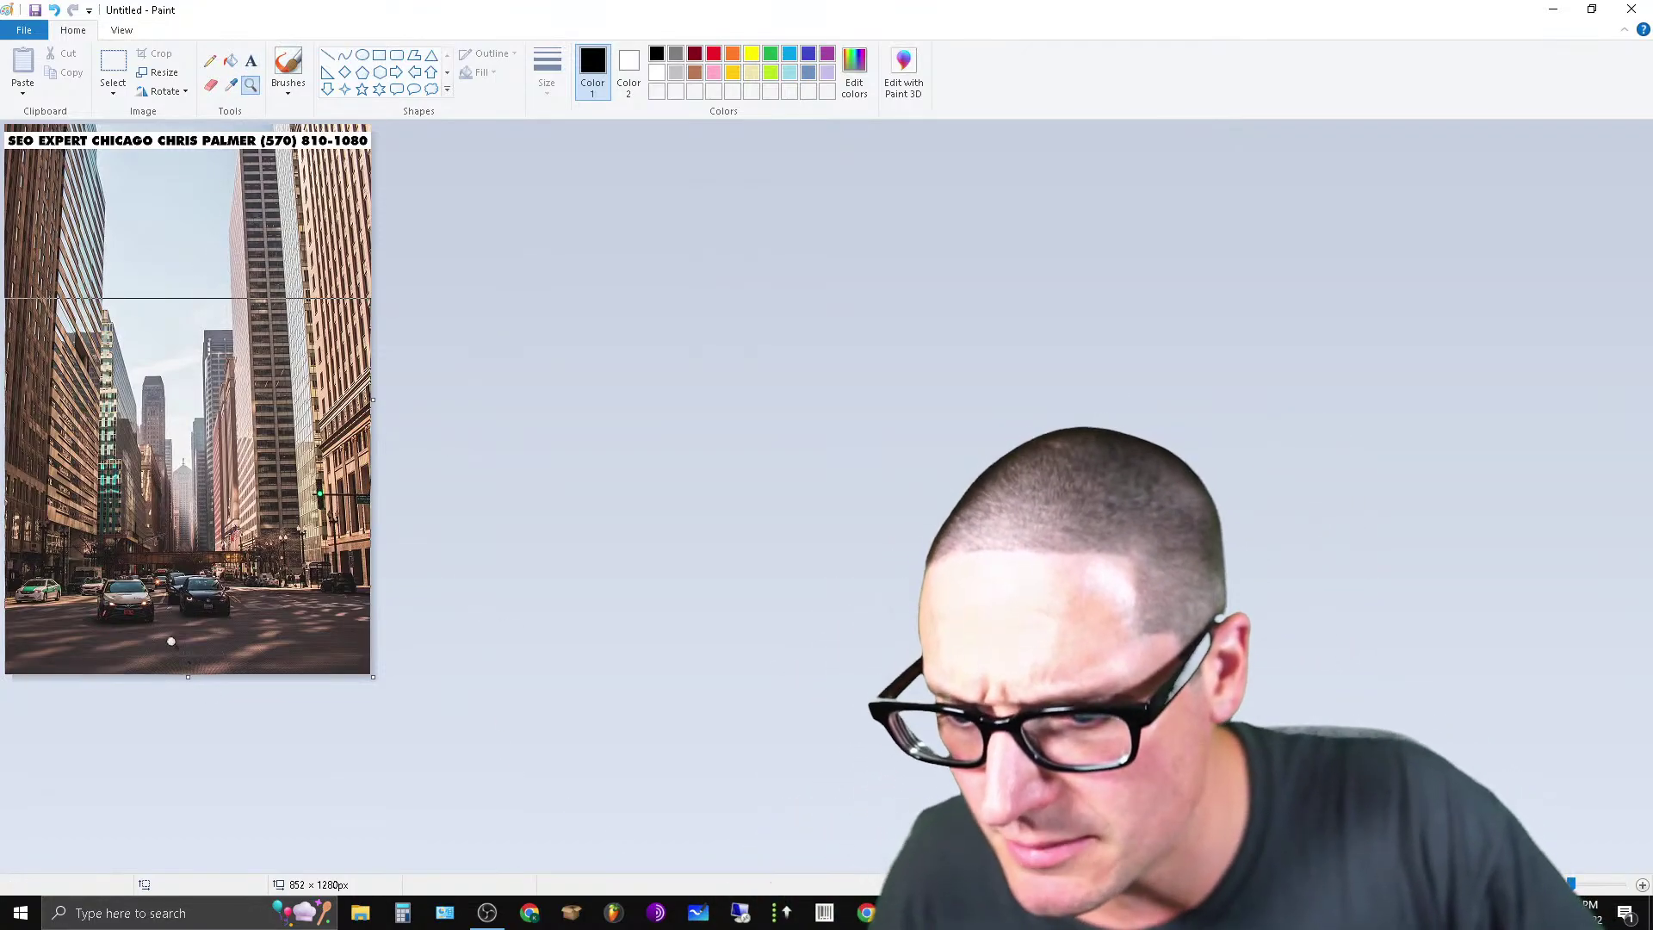
pyautogui.click(185, 638)
pyautogui.click(365, 800)
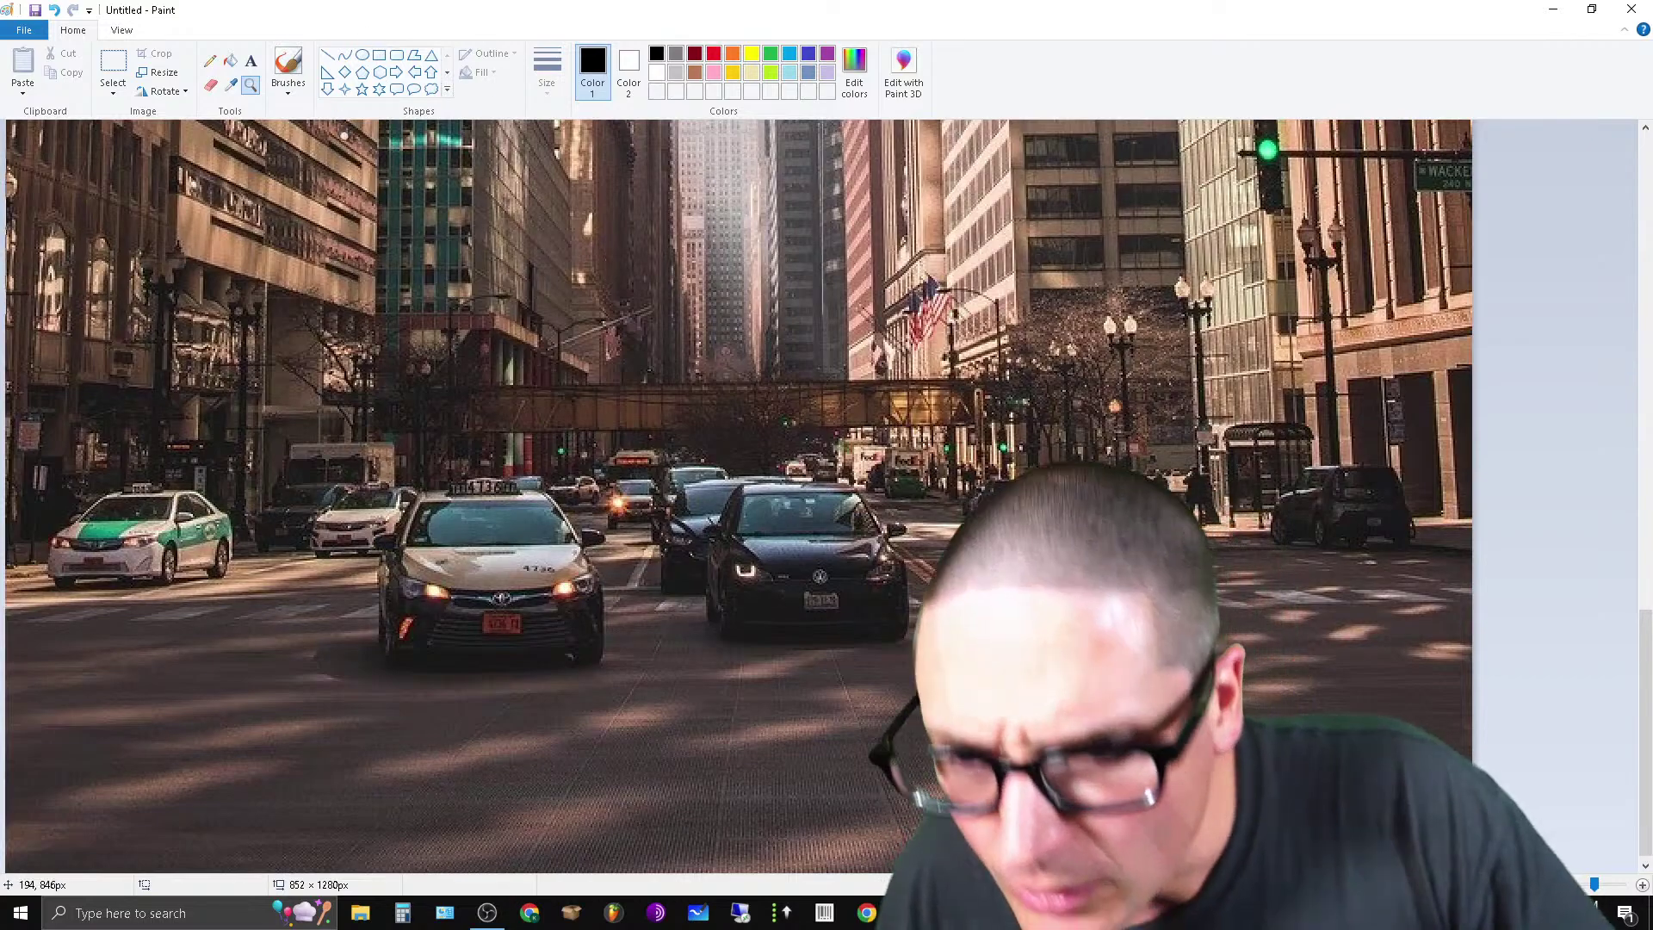
# Sample a car's dark colour as the primary colour, after testing a brush and pencil.
pyautogui.click(230, 85)
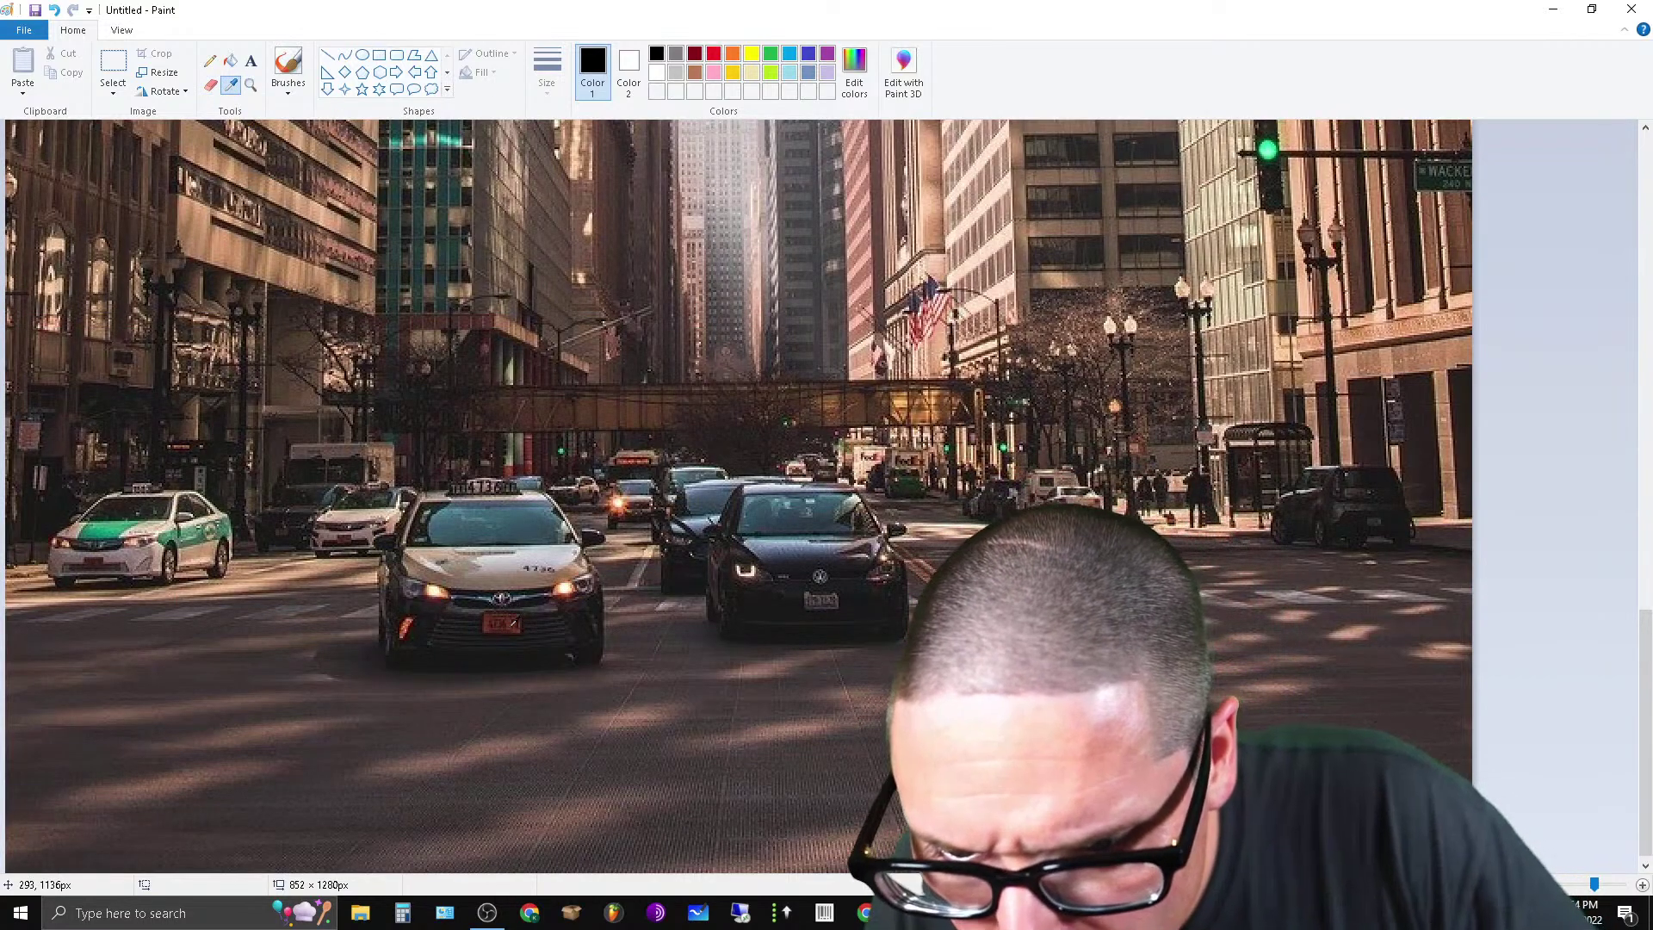
pyautogui.click(511, 618)
pyautogui.click(288, 86)
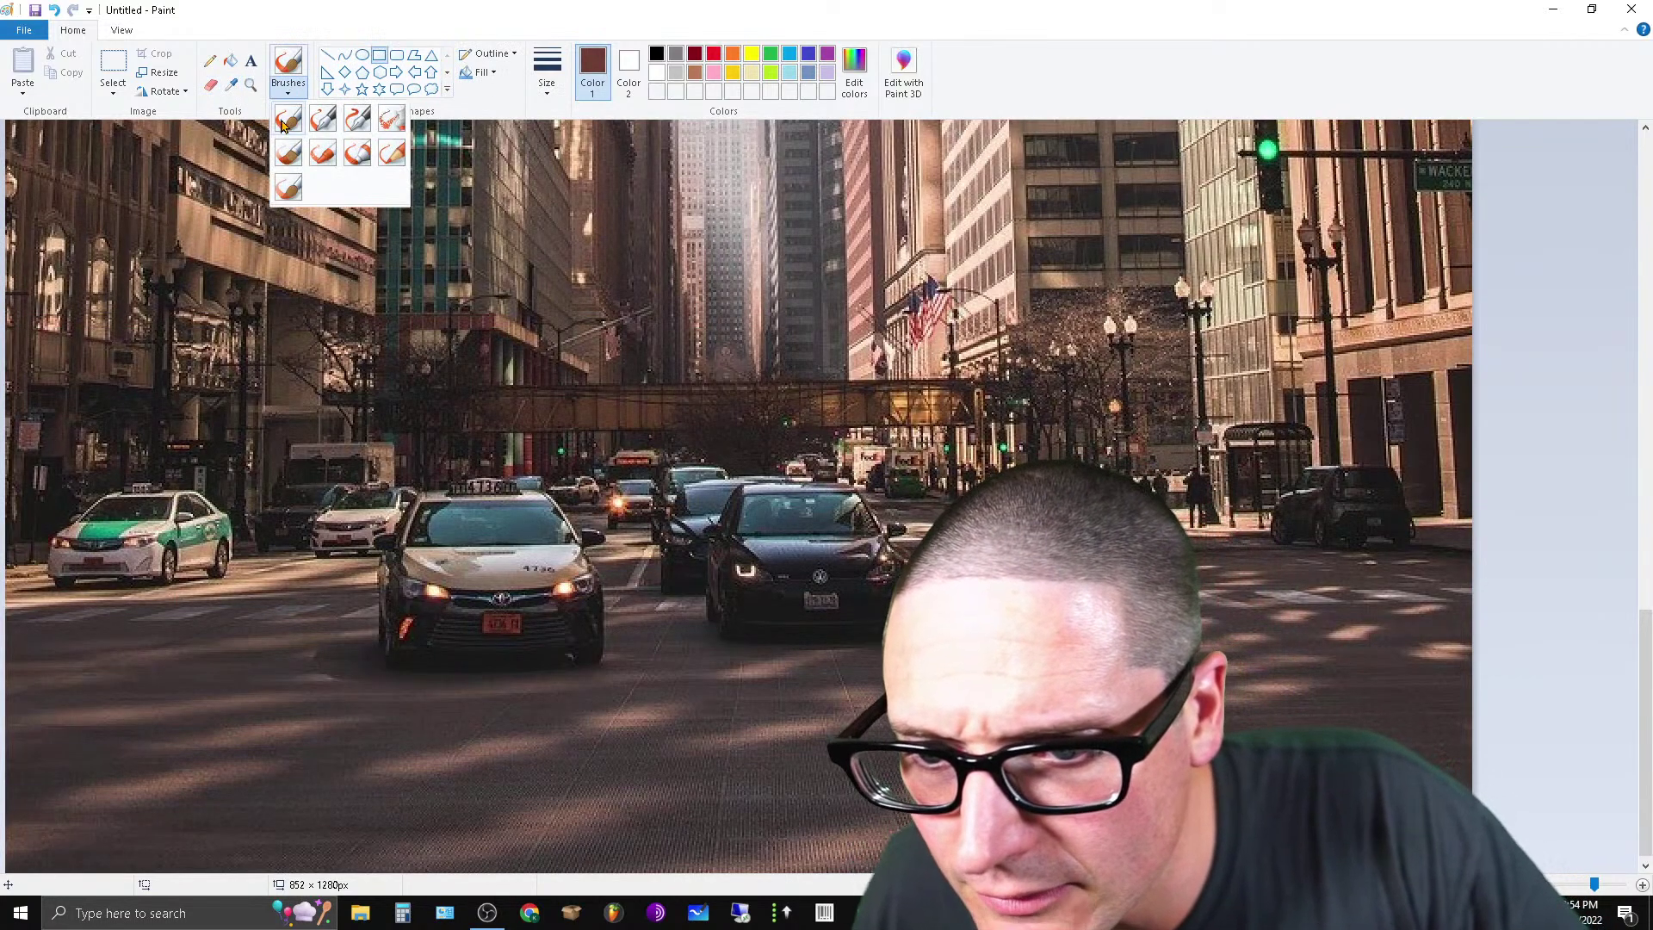
pyautogui.click(289, 120)
pyautogui.click(577, 714)
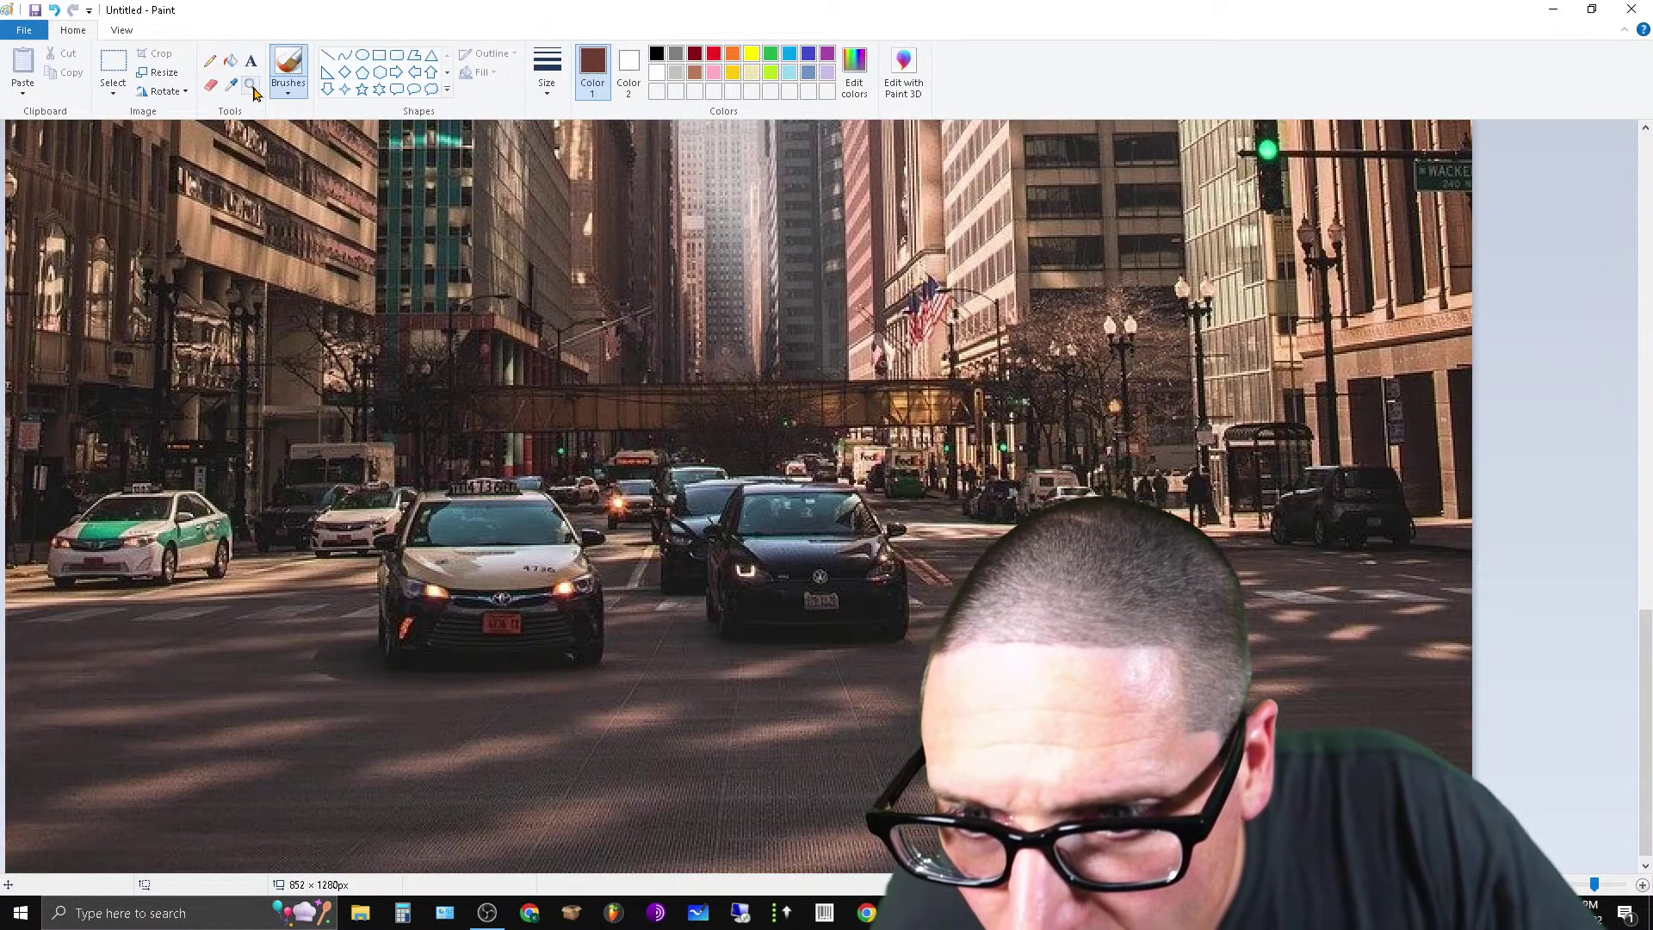
pyautogui.click(210, 60)
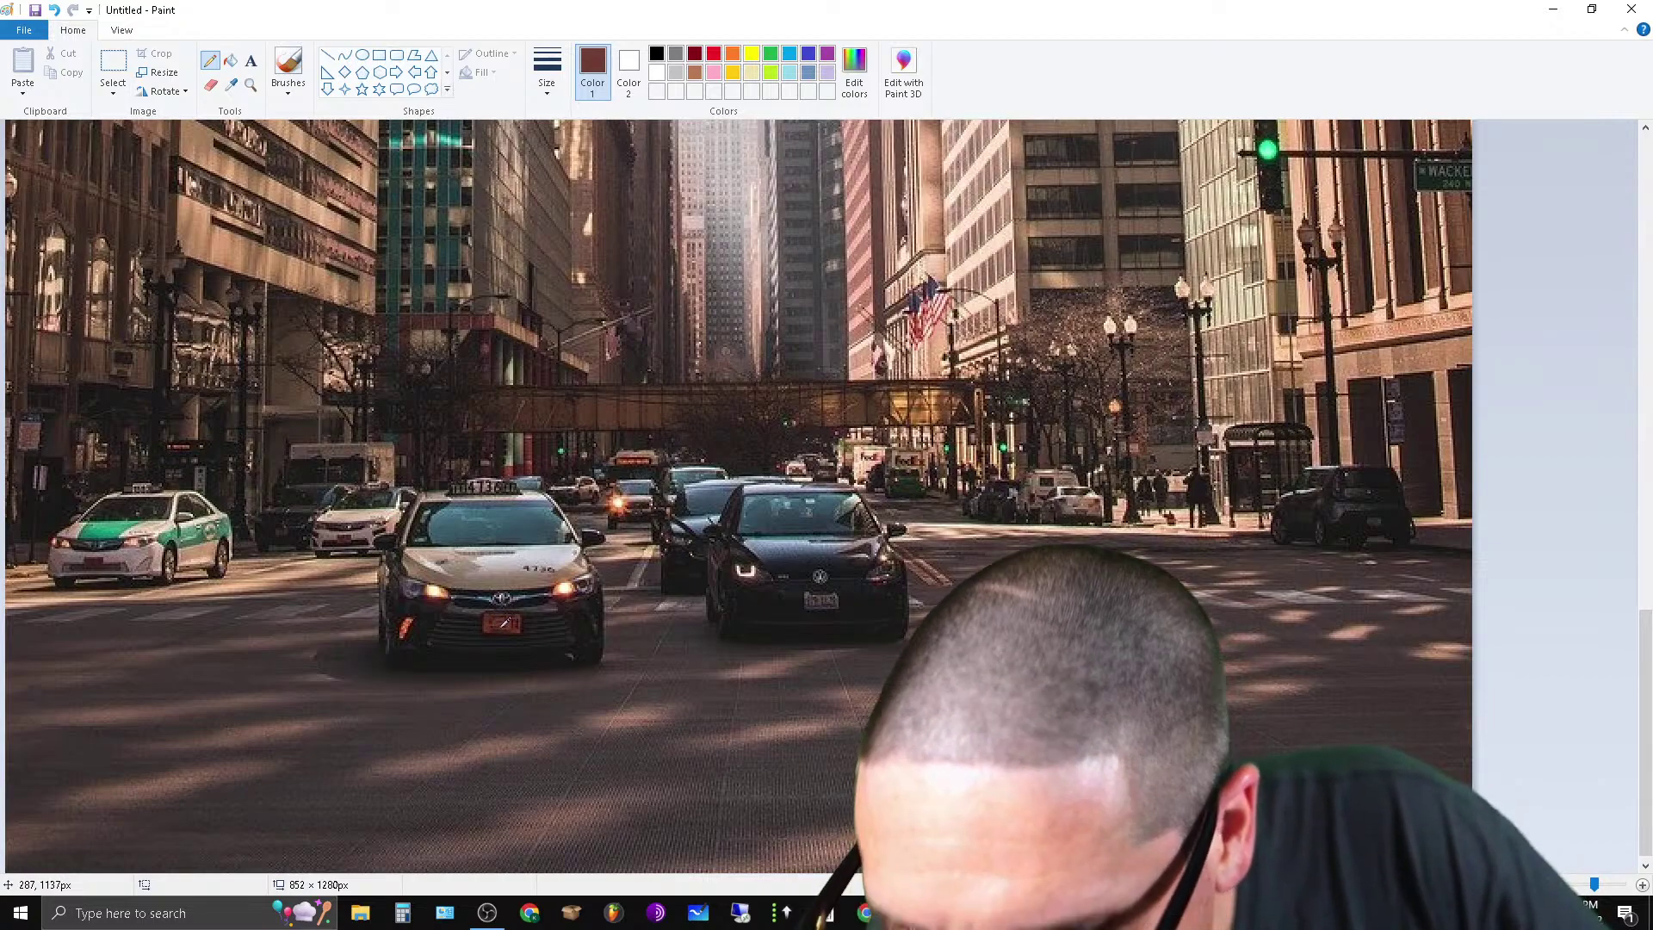
pyautogui.click(230, 85)
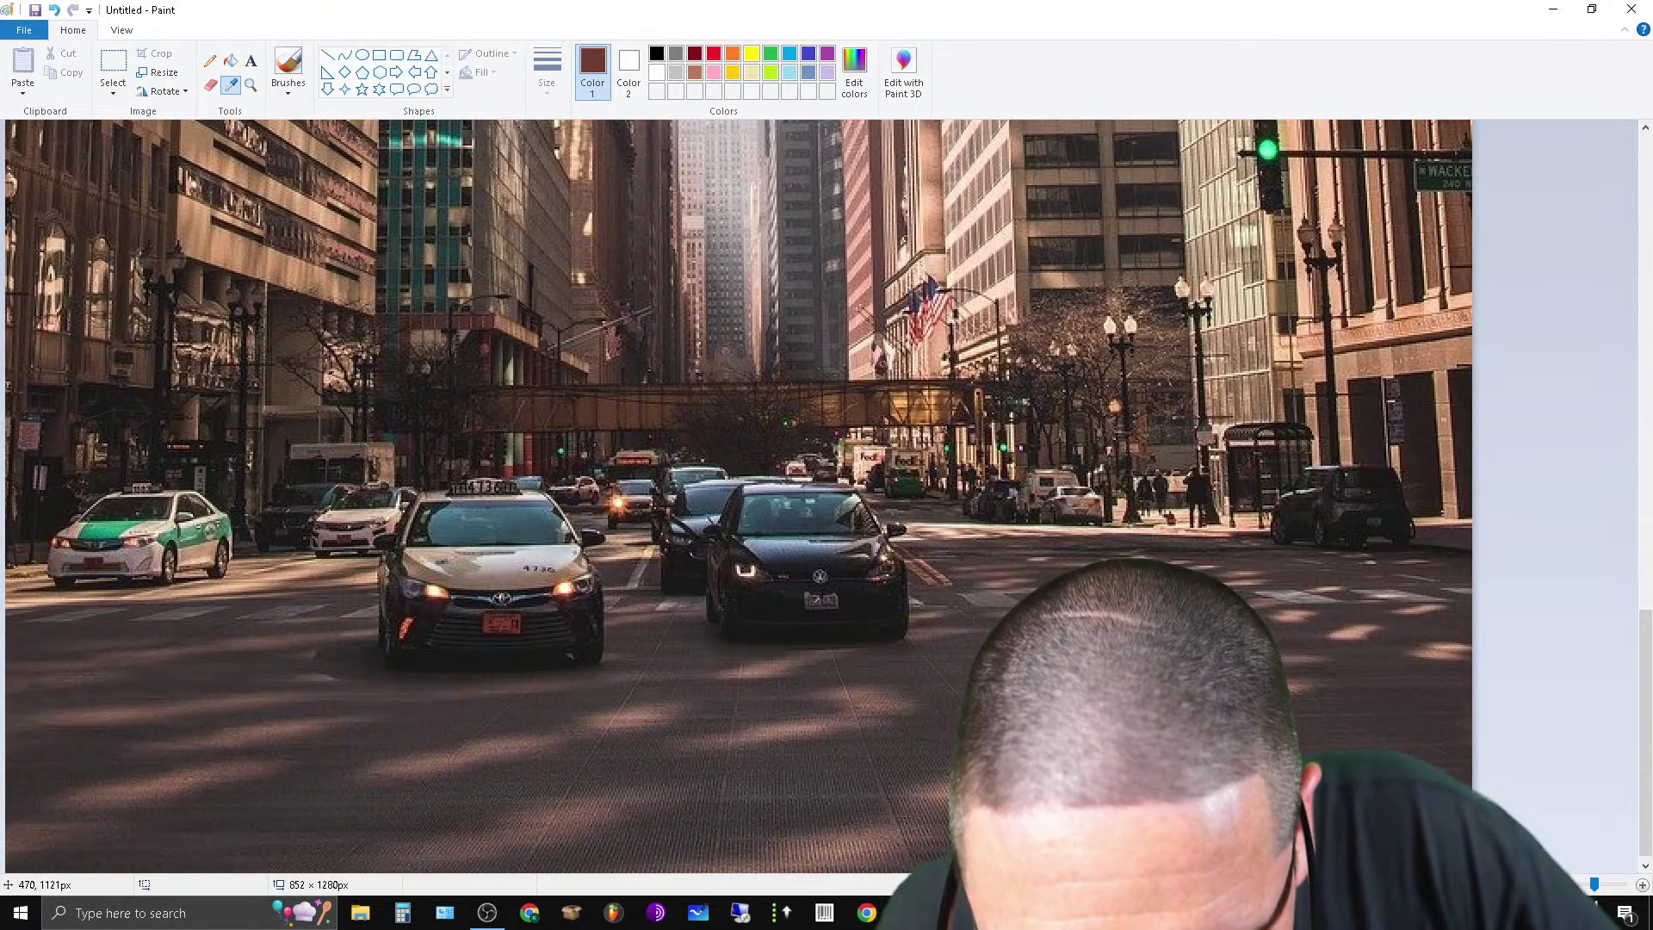
pyautogui.click(821, 594)
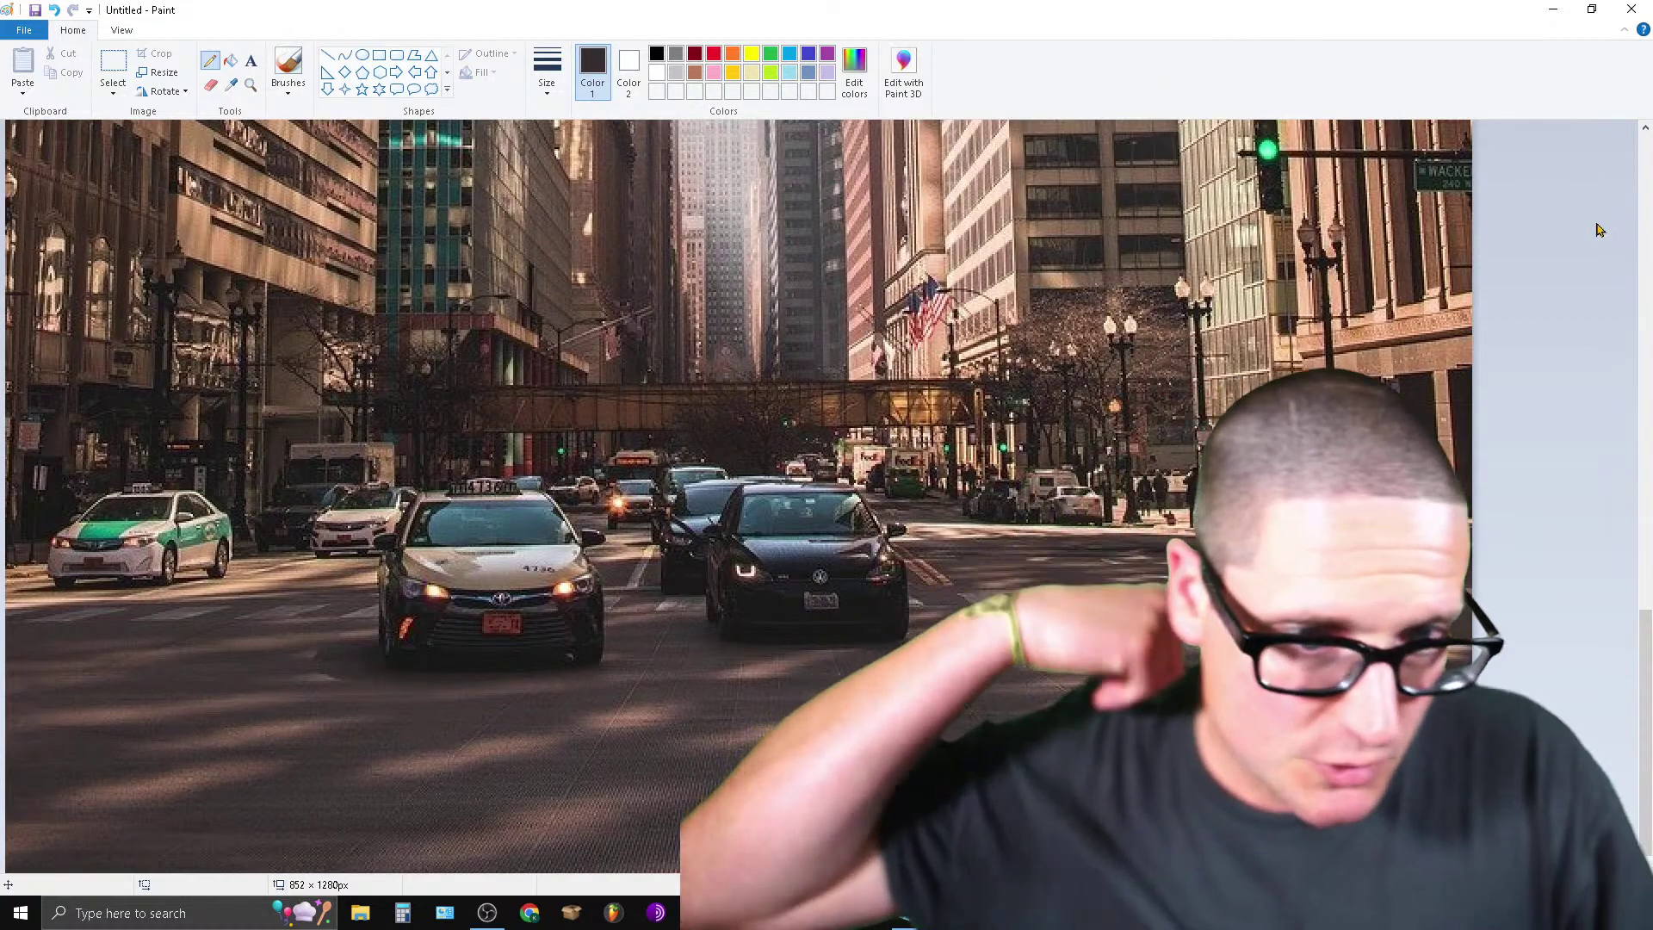
# Save the captioned Chicago banner as a keyword-named JPEG in Downloads, then close Paint.
pyautogui.click(24, 29)
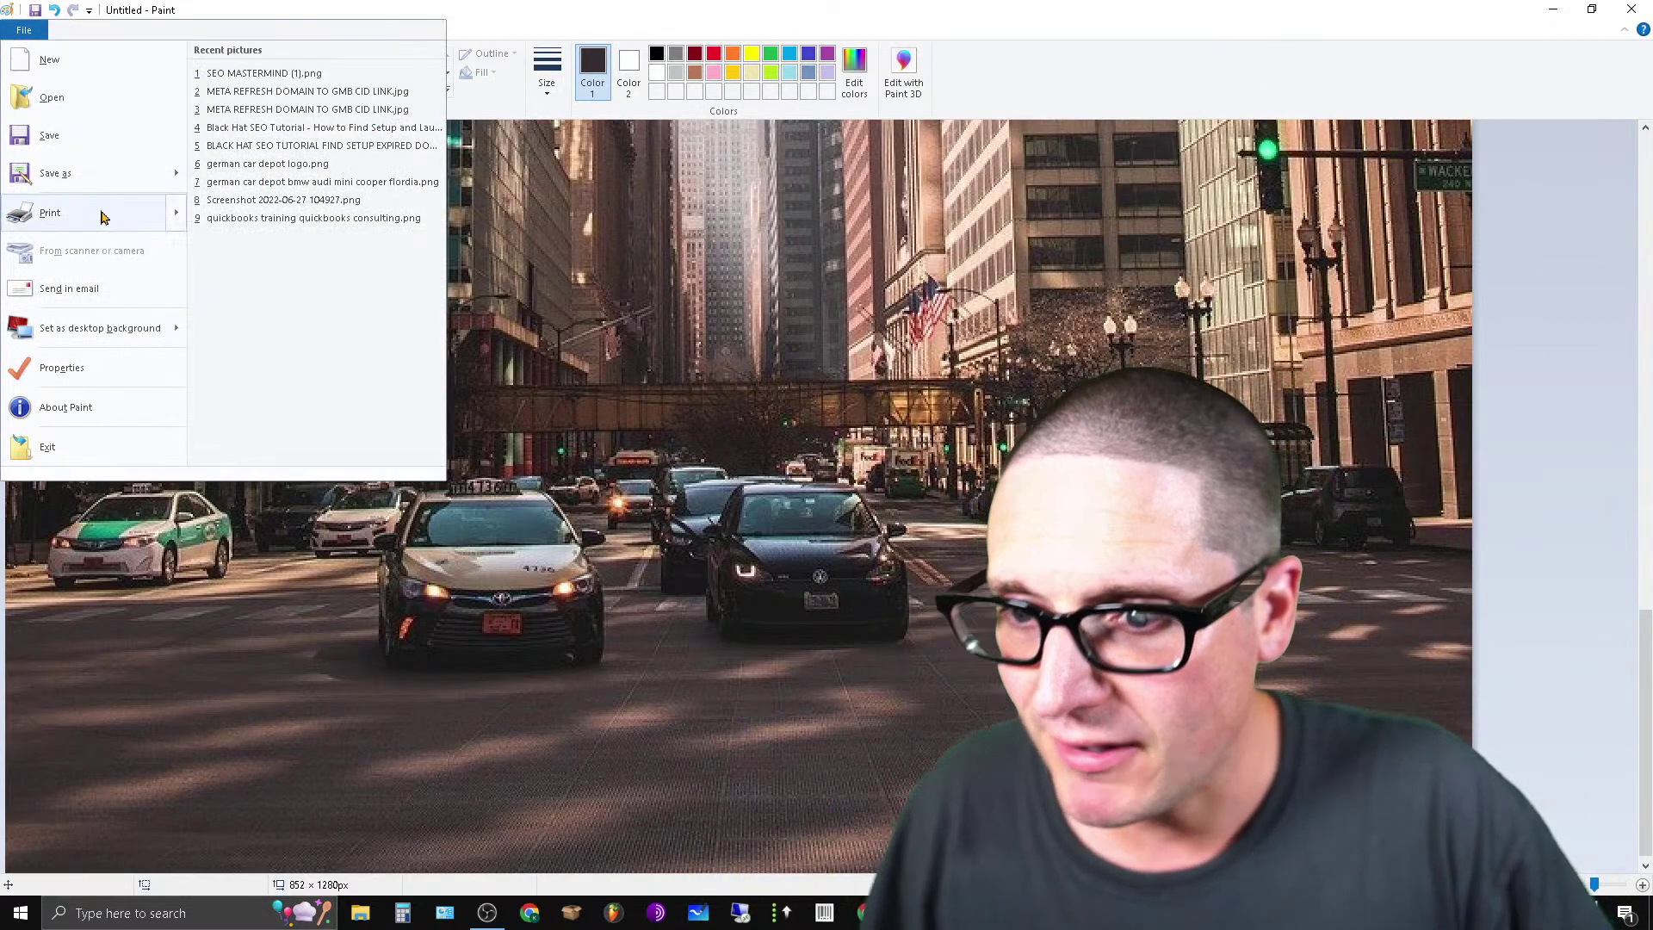
pyautogui.moveTo(103, 173)
pyautogui.click(324, 127)
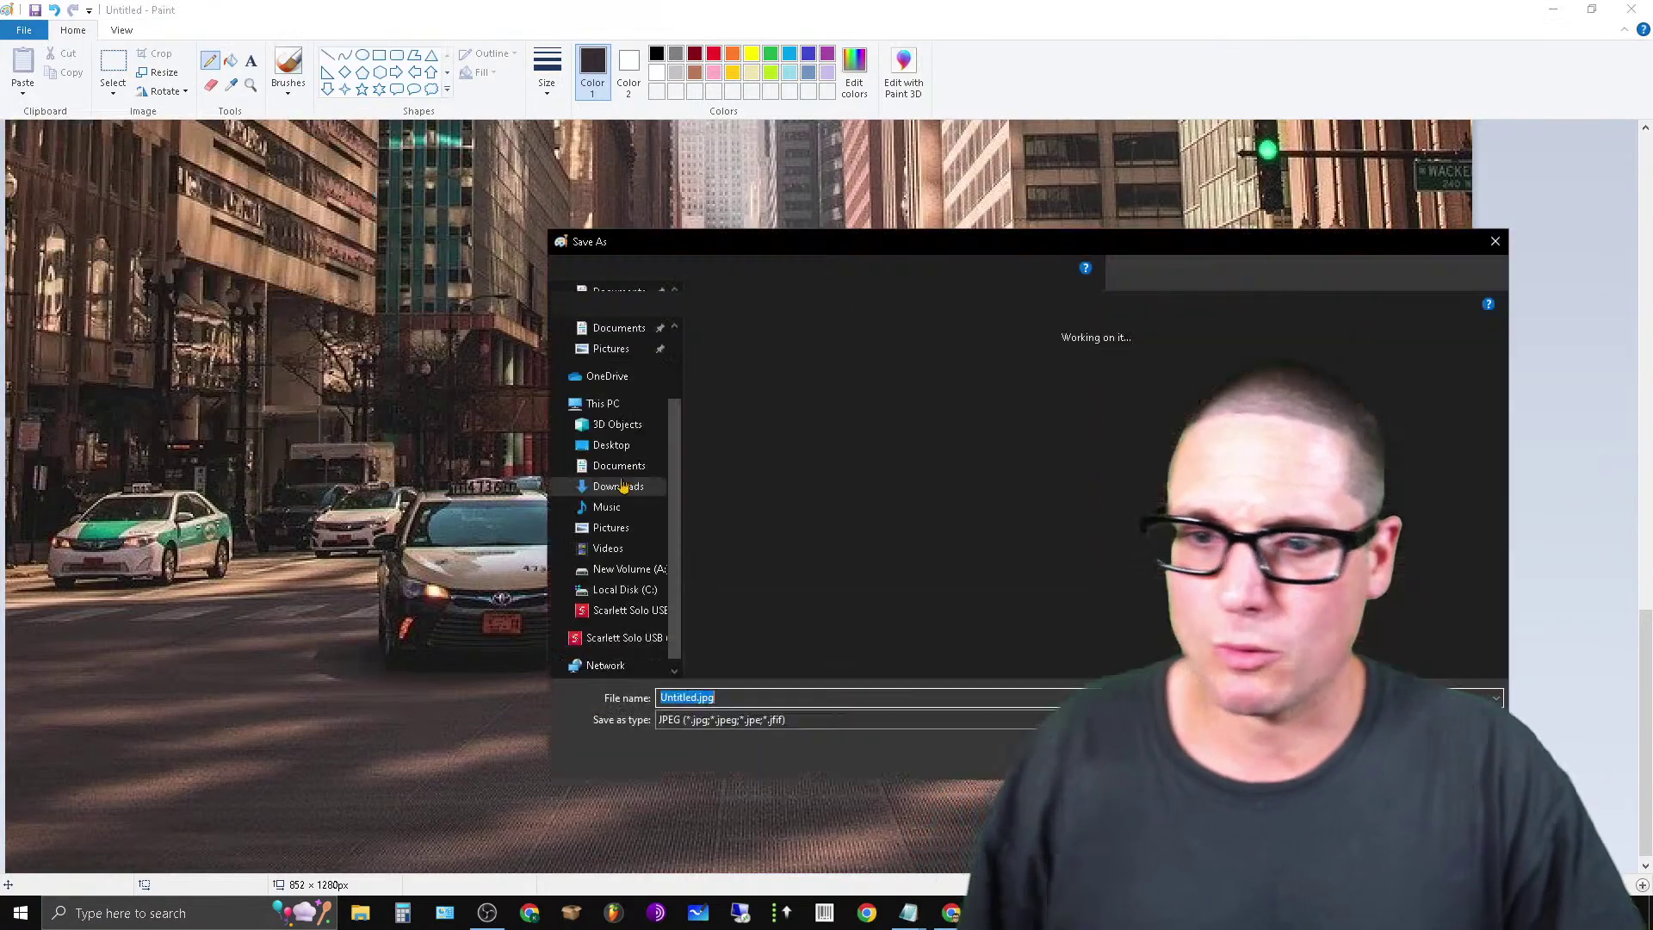
pyautogui.write('s')
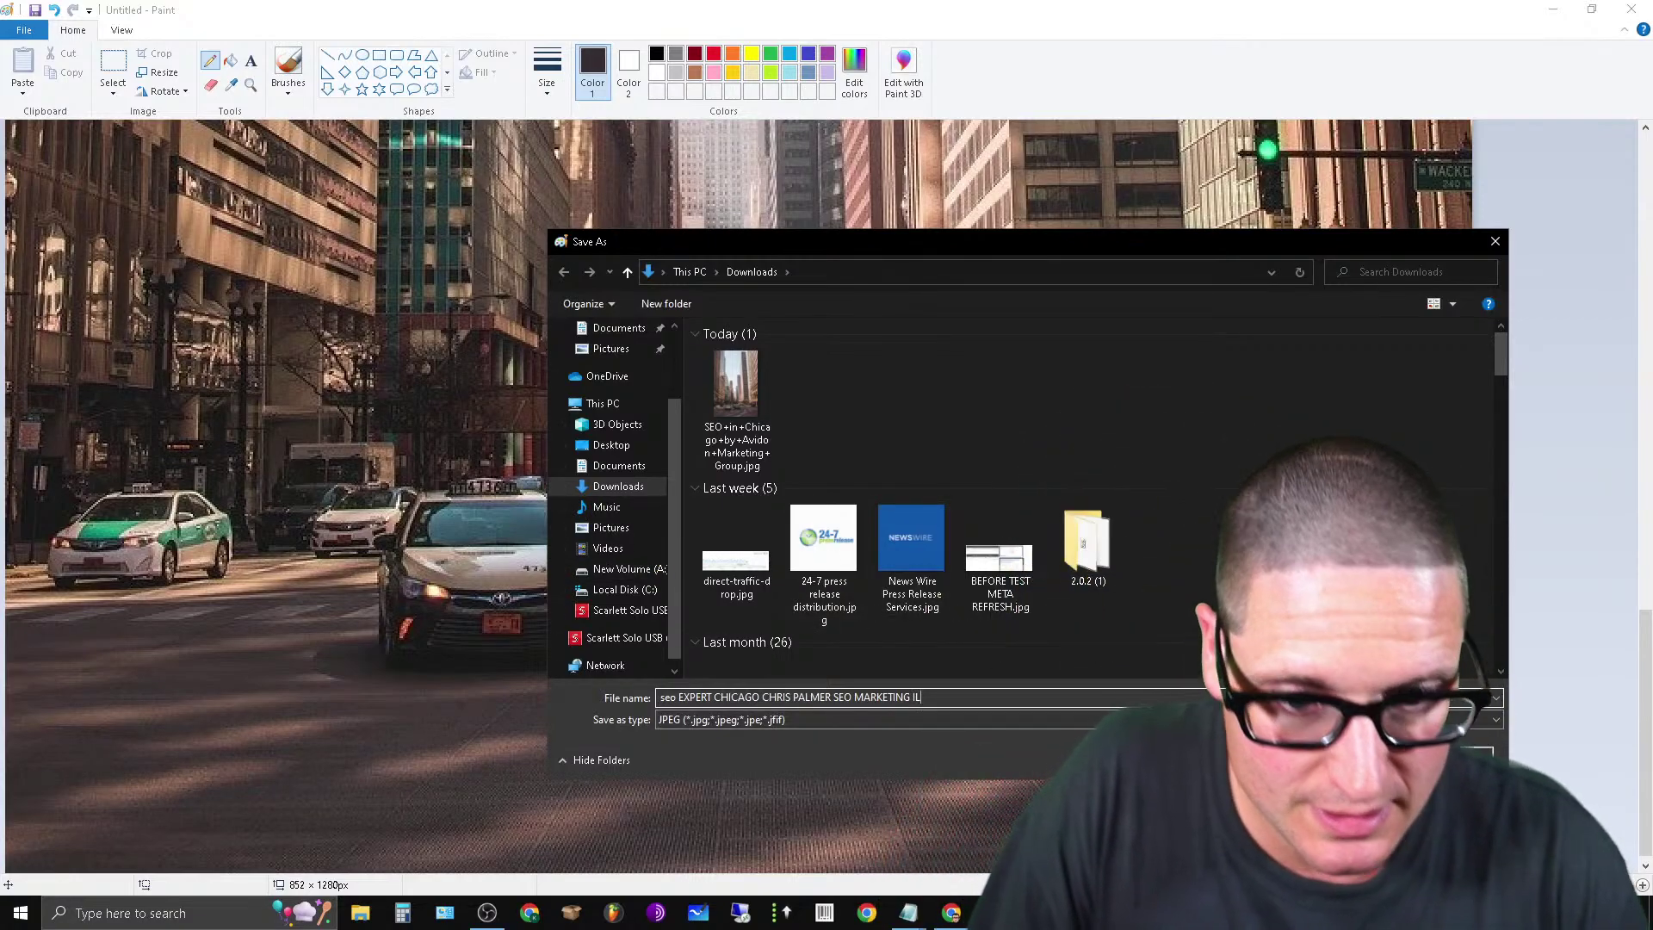
pyautogui.press('Return')
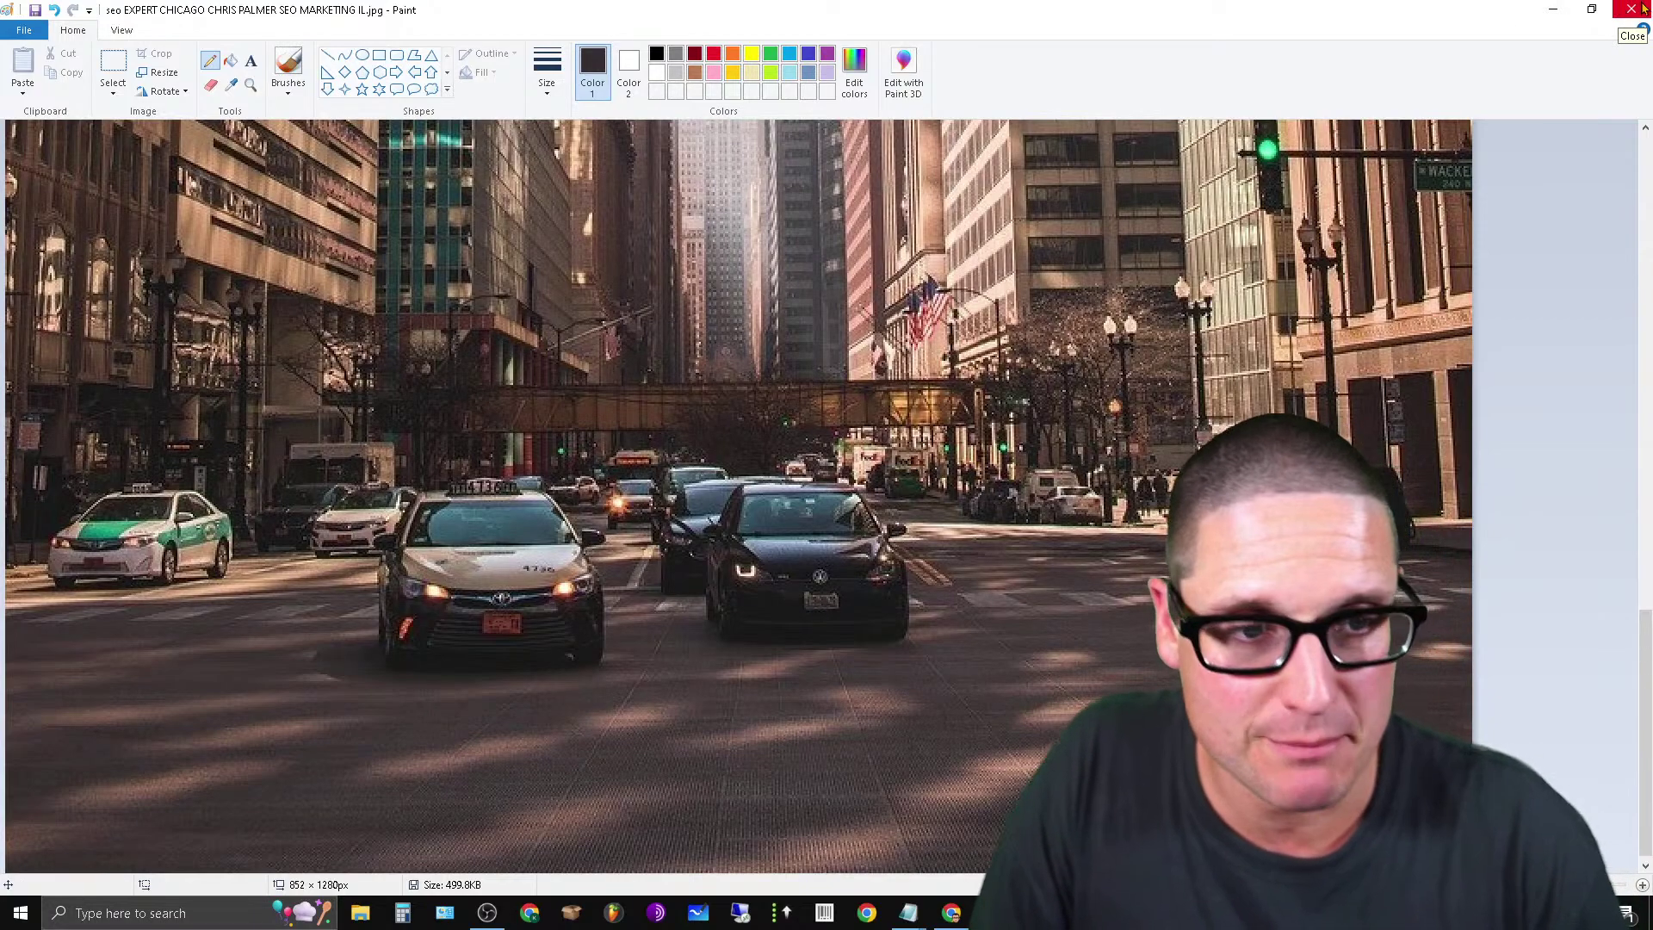
pyautogui.click(1622, 8)
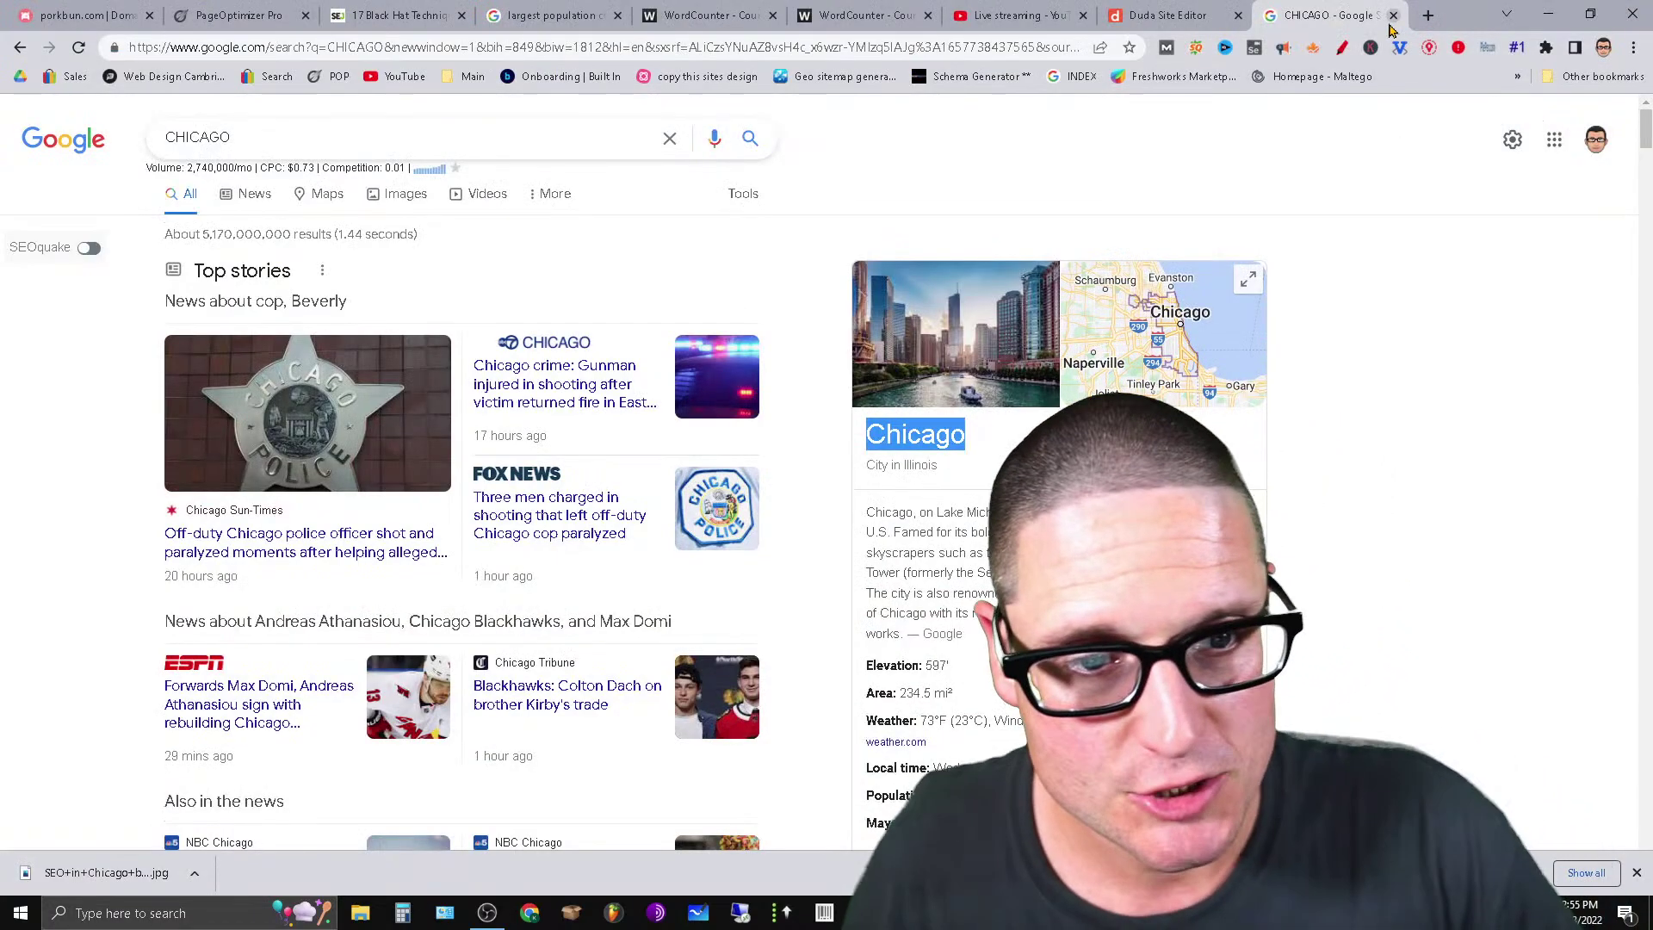
# Upload the saved Chicago banner JPEG from Downloads as the page's social share image.
pyautogui.click(1393, 15)
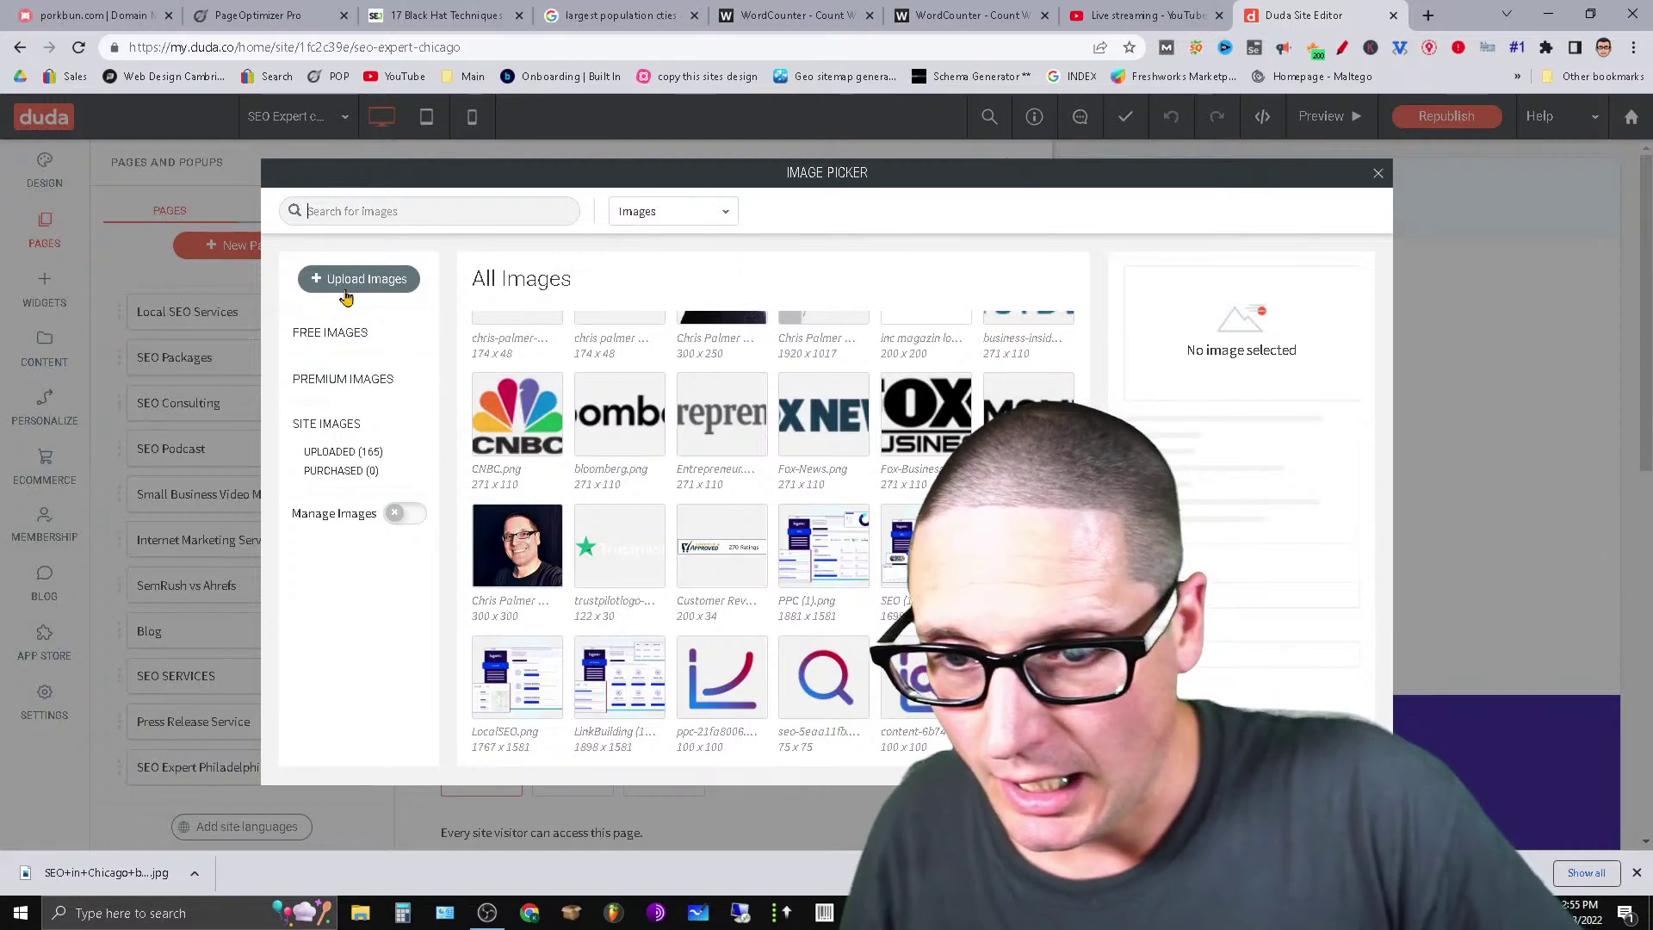
pyautogui.click(353, 279)
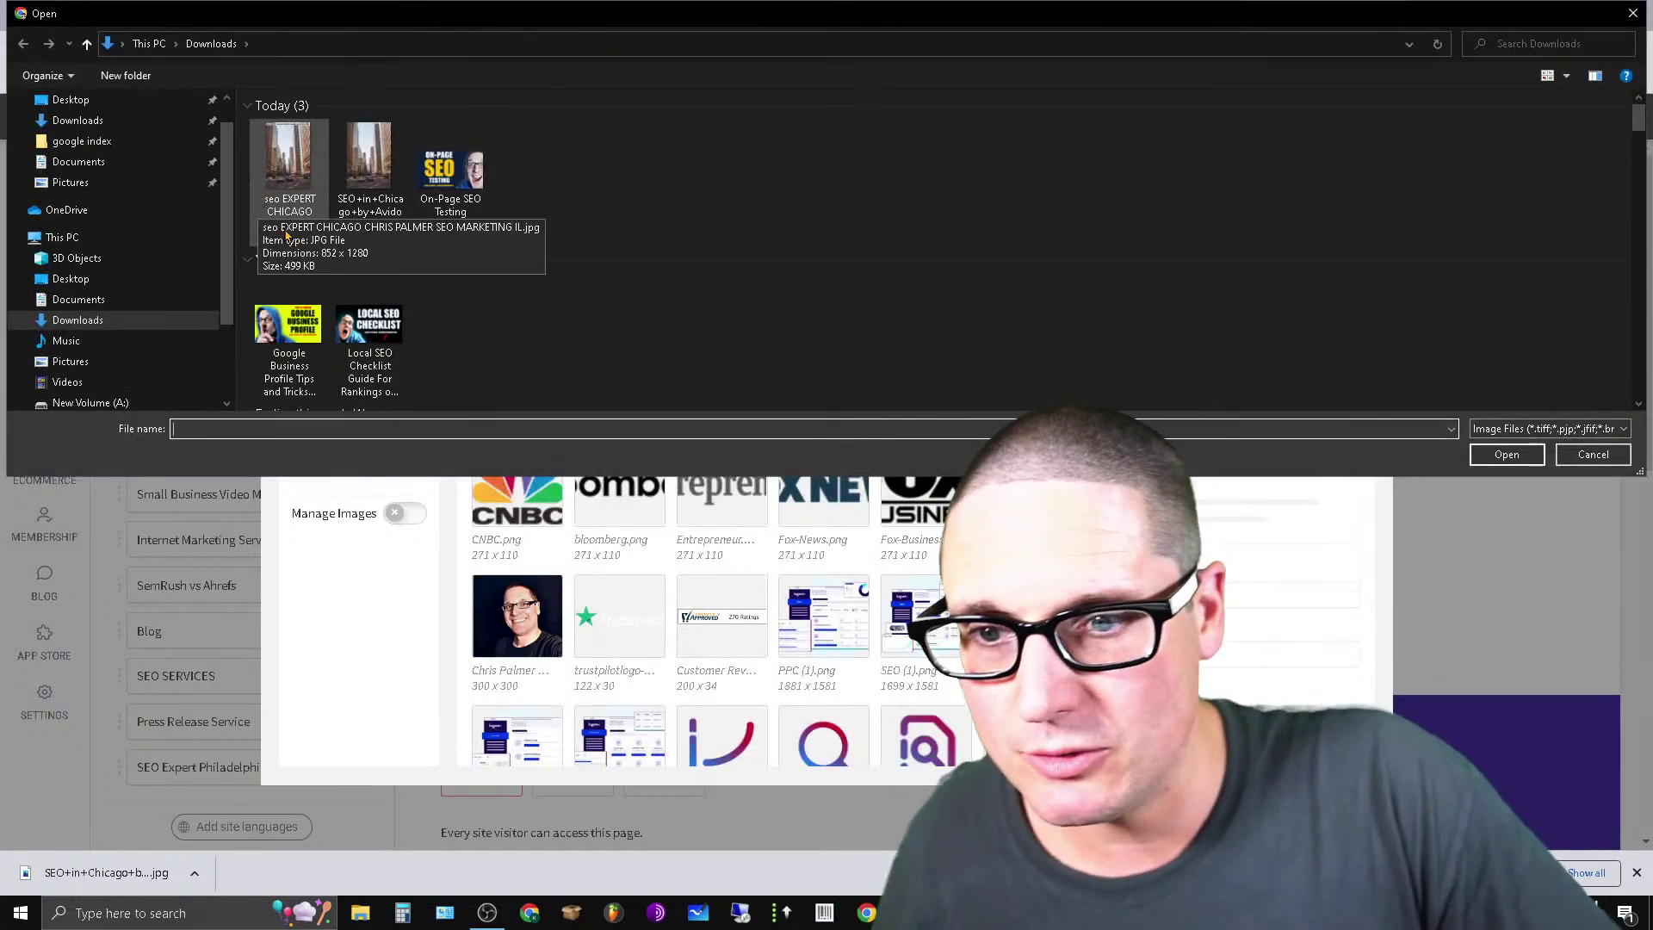
pyautogui.click(297, 172)
pyautogui.click(1500, 454)
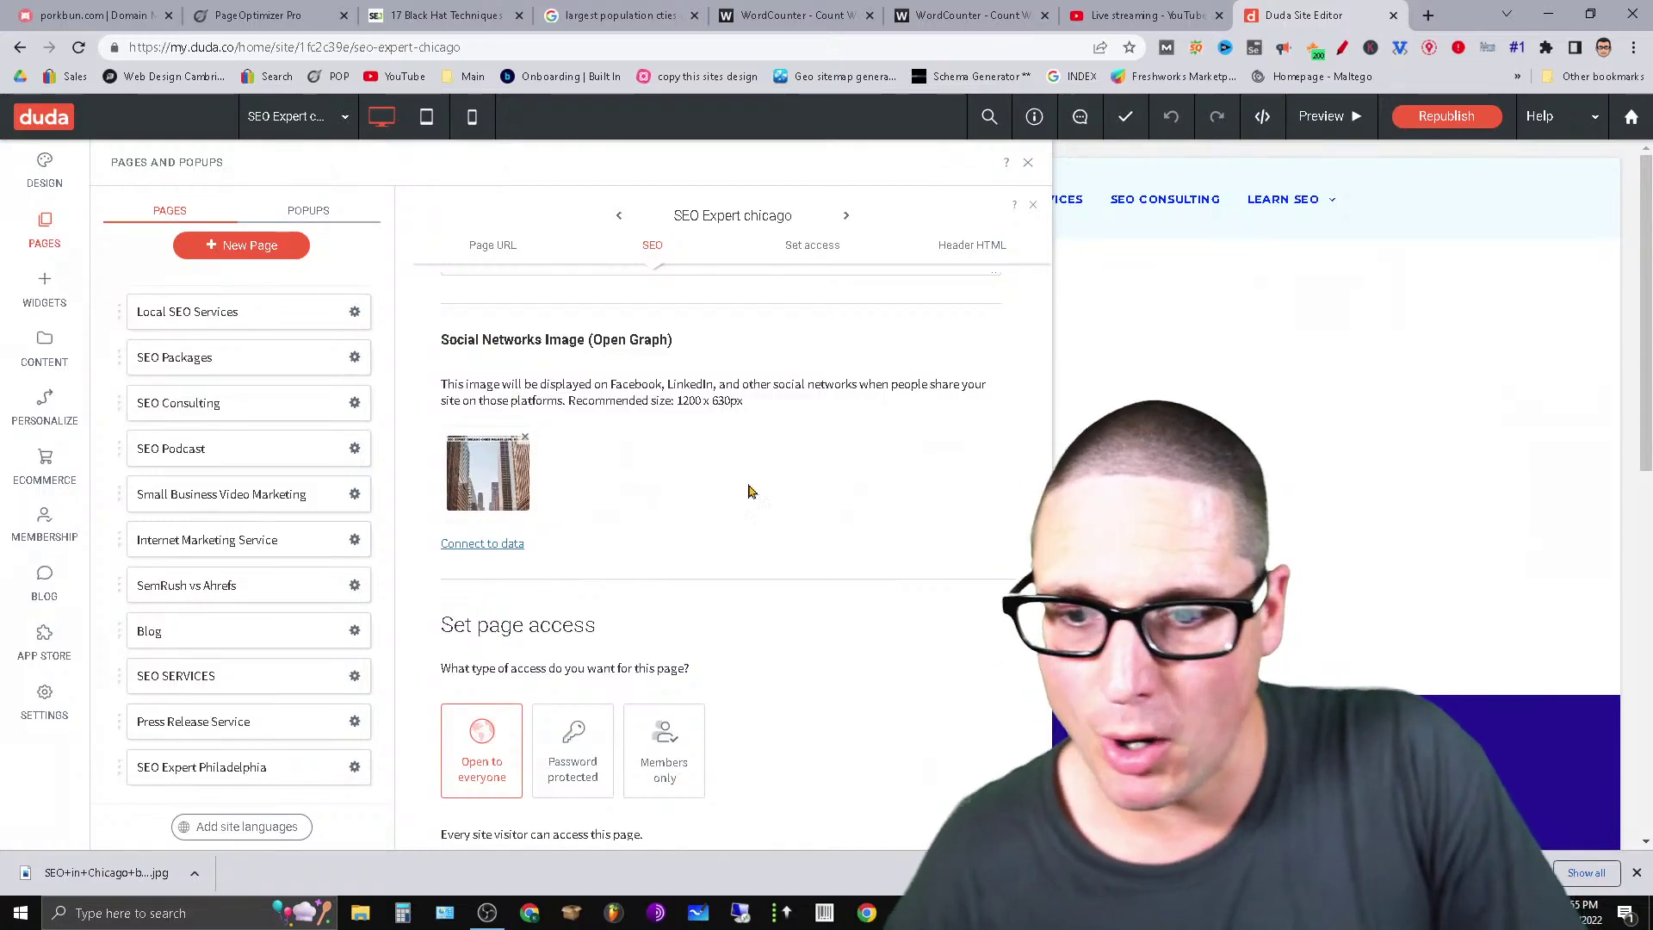
pyautogui.scroll(10, 657, 572)
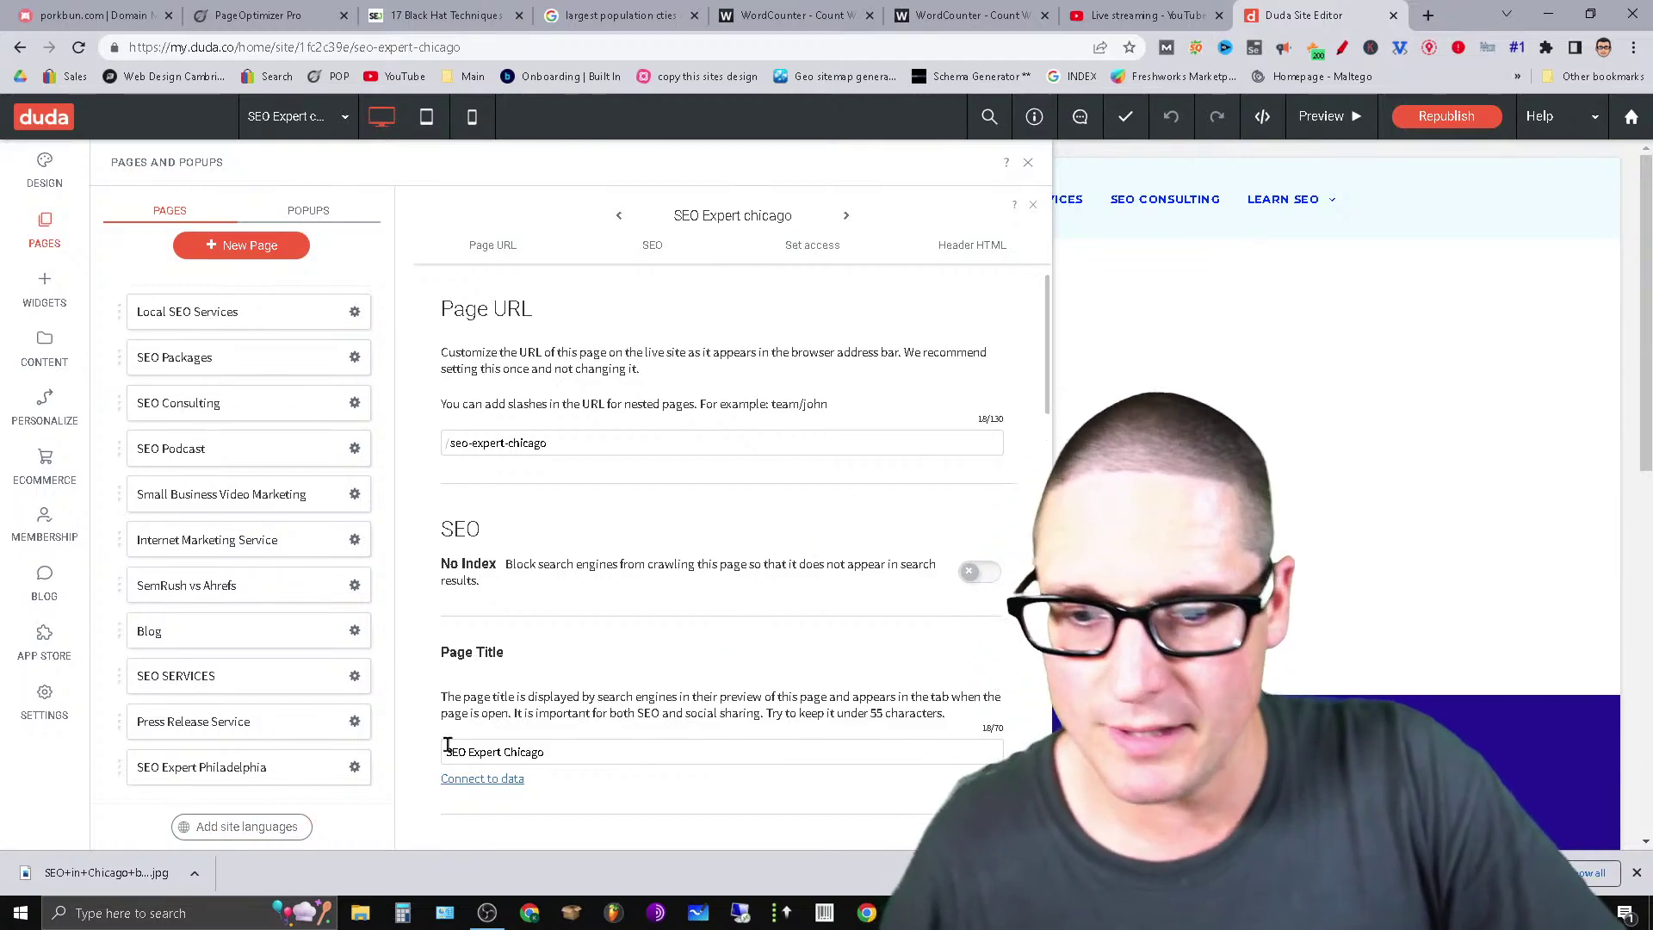
pyautogui.scroll(-8, 644, 712)
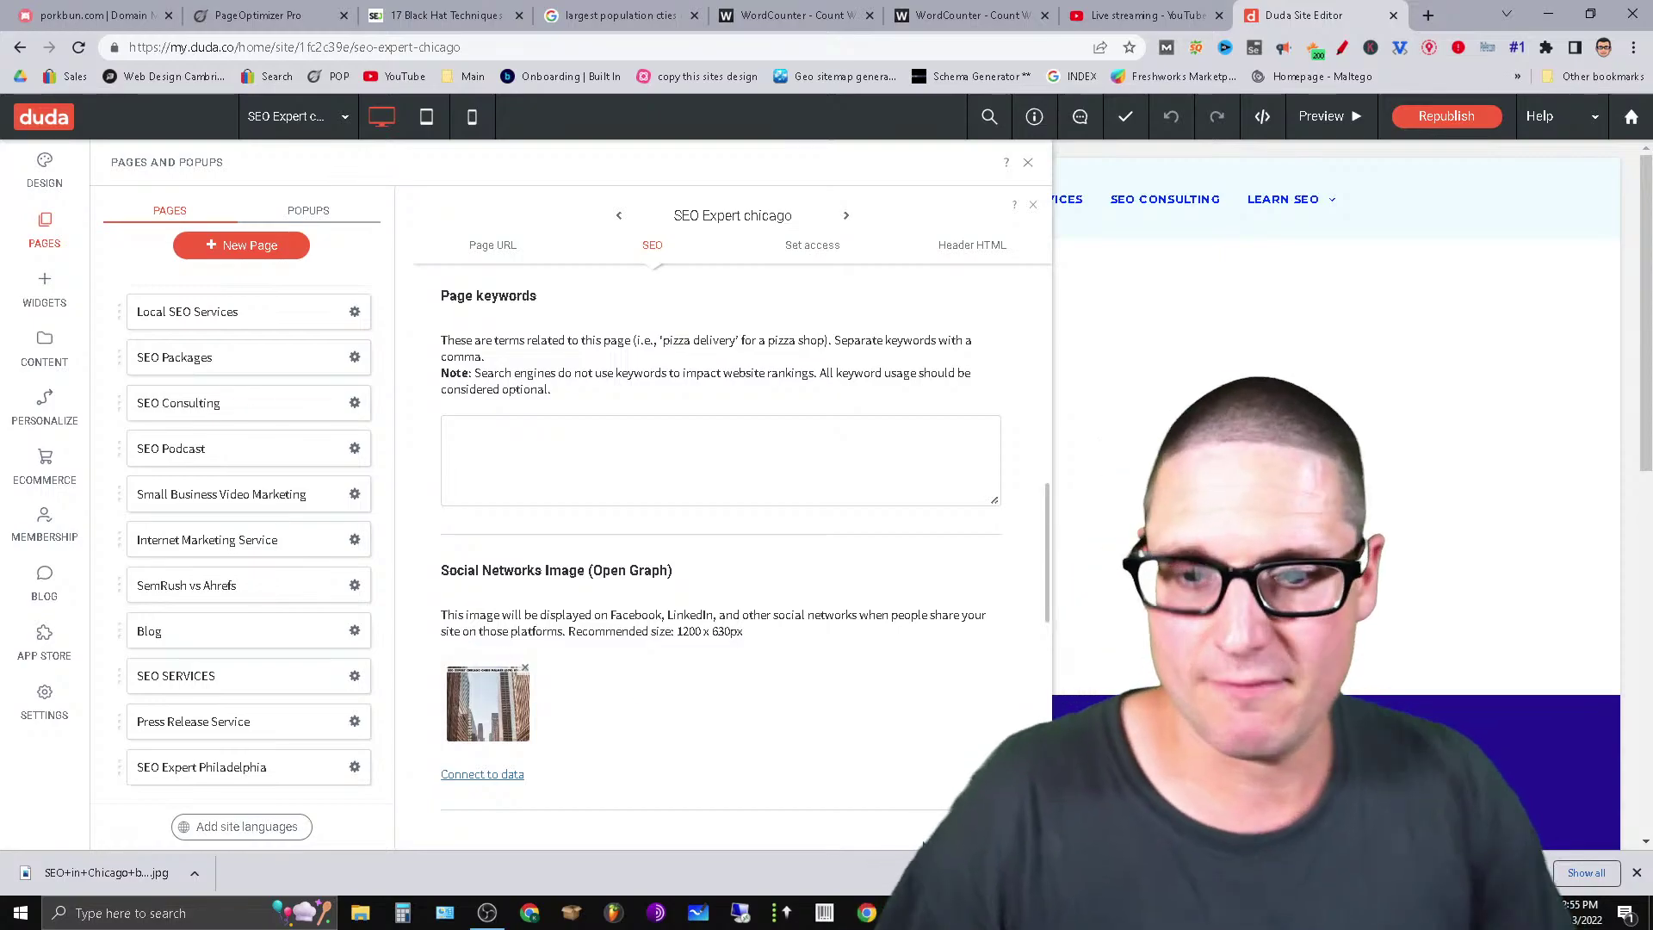
pyautogui.scroll(6, 603, 663)
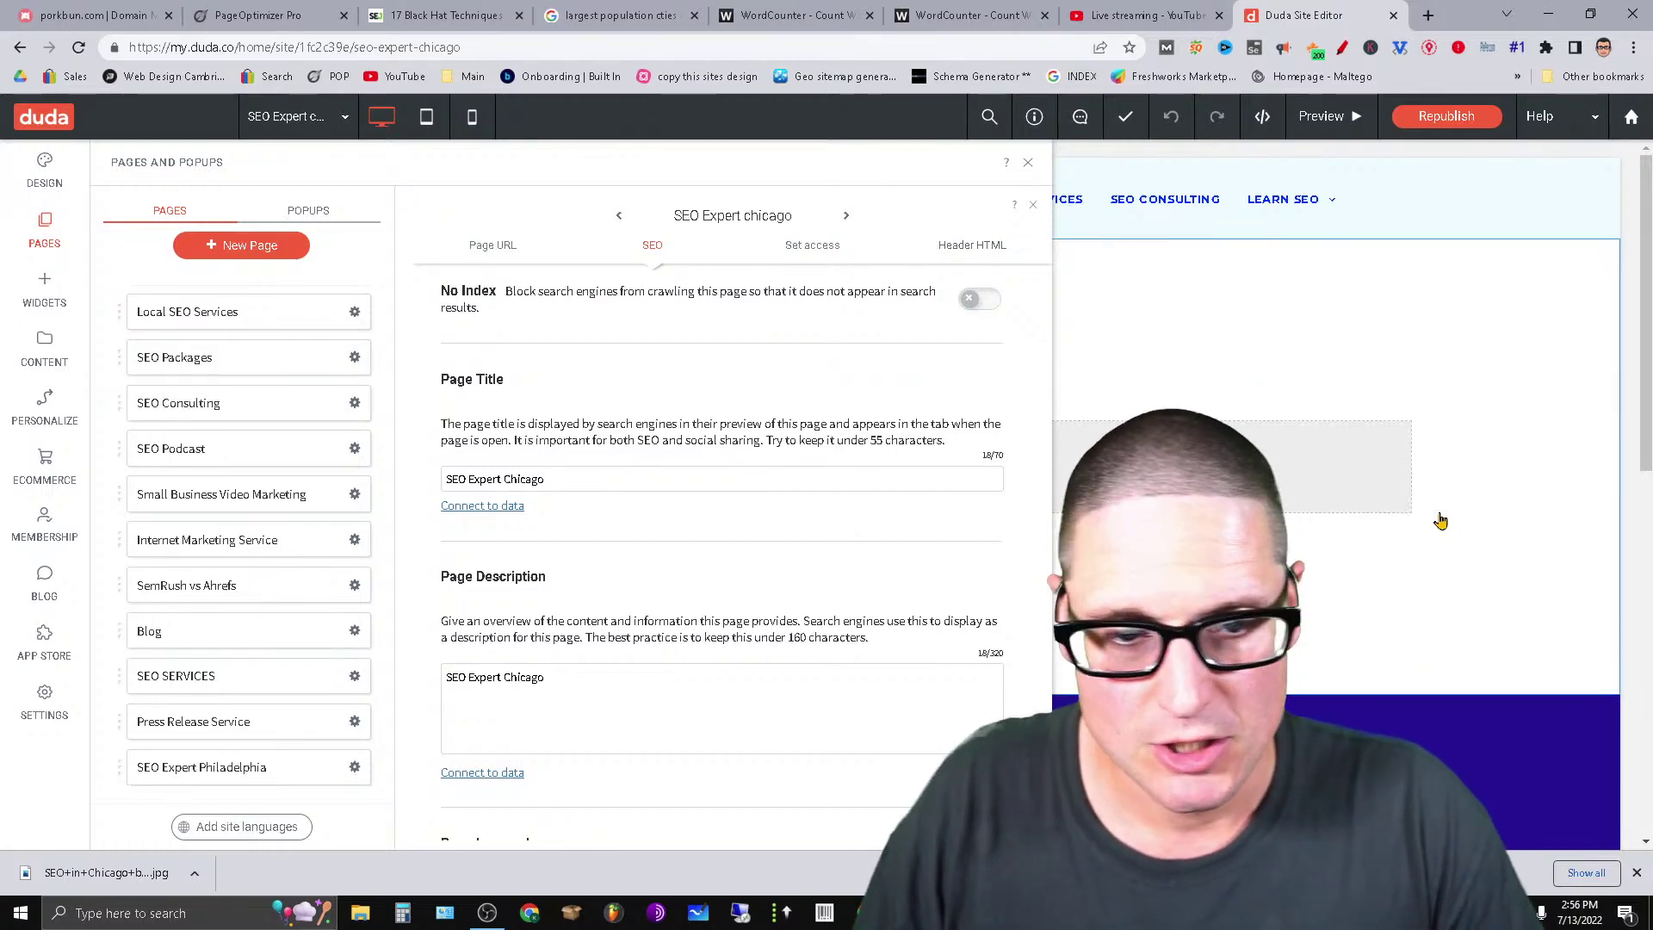
# Run a Google search for 'SEO EXPERT CHICAGO'.
pyautogui.click(1457, 587)
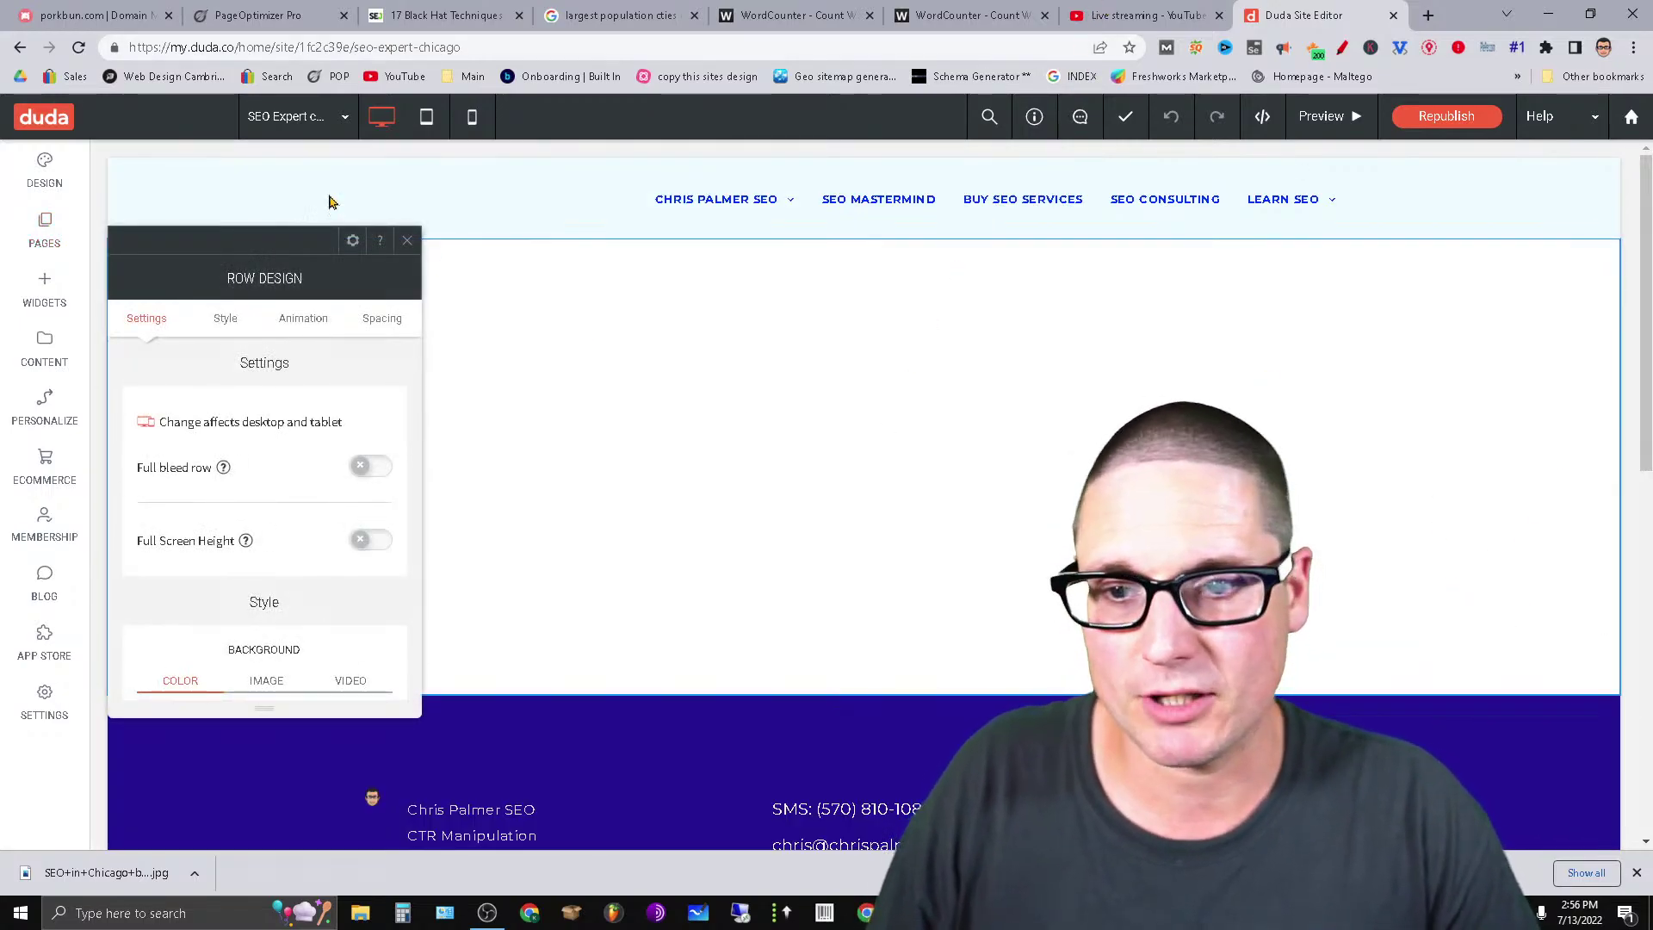
pyautogui.click(592, 13)
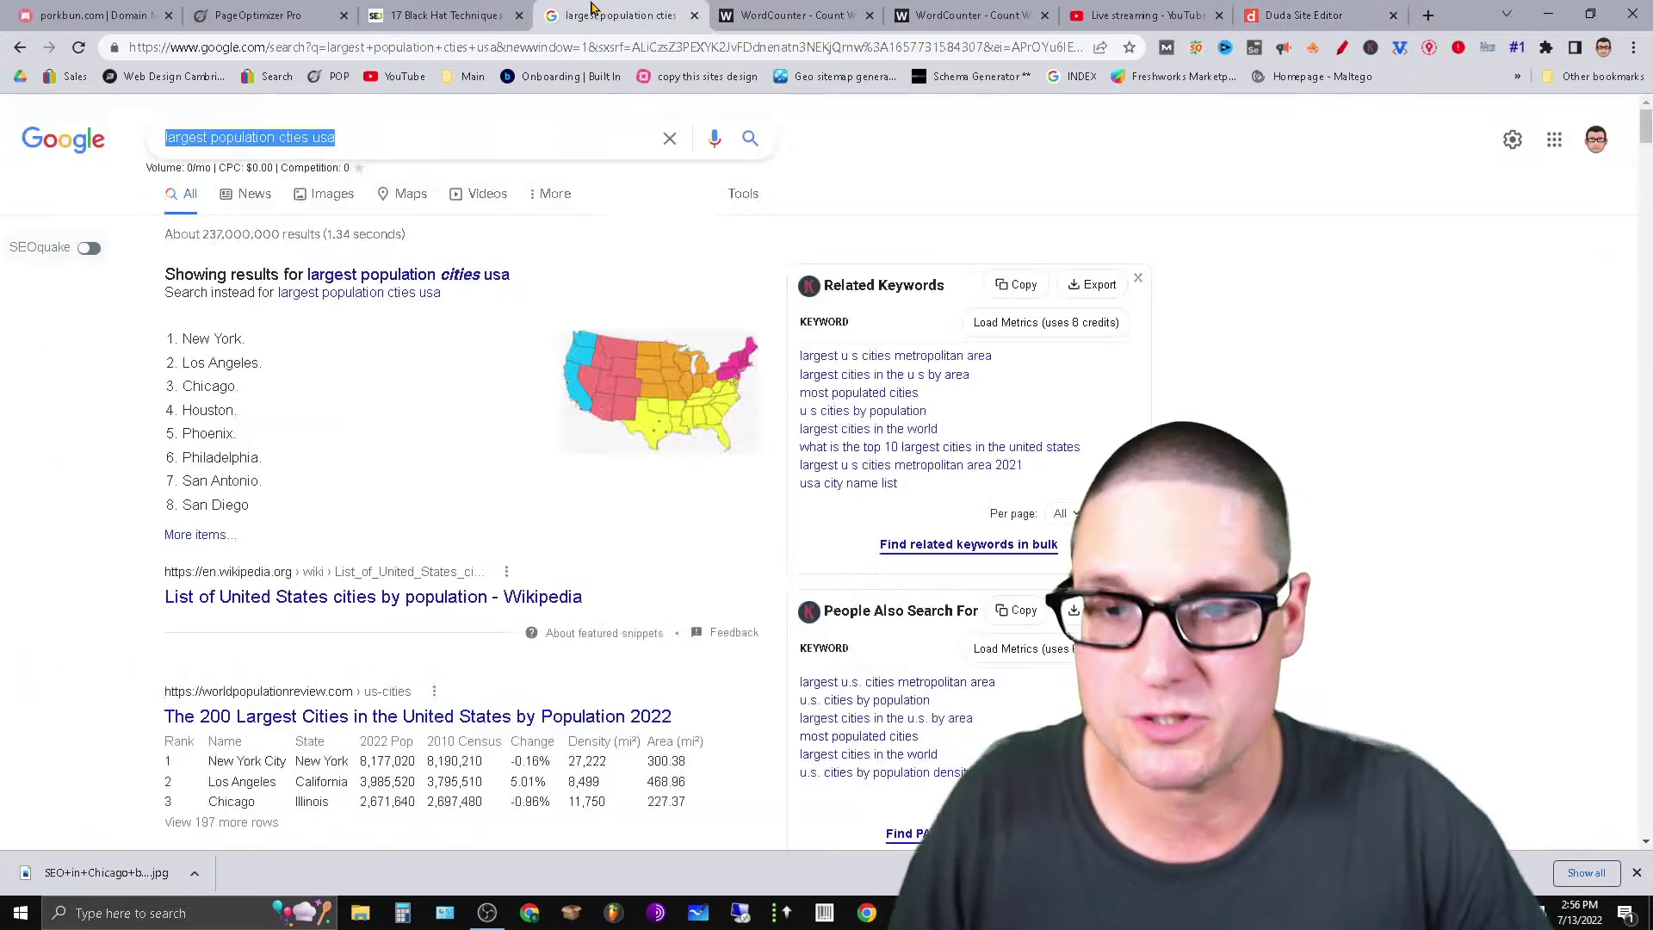
pyautogui.click(487, 148)
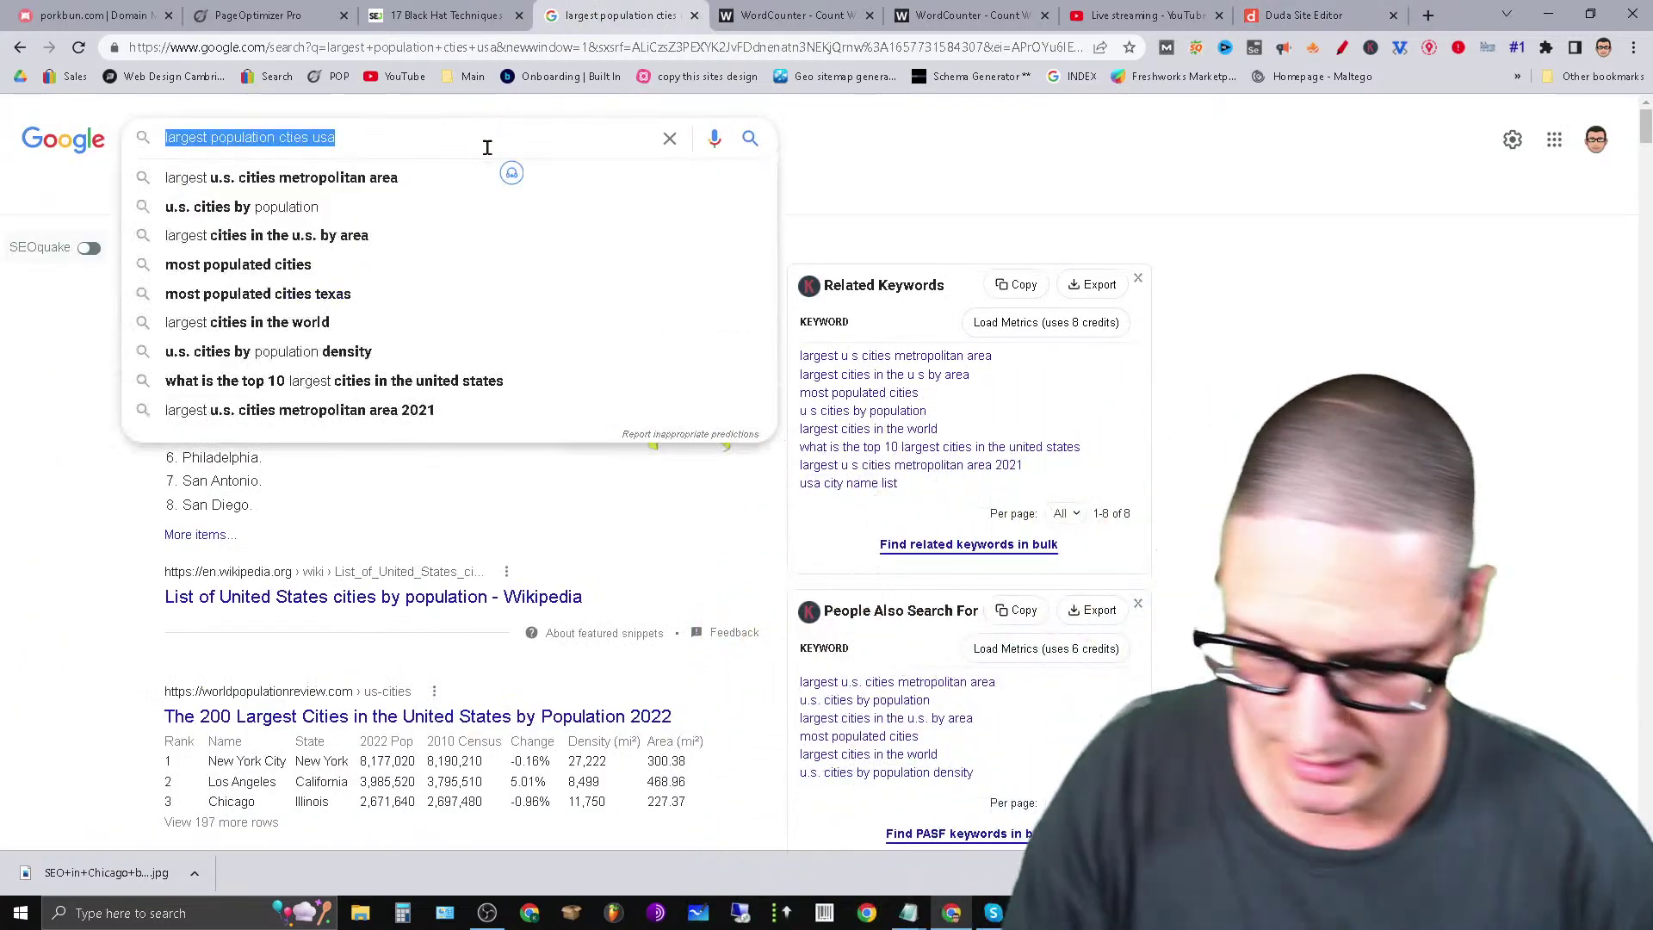
pyautogui.write('SEO ')
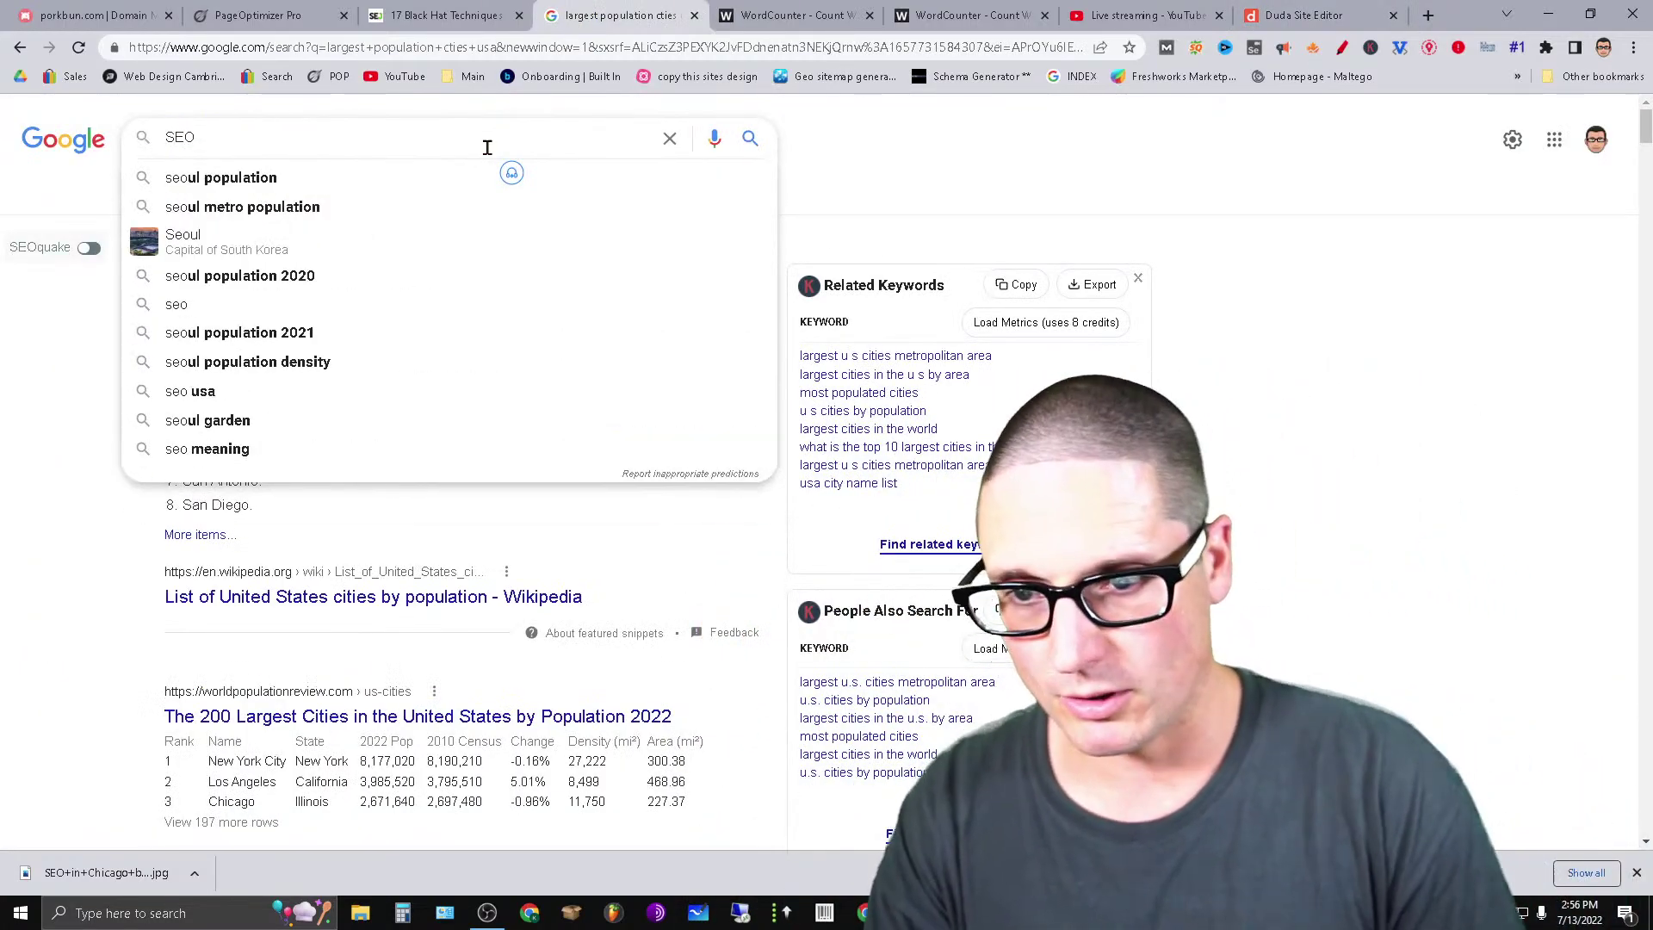
pyautogui.write('EXPERT')
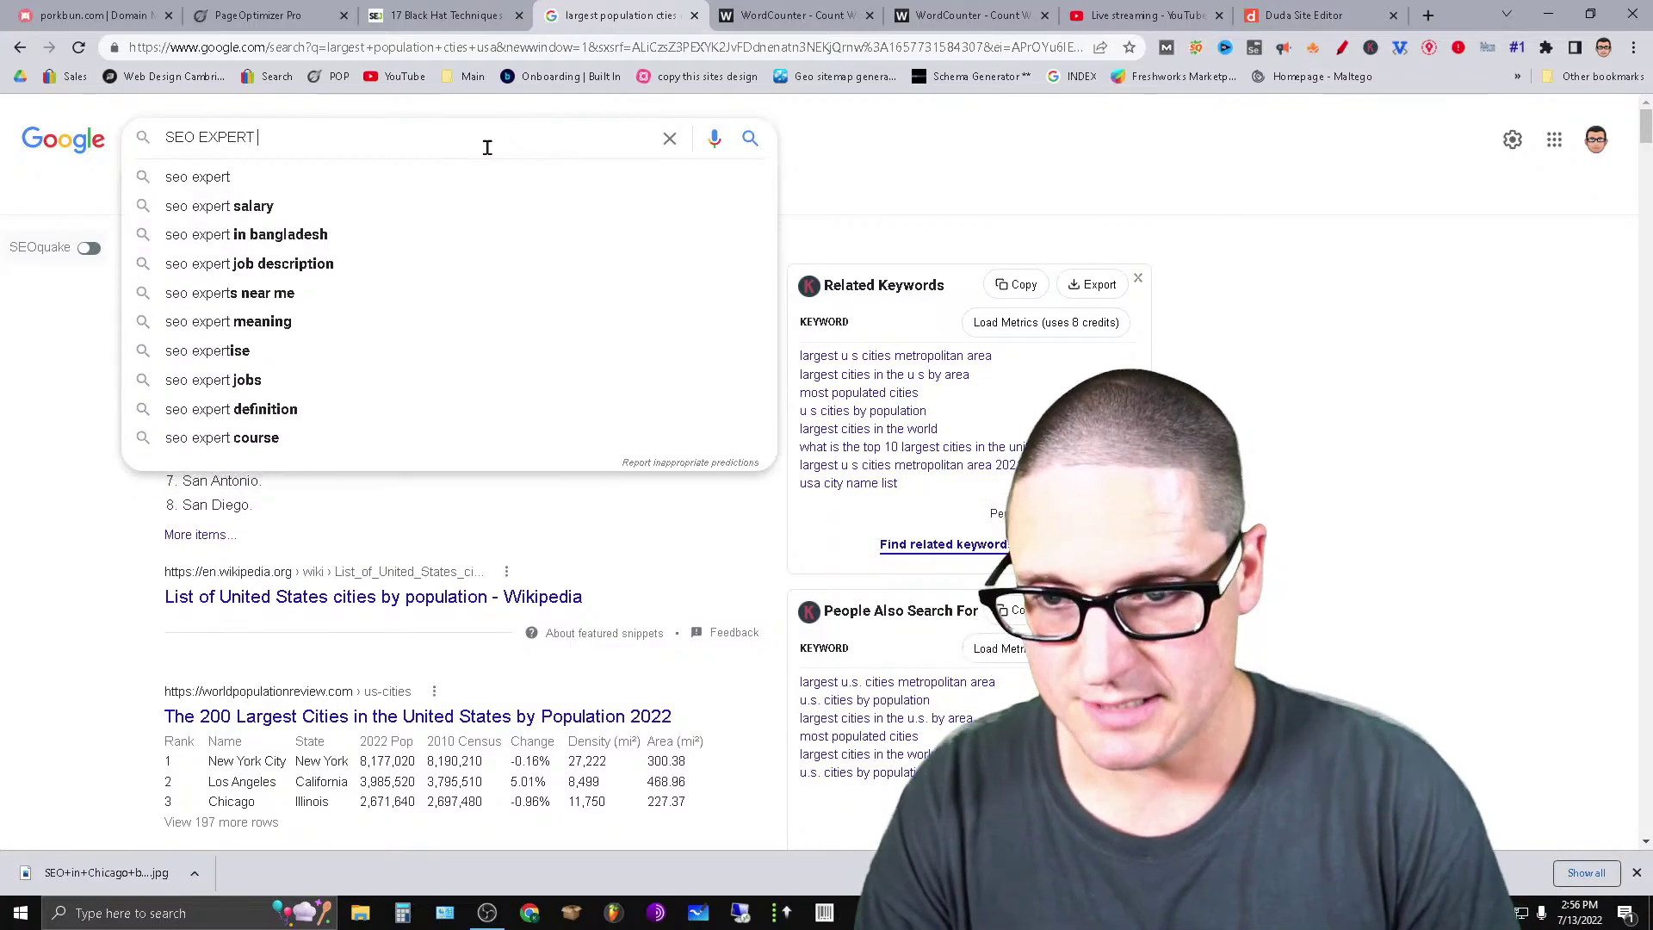
pyautogui.write(' CHICAGO')
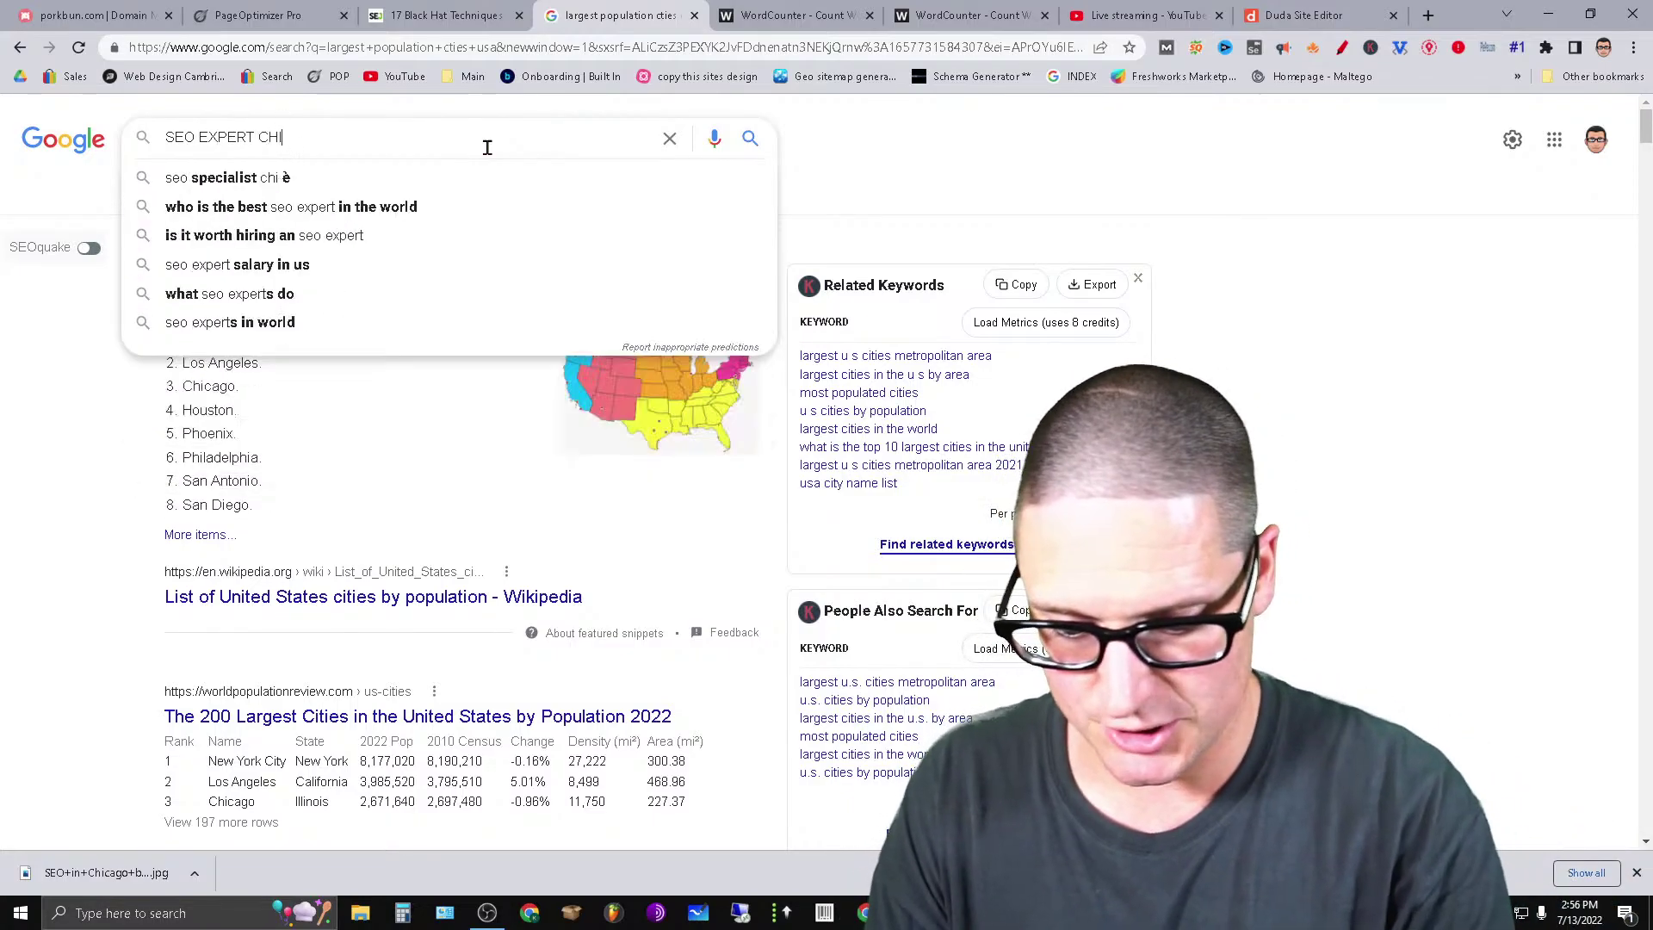
pyautogui.press('Return')
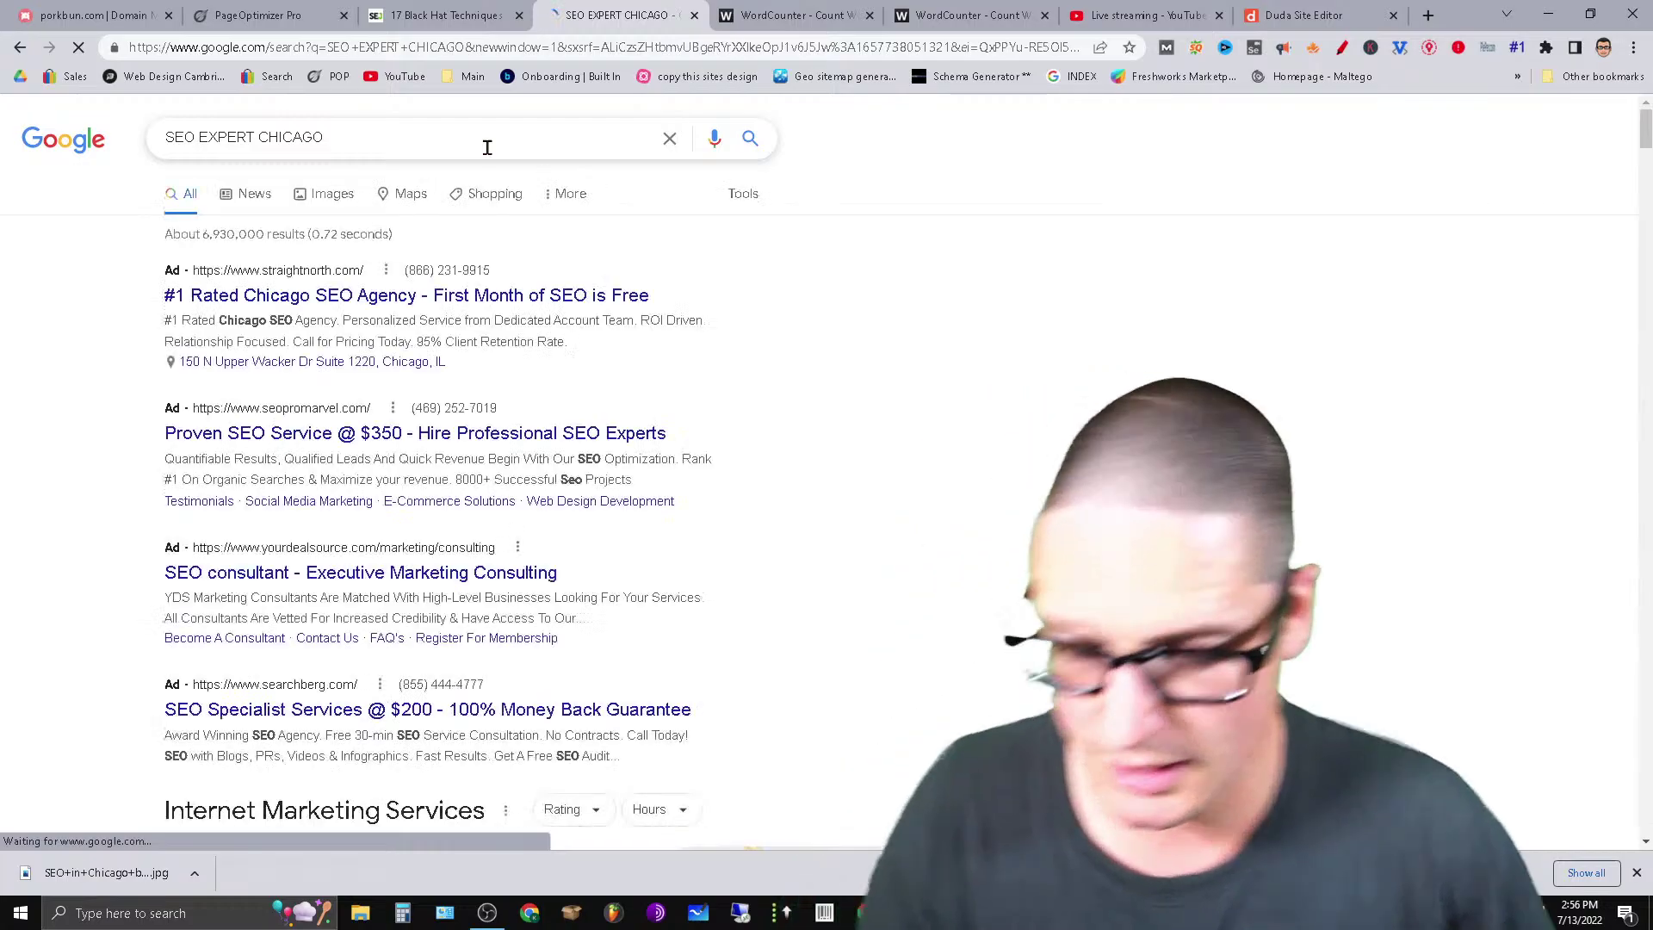
# Scroll through the competing results and bring YouTube Studio's live-stream analytics to the front.
pyautogui.scroll(-3, 465, 221)
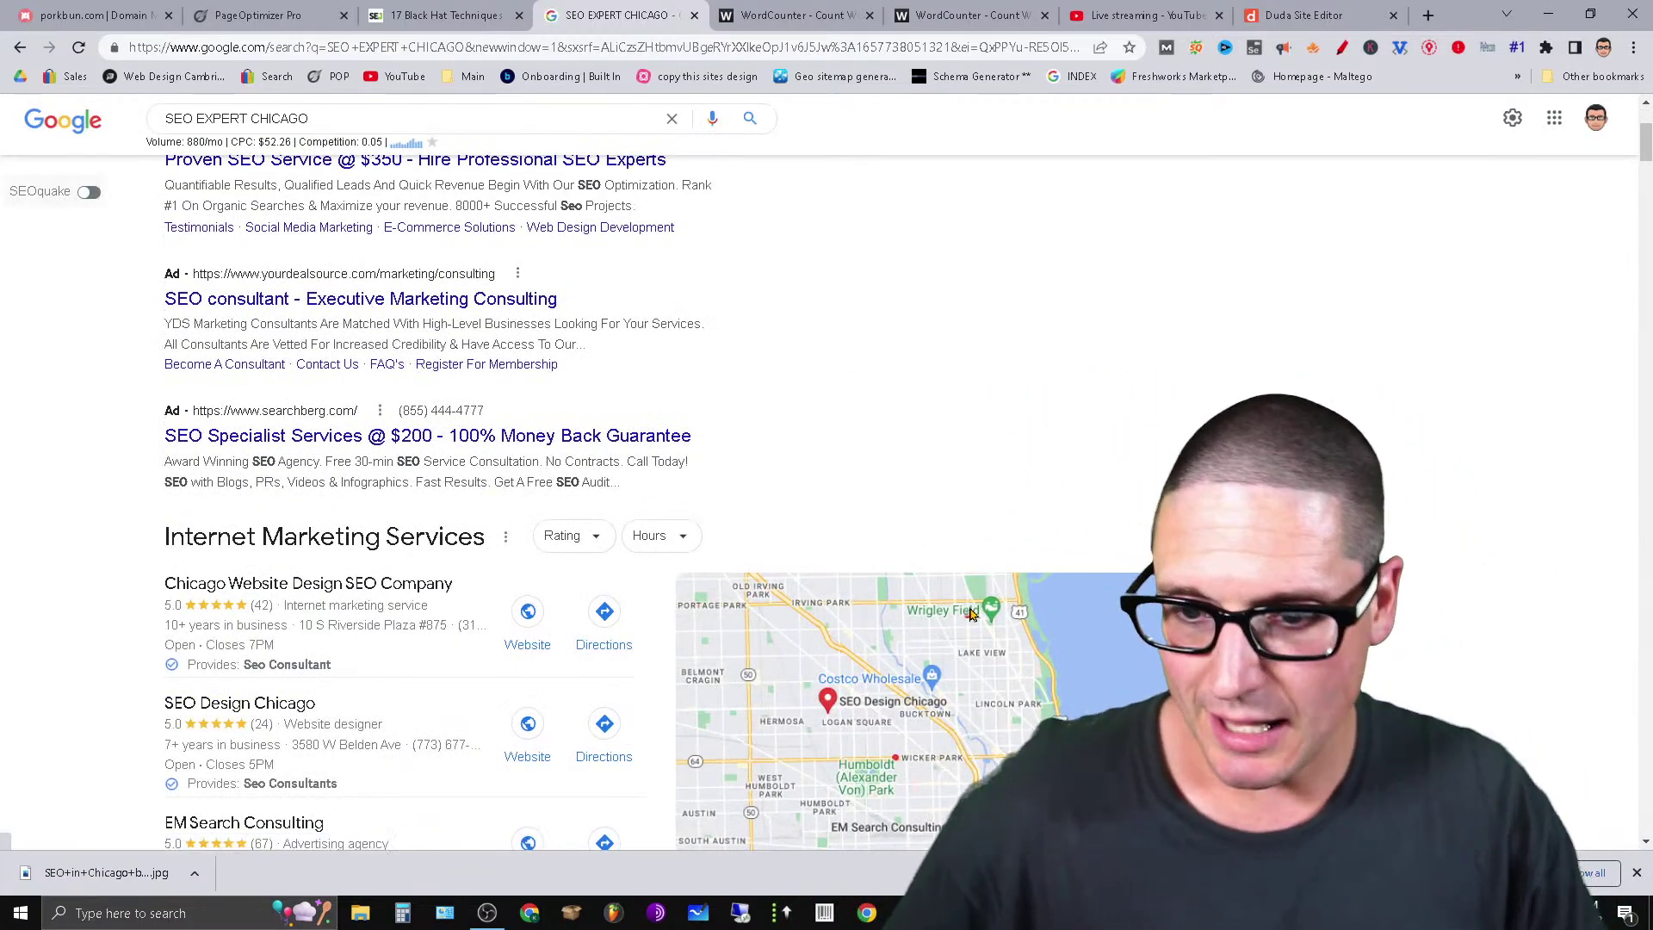
pyautogui.scroll(-3, 551, 671)
pyautogui.scroll(-7, 551, 672)
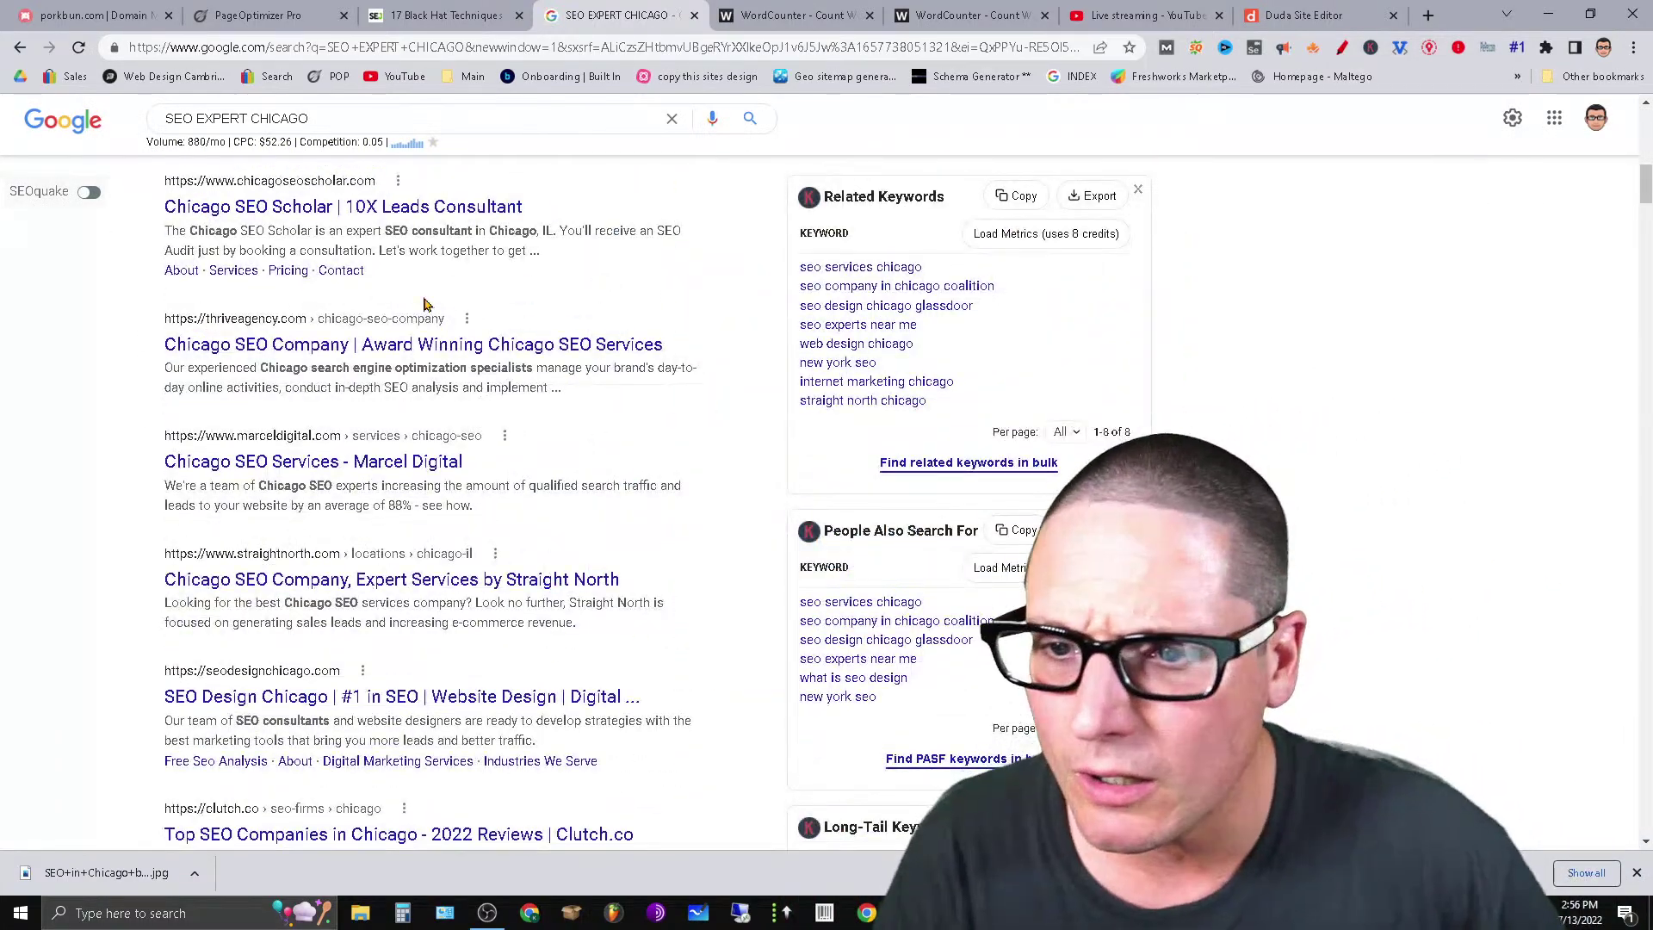
pyautogui.scroll(3, 423, 304)
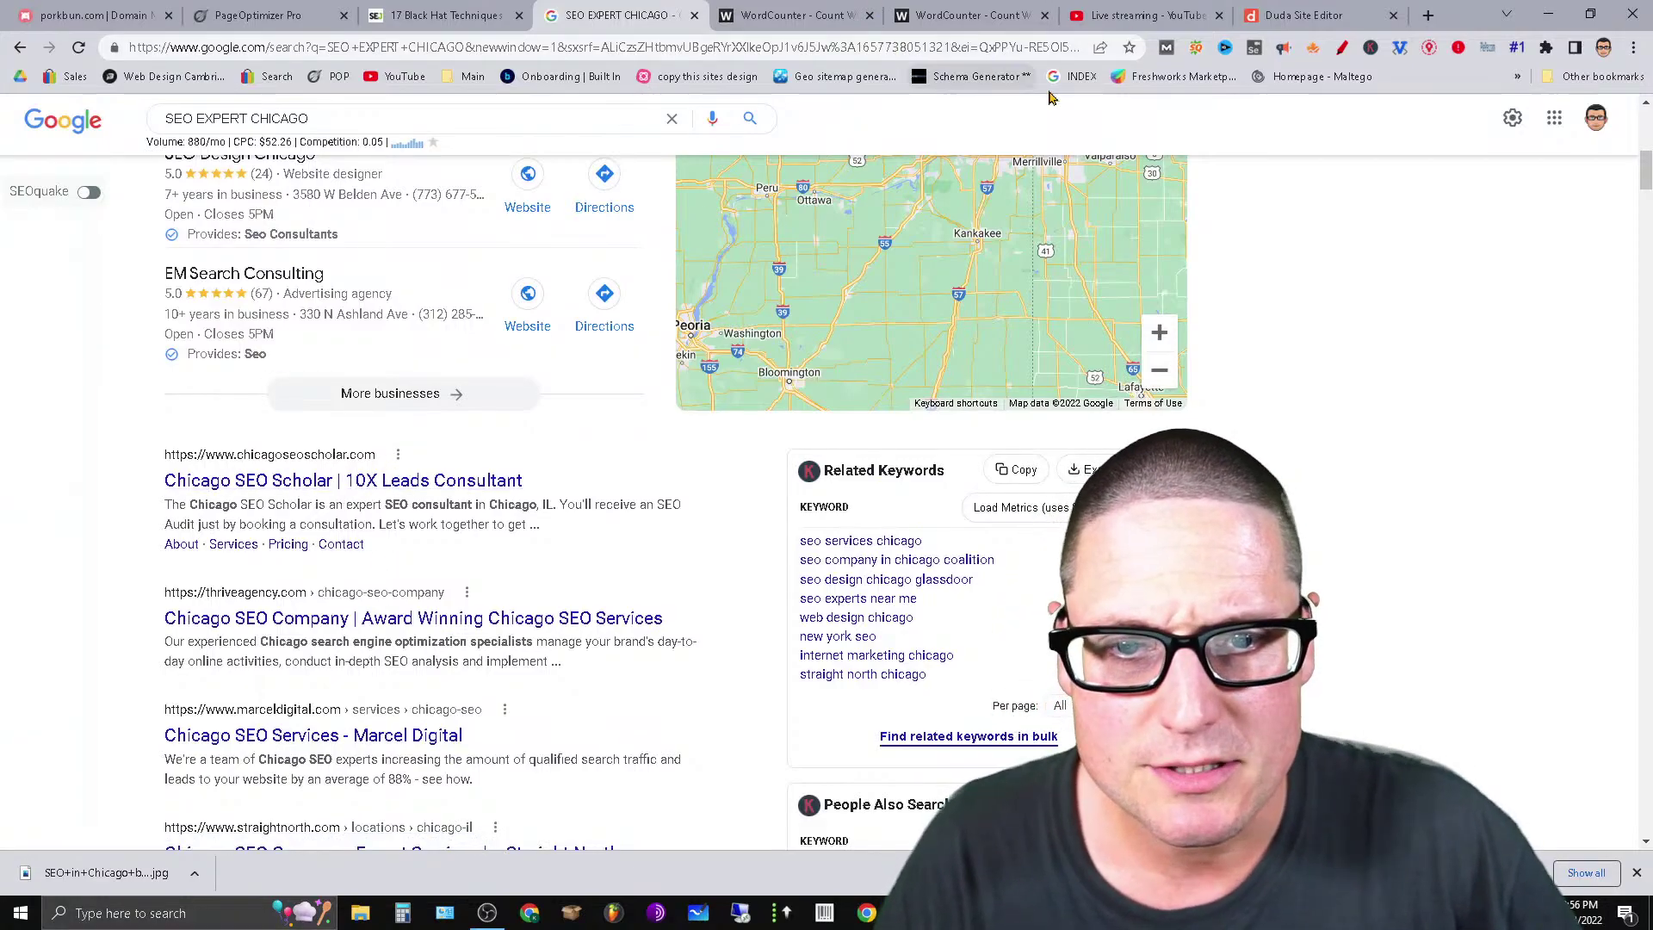
pyautogui.moveTo(1161, 11); pyautogui.dragTo(90, 17)
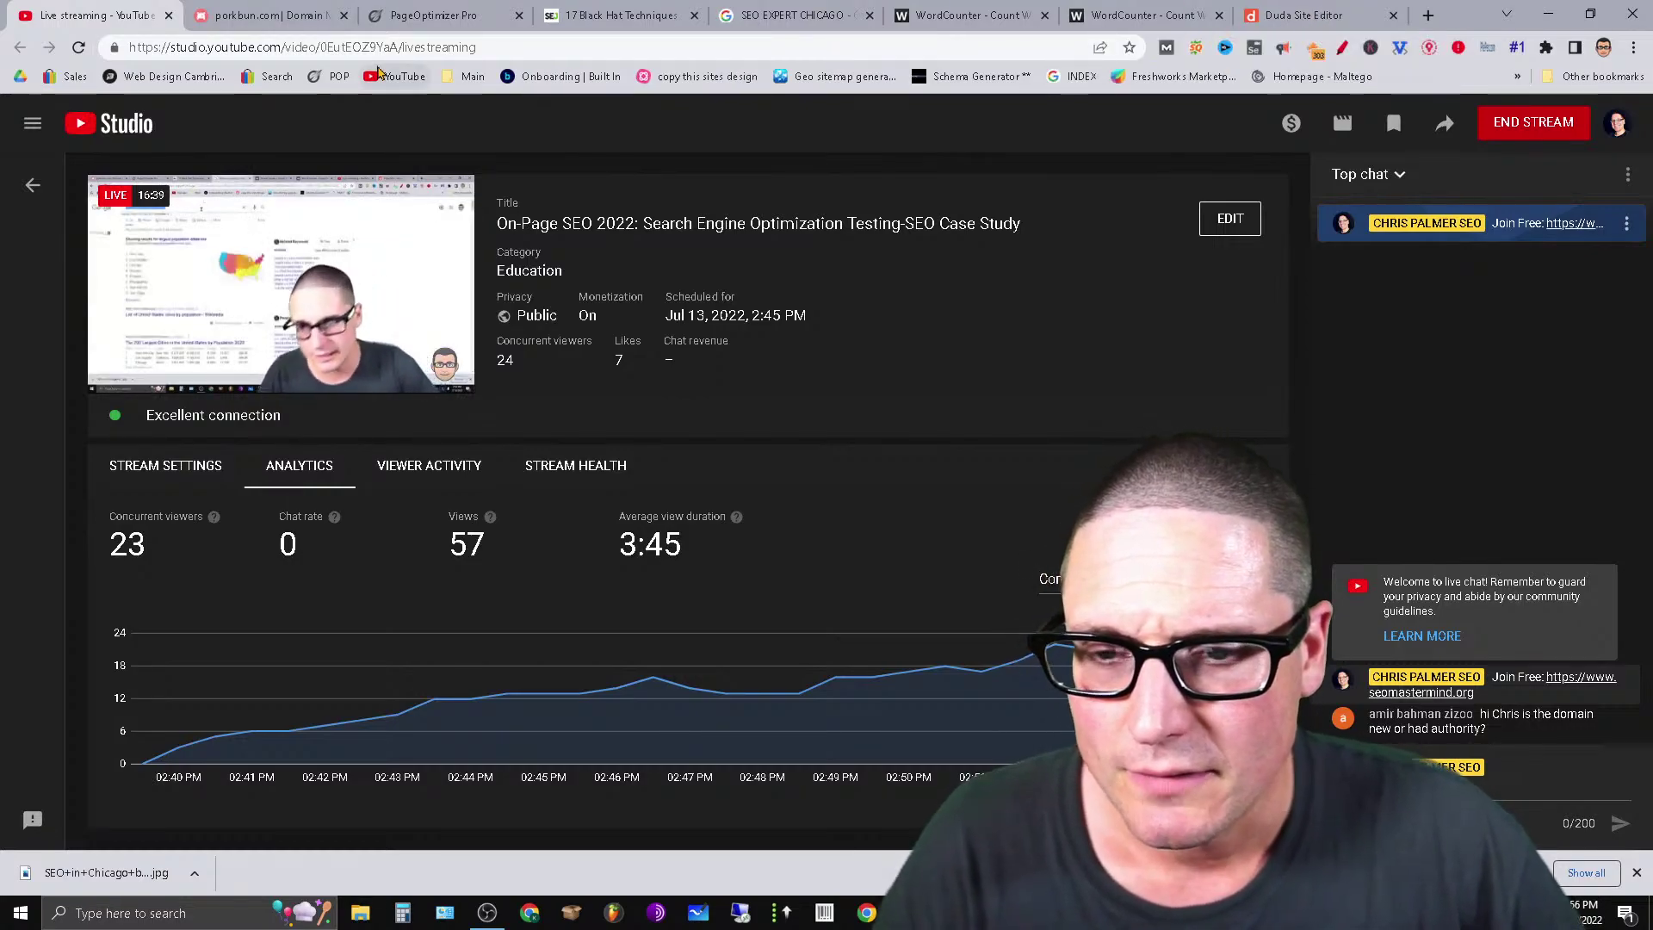
# Close the porkbun, 17 Black Hat Techniques and SEO EXPERT CHICAGO pages, then open a blank tab.
pyautogui.click(343, 15)
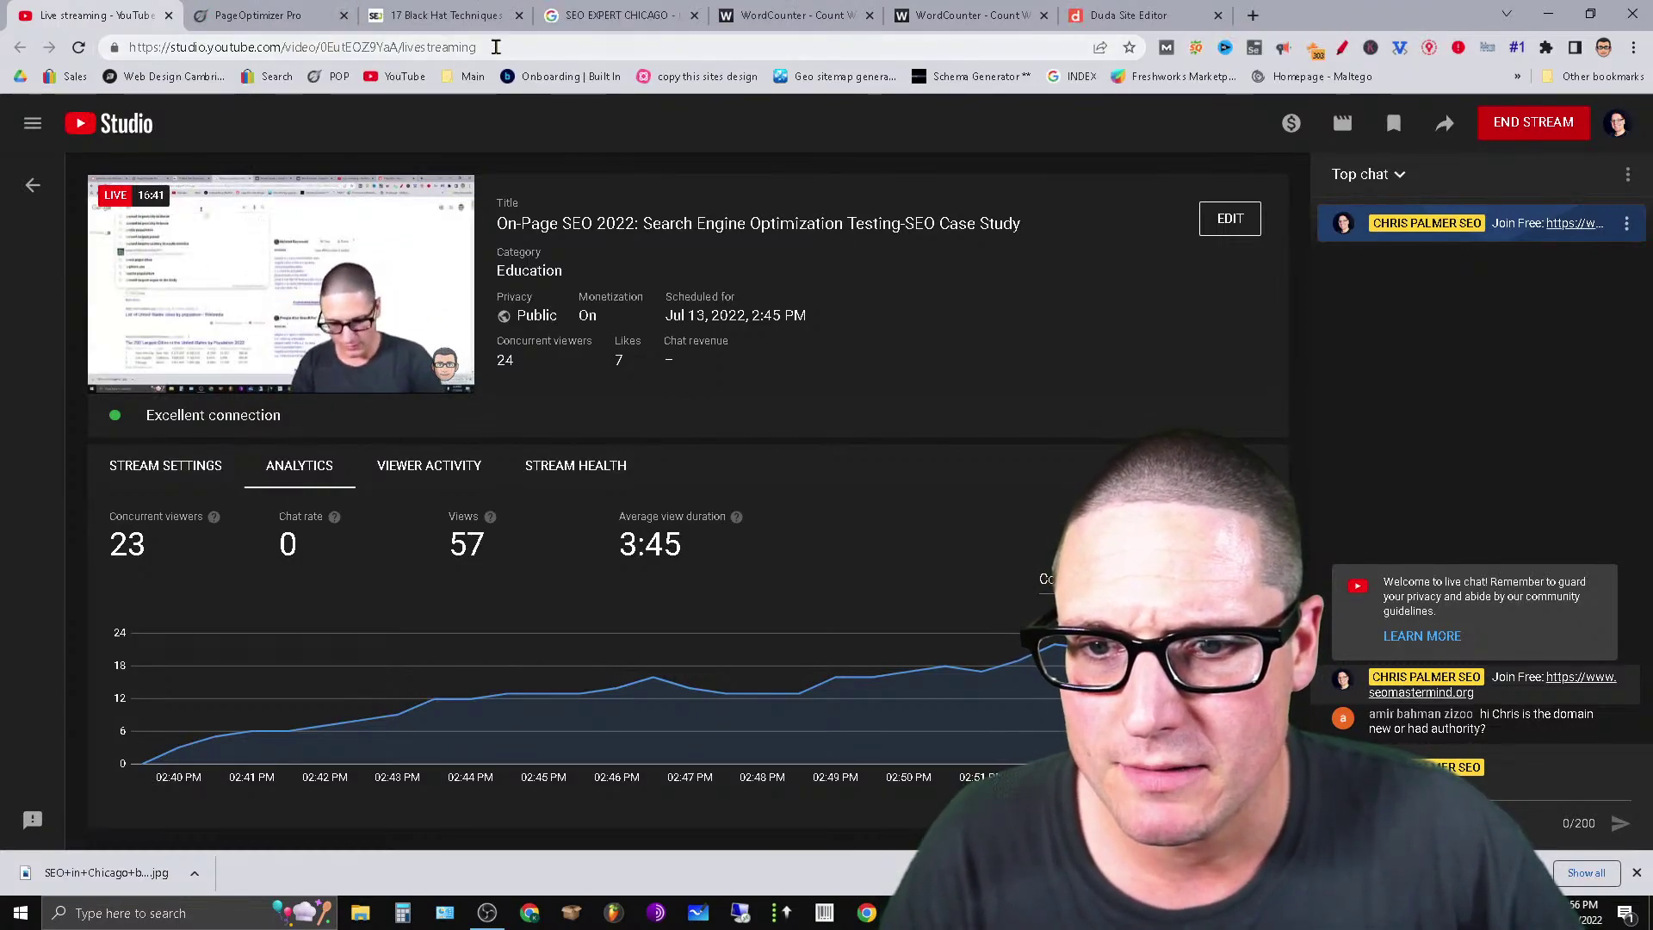
pyautogui.click(447, 16)
pyautogui.click(519, 16)
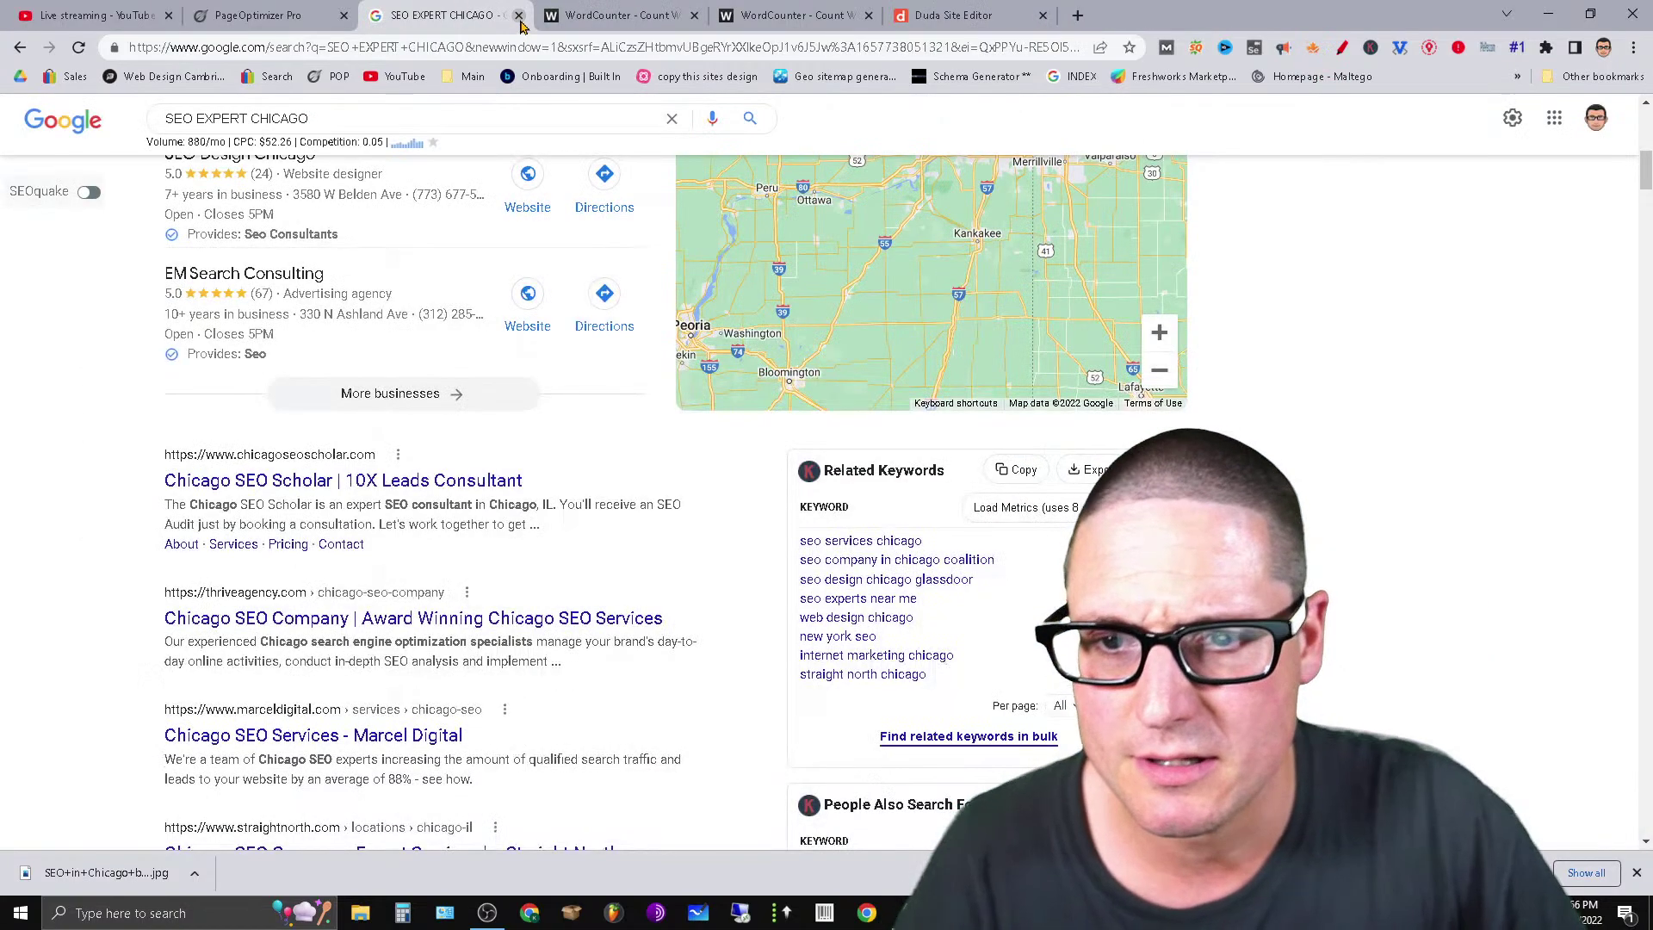
pyautogui.click(519, 15)
pyautogui.click(637, 12)
pyautogui.click(778, 14)
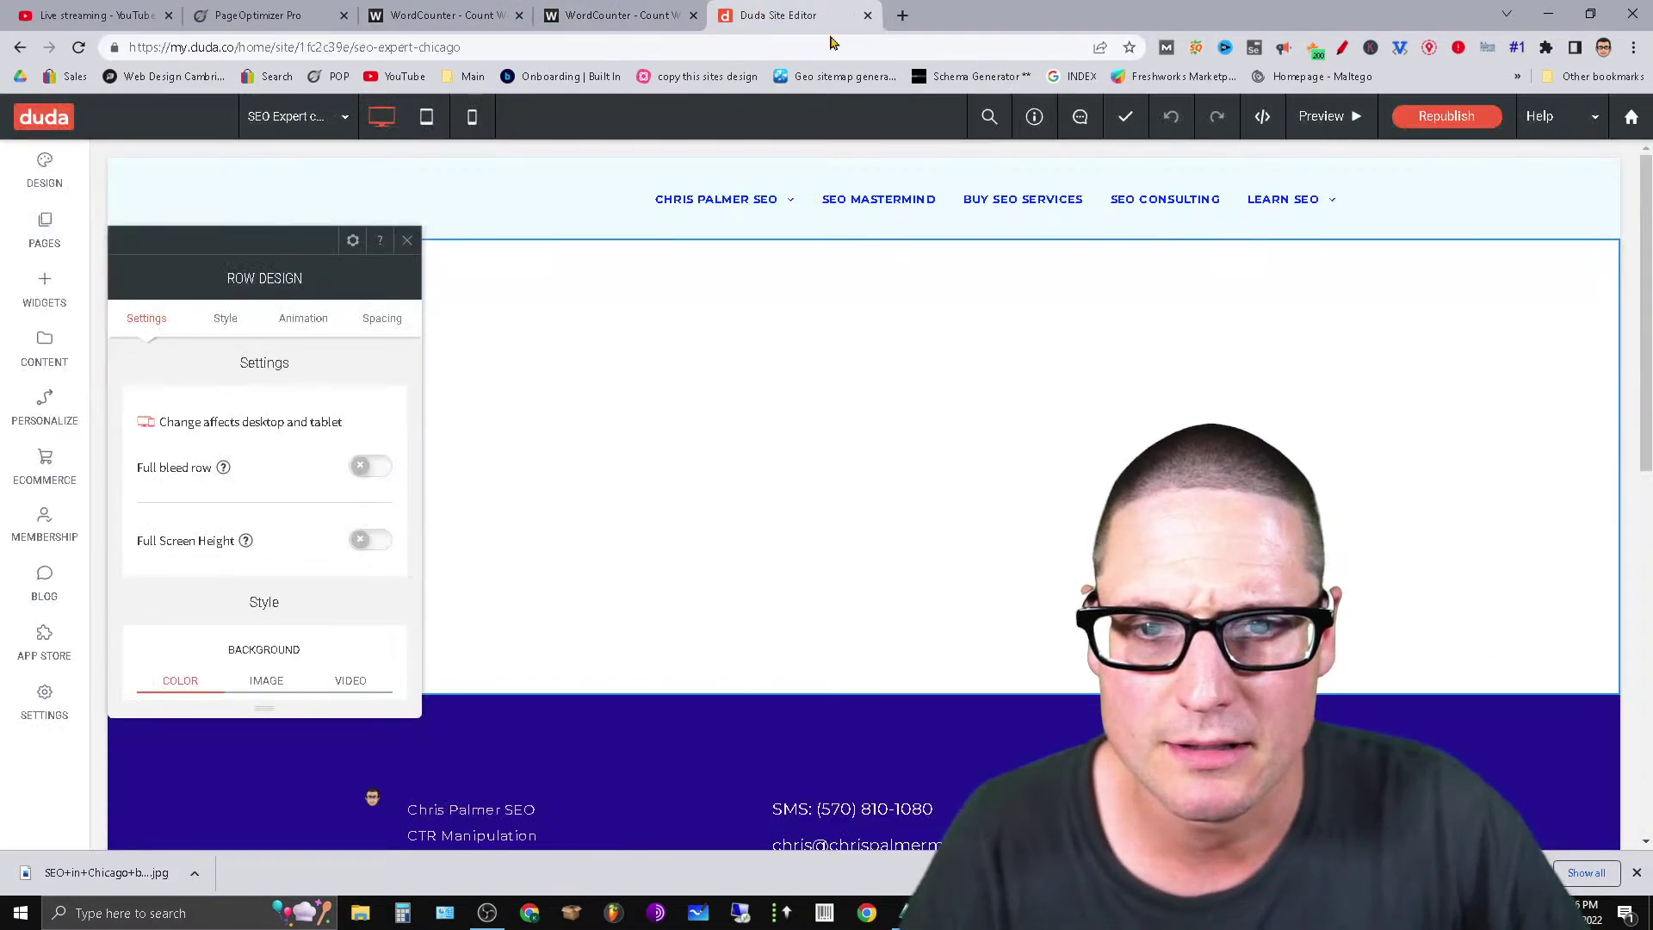
pyautogui.click(903, 15)
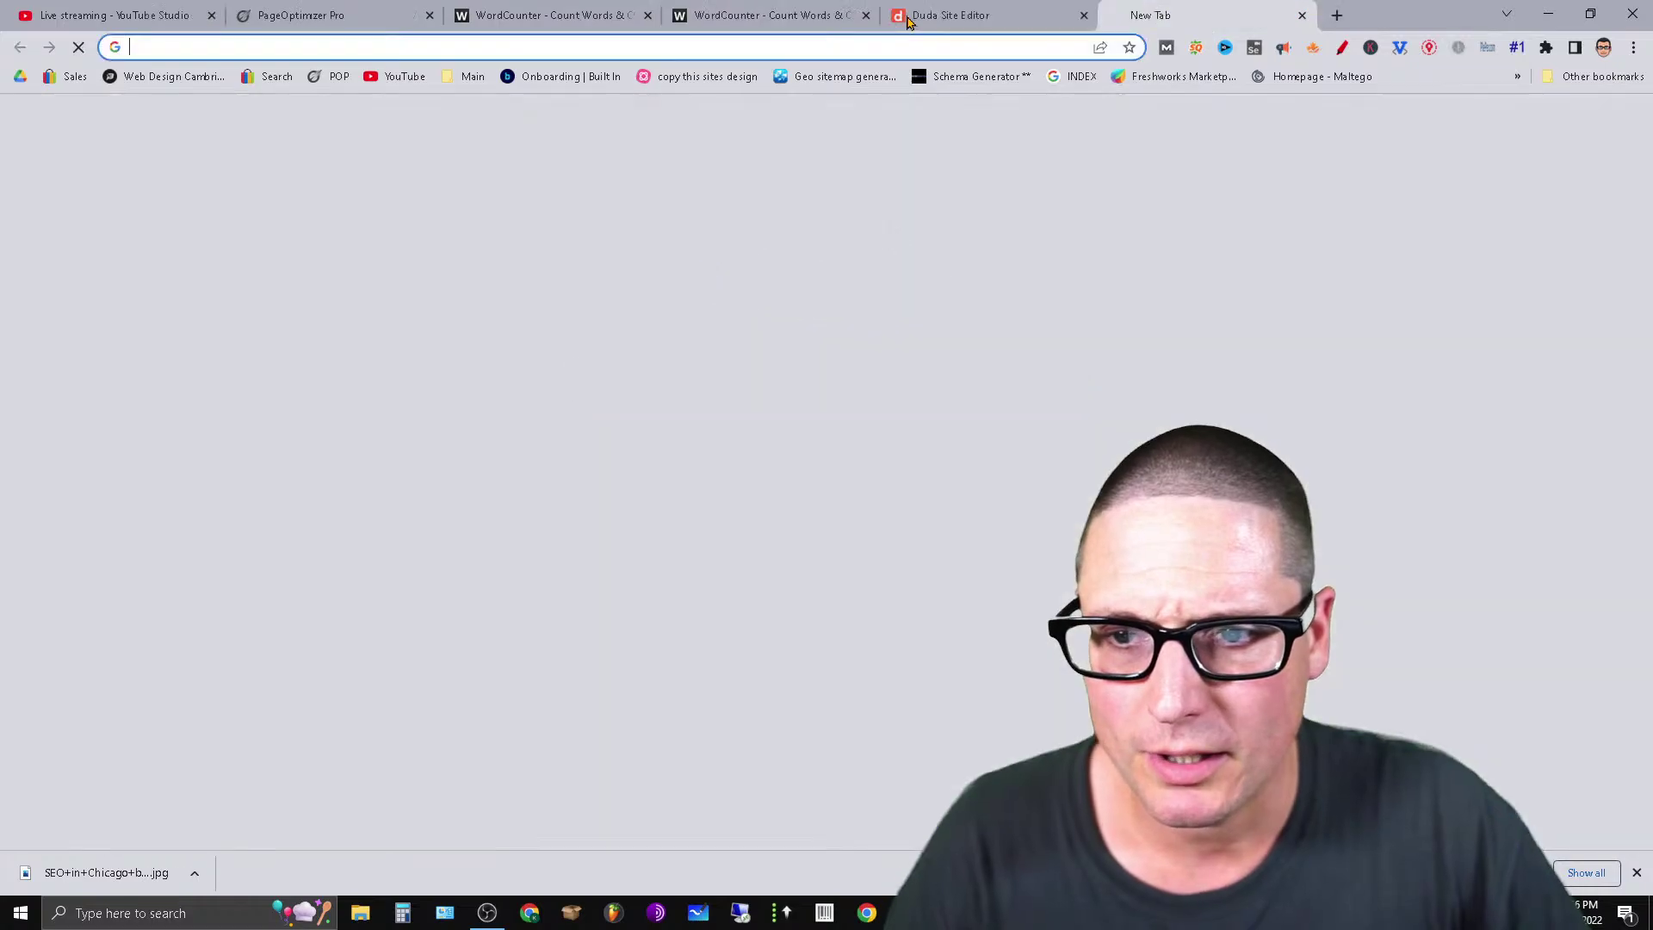
# Rerun the 'seo expert chicago' search from history and scroll to the organic results.
pyautogui.click(781, 382)
pyautogui.click(758, 426)
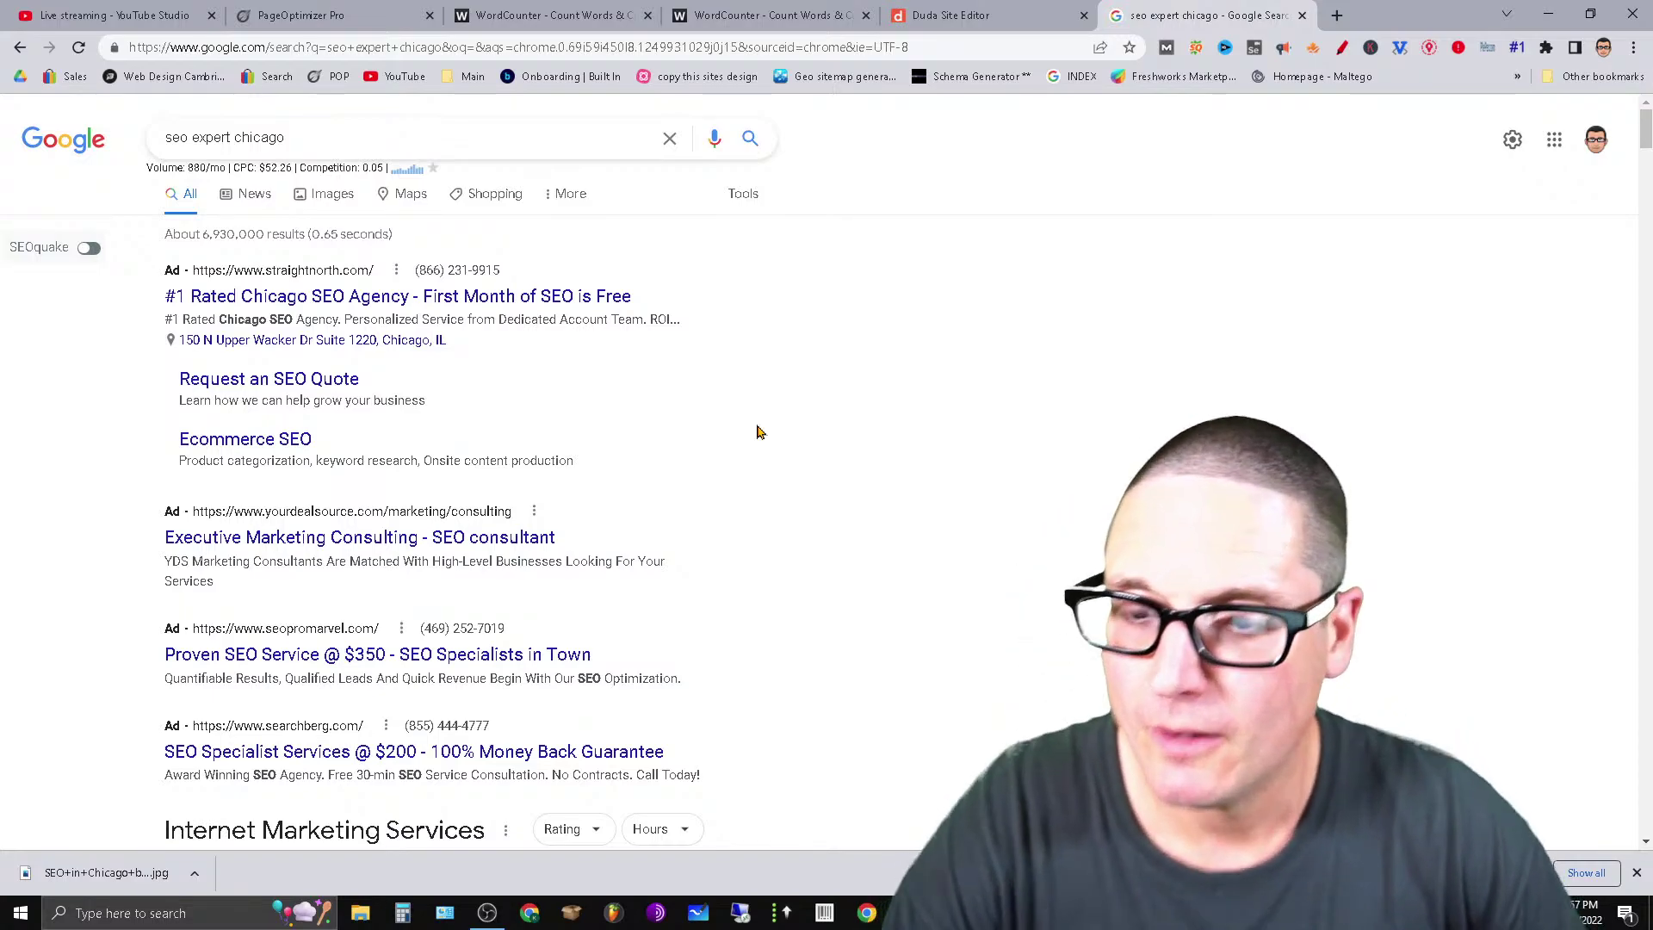
pyautogui.scroll(-3, 648, 682)
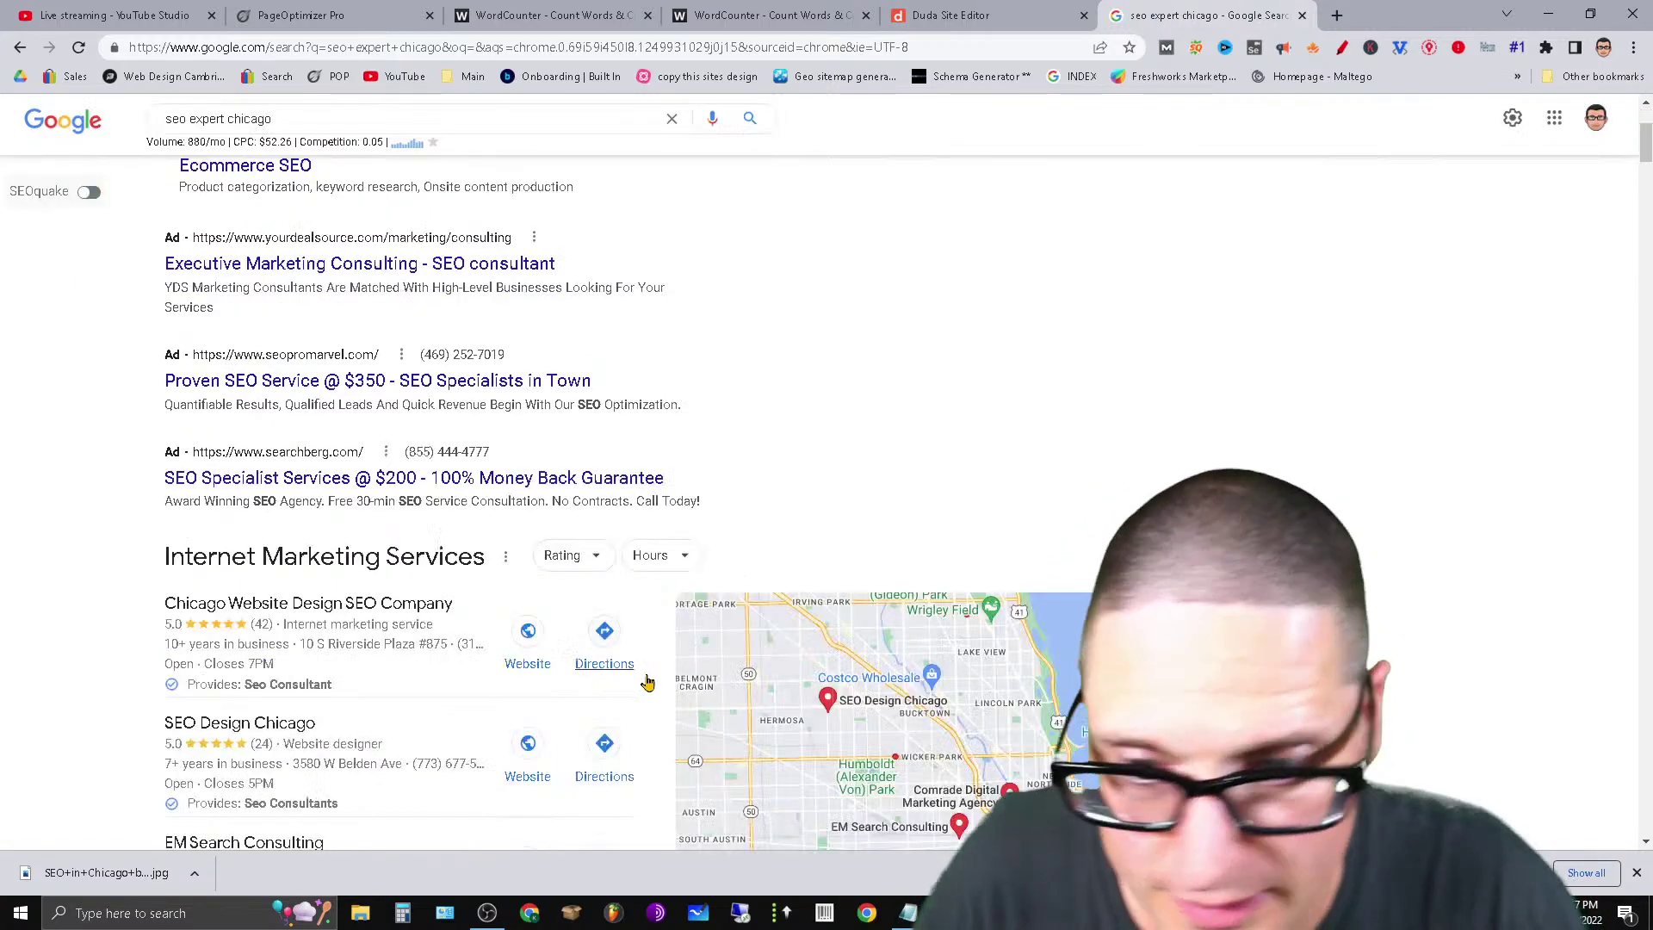
pyautogui.scroll(-6, 647, 682)
# Open Chicago SEO Scholar, Thrive and Marcel Digital in new tabs, viewing Chicago SEO Scholar.
pyautogui.rightClick(403, 506)
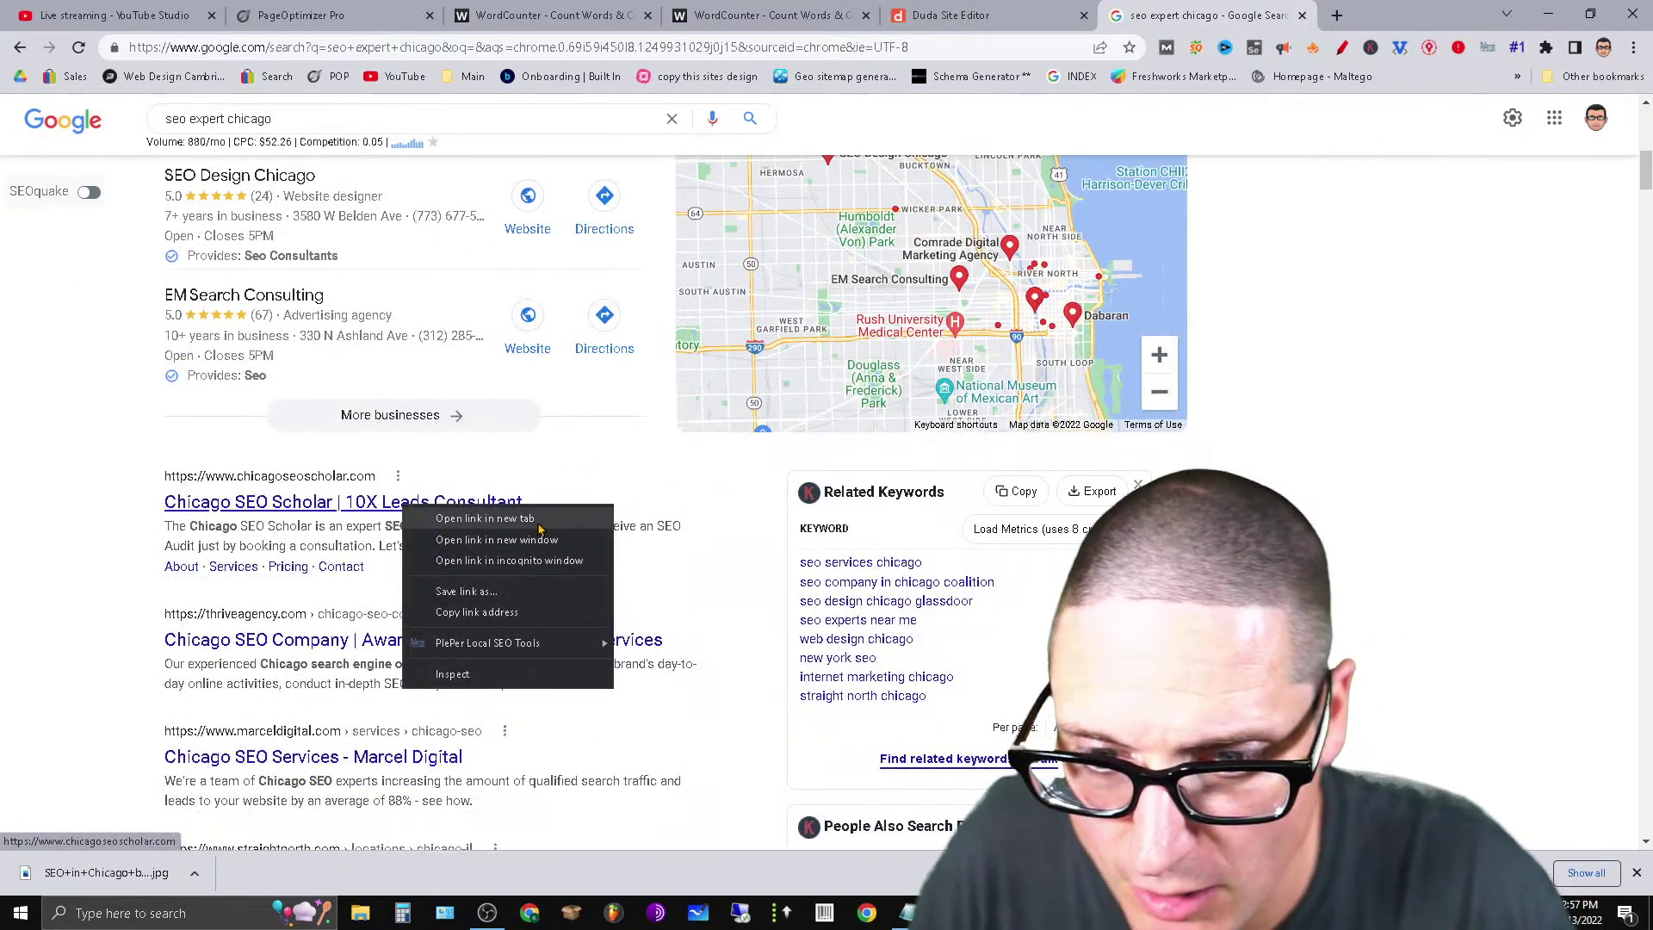
pyautogui.click(537, 519)
pyautogui.rightClick(461, 645)
pyautogui.click(523, 661)
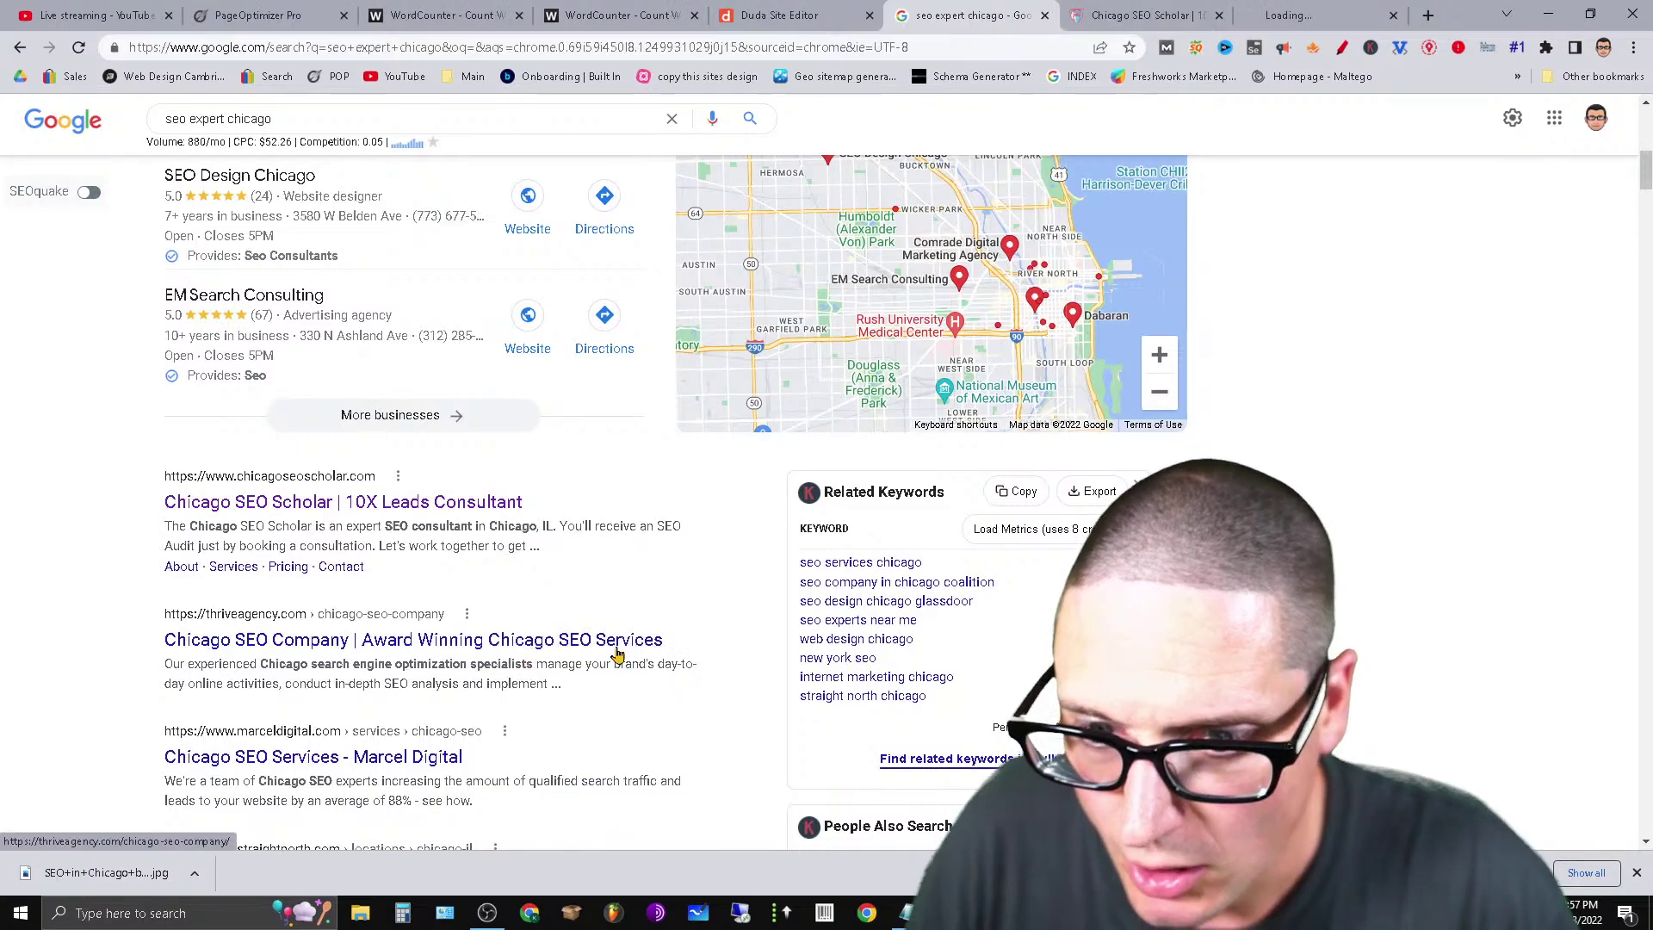
pyautogui.rightClick(404, 761)
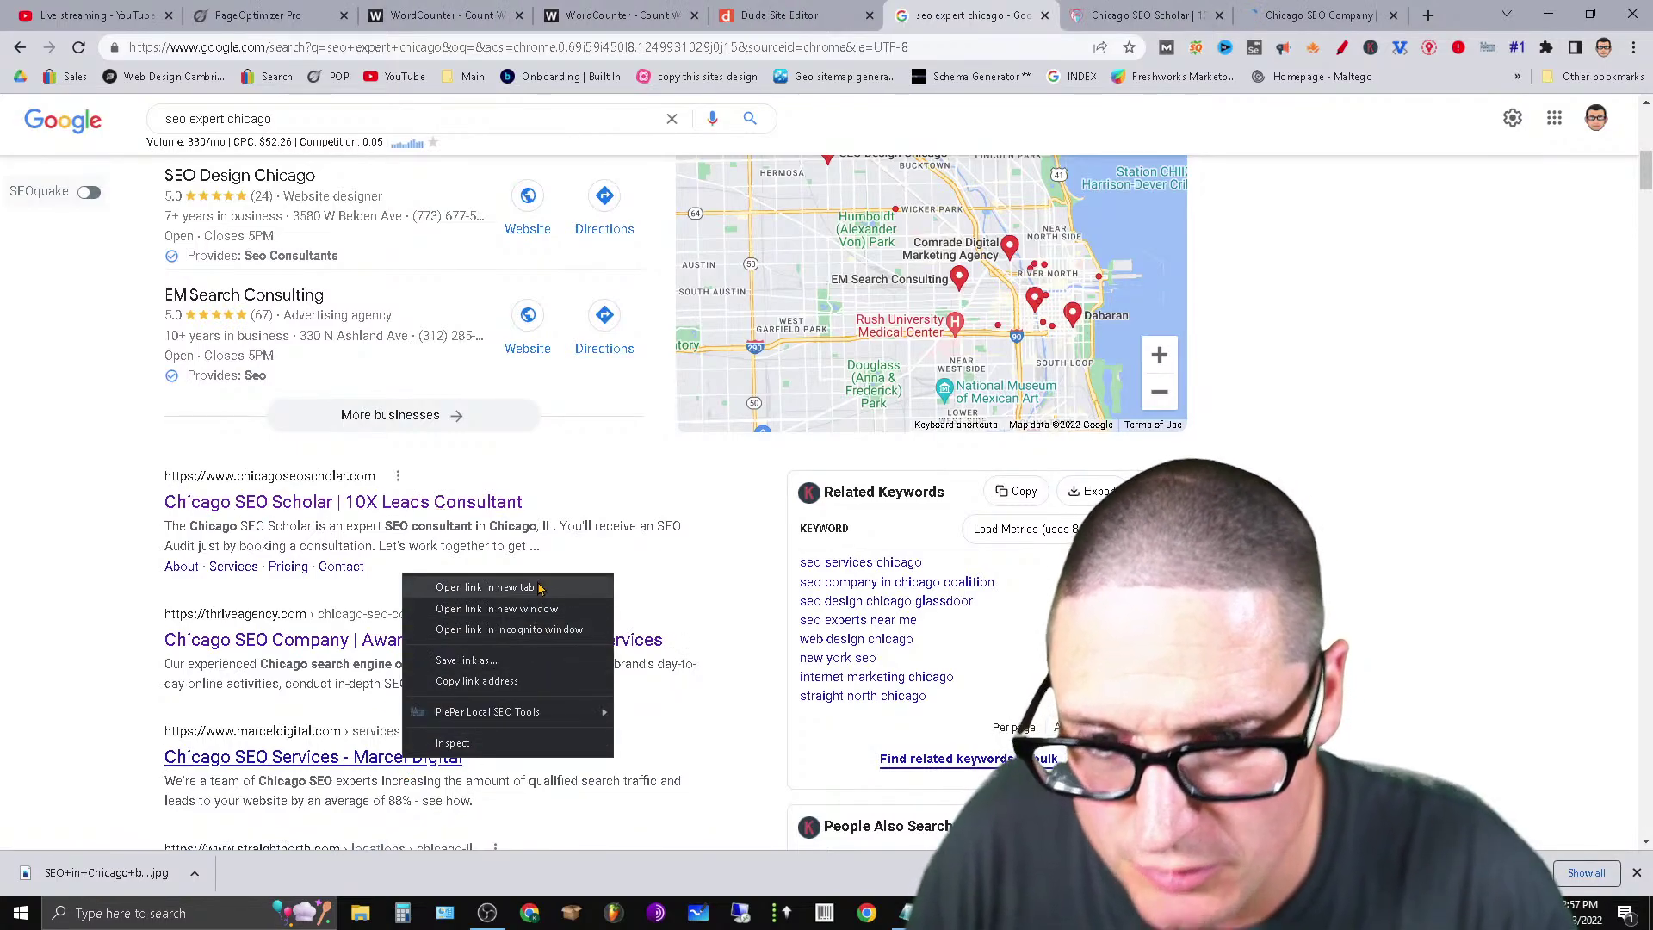
pyautogui.click(541, 585)
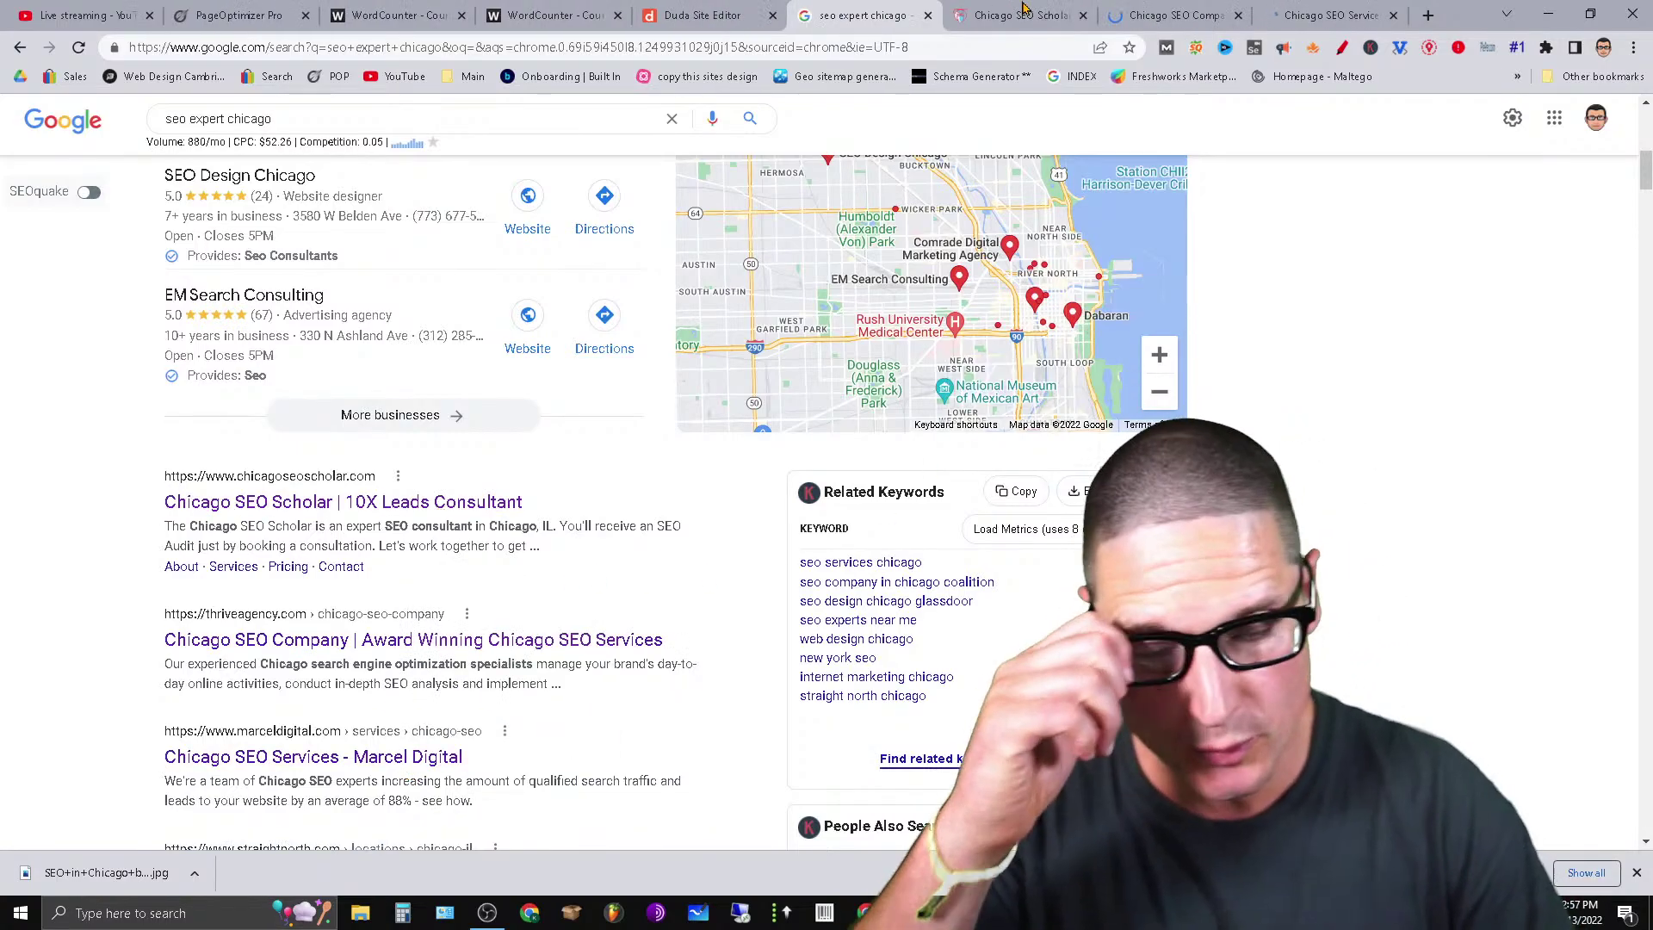
pyautogui.click(1017, 14)
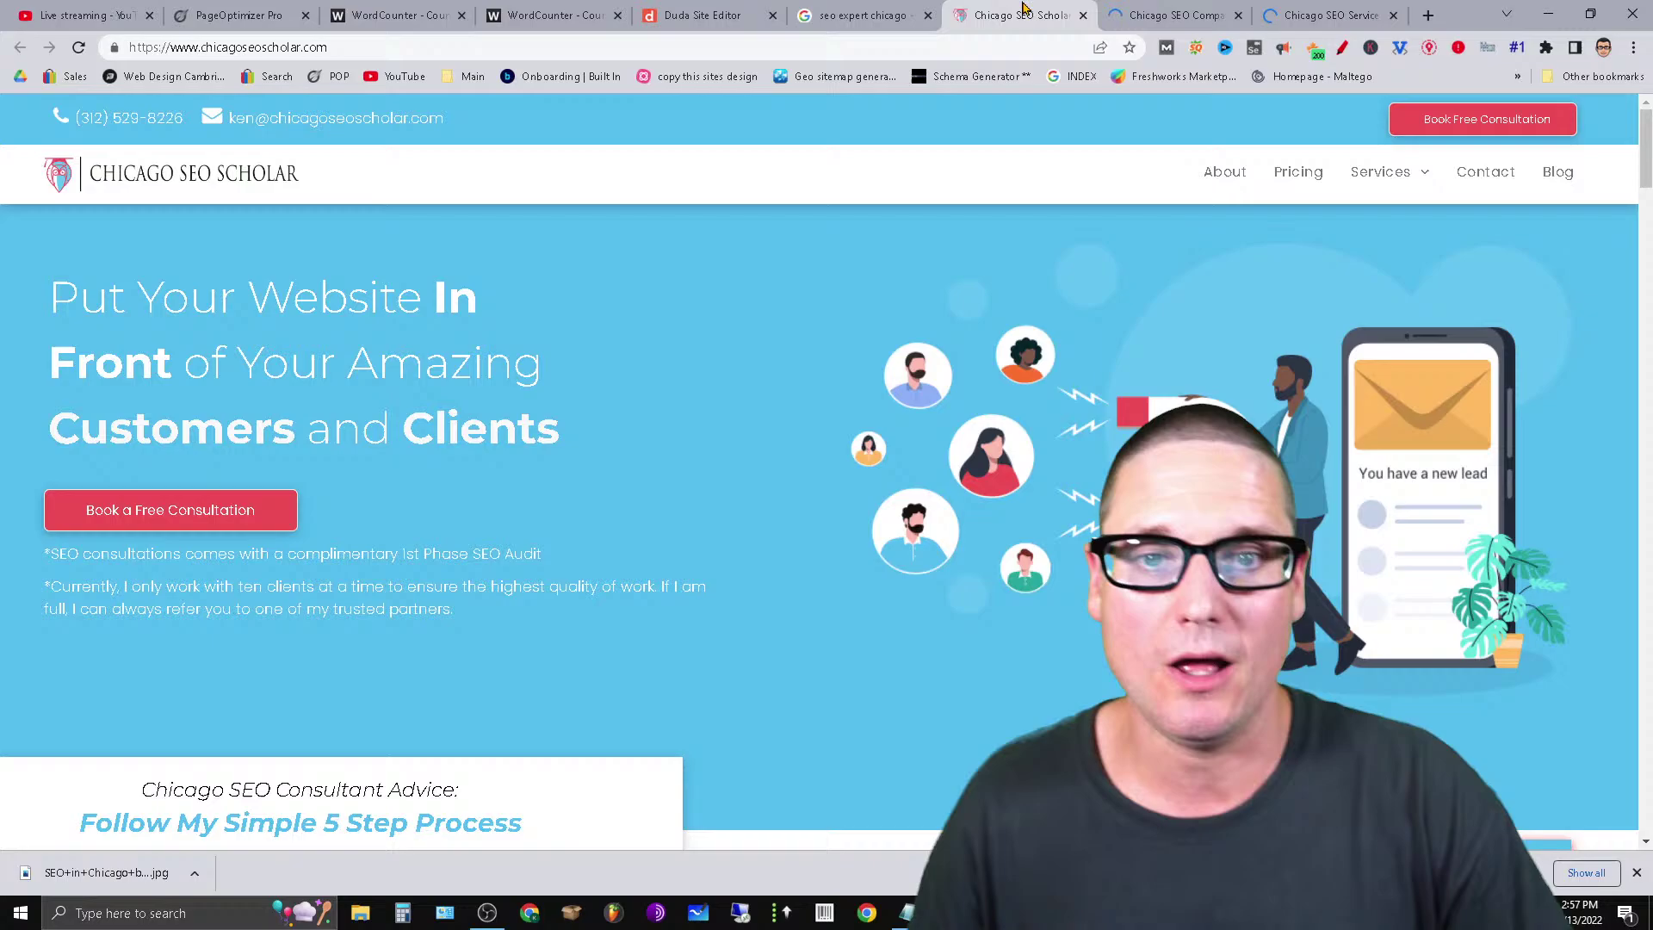
# Get SEOquake density word counts: Chicago SEO Scholar 3566, Thrive 3714, Marcel Digital 1203.
pyautogui.click(1196, 48)
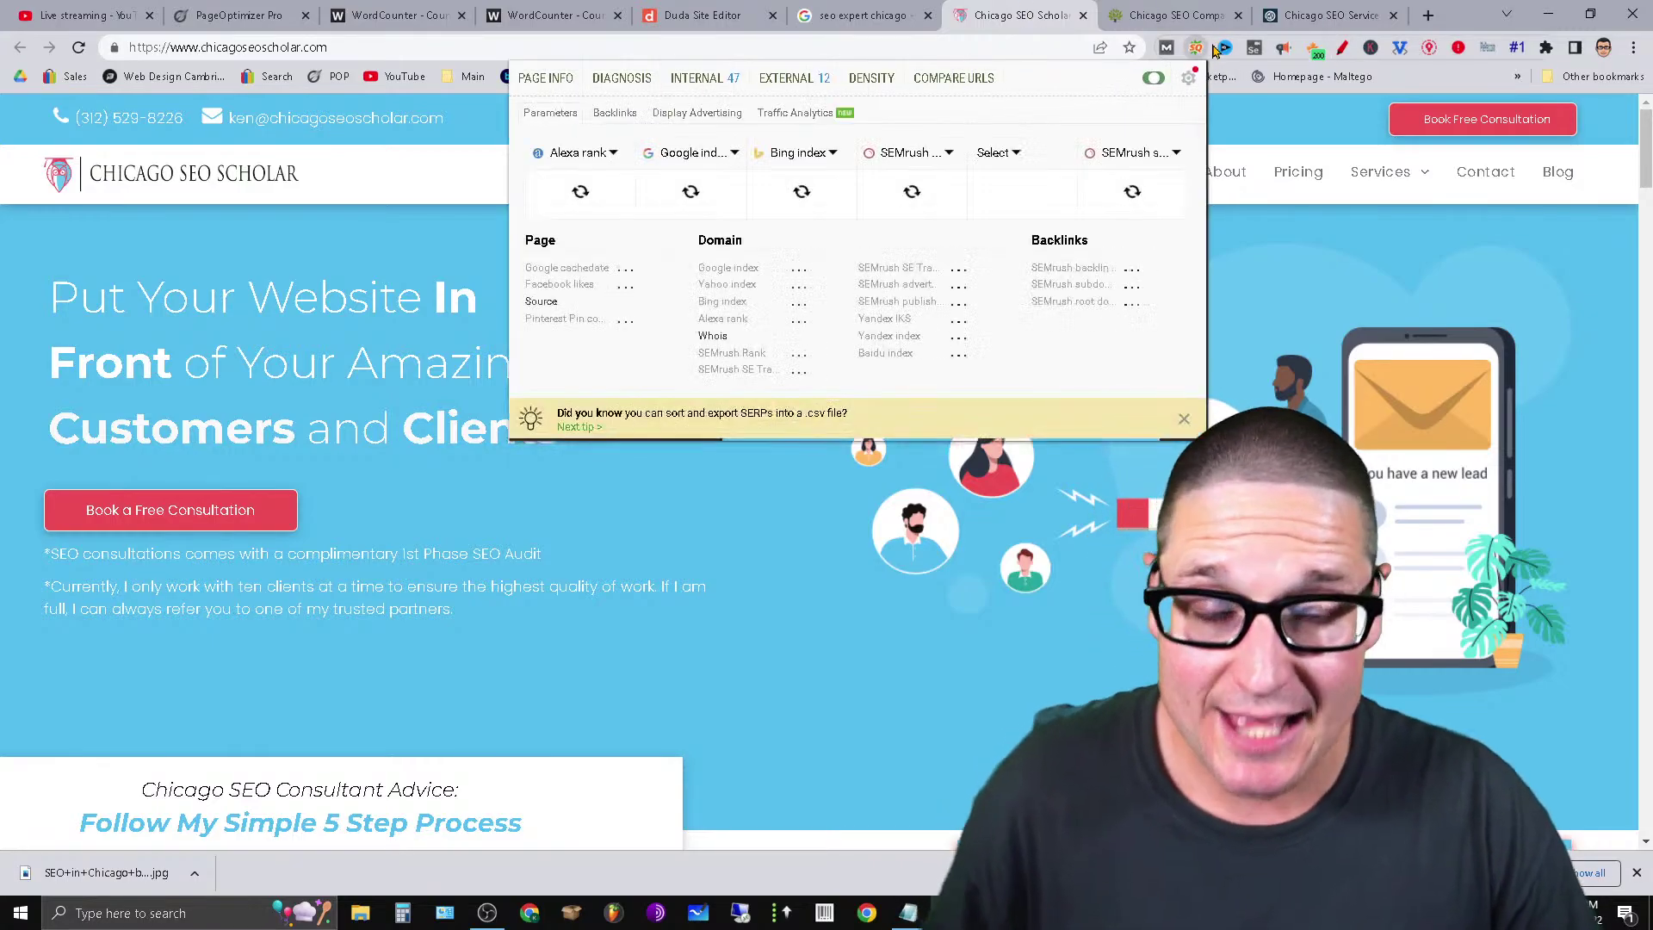
pyautogui.click(871, 78)
pyautogui.click(1015, 11)
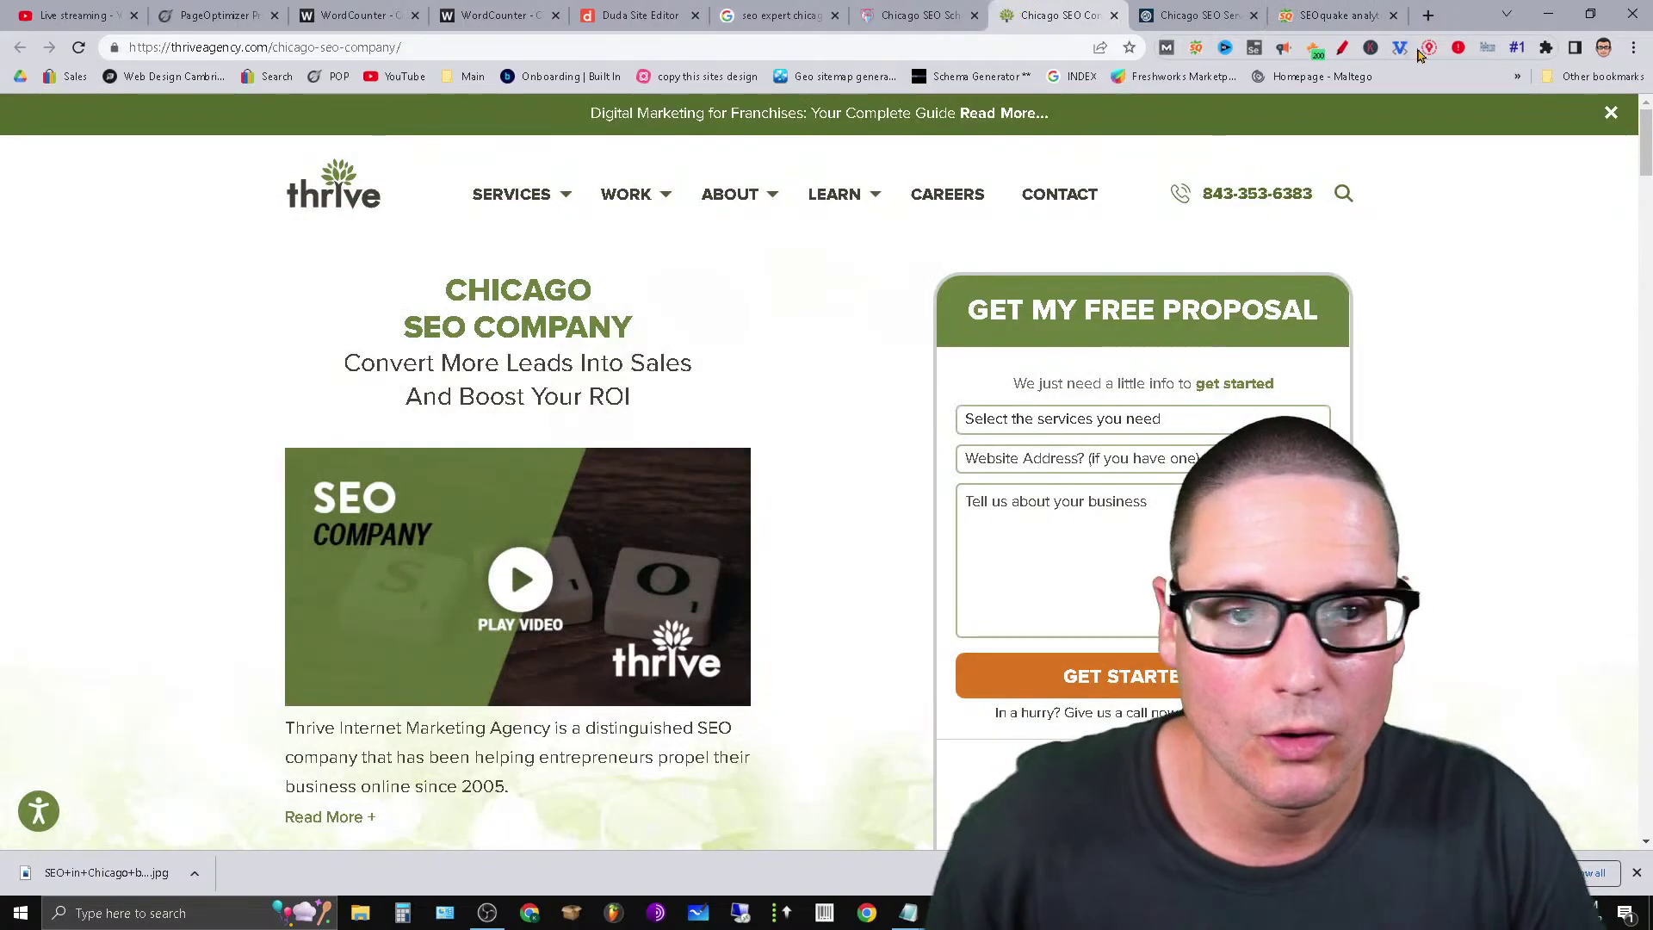
pyautogui.click(1196, 47)
pyautogui.click(878, 78)
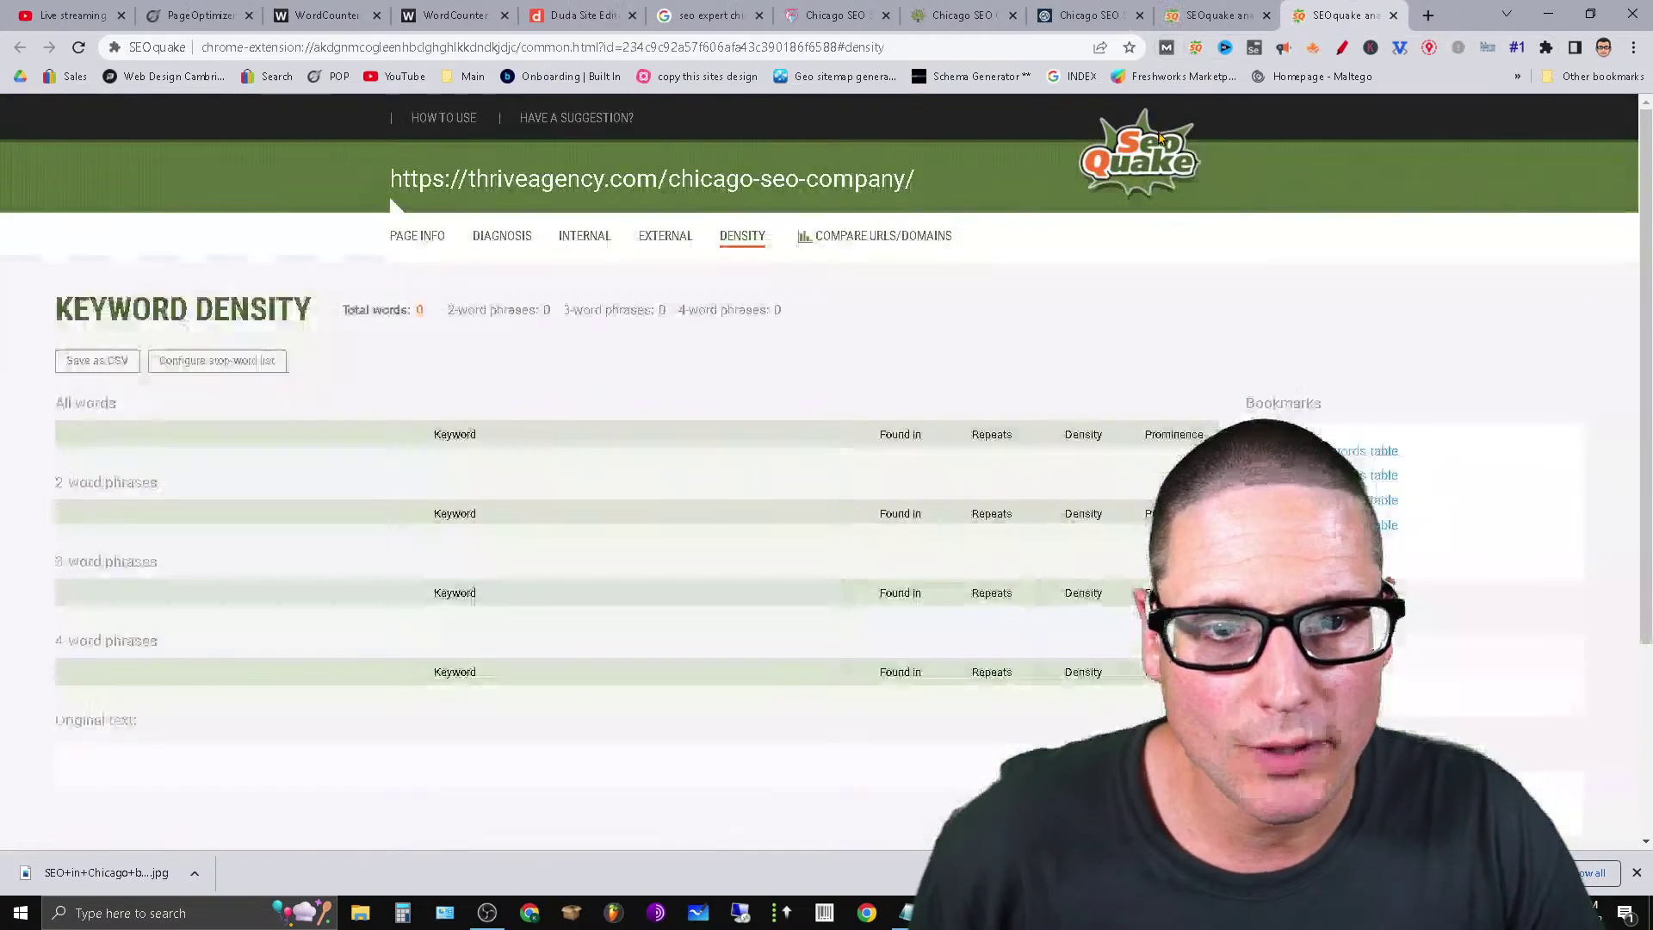
pyautogui.click(1089, 15)
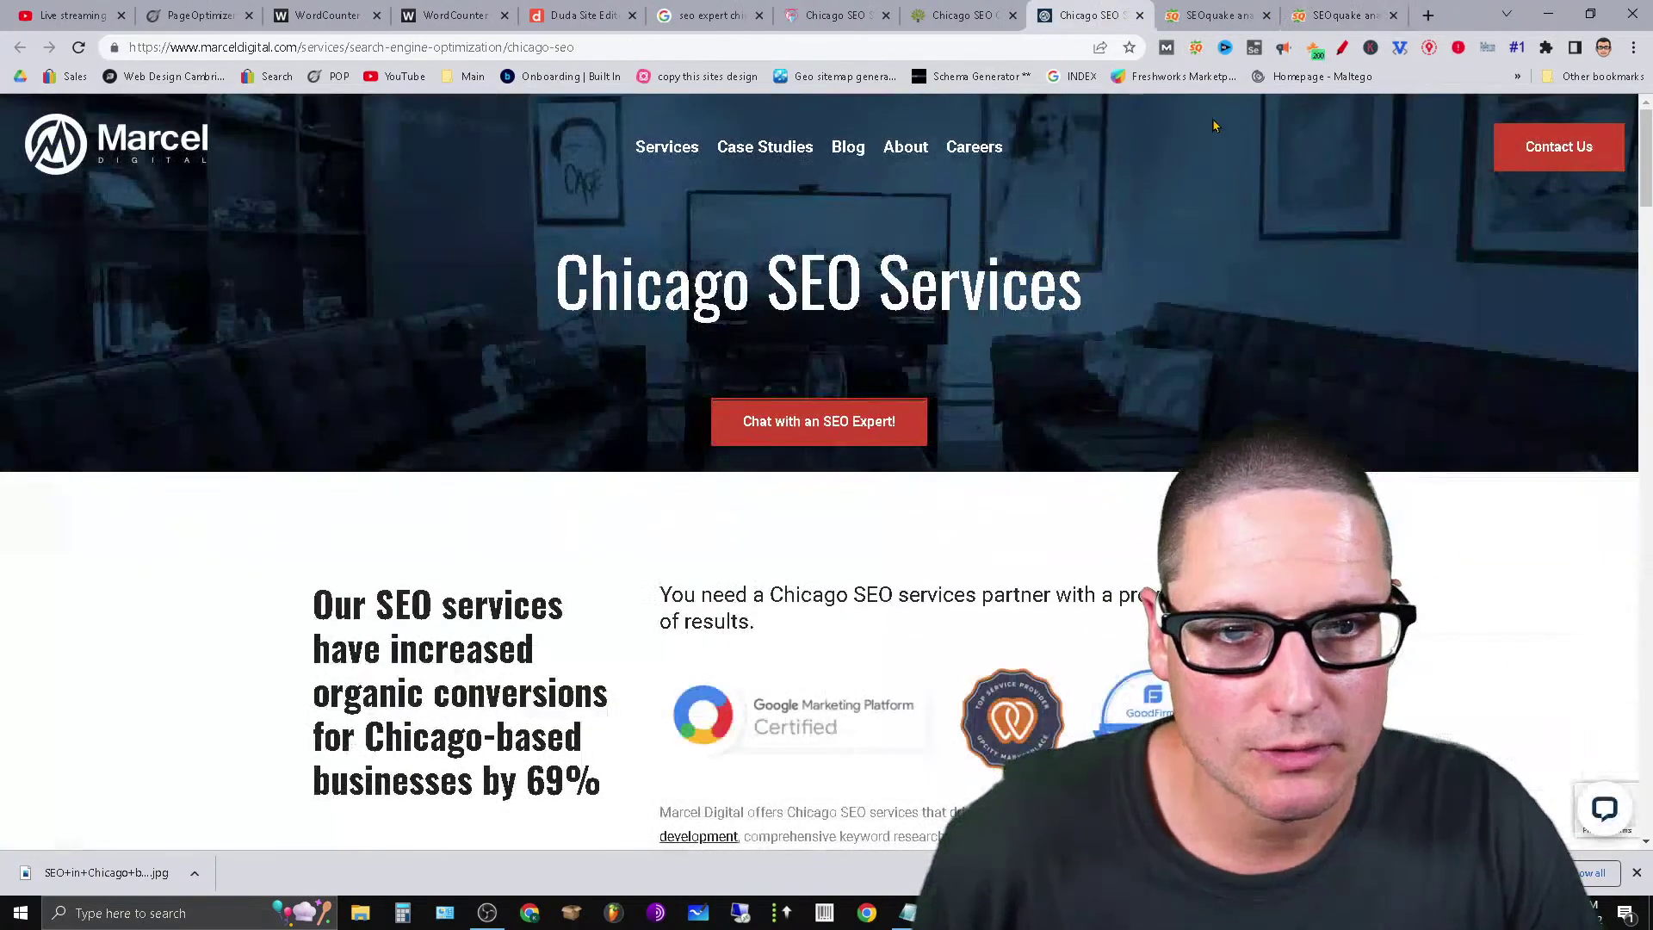
pyautogui.click(1195, 47)
pyautogui.click(877, 76)
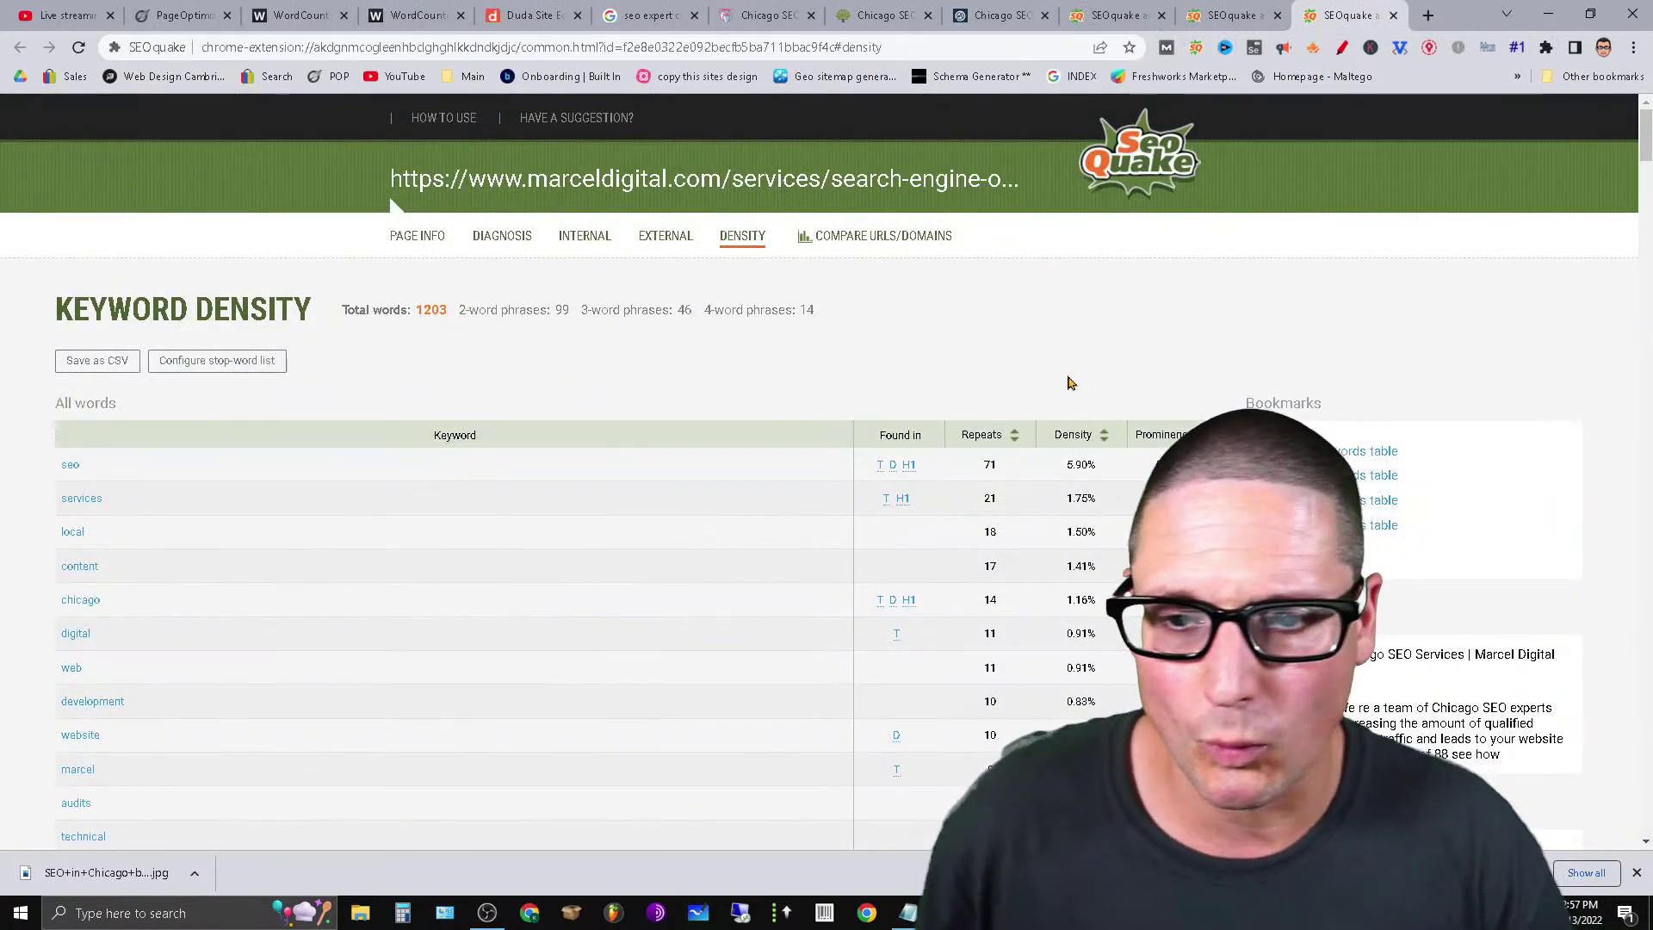
pyautogui.click(1205, 9)
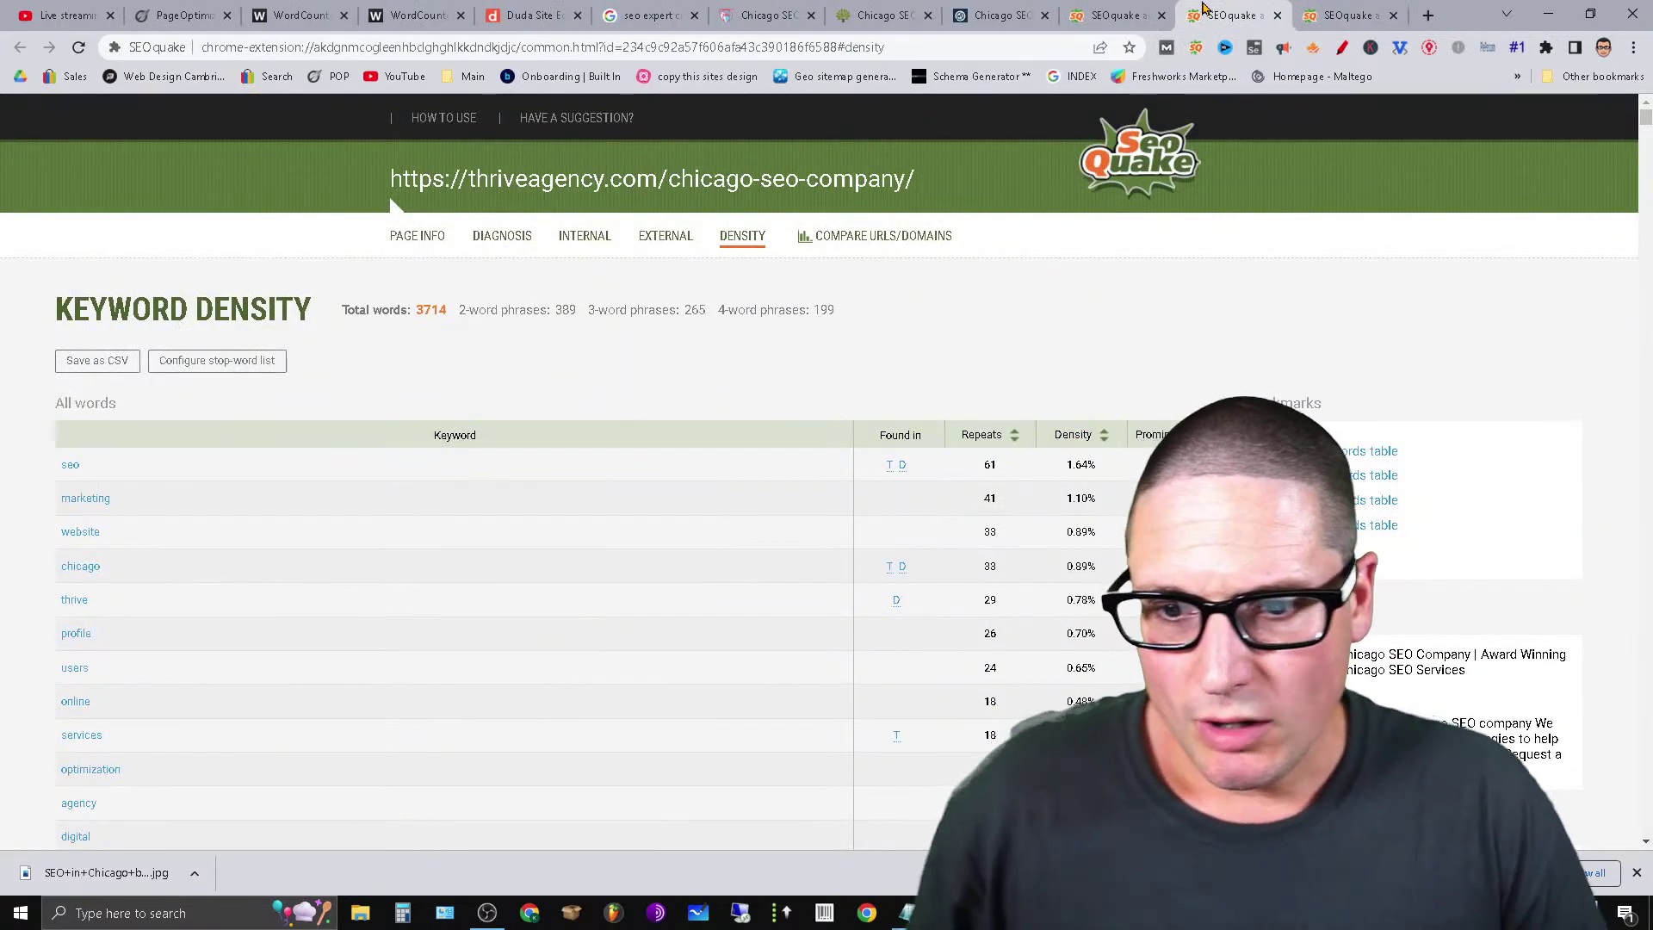
pyautogui.click(1122, 8)
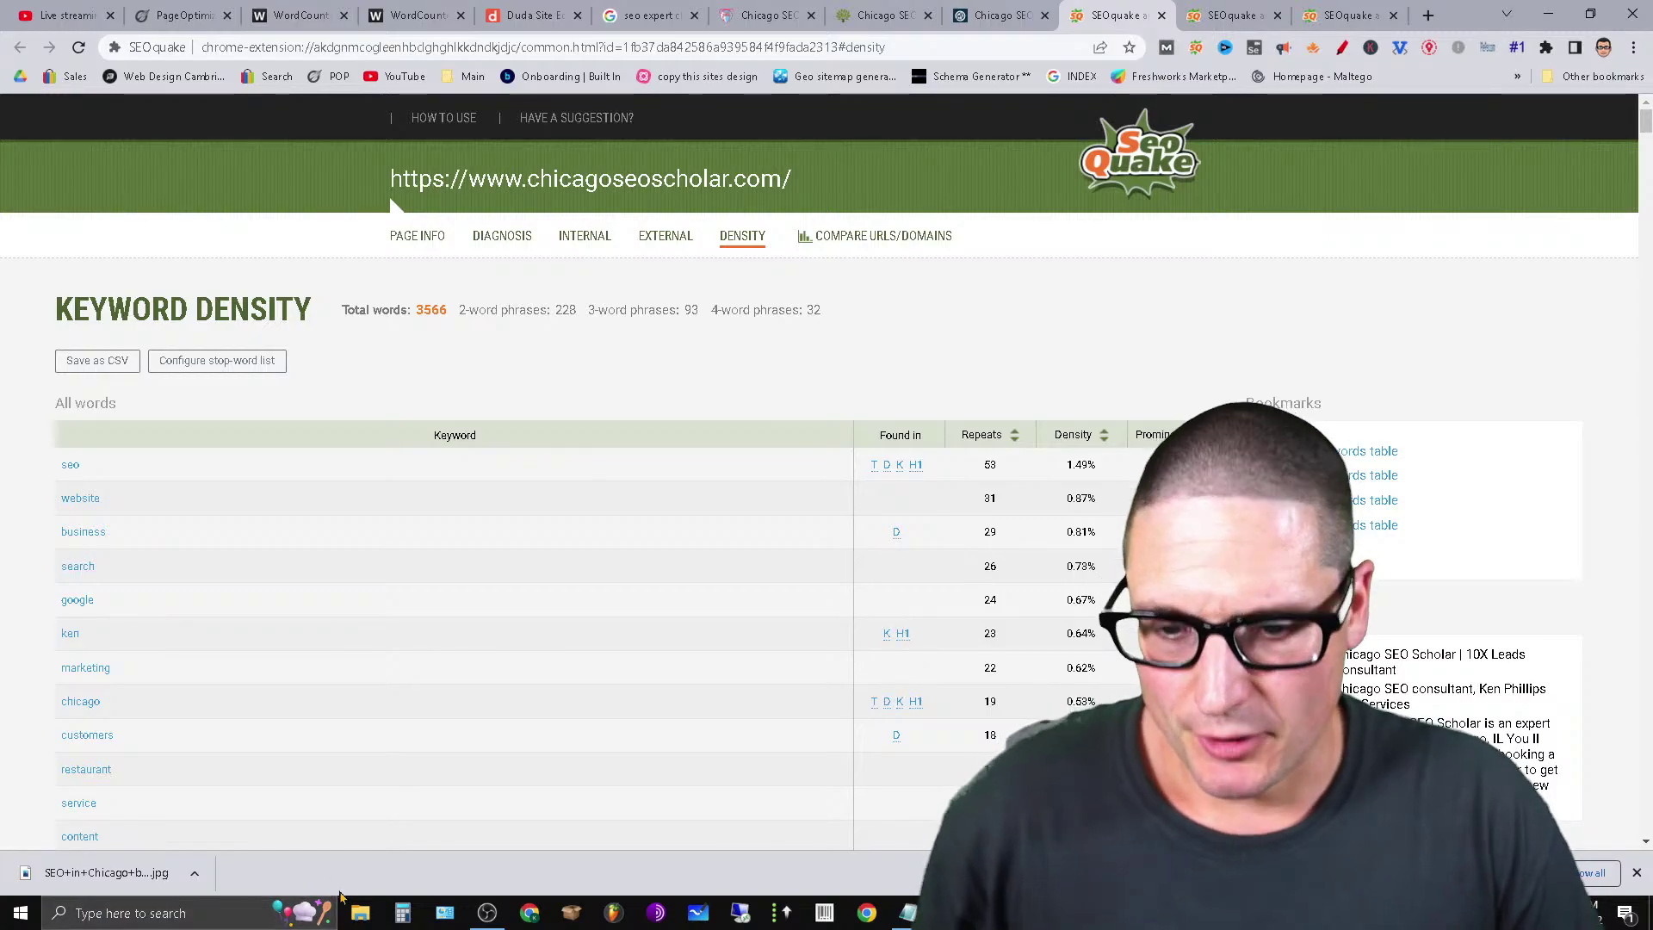
# In Calculator, add 3,600 and 3,700 for 7,300, then check the third competitor's word count.
pyautogui.click(402, 912)
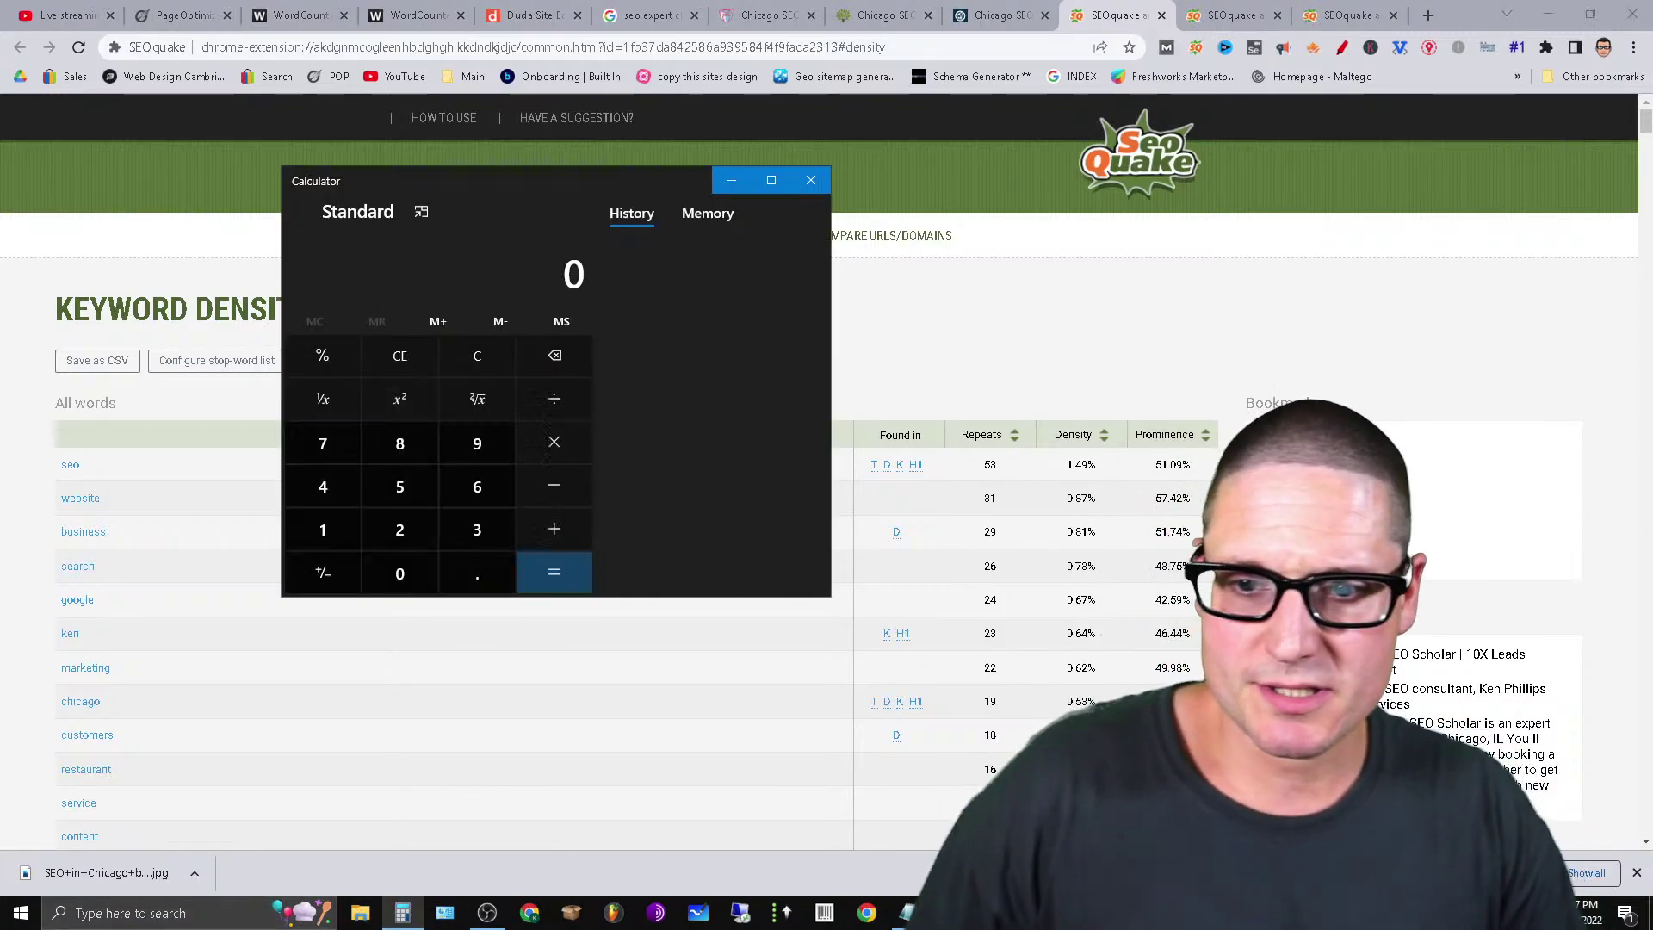
pyautogui.write('3600 + ')
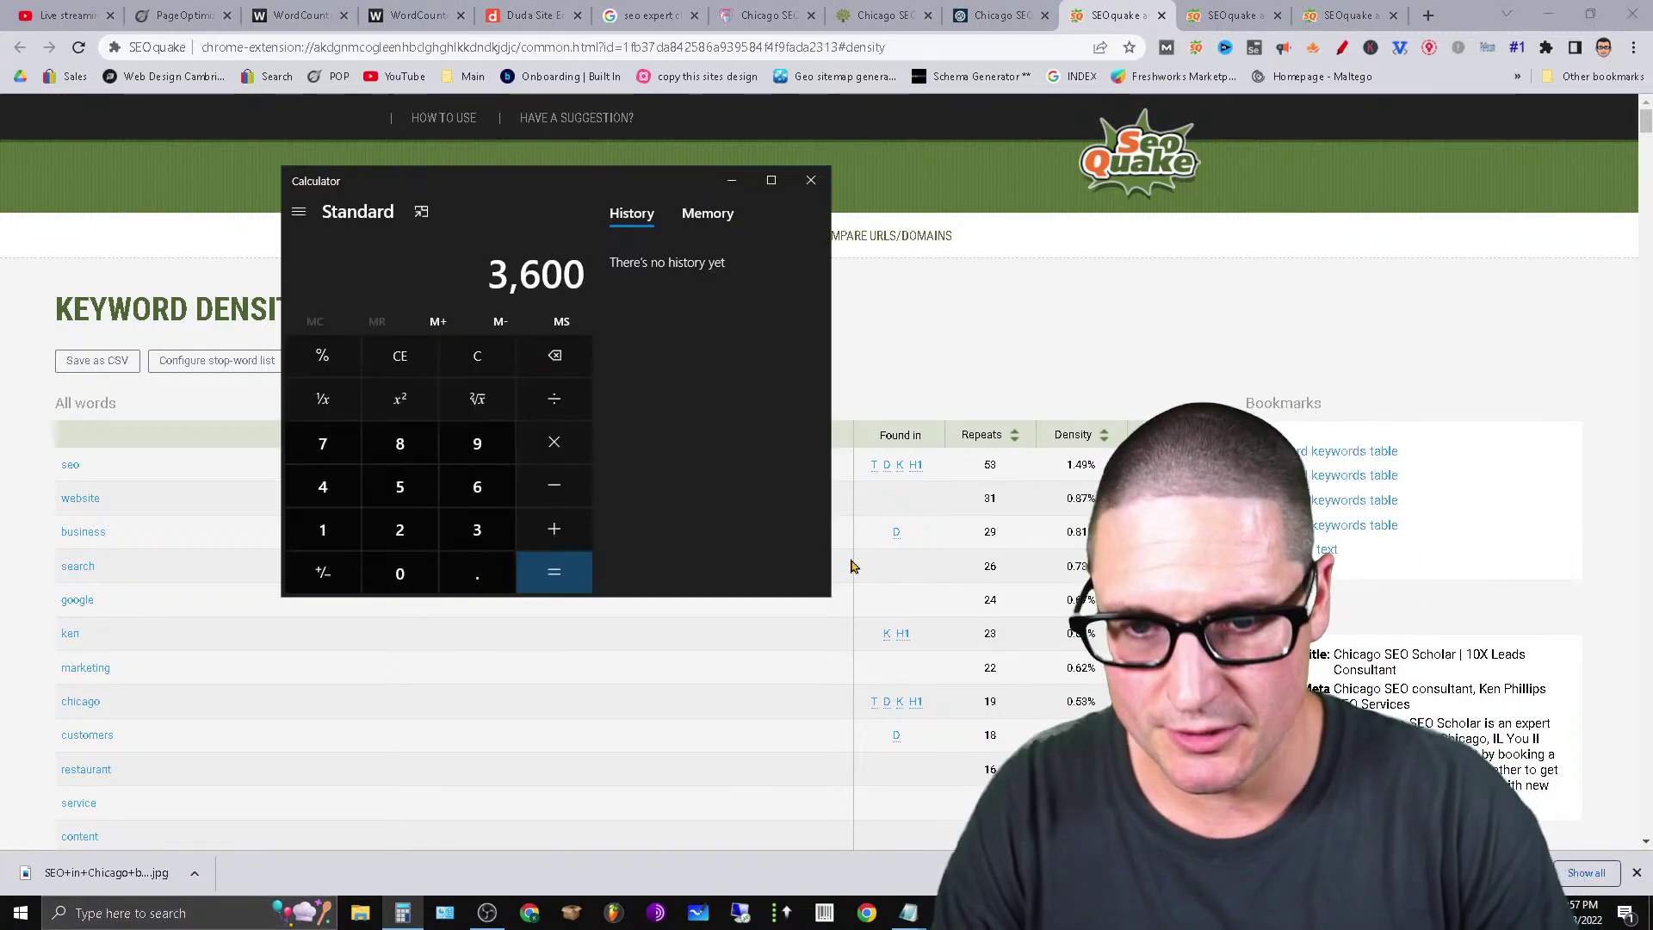
pyautogui.write('3700')
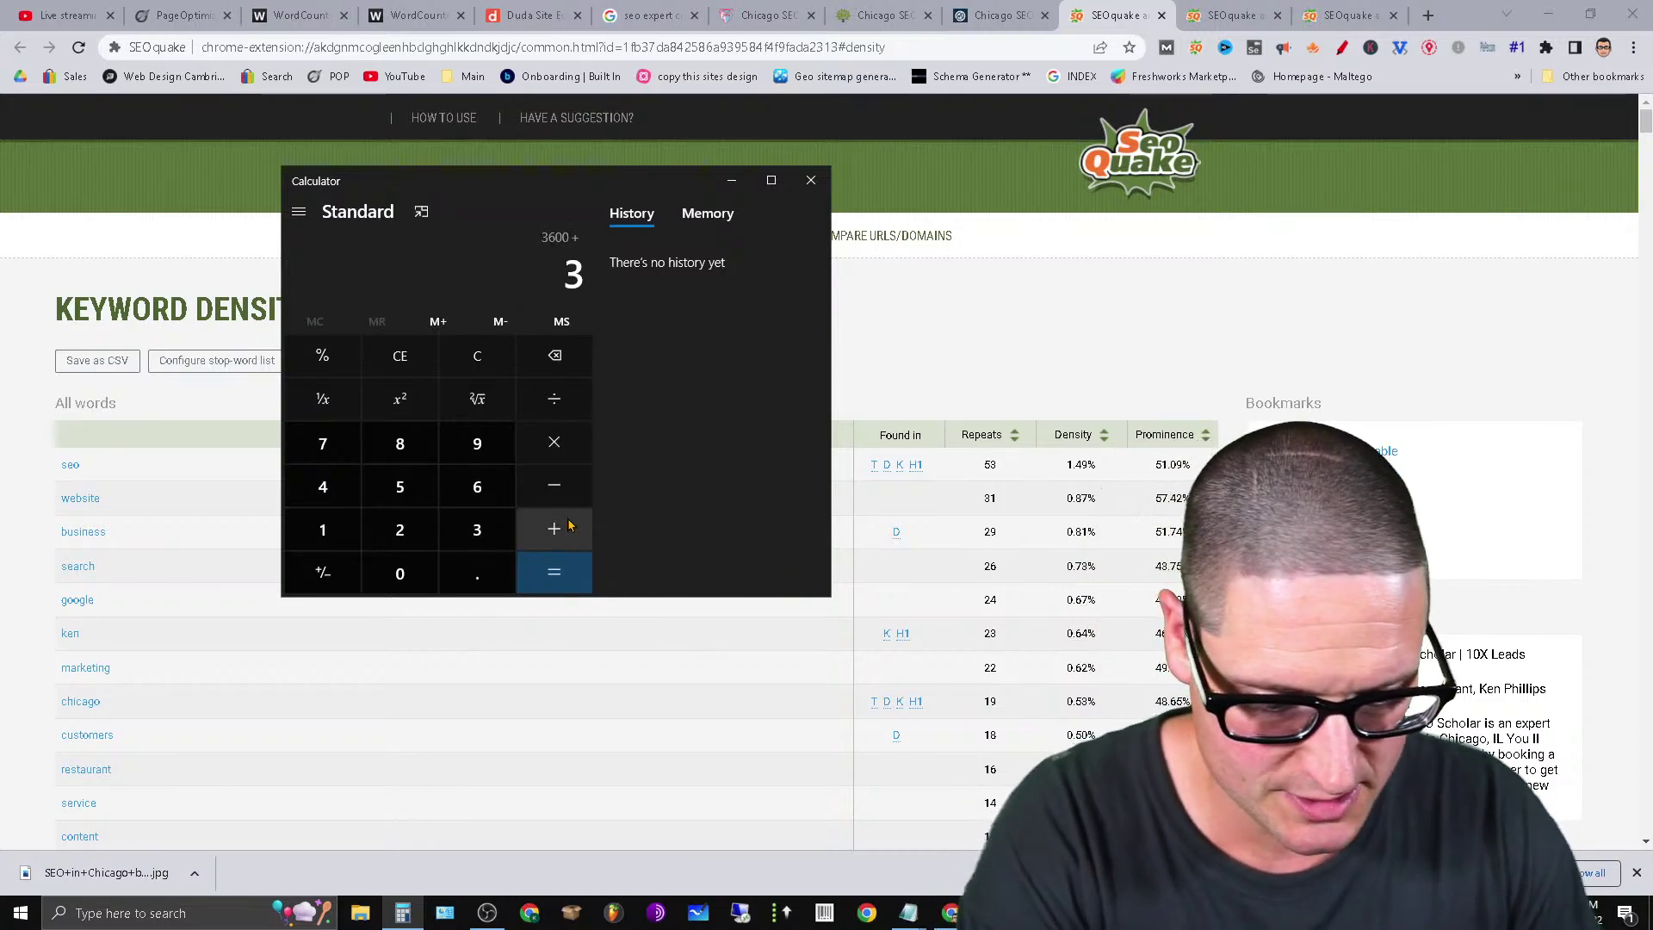
pyautogui.click(568, 525)
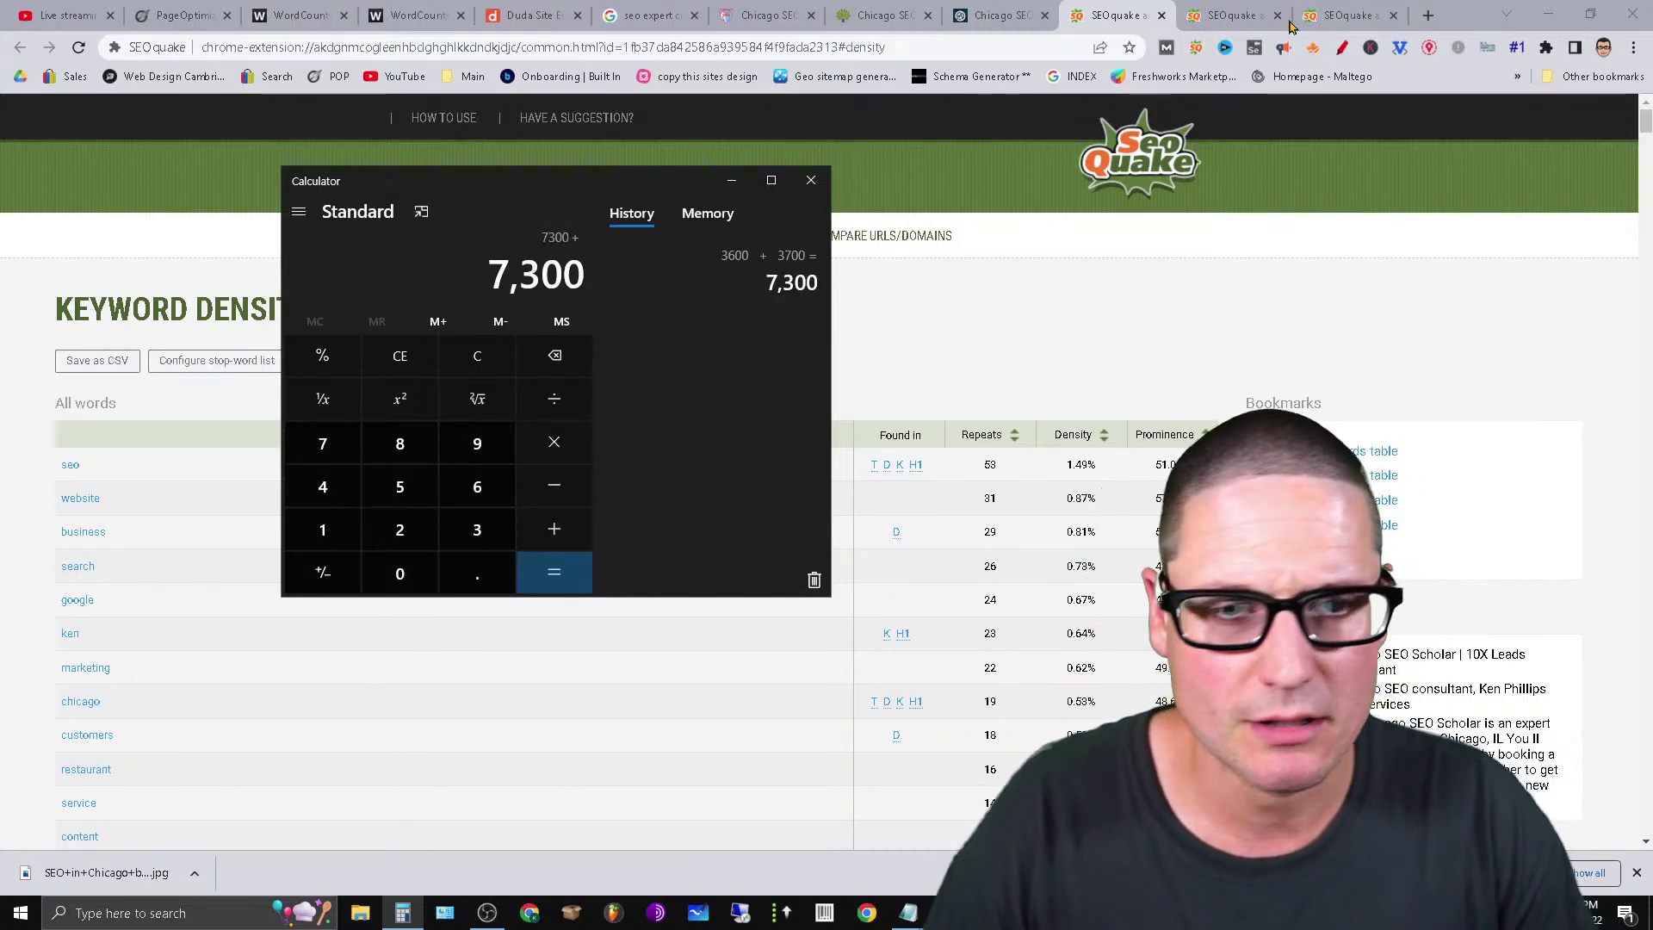
pyautogui.click(1370, 14)
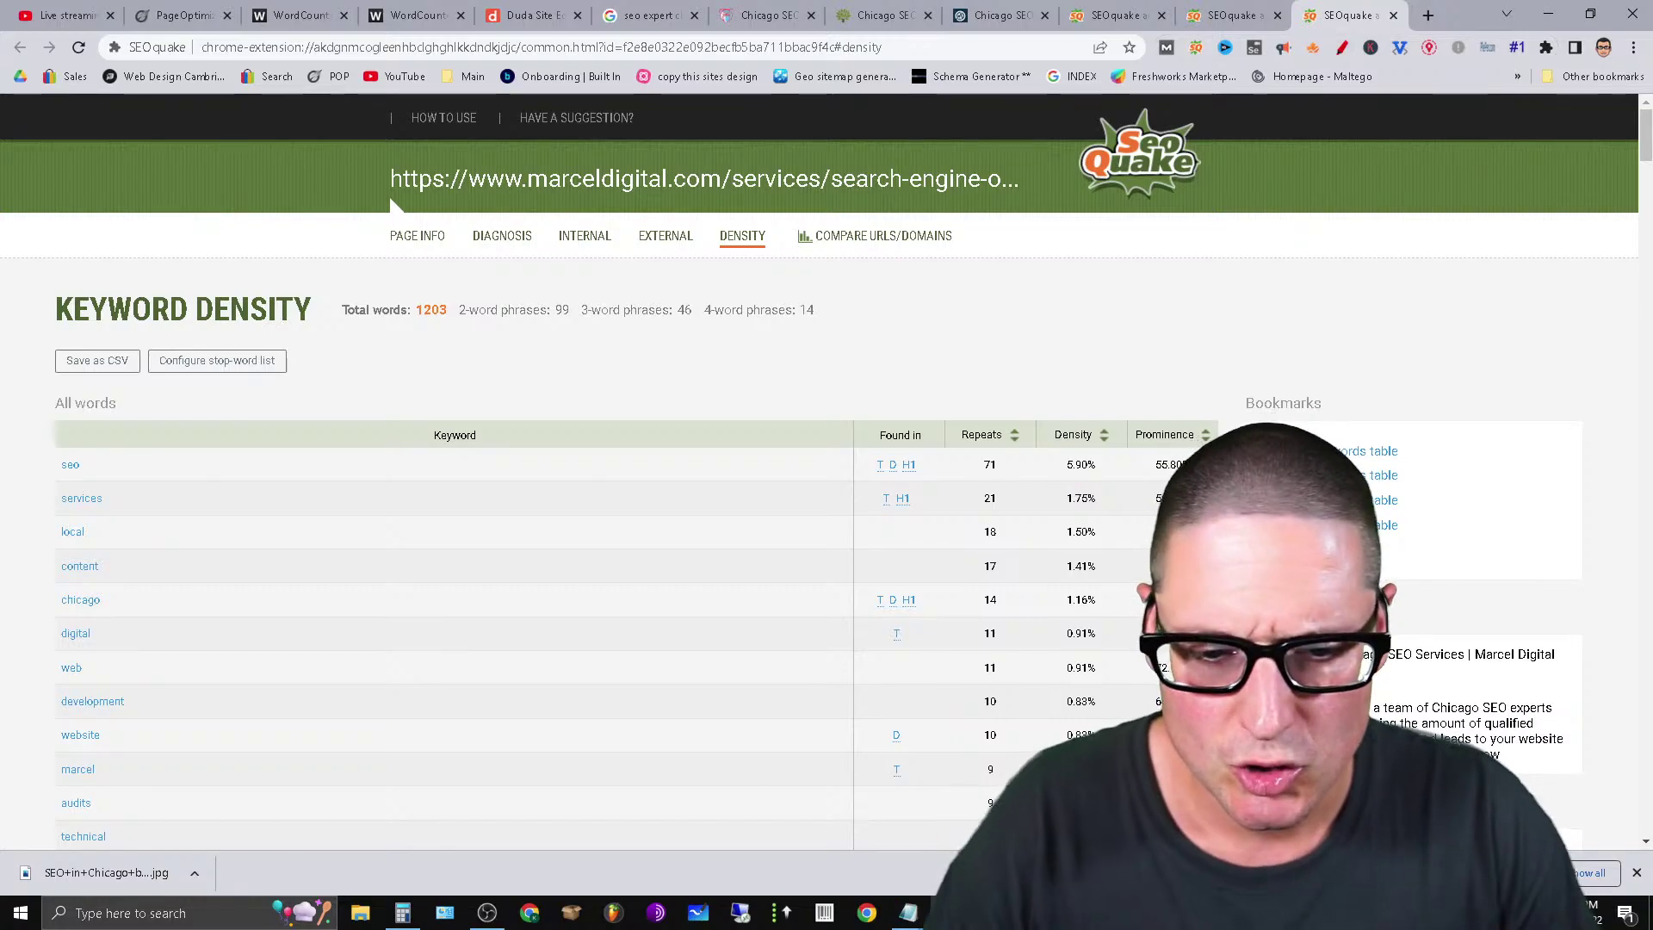
# Add 1,200 for an 8,500 total and divide by 3 for a 2,833.33 average.
pyautogui.click(402, 913)
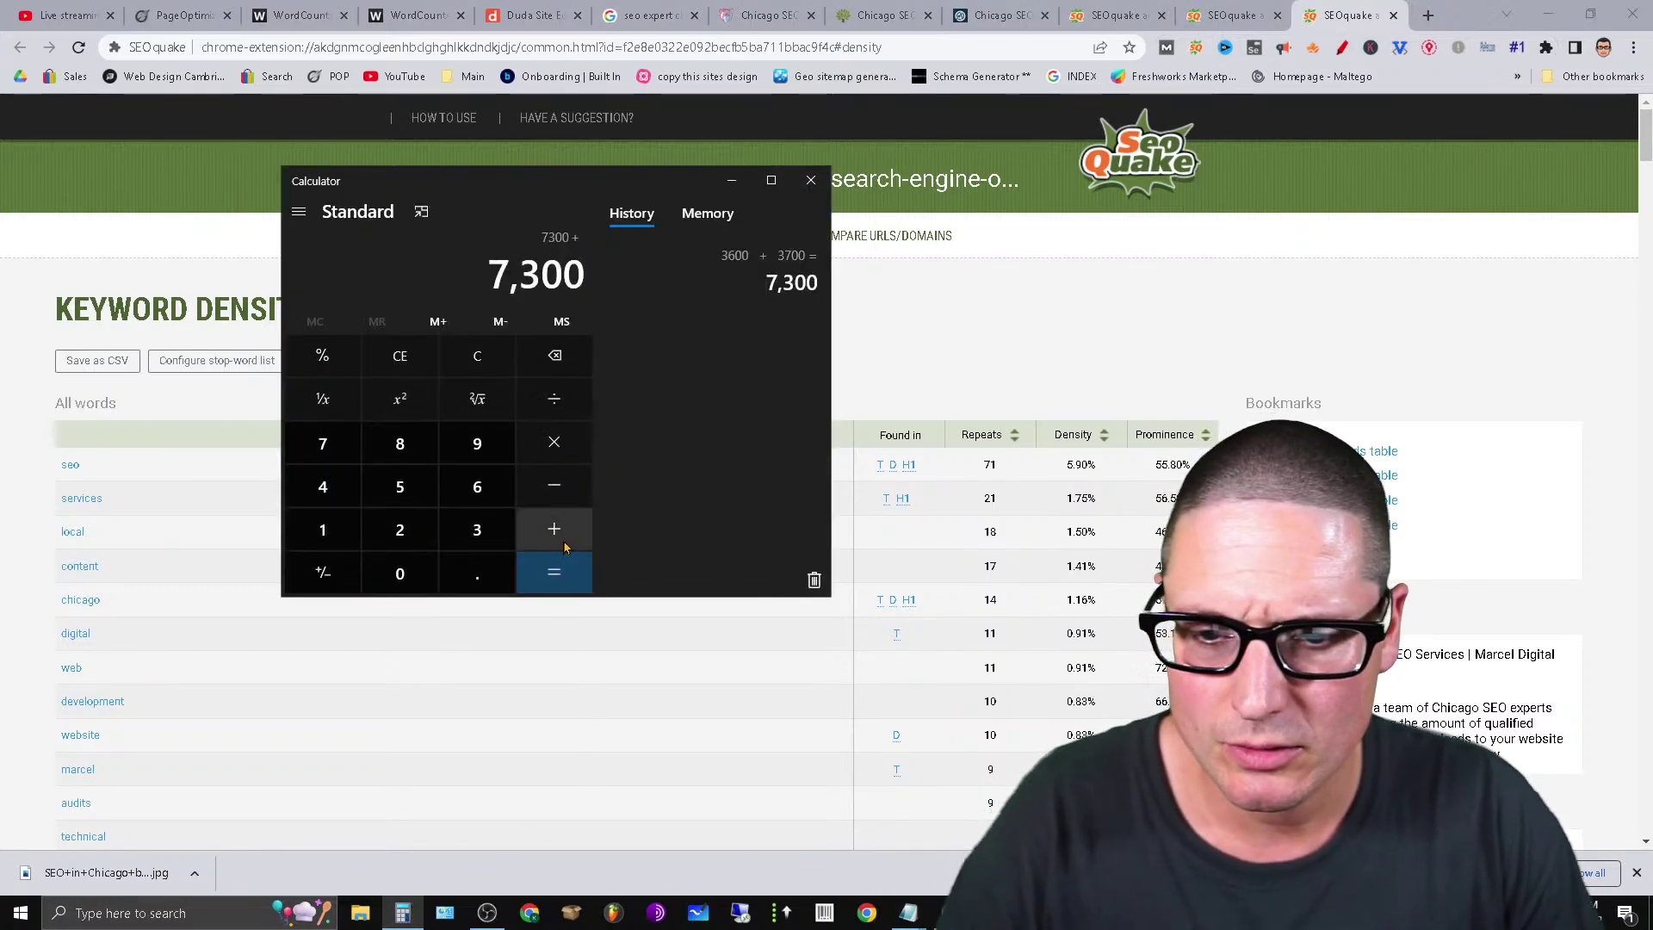
pyautogui.write('1200')
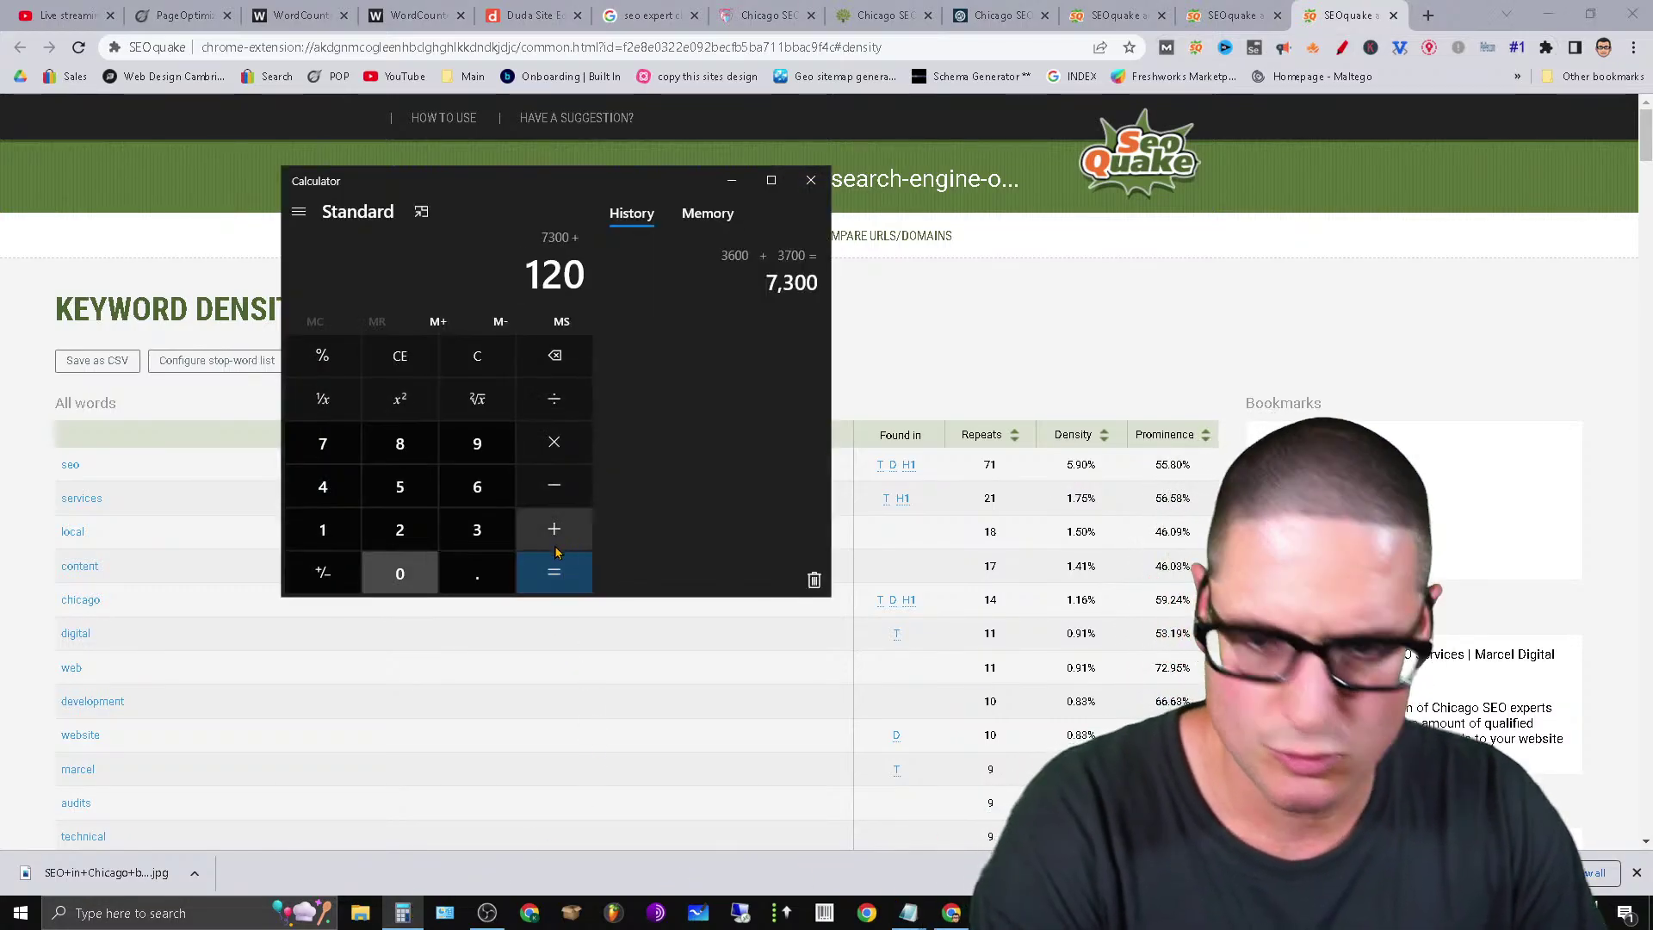
pyautogui.click(558, 575)
pyautogui.click(554, 398)
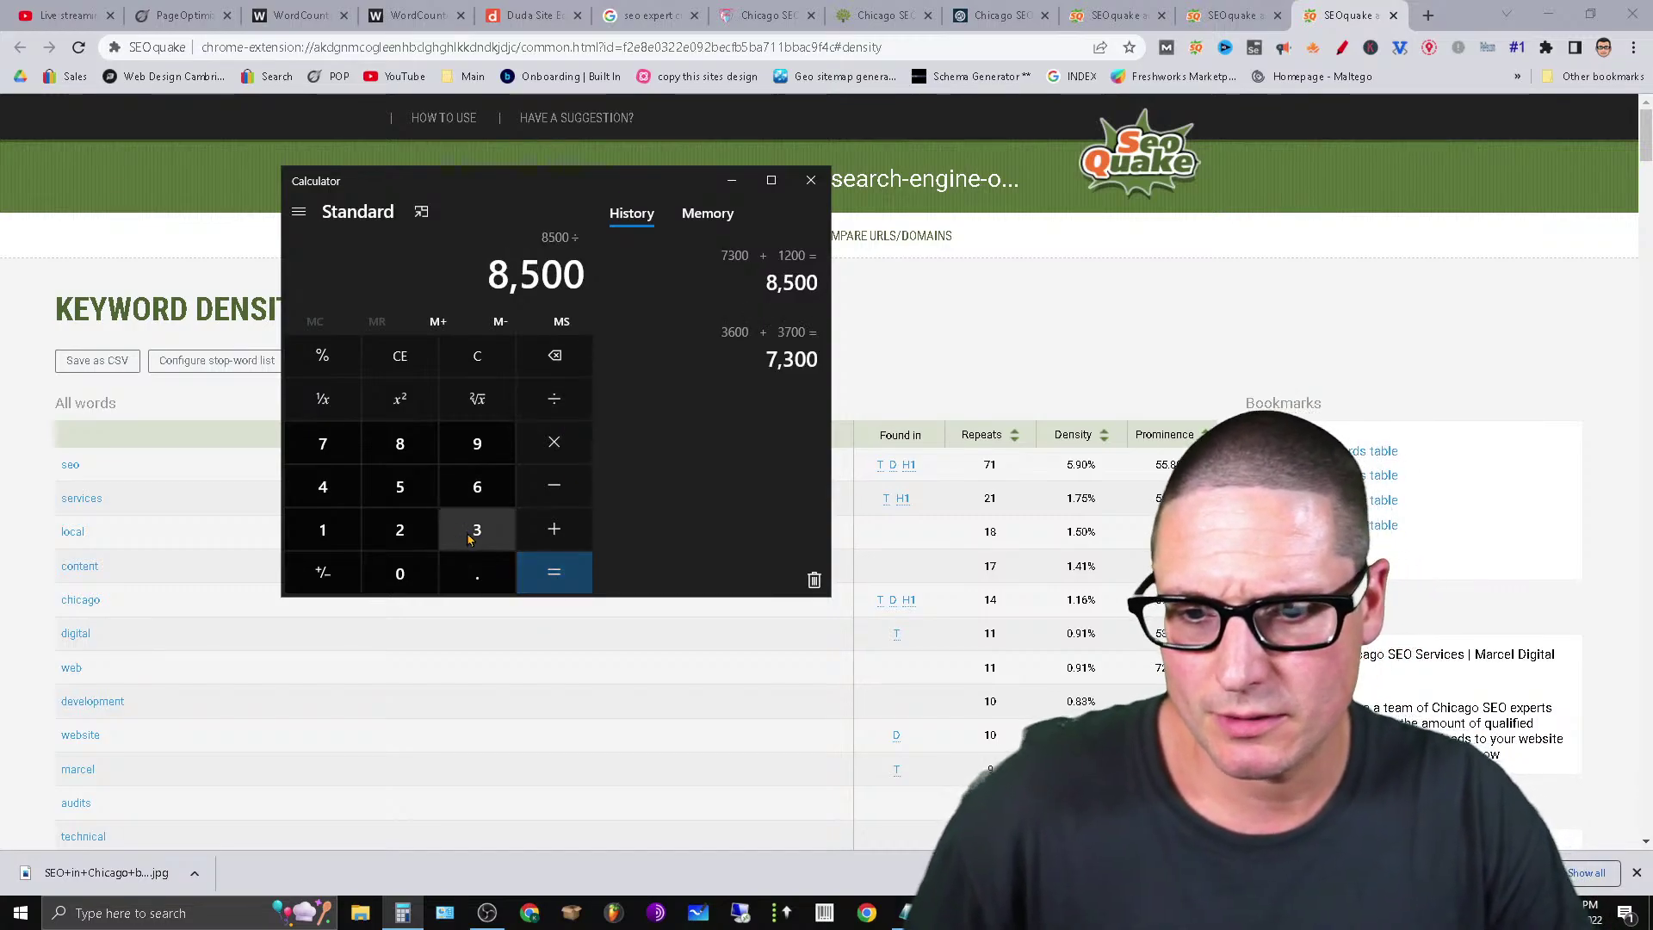
pyautogui.click(477, 529)
pyautogui.click(568, 577)
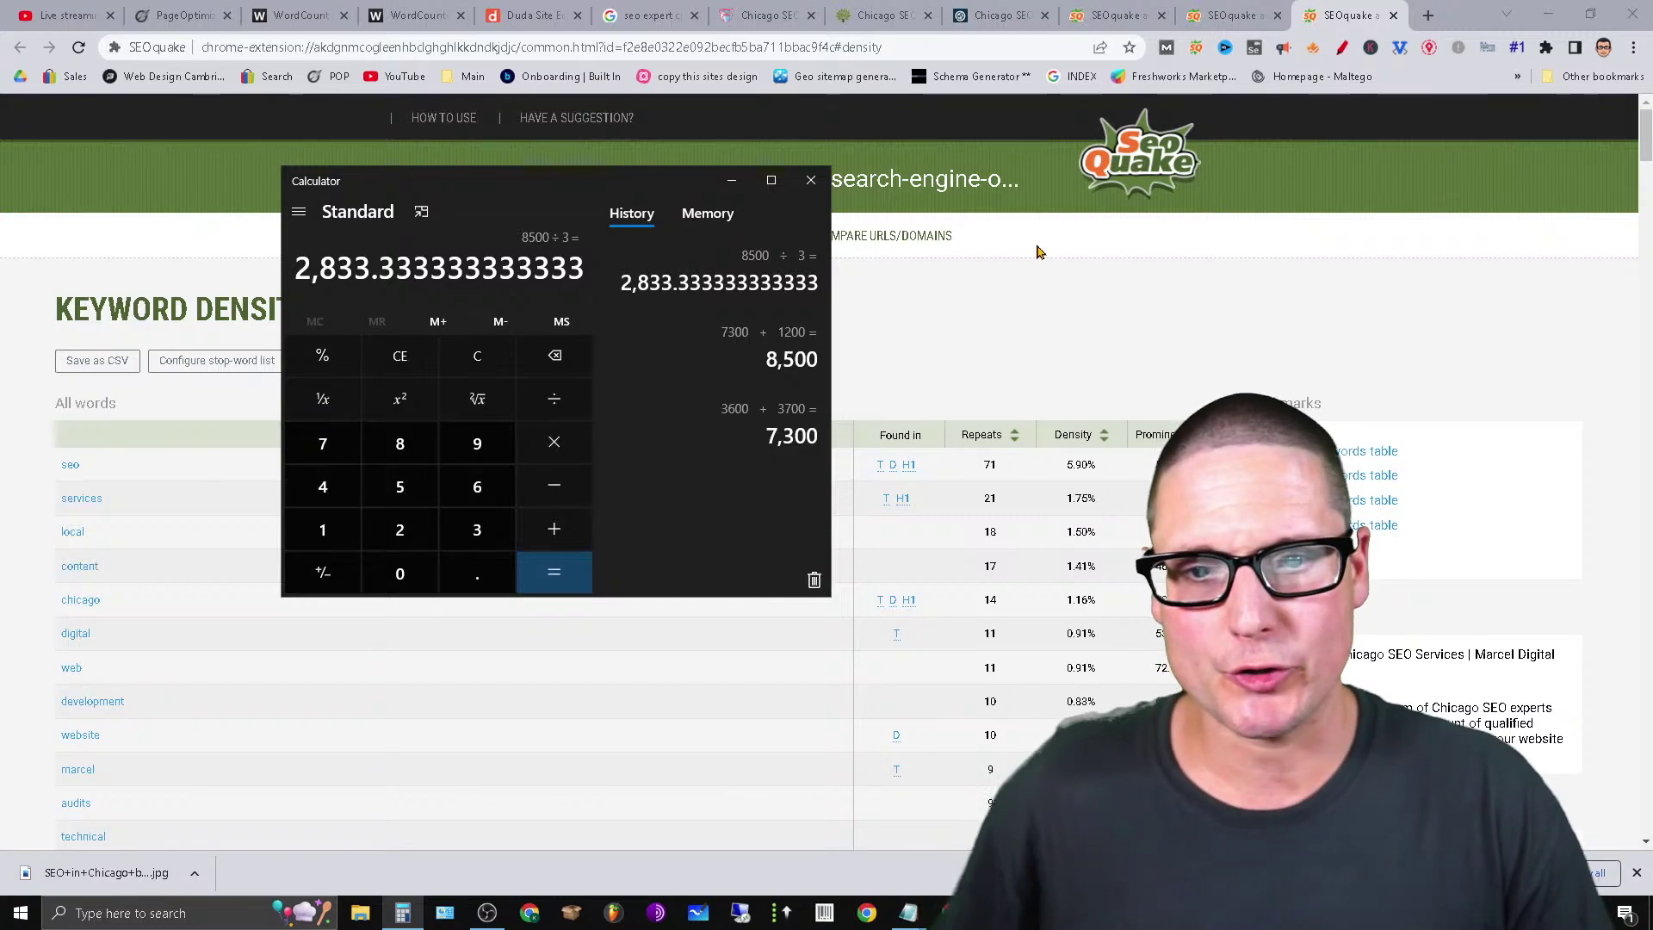
pyautogui.click(1016, 325)
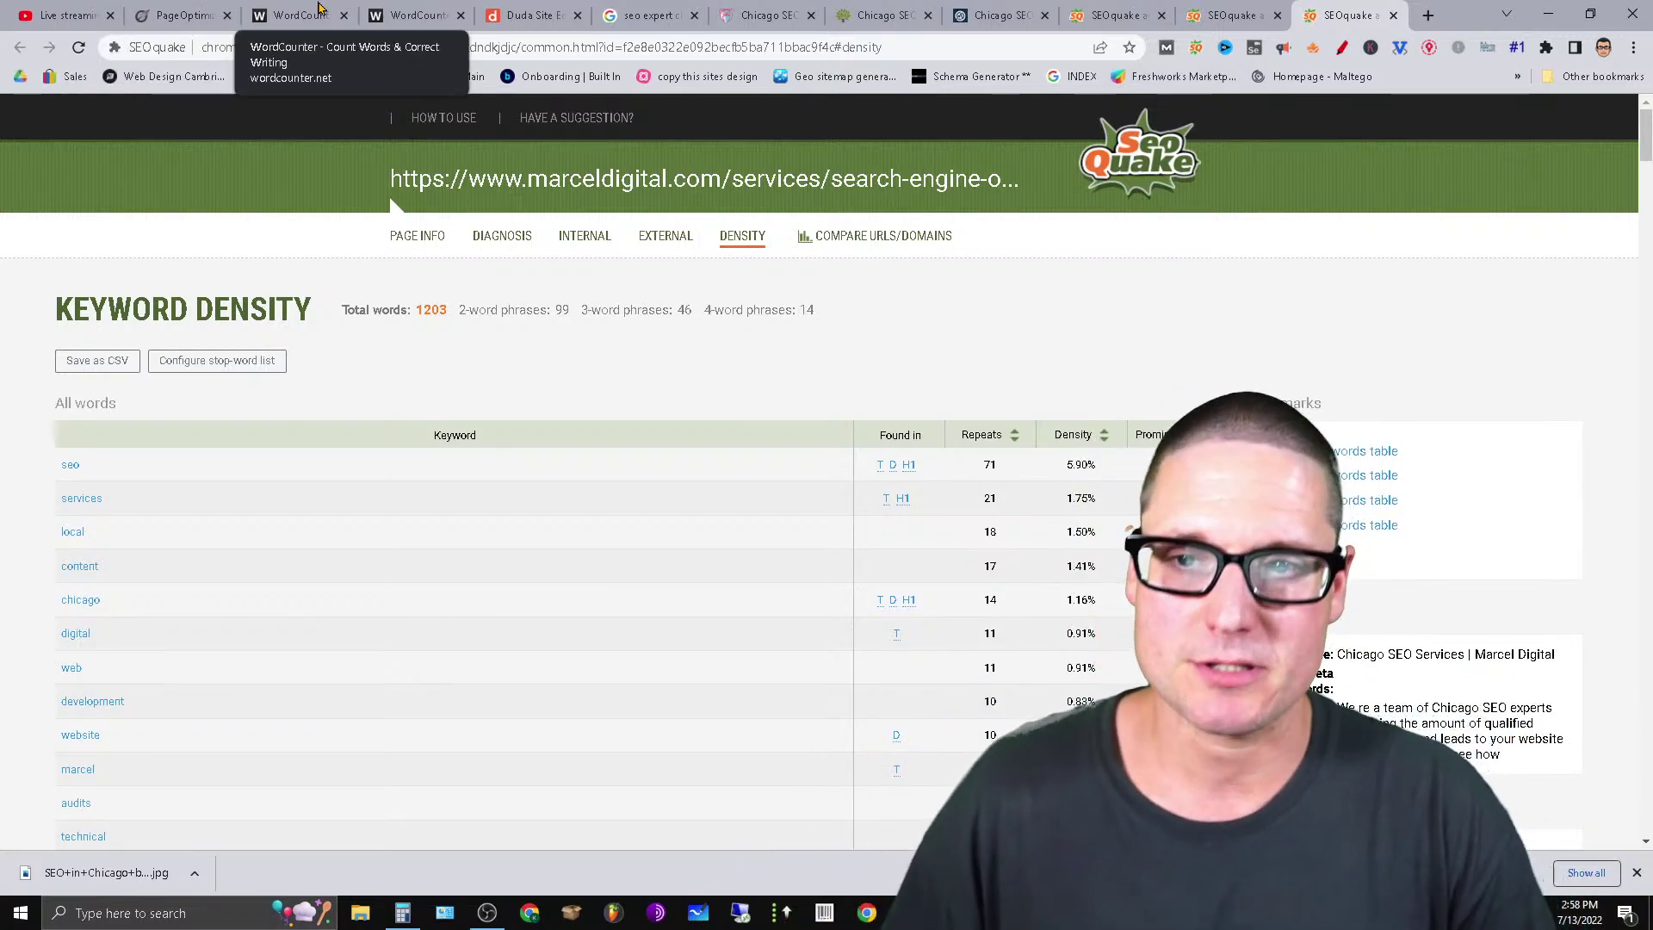
# Copy a 407-word, 2,442-character block of WordCounter's filler text and place the cursor at its start.
pyautogui.click(389, 10)
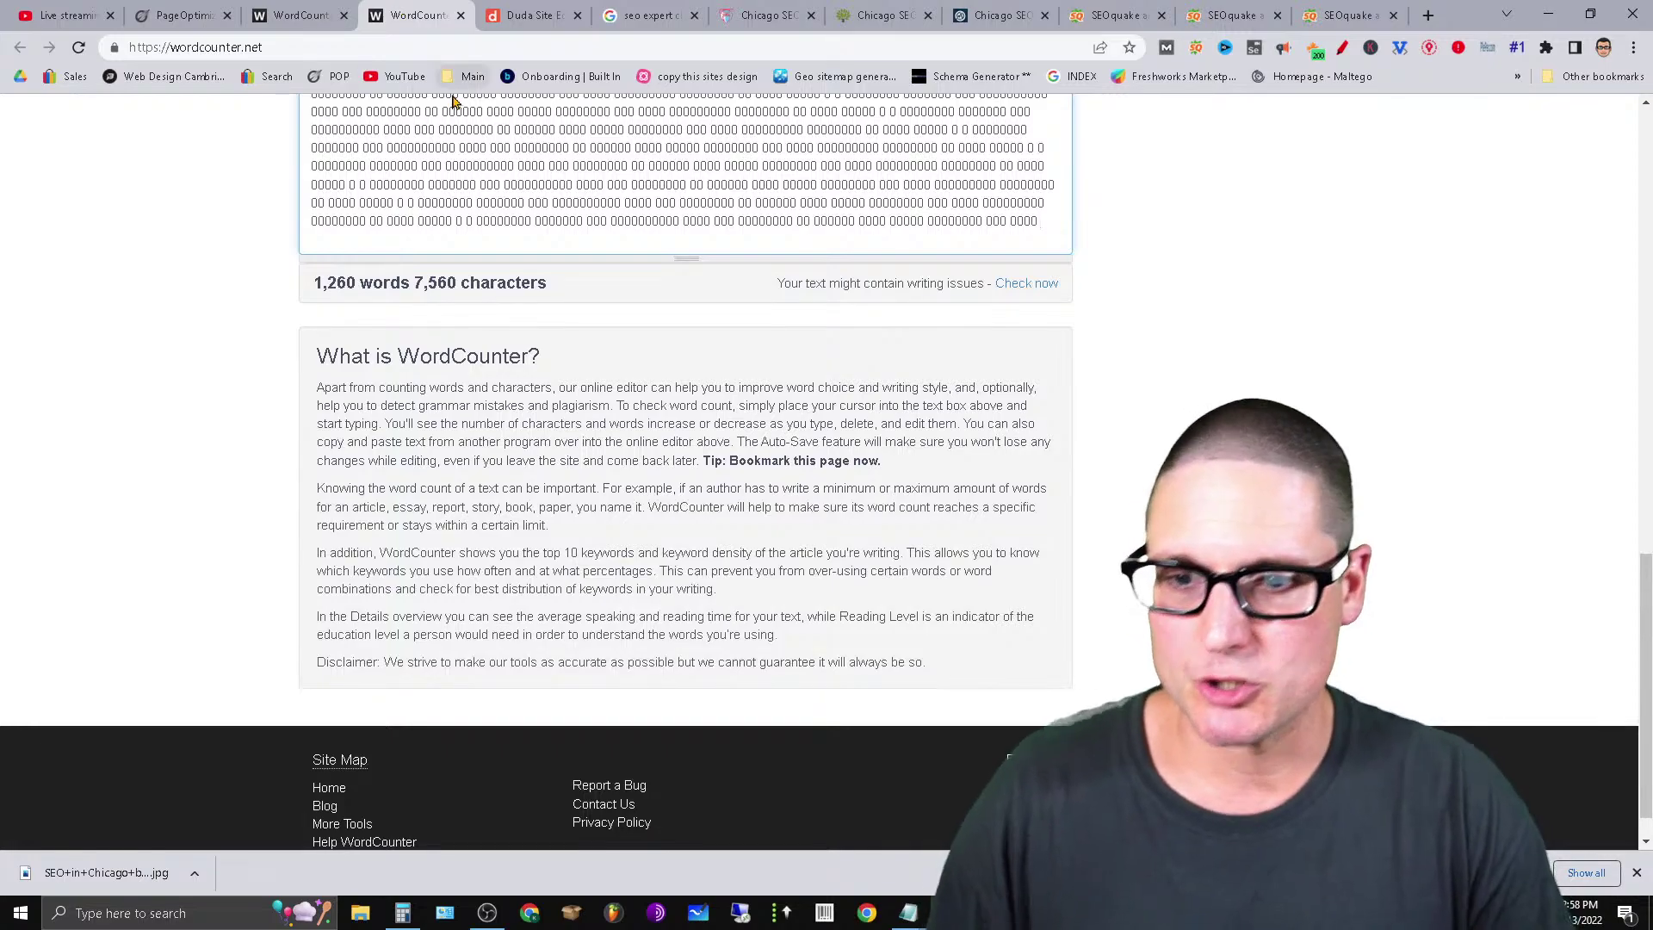
pyautogui.scroll(15, 560, 369)
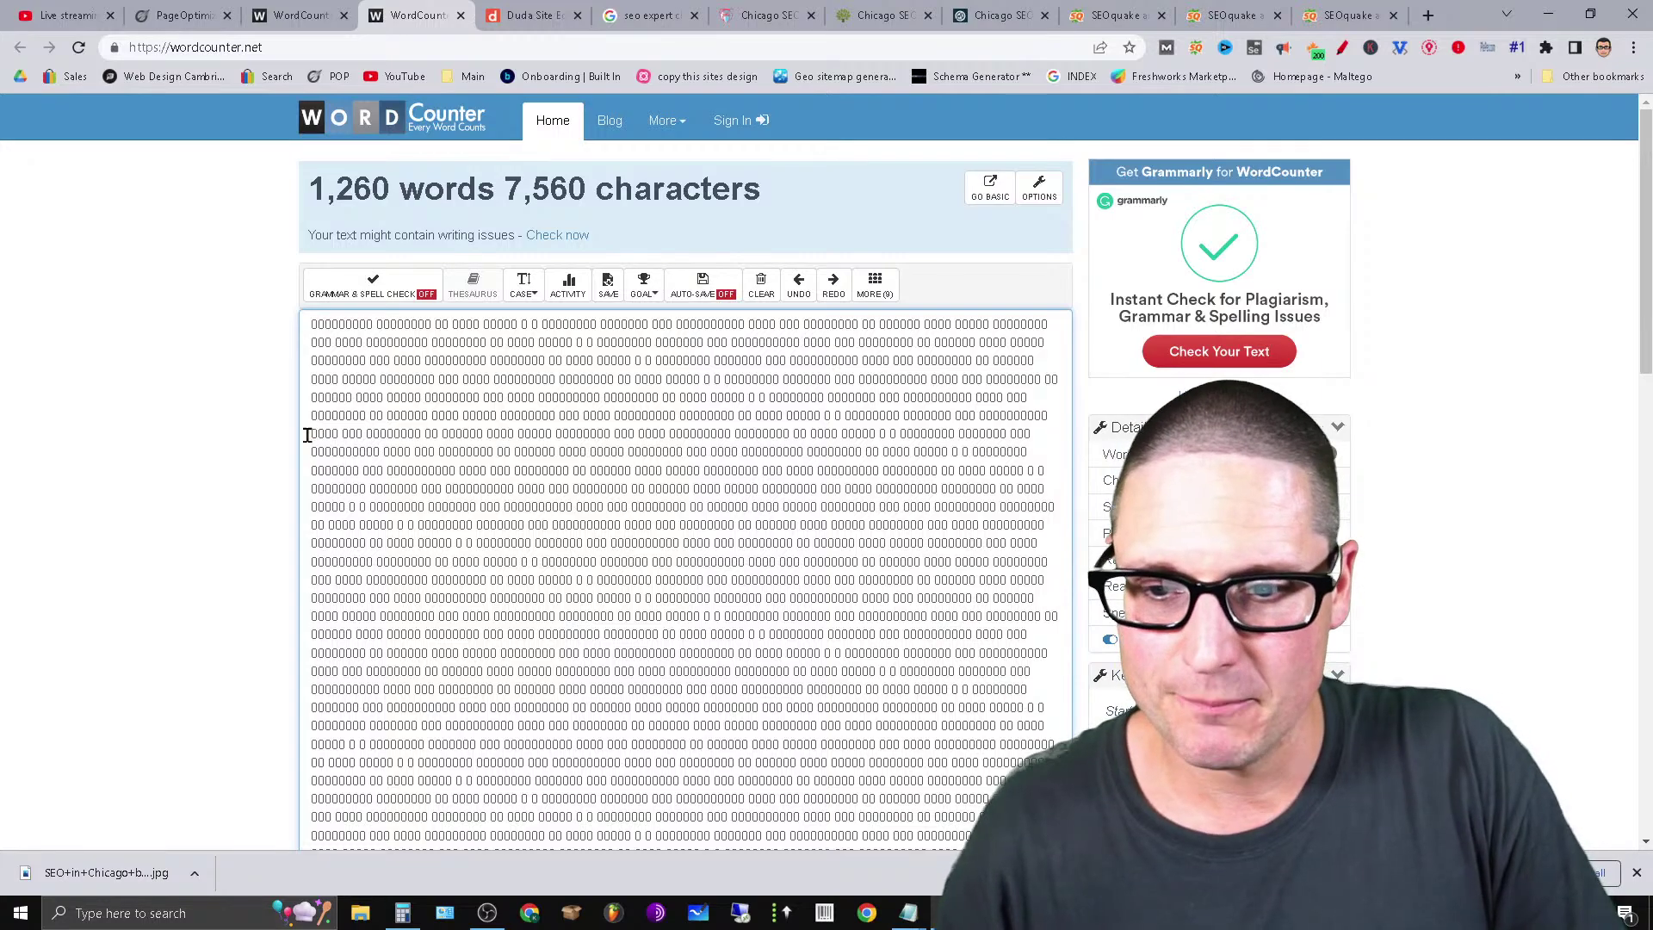
pyautogui.moveTo(308, 435); pyautogui.dragTo(982, 799)
pyautogui.rightClick(979, 746)
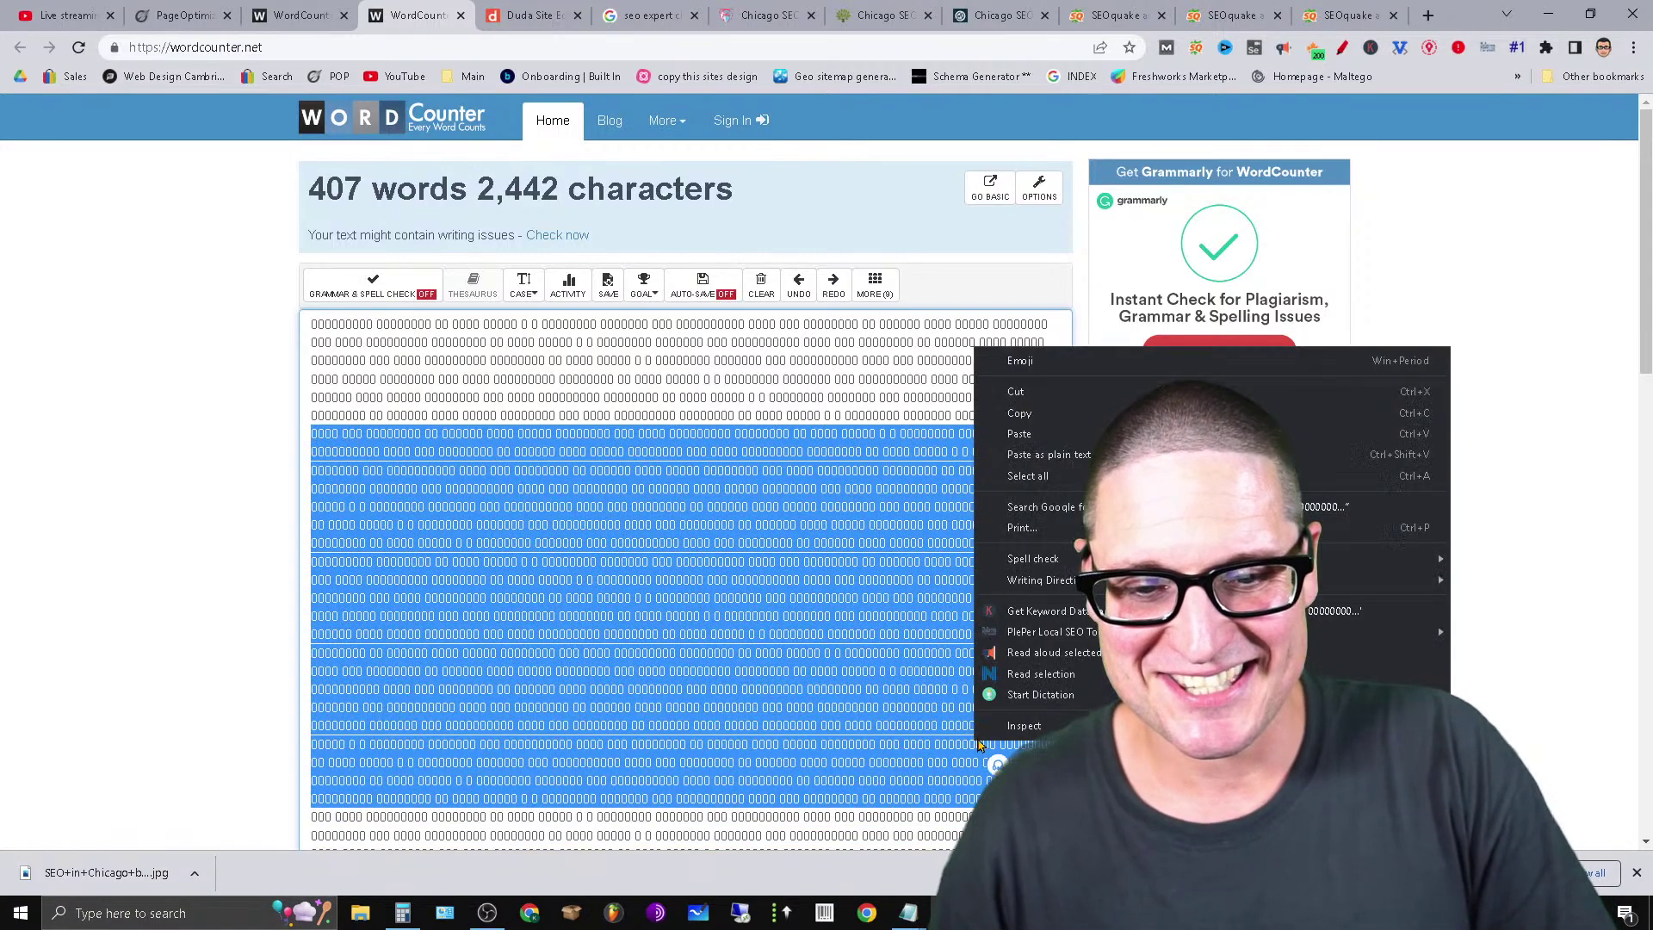
pyautogui.click(1019, 413)
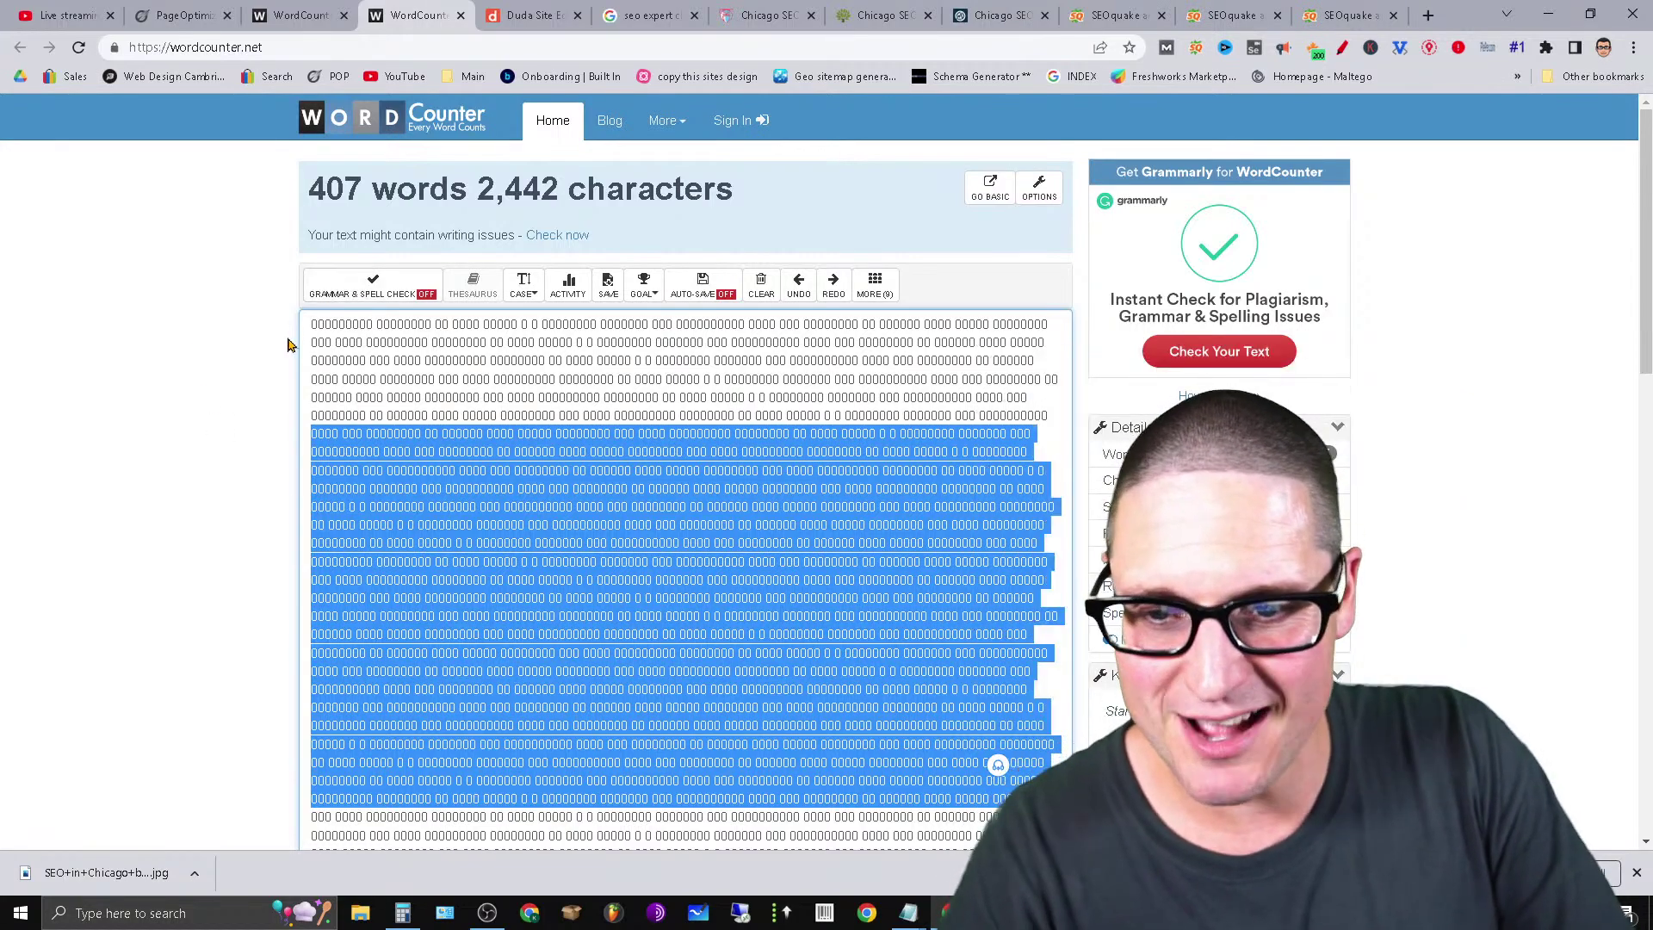
pyautogui.click(313, 322)
# Paste several copies of the block at the top of the text, reaching 2,888 words.
pyautogui.press('Return')
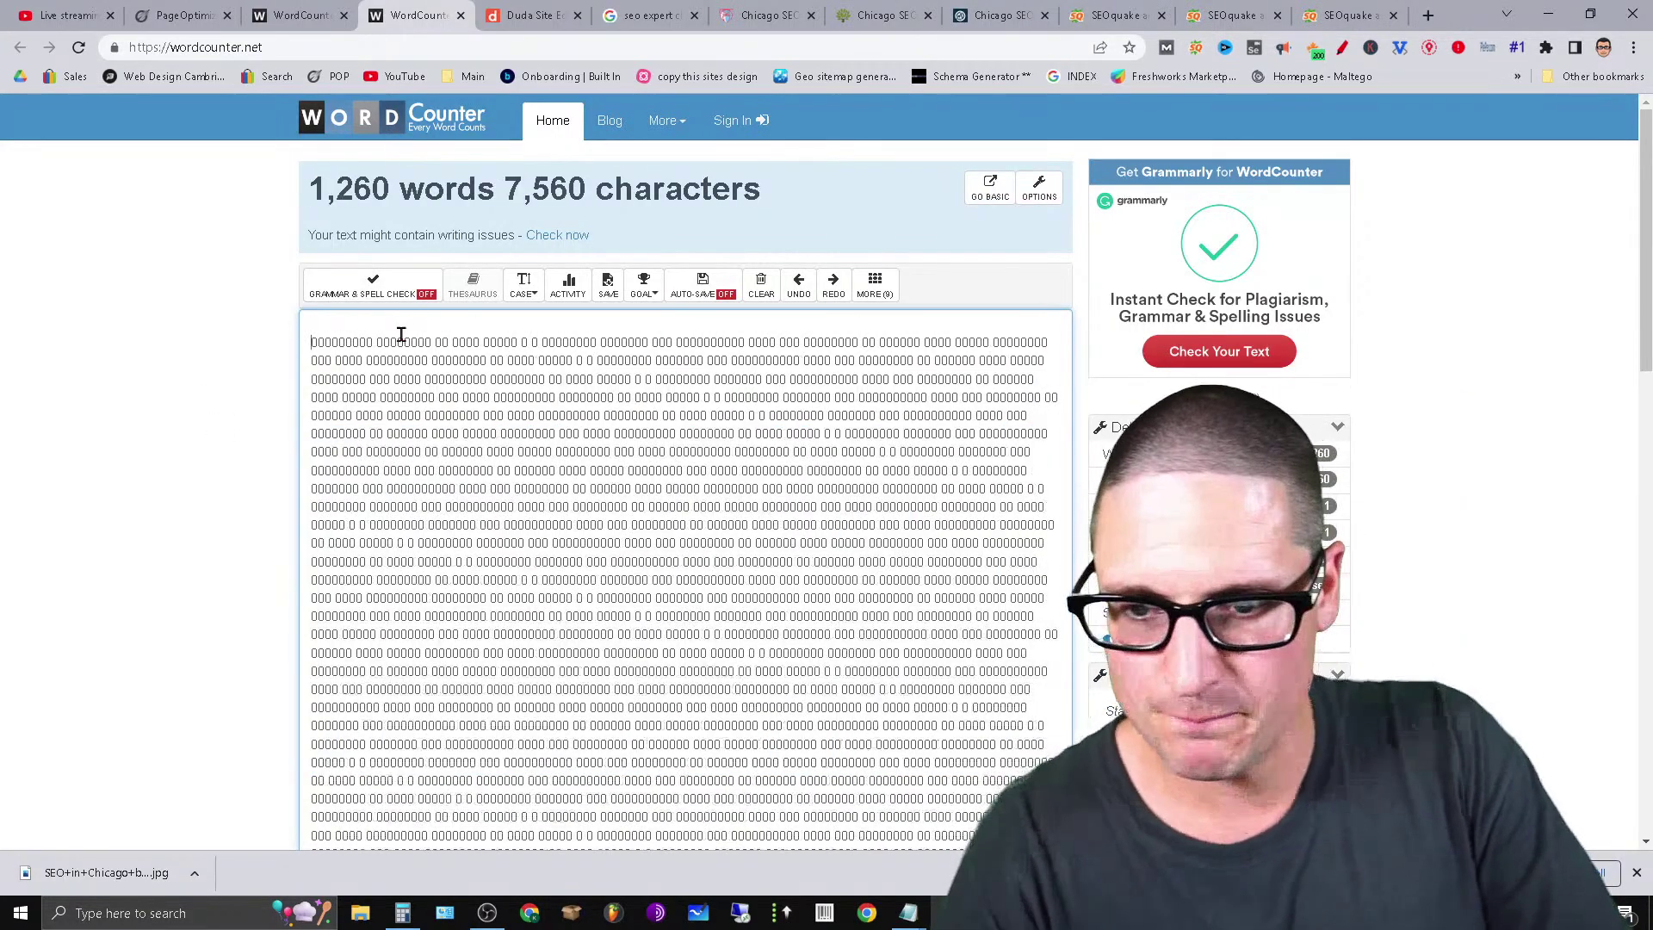
pyautogui.hotkey('ctrl', 'v')
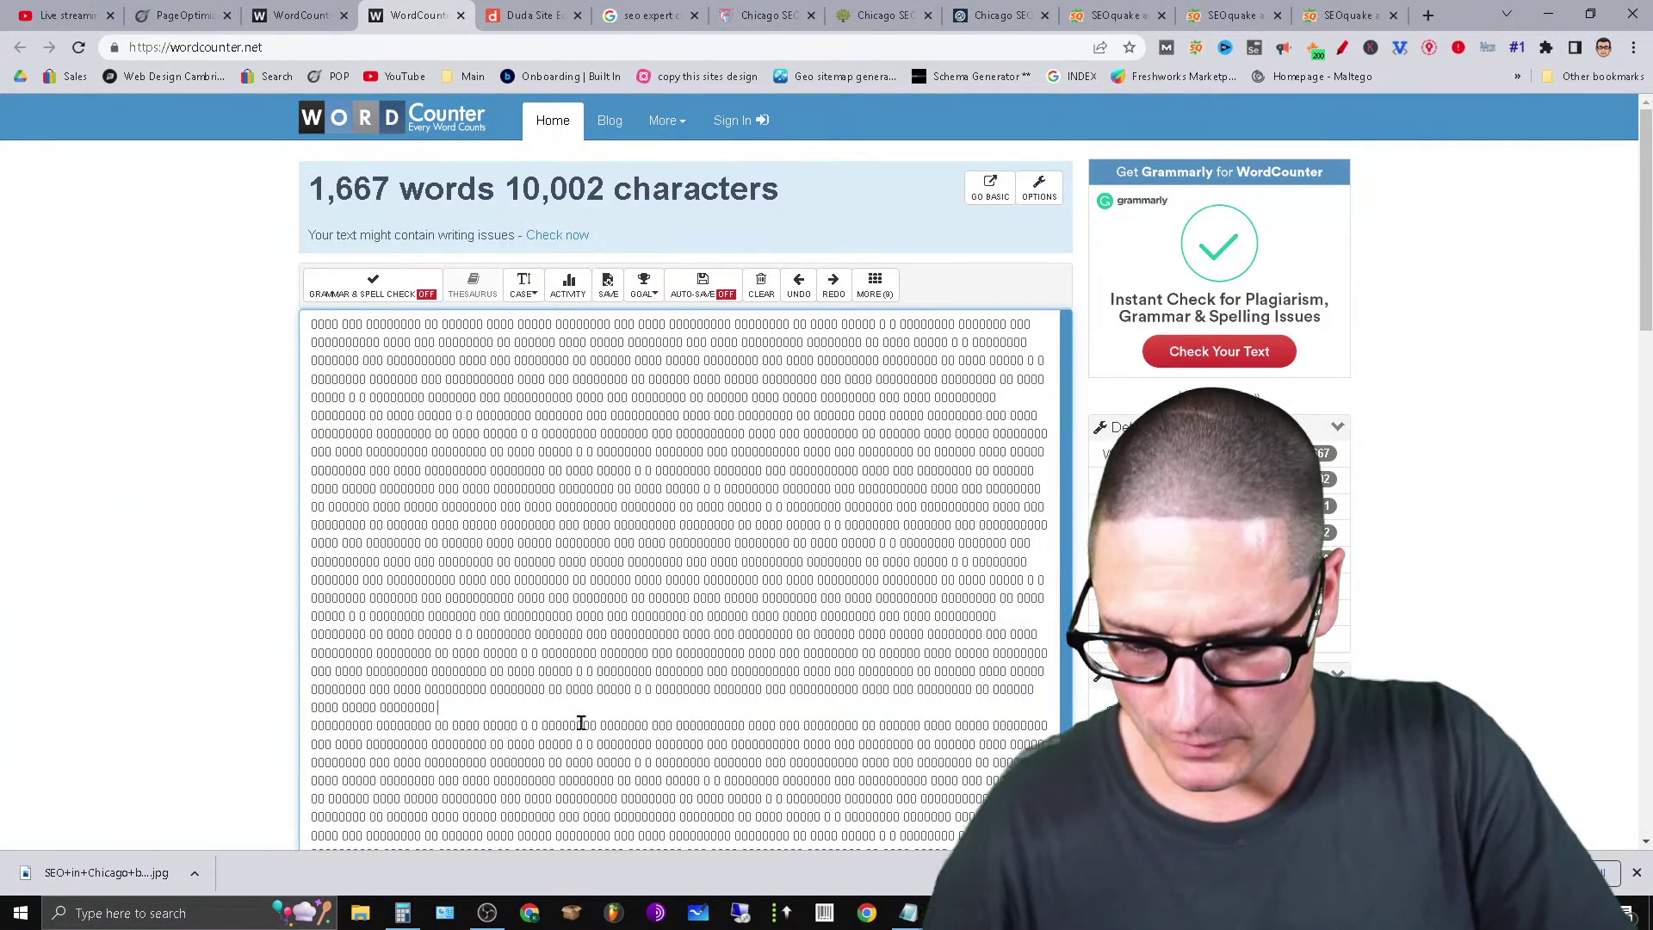
pyautogui.hotkey('ctrl', 'v')
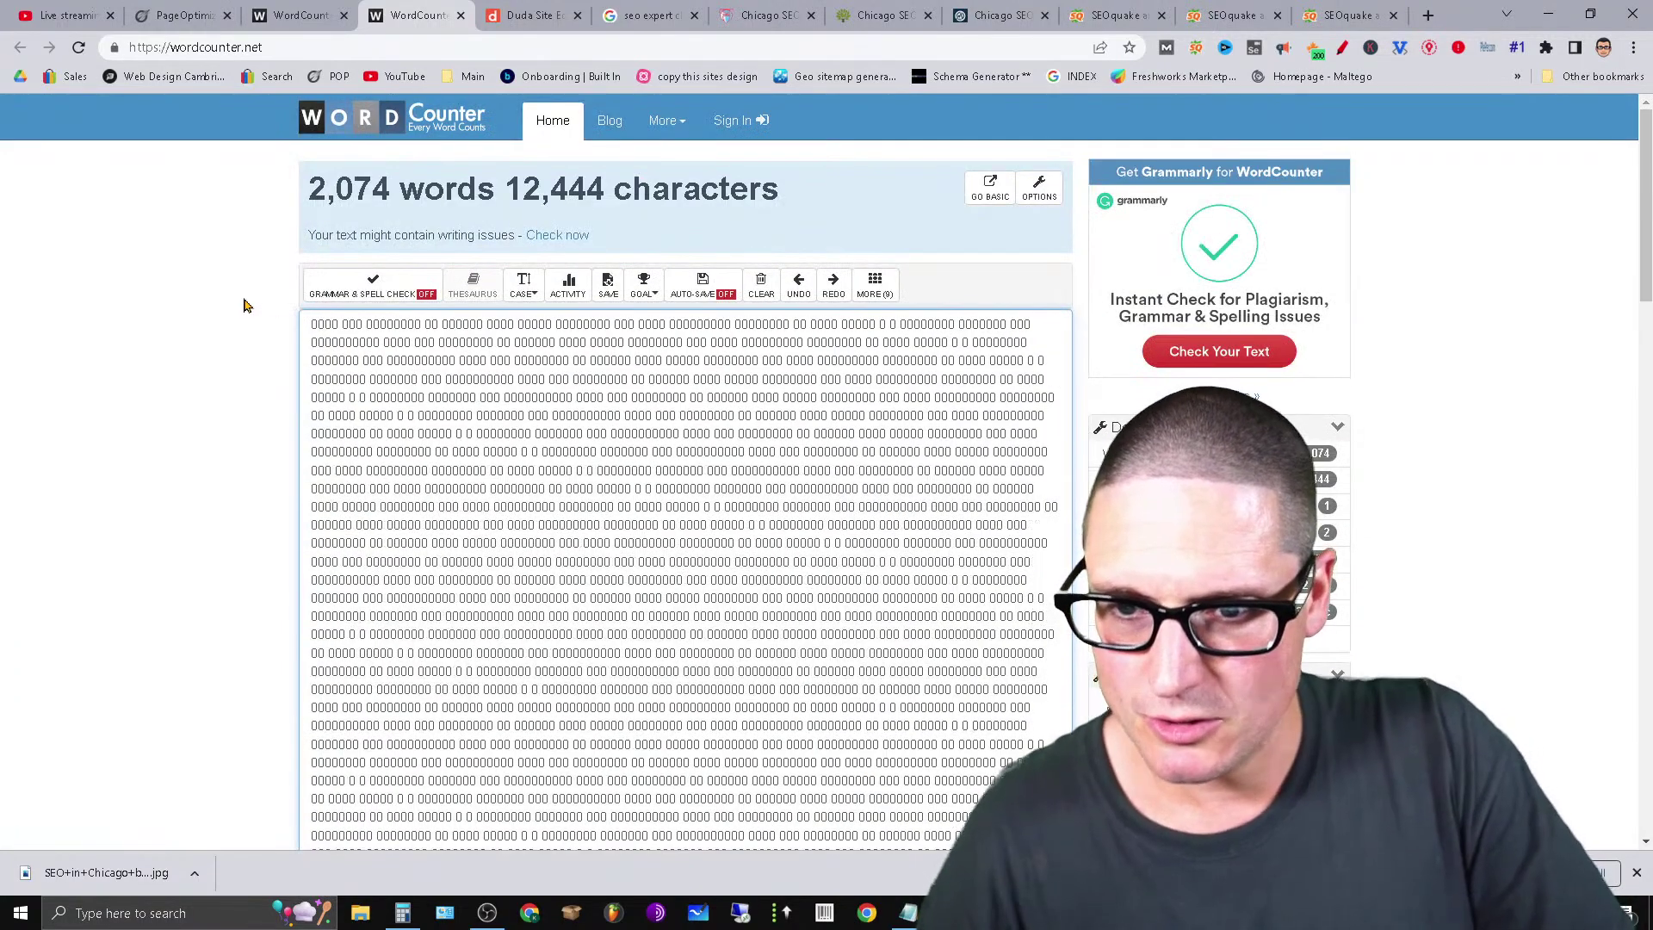
pyautogui.press('Return')
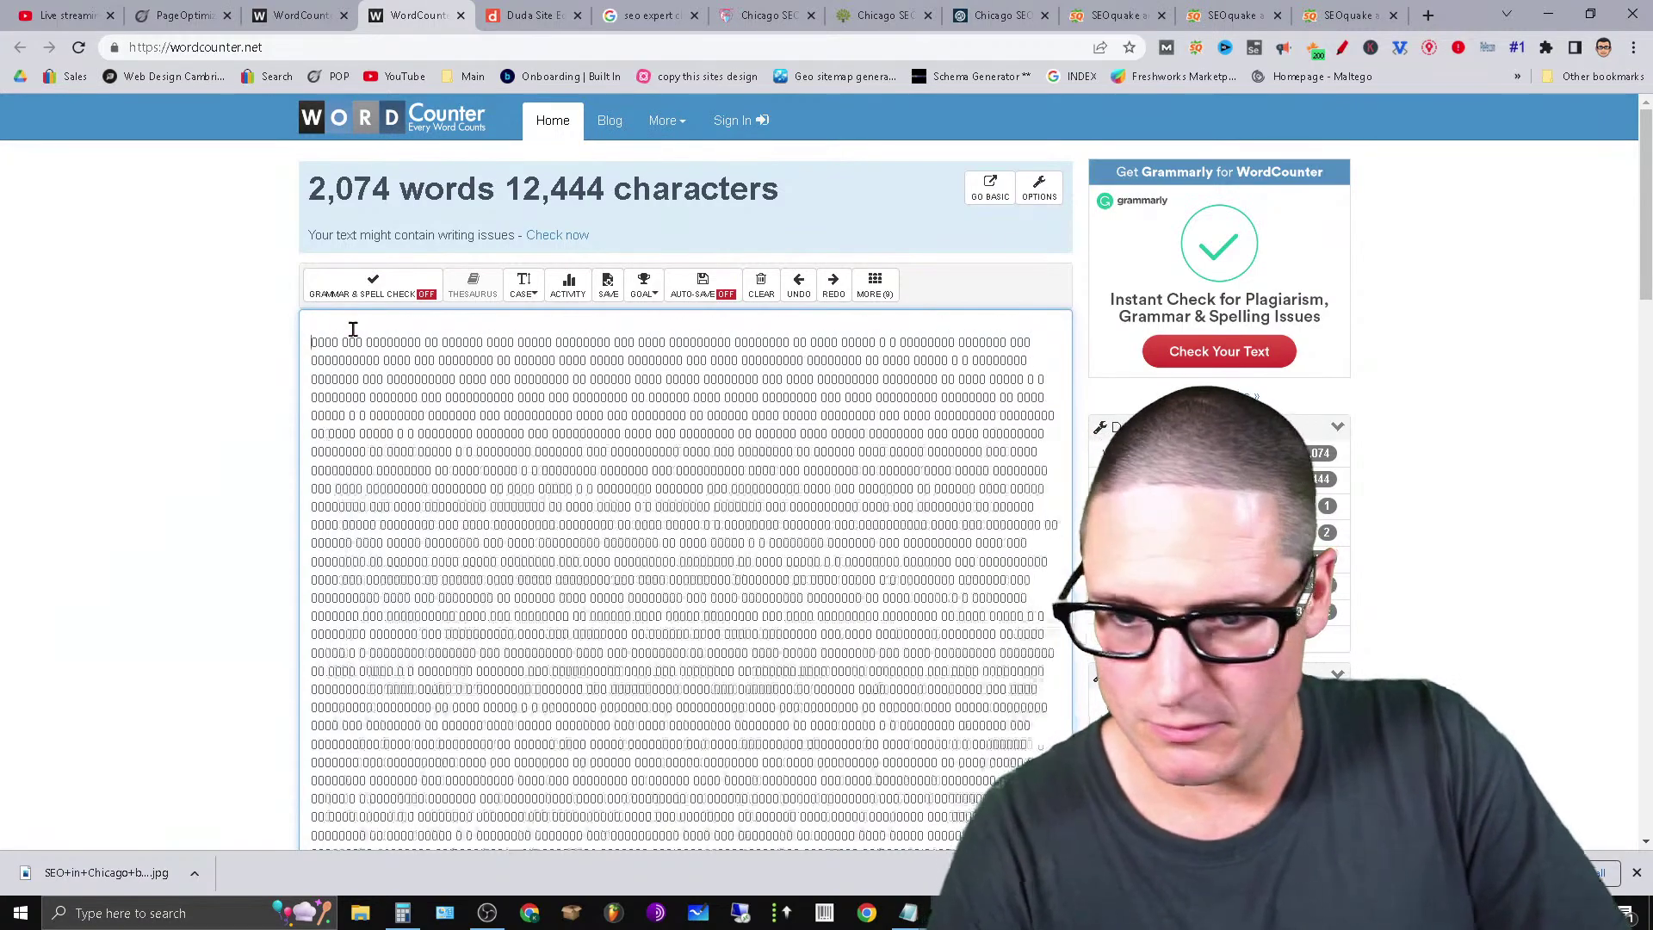
pyautogui.click(346, 320)
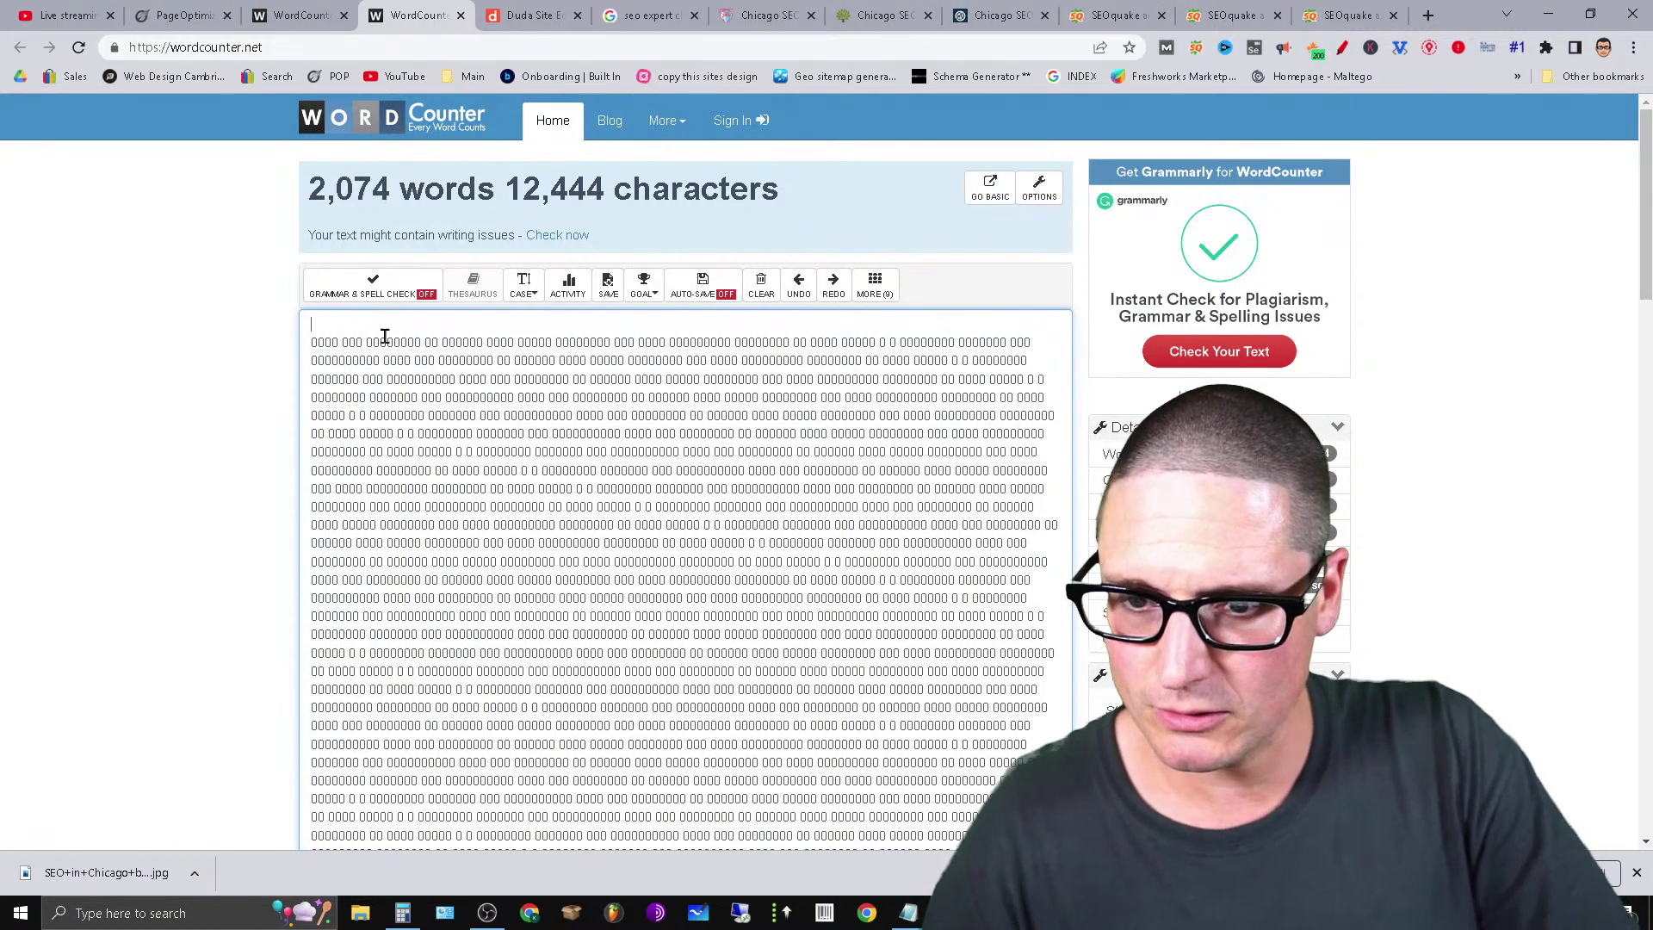
pyautogui.hotkey('ctrl', 'v')
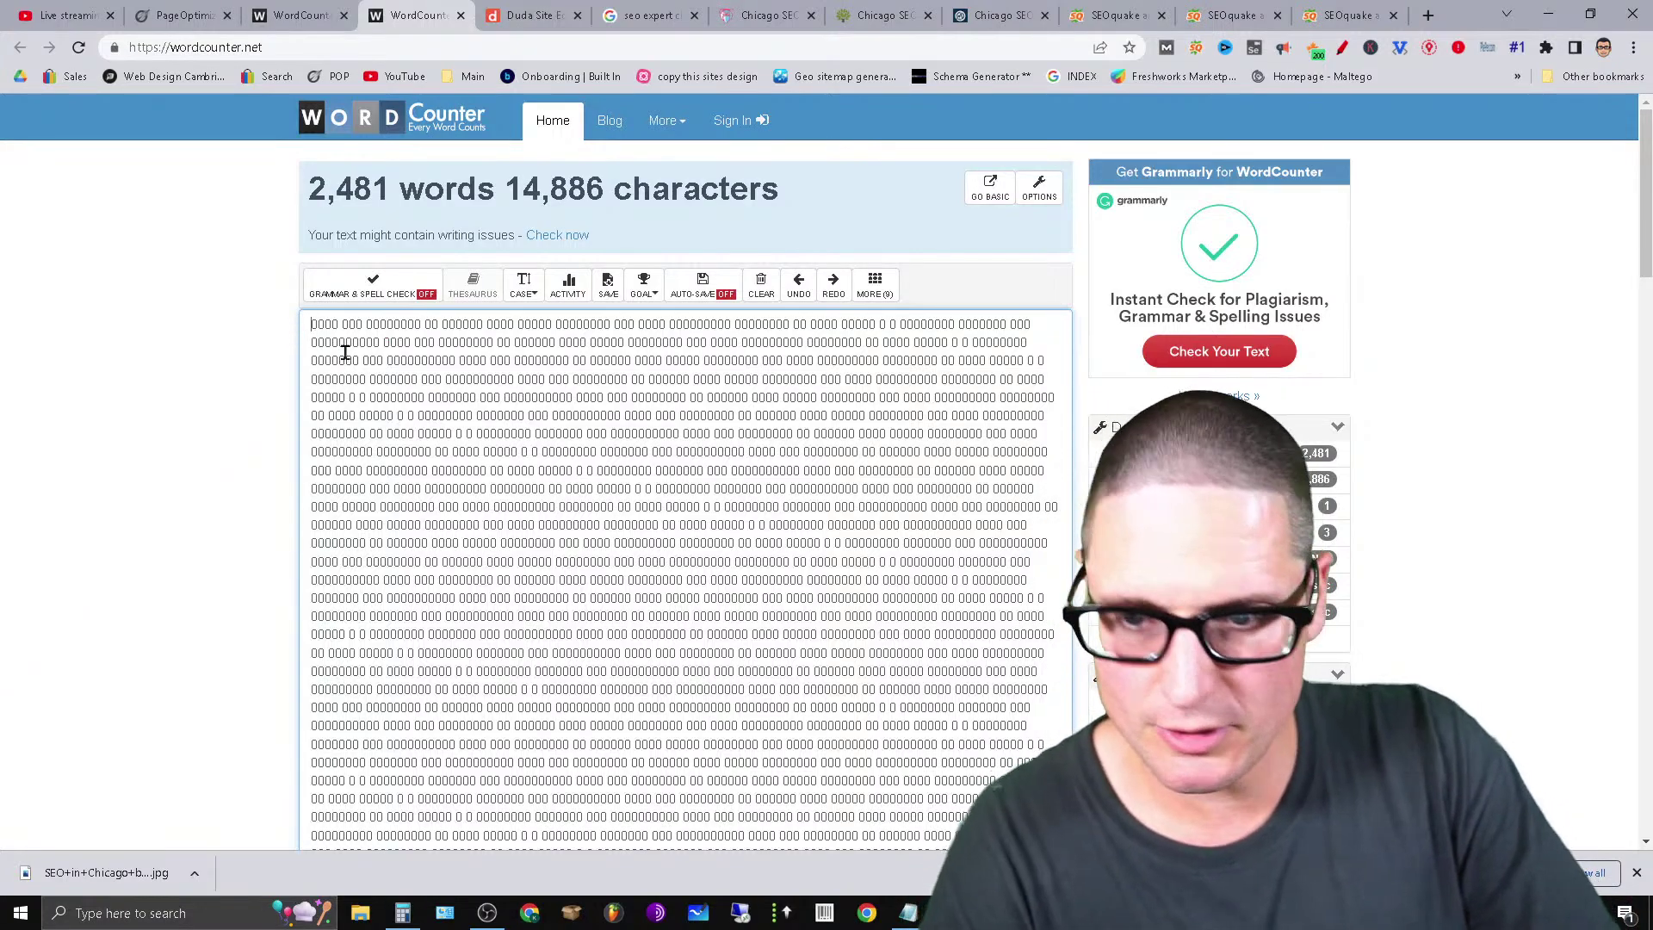
pyautogui.press('Return')
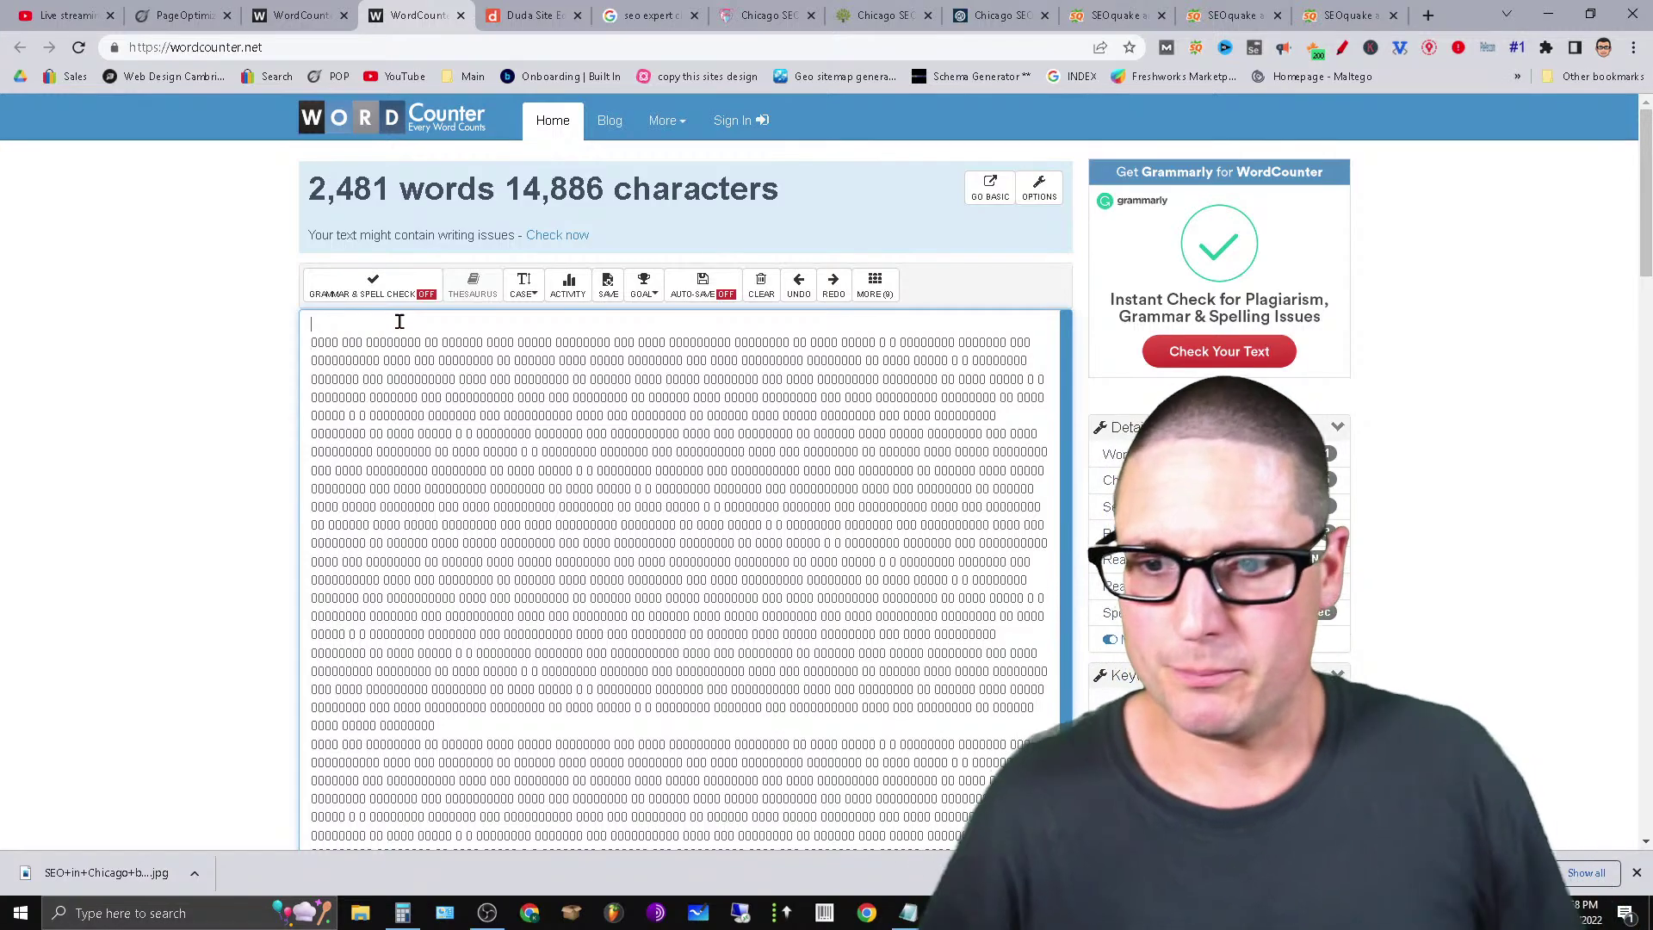
pyautogui.hotkey('ctrl', 'v')
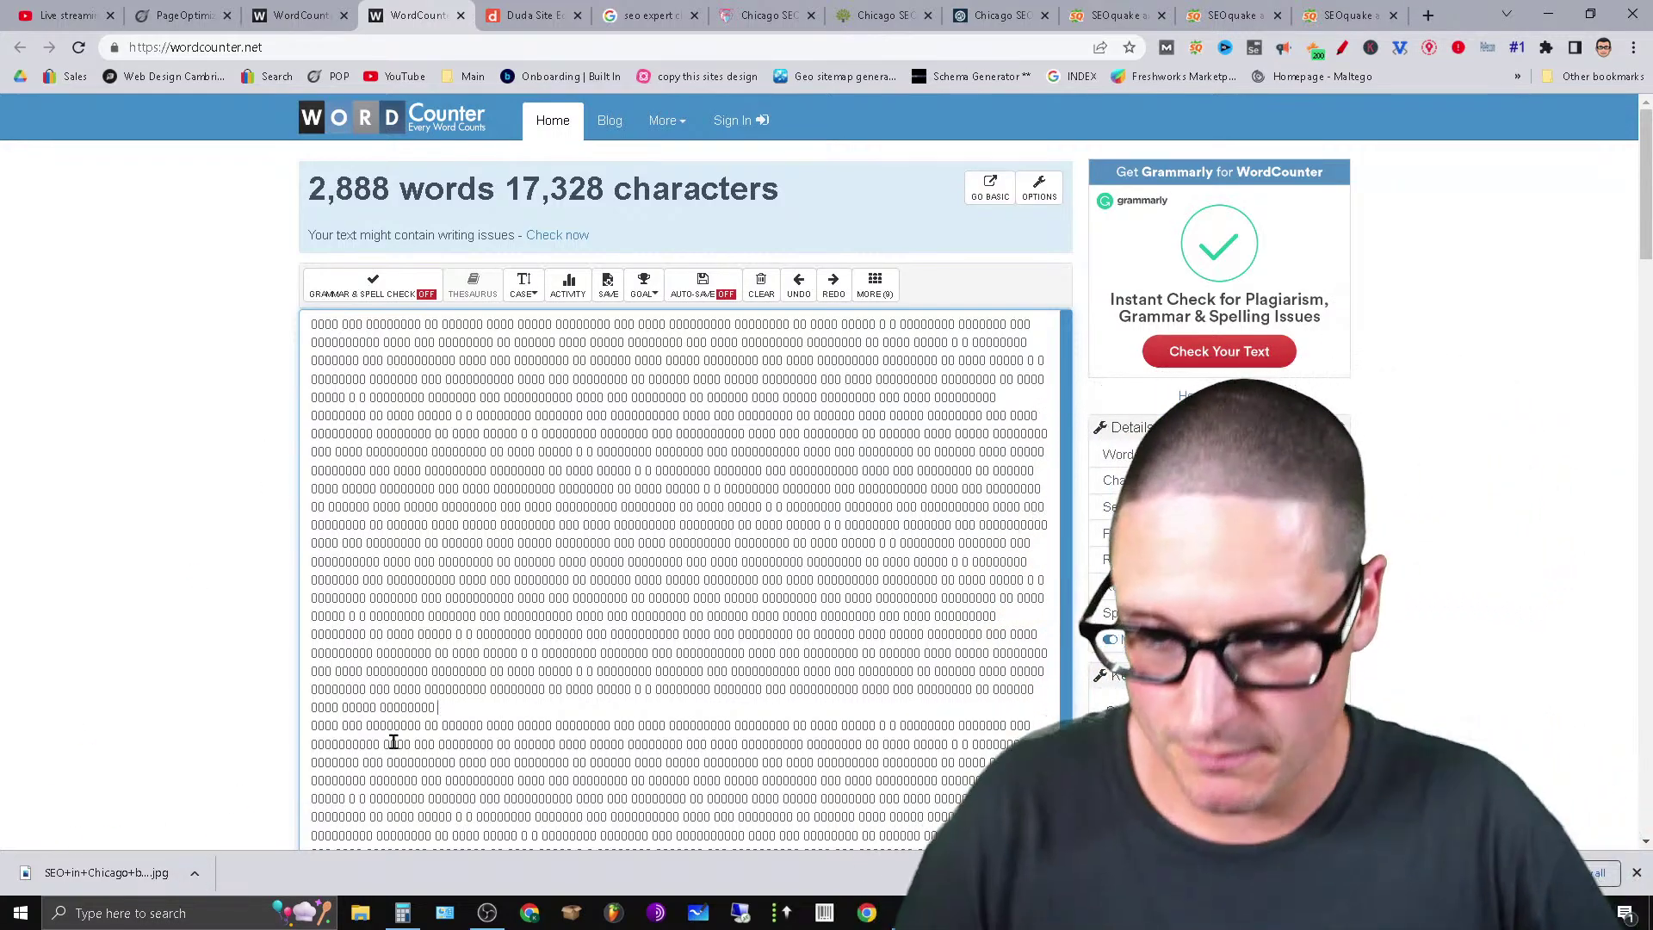
pyautogui.click(311, 723)
pyautogui.press('BackSpace')
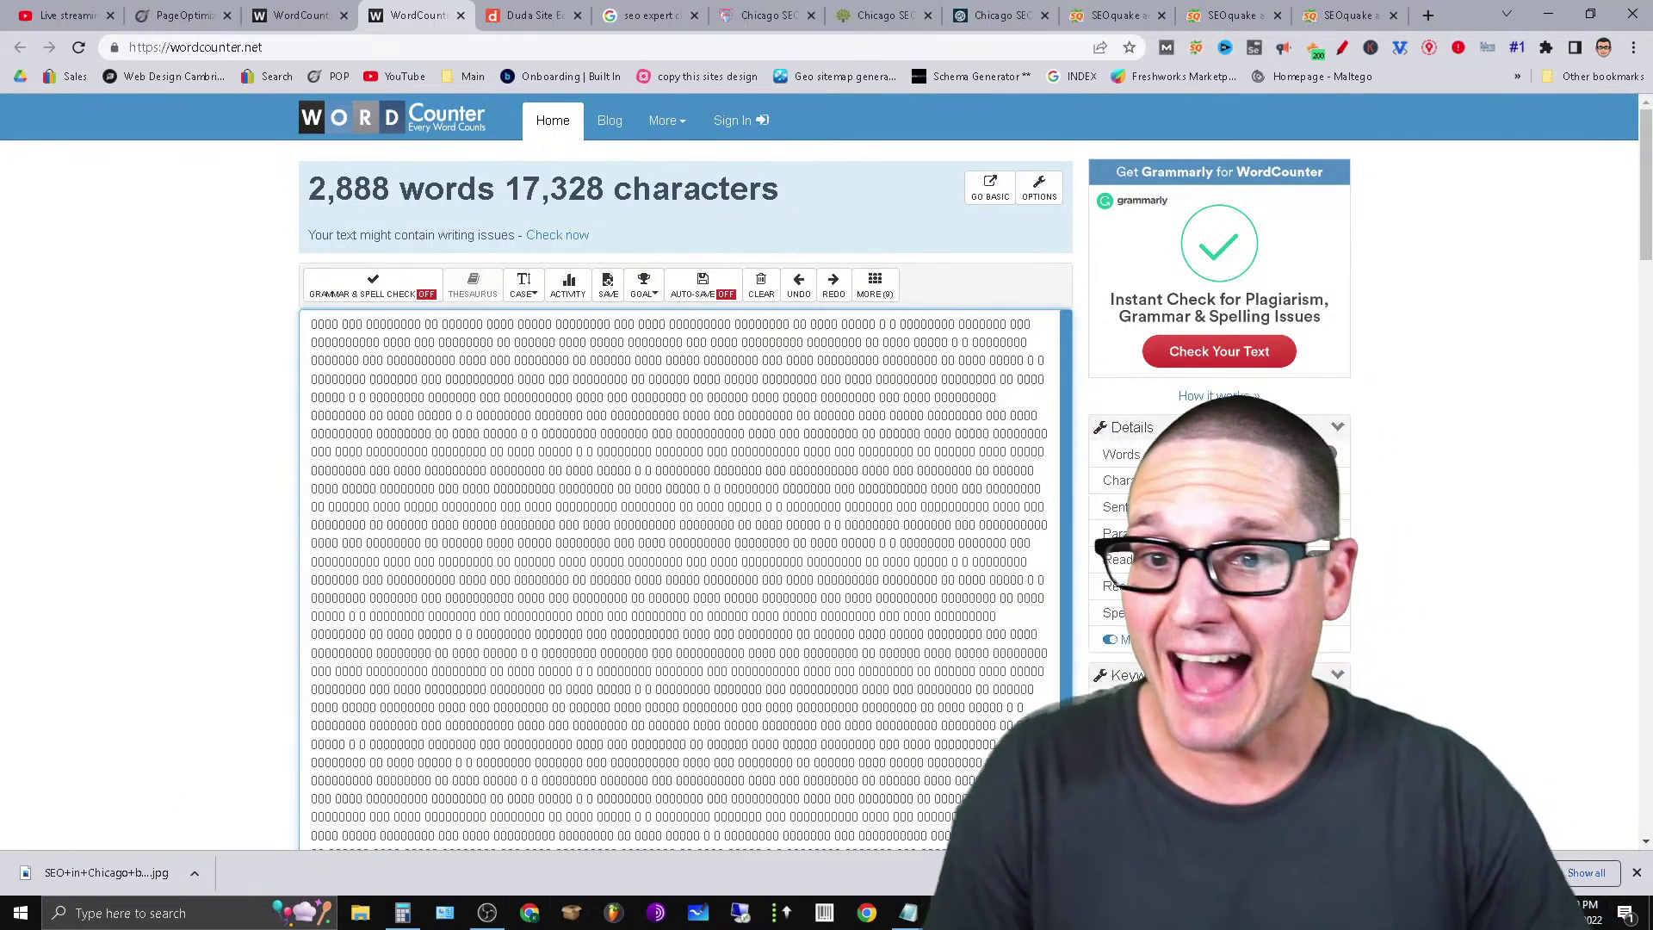
# Delete the opening lines to trim the text to 2,829 words and 16,982 characters.
pyautogui.click(437, 707)
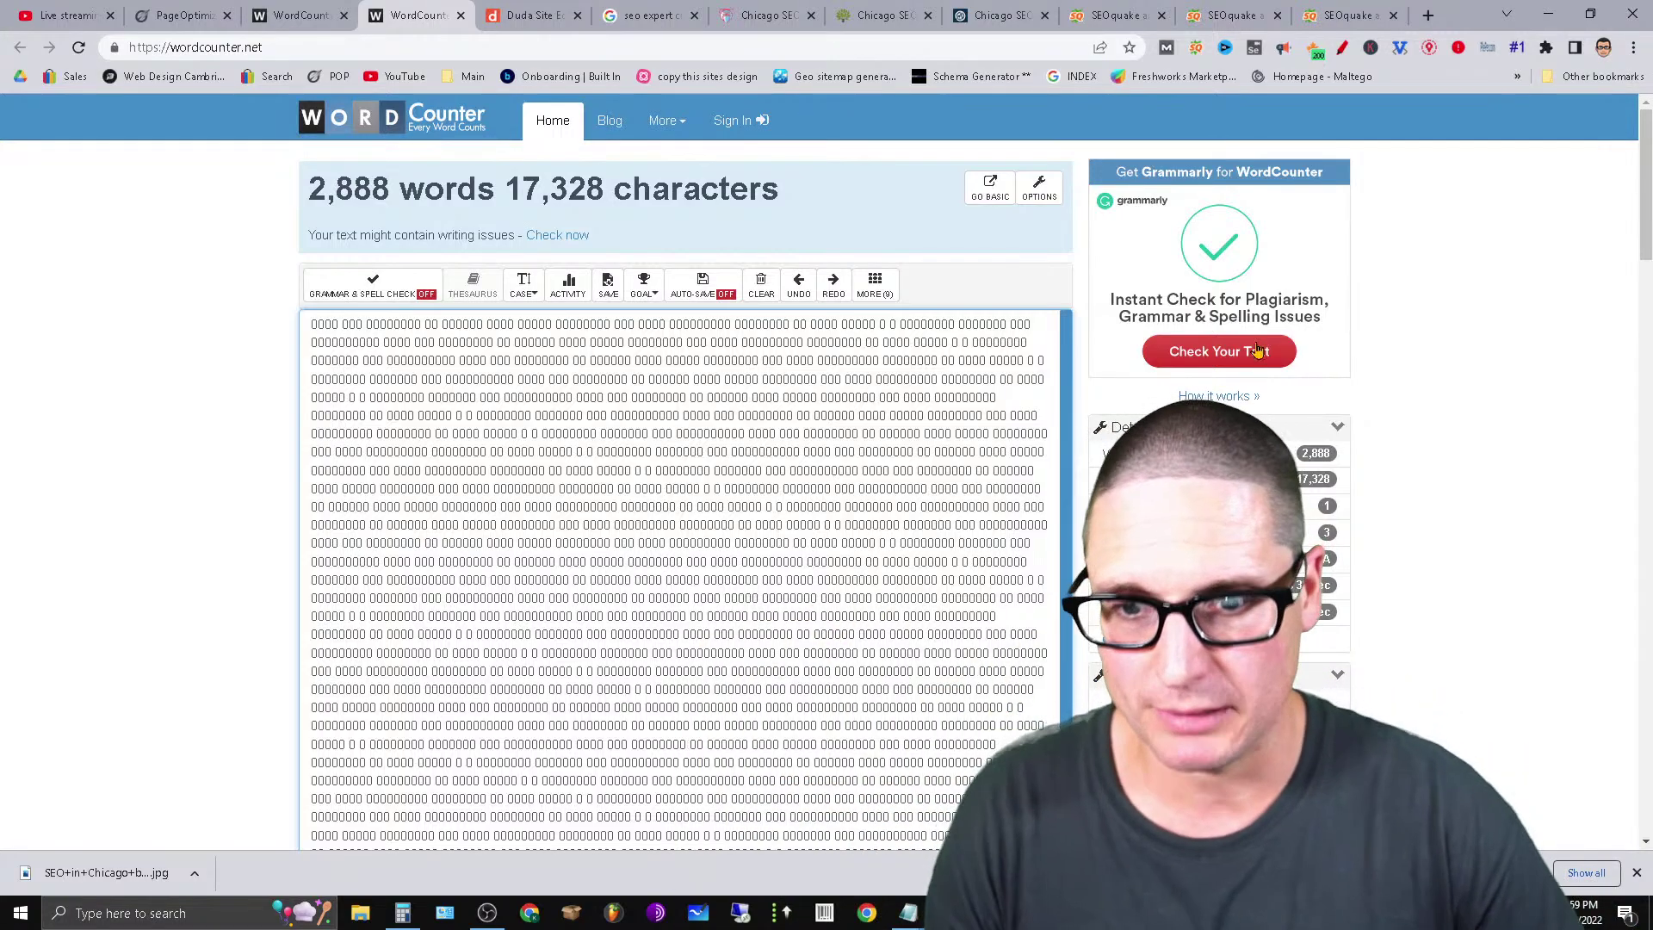
pyautogui.moveTo(314, 323); pyautogui.dragTo(1089, 372)
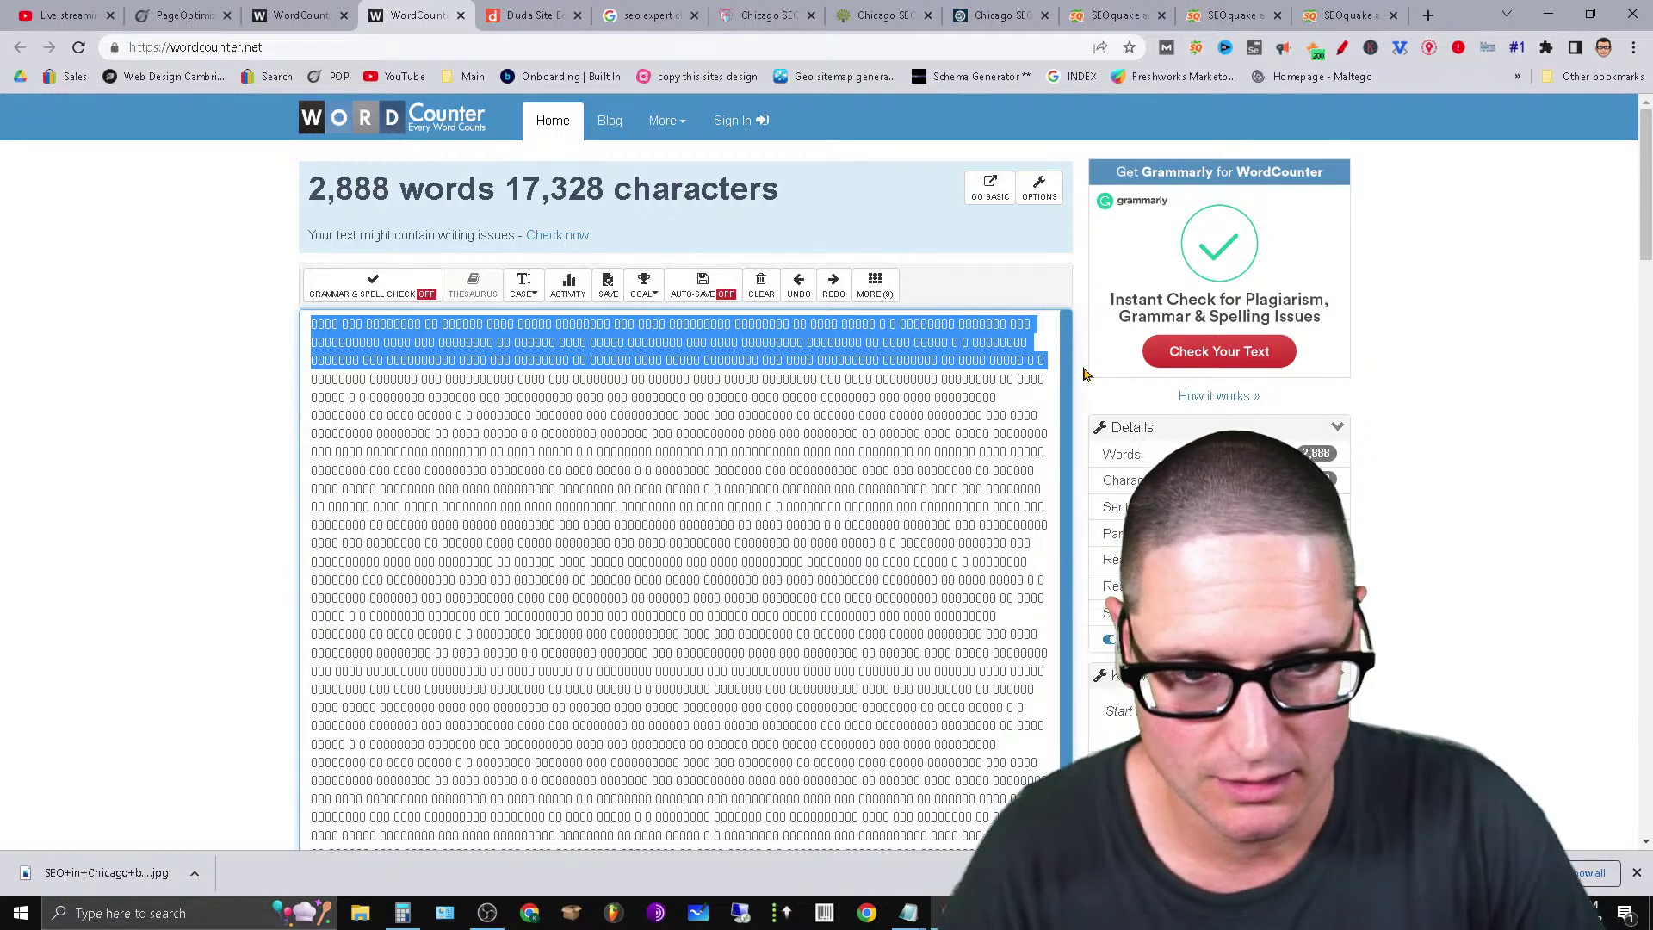
pyautogui.press('BackSpace')
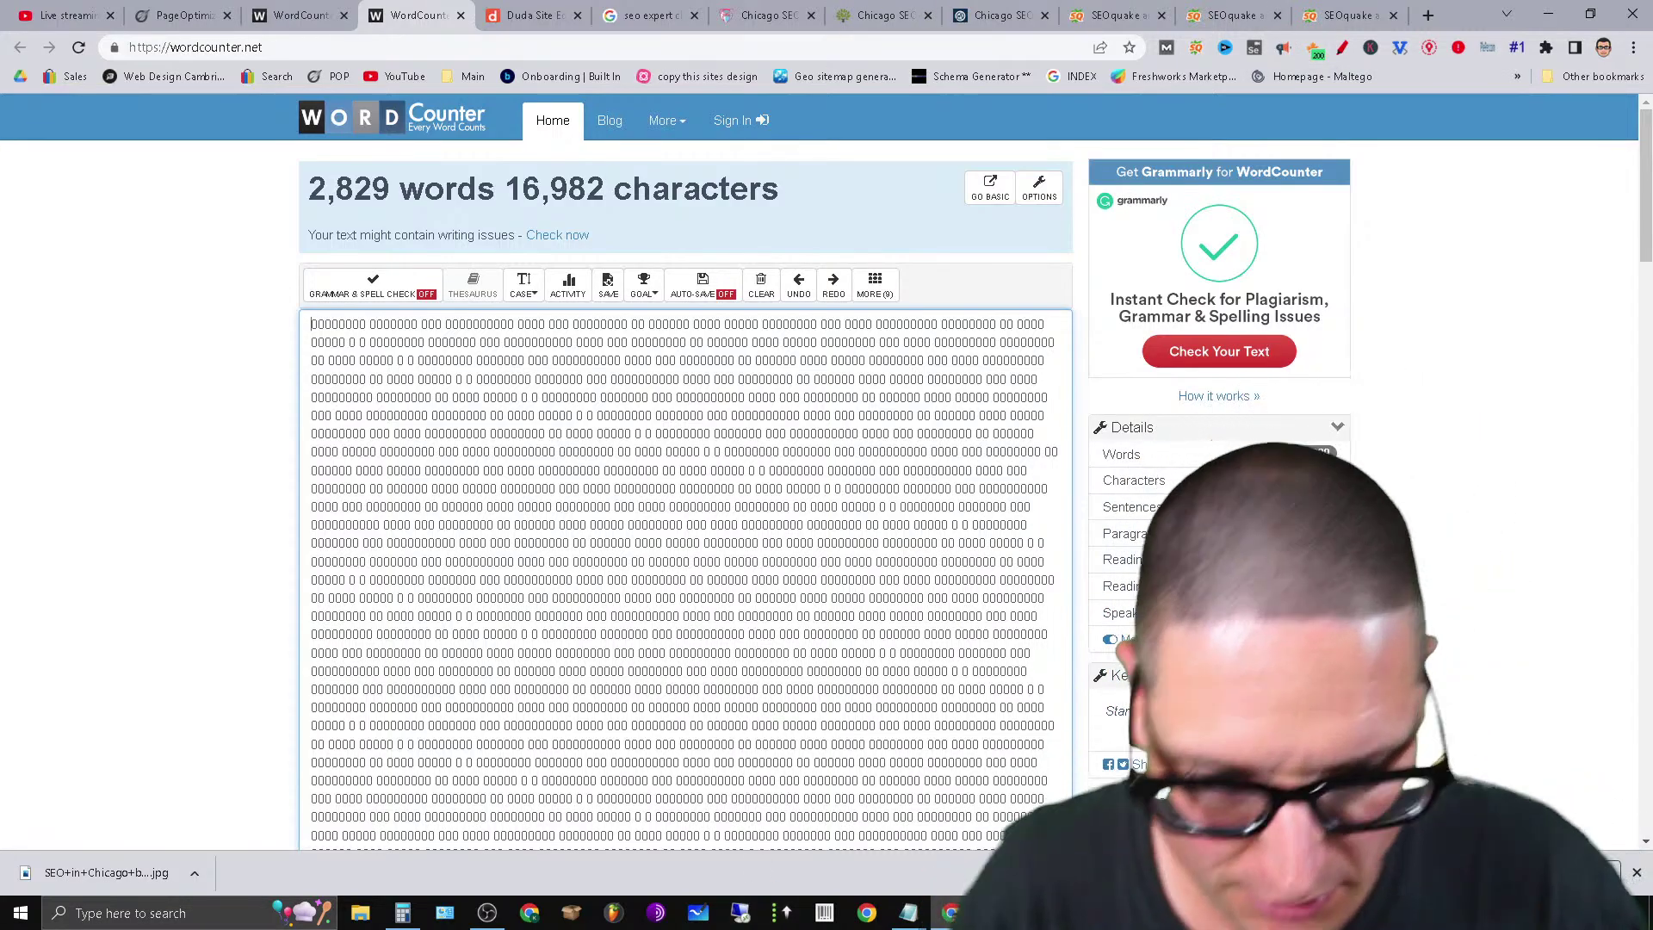
pyautogui.moveTo(909, 918)
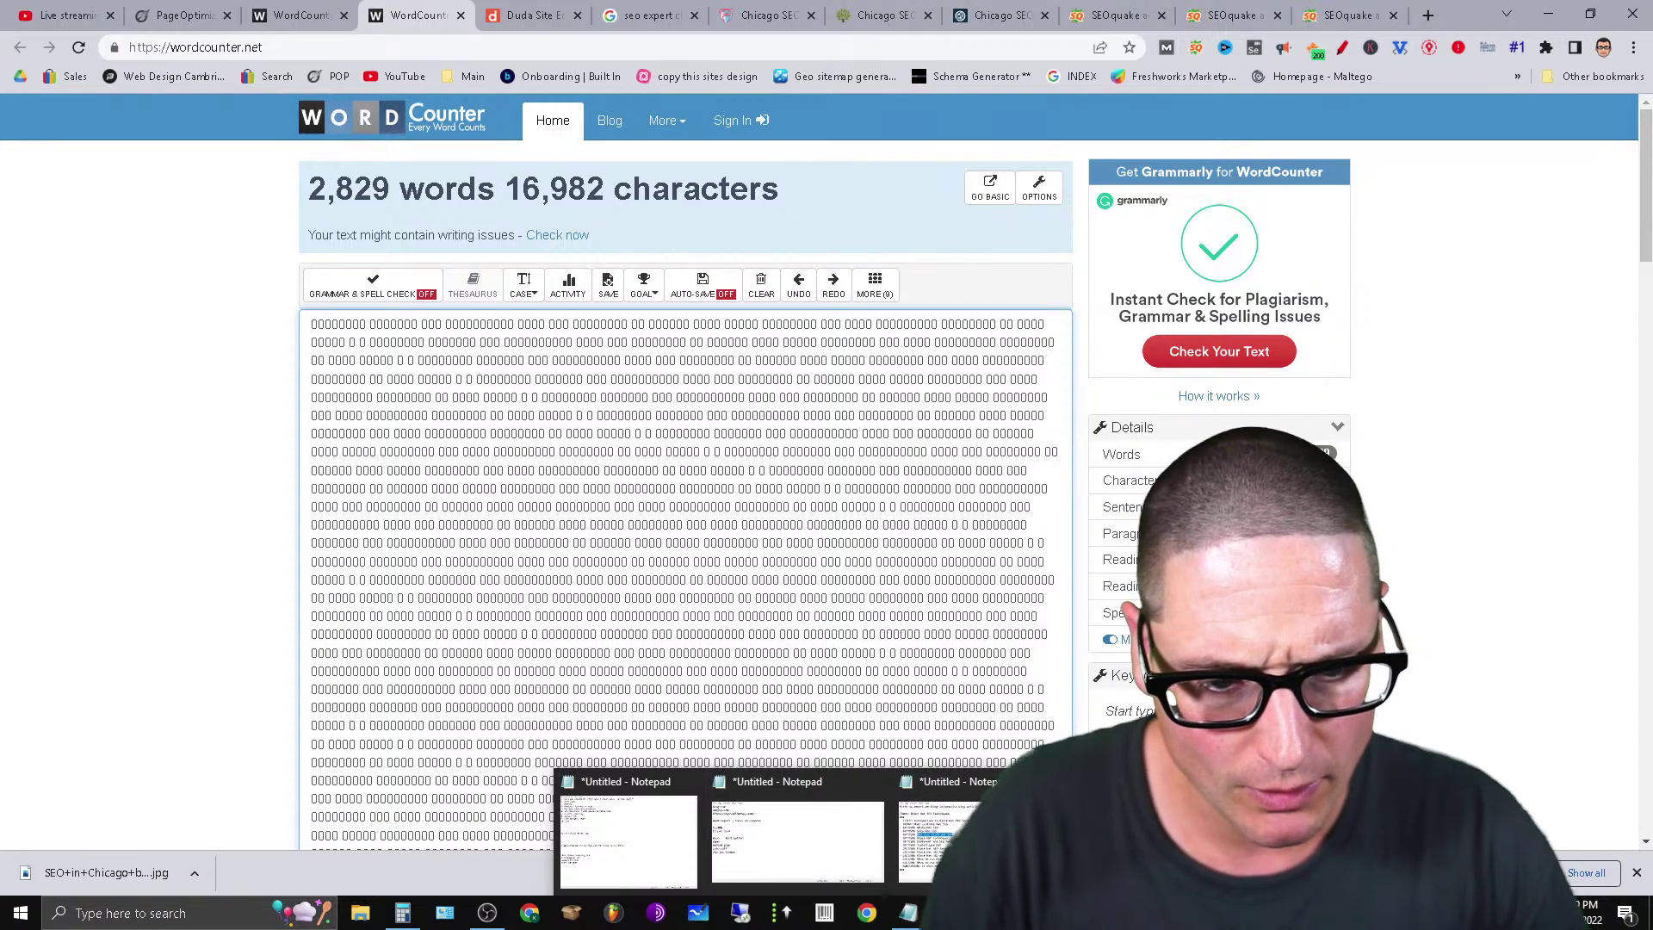
# Open a new empty untitled Notepad document from the taskbar over WordCounter.
pyautogui.click(938, 840)
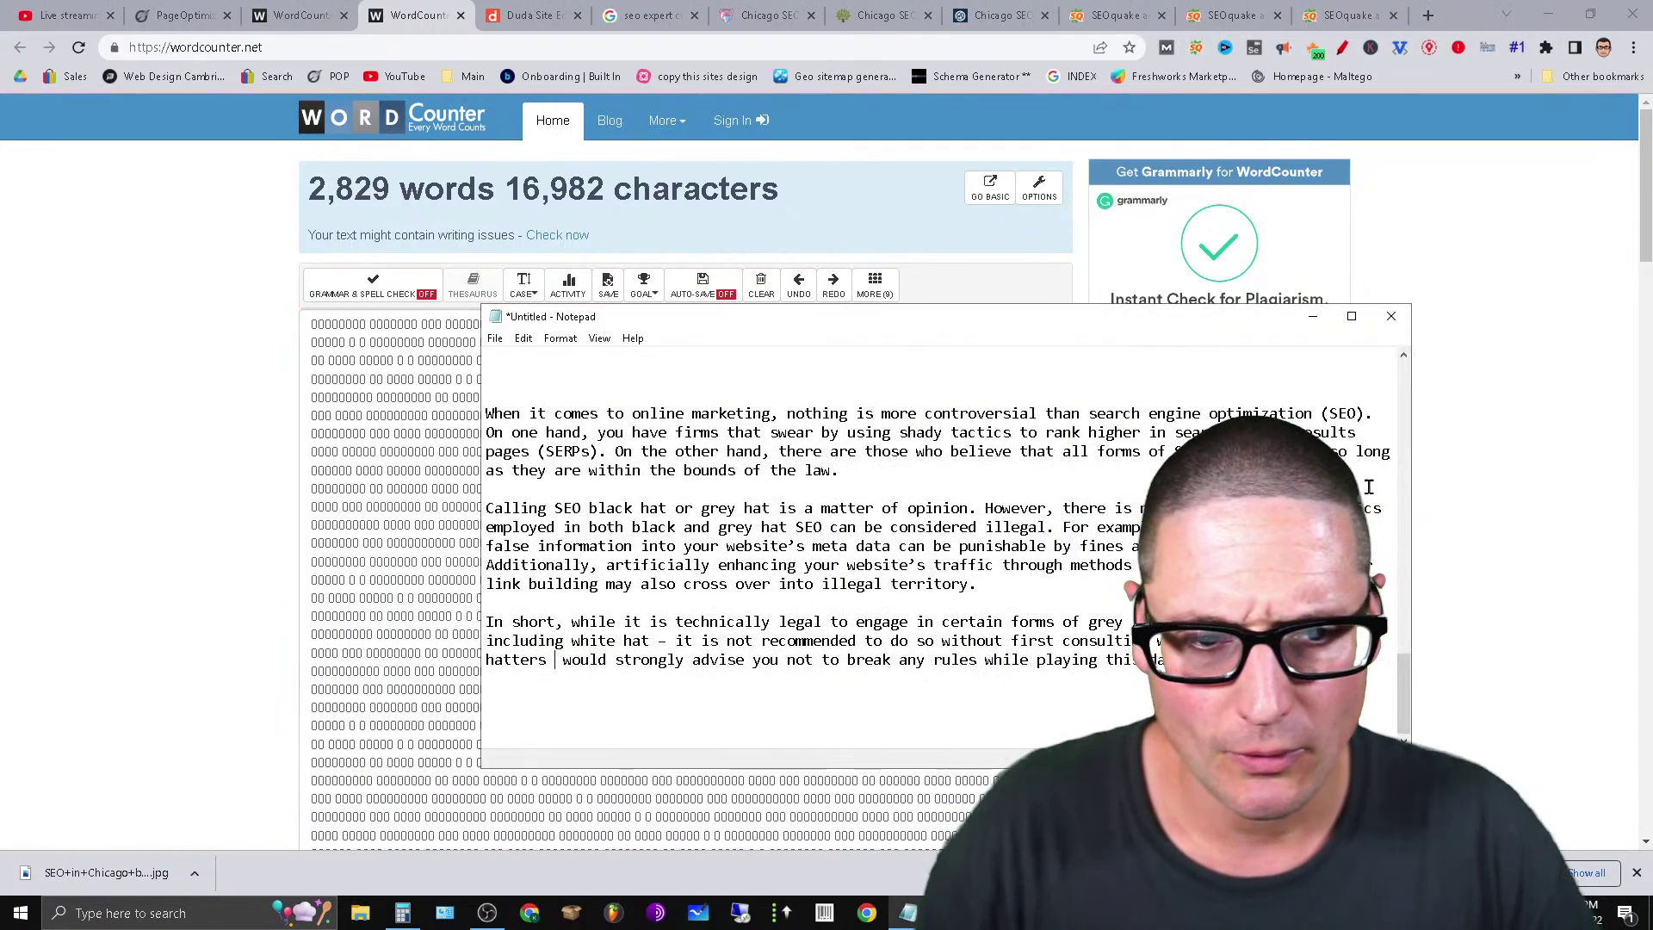
pyautogui.rightClick(912, 917)
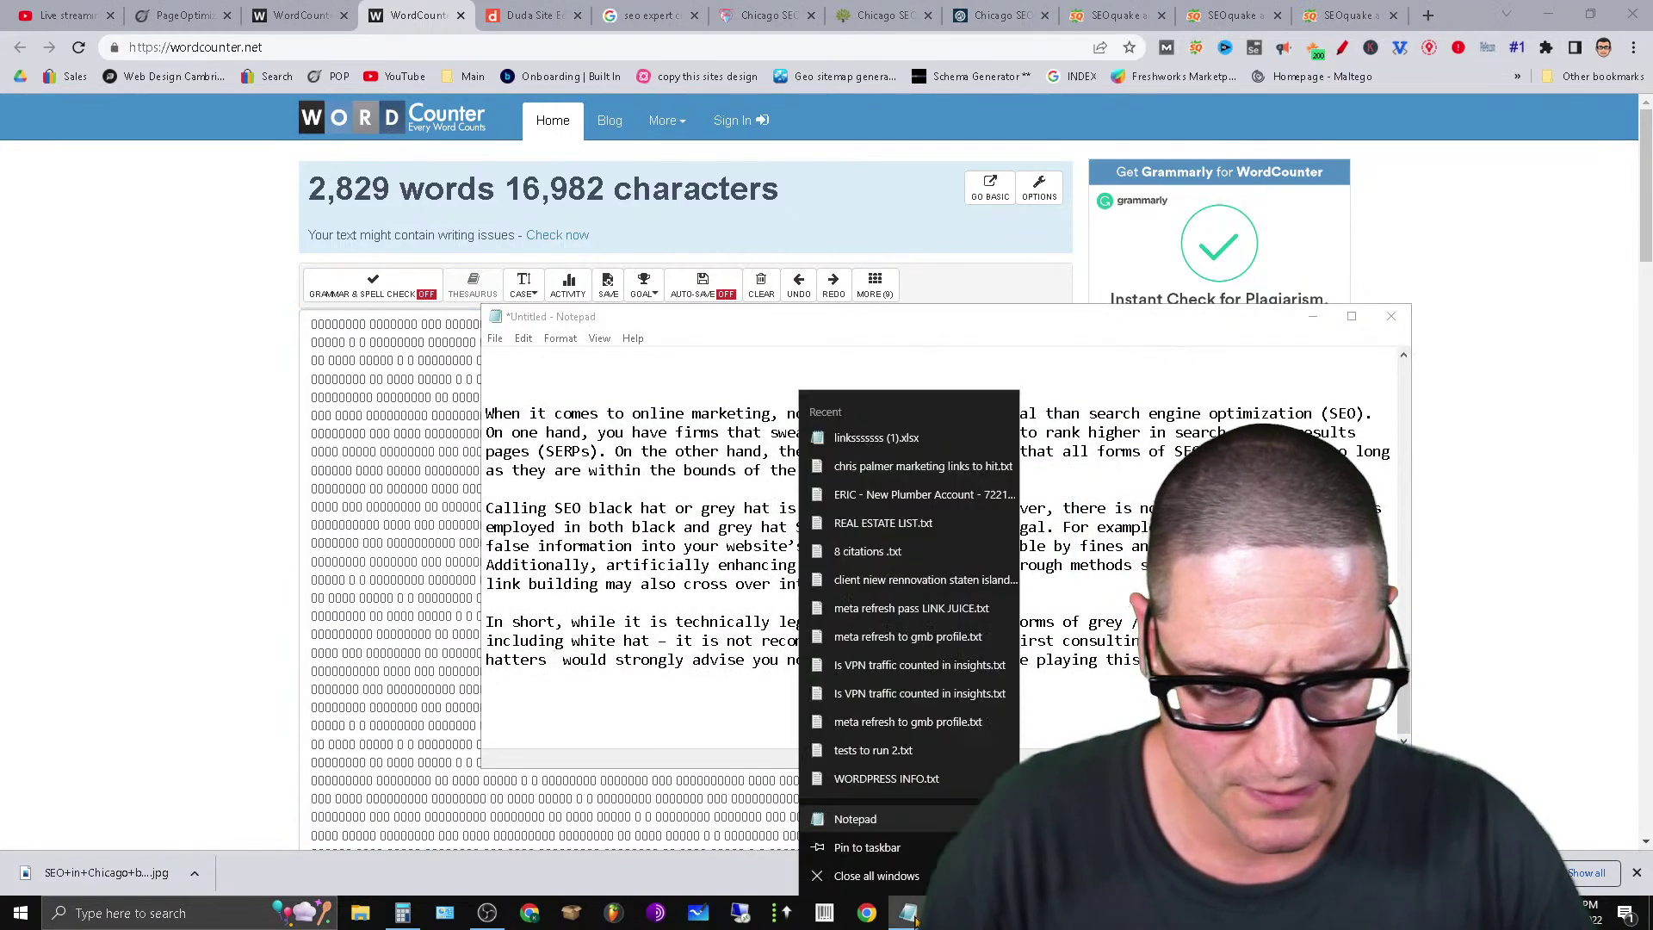
pyautogui.click(886, 826)
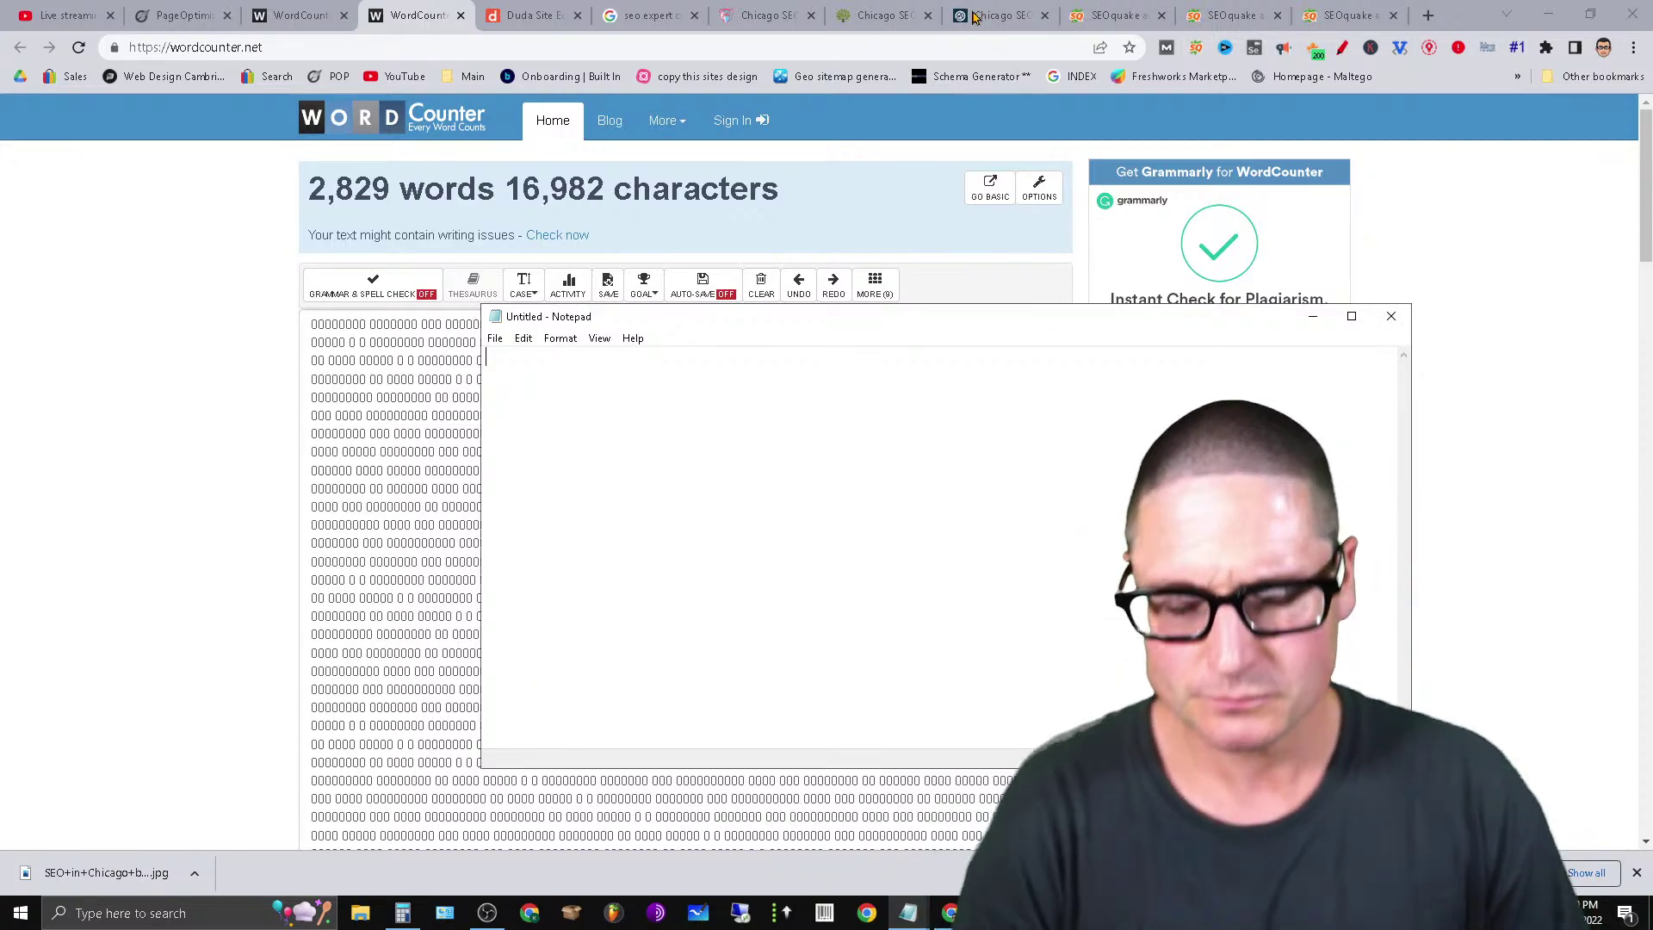
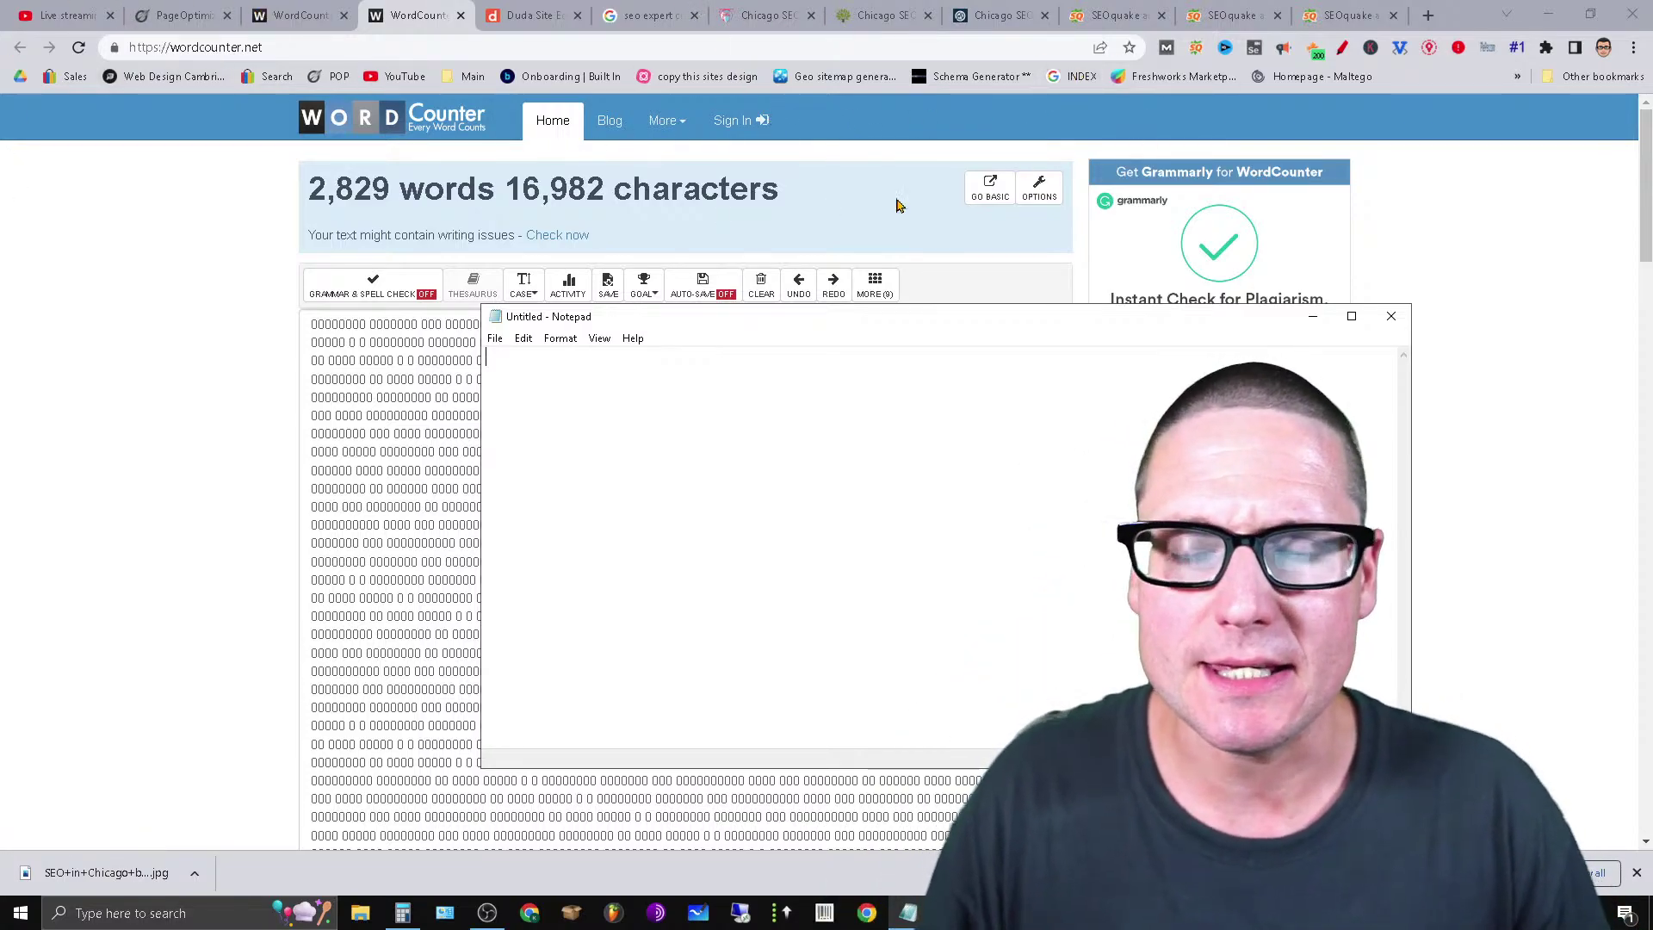
# Flip through the competitor tabs and show SEO Pro's overviews for Chicago SEO Scholar and Thrive Agency.
pyautogui.click(809, 7)
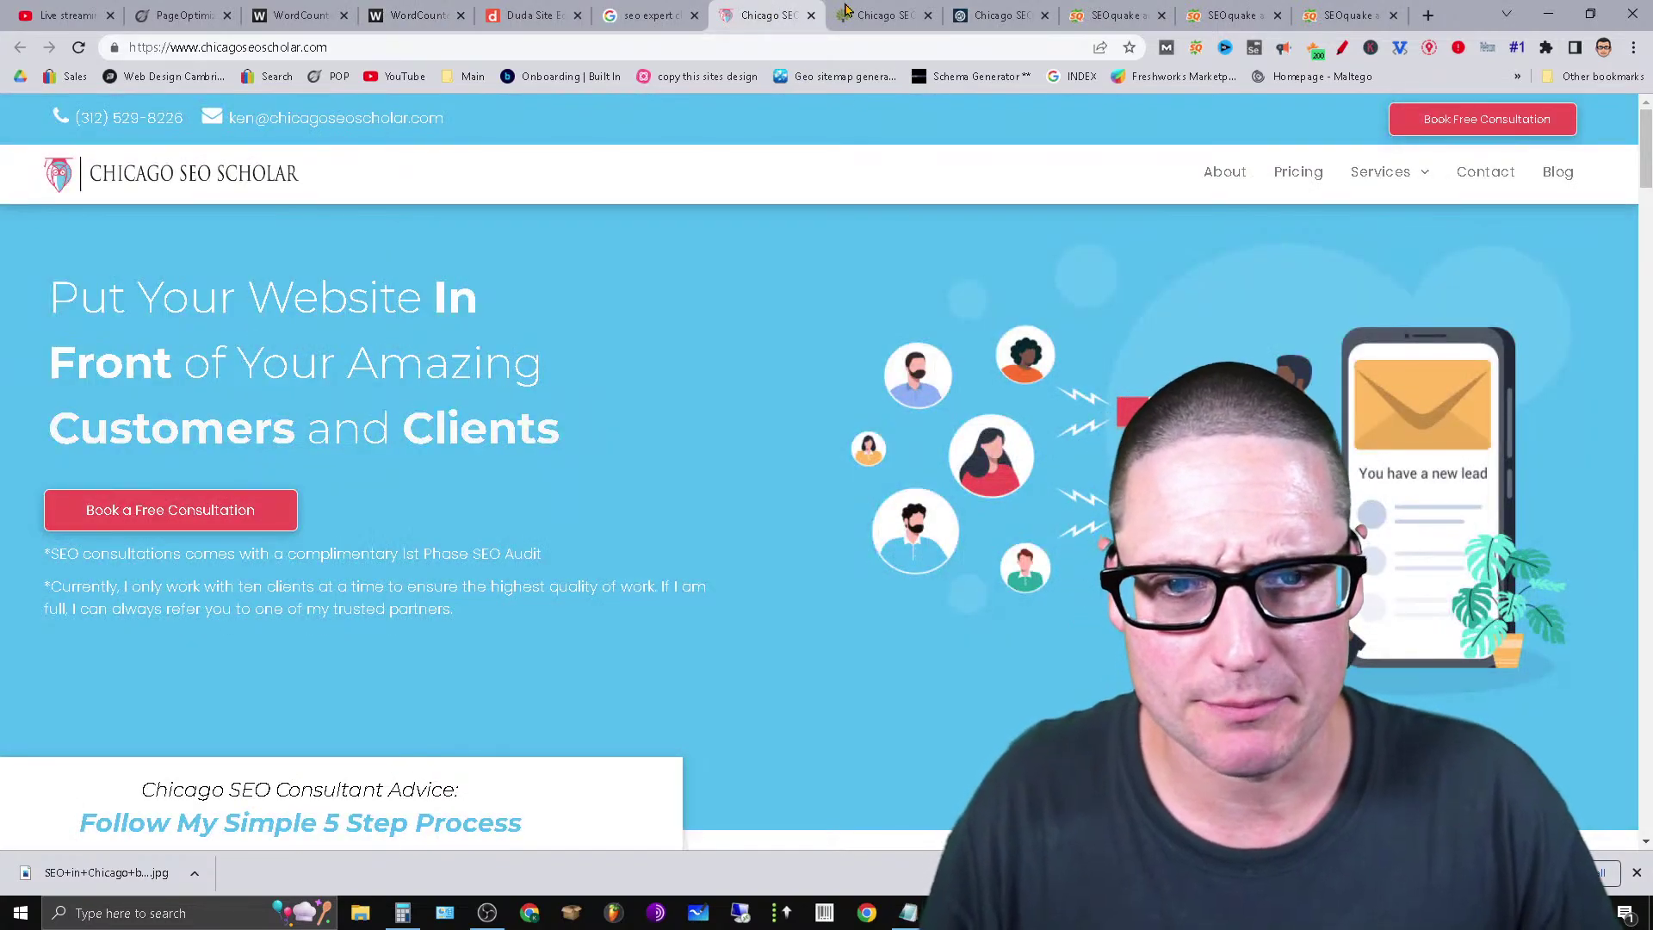
pyautogui.click(644, 8)
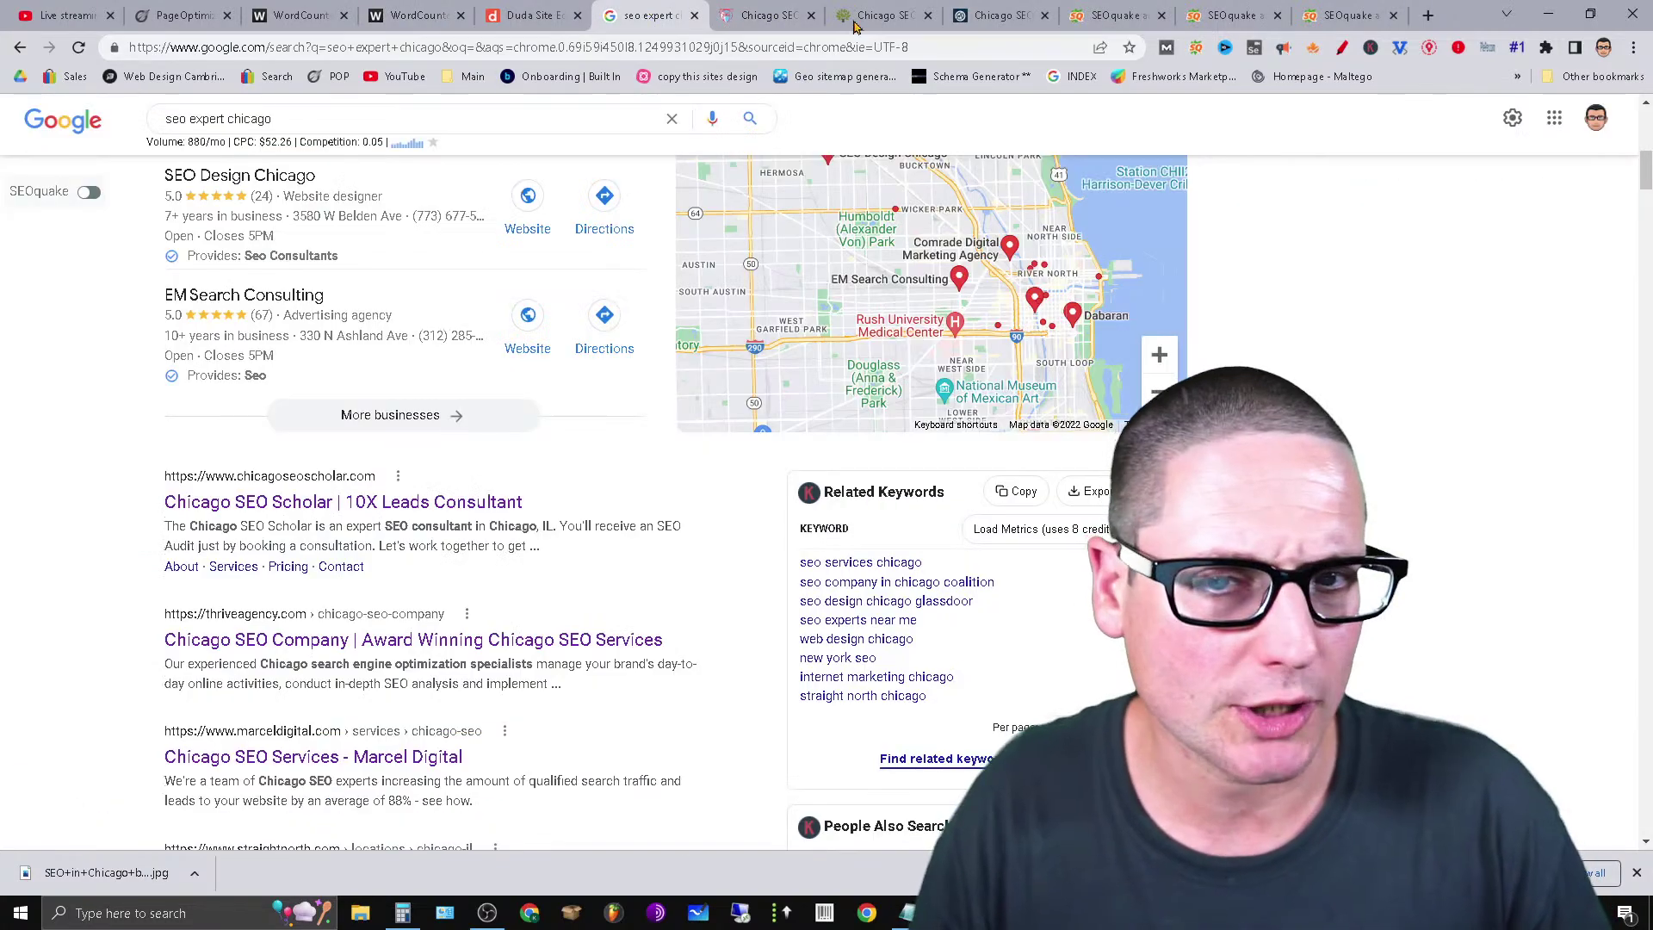
pyautogui.click(878, 14)
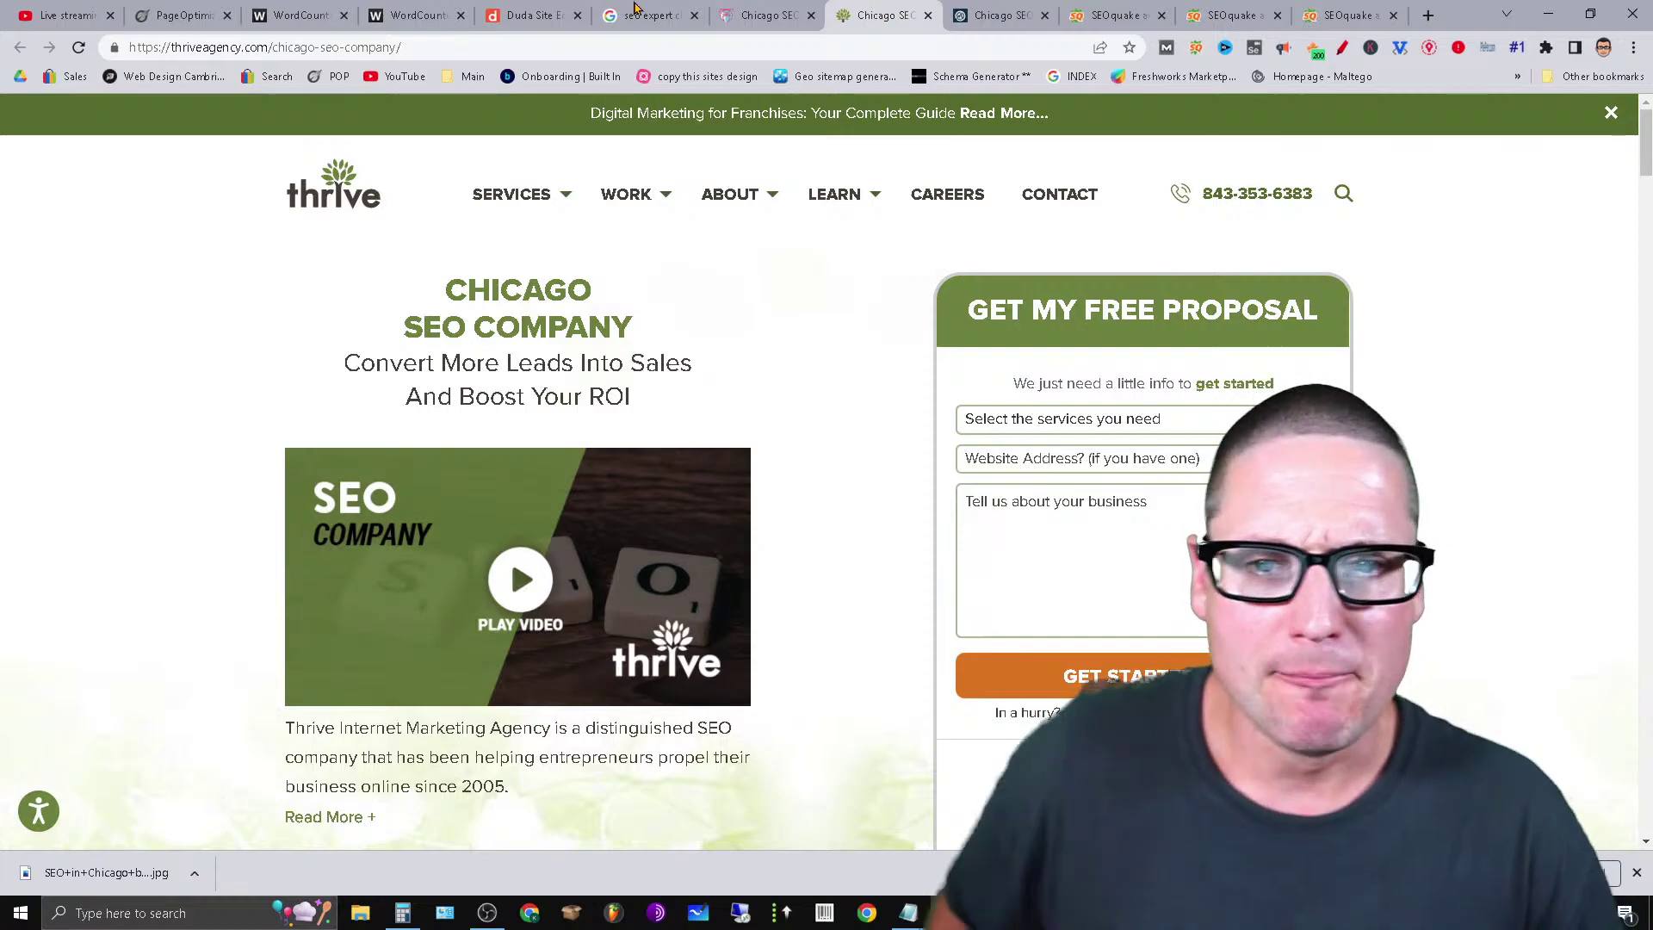
pyautogui.click(769, 10)
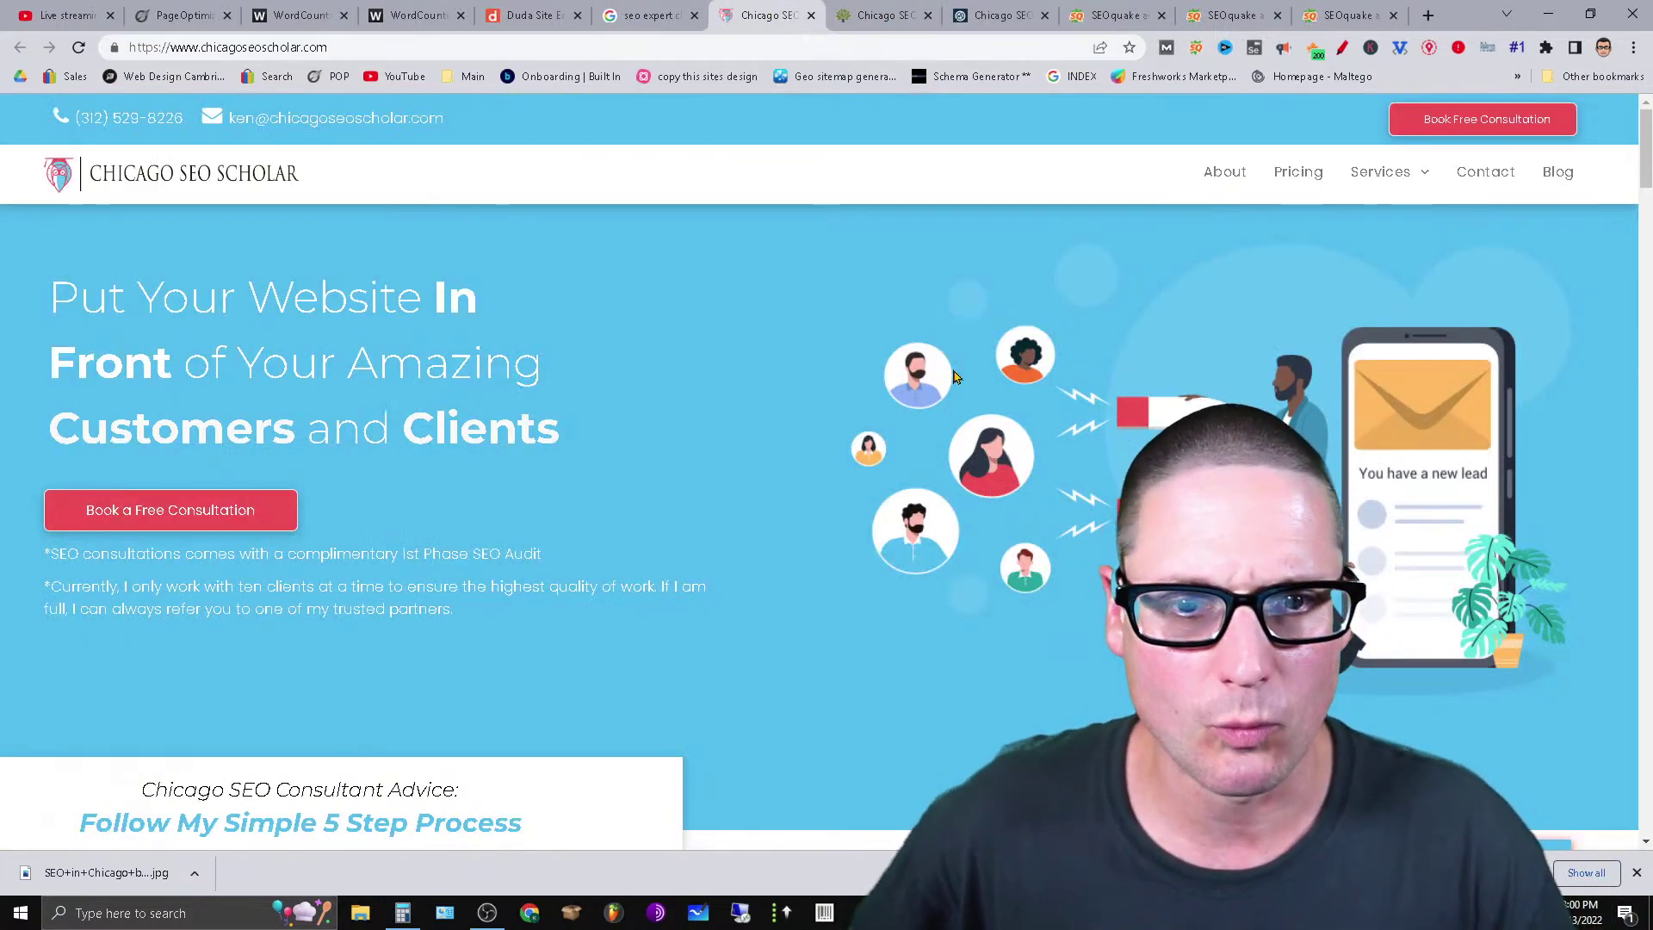
pyautogui.click(1312, 48)
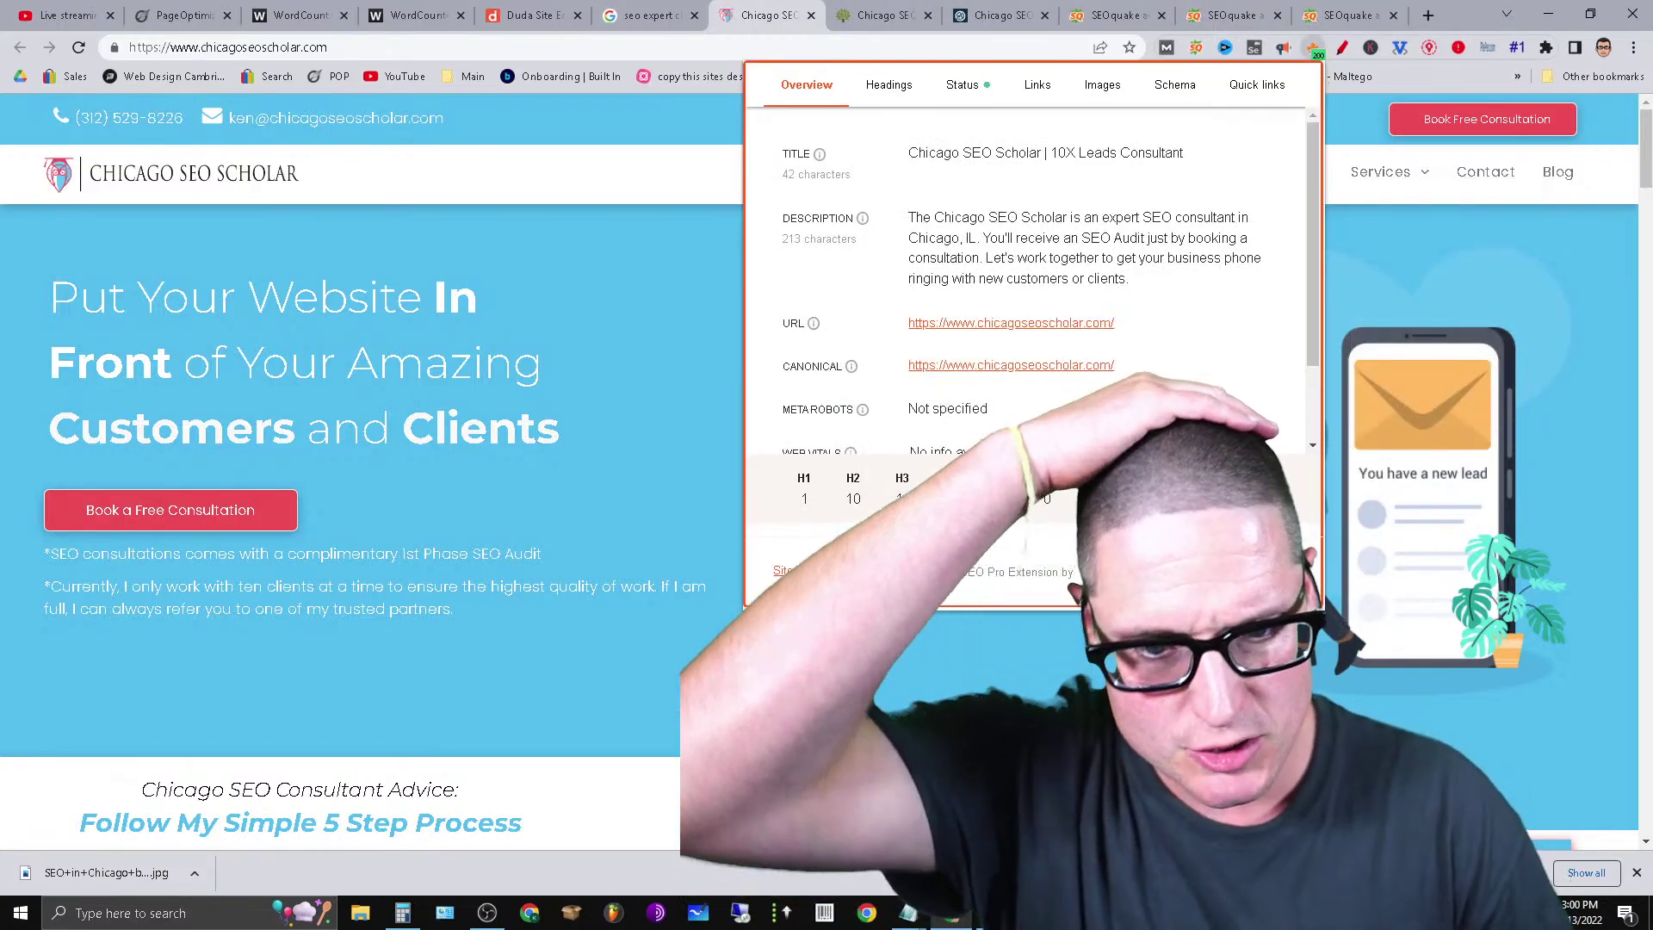
pyautogui.click(898, 11)
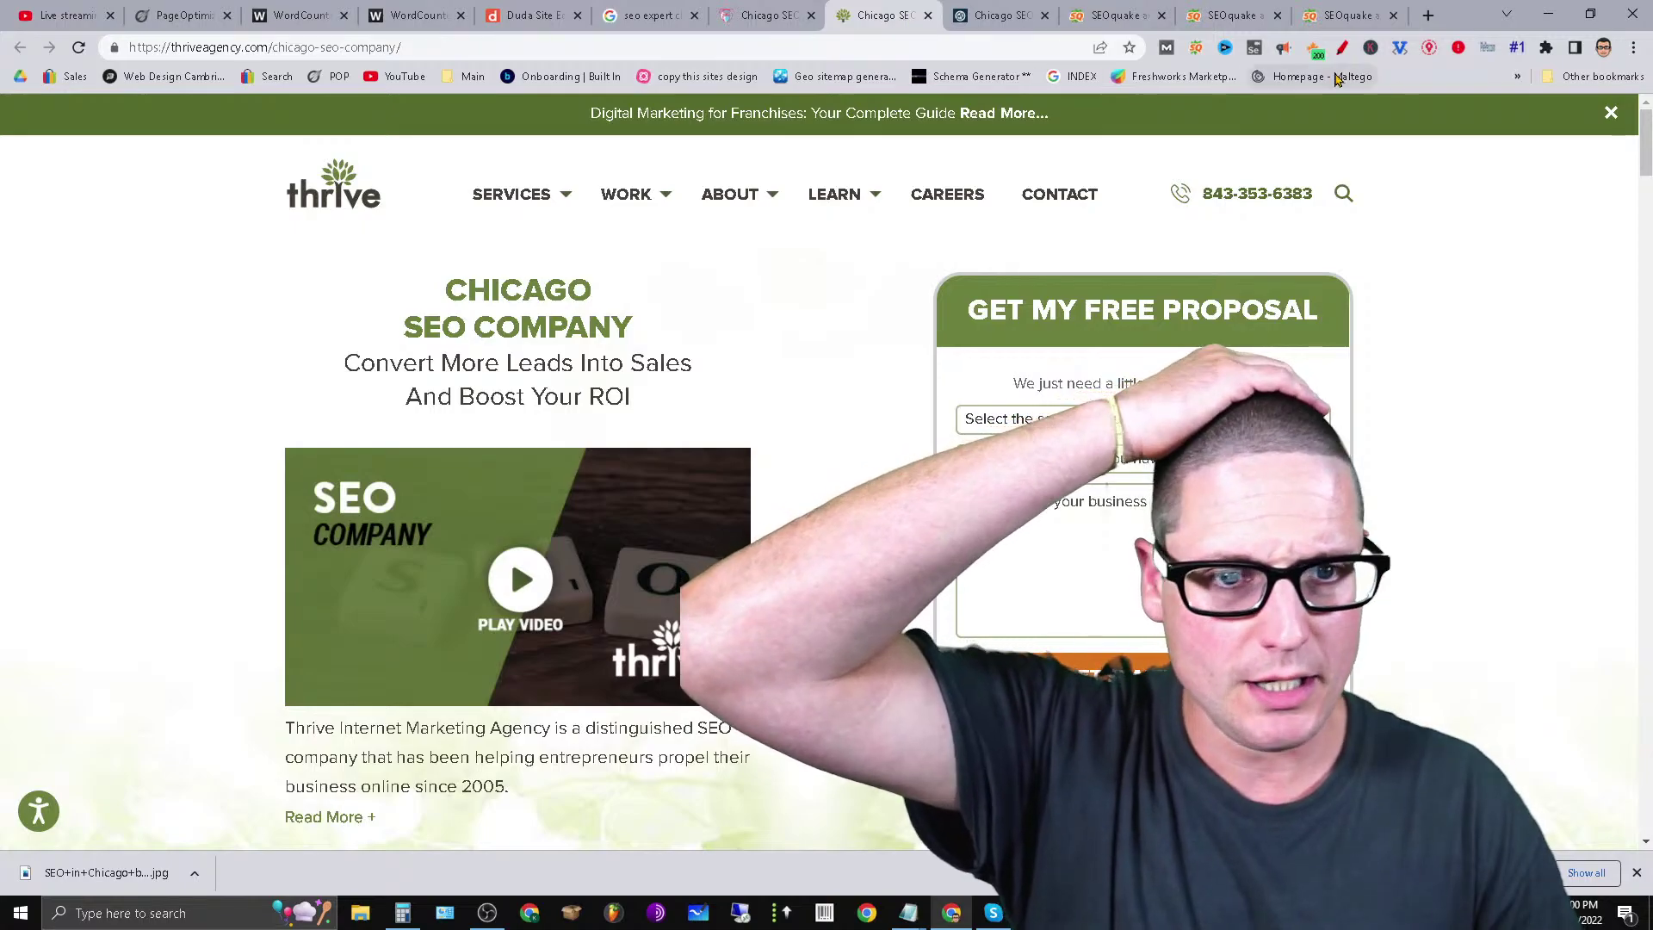
pyautogui.click(1314, 53)
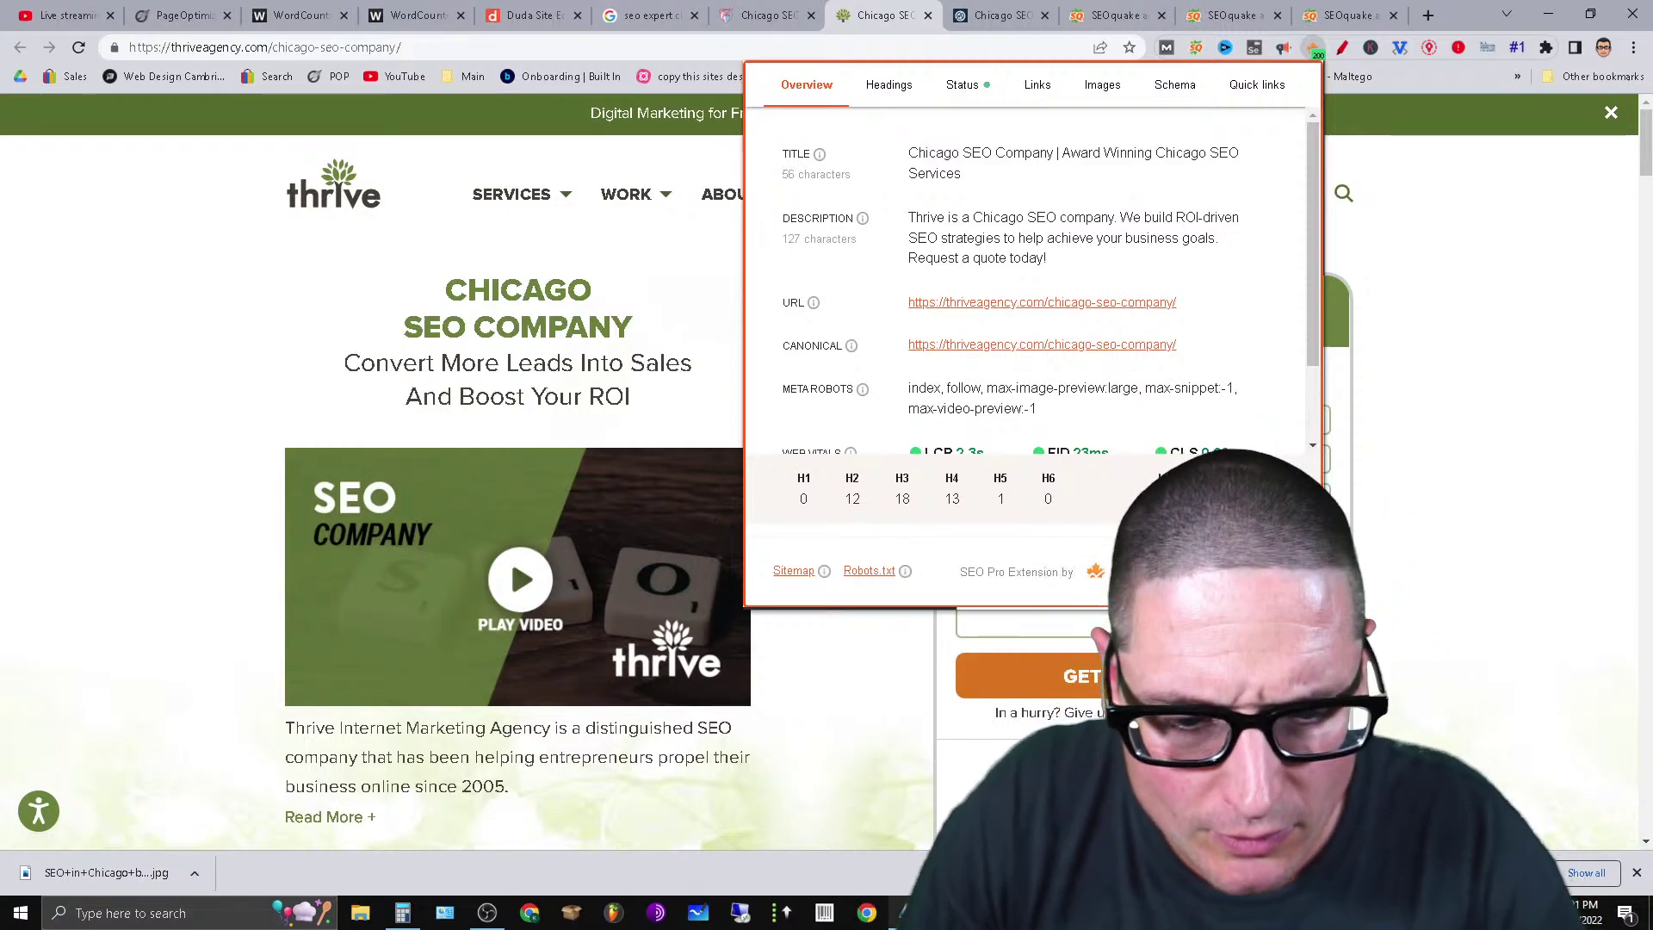
# Note the first heading total, 44, in the blank Notepad document.
pyautogui.moveTo(908, 912)
pyautogui.click(861, 828)
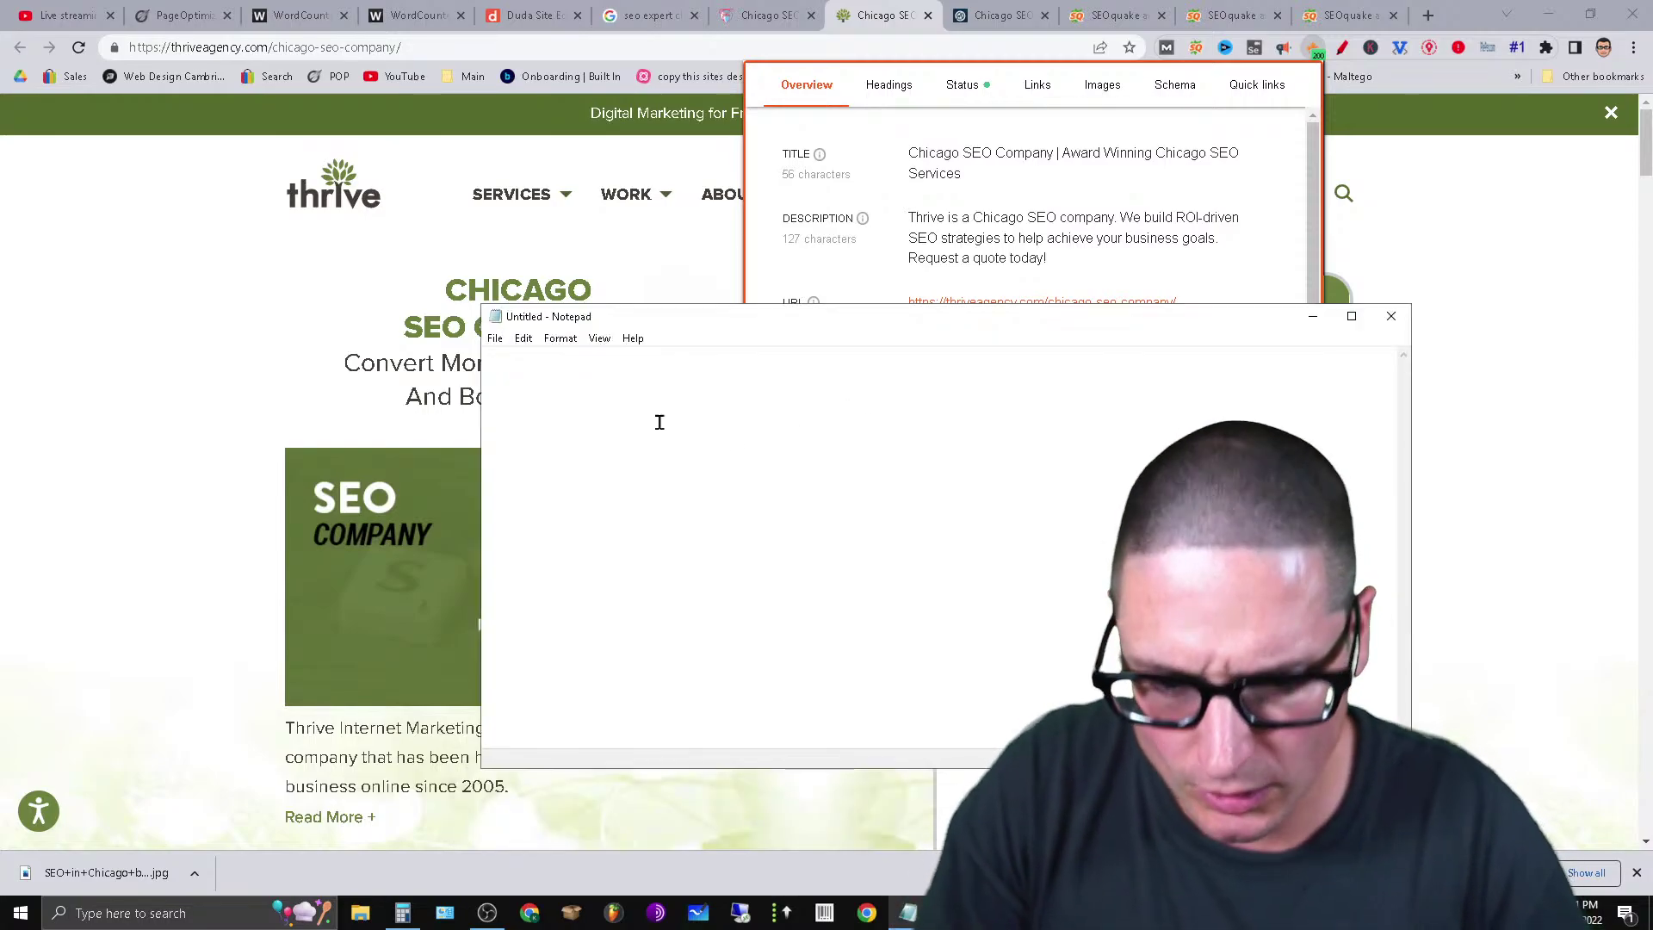
pyautogui.write('44')
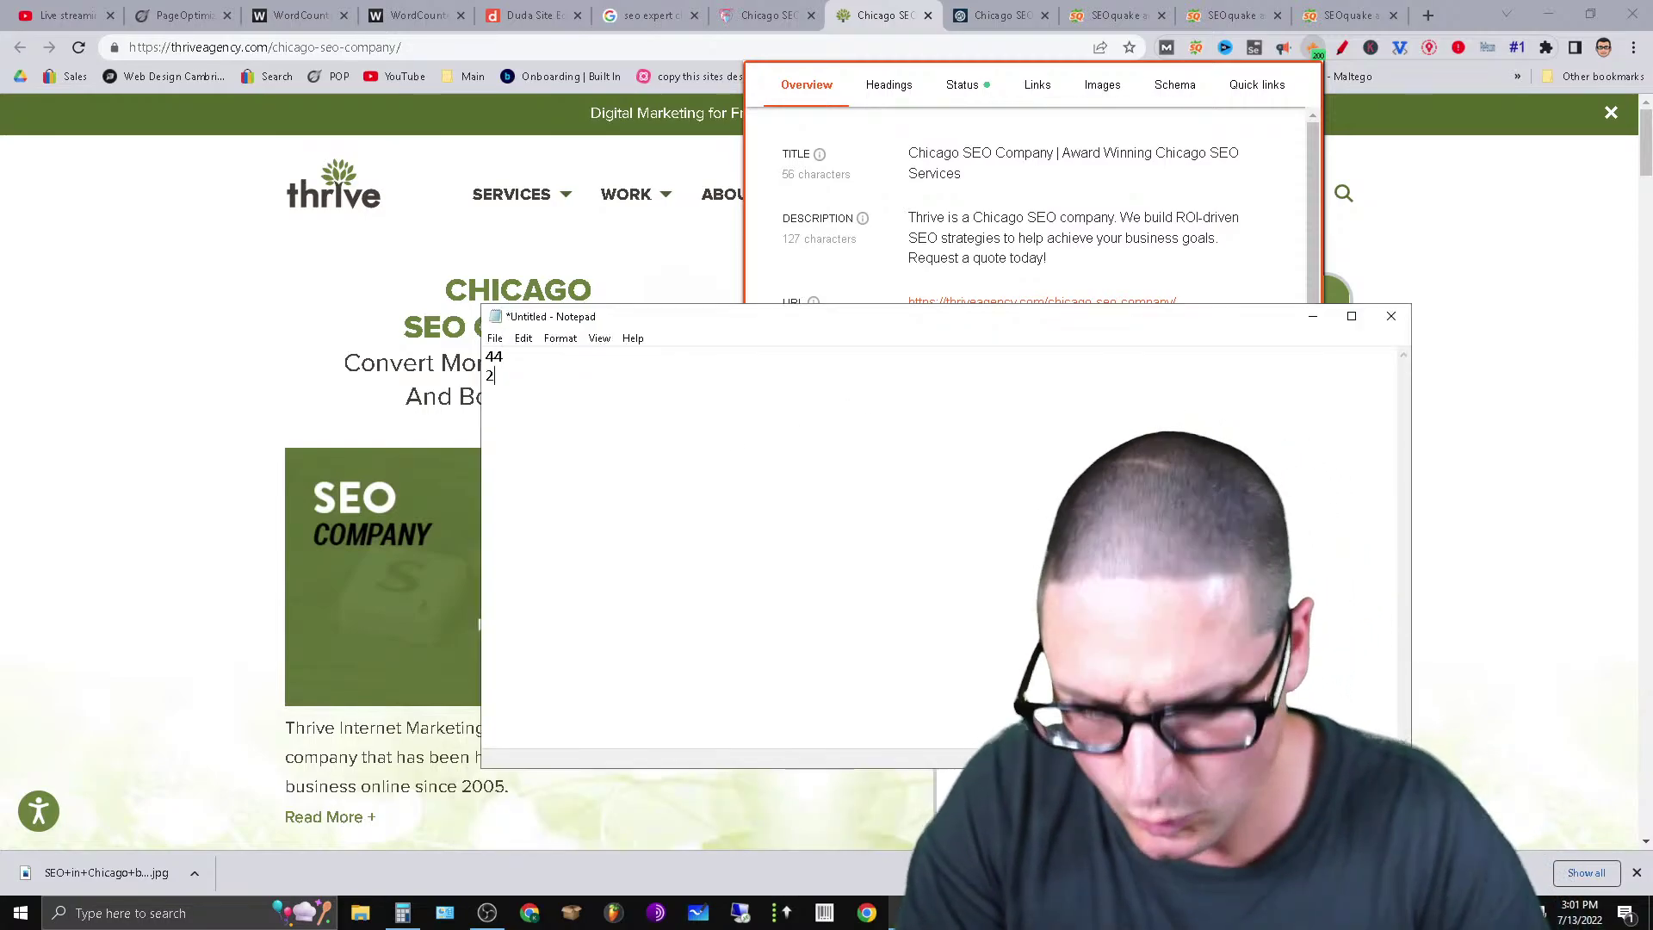
# Check SEO Pro heading counts for Marcel Digital, Thrive Agency and Chicago SEO Scholar.
pyautogui.click(1031, 8)
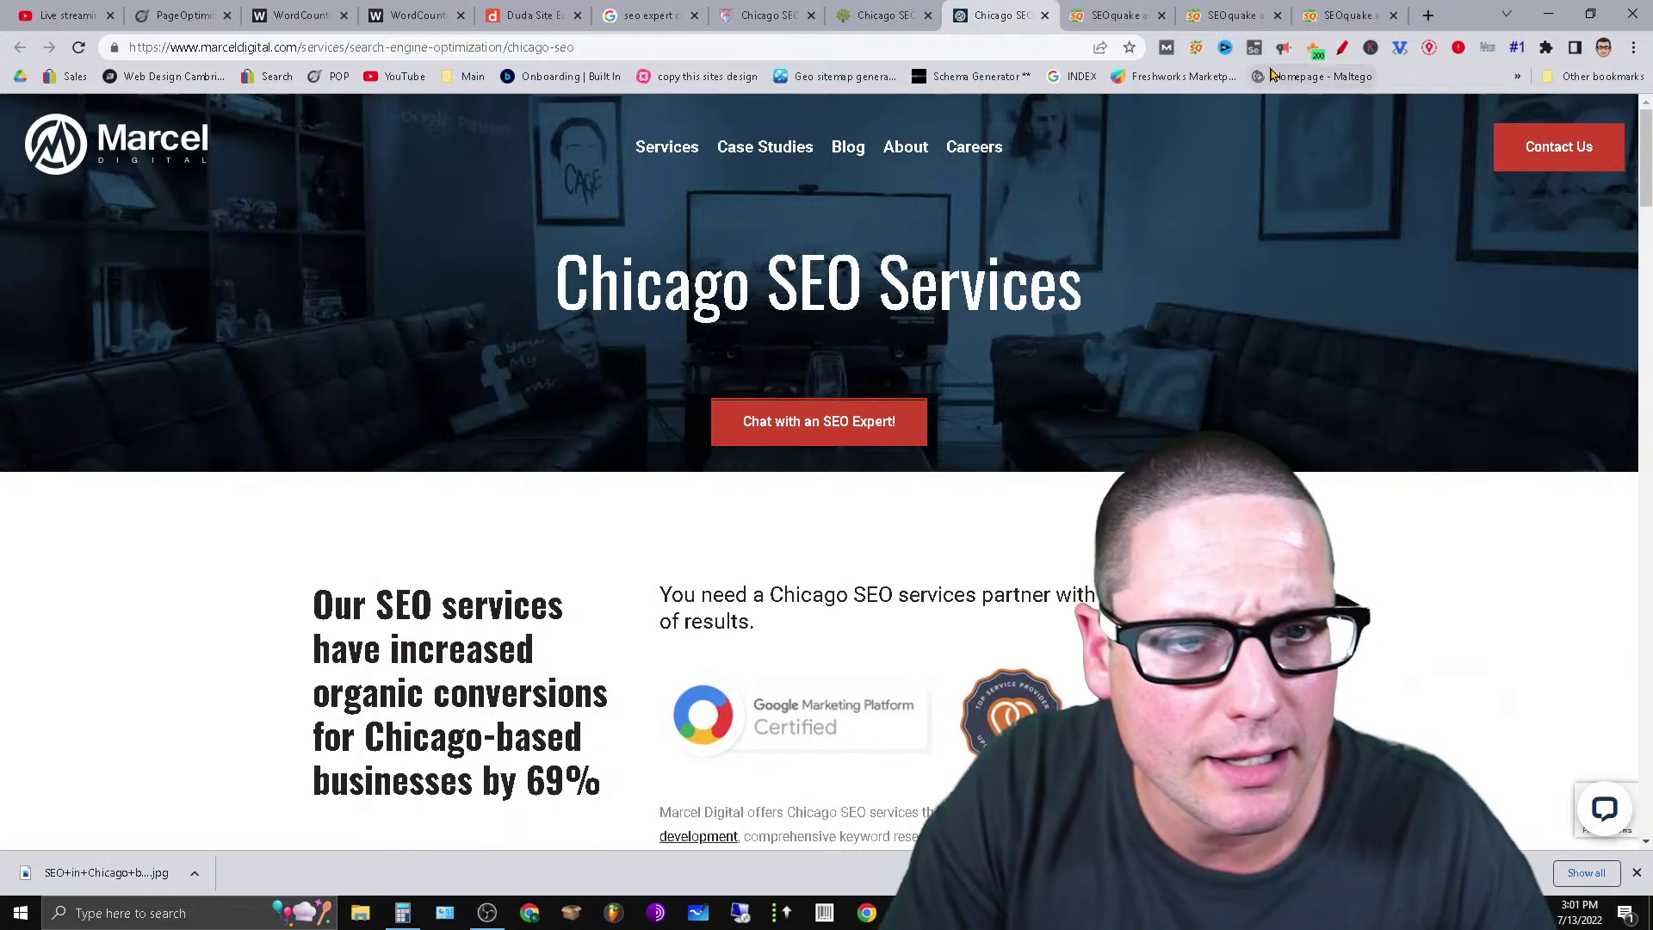
pyautogui.click(1312, 48)
pyautogui.click(880, 90)
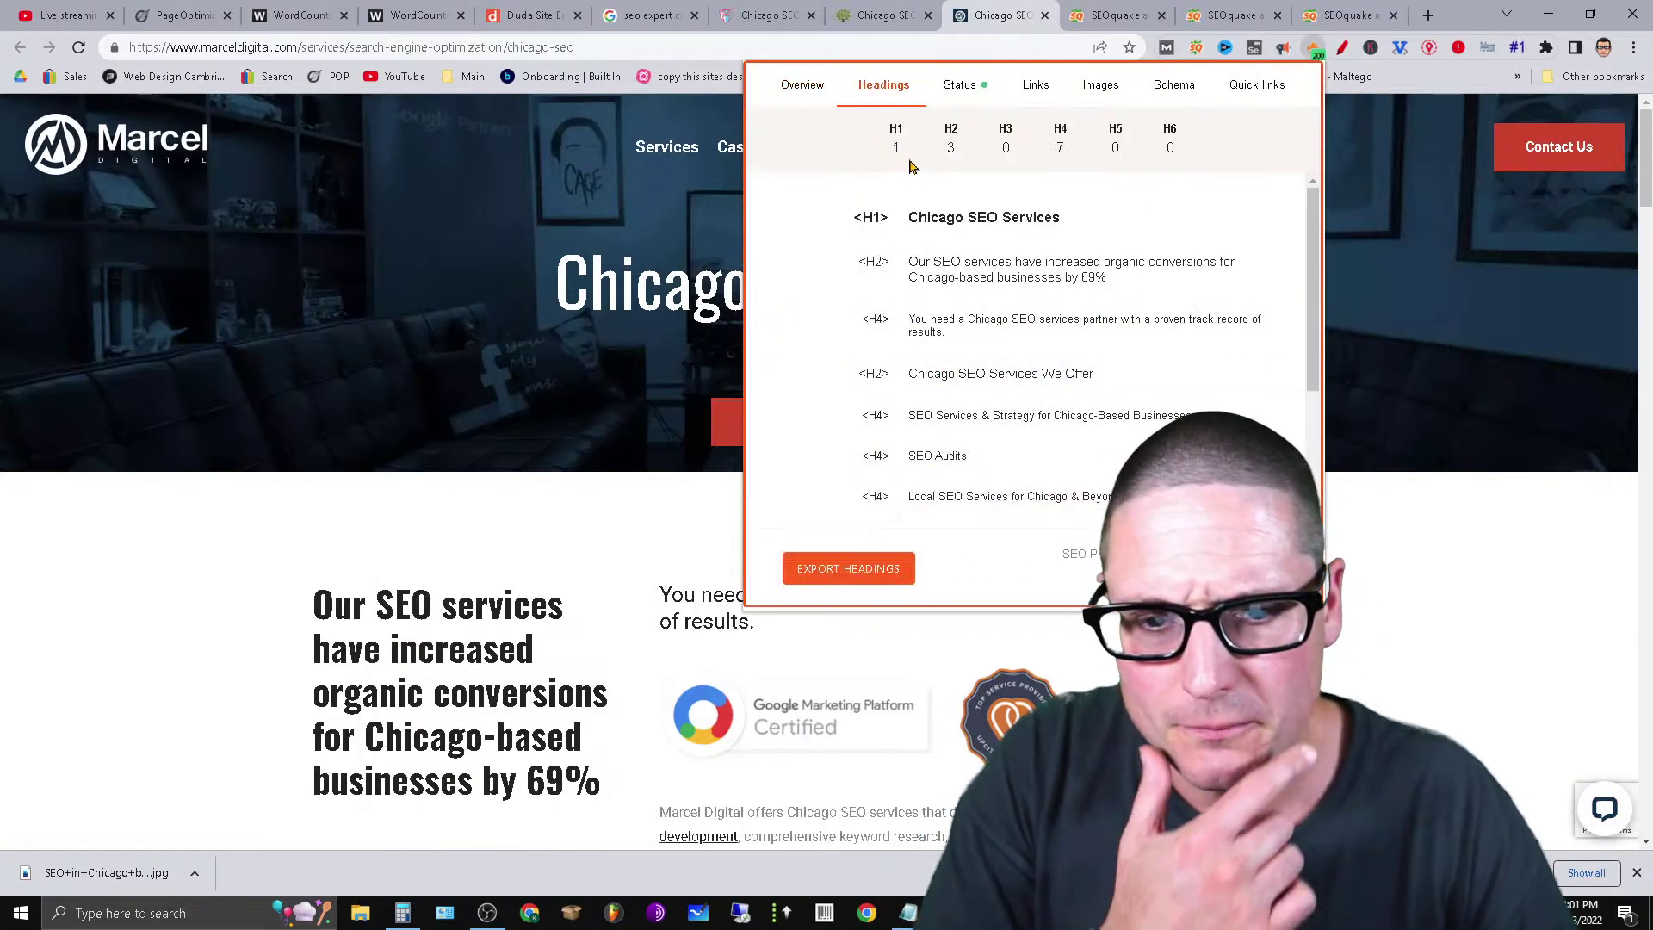
pyautogui.click(800, 84)
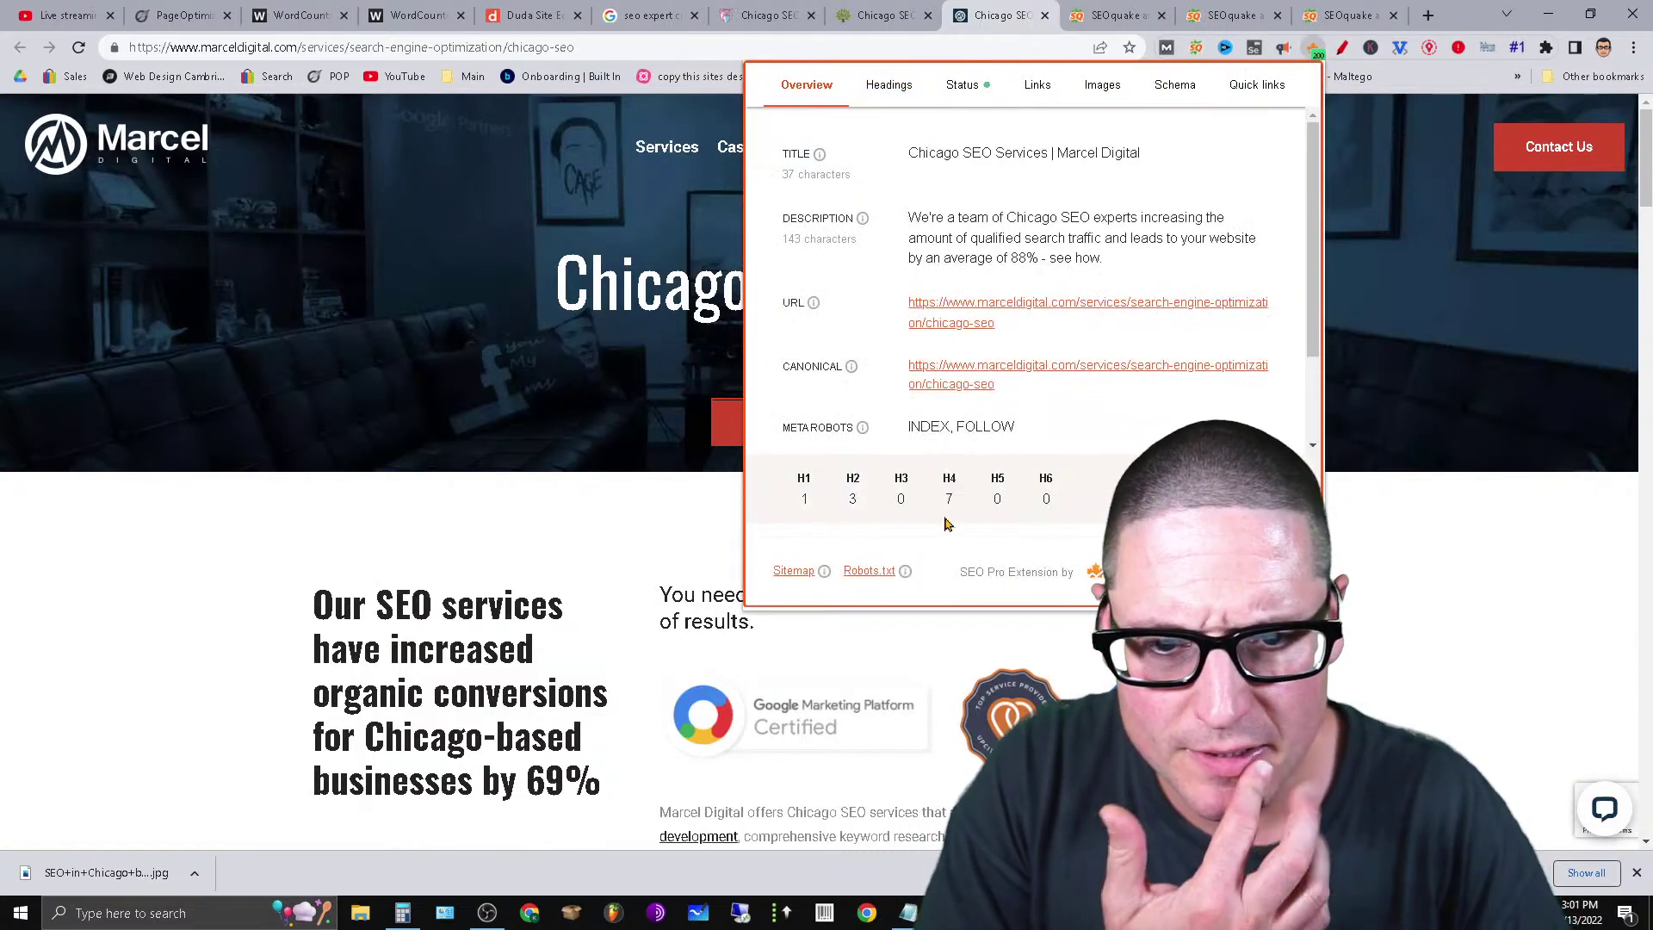
pyautogui.click(882, 14)
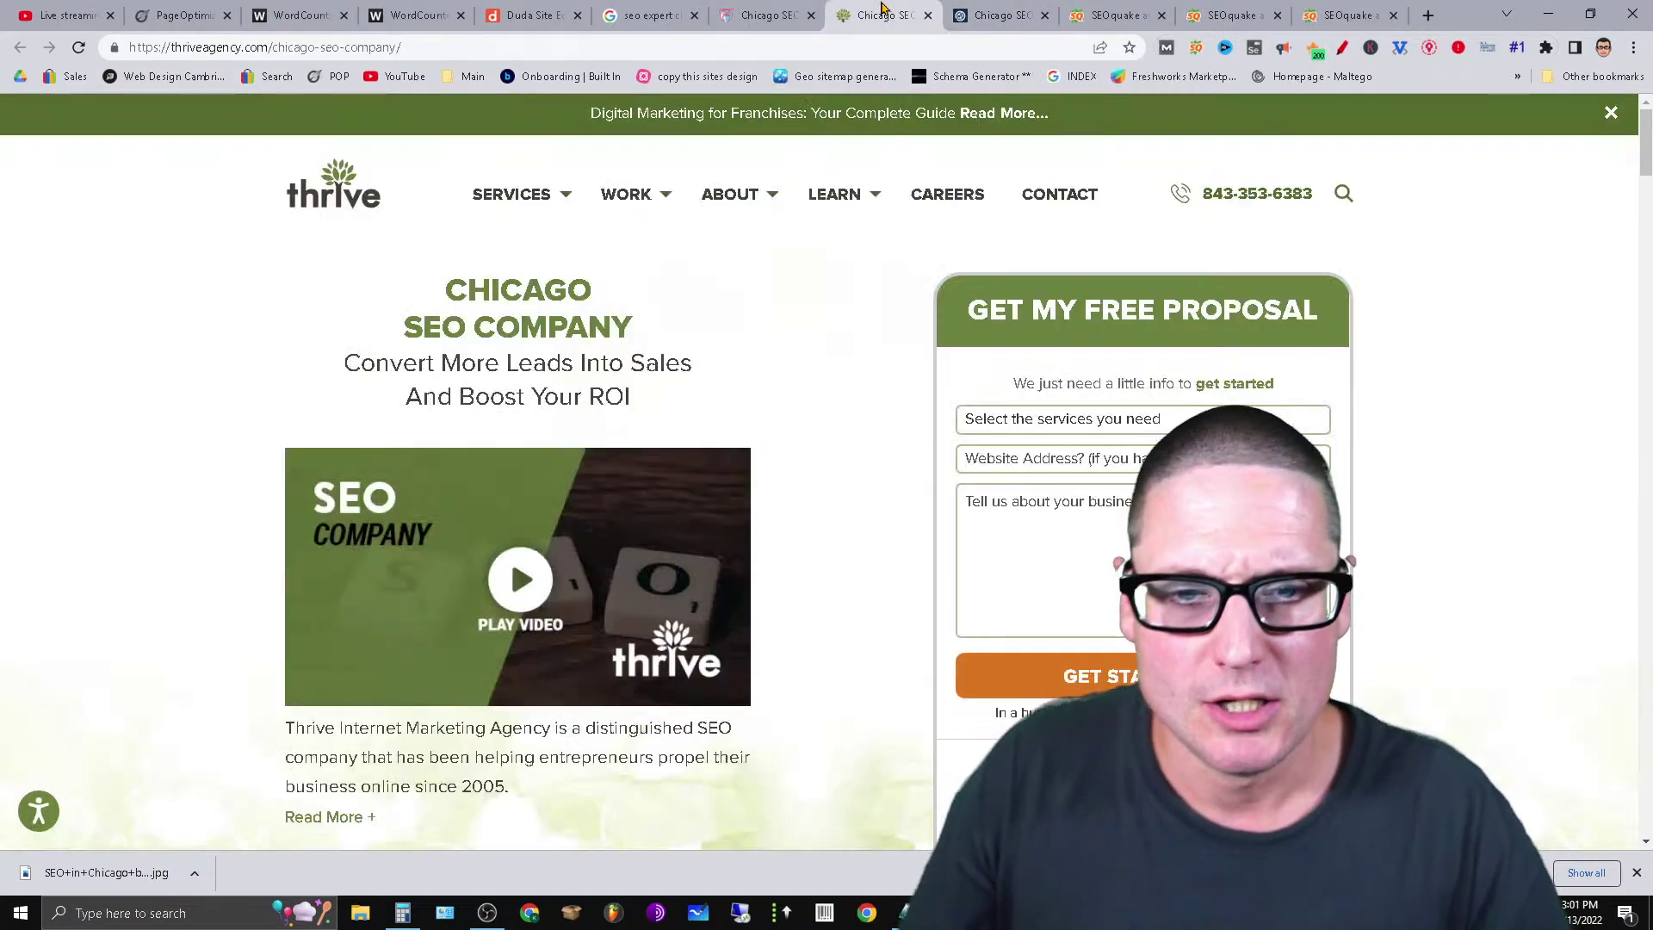
pyautogui.click(1315, 48)
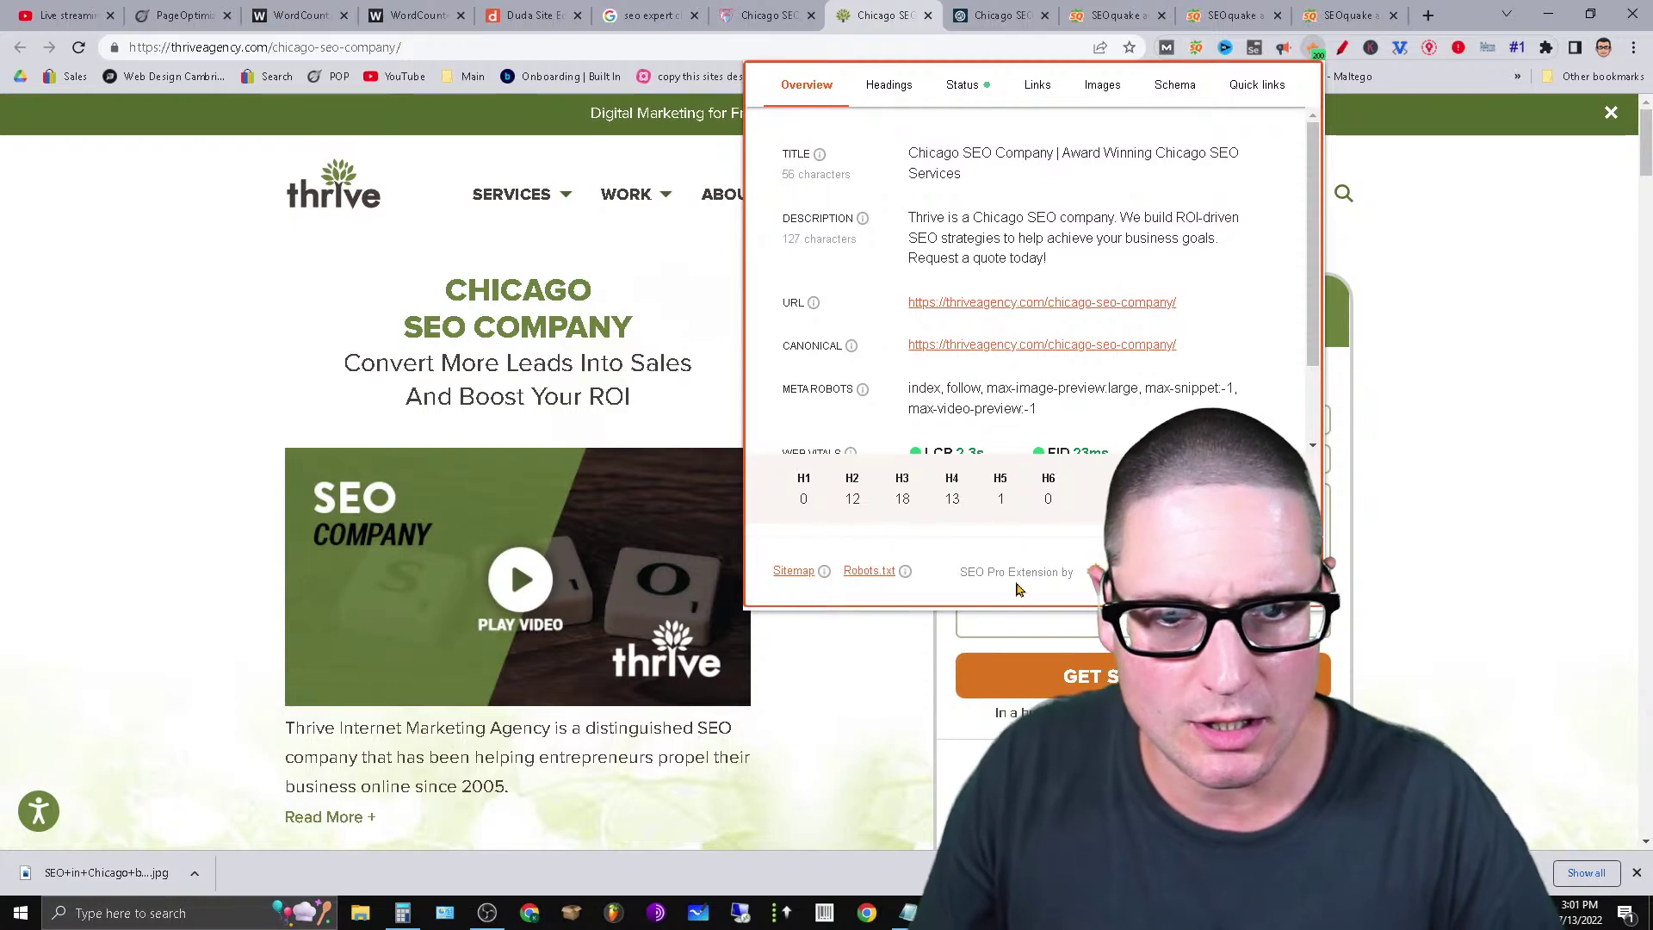
pyautogui.click(772, 14)
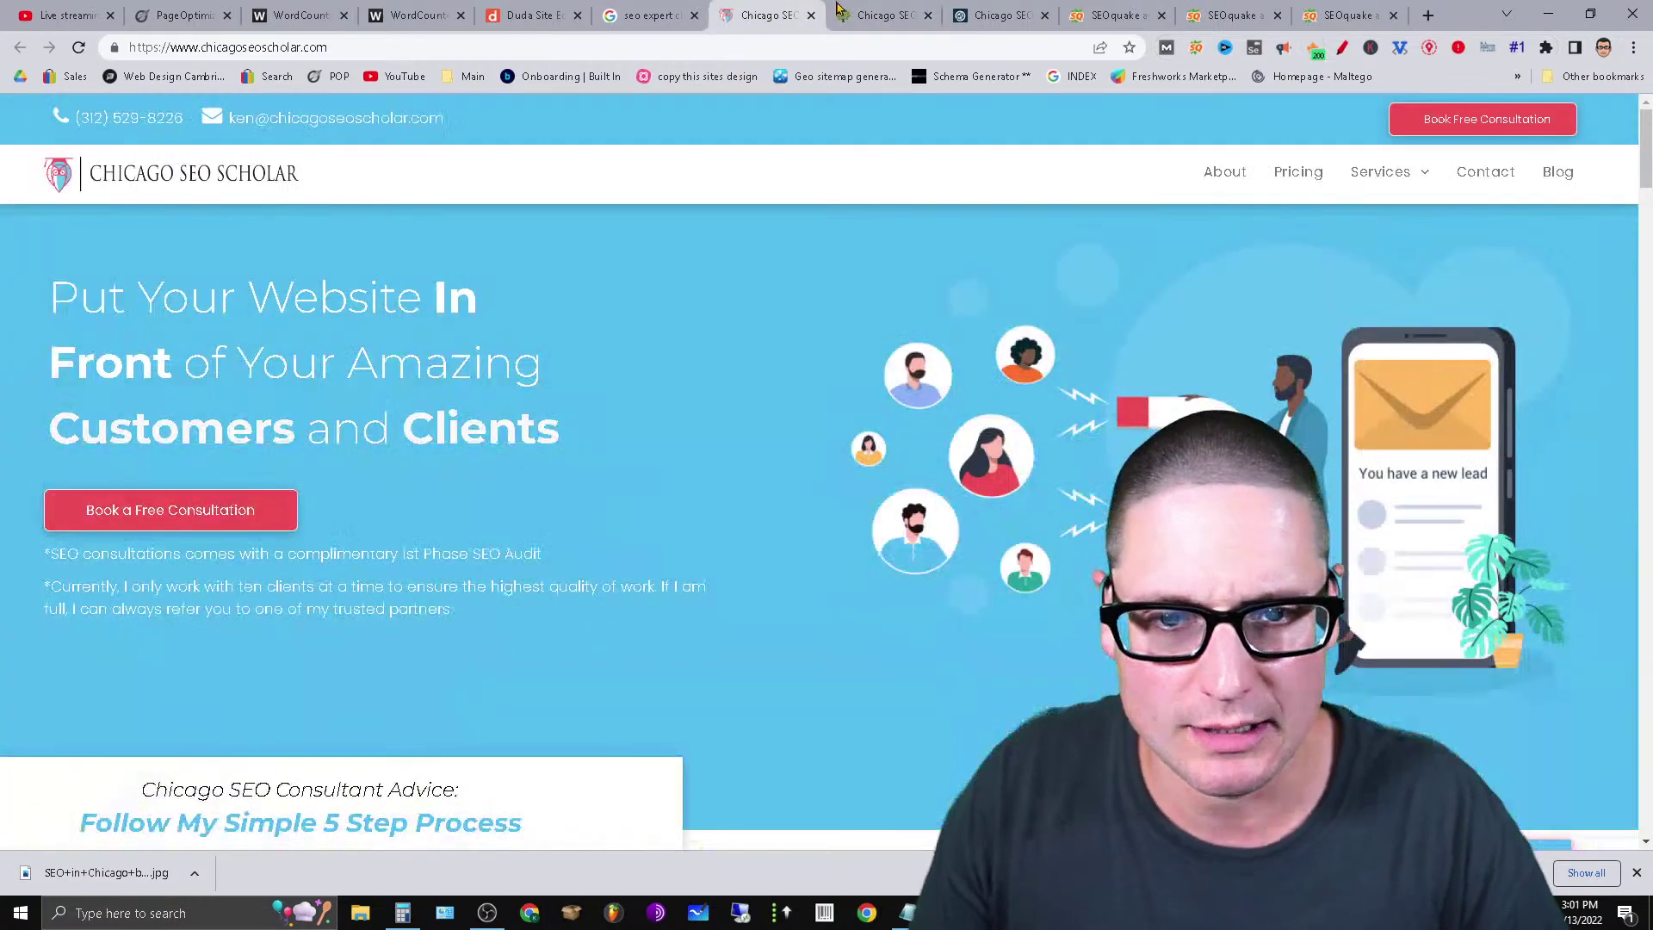
pyautogui.click(1312, 50)
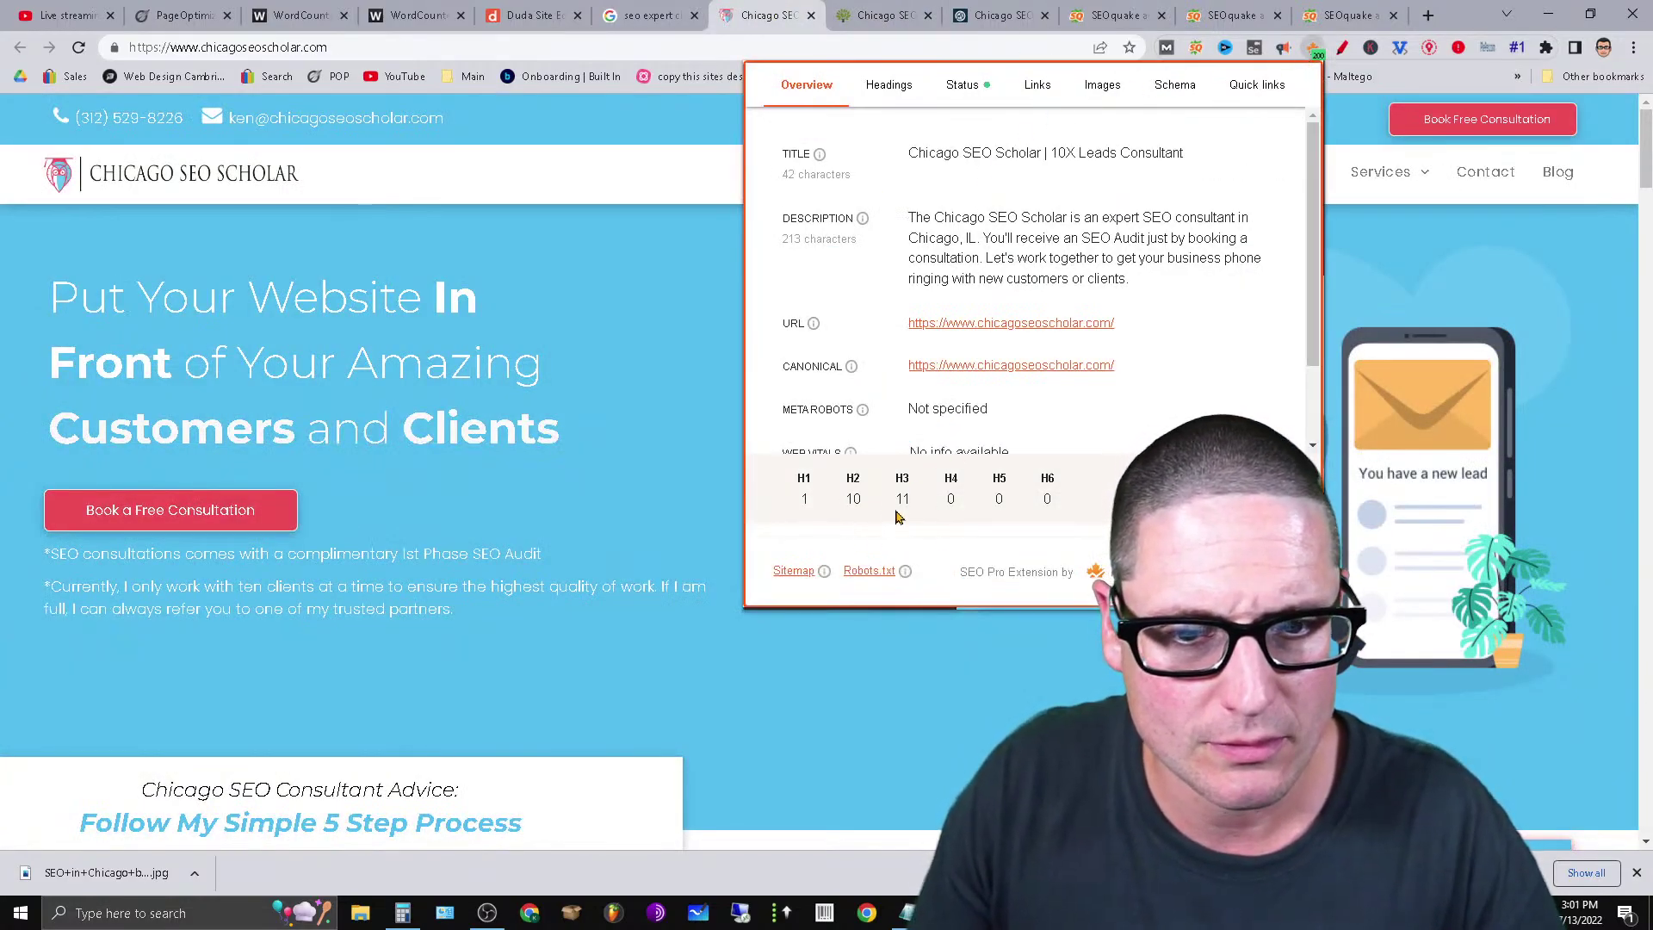
# Add the remaining heading totals on new lines in the notes, ending with 11.
pyautogui.moveTo(905, 912)
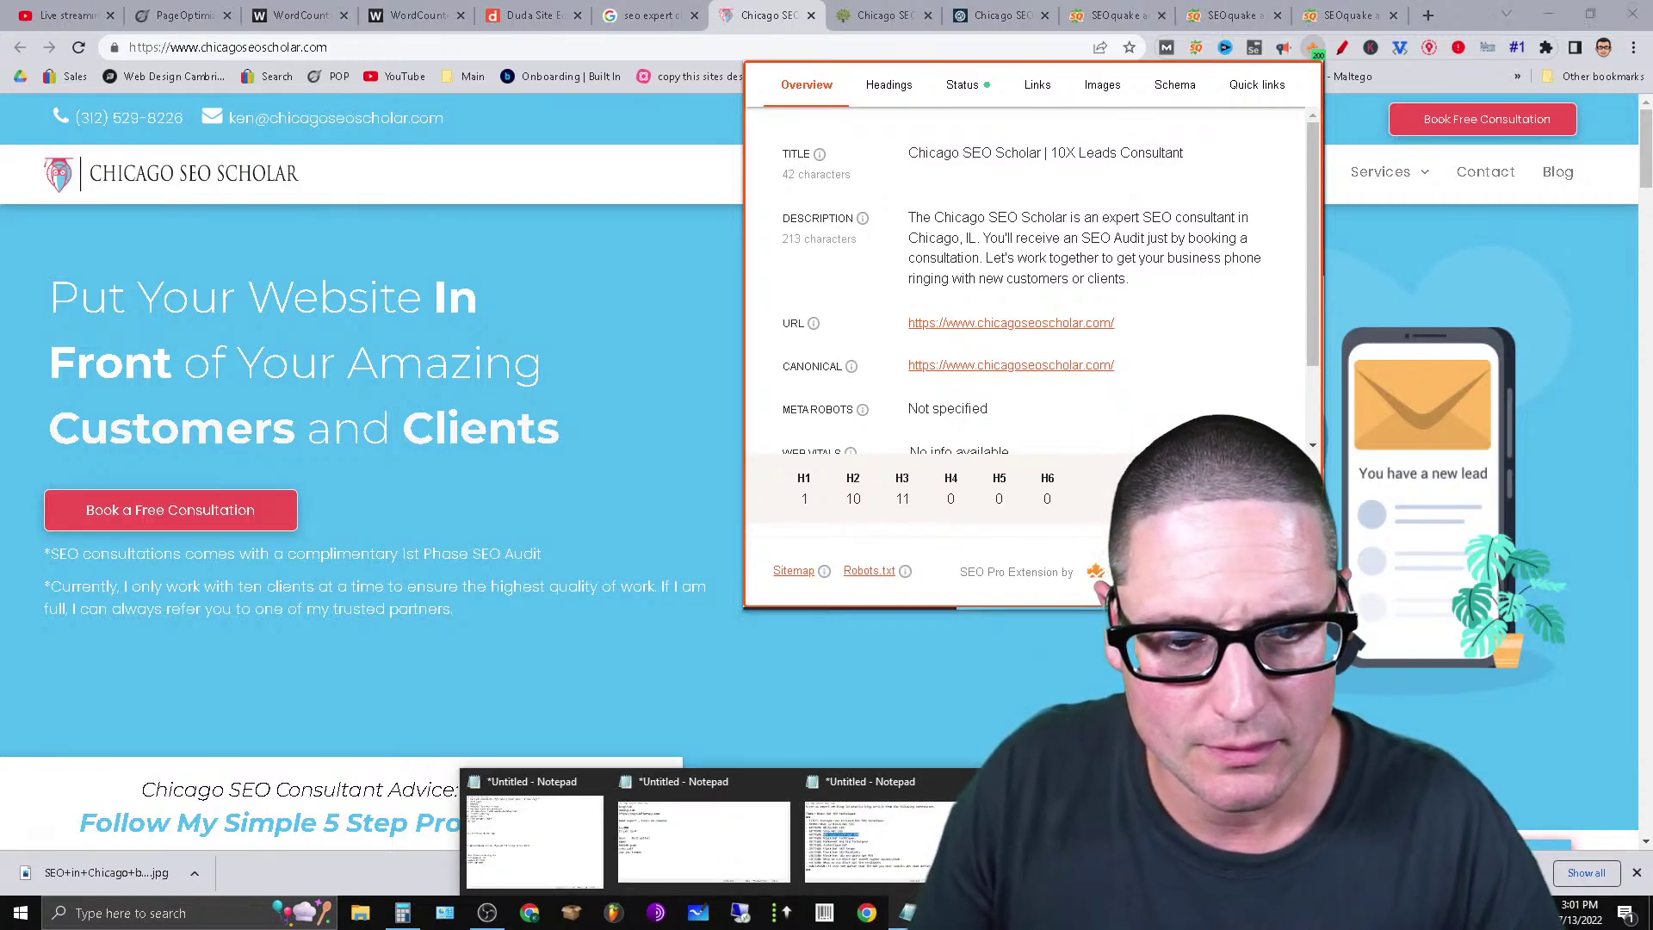
pyautogui.click(534, 839)
pyautogui.press('Return')
pyautogui.write('11')
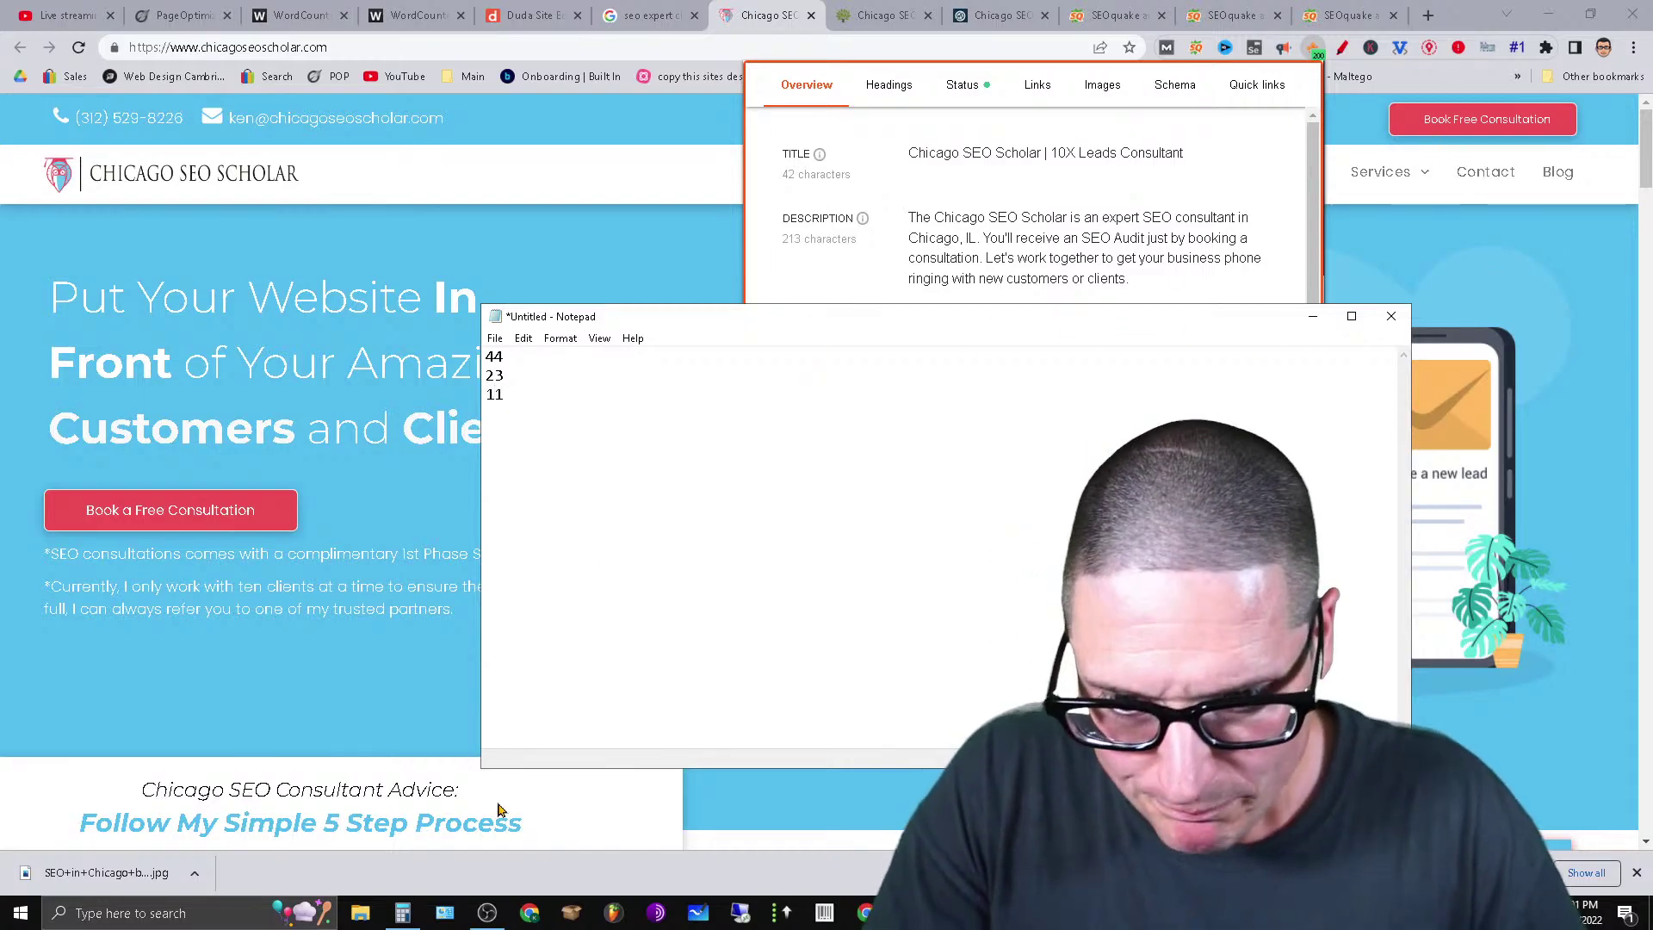
pyautogui.click(402, 912)
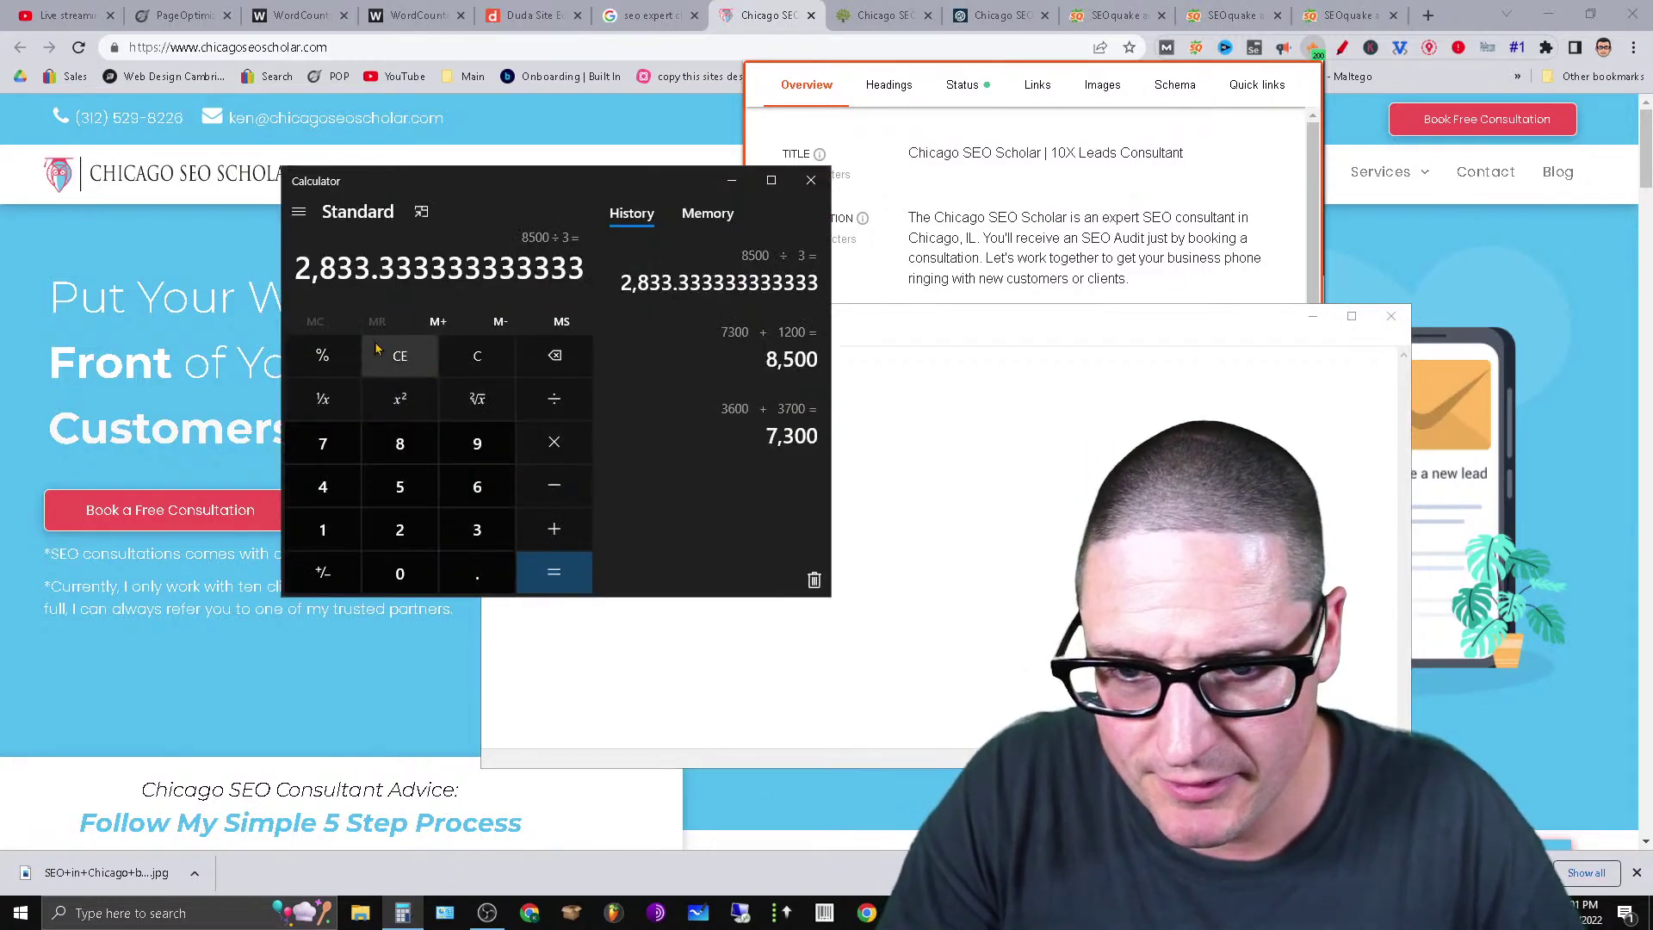
# Average the heading totals in Calculator: 44 + 23 + 11 = 78, then ÷ 3 = 26.
pyautogui.click(376, 348)
pyautogui.moveTo(448, 179); pyautogui.dragTo(1152, 220)
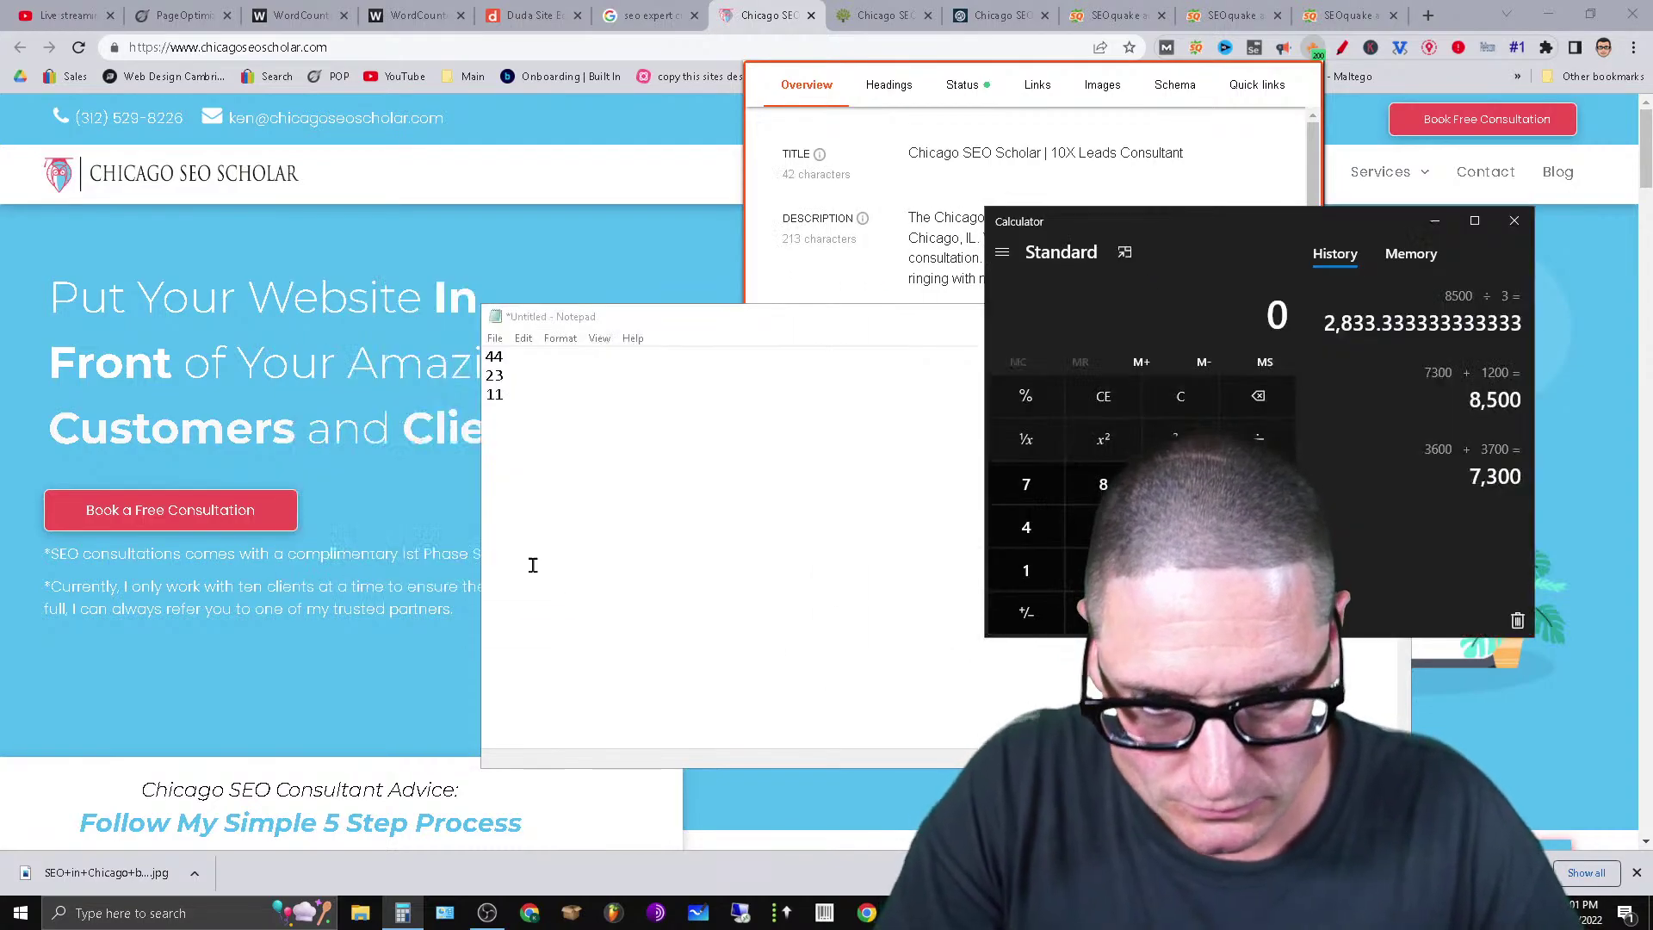
pyautogui.doubleClick(1044, 528)
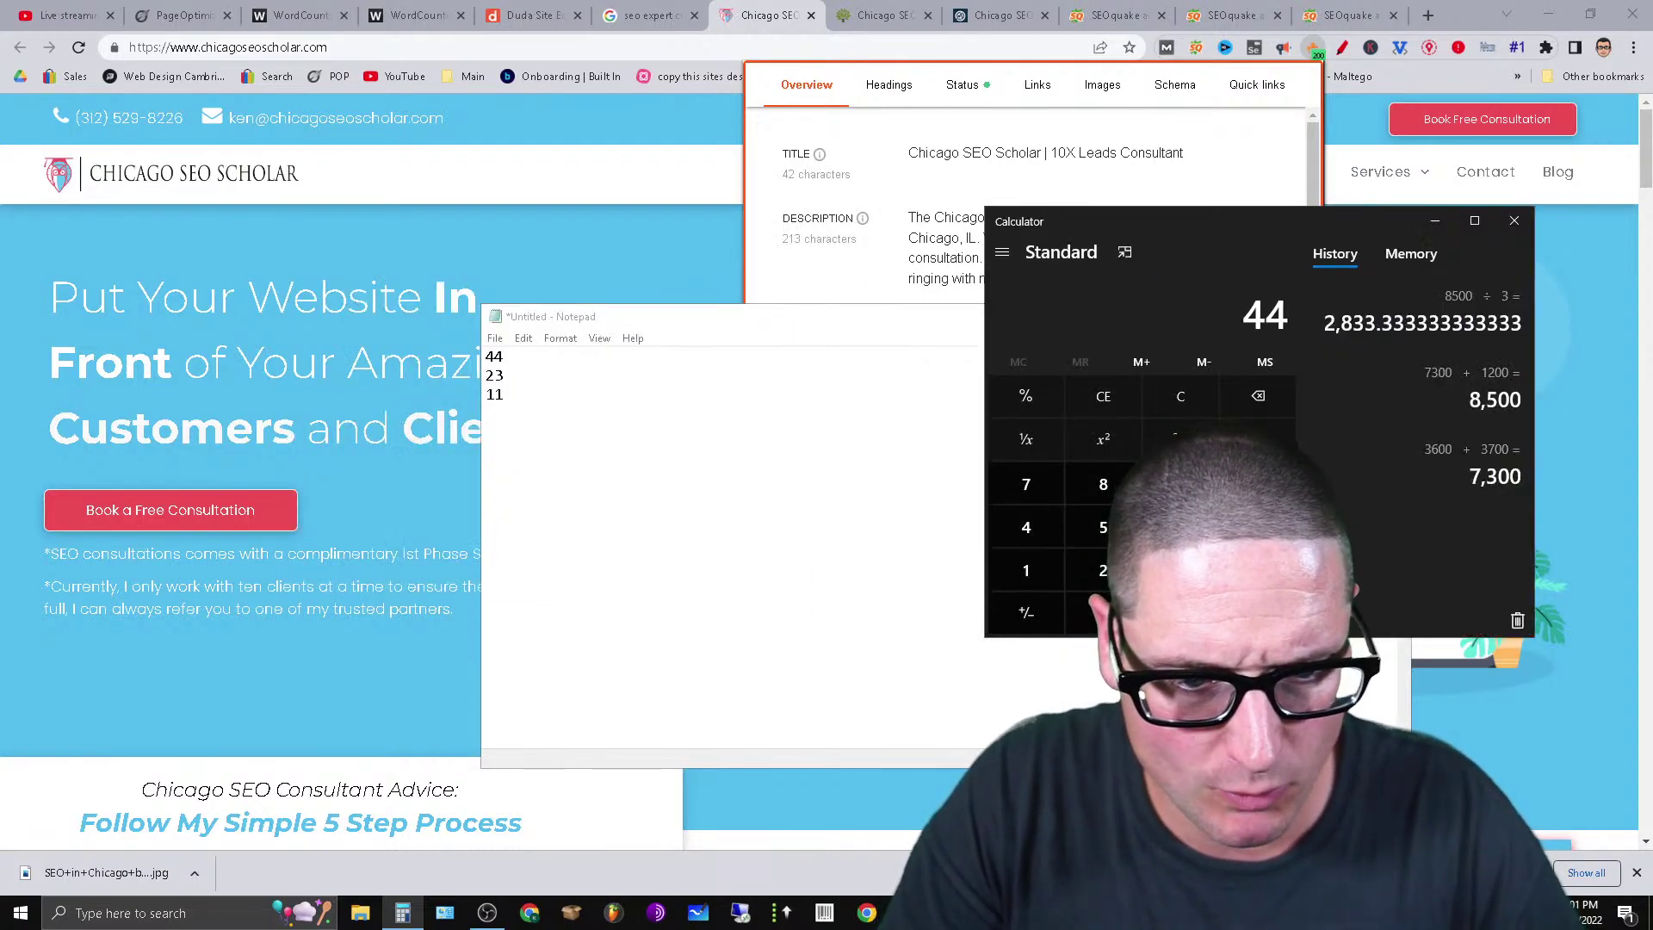
pyautogui.click(1103, 571)
pyautogui.click(1180, 571)
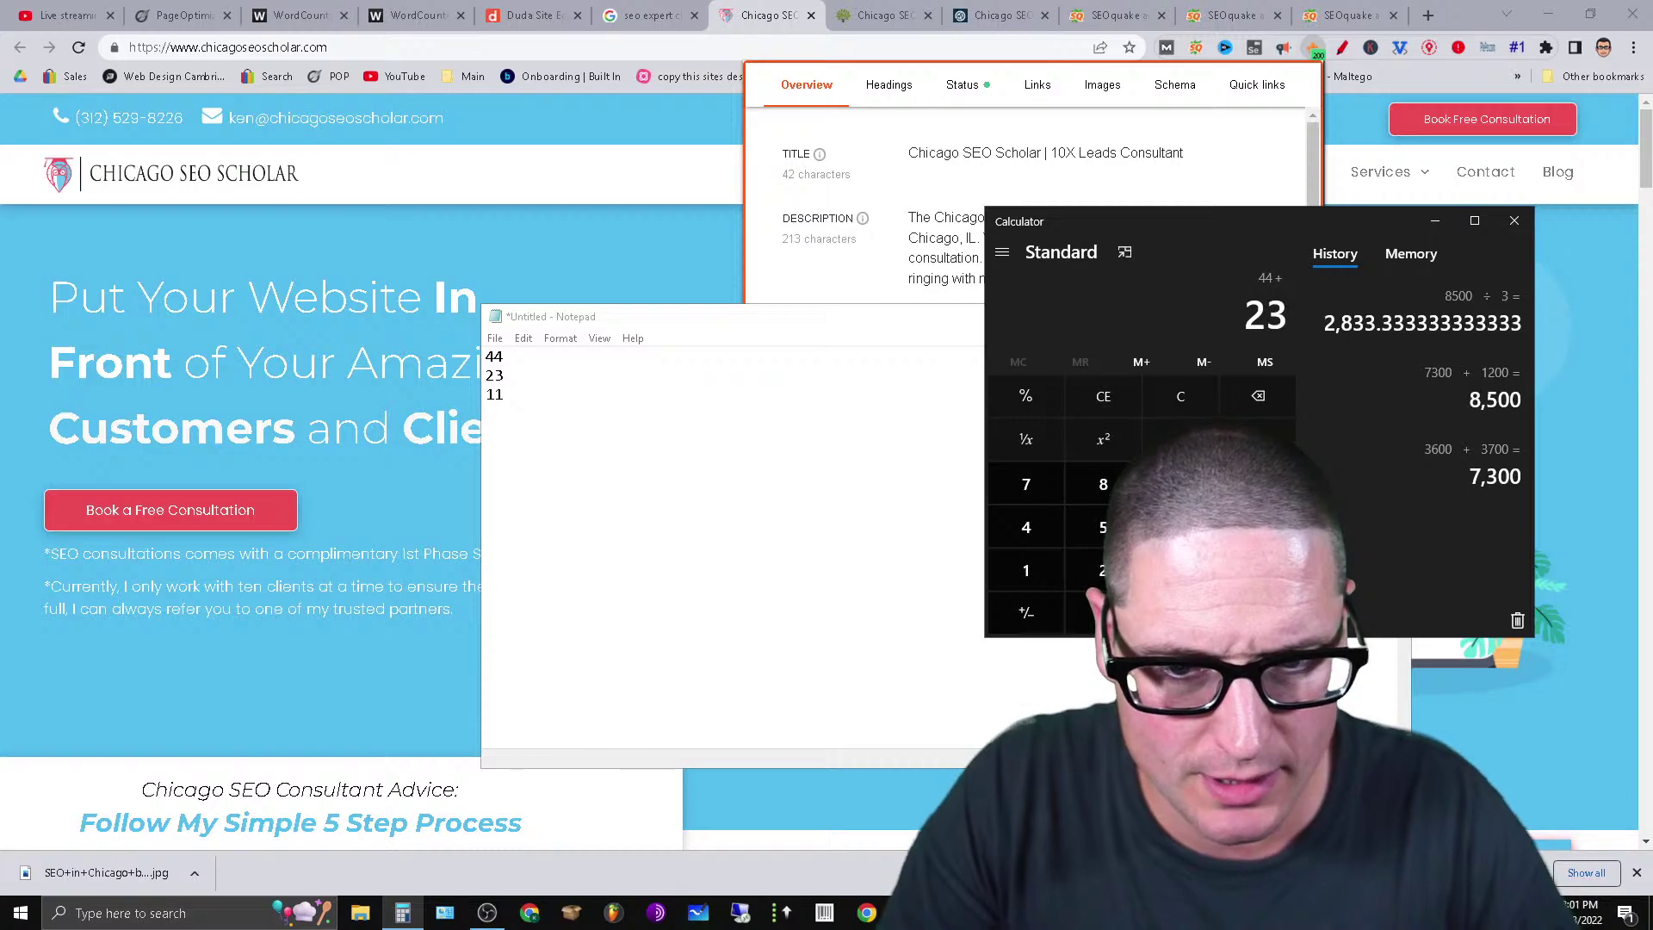
pyautogui.click(1257, 571)
pyautogui.click(1026, 571)
pyautogui.press('Return')
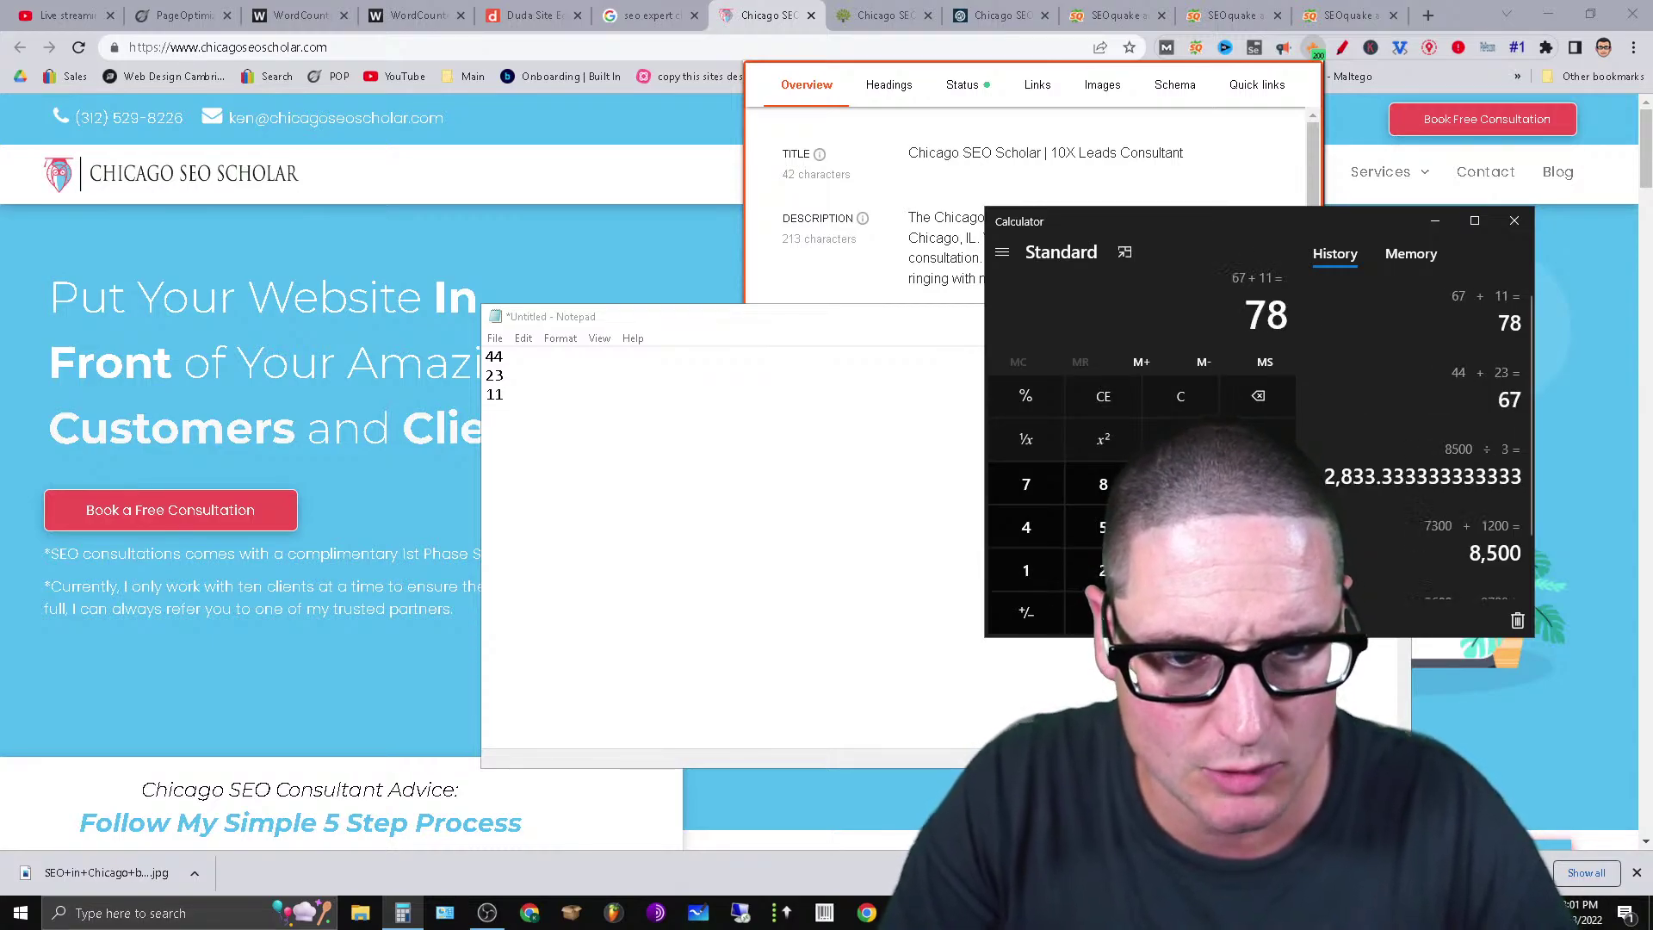
pyautogui.press('3')
pyautogui.press('Return')
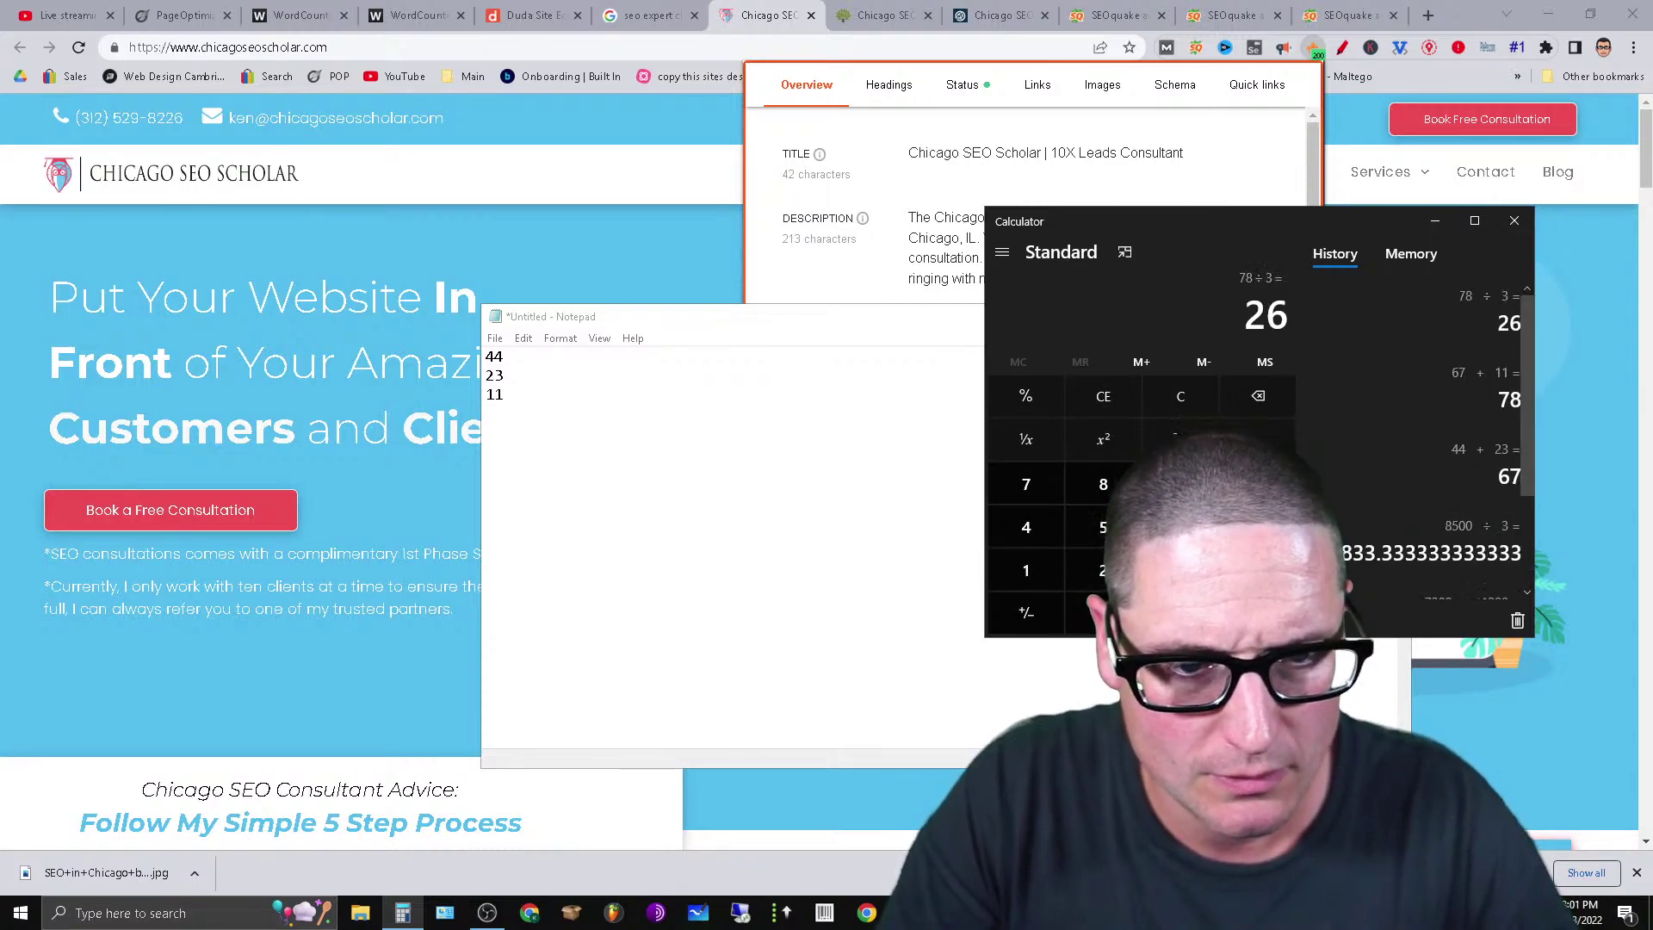
# Replace the notes with '26 Headings' and '2,800 words'.
pyautogui.click(575, 456)
pyautogui.hotkey('ctrl', 'a')
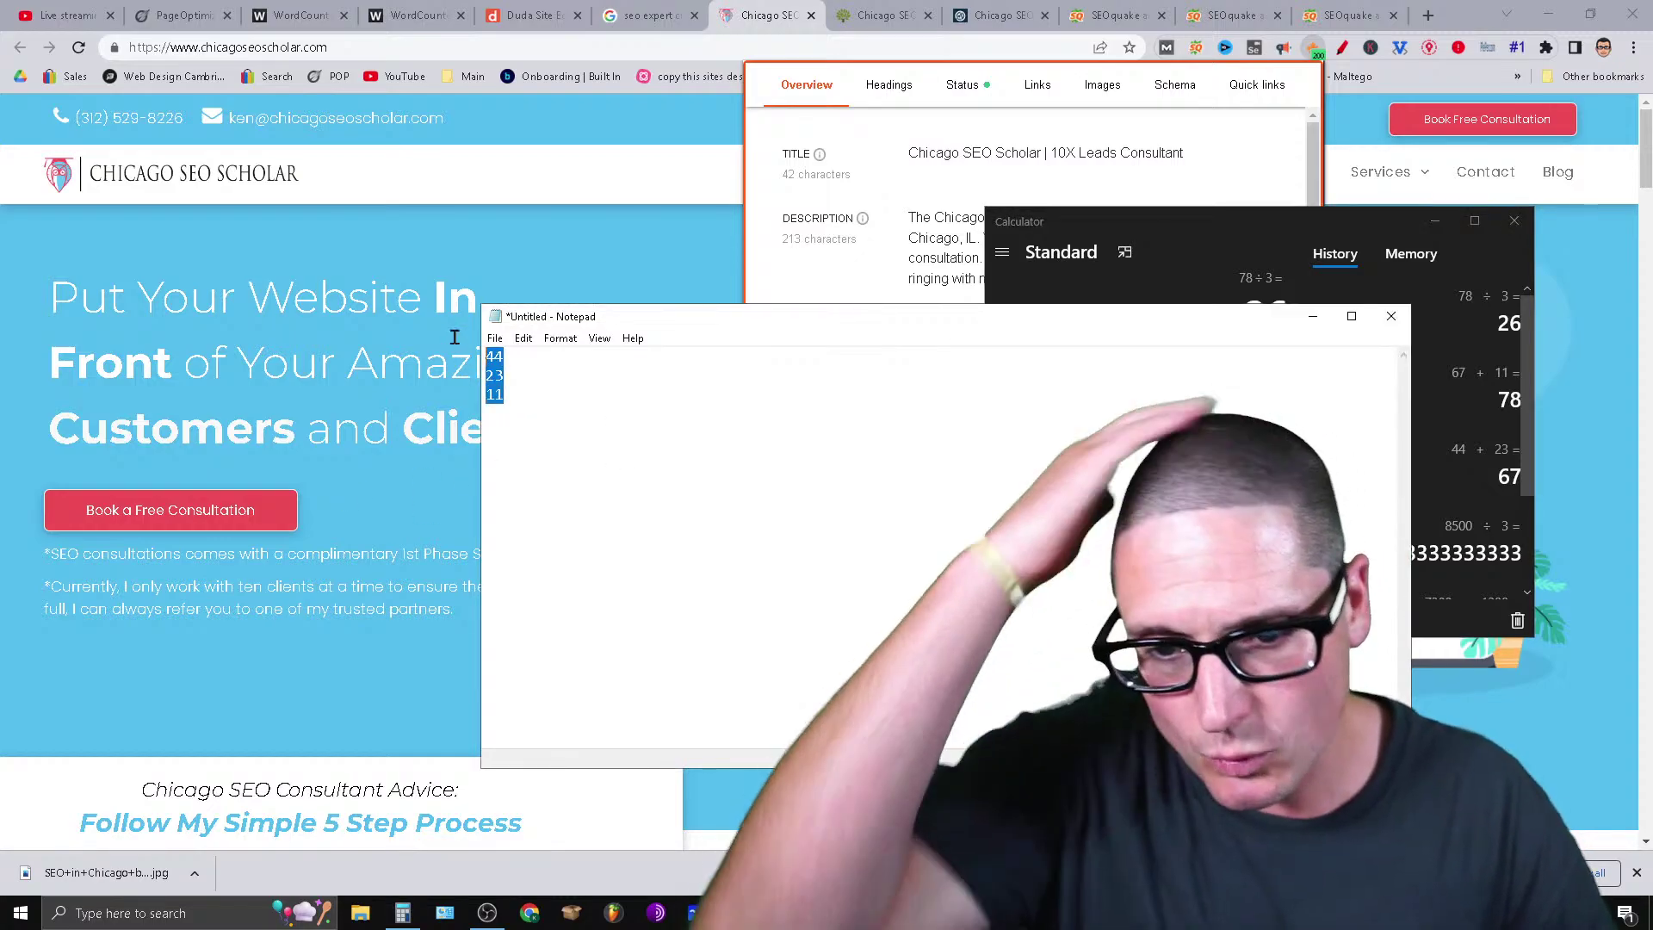
pyautogui.press('BackSpace')
pyautogui.write('26 Headings')
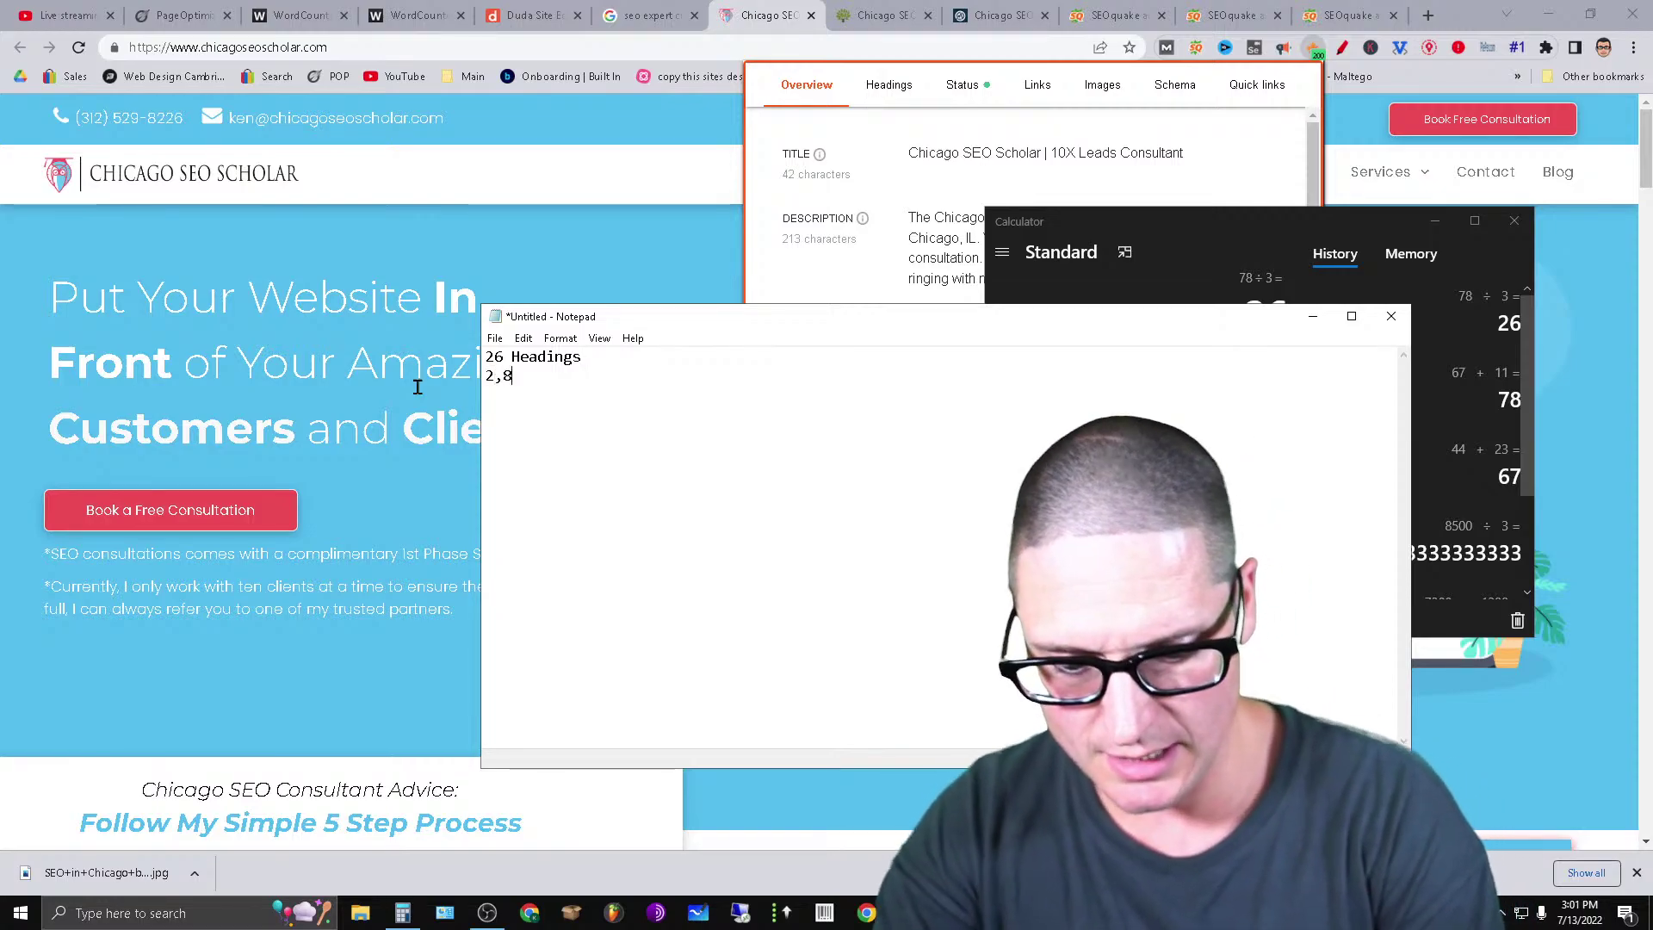
pyautogui.write('ds')
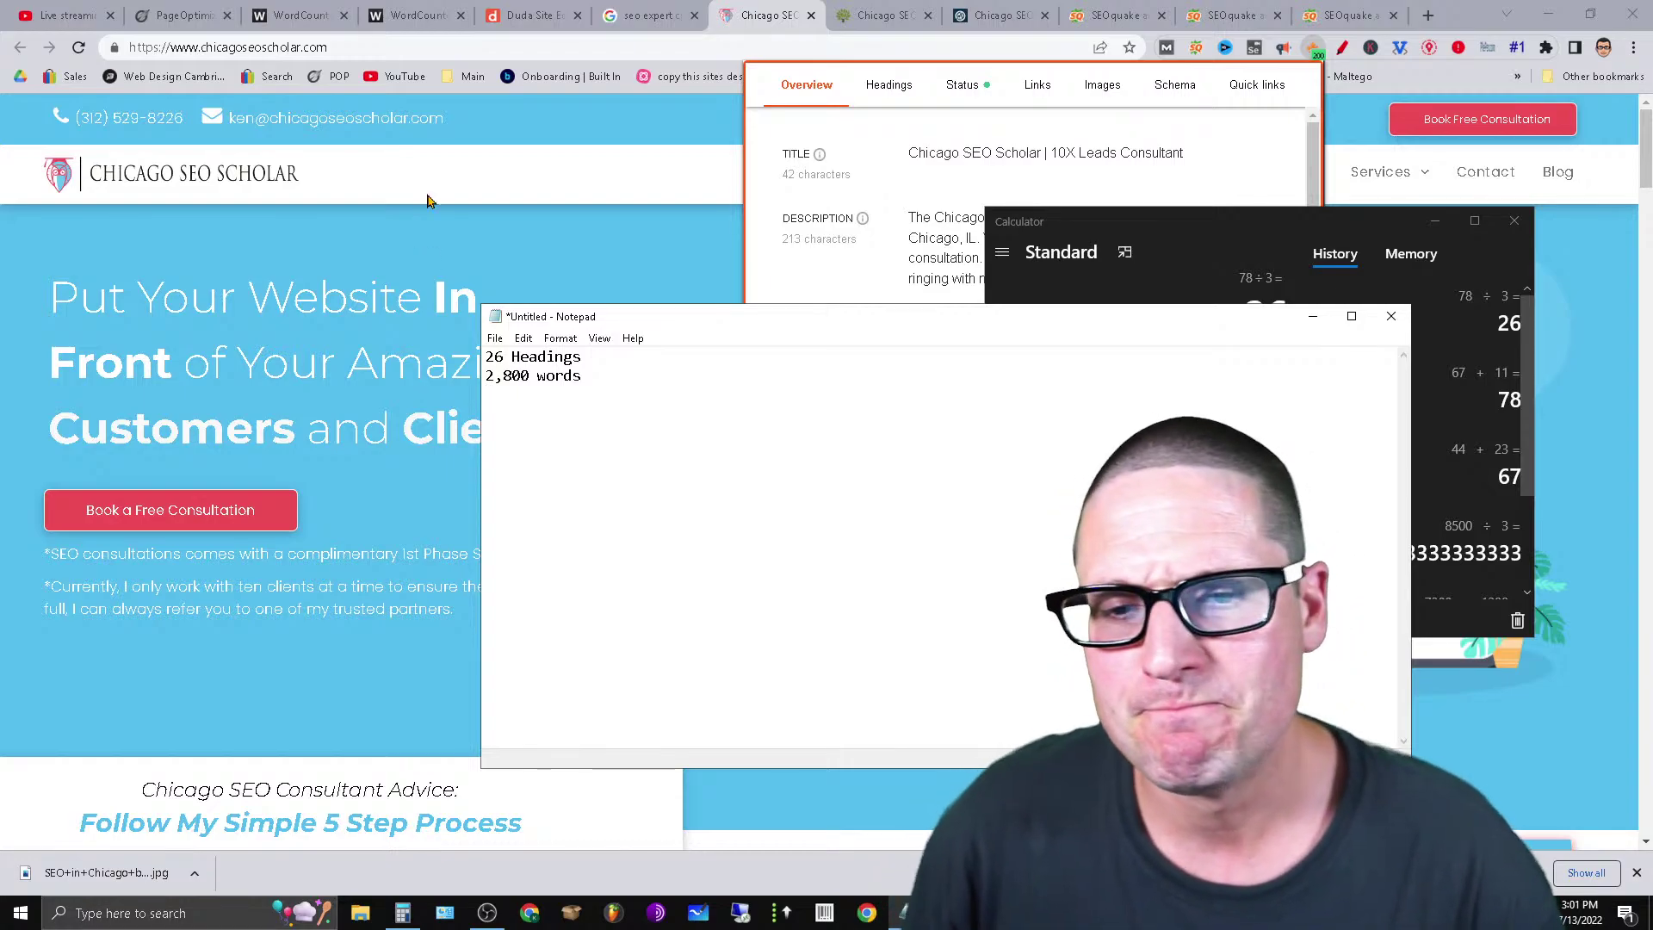
# Compare SEOquake keyword density for Thrive, Marcel Digital and Chicago SEO Scholar, ending on Marcel Digital (1,203 words).
pyautogui.click(893, 184)
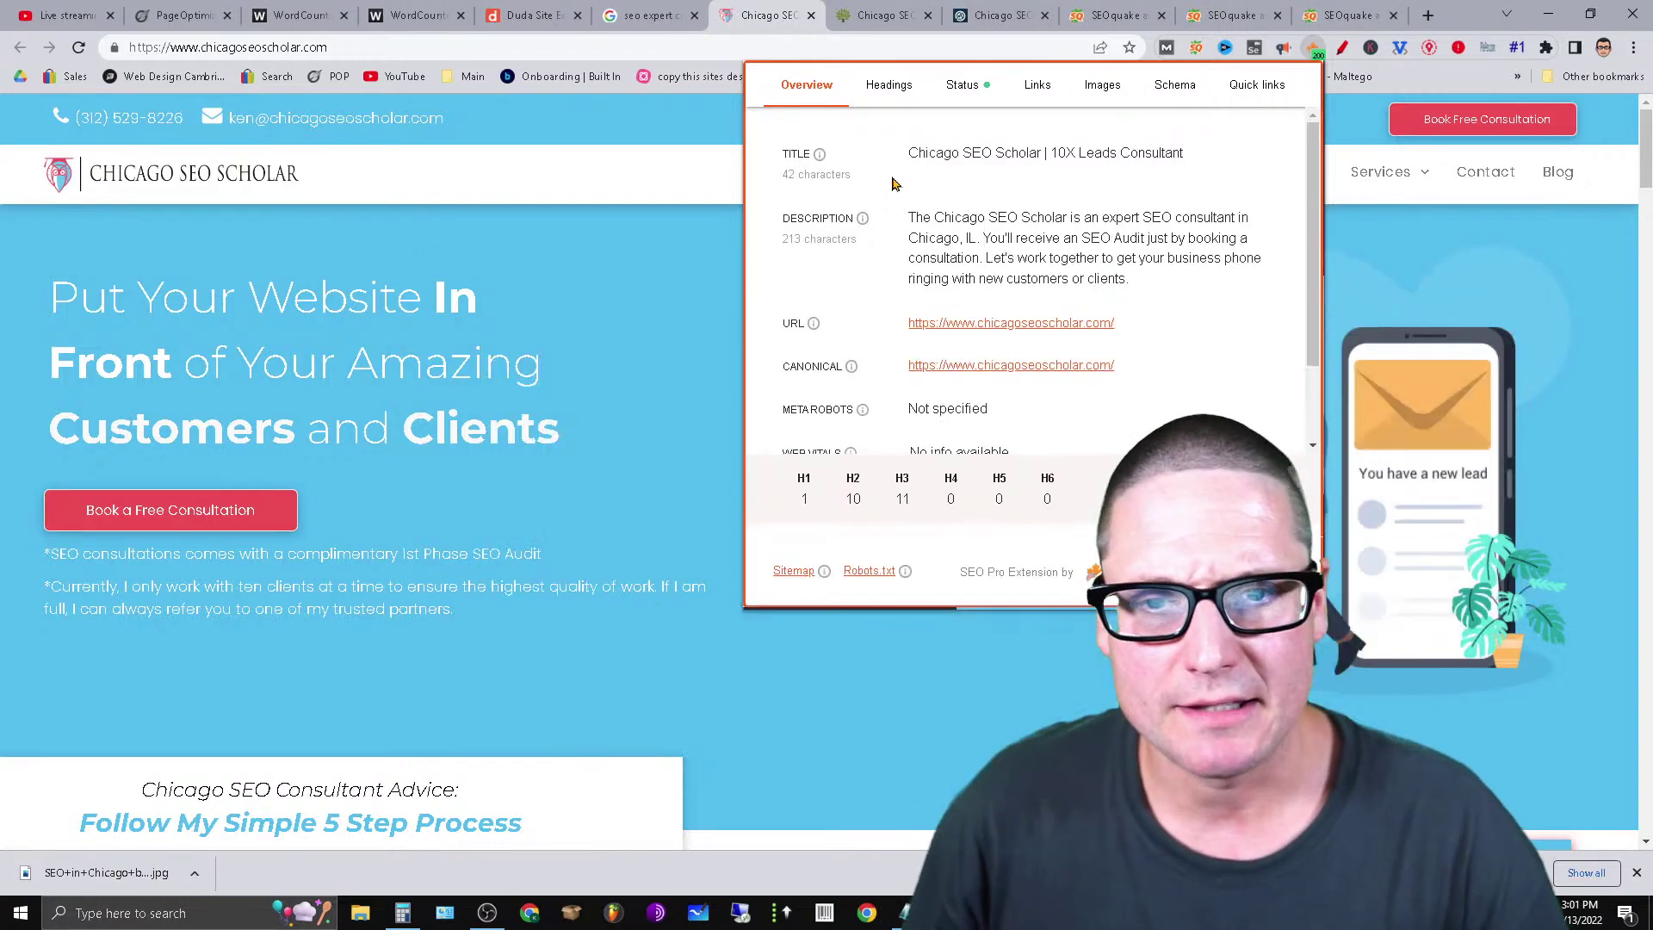
pyautogui.click(674, 9)
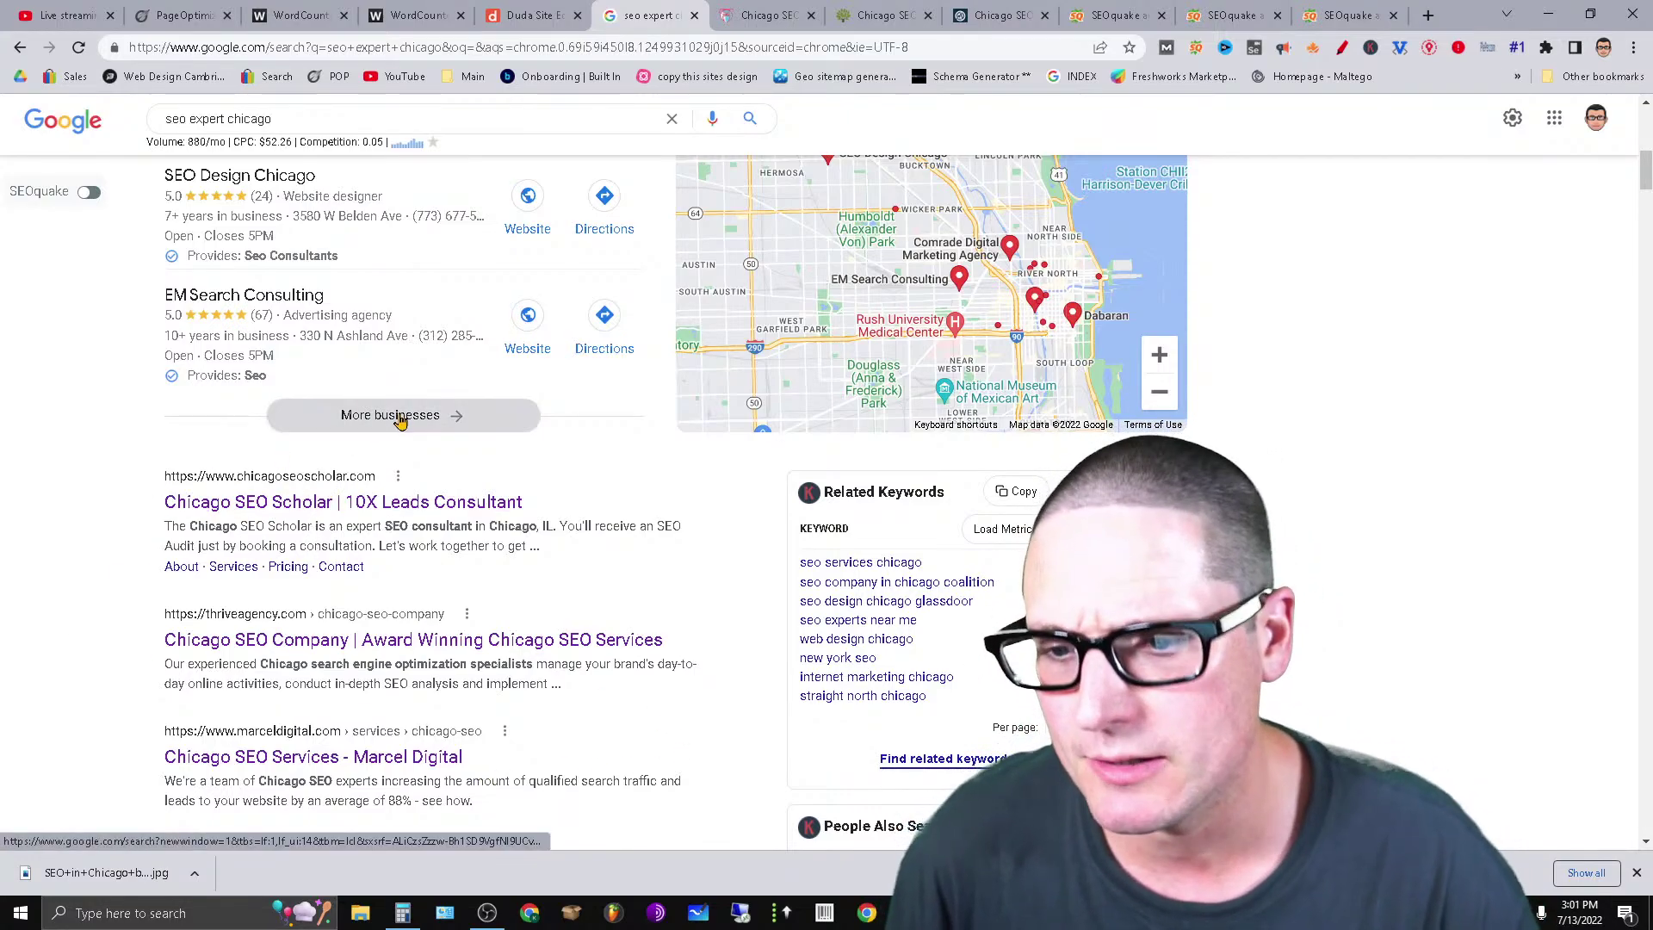
pyautogui.click(887, 12)
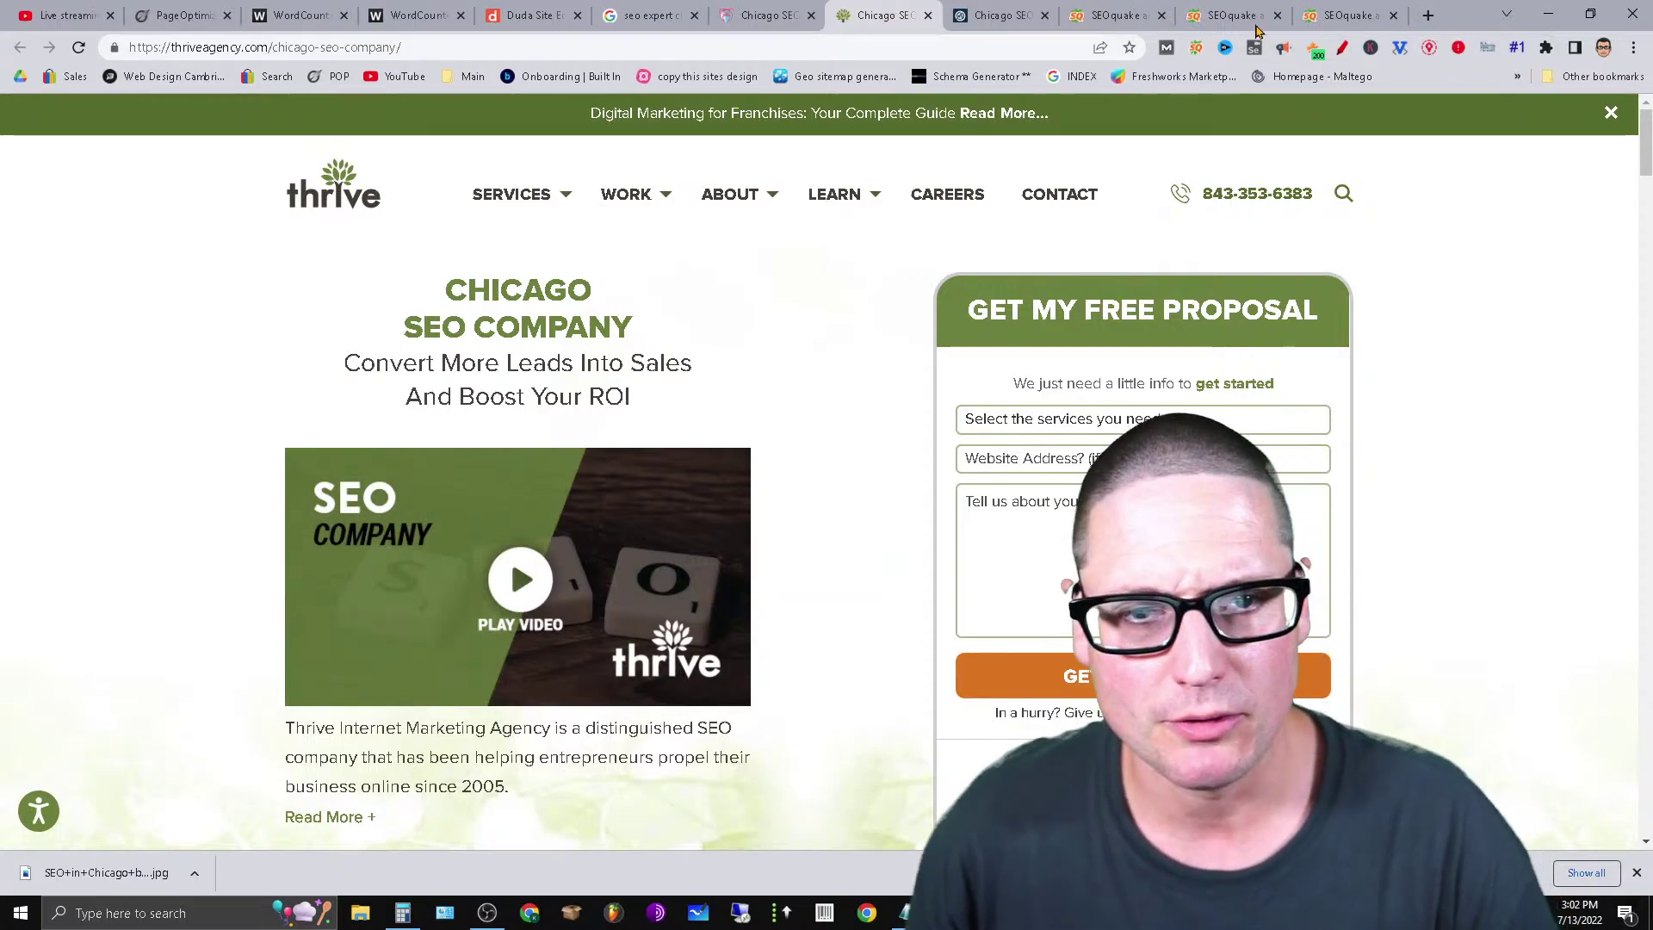
pyautogui.click(1330, 12)
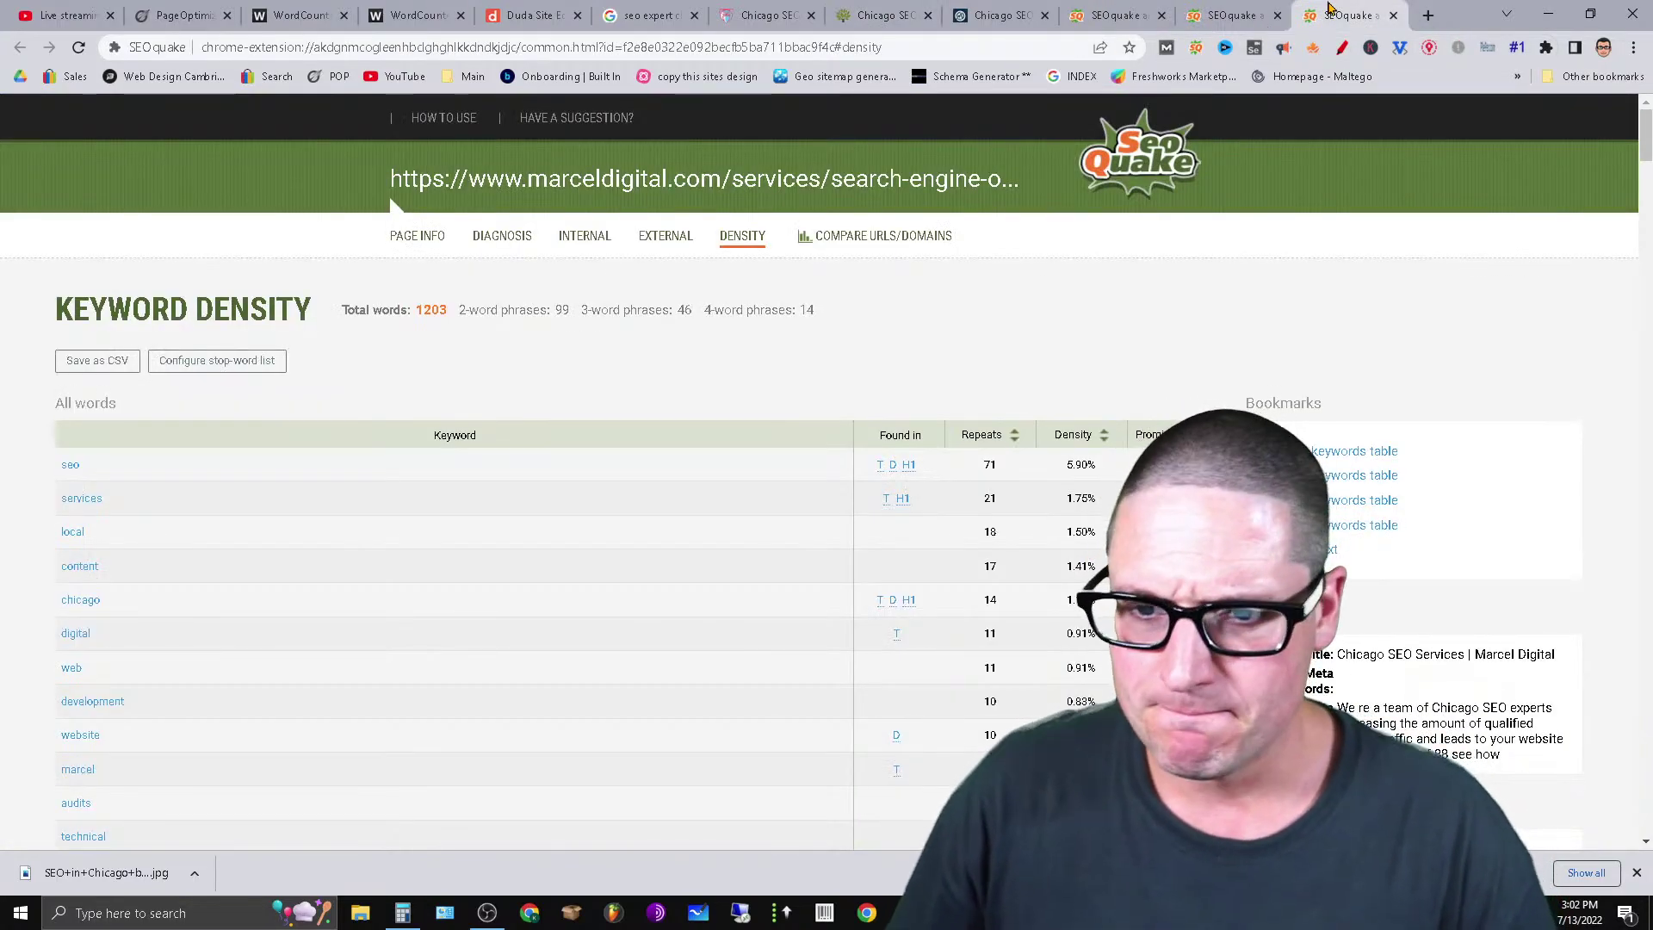
pyautogui.click(1239, 18)
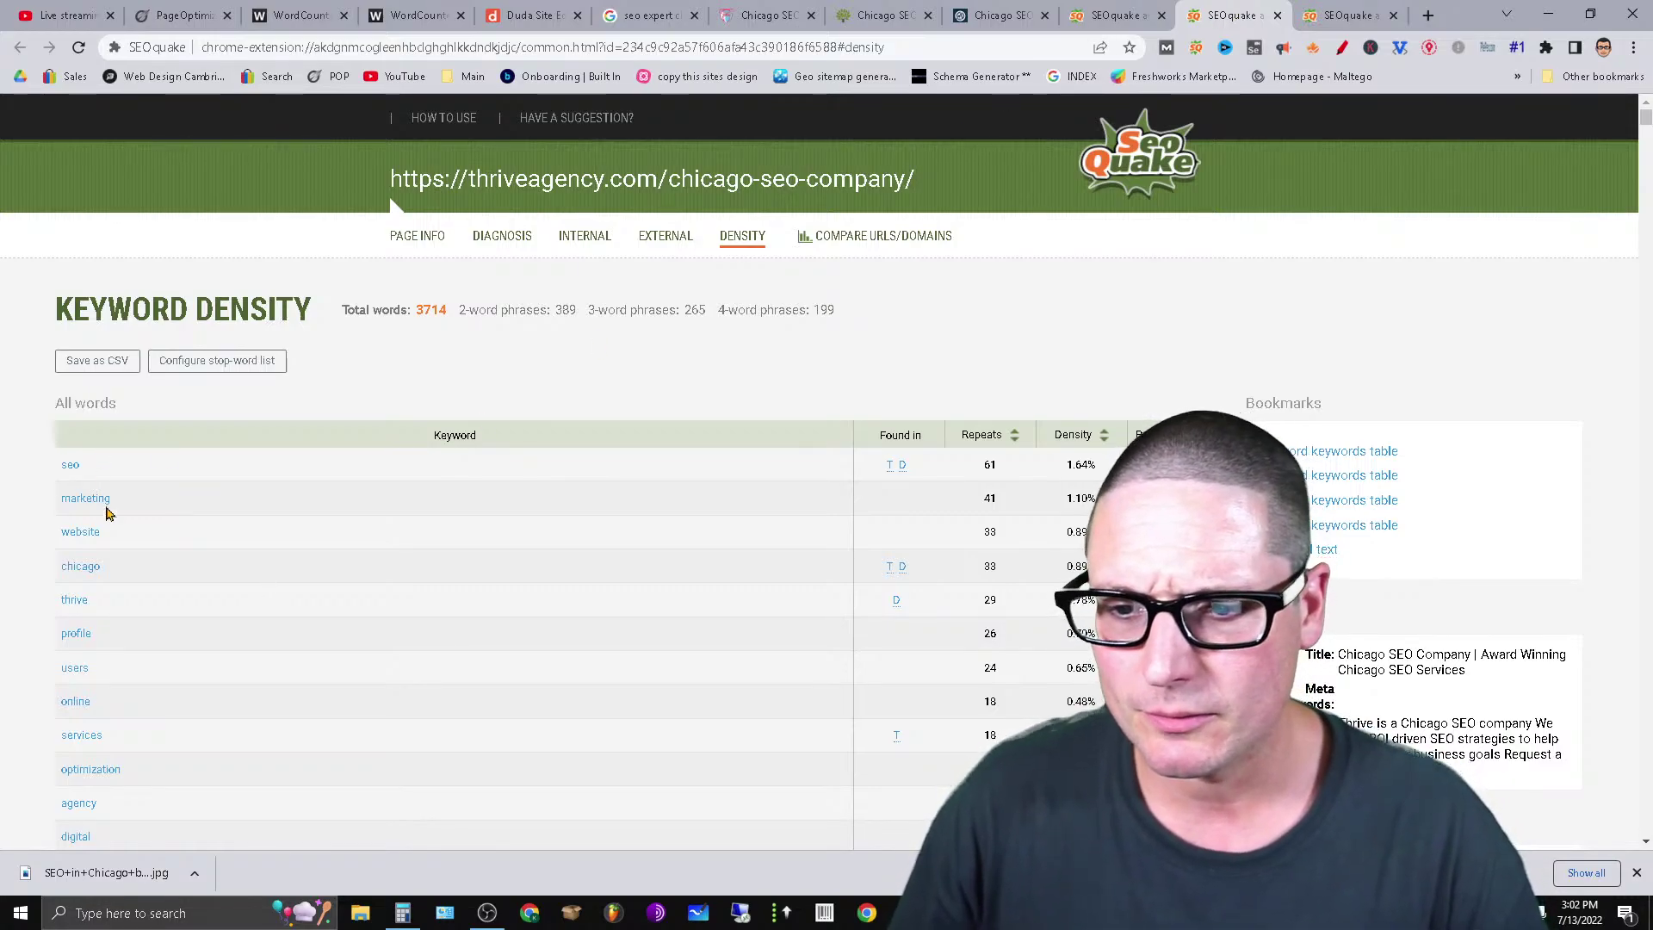
pyautogui.click(1312, 10)
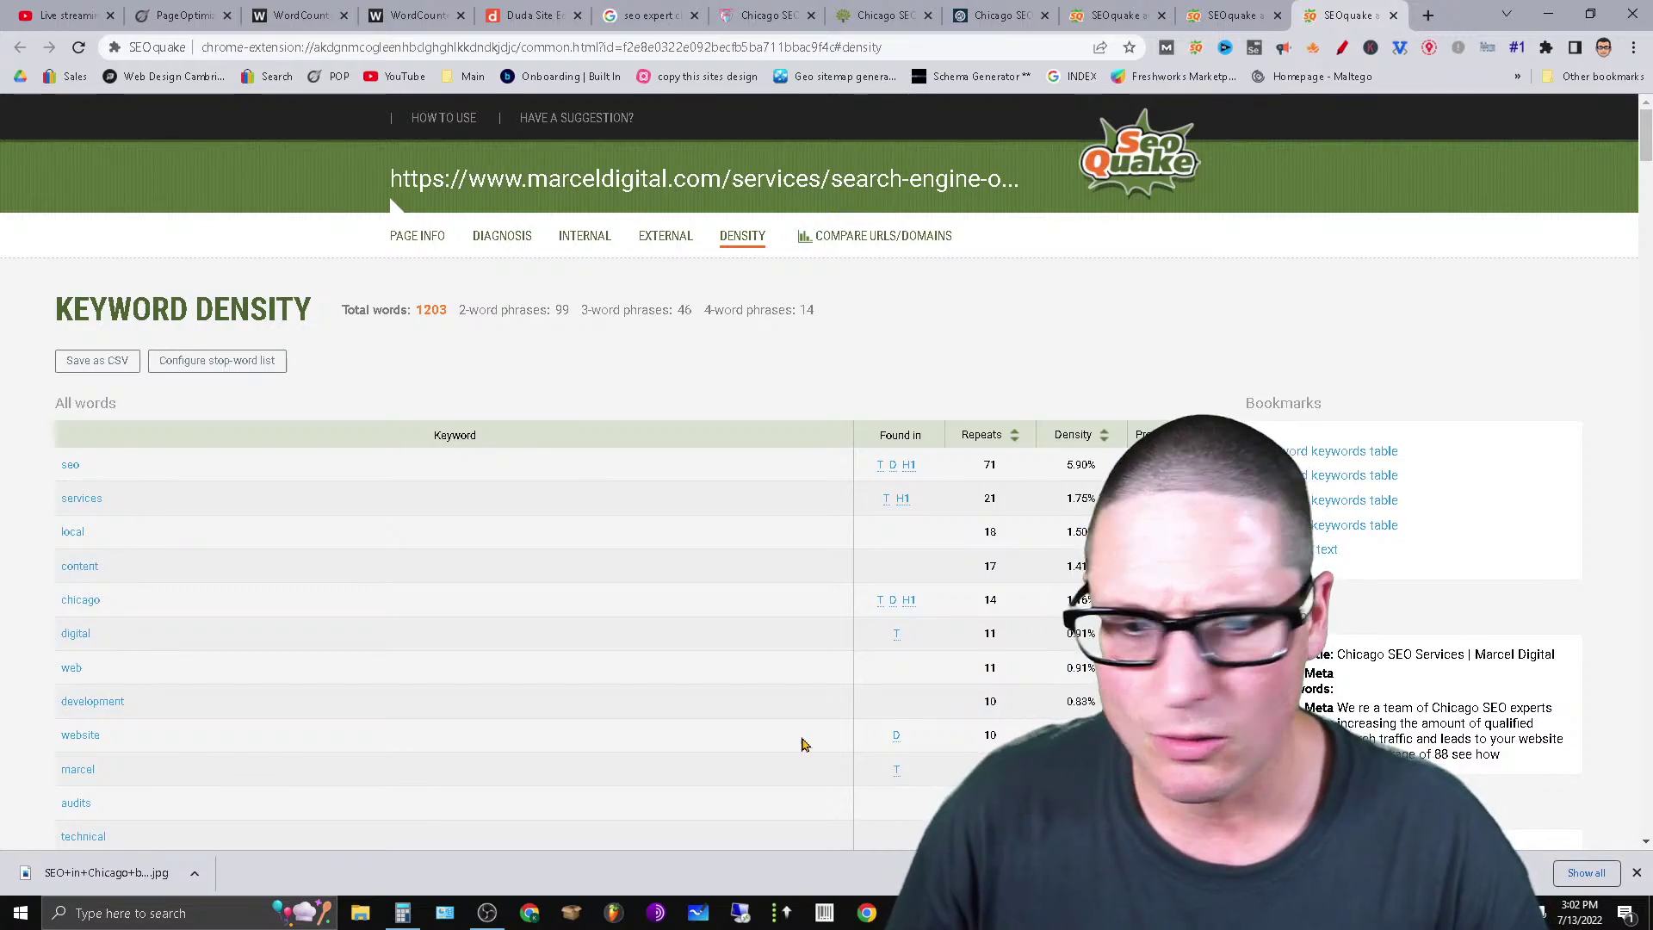
pyautogui.hotkey('ctrl', 'shift', 'Tab')
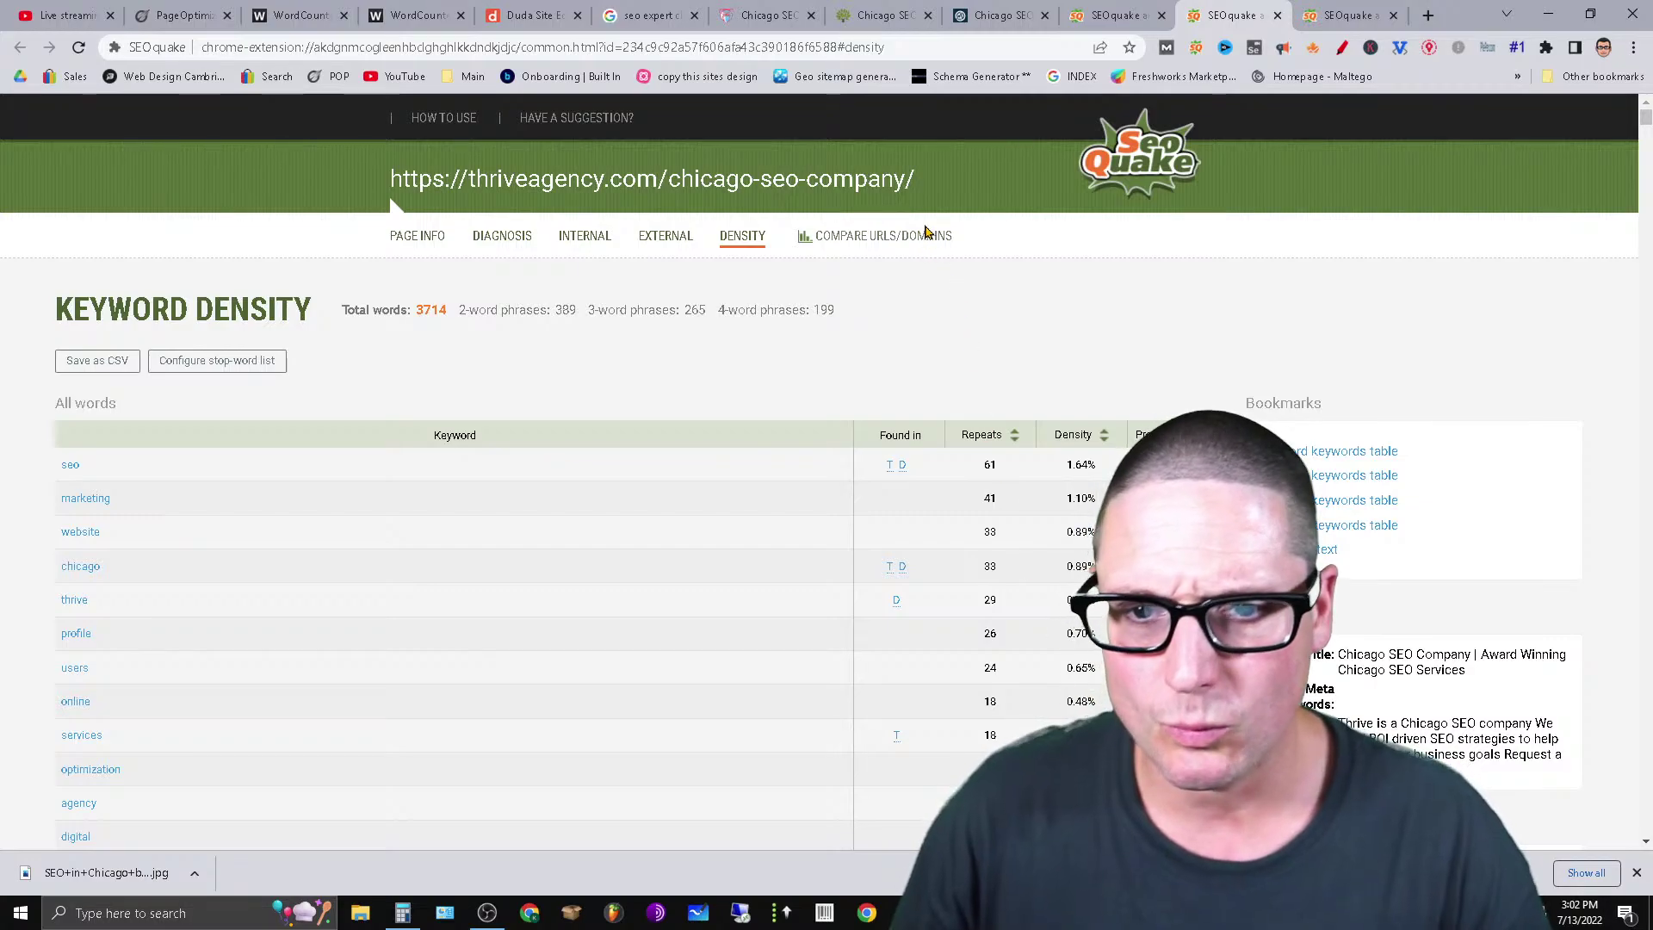
pyautogui.click(1111, 11)
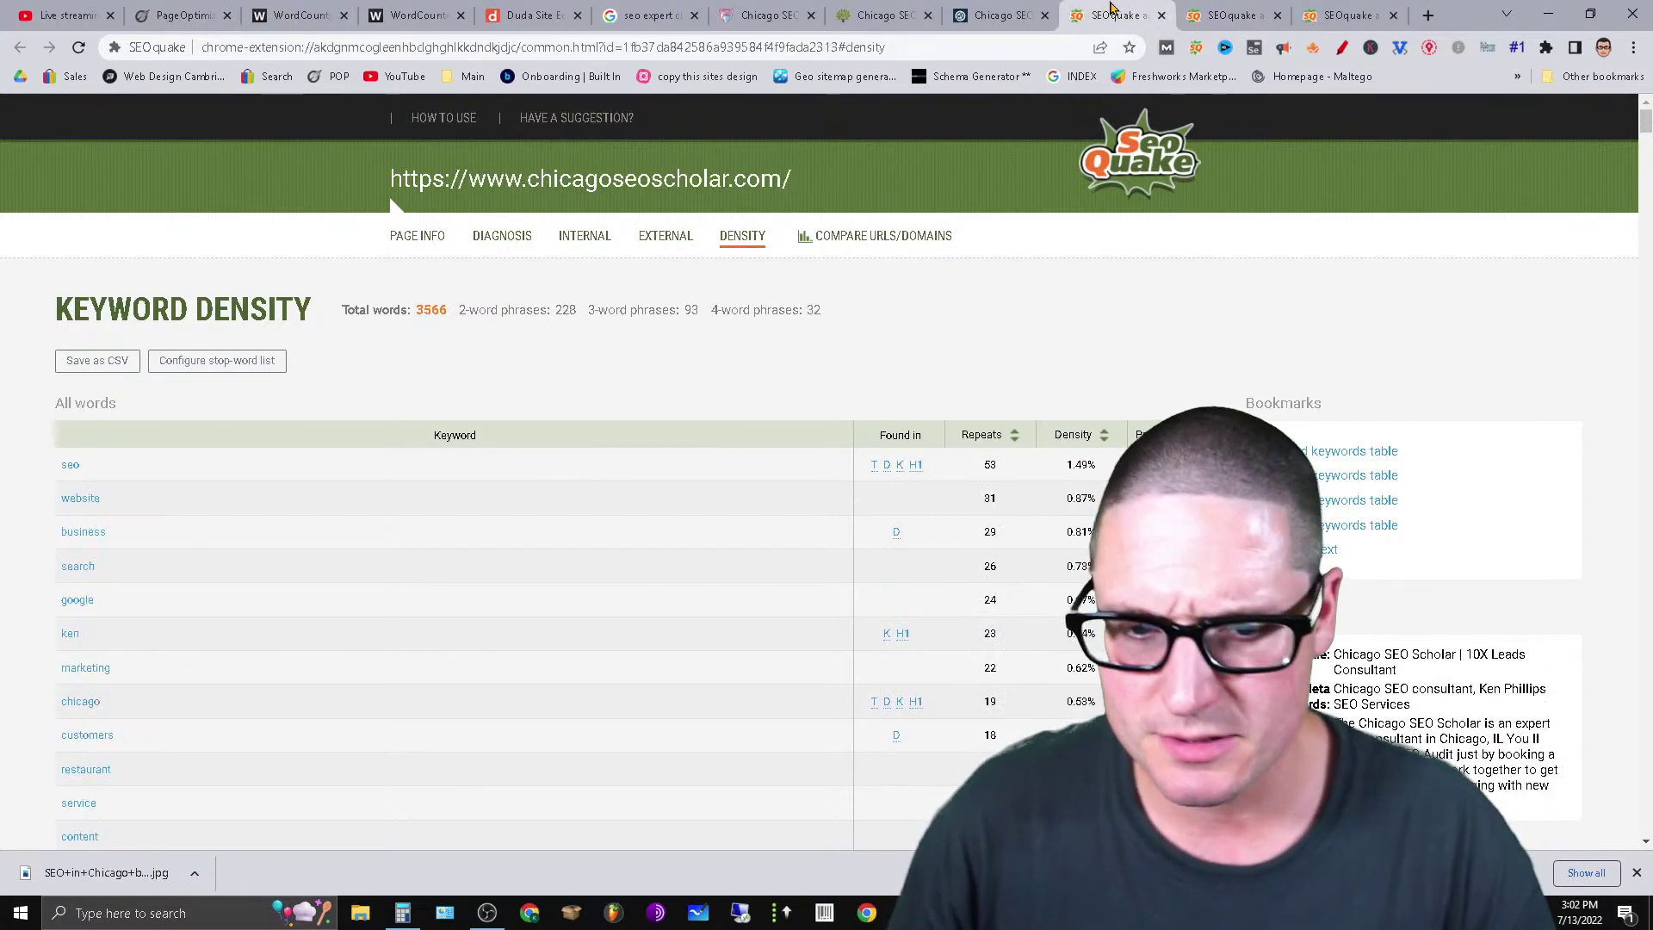
pyautogui.click(1375, 8)
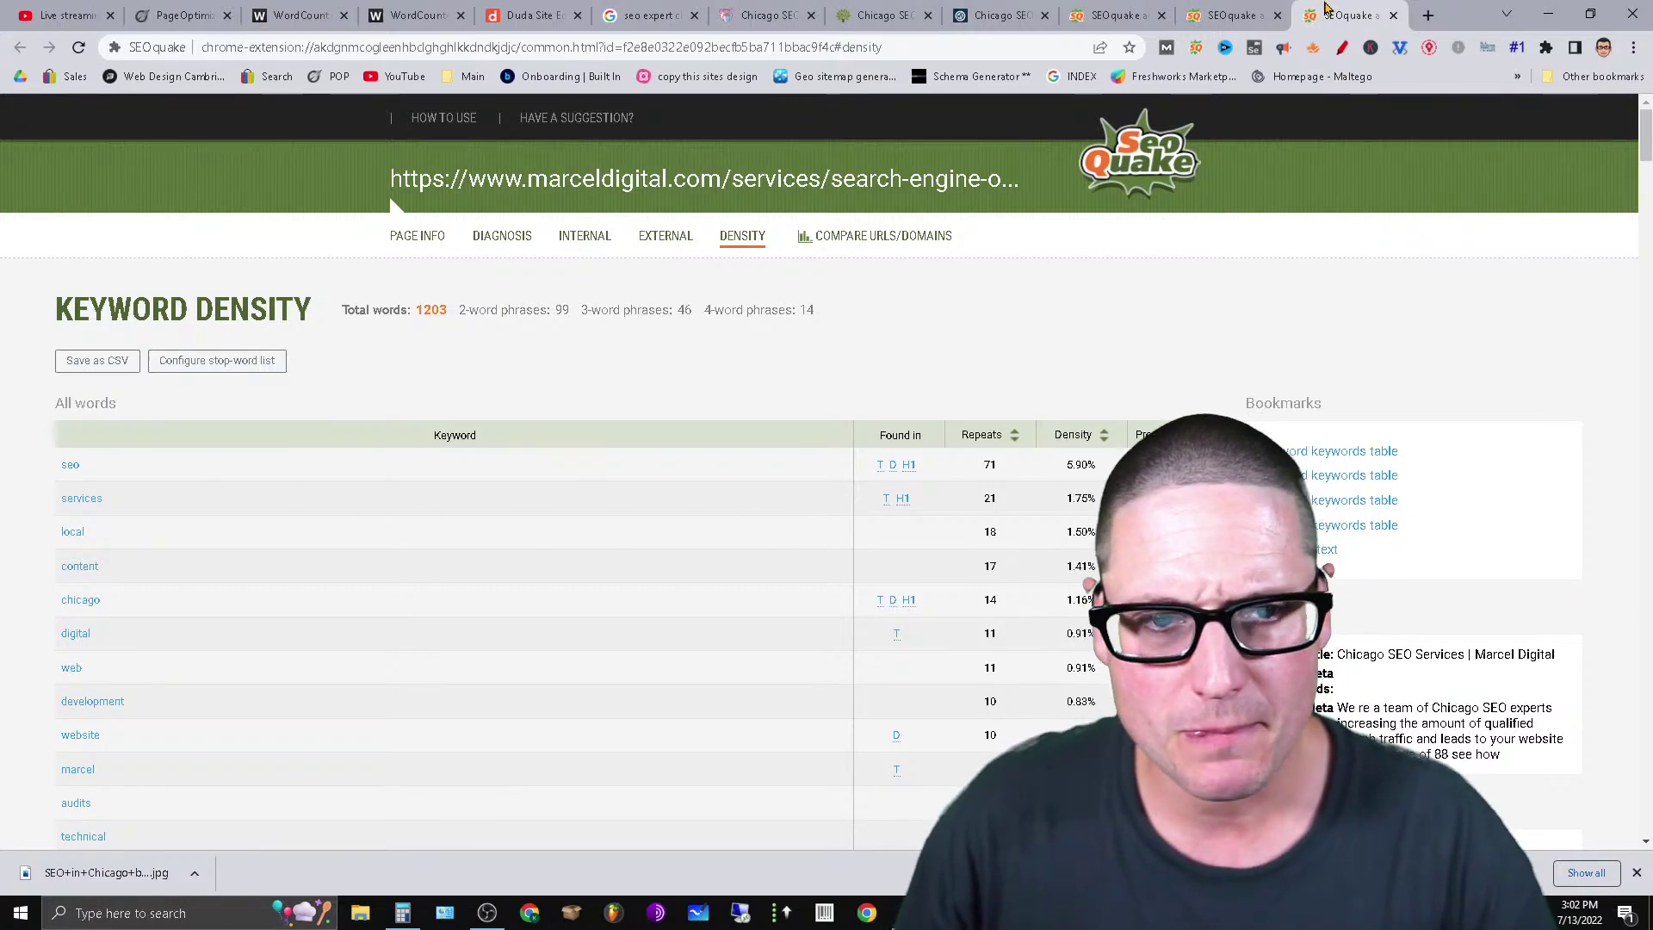
pyautogui.click(662, 9)
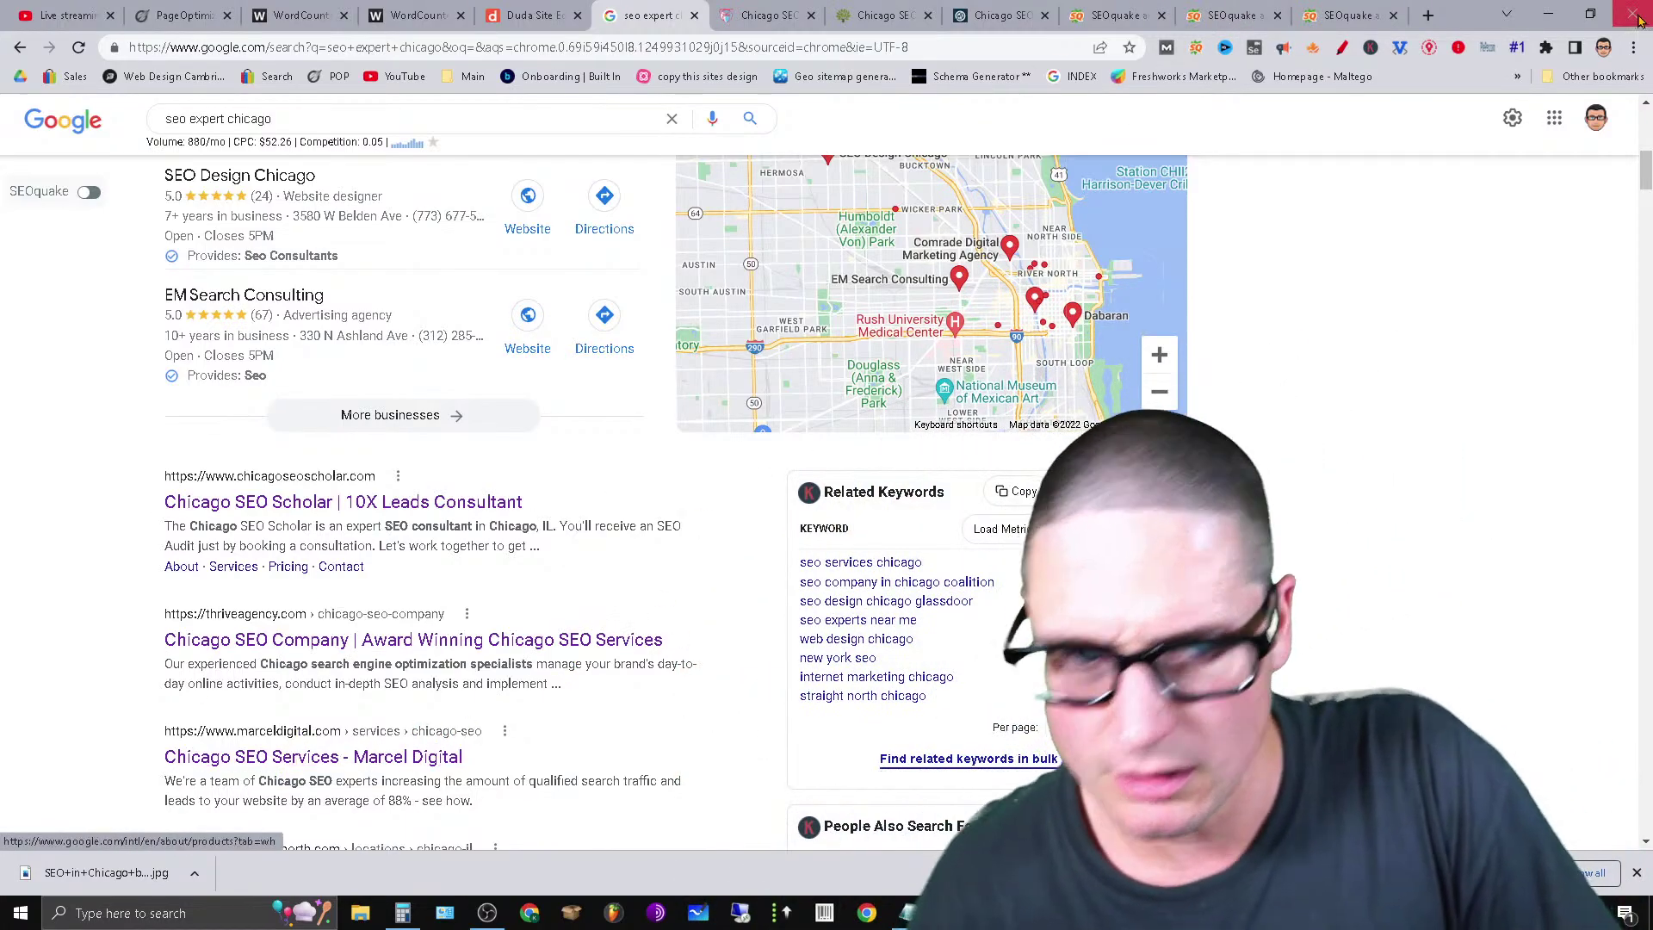
pyautogui.click(1325, 8)
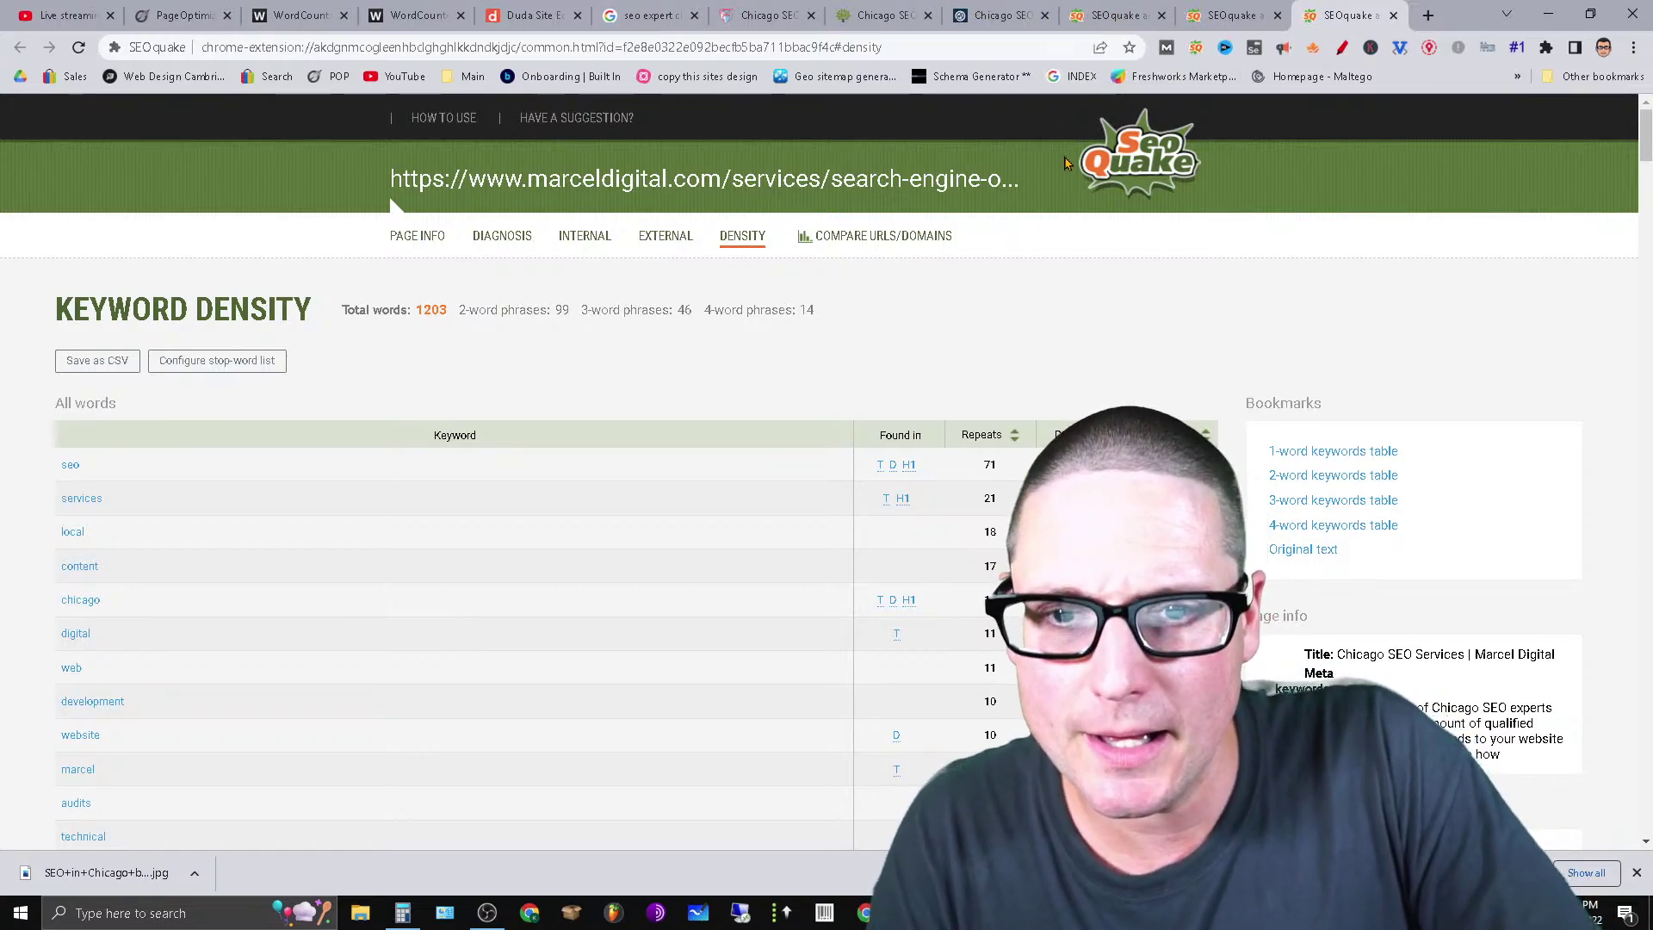
# Scroll Marcel Digital's Chicago SEO Services page and select its main heading.
pyautogui.click(1001, 14)
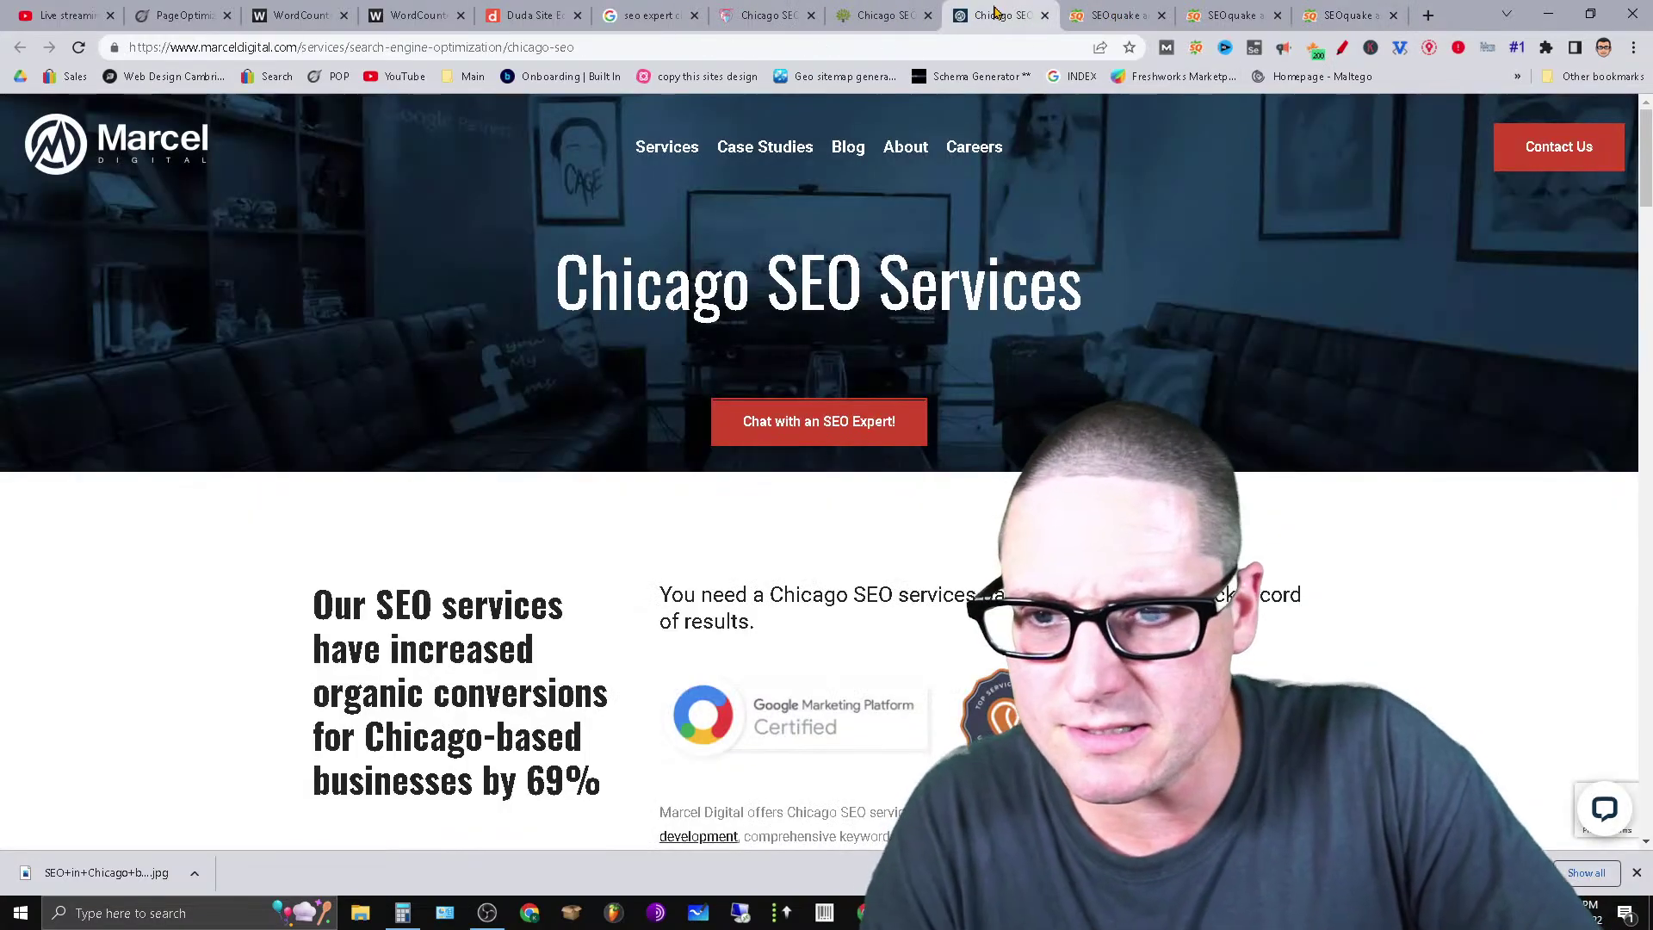
pyautogui.scroll(-10, 1601, 189)
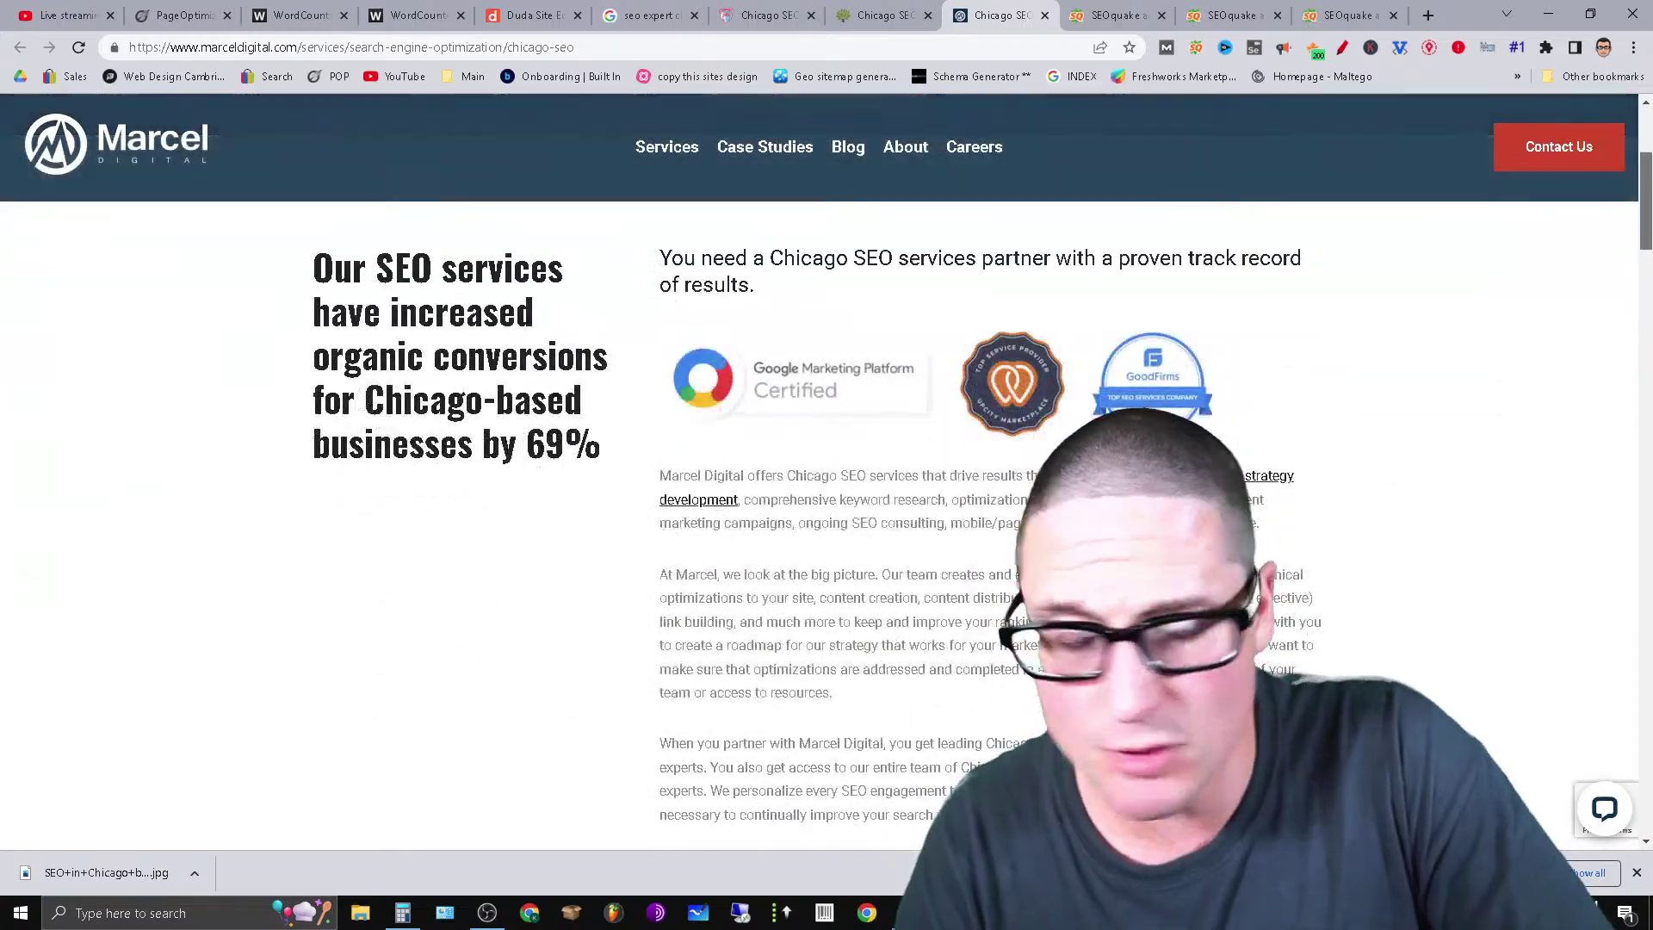
pyautogui.scroll(-20, 826, 516)
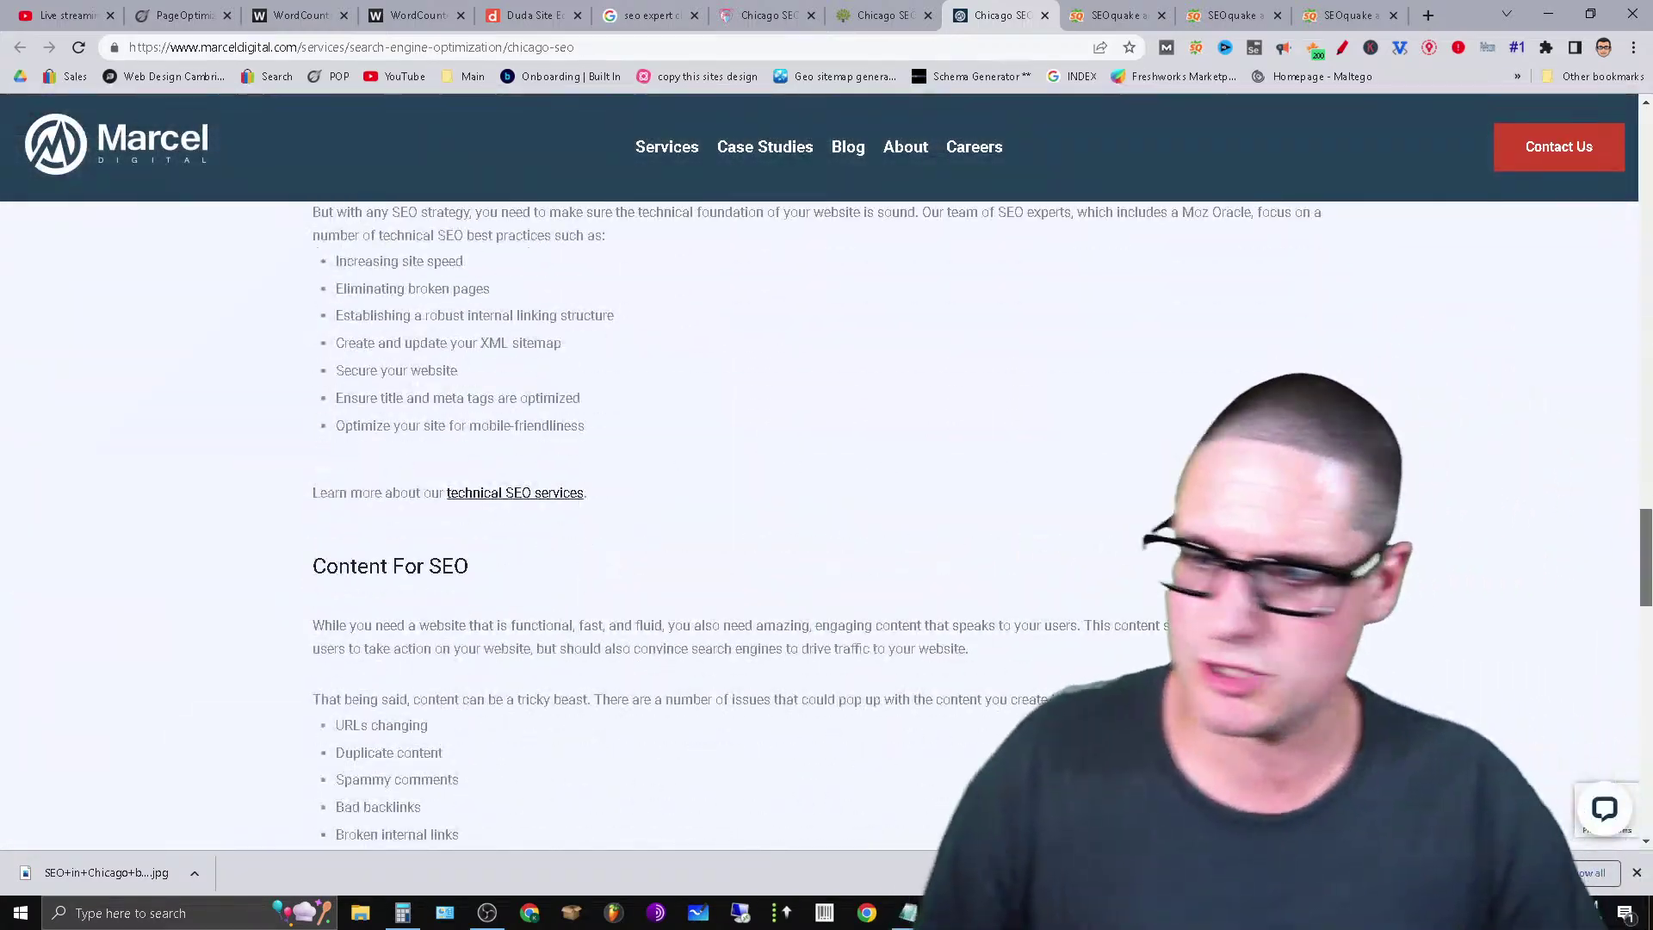
pyautogui.scroll(-5, 826, 517)
pyautogui.scroll(20, 827, 516)
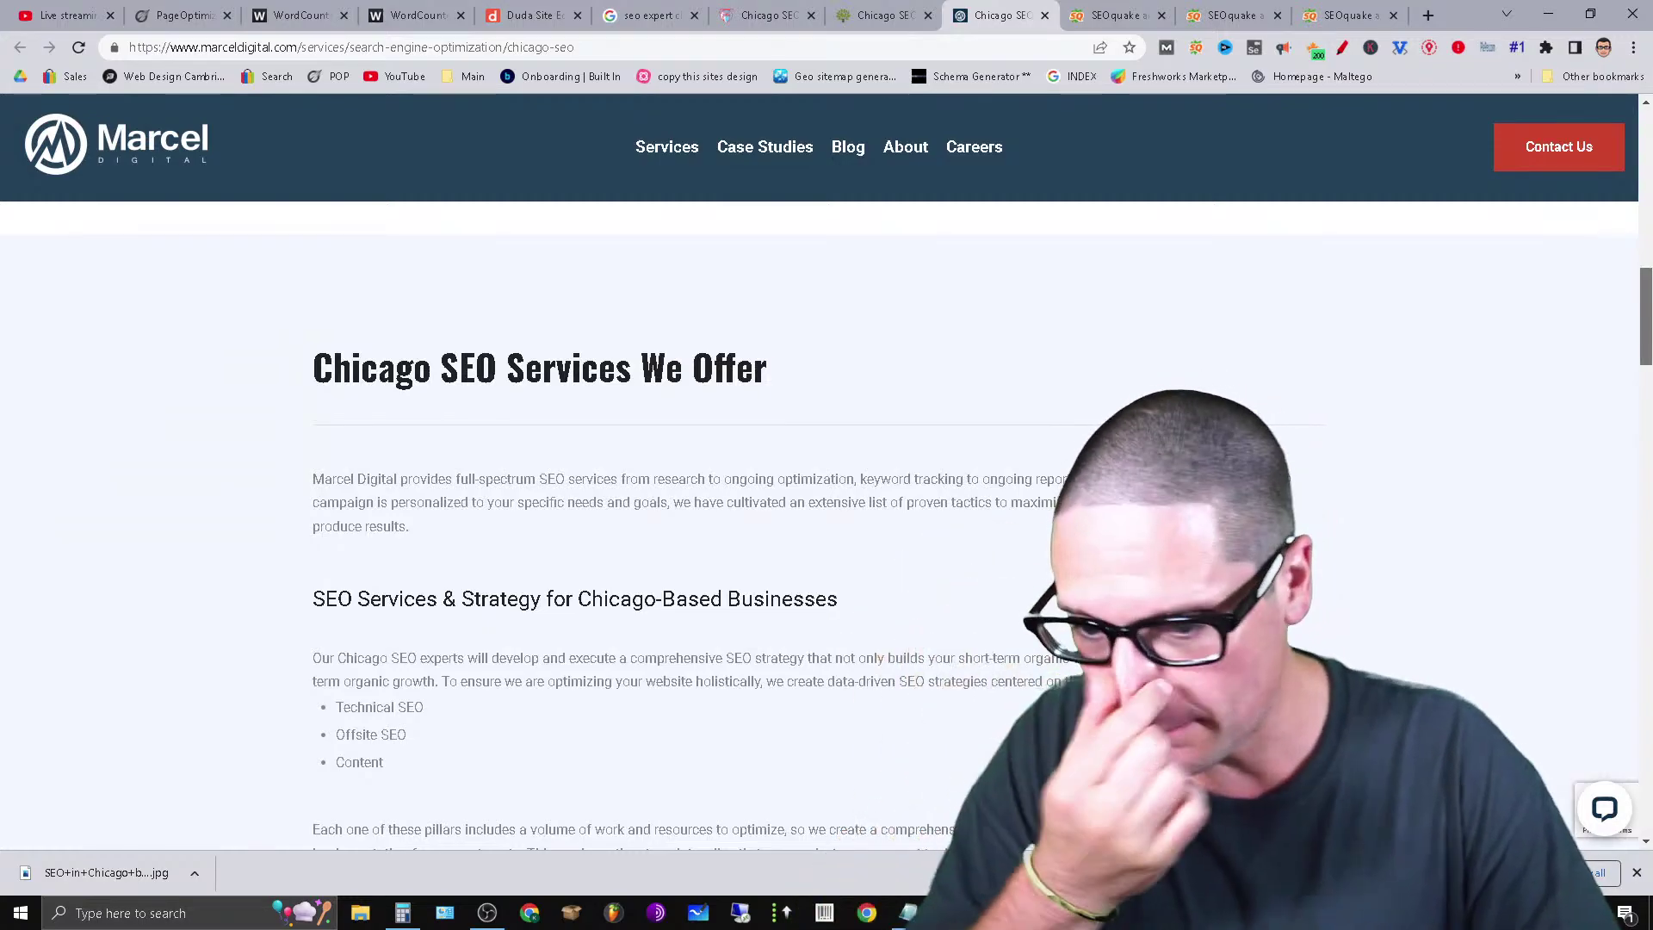
pyautogui.scroll(10, 879, 729)
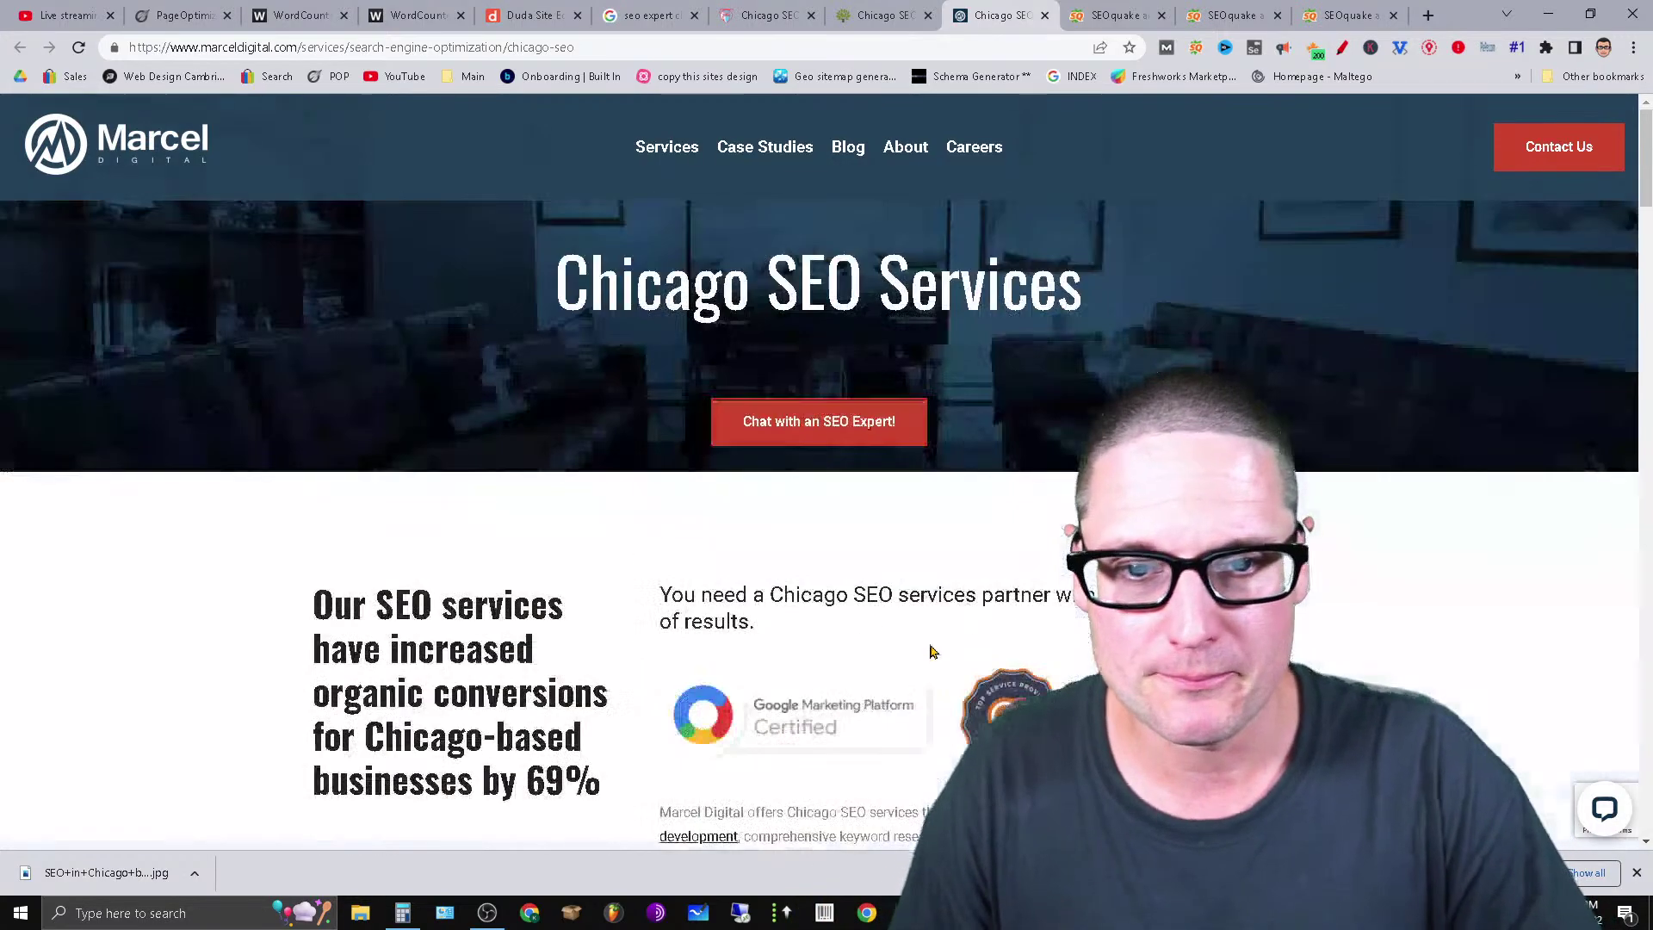
pyautogui.moveTo(1120, 279); pyautogui.dragTo(552, 315)
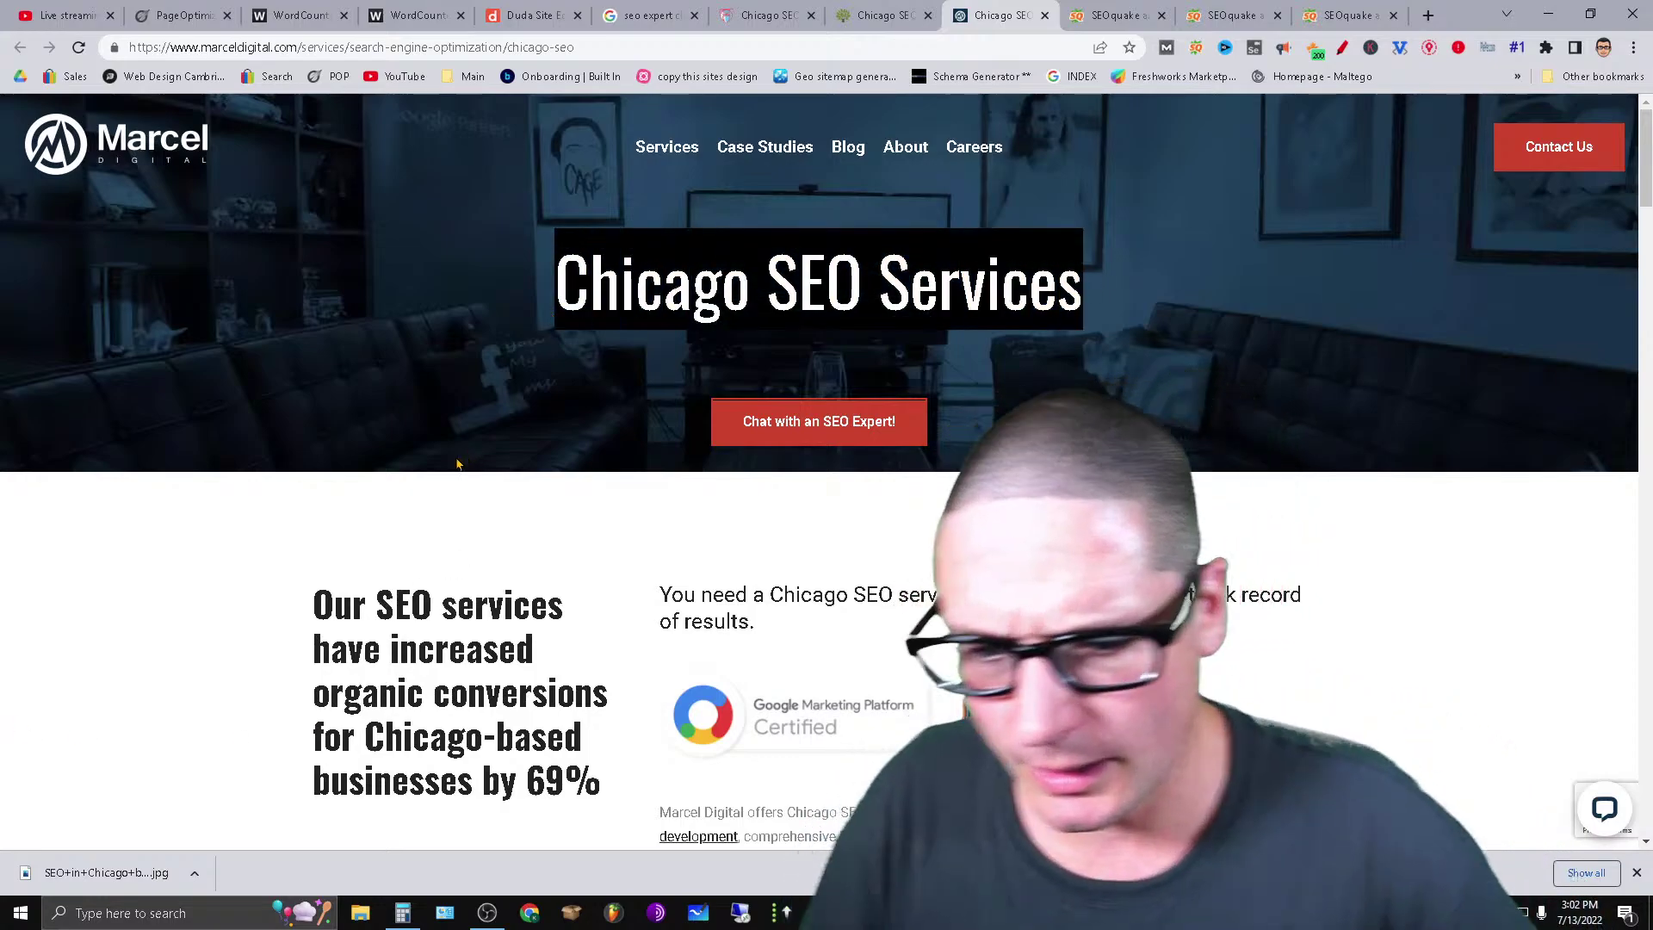
# Review Marcel Digital's SEO Pro heading list: 1 H1, 3 H2, 7 H4.
pyautogui.click(1314, 49)
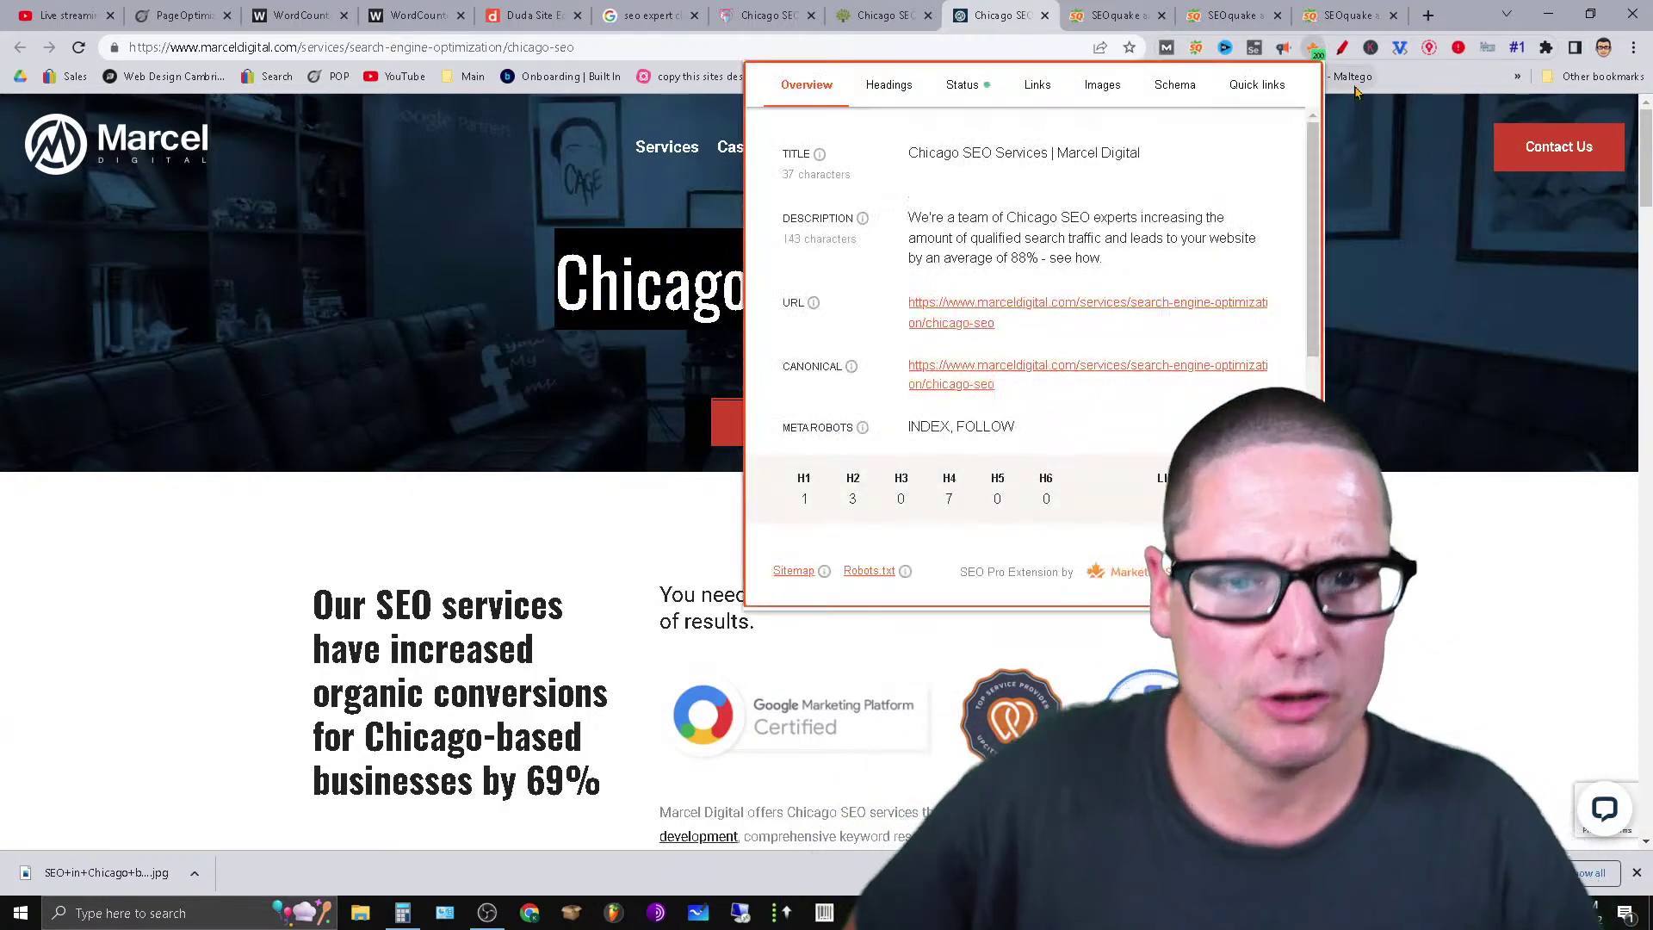
pyautogui.click(880, 99)
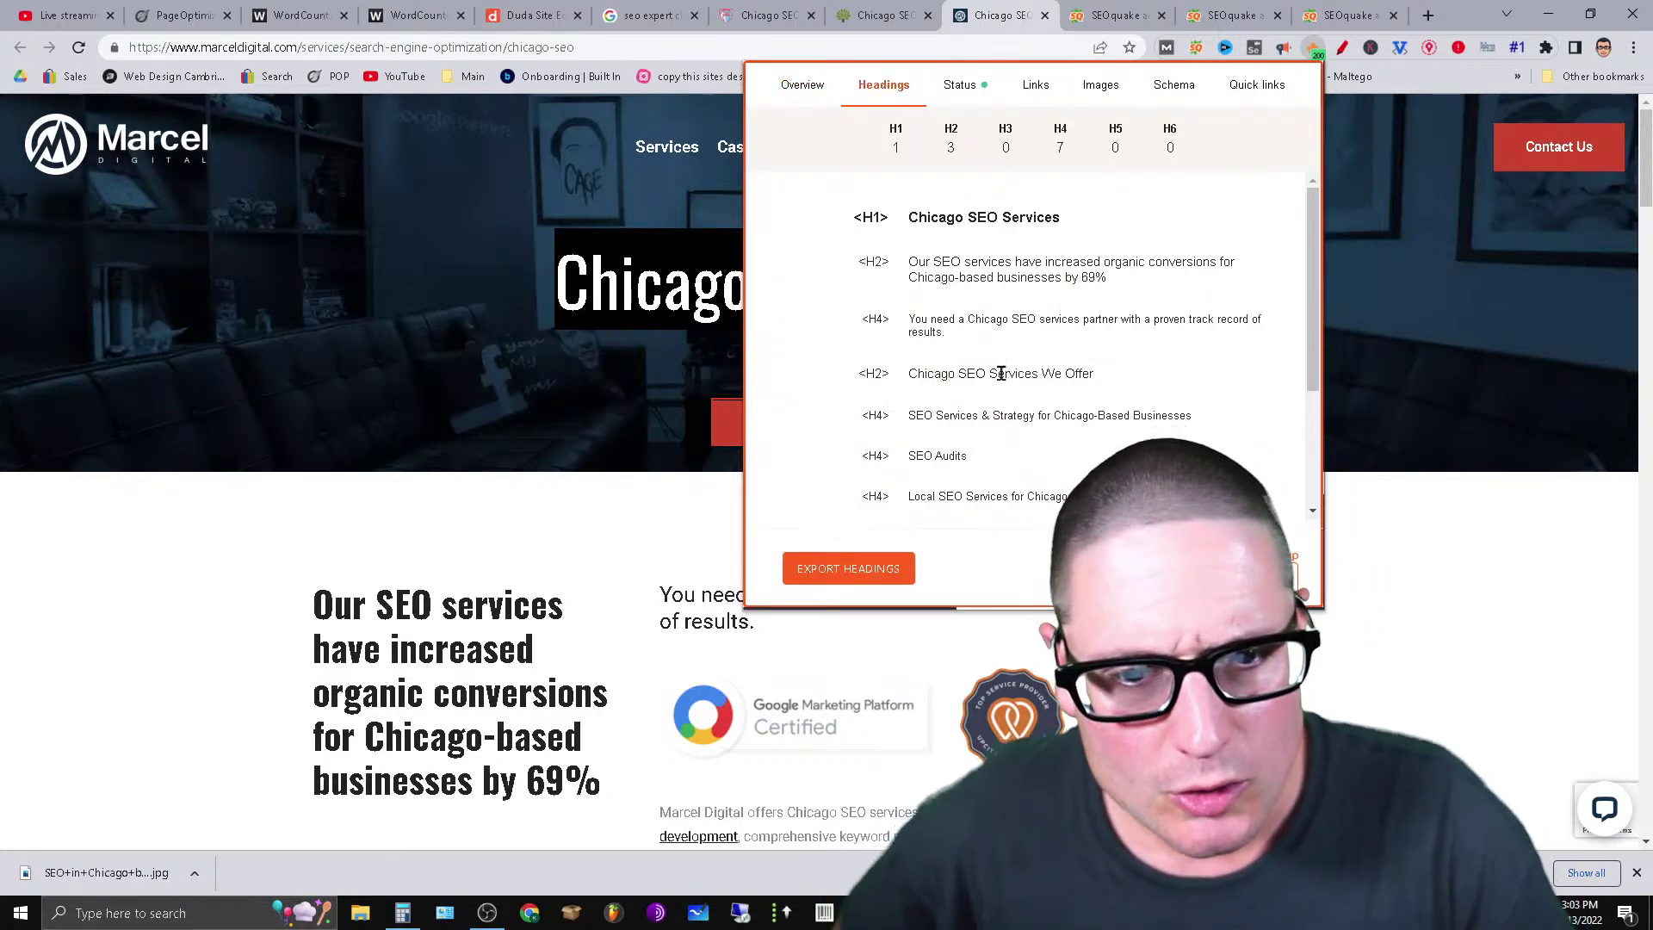
pyautogui.moveTo(1105, 382); pyautogui.dragTo(1027, 380)
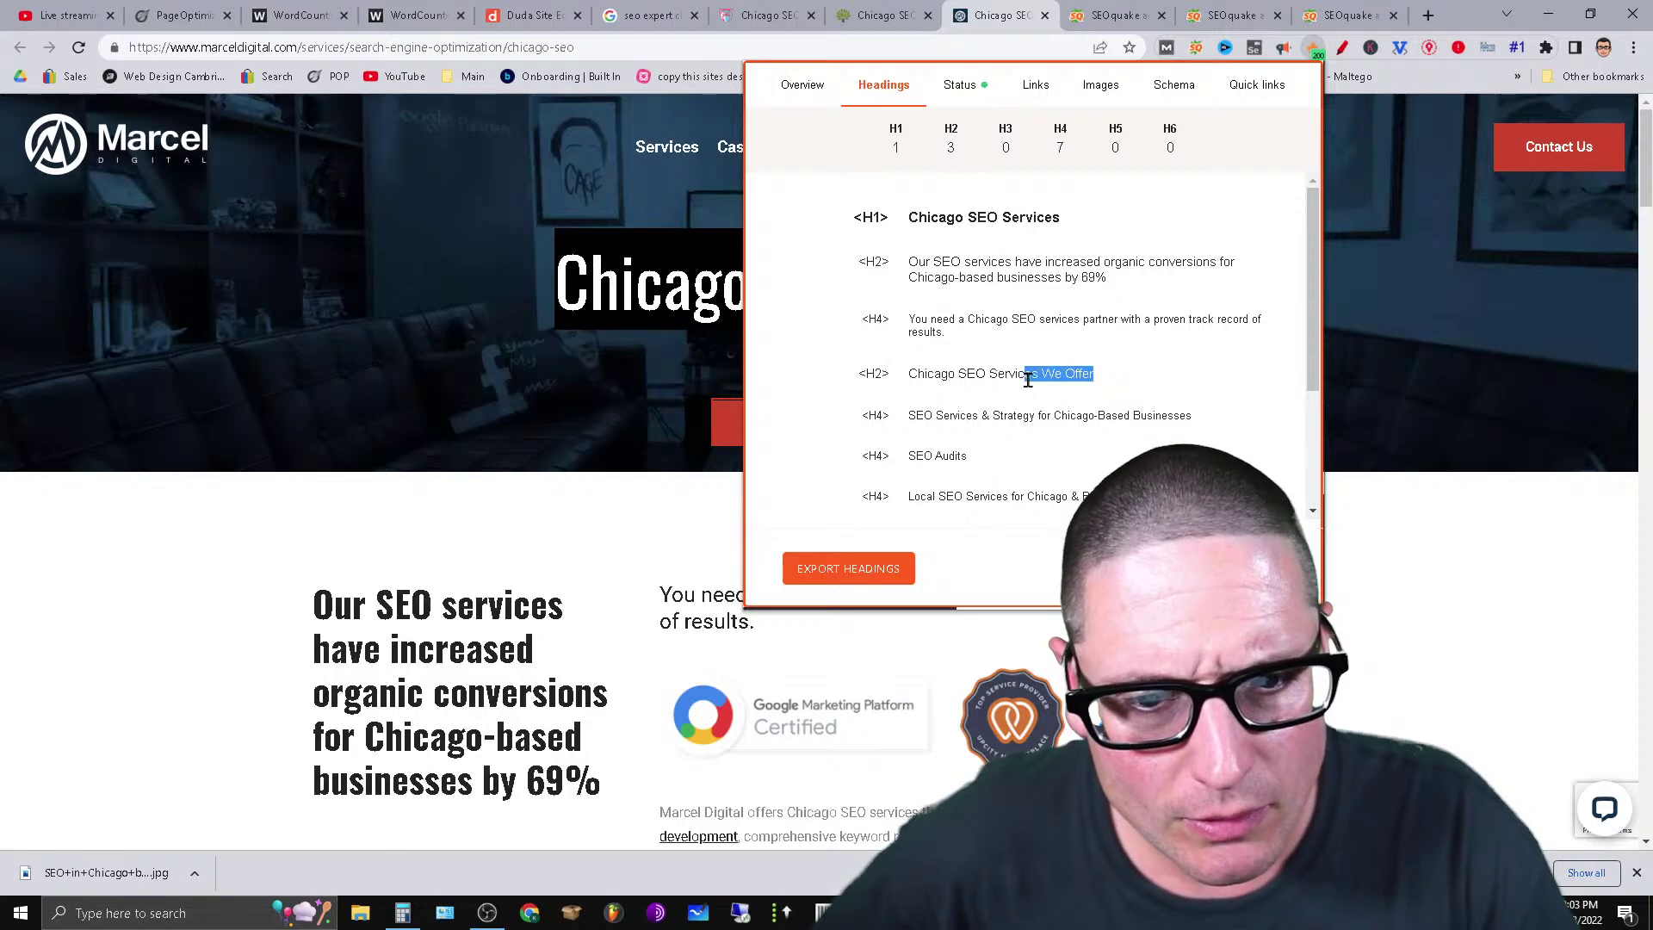
pyautogui.moveTo(909, 417); pyautogui.dragTo(1018, 432)
pyautogui.click(1085, 467)
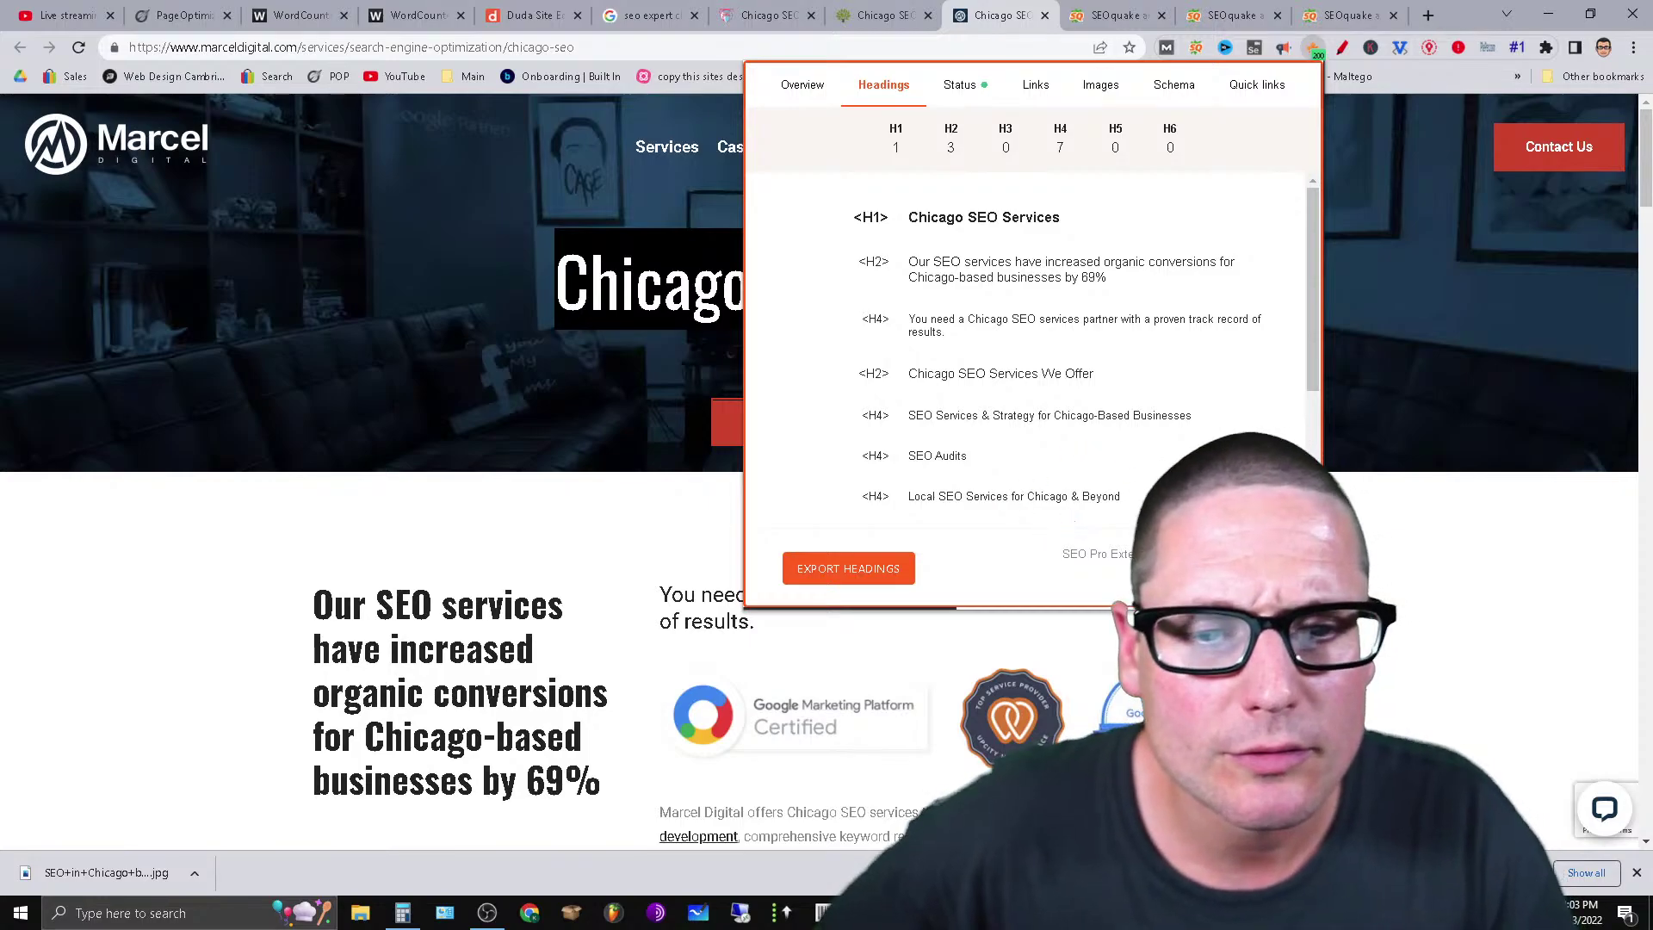
pyautogui.scroll(-1, 1311, 383)
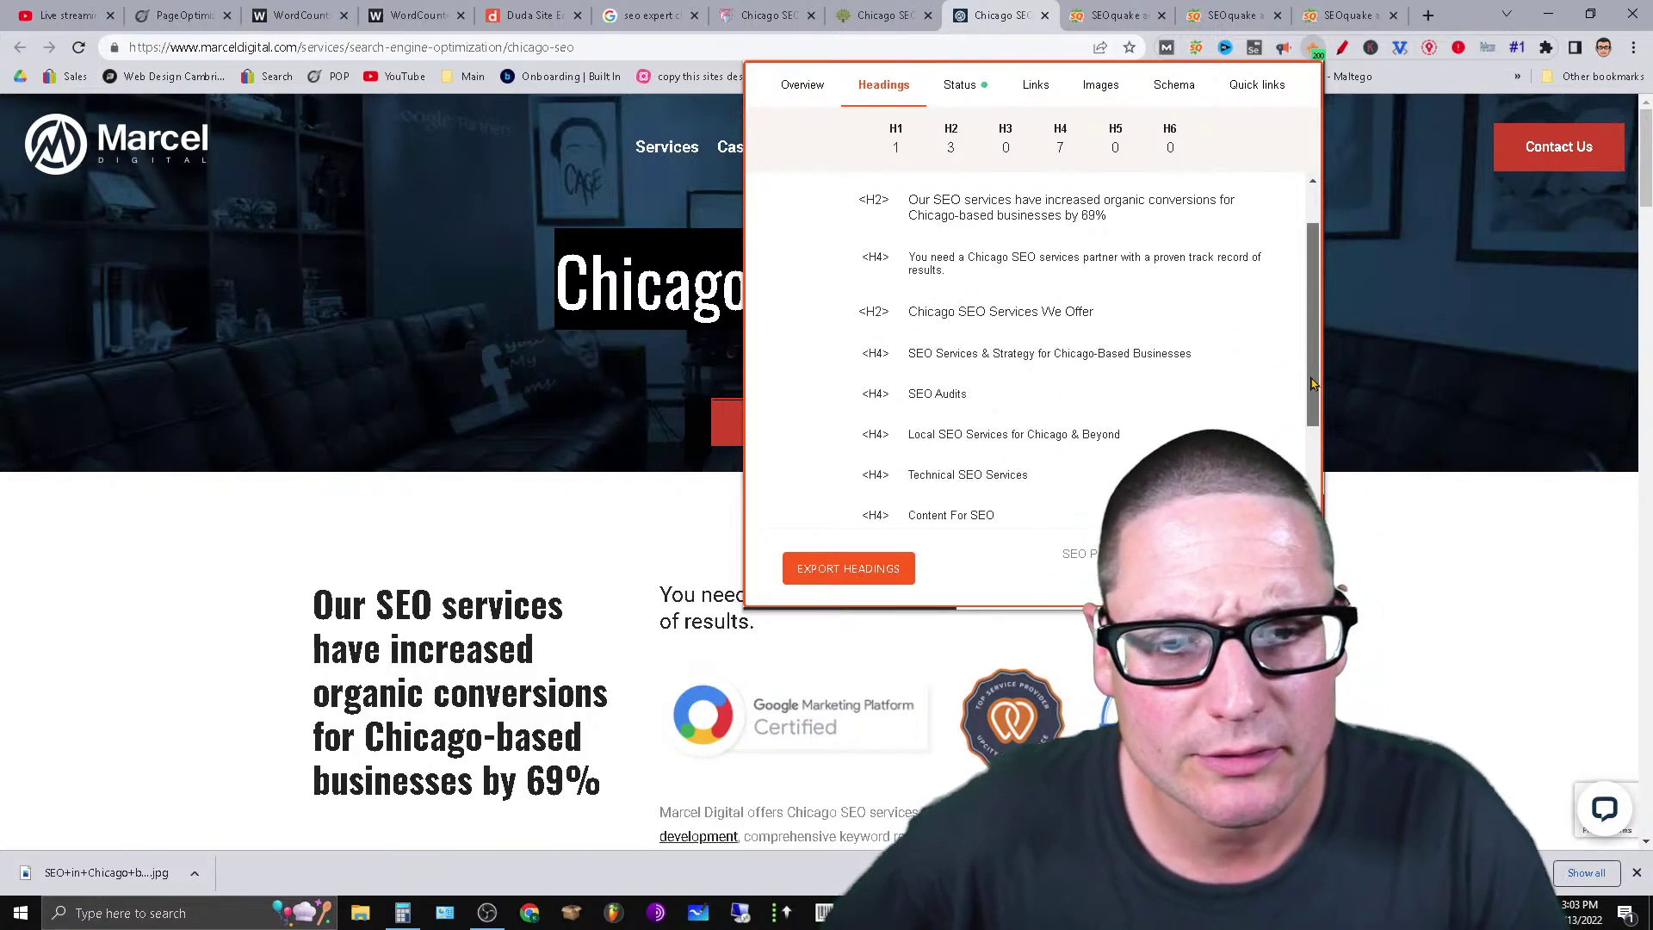
pyautogui.scroll(-2, 1312, 383)
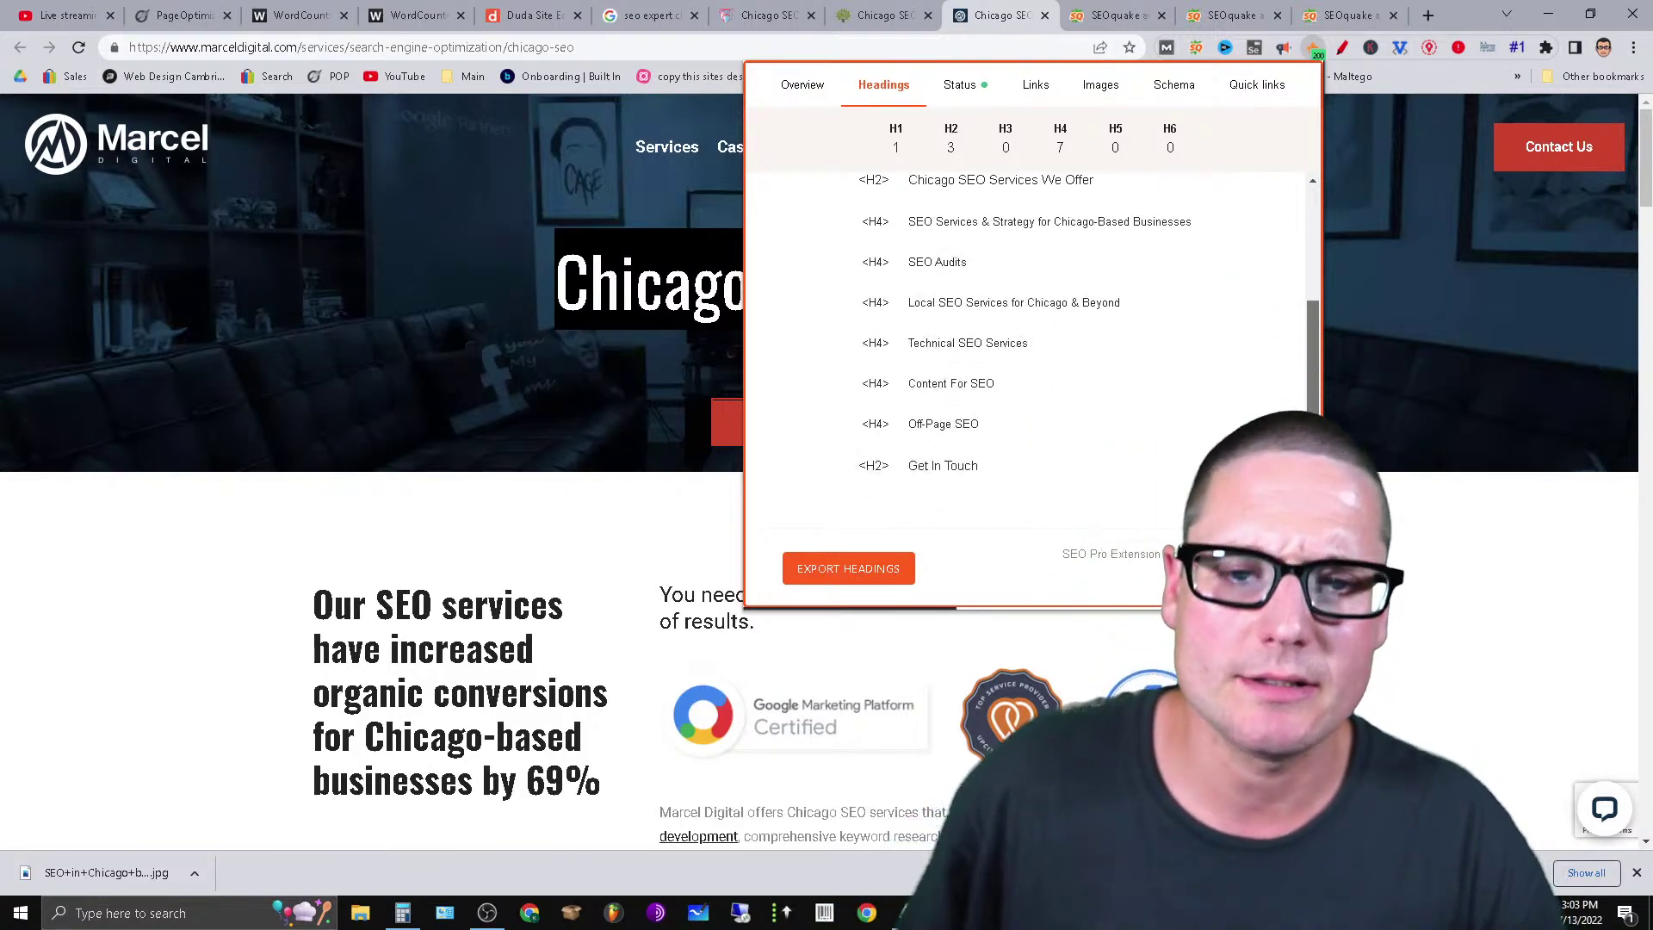
pyautogui.click(869, 15)
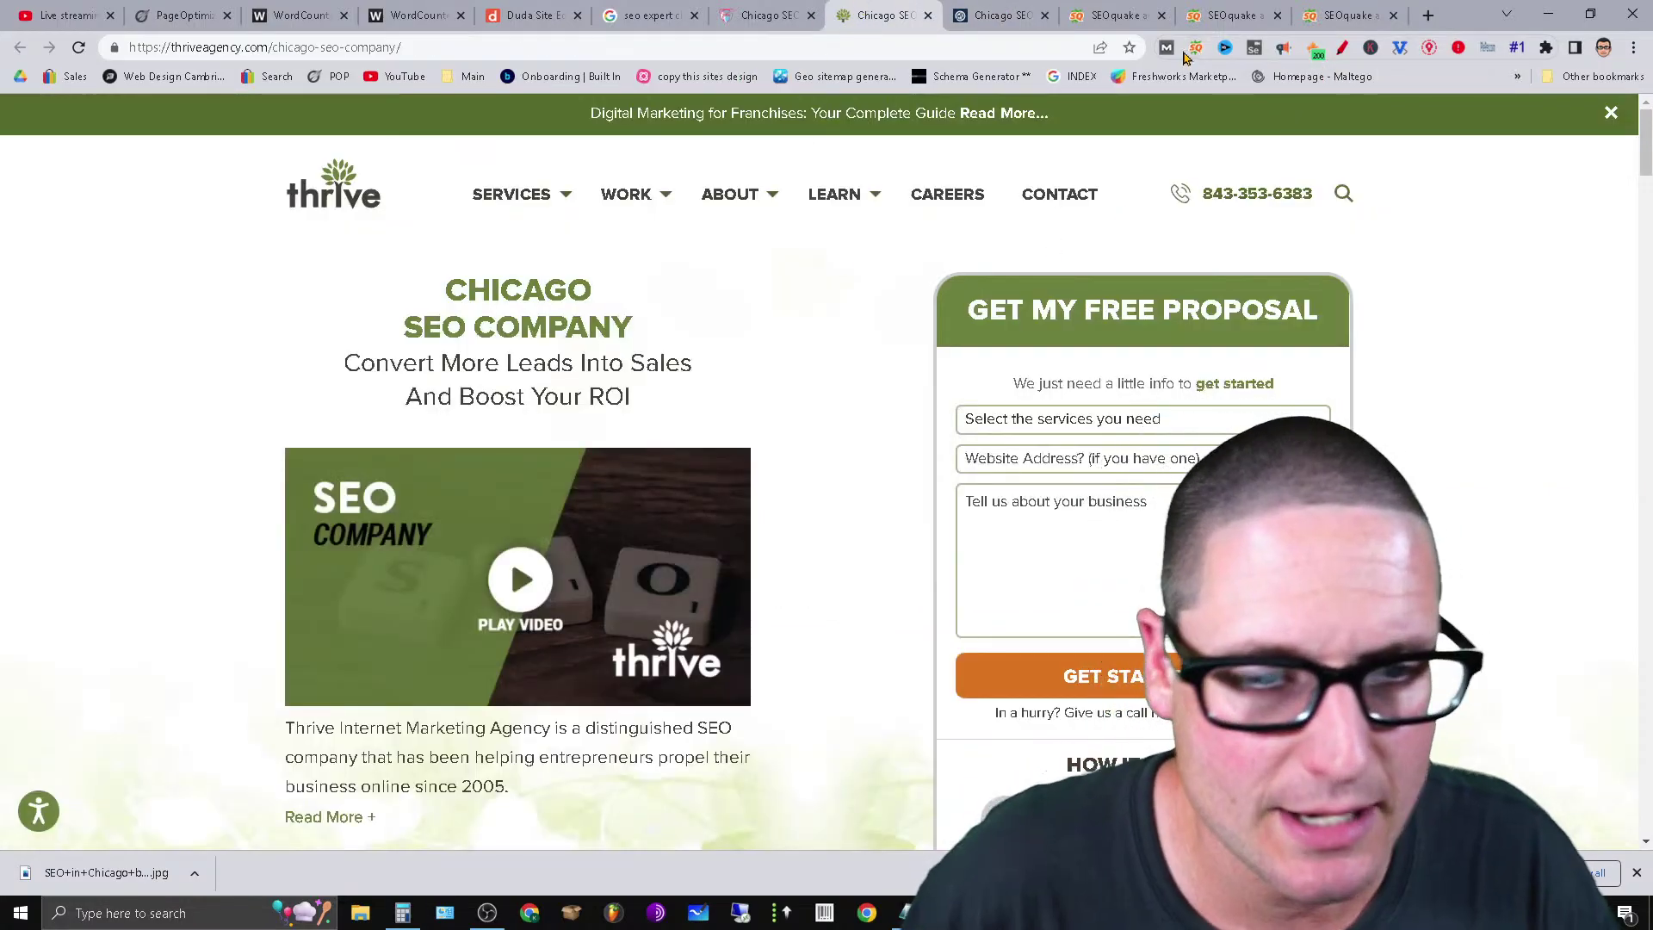
# List Thrive Agency's headings in SEO Pro and highlight the Chicago SEO Company H2.
pyautogui.click(1311, 48)
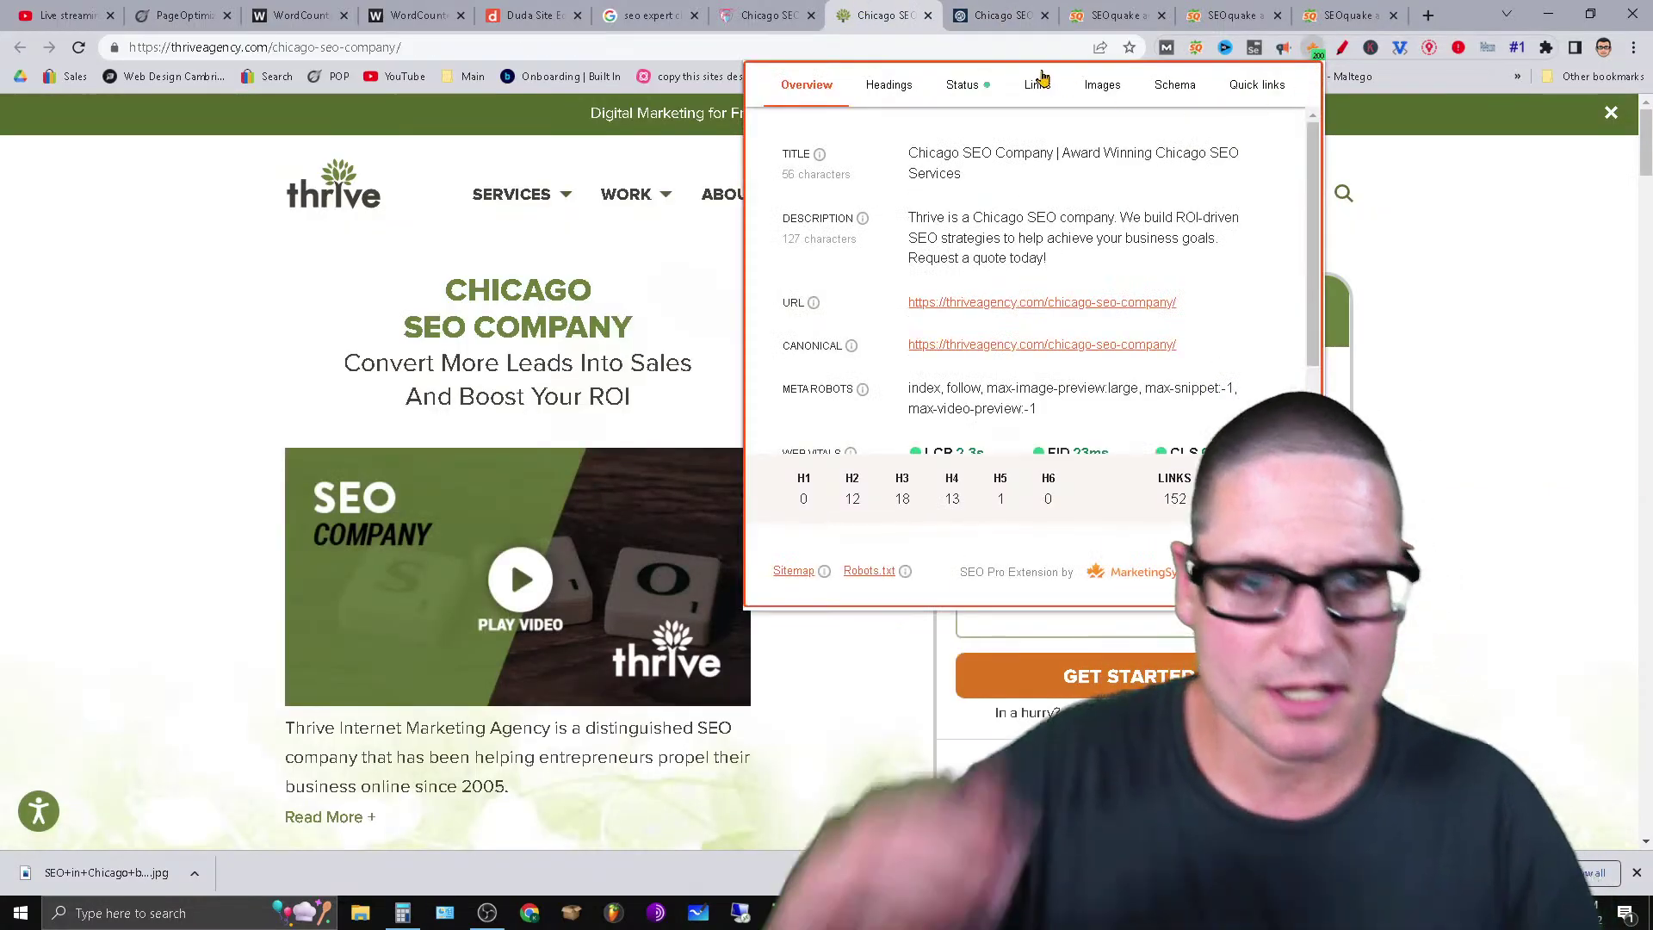
pyautogui.click(890, 86)
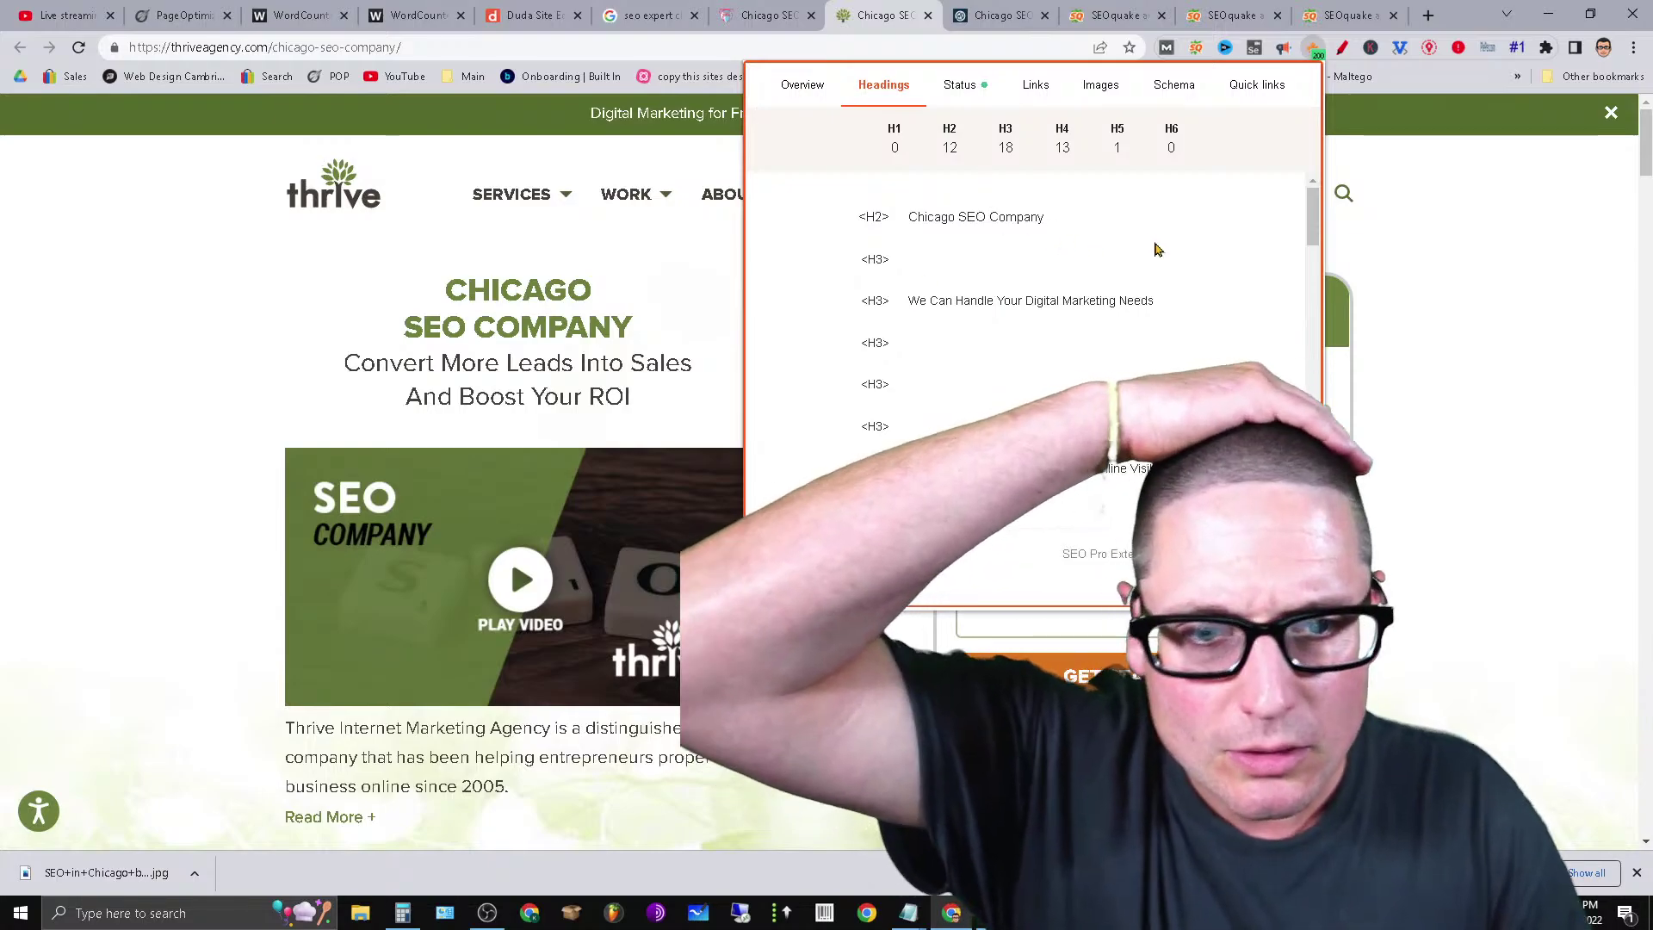
pyautogui.scroll(-10, 1289, 232)
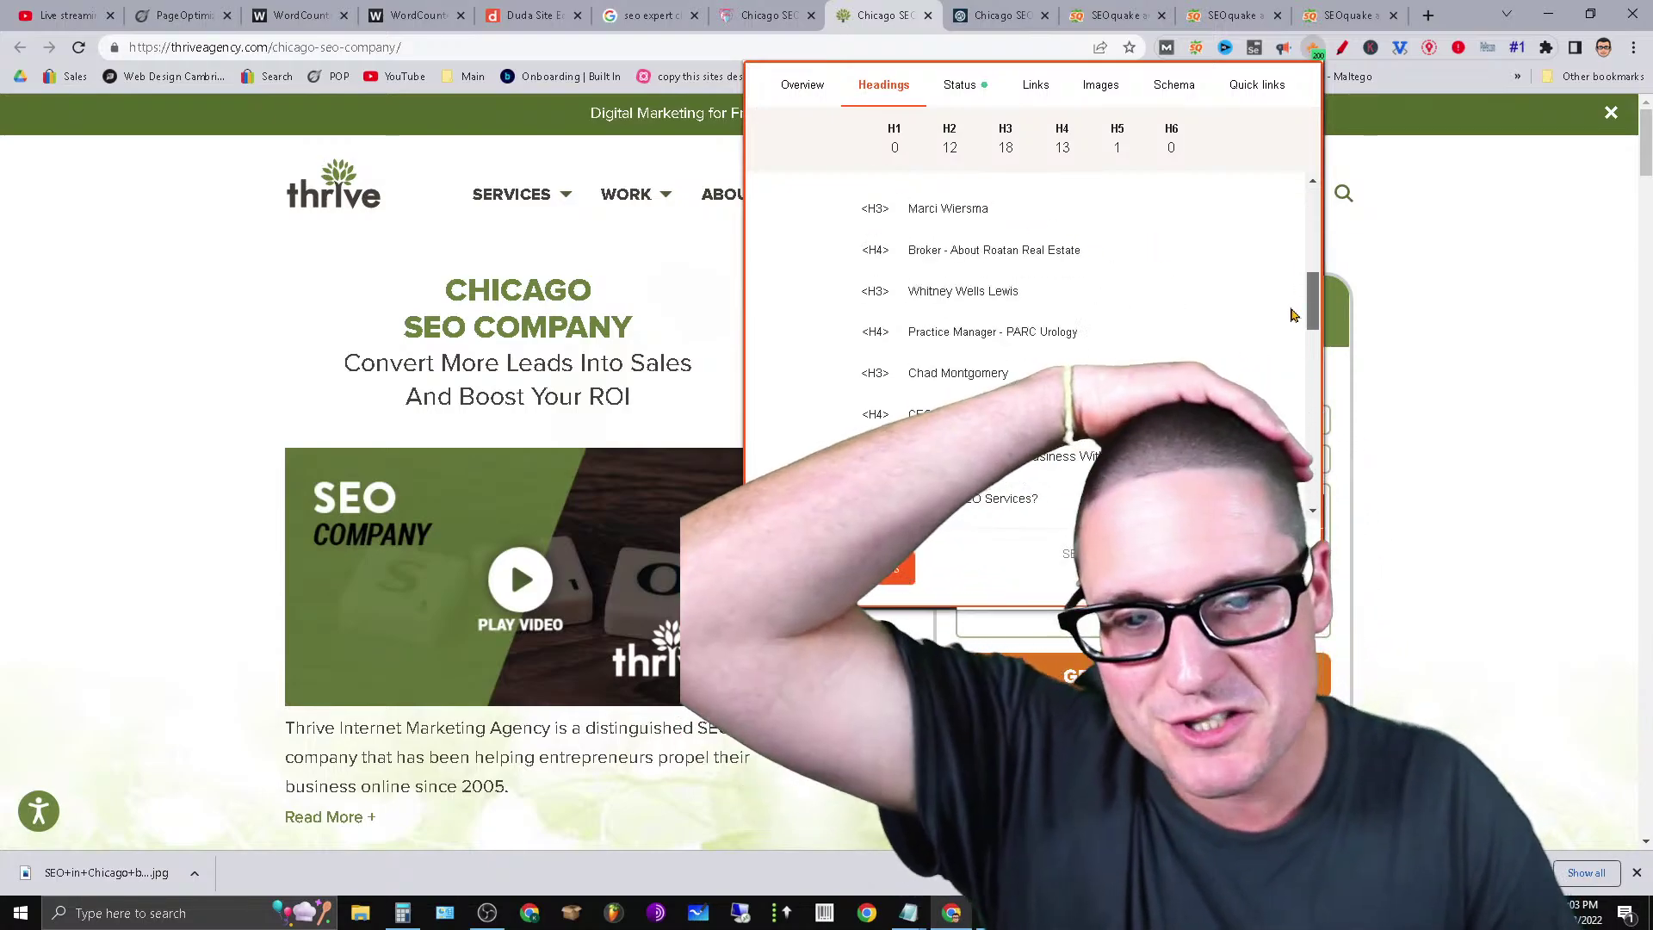
pyautogui.moveTo(1310, 477); pyautogui.dragTo(1305, 227)
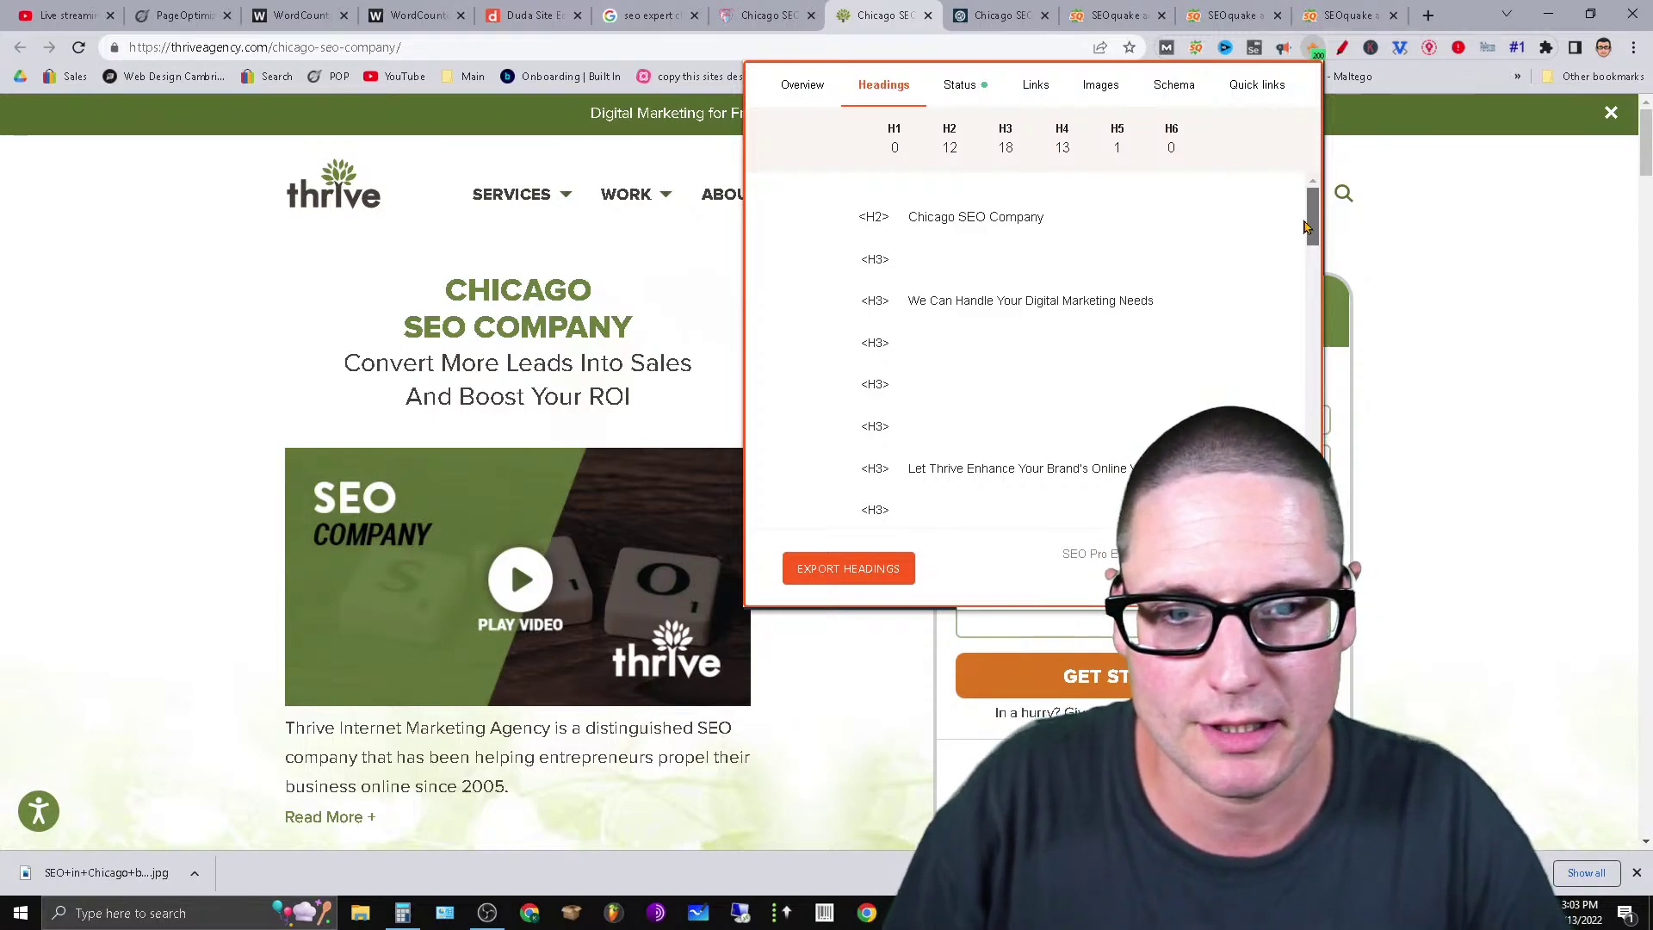
pyautogui.moveTo(1050, 223); pyautogui.dragTo(889, 220)
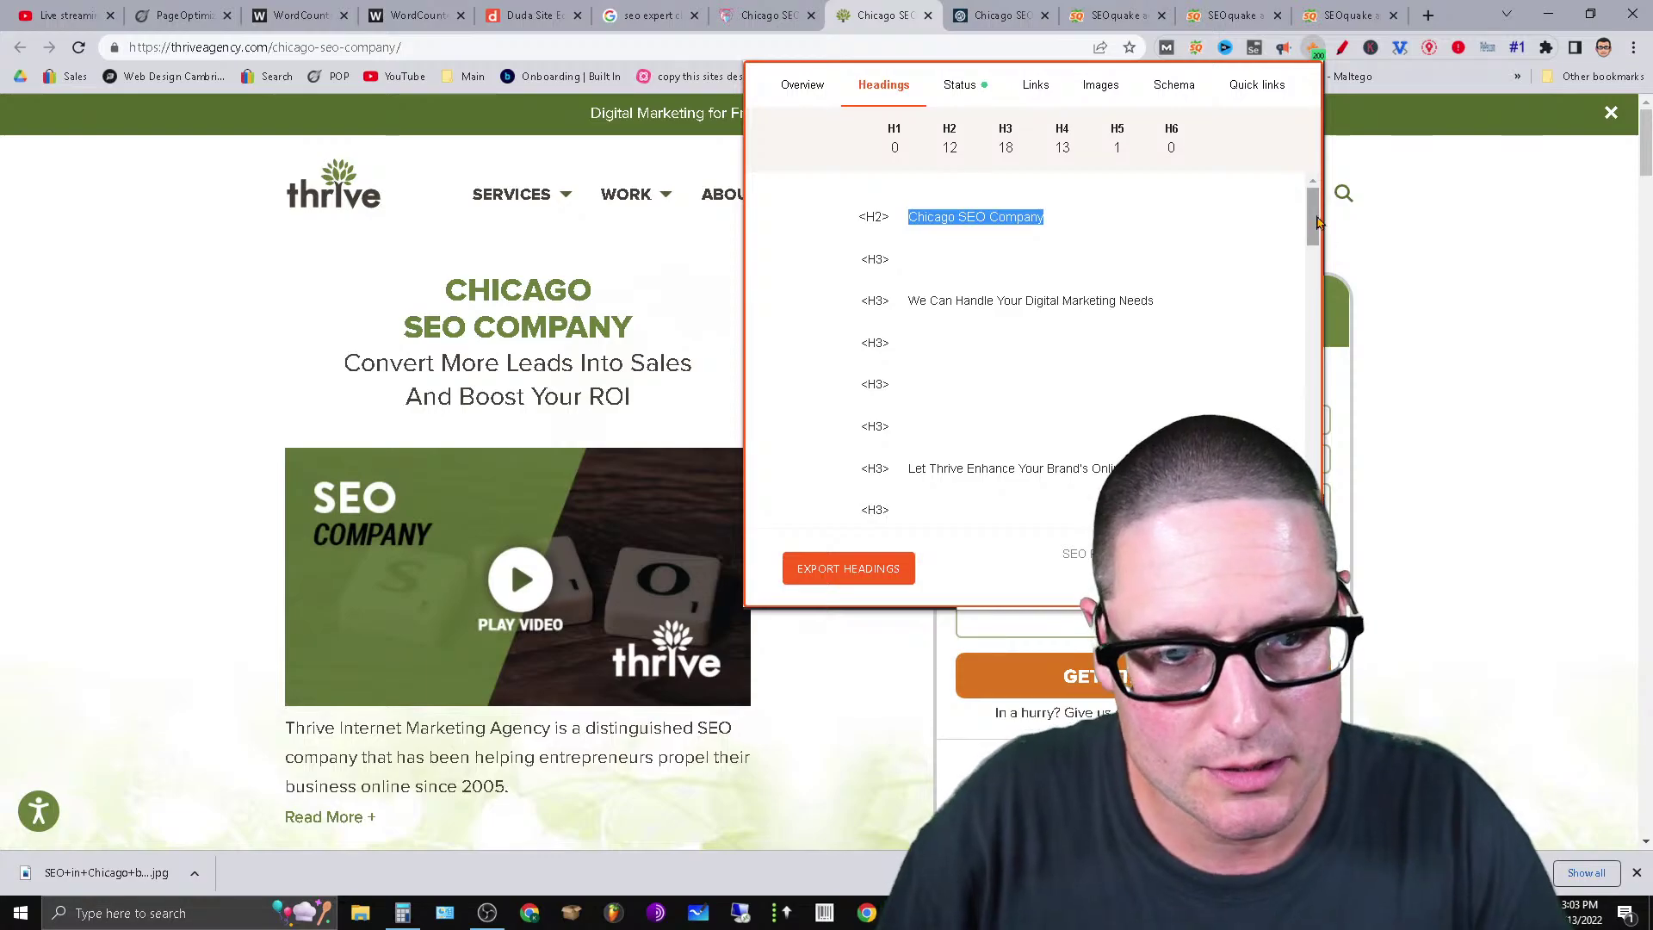
pyautogui.moveTo(1316, 223); pyautogui.dragTo(1490, 527)
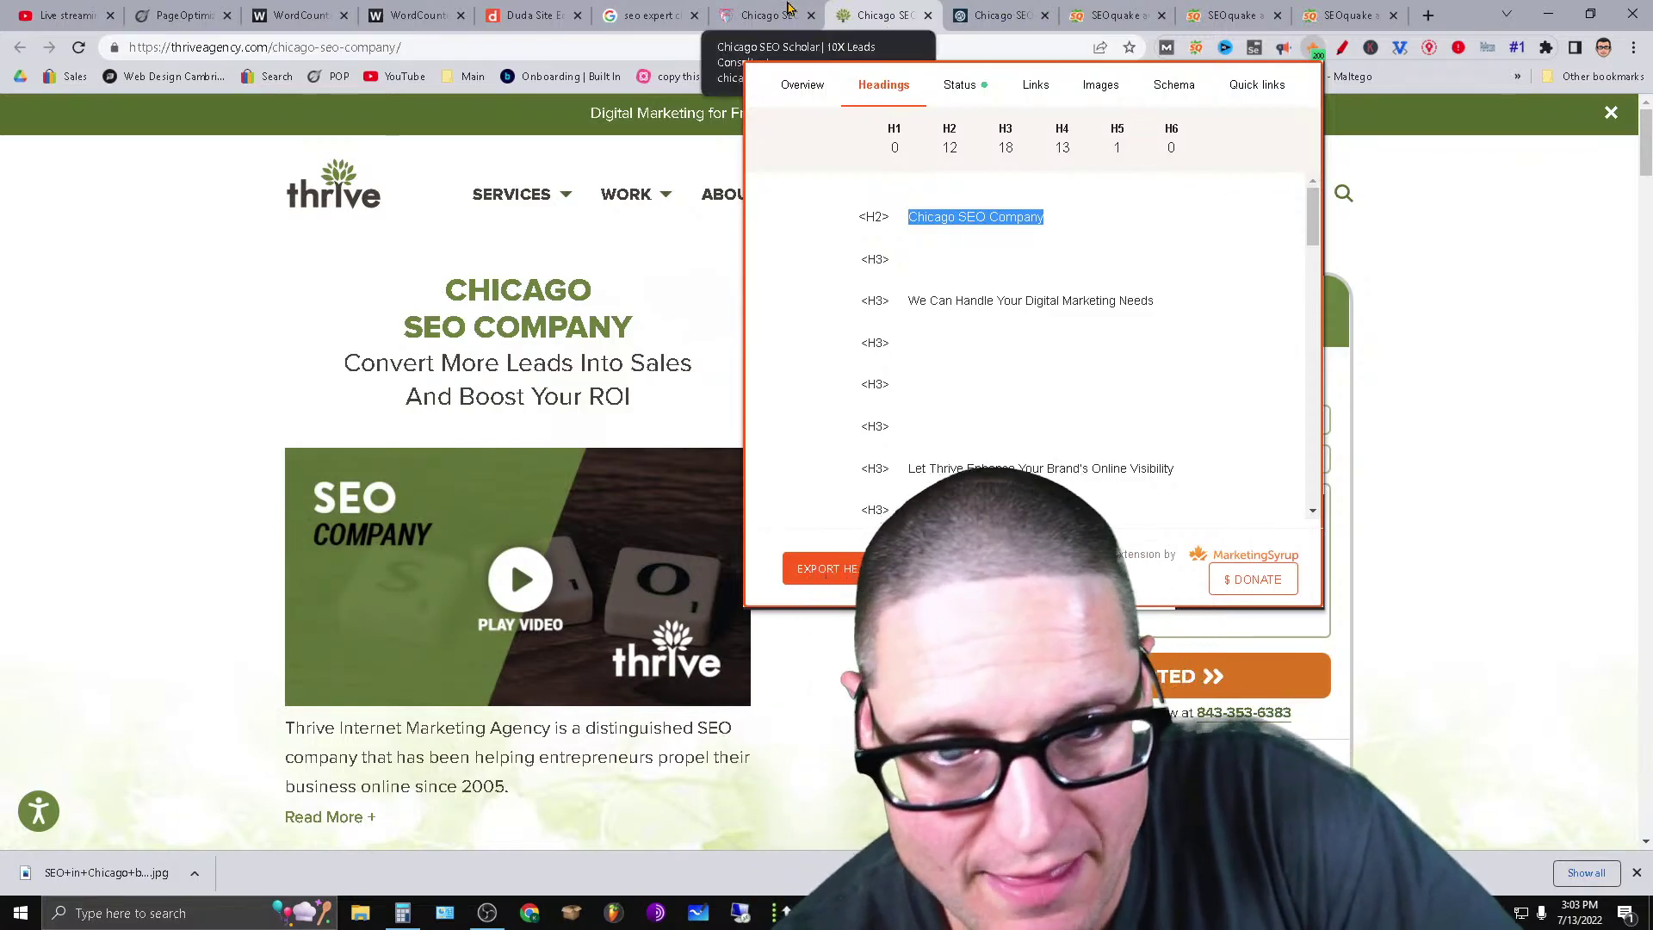
pyautogui.click(799, 11)
# List Chicago SEO Scholar's headings in SEO Pro and highlight the 'Consultant' keyword in the H2s.
pyautogui.click(1314, 50)
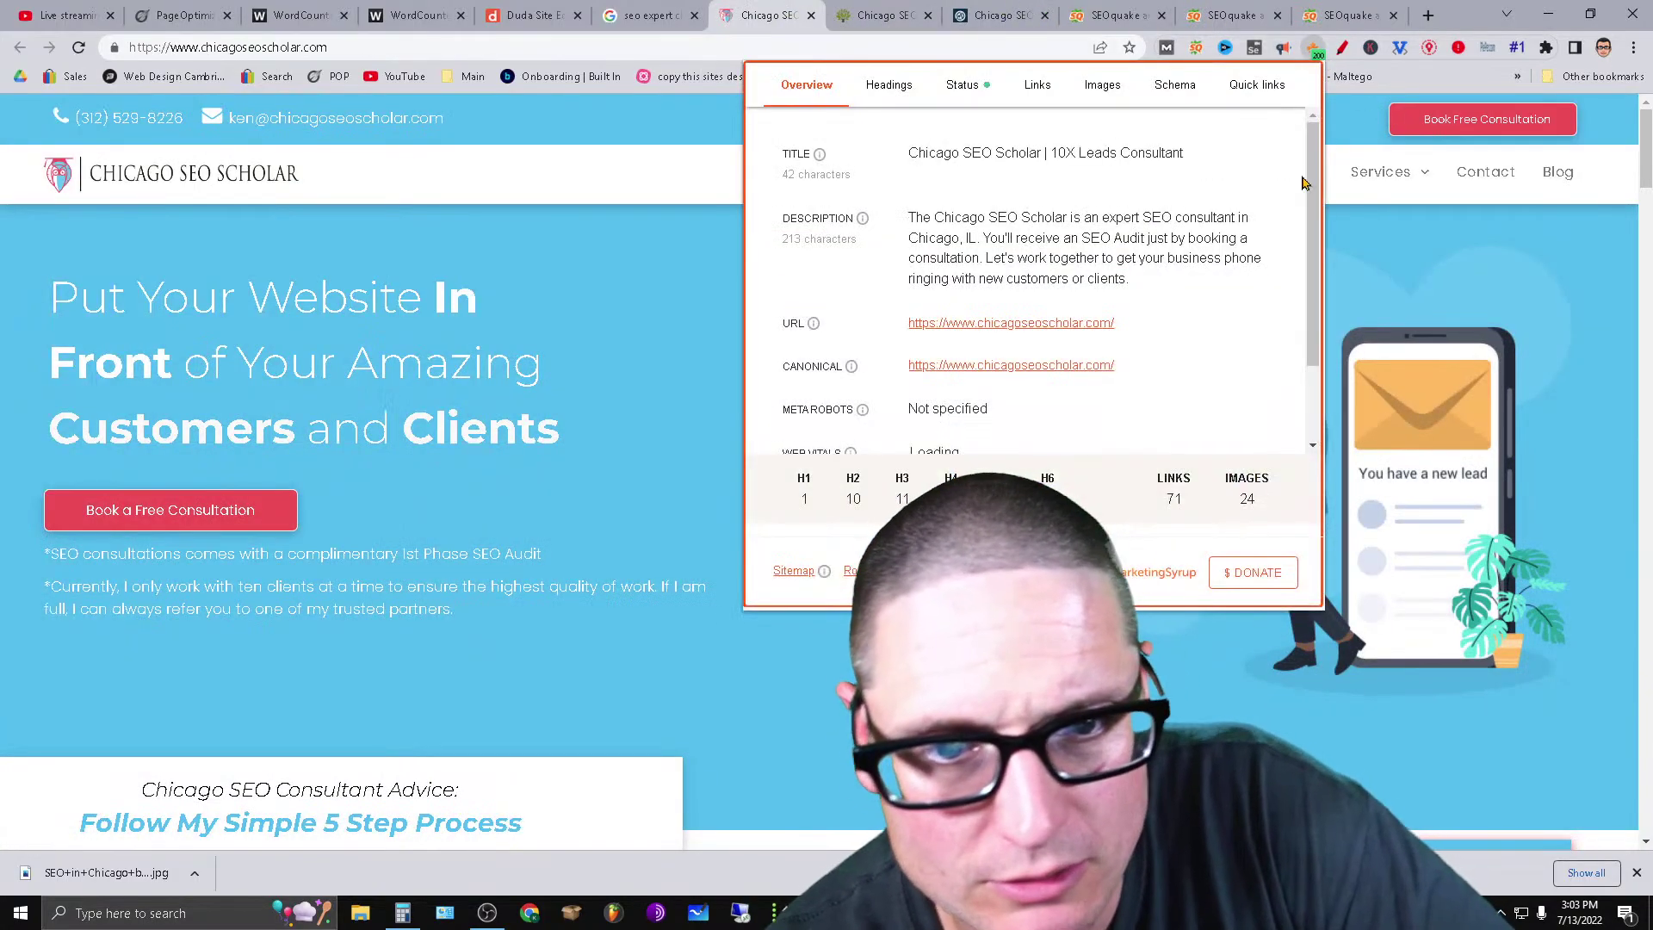
pyautogui.click(890, 86)
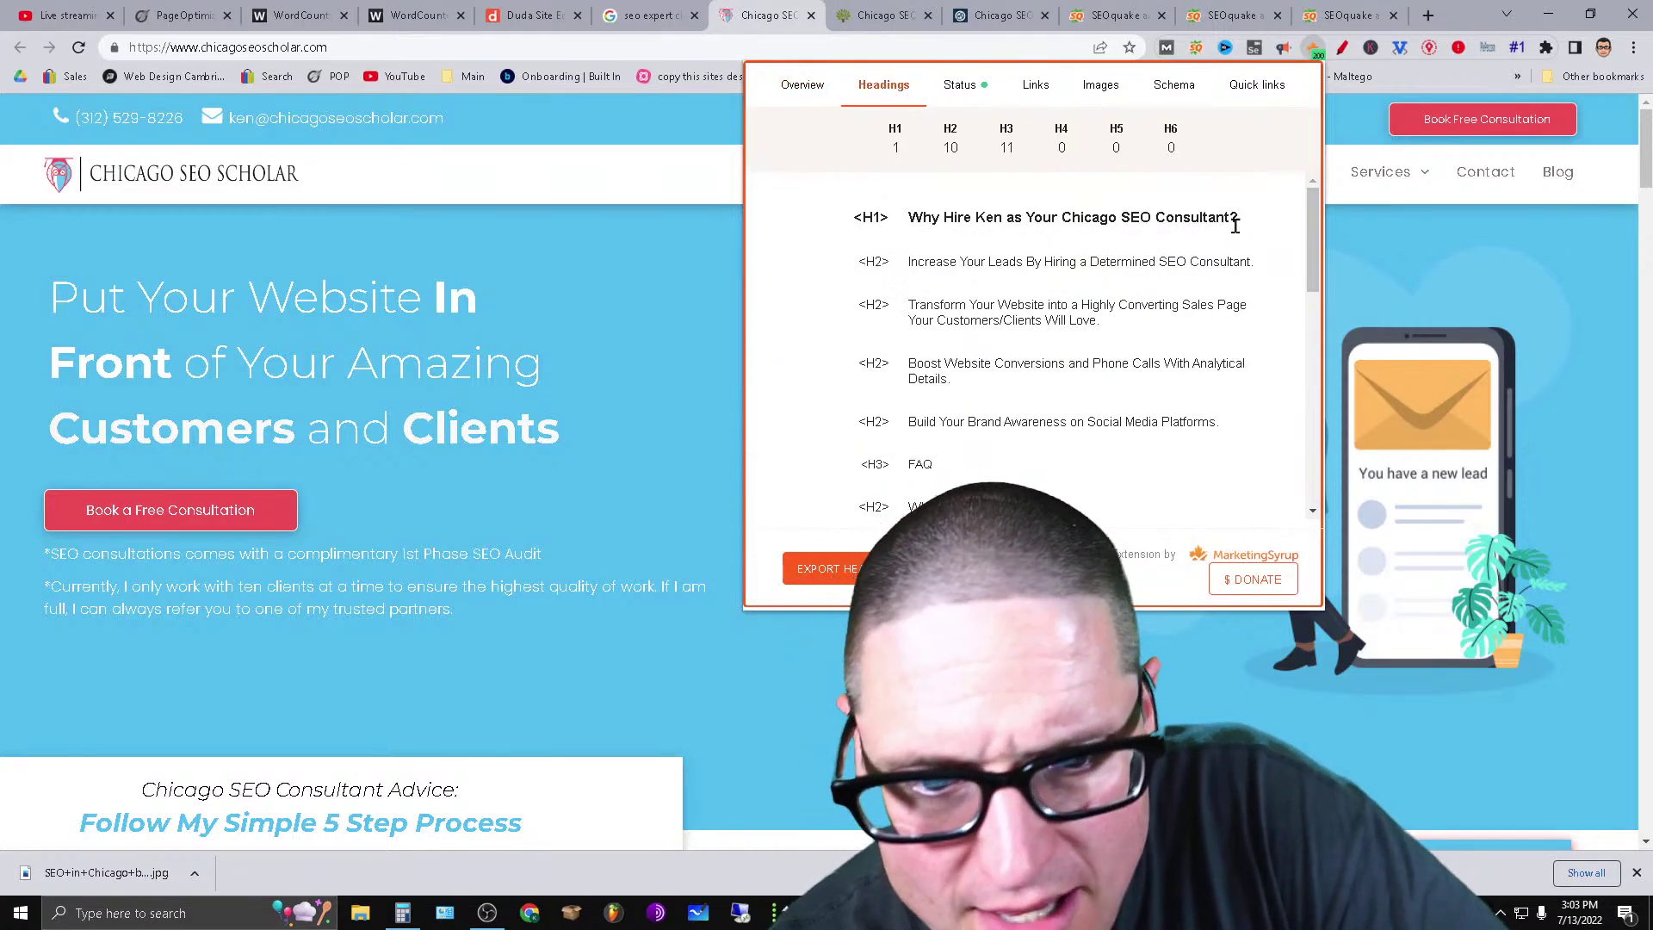
pyautogui.moveTo(1244, 230); pyautogui.dragTo(1150, 217)
pyautogui.moveTo(1274, 263); pyautogui.dragTo(1188, 261)
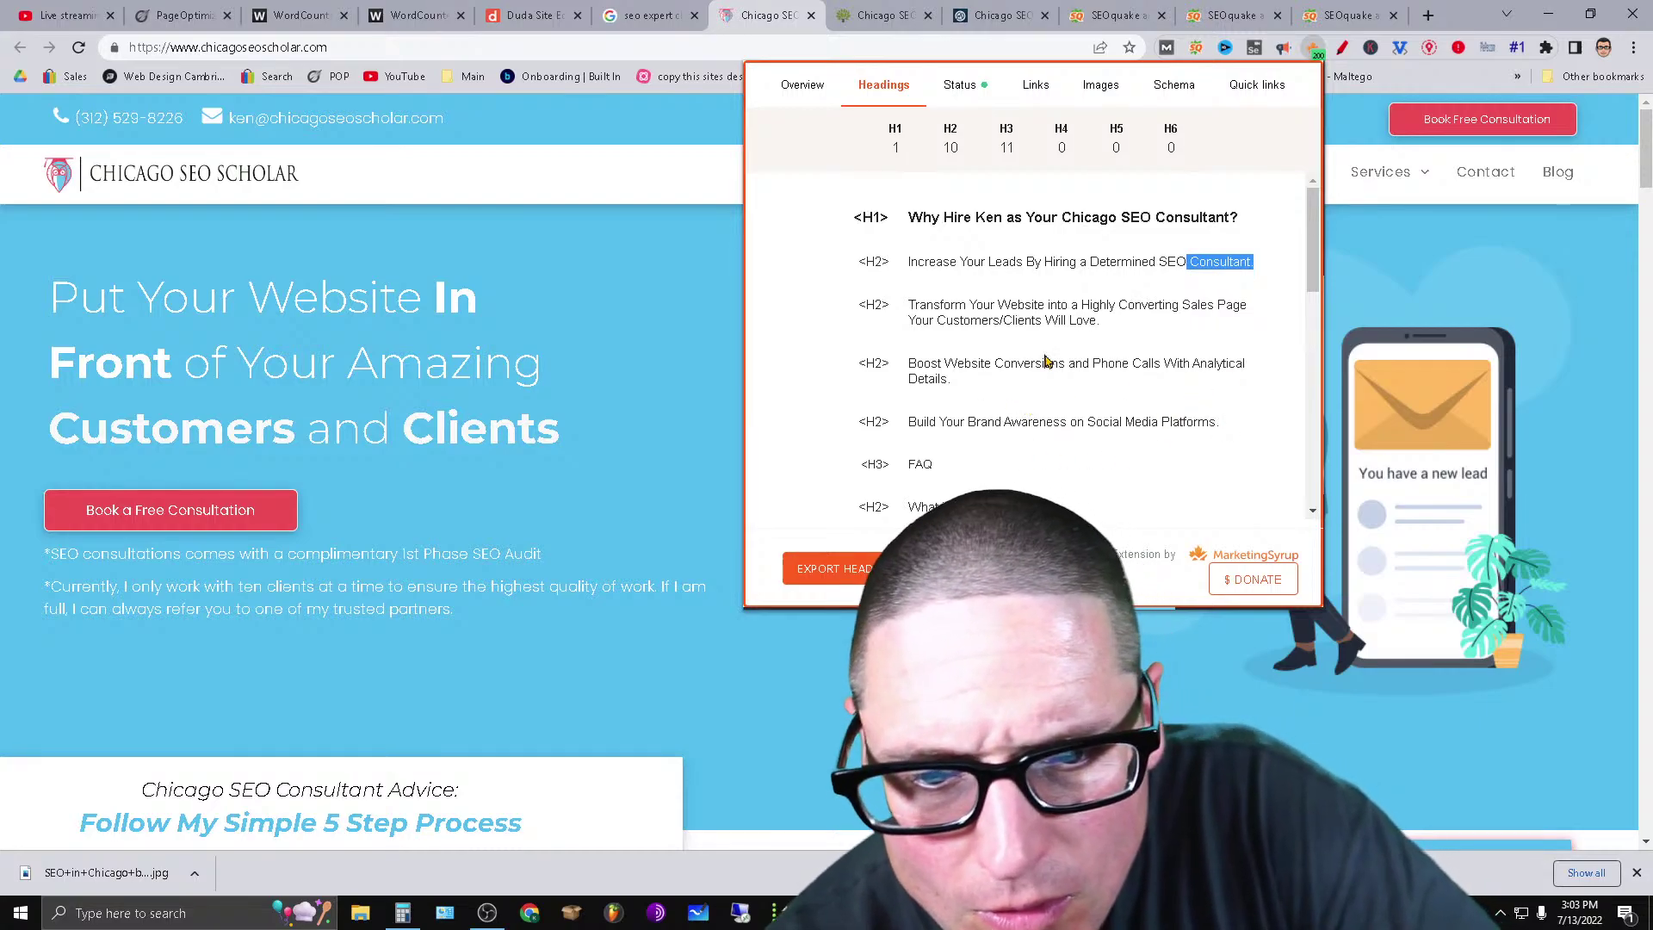
pyautogui.moveTo(1313, 260); pyautogui.dragTo(1319, 377)
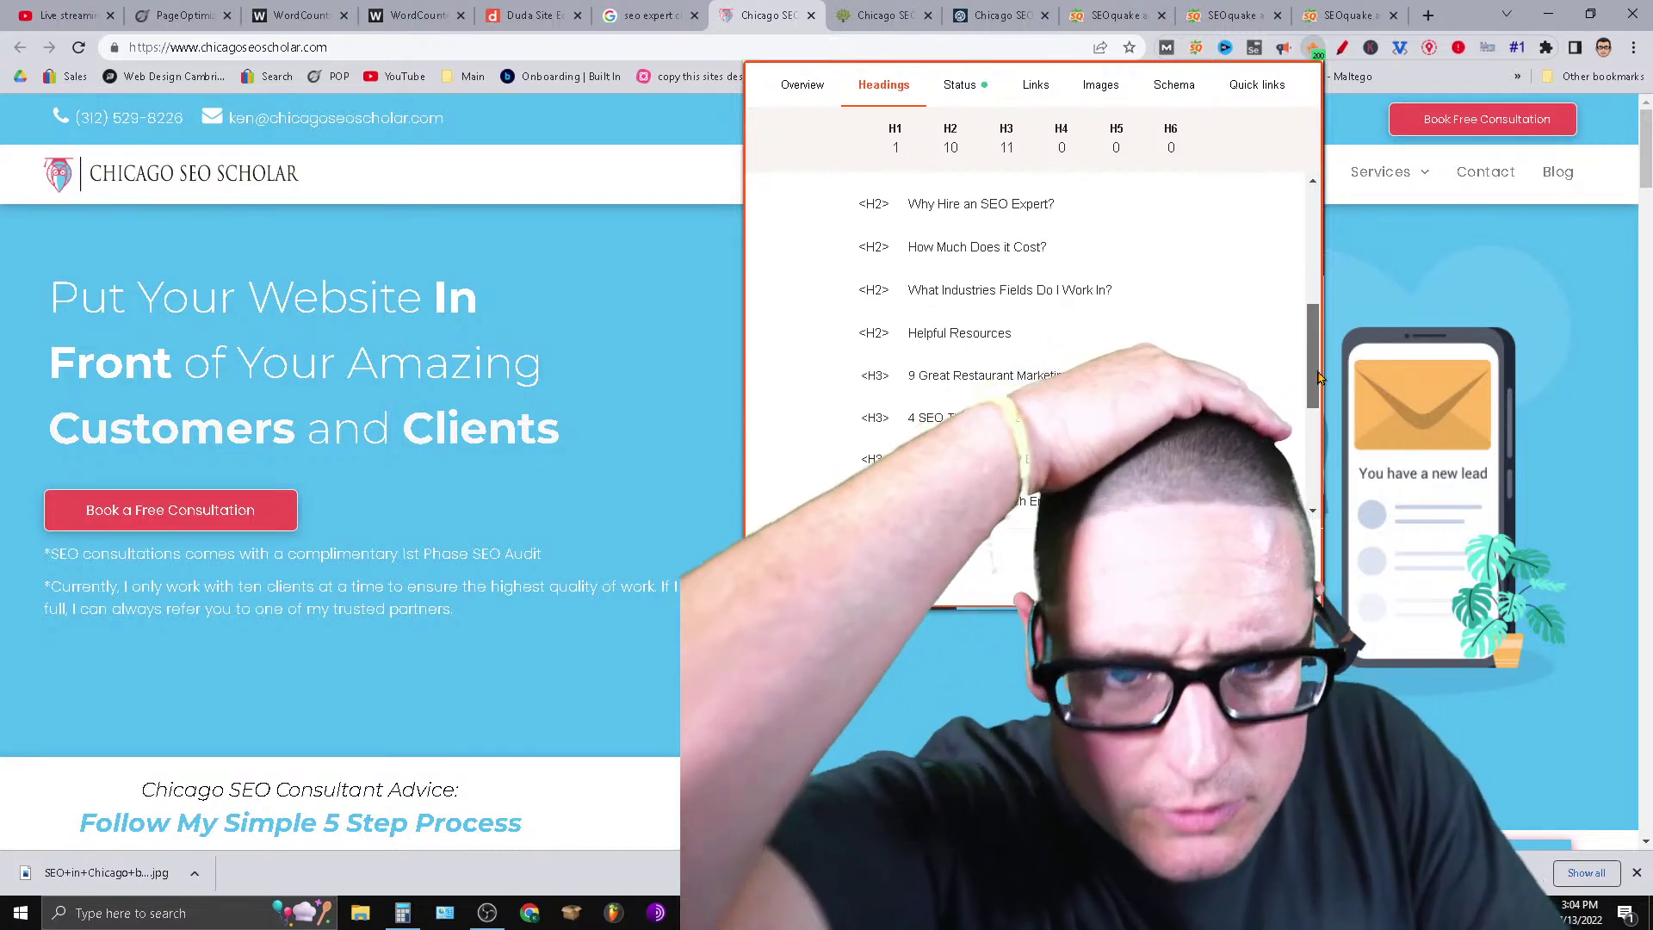
pyautogui.moveTo(1318, 377); pyautogui.dragTo(1302, 272)
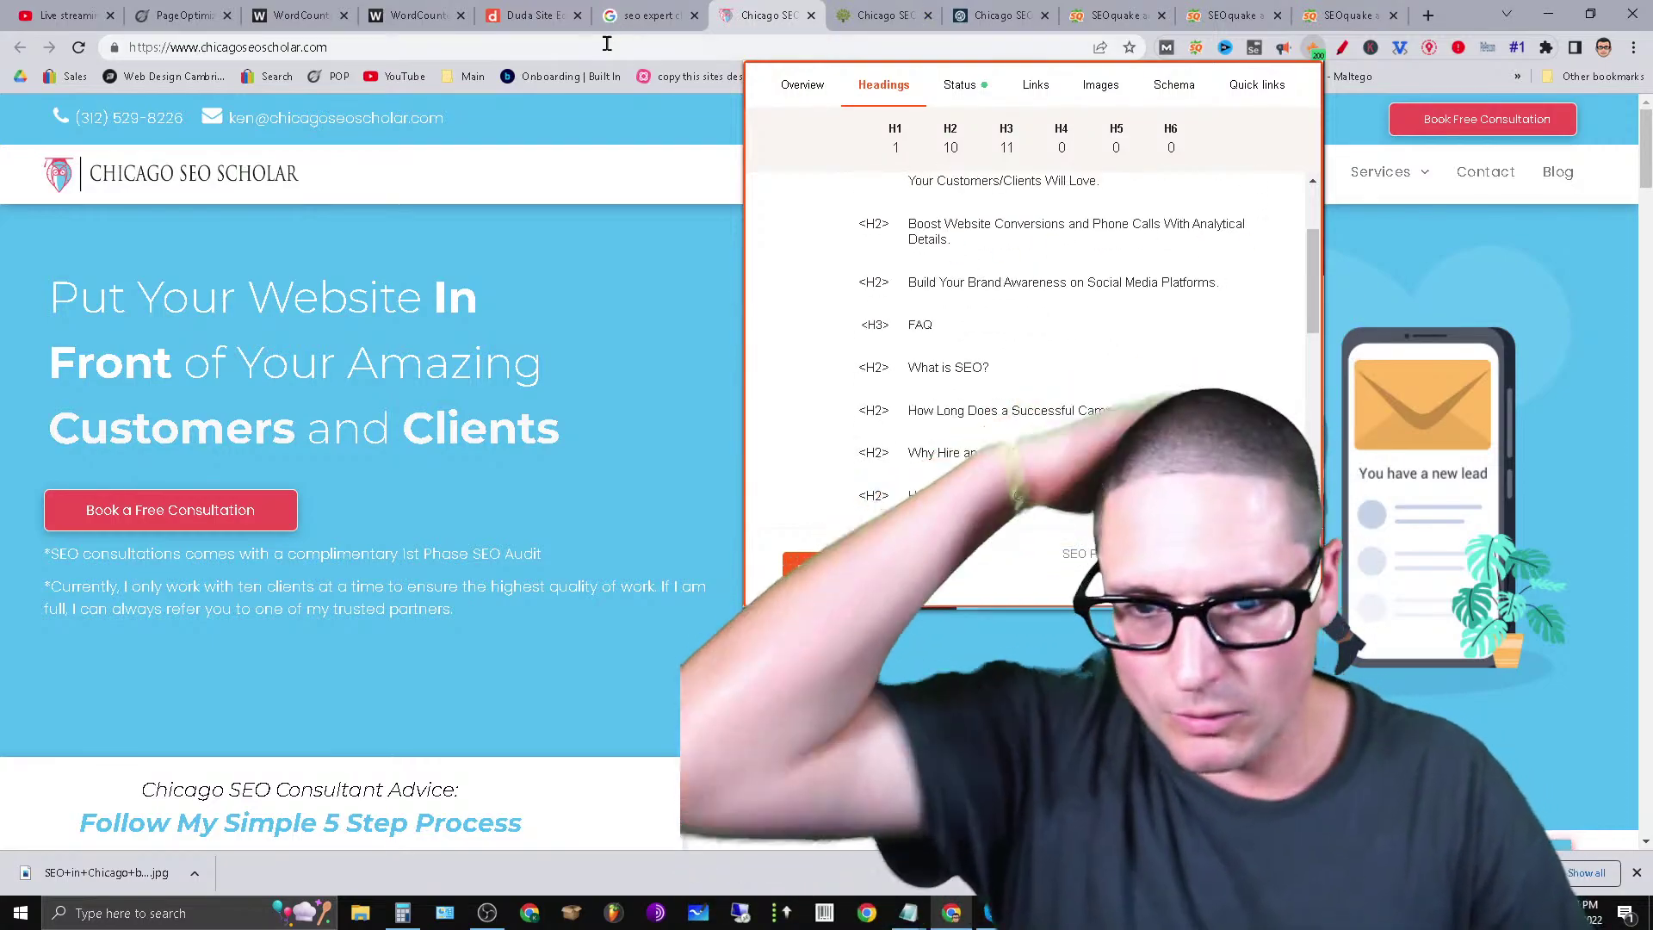
pyautogui.click(530, 15)
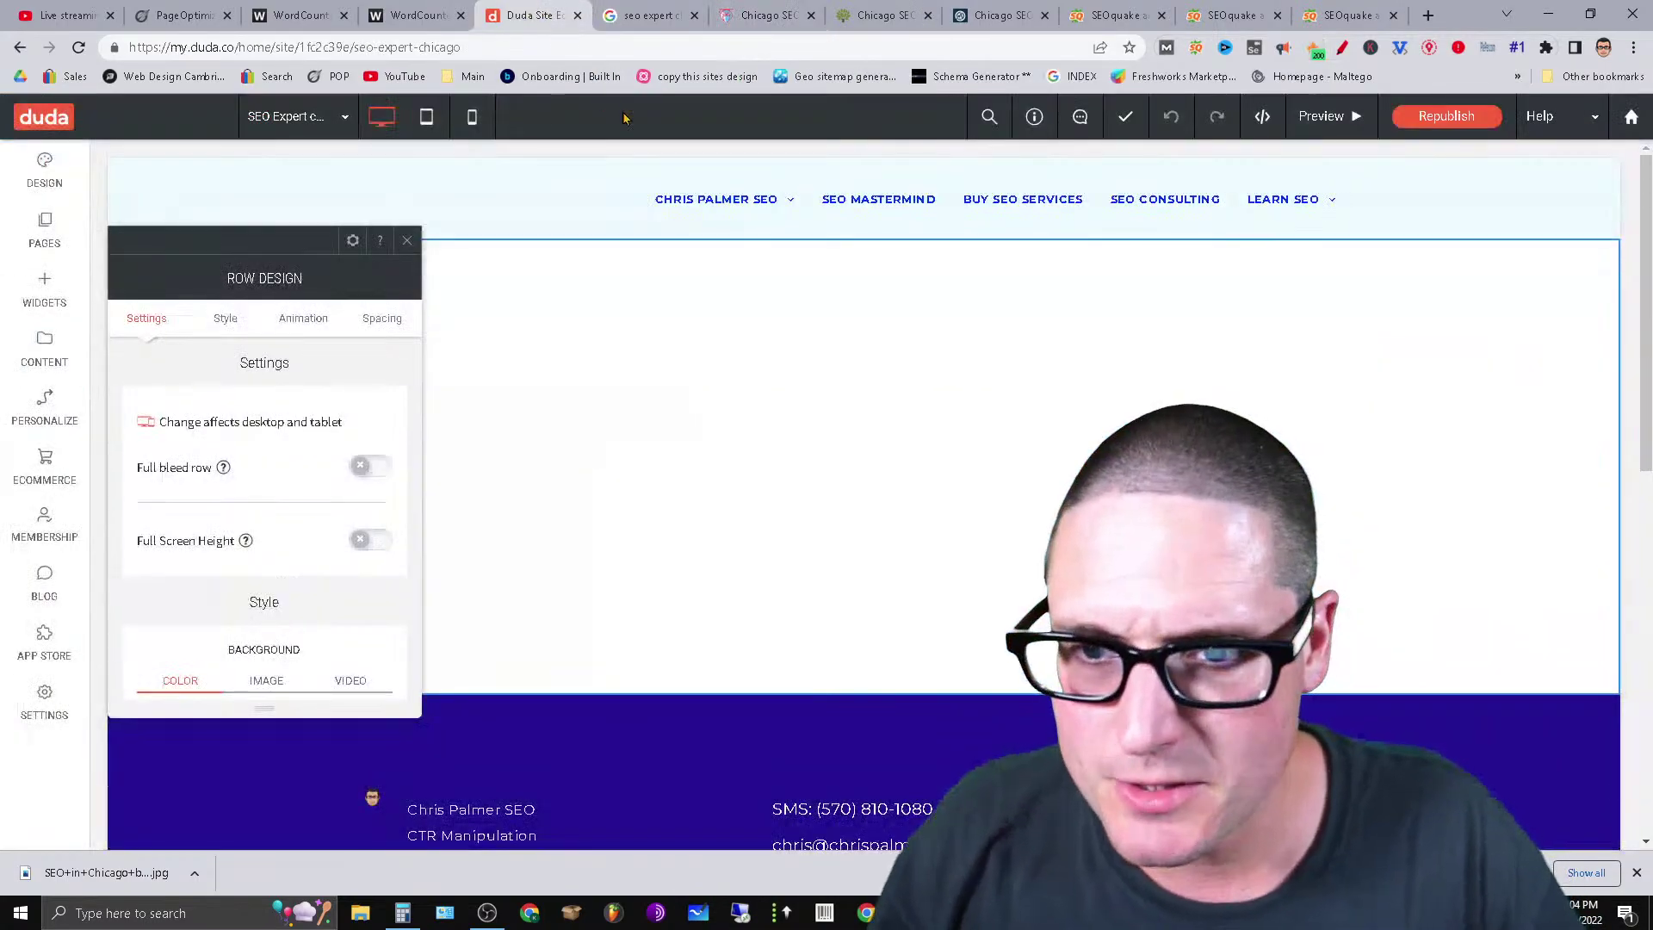
# Drop a Text widget into the empty row and start replacing its New Paragraph placeholder.
pyautogui.click(407, 243)
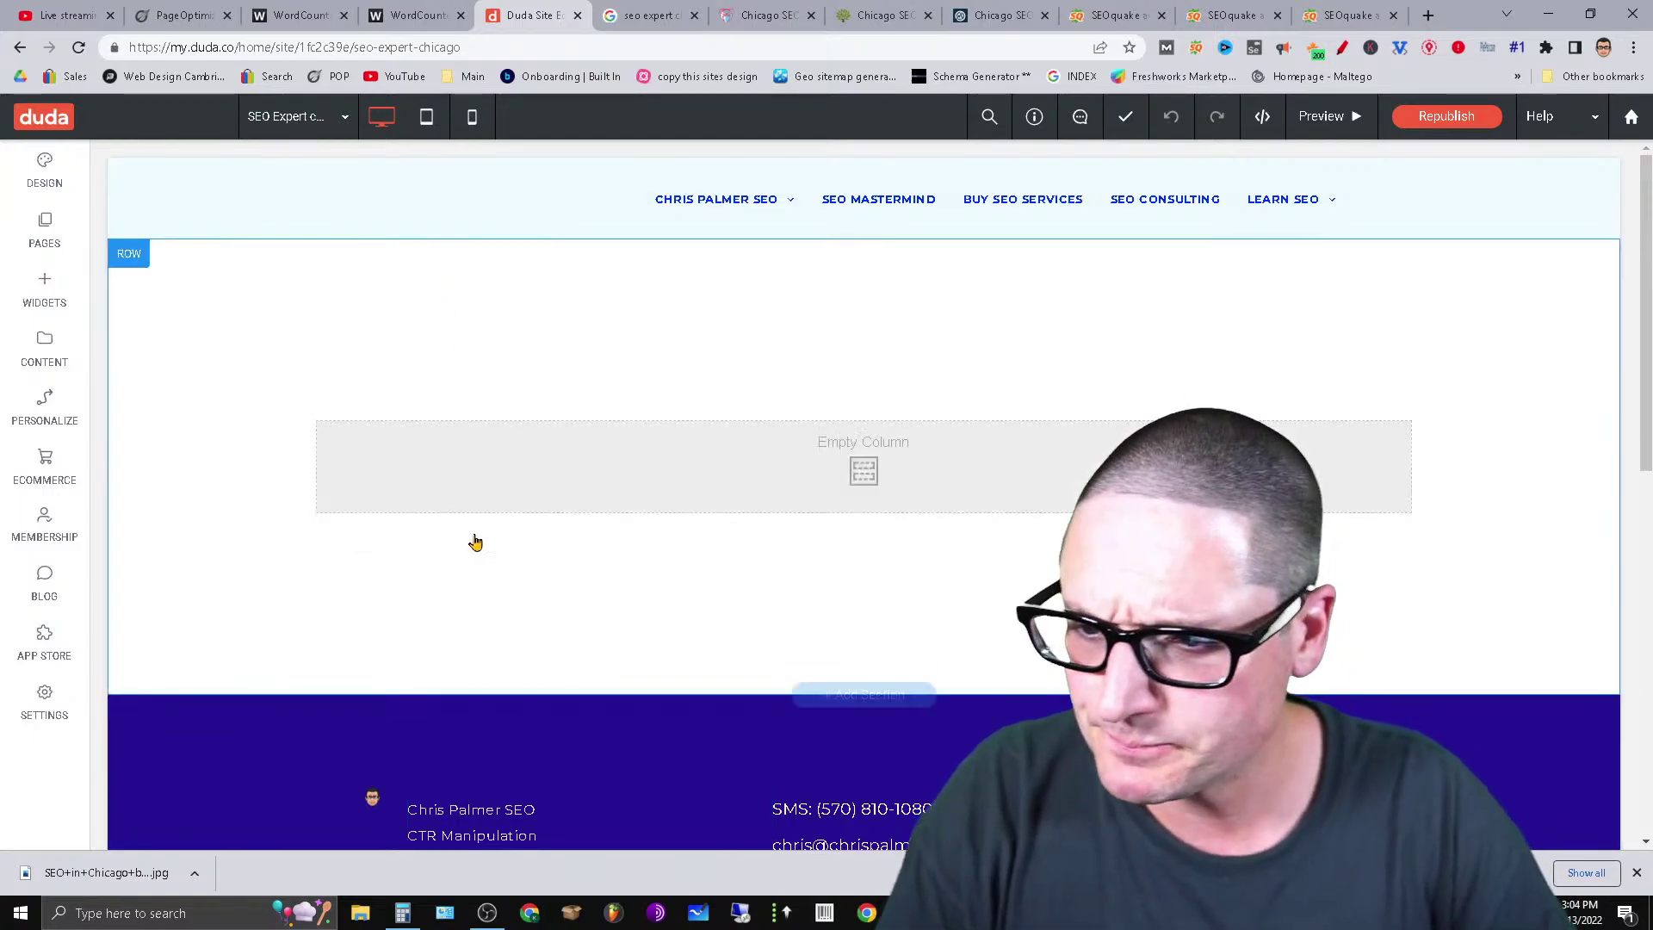
pyautogui.click(60, 305)
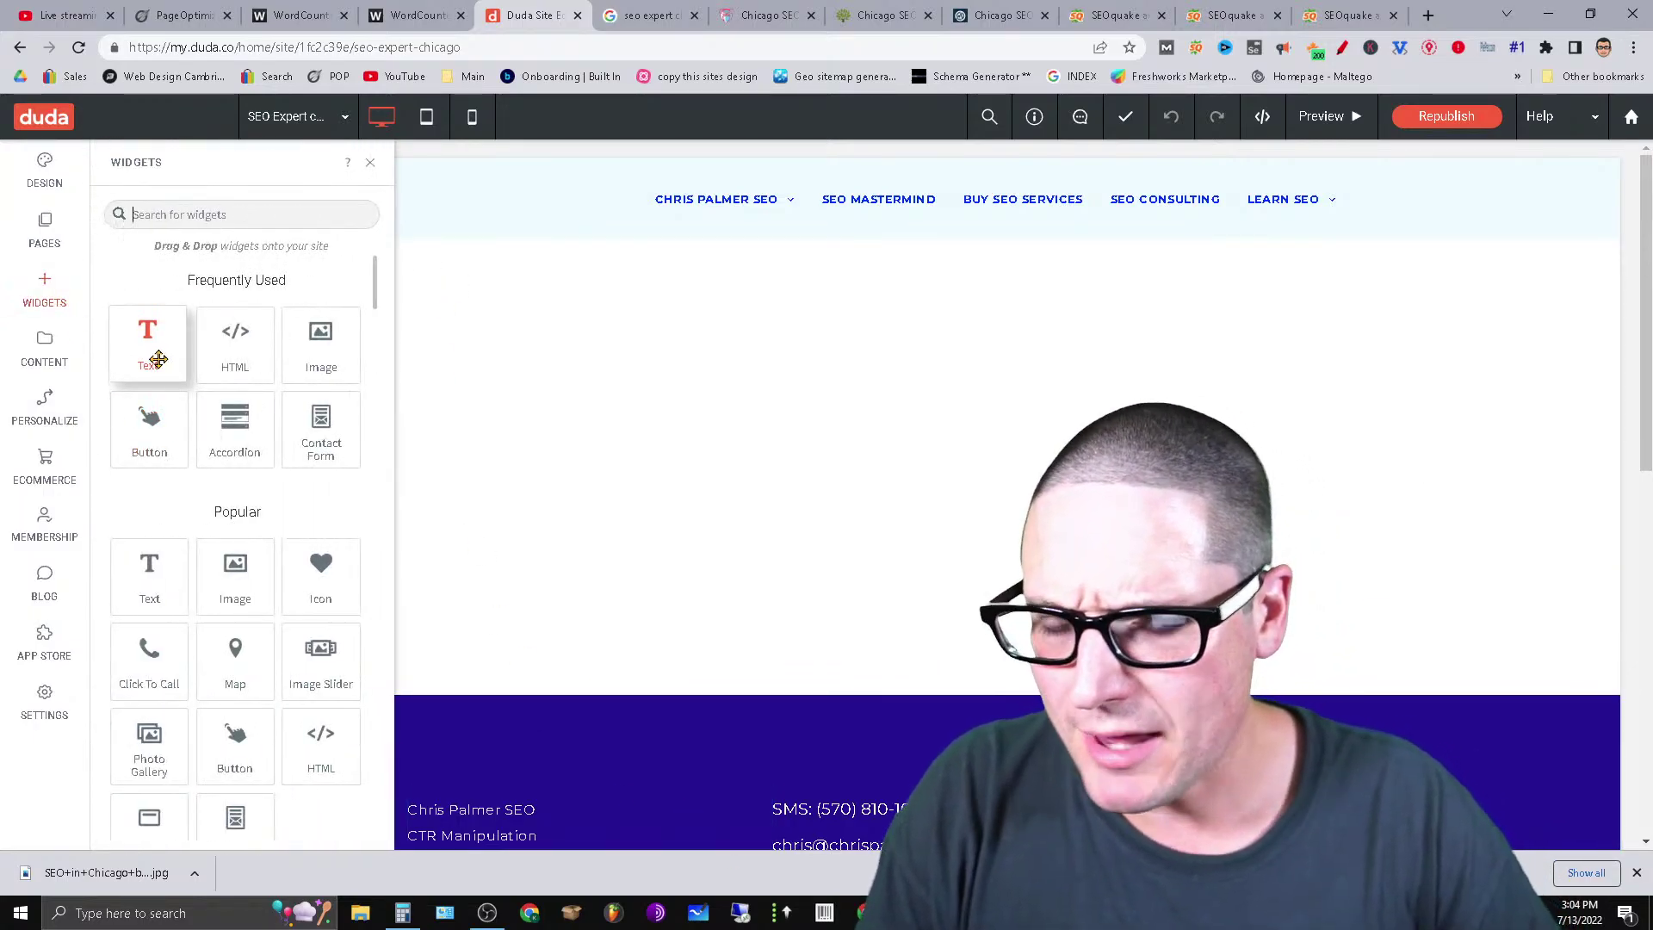
pyautogui.moveTo(149, 345); pyautogui.dragTo(830, 491)
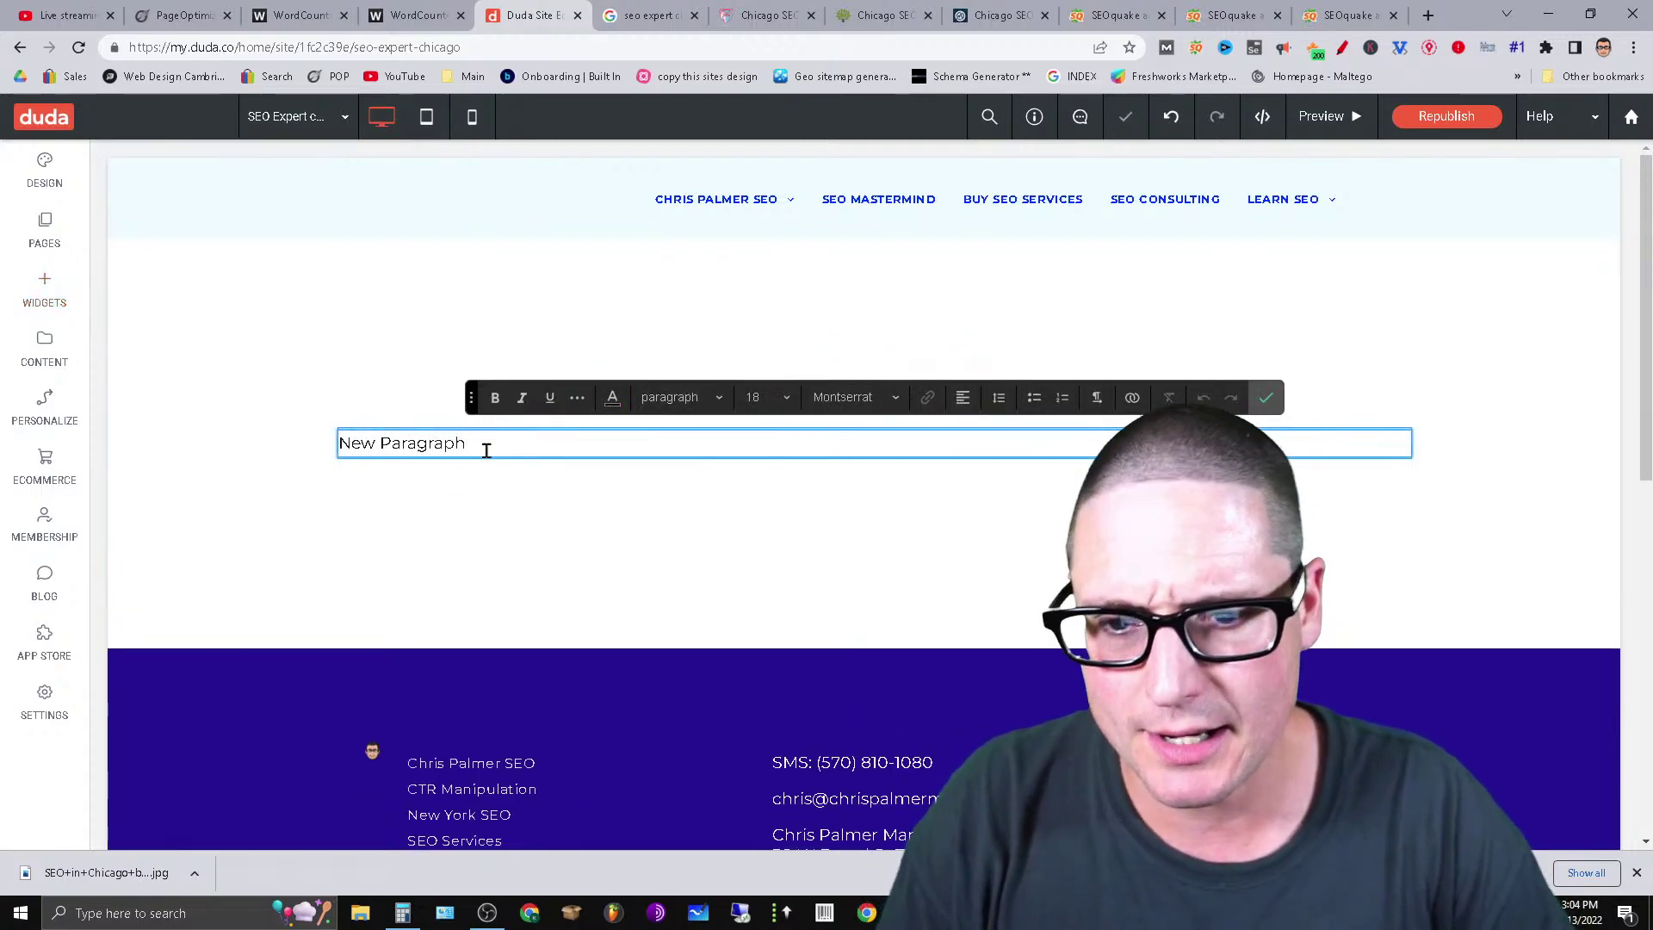
pyautogui.tripleClick(490, 442)
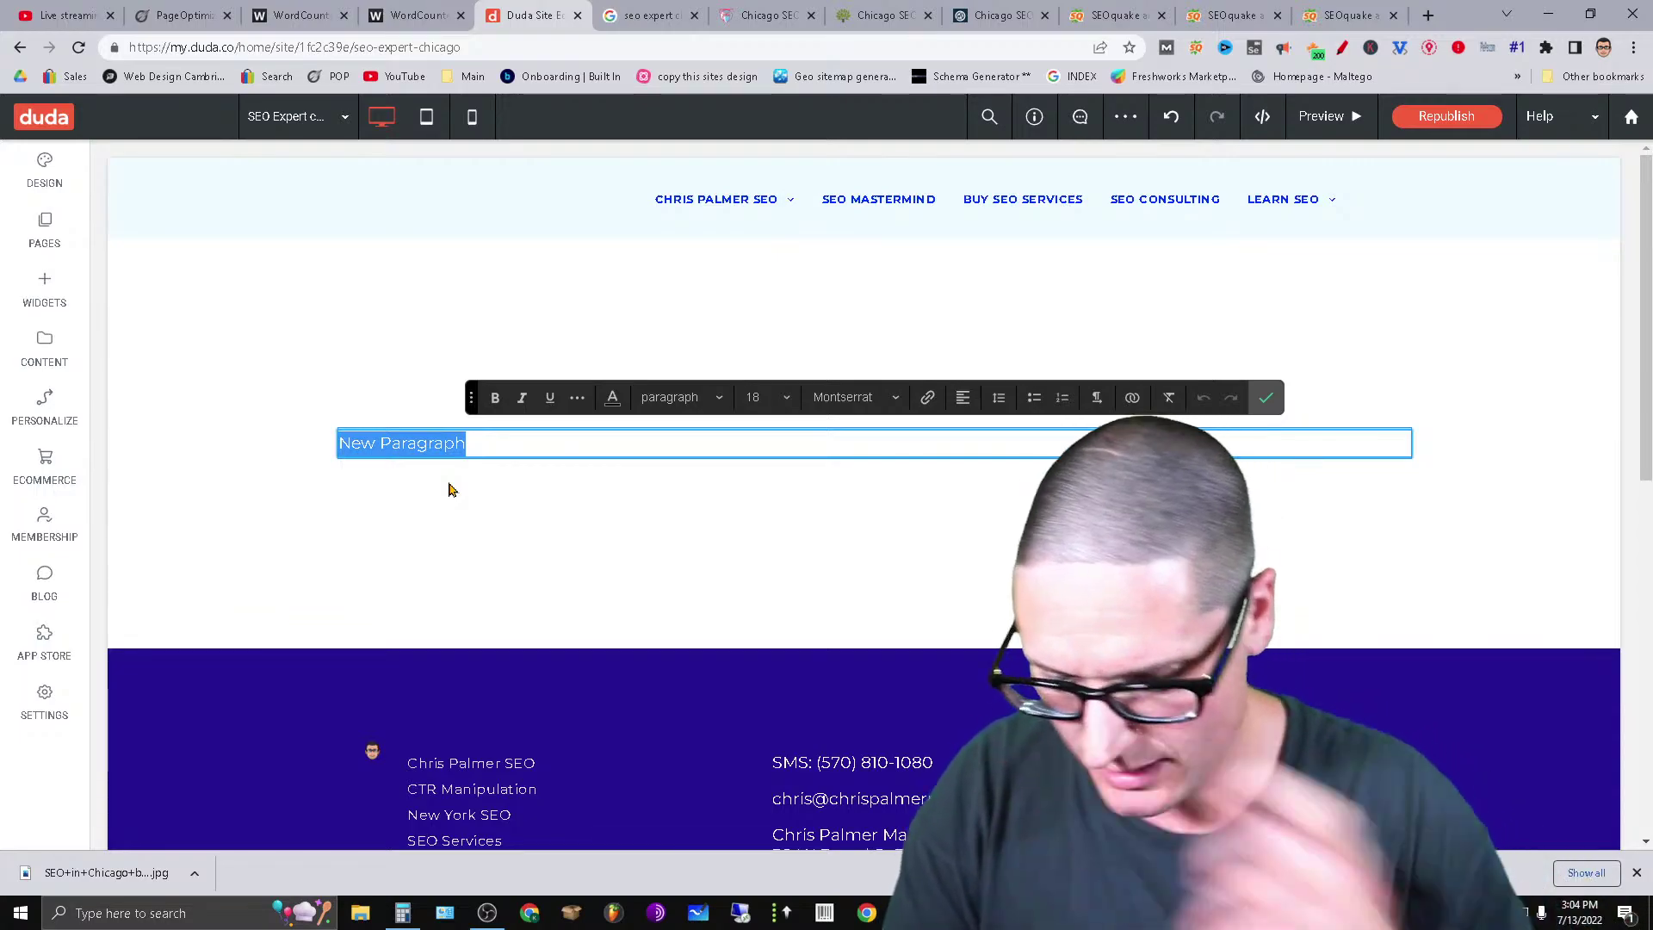
pyautogui.write('SEO Expert')
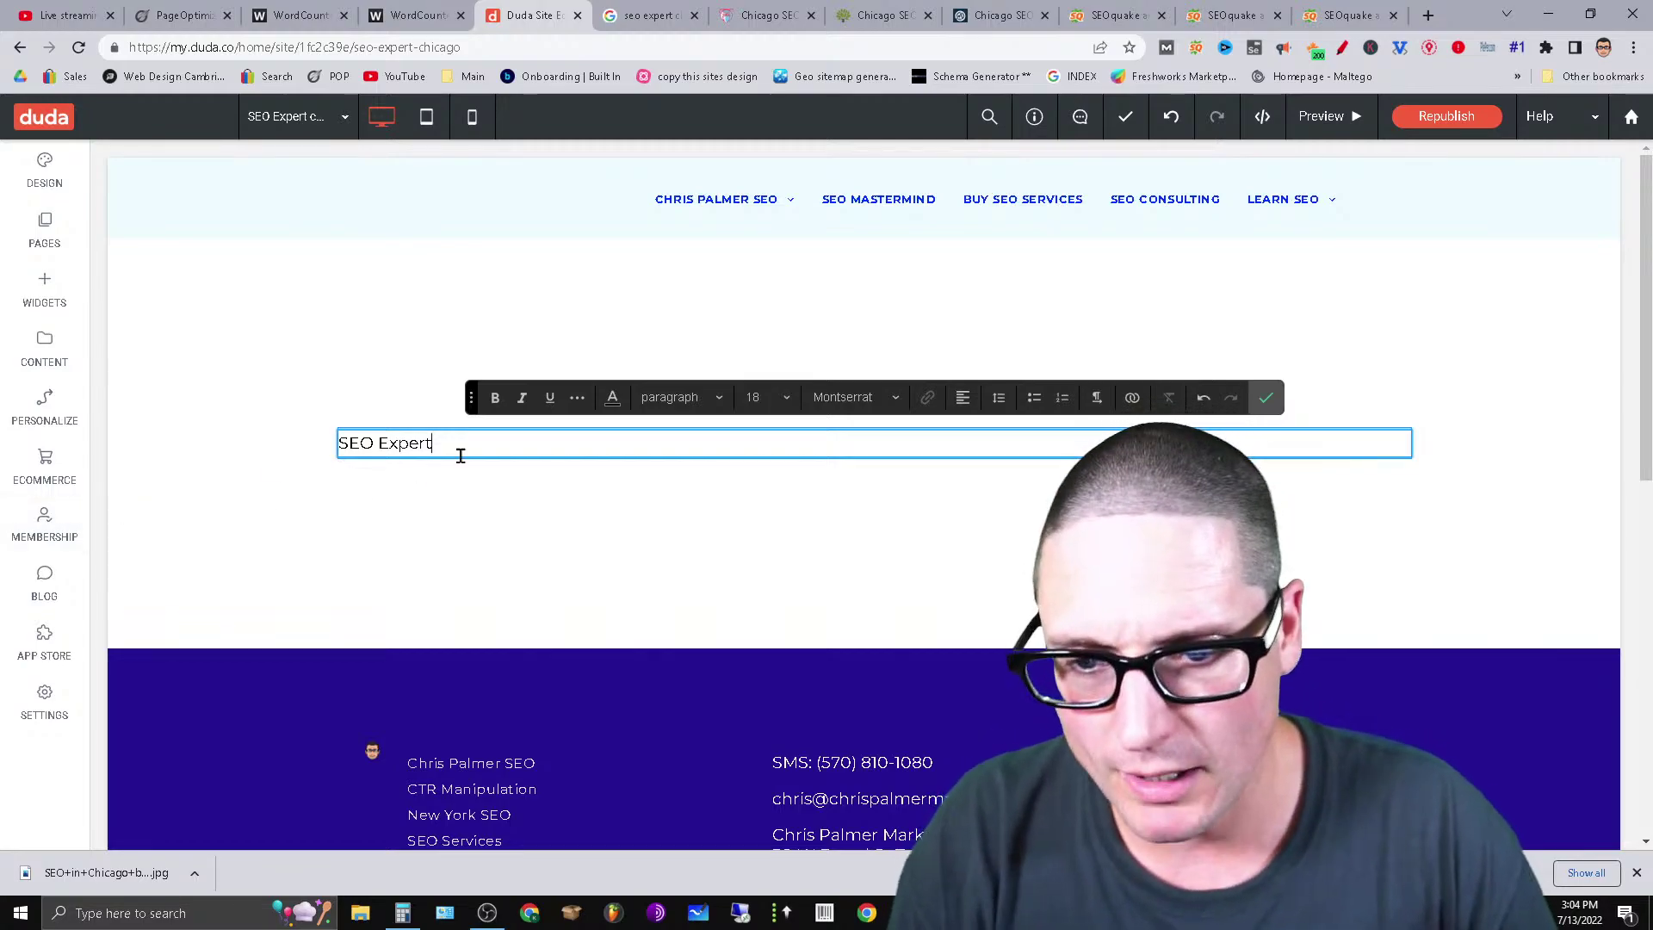
# Style the text as Heading 1 and complete it as 'SEO Expert Chicago'.
pyautogui.moveTo(460, 457); pyautogui.dragTo(337, 469)
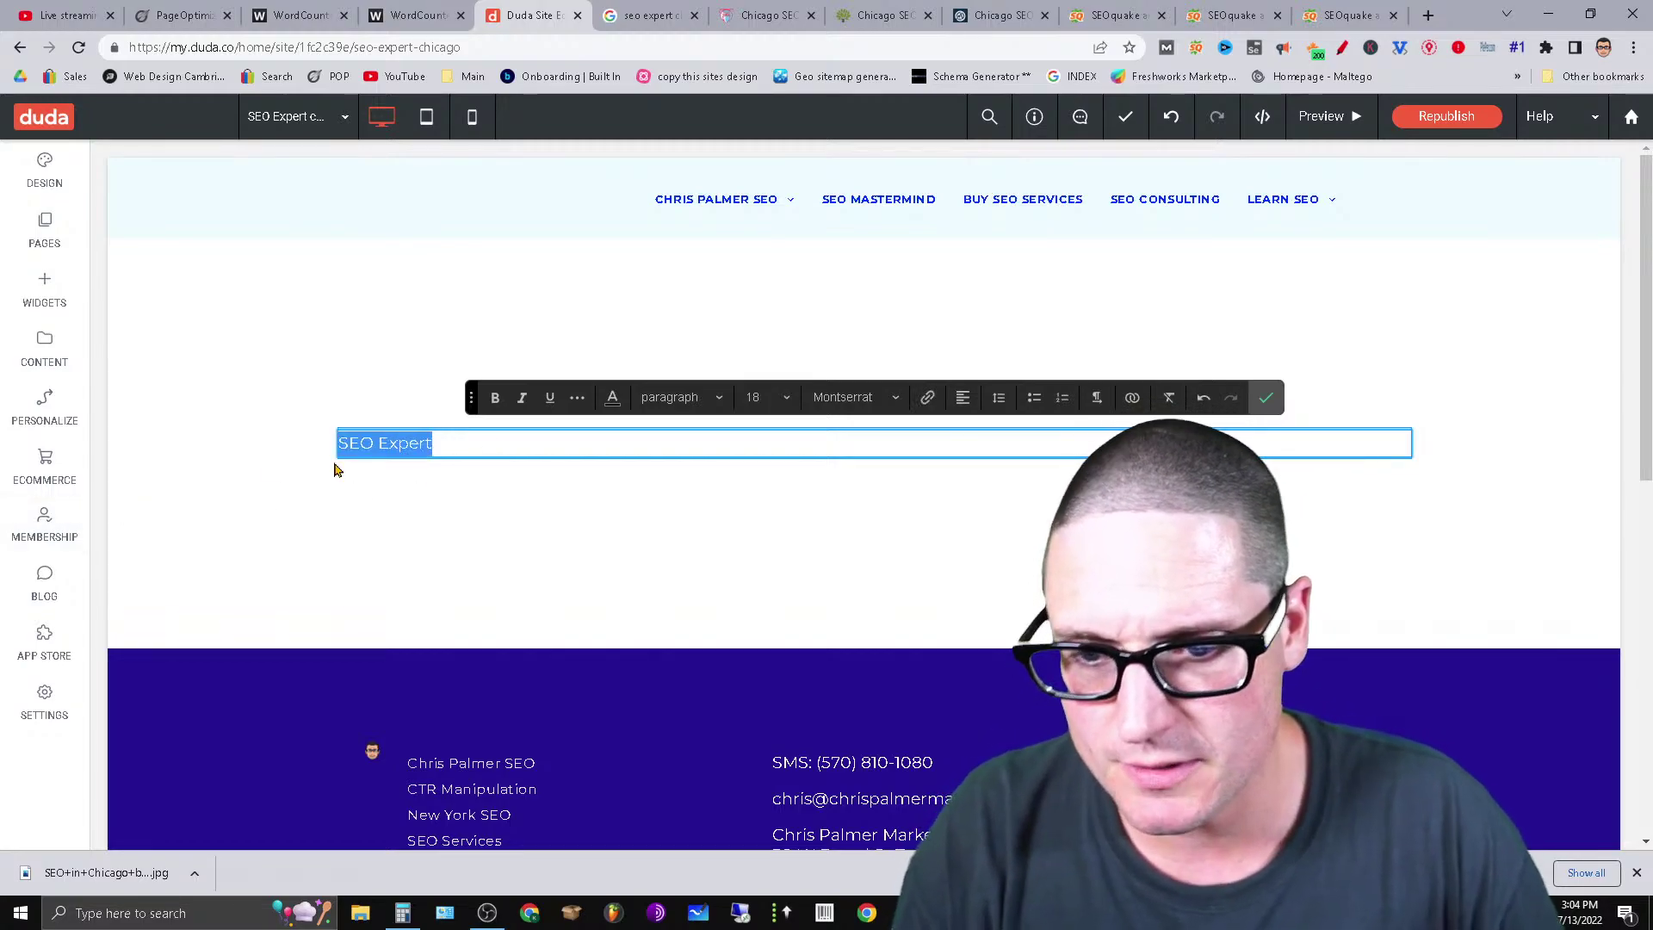
pyautogui.click(892, 396)
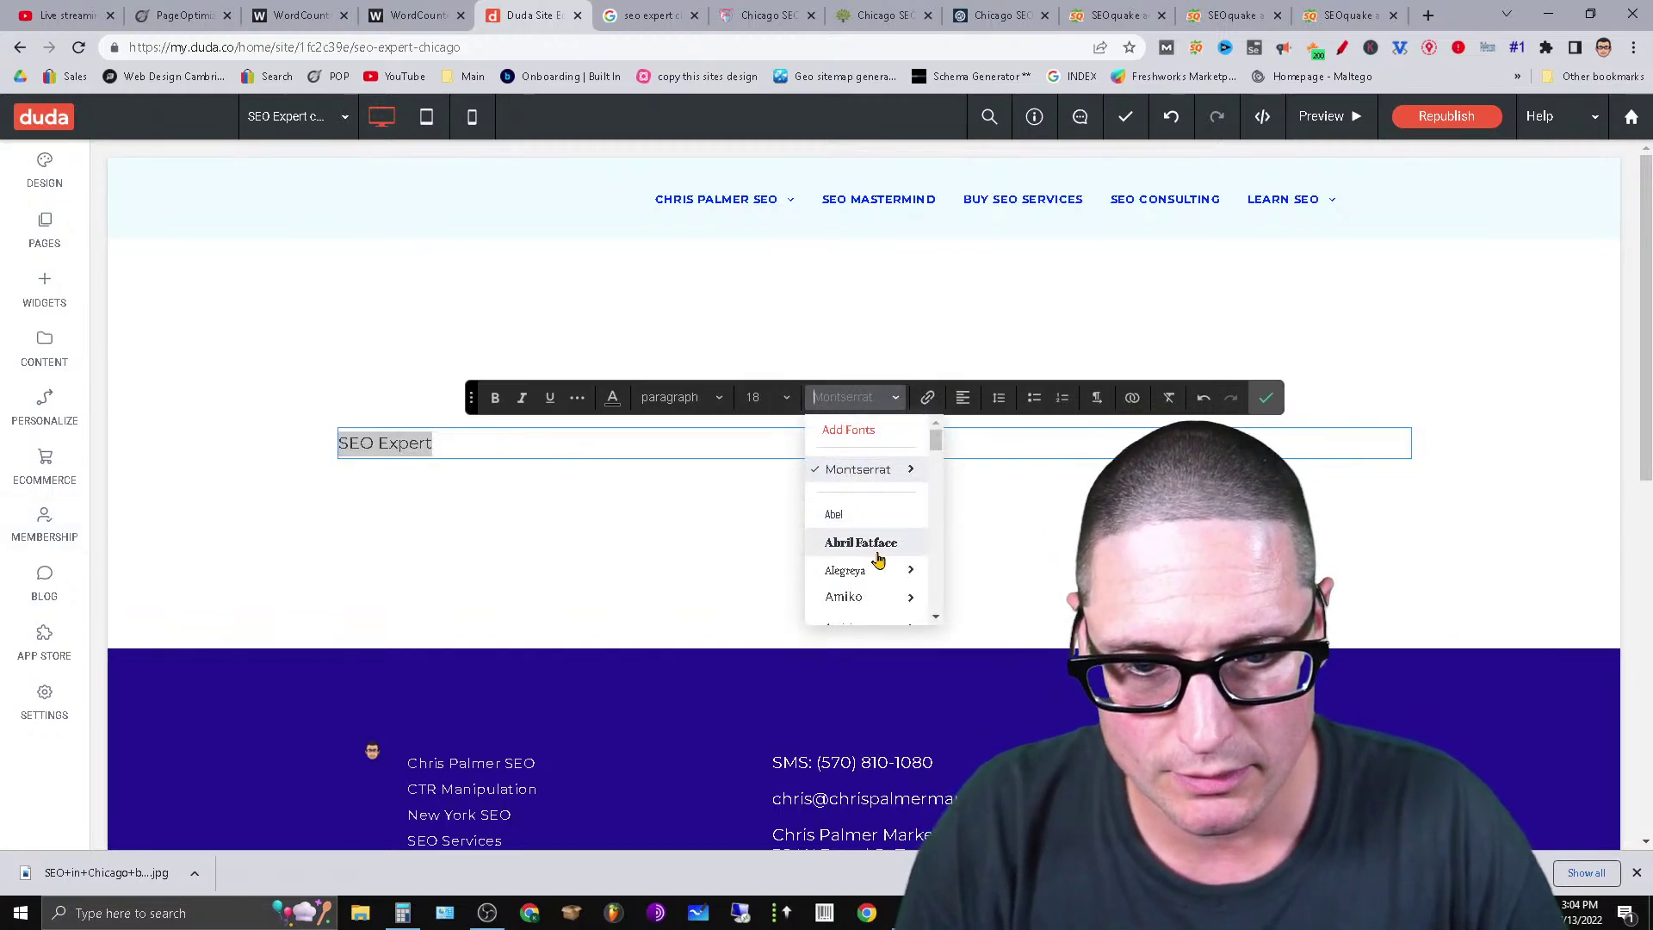
pyautogui.click(689, 397)
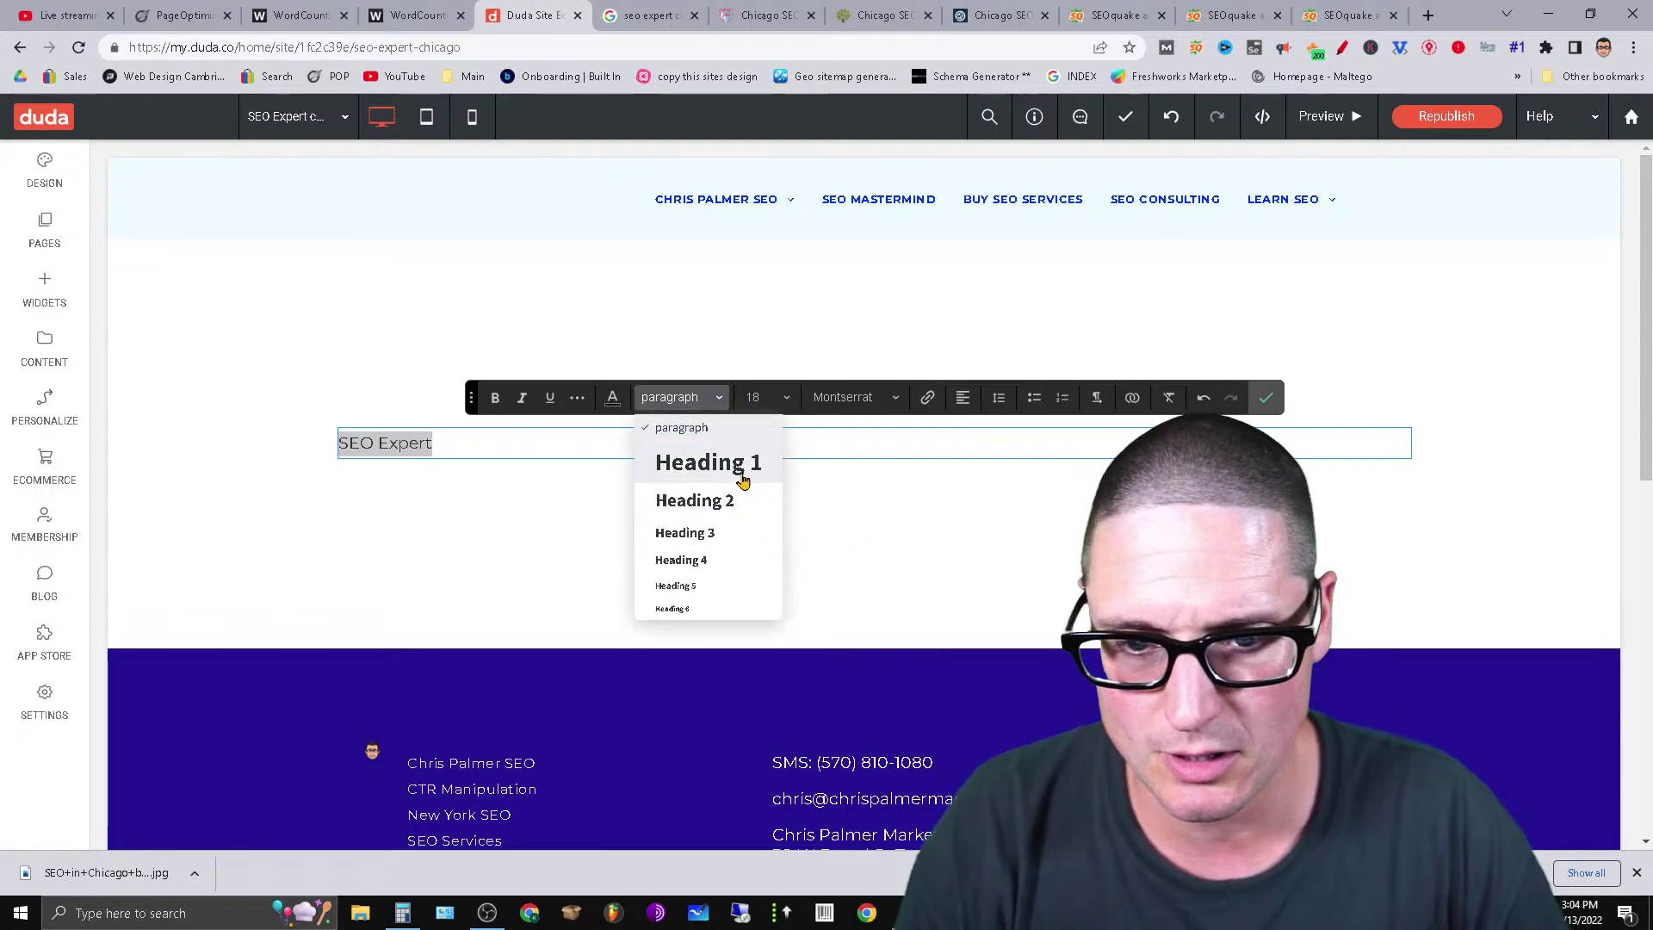
pyautogui.click(737, 464)
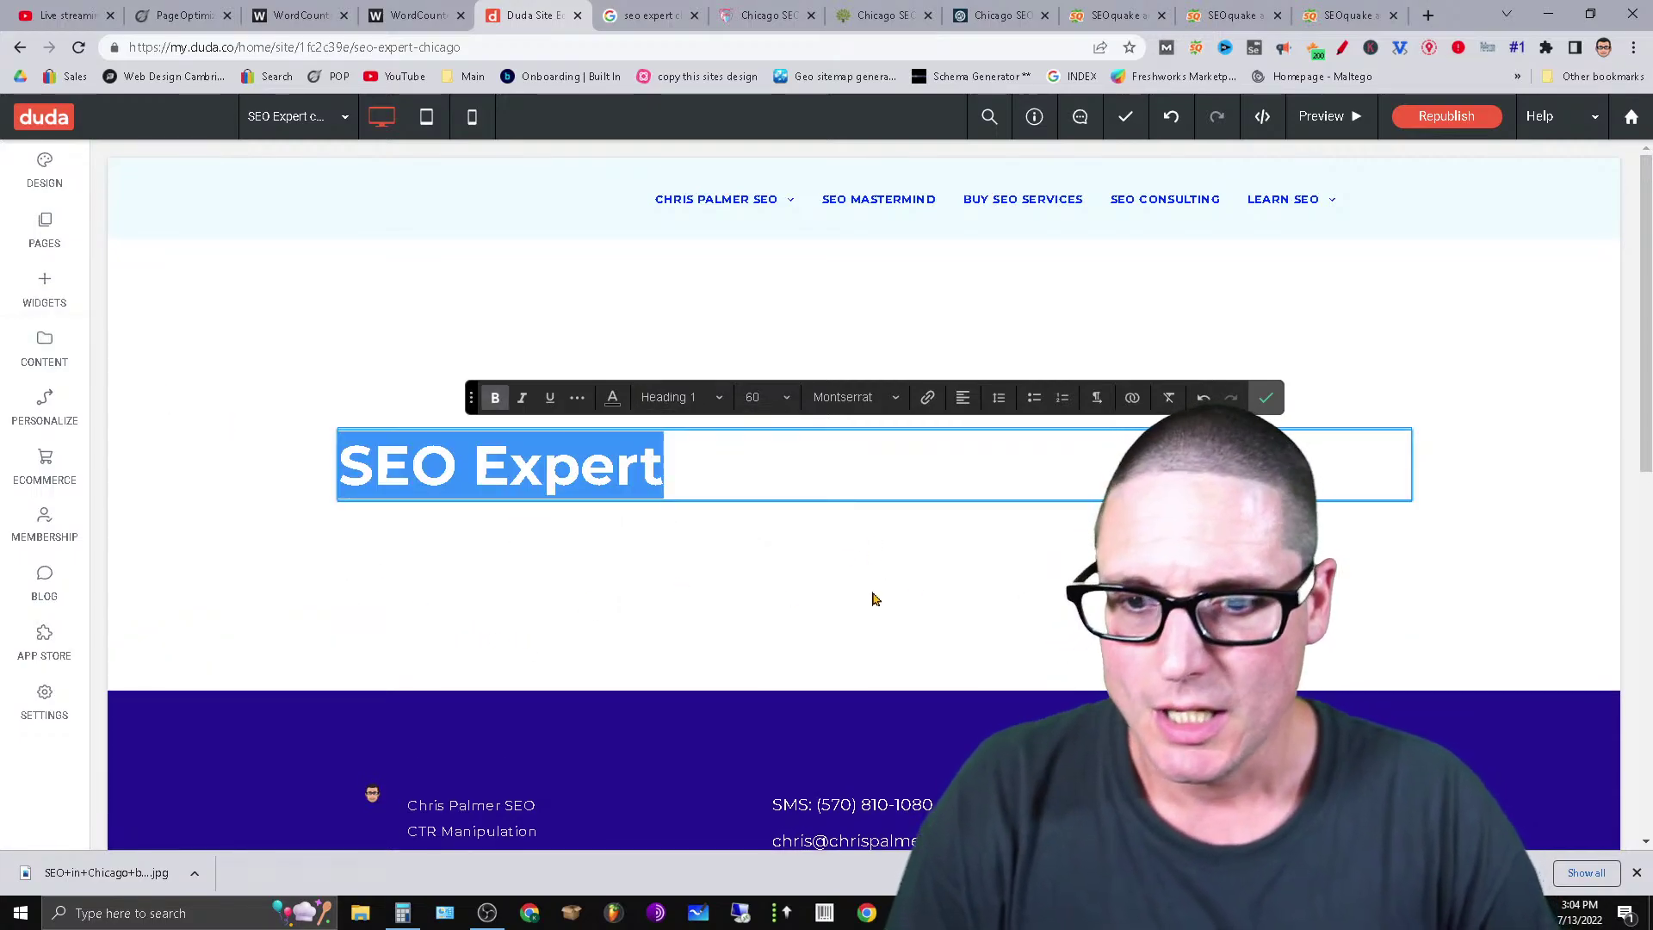
pyautogui.press('Right')
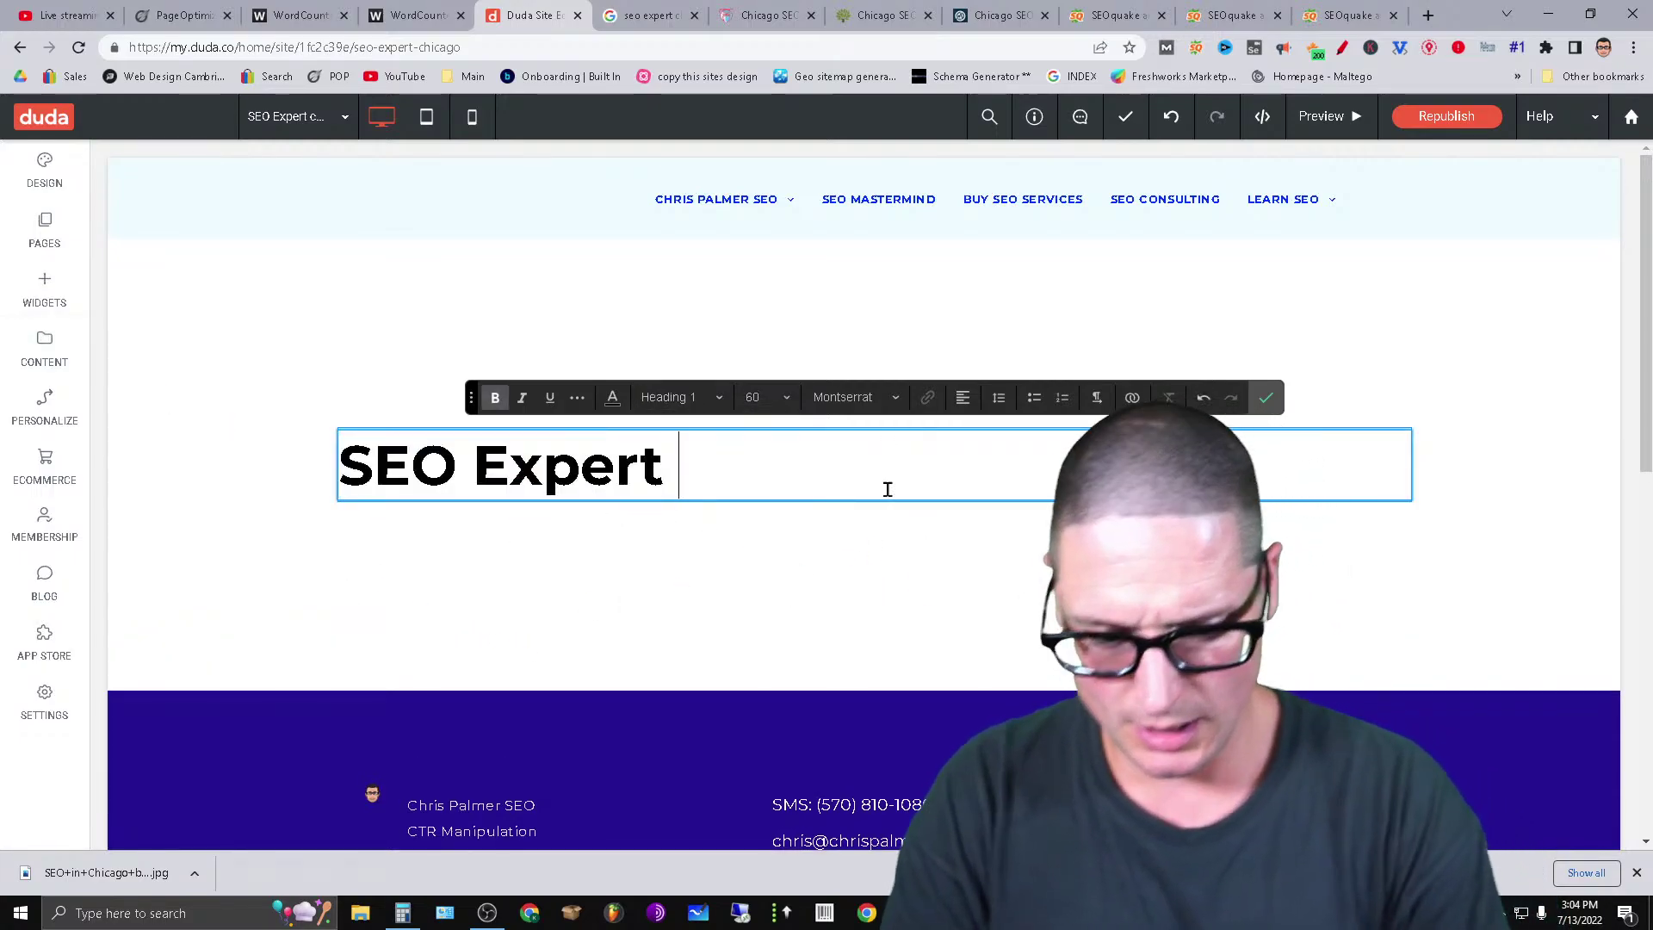
pyautogui.write('Chi')
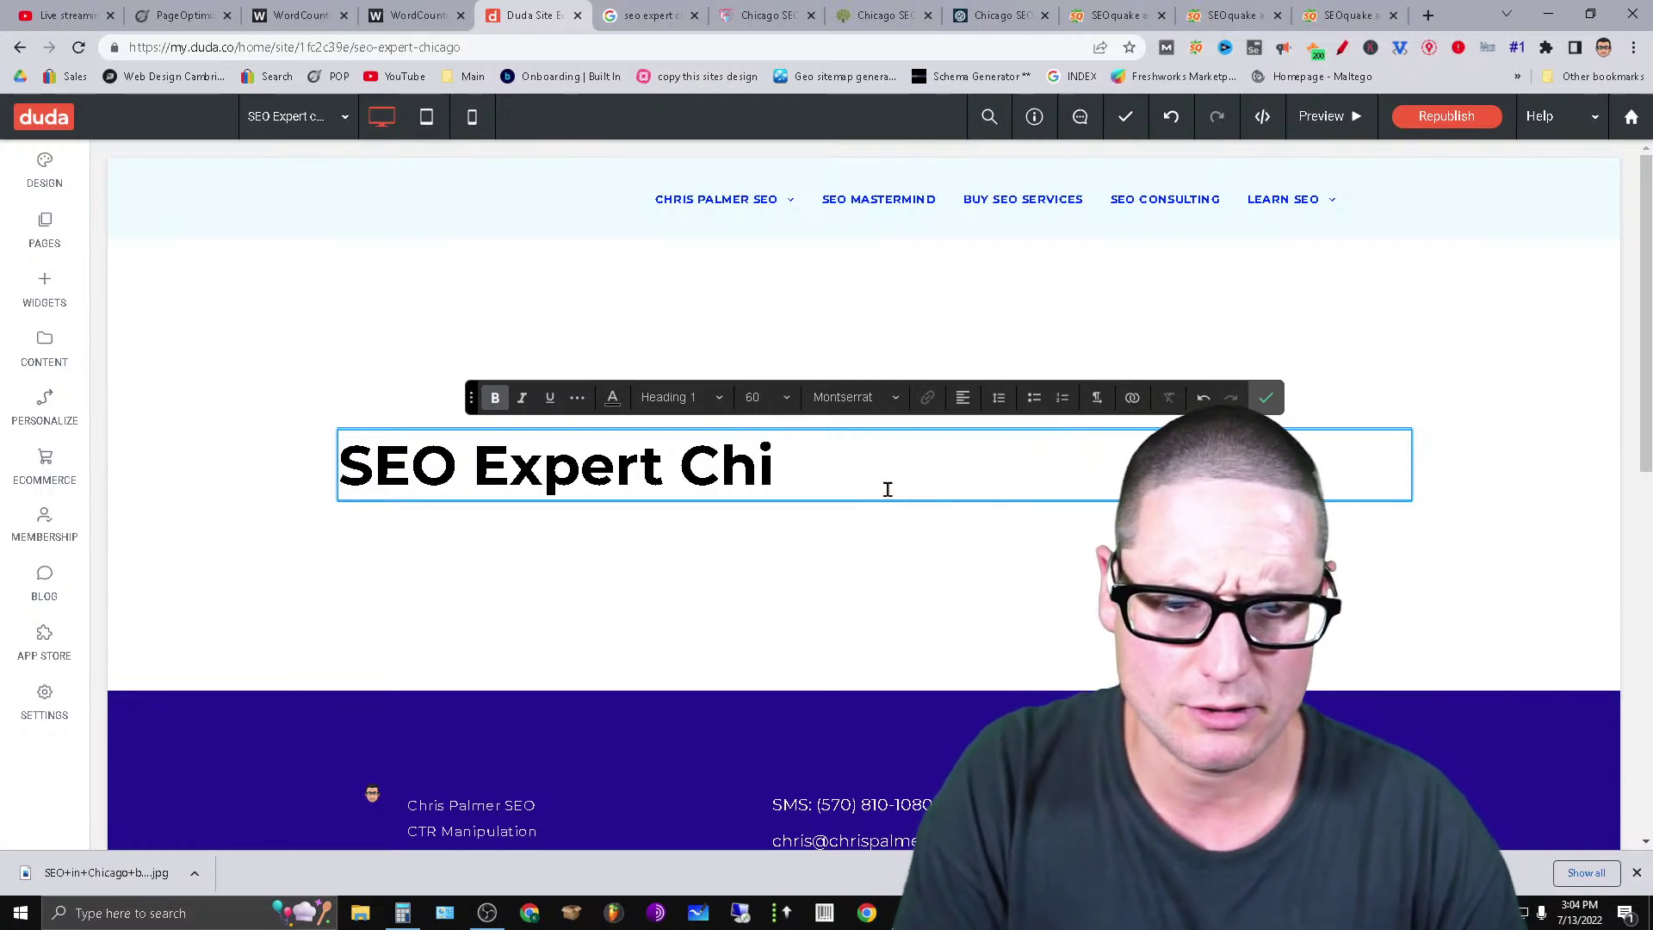
pyautogui.write('cago')
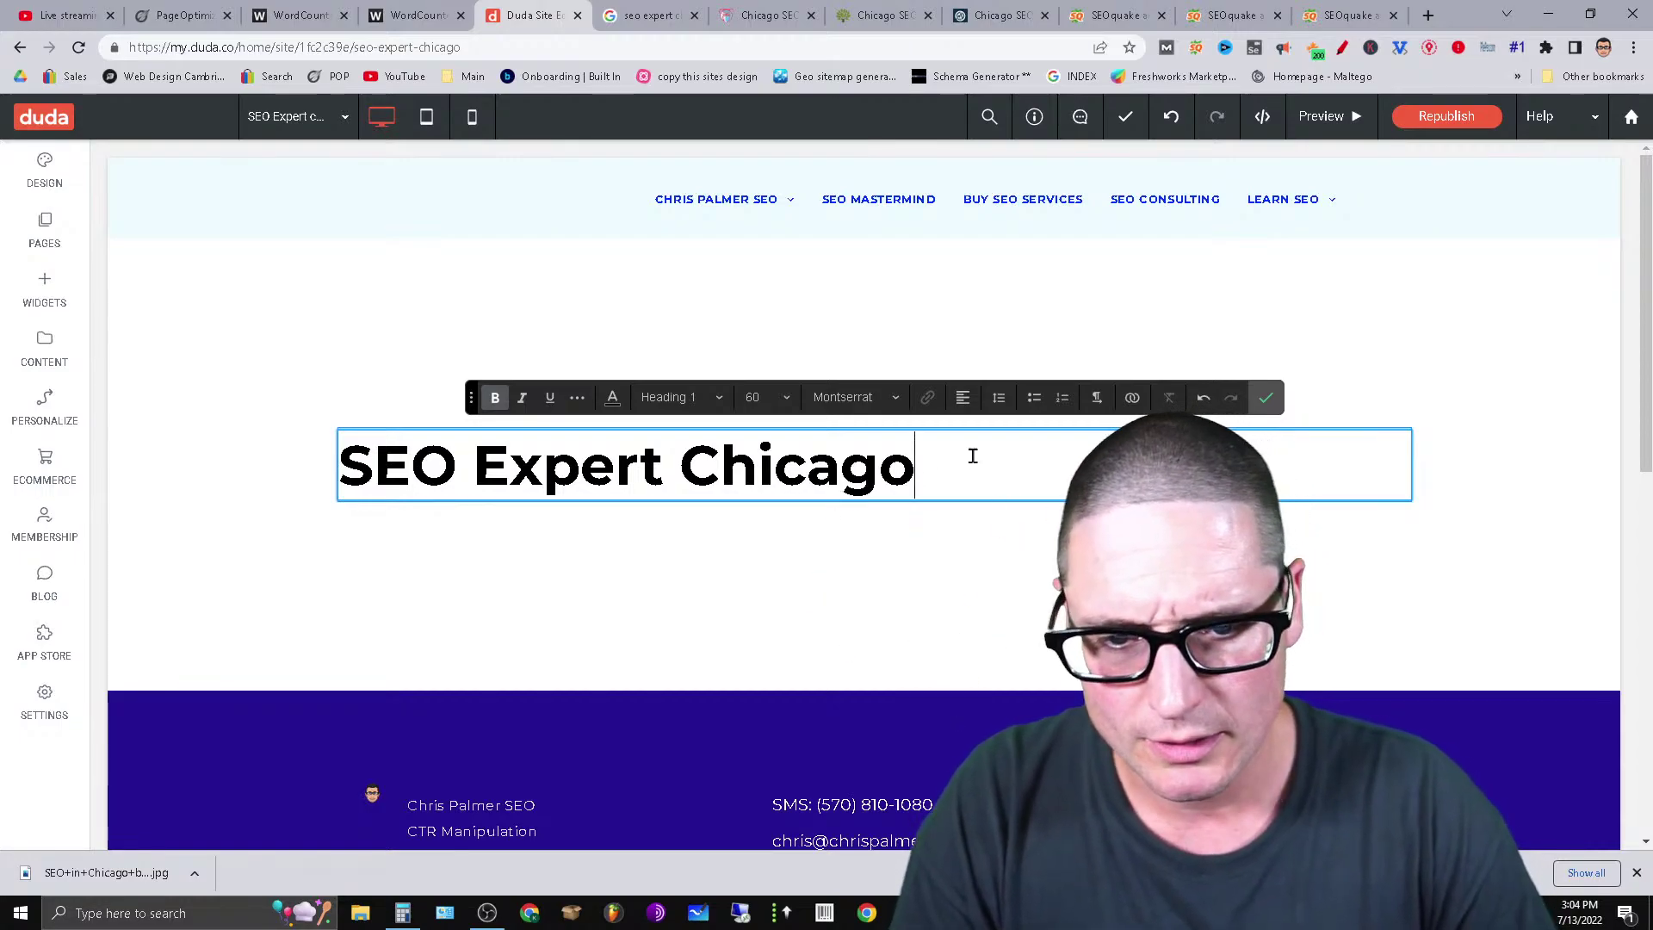
pyautogui.moveTo(972, 455); pyautogui.dragTo(94, 430)
pyautogui.click(893, 519)
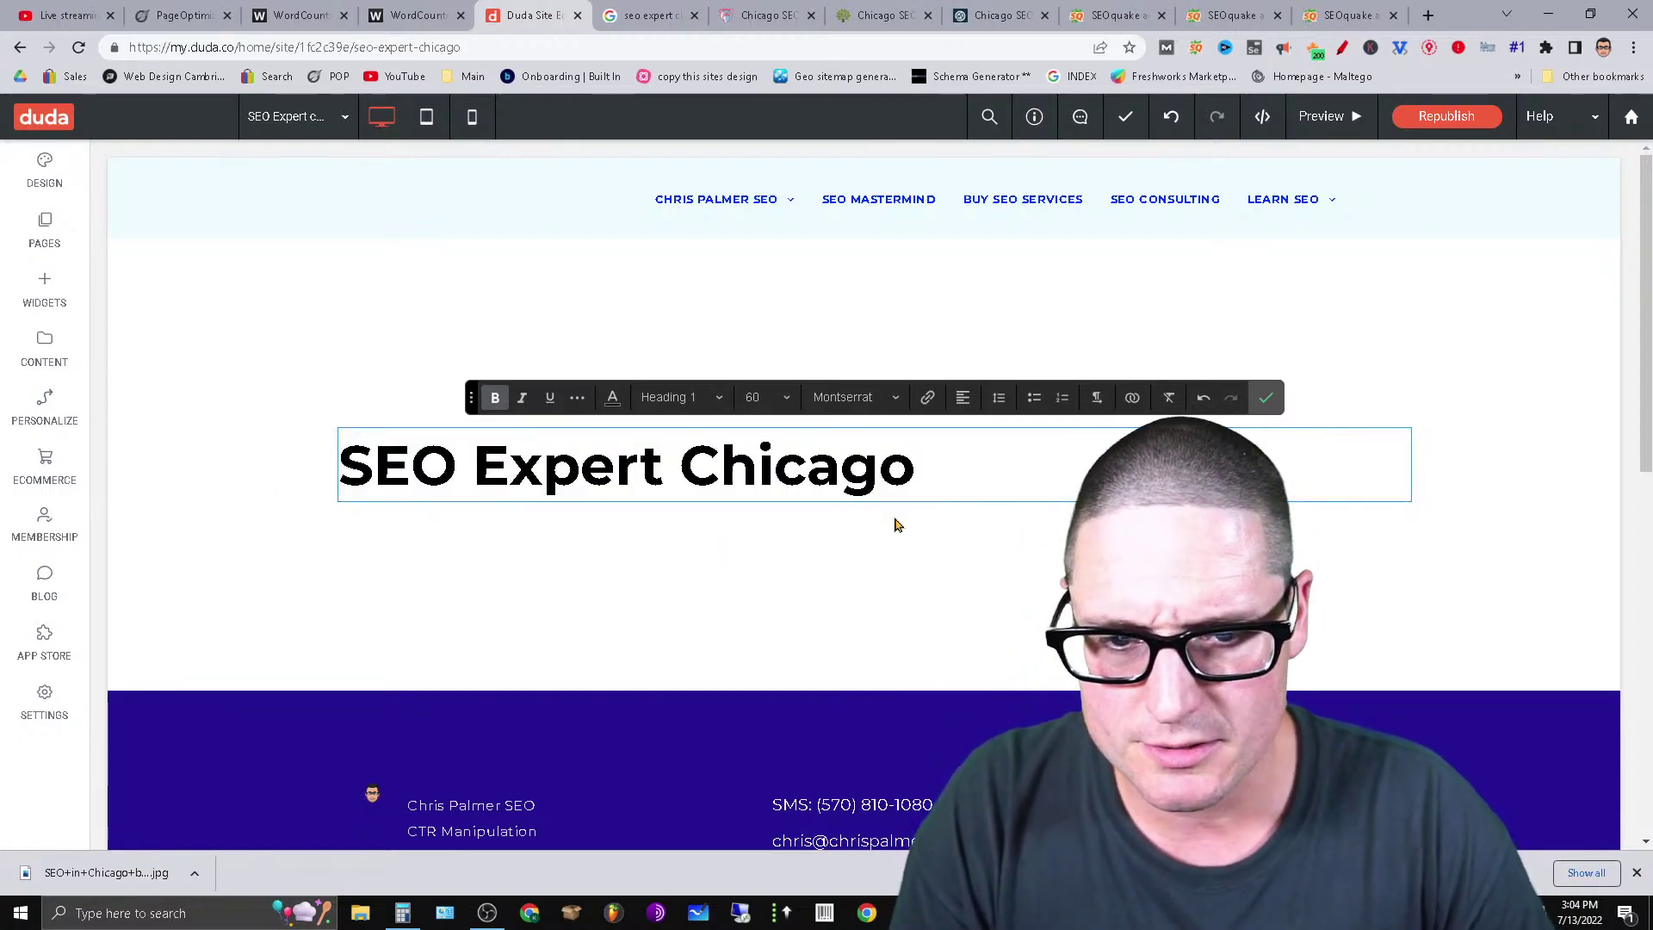
# Add a text block below the heading as a Heading 2 reading 'SEO Expert'.
pyautogui.click(45, 290)
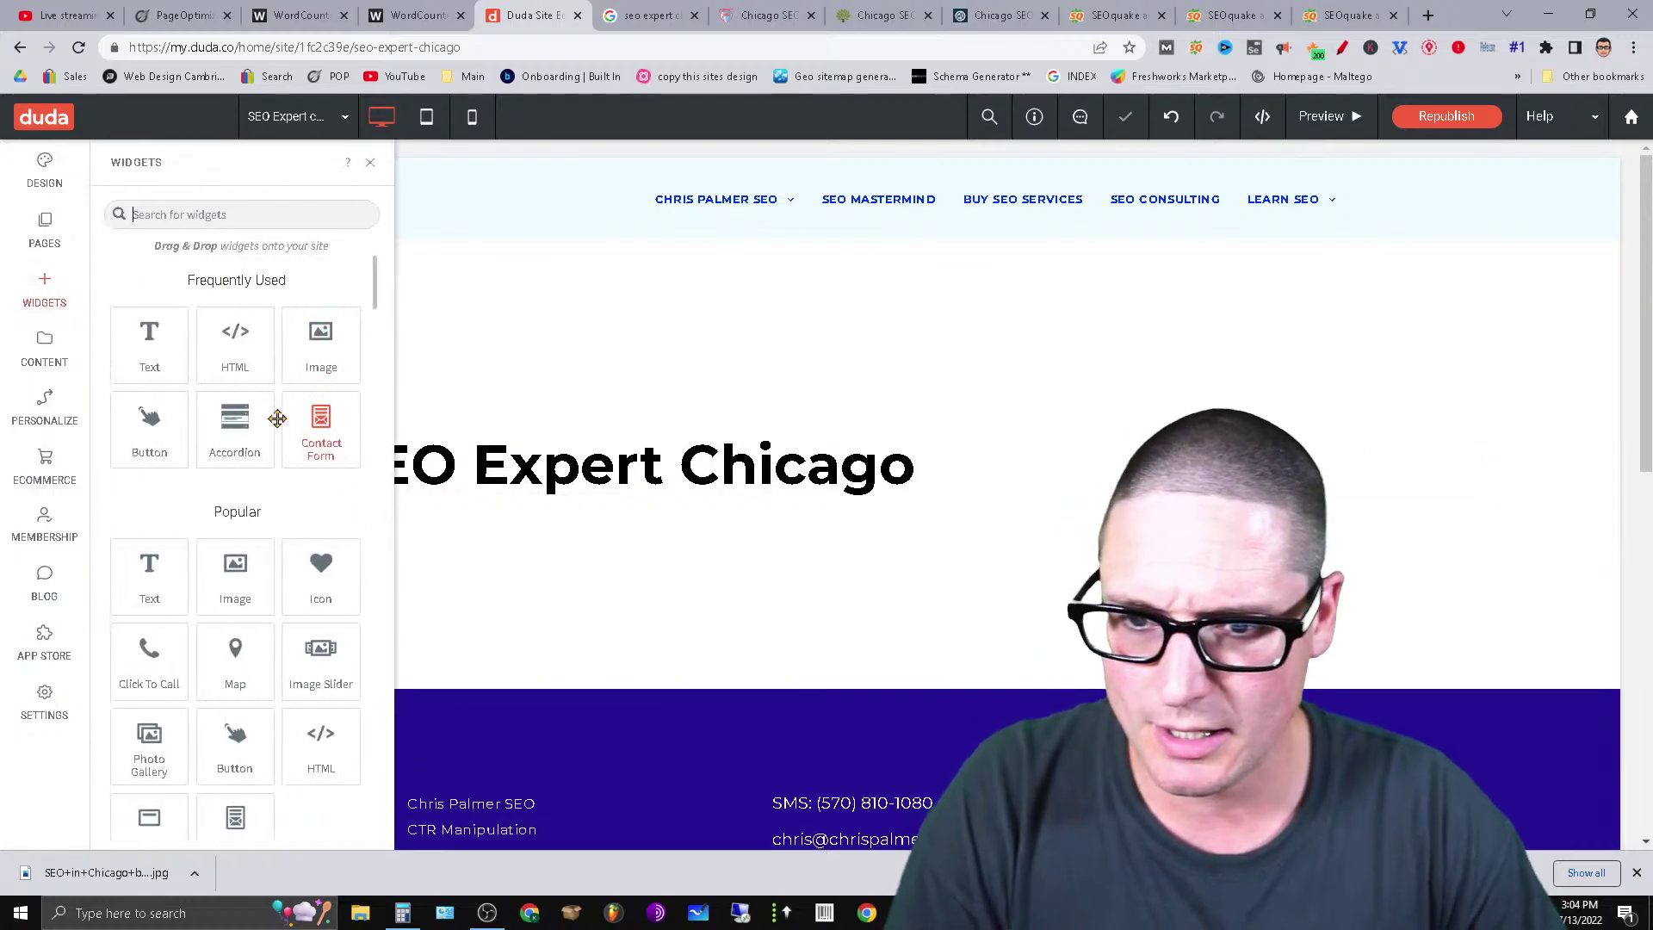
pyautogui.moveTo(147, 340); pyautogui.dragTo(689, 612)
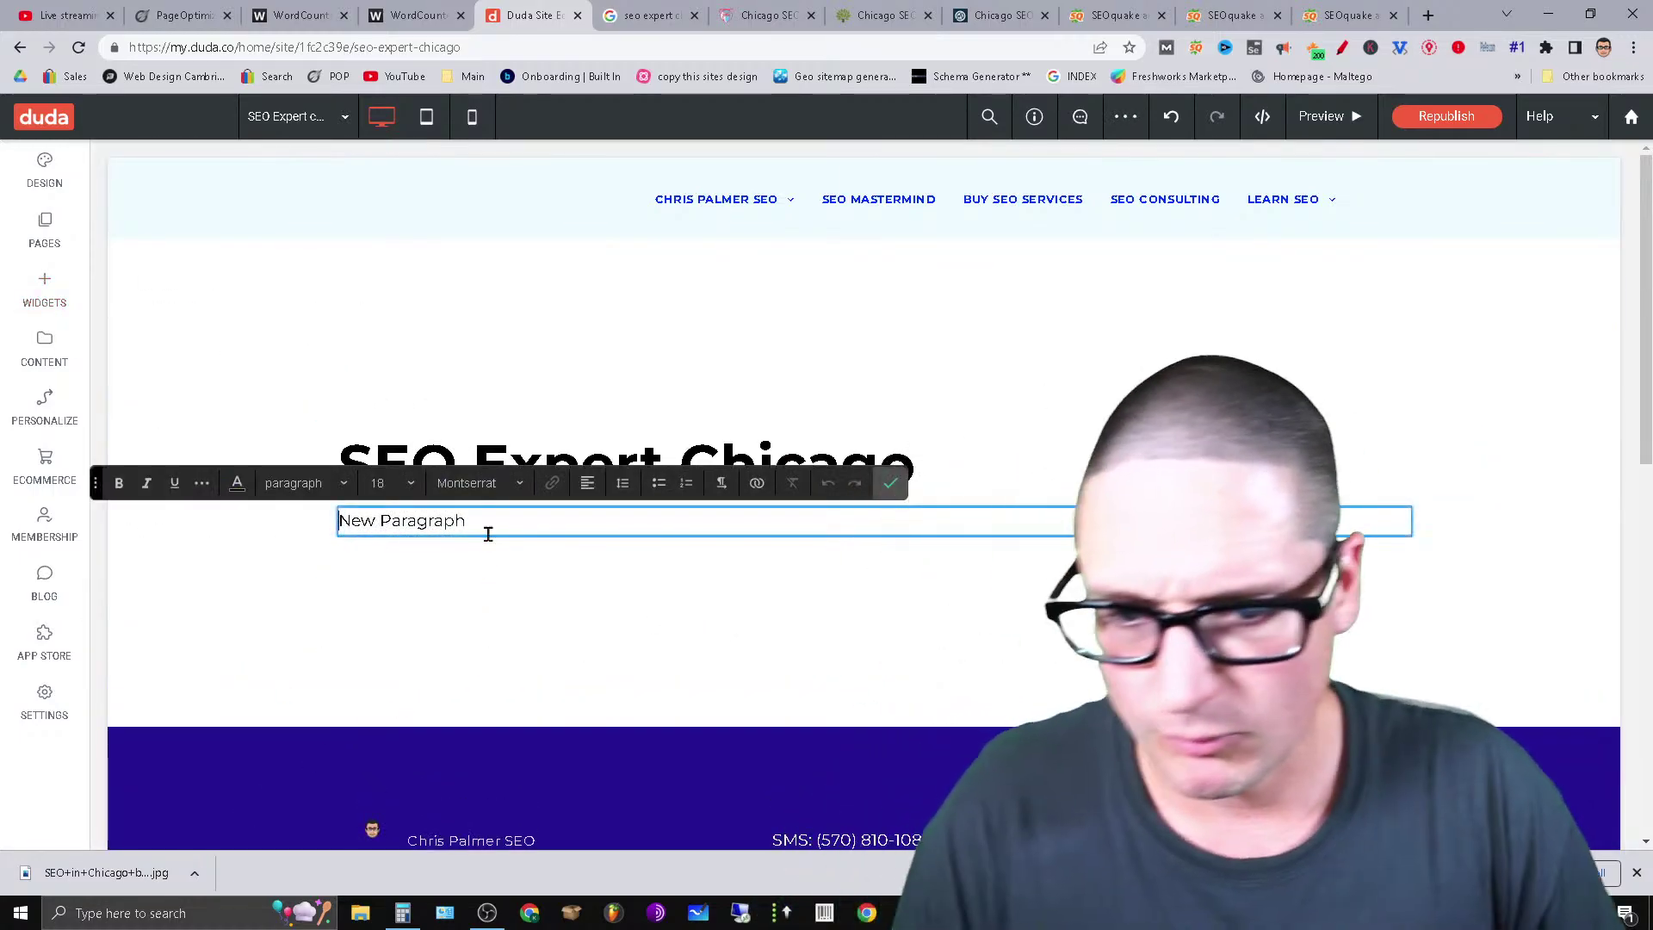
pyautogui.tripleClick(490, 527)
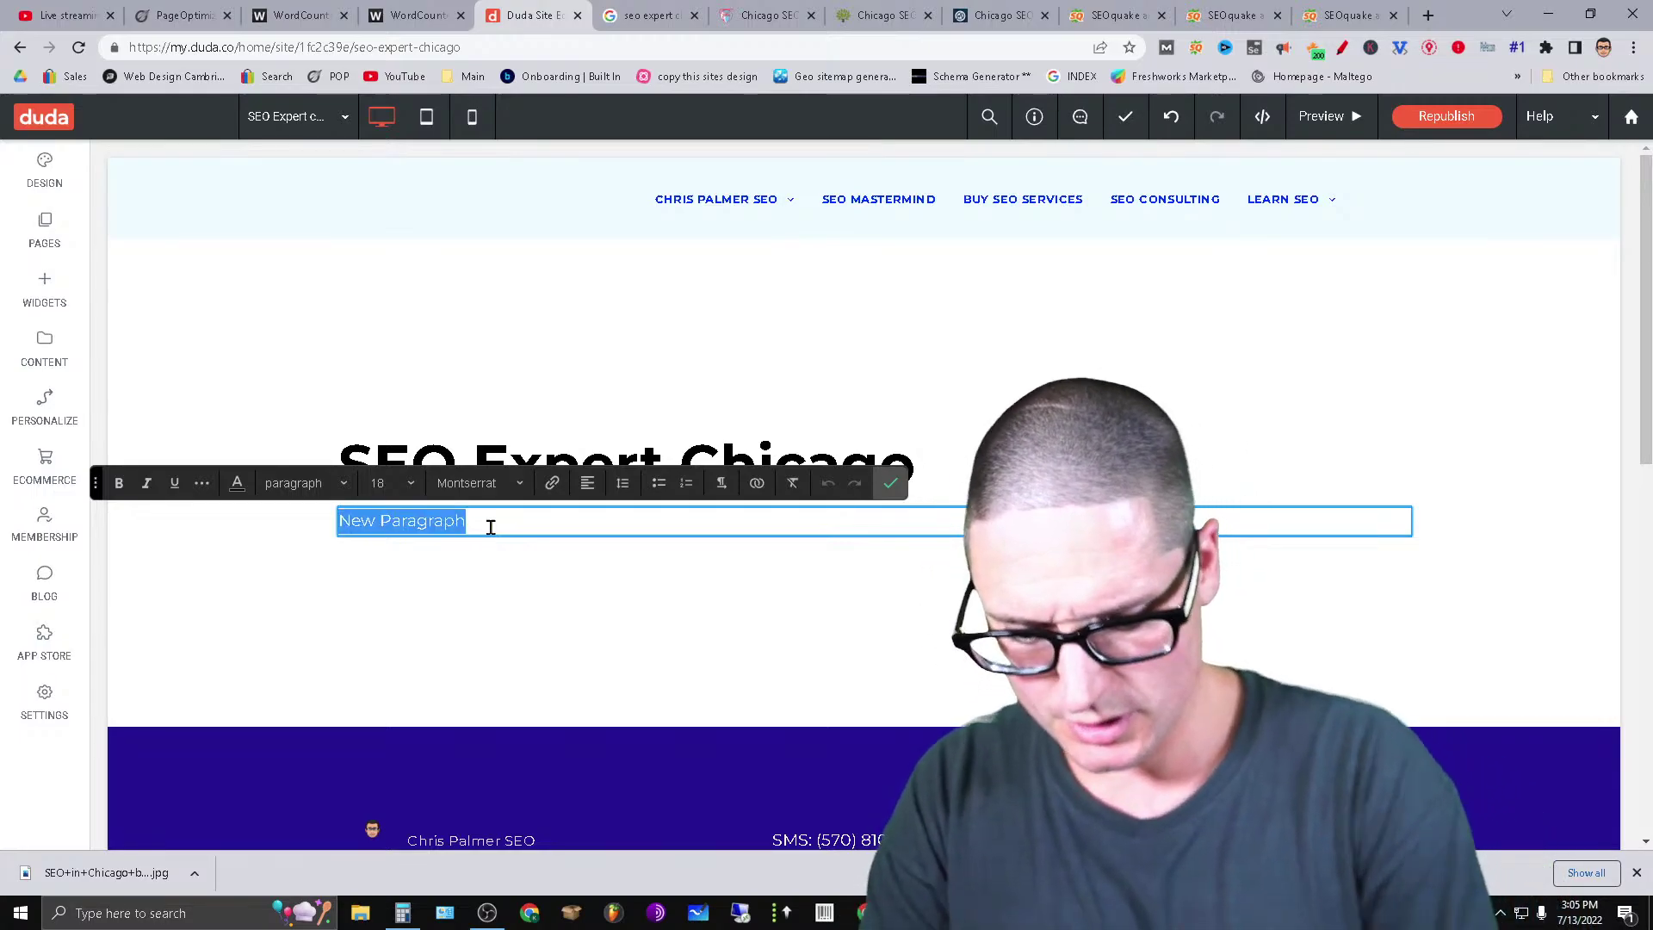
pyautogui.write('SEO Expert')
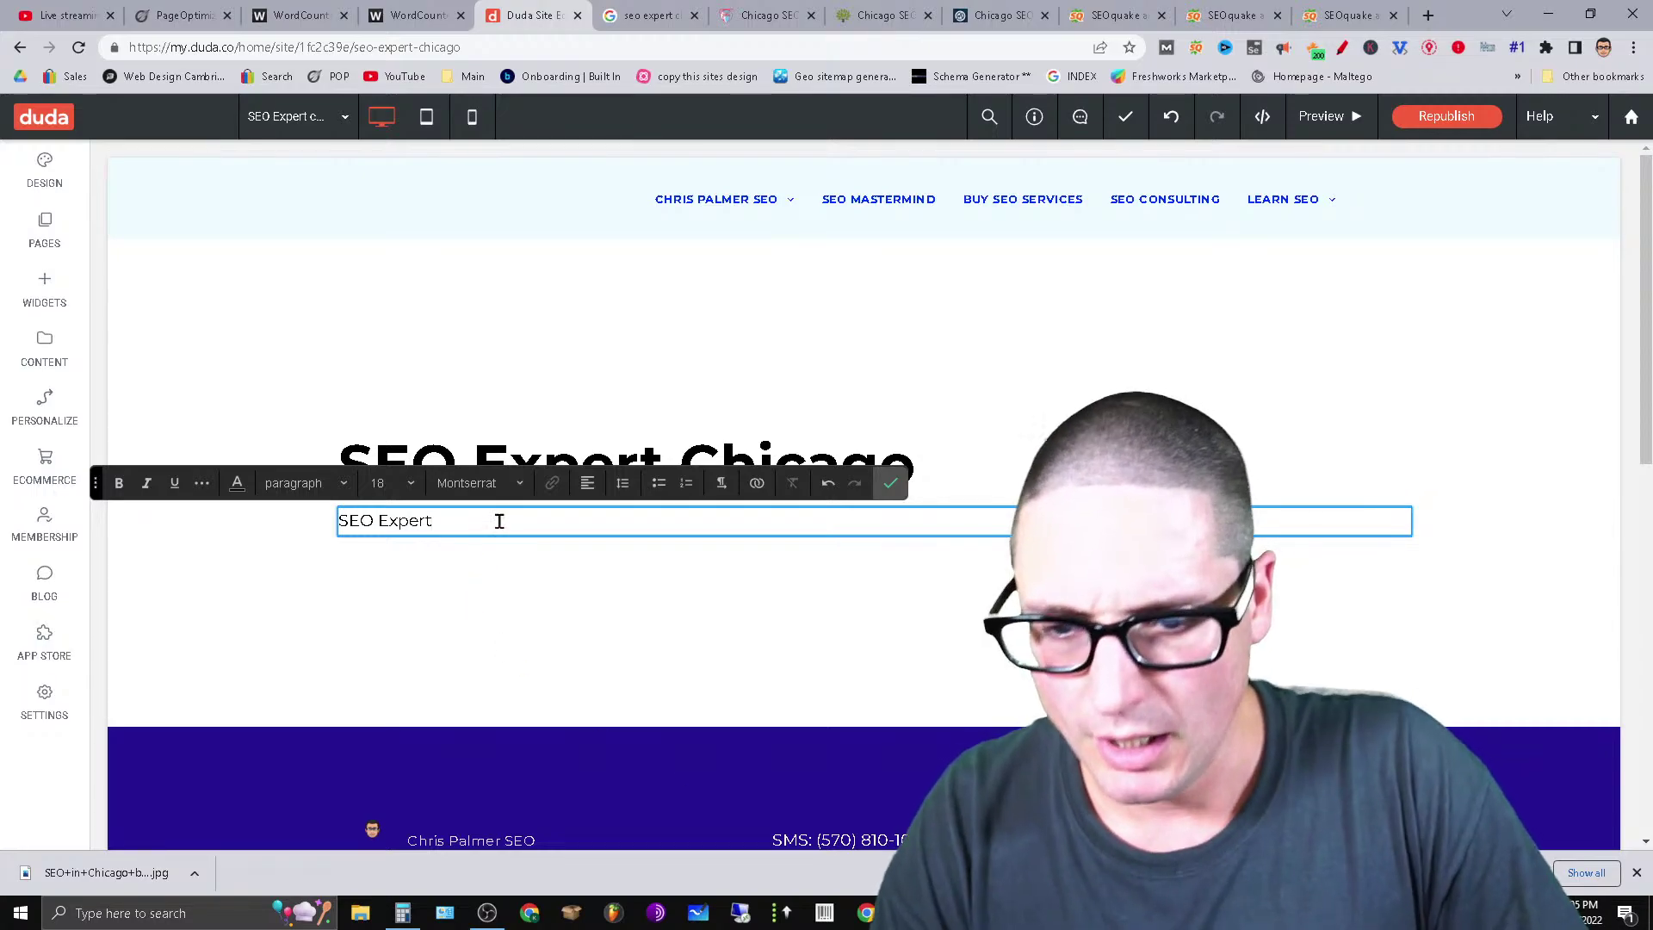
pyautogui.click(330, 485)
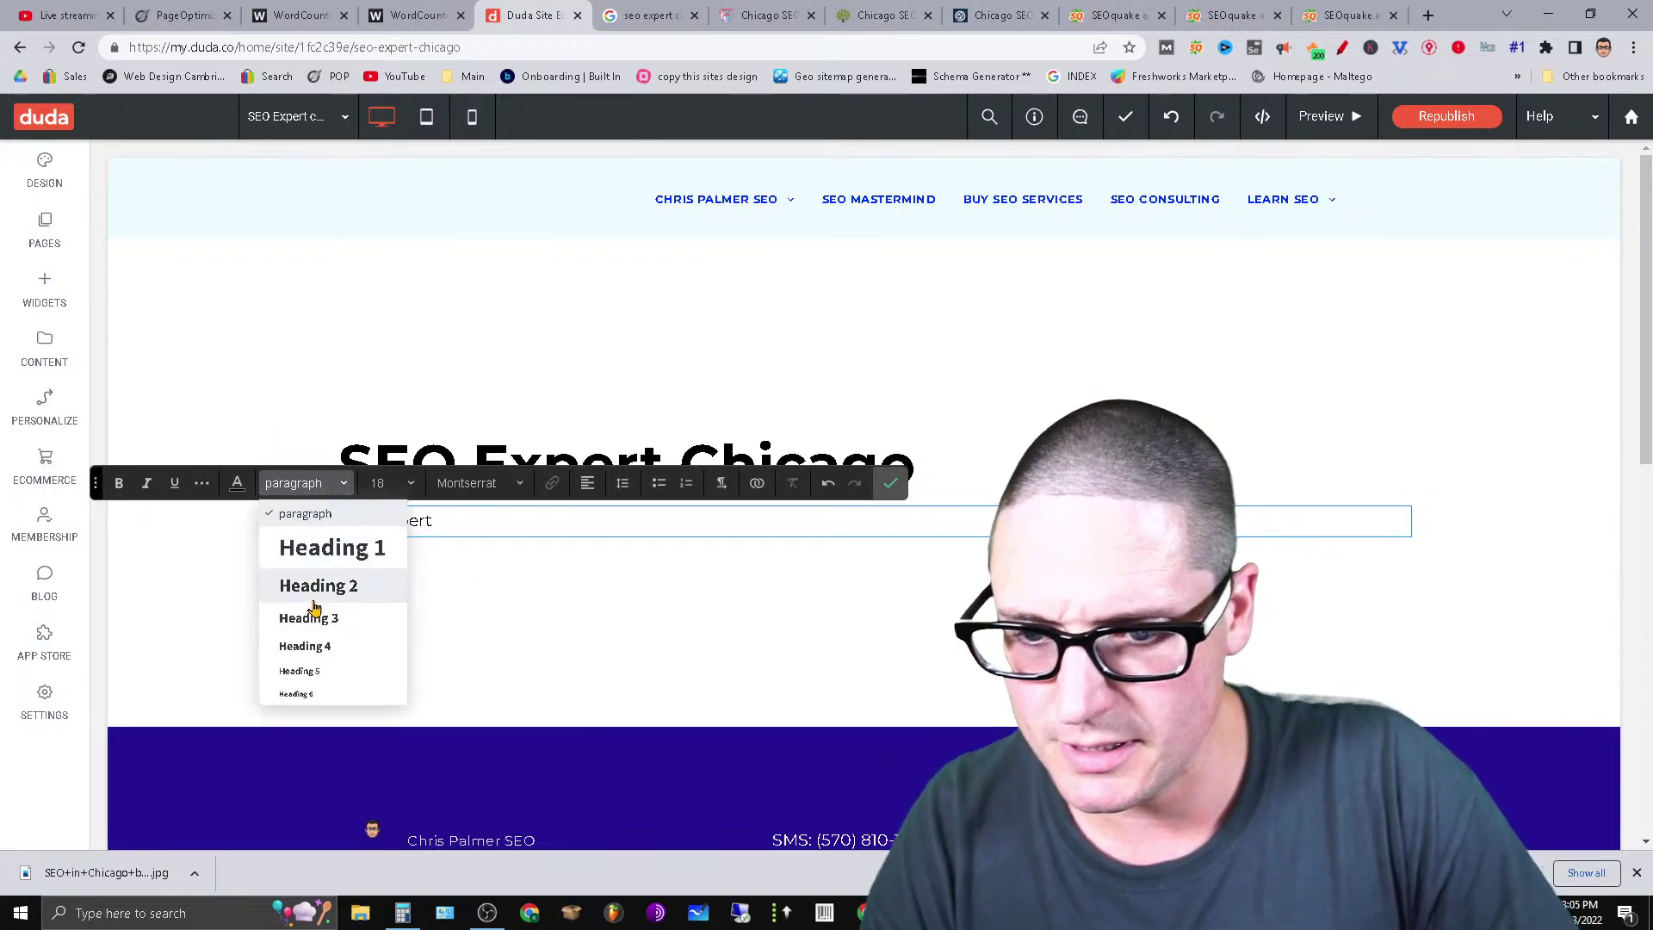
pyautogui.click(316, 590)
pyautogui.tripleClick(637, 530)
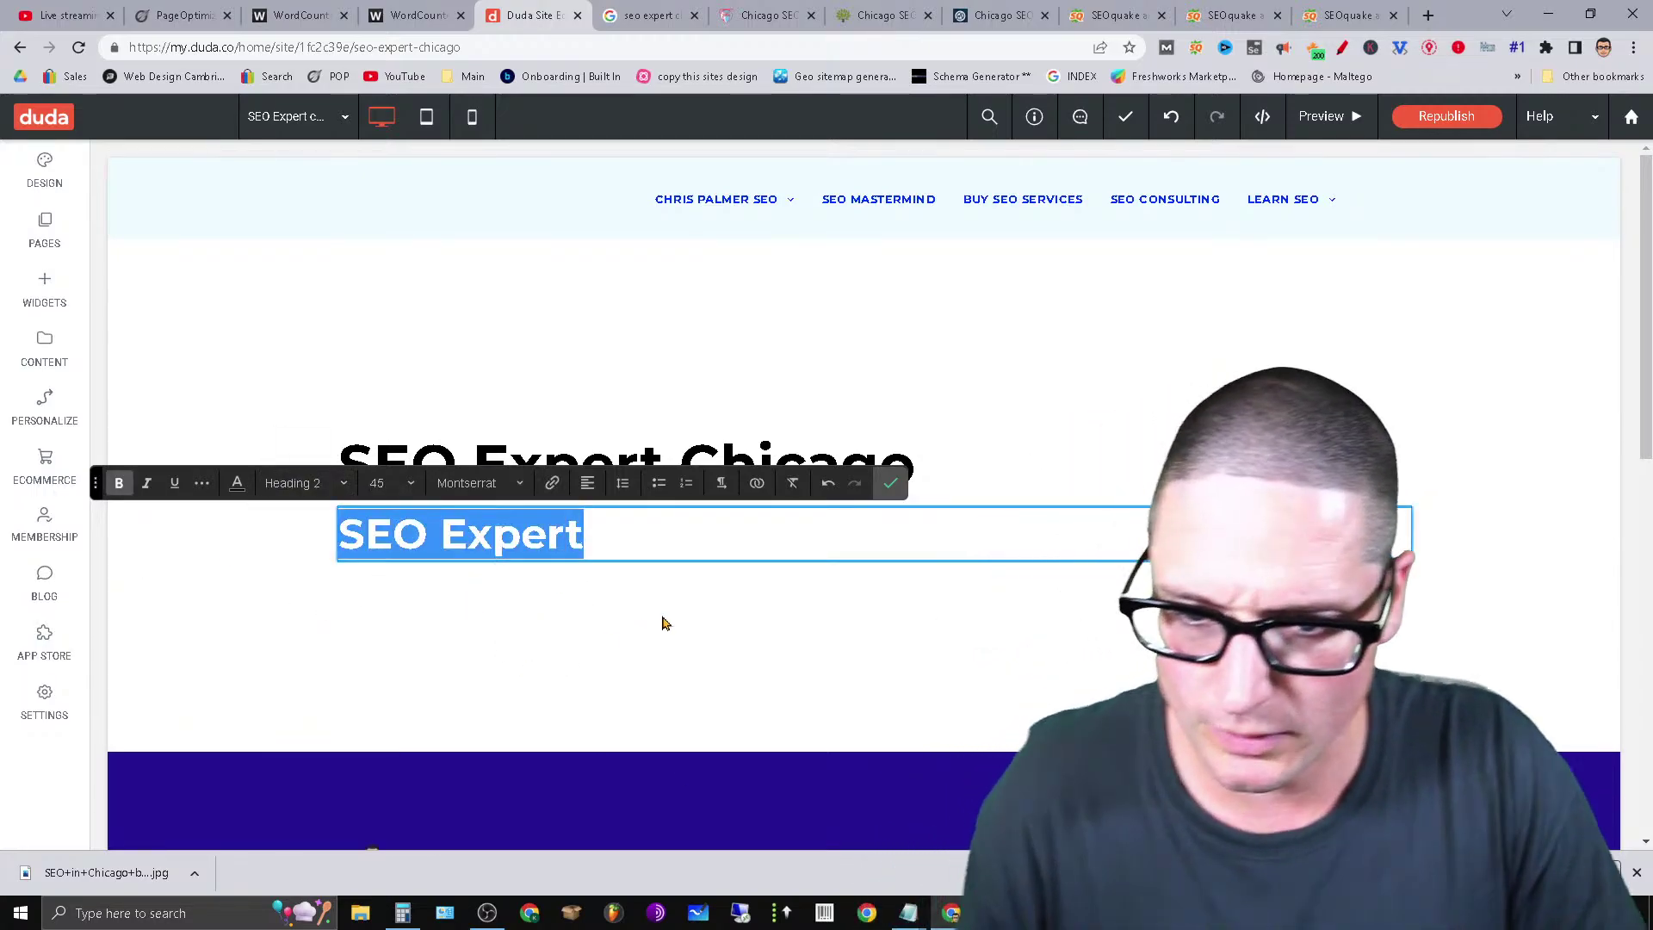
pyautogui.click(893, 487)
# Copy the 'SEO Expert' subheading text.
pyautogui.click(1354, 557)
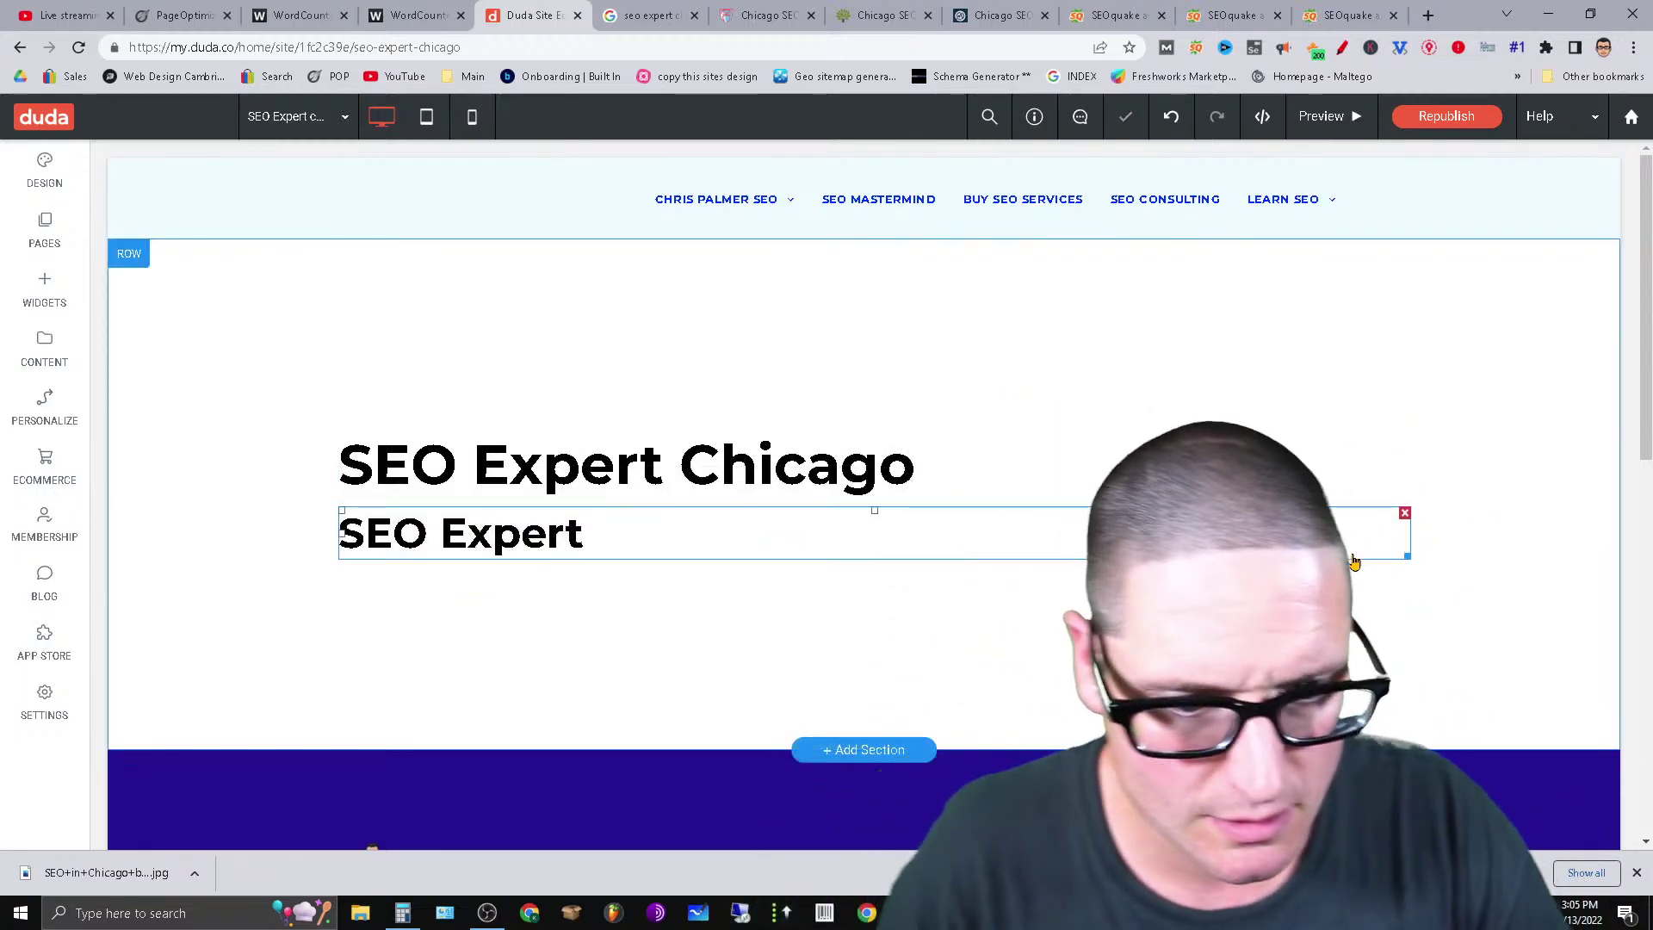
pyautogui.tripleClick(674, 532)
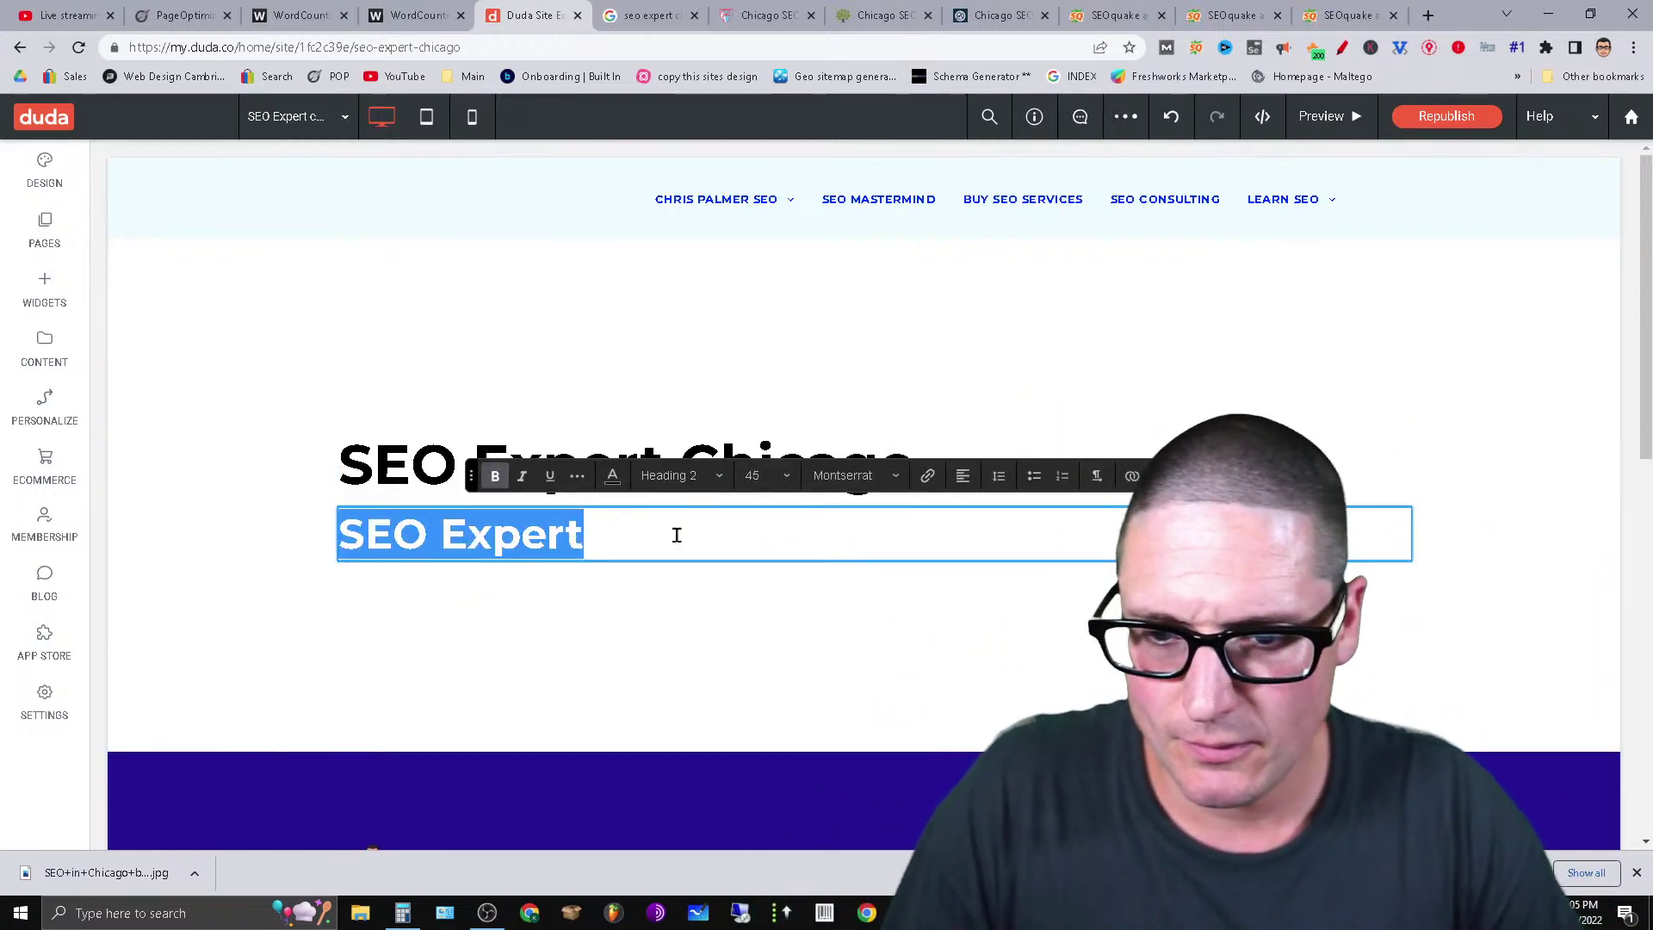
pyautogui.rightClick(677, 534)
pyautogui.click(749, 210)
pyautogui.click(519, 673)
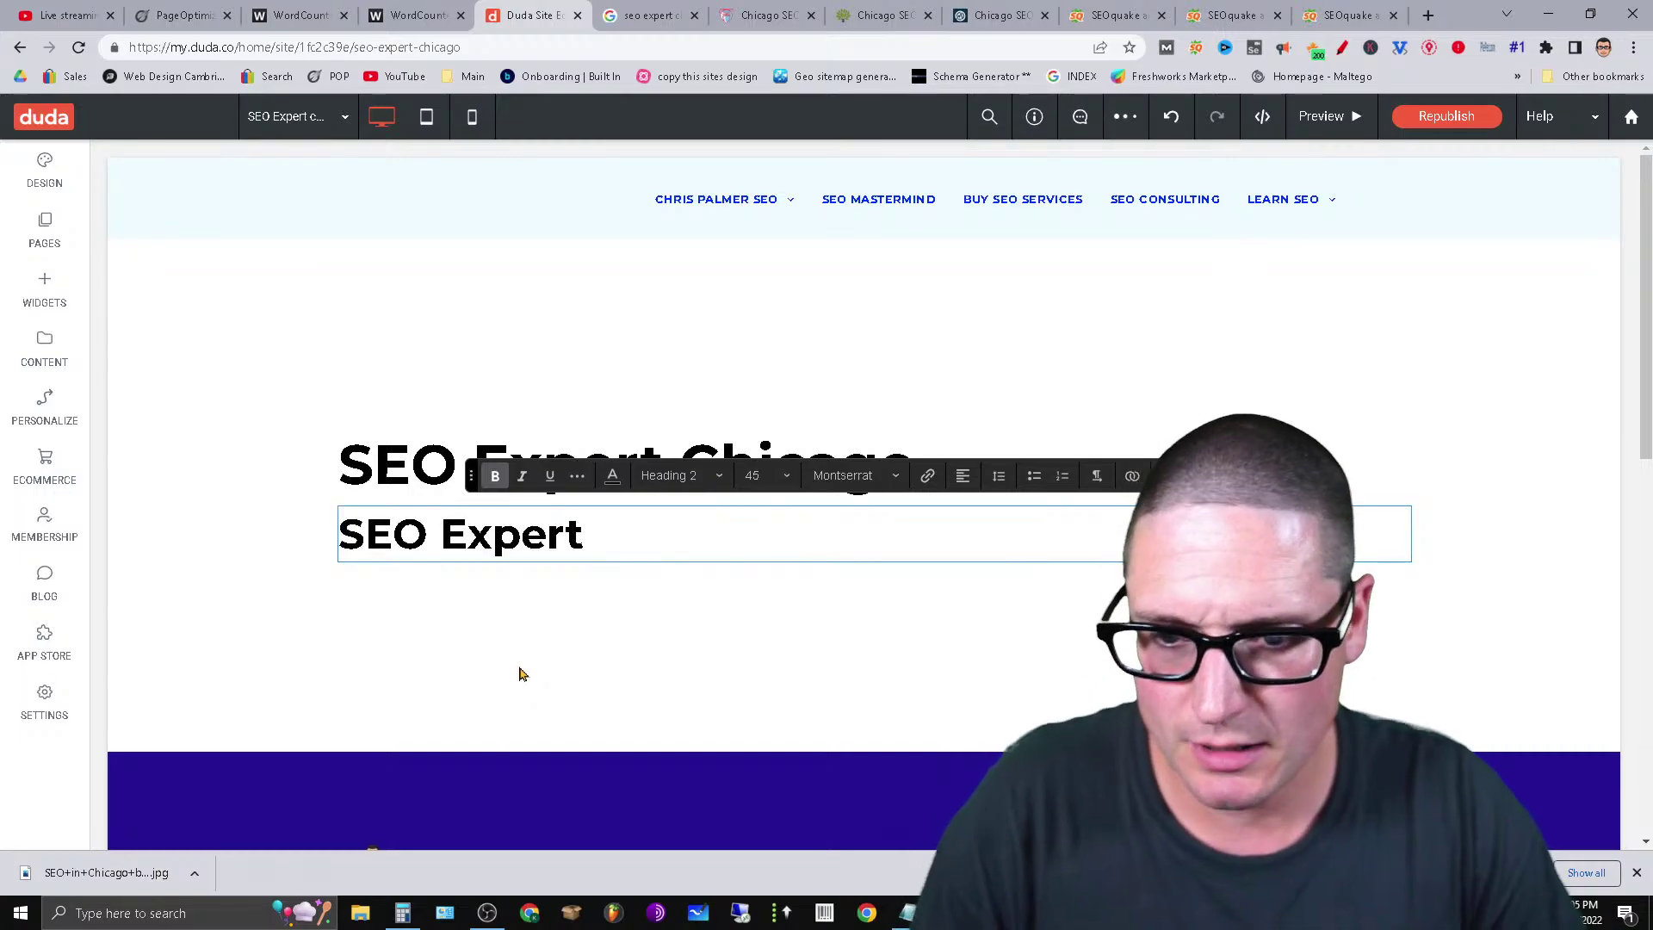
# Add a New Paragraph text block below the subheading and show its extra styling options.
pyautogui.click(47, 297)
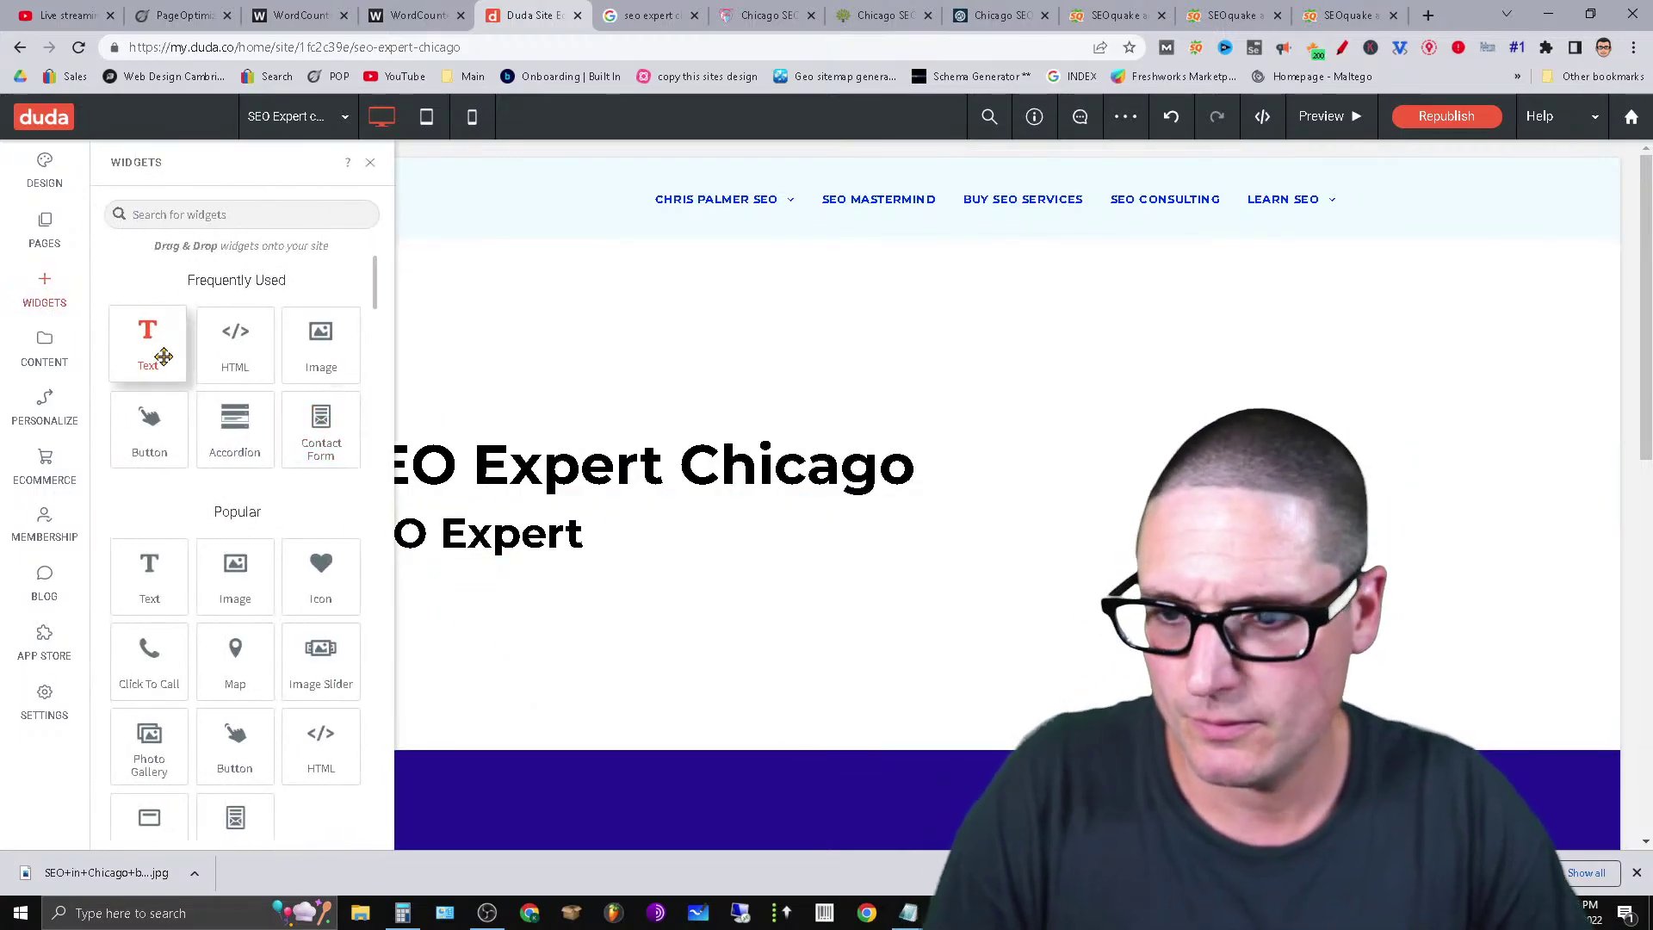
pyautogui.moveTo(165, 364); pyautogui.dragTo(644, 591)
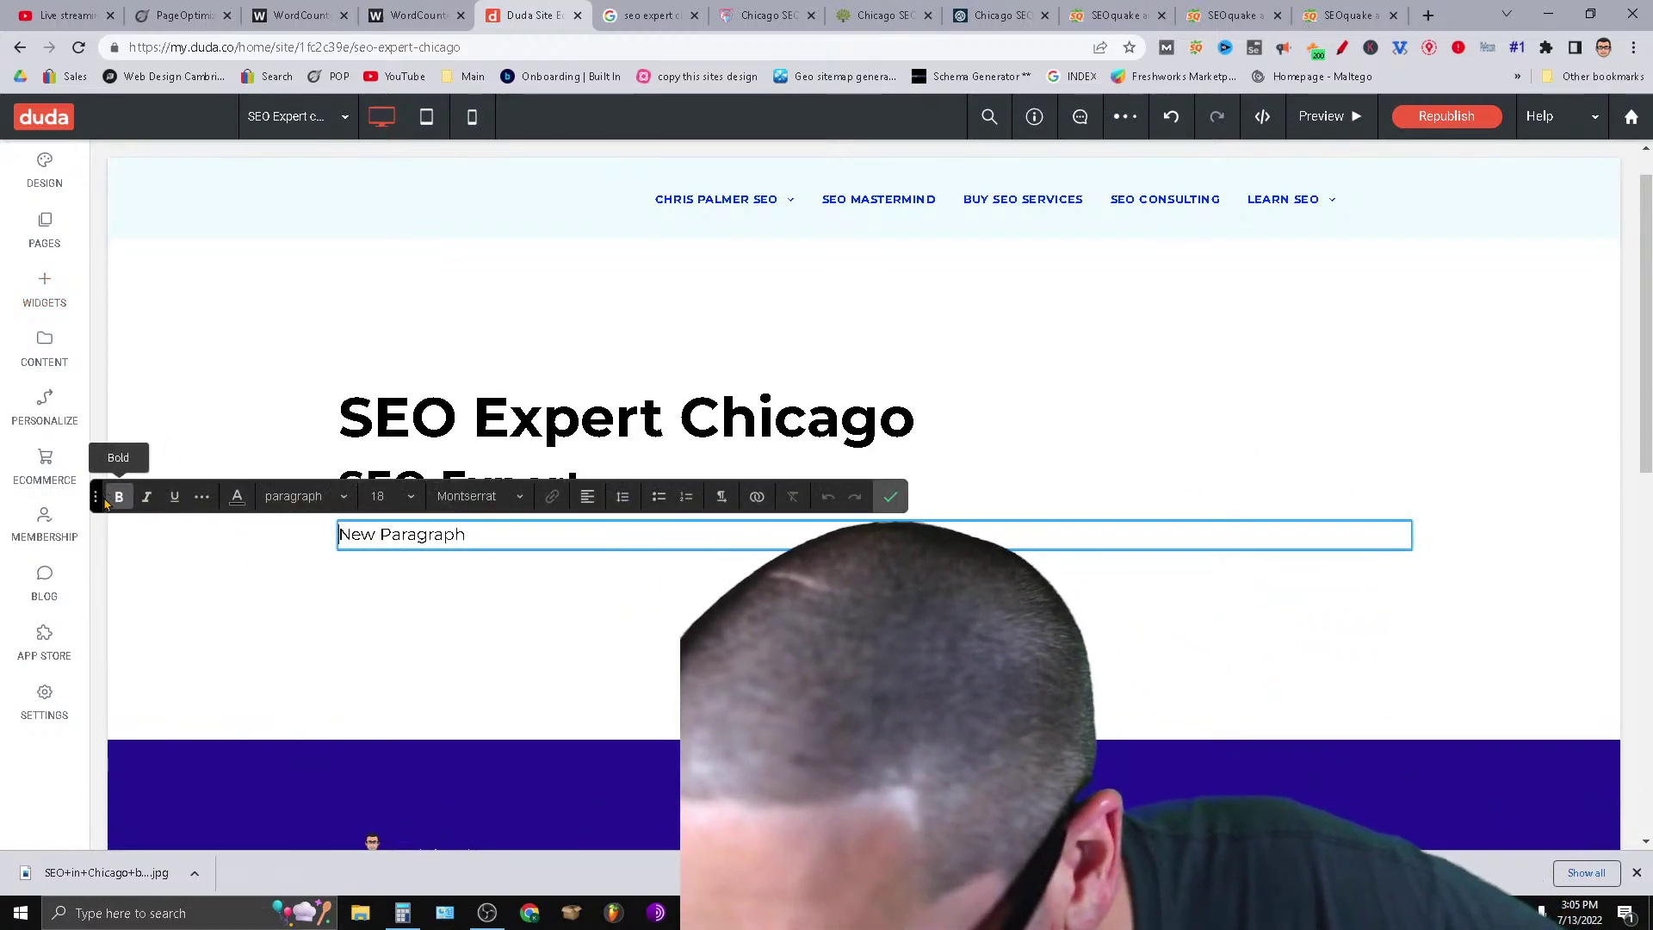
pyautogui.click(201, 496)
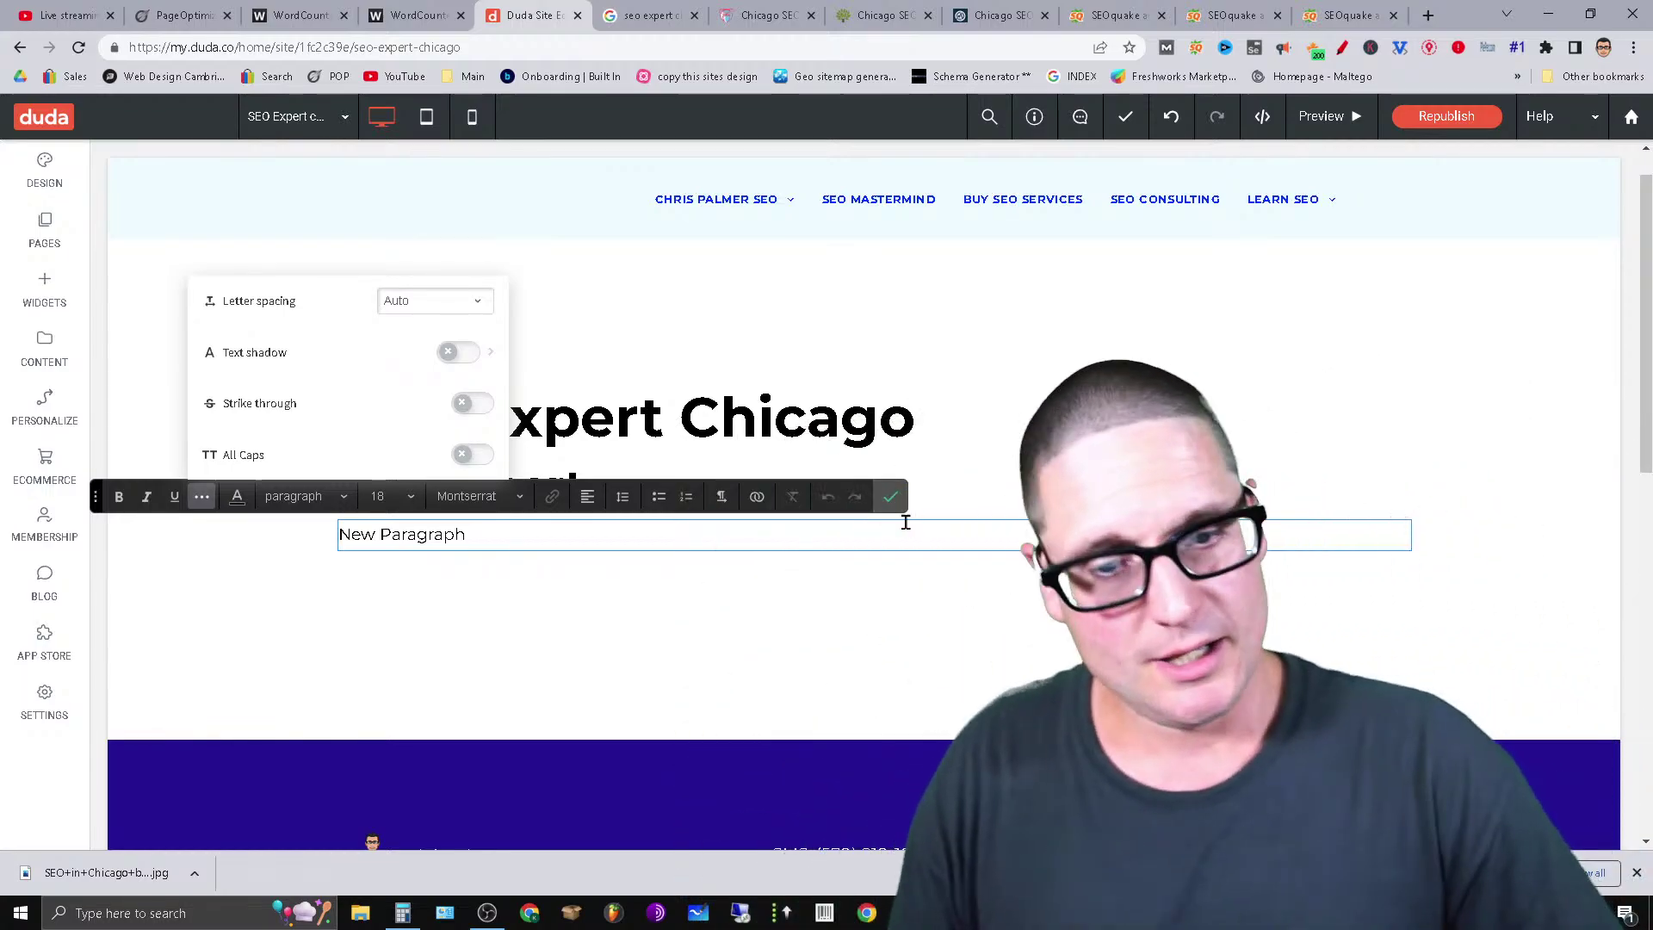
# Close the styling options and finish editing the first paragraph.
pyautogui.click(890, 496)
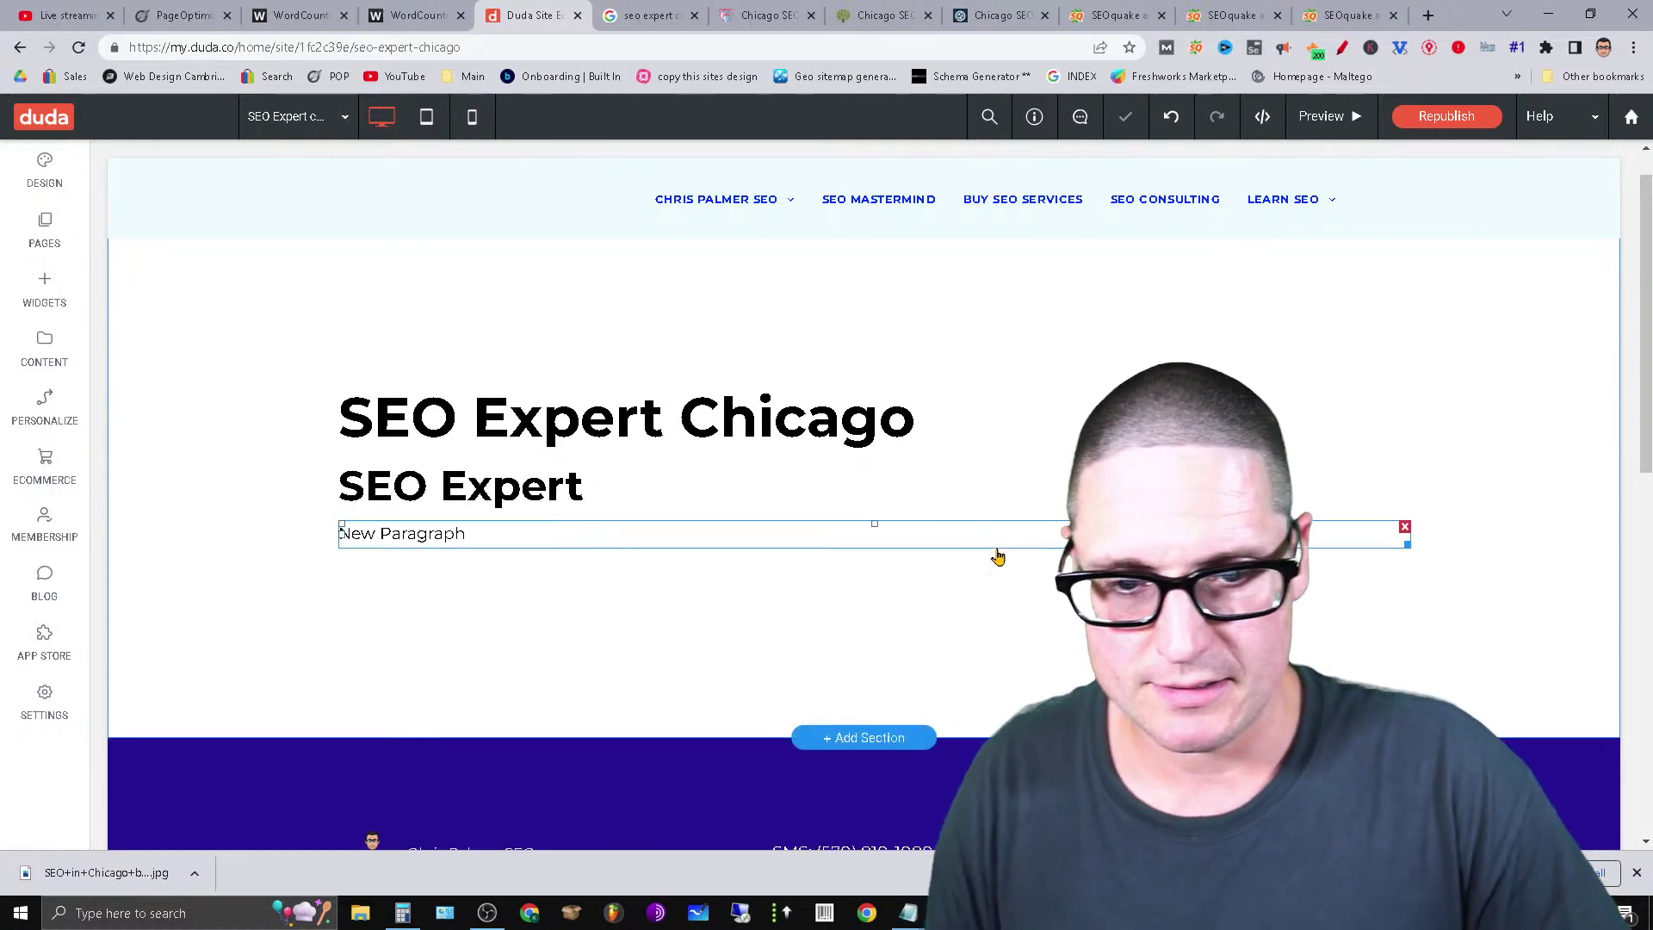
pyautogui.click(999, 537)
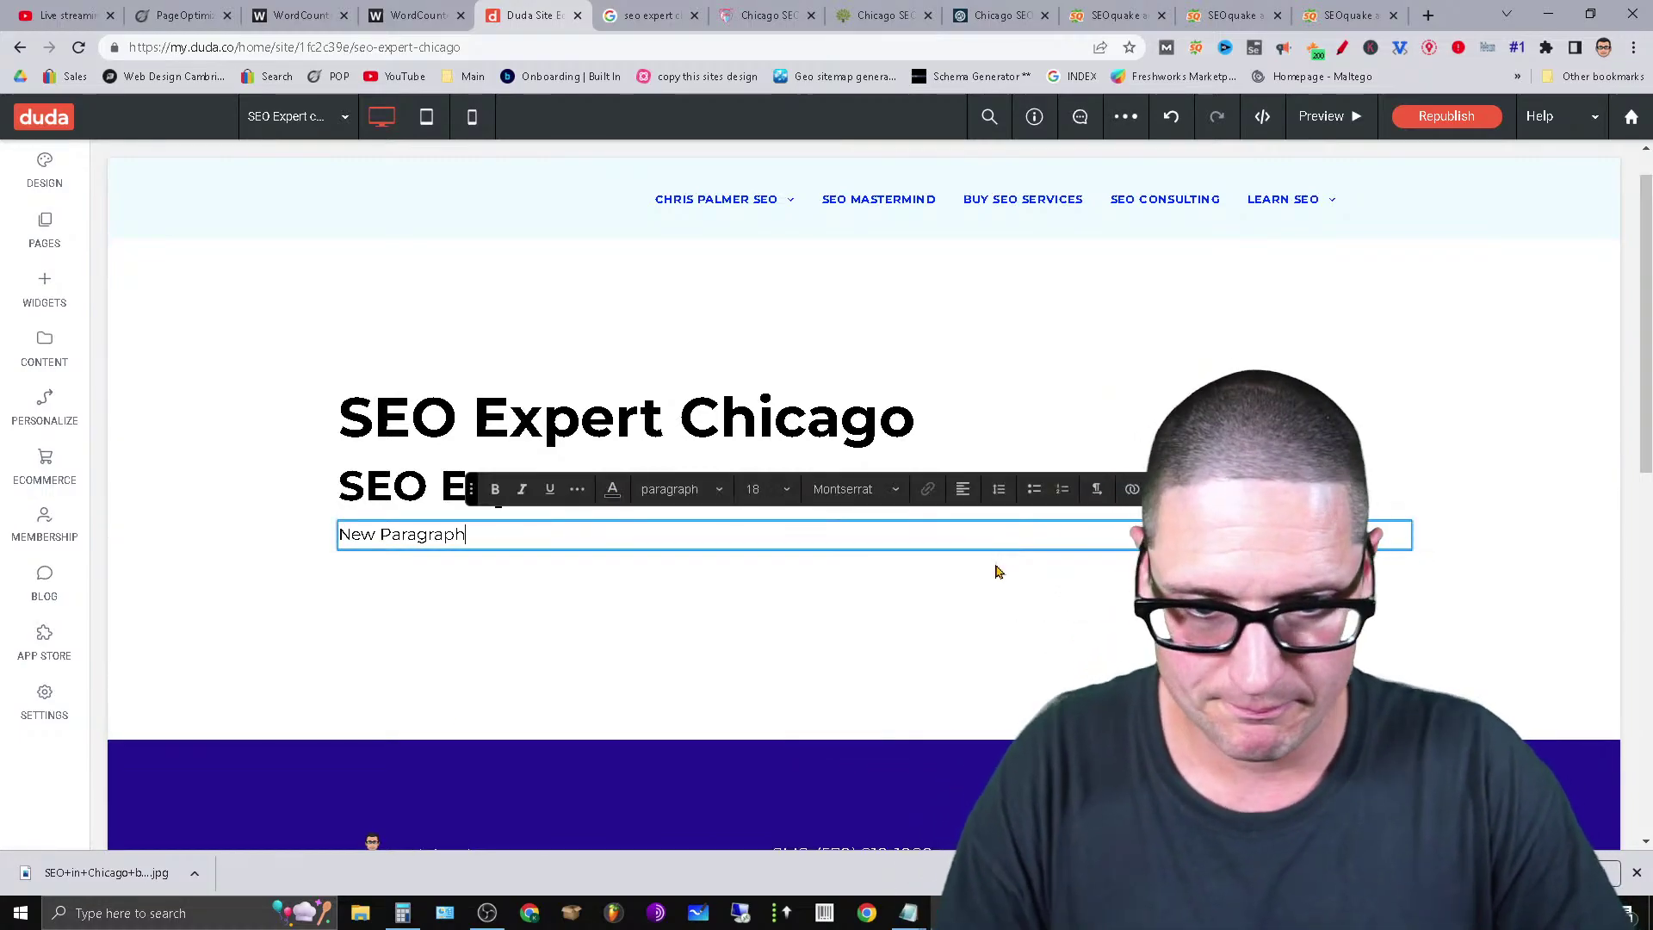
pyautogui.rightClick(842, 627)
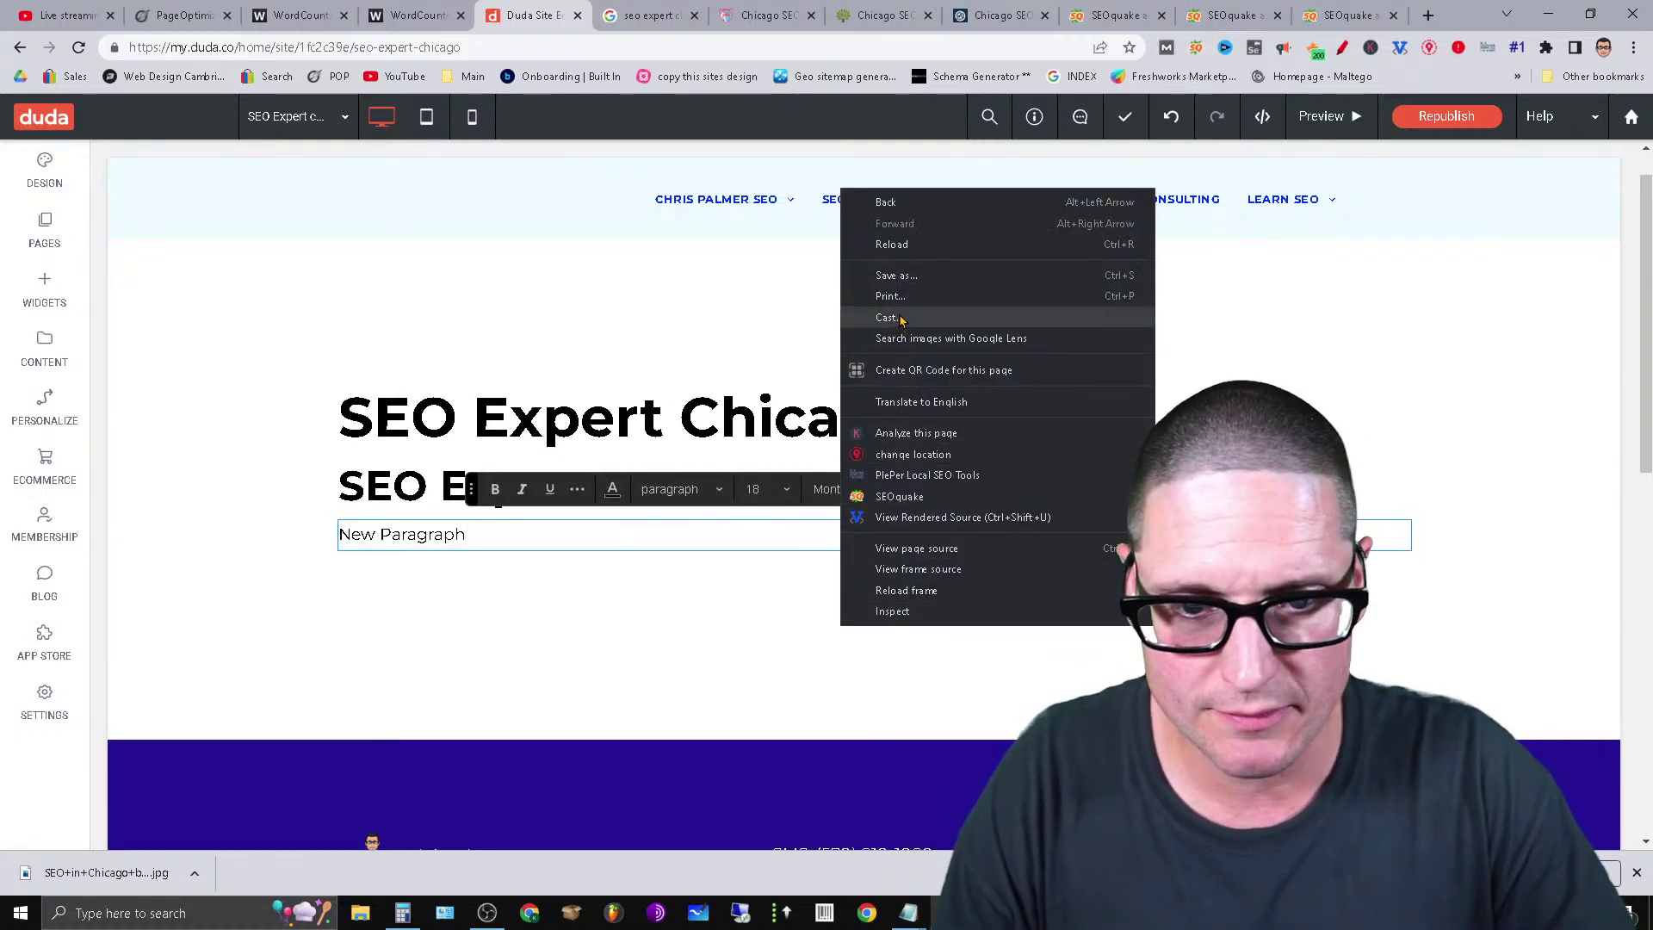
pyautogui.click(588, 636)
# Add a text block below it reading 'New Paragraph SEO Expert'.
pyautogui.click(44, 292)
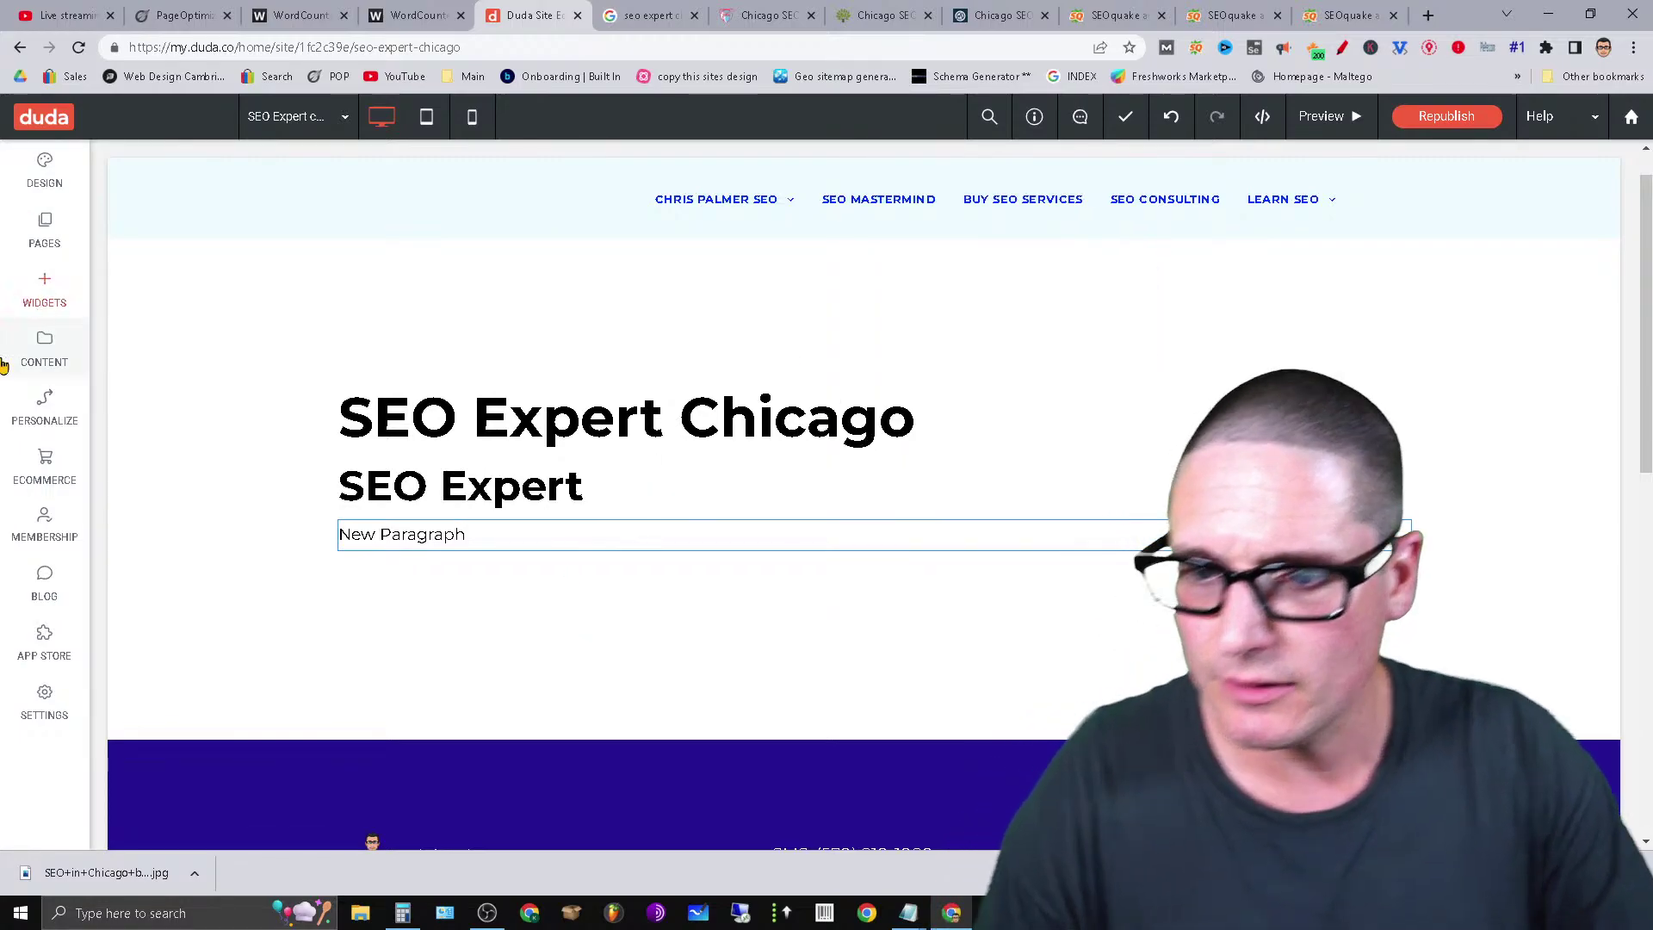
pyautogui.moveTo(140, 344); pyautogui.dragTo(952, 668)
pyautogui.tripleClick(468, 568)
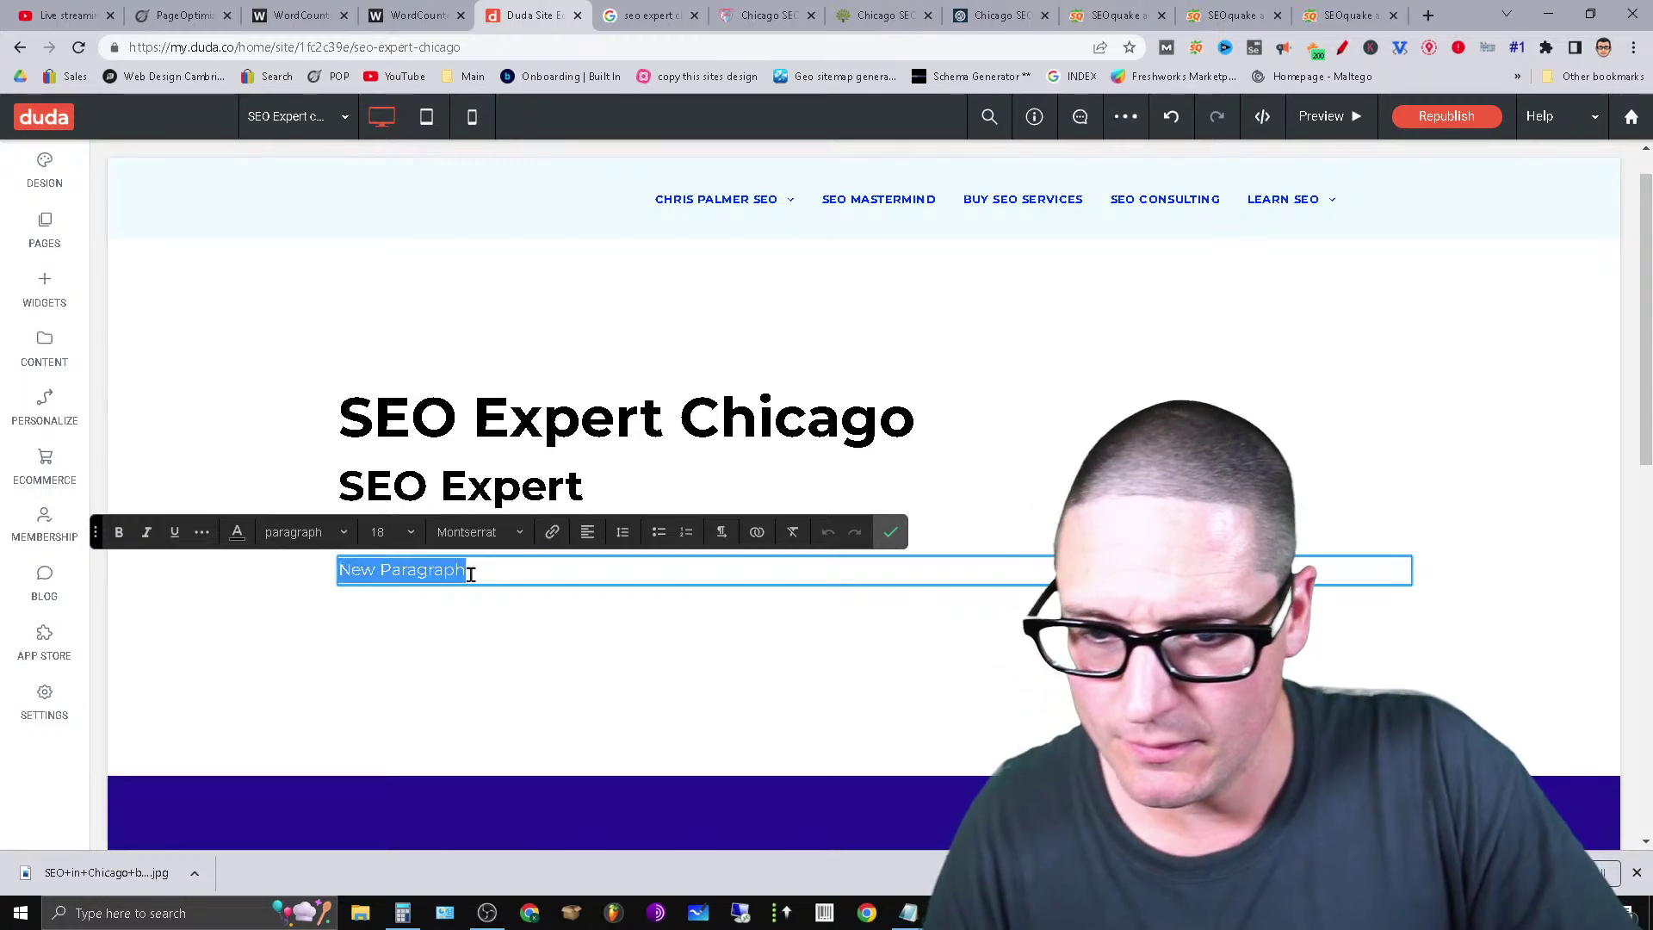
pyautogui.click(542, 577)
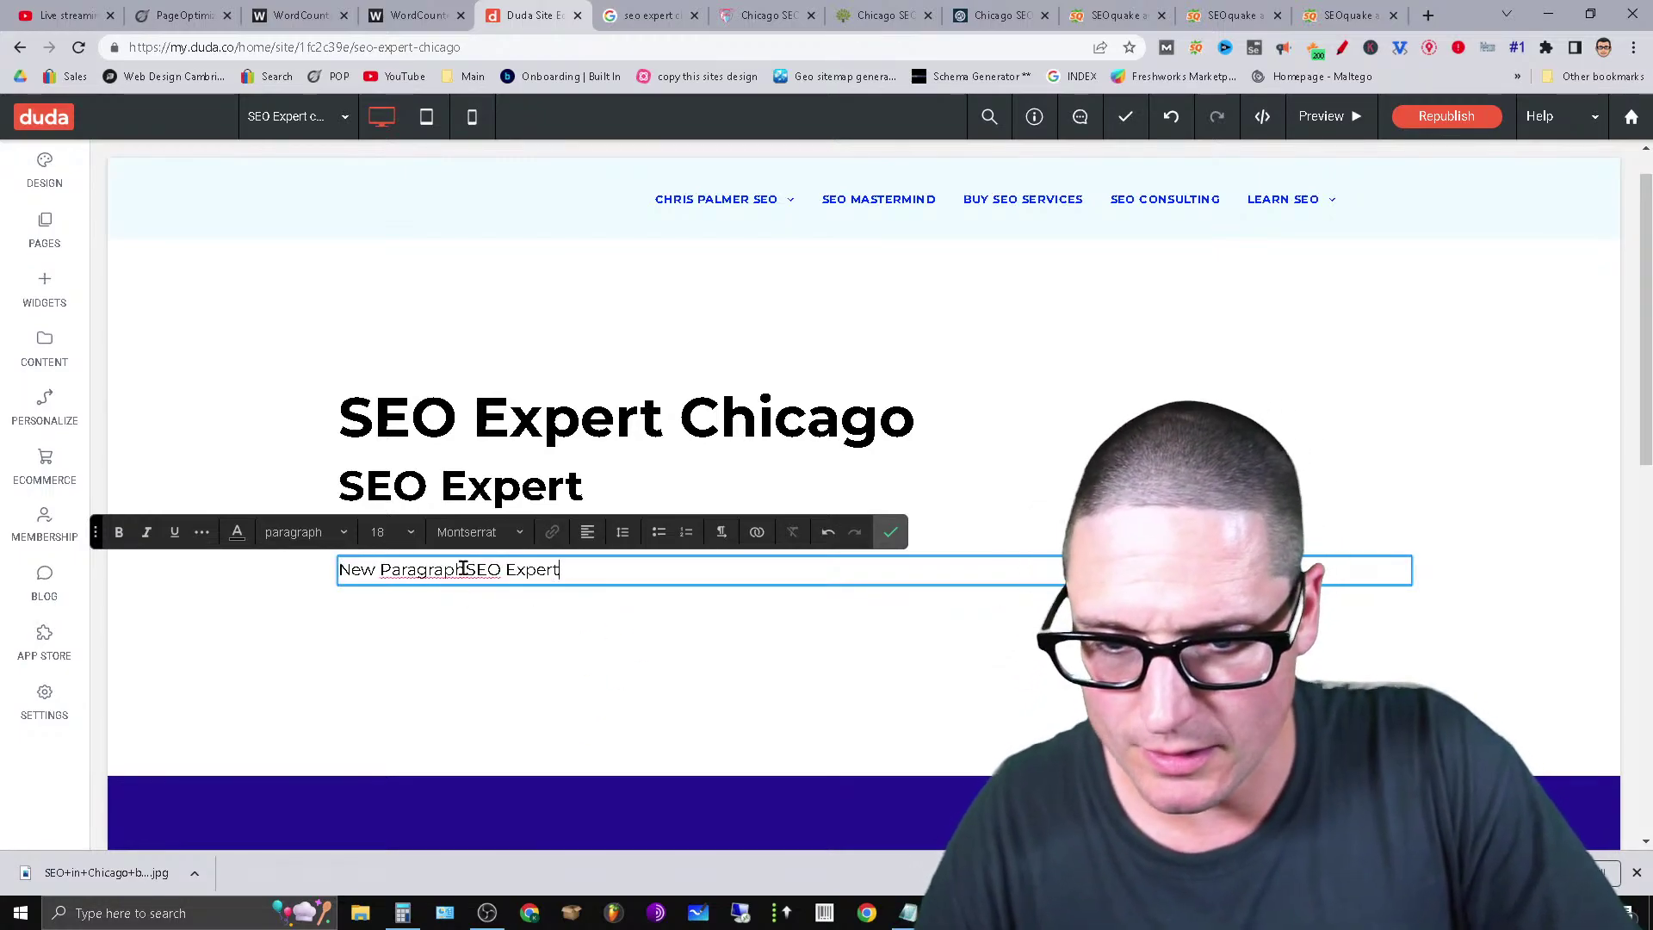
pyautogui.click(890, 531)
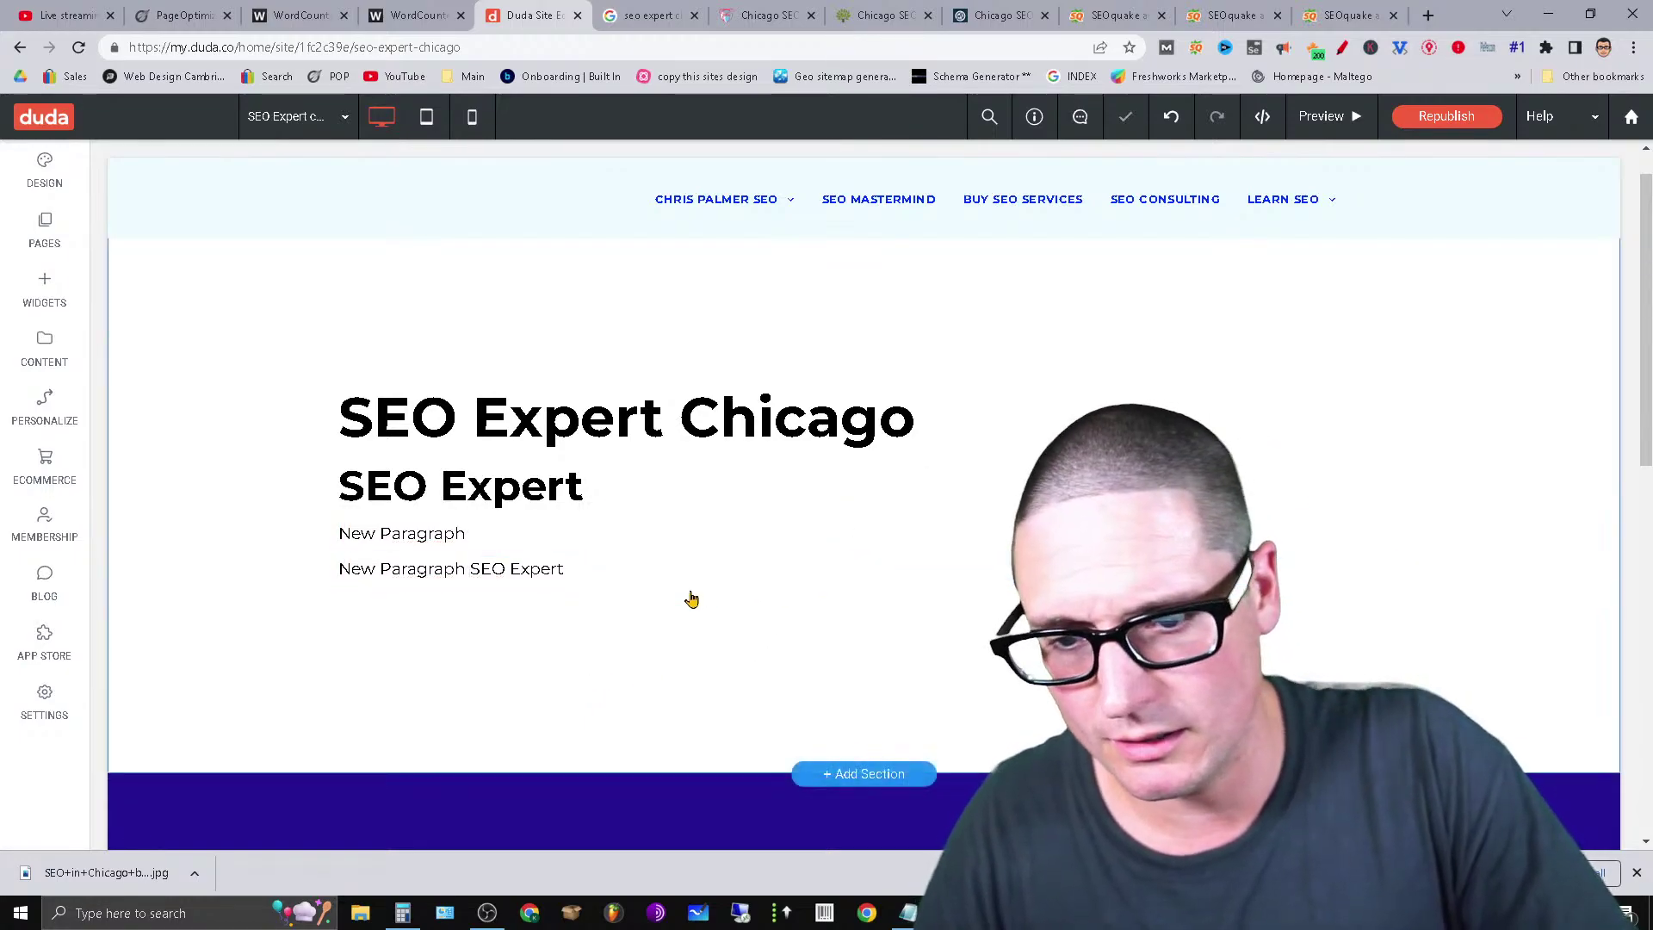
pyautogui.click(856, 573)
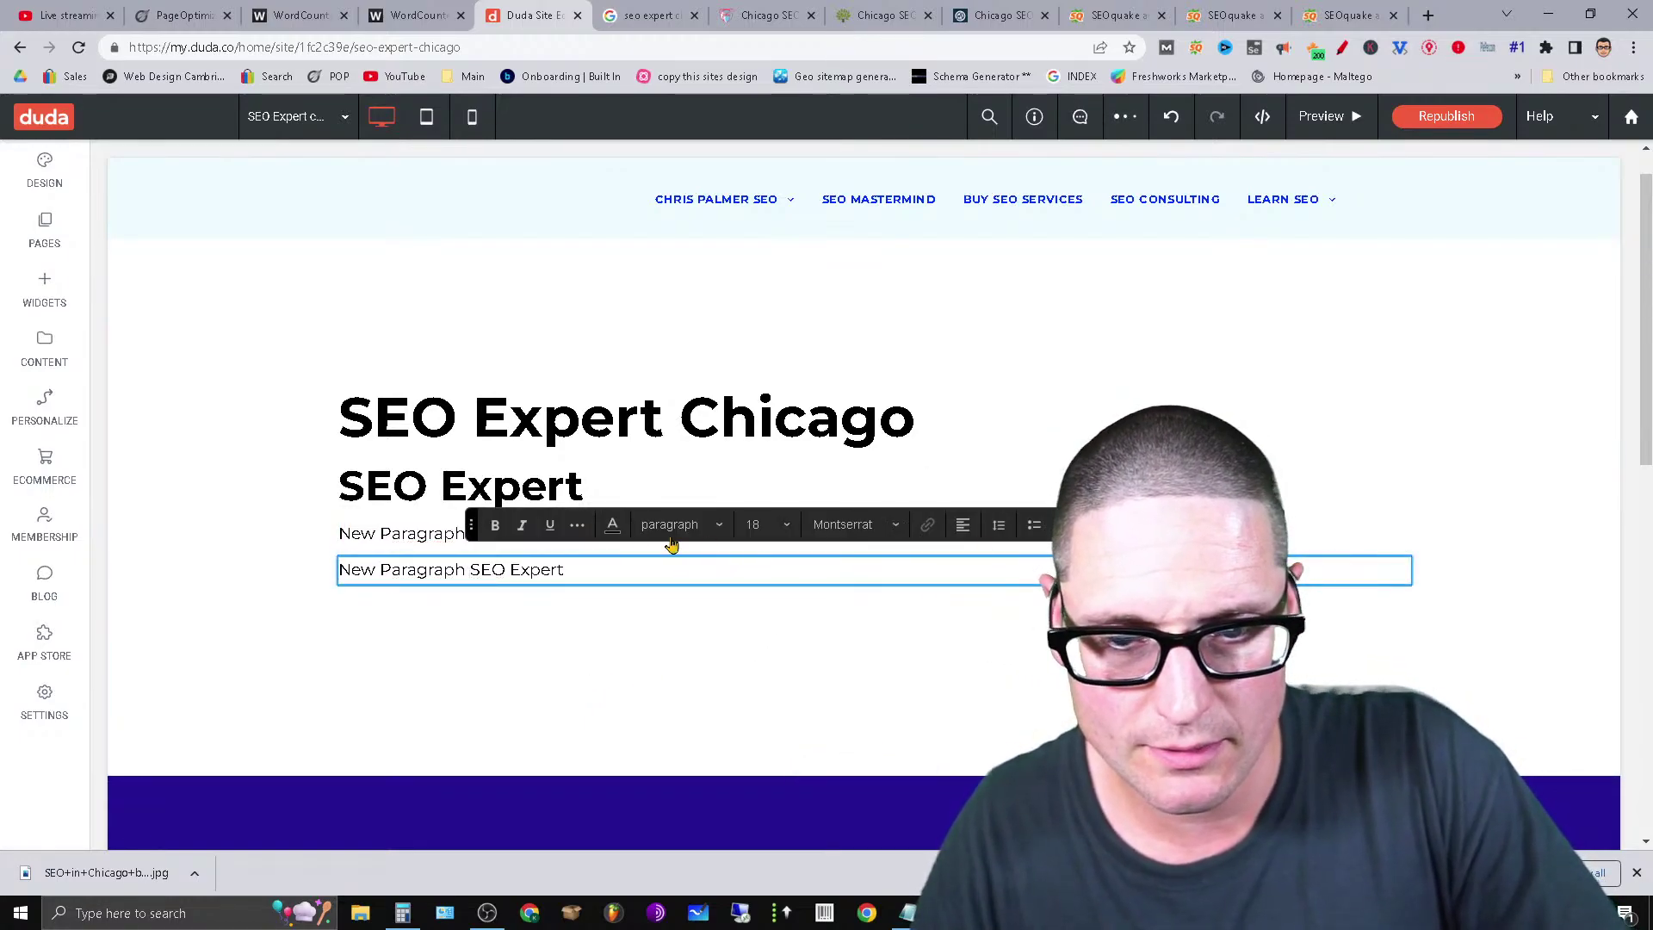
pyautogui.click(336, 397)
pyautogui.click(310, 442)
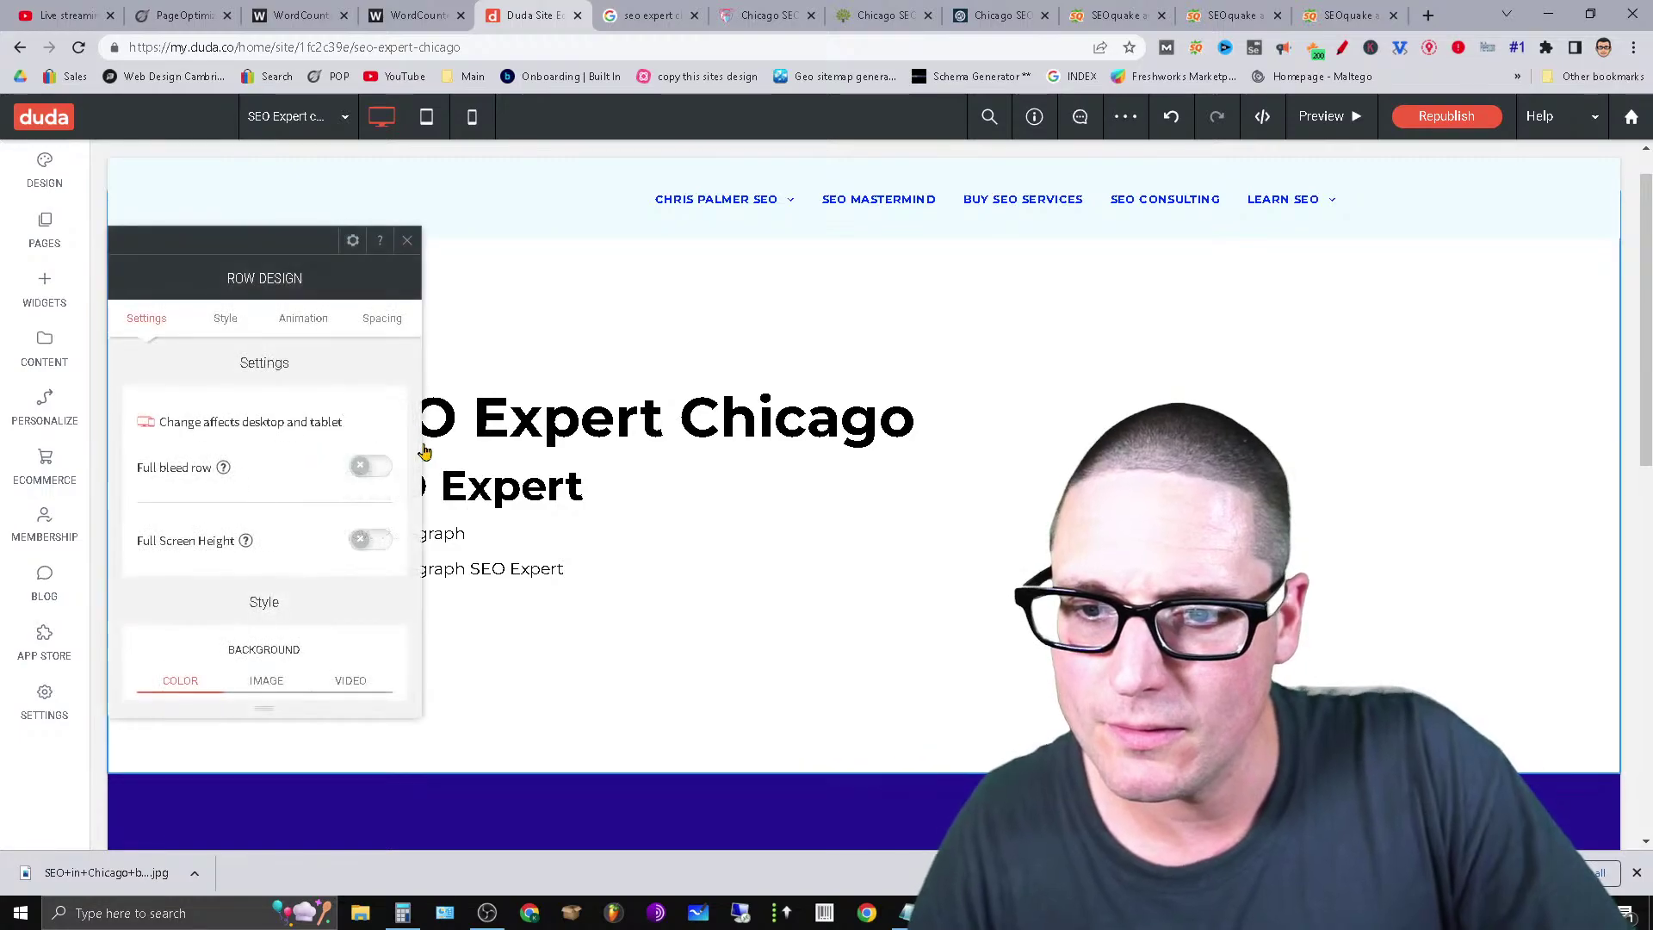
# Copy the heading row and paste the copy below the original section.
pyautogui.click(353, 242)
pyautogui.click(405, 431)
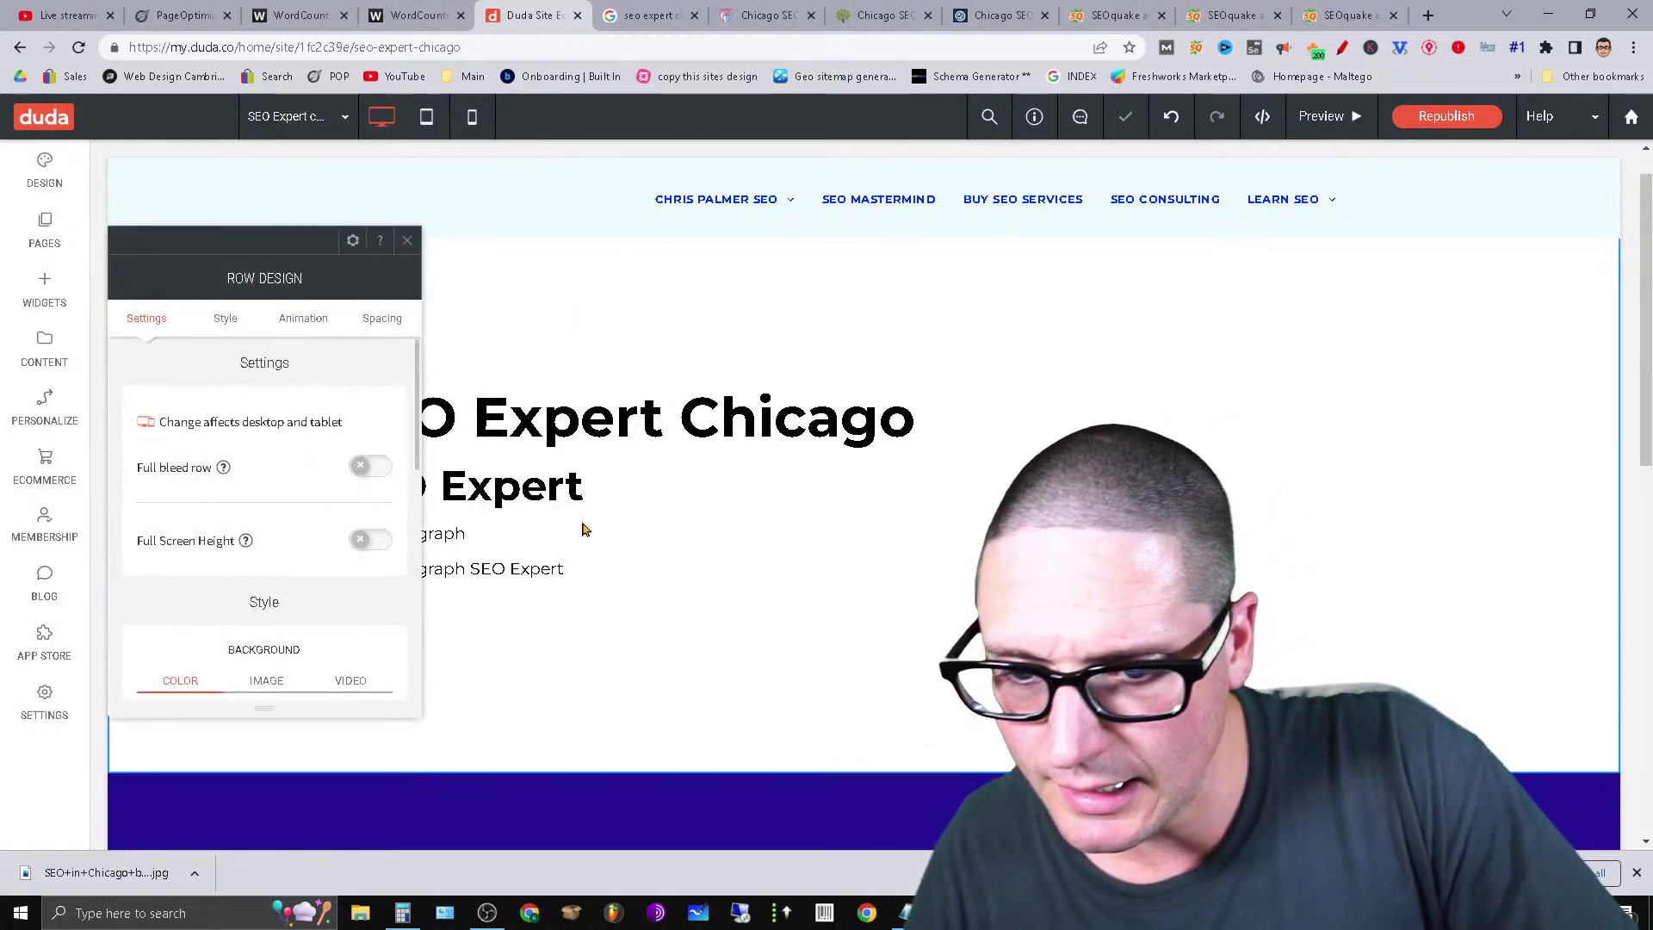
pyautogui.click(664, 571)
pyautogui.rightClick(489, 615)
pyautogui.click(515, 646)
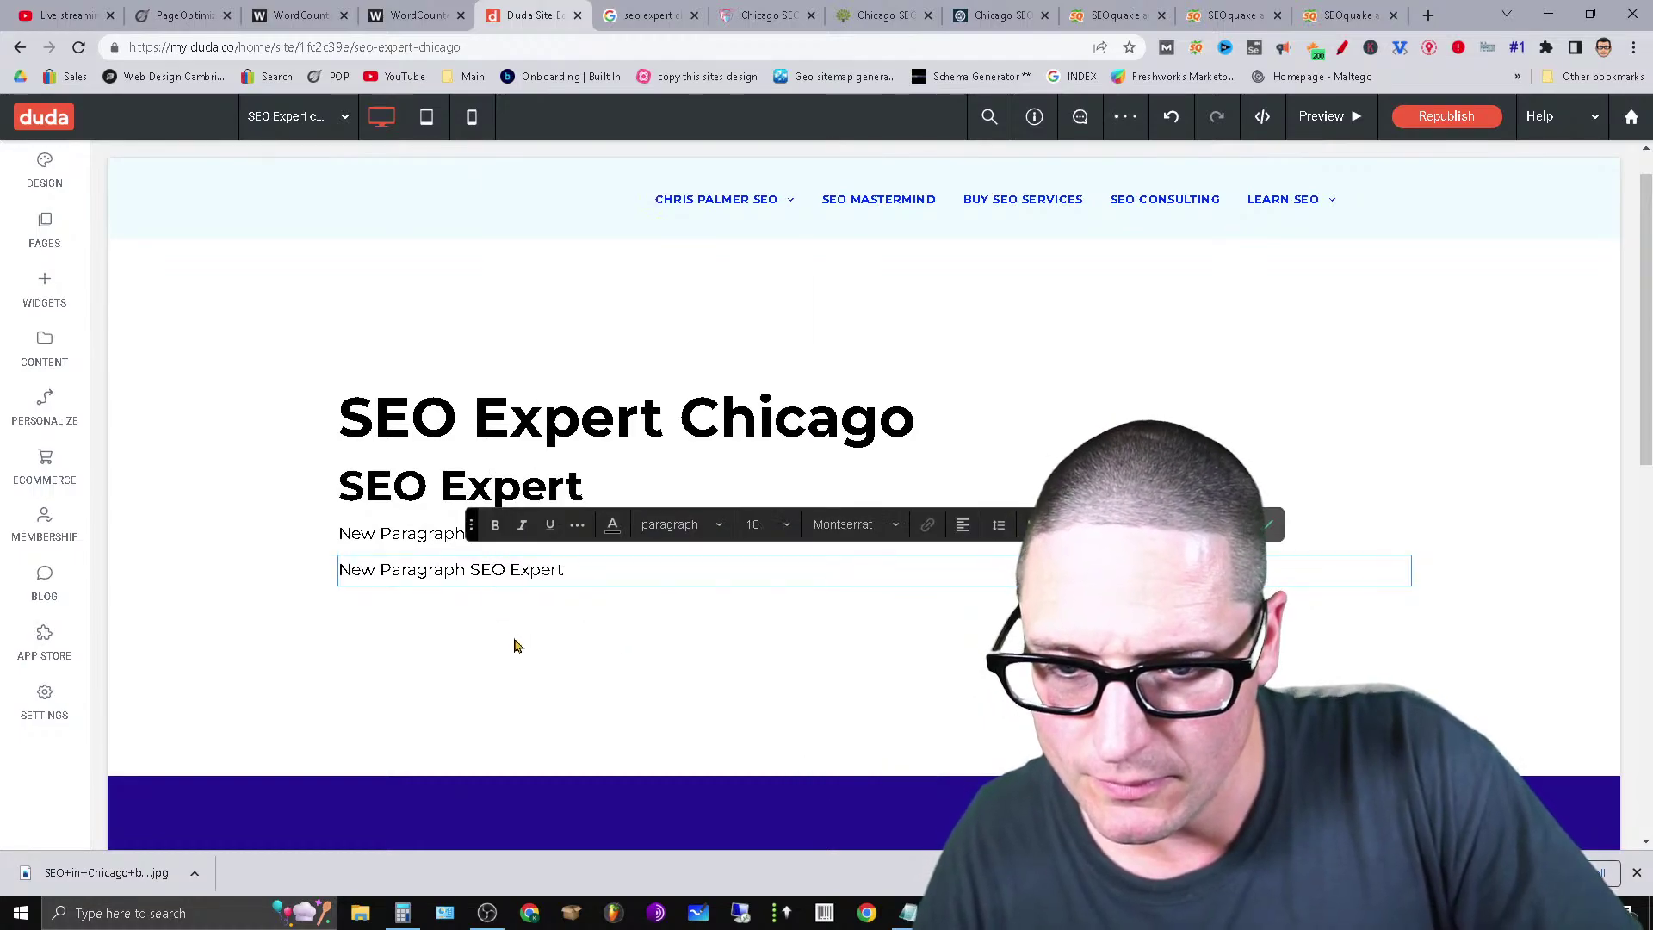
pyautogui.click(1259, 524)
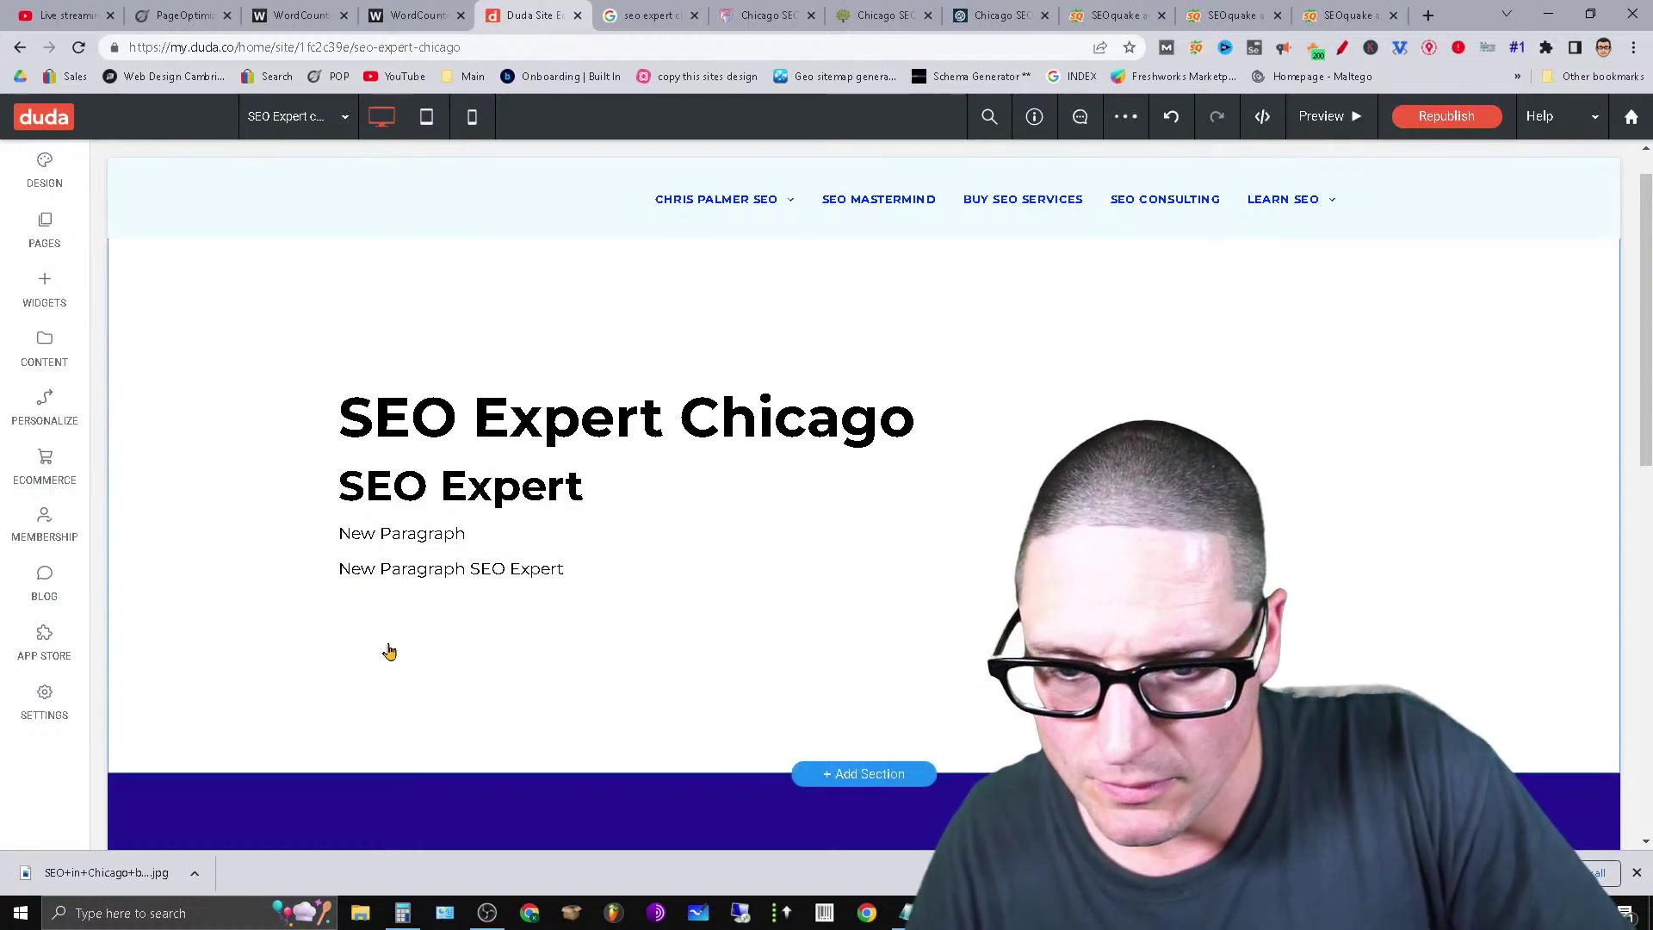
pyautogui.rightClick(388, 649)
pyautogui.moveTo(449, 326)
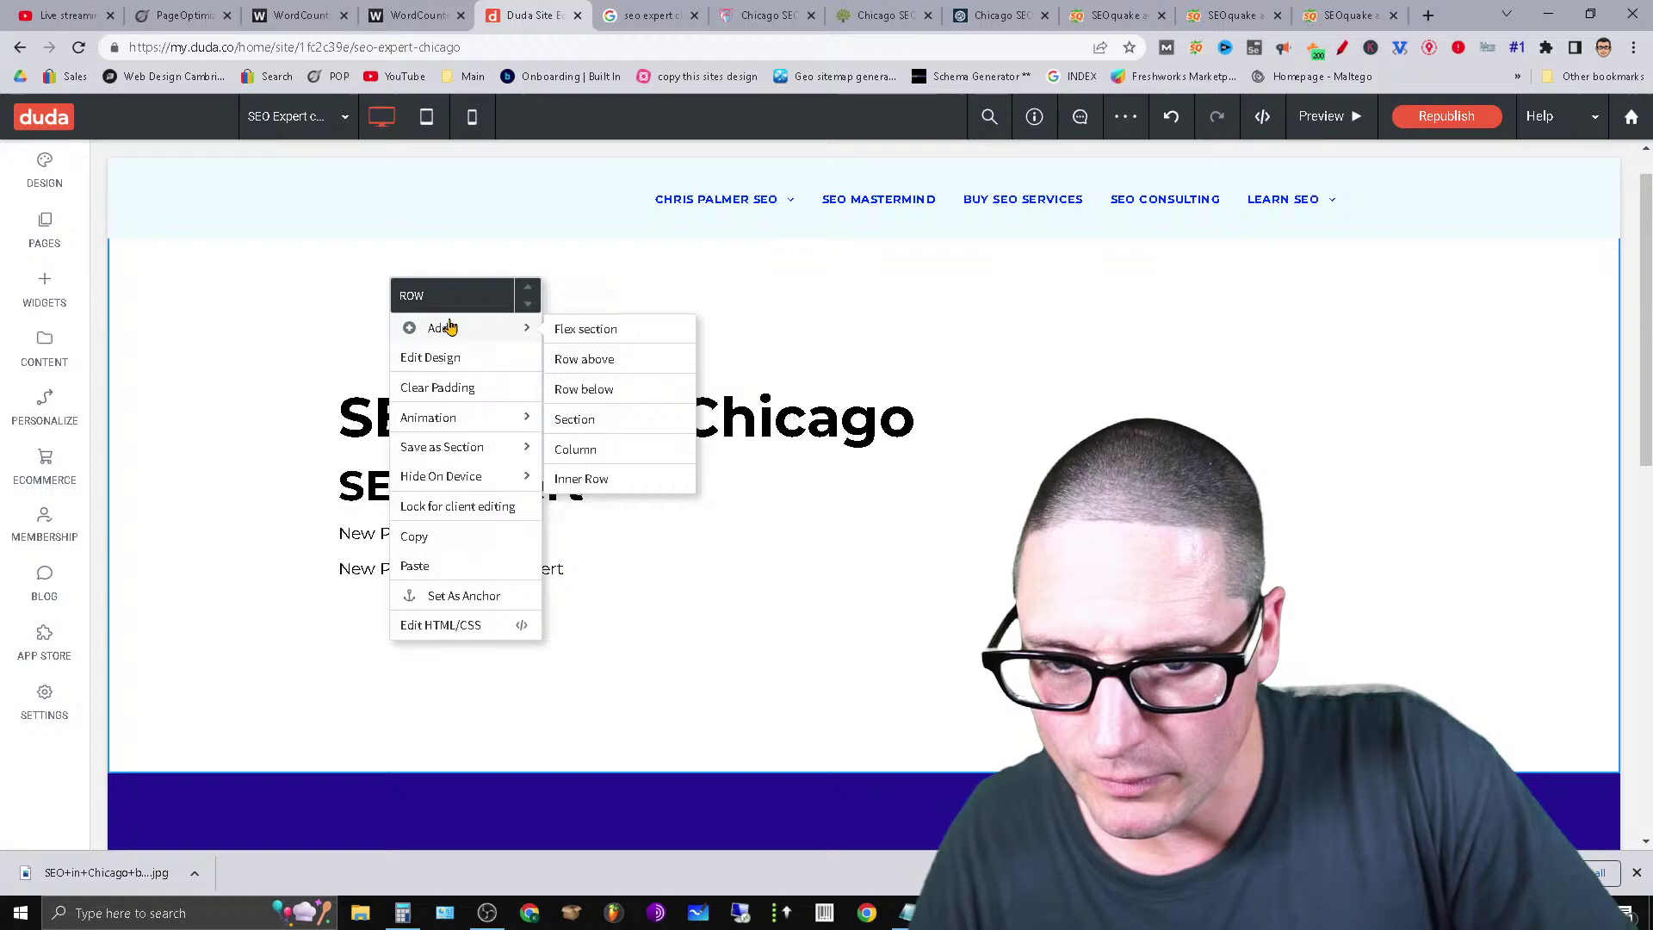
pyautogui.click(452, 565)
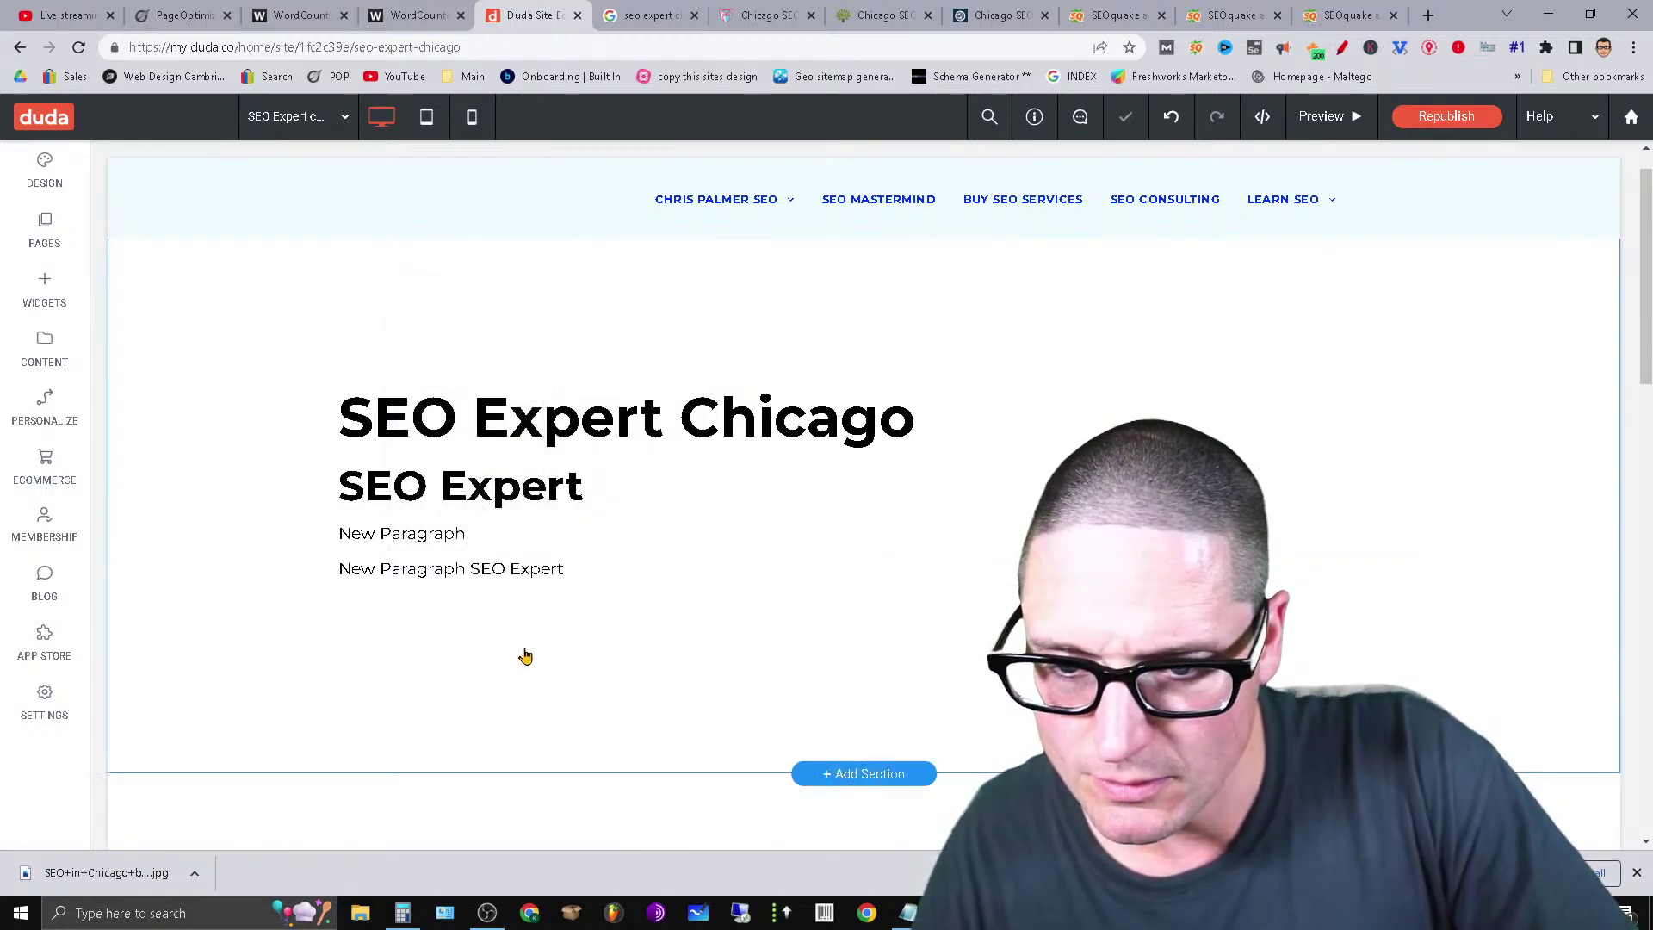
# Select the whole SEO Expert heading text, then leave the heading's edit mode.
pyautogui.click(410, 486)
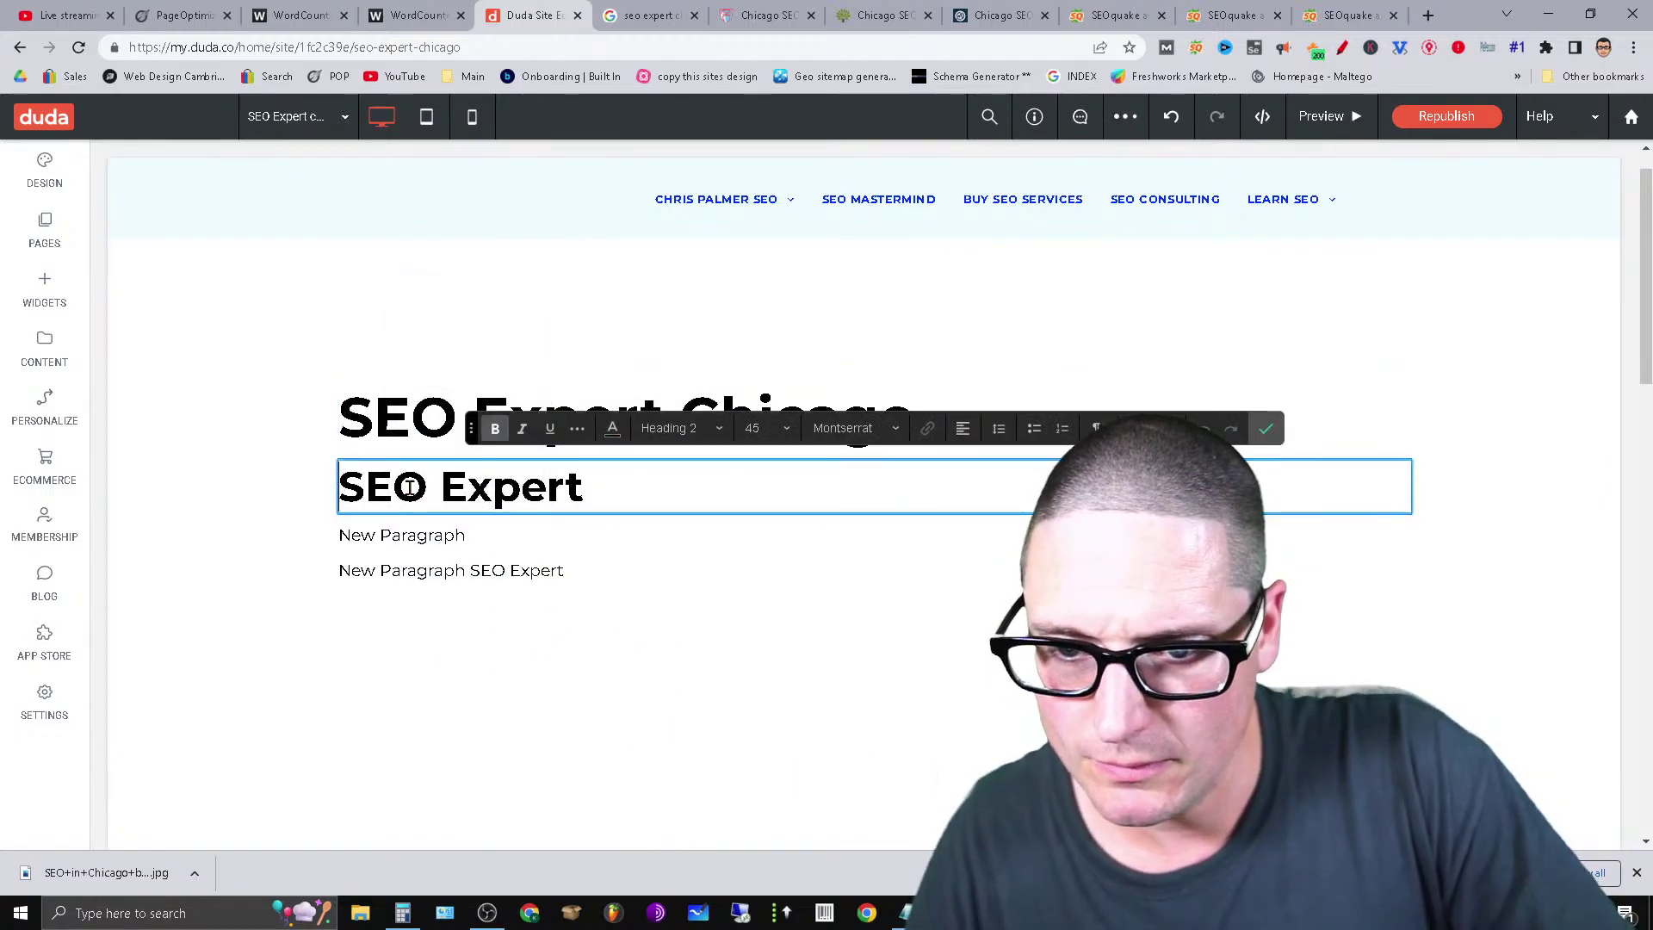
pyautogui.tripleClick(805, 478)
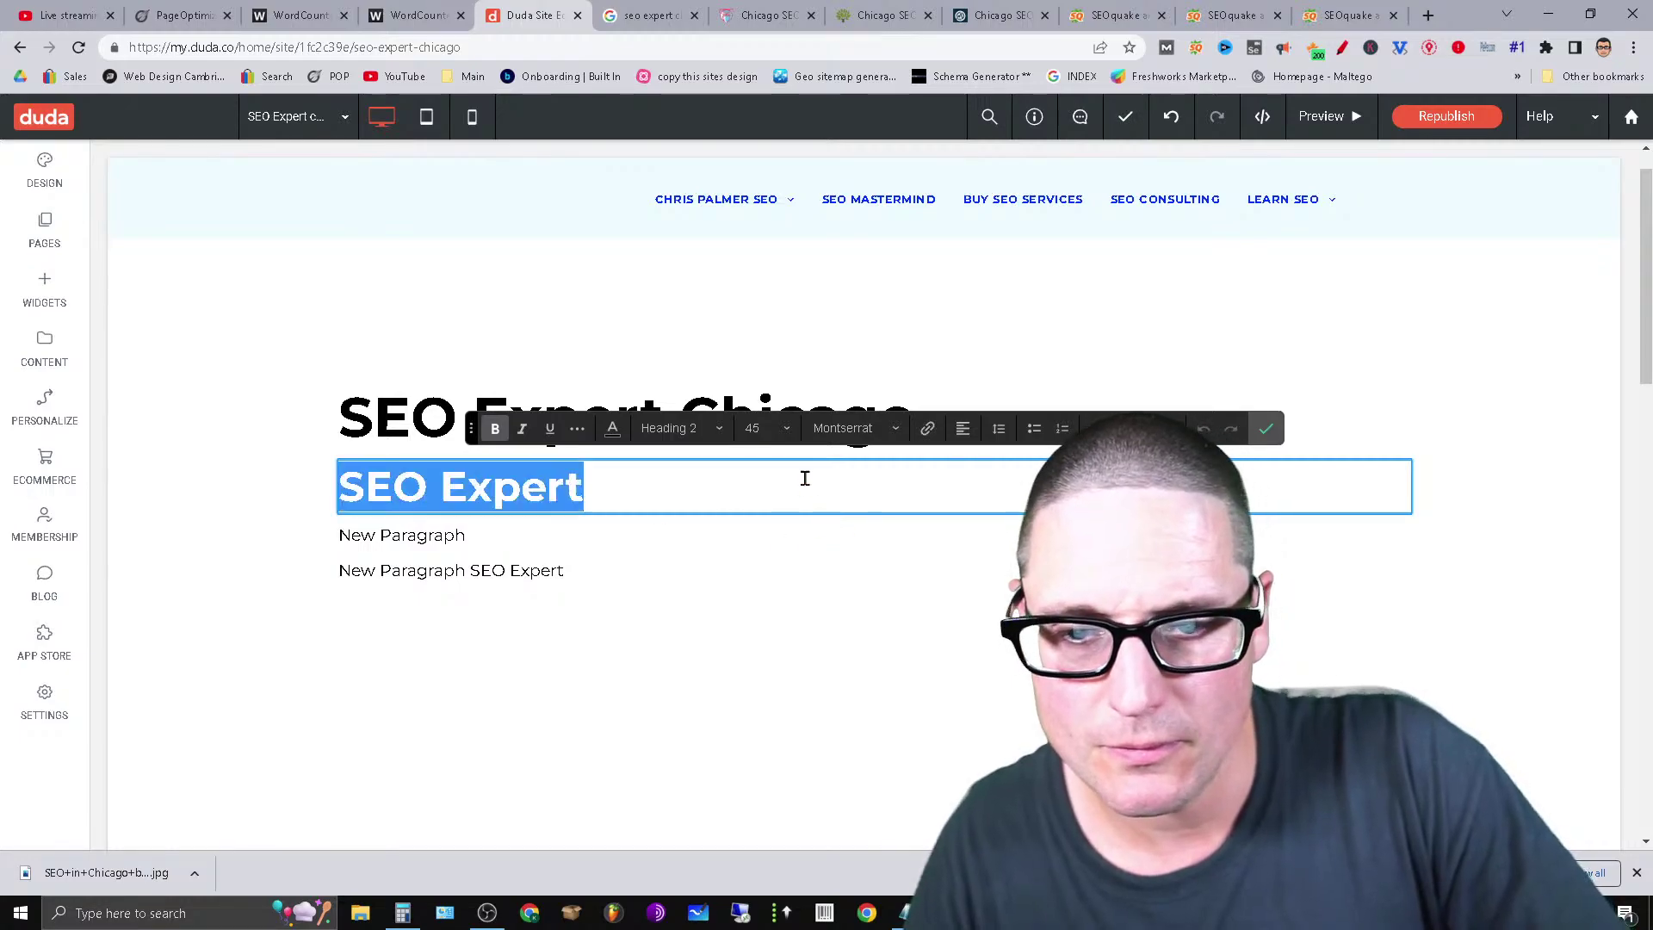
pyautogui.rightClick(807, 486)
pyautogui.press('Escape')
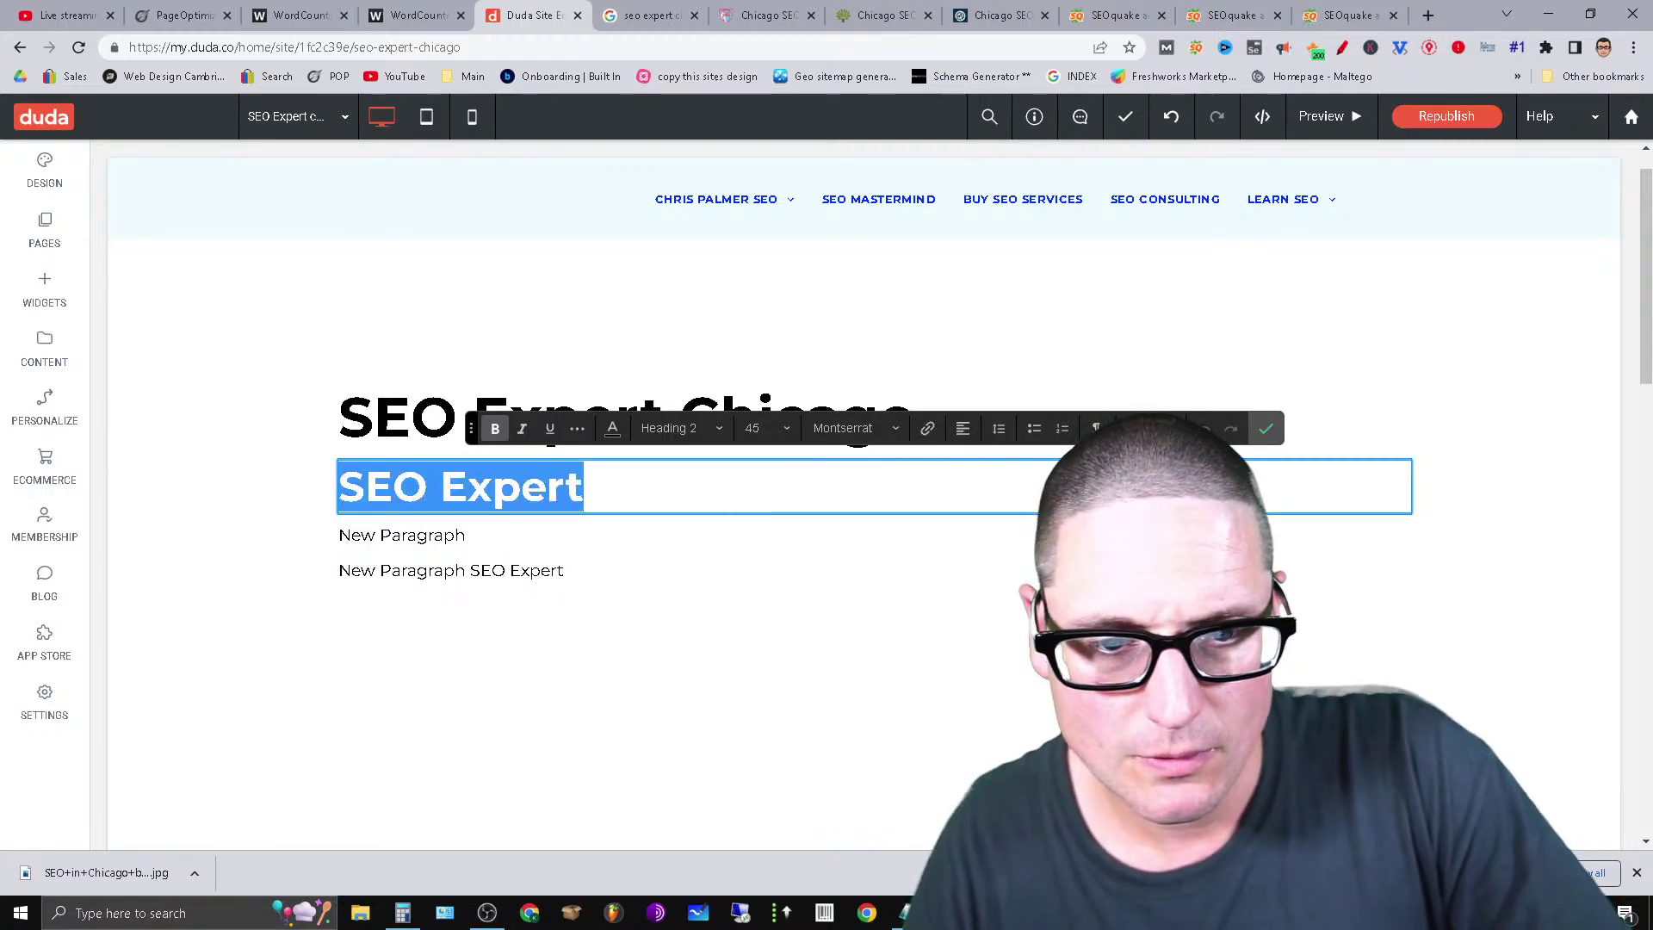
pyautogui.click(293, 505)
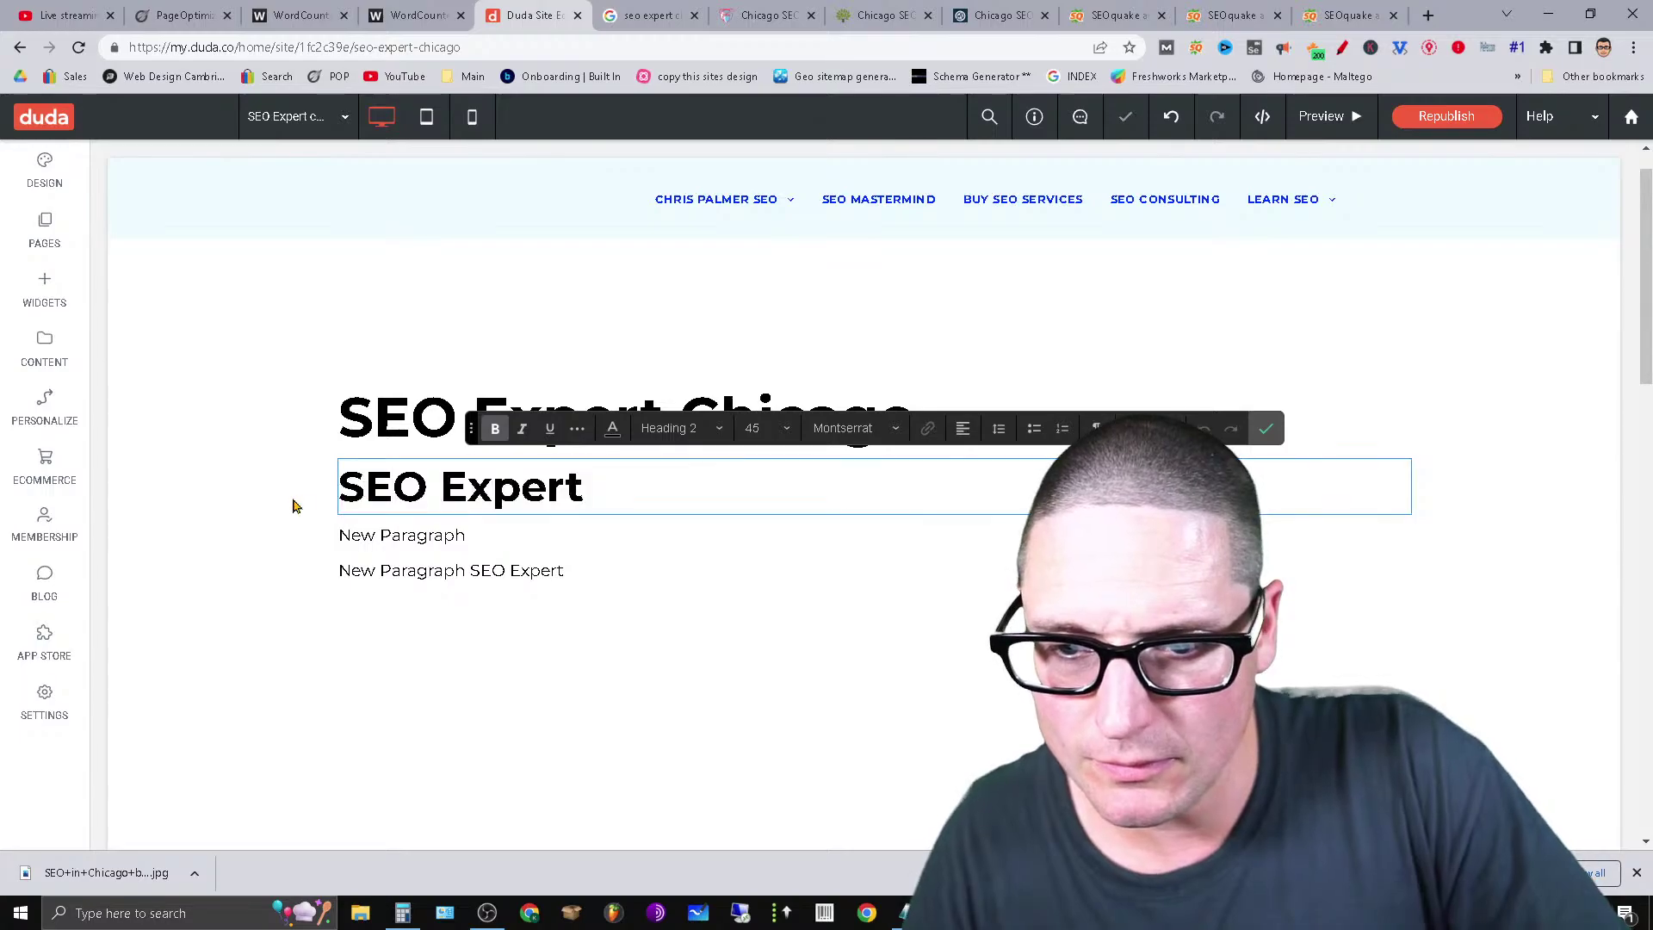
pyautogui.click(1265, 425)
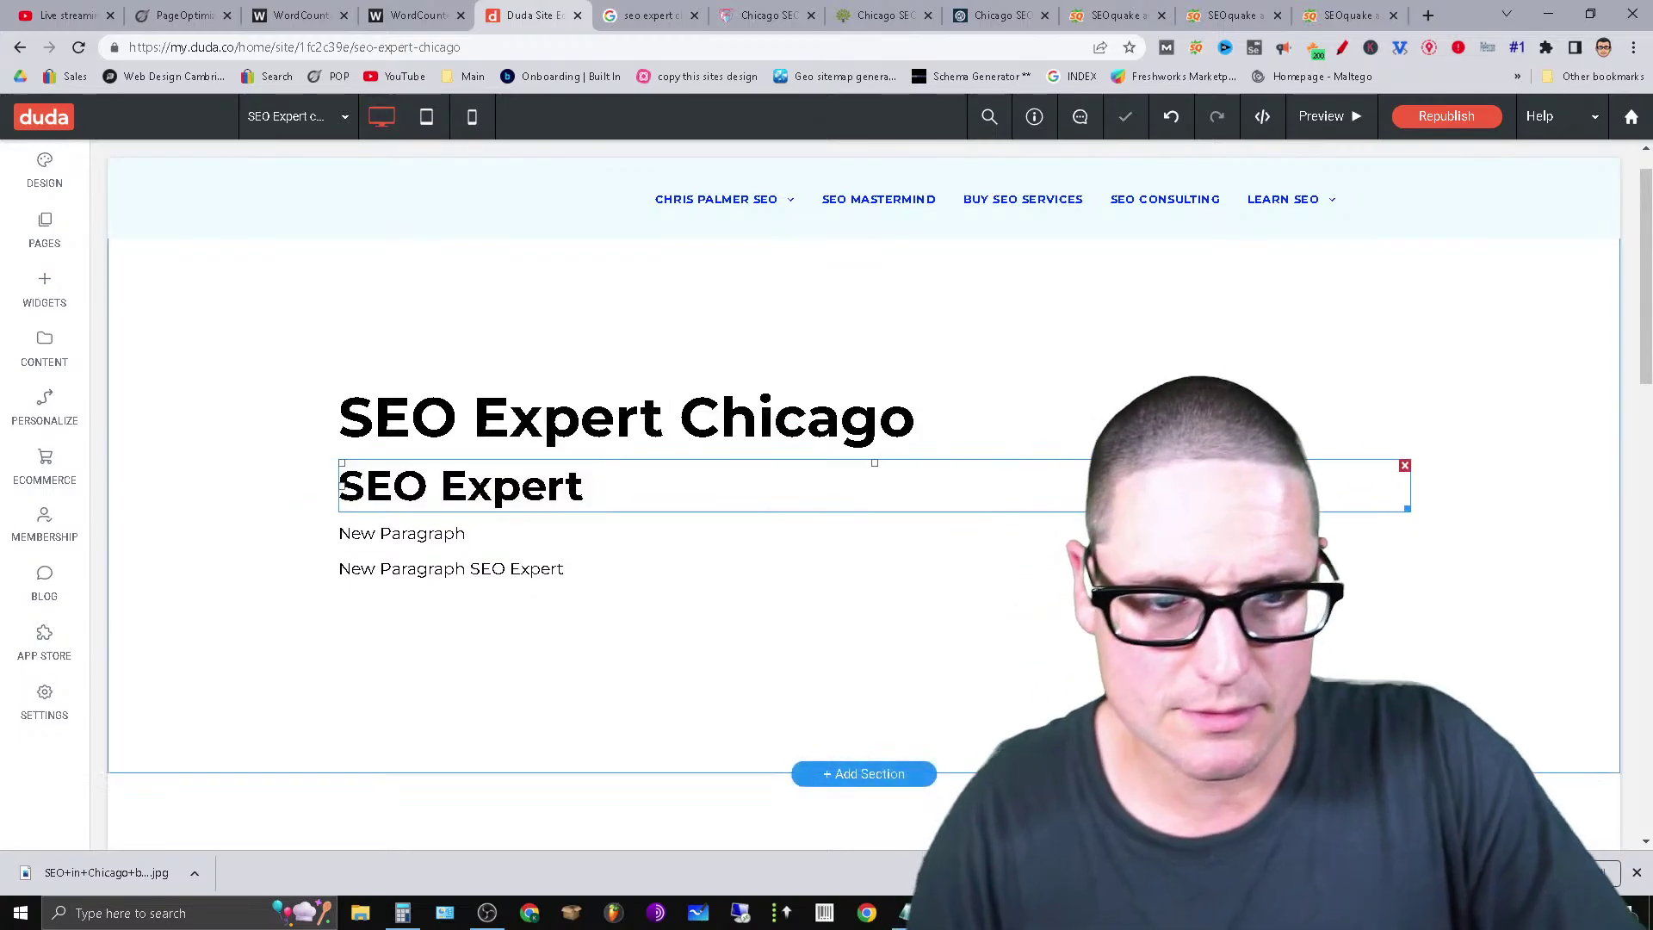
pyautogui.click(1287, 496)
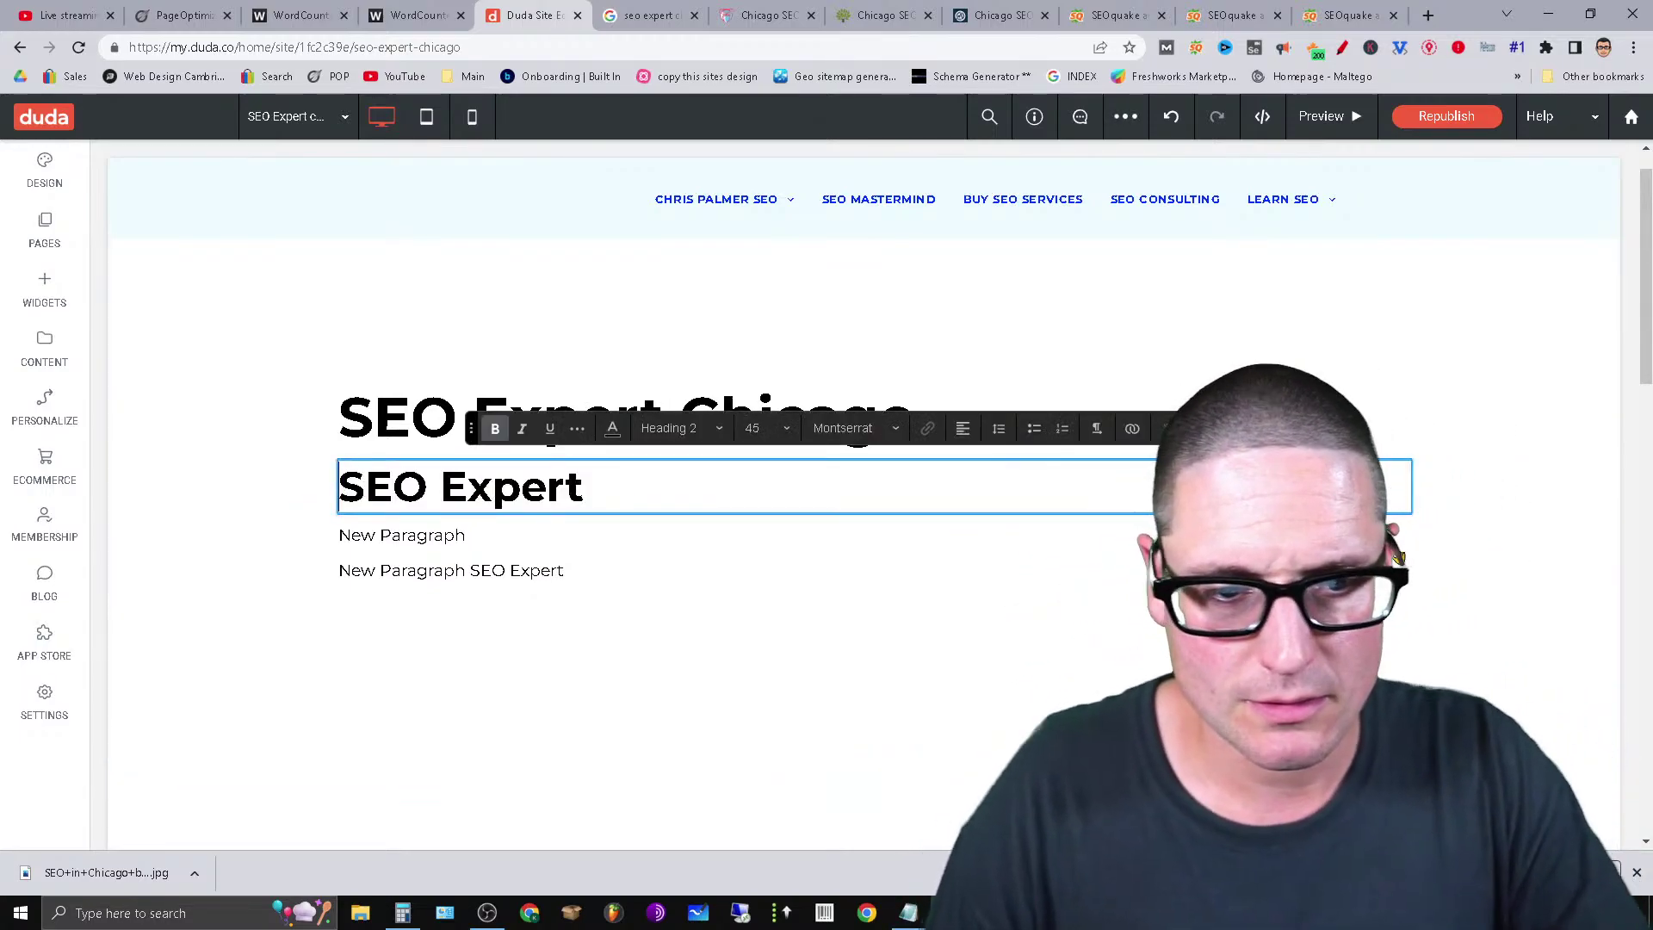
pyautogui.click(153, 549)
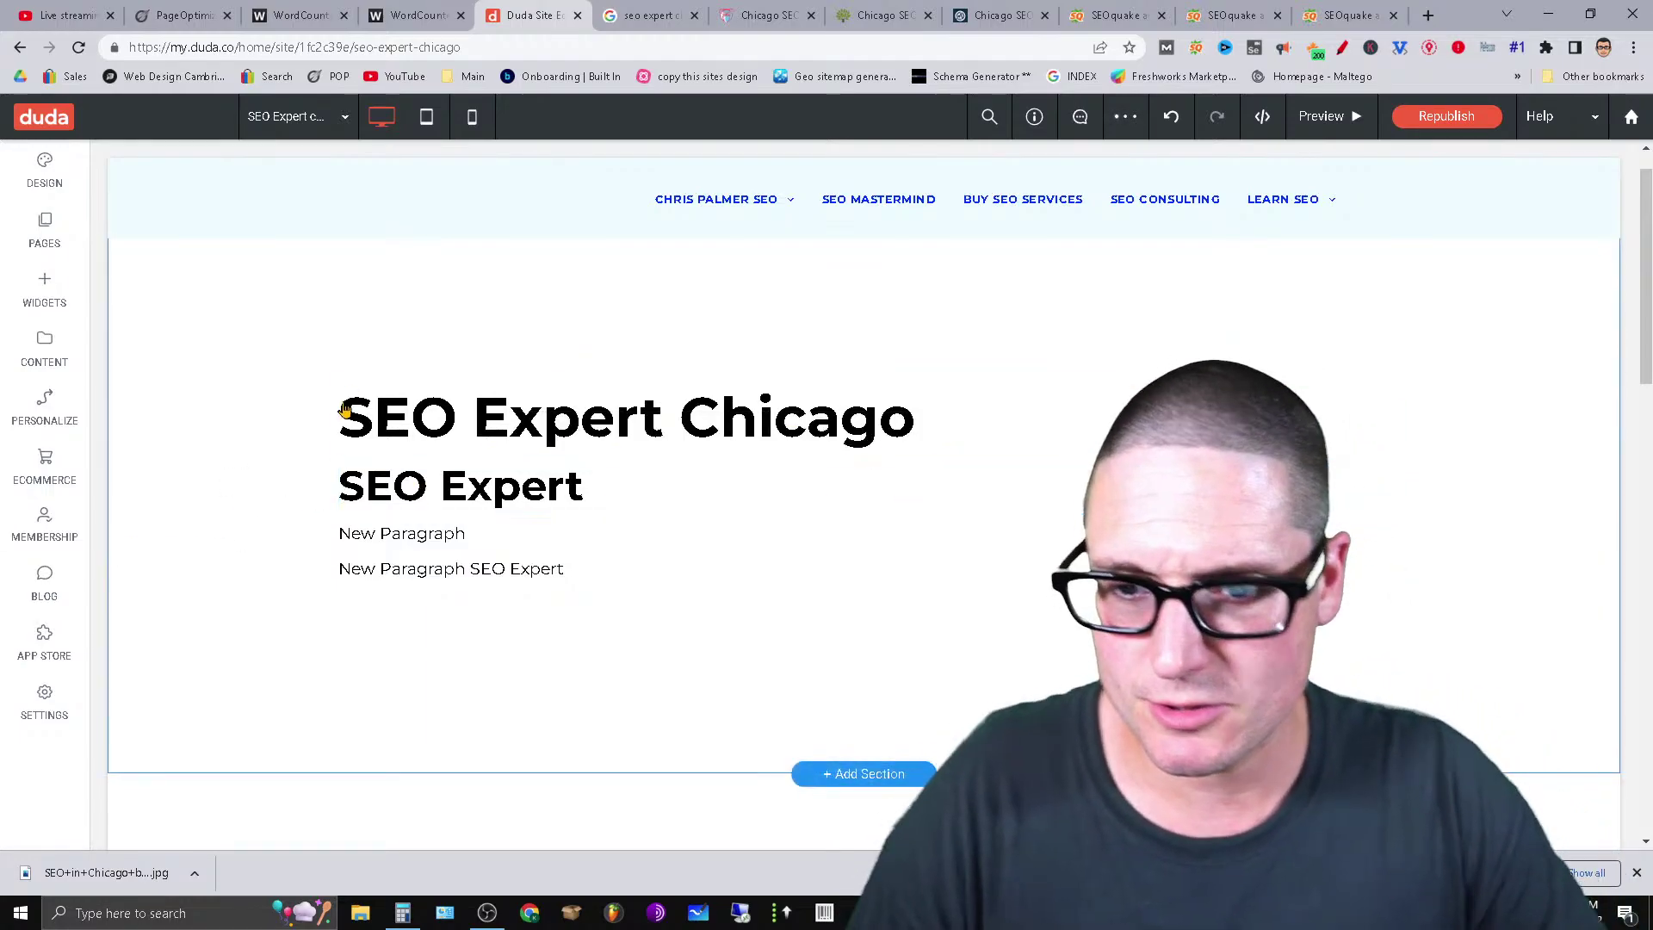
# Copy the New Paragraph SEO Expert text block from its block menu.
pyautogui.click(476, 542)
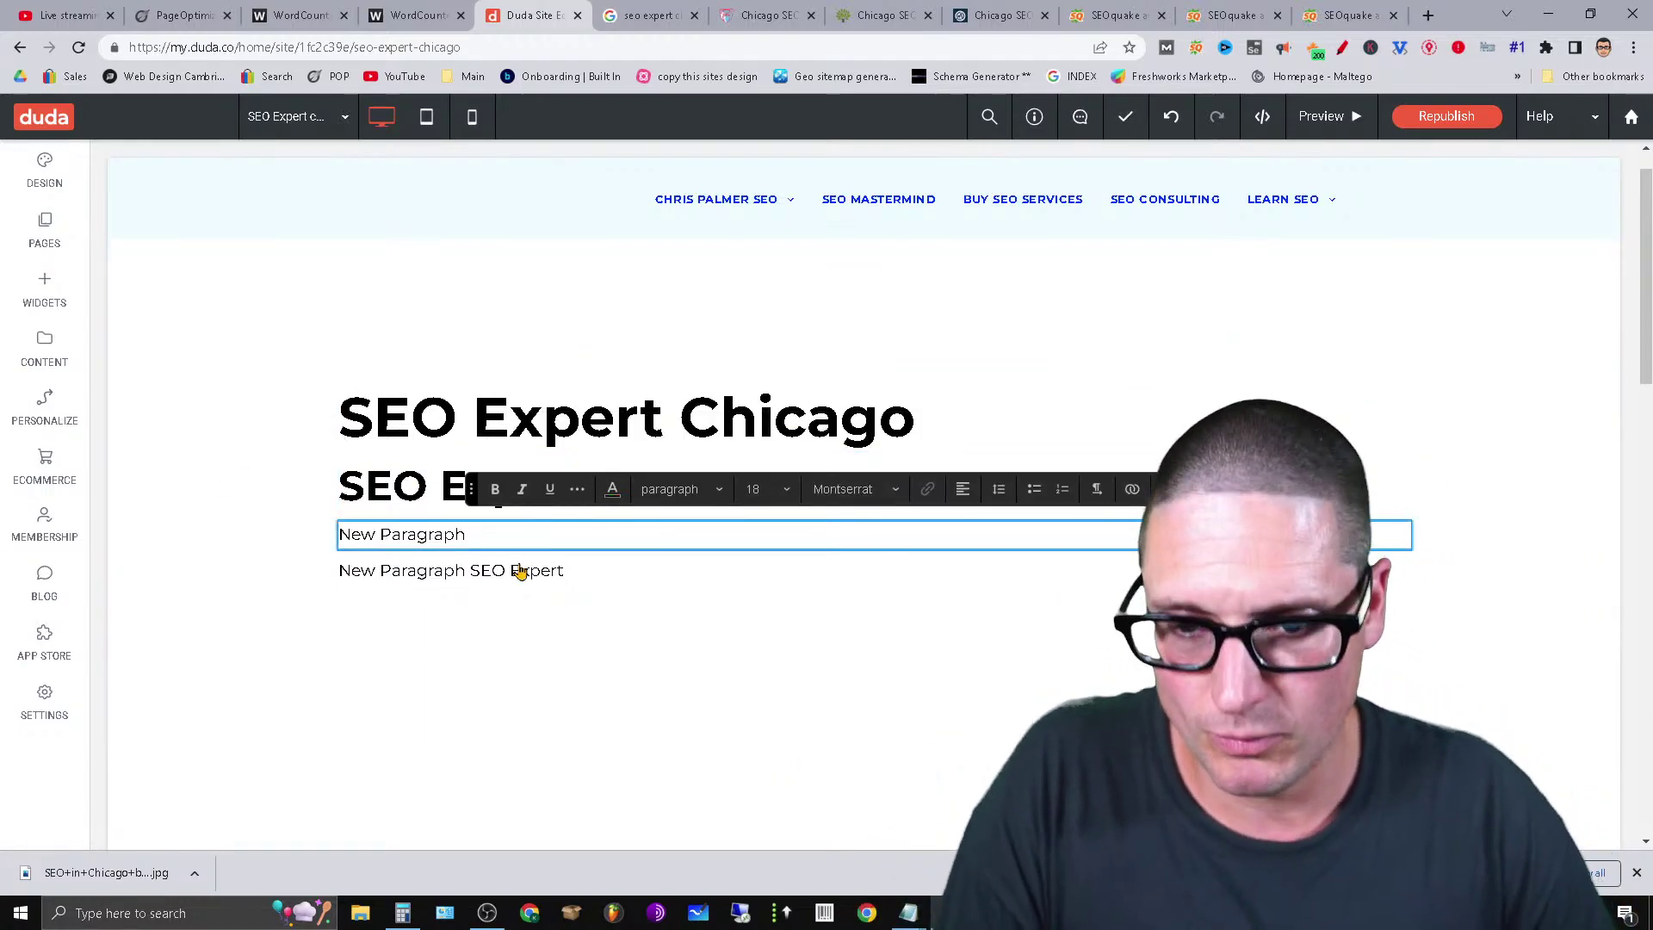
pyautogui.click(520, 571)
pyautogui.click(780, 573)
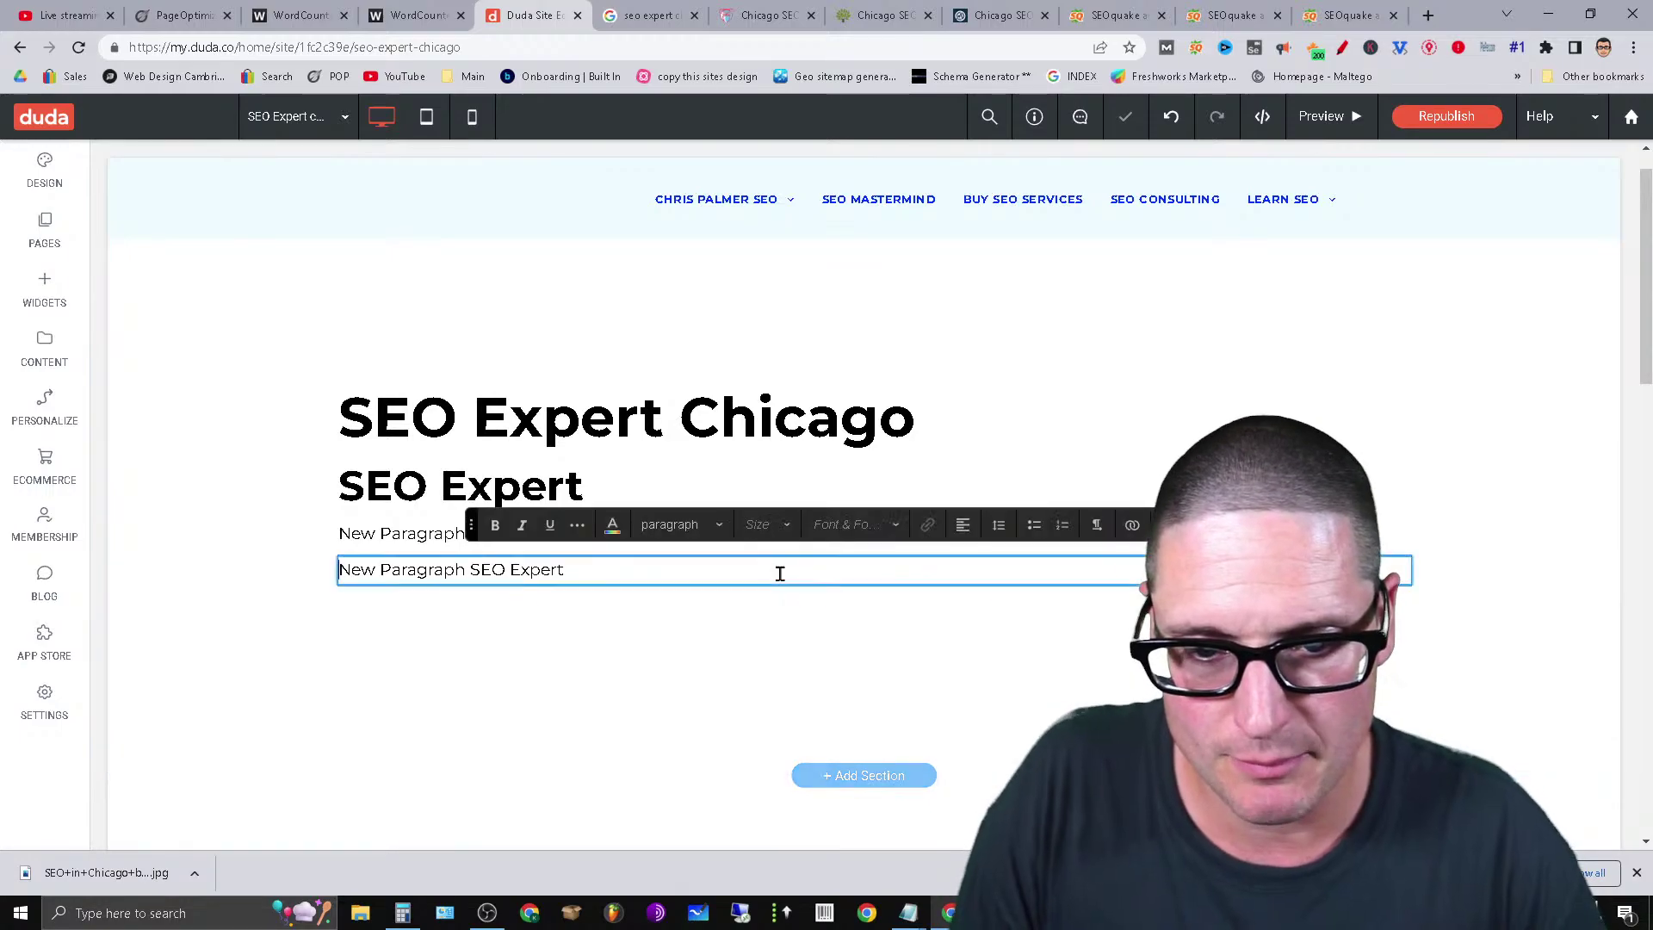
pyautogui.click(1291, 535)
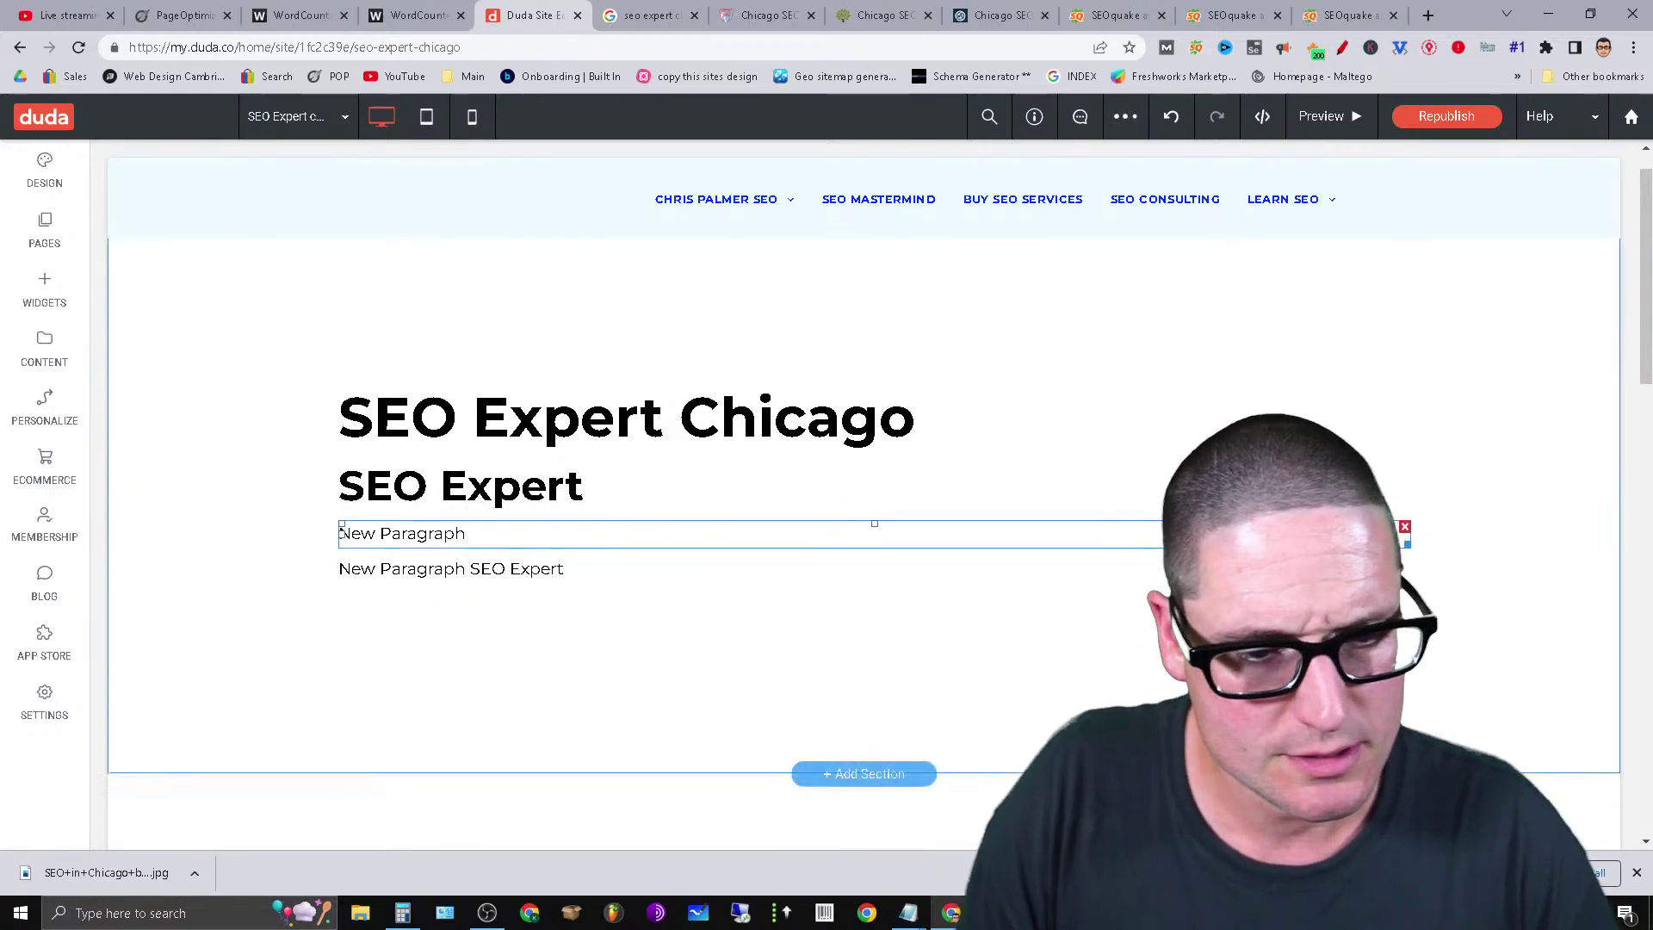
pyautogui.rightClick(1291, 569)
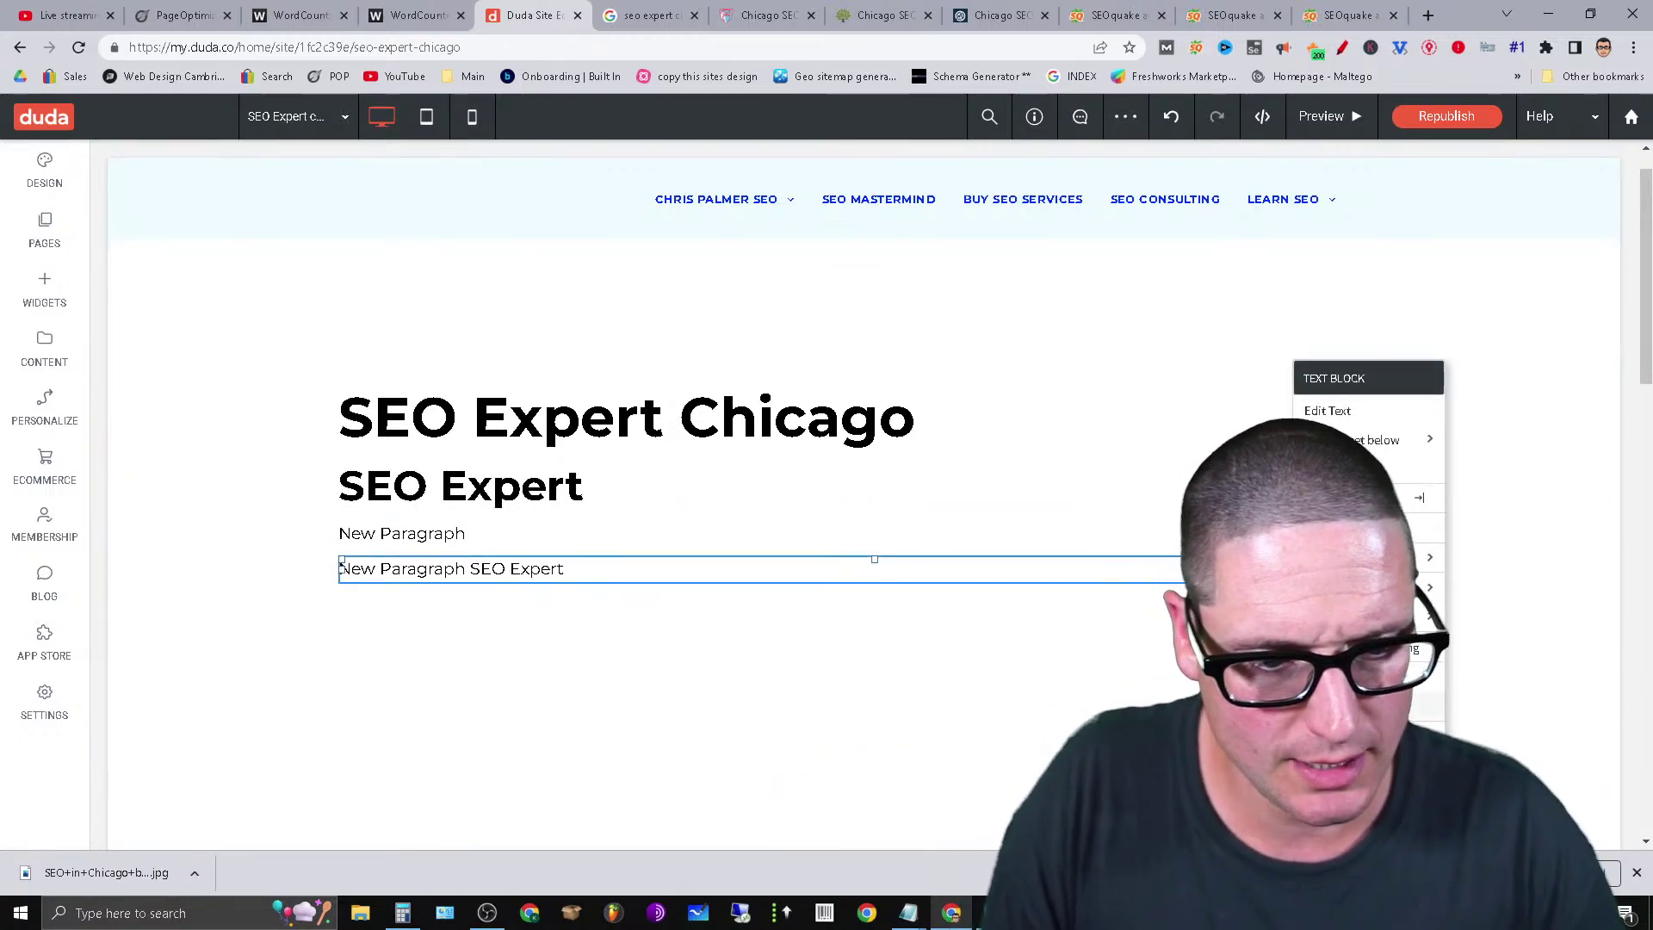
pyautogui.click(1384, 687)
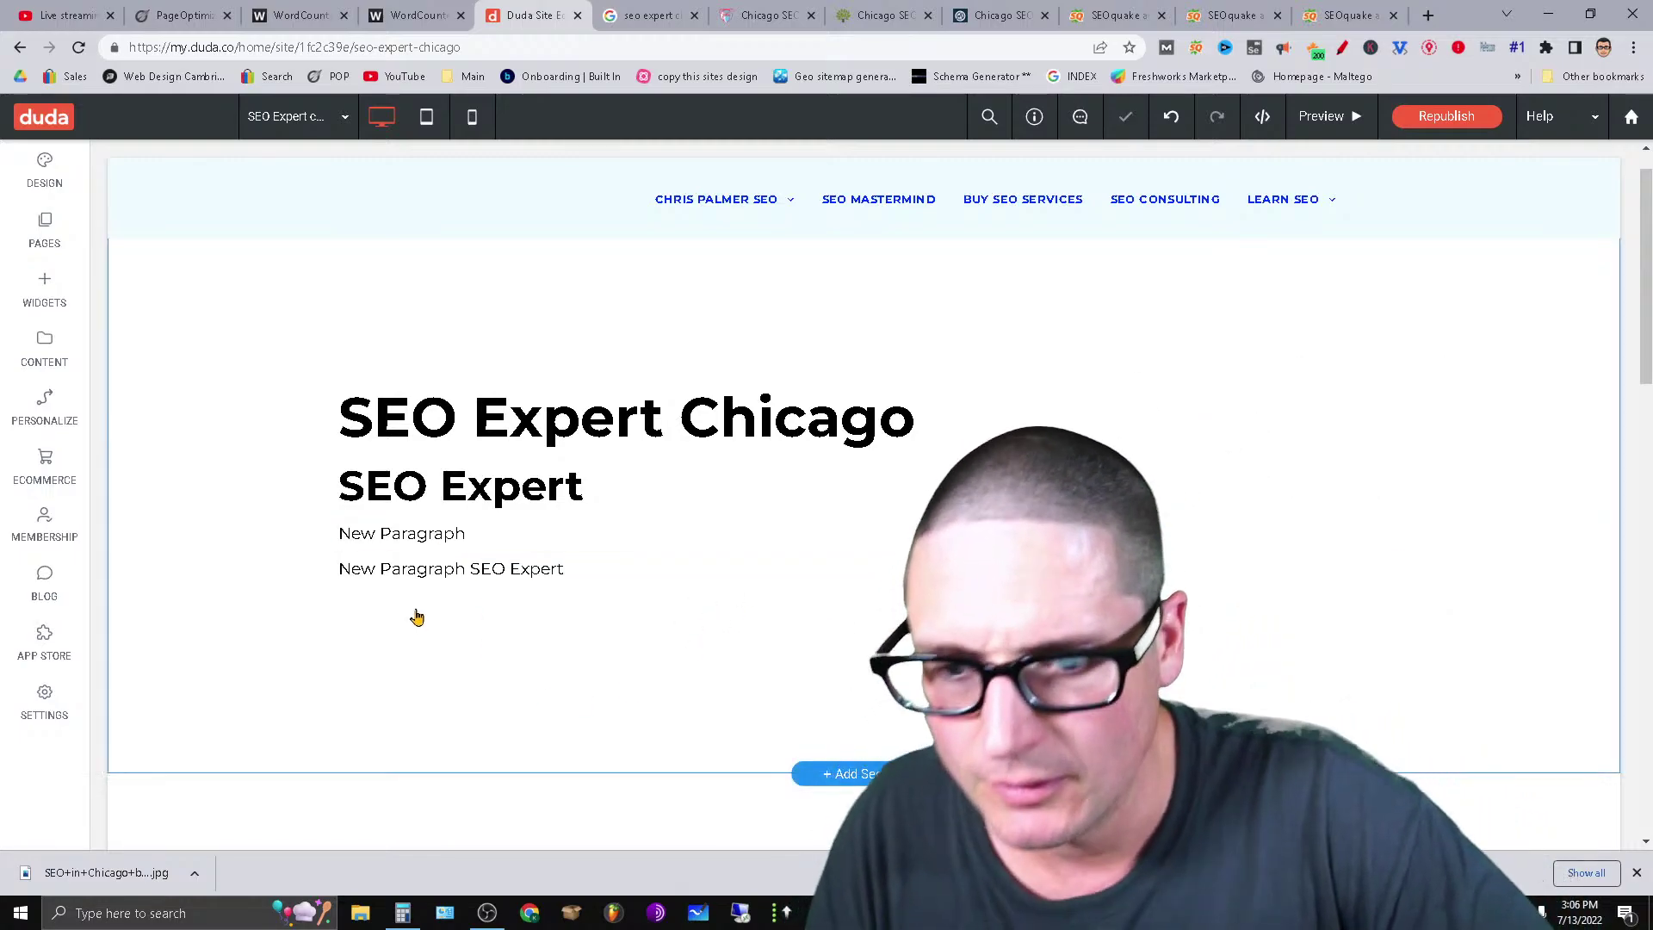
# Paste several New Paragraph SEO Expert copies above the SEO Expert Chicago heading.
pyautogui.rightClick(417, 616)
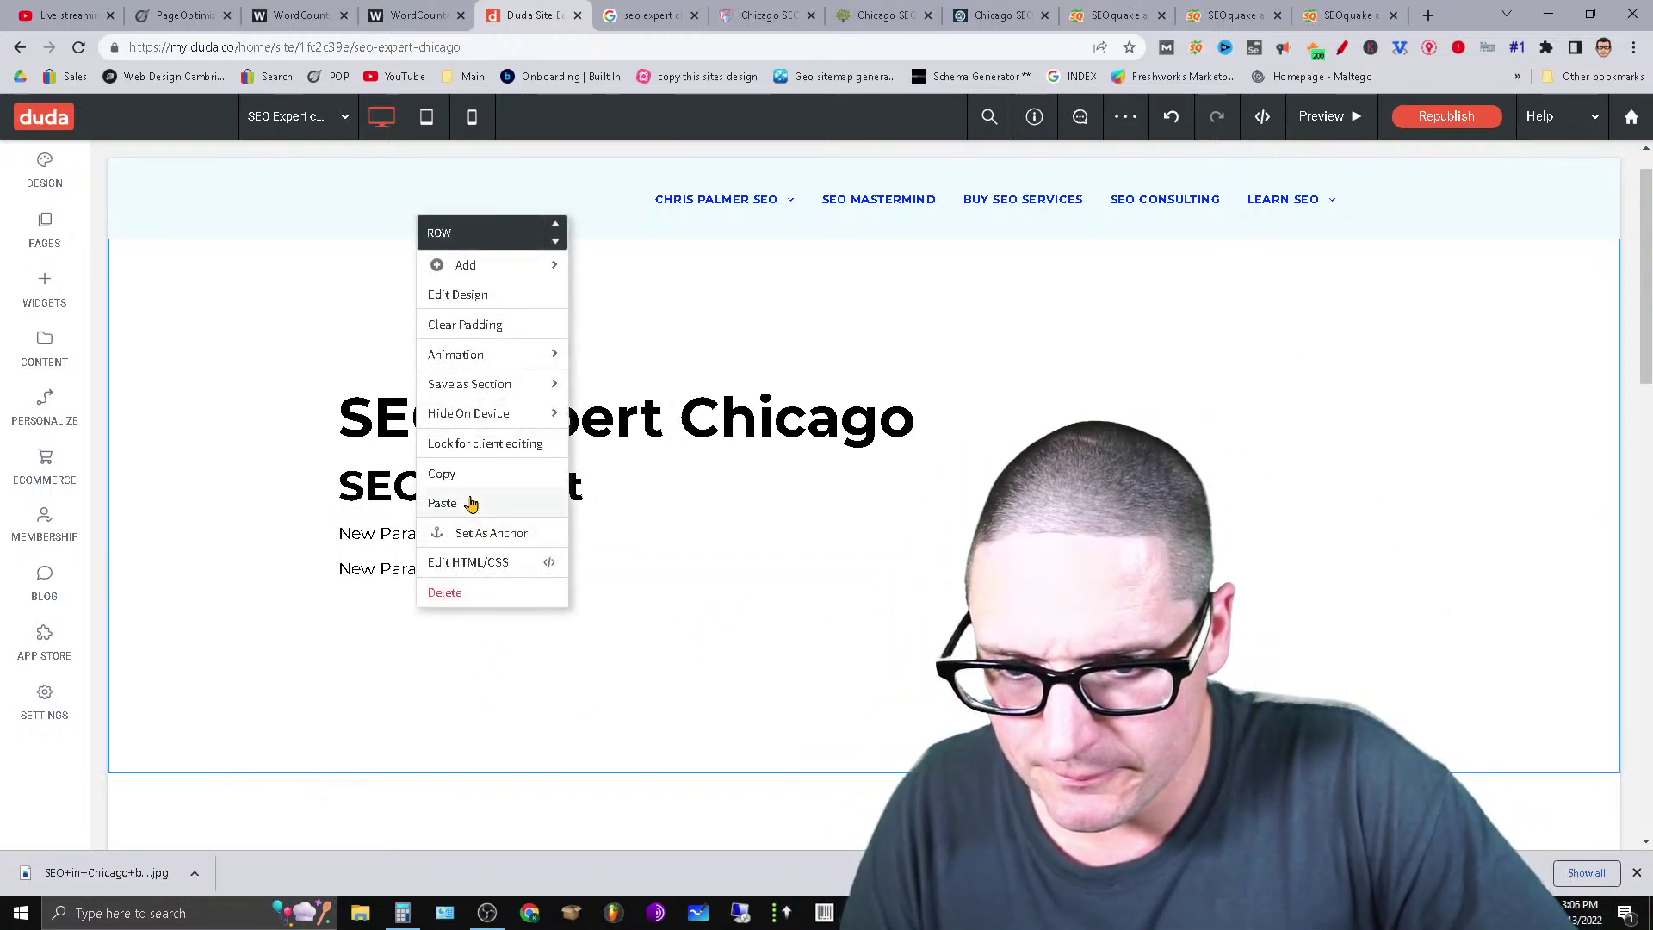
pyautogui.click(443, 503)
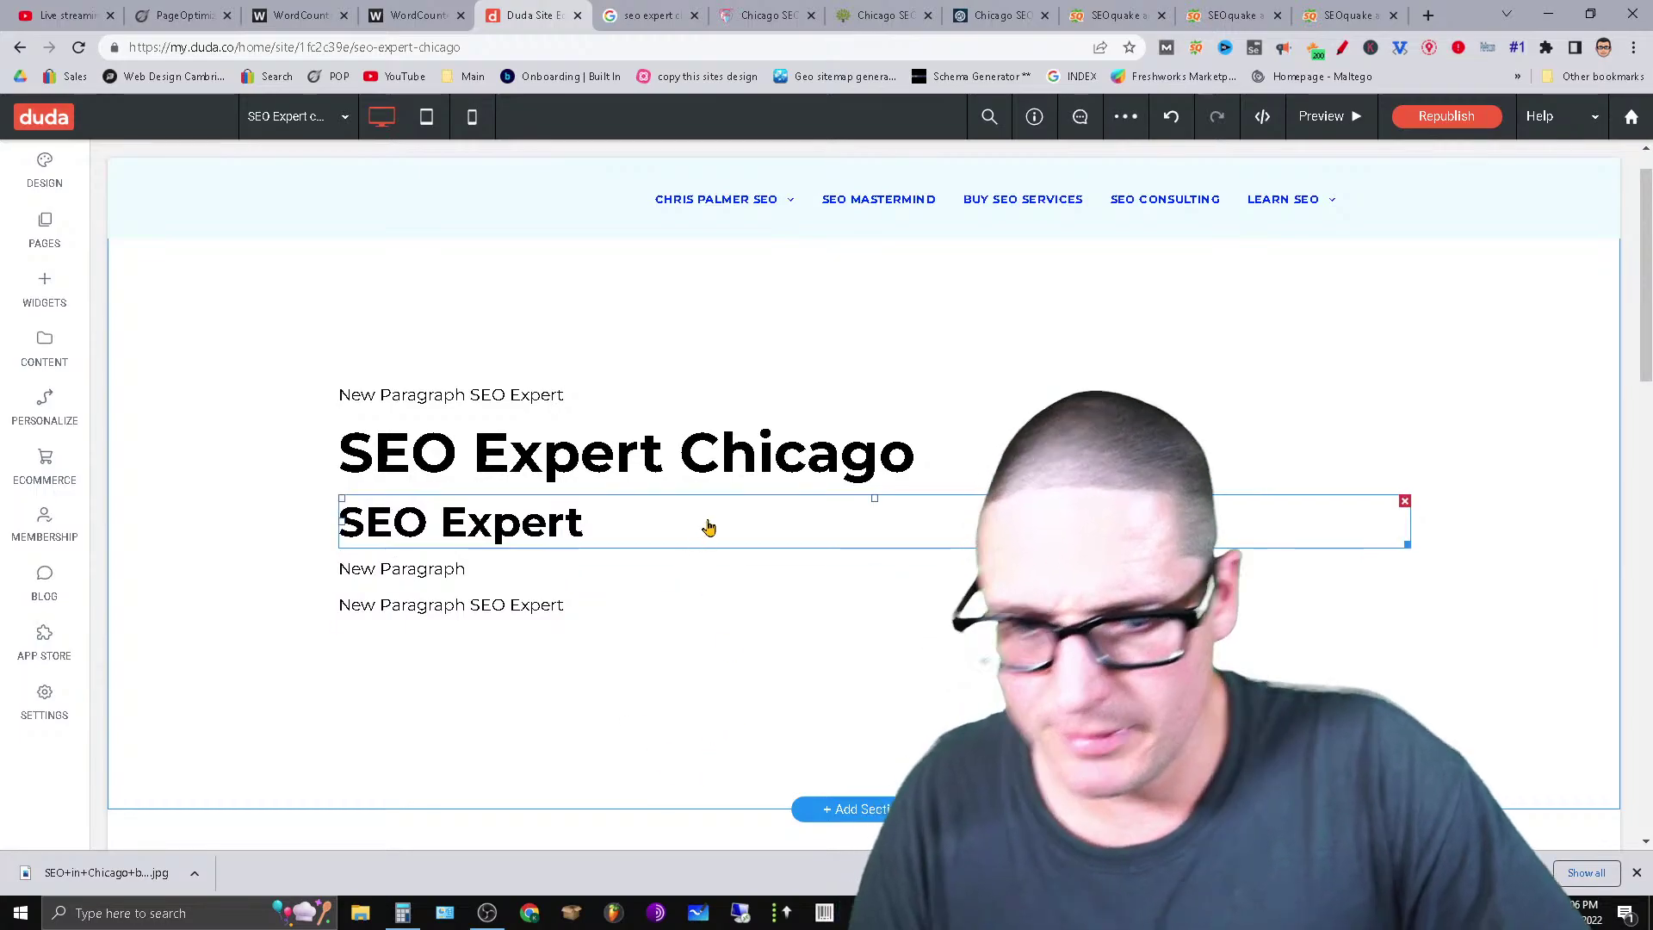
pyautogui.click(686, 457)
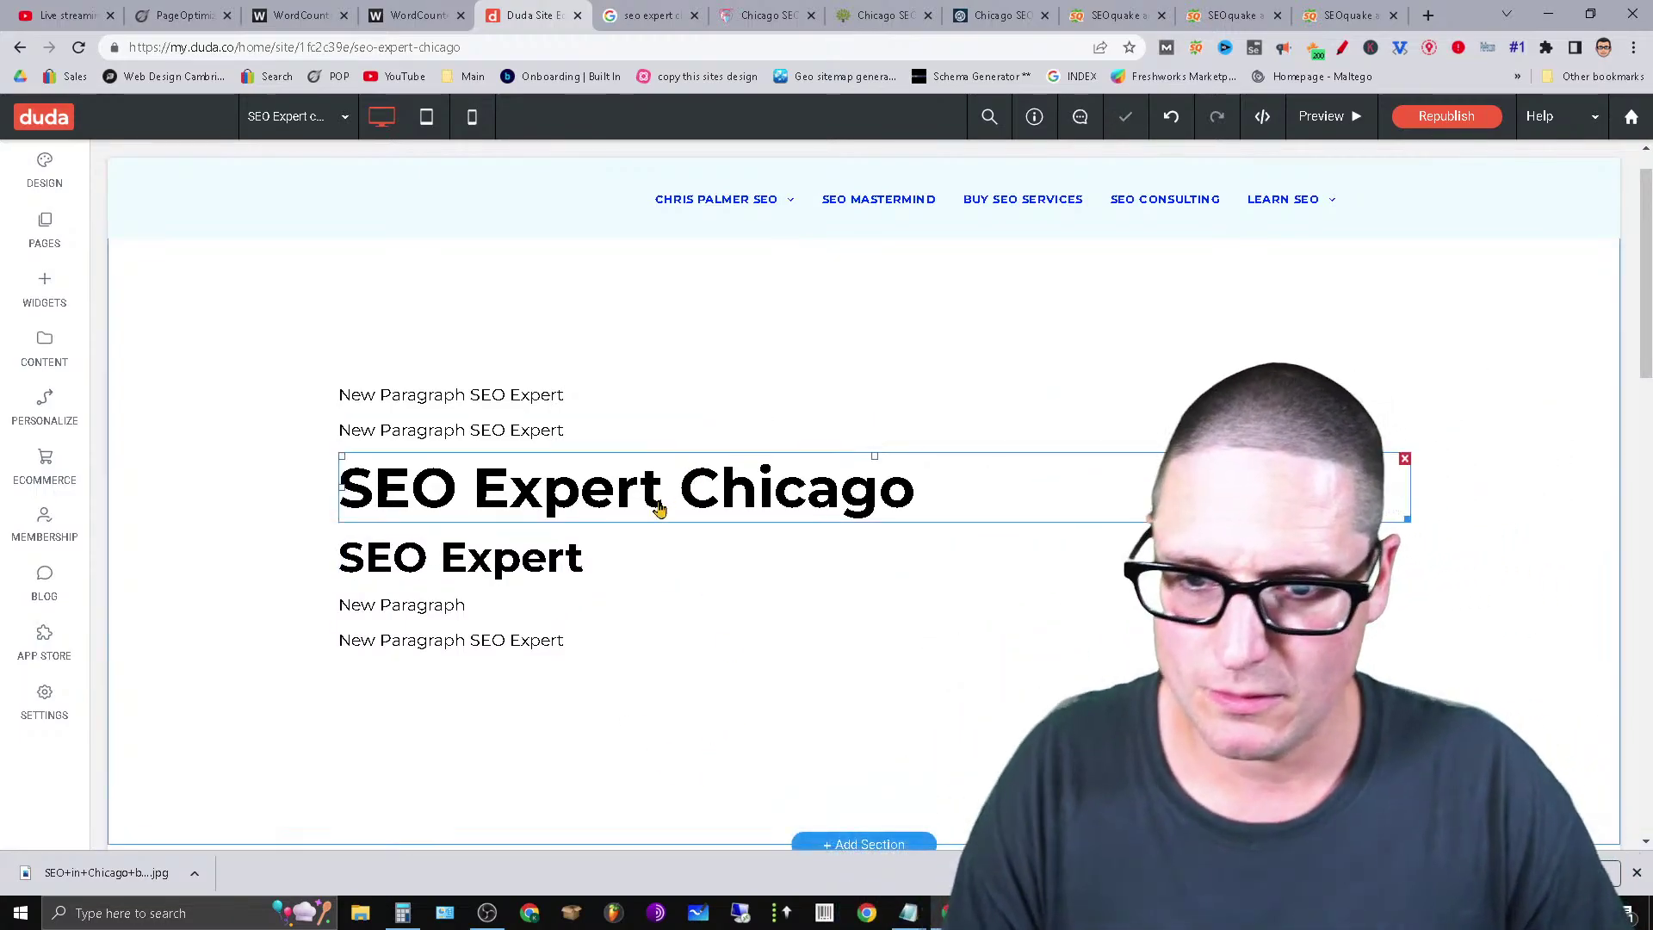
pyautogui.hotkey('ctrl', 'v')
pyautogui.hotkey('ctrl', 'v')
pyautogui.hotkey('ctrl', 'v')
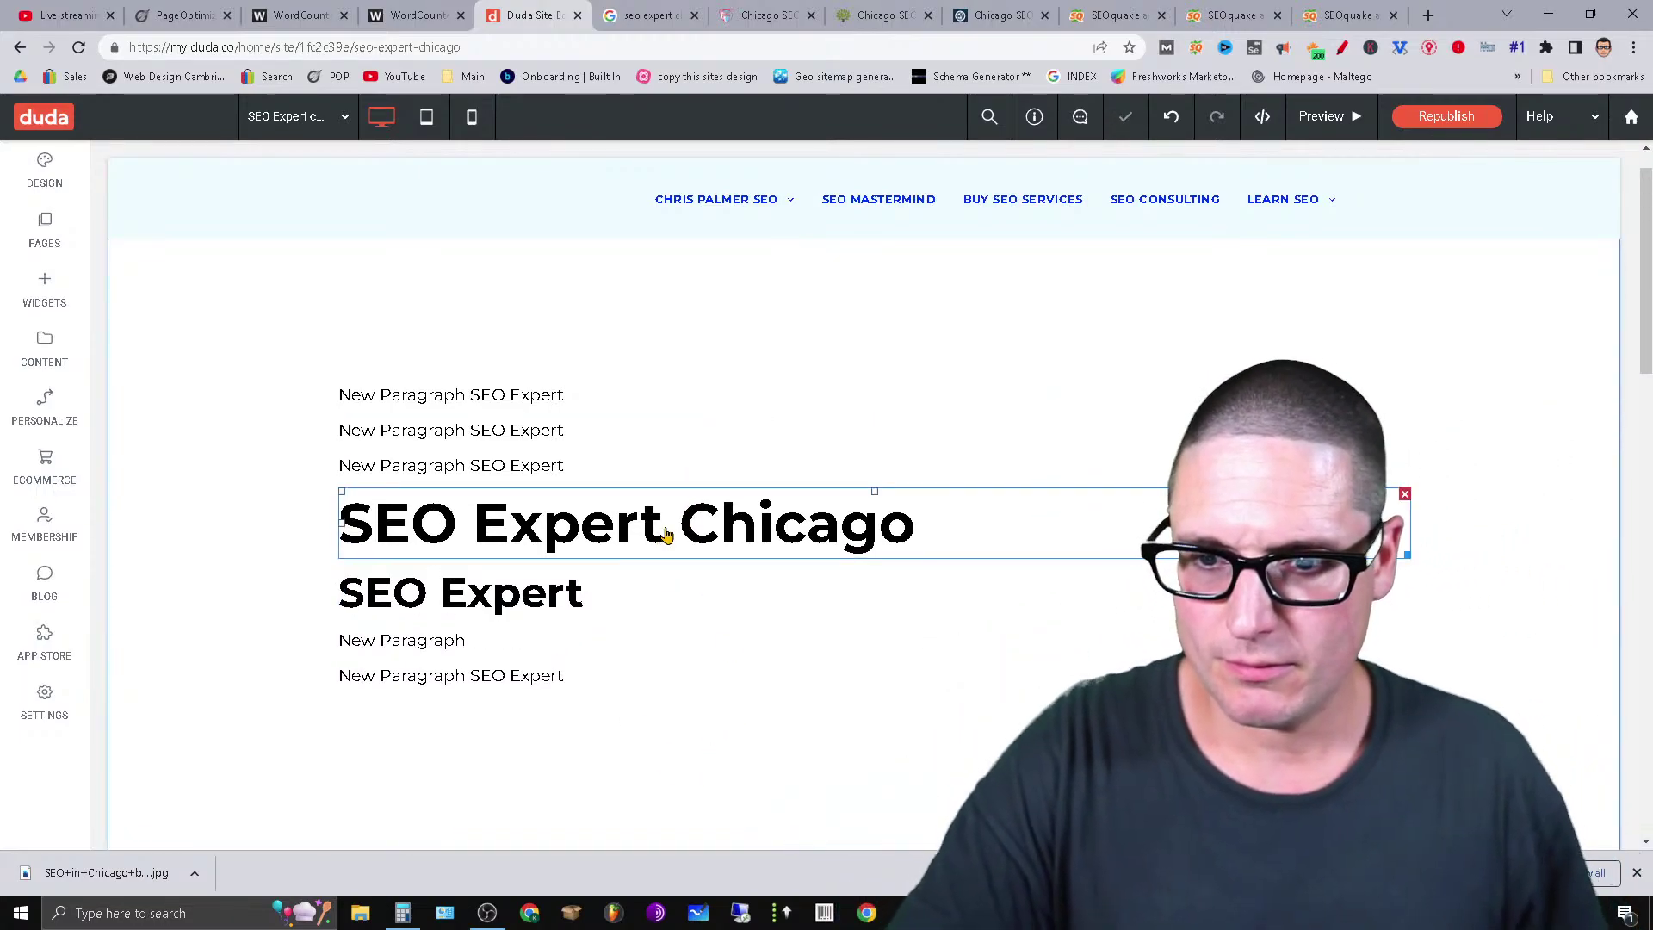
pyautogui.hotkey('ctrl', 'v')
pyautogui.hotkey('ctrl', 'v')
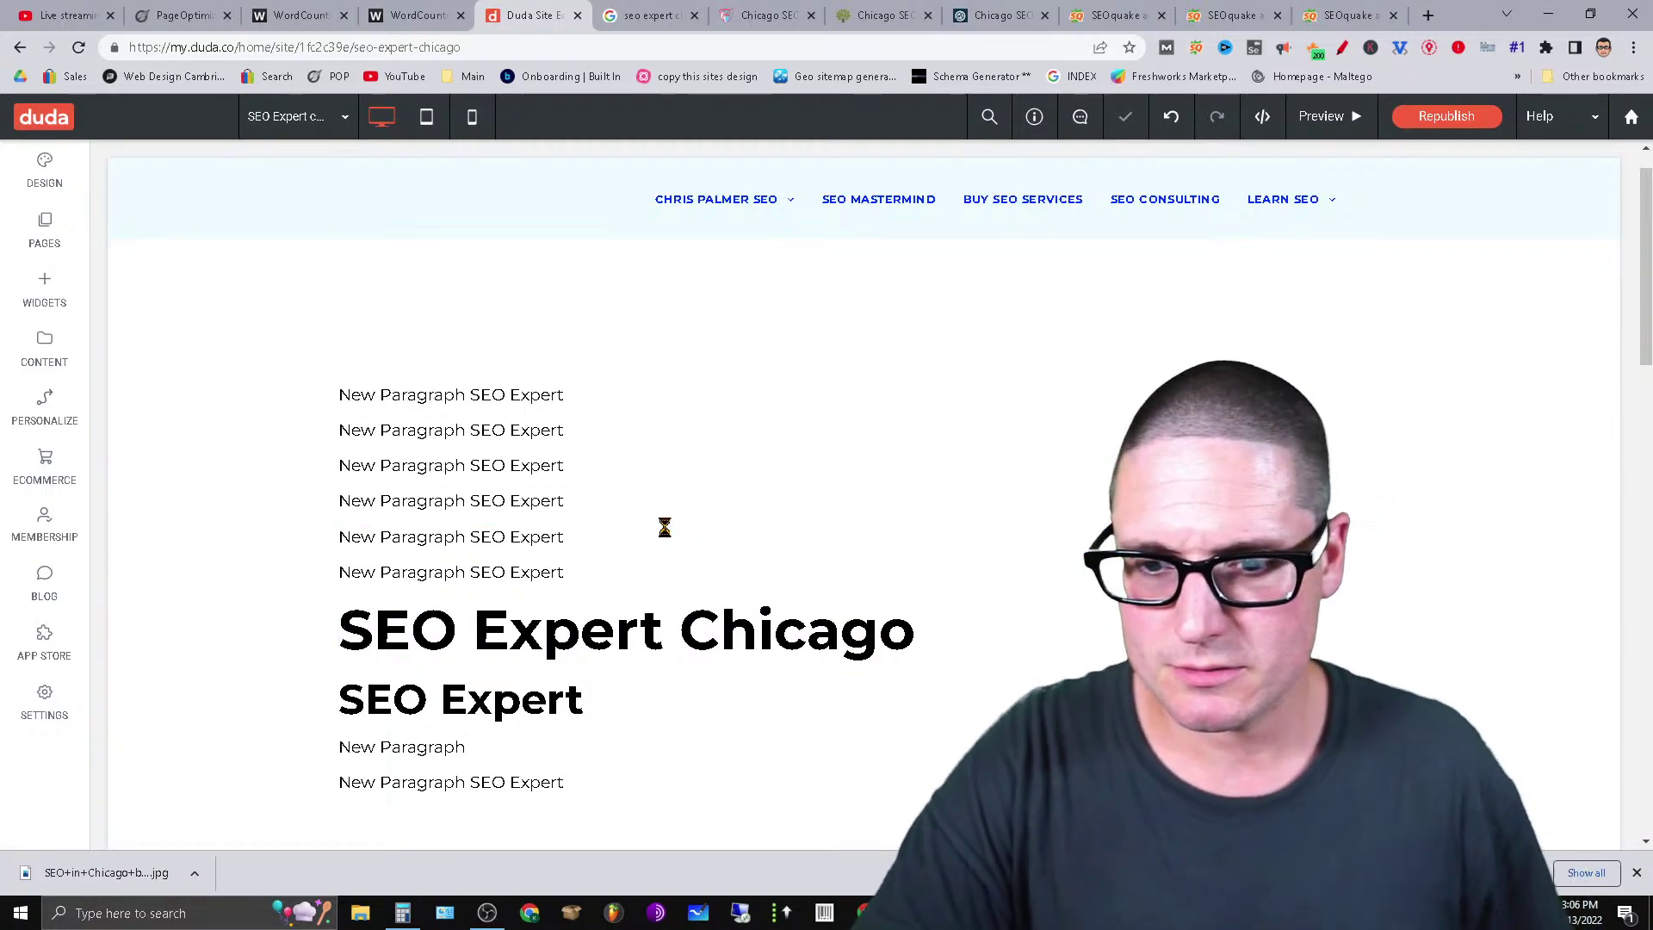
# Select paragraphs down the pasted stack to pick an insertion point.
pyautogui.click(554, 394)
pyautogui.click(554, 430)
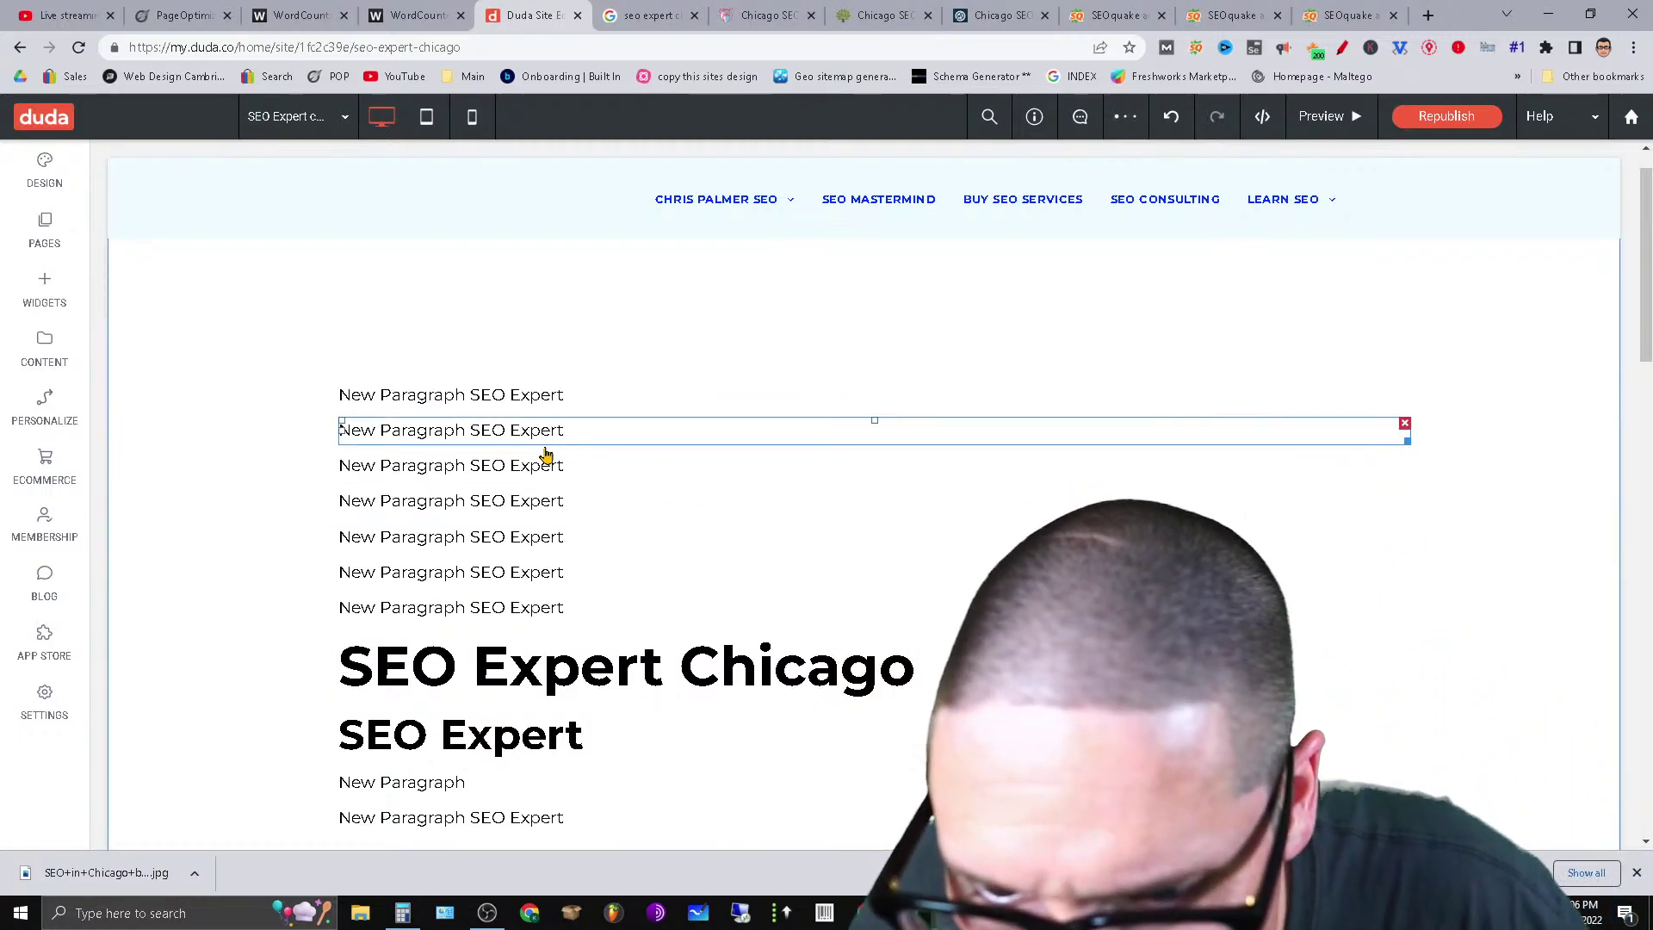
pyautogui.click(543, 500)
pyautogui.click(544, 536)
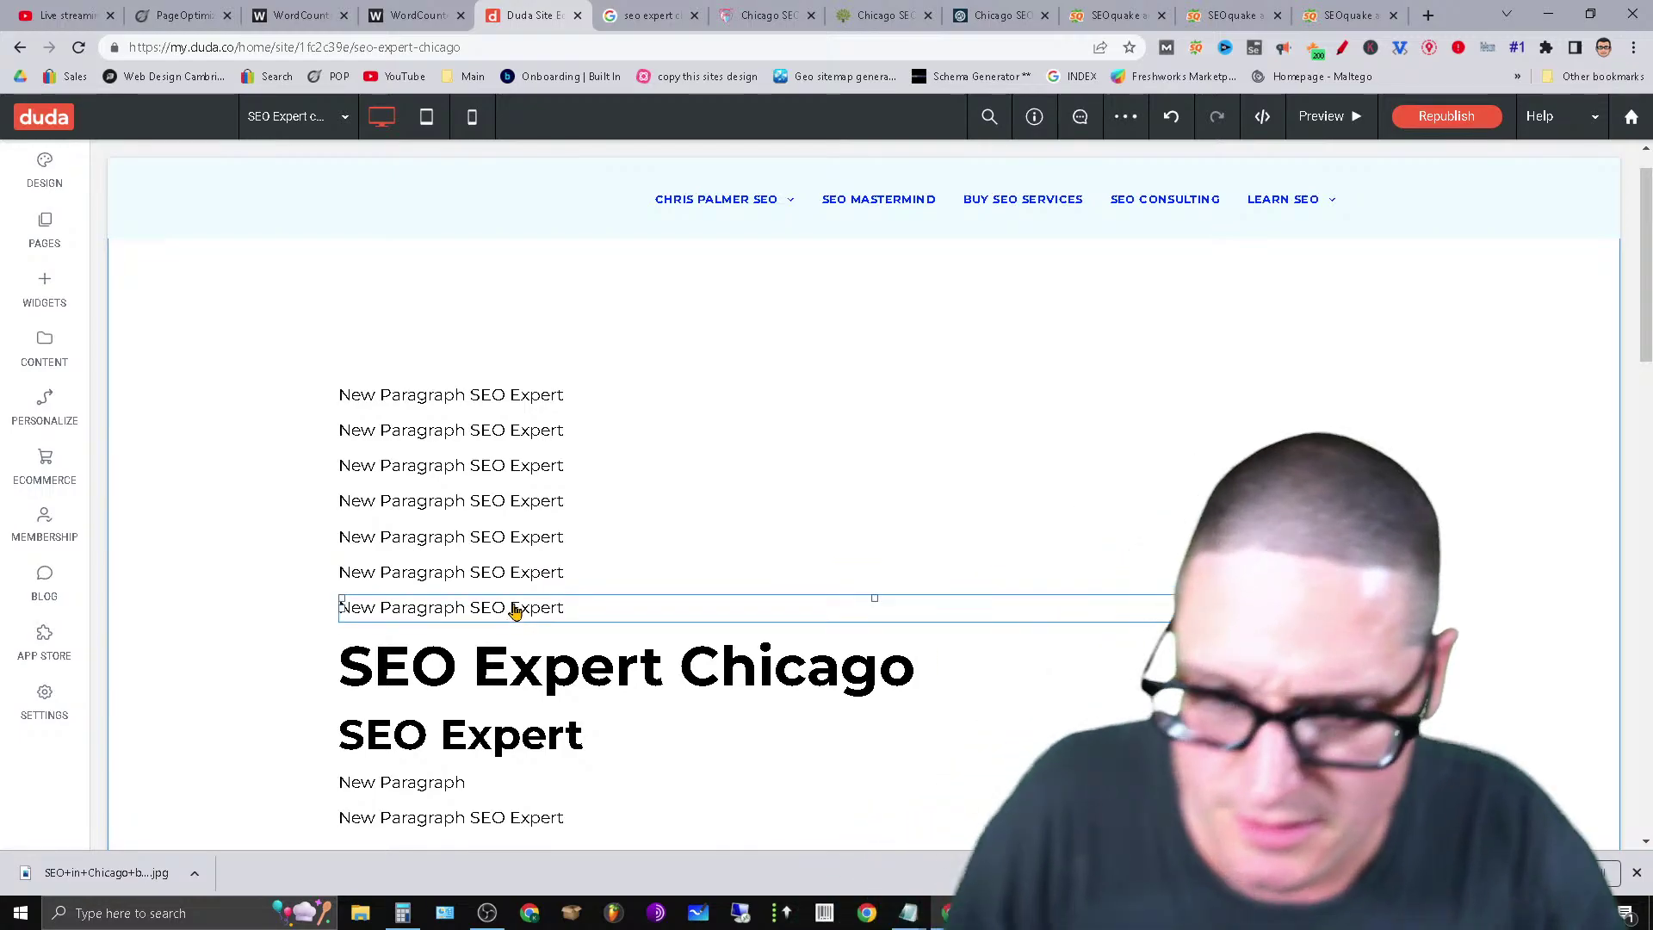
pyautogui.click(486, 783)
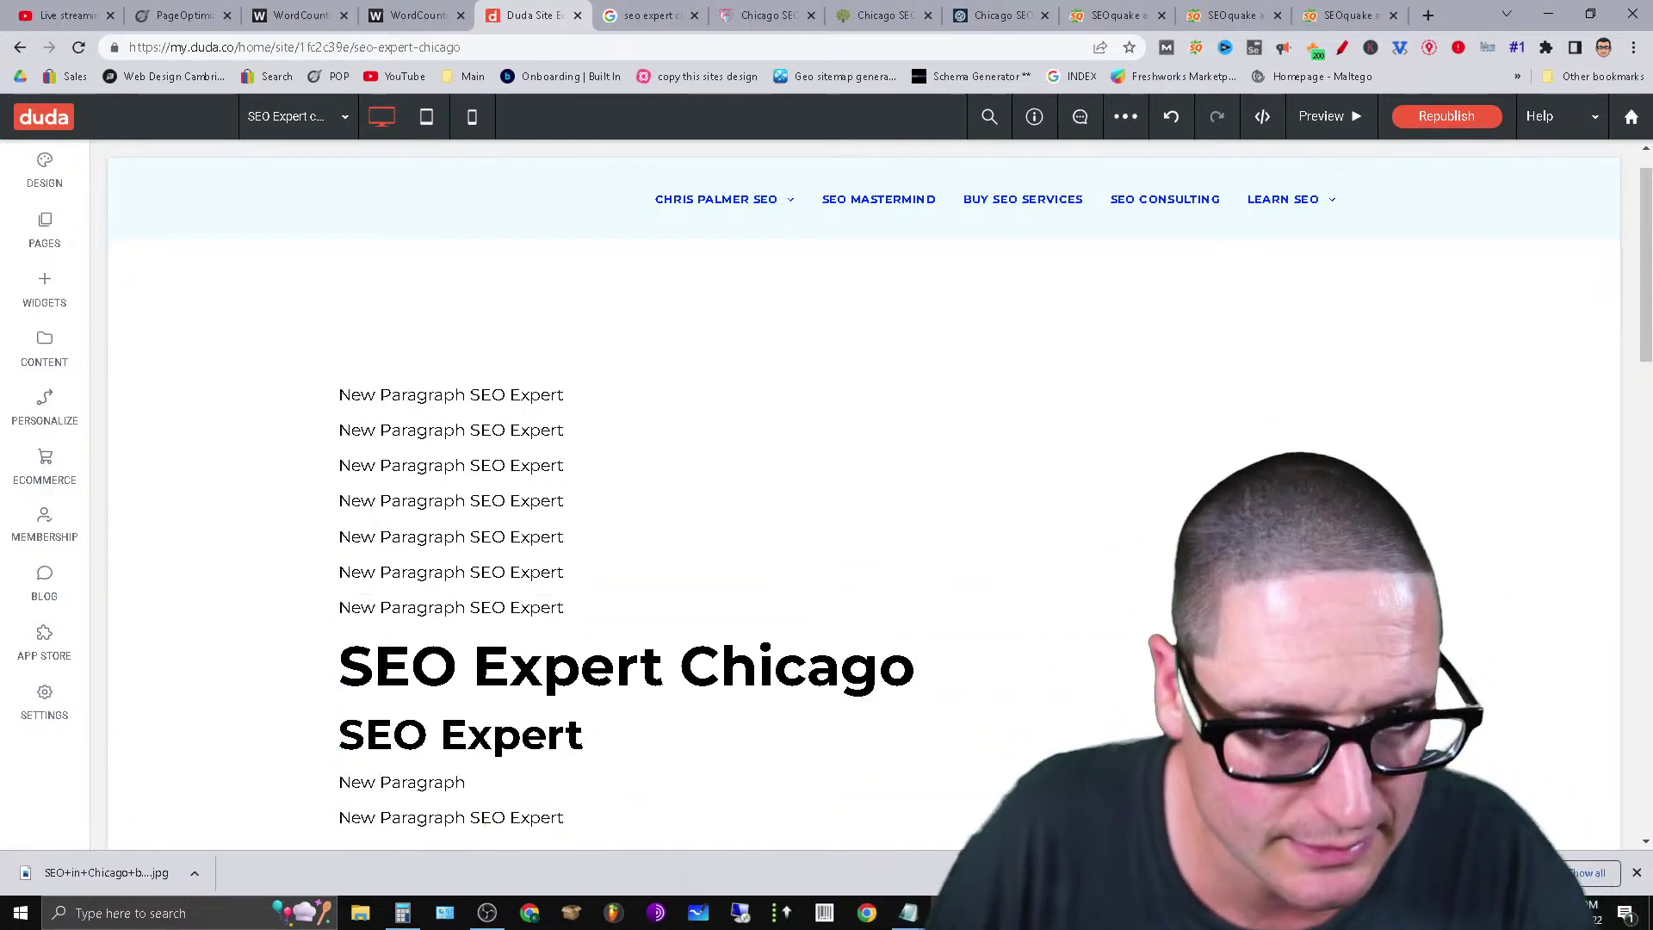
pyautogui.scroll(-1, 1644, 301)
pyautogui.scroll(-1, 1643, 302)
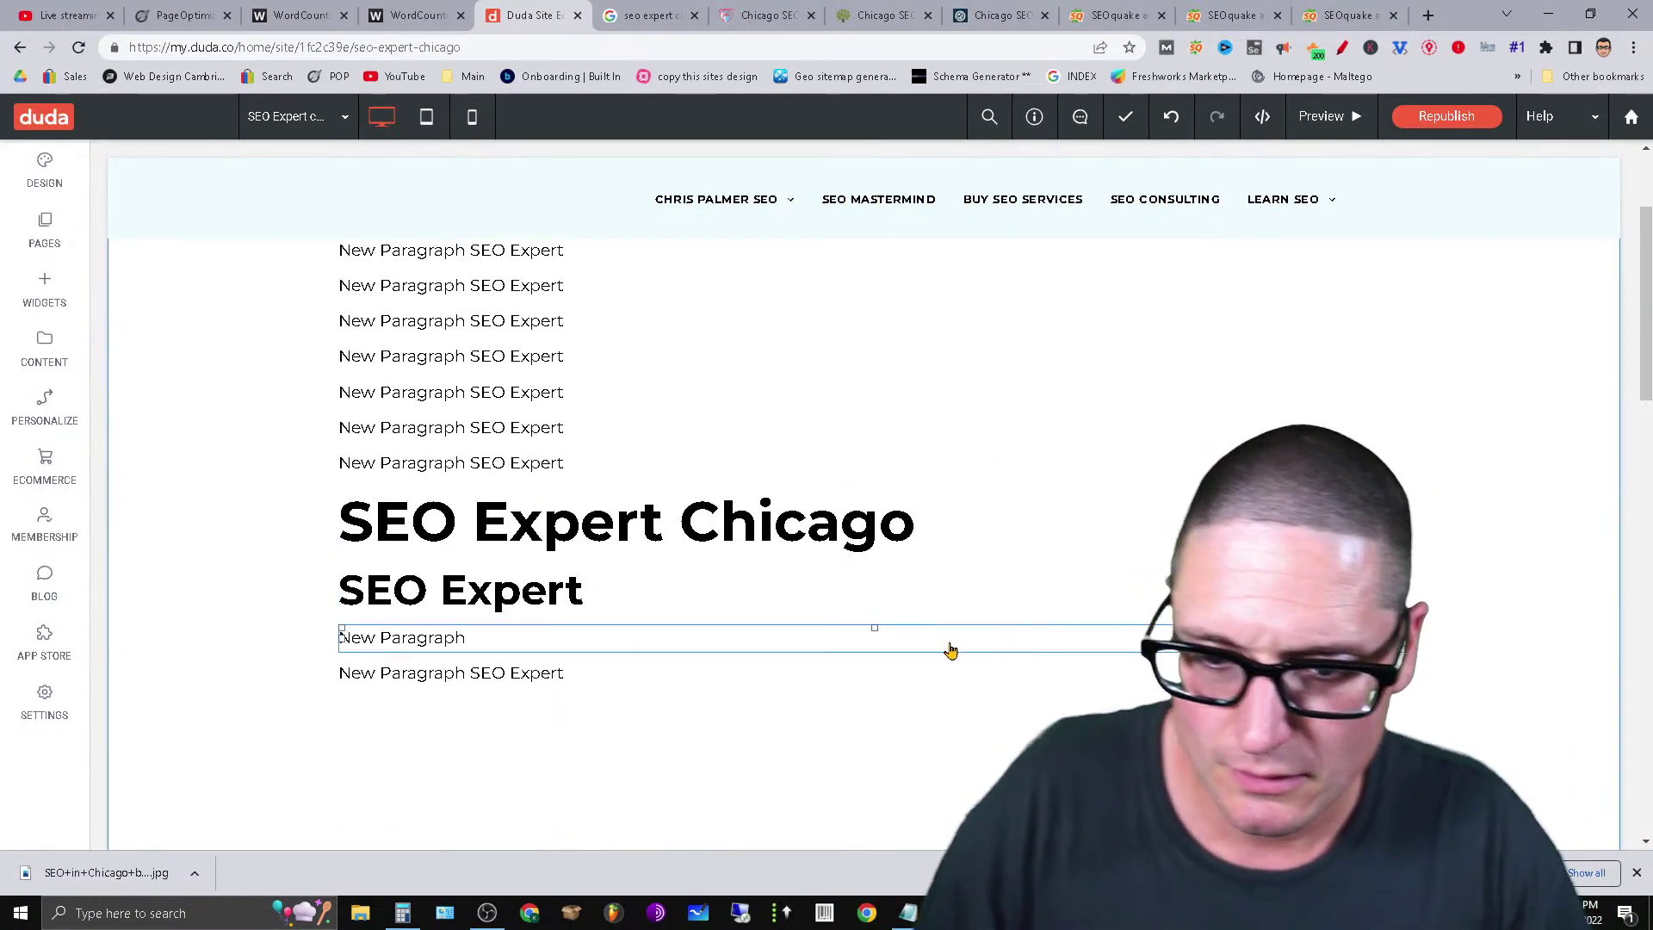
# Paste about a dozen more copies after the seventh paragraph, then bring up the Notepad notes.
pyautogui.click(671, 402)
pyautogui.click(627, 478)
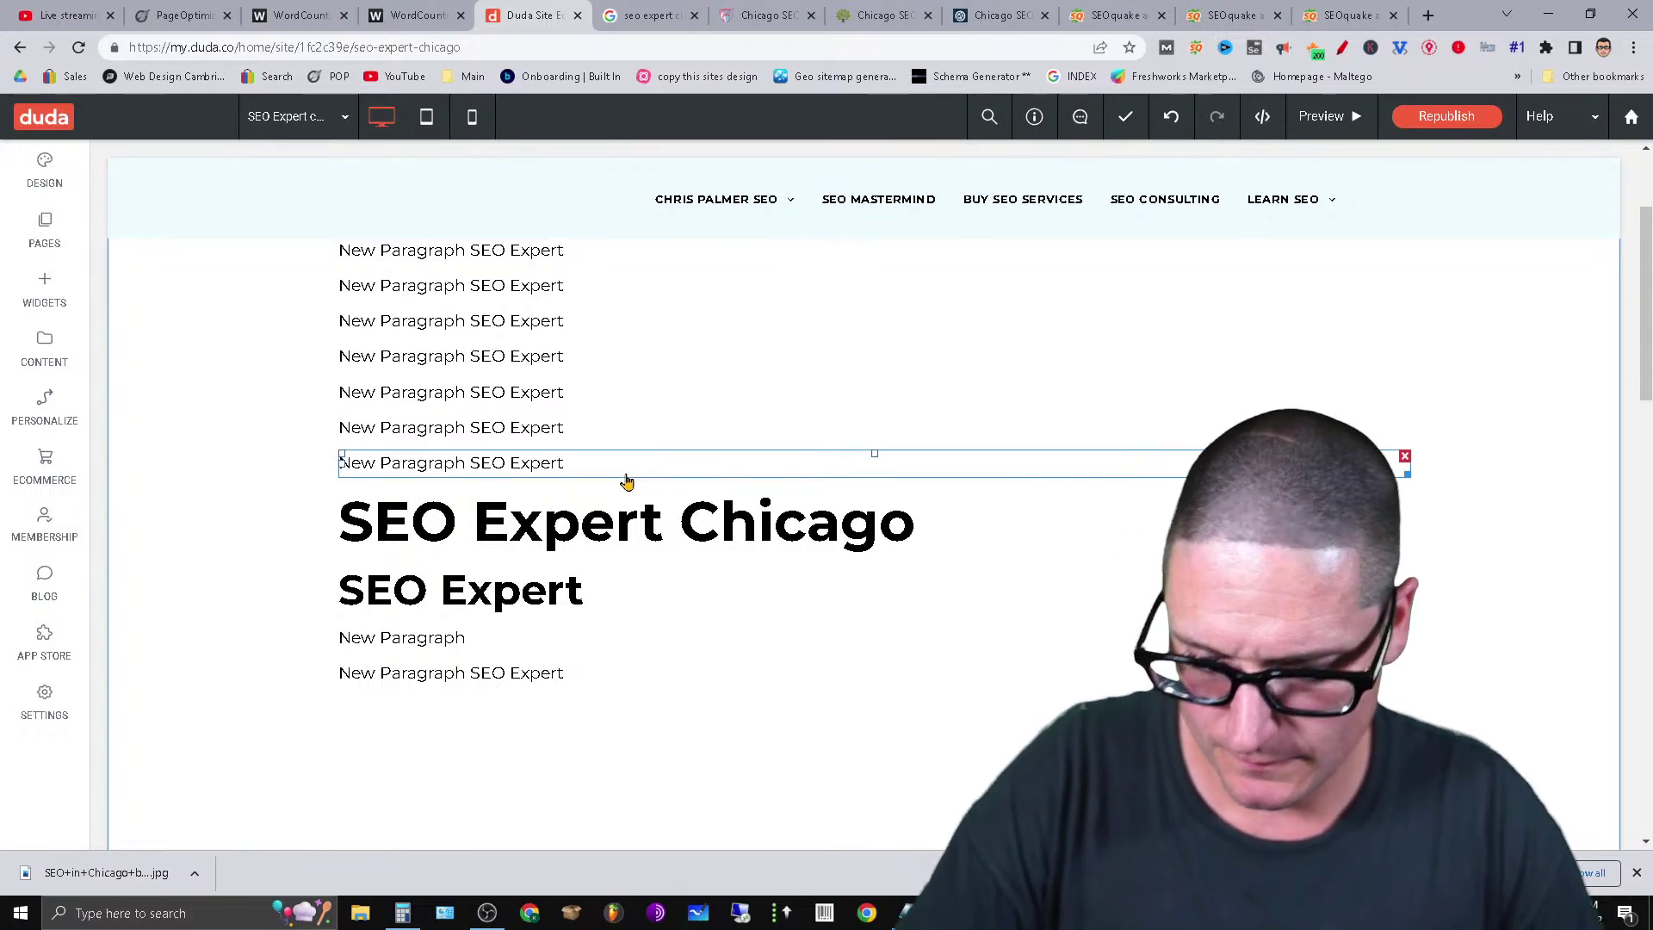
pyautogui.write('New Paragraph SEO Expert')
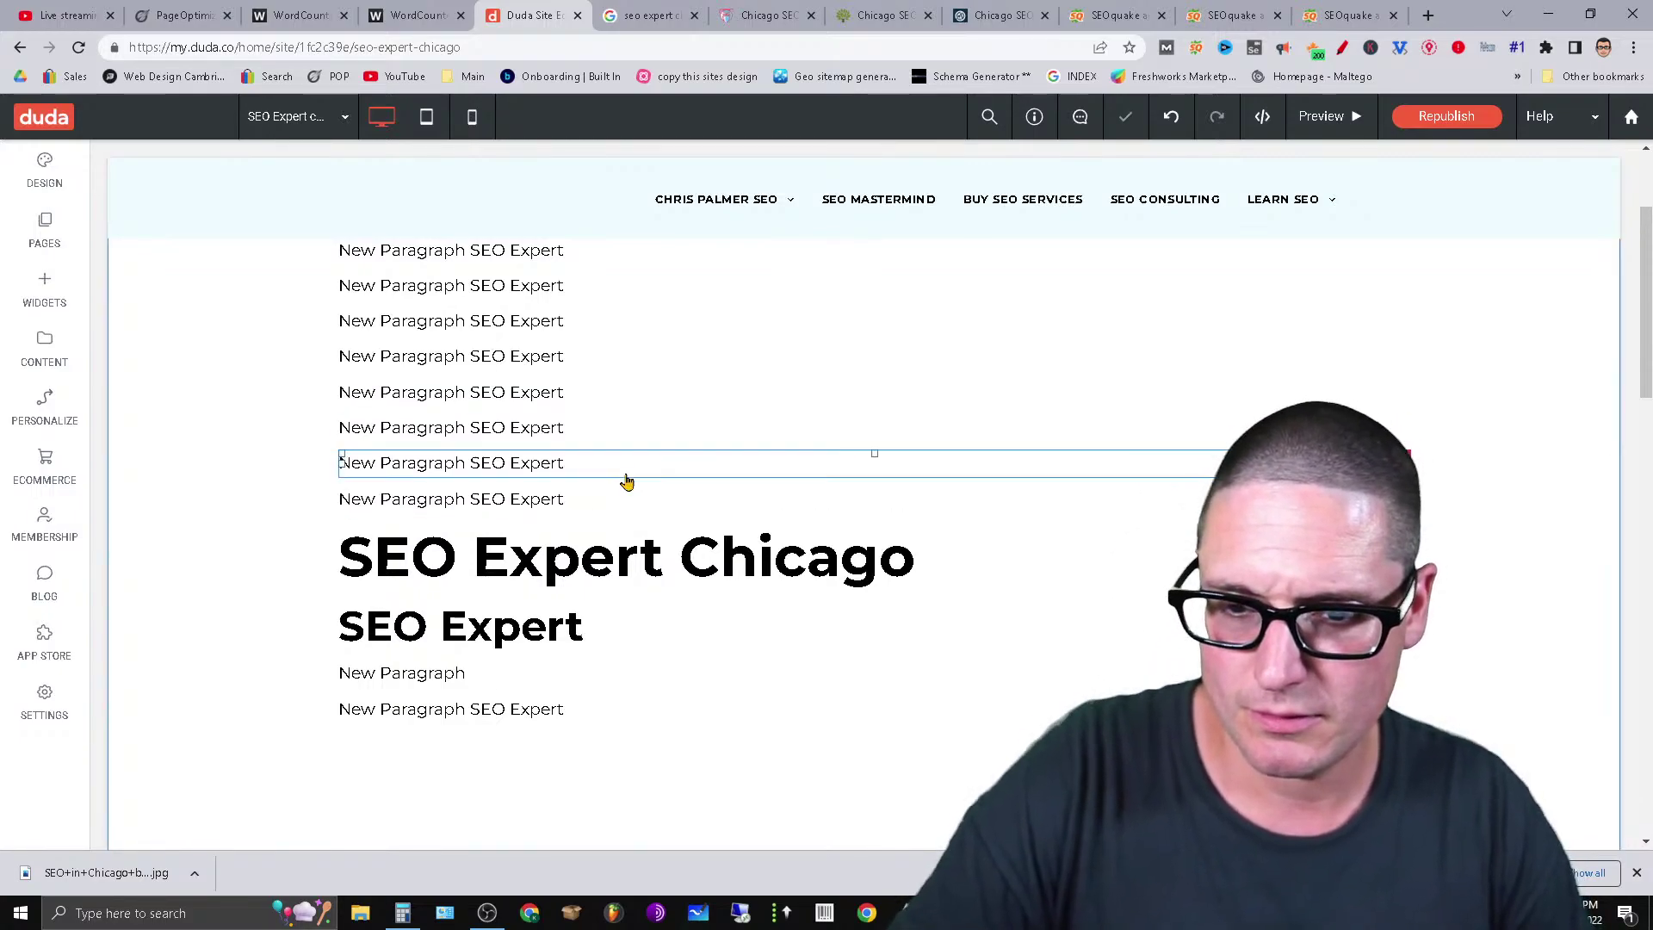
pyautogui.hotkey('ctrl', 'v')
pyautogui.hotkey('ctrl', 'v')
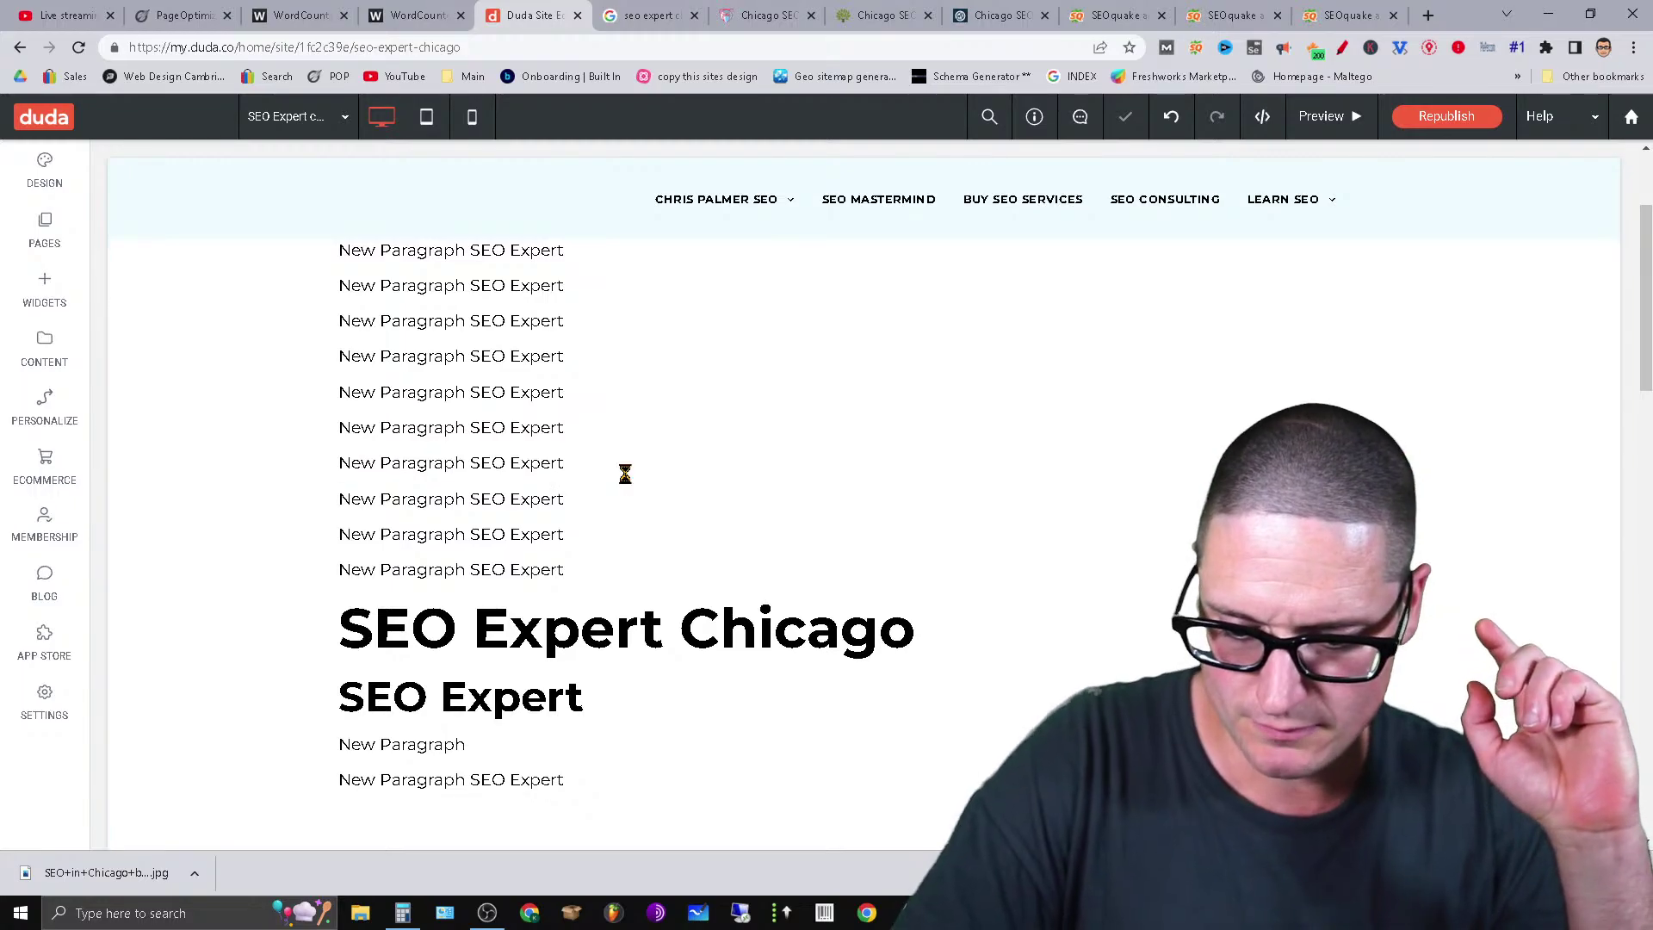
pyautogui.hotkey('ctrl', 'v')
pyautogui.hotkey('ctrl', 'v')
pyautogui.hotkey('ctrl', 'v')
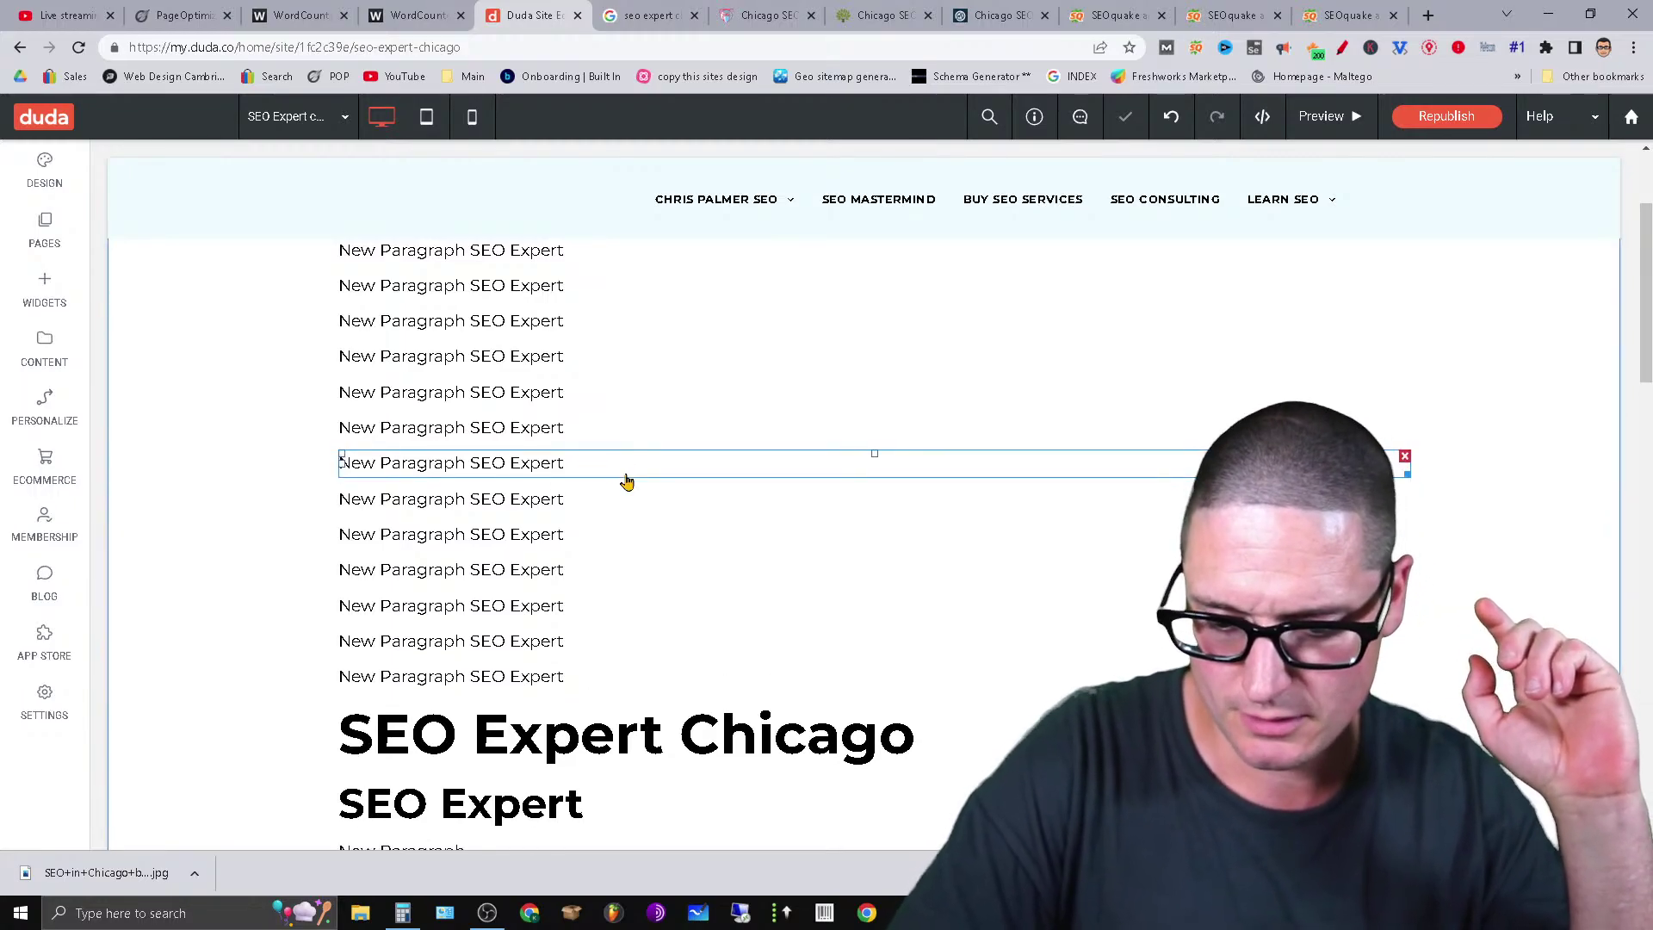
pyautogui.hotkey('ctrl', 'v')
pyautogui.hotkey('ctrl', 'v')
pyautogui.hotkey('ctrl', 'v')
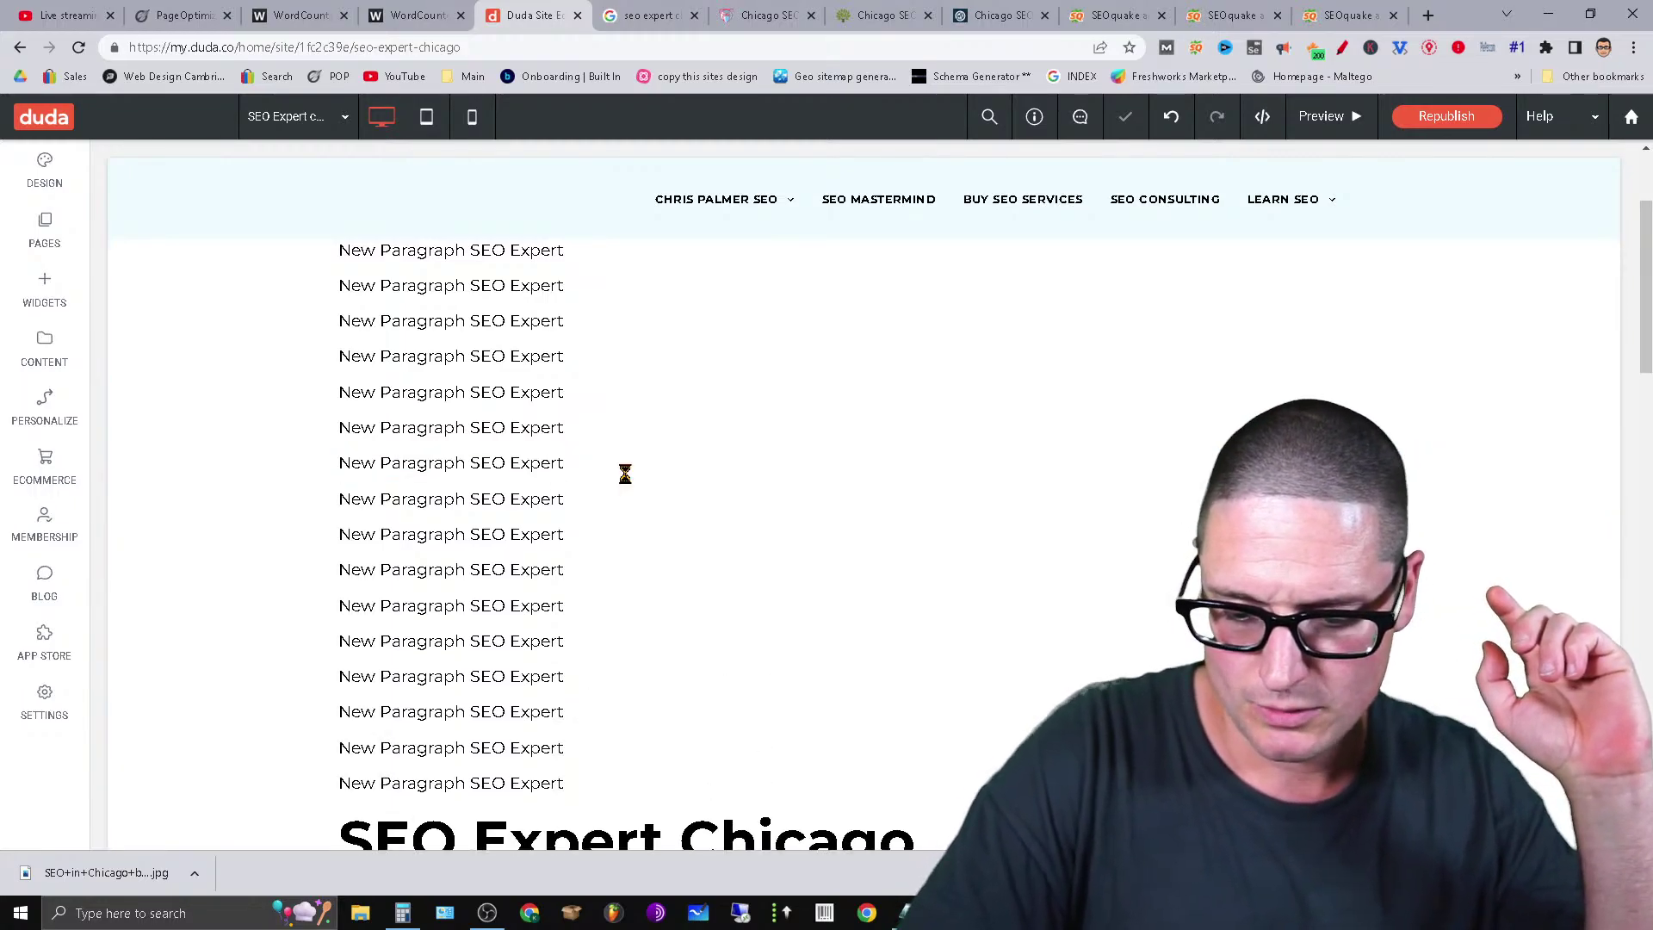
pyautogui.hotkey('ctrl', 'v')
pyautogui.hotkey('ctrl', 'v')
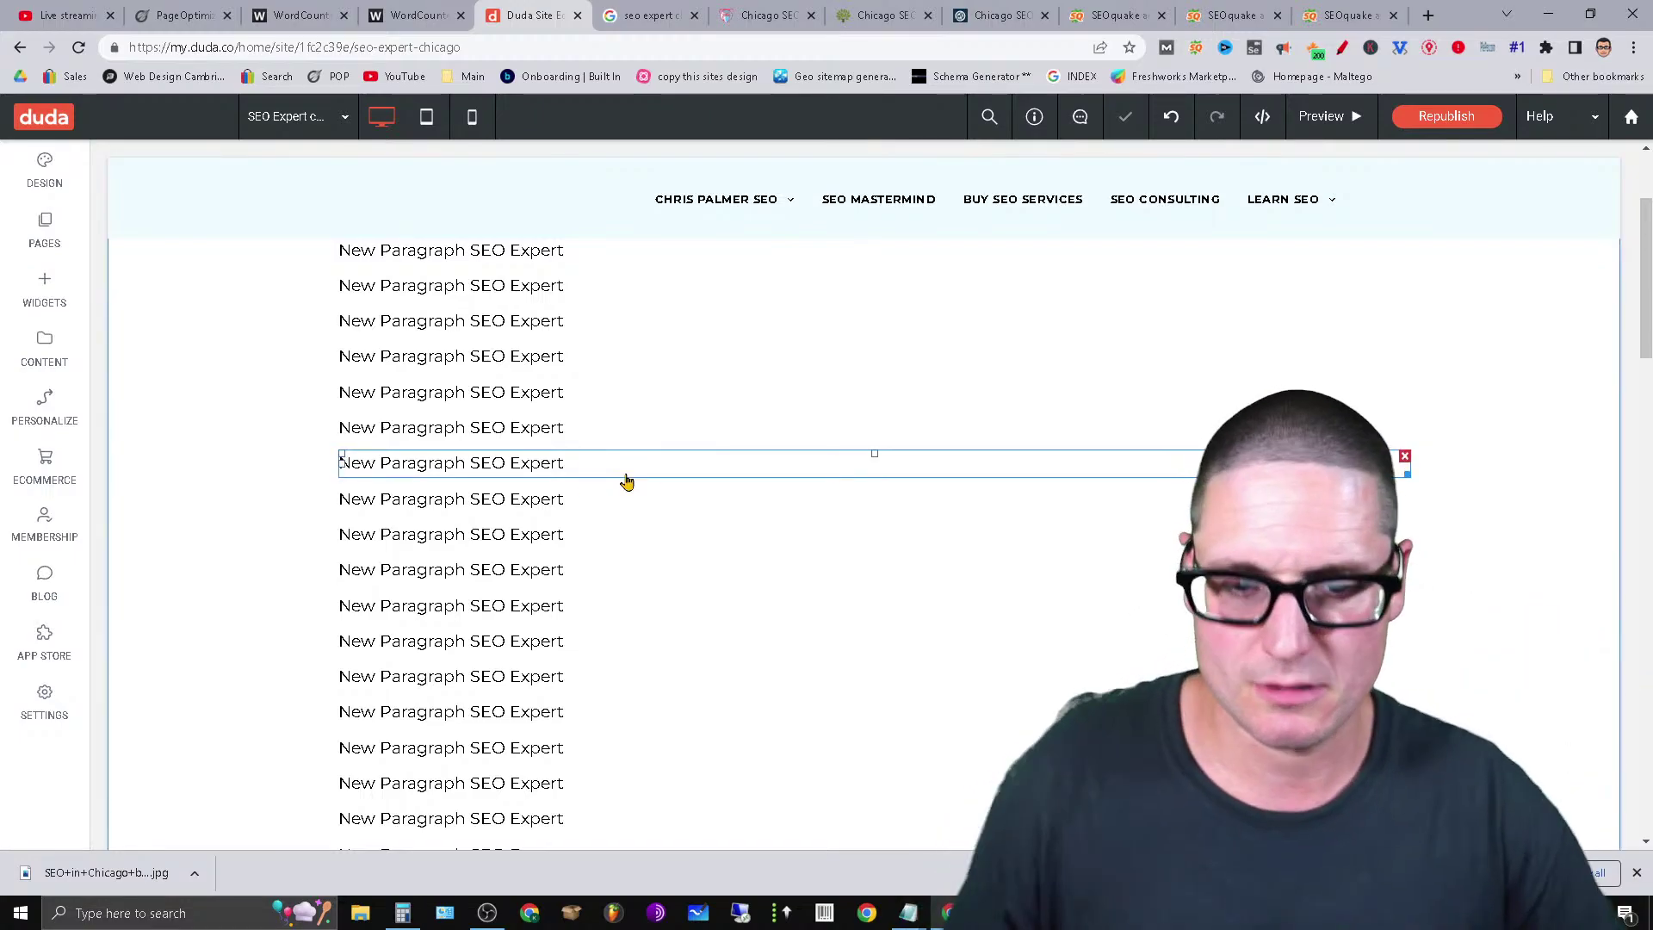
pyautogui.click(908, 912)
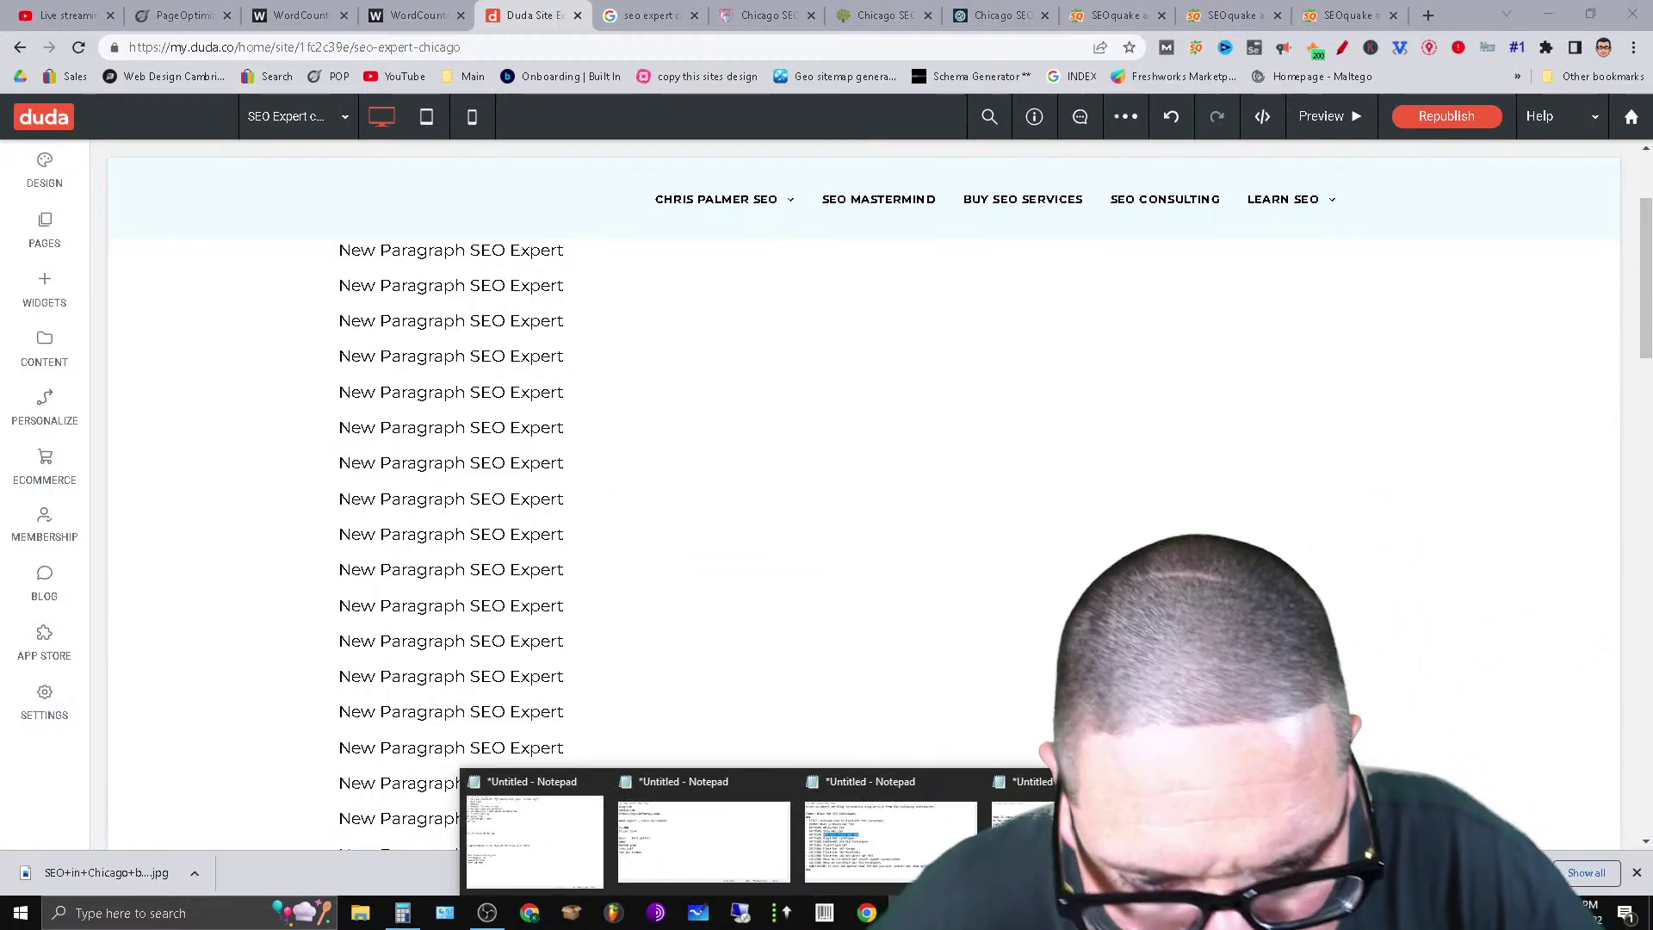
pyautogui.click(1024, 840)
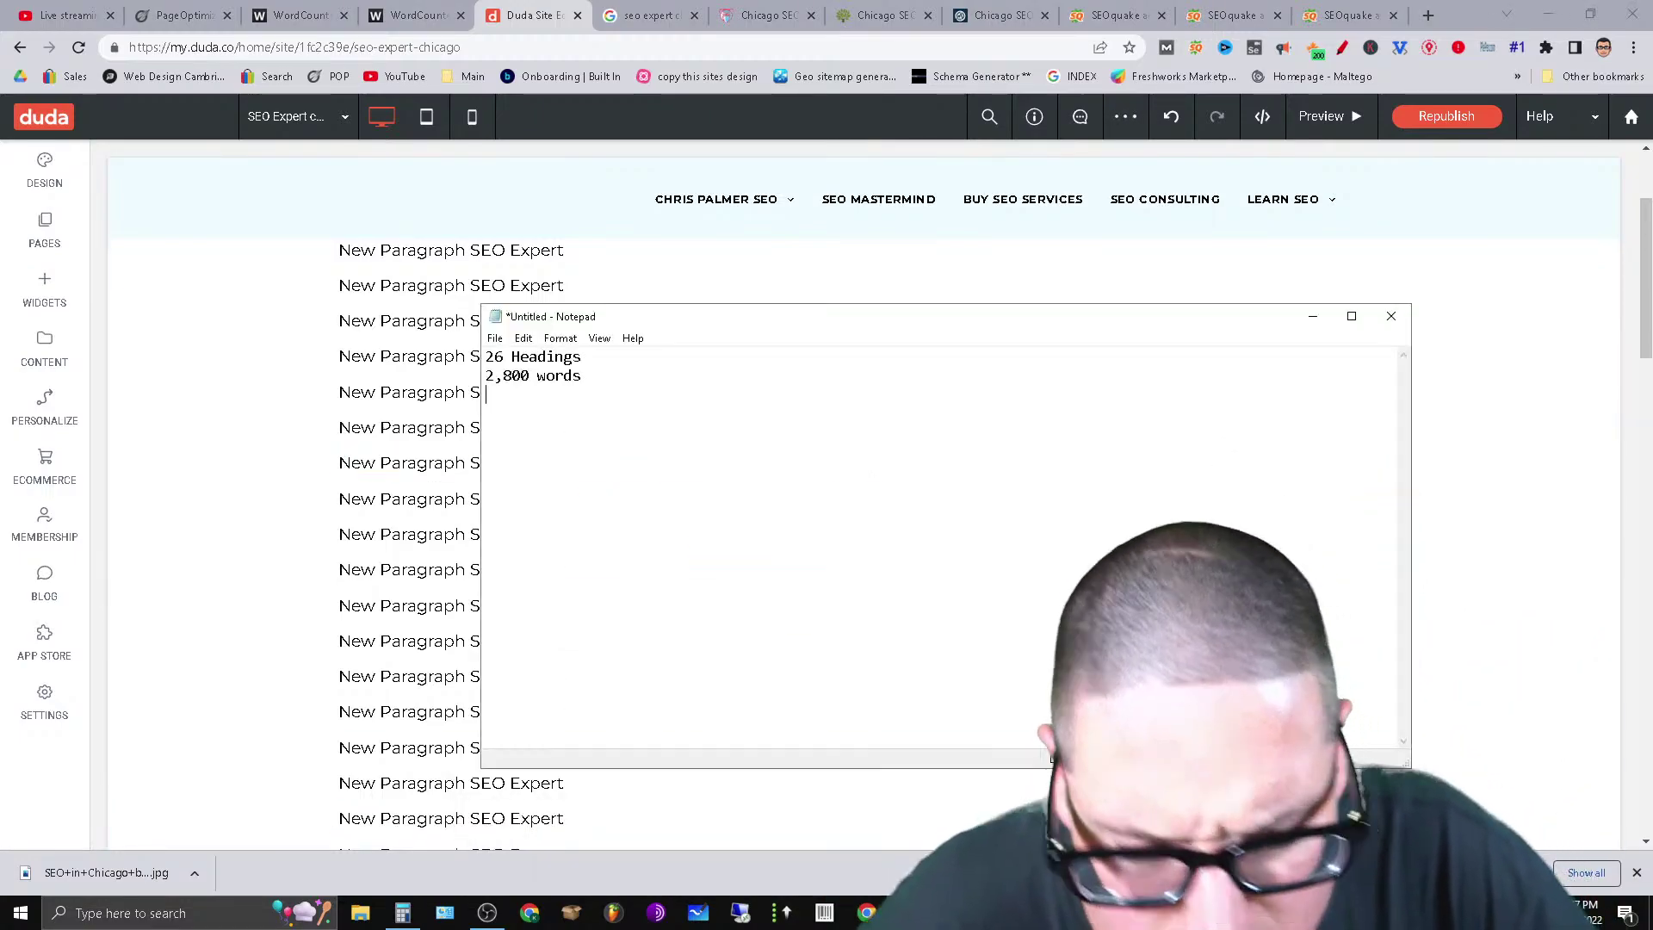
# Minimize Notepad and change the SEO Expert Chicago heading from Heading 1 to Heading 2 (size 45).
pyautogui.click(1311, 316)
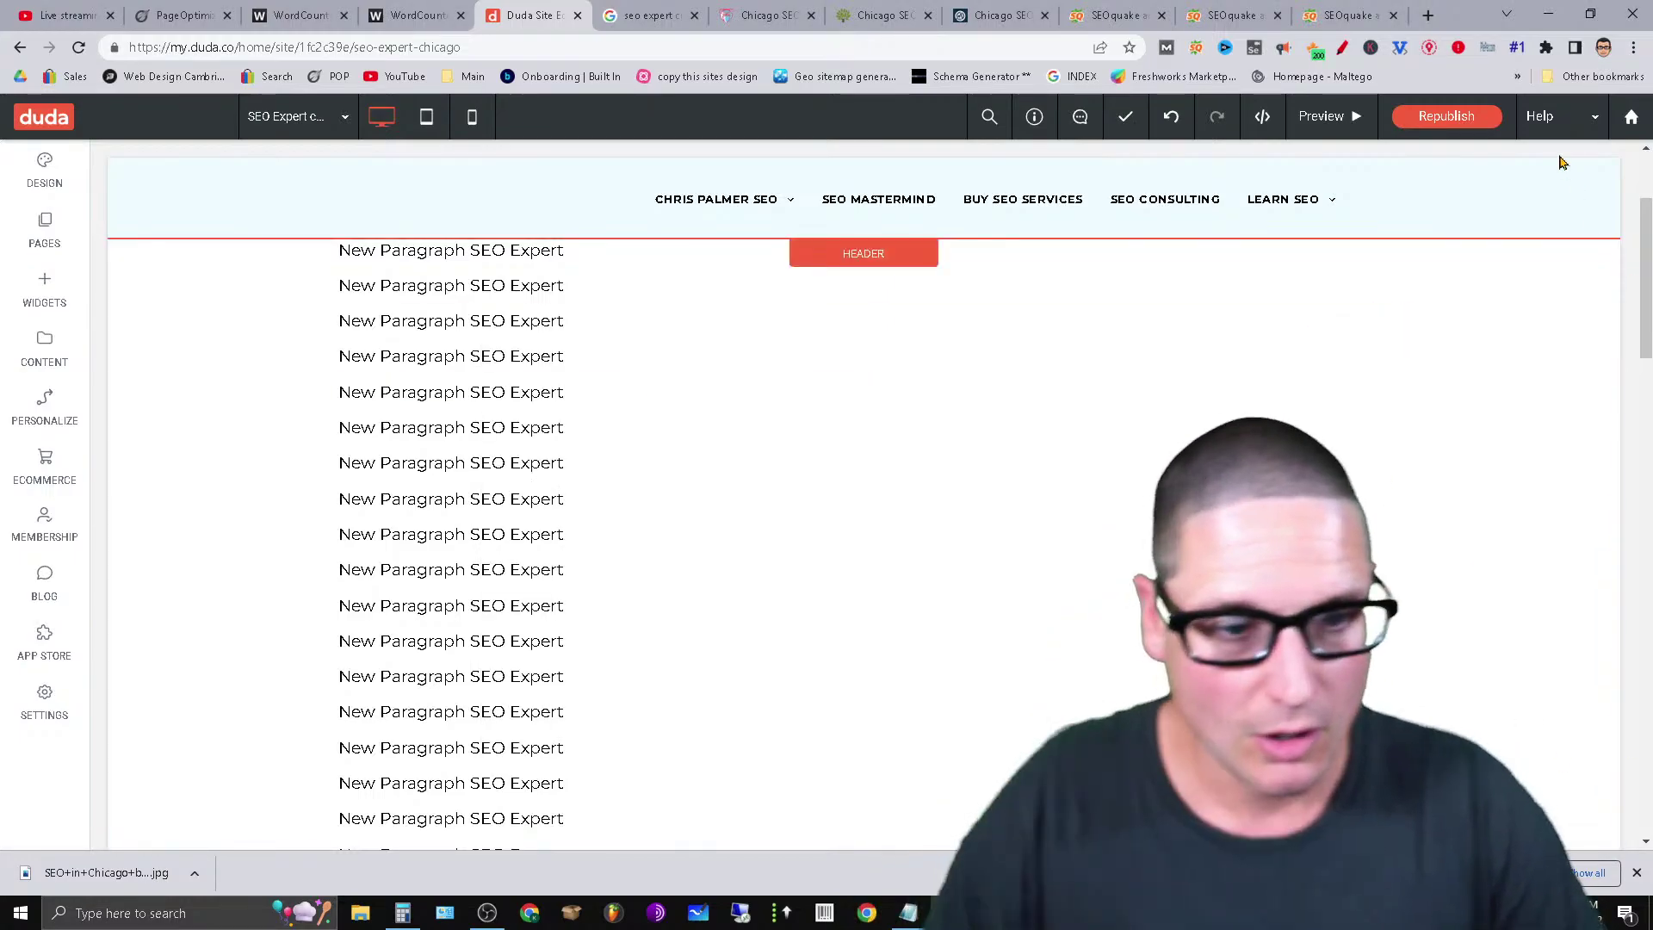
pyautogui.moveTo(1642, 312); pyautogui.dragTo(1647, 249)
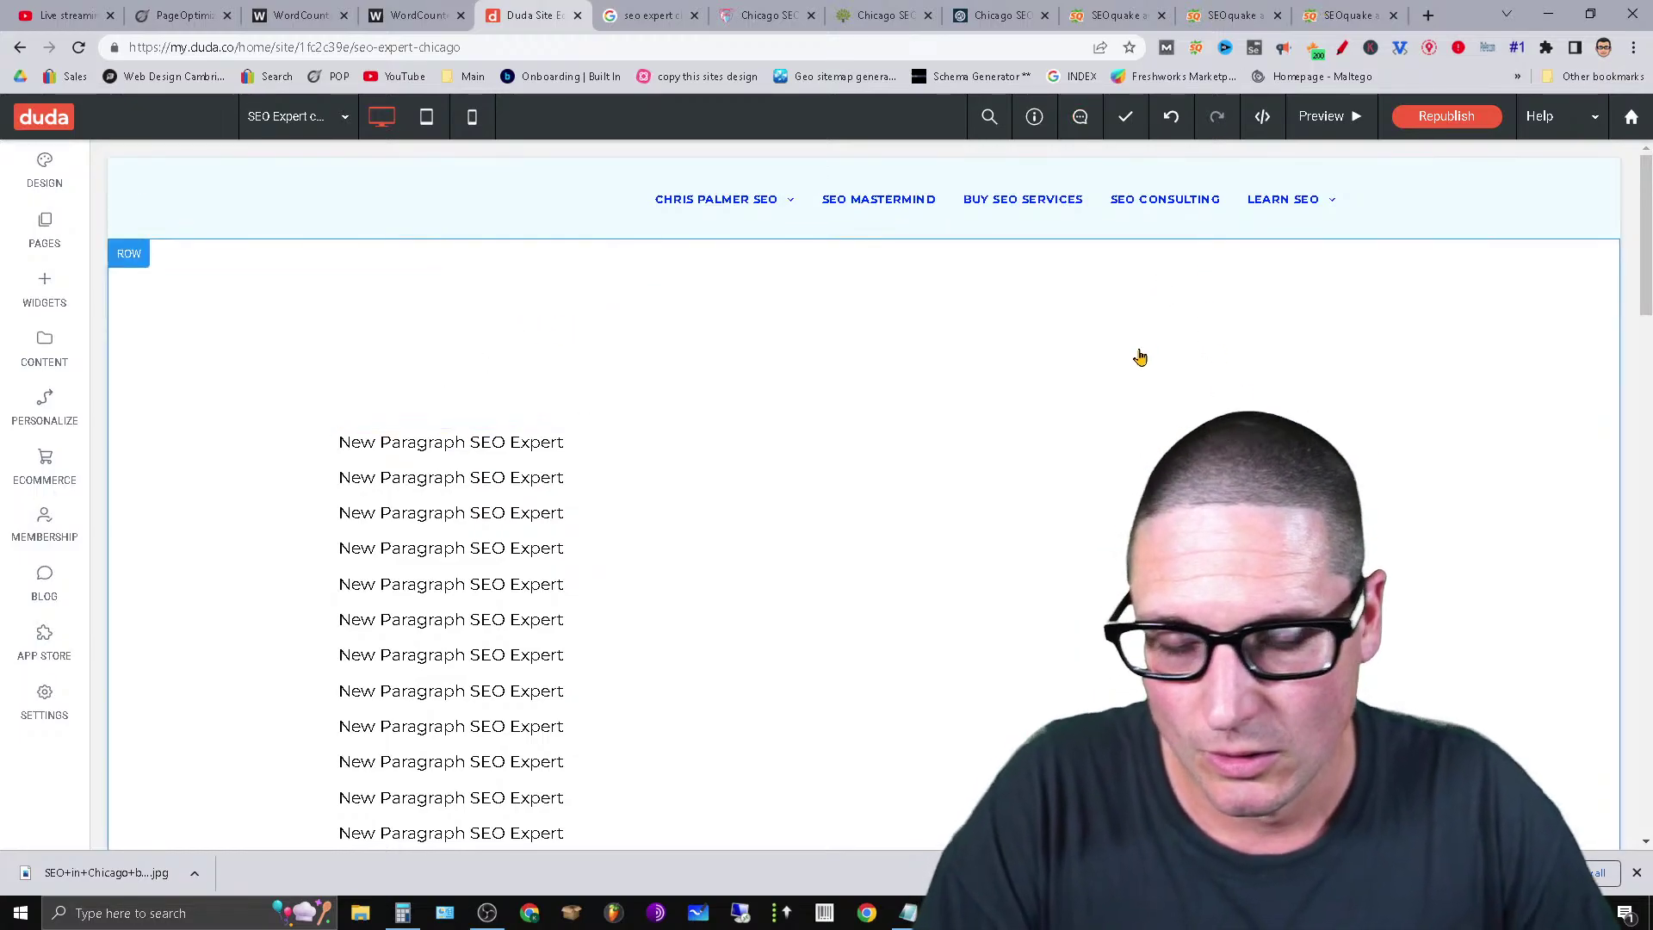
pyautogui.scroll(-5, 947, 366)
pyautogui.tripleClick(746, 430)
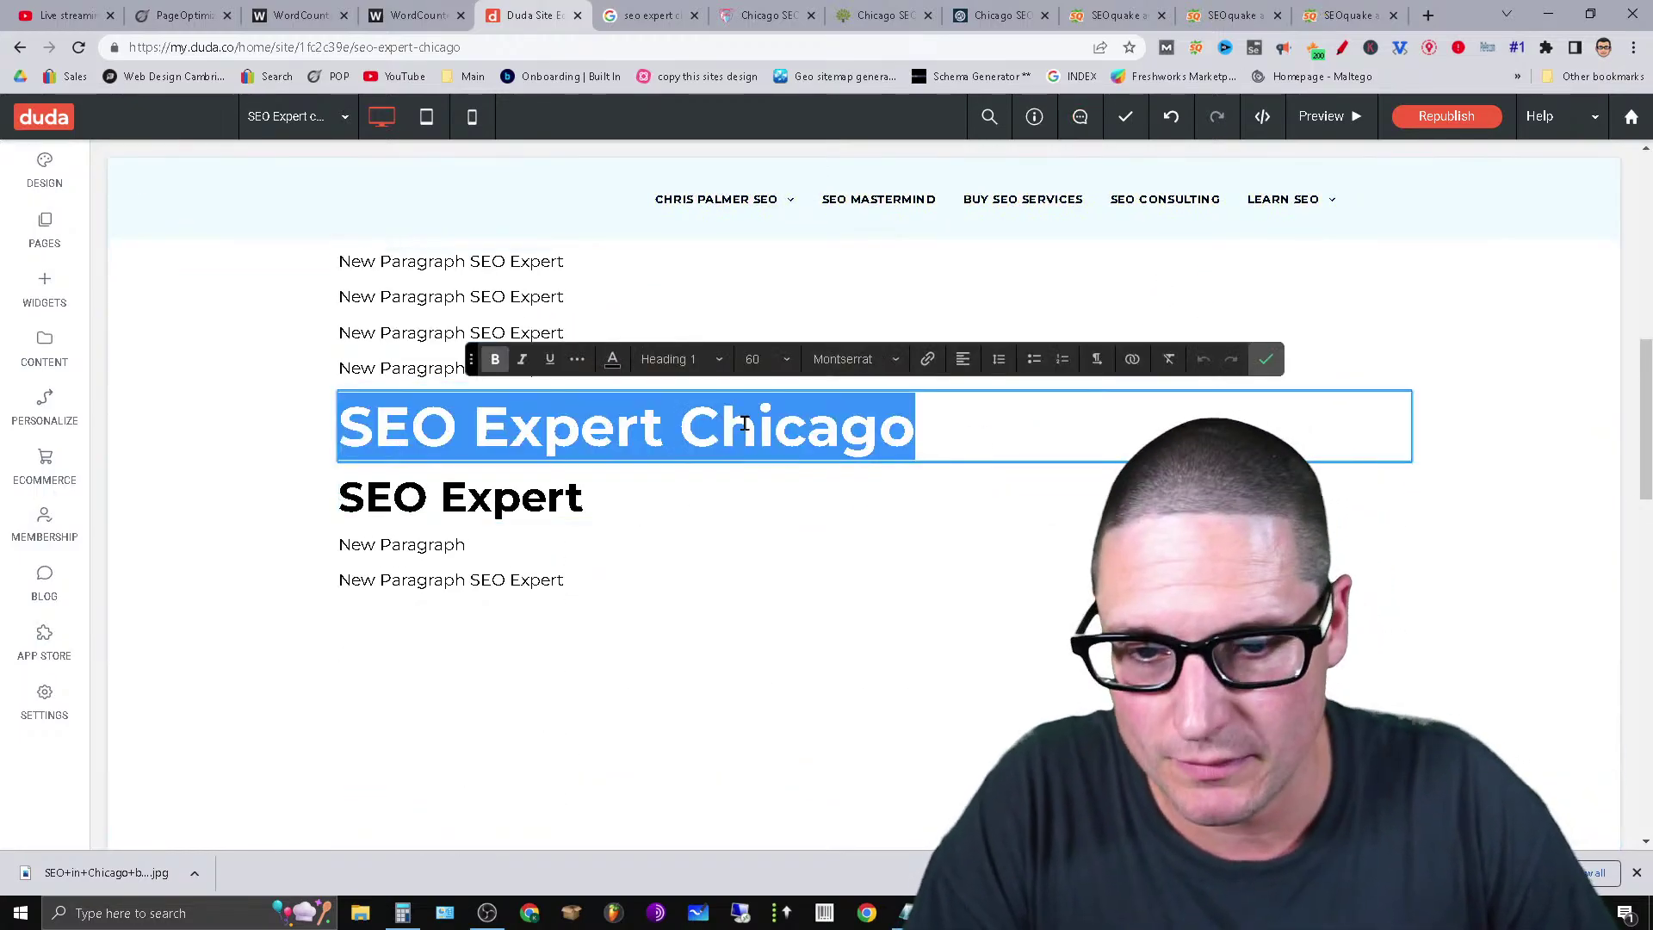
pyautogui.rightClick(746, 426)
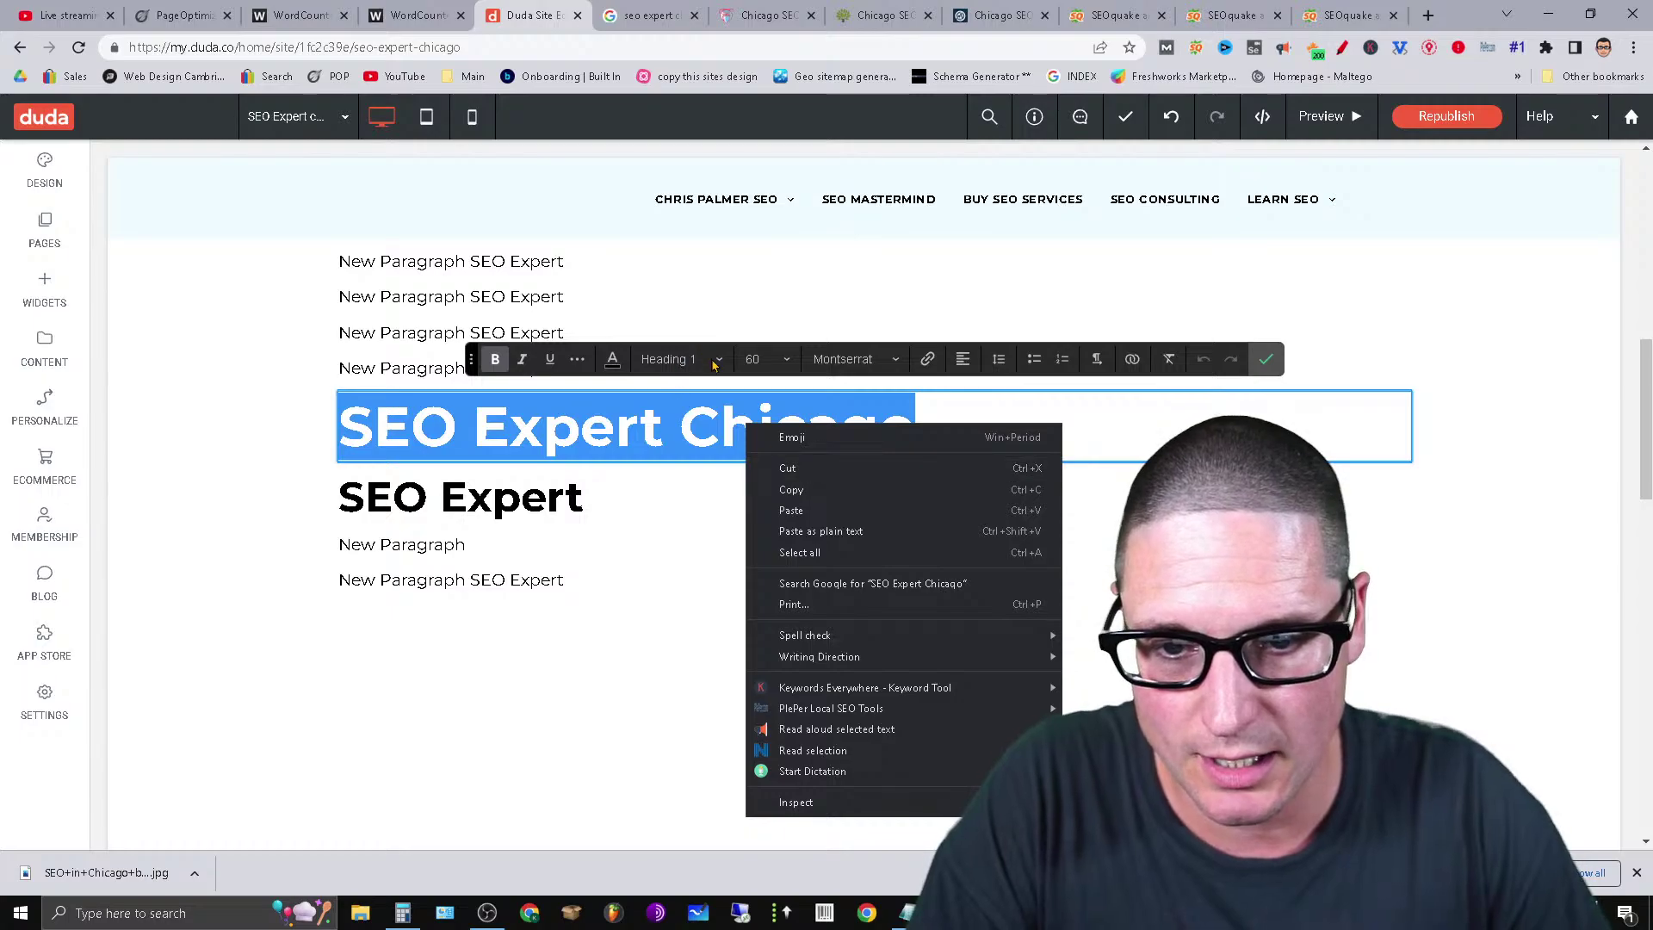
pyautogui.click(680, 359)
pyautogui.click(680, 359)
pyautogui.click(720, 463)
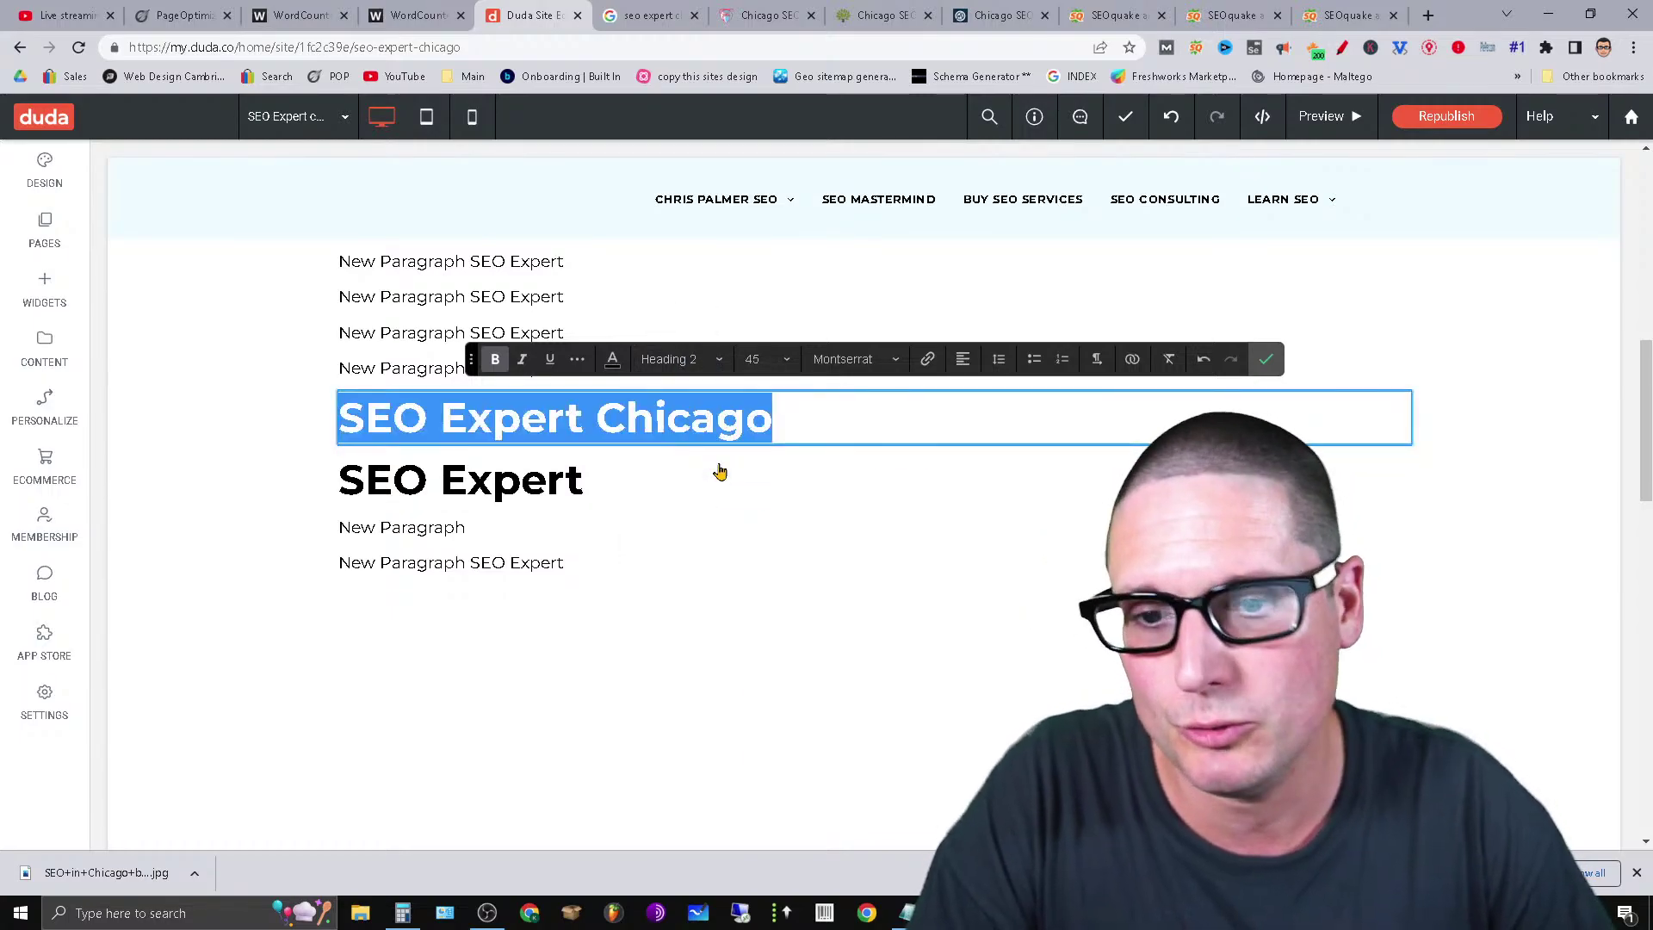
pyautogui.click(488, 493)
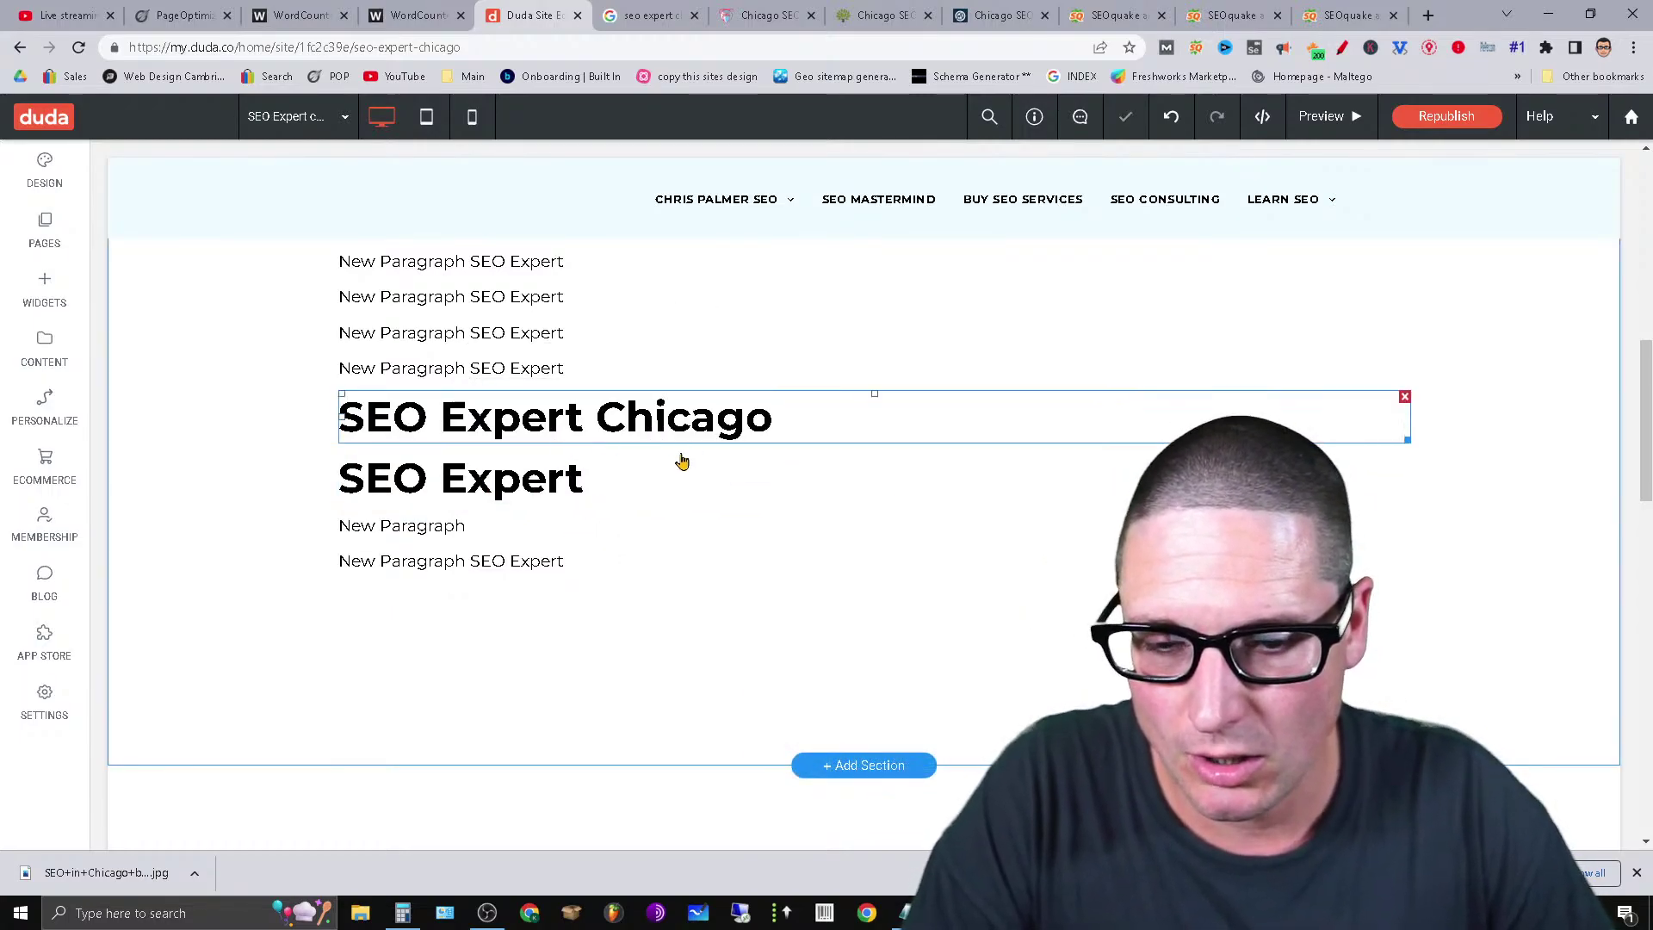
pyautogui.click(443, 489)
pyautogui.scroll(5, 542, 499)
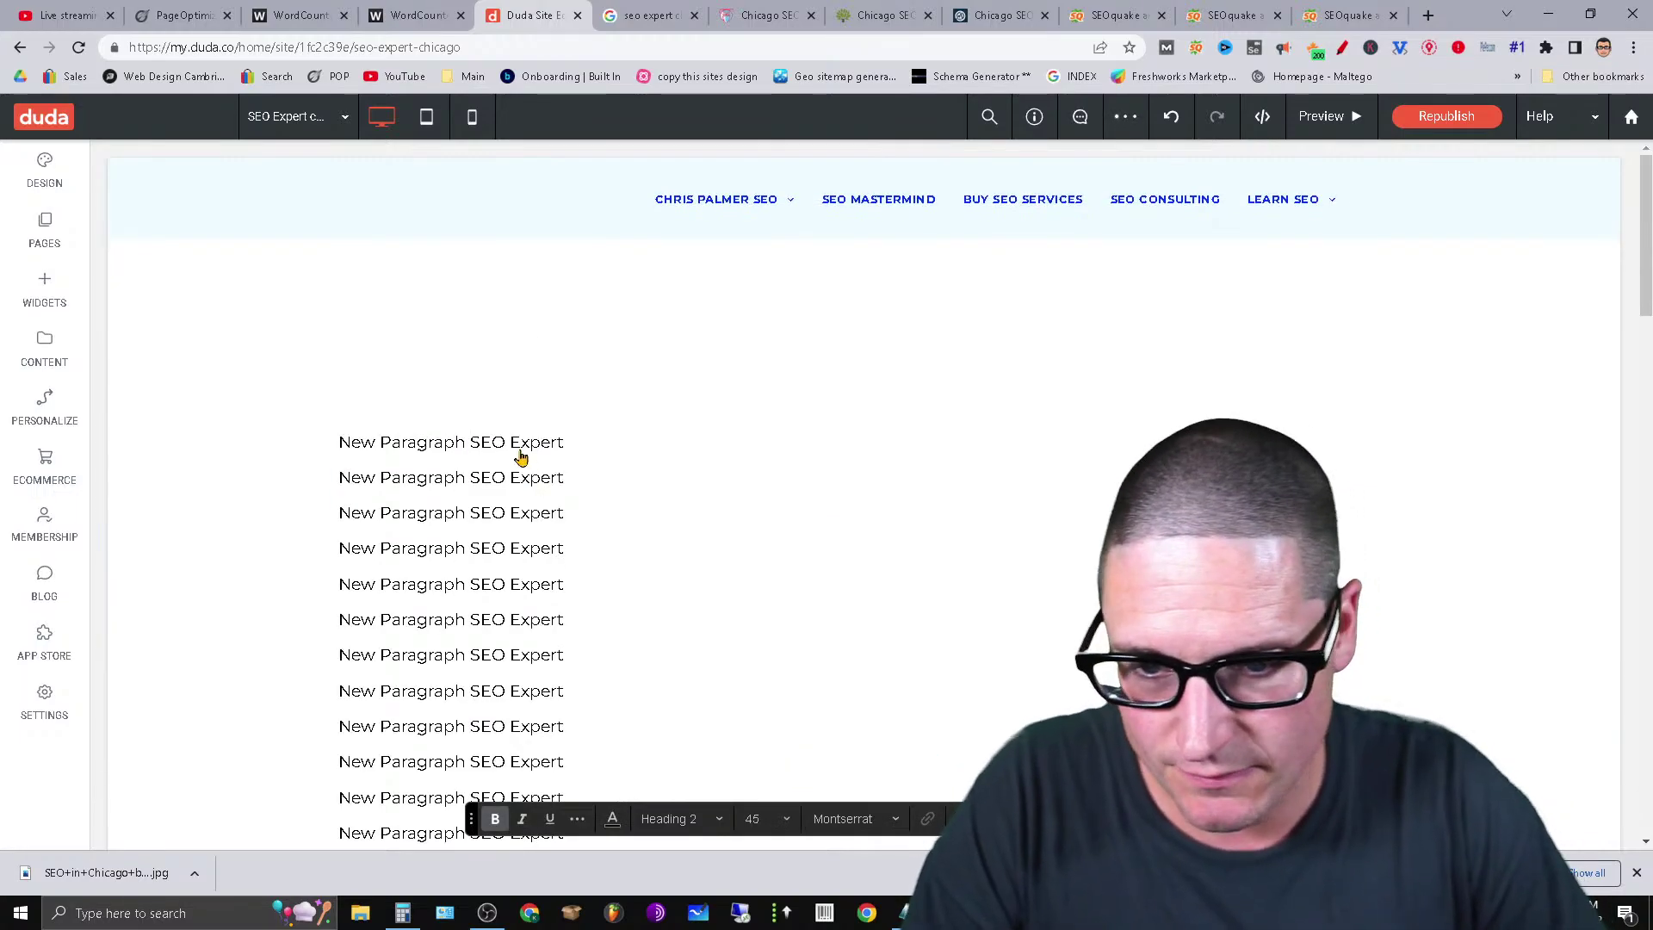
# Turn the first placeholder paragraph into the 'SEO Expert Chicago' heading by pasting and typing.
pyautogui.click(521, 457)
pyautogui.click(519, 449)
pyautogui.hotkey('ctrl', 'v')
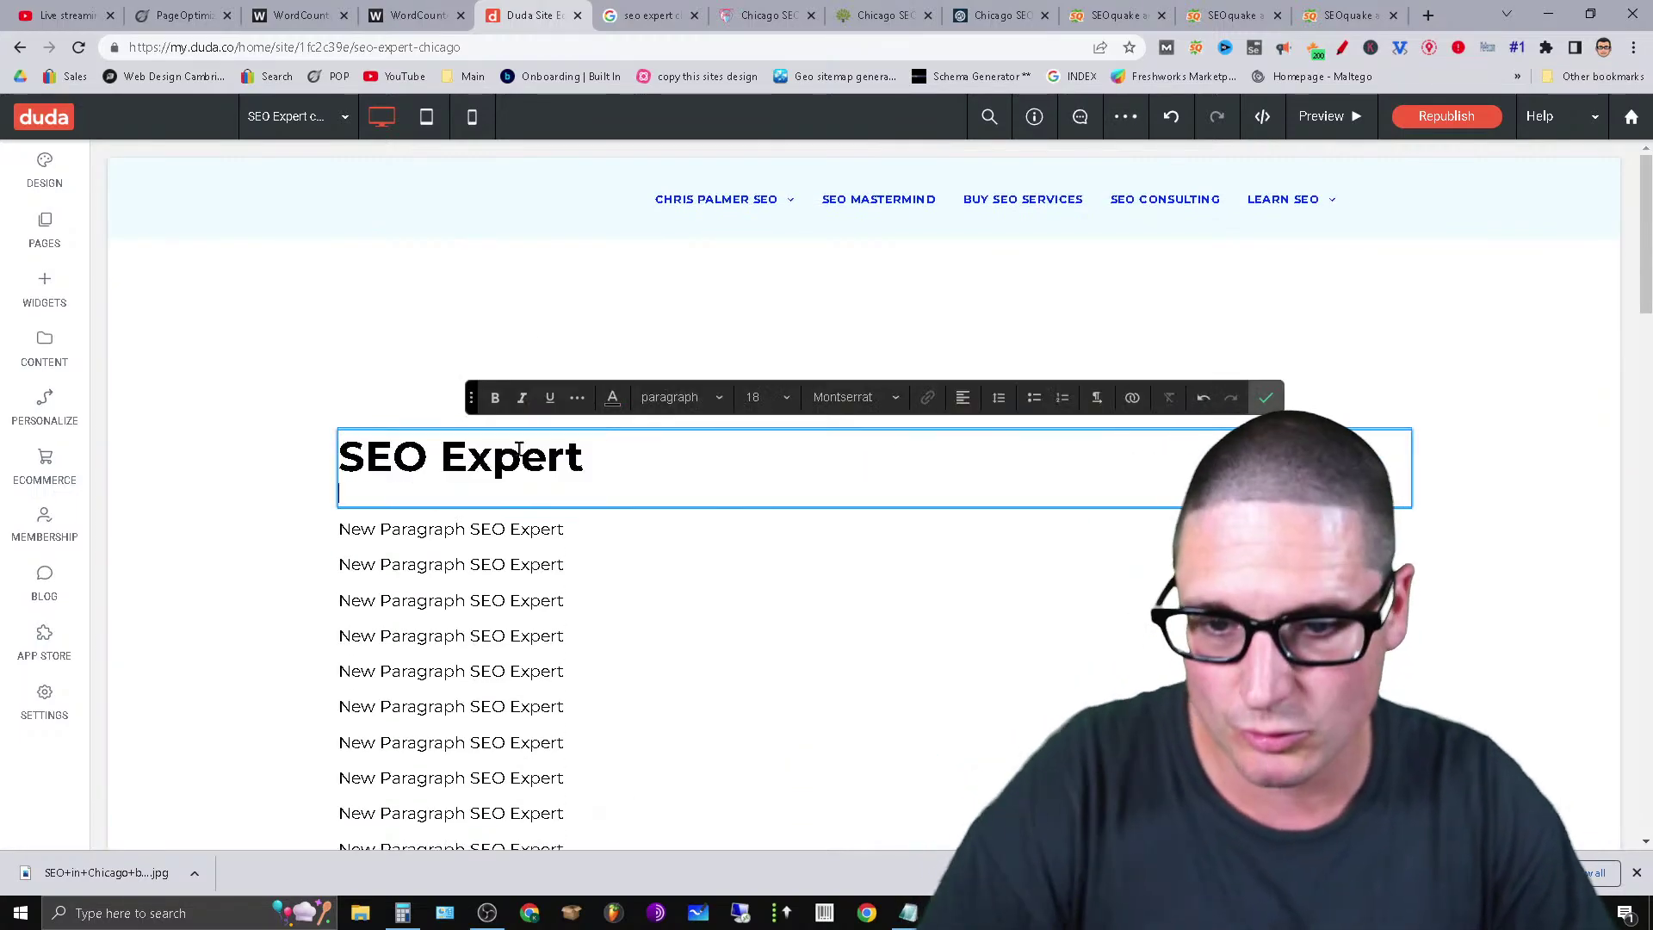
pyautogui.write('Ch')
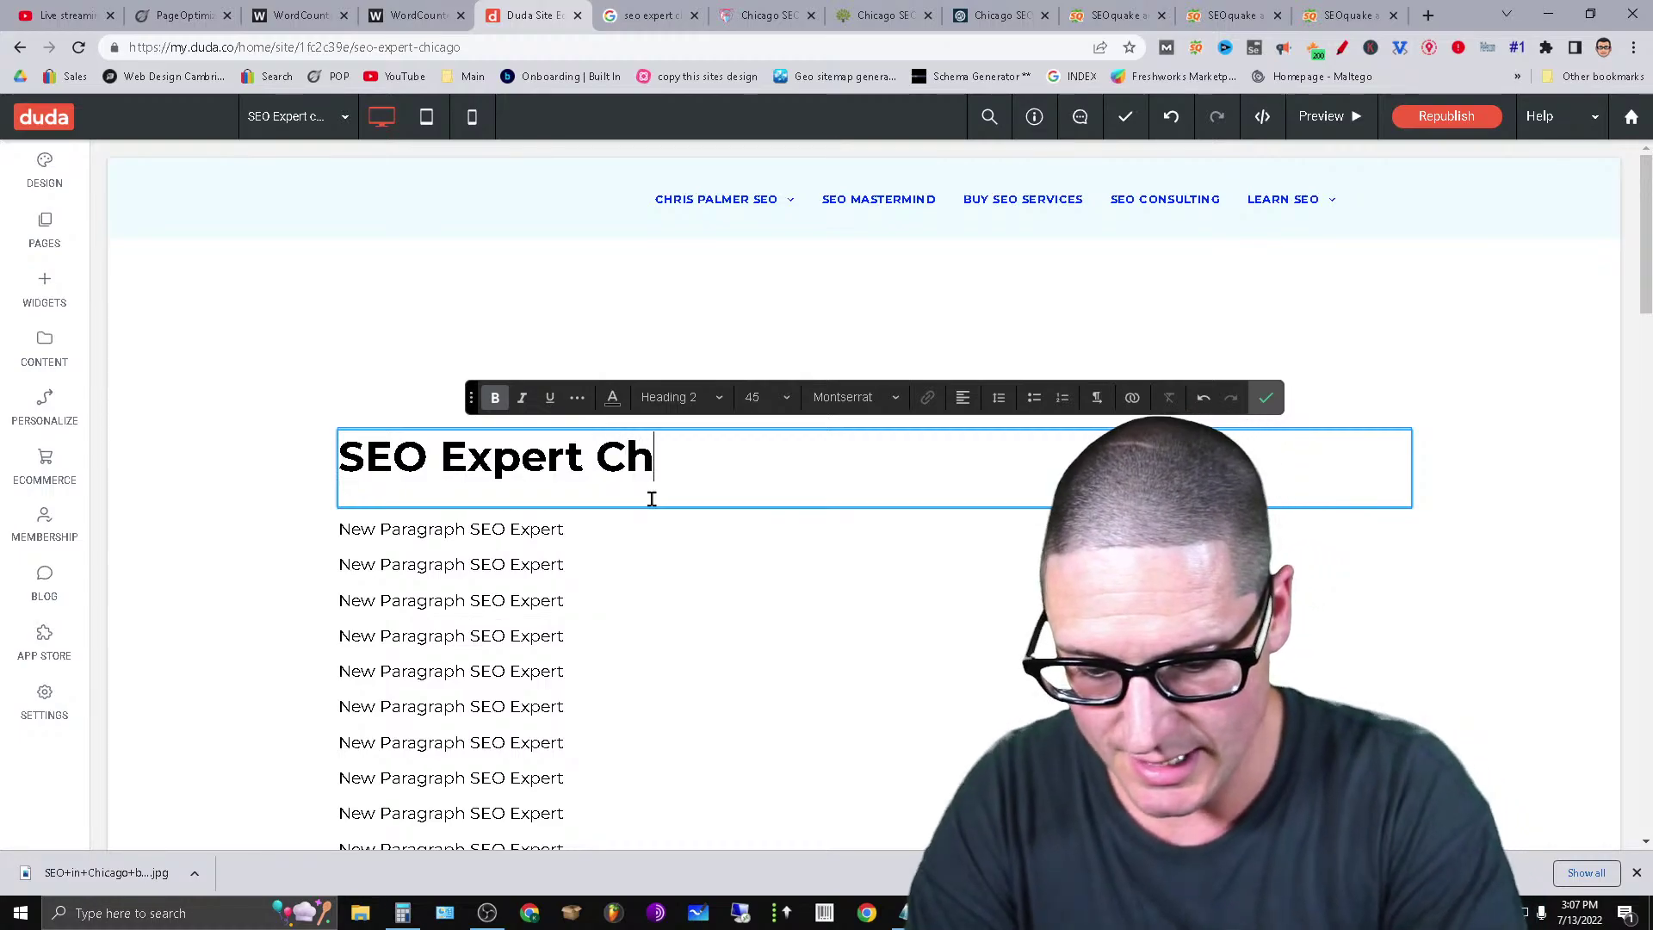
pyautogui.write('icago')
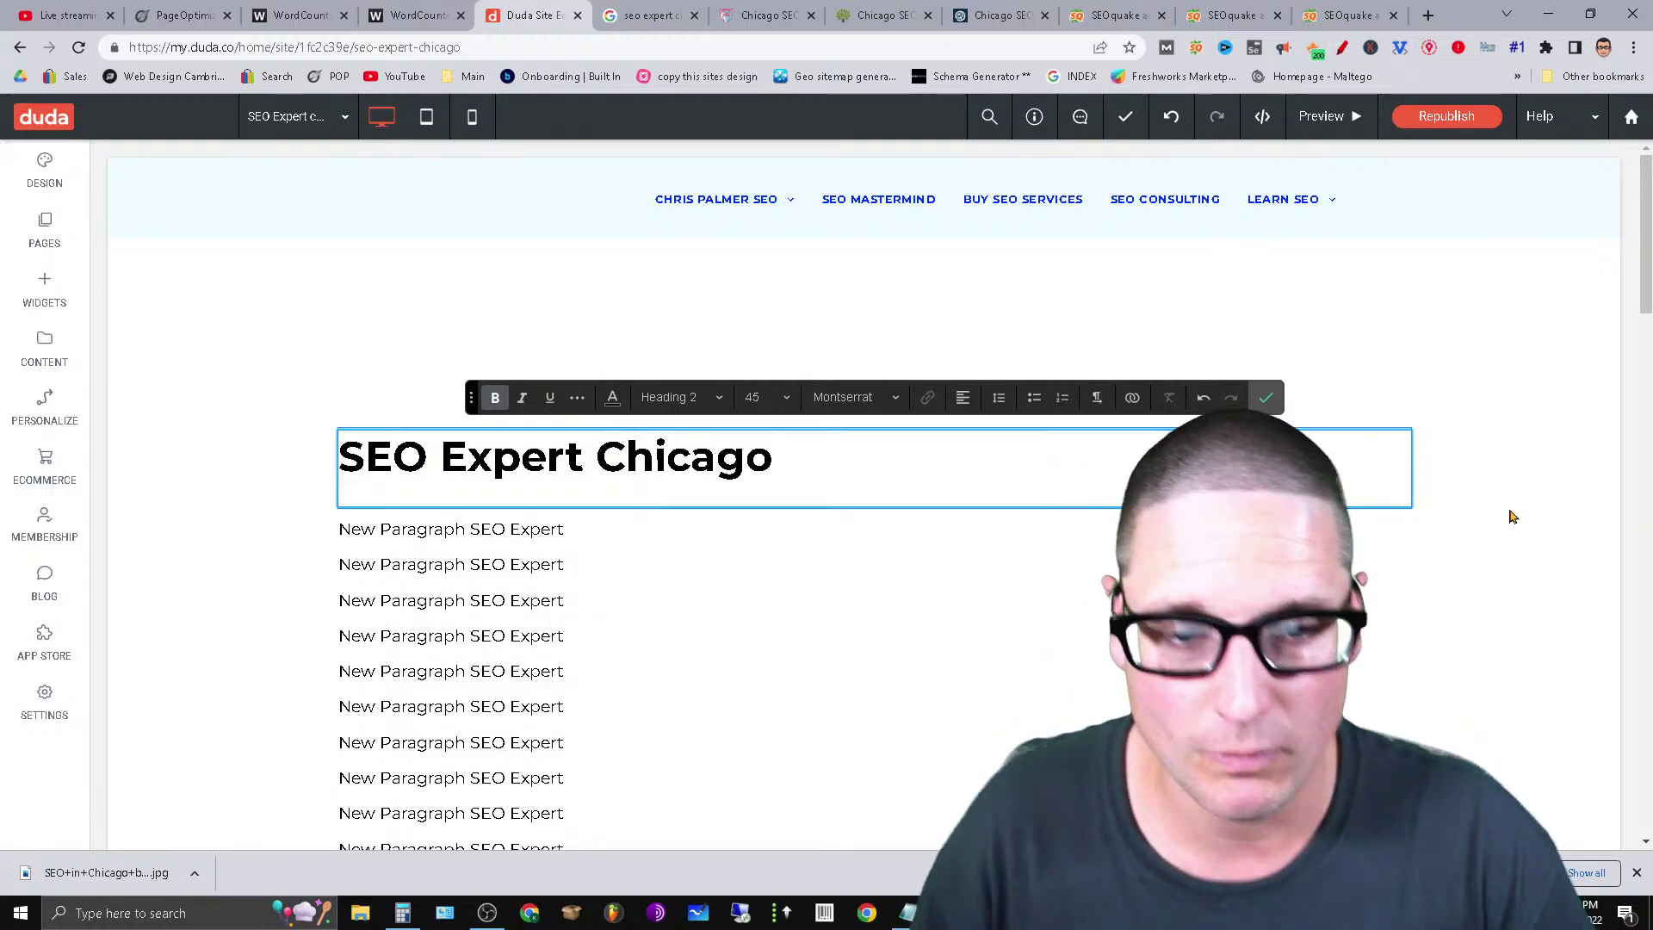
pyautogui.click(1267, 400)
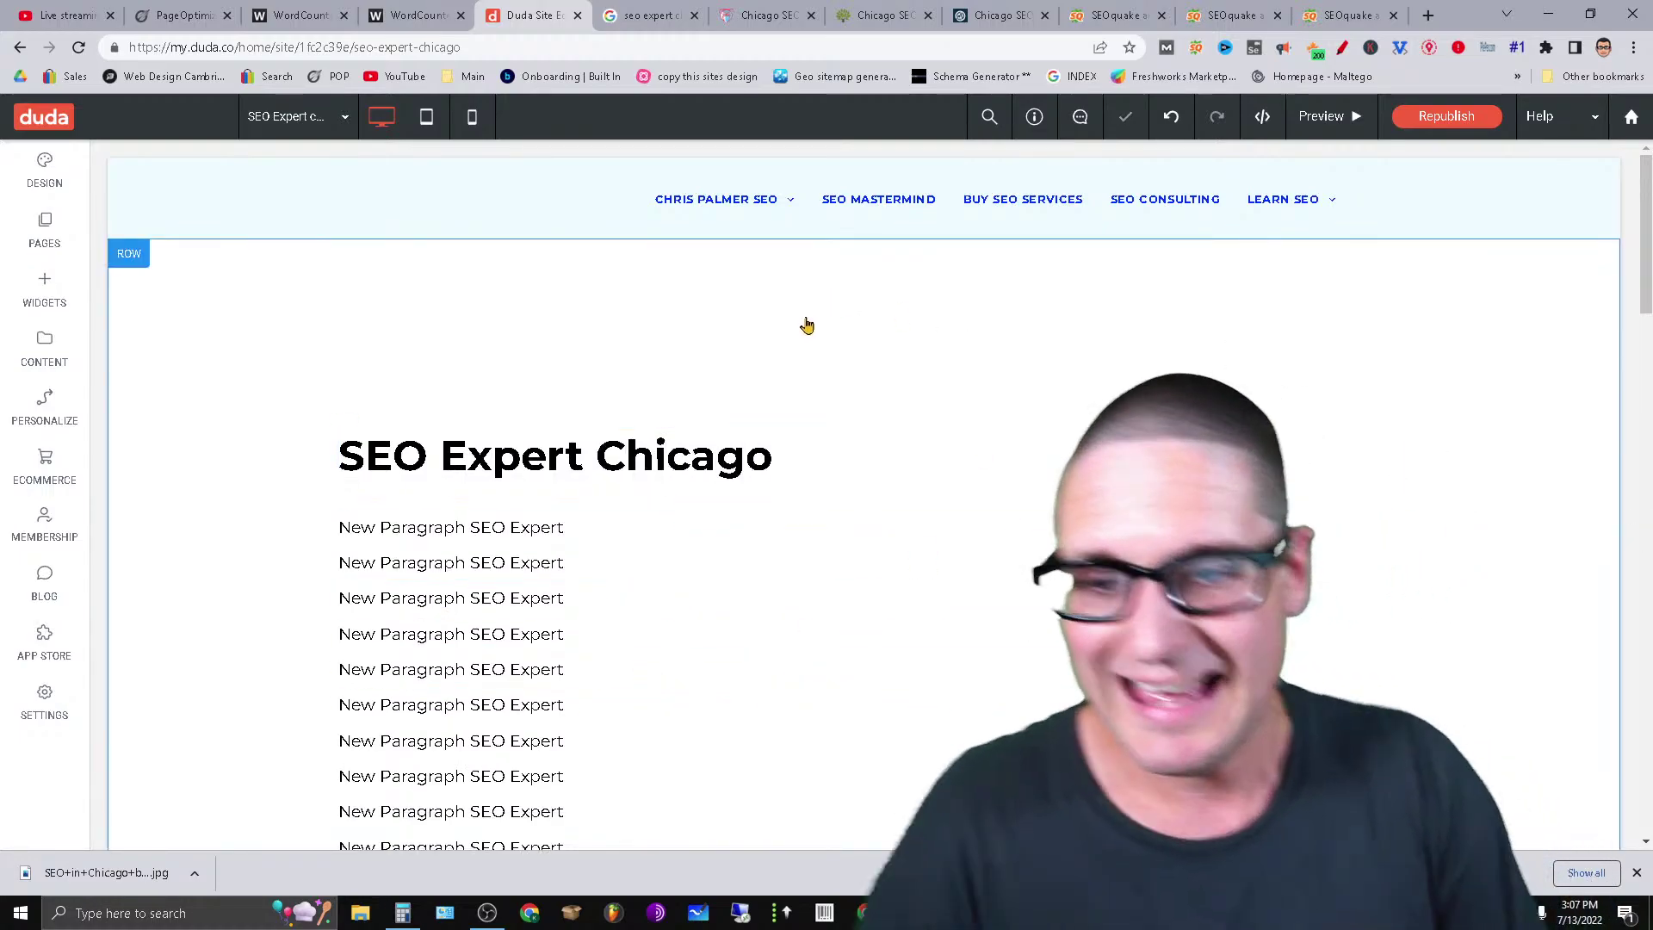
# Rewrite the paragraph below the heading as 'Chicago SEO Services'.
pyautogui.click(547, 529)
pyautogui.hotkey('ctrl', 'a')
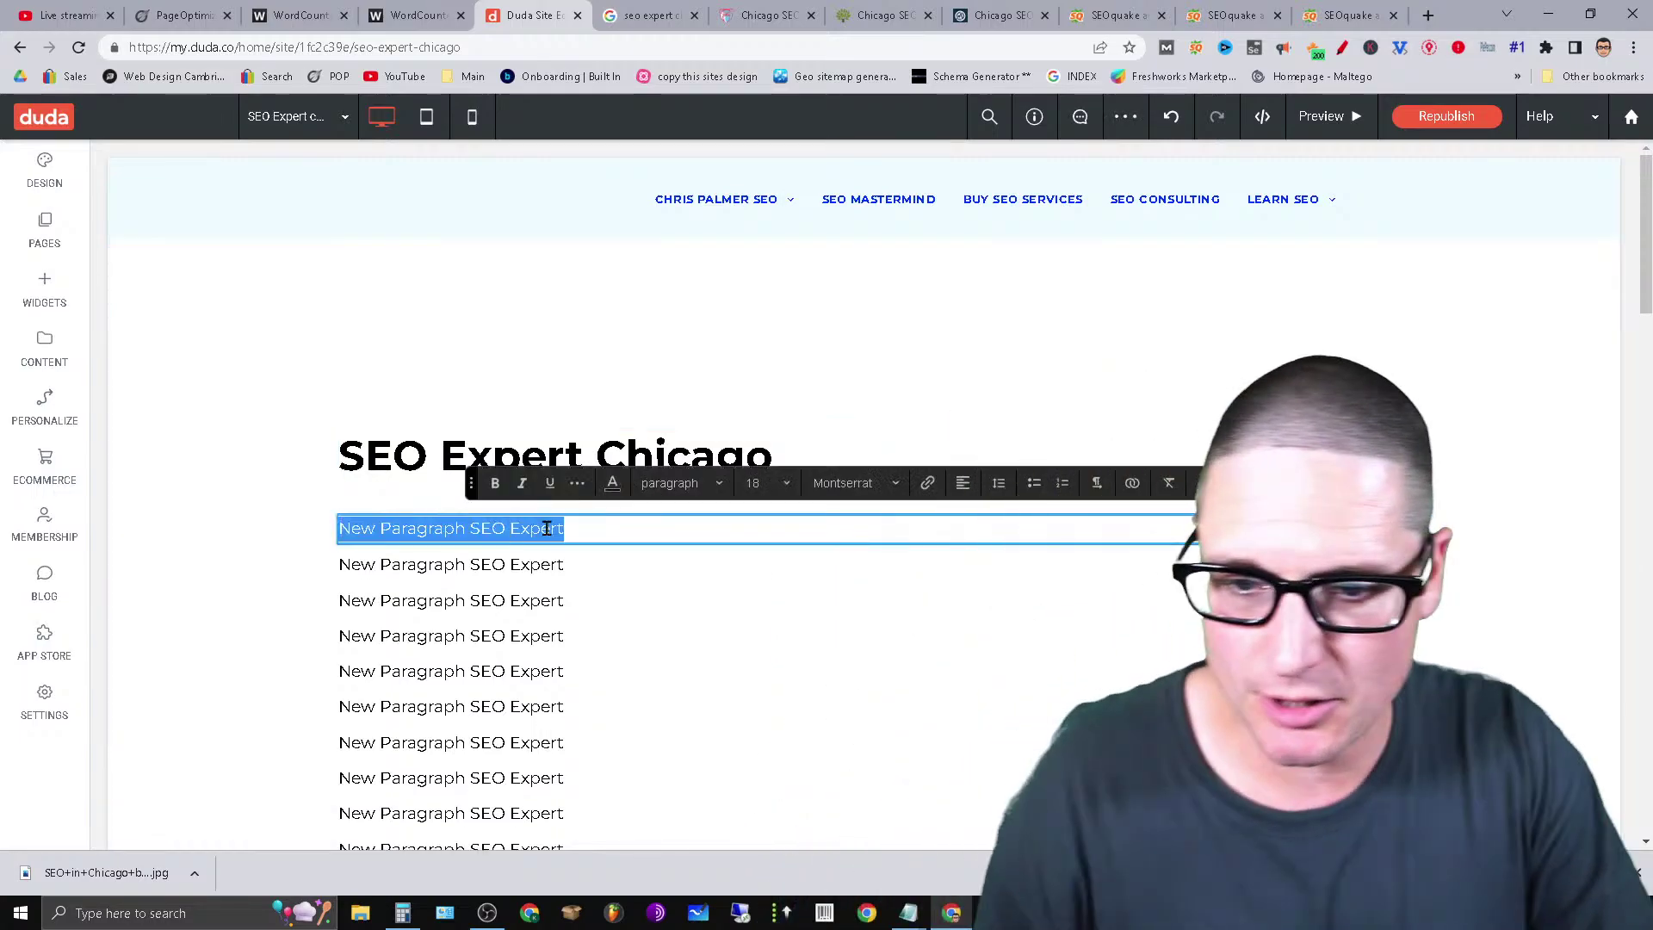
pyautogui.write('Chicag')
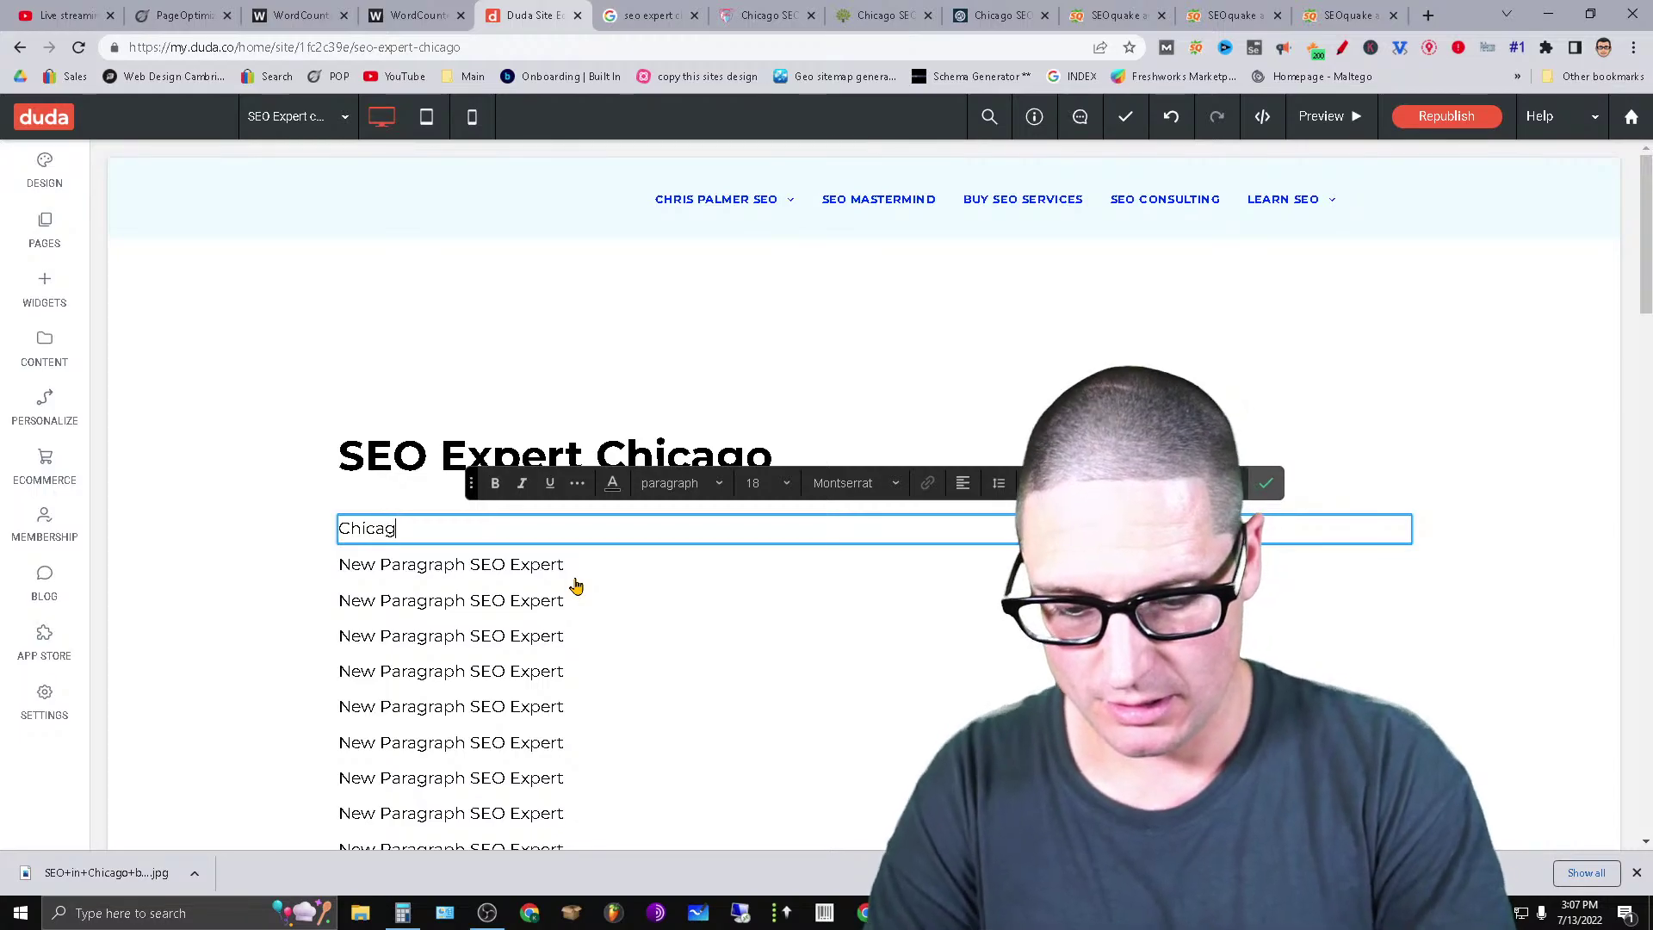
pyautogui.write('o SEO Services')
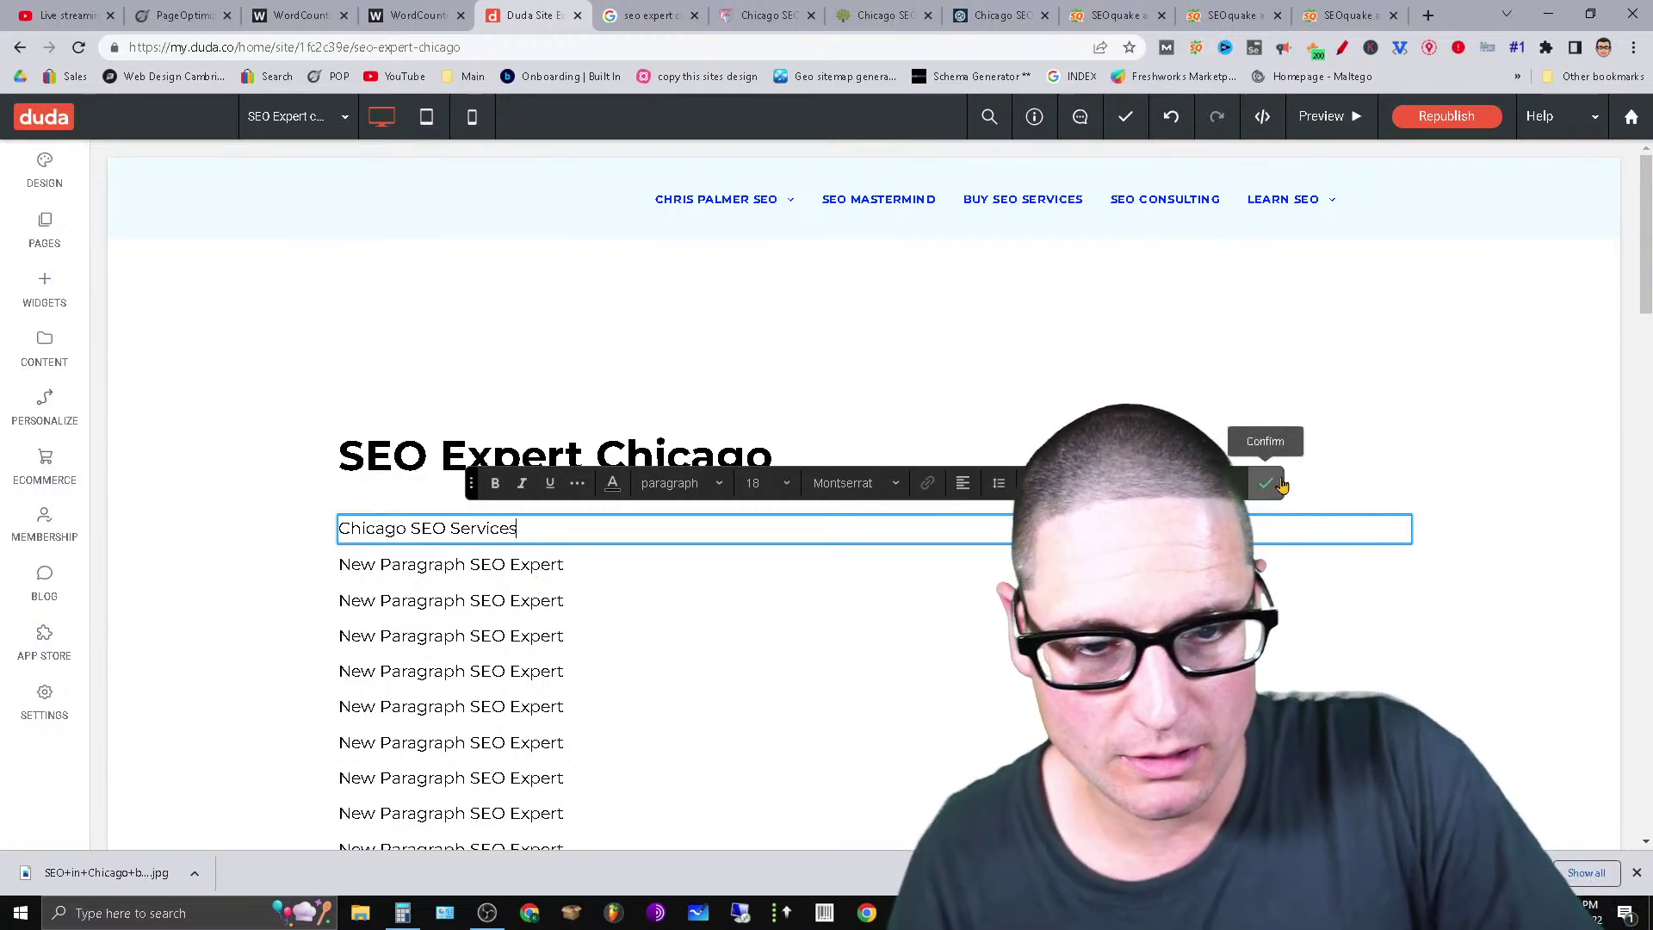
pyautogui.click(1265, 482)
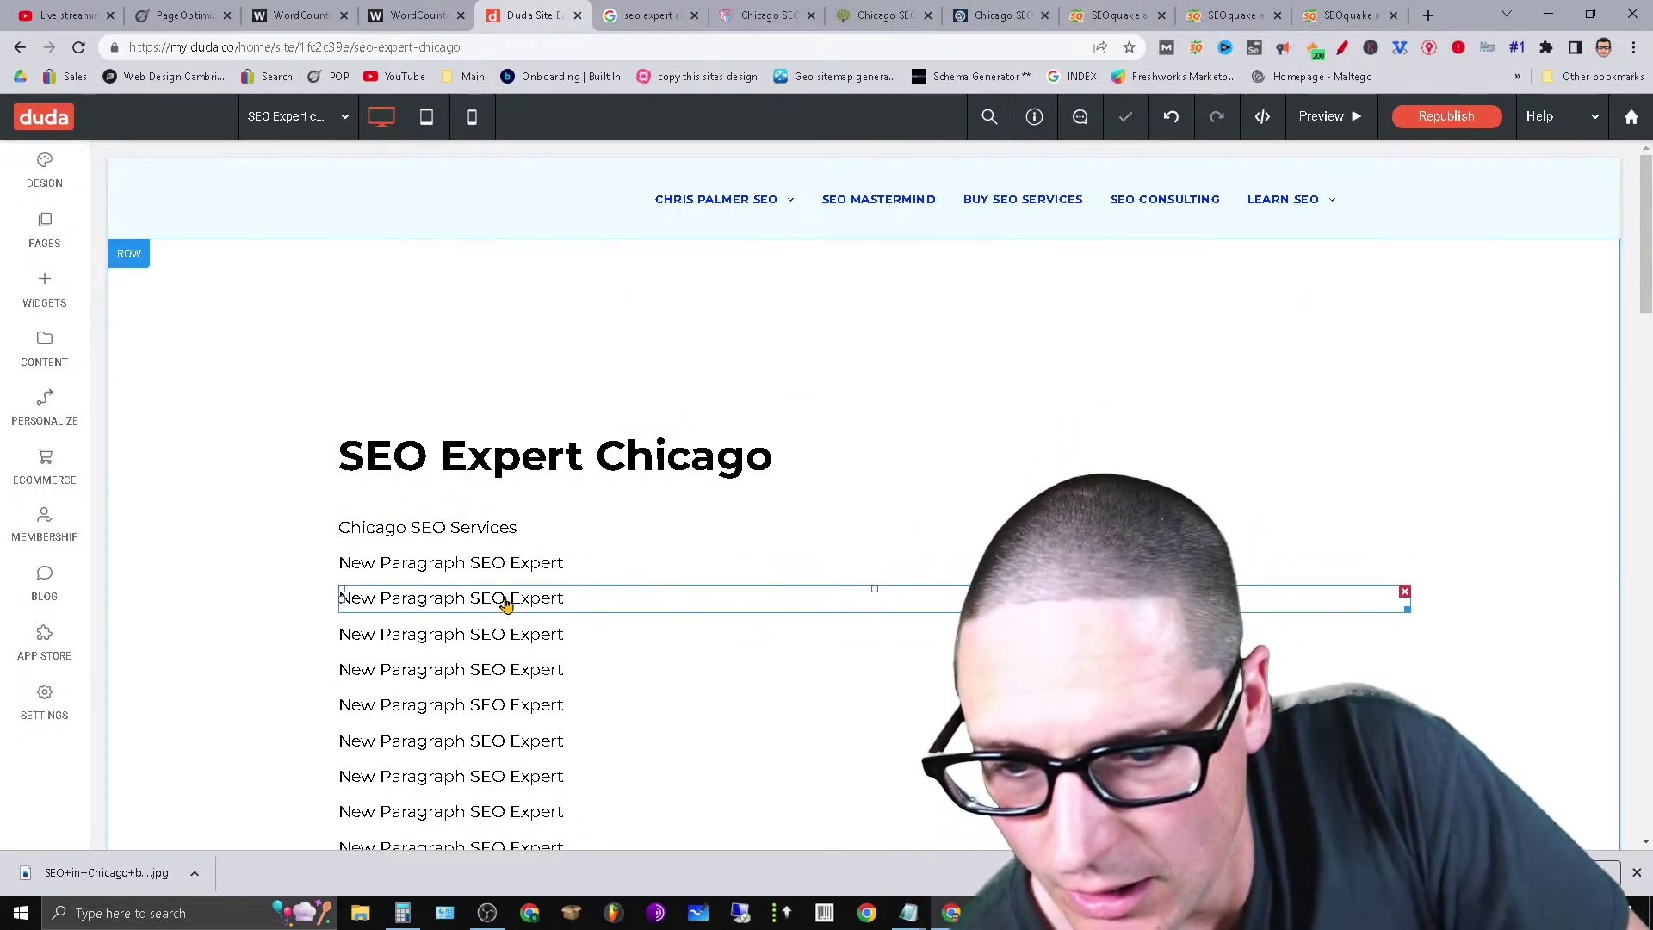
# Replace the next placeholder paragraph's text with 'Chicago'.
pyautogui.tripleClick(513, 565)
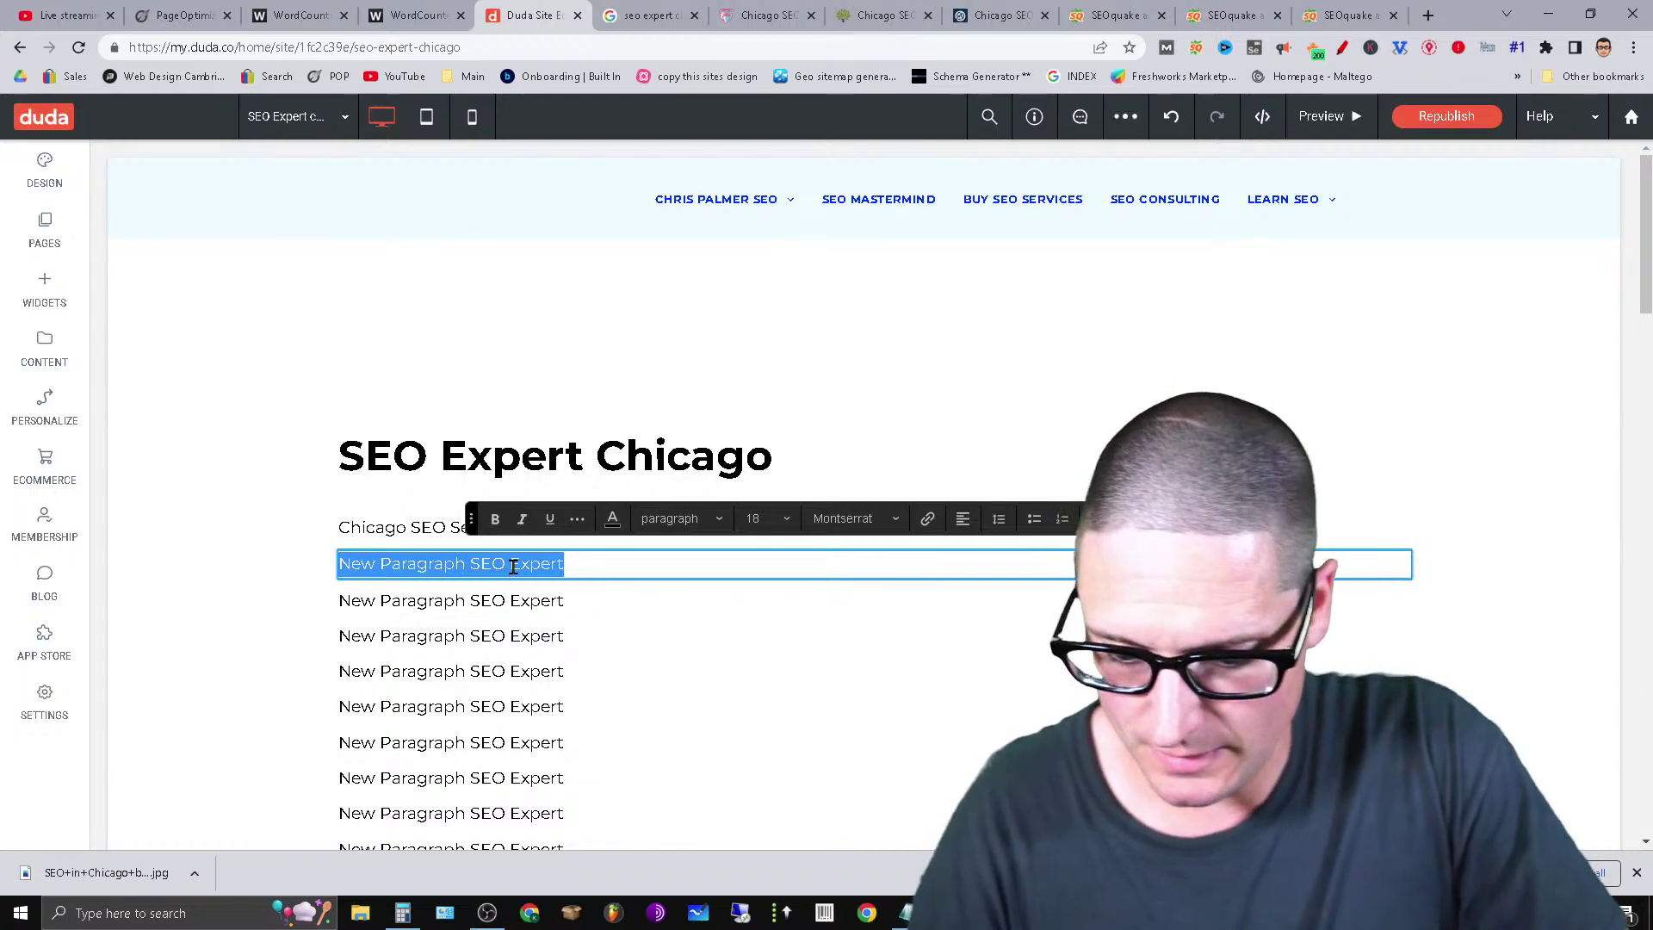
pyautogui.write('Chicago')
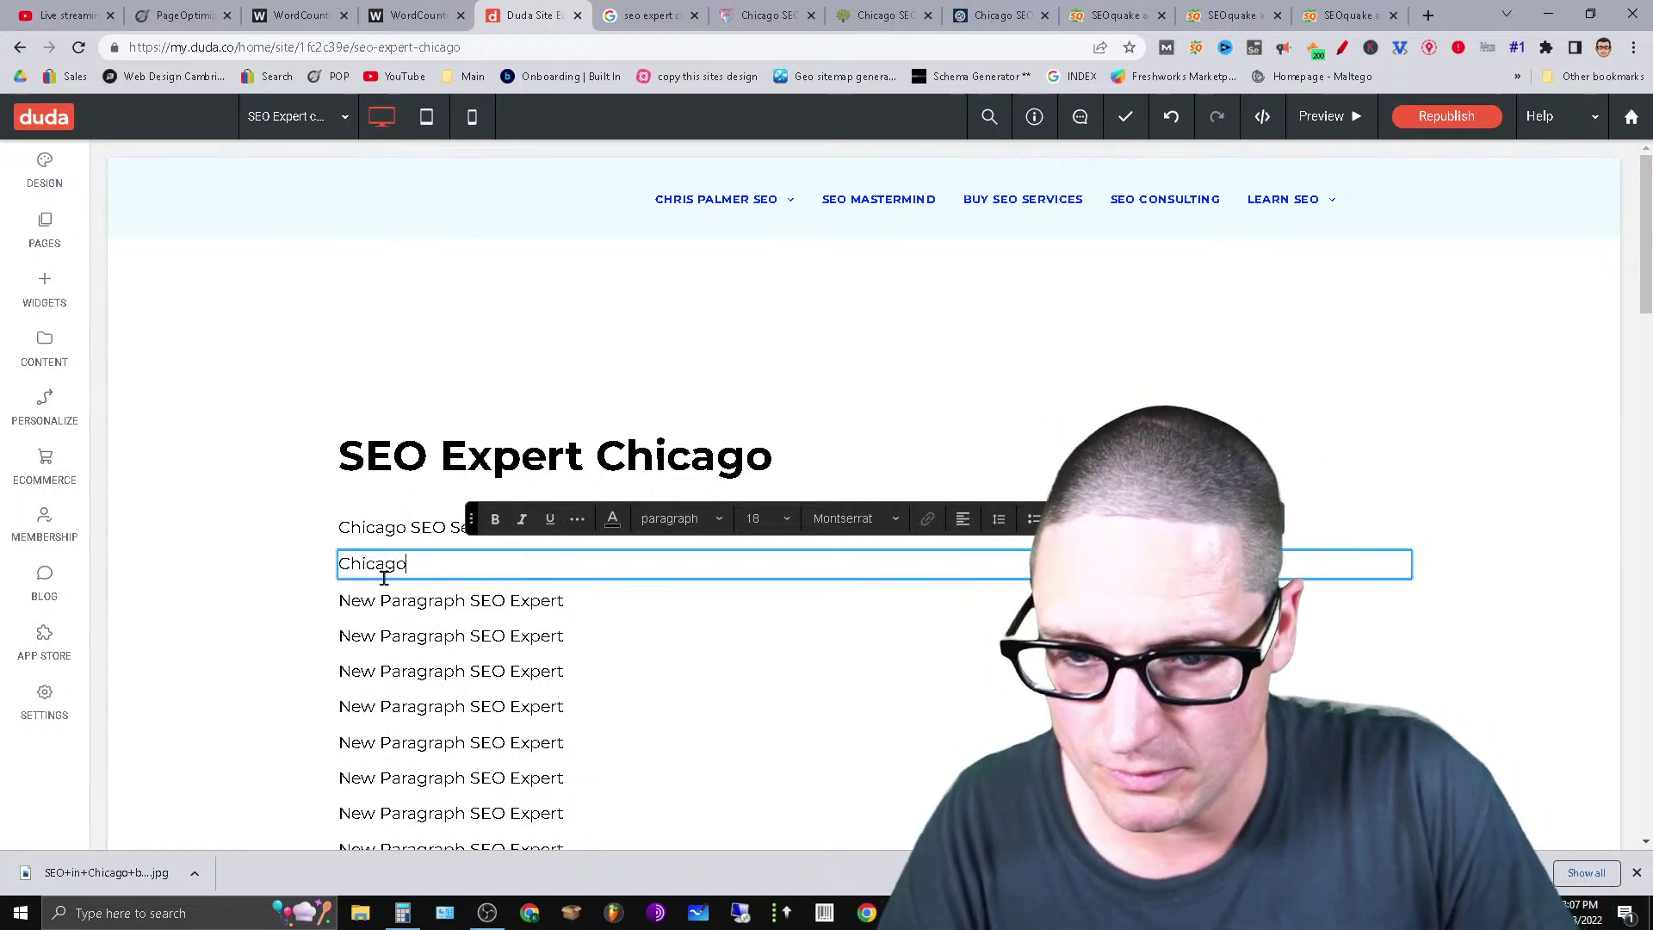
pyautogui.click(419, 609)
pyautogui.click(421, 575)
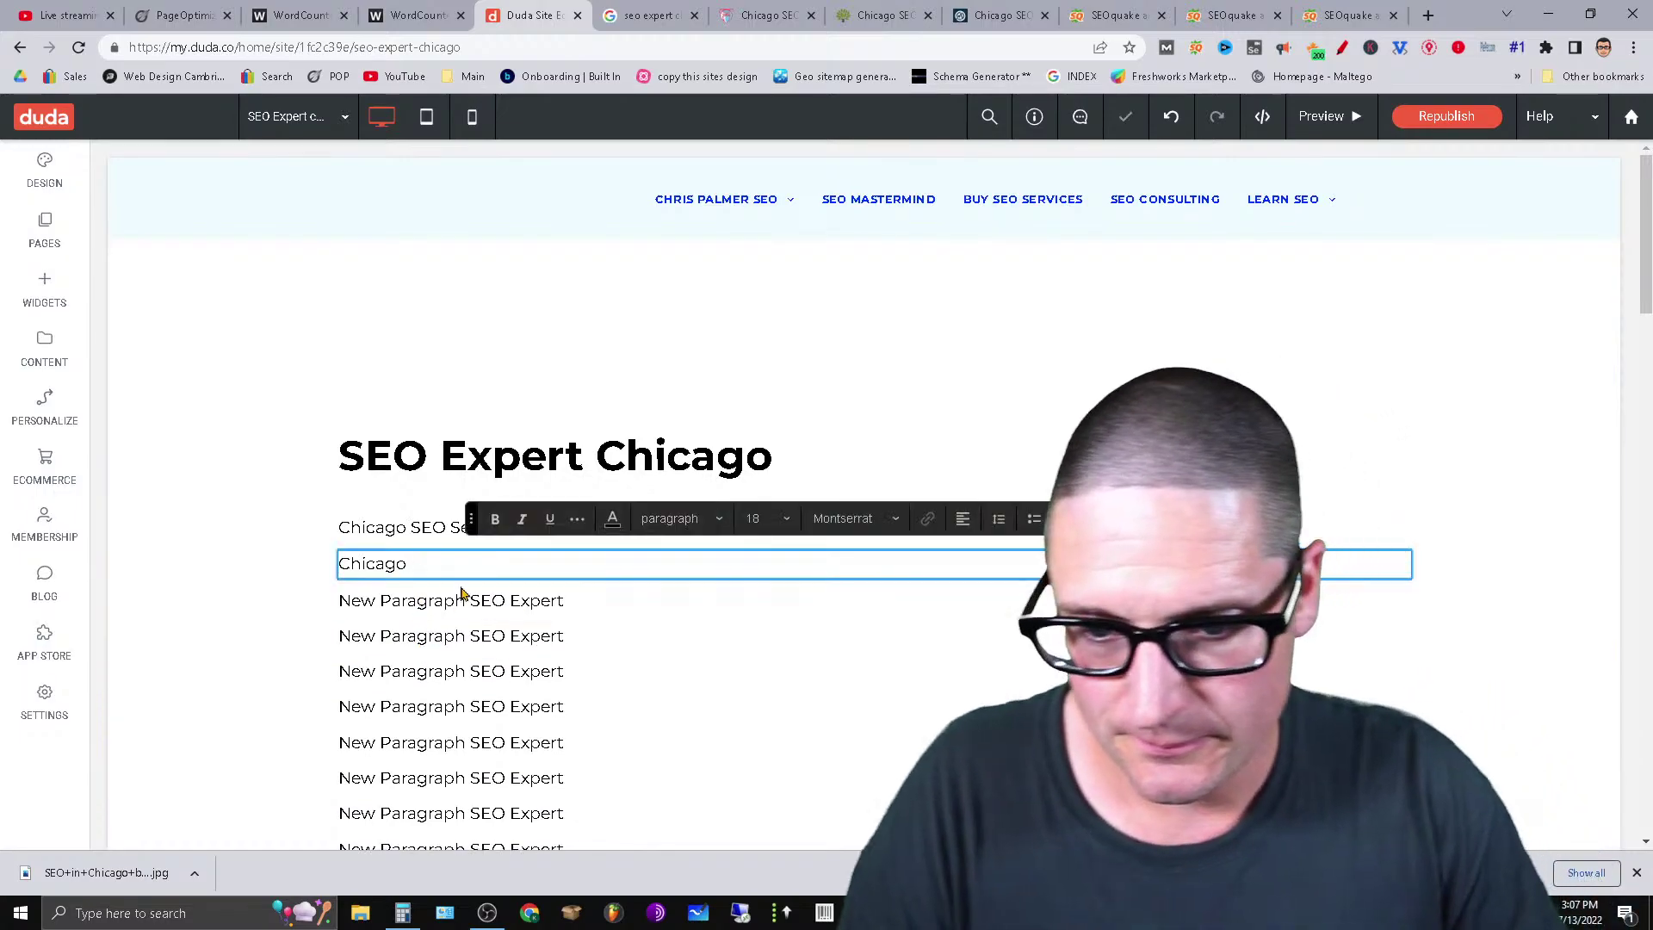
pyautogui.click(469, 608)
pyautogui.click(472, 608)
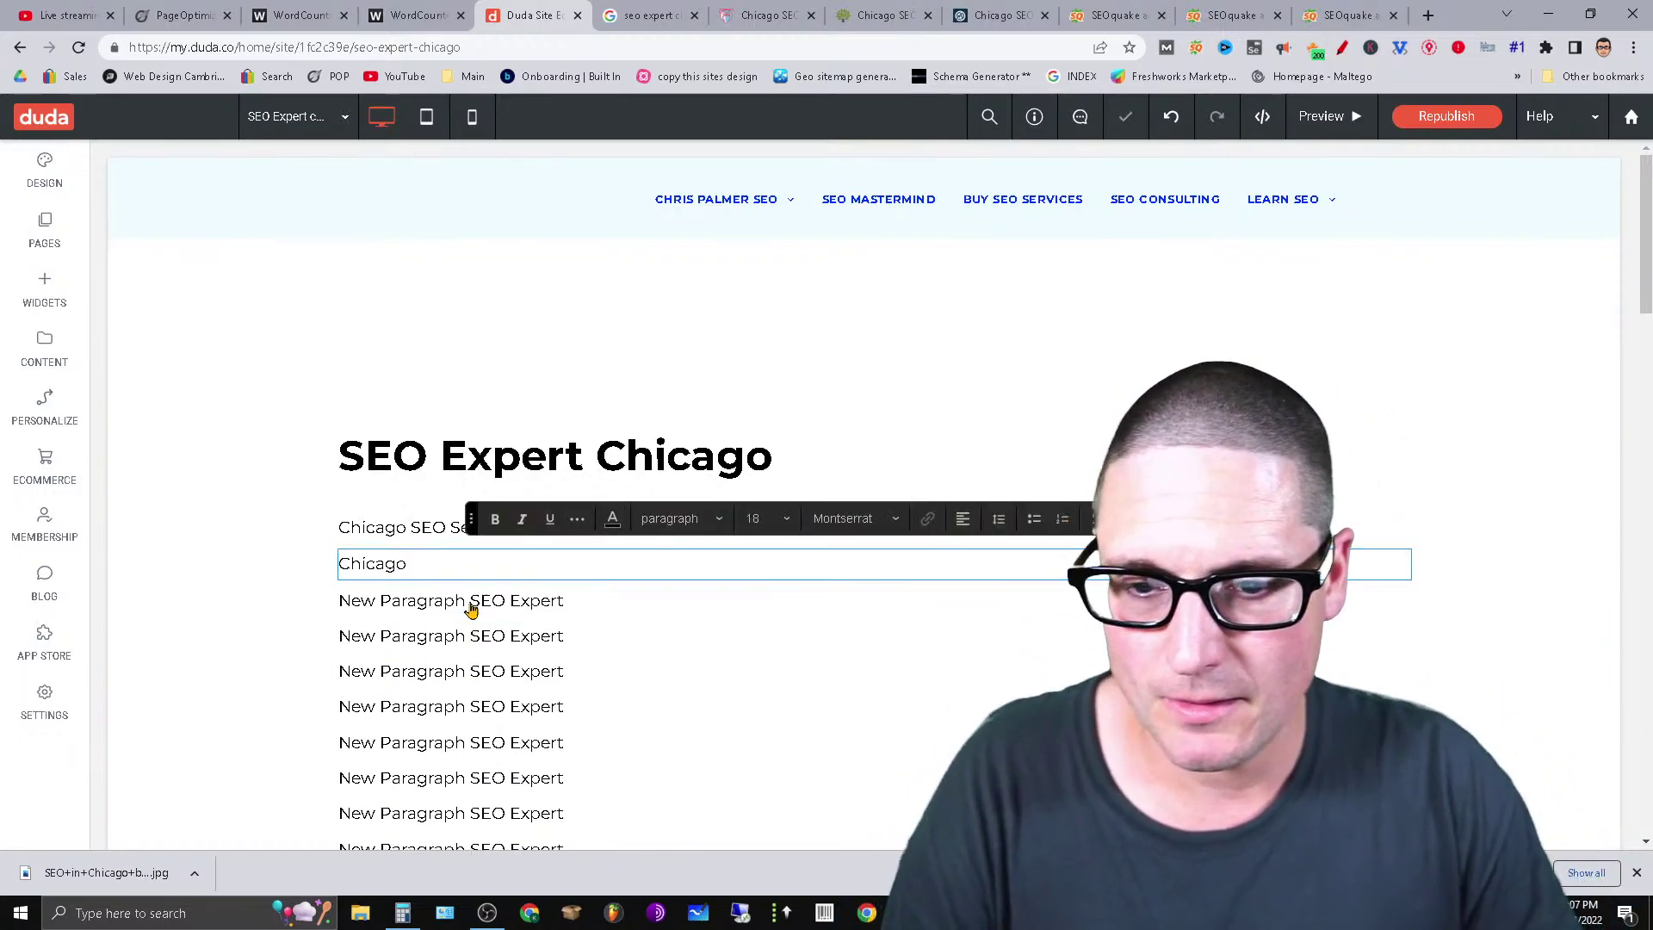
pyautogui.click(471, 609)
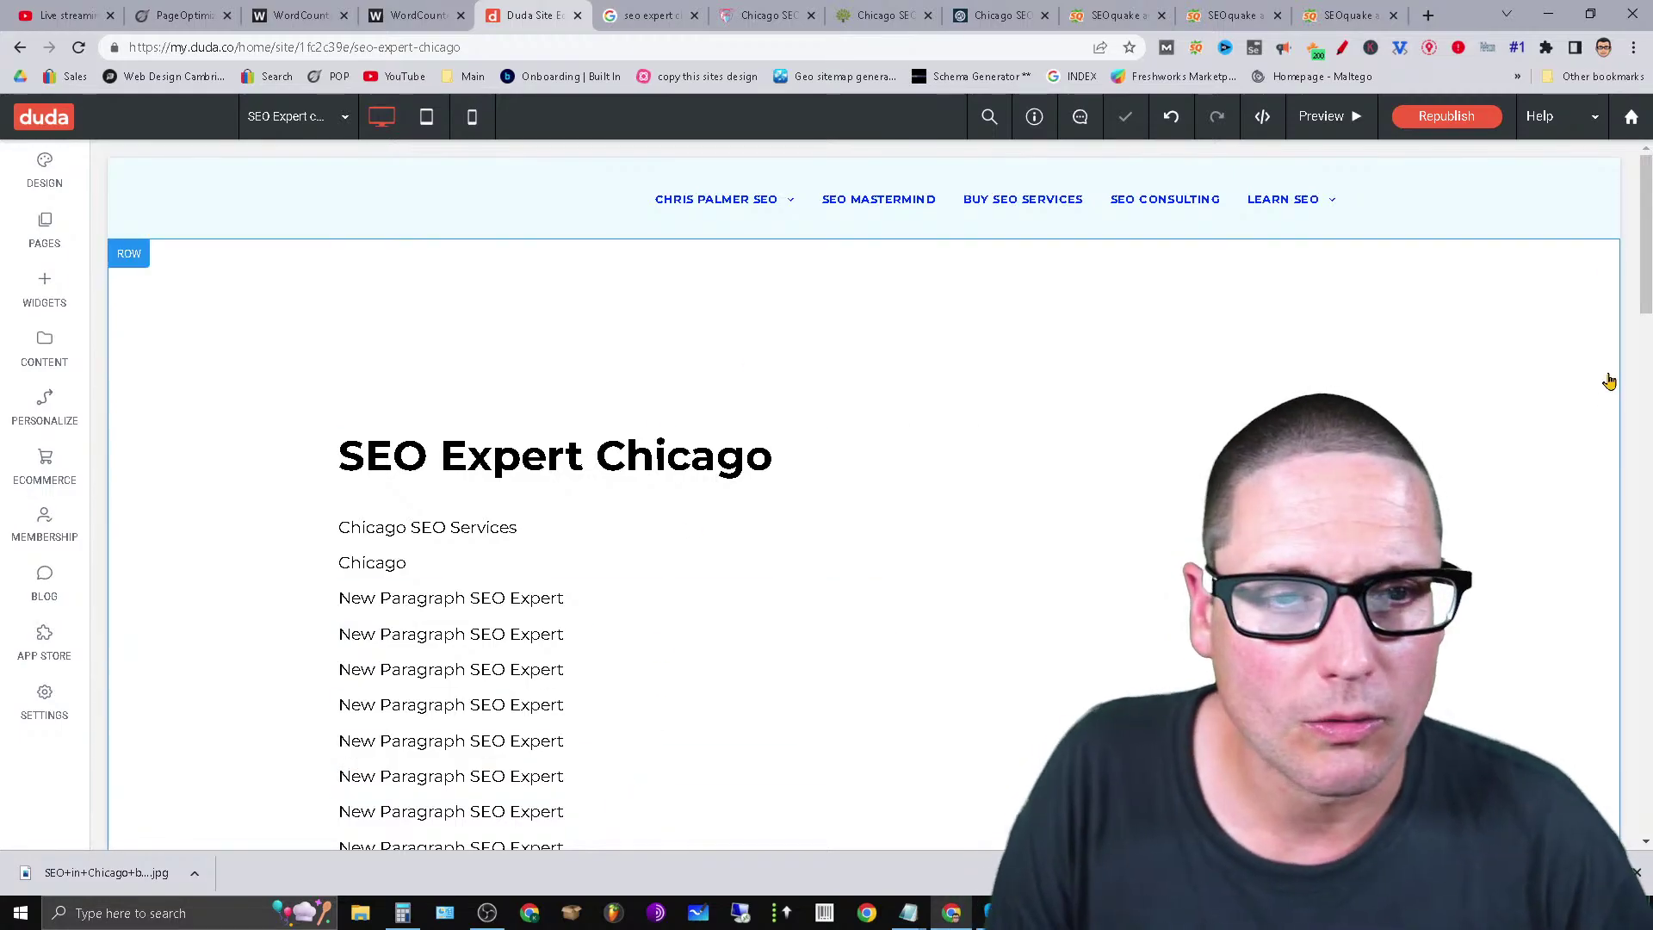
# Review the chicagoseoscholar, thriveagency and marceldigital density reports and copy marceldigital's top keywords.
pyautogui.click(1138, 10)
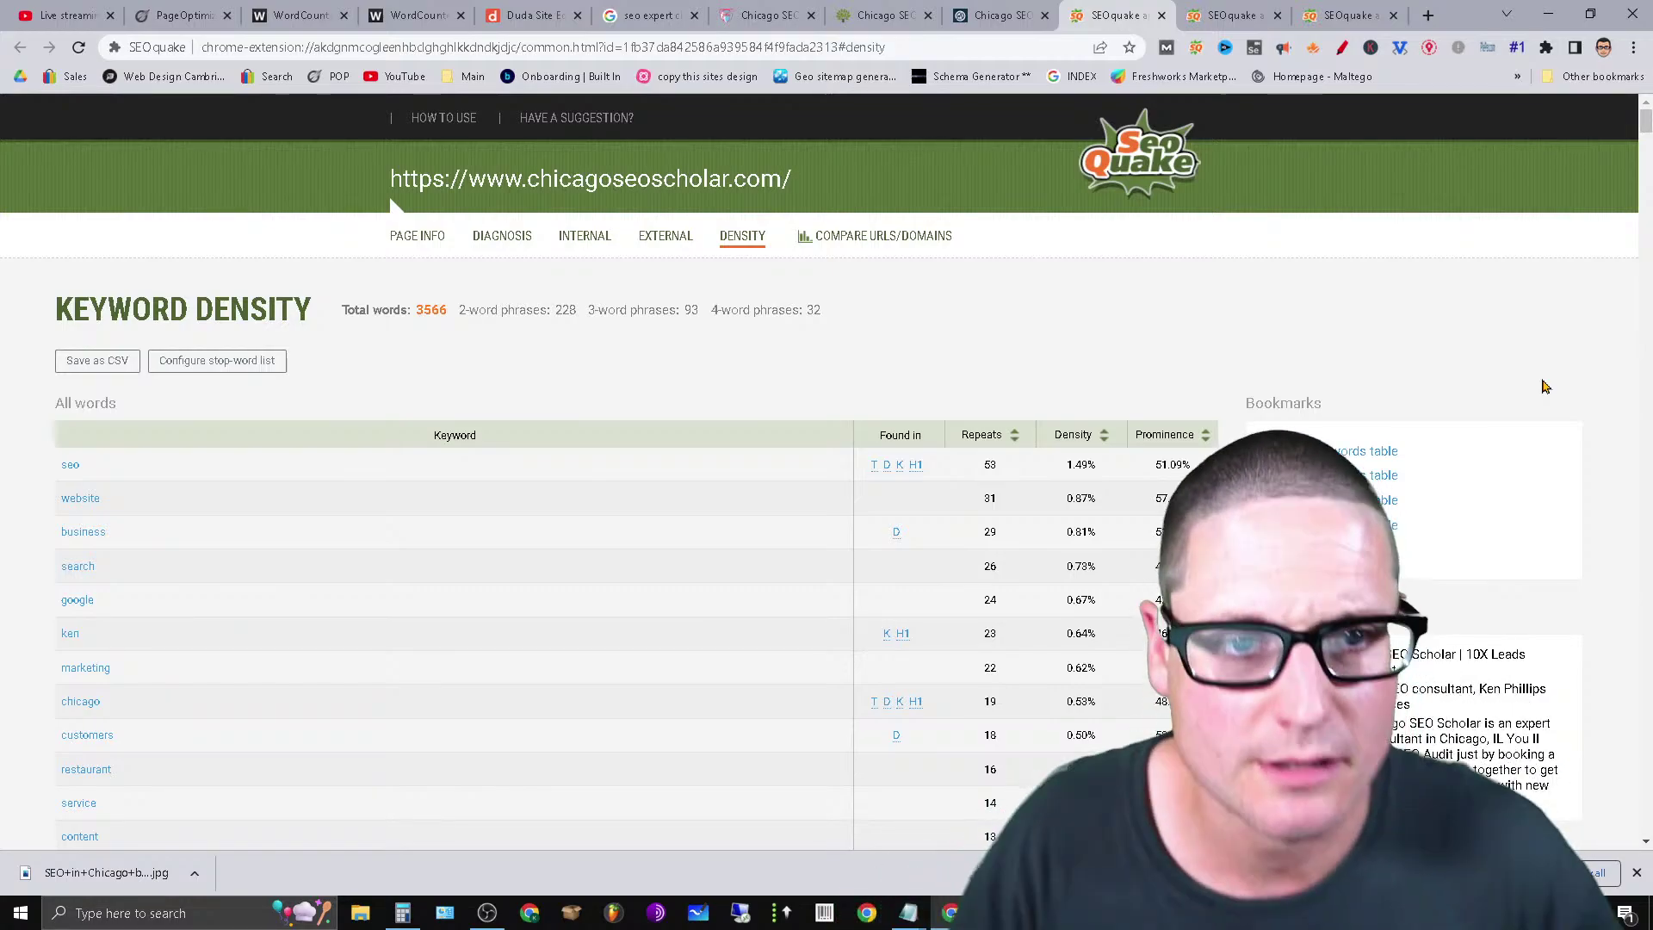
pyautogui.click(1209, 12)
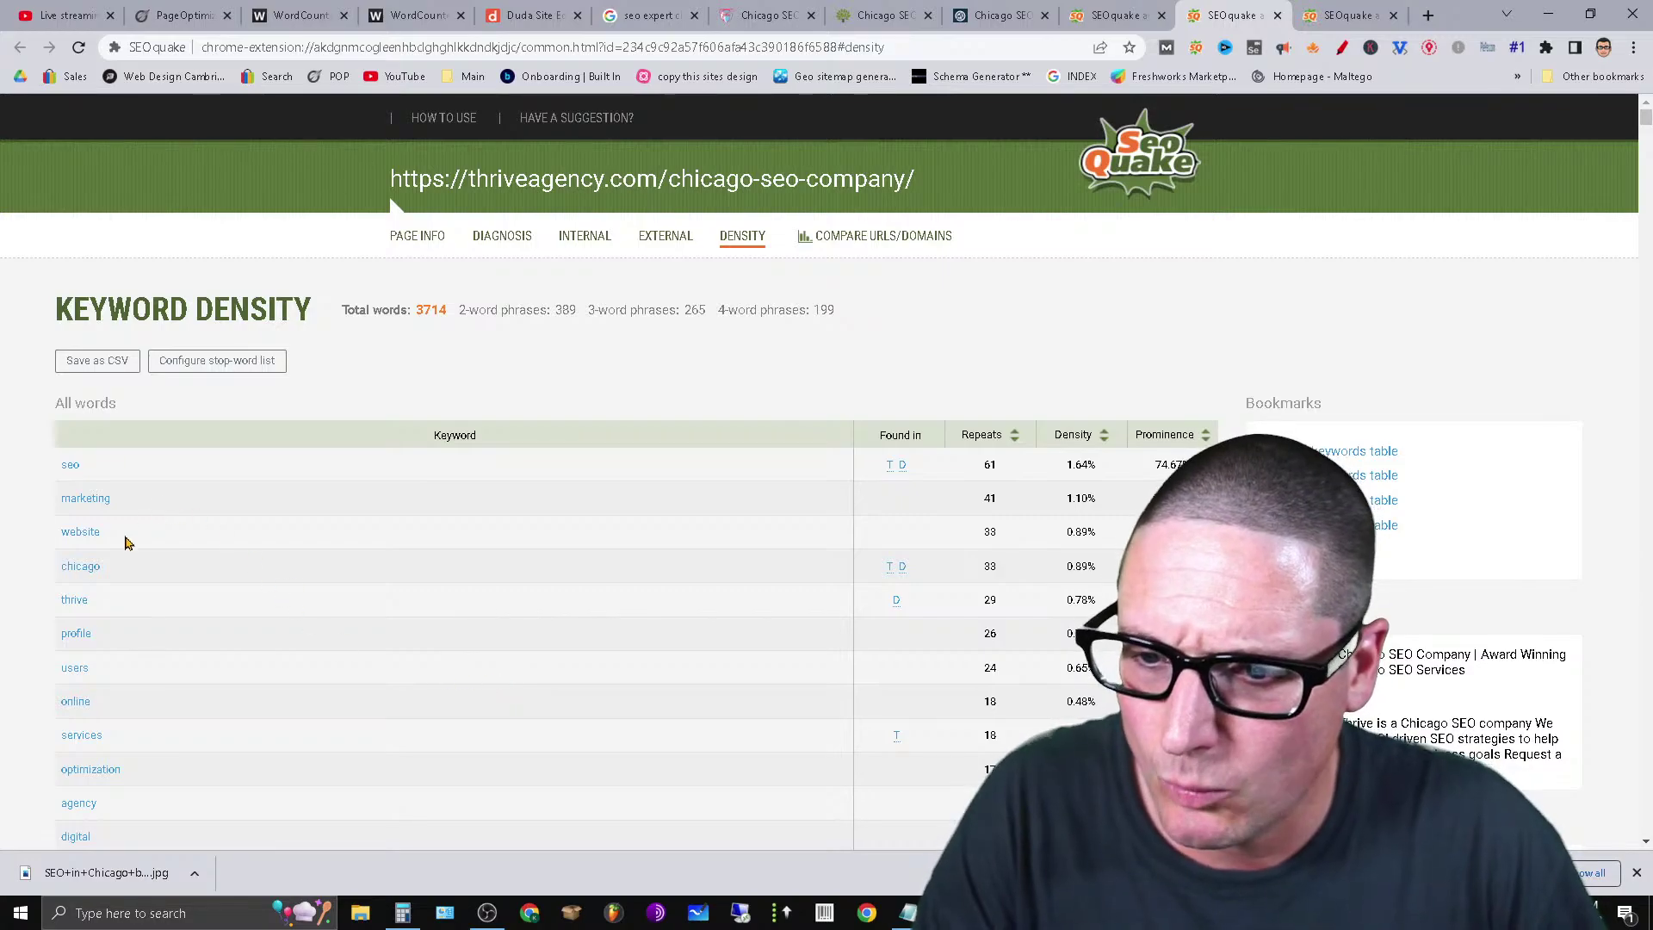
pyautogui.click(1338, 12)
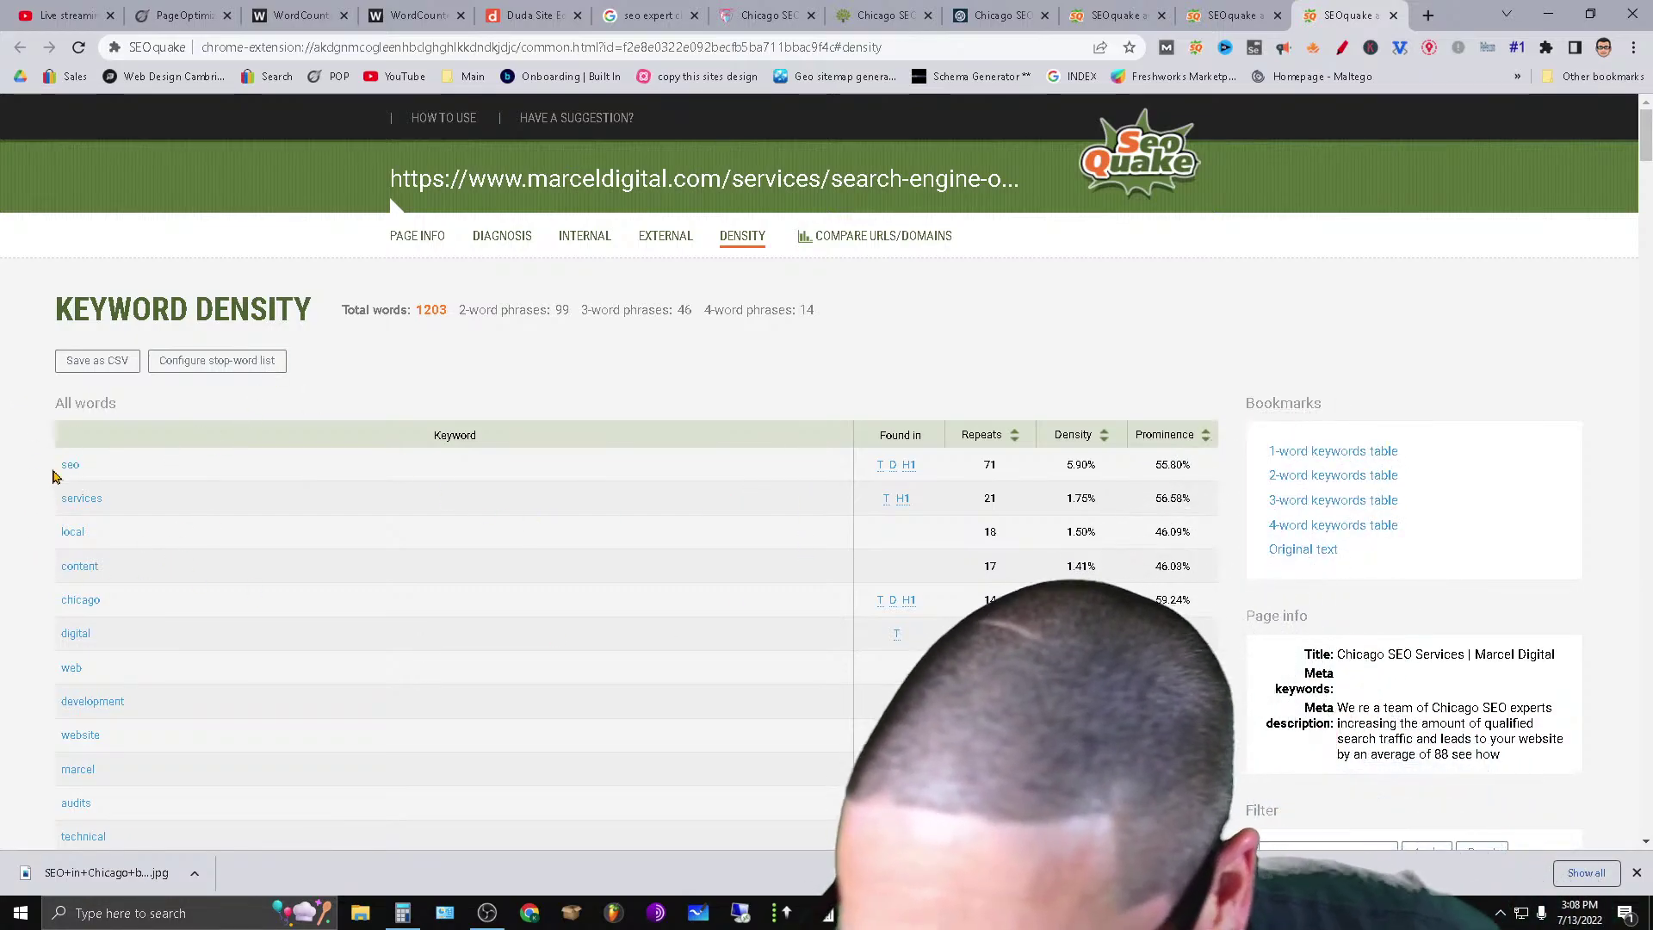
pyautogui.moveTo(55, 471); pyautogui.dragTo(192, 612)
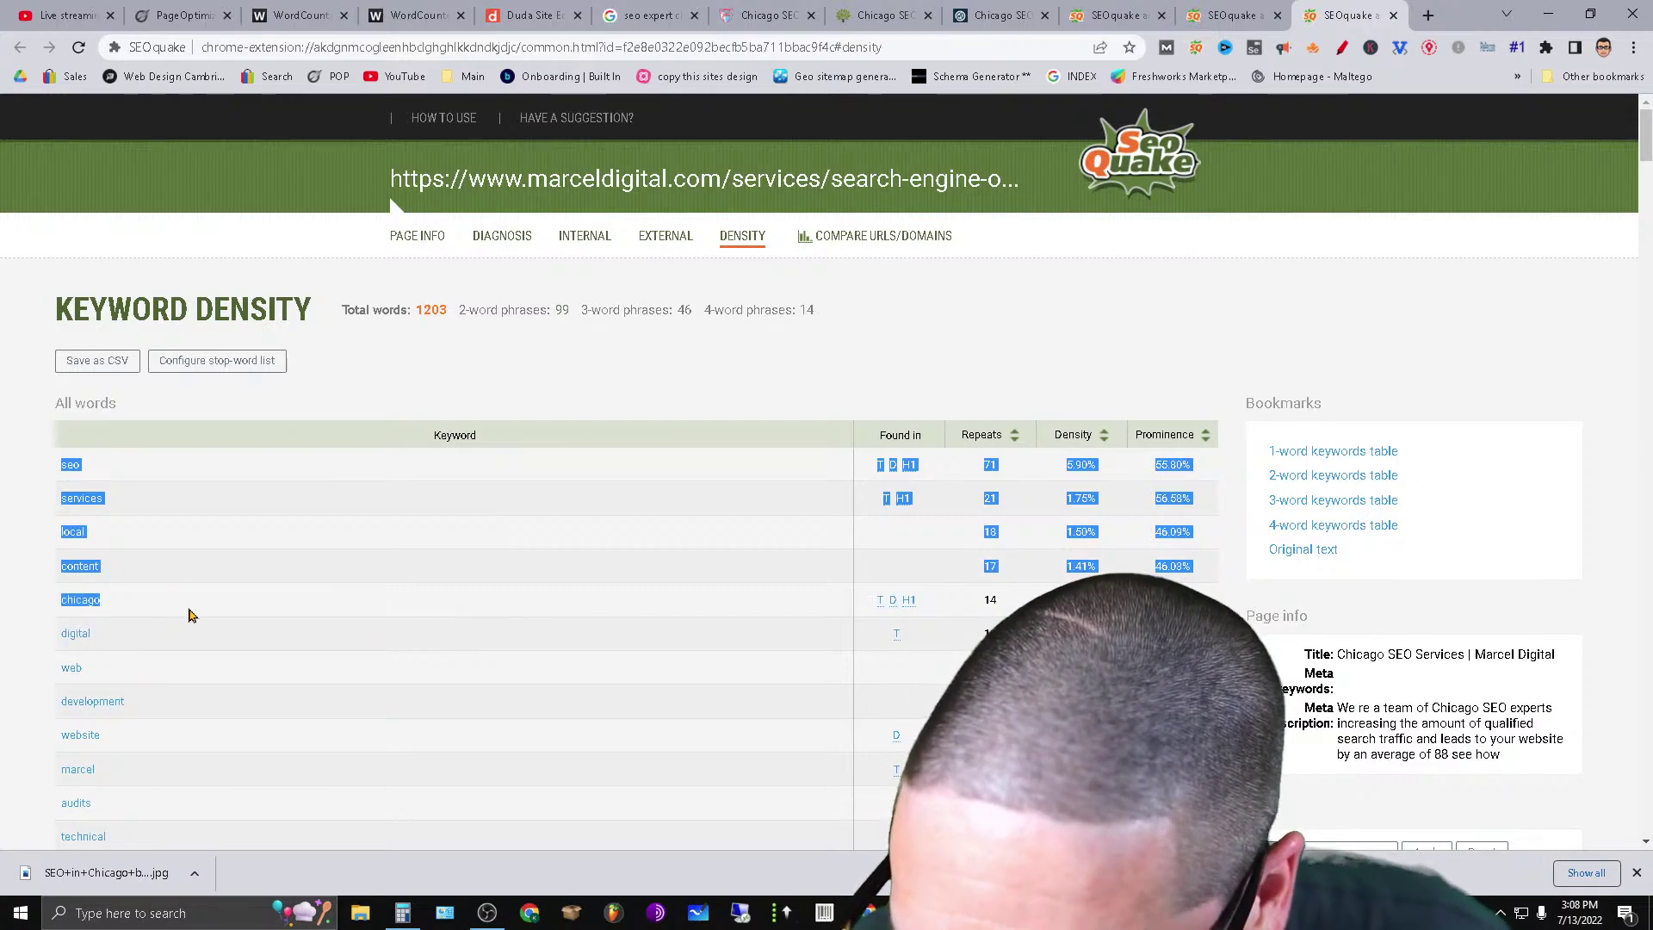
pyautogui.rightClick(68, 506)
pyautogui.click(170, 645)
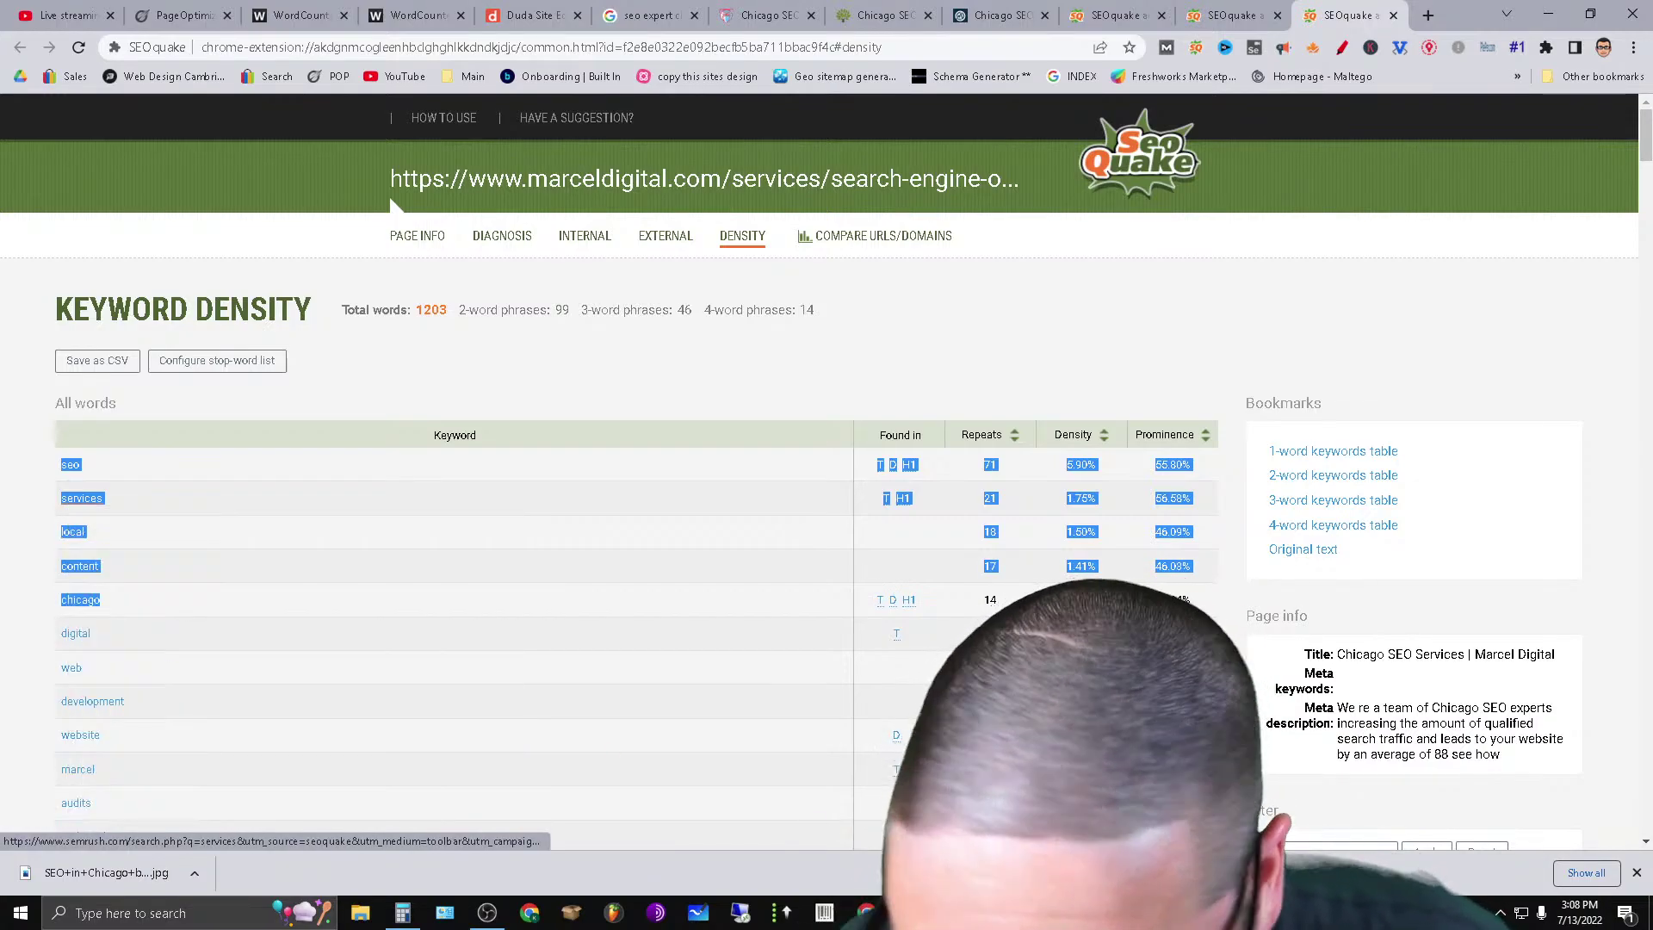
# Sort marceldigital.com's keywords by prominence, highest first, led by 'paid' at 97.28%.
pyautogui.moveTo(908, 912)
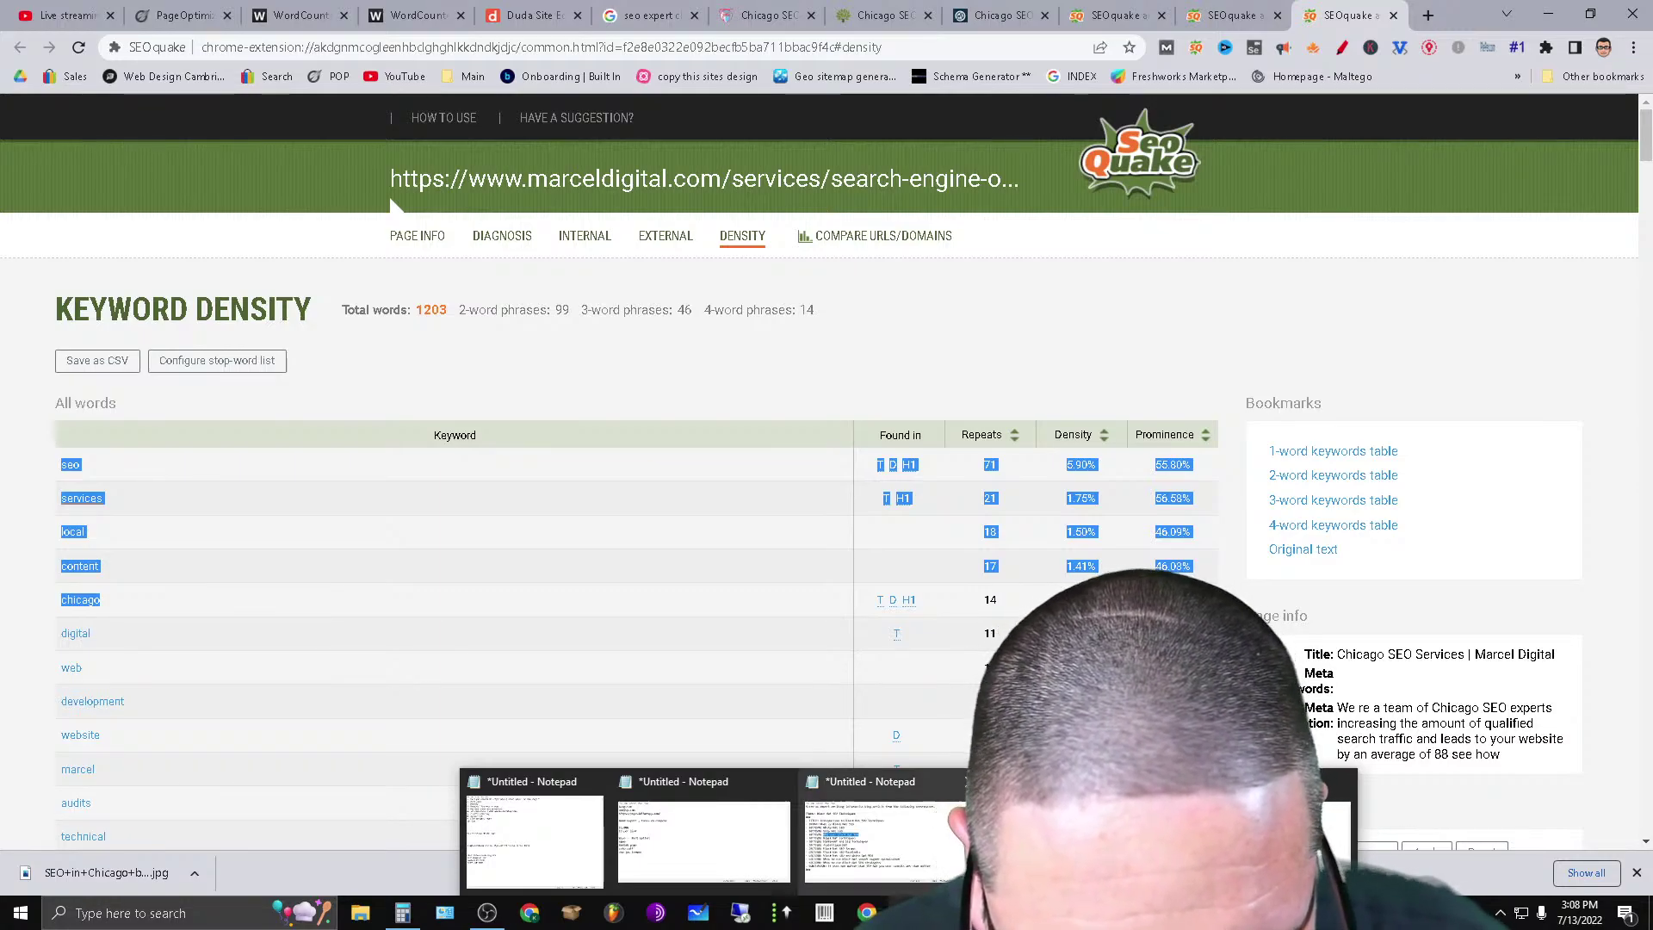
pyautogui.click(1171, 439)
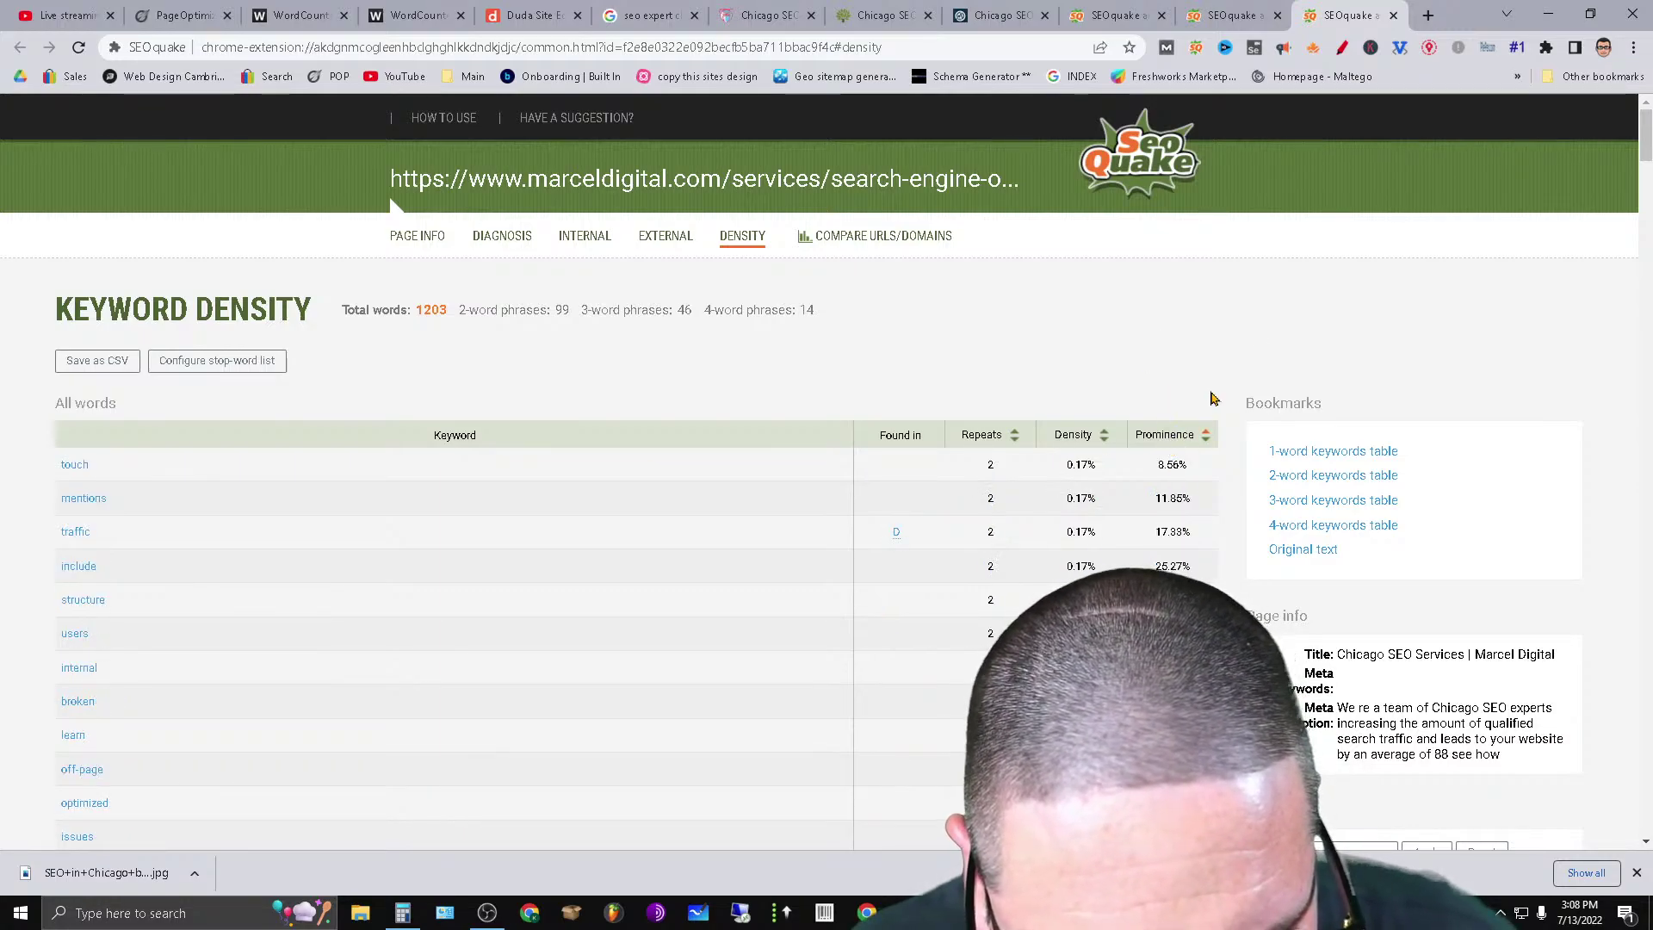
pyautogui.click(1175, 436)
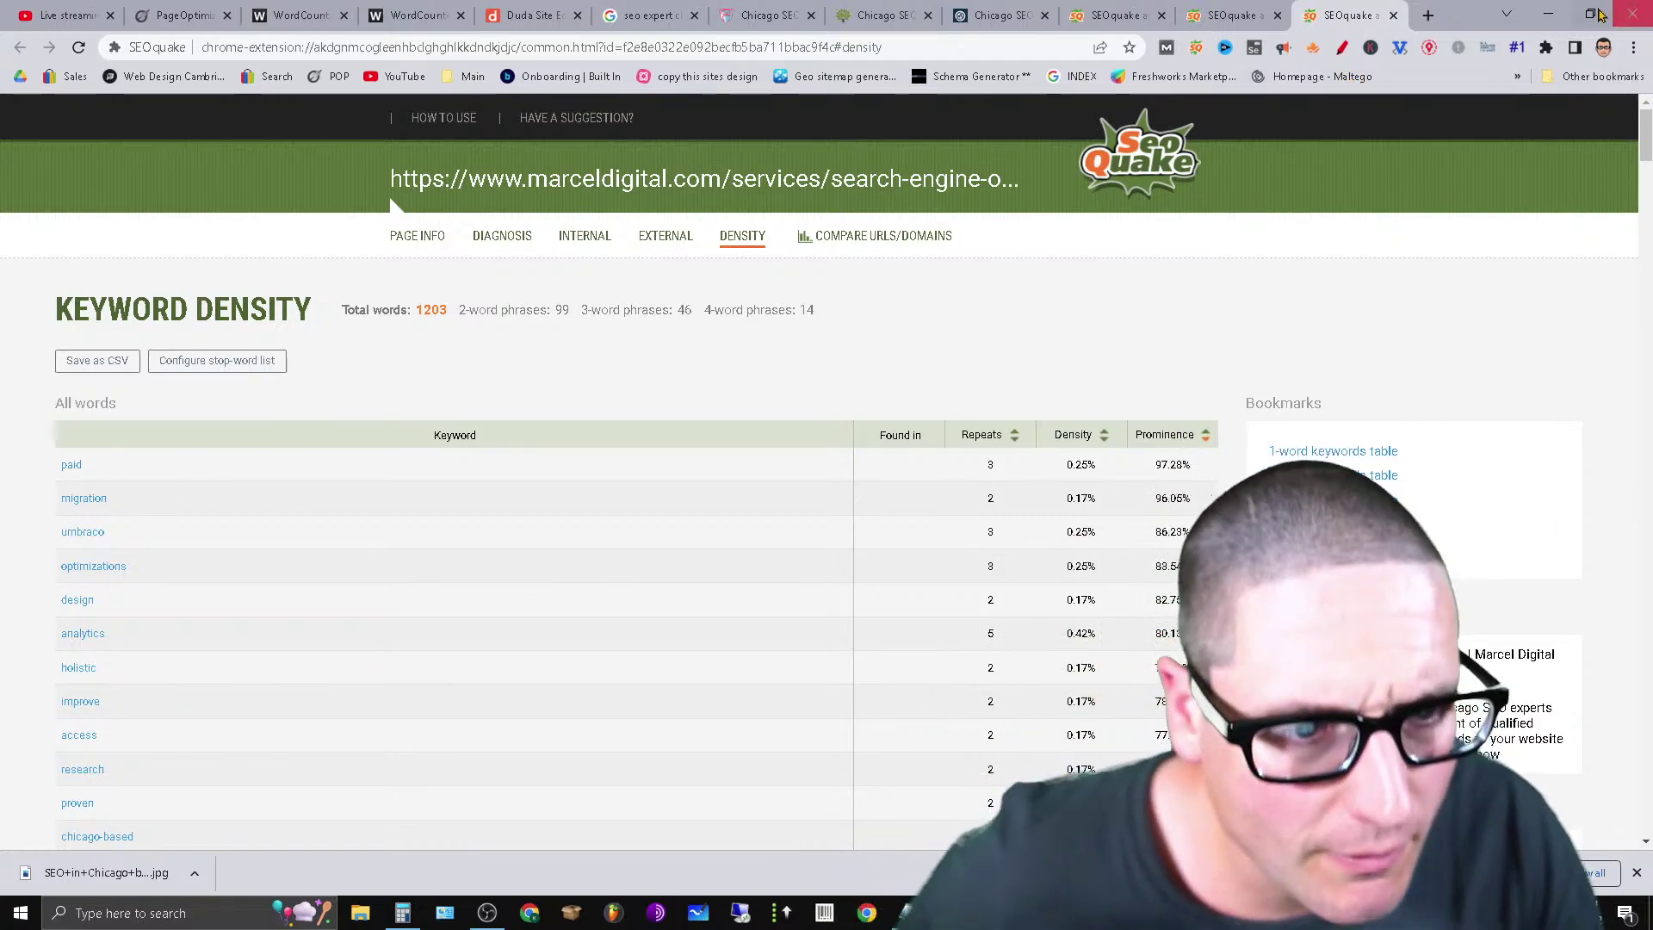
# Open semrush.com in another Chrome profile's window and launch the Keyword Magic Tool.
pyautogui.click(1603, 47)
pyautogui.click(1484, 466)
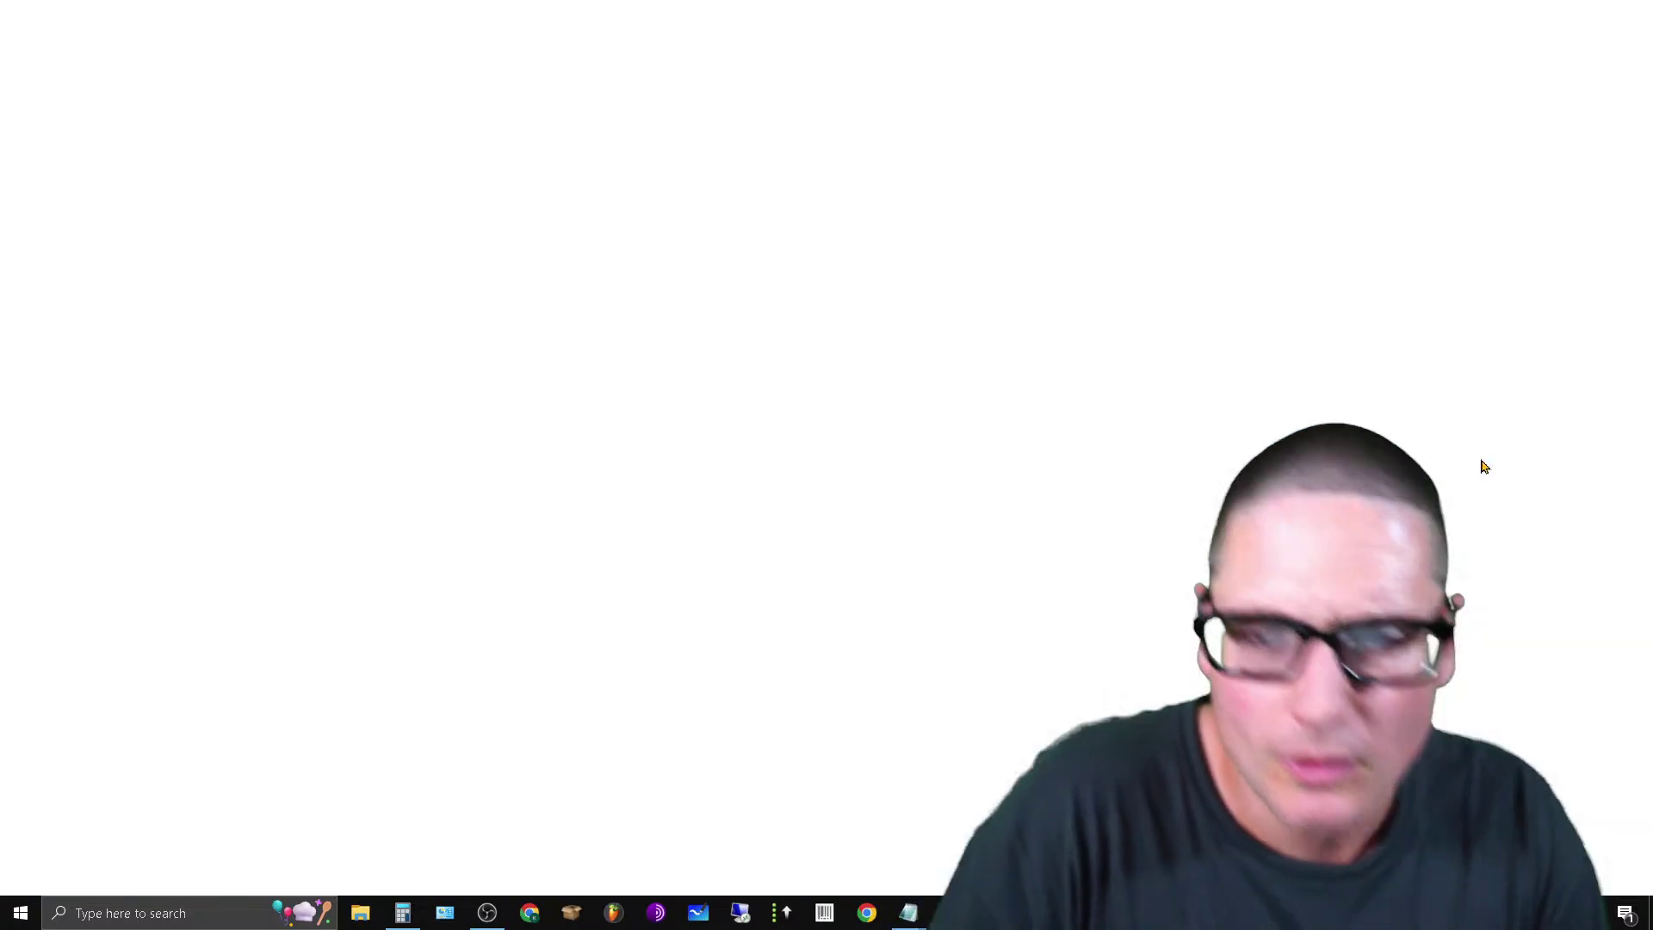
pyautogui.write('sem')
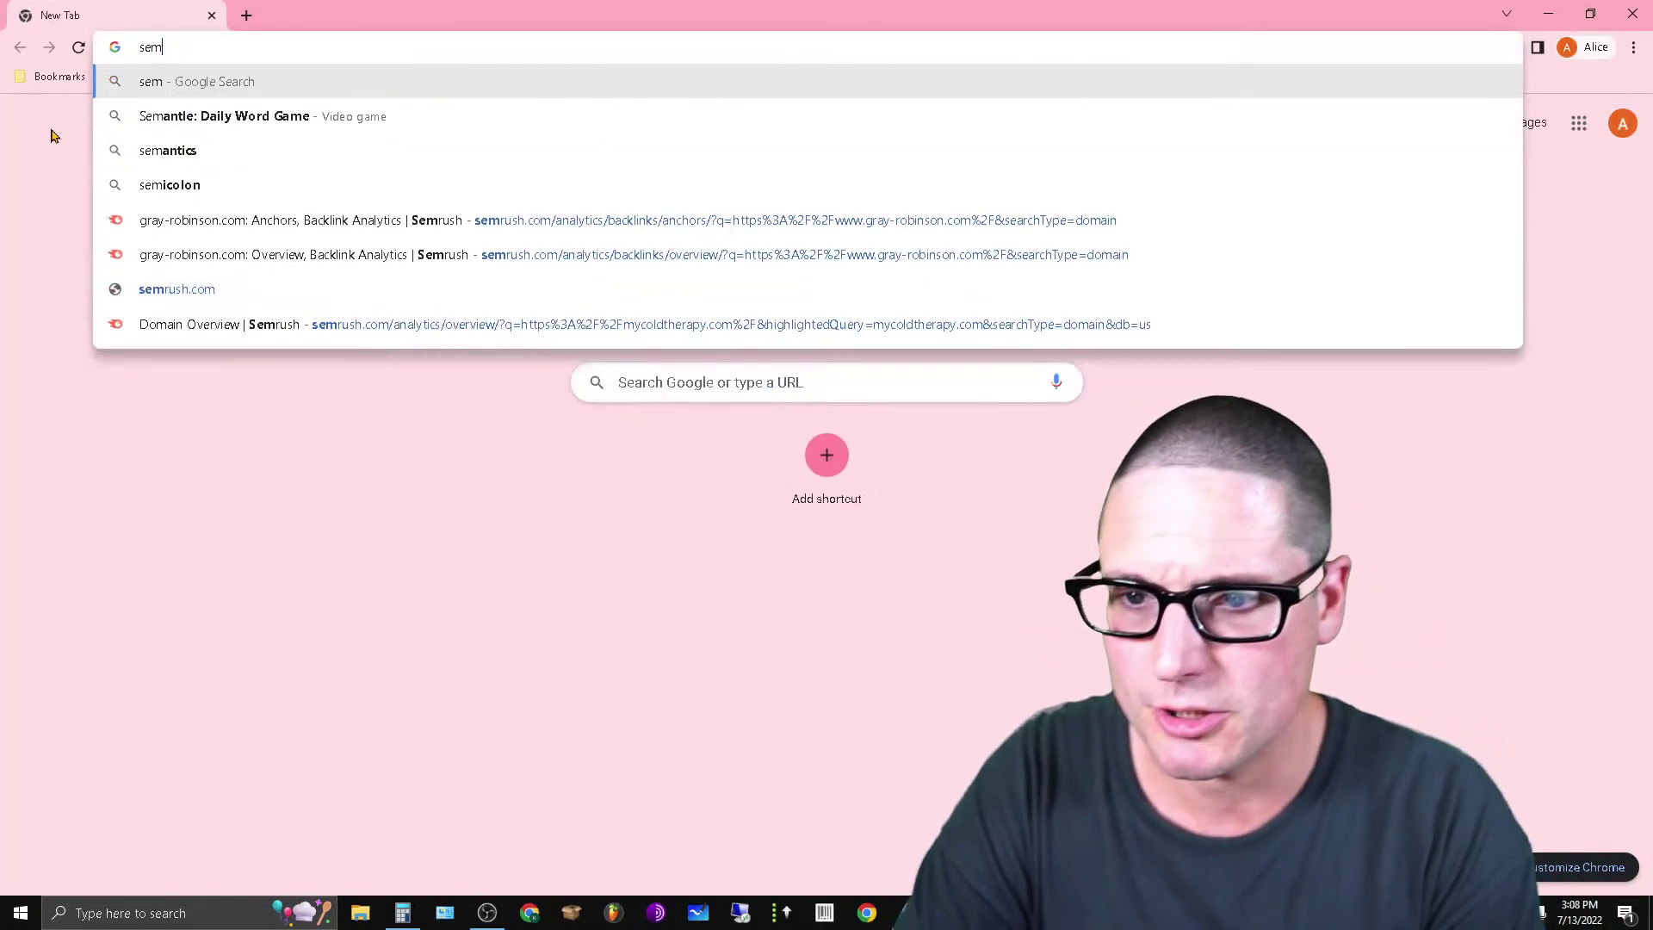
pyautogui.write('rush.com')
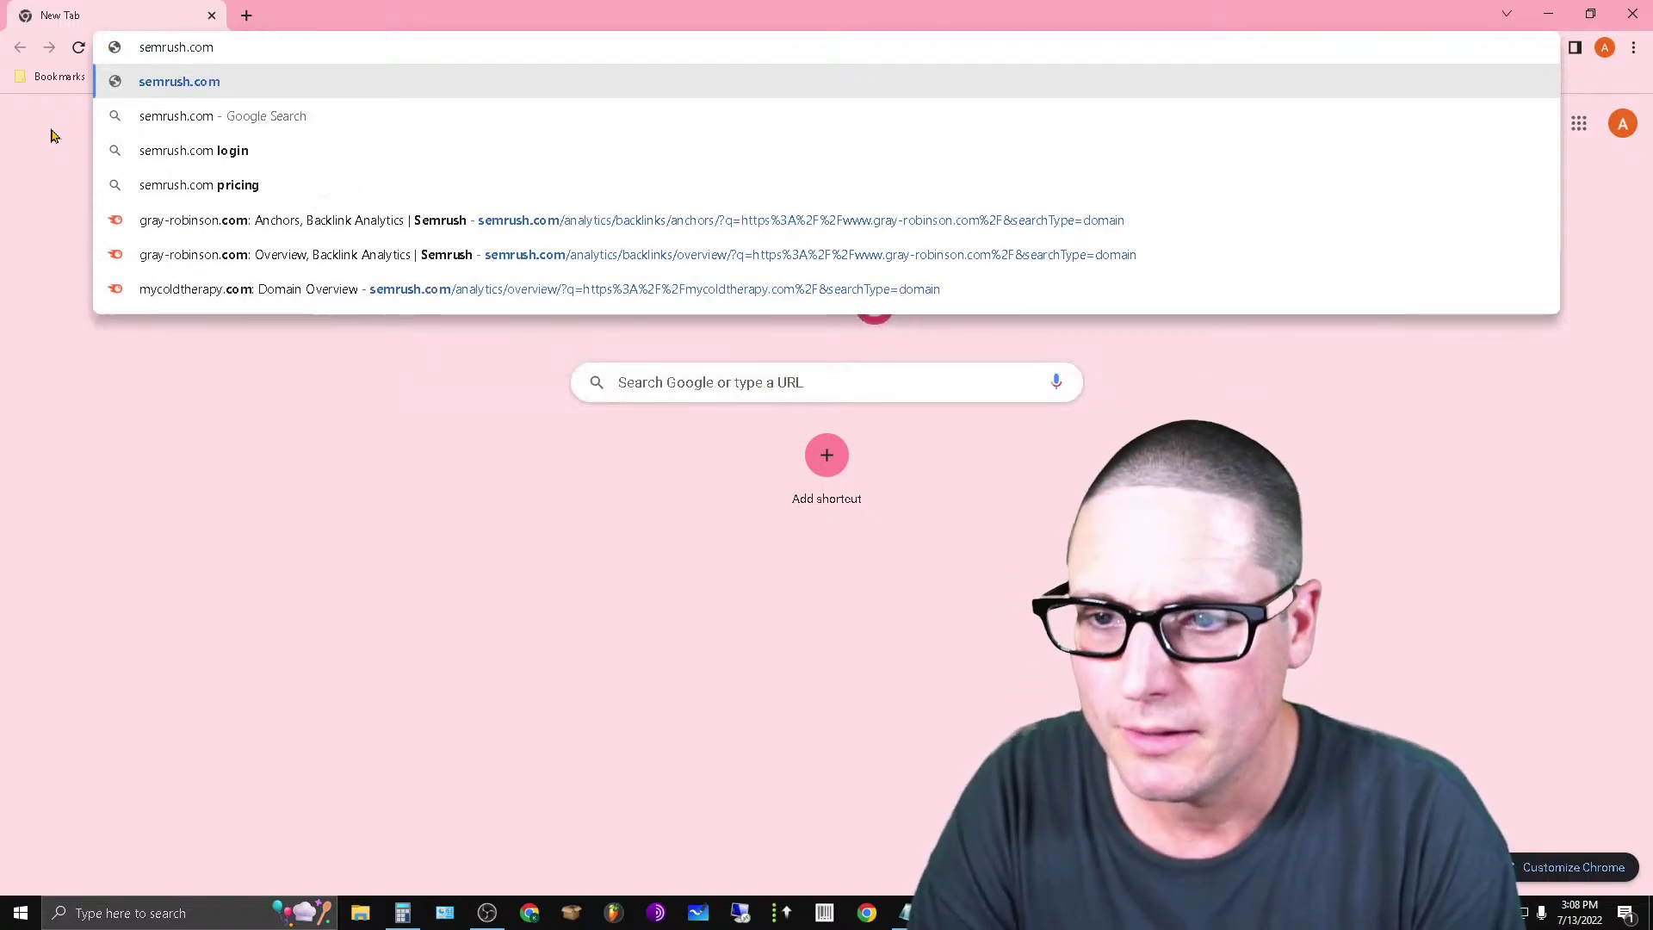
pyautogui.press('Return')
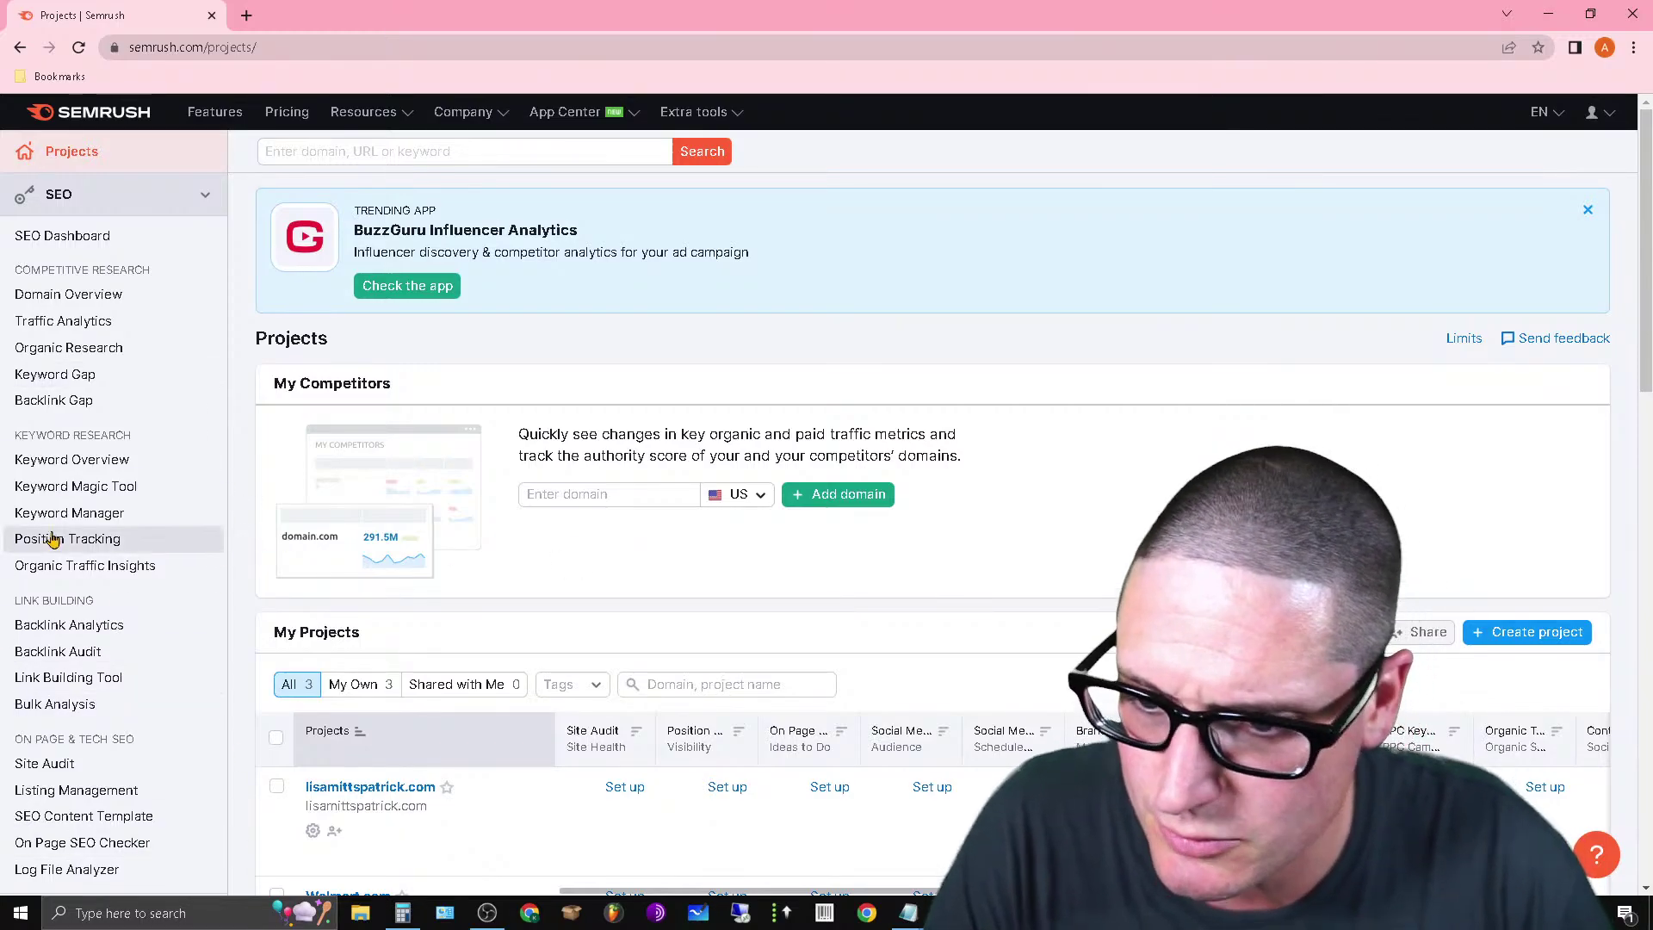
pyautogui.click(84, 499)
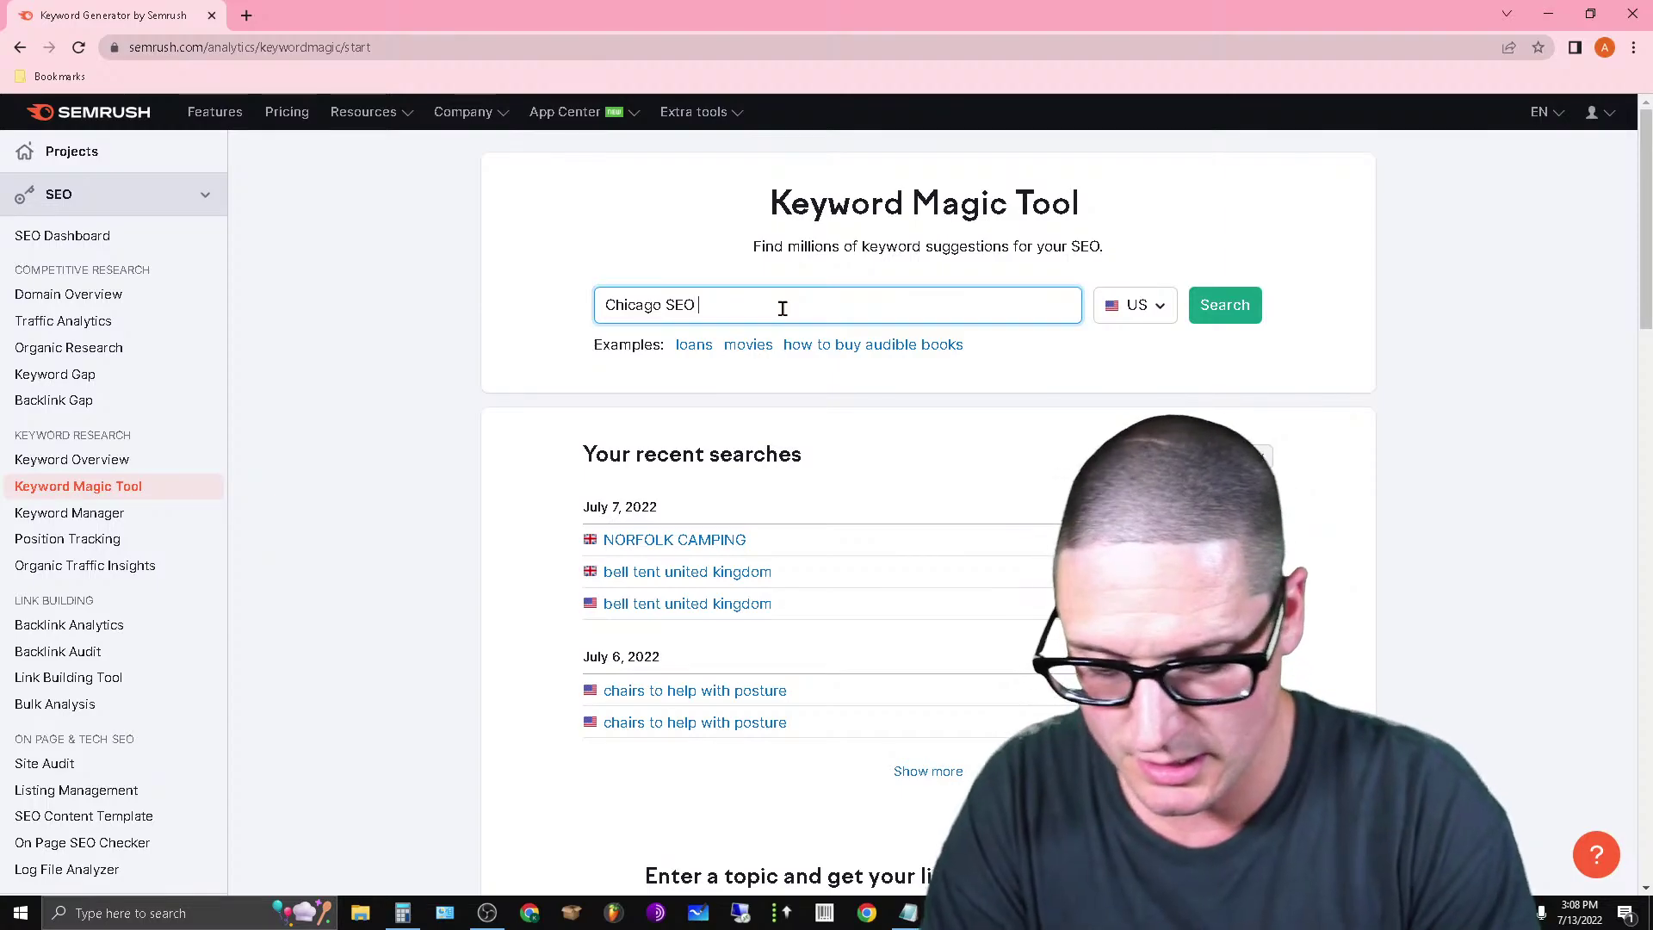
# Search keyword ideas for 'Chicago SEO Expert' and rank the keyword groups by volume and count.
pyautogui.press('Return')
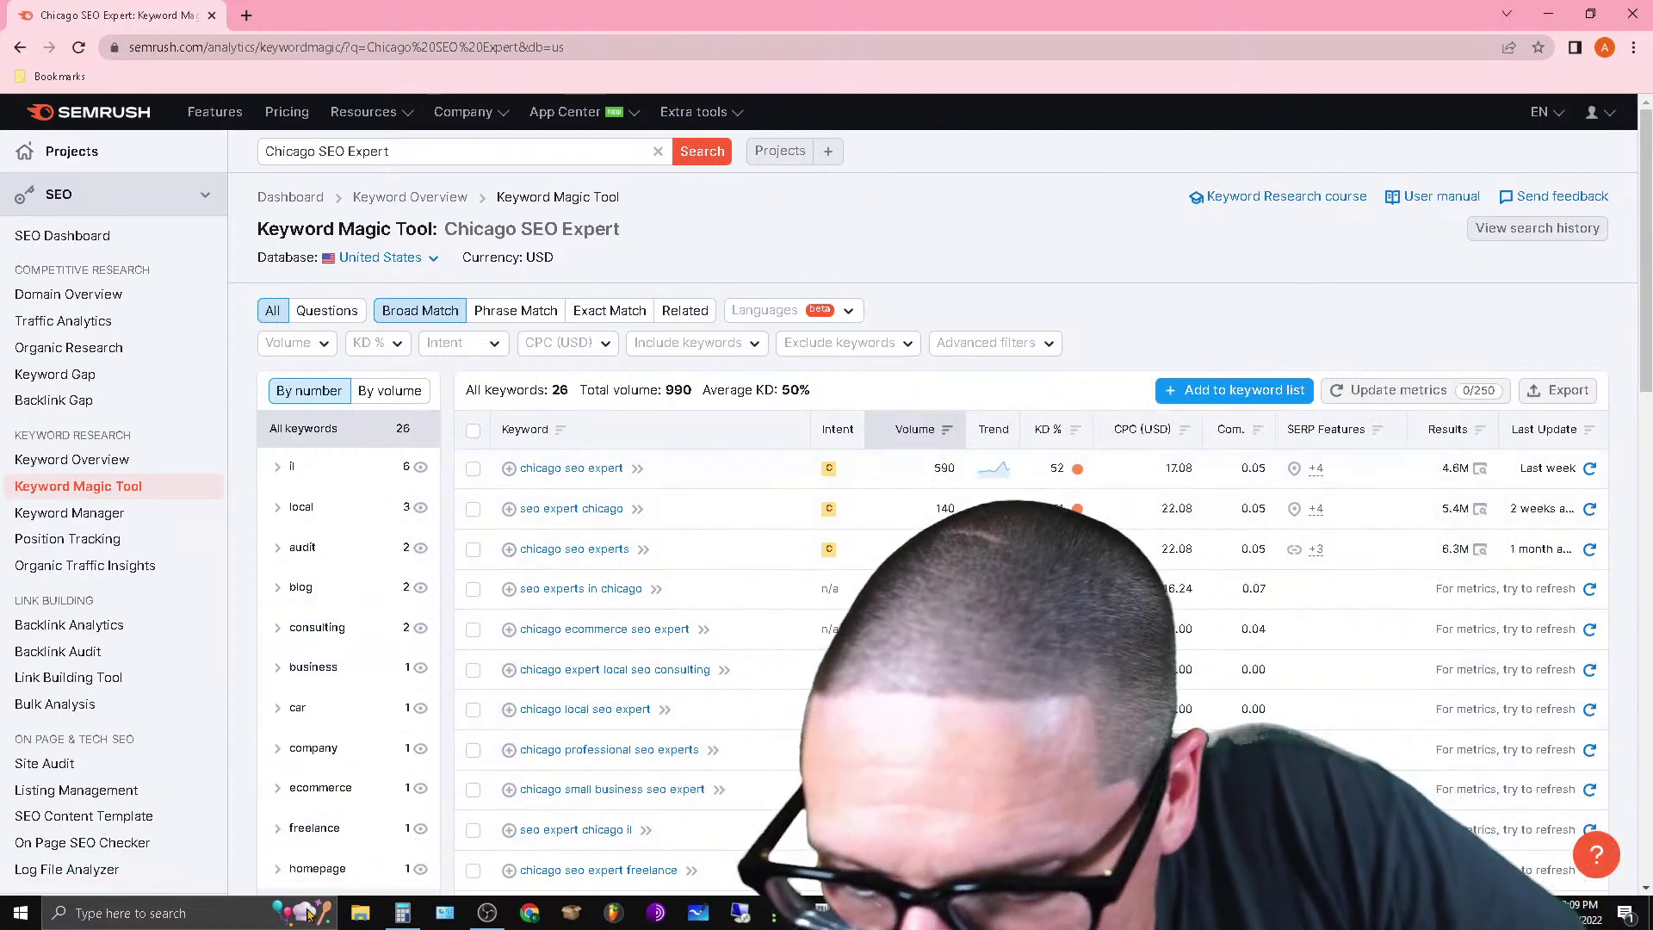
pyautogui.scroll(-6, 353, 740)
pyautogui.scroll(3, 312, 801)
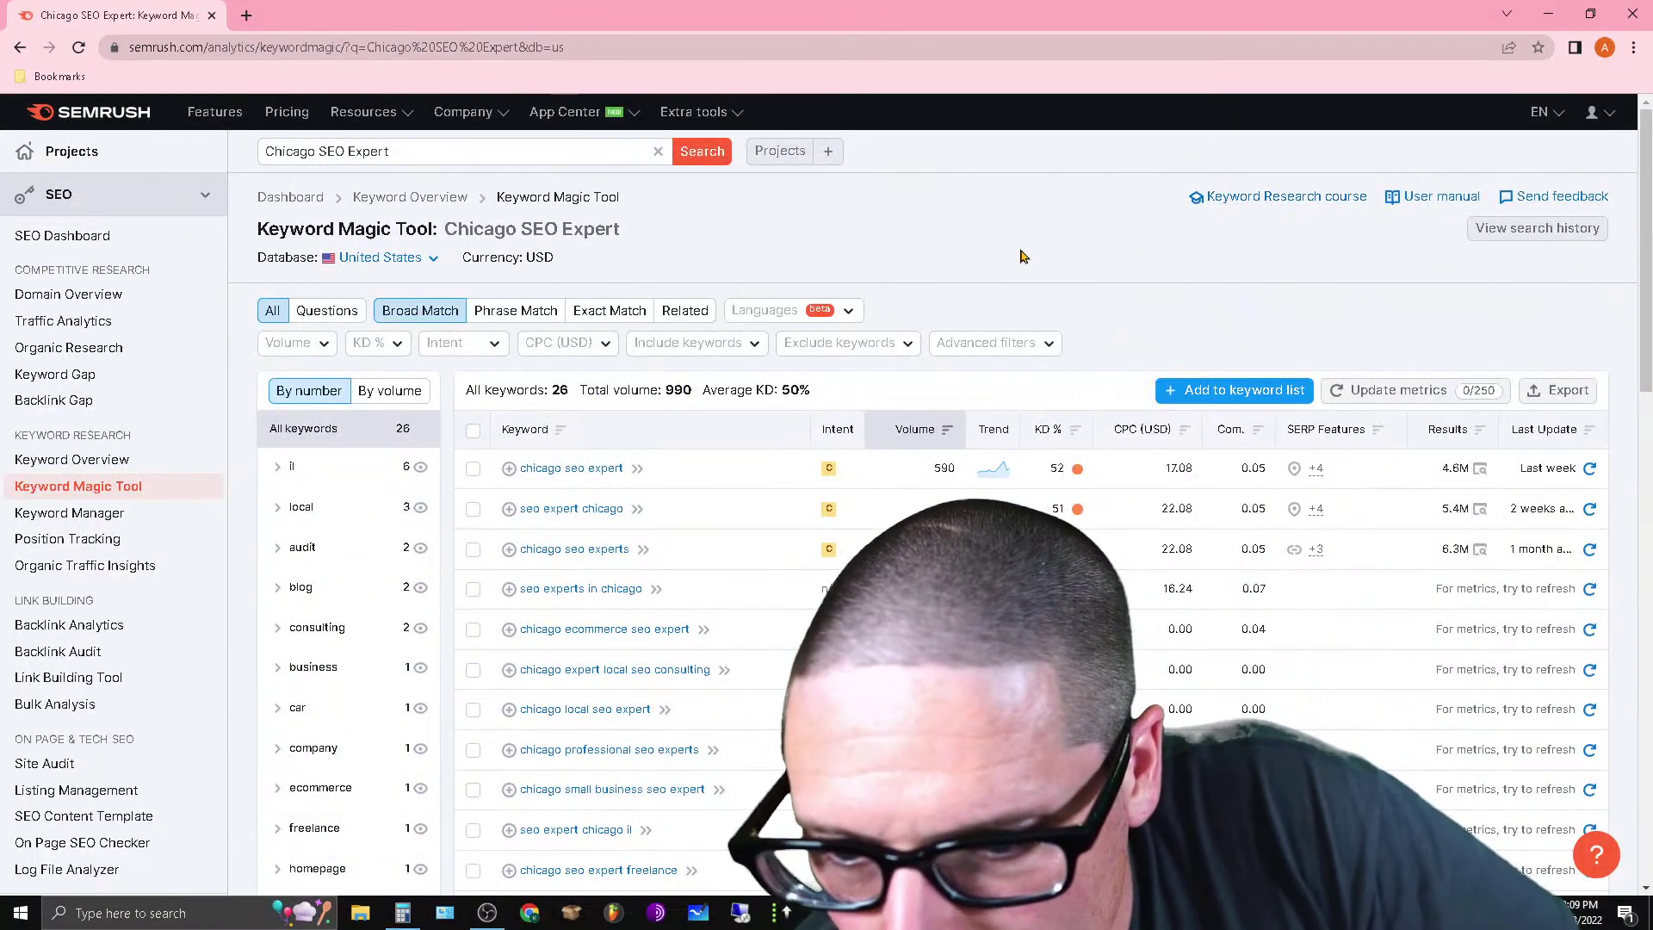
pyautogui.click(393, 400)
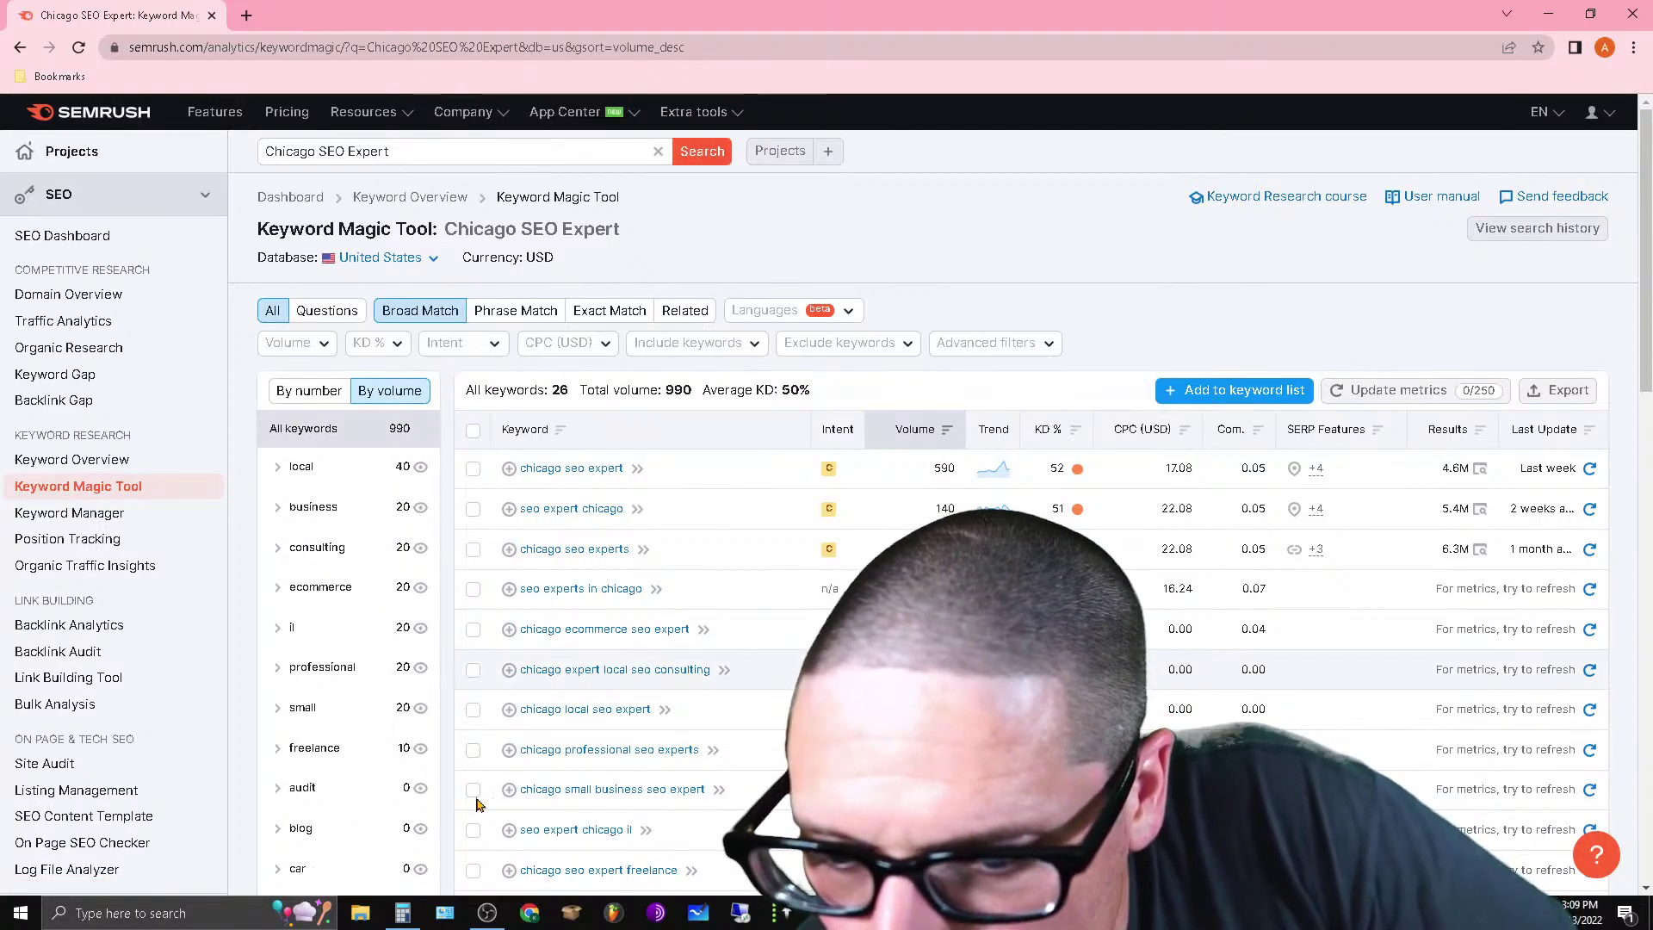
pyautogui.click(313, 394)
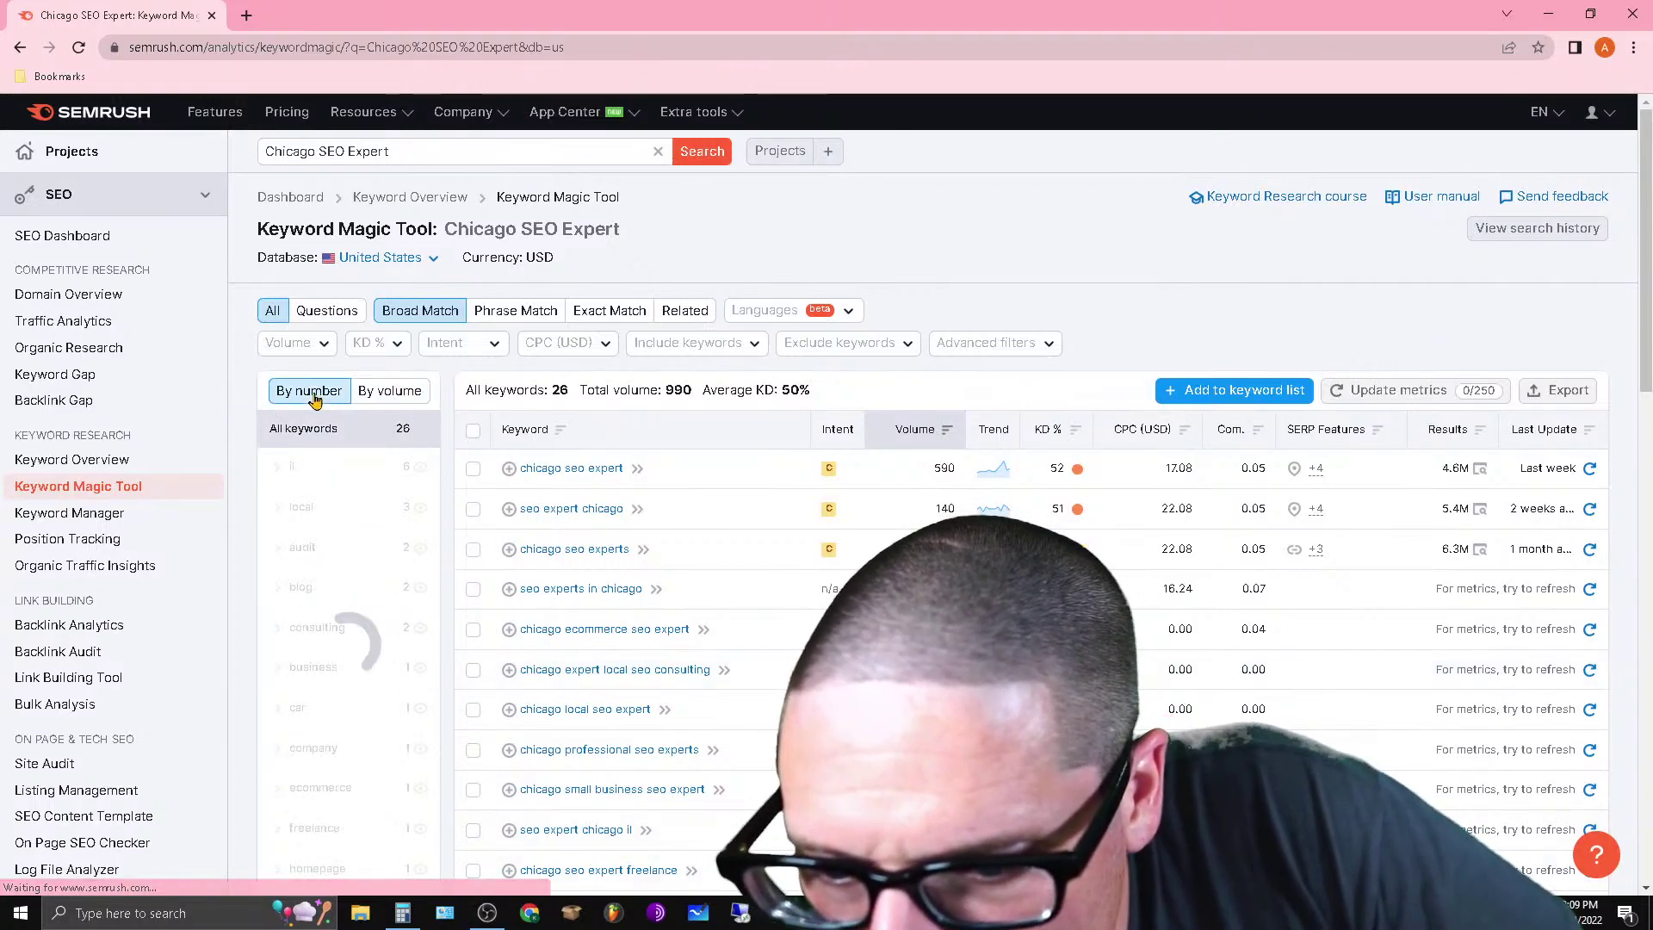
pyautogui.click(391, 392)
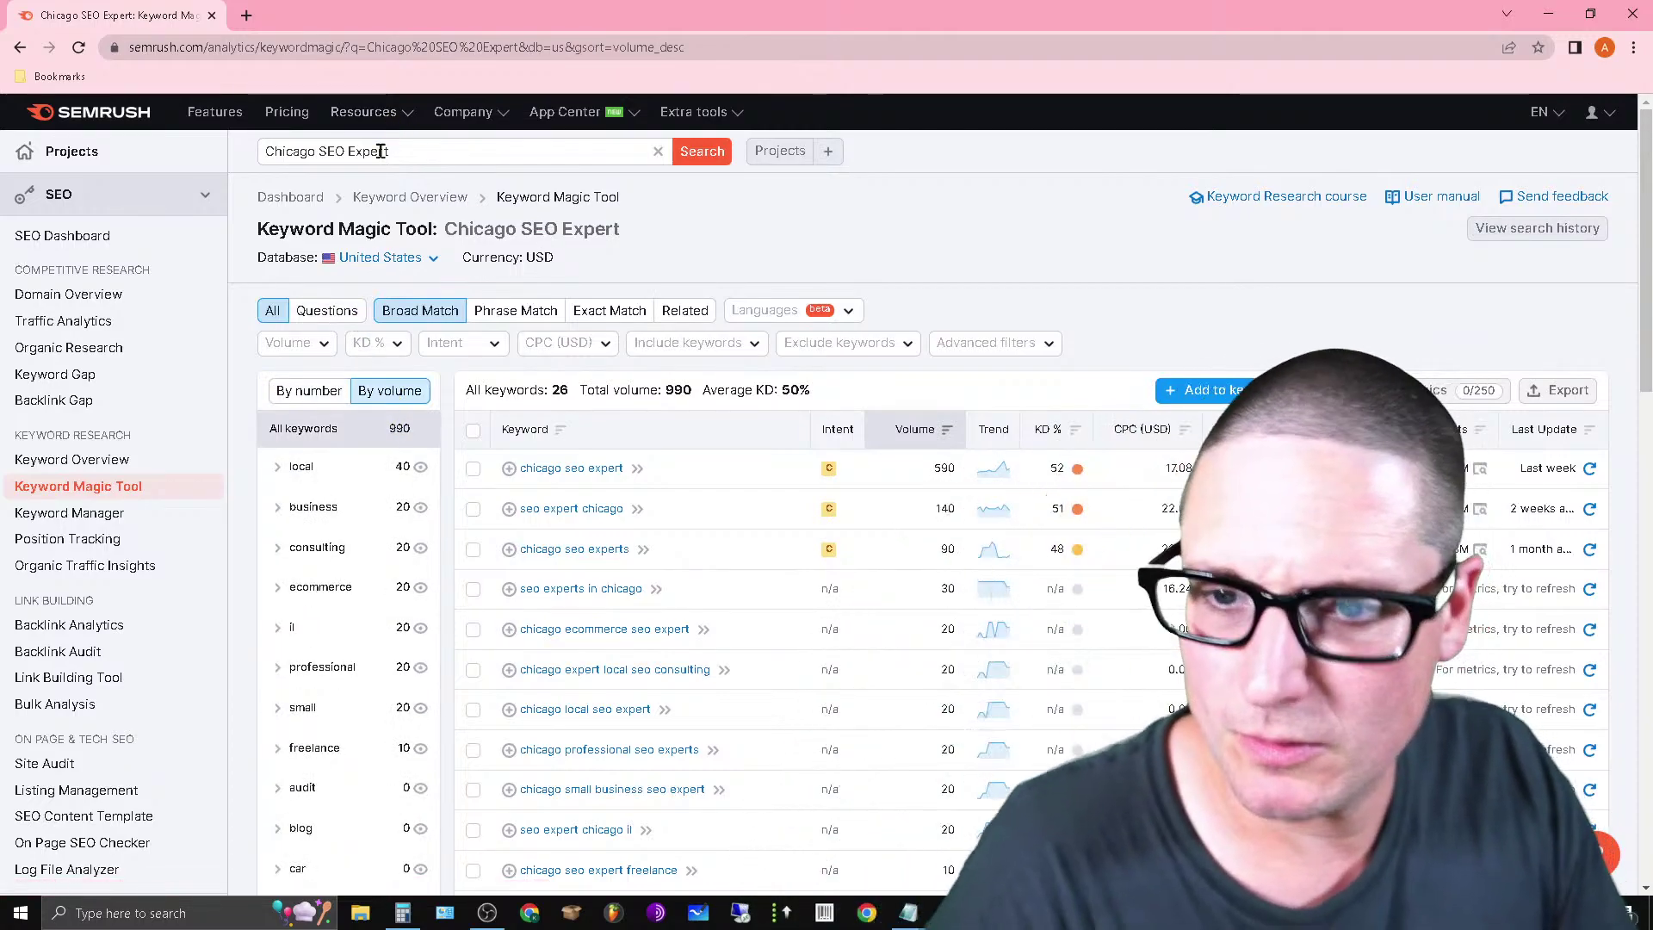
# Search 'Chicago SEO' instead, review its 1,230 keywords, and reopen the Notepad notes.
pyautogui.doubleClick(381, 151)
pyautogui.press('BackSpace')
pyautogui.press('Return')
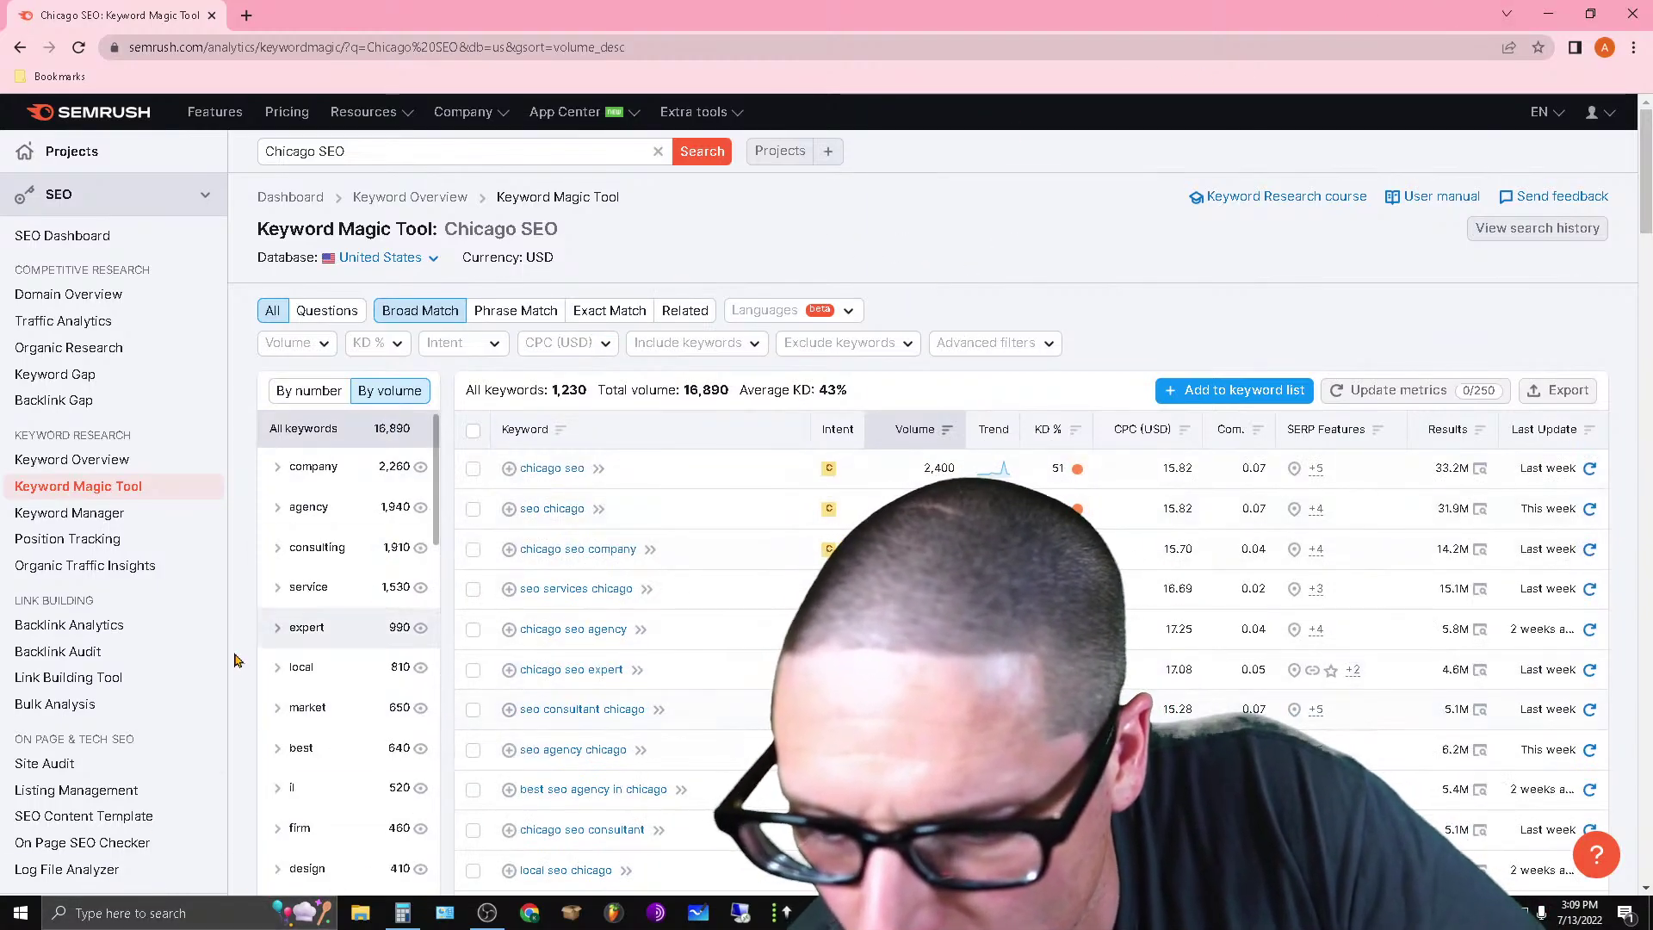
pyautogui.scroll(-10, 413, 715)
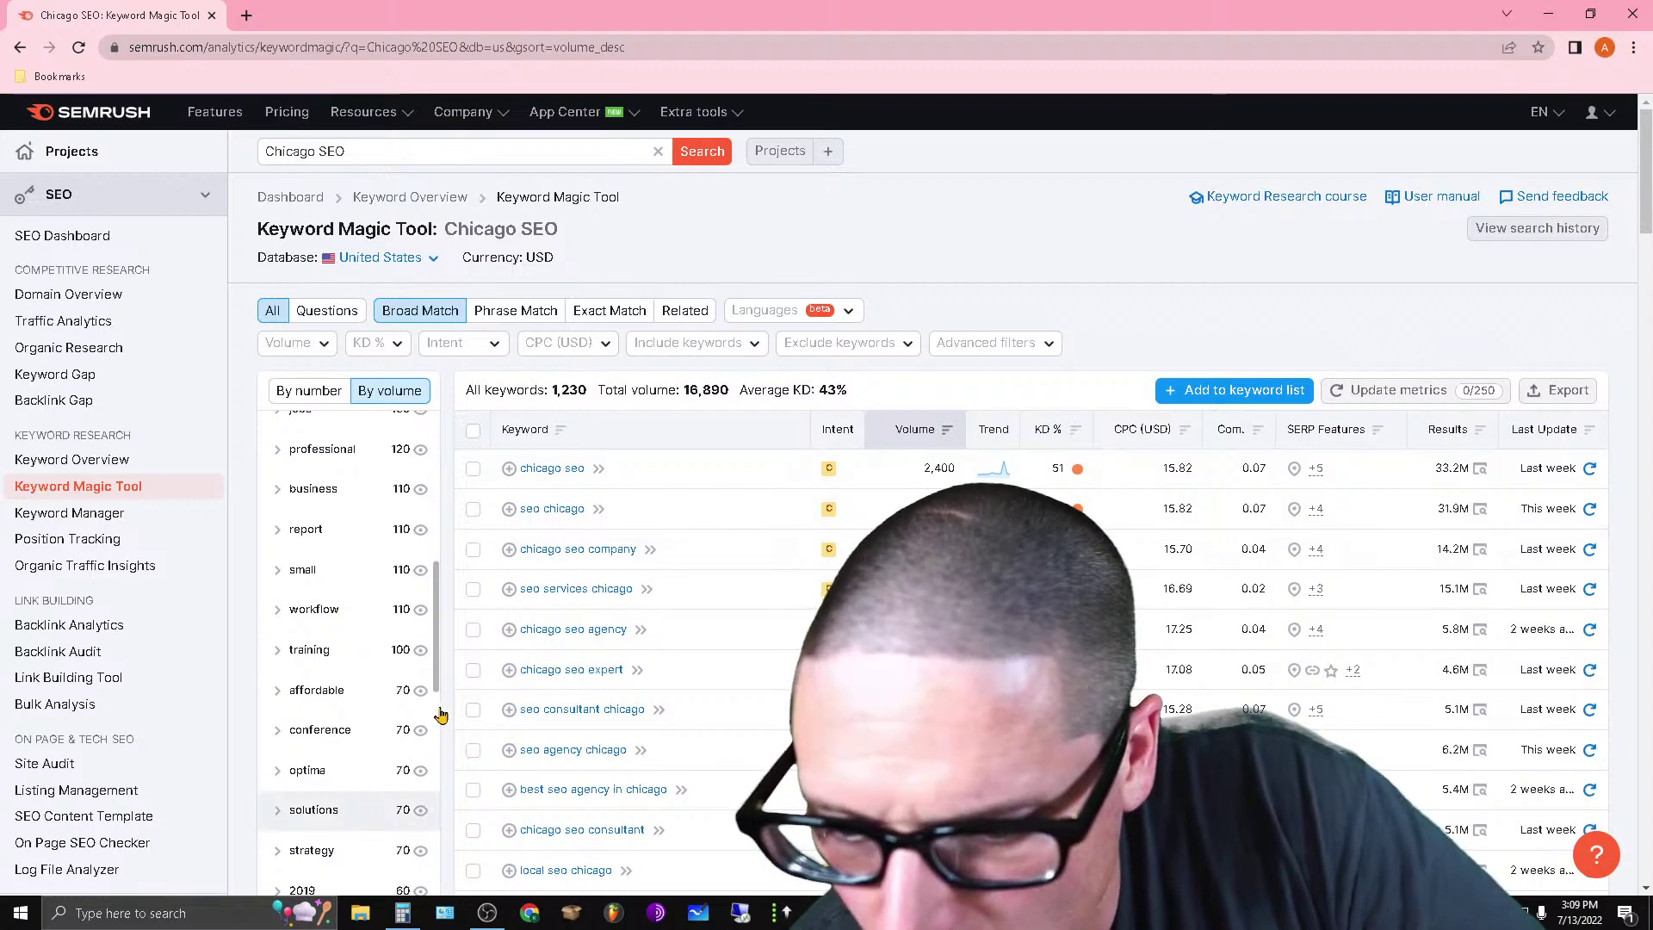
pyautogui.scroll(3, 394, 716)
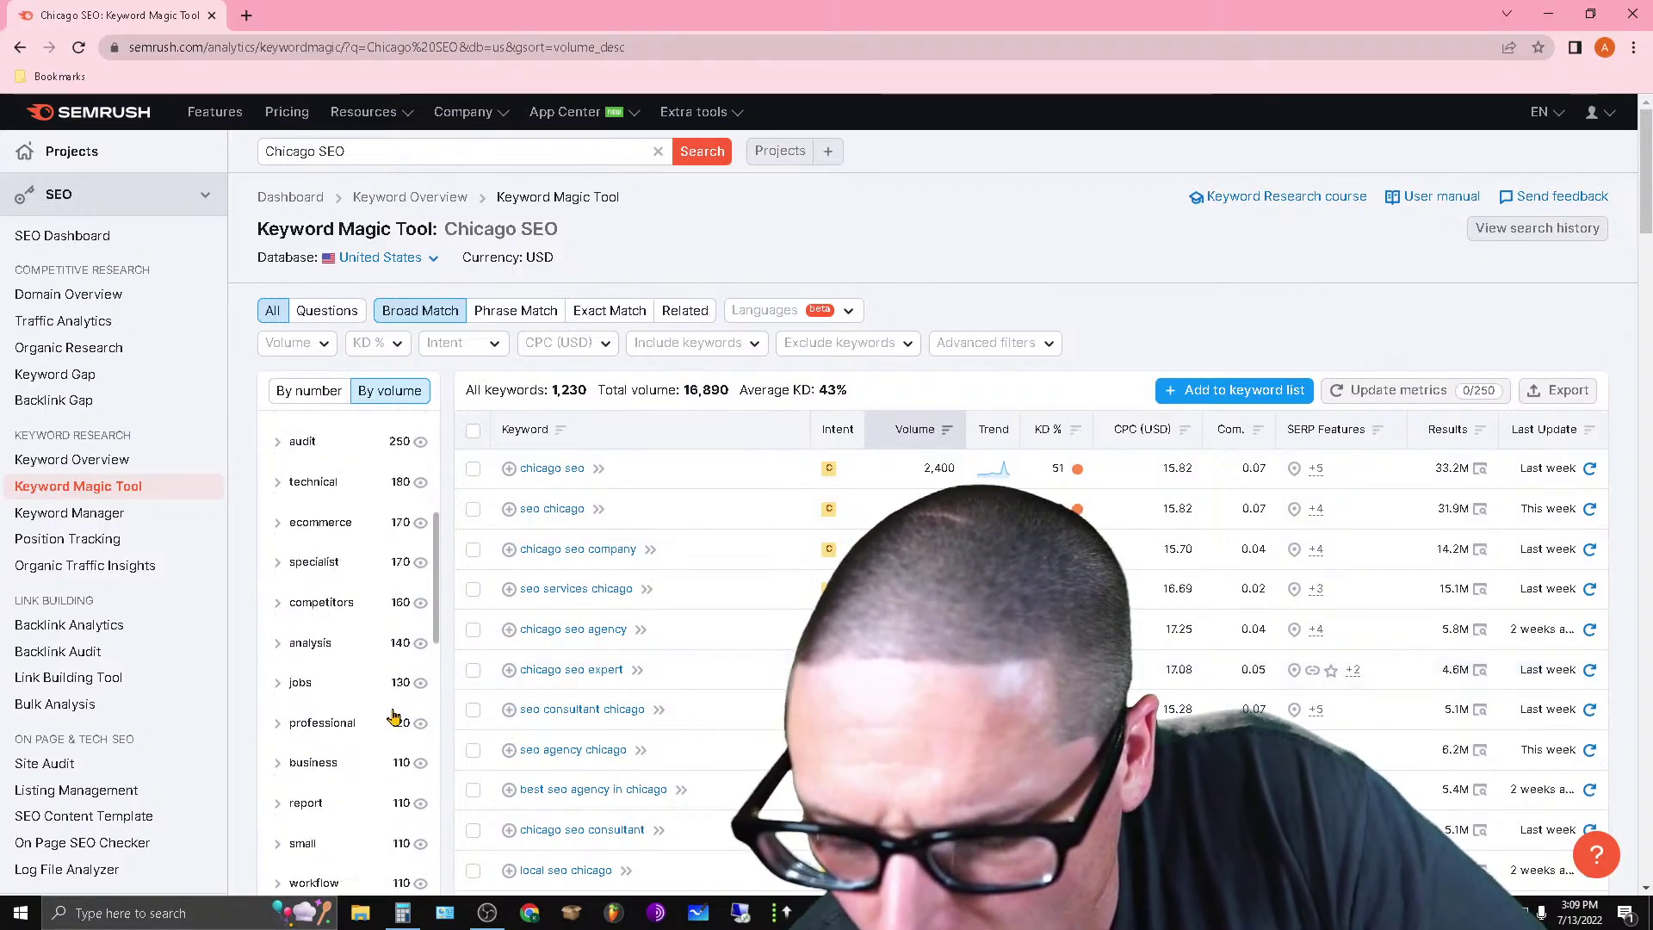
pyautogui.scroll(5, 394, 716)
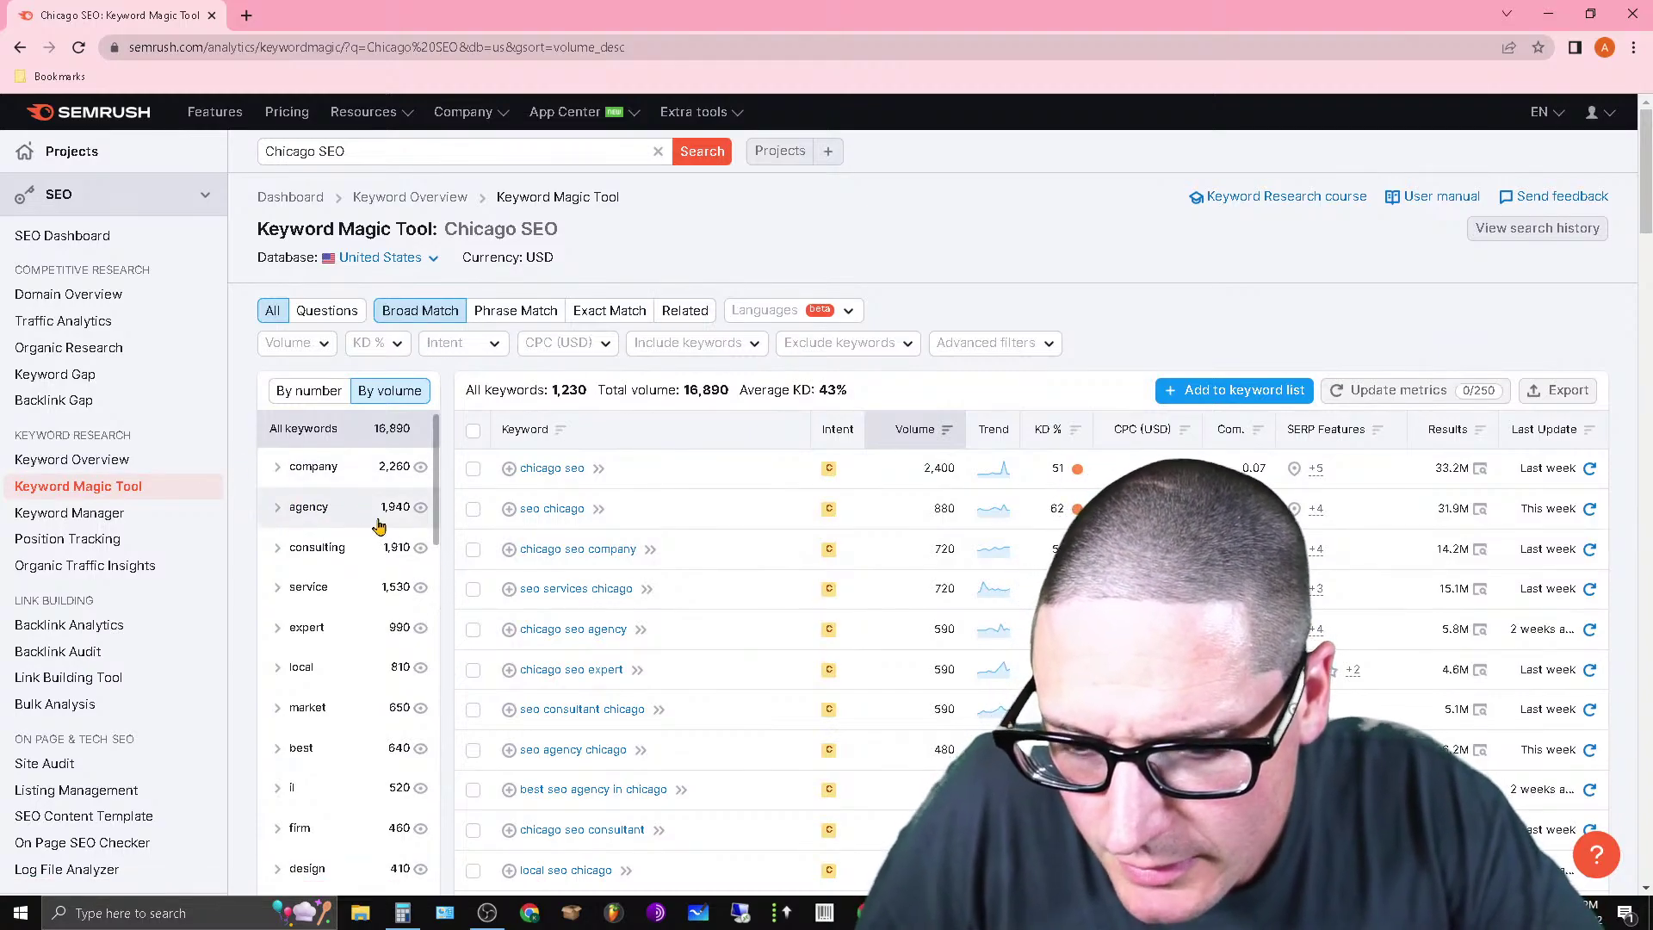
pyautogui.scroll(-3, 1648, 157)
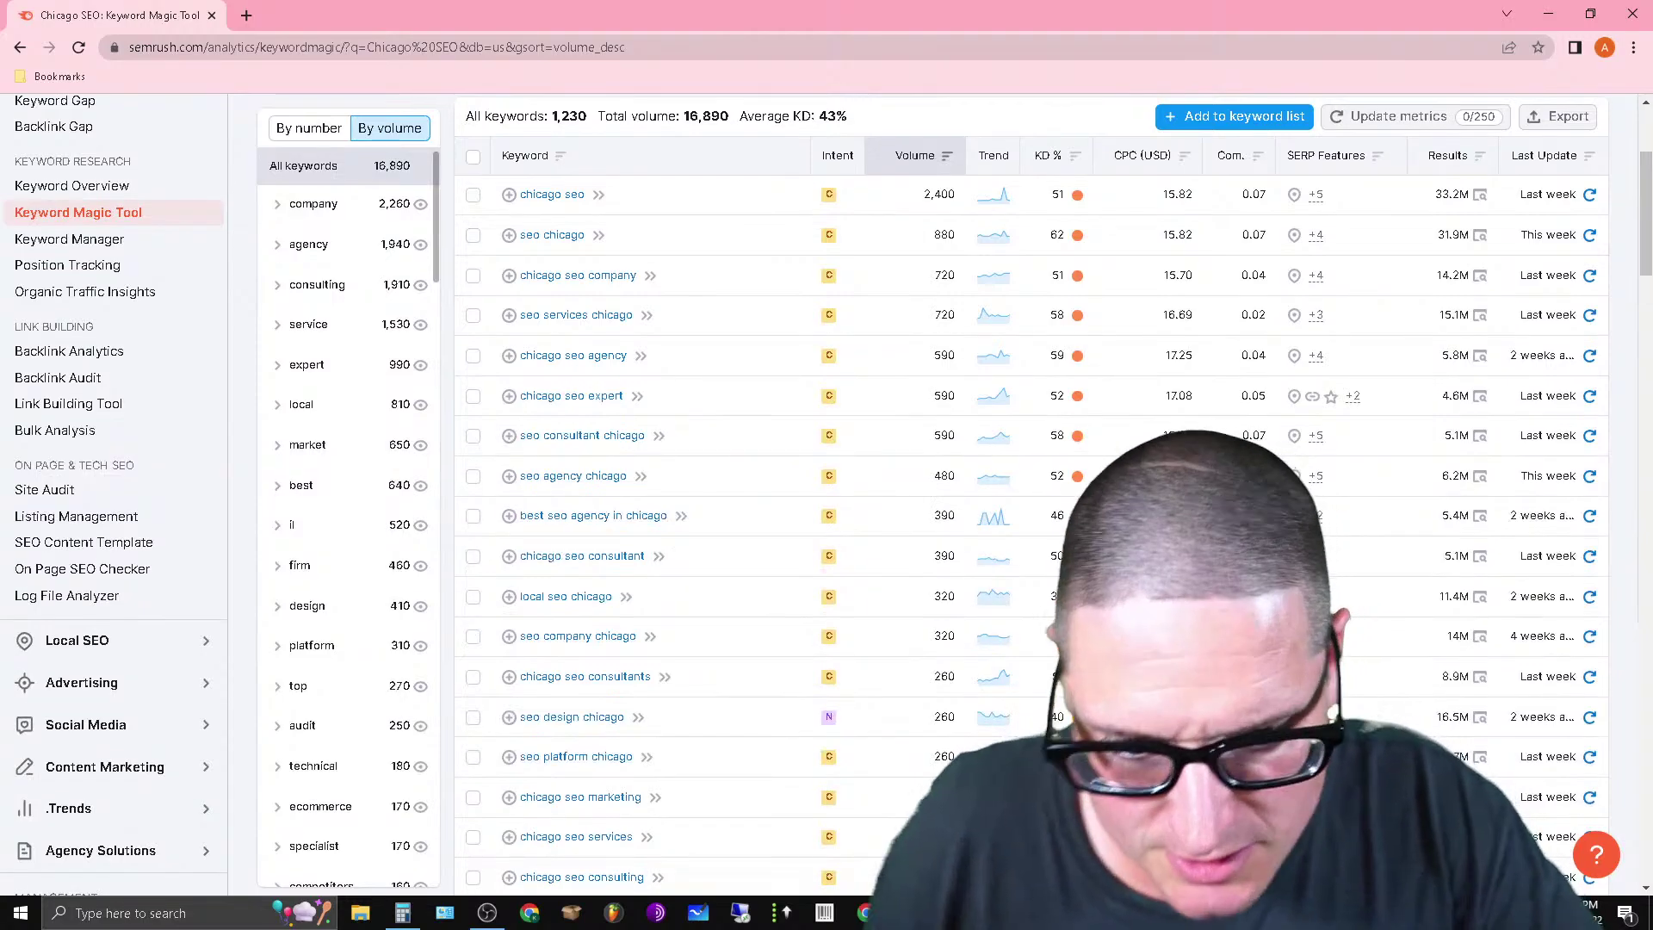
pyautogui.click(908, 912)
pyautogui.click(835, 830)
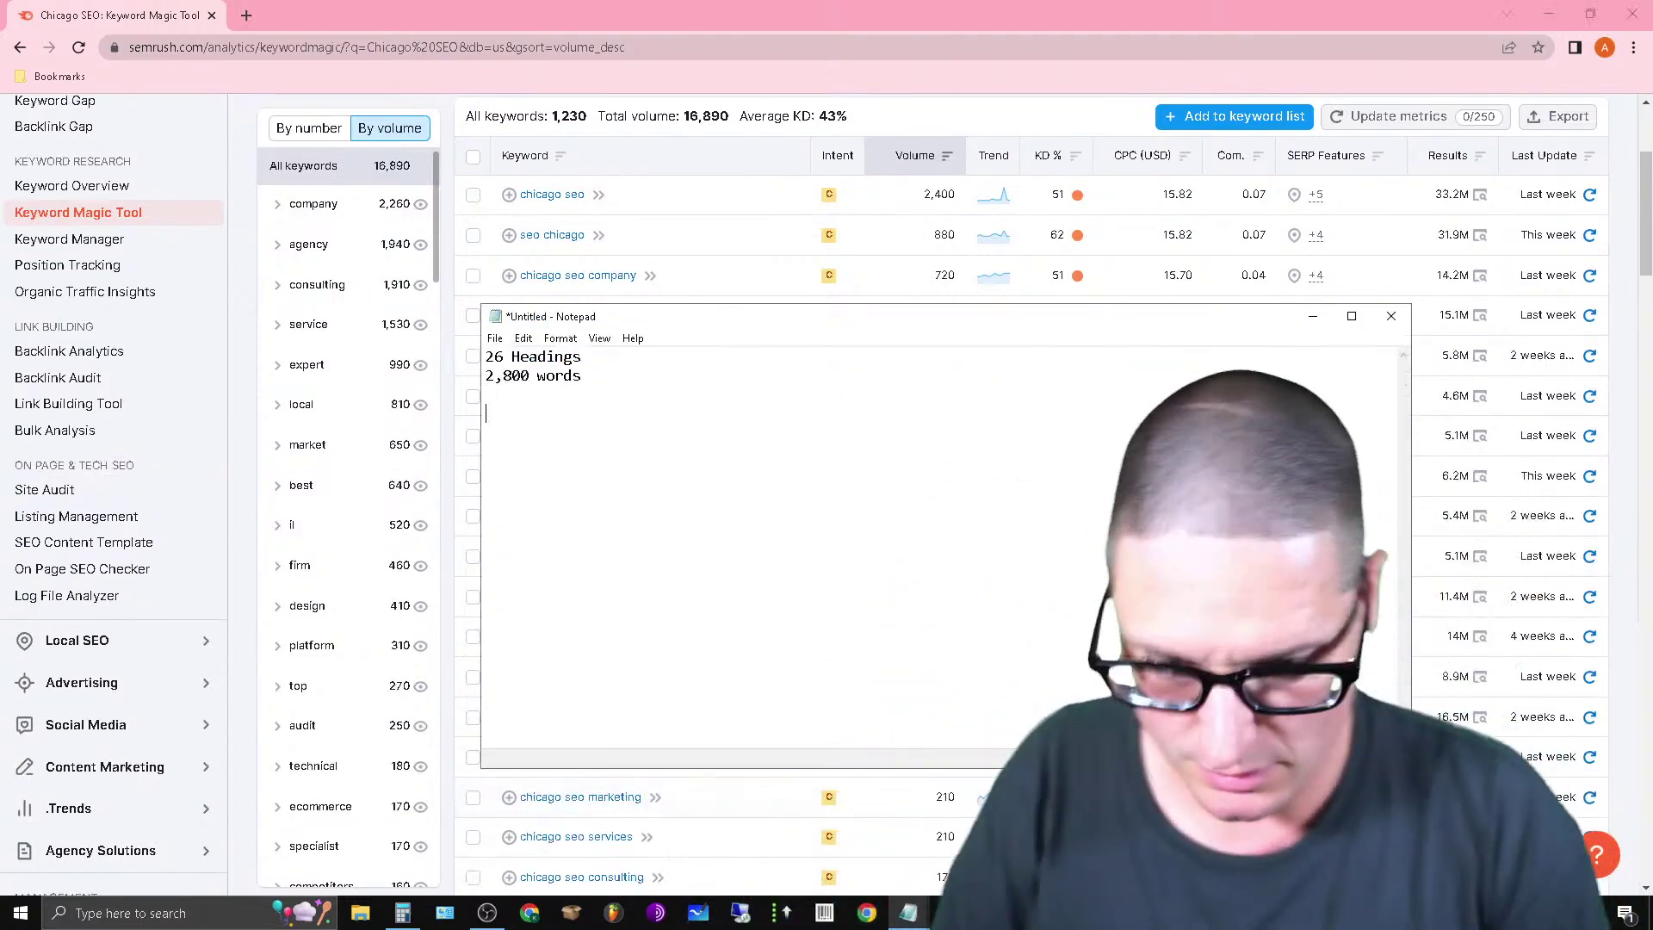
# List sixteen keyword-group terms, Company, Agency, Consulting through Audit, Technical, Specialist, one per line.
pyautogui.press('Return')
pyautogui.press('Return')
pyautogui.press('Return')
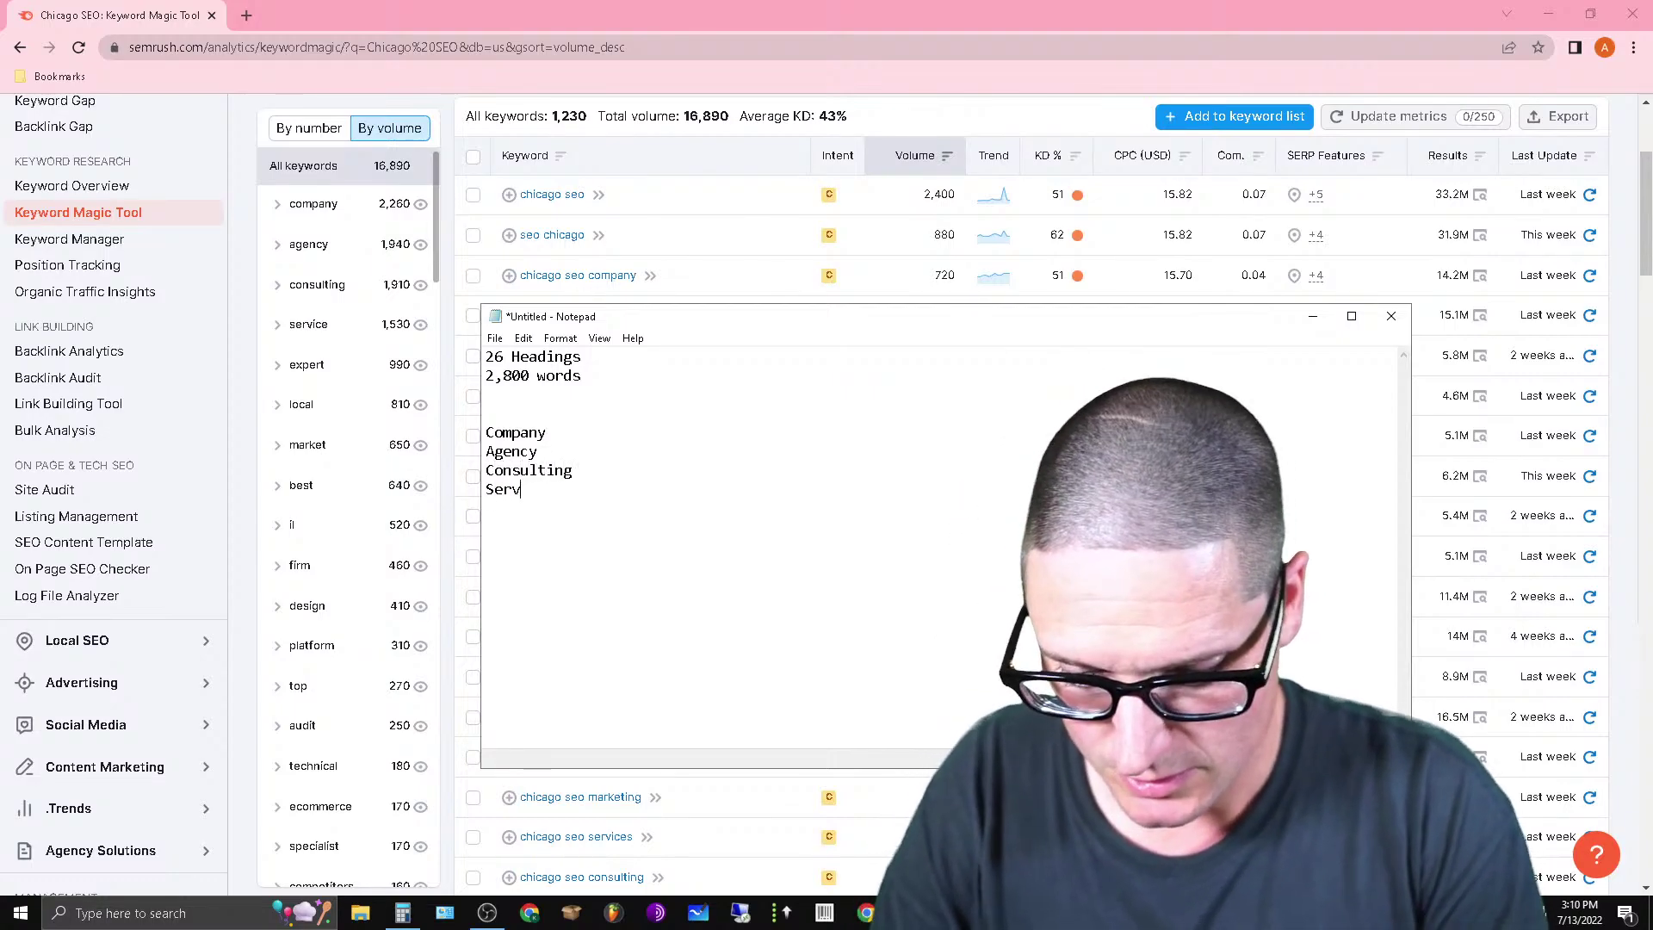
pyautogui.write('ice')
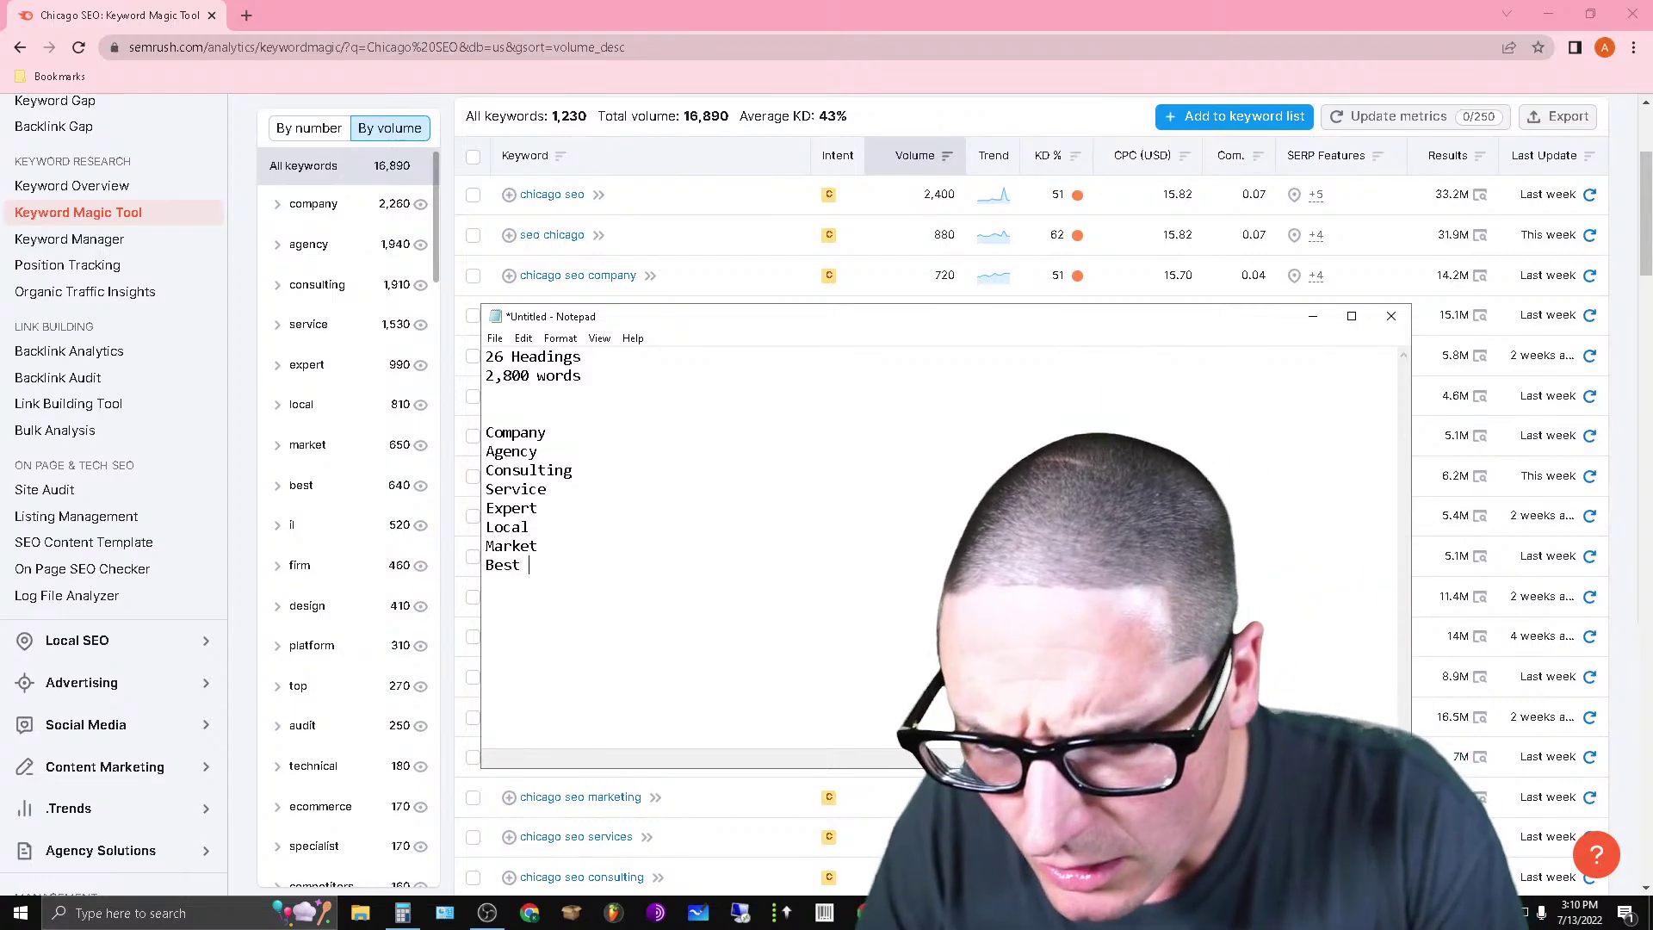
pyautogui.press('Return')
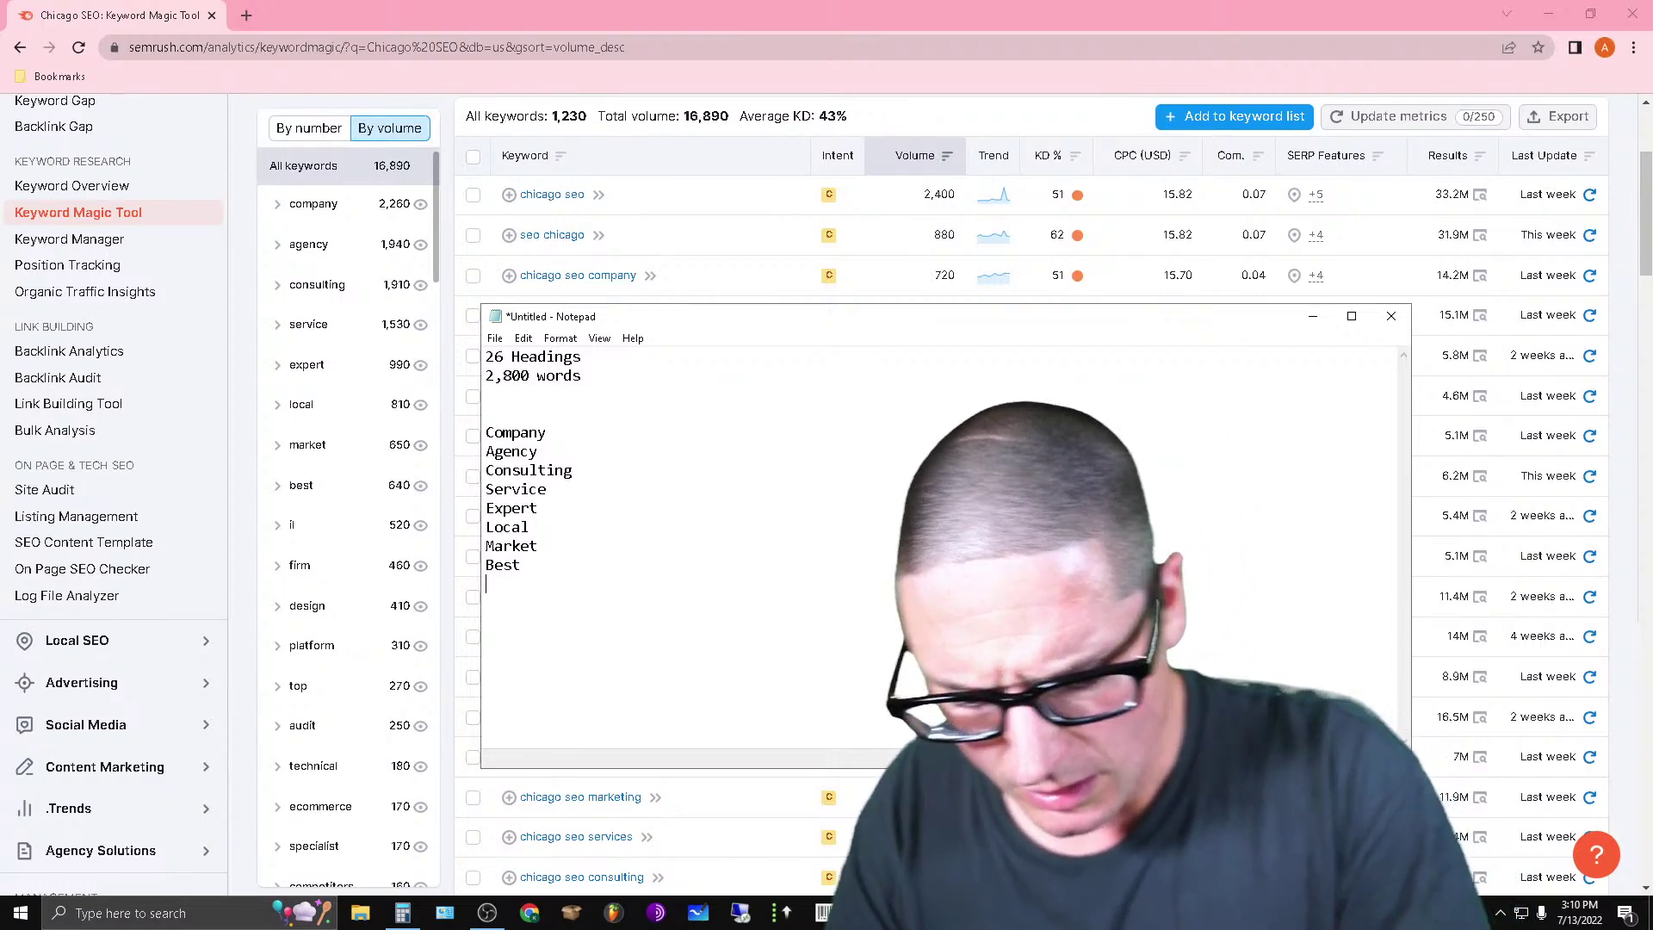
pyautogui.write('IL')
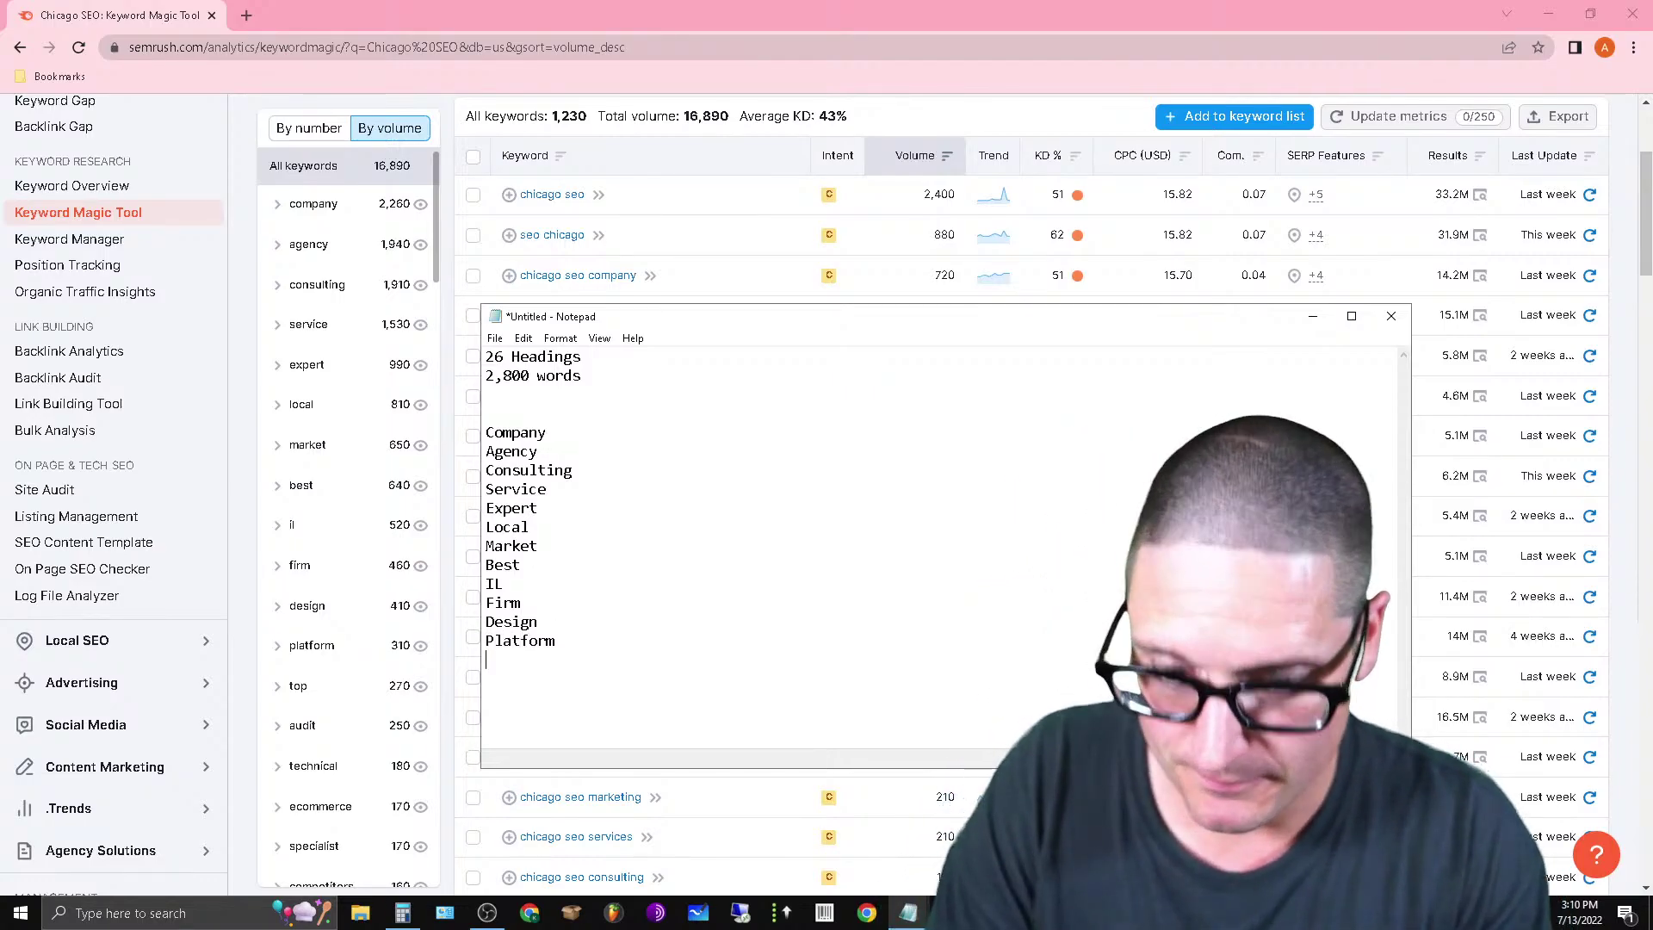
pyautogui.press('Return')
pyautogui.write('Top A')
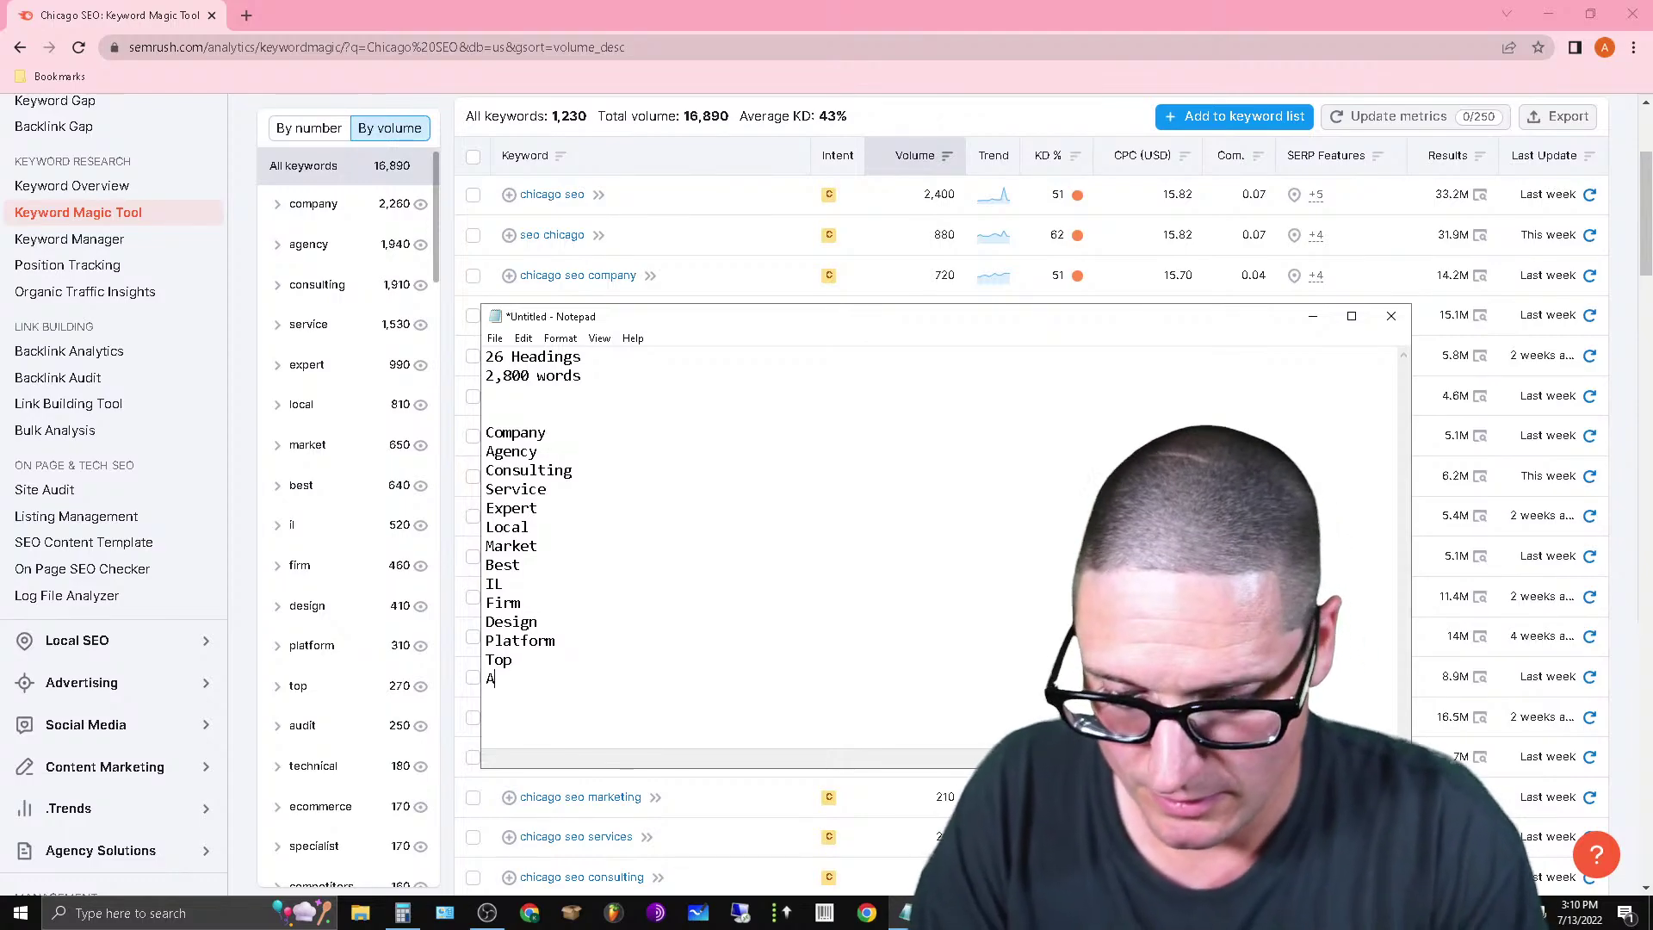
pyautogui.write('udi')
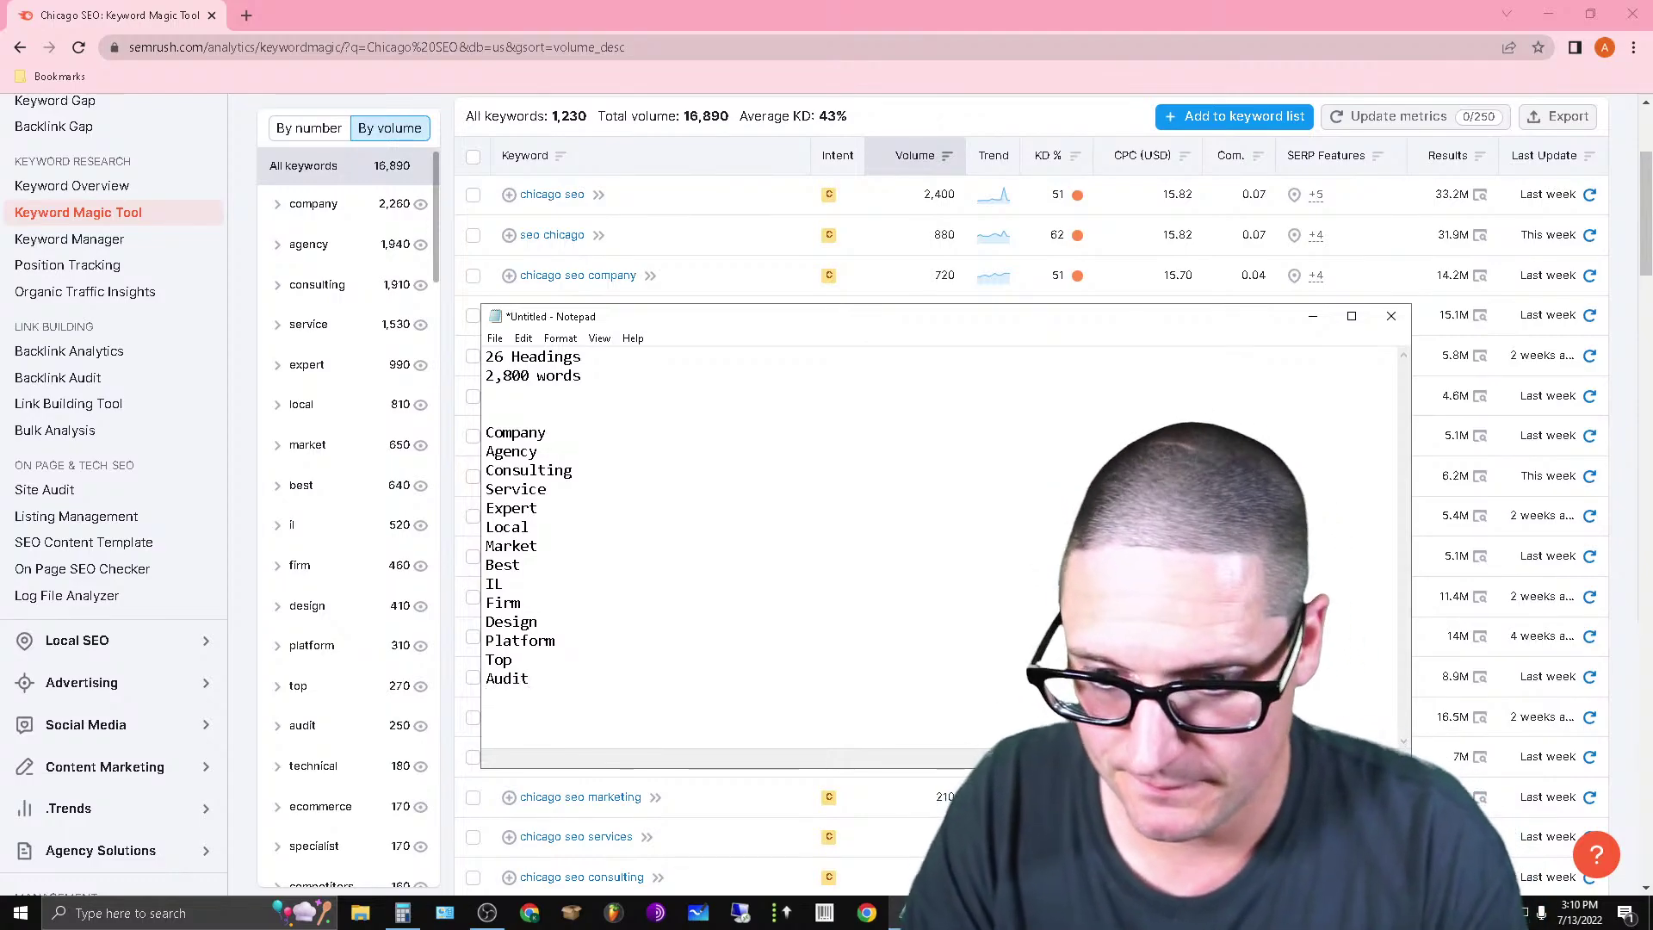
pyautogui.write('t')
pyautogui.press('Return')
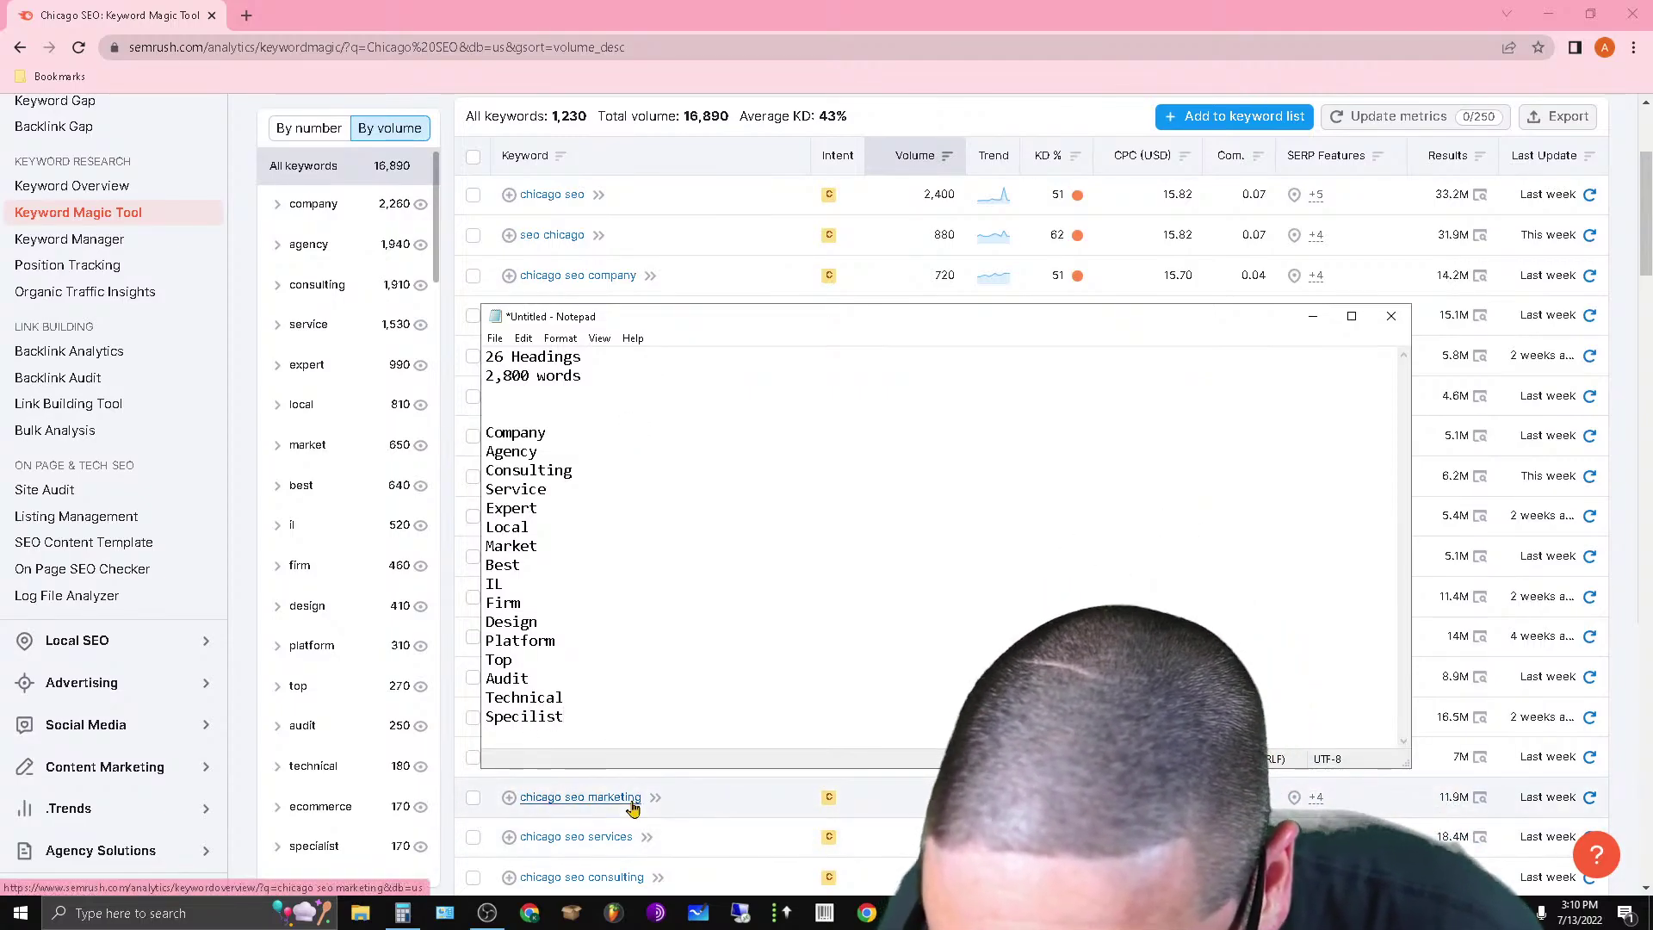
pyautogui.write('a')
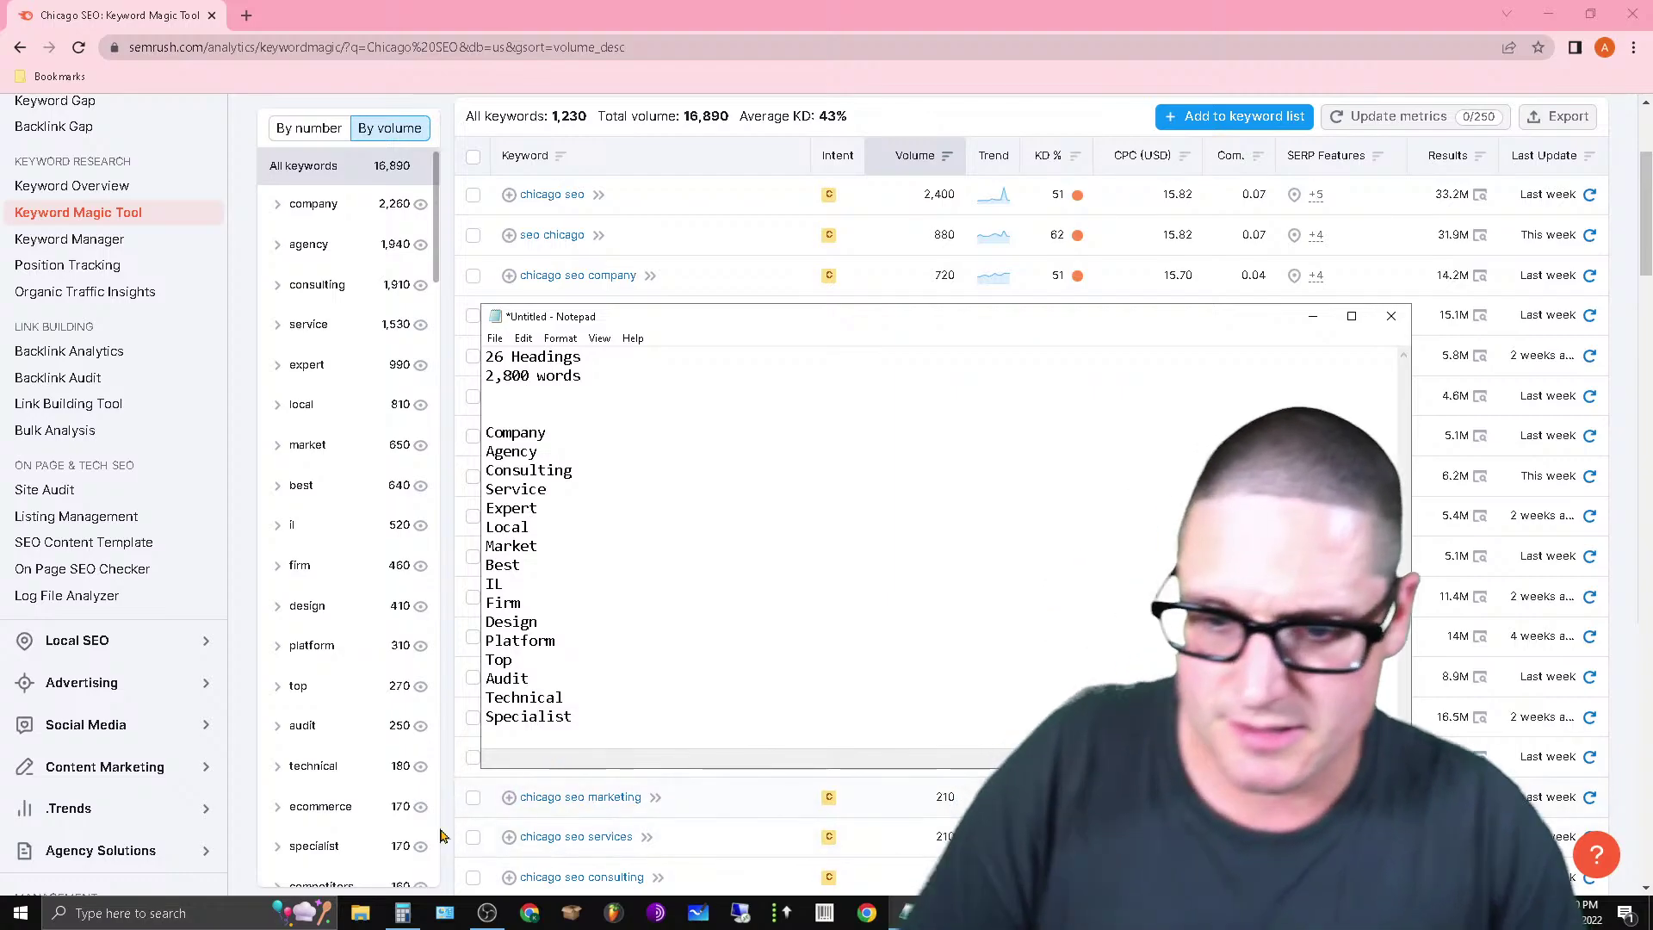
pyautogui.click(439, 275)
pyautogui.scroll(-2, 440, 276)
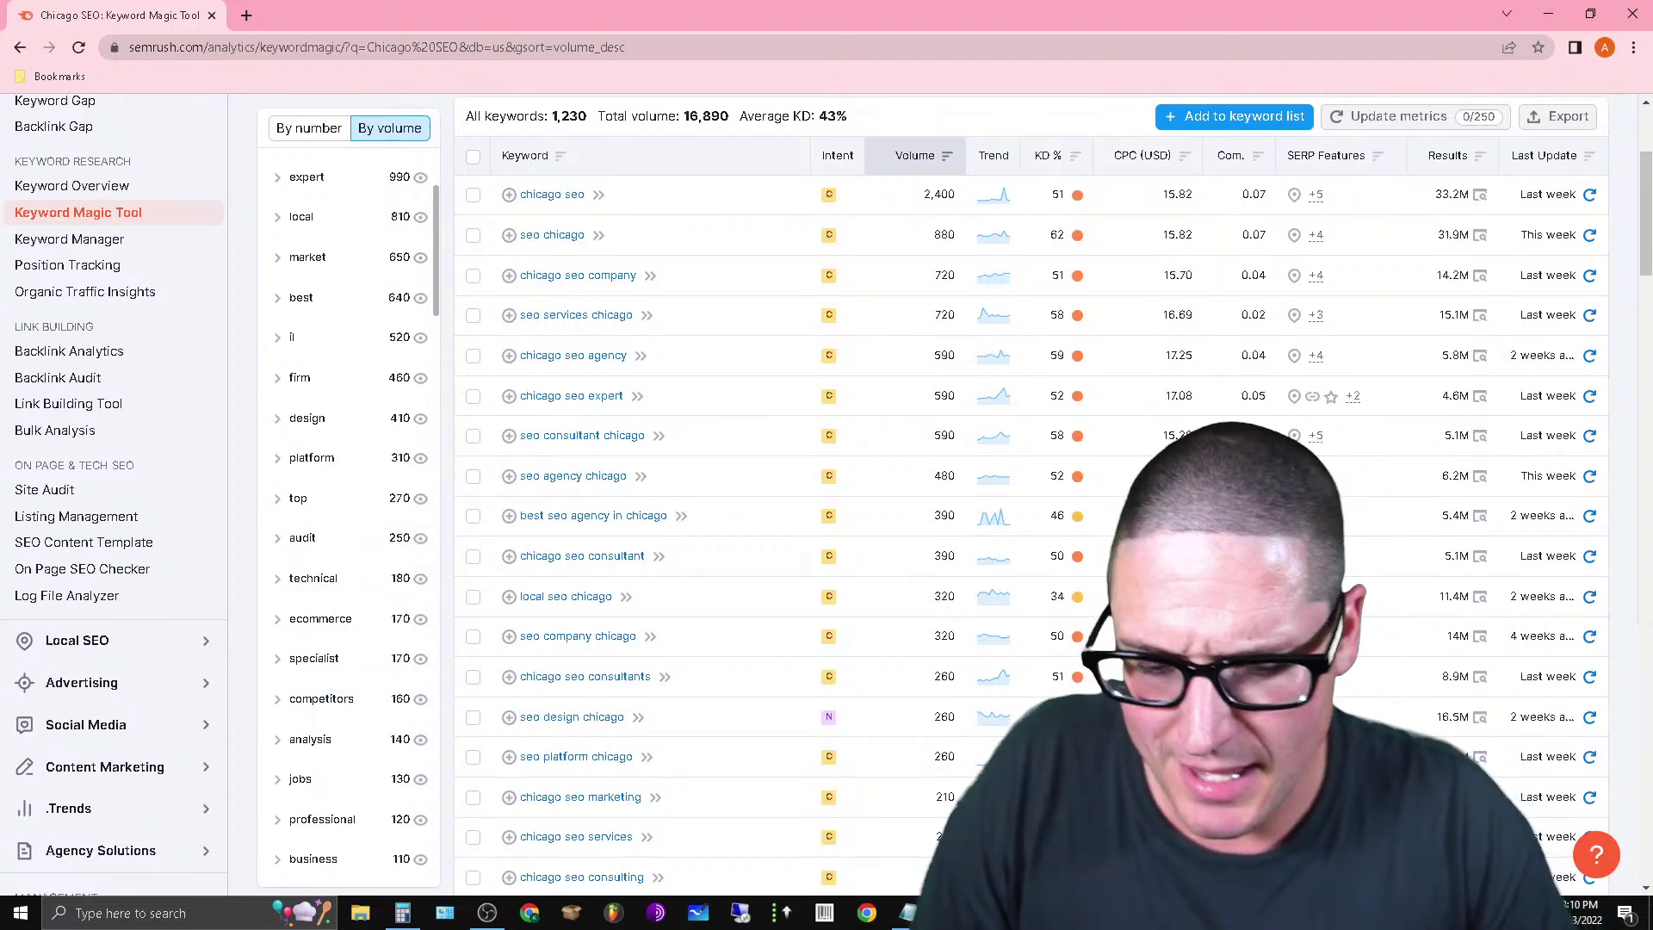
pyautogui.moveTo(908, 913)
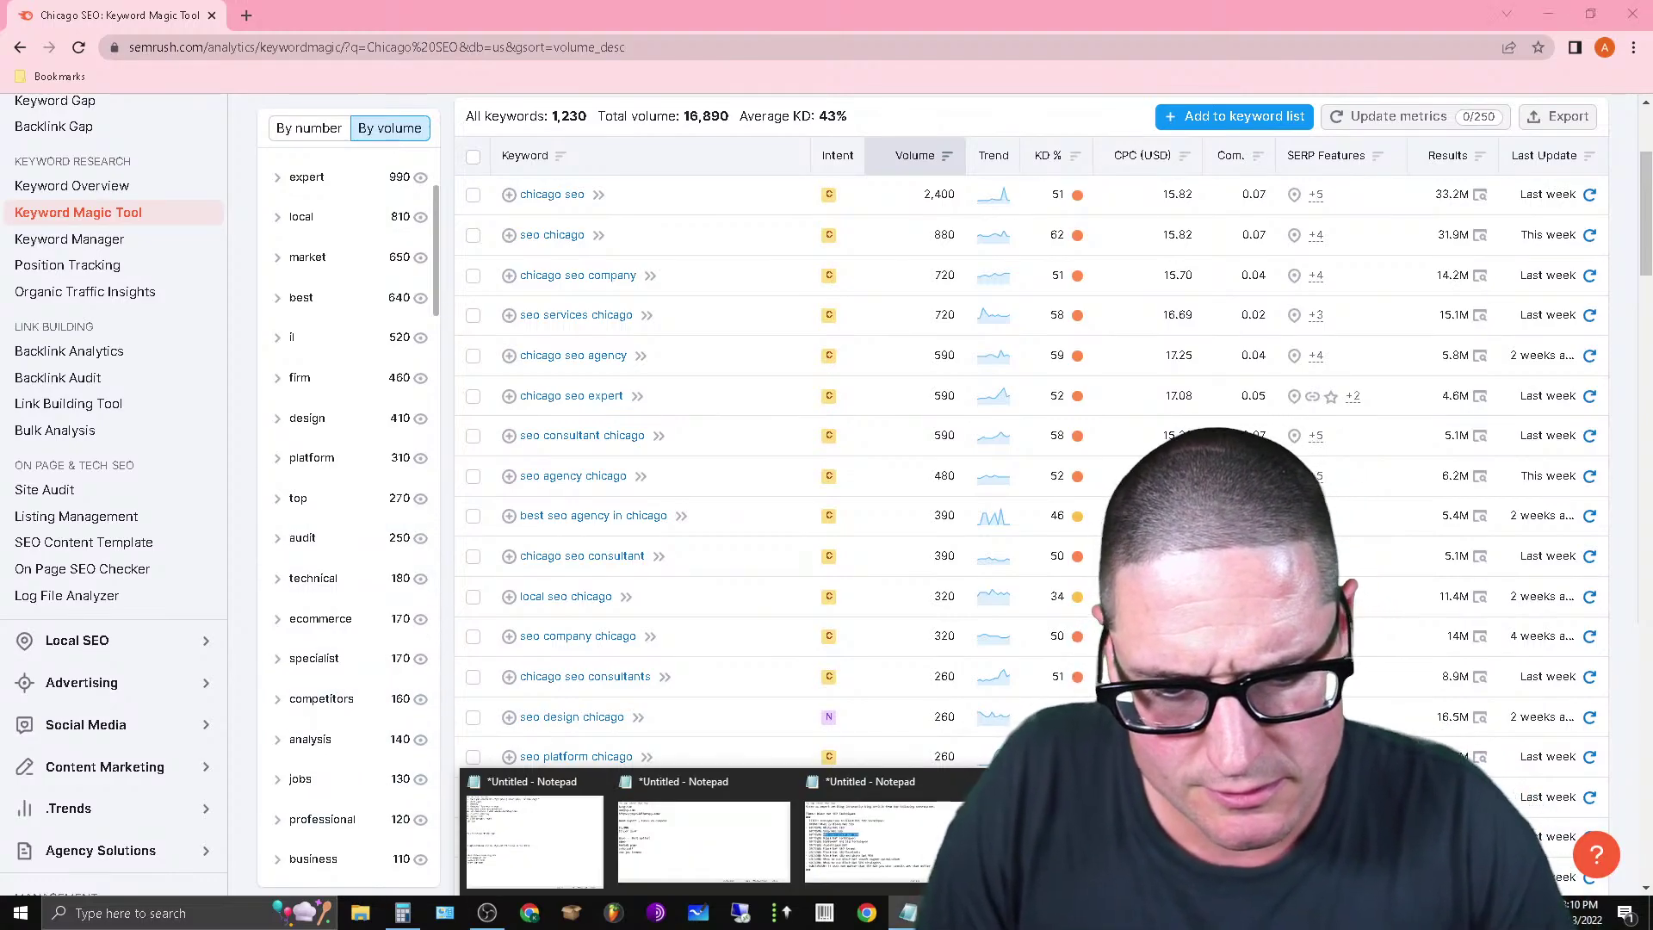
pyautogui.click(703, 839)
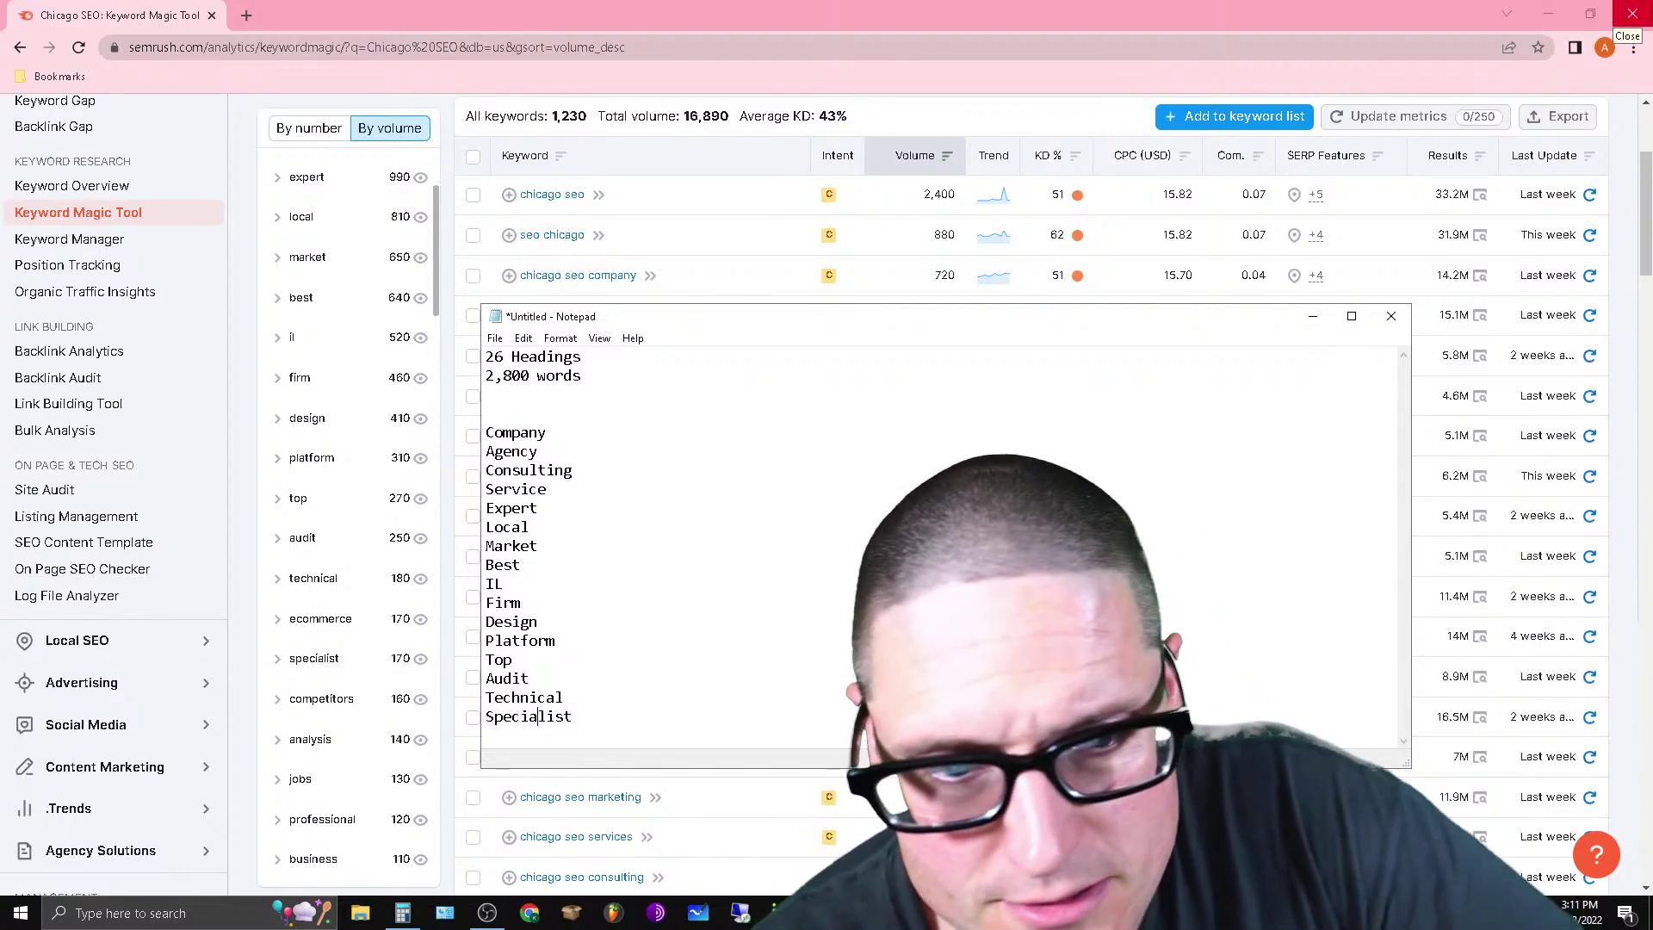
# Close Semrush and flip through the chicagoseoscholar, thriveagency and marceldigital density reports.
pyautogui.click(1633, 14)
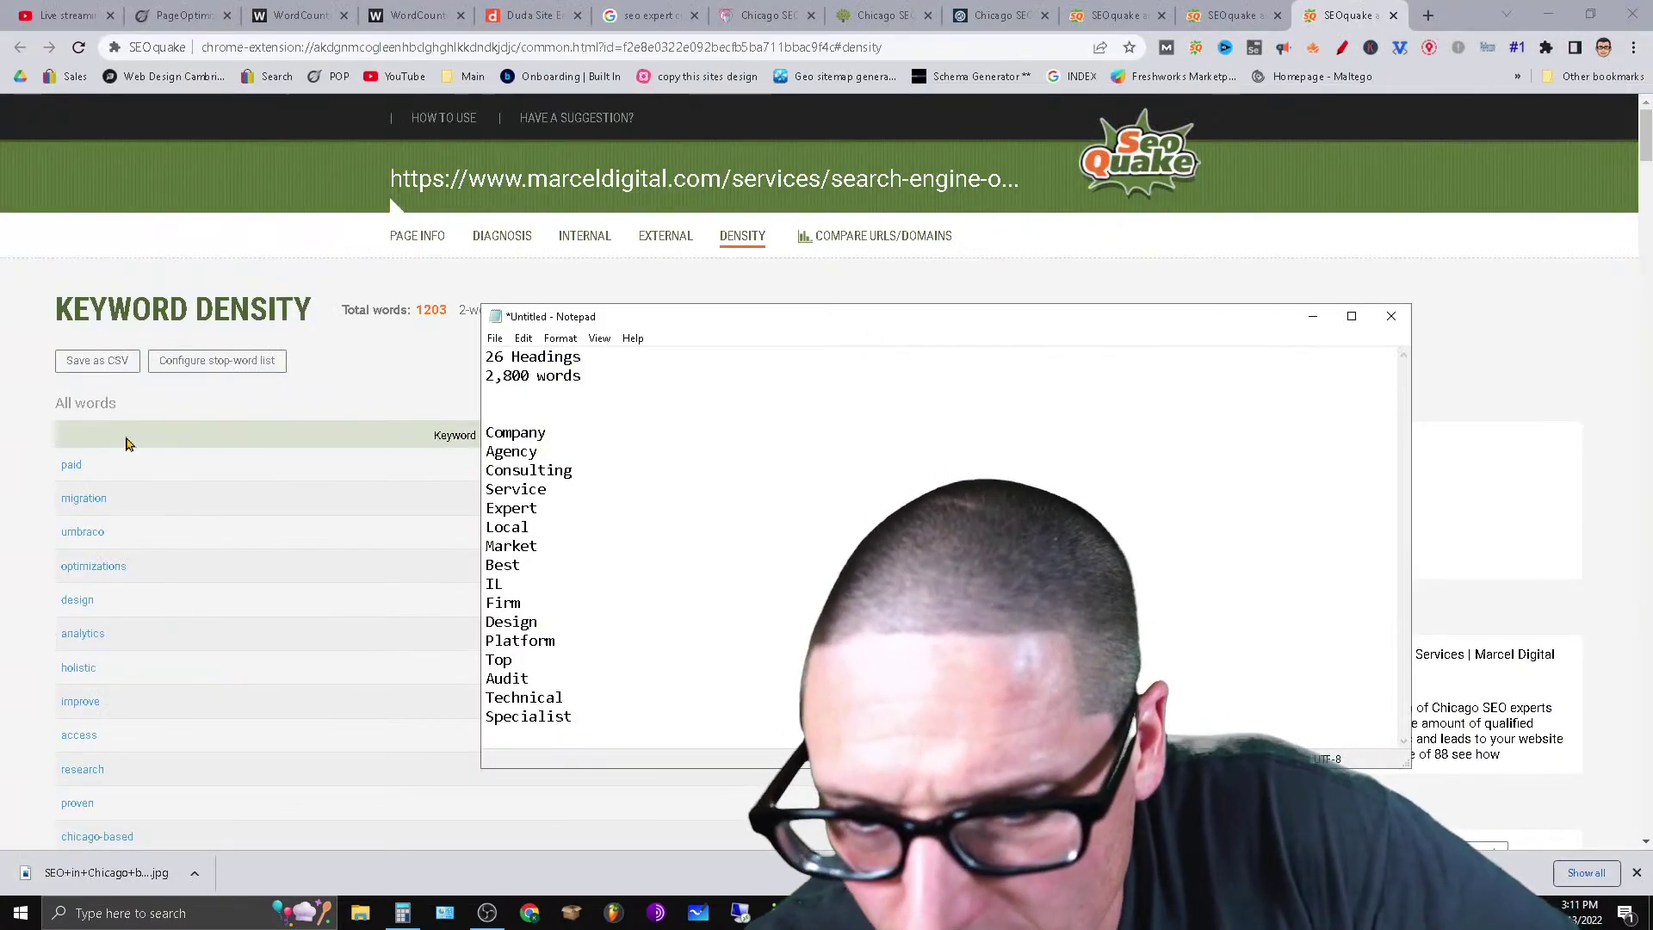
pyautogui.click(375, 380)
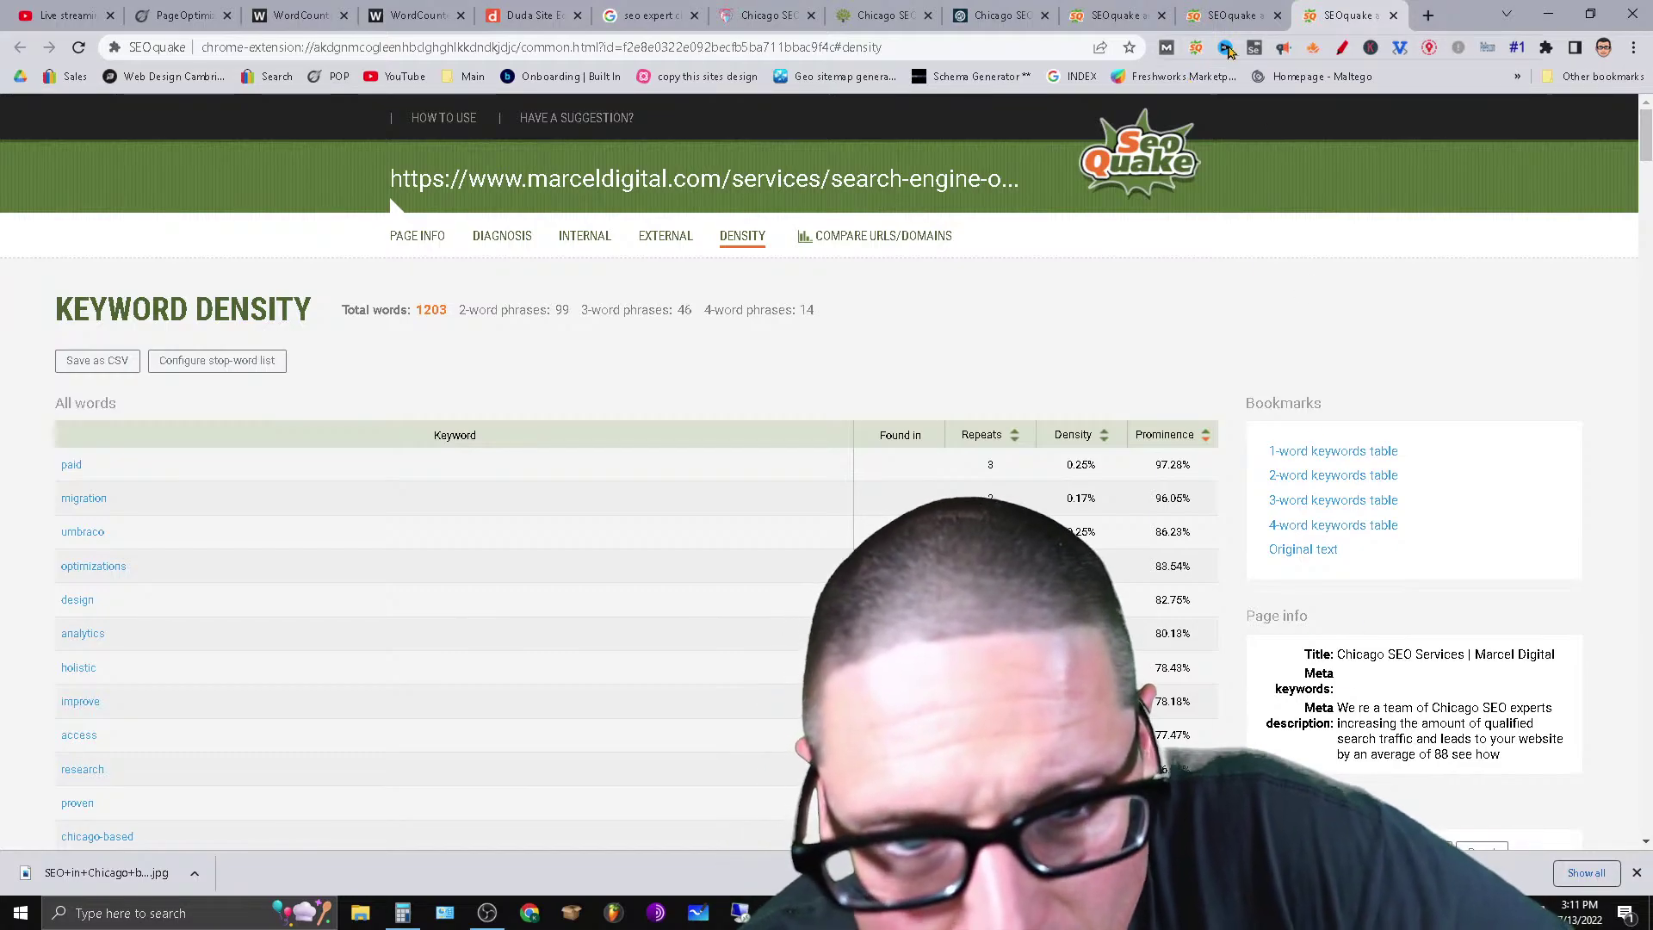
pyautogui.click(1184, 18)
pyautogui.click(1108, 10)
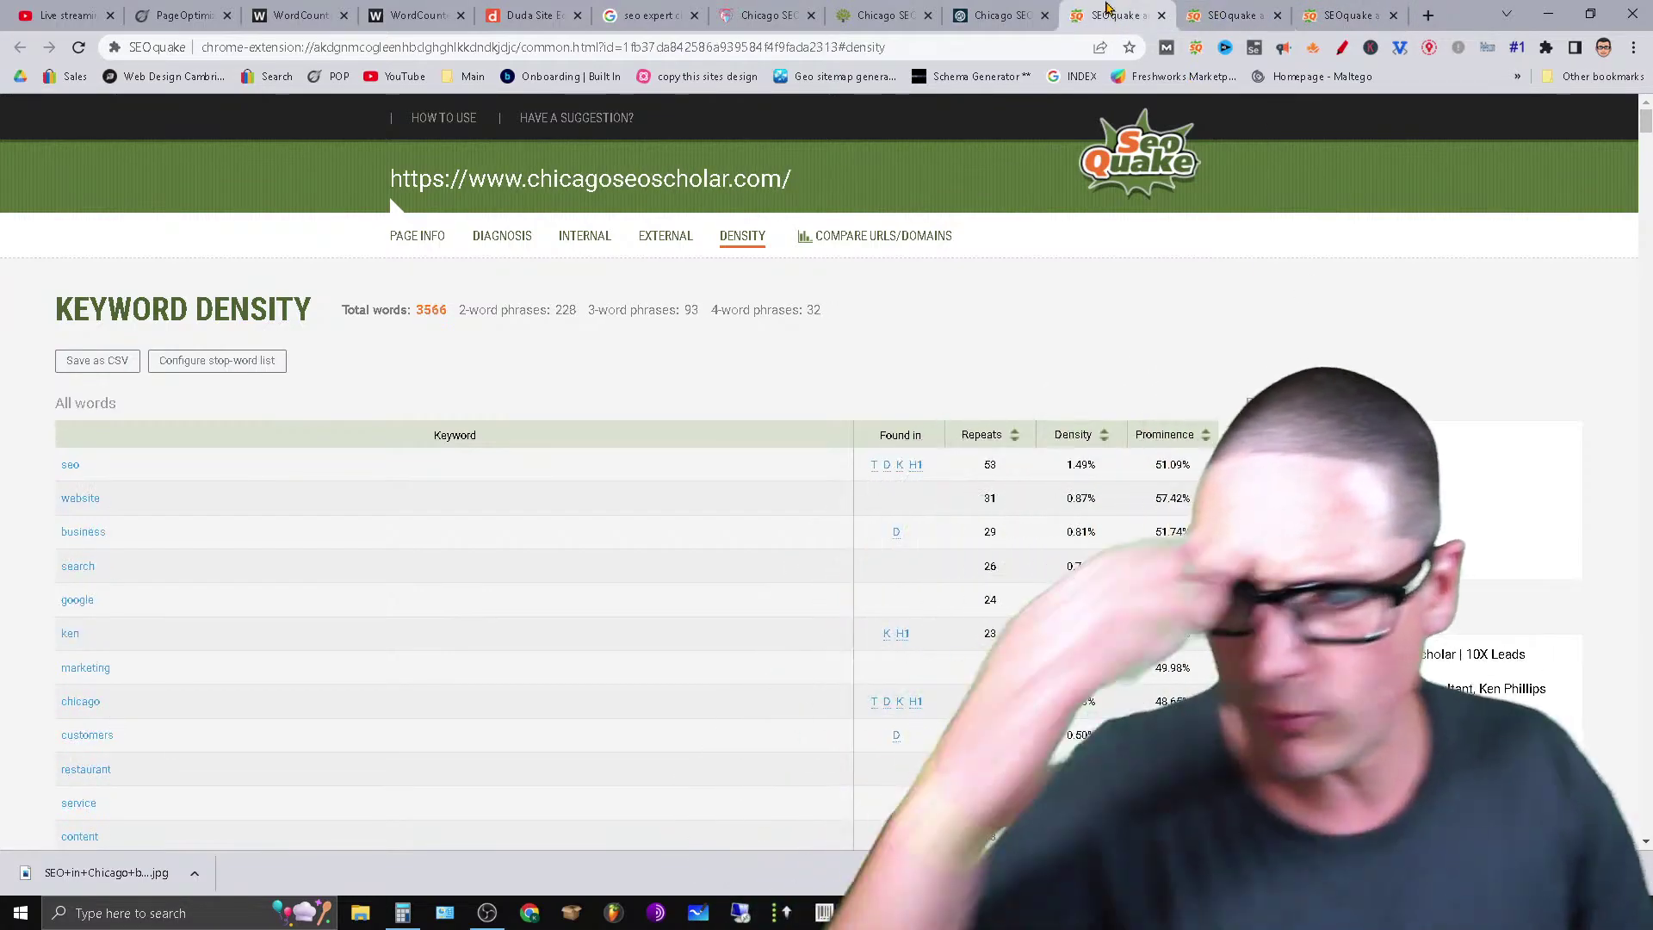
pyautogui.click(1239, 13)
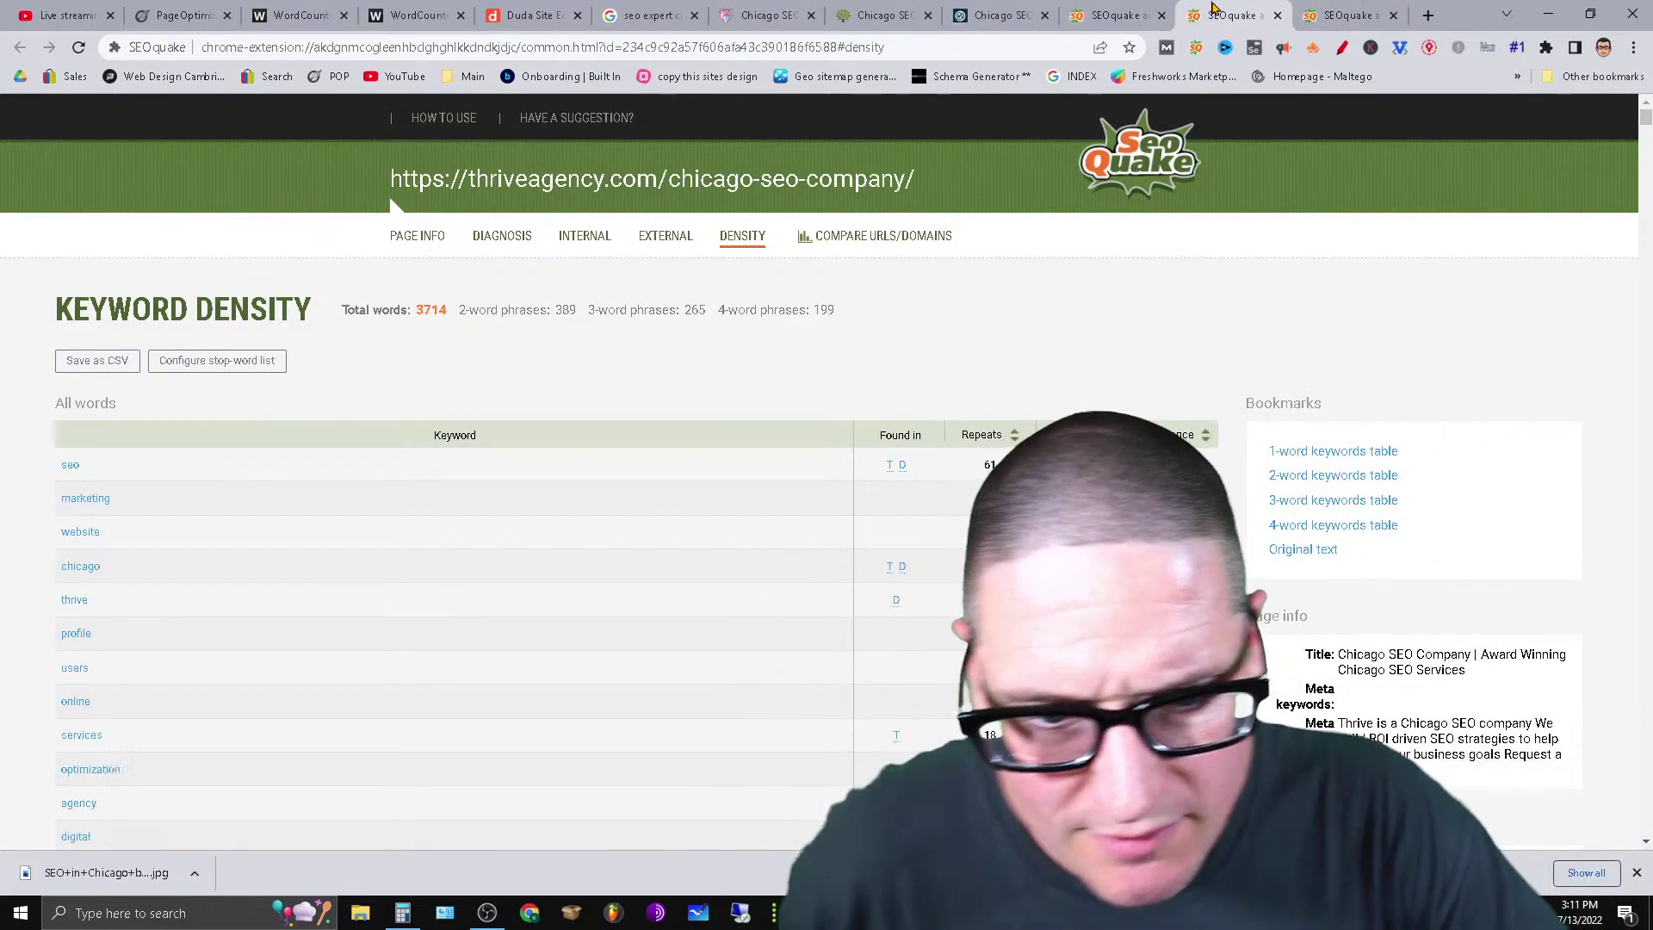
pyautogui.click(1308, 13)
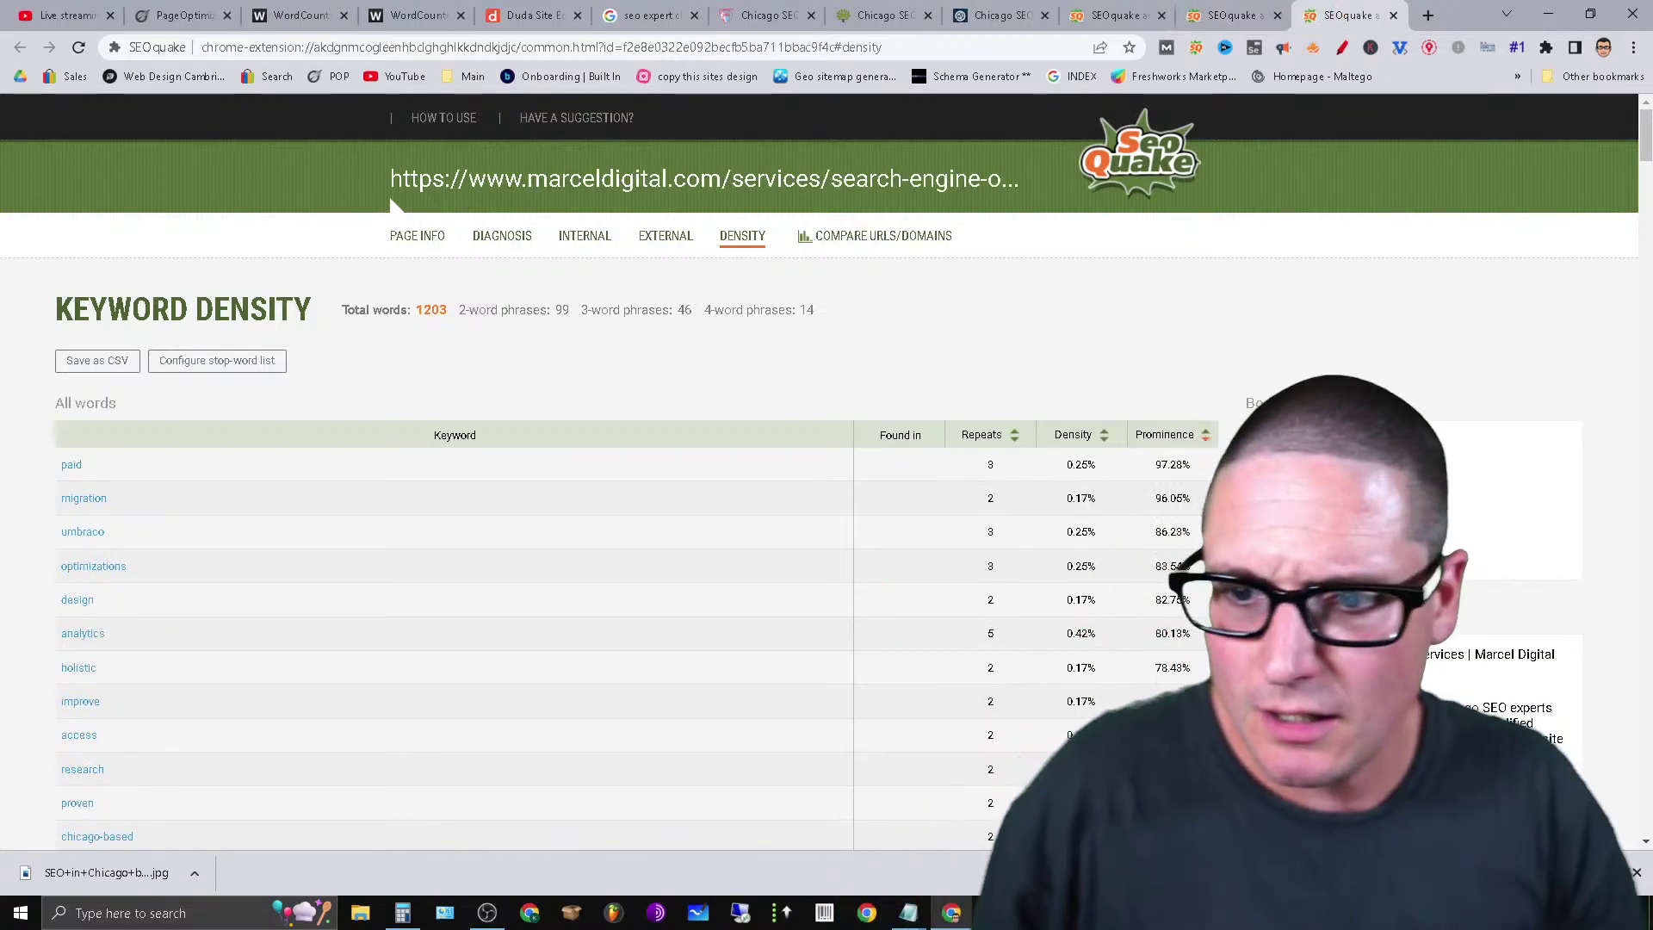
pyautogui.click(1223, 10)
pyautogui.click(1362, 9)
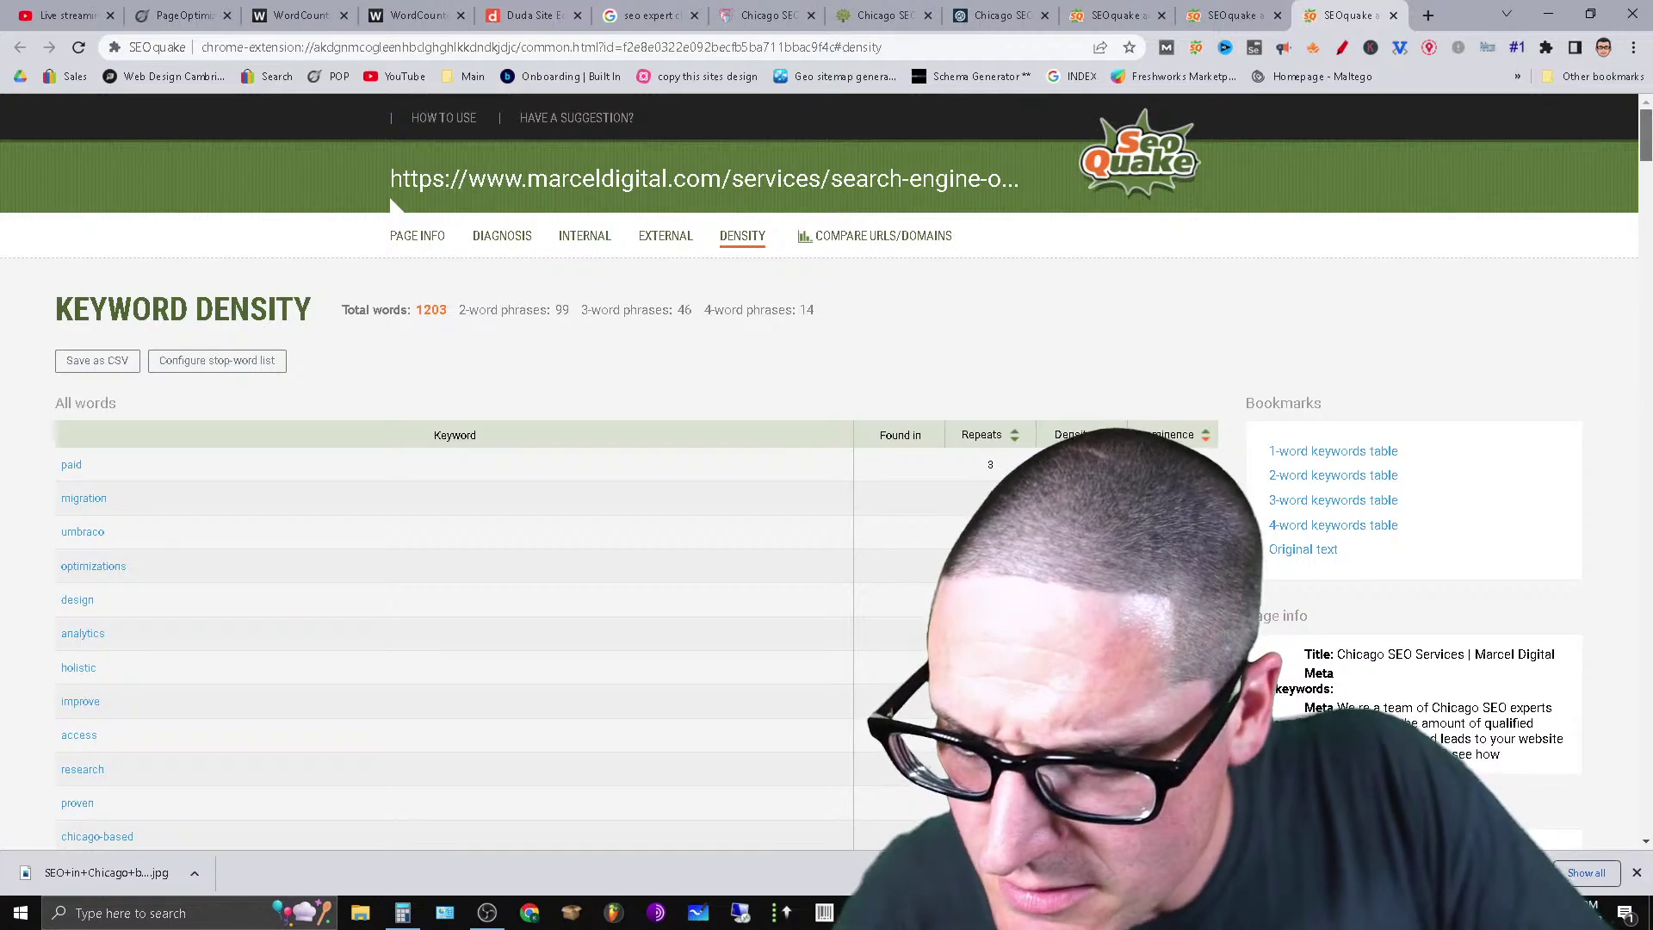
# Re-sort marceldigital.com's keywords by prominence, then by density highest first, with 'seo' on top.
pyautogui.scroll(-1, 392, 200)
pyautogui.click(1175, 313)
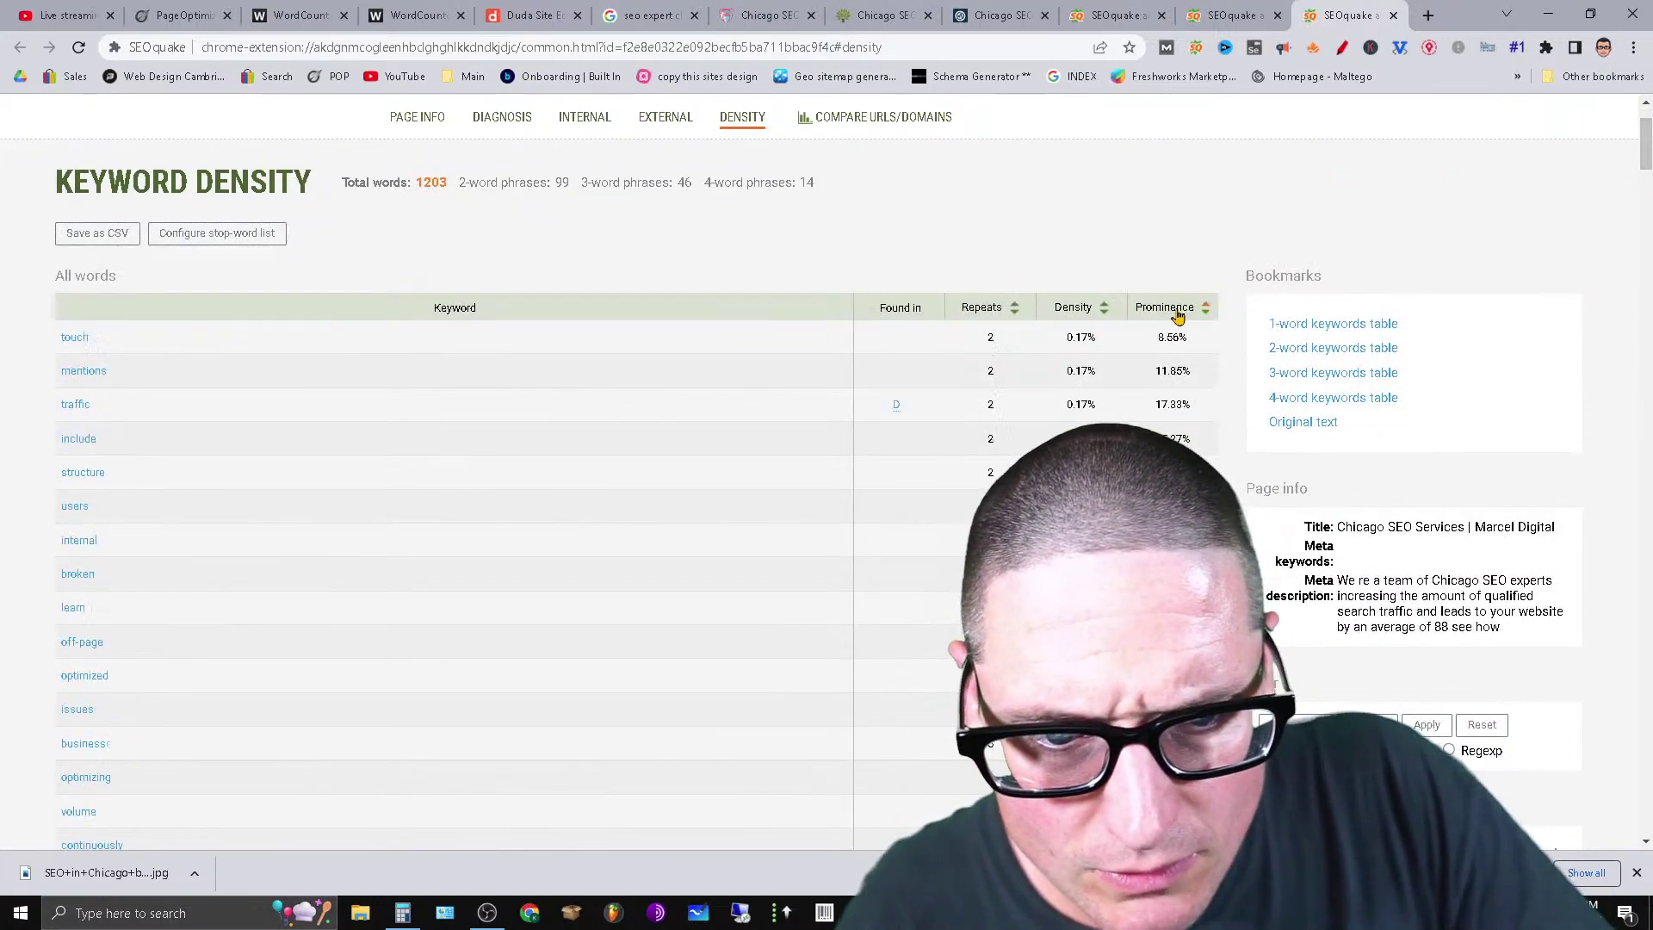
pyautogui.click(1076, 319)
pyautogui.click(1156, 312)
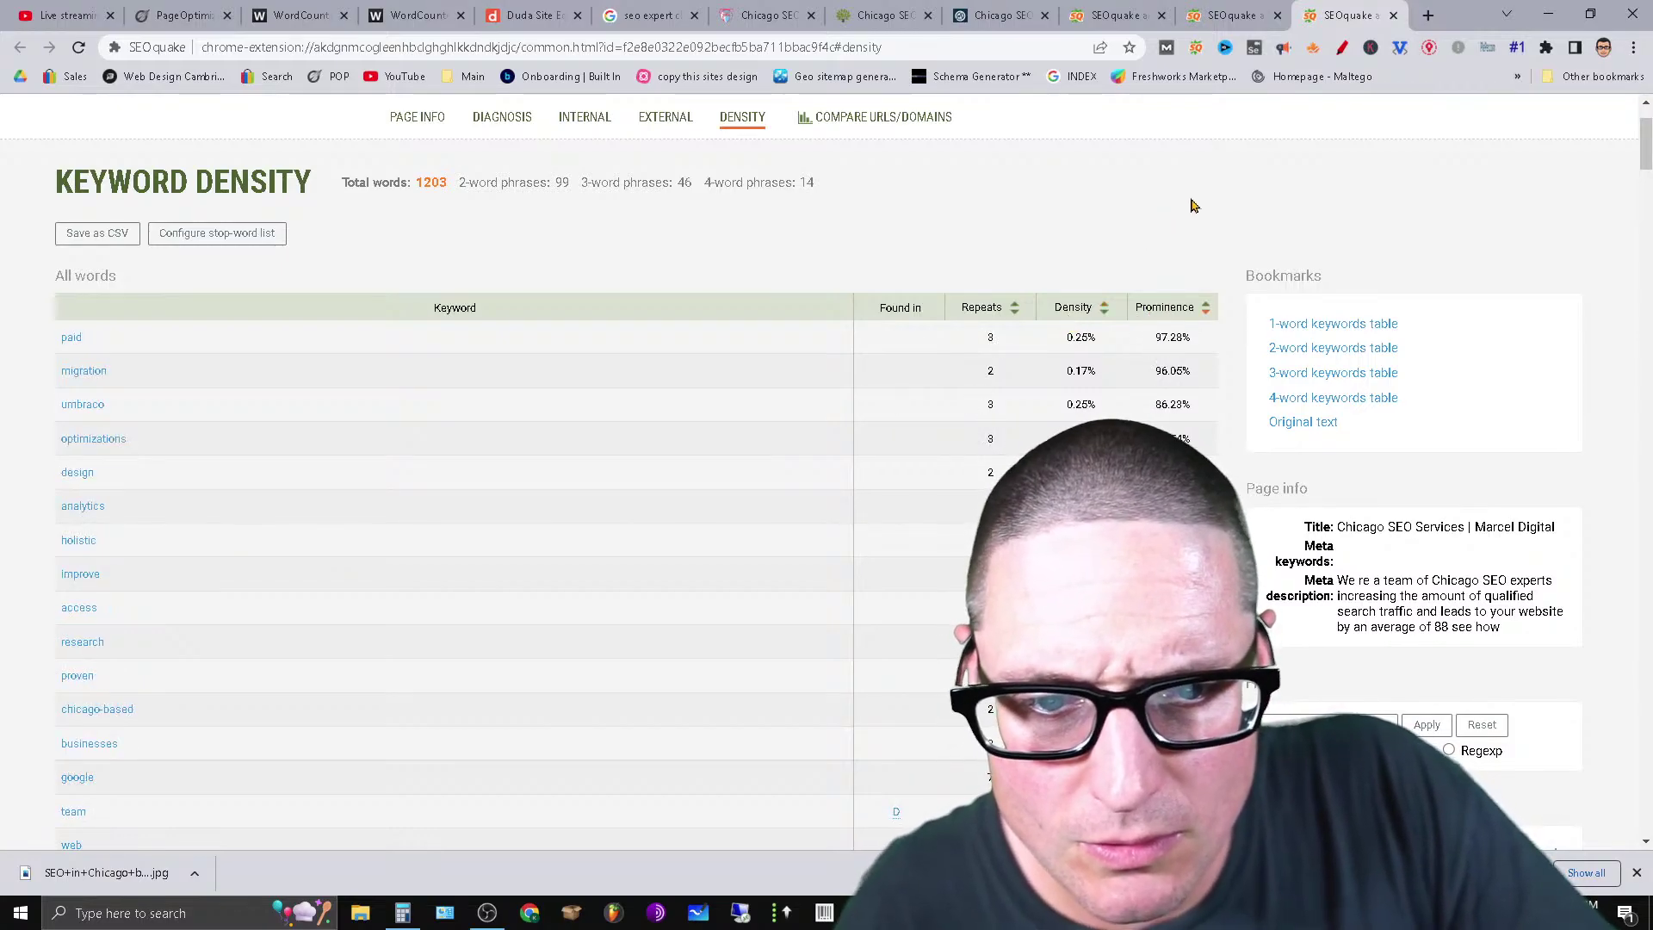
pyautogui.click(1176, 312)
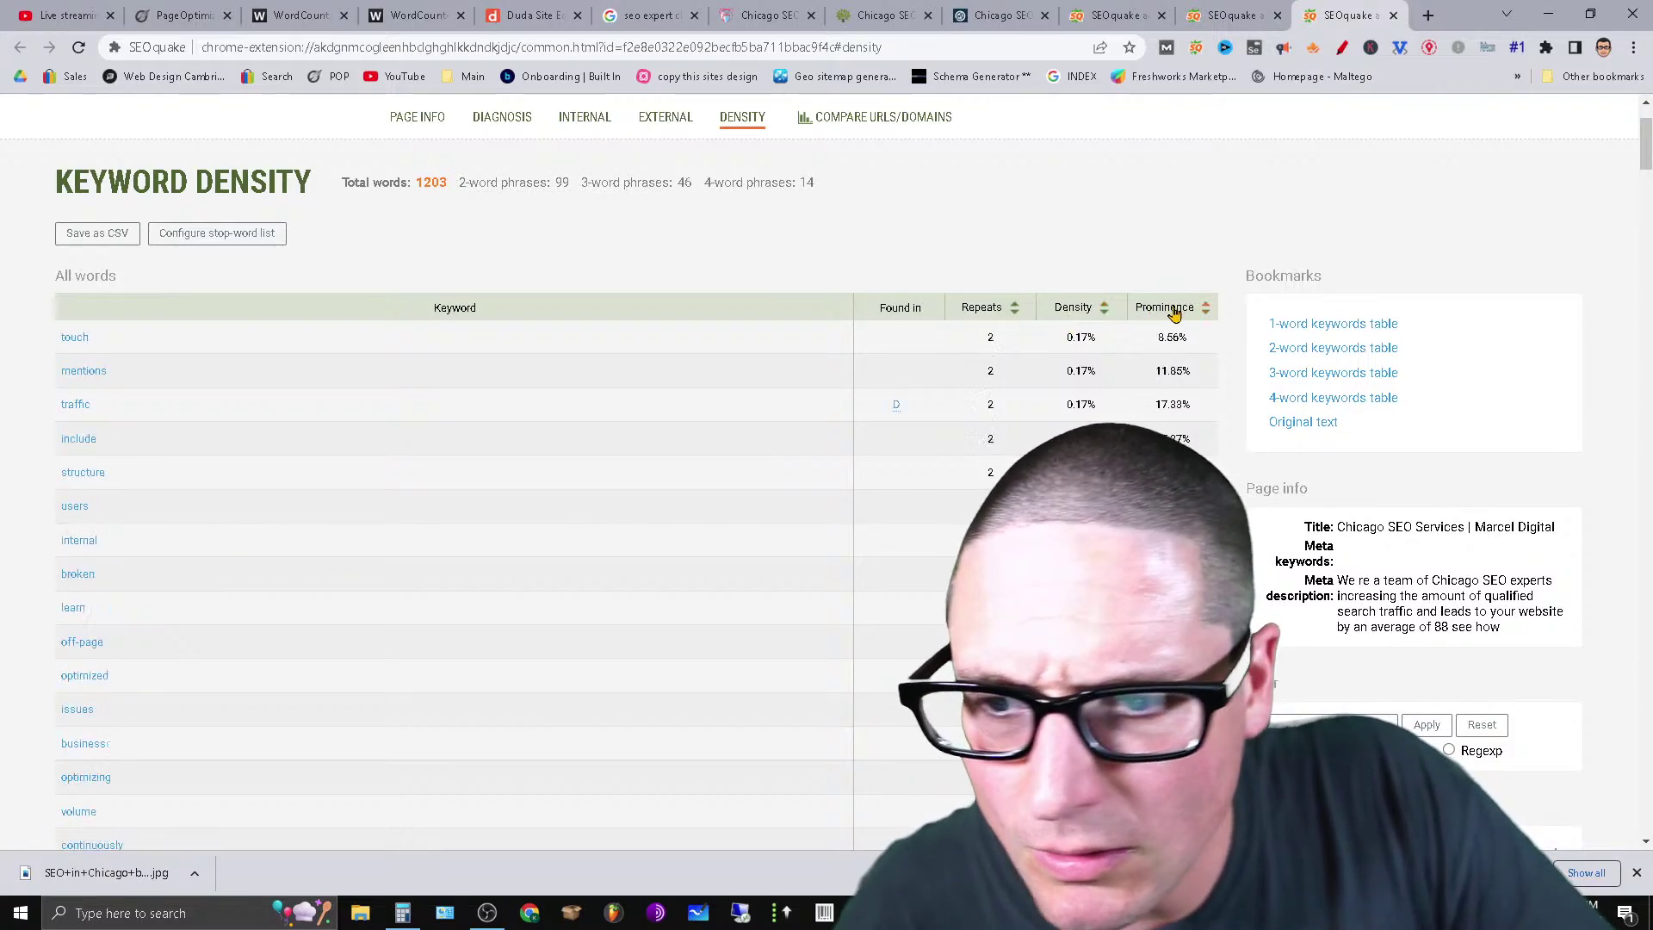
pyautogui.click(1089, 312)
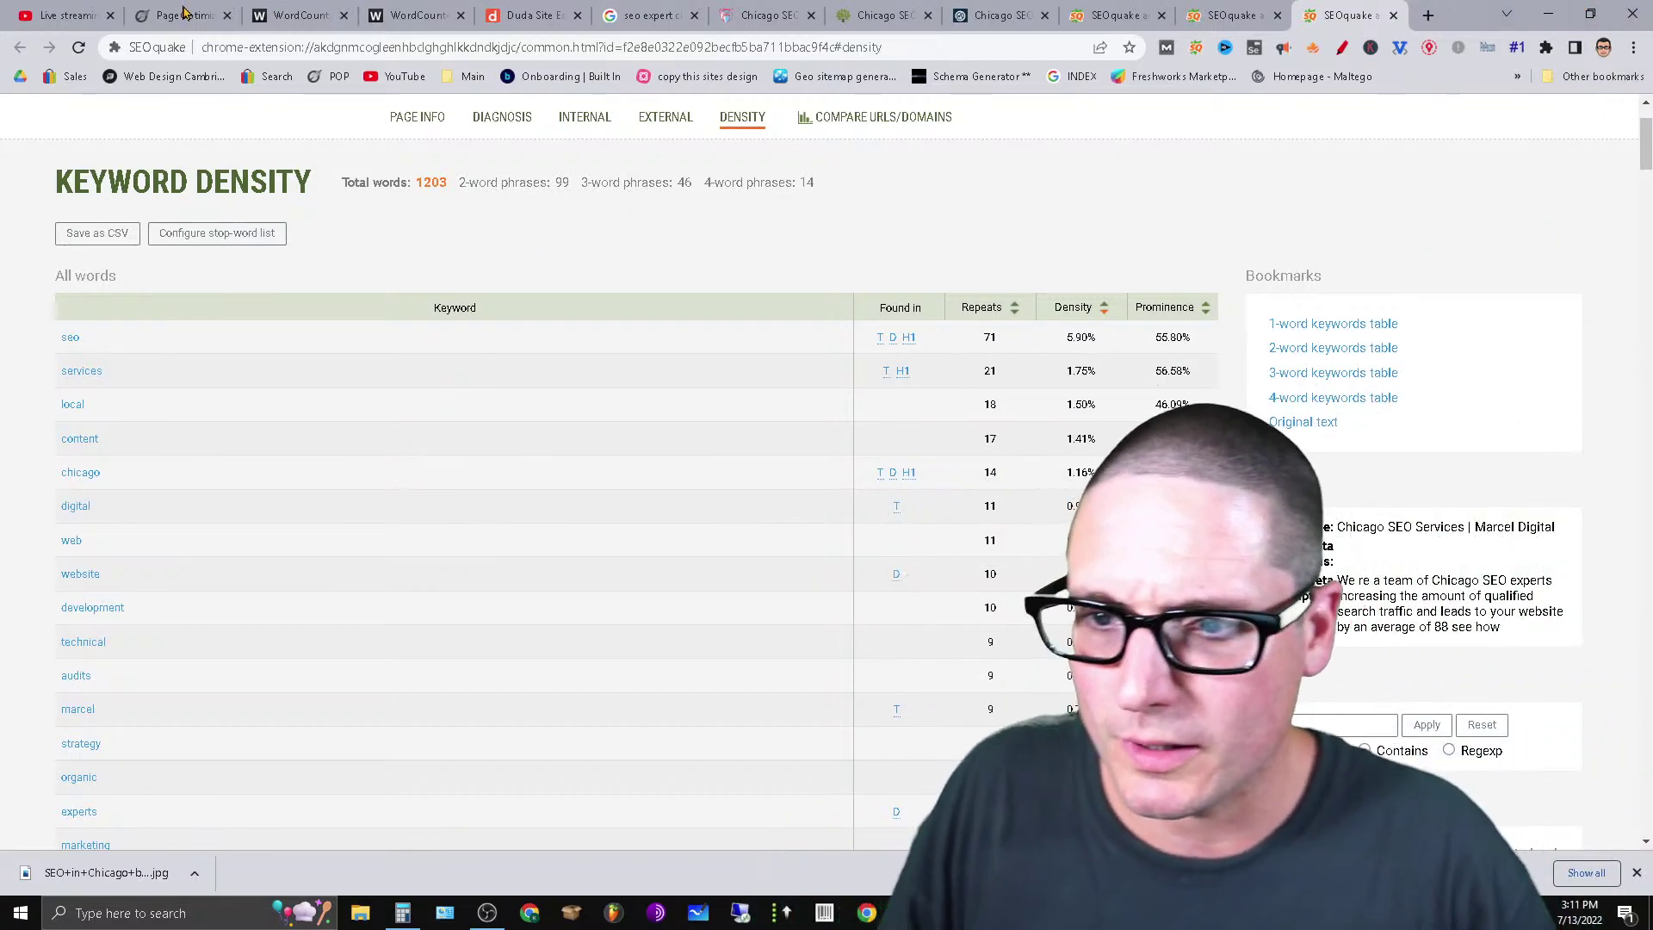
# Switch through the browser tabs back to the Duda site editor.
pyautogui.click(140, 9)
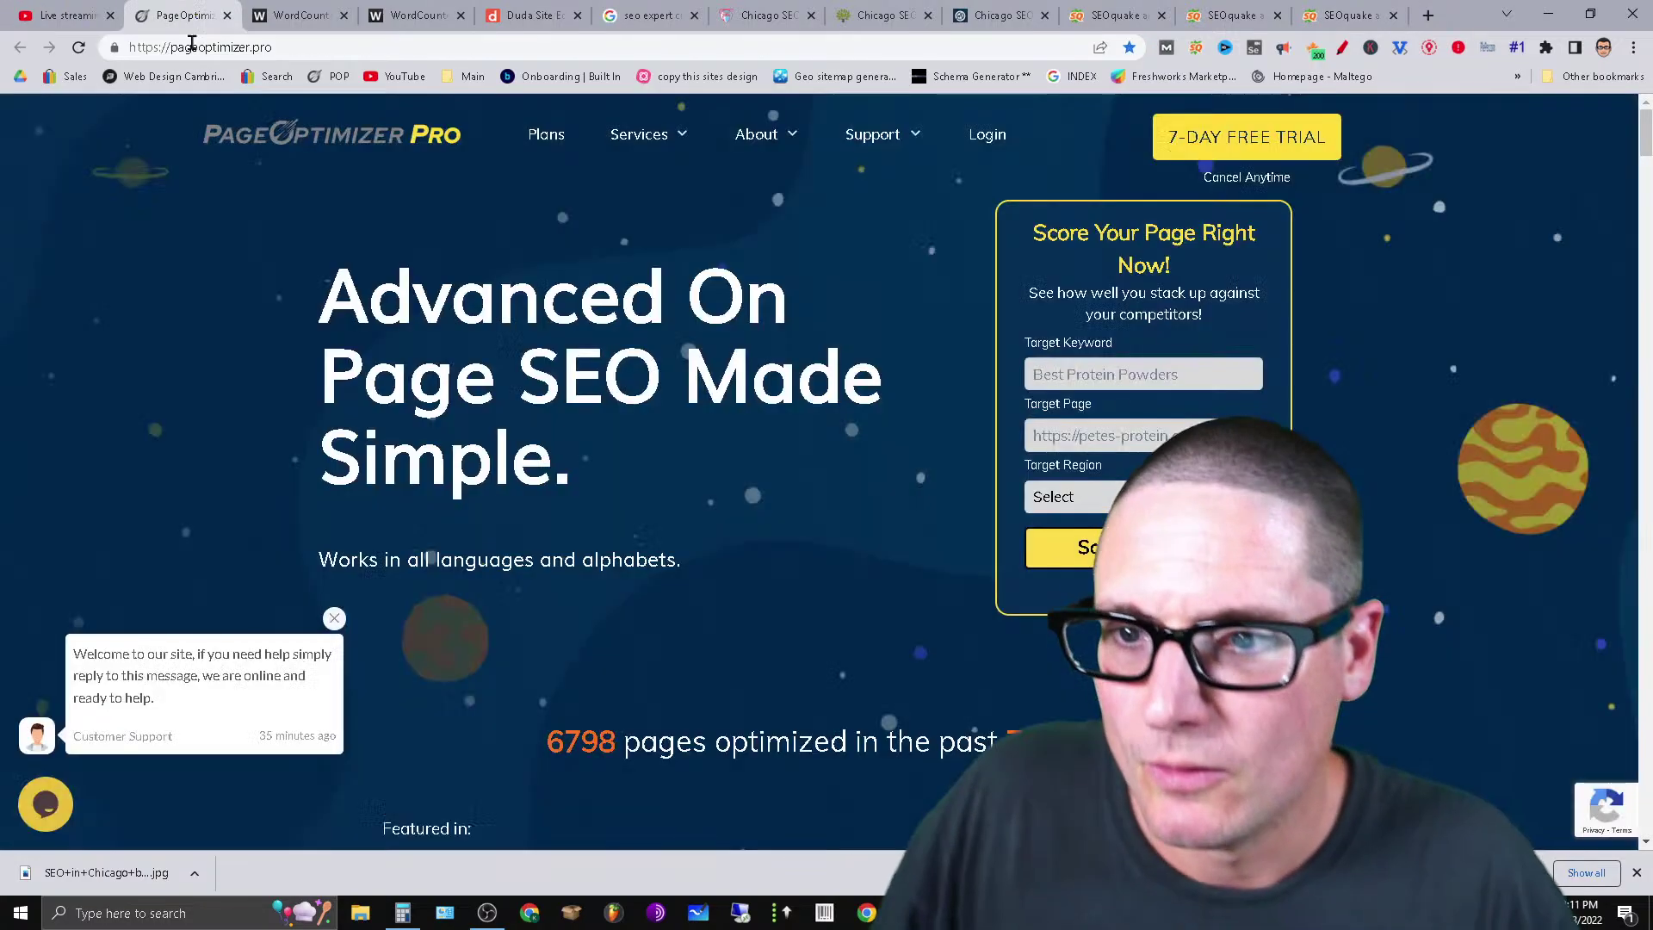
pyautogui.click(639, 9)
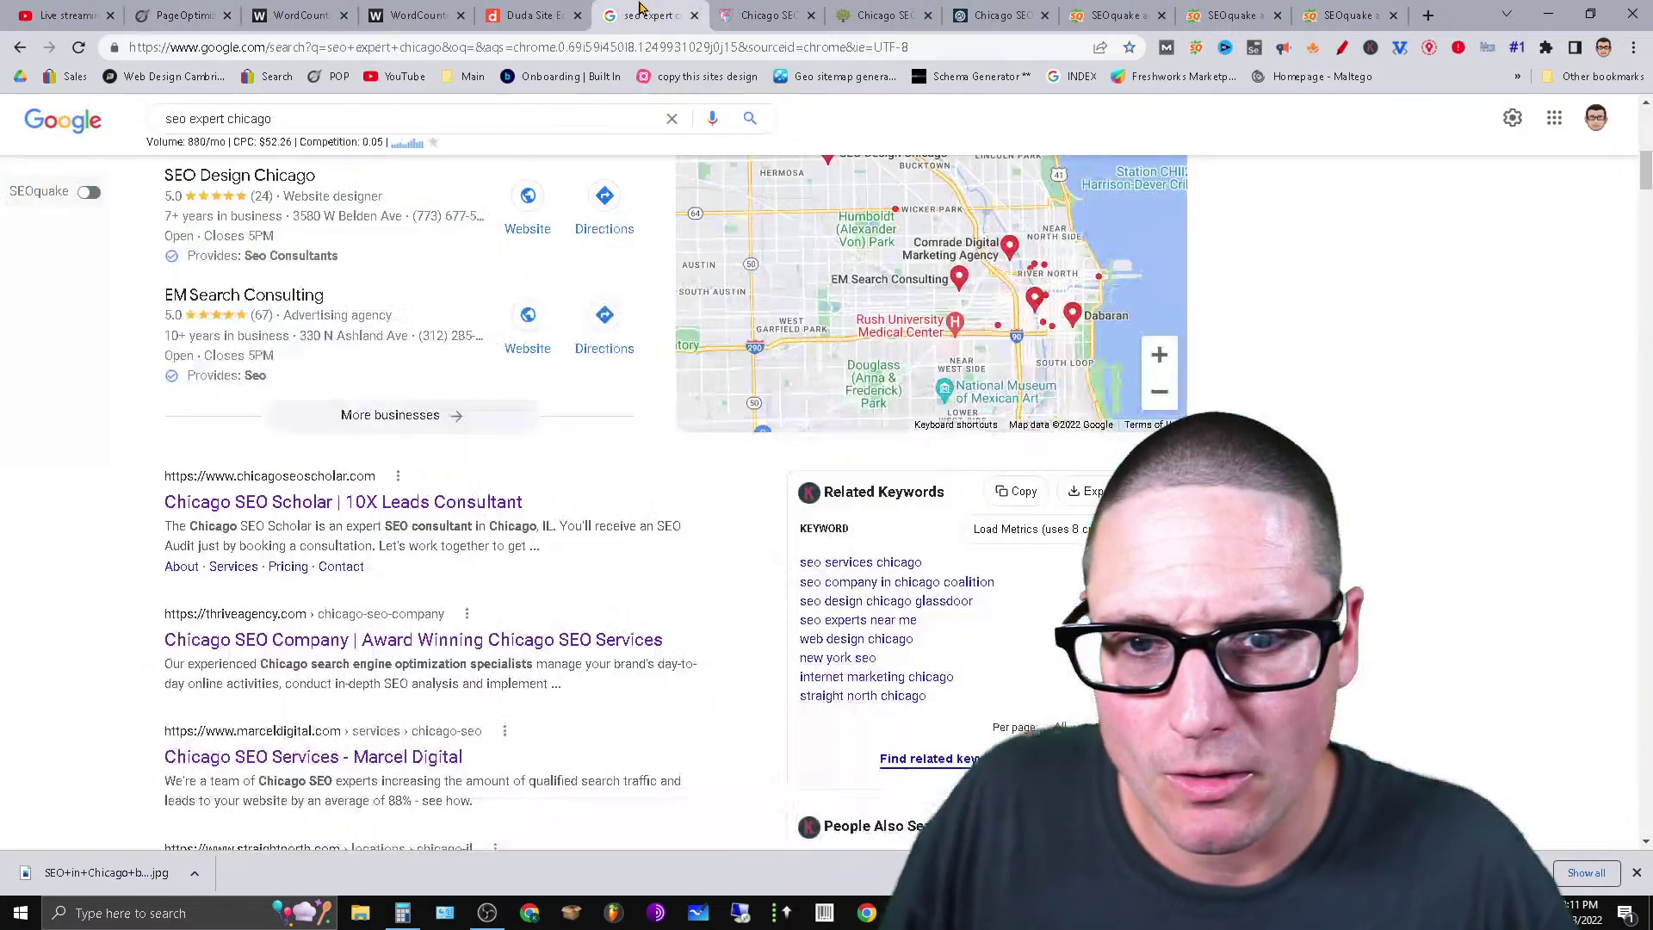
pyautogui.click(548, 8)
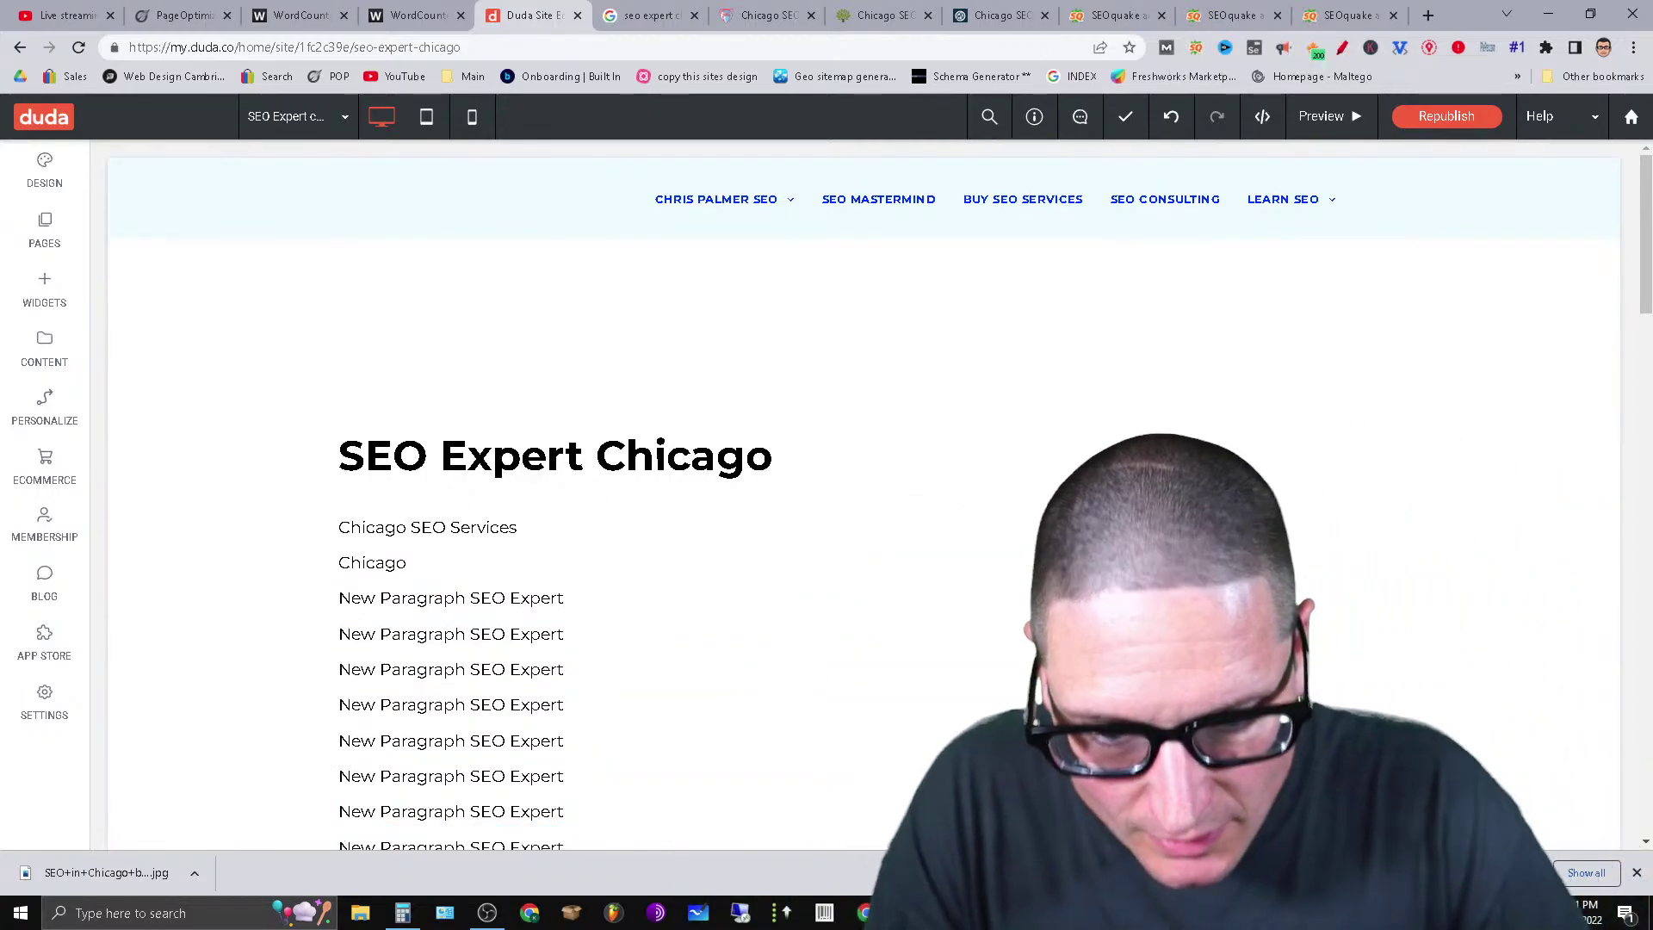
# Move the keyword notes up and right and copy the word Company.
pyautogui.moveTo(698, 912)
pyautogui.click(723, 826)
pyautogui.moveTo(802, 315); pyautogui.dragTo(1078, 255)
pyautogui.click(749, 382)
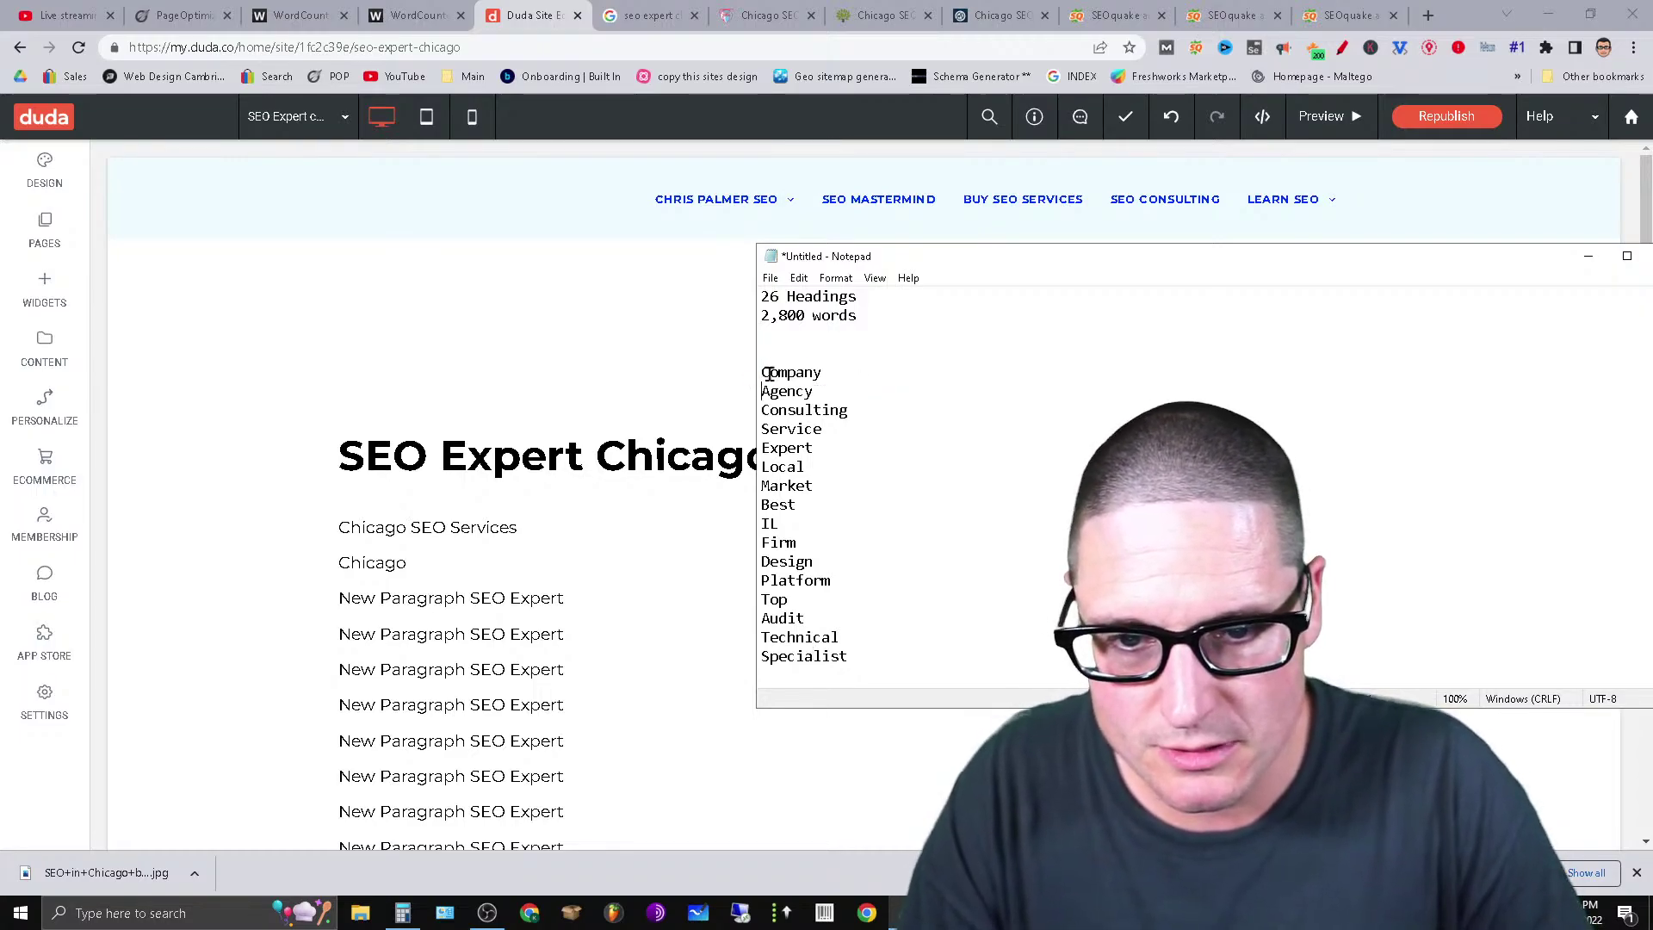
pyautogui.doubleClick(775, 371)
pyautogui.rightClick(779, 372)
pyautogui.click(926, 432)
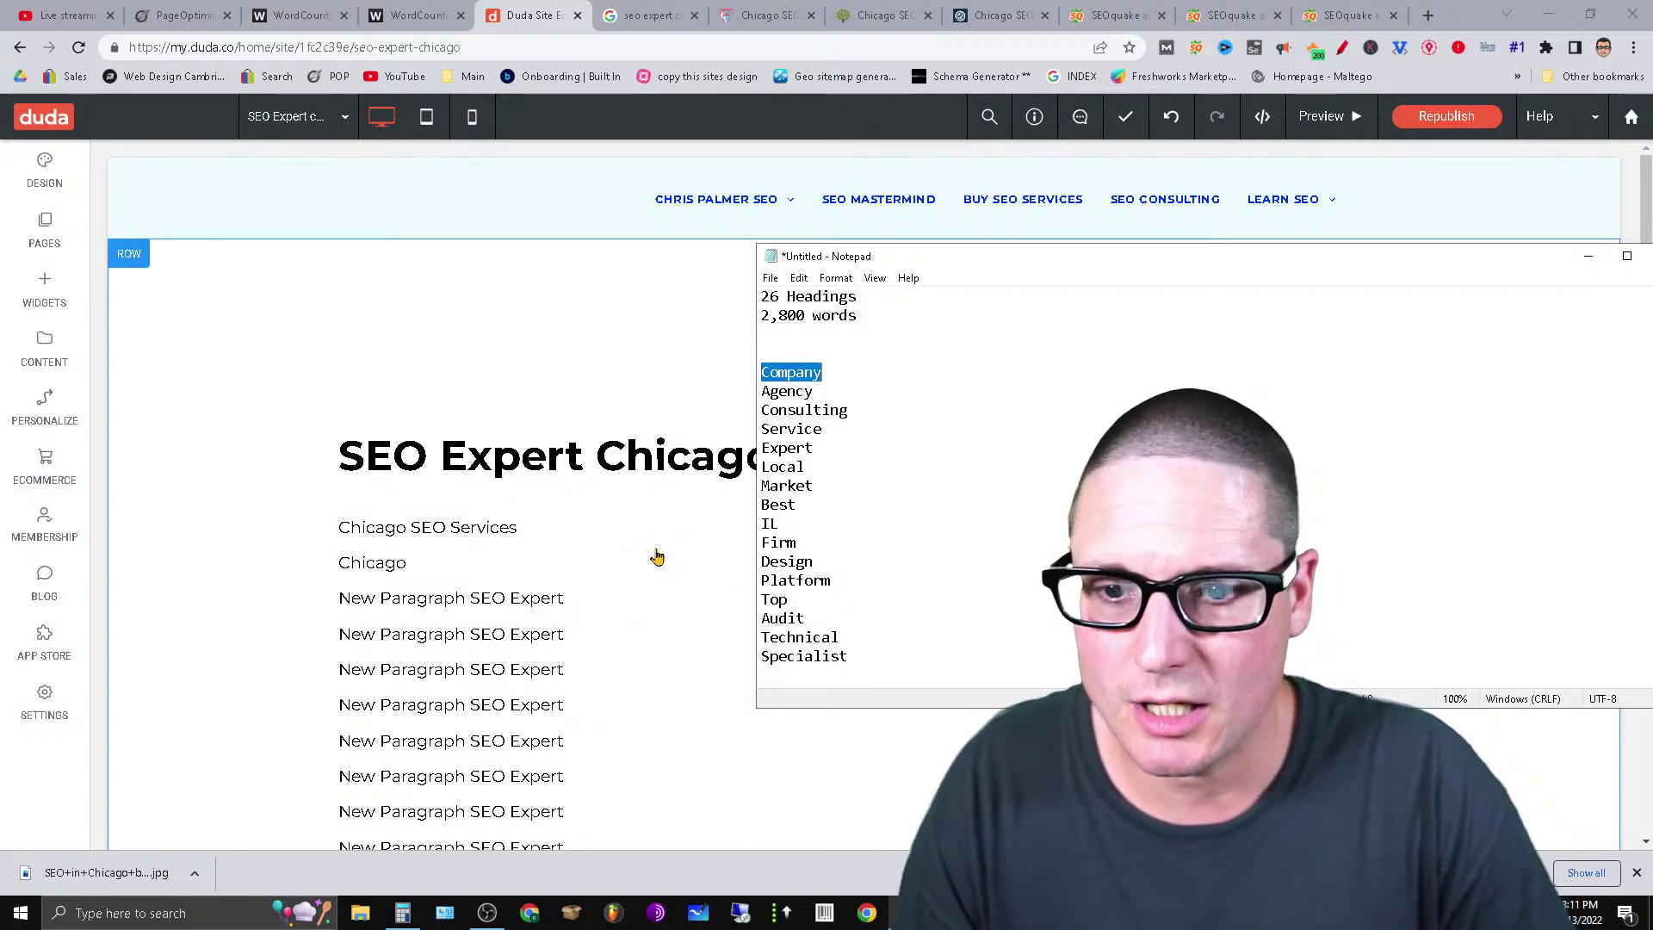
# Replace 'Services' with 'Expert' in the Chicago SEO Services paragraph.
pyautogui.click(492, 531)
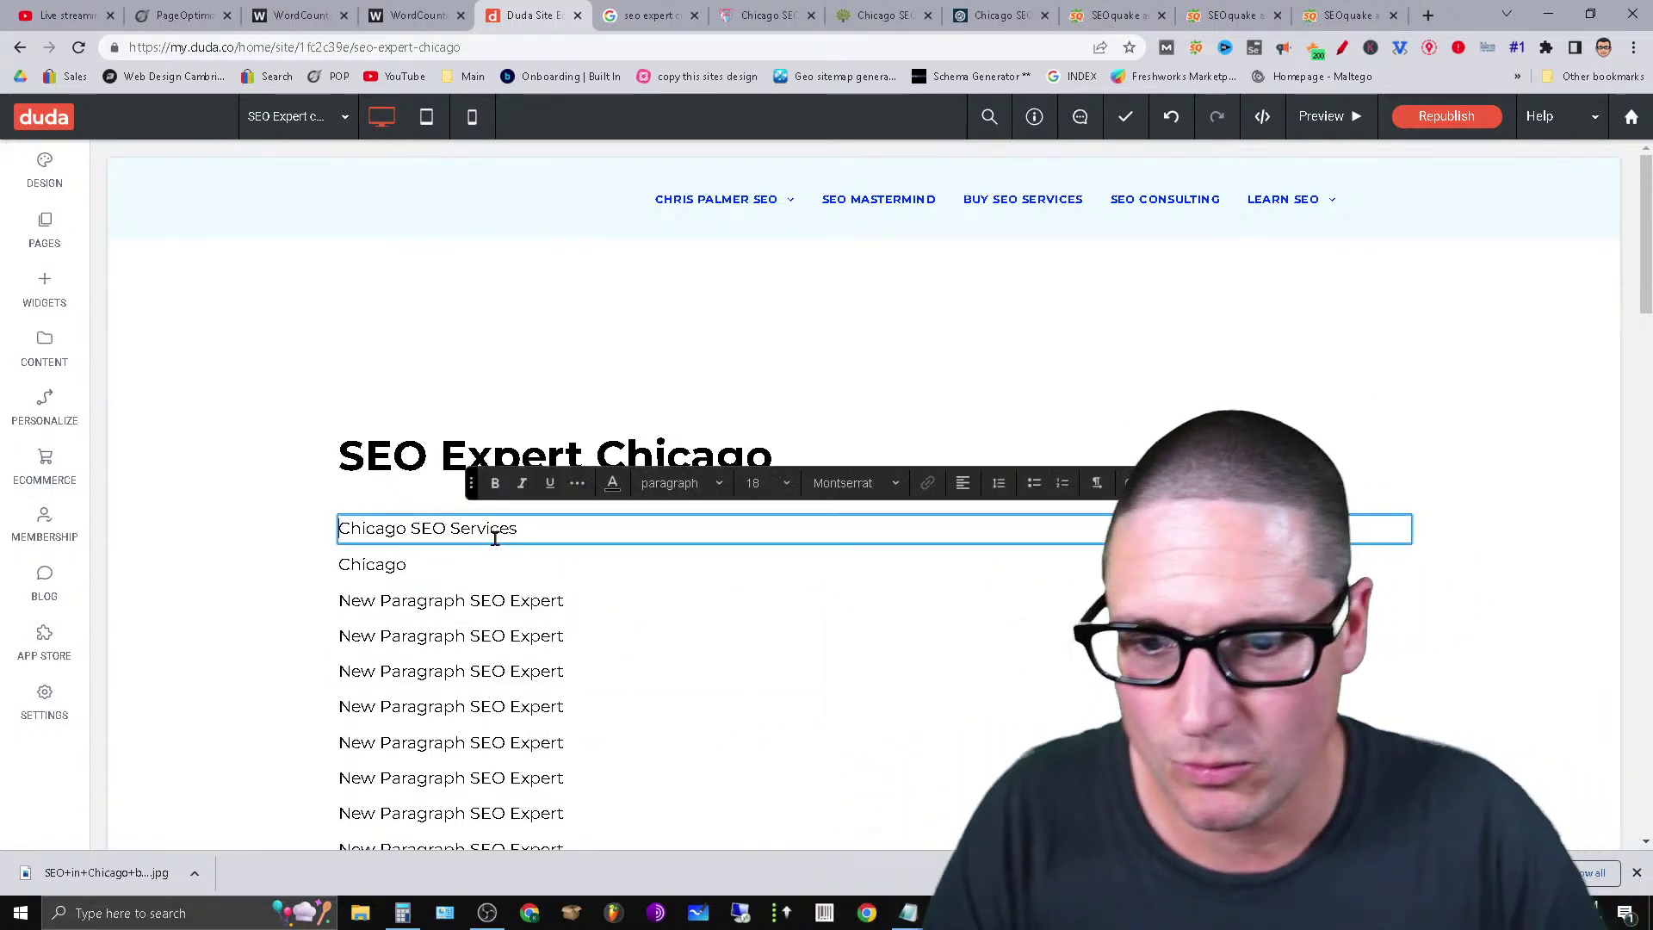
pyautogui.tripleClick(495, 538)
pyautogui.click(506, 529)
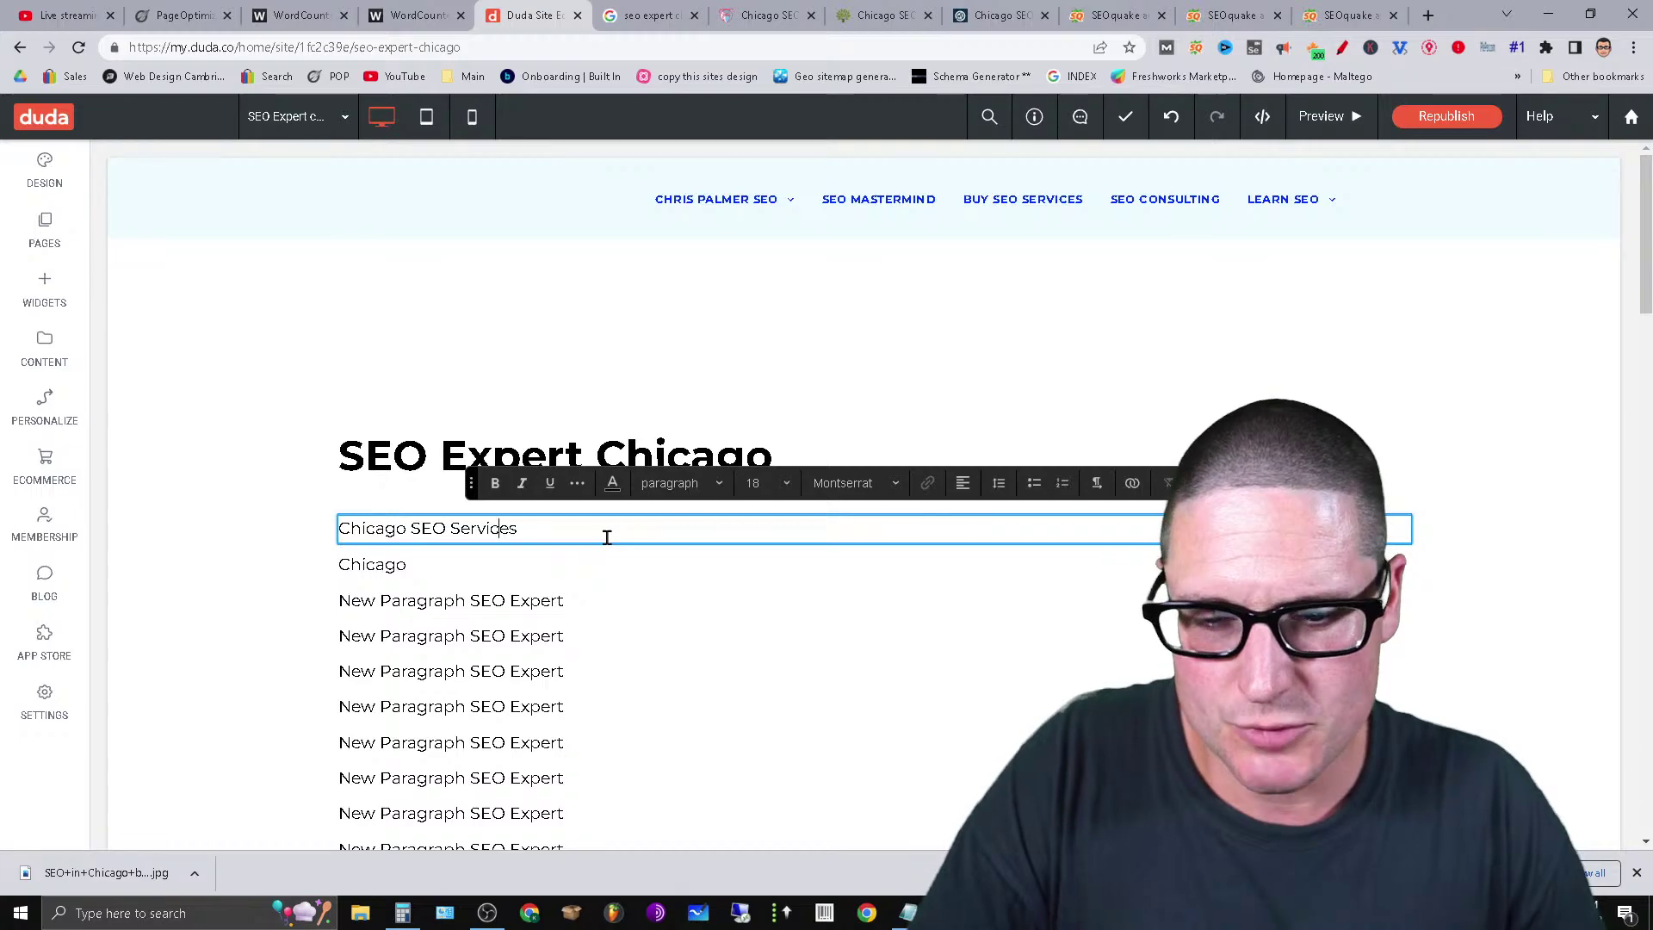
pyautogui.doubleClick(495, 530)
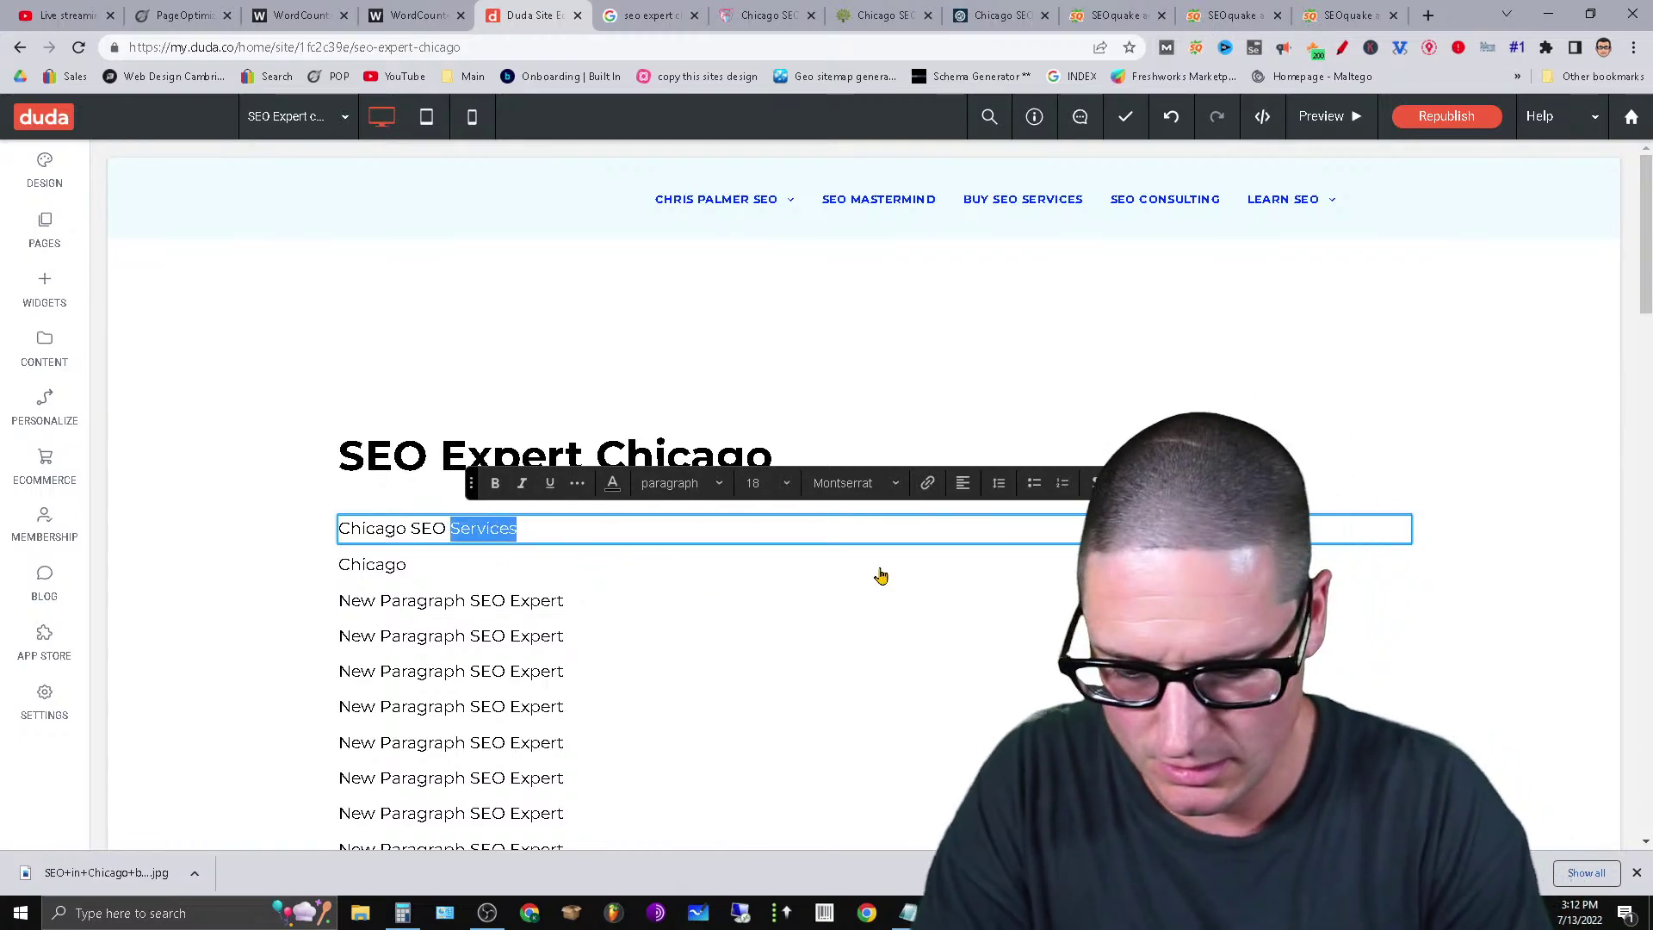
pyautogui.write('Expert')
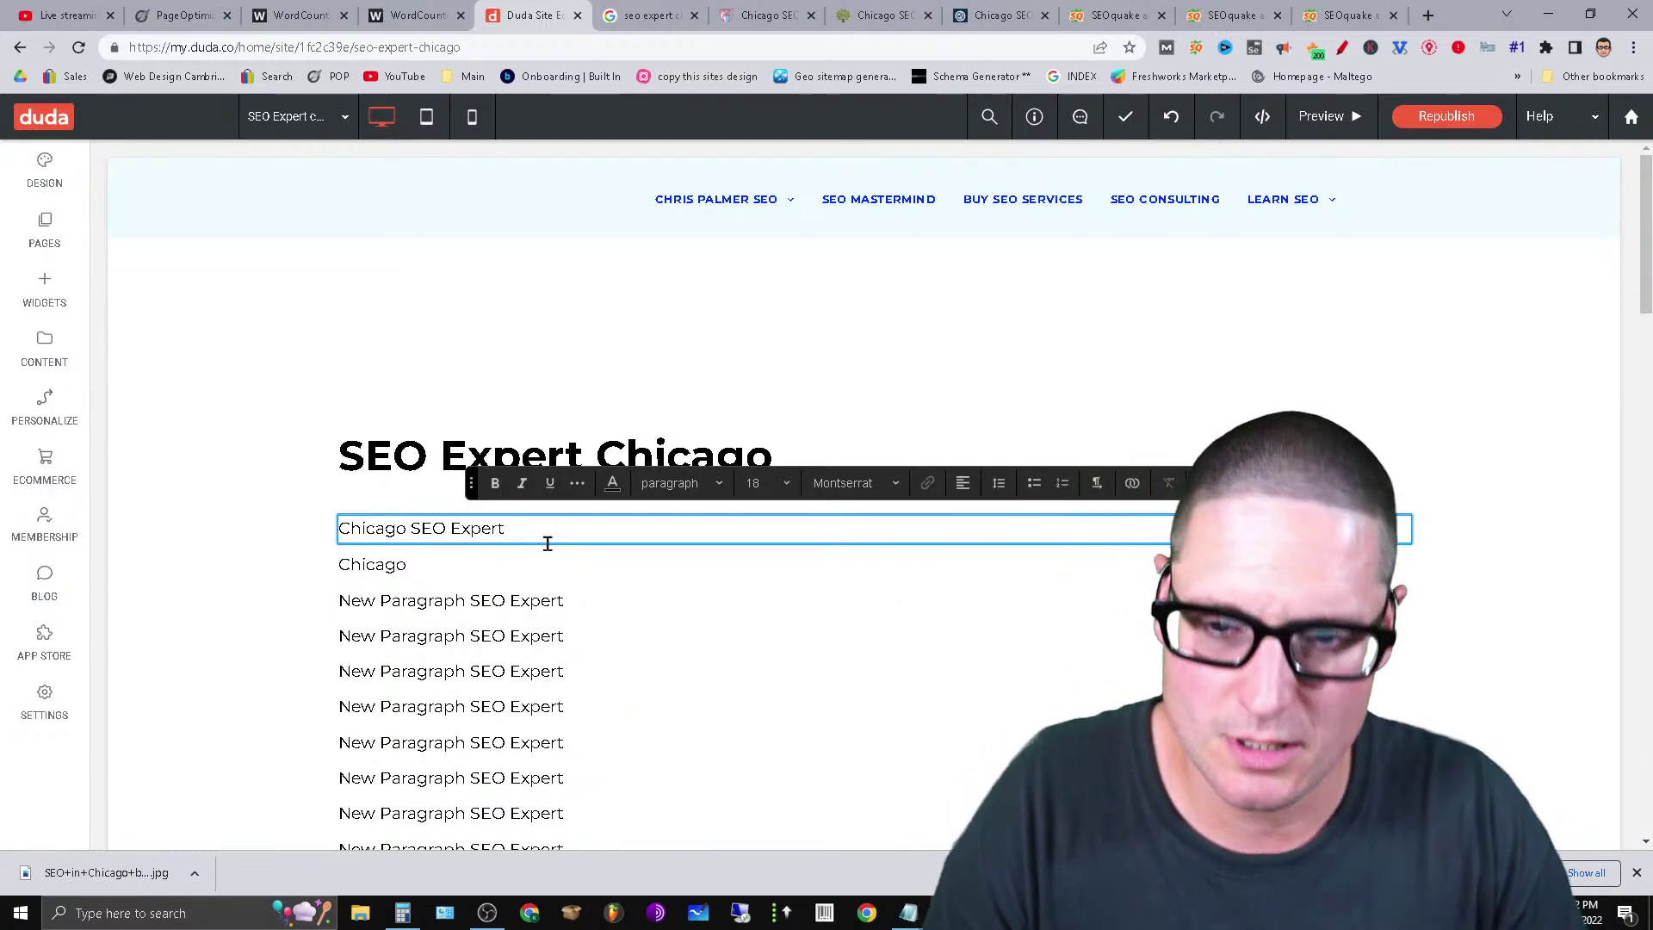
# Replace the placeholder paragraph below the Chicago line with 'Design'.
pyautogui.click(441, 608)
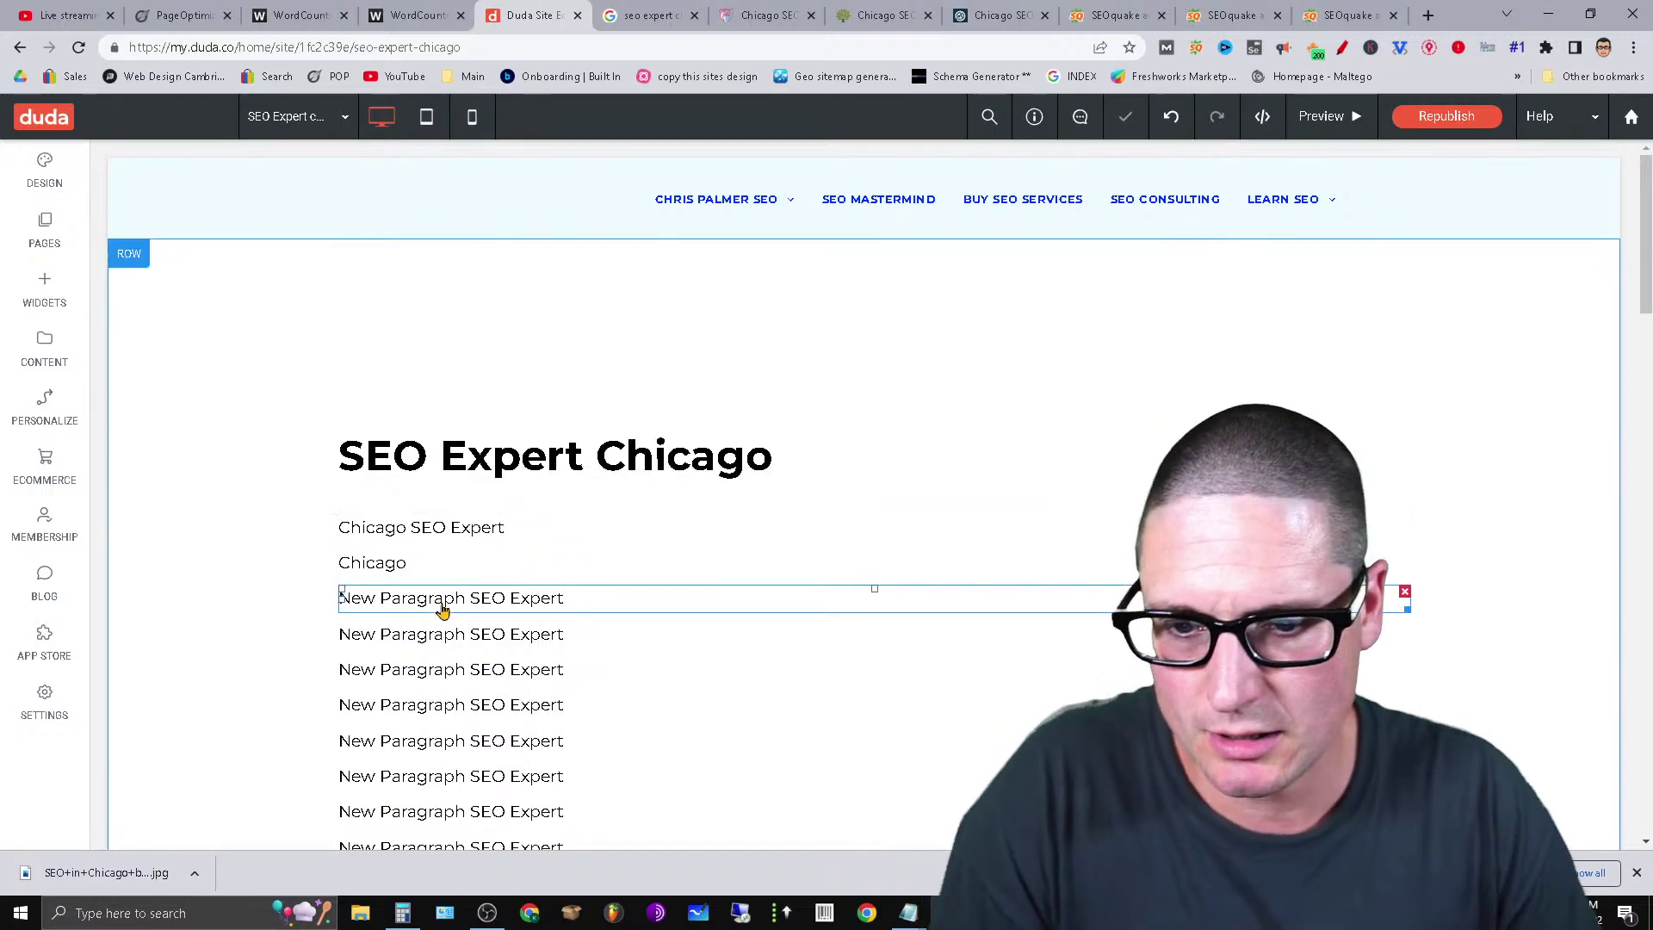
pyautogui.click(442, 608)
pyautogui.click(442, 608)
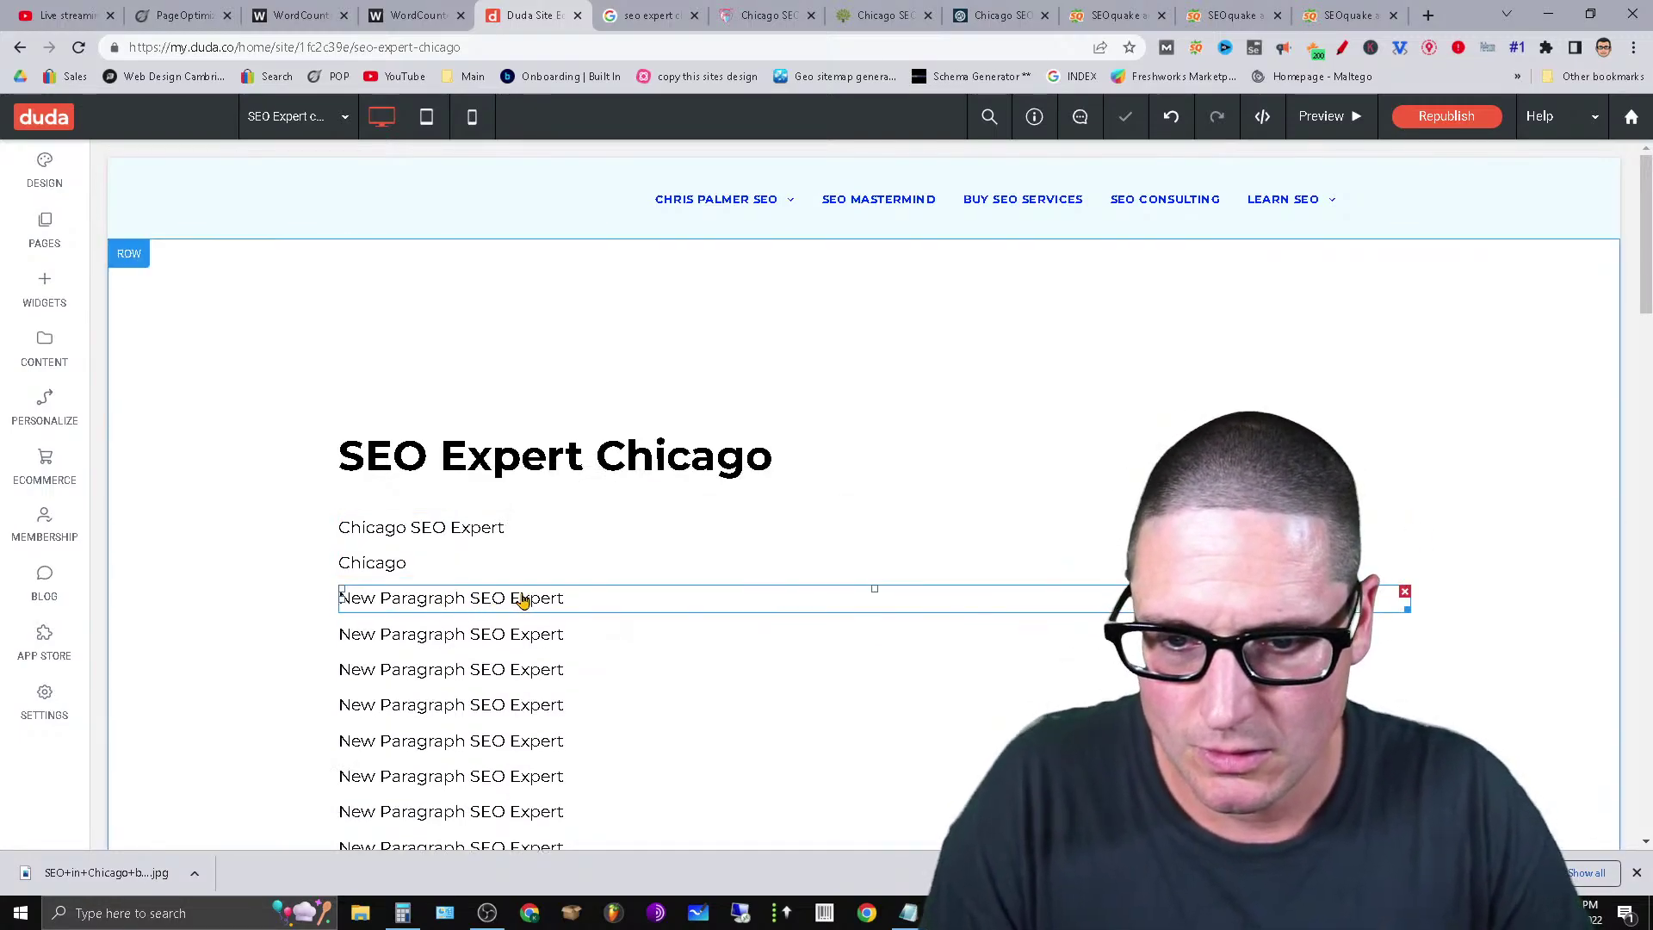
pyautogui.click(600, 606)
pyautogui.click(599, 607)
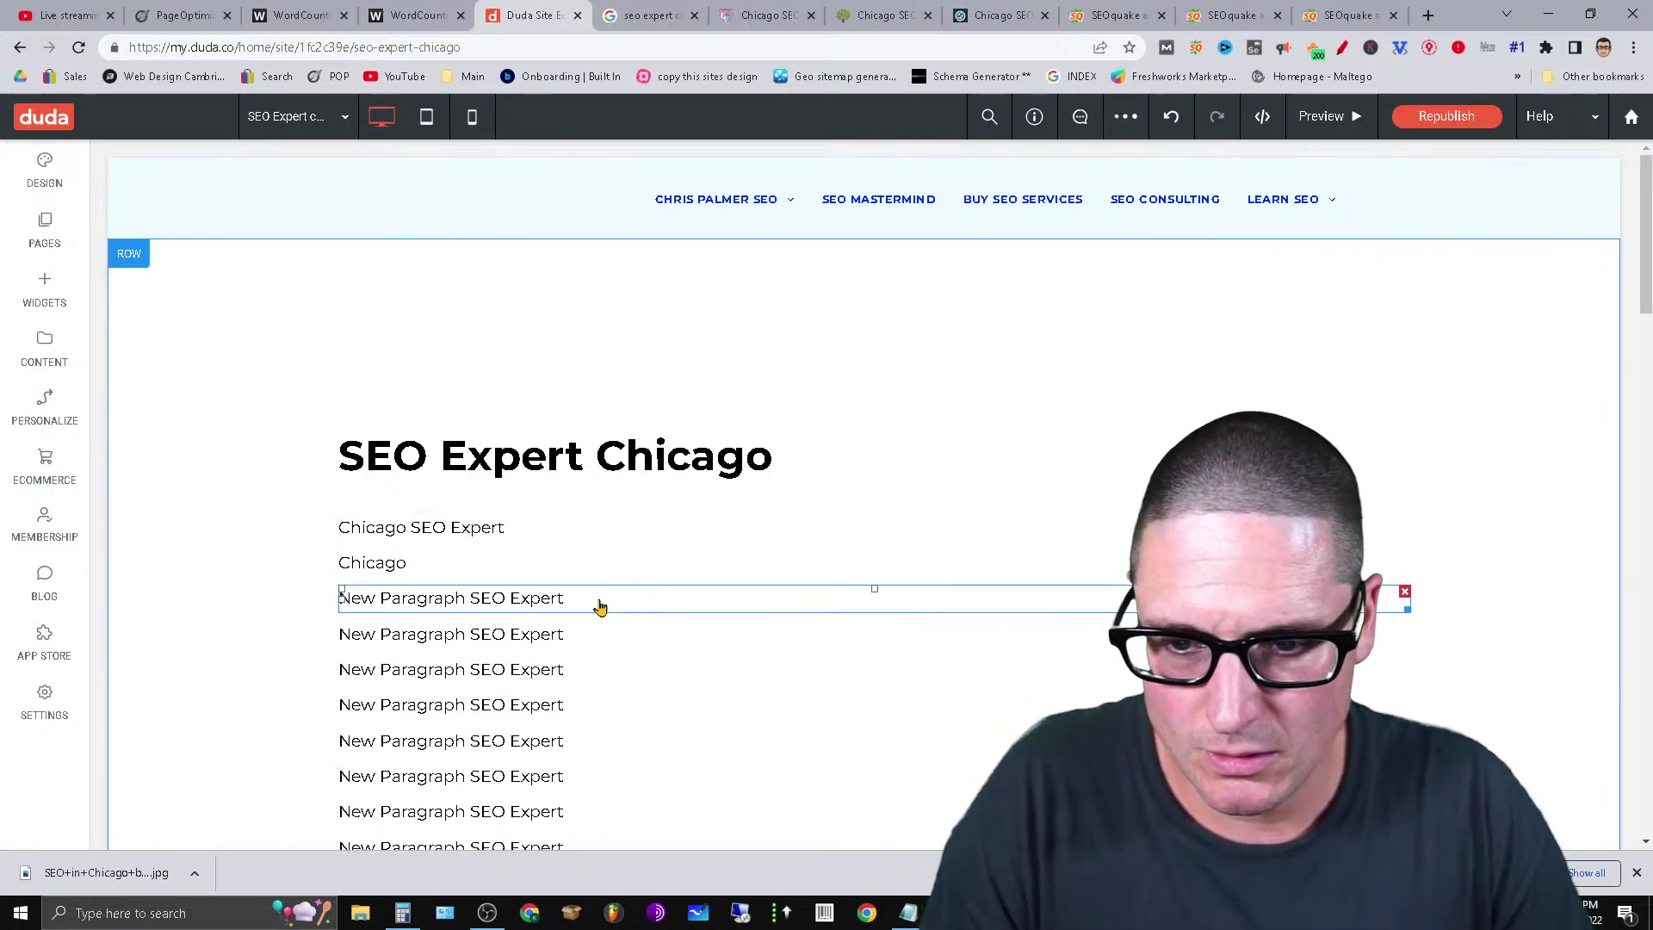
pyautogui.click(341, 633)
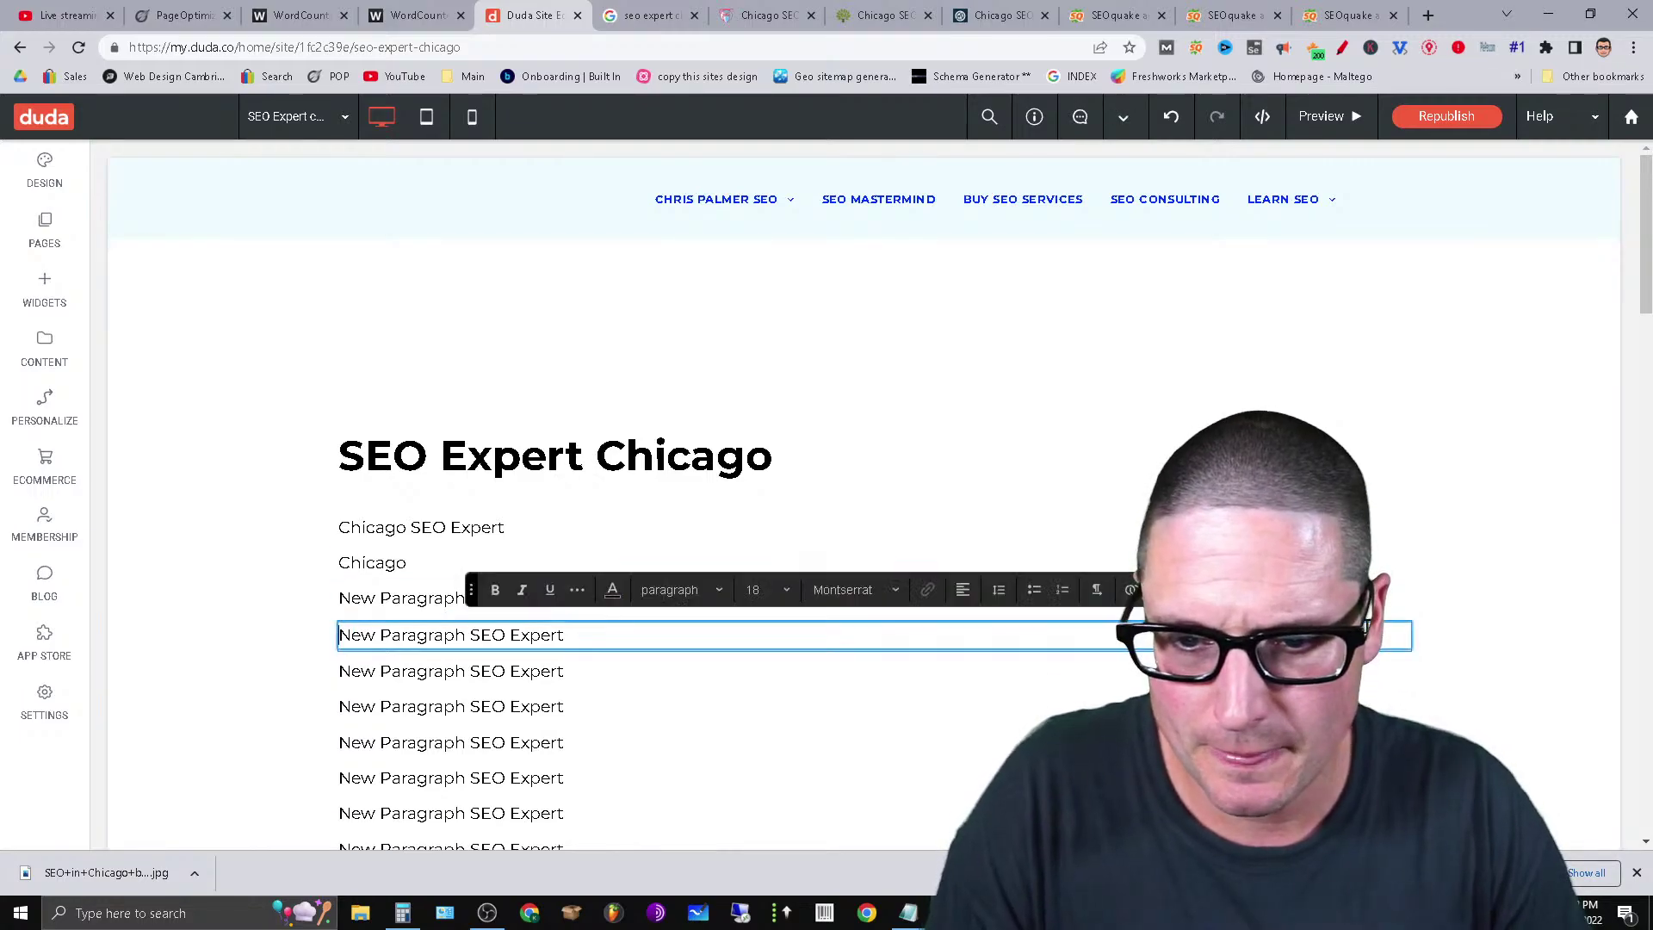
pyautogui.tripleClick(458, 635)
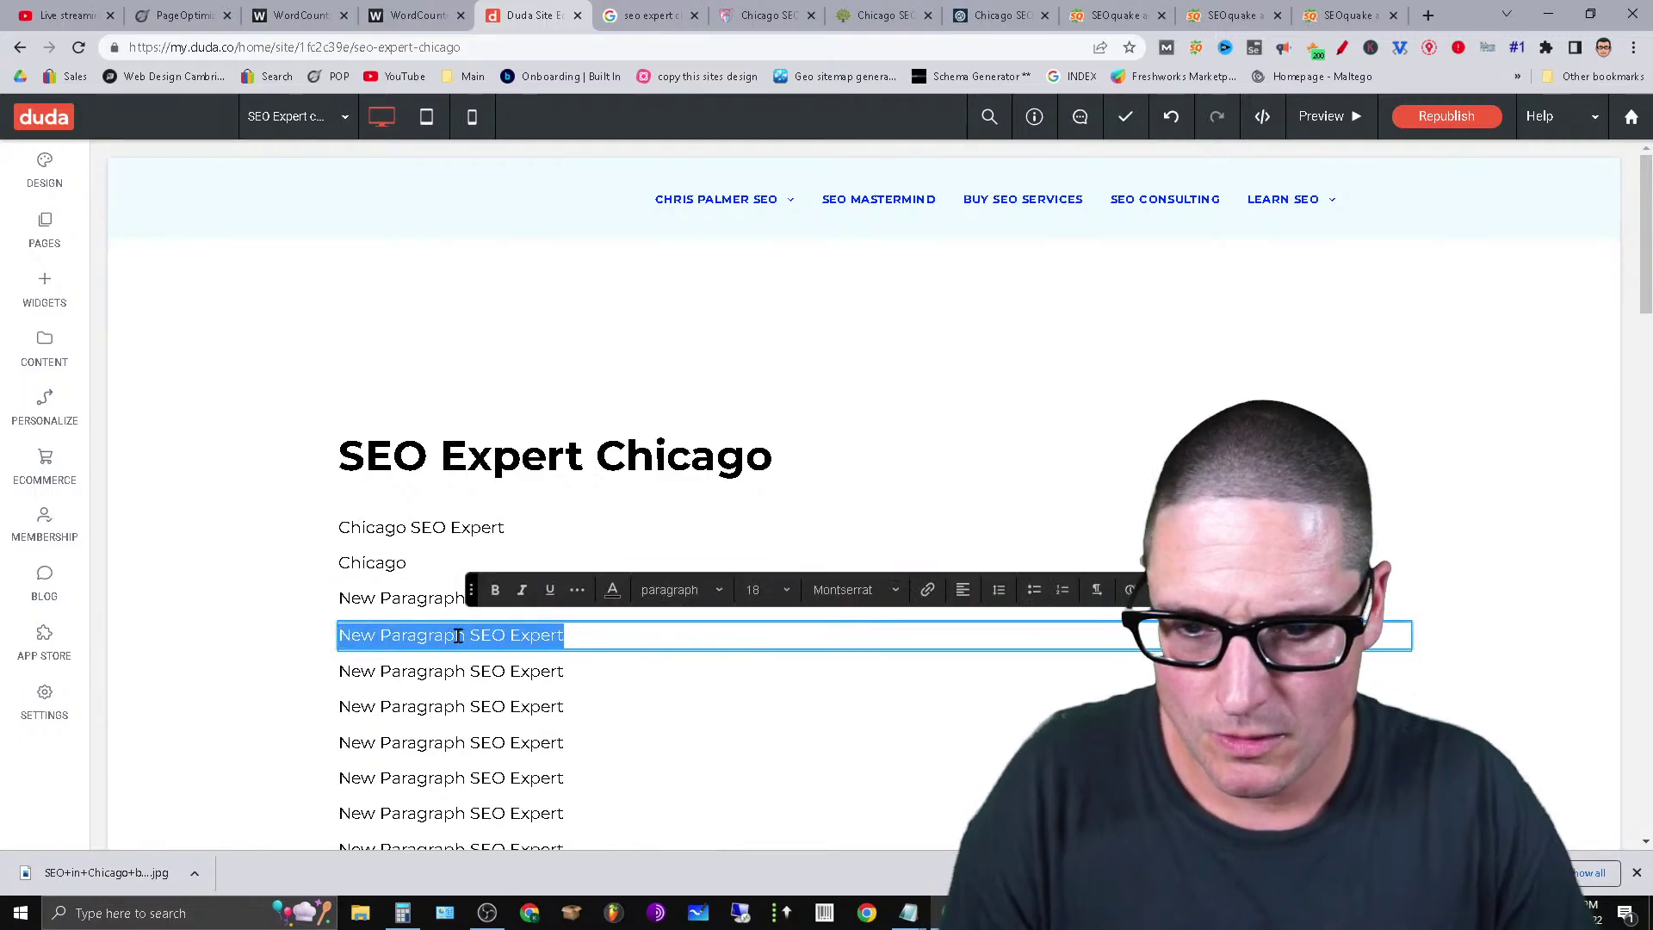
pyautogui.write('Design')
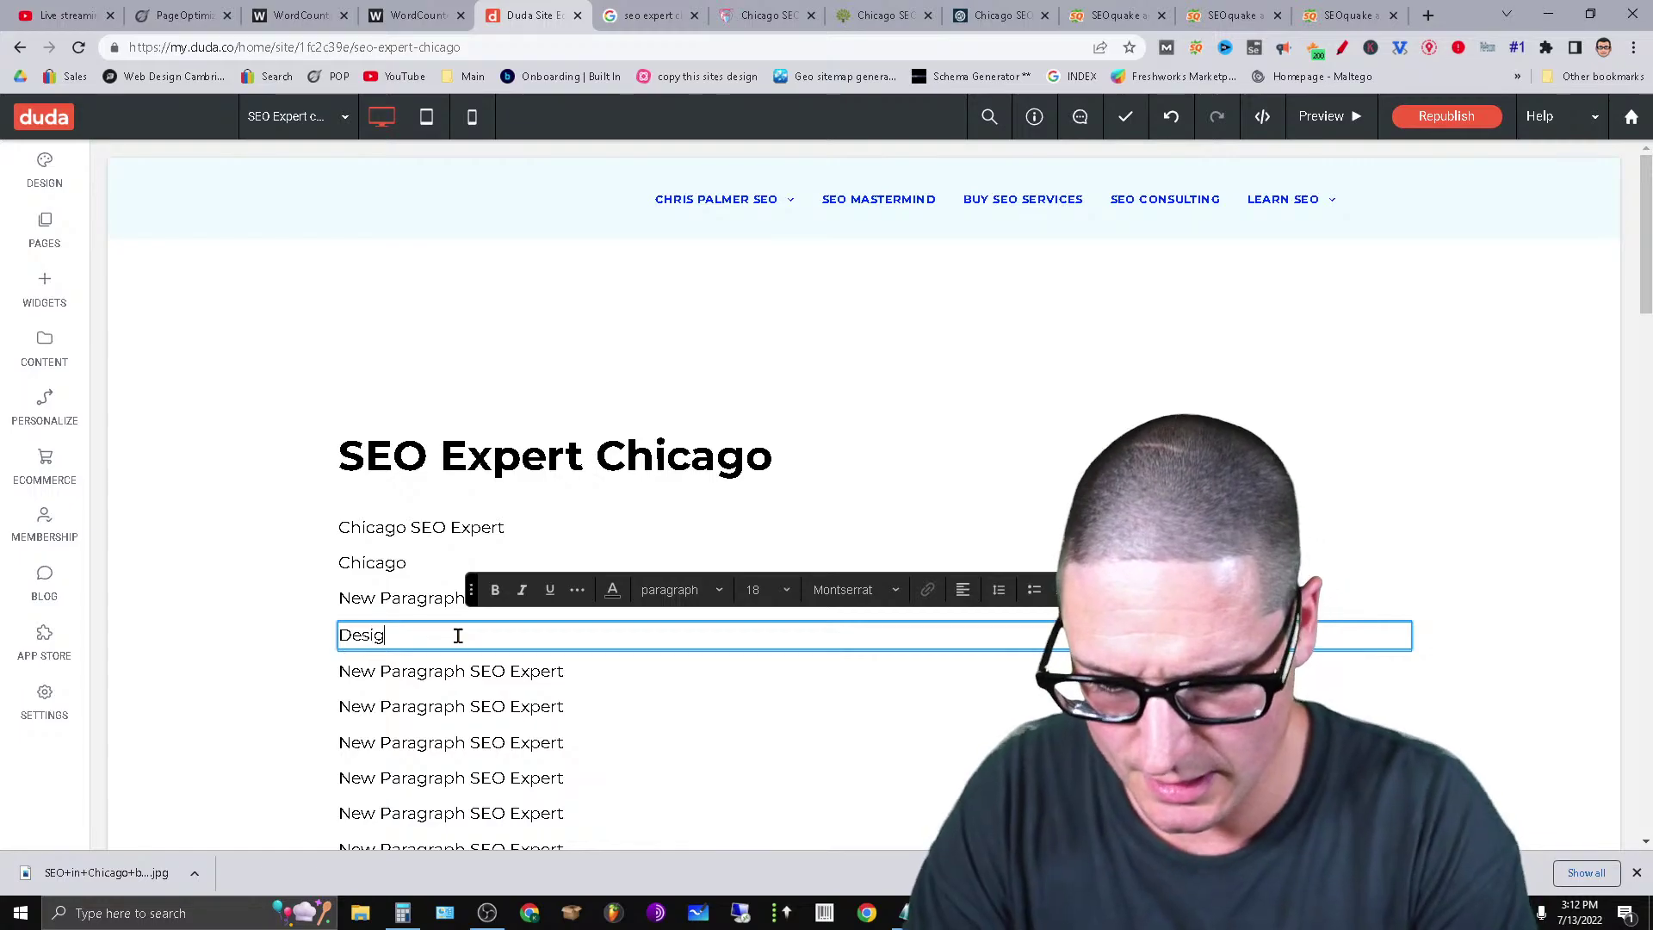
# Shrink the browser window and bring the Notepad keyword list into view.
pyautogui.click(1590, 14)
pyautogui.moveTo(1058, 78); pyautogui.dragTo(647, 24)
pyautogui.moveTo(912, 912)
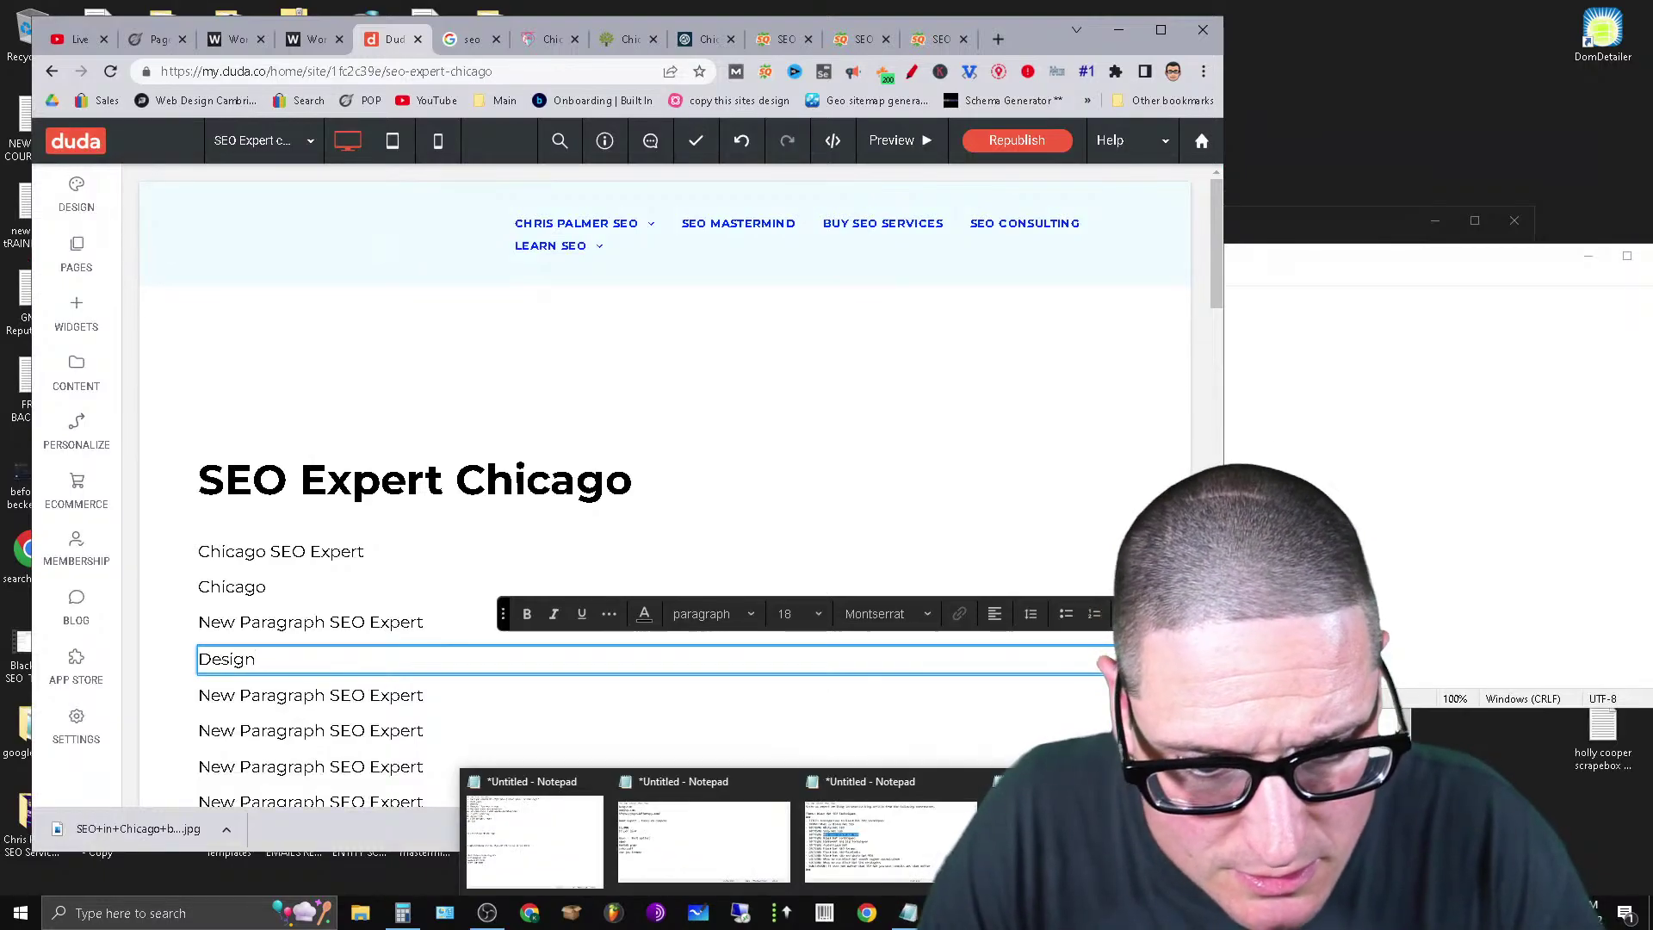
pyautogui.click(891, 839)
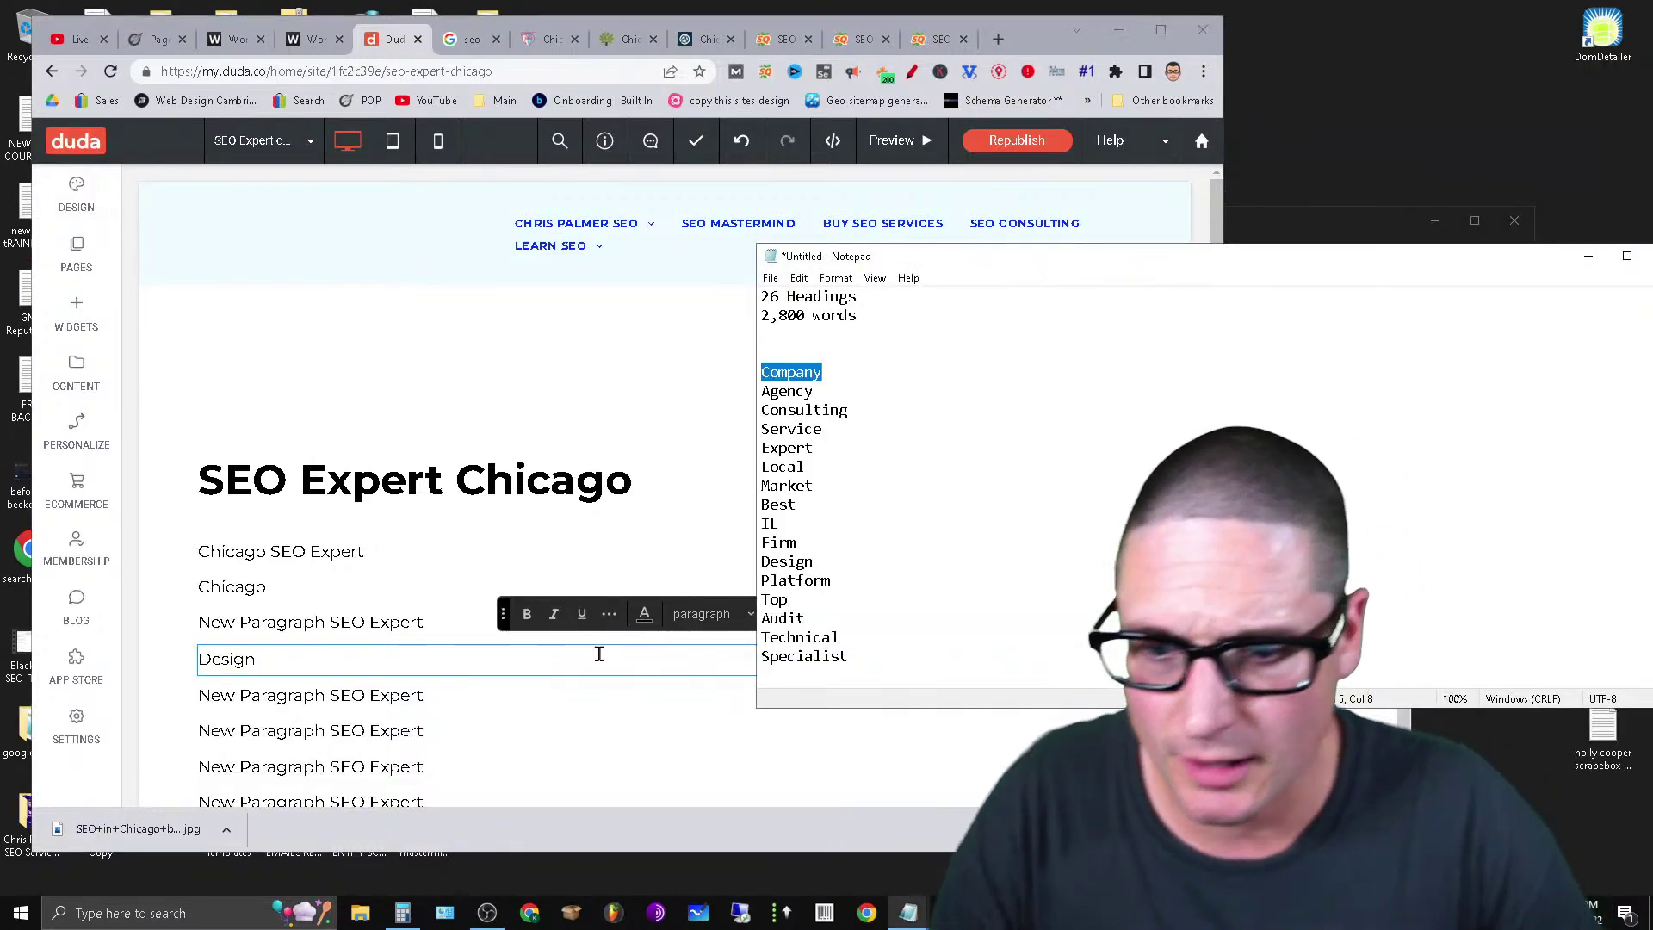
# Replace the next 'New Paragraph SEO Expert' placeholder with 'Company'.
pyautogui.click(284, 630)
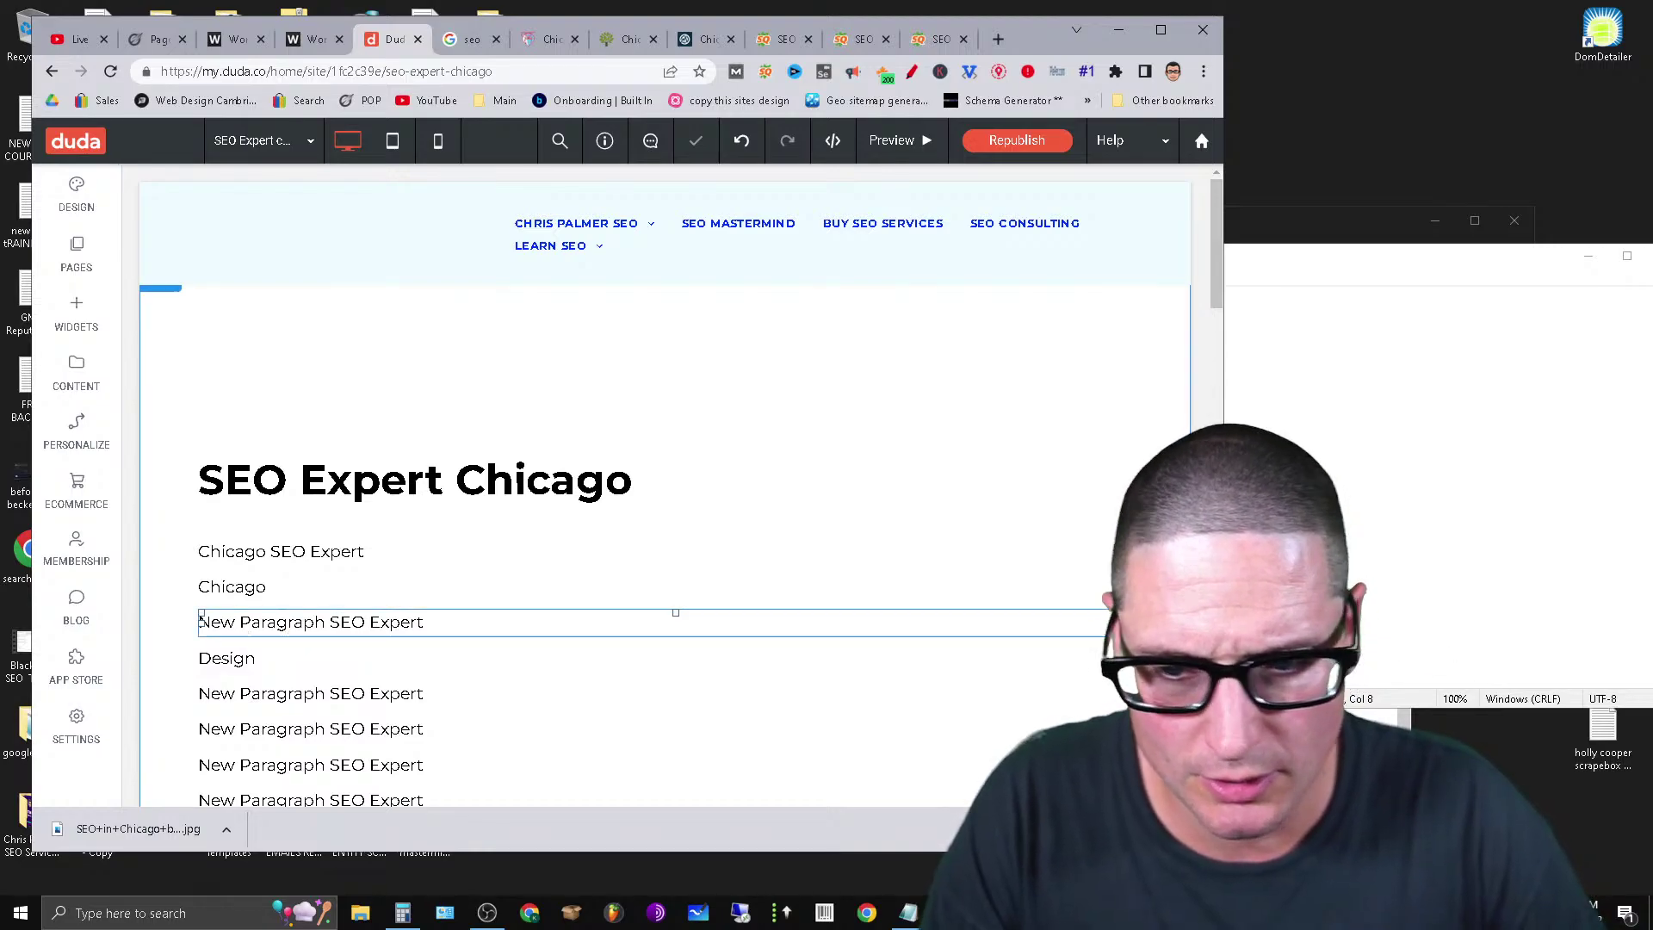
pyautogui.click(312, 661)
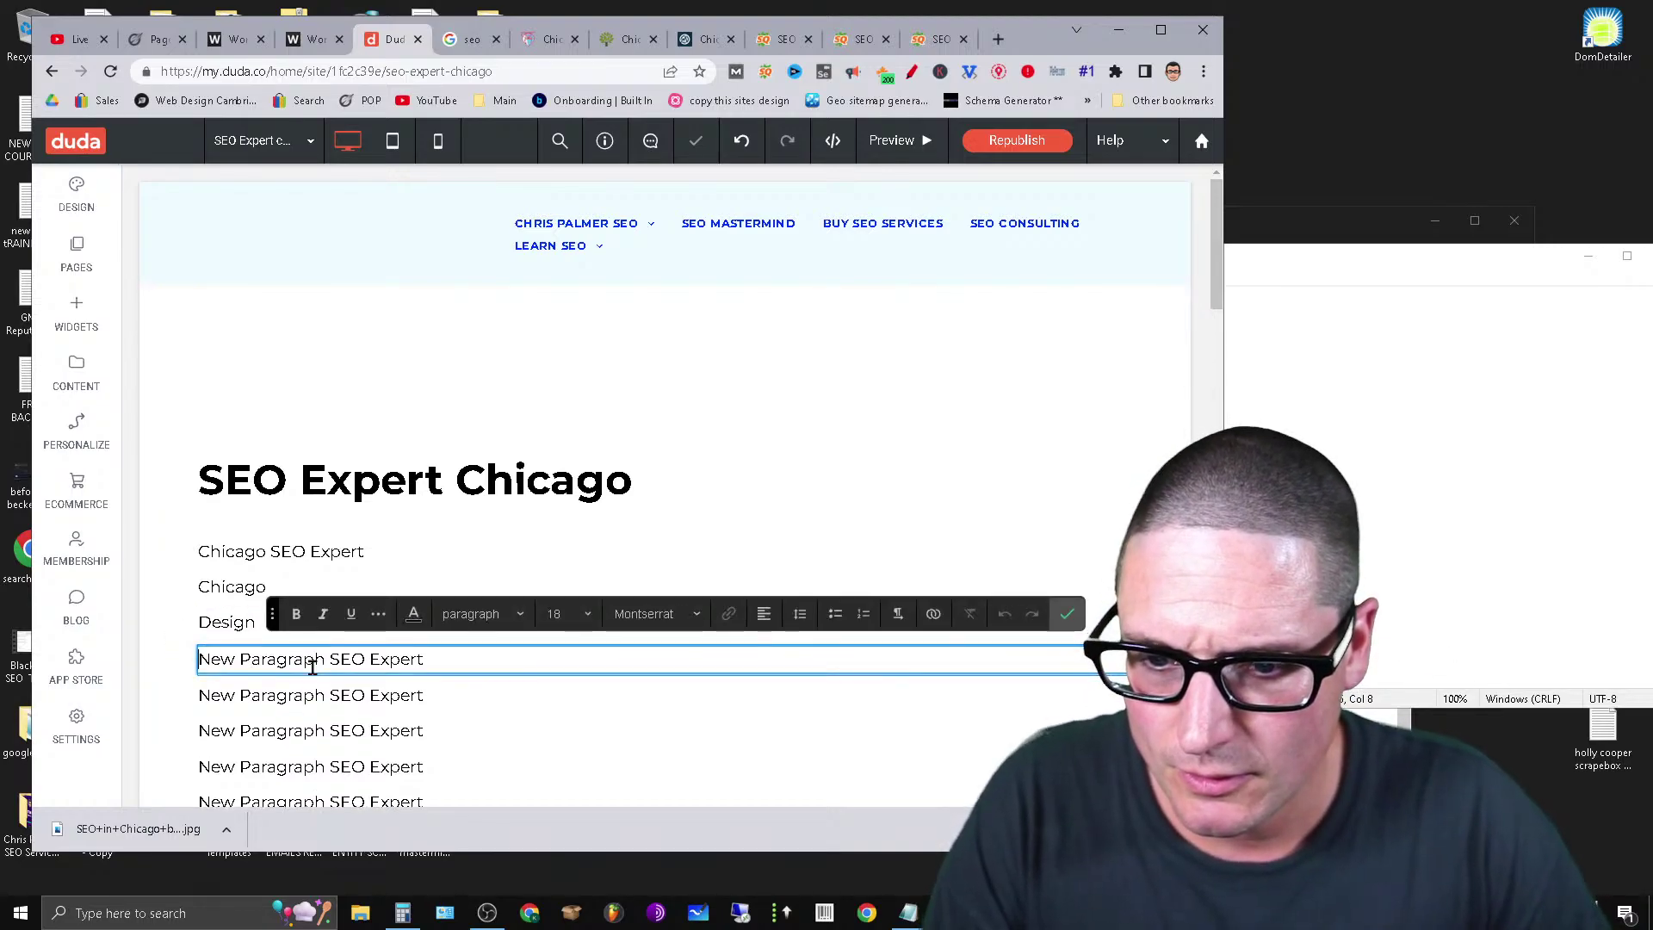
pyautogui.tripleClick(313, 660)
pyautogui.write('Compa')
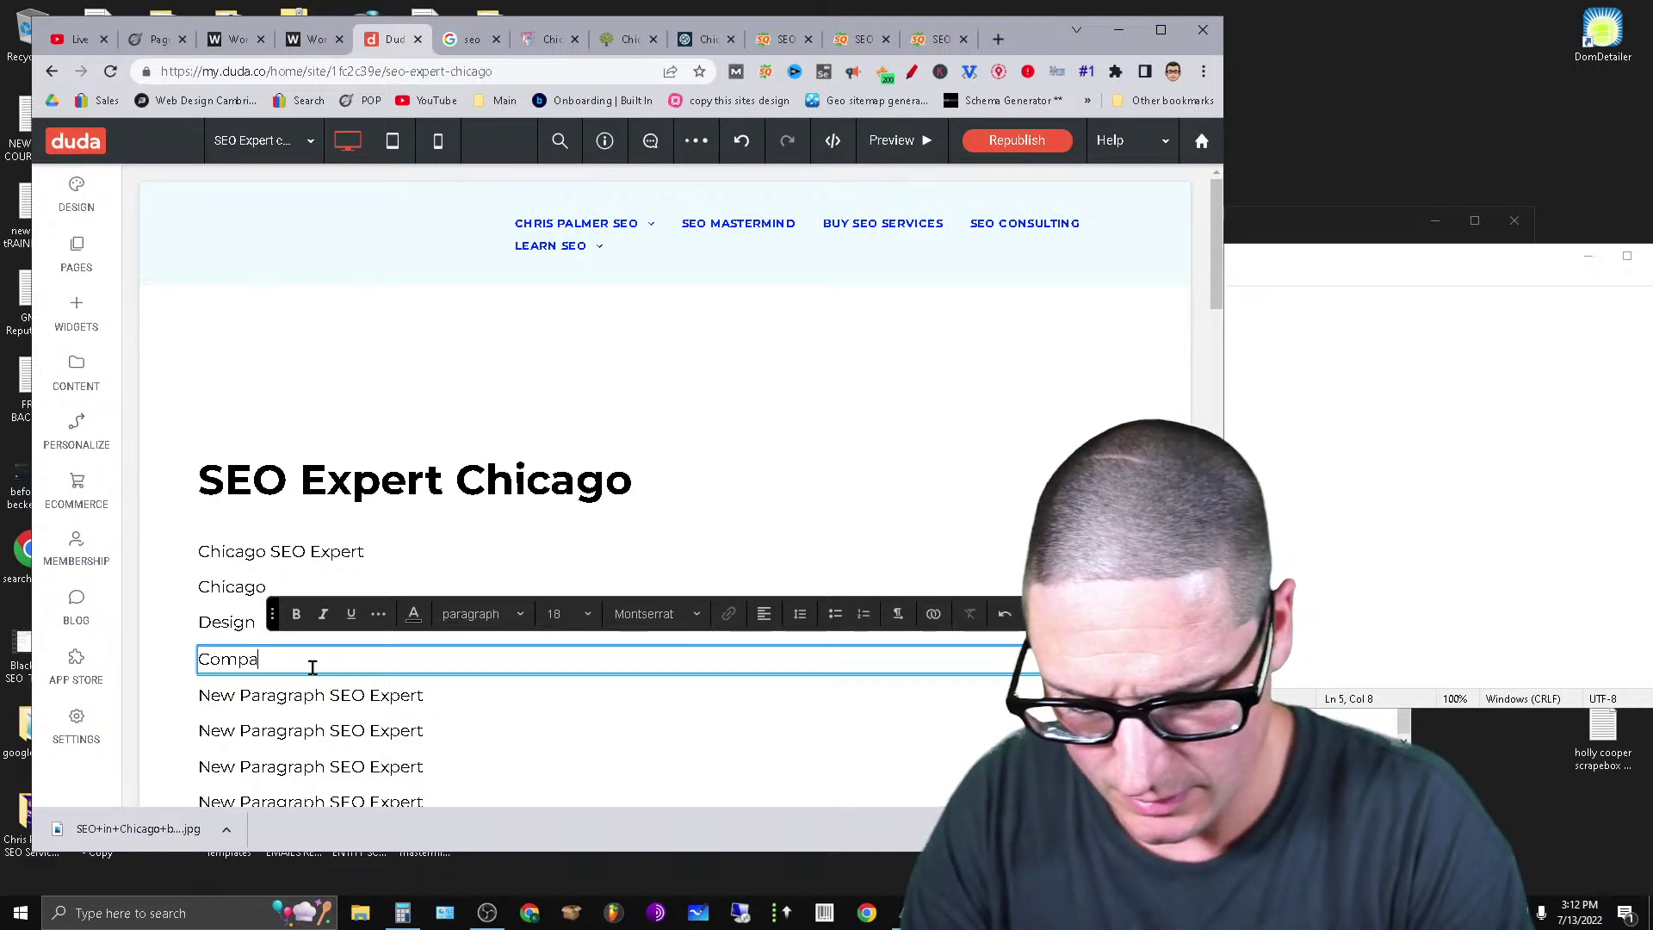
pyautogui.write('ny')
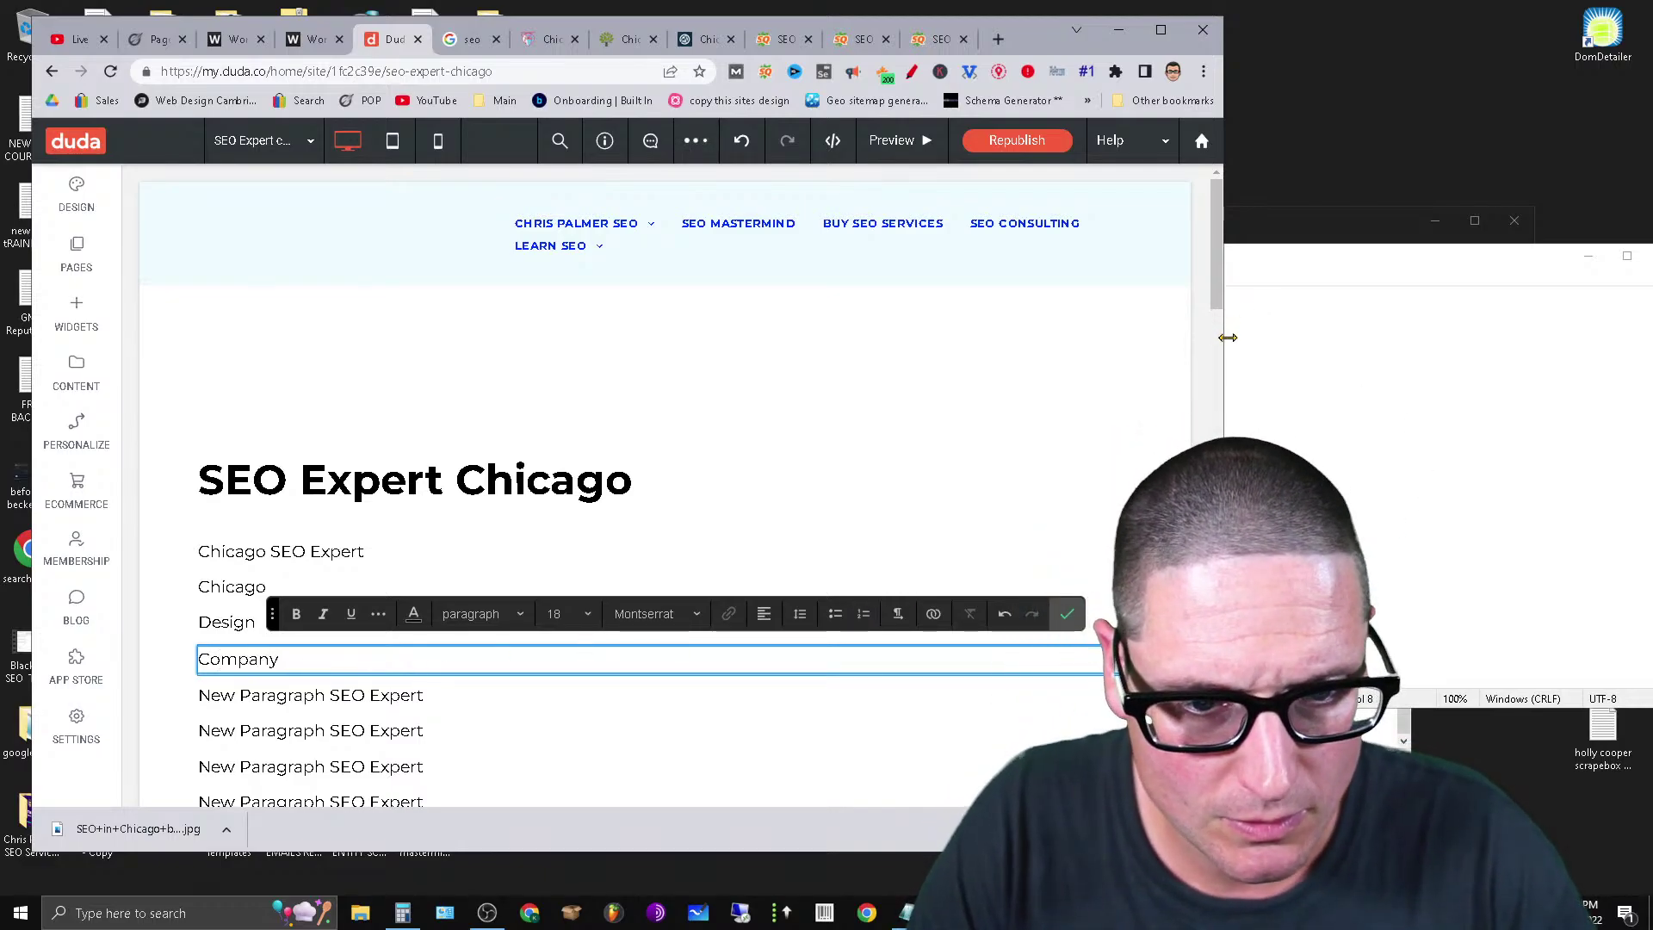
# Resize Chrome and Notepad so the keyword list sits beside the Duda editor.
pyautogui.moveTo(1227, 337); pyautogui.dragTo(907, 337)
pyautogui.click(1154, 276)
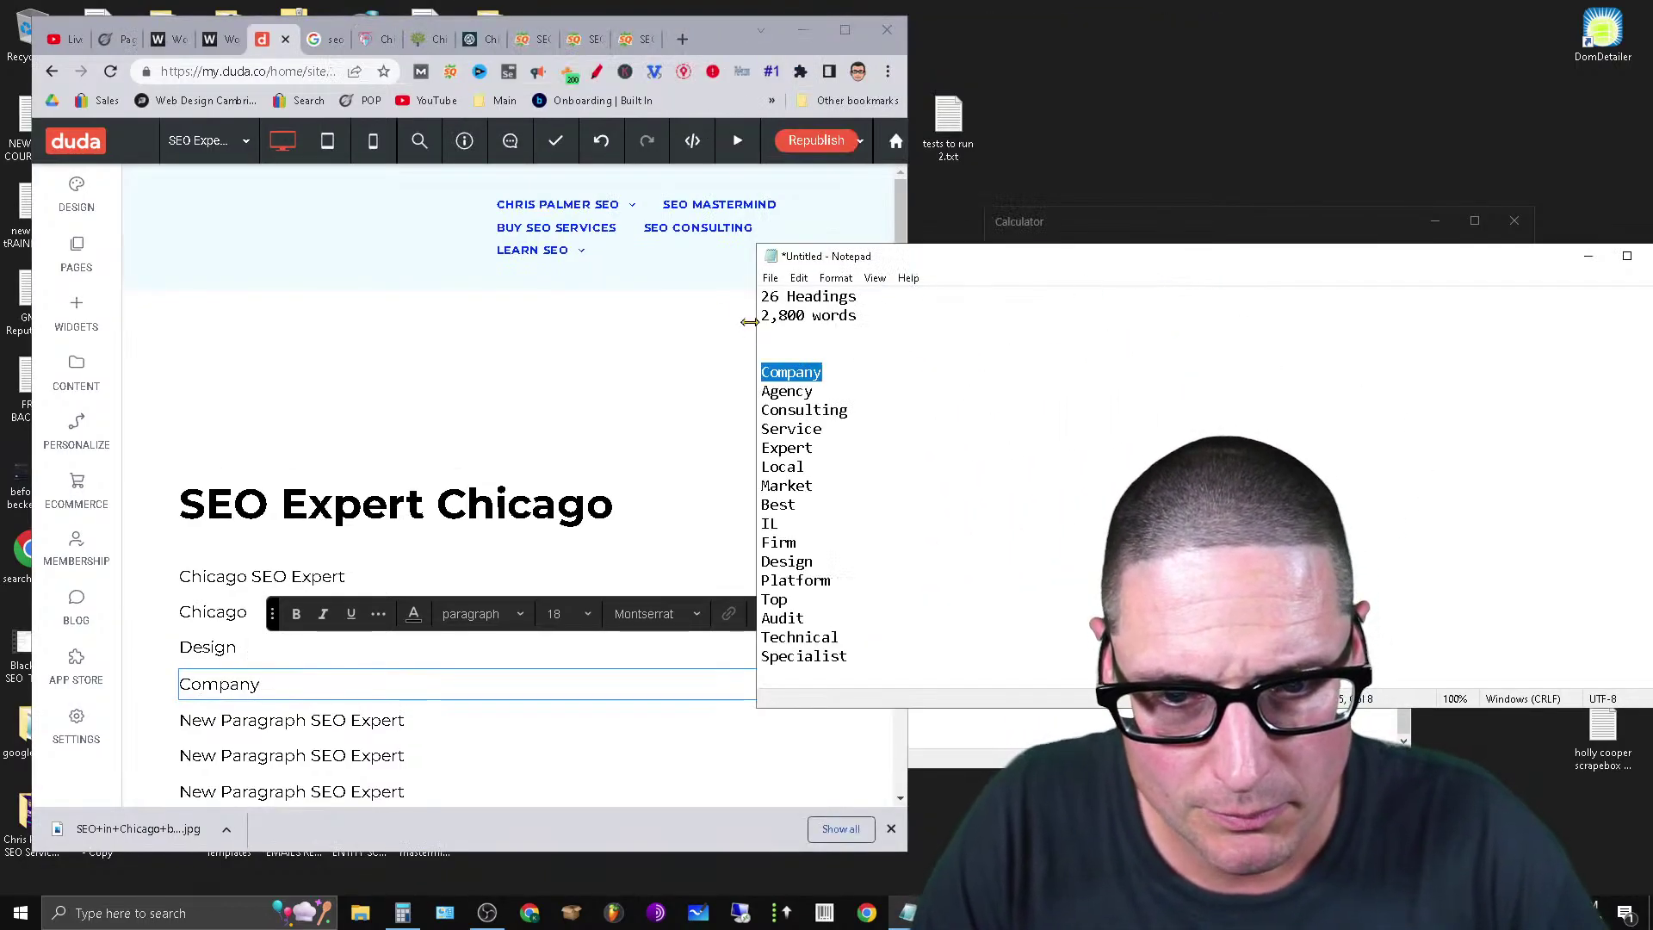
pyautogui.moveTo(749, 321); pyautogui.dragTo(1058, 401)
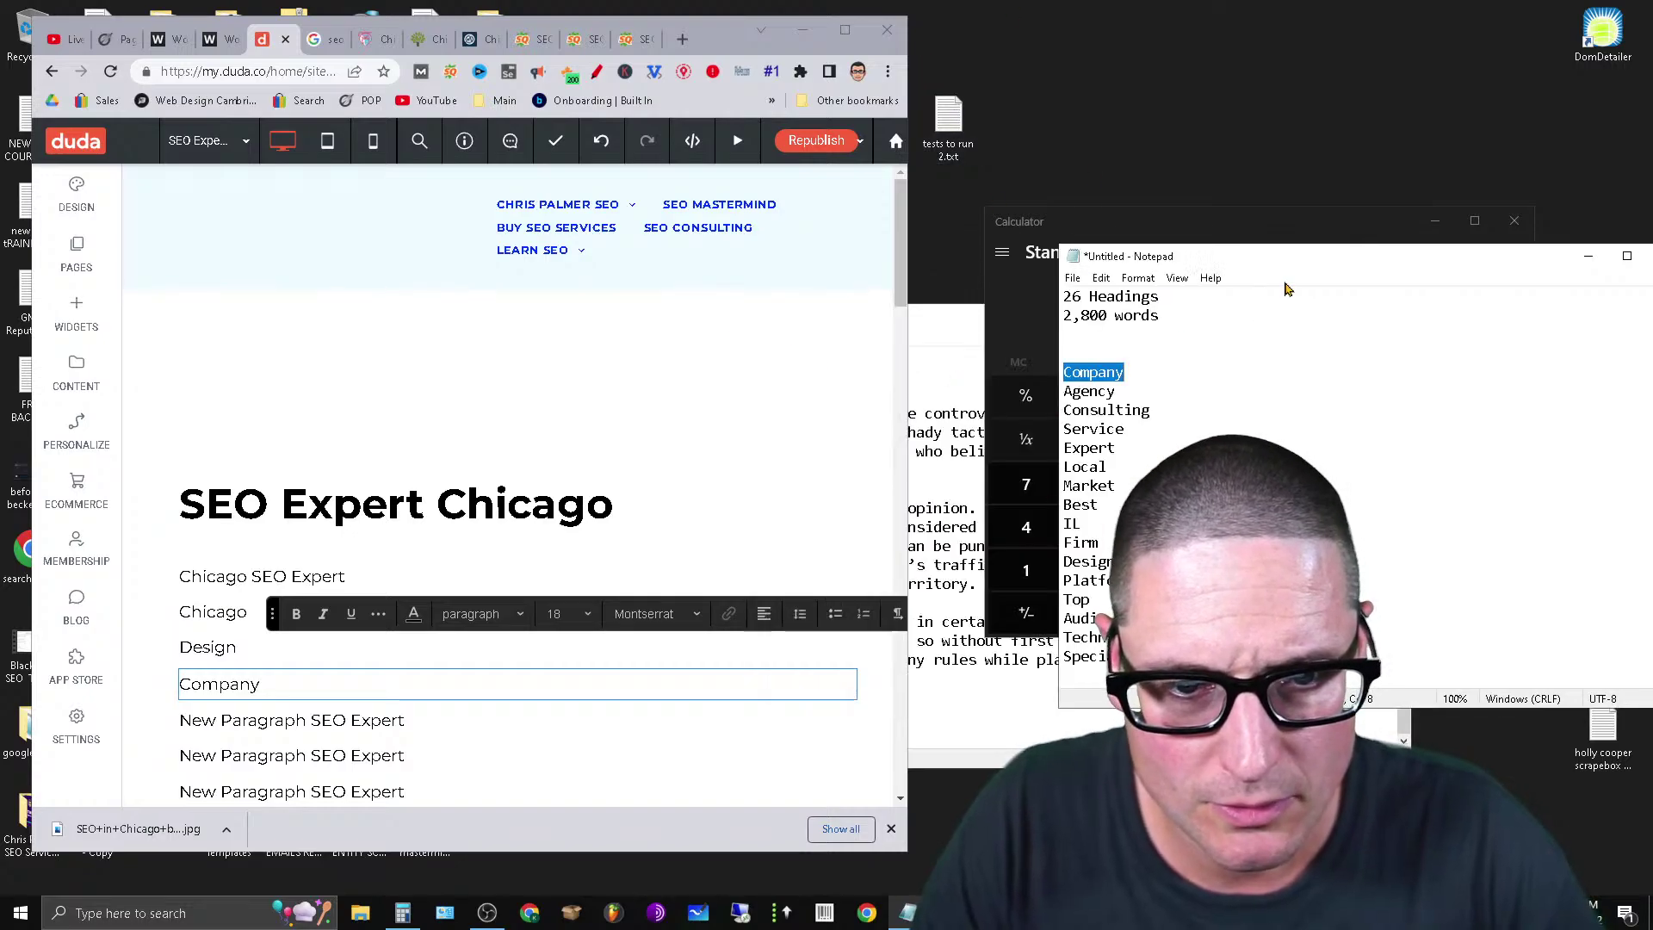
pyautogui.moveTo(1280, 256); pyautogui.dragTo(1233, 264)
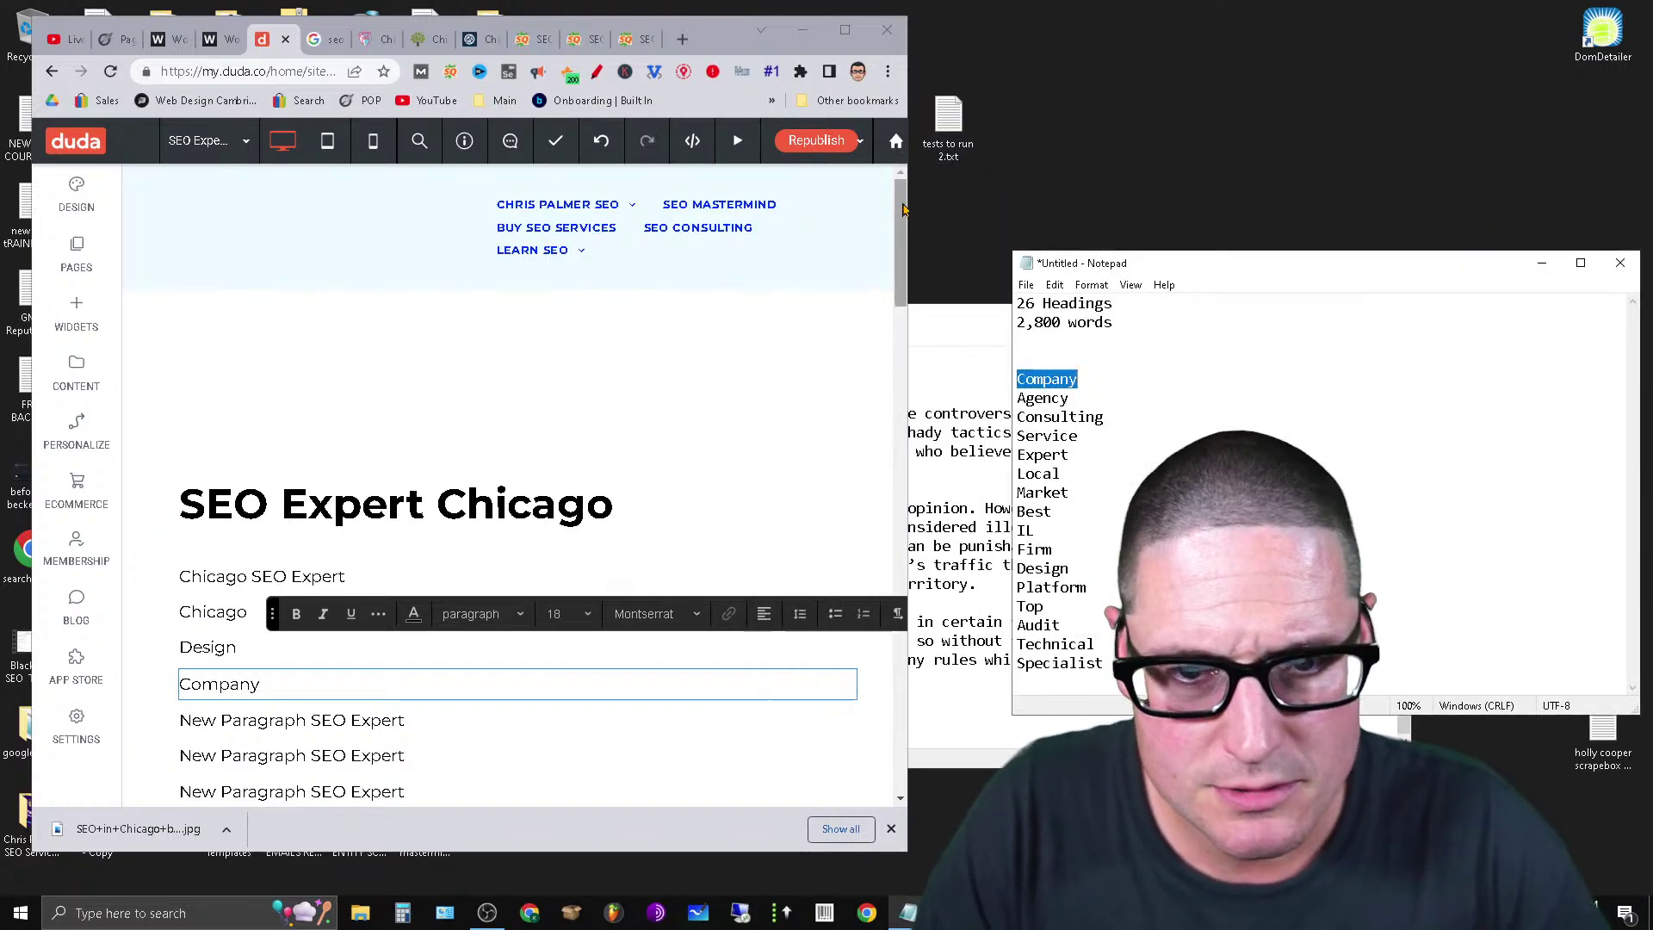
pyautogui.moveTo(904, 209); pyautogui.dragTo(961, 211)
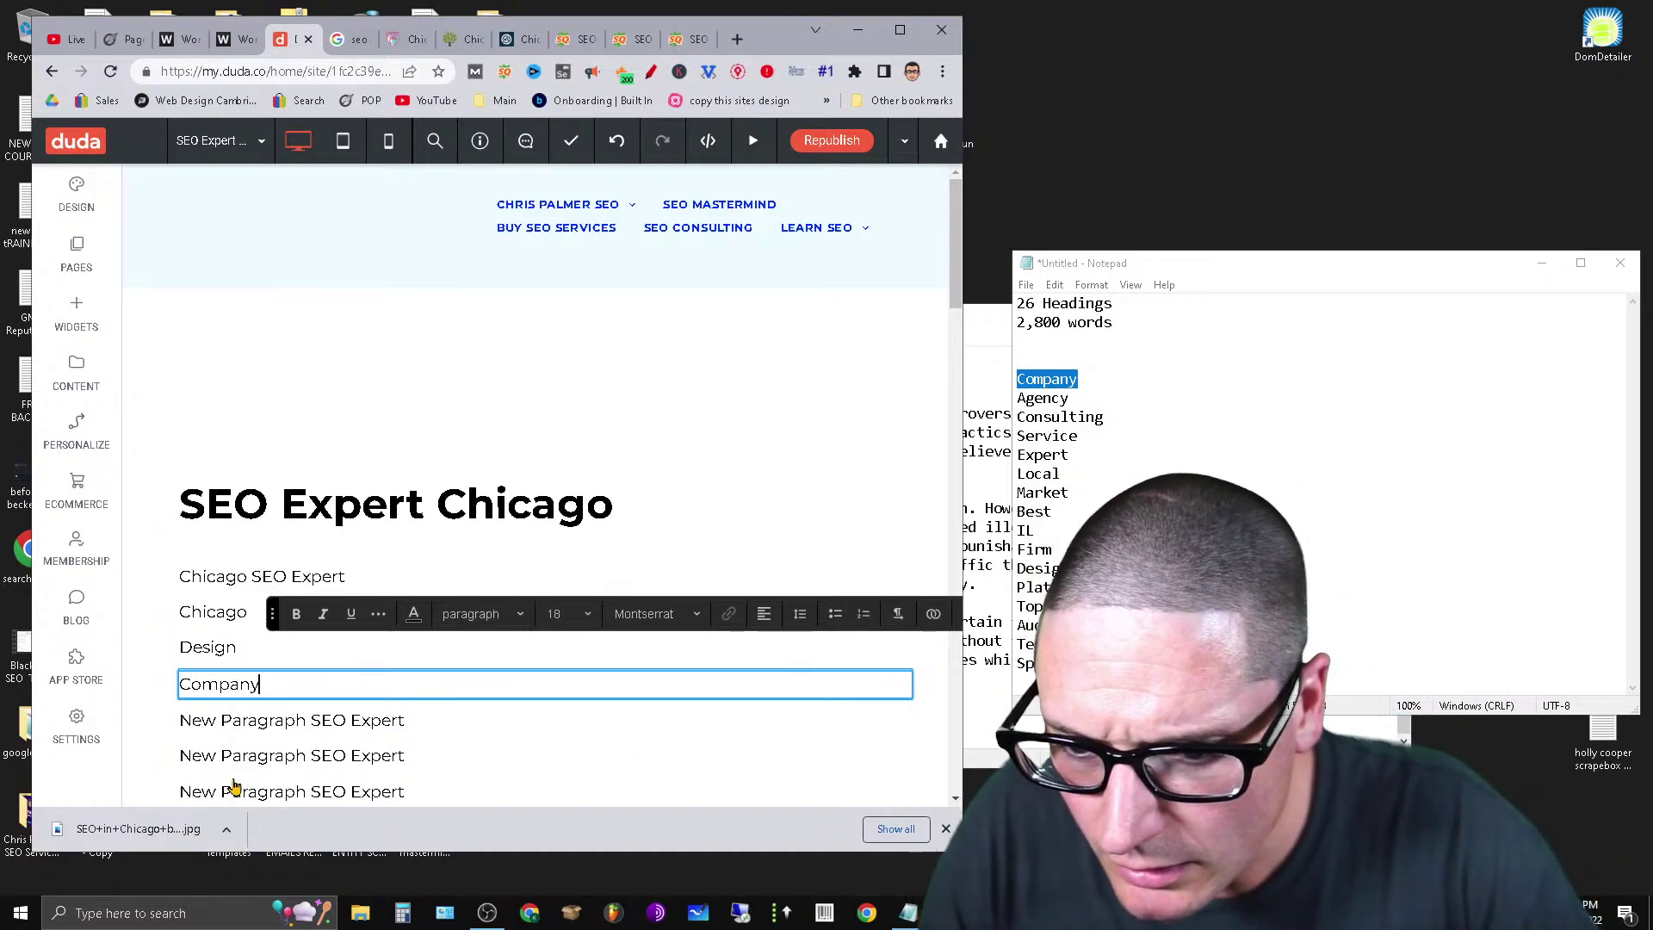
# Replace the following placeholder with 'Consulting' and select the paragraph below it.
pyautogui.click(254, 724)
pyautogui.click(466, 726)
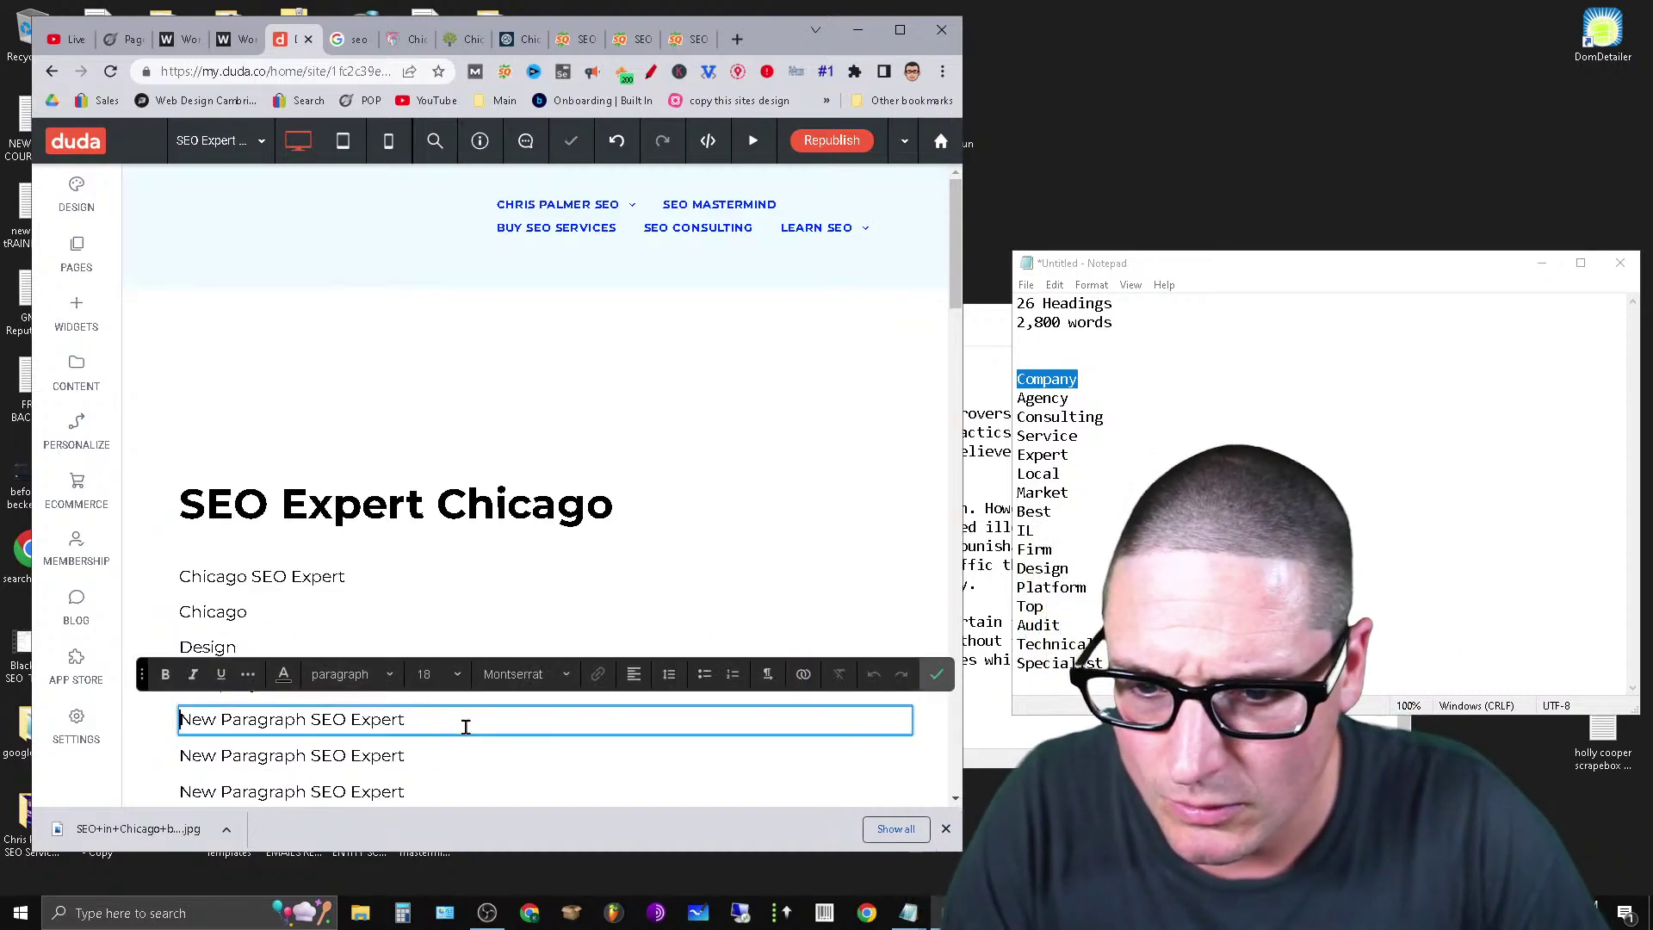
pyautogui.hotkey('ctrl', 'a')
pyautogui.write('Co')
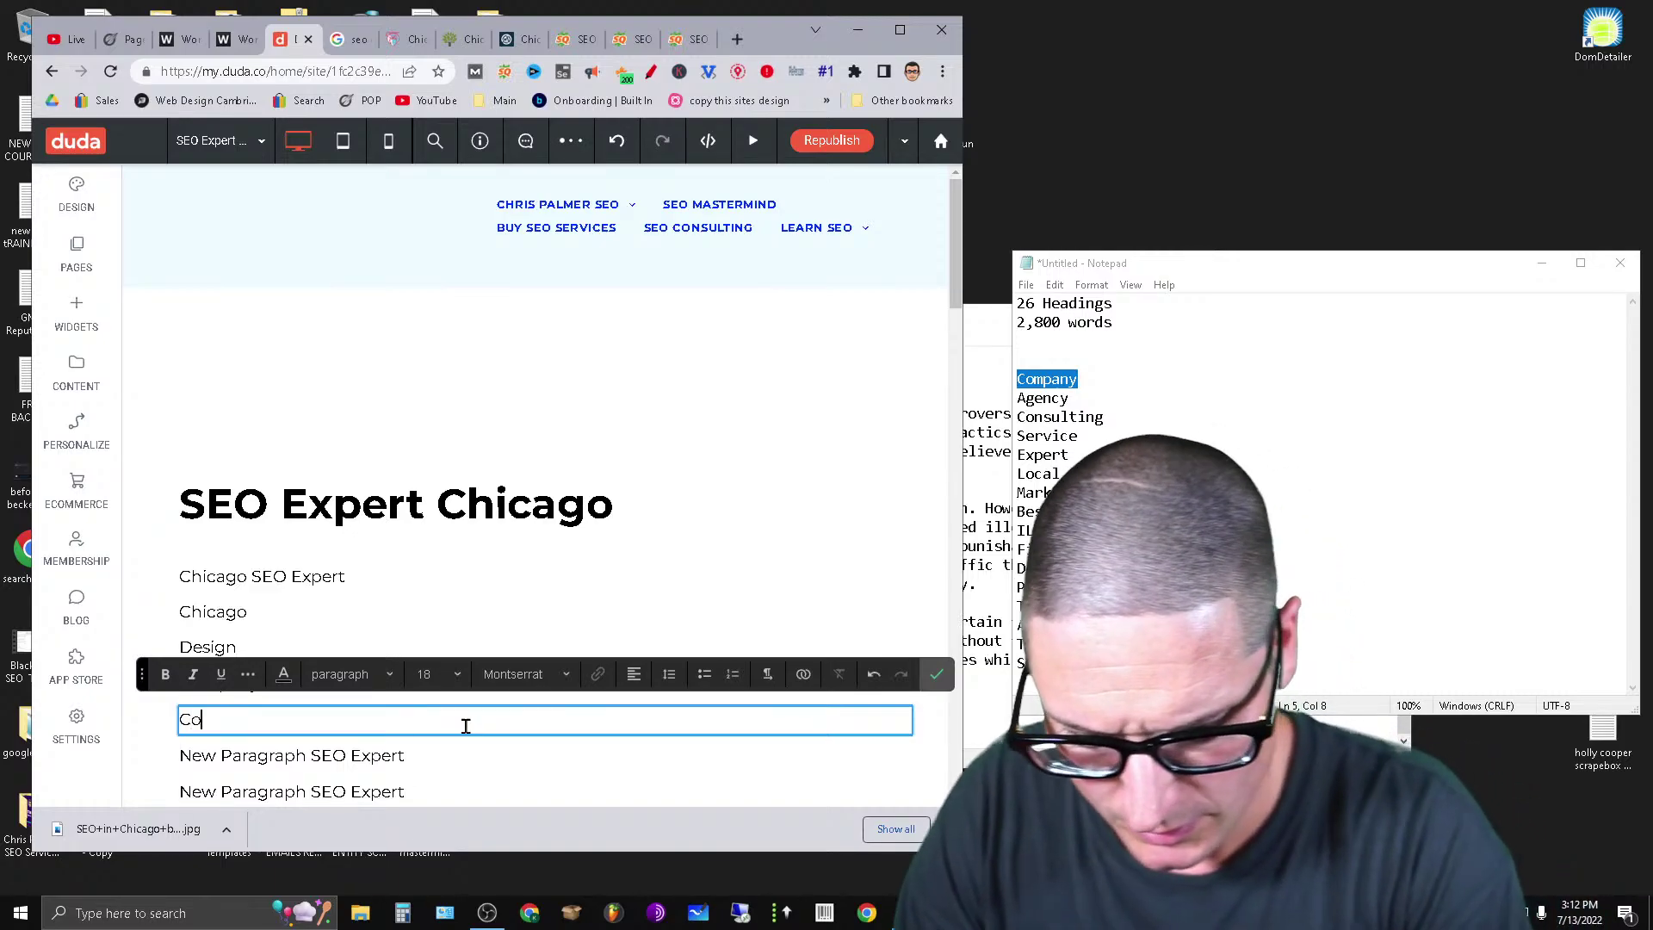
pyautogui.write('nsulting')
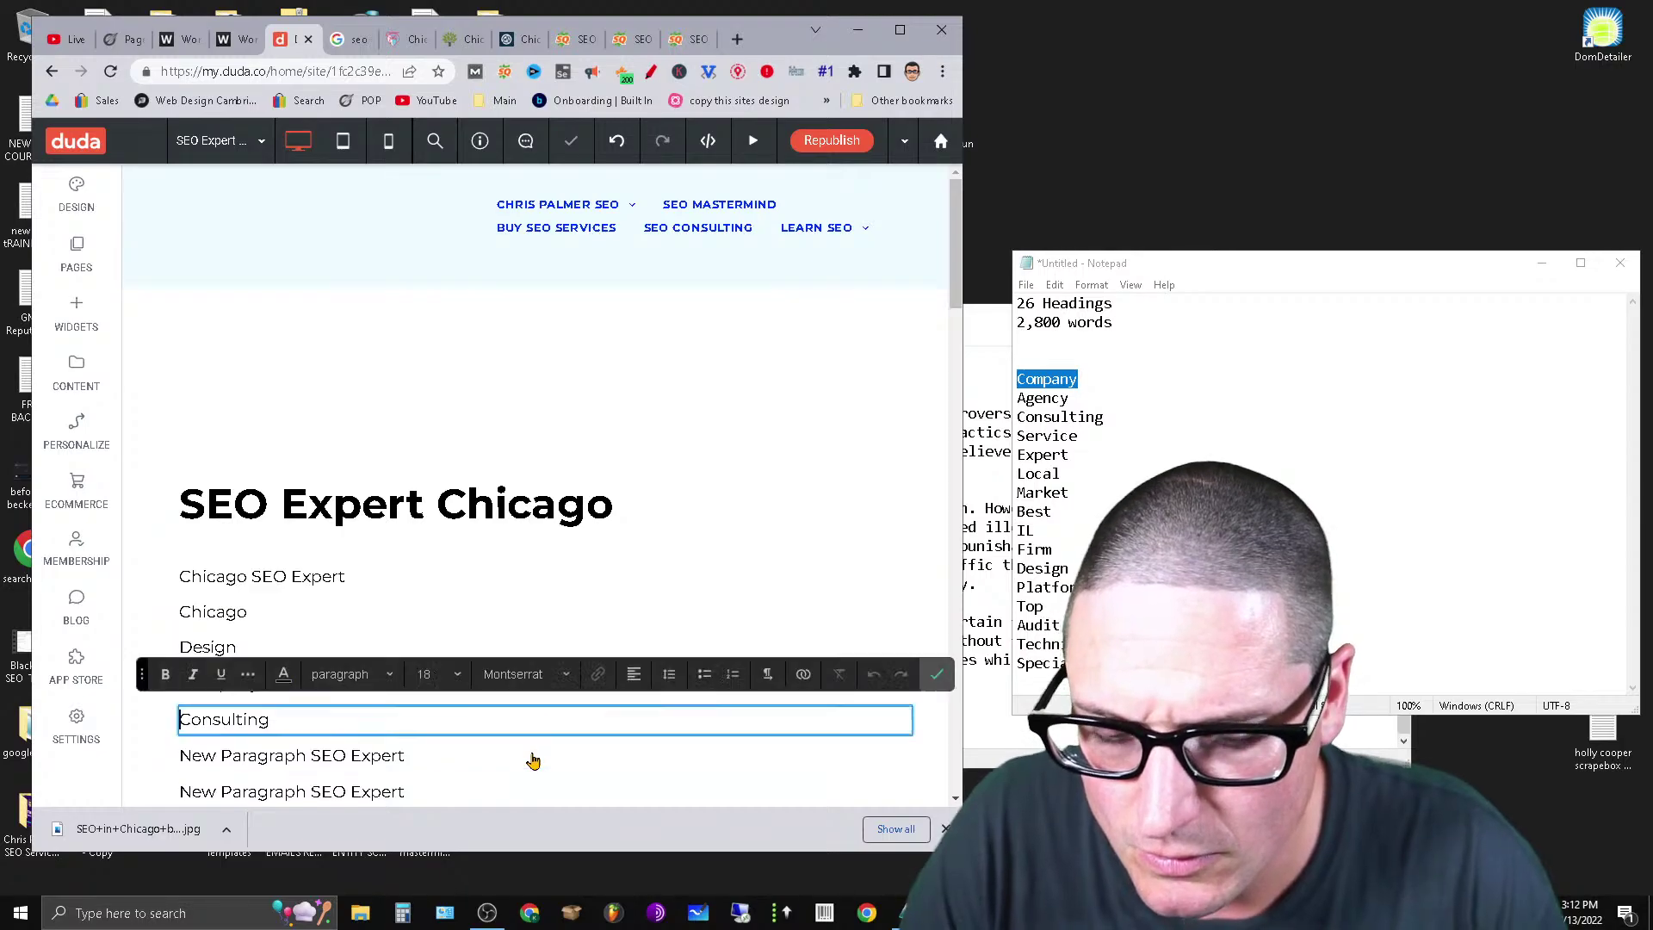
pyautogui.click(492, 765)
pyautogui.click(482, 767)
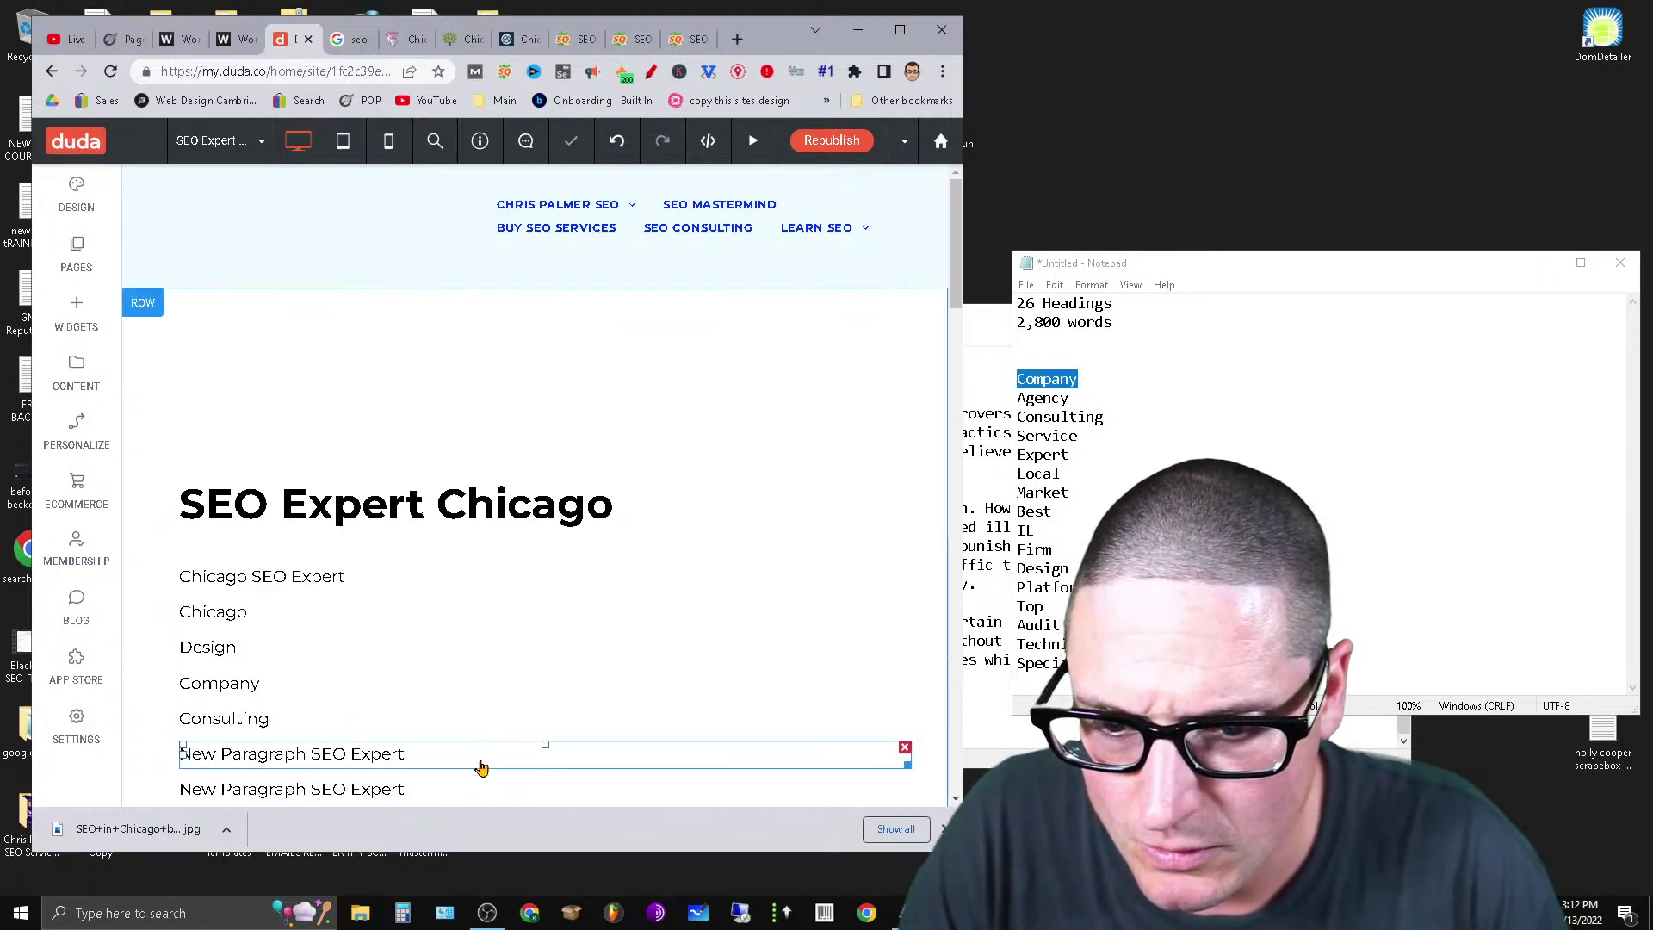
pyautogui.click(481, 767)
pyautogui.click(339, 766)
pyautogui.click(212, 766)
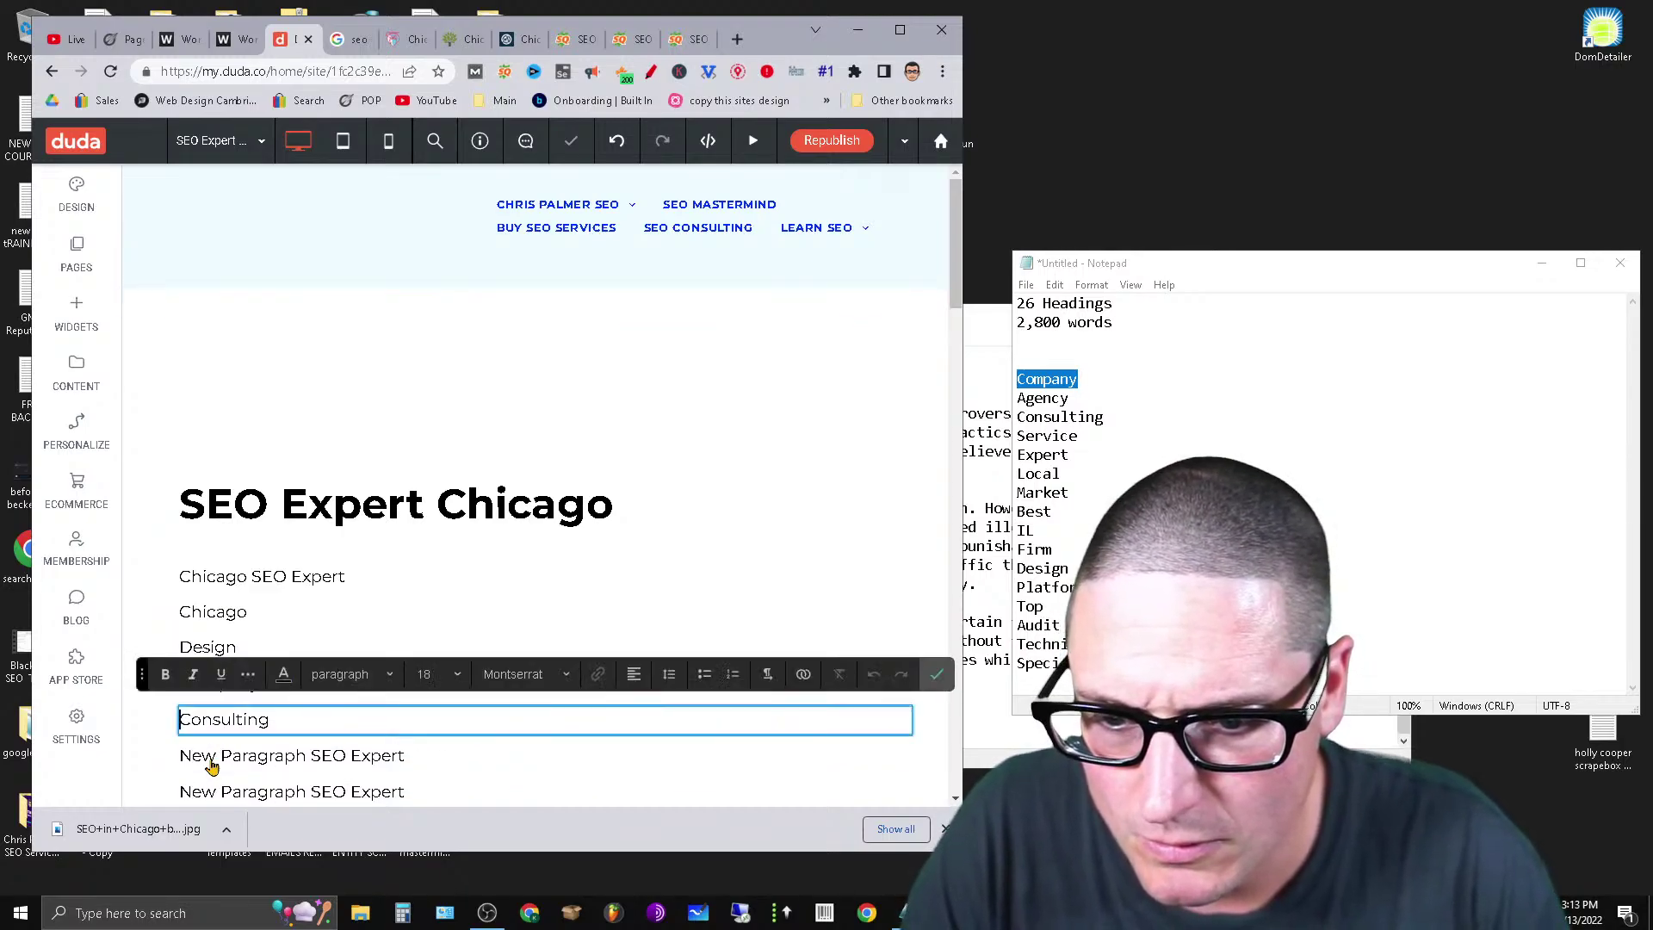
pyautogui.click(212, 766)
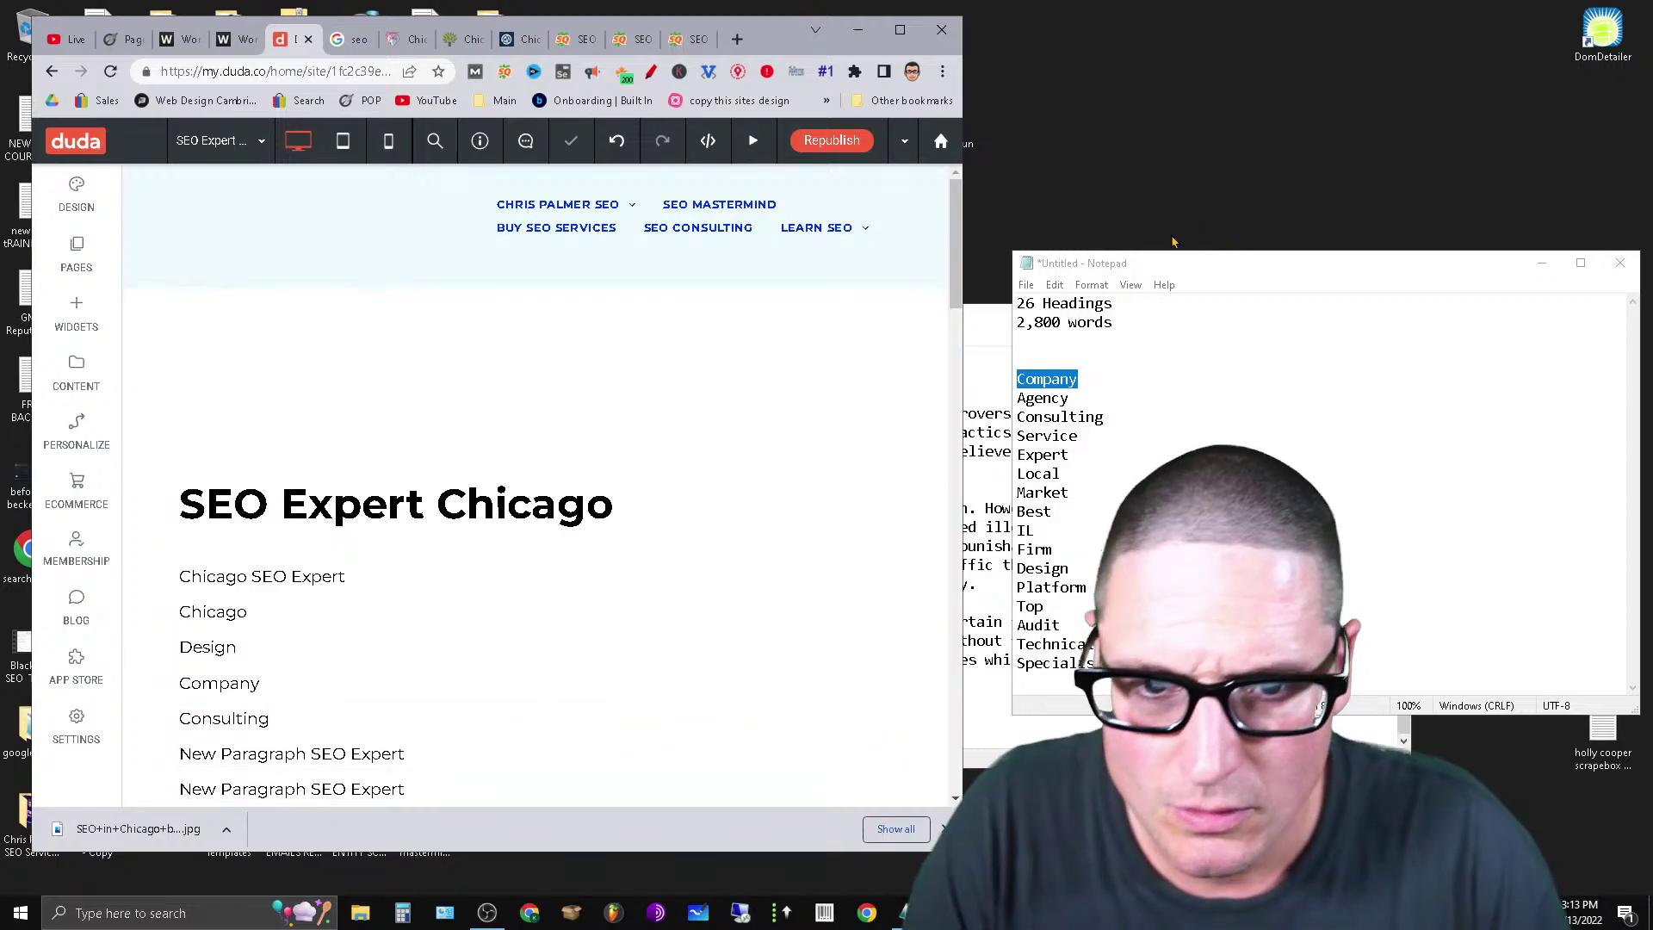
# Change two placeholder paragraphs to 'Service' and 'Expert'.
pyautogui.moveTo(955, 278); pyautogui.dragTo(954, 414)
pyautogui.click(324, 568)
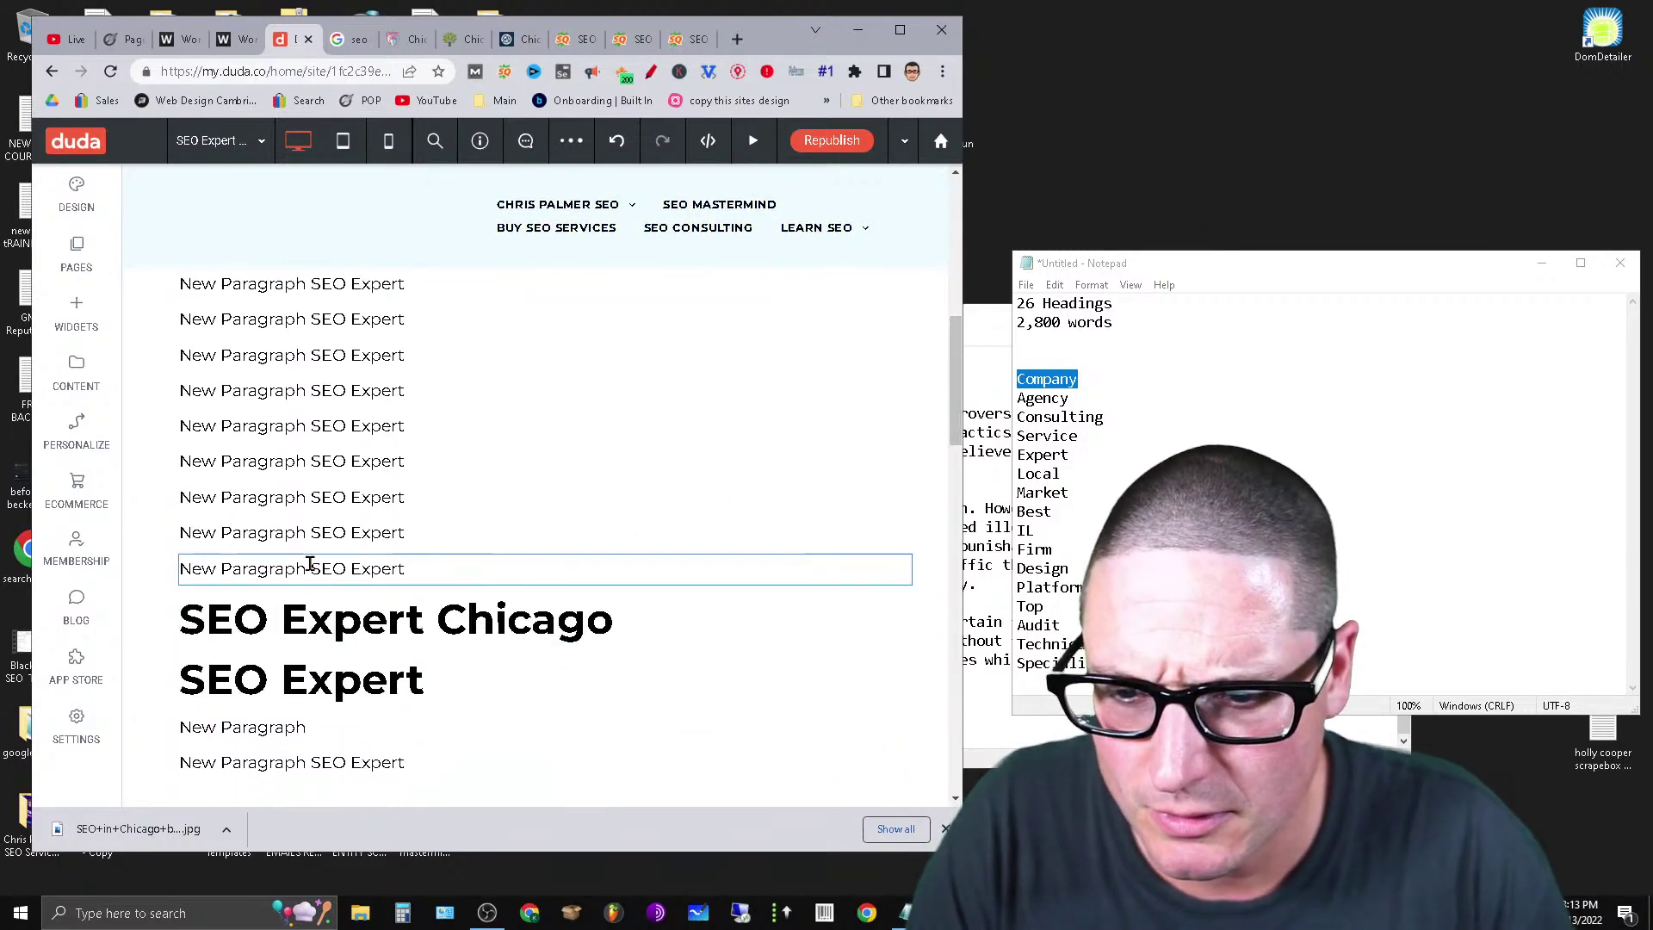
pyautogui.click(317, 568)
pyautogui.tripleClick(311, 567)
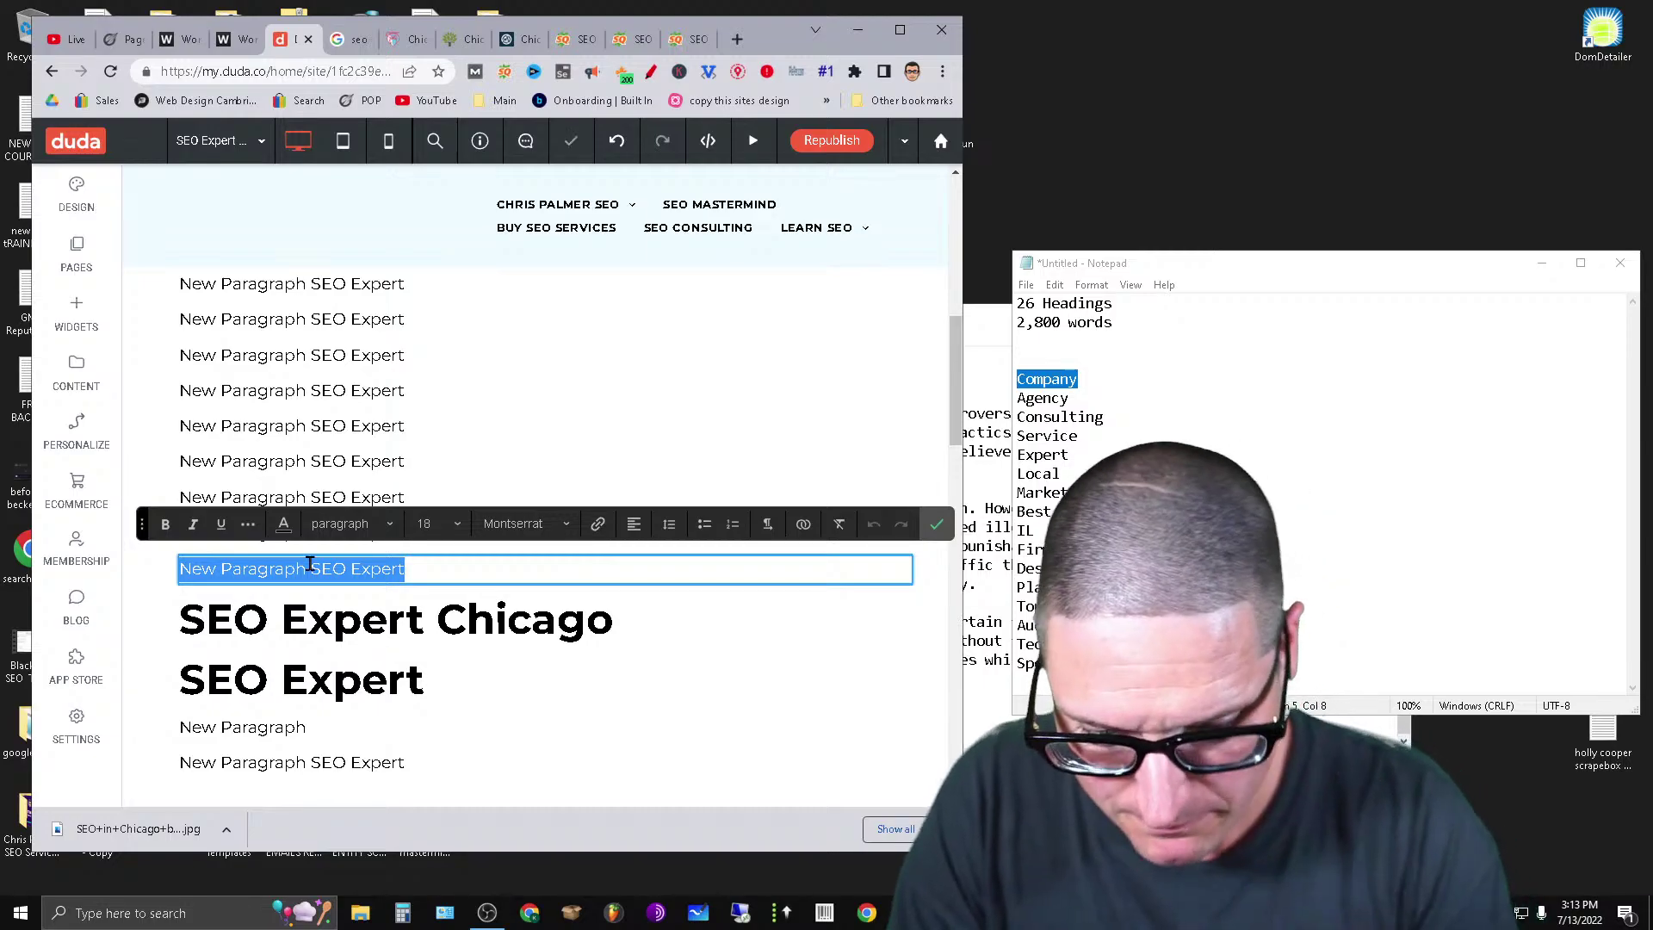
pyautogui.write('Service')
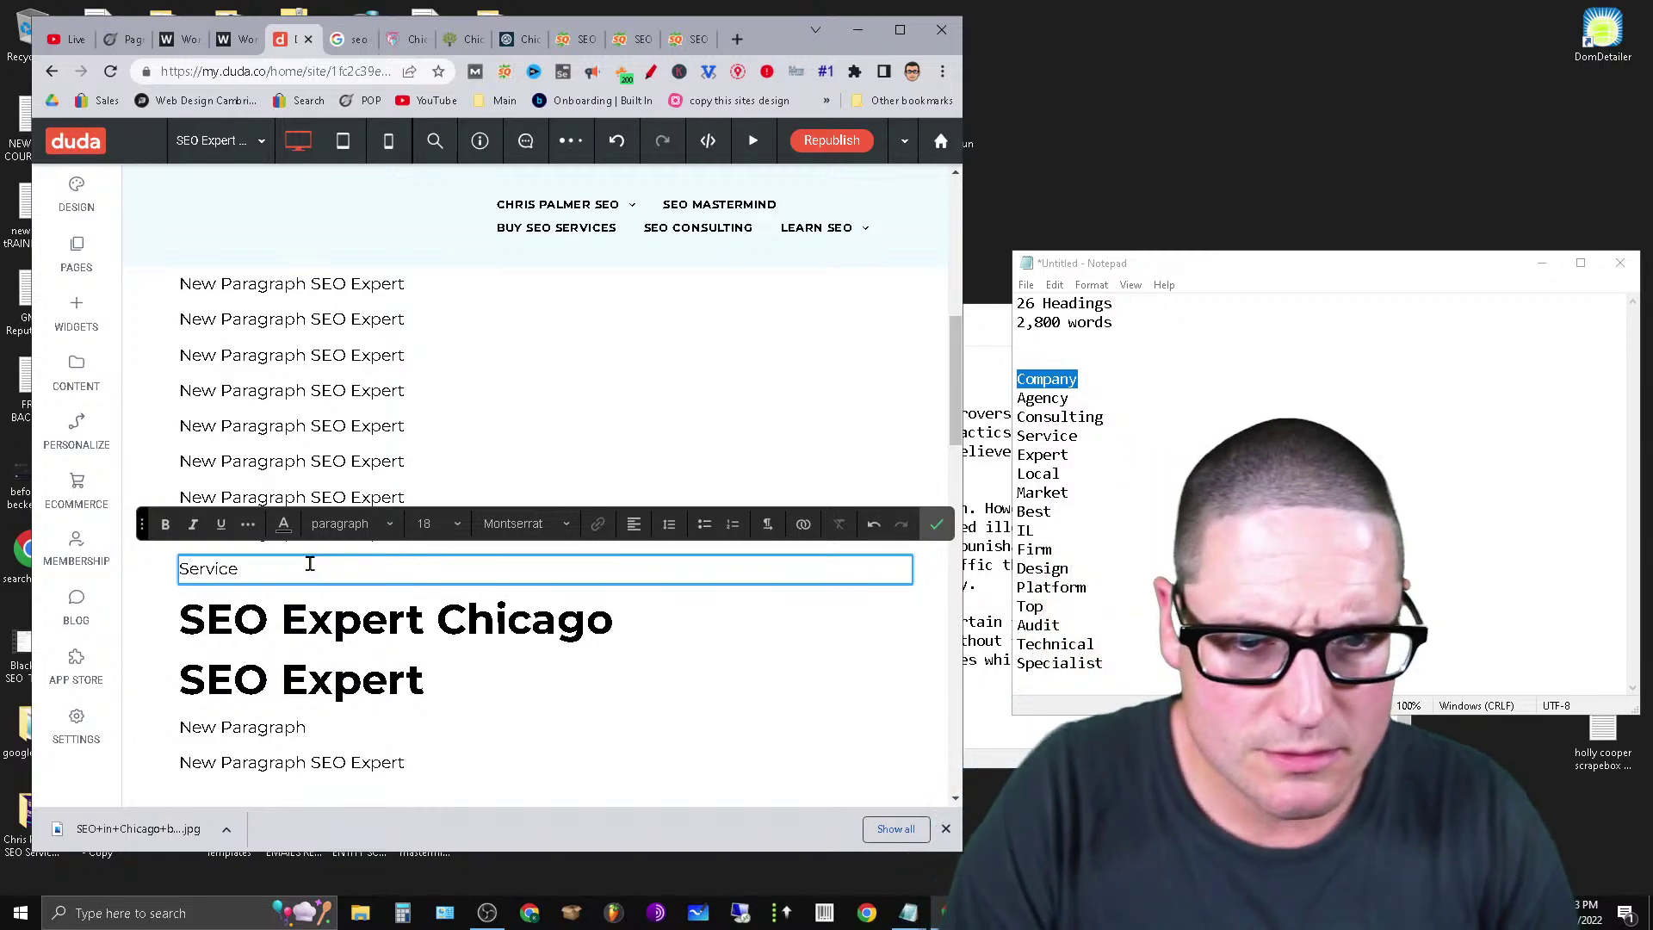
pyautogui.click(360, 437)
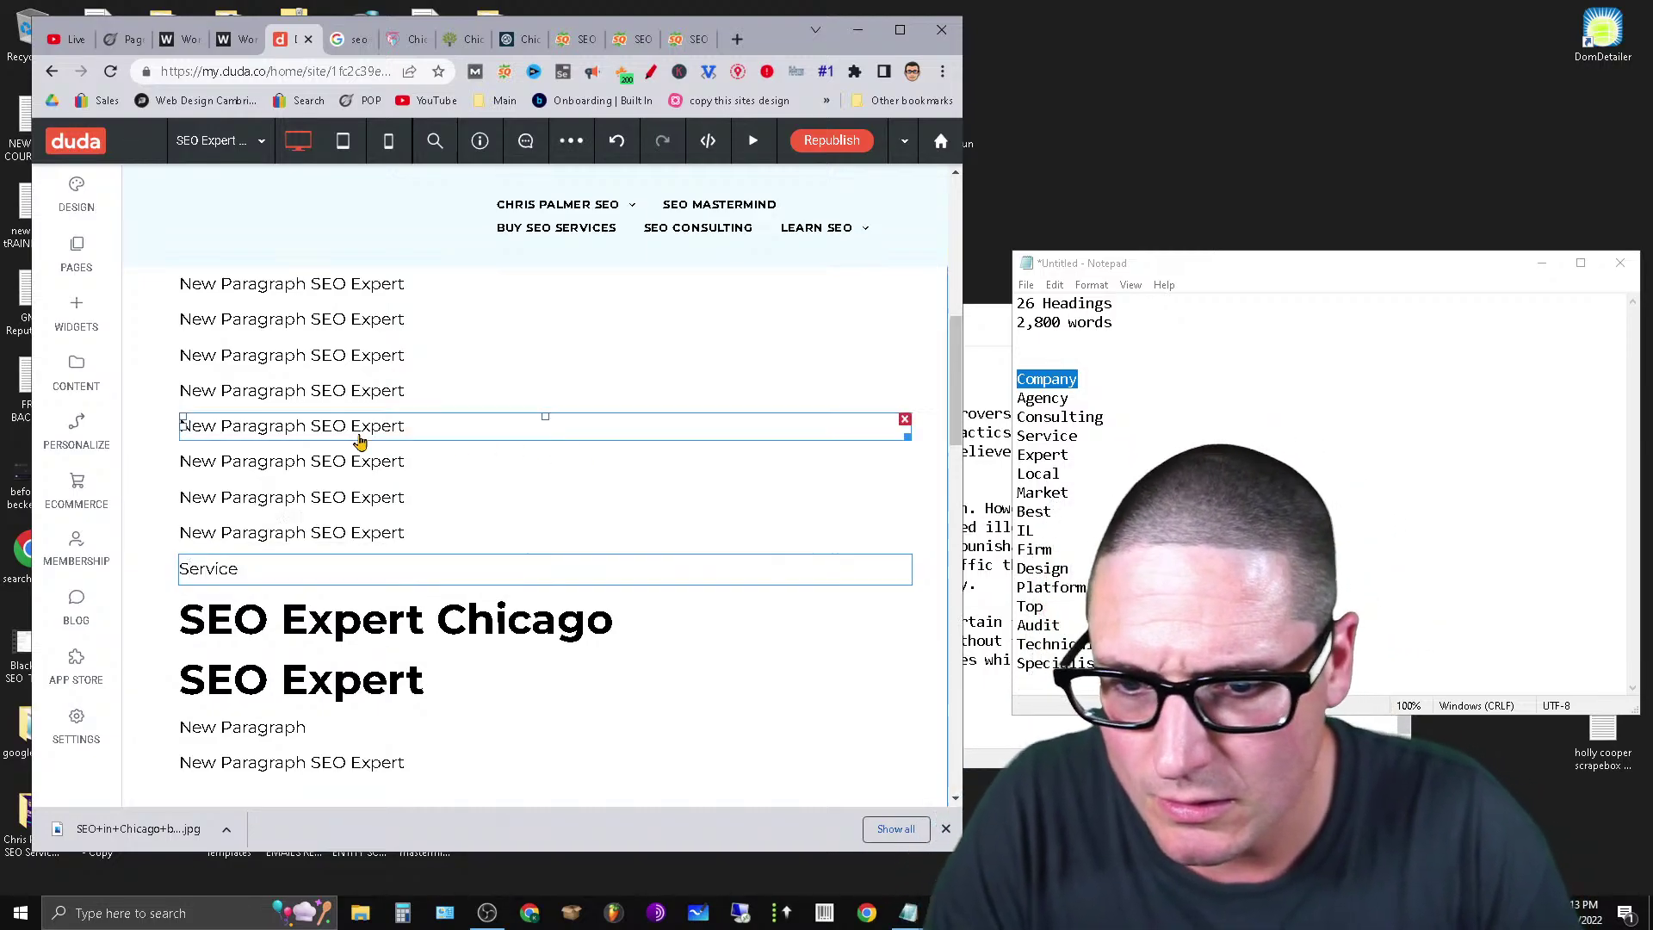
pyautogui.click(319, 427)
pyautogui.moveTo(354, 428); pyautogui.dragTo(114, 431)
pyautogui.press('BackSpace')
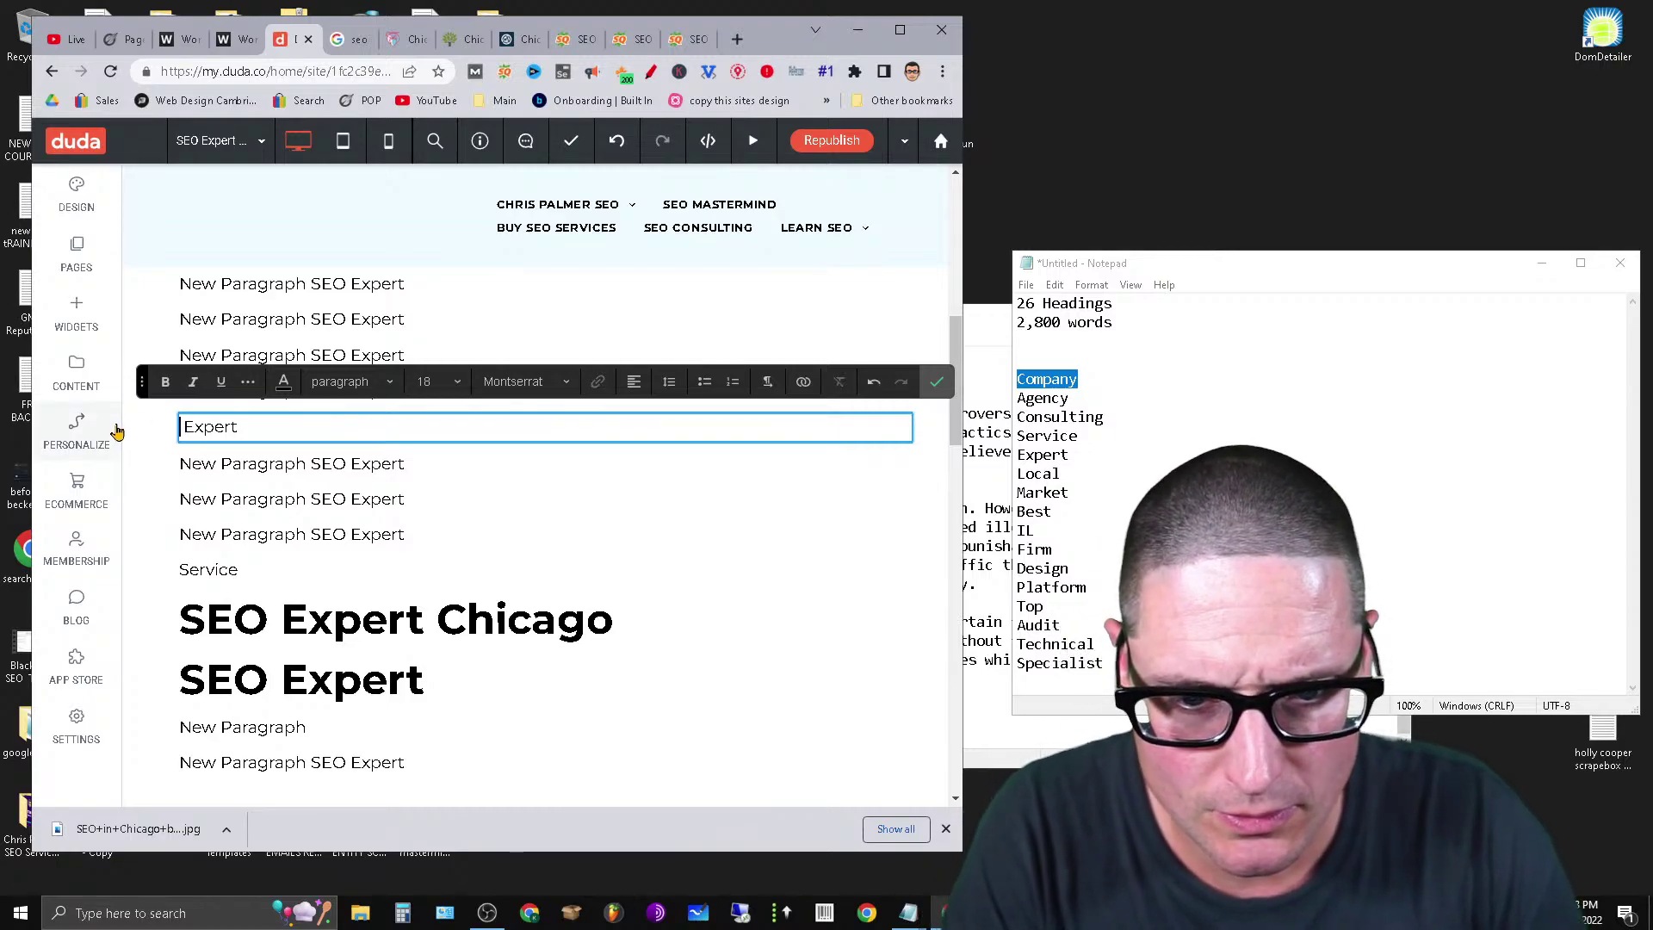
# Replace the next two placeholders with 'Local' and 'Market'.
pyautogui.click(323, 465)
pyautogui.click(376, 478)
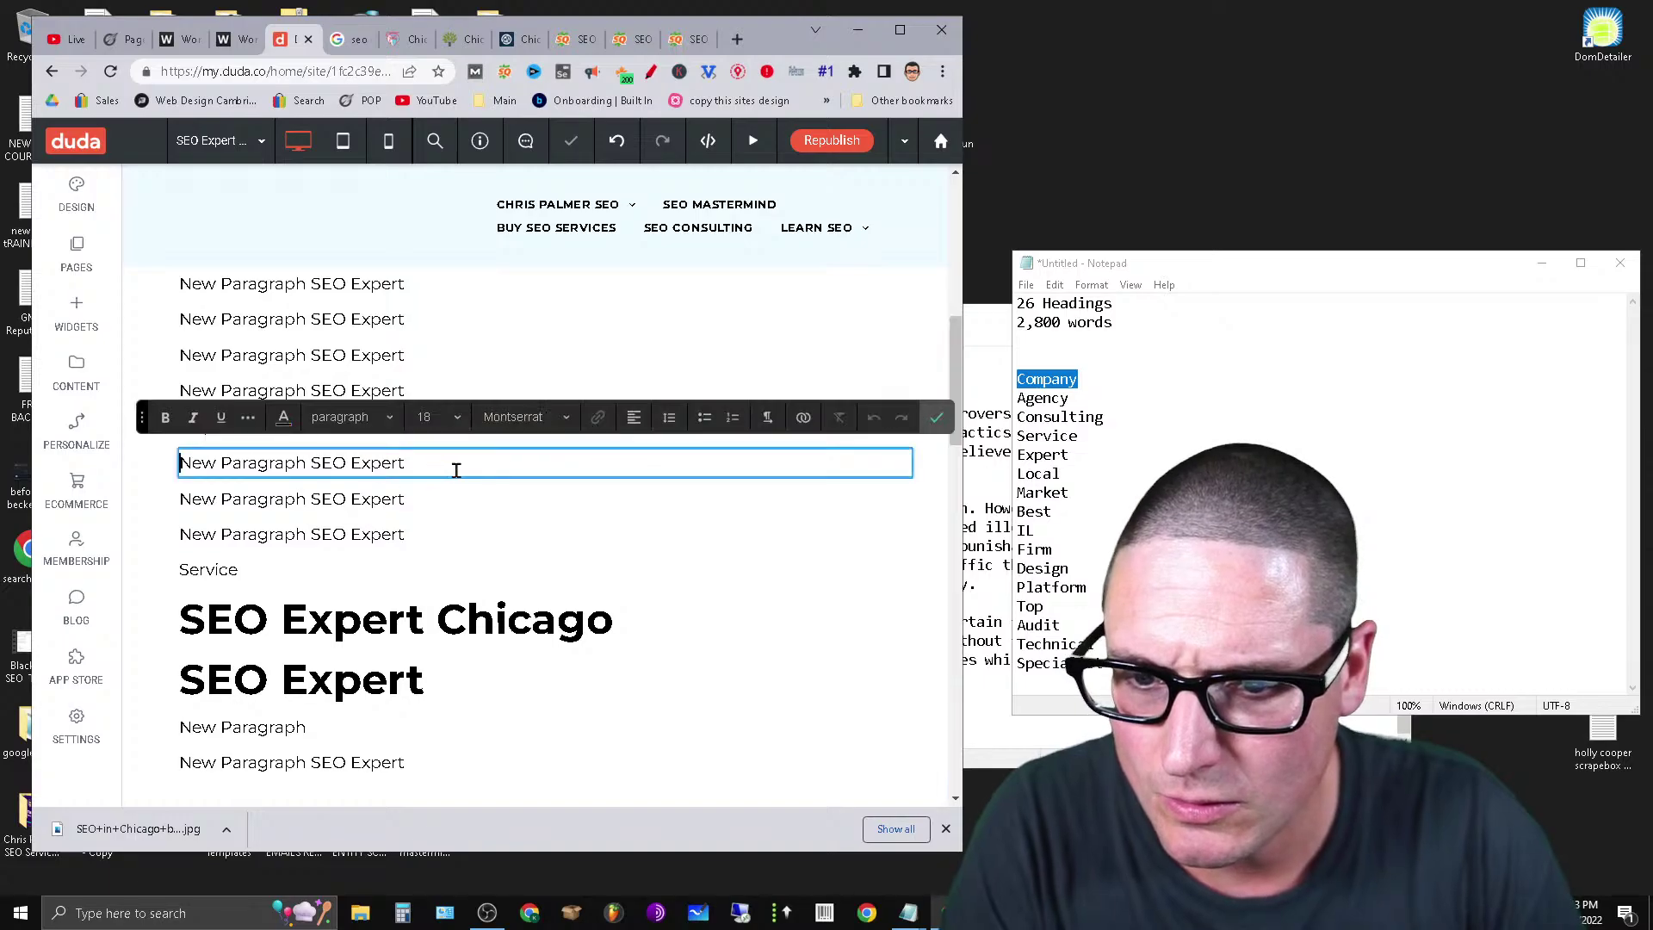
pyautogui.moveTo(454, 465); pyautogui.dragTo(14, 507)
pyautogui.write('Local')
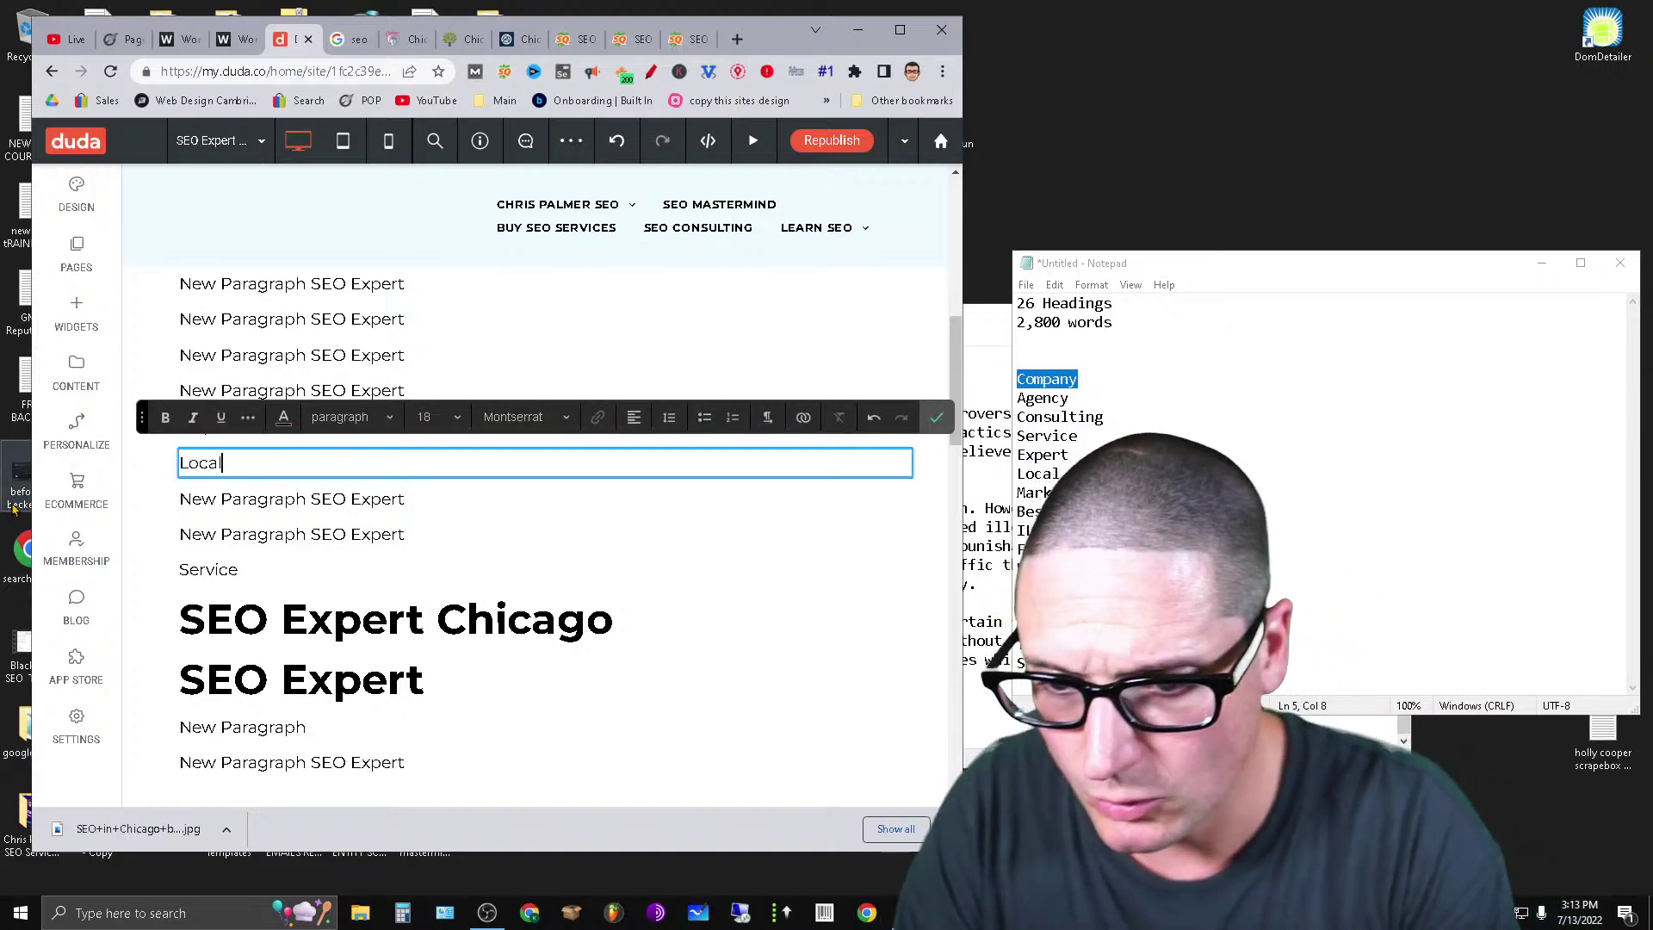
pyautogui.click(340, 511)
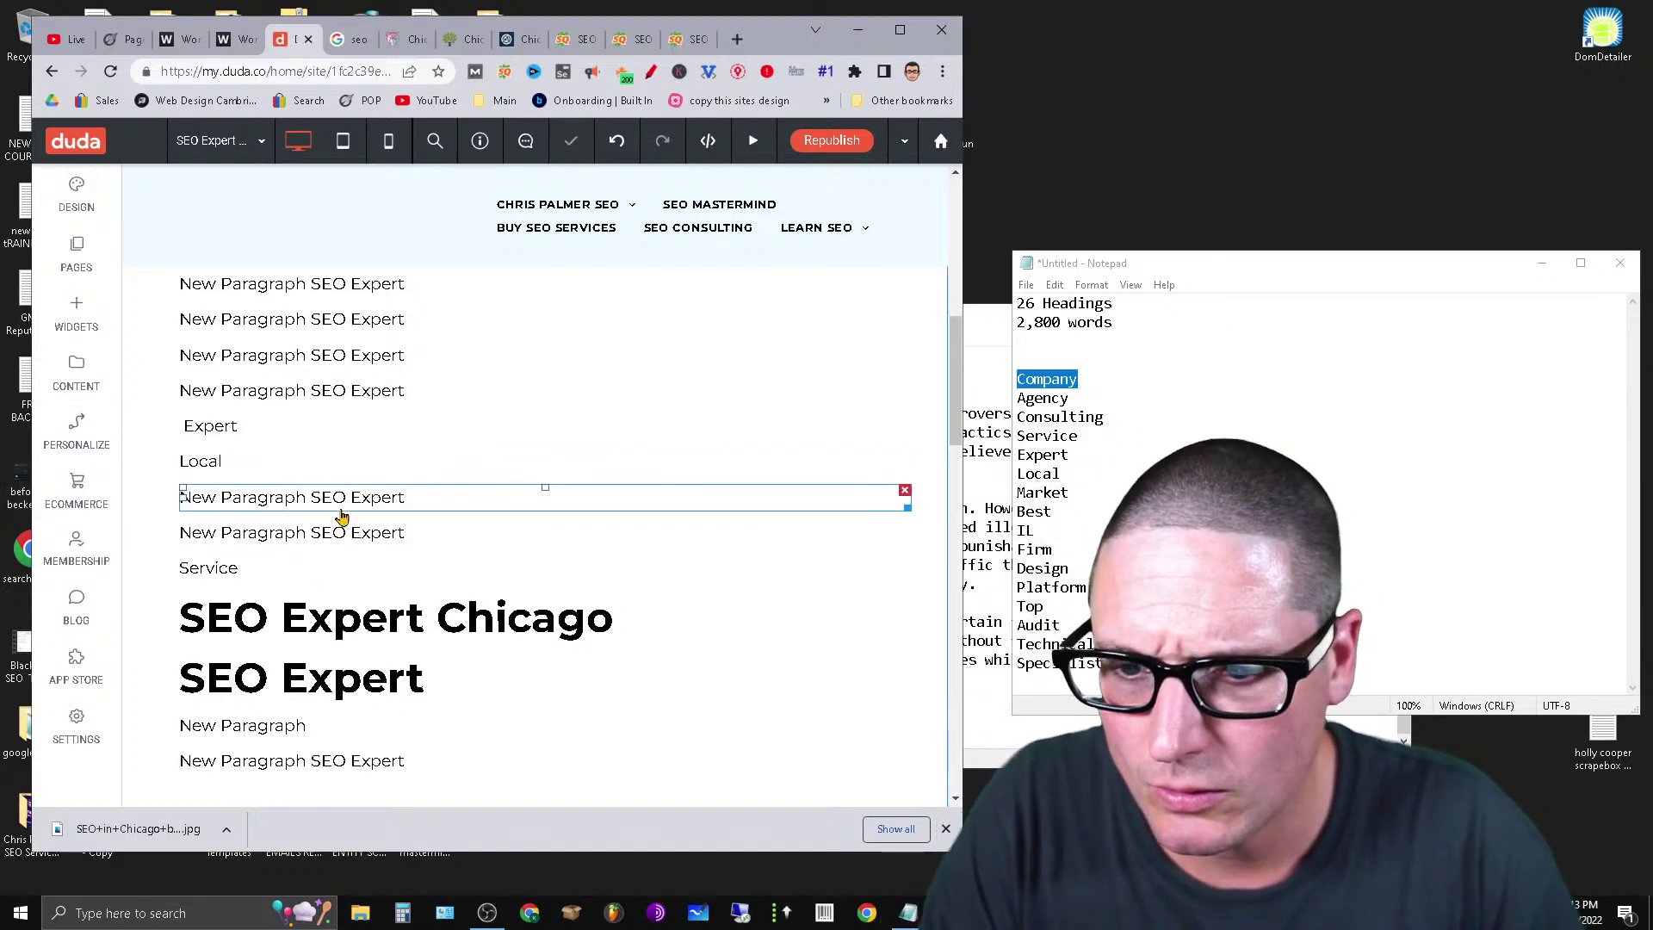
pyautogui.click(462, 506)
pyautogui.tripleClick(462, 504)
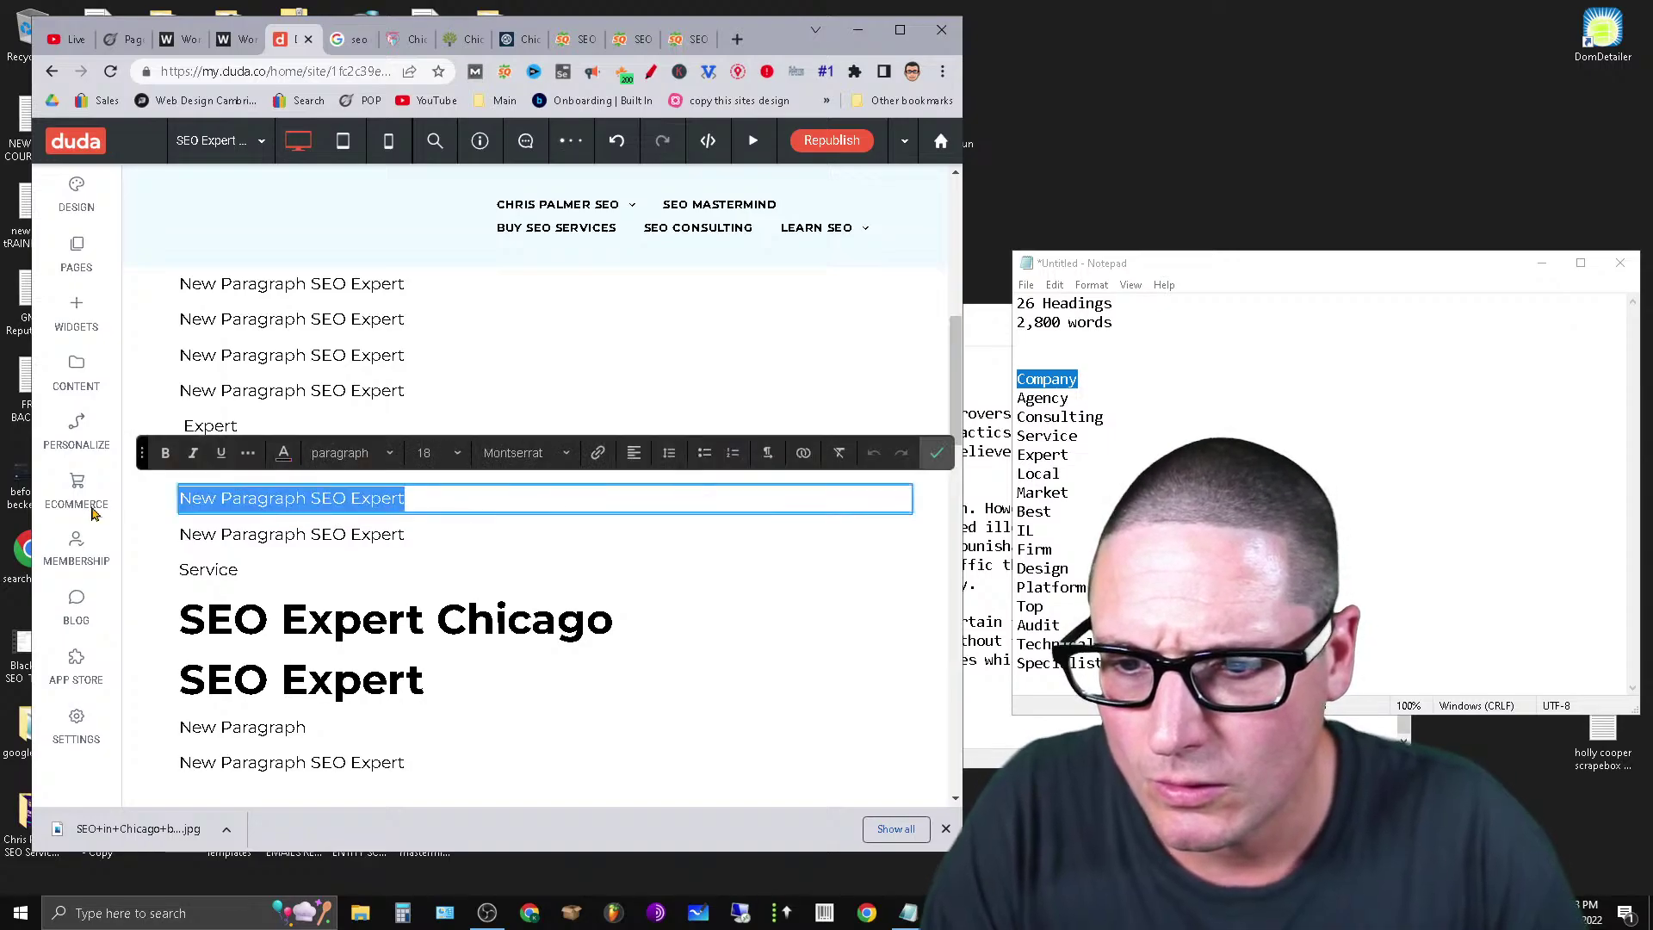
pyautogui.write('Mark')
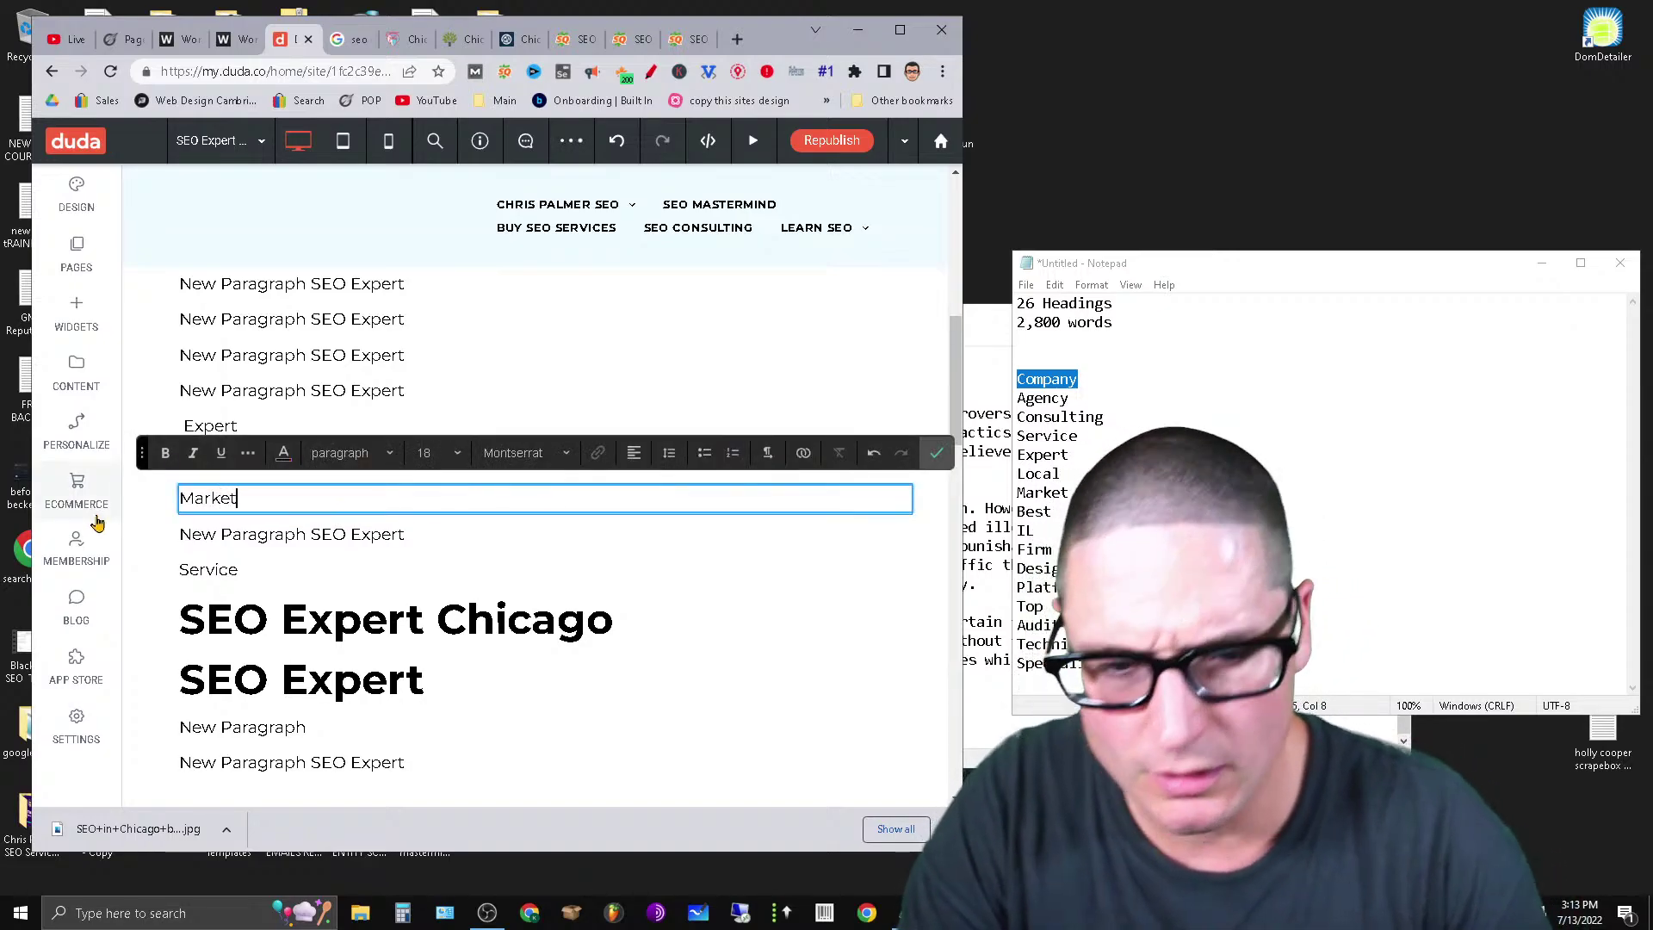
pyautogui.write('et')
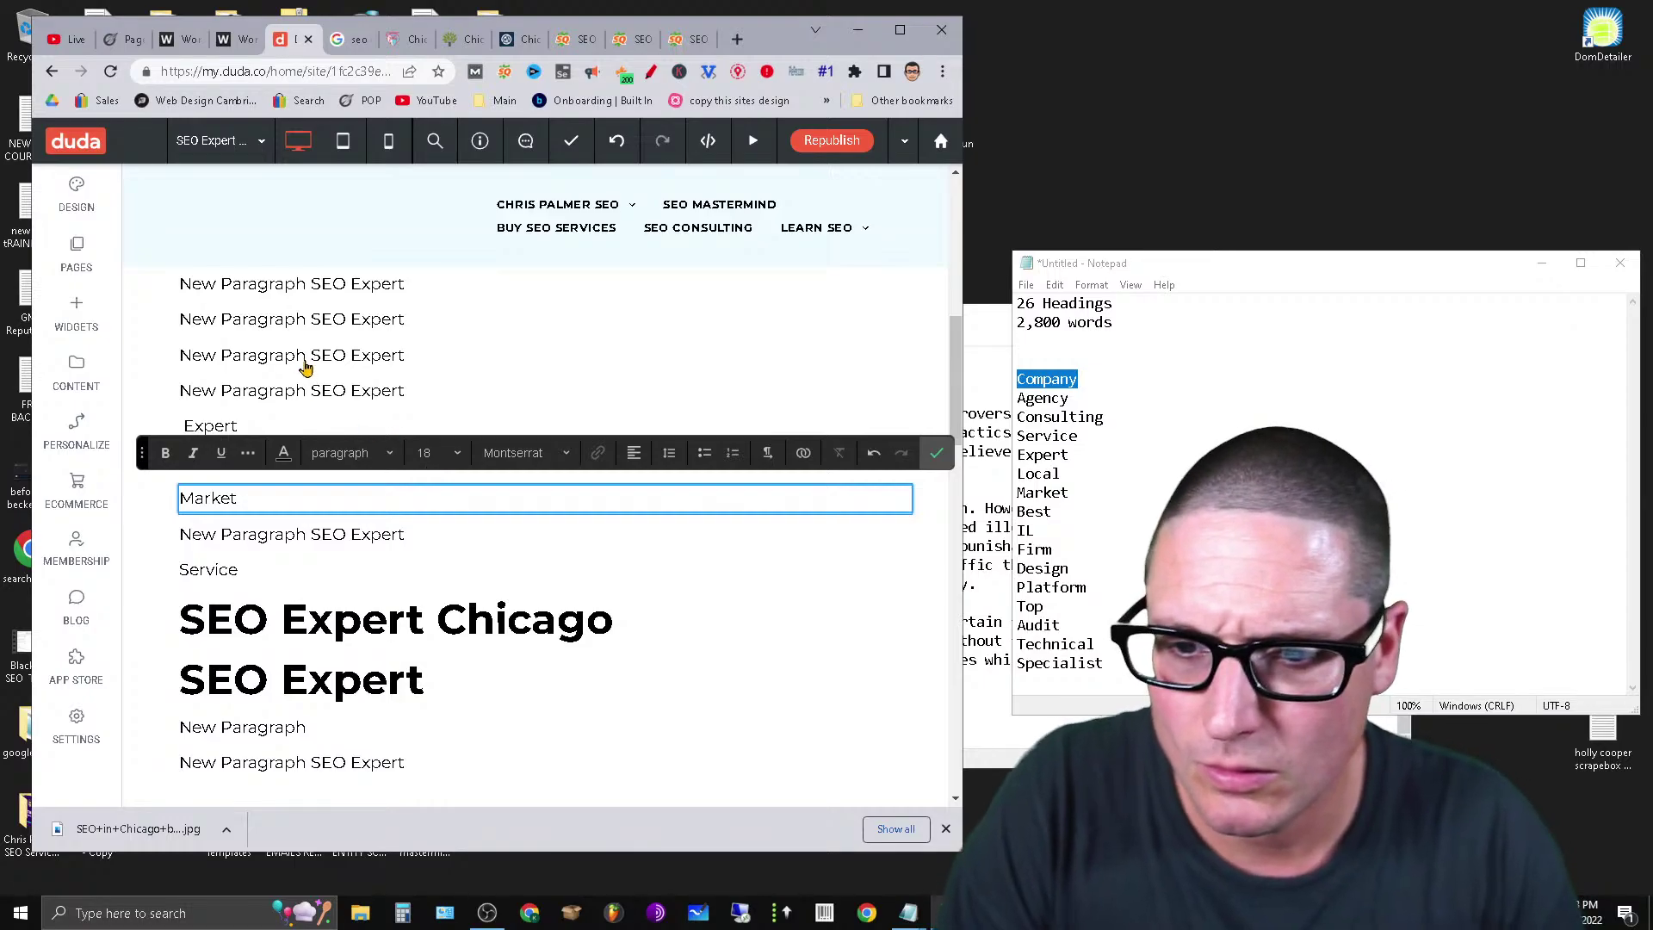
# Replace two more placeholder paragraphs with 'Best' and 'Top'.
pyautogui.click(310, 366)
pyautogui.click(311, 366)
pyautogui.doubleClick(331, 355)
pyautogui.tripleClick(311, 360)
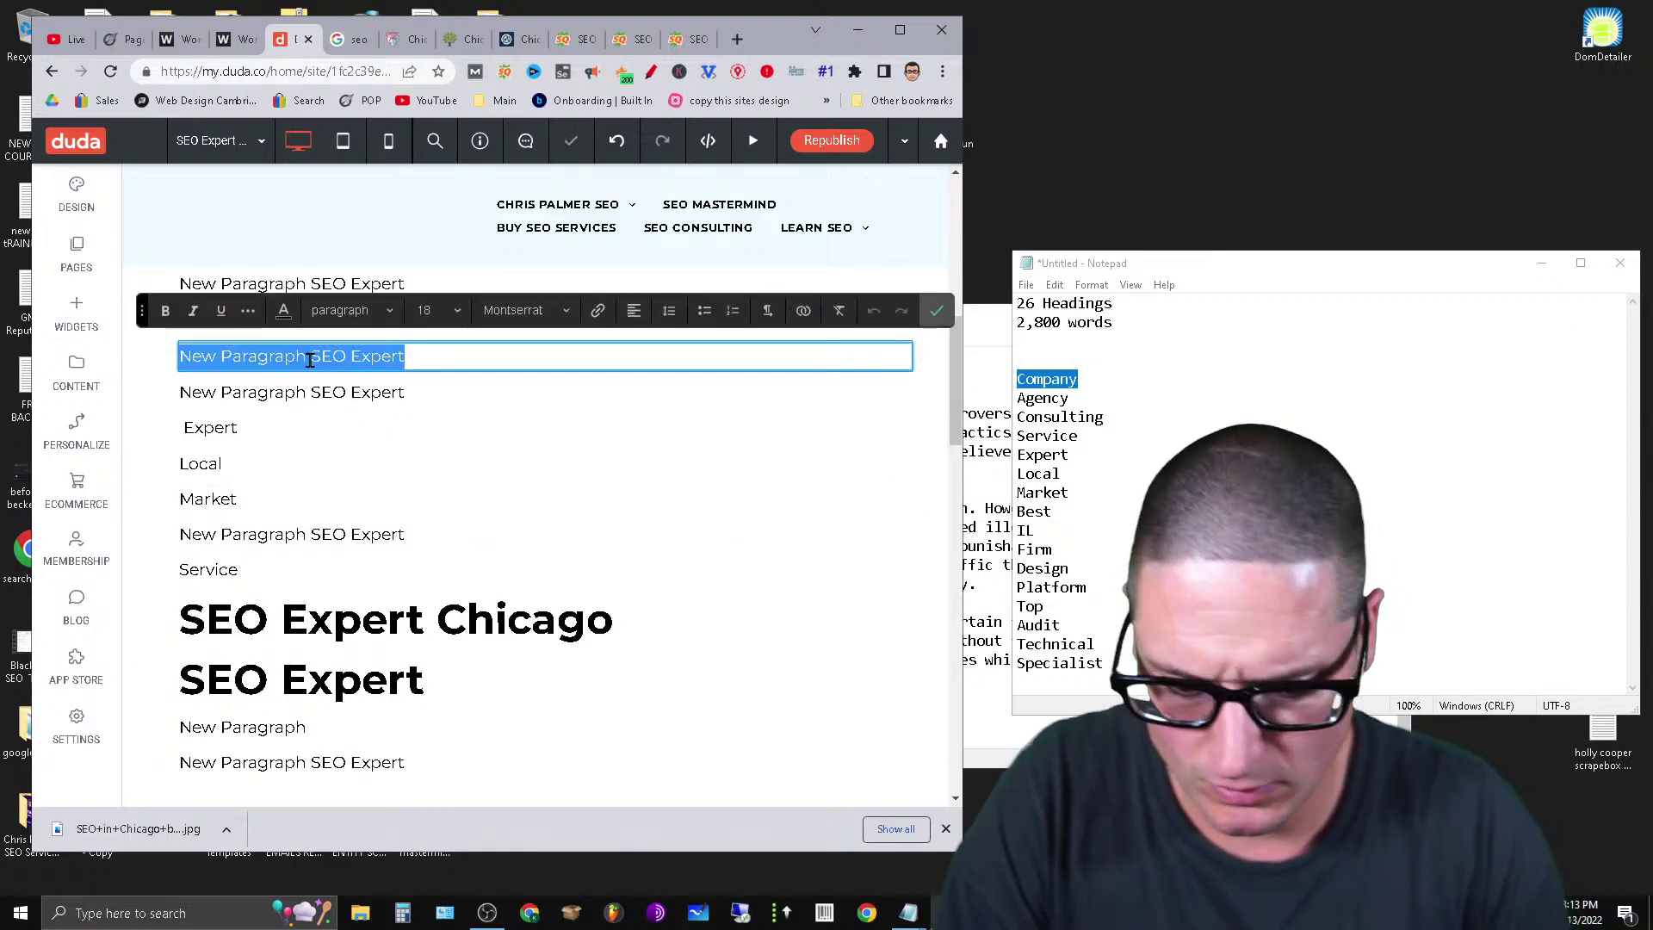
pyautogui.write('Best')
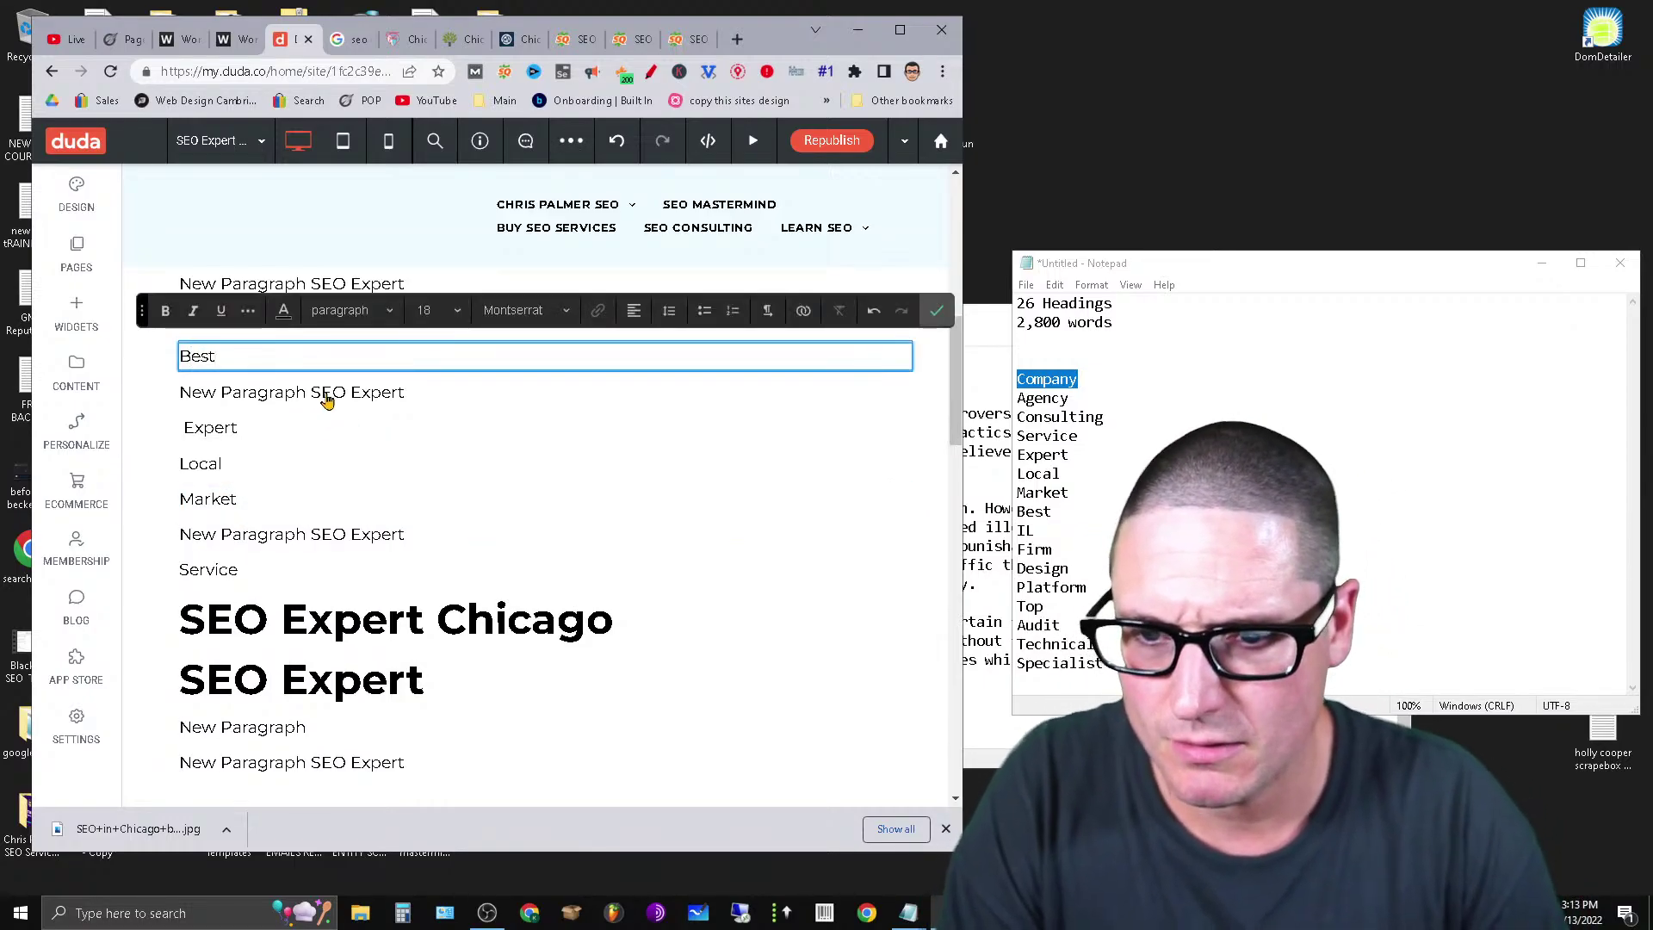
pyautogui.click(325, 396)
pyautogui.click(323, 391)
pyautogui.tripleClick(324, 391)
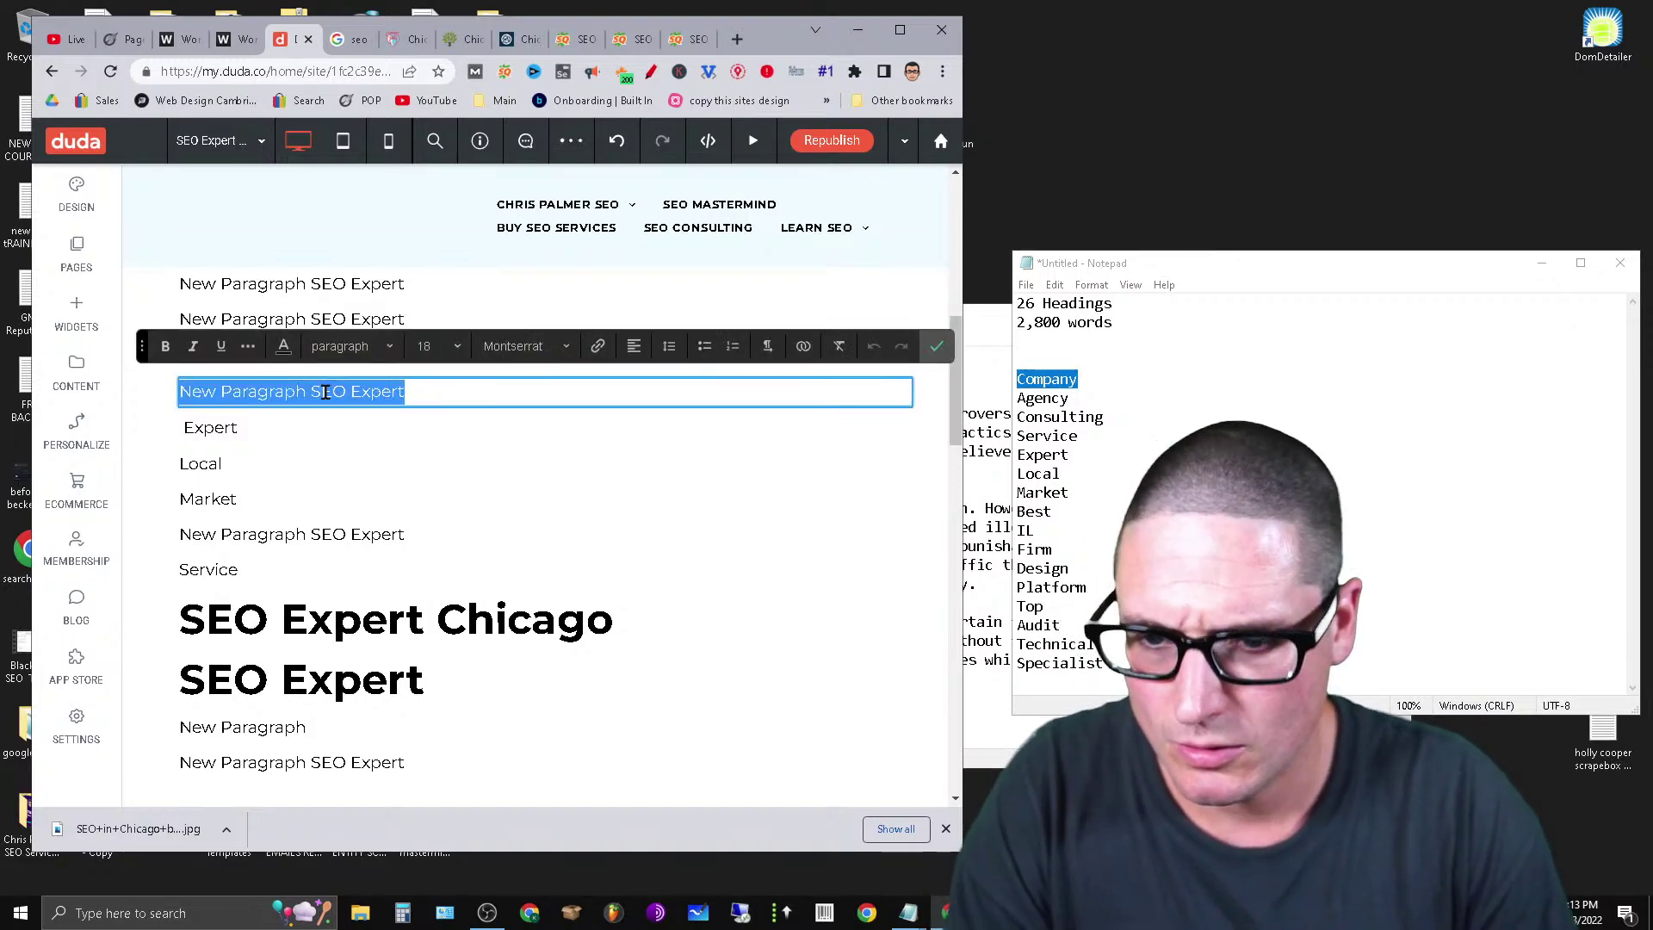
pyautogui.write('Top')
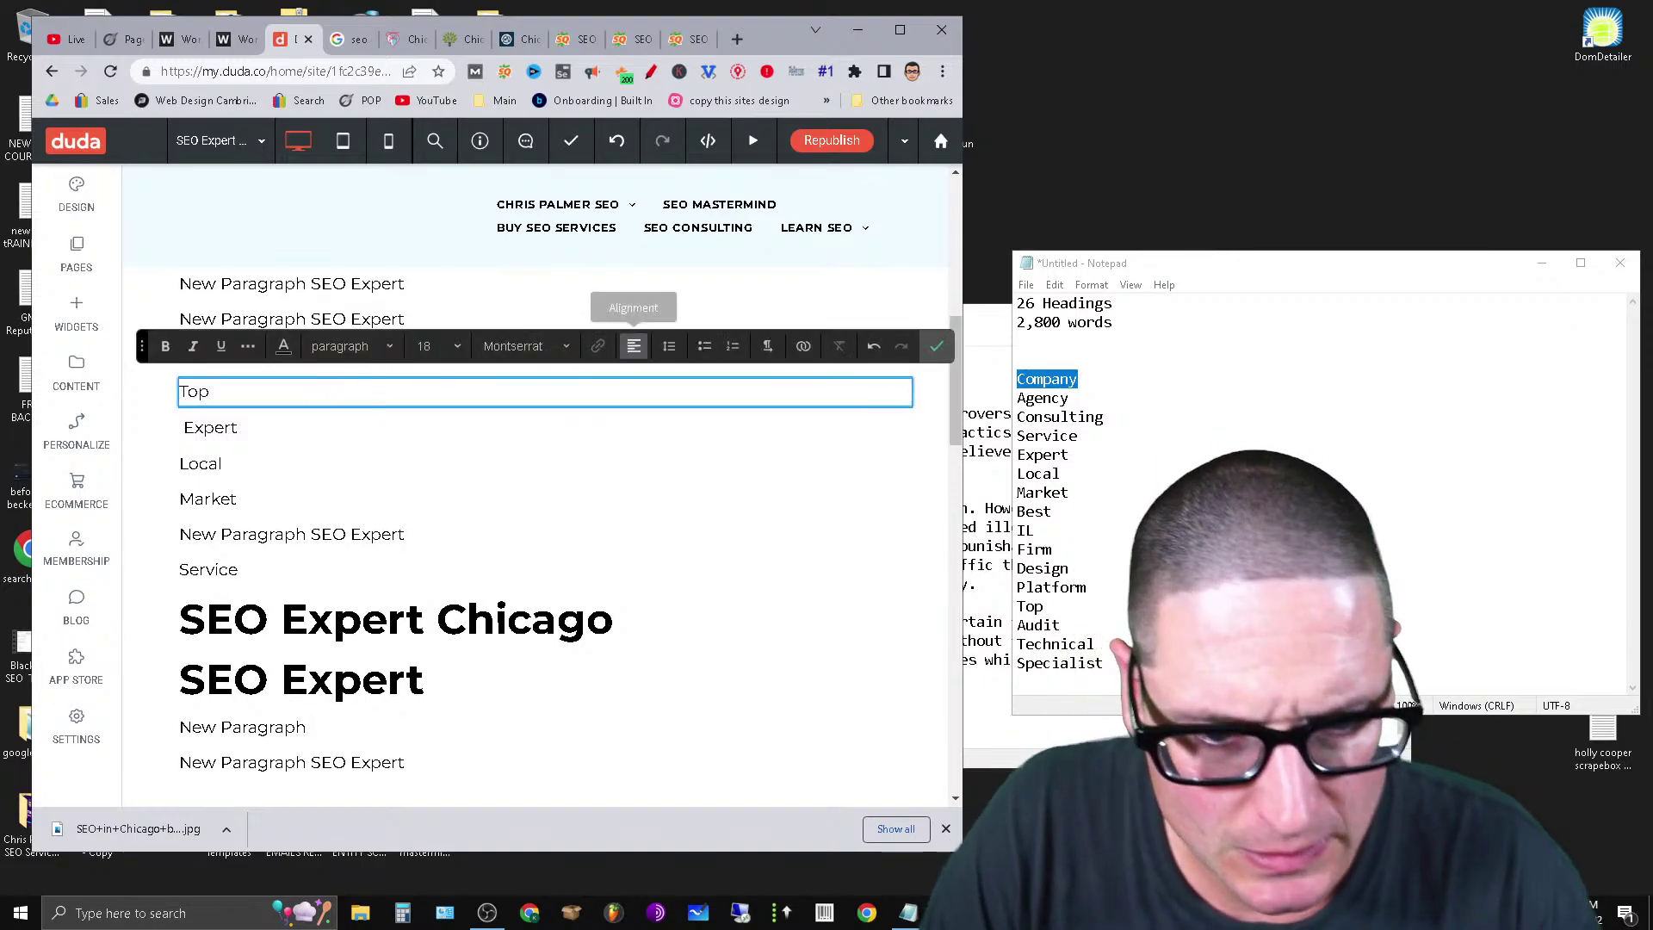
# Change the topmost placeholder to 'IL' and a lower one to 'Firm'.
pyautogui.click(346, 281)
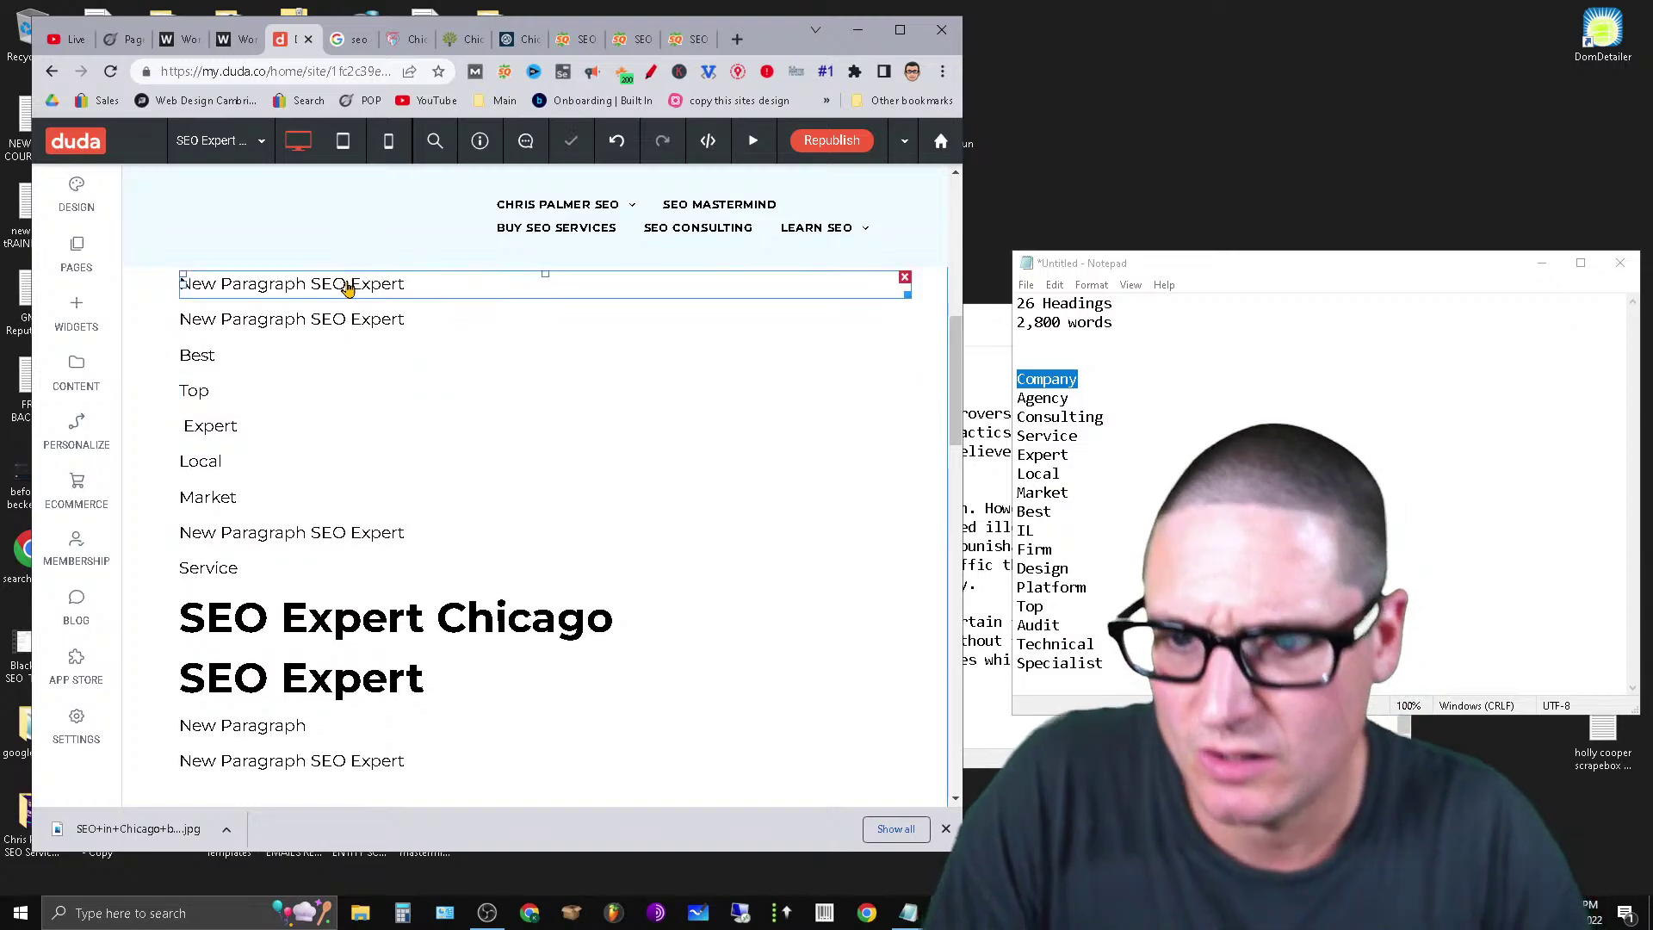
pyautogui.tripleClick(346, 281)
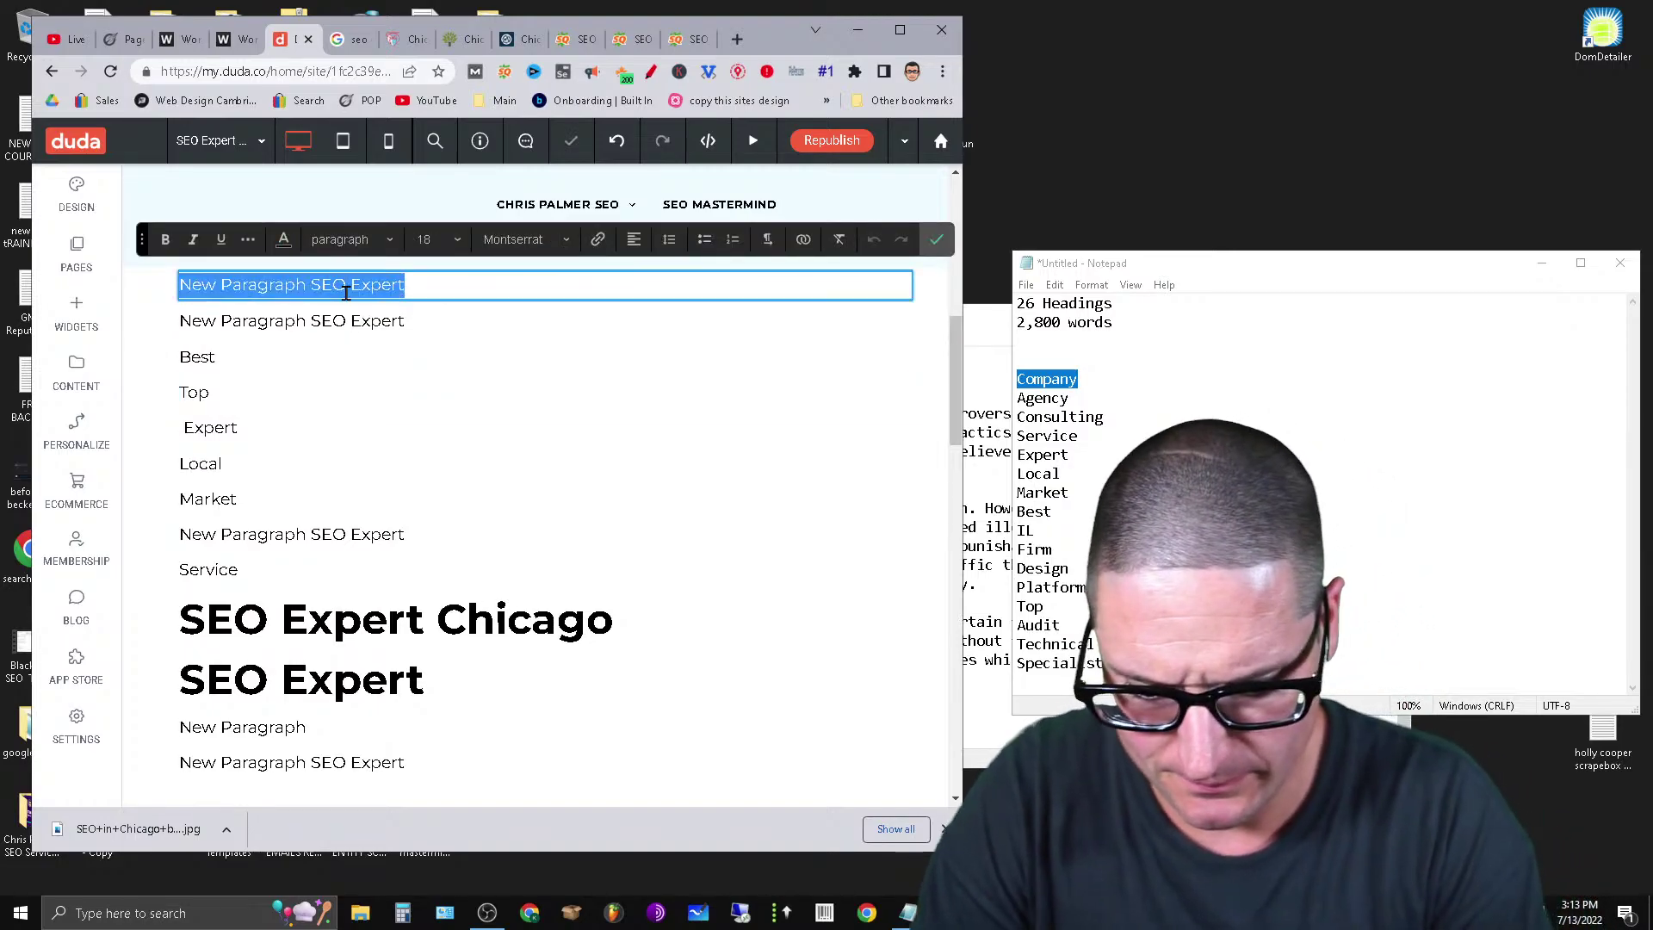
pyautogui.write('IL')
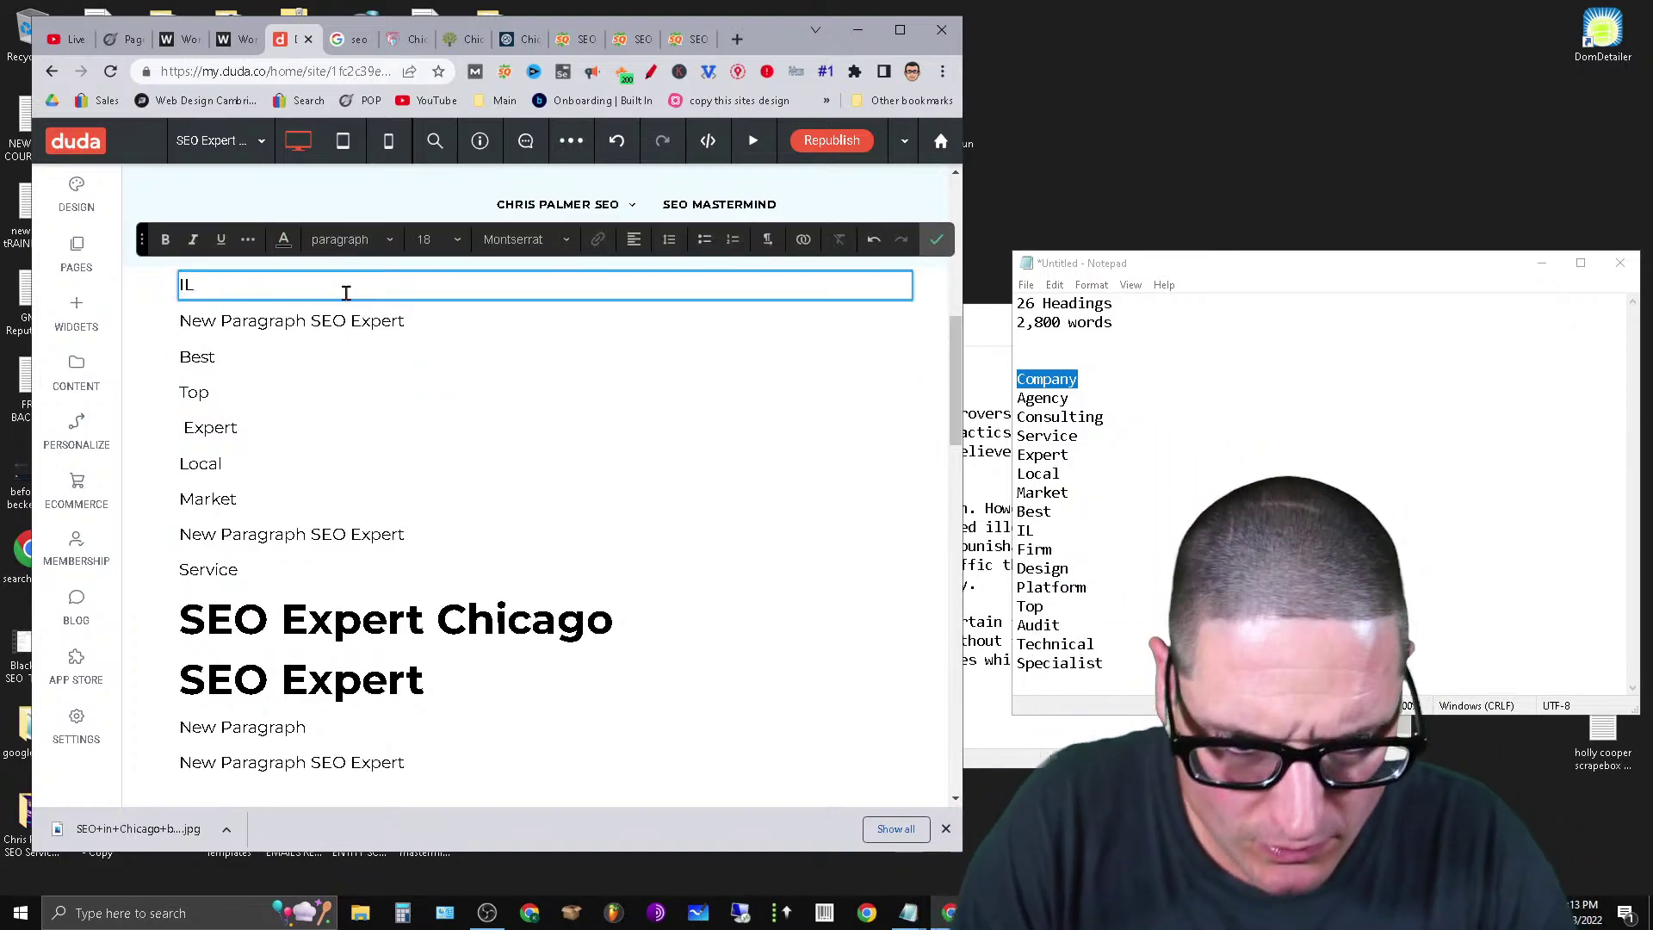
pyautogui.click(334, 543)
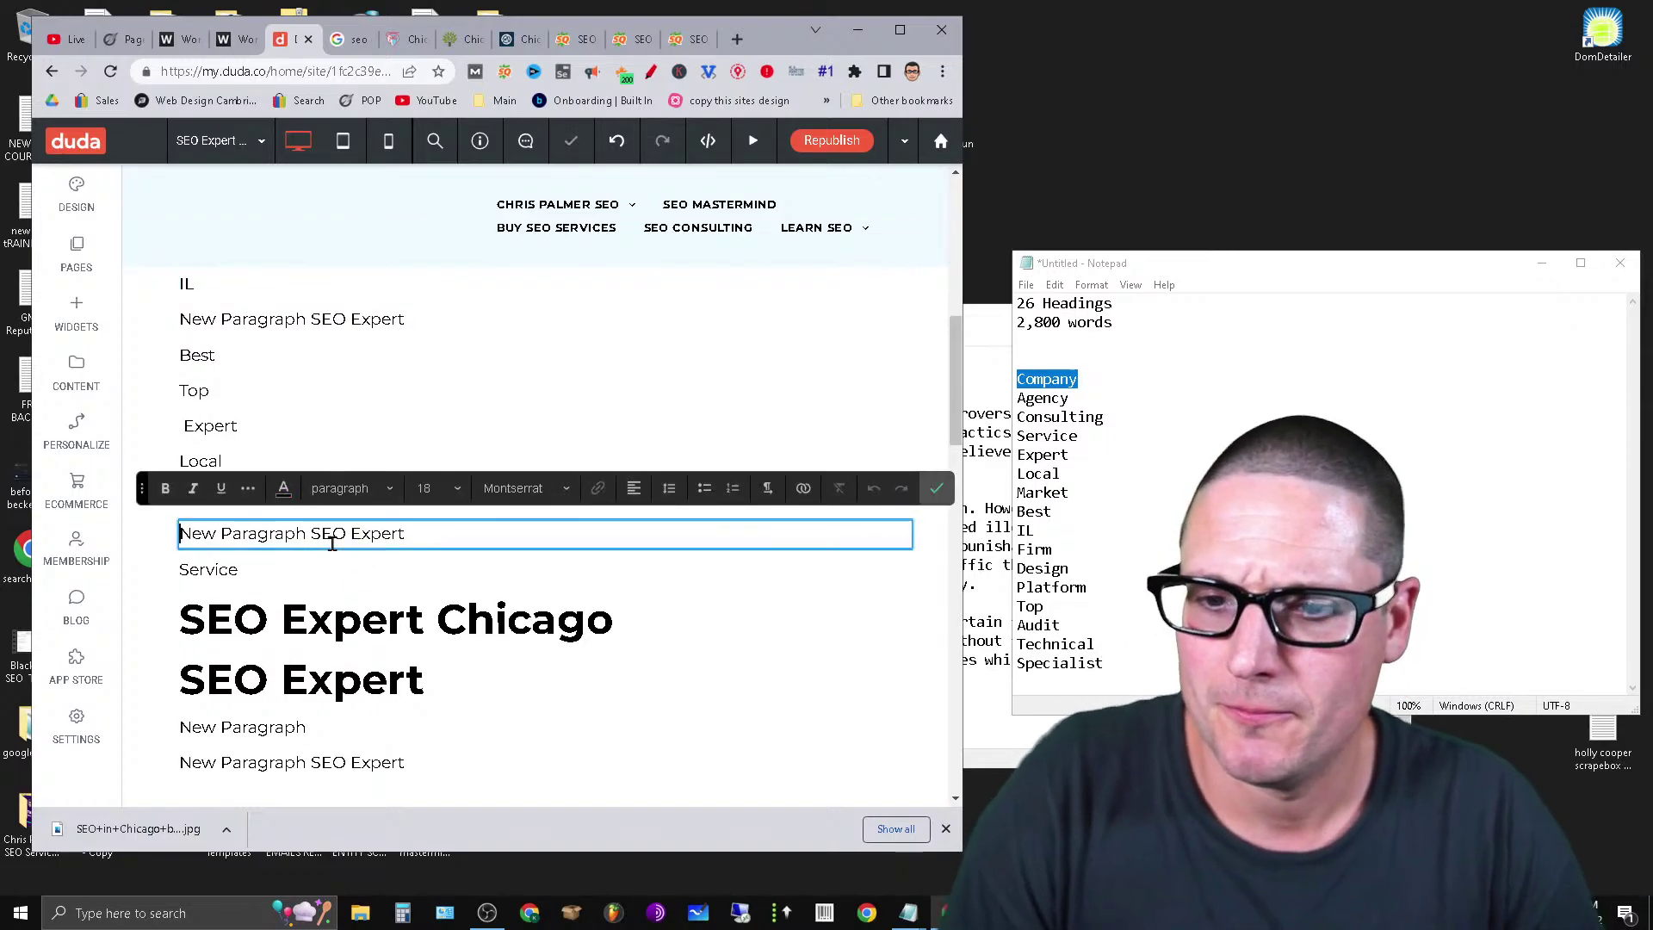
pyautogui.tripleClick(332, 543)
pyautogui.write('Firm')
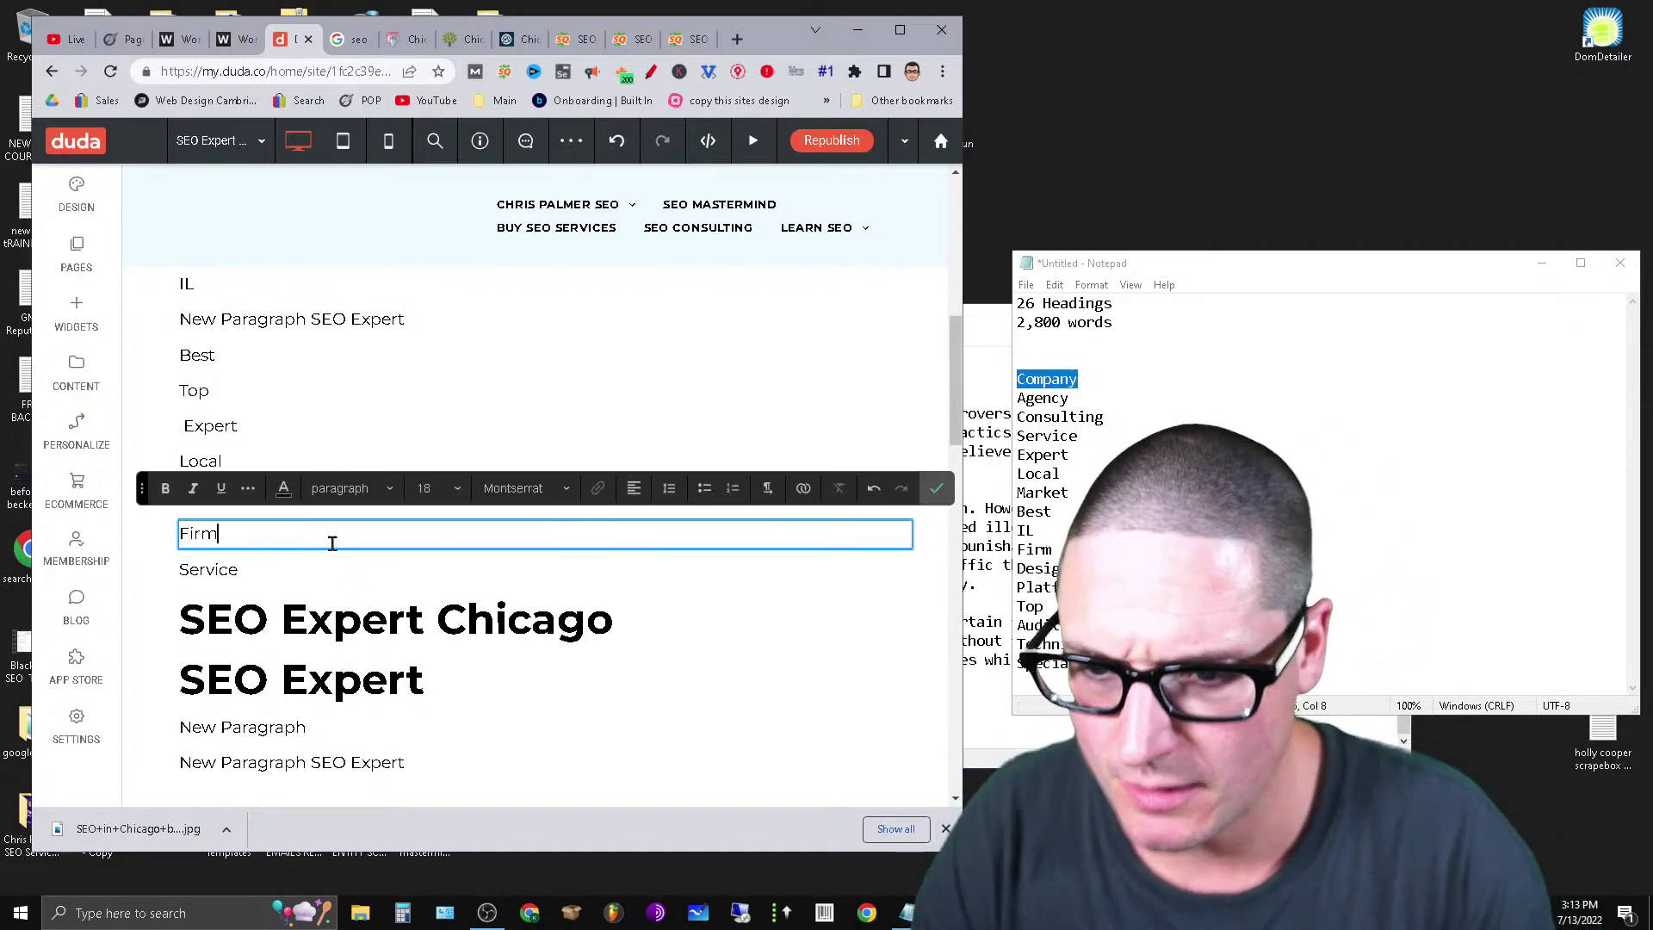
# Replace the 'New Paragraph' line with 'Platform' and select the next placeholder line.
pyautogui.click(268, 725)
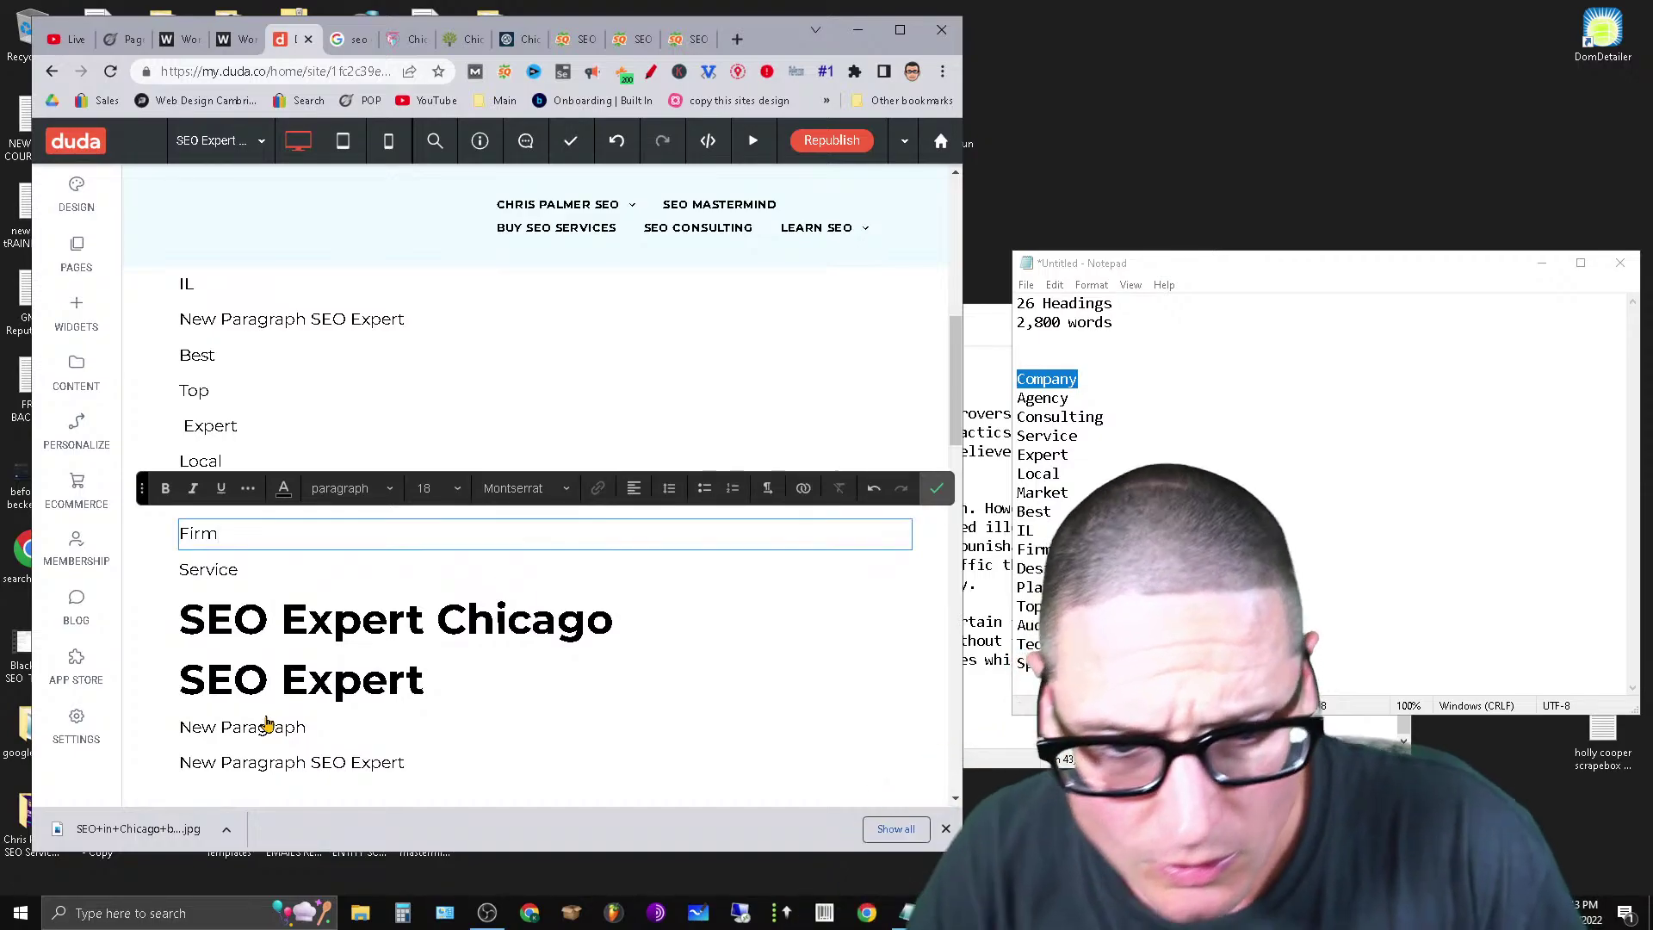
pyautogui.click(269, 732)
pyautogui.tripleClick(266, 726)
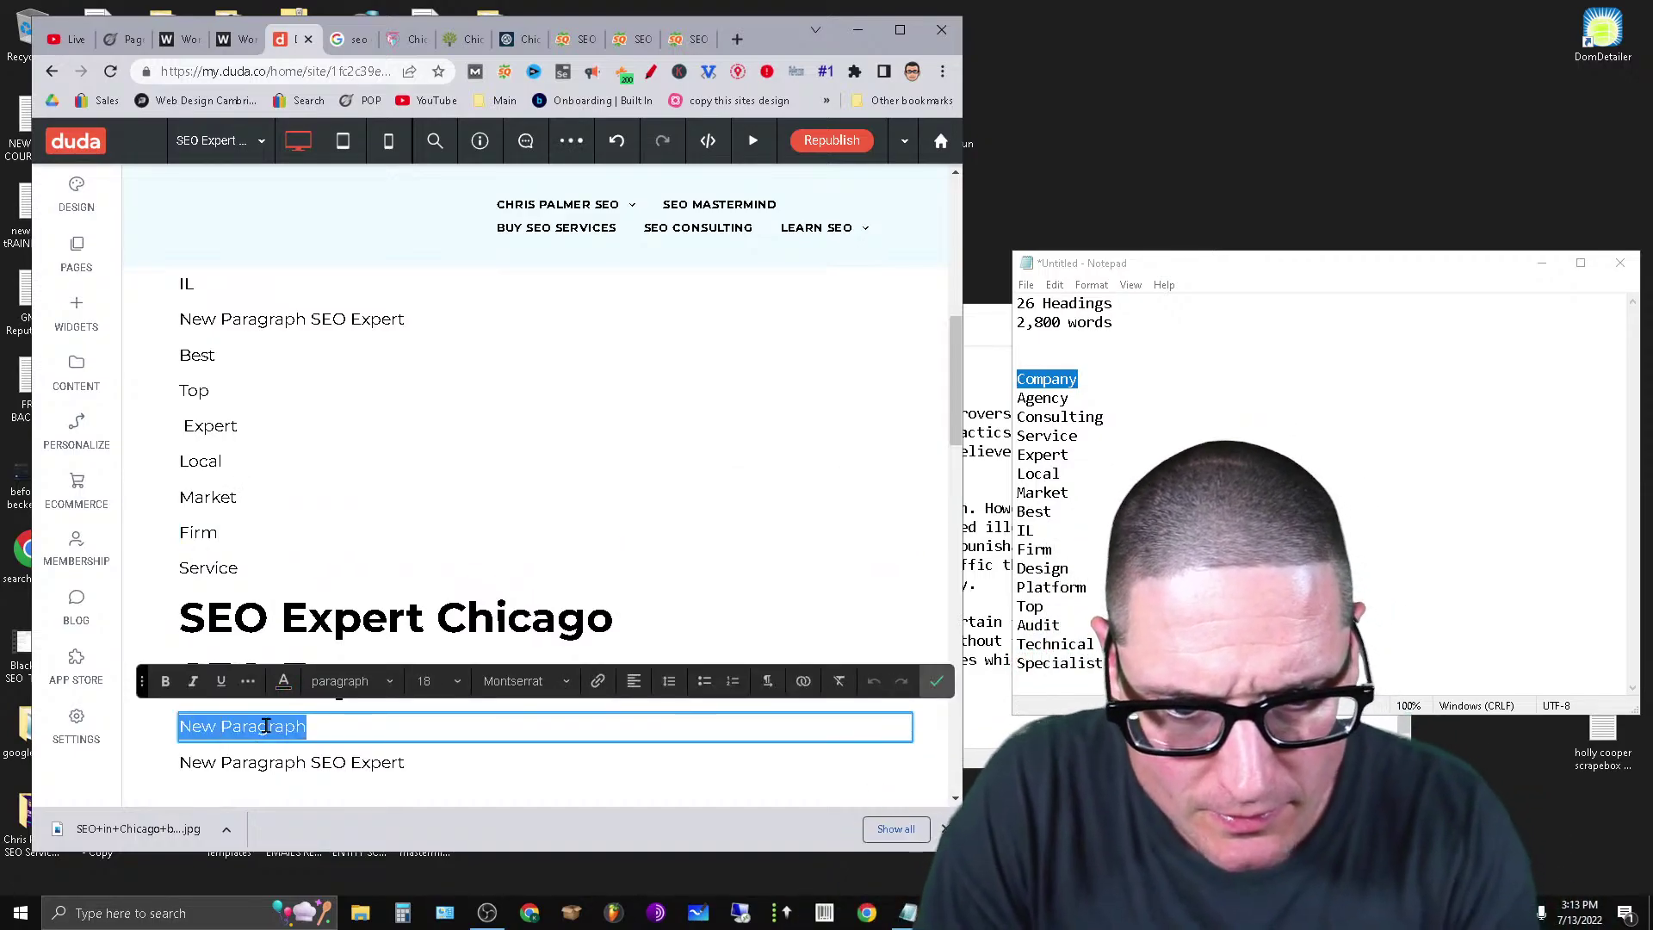
pyautogui.write('Platform')
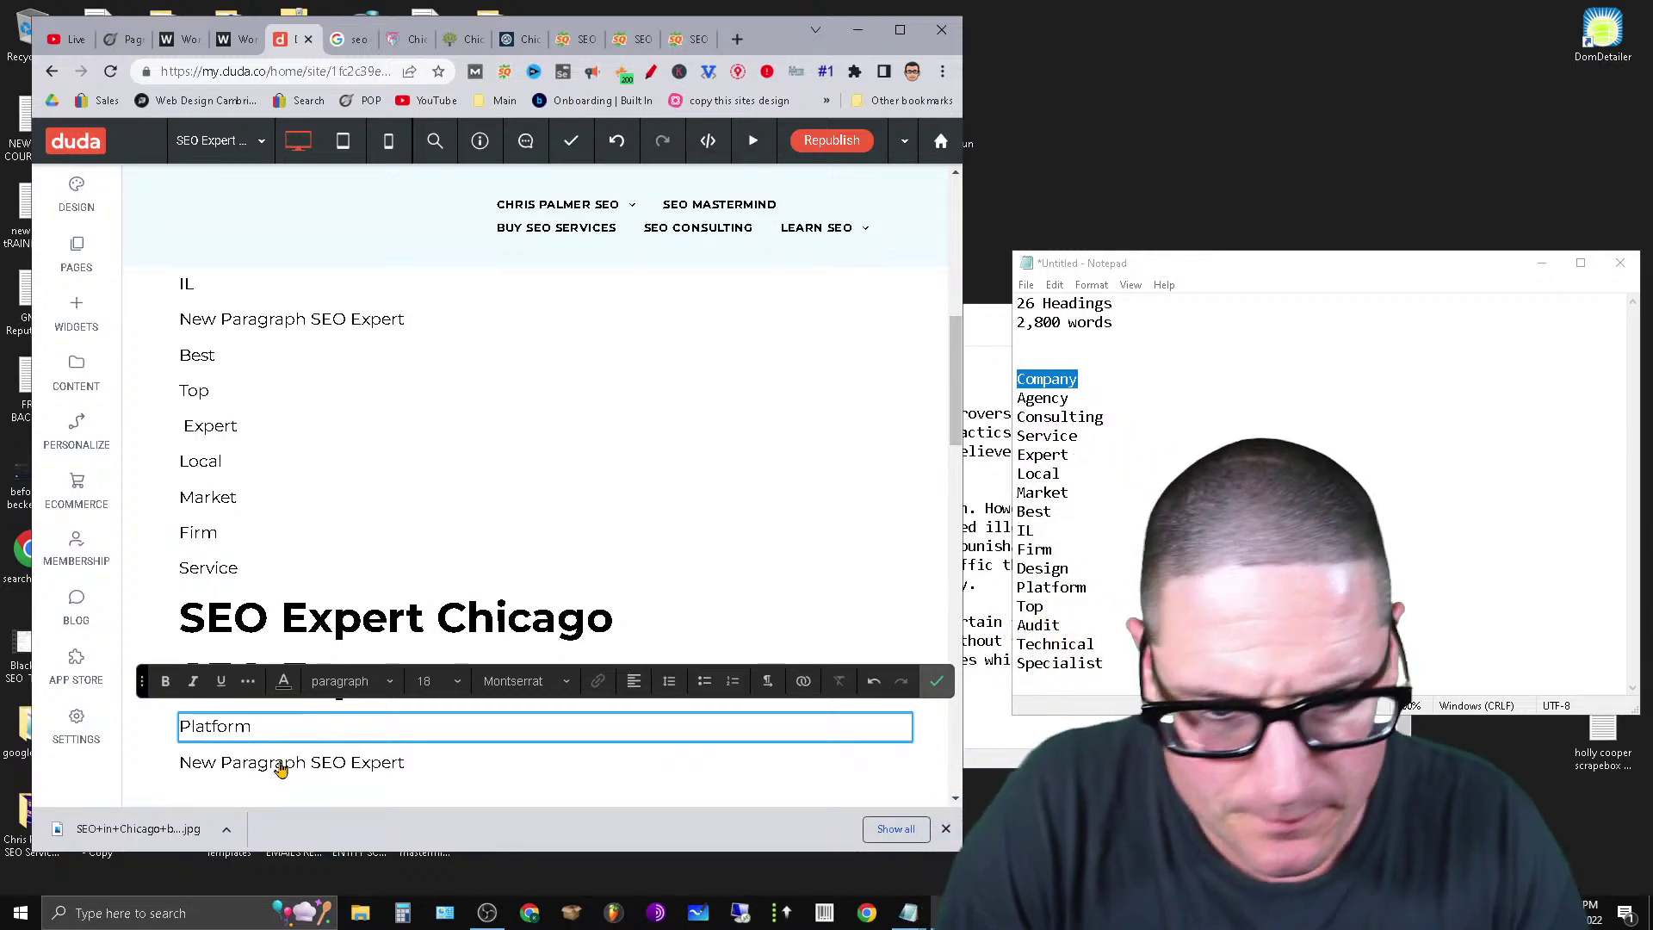
pyautogui.click(280, 764)
pyautogui.tripleClick(279, 763)
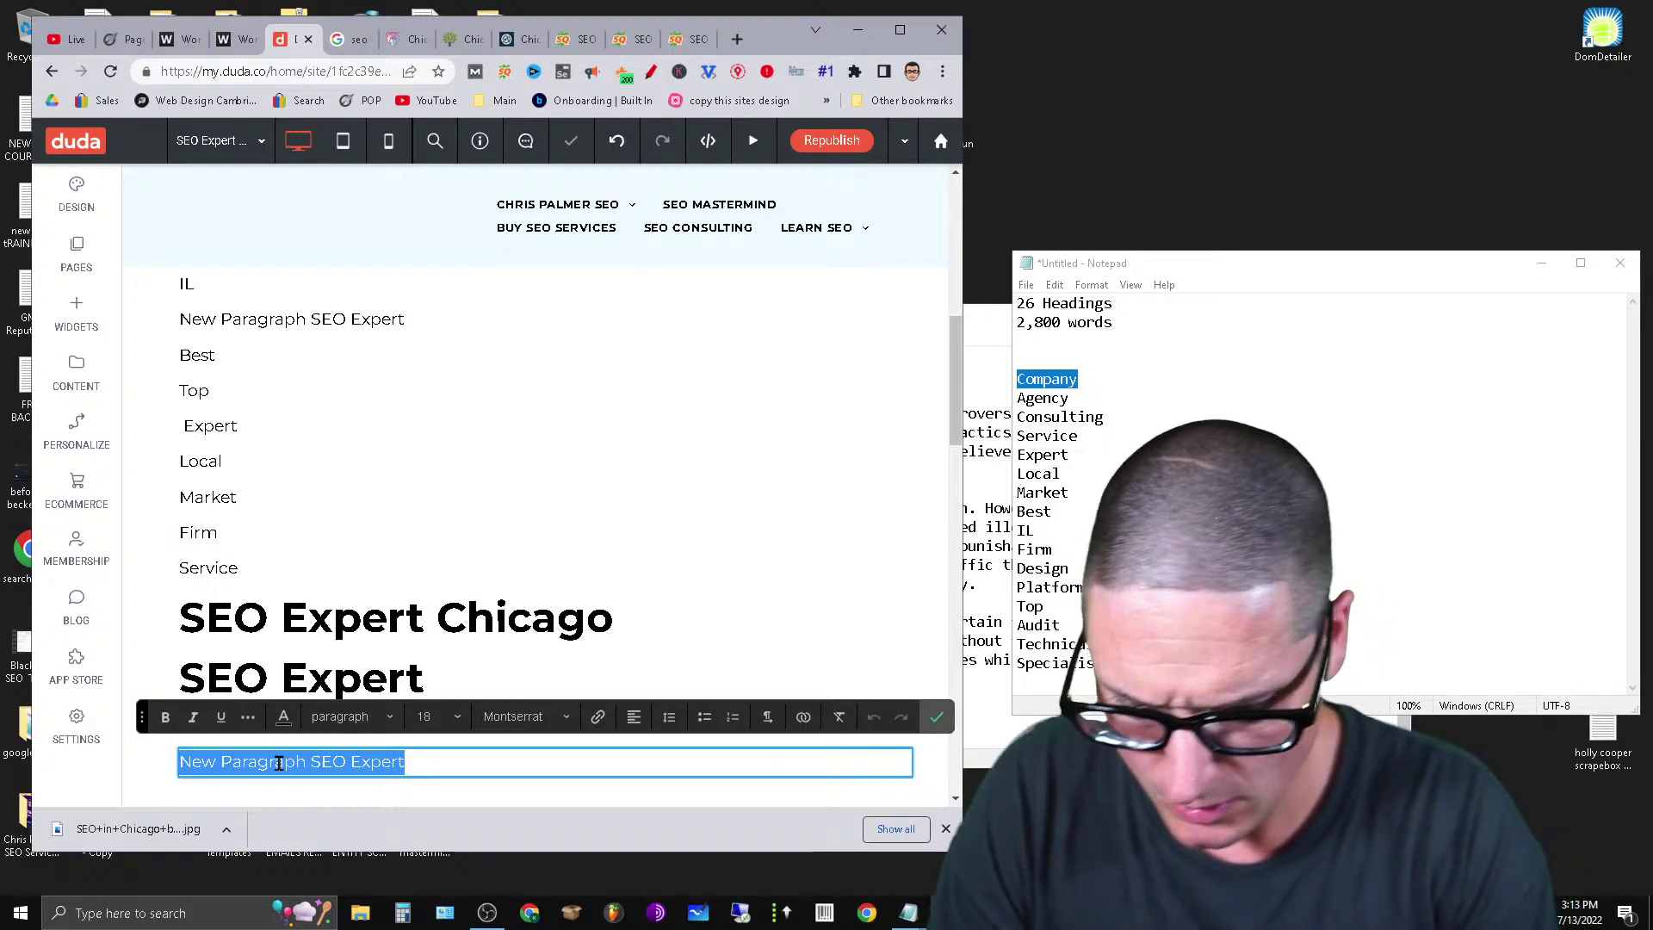
# Enter 'Audit' in the selected line, then change the paragraph under the SEO Expert heading to 'Technical'.
pyautogui.write('Audit')
pyautogui.scroll(-5, 456, 547)
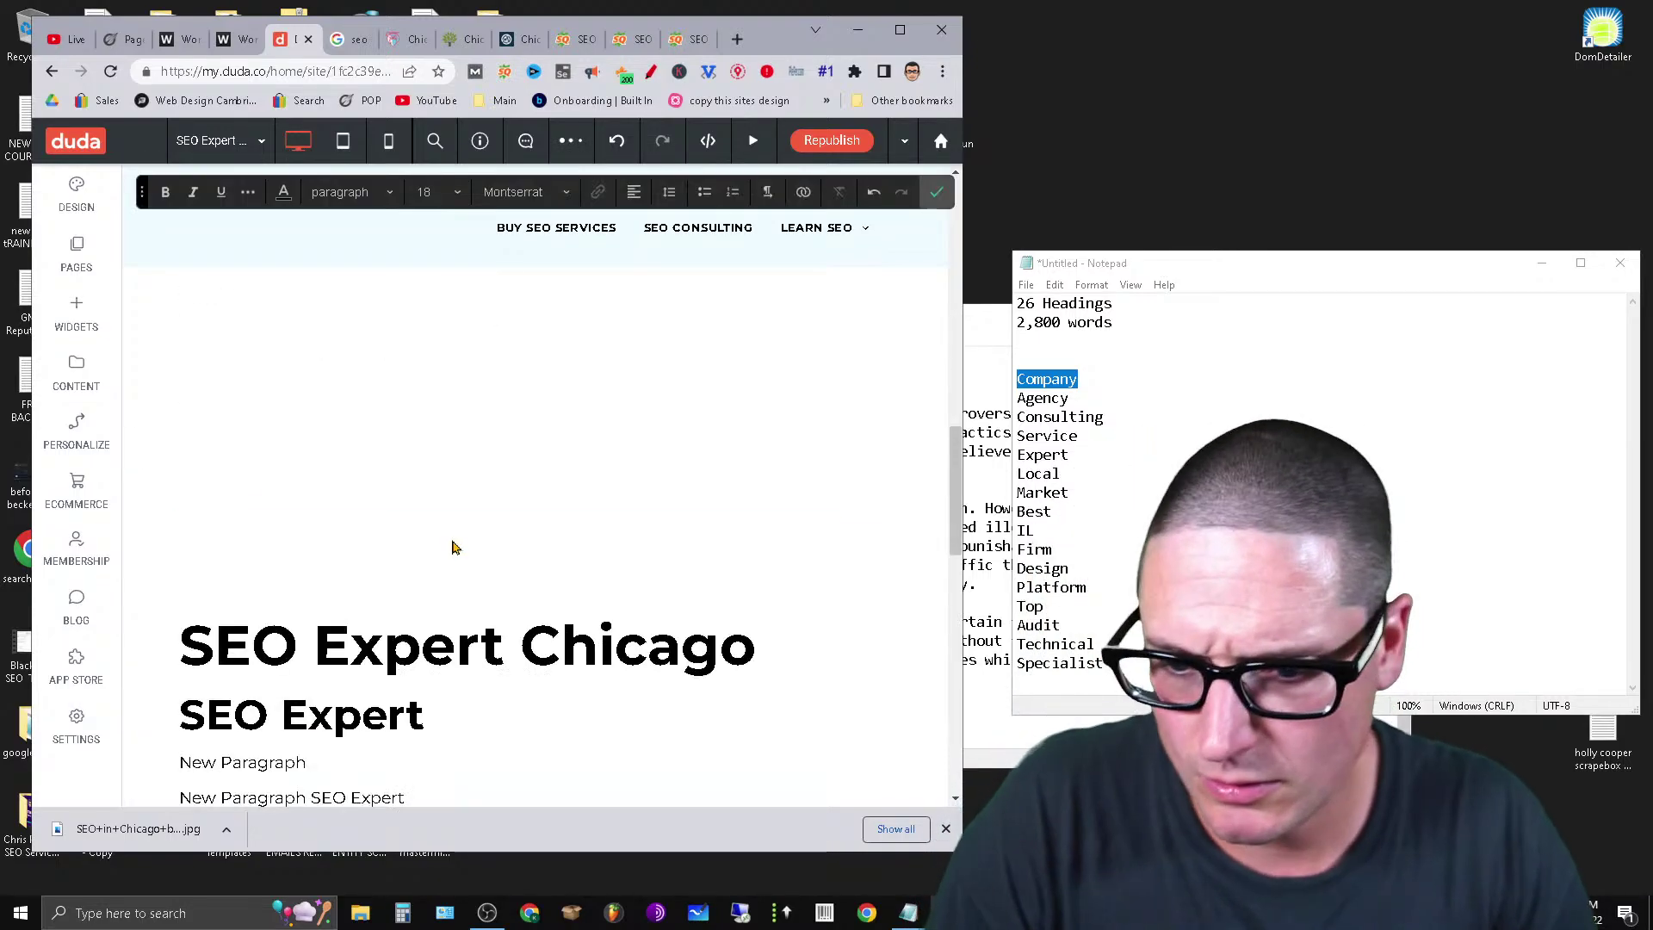
pyautogui.scroll(-3, 448, 597)
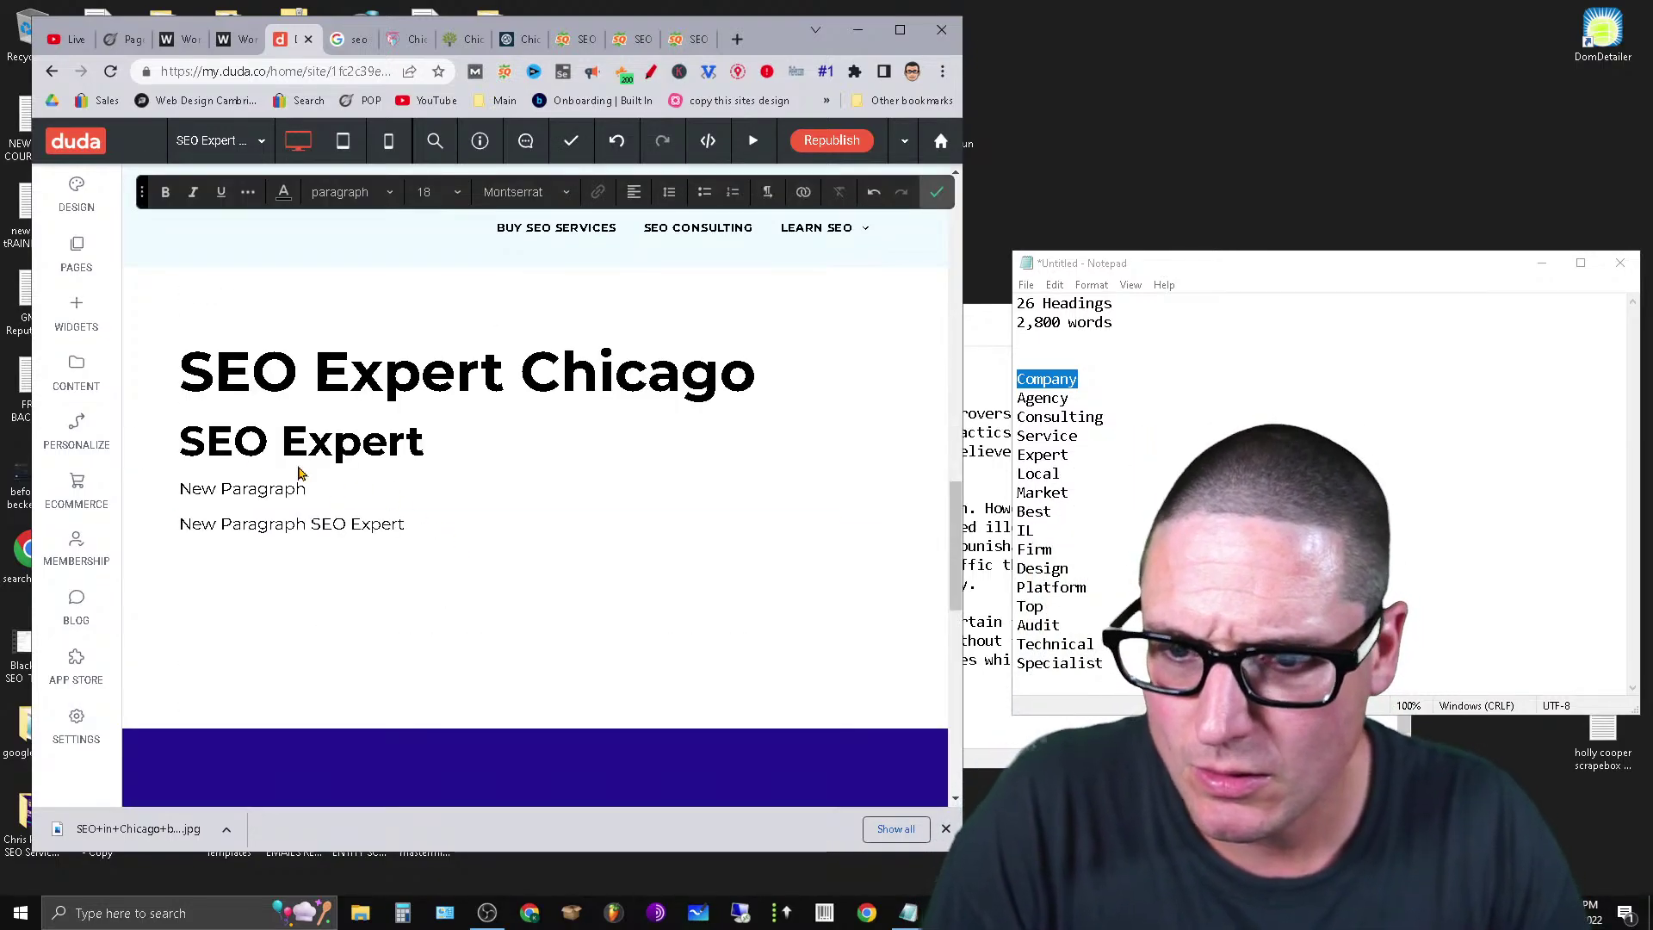
pyautogui.click(251, 489)
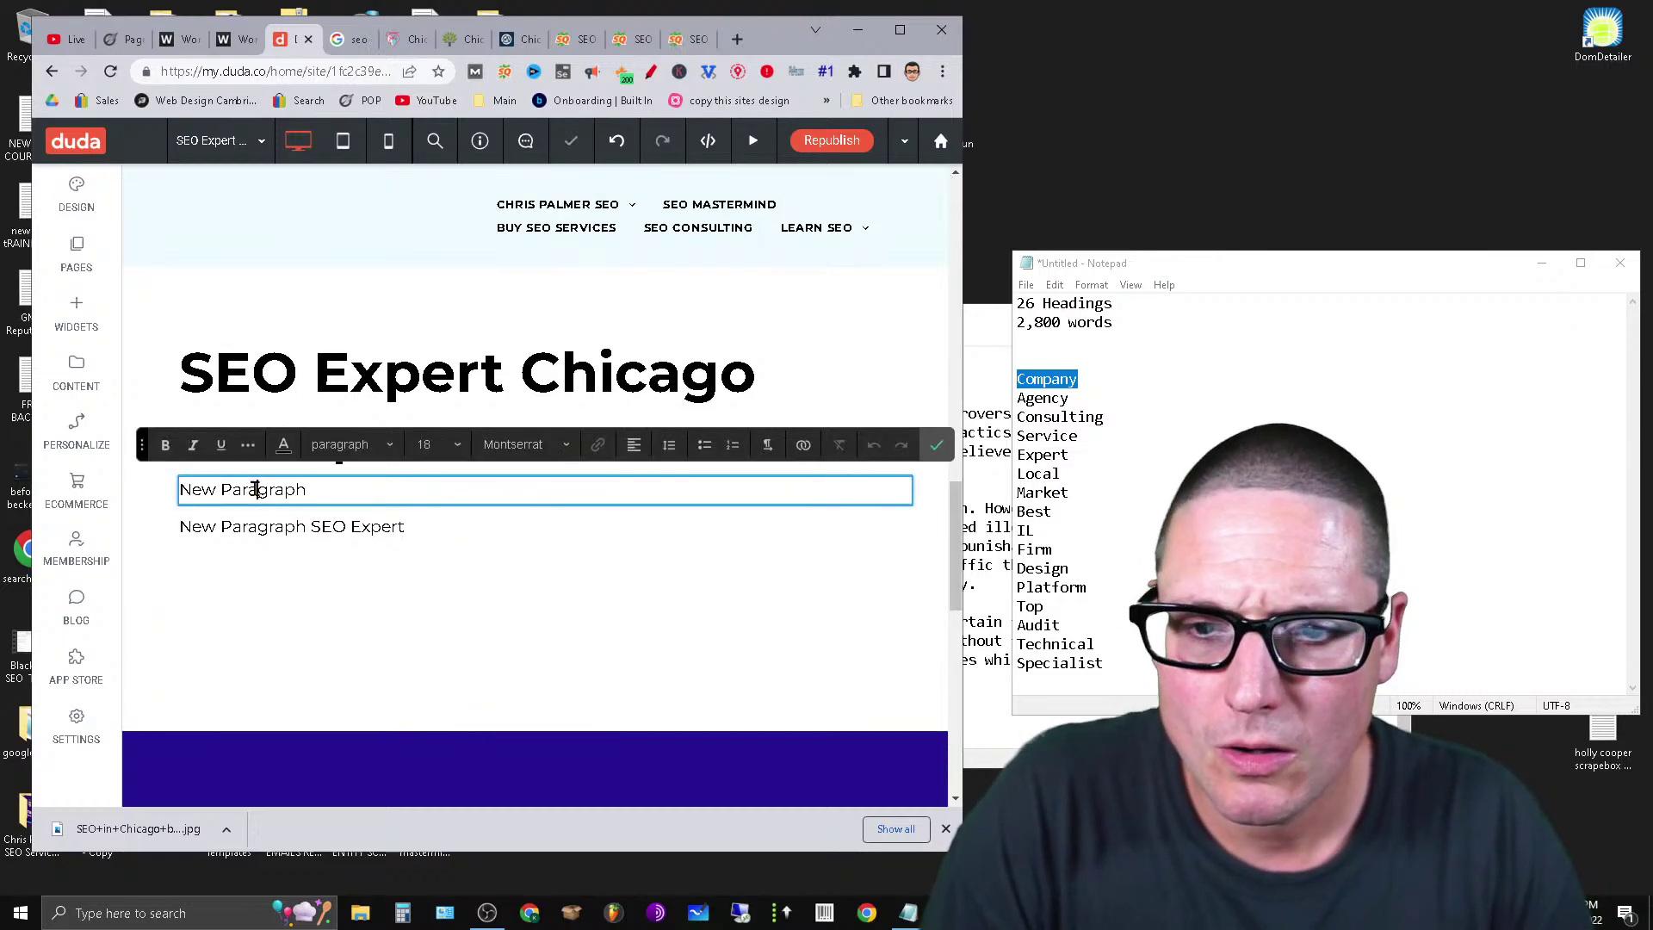
pyautogui.tripleClick(255, 489)
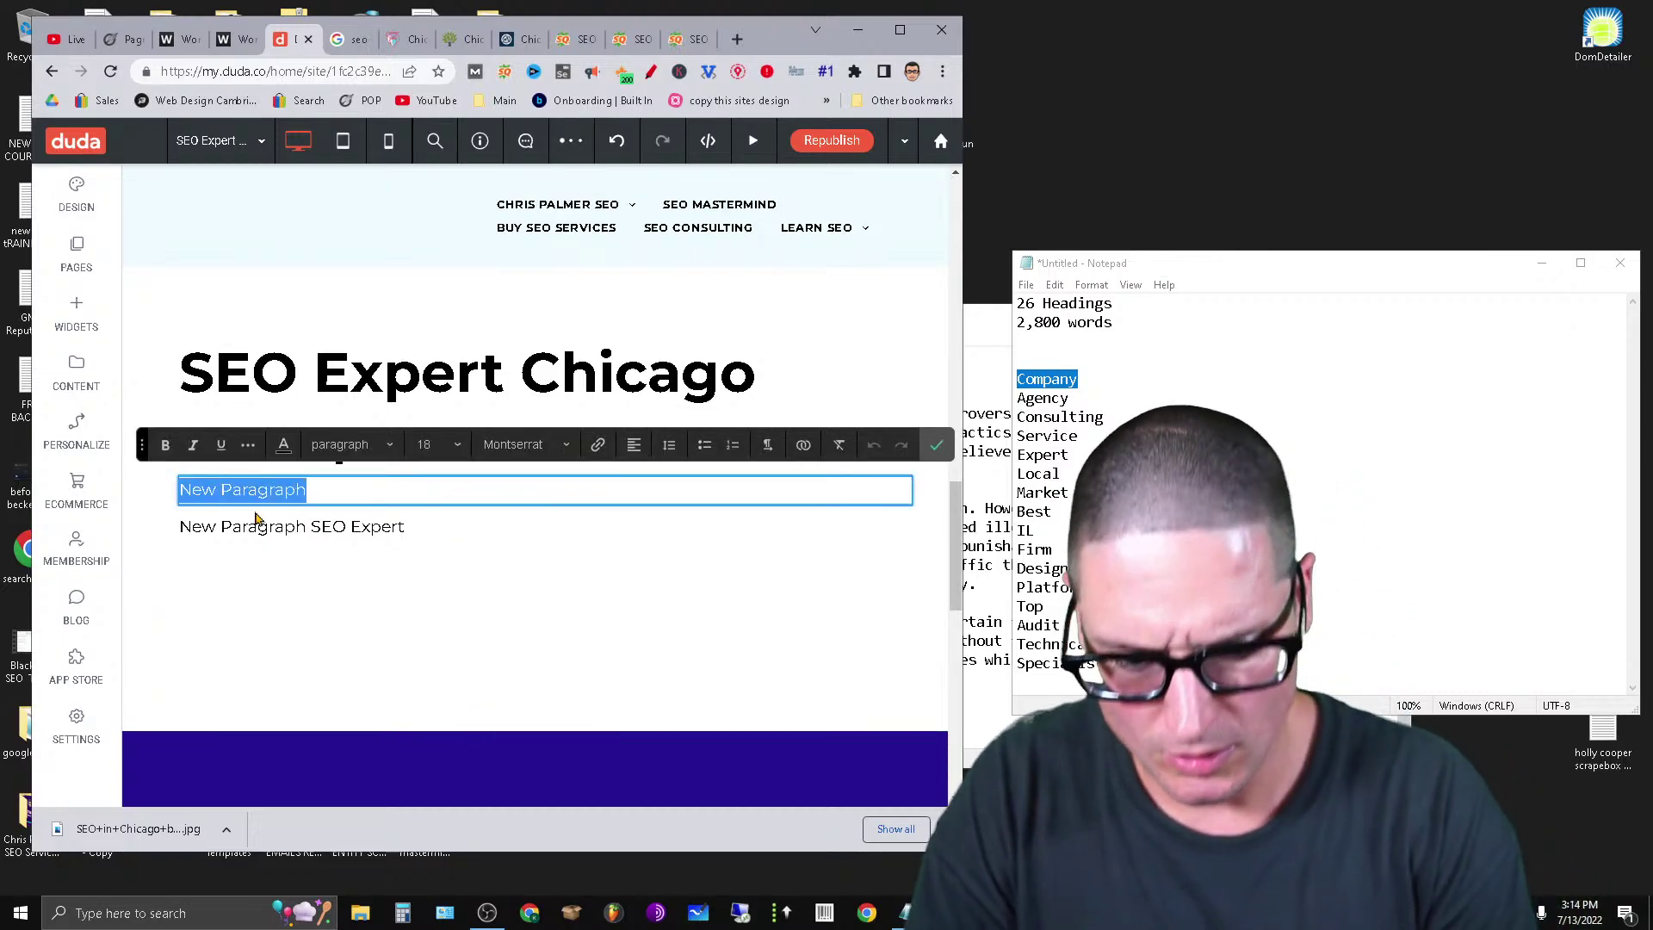
pyautogui.write('Technical')
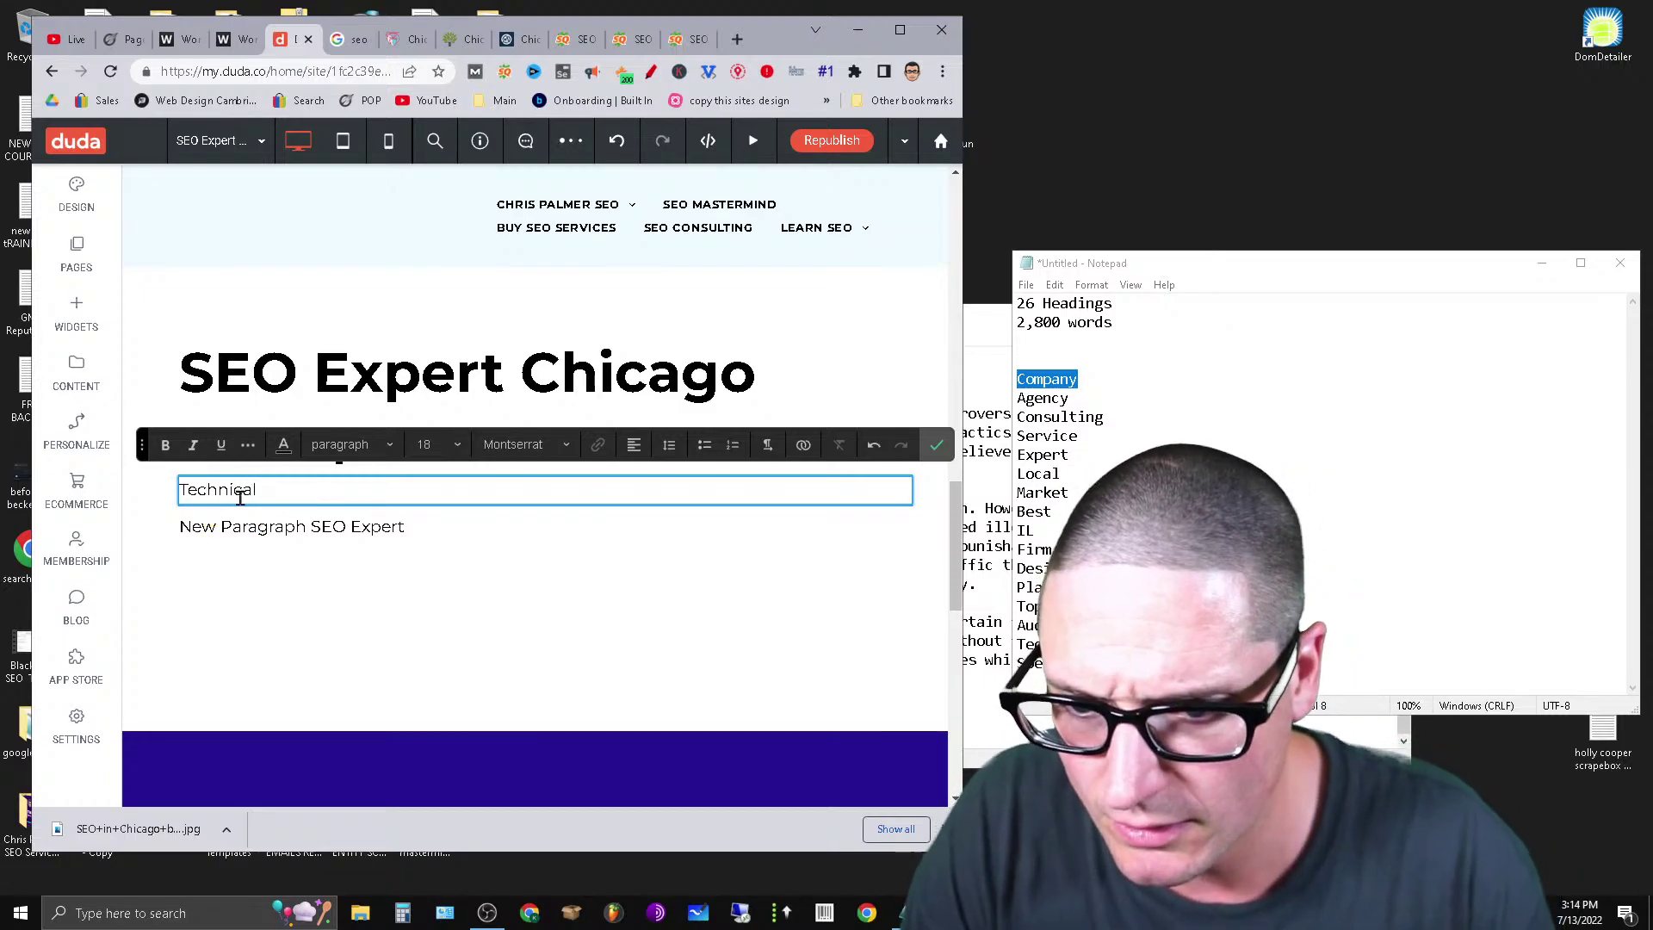
# Clear the next placeholder paragraph and begin typing 'Specialist'.
pyautogui.click(266, 525)
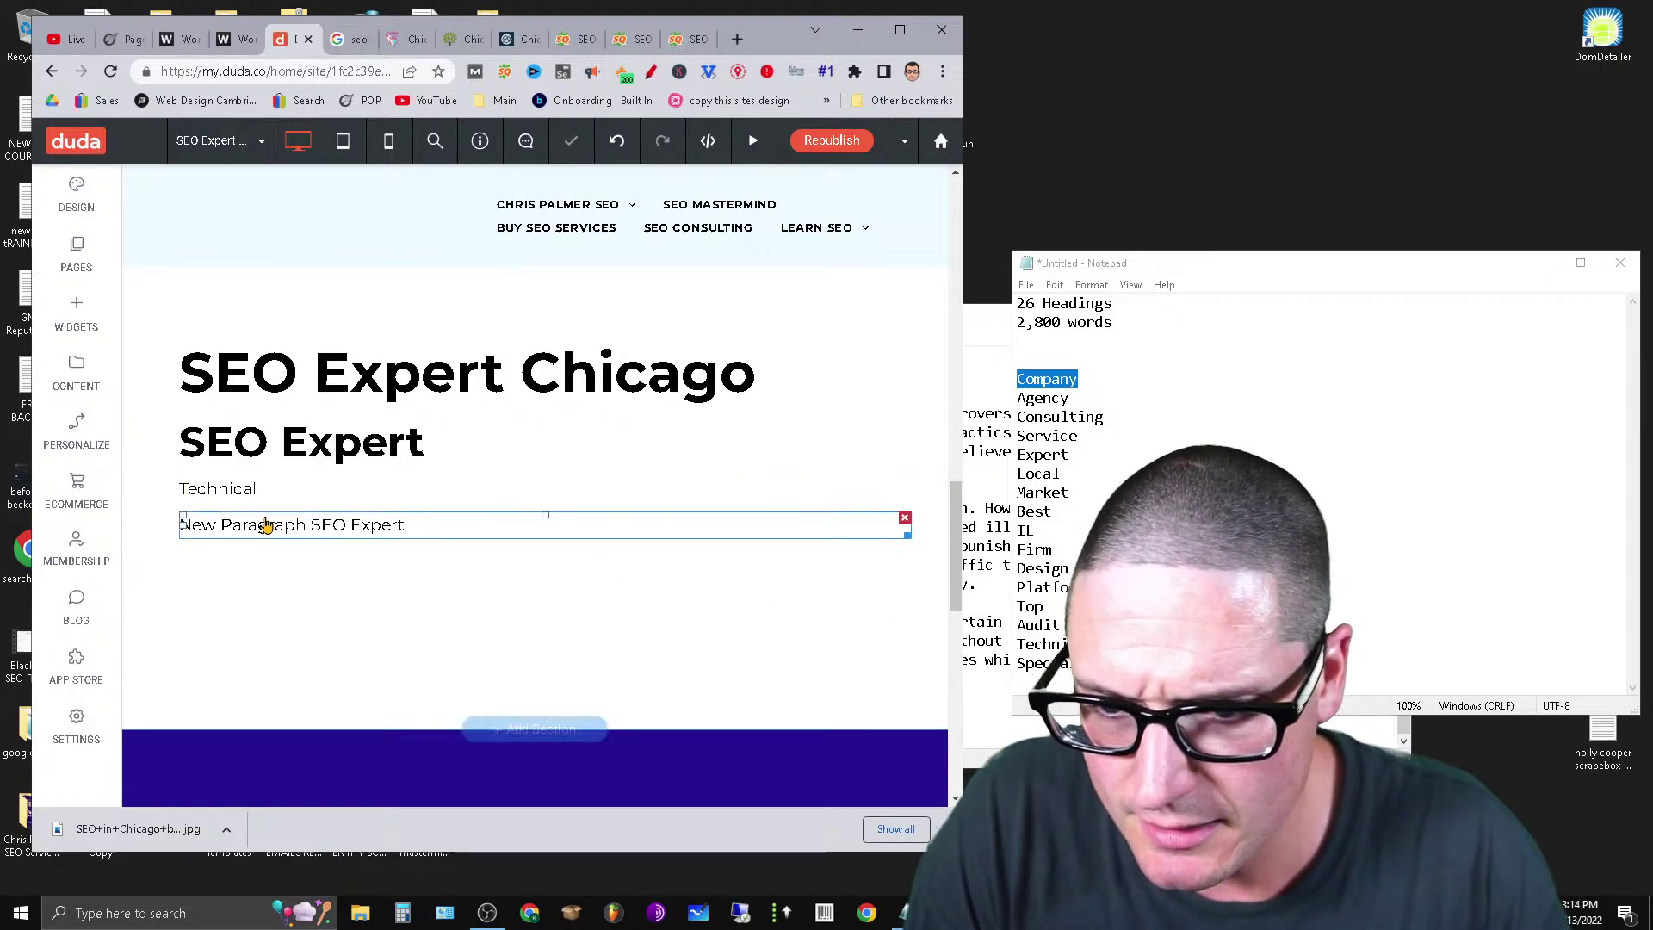
pyautogui.doubleClick(269, 520)
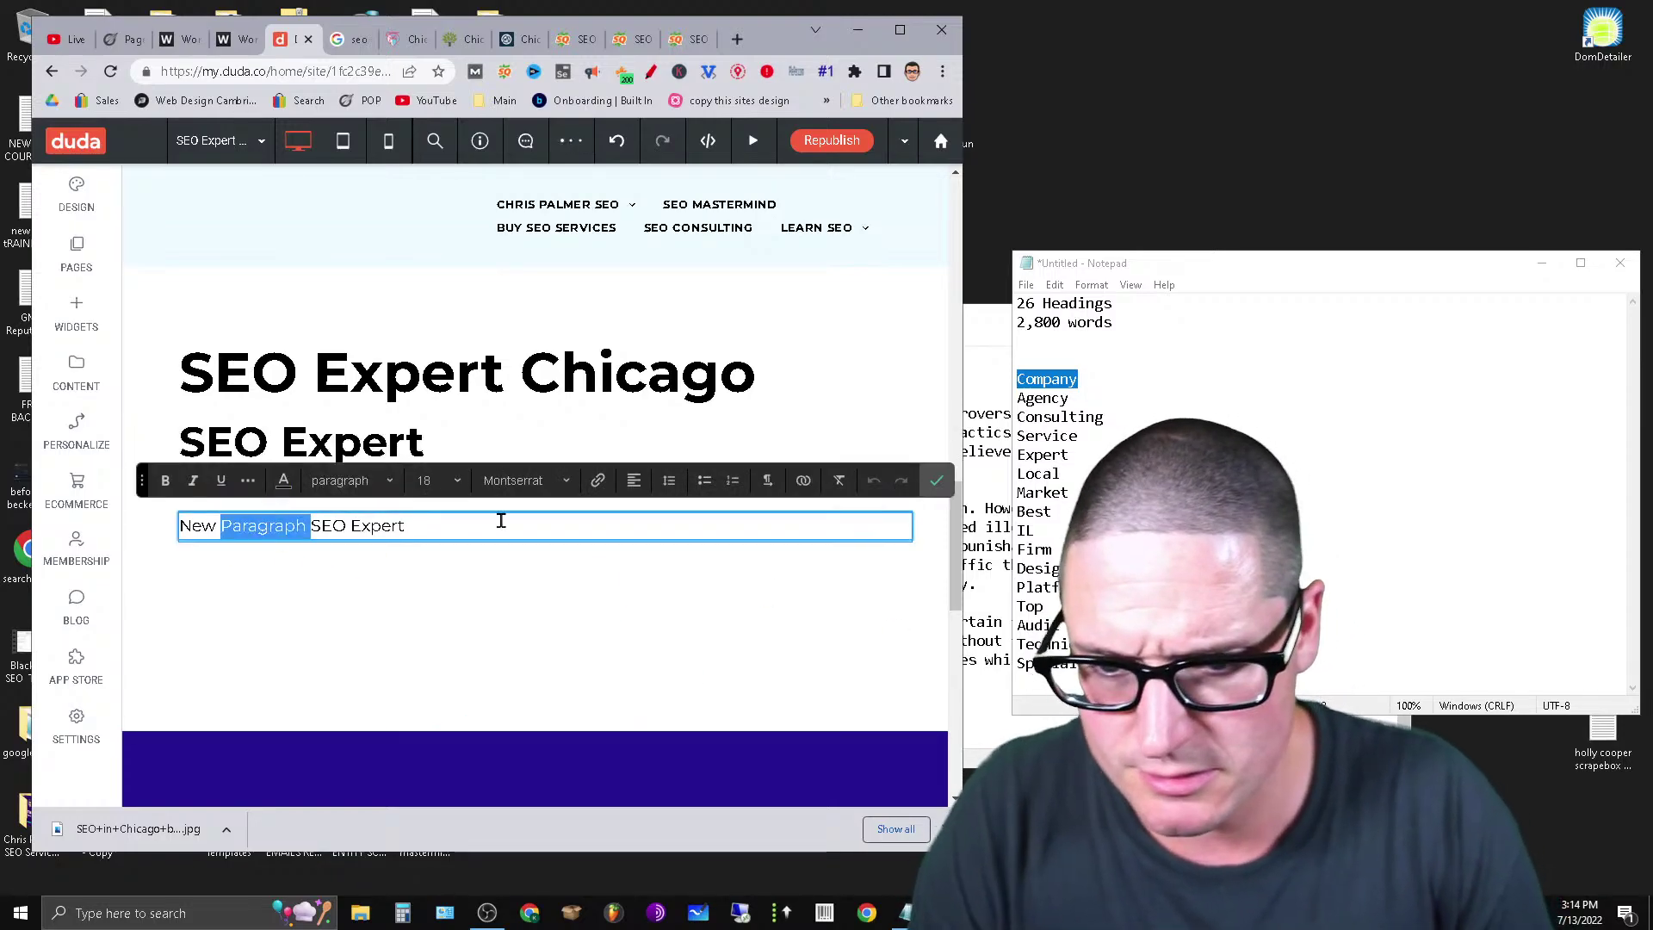
pyautogui.tripleClick(501, 520)
pyautogui.write('Specialist')
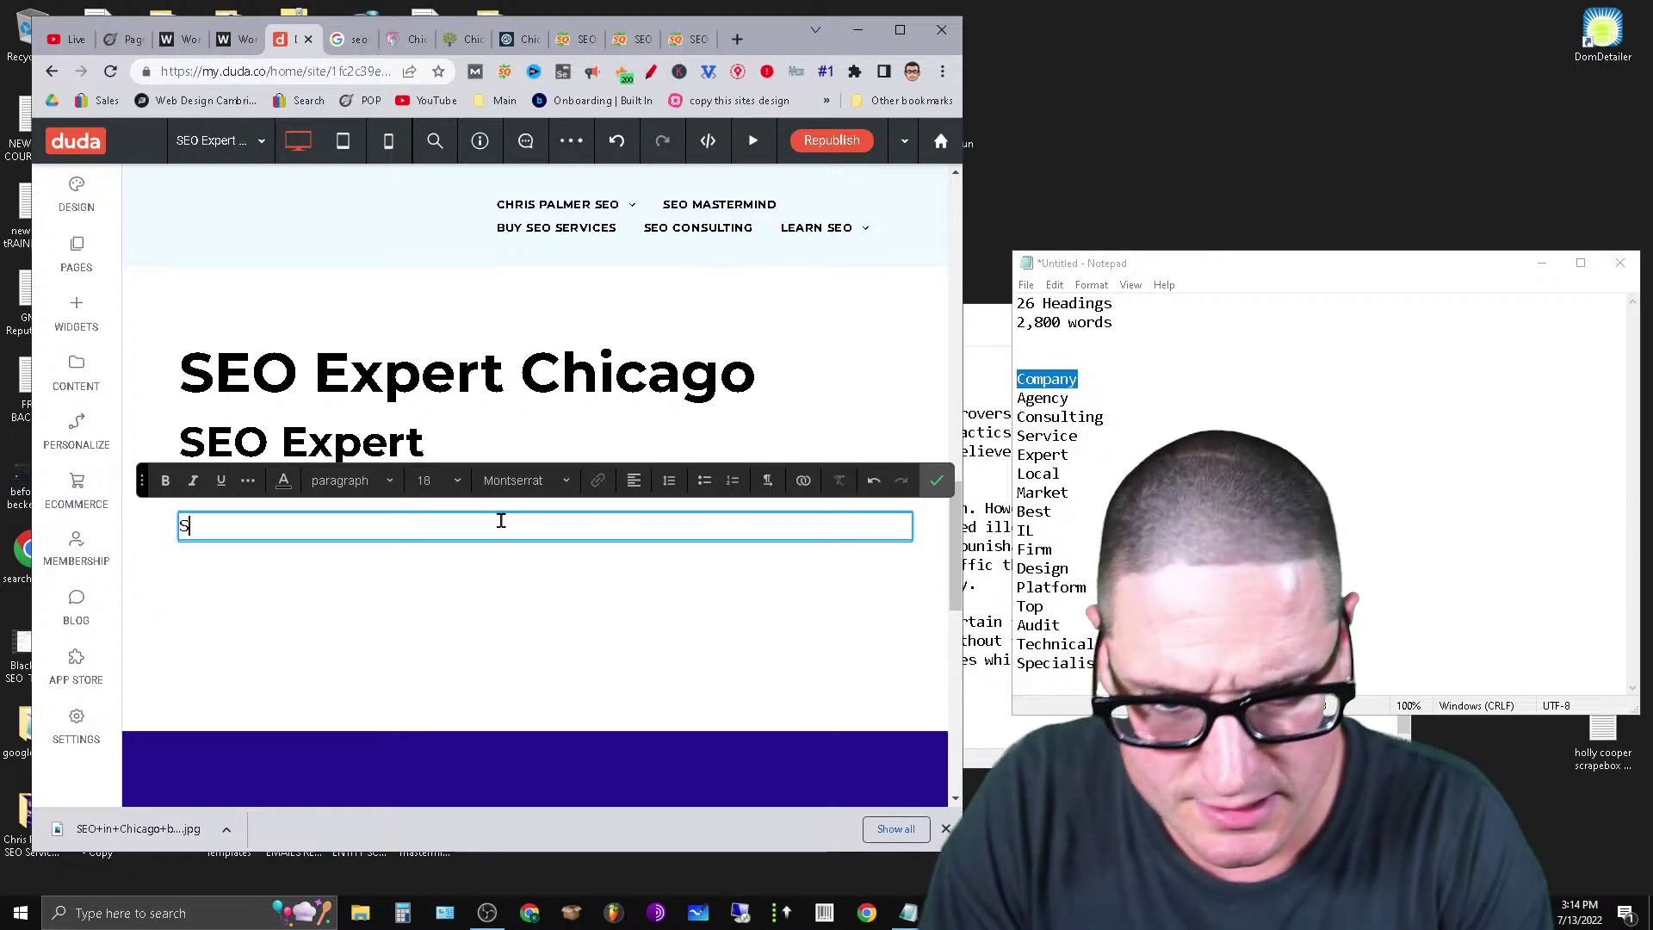
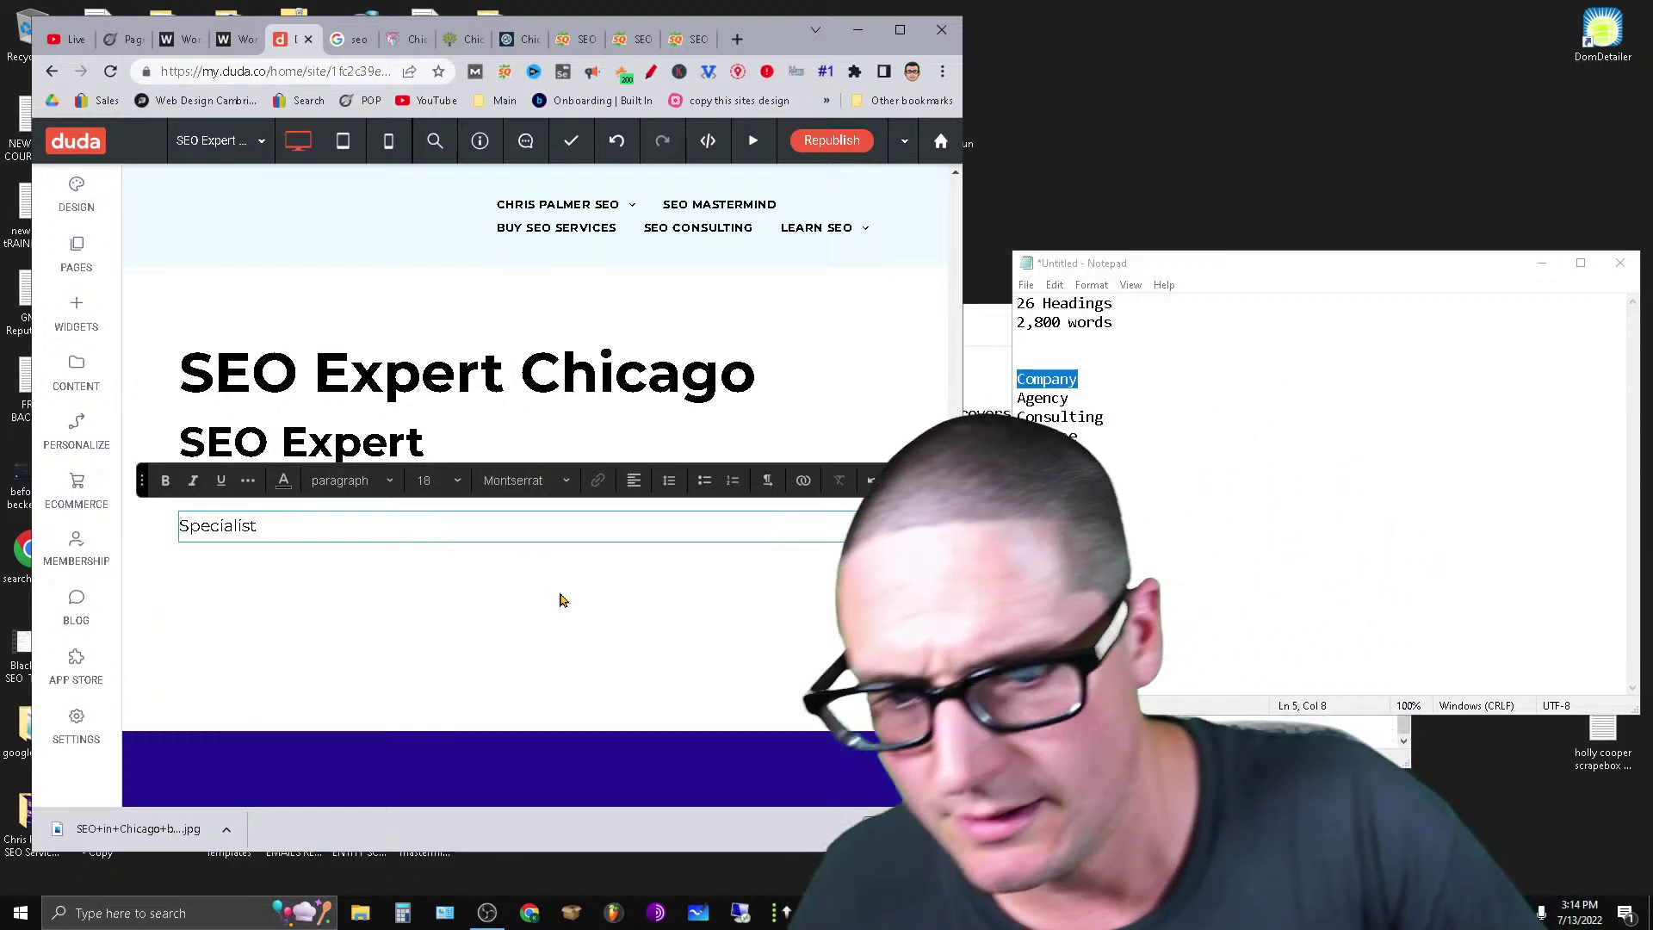
# Finish the Specialist line and delete the first 'New Paragraph SEO Expert' placeholder row.
pyautogui.moveTo(956, 553)
pyautogui.mouseDown()
pyautogui.moveTo(959, 255)
pyautogui.moveTo(961, 362)
pyautogui.moveTo(977, 241)
pyautogui.moveTo(981, 560)
pyautogui.moveTo(981, 533)
pyautogui.mouseUp()
pyautogui.click(586, 478)
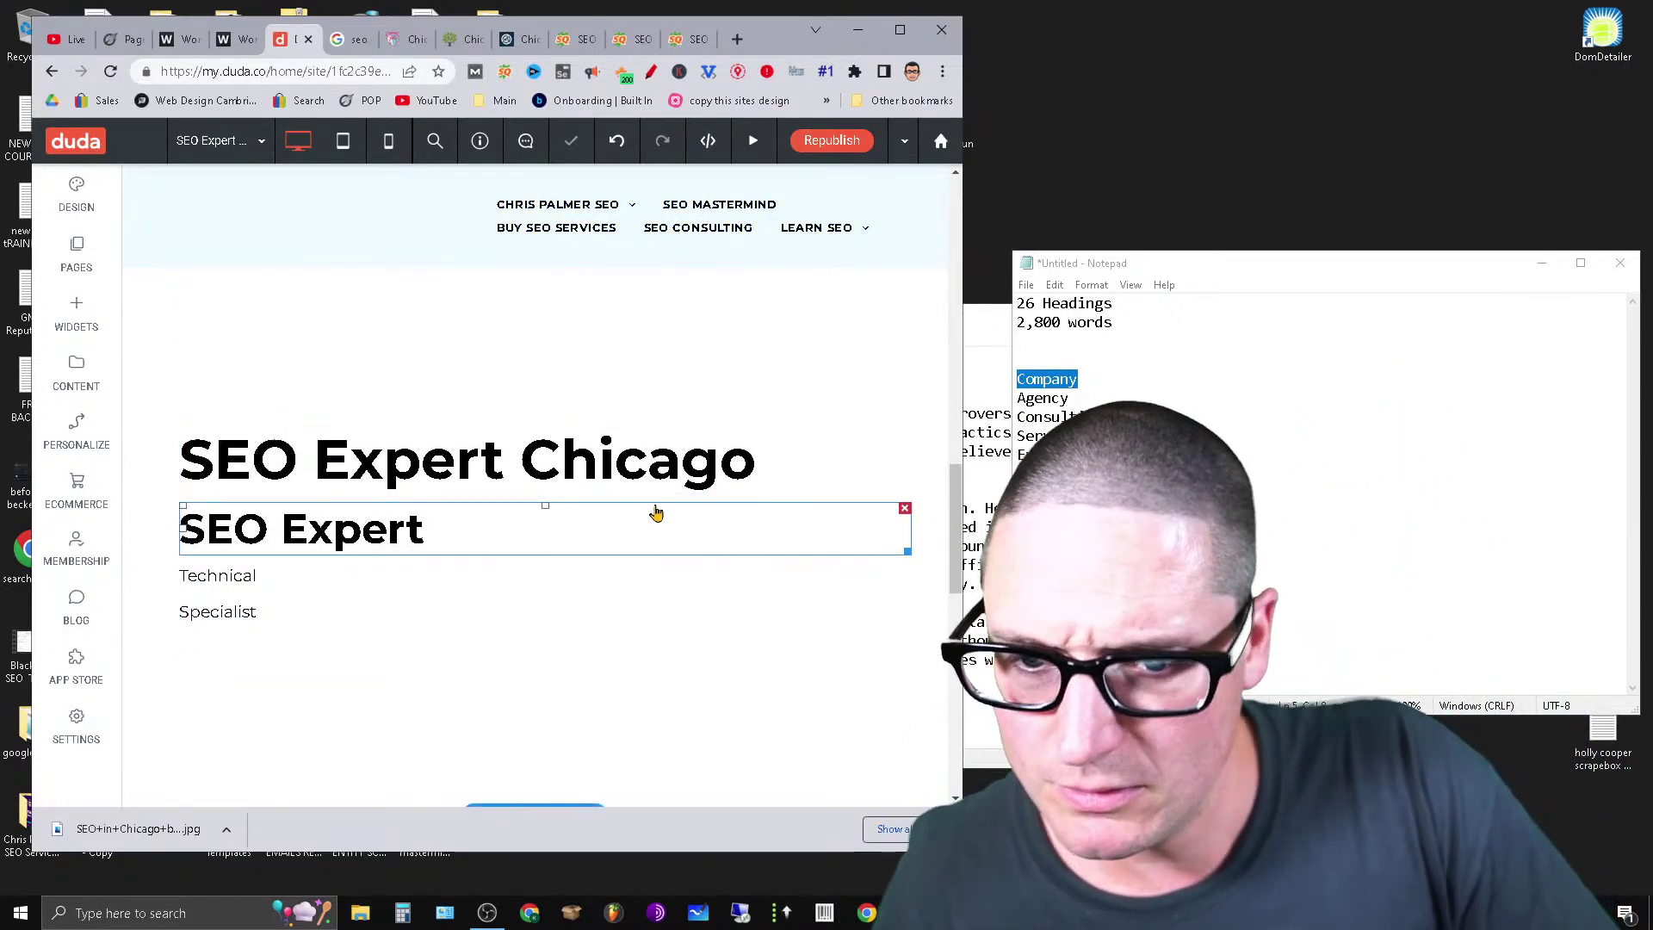
pyautogui.moveTo(924, 524); pyautogui.dragTo(929, 243)
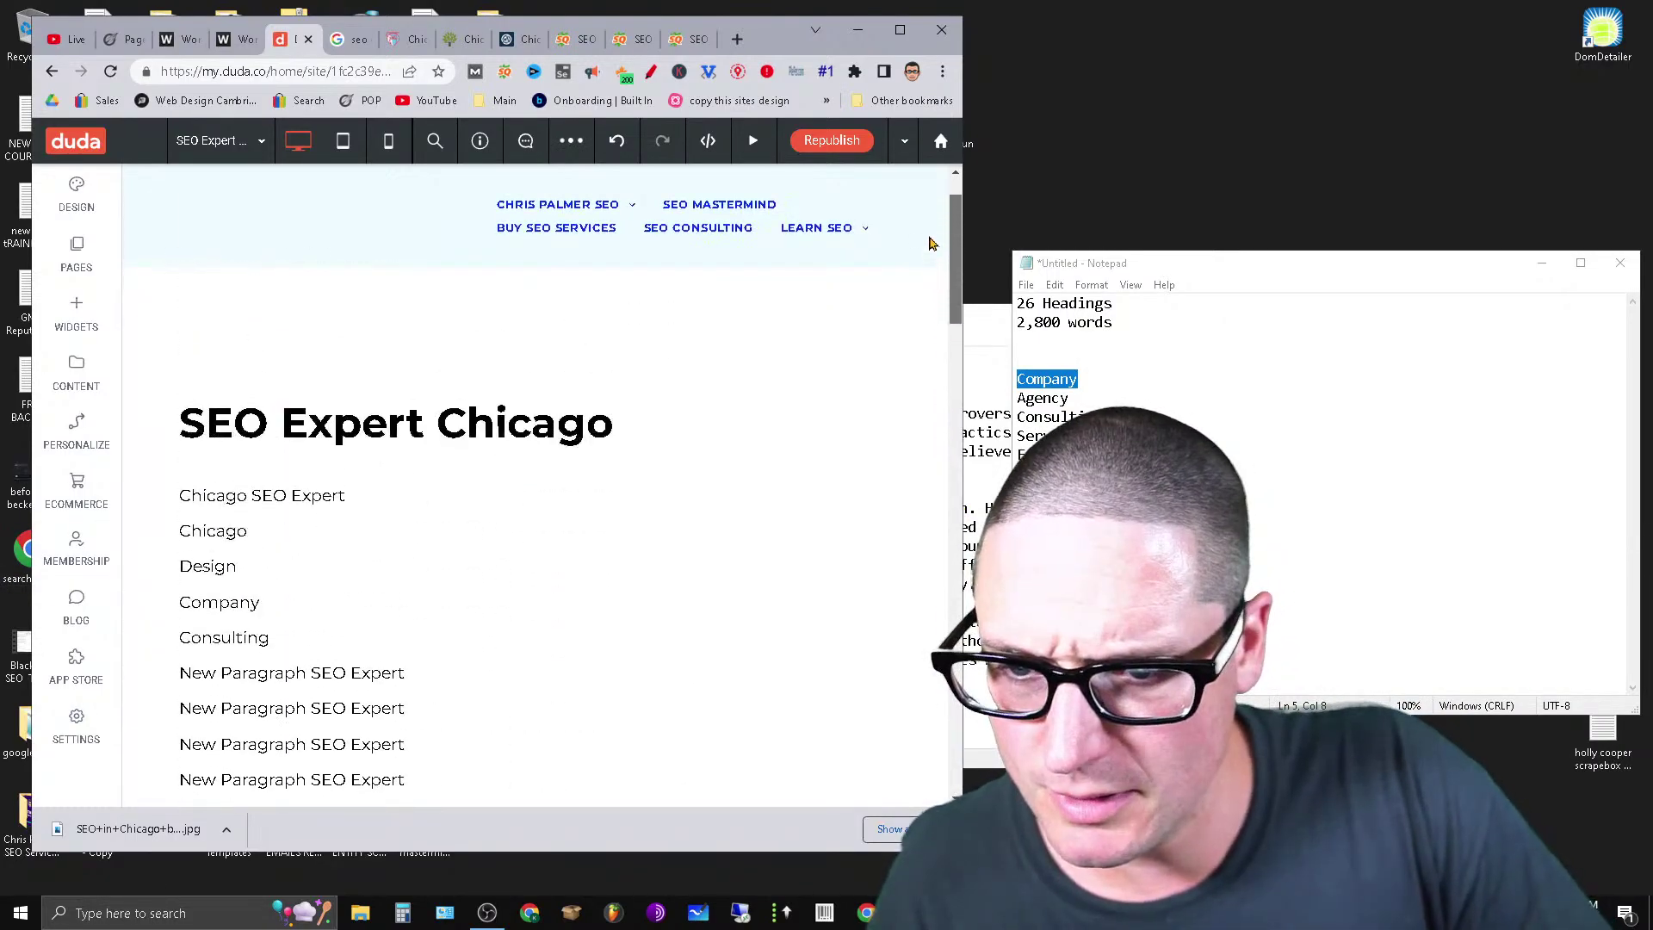
pyautogui.click(486, 439)
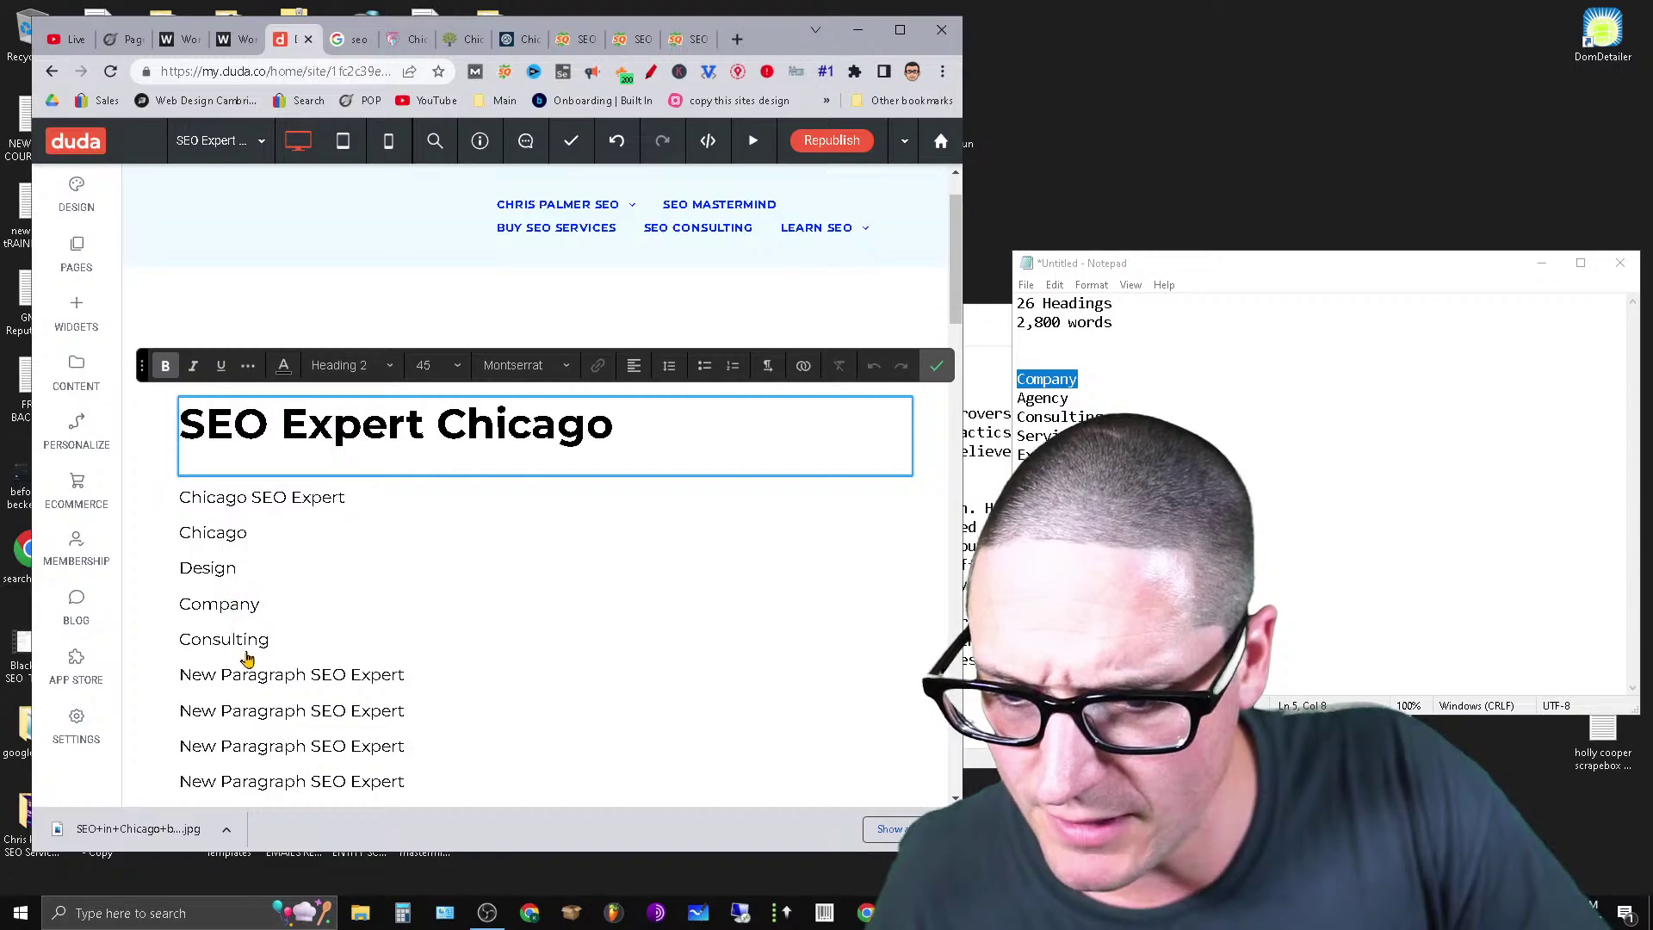
pyautogui.scroll(-3, 962, 316)
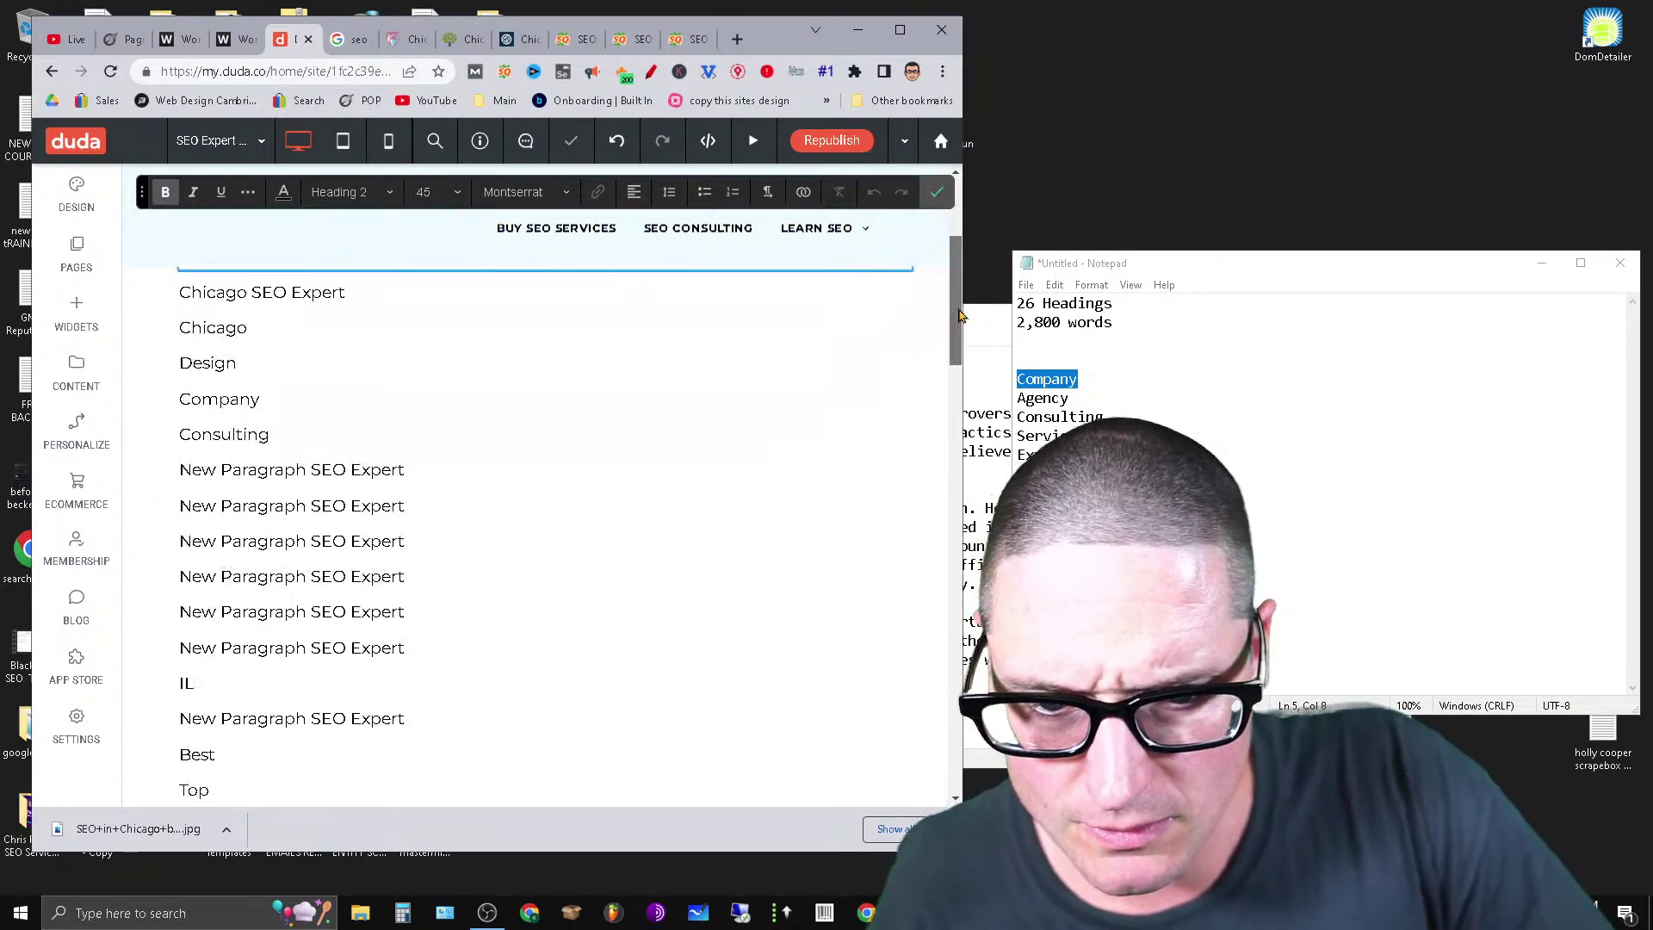
pyautogui.click(276, 473)
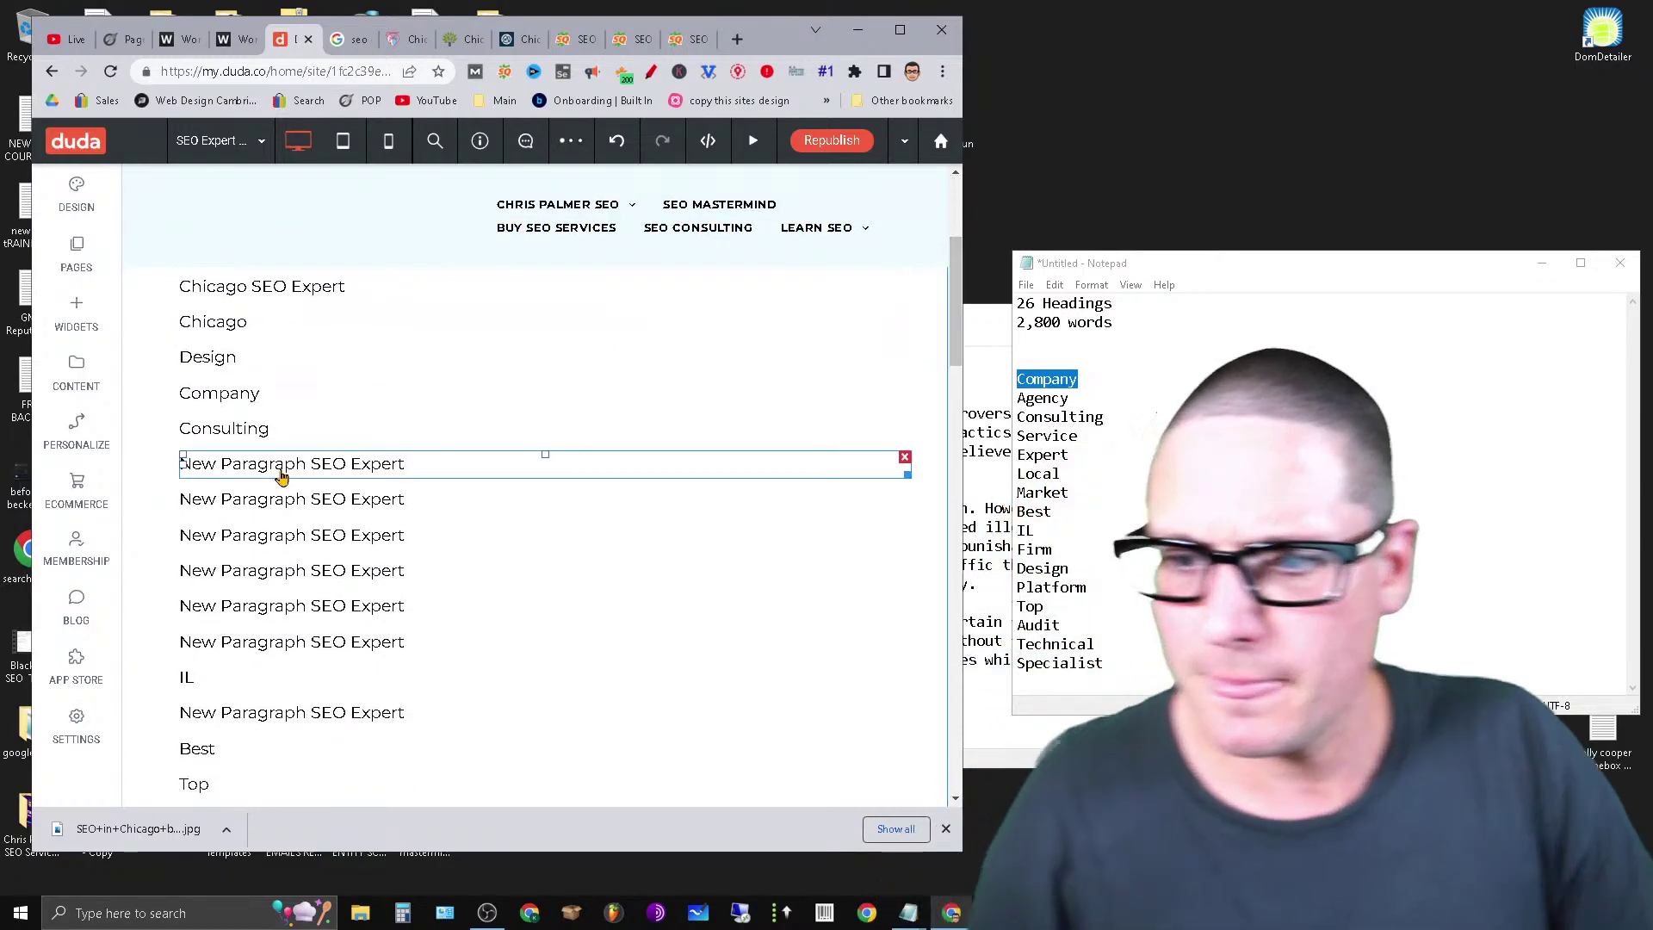
pyautogui.click(282, 476)
pyautogui.click(283, 478)
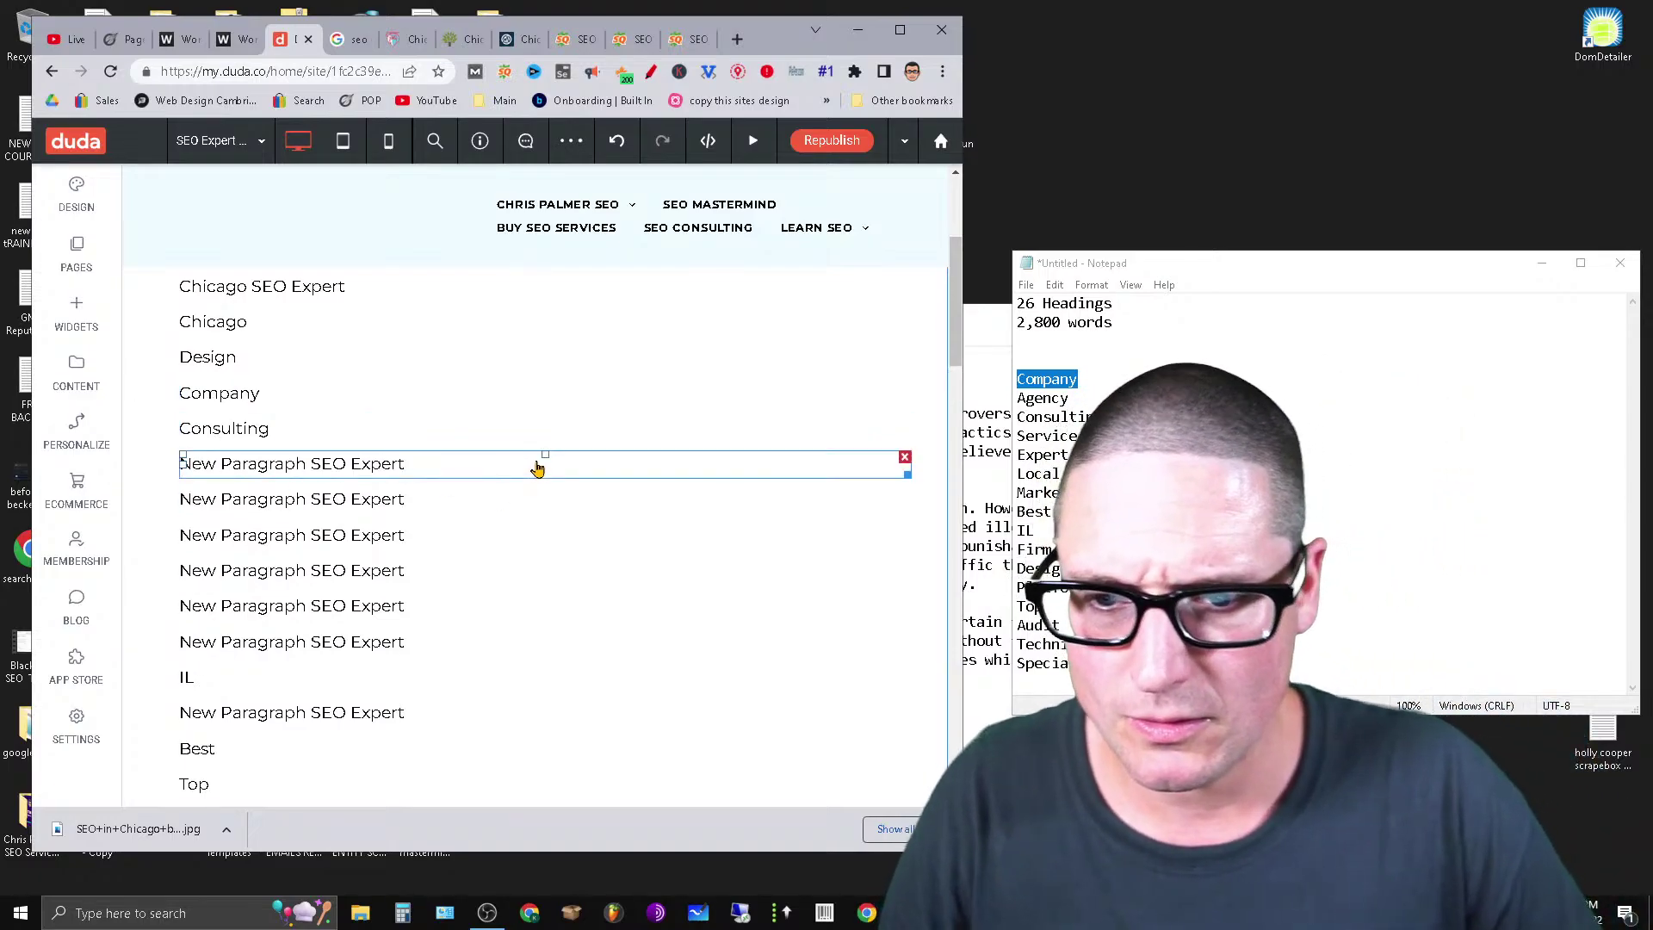
pyautogui.click(537, 469)
pyautogui.click(536, 479)
pyautogui.click(536, 479)
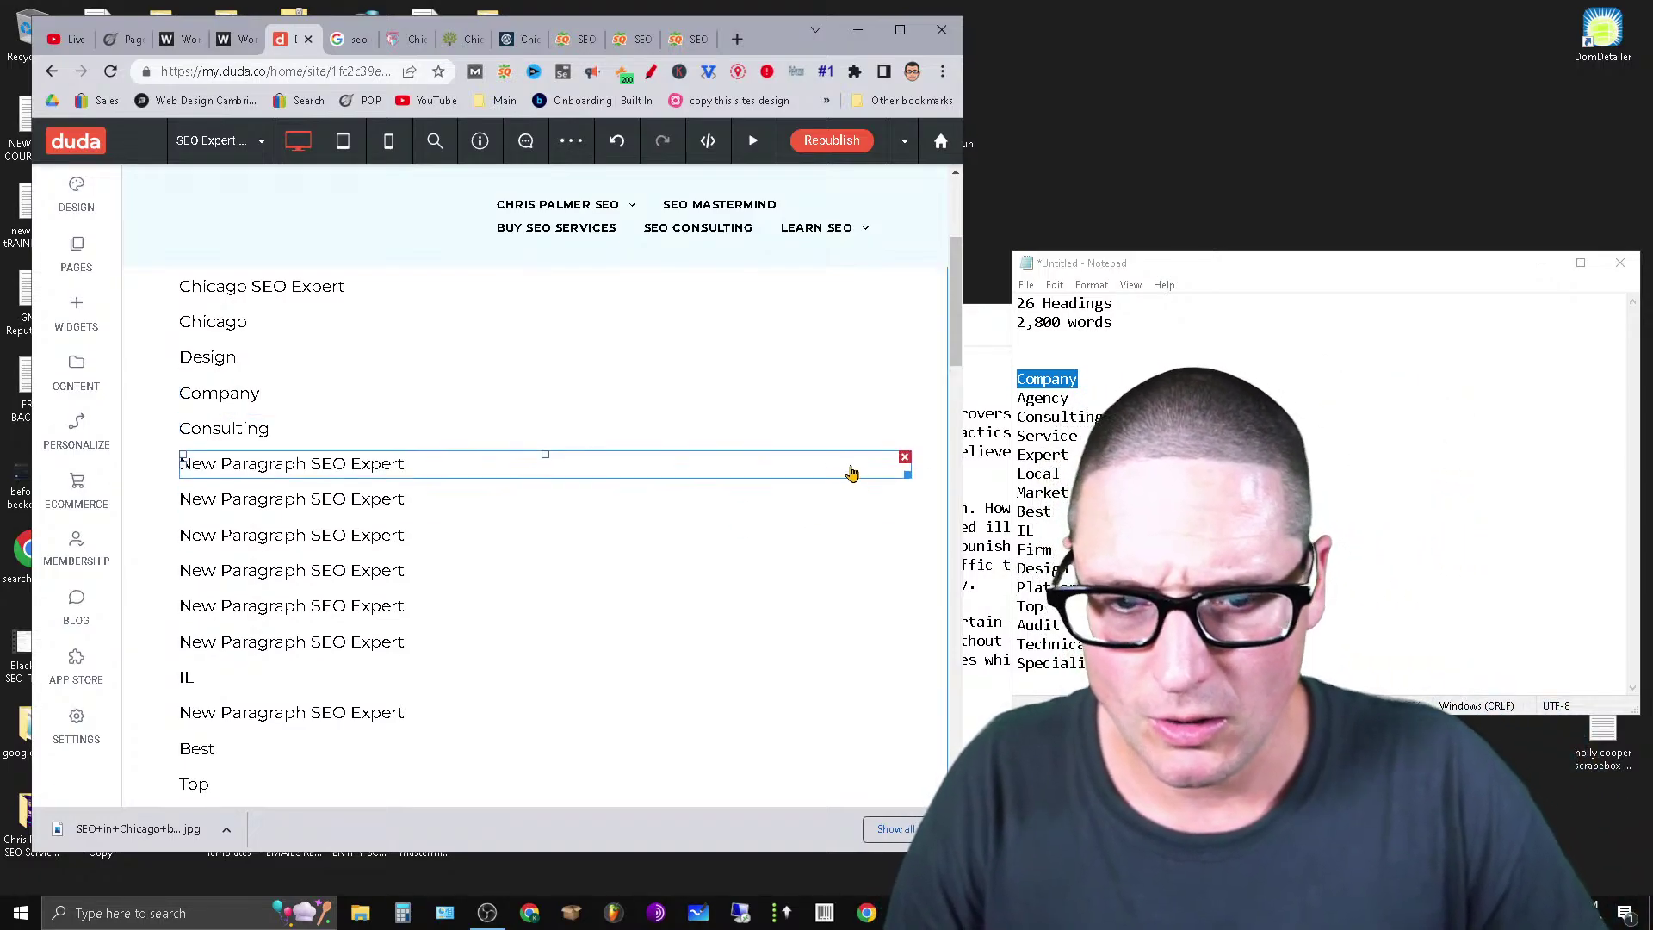
pyautogui.click(904, 460)
# Overwrite the next placeholder paragraph with 'IL'.
pyautogui.click(287, 469)
pyautogui.doubleClick(287, 465)
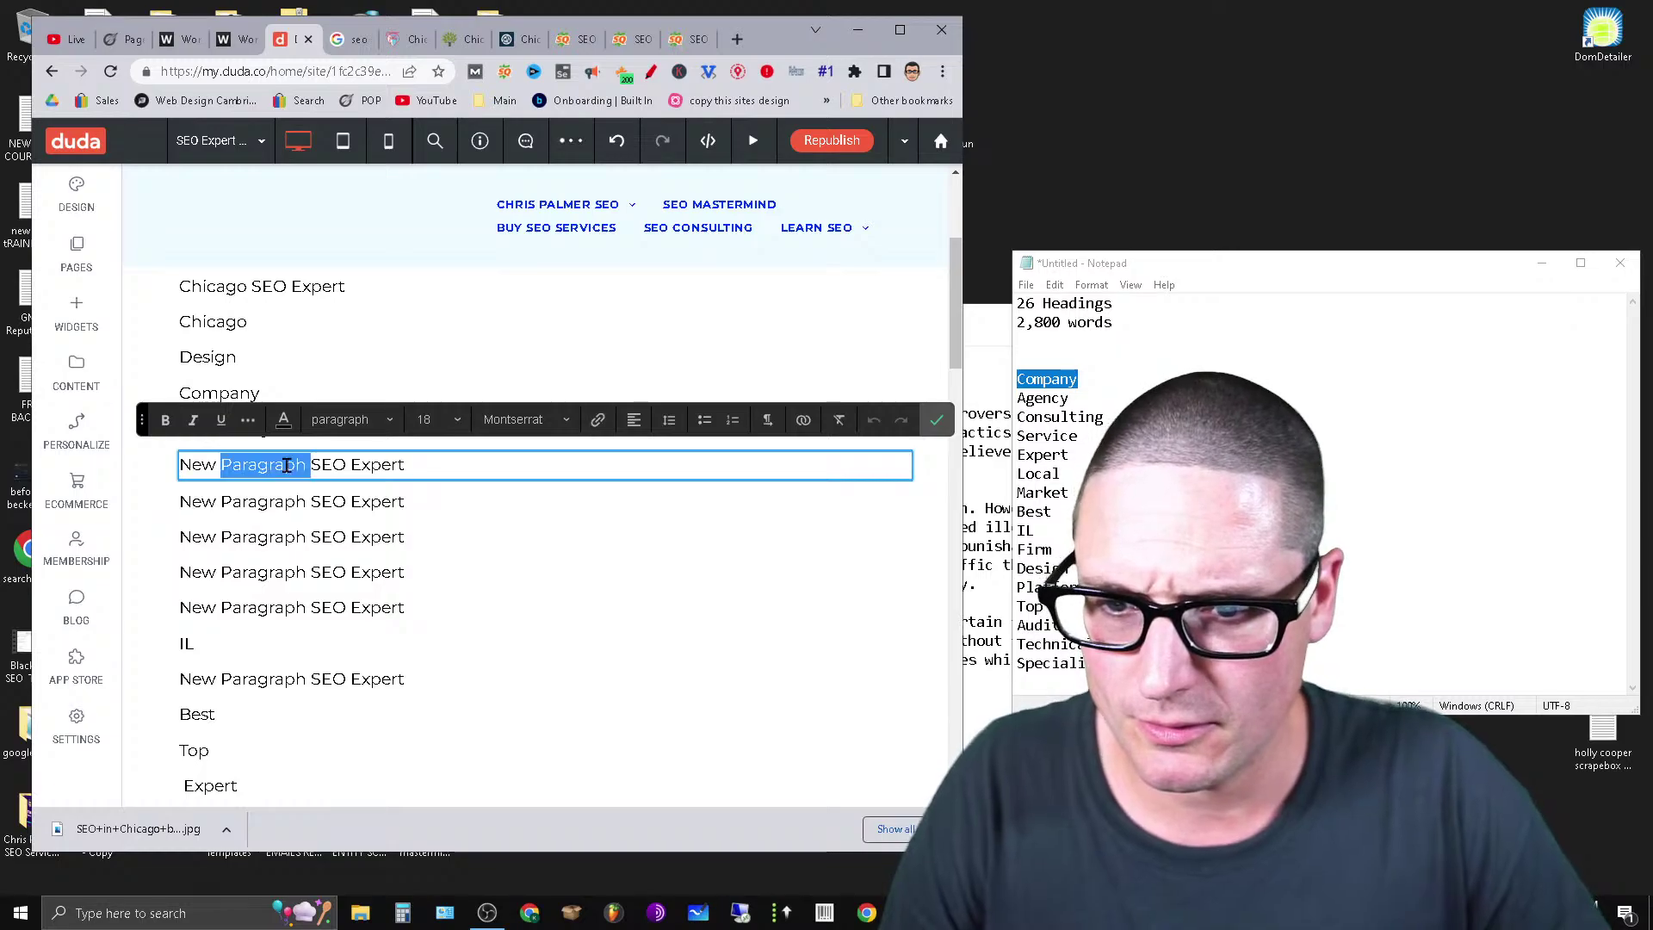
pyautogui.tripleClick(287, 465)
pyautogui.write('IL')
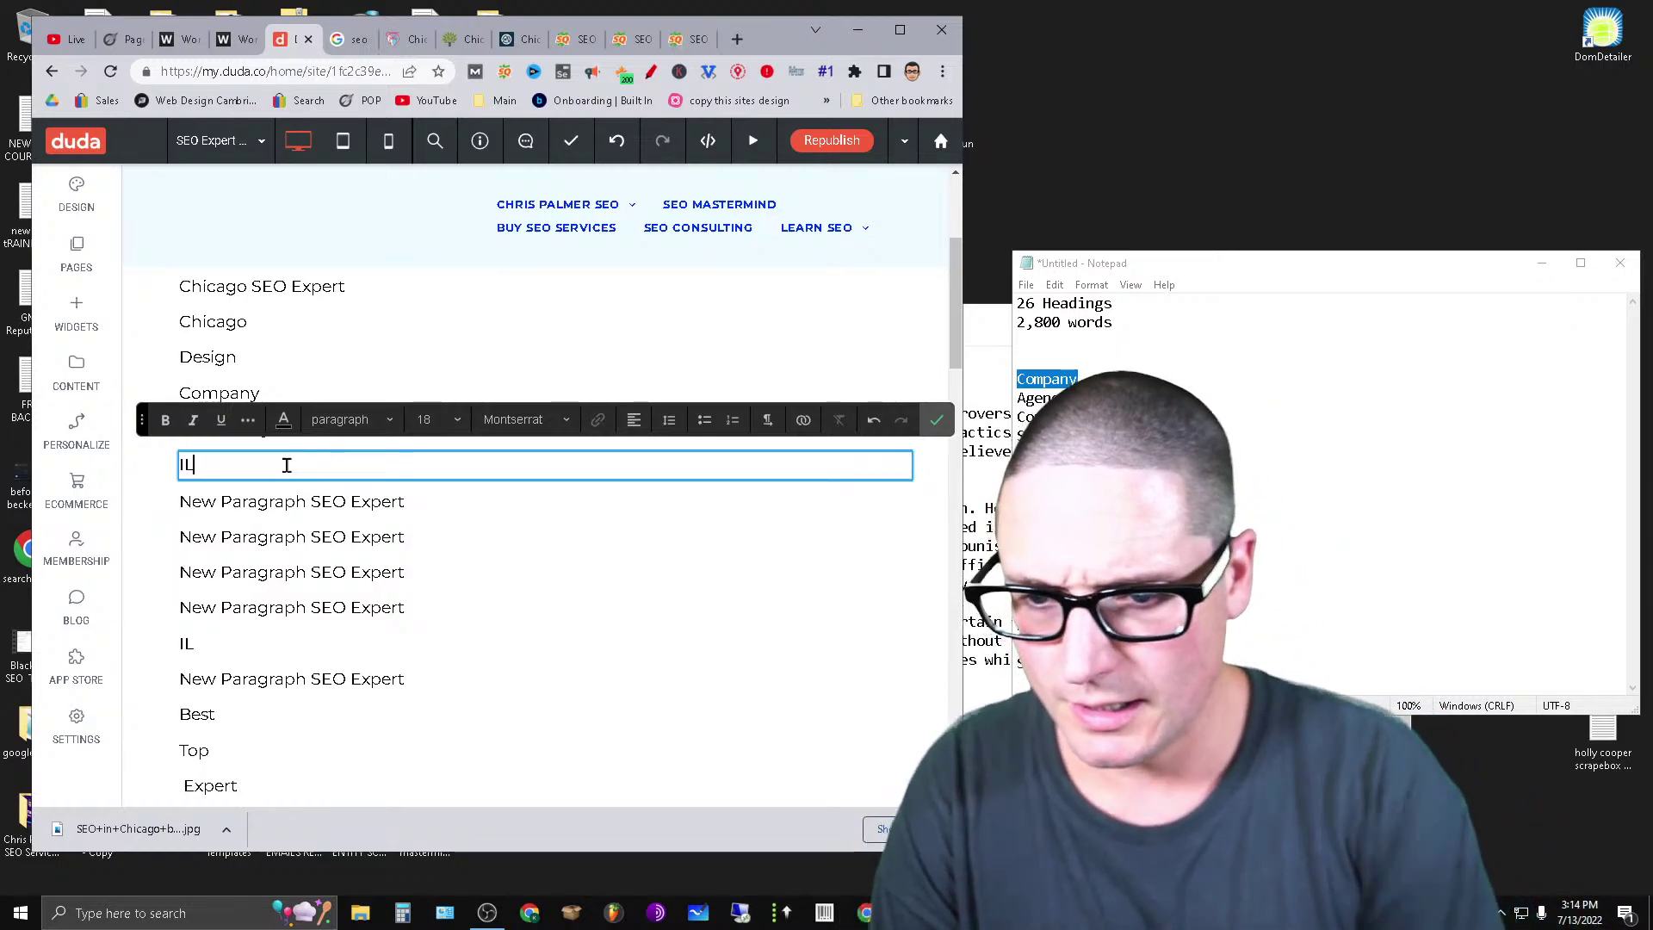
pyautogui.click(230, 496)
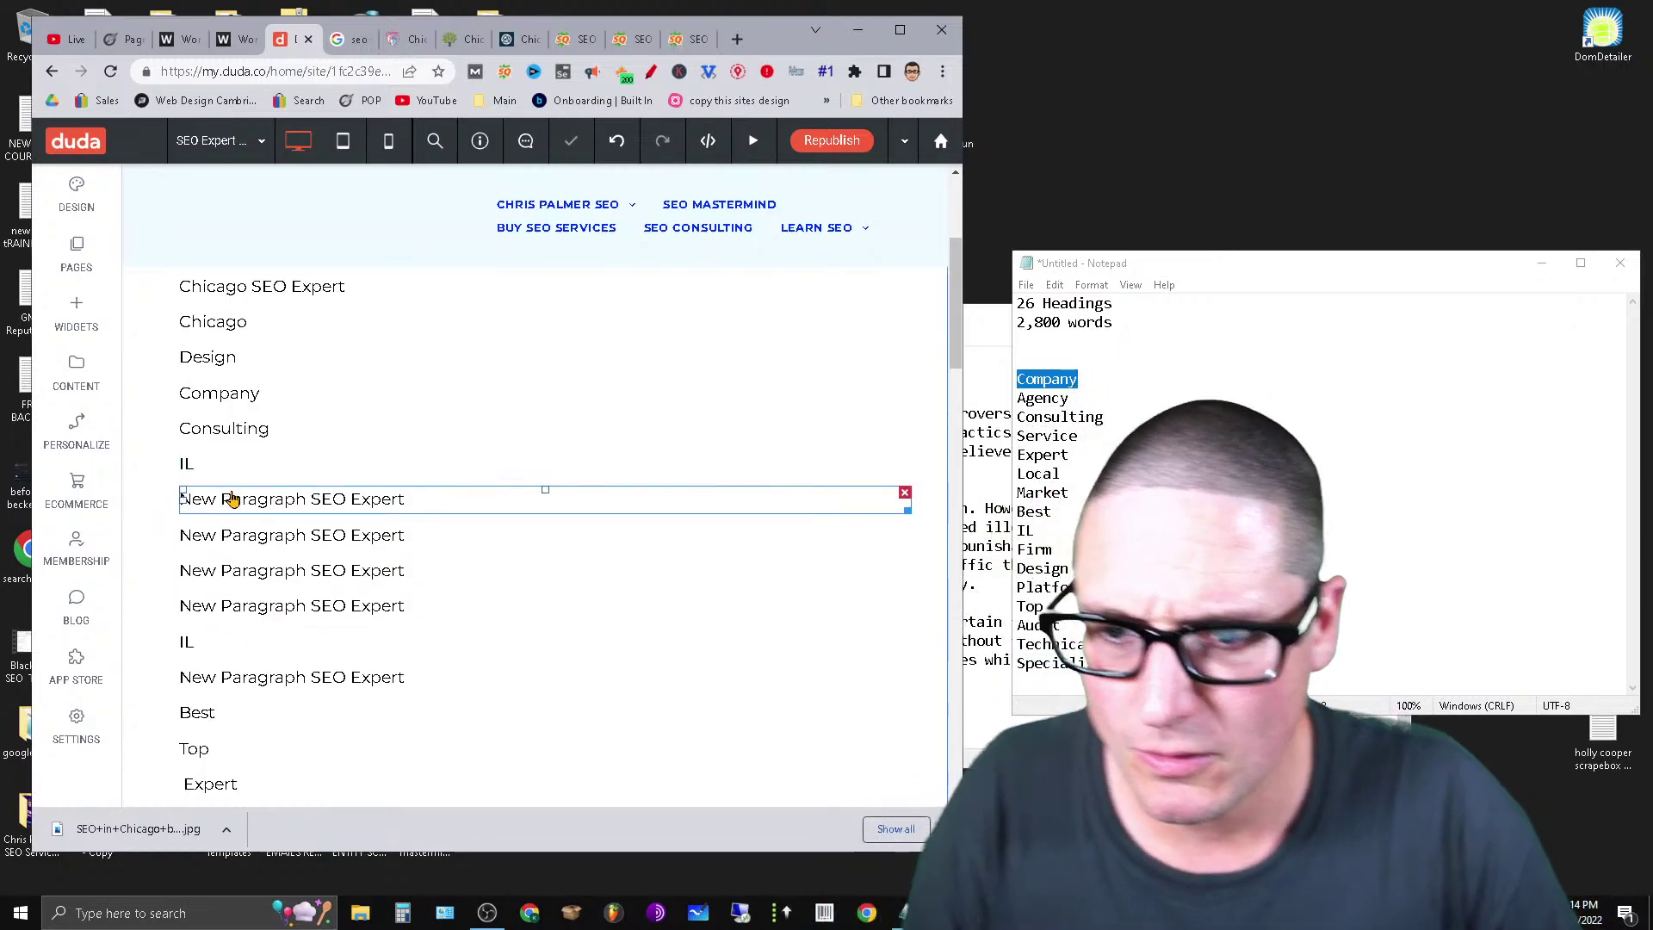
pyautogui.click(230, 473)
pyautogui.click(231, 531)
pyautogui.click(645, 474)
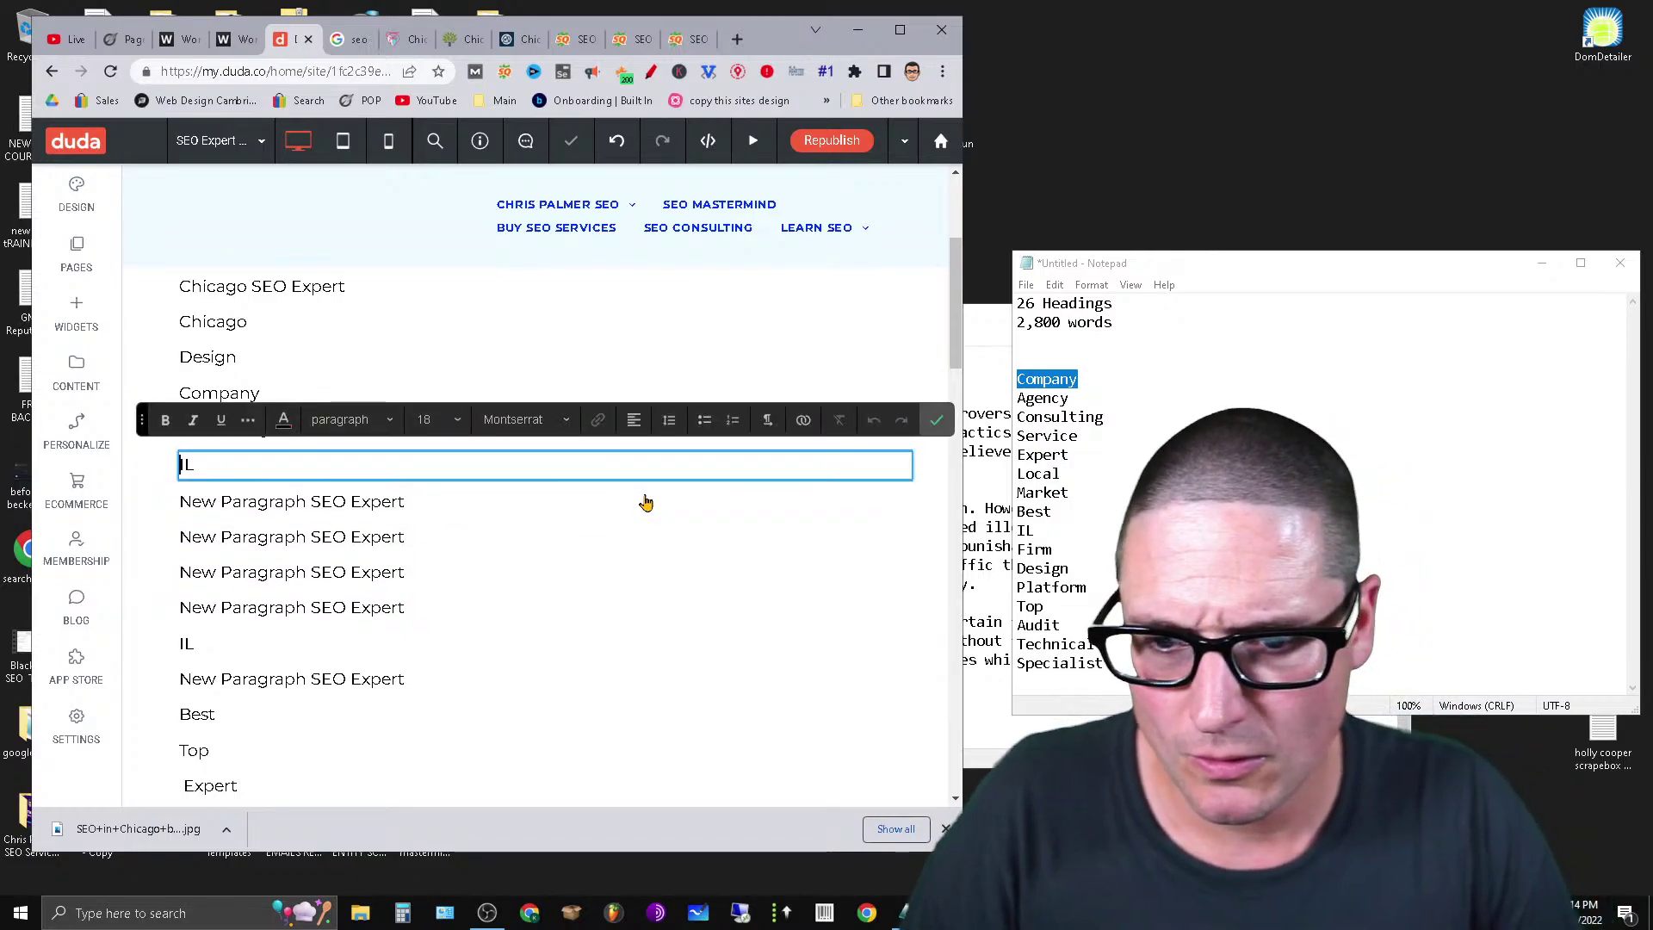
# Delete two surplus placeholder rows and overwrite the next two with 'SEO' and 'Expert'.
pyautogui.click(312, 523)
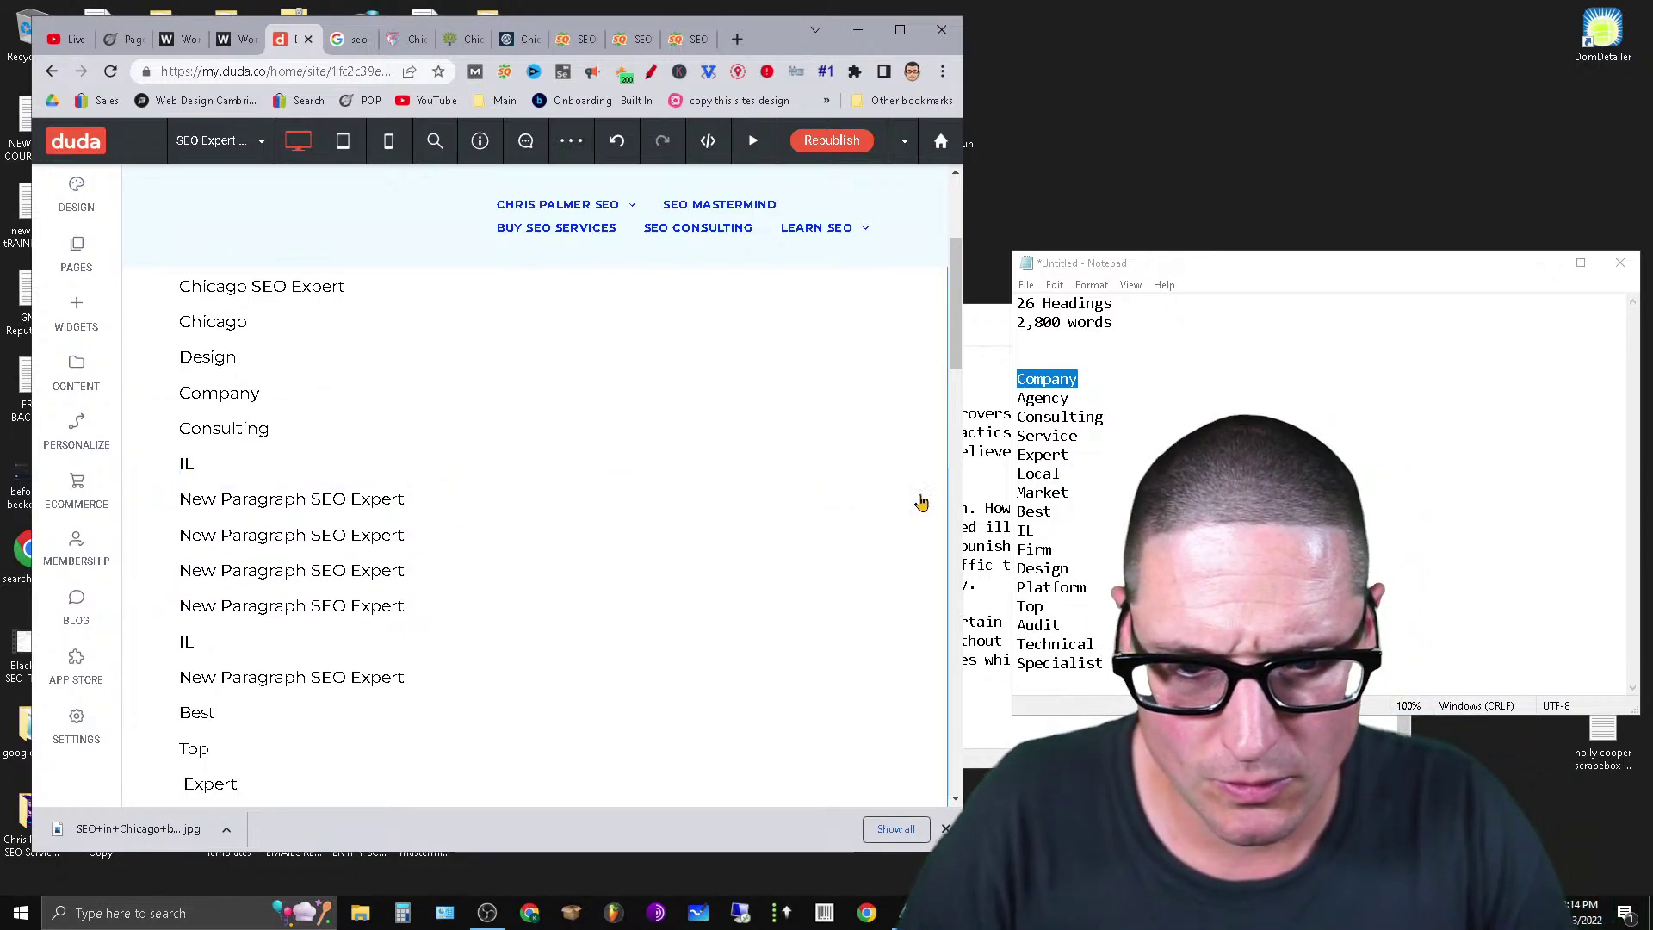
pyautogui.click(904, 494)
pyautogui.click(358, 506)
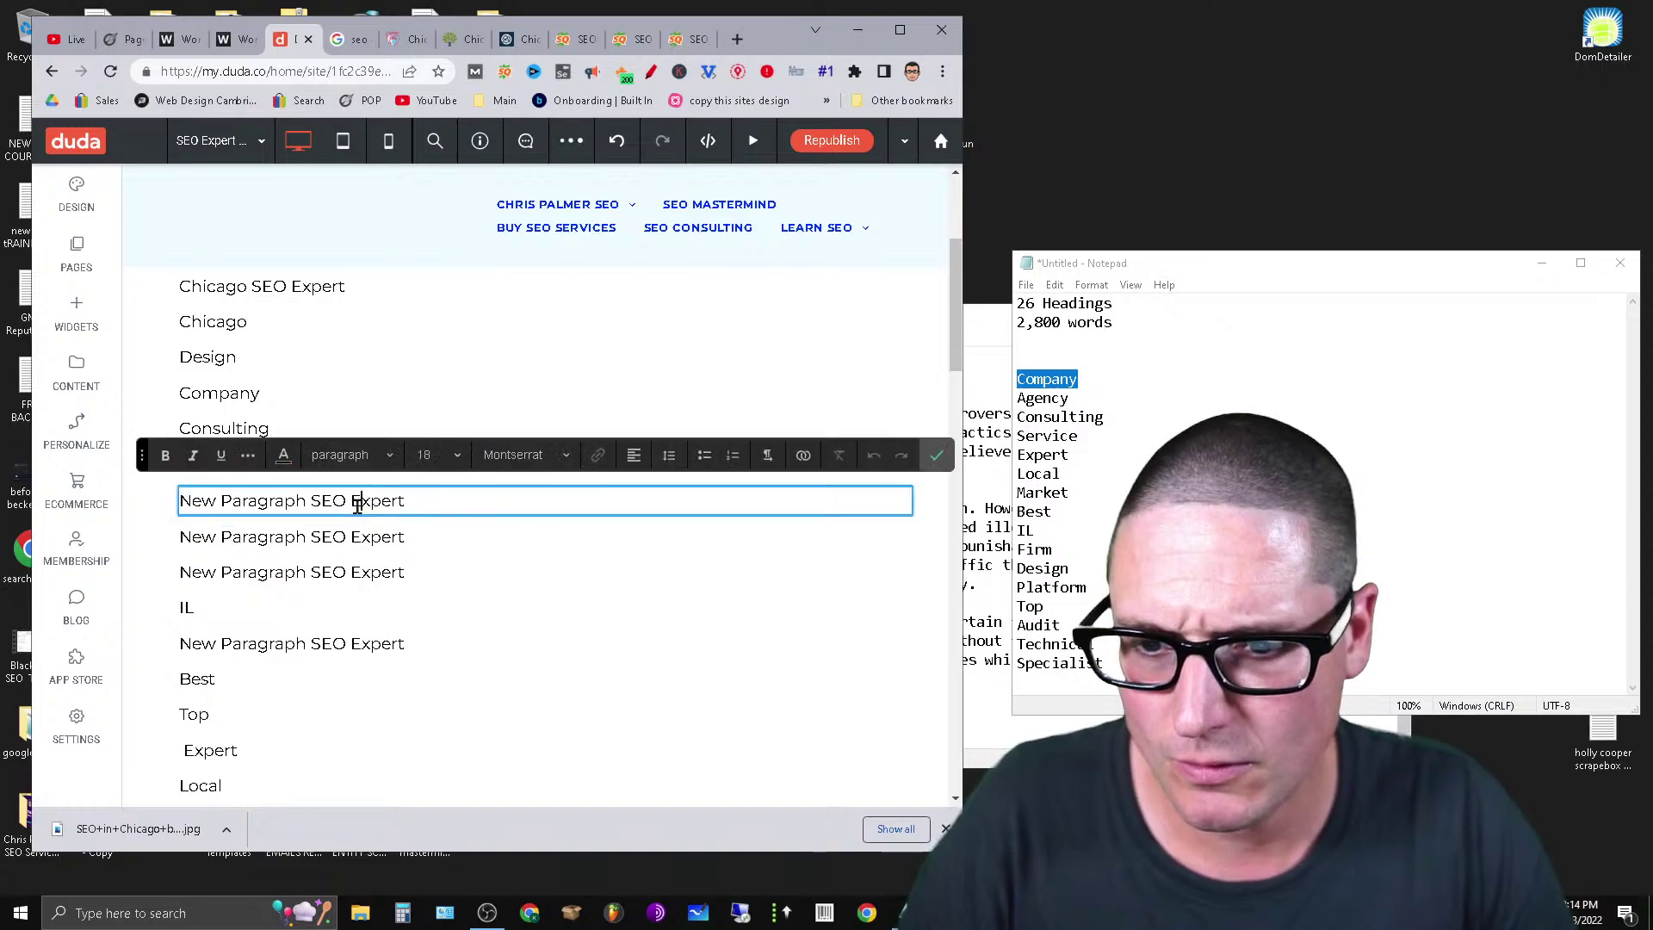
pyautogui.tripleClick(358, 506)
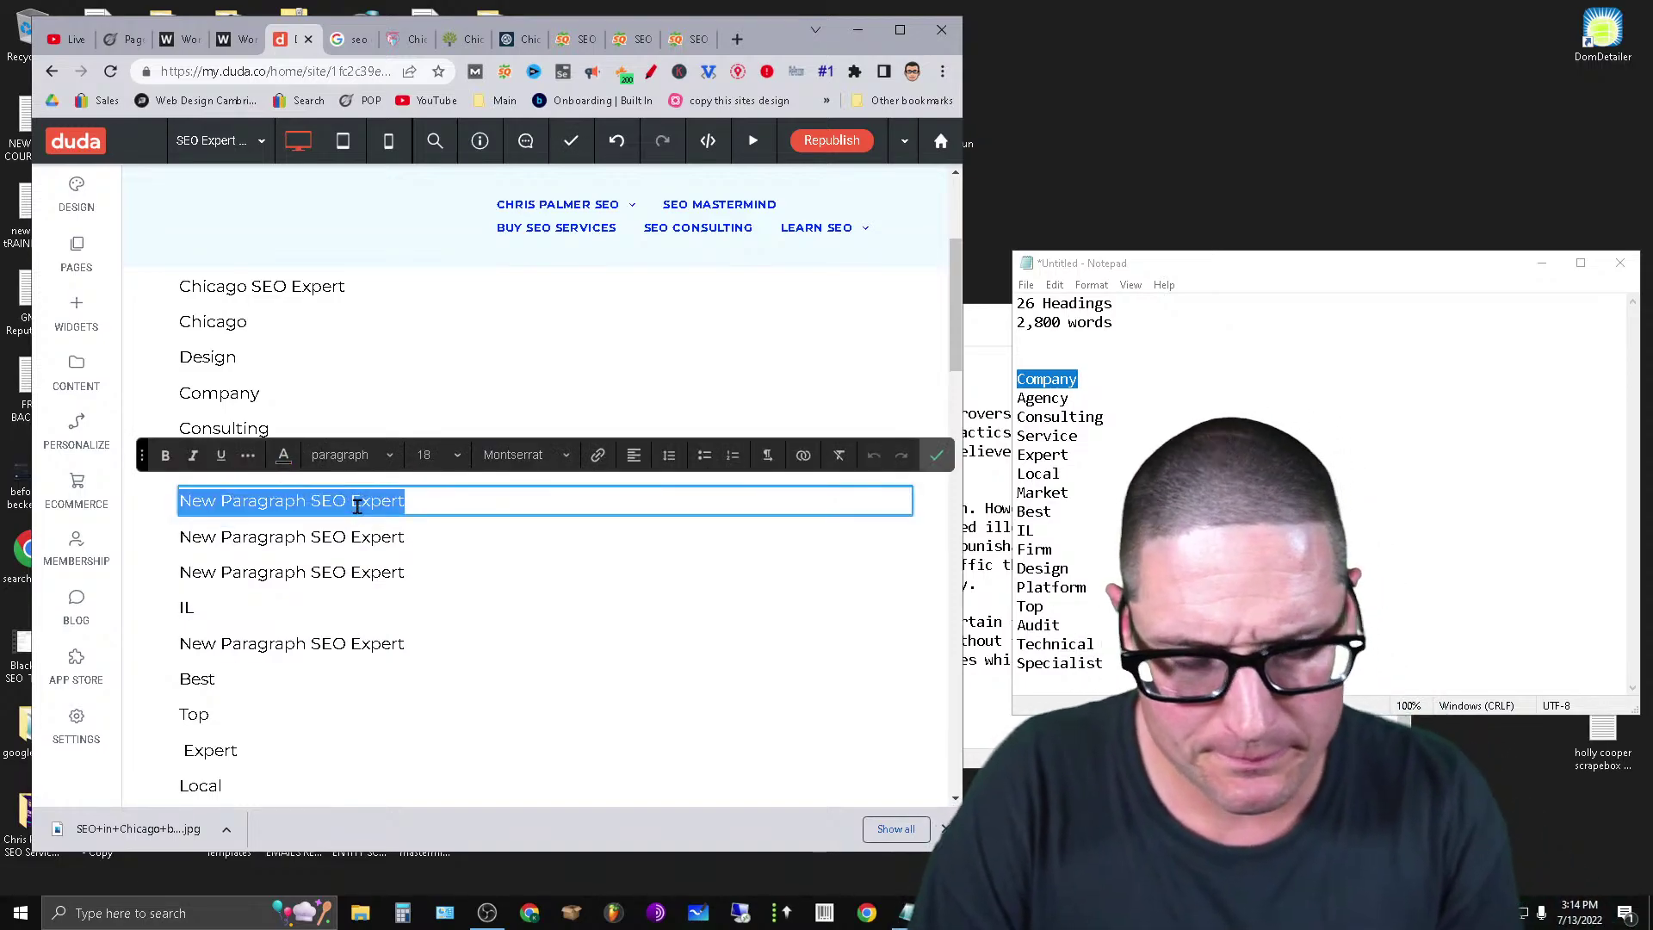
pyautogui.write('SEO')
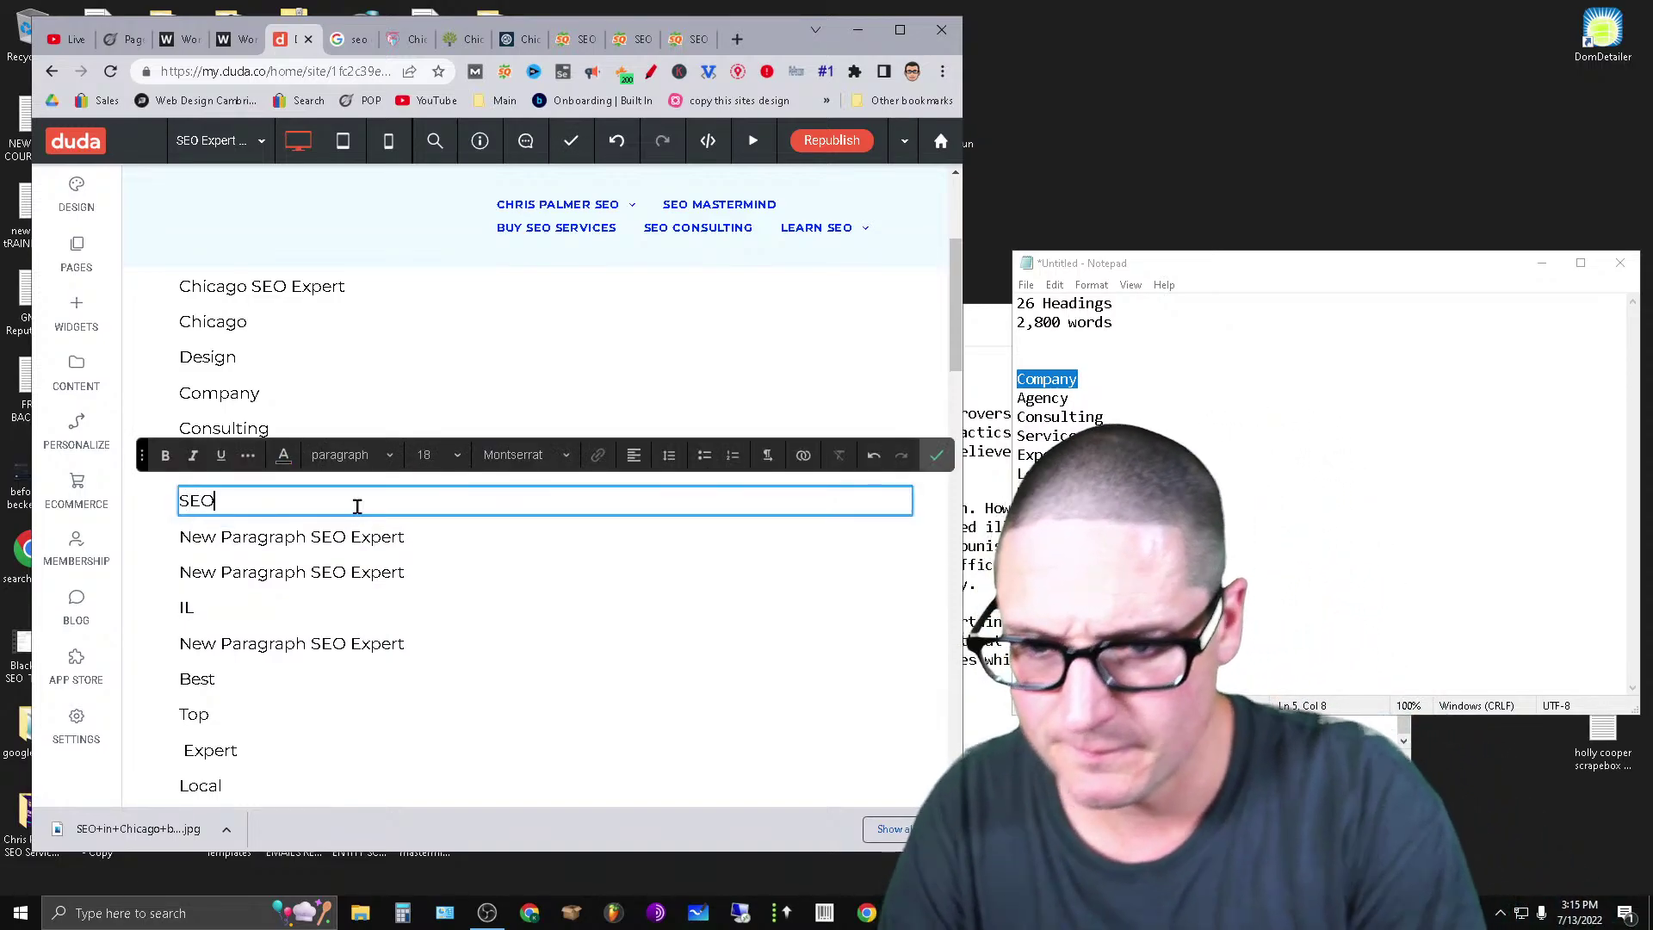
pyautogui.click(365, 542)
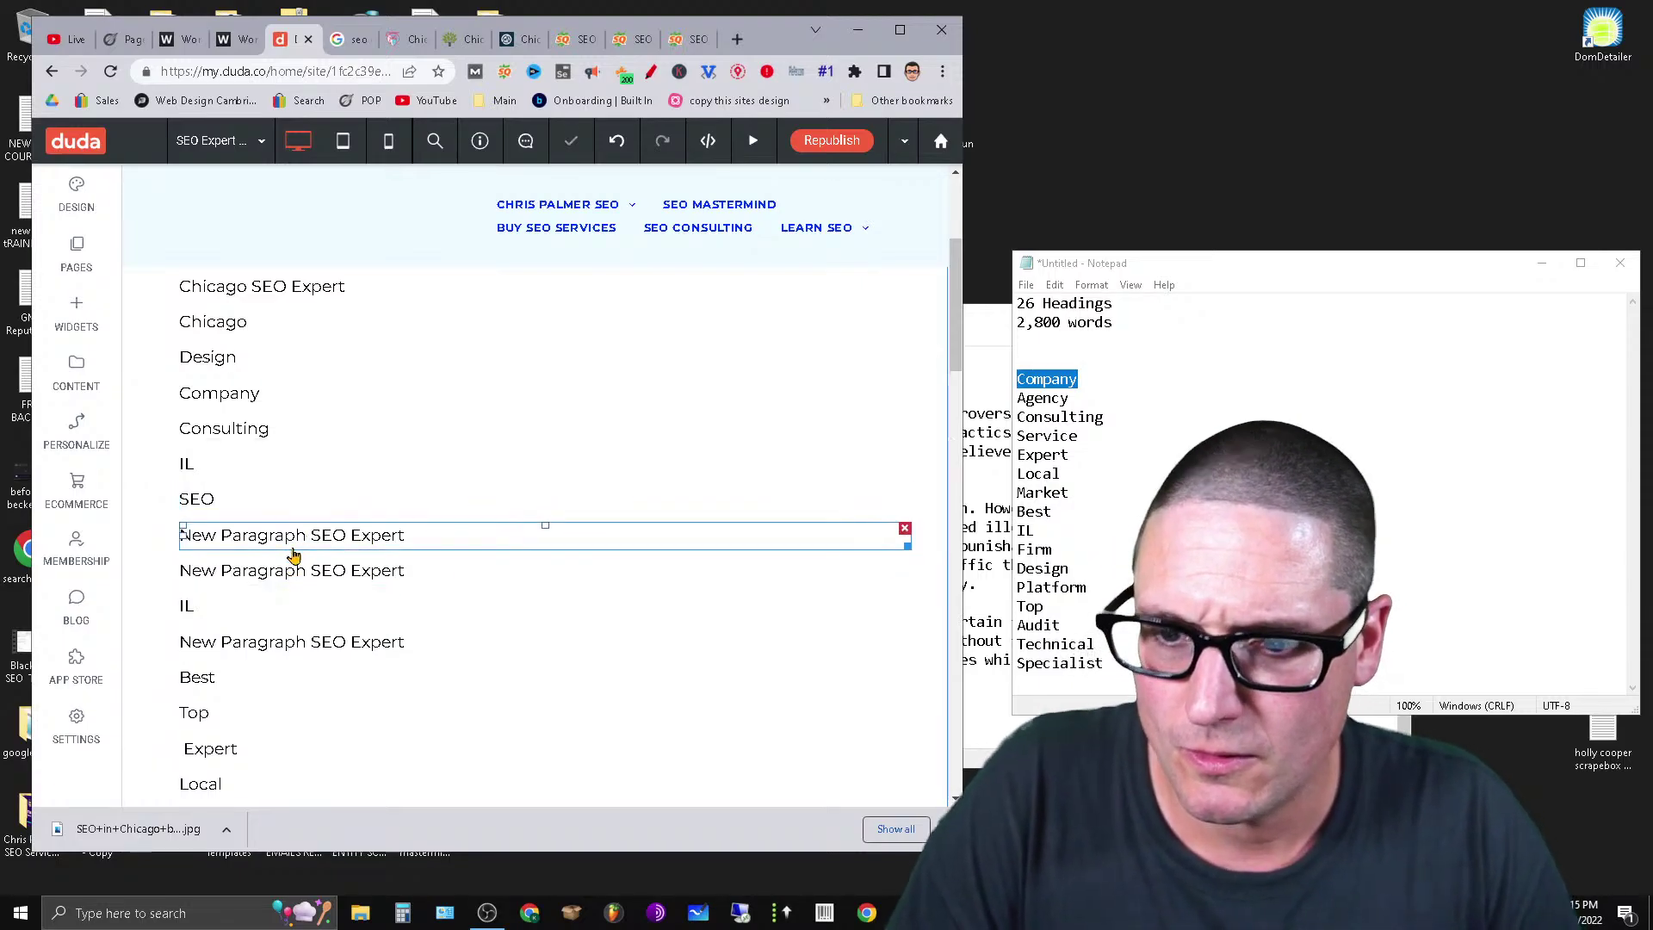
pyautogui.click(904, 528)
pyautogui.click(304, 534)
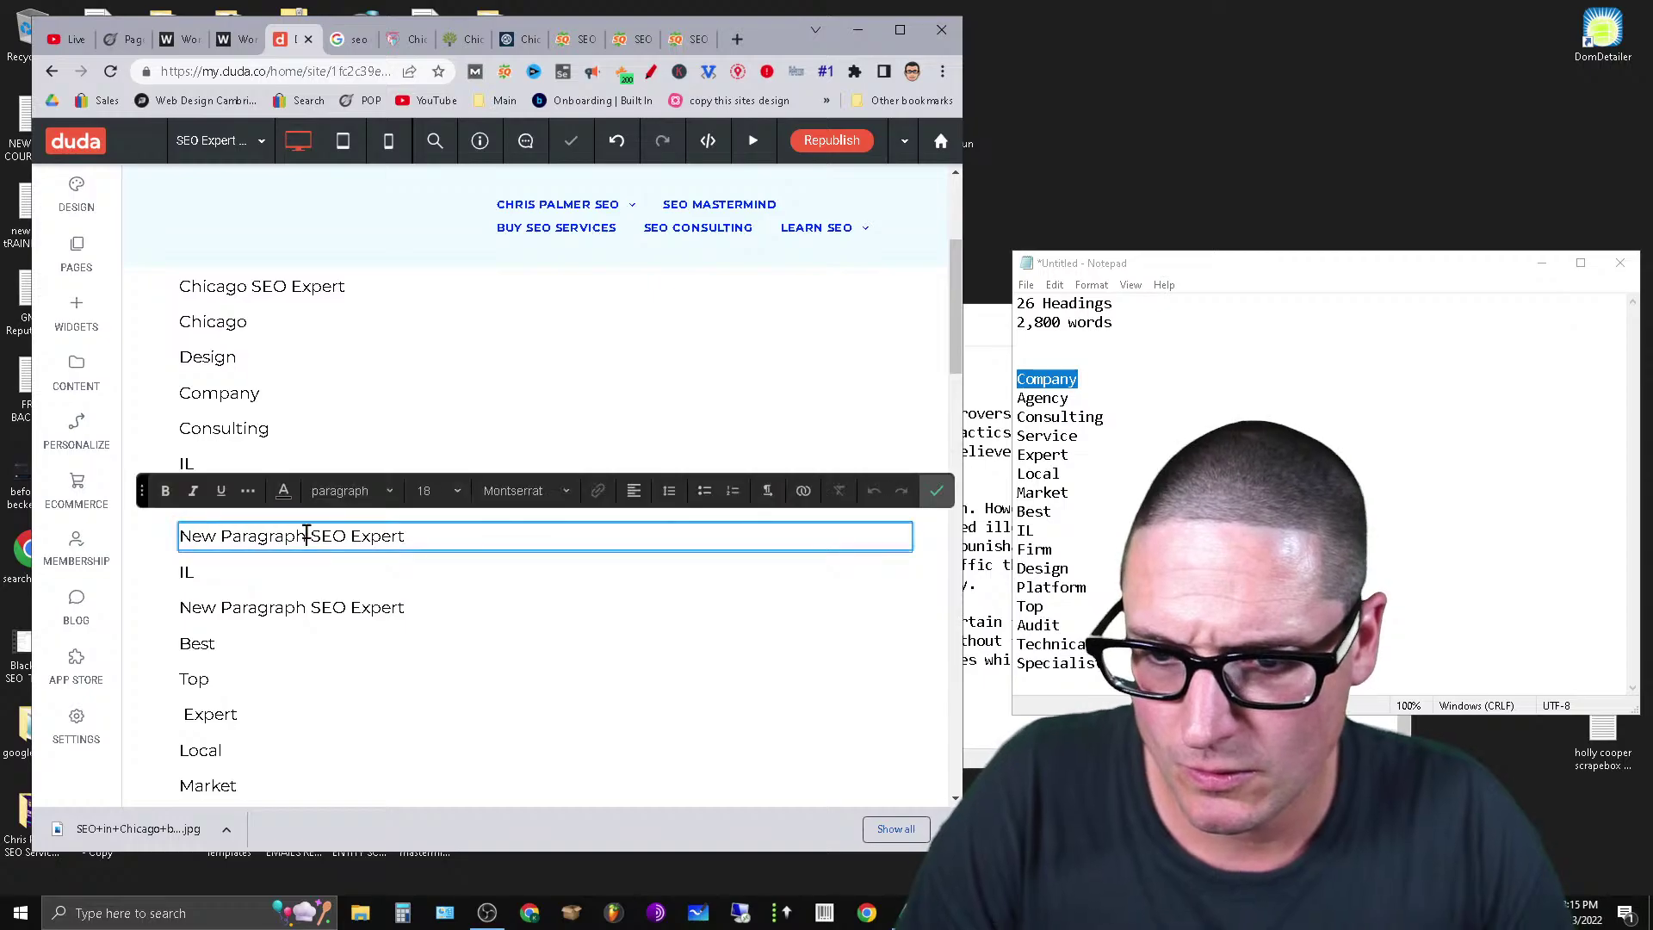
pyautogui.tripleClick(306, 533)
pyautogui.write('Expert')
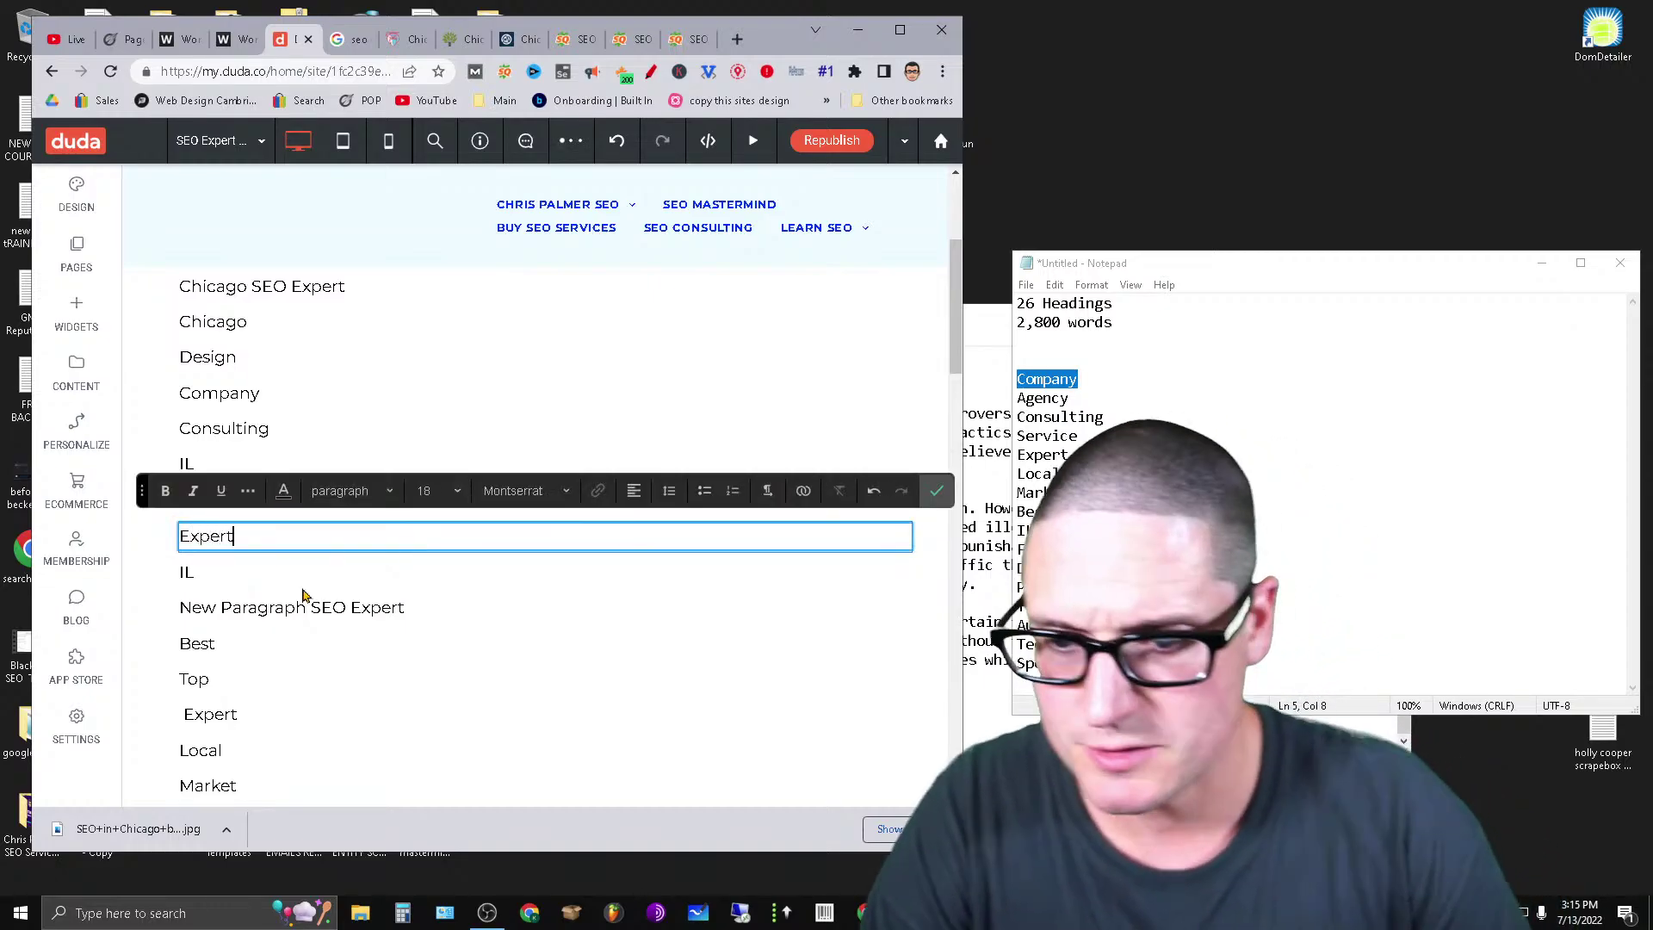
# Delete the lower duplicate 'SEO Expert' heading and the second 'SEO Expert Chicago' heading.
pyautogui.scroll(-6, 314, 620)
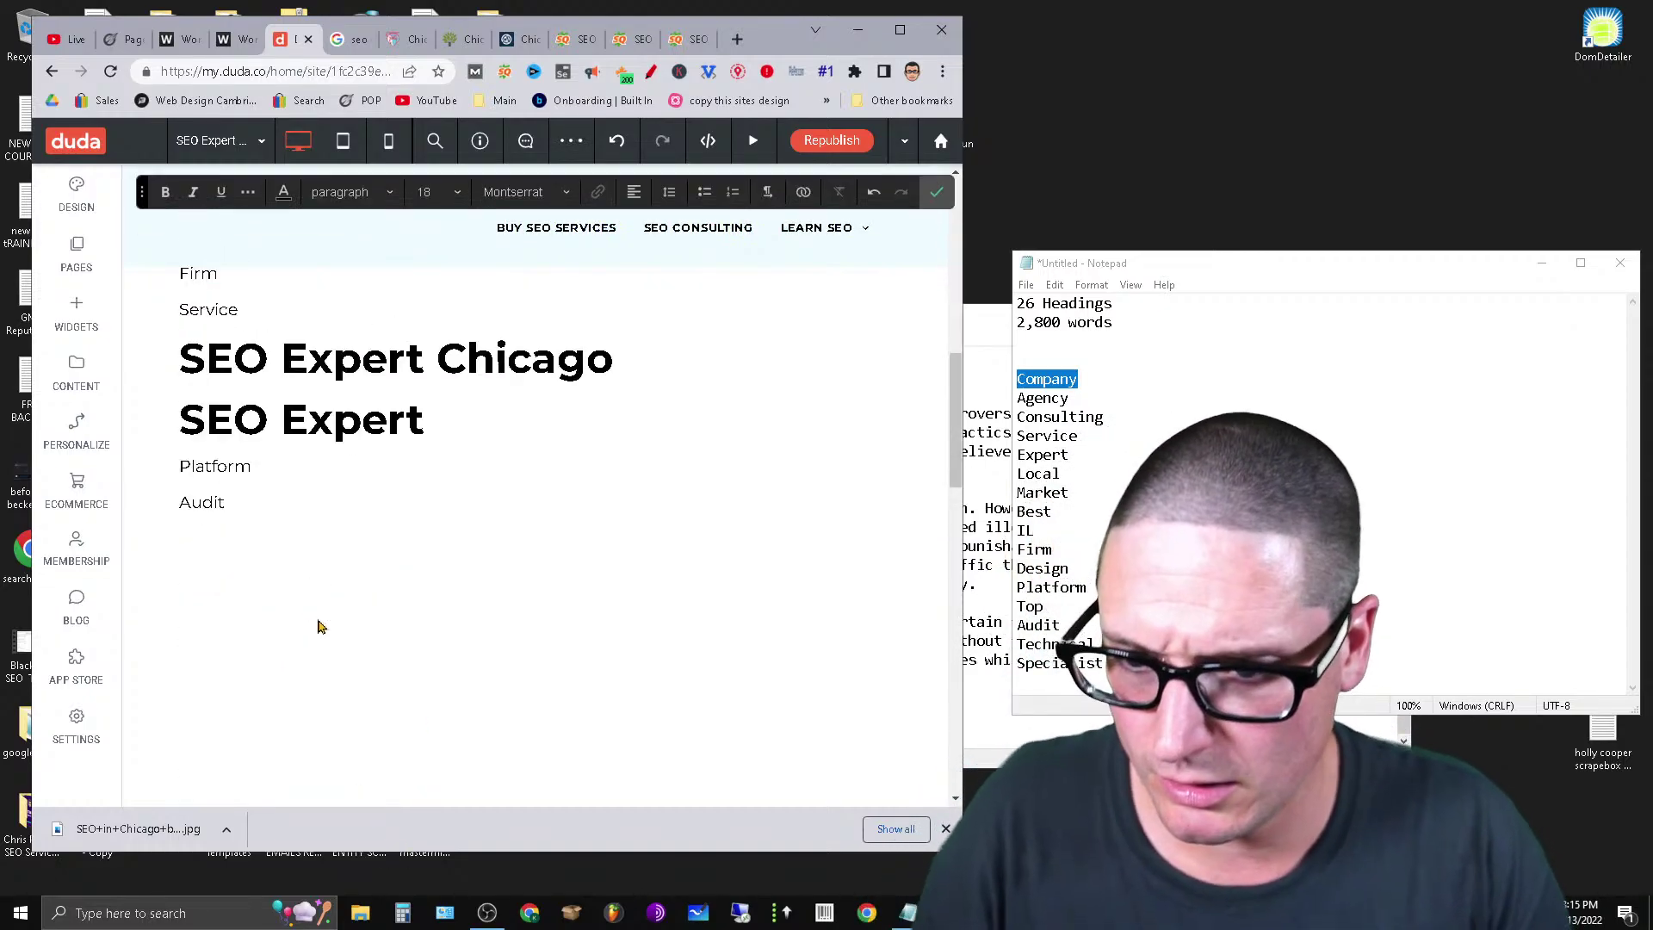
pyautogui.scroll(3, 320, 628)
pyautogui.click(422, 665)
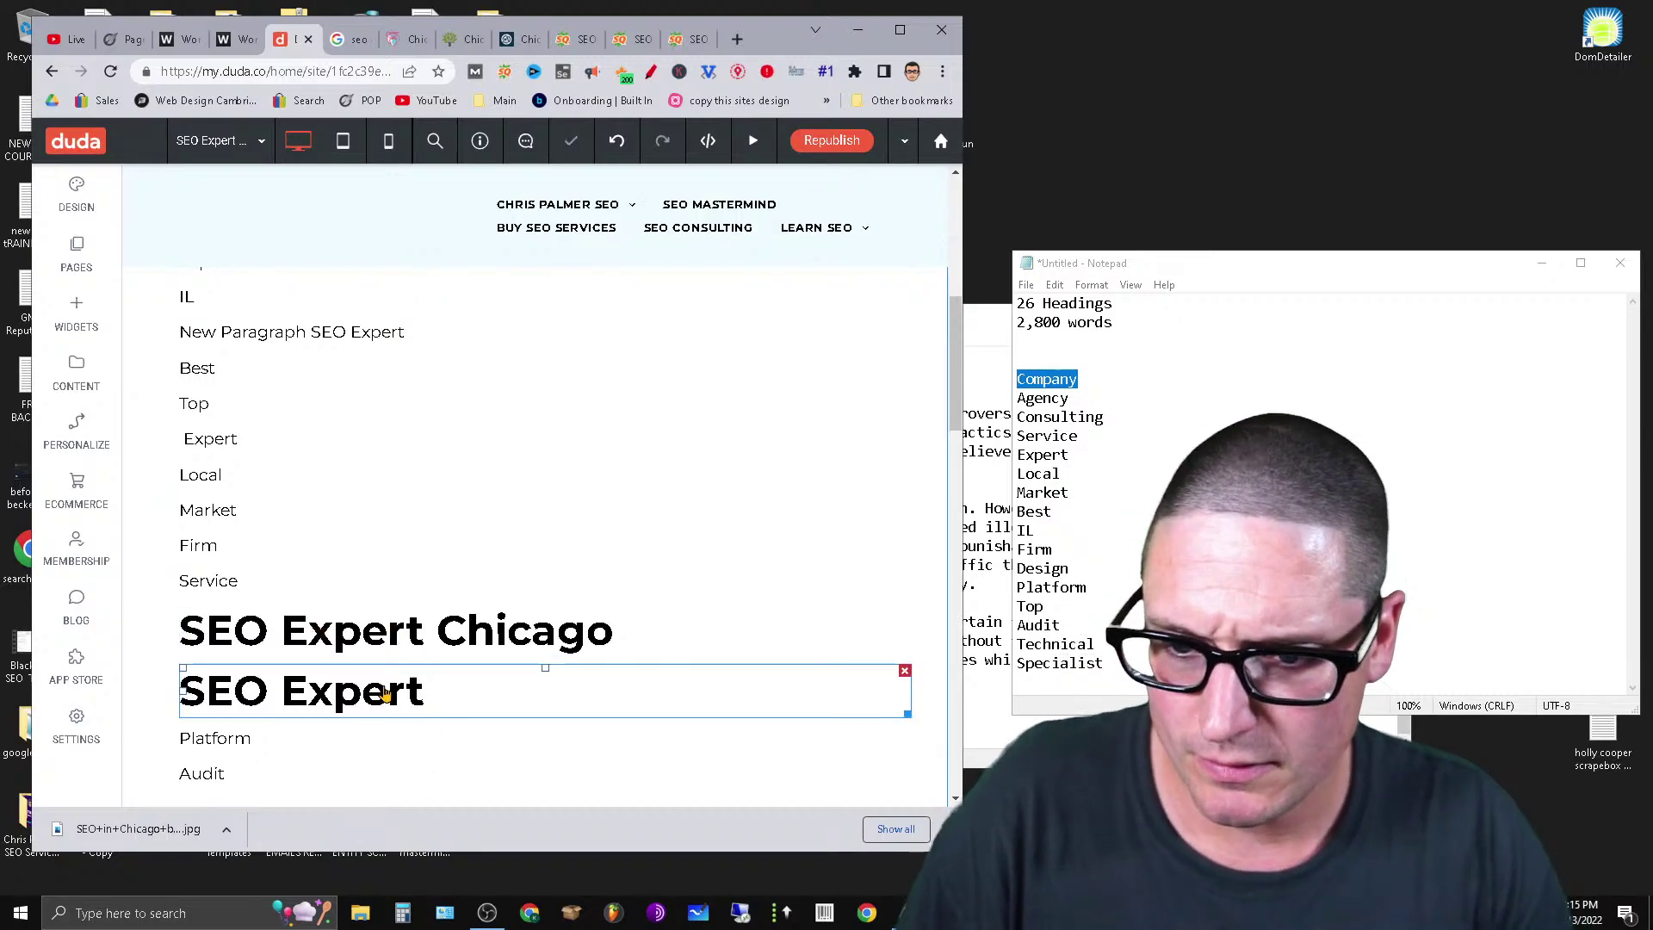
pyautogui.click(886, 678)
pyautogui.click(937, 632)
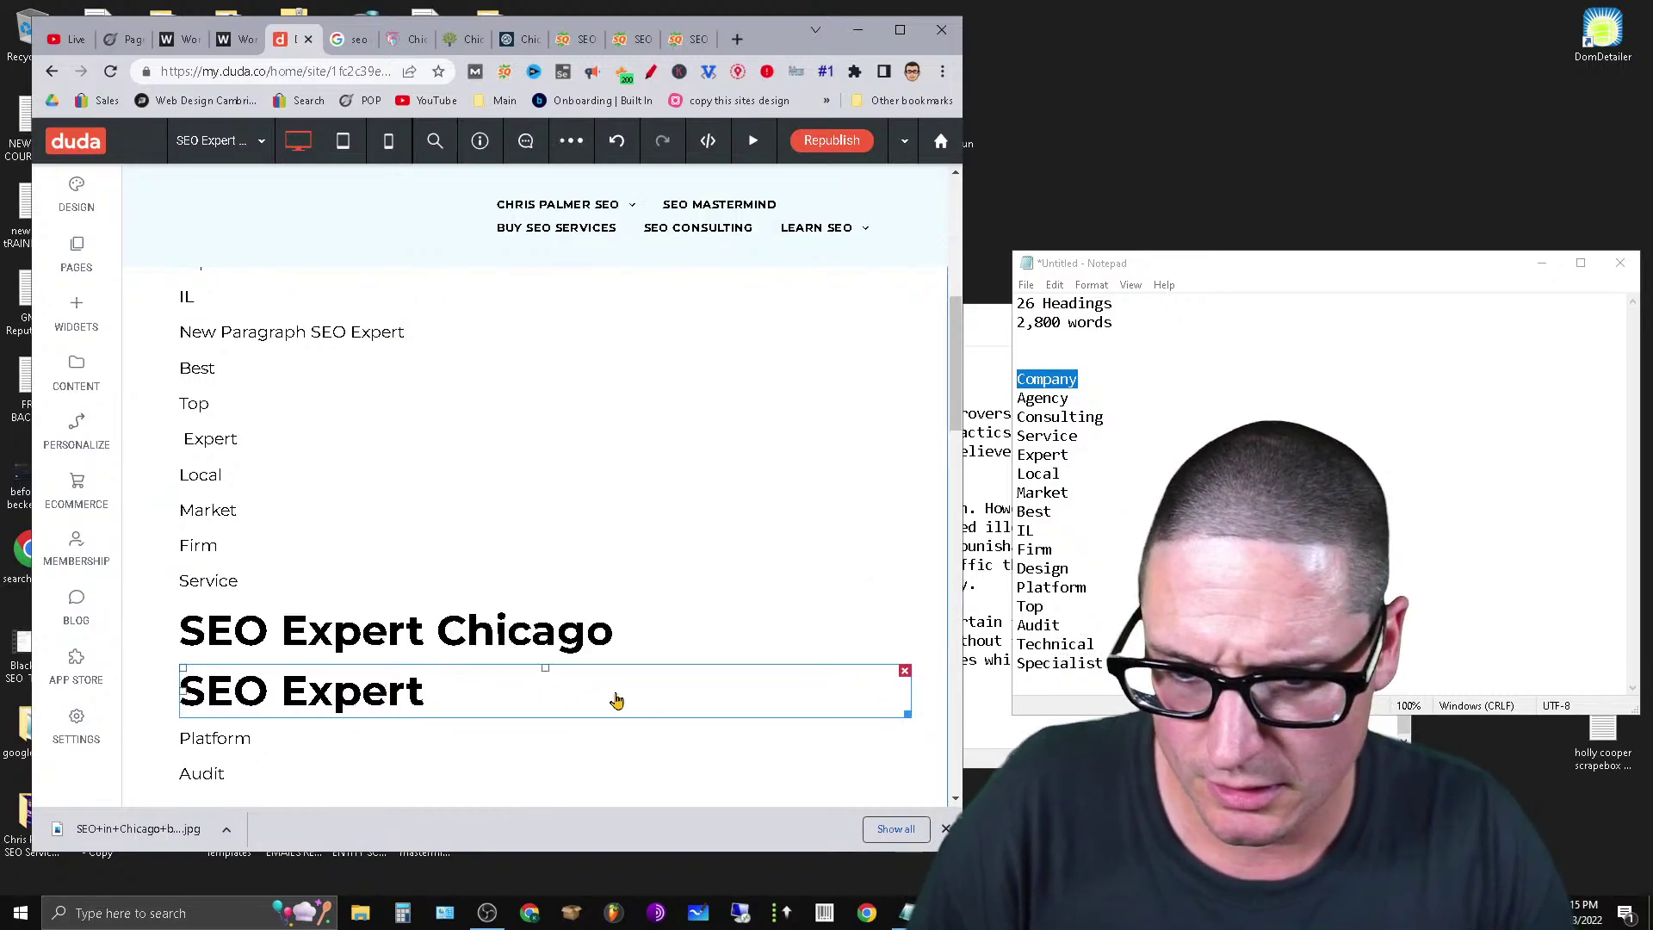
pyautogui.click(908, 668)
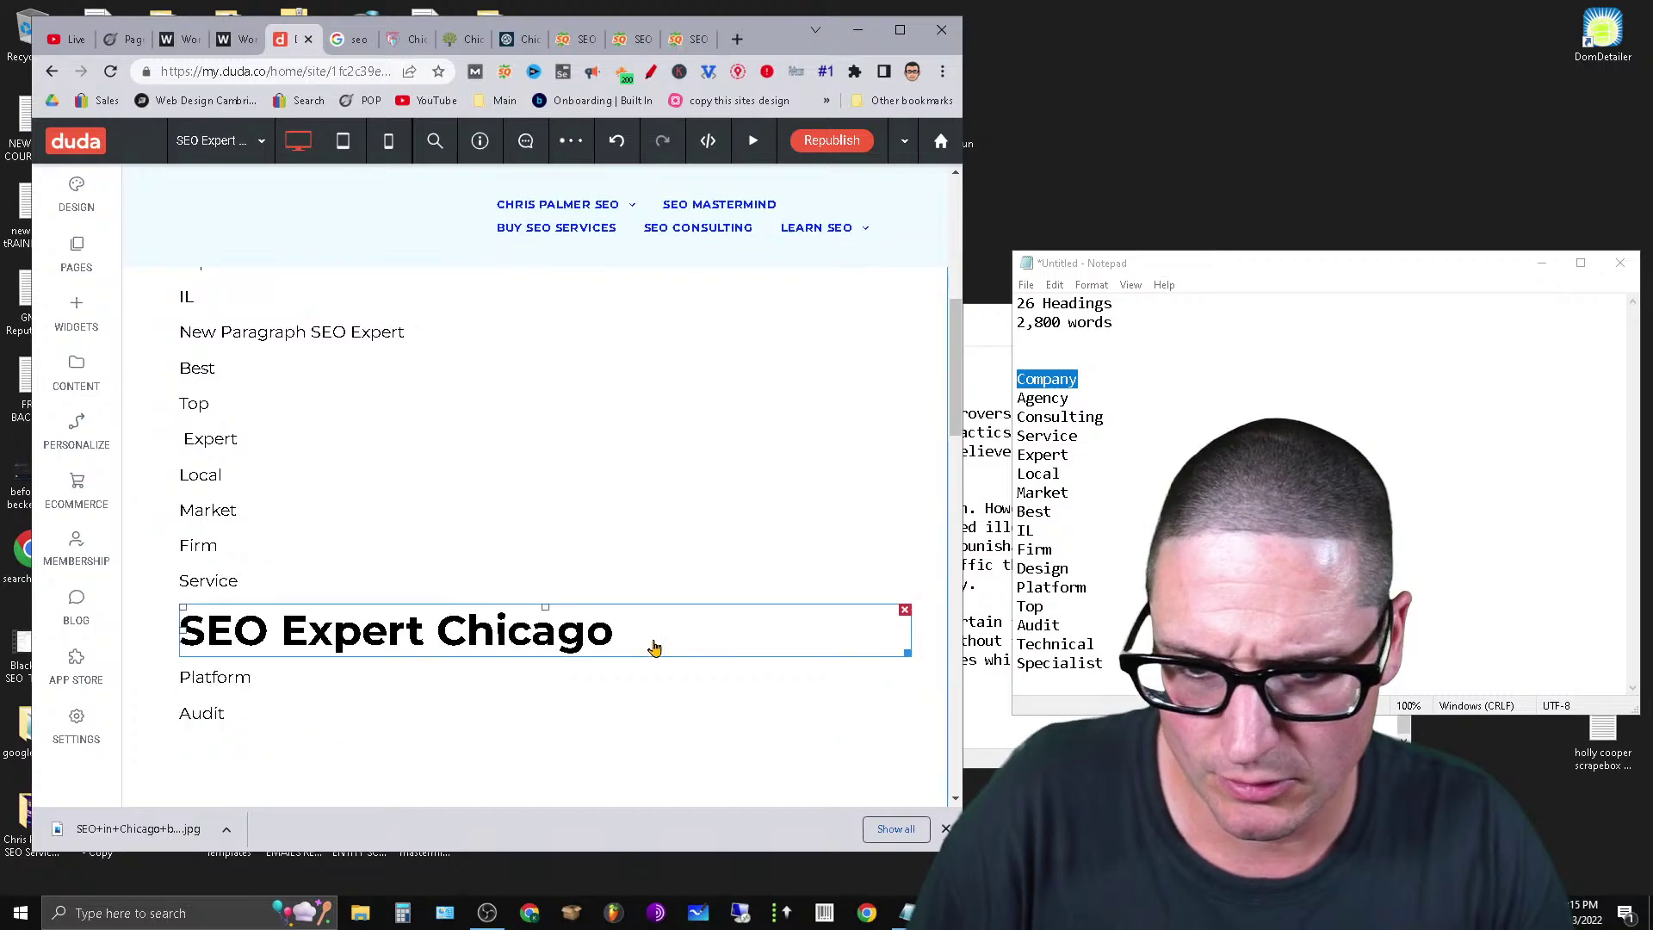
pyautogui.click(904, 610)
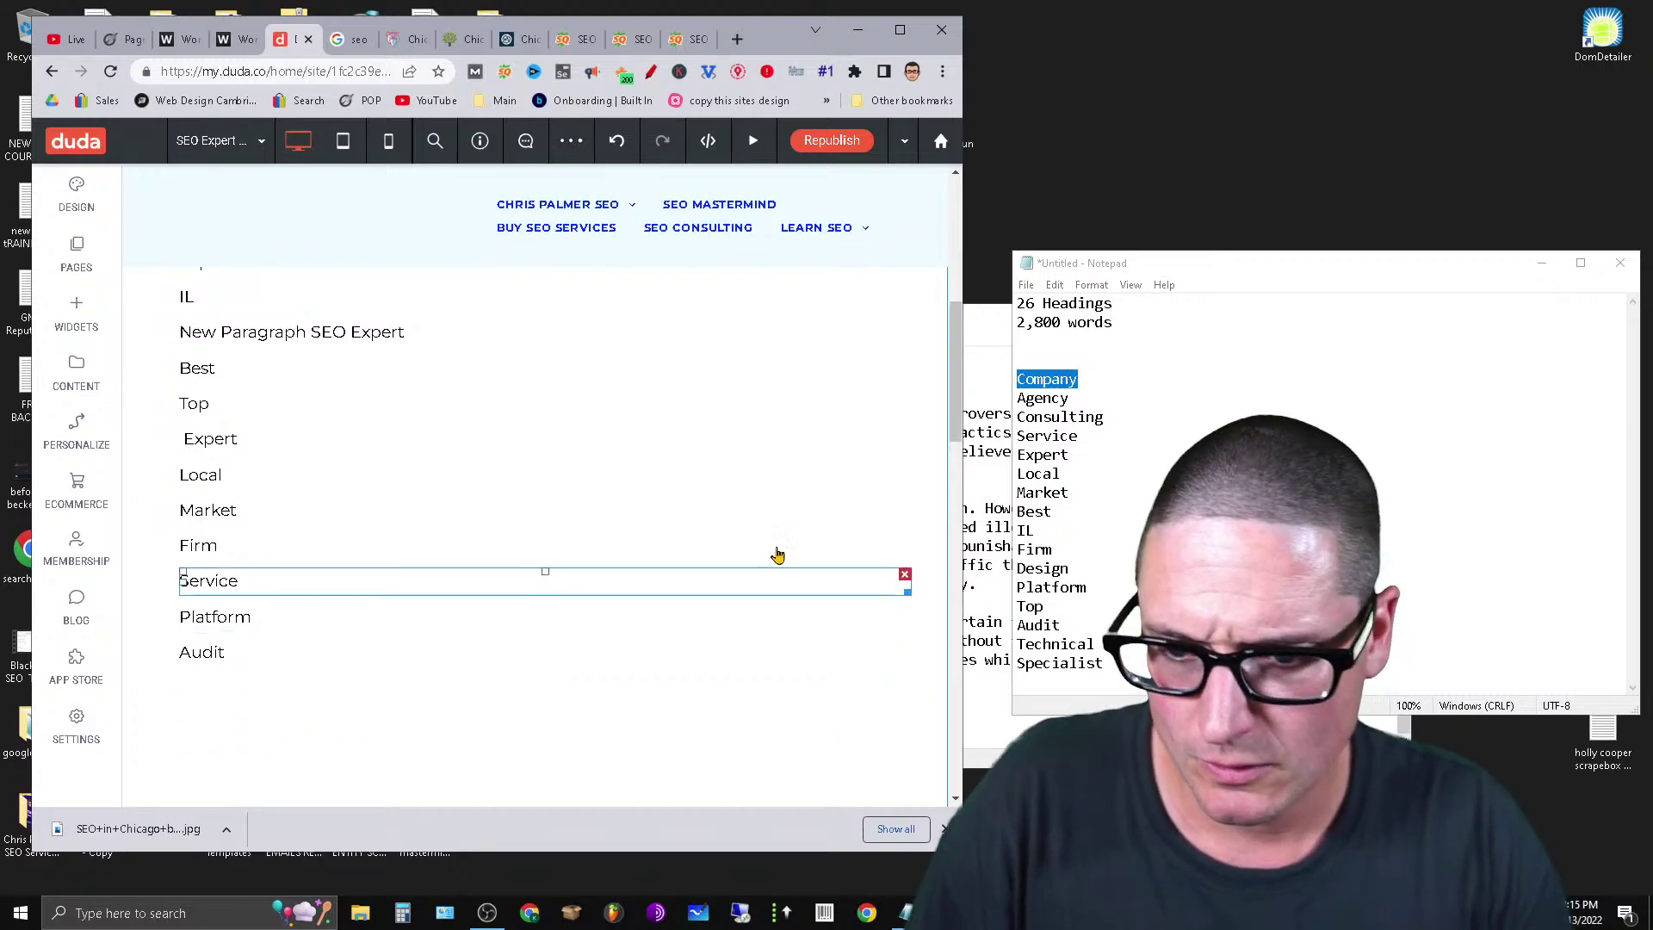
pyautogui.scroll(6, 336, 684)
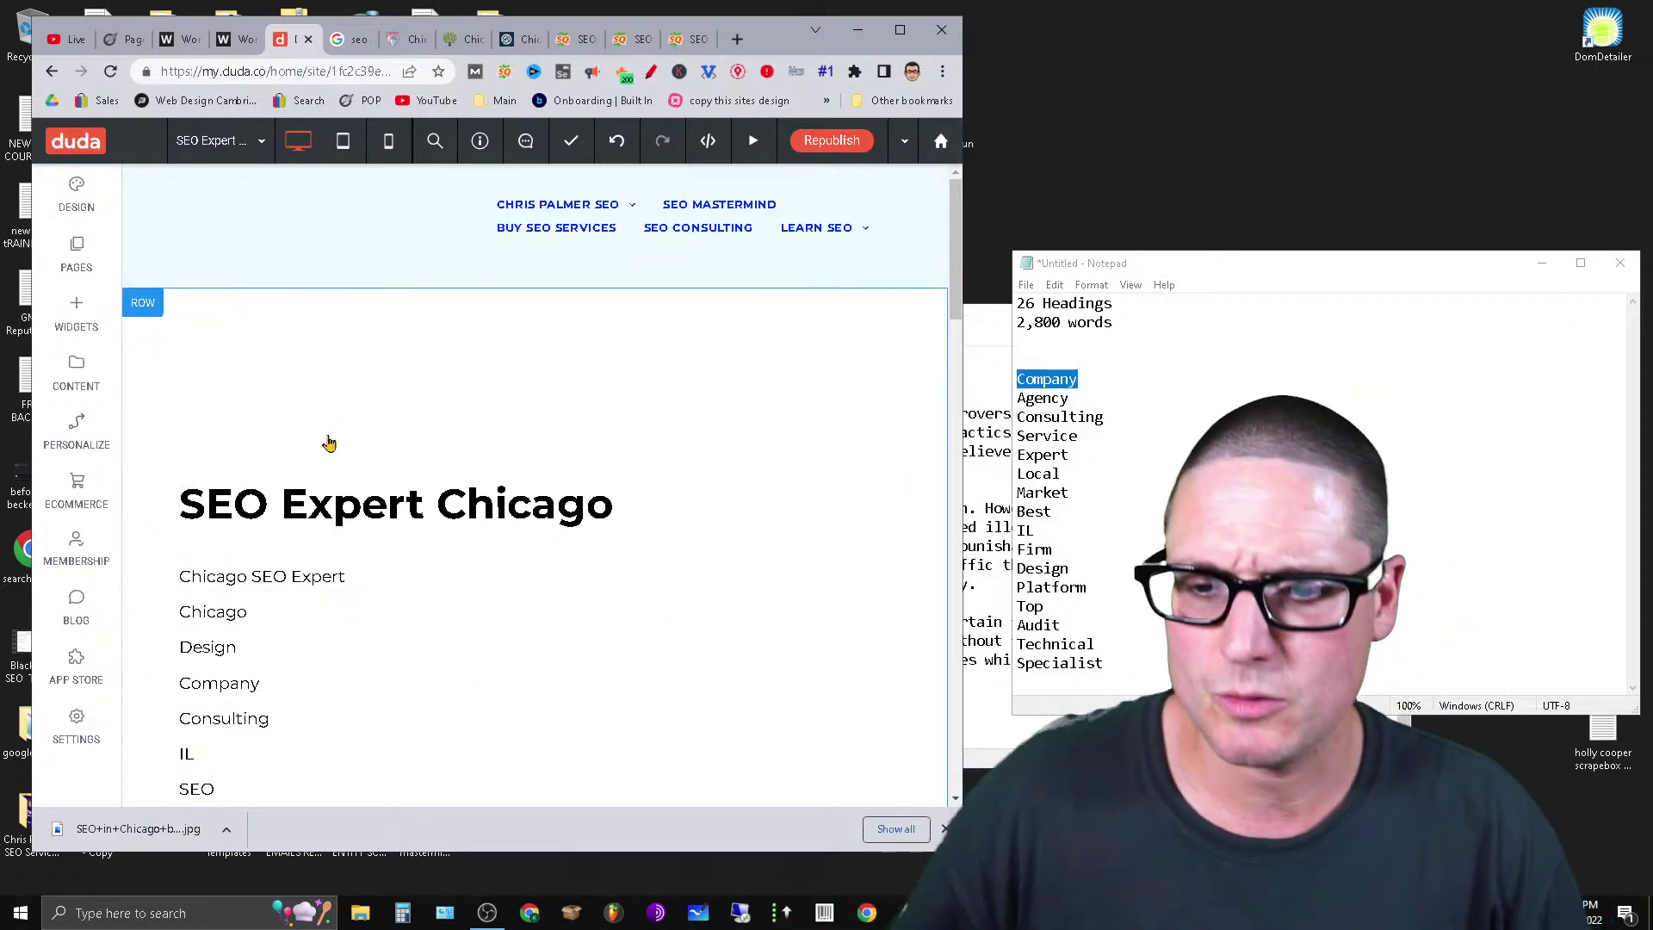
pyautogui.doubleClick(321, 579)
pyautogui.tripleClick(321, 579)
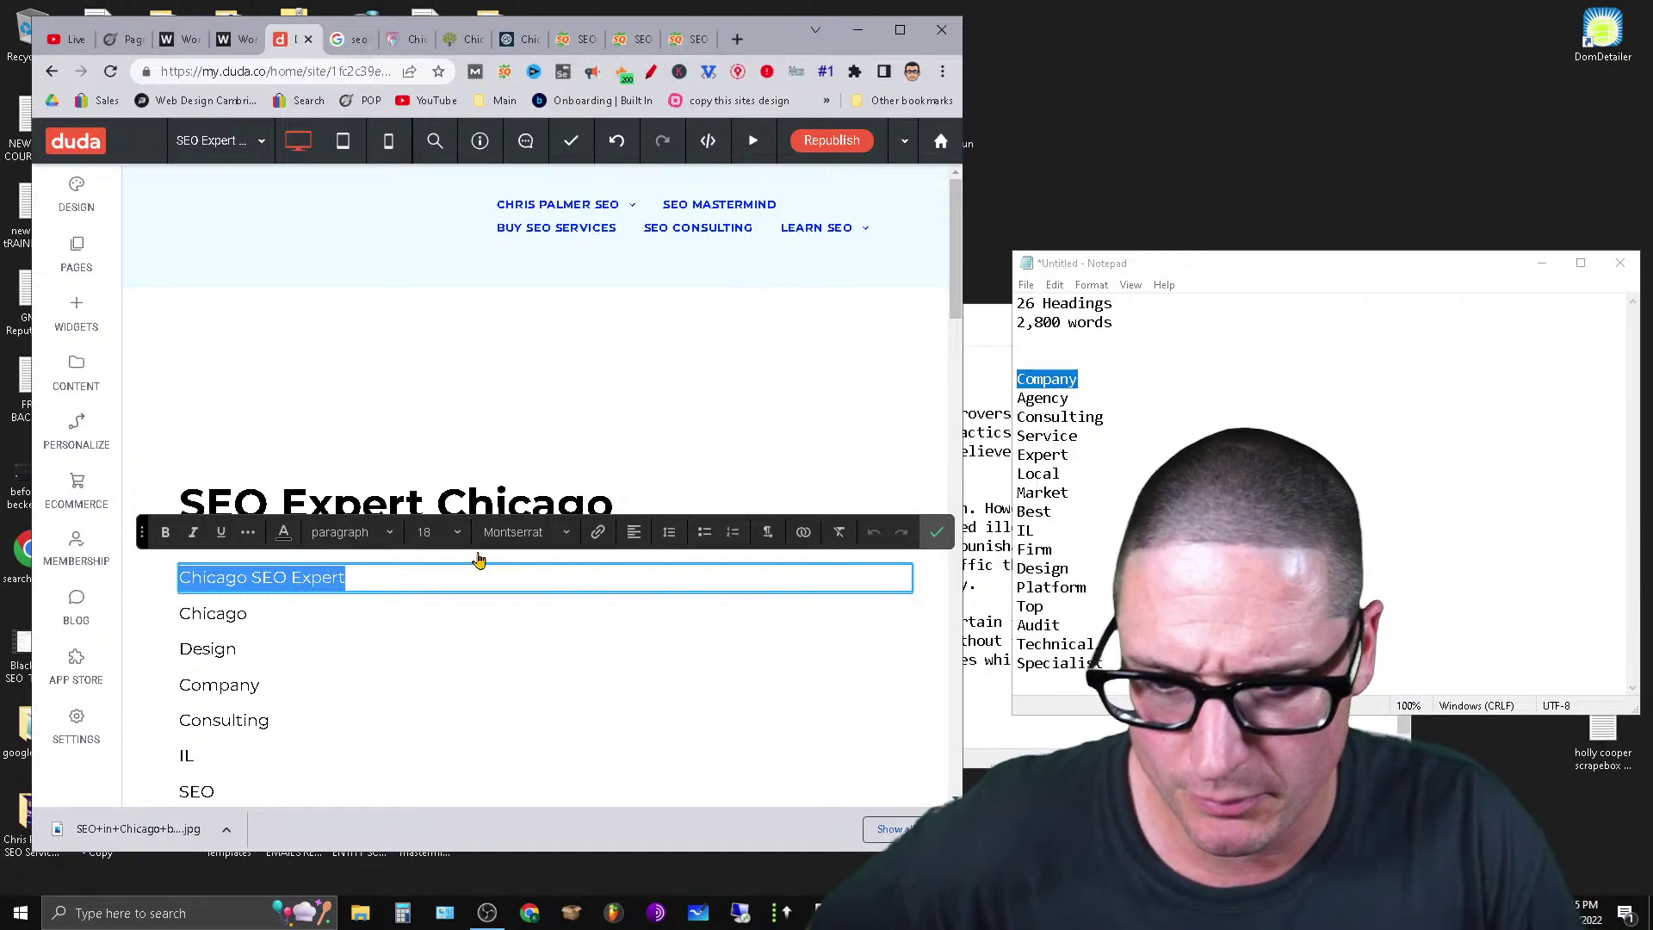
pyautogui.click(340, 532)
pyautogui.click(414, 652)
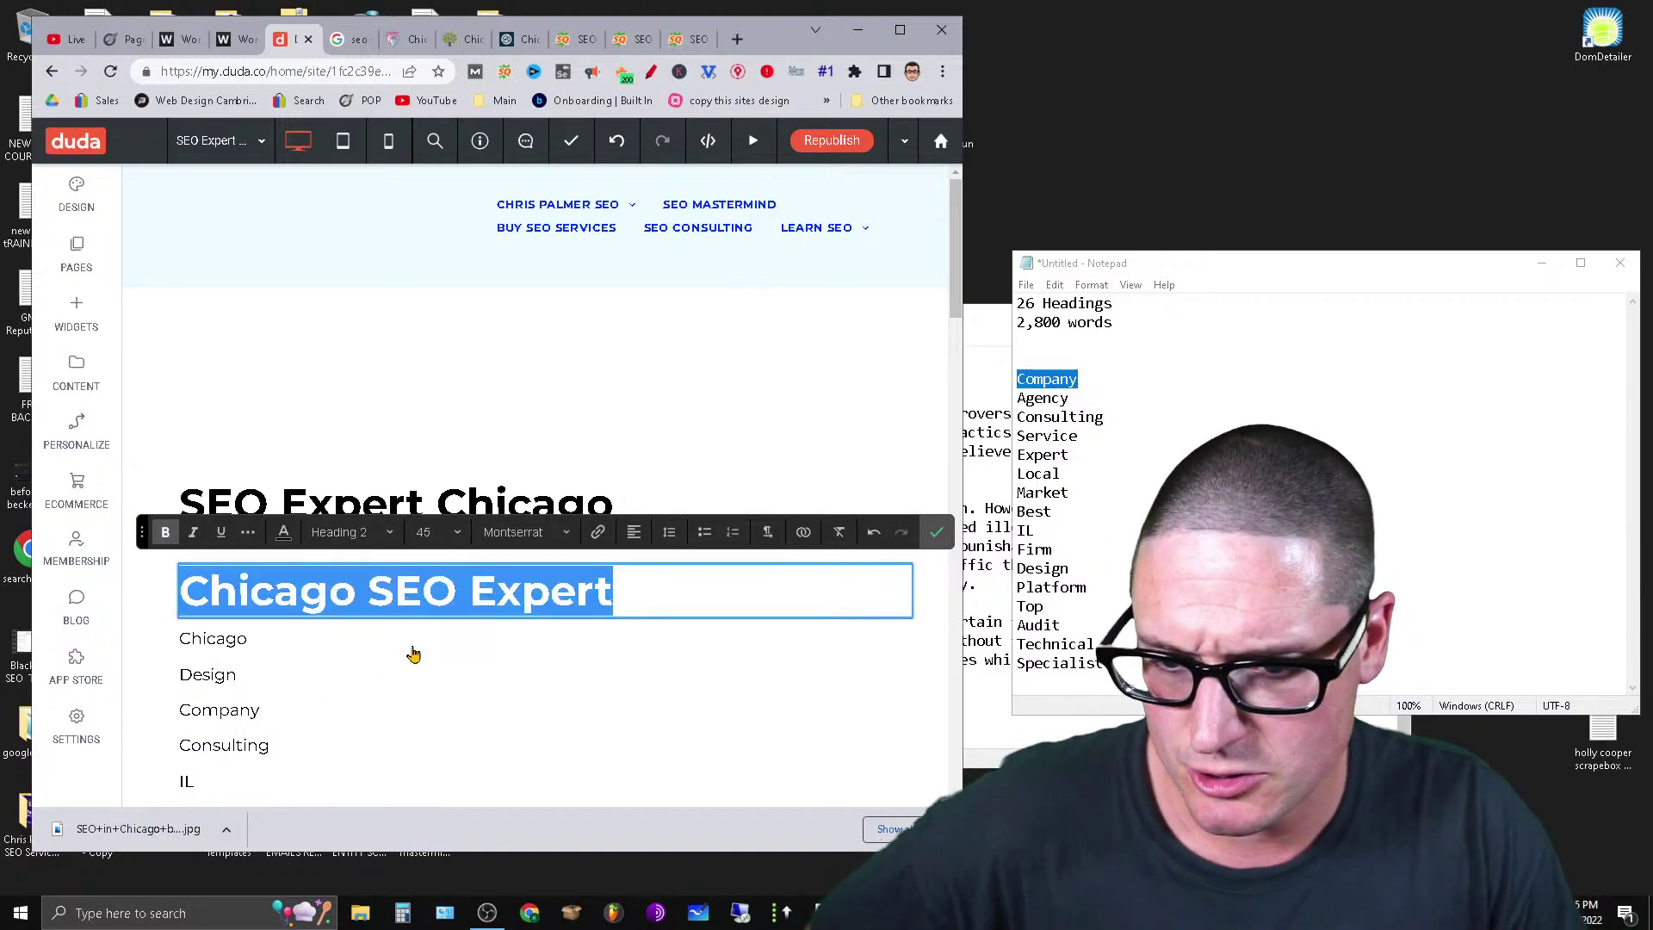
pyautogui.click(488, 506)
pyautogui.doubleClick(488, 506)
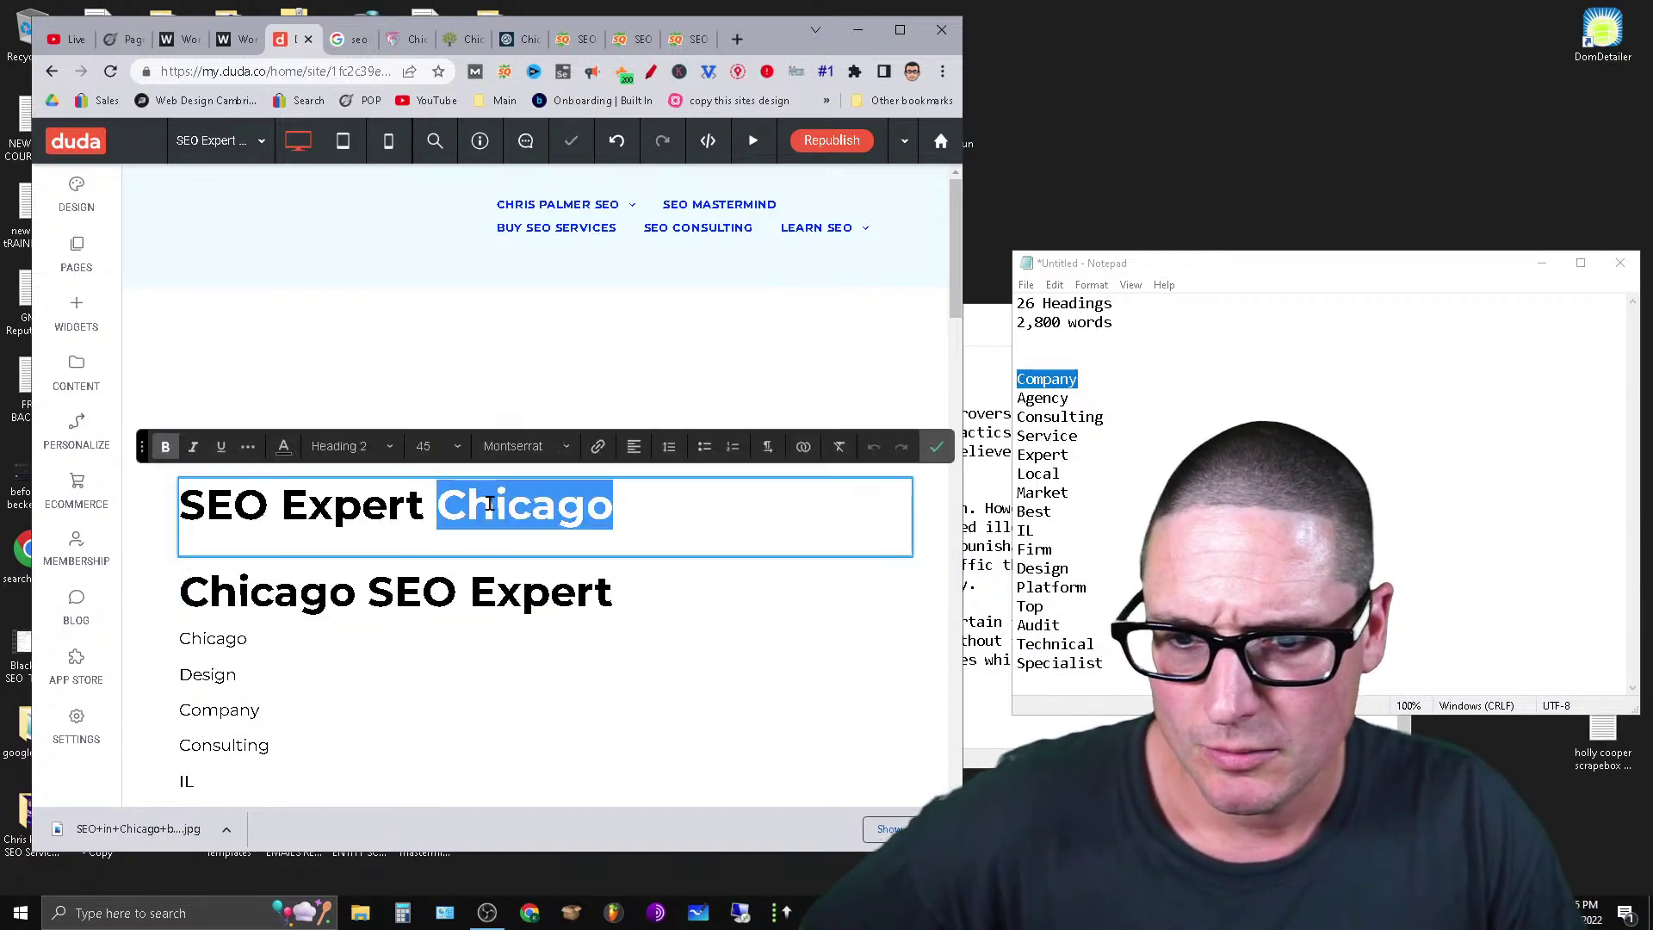
pyautogui.tripleClick(488, 506)
pyautogui.click(361, 446)
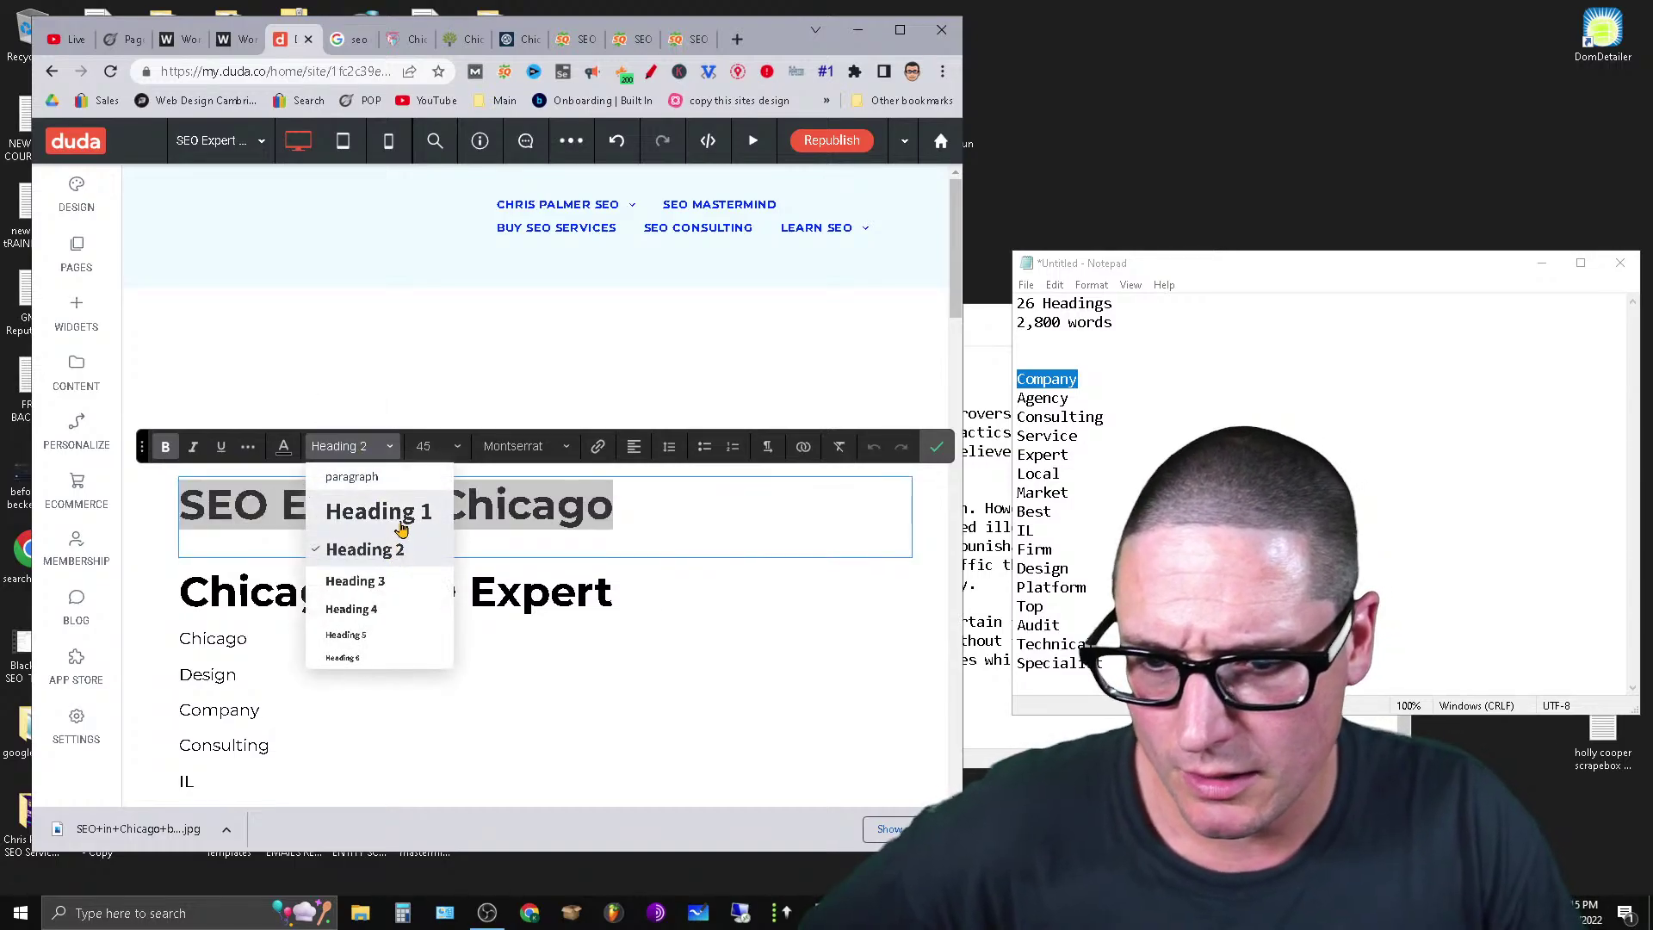
pyautogui.click(402, 517)
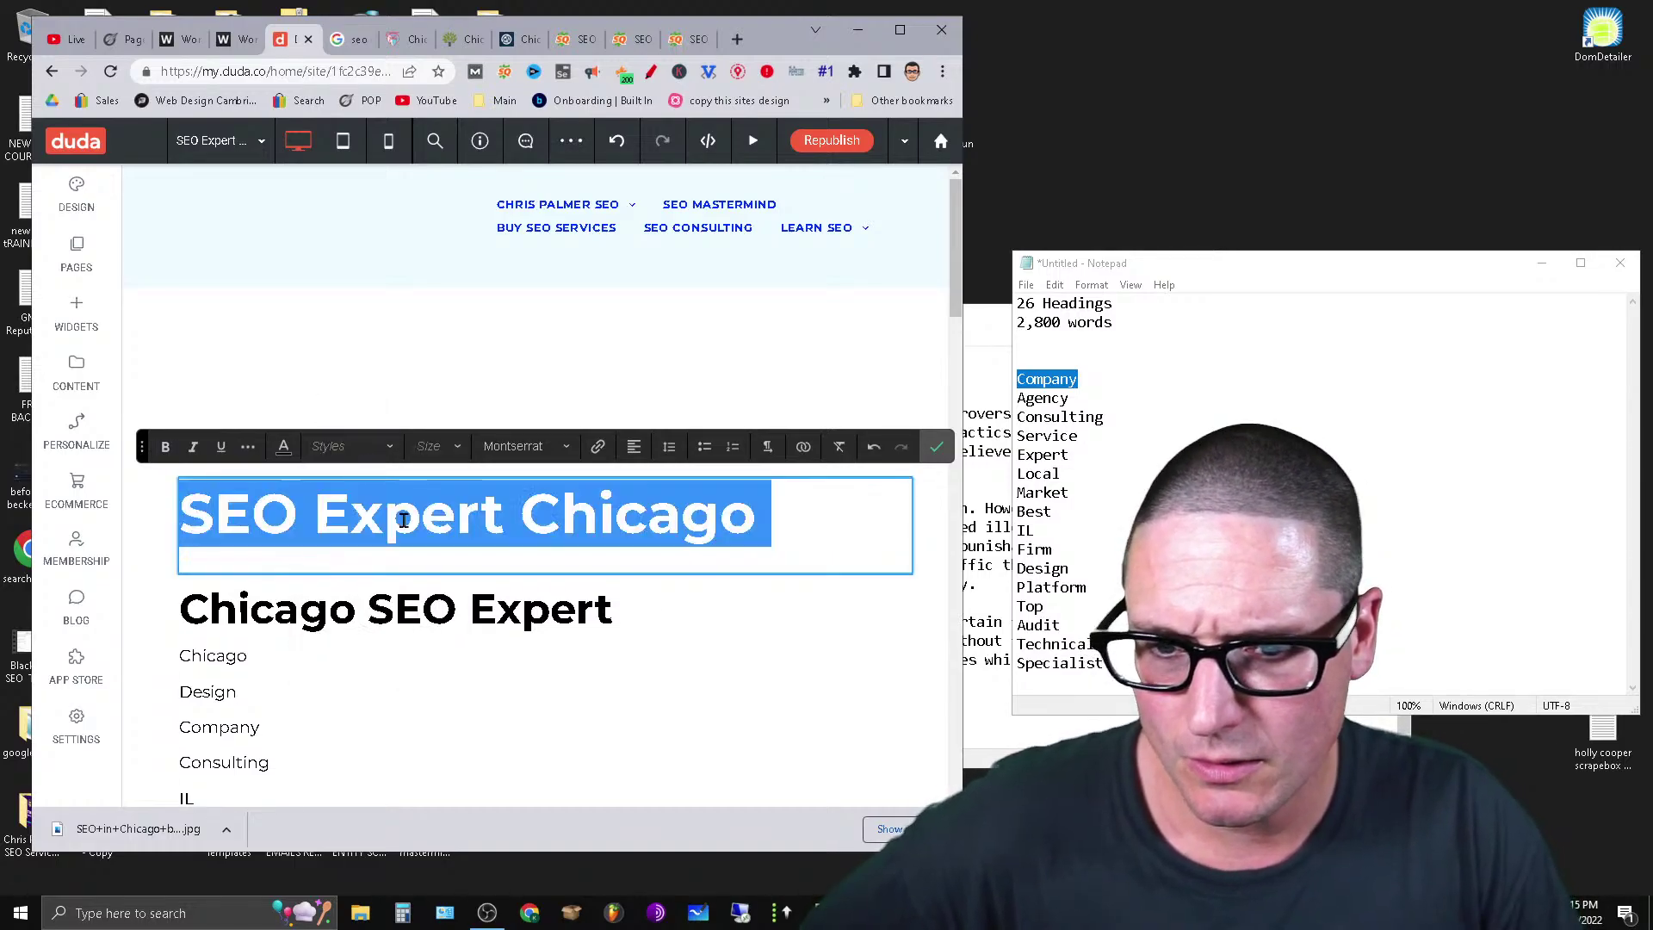
pyautogui.click(936, 446)
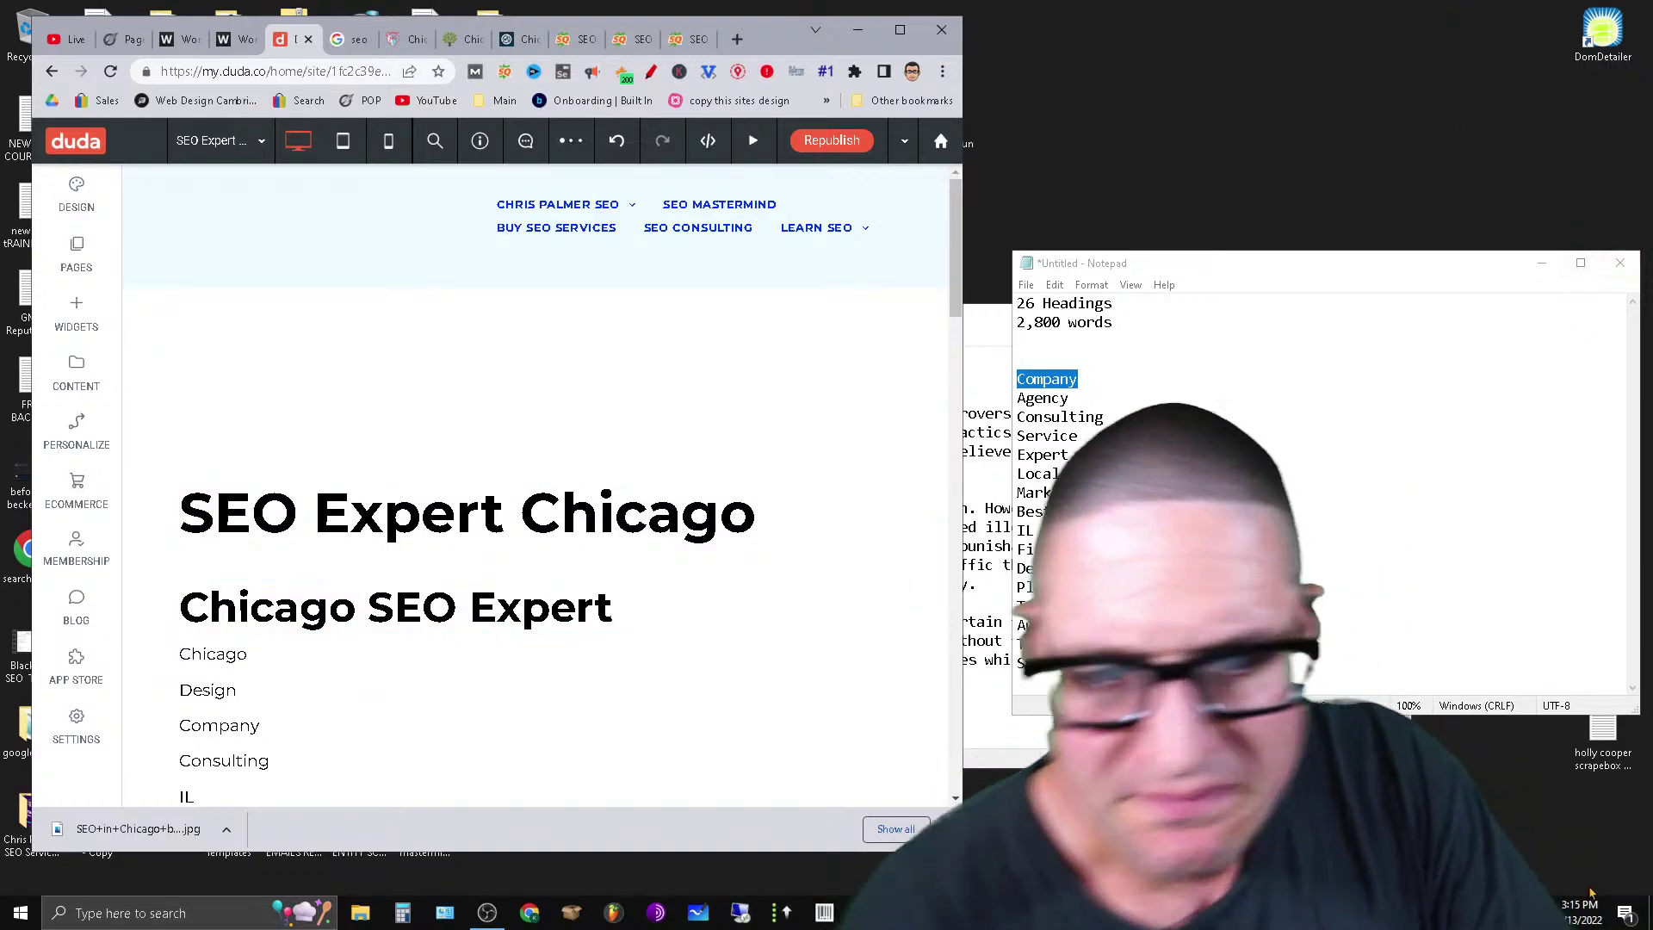
pyautogui.scroll(-6, 513, 712)
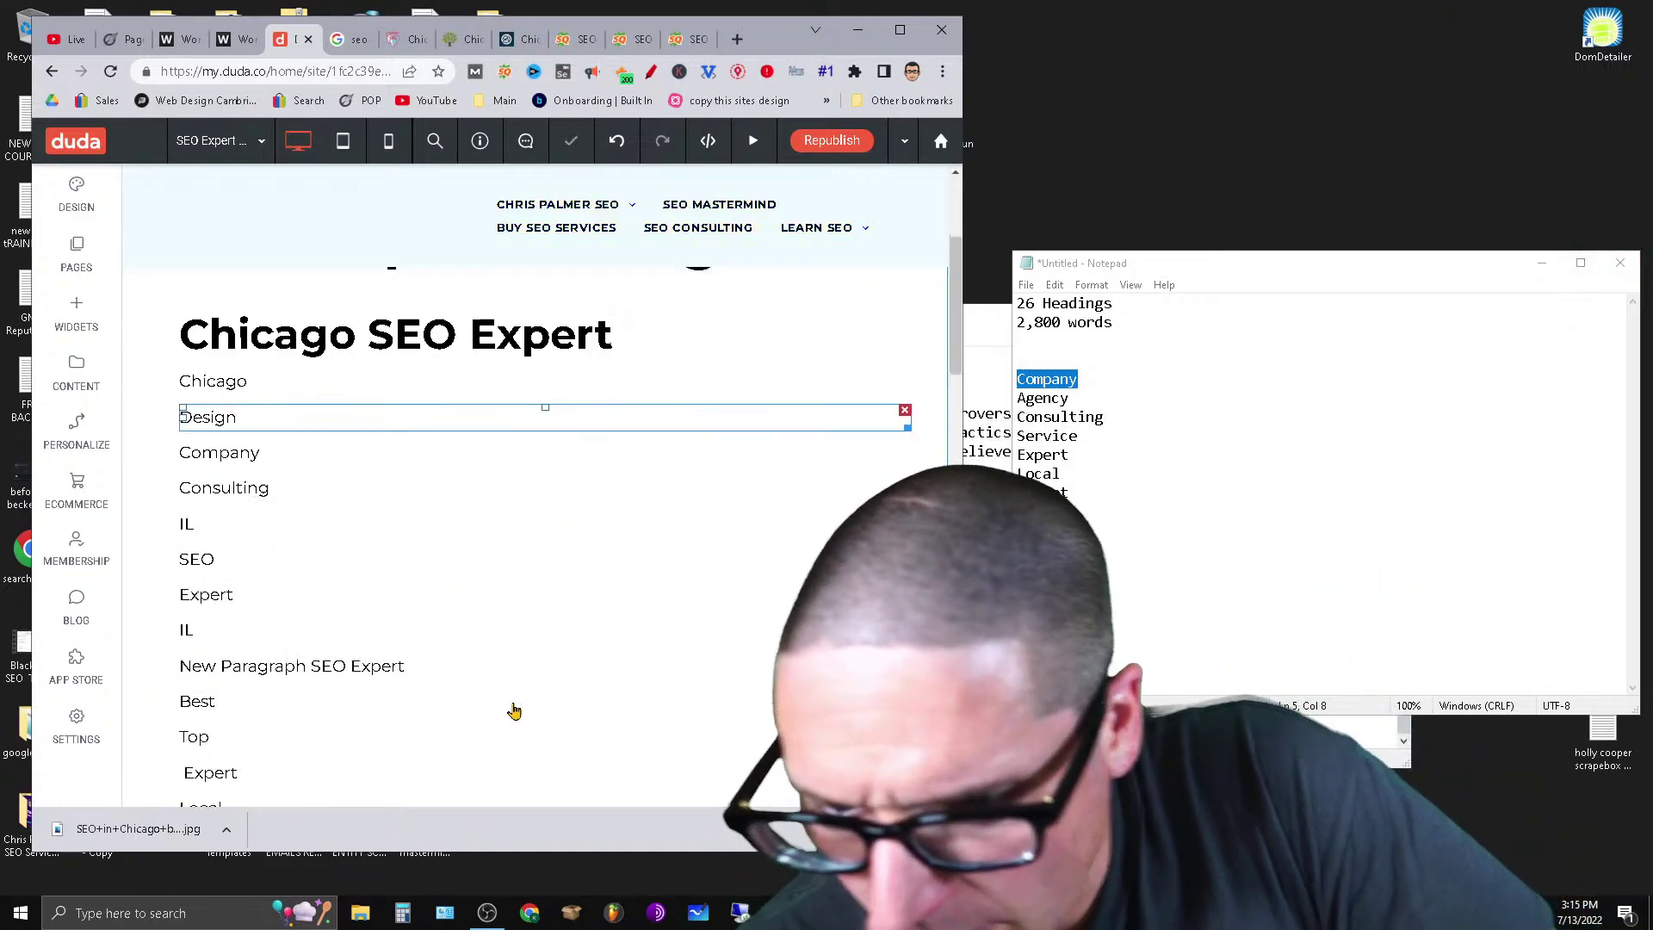
pyautogui.scroll(7, 792, 627)
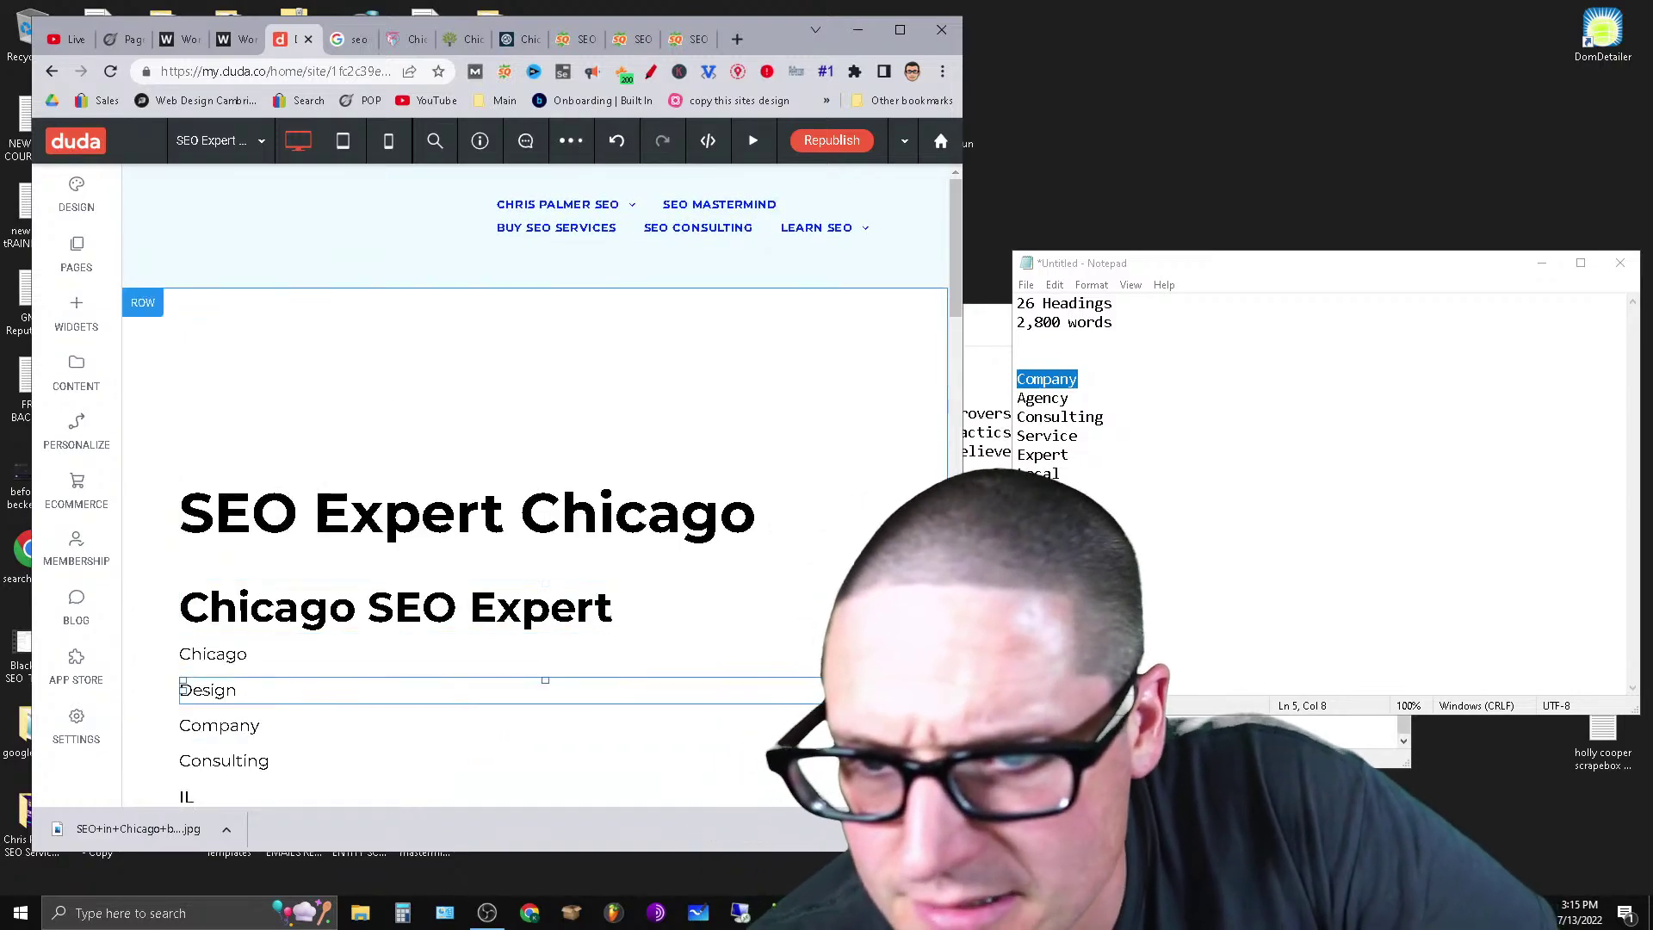
# Switch to the WordCounter filler text and maximize the Chrome window.
pyautogui.click(234, 39)
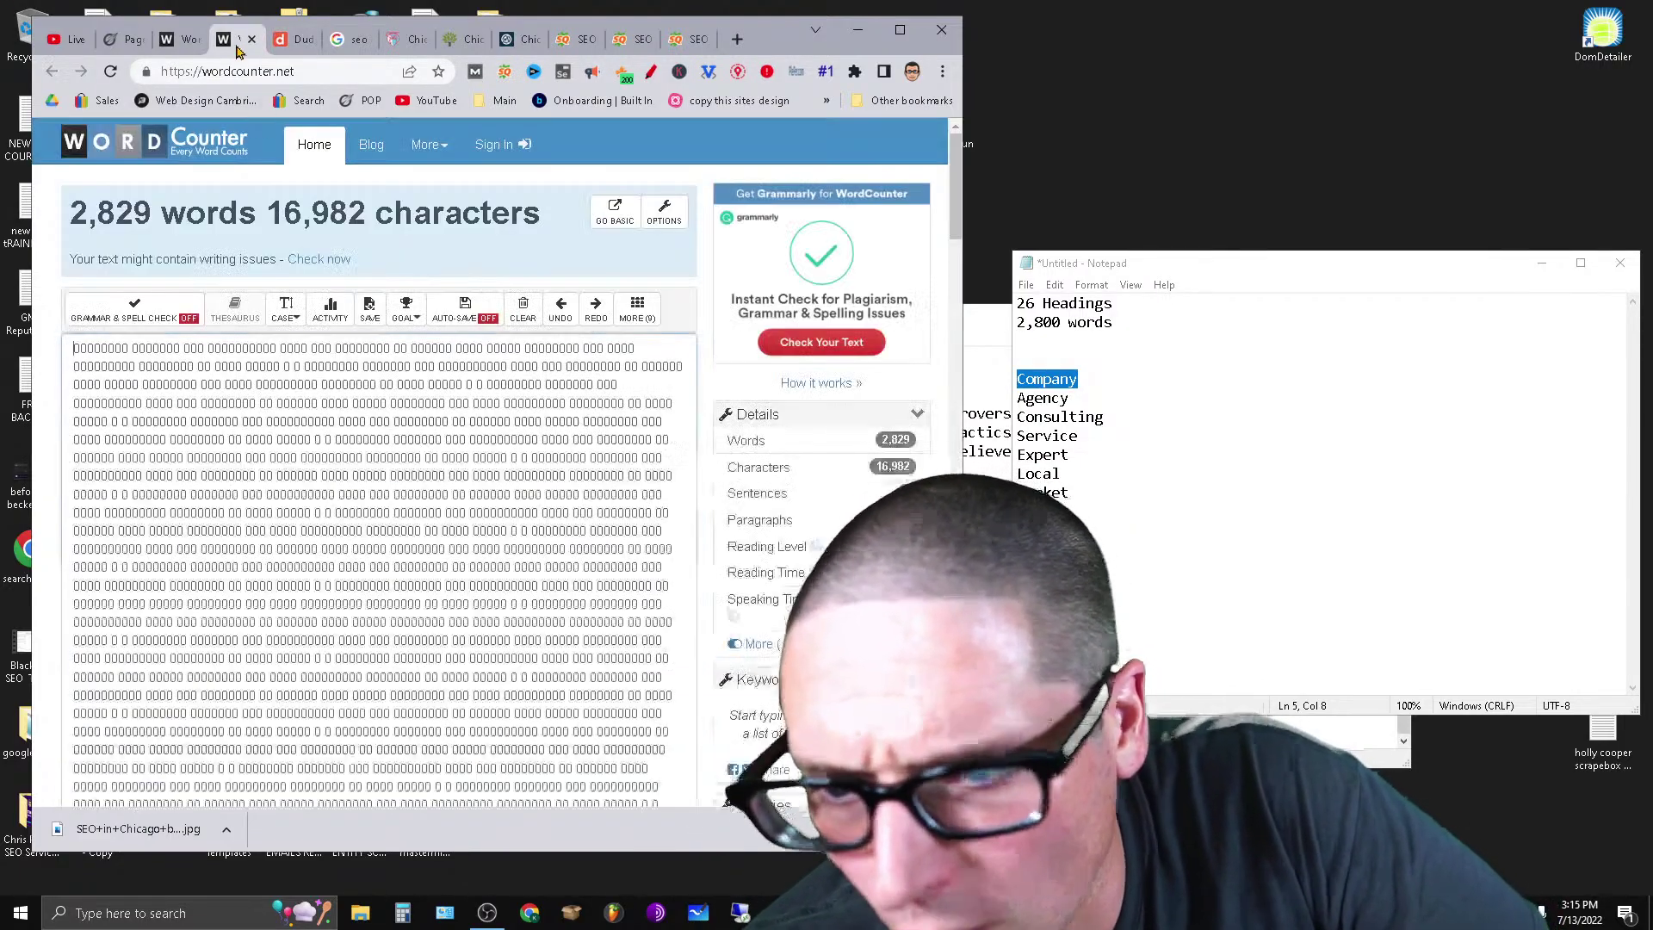
pyautogui.scroll(-5, 595, 235)
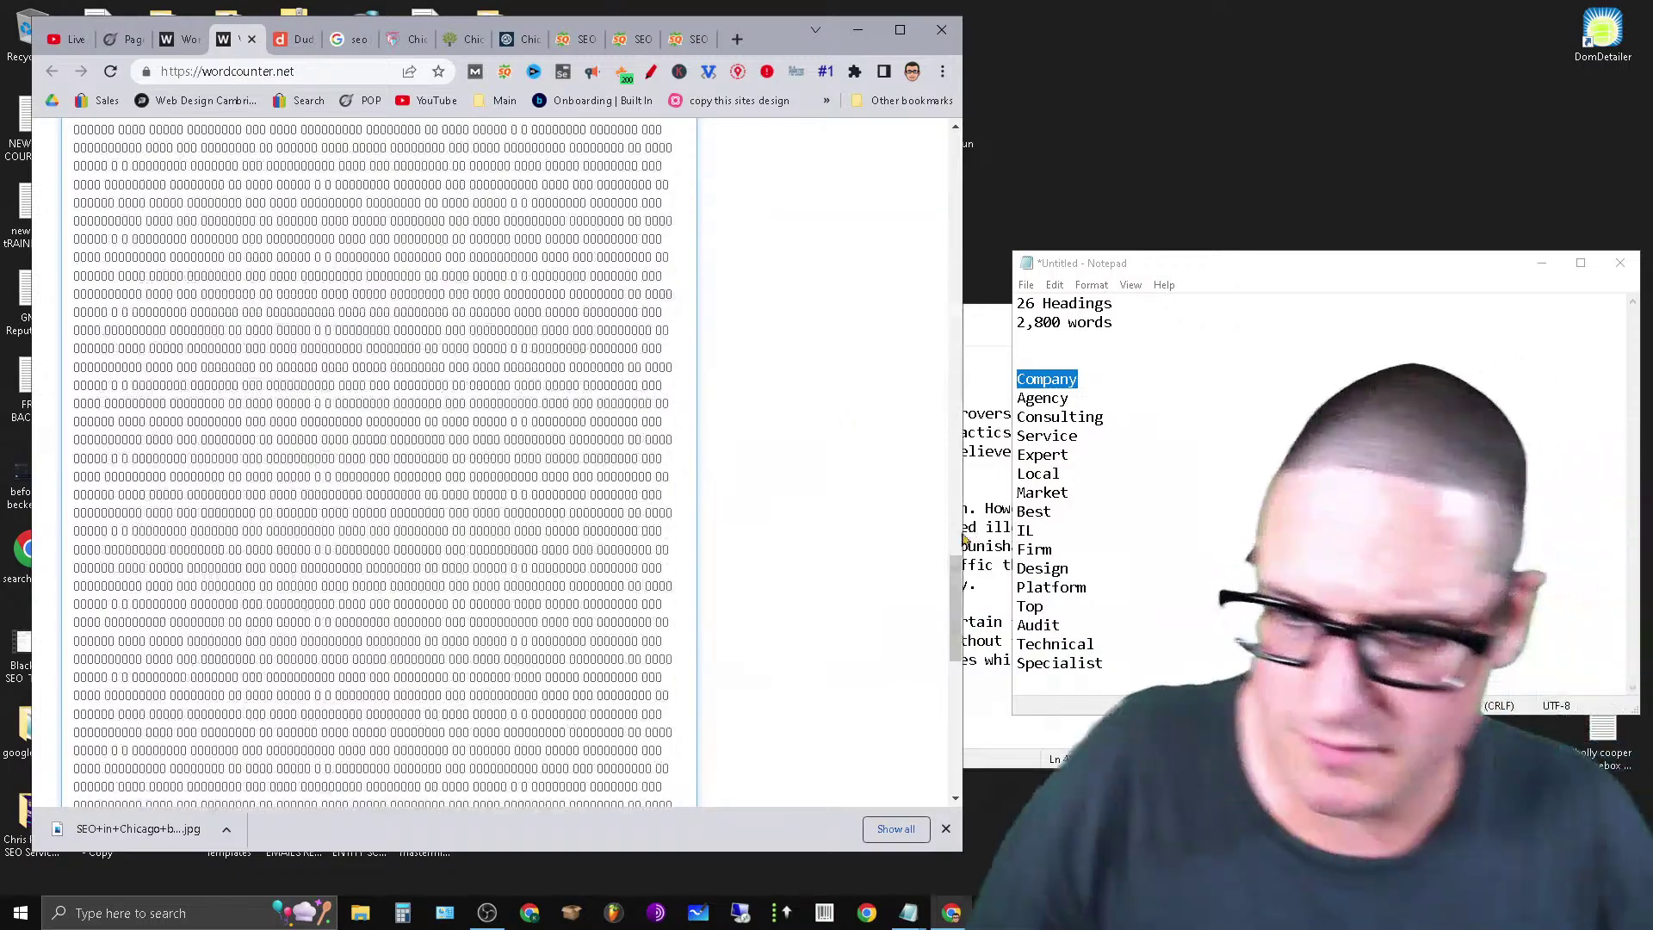
pyautogui.scroll(-10, 435, 424)
pyautogui.scroll(8, 336, 546)
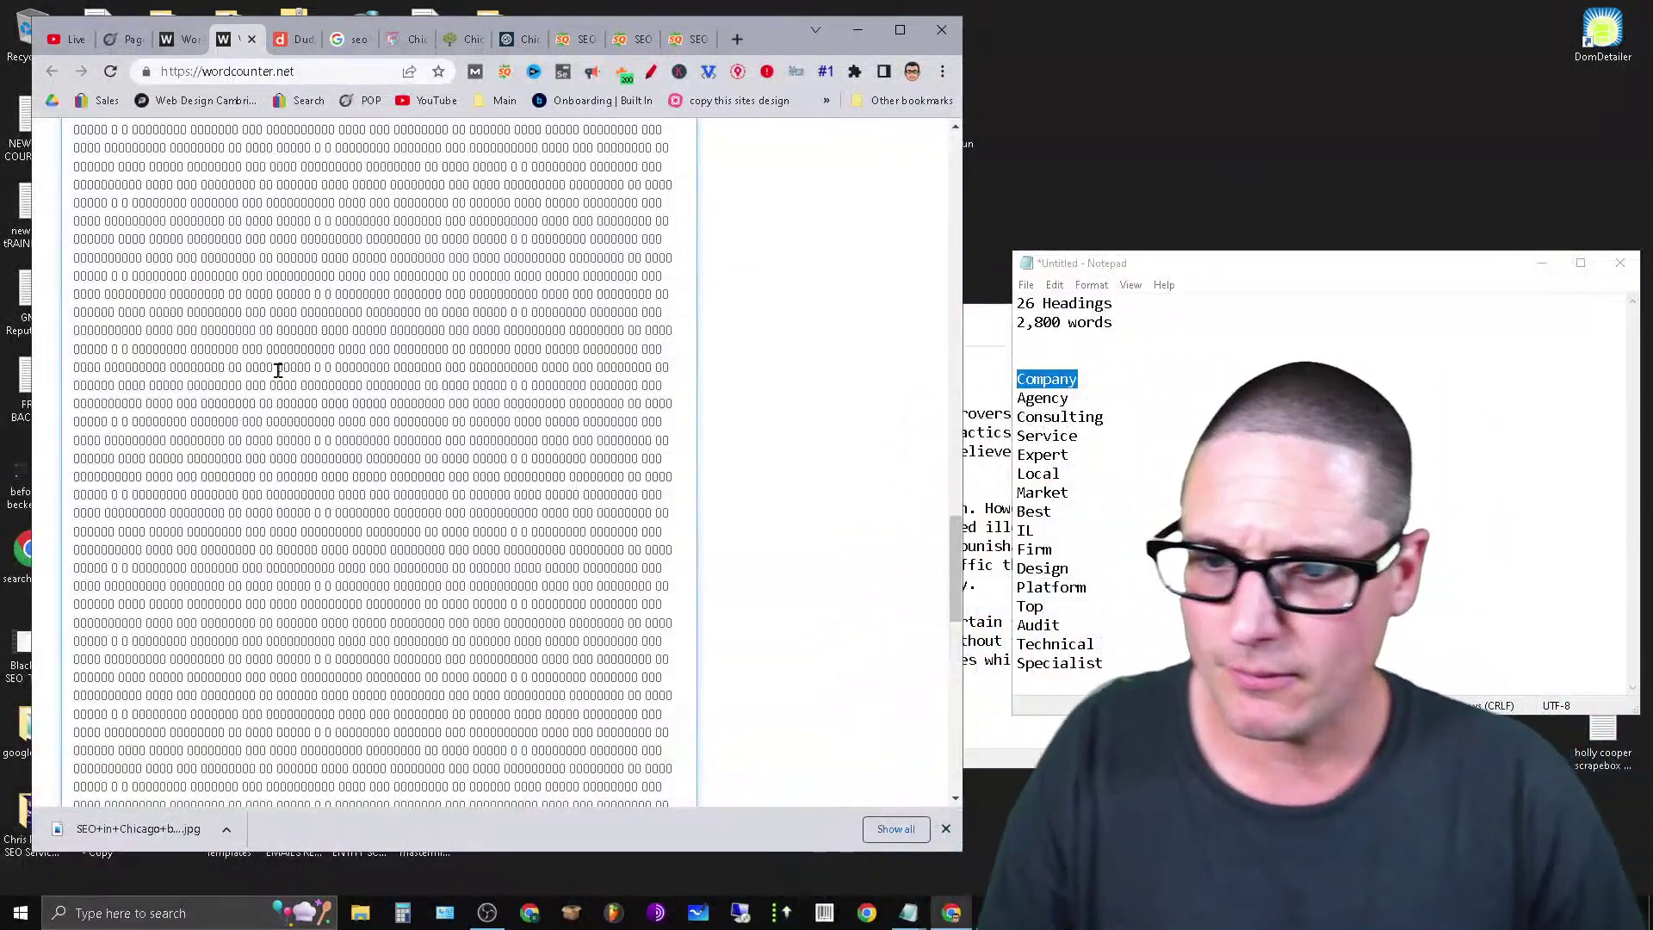
pyautogui.scroll(-8, 277, 368)
pyautogui.scroll(12, 399, 716)
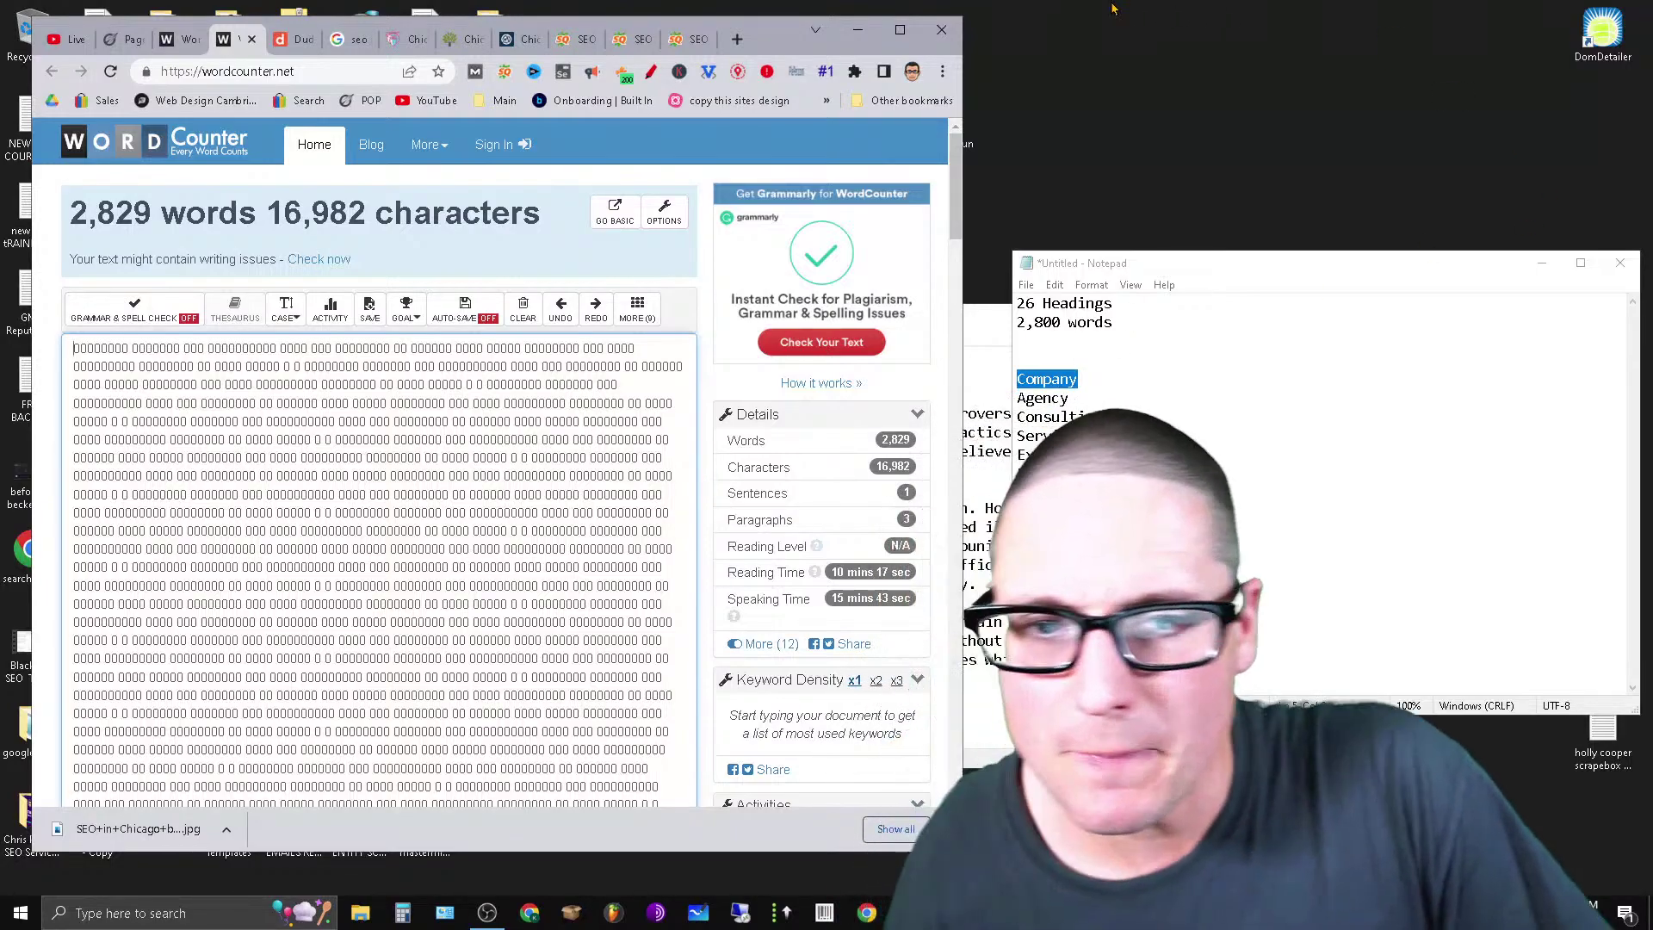
pyautogui.click(898, 31)
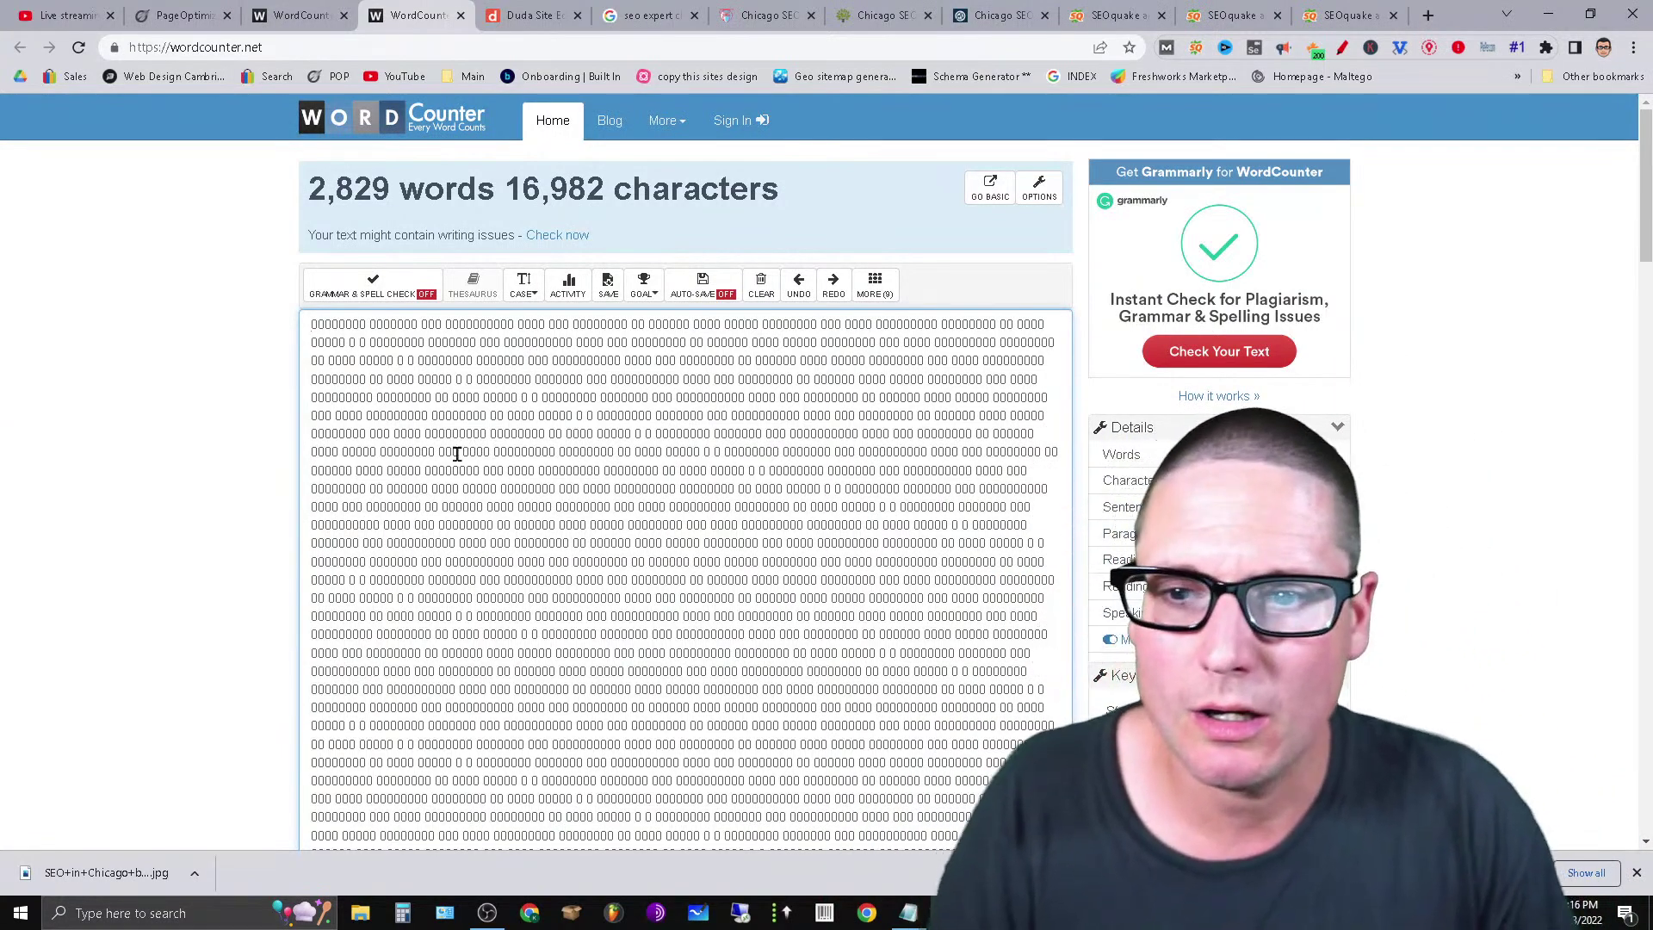
# Replace the first seven filler lines with 'SEO' and copy the whole text.
pyautogui.moveTo(303, 325); pyautogui.dragTo(1066, 432)
pyautogui.press('BackSpace')
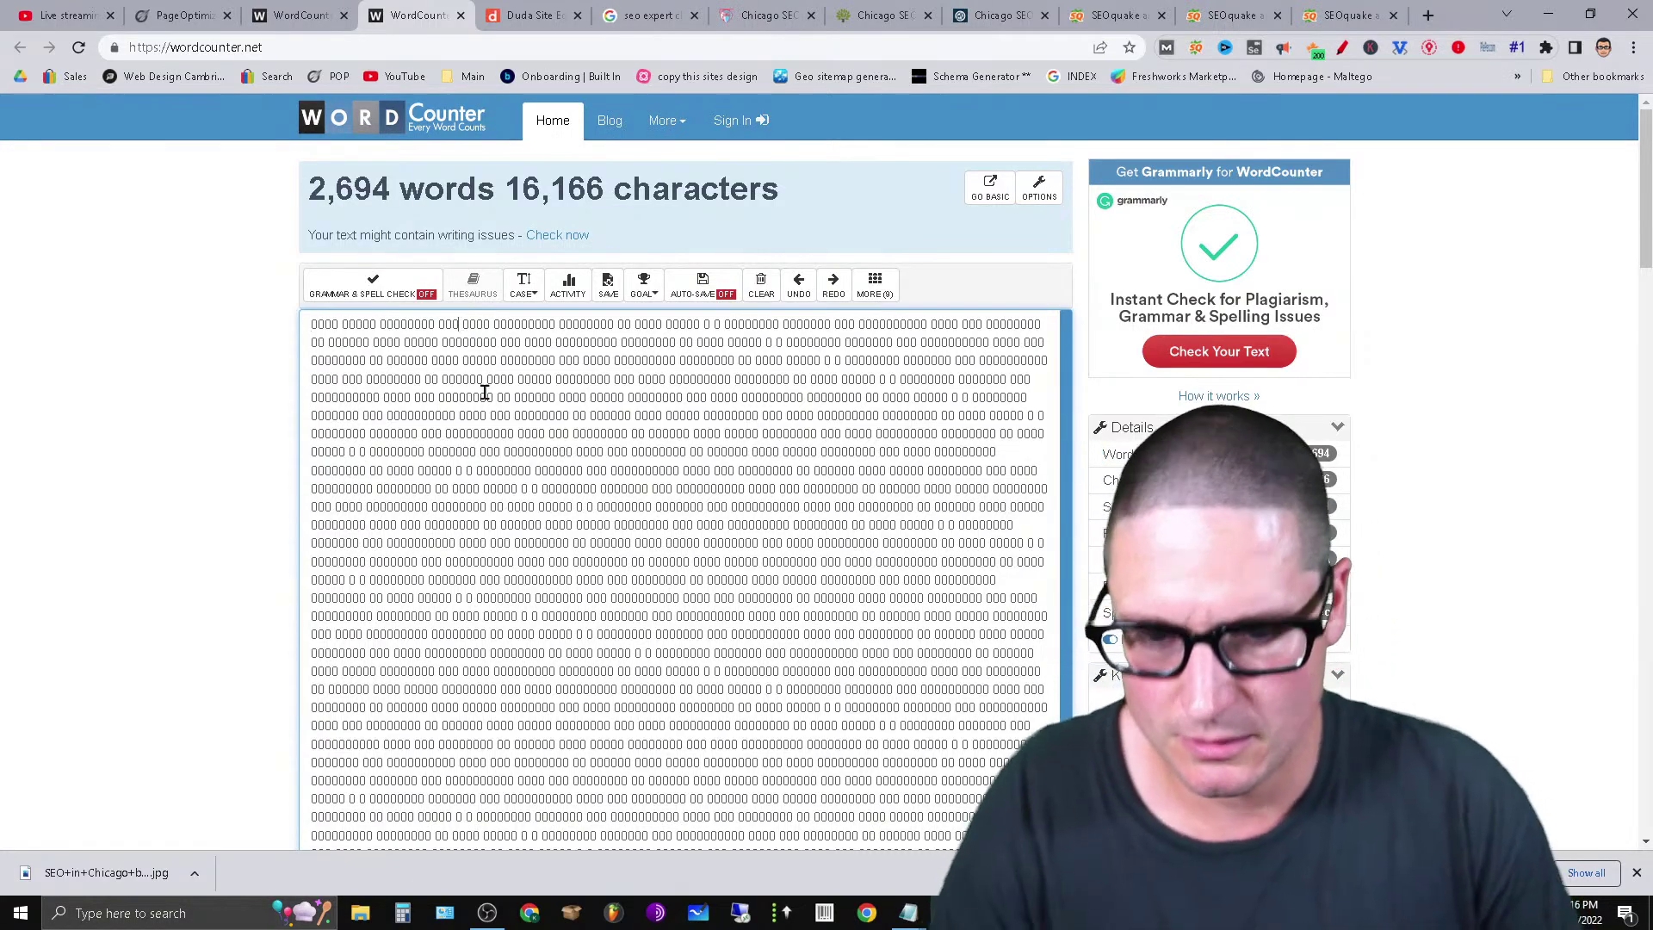
pyautogui.write('SEO')
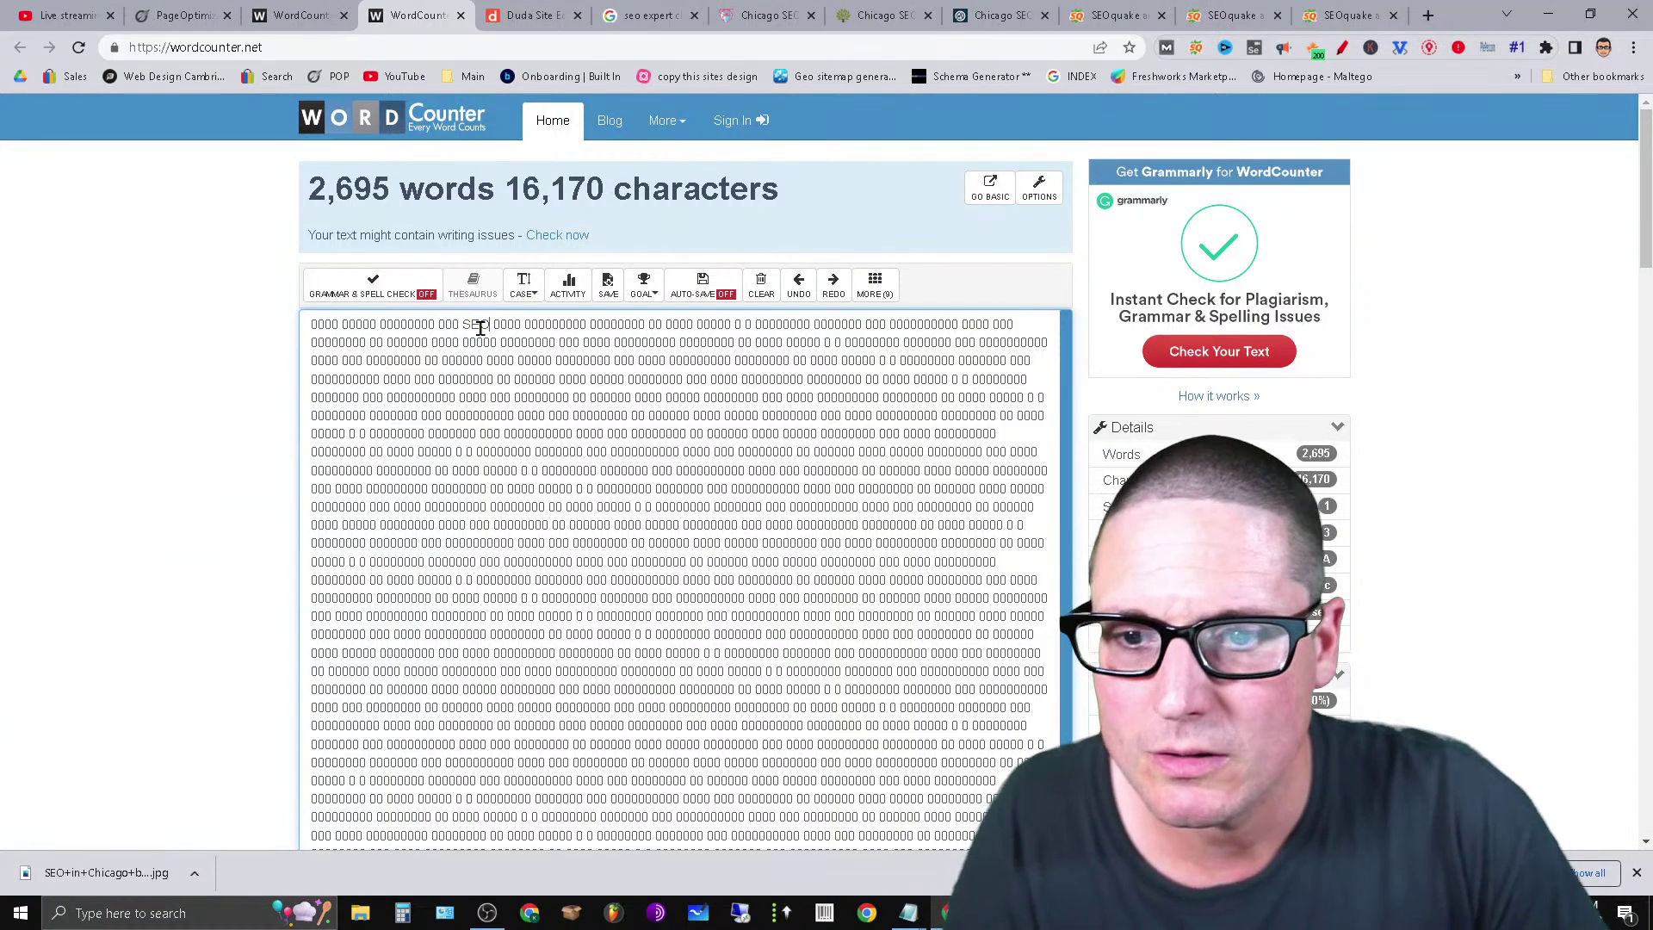
pyautogui.tripleClick(506, 337)
pyautogui.click(564, 397)
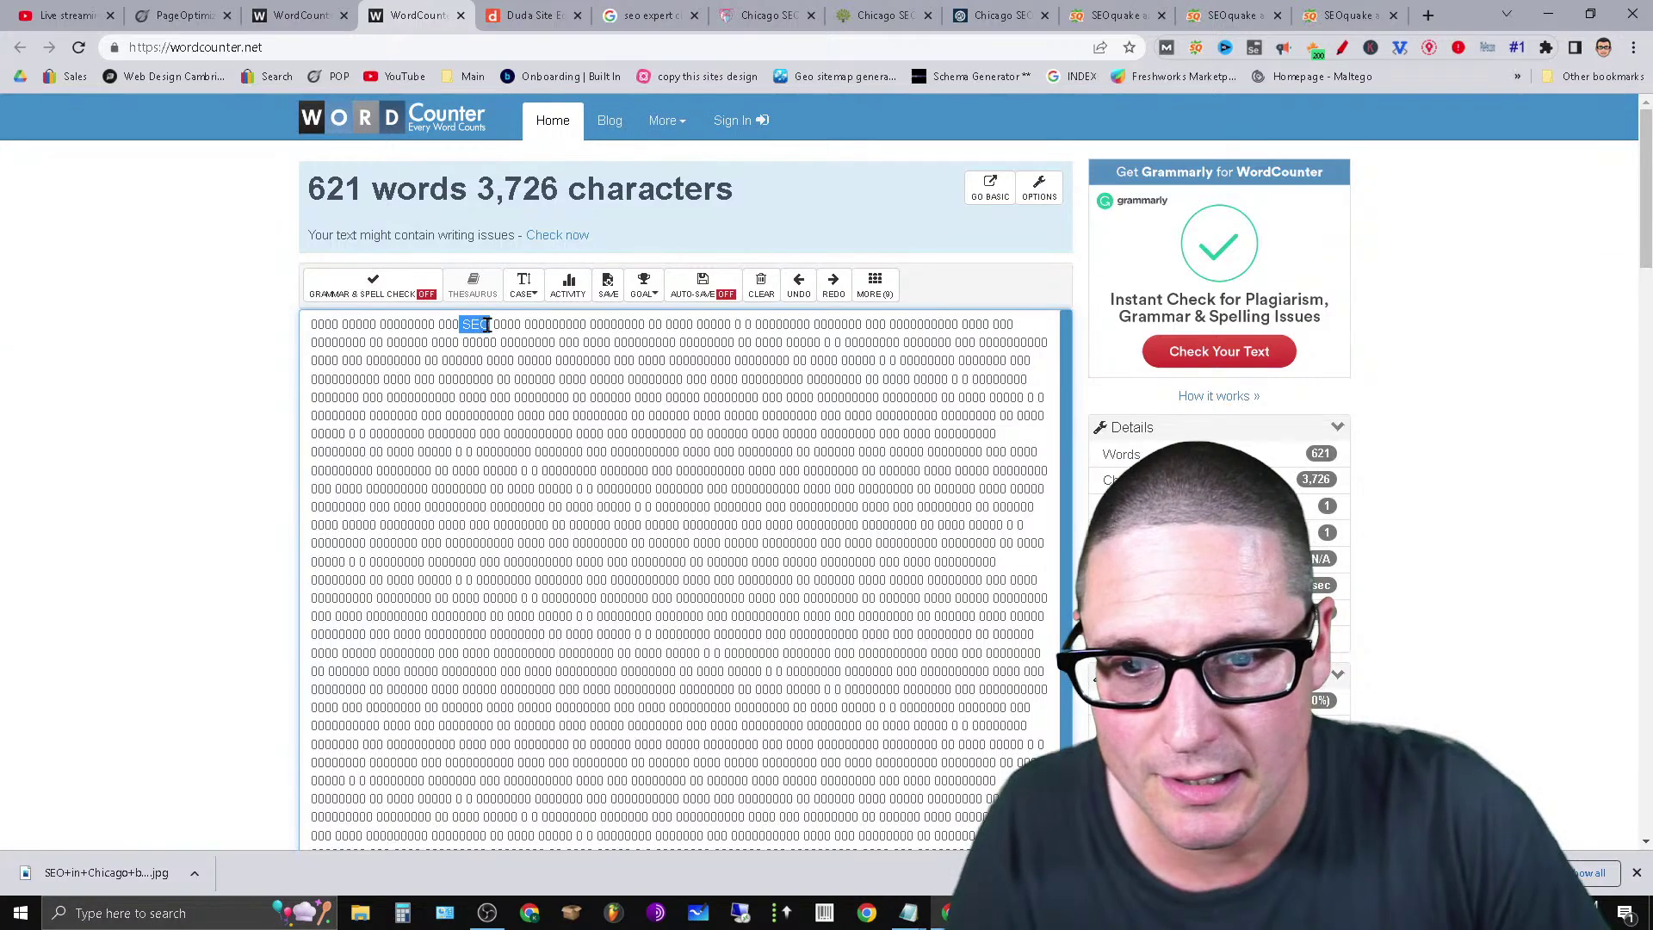
pyautogui.click(496, 470)
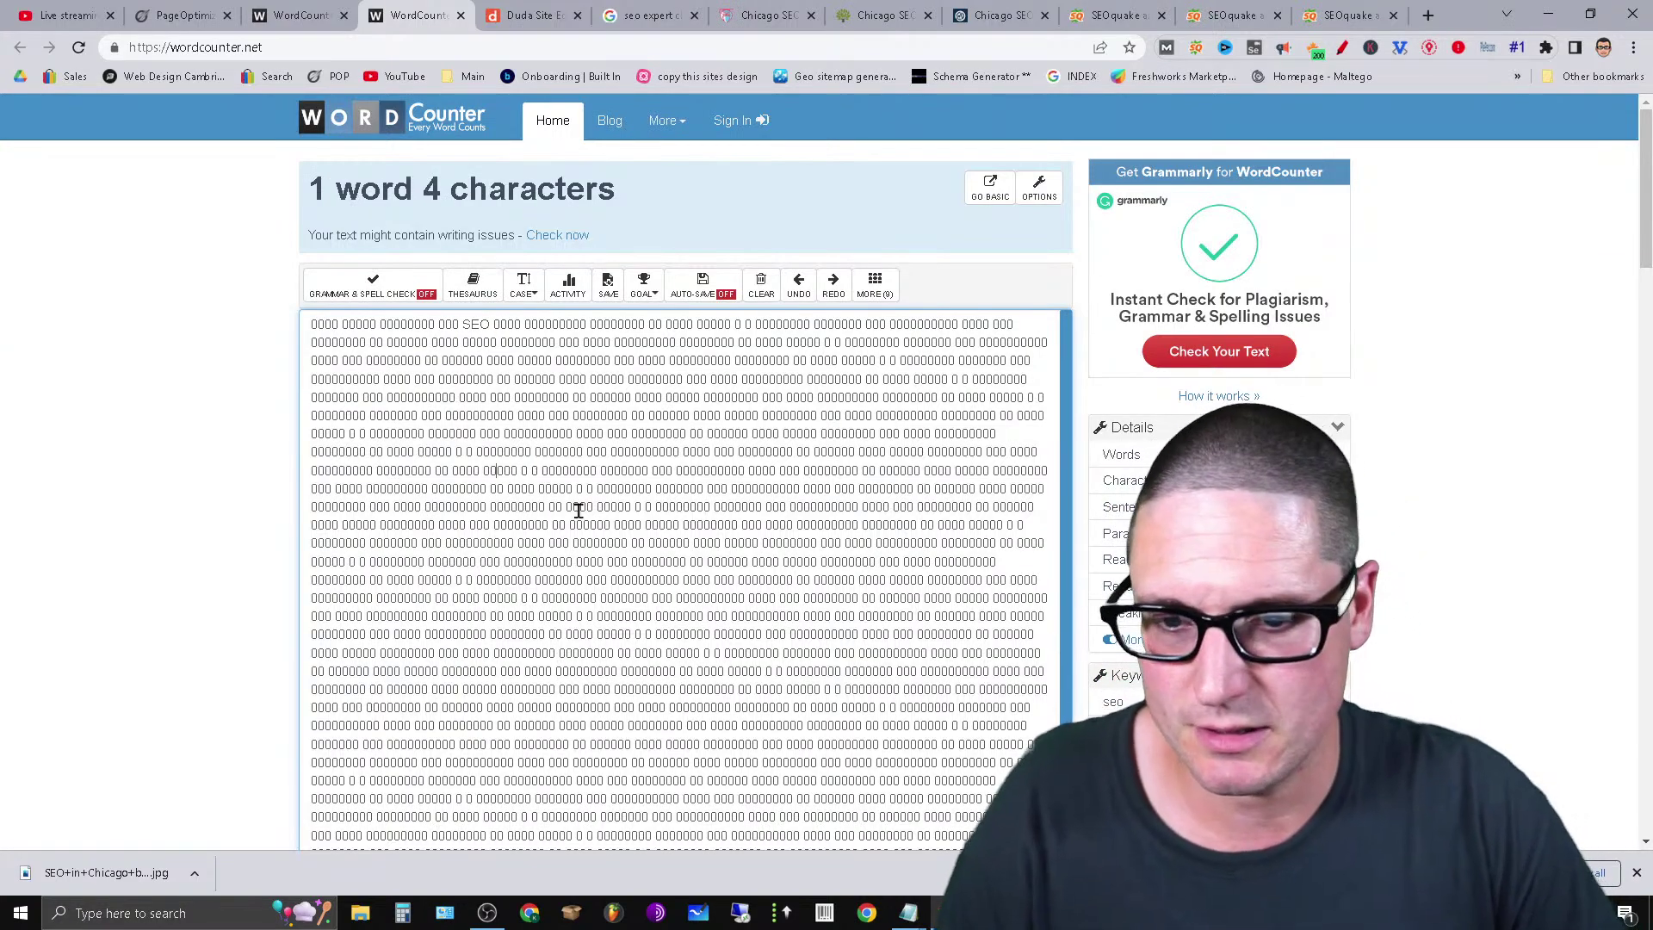
pyautogui.hotkey('ctrl', 'a')
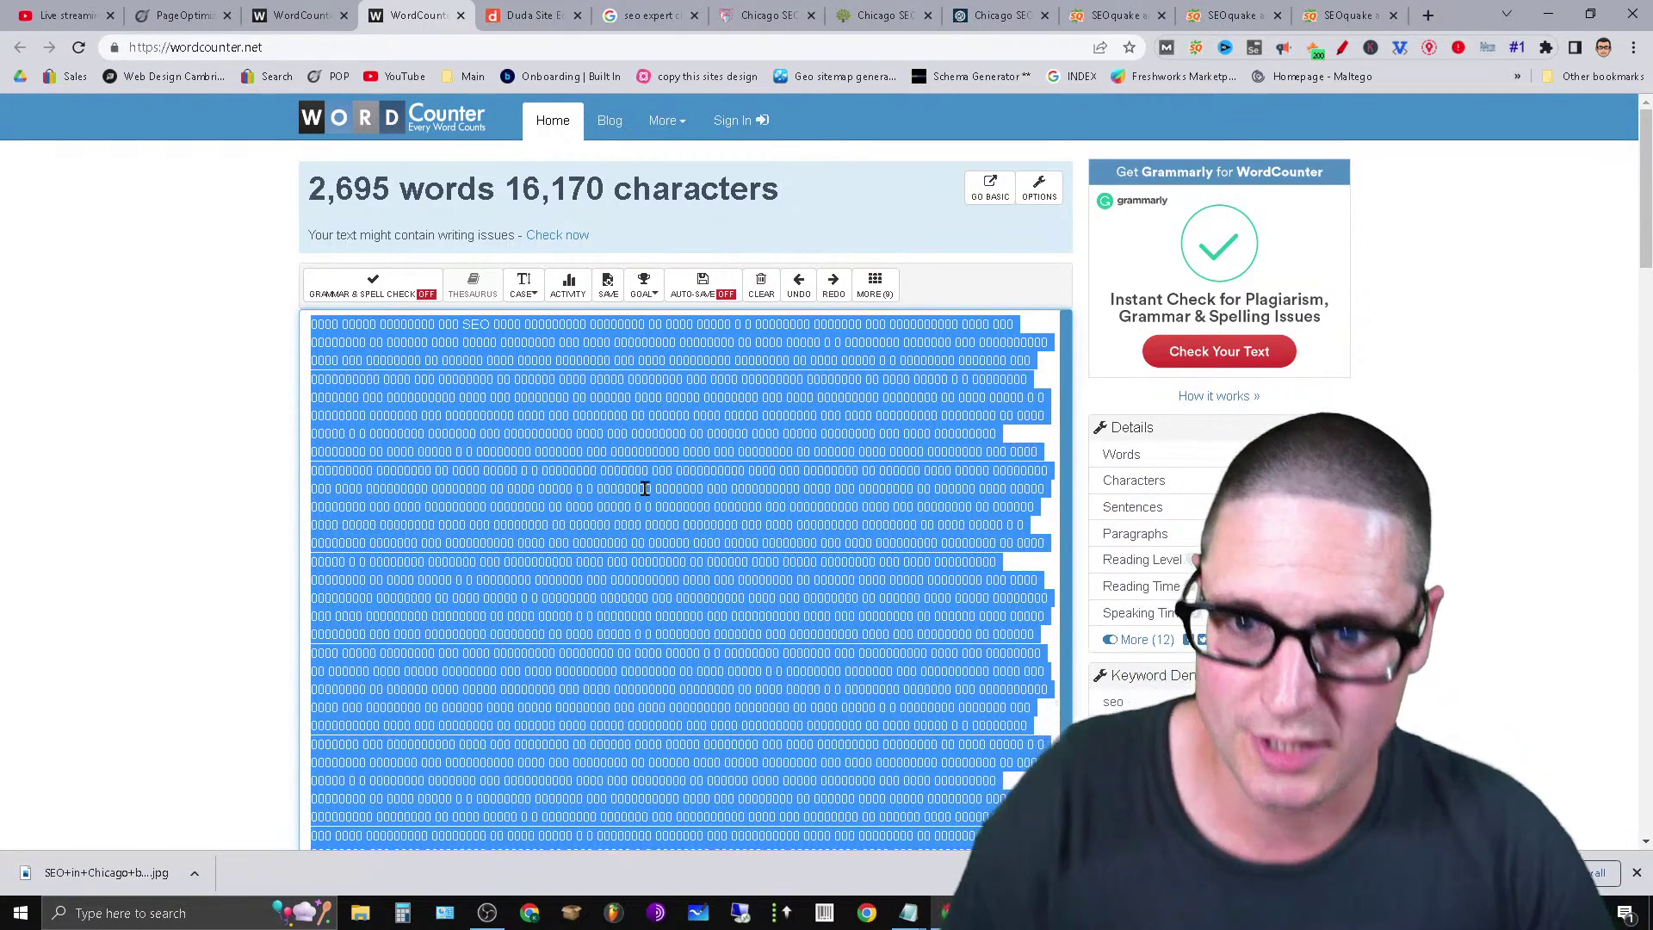
pyautogui.rightClick(603, 484)
pyautogui.click(385, 497)
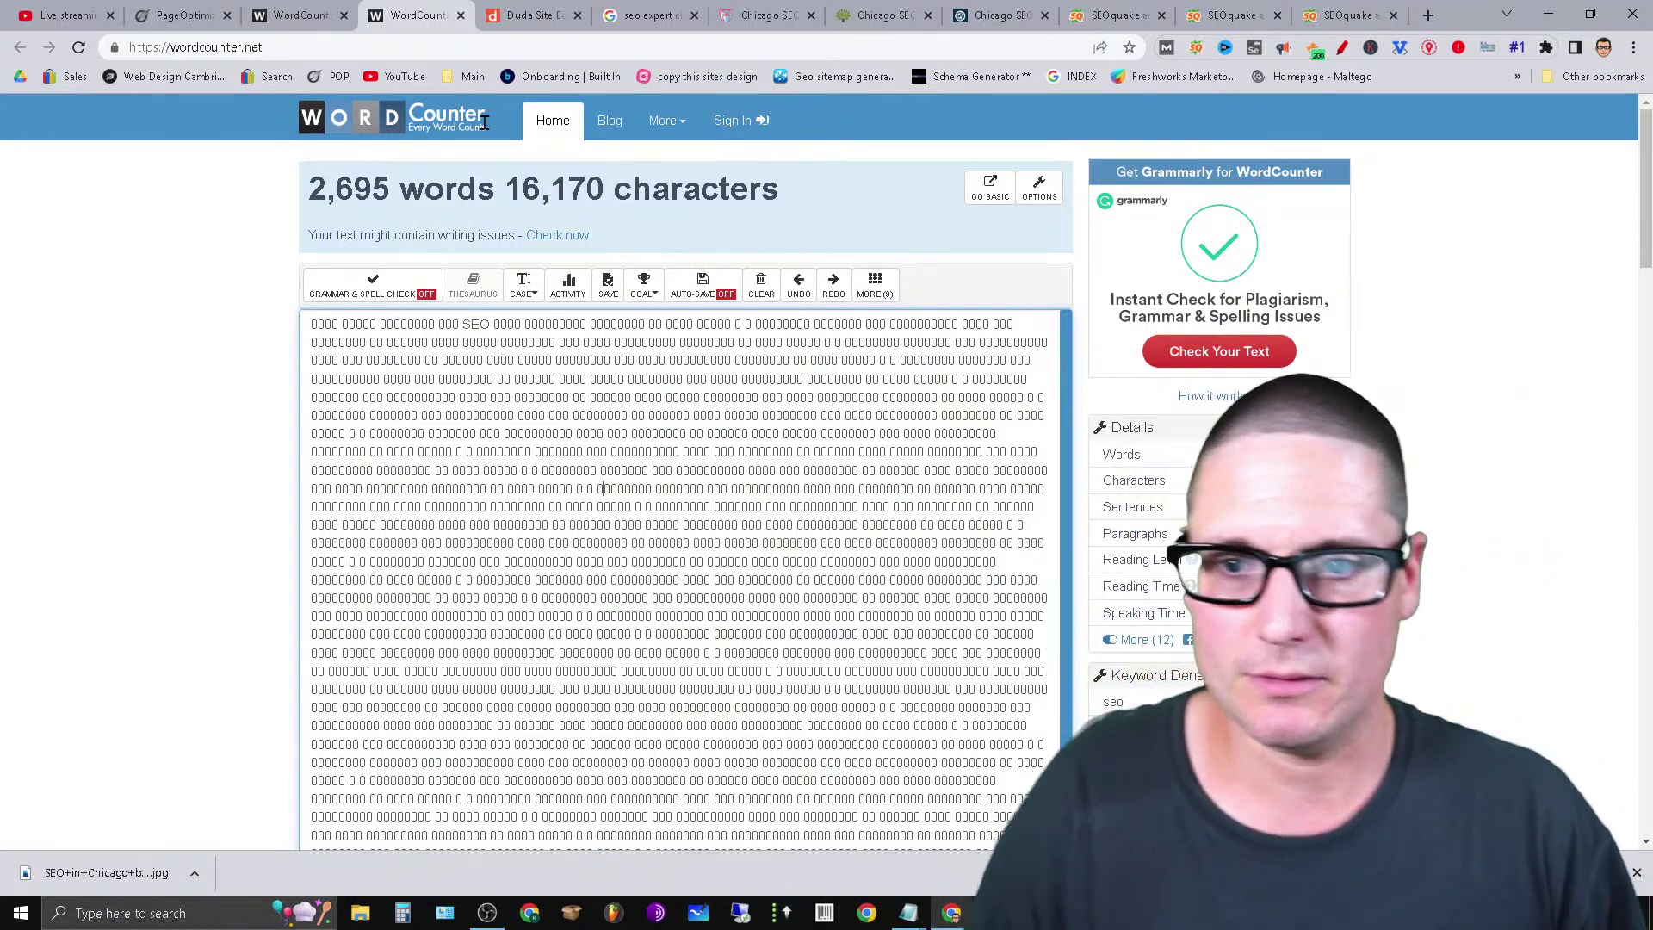
# Close the PageOptimizer and duplicate WordCounter tabs, then copy all 2,695 words of filler text.
pyautogui.click(227, 15)
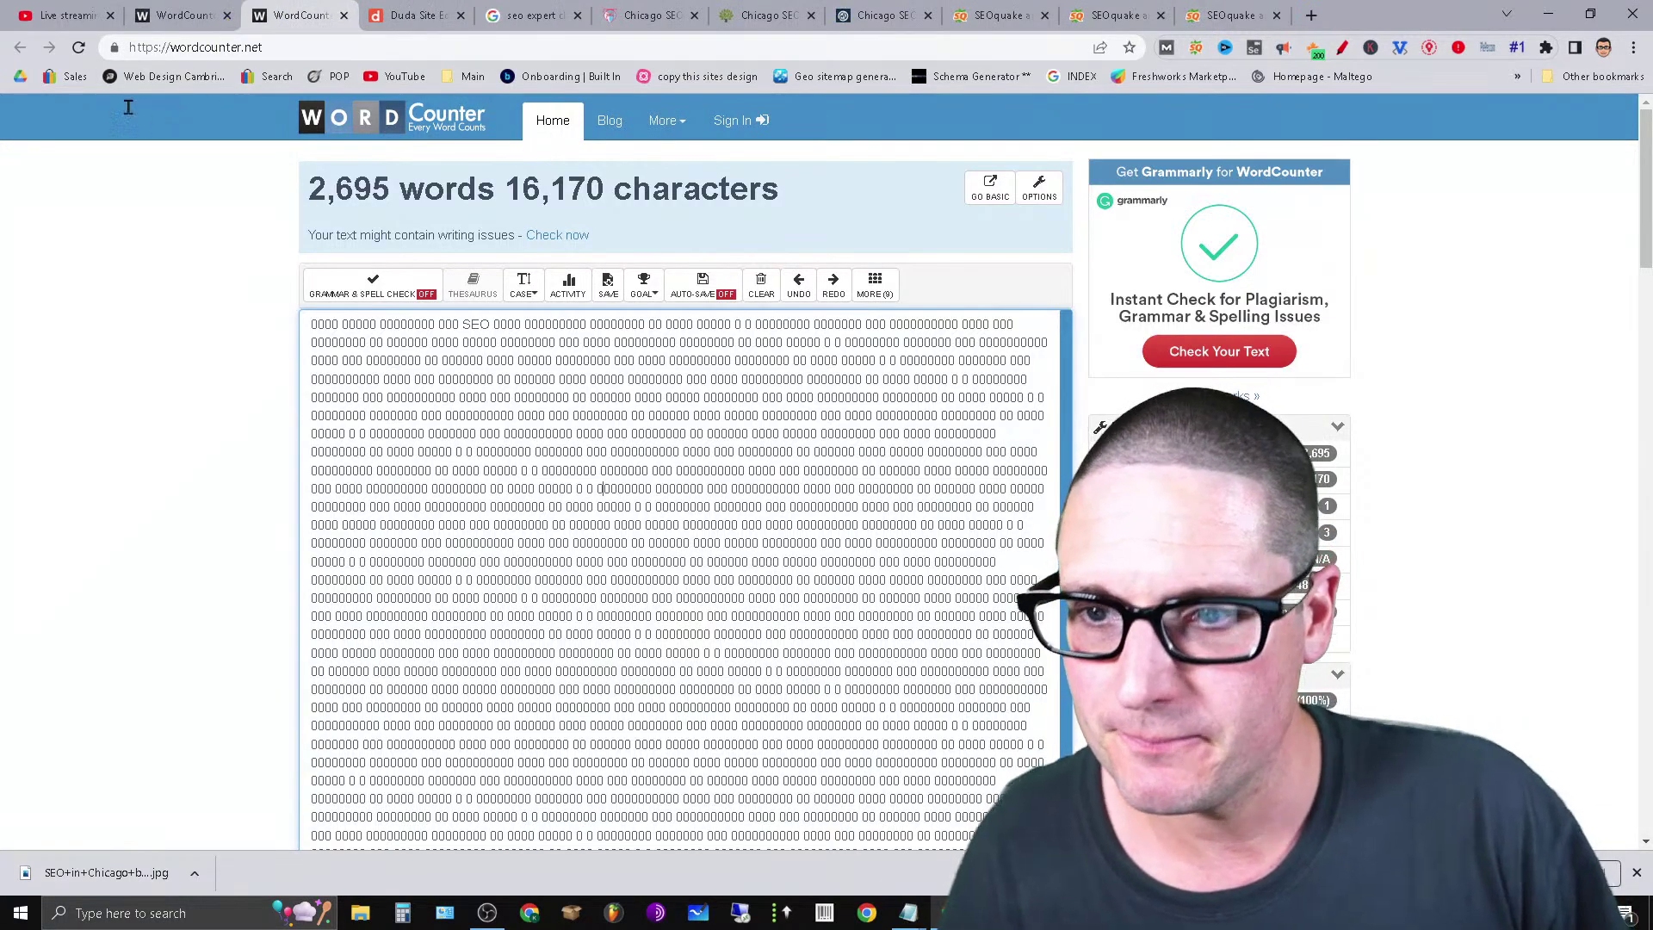
pyautogui.click(208, 7)
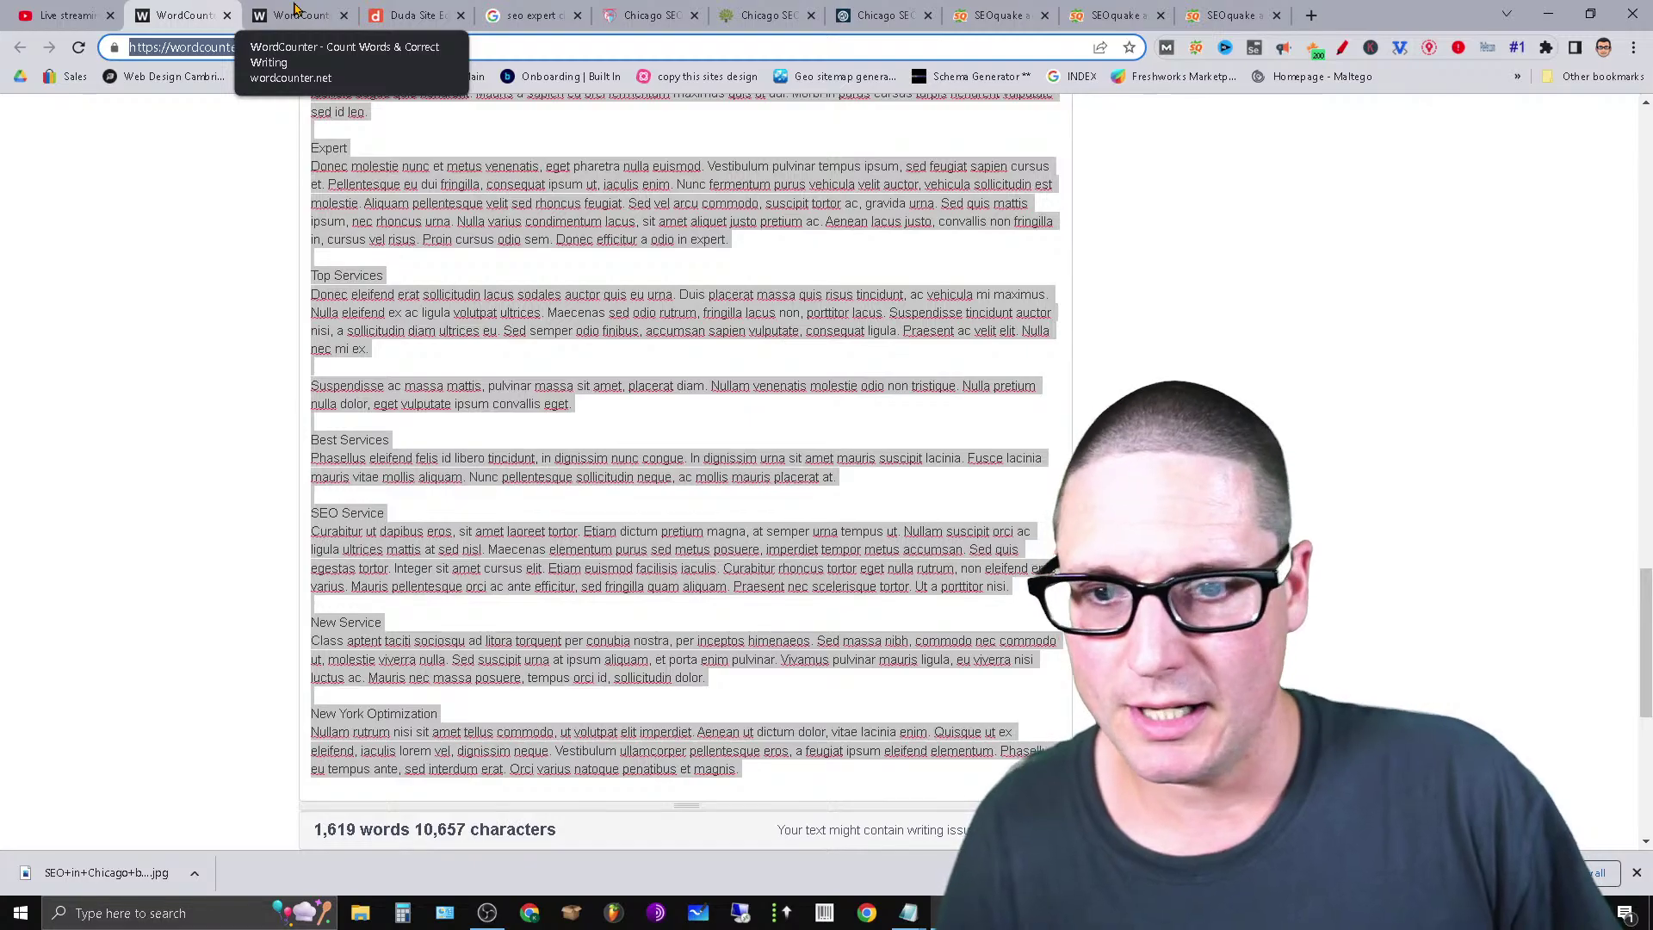
pyautogui.click(295, 9)
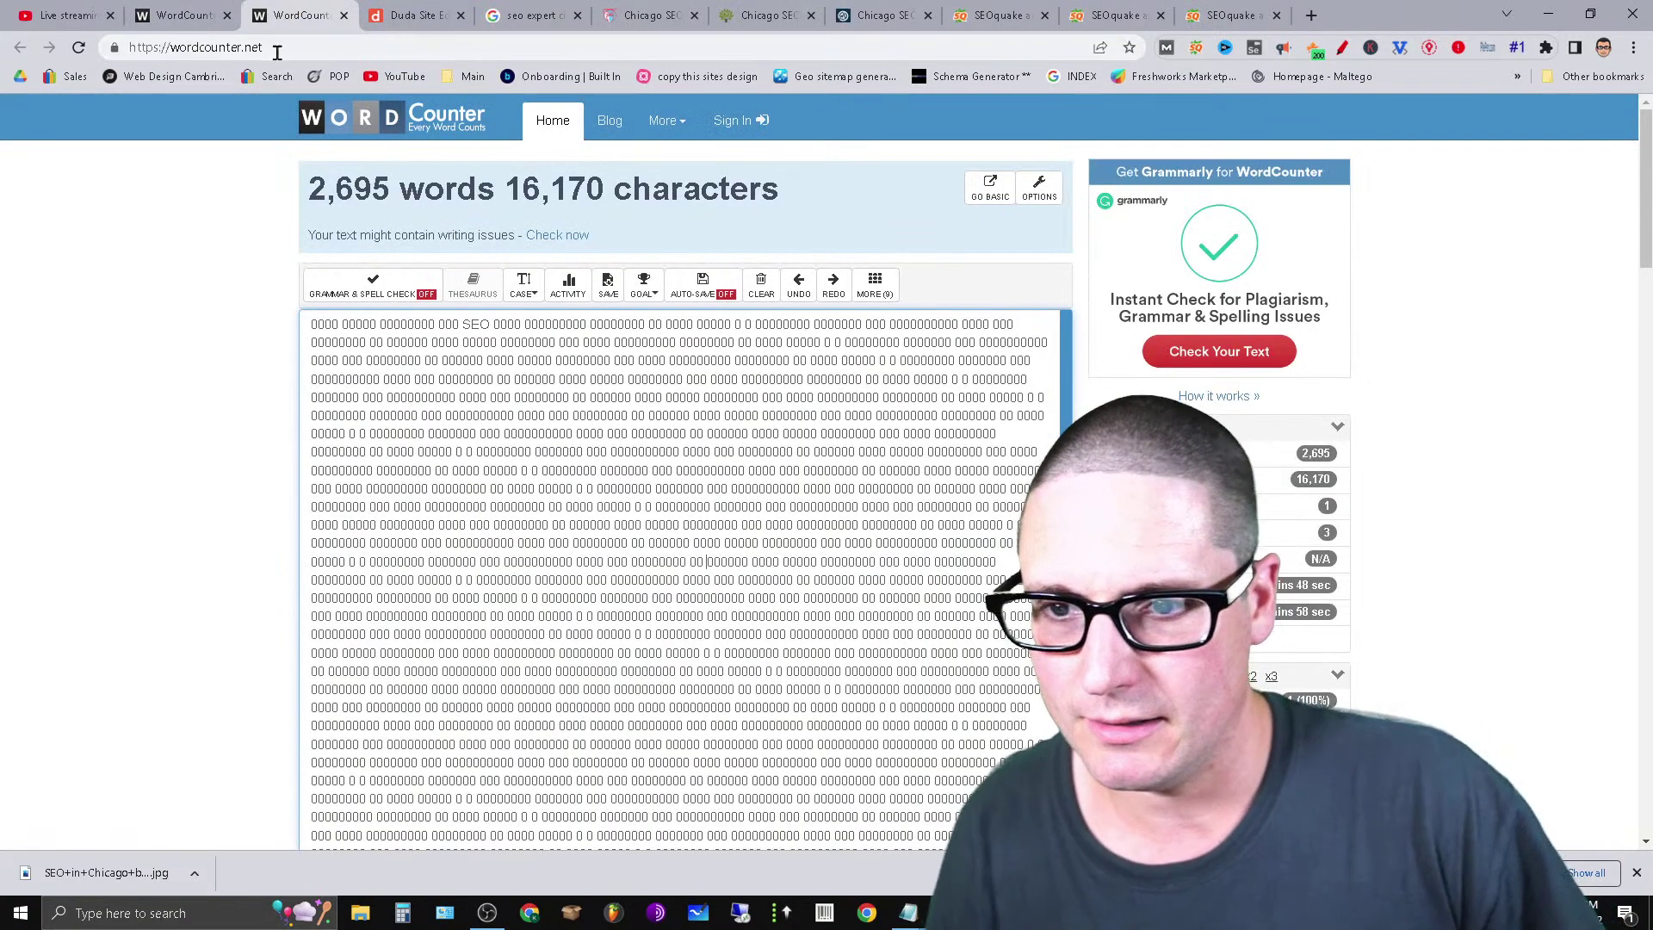
pyautogui.click(227, 14)
pyautogui.click(611, 615)
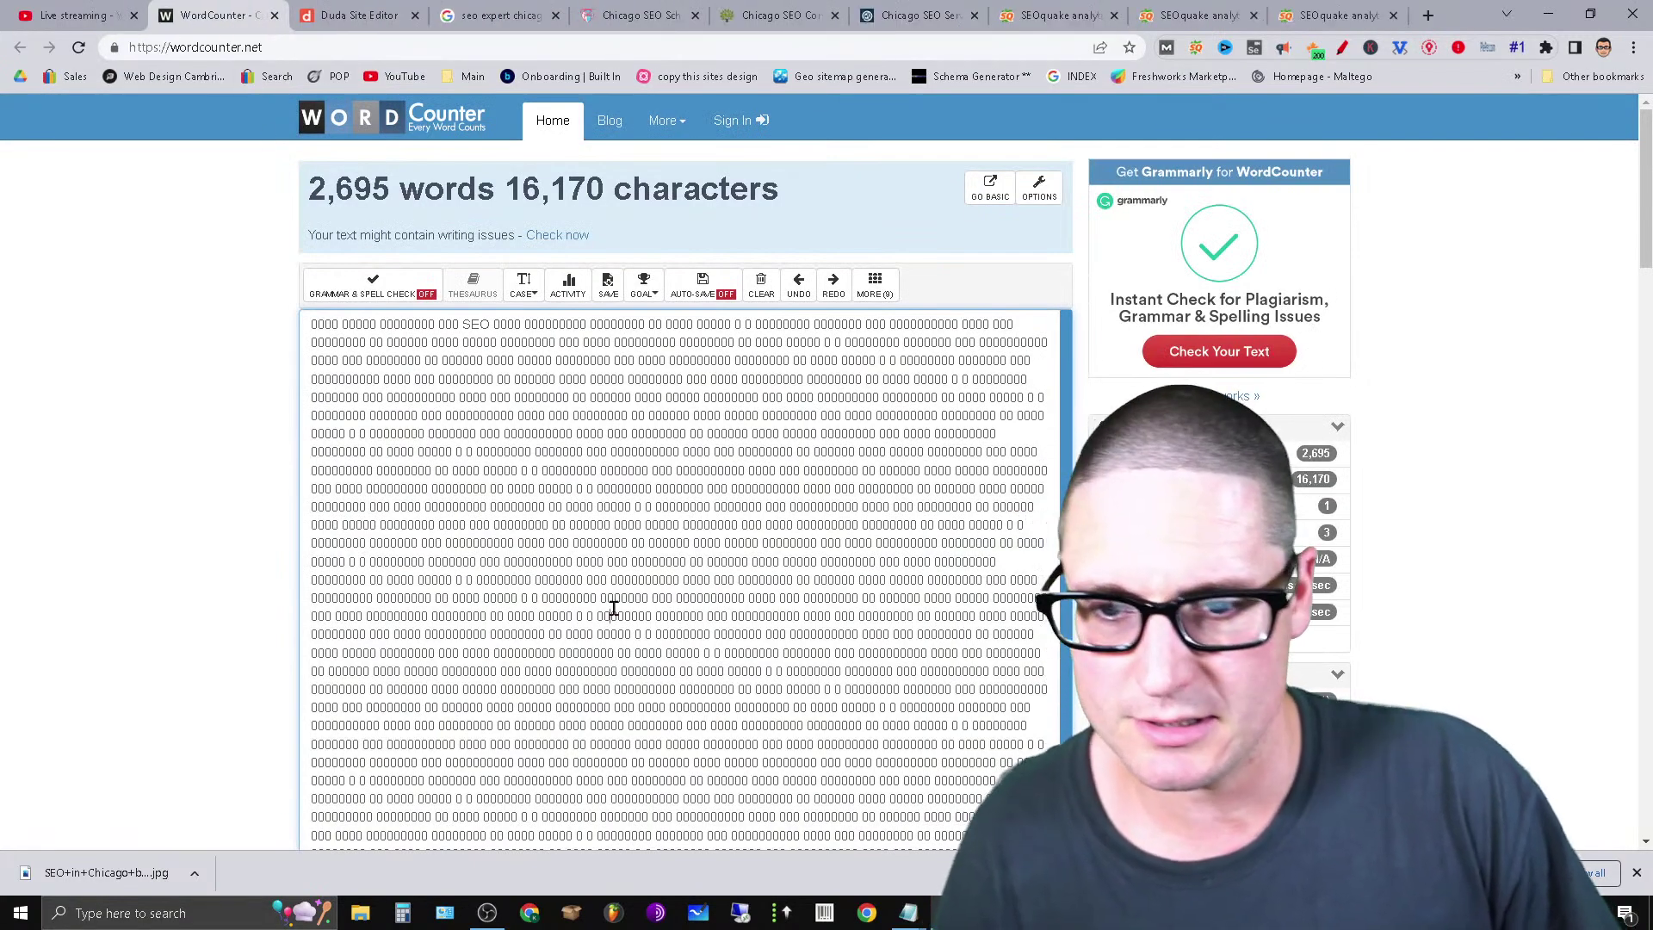
pyautogui.click(719, 652)
pyautogui.hotkey('ctrl', 'a')
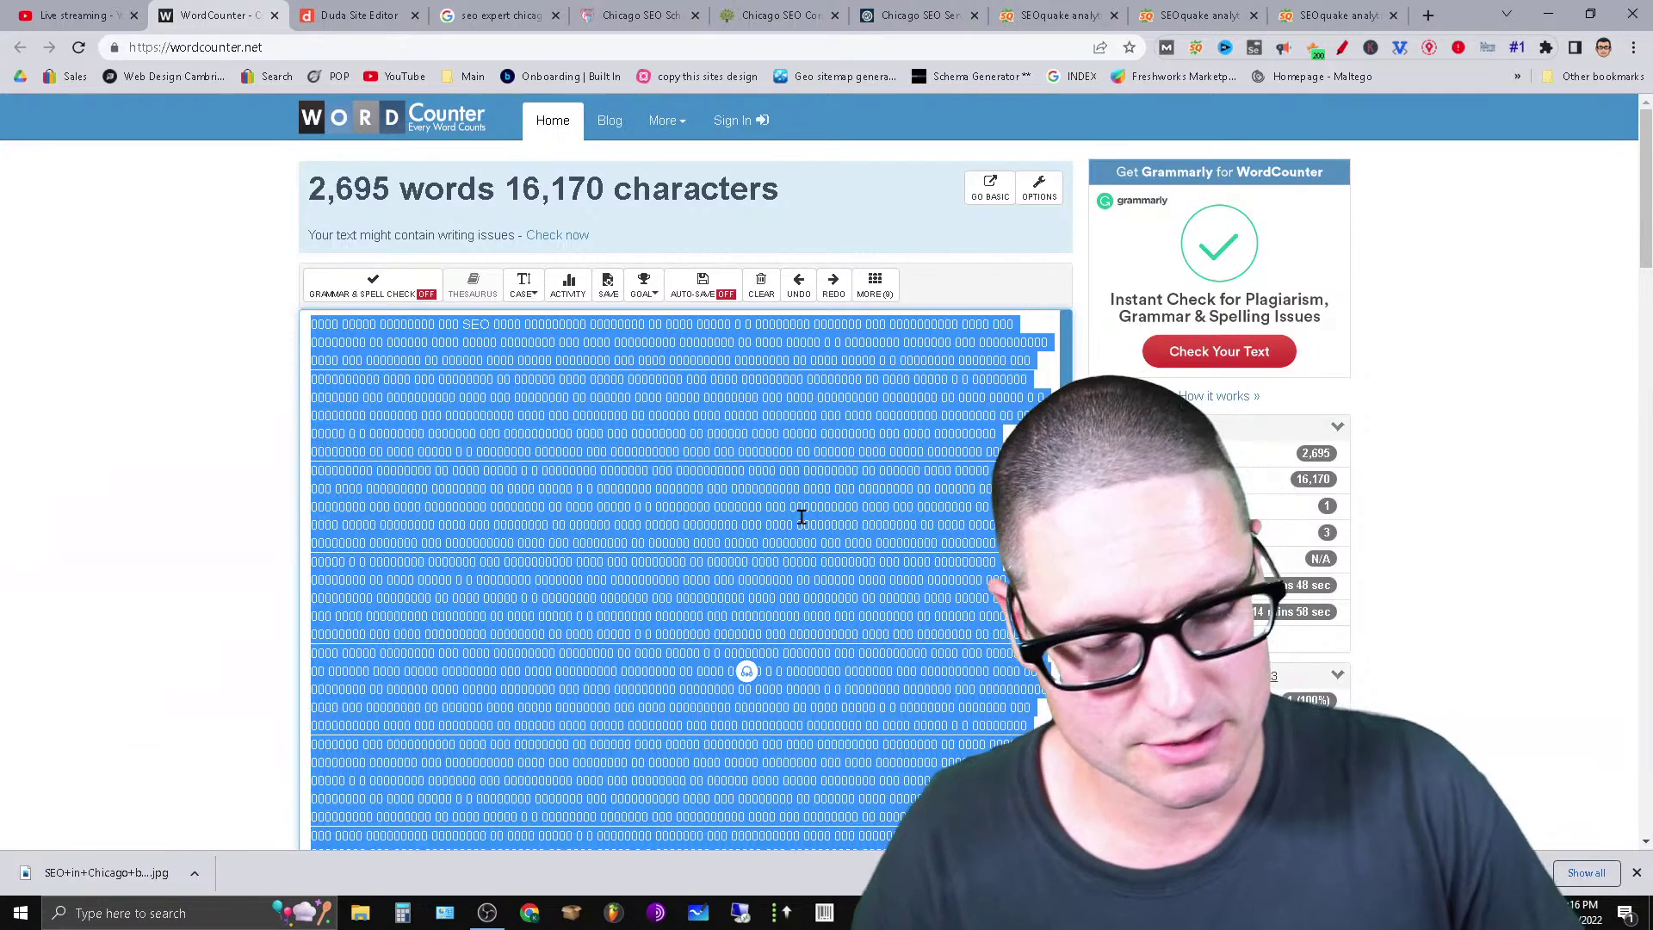
pyautogui.rightClick(800, 517)
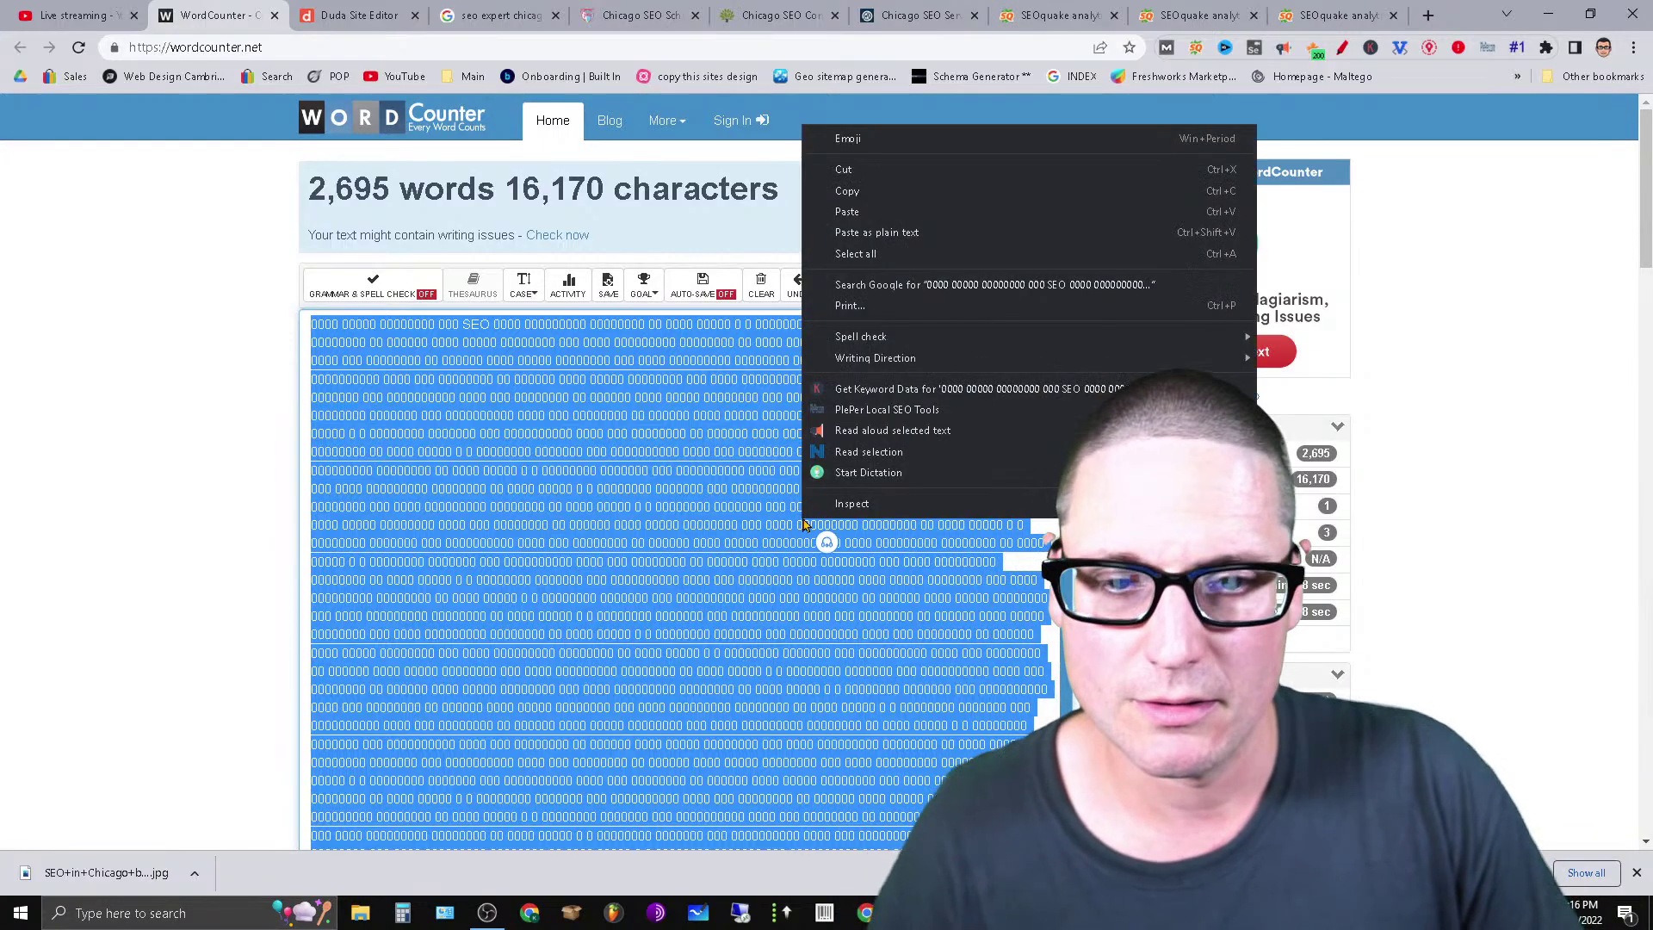
pyautogui.click(860, 187)
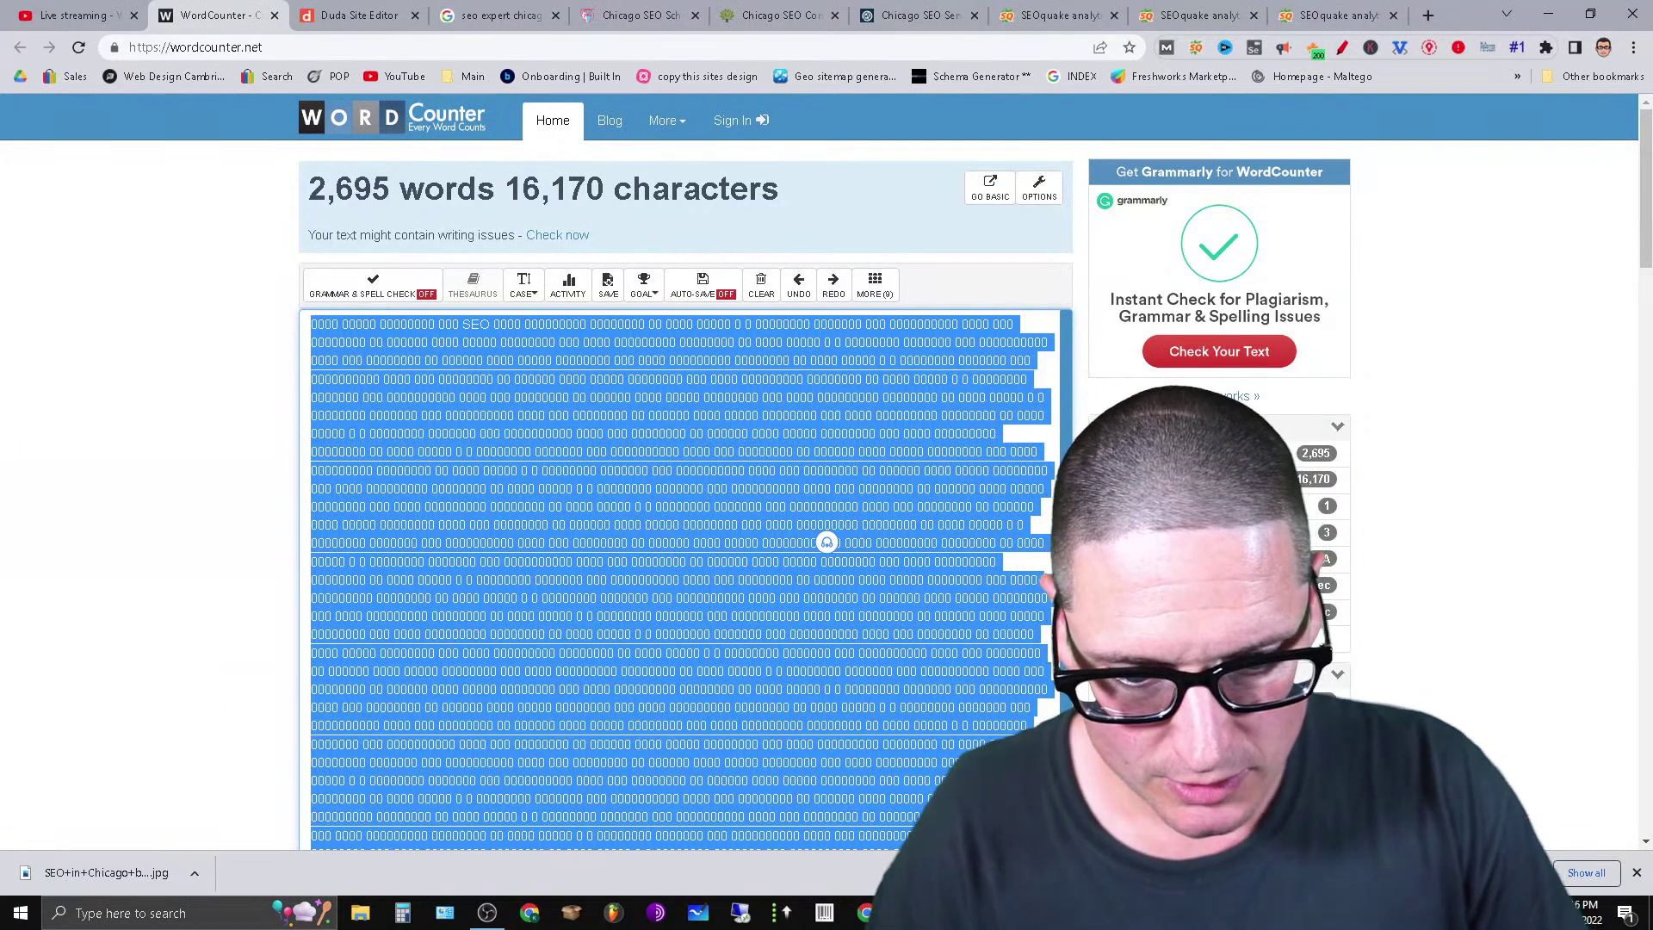
pyautogui.moveTo(740, 912)
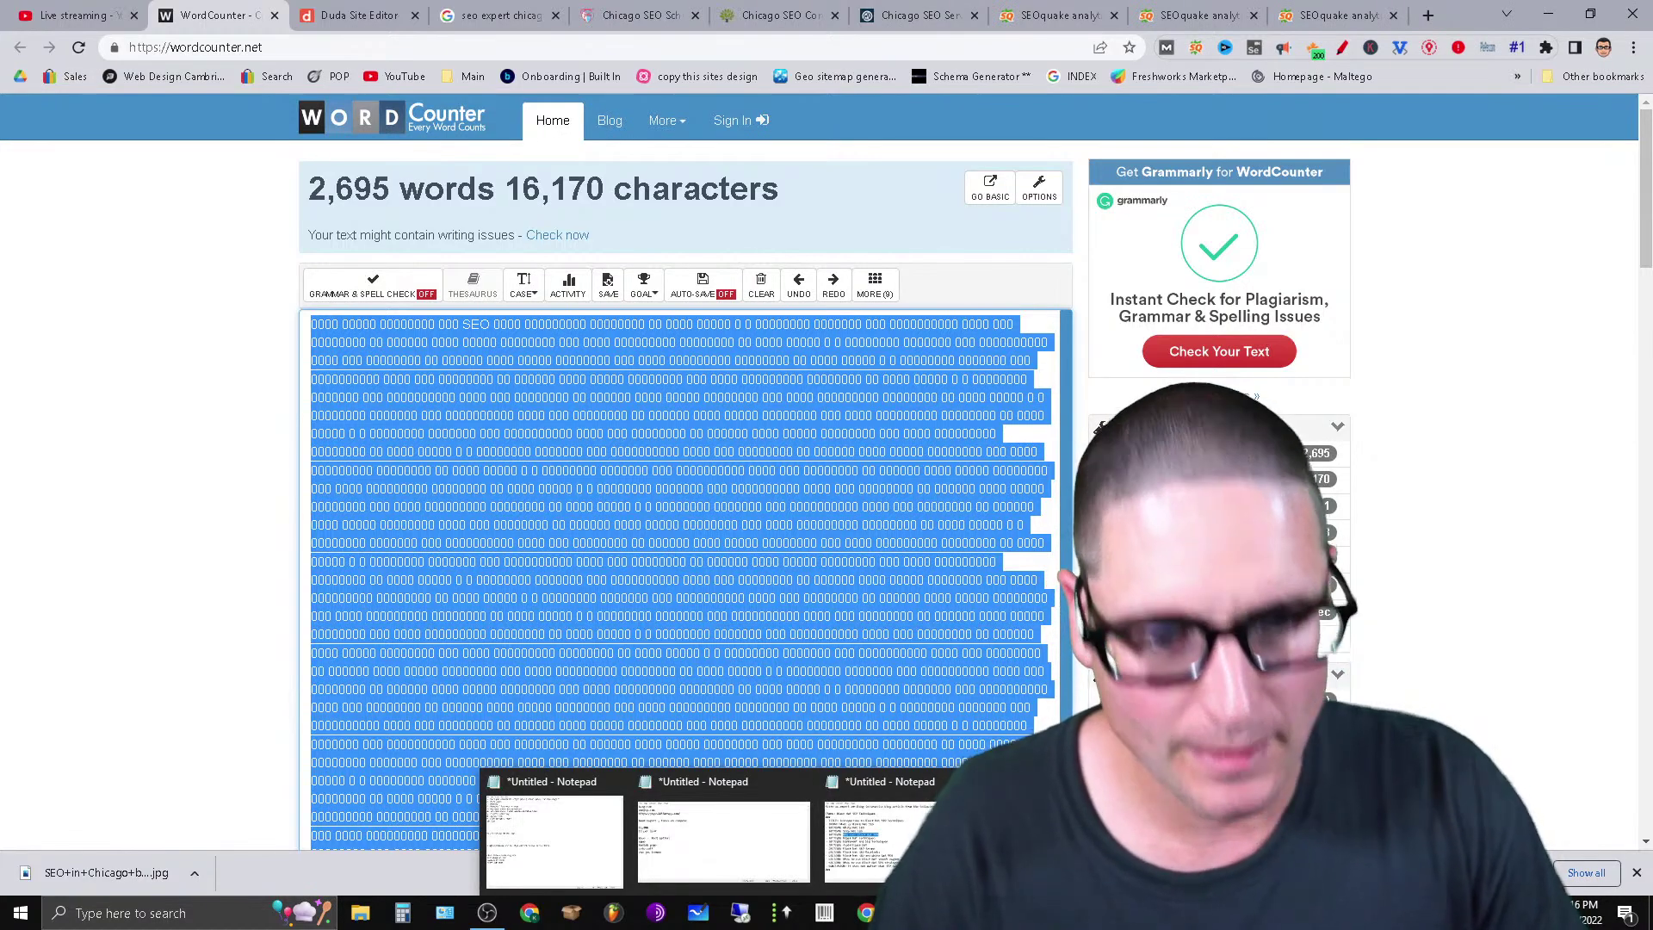
# Delete the '26 Headings' and '2,800 words' lines in Notepad, add blank lines, and view the SEOquake report.
pyautogui.click(877, 839)
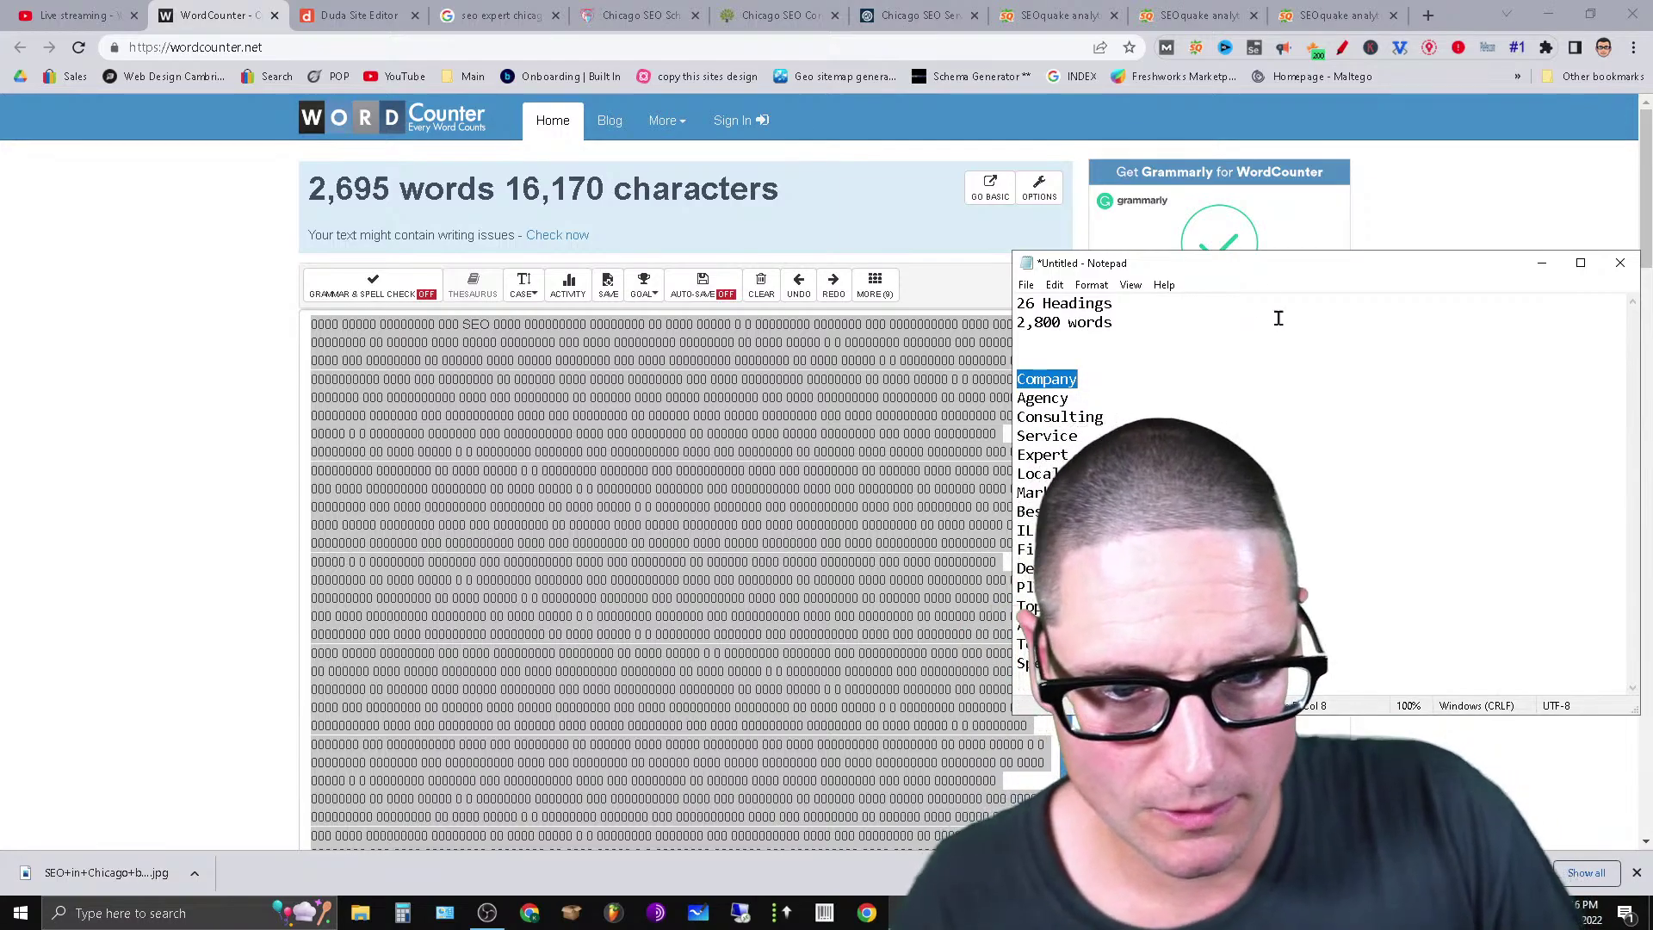
pyautogui.click(1143, 324)
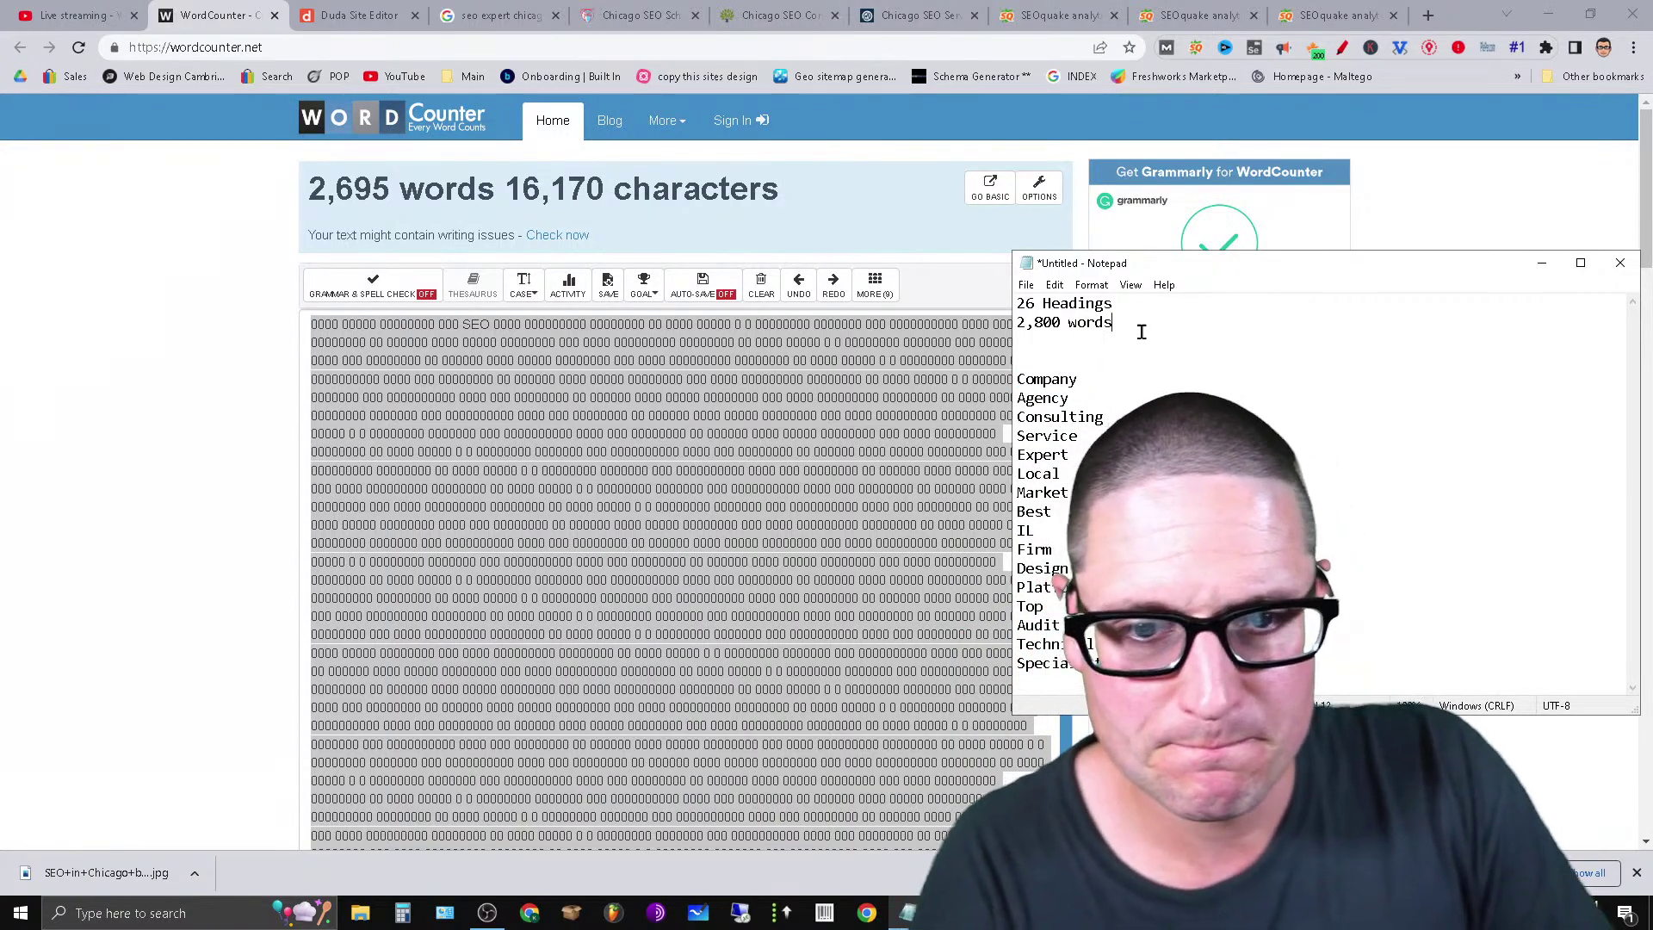
pyautogui.hotkey('ctrl', 'shift', 'Home')
pyautogui.press('BackSpace')
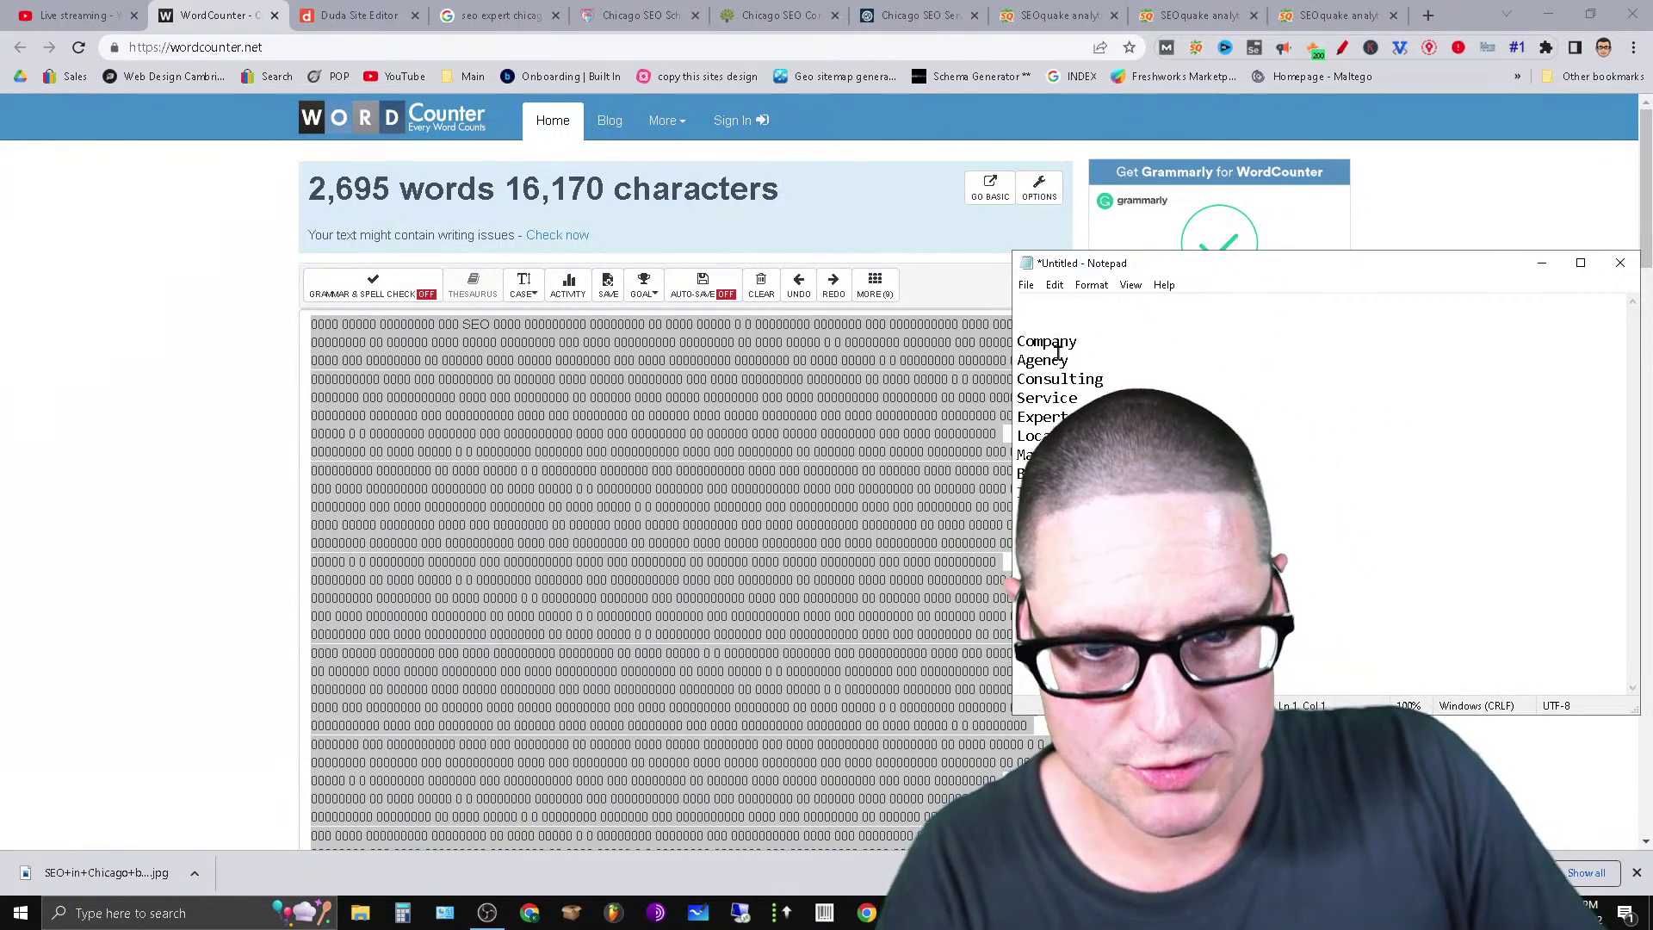
pyautogui.press('Delete')
pyautogui.press('Delete')
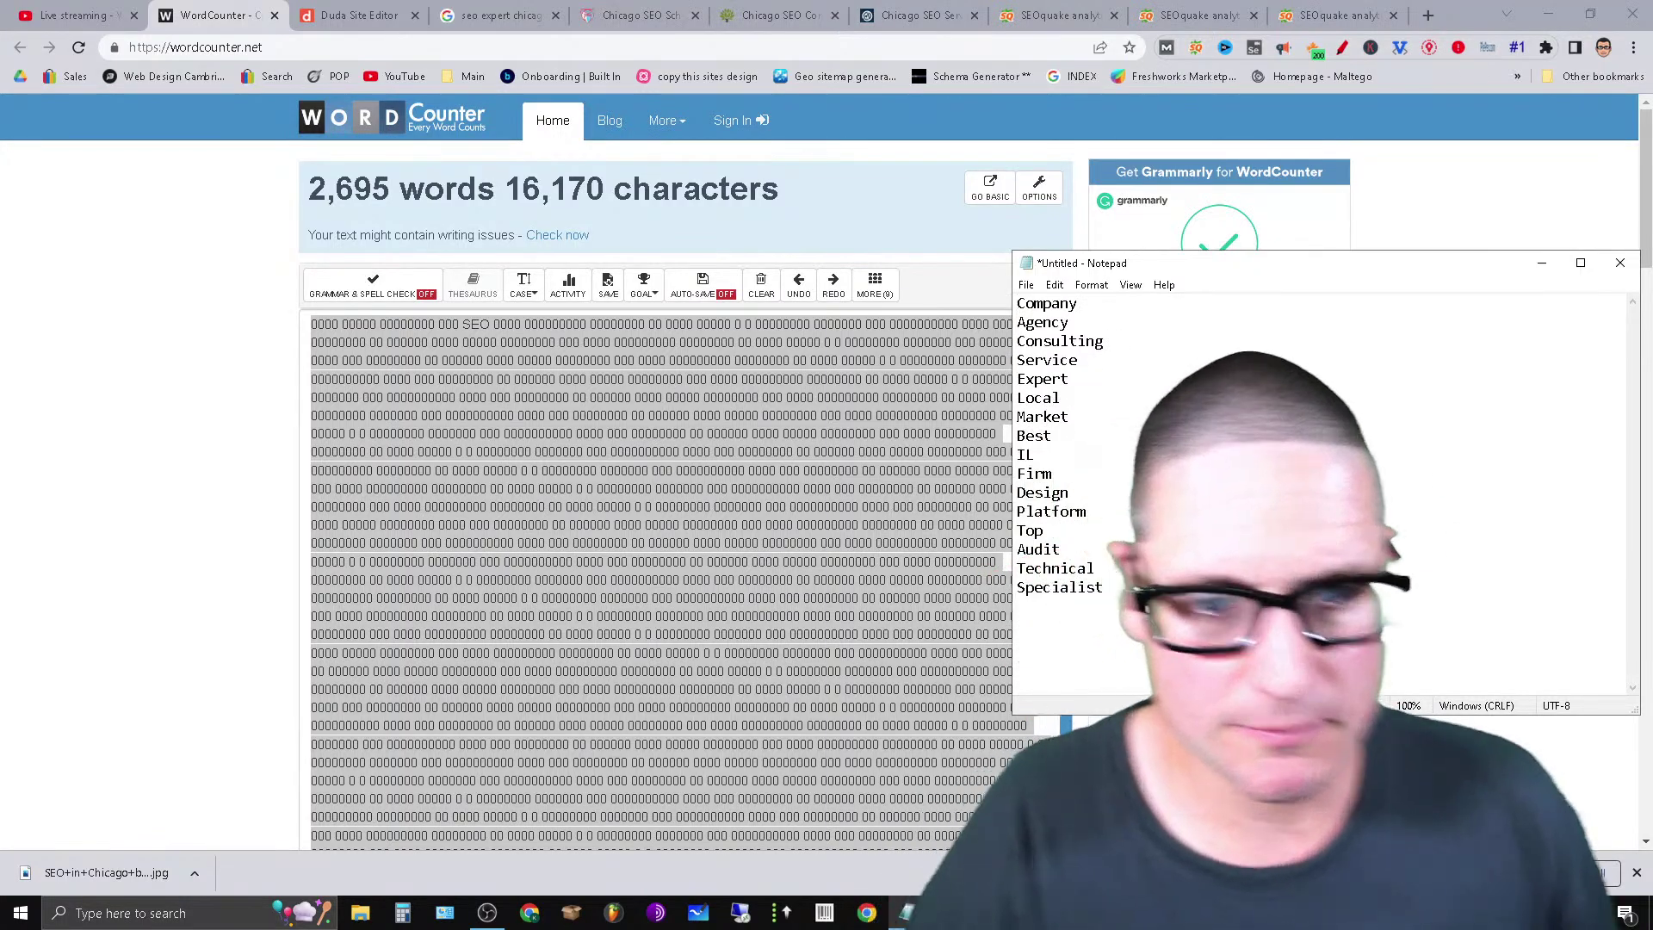
pyautogui.press('Return')
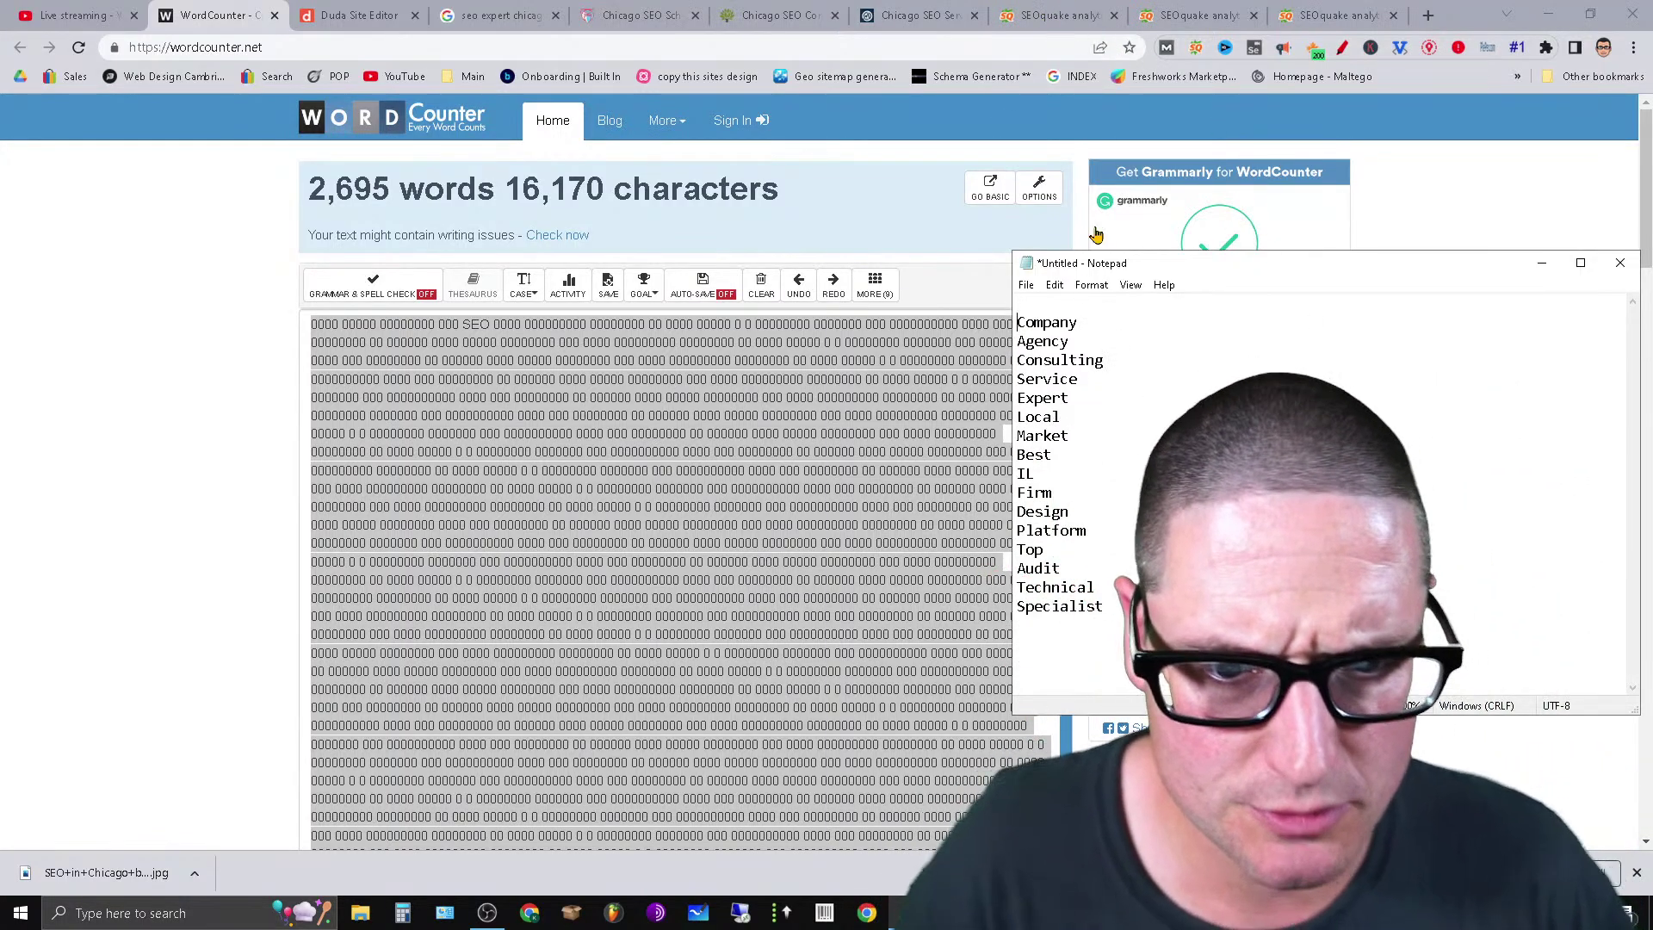
pyautogui.press('Return')
pyautogui.press('Return')
pyautogui.press('Return')
pyautogui.click(1089, 302)
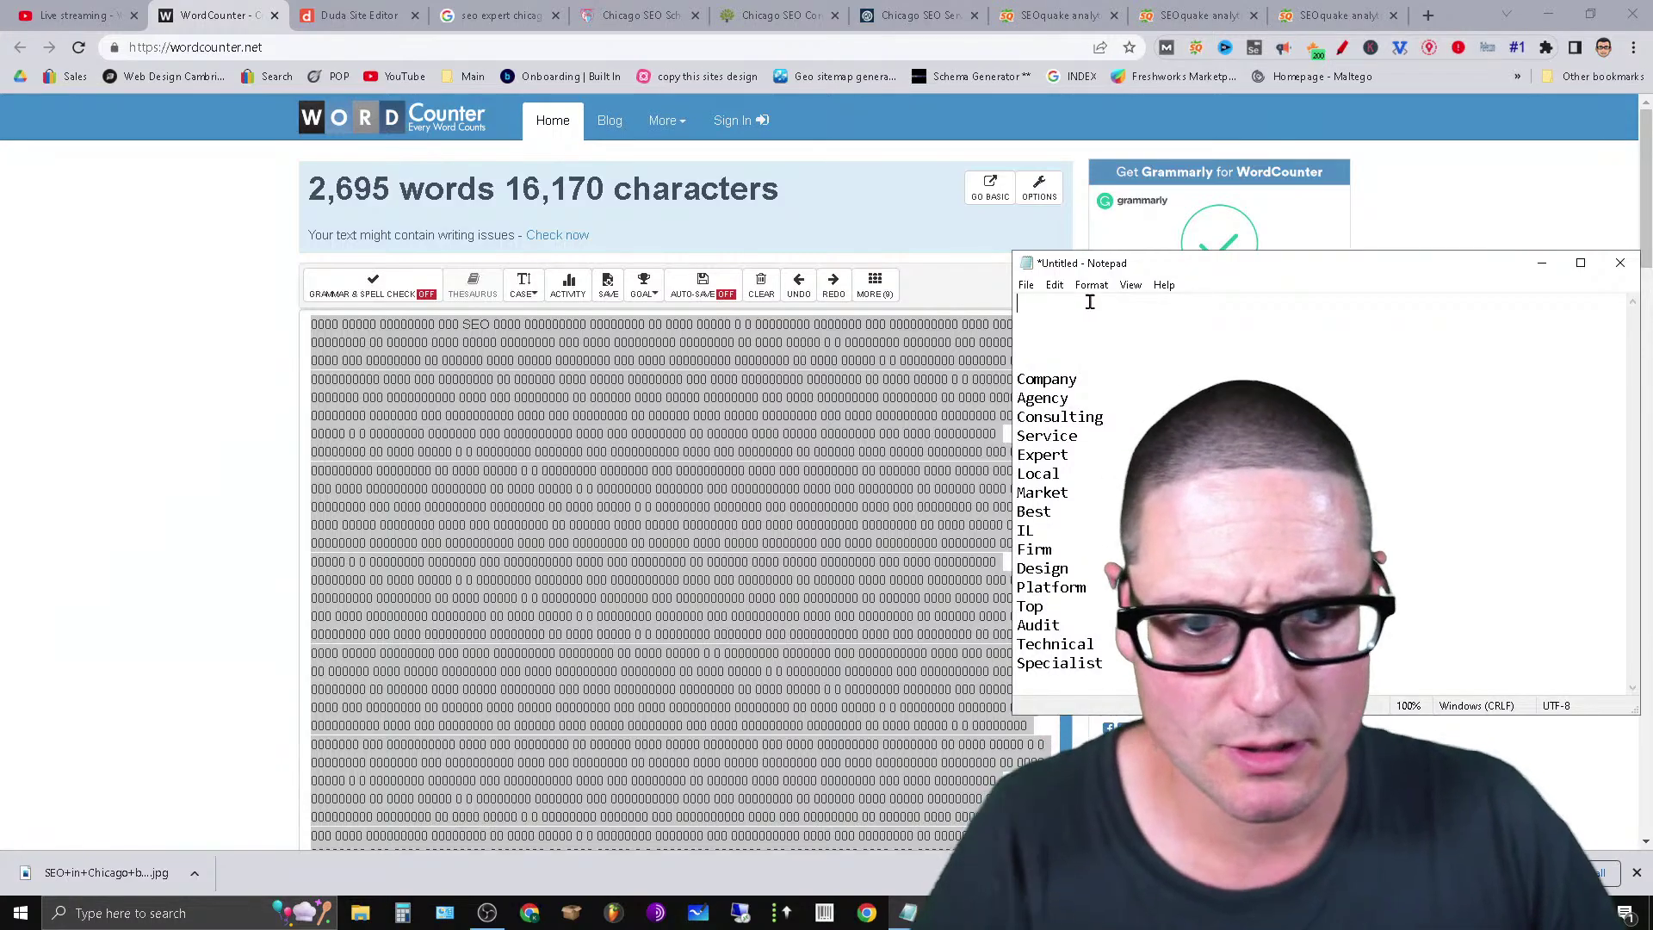
pyautogui.click(1058, 15)
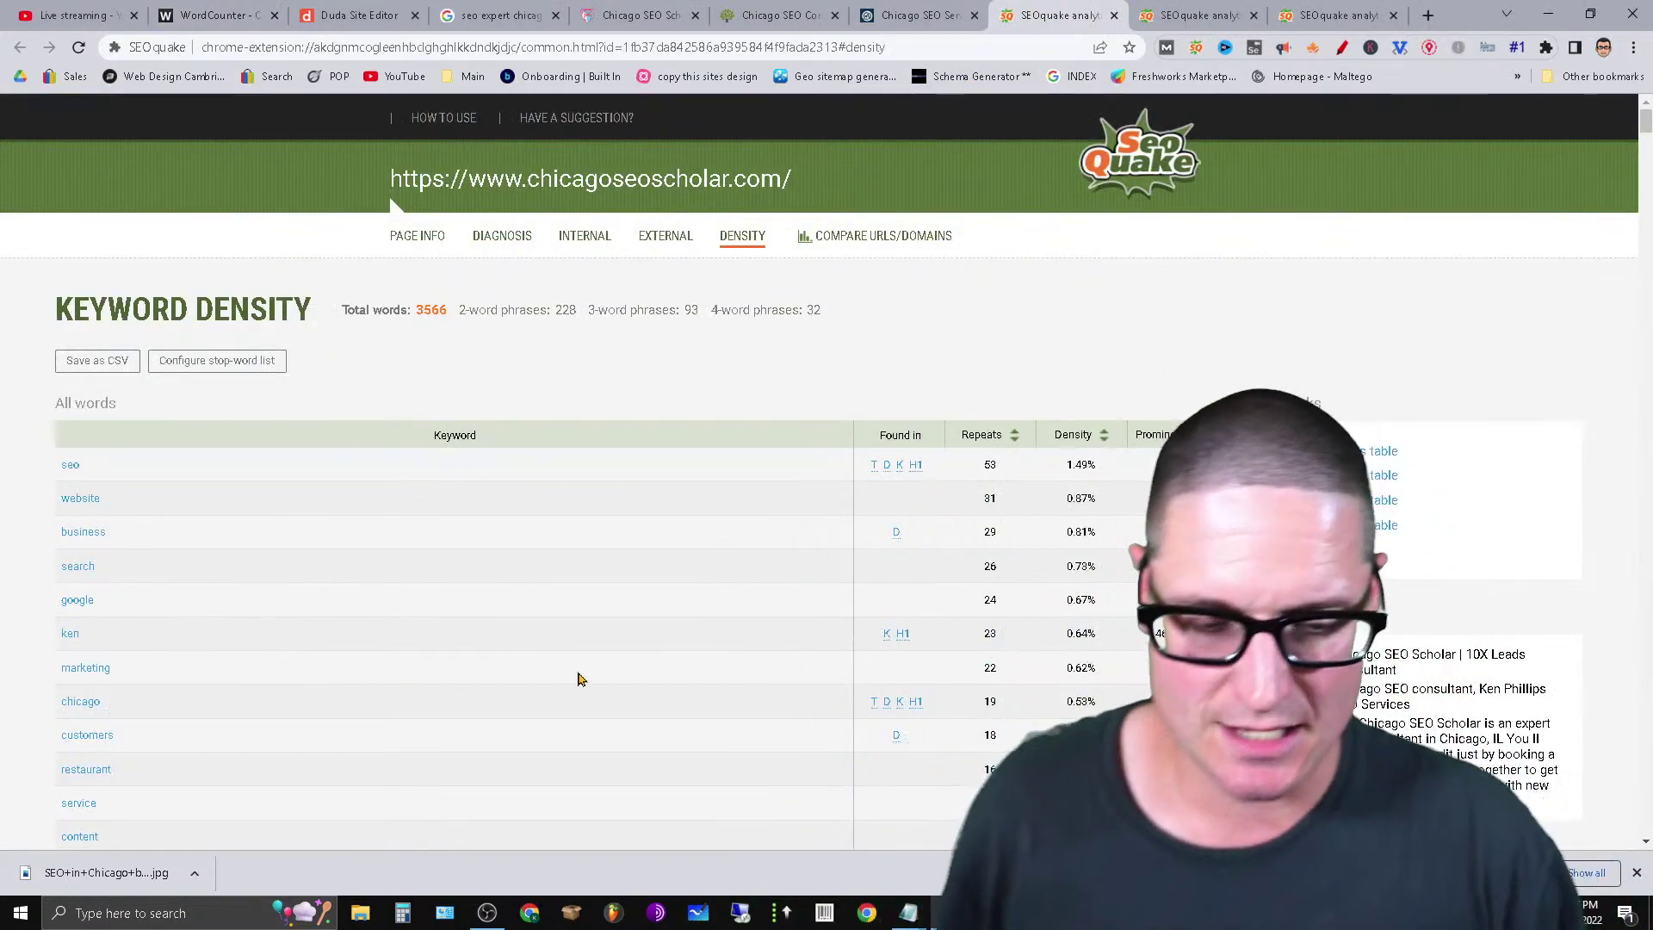
# Type SEO, website and business on separate lines at the top of the Notepad list.
pyautogui.moveTo(908, 912)
pyautogui.click(908, 839)
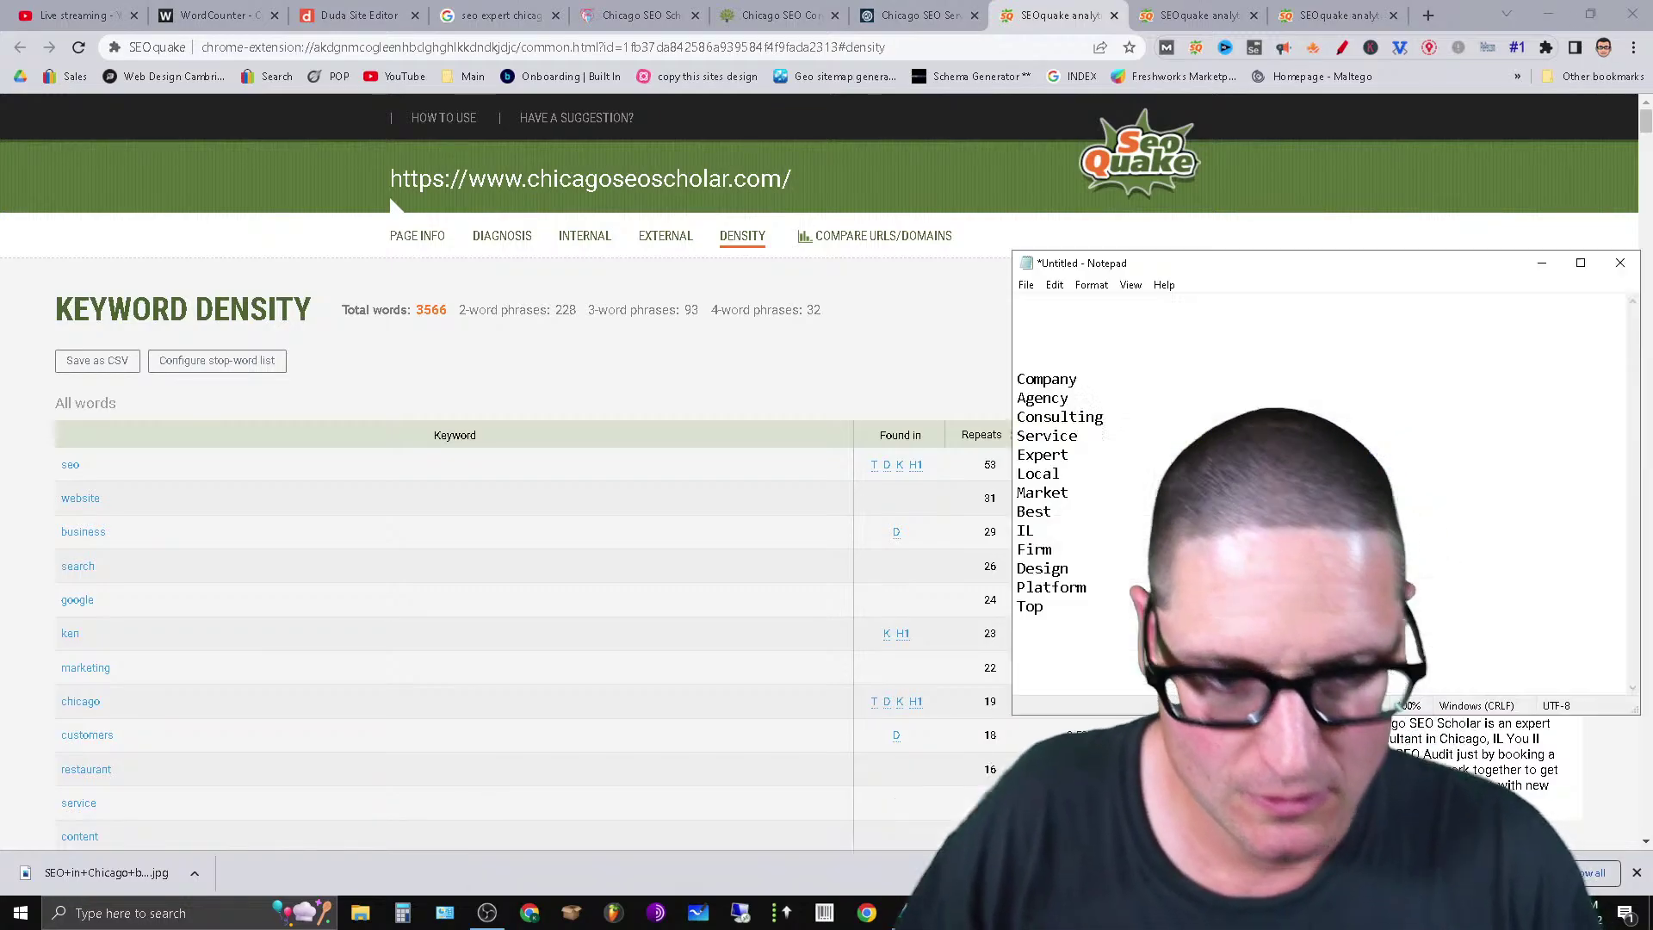
pyautogui.write('SEO')
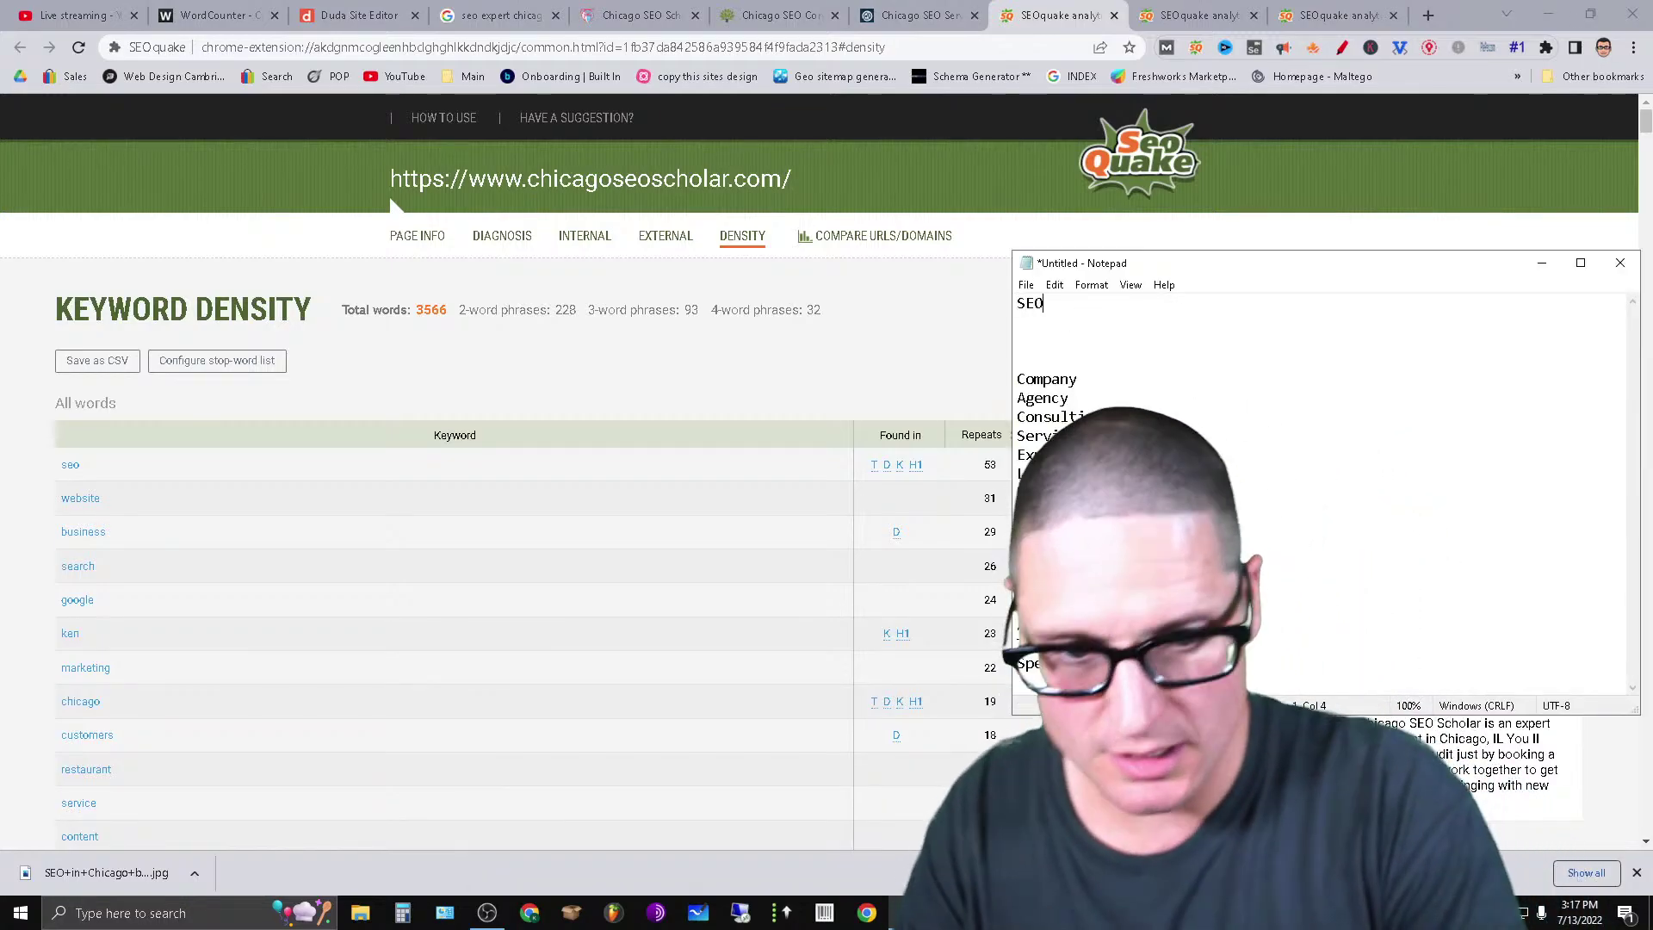
pyautogui.press('Return')
pyautogui.write('Web')
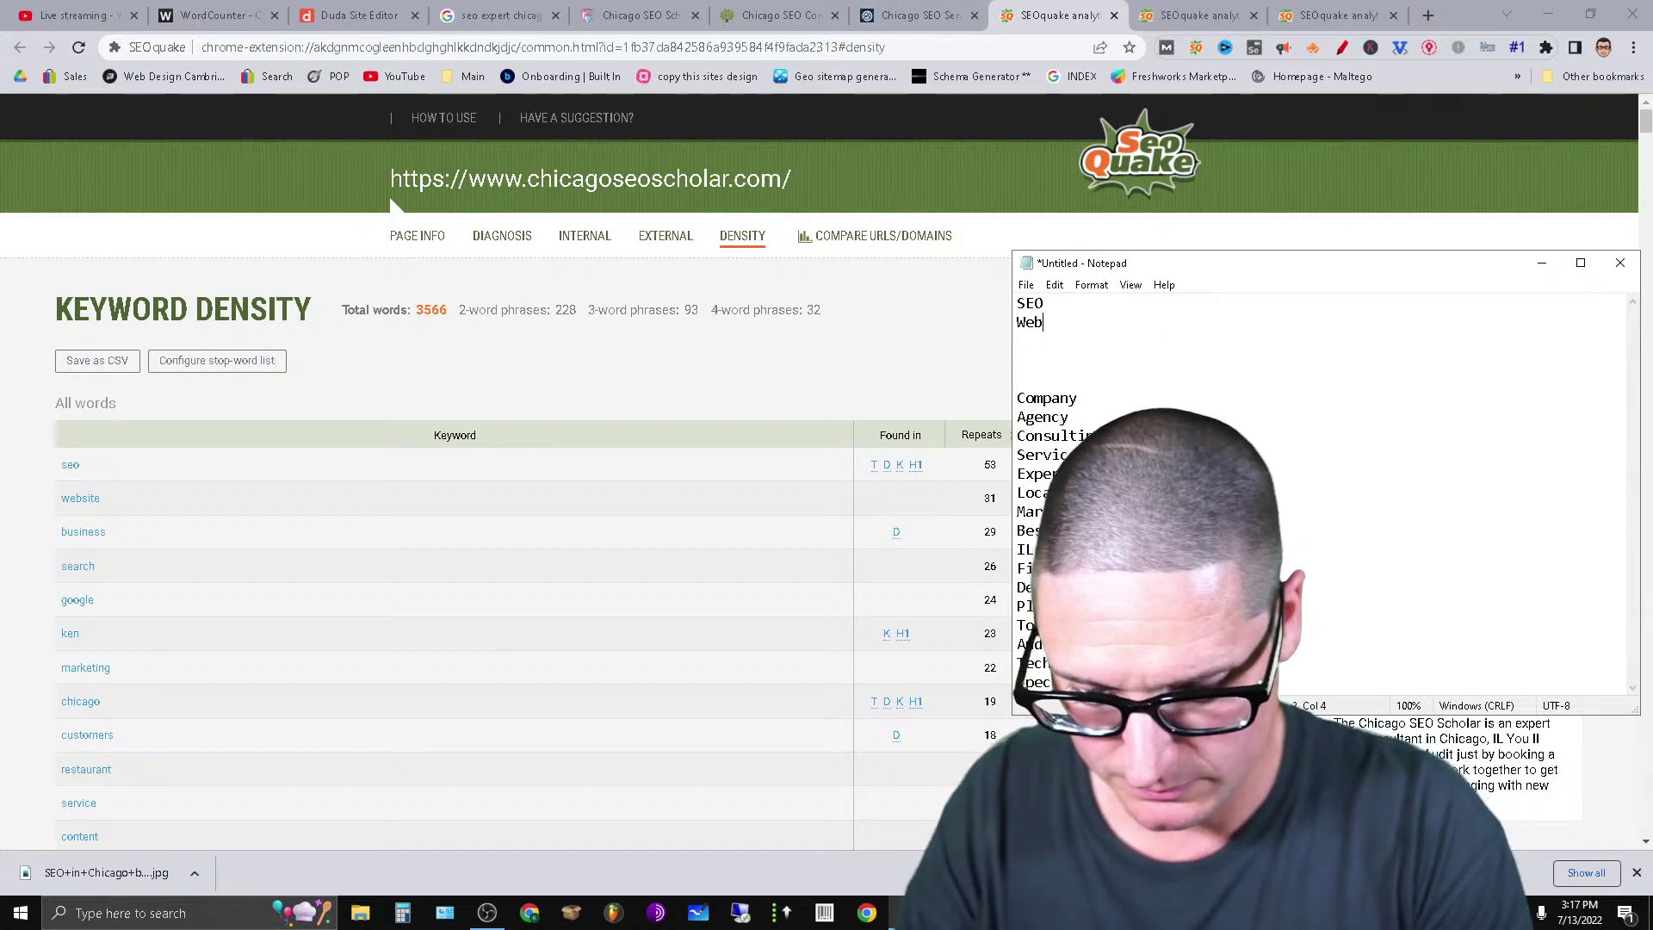
pyautogui.press('BackSpace')
pyautogui.press('BackSpace')
pyautogui.press('BackSpace')
pyautogui.write('website')
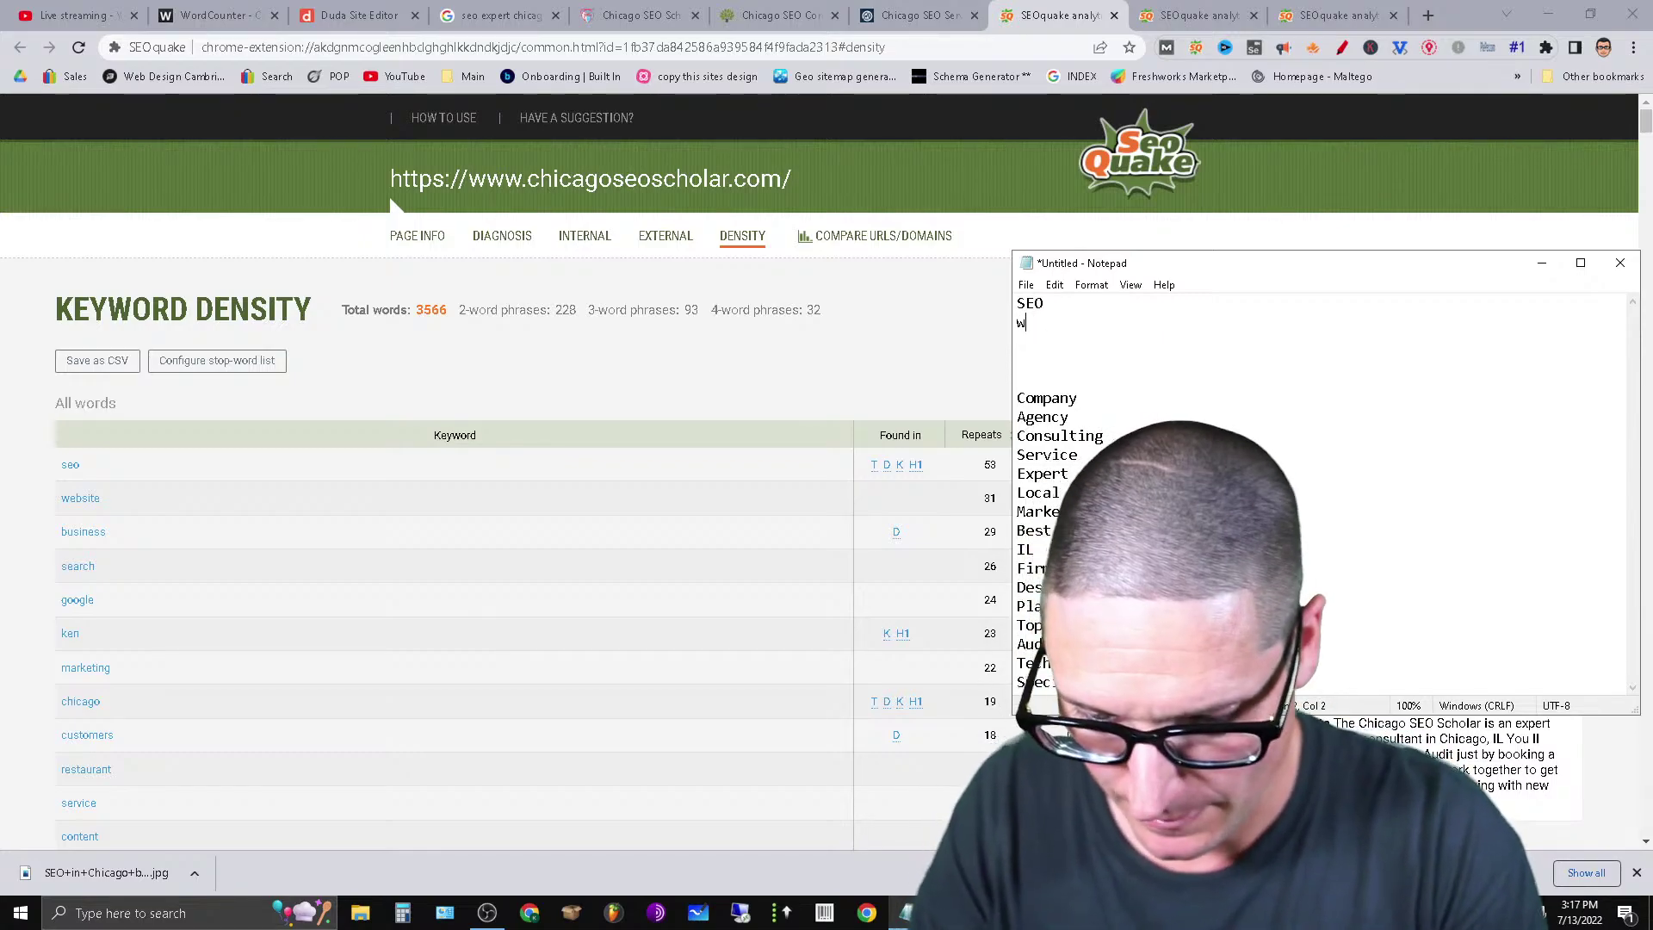
pyautogui.press('Return')
pyautogui.write('business')
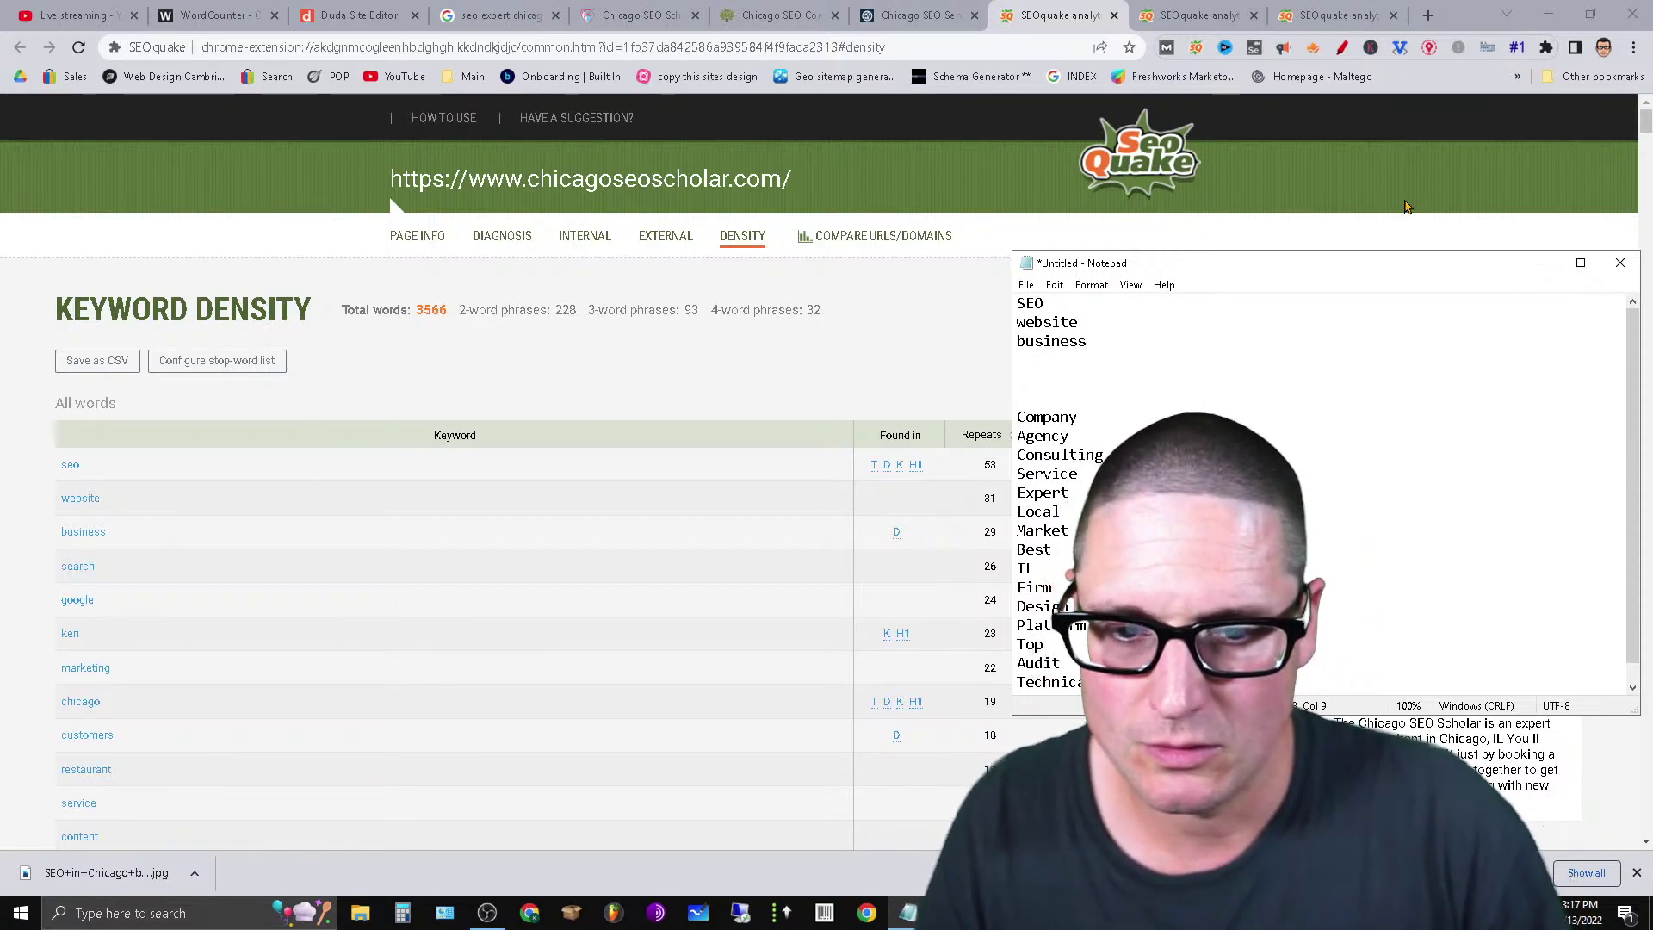
# Add search and Google on the next two lines.
pyautogui.press('Return')
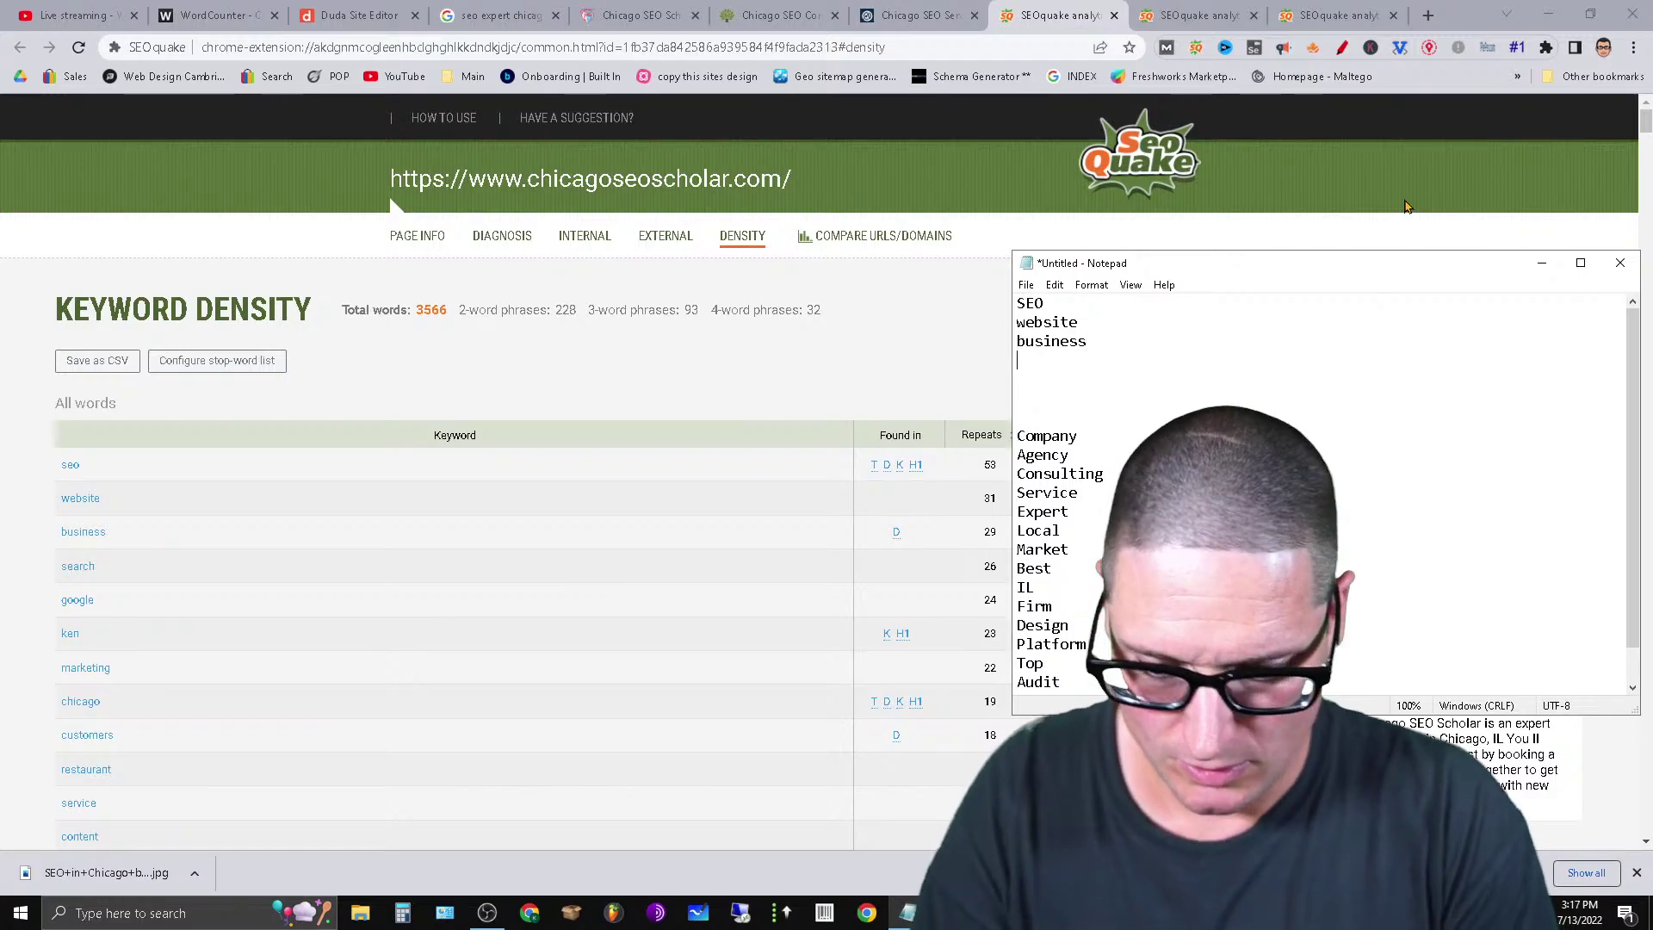
pyautogui.write('search')
pyautogui.press('Return')
pyautogui.write('g')
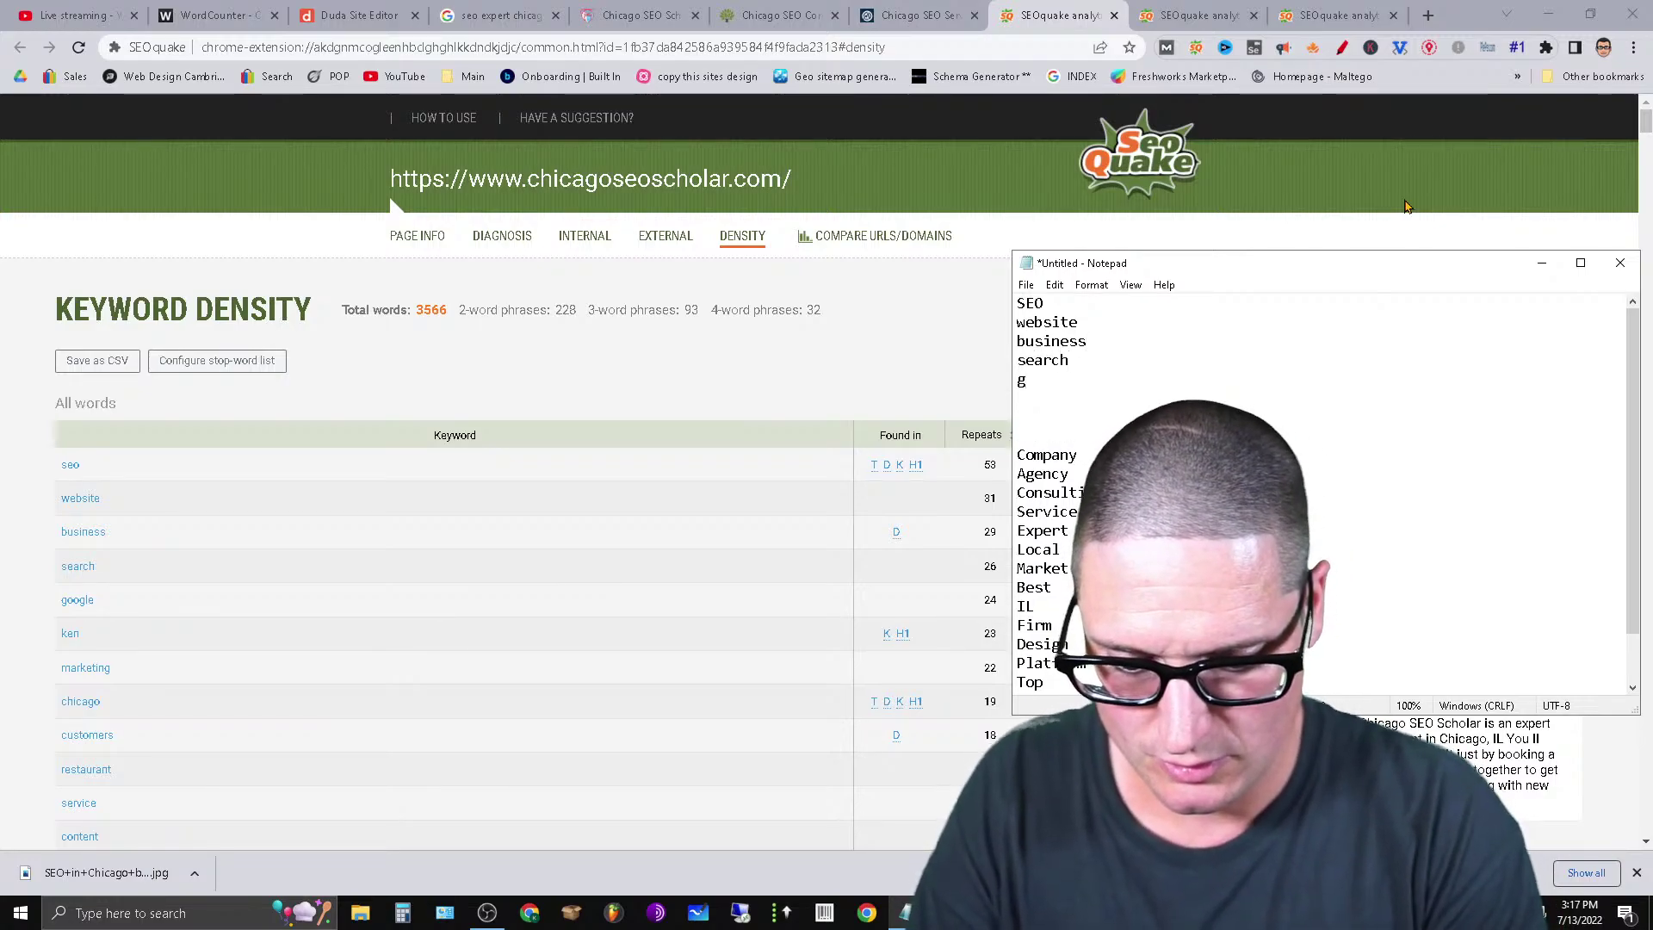
pyautogui.press('BackSpace')
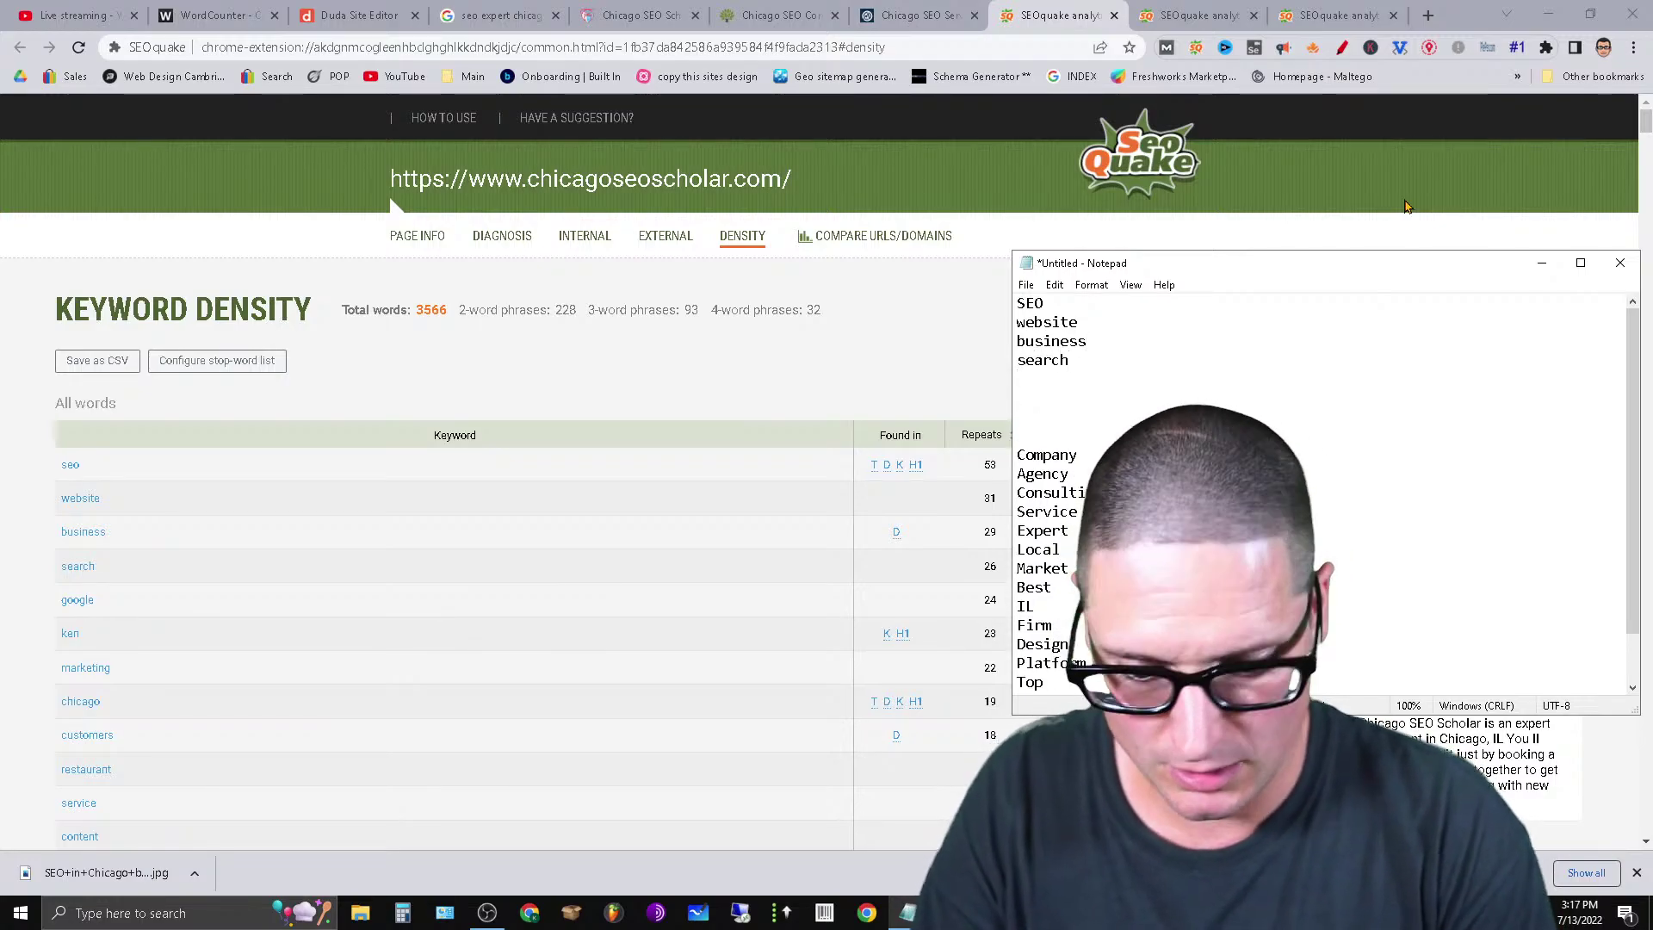
pyautogui.write('Google')
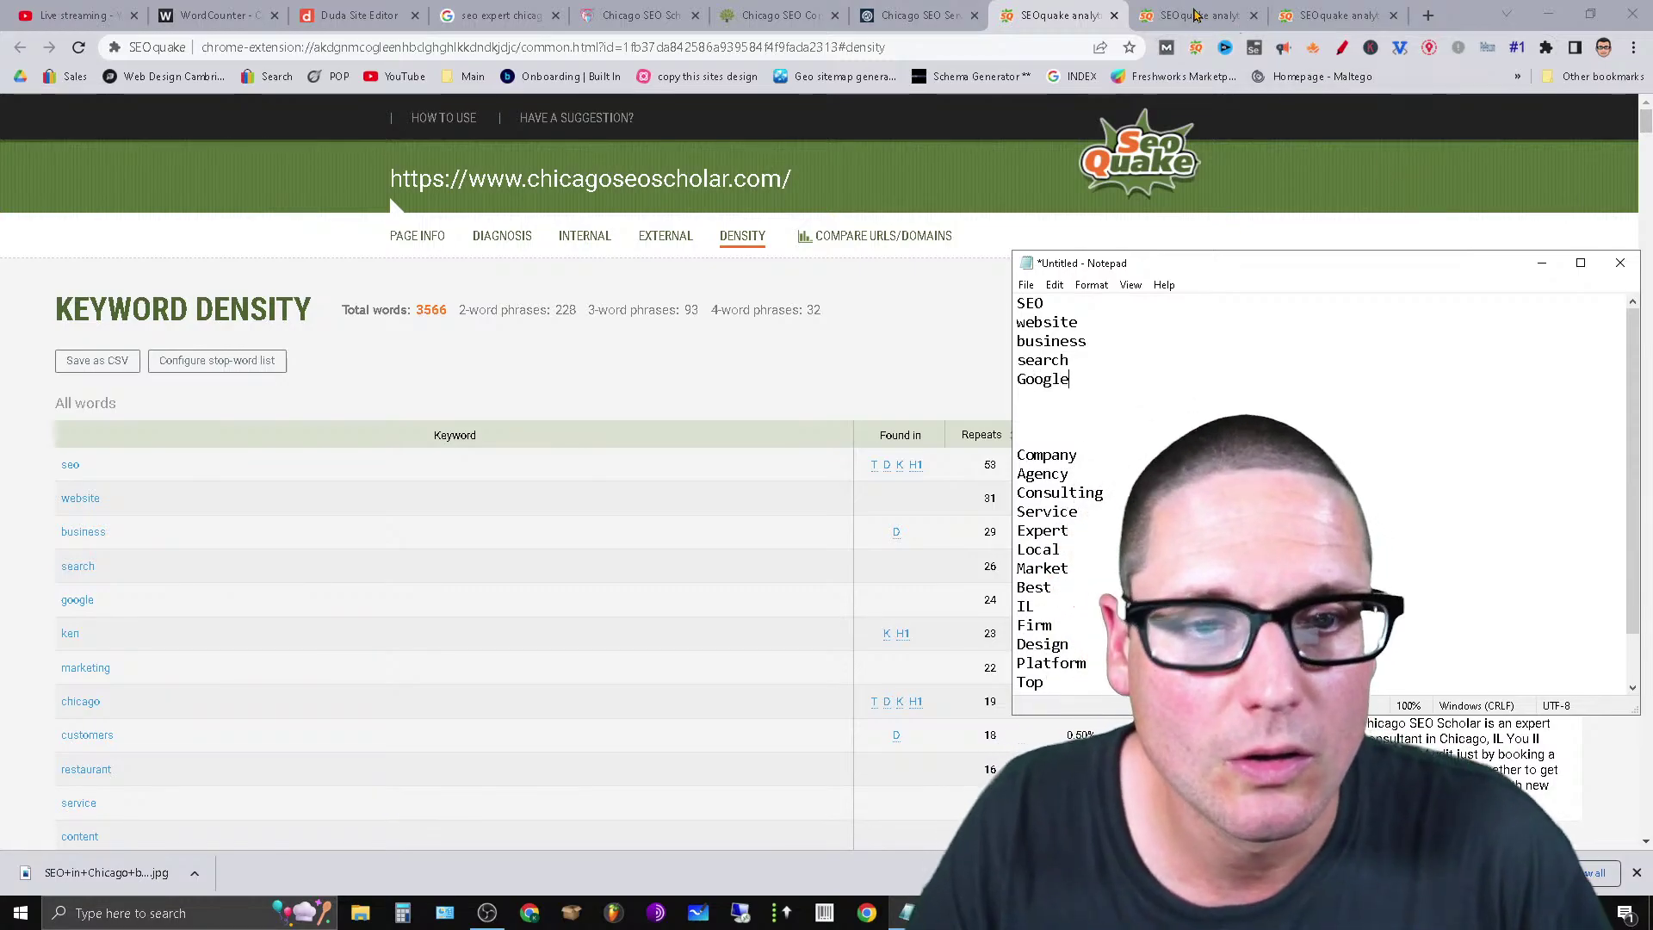
pyautogui.click(1153, 303)
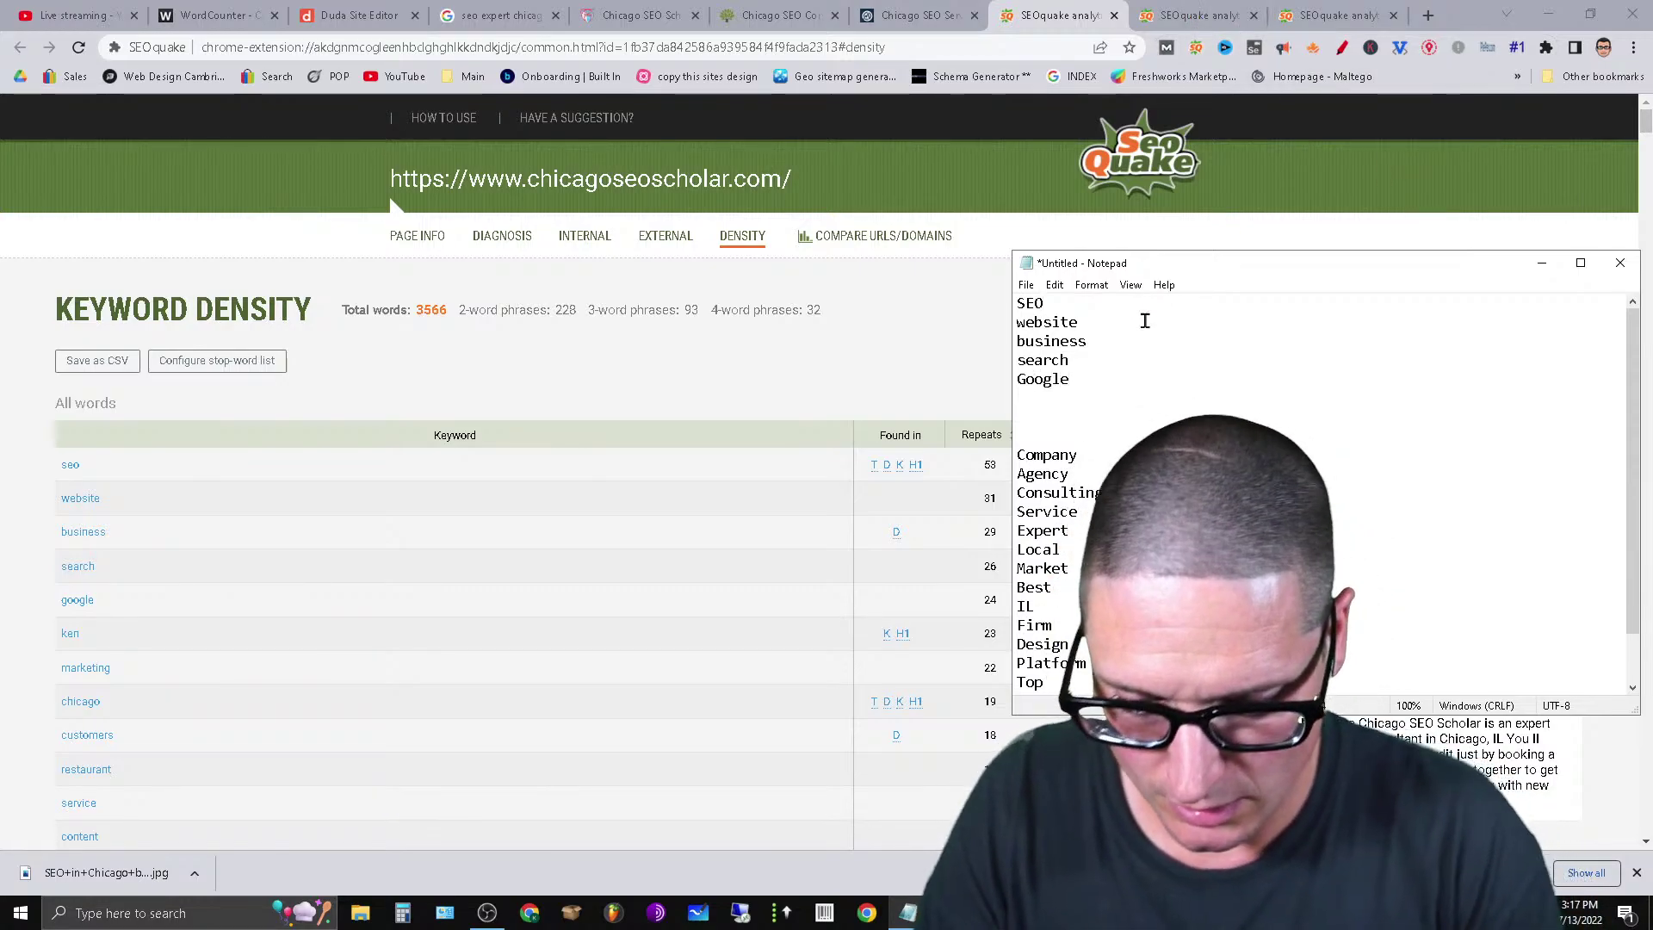
# Append counts to the keywords: SEO 73 (after trying 89 and 100), website 42, business 31.
pyautogui.write('89')
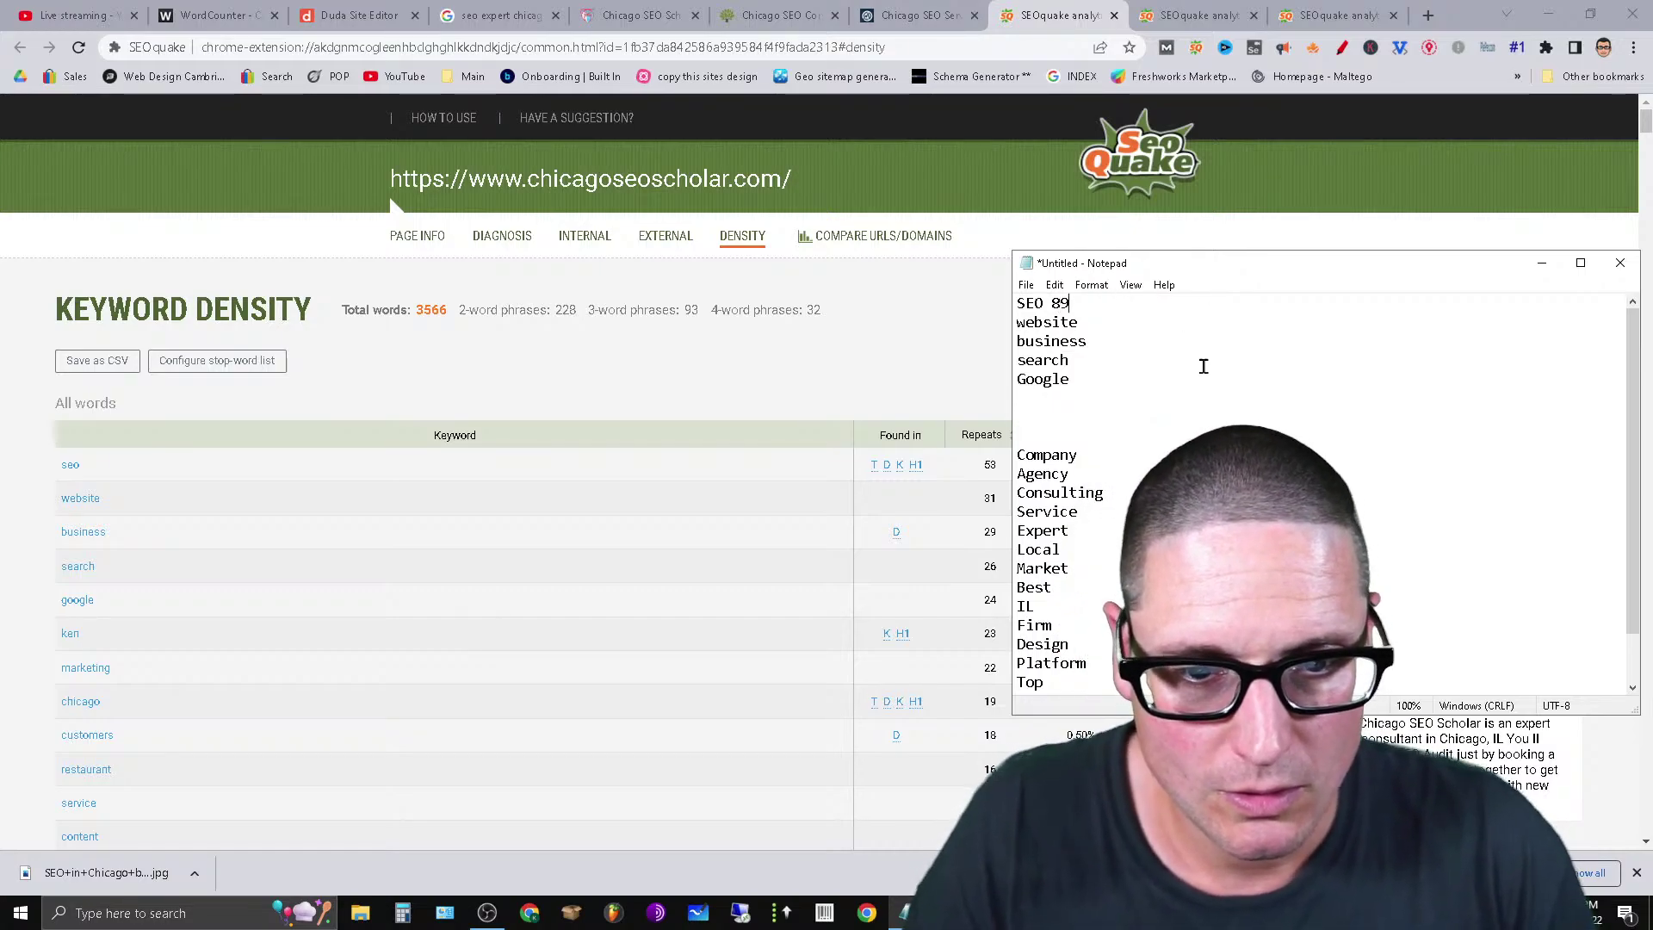
pyautogui.press('BackSpace')
pyautogui.press('BackSpace')
pyautogui.write('100')
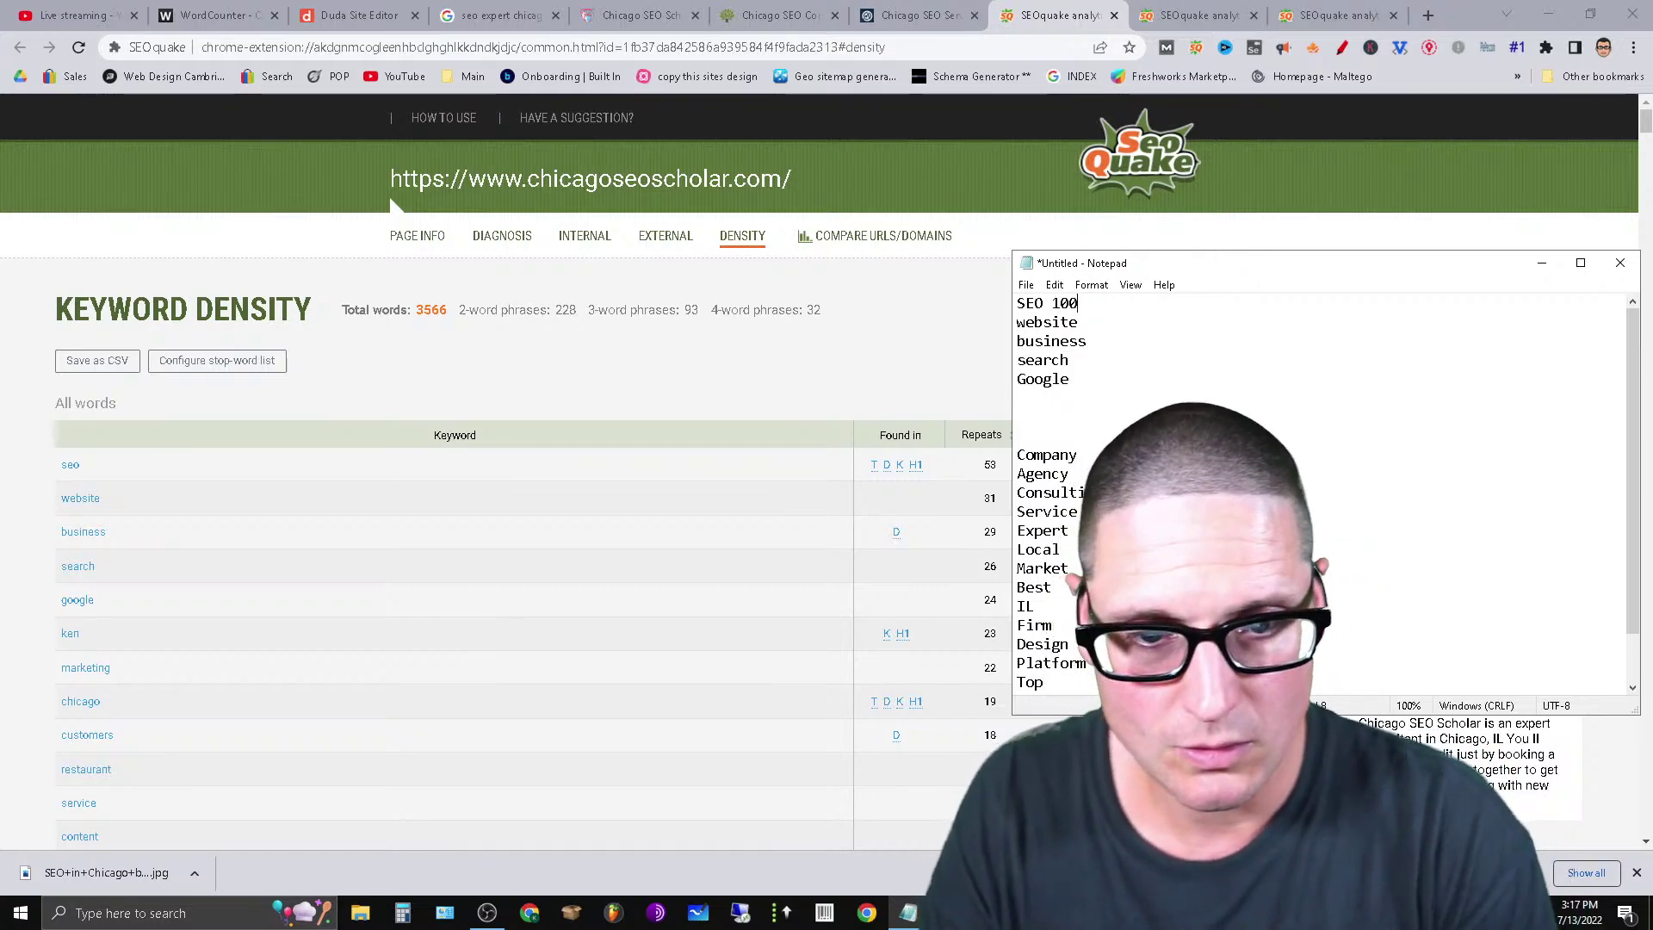
pyautogui.click(1104, 321)
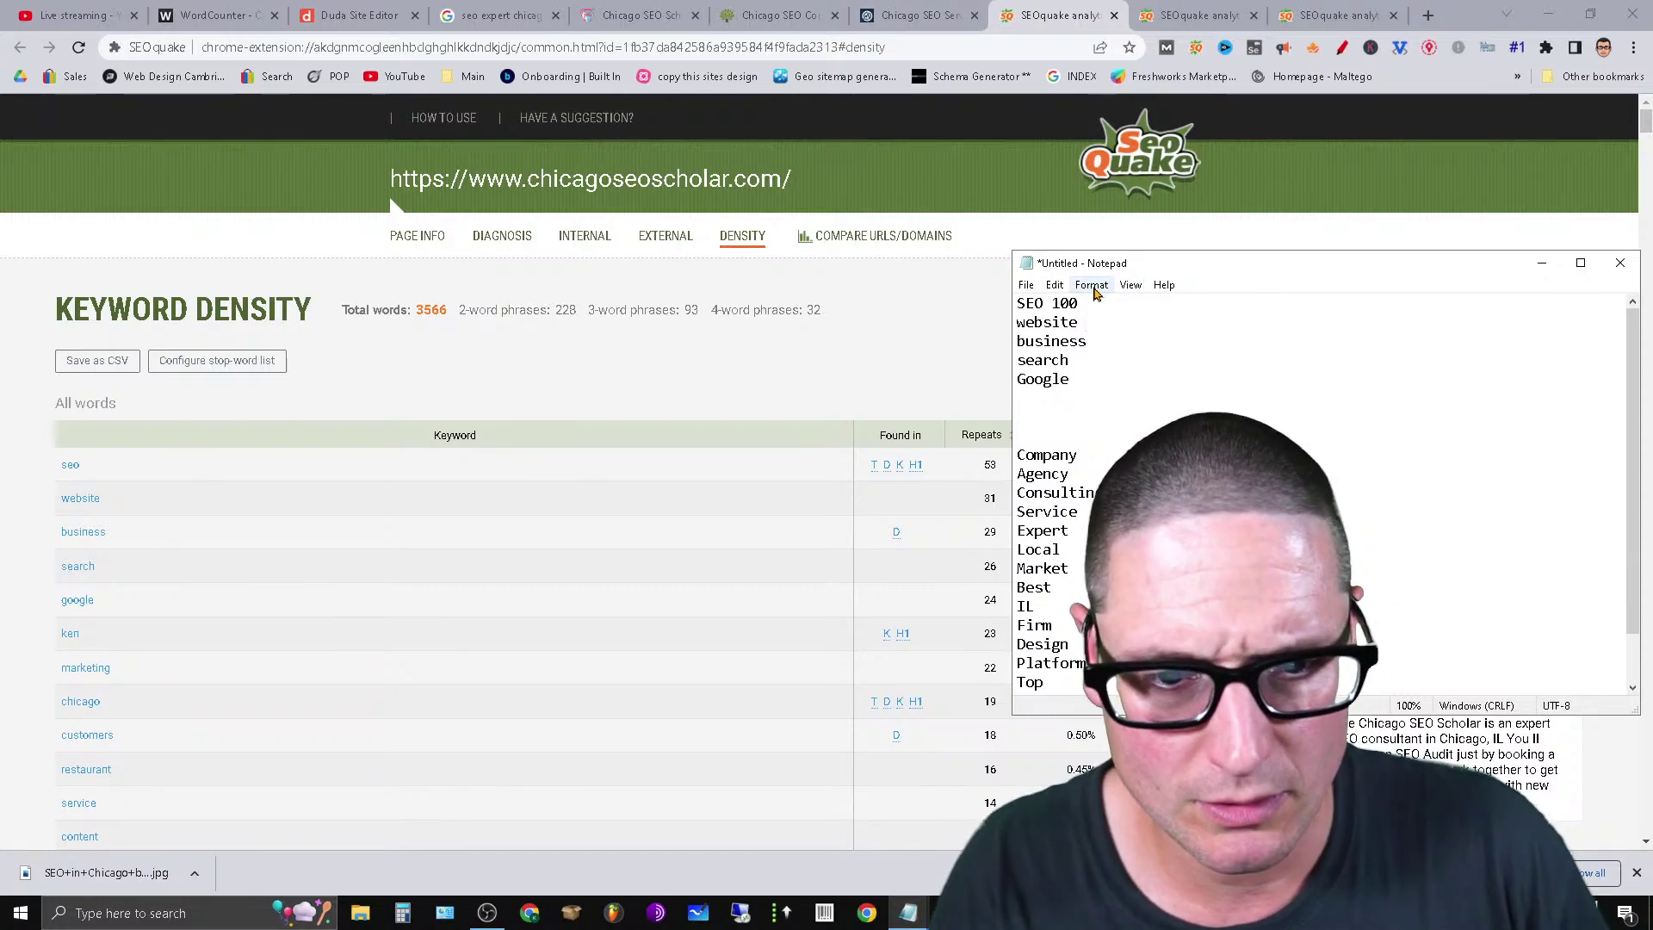
pyautogui.doubleClick(1067, 303)
pyautogui.press('BackSpace')
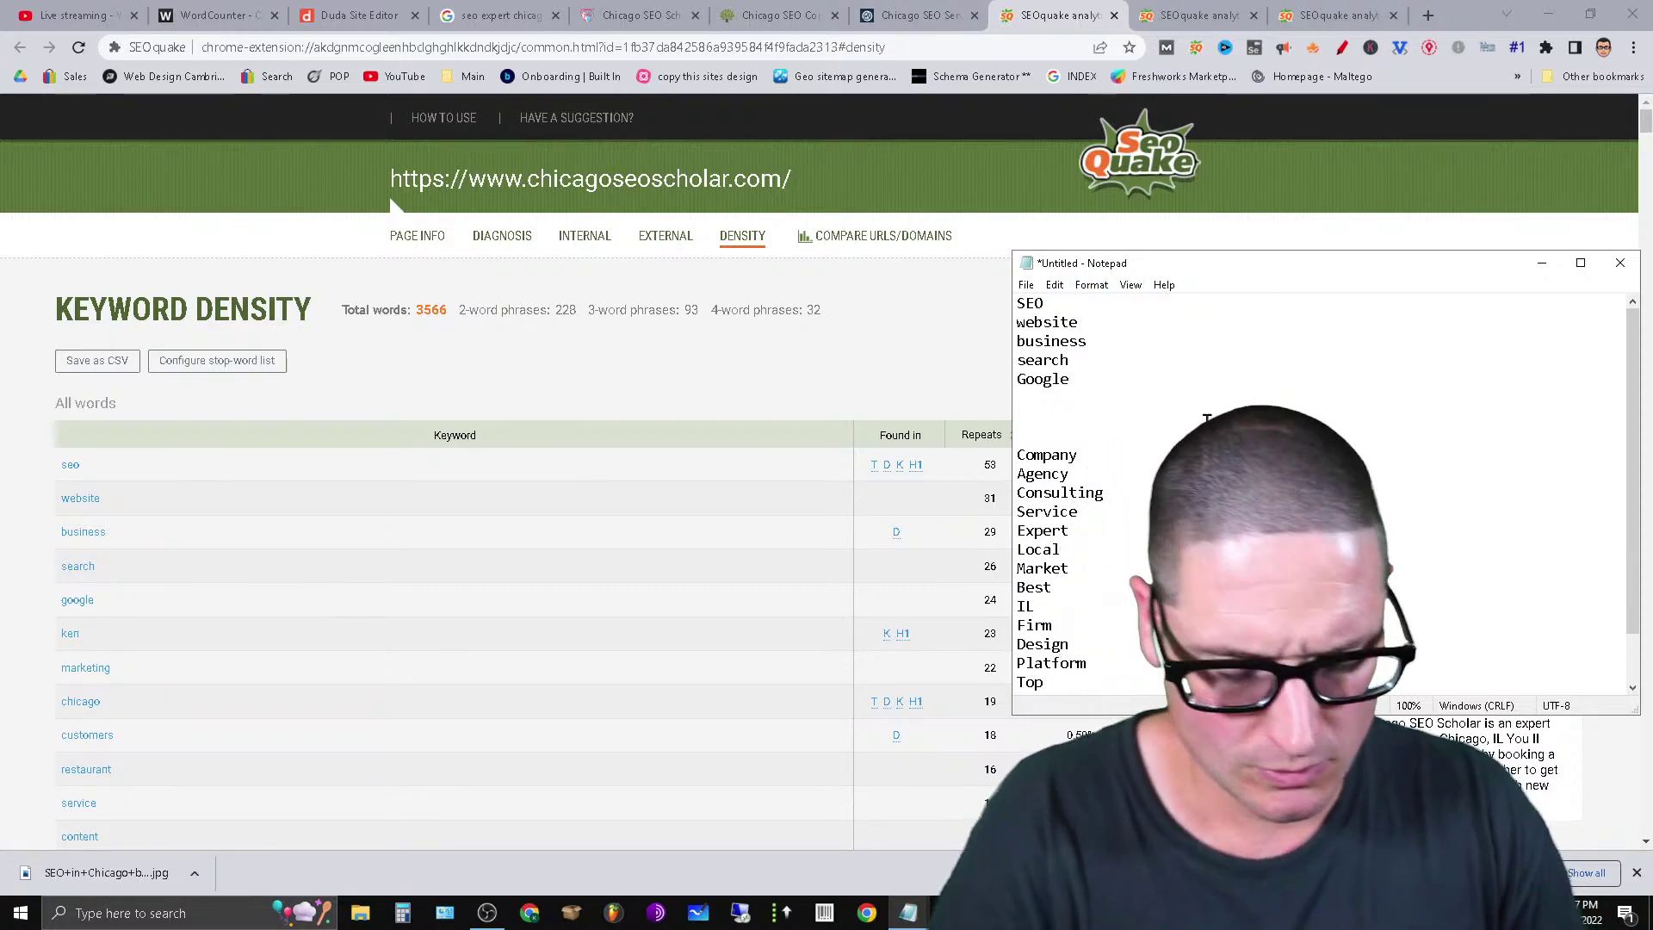
pyautogui.write('7')
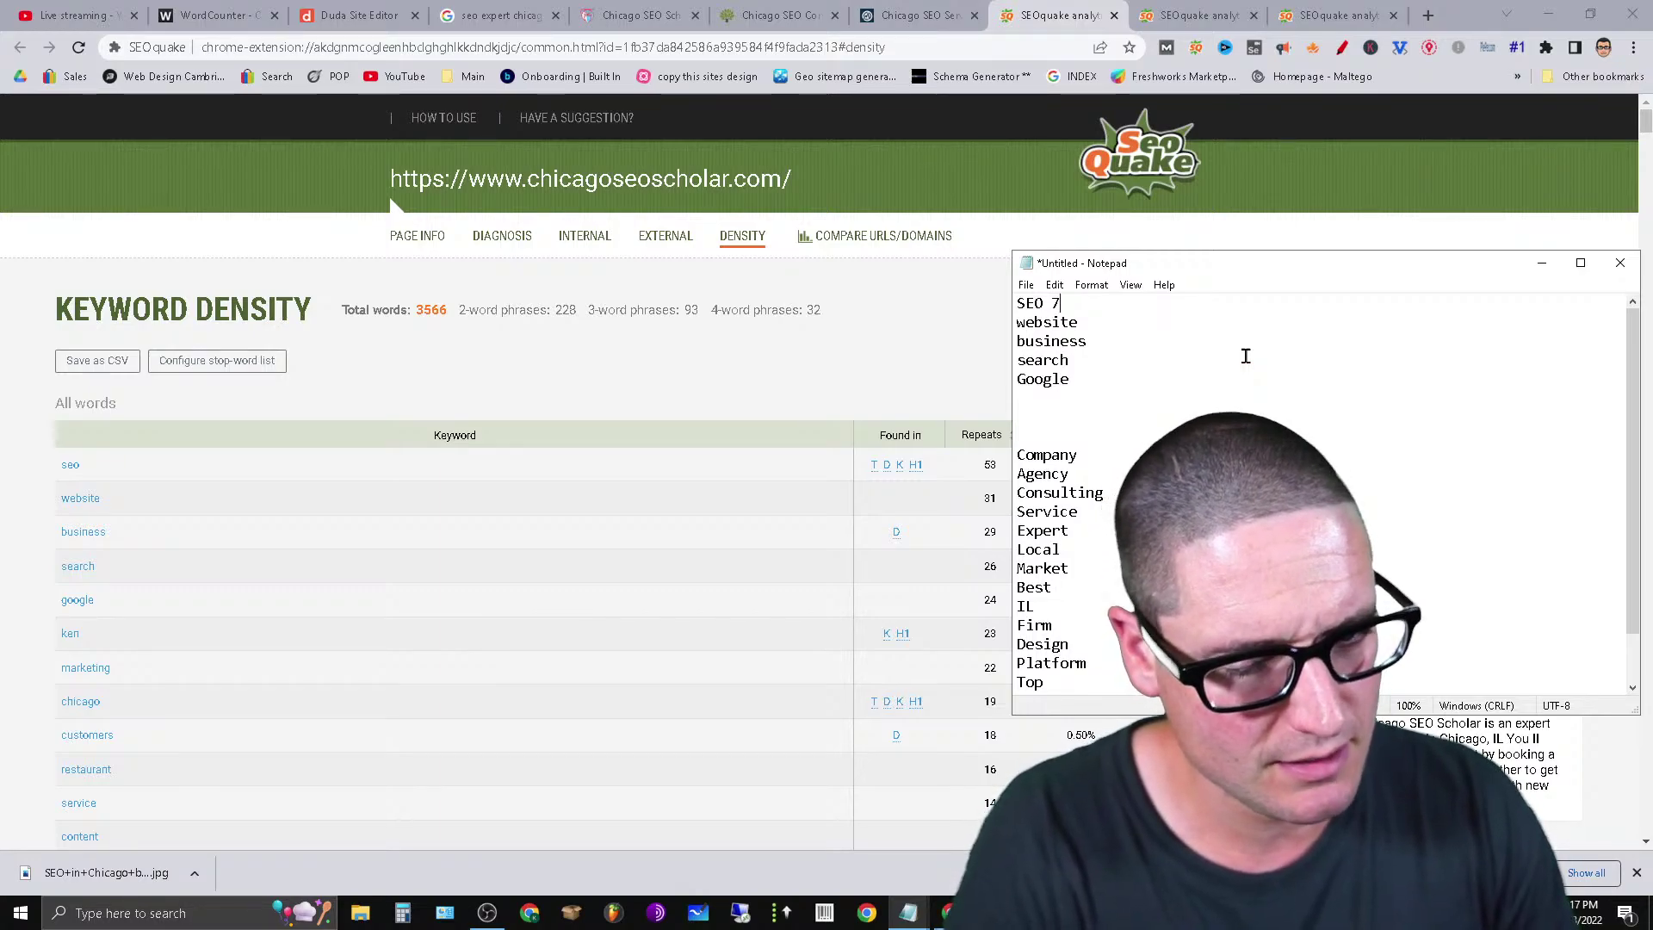
pyautogui.write('3')
pyautogui.click(1095, 327)
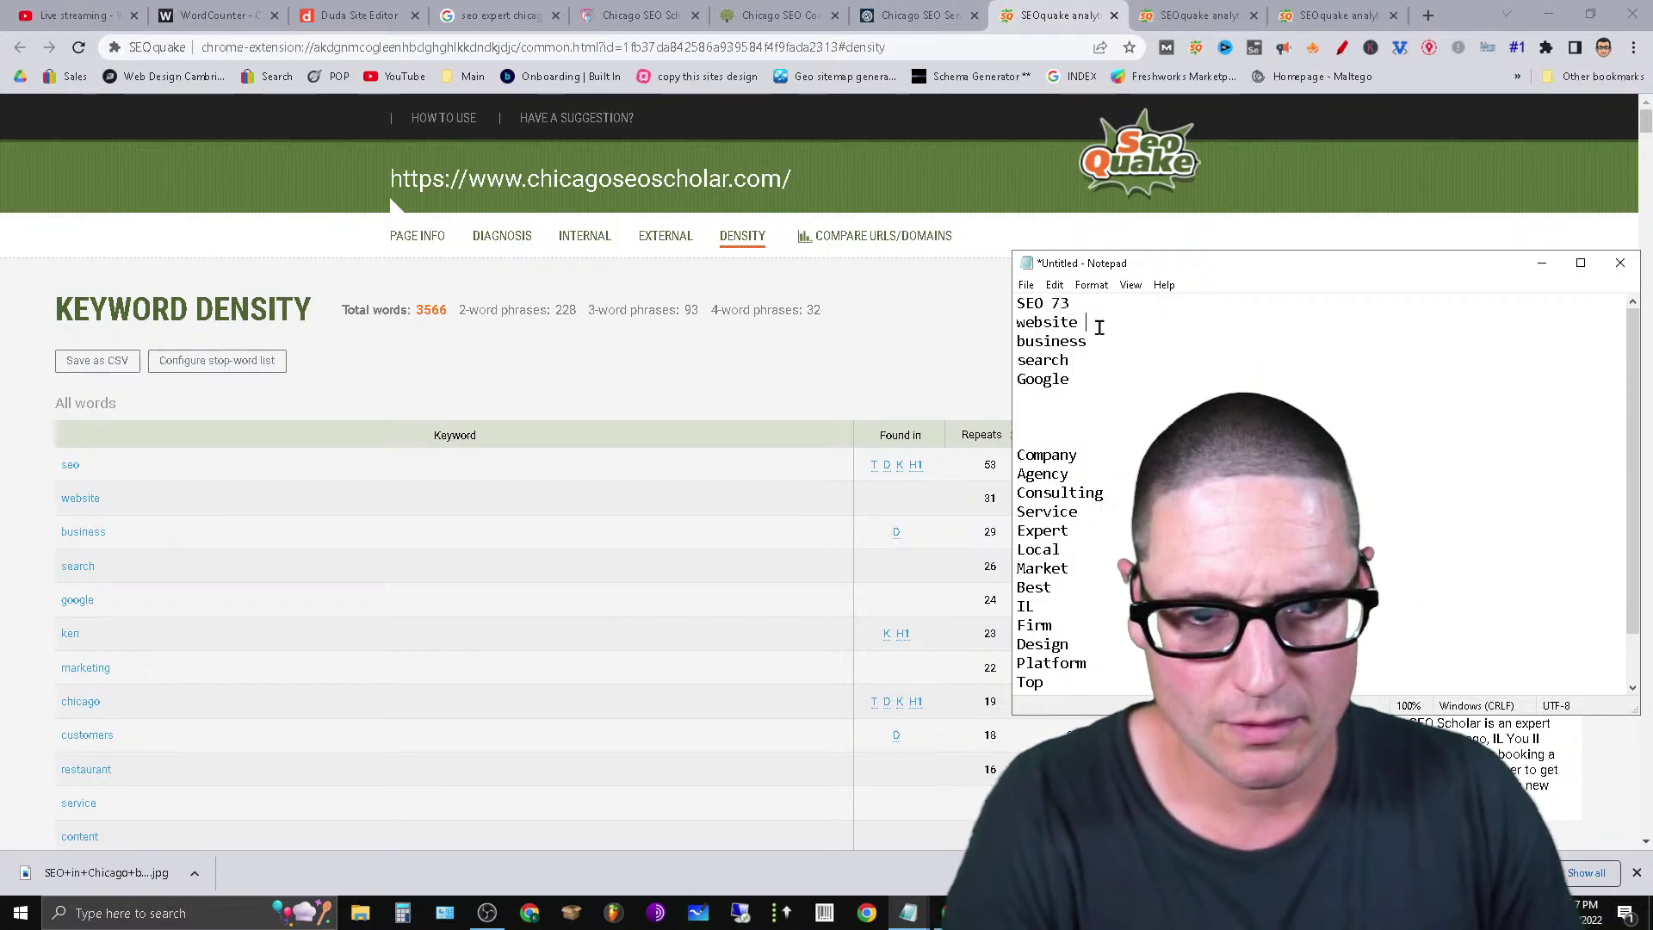
pyautogui.write('42')
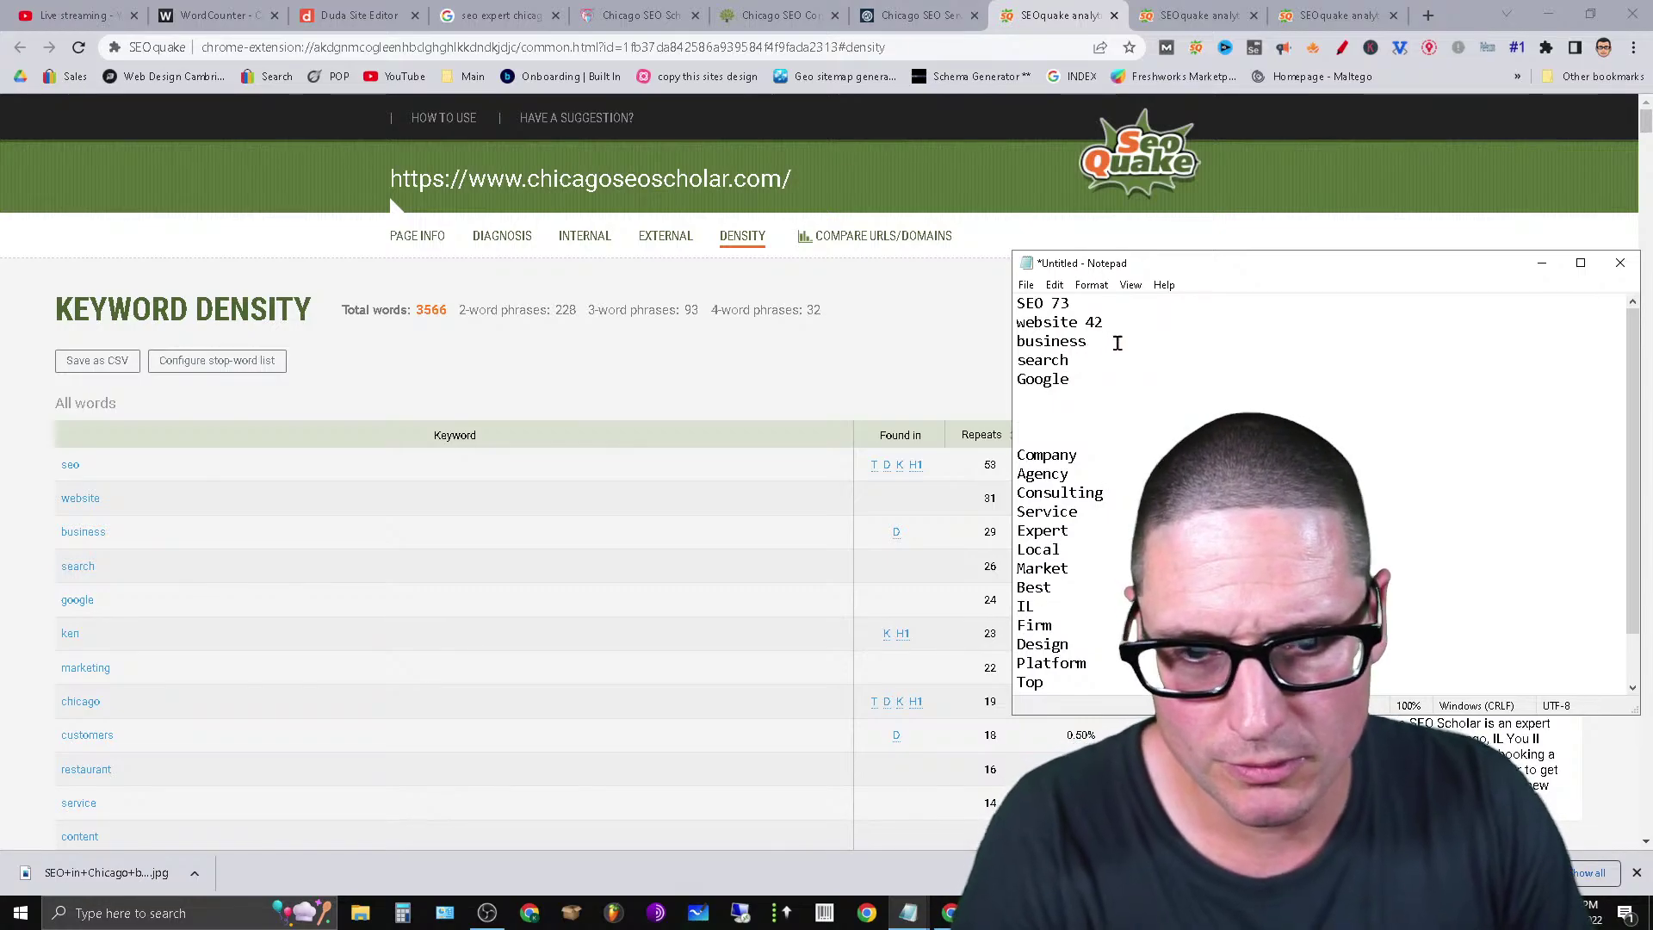
pyautogui.click(1170, 347)
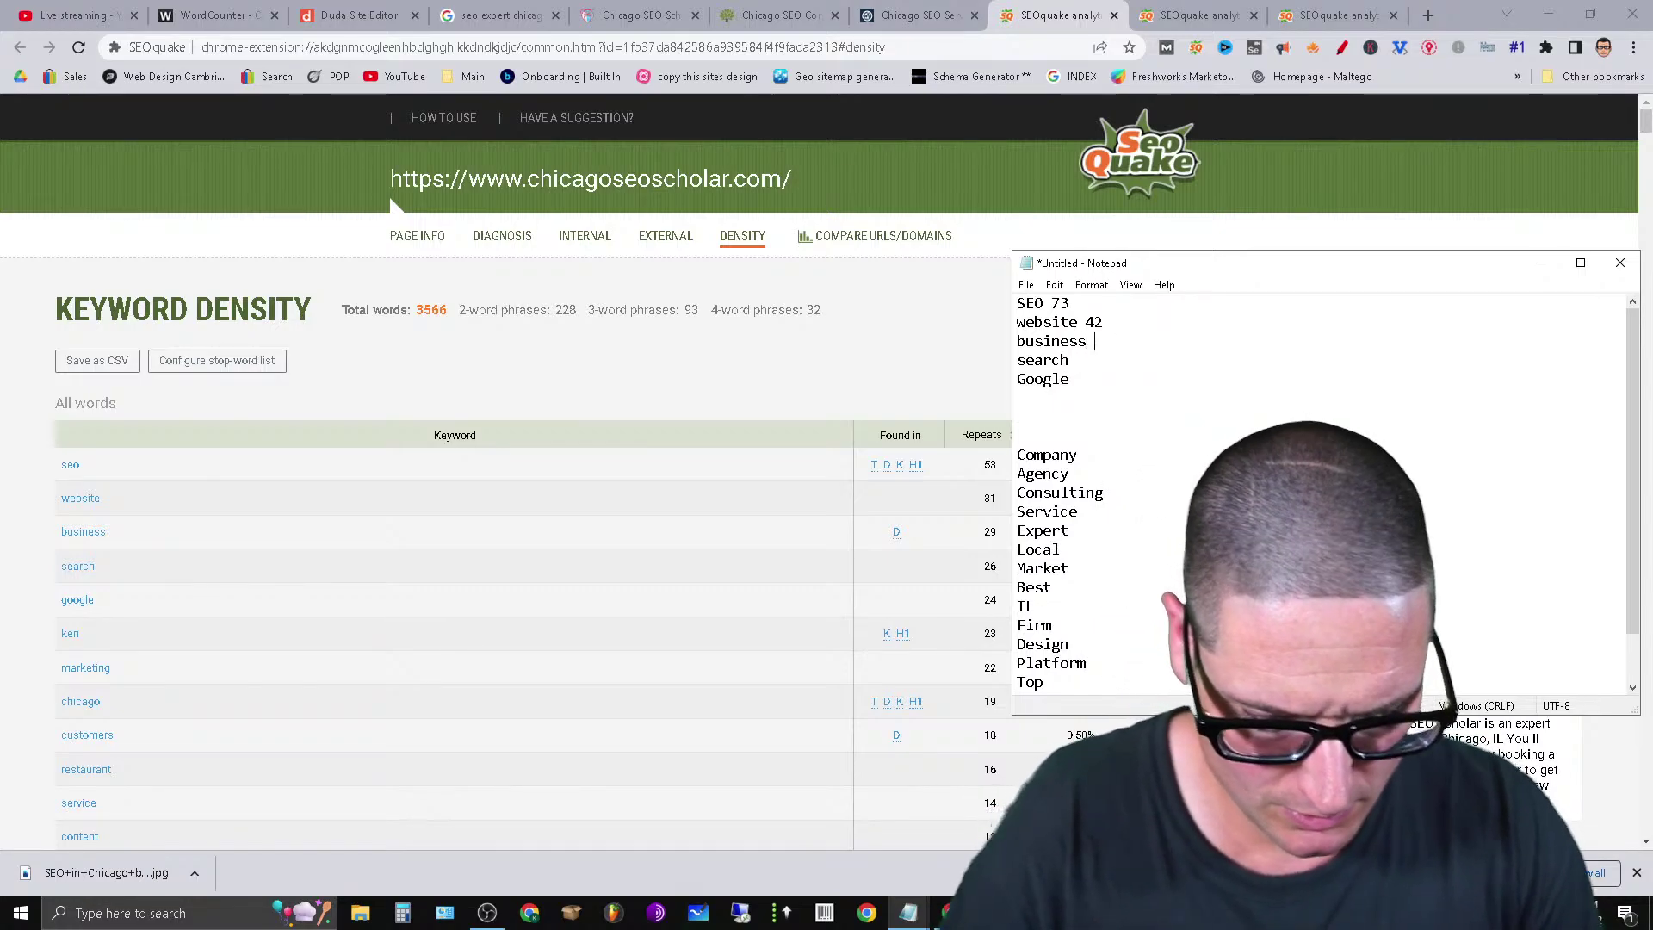
pyautogui.write('31')
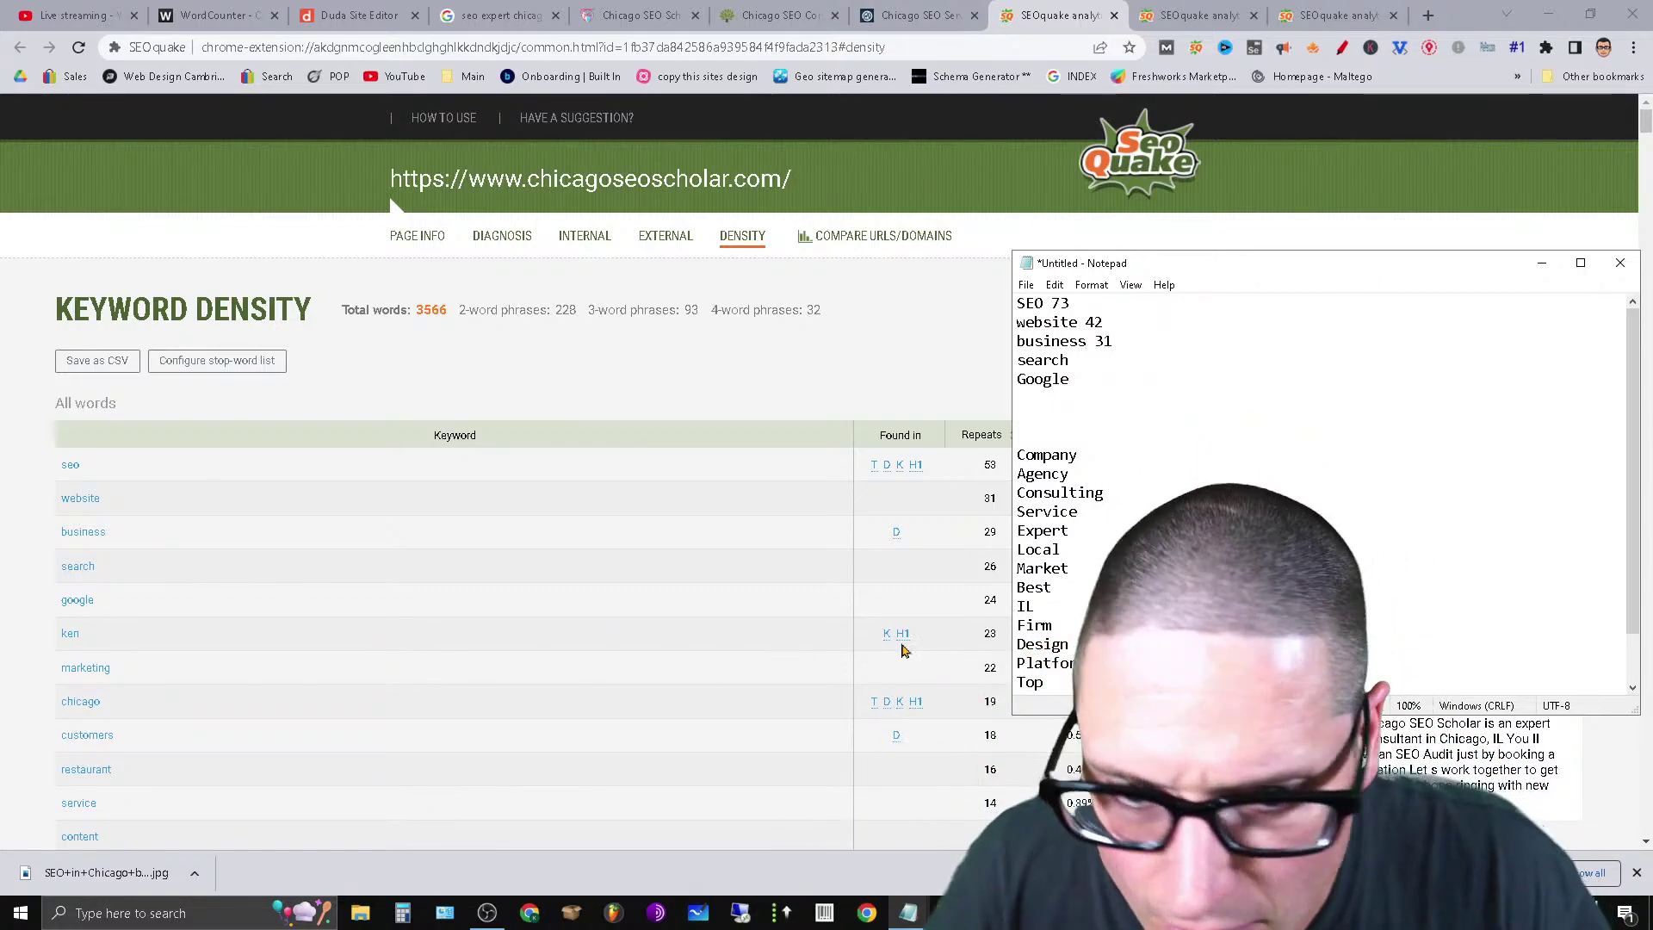
# Add 30 after both search and Google, then view the thriveagency.com SEOquake density report.
pyautogui.click(1125, 358)
pyautogui.write('30')
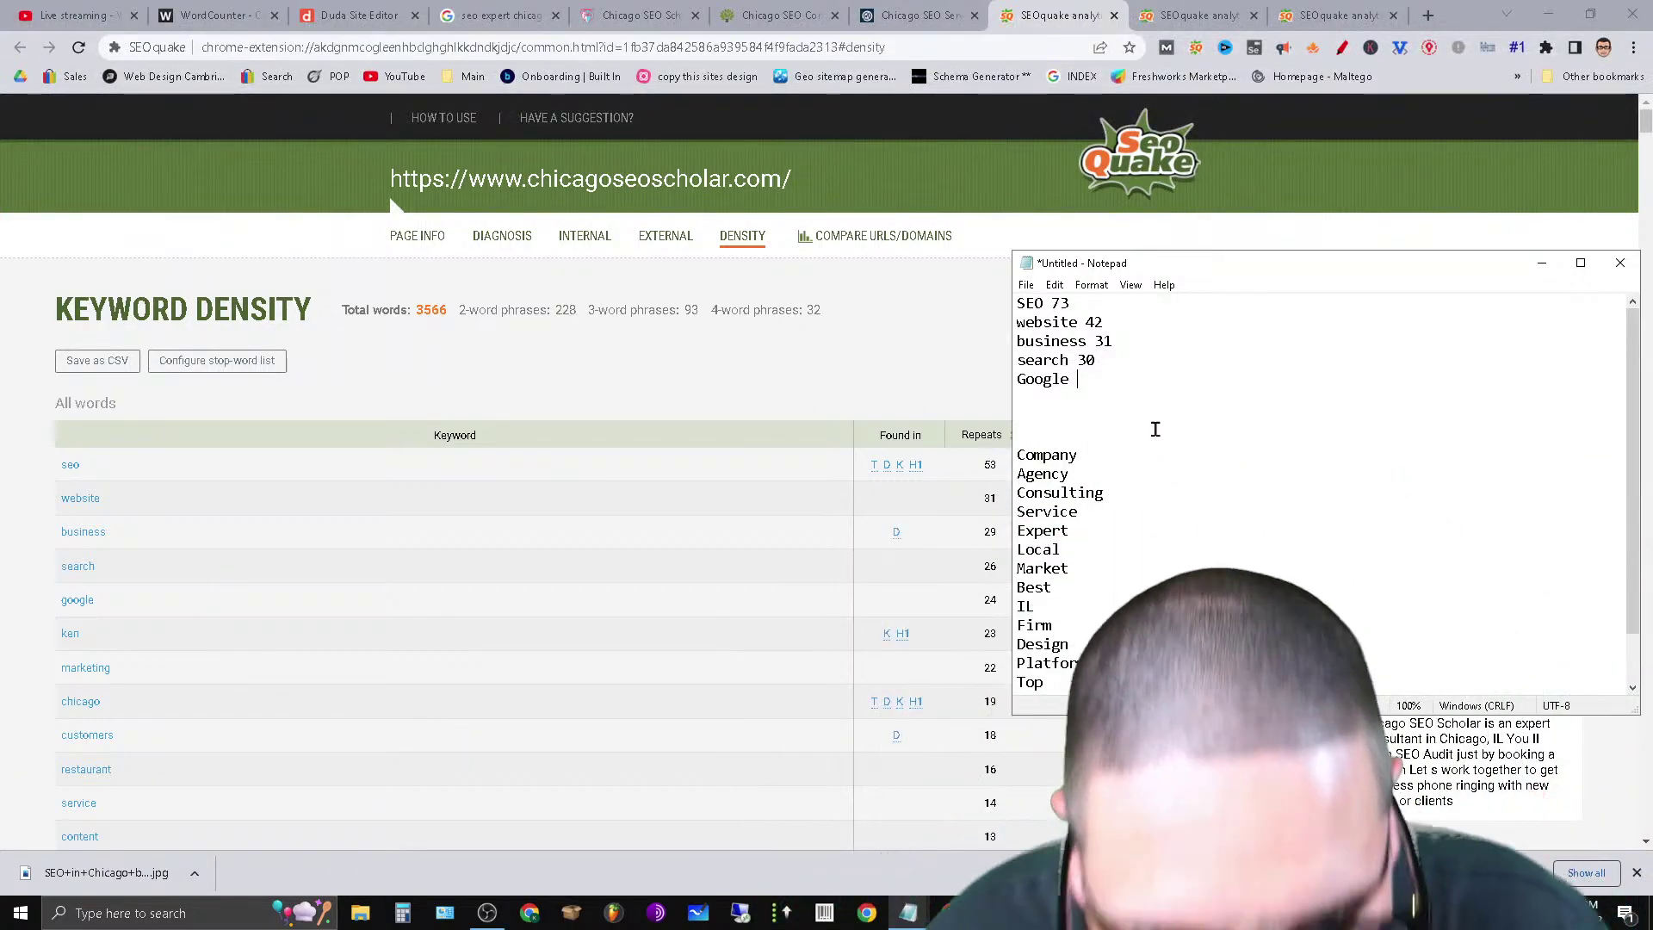
pyautogui.write('30')
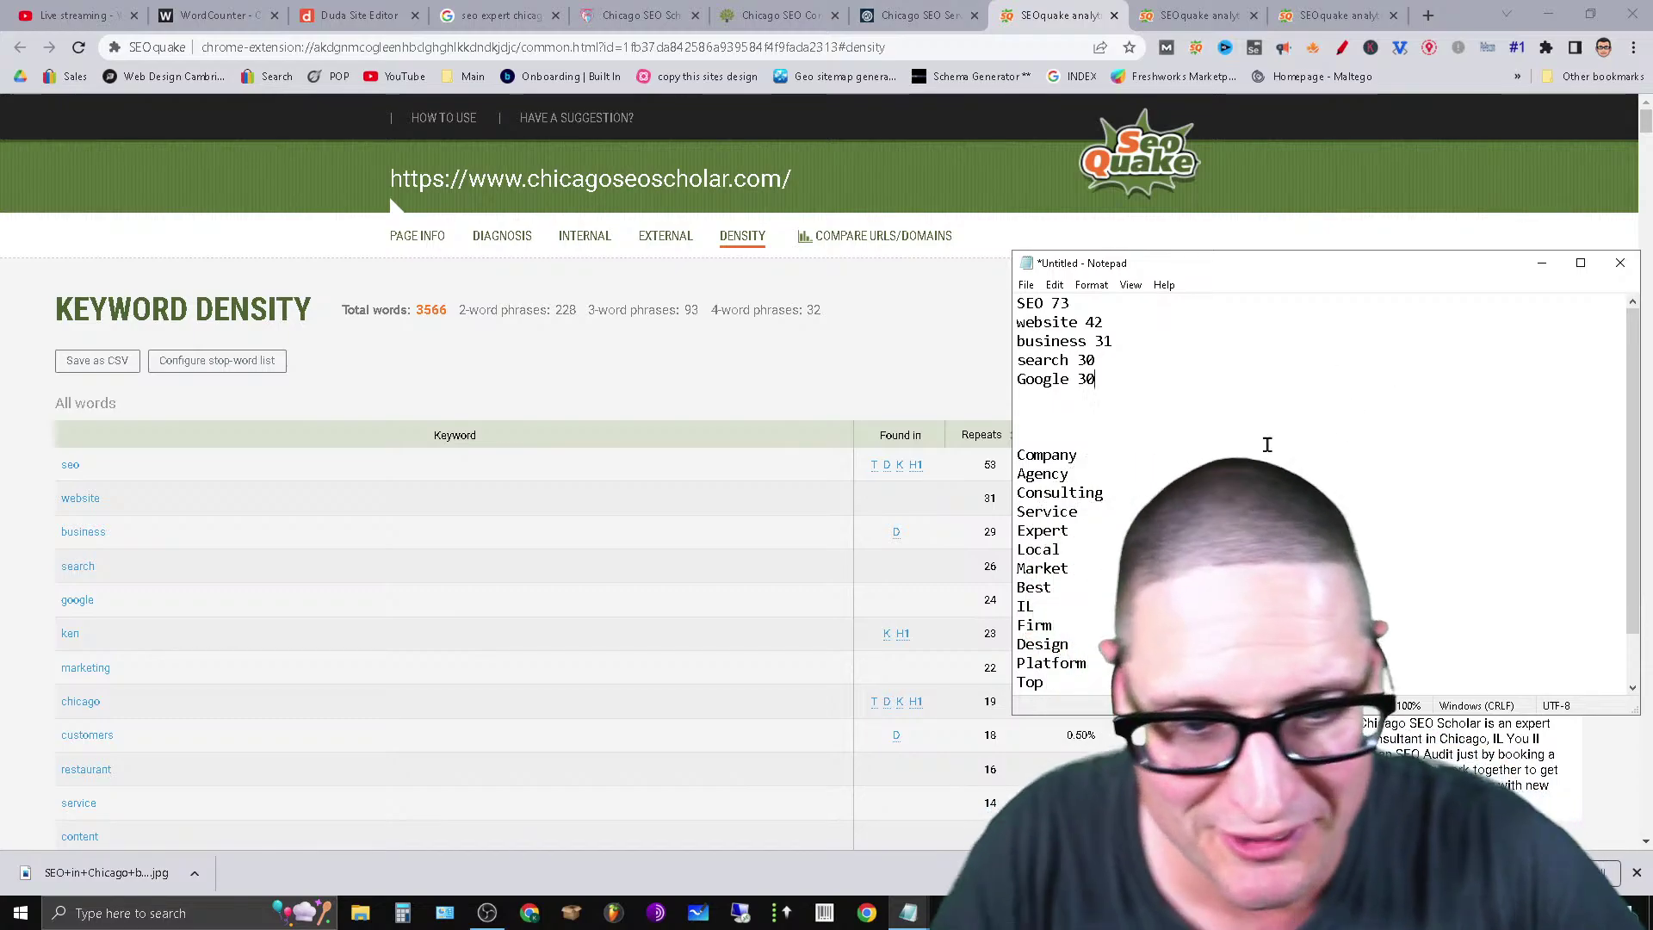
pyautogui.click(1197, 15)
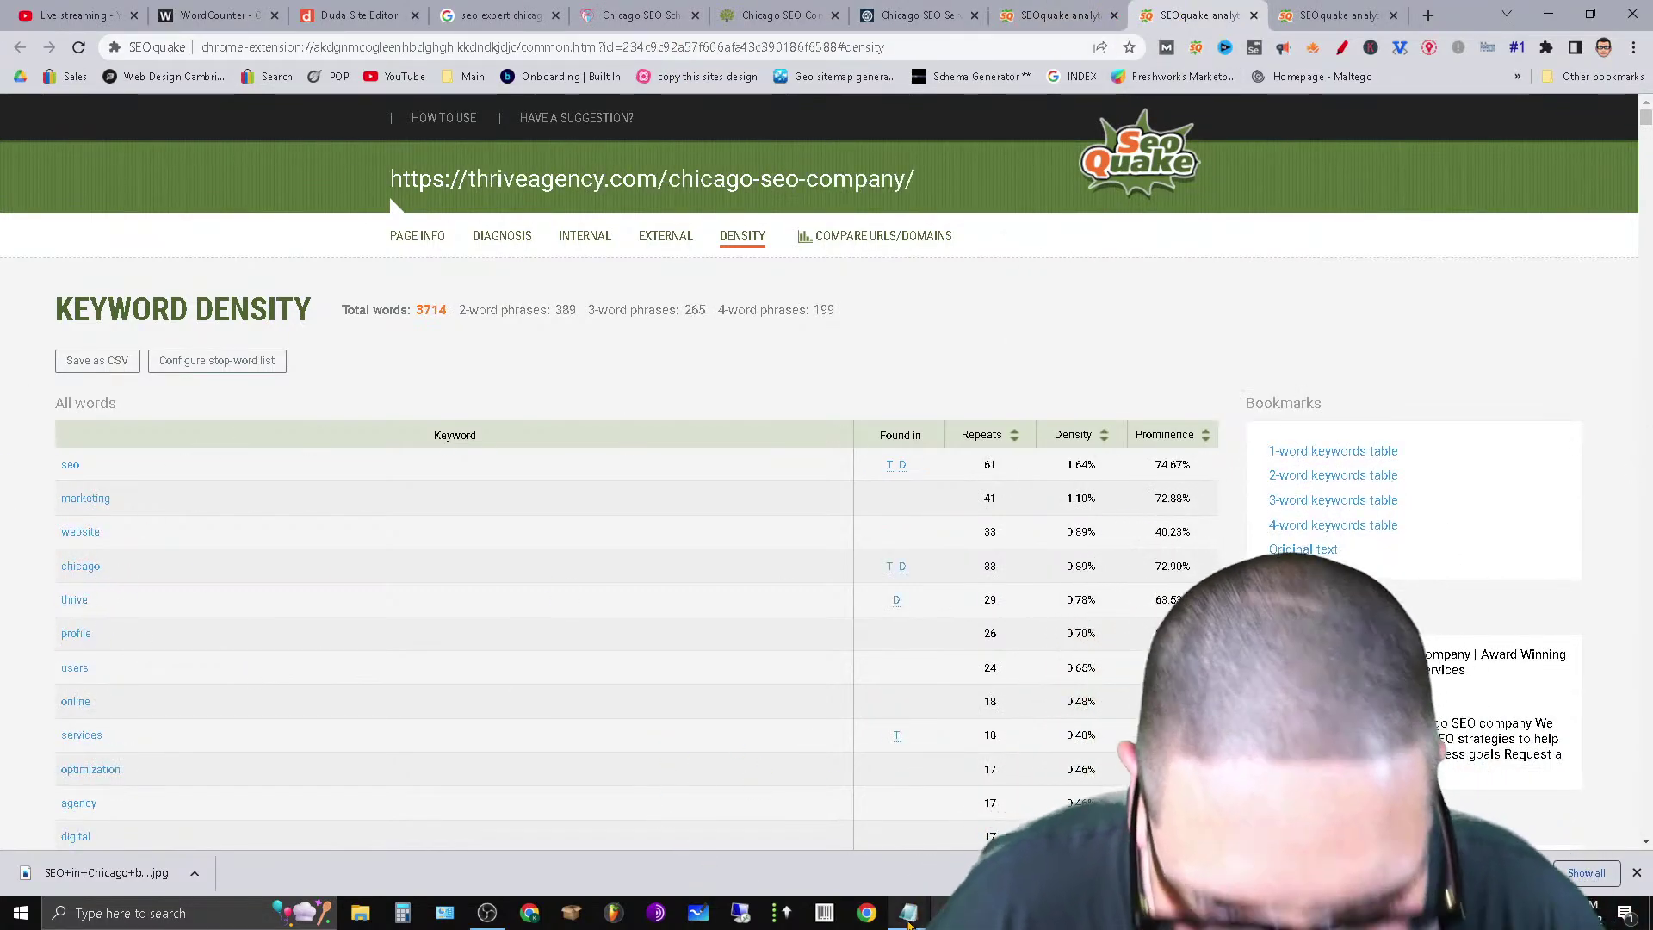
# Add 'marketing 50' and 'Chicago 45' on new lines below Google 30 in Notepad.
pyautogui.moveTo(908, 913)
pyautogui.click(1260, 842)
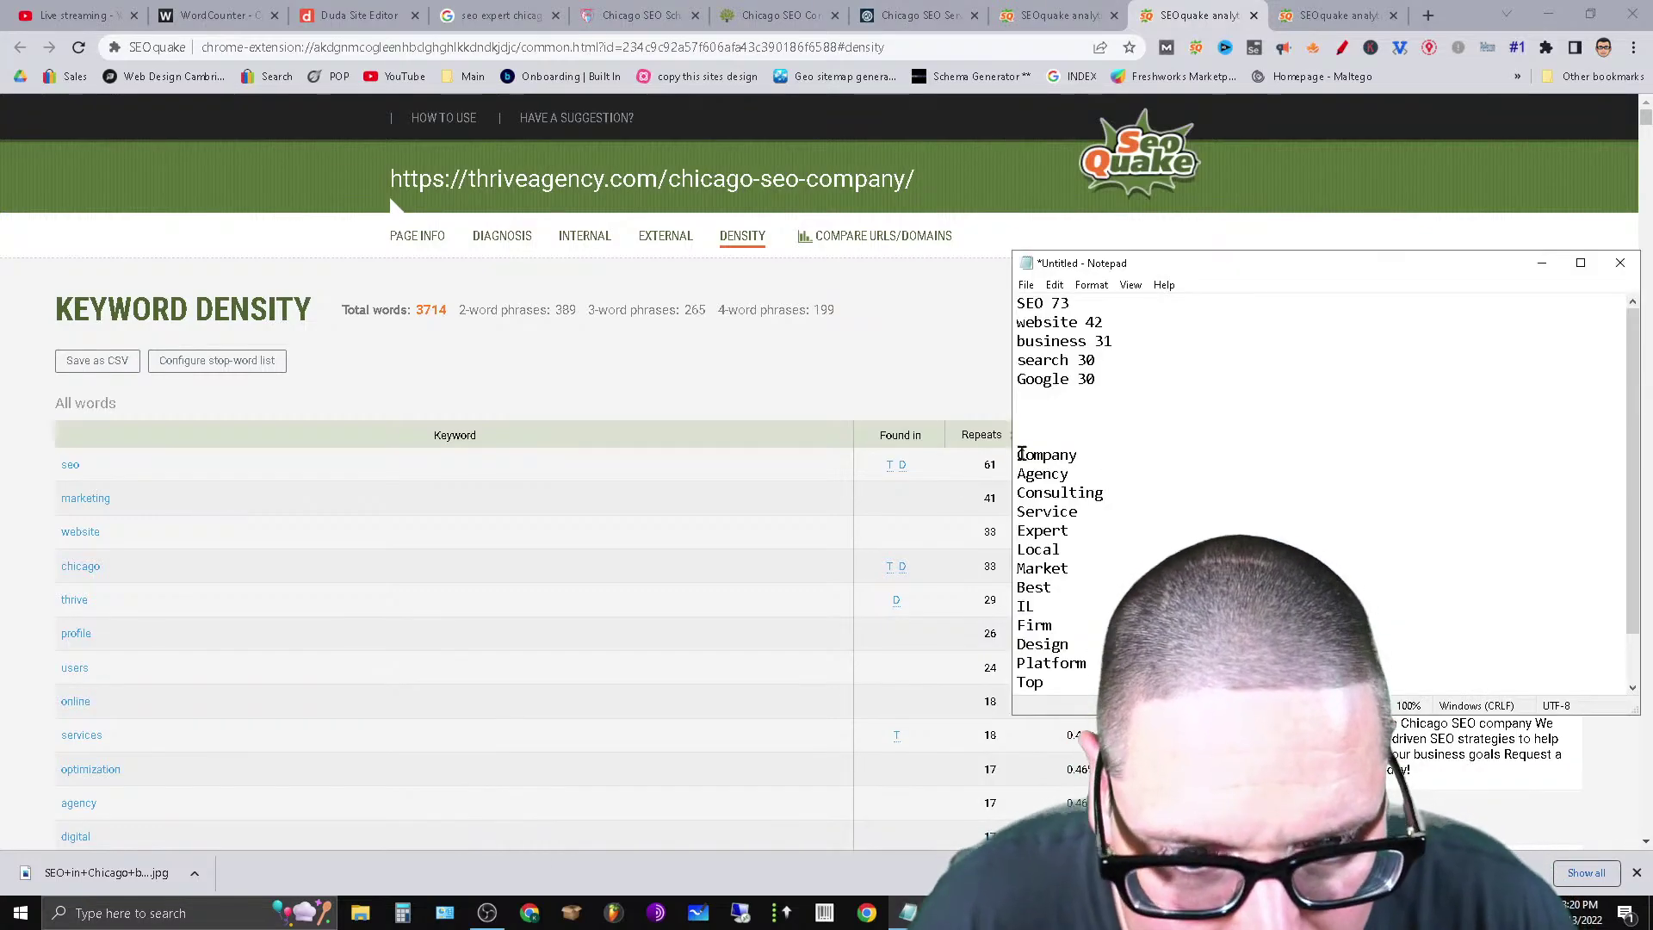
pyautogui.press('Return')
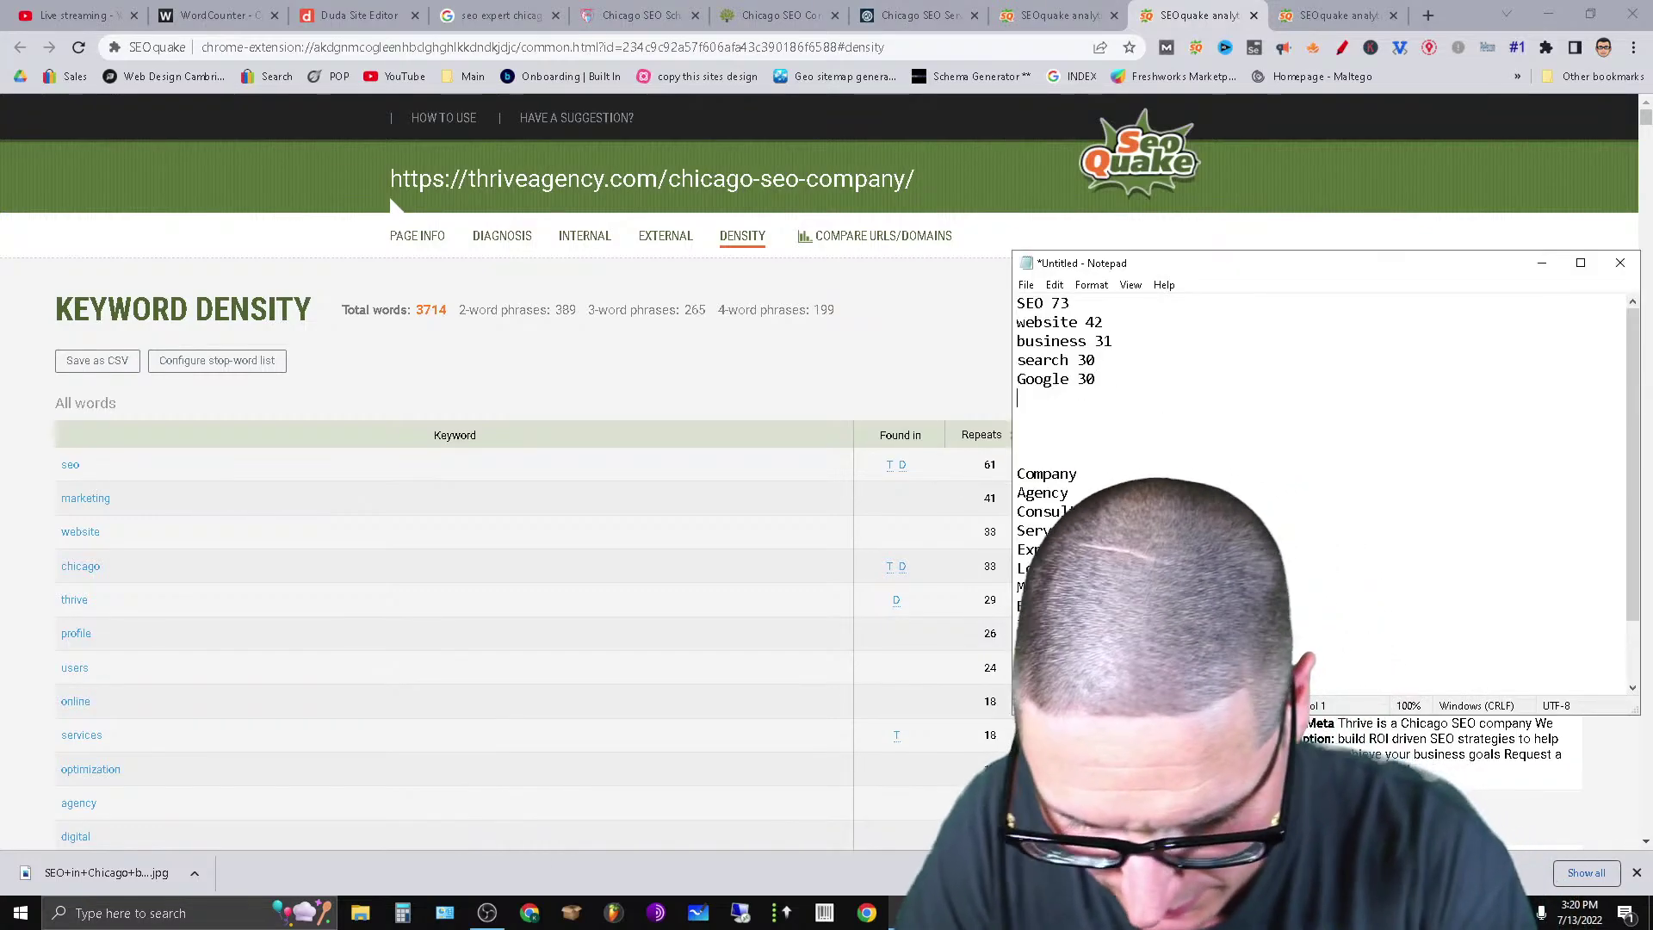
pyautogui.write('marketing 50')
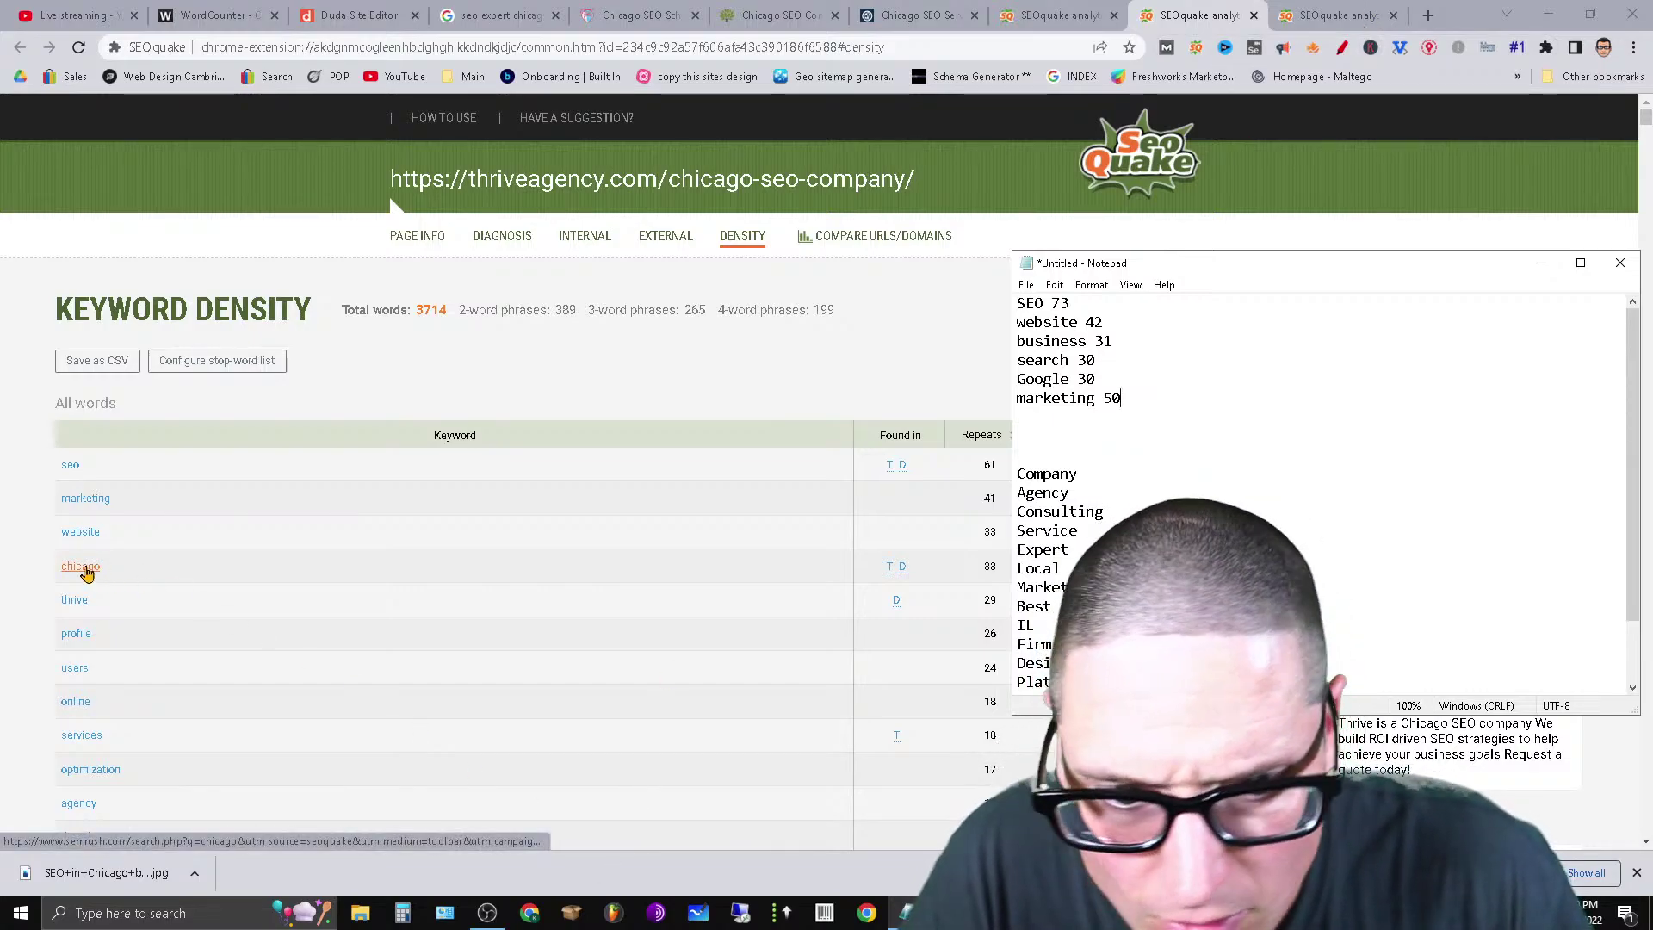
pyautogui.press('Return')
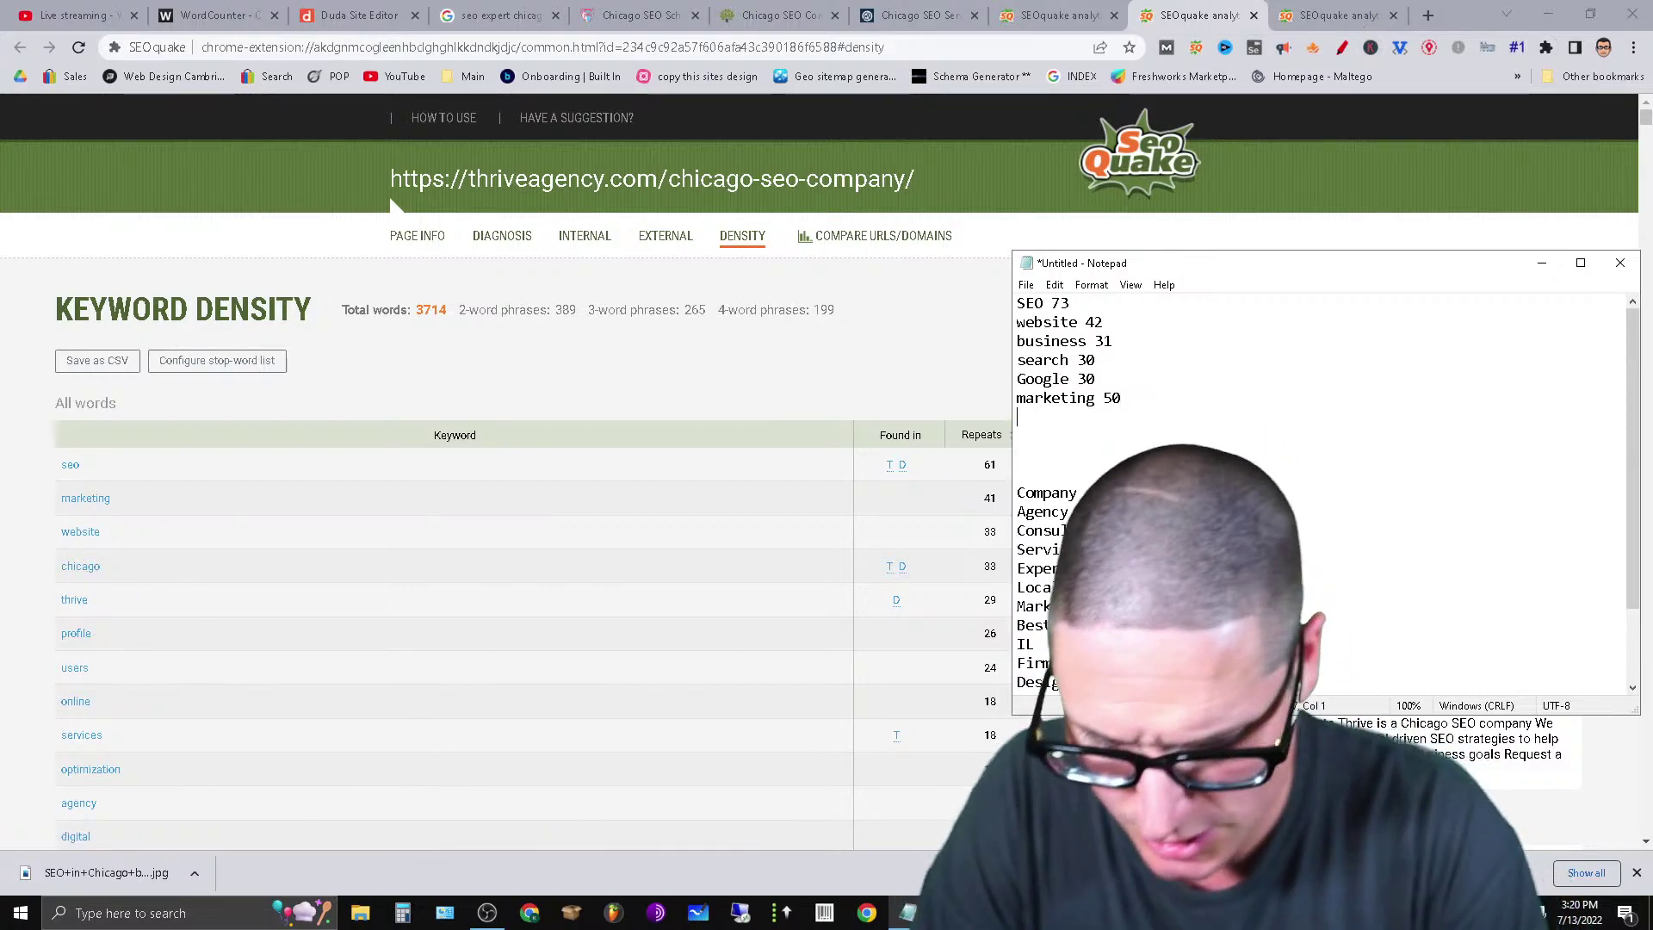
pyautogui.write('Chicago')
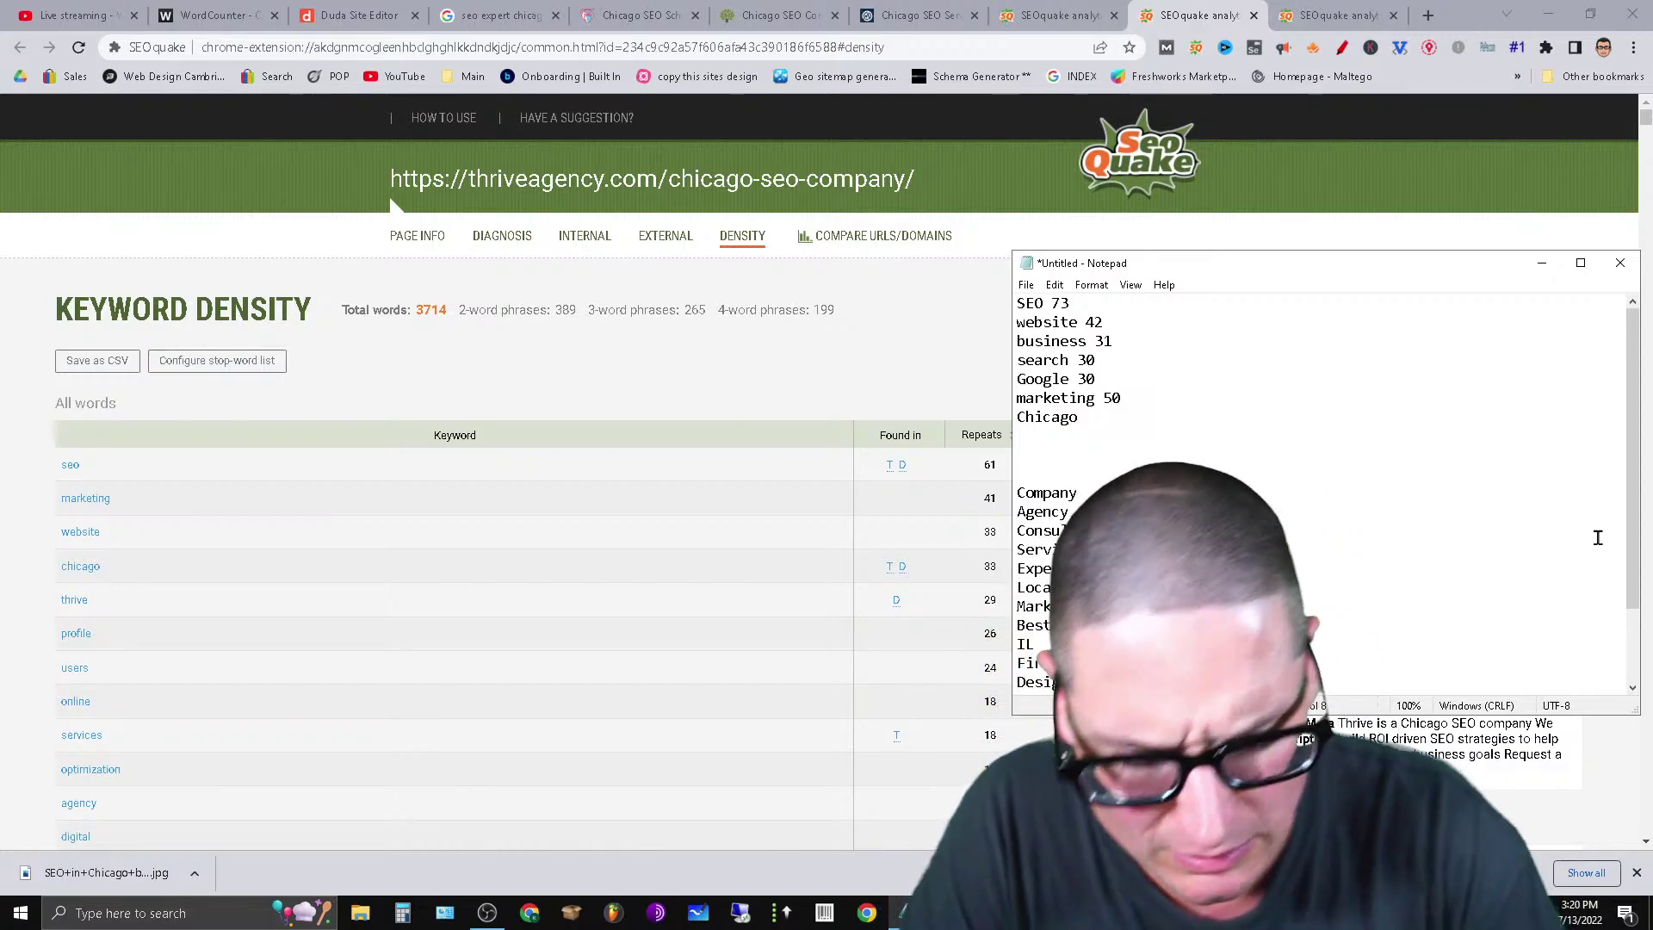
pyautogui.write(' 45')
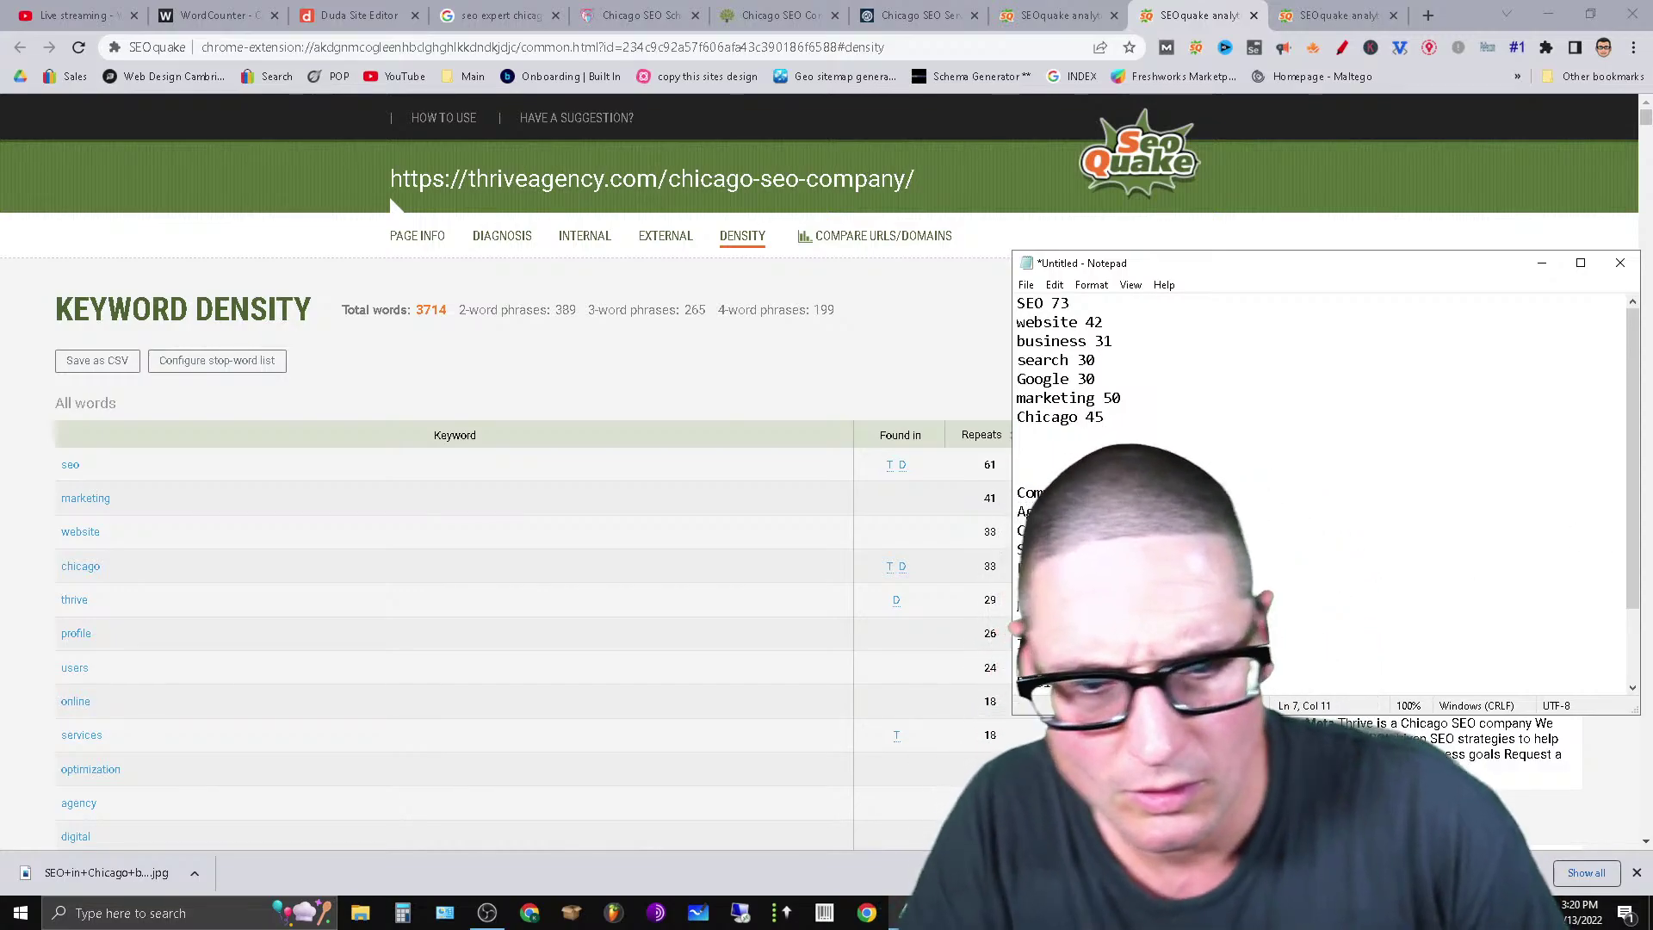
pyautogui.press('Return')
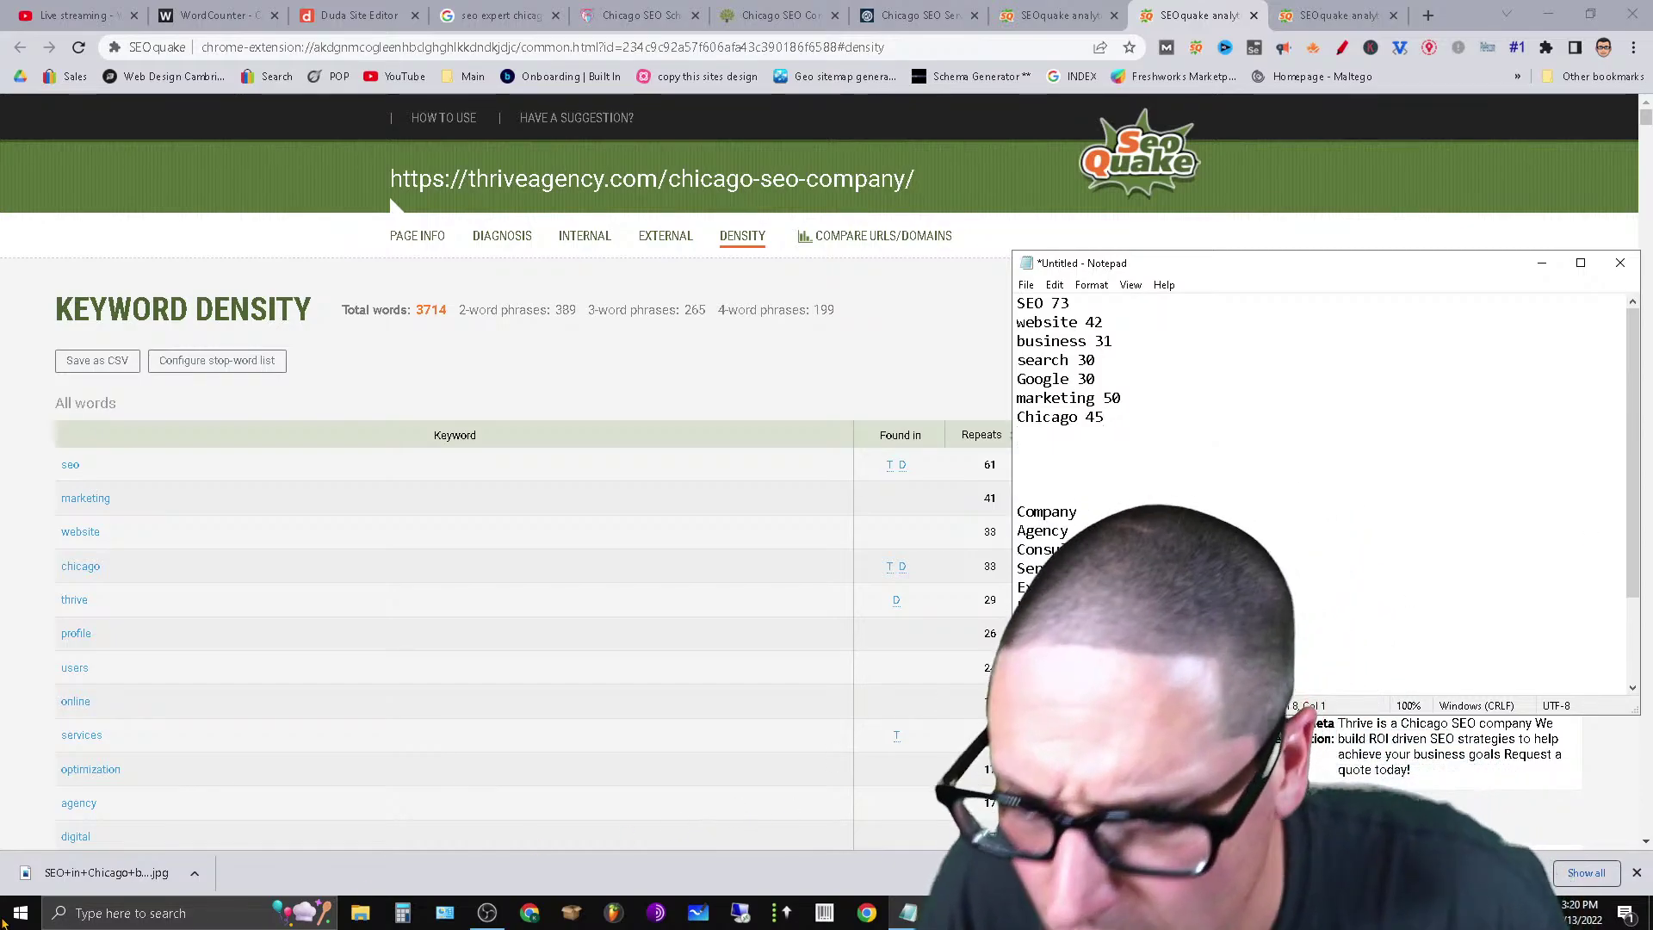
# Consult the Marcel Digital density report, change SEO's count from 73 to 81, and close that report.
pyautogui.click(1335, 15)
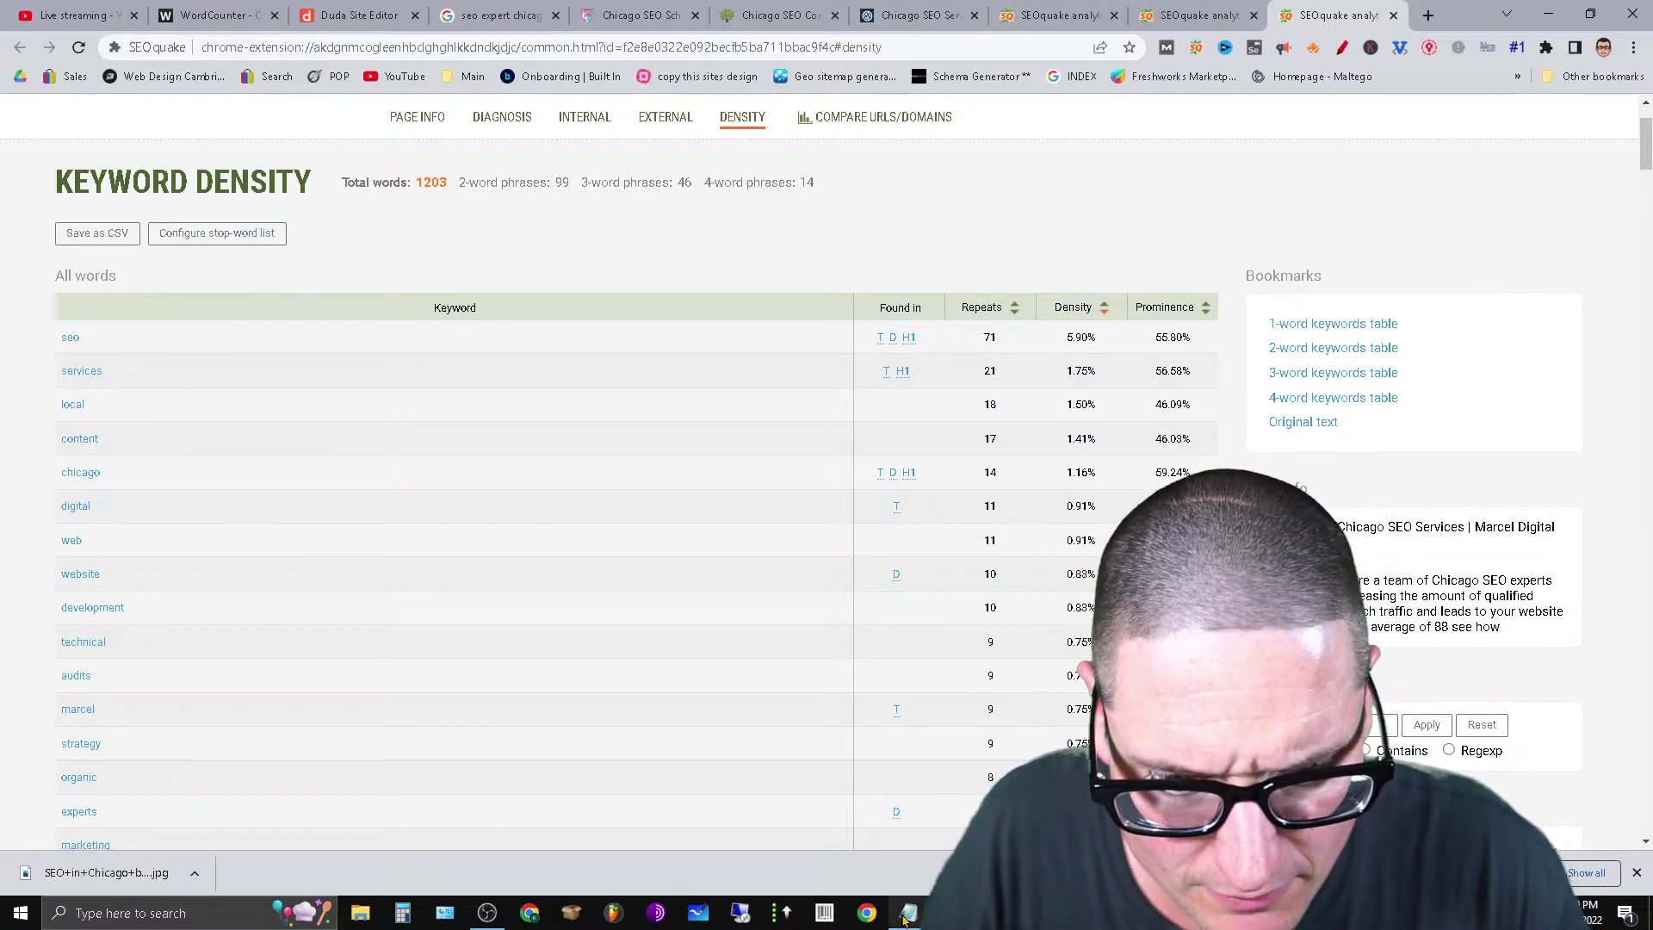
pyautogui.click(910, 830)
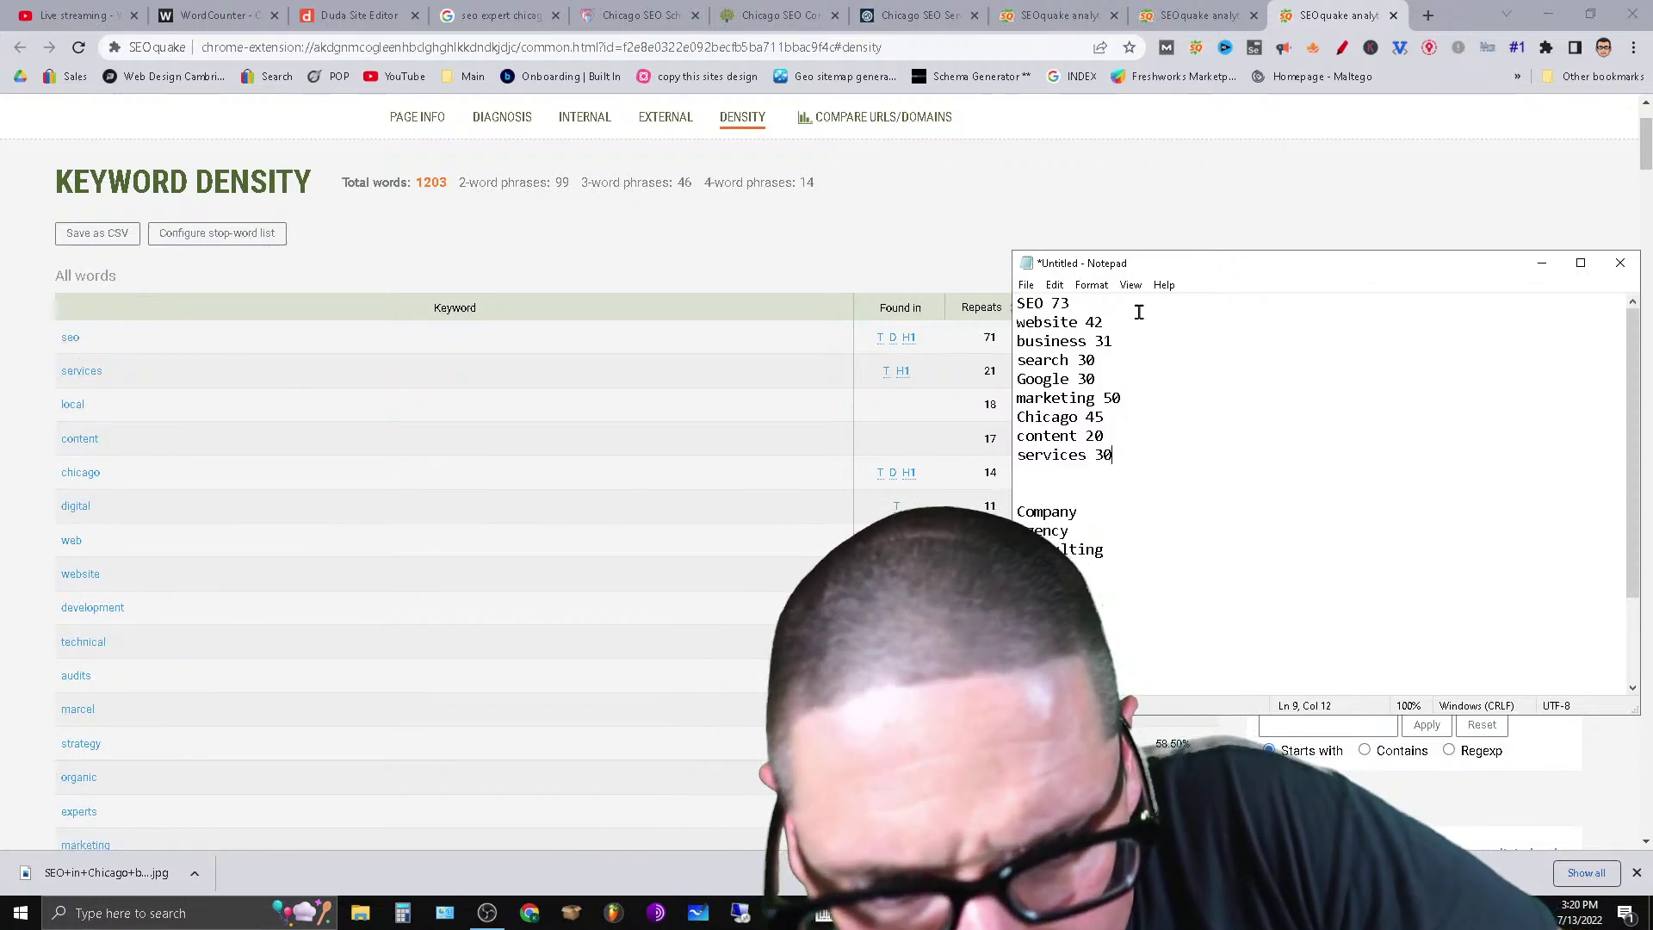
pyautogui.click(1086, 310)
pyautogui.press('BackSpace')
pyautogui.press('BackSpace')
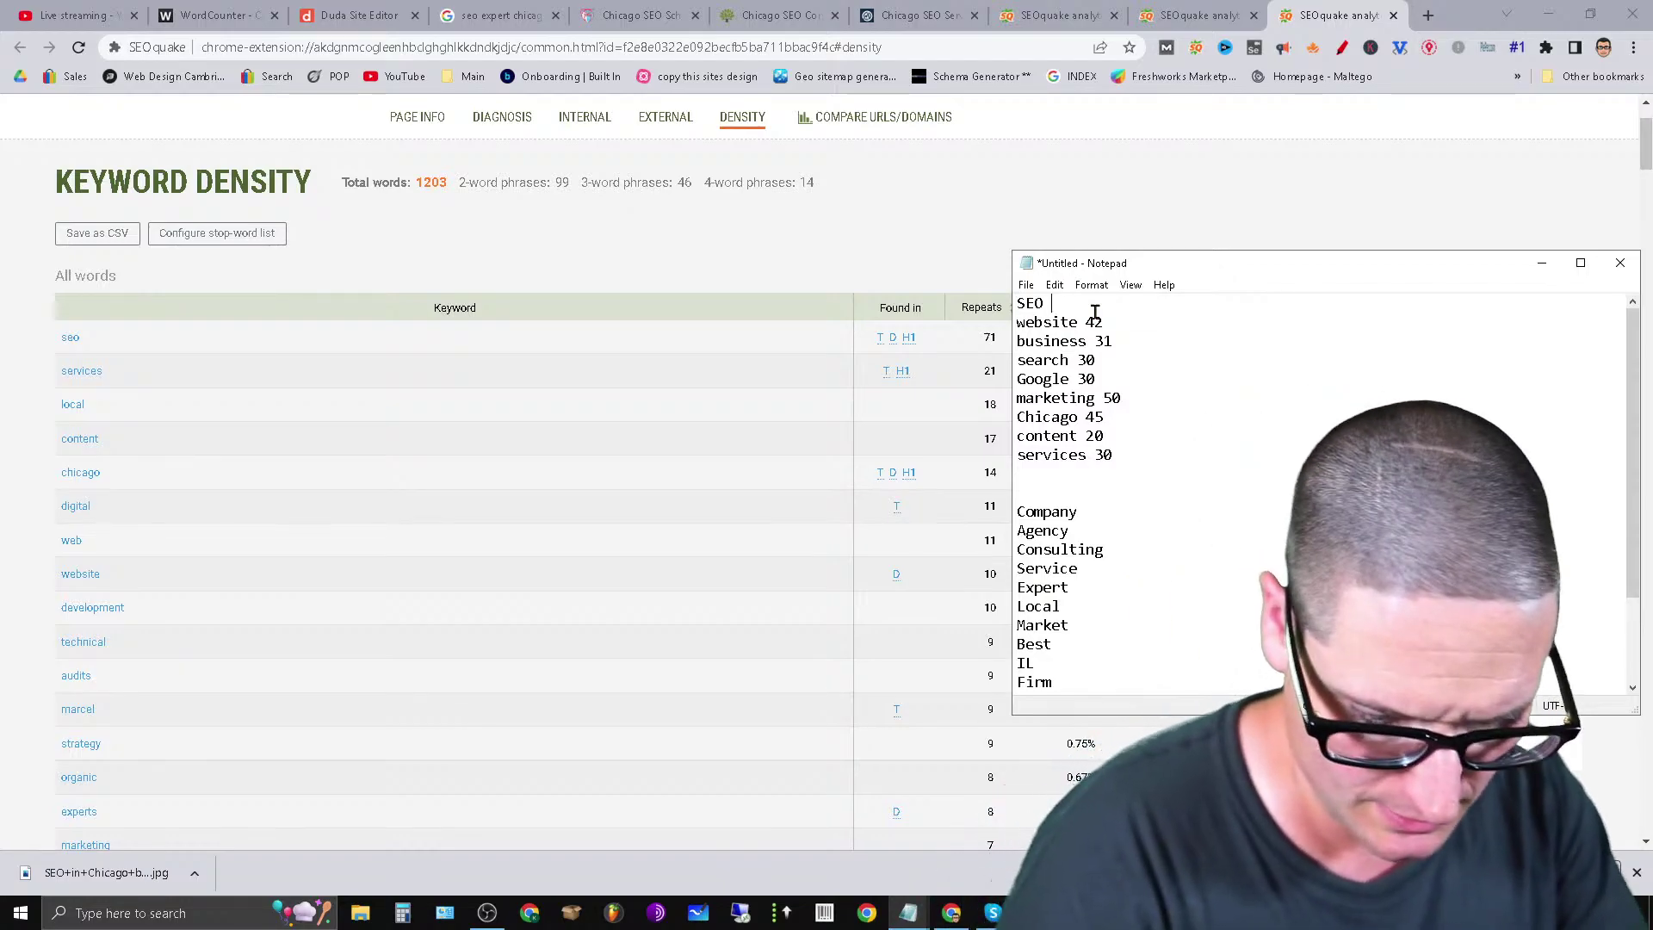
pyautogui.write('81')
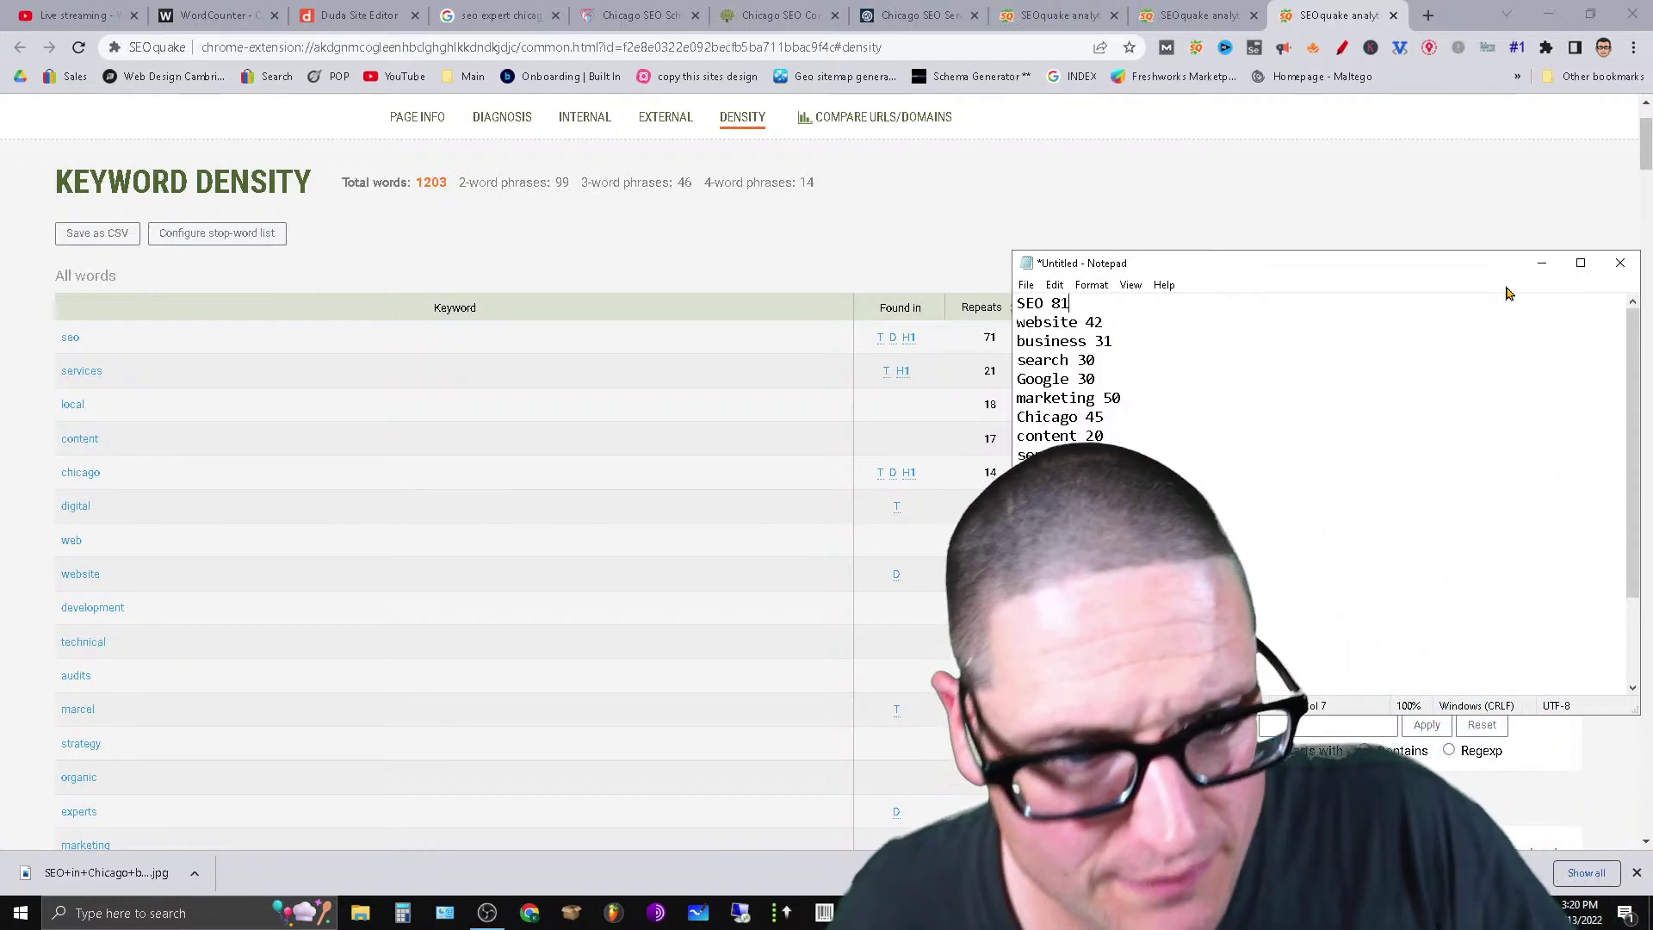
pyautogui.click(1392, 15)
# Close the leftover density tabs, return to the Duda editor, and maximize the Notepad notes.
pyautogui.click(1392, 15)
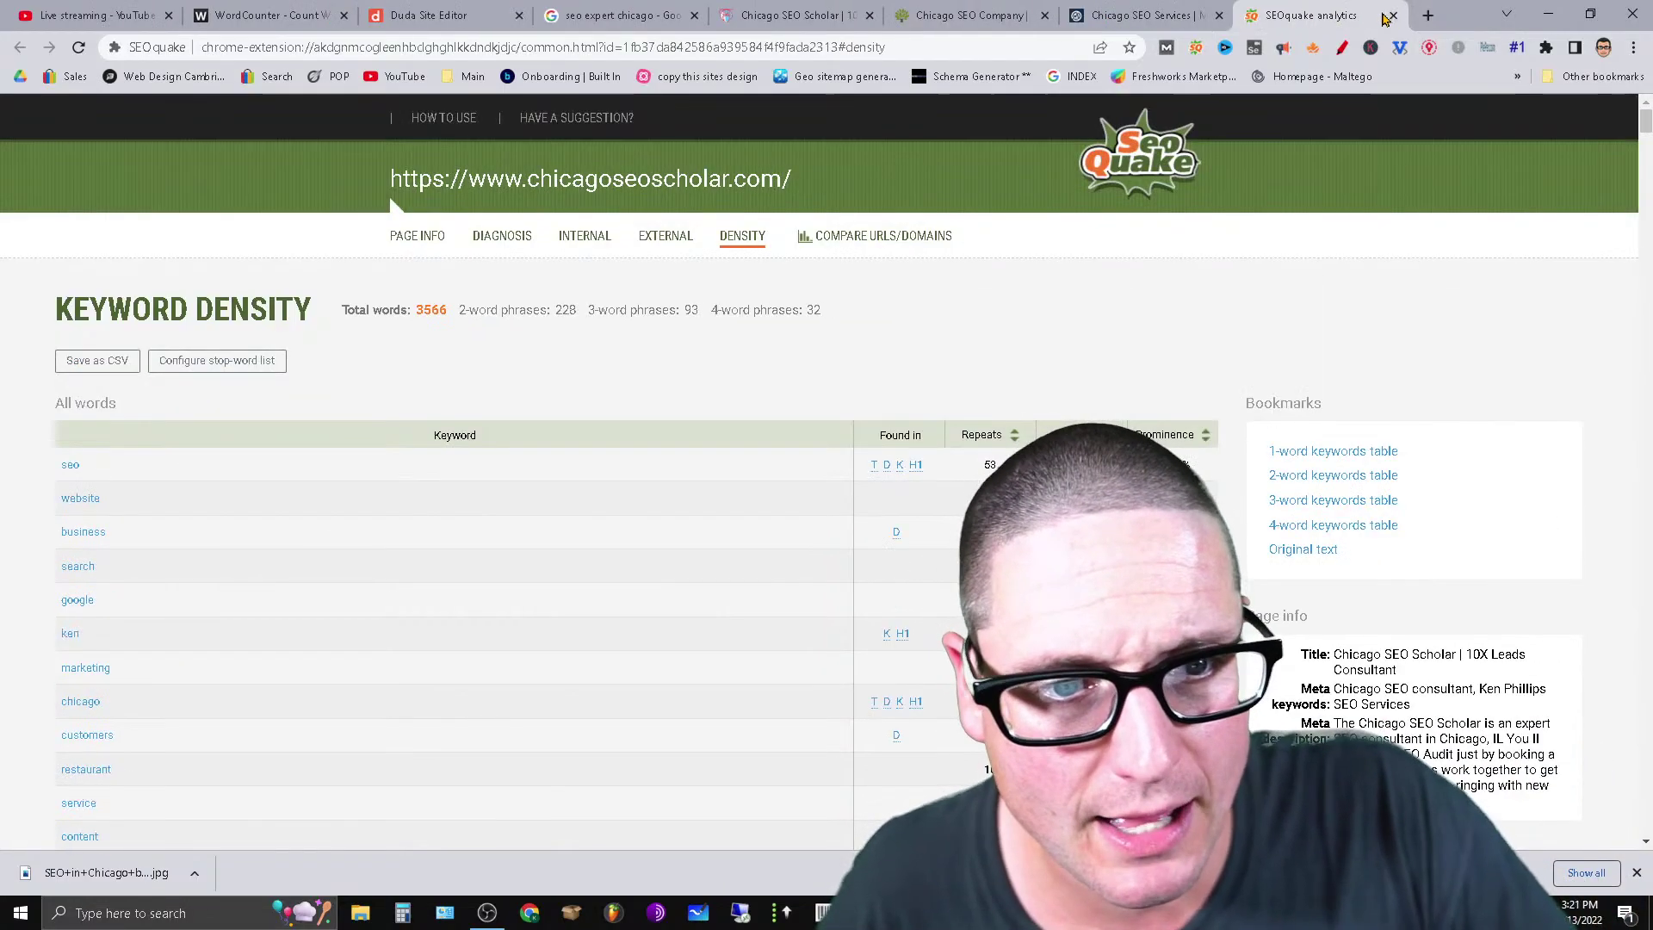
pyautogui.click(1393, 15)
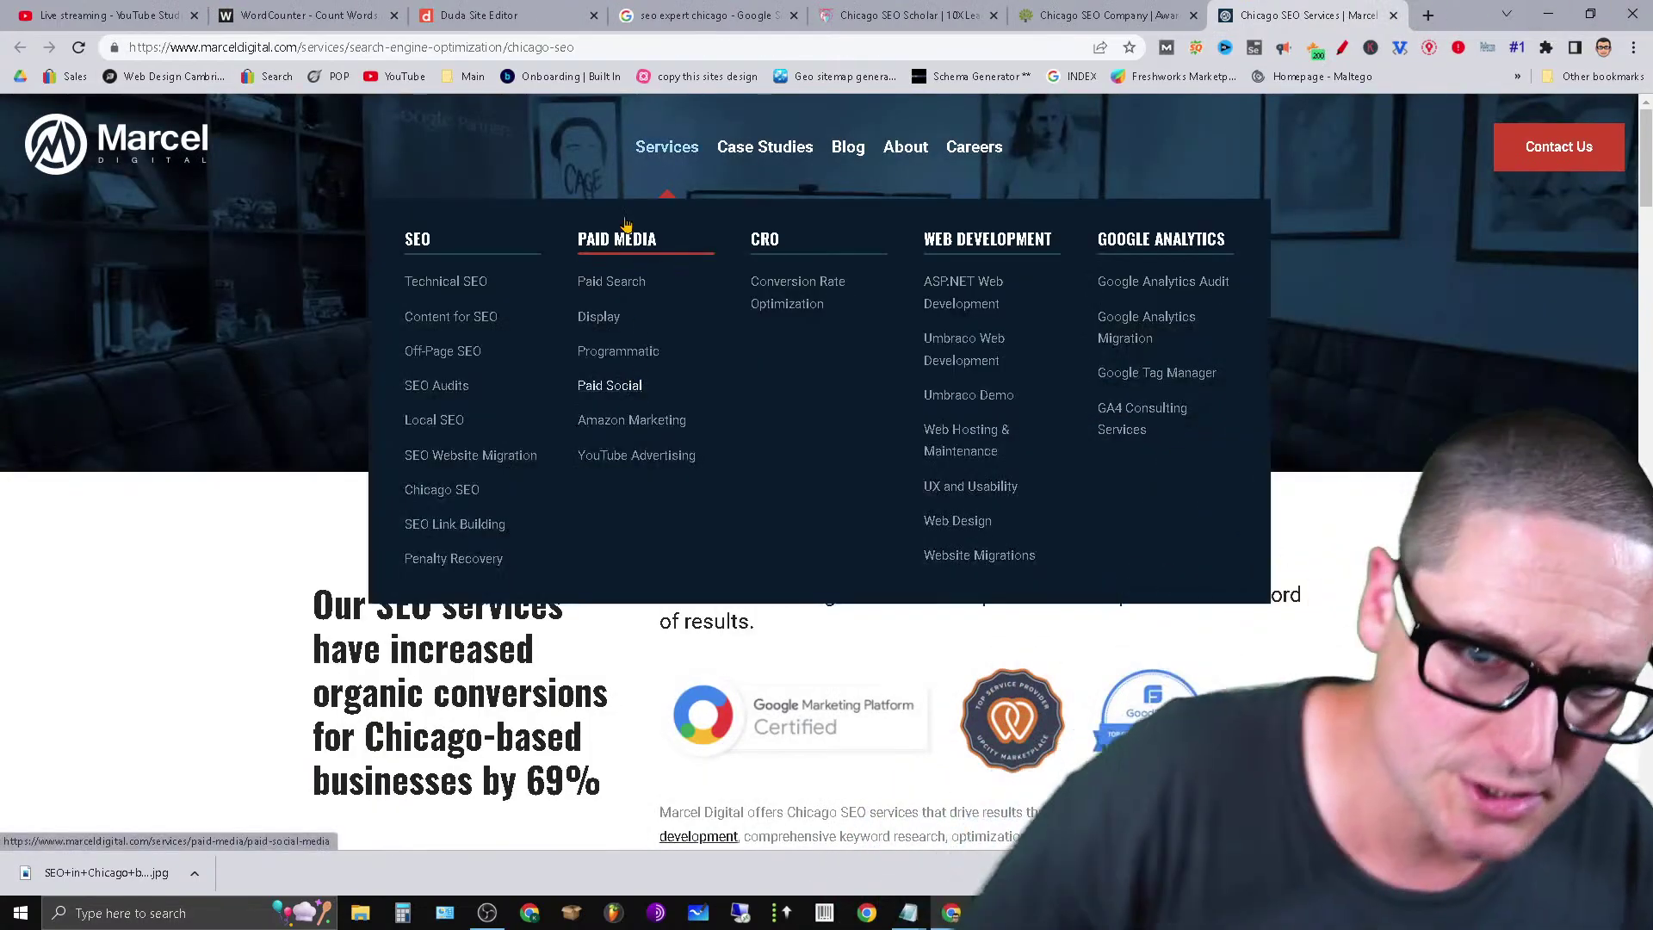
pyautogui.click(479, 14)
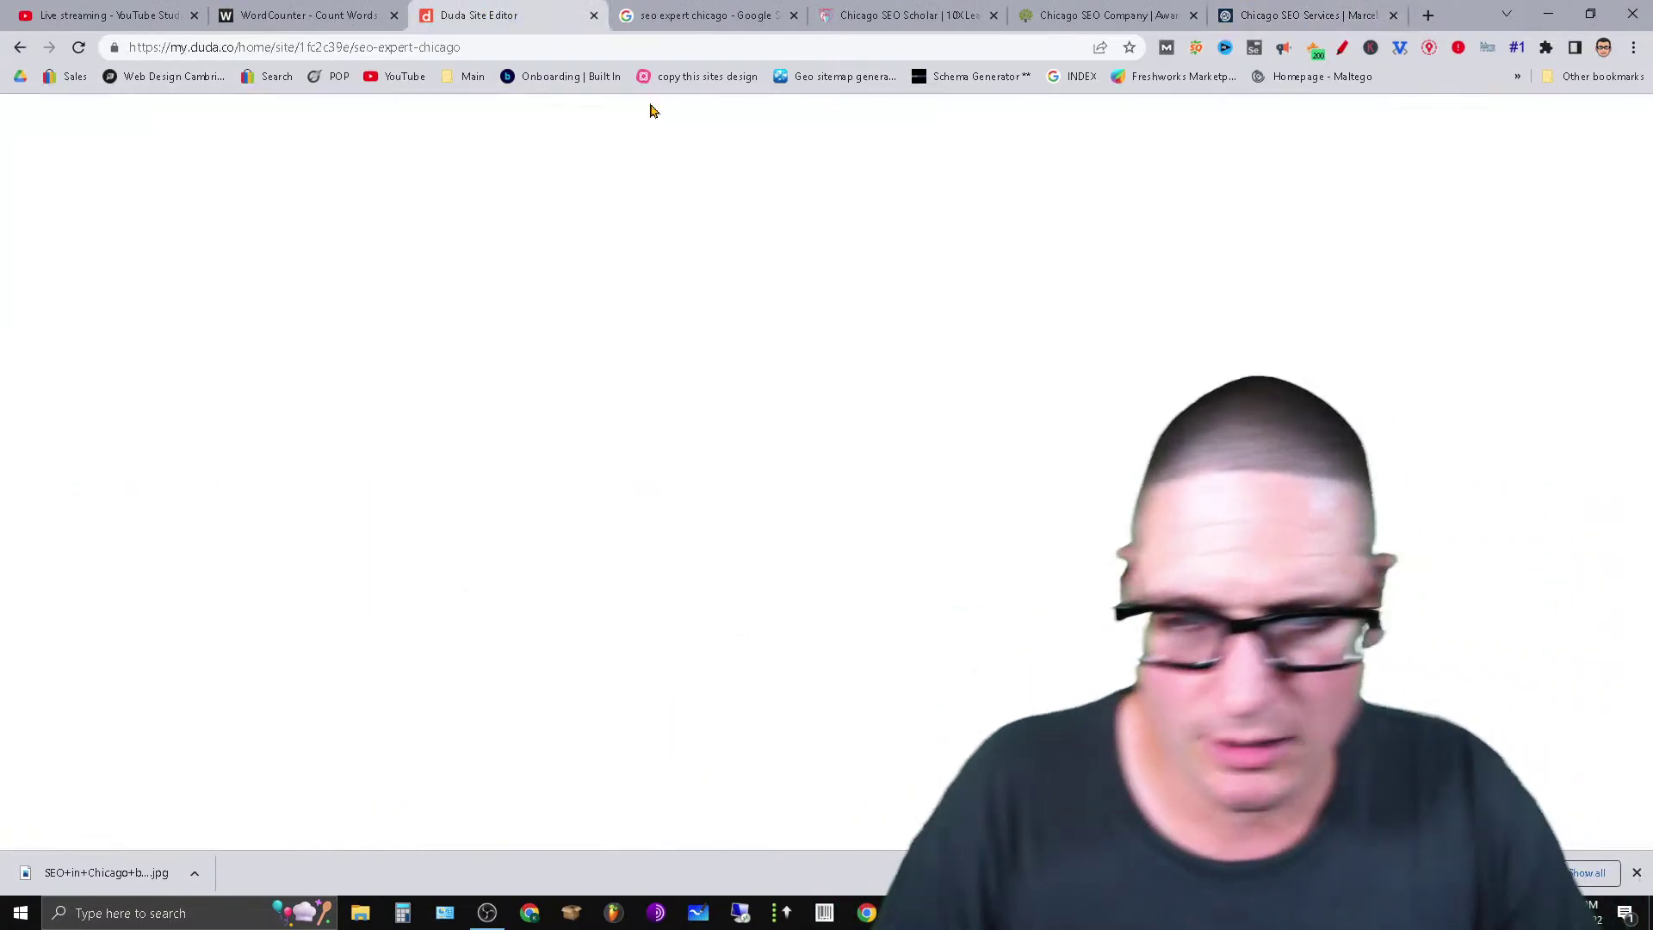
pyautogui.moveTo(740, 912)
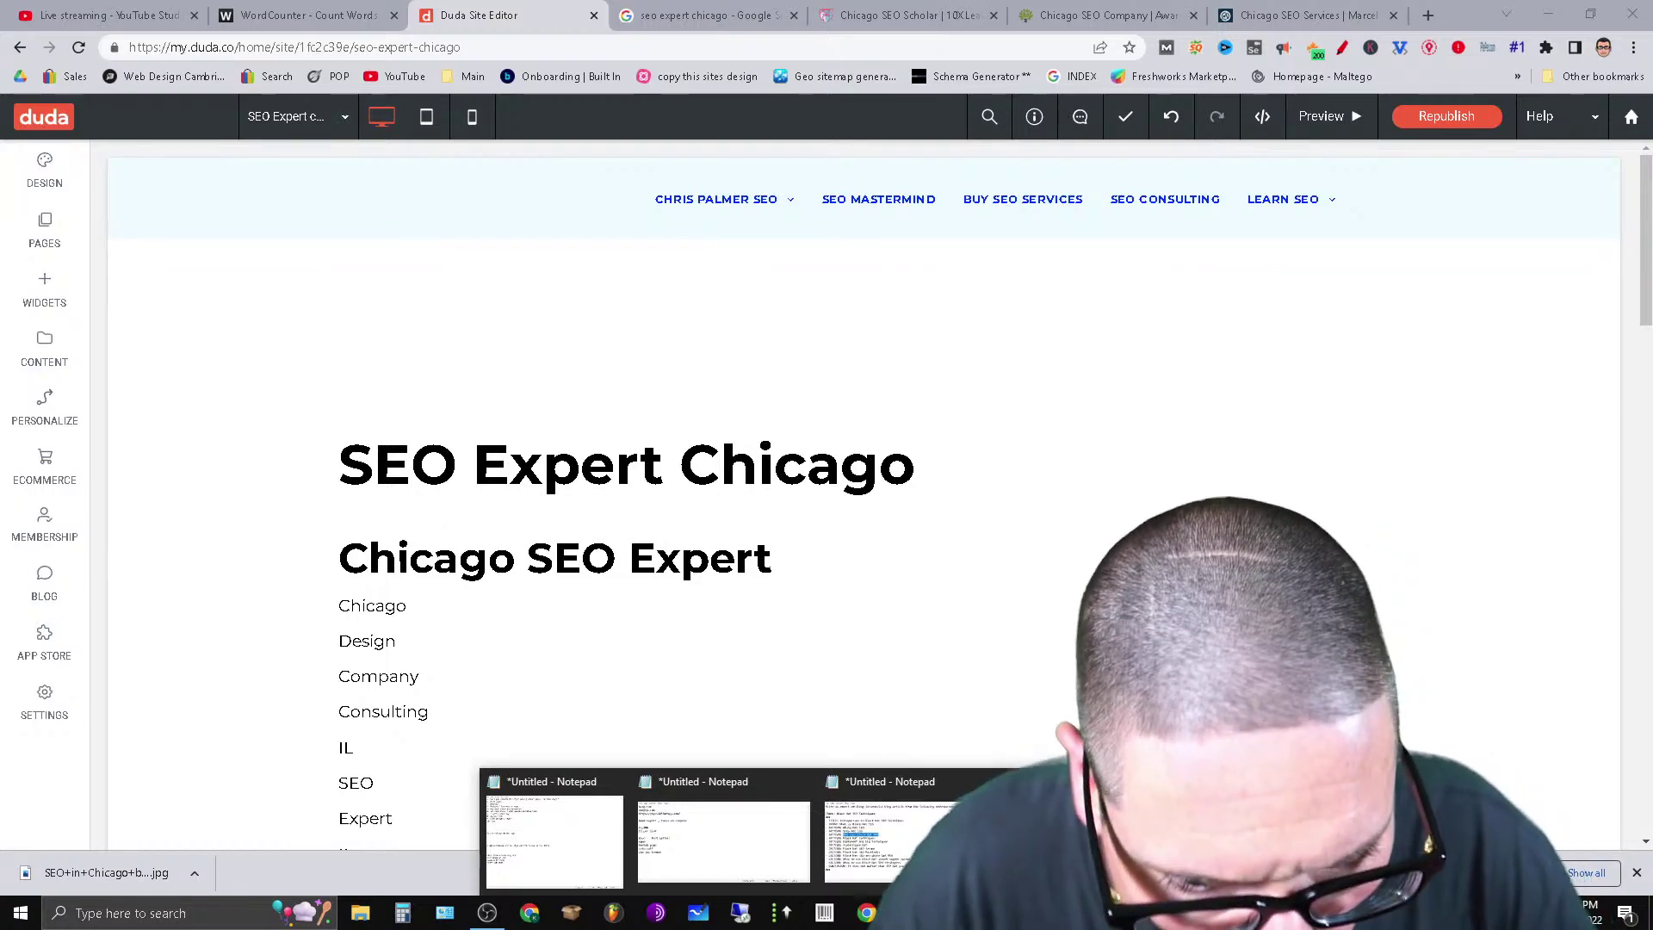
pyautogui.click(723, 839)
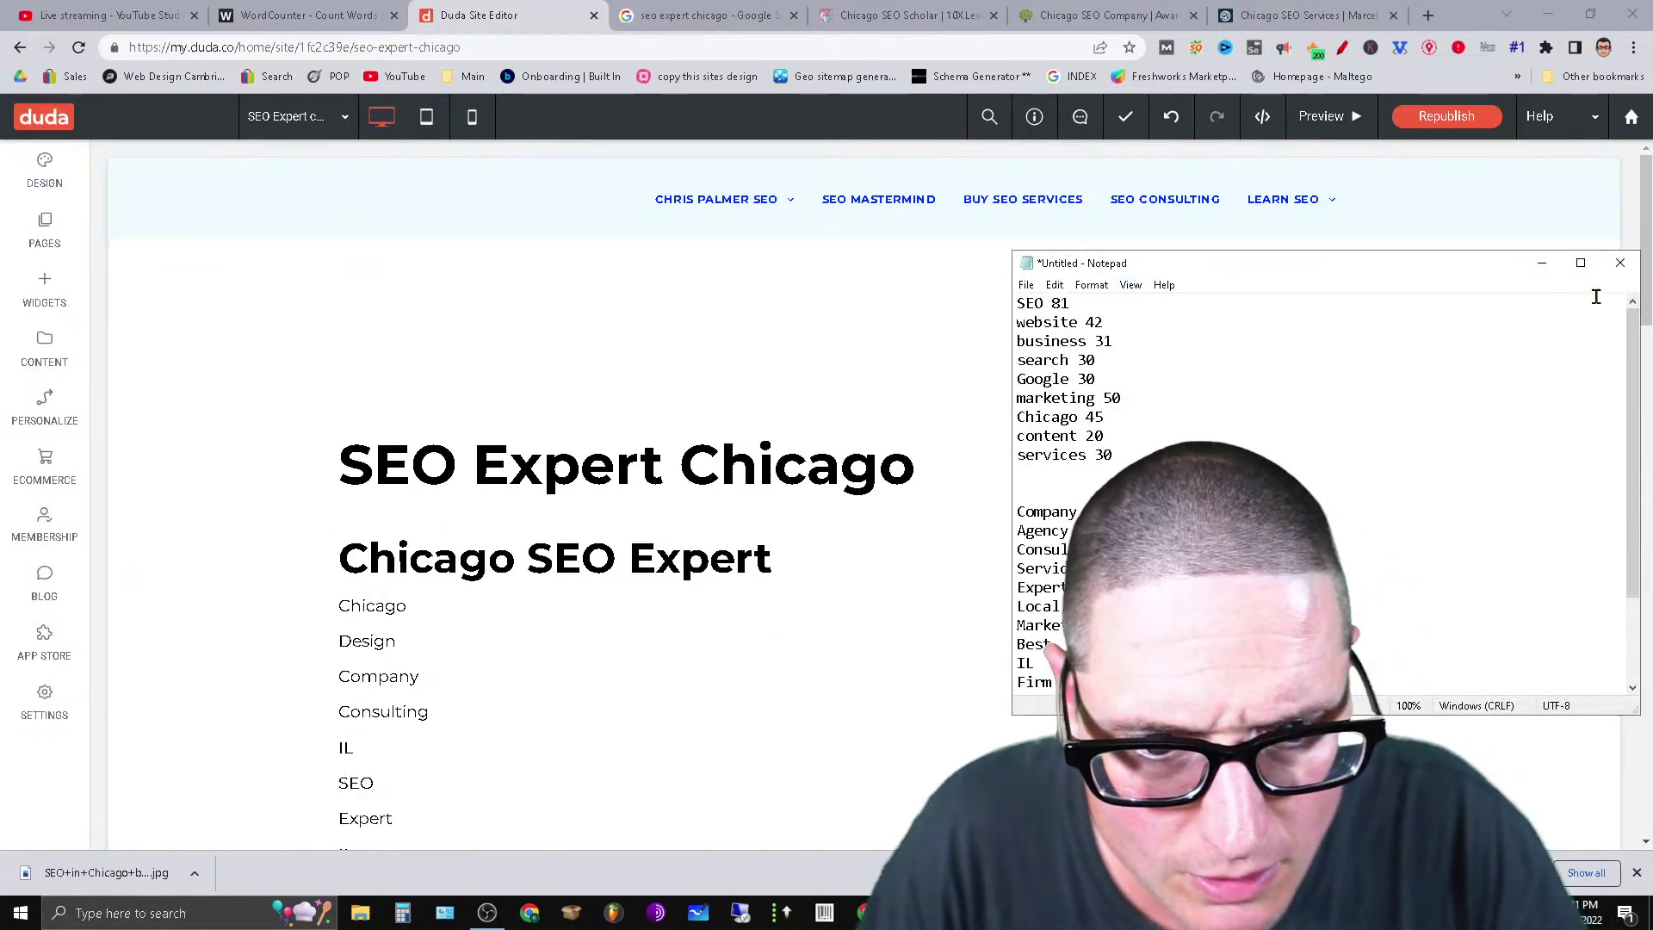
pyautogui.click(1580, 260)
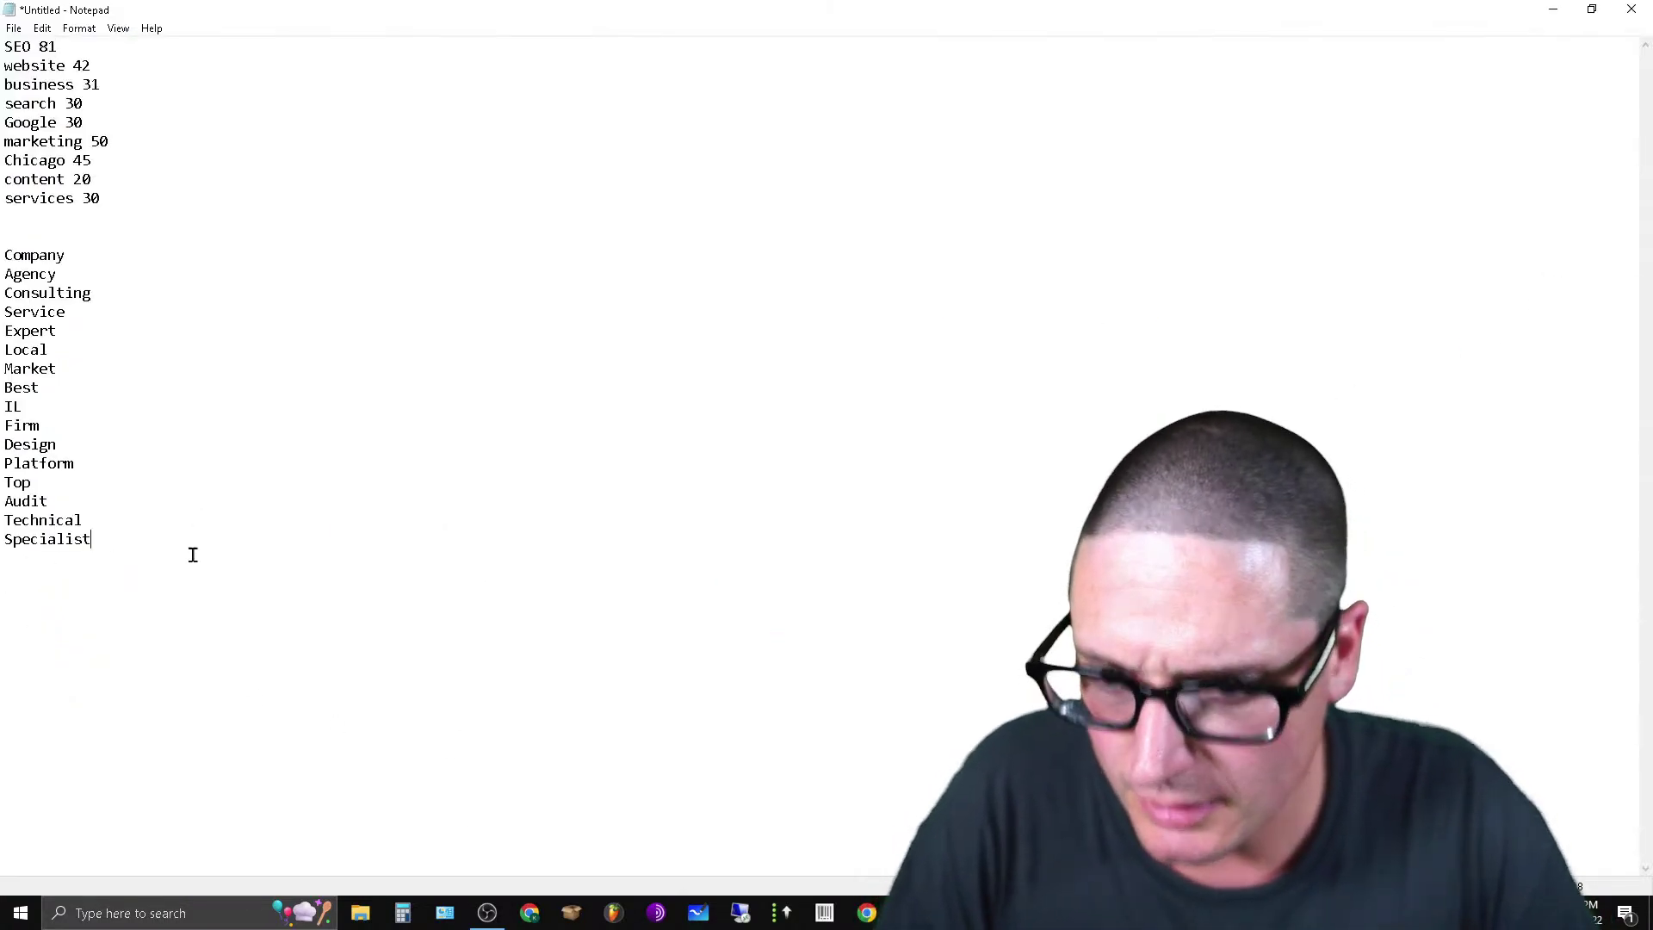
# Paste the zero filler block below the list and copy the word SEO from the top.
pyautogui.hotkey('ctrl', 'v')
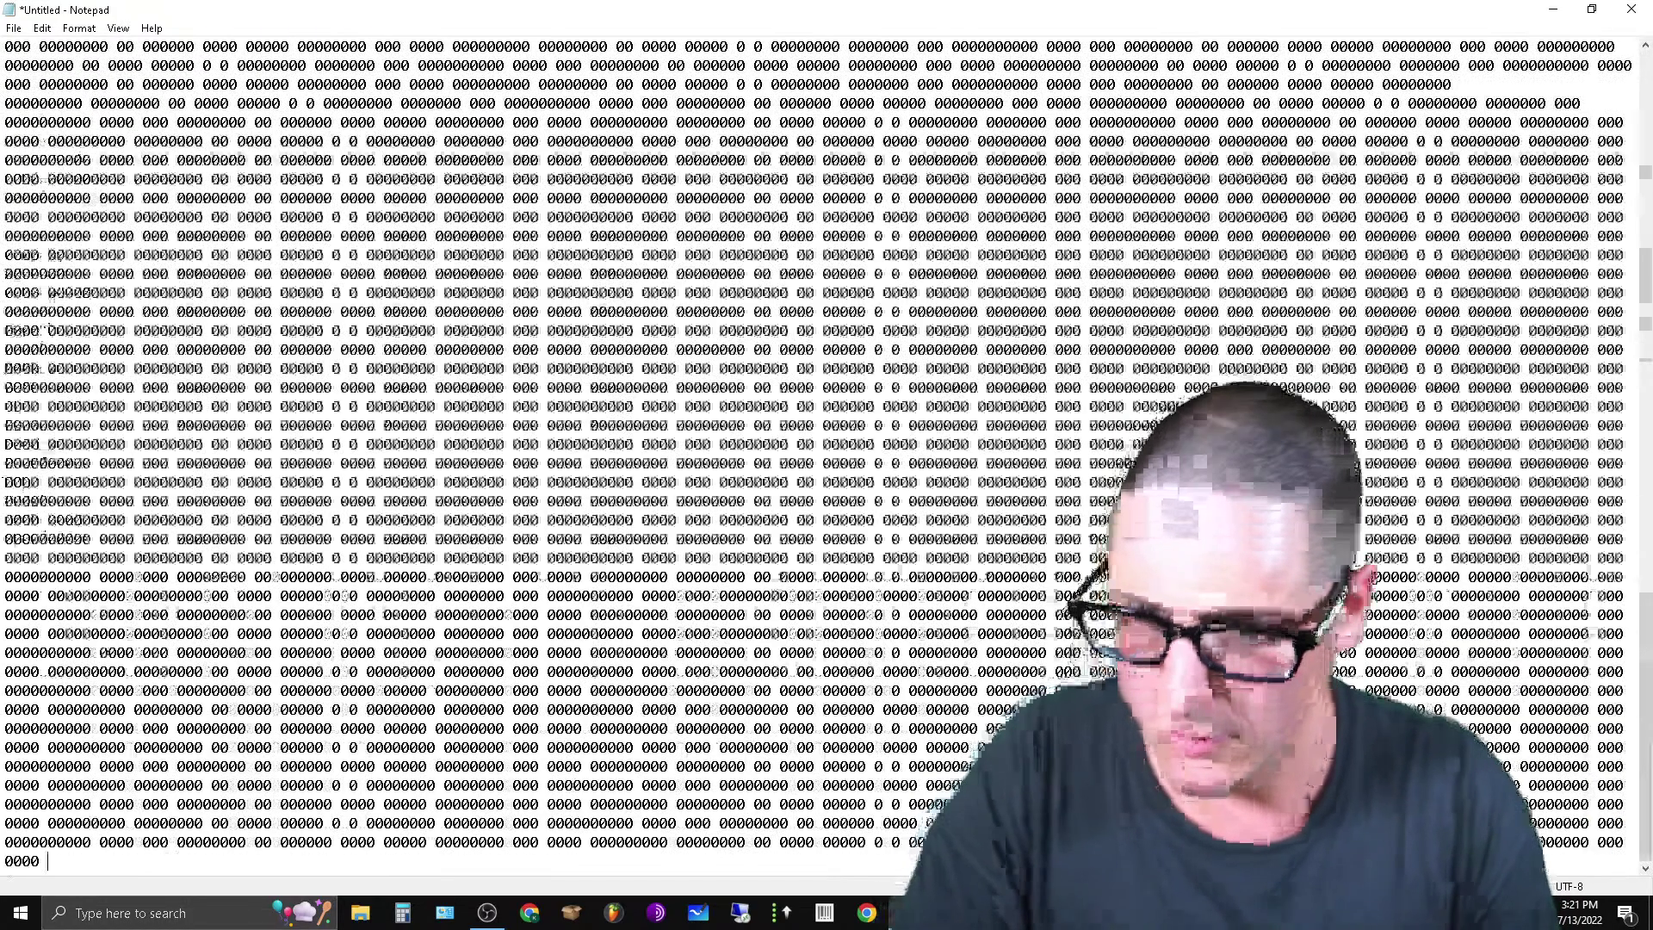
pyautogui.scroll(20, 927, 607)
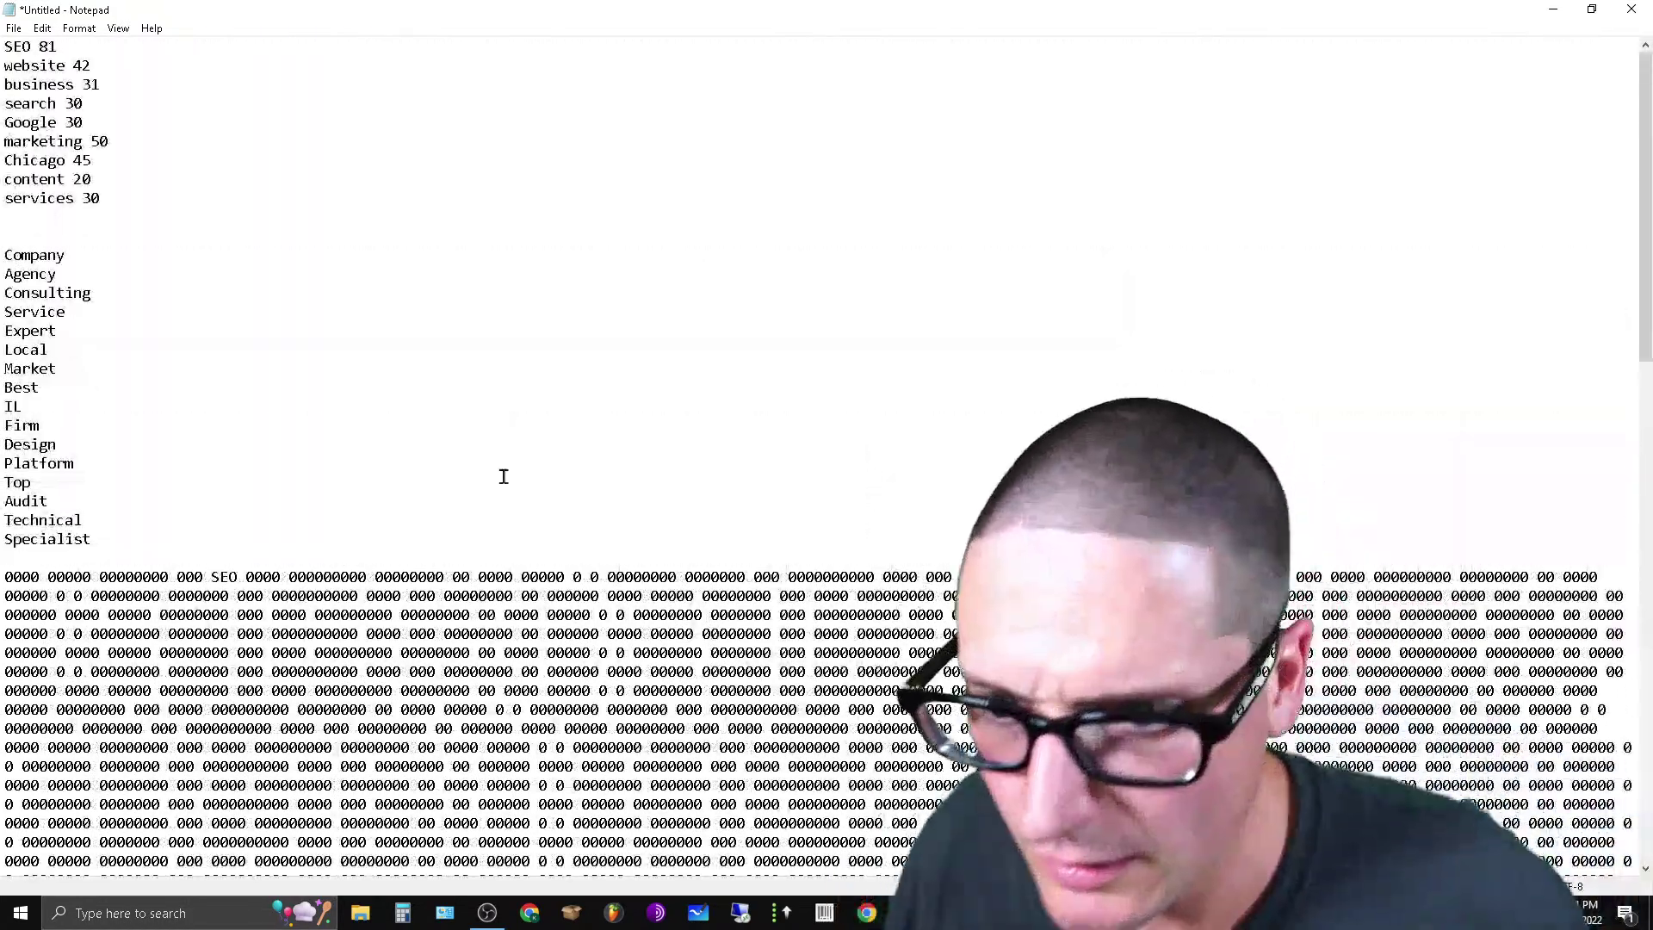
pyautogui.doubleClick(16, 45)
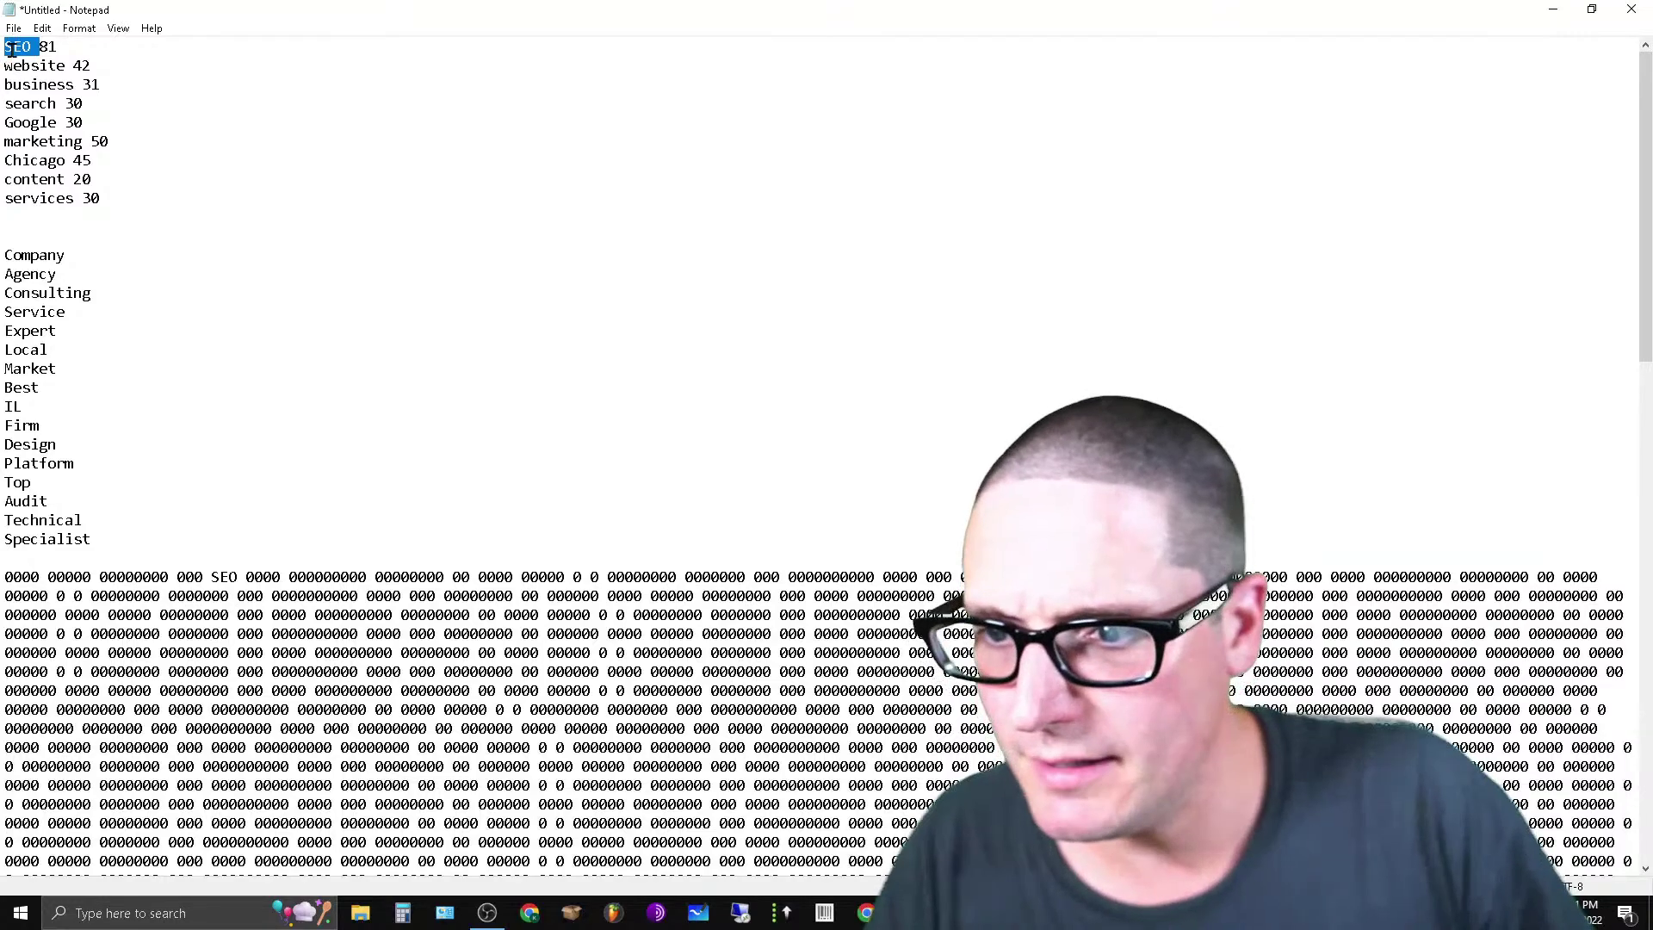
pyautogui.rightClick(17, 44)
pyautogui.click(89, 110)
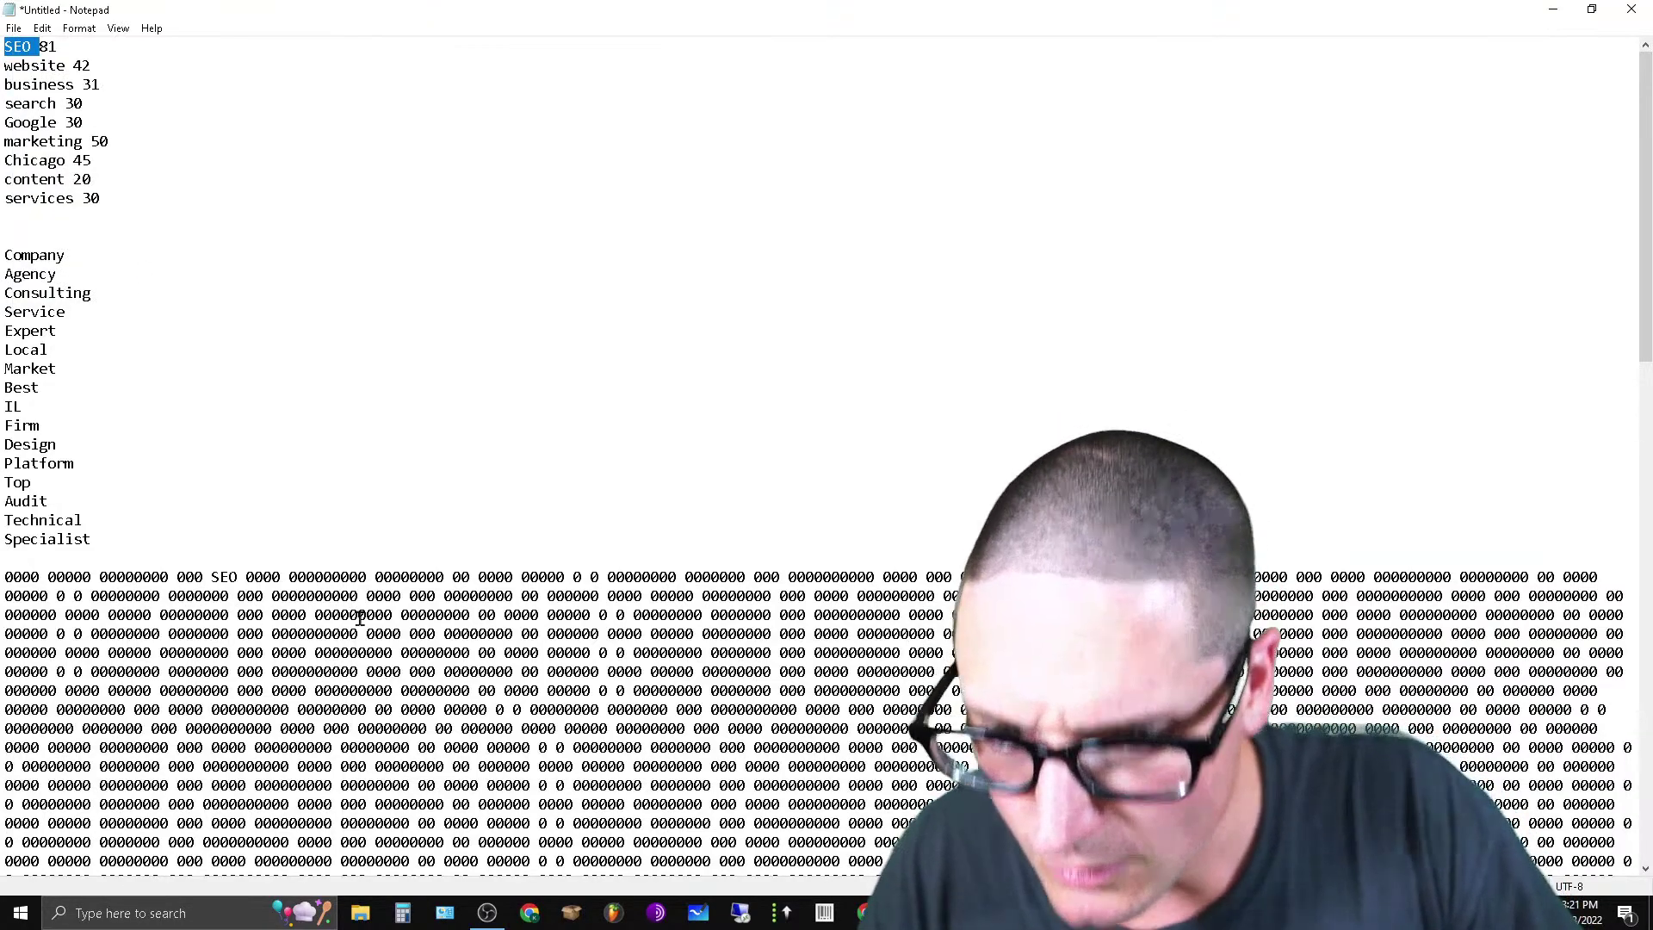
# Insert SEO three times into the first zero line and once into the fourth line.
pyautogui.click(358, 618)
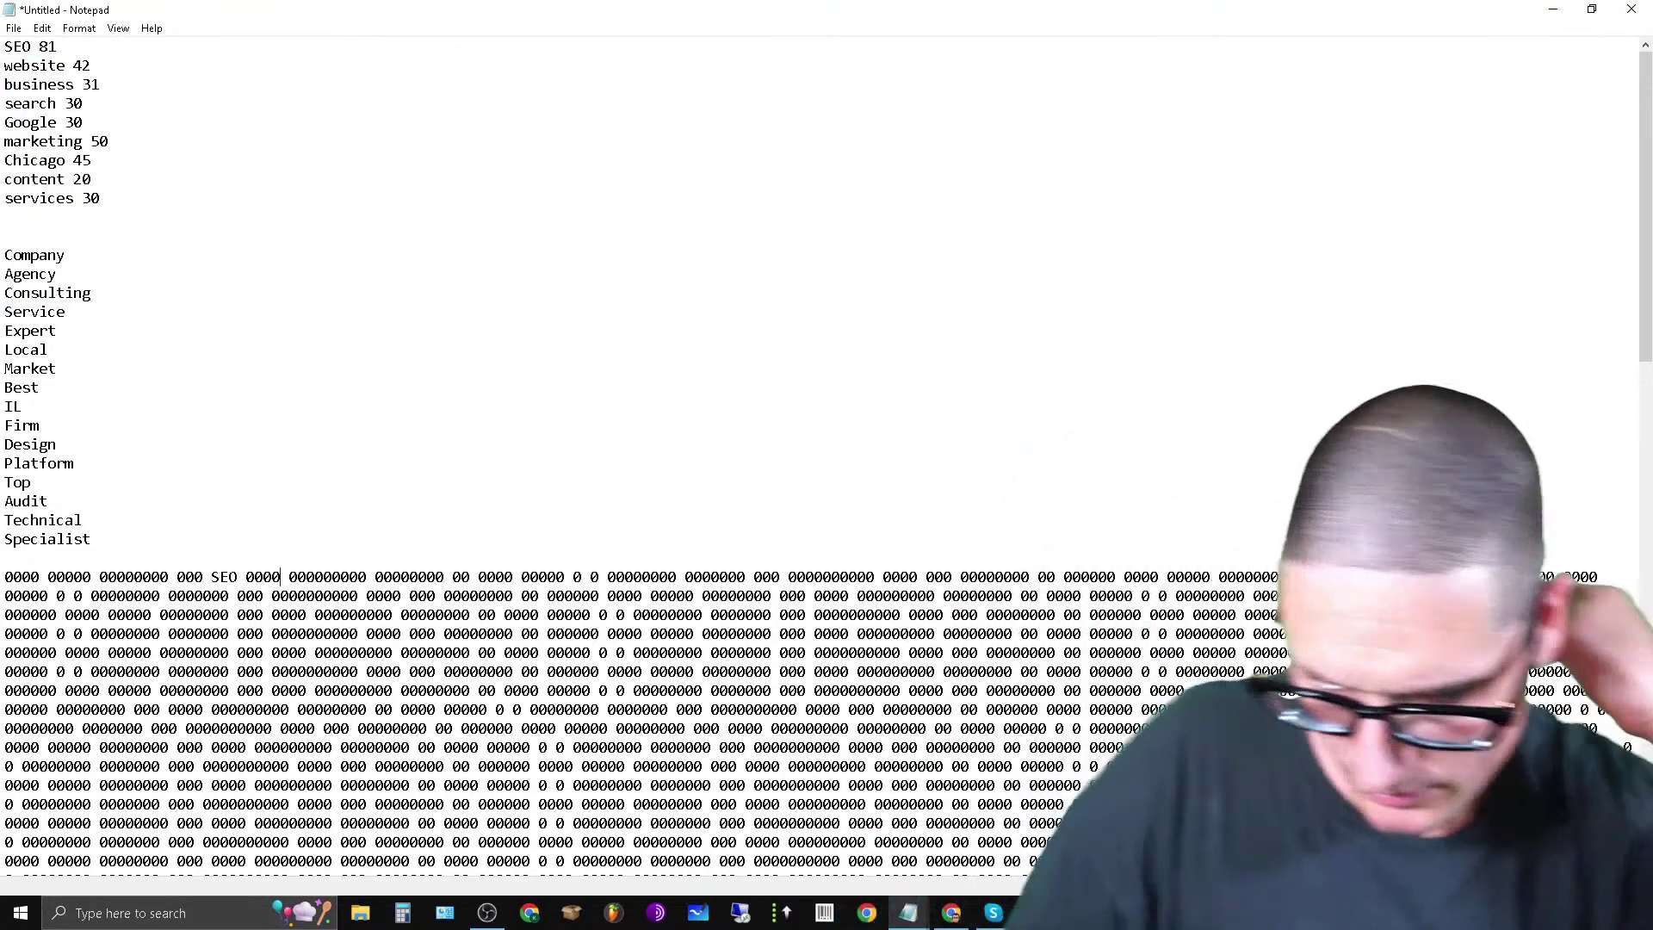
pyautogui.hotkey('ctrl', 'v')
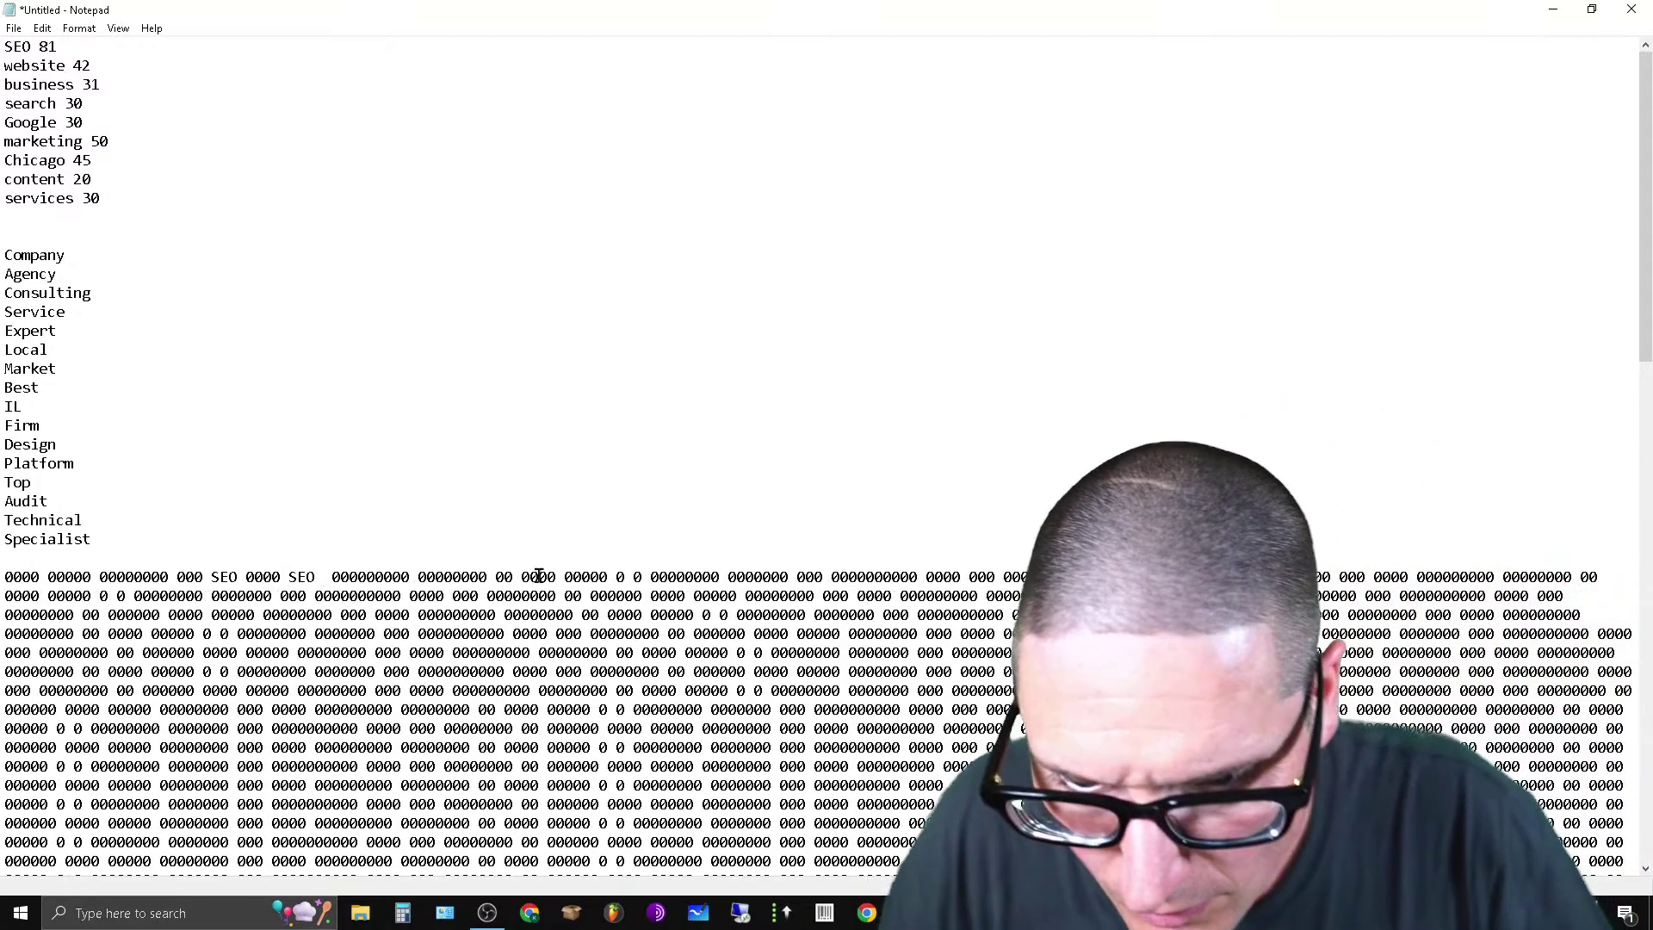
pyautogui.hotkey('ctrl', 'v')
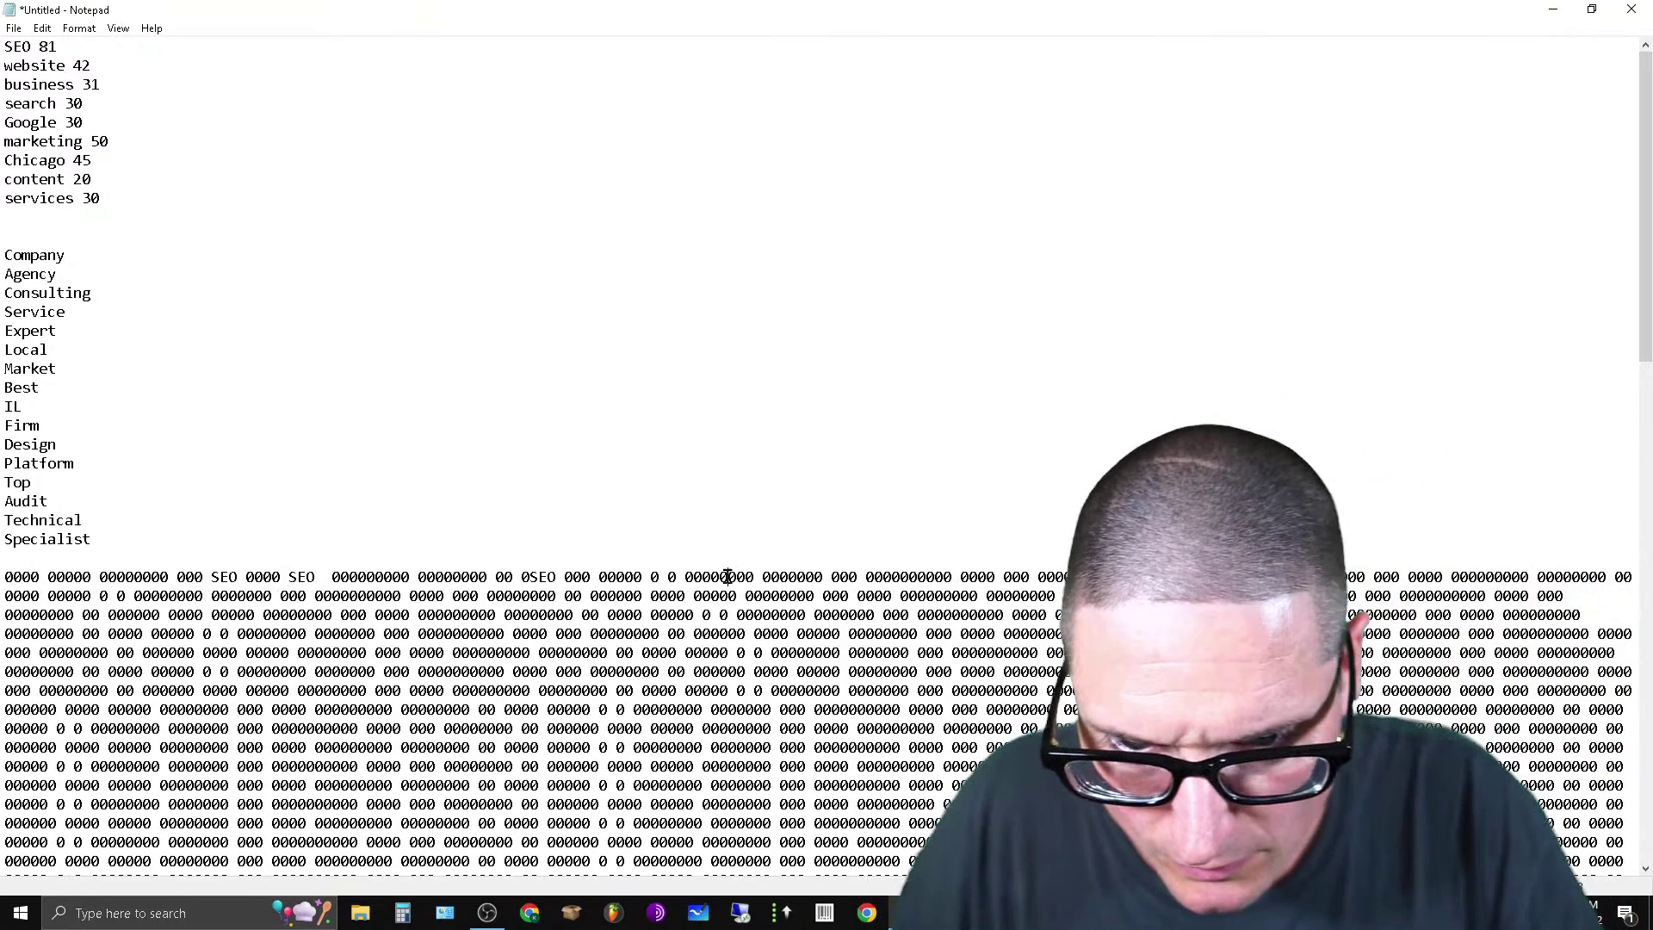
pyautogui.click(728, 576)
pyautogui.hotkey('ctrl', 'v')
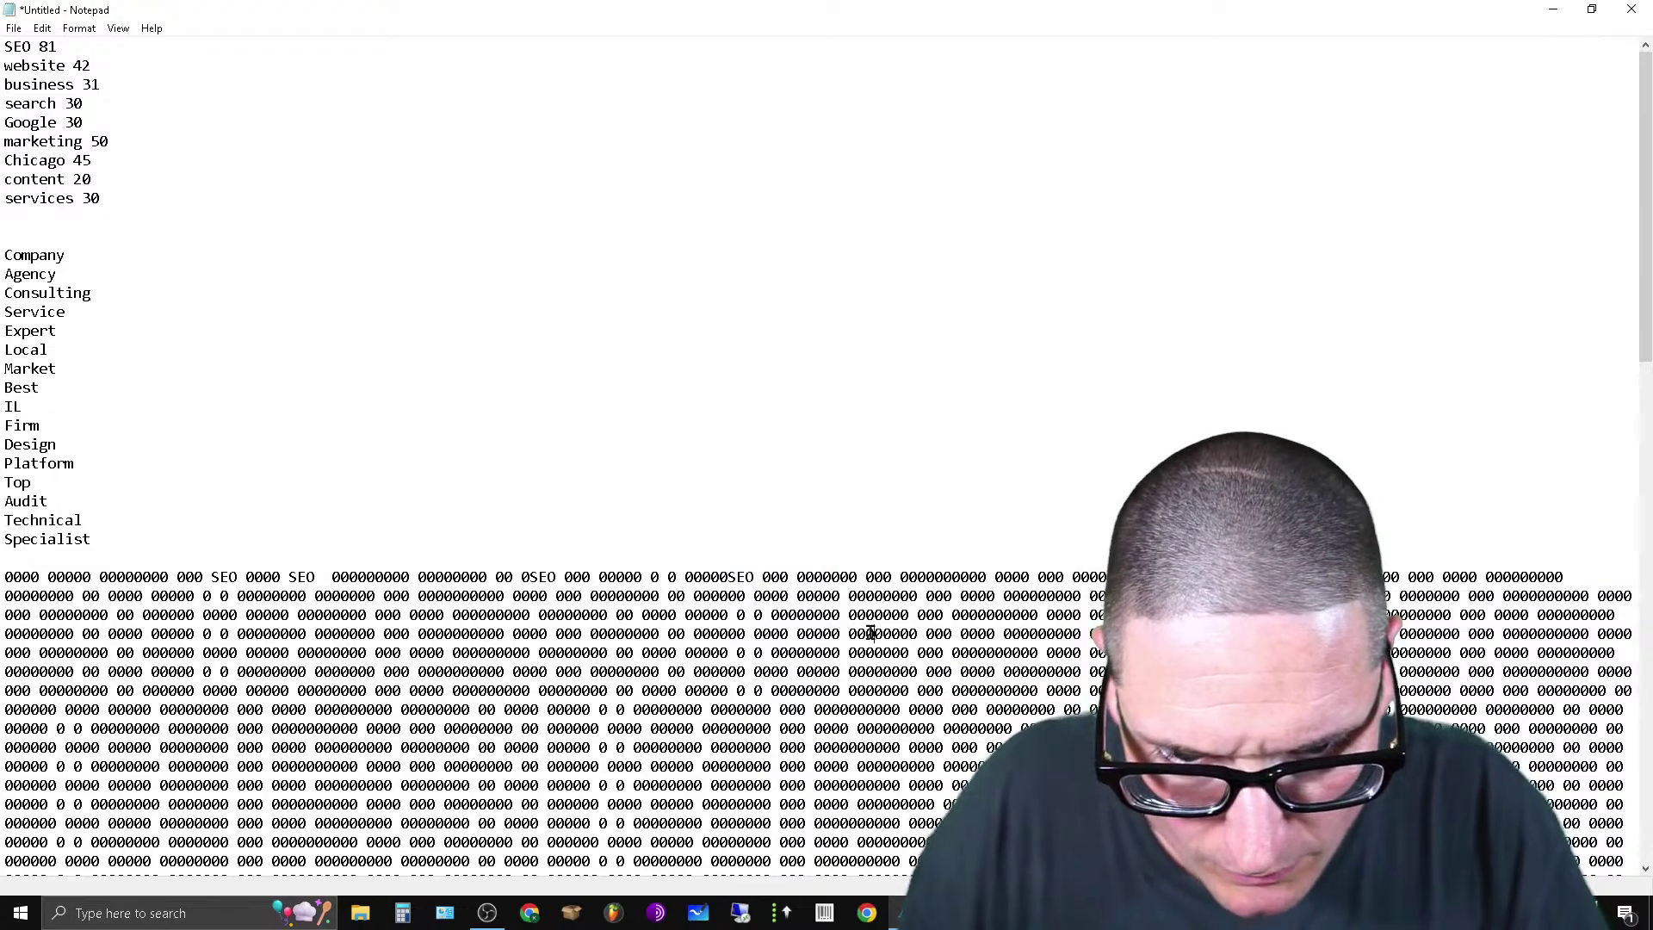
pyautogui.click(871, 633)
pyautogui.hotkey('ctrl', 'v')
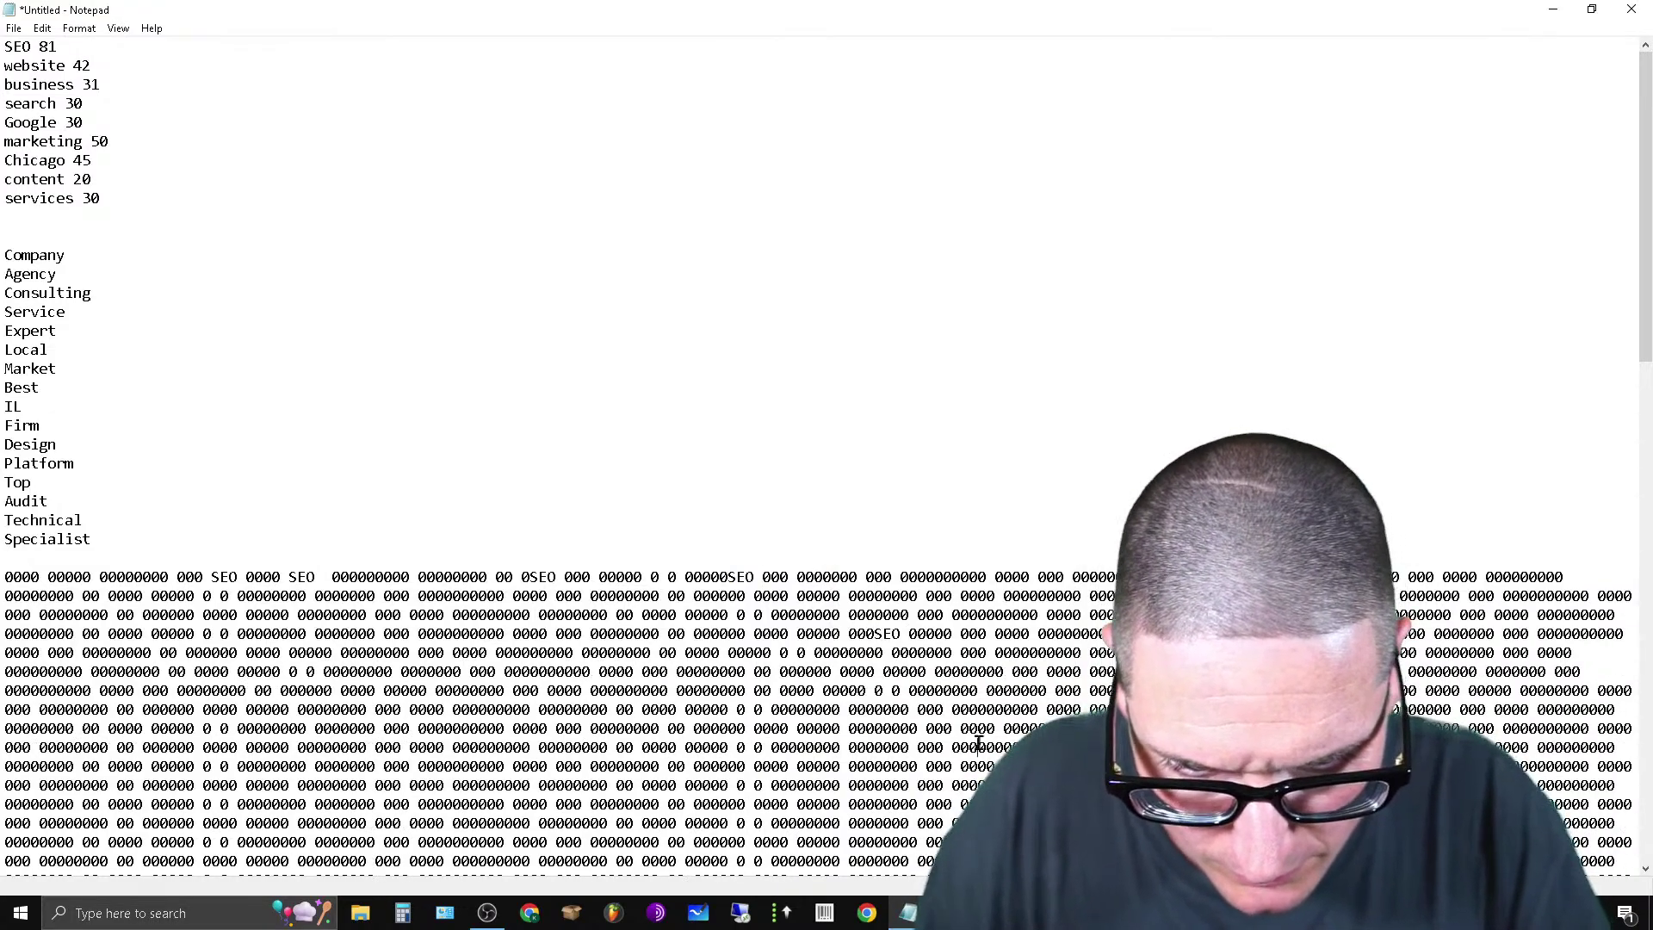
# Paste SEO at four more spots across the zero block, then minimize Notepad.
pyautogui.click(977, 747)
pyautogui.hotkey('ctrl', 'v')
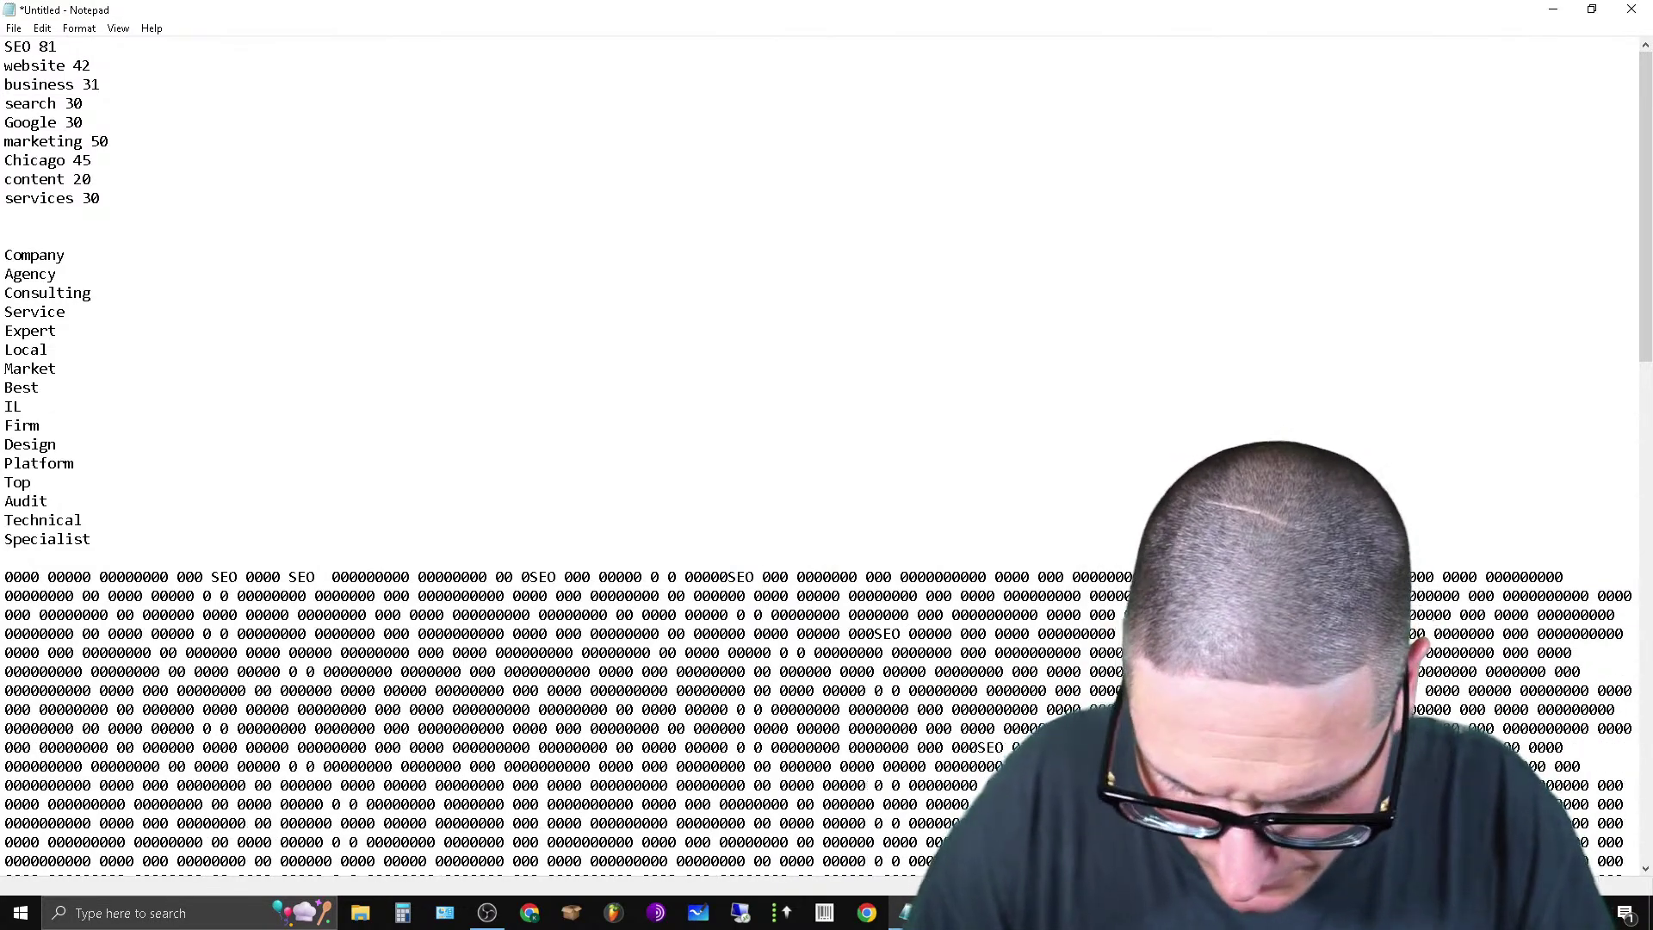
pyautogui.click(1274, 709)
pyautogui.hotkey('ctrl', 'v')
pyautogui.click(1274, 634)
pyautogui.hotkey('ctrl', 'v')
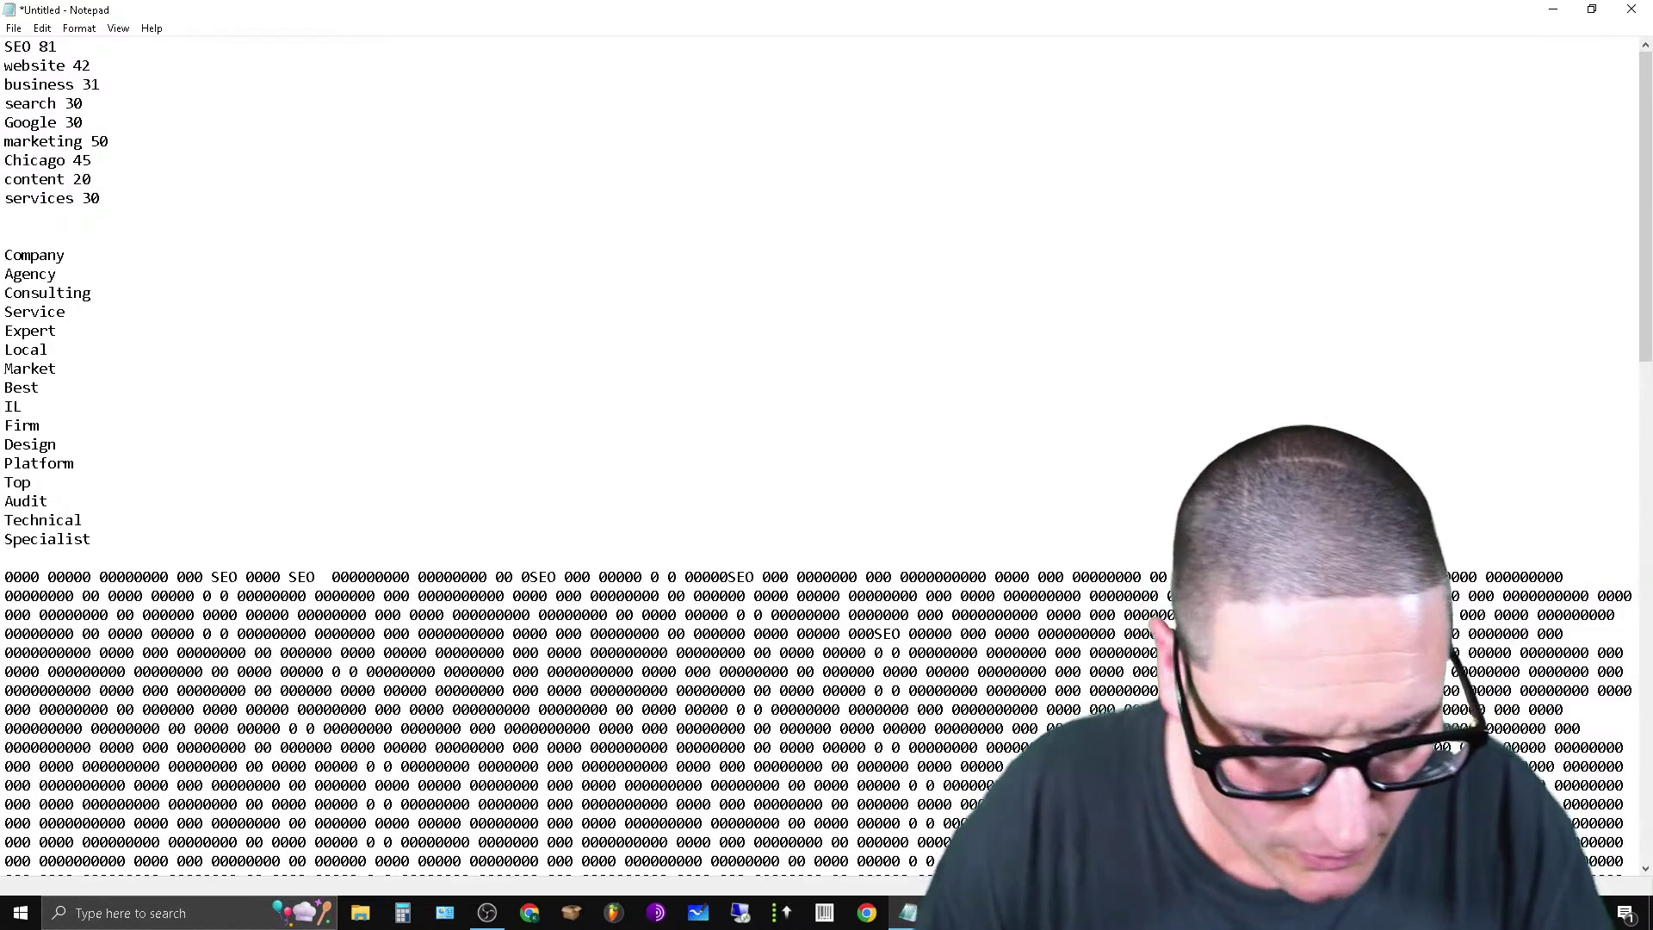
pyautogui.click(1359, 582)
pyautogui.hotkey('ctrl', 'v')
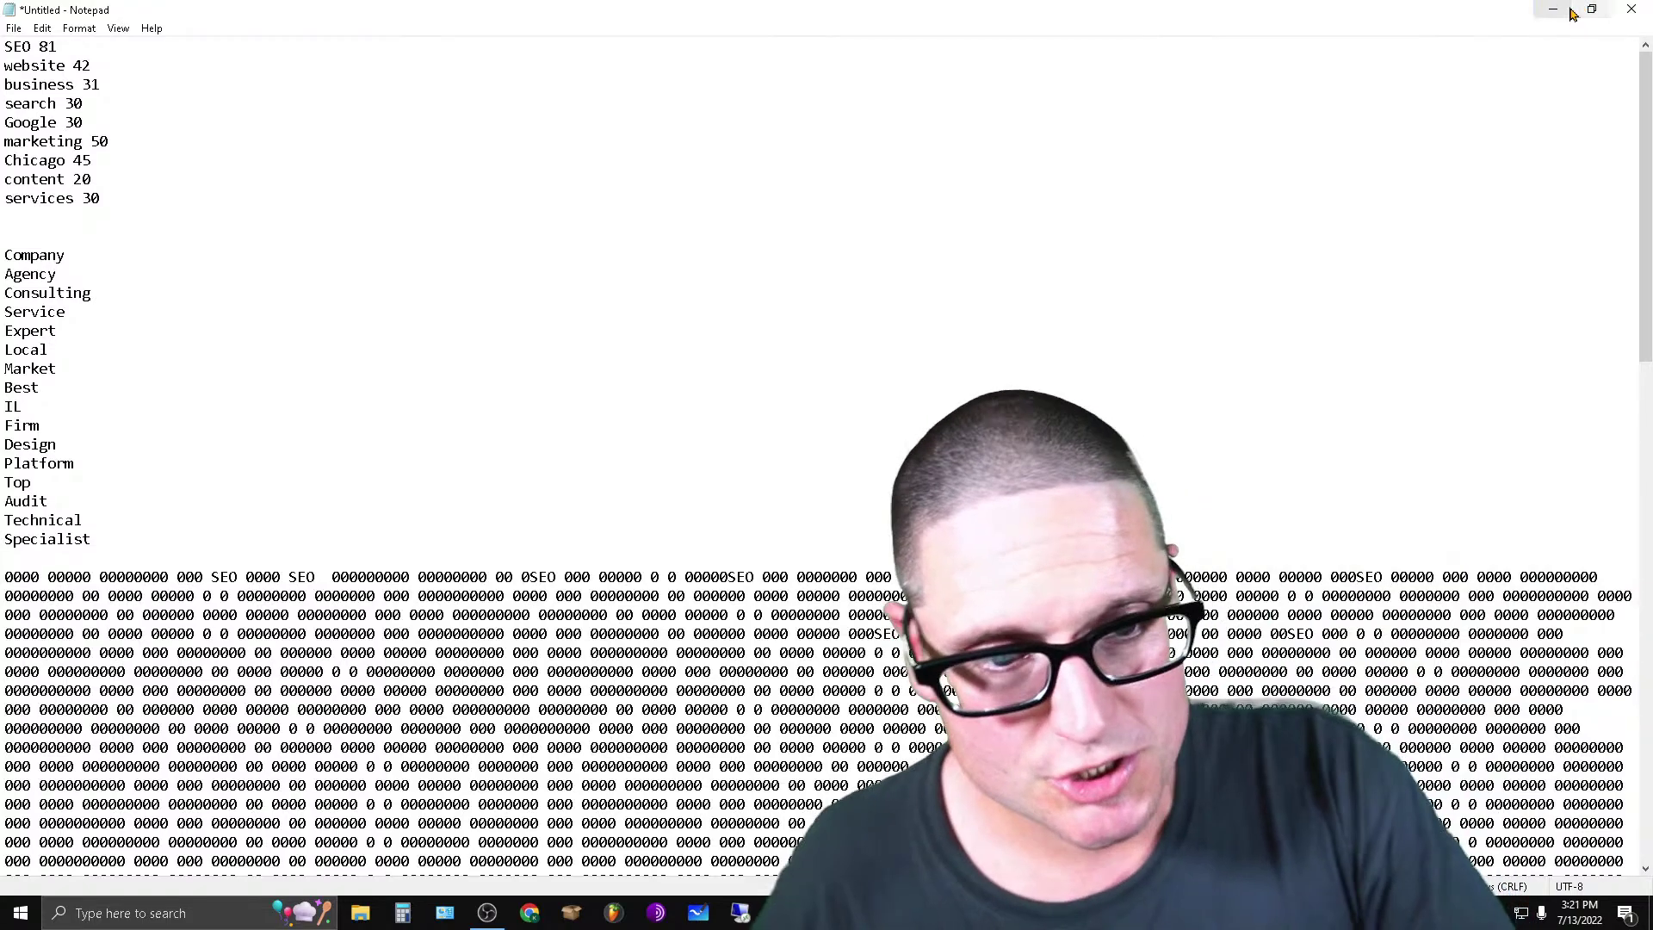
pyautogui.click(1539, 8)
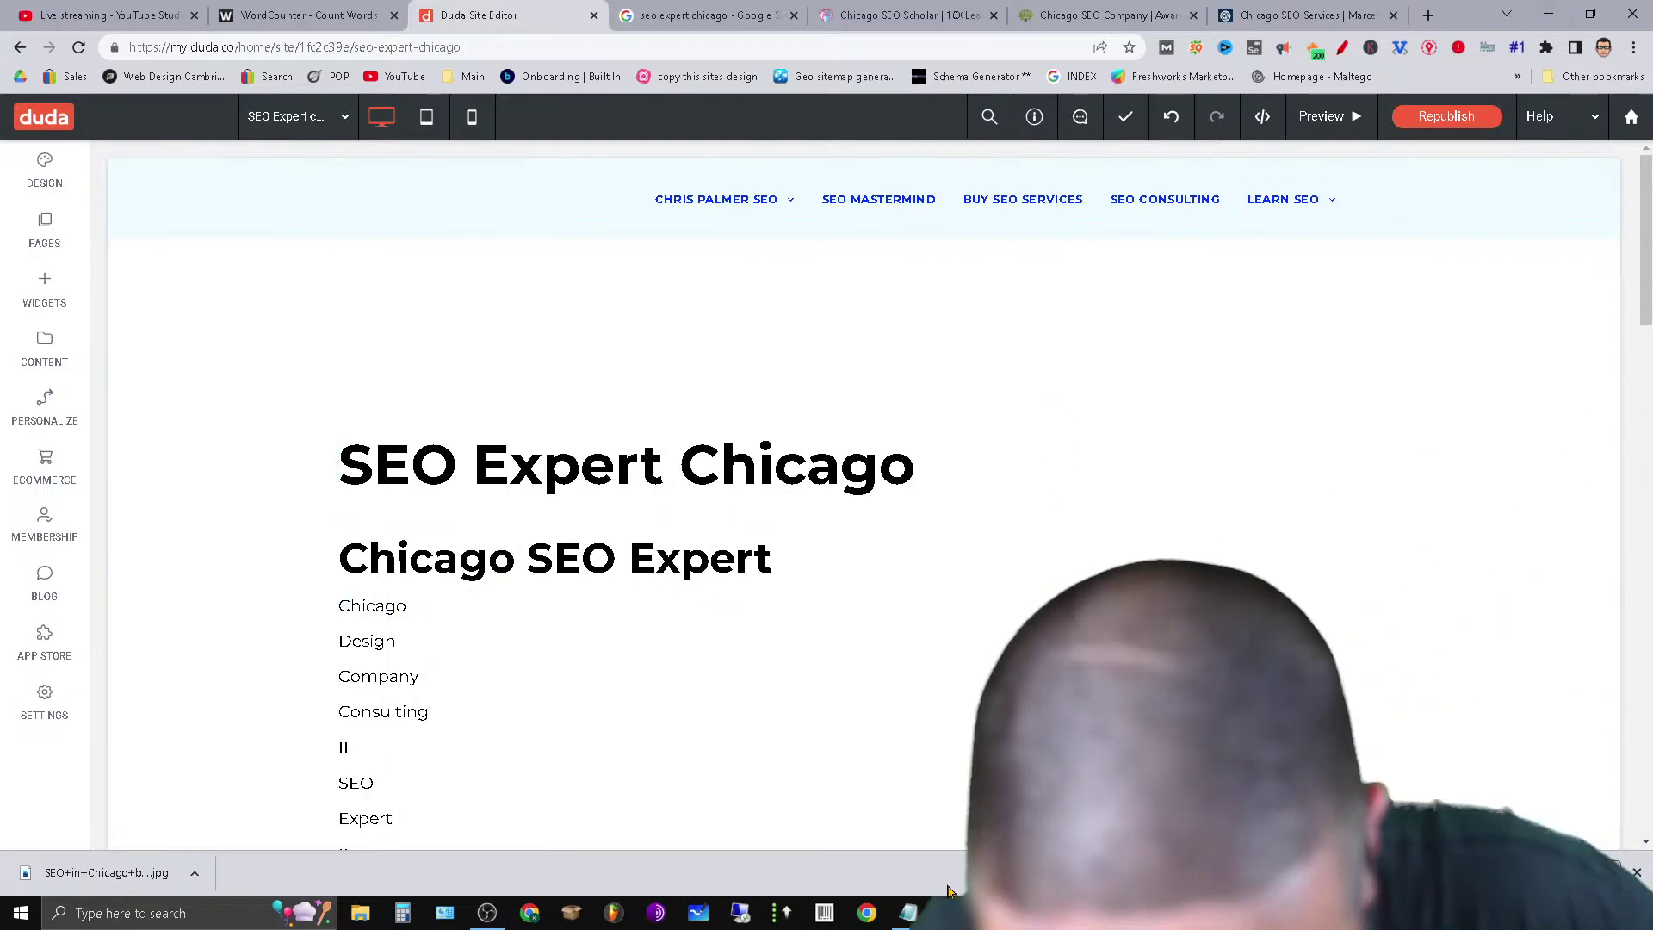
# Restore Notepad and type SEO at three separate spots in the zeros.
pyautogui.moveTo(908, 912)
pyautogui.click(908, 831)
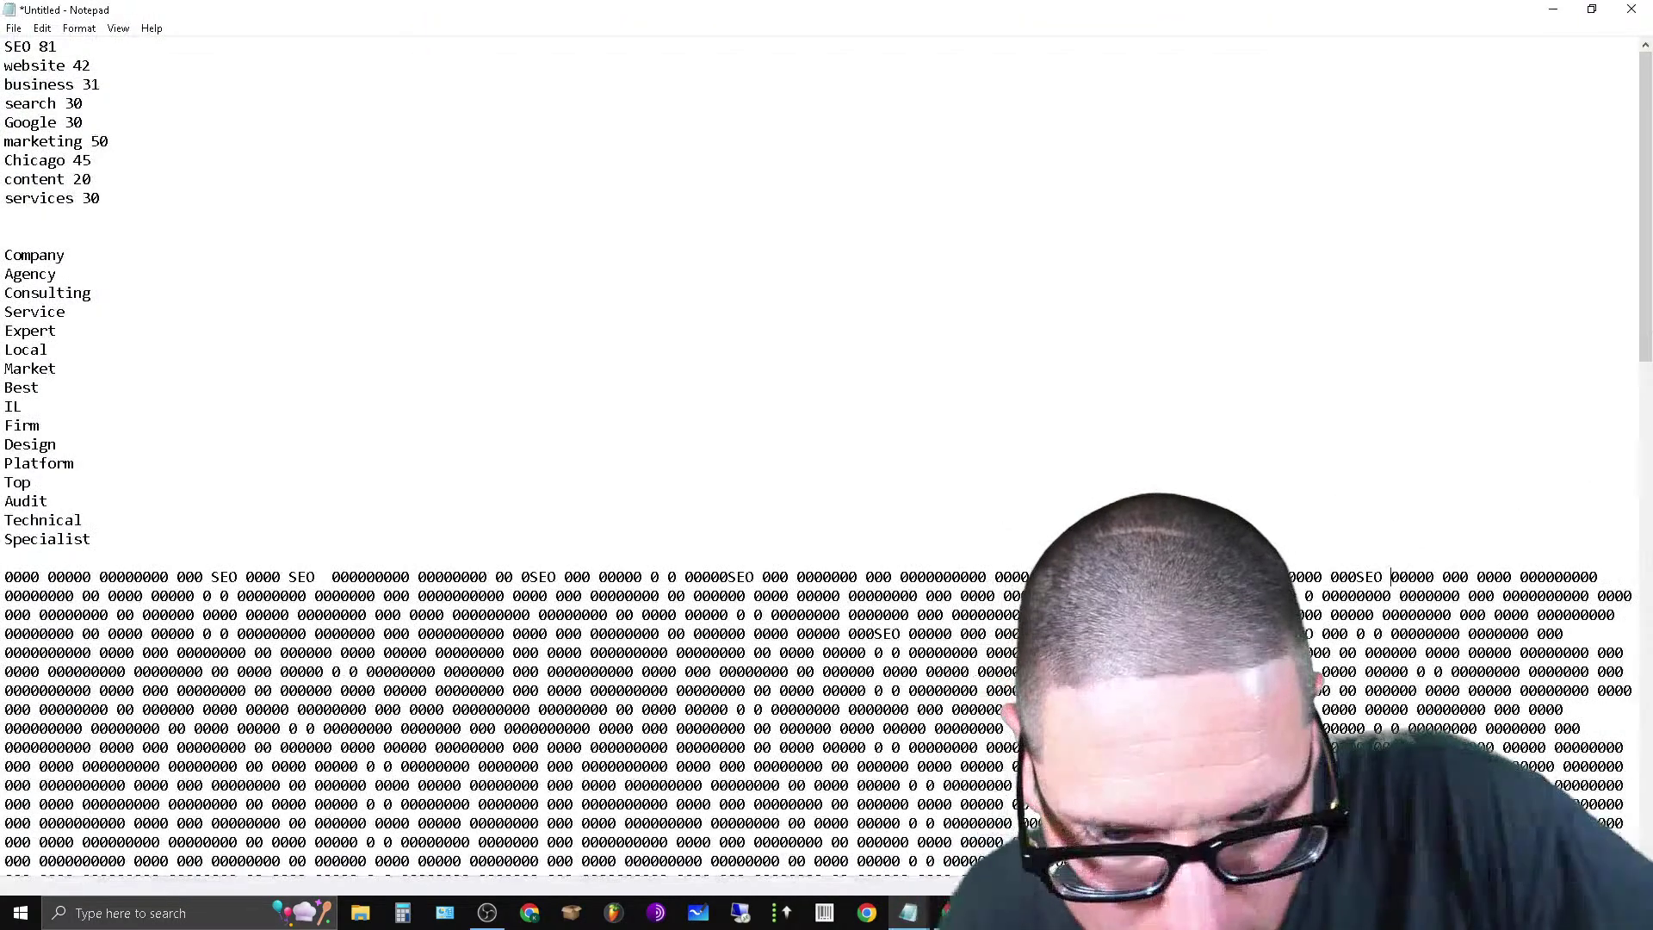
pyautogui.scroll(-9, 908, 689)
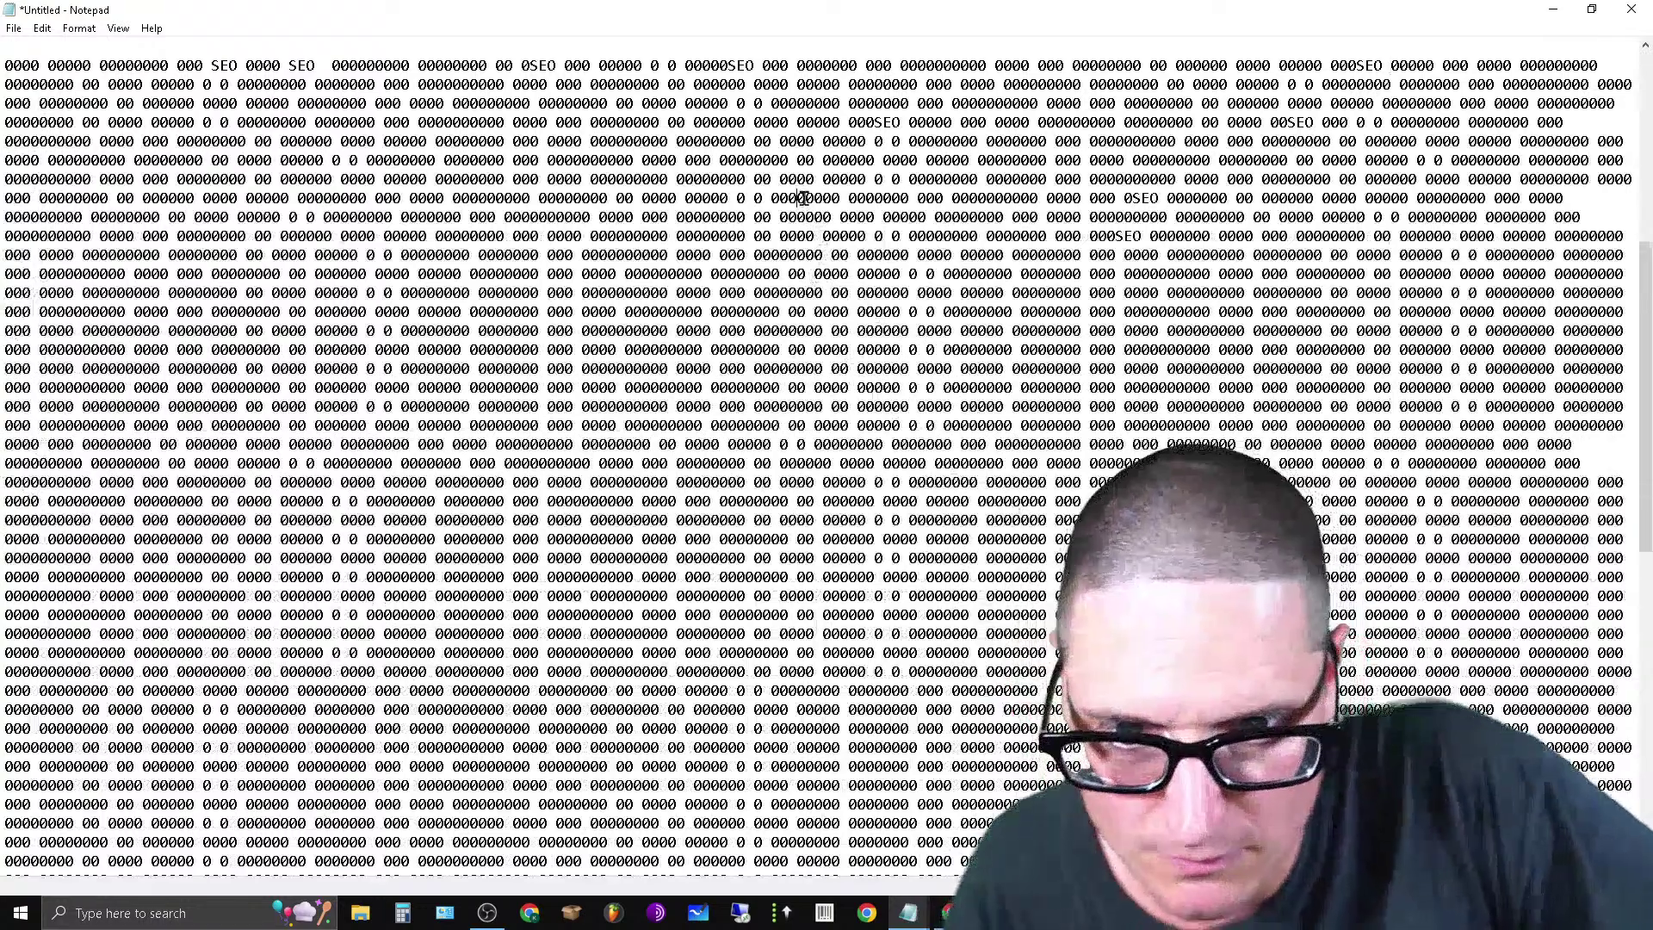
pyautogui.click(808, 197)
pyautogui.write('SEO')
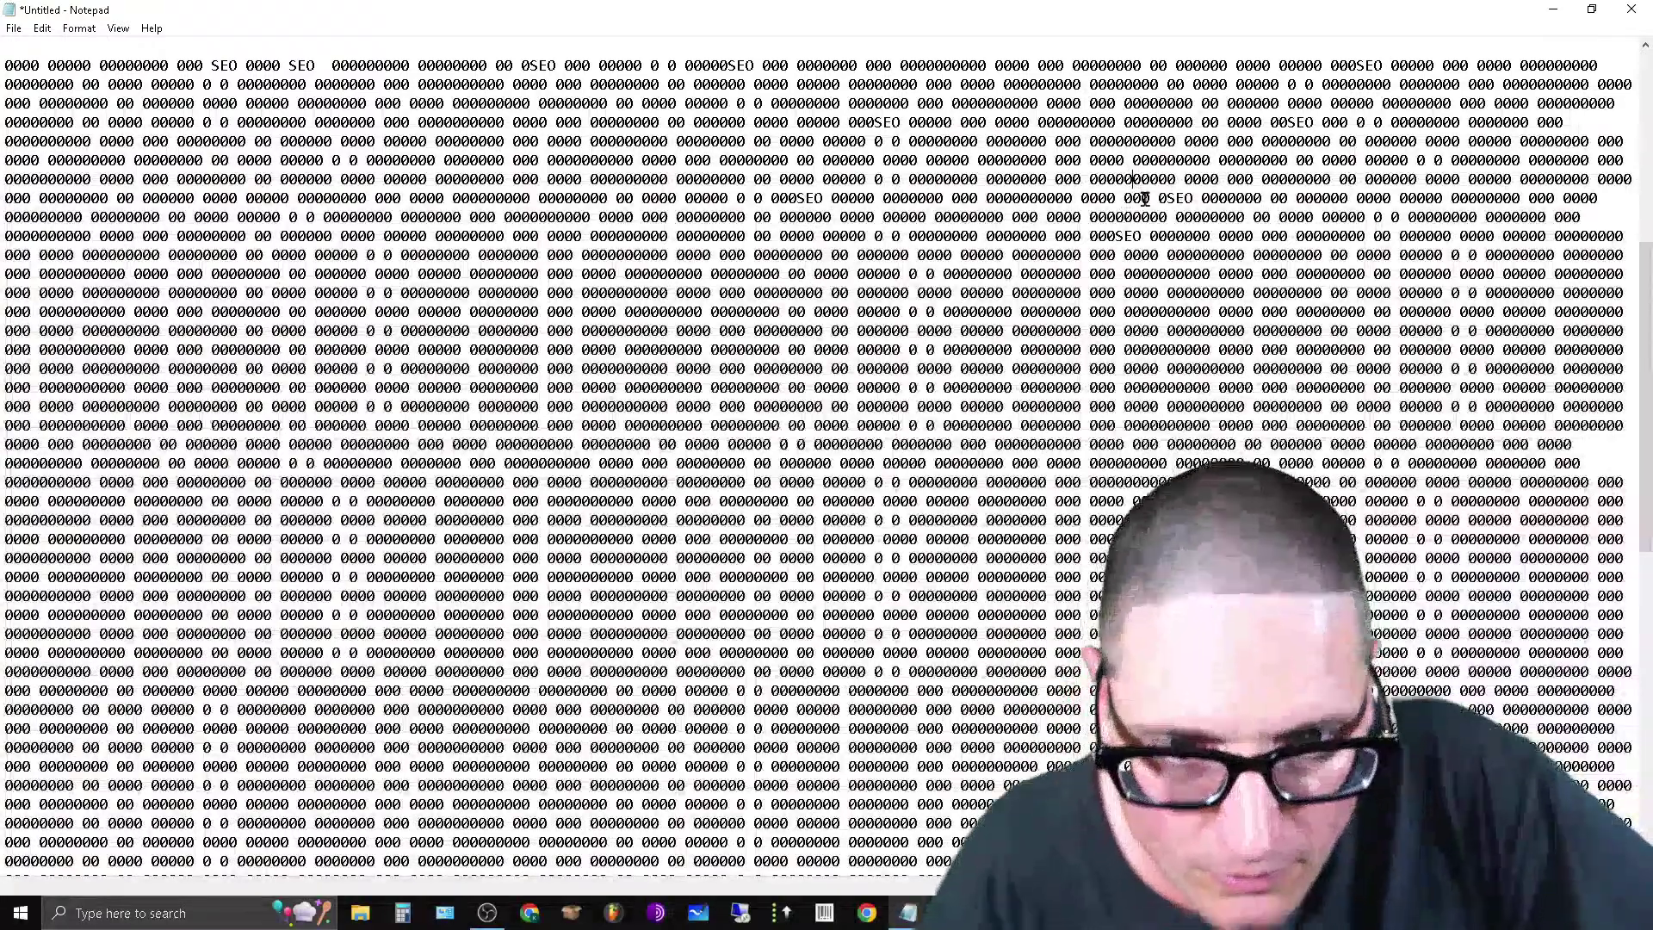
pyautogui.click(1132, 178)
pyautogui.write('SEO 00')
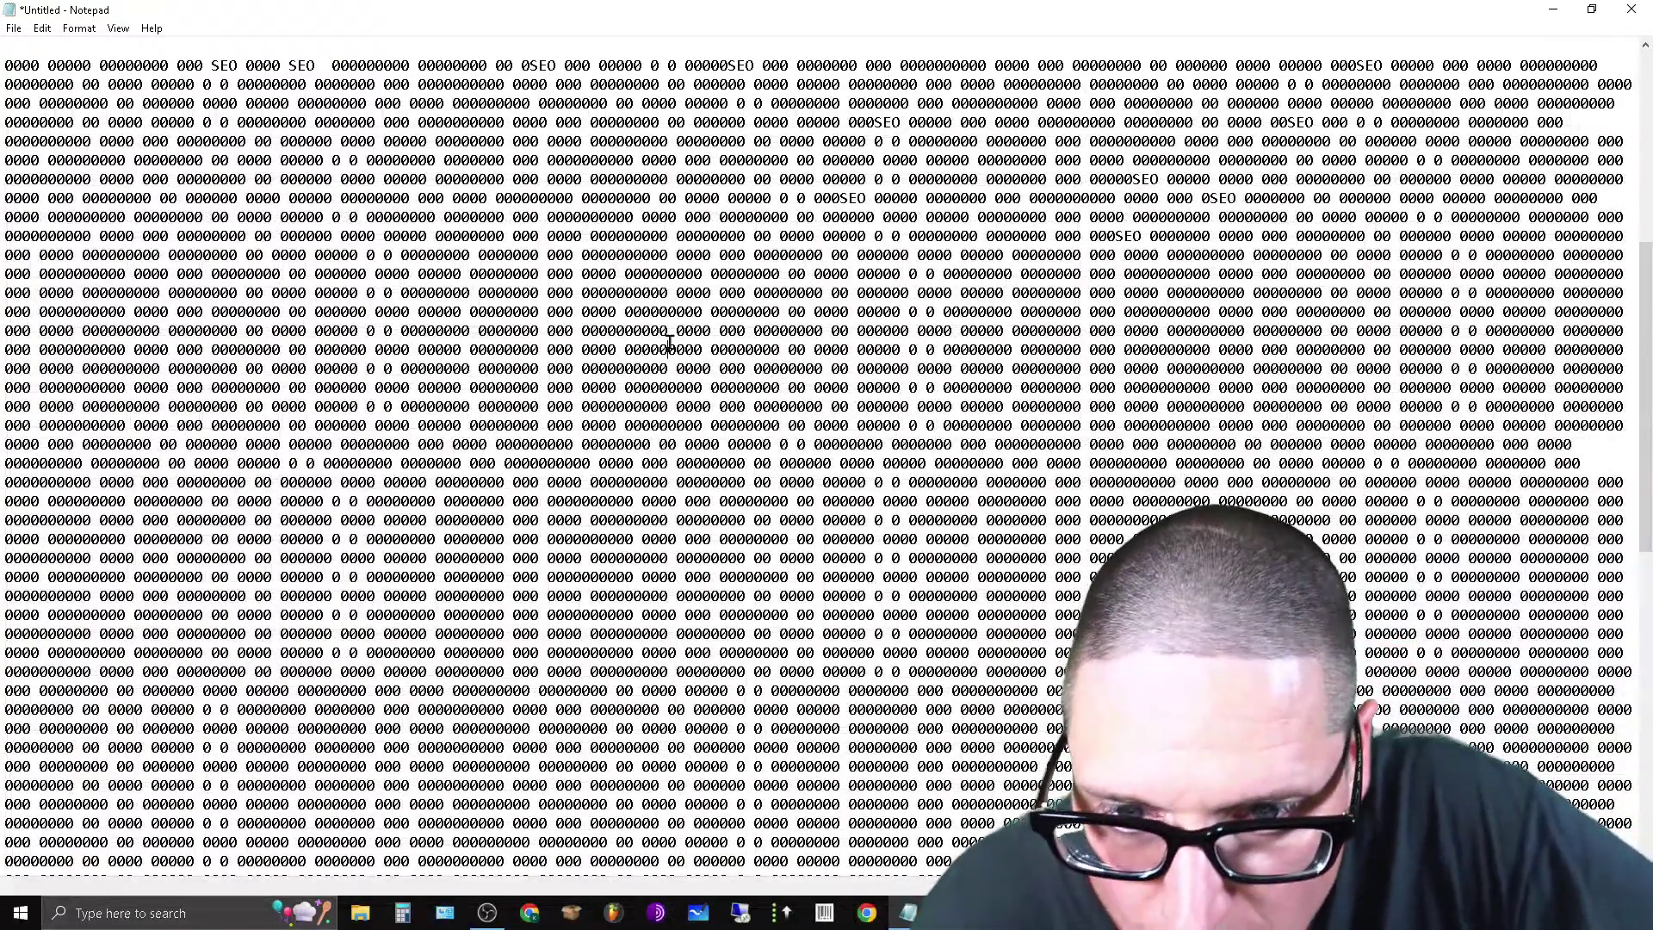
pyautogui.click(668, 349)
pyautogui.write('SEO')
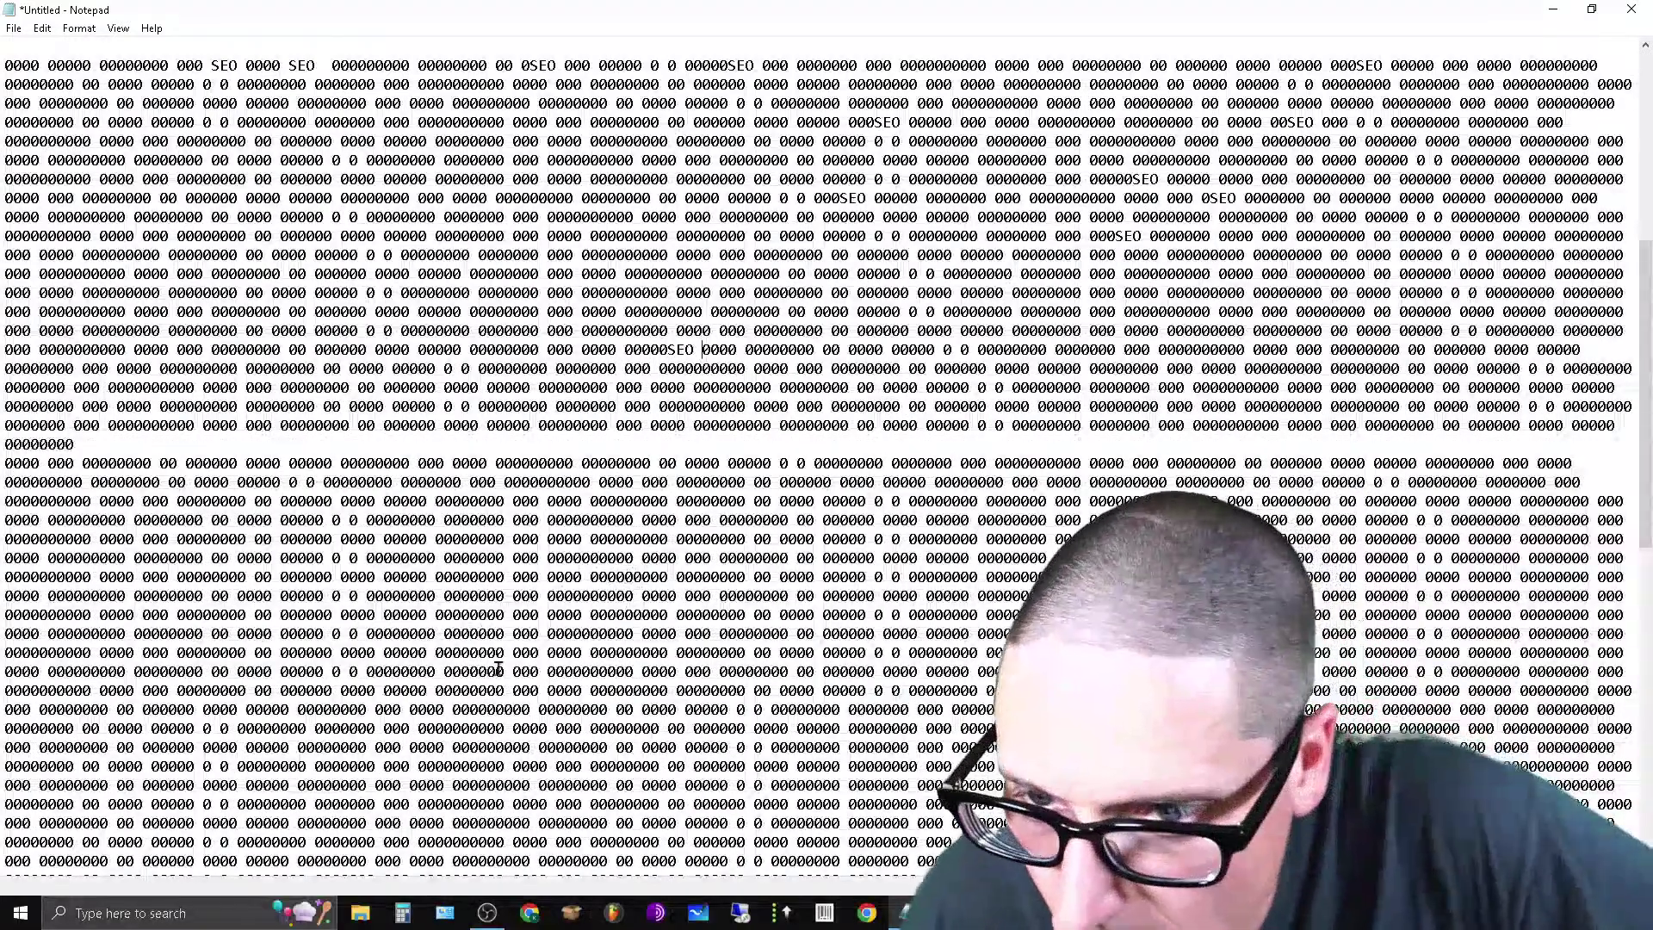
# Add a long run of repeated SEO words after the short zero line, trimming its tail.
pyautogui.click(362, 444)
pyautogui.write('SEO ')
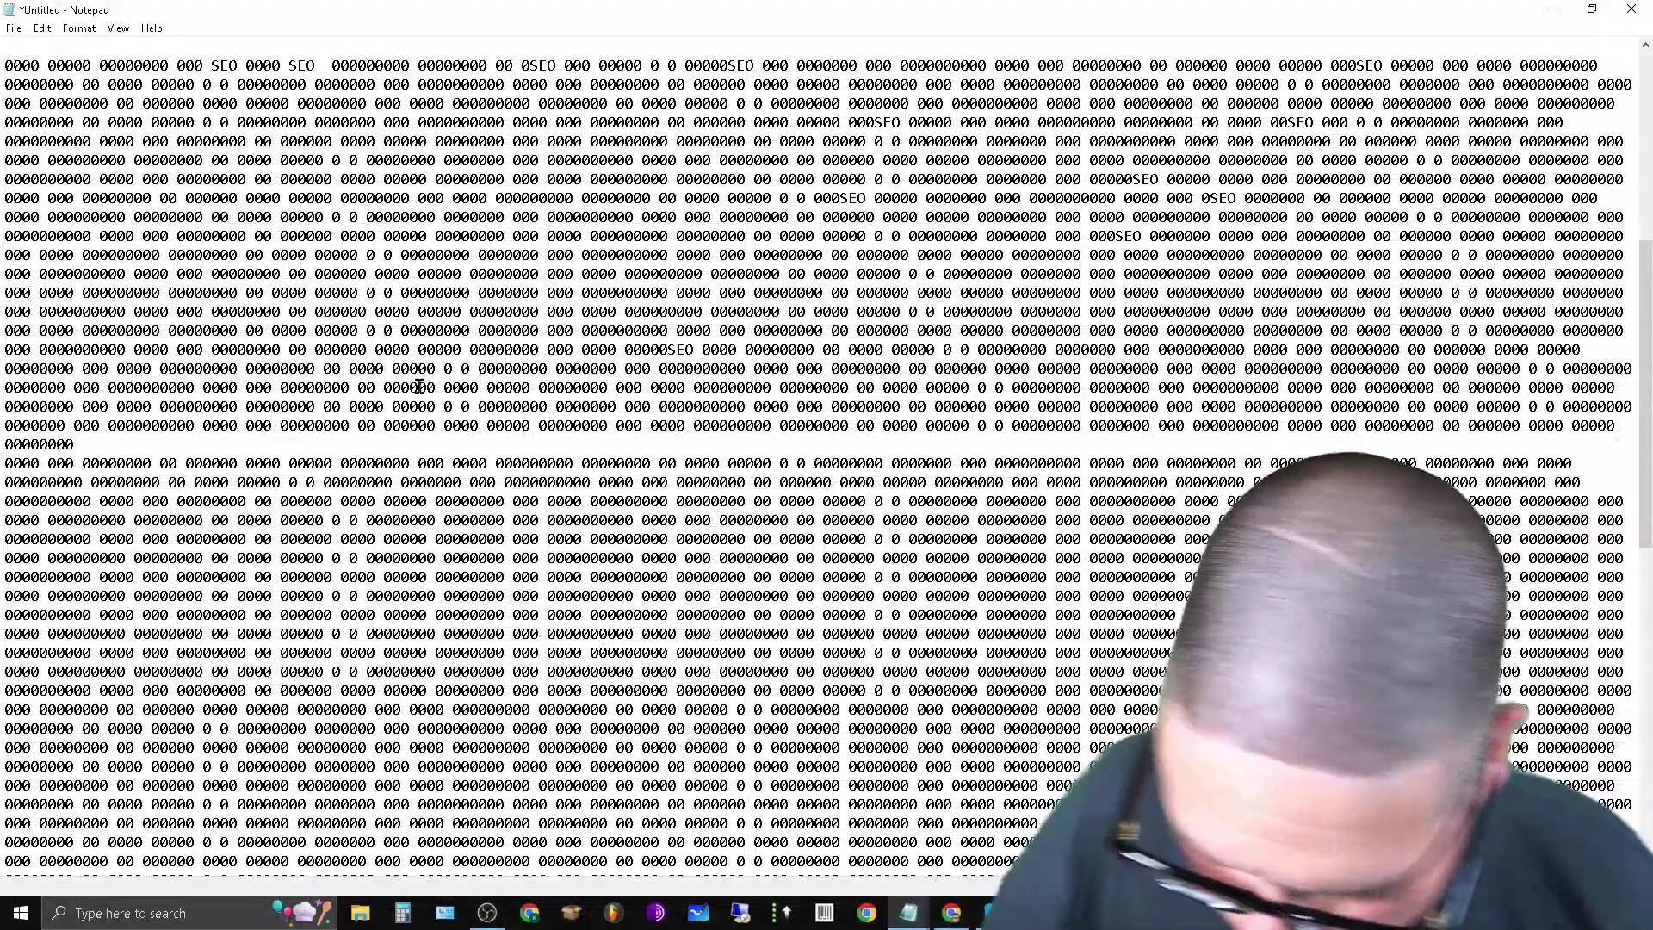
pyautogui.write('SEO SEO SEO SEO SEO SEO SEO ')
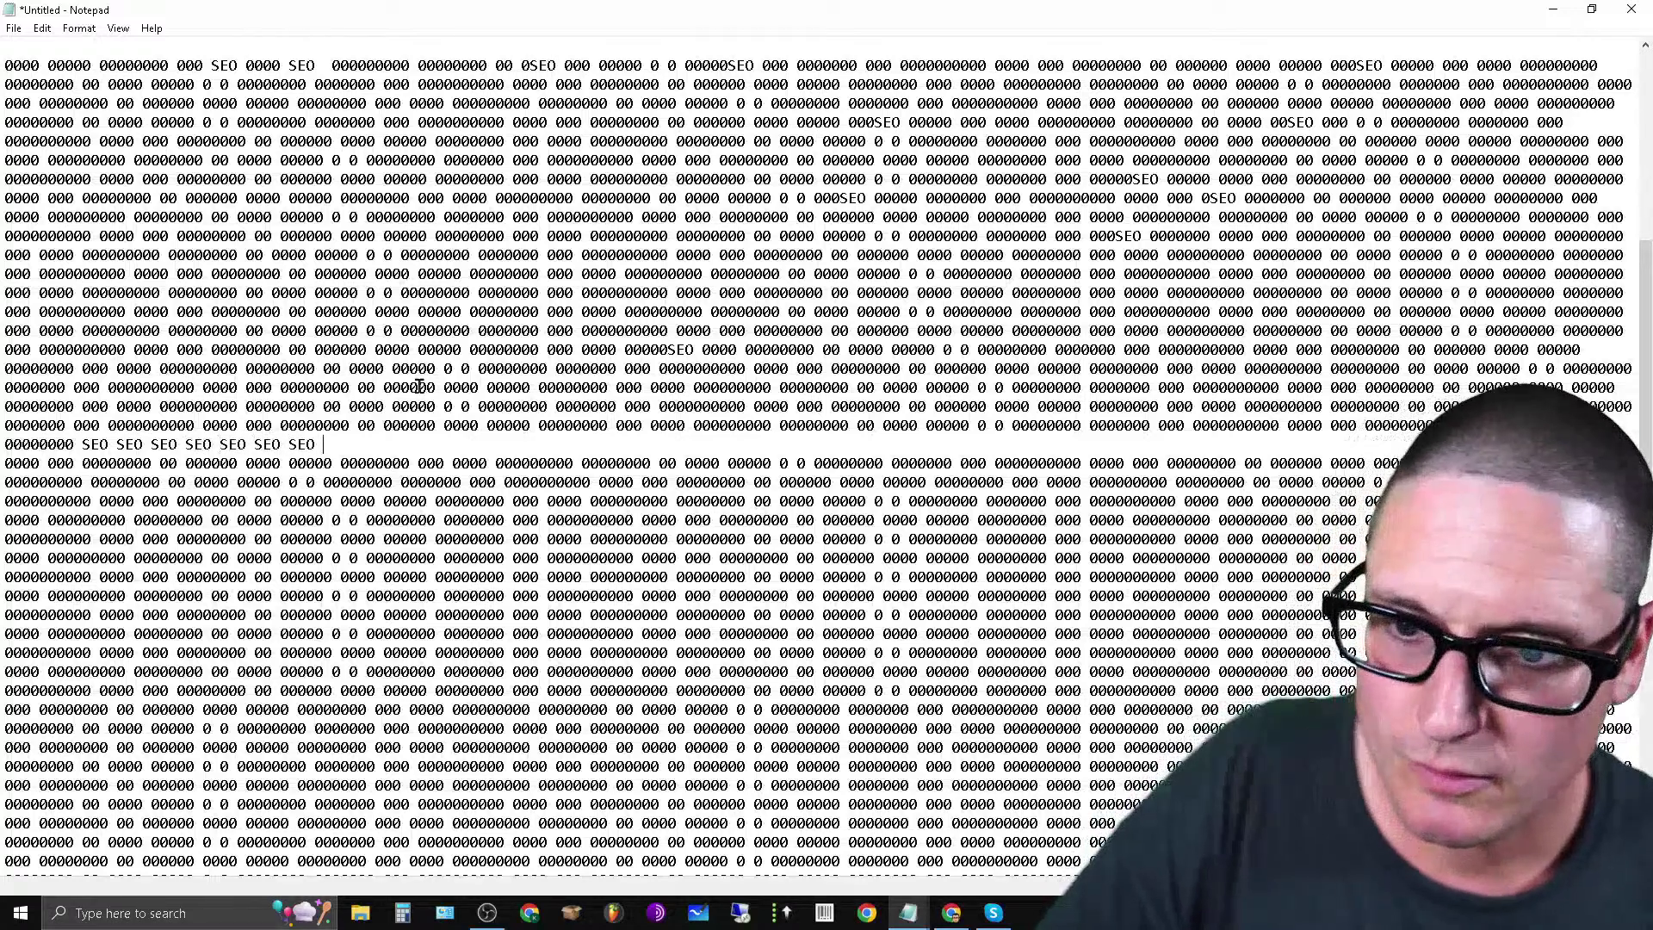
pyautogui.write('SEO SEO SEO SEO SEO SEO SEO SEO SEO SEO SEO SEO SEO SEO SEO')
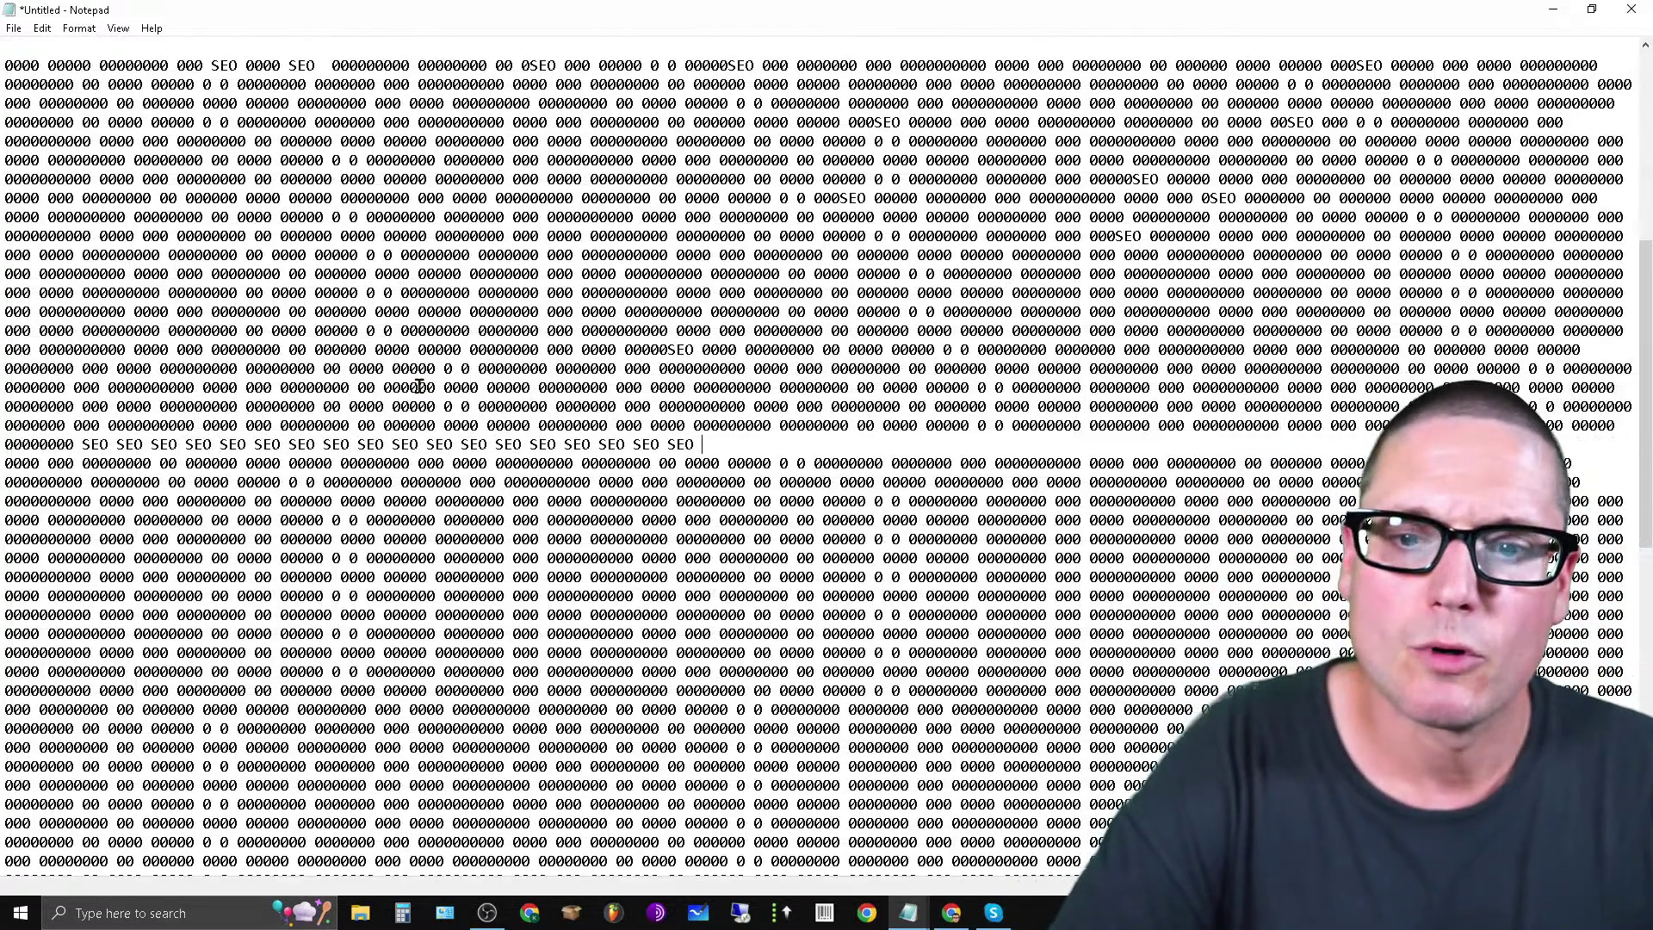
pyautogui.write(' SEO SEO ')
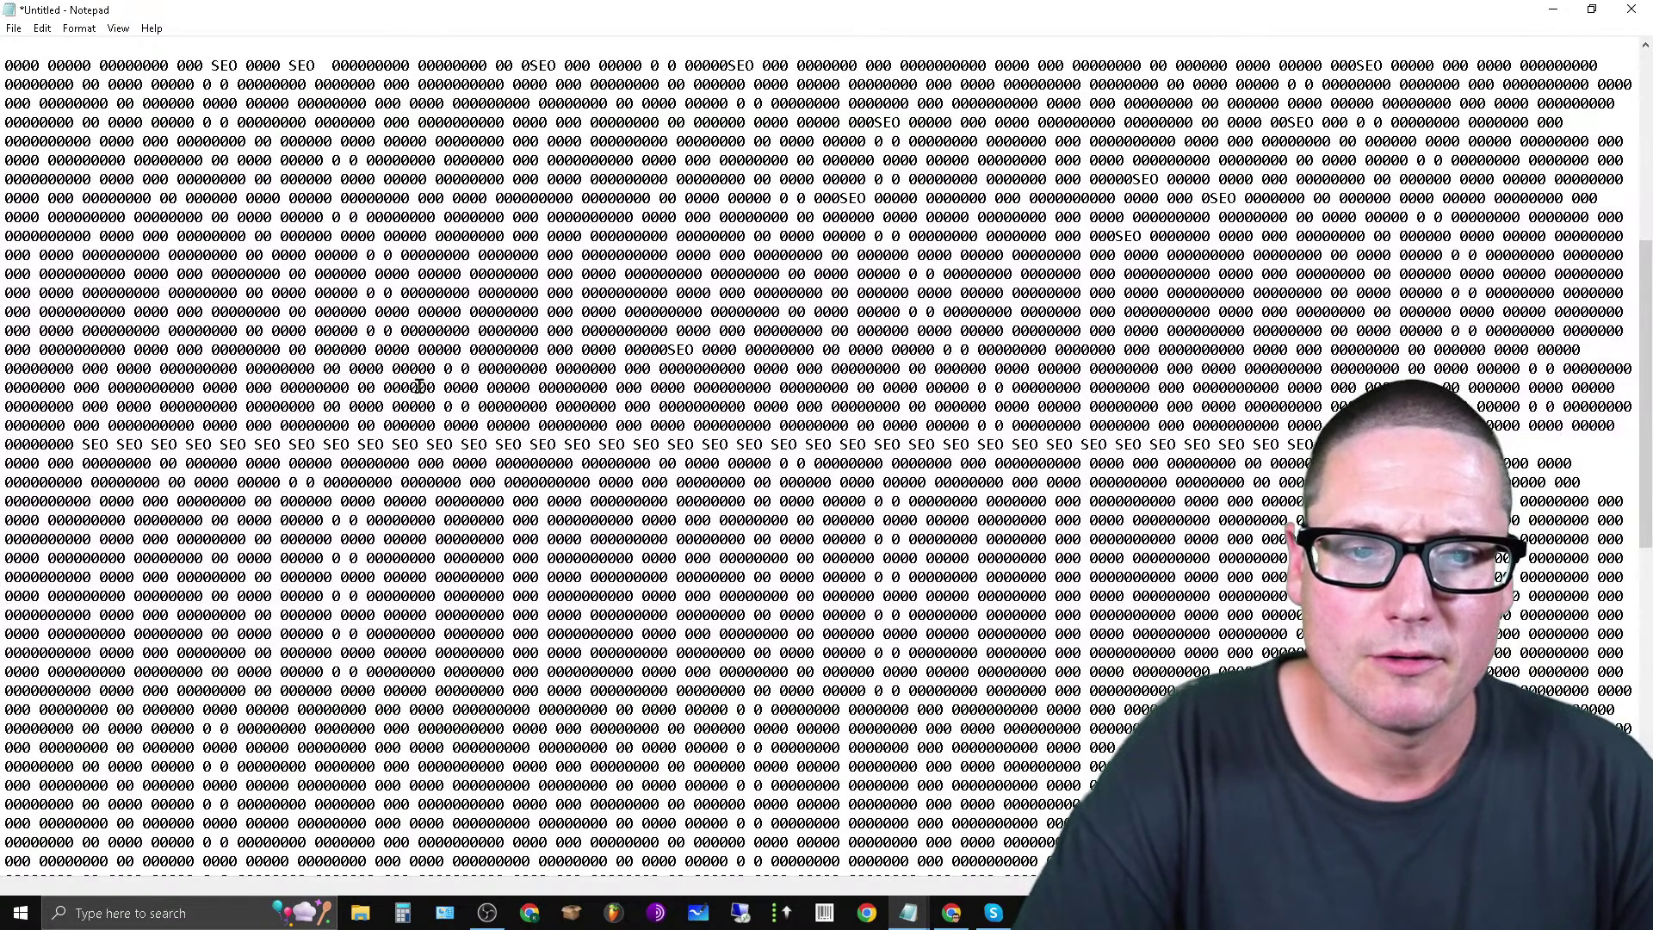
pyautogui.write('SEO SEO SEO SEO SEO SEO SEO ')
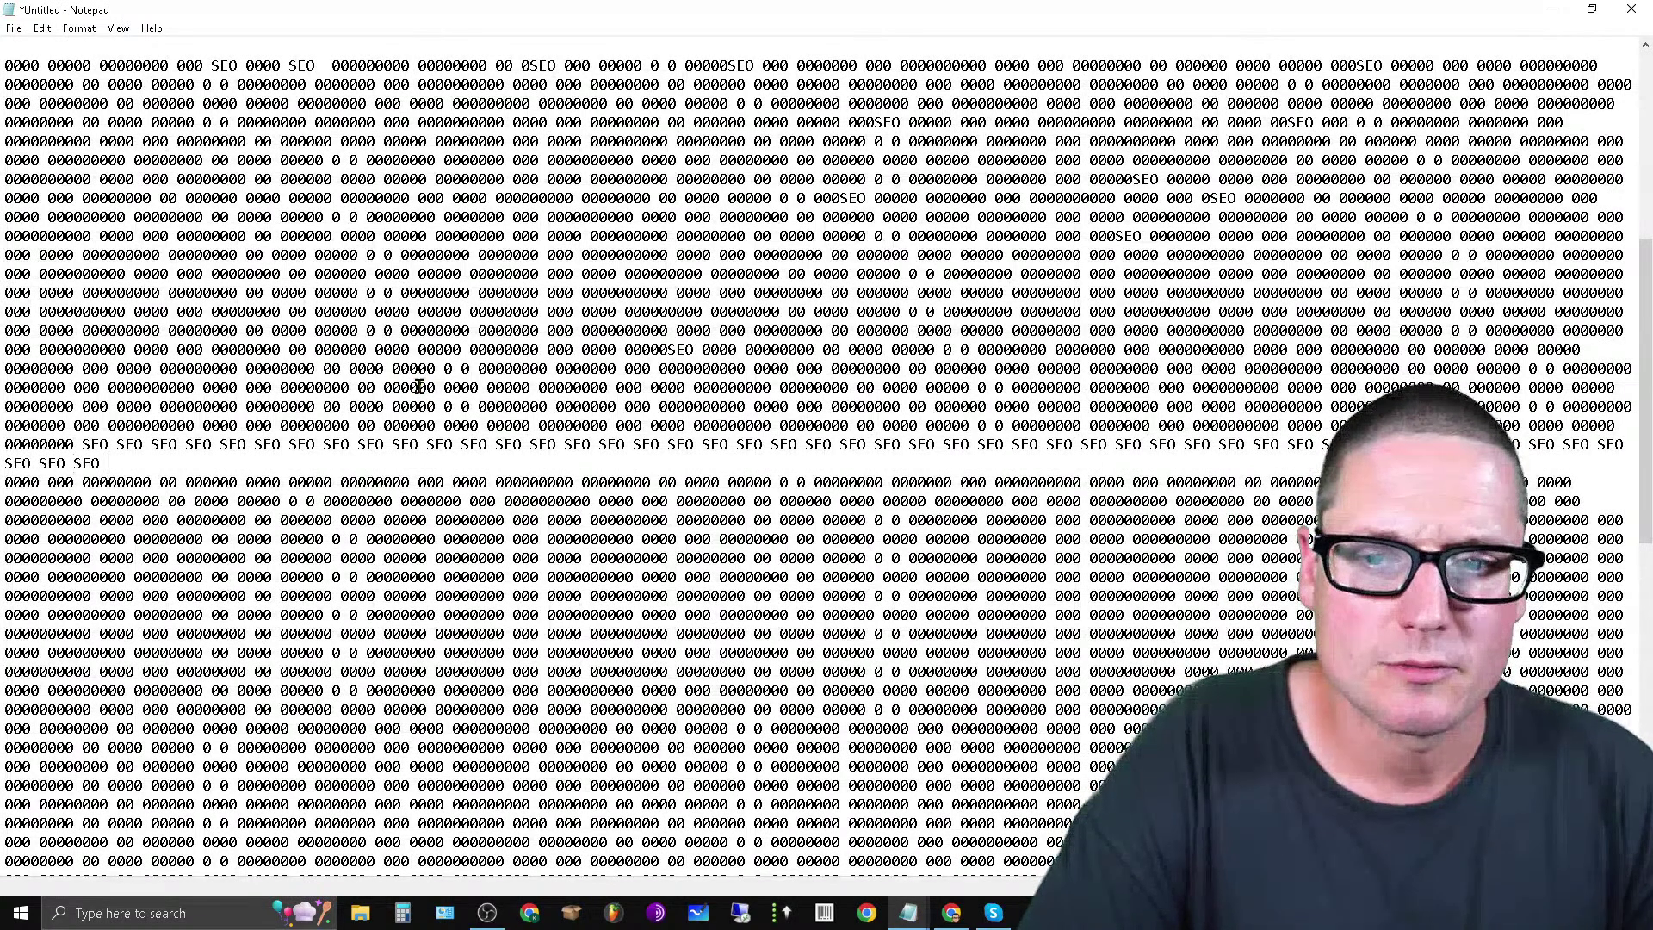
pyautogui.write('SEO SEO SEO SEO SEO SEO SEO SEO SEO SEO SEO SEO SEO SEO SEO SEO ')
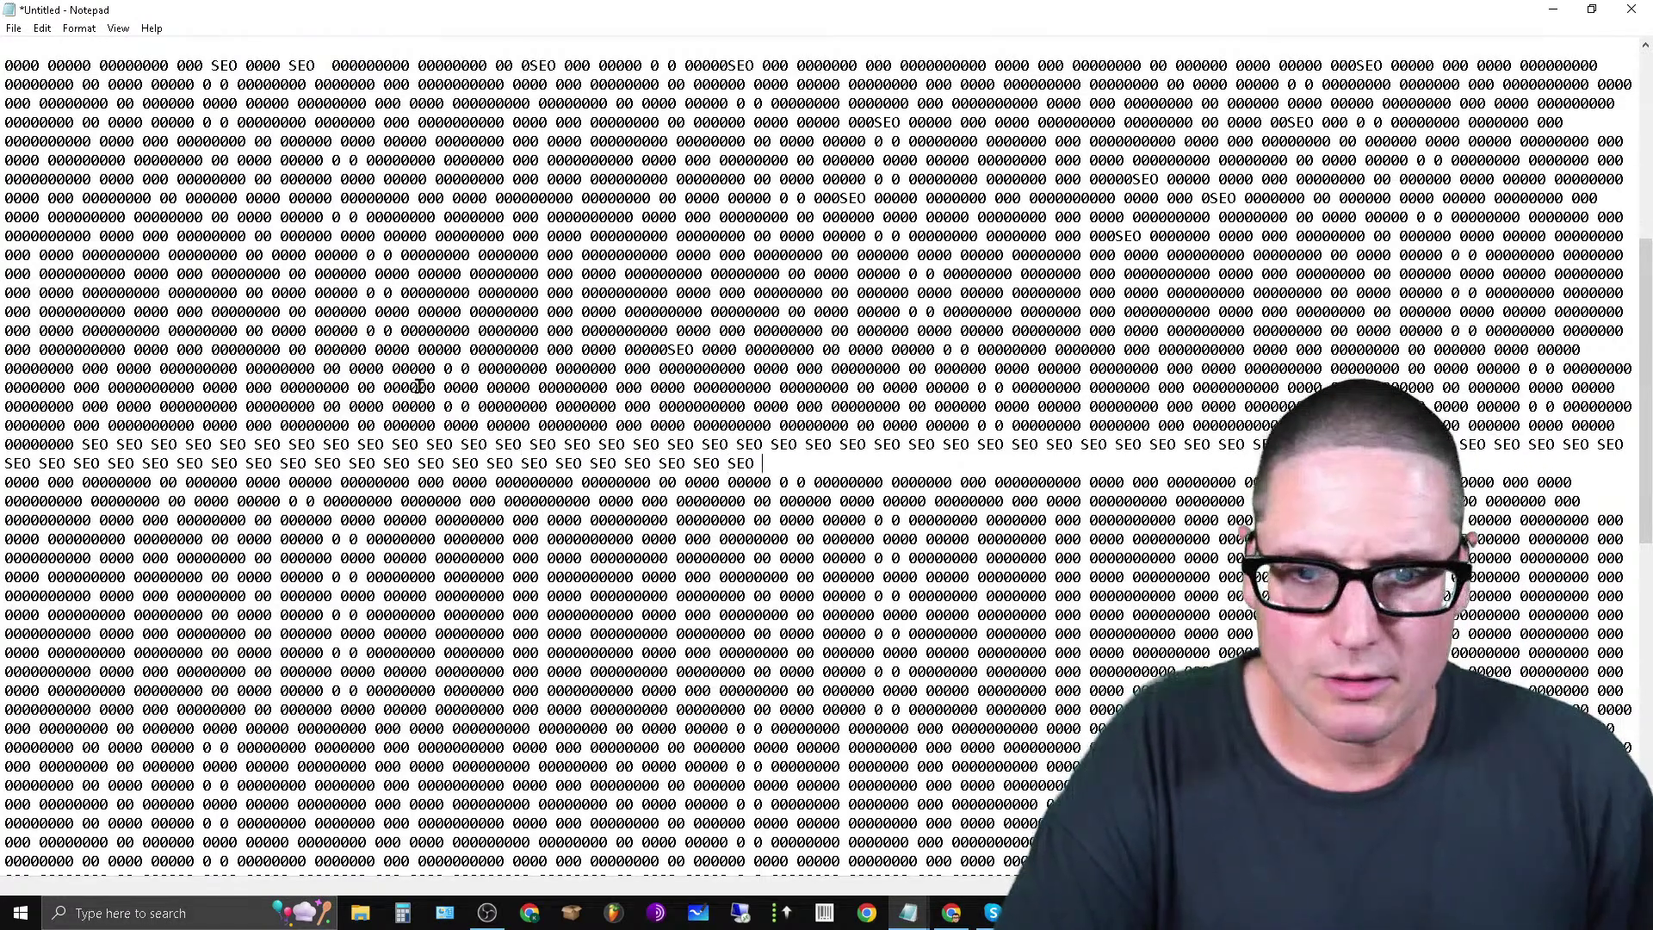
pyautogui.write('SEO SEO')
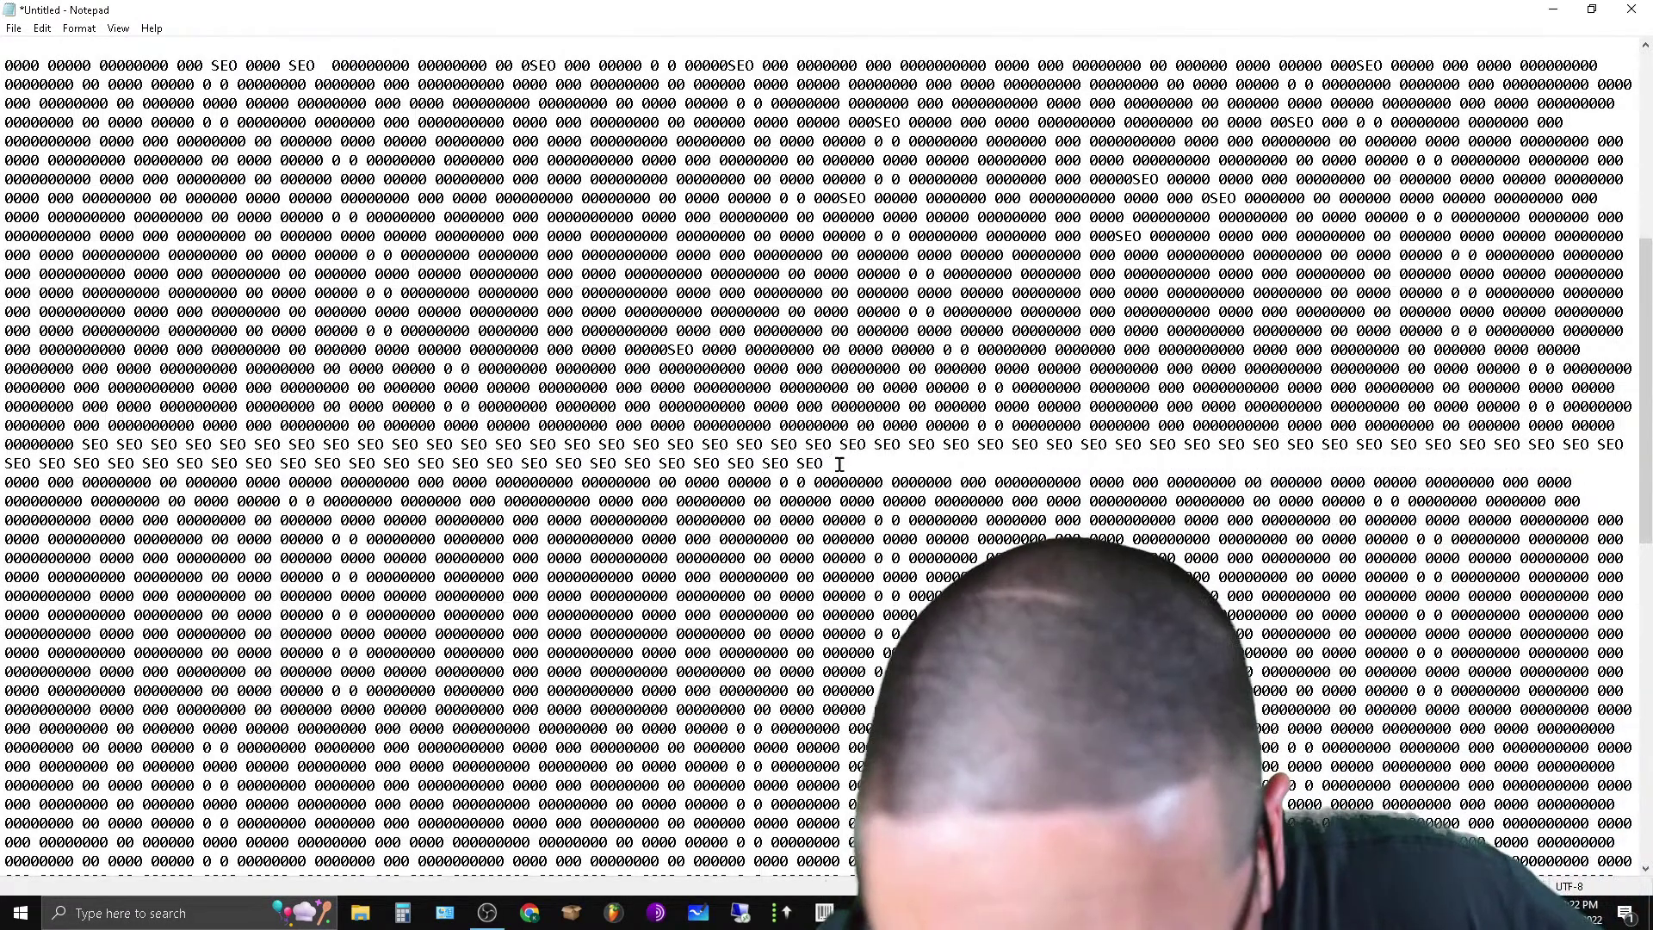
pyautogui.moveTo(838, 463); pyautogui.dragTo(702, 445)
pyautogui.hotkey('ctrl', 'c')
pyautogui.rightClick(715, 451)
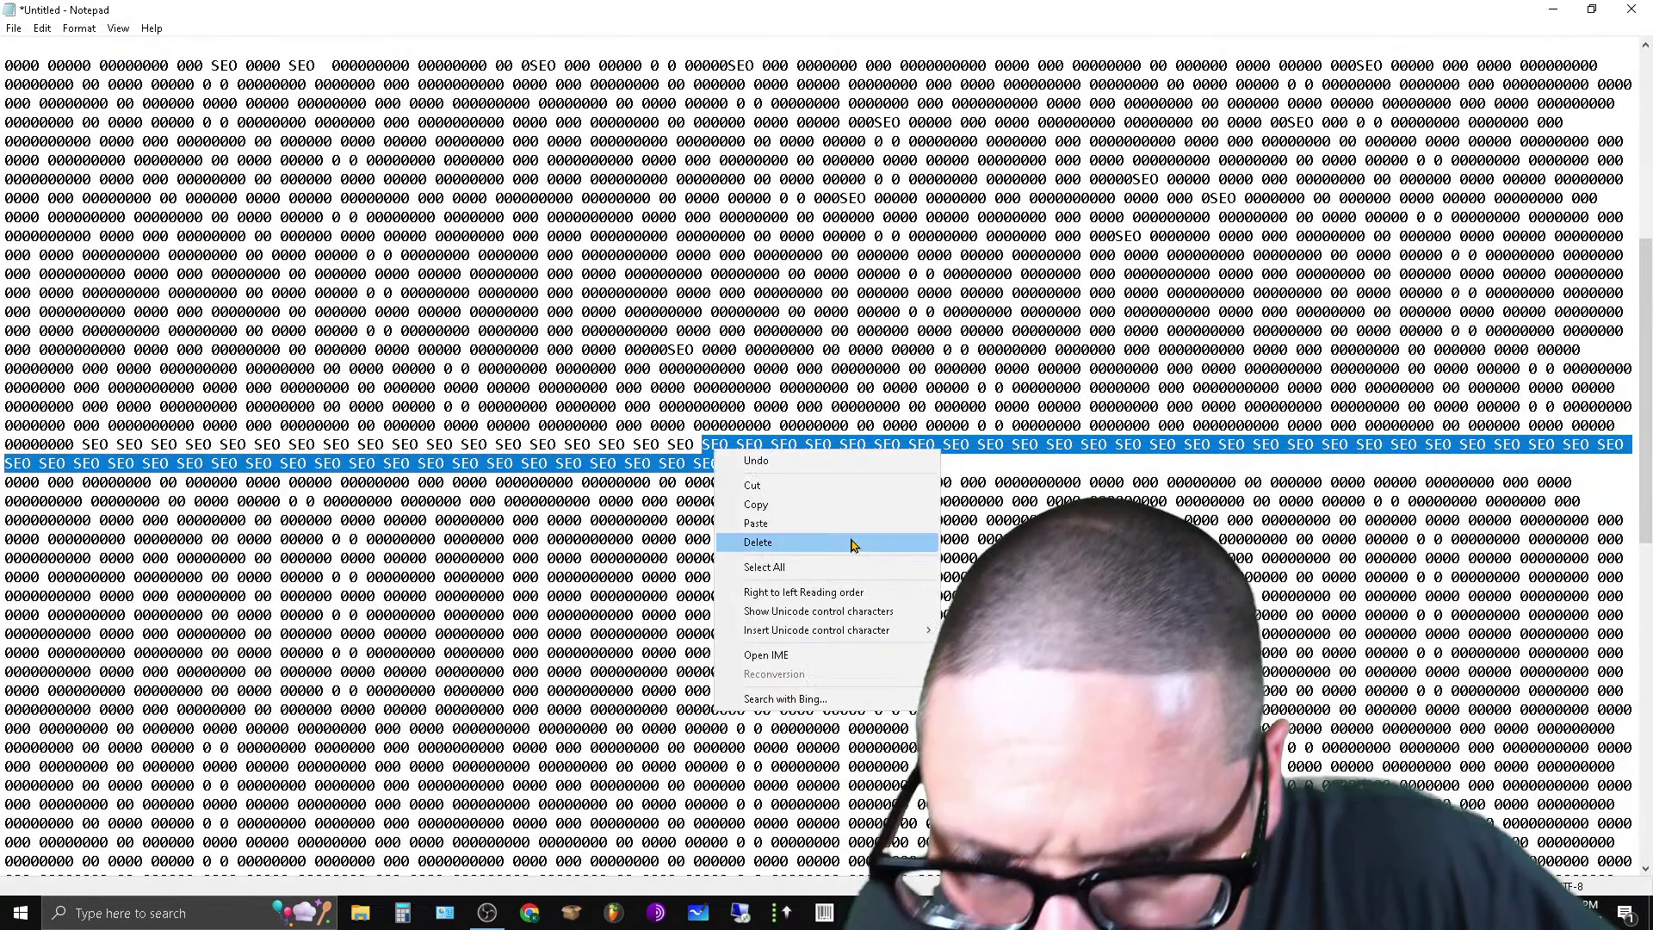
pyautogui.click(848, 542)
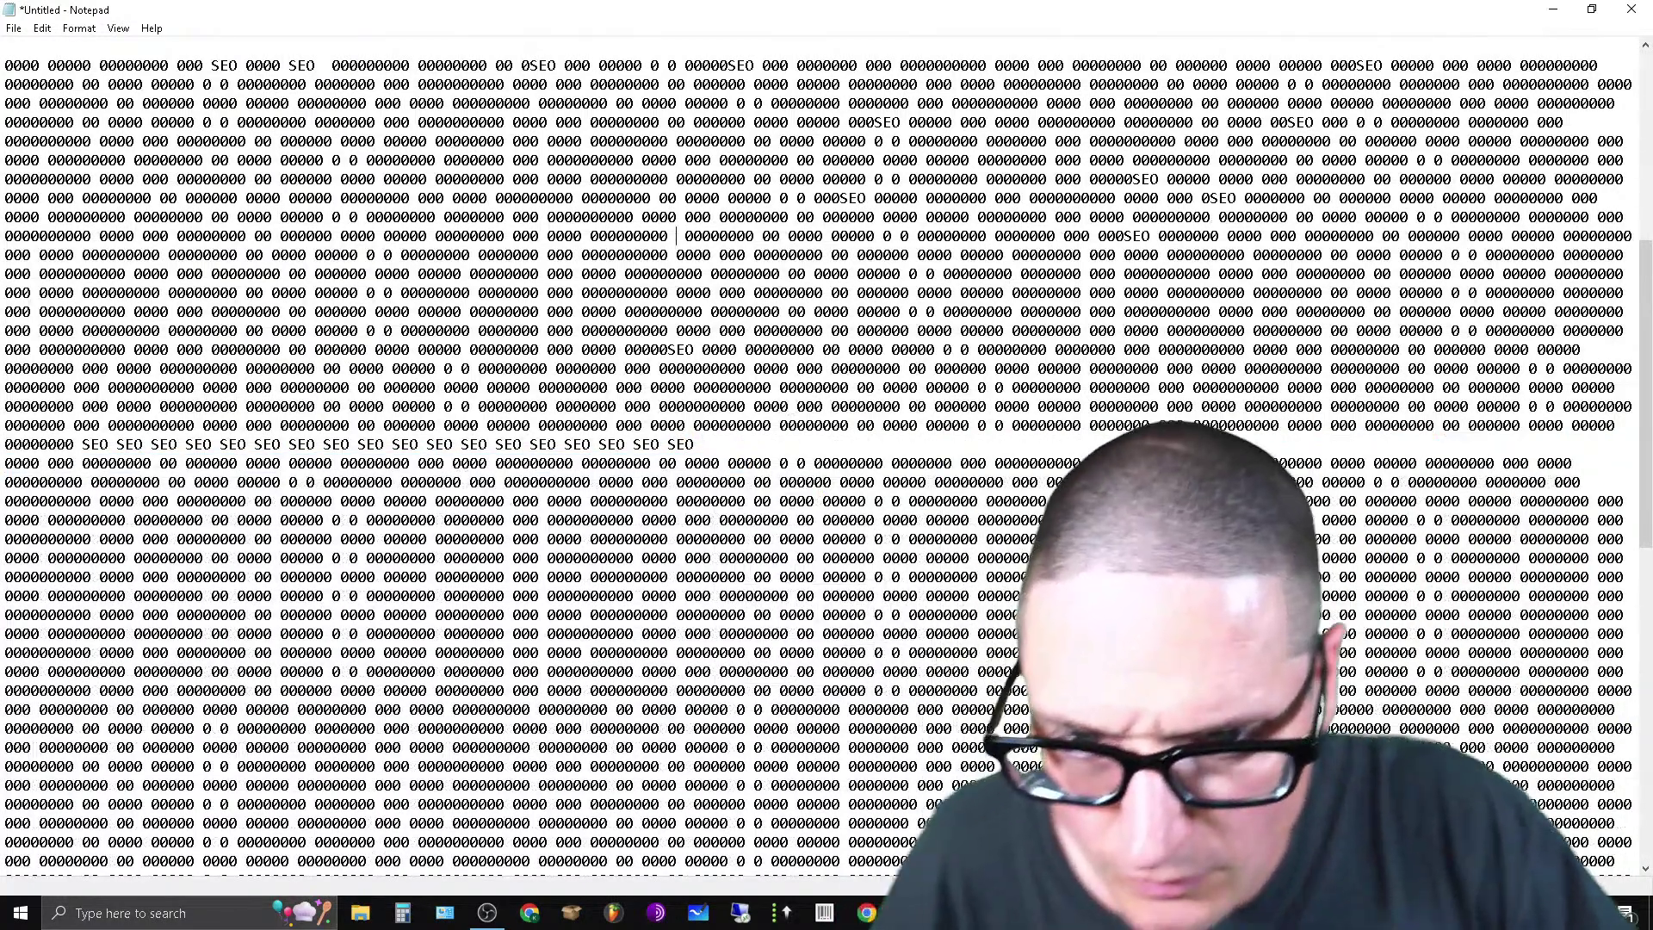
pyautogui.hotkey('ctrl', 'v')
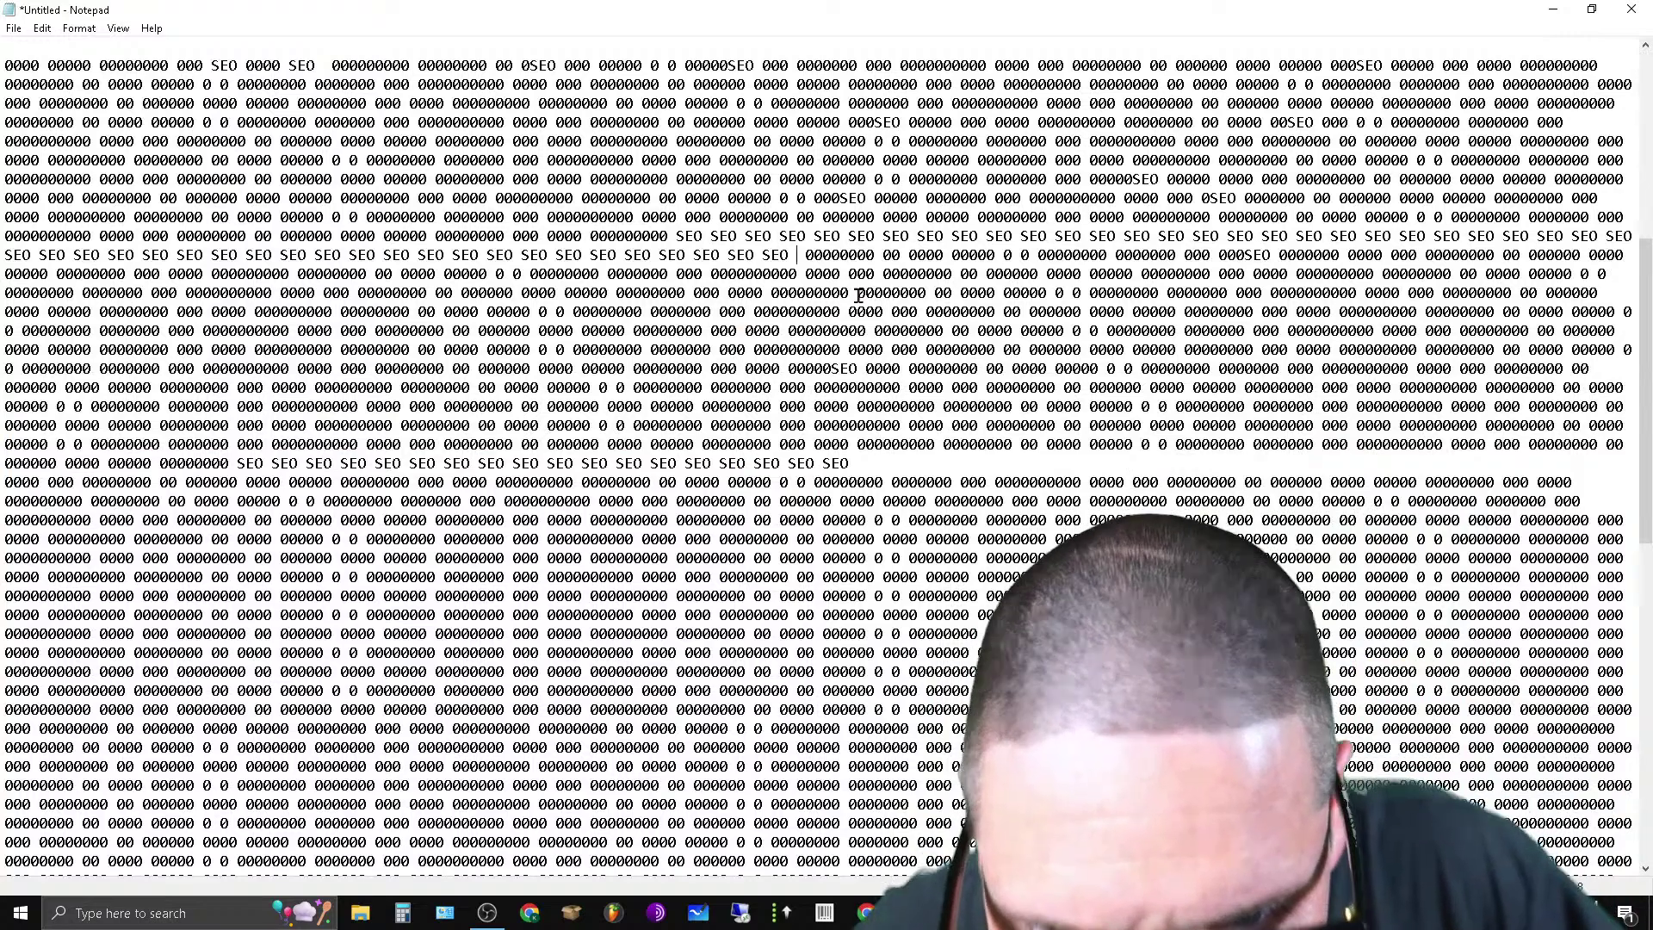
# Cut several rows of zeros, paste them three times into the SEO run, and join the lines.
pyautogui.moveTo(858, 295); pyautogui.dragTo(1263, 350)
pyautogui.hotkey('ctrl', 'c')
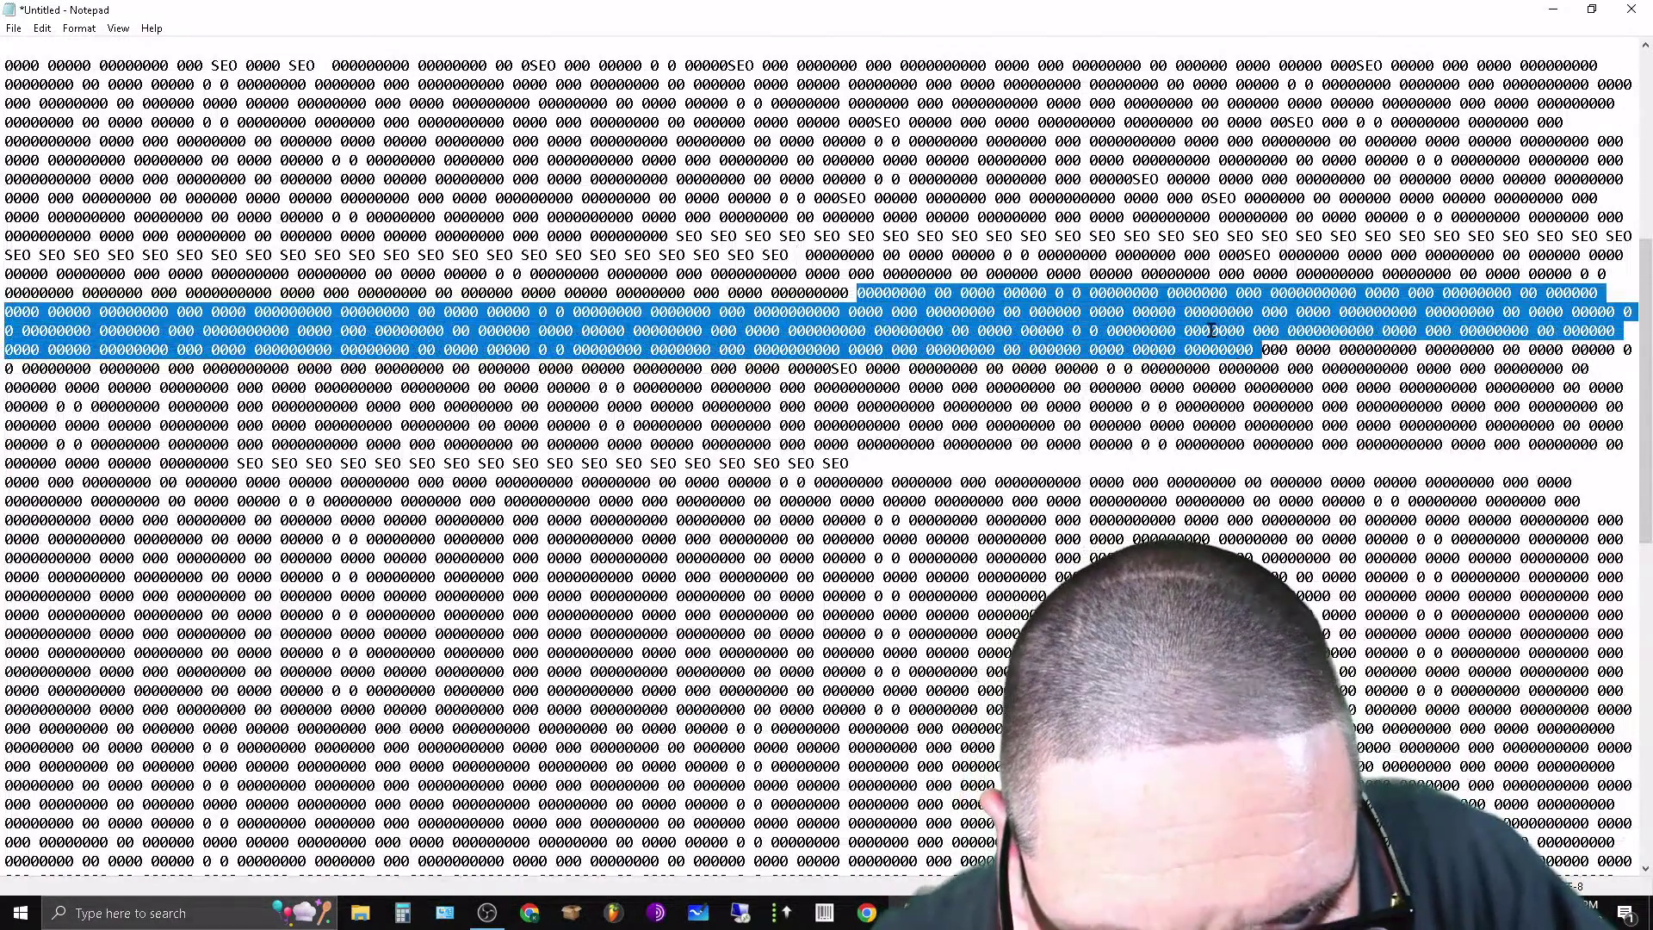
pyautogui.rightClick(1211, 329)
pyautogui.click(1248, 429)
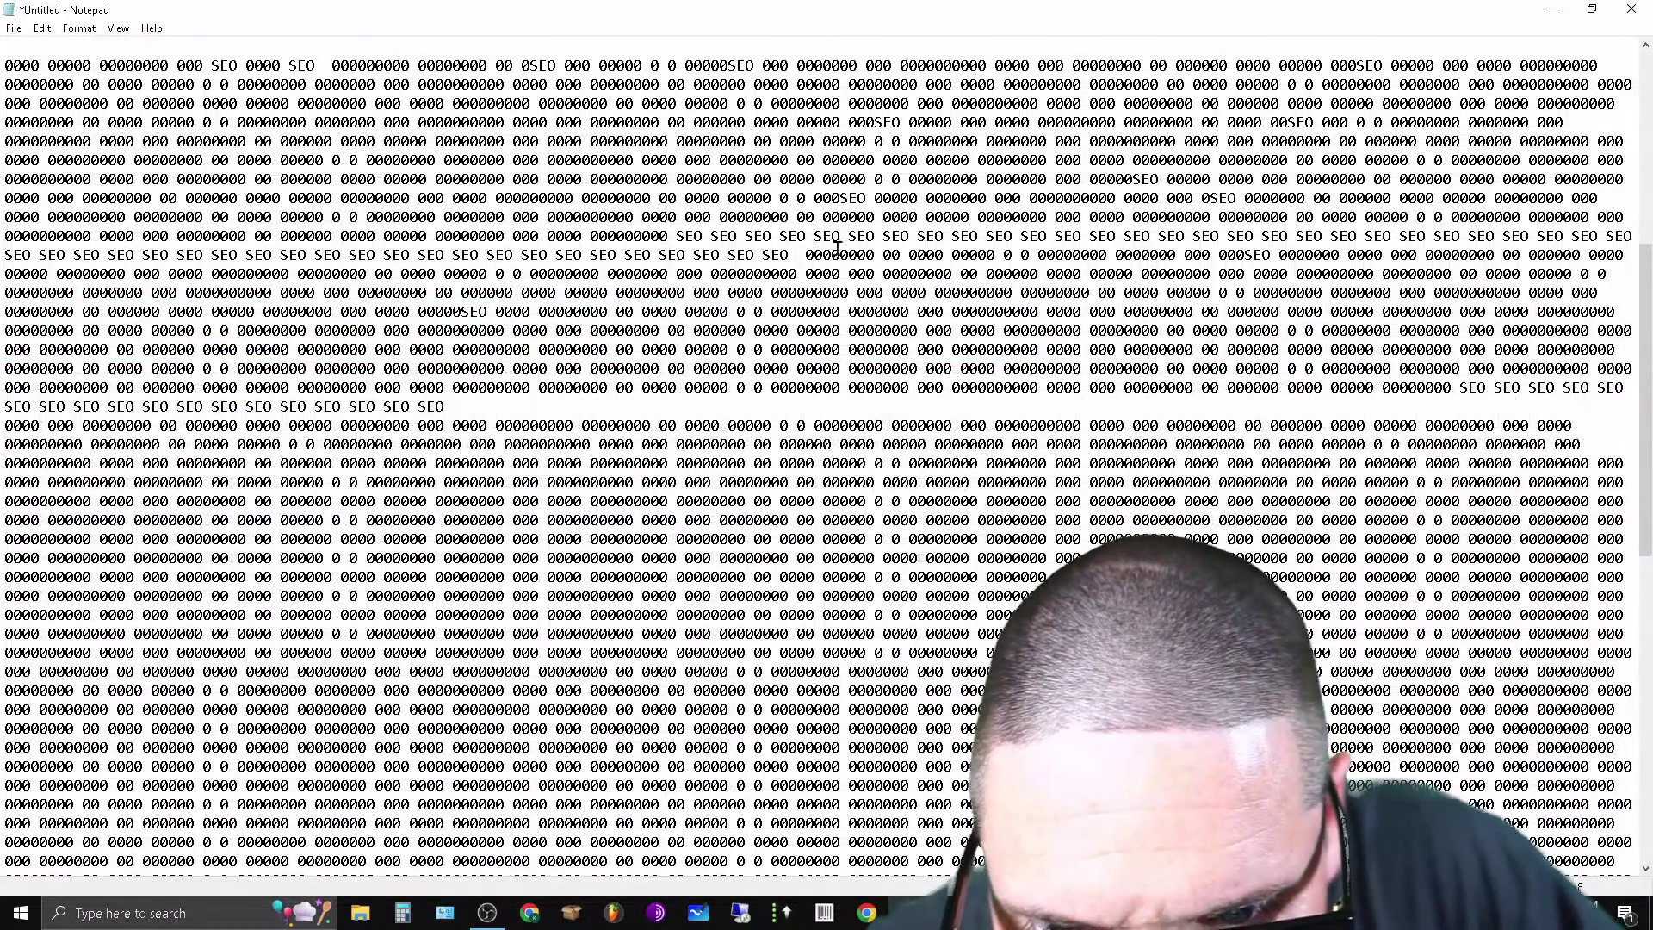
pyautogui.hotkey('ctrl', 'v')
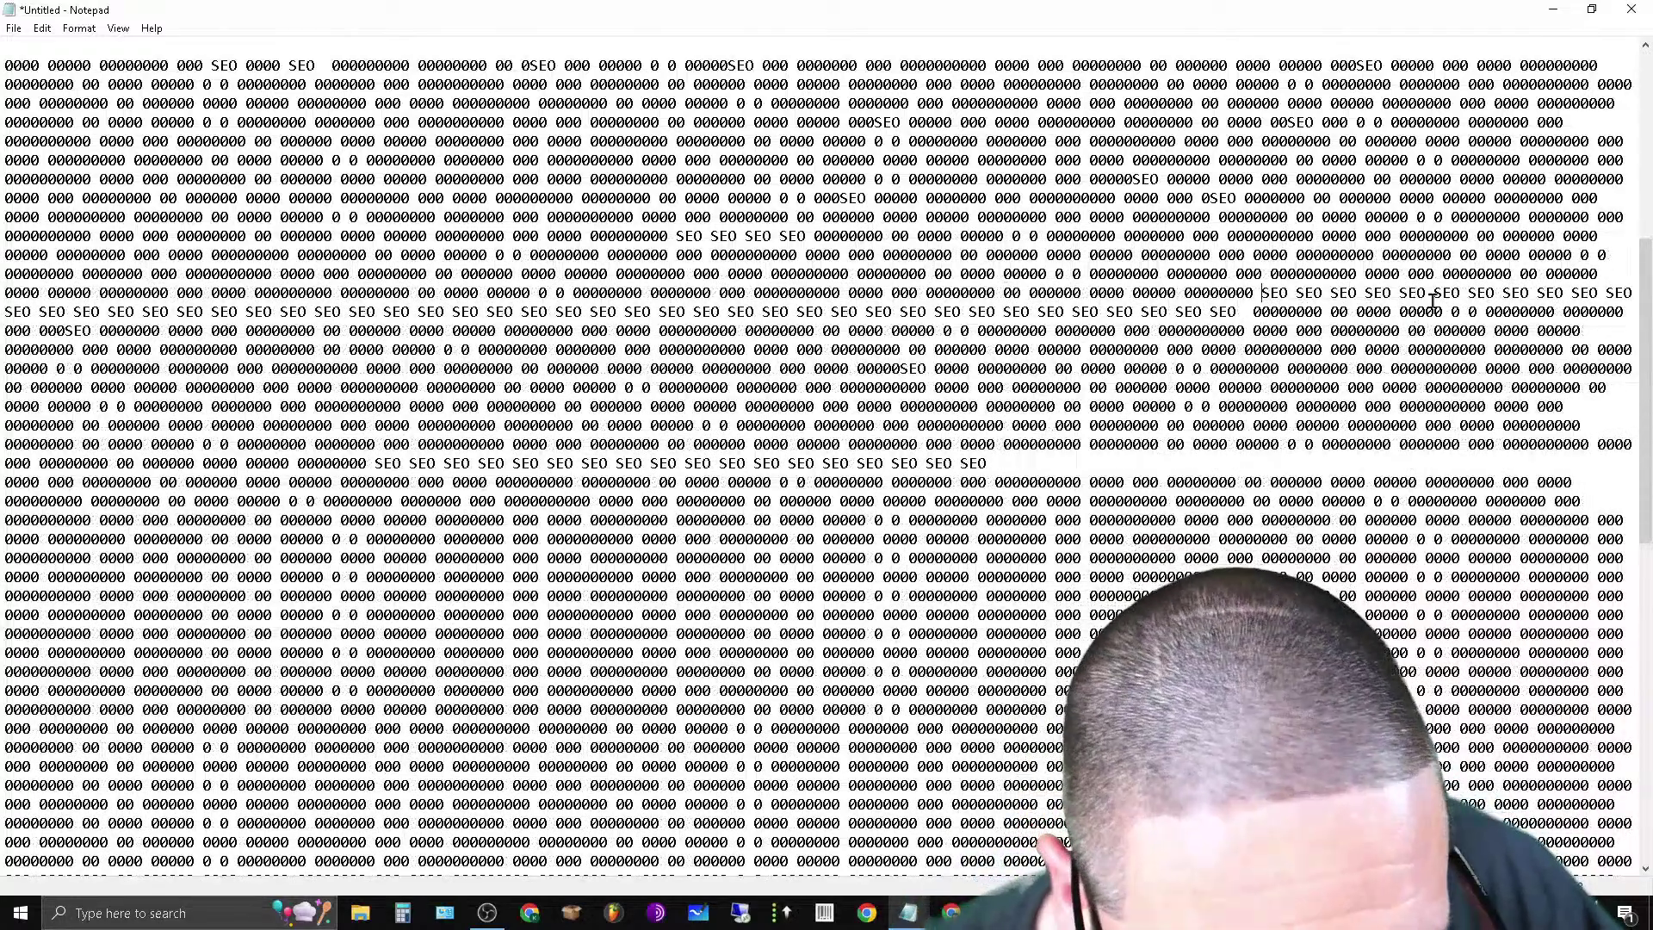
pyautogui.hotkey('ctrl', 'v')
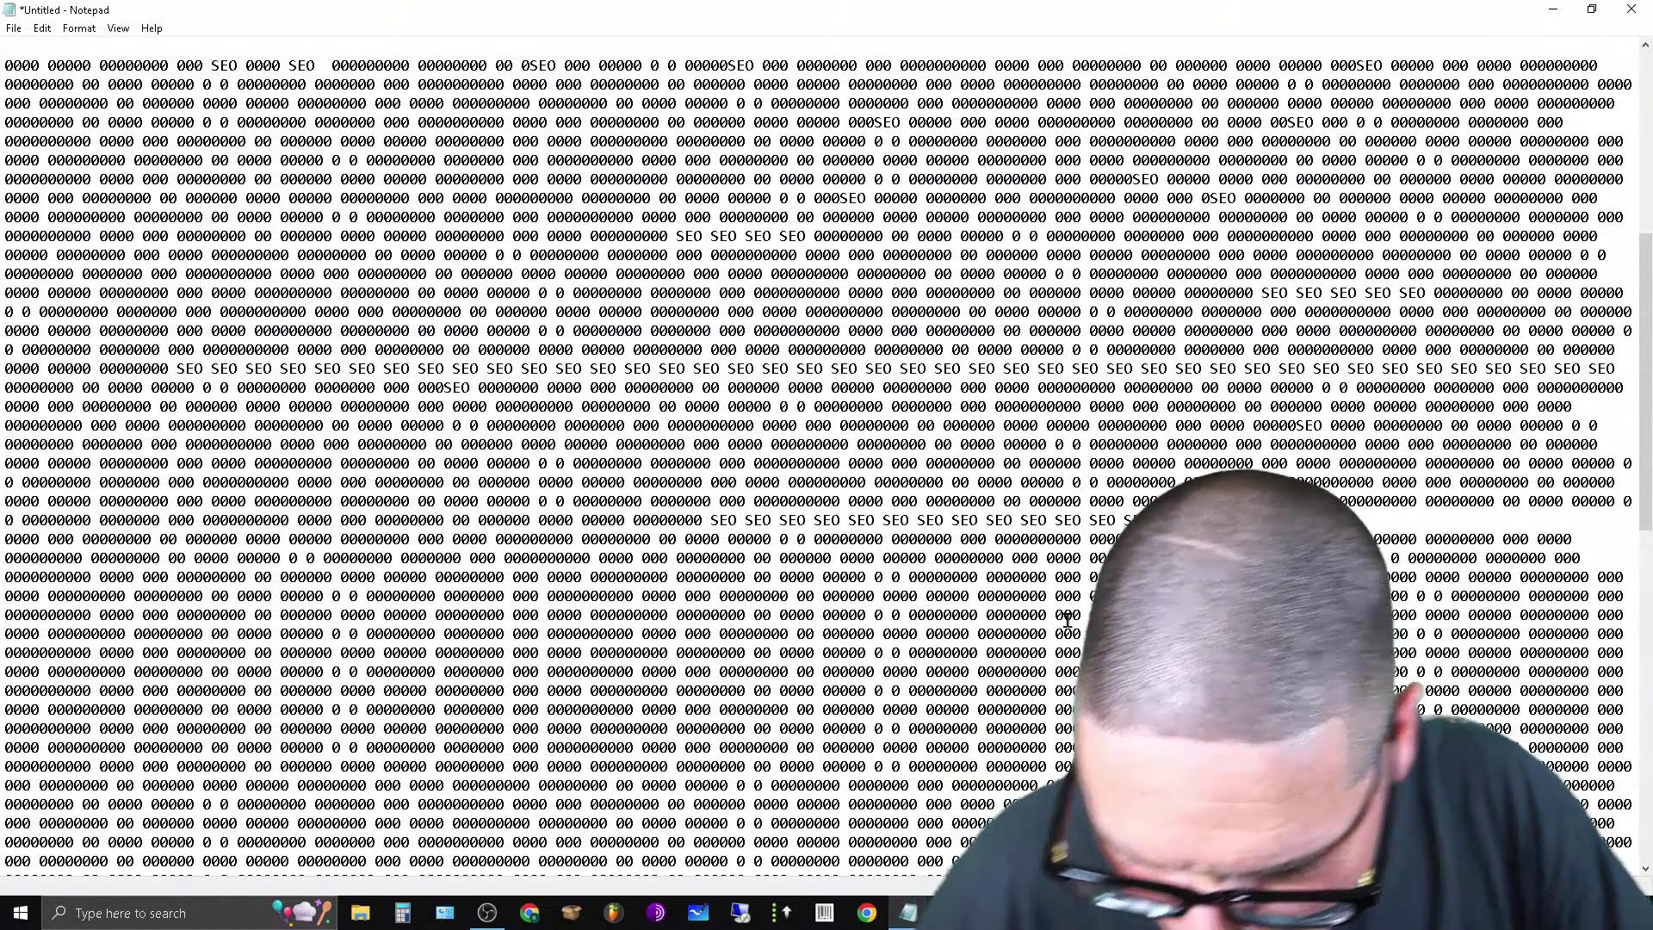
pyautogui.hotkey('ctrl', 'v')
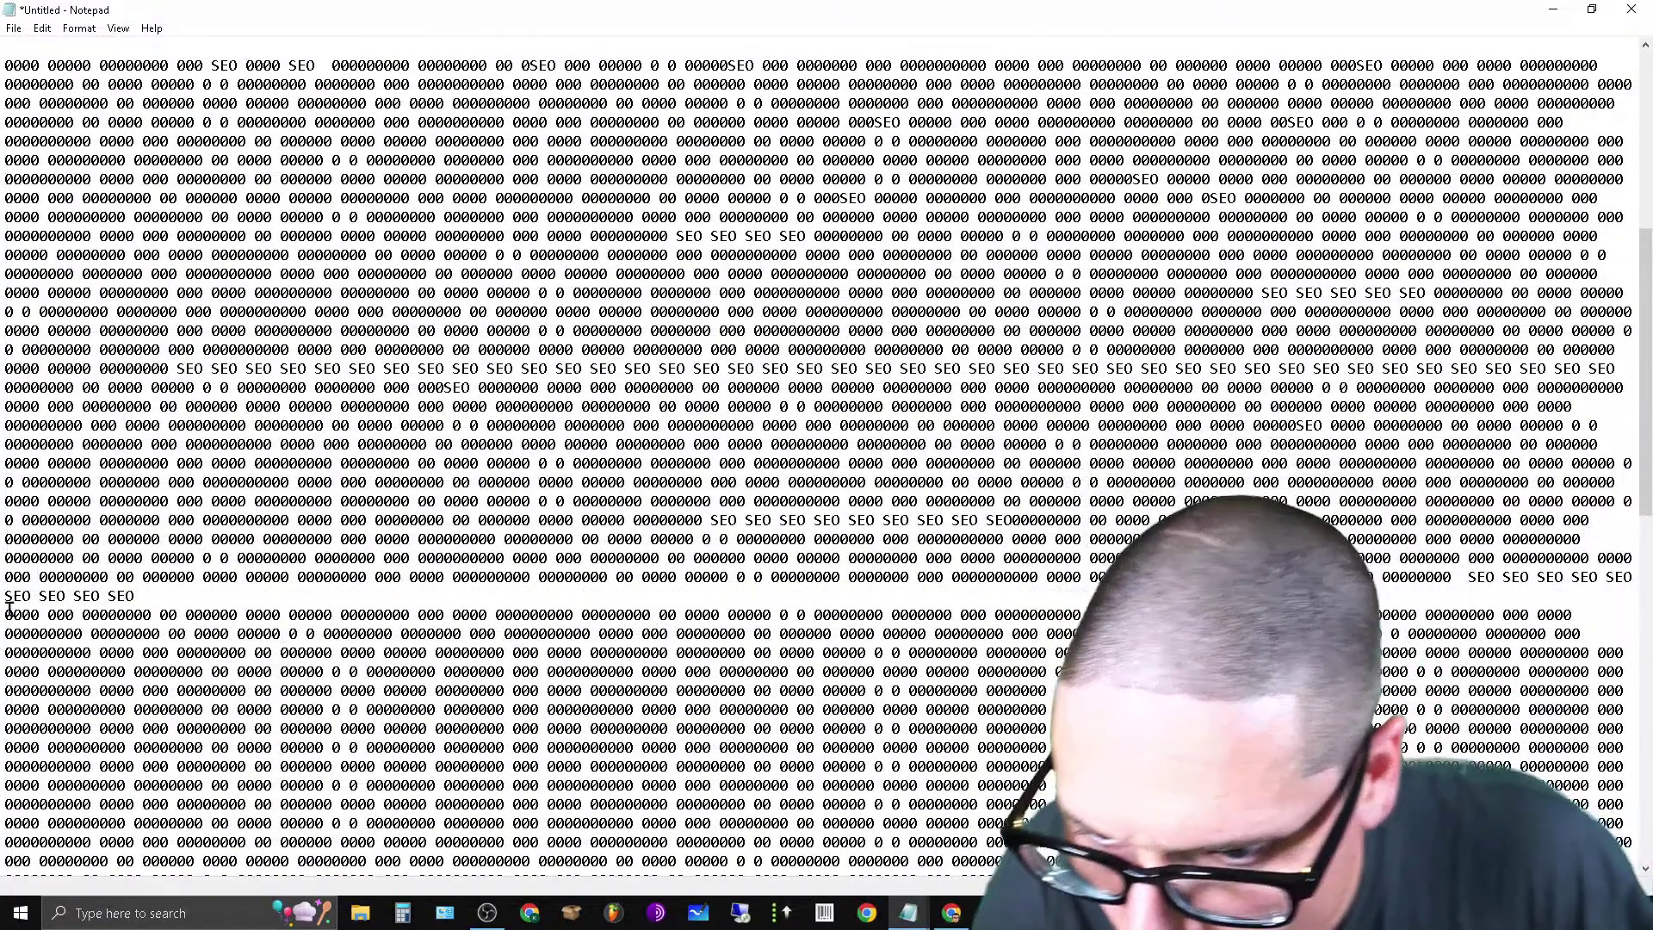
pyautogui.click(7, 617)
pyautogui.press('BackSpace')
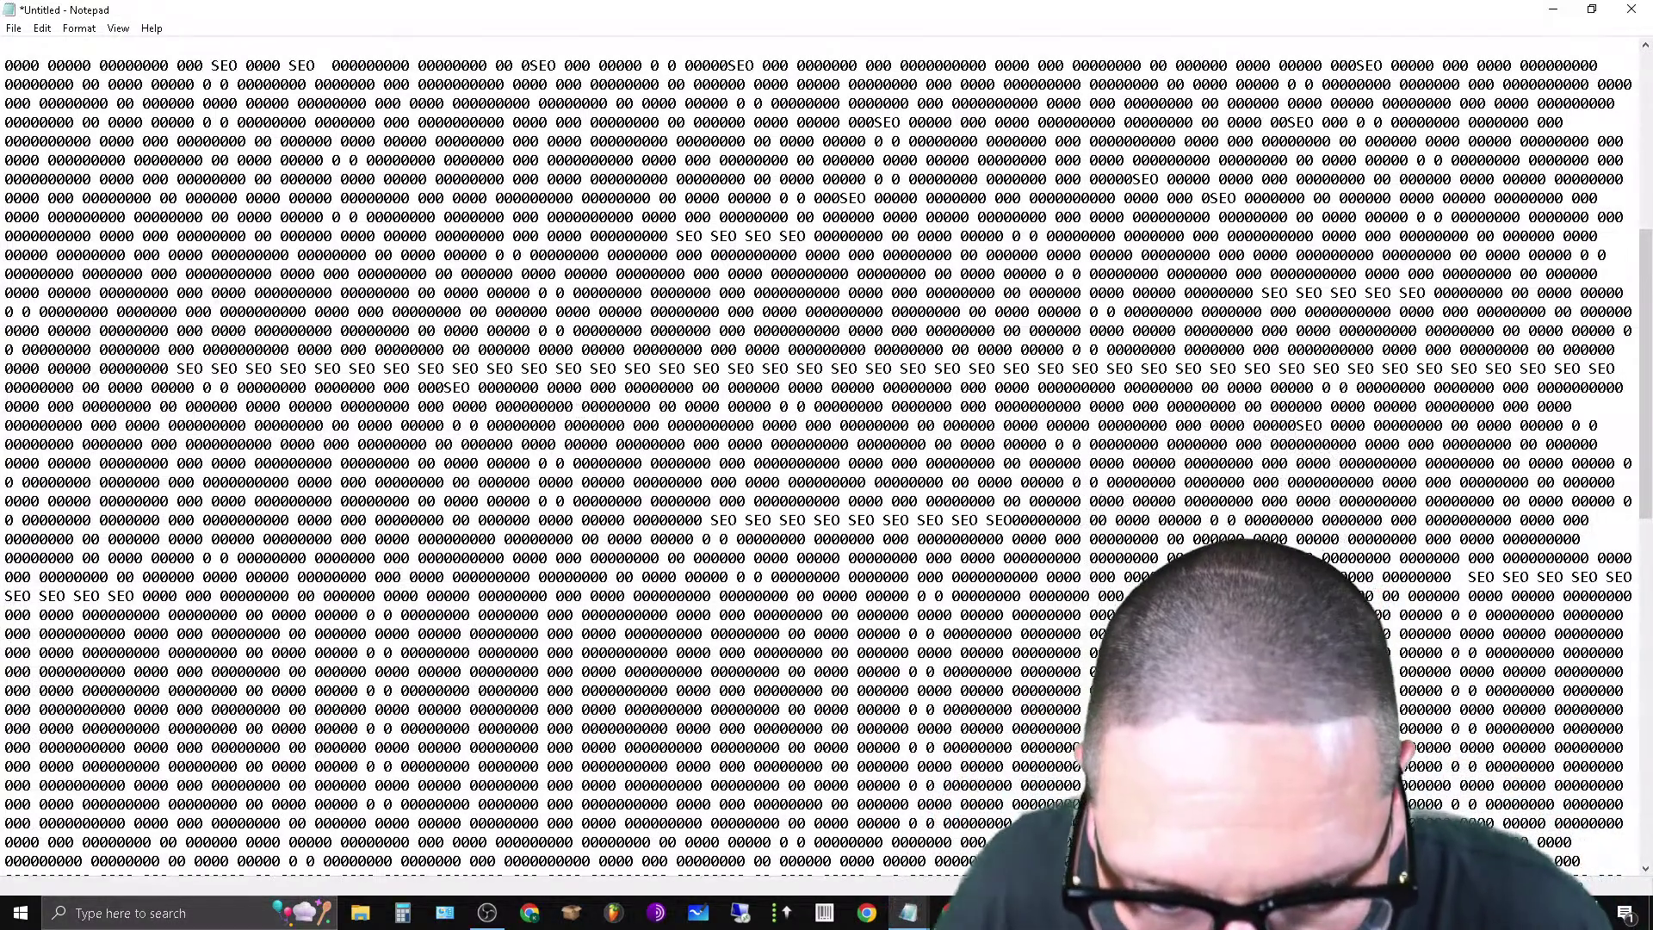
# Cut more rows of zero filler and paste them among the SEO words.
pyautogui.moveTo(1102, 728); pyautogui.dragTo(1545, 806)
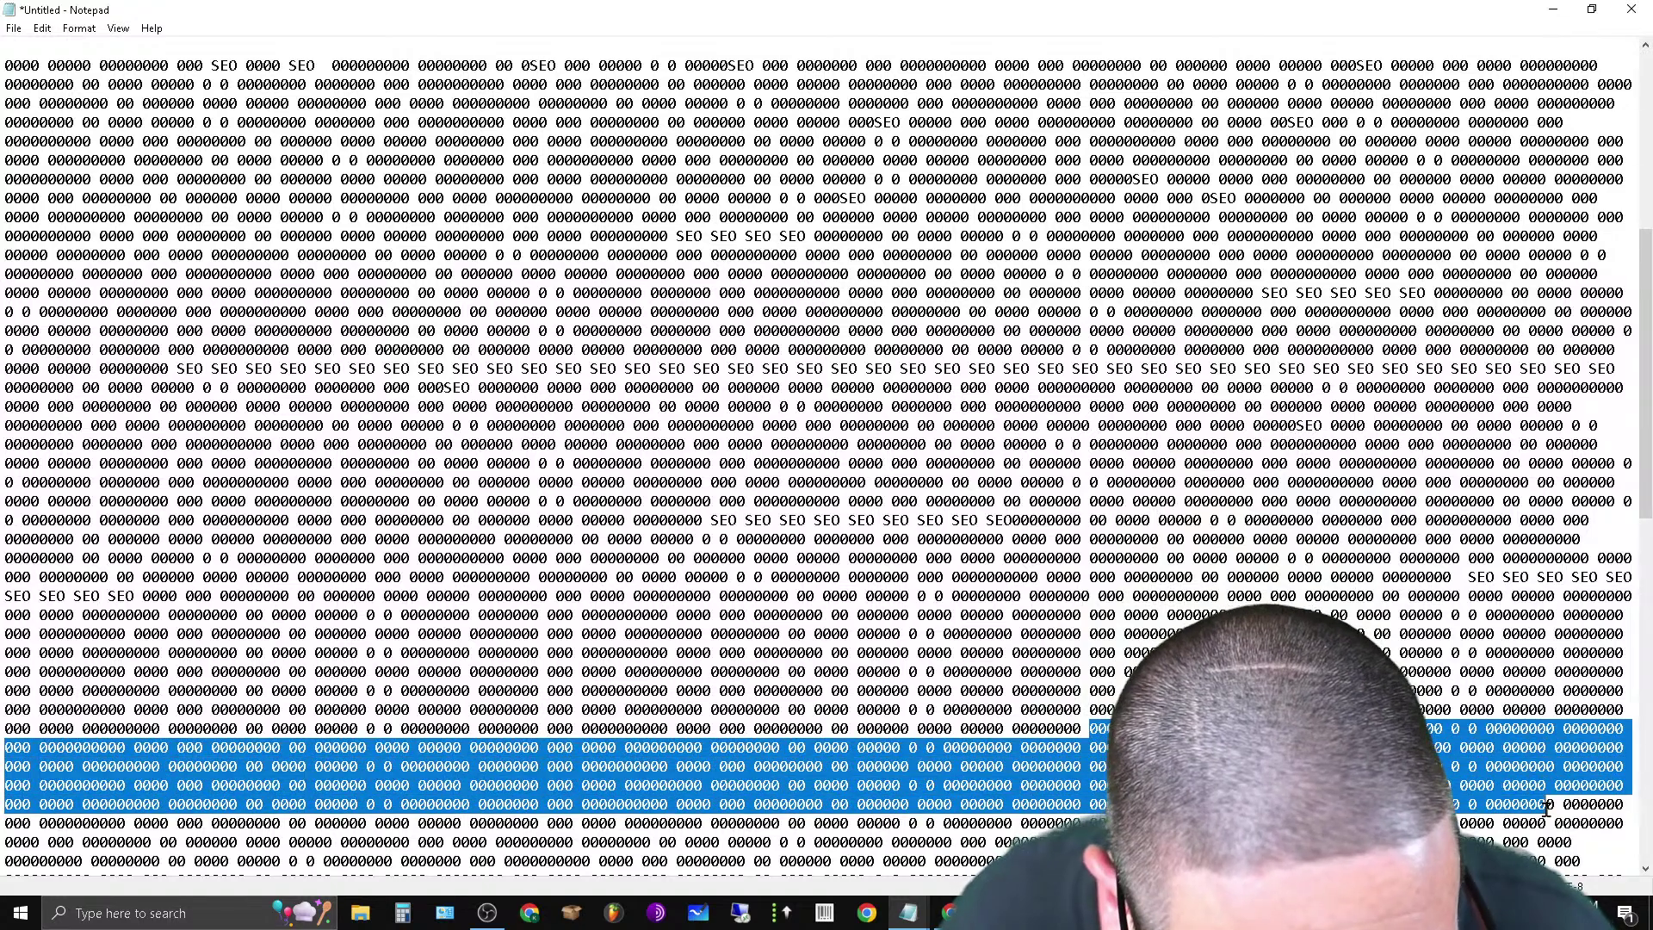
pyautogui.rightClick(1546, 799)
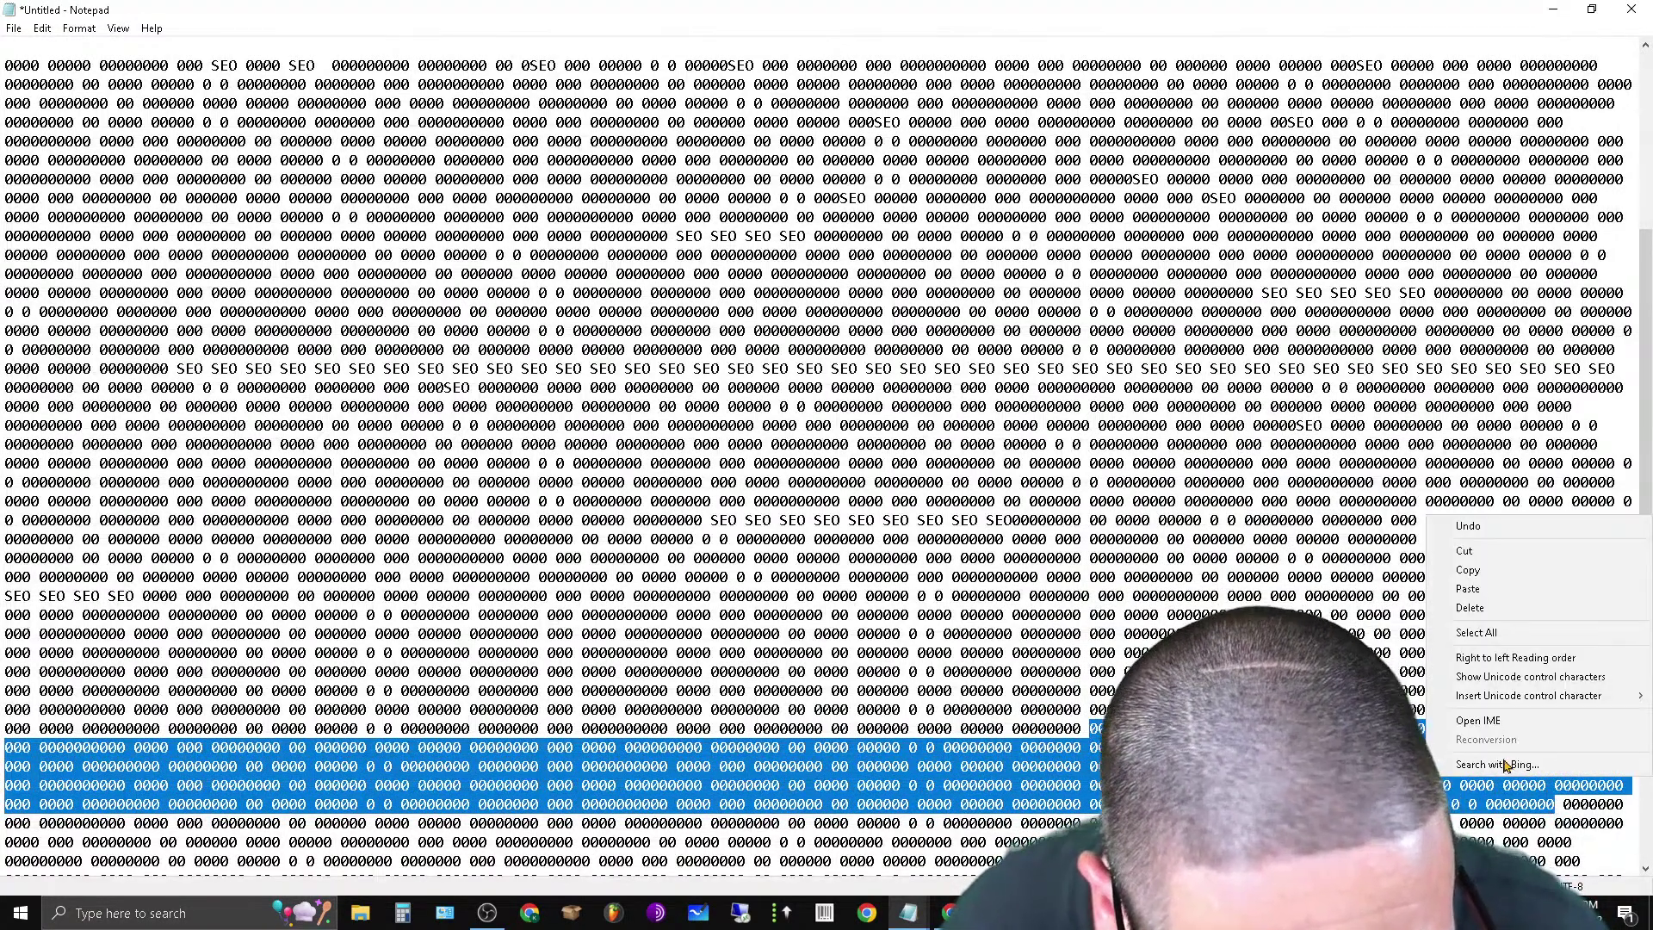
pyautogui.click(1489, 551)
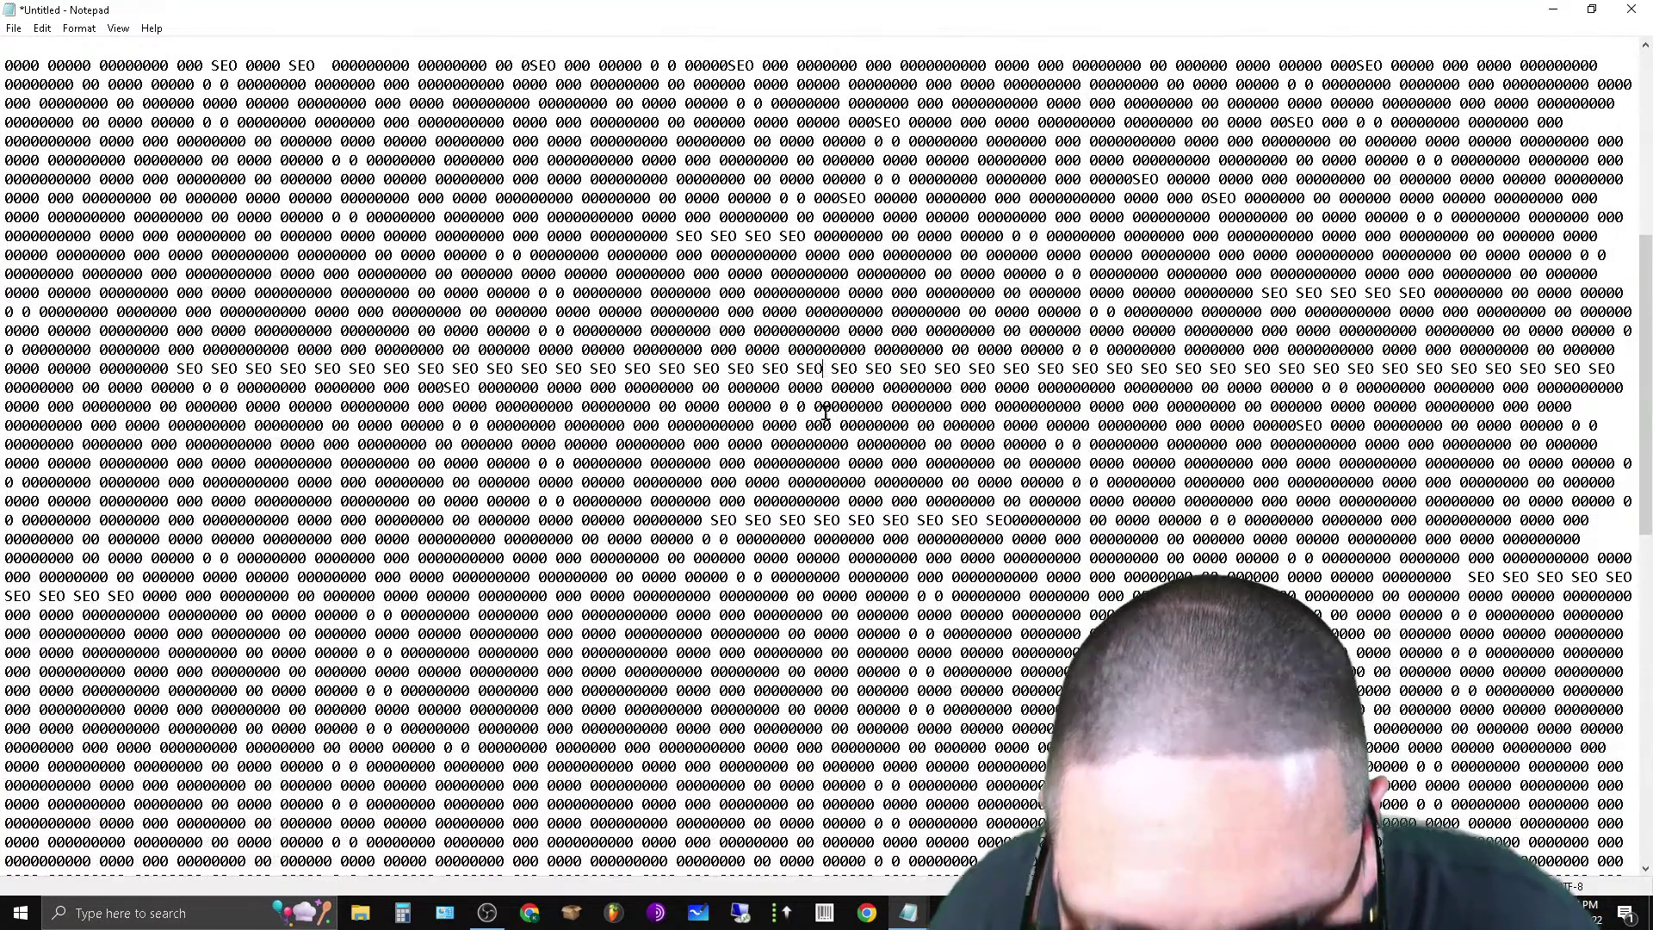
pyautogui.hotkey('ctrl', 'v')
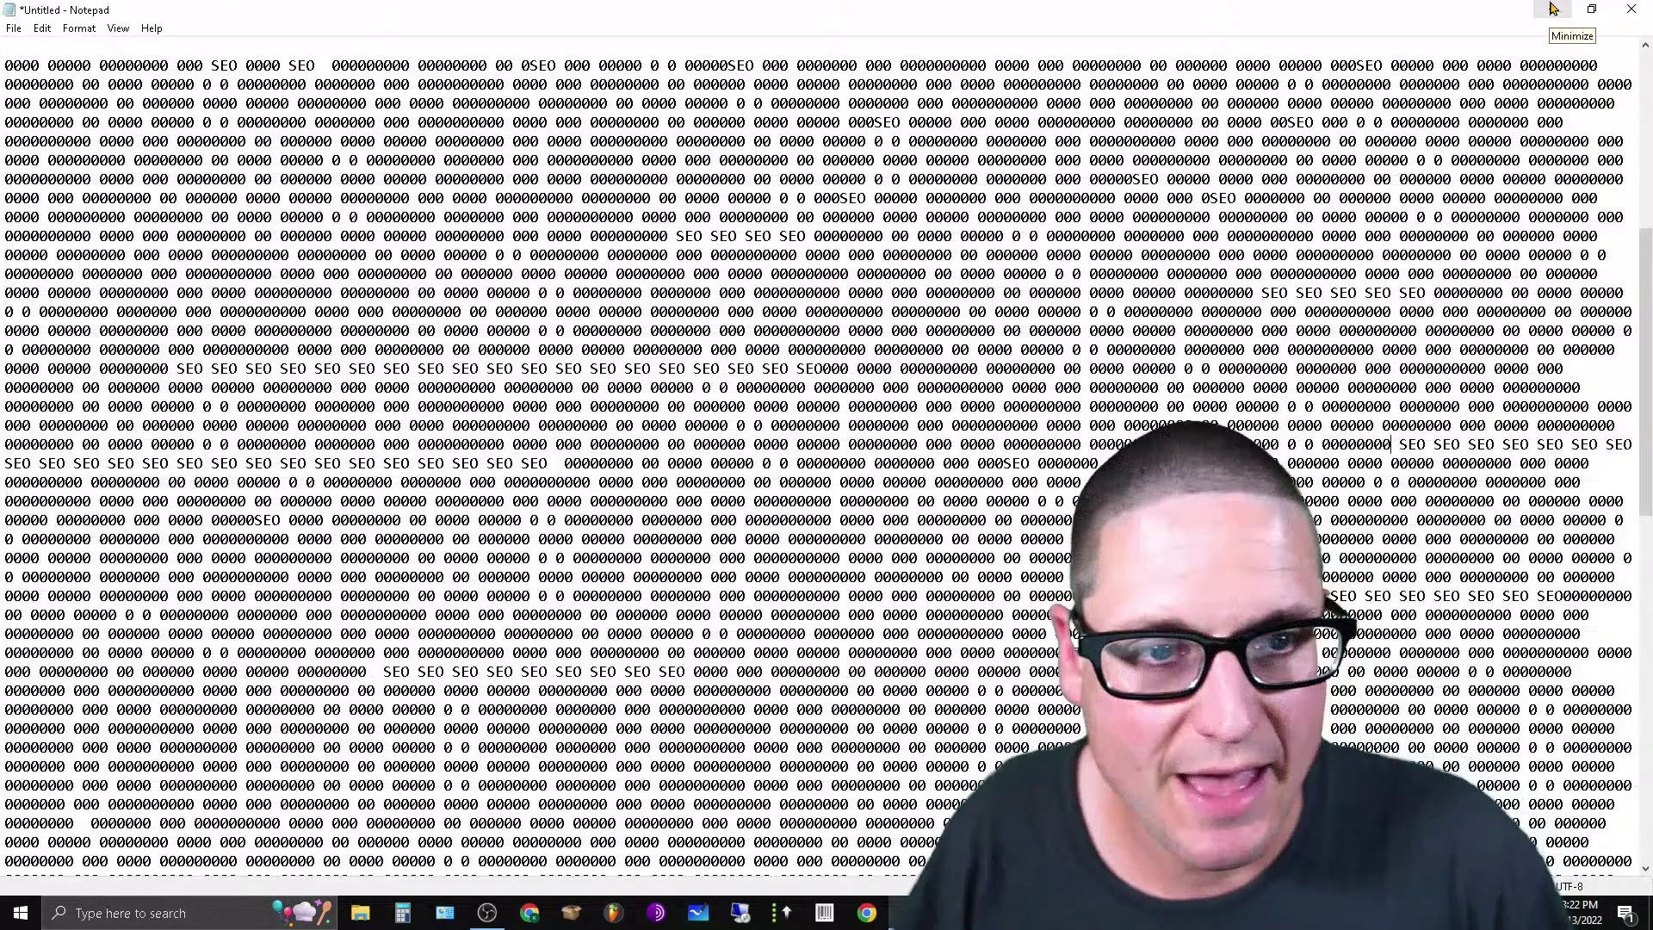
# Shrink and centre the Notepad window, then copy the word website from the keyword list.
pyautogui.click(1592, 9)
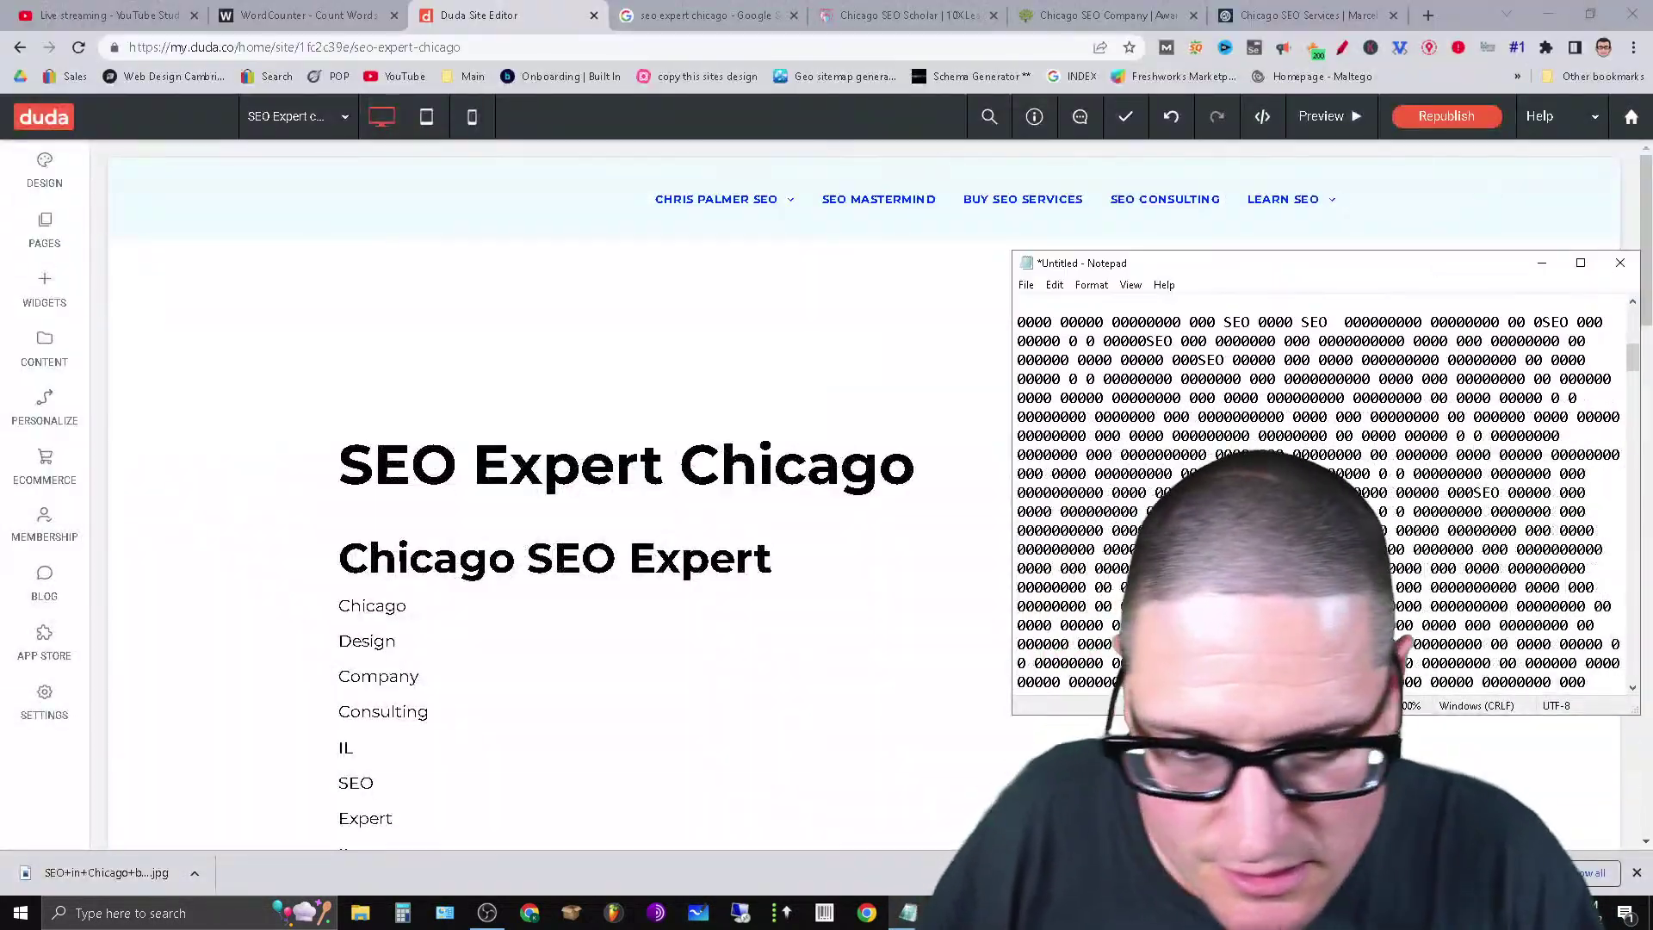
pyautogui.moveTo(1141, 262); pyautogui.dragTo(742, 210)
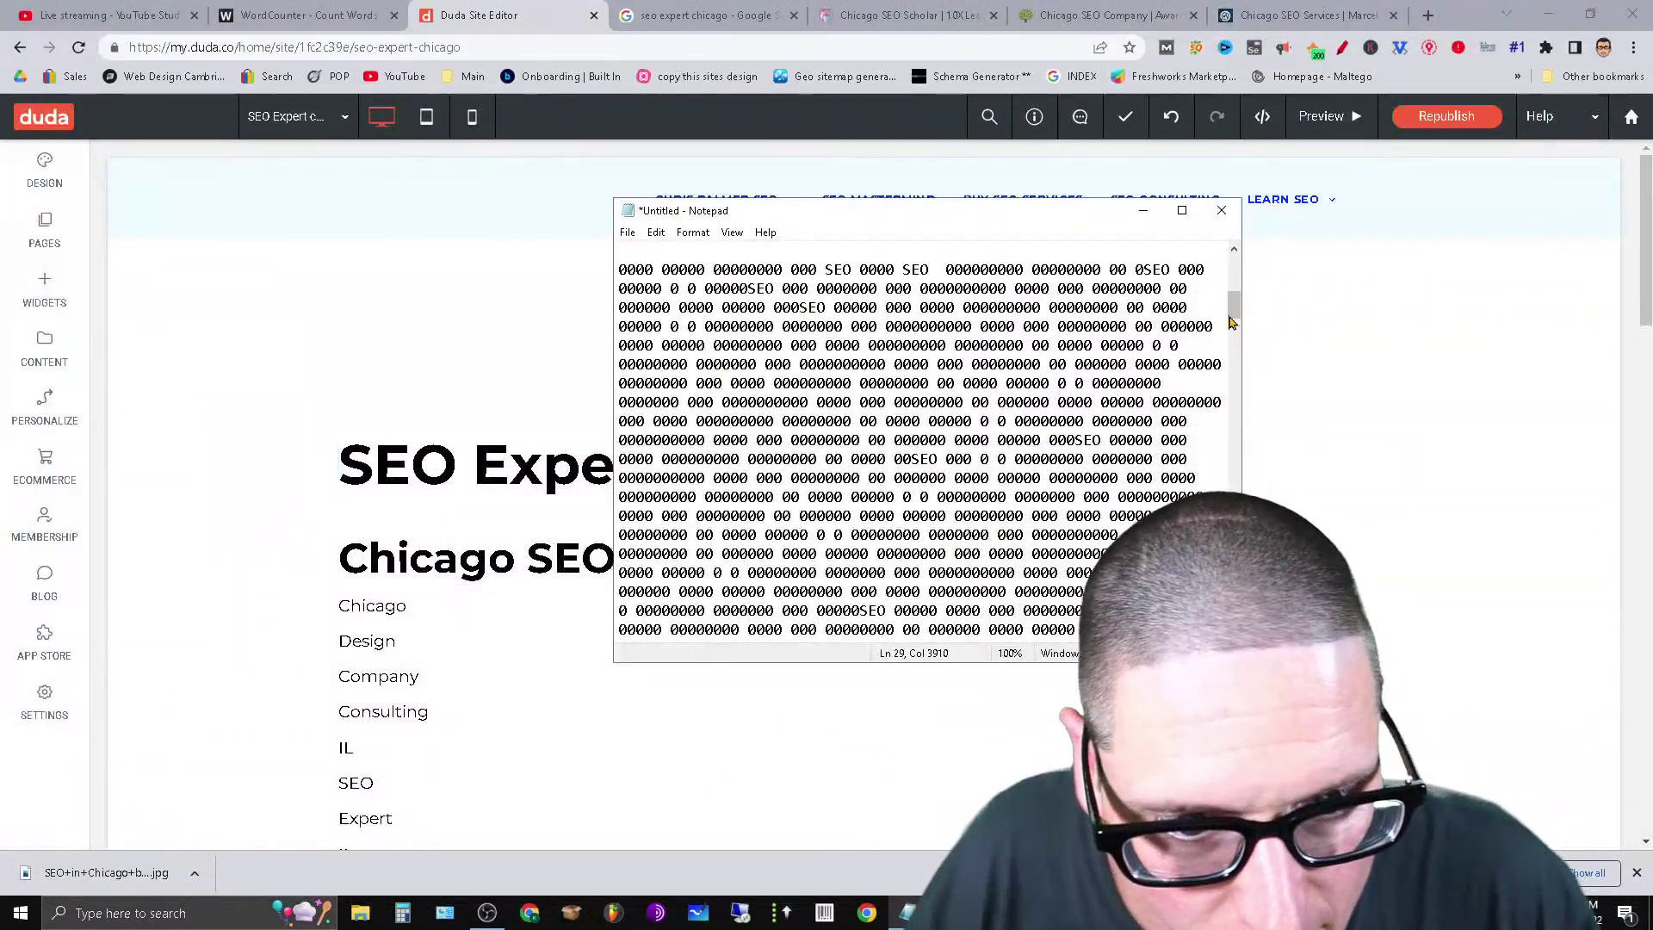
pyautogui.moveTo(1233, 315); pyautogui.dragTo(1238, 258)
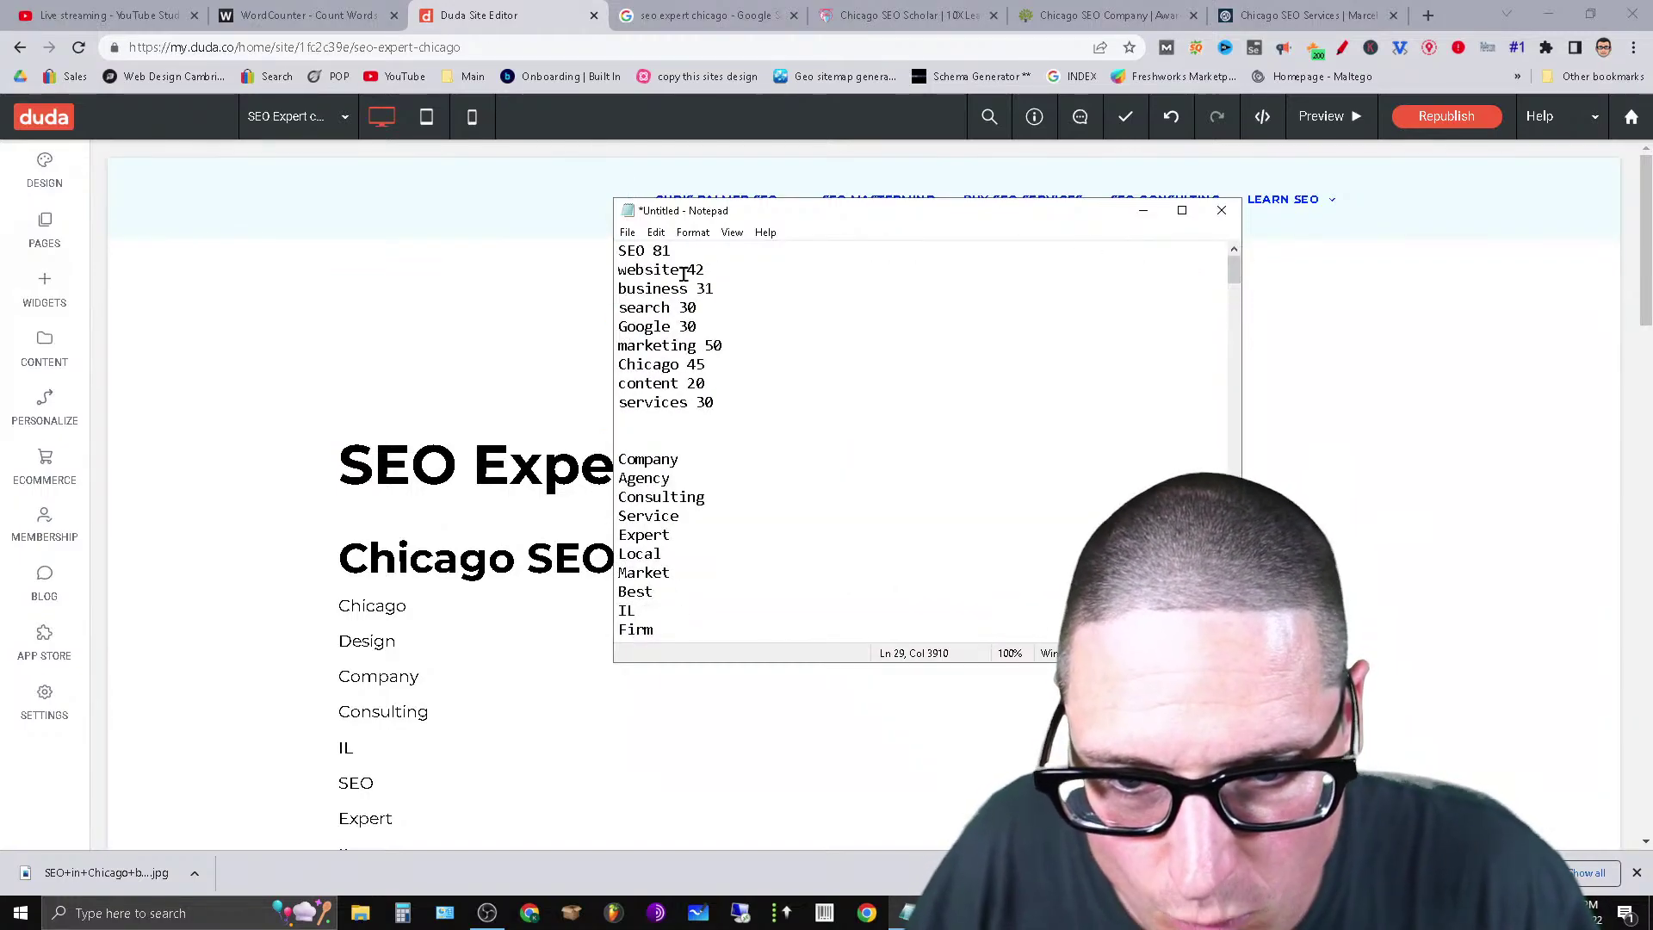
pyautogui.moveTo(686, 271); pyautogui.dragTo(618, 272)
pyautogui.rightClick(626, 271)
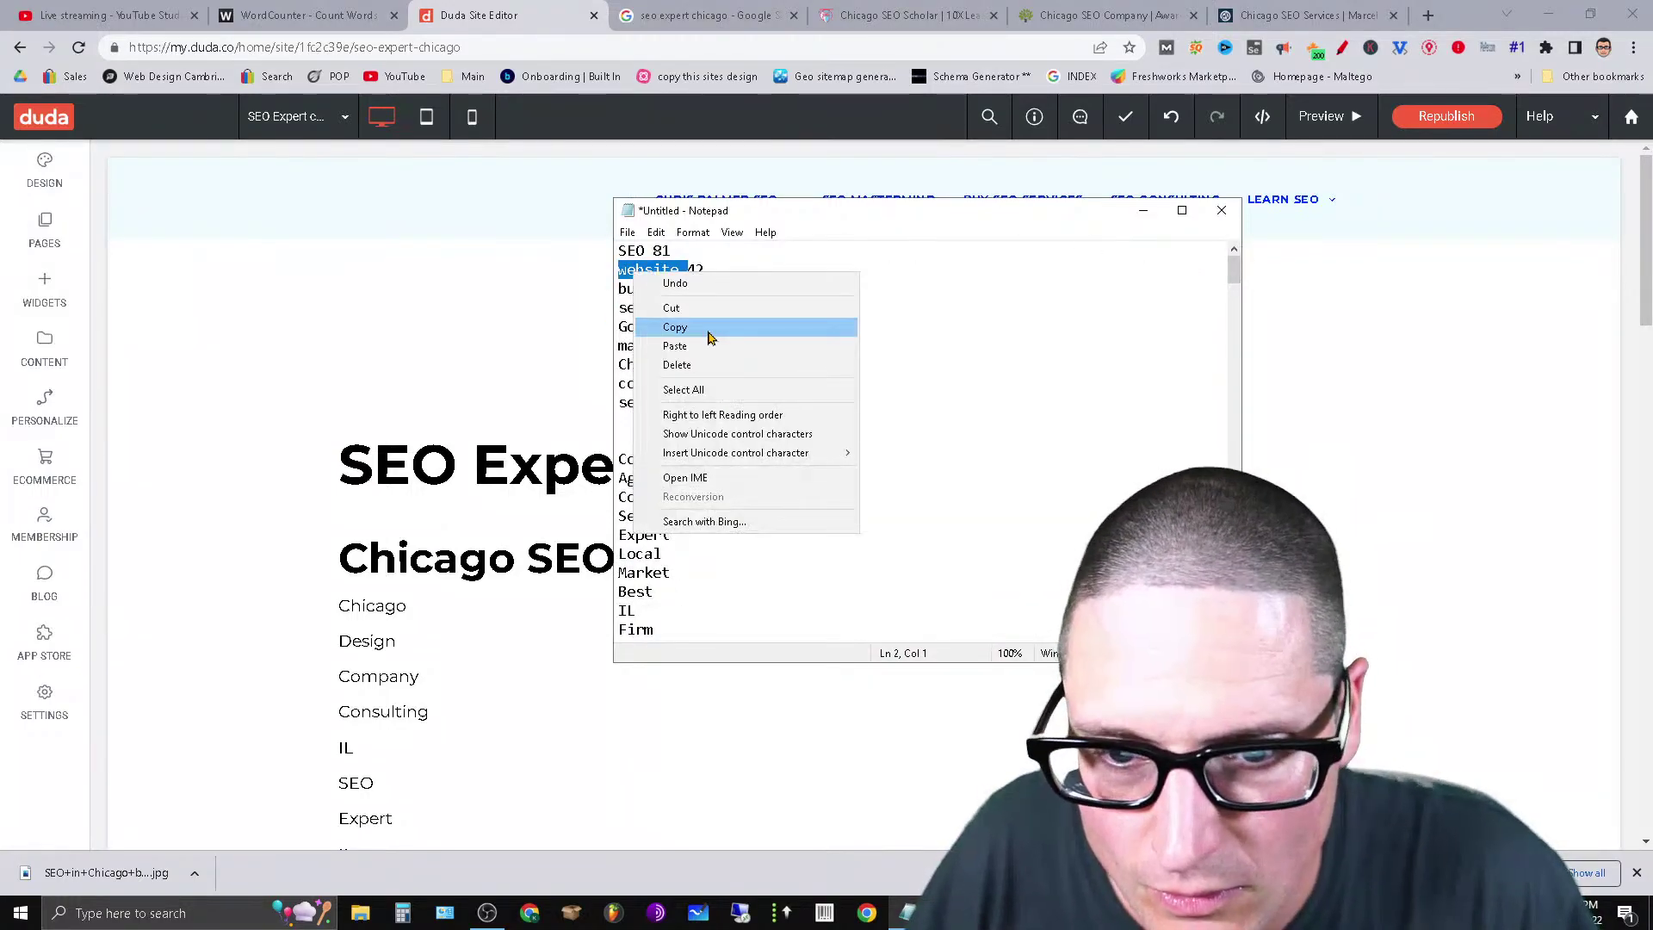
pyautogui.click(676, 324)
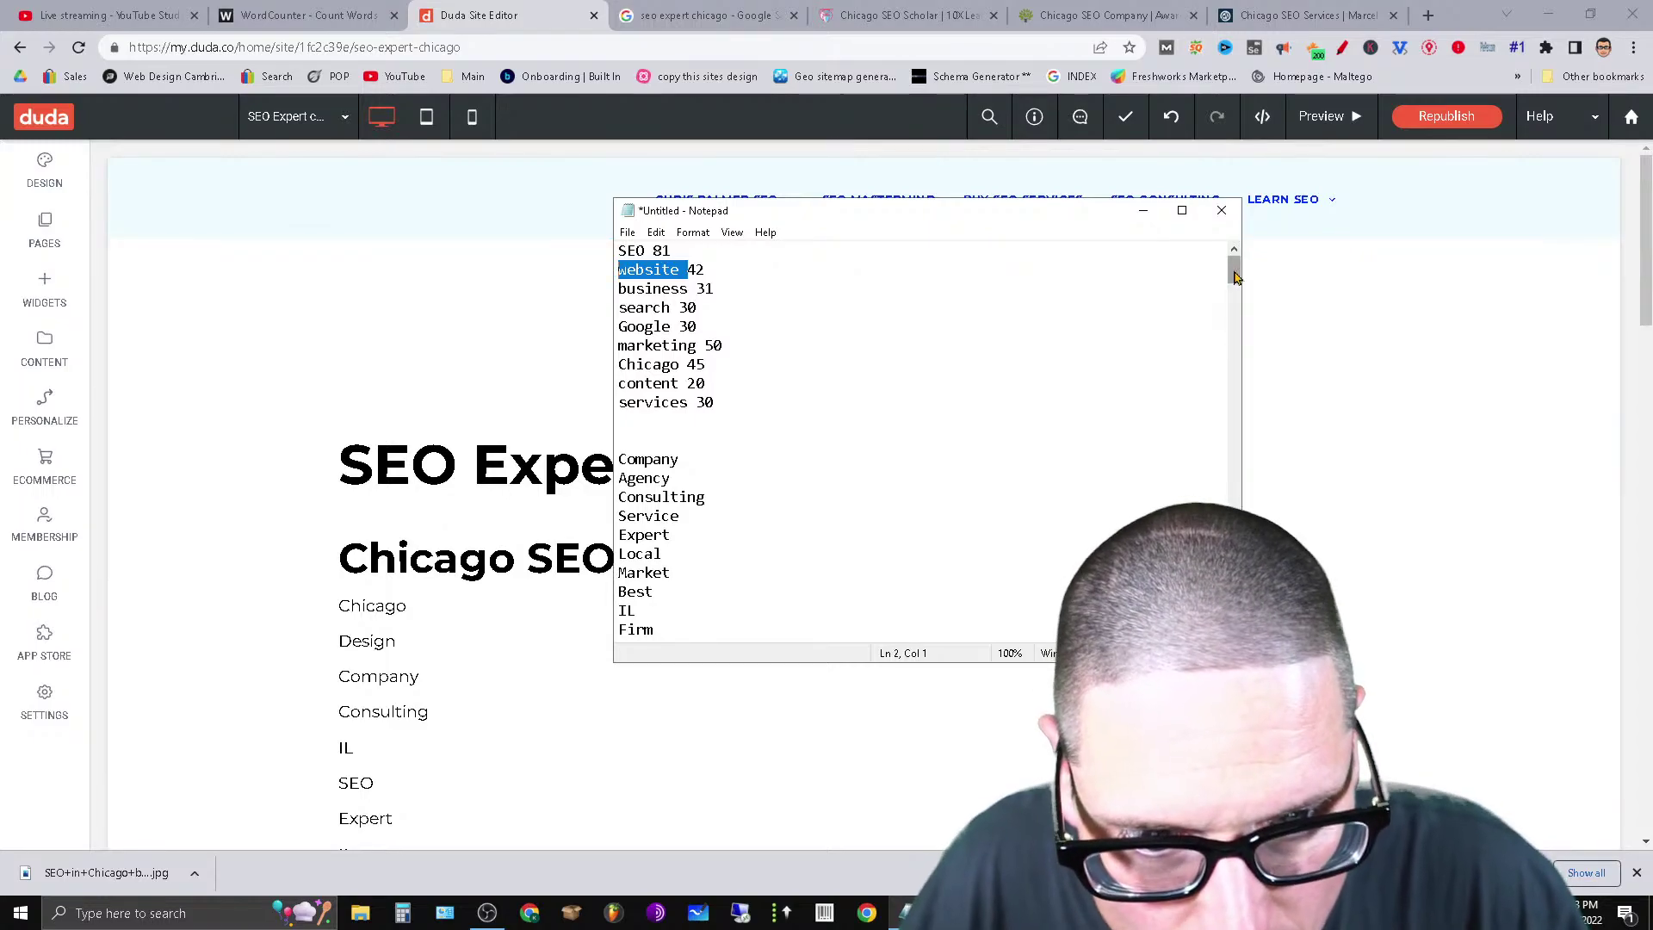
# Paste a run of nine repeated website words into the zero filler.
pyautogui.scroll(-10, 1178, 394)
pyautogui.scroll(3, 1178, 395)
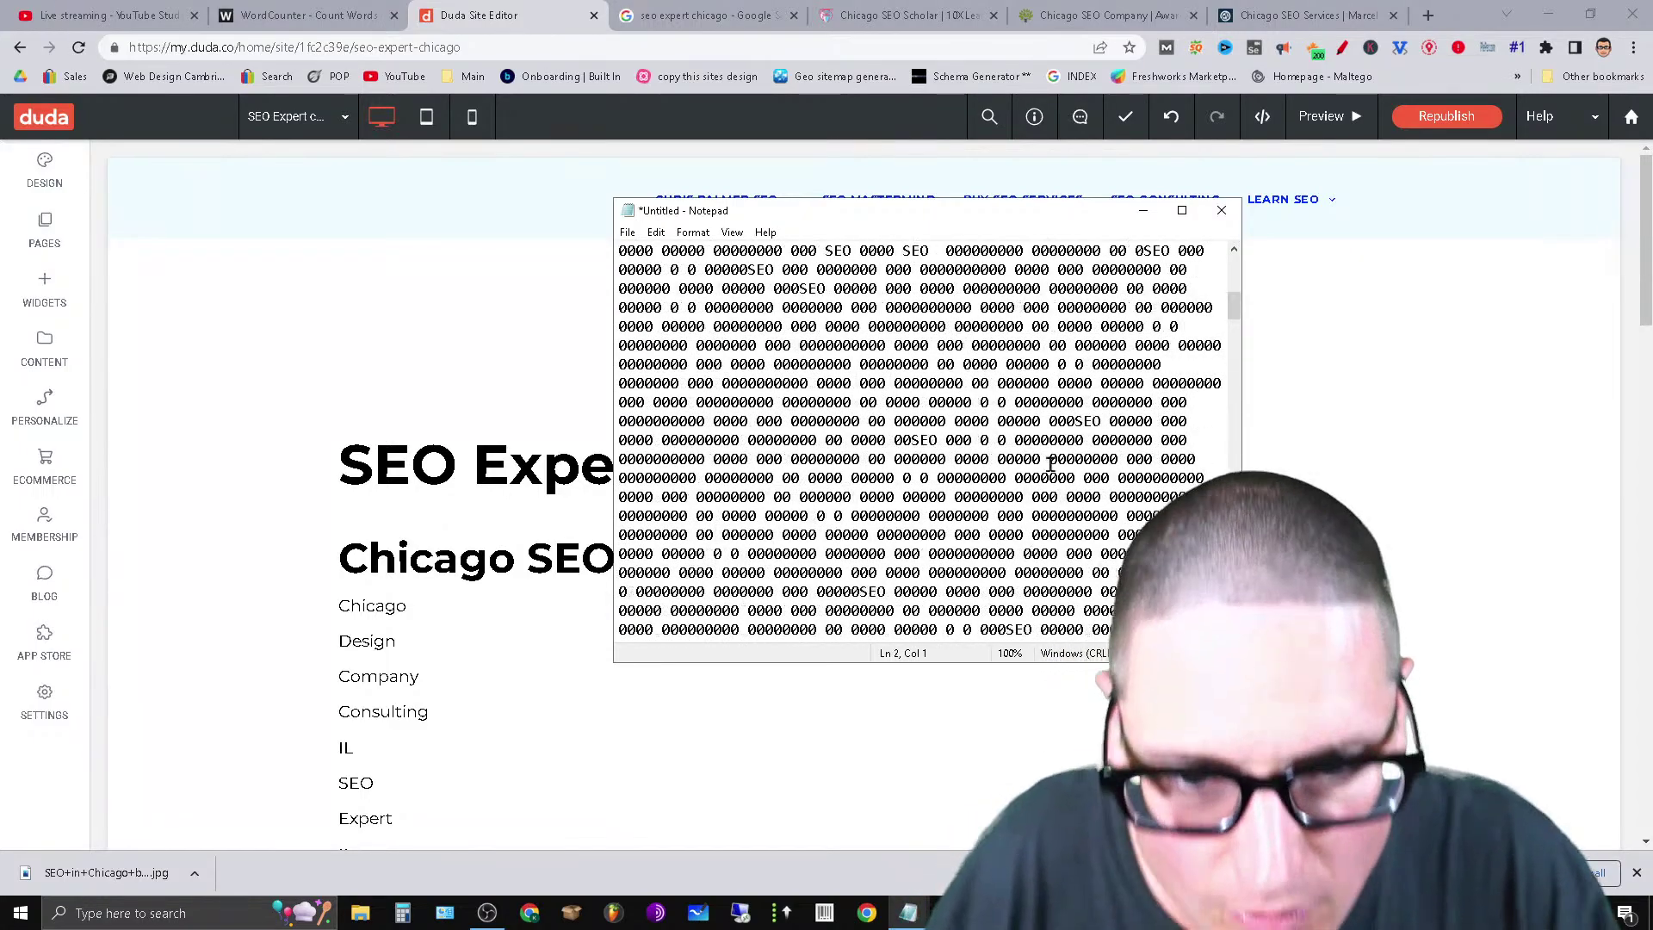
pyautogui.scroll(3, 1139, 413)
pyautogui.scroll(-10, 1139, 413)
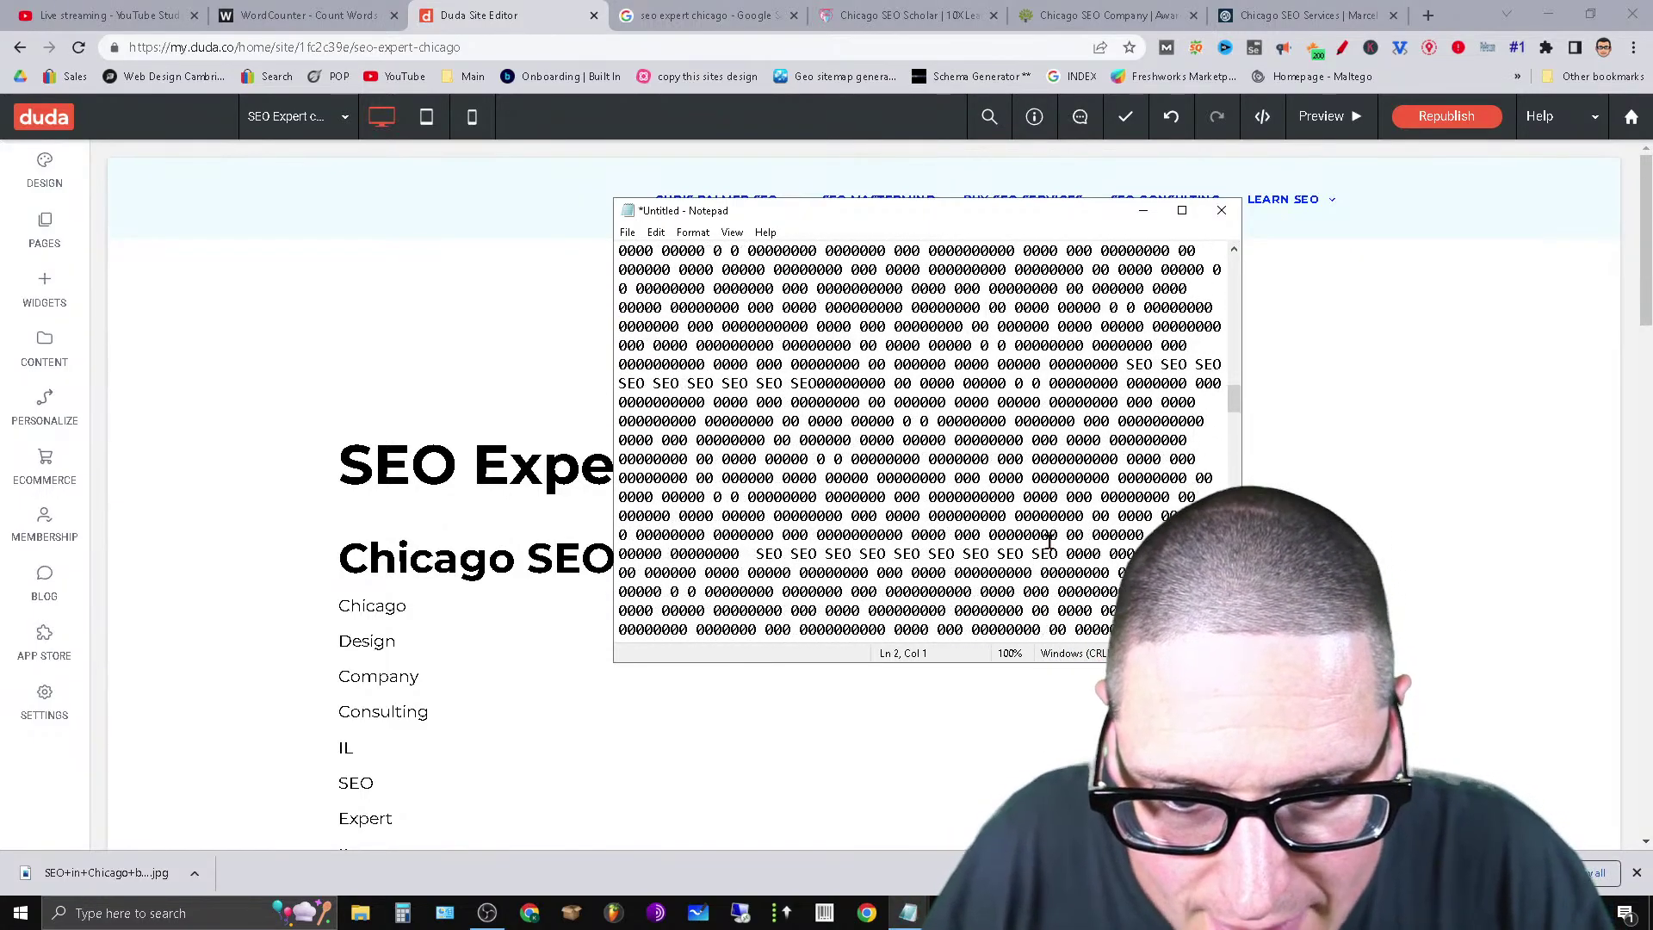
pyautogui.scroll(-3, 875, 542)
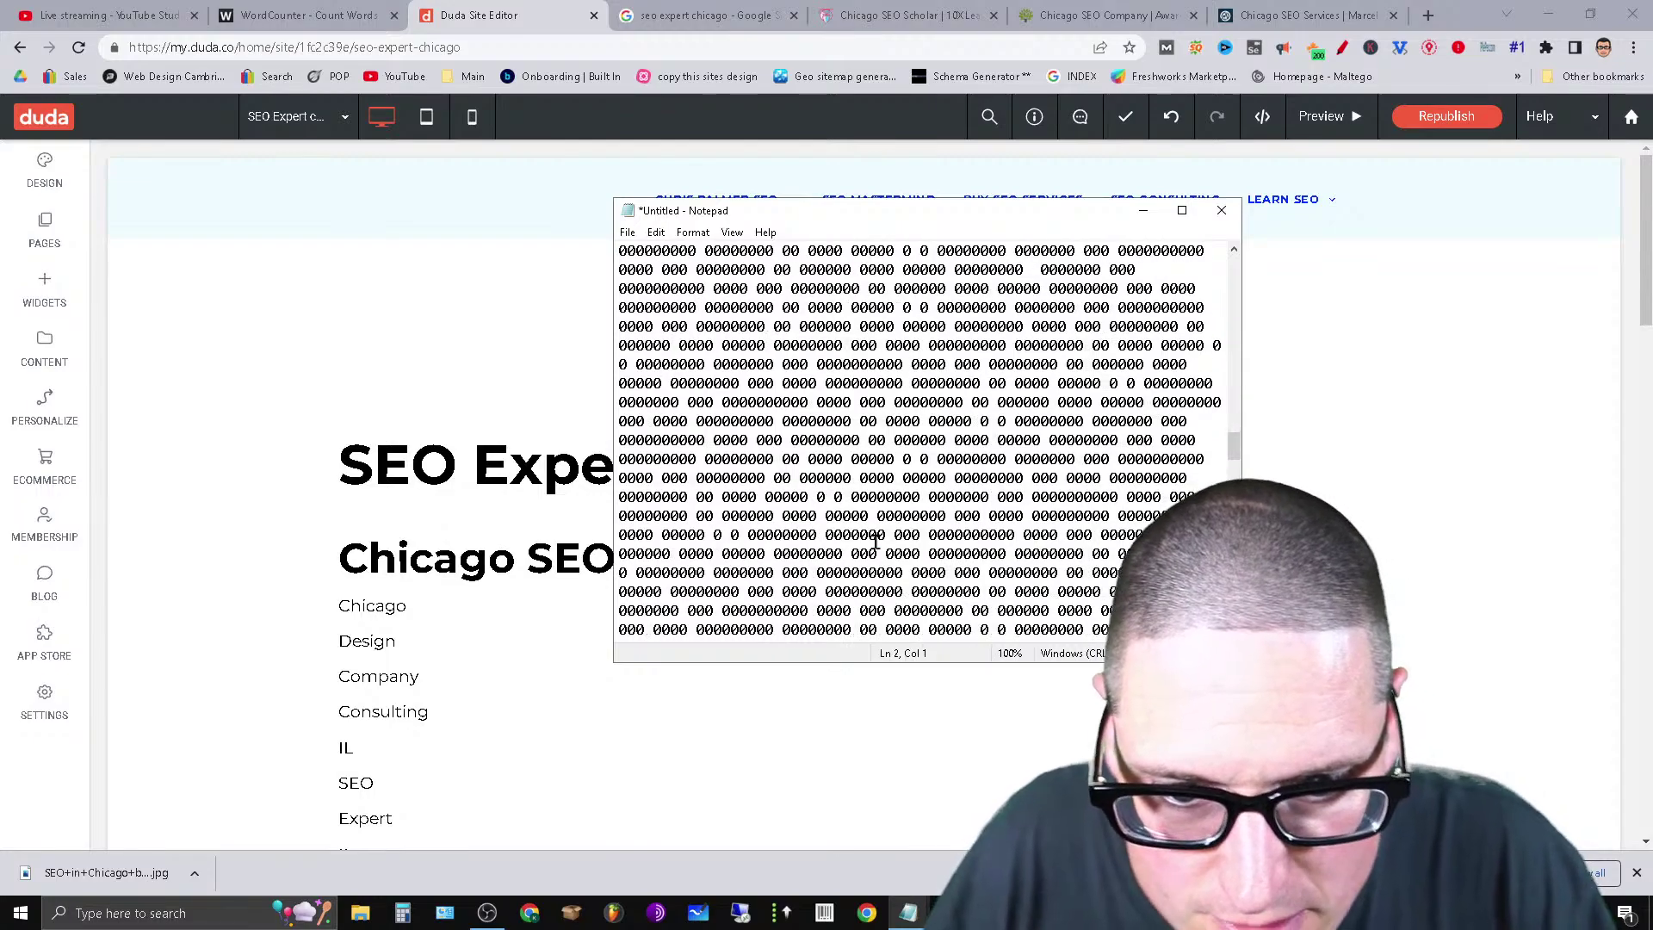
pyautogui.click(789, 441)
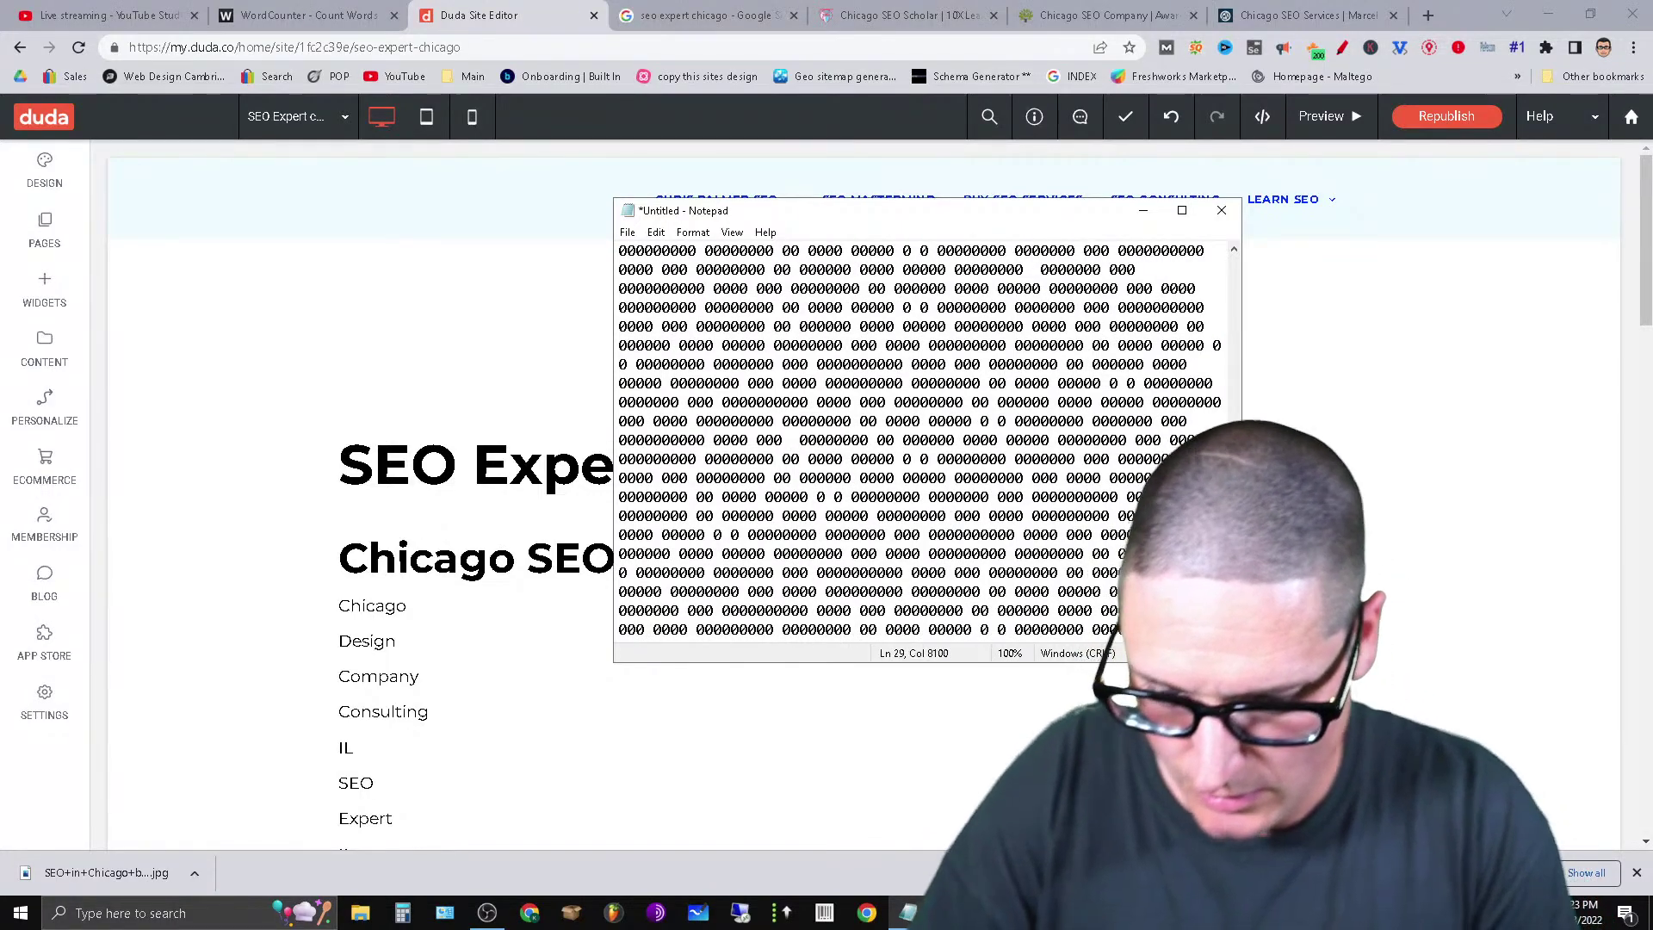
pyautogui.hotkey('ctrl', 'v')
pyautogui.hotkey('ctrl', 'v')
pyautogui.hotkey('ctrl', 'v')
pyautogui.hotkey('ctrl', 'v')
pyautogui.hotkey('ctrl', 'v')
pyautogui.hotkey('ctrl', 'v')
pyautogui.hotkey('ctrl', 'v')
pyautogui.hotkey('ctrl', 'v')
pyautogui.hotkey('ctrl', 'v')
pyautogui.hotkey('ctrl', 'v')
pyautogui.hotkey('ctrl', 'v')
pyautogui.hotkey('ctrl', 'v')
pyautogui.hotkey('ctrl', 'v')
pyautogui.hotkey('ctrl', 'v')
pyautogui.hotkey('ctrl', 'v')
pyautogui.hotkey('ctrl', 'v')
pyautogui.hotkey('ctrl', 'v')
pyautogui.hotkey('ctrl', 'v')
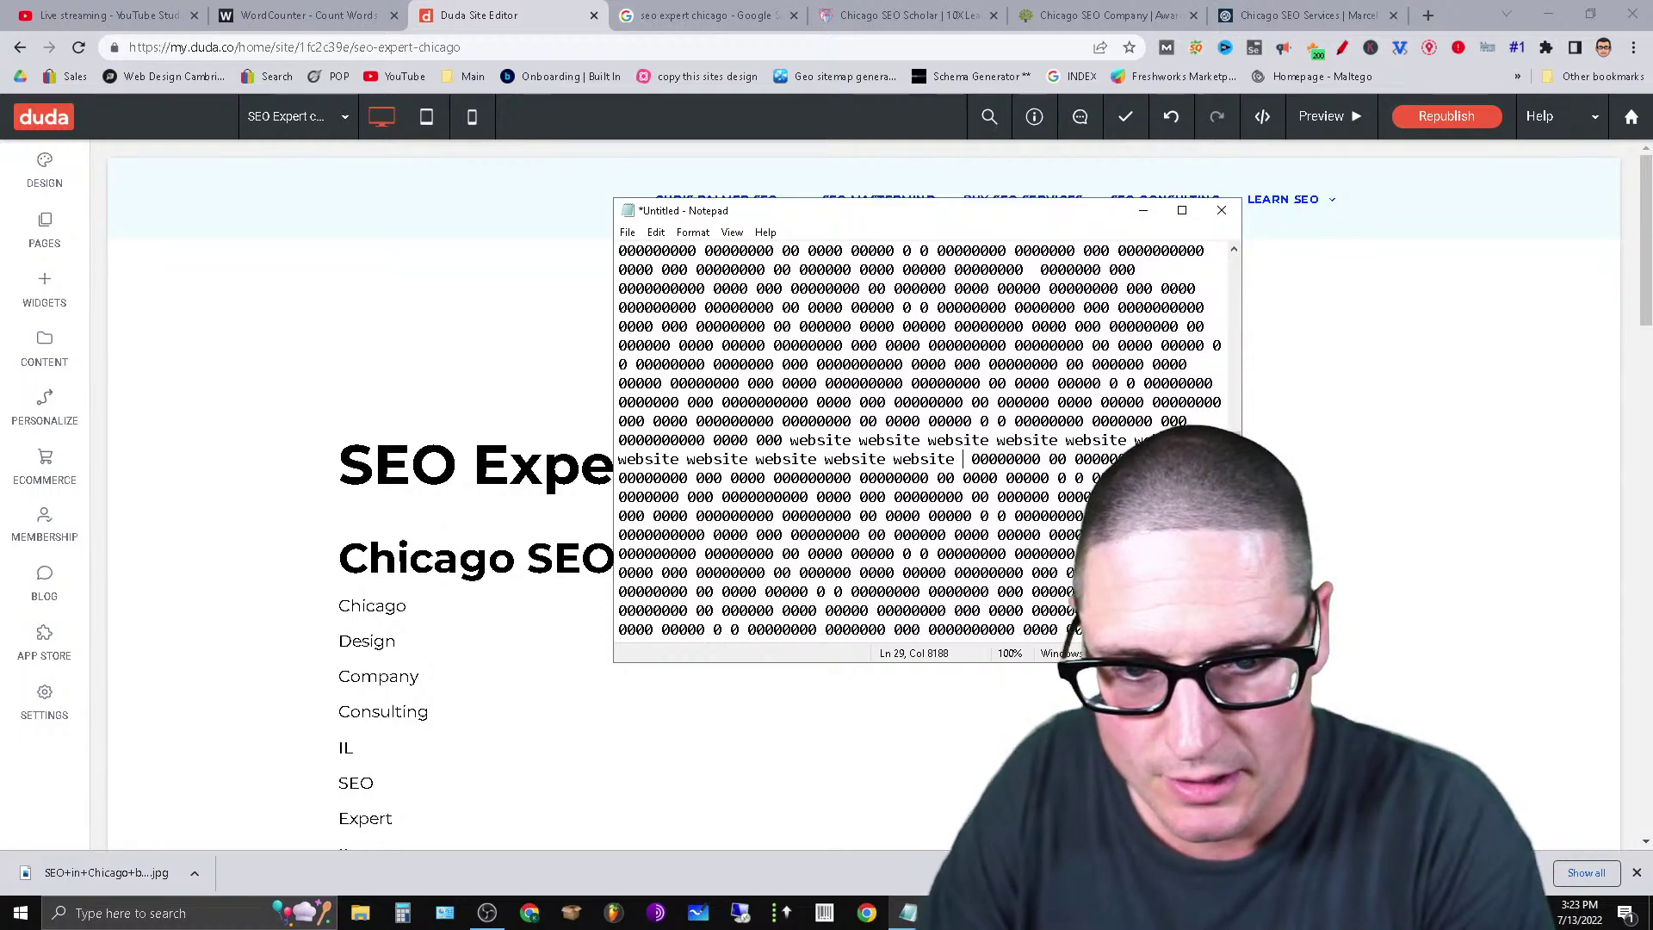
pyautogui.hotkey('ctrl', 'v')
pyautogui.hotkey('ctrl', 'v')
pyautogui.hotkey('ctrl', 'v')
pyautogui.hotkey('ctrl', 'v')
pyautogui.hotkey('ctrl', 'v')
pyautogui.hotkey('ctrl', 'v')
pyautogui.hotkey('ctrl', 'v')
pyautogui.hotkey('ctrl', 'v')
pyautogui.hotkey('ctrl', 'v')
pyautogui.hotkey('ctrl', 'v')
pyautogui.hotkey('ctrl', 'v')
pyautogui.hotkey('ctrl', 'v')
pyautogui.hotkey('ctrl', 'v')
pyautogui.hotkey('ctrl', 'v')
pyautogui.hotkey('ctrl', 'v')
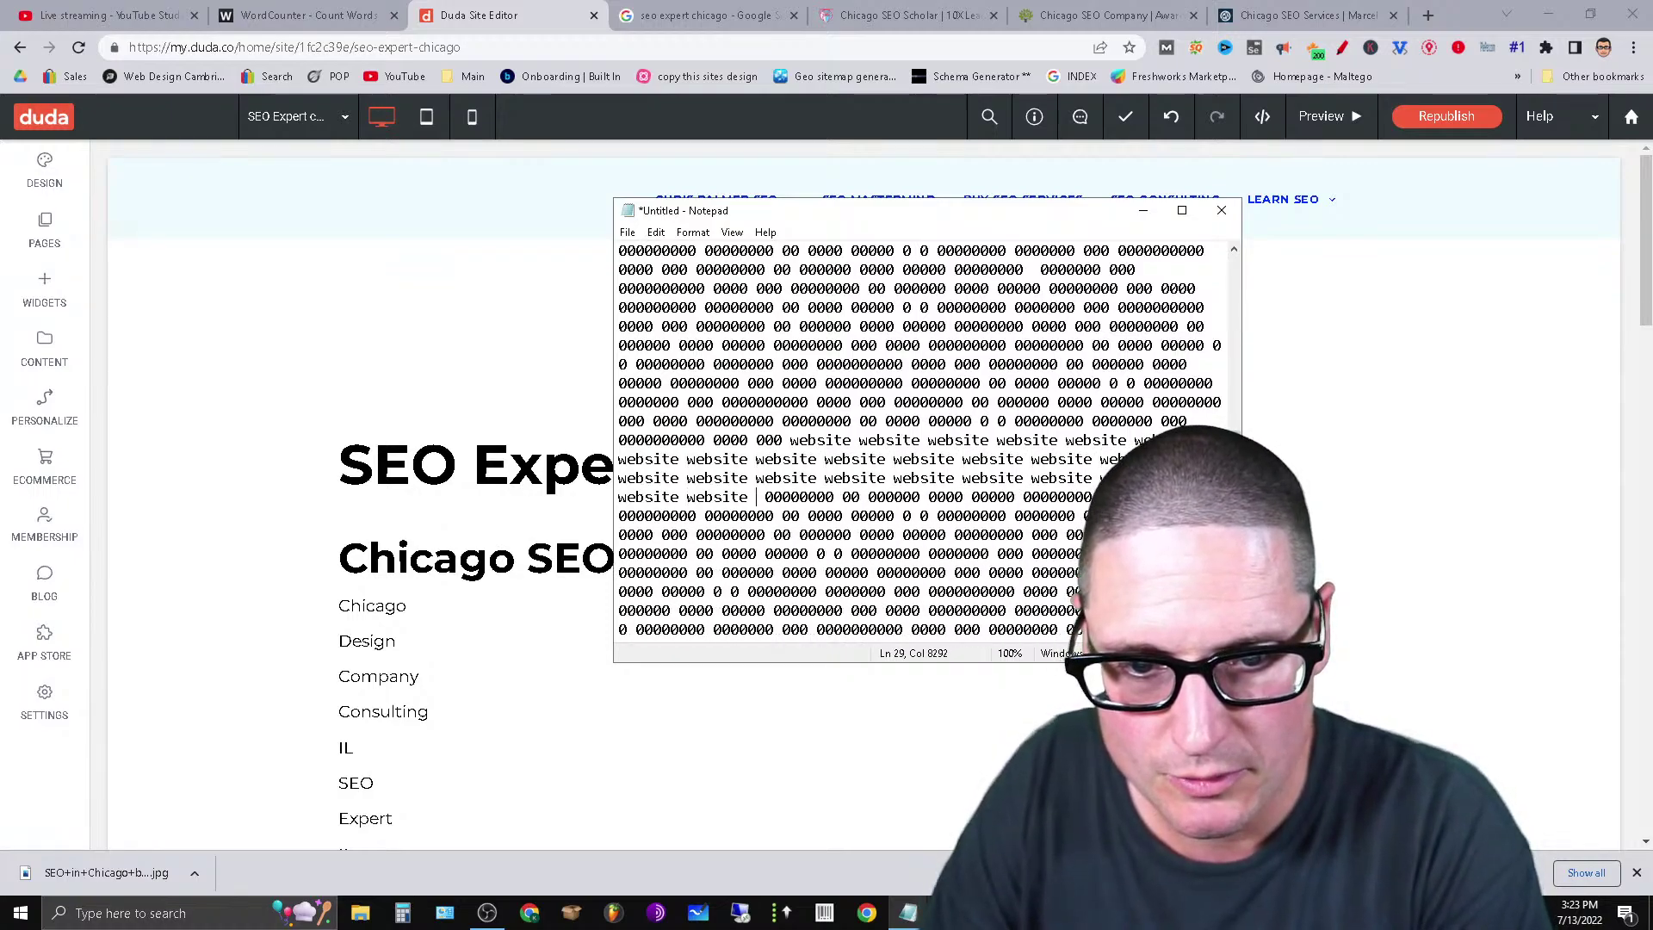
pyautogui.hotkey('ctrl', 'v')
pyautogui.hotkey('ctrl', 'v')
pyautogui.hotkey('ctrl', 'v')
pyautogui.hotkey('ctrl', 'v')
pyautogui.hotkey('ctrl', 'v')
pyautogui.hotkey('ctrl', 'v')
pyautogui.hotkey('ctrl', 'v')
pyautogui.hotkey('ctrl', 'v')
pyautogui.hotkey('ctrl', 'v')
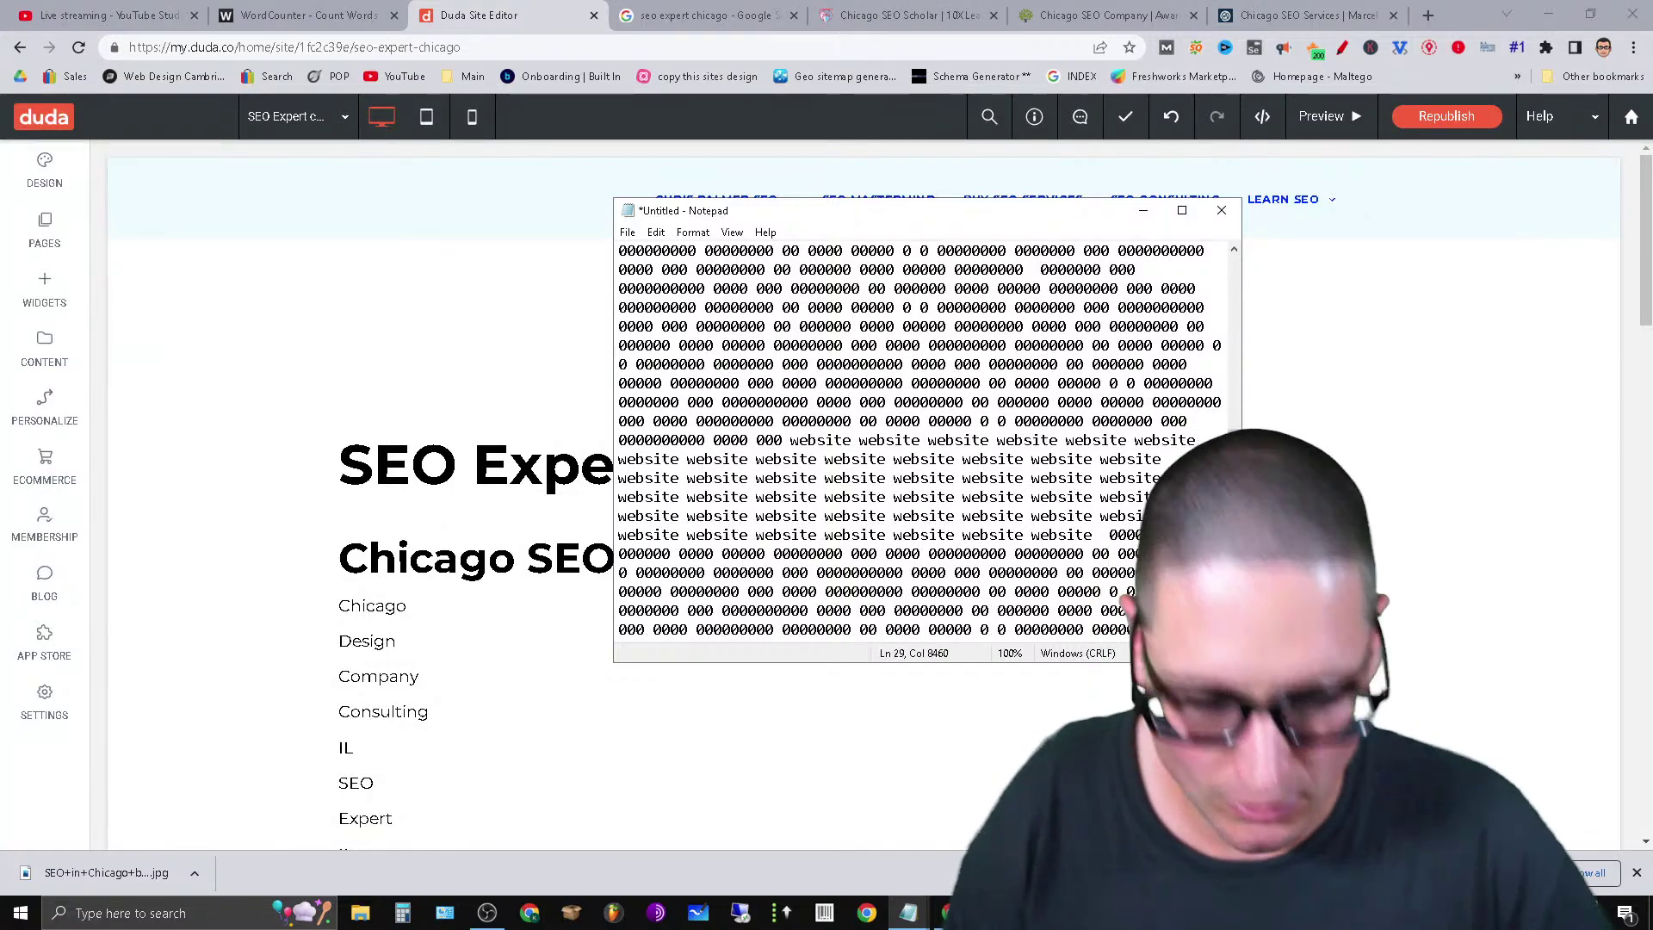
# Cut a block of zeros further down and paste it inside the website words.
pyautogui.scroll(-5, 626, 619)
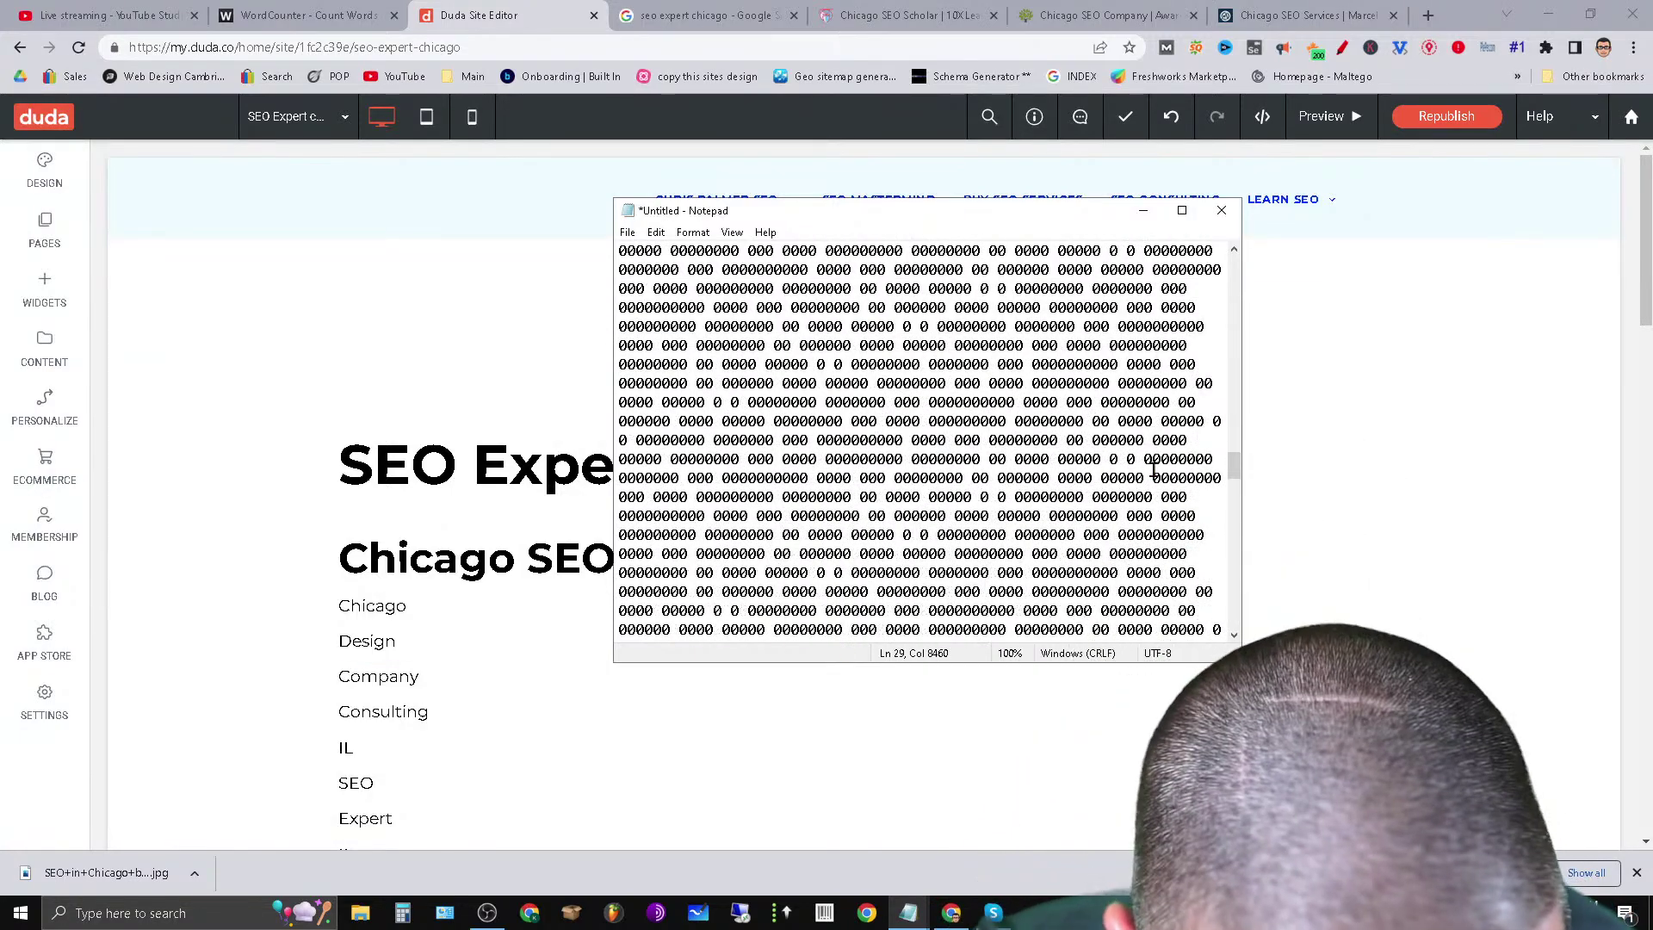
pyautogui.moveTo(1154, 472); pyautogui.dragTo(1233, 555)
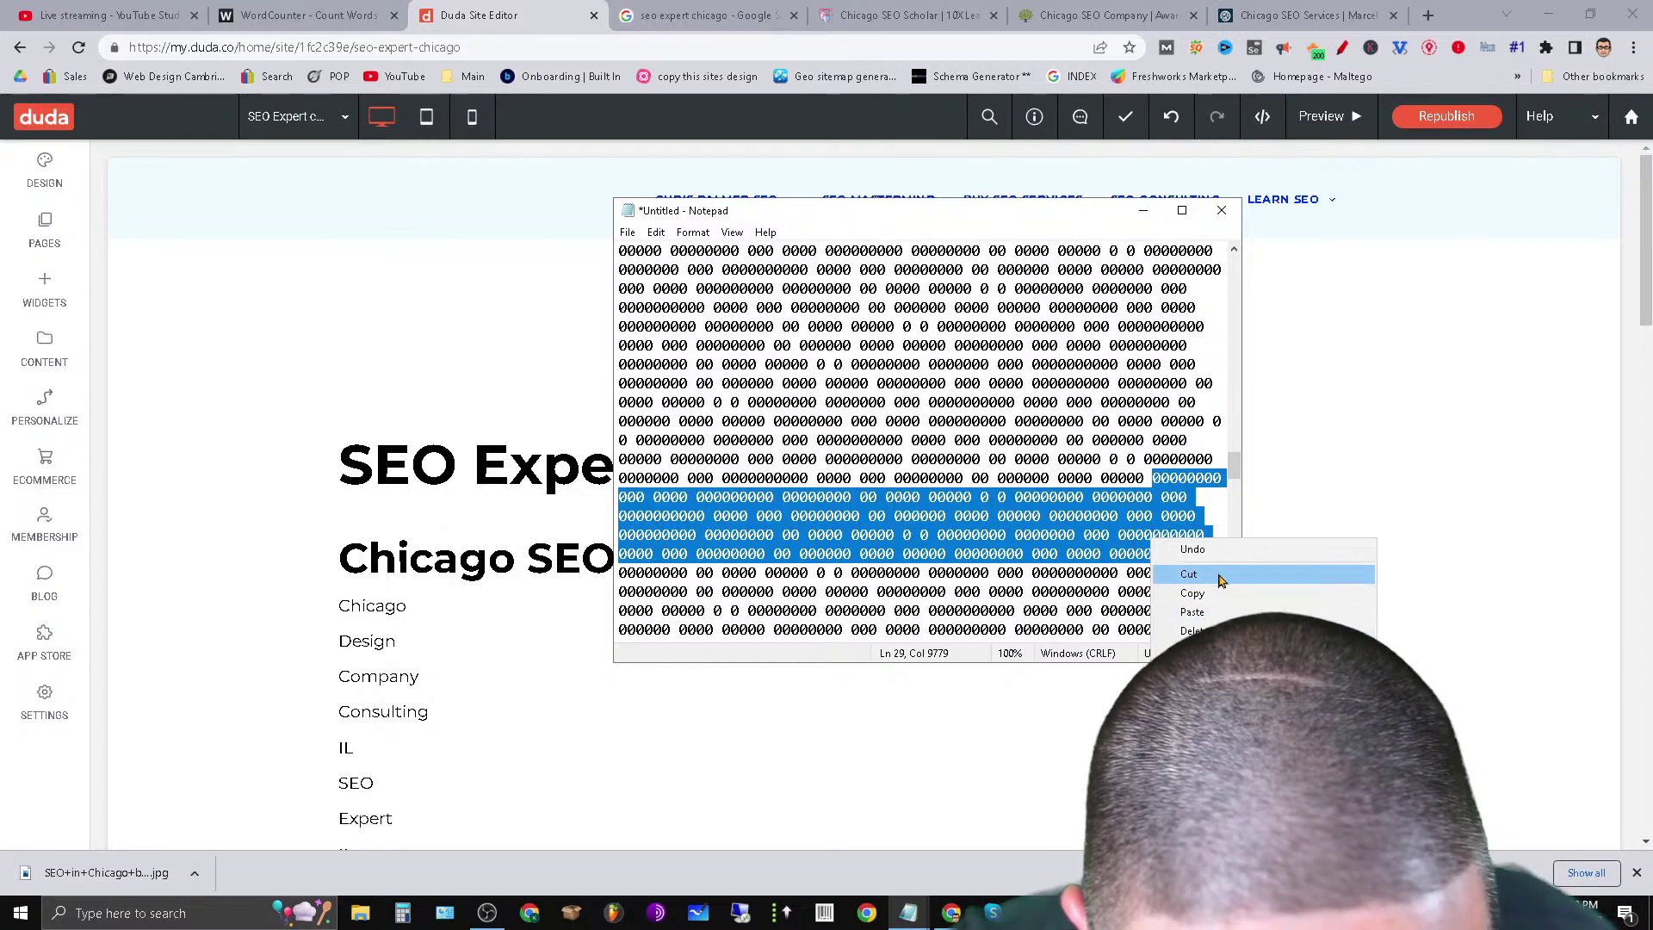
pyautogui.click(1187, 574)
pyautogui.hotkey('ctrl', 'v')
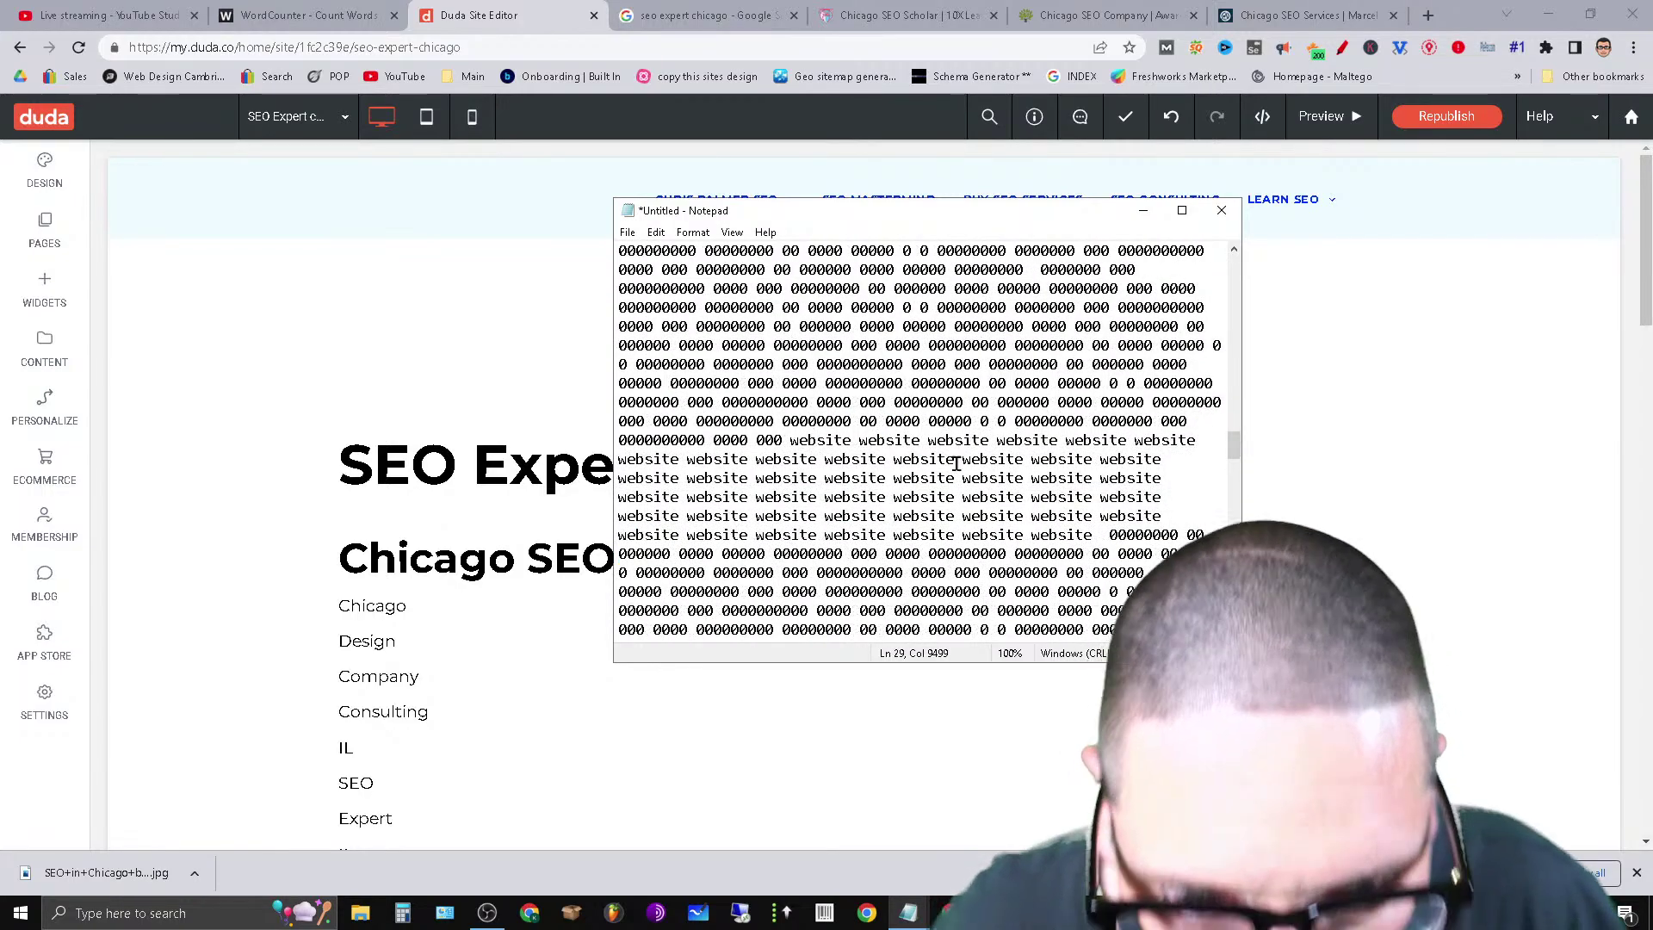
pyautogui.hotkey('ctrl', 'v')
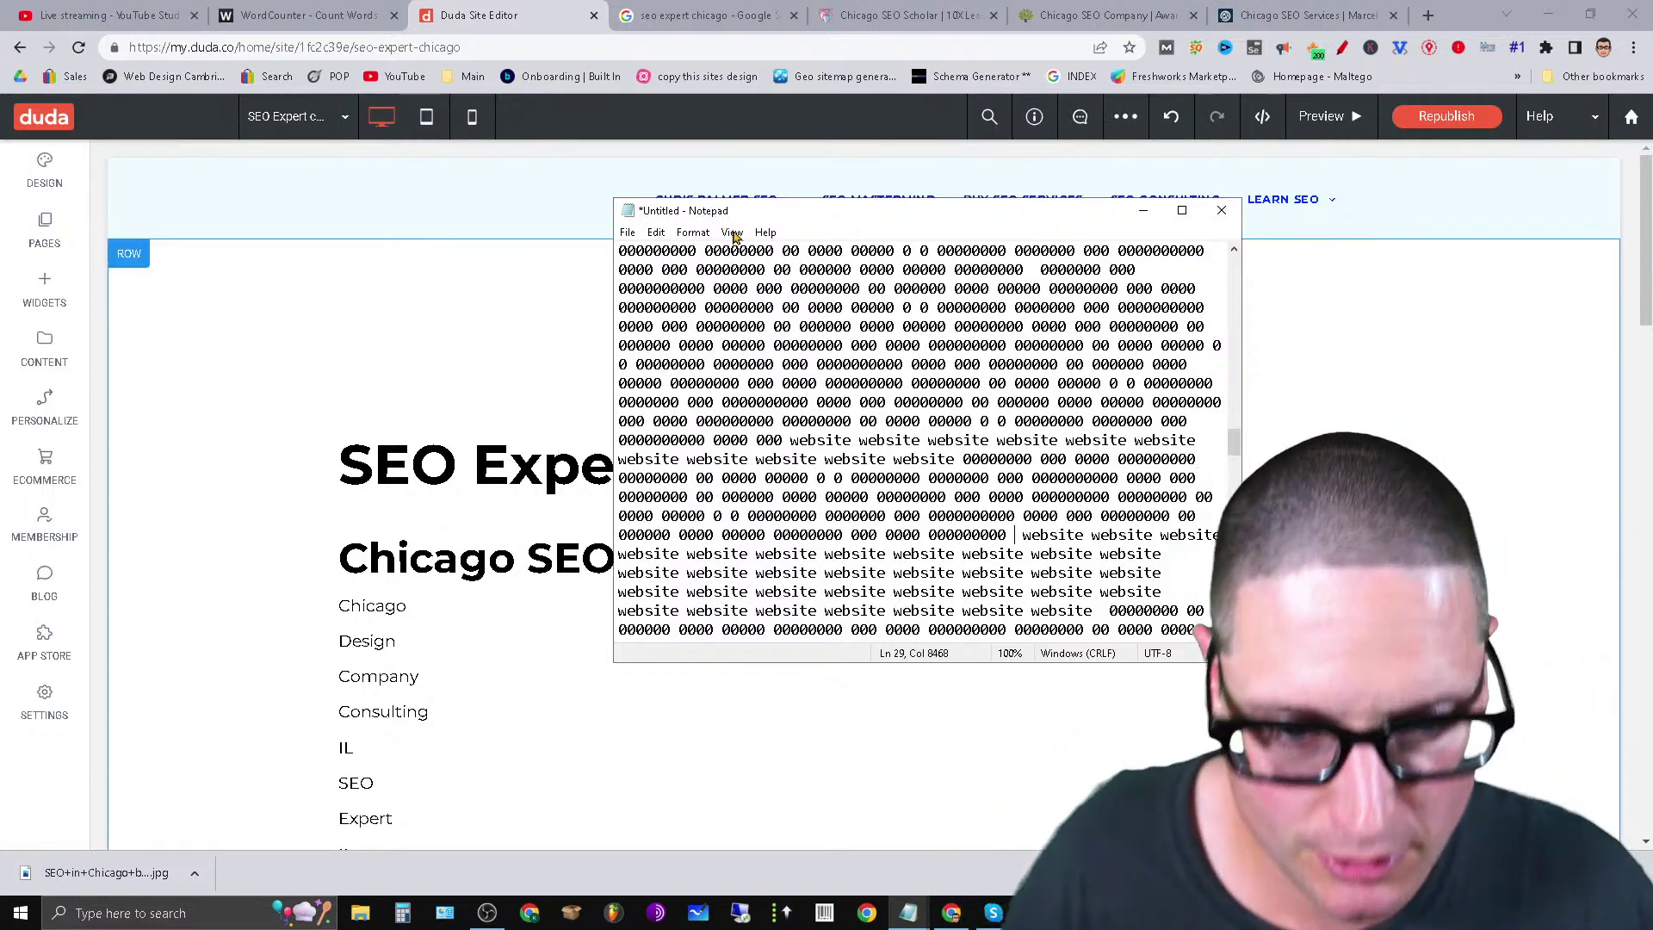
# Copy about four lines of zeros and paste them to break up the website run.
pyautogui.scroll(-3, 1075, 478)
pyautogui.scroll(-2, 1076, 491)
pyautogui.moveTo(1214, 494); pyautogui.dragTo(736, 447)
pyautogui.rightClick(737, 446)
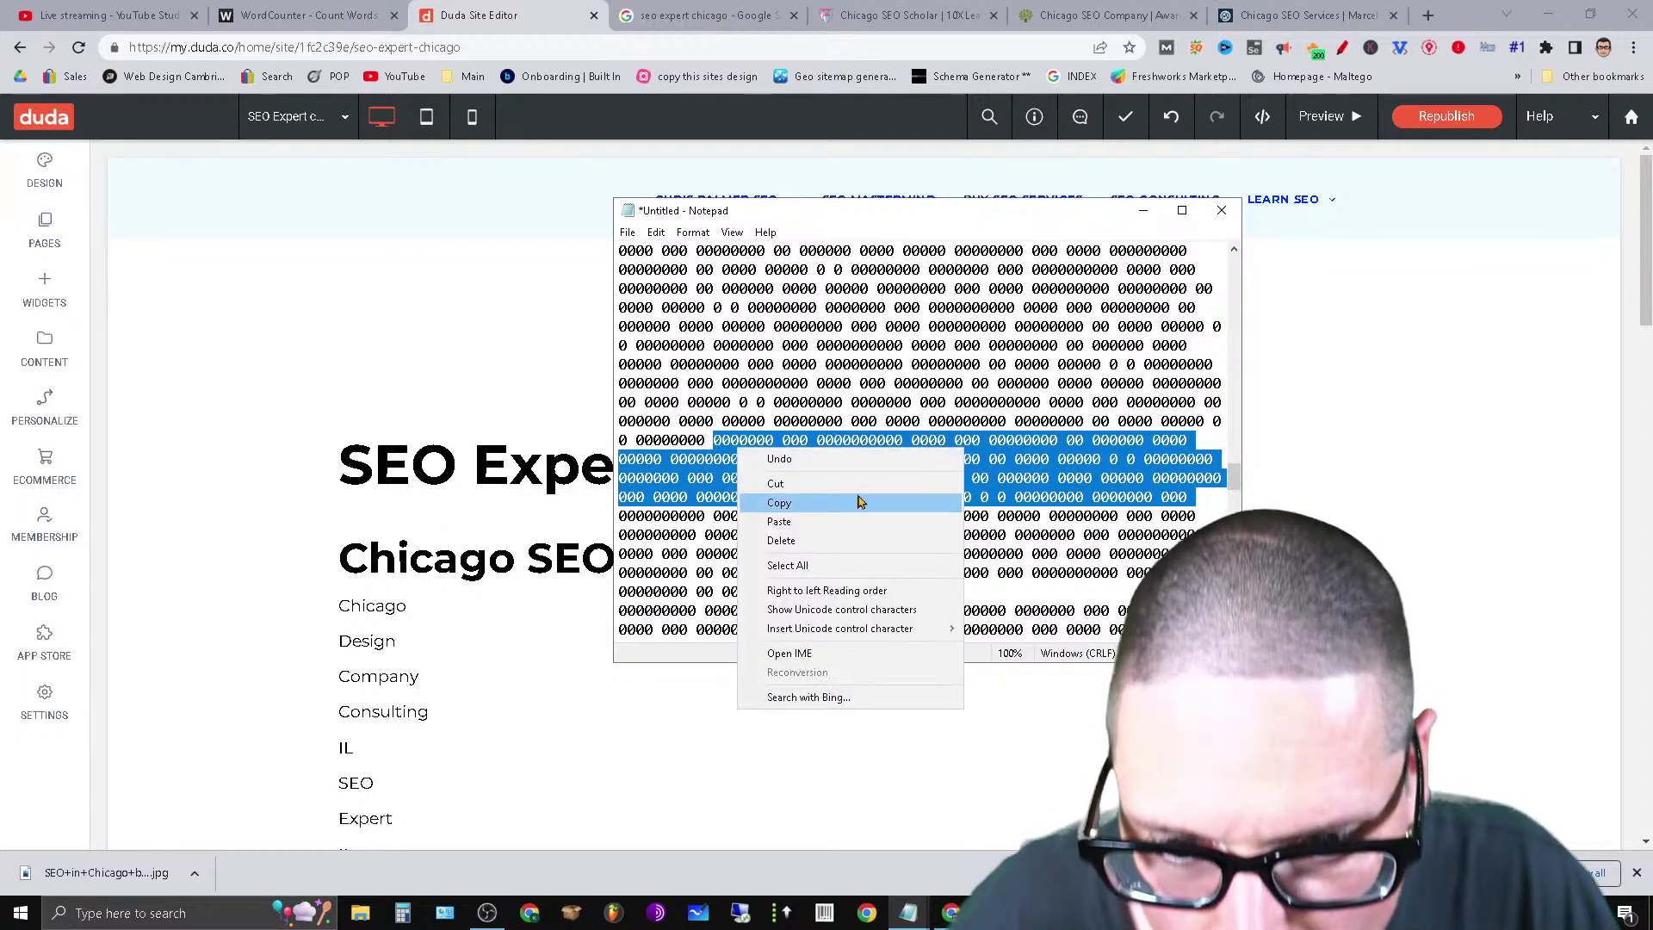
pyautogui.click(860, 517)
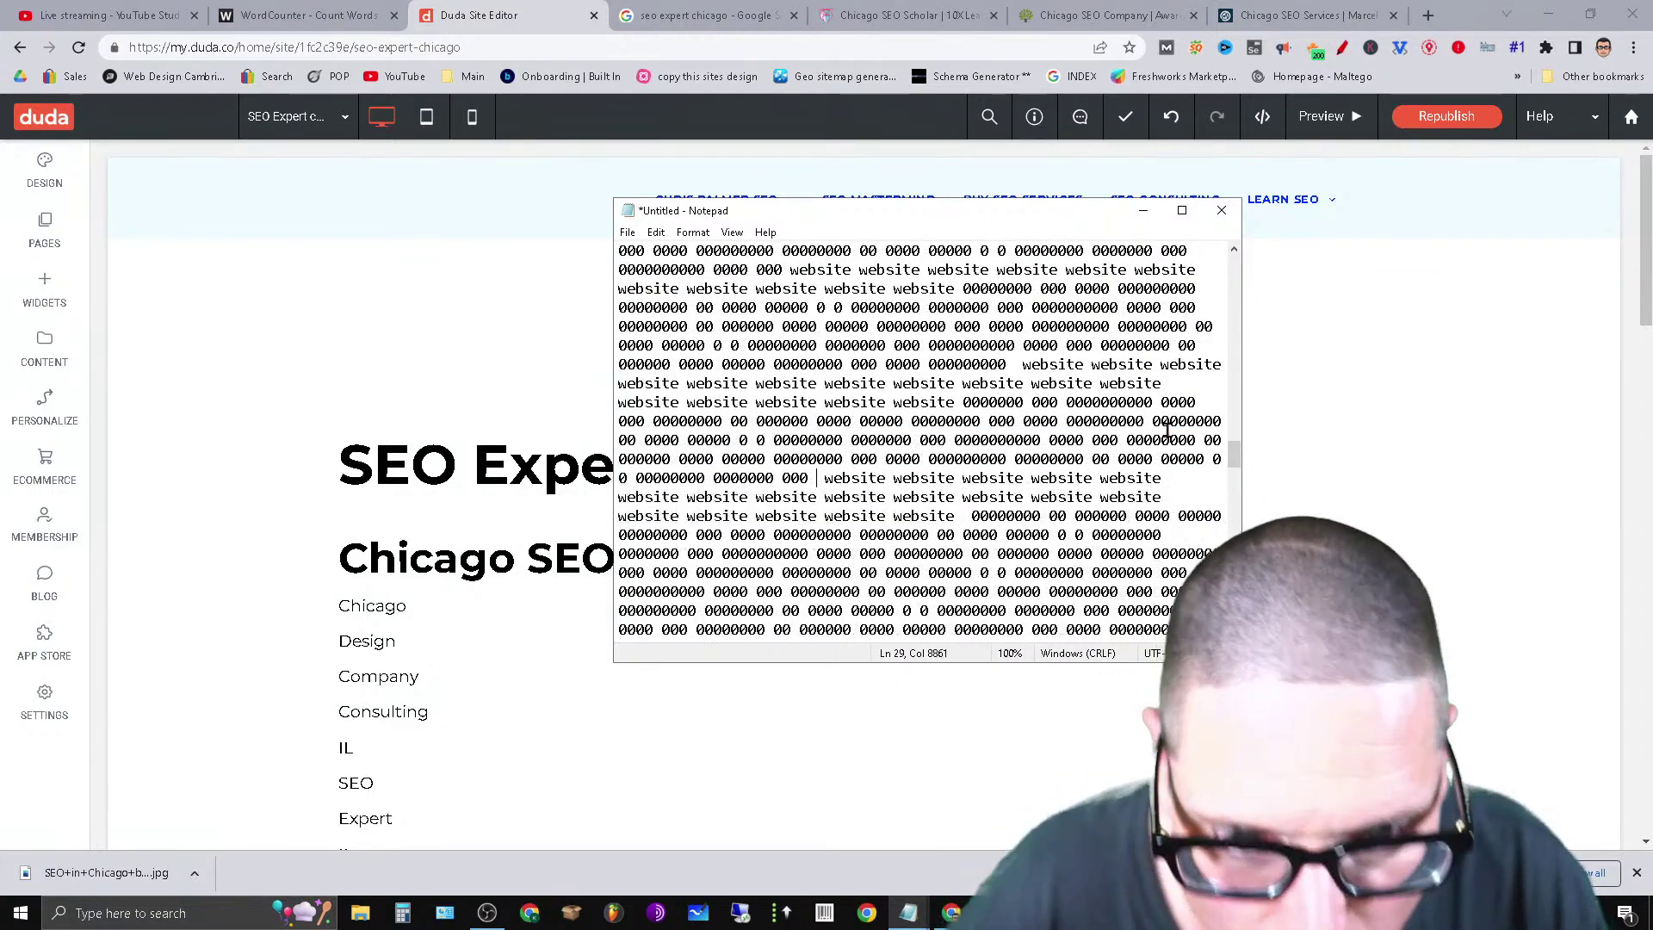
pyautogui.hotkey('ctrl', 'v')
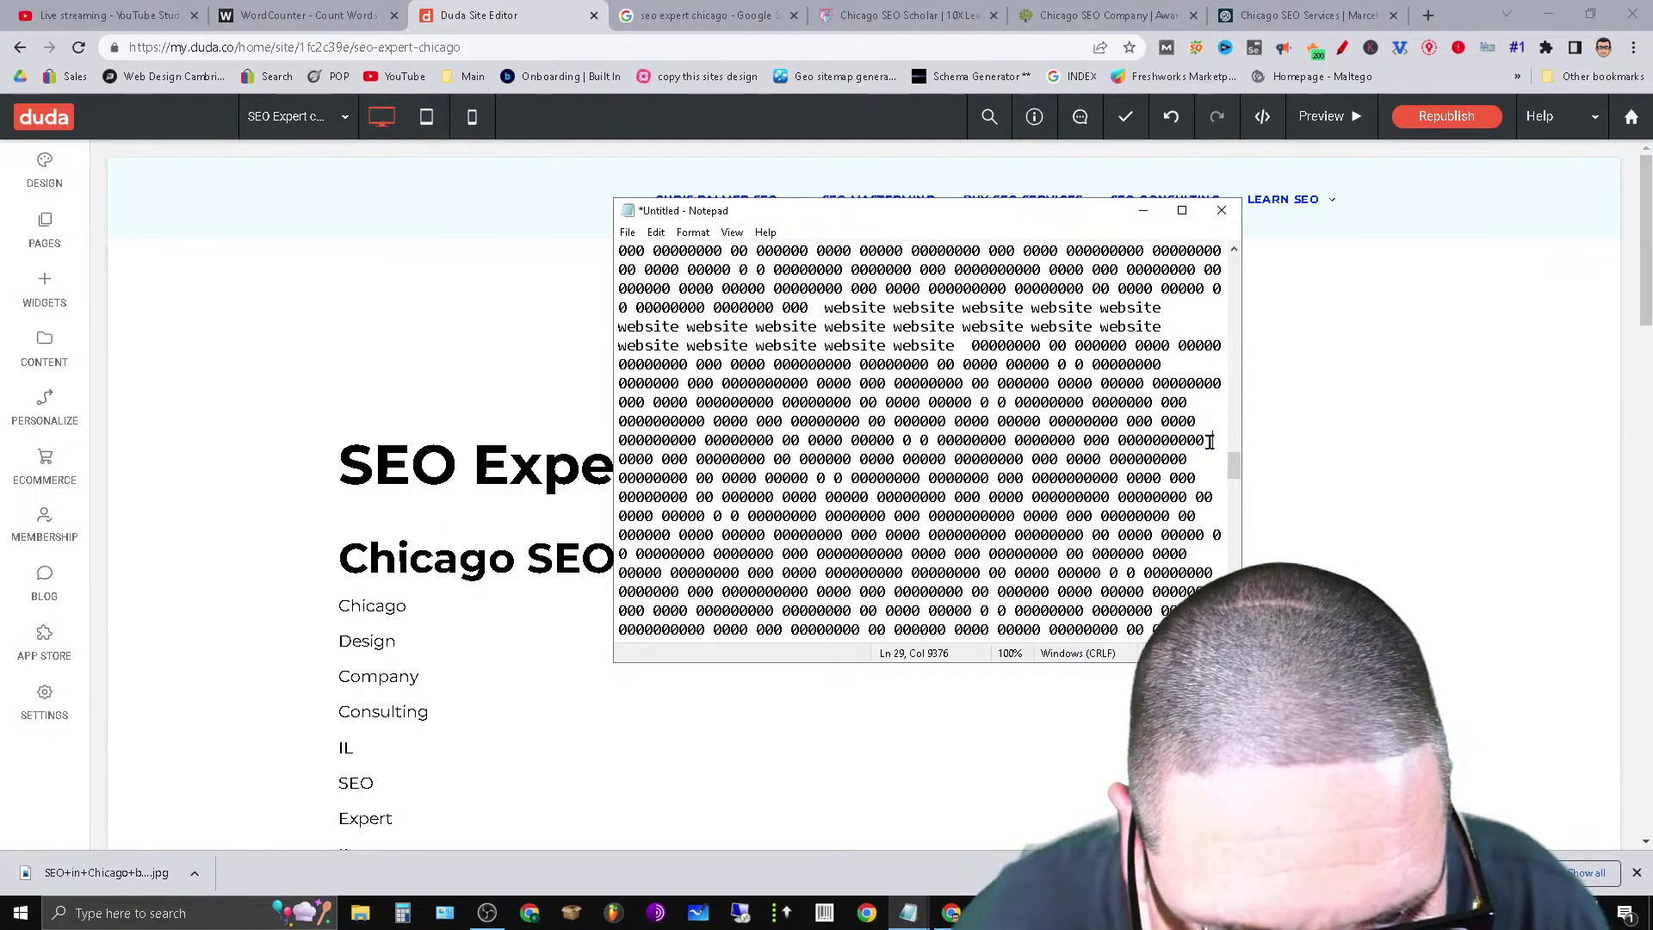
# Cut several more lines of zero filler and paste them earlier in the document.
pyautogui.moveTo(1210, 441); pyautogui.dragTo(742, 561)
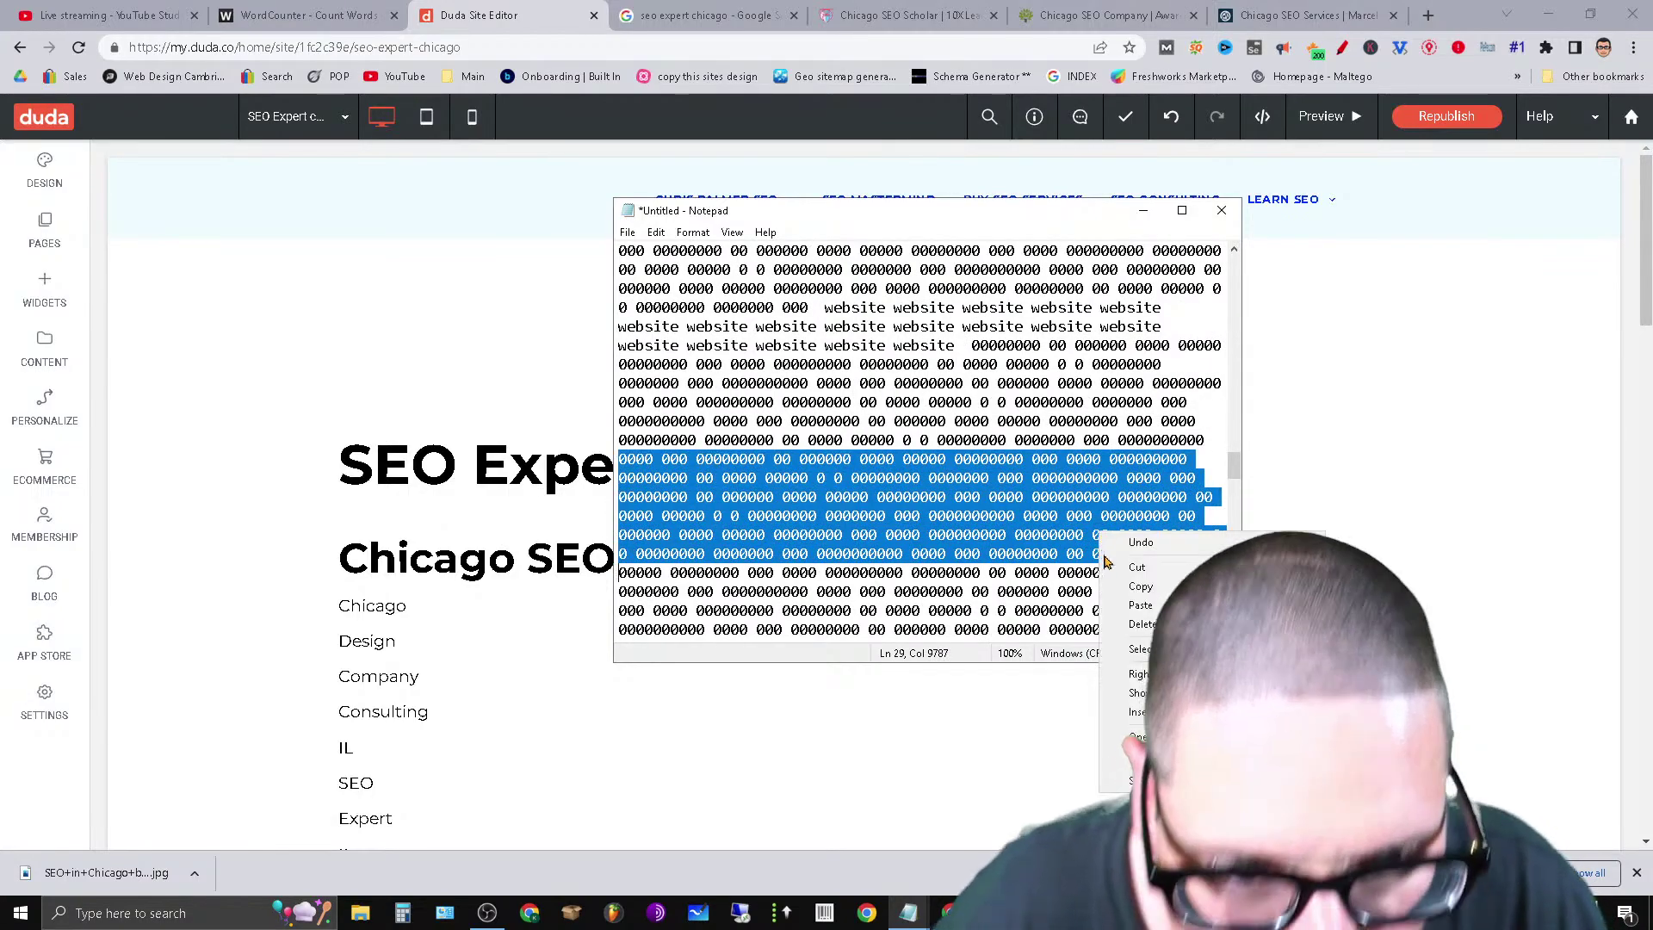
pyautogui.click(1135, 569)
pyautogui.scroll(3, 1108, 539)
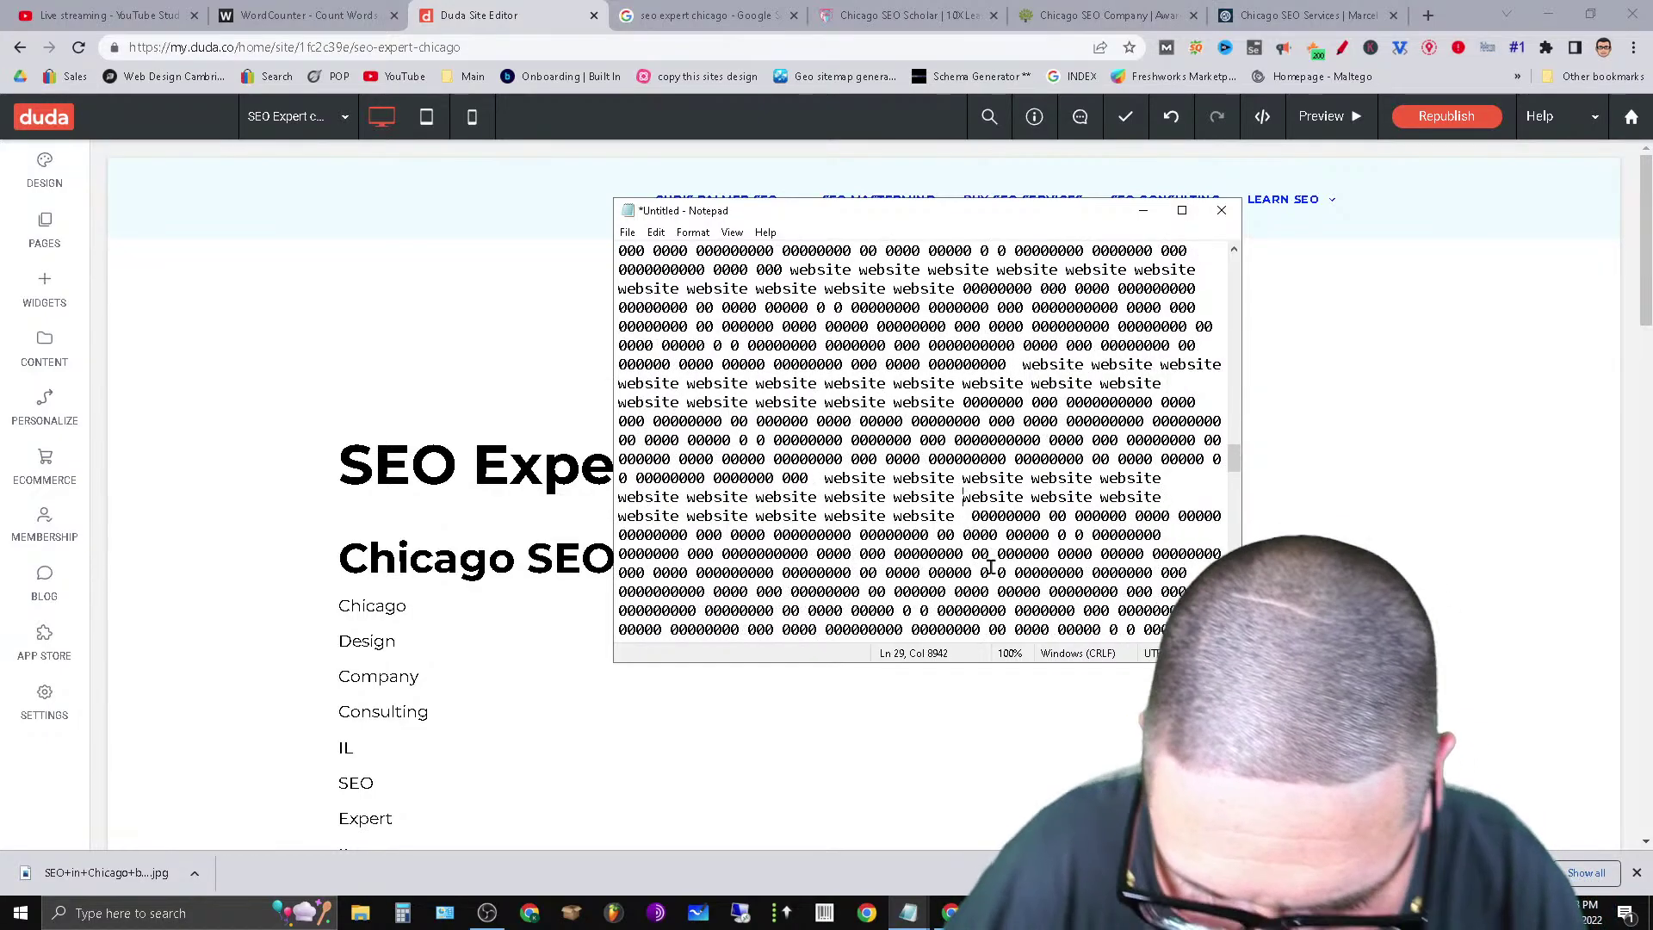
pyautogui.hotkey('ctrl', 'v')
pyautogui.scroll(-3, 949, 485)
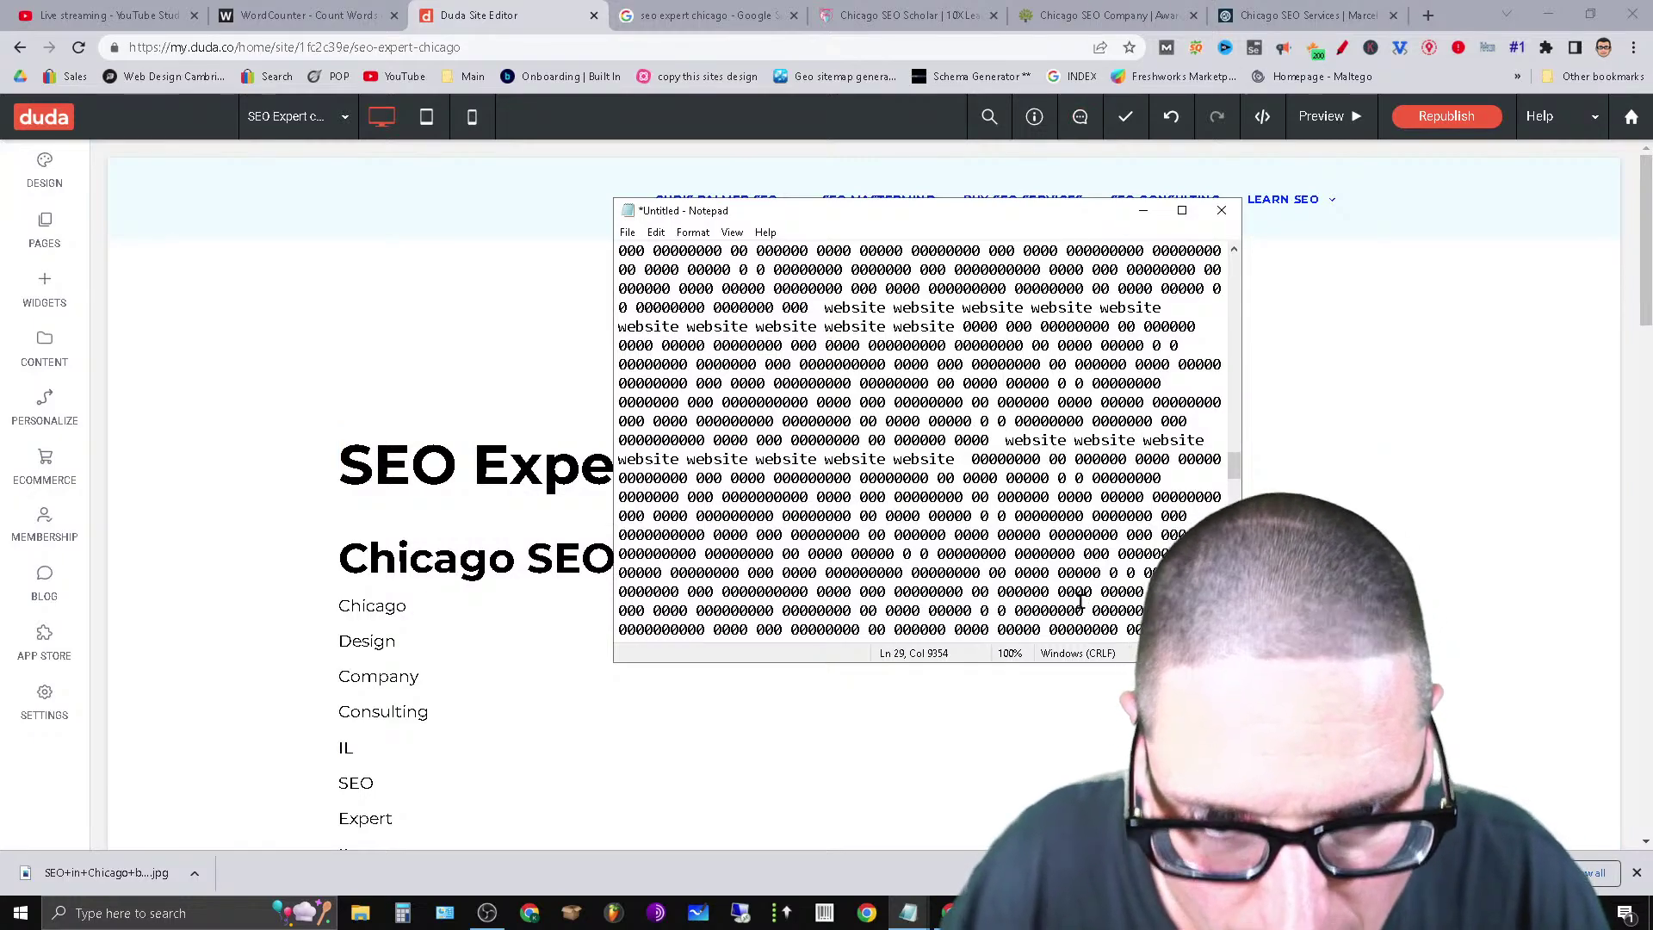
pyautogui.scroll(-3, 1080, 603)
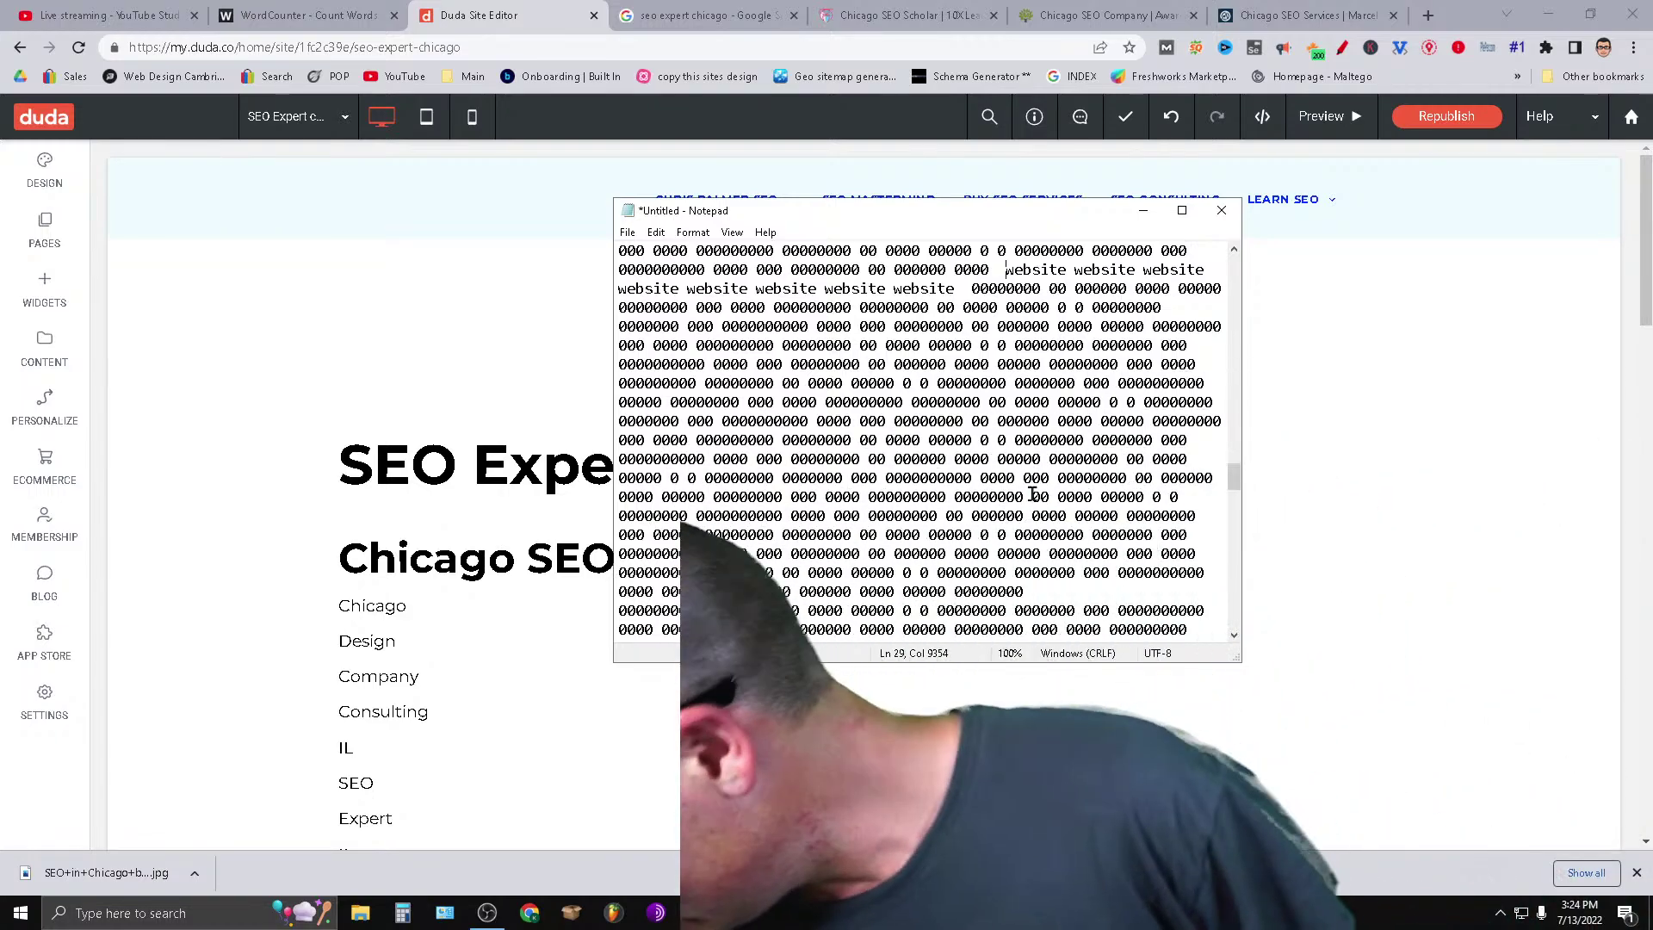
# Cut the word search out of the keyword list.
pyautogui.scroll(-5, 1033, 495)
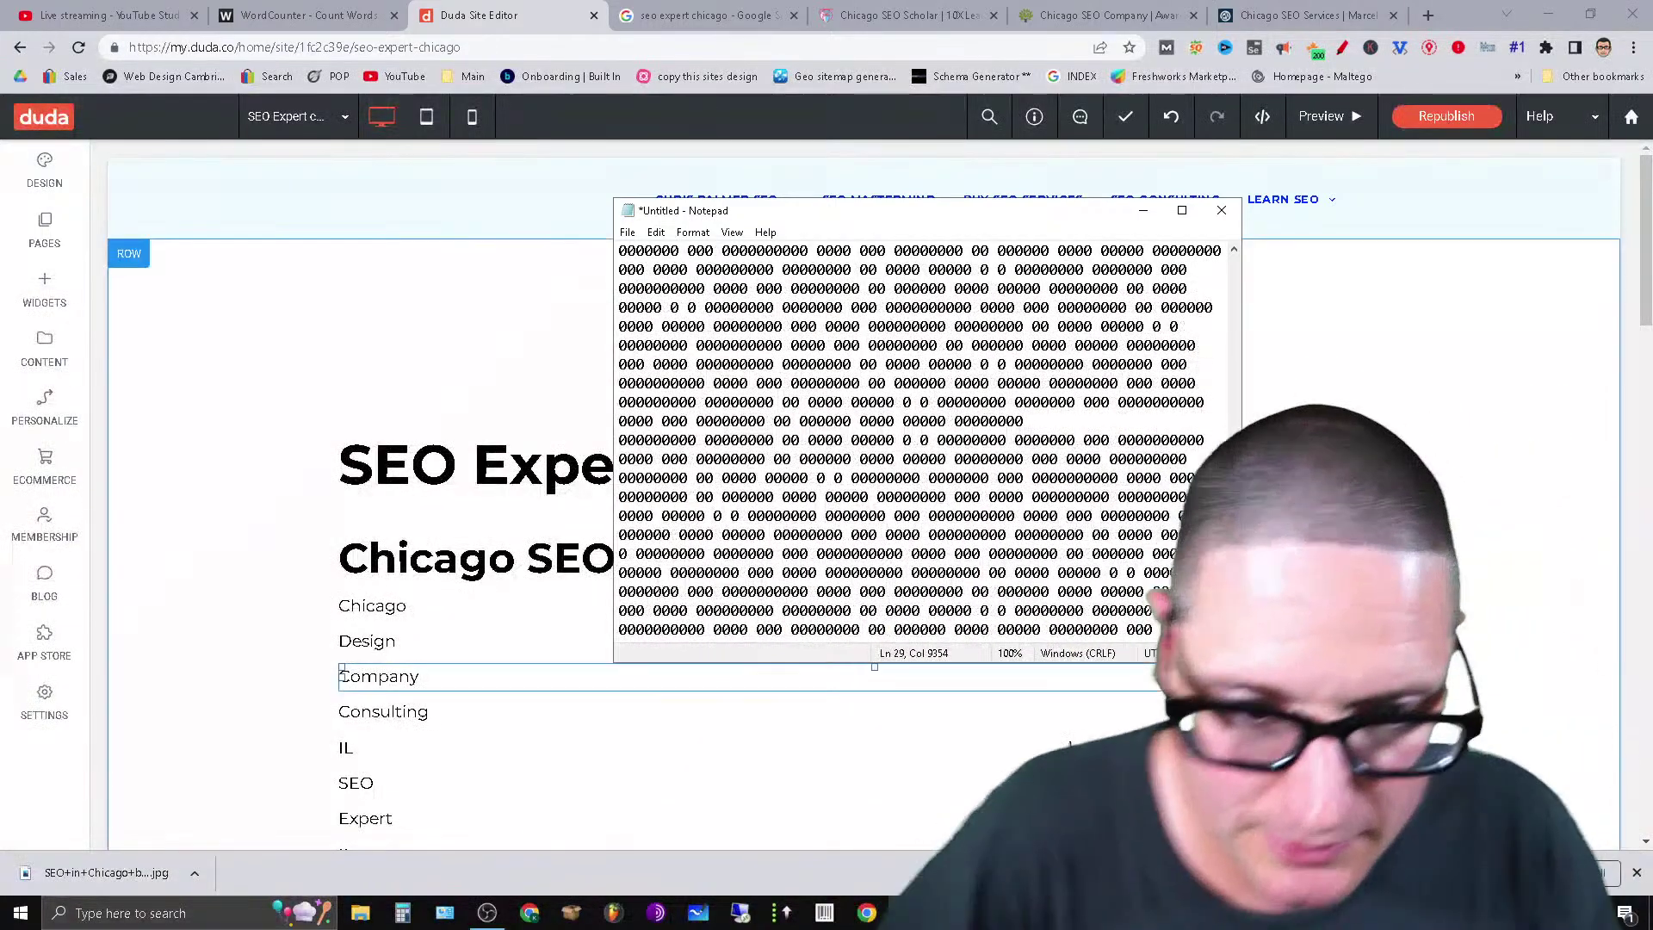
pyautogui.scroll(-12, 1045, 475)
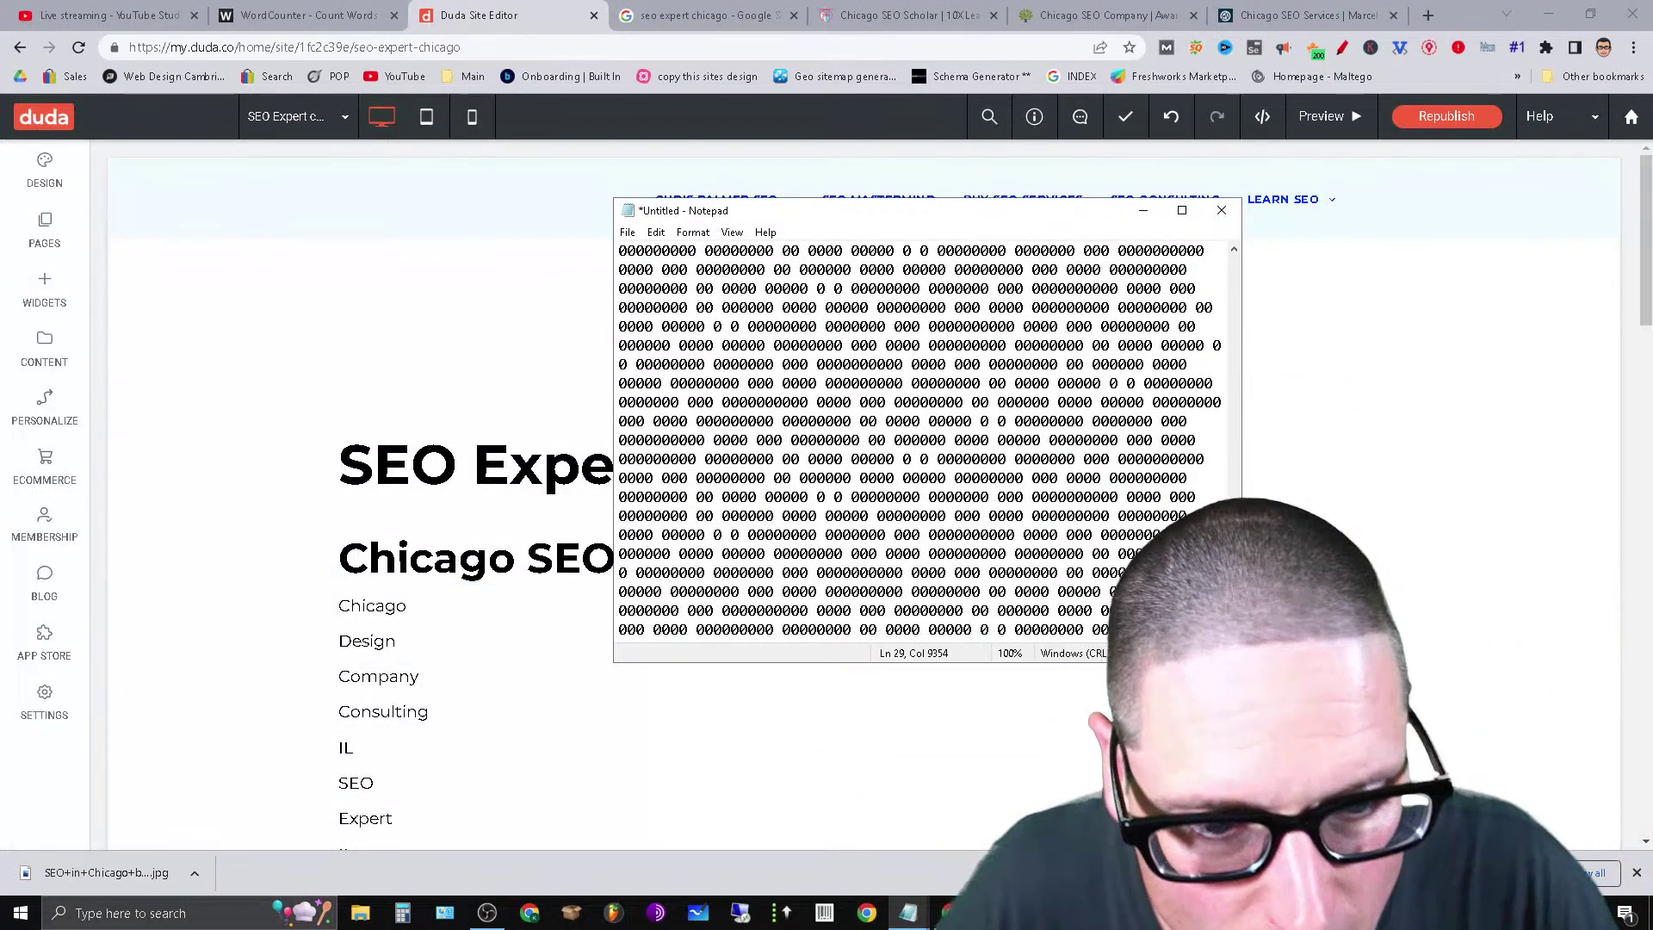
pyautogui.moveTo(1236, 482); pyautogui.dragTo(1277, 273)
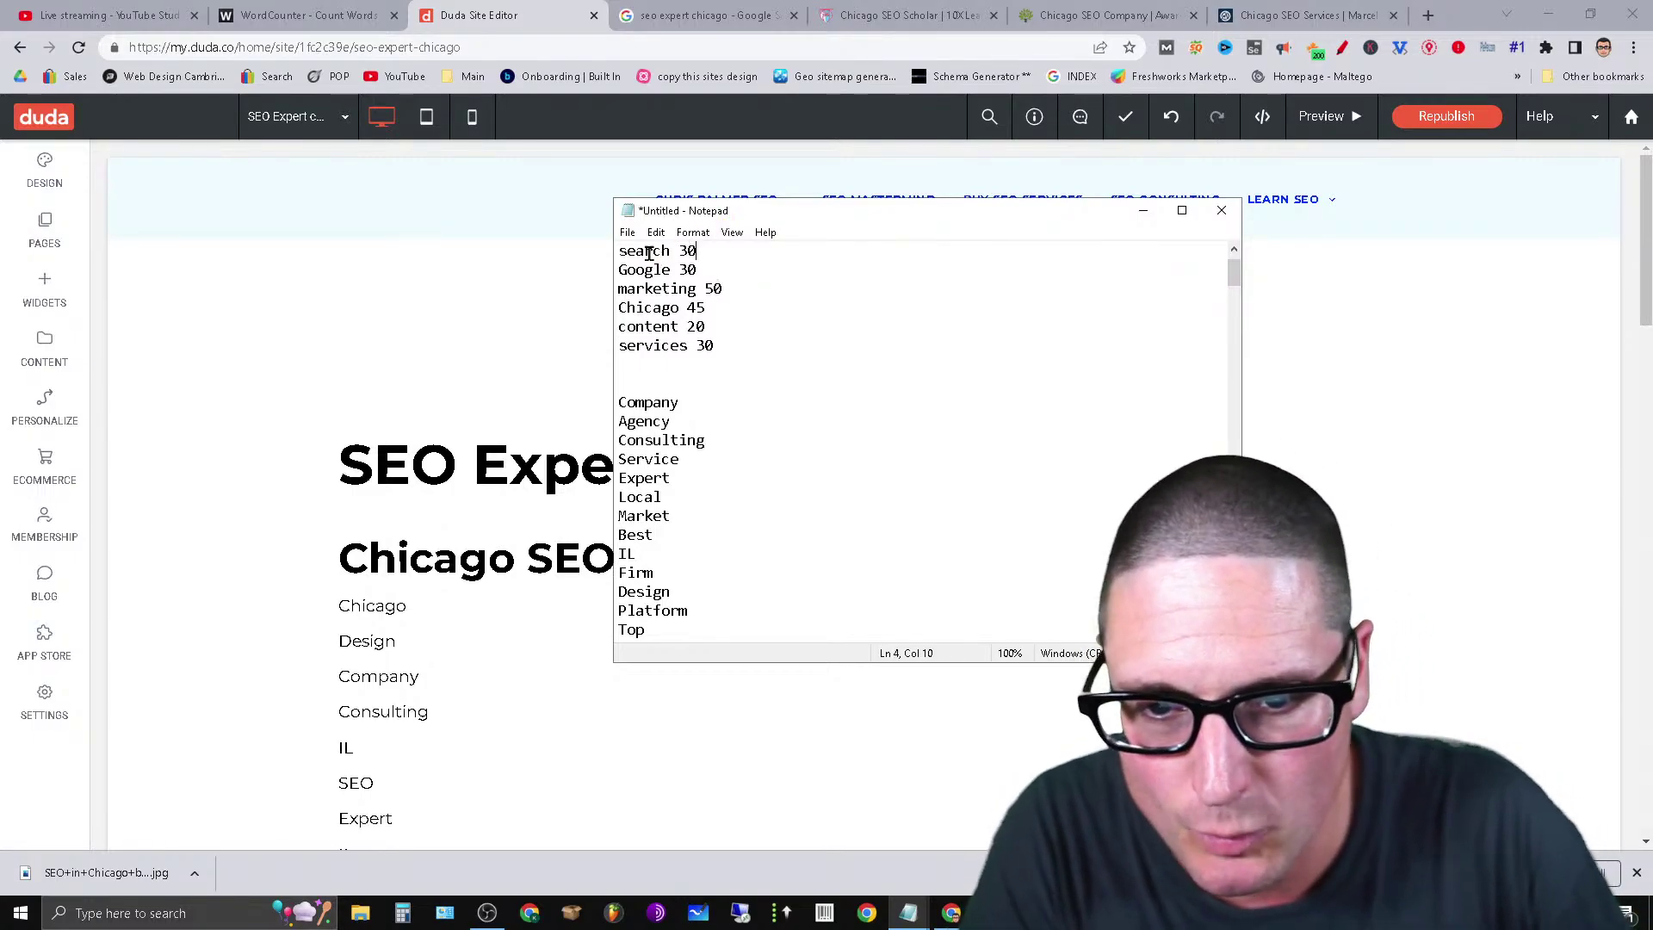
pyautogui.doubleClick(647, 252)
pyautogui.rightClick(654, 251)
pyautogui.click(719, 285)
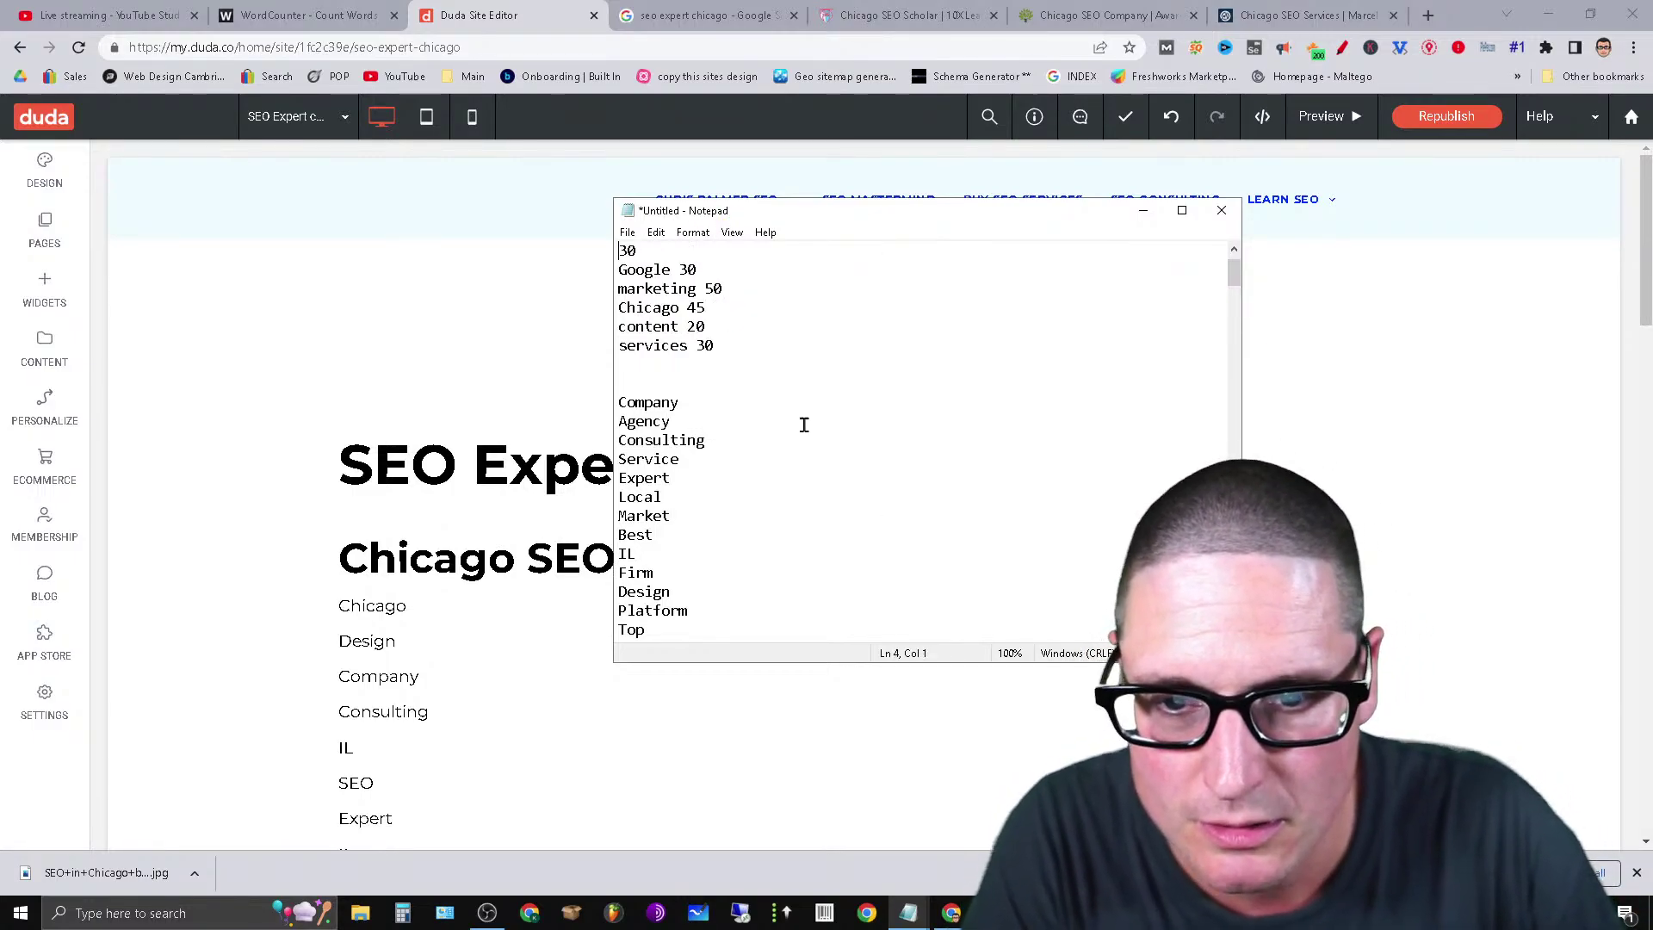
# Paste long runs of search into the filler on line 29 and maximise Notepad.
pyautogui.hotkey('ctrl', 'v')
pyautogui.scroll(-10, 925, 548)
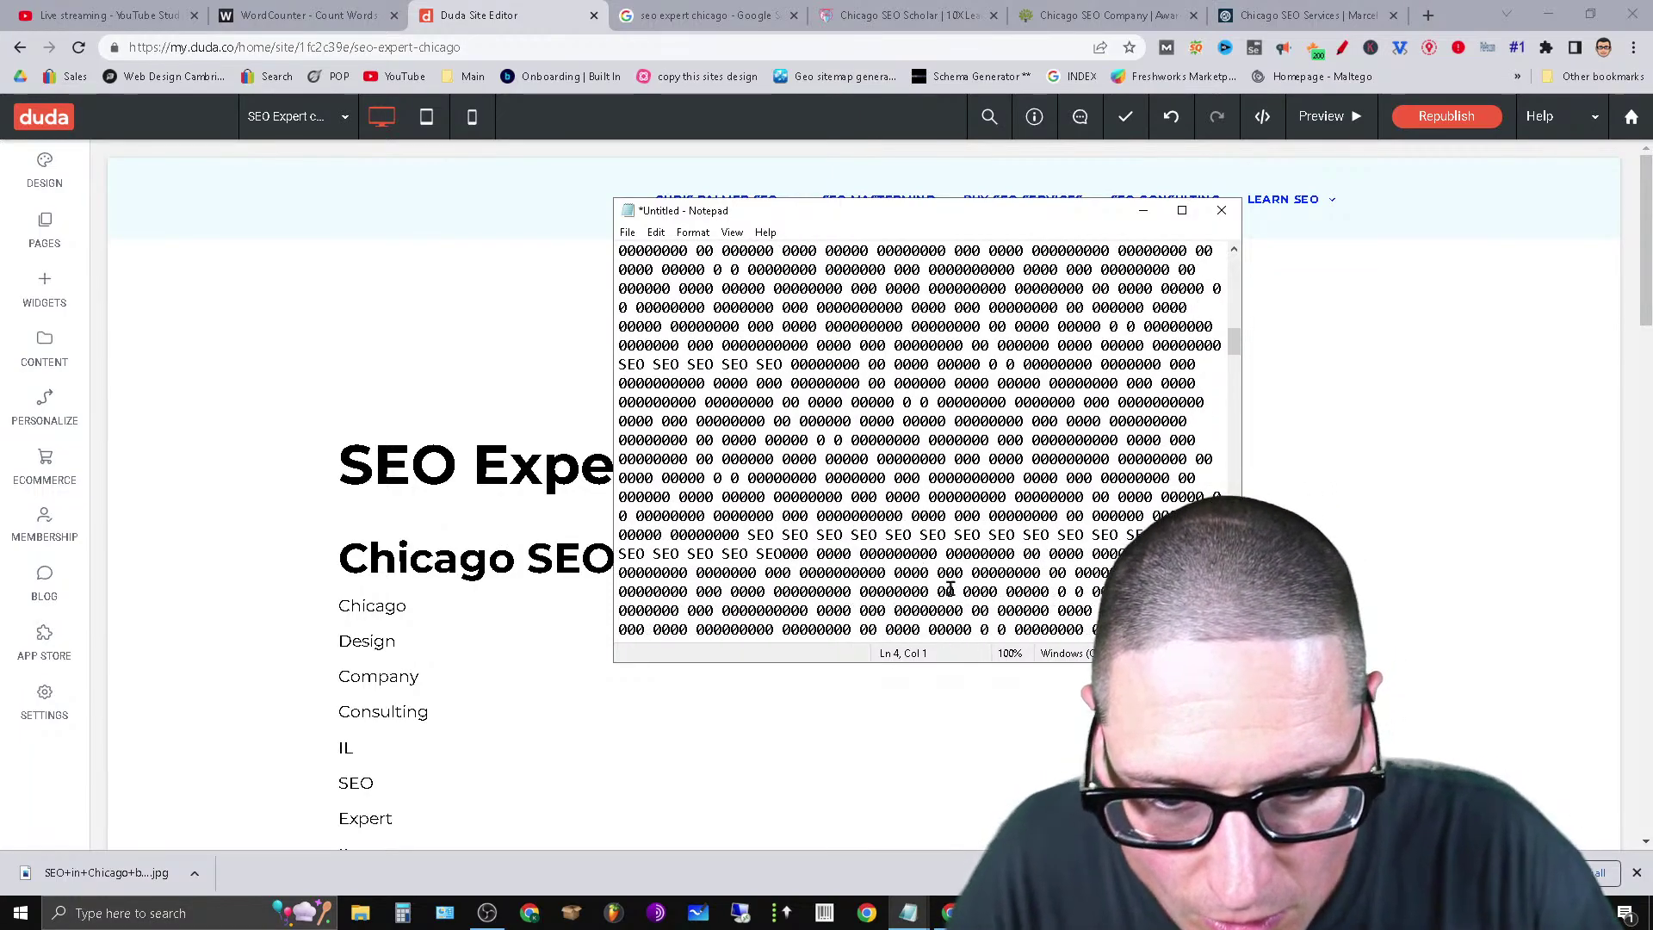
pyautogui.click(920, 557)
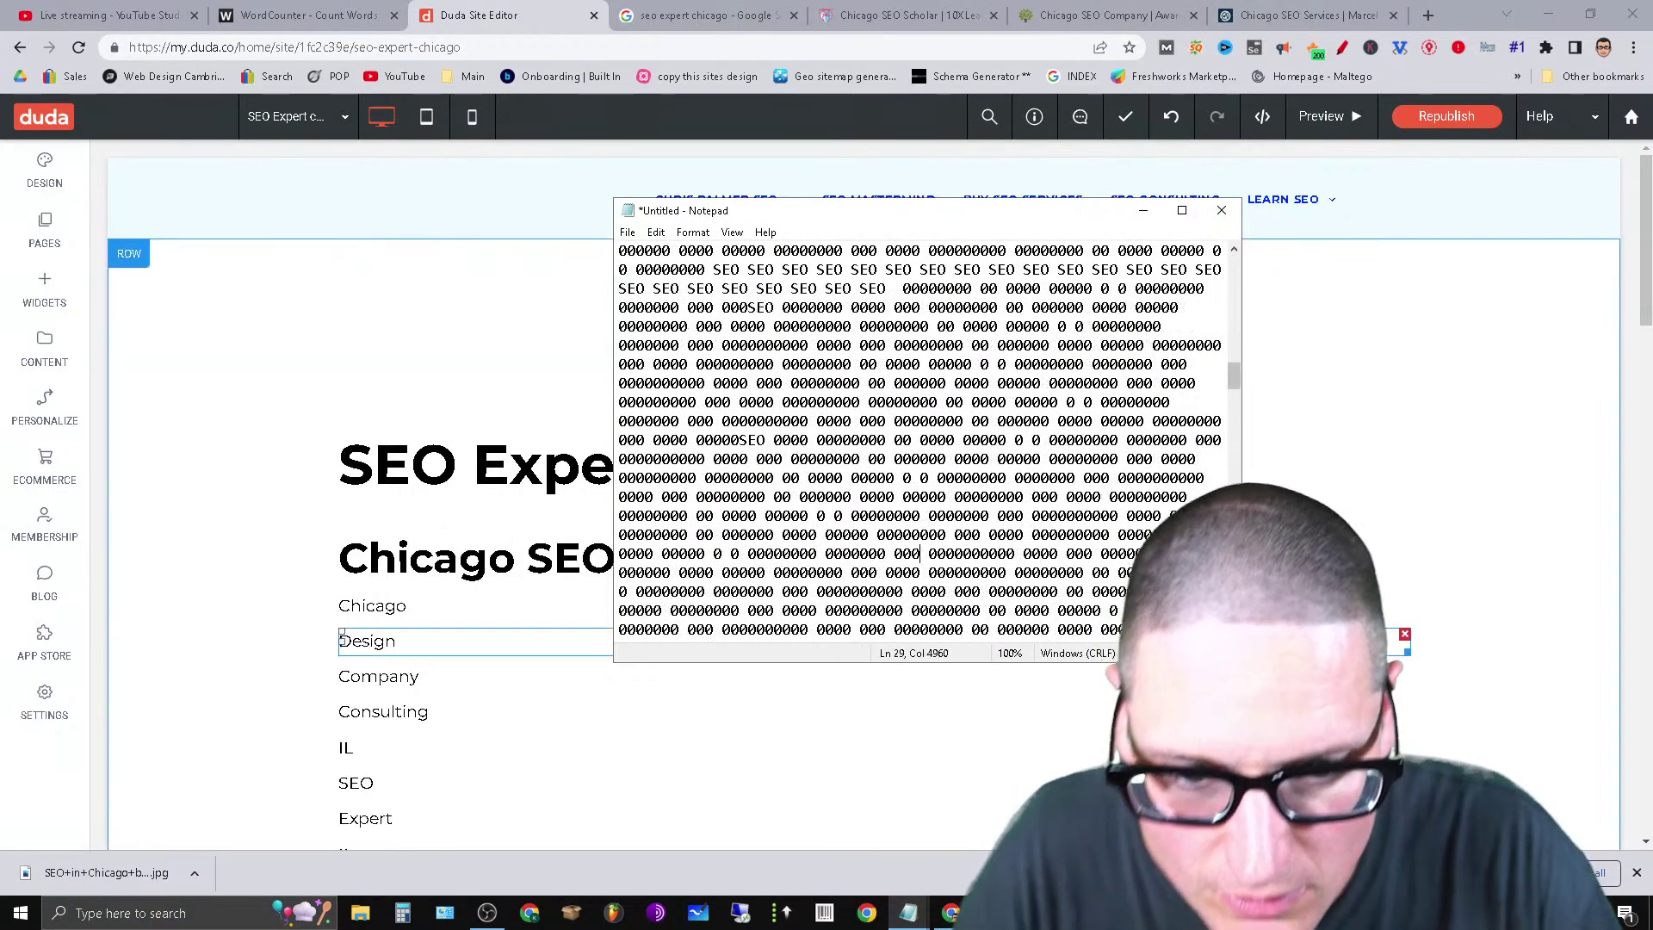
pyautogui.hotkey('ctrl', 'v')
pyautogui.hotkey('ctrl', 'v')
pyautogui.hotkey('ctrl', 'v')
pyautogui.hotkey('ctrl', 'v')
pyautogui.hotkey('ctrl', 'v')
pyautogui.hotkey('ctrl', 'v')
pyautogui.hotkey('ctrl', 'v')
pyautogui.hotkey('ctrl', 'v')
pyautogui.hotkey('ctrl', 'v')
pyautogui.hotkey('ctrl', 'v')
pyautogui.hotkey('ctrl', 'v')
pyautogui.hotkey('ctrl', 'v')
pyautogui.hotkey('ctrl', 'v')
pyautogui.hotkey('ctrl', 'v')
pyautogui.hotkey('ctrl', 'v')
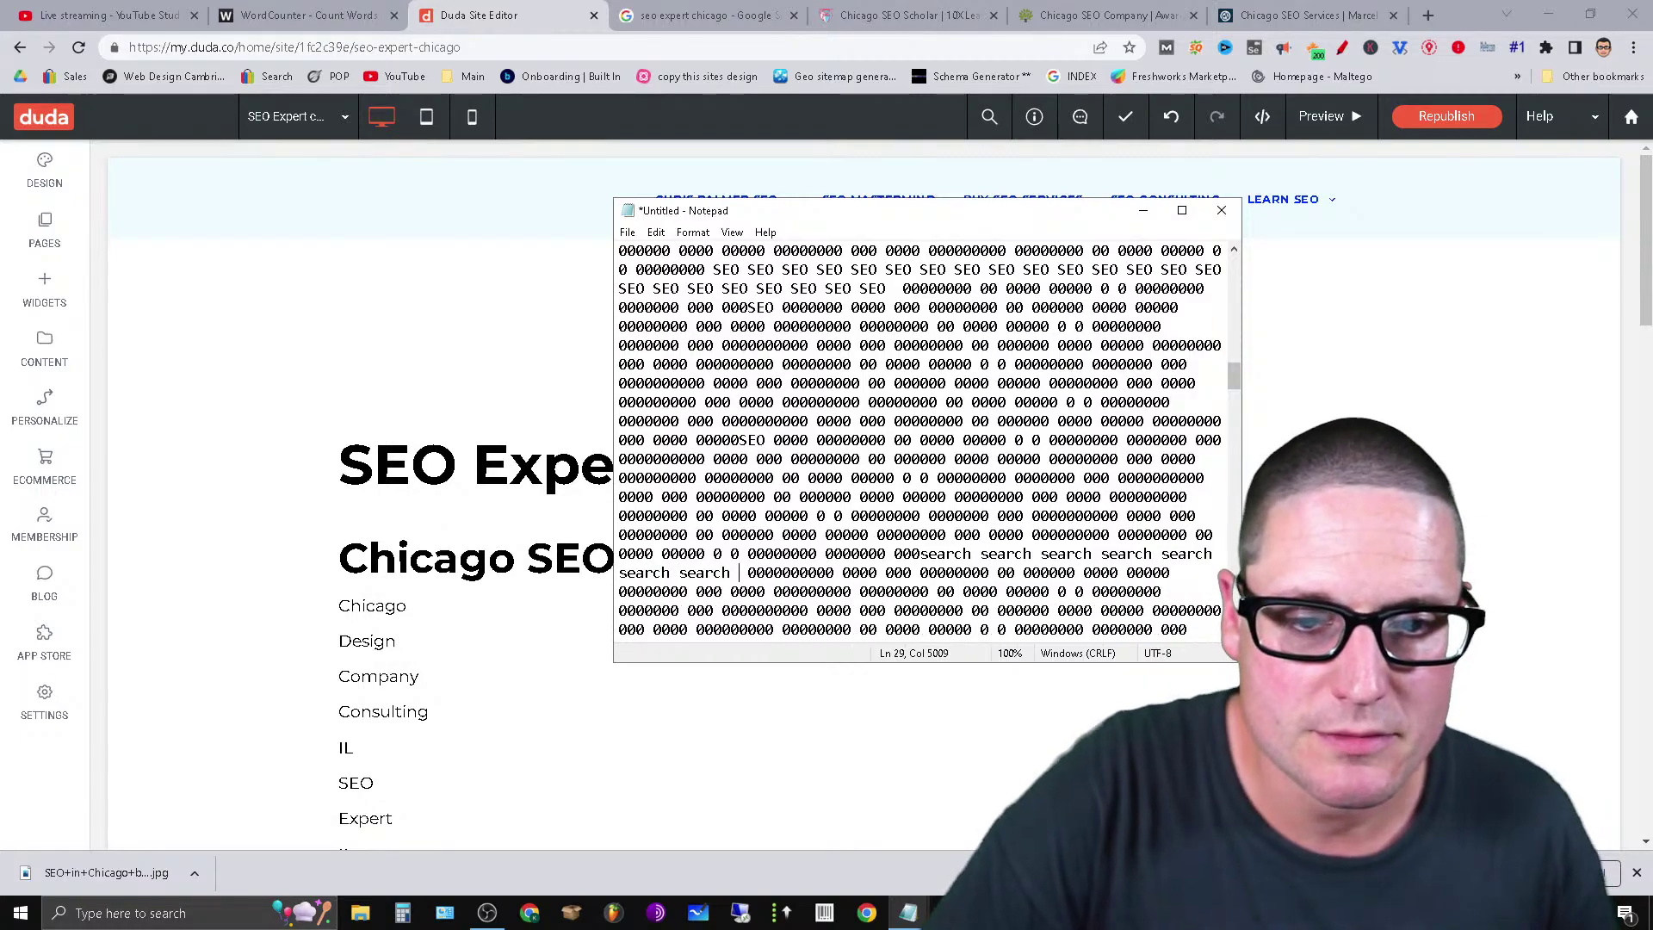
pyautogui.hotkey('ctrl', 'v')
pyautogui.hotkey('ctrl', 'v')
pyautogui.hotkey('ctrl', 'v')
pyautogui.hotkey('ctrl', 'v')
pyautogui.hotkey('ctrl', 'v')
pyautogui.hotkey('ctrl', 'v')
pyautogui.hotkey('ctrl', 'v')
pyautogui.hotkey('ctrl', 'v')
pyautogui.hotkey('ctrl', 'v')
pyautogui.hotkey('ctrl', 'v')
pyautogui.hotkey('ctrl', 'v')
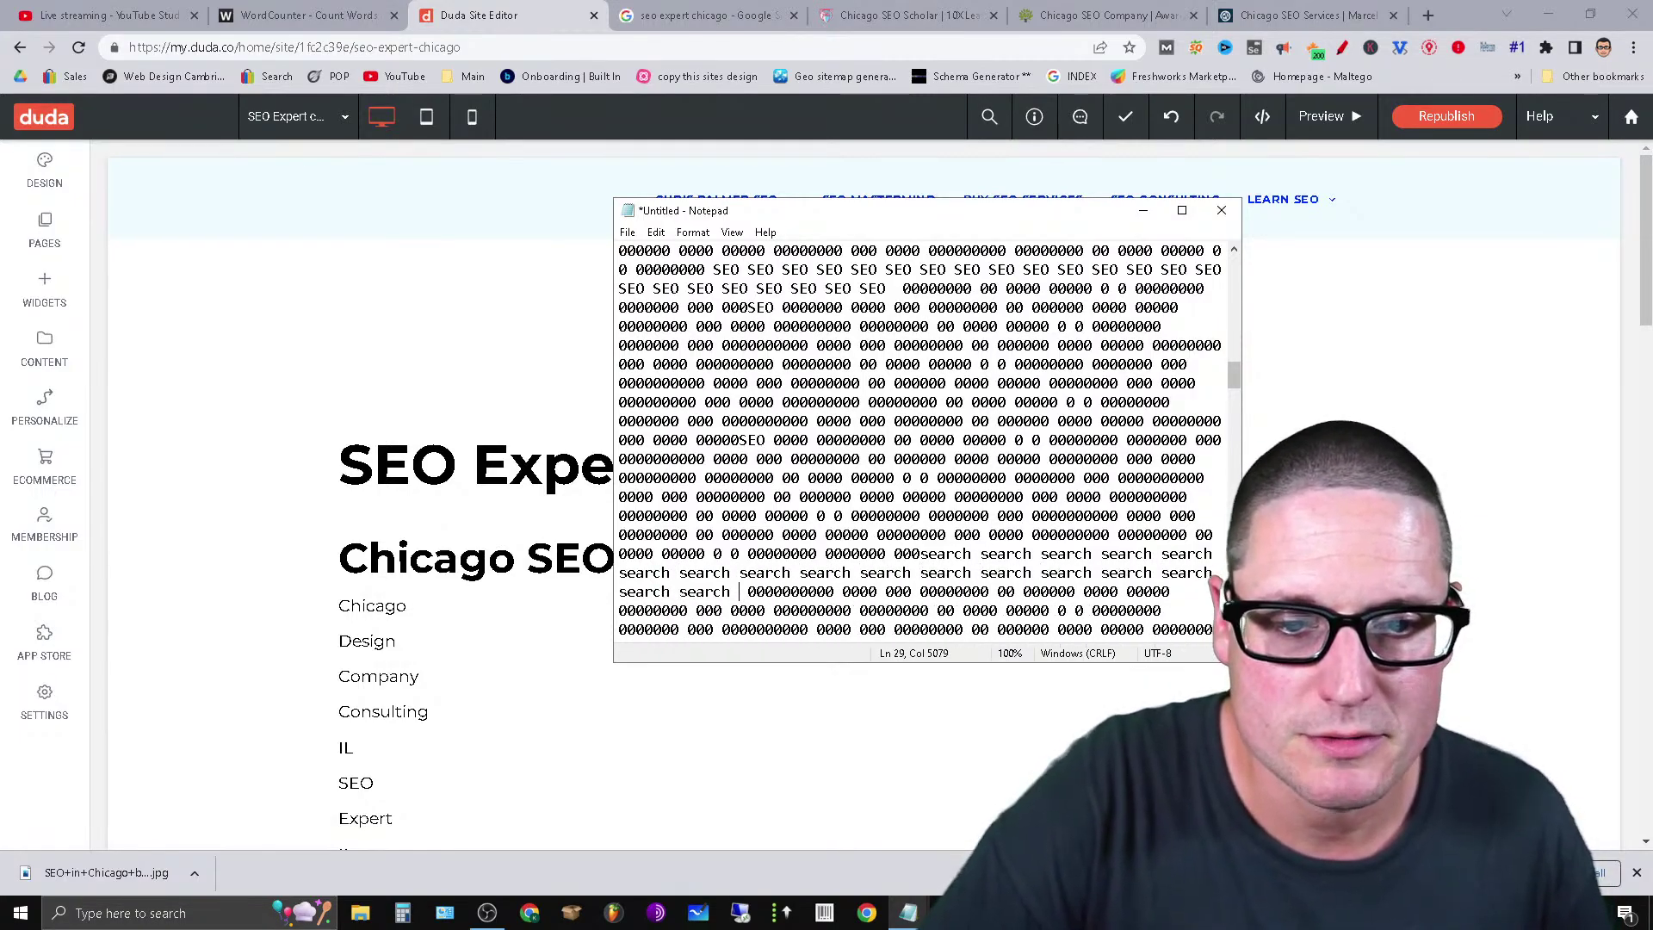
pyautogui.hotkey('ctrl', 'v')
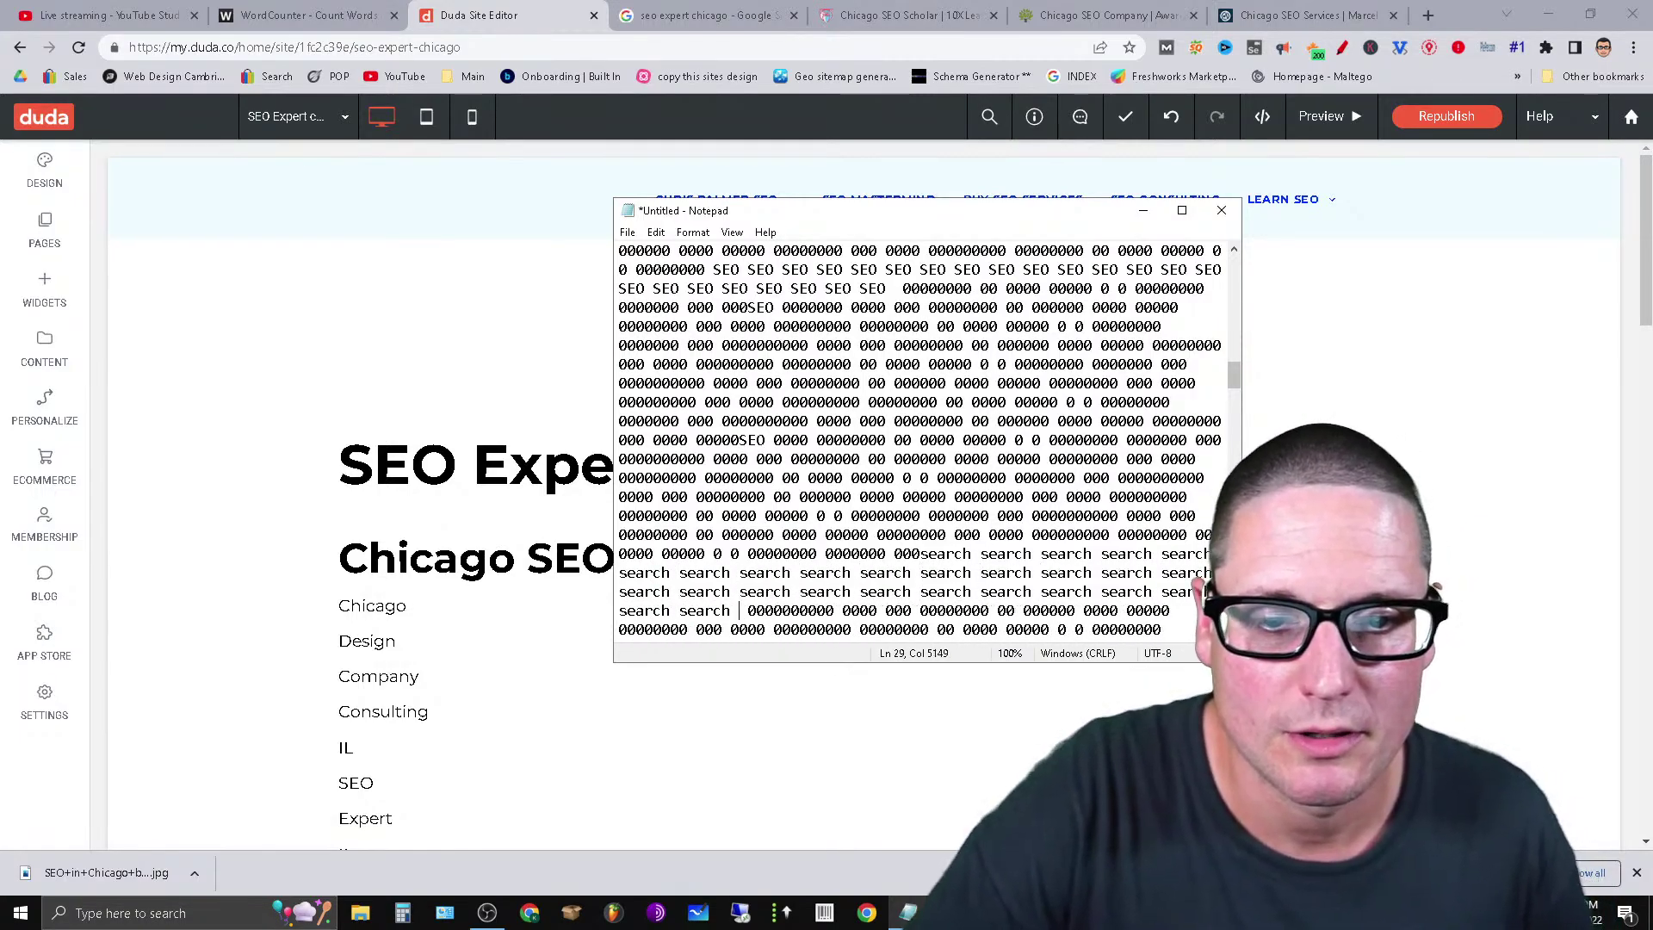
pyautogui.hotkey('ctrl', 'v')
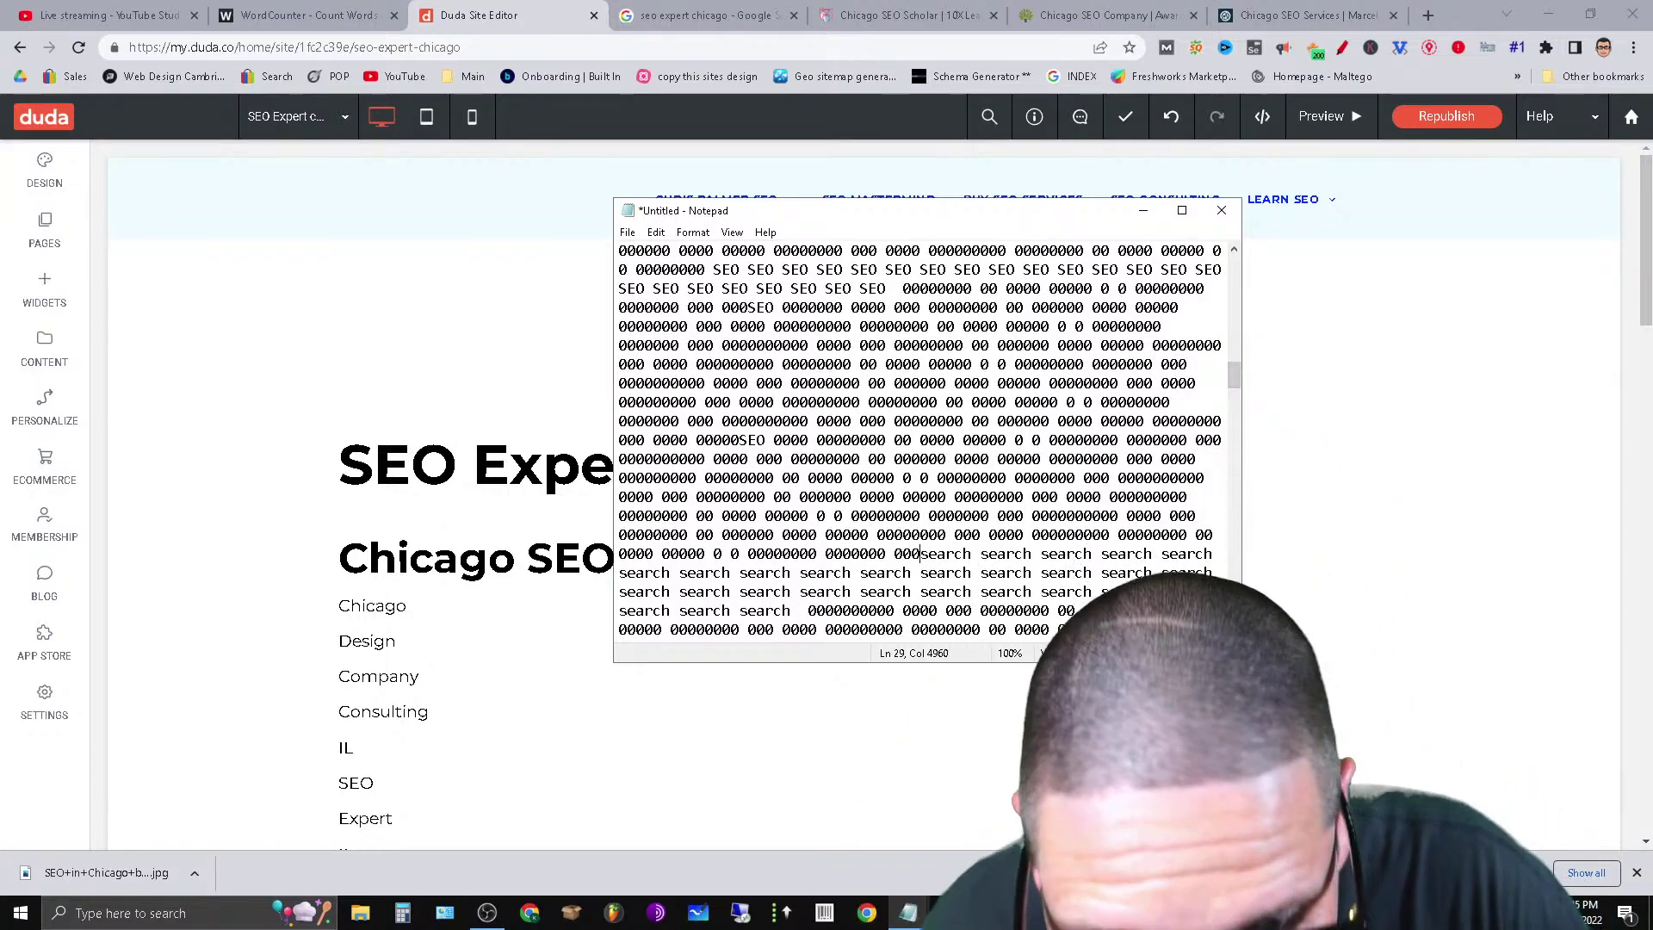
pyautogui.click(1182, 210)
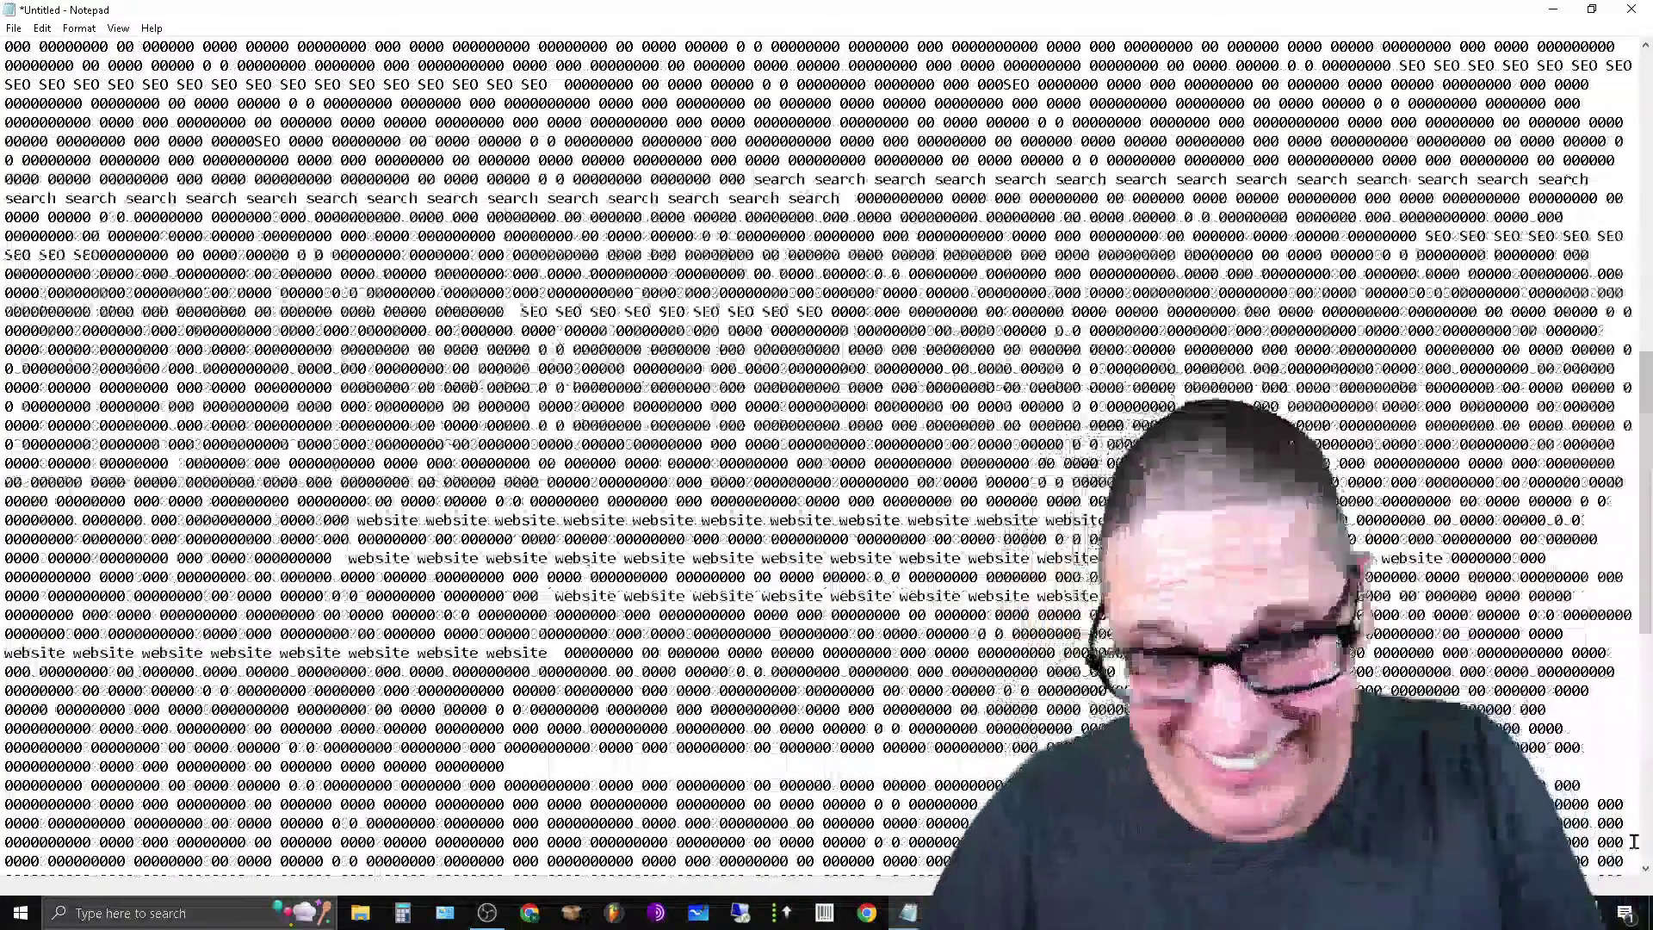
# Move five zero filler lines down next to the search run.
pyautogui.scroll(6, 1035, 763)
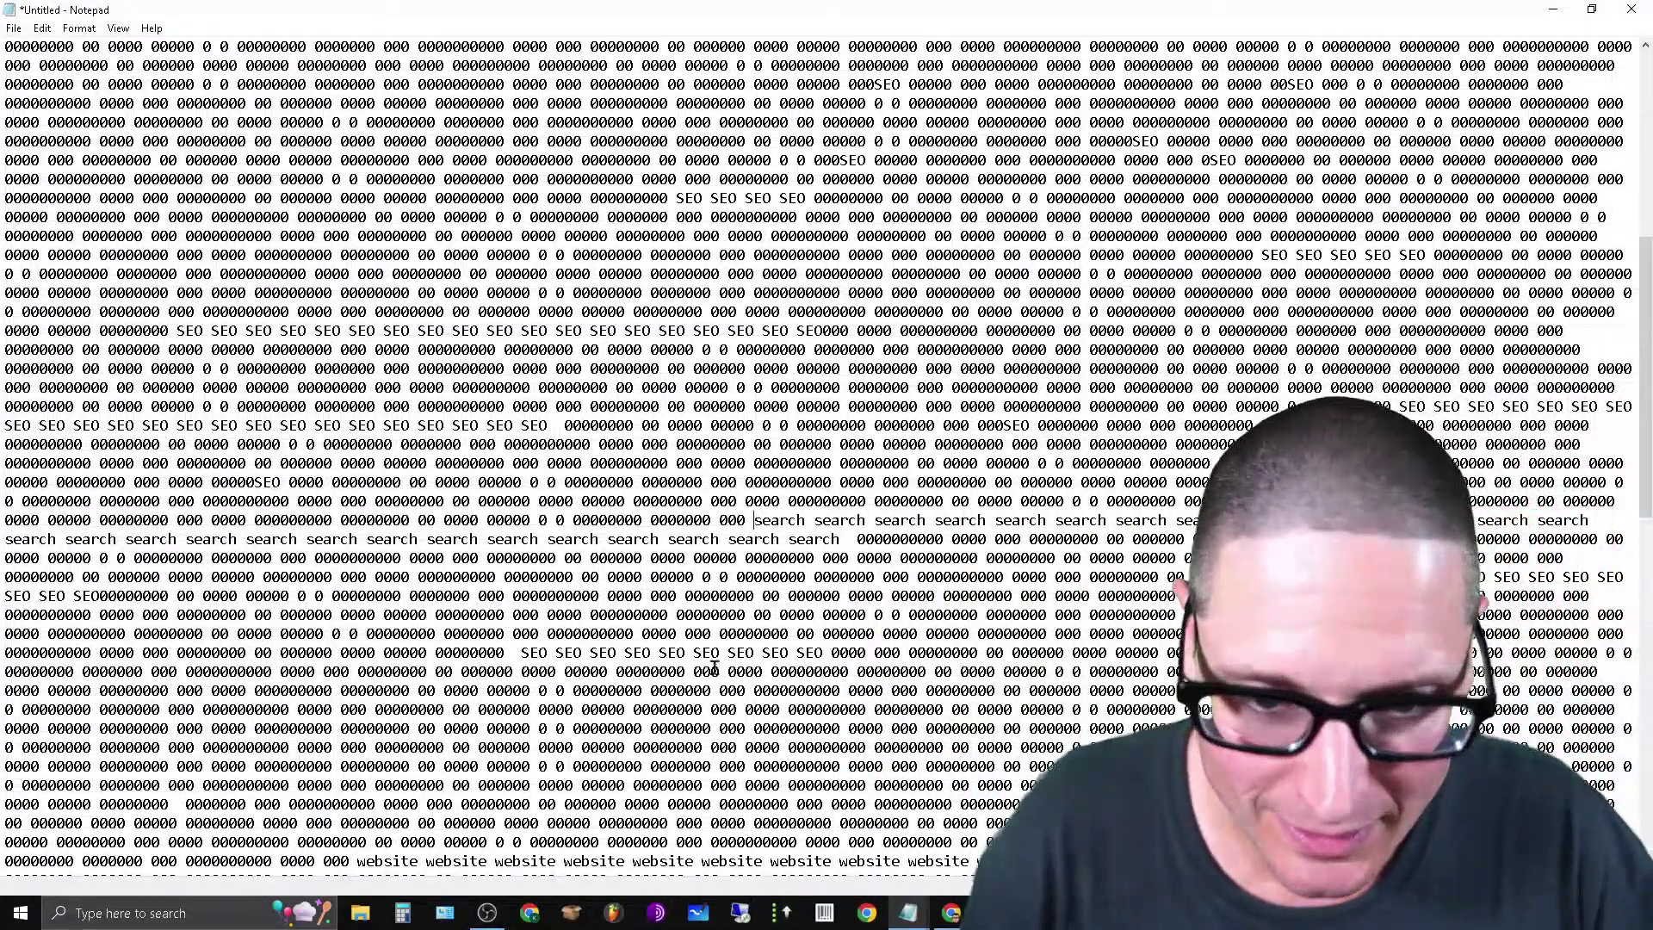
pyautogui.scroll(-14, 900, 508)
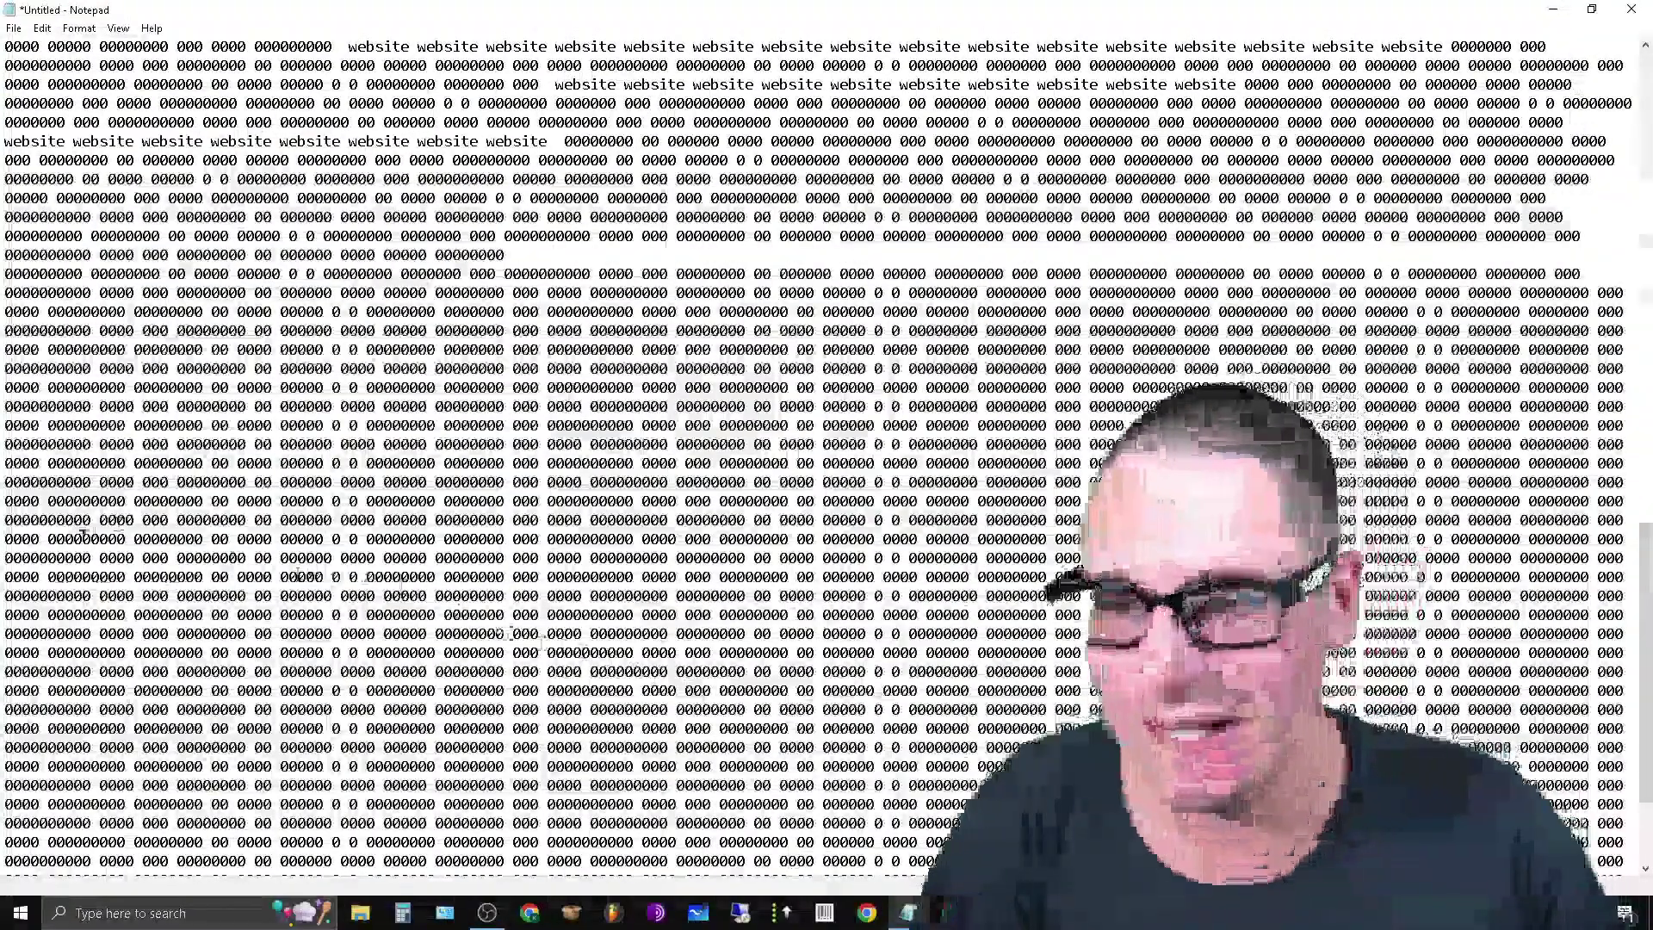
pyautogui.moveTo(5, 501); pyautogui.dragTo(1627, 577)
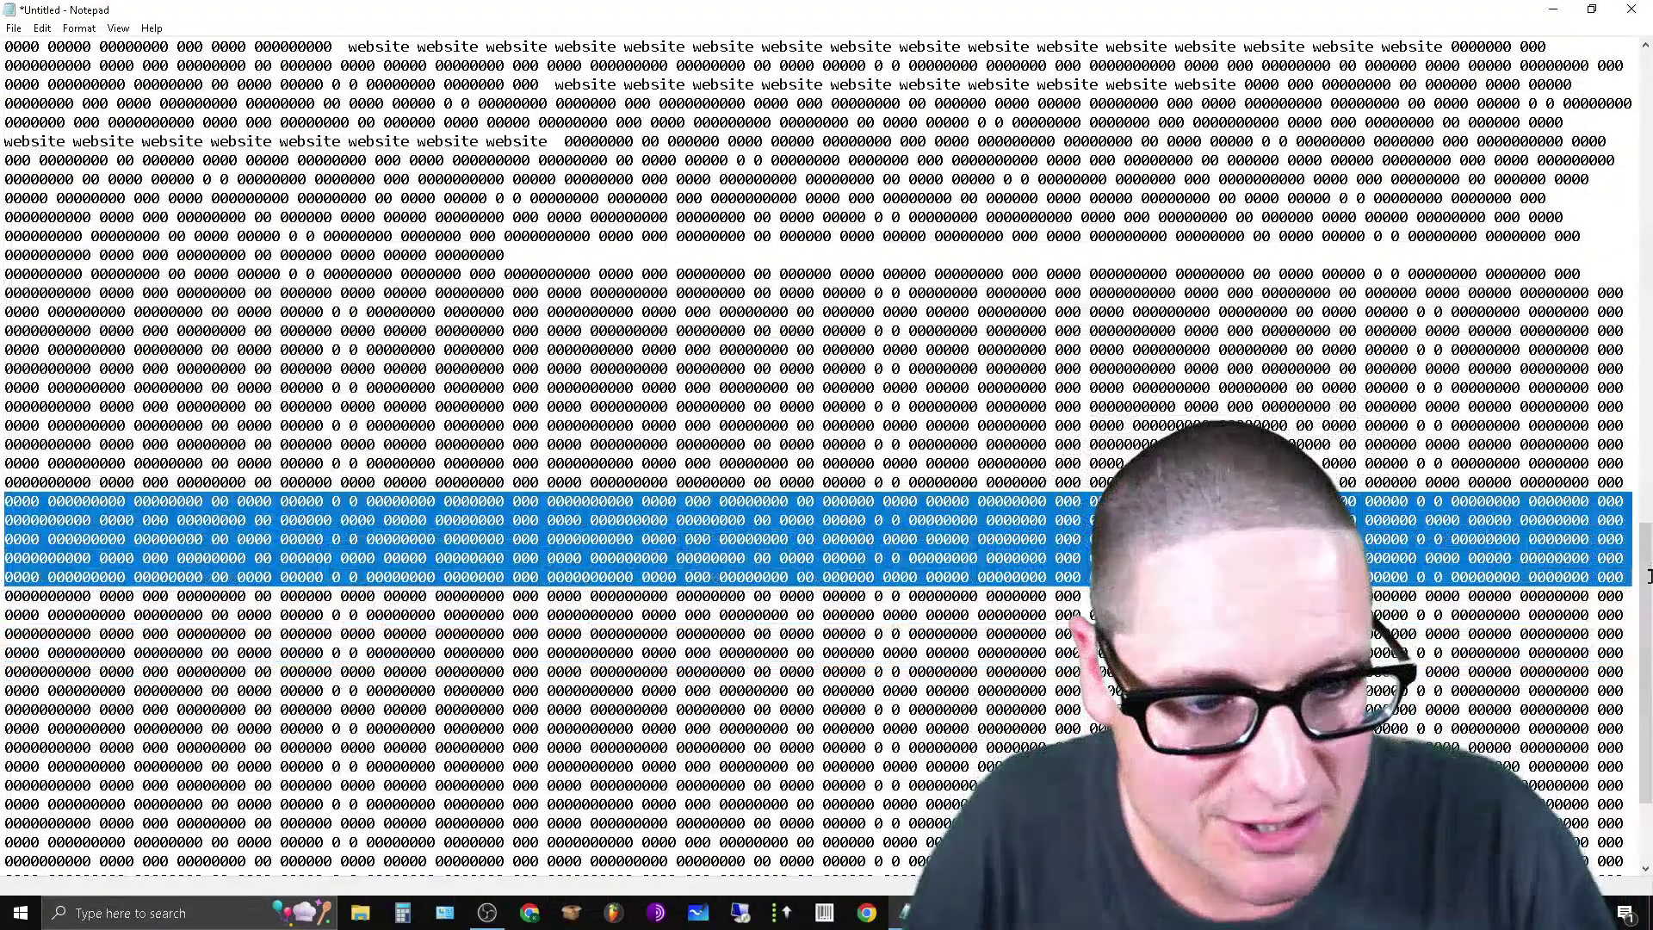
pyautogui.rightClick(1581, 563)
pyautogui.click(1611, 603)
pyautogui.scroll(3, 655, 277)
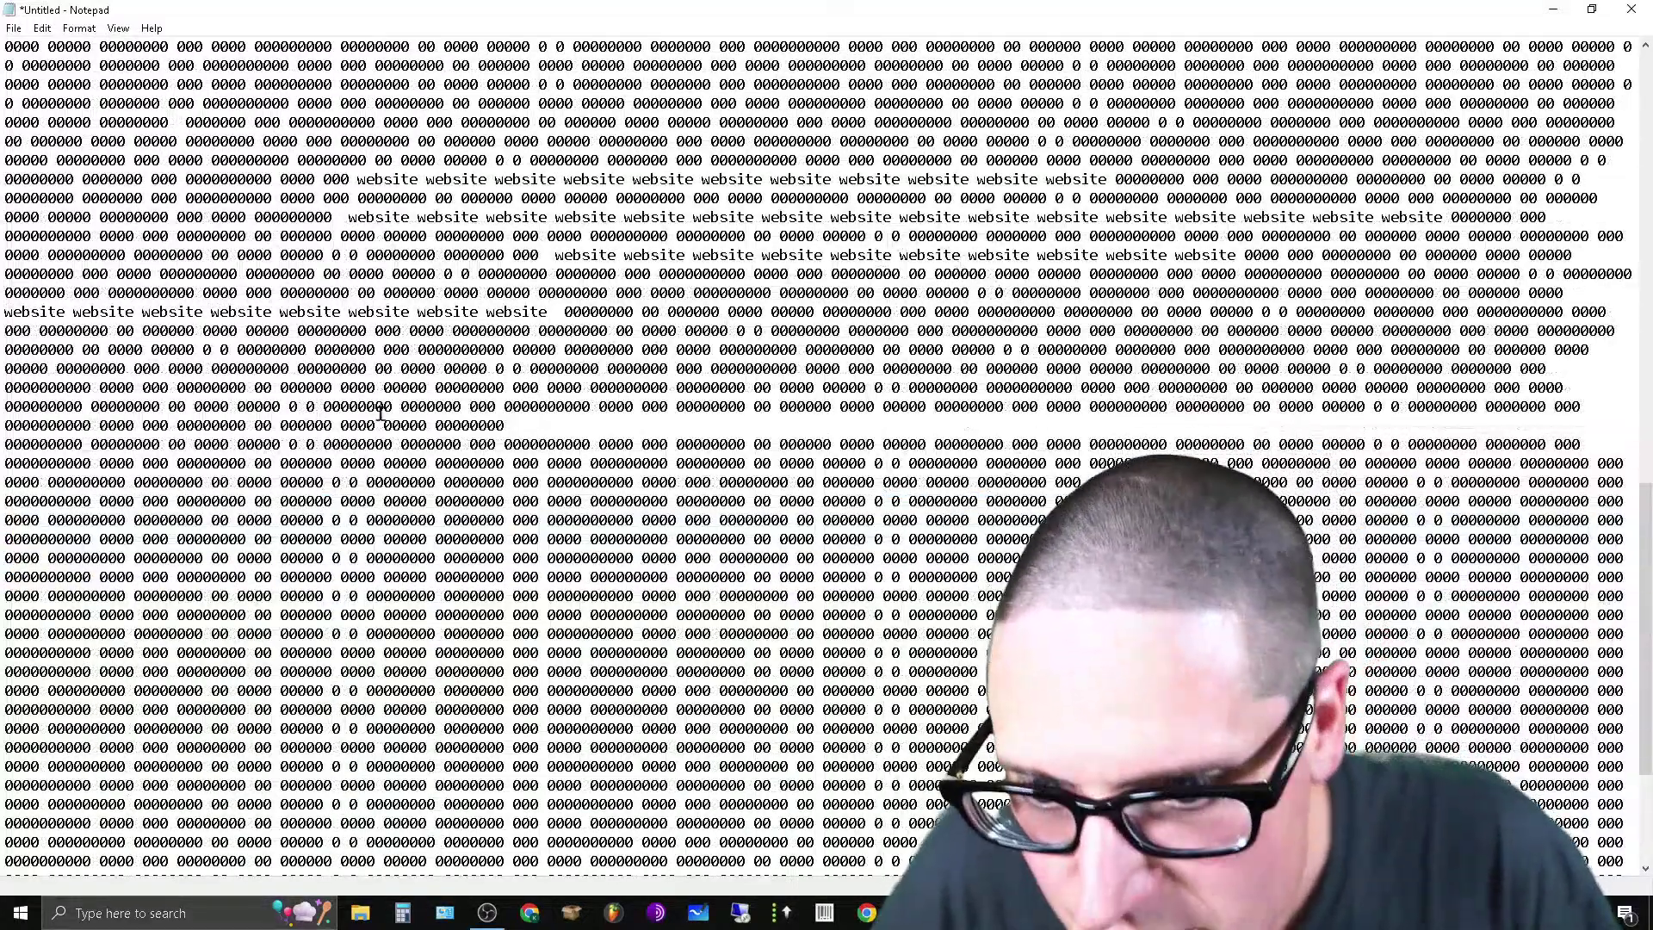
pyautogui.scroll(-5, 826, 430)
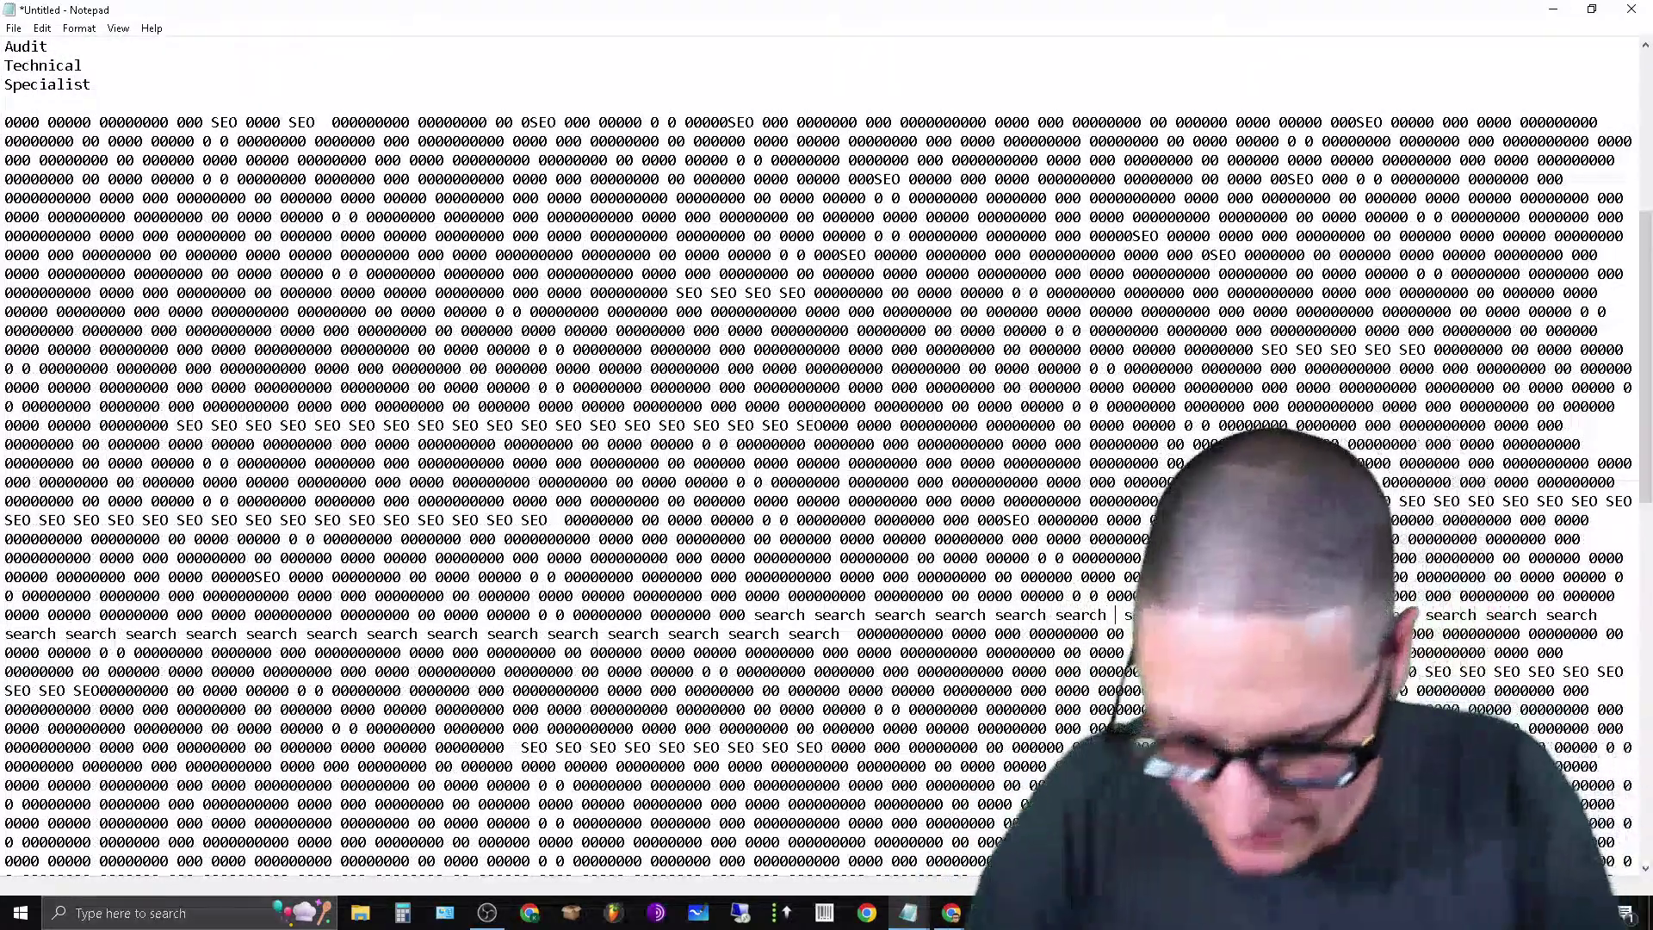
pyautogui.hotkey('ctrl', 'v')
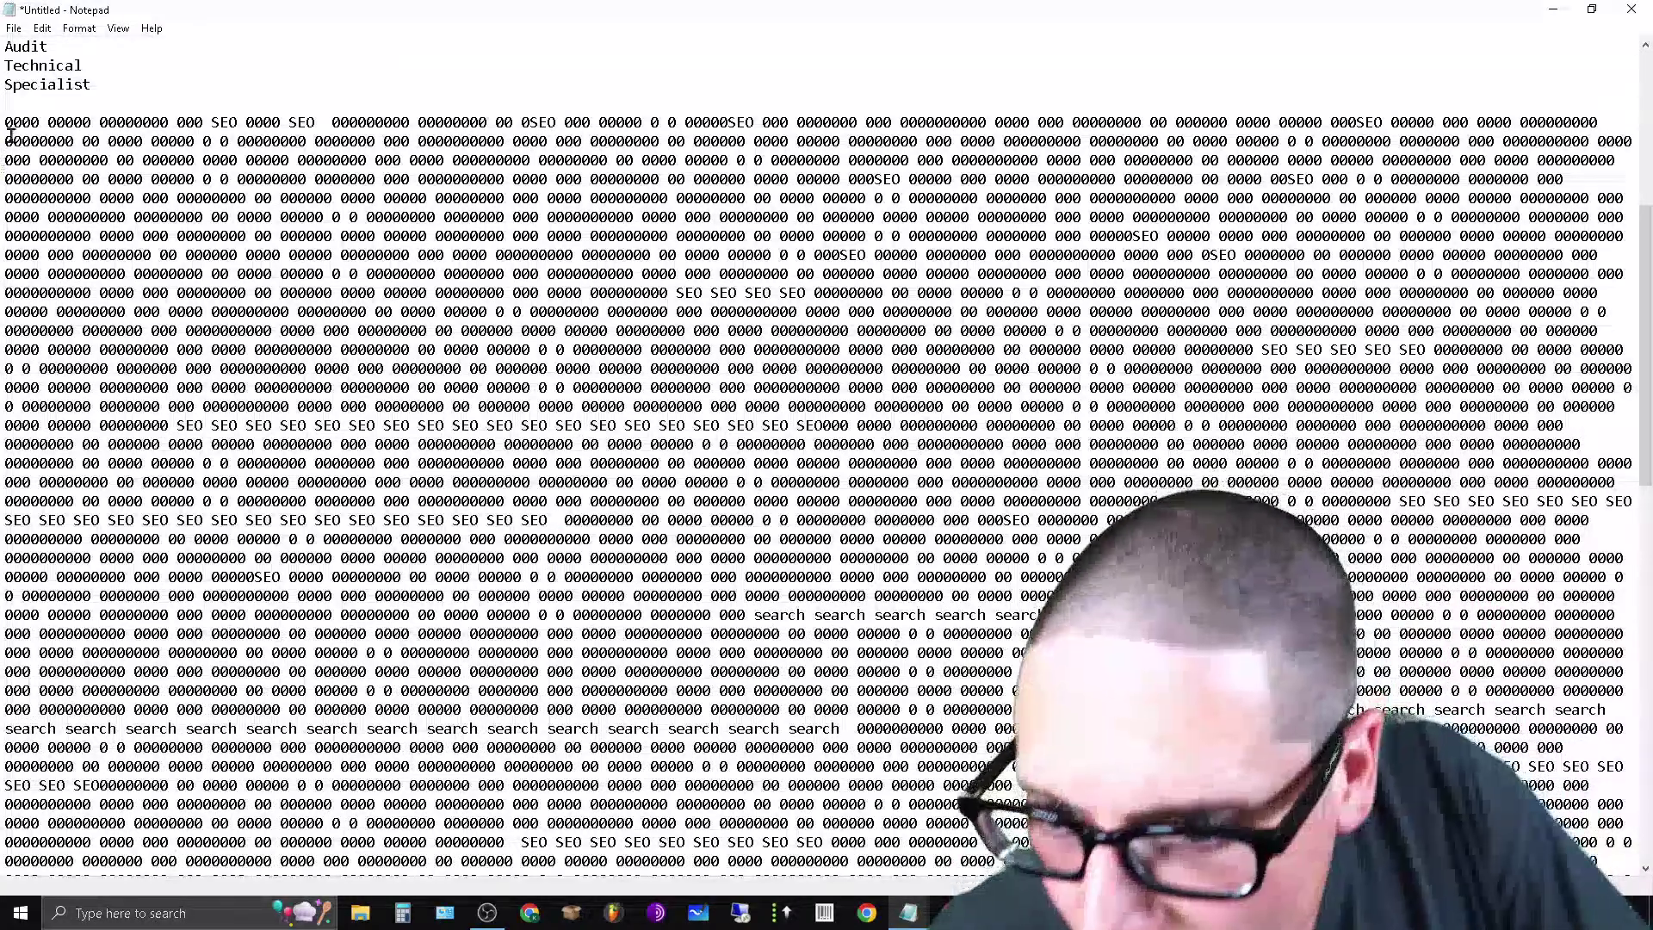
# Move the SEO-sprinkled opening block lower, pasting three copies, and return to the top.
pyautogui.moveTo(3, 116); pyautogui.dragTo(1618, 317)
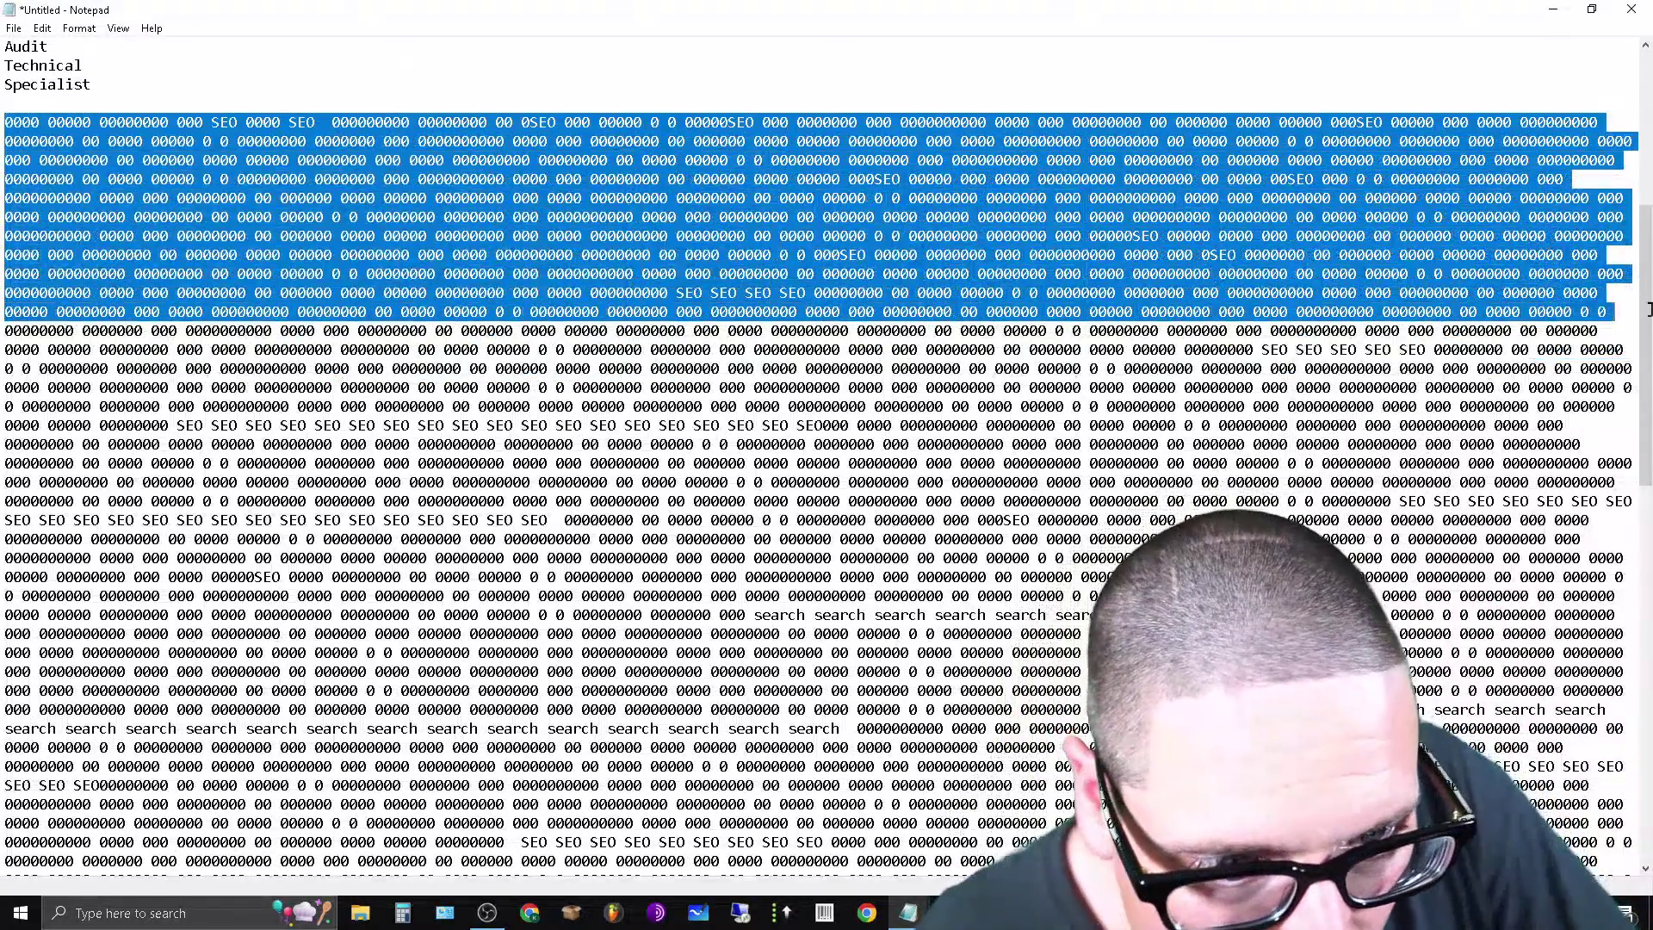
pyautogui.rightClick(1384, 262)
pyautogui.click(1429, 293)
pyautogui.scroll(-3, 1266, 529)
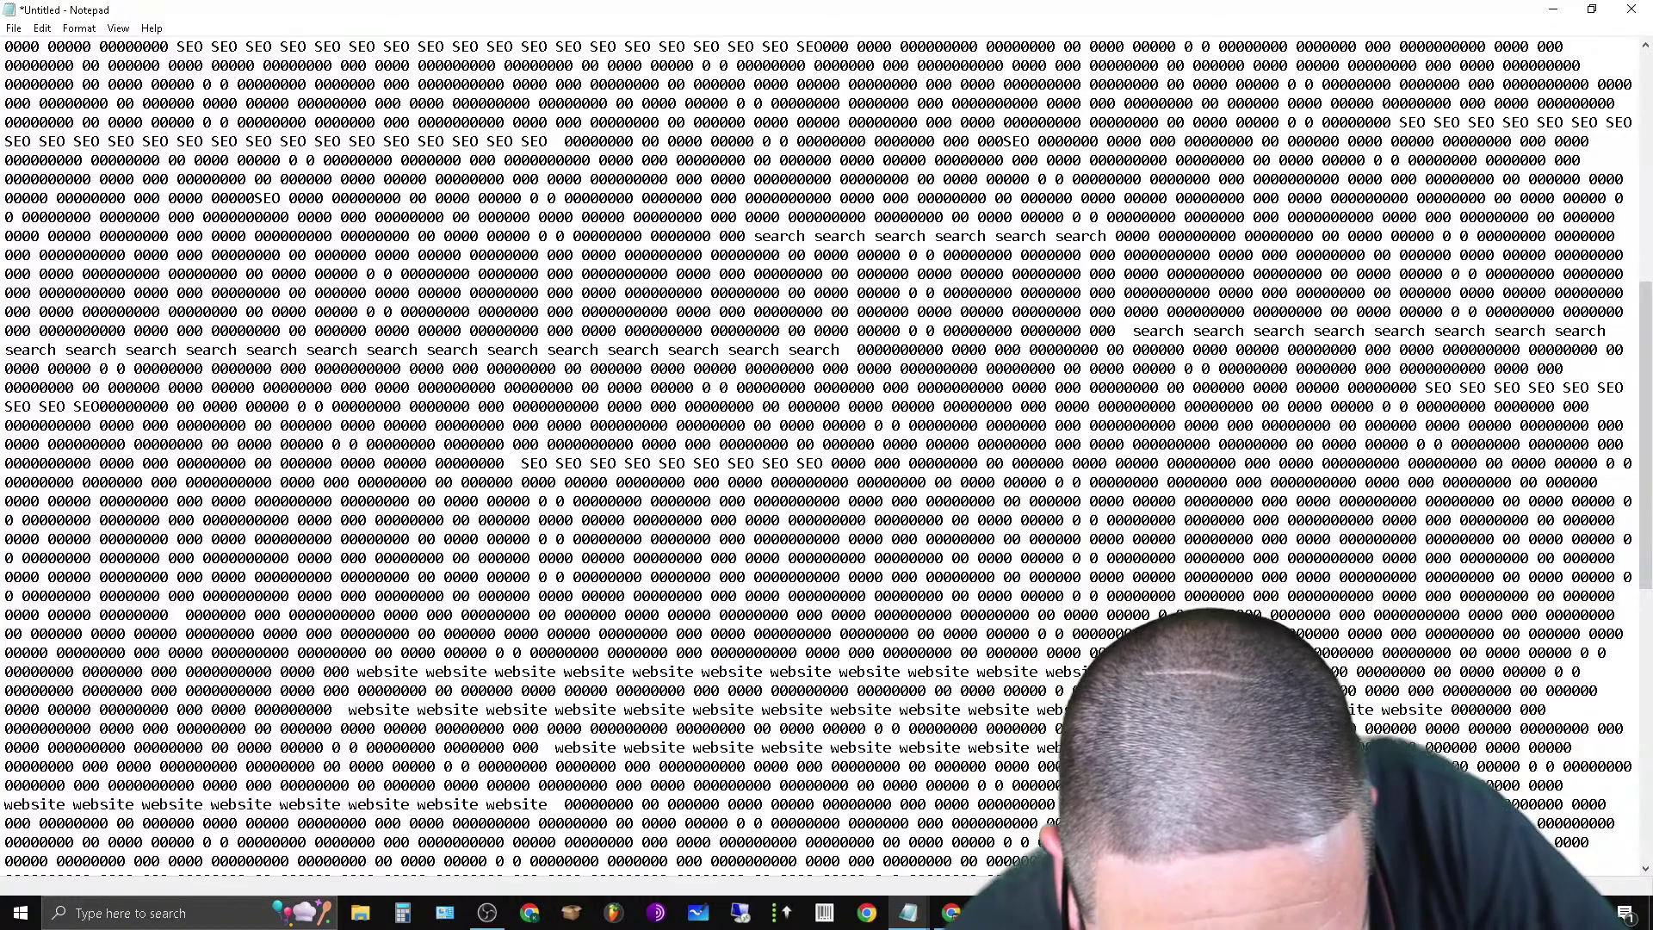
pyautogui.hotkey('ctrl', 'v')
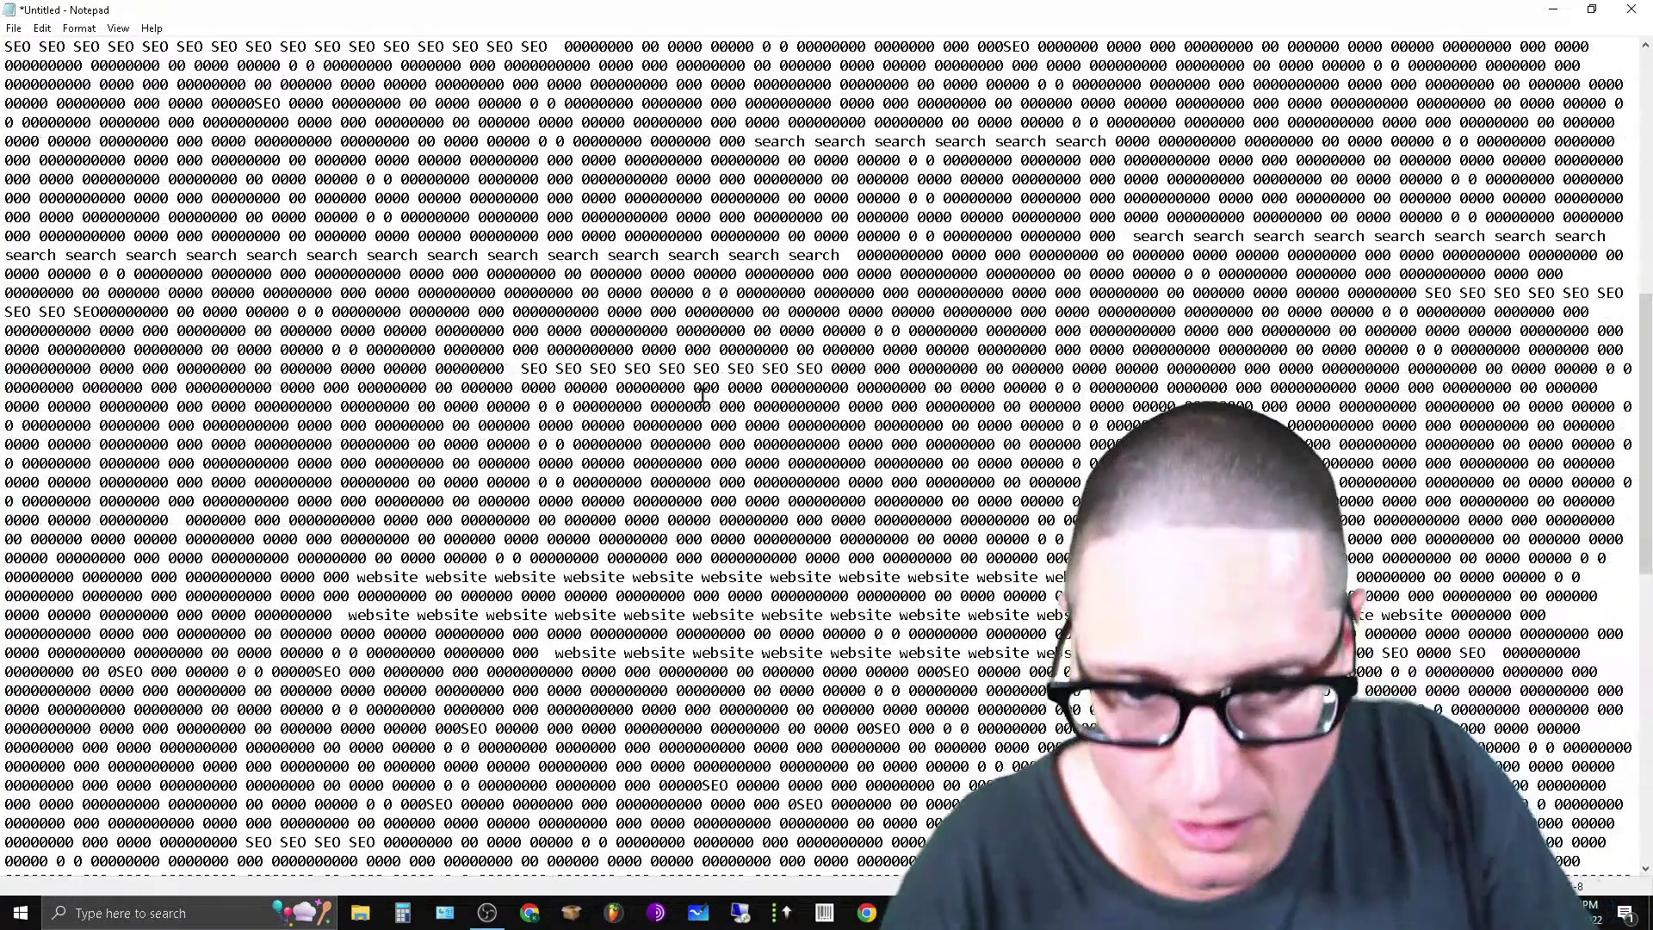
pyautogui.hotkey('ctrl', 'v')
pyautogui.hotkey('ctrl', 'v')
pyautogui.hotkey('ctrl', 'v')
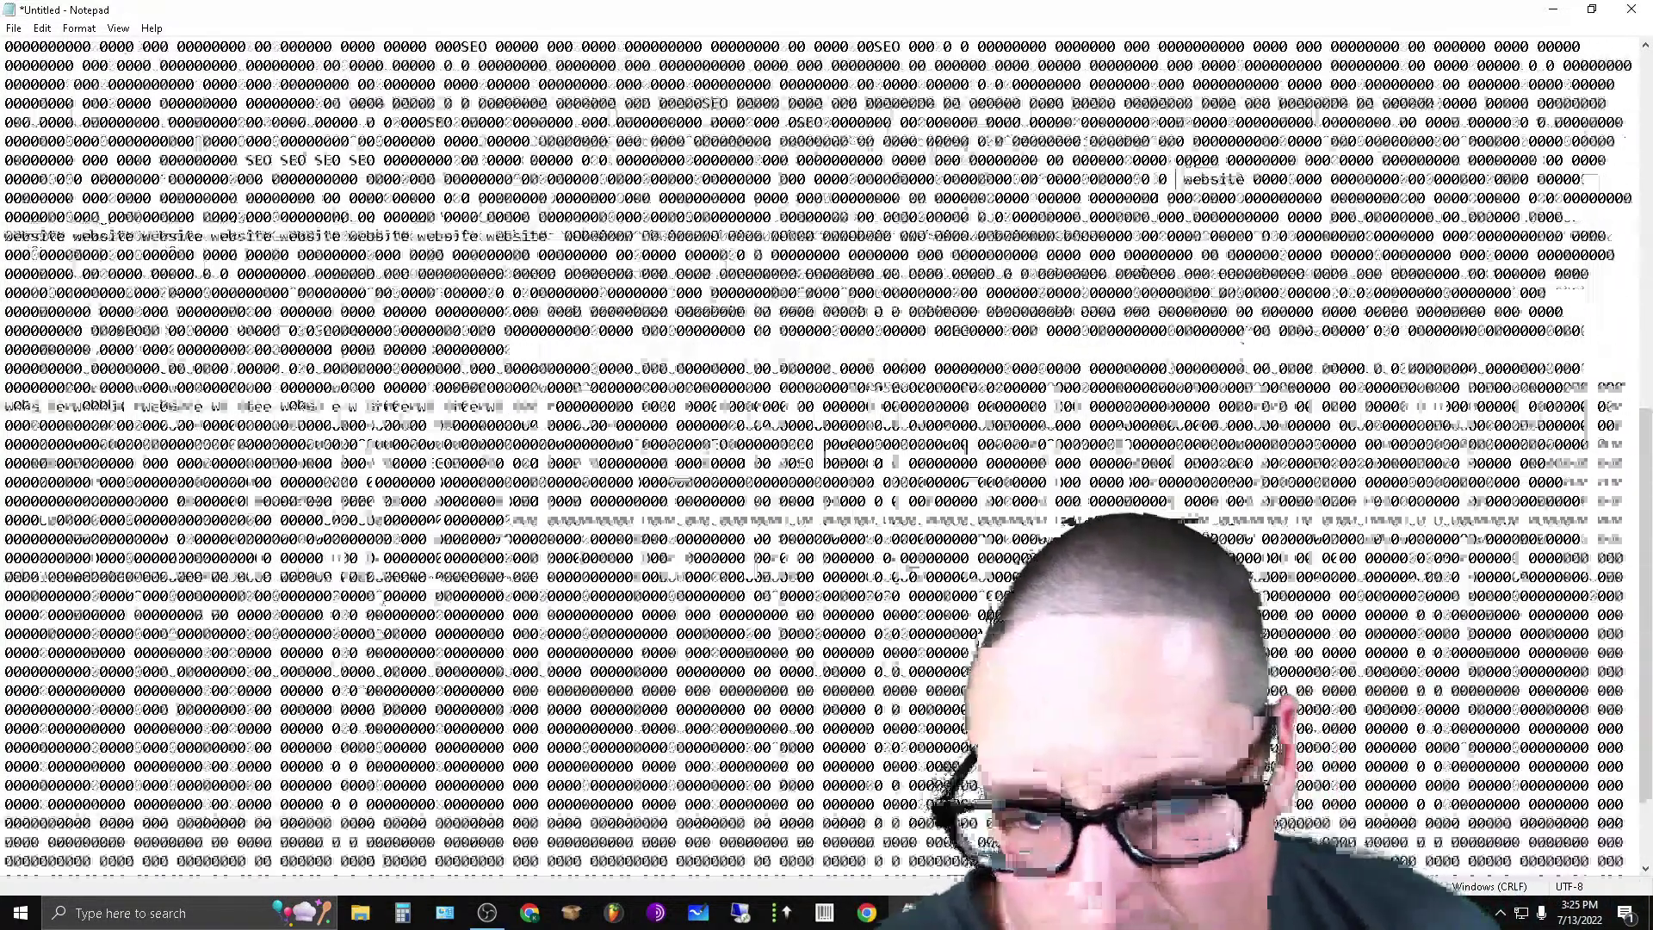
pyautogui.hotkey('ctrl', 'v')
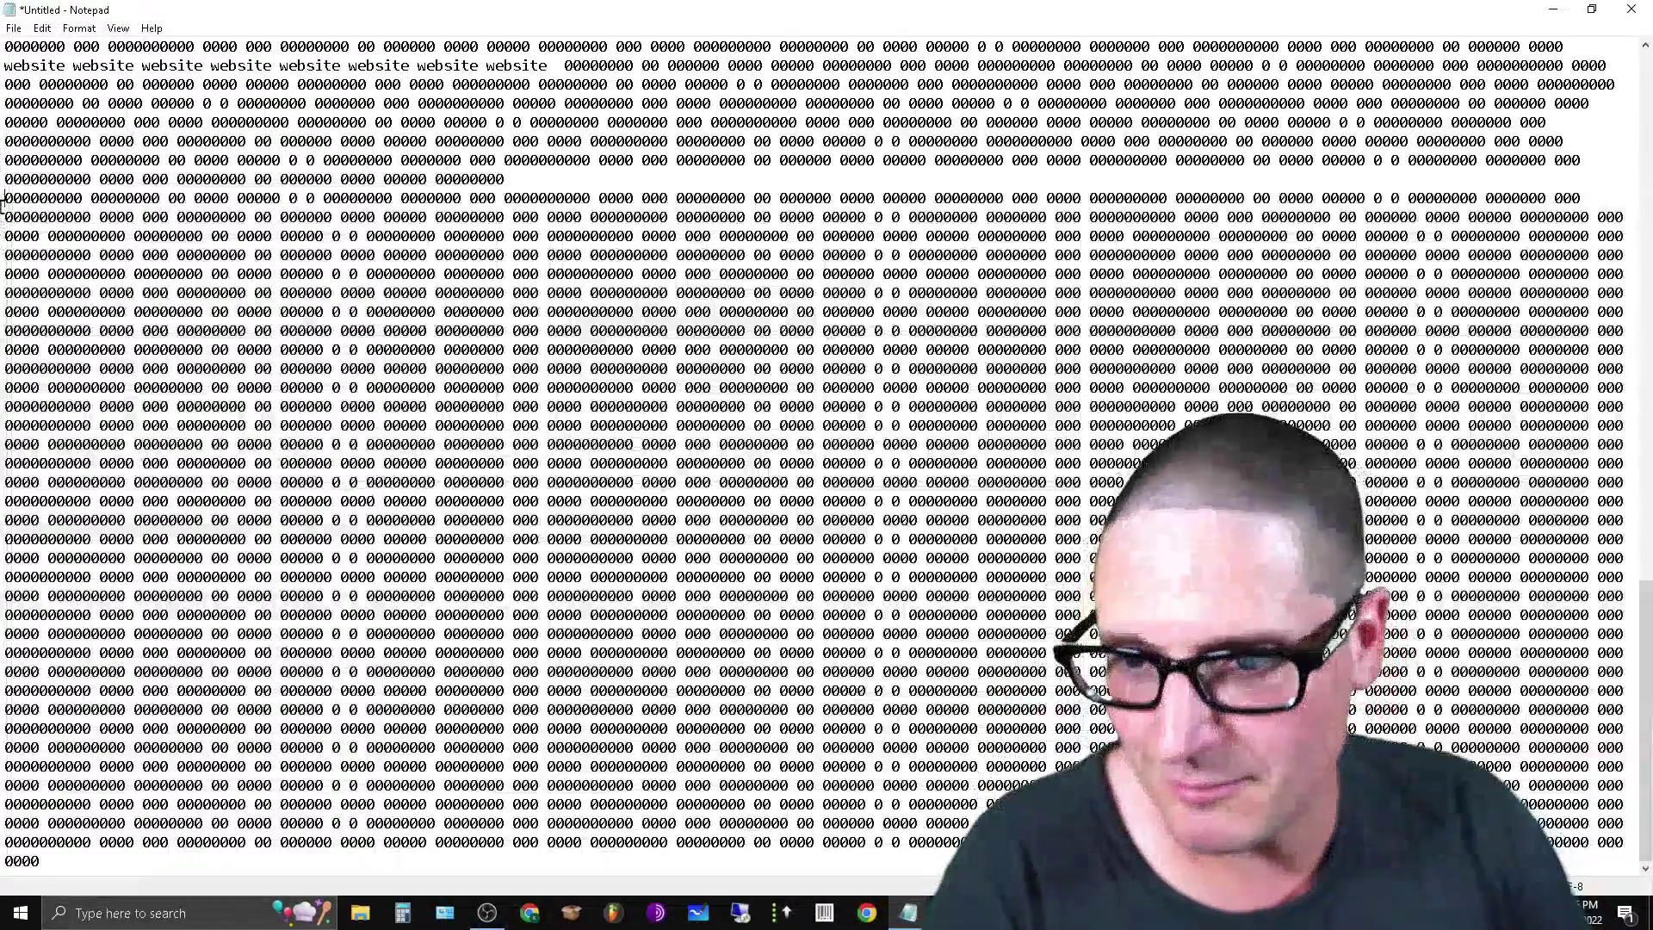
pyautogui.press('BackSpace')
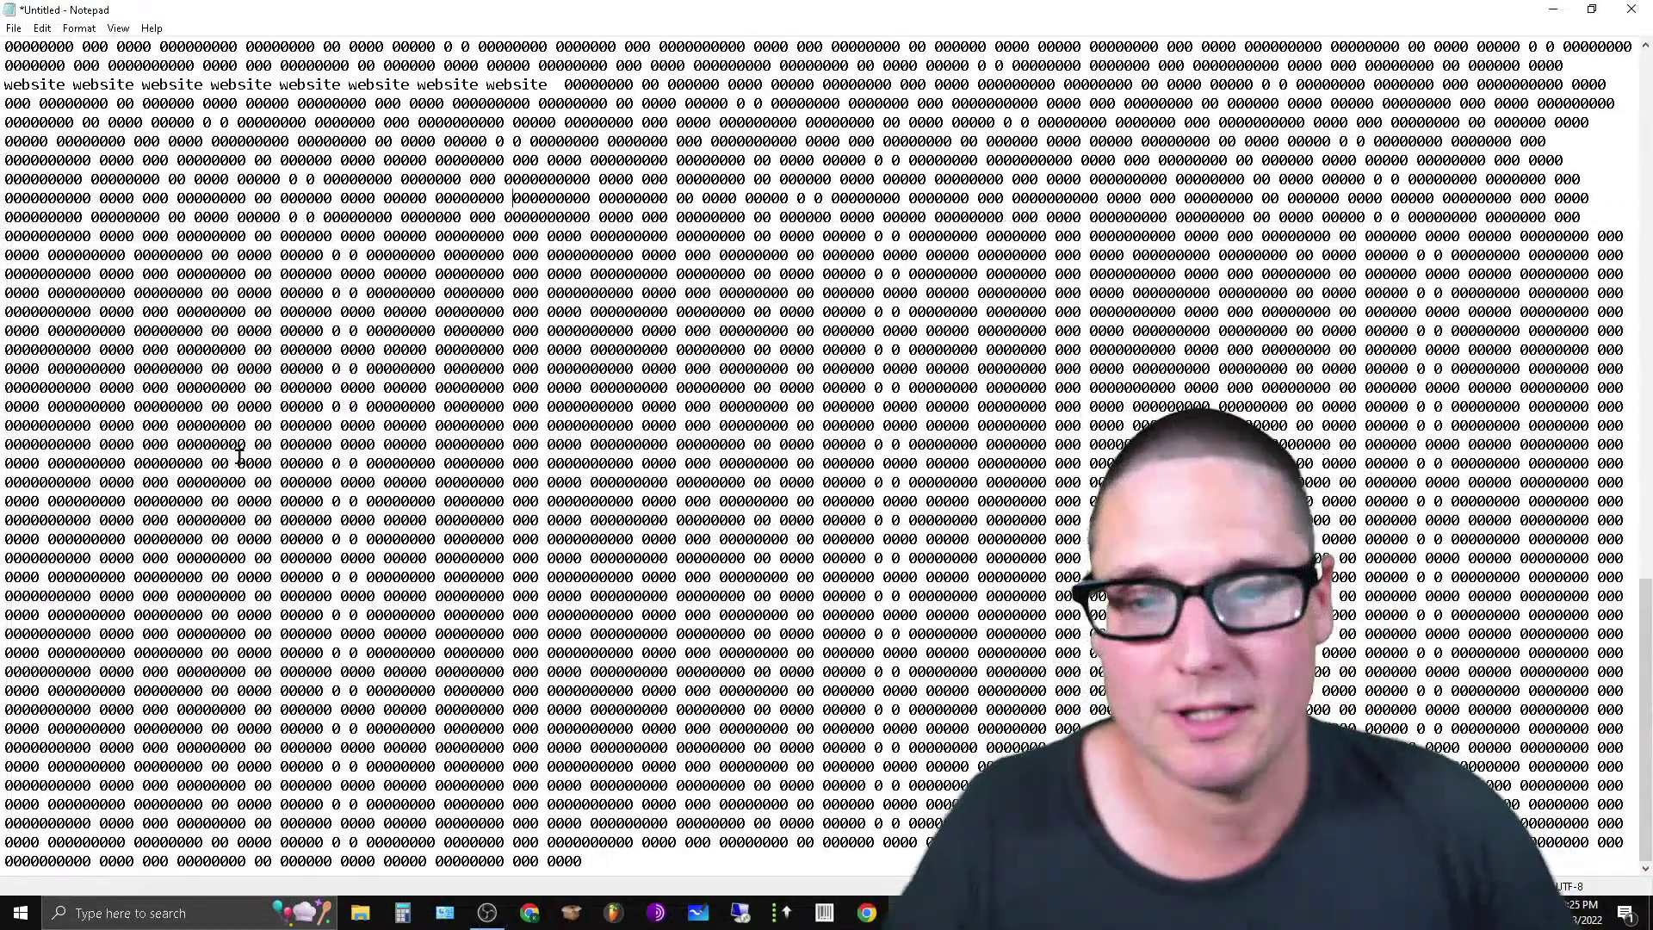
pyautogui.hotkey('ctrl', 'Home')
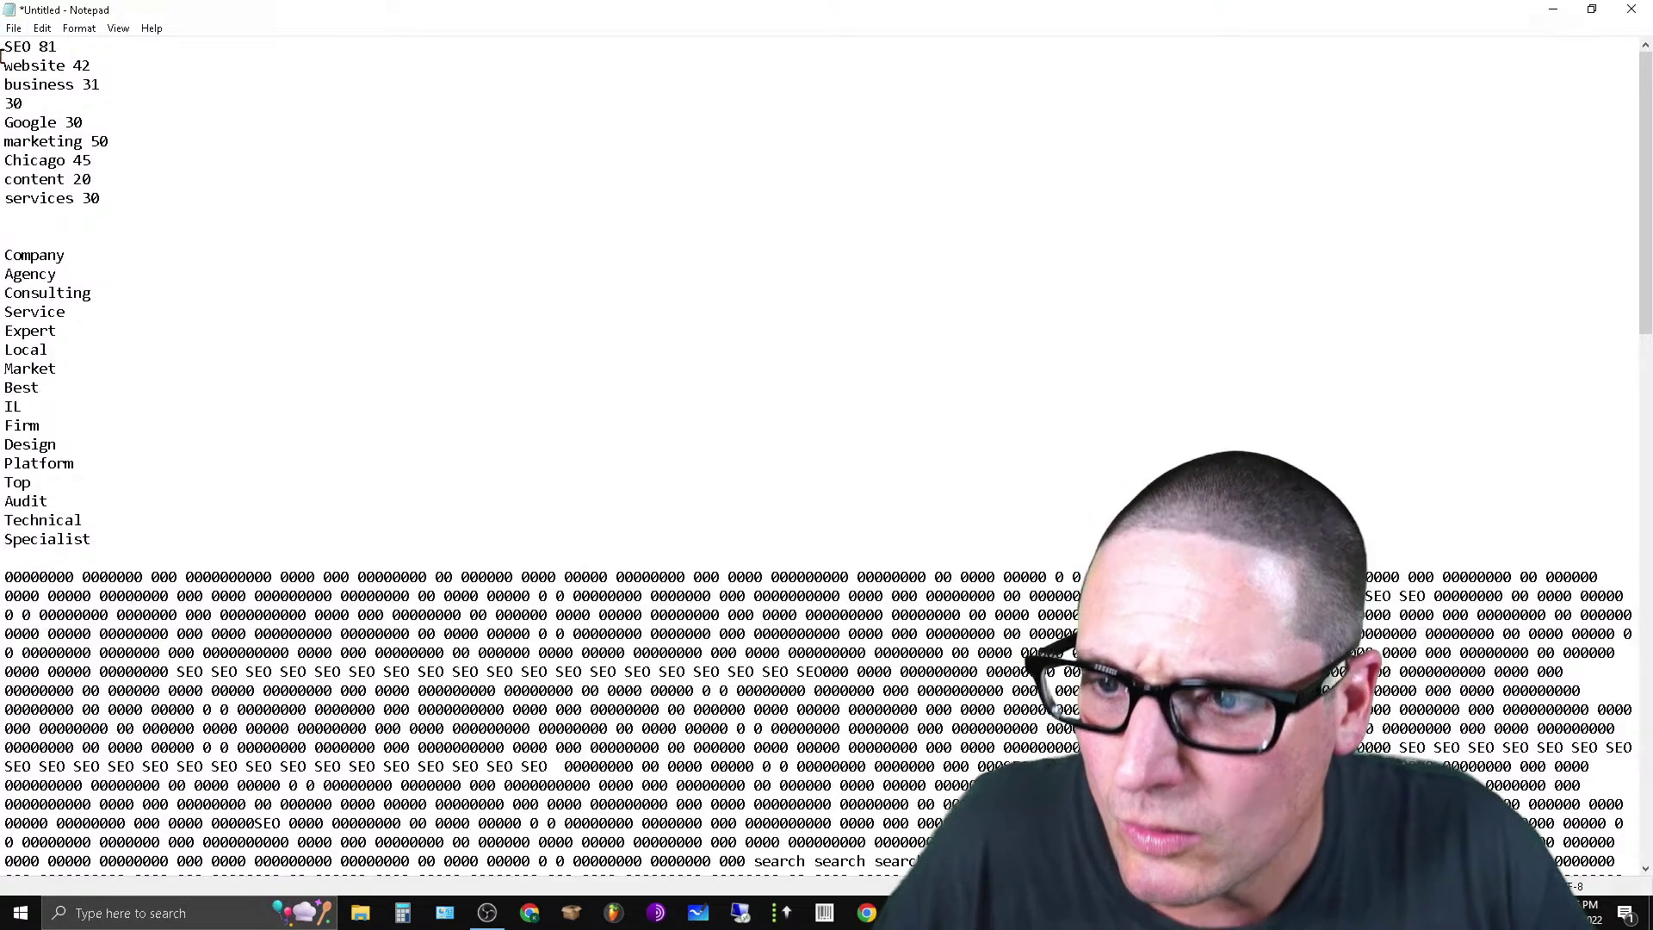
# Delete the SEO 81, website 42 and business 31 lines from the keyword list.
pyautogui.moveTo(5, 49); pyautogui.dragTo(156, 70)
pyautogui.press('BackSpace')
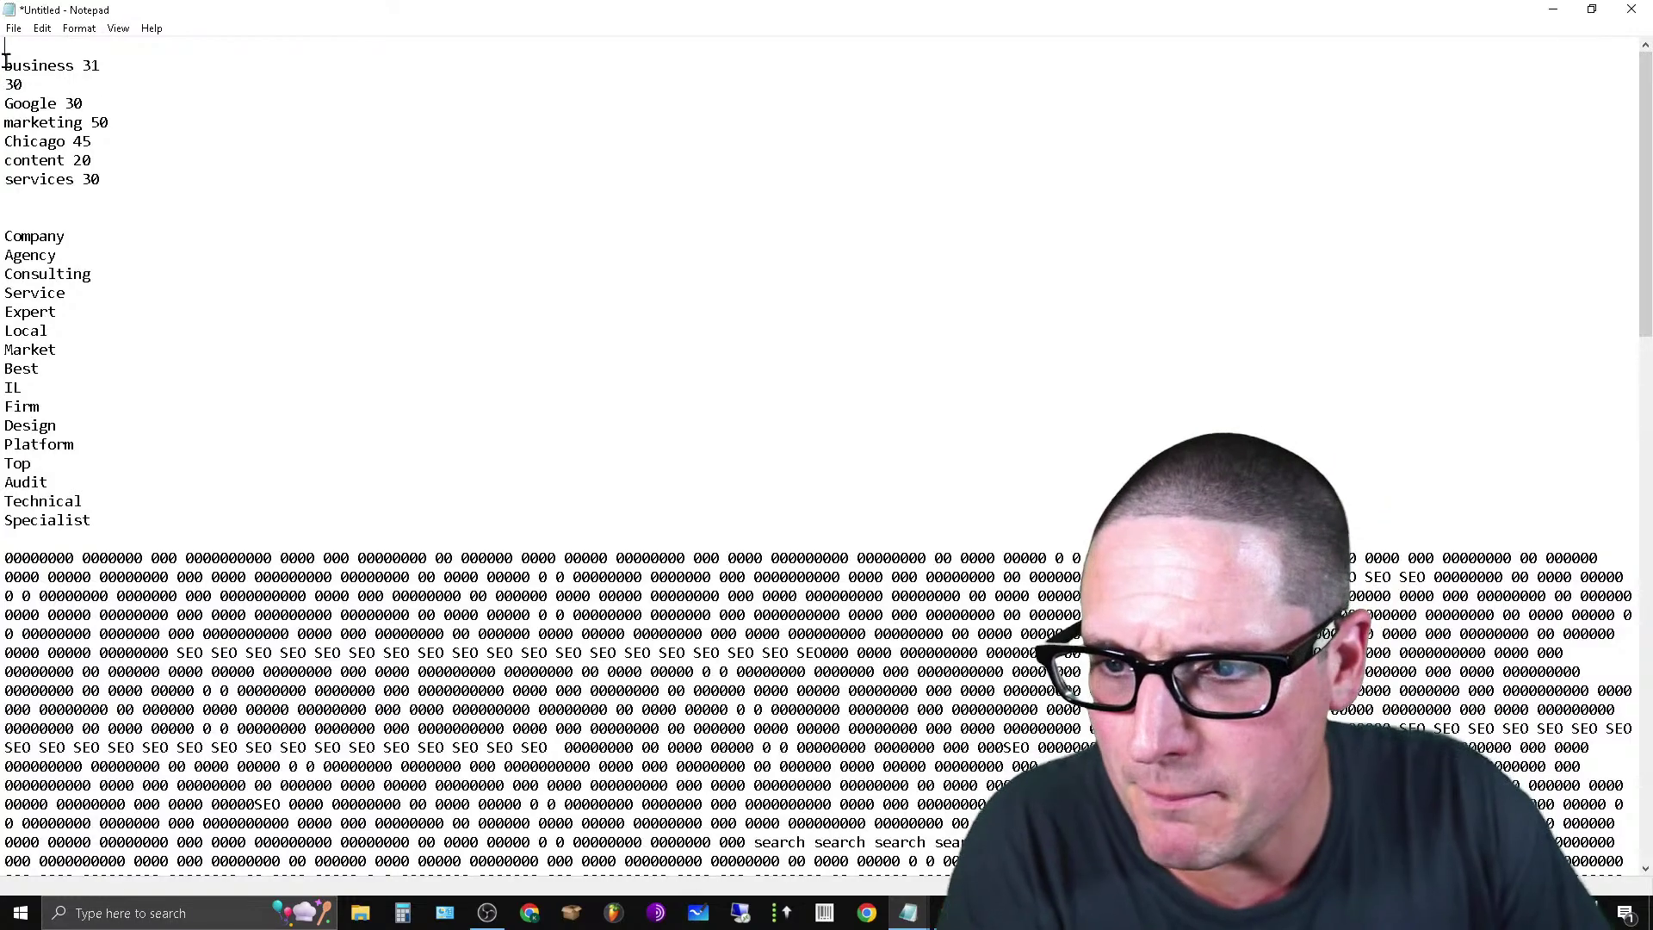
pyautogui.doubleClick(6, 62)
pyautogui.rightClick(9, 68)
pyautogui.click(303, 65)
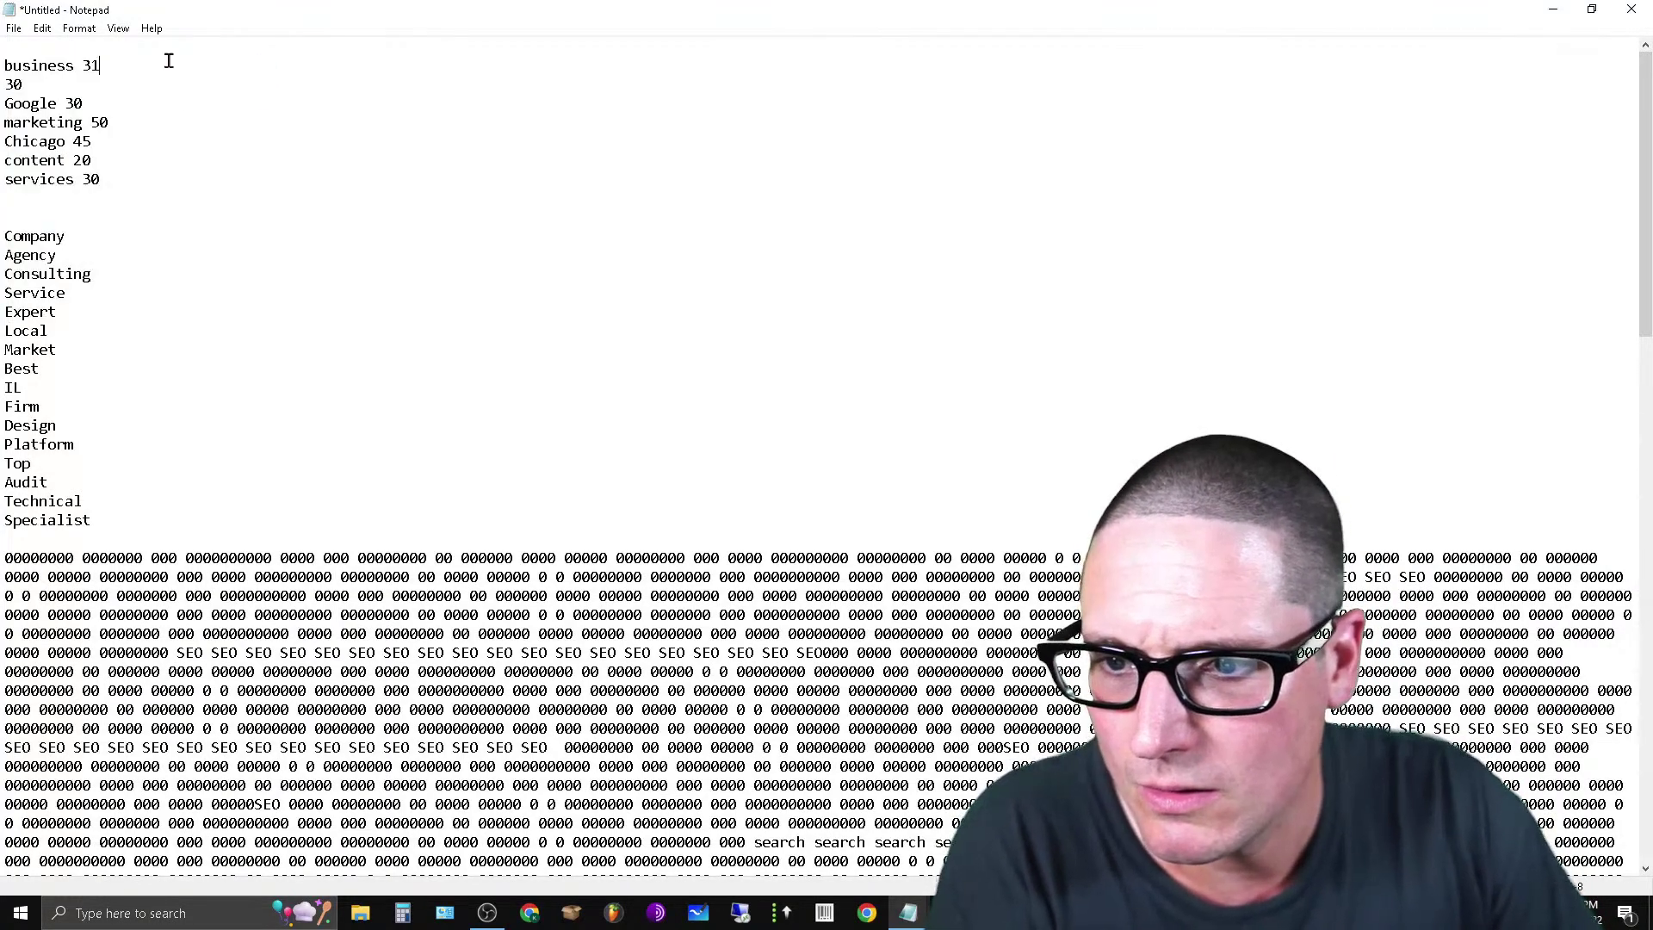
pyautogui.moveTo(168, 62); pyautogui.dragTo(3, 66)
pyautogui.press('BackSpace')
pyautogui.scroll(-15, 953, 756)
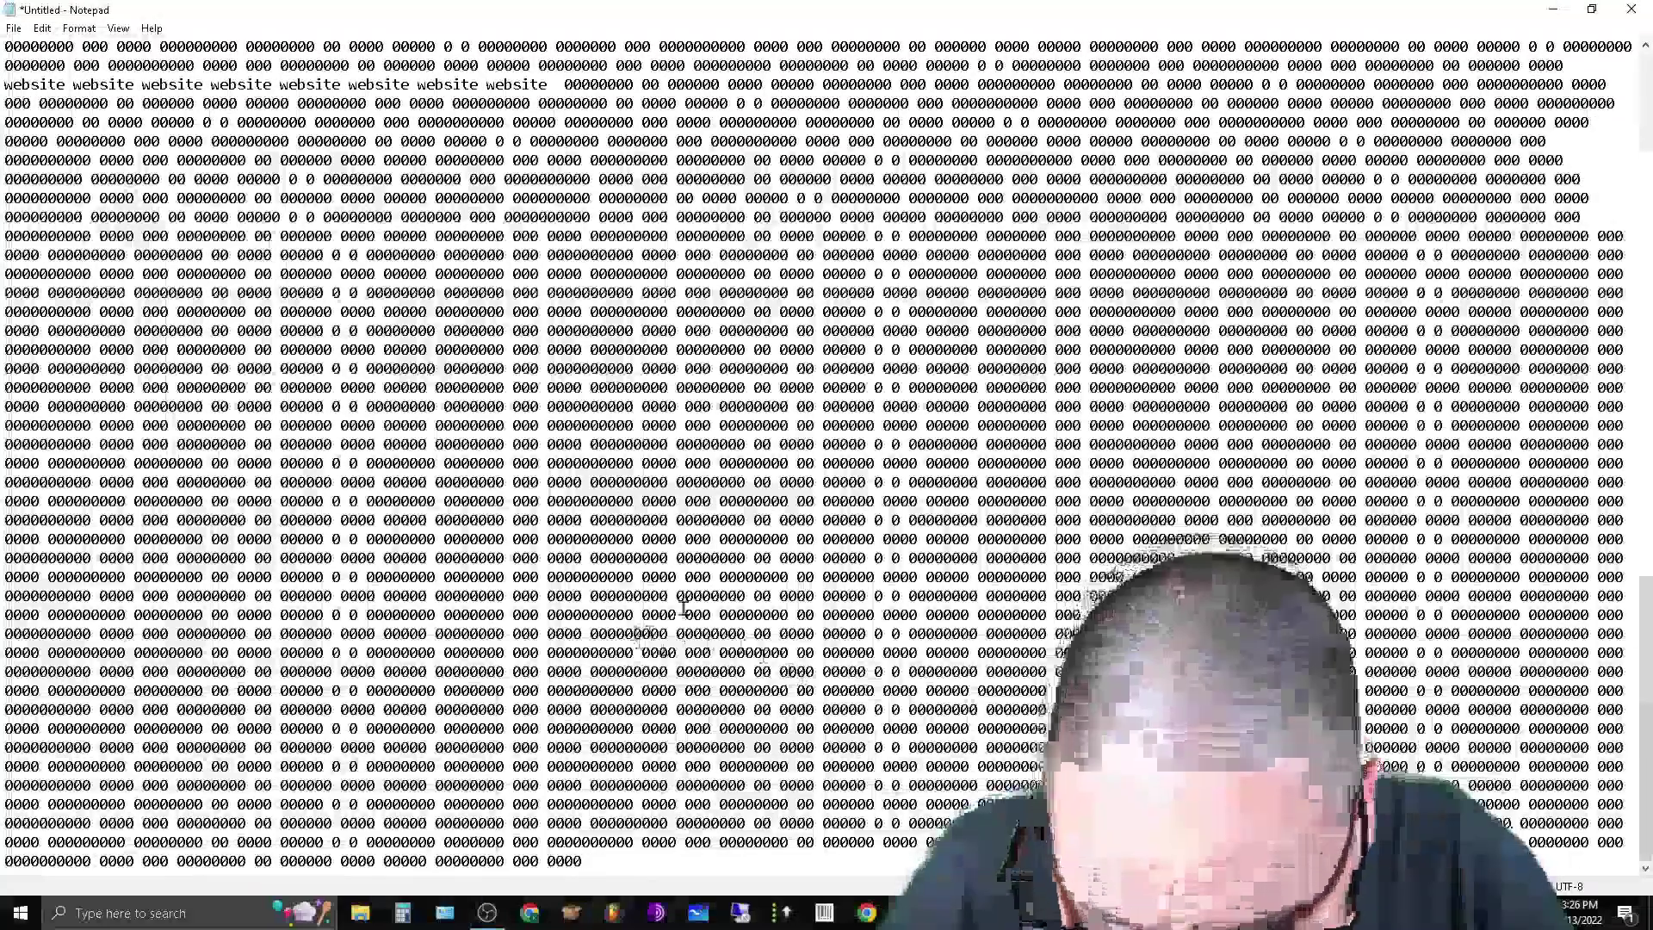
# Type business into the zero filler and paste many repeated copies of it.
pyautogui.click(676, 595)
pyautogui.write('business')
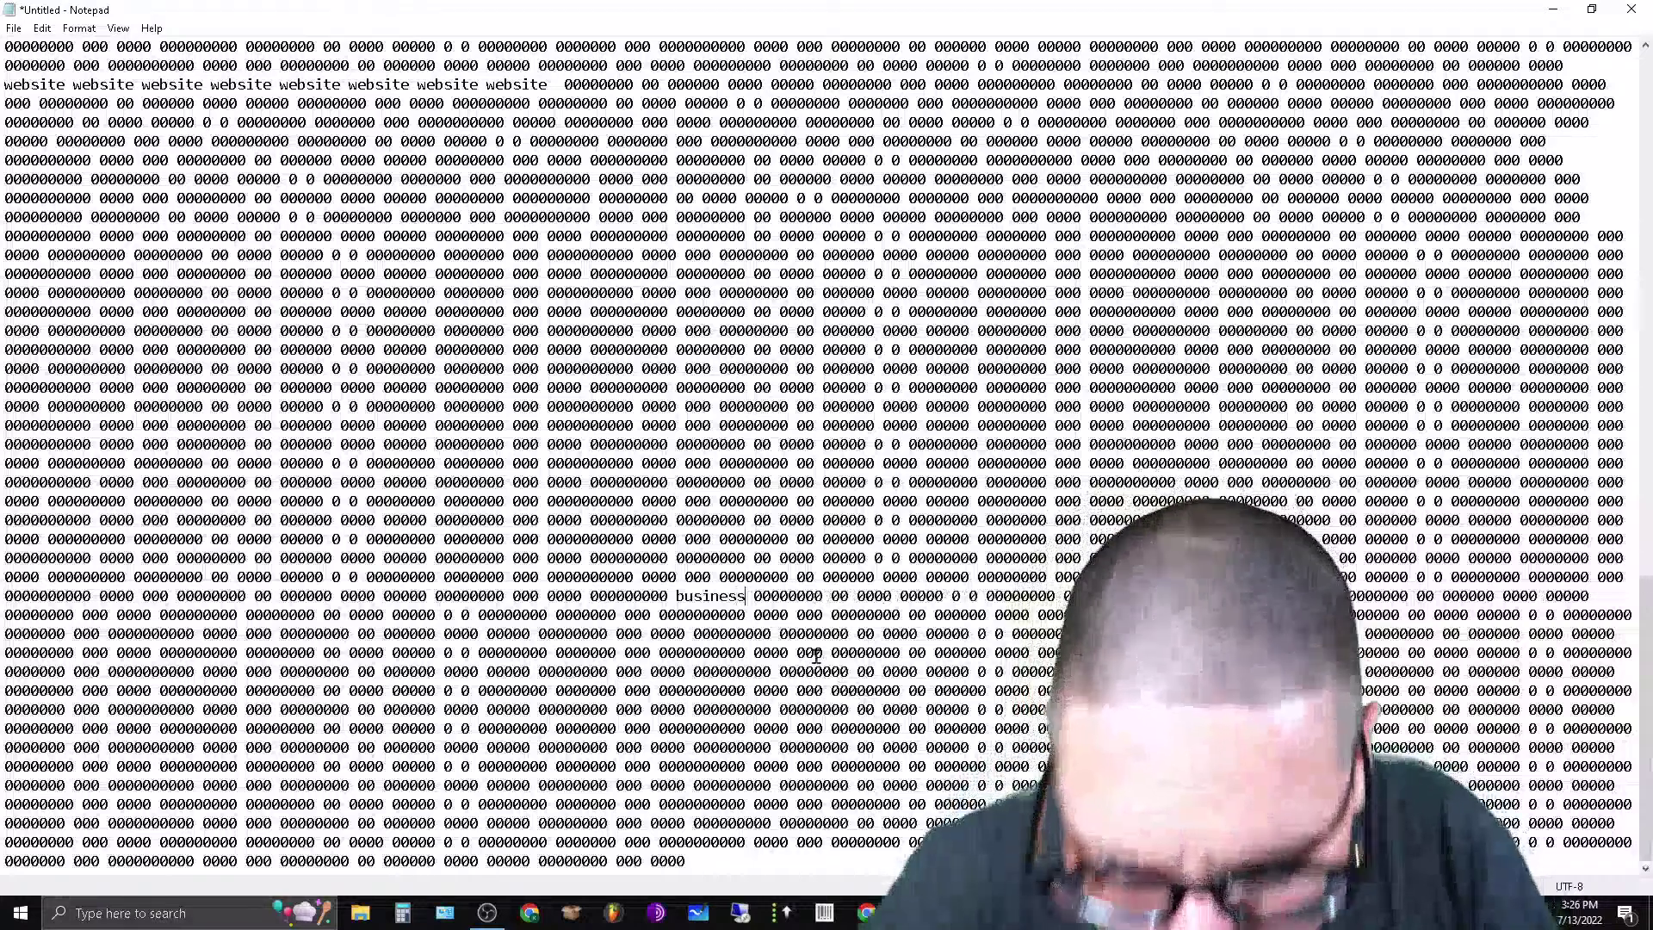
pyautogui.doubleClick(710, 595)
pyautogui.rightClick(704, 604)
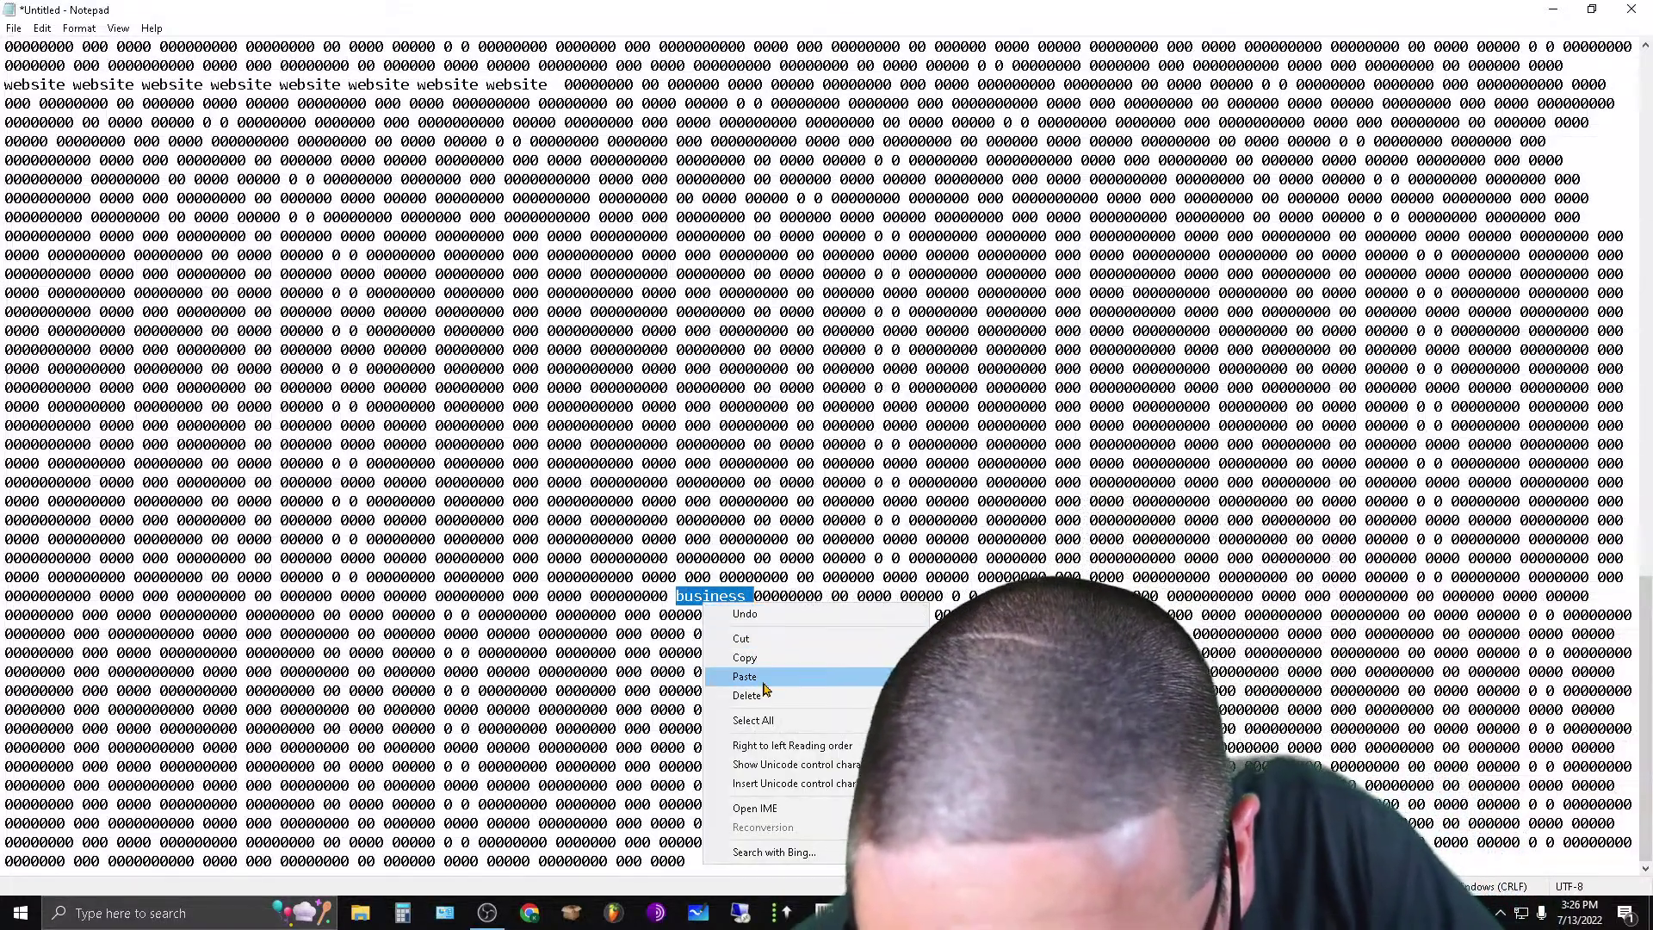
pyautogui.press('Escape')
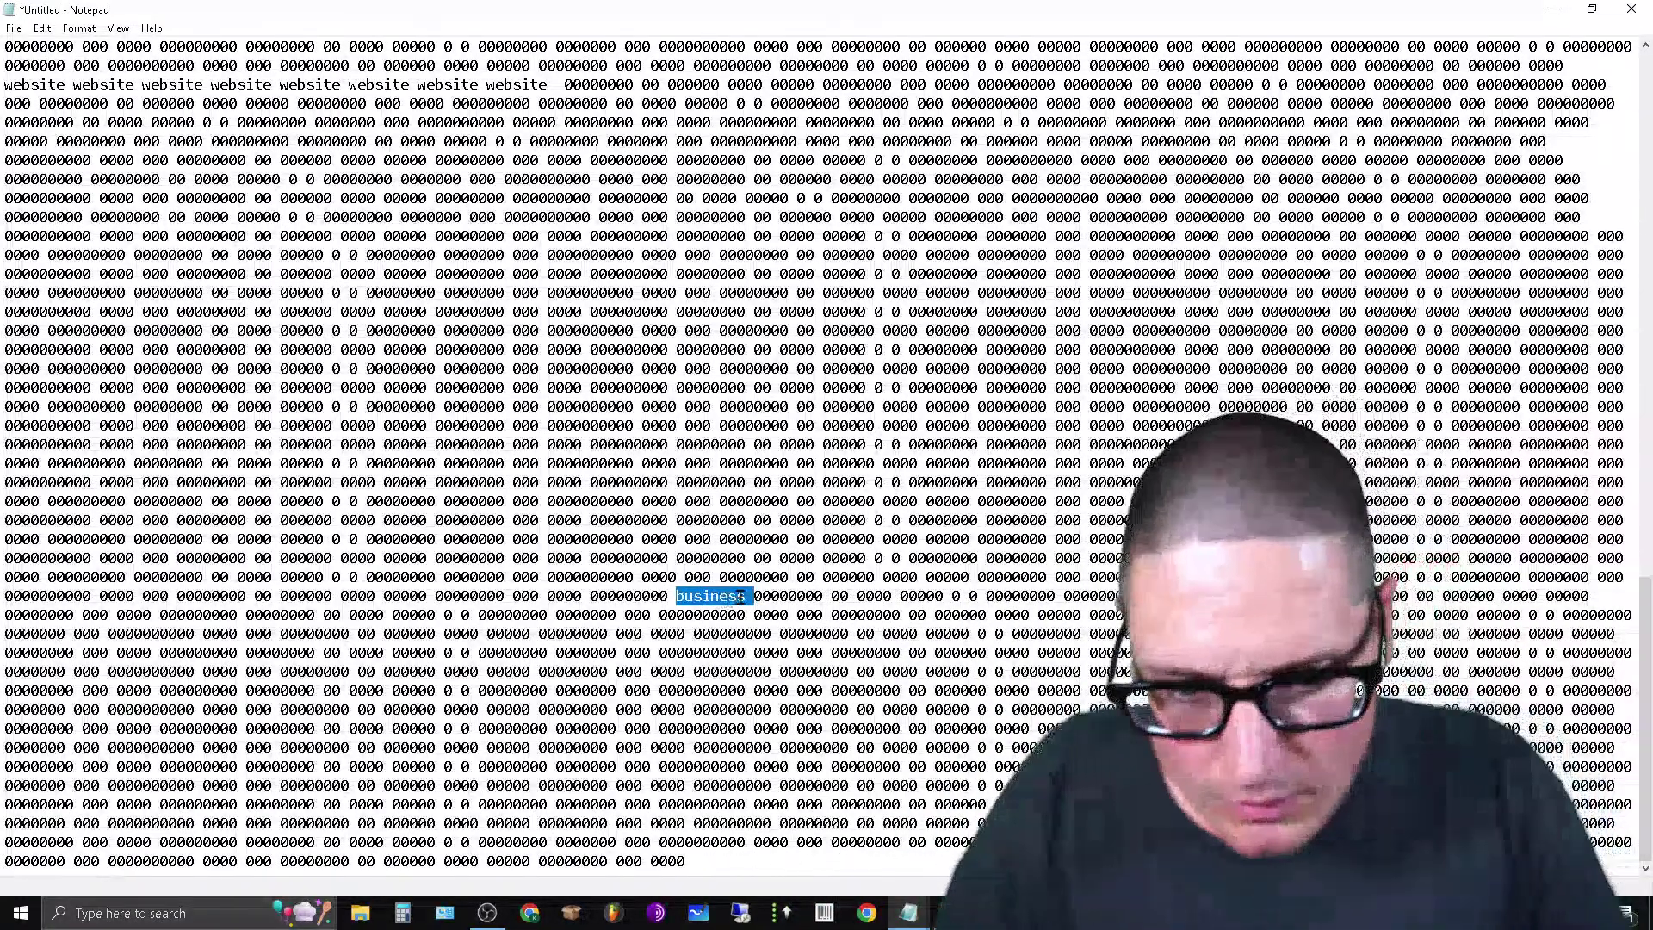
pyautogui.hotkey('ctrl', 'v')
pyautogui.hotkey('ctrl', 'v')
pyautogui.hotkey('ctrl', 'v')
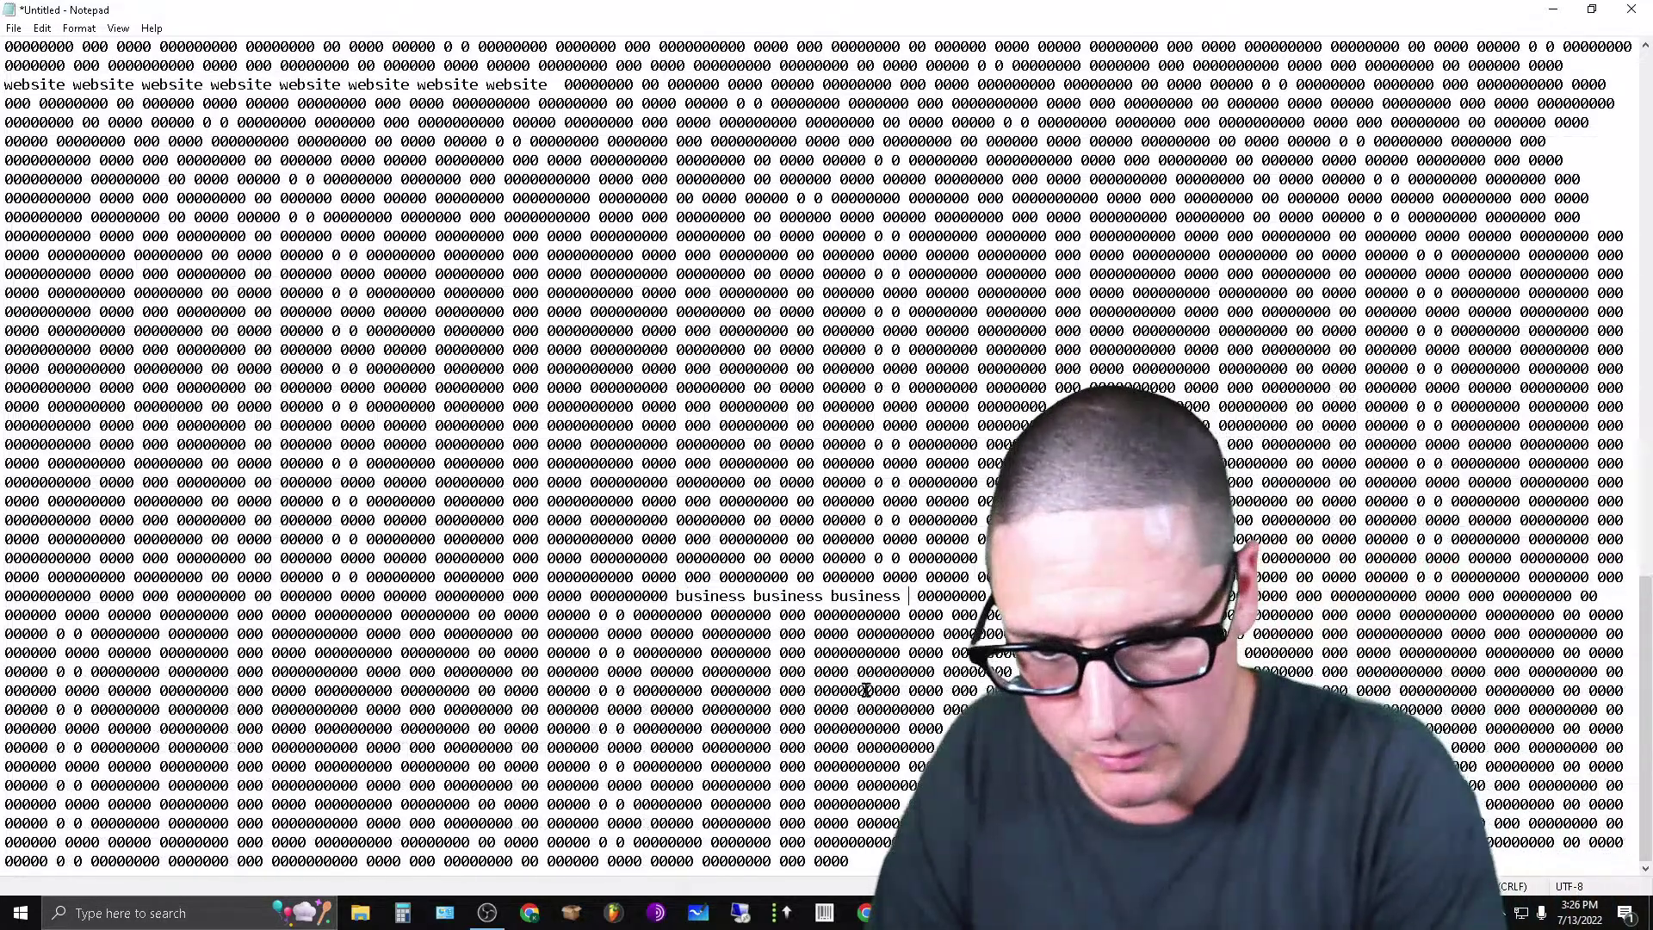
pyautogui.hotkey('ctrl', 'v')
pyautogui.hotkey('ctrl', 'v')
pyautogui.hotkey('ctrl', 'v')
pyautogui.hotkey('ctrl', 'v')
pyautogui.hotkey('ctrl', 'v')
pyautogui.hotkey('ctrl', 'v')
pyautogui.hotkey('ctrl', 'v')
pyautogui.hotkey('ctrl', 'v')
pyautogui.hotkey('ctrl', 'v')
pyautogui.hotkey('ctrl', 'v')
pyautogui.hotkey('ctrl', 'v')
pyautogui.hotkey('ctrl', 'v')
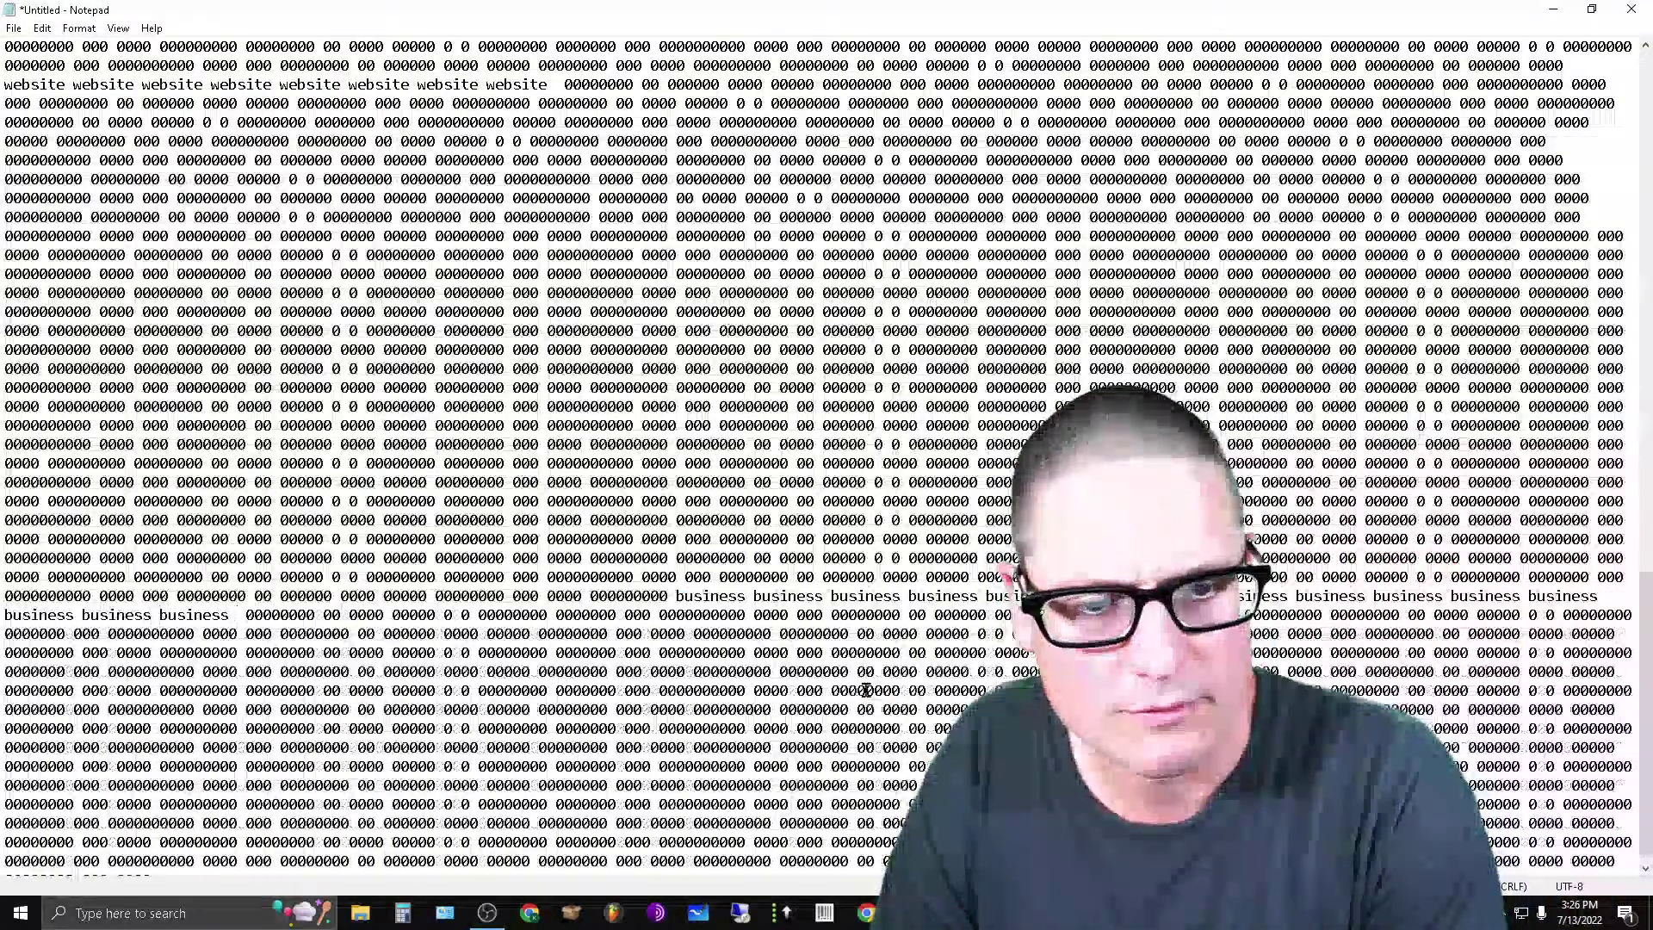
pyautogui.hotkey('ctrl', 'v')
pyautogui.hotkey('ctrl', 'v')
pyautogui.hotkey('ctrl', 'v')
pyautogui.hotkey('ctrl', 'v')
pyautogui.hotkey('ctrl', 'v')
pyautogui.hotkey('ctrl', 'v')
pyautogui.hotkey('ctrl', 'v')
pyautogui.hotkey('ctrl', 'v')
pyautogui.hotkey('ctrl', 'v')
pyautogui.hotkey('ctrl', 'v')
pyautogui.hotkey('ctrl', 'v')
pyautogui.hotkey('ctrl', 'v')
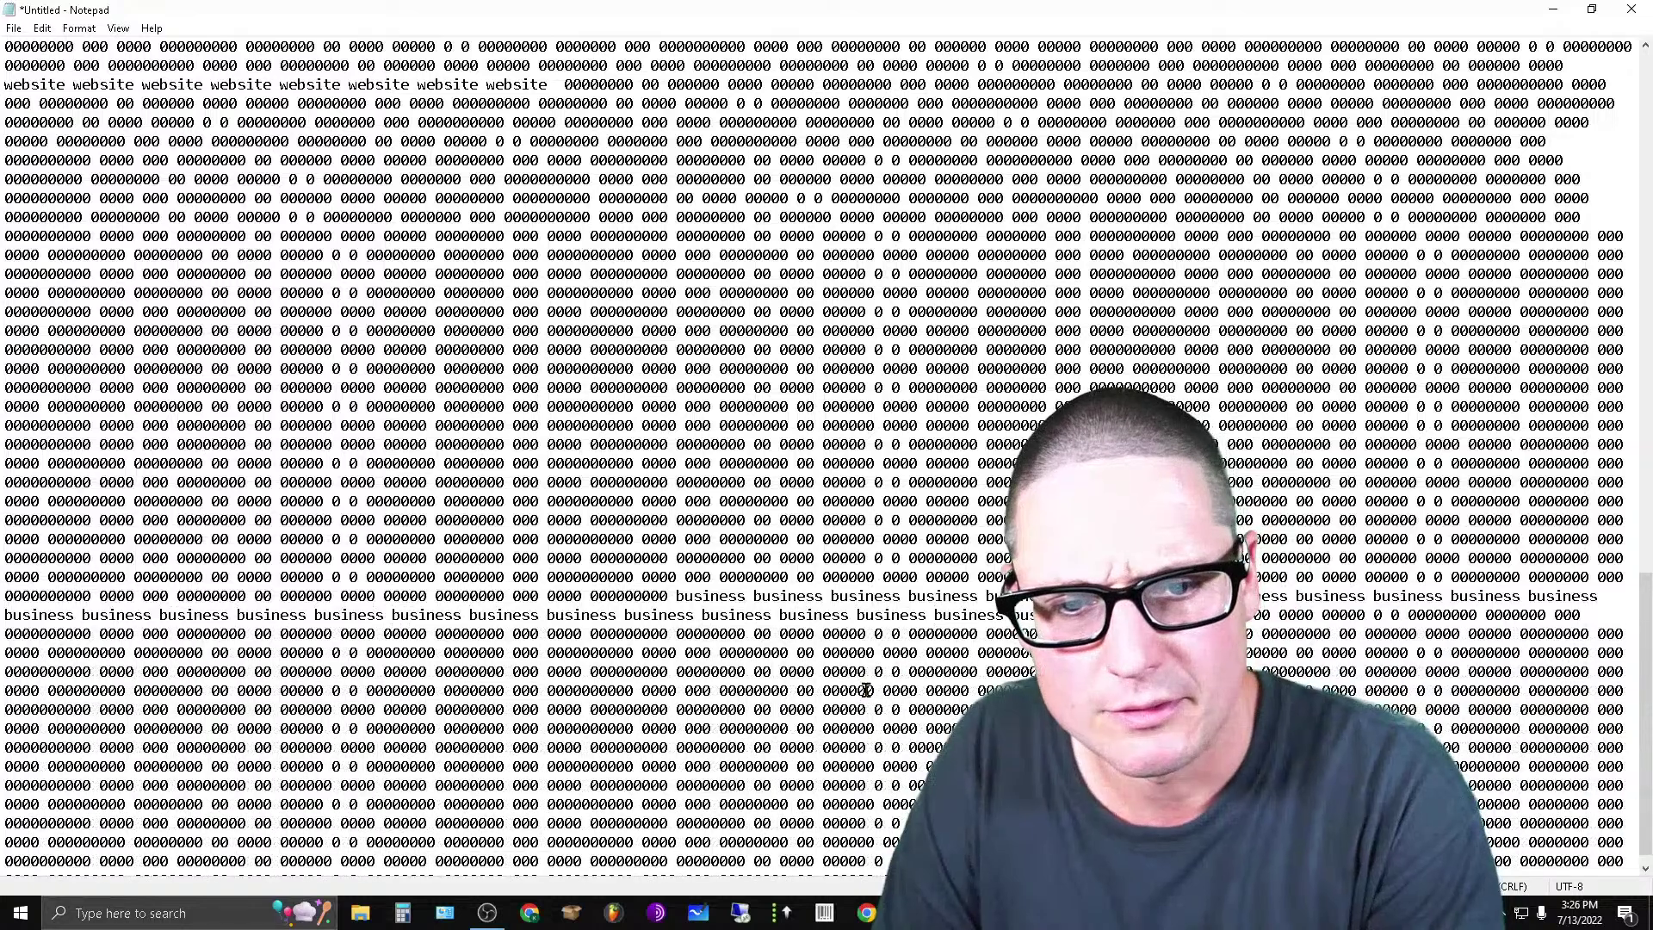
pyautogui.hotkey('ctrl', 'v')
pyautogui.hotkey('ctrl', 'v')
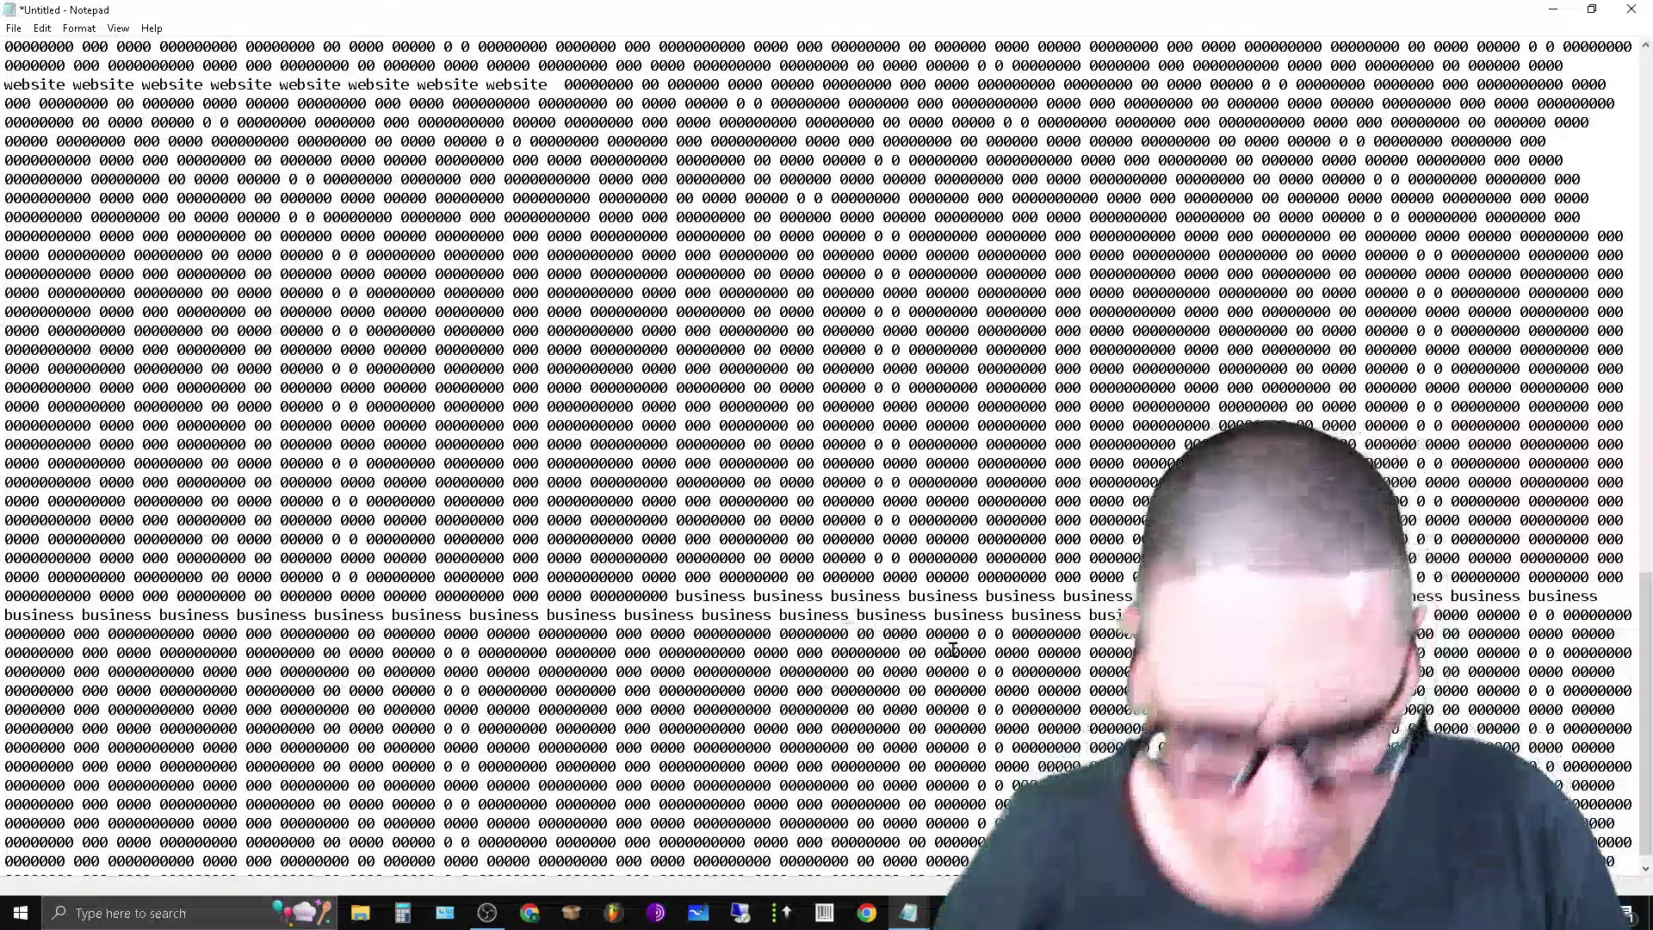
# Cut groups of three and four business copies and paste them onto other filler lines.
pyautogui.moveTo(671, 595); pyautogui.dragTo(888, 594)
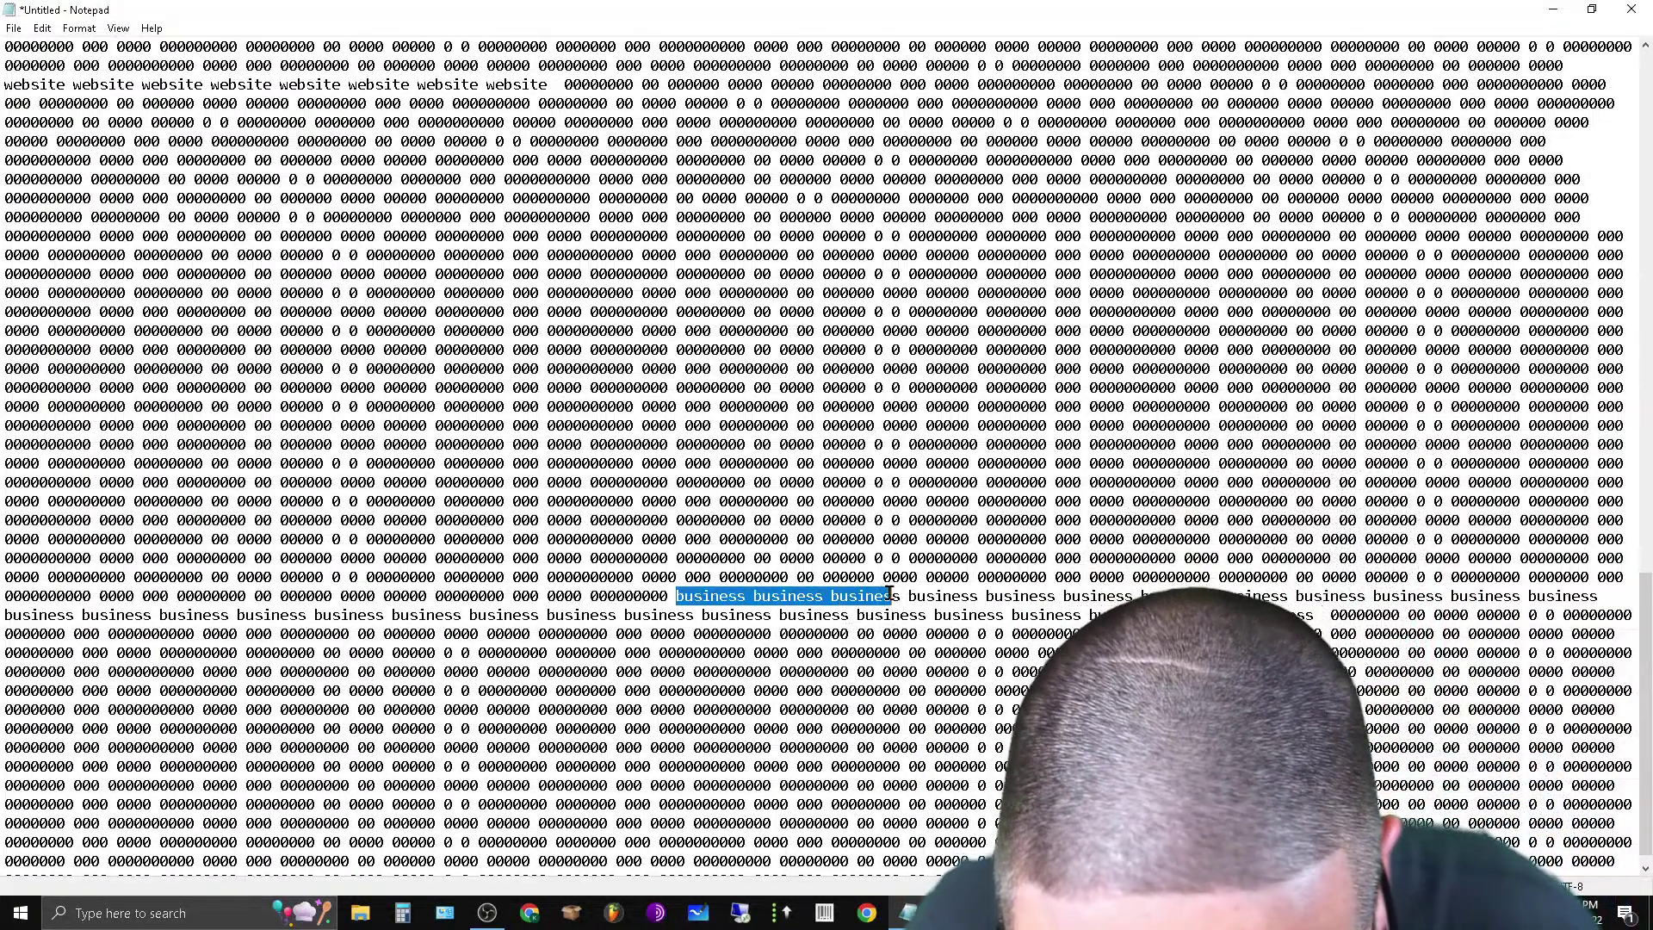
pyautogui.rightClick(900, 594)
pyautogui.click(925, 637)
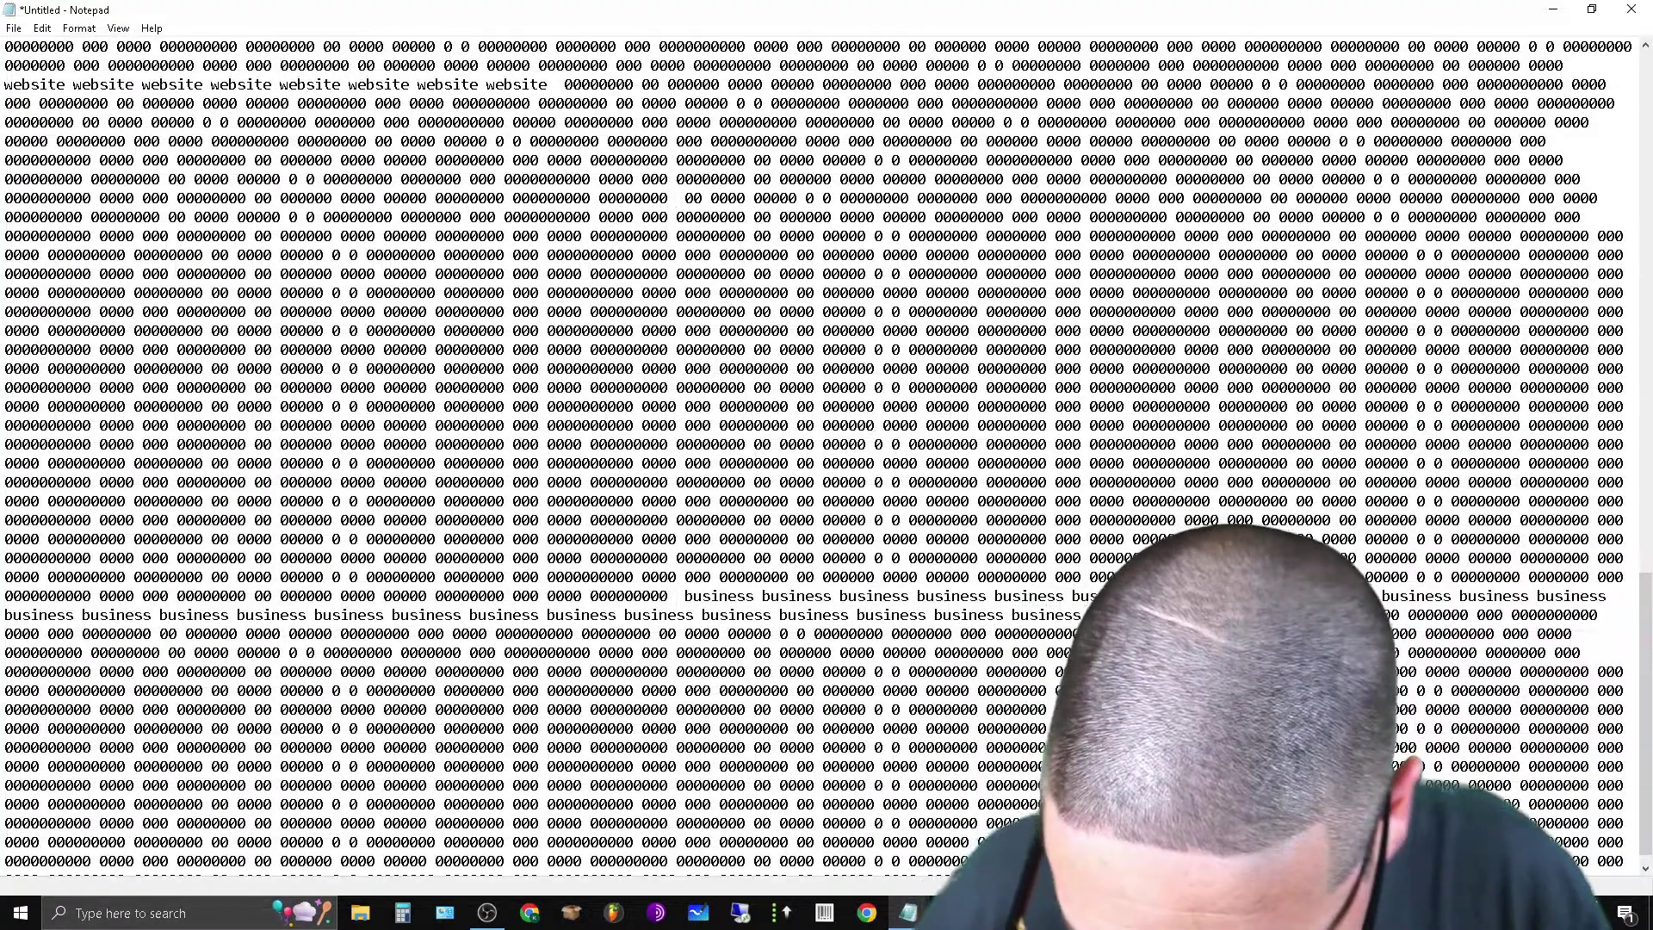
pyautogui.hotkey('ctrl', 'v')
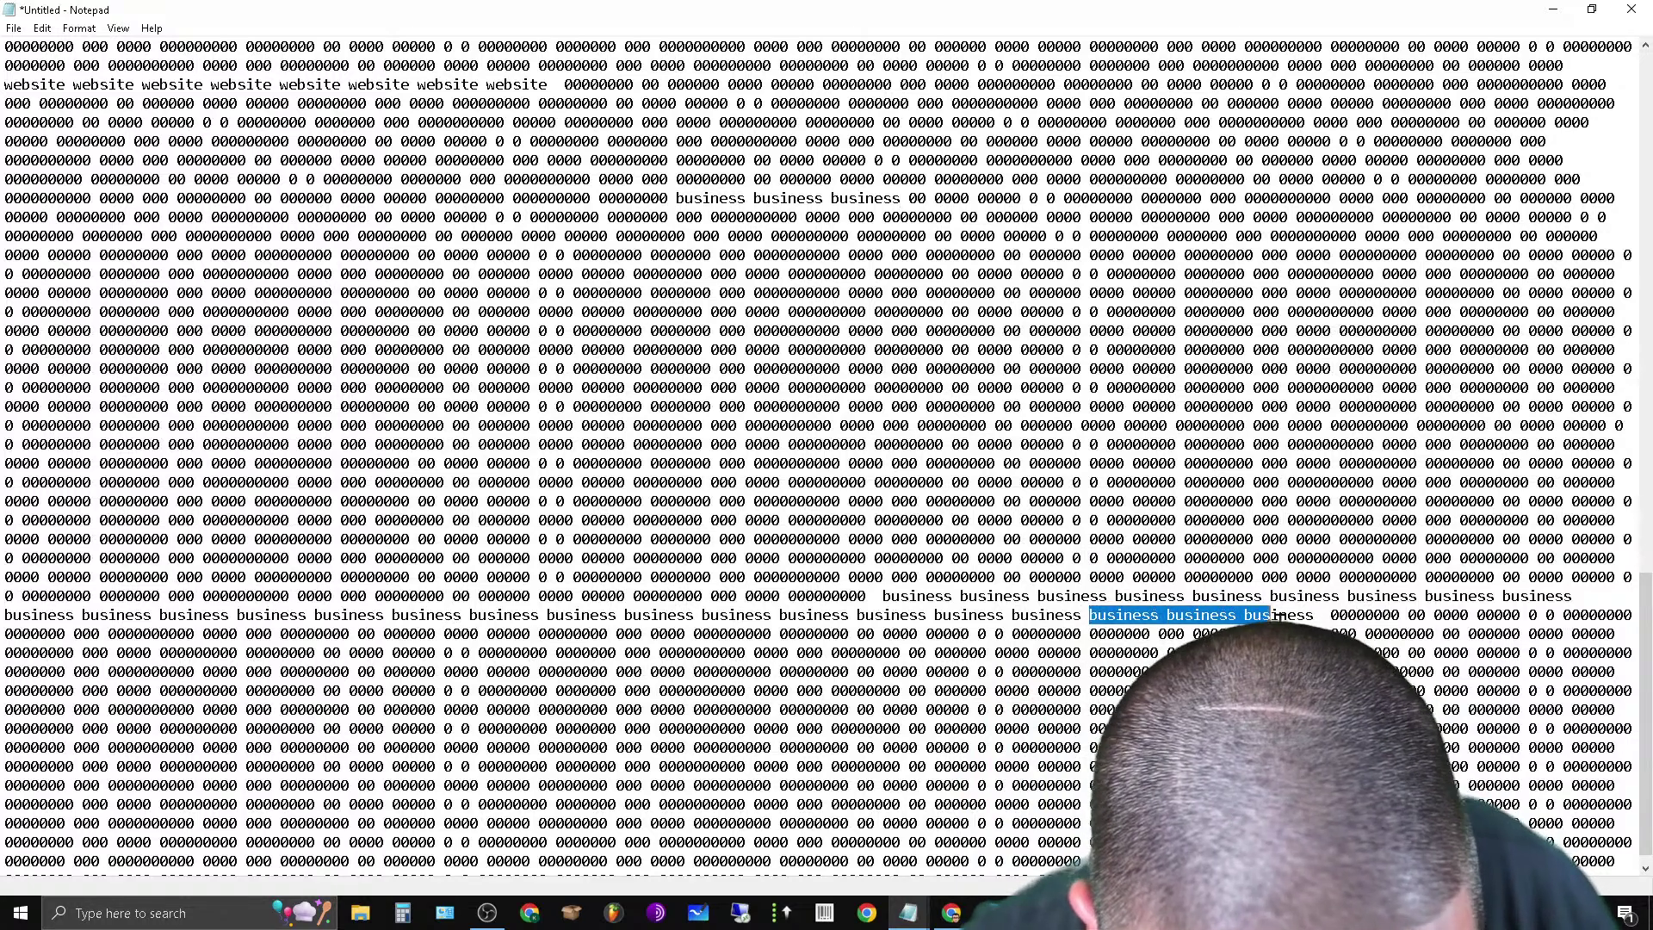
pyautogui.click(1454, 652)
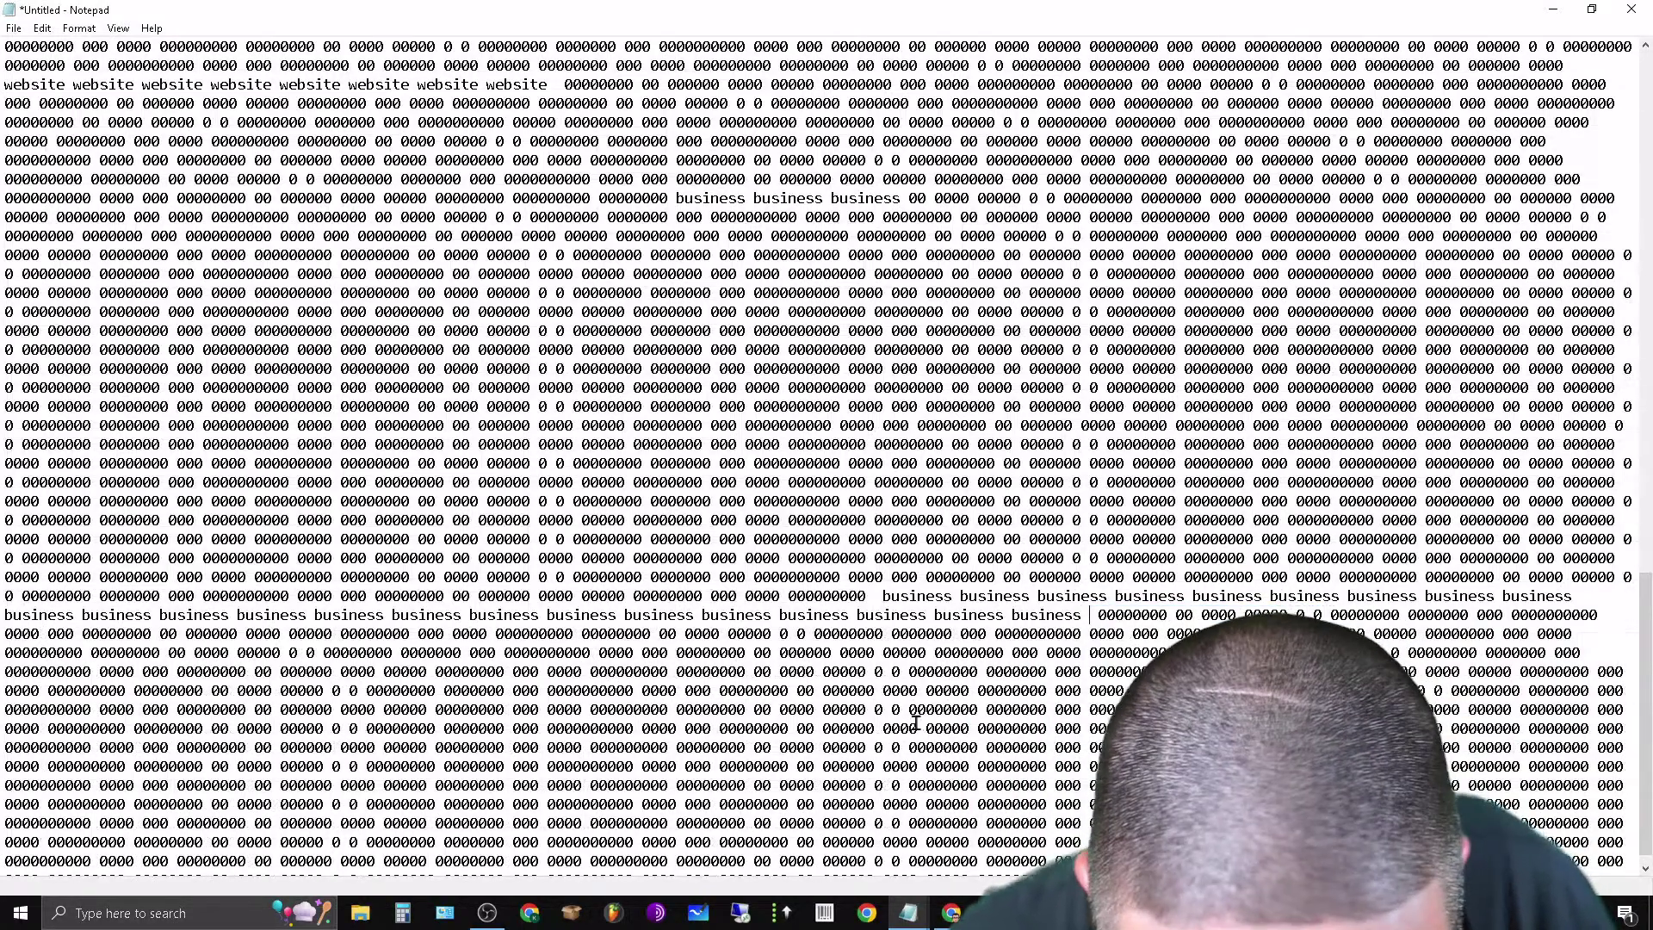
pyautogui.hotkey('ctrl', 'v')
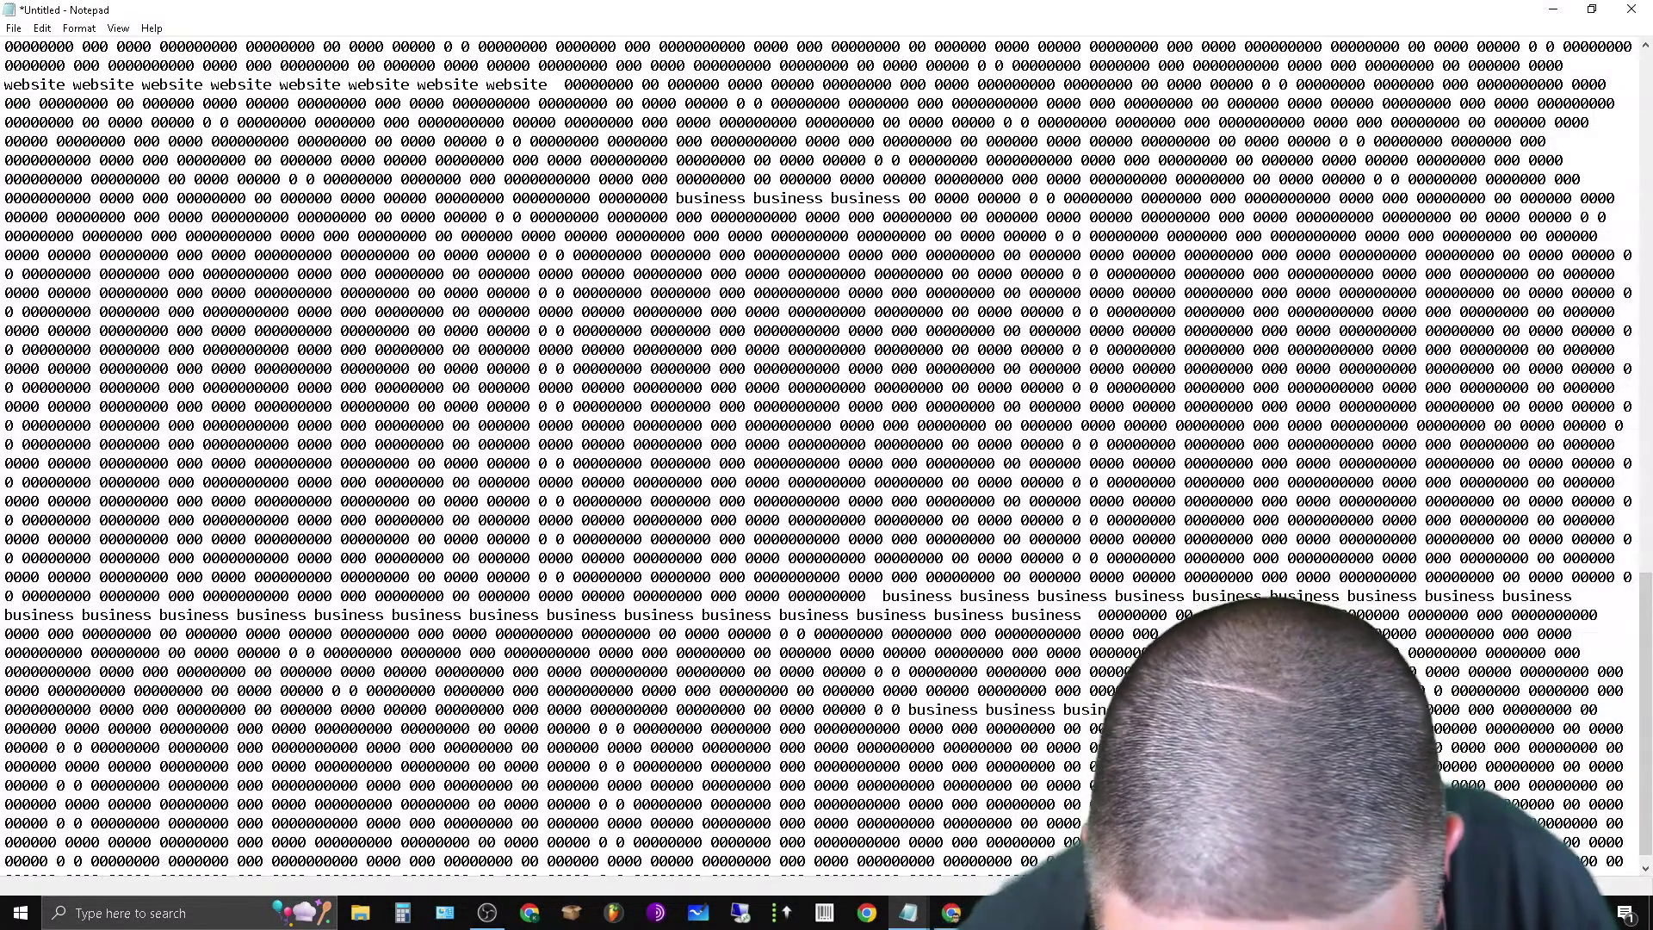
pyautogui.rightClick(1481, 603)
pyautogui.click(1515, 651)
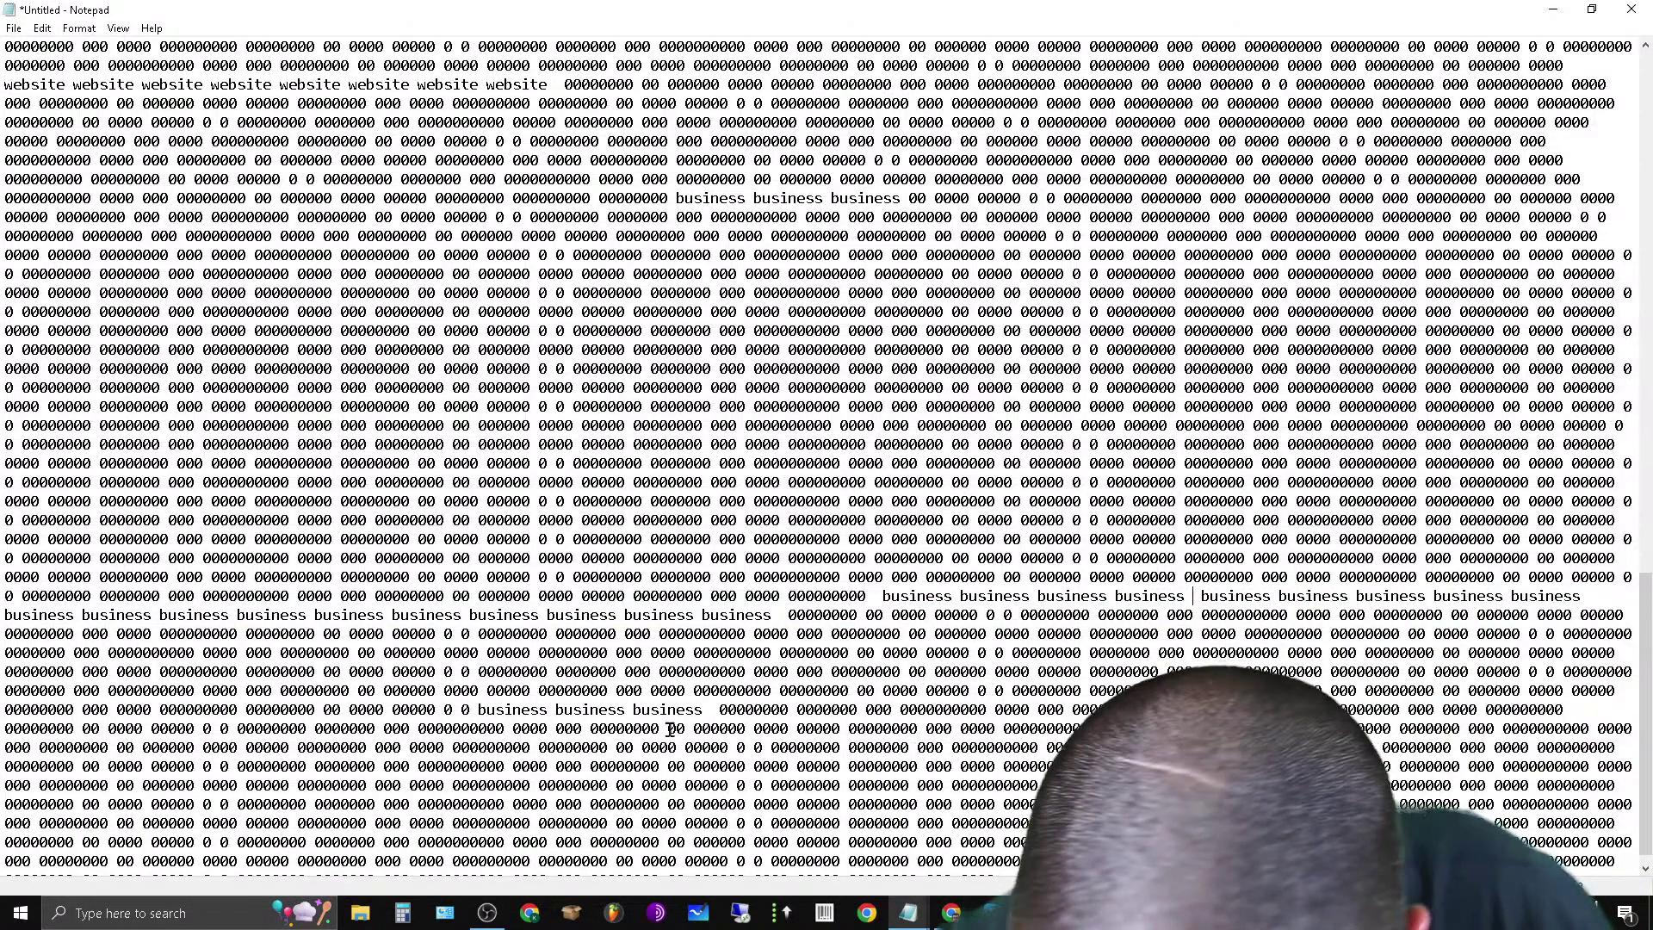
pyautogui.click(409, 785)
pyautogui.write('business business business business')
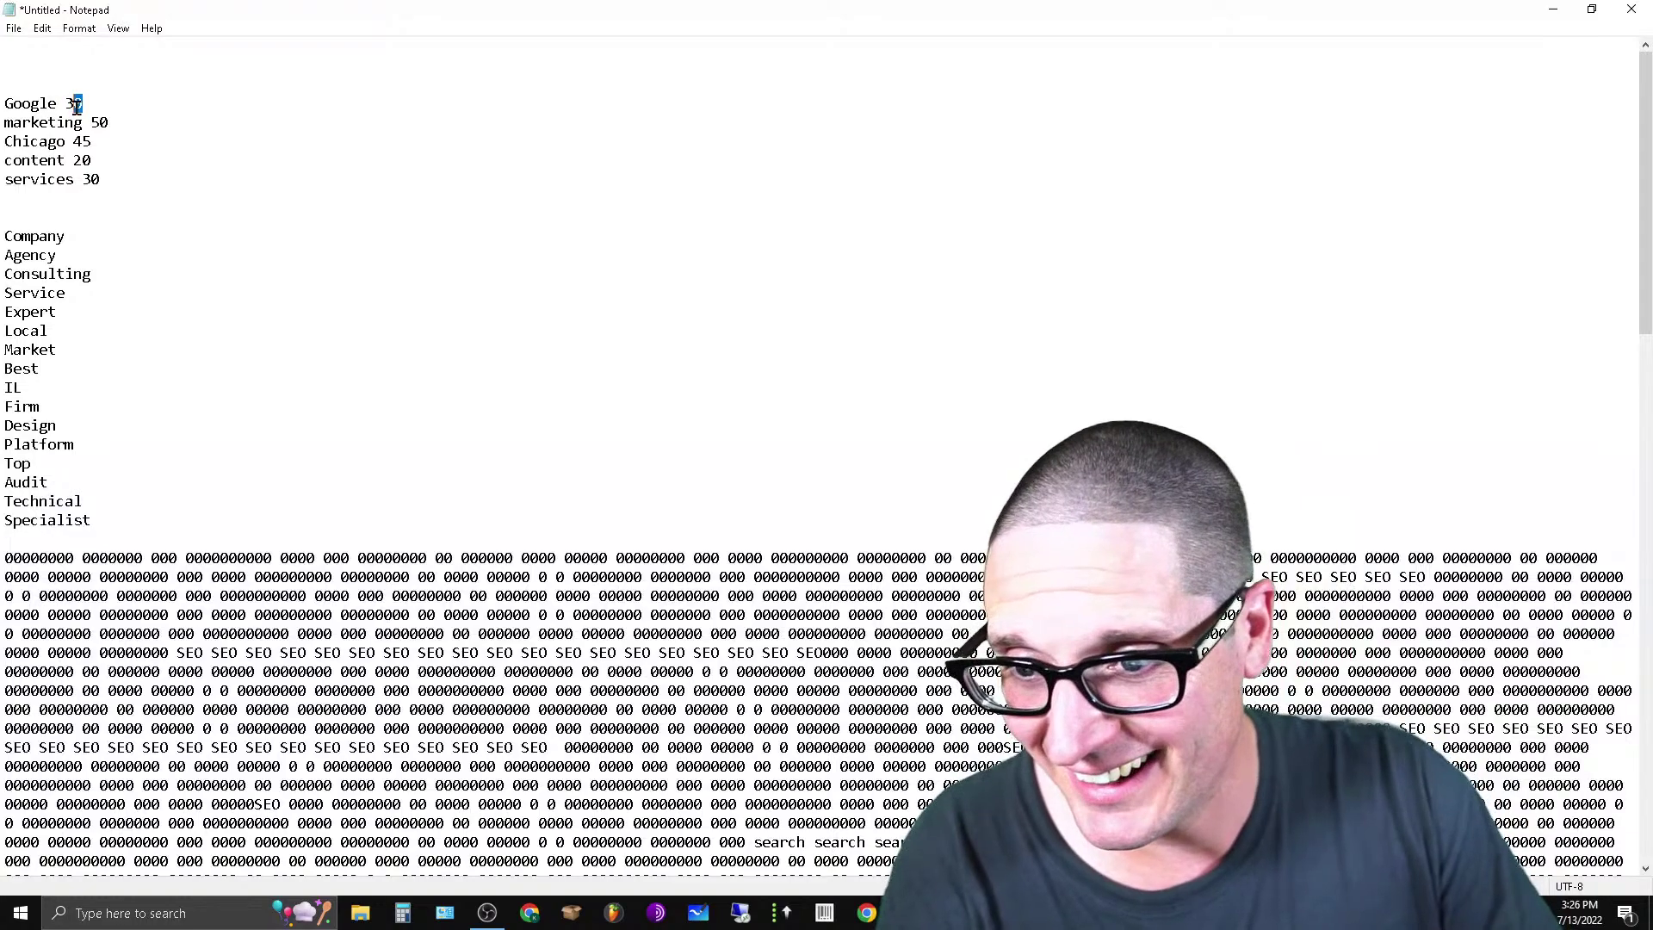
# Copy 'Google' from the keyword list and paste several runs of it into the zero filler.
pyautogui.doubleClick(26, 107)
pyautogui.rightClick(48, 106)
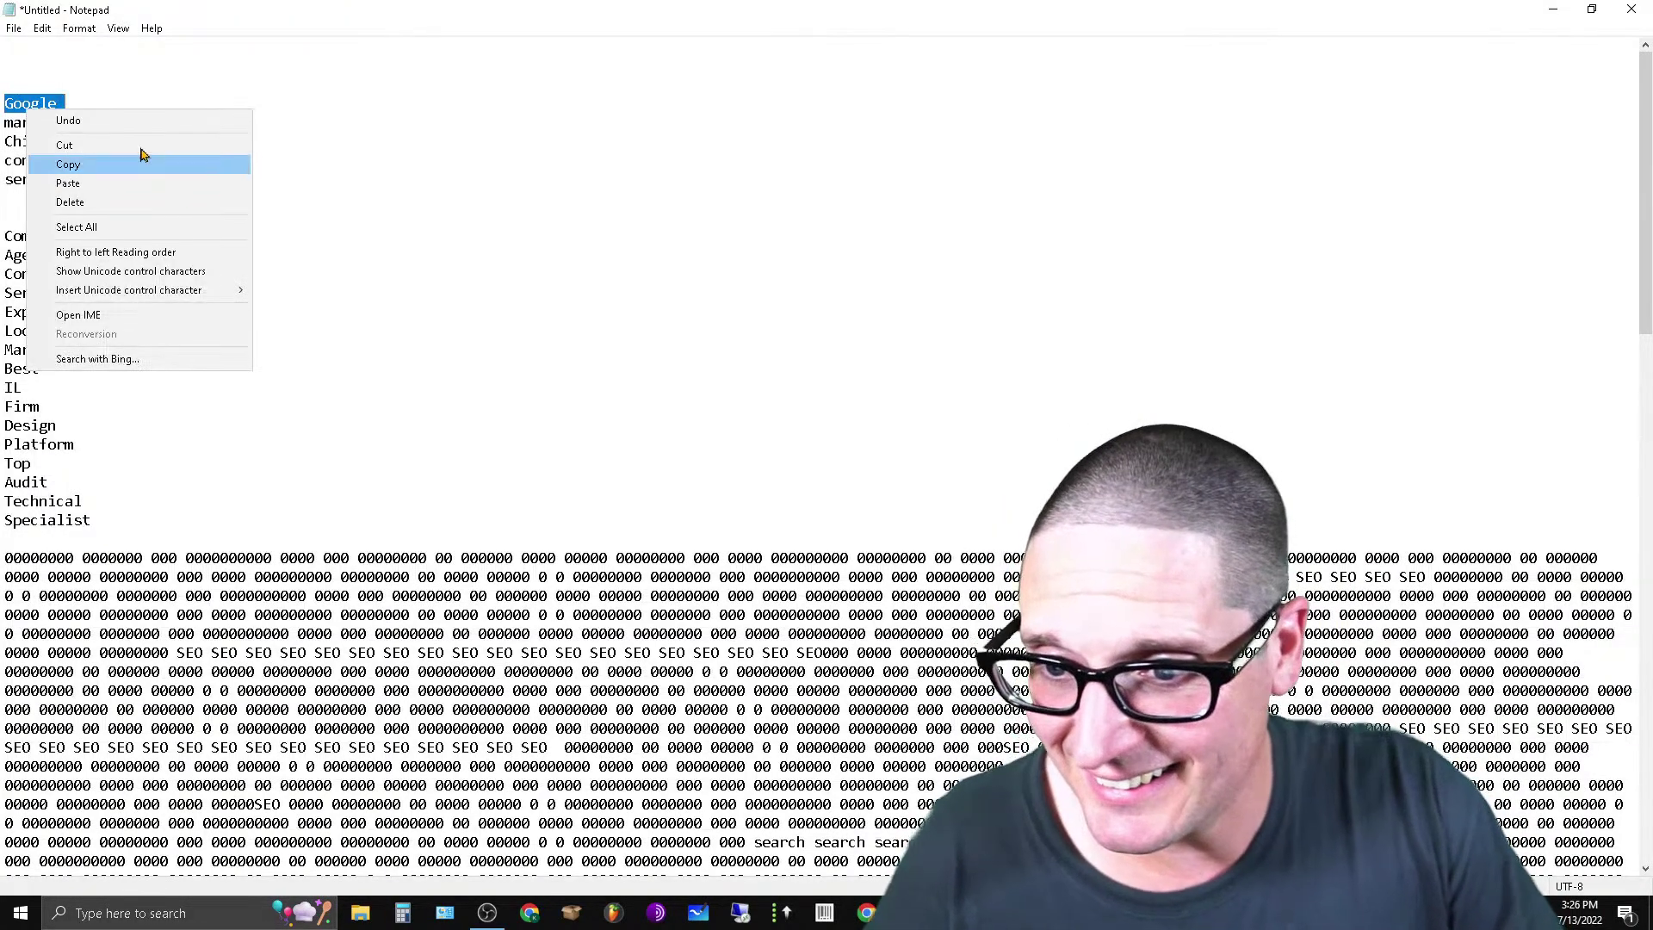
pyautogui.click(138, 144)
pyautogui.scroll(-15, 818, 465)
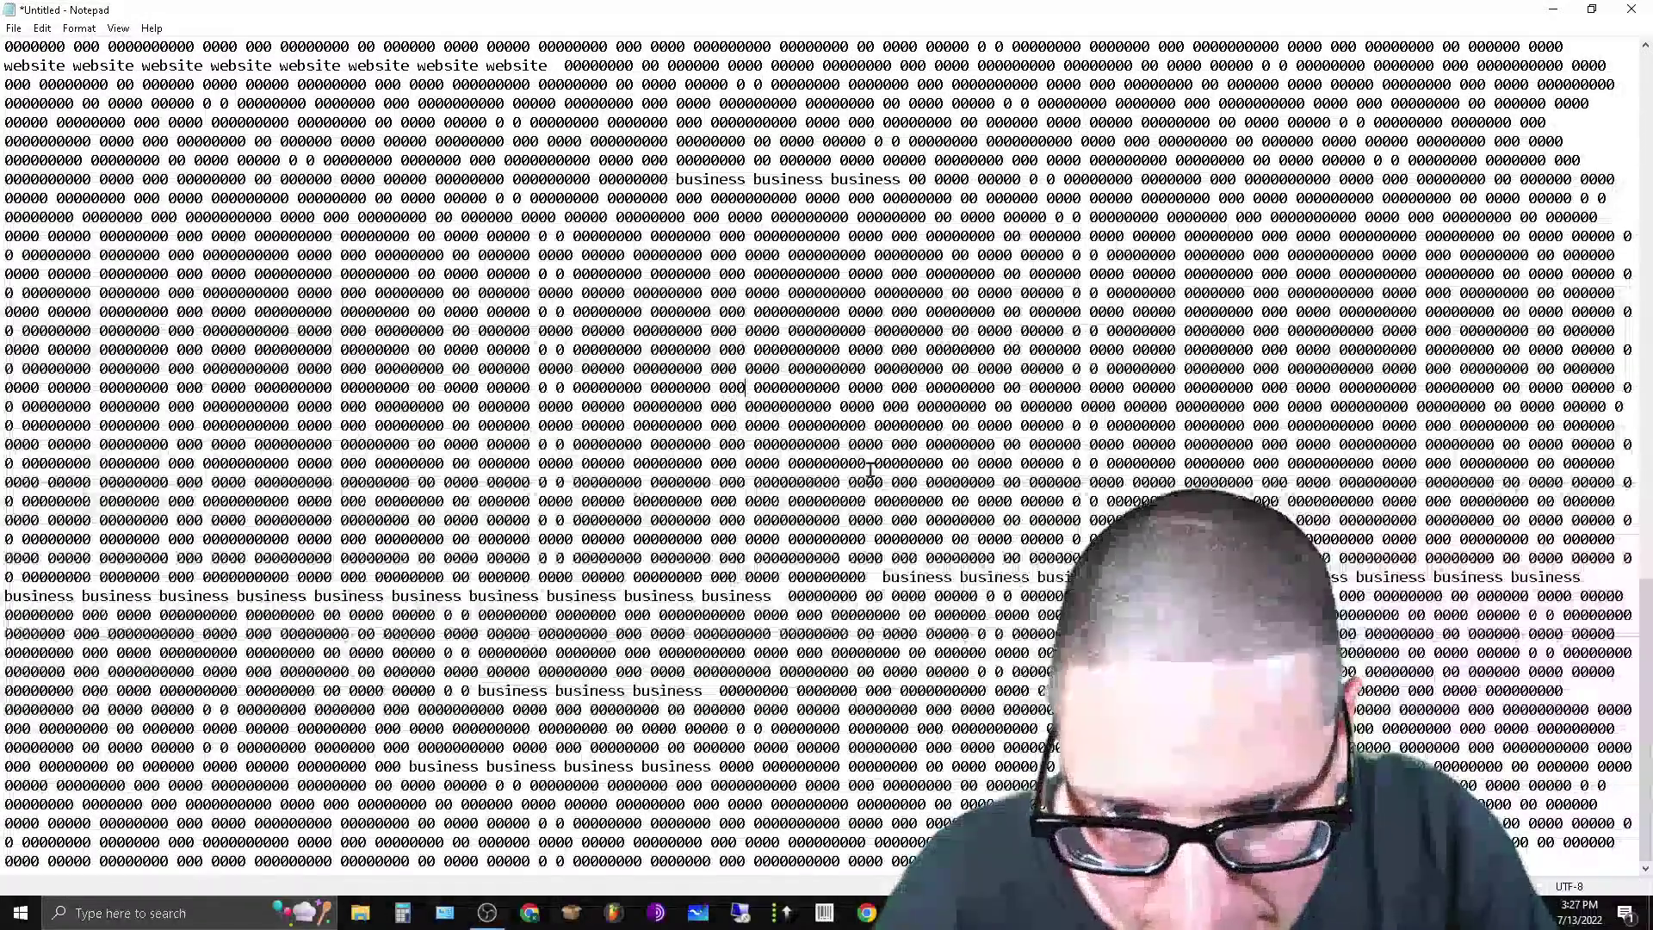
pyautogui.click(745, 387)
pyautogui.hotkey('ctrl', 'v')
pyautogui.hotkey('ctrl', 'v')
pyautogui.hotkey('ctrl', 'v')
pyautogui.hotkey('ctrl', 'v')
pyautogui.hotkey('ctrl', 'v')
pyautogui.hotkey('ctrl', 'v')
pyautogui.hotkey('ctrl', 'v')
pyautogui.hotkey('ctrl', 'v')
pyautogui.hotkey('ctrl', 'v')
pyautogui.hotkey('ctrl', 'v')
pyautogui.hotkey('ctrl', 'v')
pyautogui.hotkey('ctrl', 'v')
pyautogui.hotkey('ctrl', 'v')
pyautogui.hotkey('ctrl', 'v')
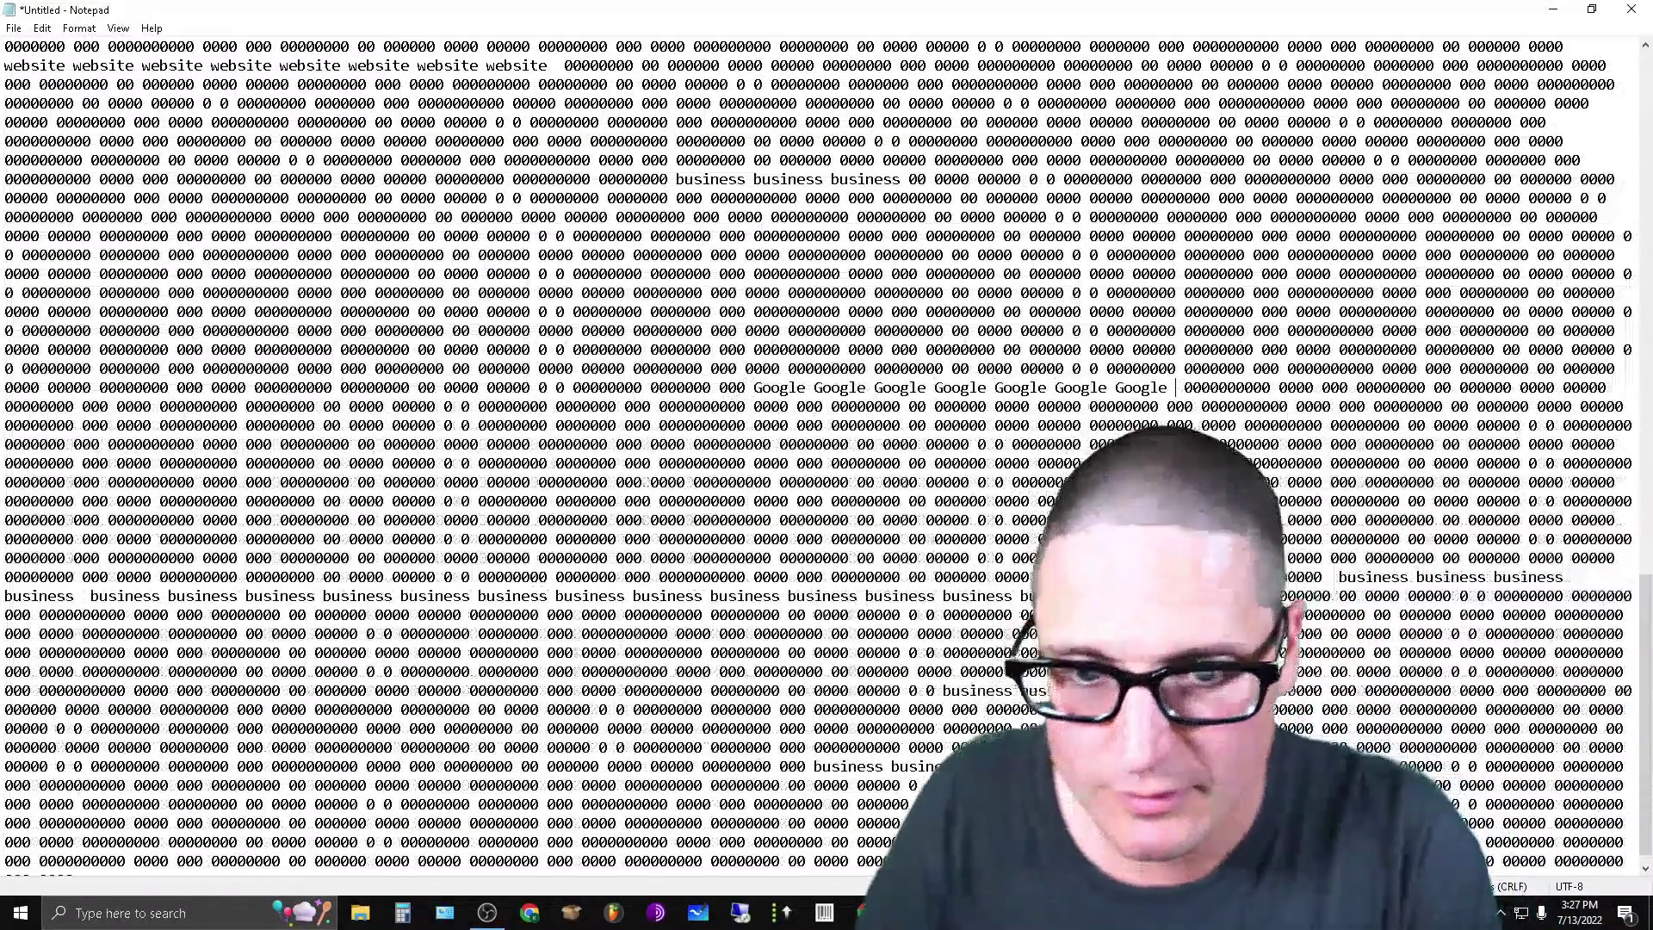
pyautogui.hotkey('ctrl', 'v')
pyautogui.hotkey('ctrl', 'v')
pyautogui.hotkey('ctrl', 'v')
pyautogui.hotkey('ctrl', 'v')
pyautogui.hotkey('ctrl', 'v')
pyautogui.hotkey('ctrl', 'v')
pyautogui.hotkey('ctrl', 'v')
pyautogui.hotkey('ctrl', 'v')
pyautogui.hotkey('ctrl', 'v')
pyautogui.hotkey('ctrl', 'v')
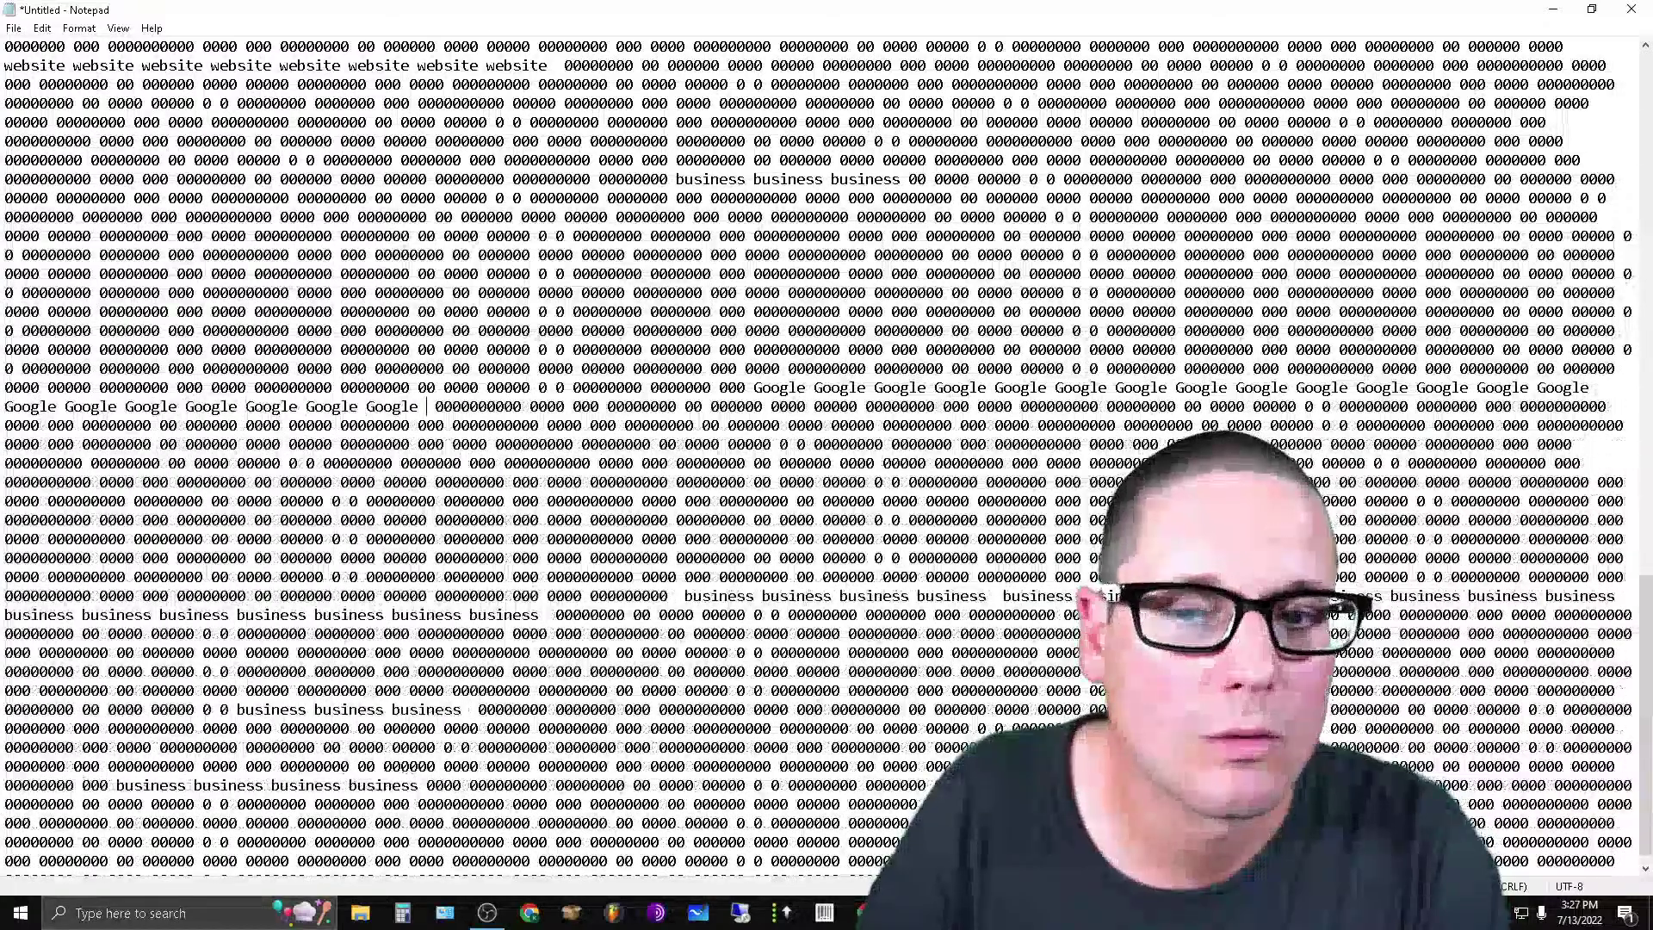
pyautogui.hotkey('ctrl', 'v')
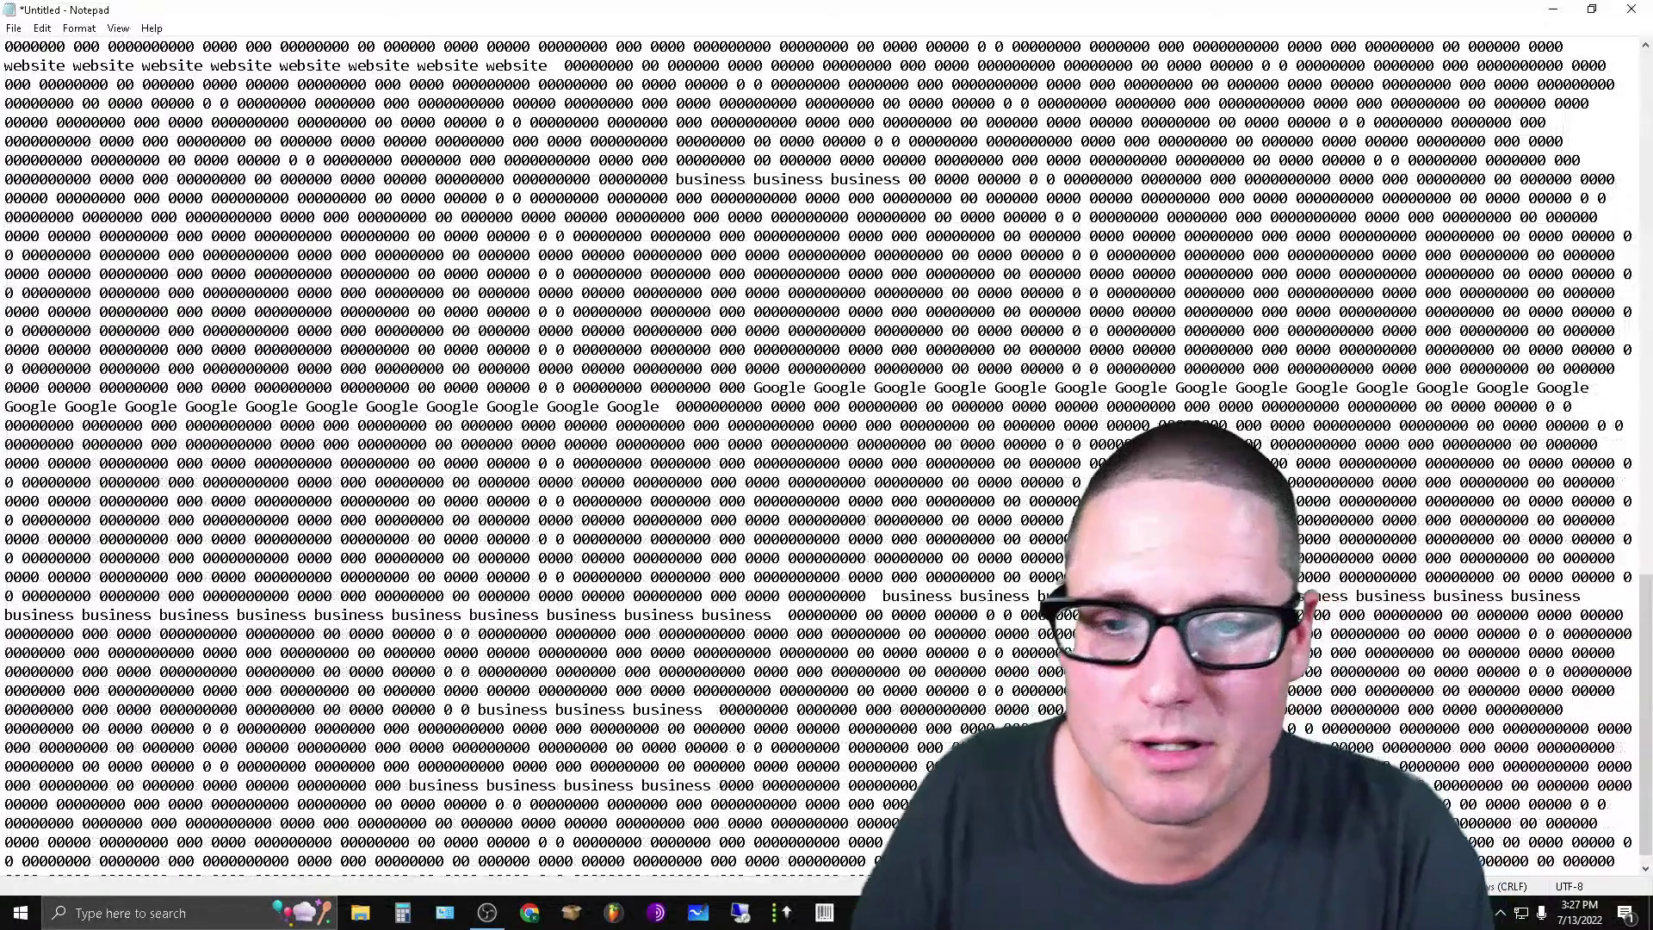
pyautogui.hotkey('ctrl', 'v')
pyautogui.hotkey('ctrl', 'v')
pyautogui.hotkey('ctrl', 'v')
pyautogui.hotkey('ctrl', 'v')
pyautogui.hotkey('ctrl', 'v')
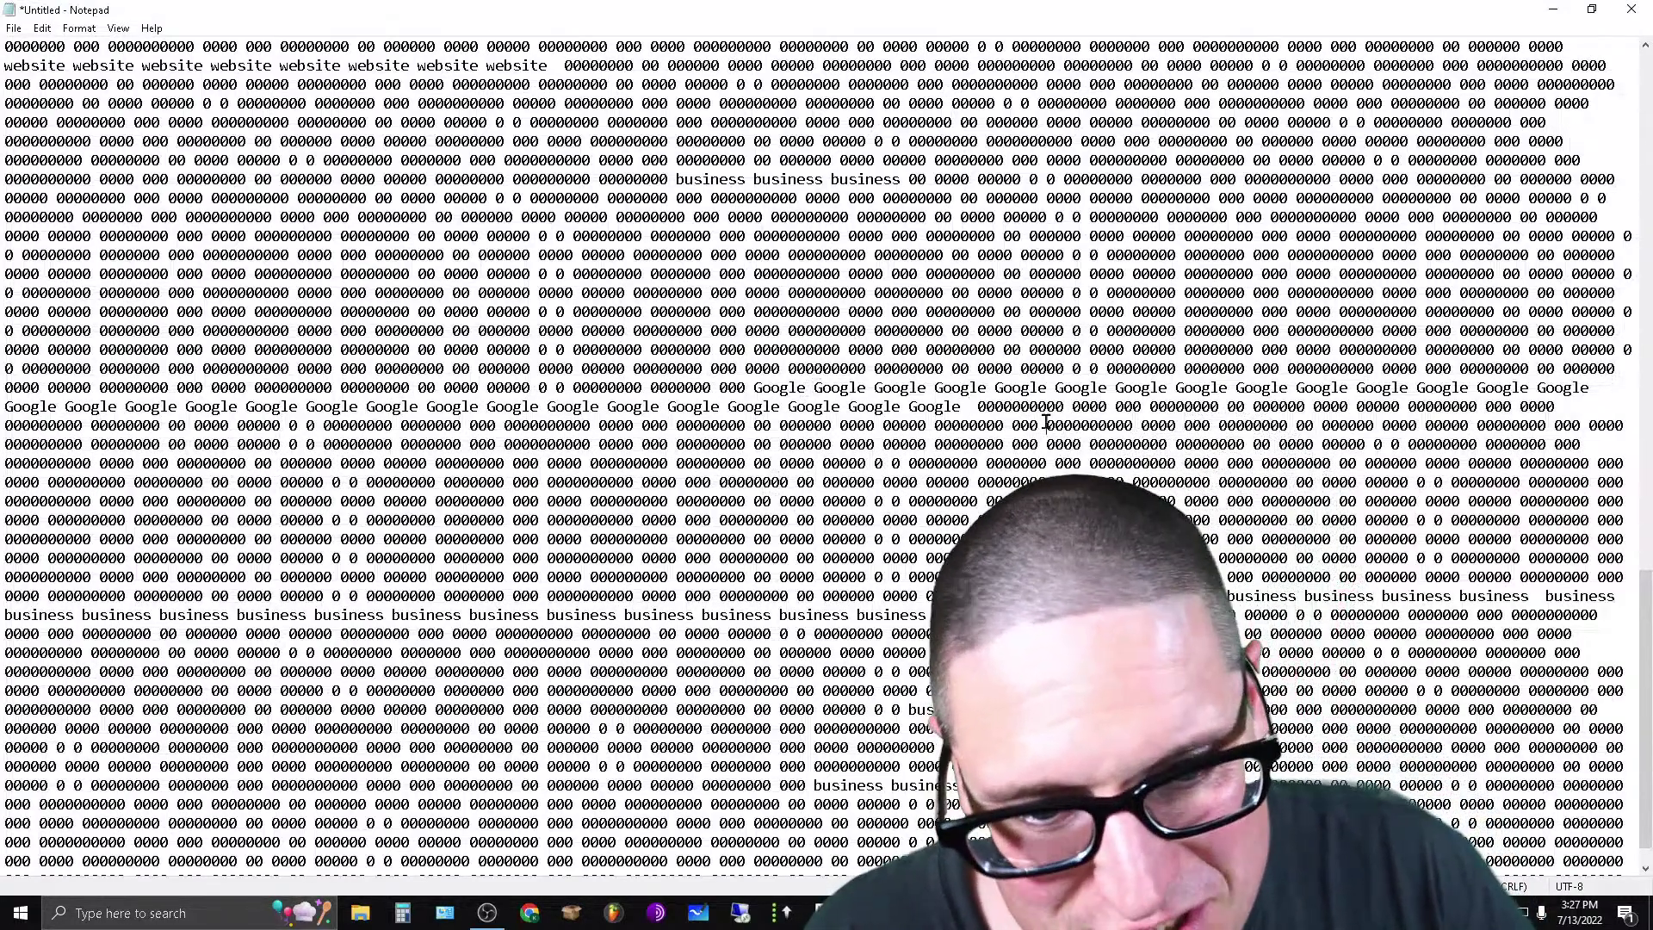
# Cut a stretch of zero filler, then move three Google copies higher up in the filler.
pyautogui.moveTo(1045, 422); pyautogui.dragTo(1461, 434)
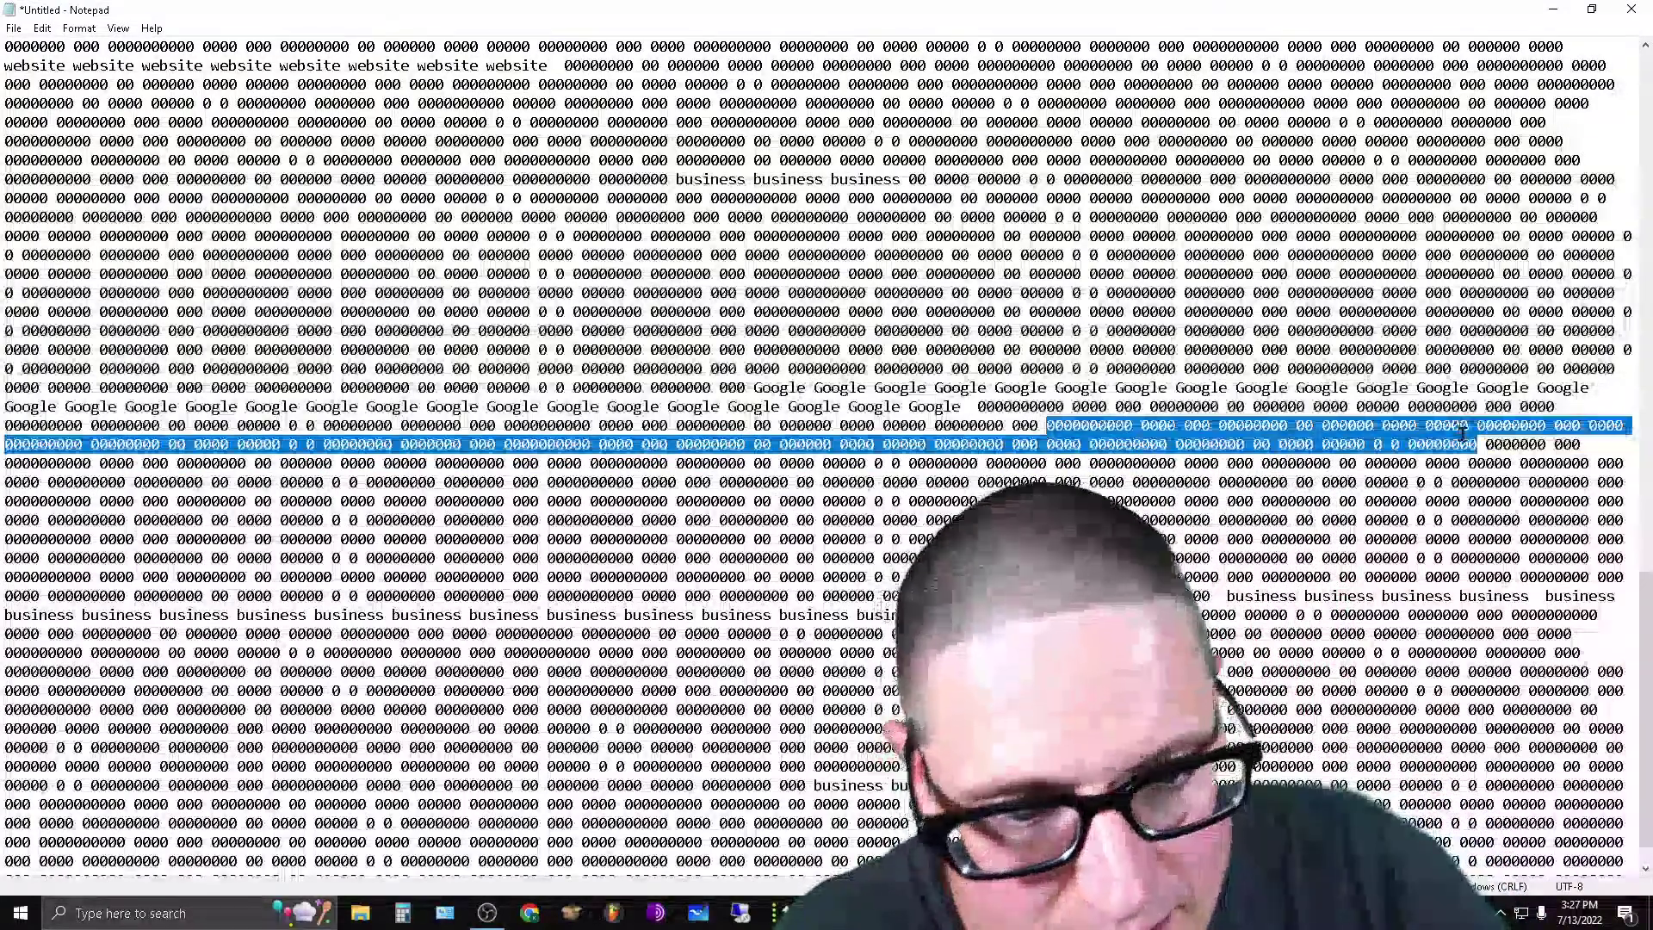
pyautogui.rightClick(1461, 434)
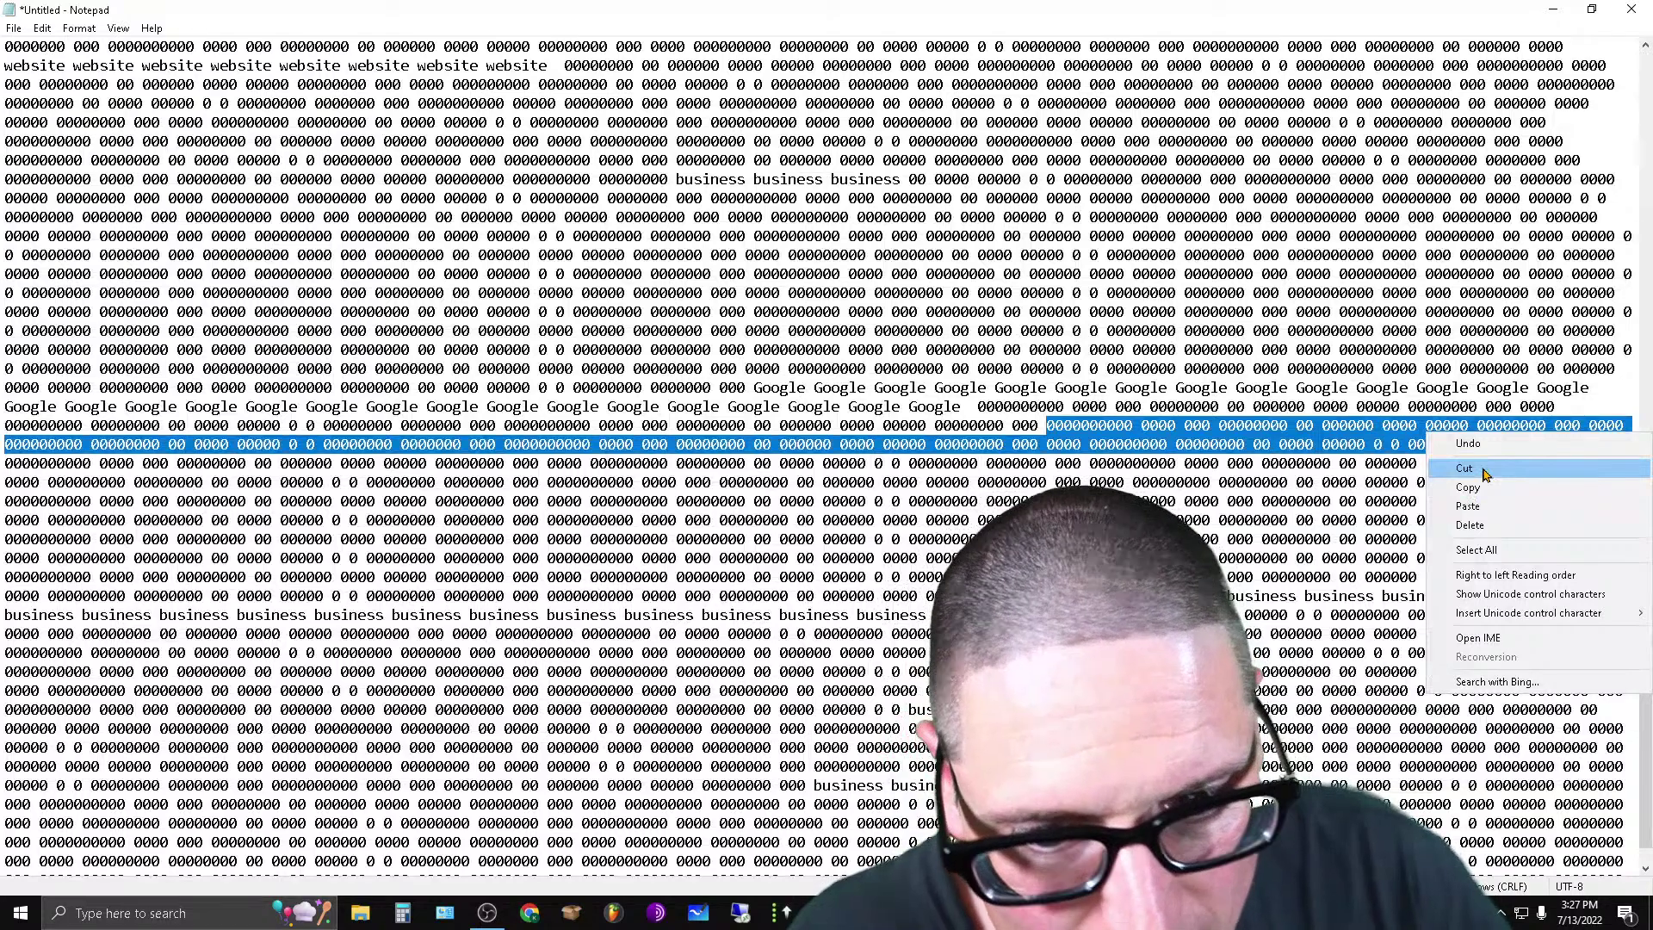
pyautogui.click(1464, 468)
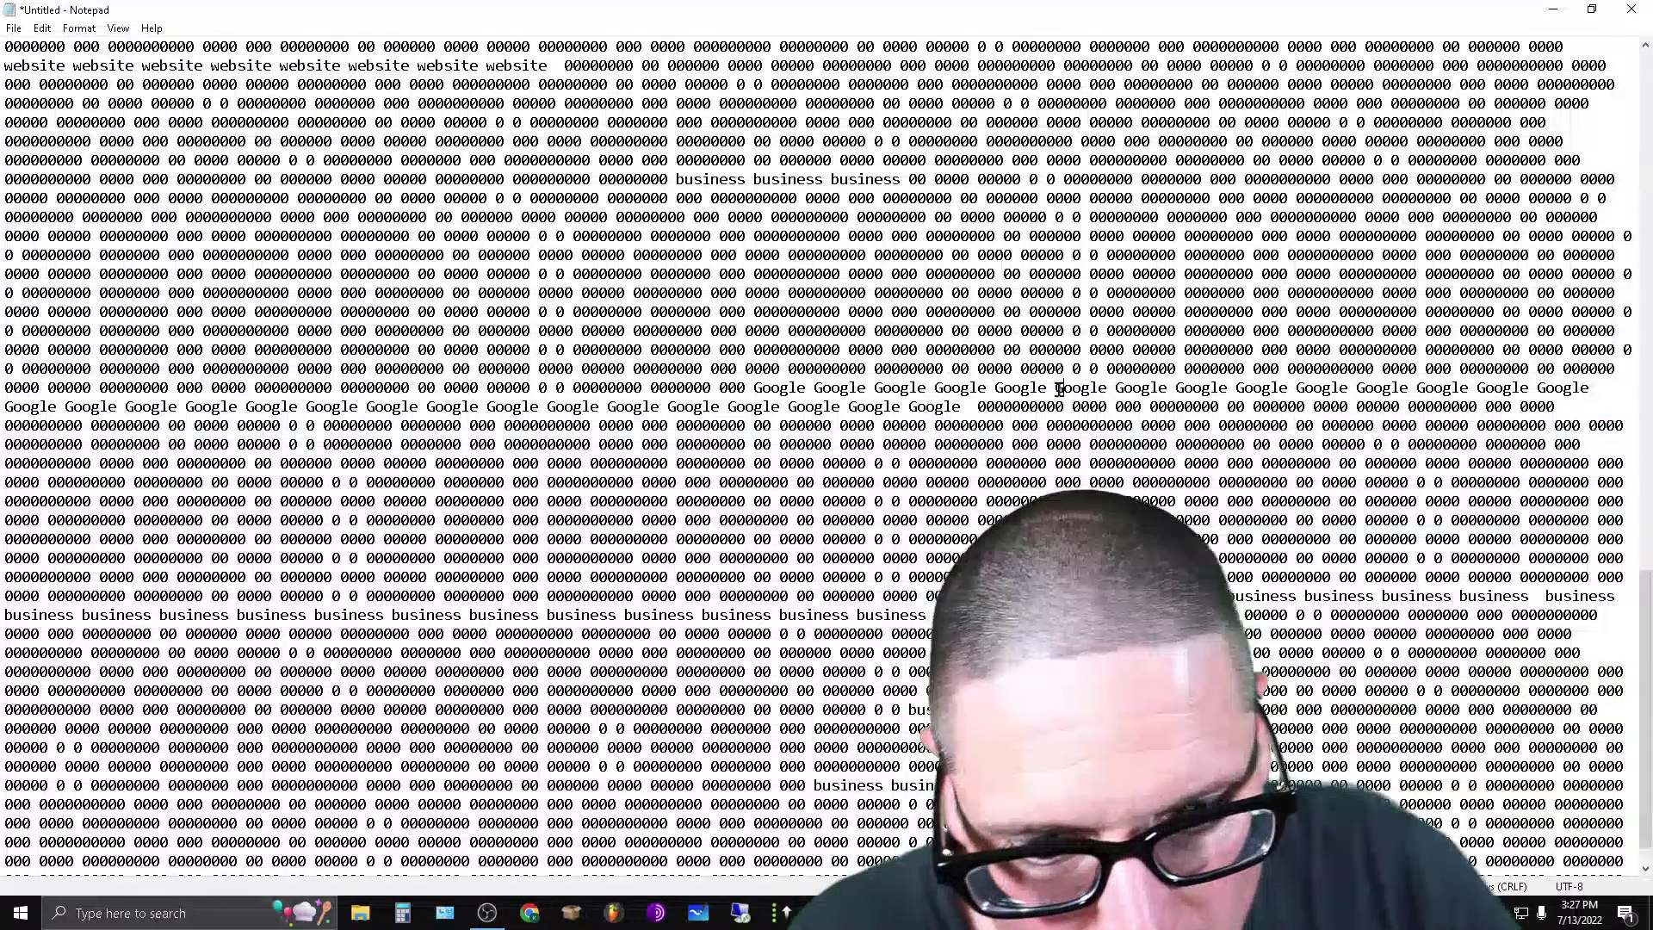
pyautogui.moveTo(1076, 381); pyautogui.dragTo(1201, 391)
pyautogui.rightClick(1216, 387)
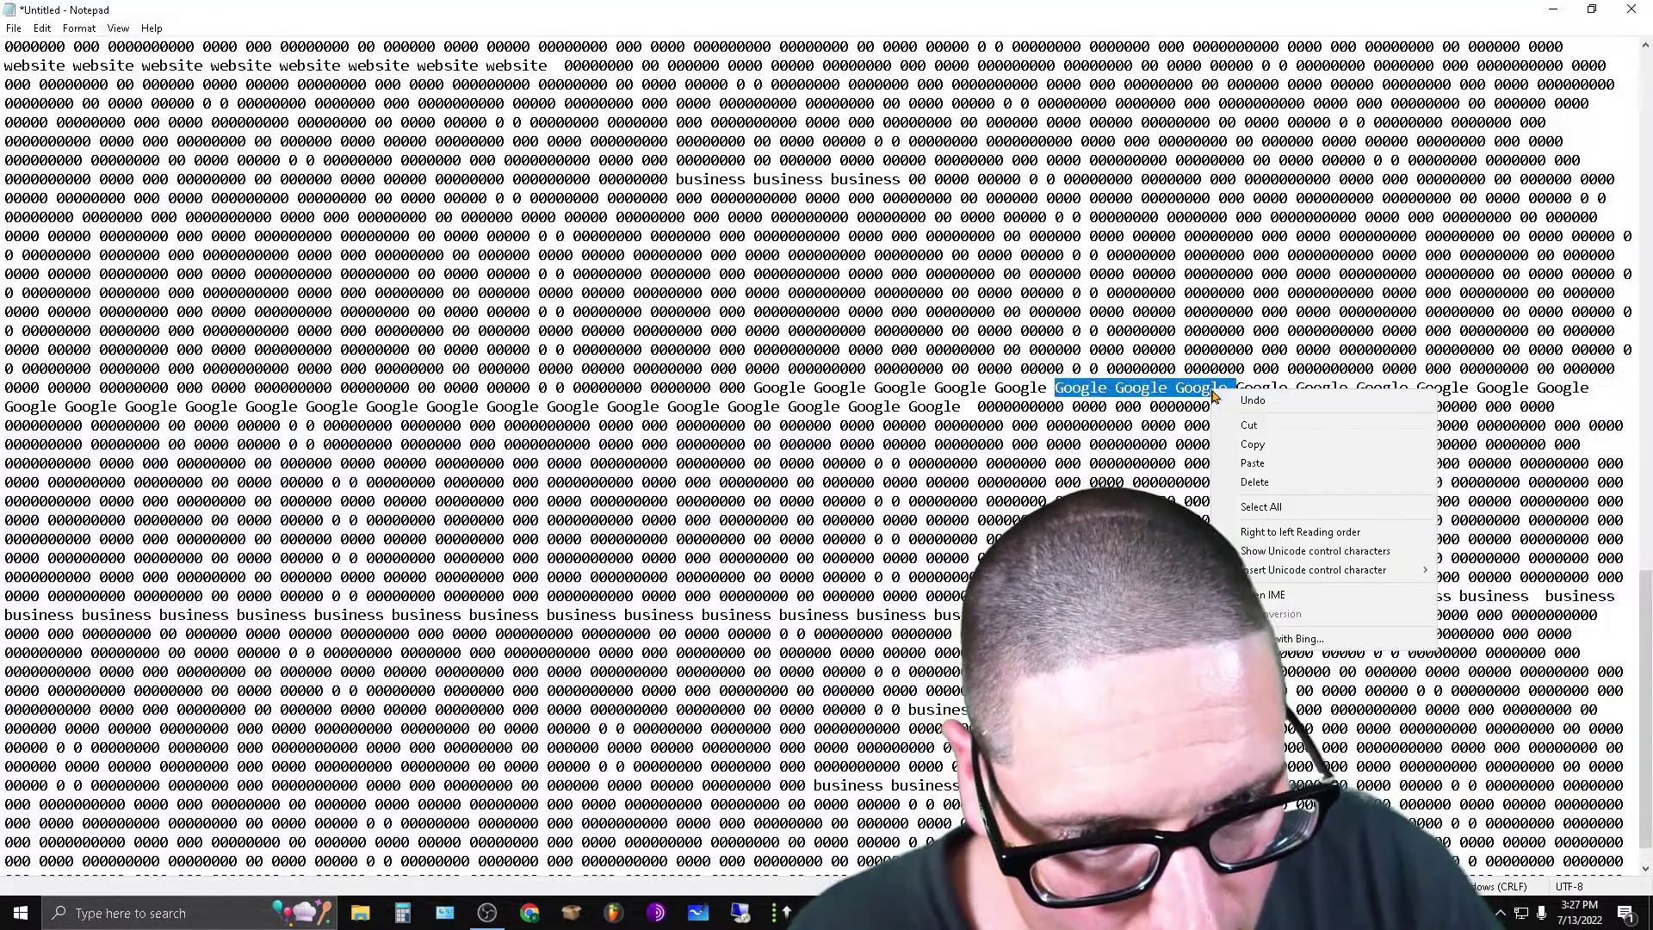
pyautogui.click(1220, 421)
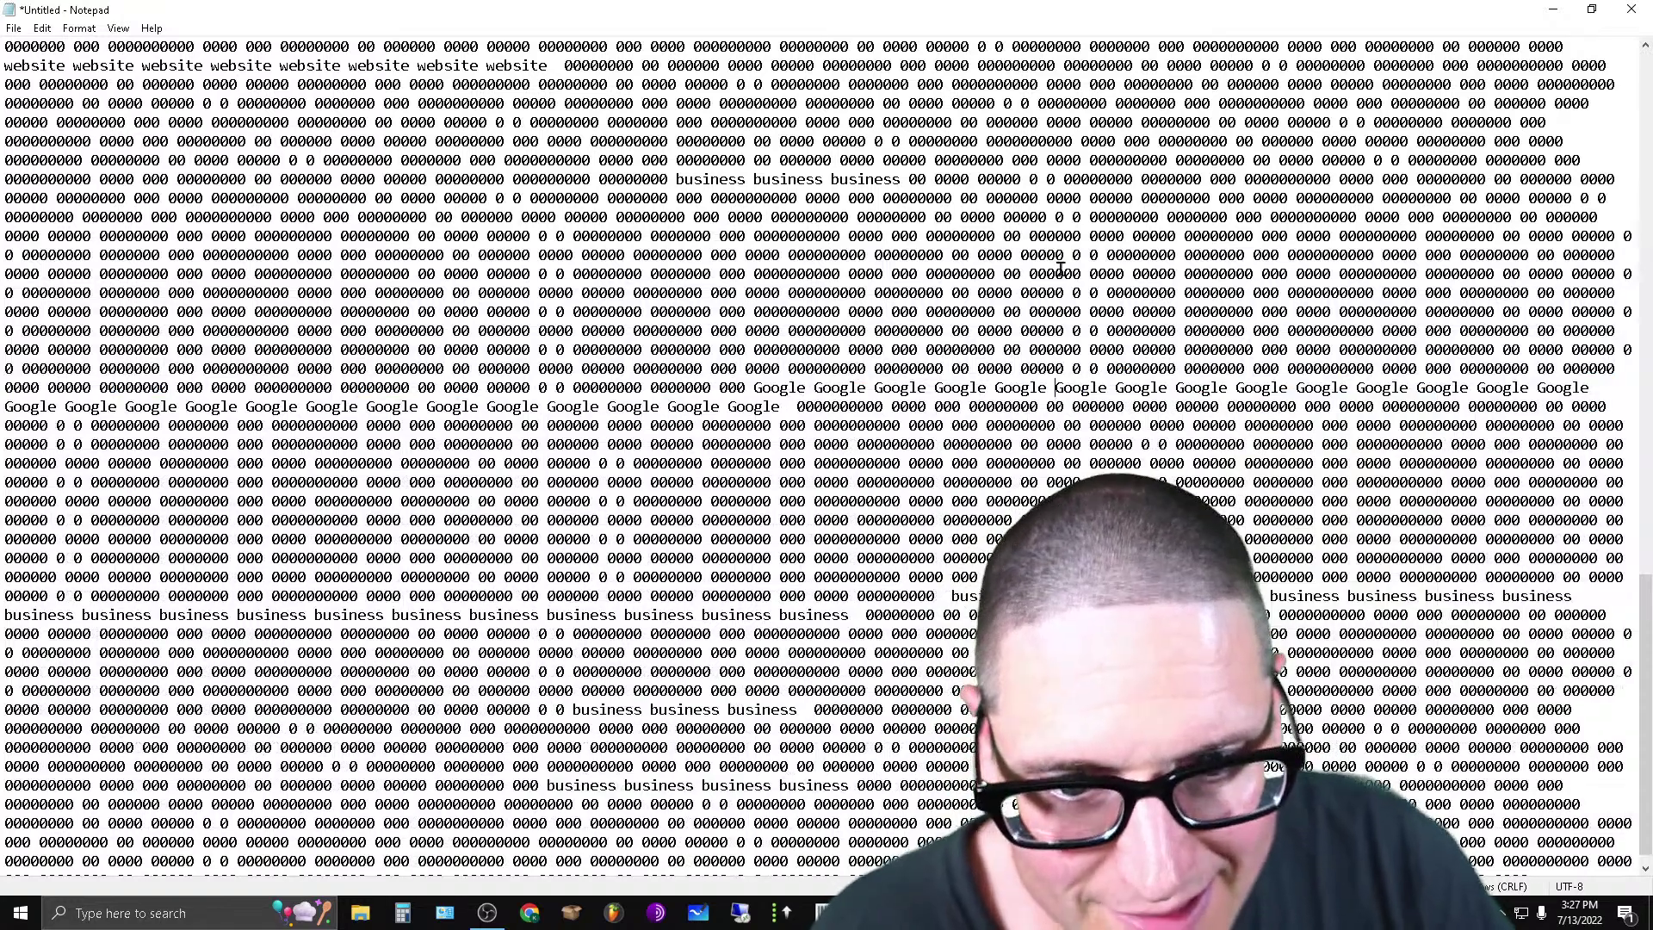
pyautogui.click(997, 237)
pyautogui.hotkey('ctrl', 'v')
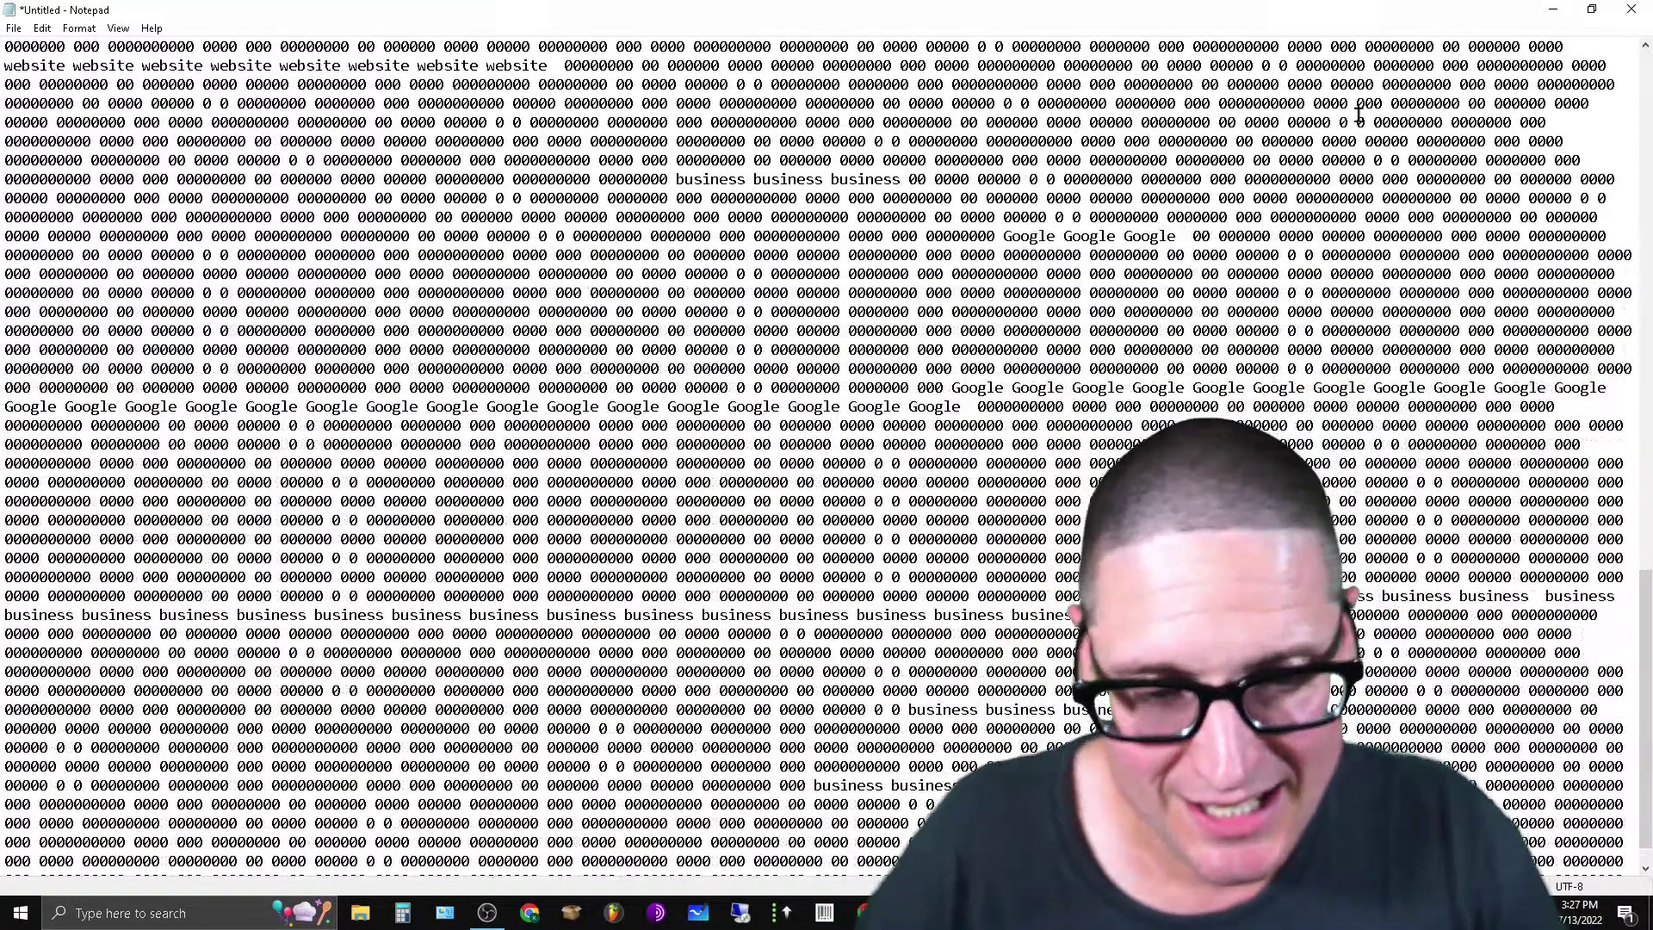
# Move two more three-word Google runs onto other filler lines nearer the top.
pyautogui.moveTo(1191, 389); pyautogui.dragTo(1375, 385)
pyautogui.rightClick(1330, 392)
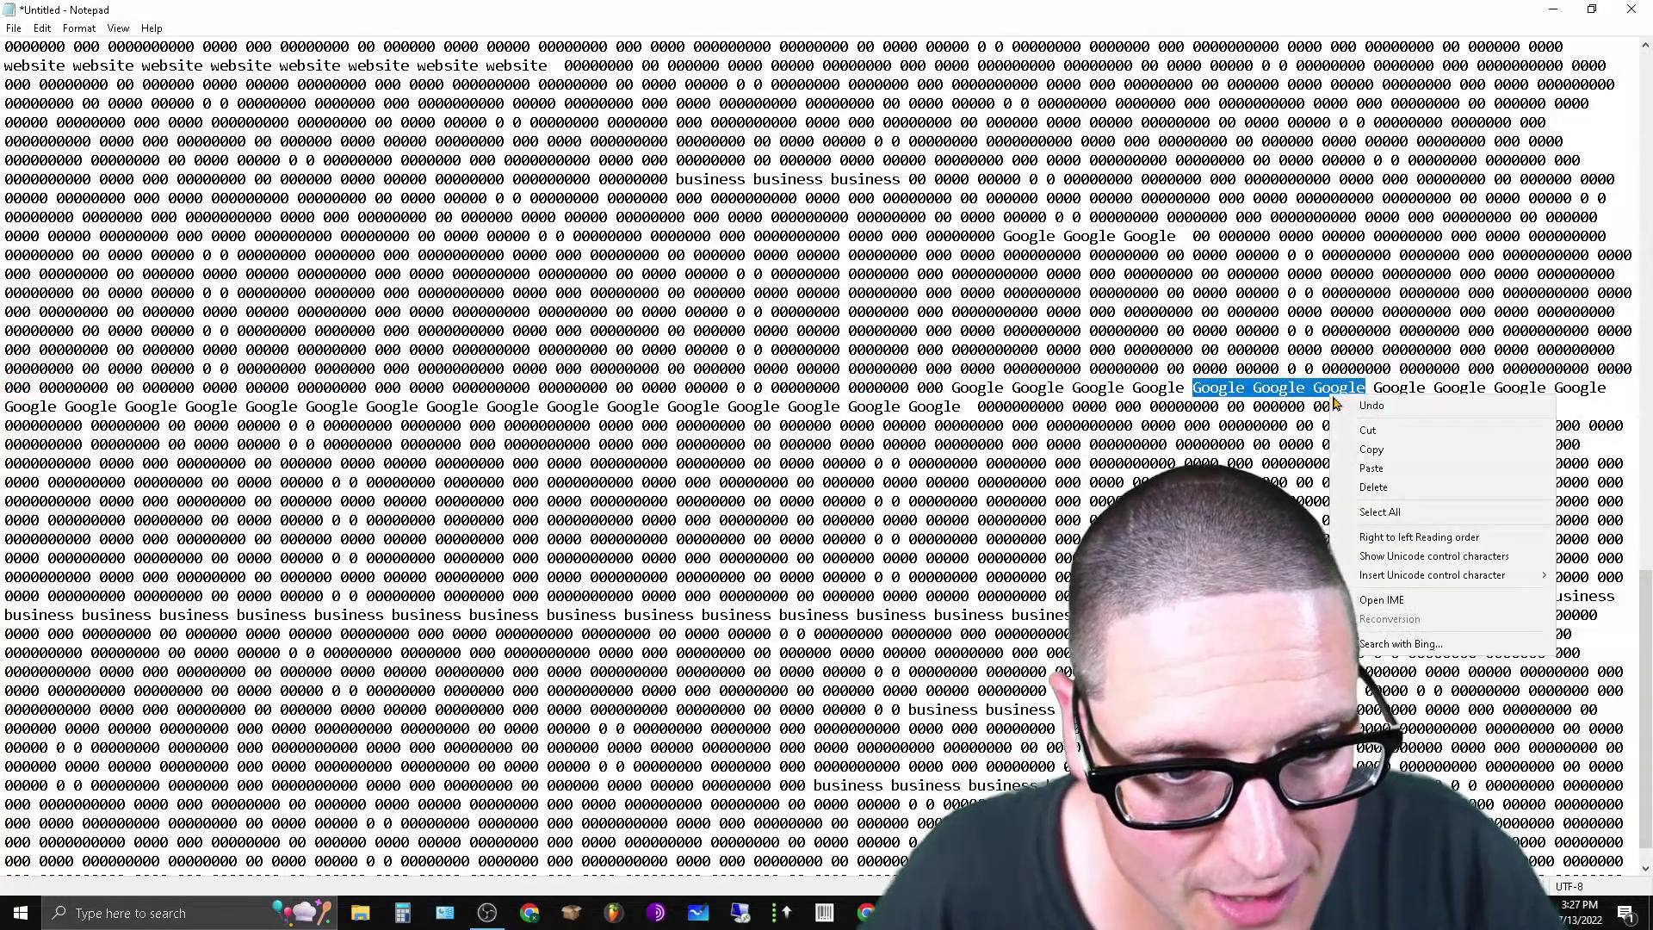
pyautogui.click(1344, 450)
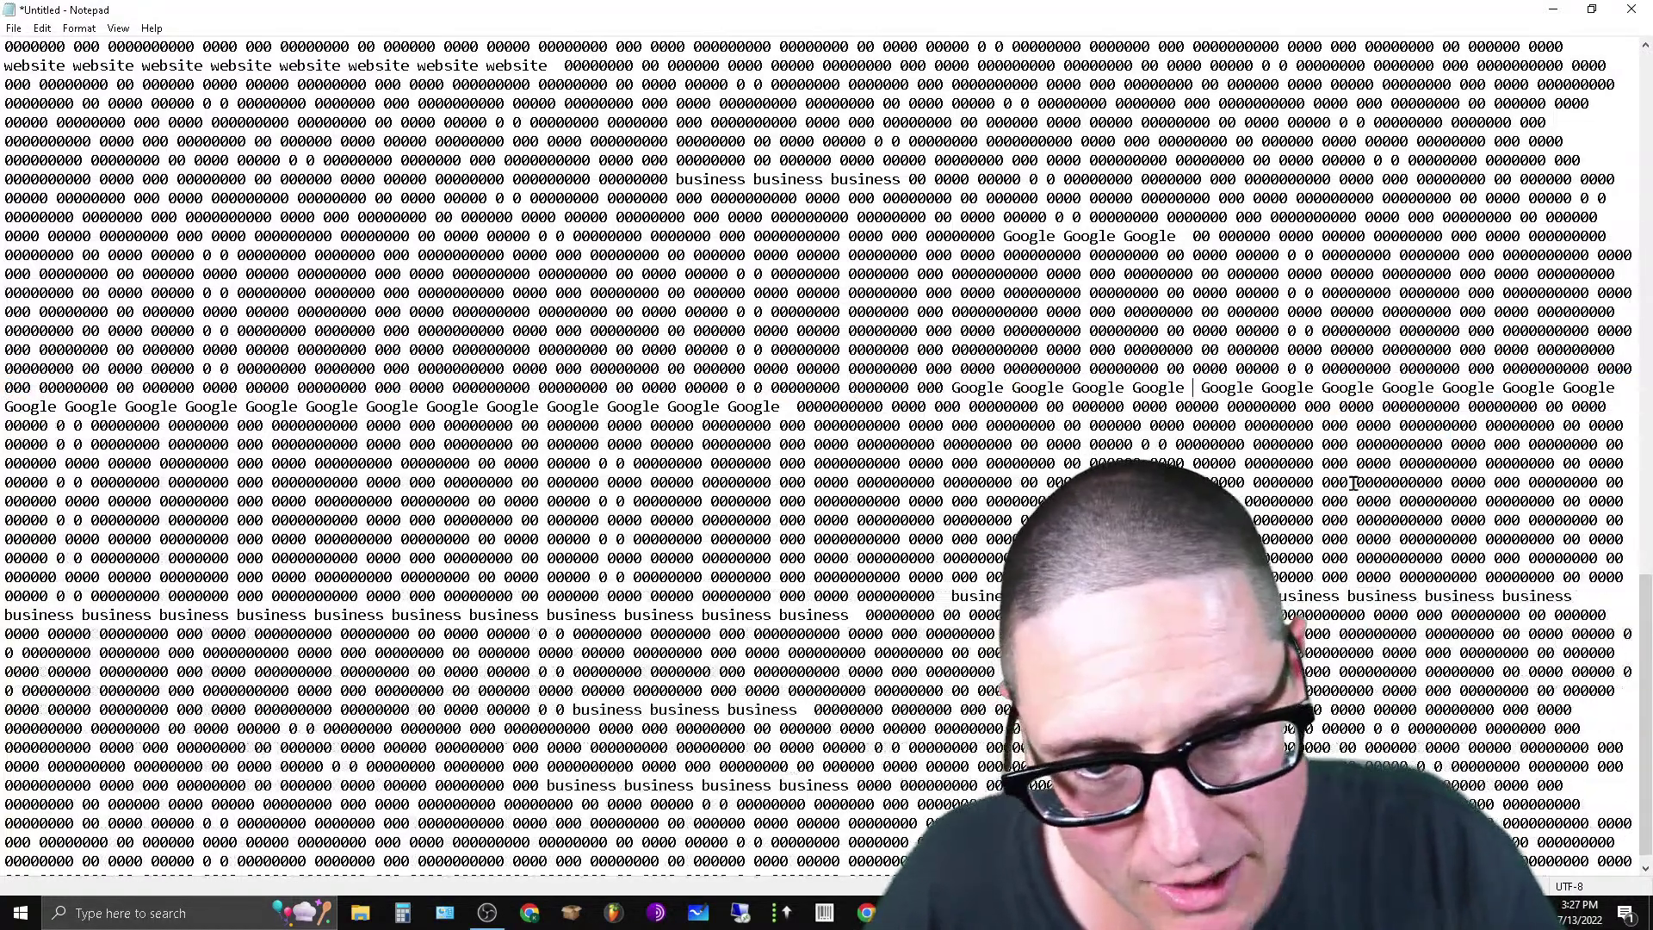
pyautogui.click(639, 274)
pyautogui.hotkey('ctrl', 'v')
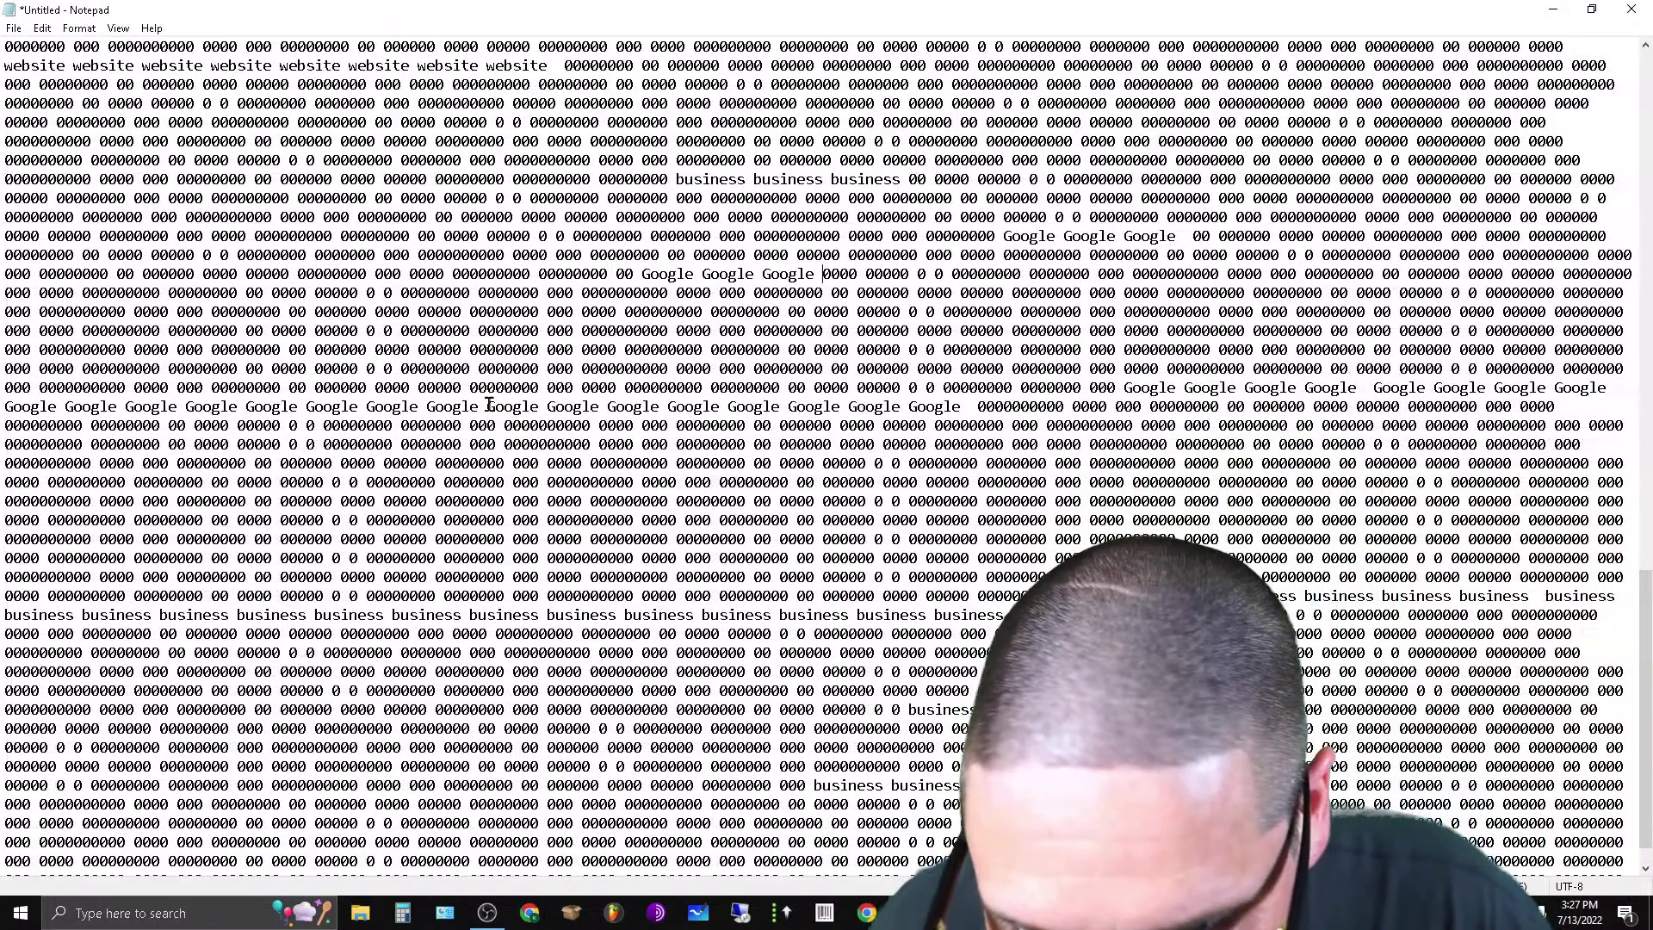
pyautogui.moveTo(478, 408); pyautogui.dragTo(300, 408)
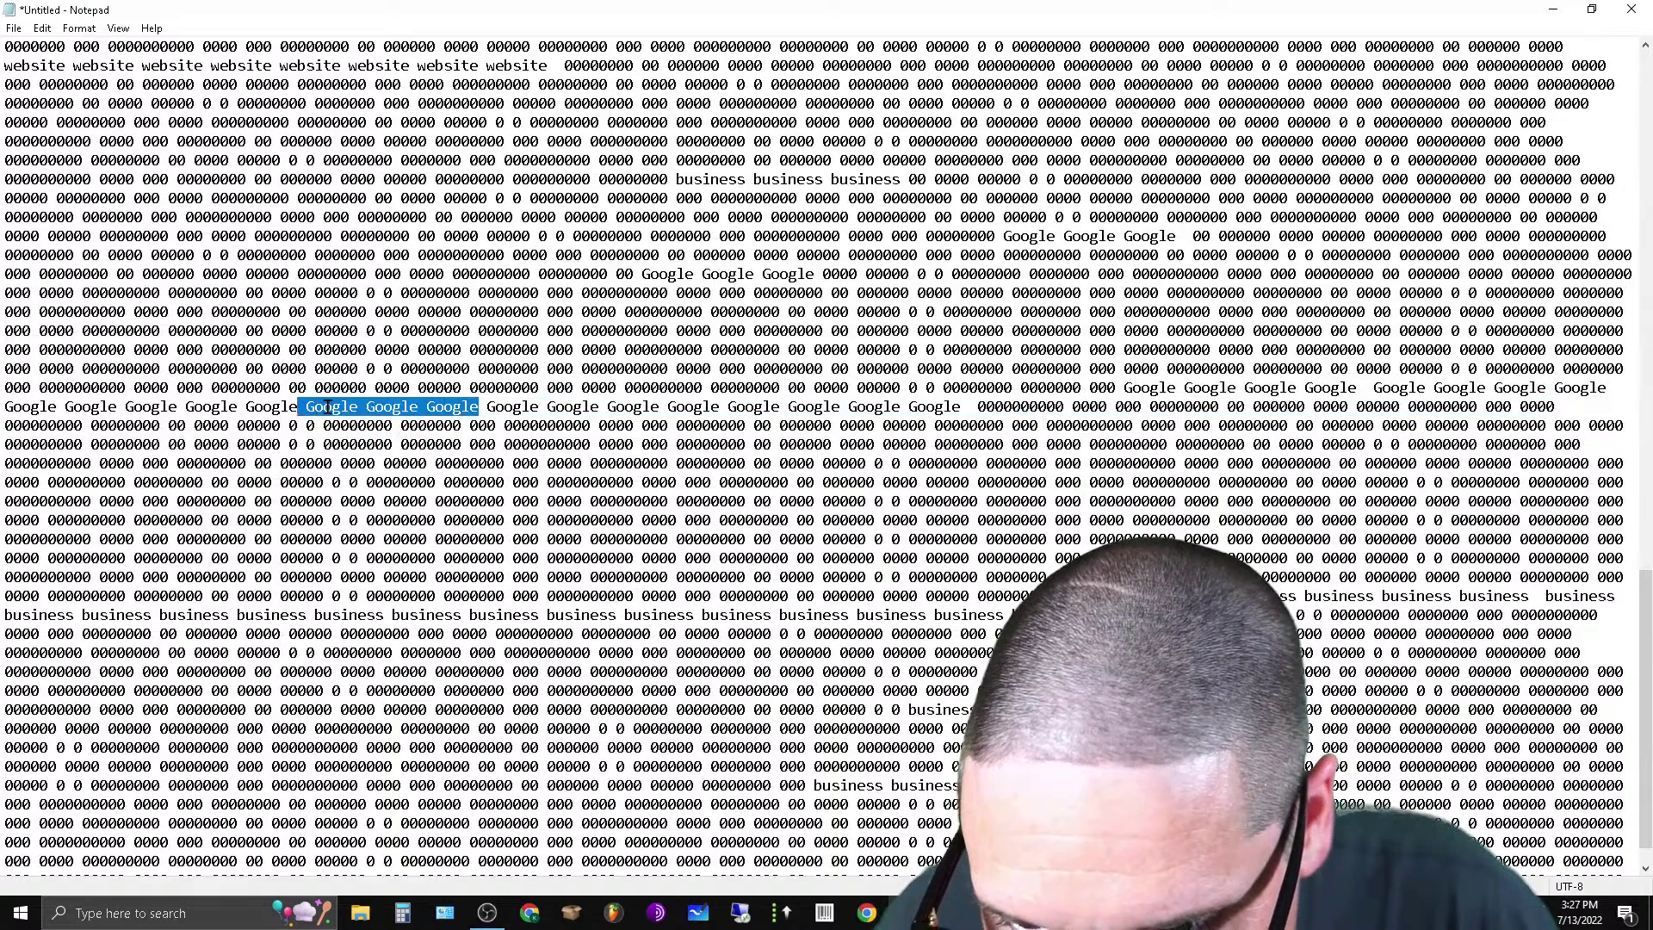
pyautogui.rightClick(328, 406)
pyautogui.click(517, 464)
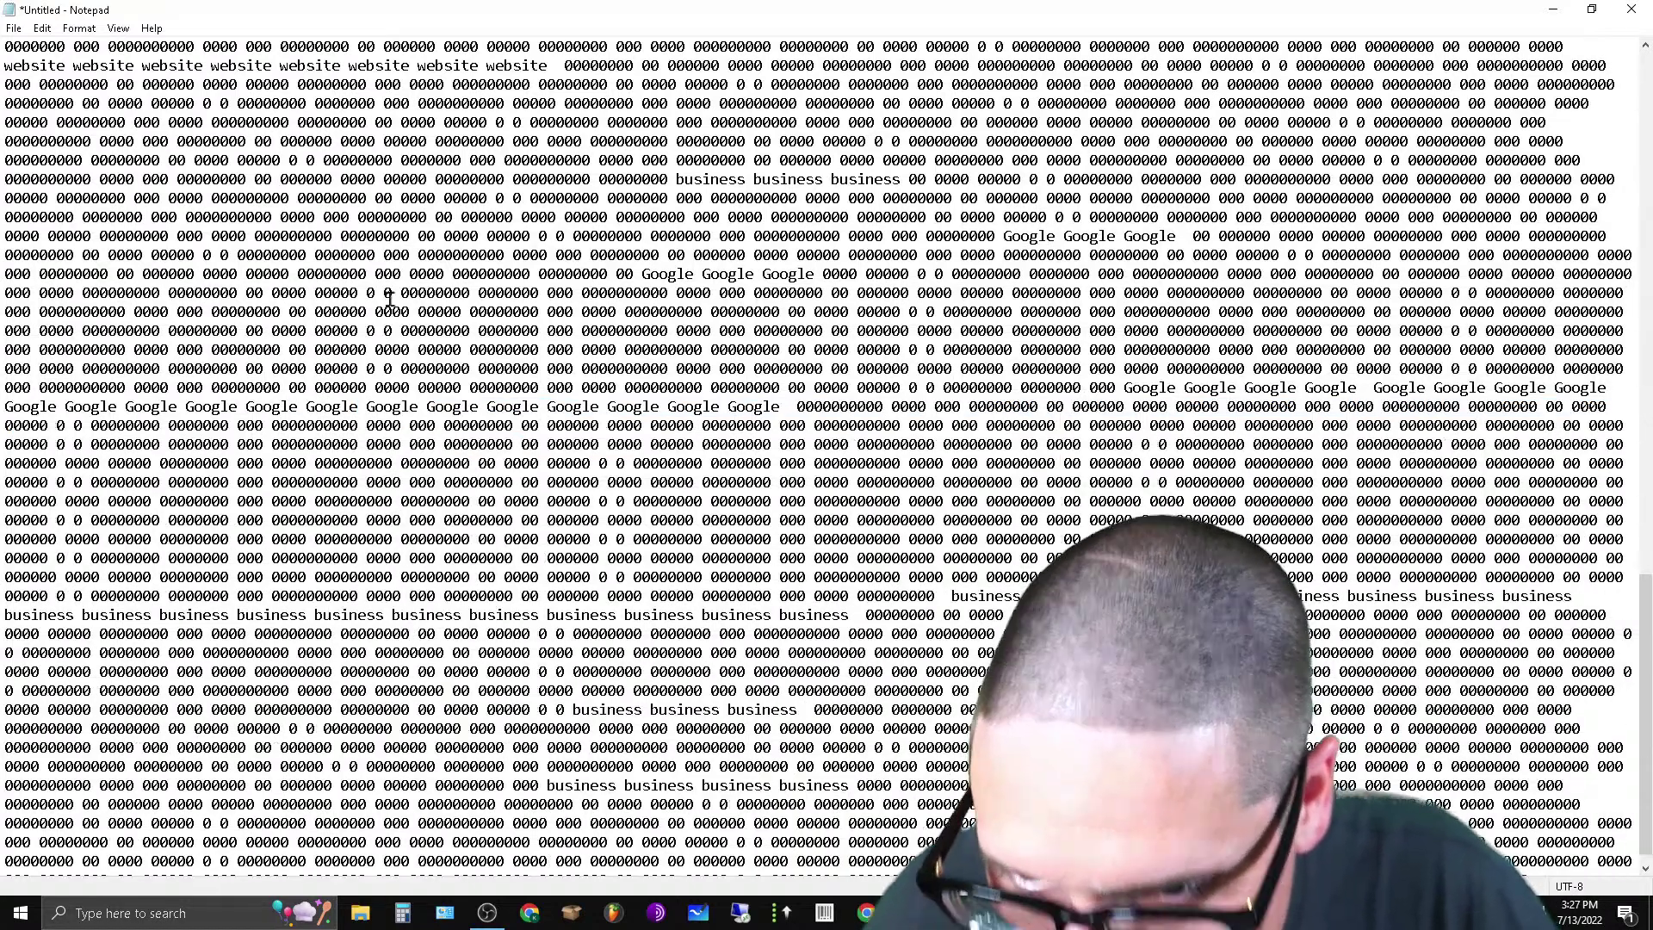
pyautogui.click(228, 162)
pyautogui.hotkey('ctrl', 'v')
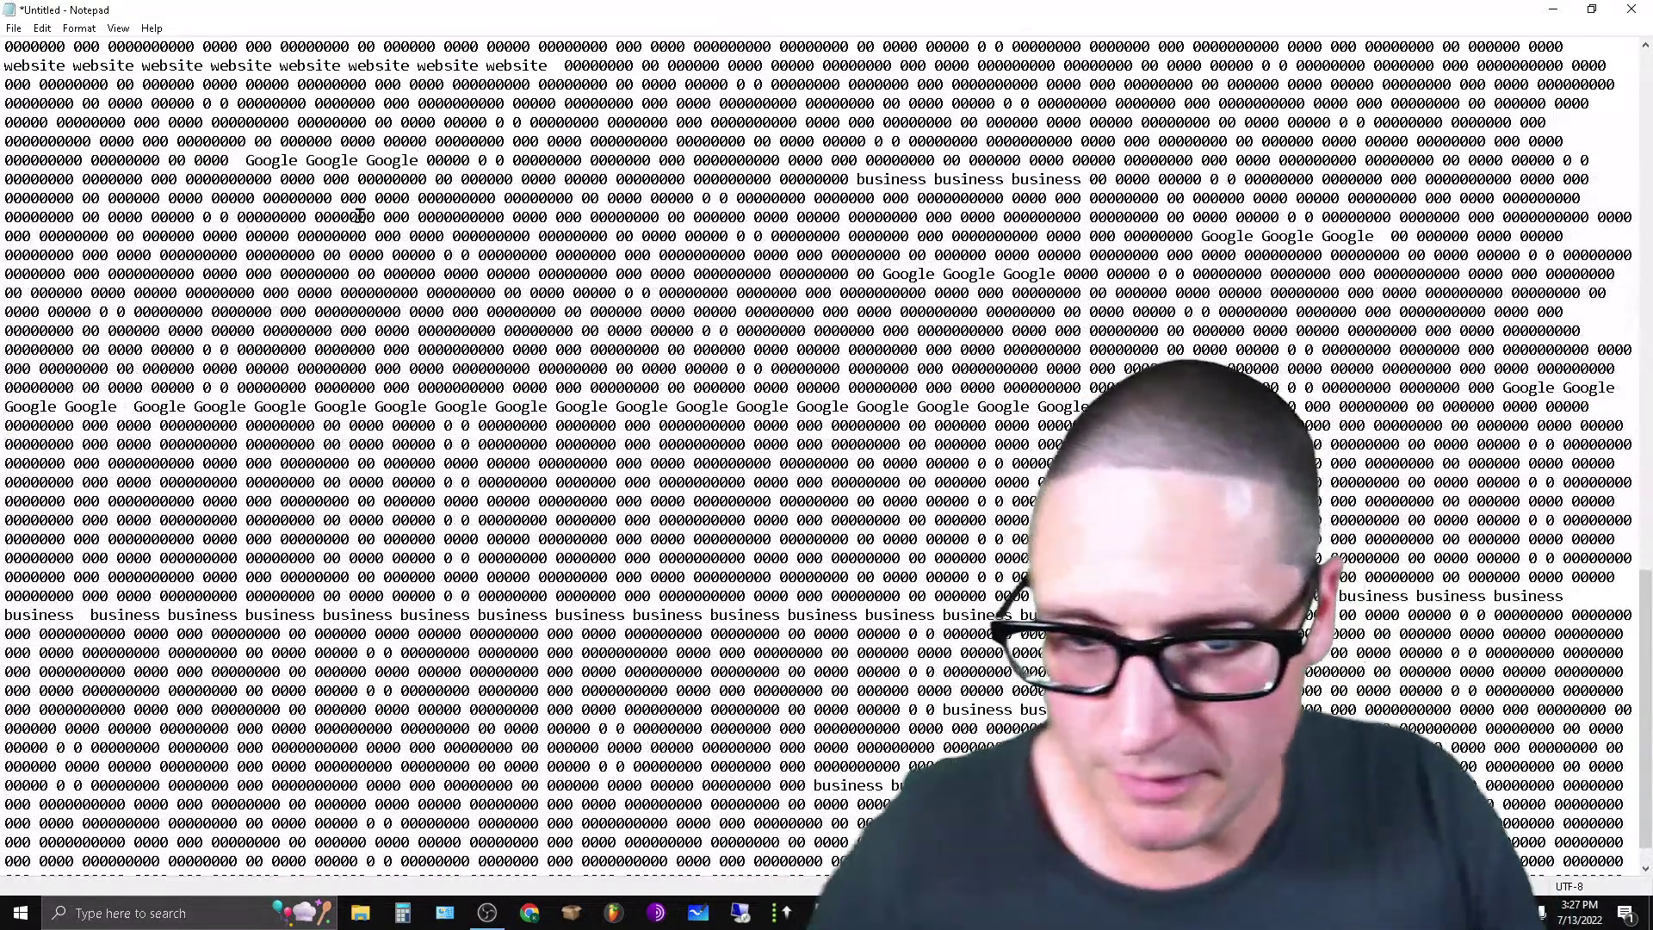
# Move four Google words from the long run onto an upper filler line.
pyautogui.moveTo(491, 407); pyautogui.dragTo(268, 408)
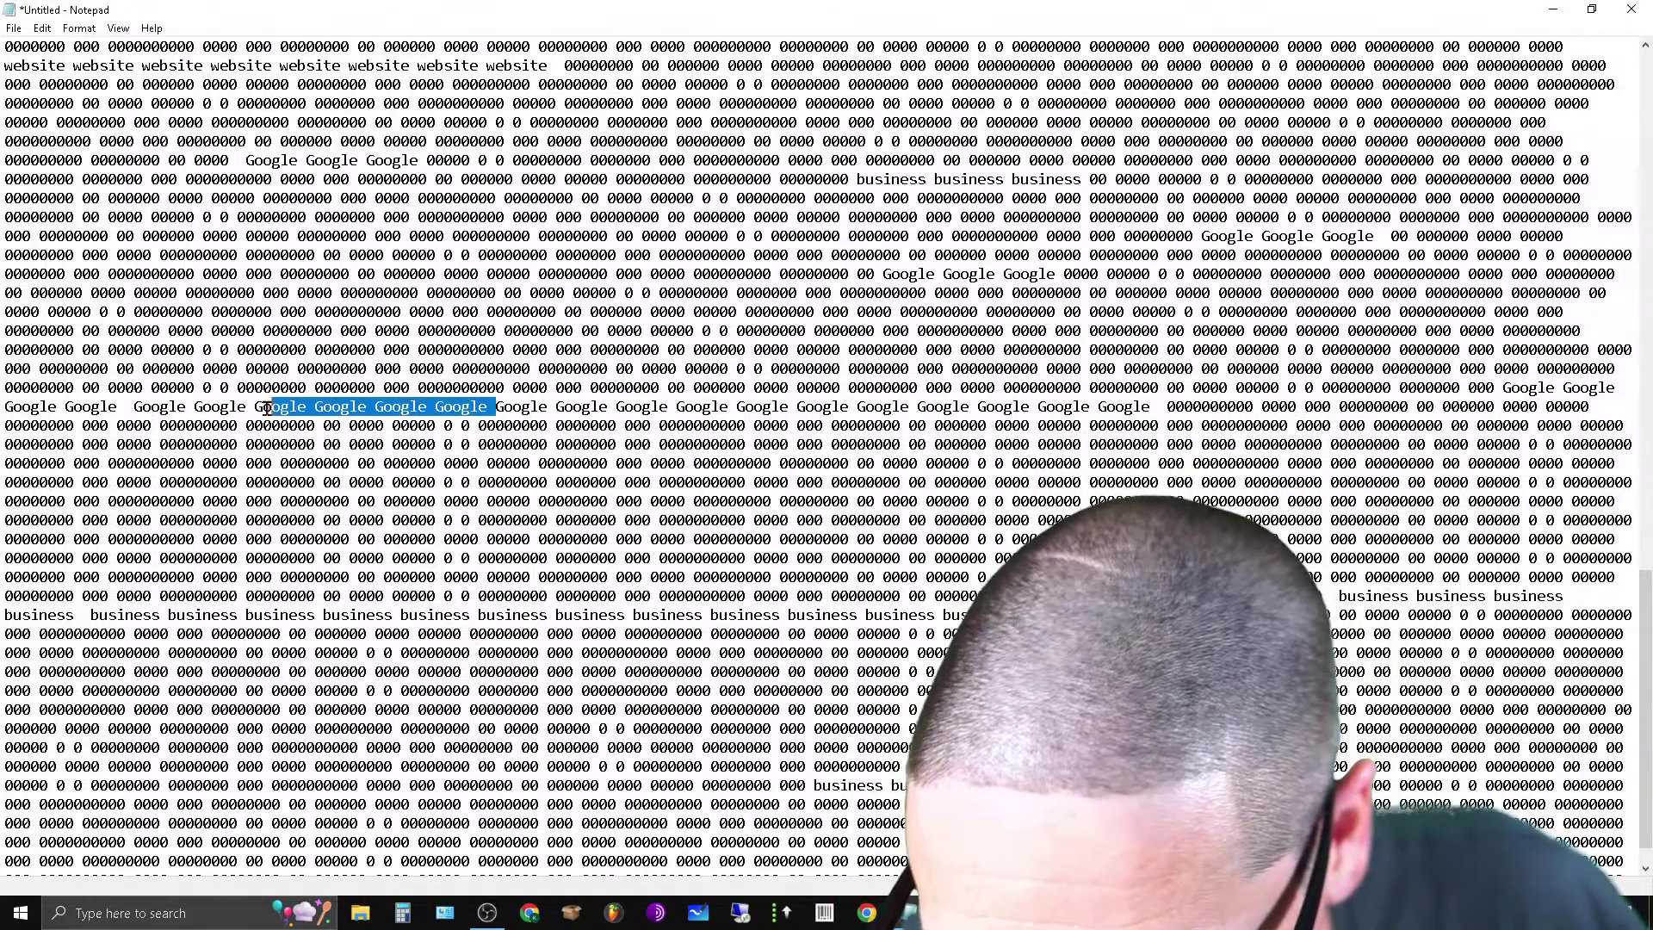
pyautogui.rightClick(267, 408)
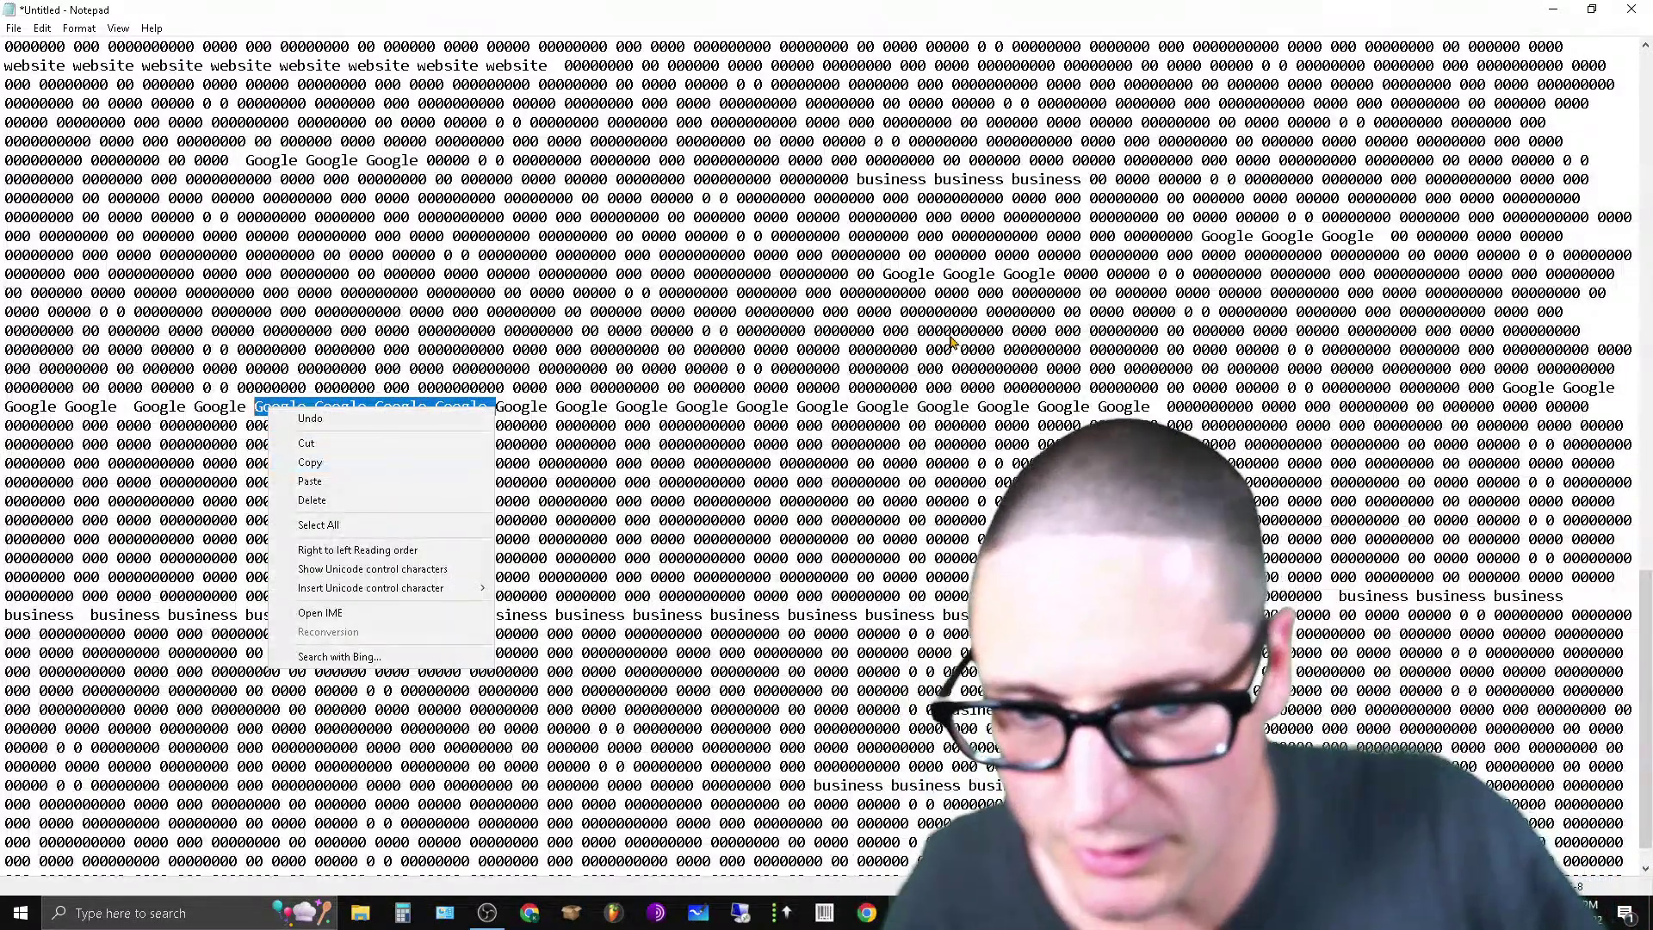
pyautogui.click(307, 448)
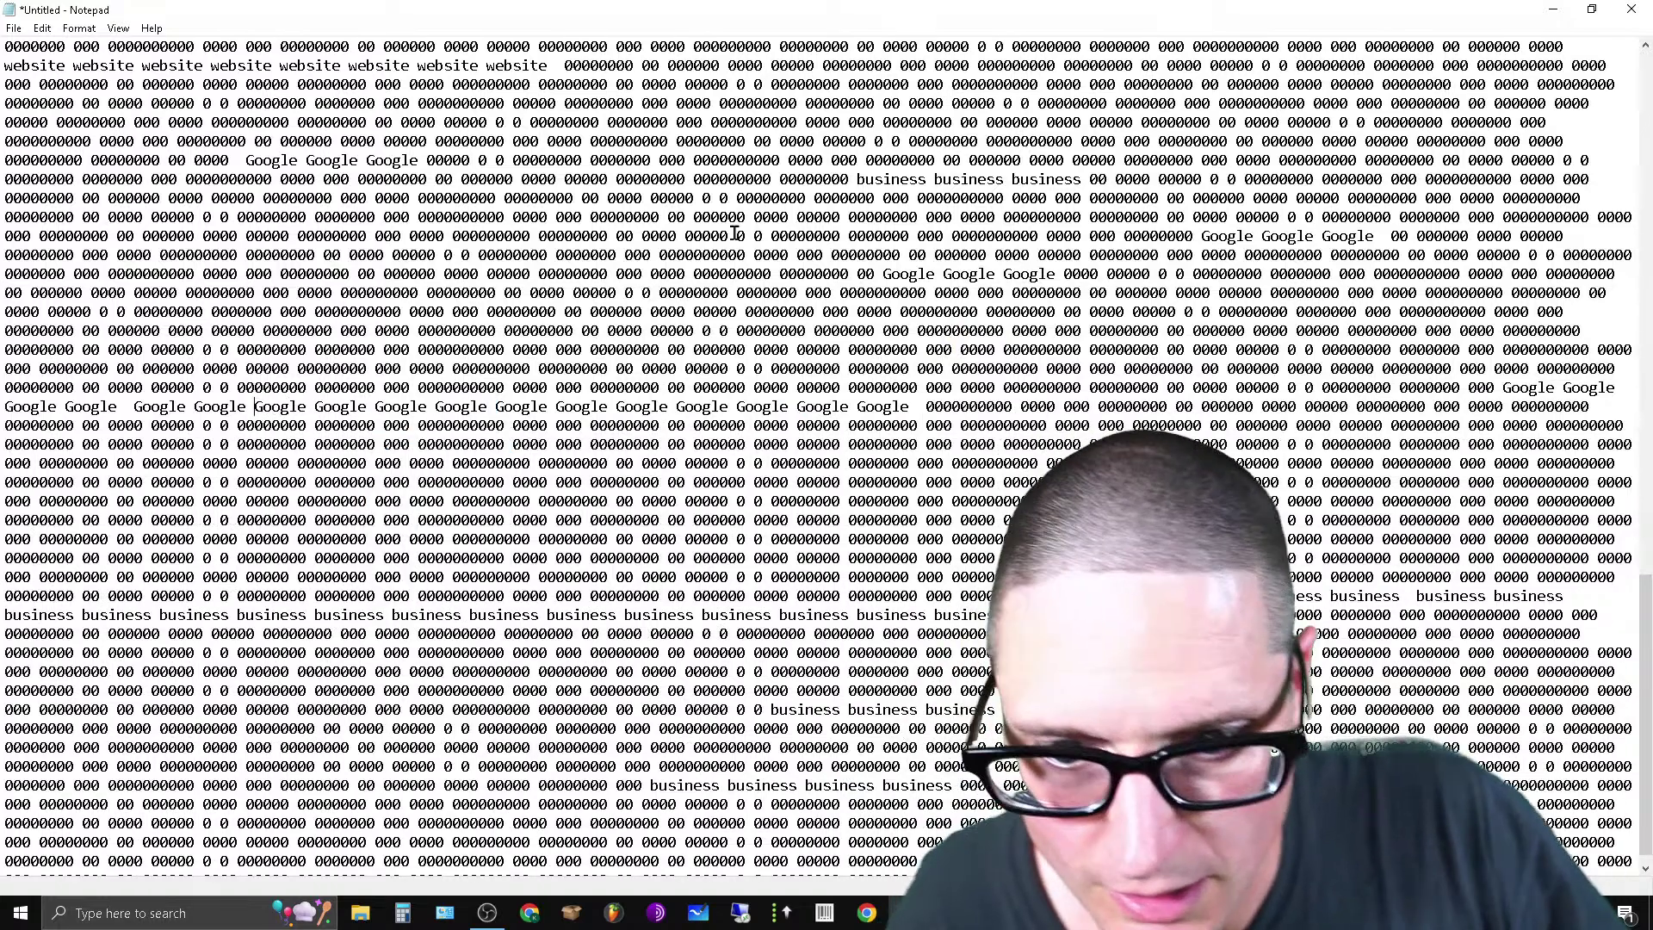
pyautogui.click(682, 219)
pyautogui.hotkey('ctrl', 'v')
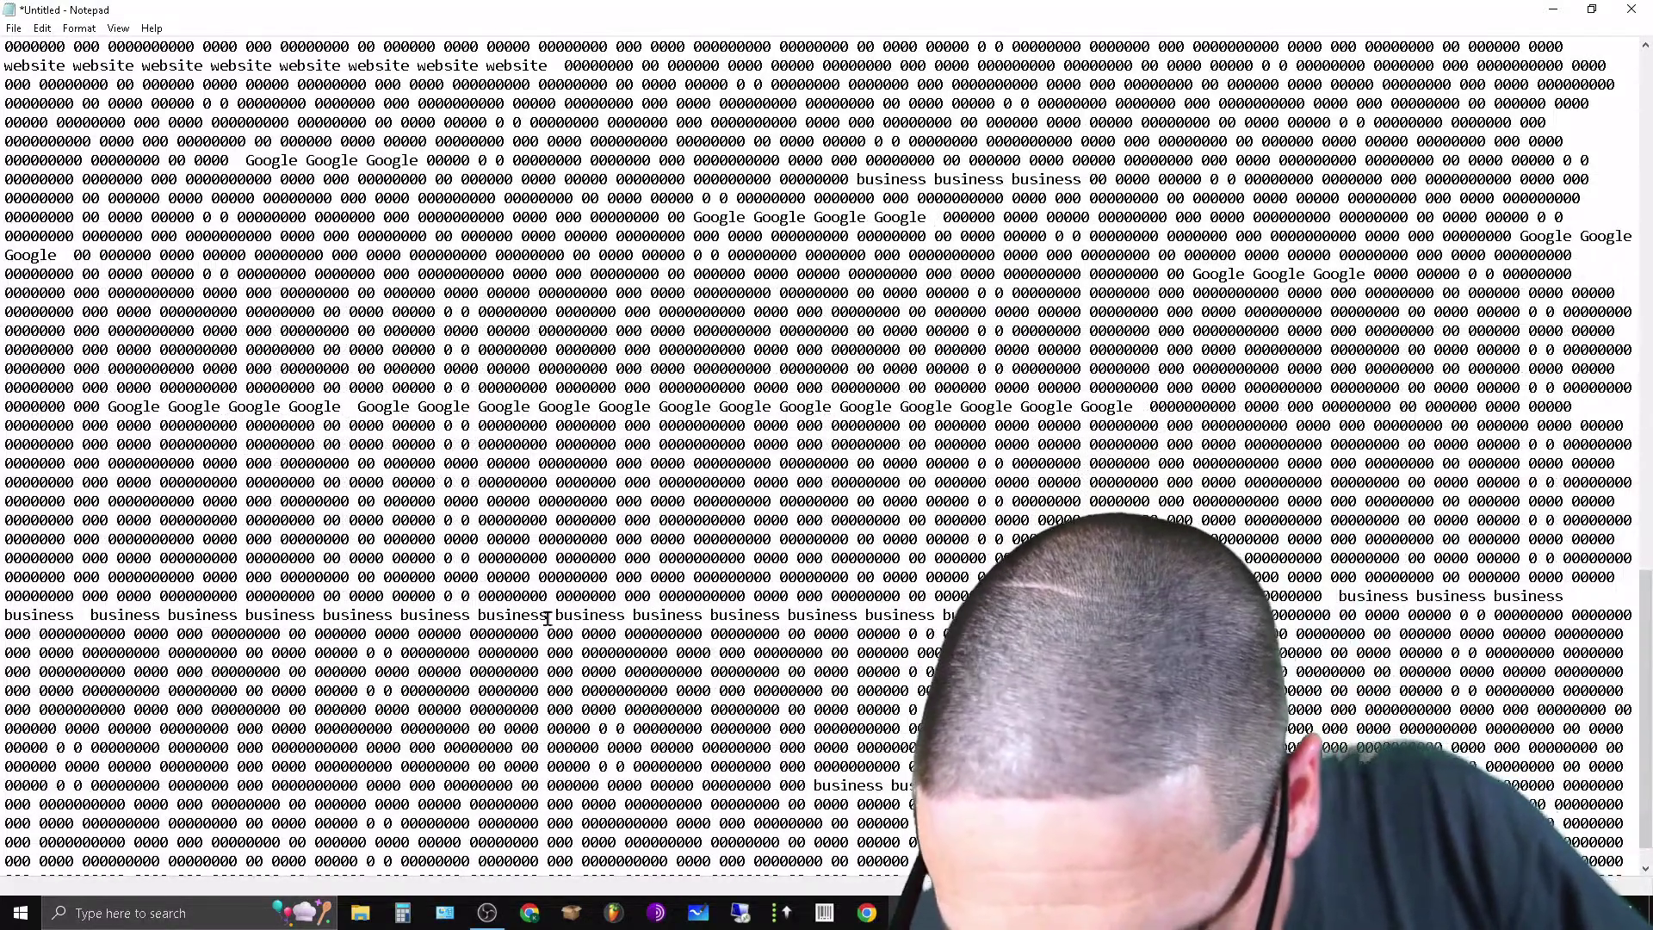
# Move two business words from the long run to a spot lower in the filler.
pyautogui.moveTo(600, 614); pyautogui.dragTo(704, 614)
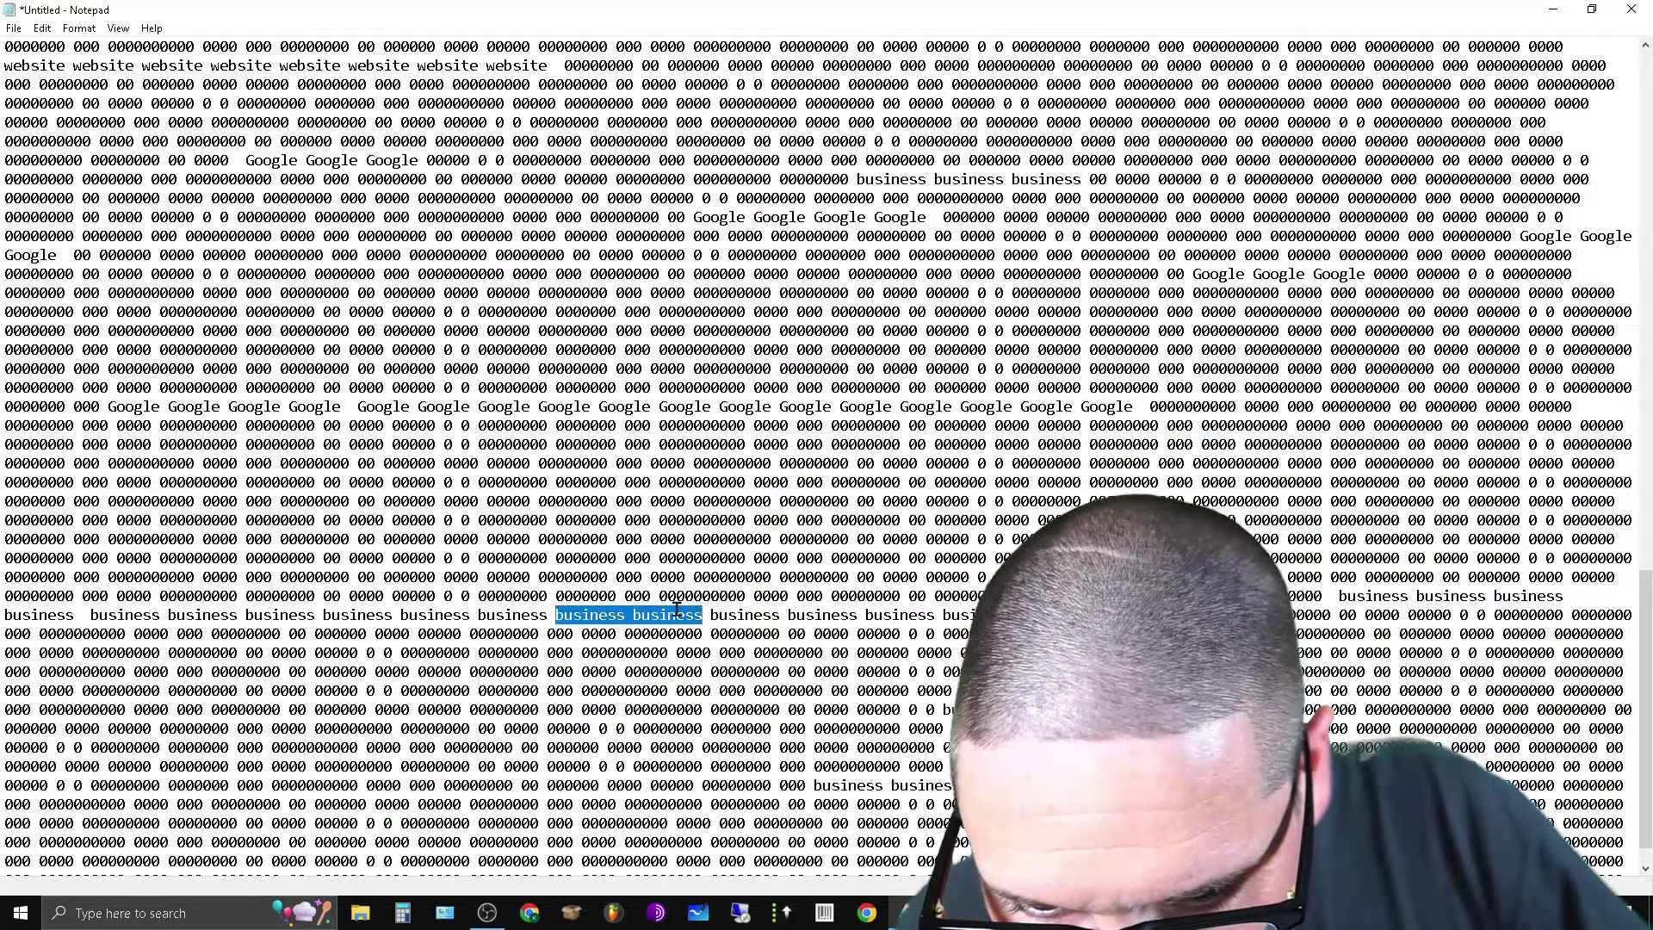
pyautogui.rightClick(676, 609)
pyautogui.click(732, 714)
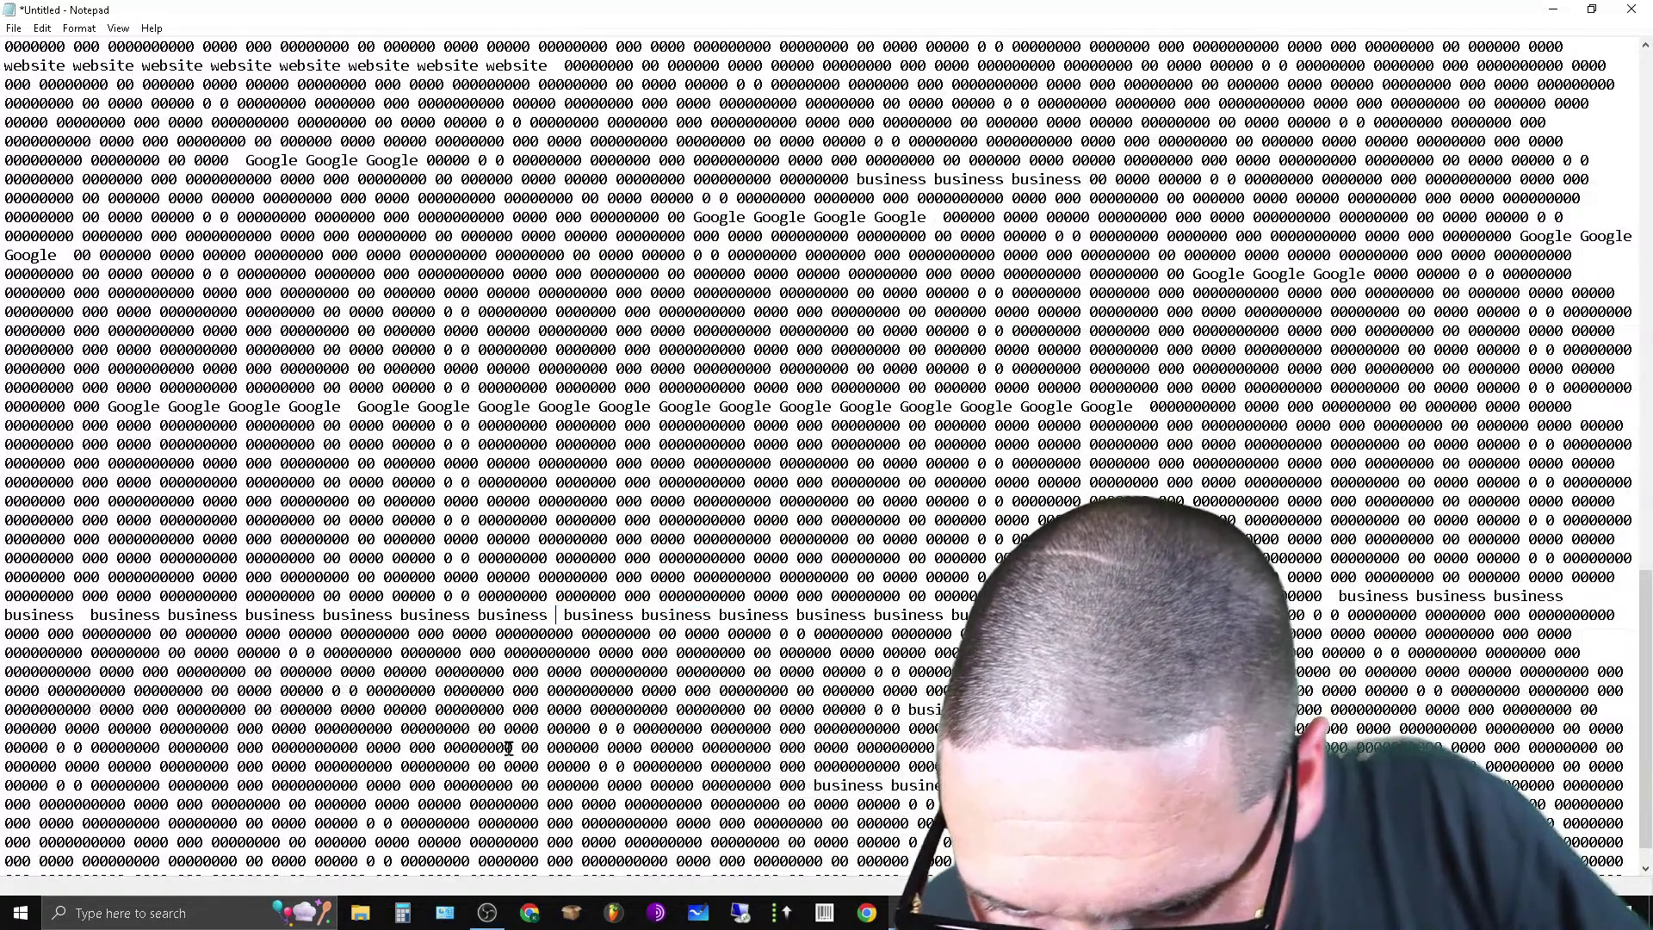
pyautogui.click(331, 690)
pyautogui.hotkey('ctrl', 'v')
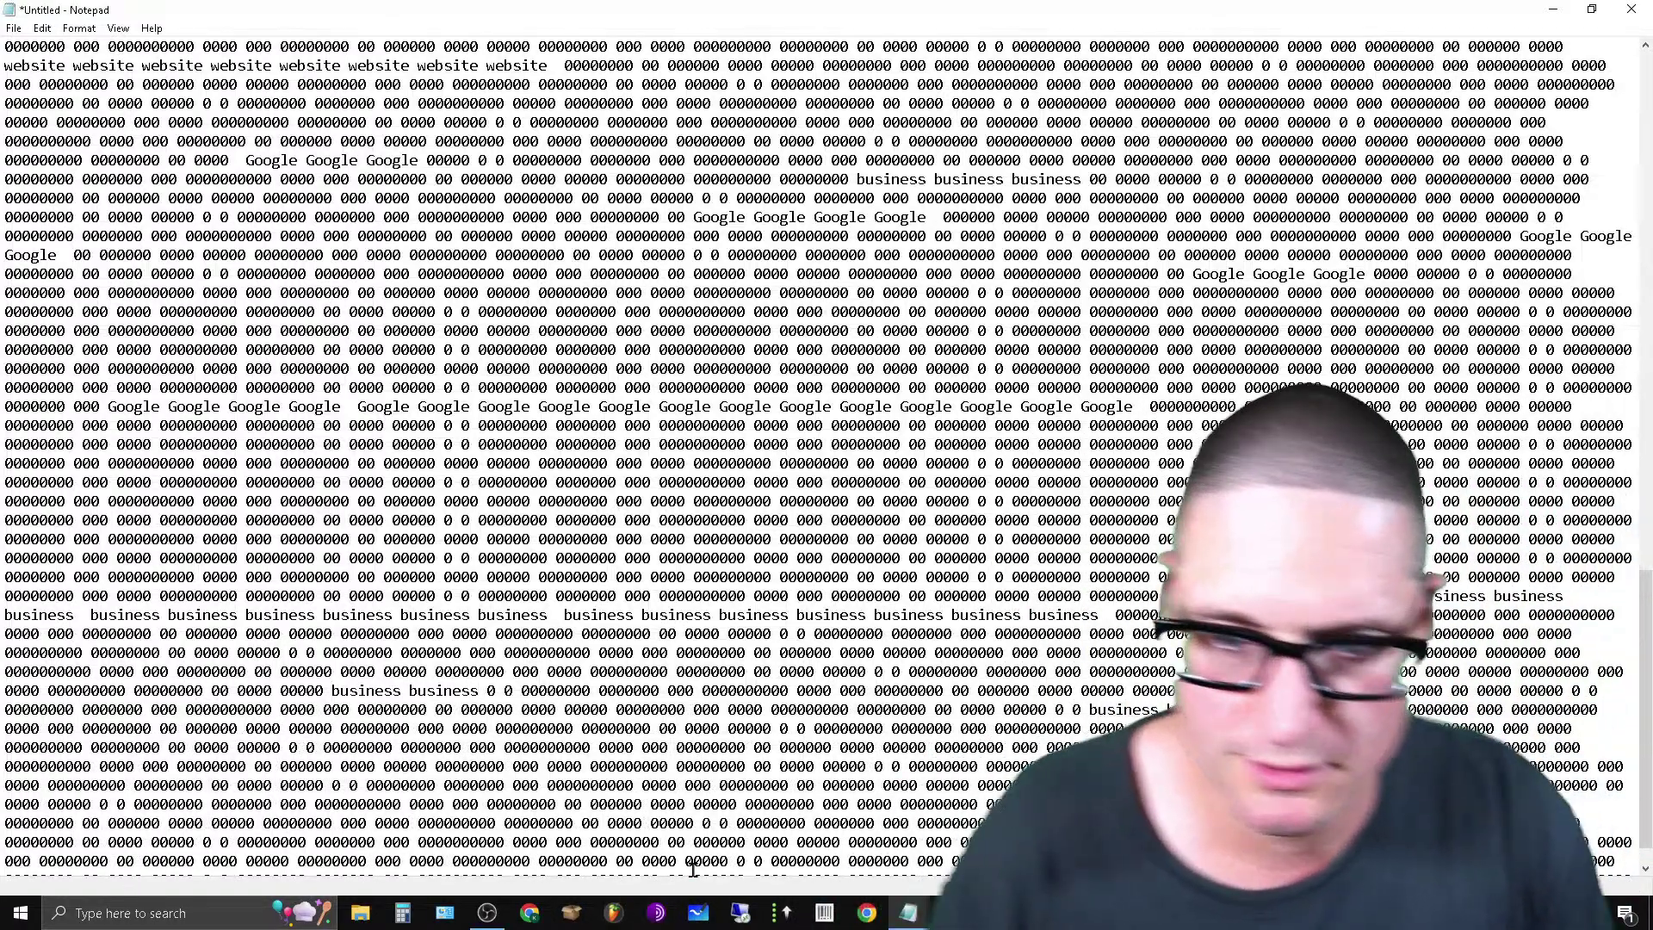
# Copy 'marketing' from the keyword list and paste dozens of copies into the zero filler.
pyautogui.scroll(9, 910, 695)
pyautogui.scroll(10, 910, 695)
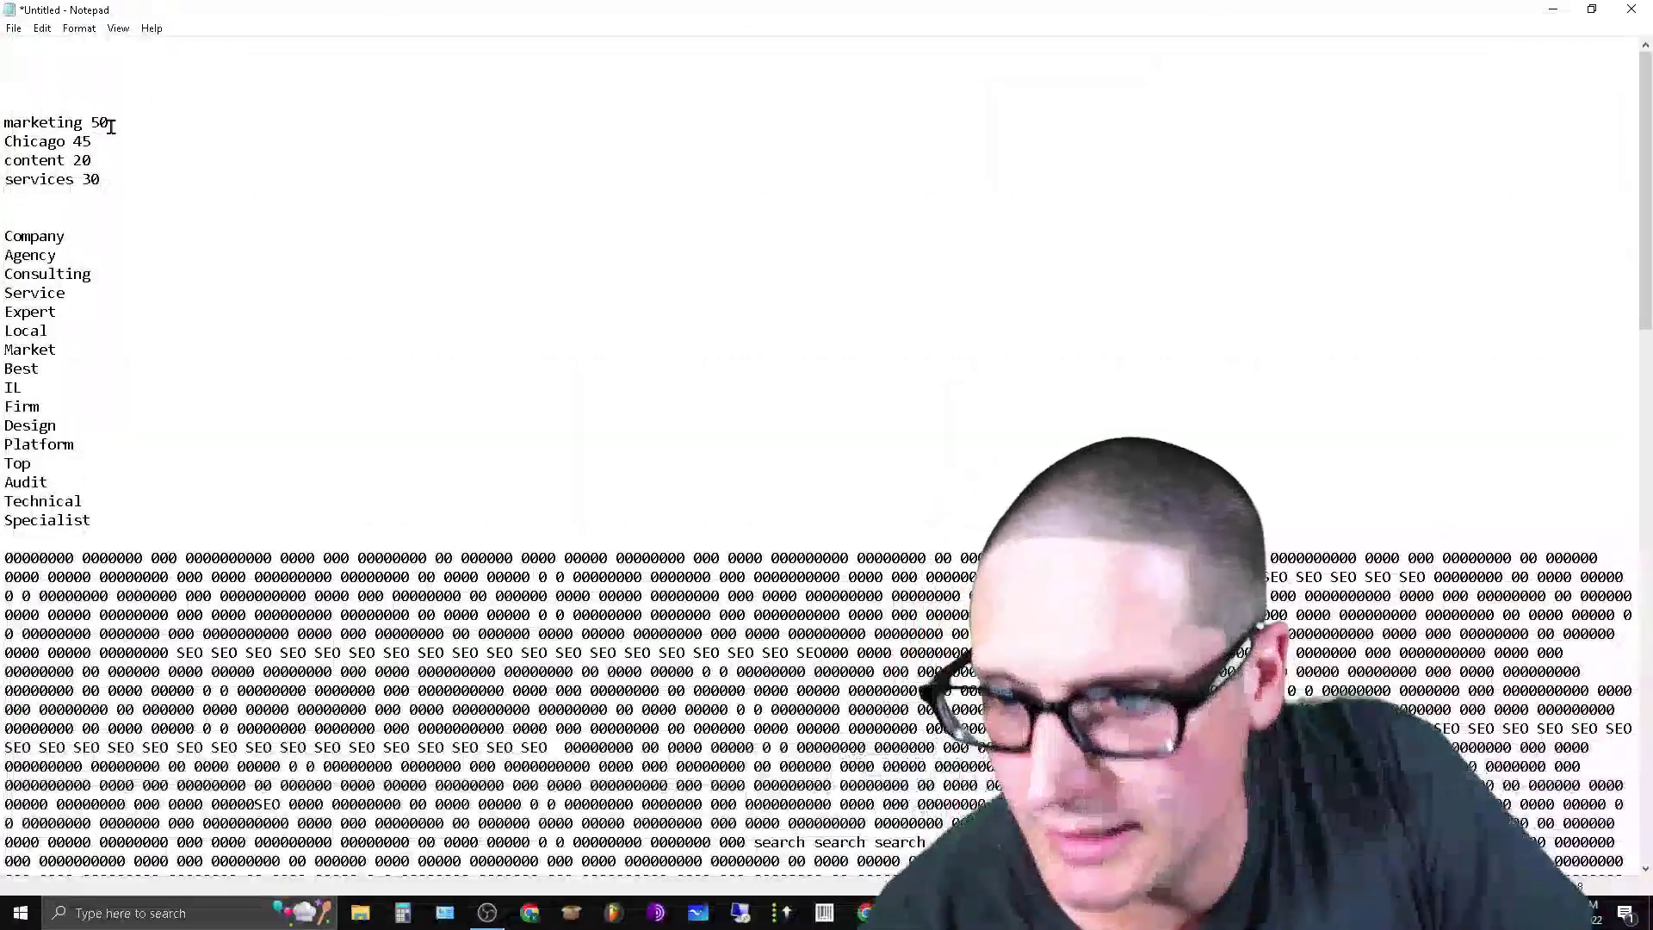
pyautogui.doubleClick(63, 122)
pyautogui.rightClick(52, 116)
pyautogui.click(158, 164)
pyautogui.scroll(-5, 741, 697)
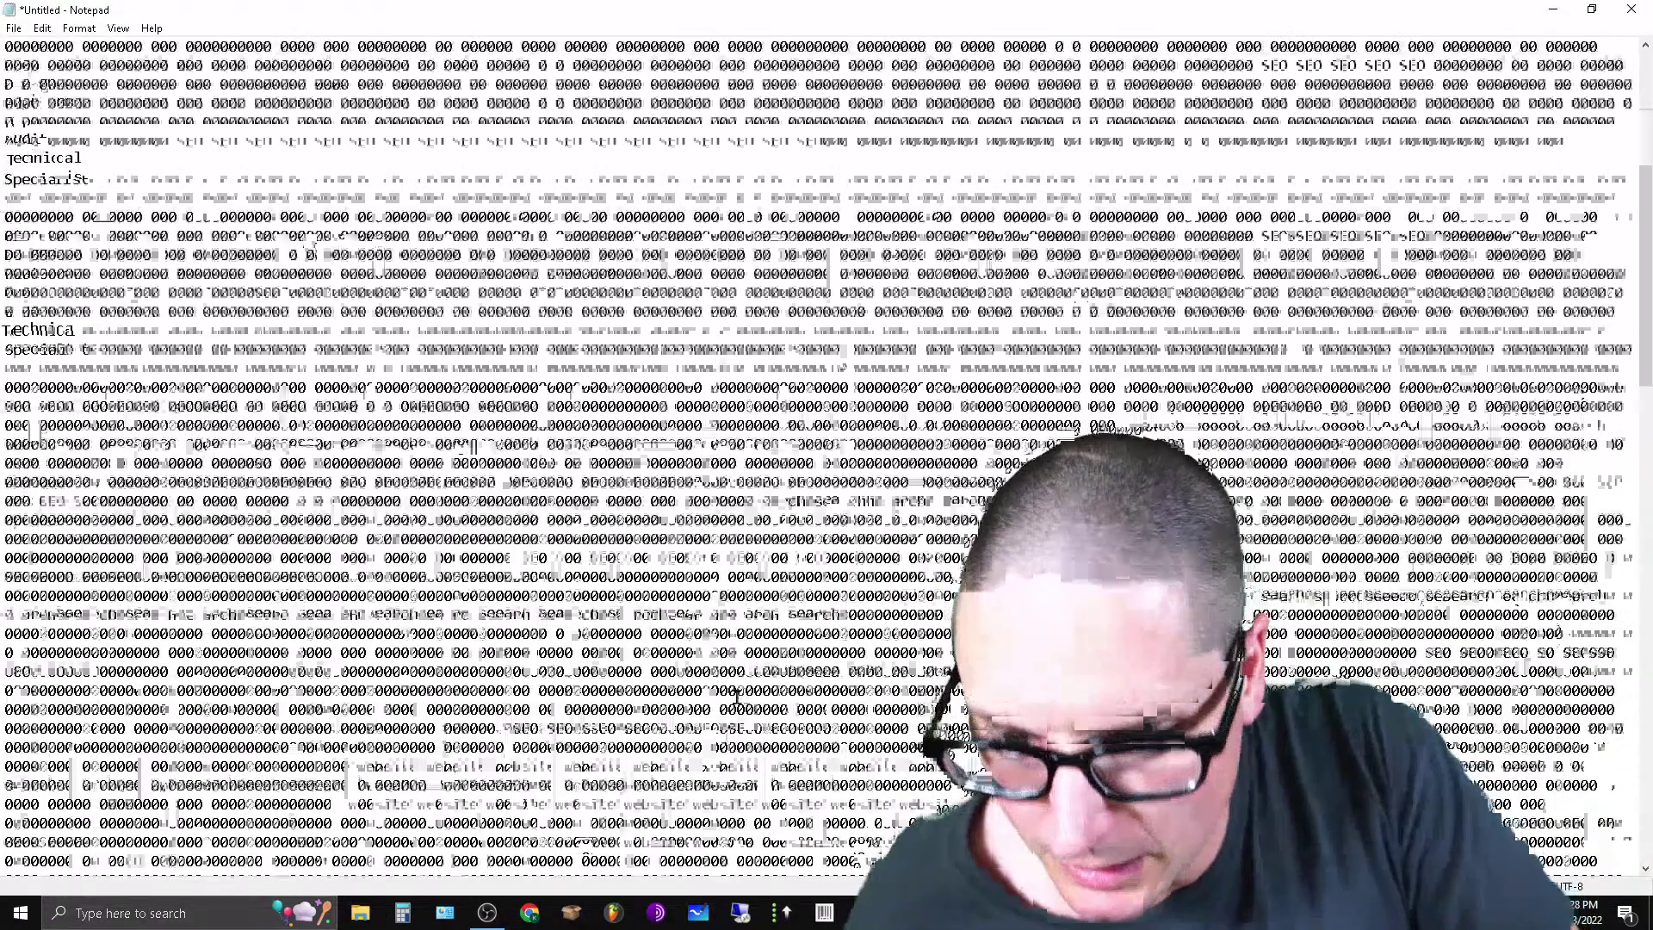
pyautogui.scroll(-5, 715, 723)
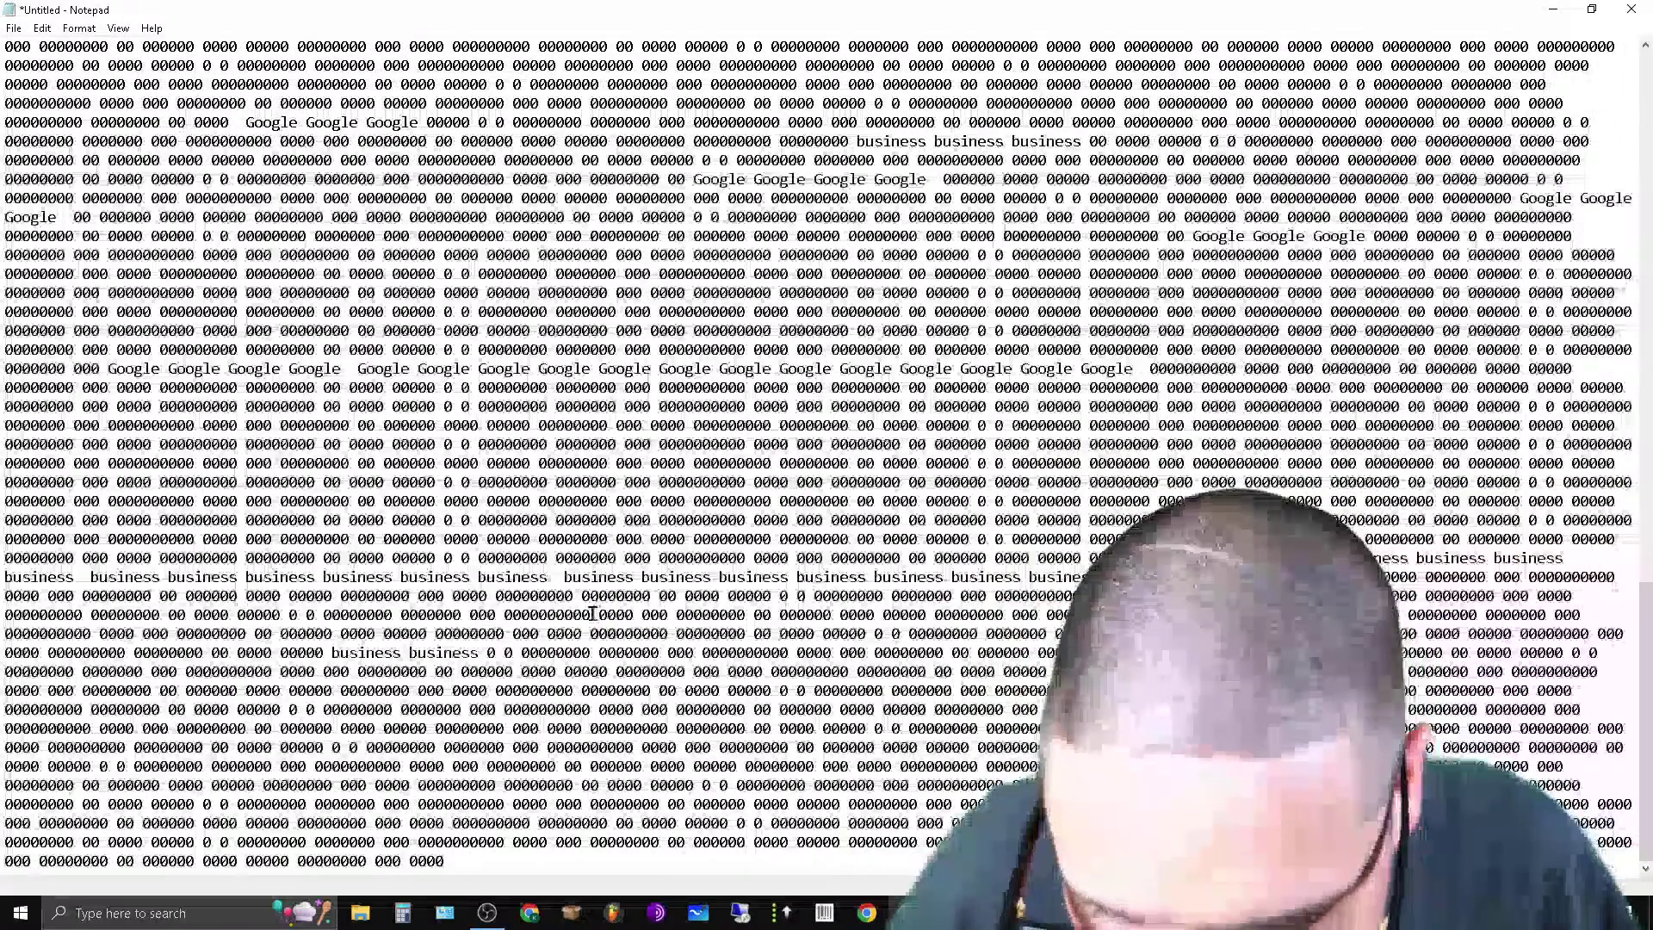
pyautogui.hotkey('ctrl', 'v')
pyautogui.hotkey('ctrl', 'v')
pyautogui.hotkey('ctrl', 'v')
pyautogui.hotkey('ctrl', 'v')
pyautogui.hotkey('ctrl', 'v')
pyautogui.hotkey('ctrl', 'v')
pyautogui.hotkey('ctrl', 'v')
pyautogui.hotkey('ctrl', 'v')
pyautogui.hotkey('ctrl', 'v')
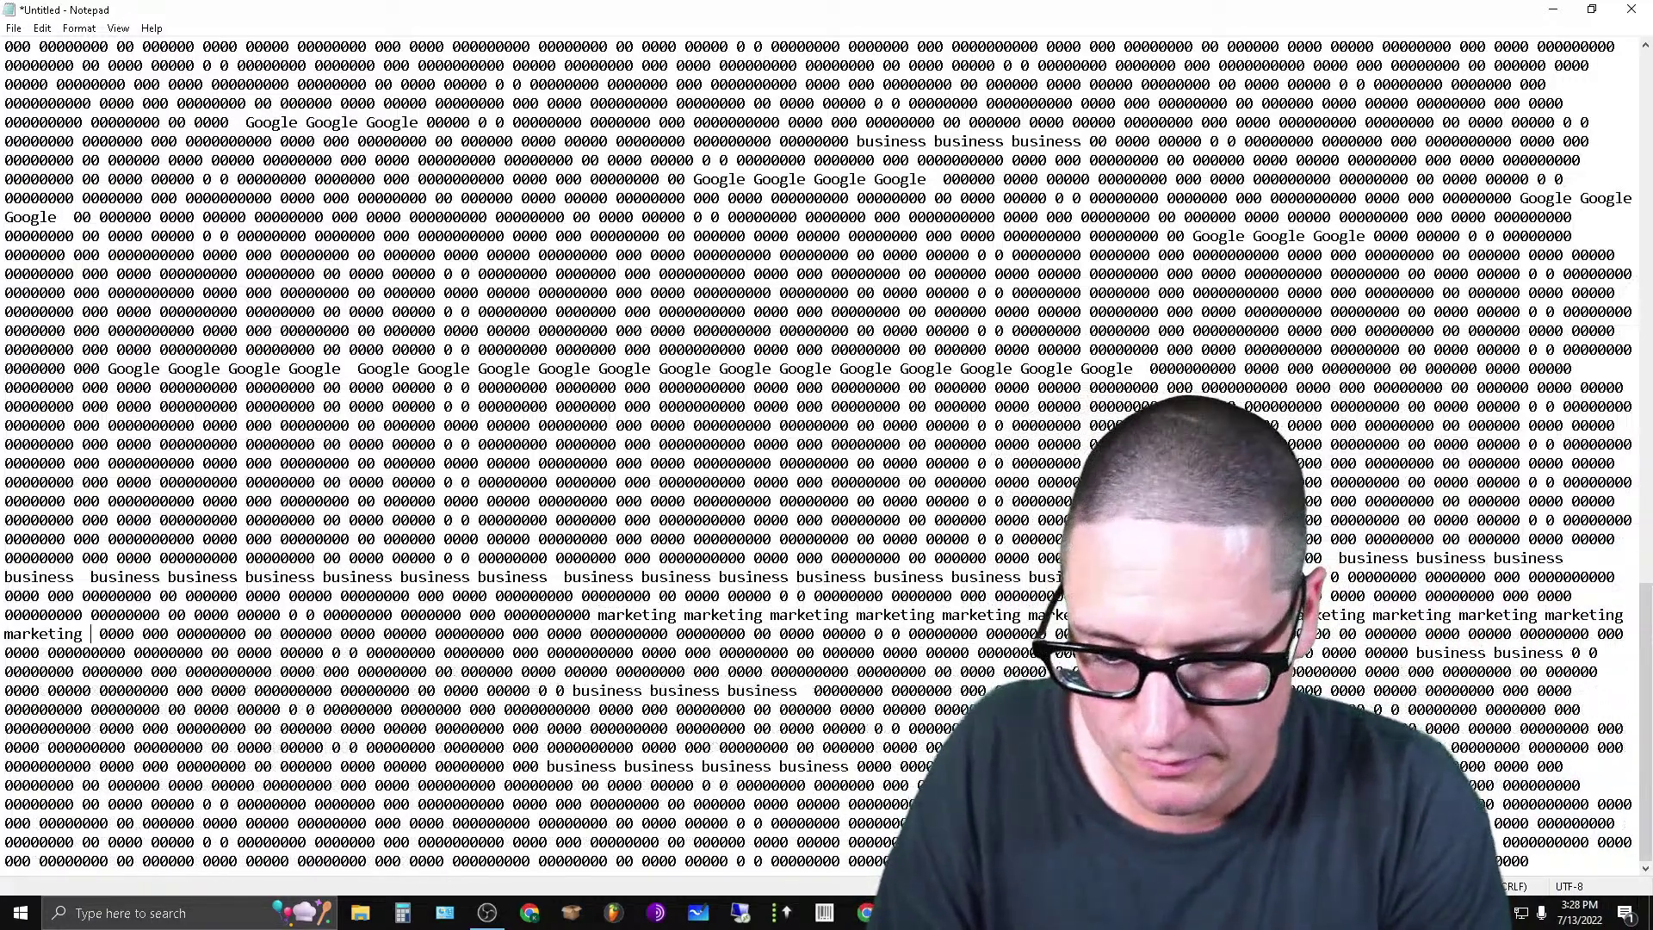
pyautogui.hotkey('ctrl', 'v')
pyautogui.hotkey('ctrl', 'v')
pyautogui.hotkey('ctrl', 'v')
pyautogui.hotkey('ctrl', 'v')
pyautogui.hotkey('ctrl', 'v')
pyautogui.hotkey('ctrl', 'v')
pyautogui.hotkey('ctrl', 'v')
pyautogui.hotkey('ctrl', 'v')
pyautogui.hotkey('ctrl', 'v')
pyautogui.hotkey('ctrl', 'v')
pyautogui.hotkey('ctrl', 'v')
pyautogui.hotkey('ctrl', 'v')
pyautogui.hotkey('ctrl', 'v')
pyautogui.hotkey('ctrl', 'v')
pyautogui.hotkey('ctrl', 'v')
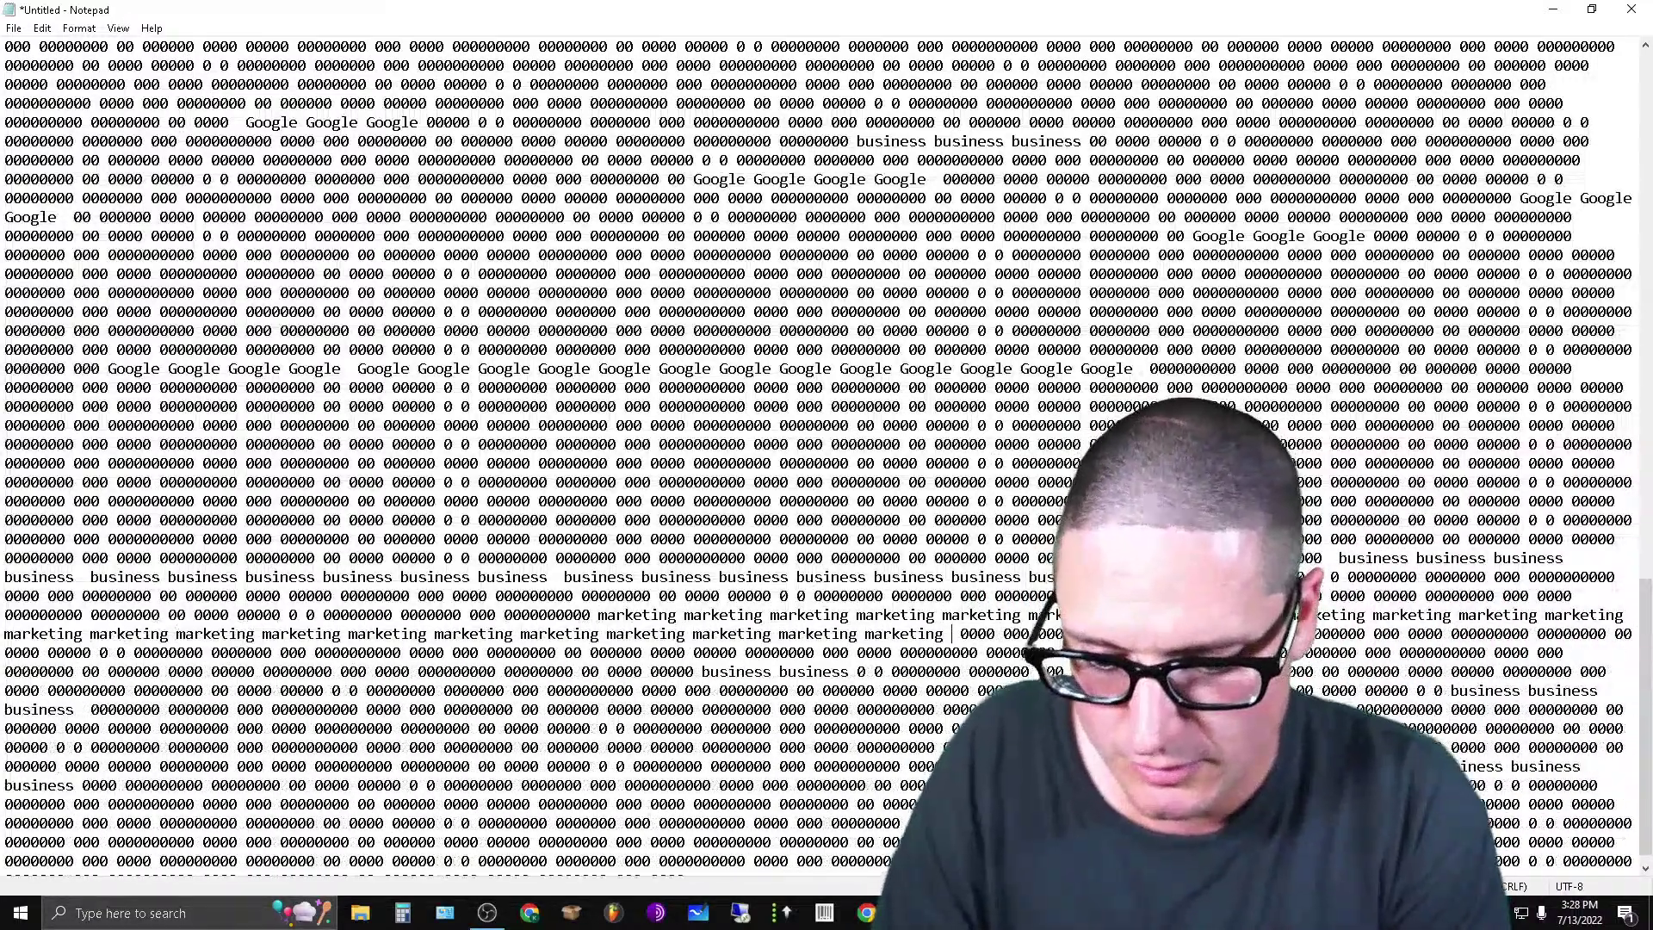
pyautogui.hotkey('ctrl', 'v')
pyautogui.hotkey('ctrl', 'v')
pyautogui.hotkey('ctrl', 'v')
pyautogui.hotkey('ctrl', 'v')
pyautogui.hotkey('ctrl', 'v')
pyautogui.hotkey('ctrl', 'v')
pyautogui.hotkey('ctrl', 'v')
pyautogui.hotkey('ctrl', 'v')
pyautogui.hotkey('ctrl', 'v')
pyautogui.hotkey('ctrl', 'v')
pyautogui.hotkey('ctrl', 'v')
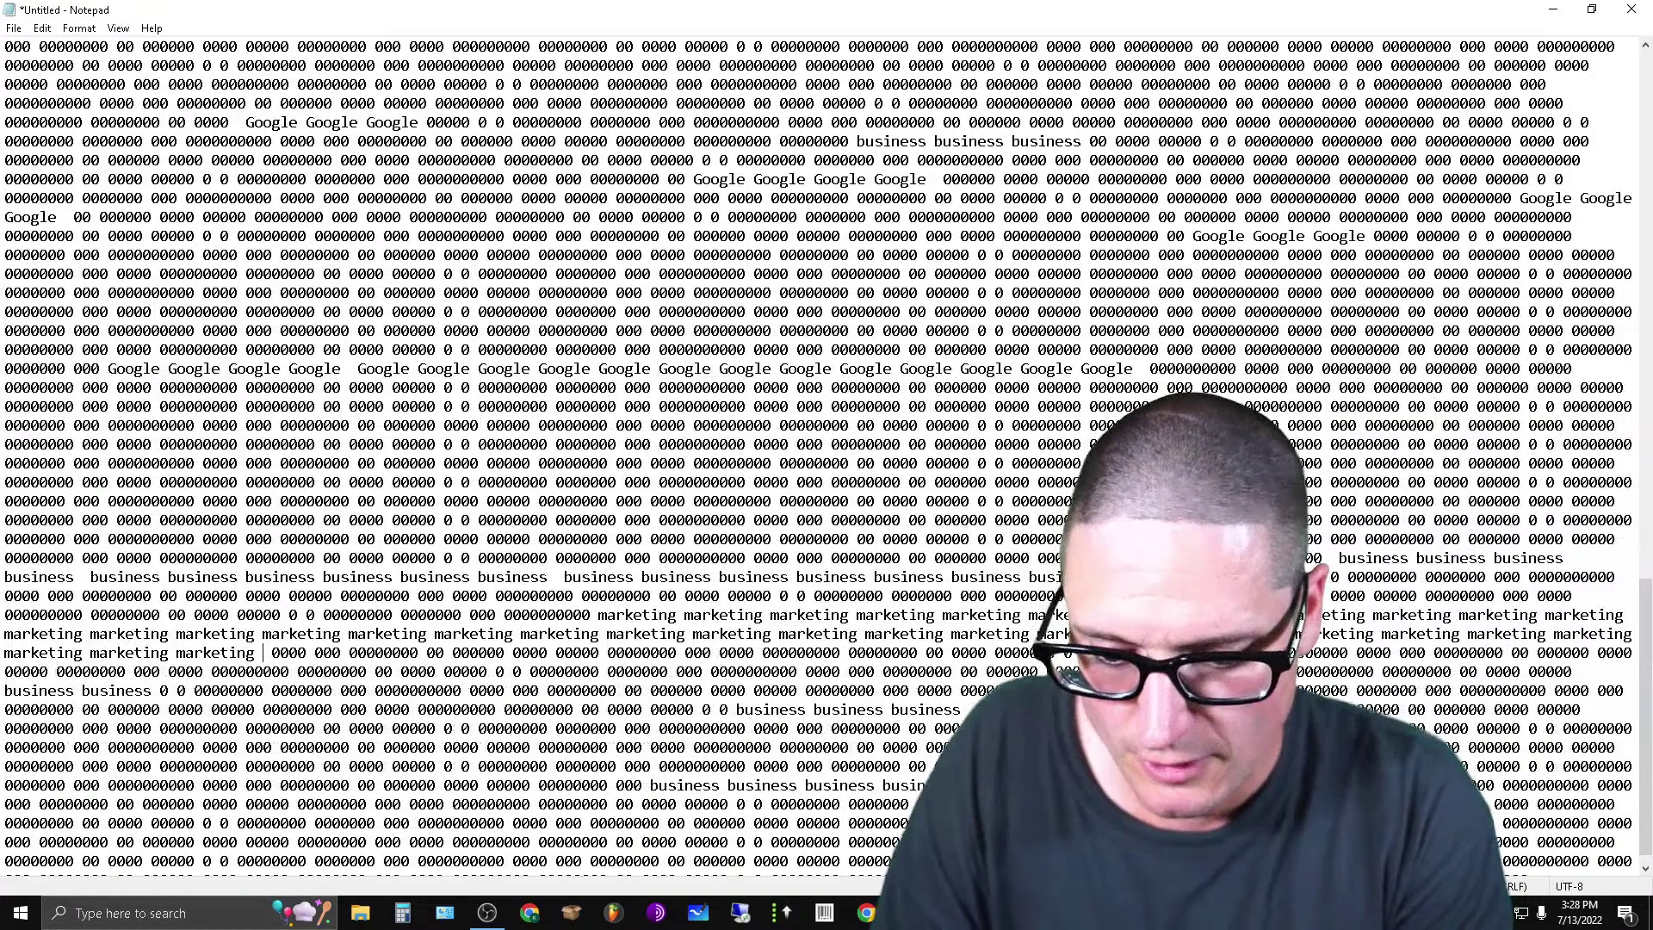
pyautogui.hotkey('ctrl', 'v')
pyautogui.hotkey('ctrl', 'v')
pyautogui.hotkey('ctrl', 'v')
pyautogui.hotkey('ctrl', 'v')
pyautogui.hotkey('ctrl', 'v')
pyautogui.hotkey('ctrl', 'v')
pyautogui.hotkey('ctrl', 'v')
pyautogui.hotkey('ctrl', 'v')
pyautogui.hotkey('ctrl', 'v')
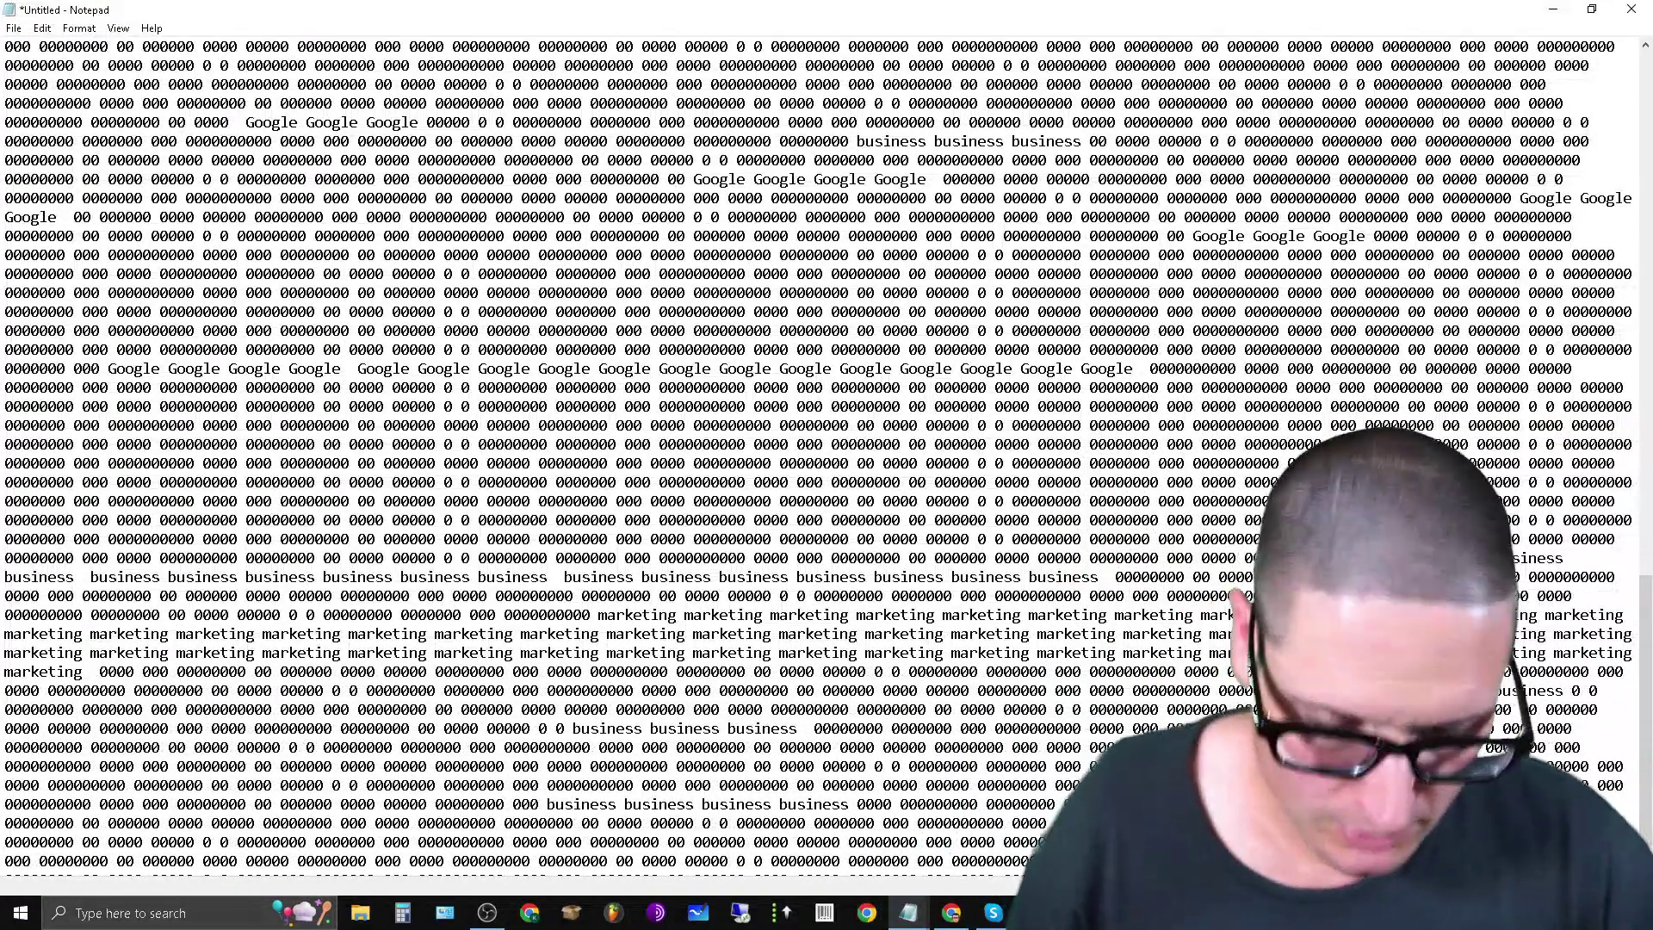
# Relocate a two-line filler stretch and paste three marketing words onto an upper line.
pyautogui.moveTo(1052, 693); pyautogui.dragTo(1065, 709)
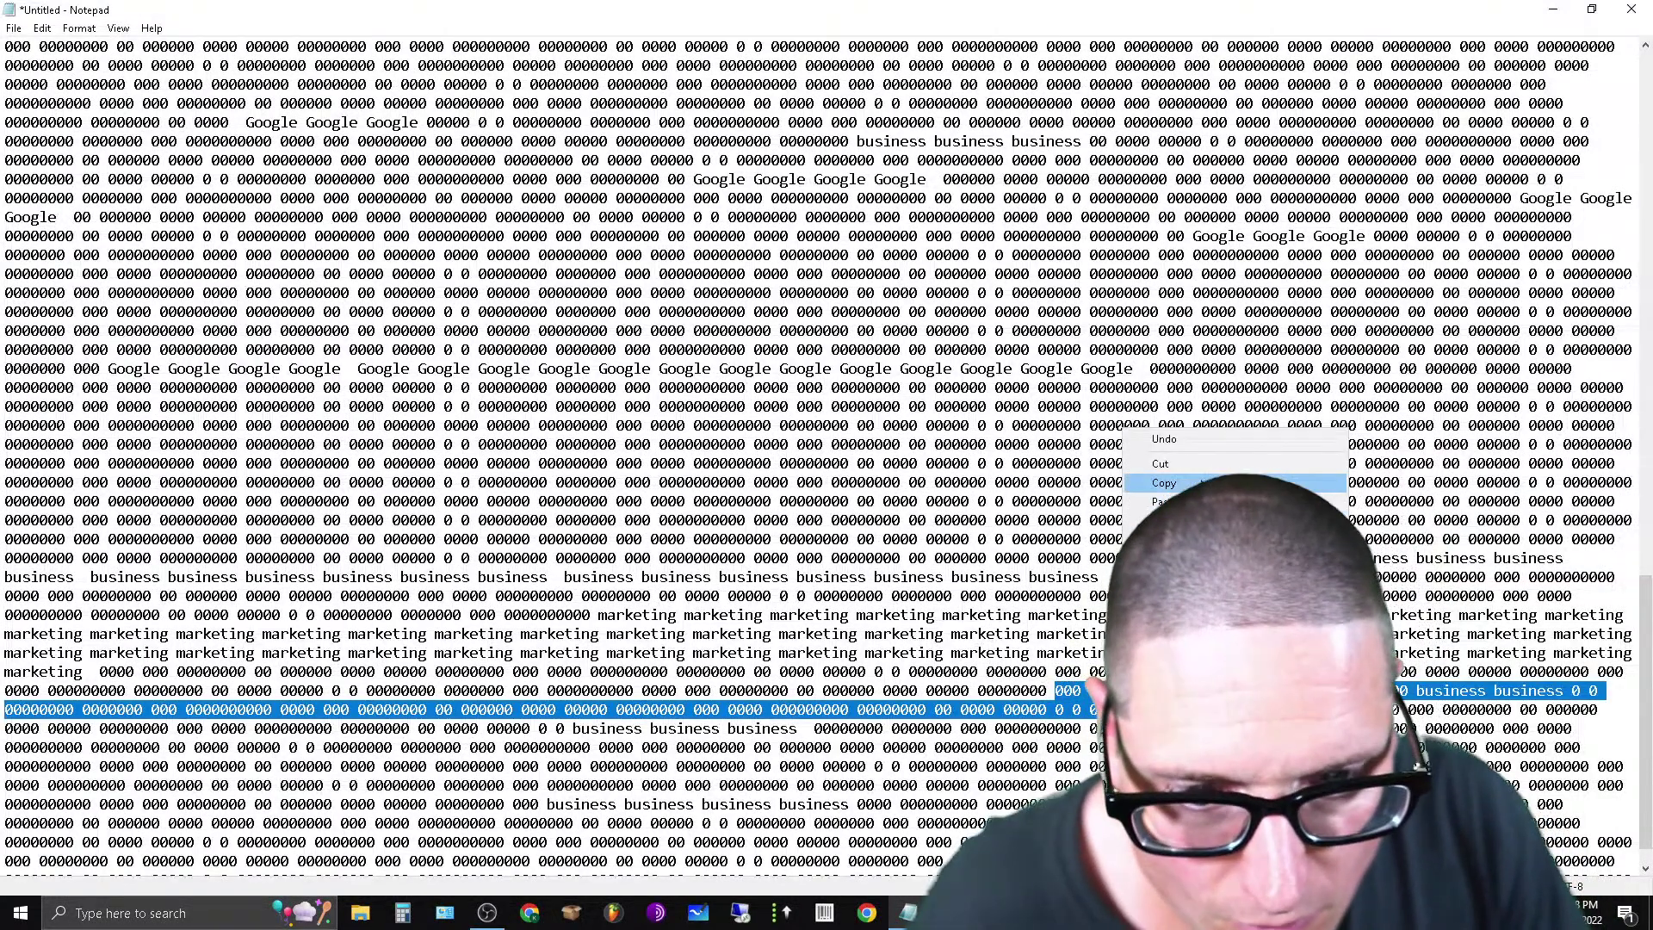
pyautogui.click(1193, 471)
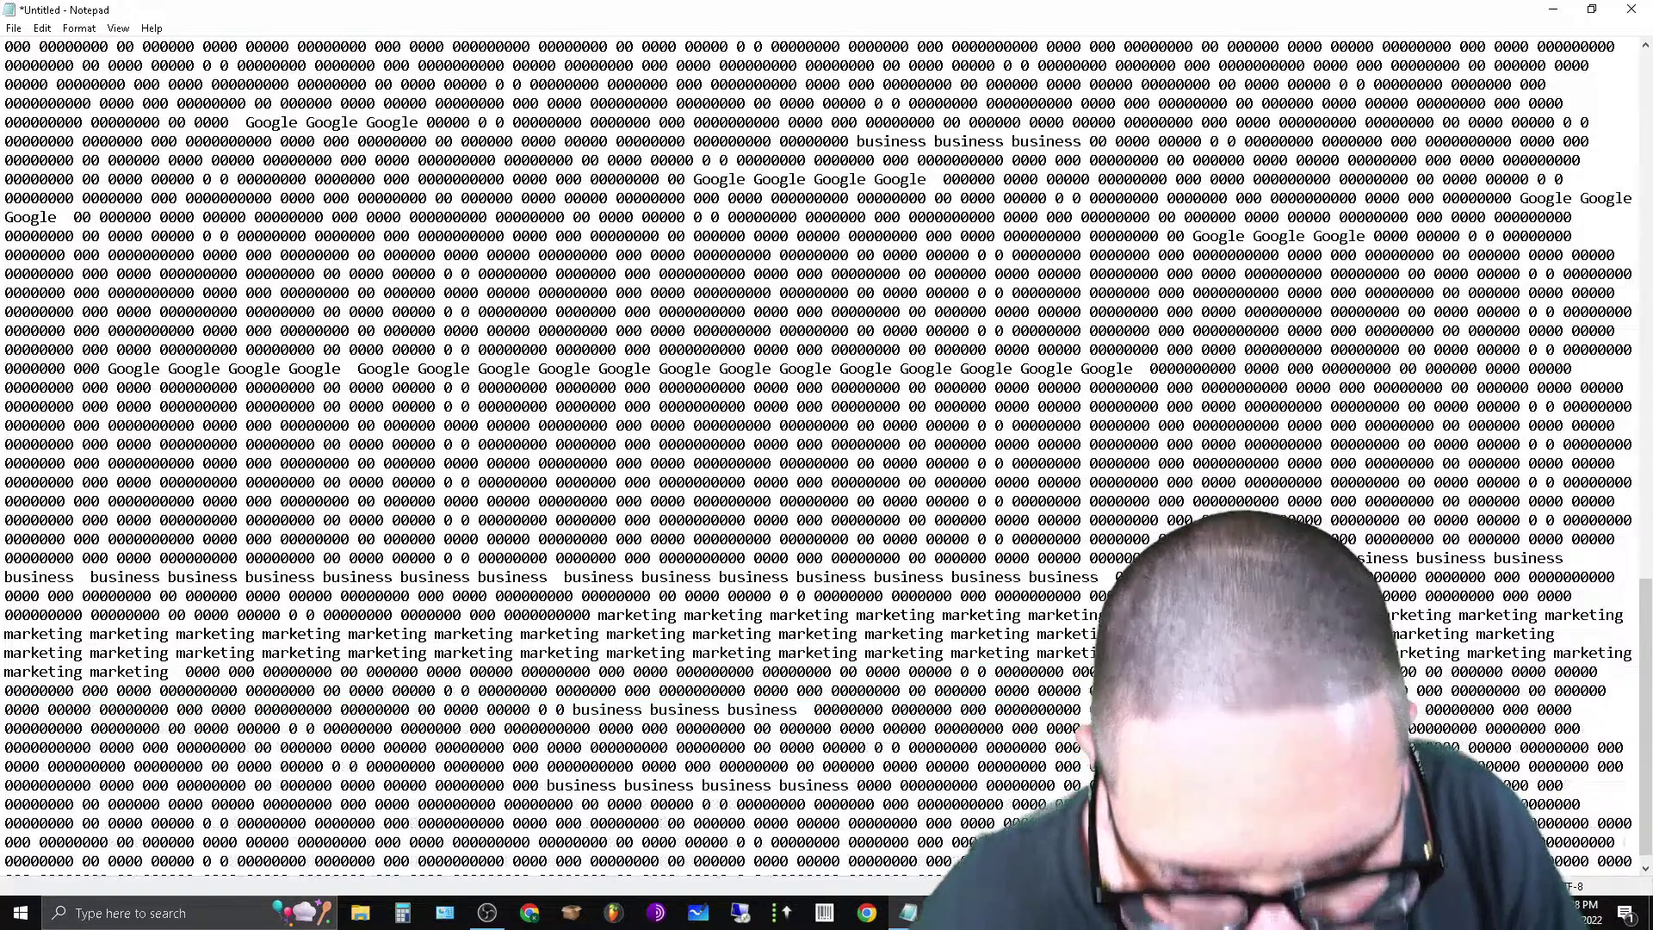
pyautogui.hotkey('ctrl', 'v')
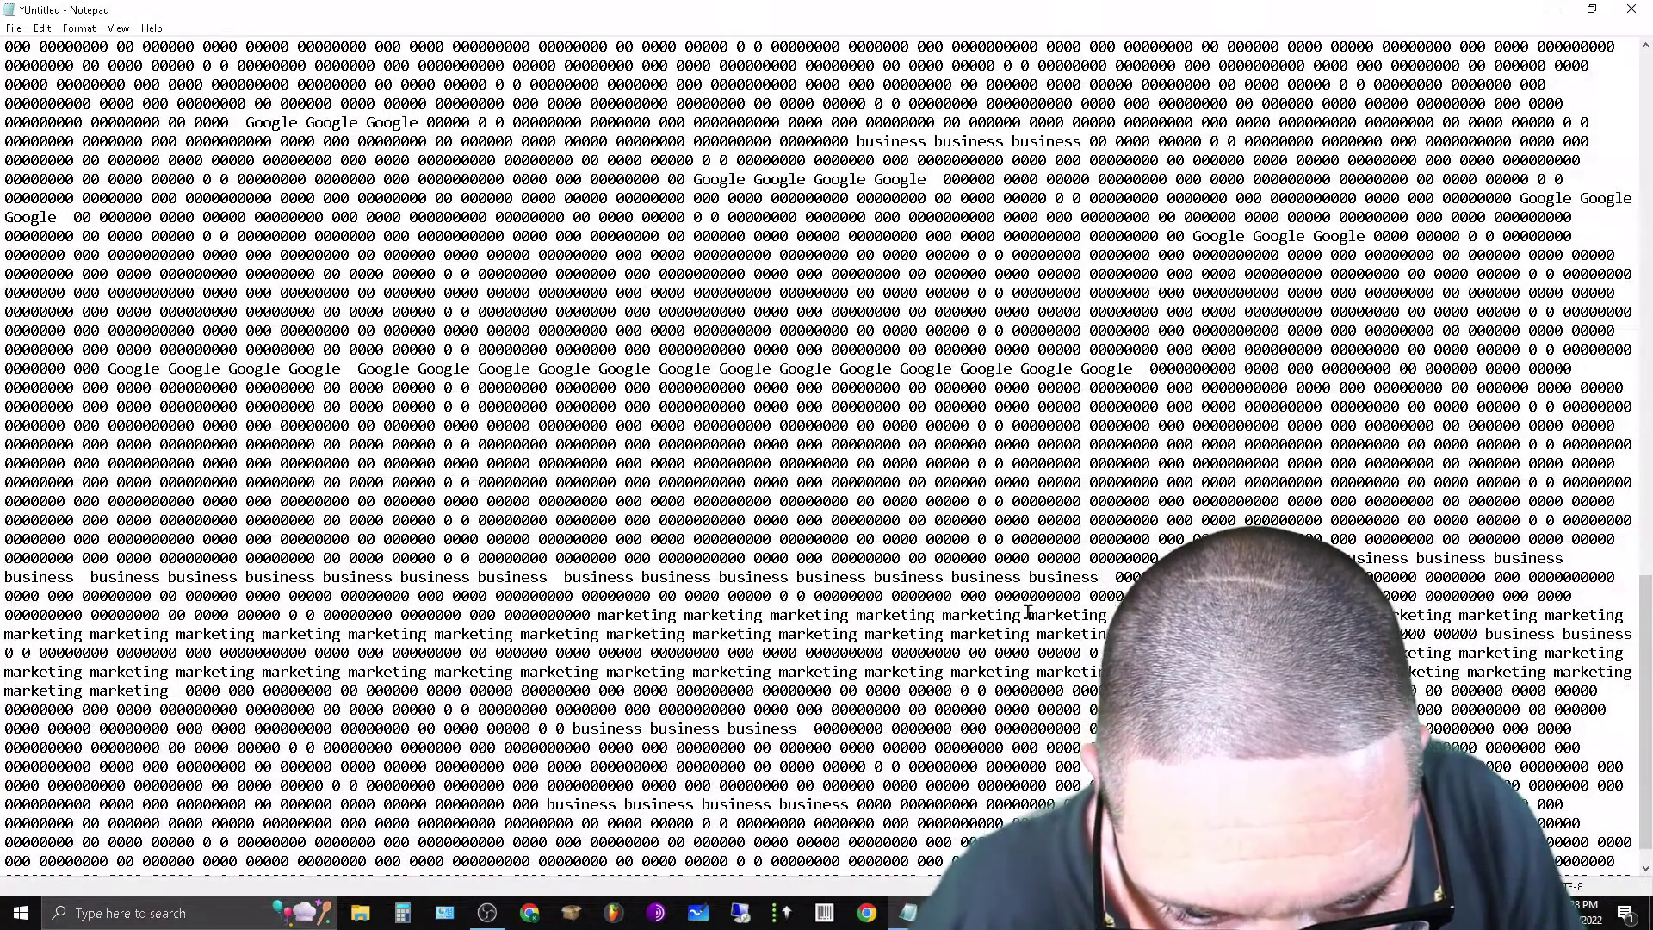
pyautogui.moveTo(1027, 615); pyautogui.dragTo(1248, 615)
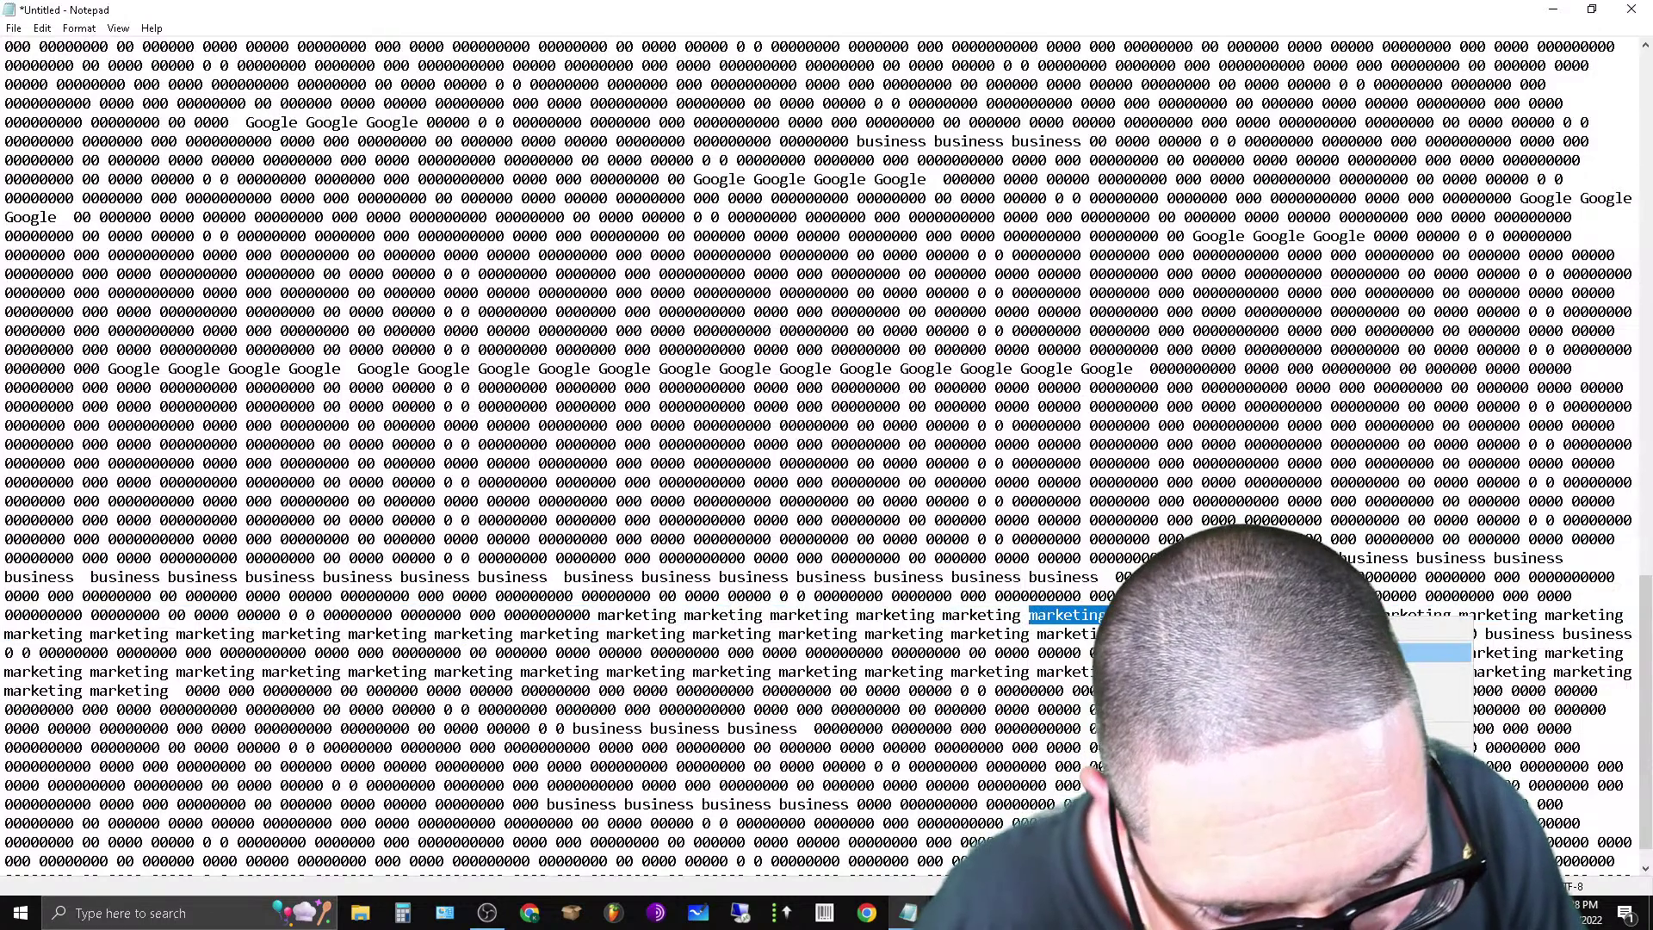
pyautogui.click(1433, 652)
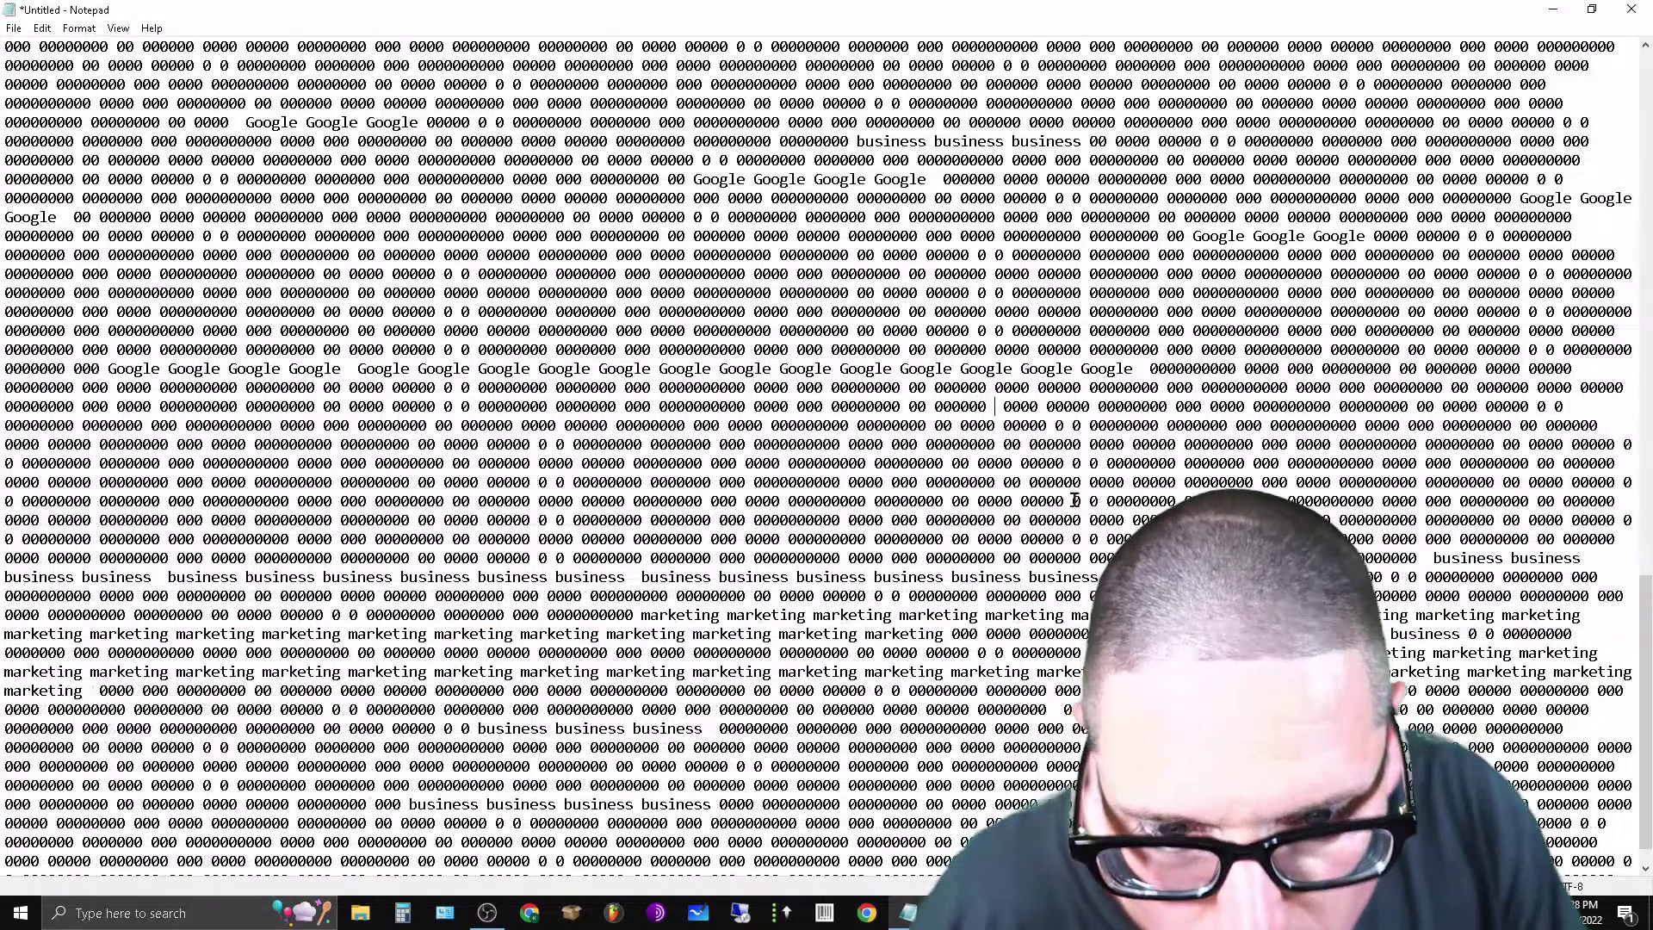
pyautogui.hotkey('ctrl', 'v')
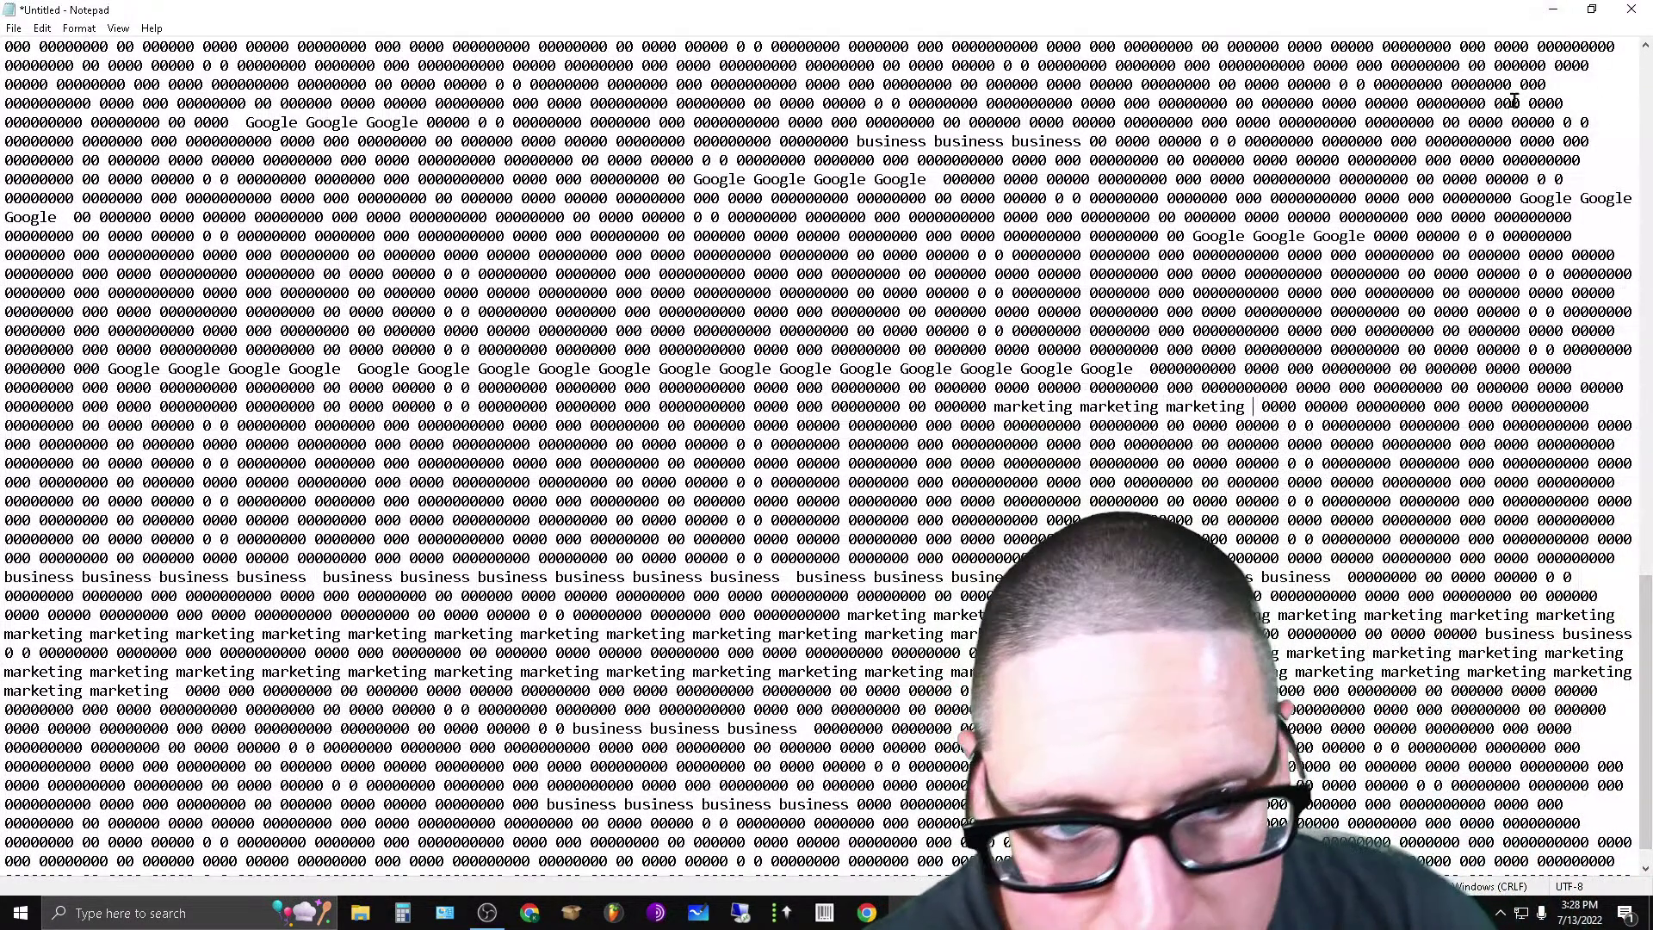
# Search Google in a new Chrome tab for 'word scrambler online free'.
pyautogui.click(1556, 8)
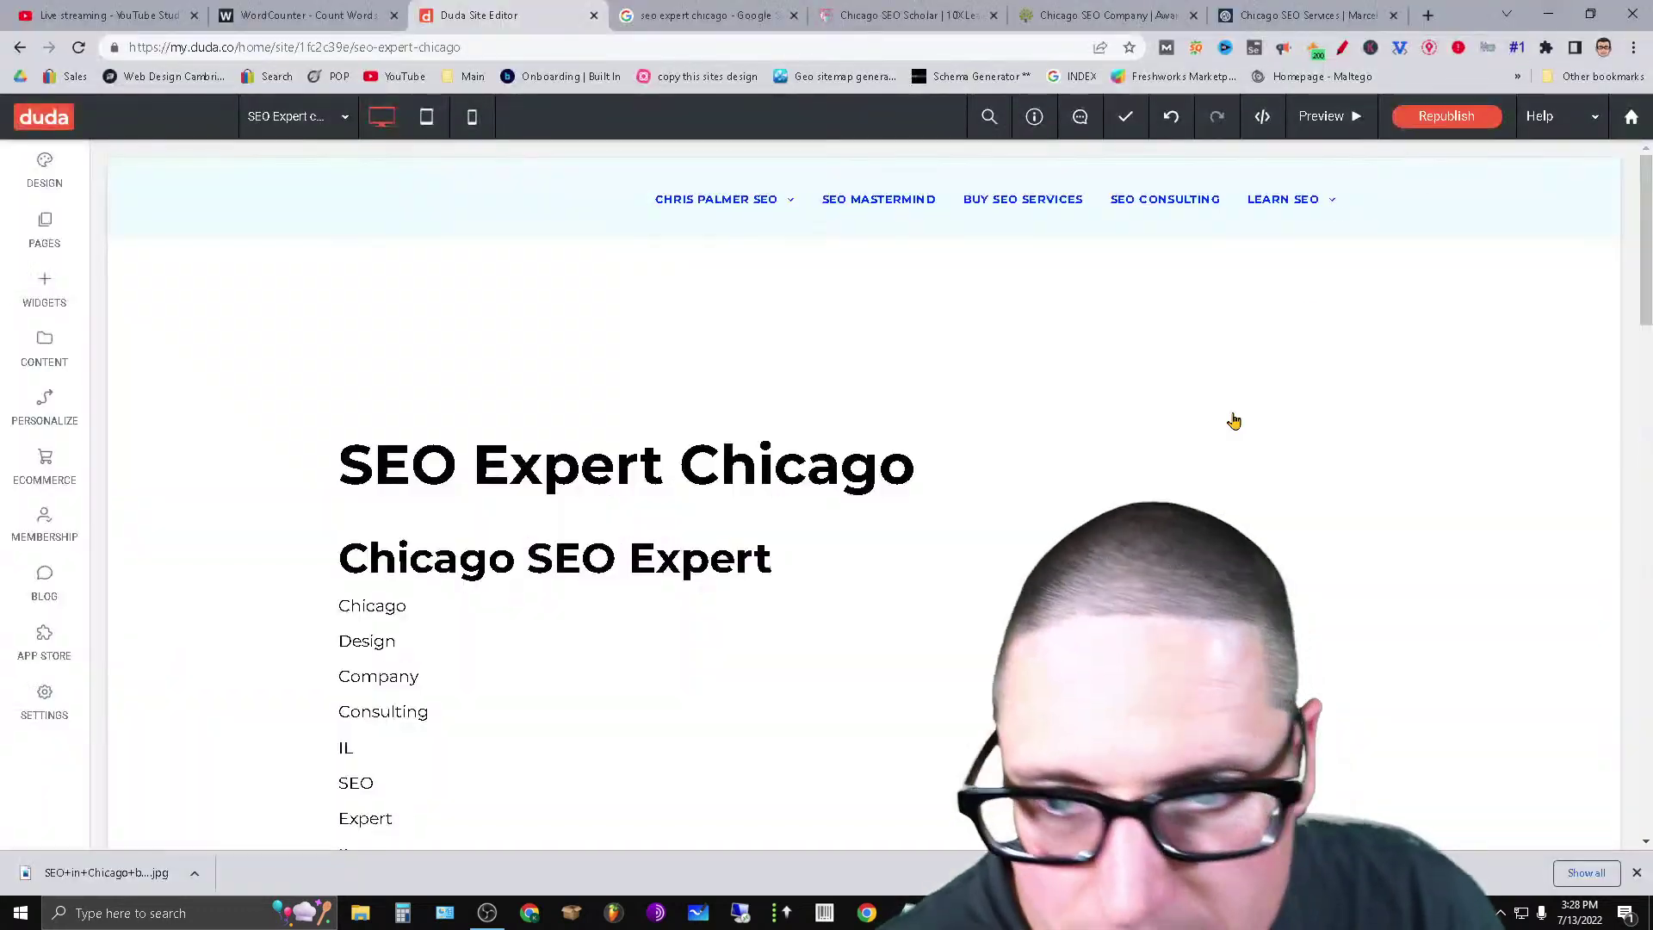
pyautogui.click(1429, 14)
pyautogui.click(714, 385)
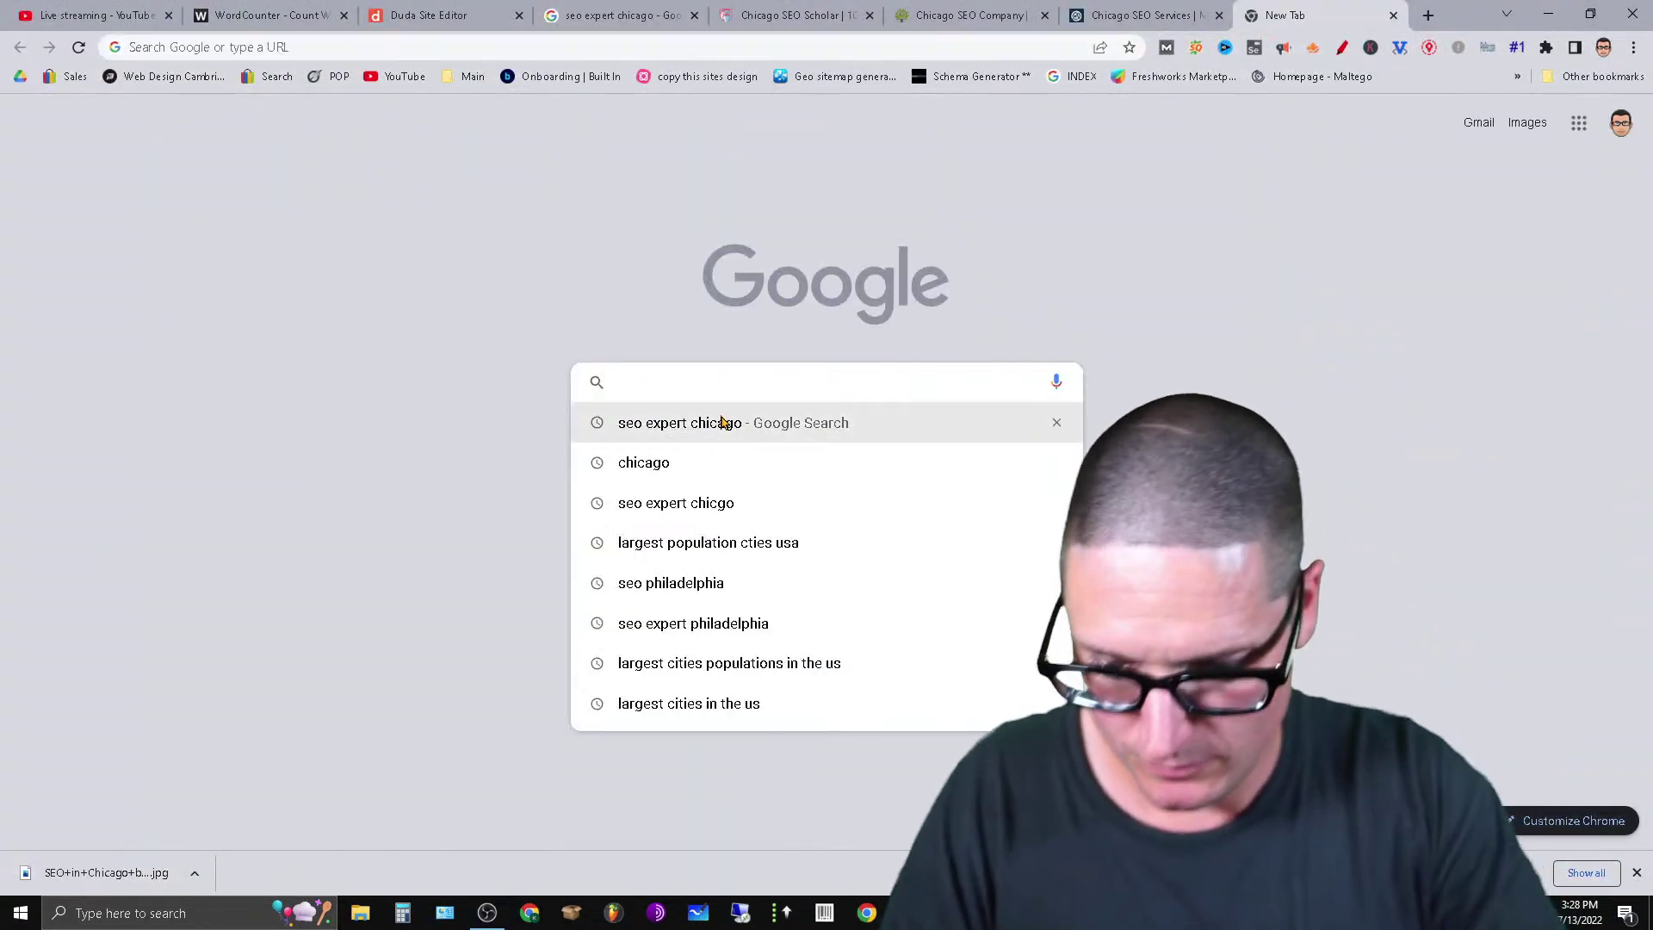
pyautogui.write('word scramble')
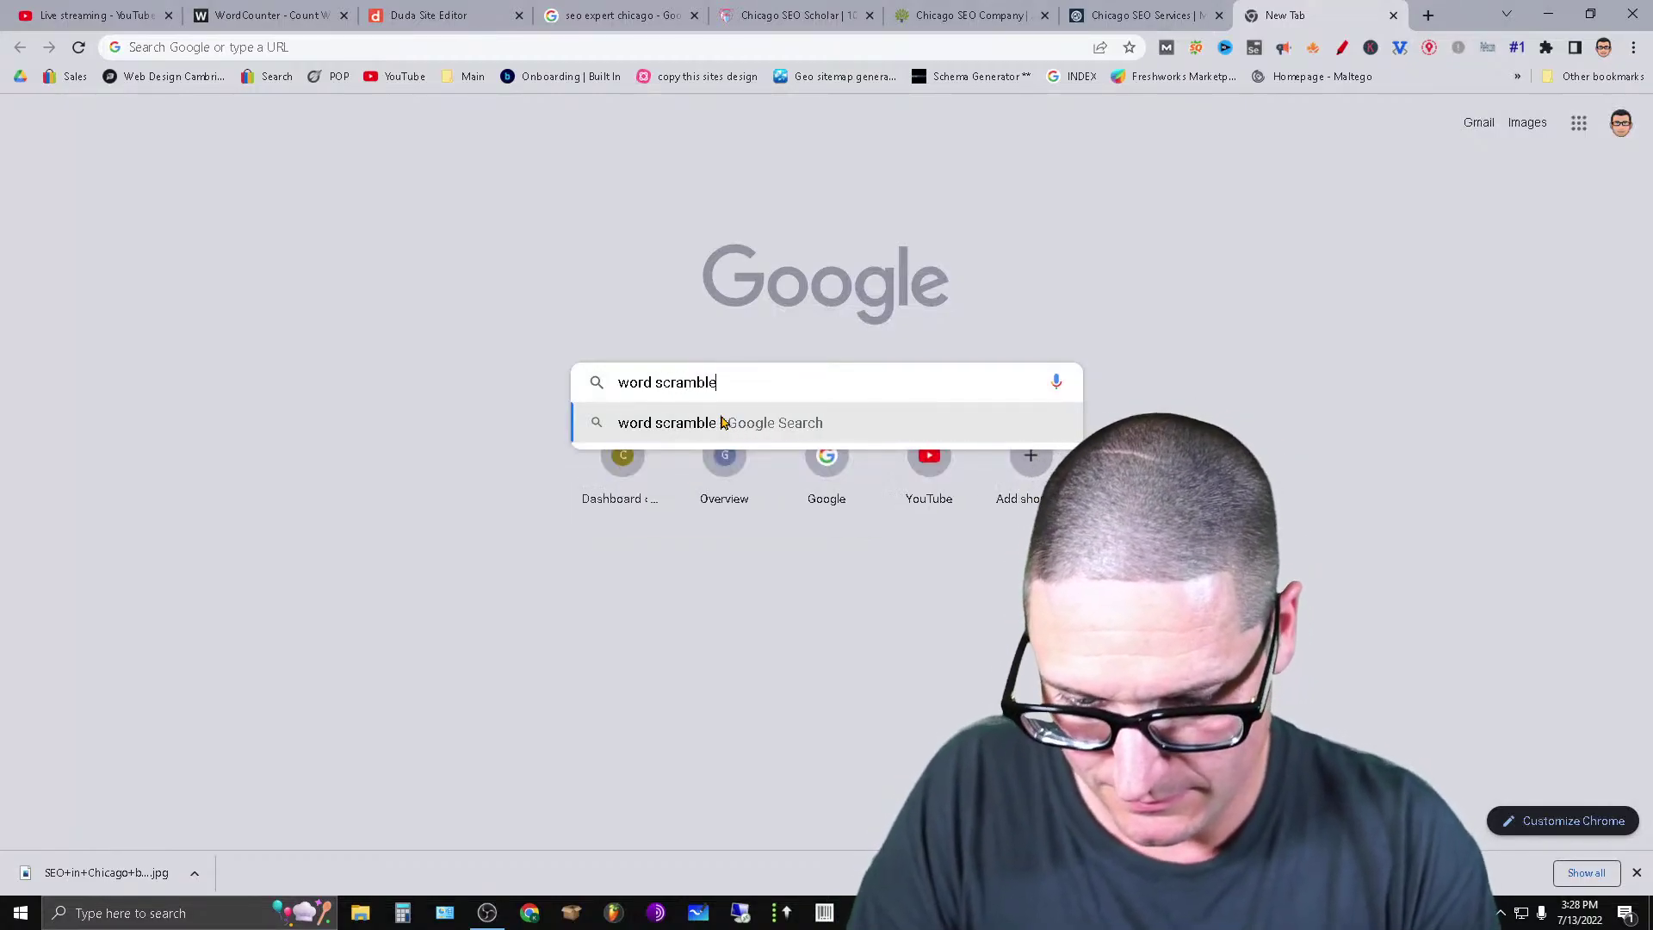
pyautogui.write('r online free')
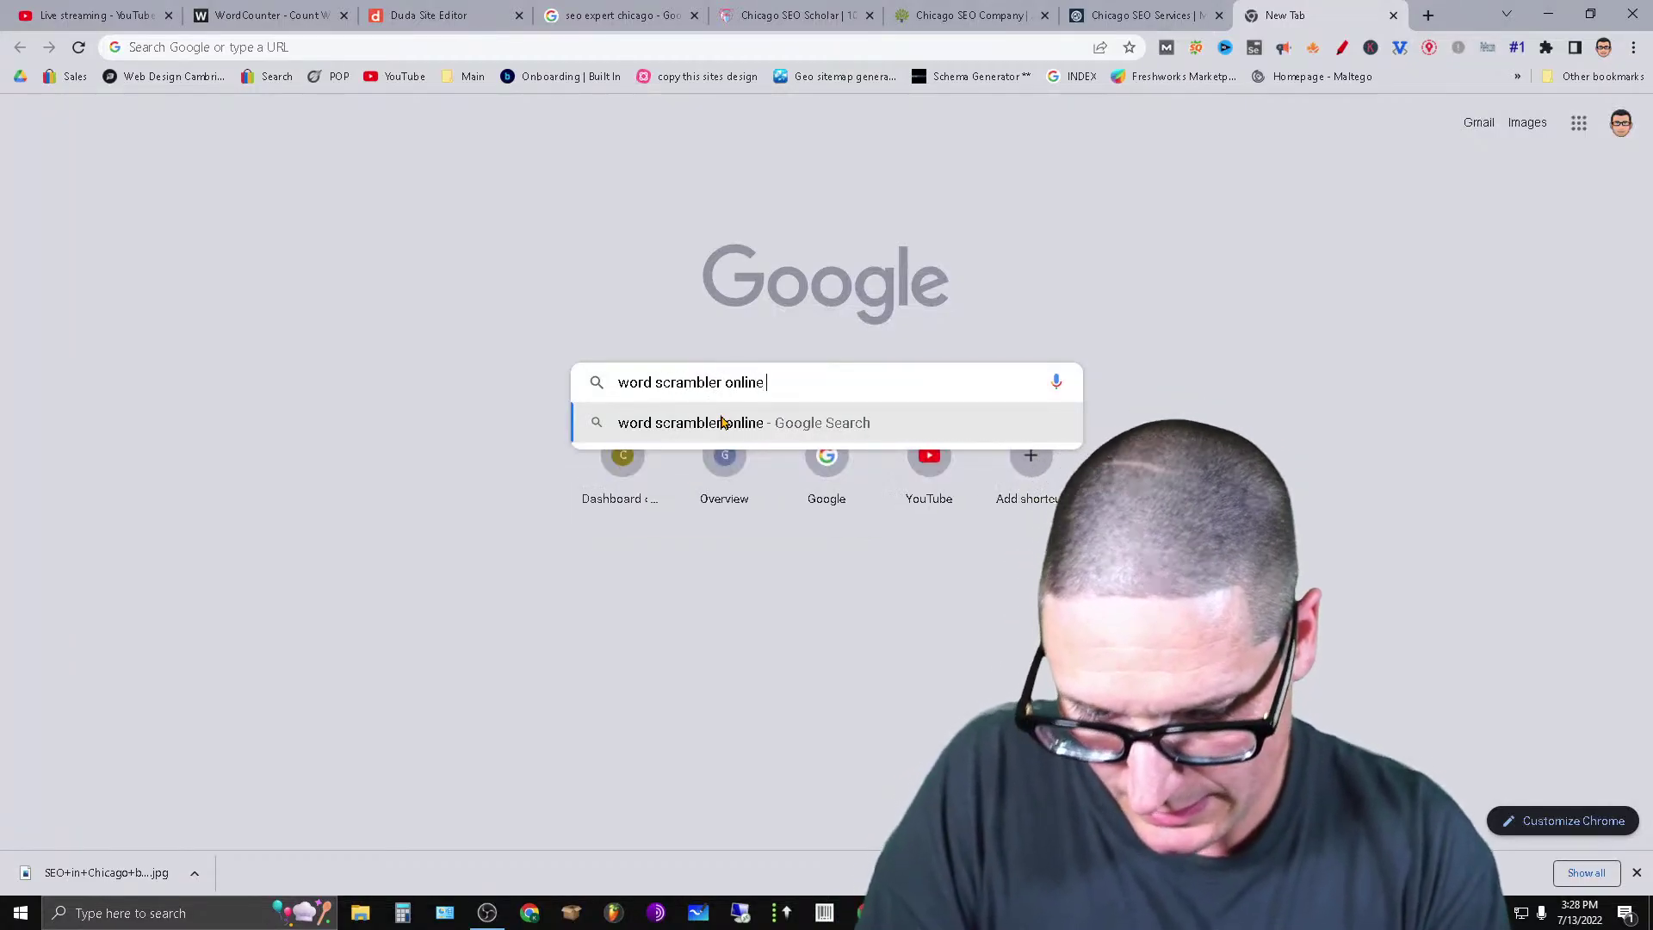
pyautogui.press('Return')
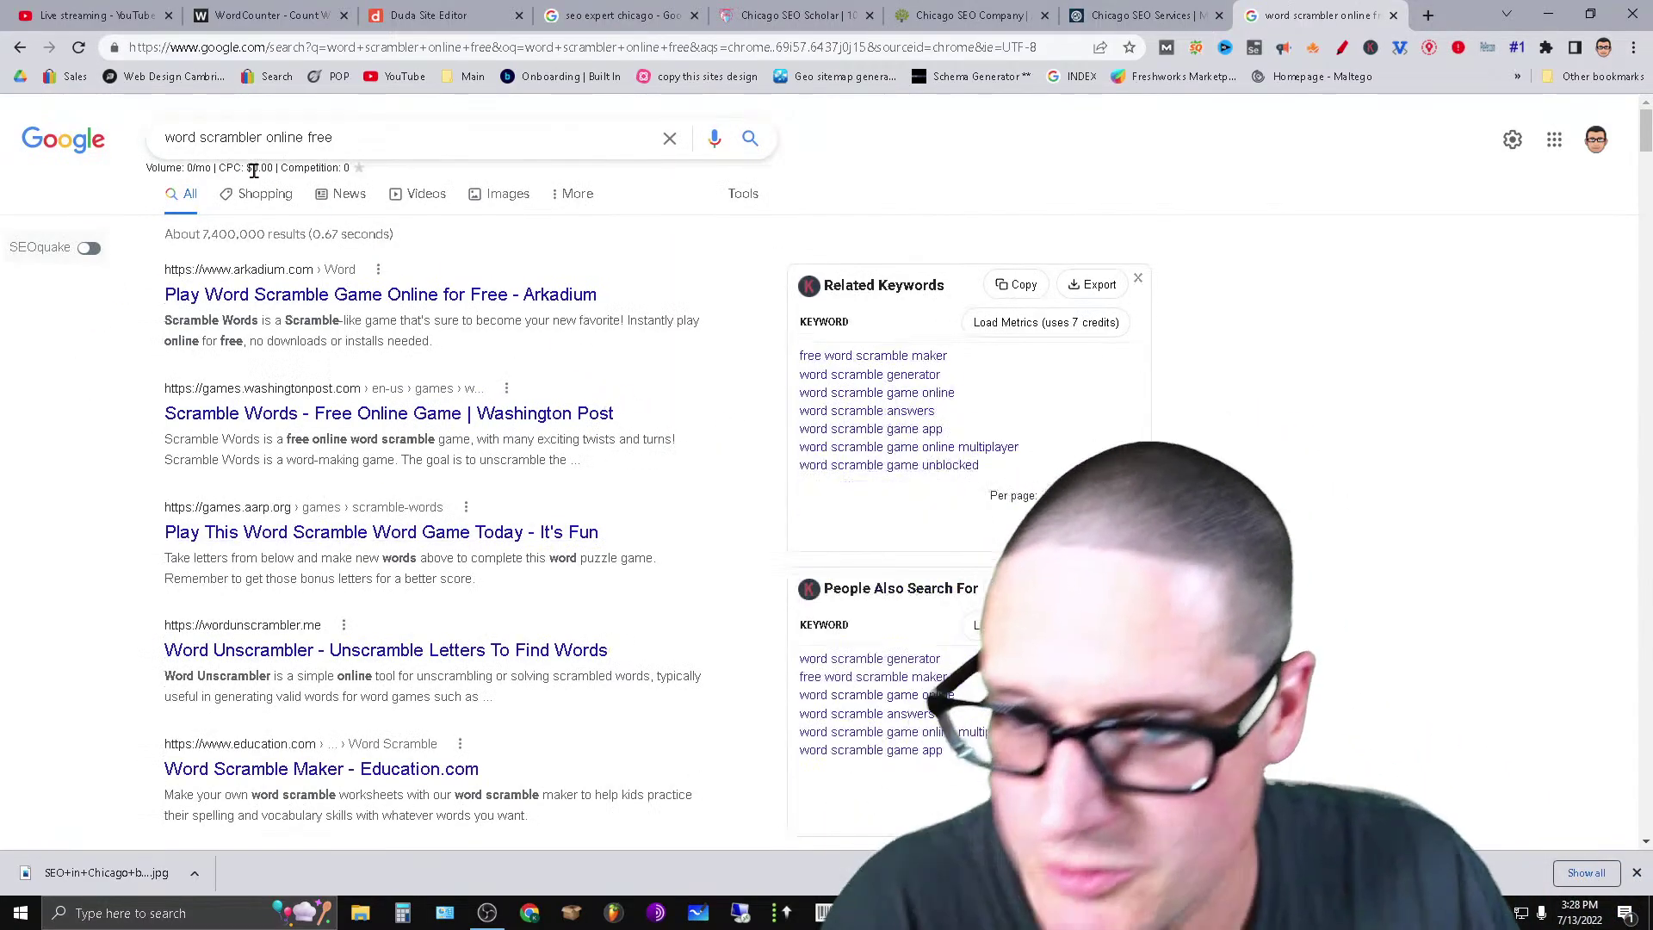
# Replace the search query with 'rearrange words'.
pyautogui.doubleClick(221, 140)
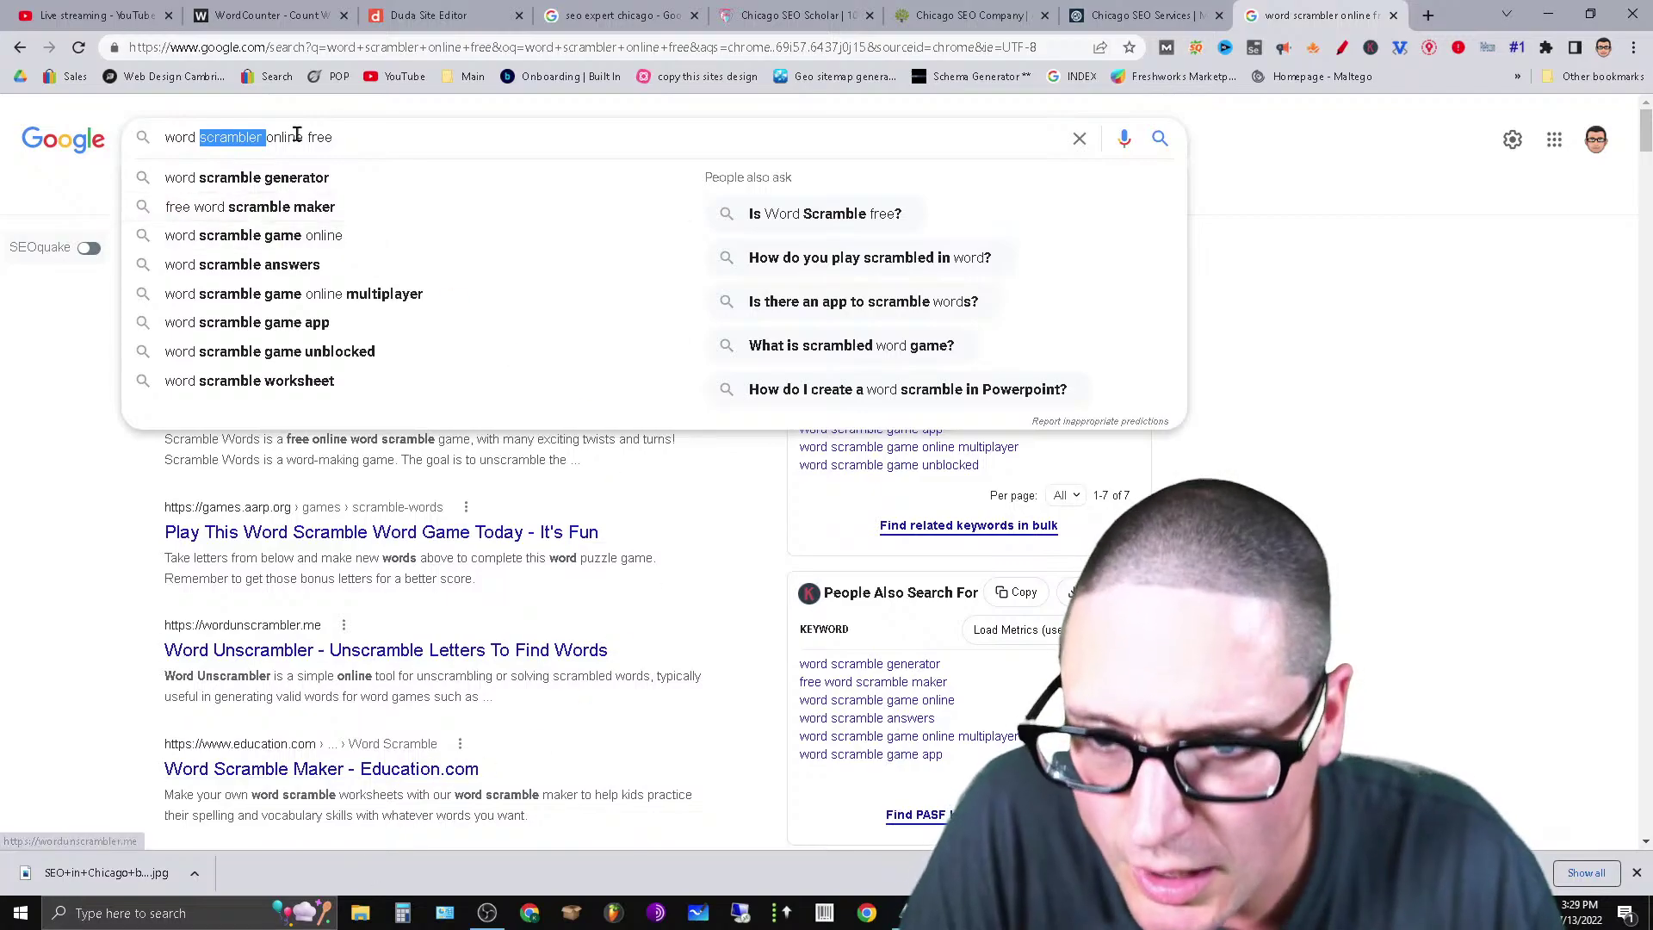
pyautogui.moveTo(408, 135); pyautogui.dragTo(61, 163)
pyautogui.write('r')
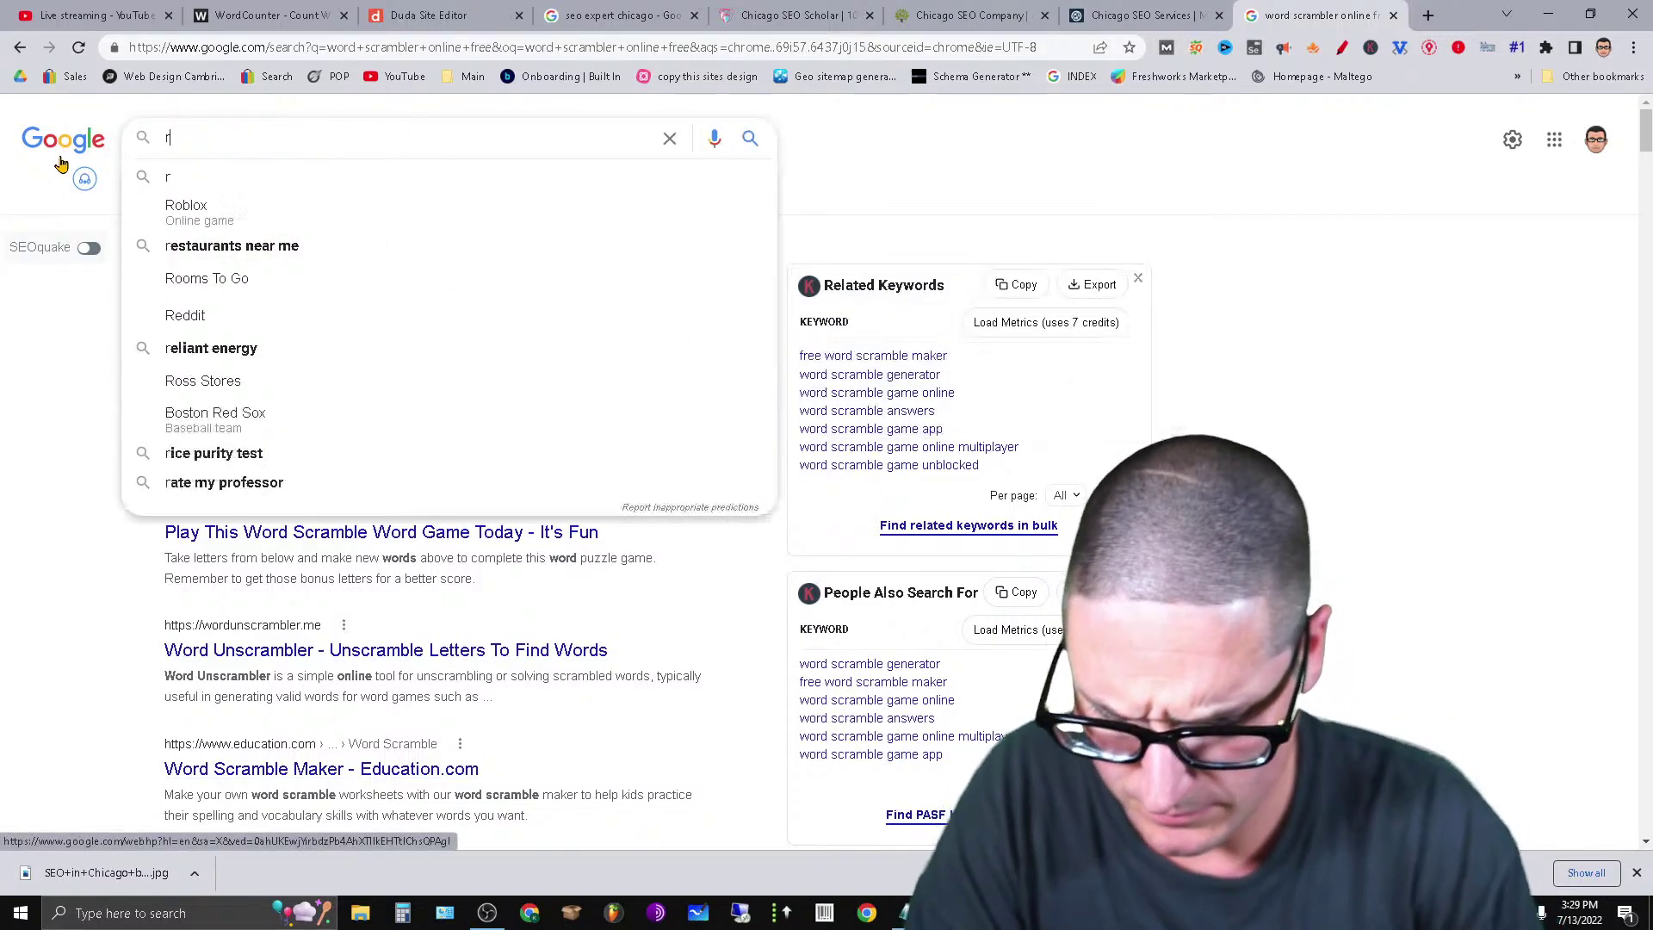
pyautogui.write('earrange words in a article free onlin')
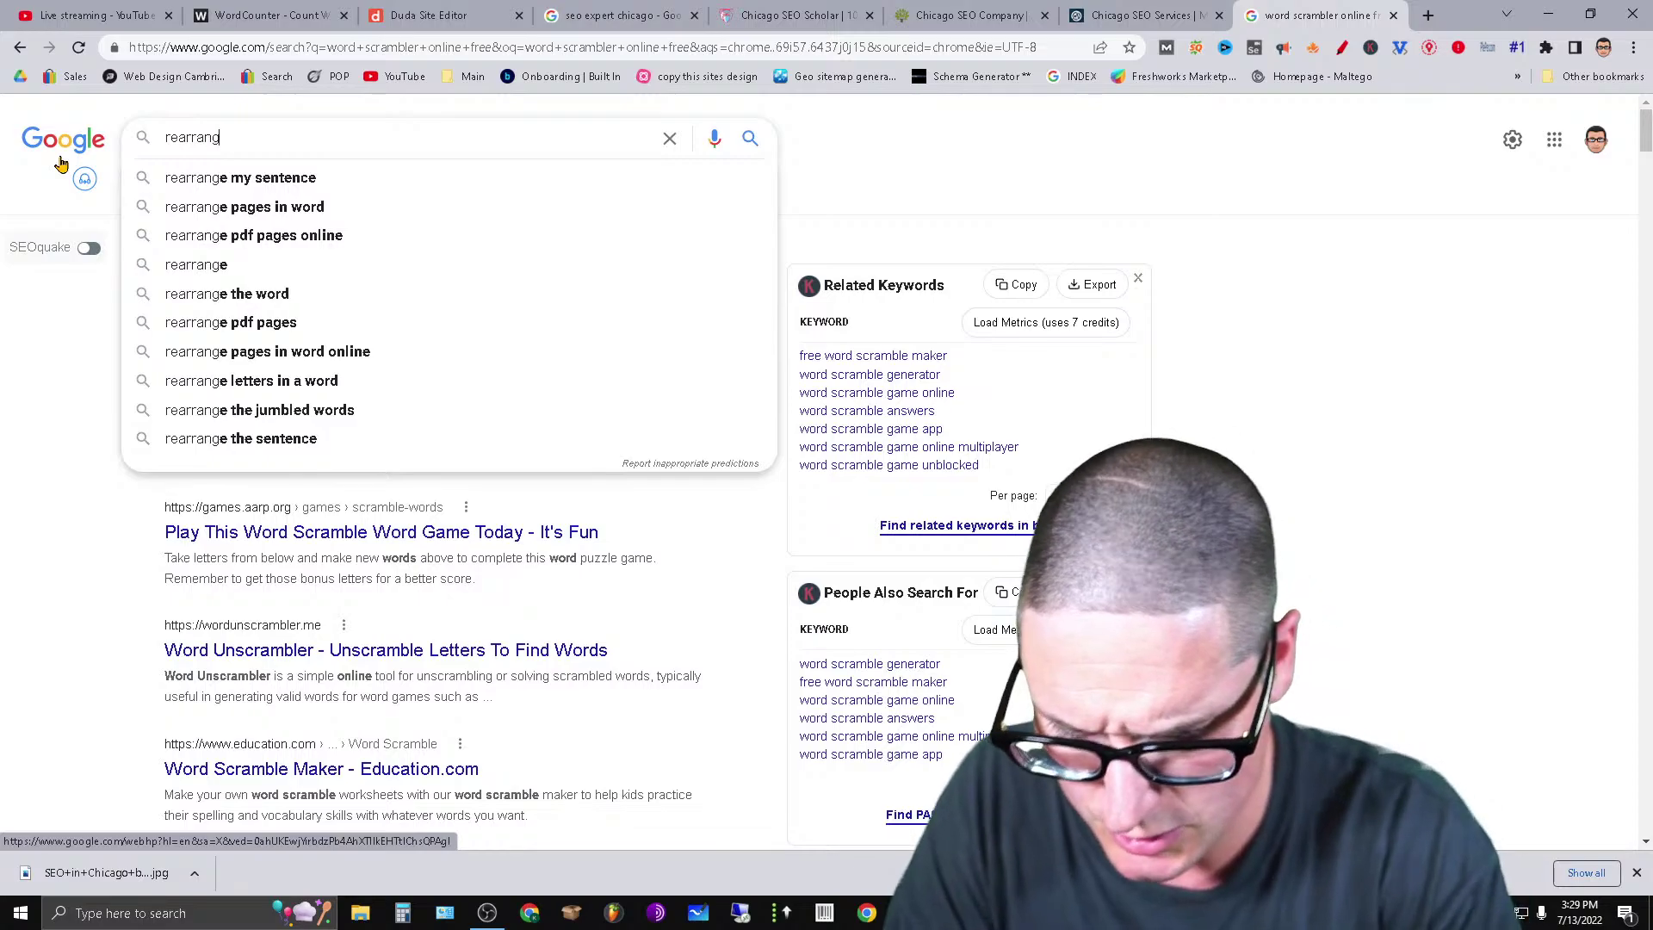
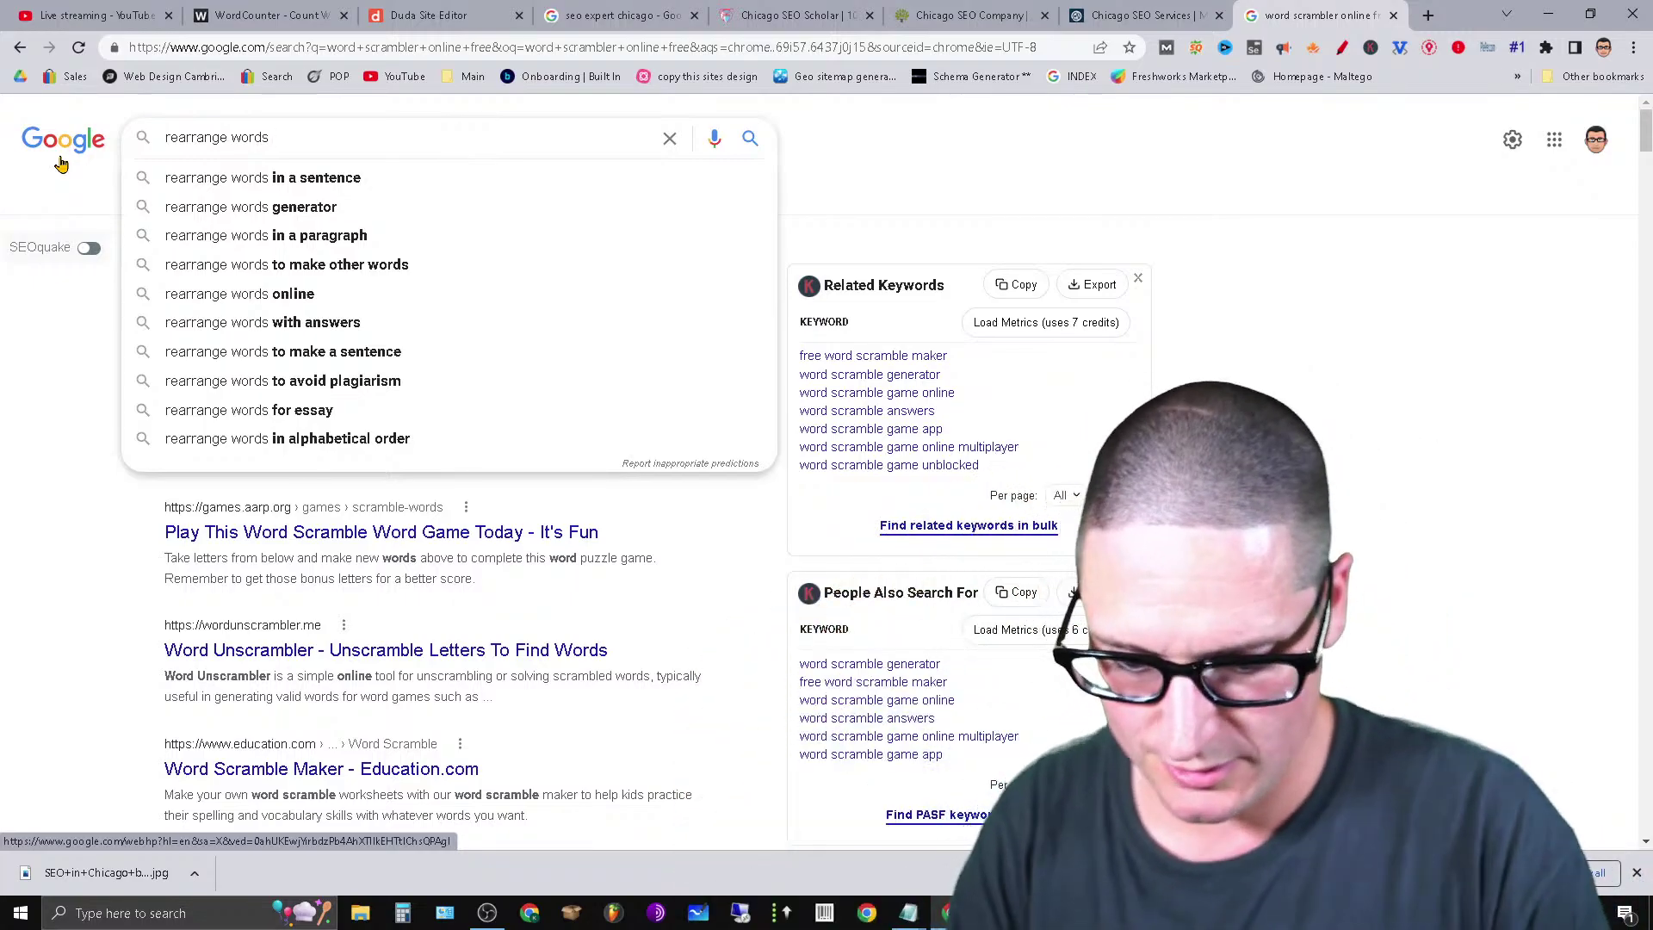
# Search Google for 'rearrange words in a article free online' and scan the results.
pyautogui.write('in a artic')
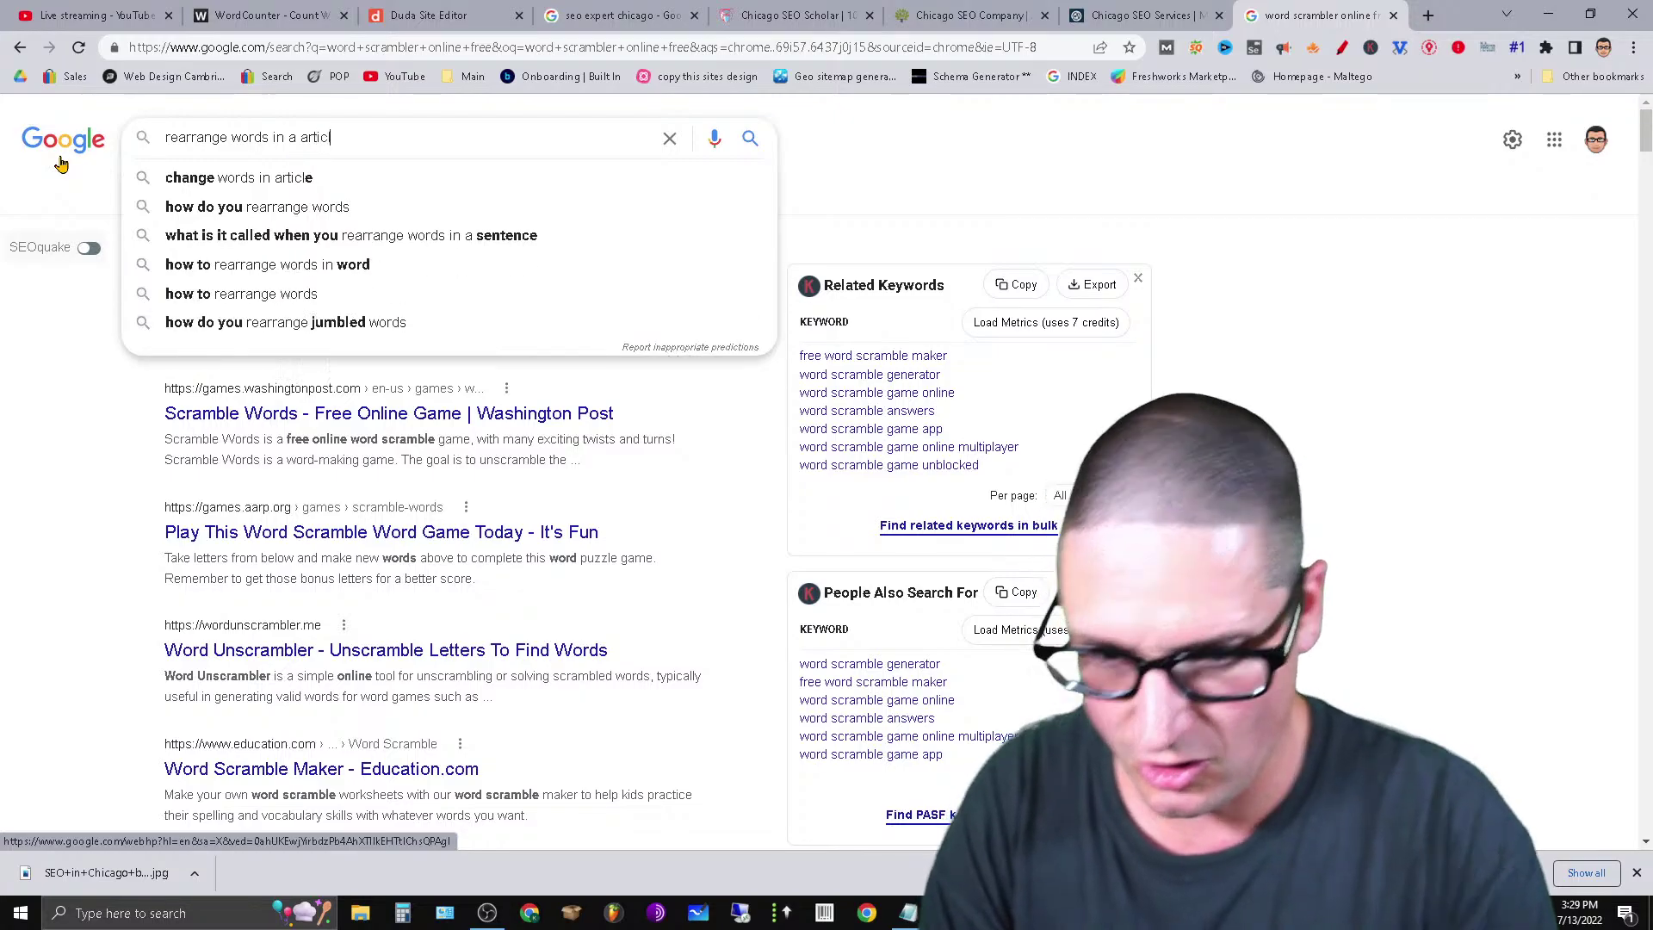
pyautogui.write('le free on')
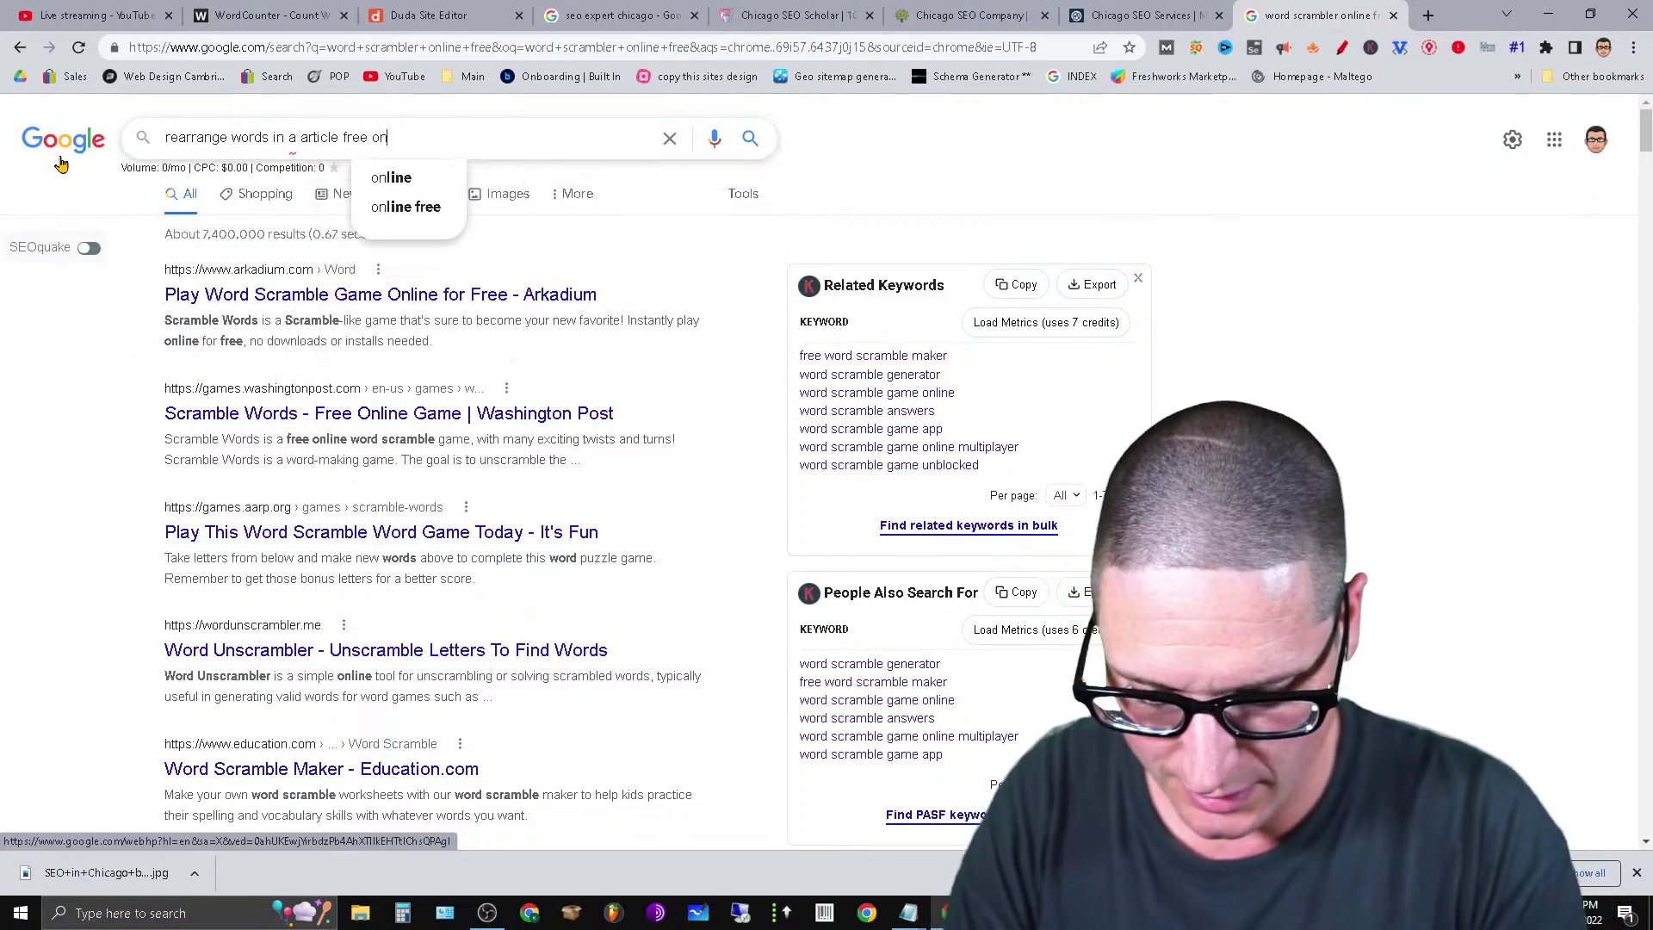
pyautogui.write('line')
pyautogui.press('Return')
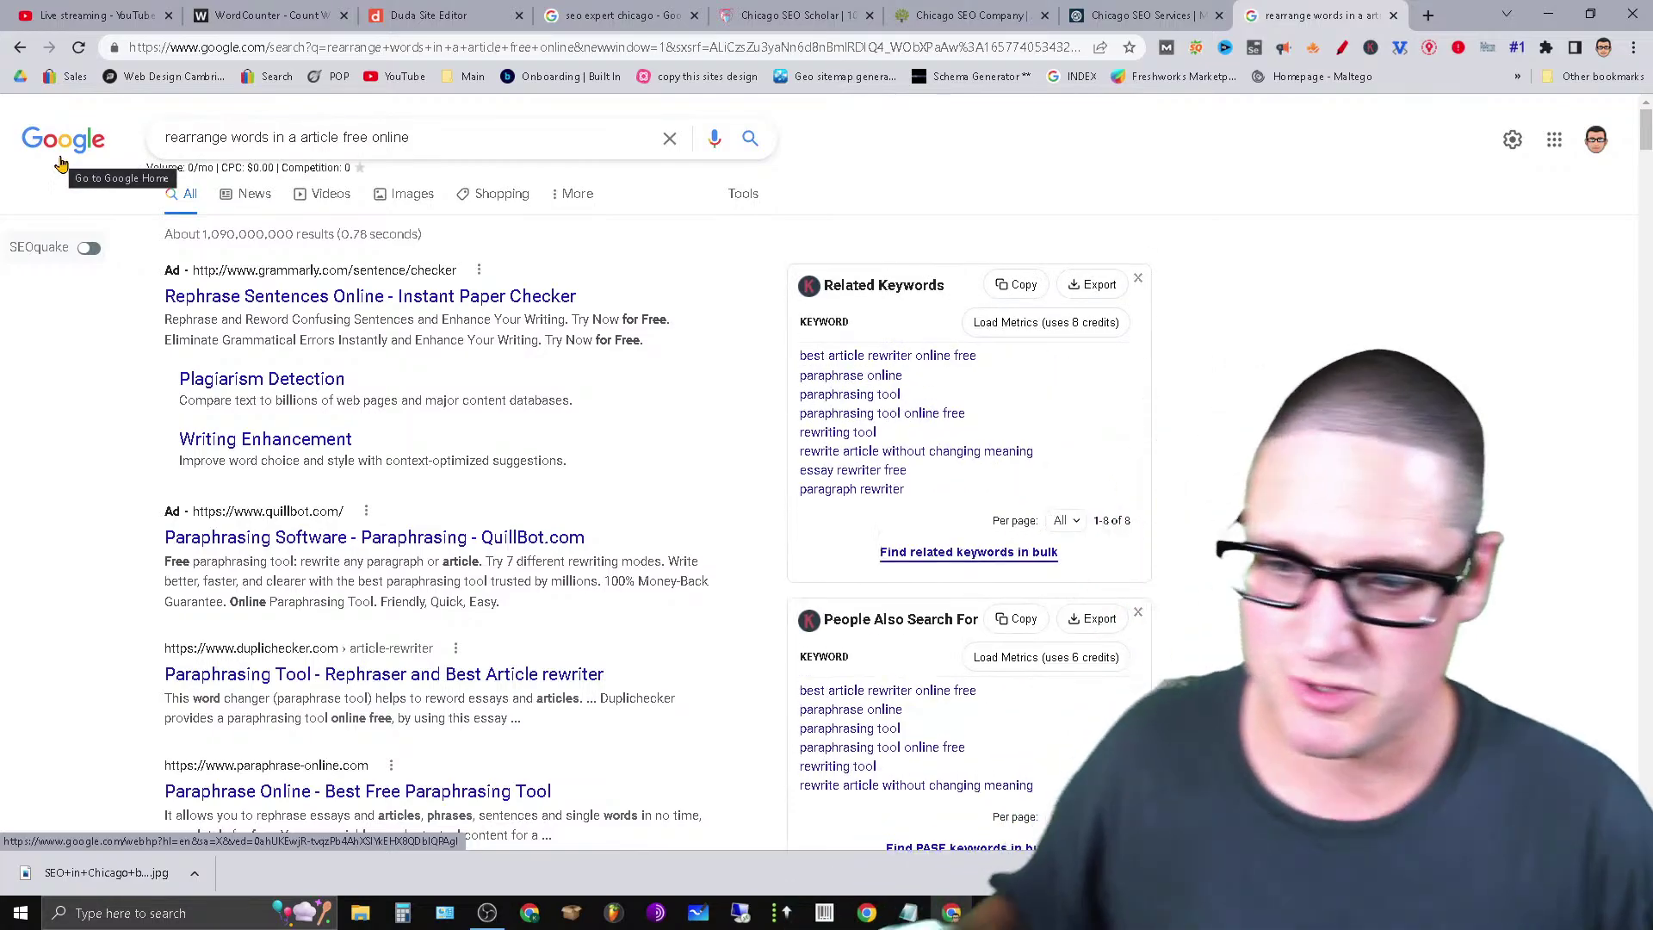
pyautogui.scroll(-6, 631, 749)
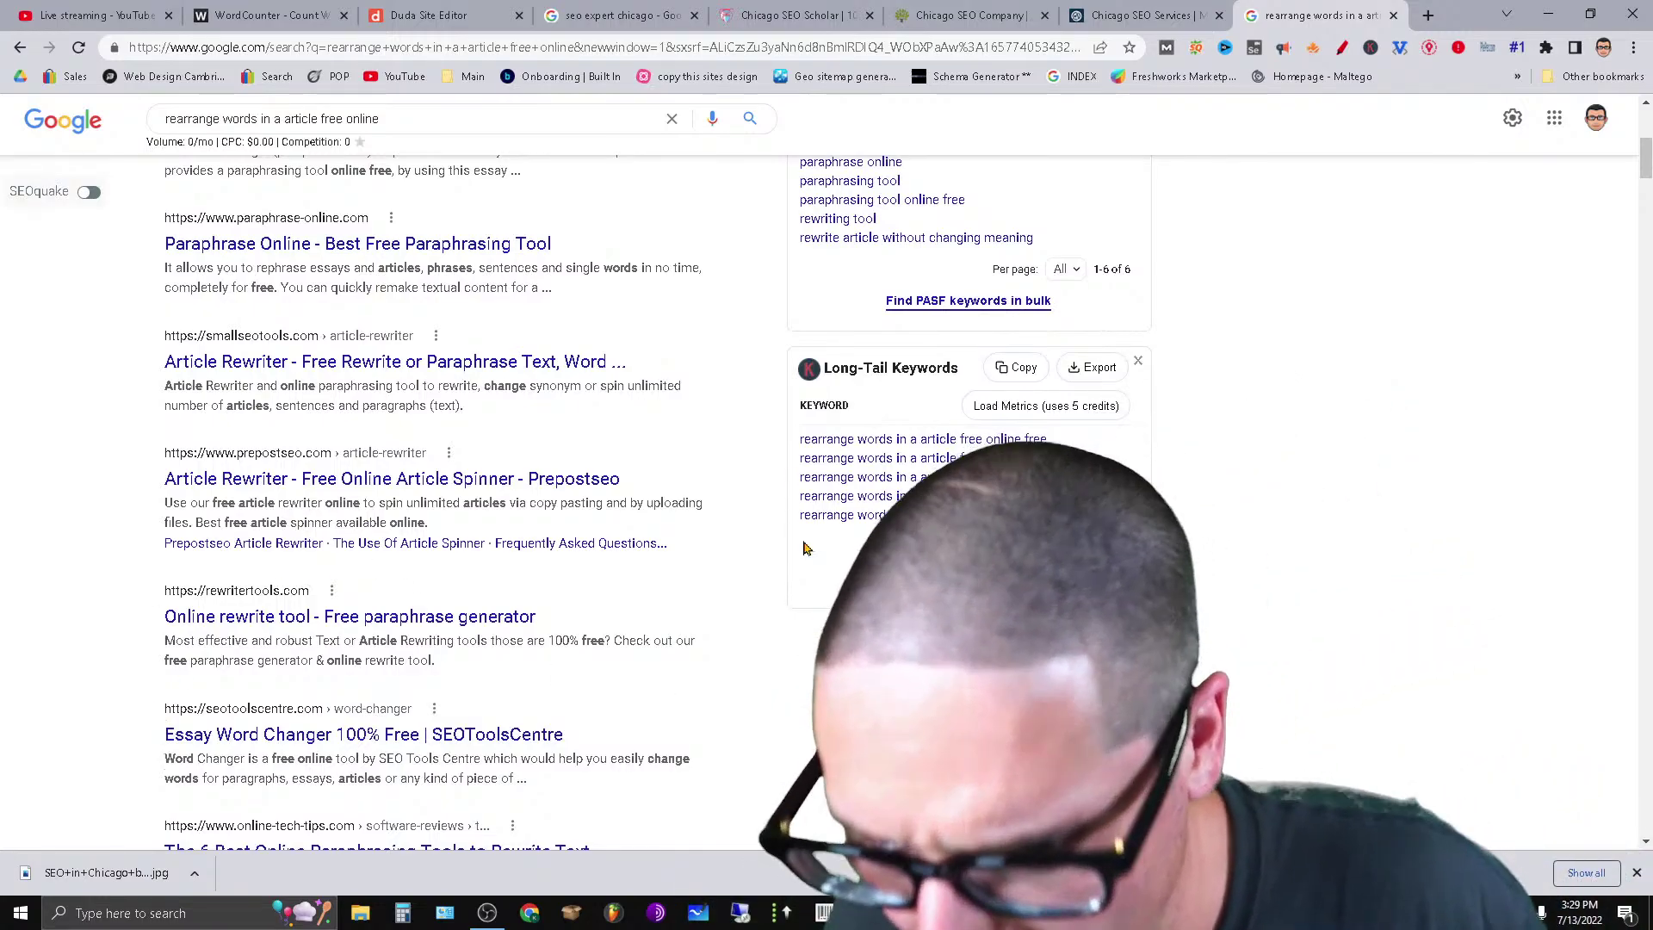
pyautogui.scroll(-9, 538, 766)
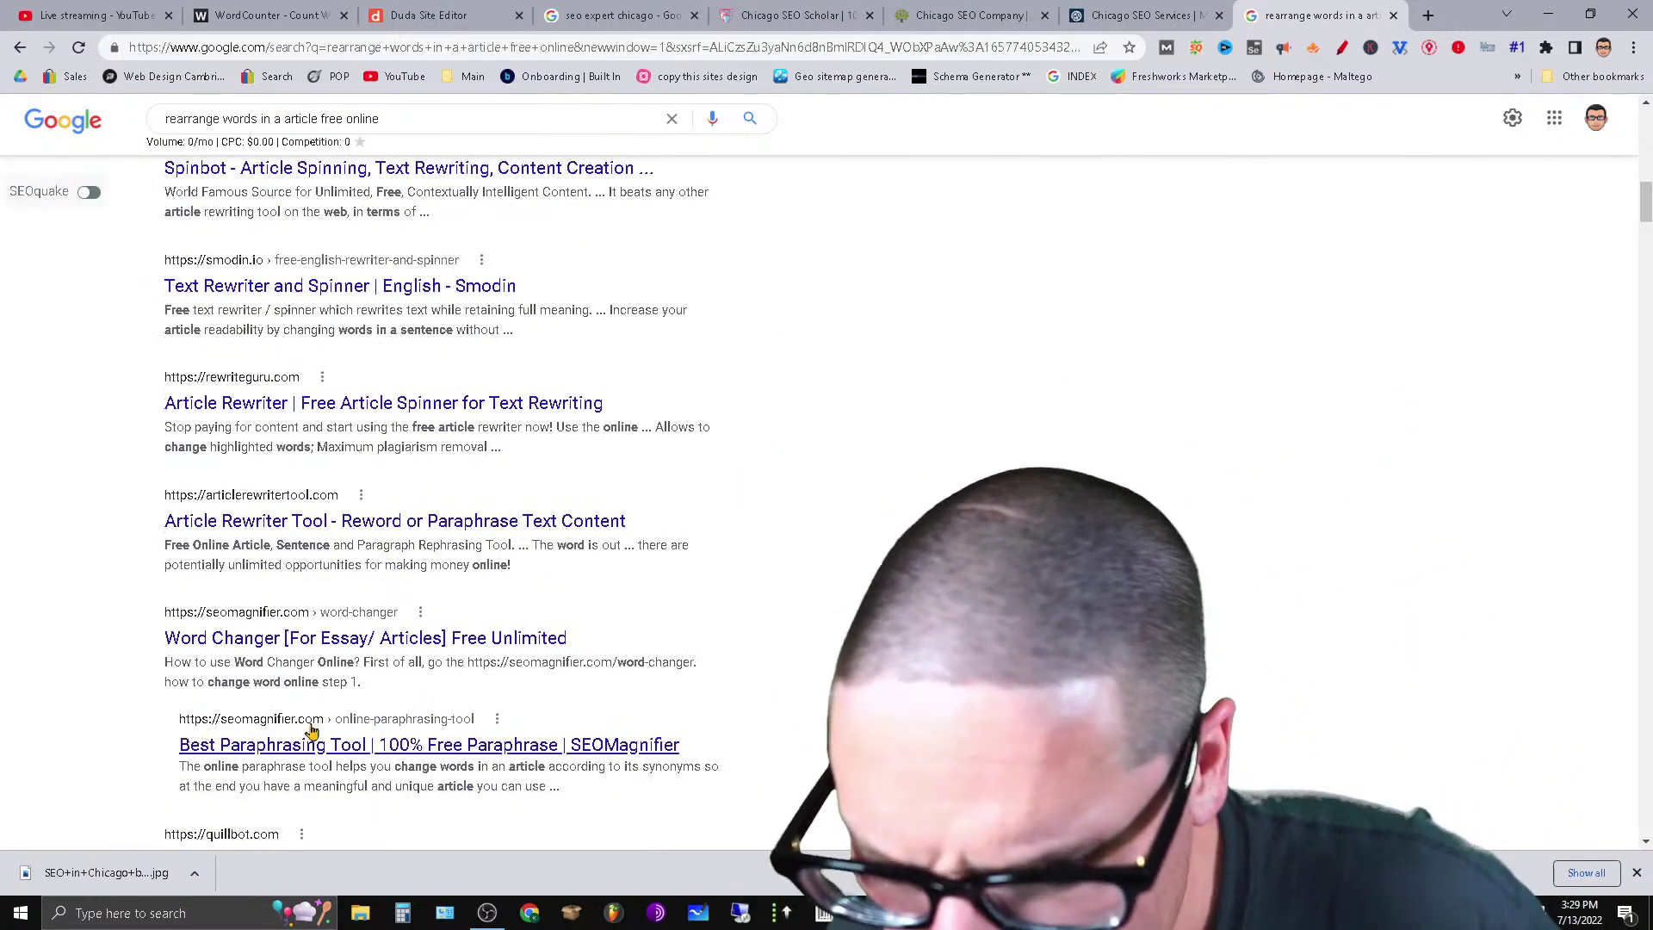
pyautogui.scroll(9, 2, 183)
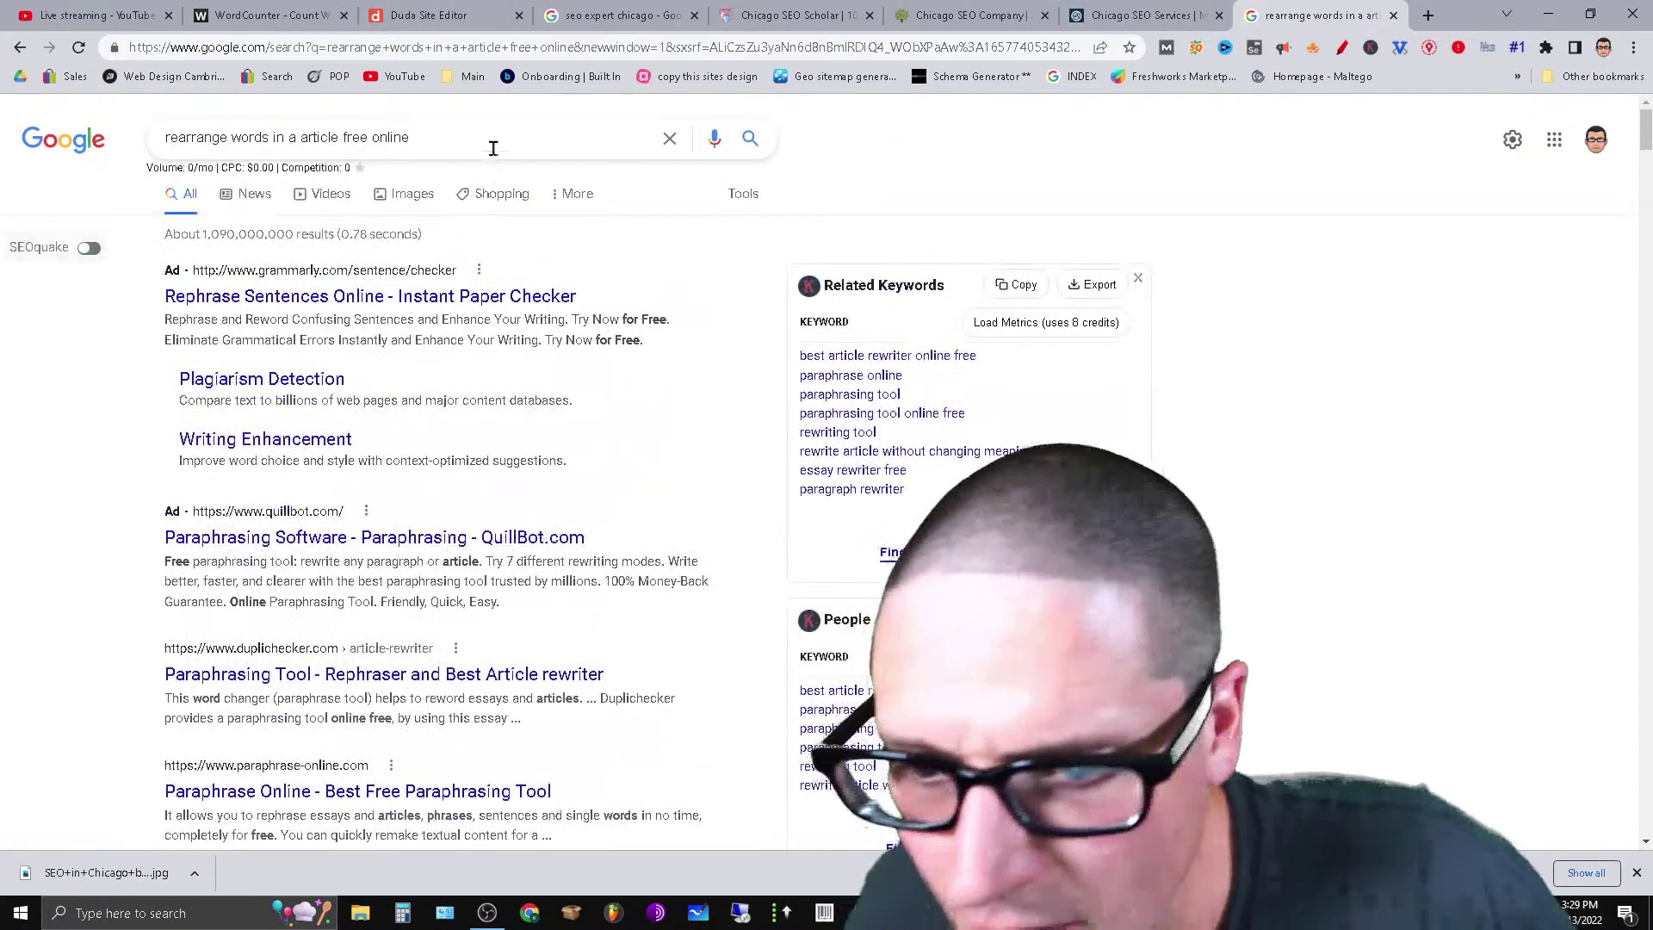
# Search for 'rearrage words online free text tool' and scroll through the listings.
pyautogui.write('/rearrage')
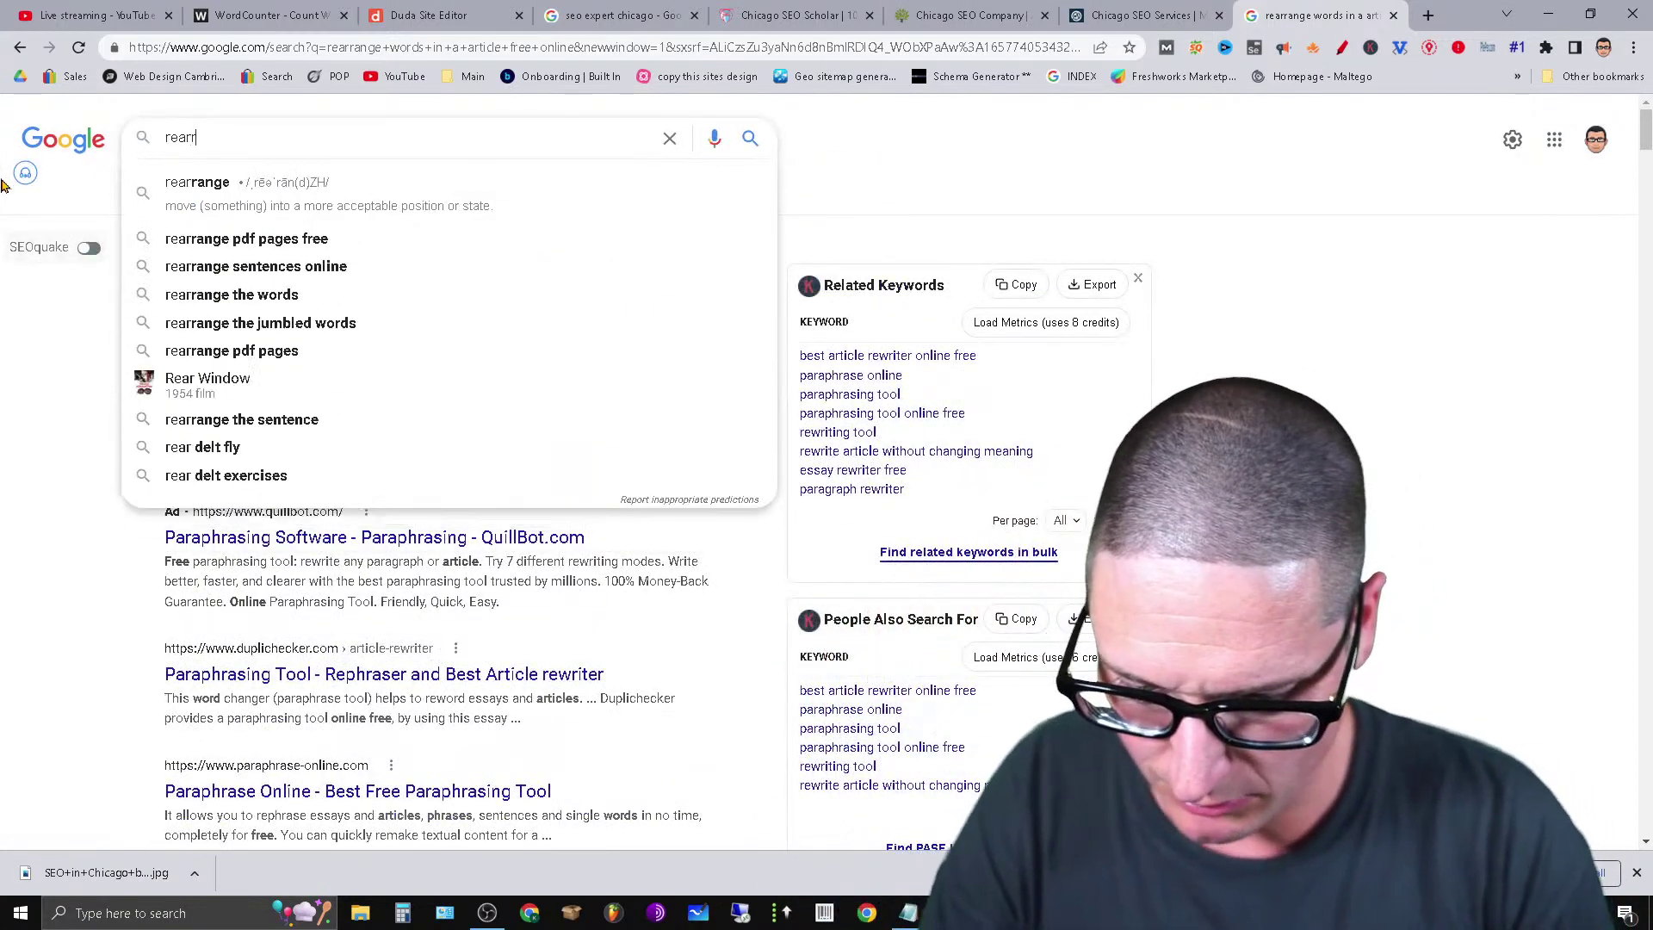
pyautogui.write(' words ')
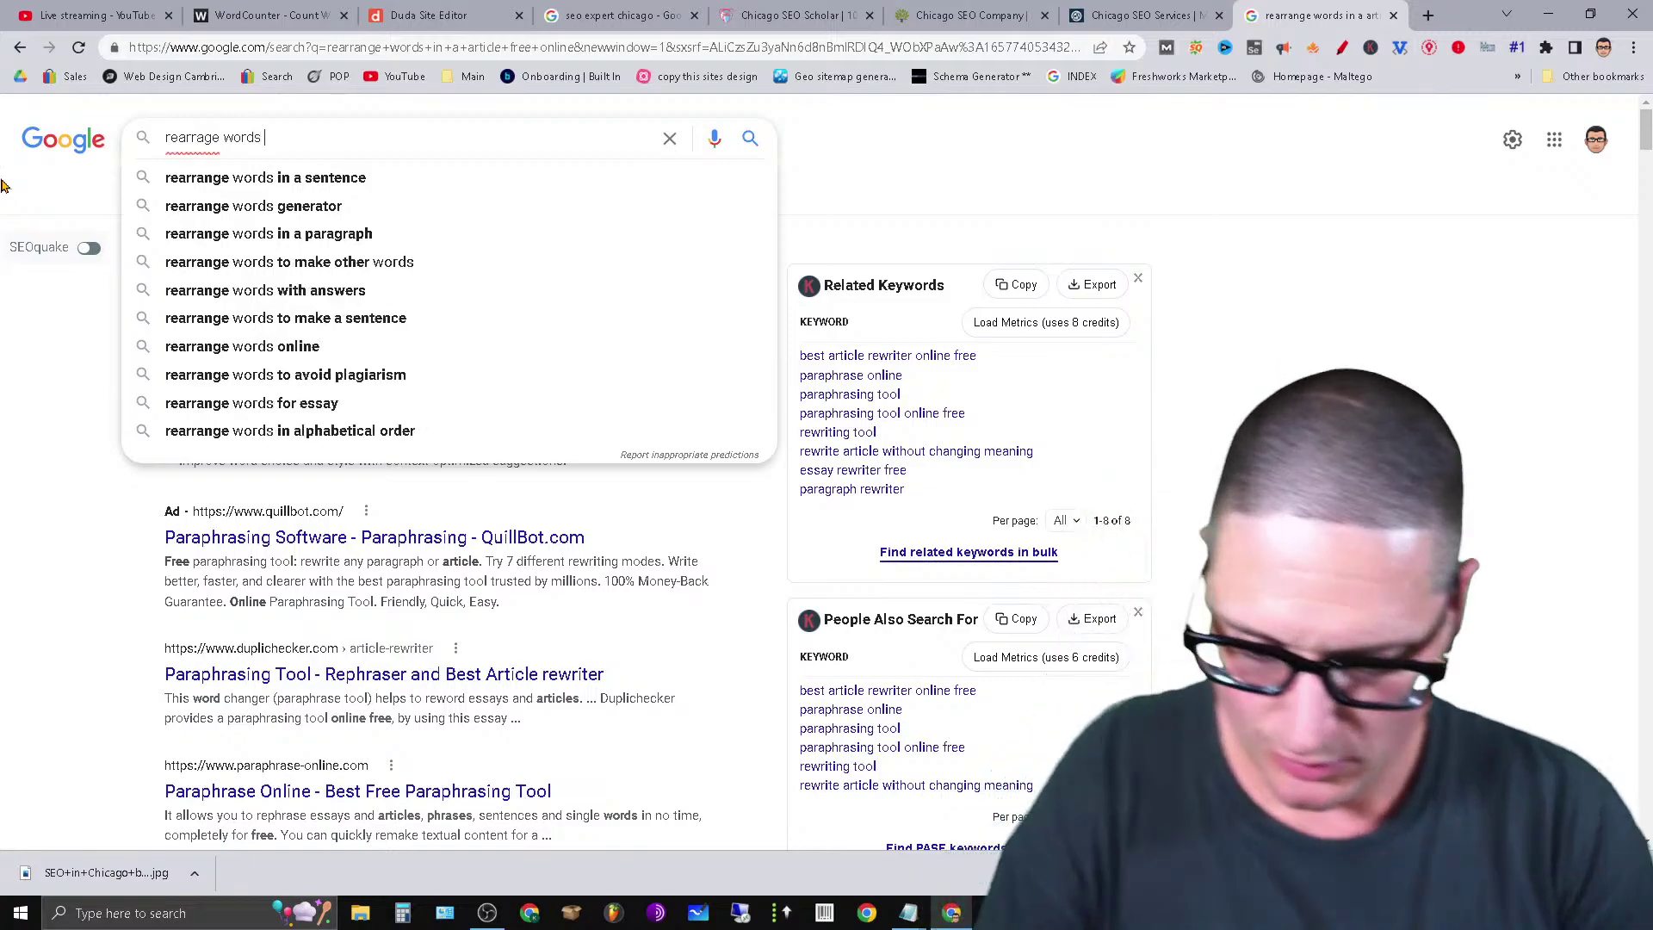
pyautogui.write('online free ')
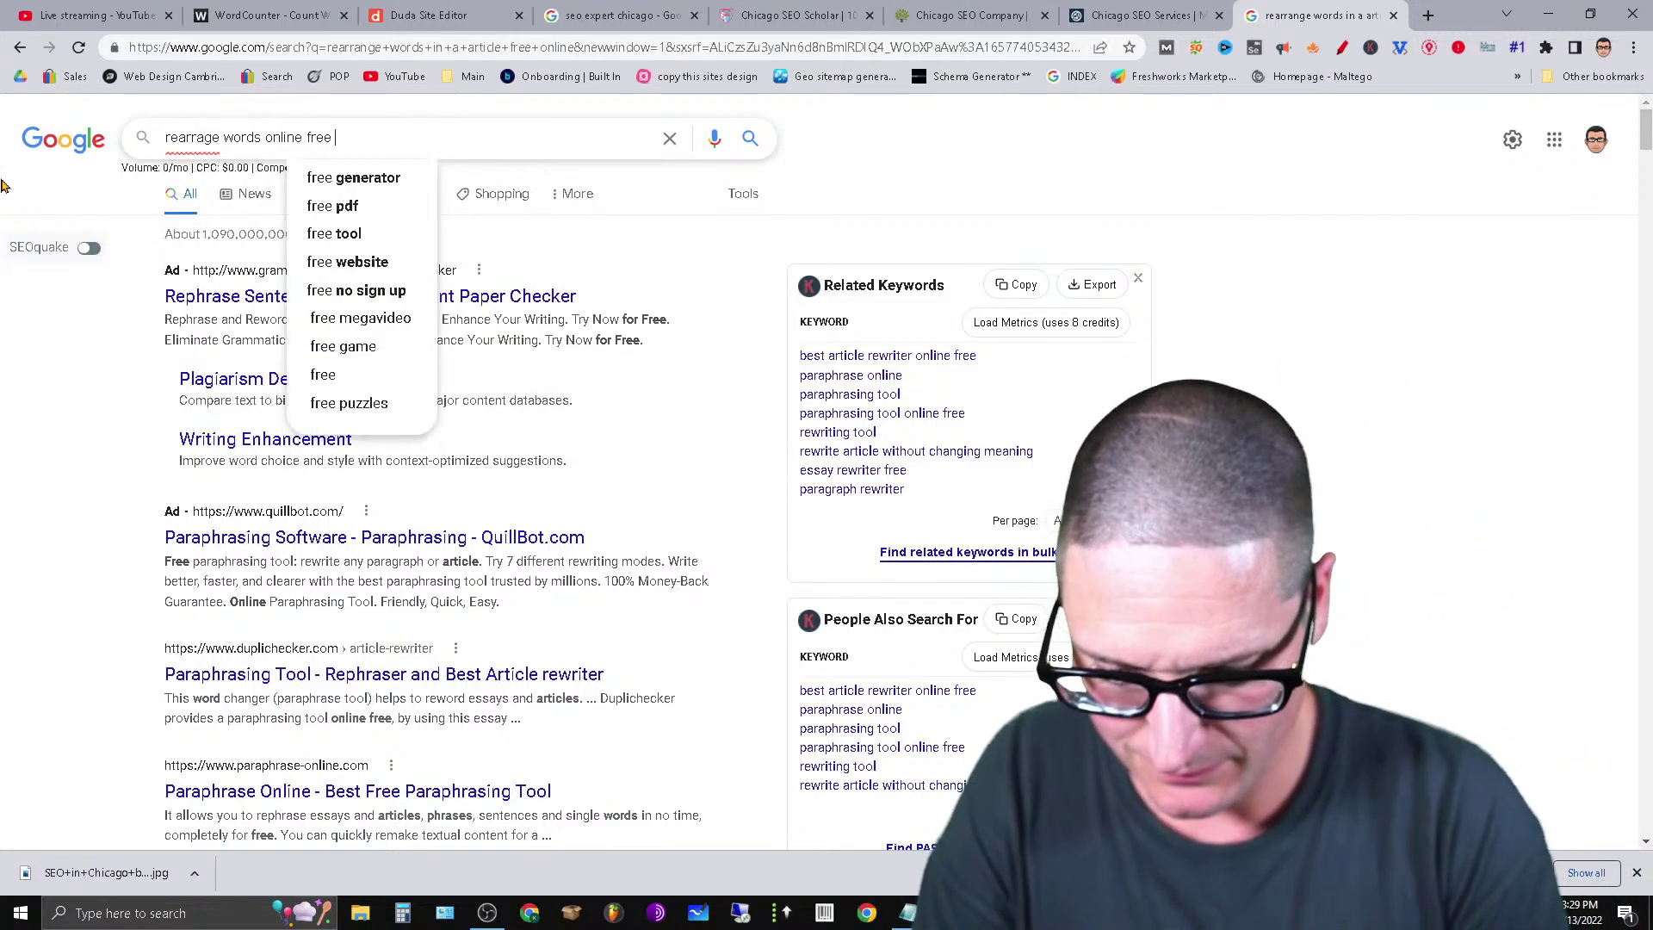
pyautogui.write('text tool')
pyautogui.press('Return')
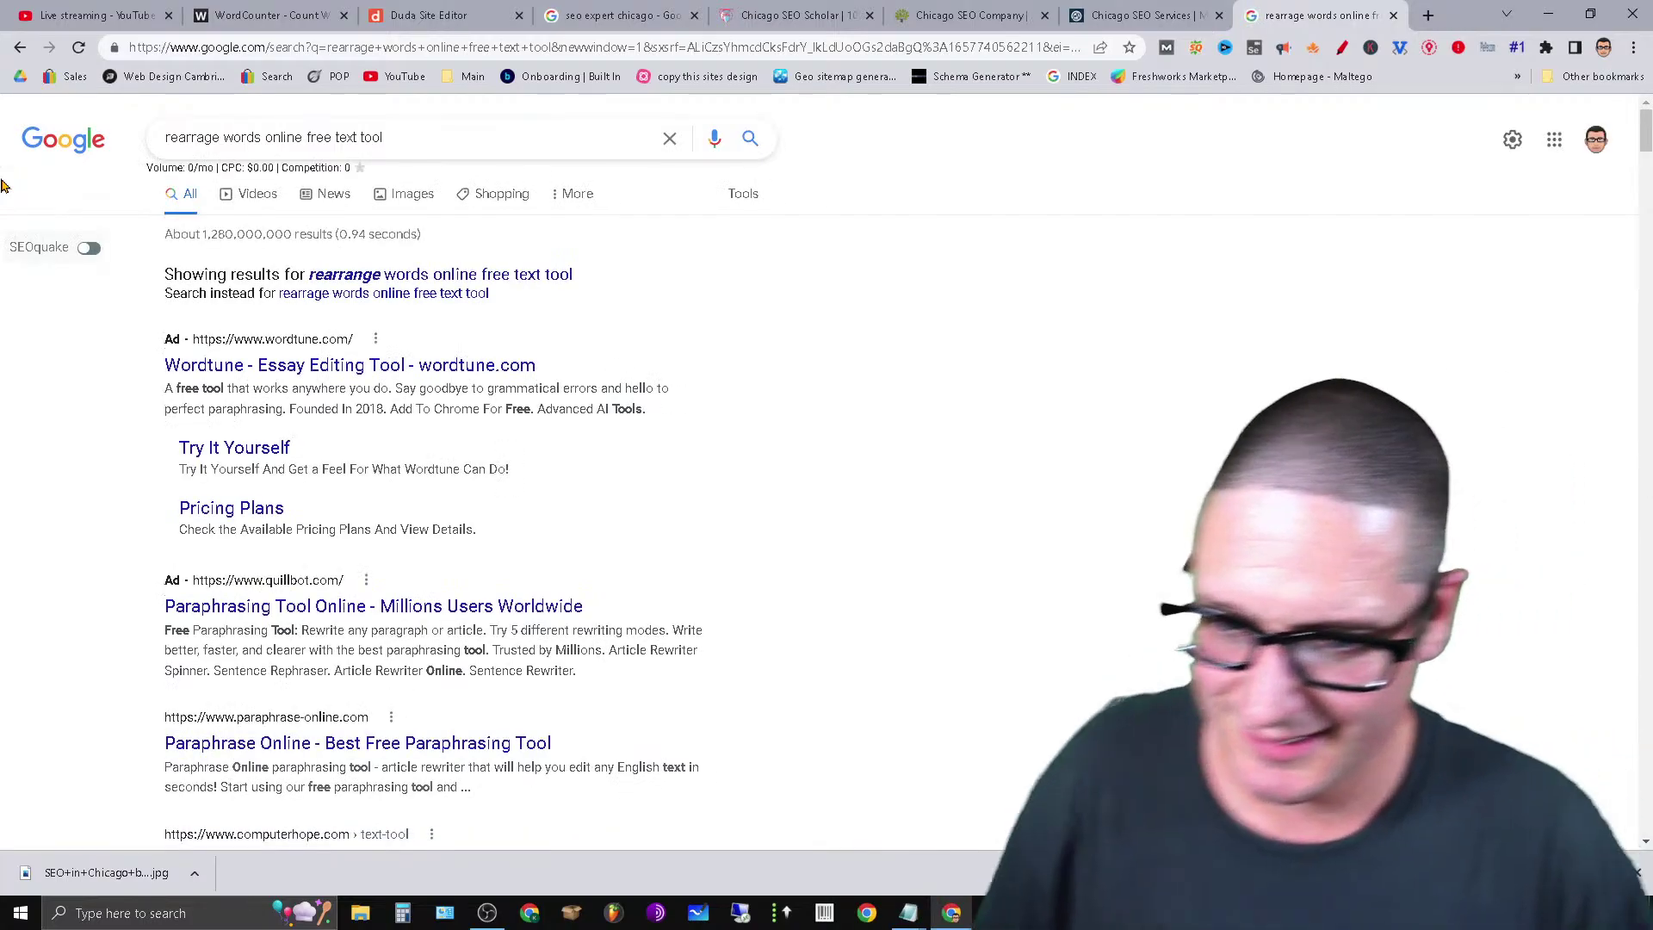
pyautogui.scroll(-6, 646, 601)
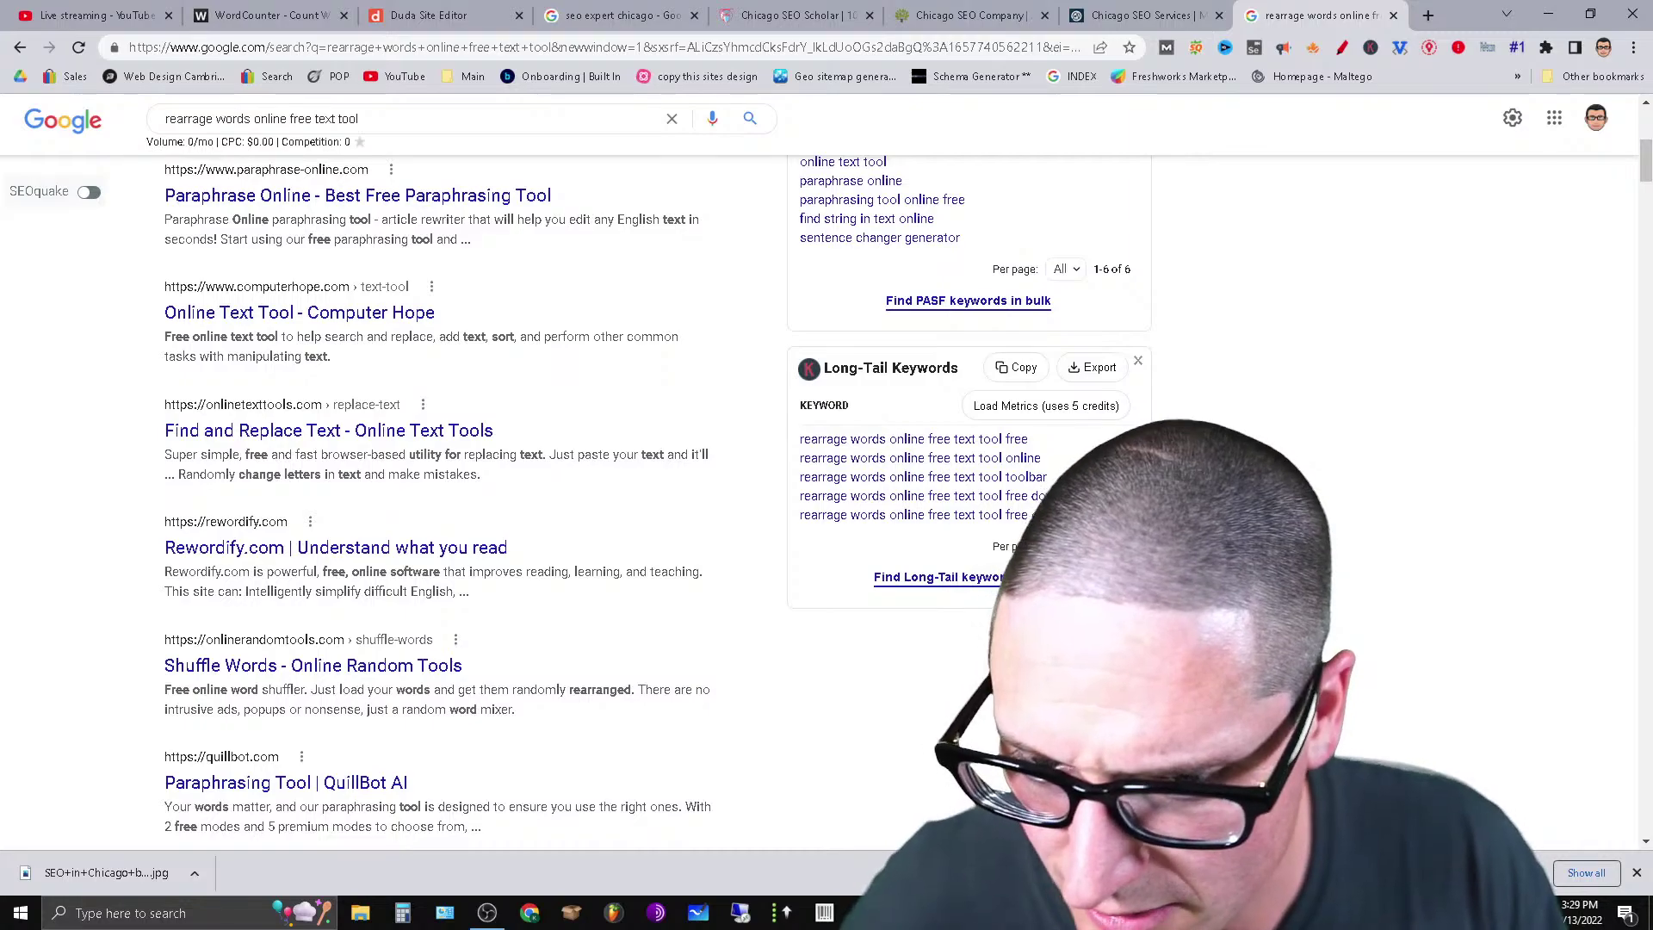
pyautogui.scroll(-3, 892, 689)
pyautogui.scroll(-3, 439, 499)
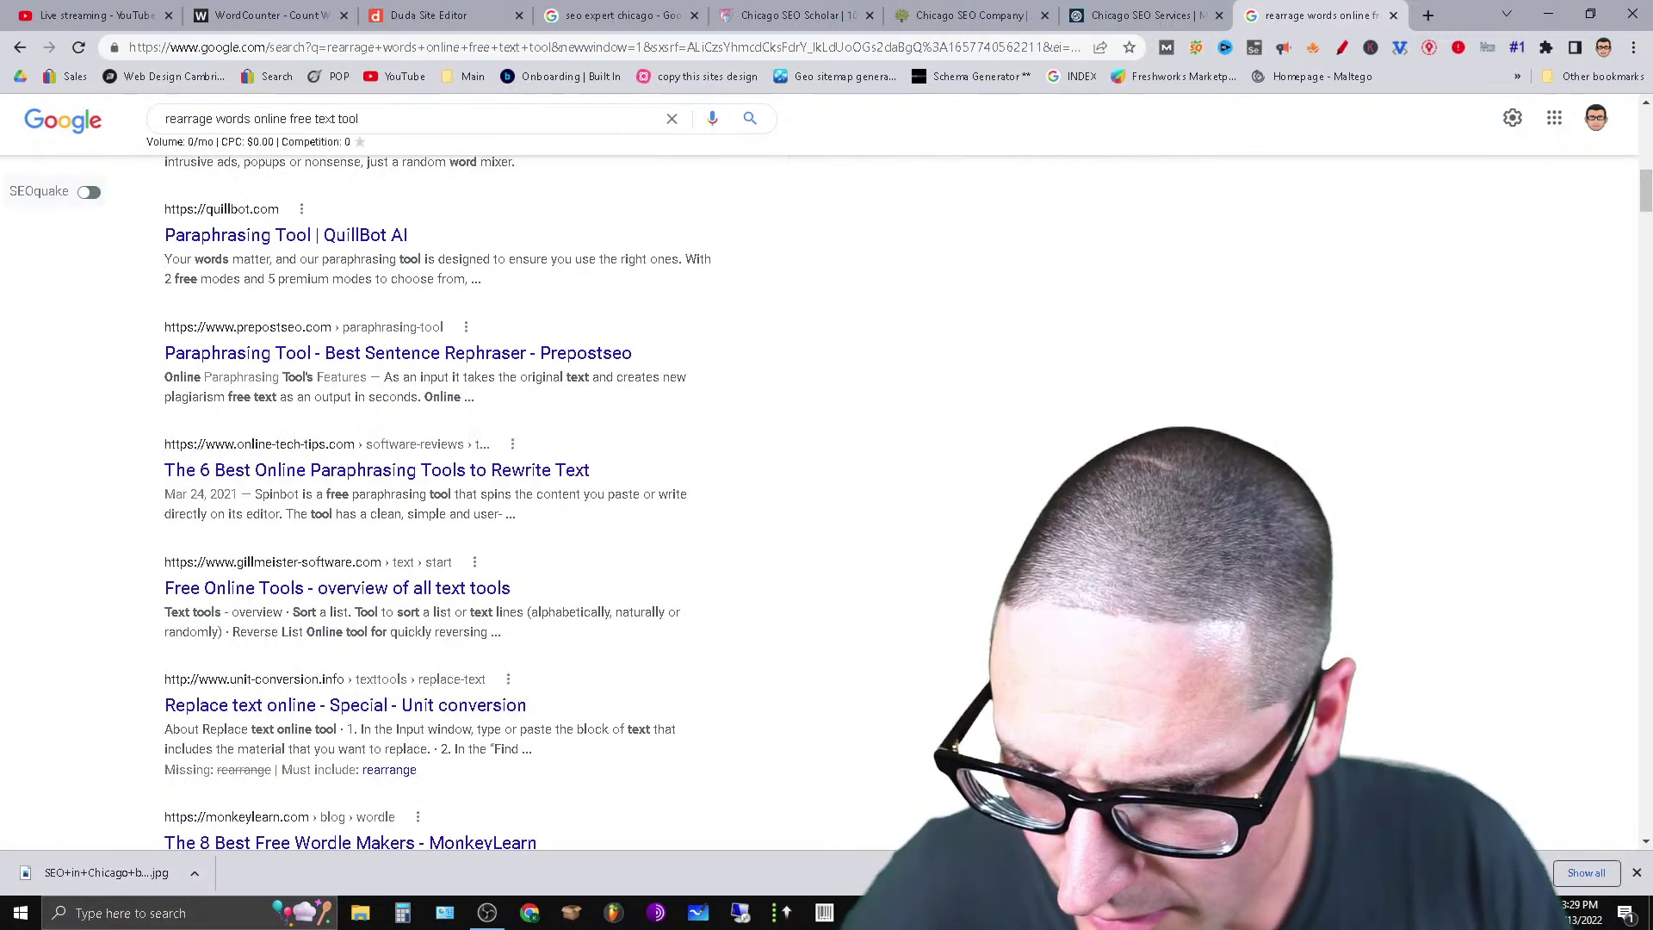
pyautogui.scroll(-6, 439, 499)
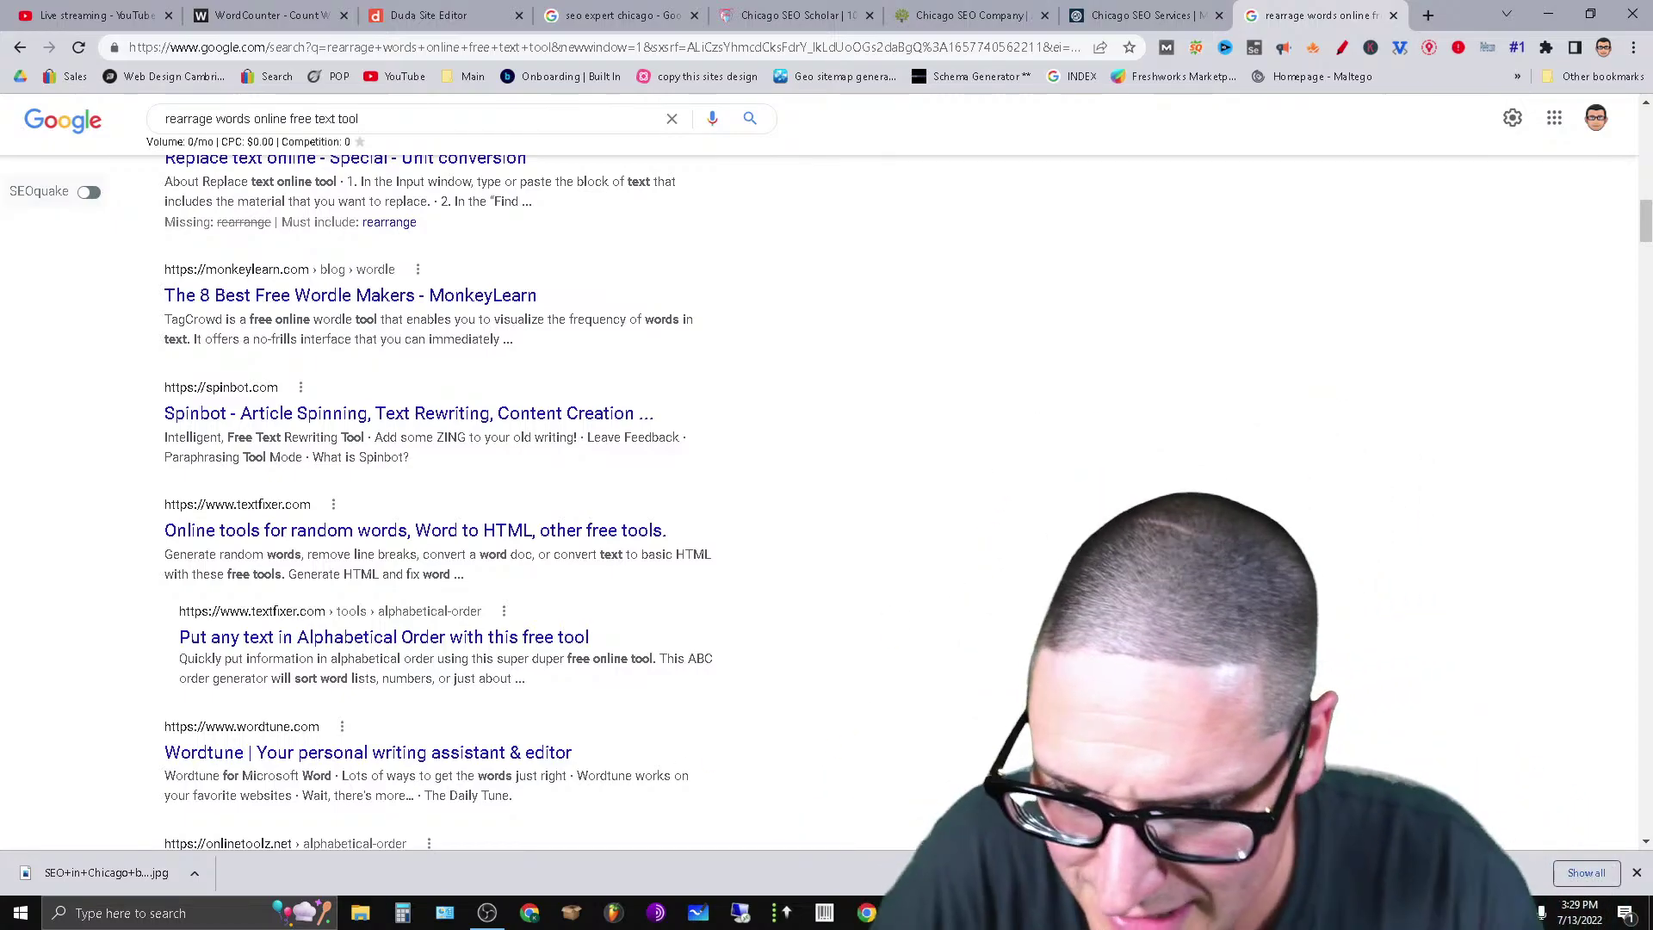
pyautogui.scroll(-6, 1383, 626)
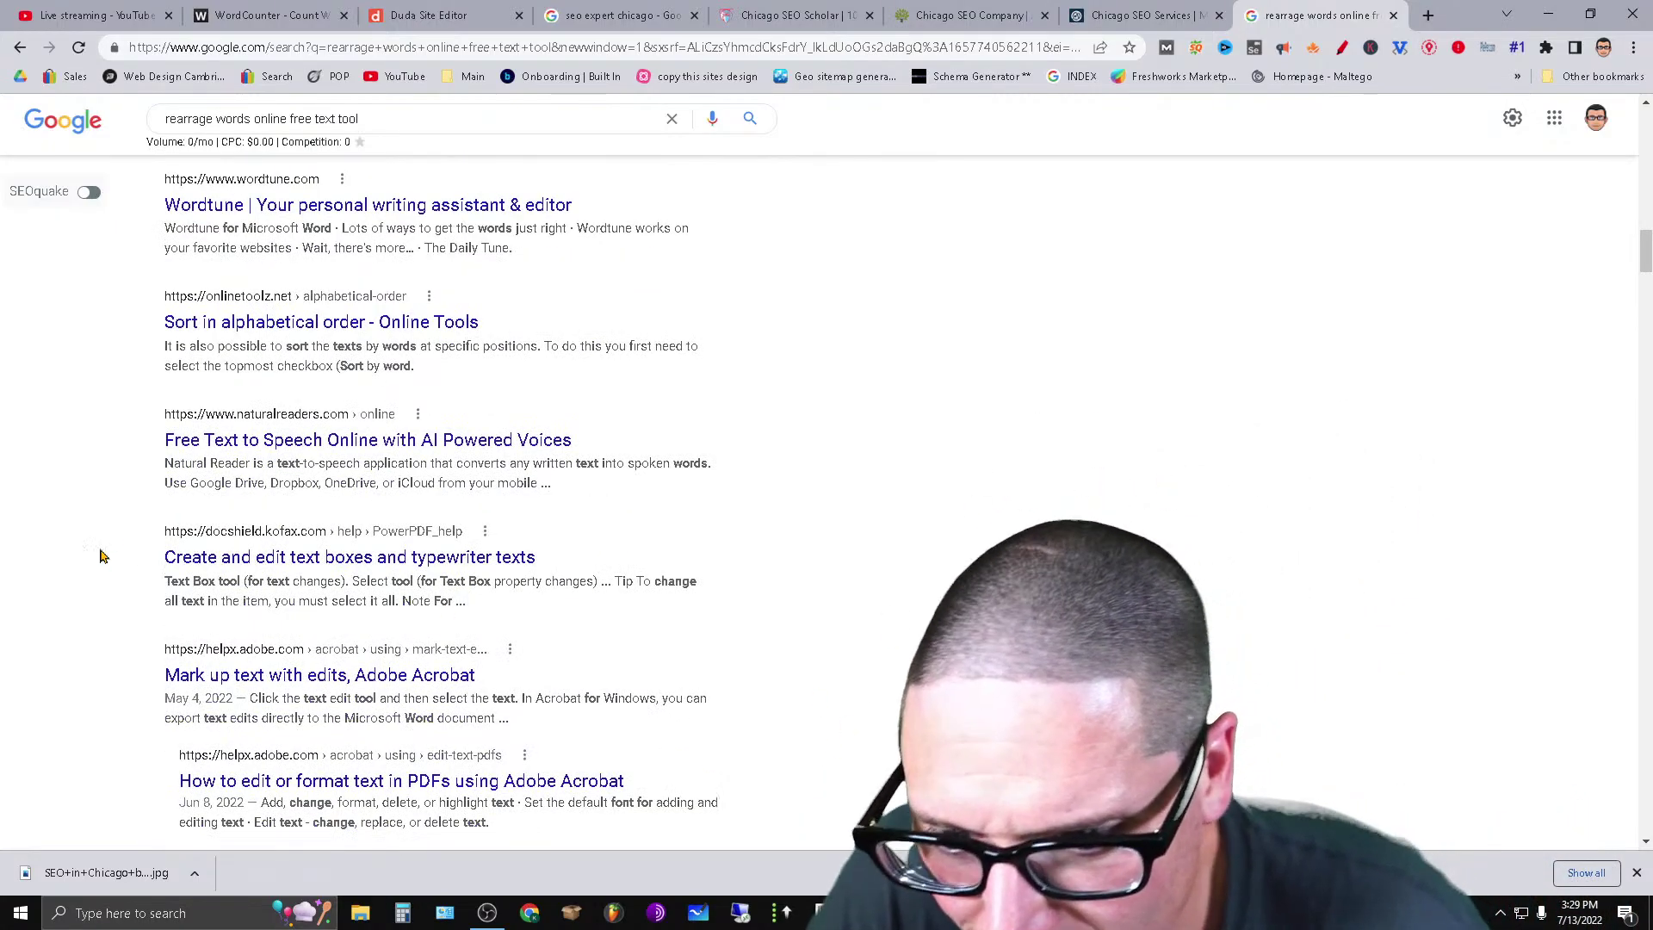
pyautogui.scroll(-5, 813, 568)
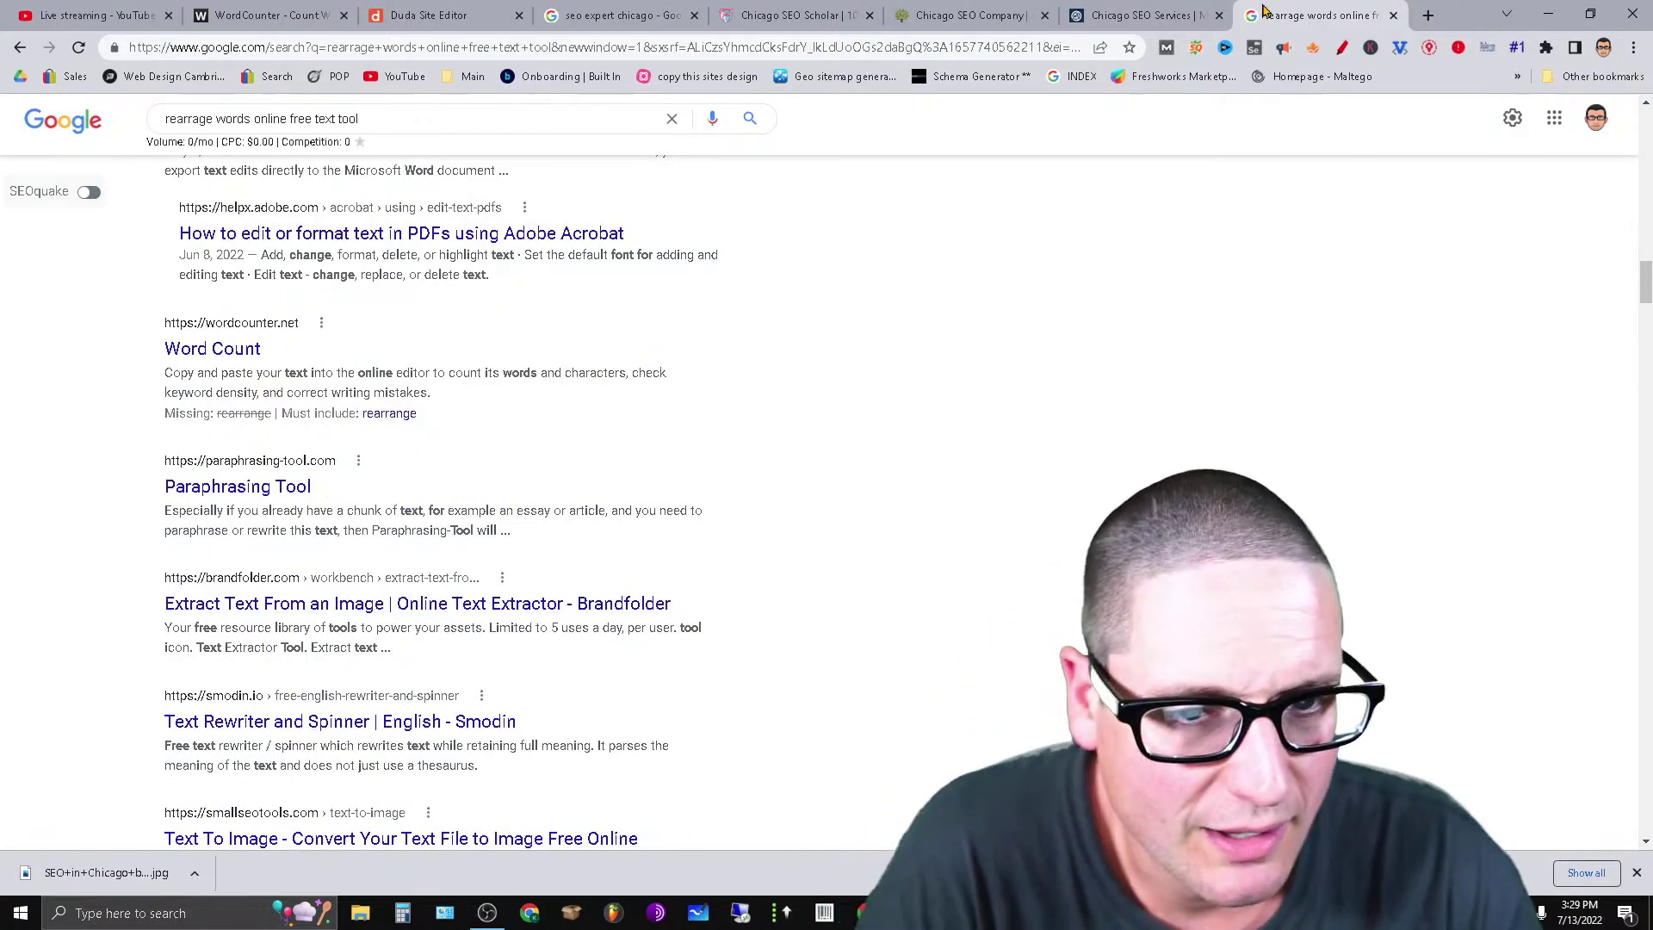
# Close the Google results tab and return to the Notepad keyword filler notes.
pyautogui.click(1394, 15)
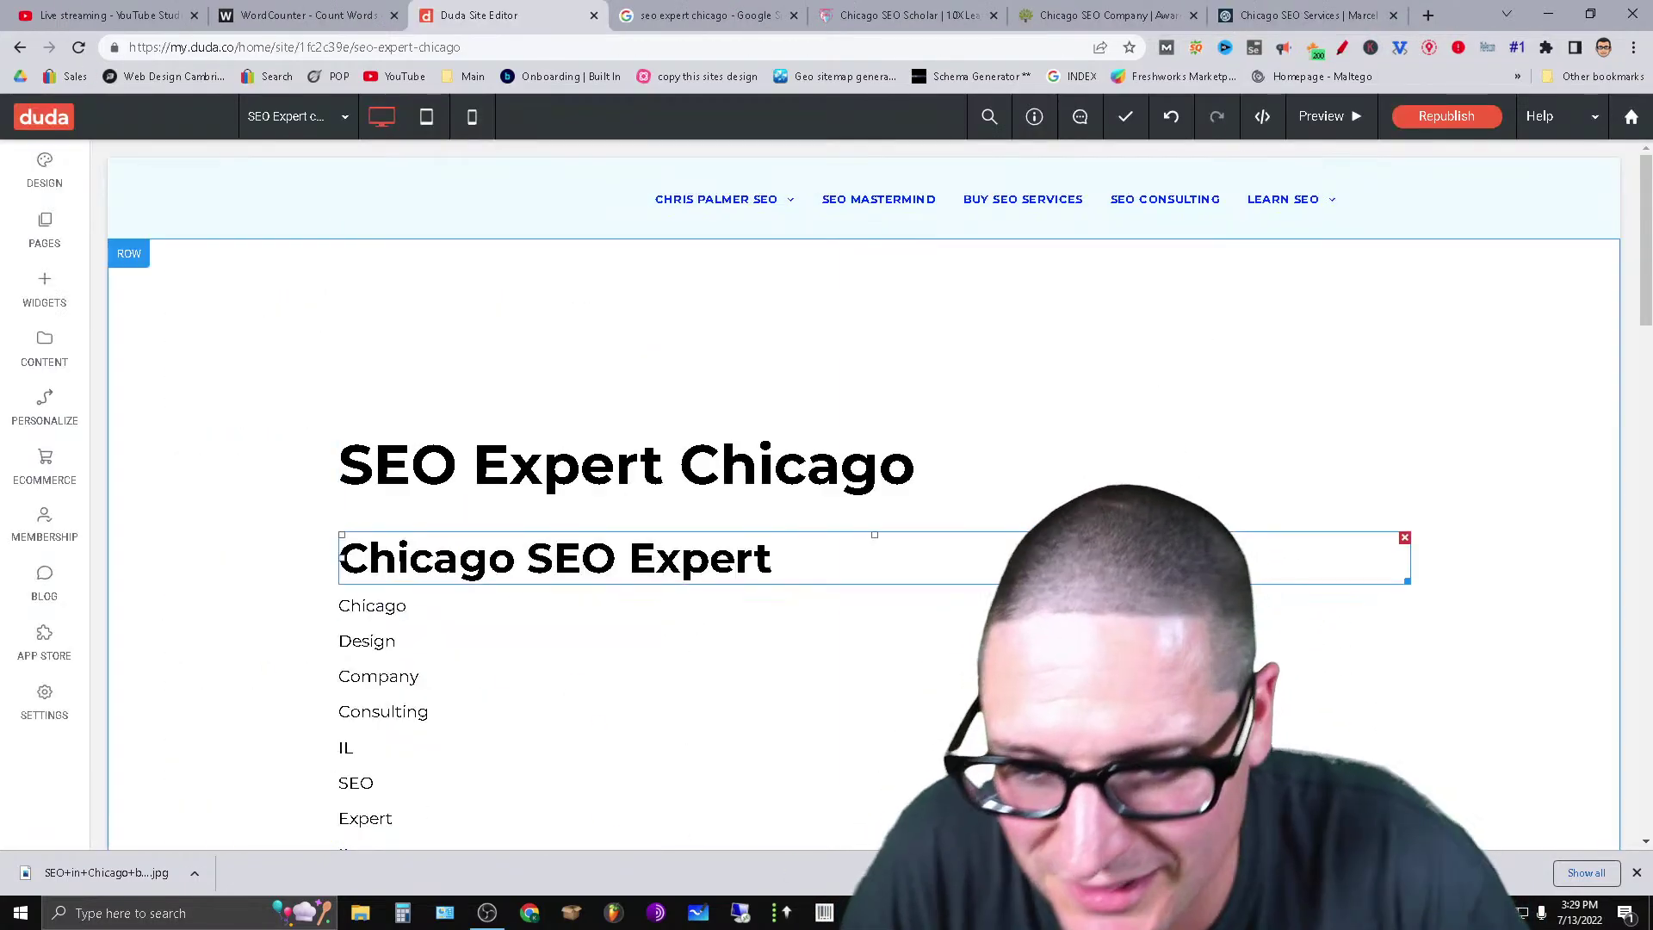
pyautogui.click(908, 913)
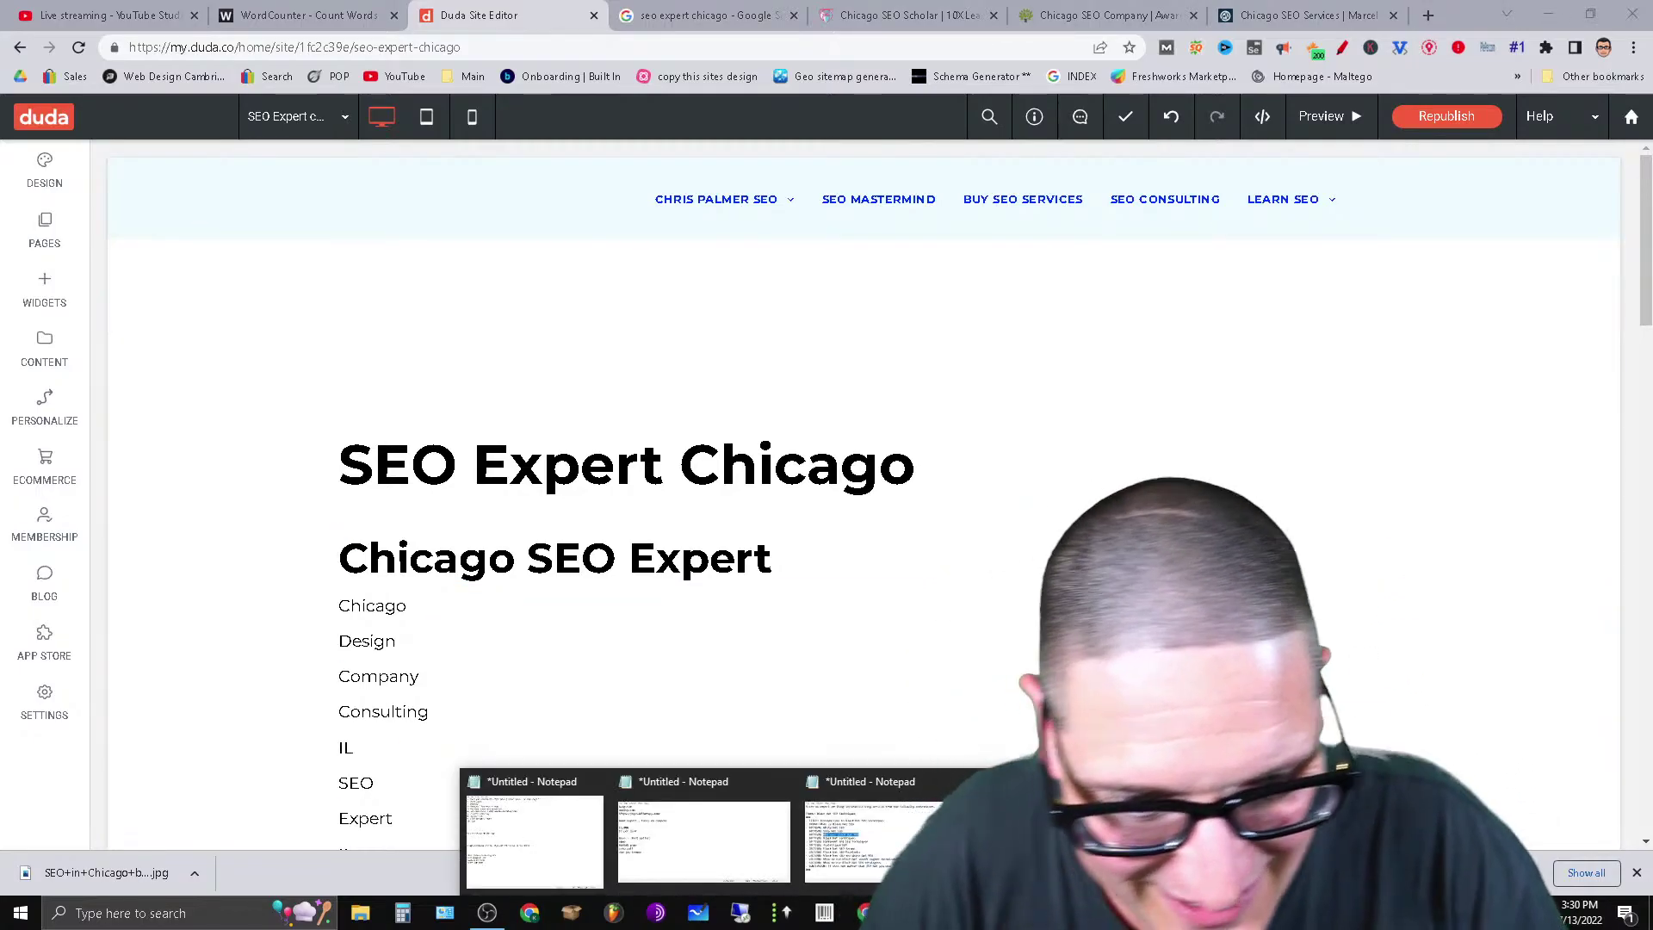
pyautogui.click(869, 839)
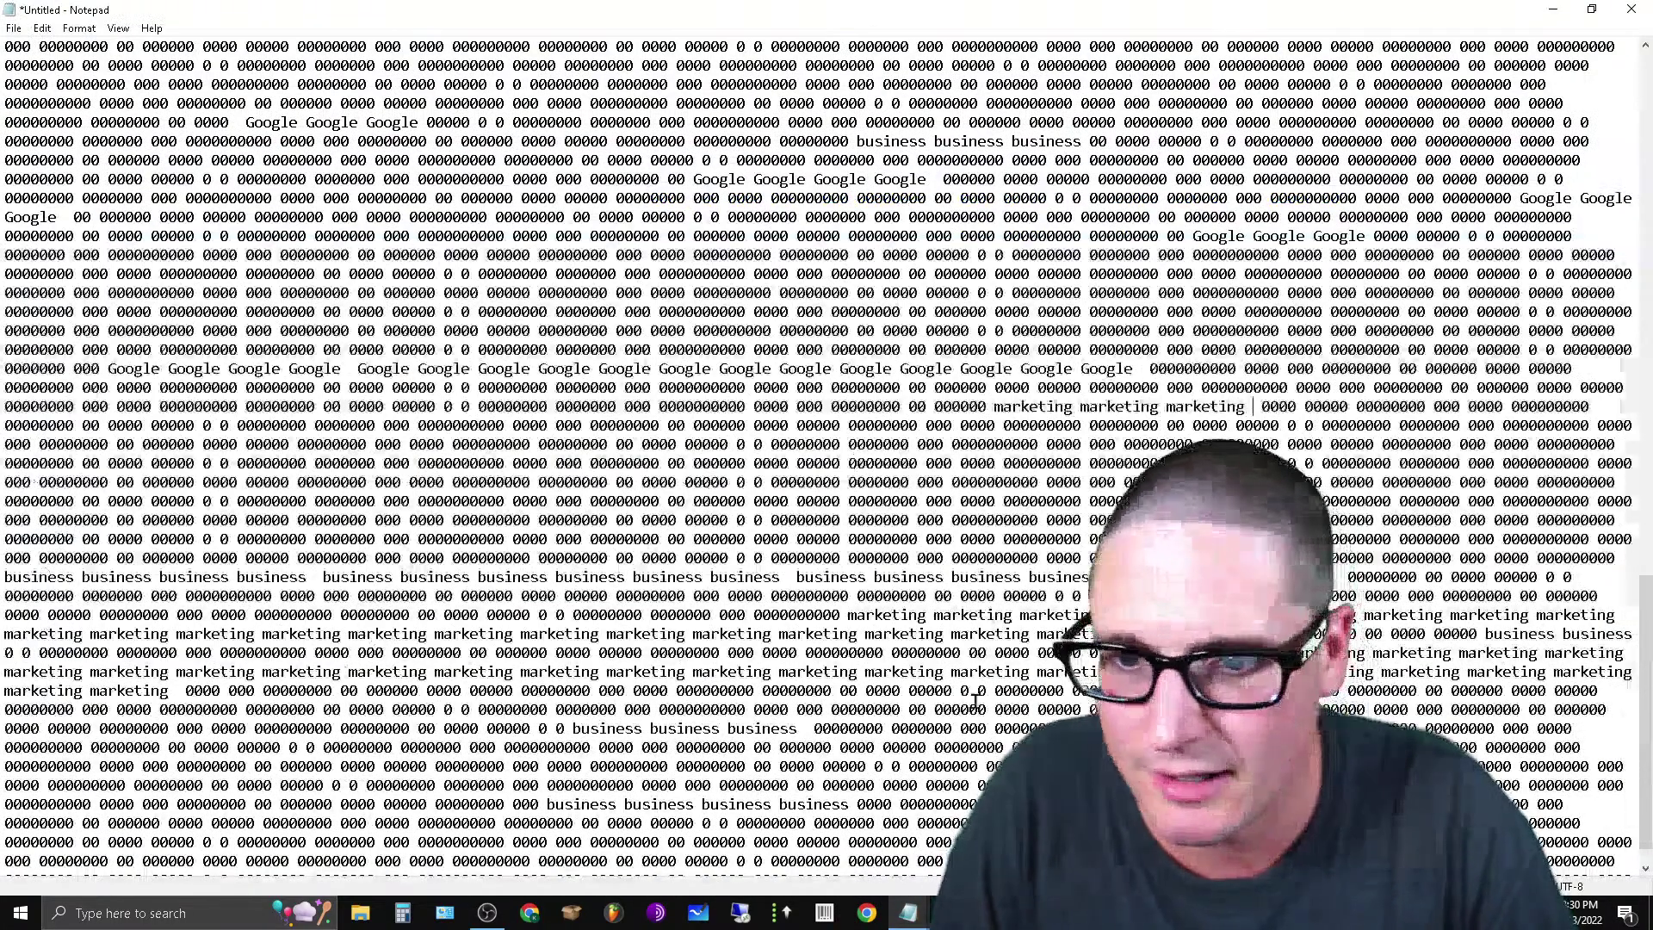
pyautogui.scroll(-5, 486, 526)
pyautogui.scroll(-5, 486, 525)
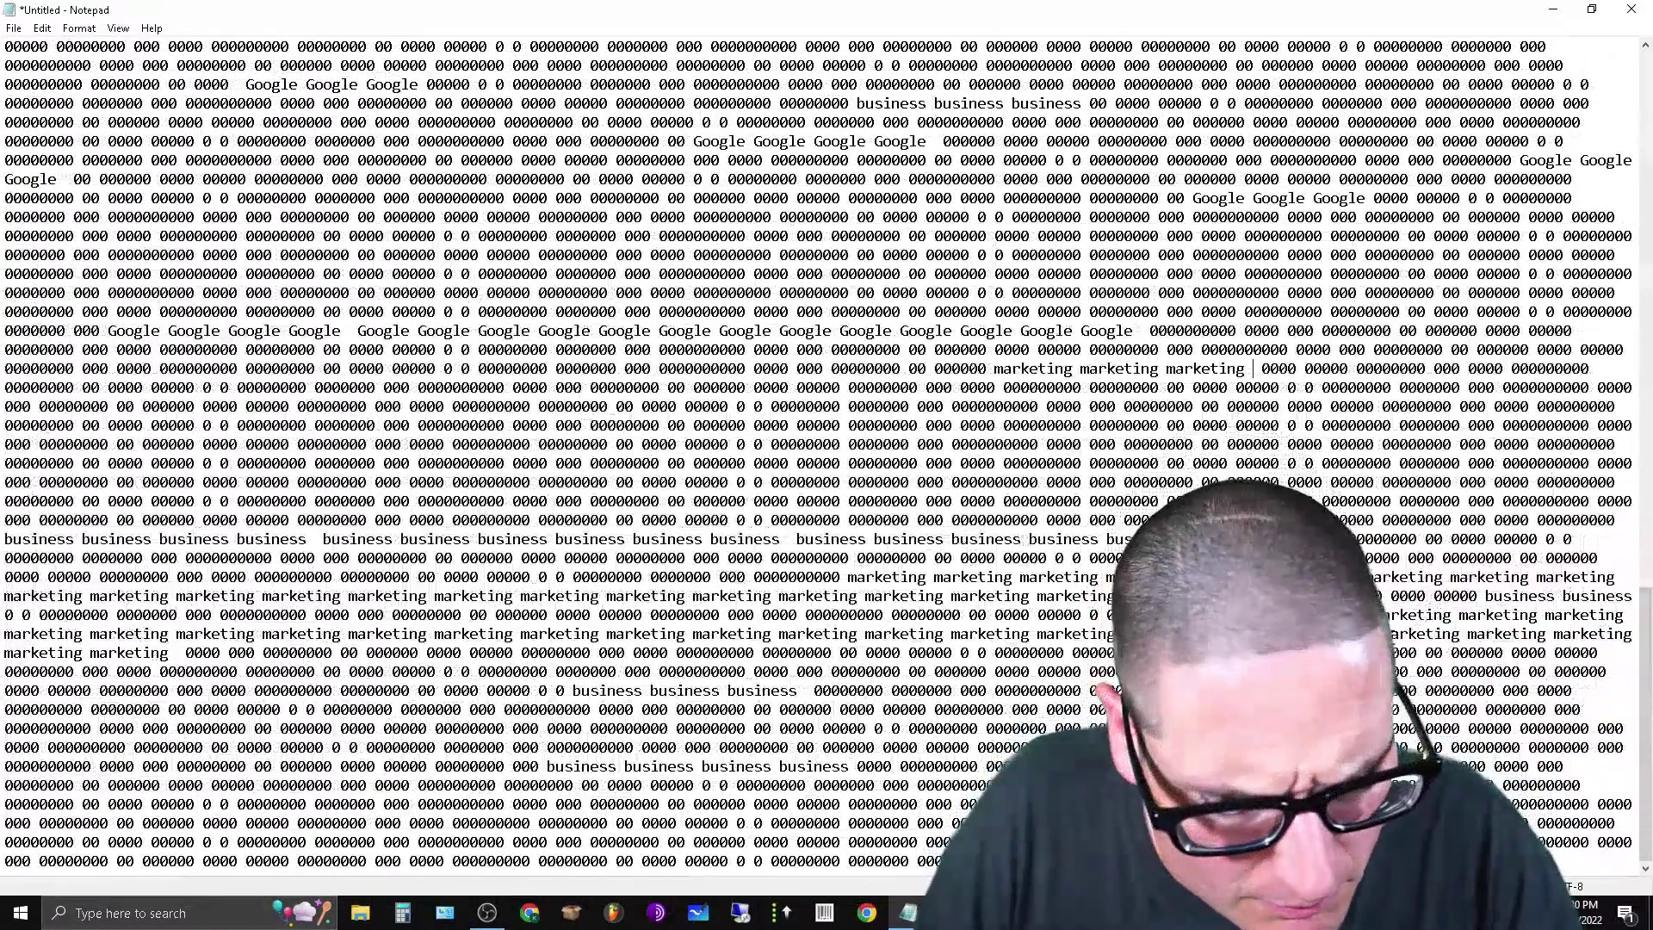
# Cut the trailing 'marketing marketing marketing' run and paste it at a new spot.
pyautogui.moveTo(1381, 633); pyautogui.dragTo(1627, 637)
pyautogui.hotkey('ctrl', 'c')
pyautogui.rightClick(1627, 637)
pyautogui.click(1465, 416)
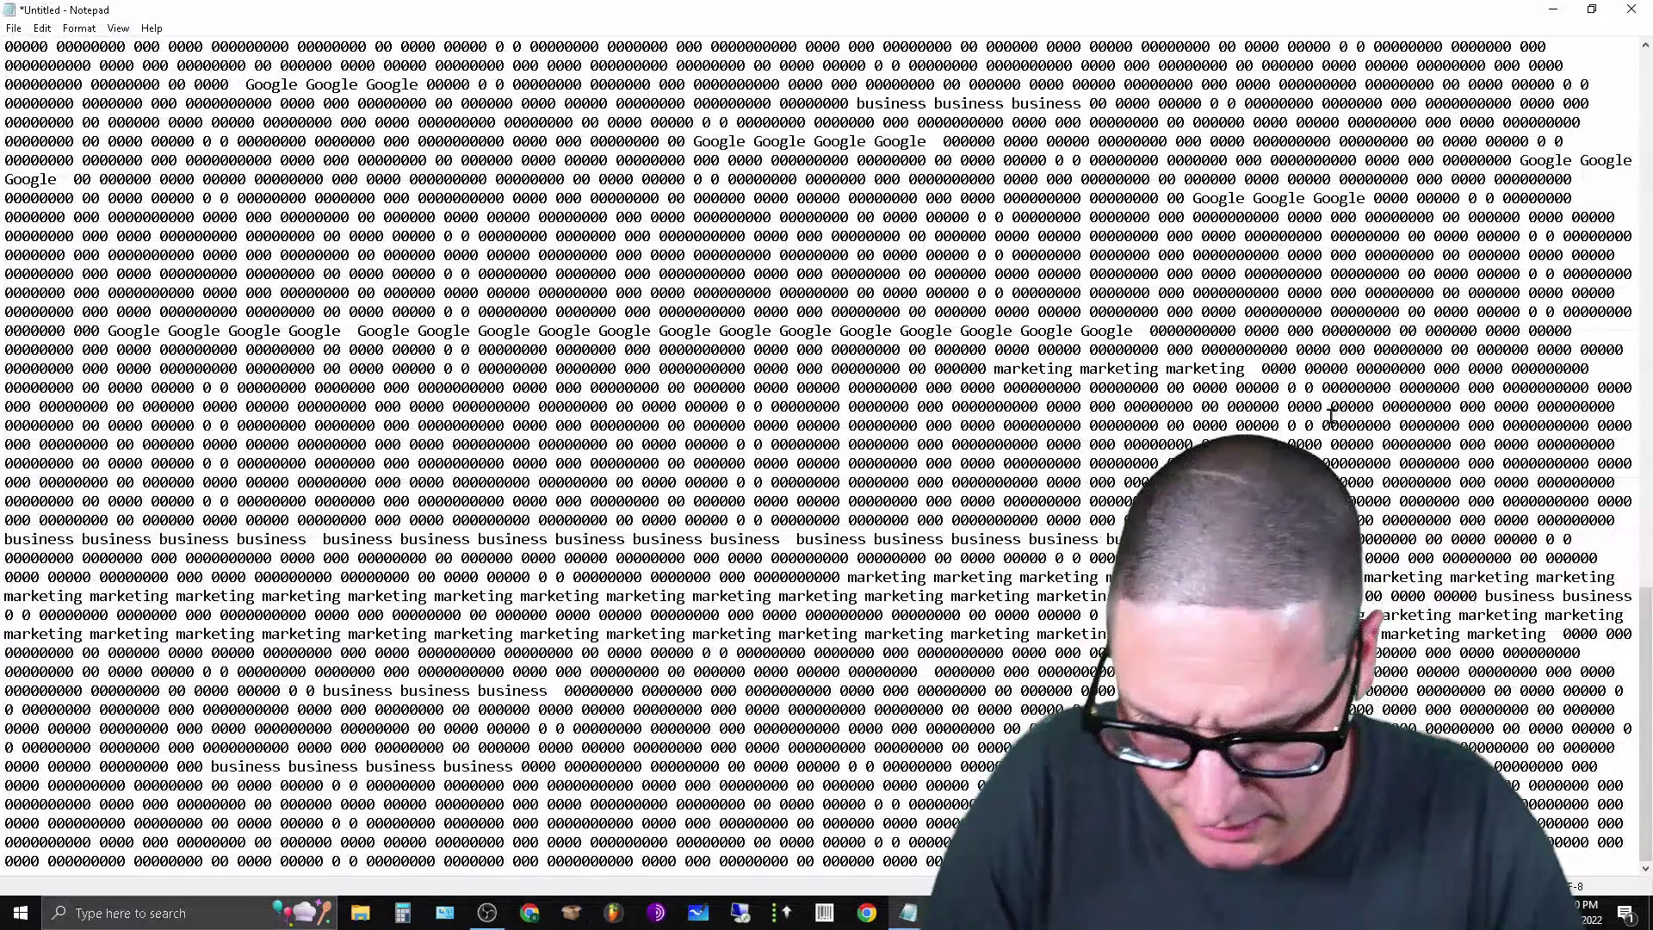
pyautogui.hotkey('ctrl', 'v')
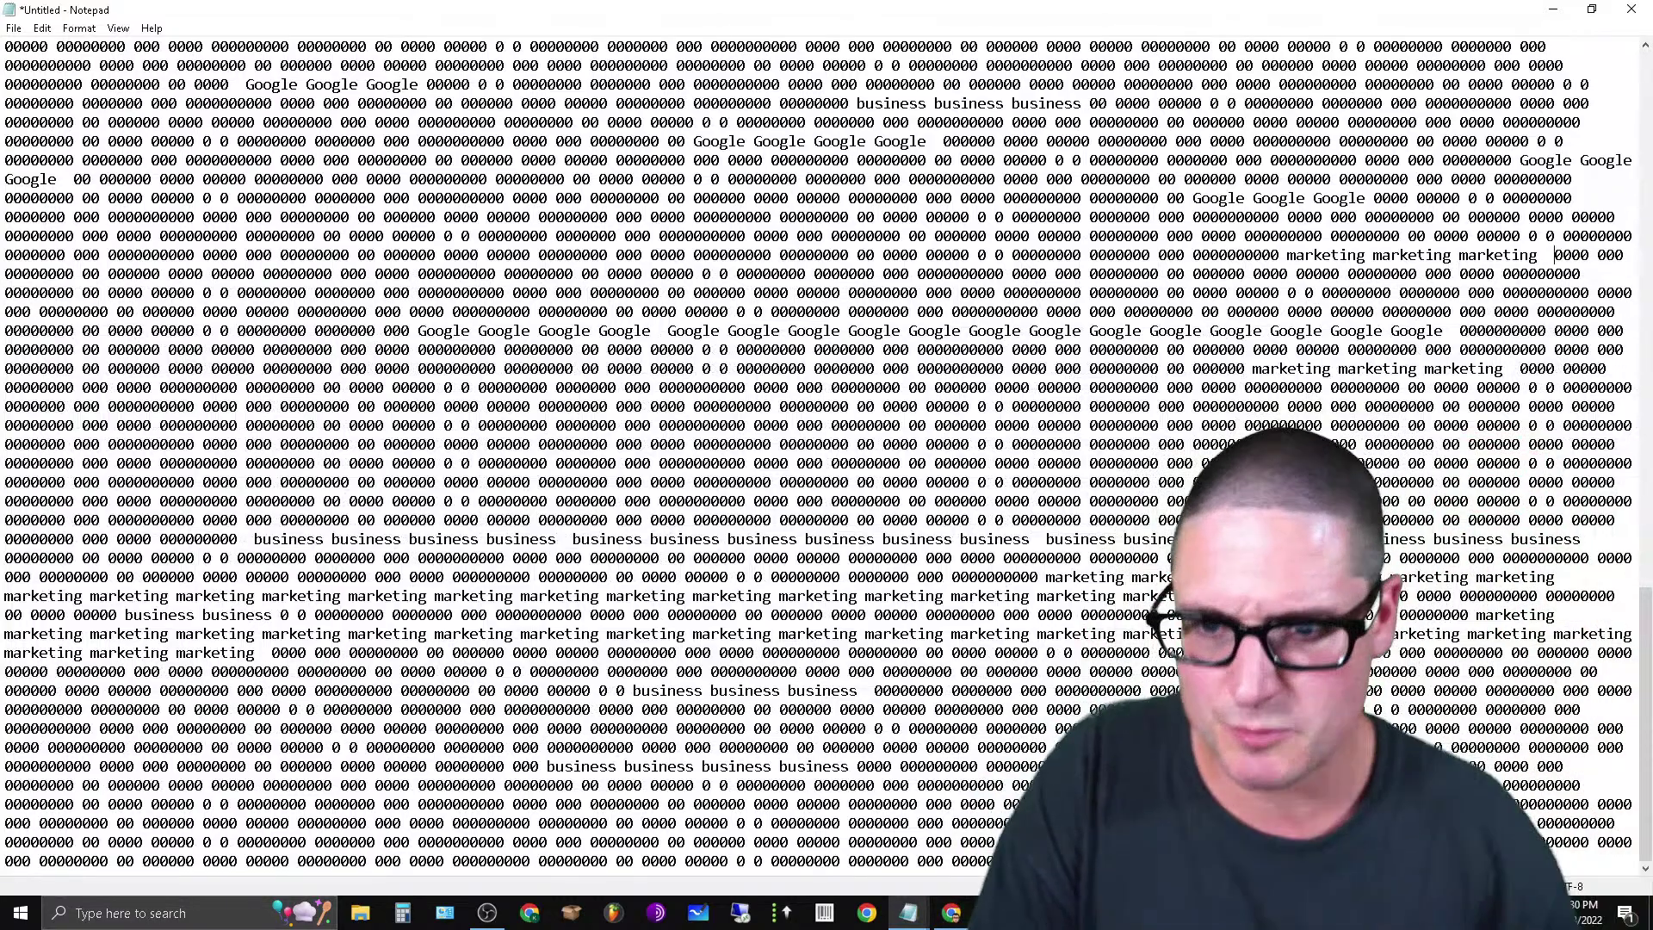
pyautogui.hotkey('ctrl', 'Home')
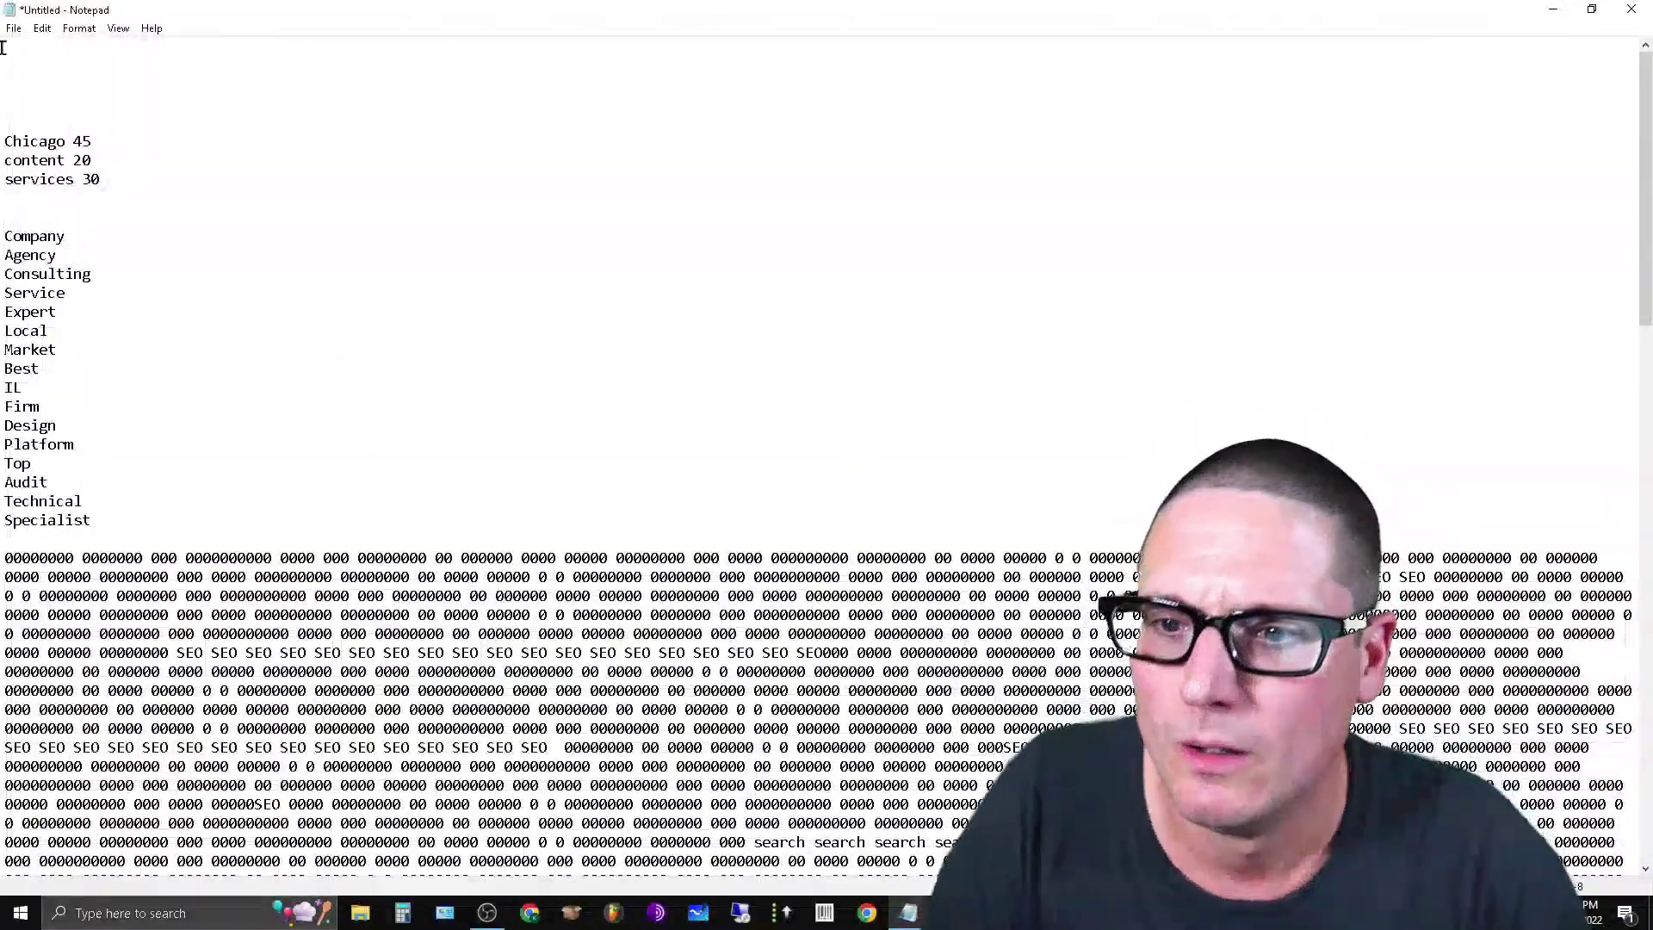
# Delete the 45 count from the Chicago note and cut the word Chicago.
pyautogui.doubleClick(81, 141)
pyautogui.press('BackSpace')
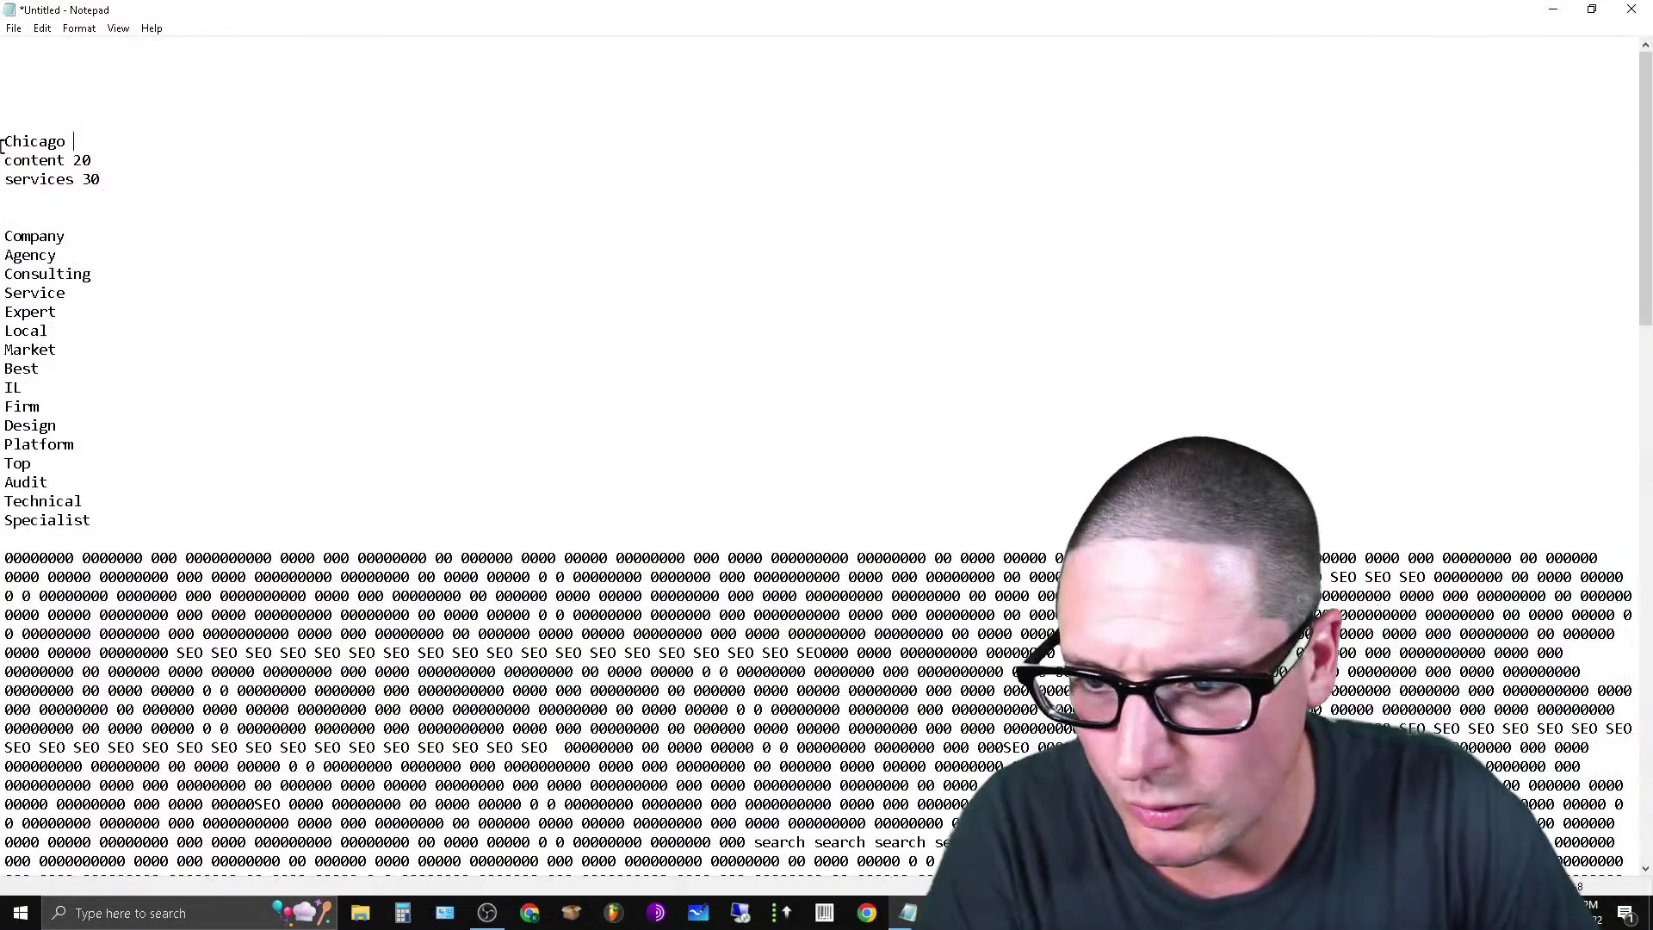
pyautogui.doubleClick(11, 143)
pyautogui.rightClick(10, 143)
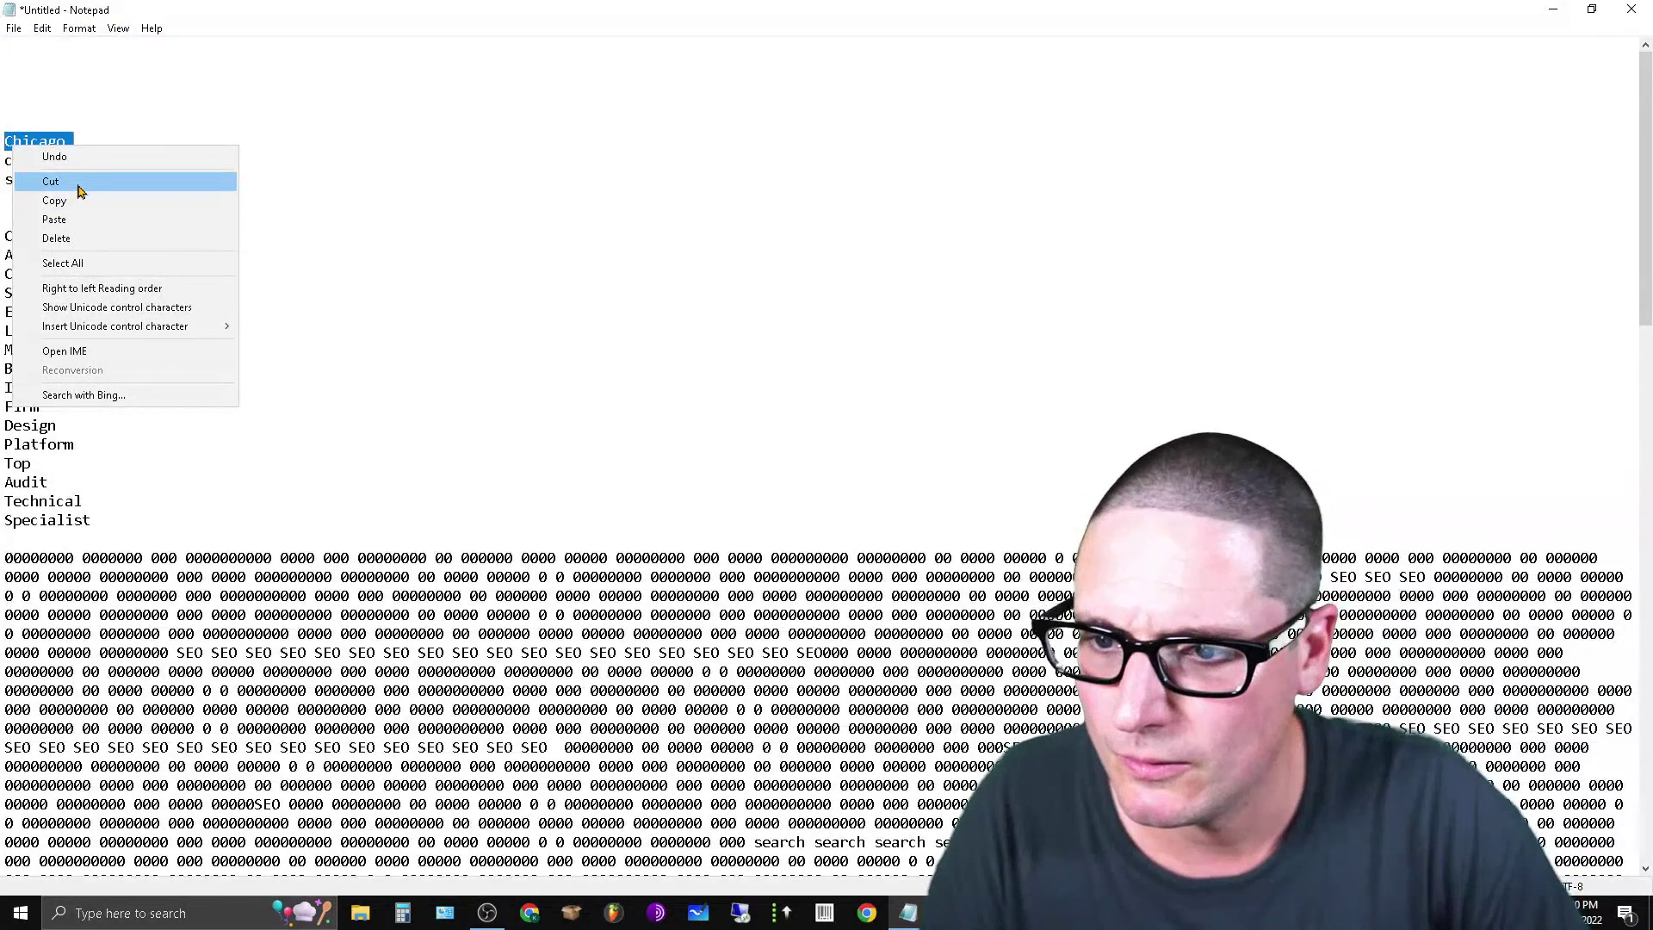
pyautogui.click(75, 183)
pyautogui.scroll(-12, 677, 653)
pyautogui.scroll(-3, 676, 652)
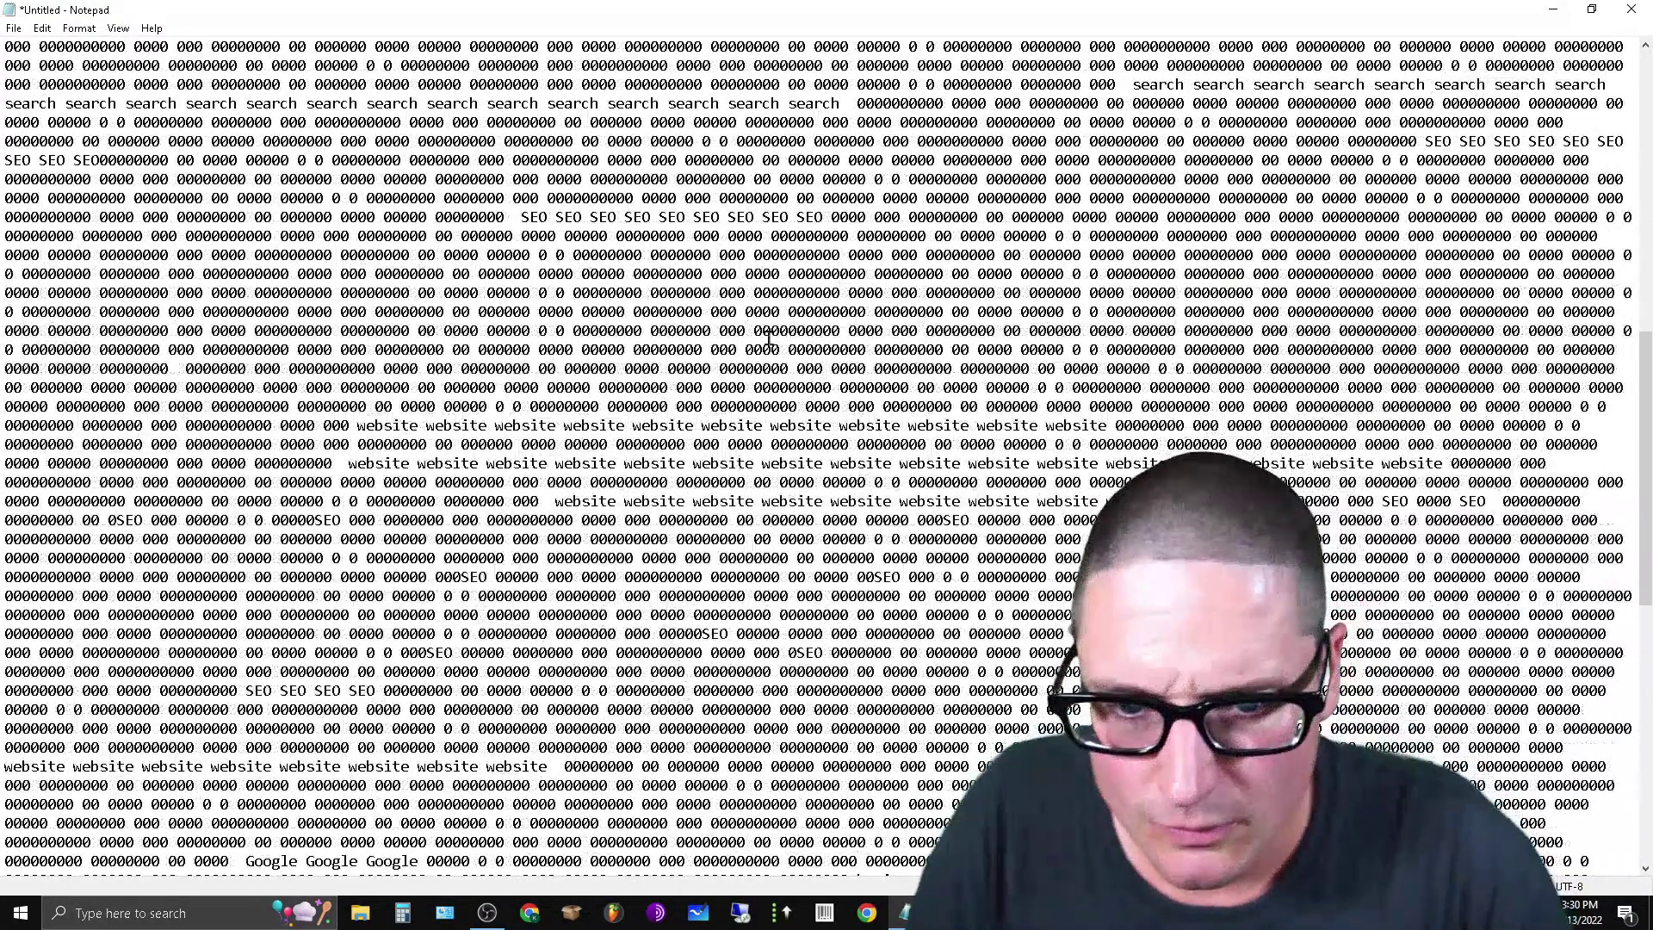
# Paste Chicago runs into several upper and middle filler lines.
pyautogui.click(738, 313)
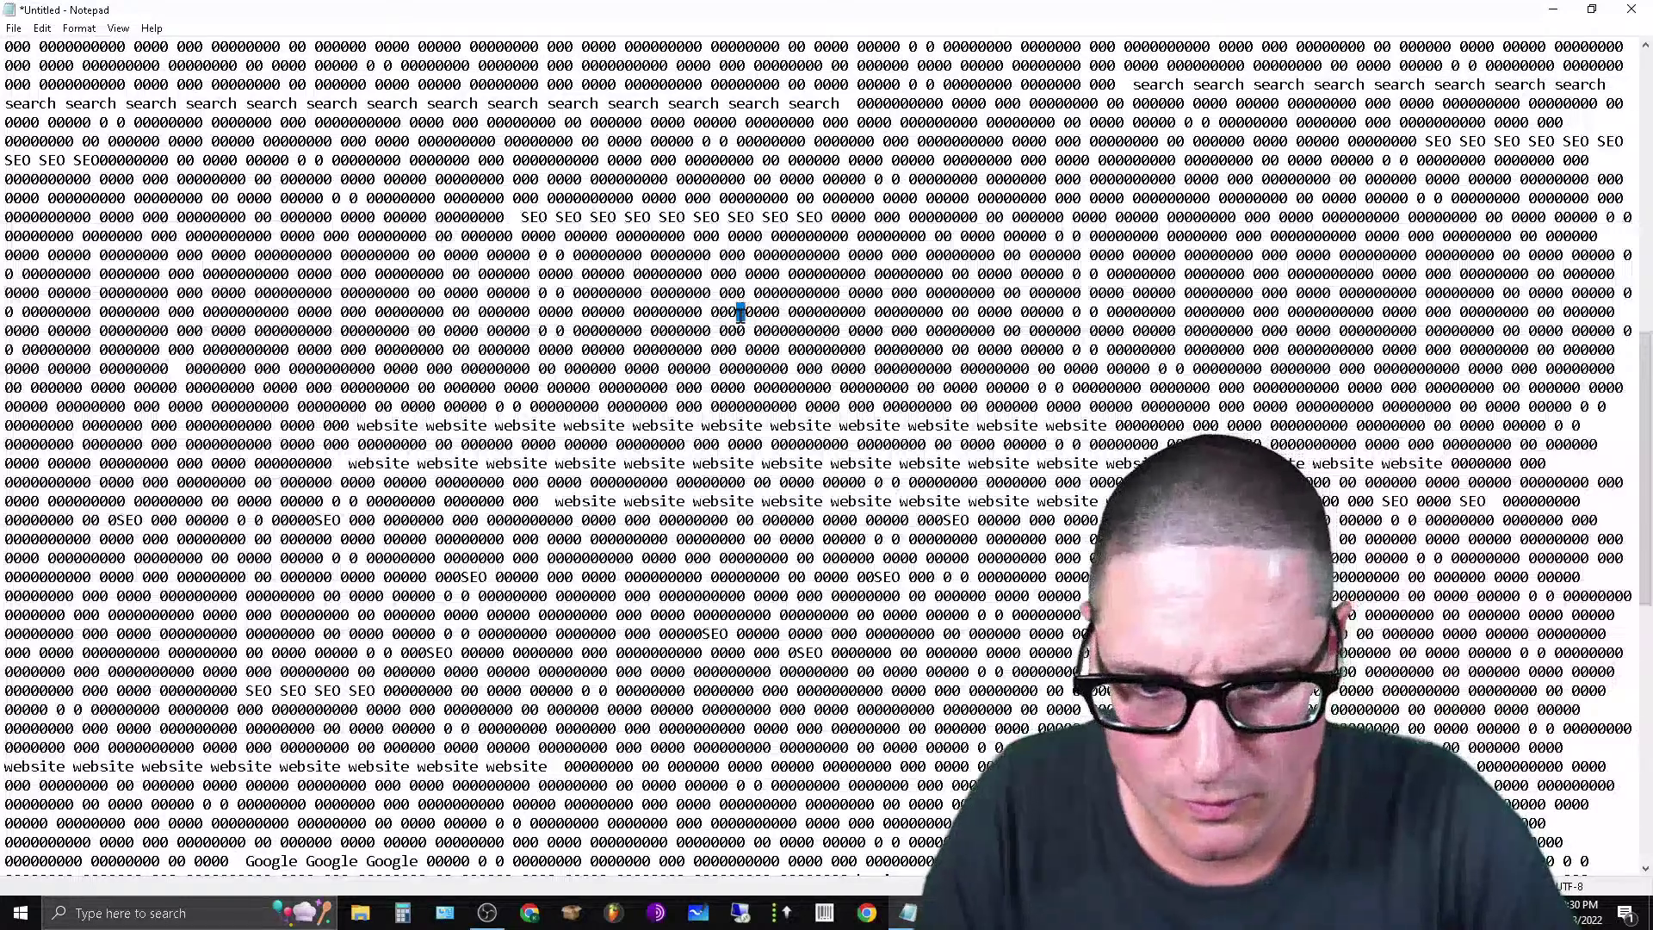
pyautogui.hotkey('ctrl', 'v')
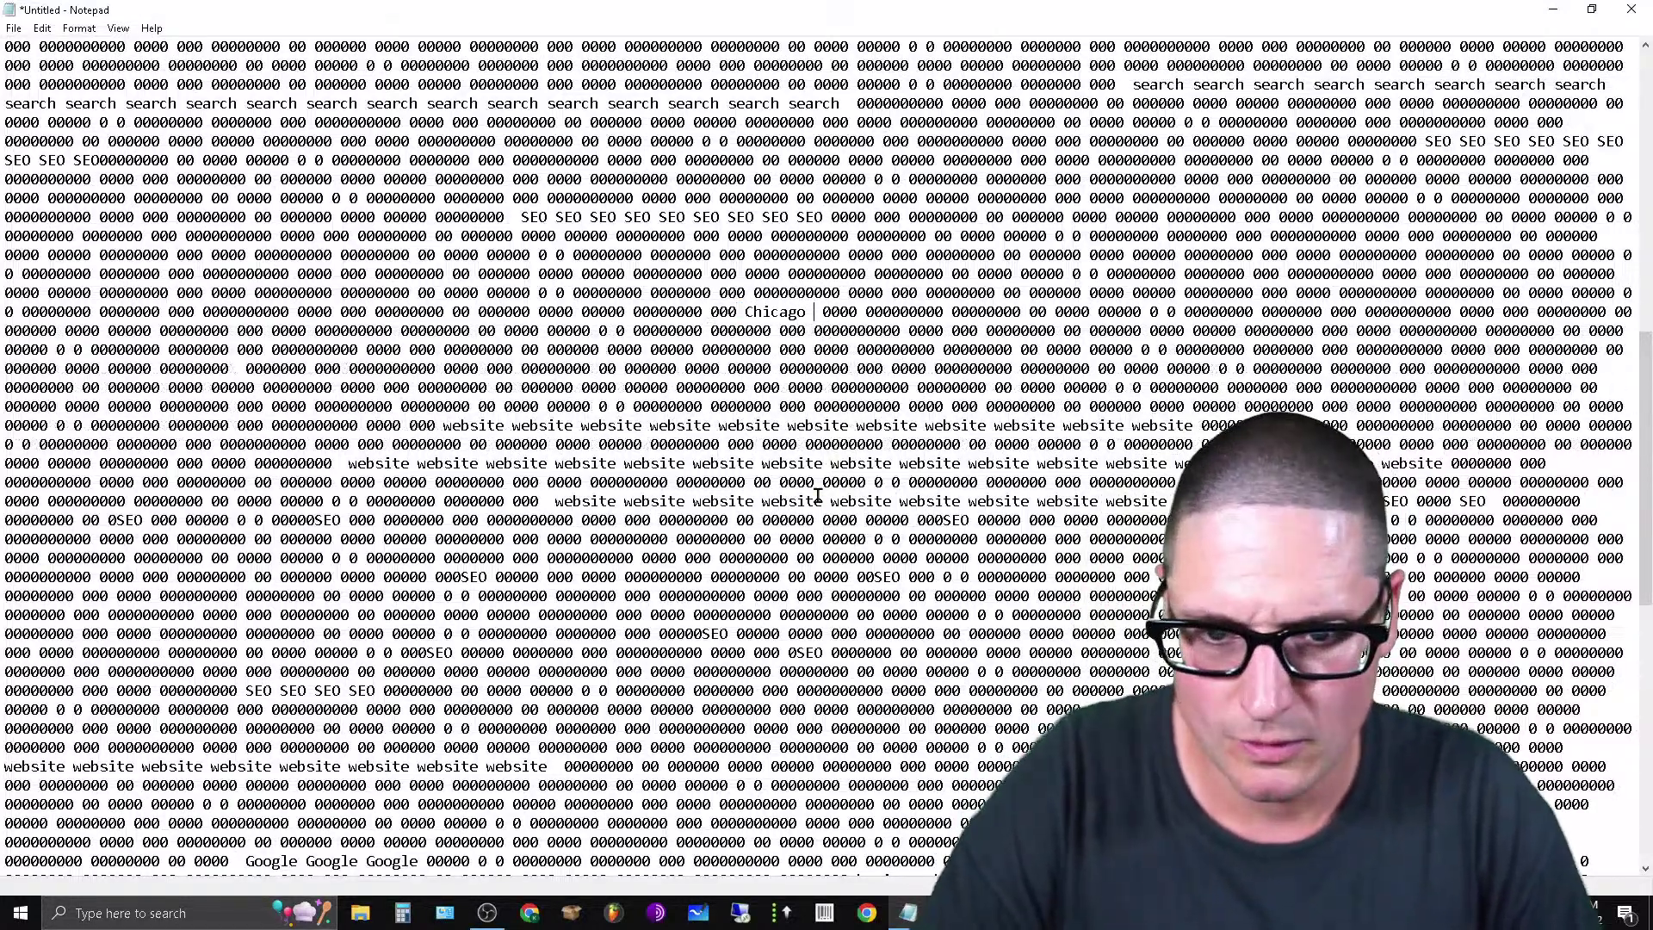
pyautogui.hotkey('ctrl', 'v')
pyautogui.click(991, 368)
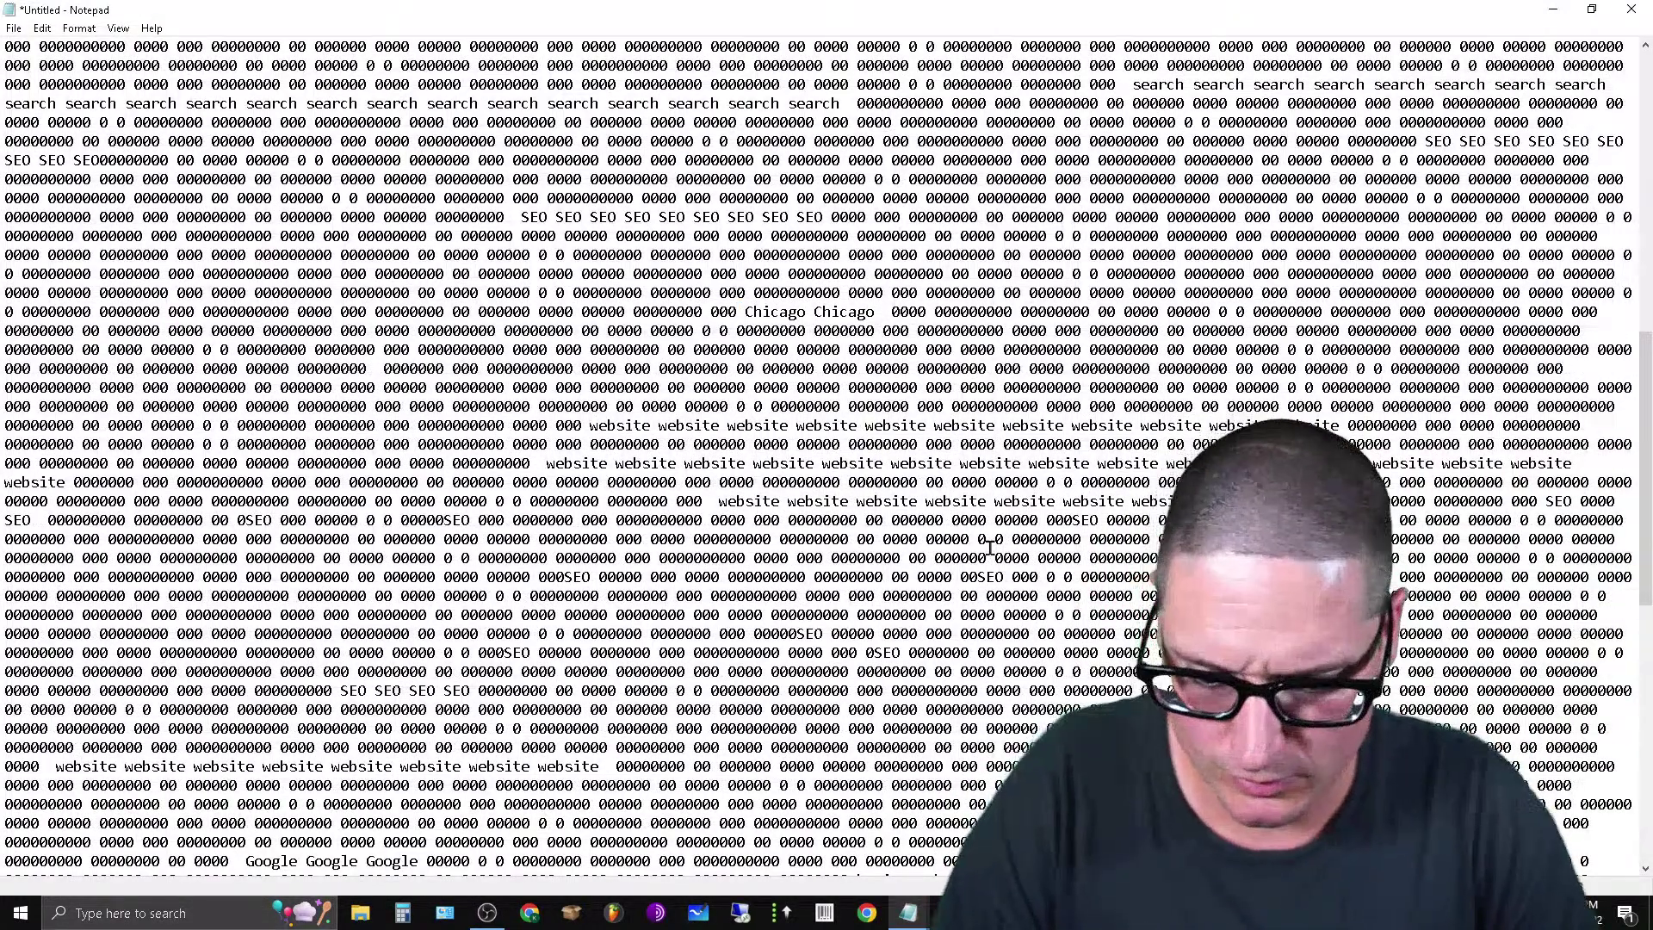
pyautogui.hotkey('ctrl', 'v')
pyautogui.hotkey('ctrl', 'v')
pyautogui.click(978, 522)
pyautogui.hotkey('shift', 'End')
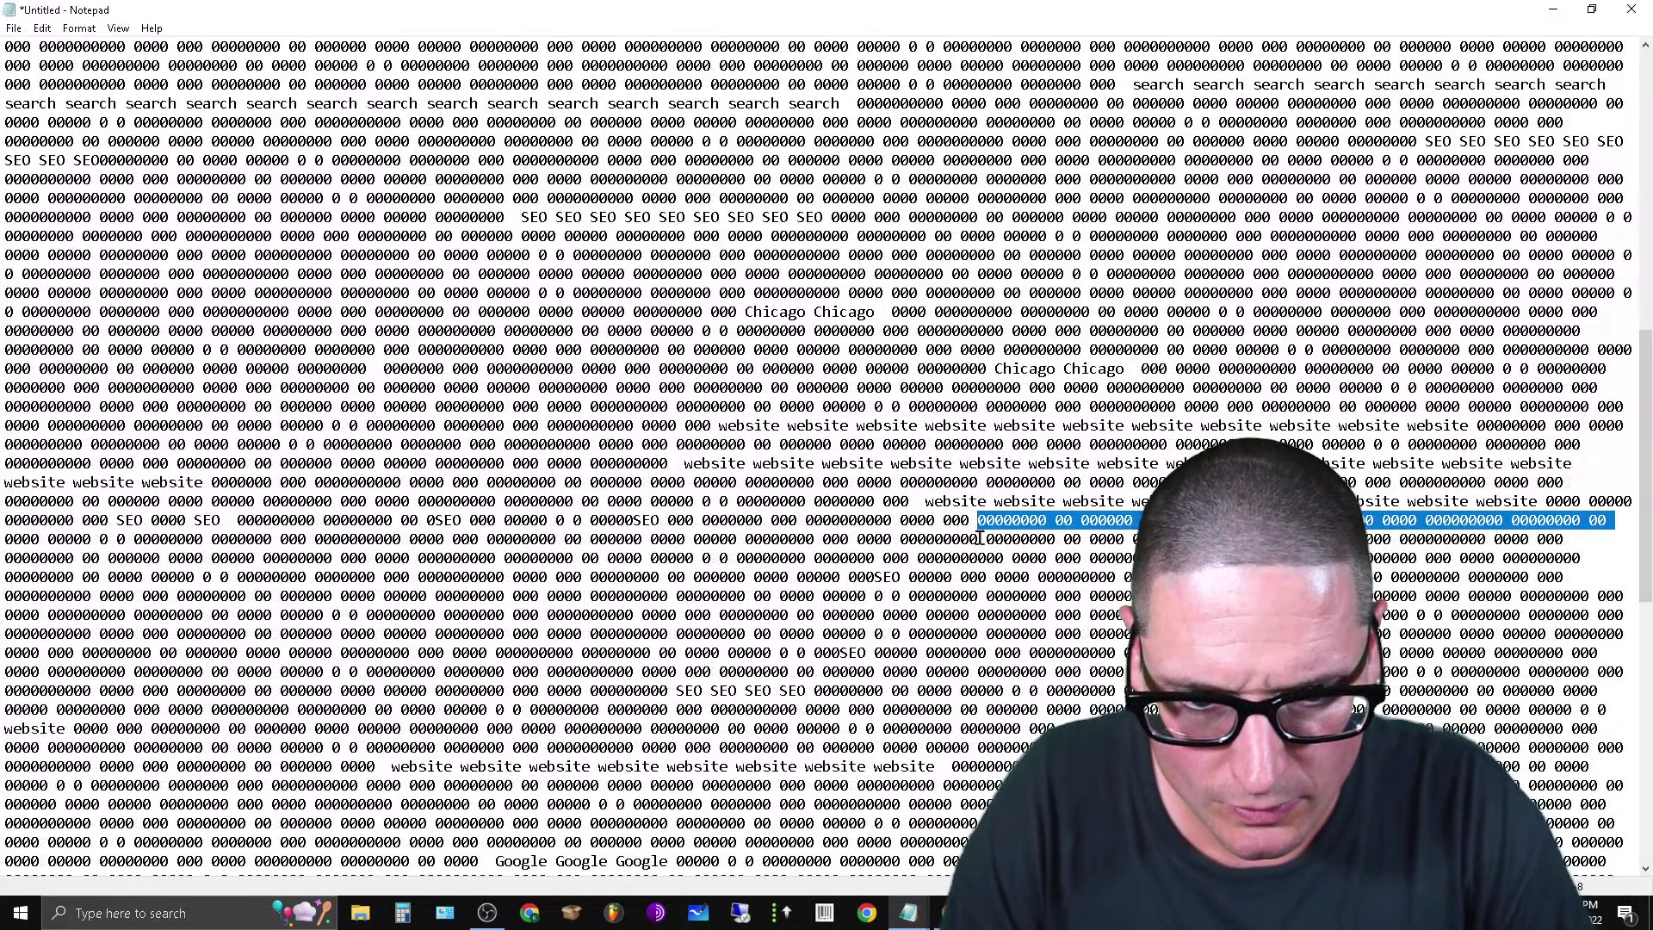
pyautogui.keyDown('shift'); pyautogui.click(980, 538); pyautogui.keyUp('shift')
pyautogui.click(1046, 618)
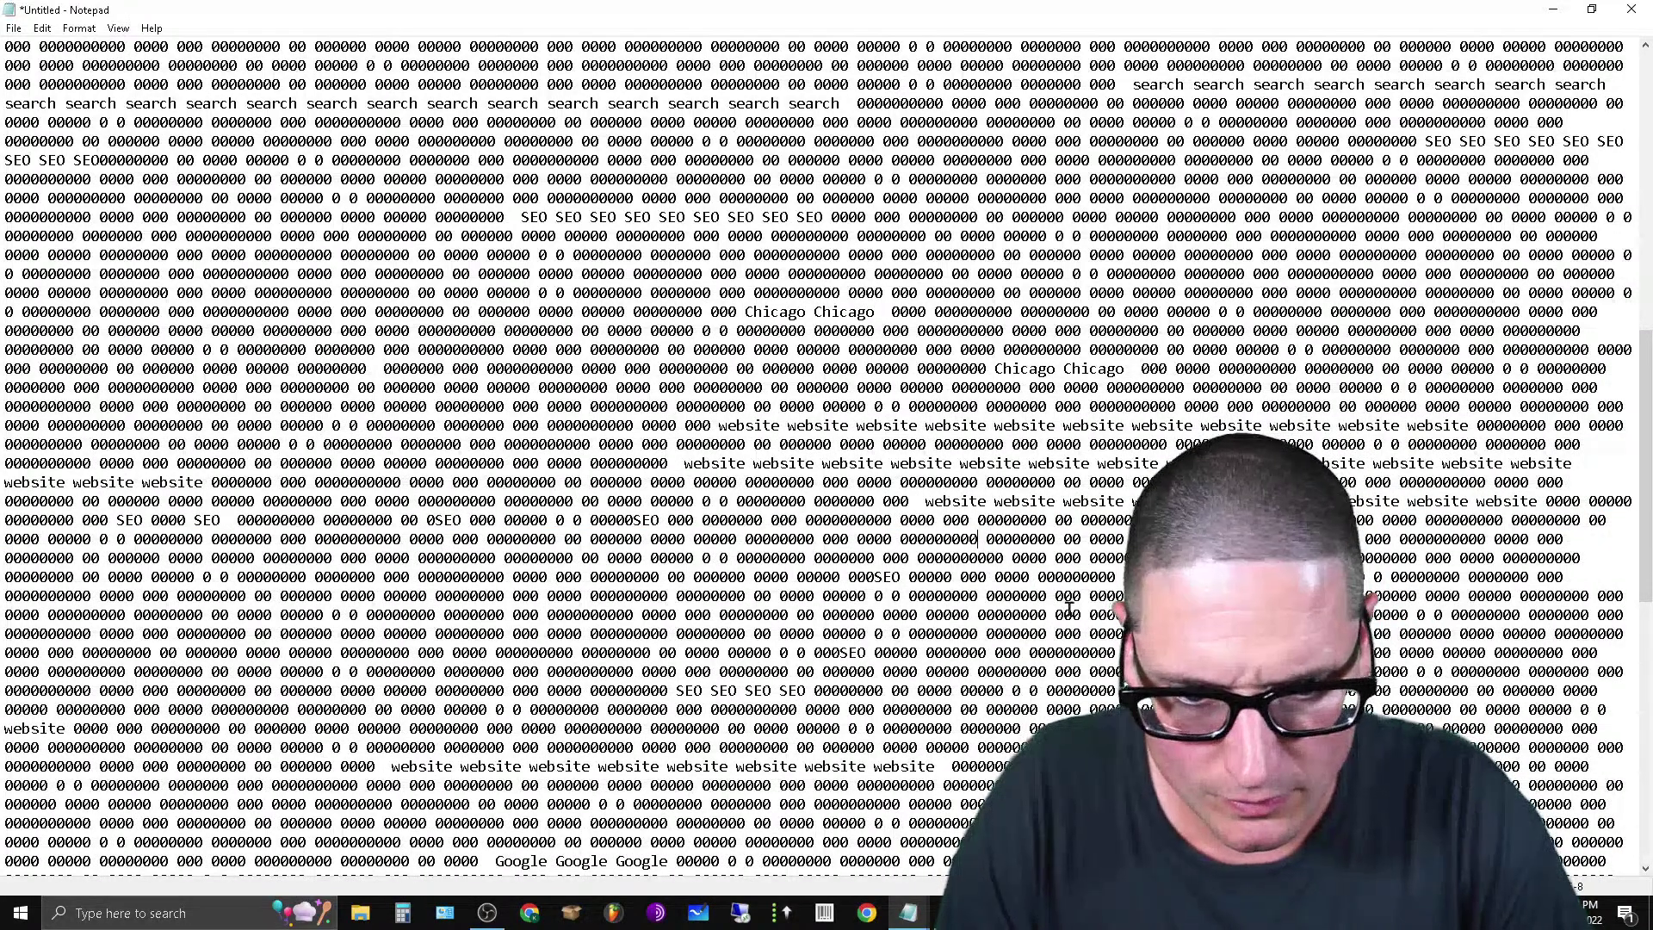
pyautogui.hotkey('ctrl', 'v')
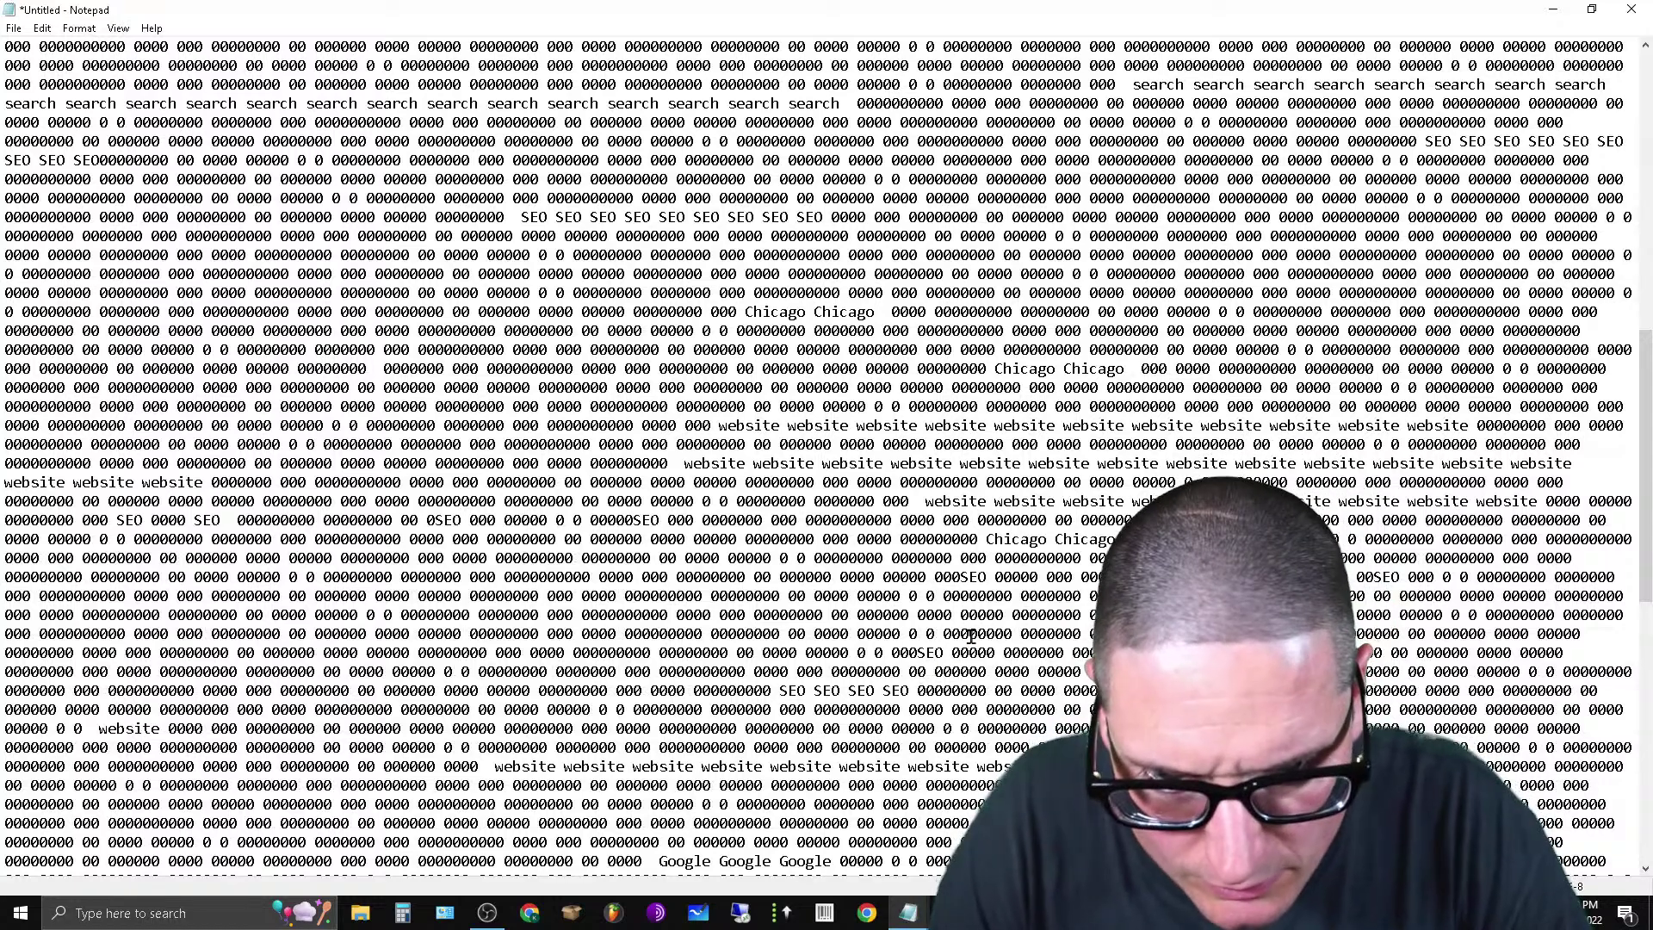
pyautogui.click(1042, 635)
pyautogui.hotkey('ctrl', 'v')
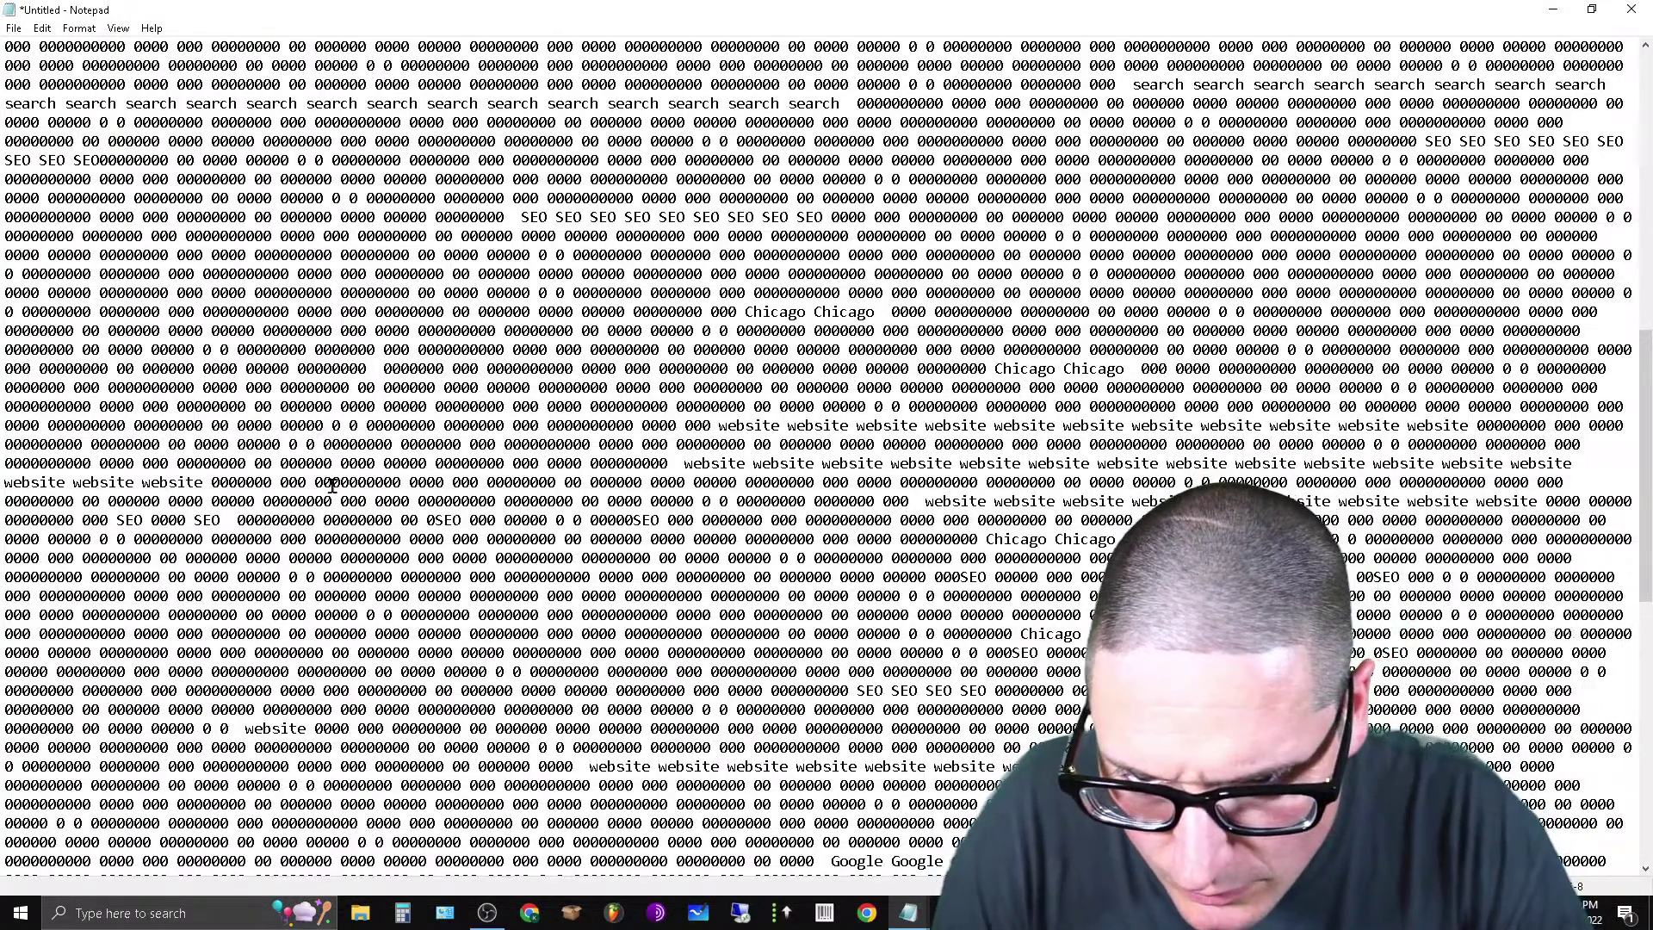
# Insert more Chicago runs at scattered spots, including four lower down and on a business line.
pyautogui.click(402, 487)
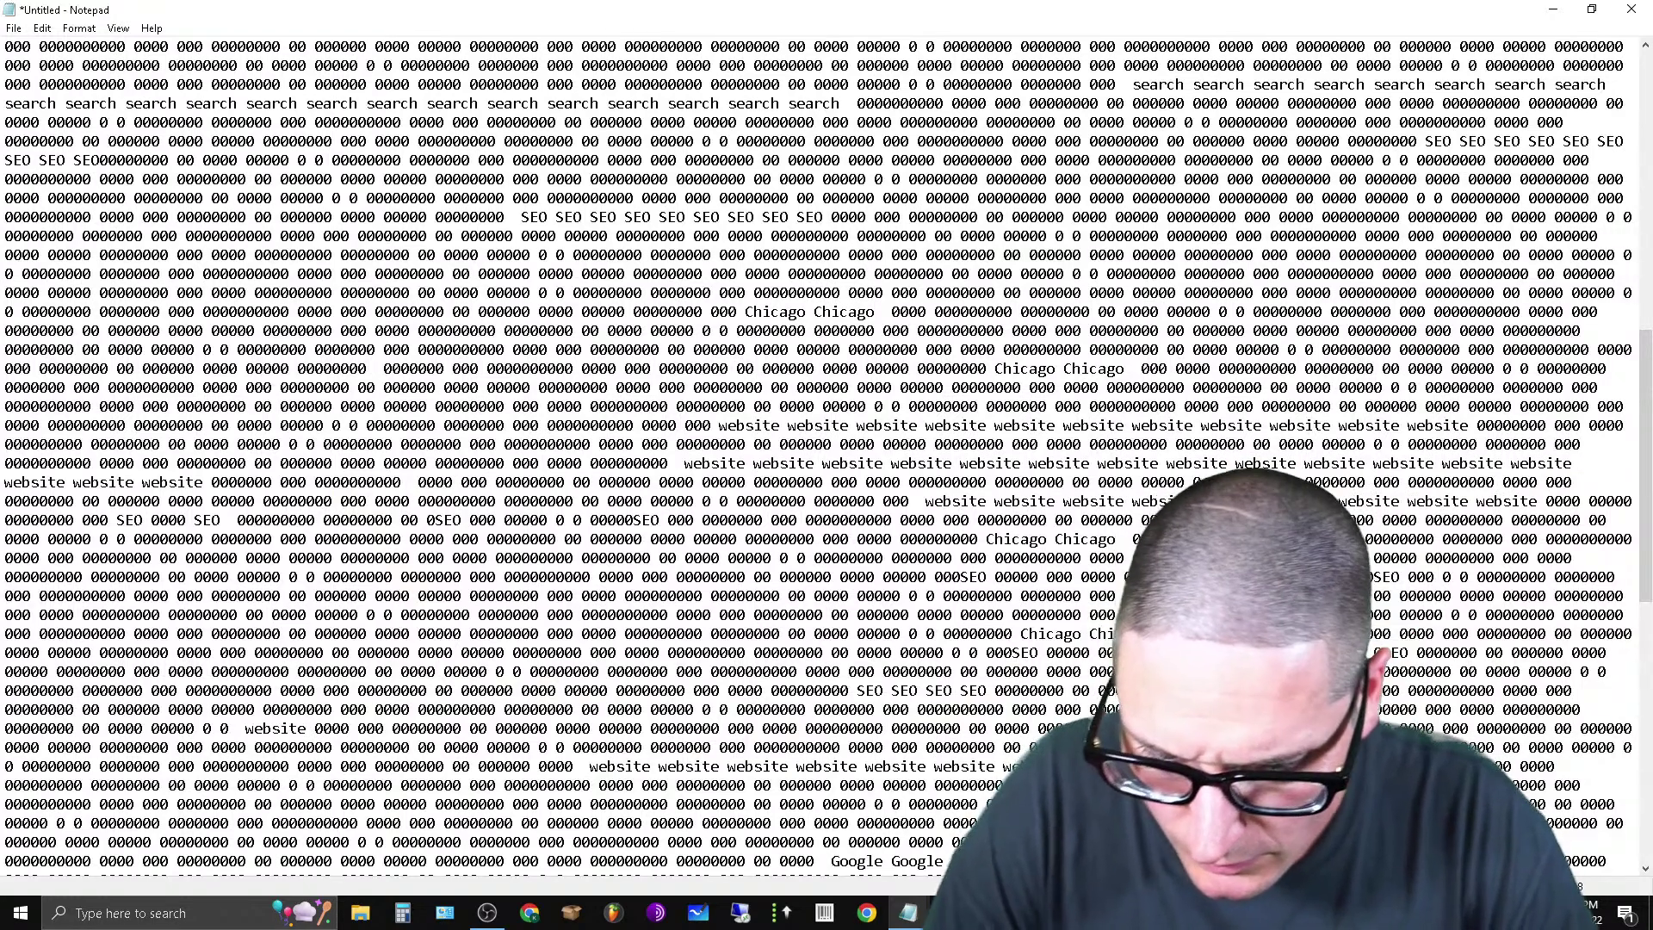
pyautogui.hotkey('ctrl', 'v')
pyautogui.hotkey('ctrl', 'v')
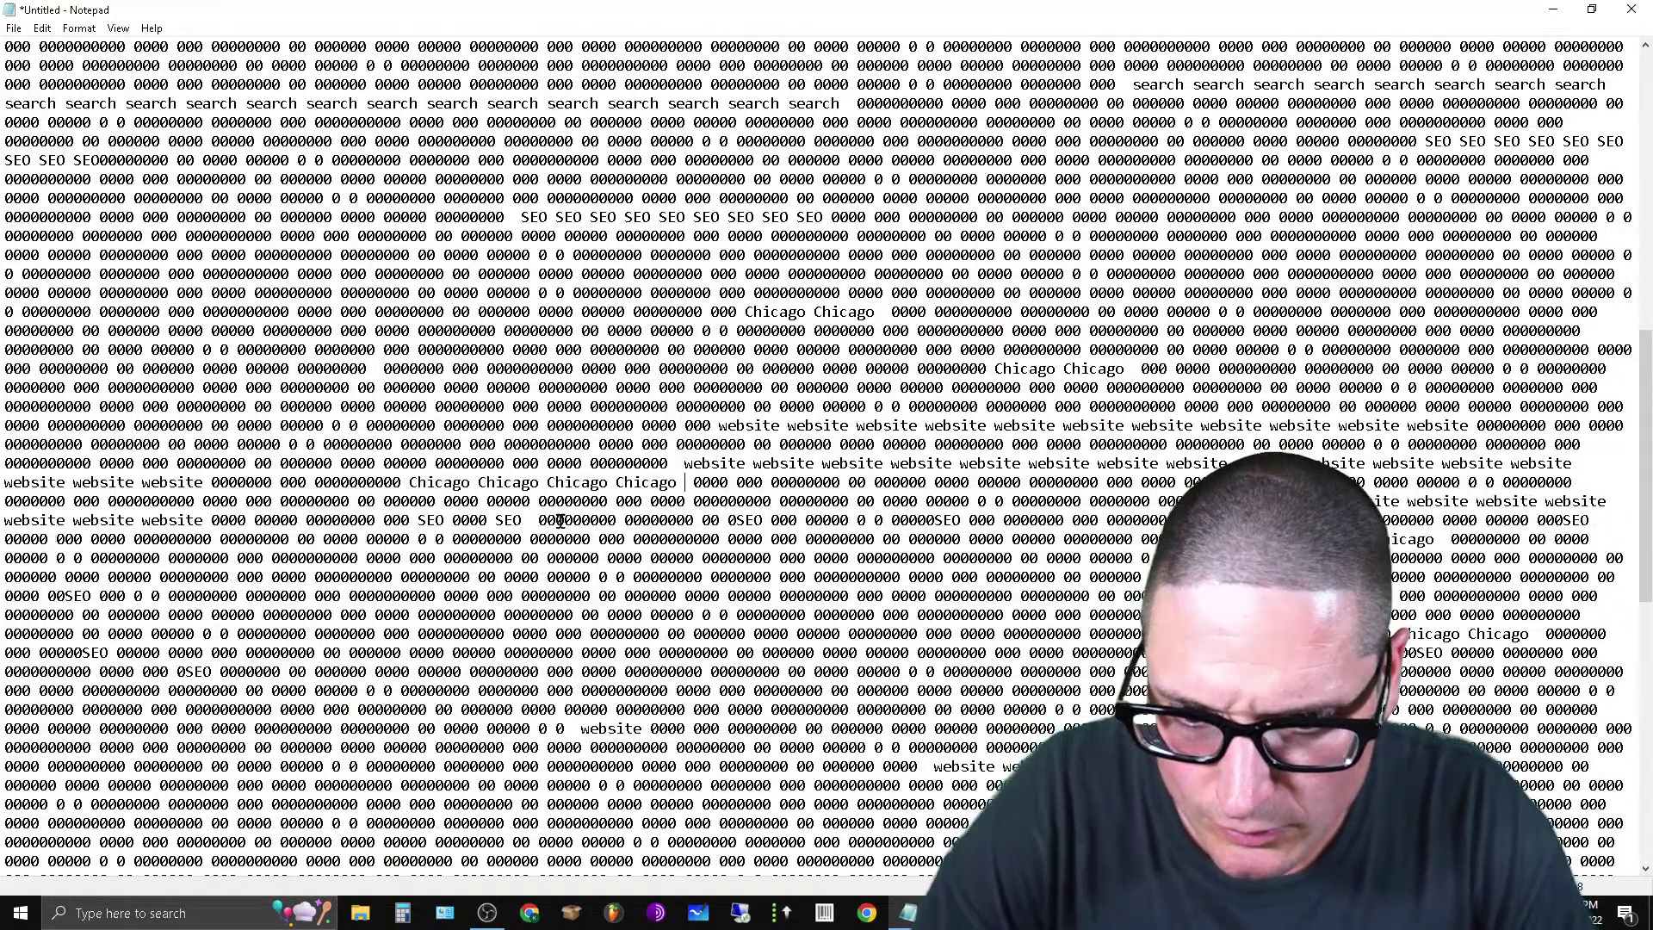
pyautogui.click(246, 252)
pyautogui.hotkey('ctrl', 'v')
pyautogui.hotkey('ctrl', 'v')
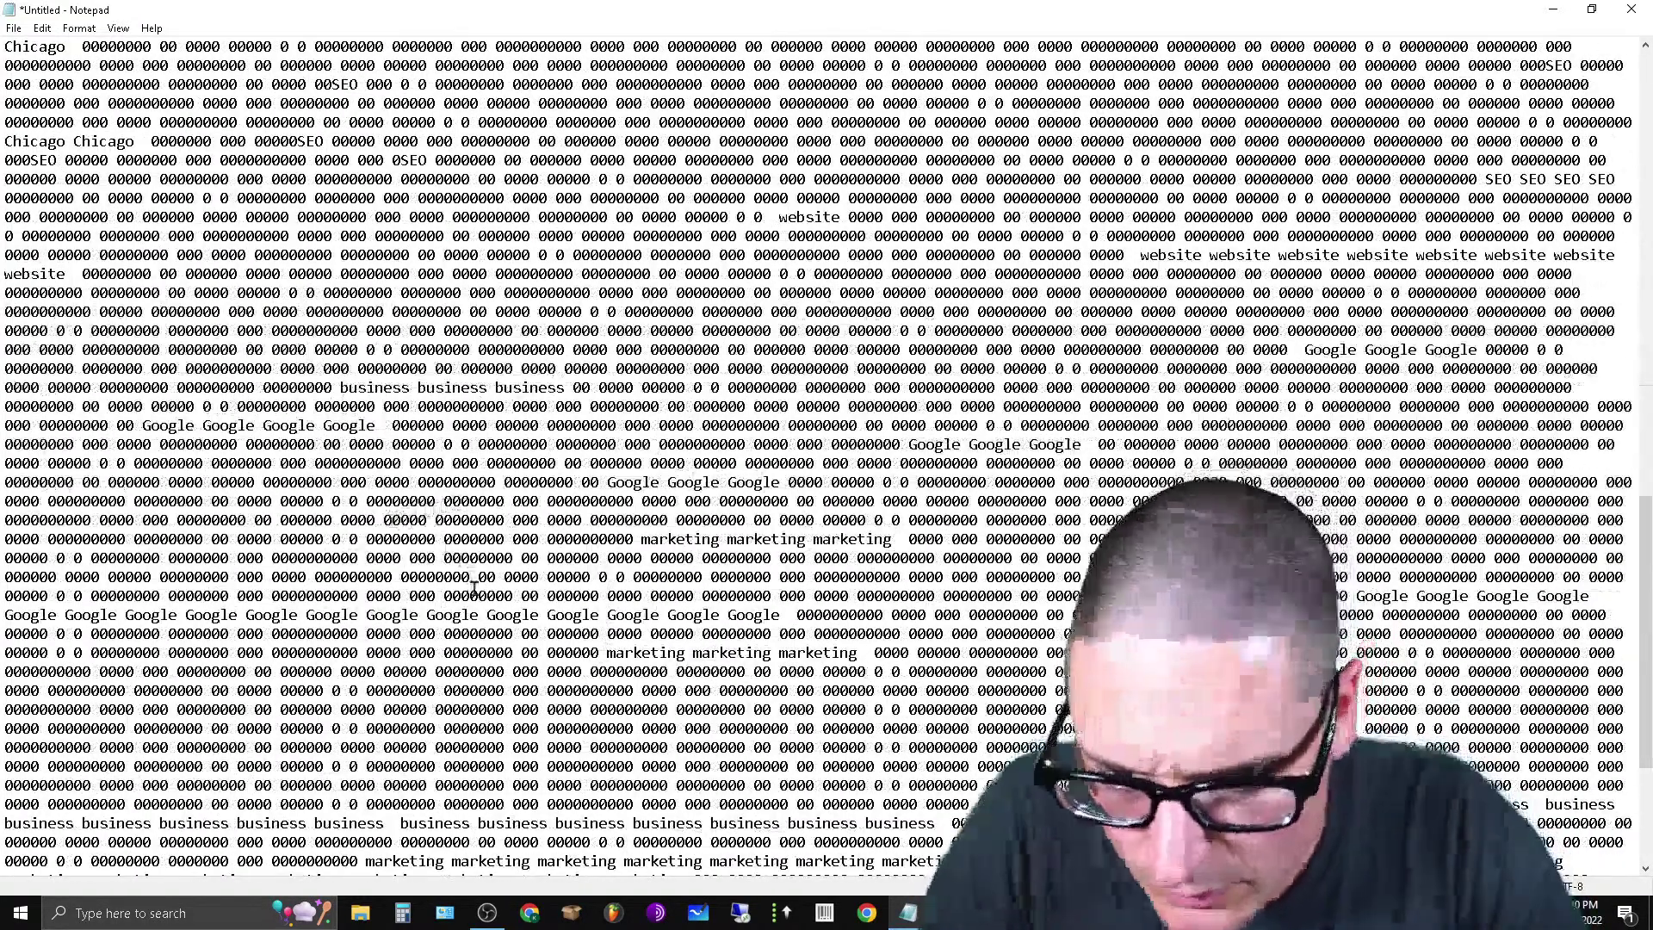
pyautogui.click(436, 731)
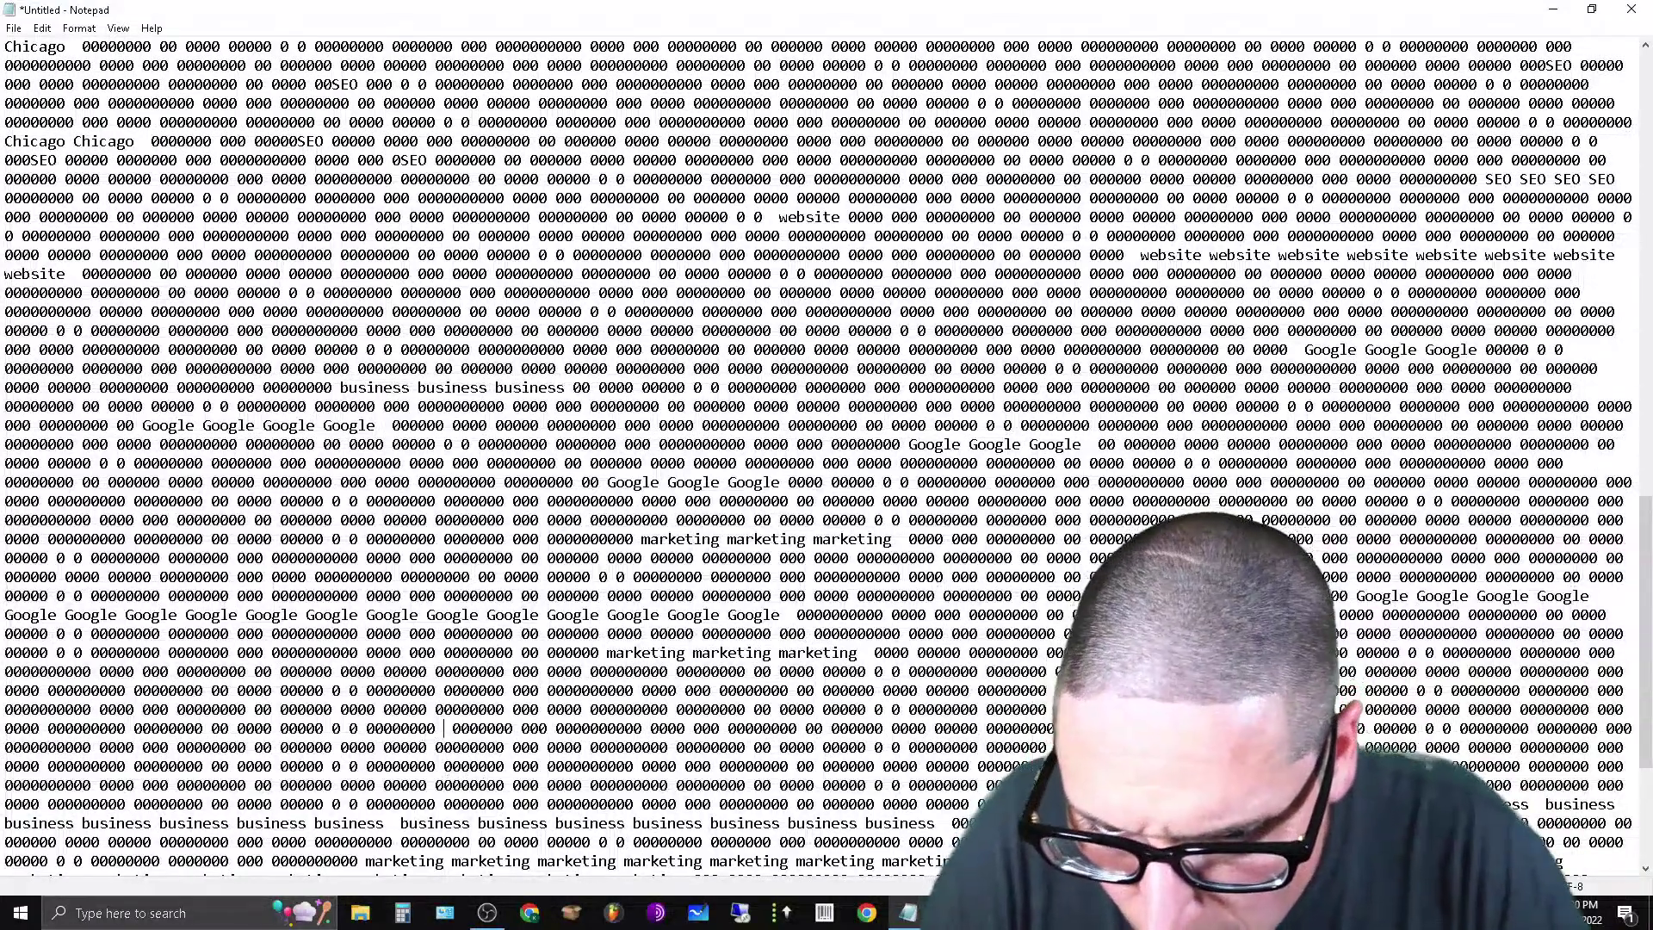
pyautogui.hotkey('ctrl', 'v')
pyautogui.hotkey('ctrl', 'v')
pyautogui.hotkey('ctrl', 'v')
pyautogui.hotkey('ctrl', 'v')
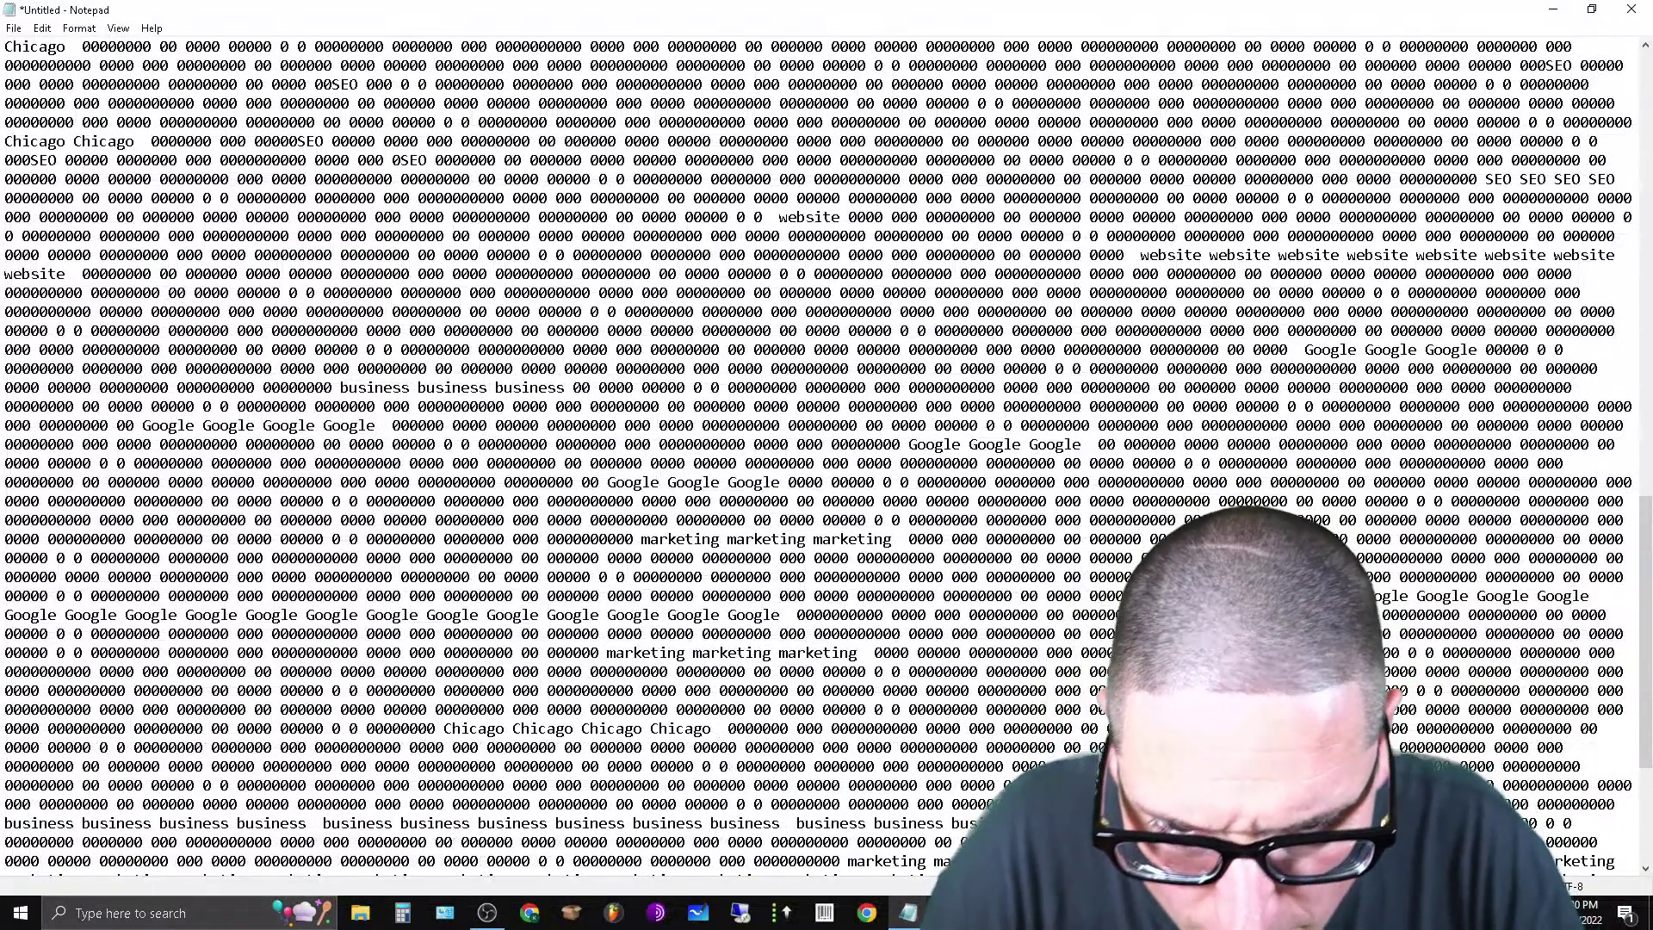
pyautogui.scroll(-5, 938, 738)
pyautogui.click(918, 692)
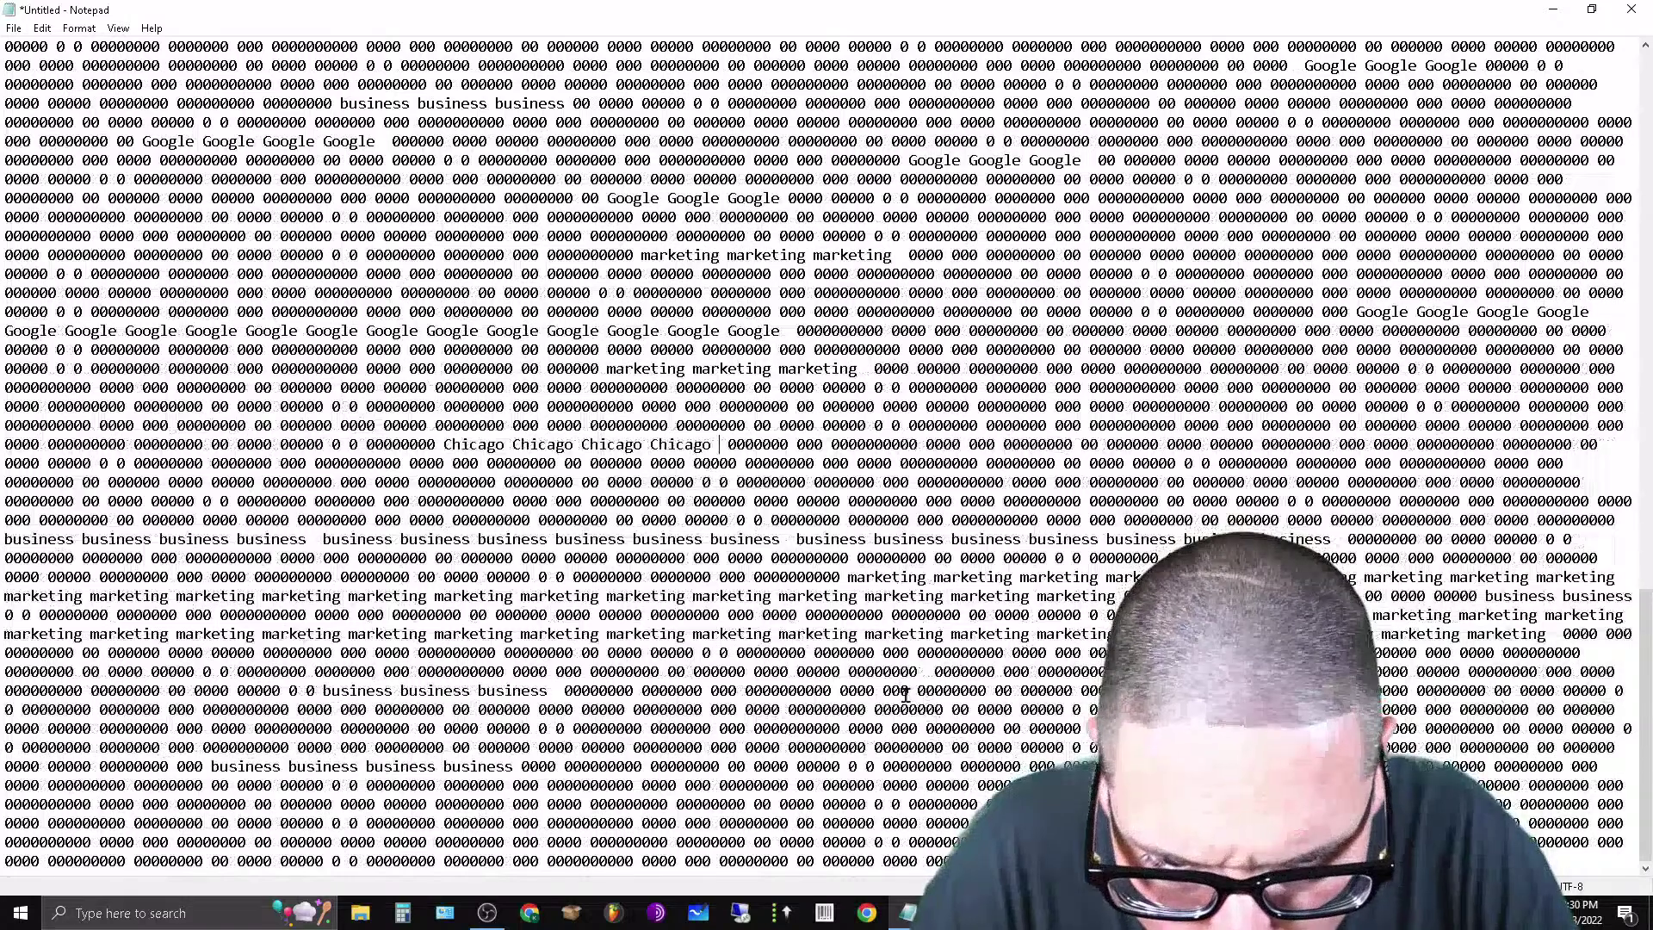
pyautogui.hotkey('ctrl', 'v')
pyautogui.hotkey('ctrl', 'v')
pyautogui.hotkey('ctrl', 'v')
pyautogui.hotkey('ctrl', 'v')
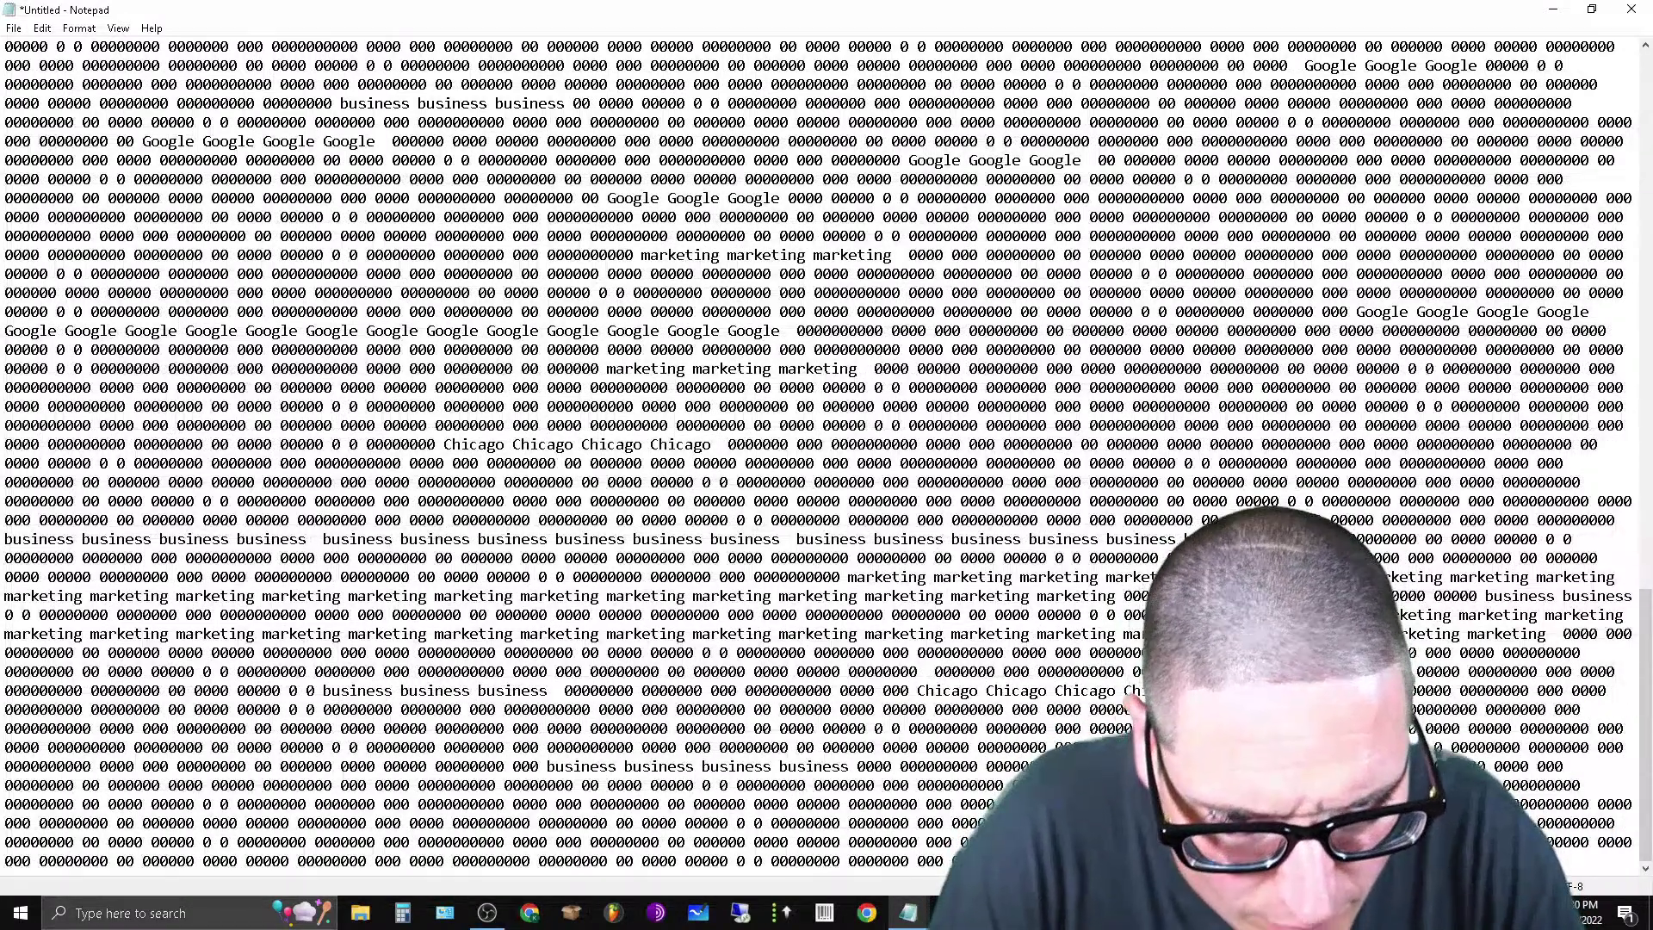
pyautogui.hotkey('ctrl', 'v')
pyautogui.hotkey('ctrl', 'v')
pyautogui.hotkey('ctrl', 'v')
pyautogui.hotkey('ctrl', 'v')
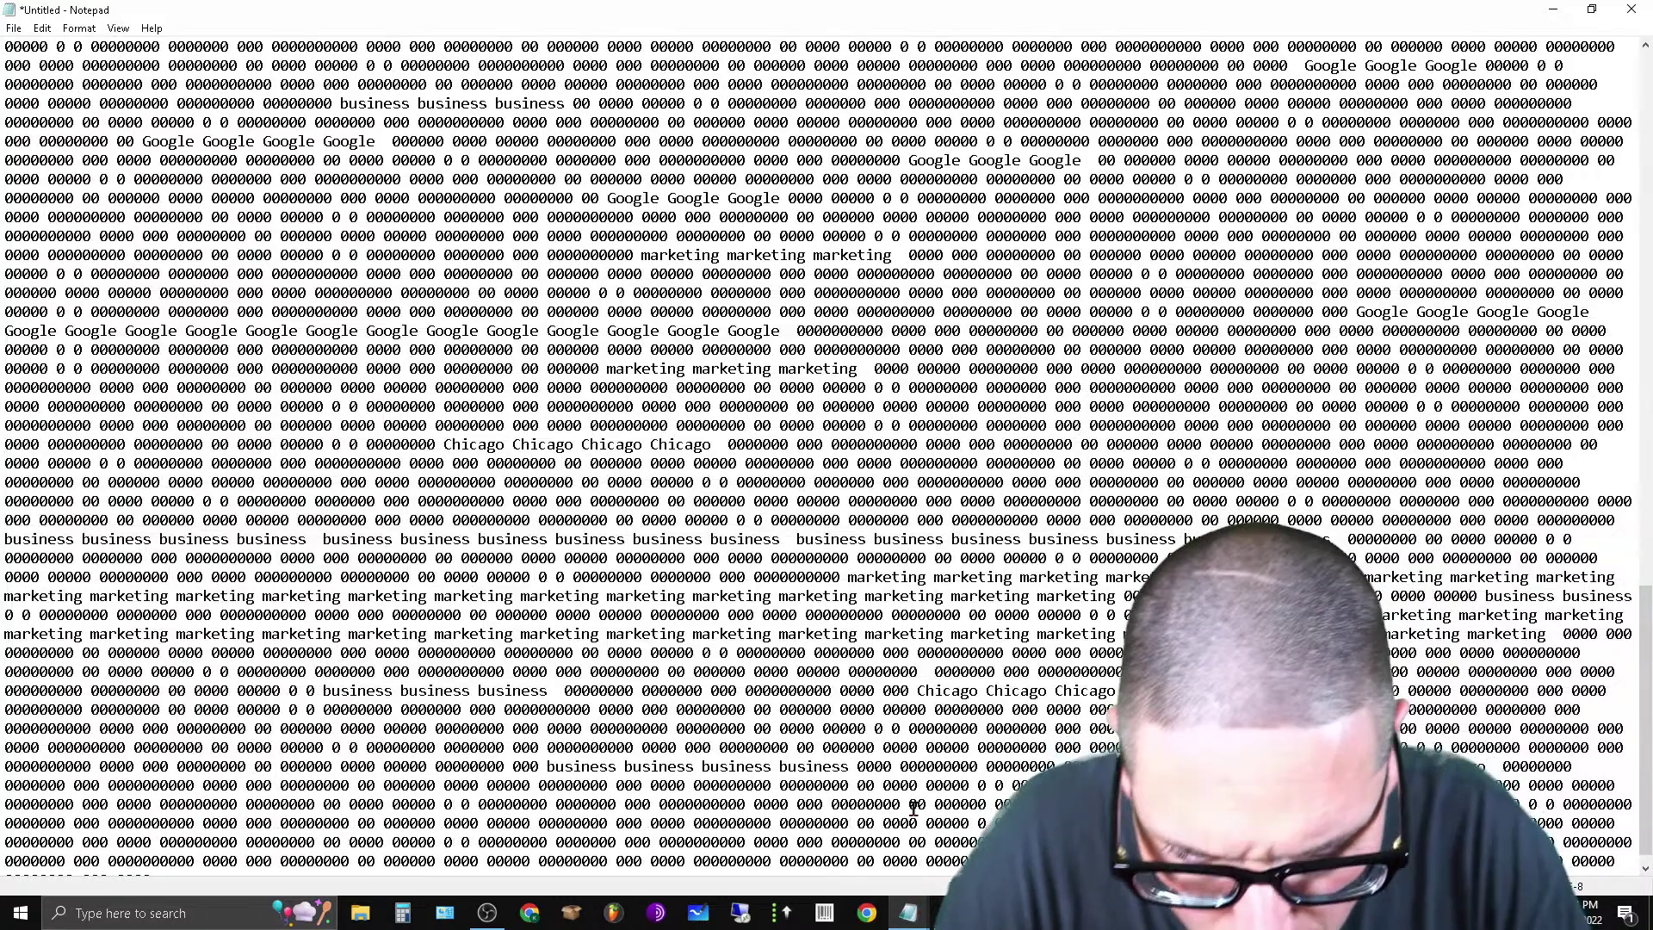
pyautogui.hotkey('ctrl', 'v')
pyautogui.hotkey('ctrl', 'v')
pyautogui.hotkey('ctrl', 'v')
pyautogui.hotkey('ctrl', 'v')
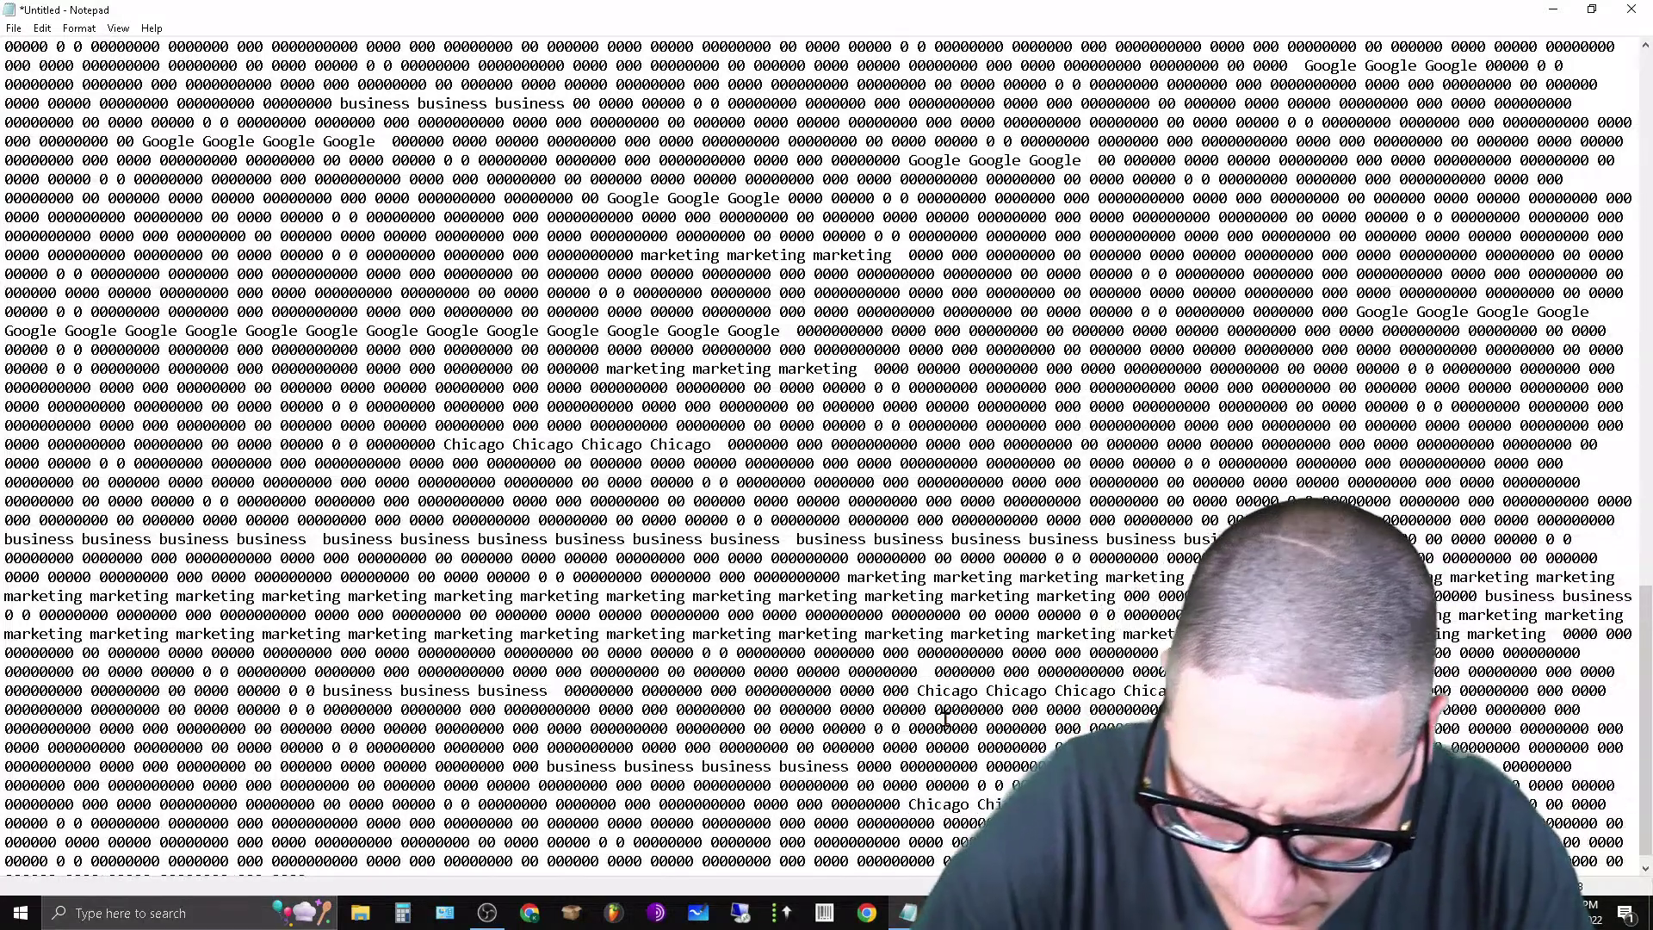
# Add Chicago runs near the document end, higher up, and among the website and SEO text.
pyautogui.scroll(-1, 737, 704)
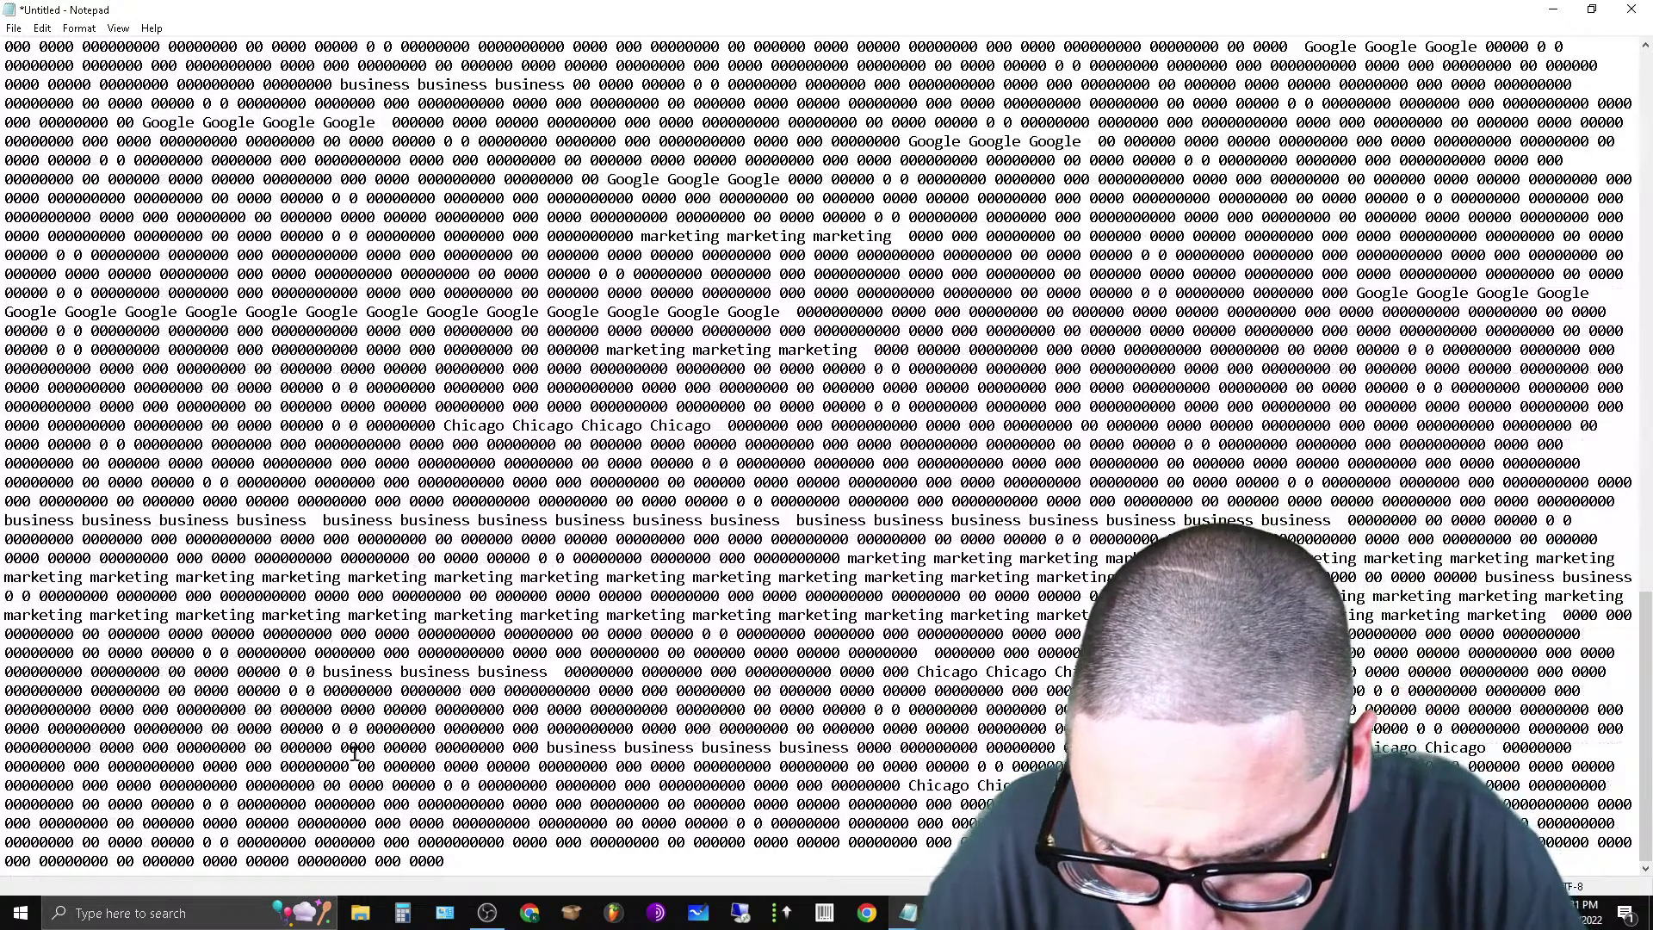
pyautogui.click(253, 710)
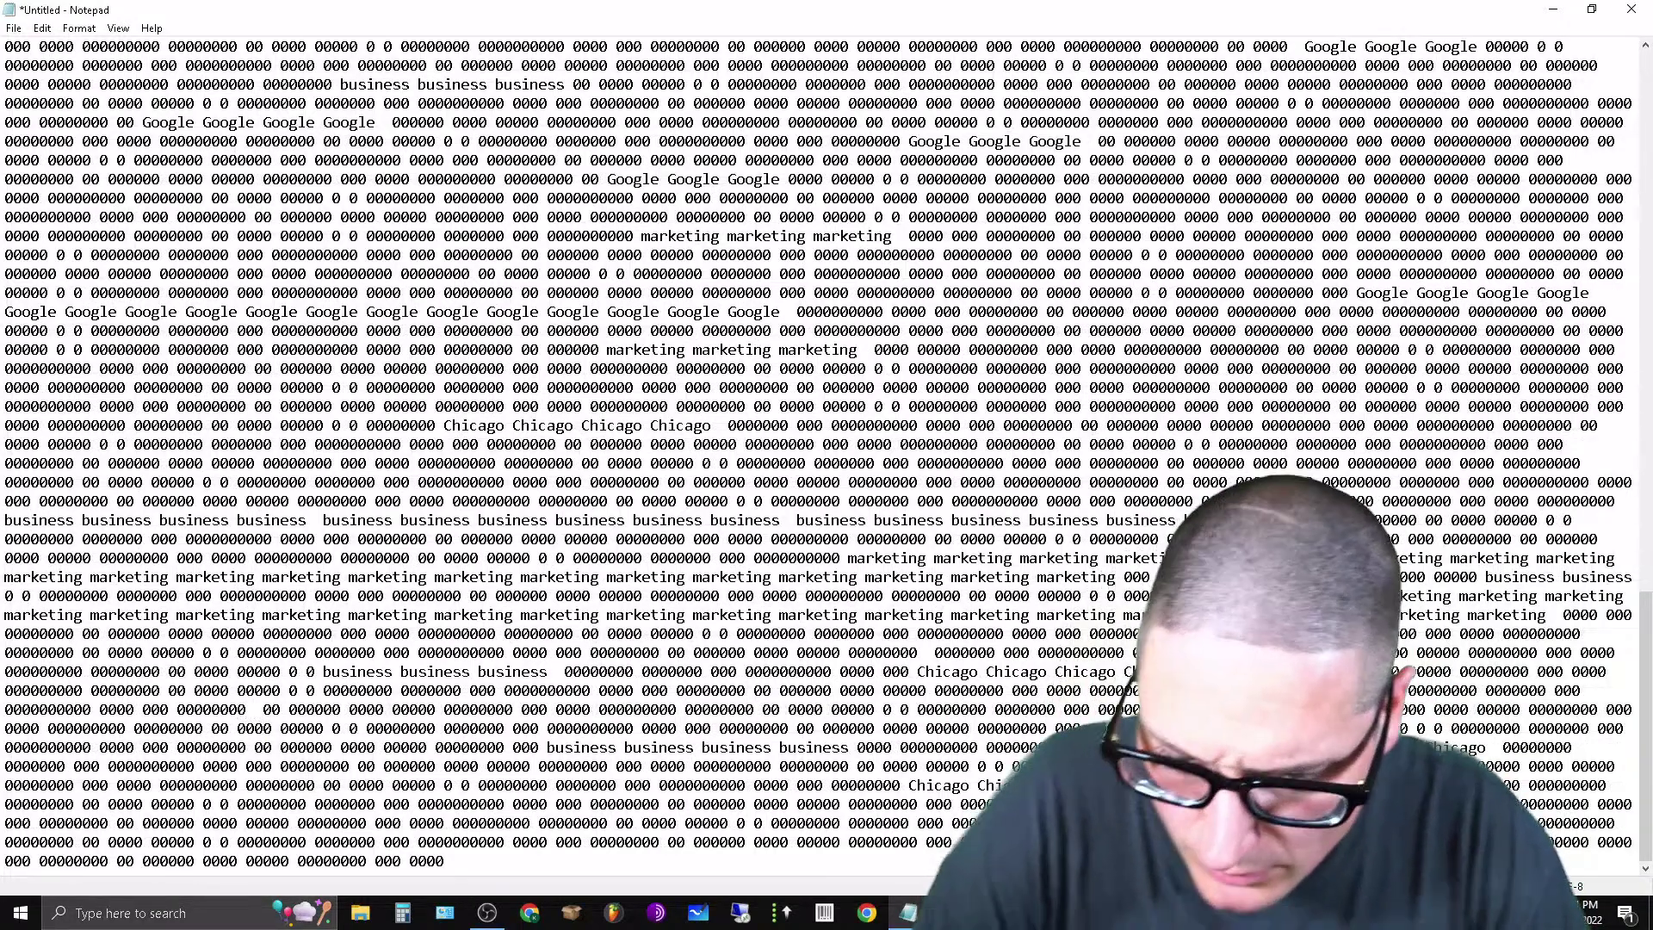
pyautogui.hotkey('ctrl', 'v')
pyautogui.hotkey('ctrl', 'v')
pyautogui.hotkey('ctrl', 'v')
pyautogui.hotkey('ctrl', 'v')
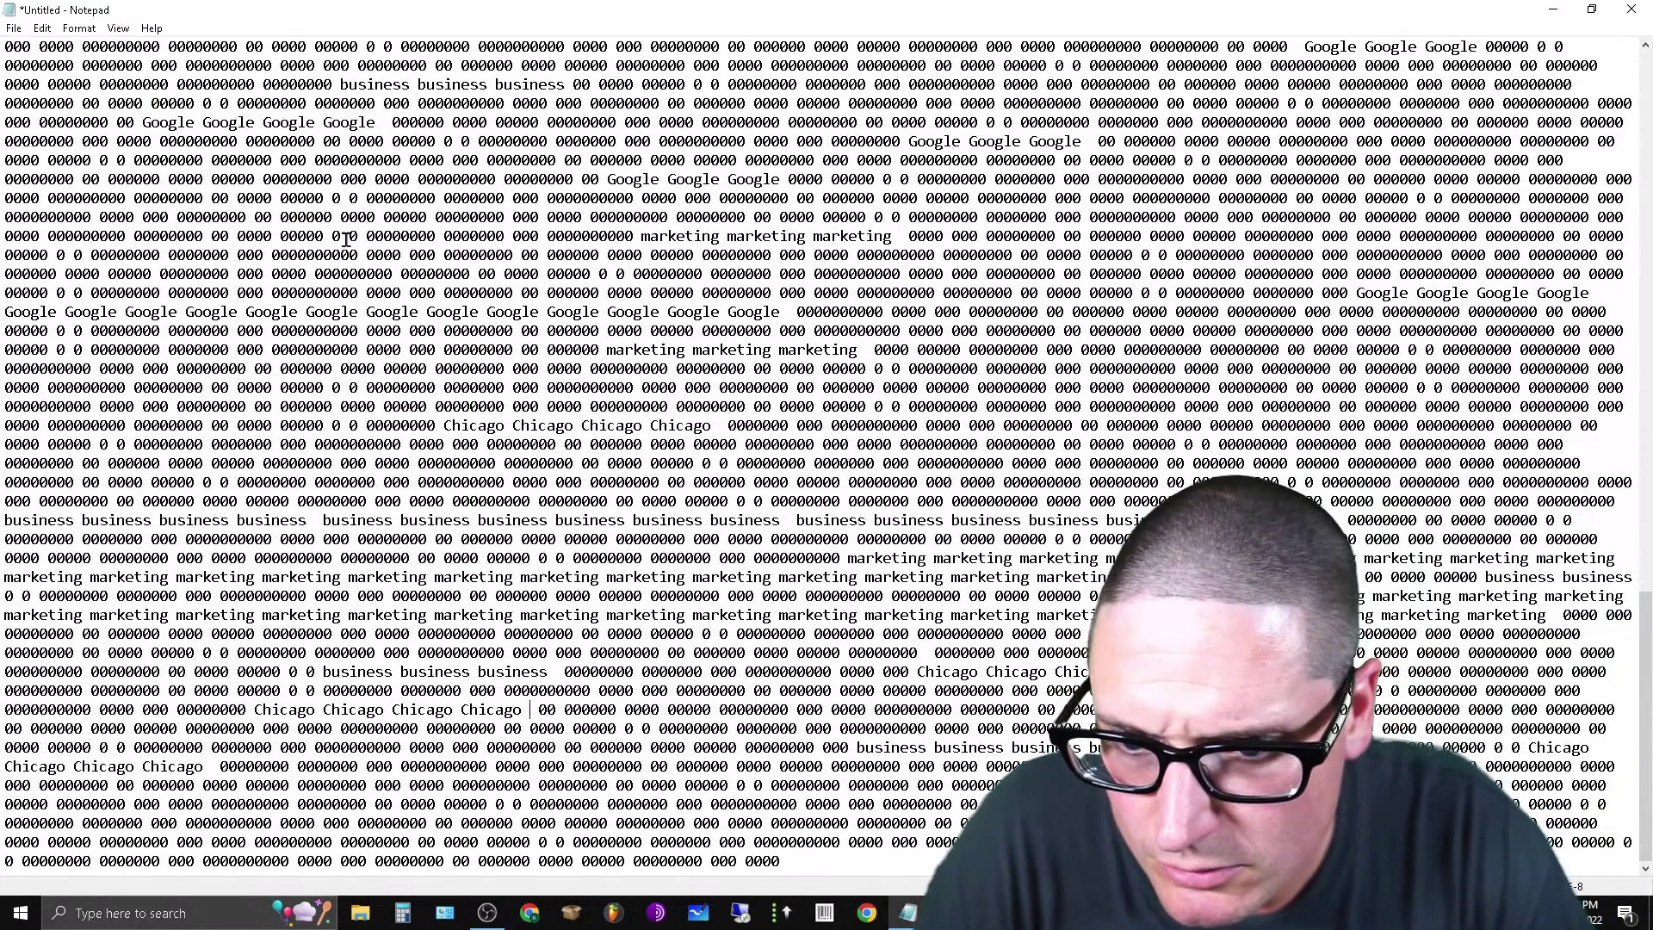
pyautogui.click(334, 218)
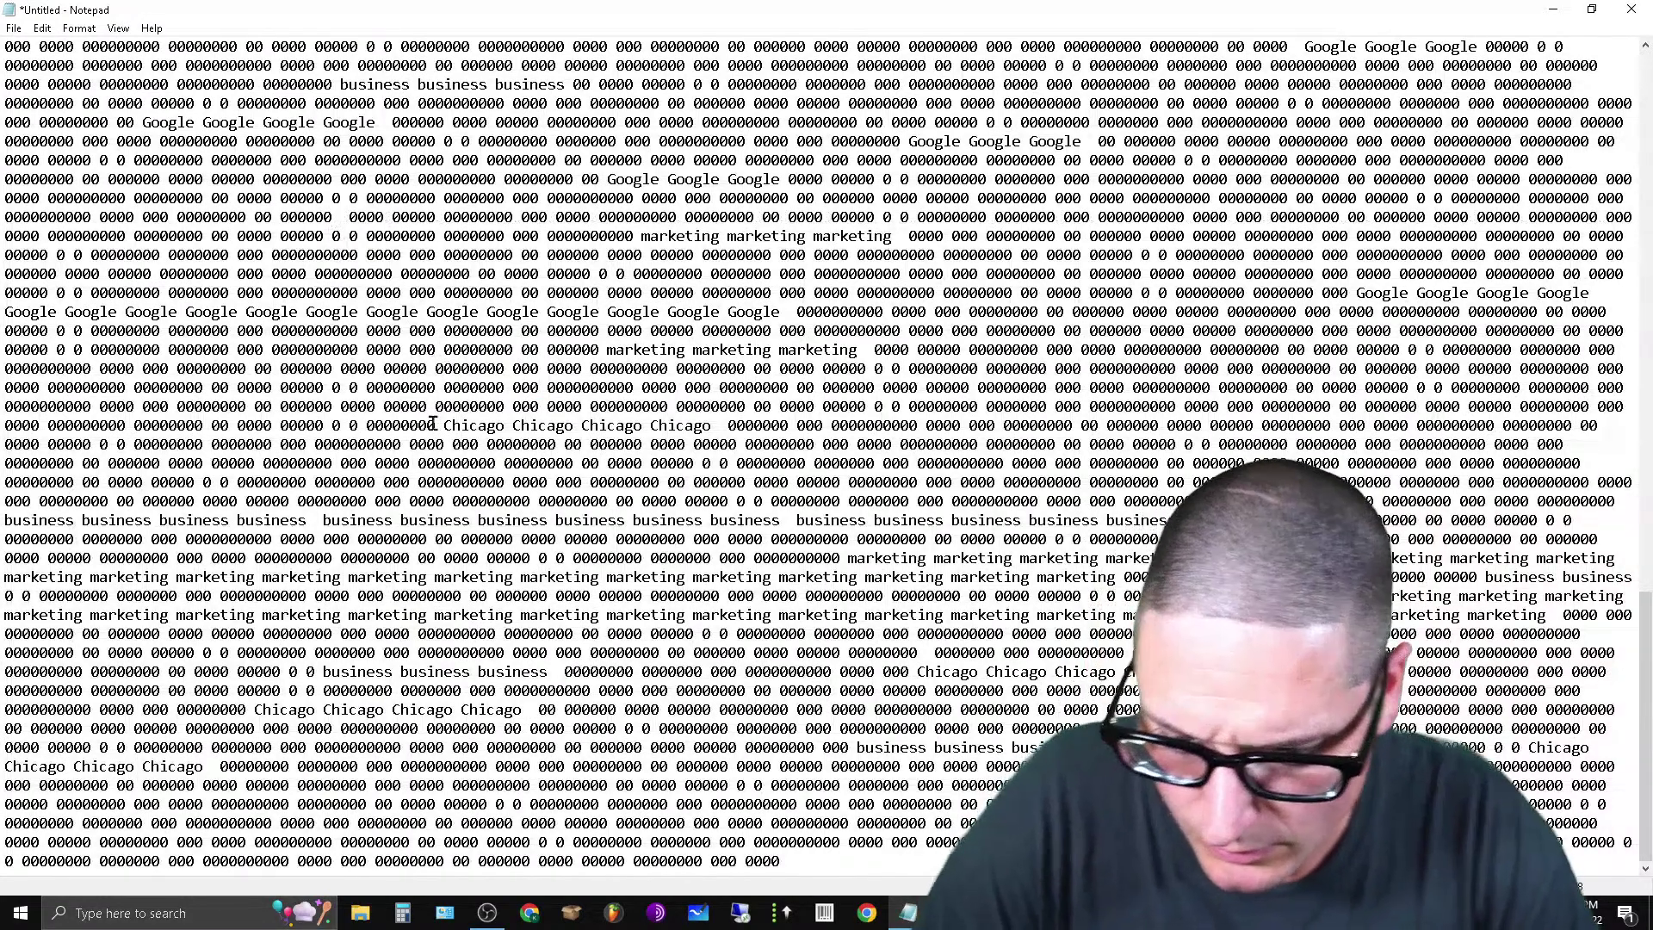
pyautogui.hotkey('ctrl', 'v')
pyautogui.hotkey('ctrl', 'v')
pyautogui.hotkey('ctrl', 'v')
pyautogui.hotkey('ctrl', 'v')
pyautogui.hotkey('ctrl', 'v')
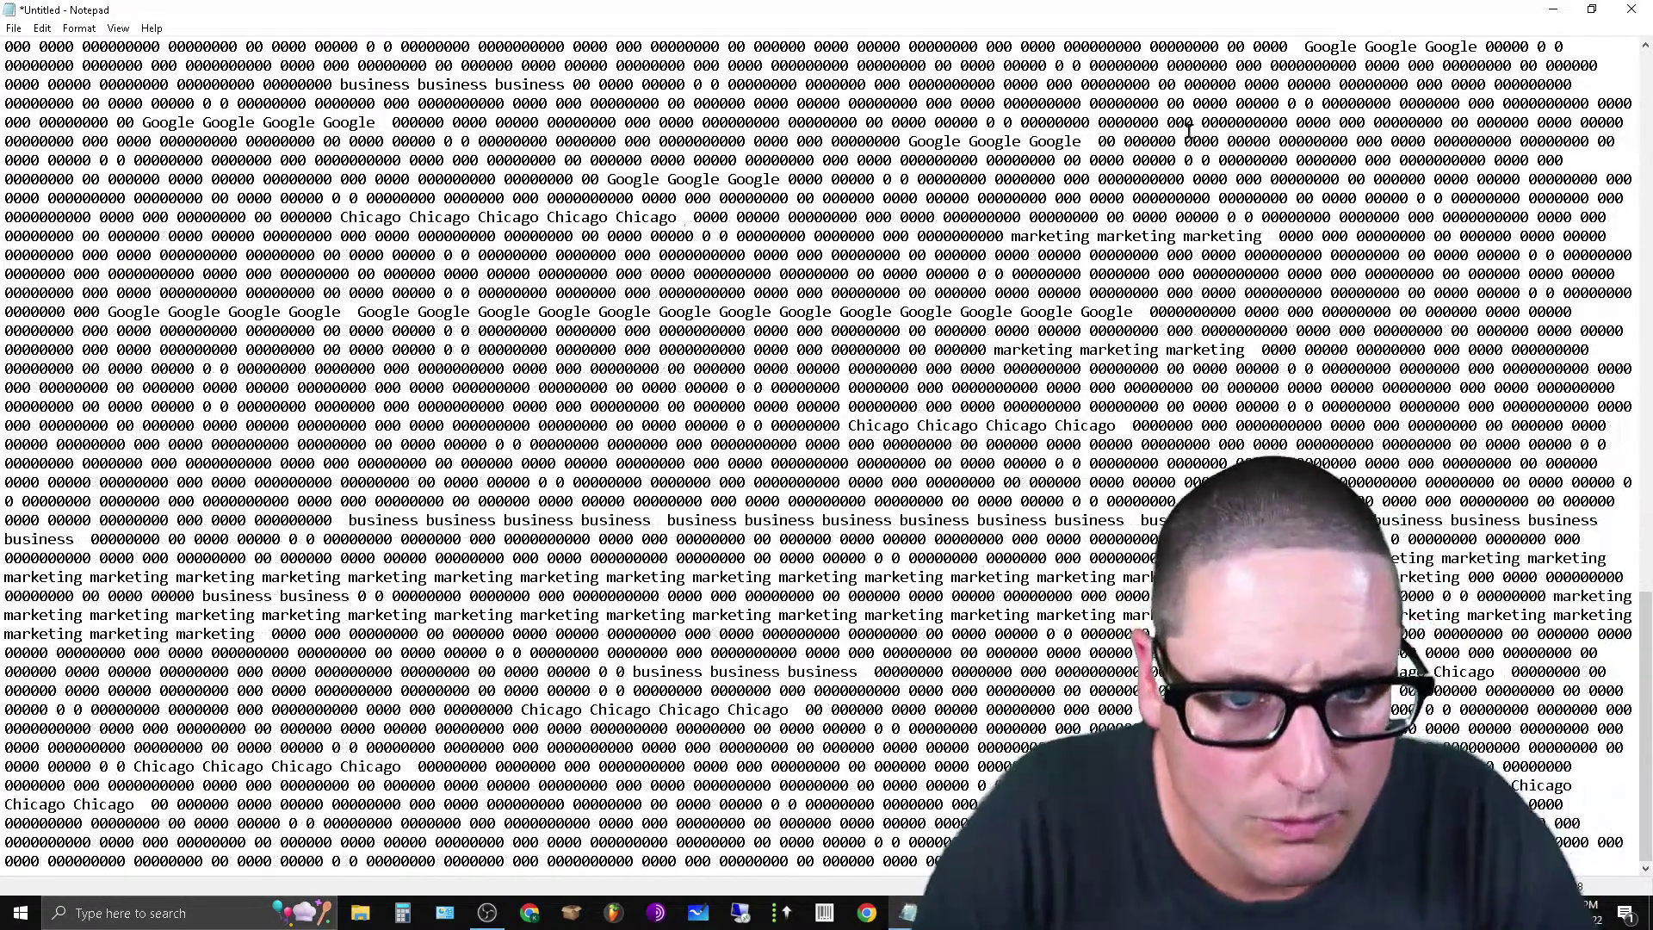
pyautogui.click(1163, 105)
pyautogui.write('Chicago')
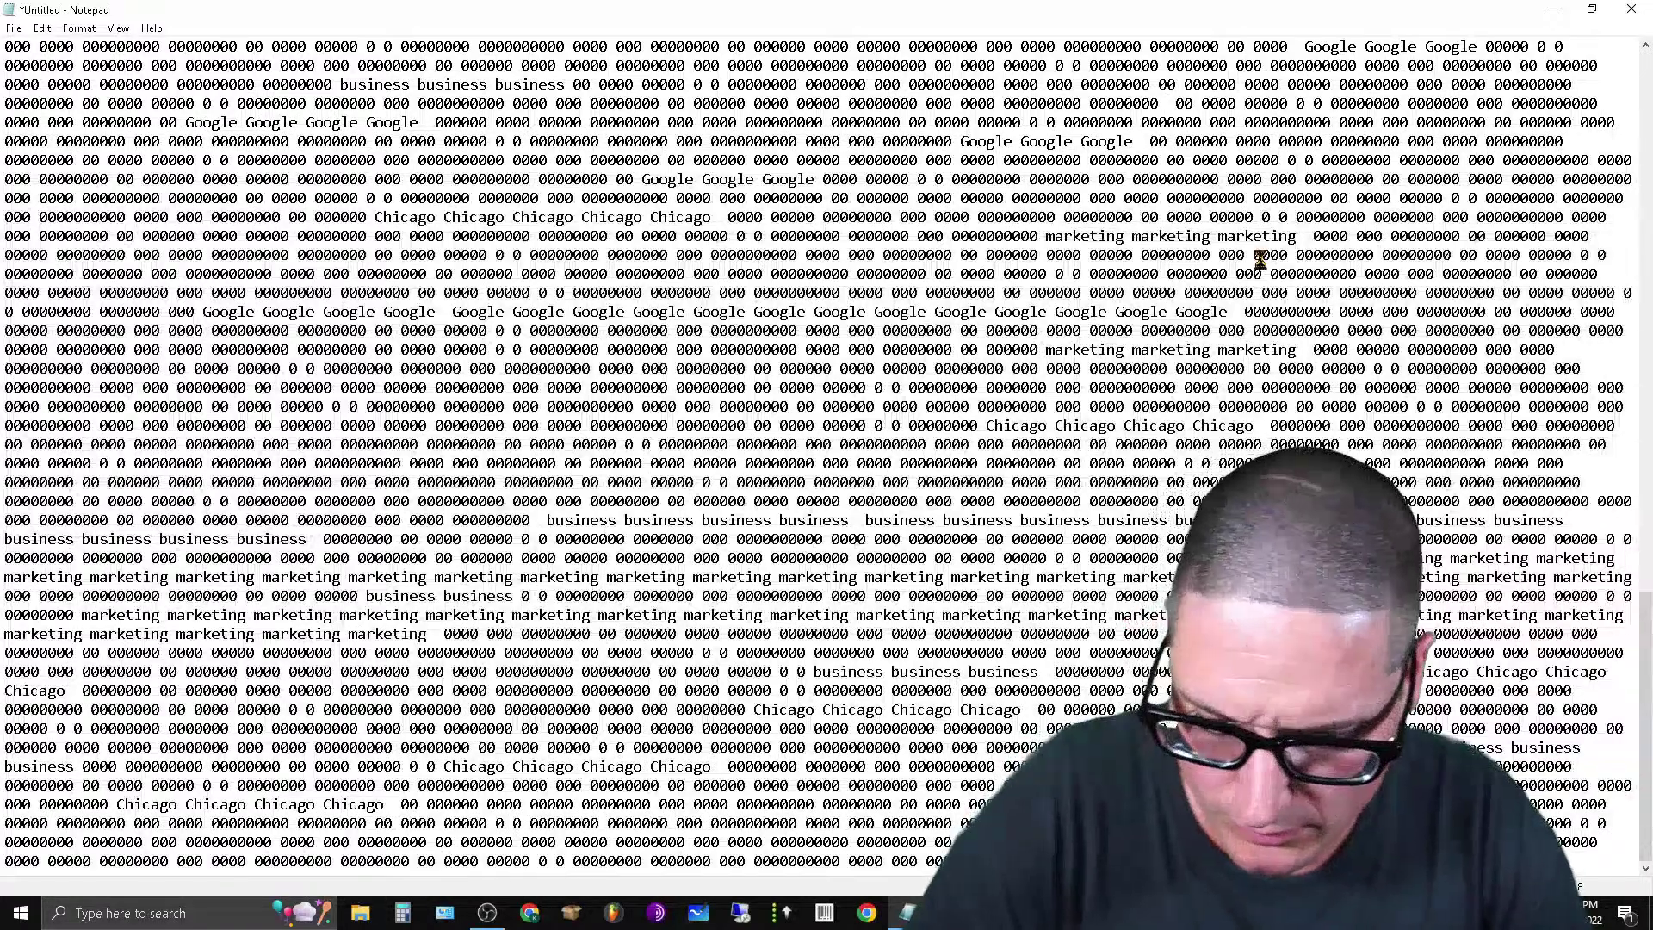
pyautogui.hotkey('ctrl', 'v')
pyautogui.hotkey('ctrl', 'v')
pyautogui.hotkey('ctrl', 'v')
pyautogui.hotkey('ctrl', 'v')
pyautogui.hotkey('ctrl', 'v')
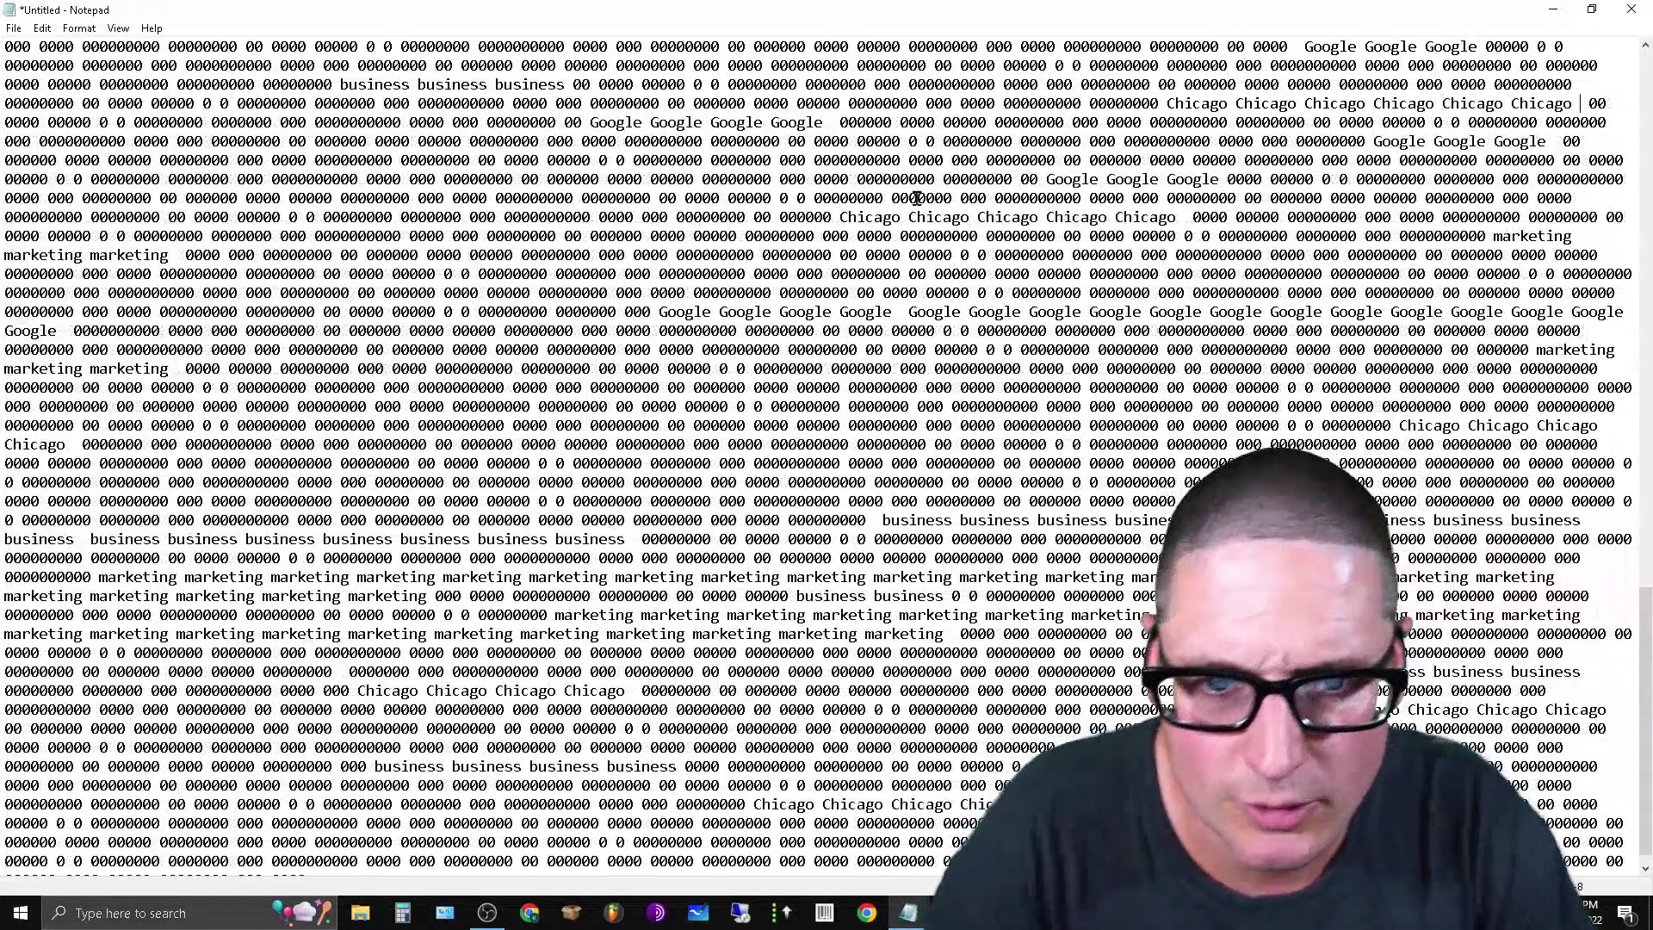
pyautogui.scroll(9, 410, 239)
pyautogui.click(423, 273)
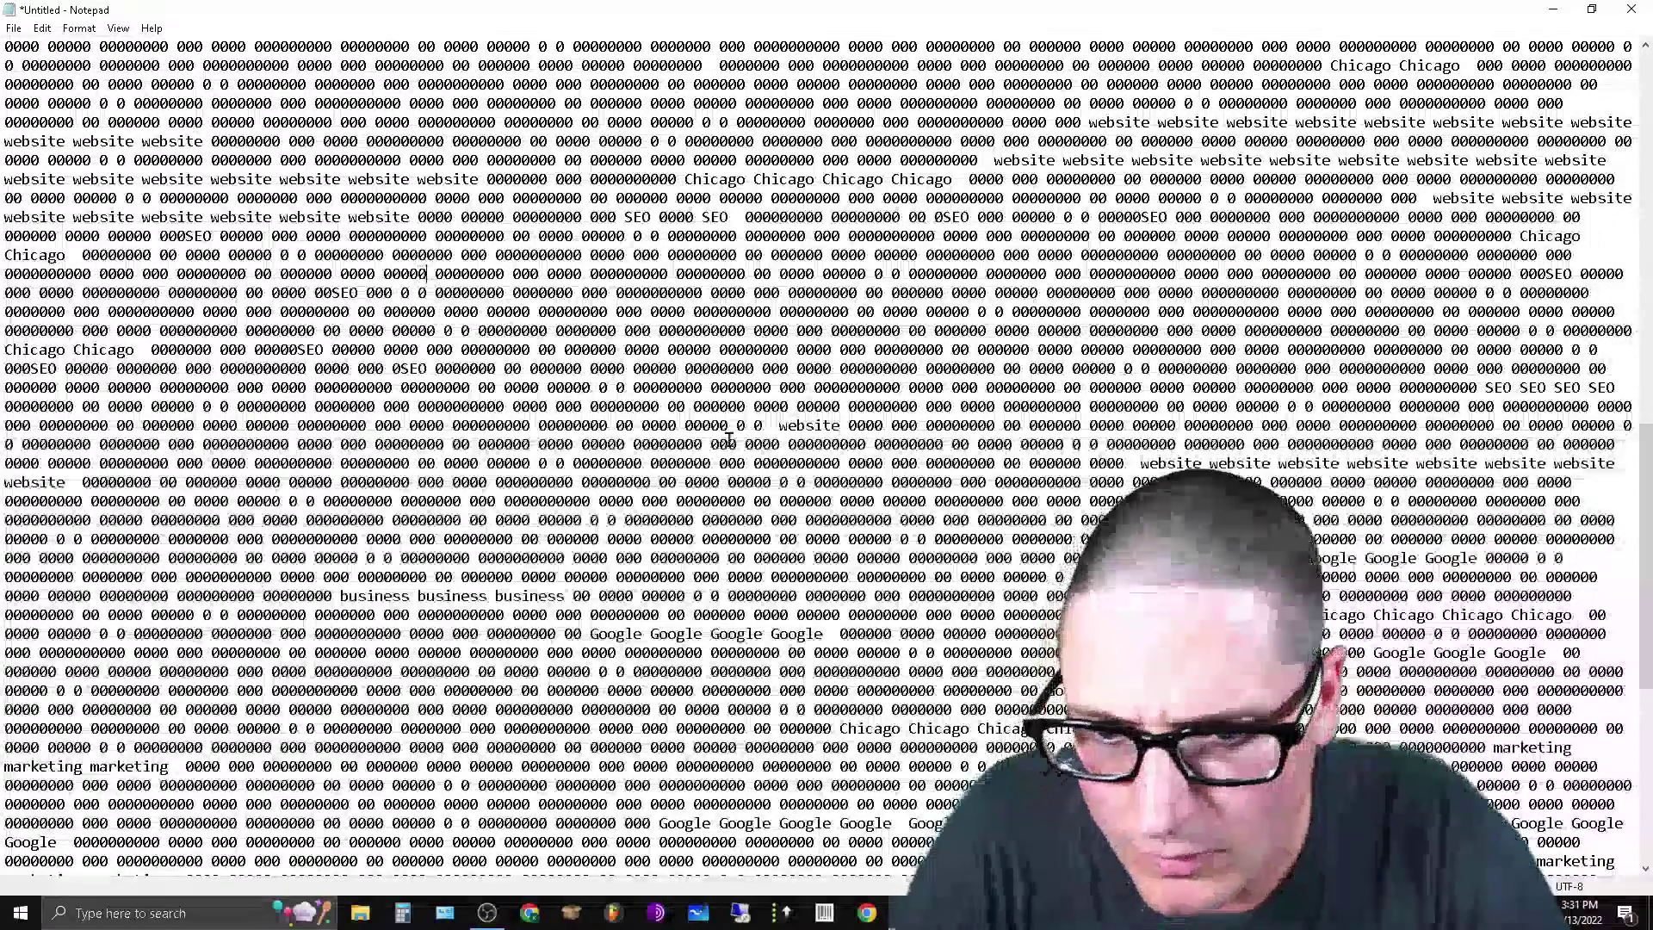
pyautogui.hotkey('ctrl', 'v')
pyautogui.hotkey('ctrl', 'v')
pyautogui.hotkey('ctrl', 'v')
pyautogui.hotkey('ctrl', 'v')
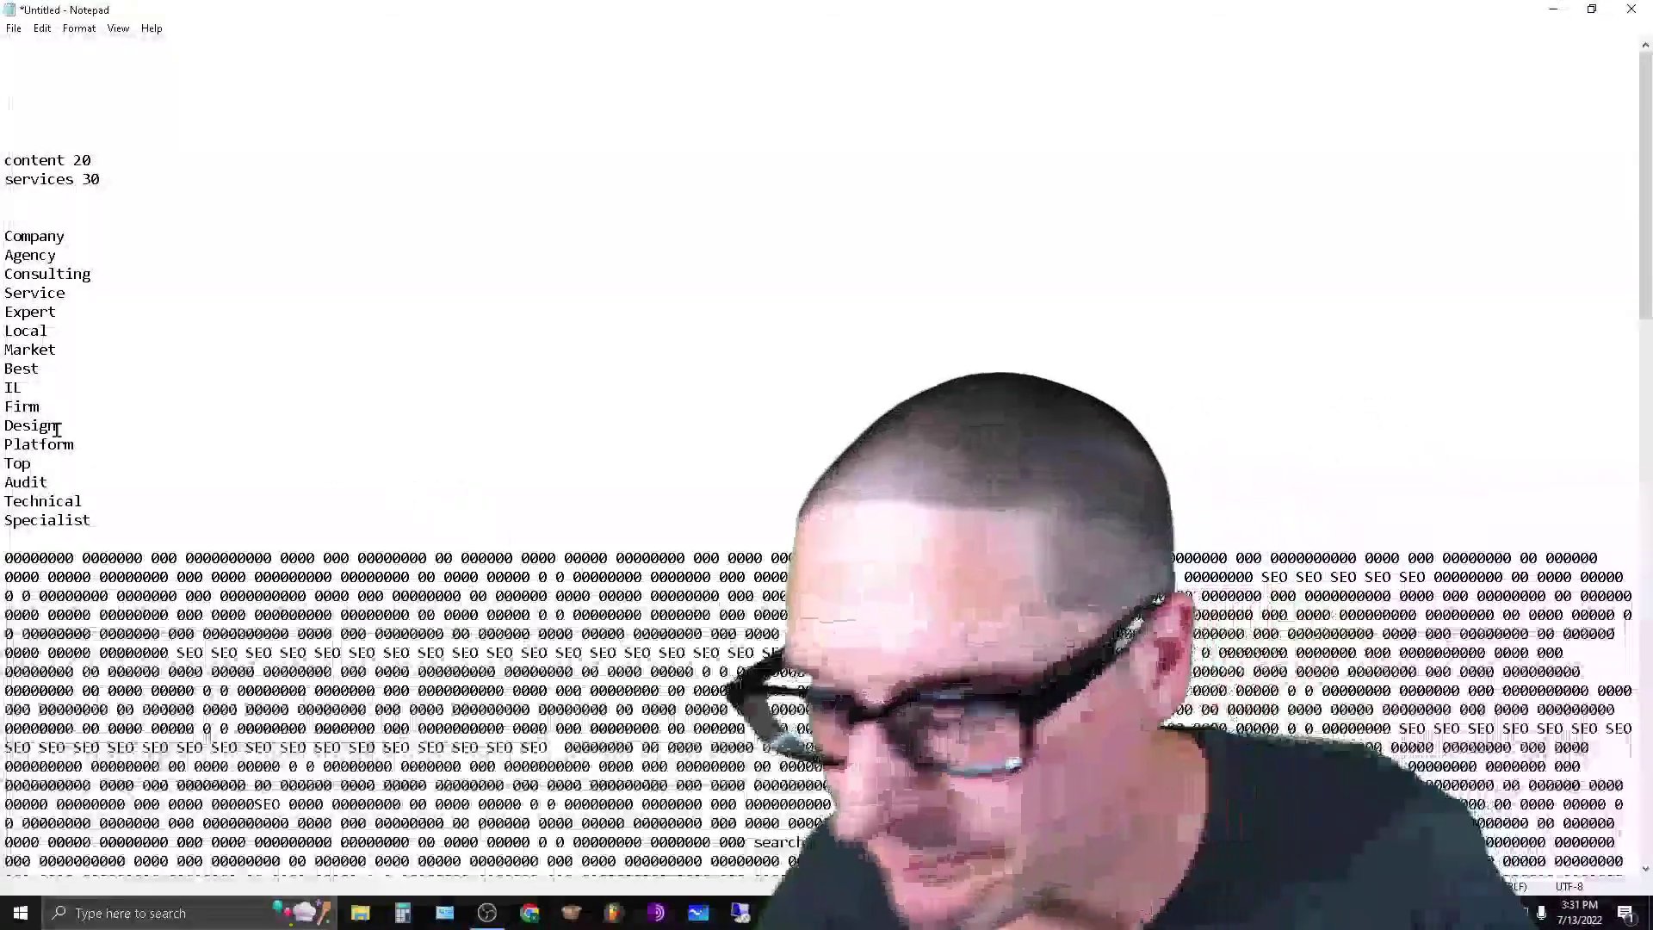
# Copy the word content from the content 20 note and insert it into the first filler line.
pyautogui.click(119, 161)
pyautogui.moveTo(119, 161); pyautogui.dragTo(11, 158)
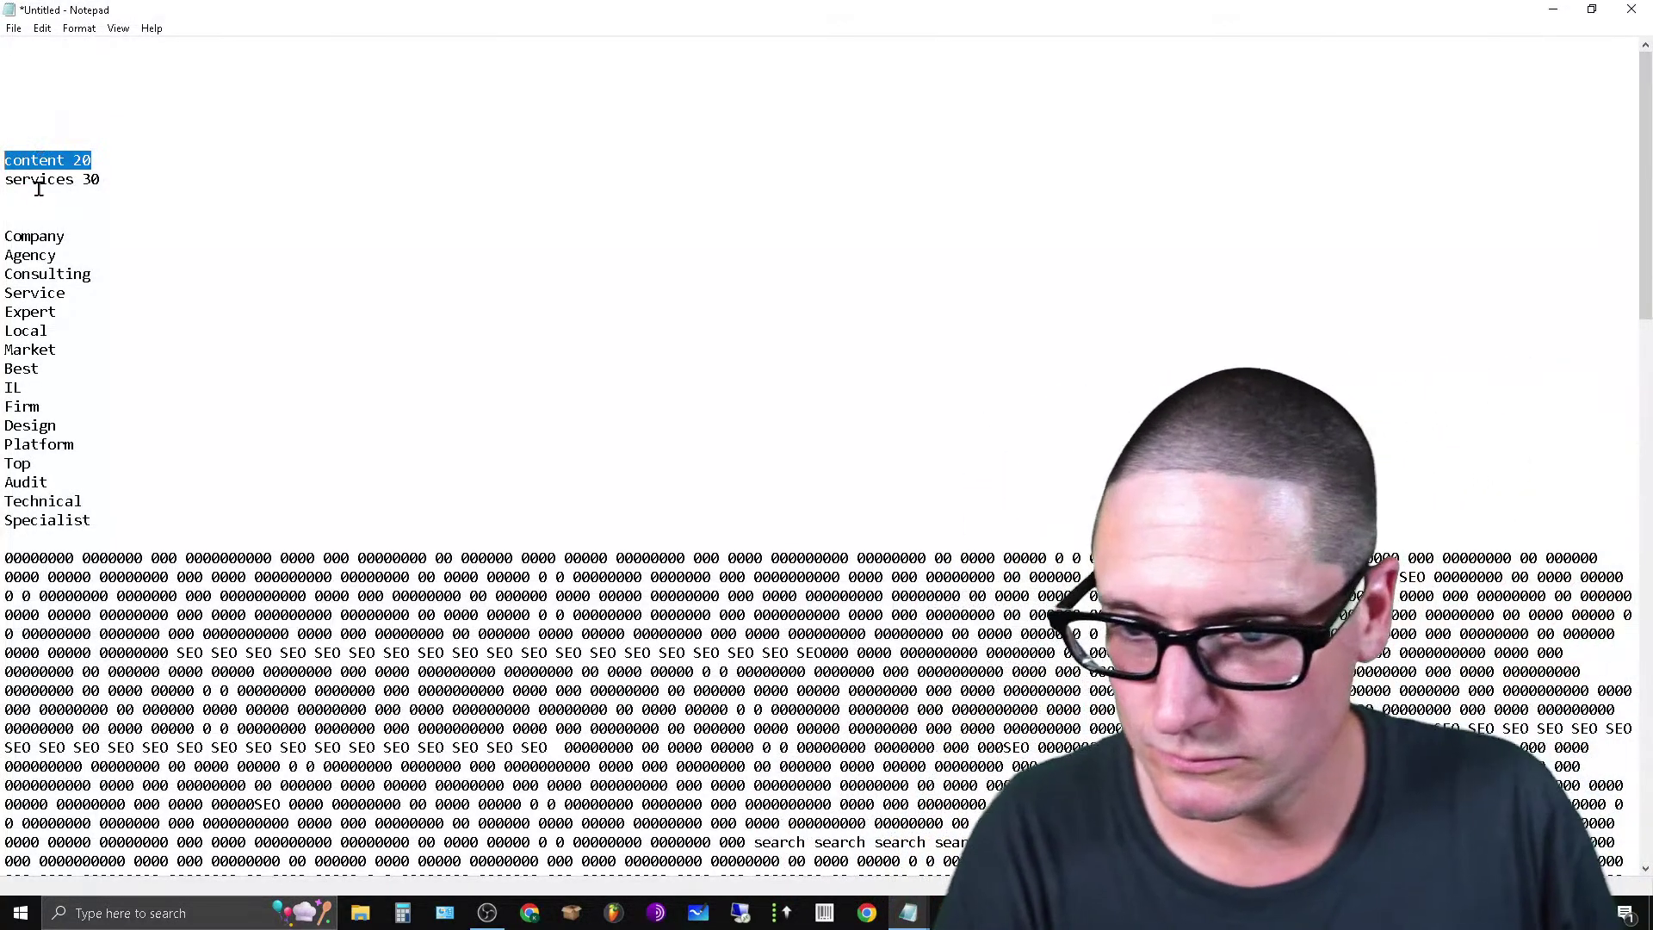
pyautogui.doubleClick(19, 160)
pyautogui.rightClick(26, 155)
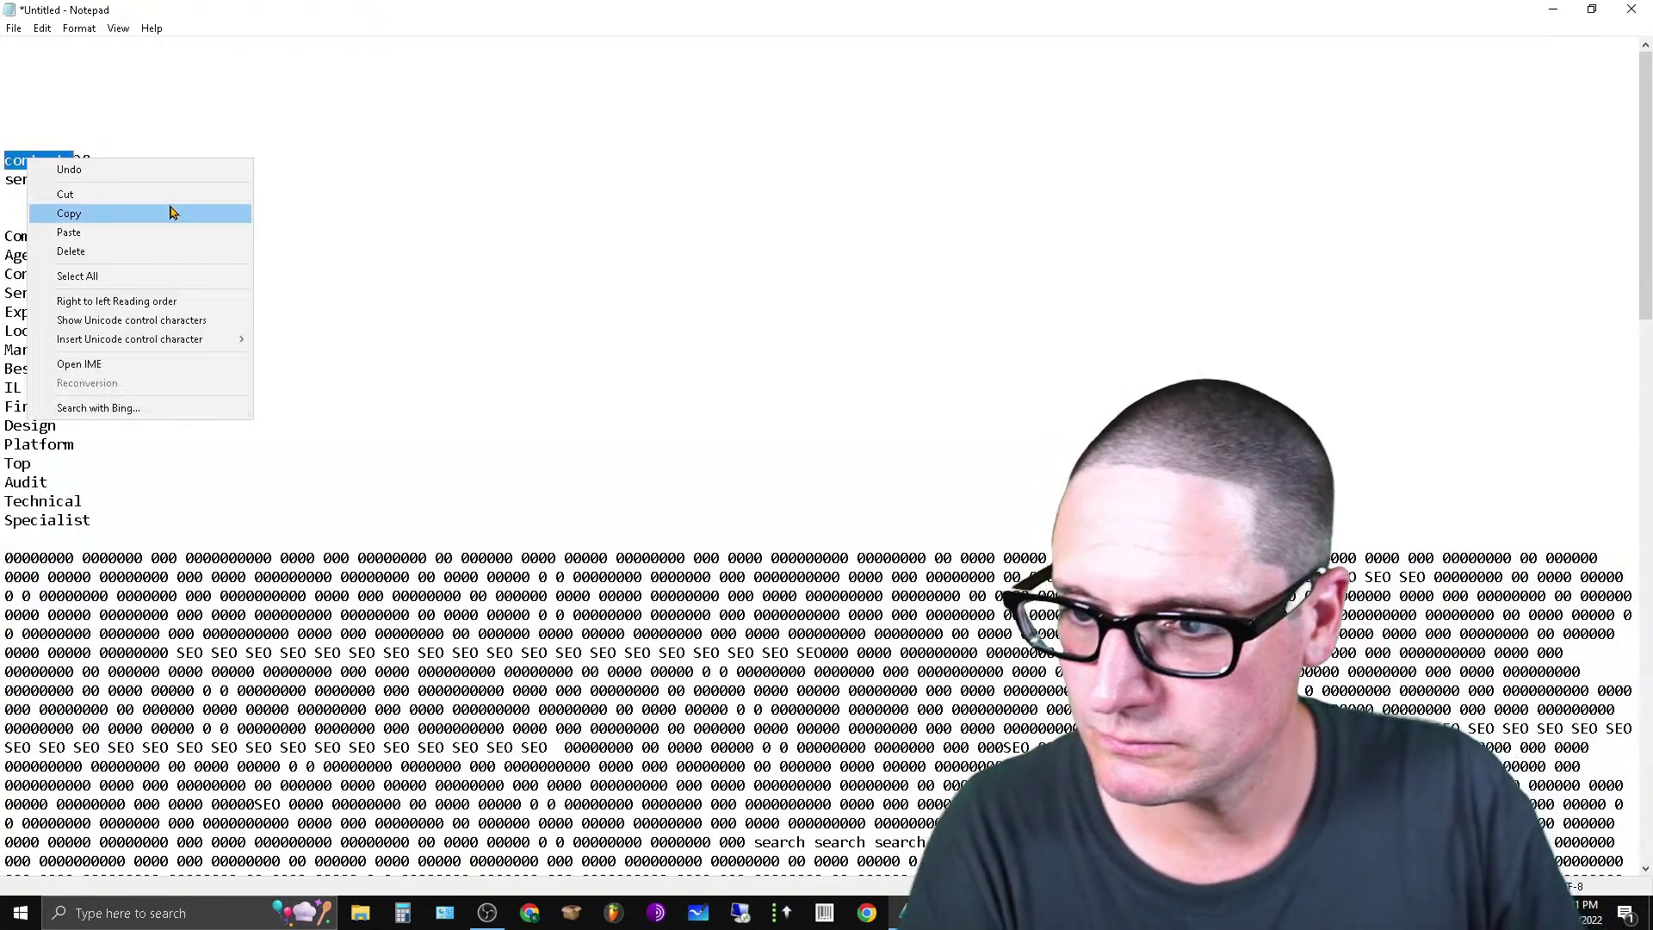
pyautogui.click(168, 209)
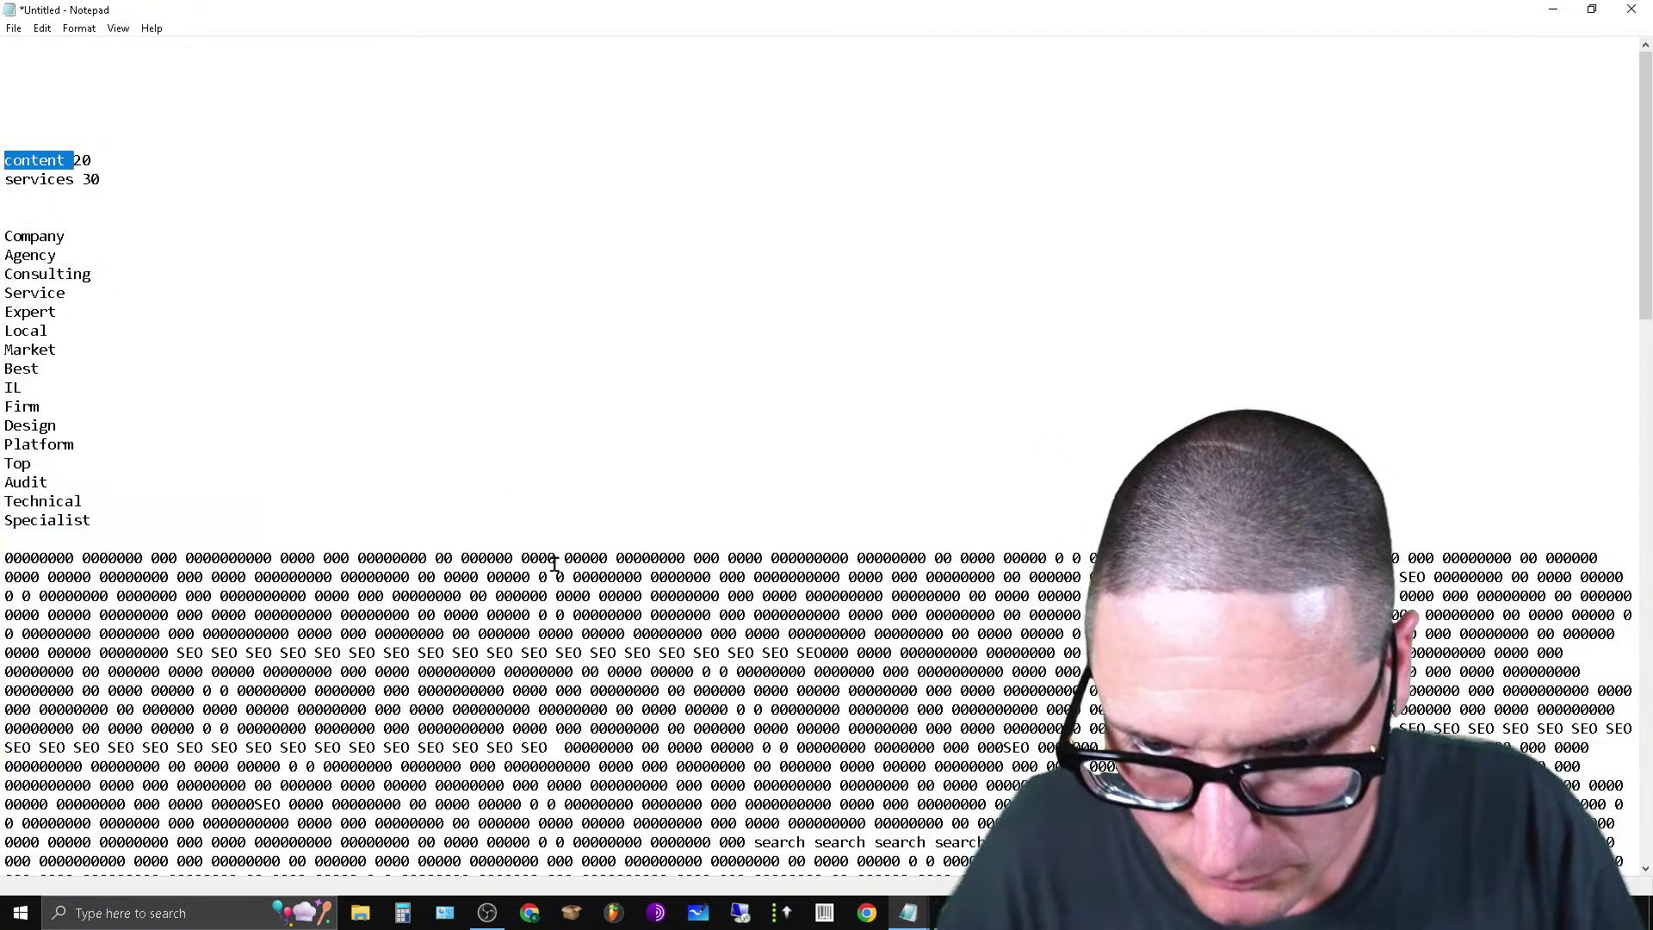
pyautogui.click(556, 558)
pyautogui.hotkey('ctrl', 'v')
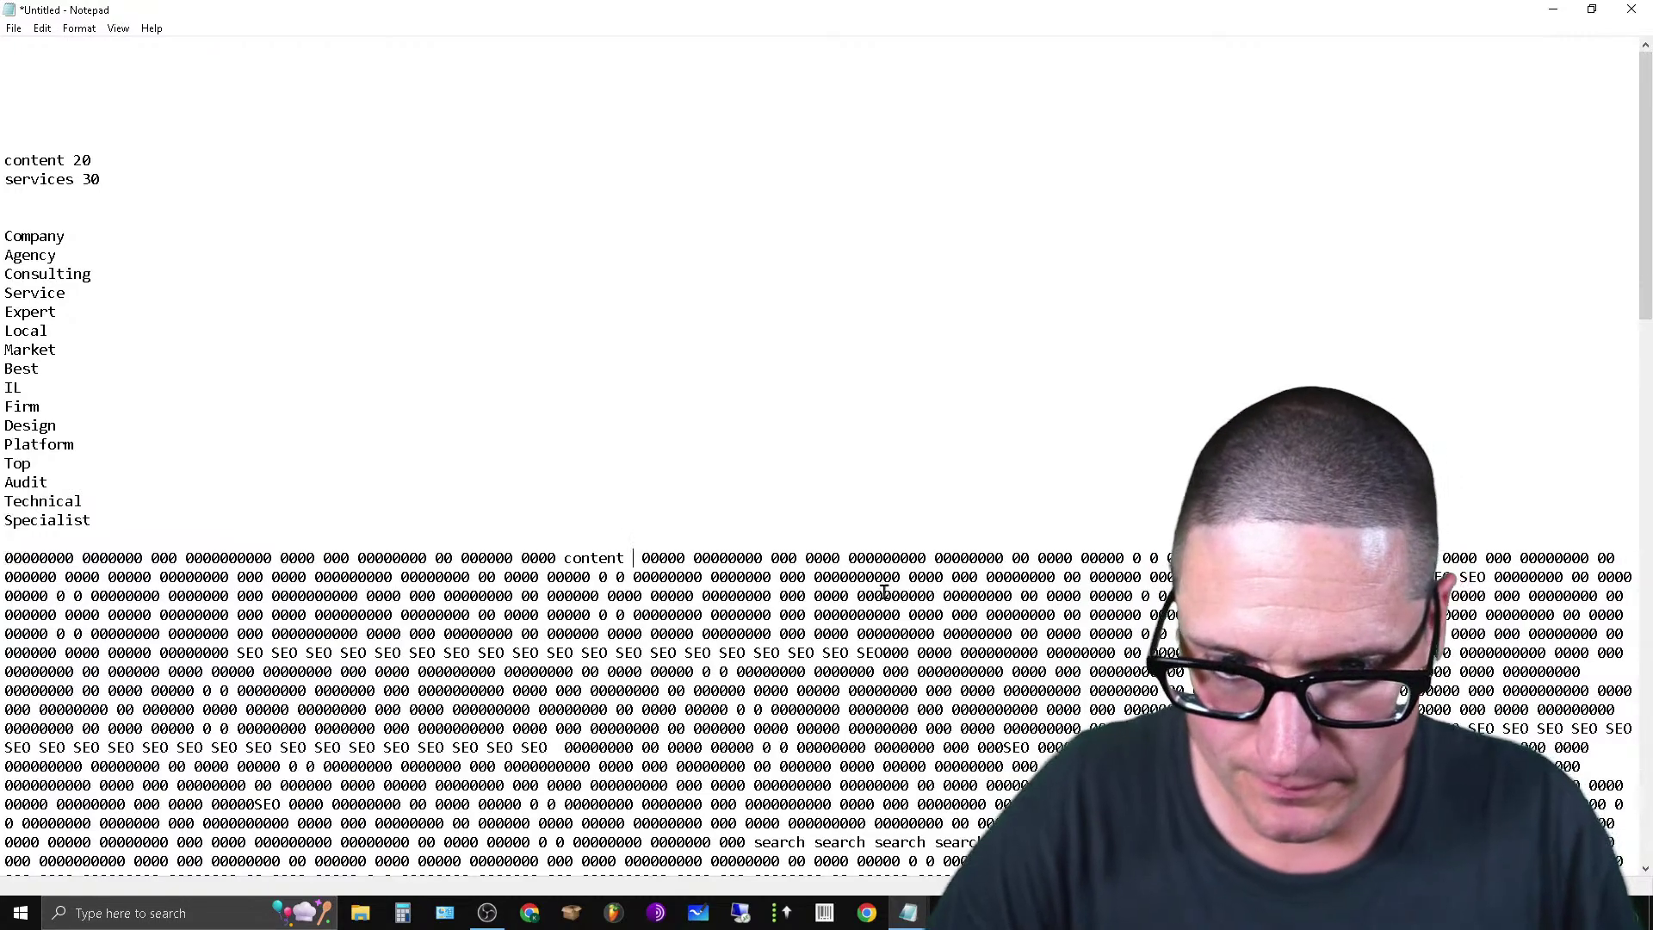
# Paste more content repeats through the filler, removing three surplus copies.
pyautogui.click(927, 558)
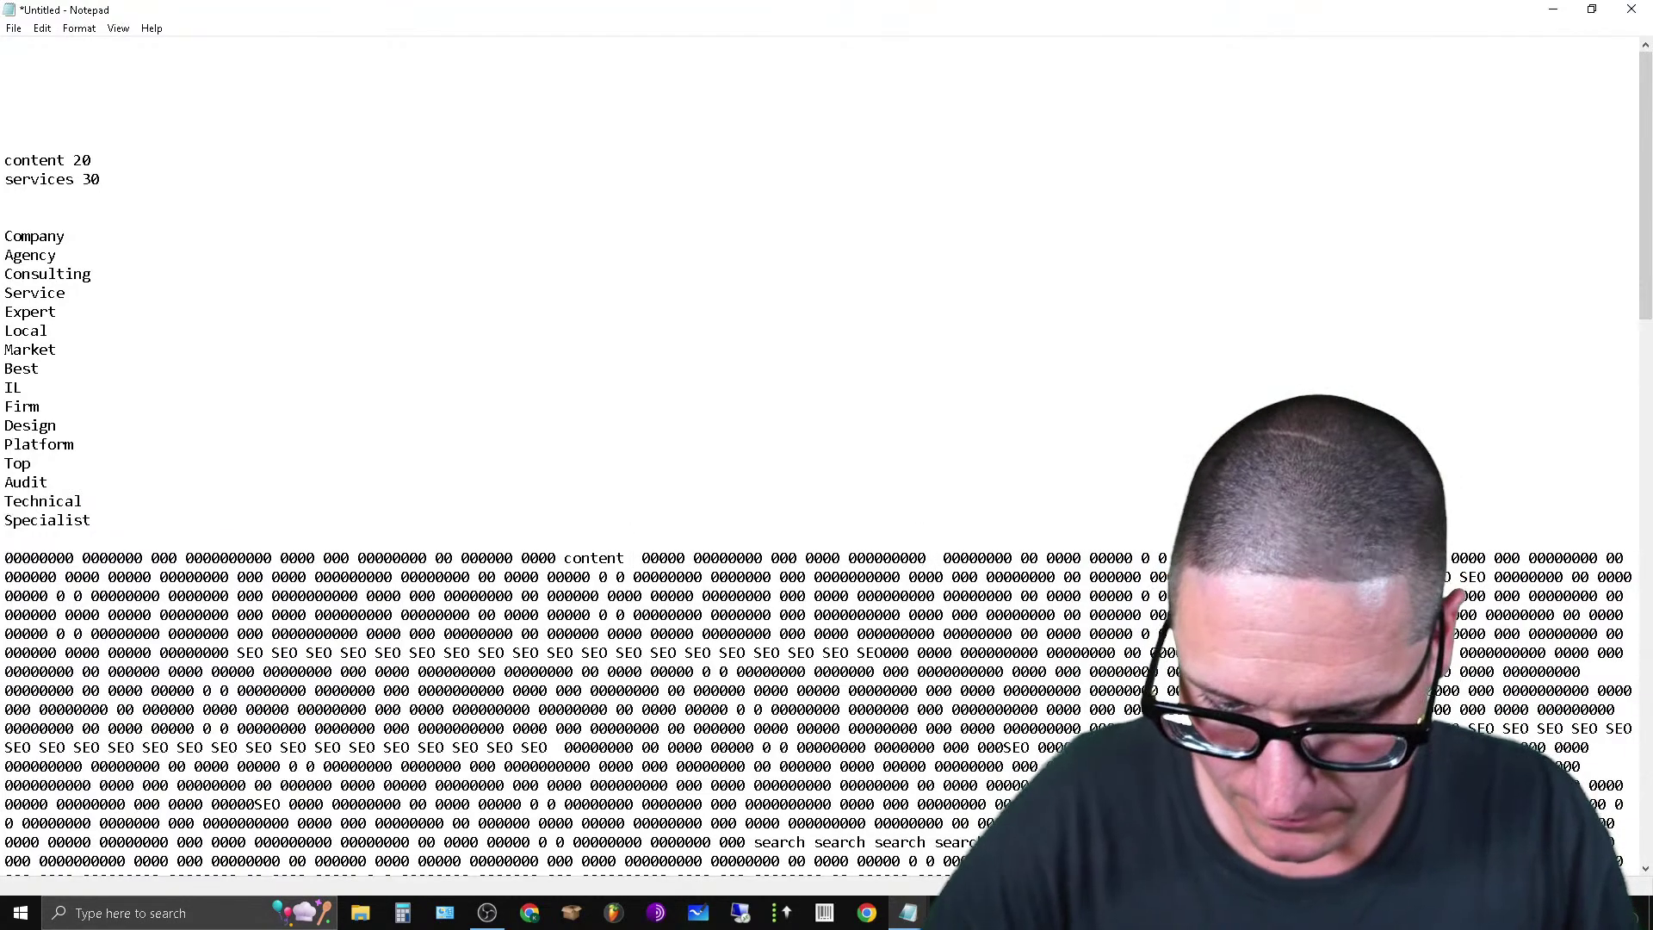
pyautogui.hotkey('ctrl', 'v')
pyautogui.hotkey('ctrl', 'v')
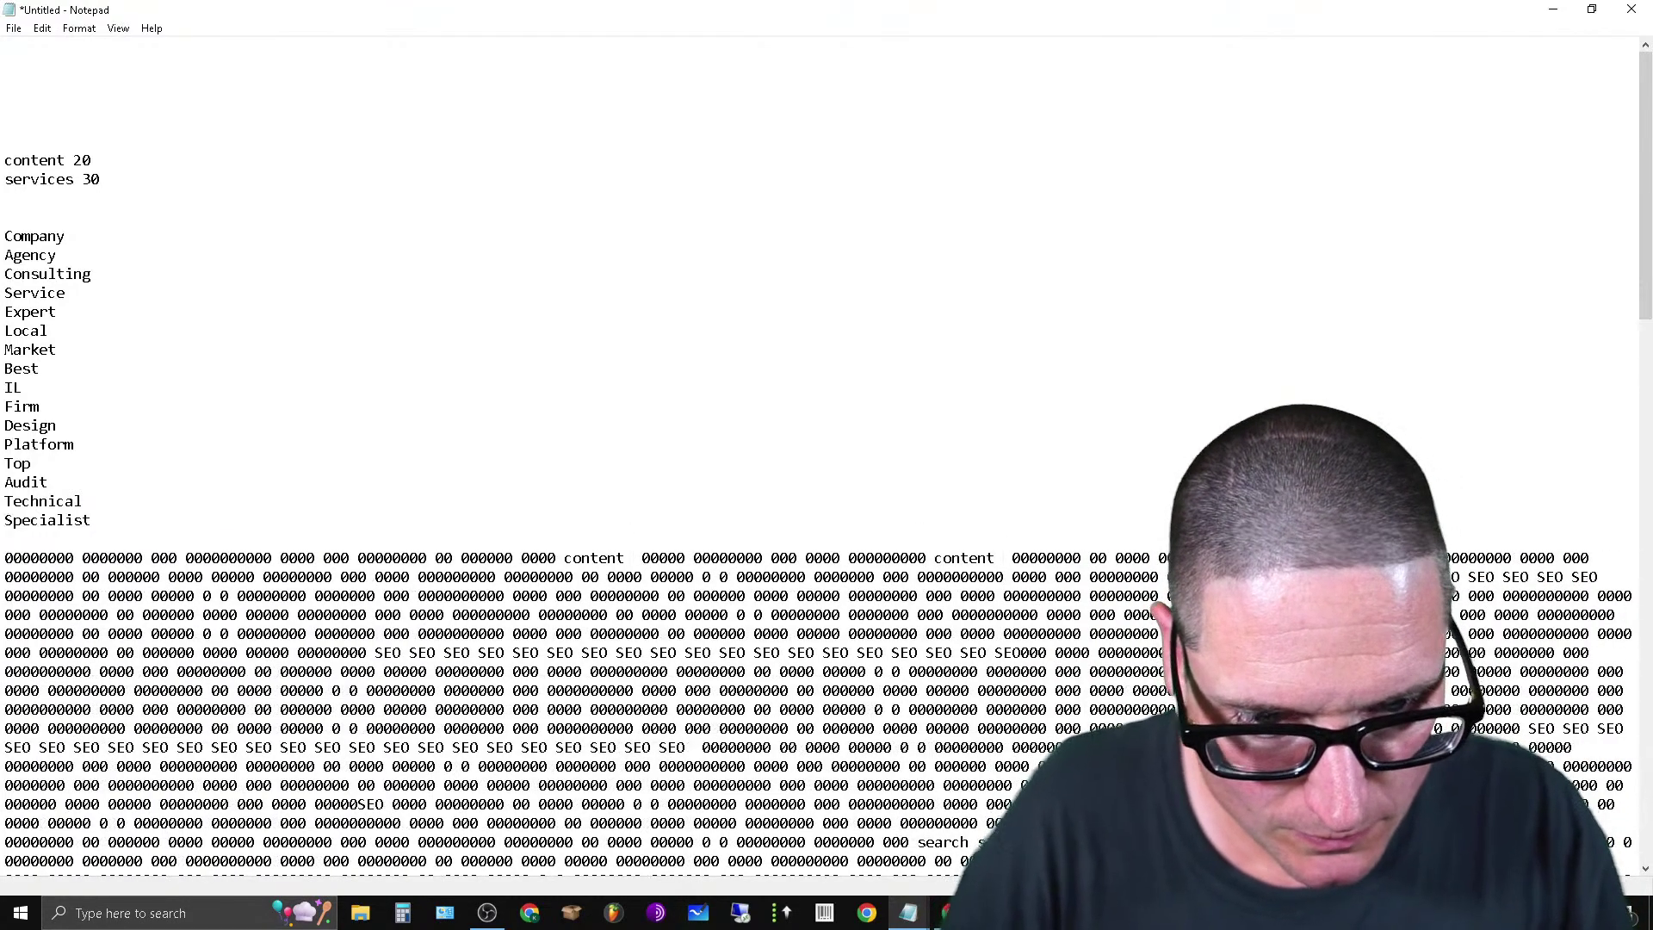
pyautogui.scroll(-6, 863, 582)
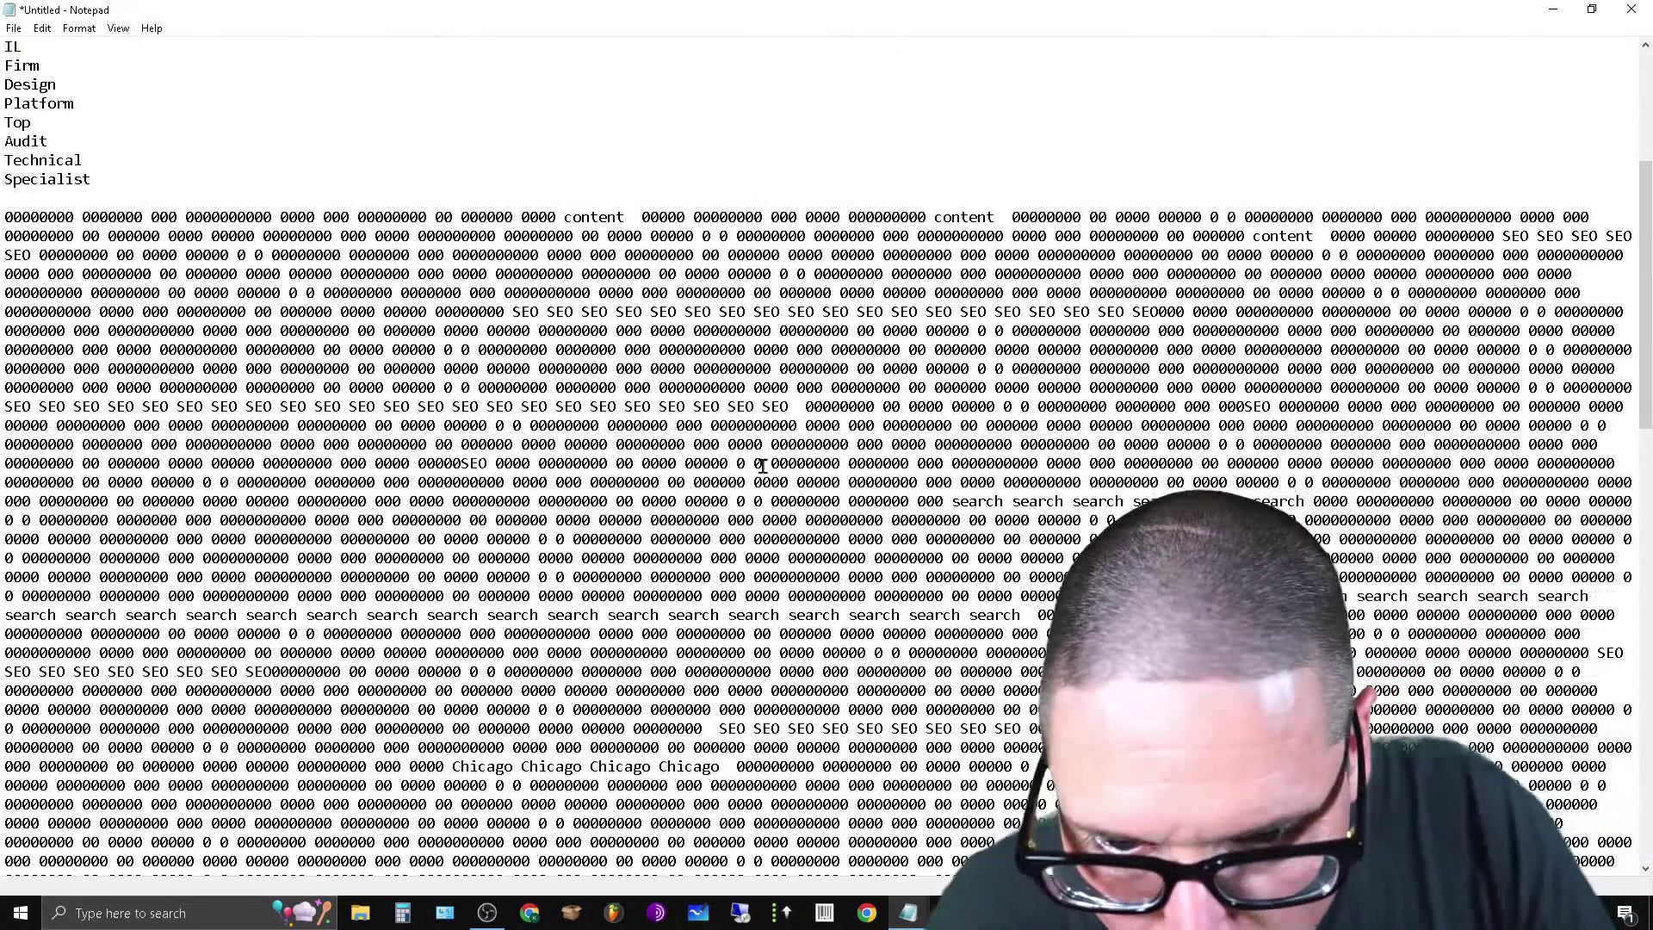
pyautogui.hotkey('ctrl', 'v')
pyautogui.hotkey('ctrl', 'v')
pyautogui.hotkey('ctrl', 'v')
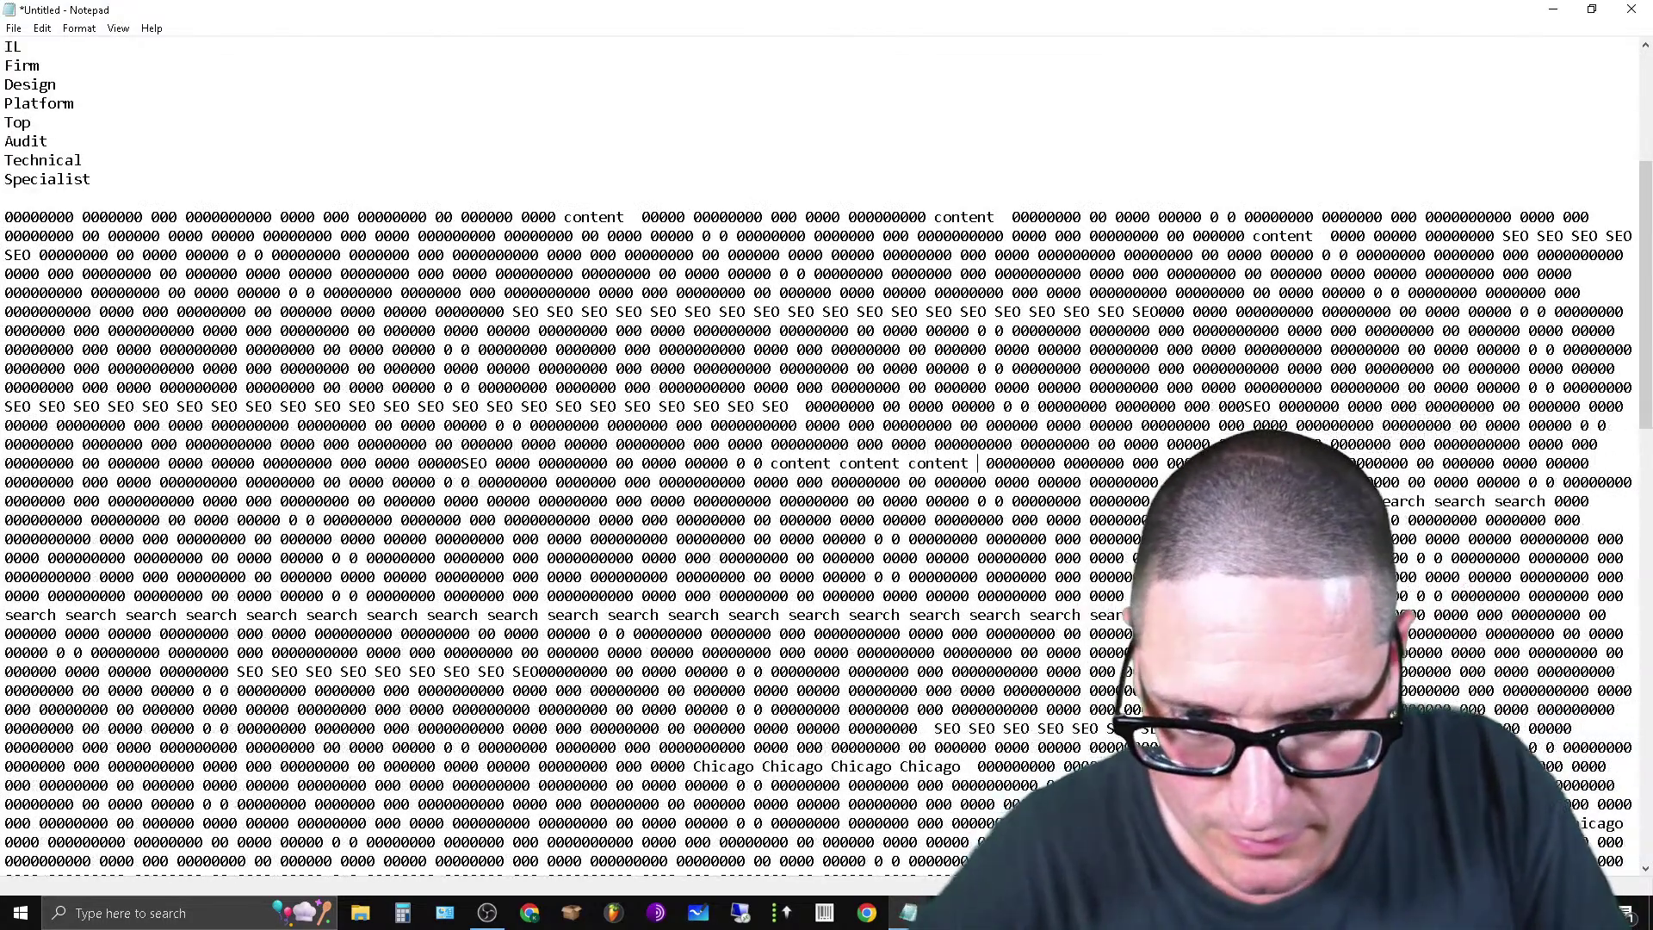
pyautogui.click(817, 558)
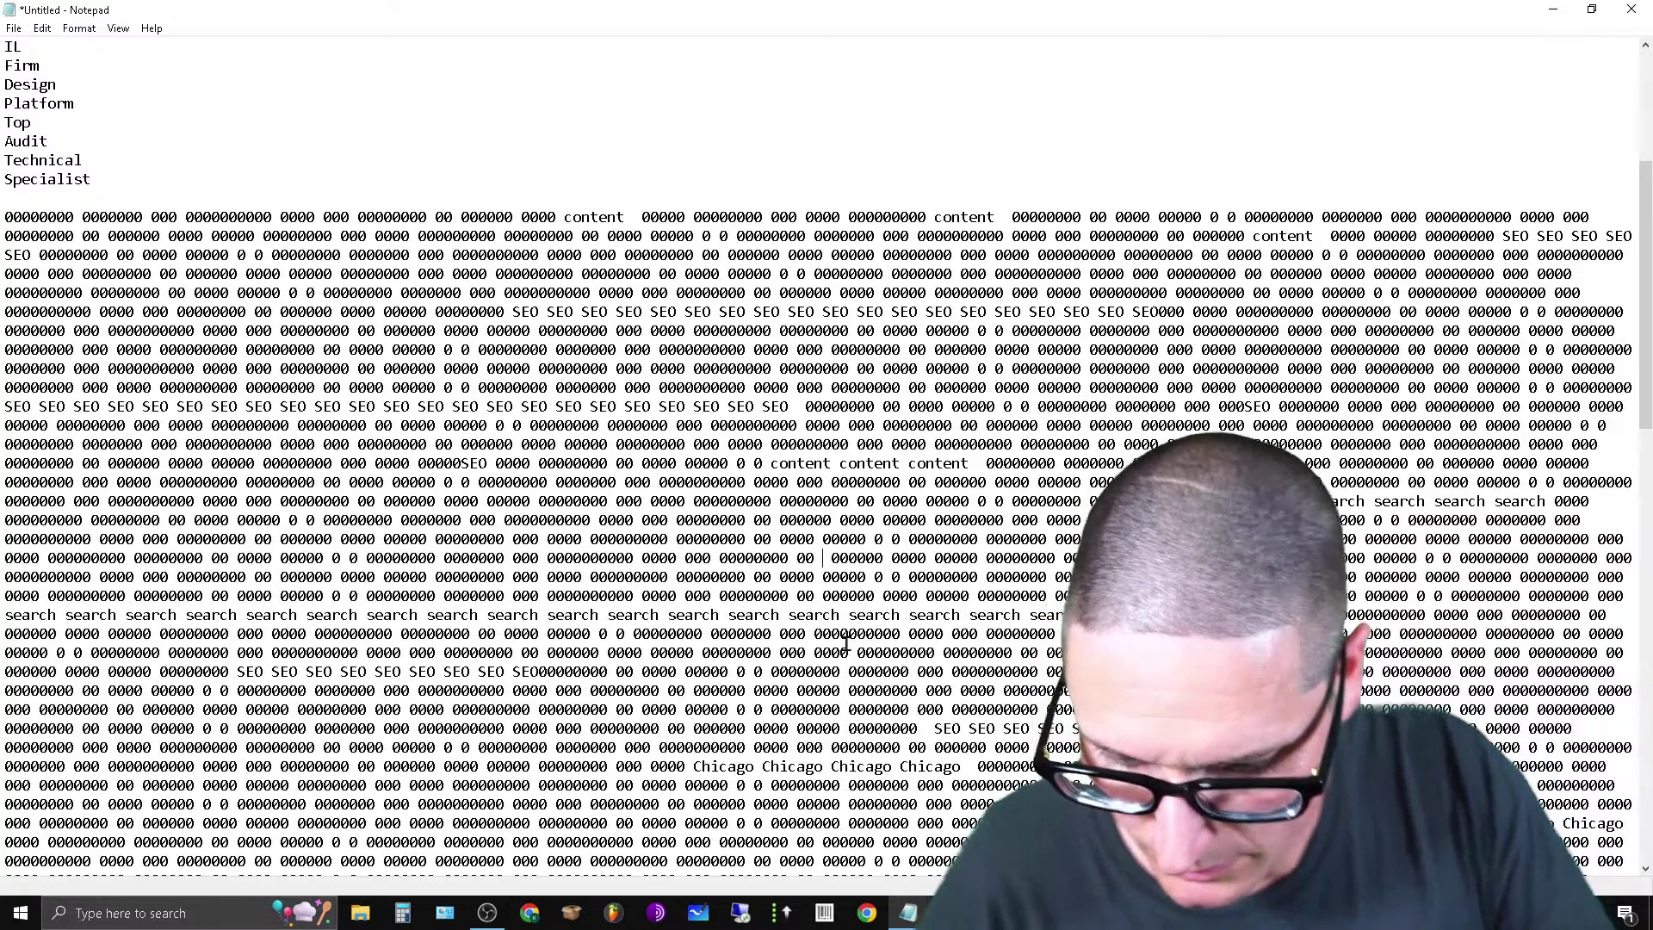
pyautogui.hotkey('ctrl', 'v')
pyautogui.hotkey('ctrl', 'v')
pyautogui.hotkey('ctrl', 'v')
pyautogui.hotkey('ctrl', 'v')
pyautogui.hotkey('ctrl', 'v')
pyautogui.hotkey('ctrl', 'v')
pyautogui.hotkey('ctrl', 'v')
pyautogui.hotkey('ctrl', 'v')
pyautogui.hotkey('ctrl', 'v')
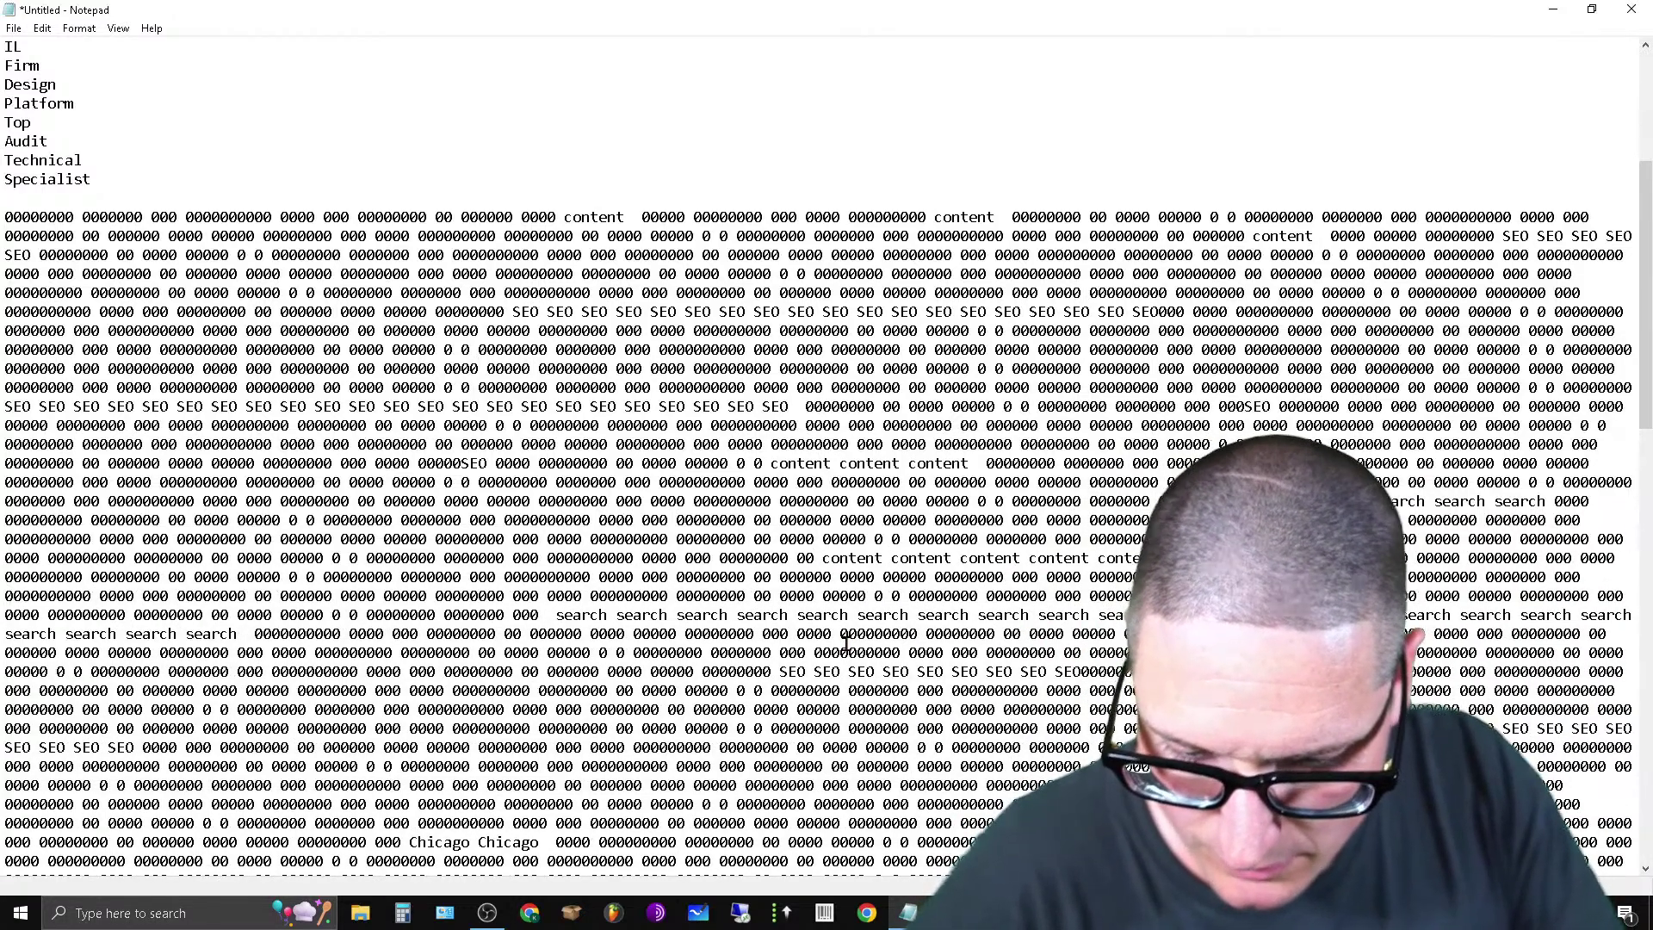
pyautogui.hotkey('ctrl', 'v')
pyautogui.hotkey('ctrl', 'v')
pyautogui.hotkey('ctrl', 'v')
pyautogui.hotkey('ctrl', 'v')
pyautogui.hotkey('ctrl', 'v')
pyautogui.hotkey('ctrl', 'v')
pyautogui.hotkey('ctrl', 'v')
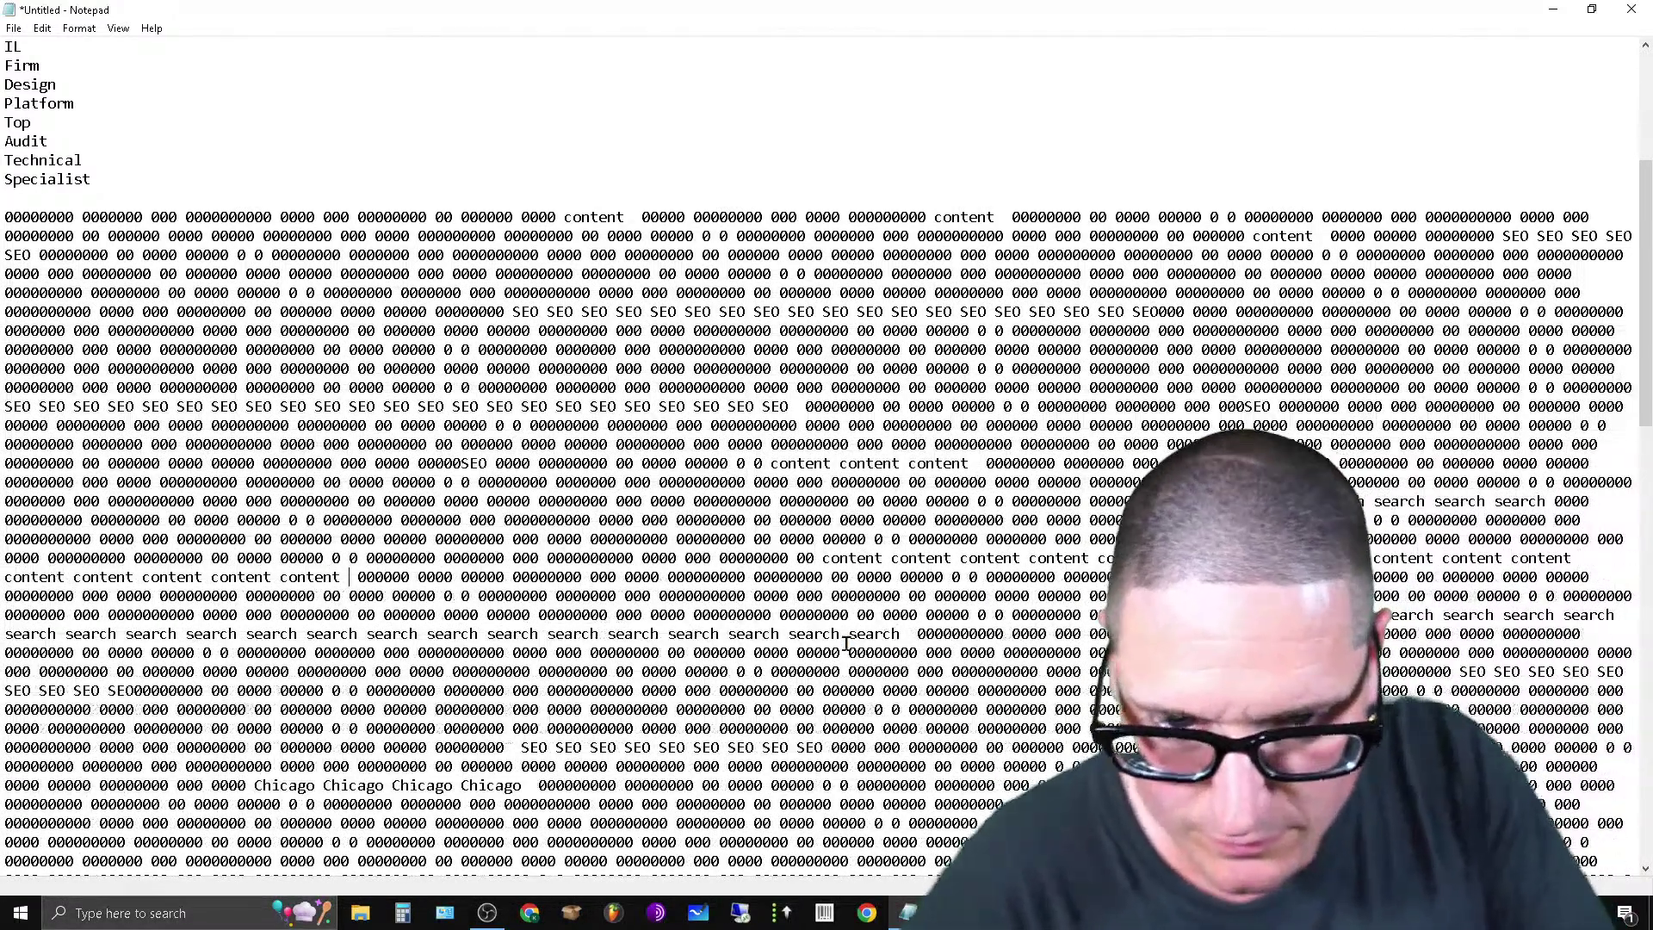
pyautogui.moveTo(1101, 558); pyautogui.dragTo(1294, 558)
pyautogui.rightClick(1295, 562)
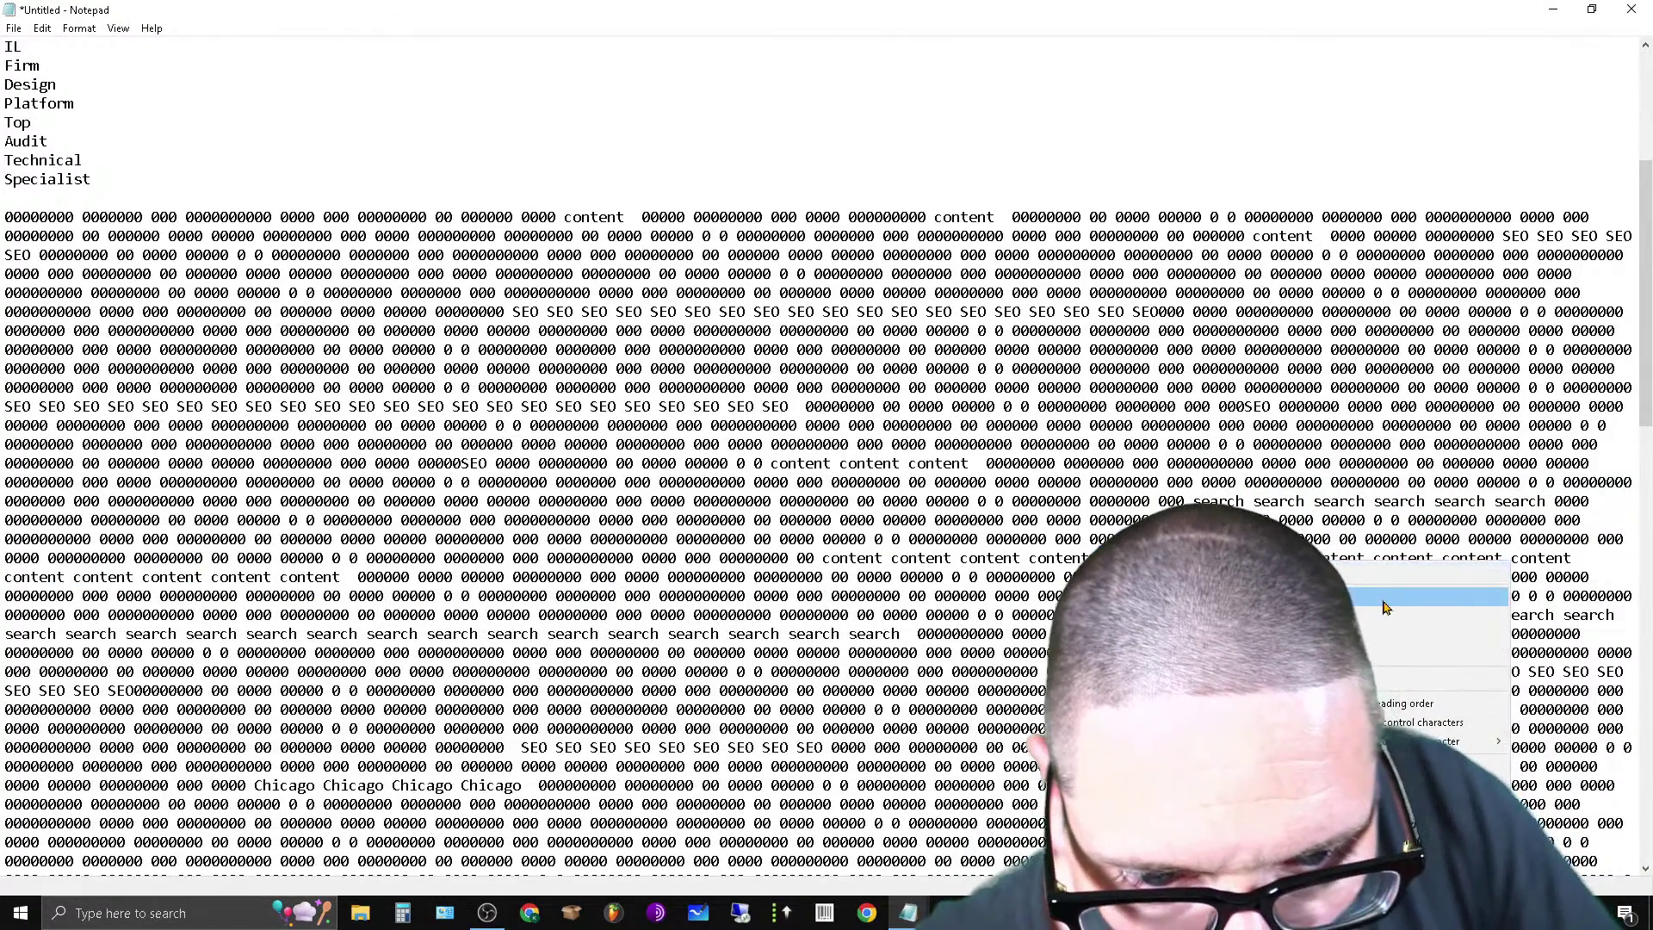
pyautogui.click(1384, 607)
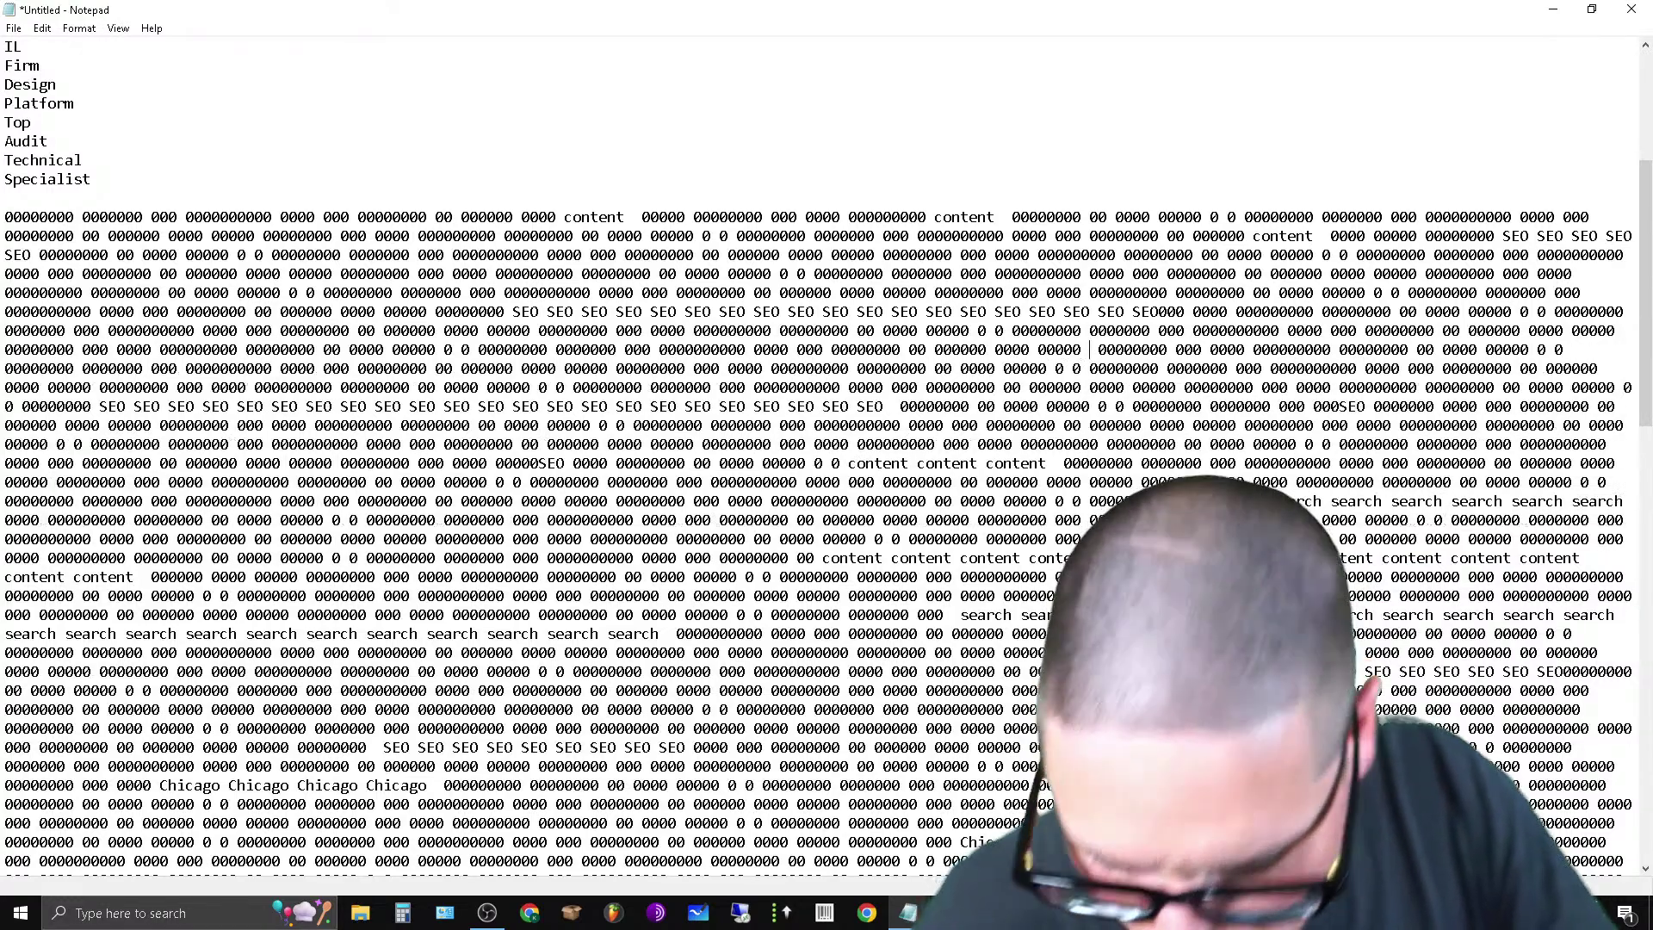
pyautogui.hotkey('ctrl', 'v')
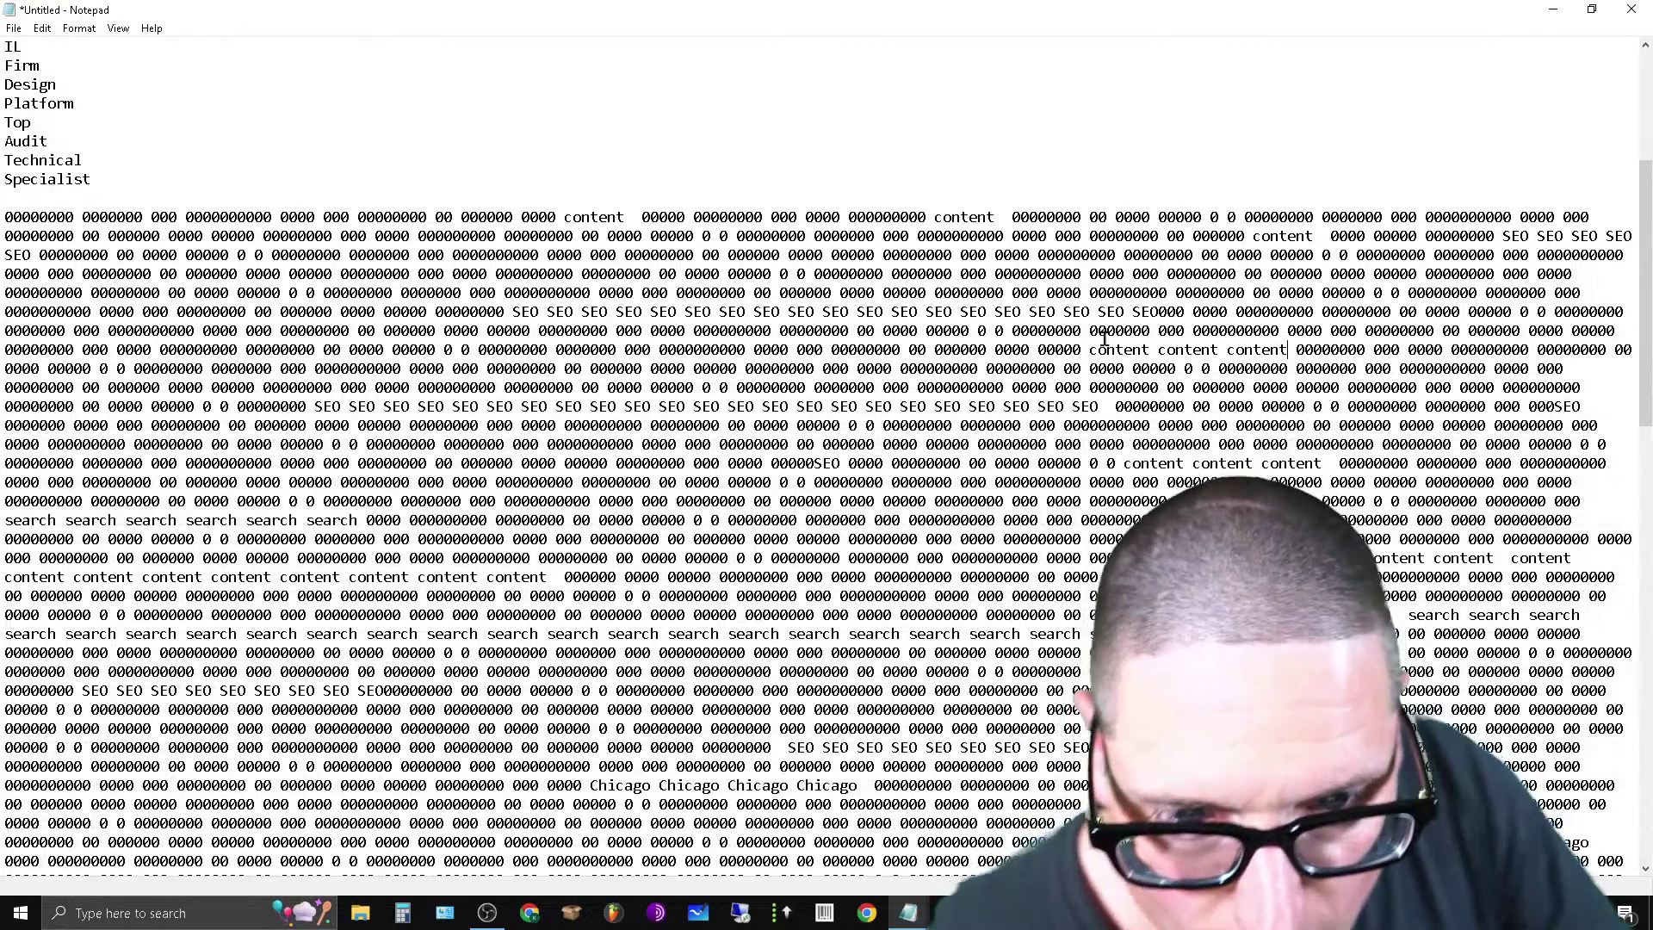
# Copy 'SEO SEO SEO' and paste it lower in the filler.
pyautogui.moveTo(1052, 309); pyautogui.dragTo(961, 311)
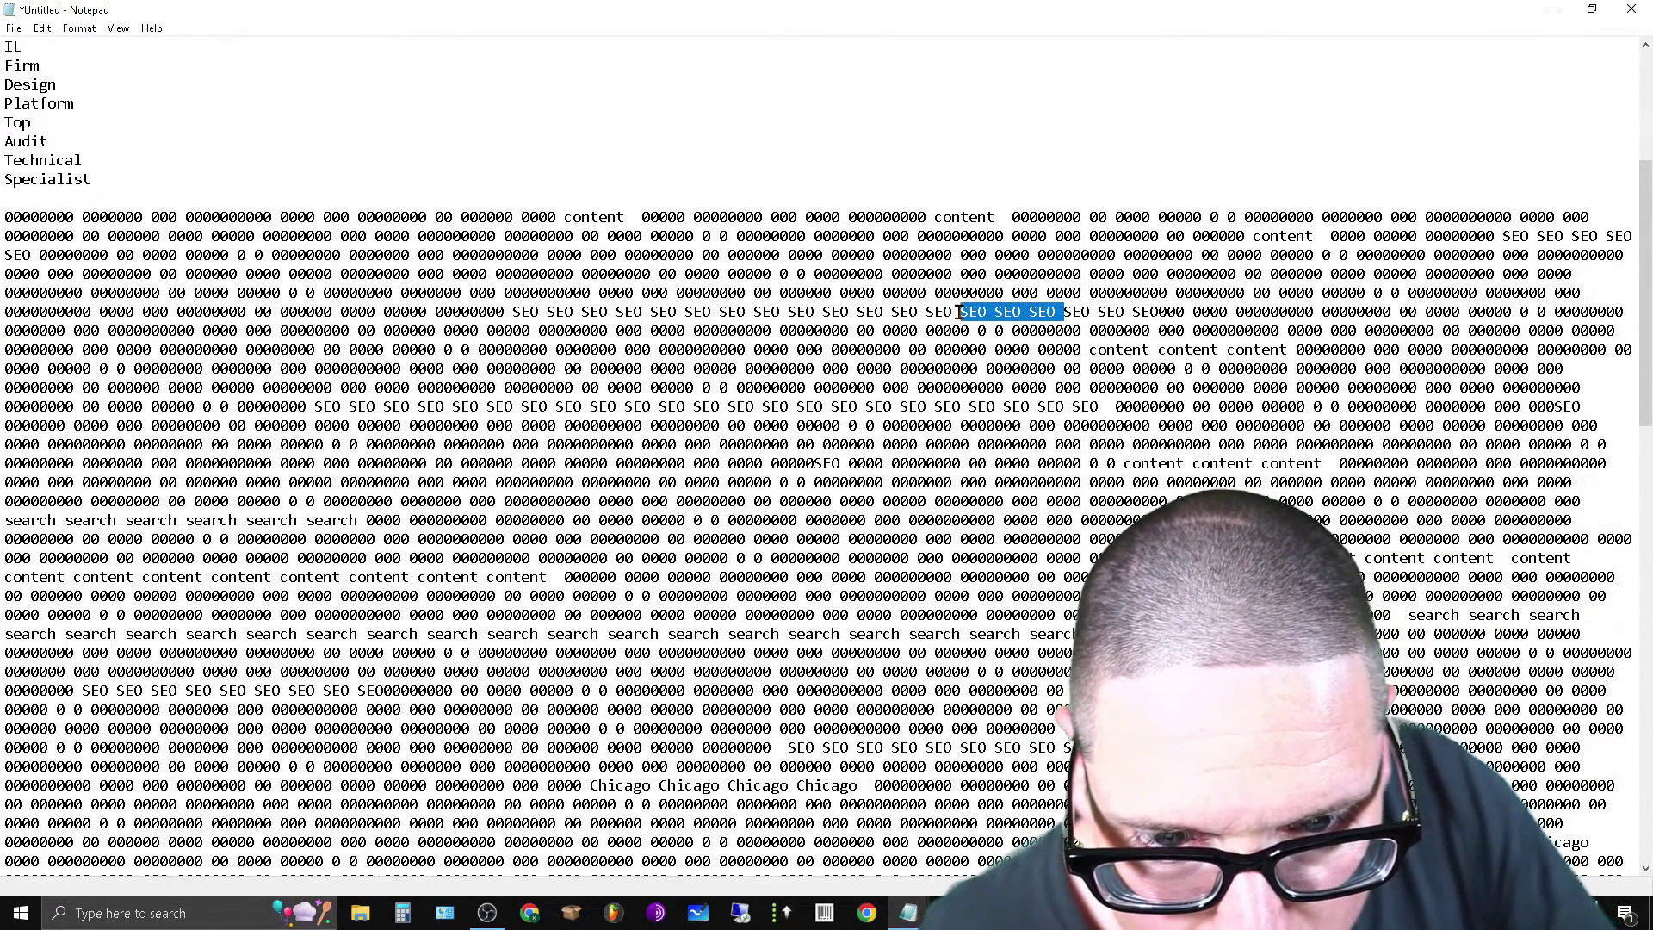
pyautogui.rightClick(960, 313)
pyautogui.click(1060, 368)
pyautogui.scroll(-10, 773, 652)
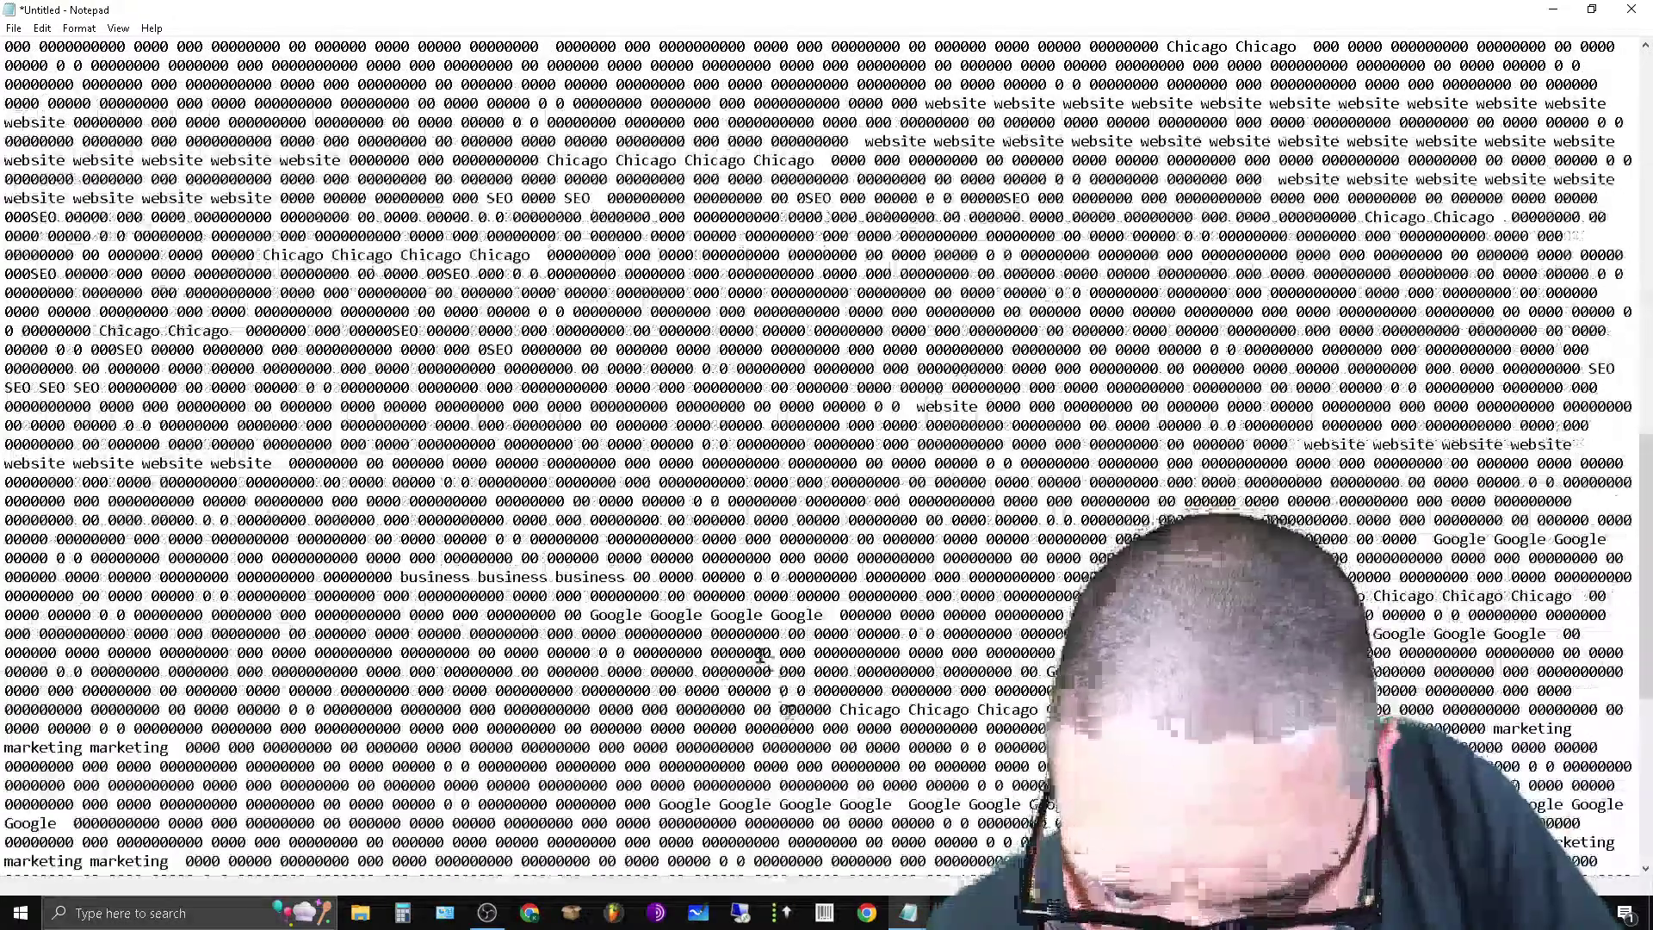
pyautogui.click(773, 653)
pyautogui.hotkey('ctrl', 'v')
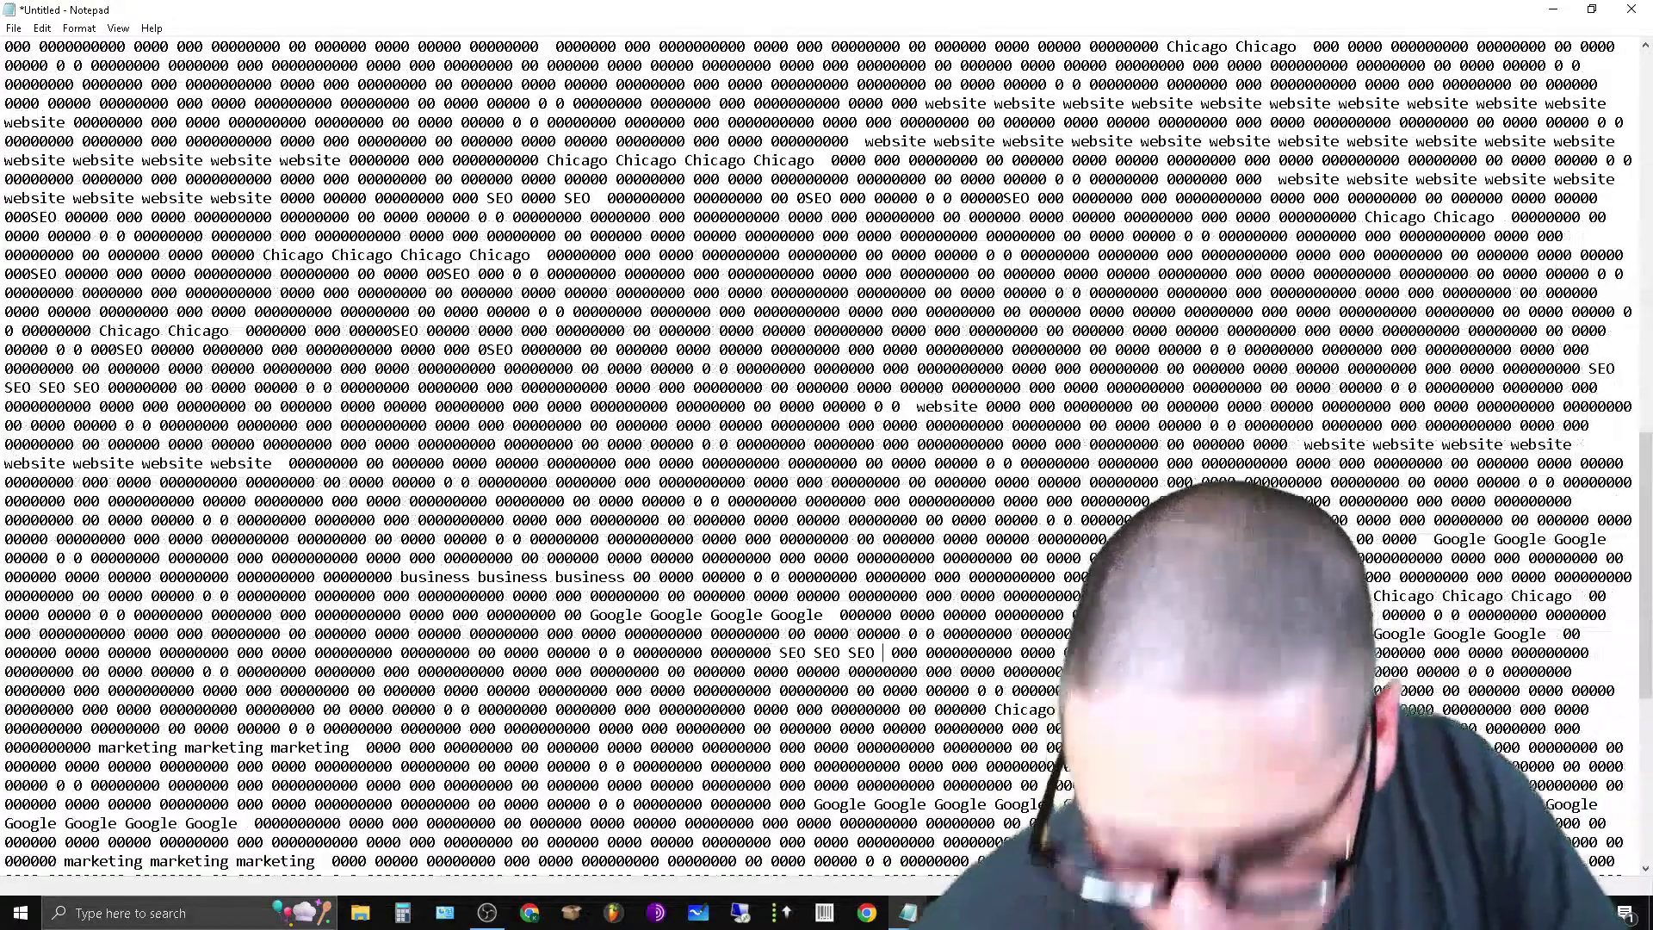
# Cut the six Google words ending a filler line.
pyautogui.scroll(-9, 1102, 463)
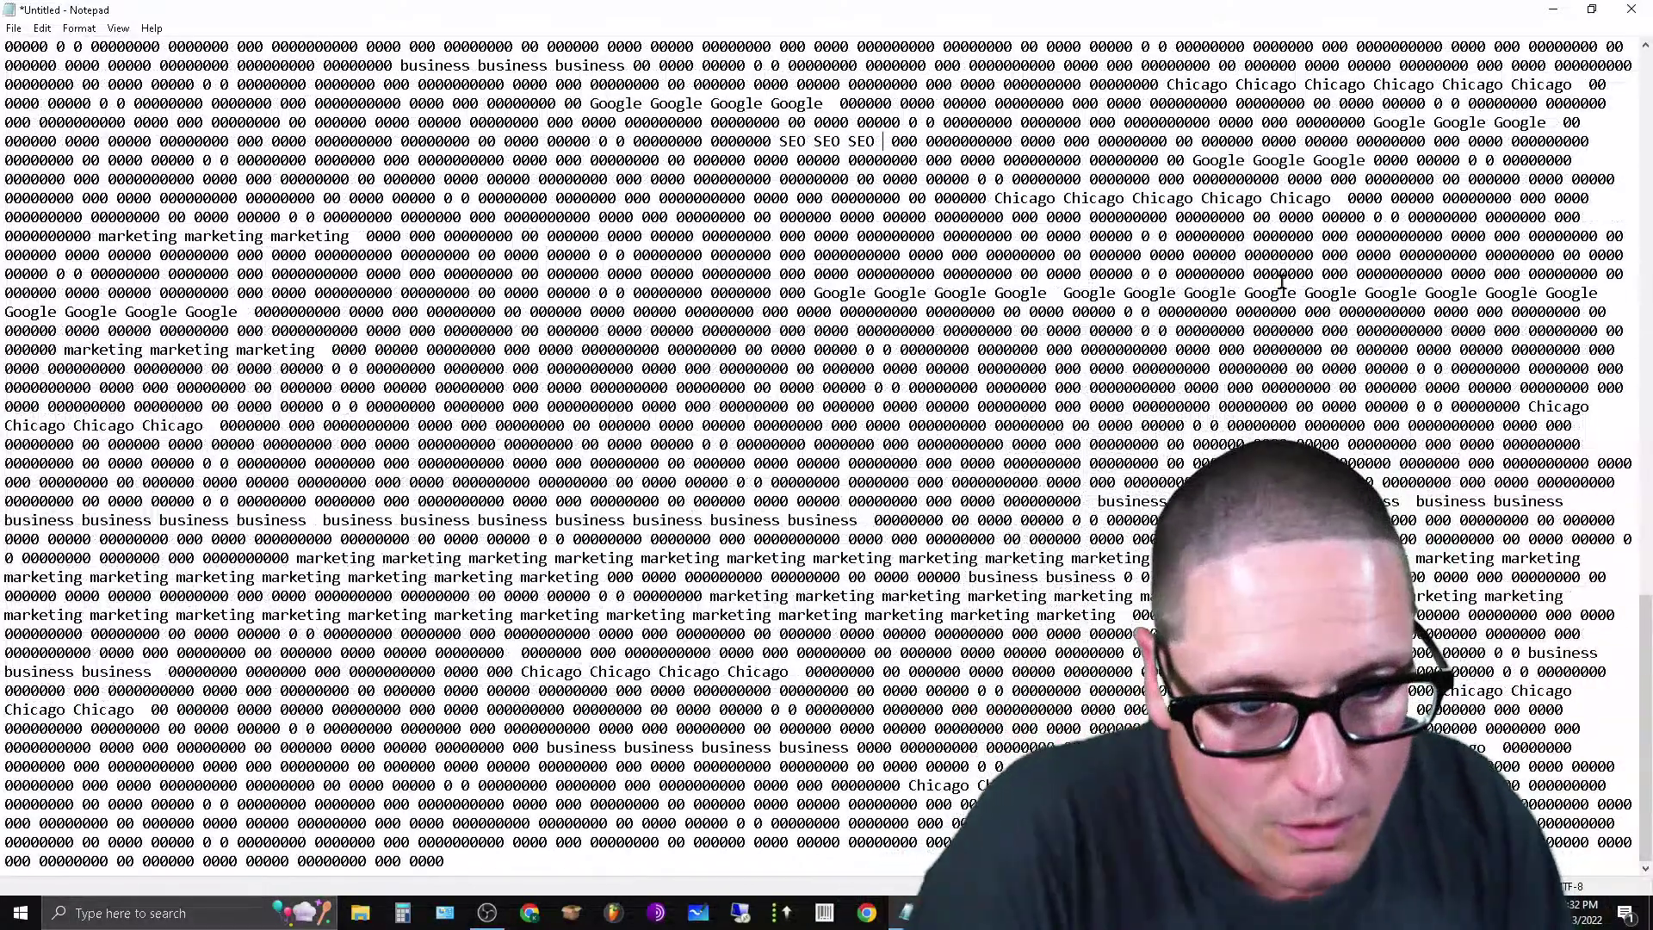
pyautogui.moveTo(1245, 286); pyautogui.dragTo(1601, 295)
pyautogui.rightClick(1601, 295)
pyautogui.click(1502, 333)
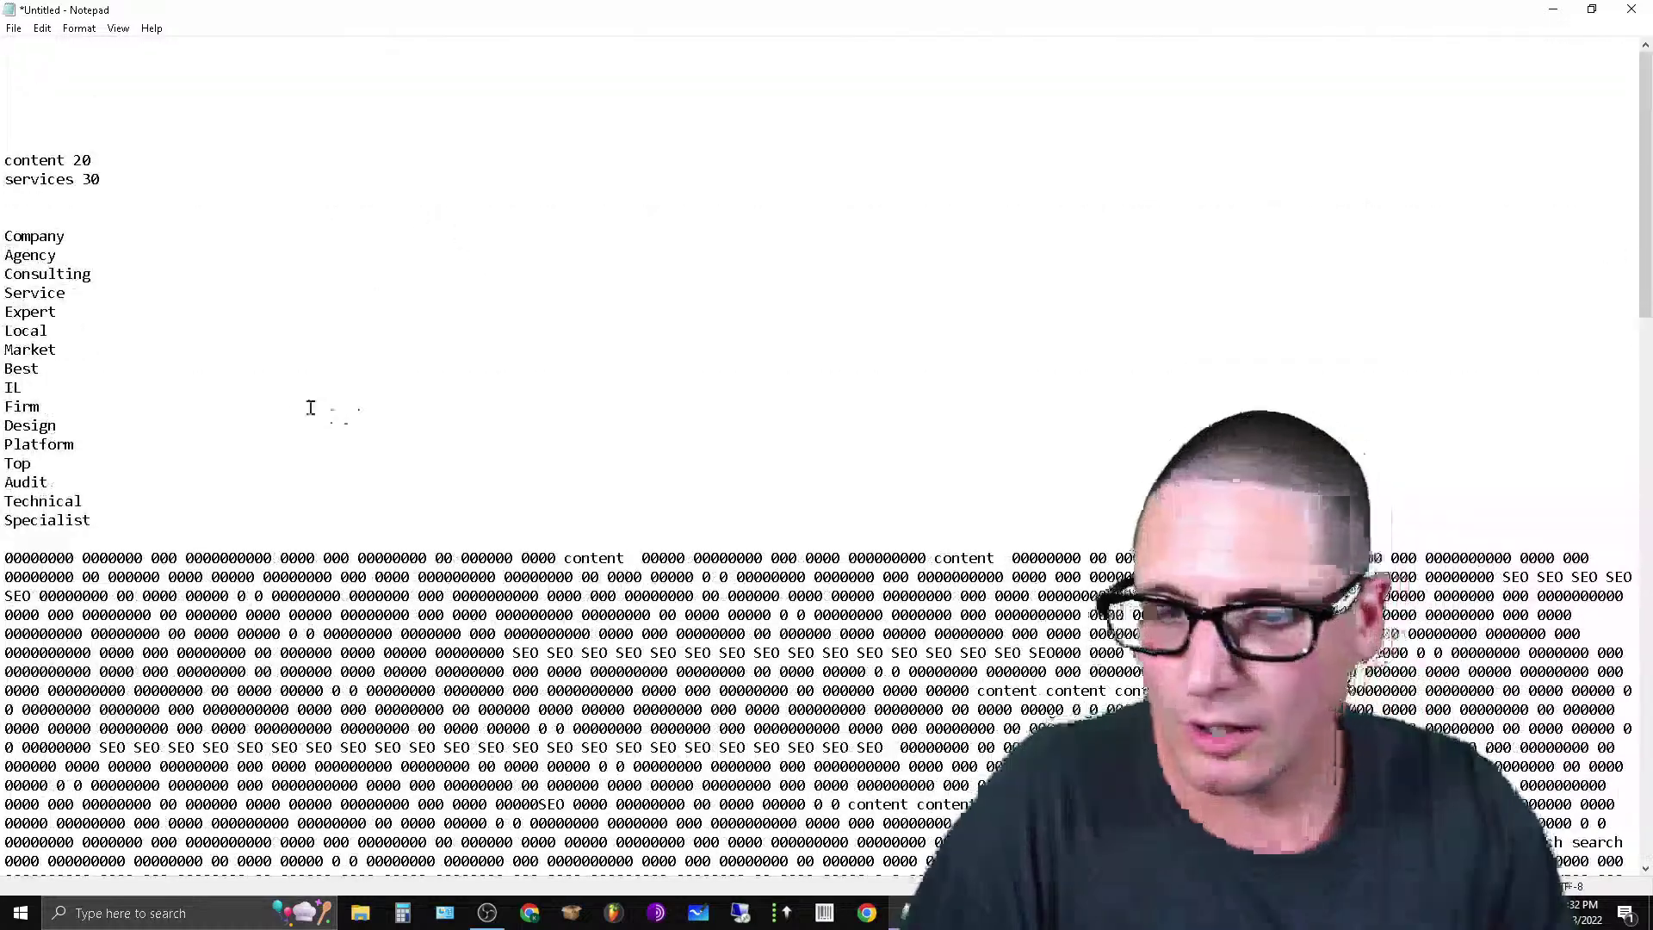
# Delete the content 20 note, cut services from the services 30 note and clear the 30.
pyautogui.moveTo(115, 160); pyautogui.dragTo(3, 160)
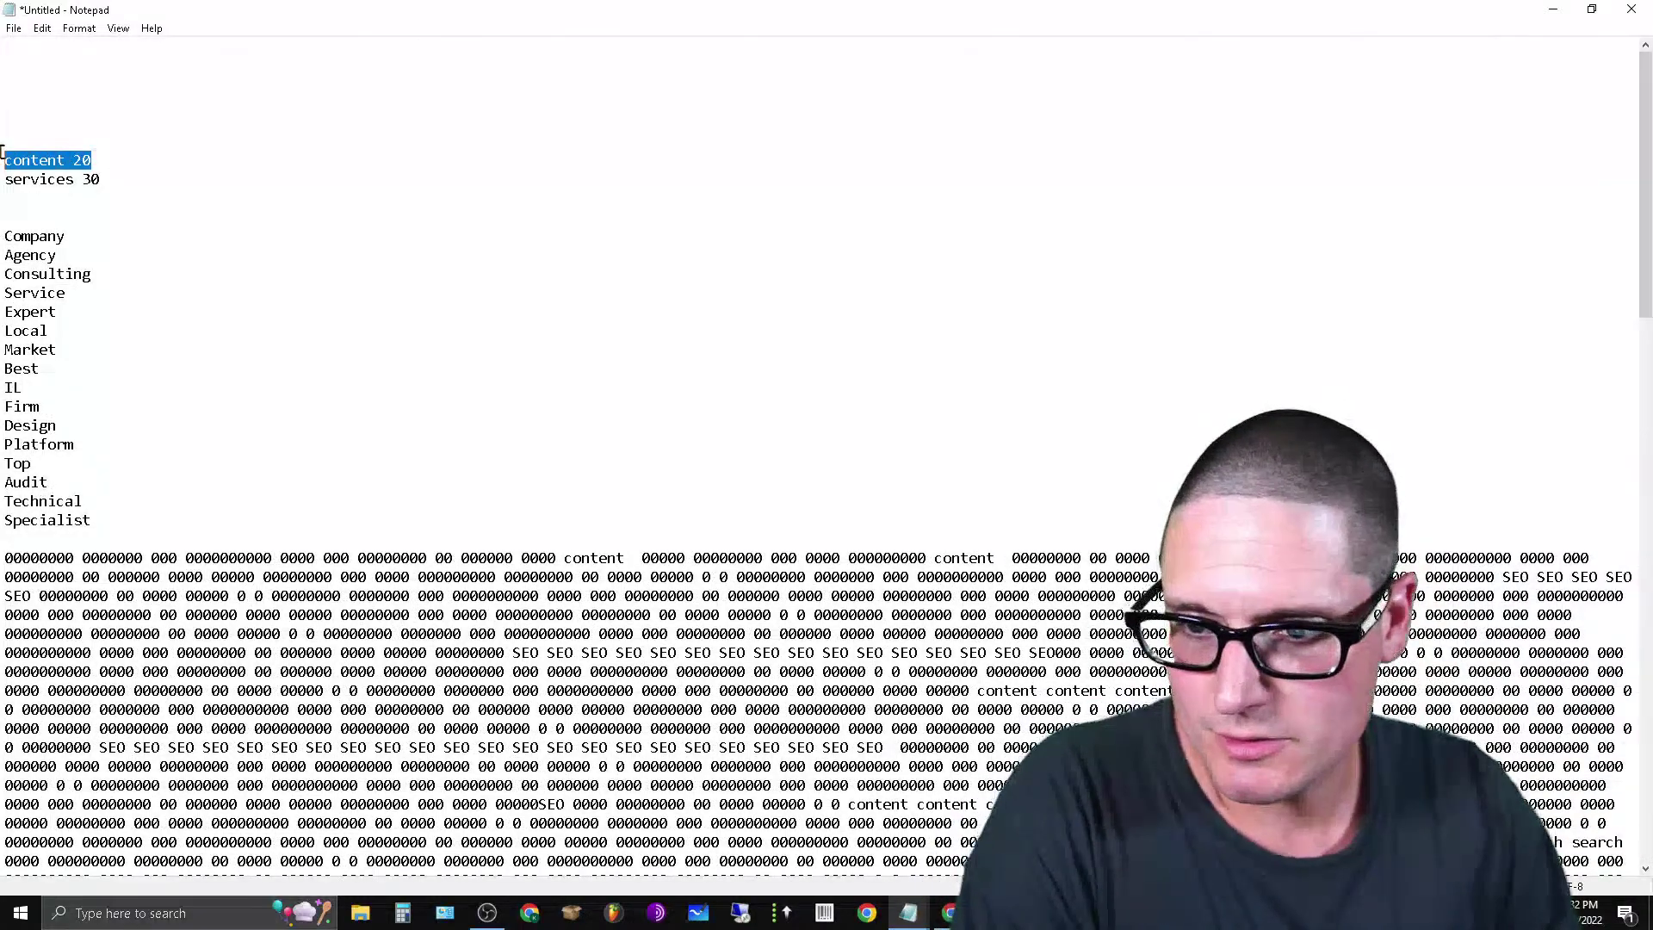
pyautogui.press('BackSpace')
pyautogui.doubleClick(20, 172)
pyautogui.rightClick(21, 173)
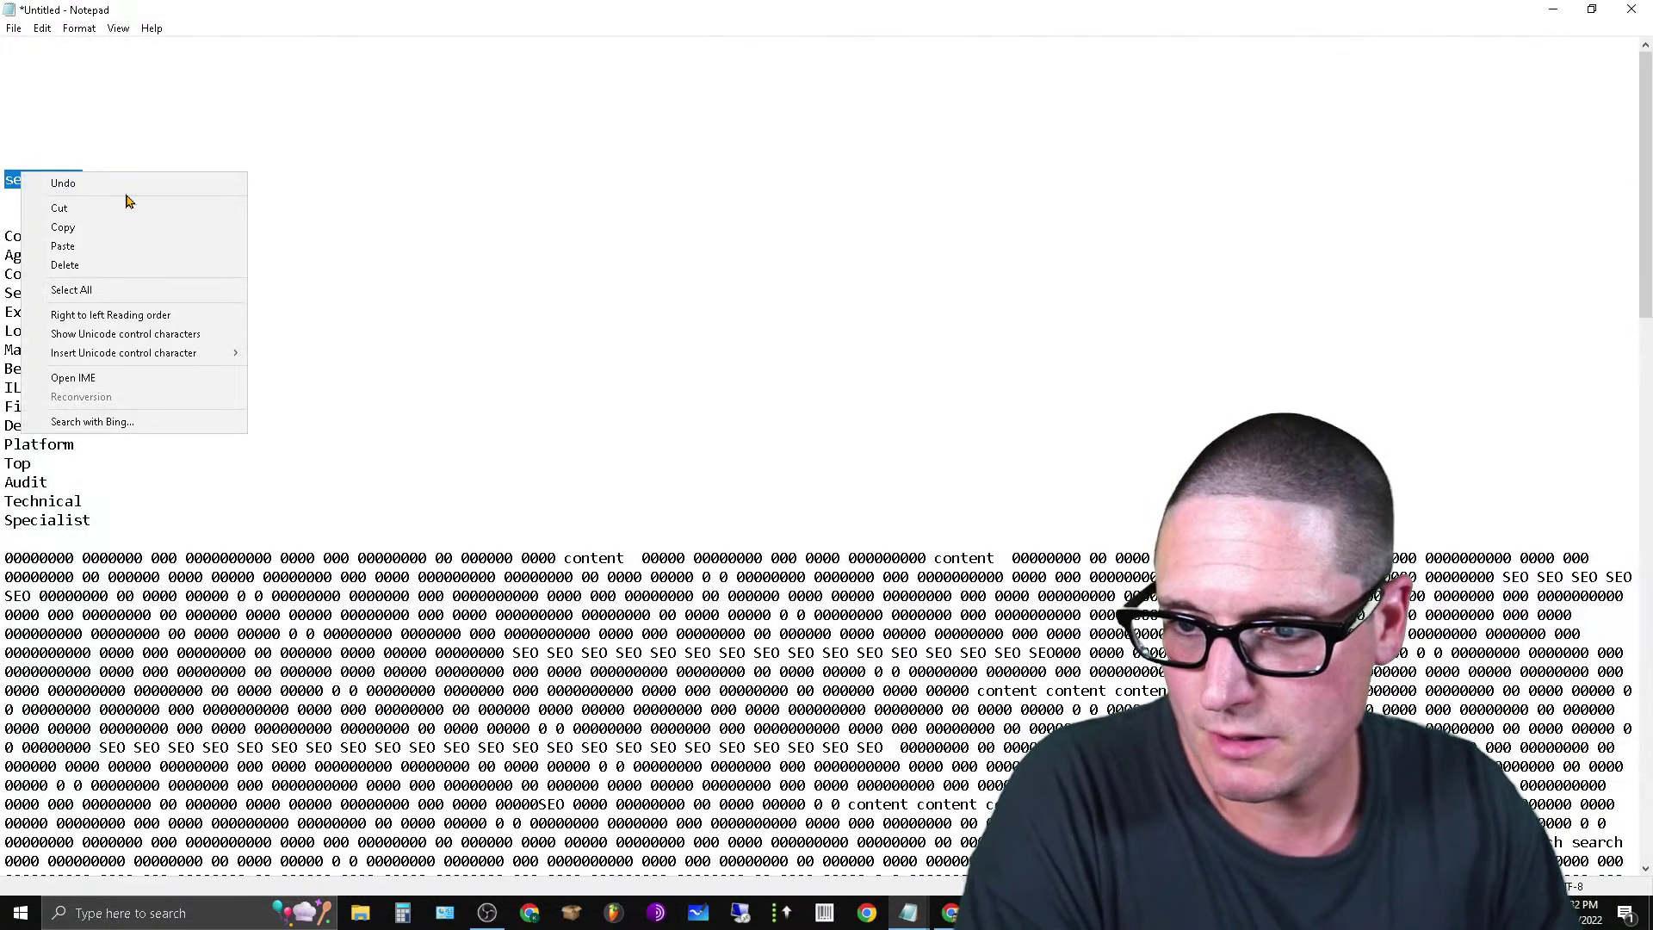
pyautogui.click(126, 203)
pyautogui.doubleClick(15, 181)
pyautogui.hotkey('ctrl', 'v')
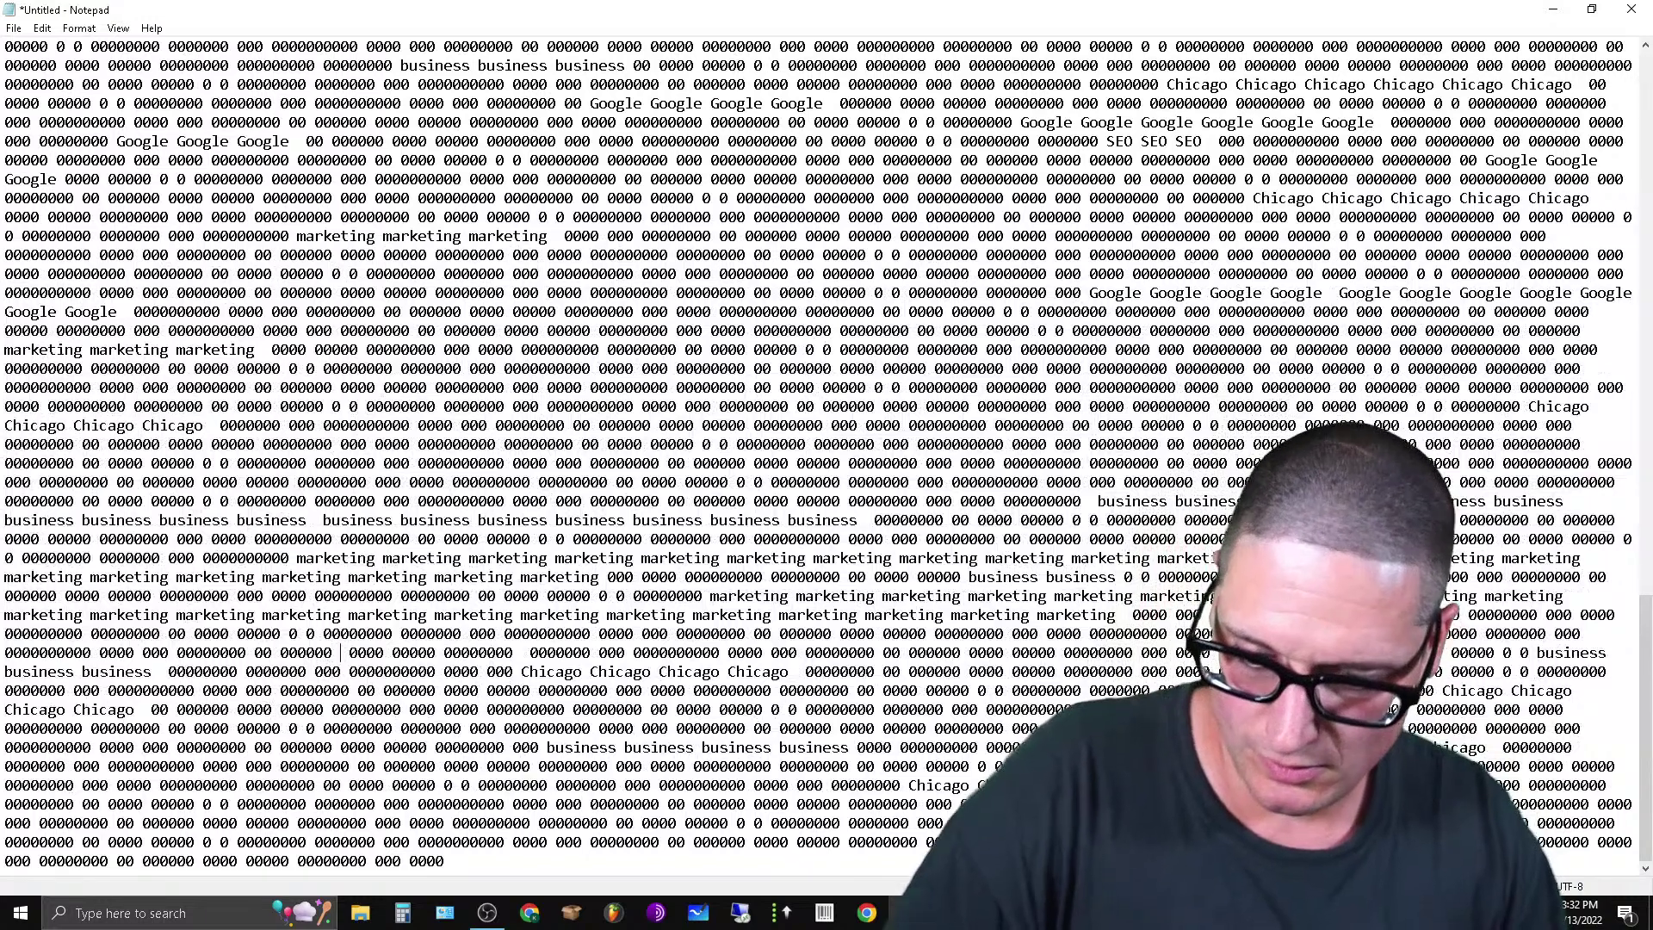
# Paste five runs of services repeats into the filler text.
pyautogui.hotkey('ctrl', 'v')
pyautogui.hotkey('ctrl', 'v')
pyautogui.hotkey('ctrl', 'v')
pyautogui.hotkey('ctrl', 'v')
pyautogui.hotkey('ctrl', 'v')
pyautogui.hotkey('ctrl', 'v')
pyautogui.hotkey('ctrl', 'v')
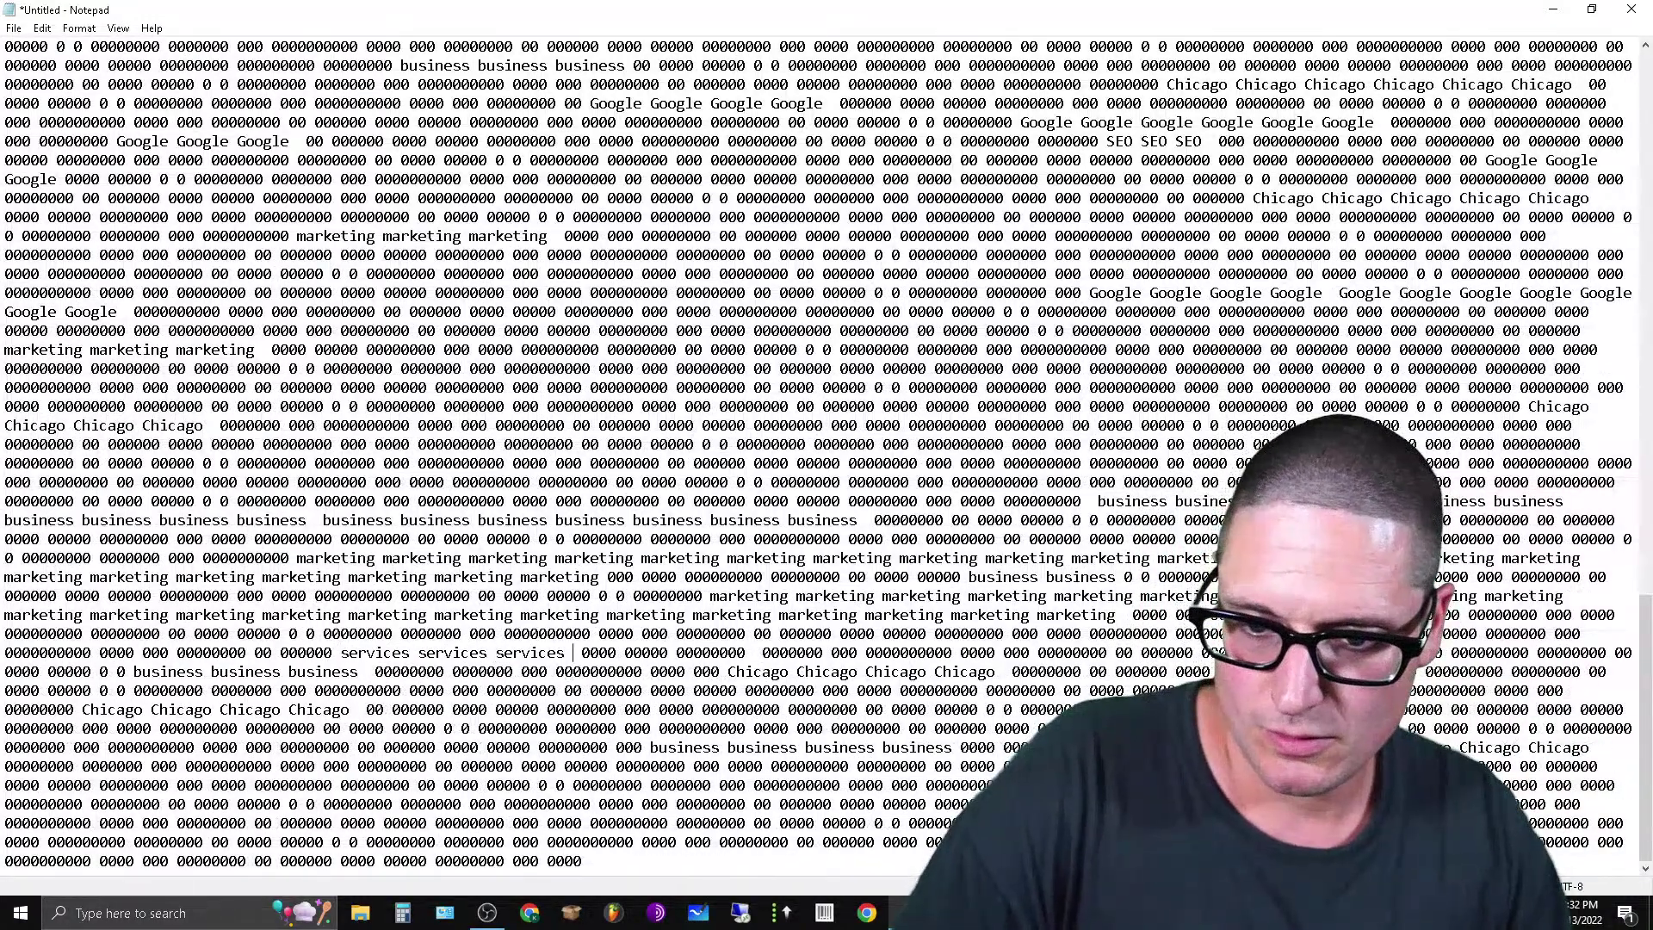
pyautogui.hotkey('ctrl', 'v')
pyautogui.hotkey('ctrl', 'v')
pyautogui.hotkey('ctrl', 'v')
pyautogui.hotkey('ctrl', 'v')
pyautogui.hotkey('ctrl', 'v')
pyautogui.hotkey('ctrl', 'v')
pyautogui.hotkey('ctrl', 'v')
pyautogui.hotkey('ctrl', 'v')
pyautogui.hotkey('ctrl', 'v')
pyautogui.hotkey('ctrl', 'v')
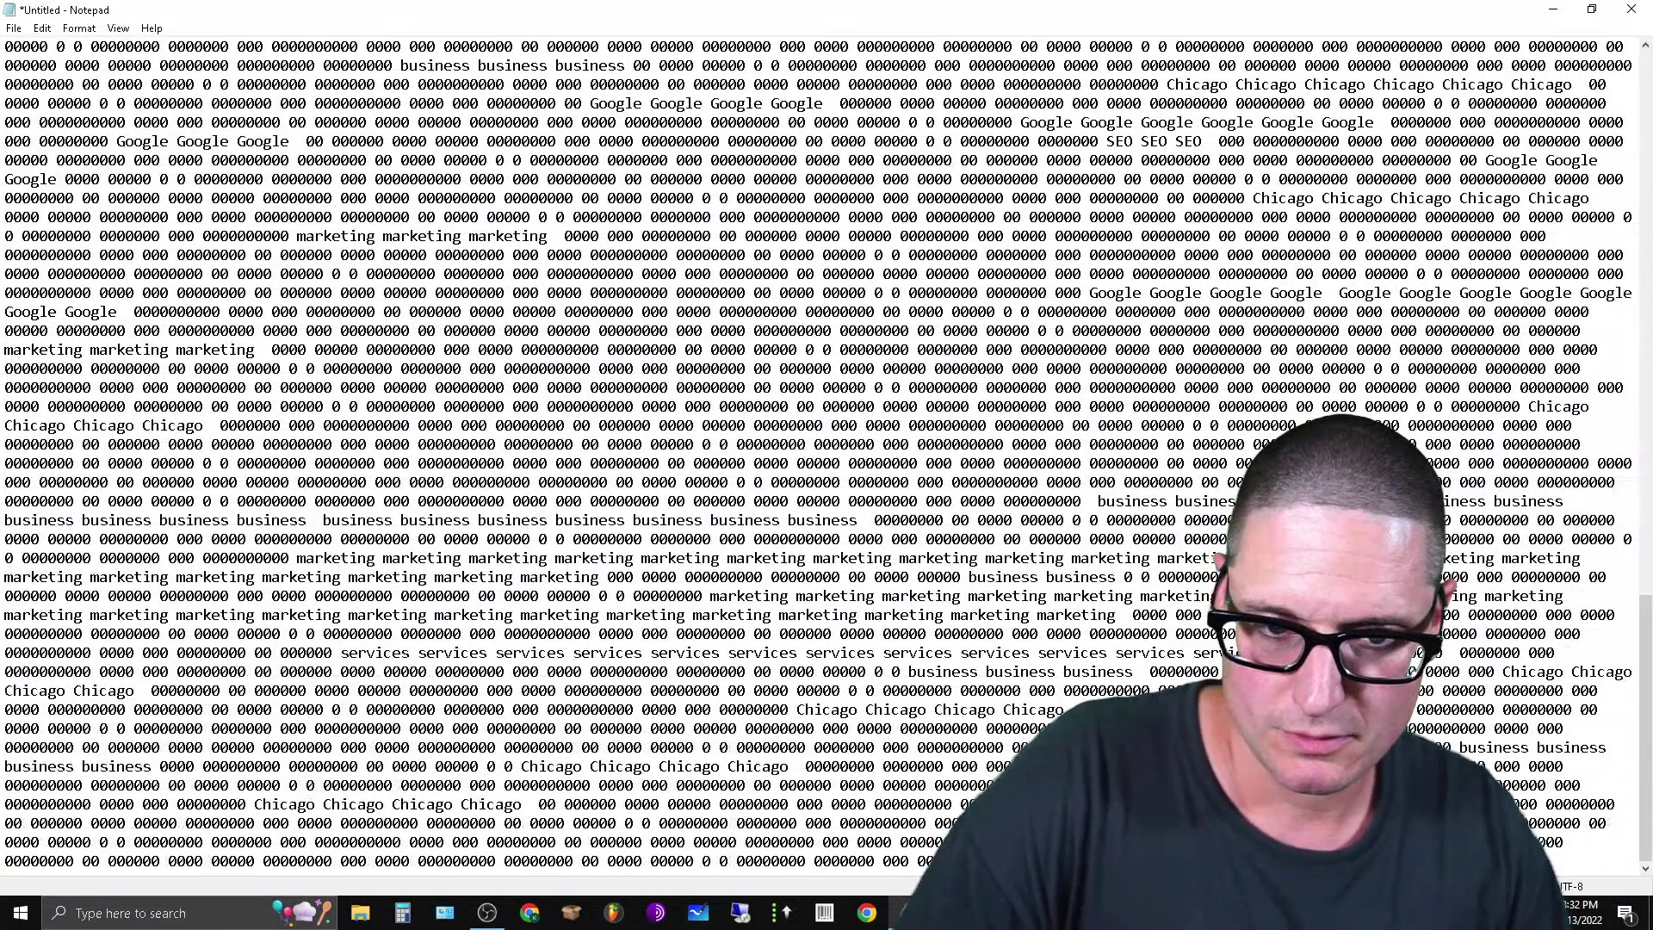
pyautogui.hotkey('ctrl', 'v')
pyautogui.hotkey('ctrl', 'v')
pyautogui.hotkey('ctrl', 'v')
pyautogui.hotkey('ctrl', 'v')
pyautogui.hotkey('ctrl', 'v')
pyautogui.hotkey('ctrl', 'v')
pyautogui.hotkey('ctrl', 'v')
pyautogui.hotkey('ctrl', 'v')
pyautogui.hotkey('ctrl', 'v')
pyautogui.hotkey('ctrl', 'v')
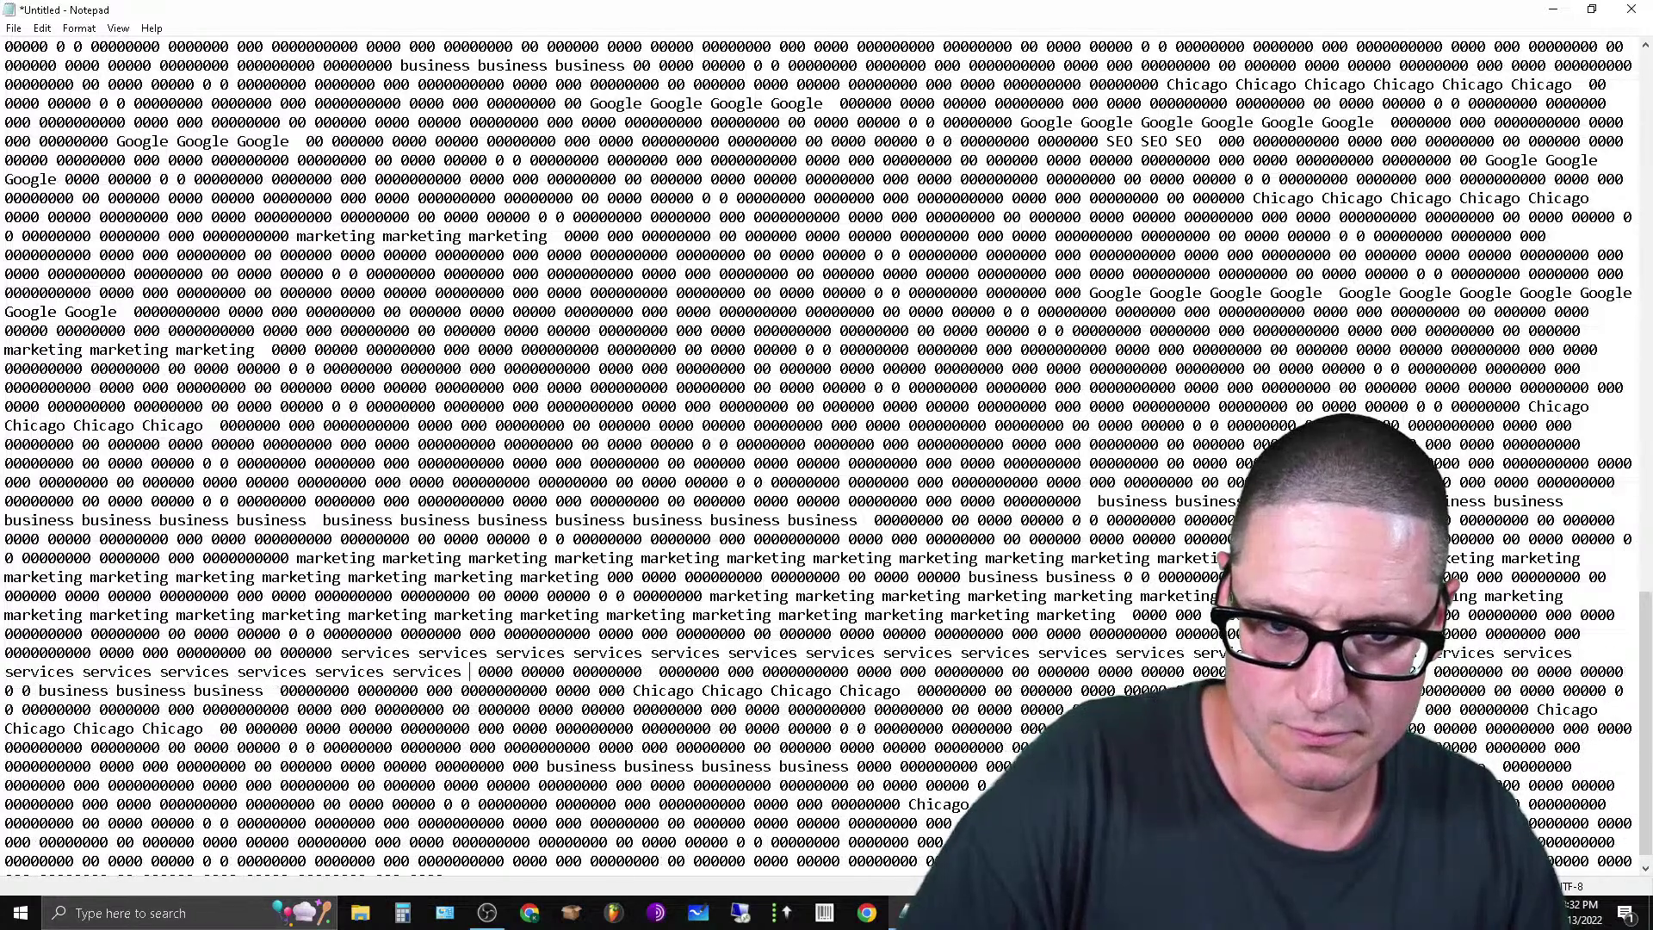
pyautogui.hotkey('ctrl', 'v')
pyautogui.hotkey('ctrl', 'v')
pyautogui.hotkey('ctrl', 'v')
pyautogui.hotkey('ctrl', 'v')
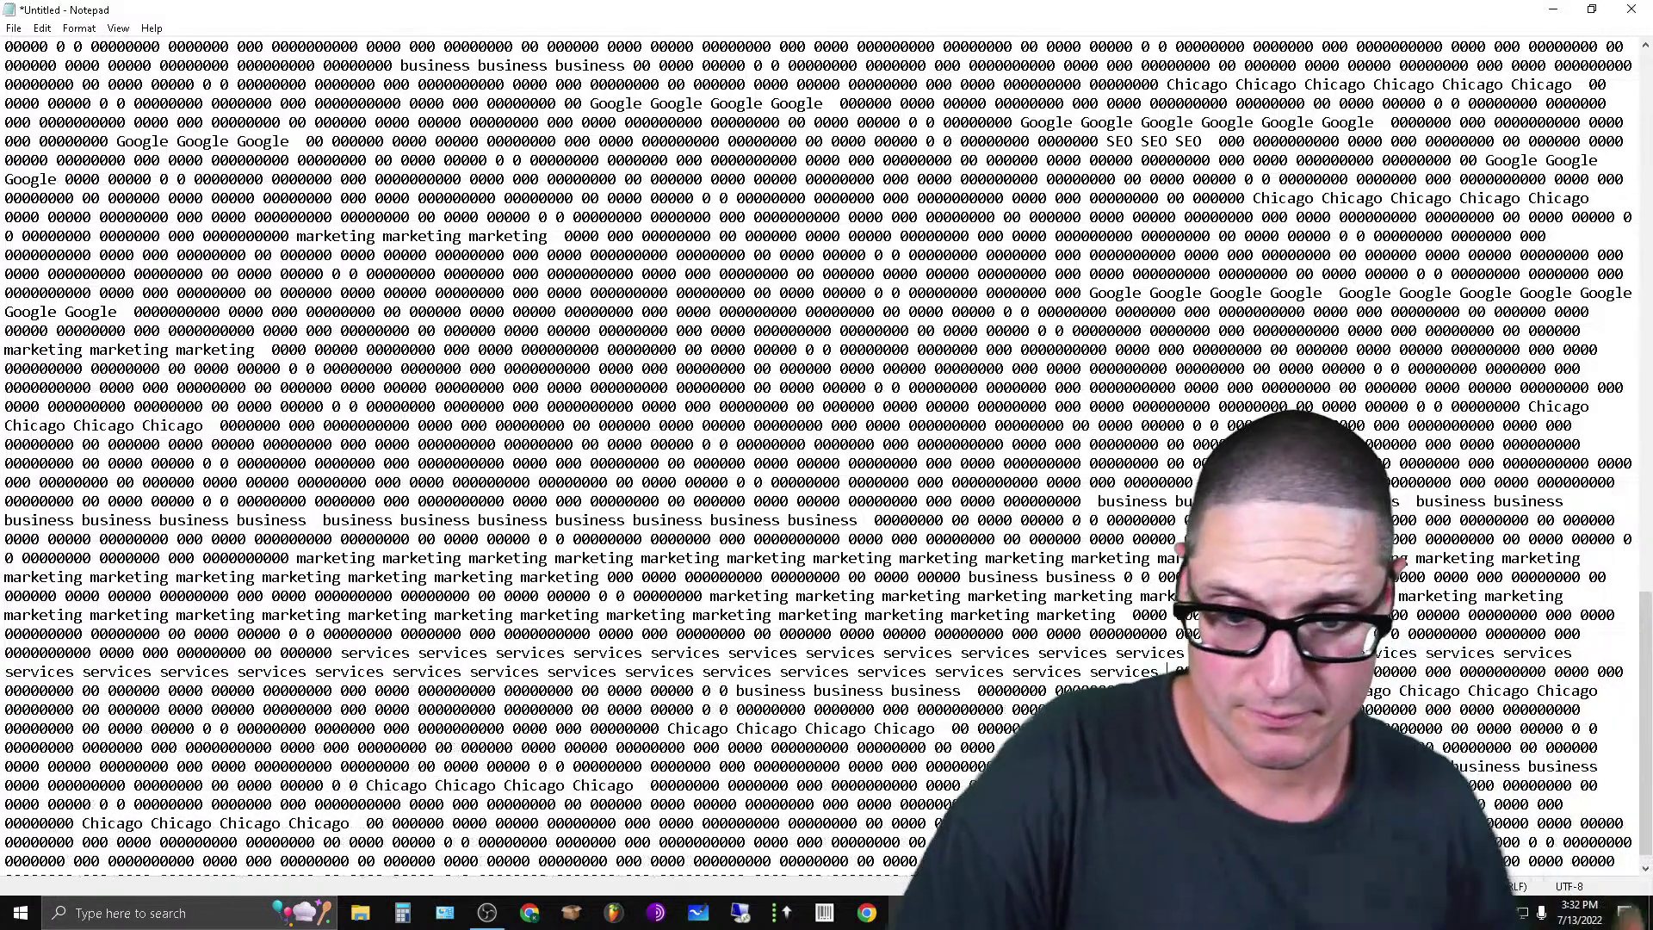
pyautogui.hotkey('ctrl', 'v')
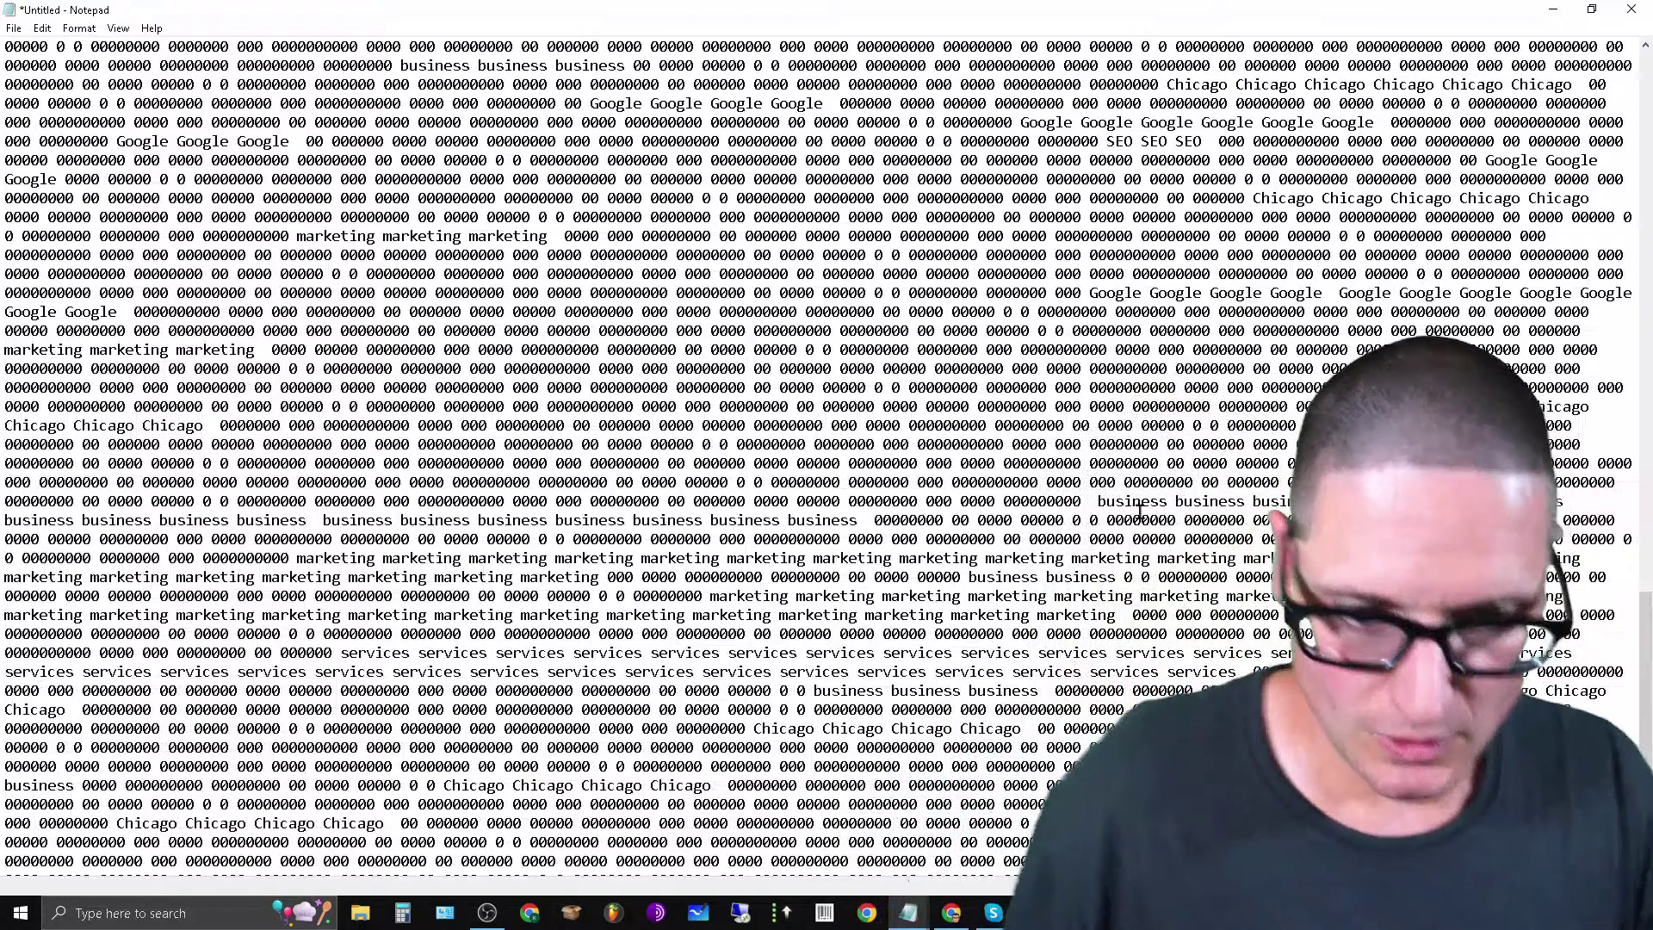
# Move four services words higher up and cut another run of services.
pyautogui.moveTo(876, 652); pyautogui.dragTo(572, 654)
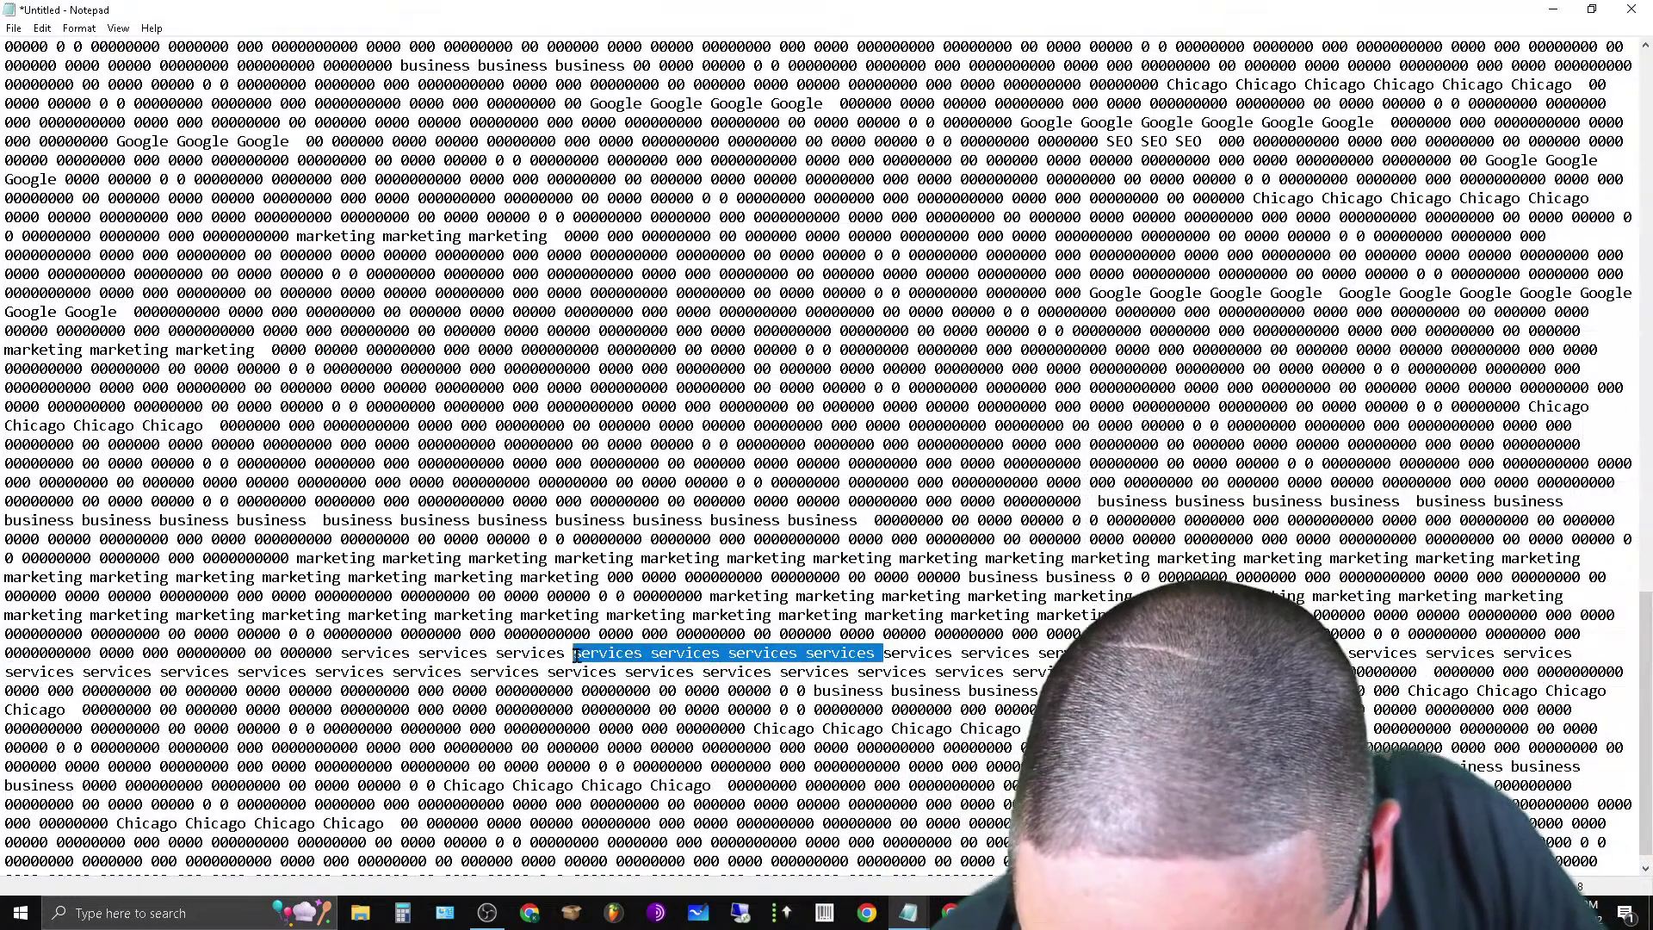
pyautogui.rightClick(578, 654)
pyautogui.click(646, 431)
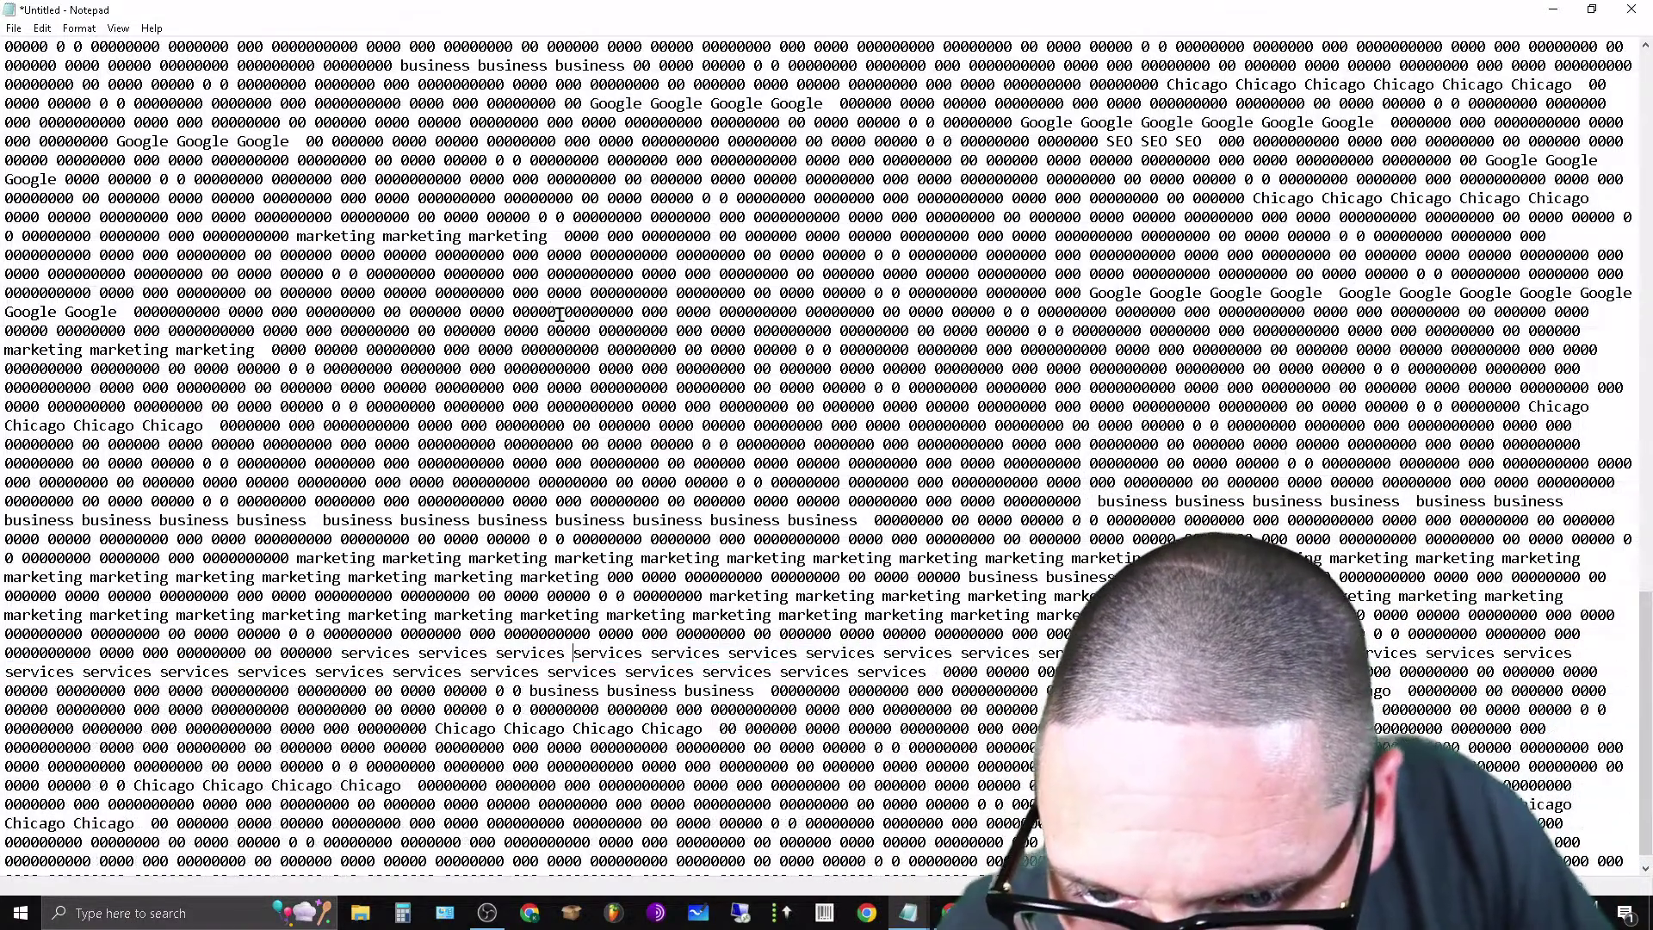
pyautogui.hotkey('ctrl', 'v')
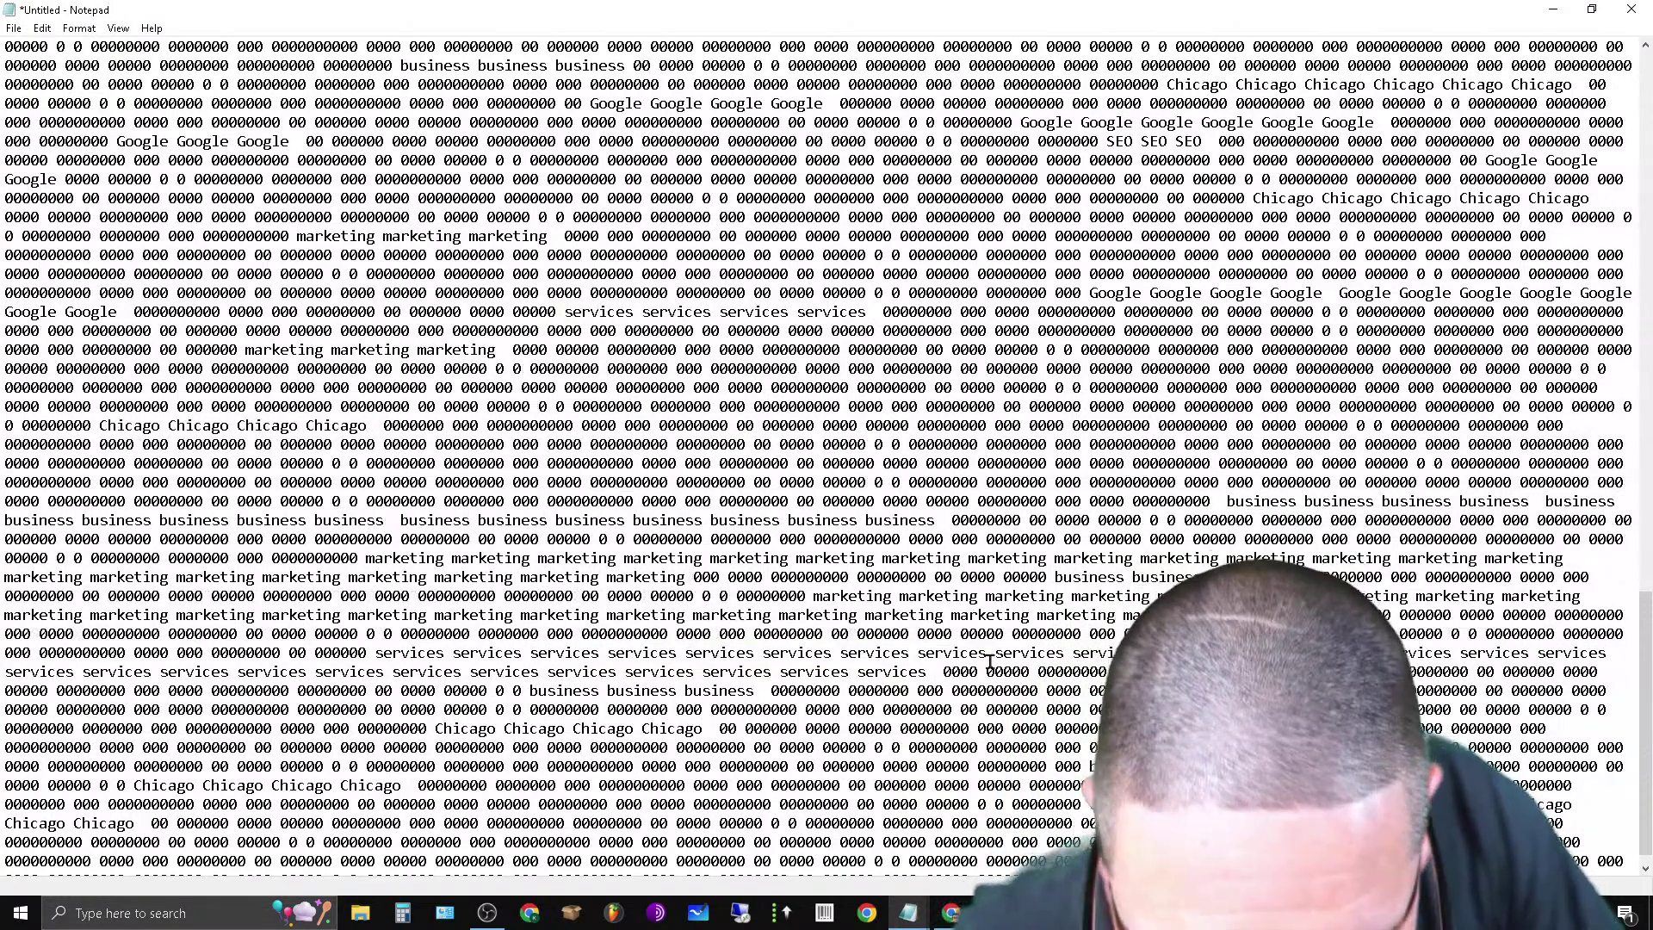
pyautogui.moveTo(1183, 654); pyautogui.dragTo(1212, 654)
pyautogui.rightClick(1210, 653)
pyautogui.click(1267, 430)
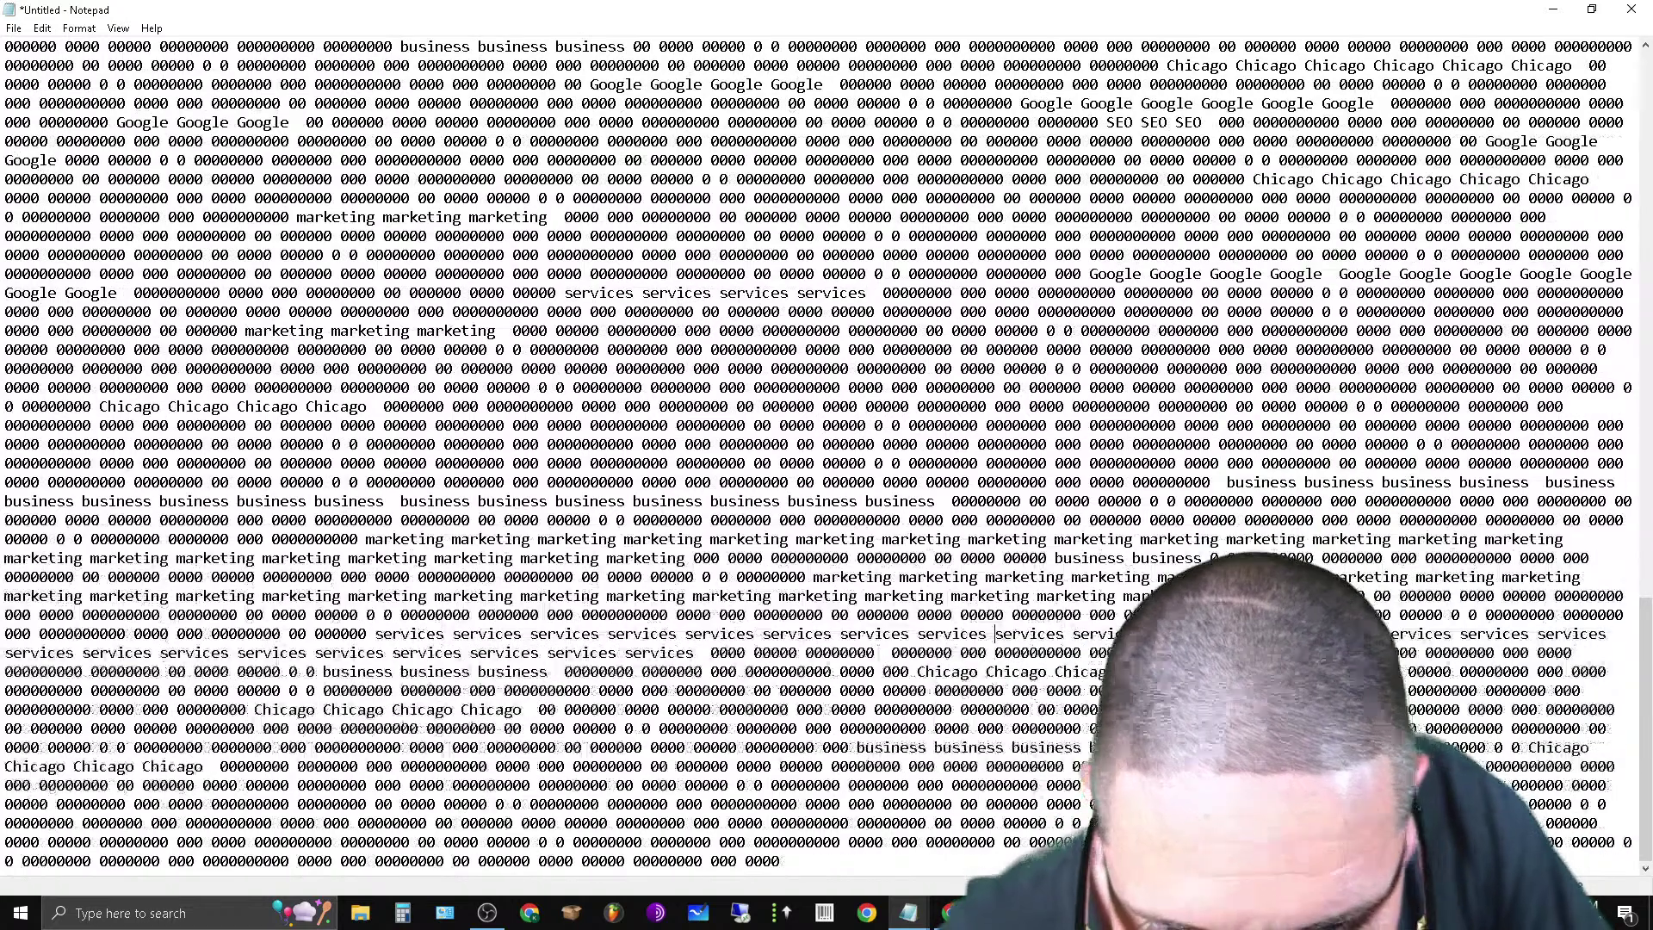
# Paste the services block lower down, then type the SEO brand name and move it into the first filler line.
pyautogui.click(1043, 784)
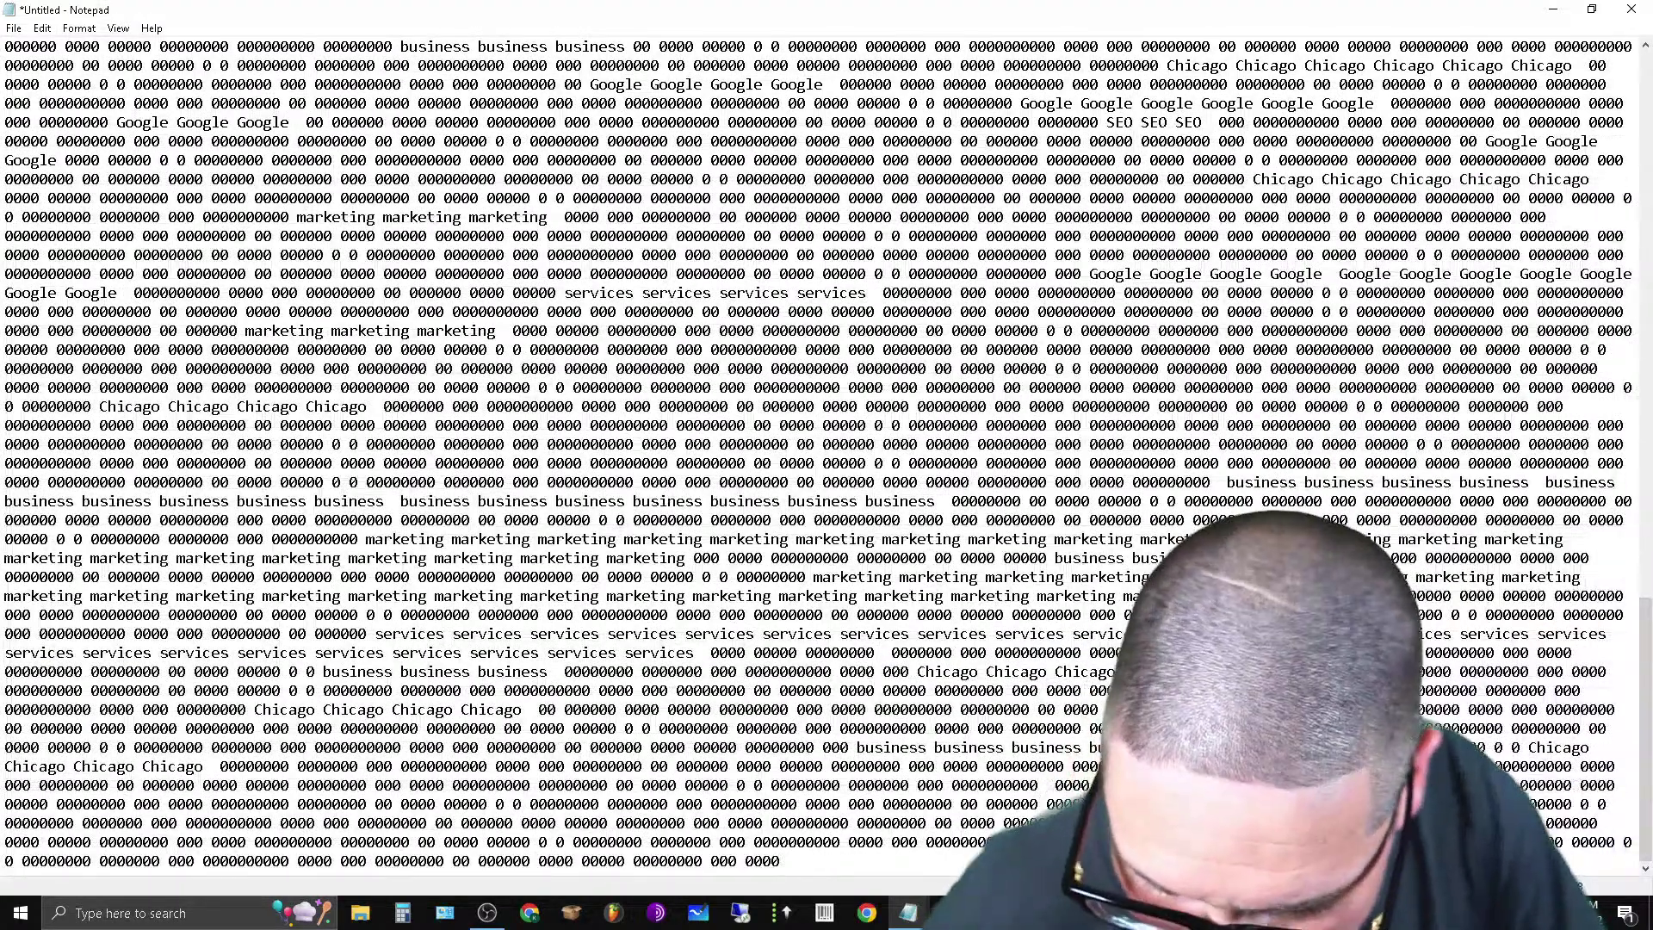
pyautogui.hotkey('ctrl', 'v')
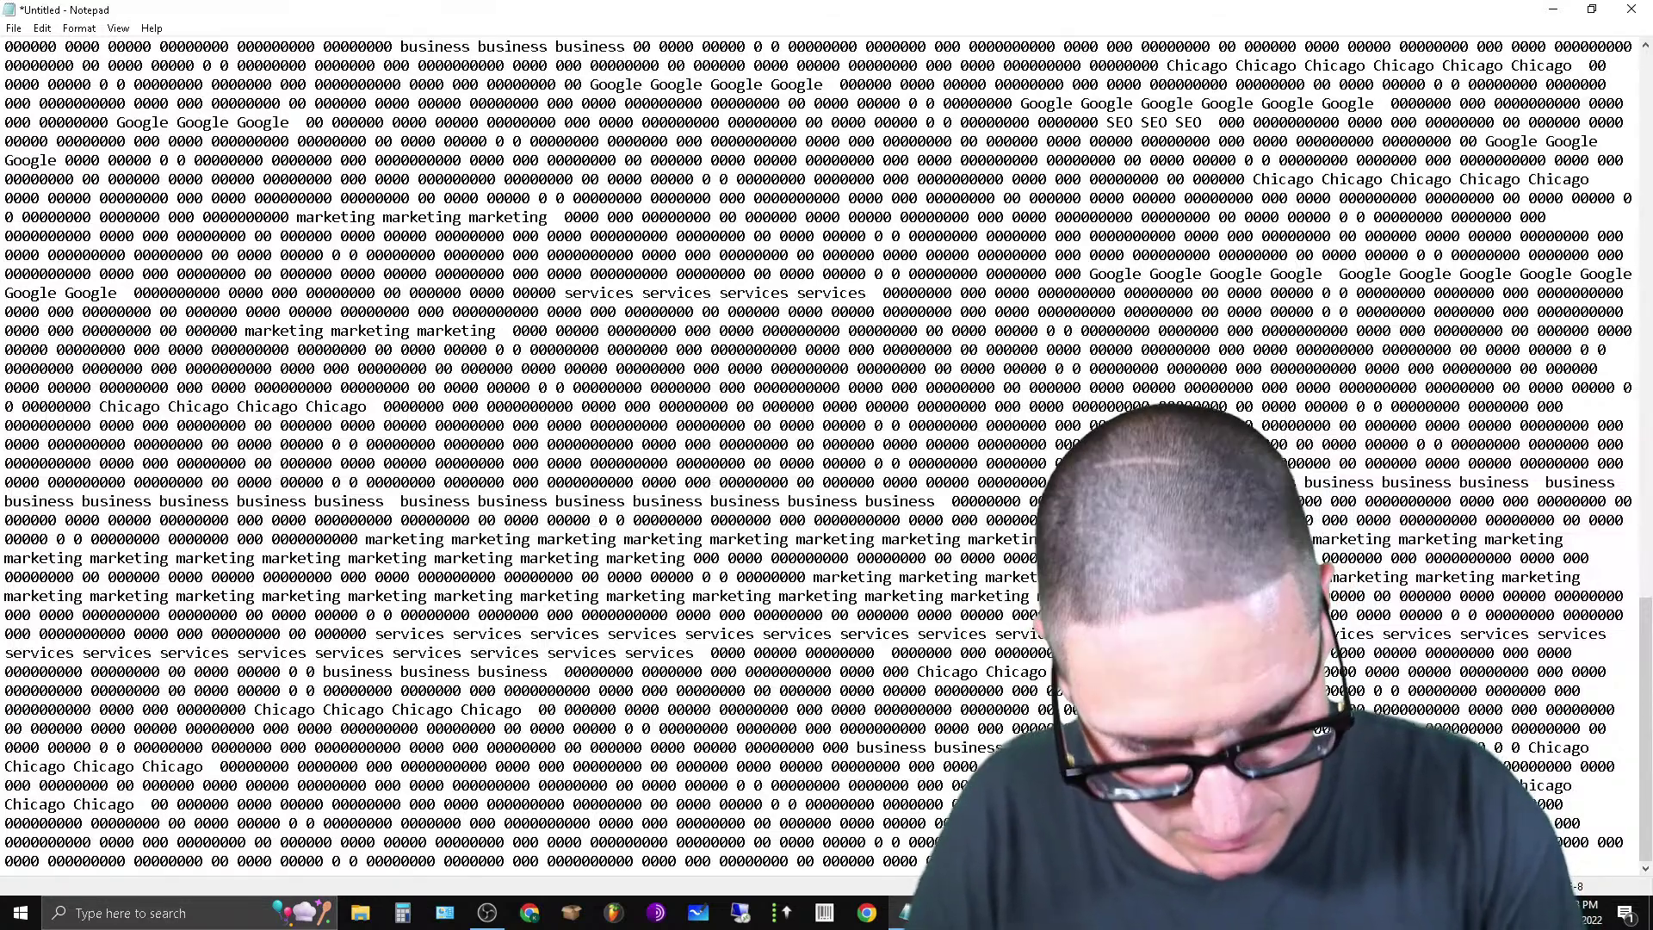
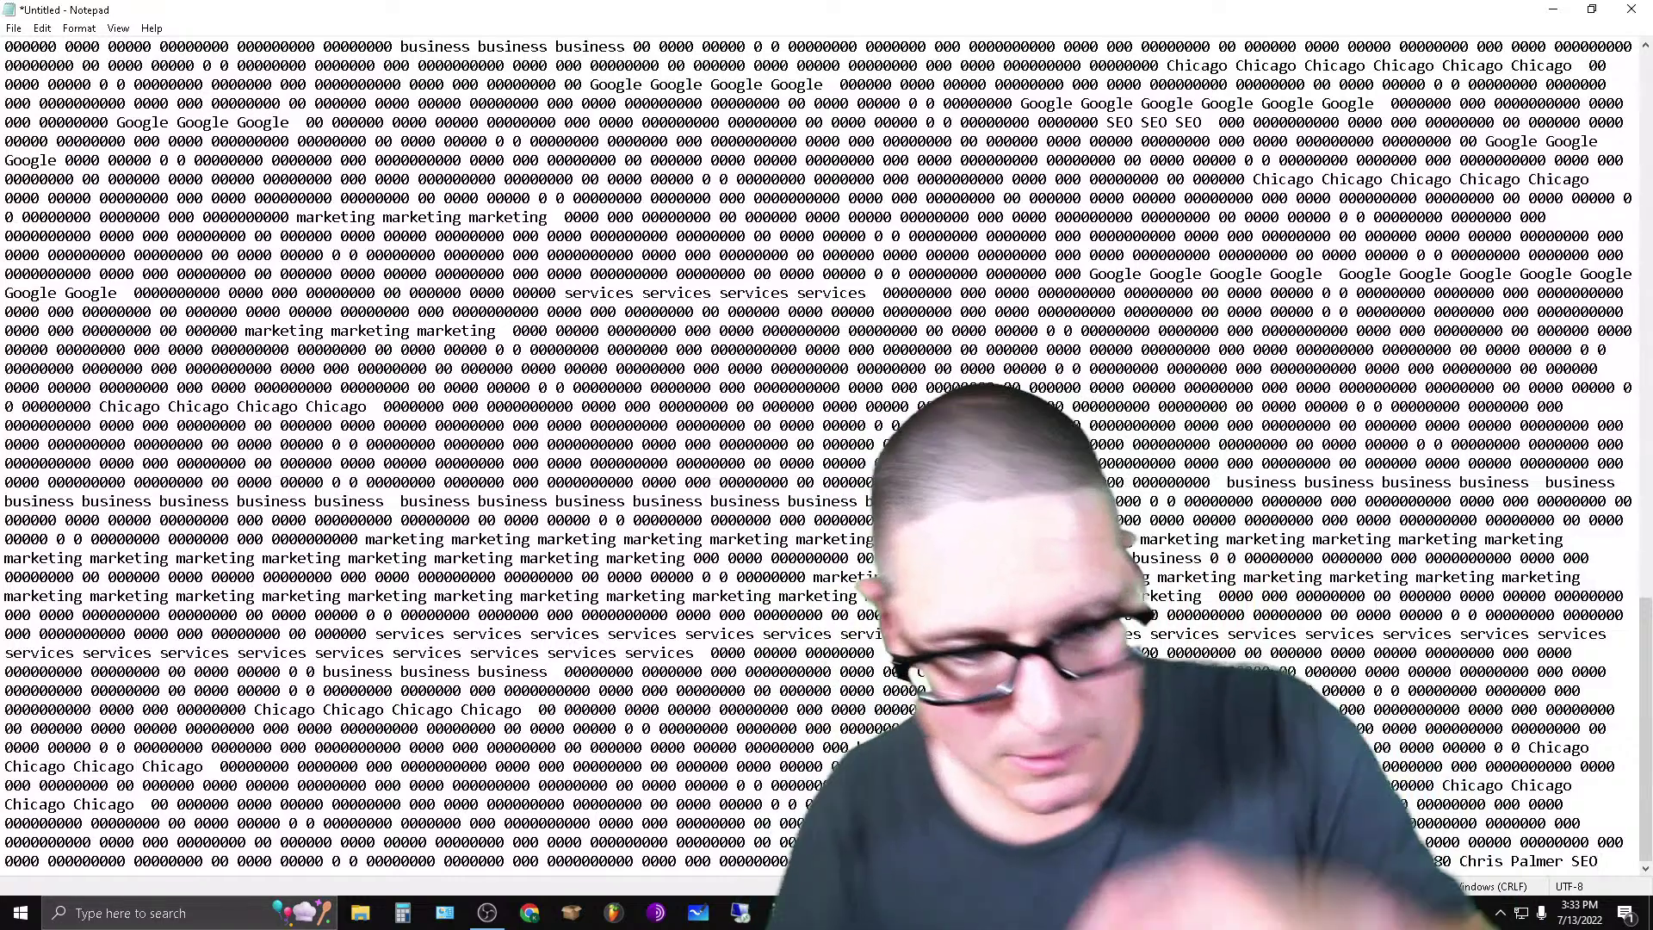
pyautogui.write('SEO')
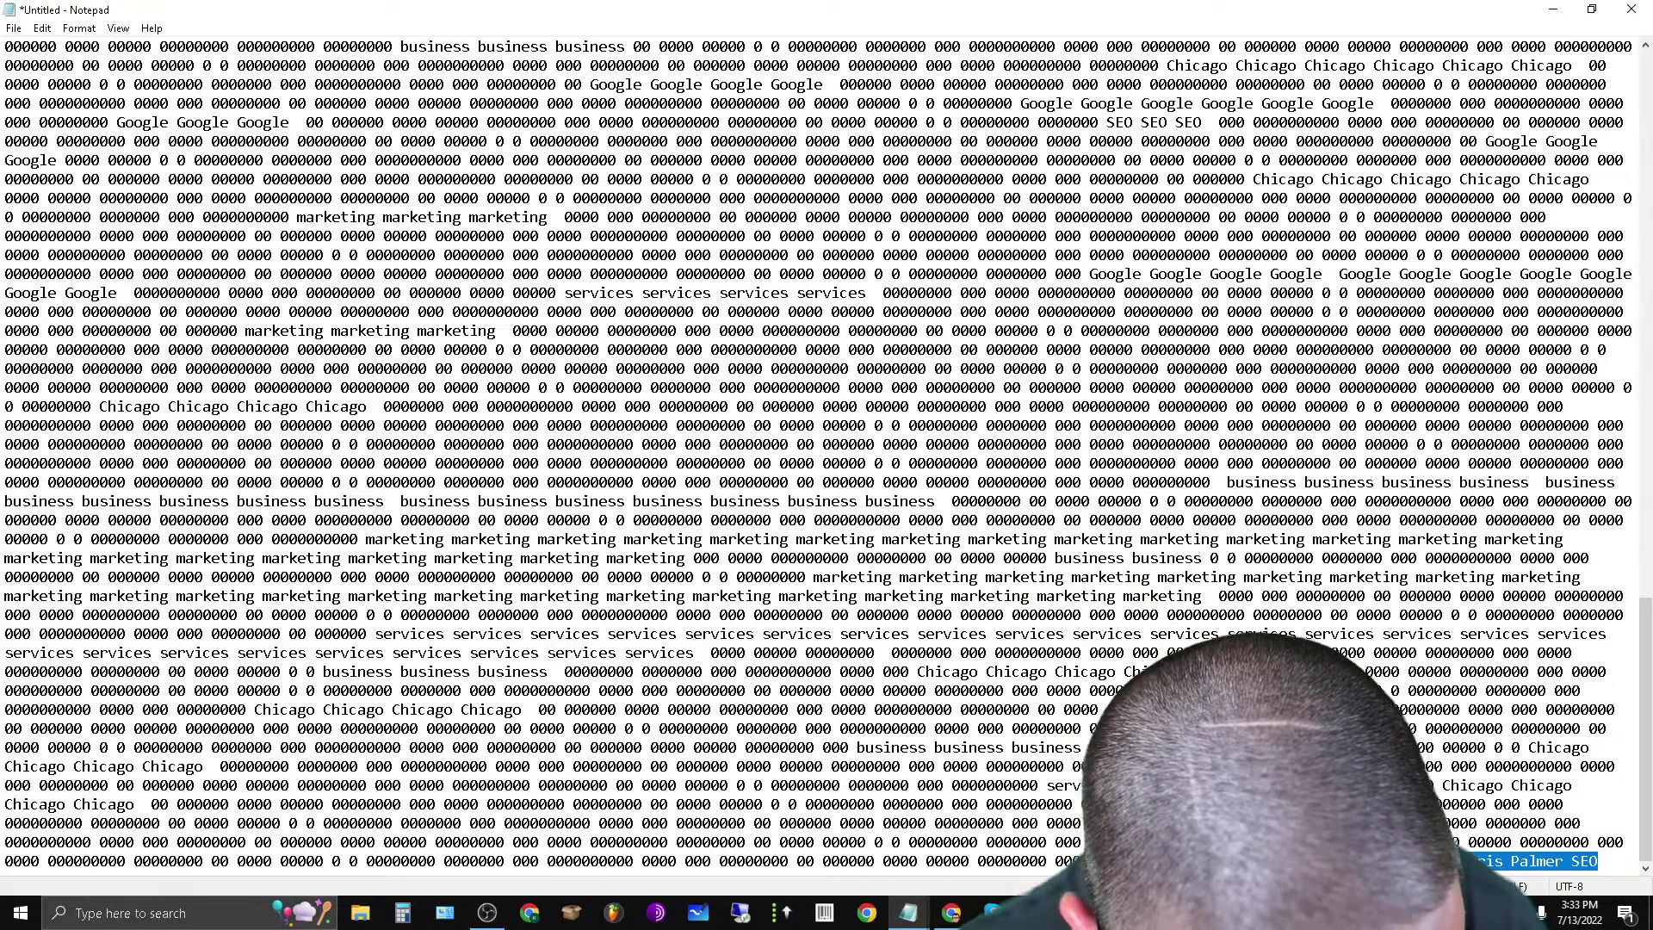
pyautogui.rightClick(1537, 860)
pyautogui.click(1497, 634)
pyautogui.moveTo(1644, 689); pyautogui.dragTo(1645, 142)
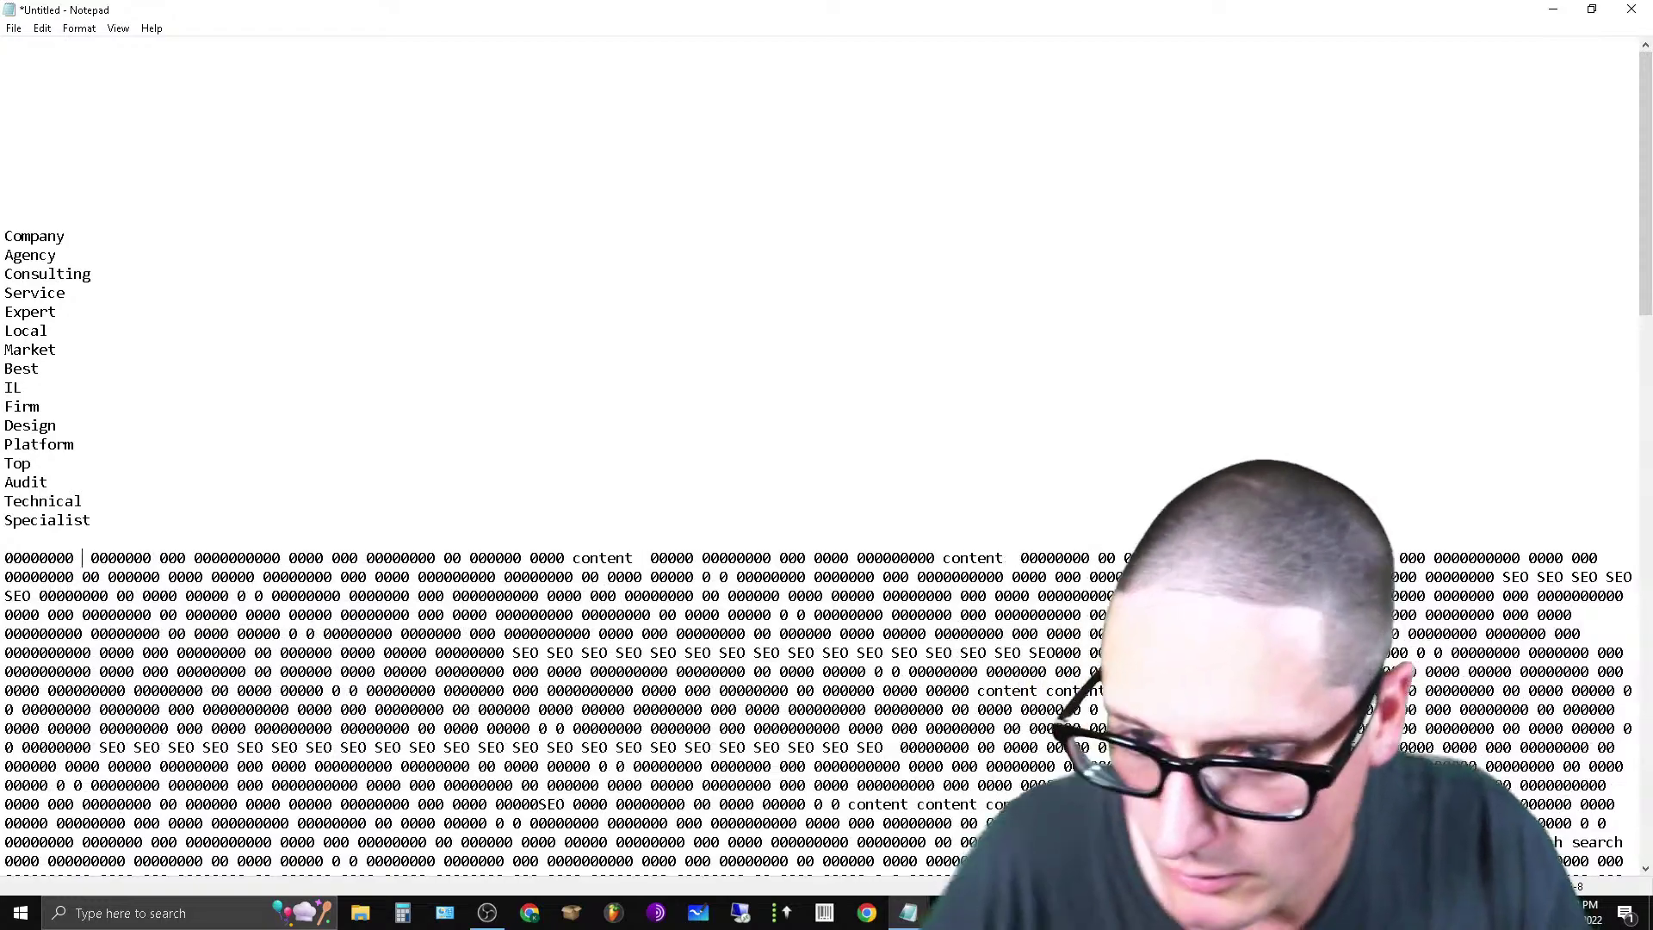
pyautogui.hotkey('ctrl', 'v')
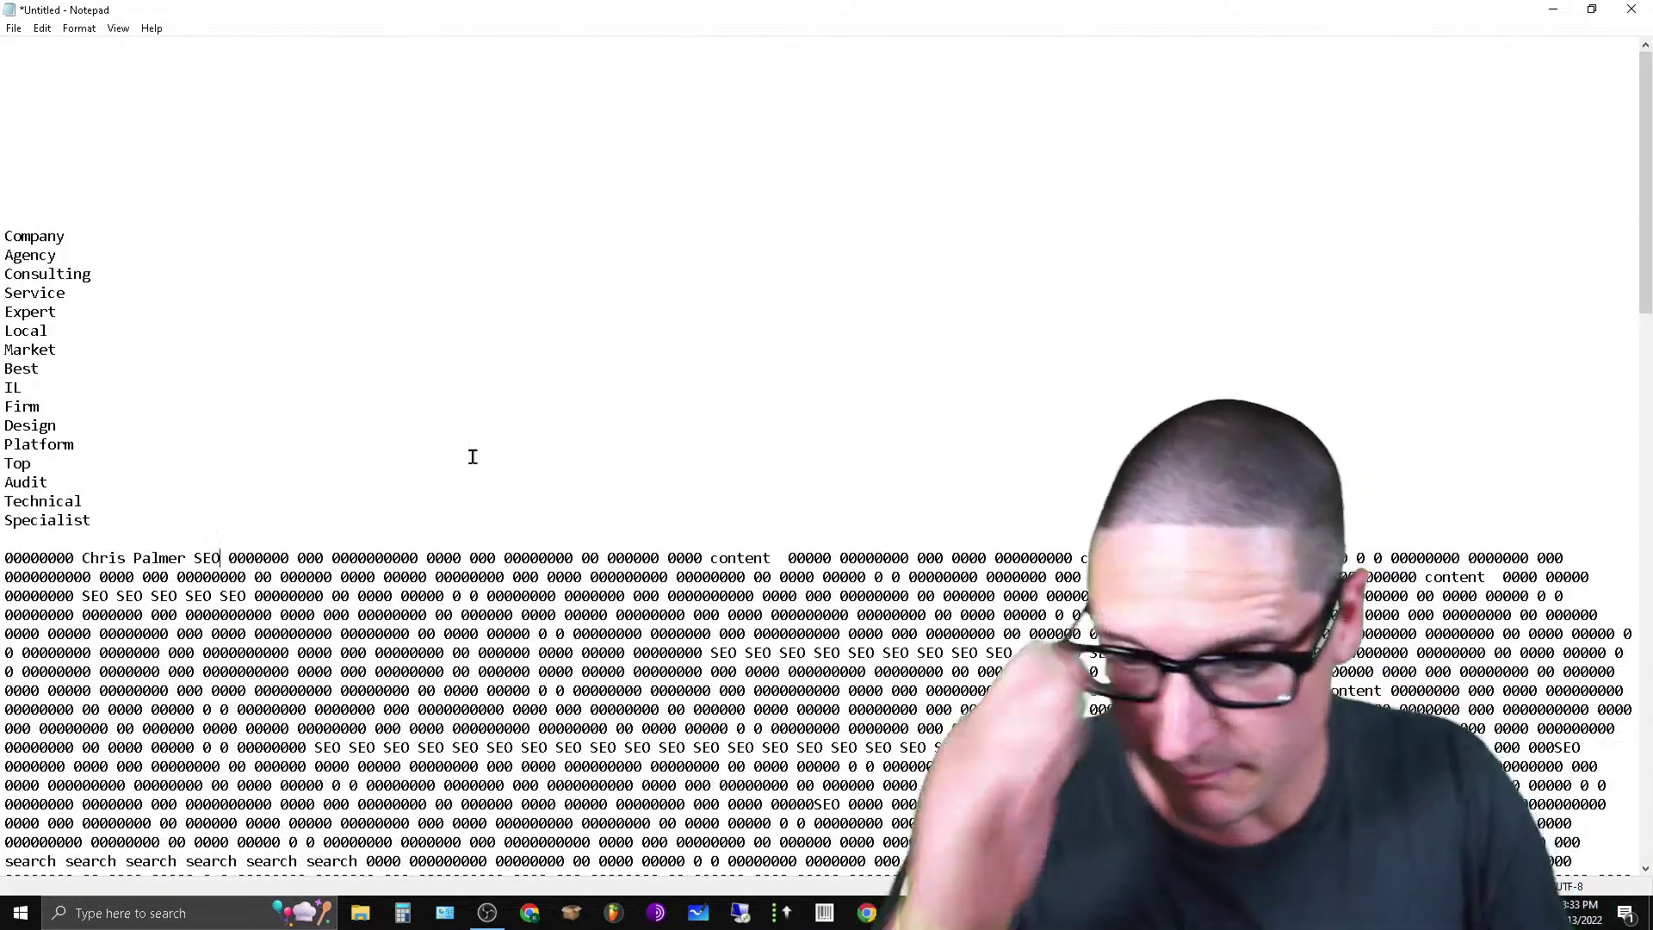
# Add the word company to the filler and select the opening filler lines.
pyautogui.scroll(-3, 653, 369)
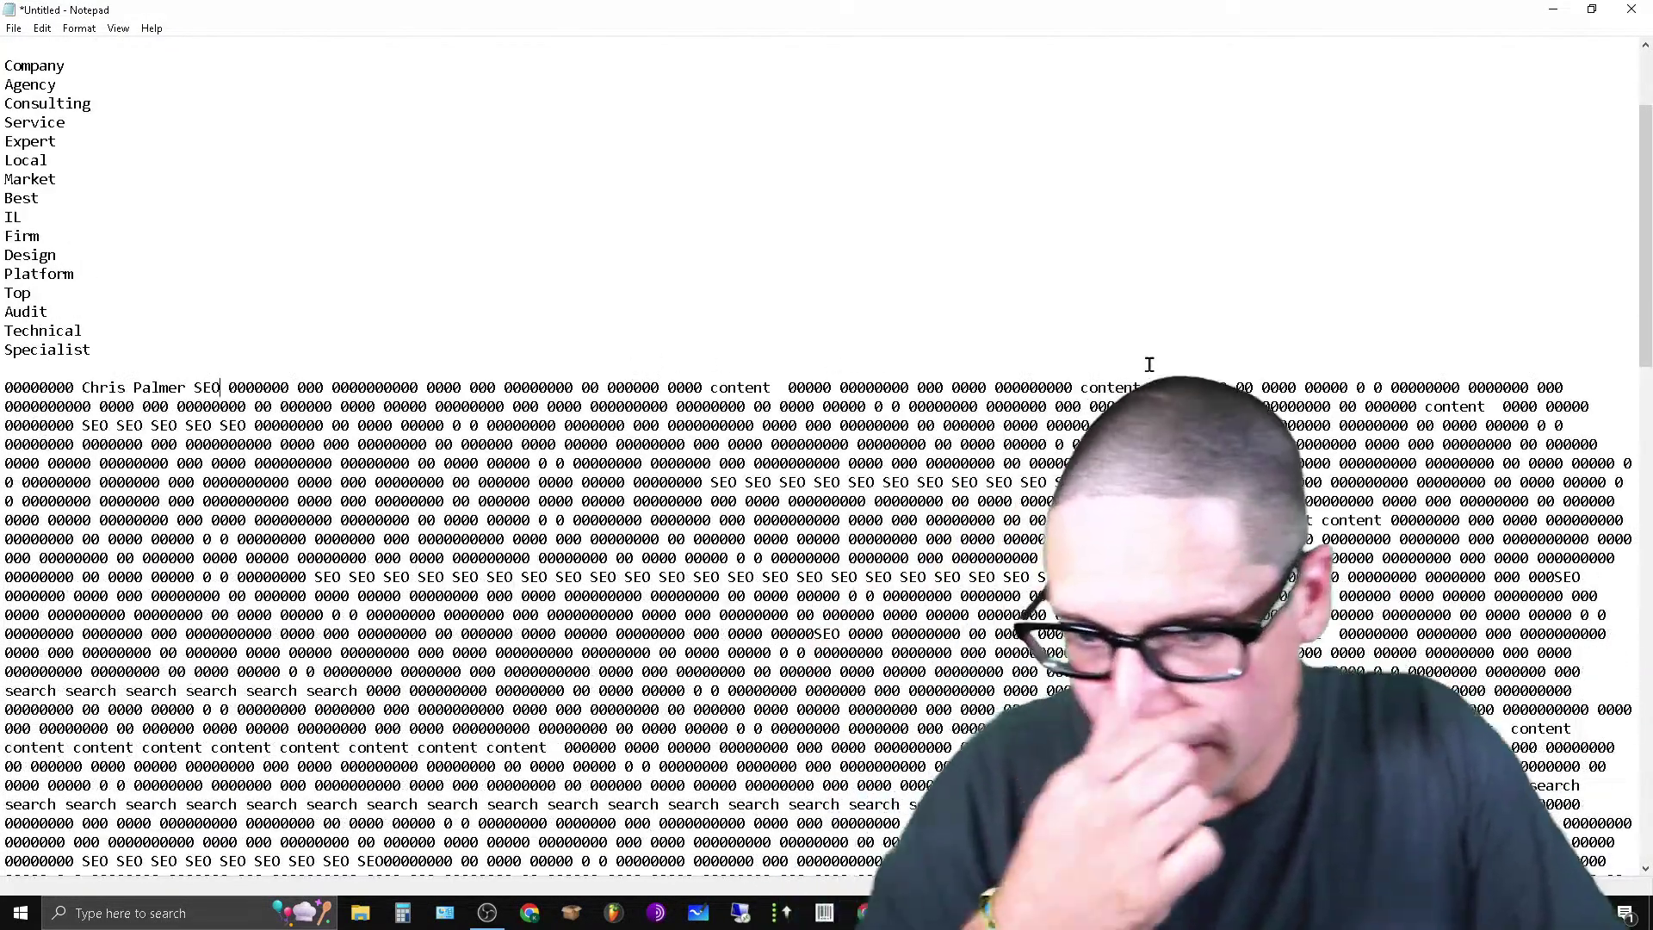
pyautogui.scroll(-12, 847, 671)
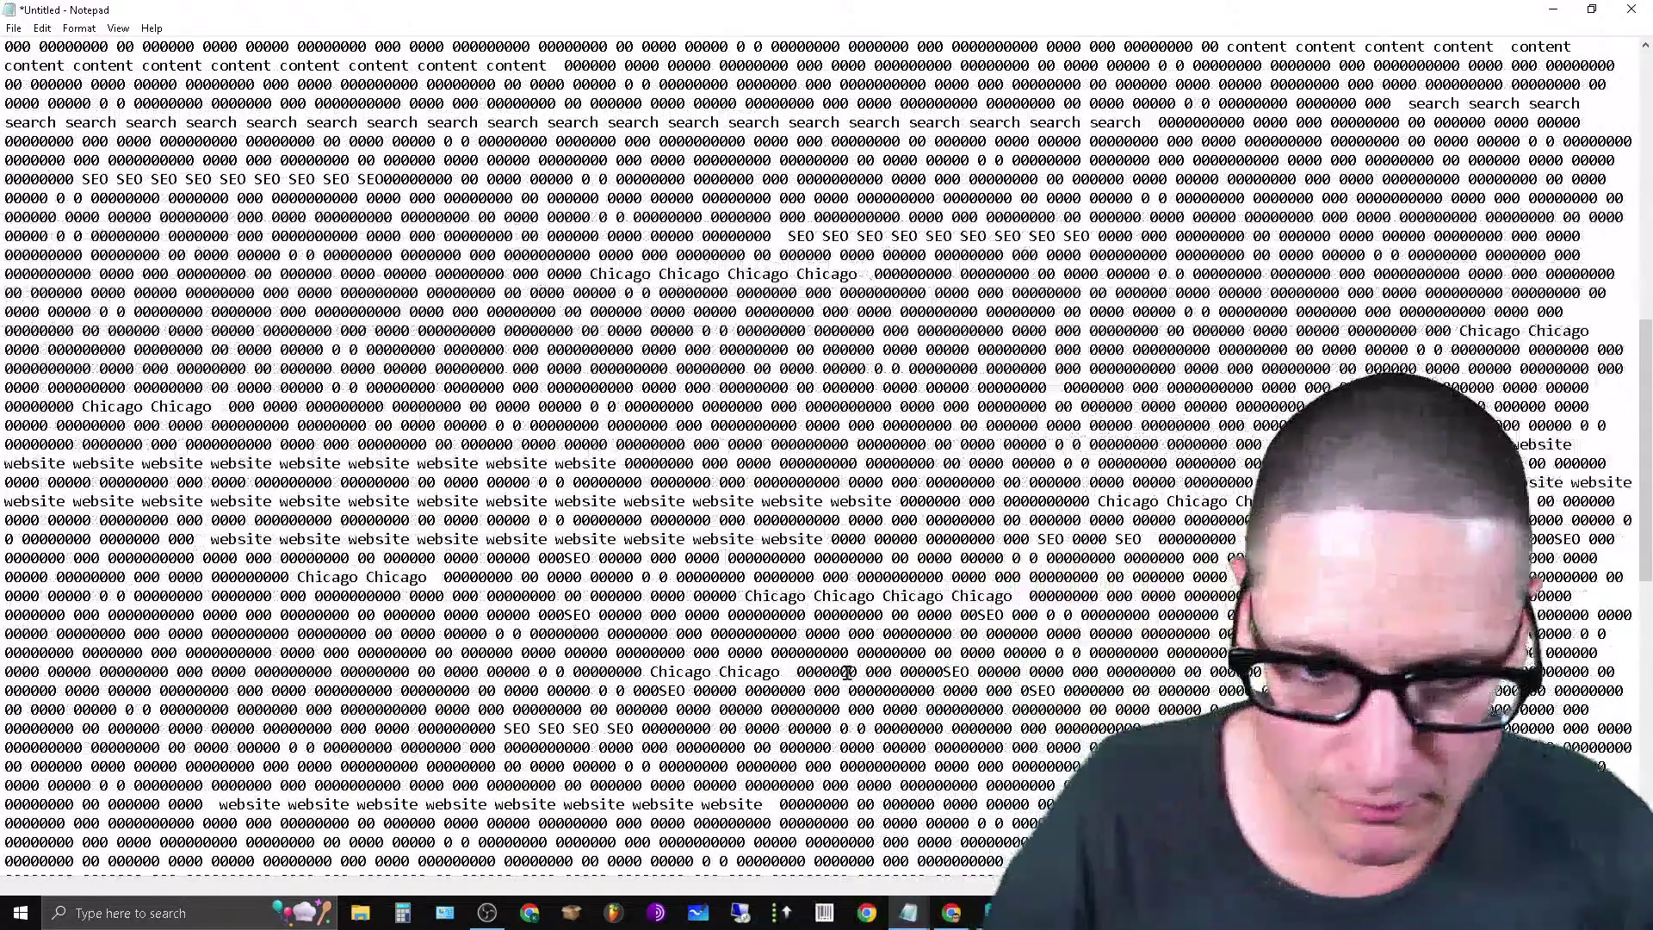
pyautogui.click(753, 368)
pyautogui.write('company')
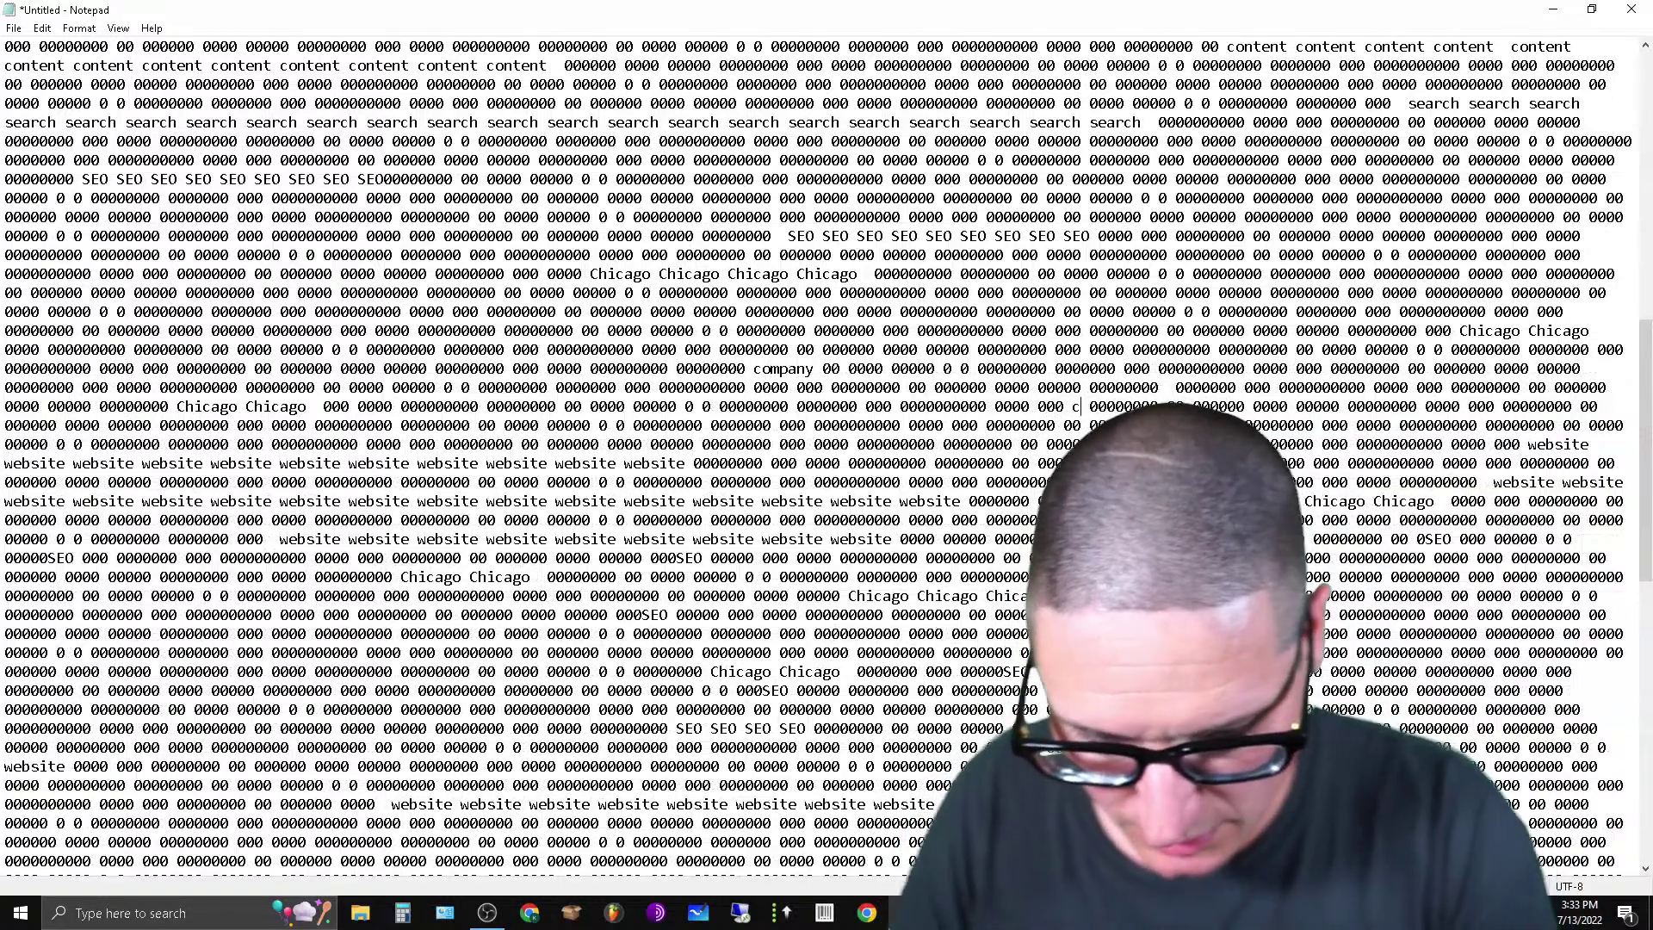
pyautogui.write('pany')
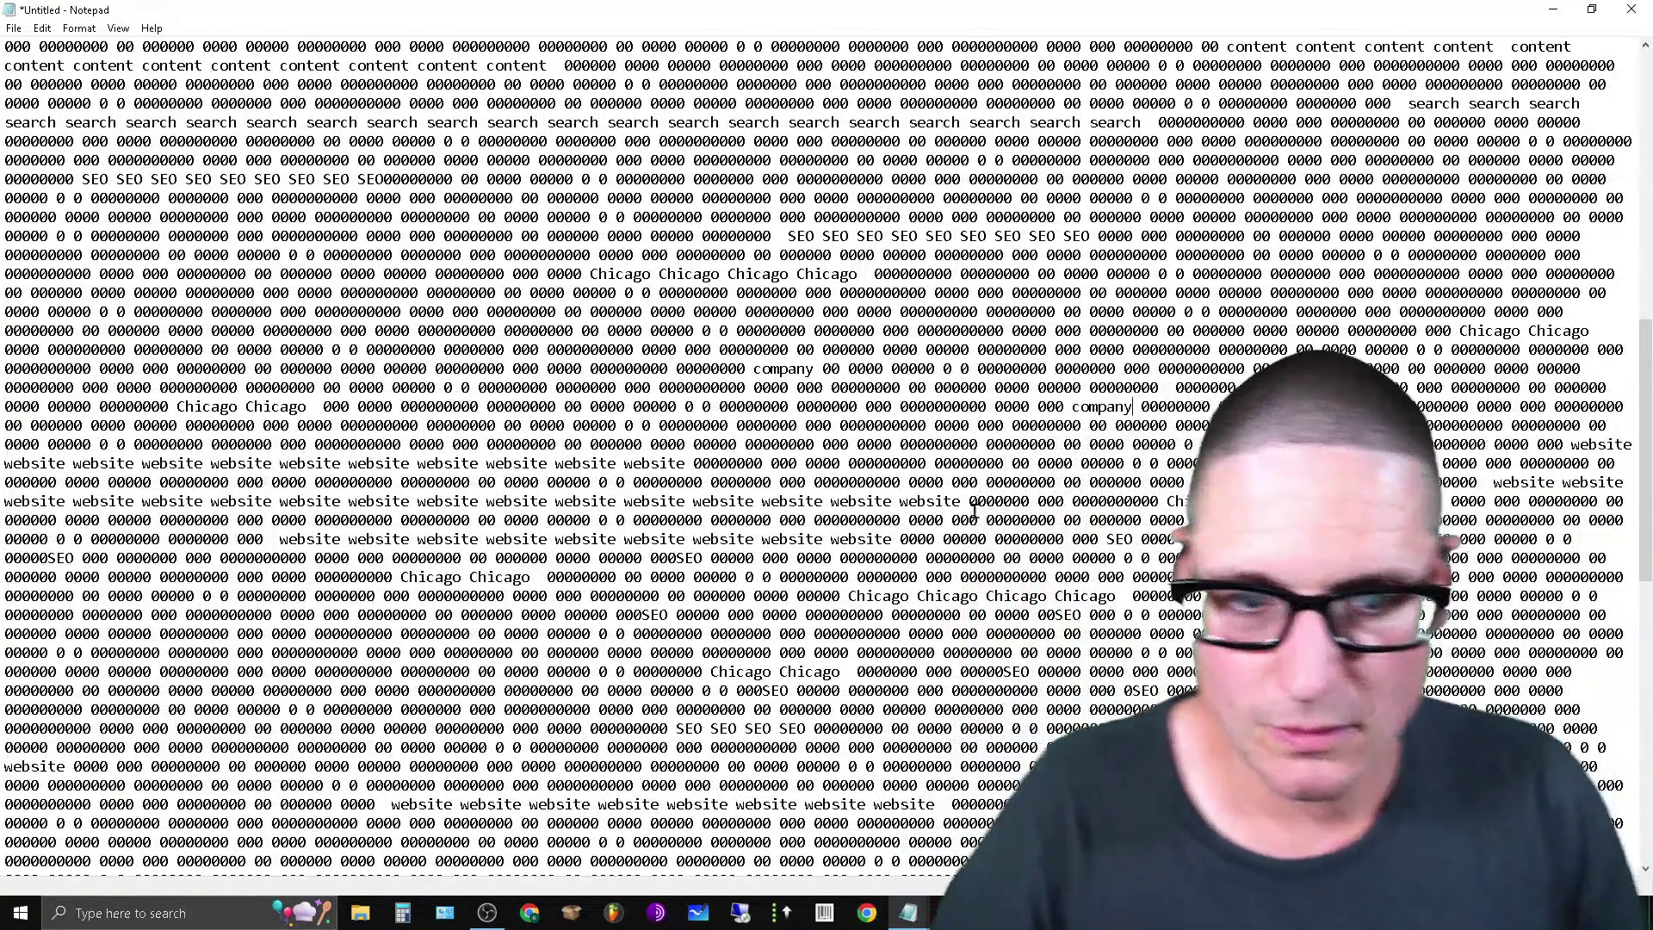
pyautogui.hotkey('ctrl', 'Home')
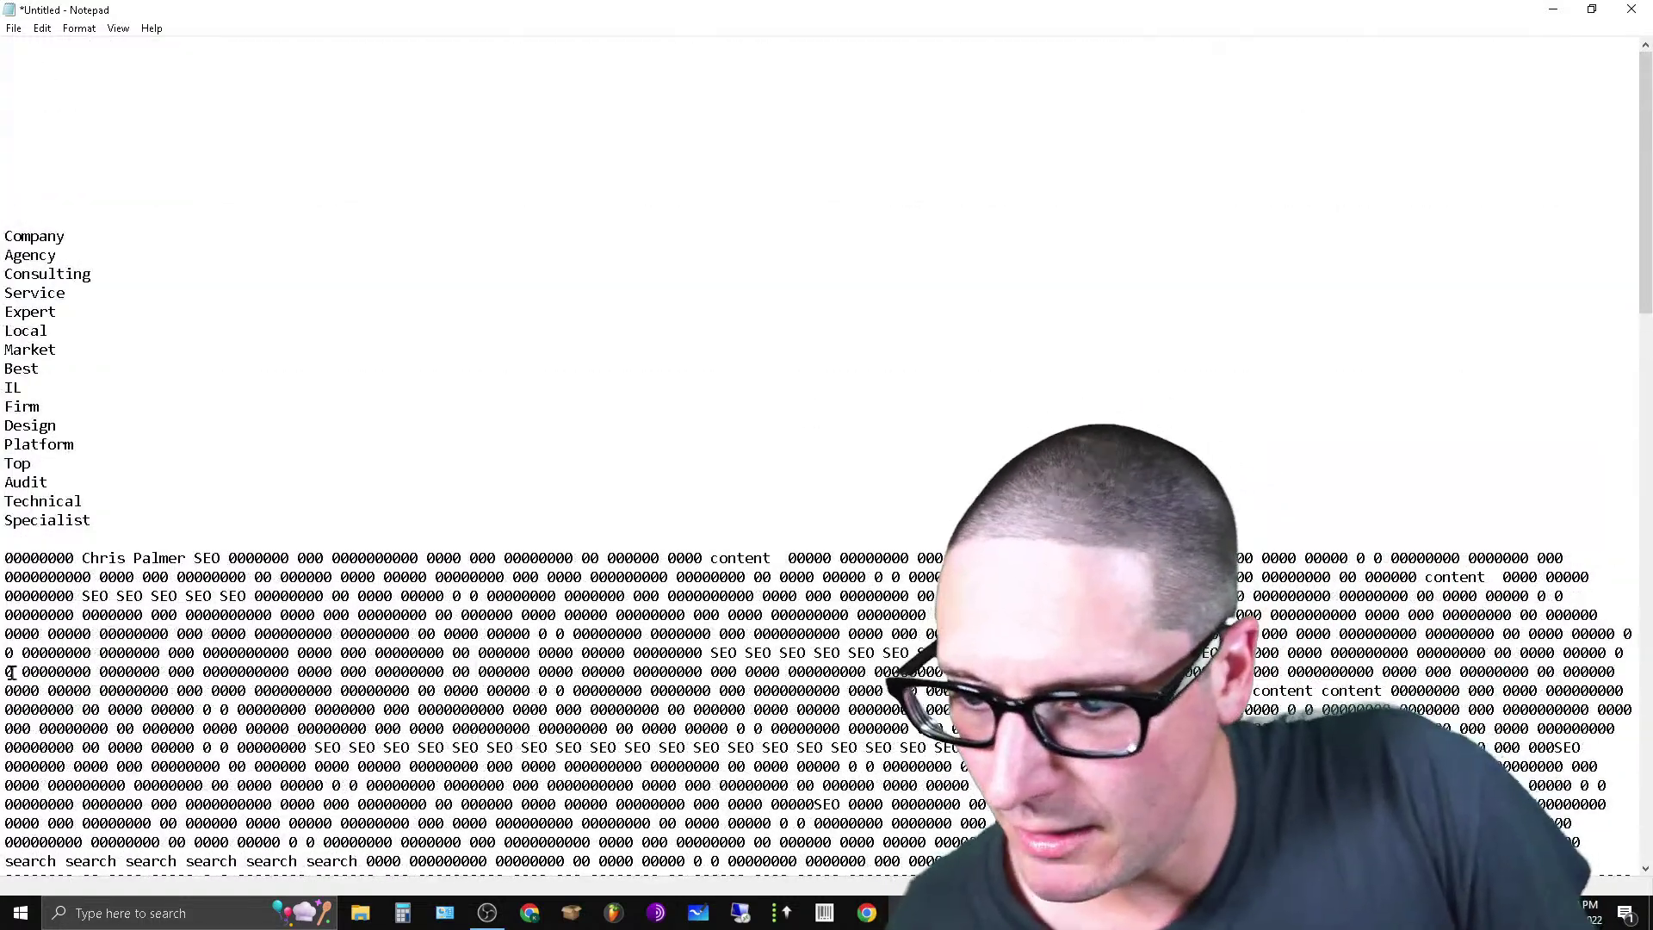
pyautogui.moveTo(3, 558); pyautogui.dragTo(1531, 690)
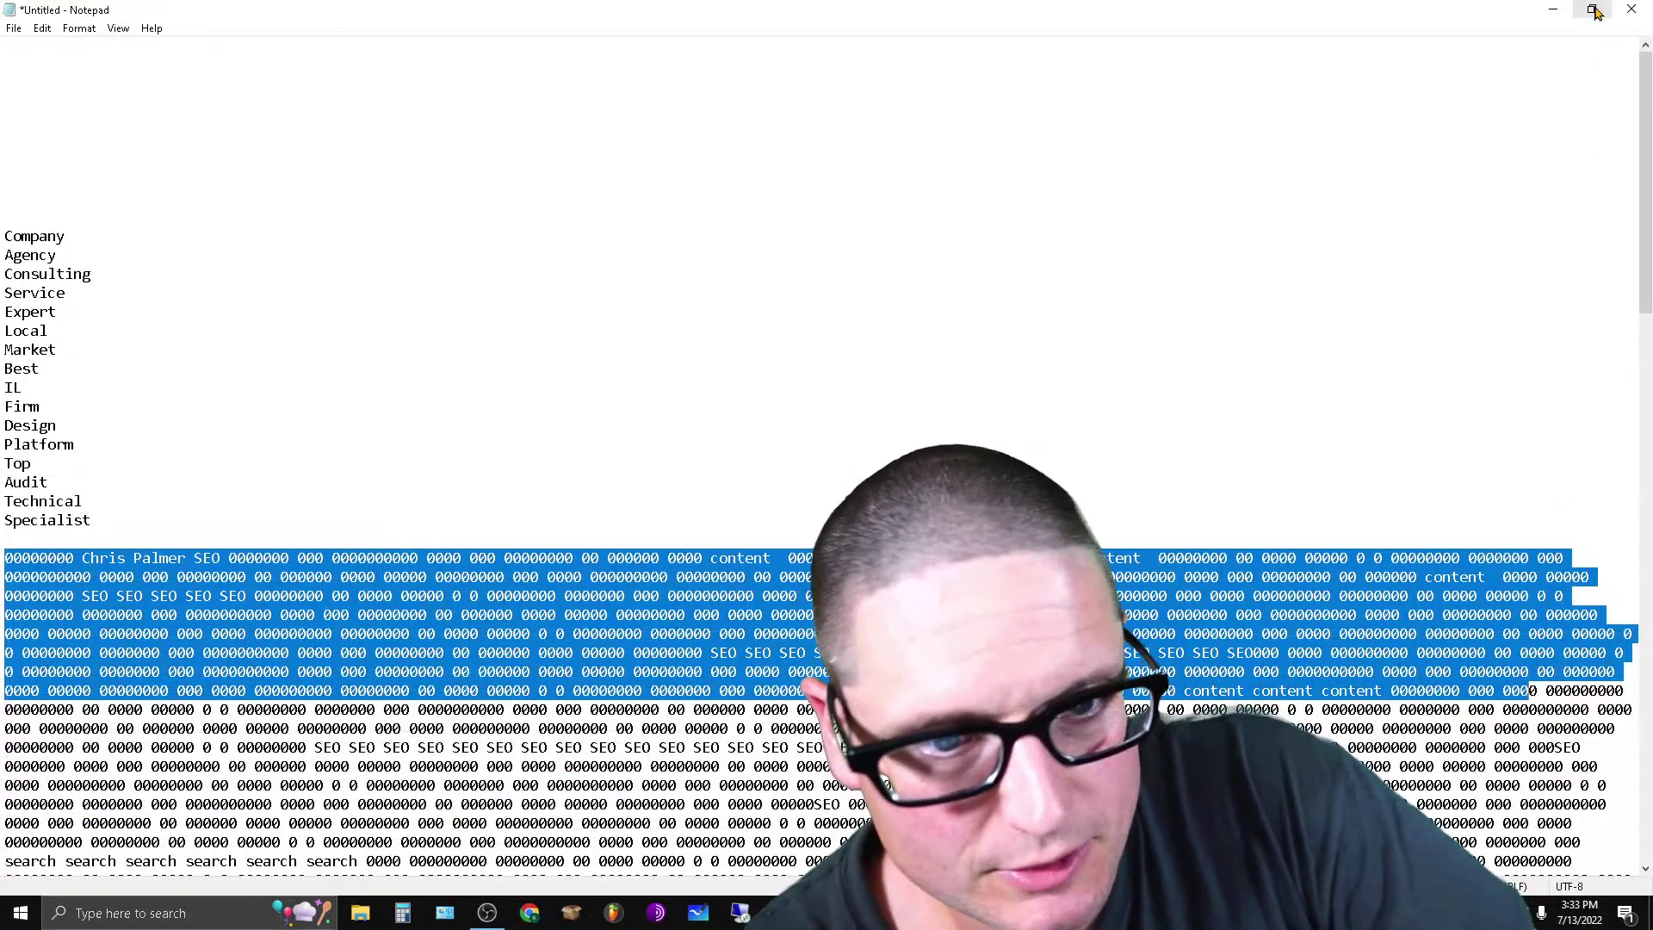
# Arrange Notepad beside the Duda page and cut the nine filler lines from the notes.
pyautogui.click(1591, 9)
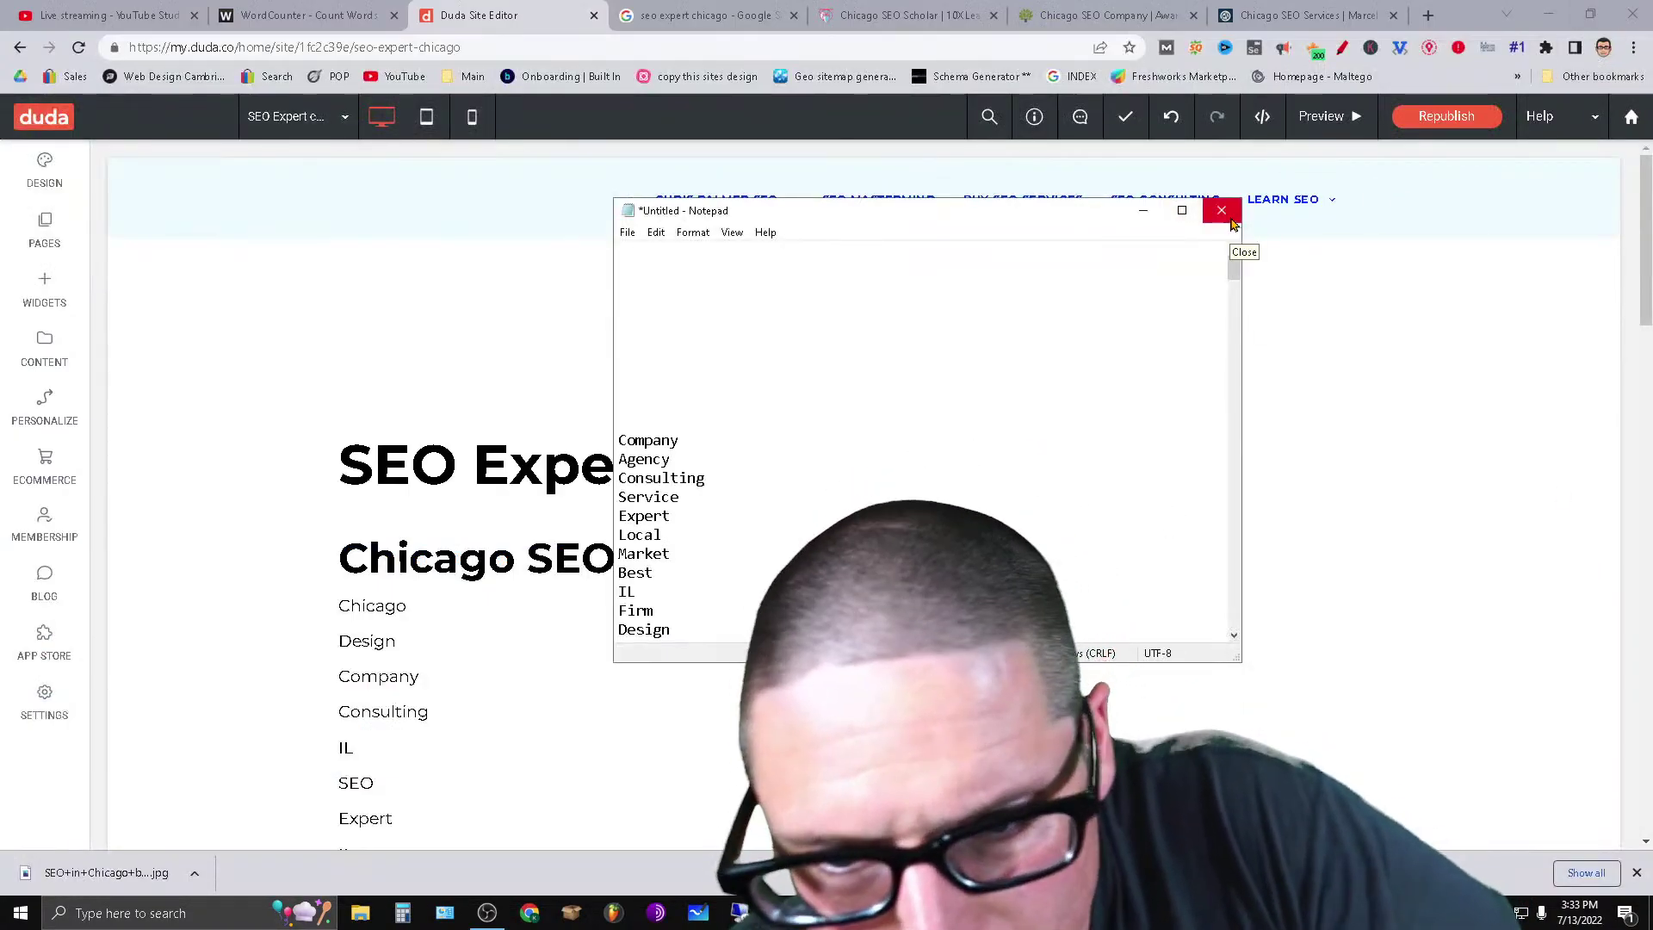
pyautogui.click(1590, 14)
pyautogui.click(1095, 350)
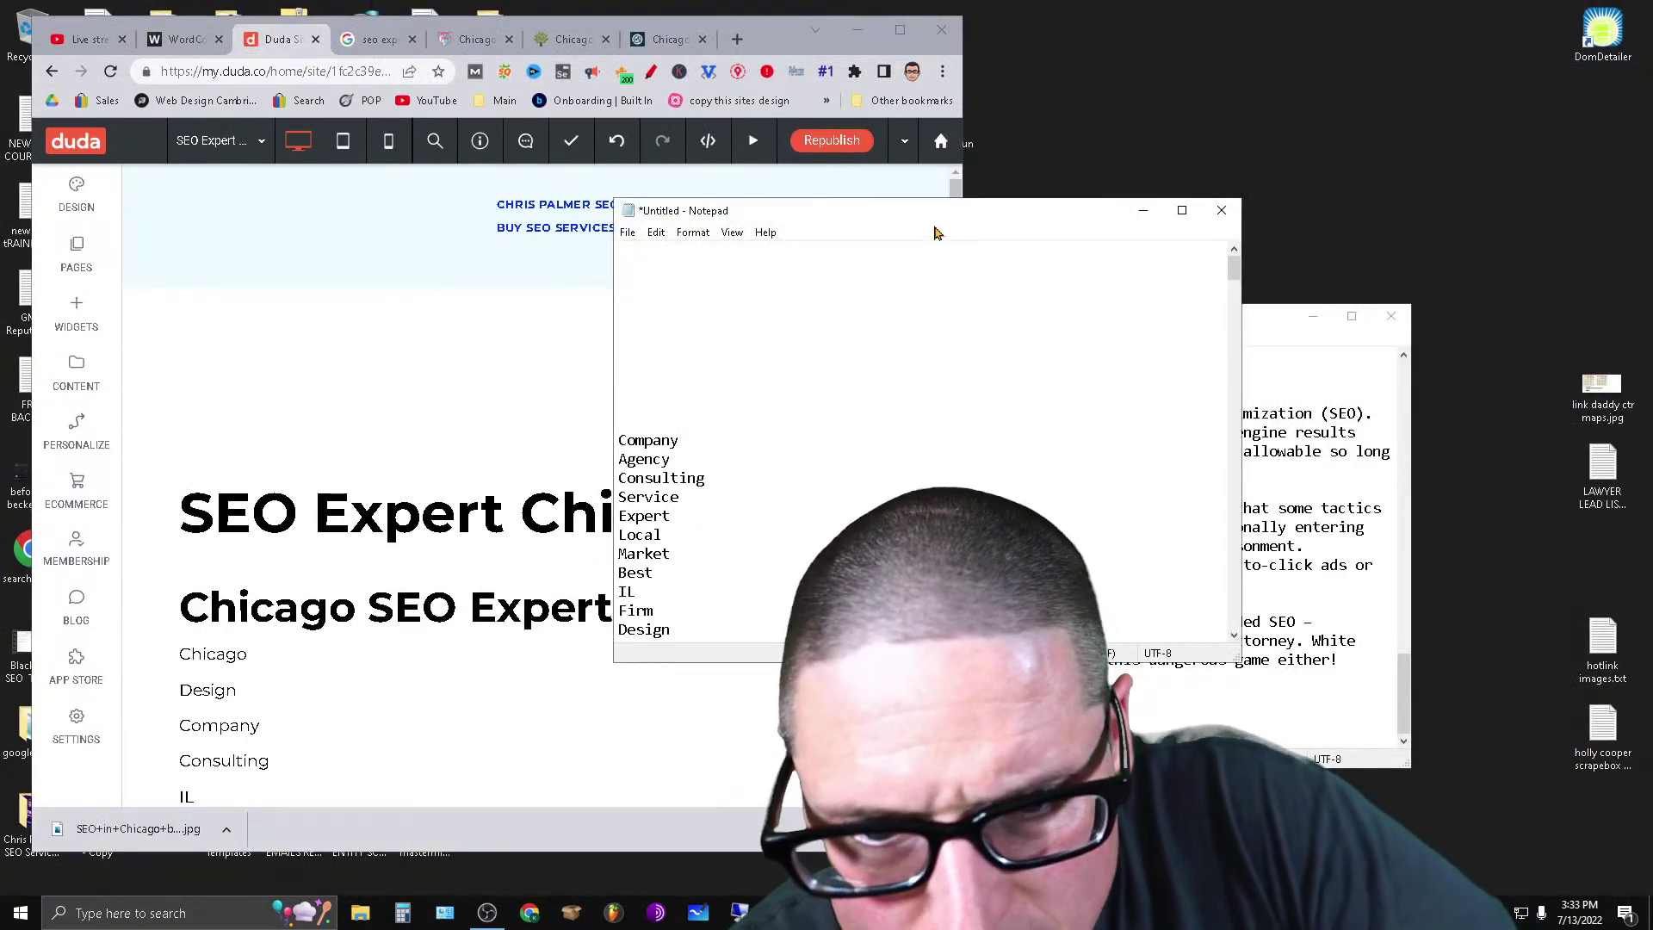
pyautogui.moveTo(933, 213); pyautogui.dragTo(1325, 100)
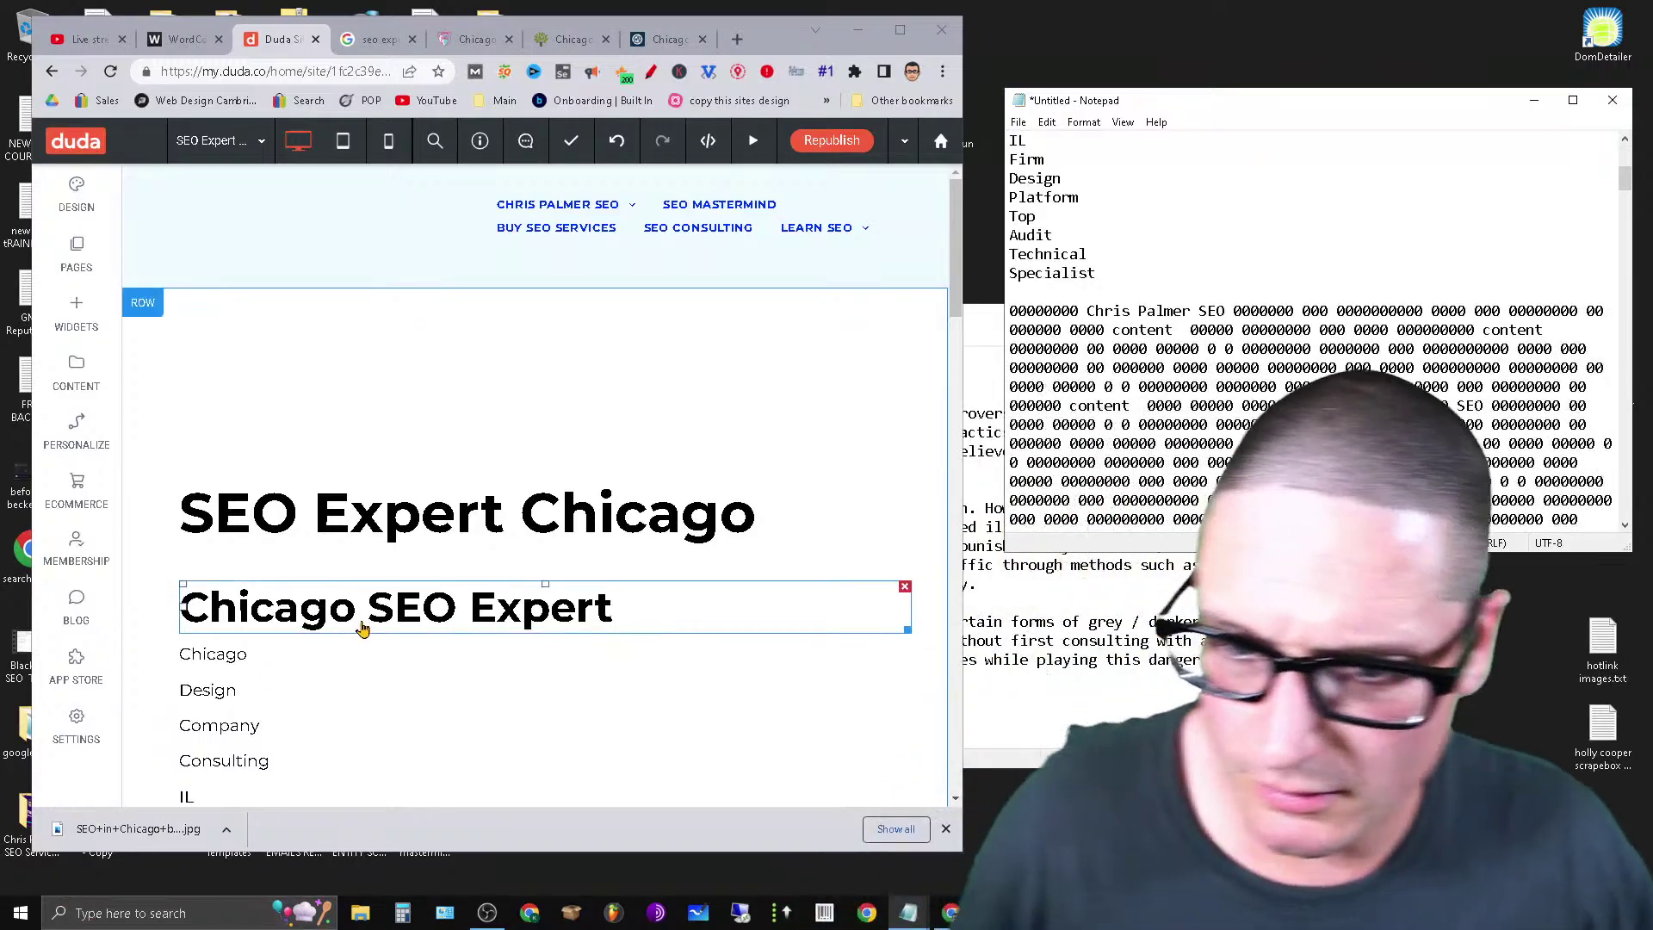
pyautogui.click(944, 250)
pyautogui.scroll(-3, 943, 250)
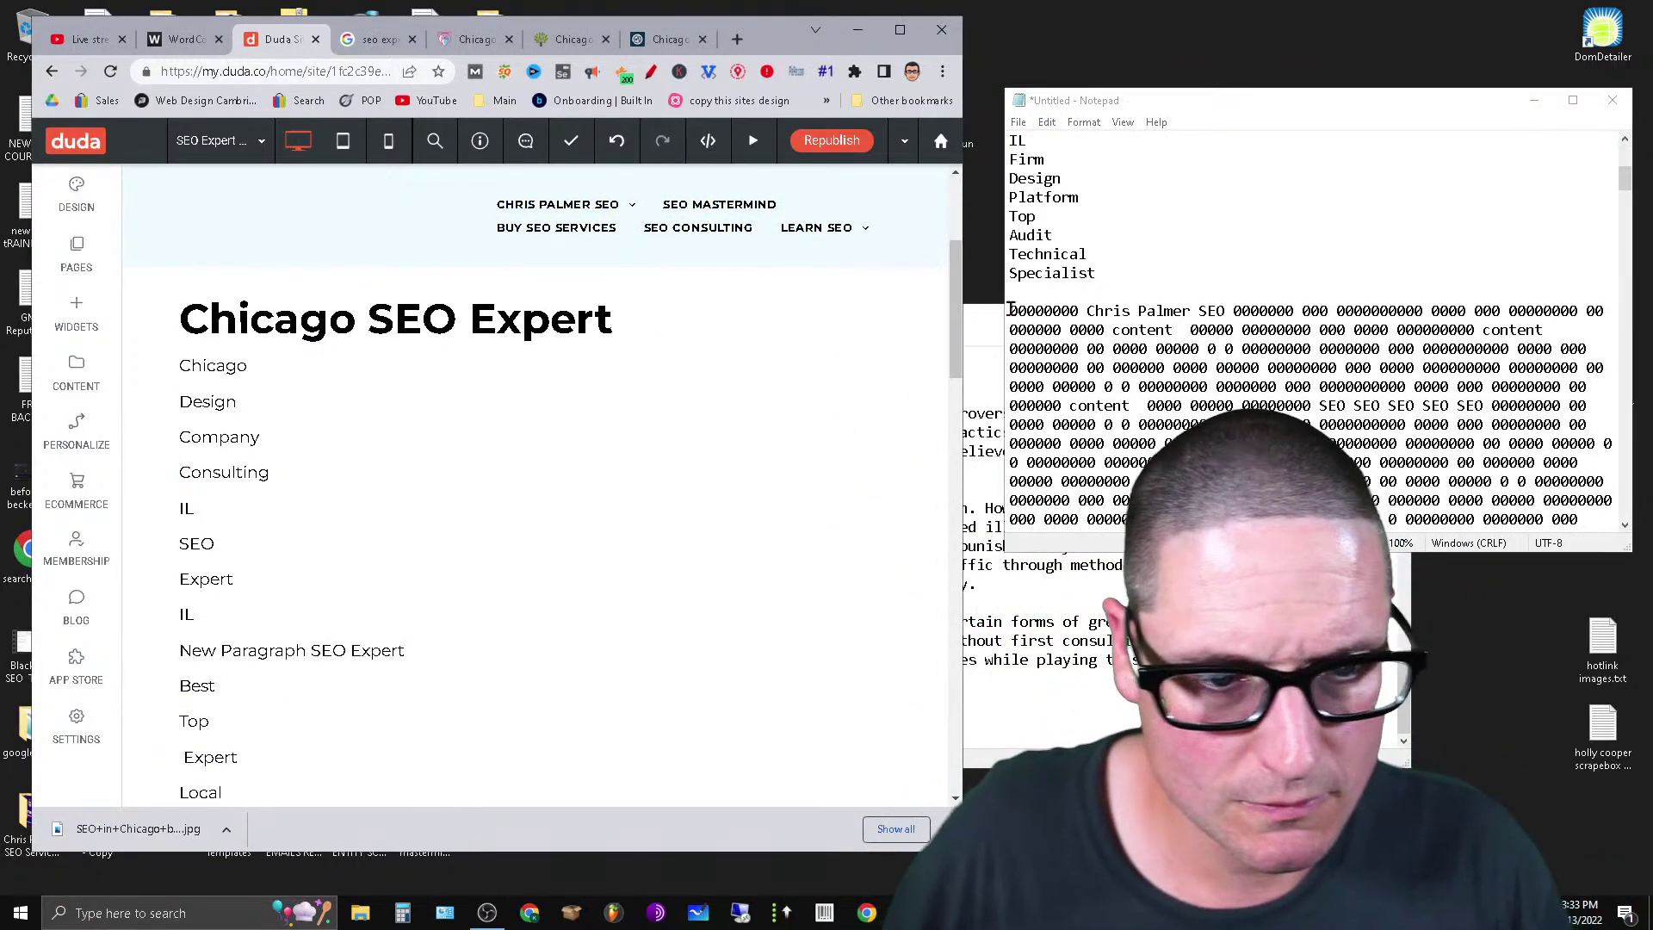
pyautogui.moveTo(1009, 310); pyautogui.dragTo(1600, 398)
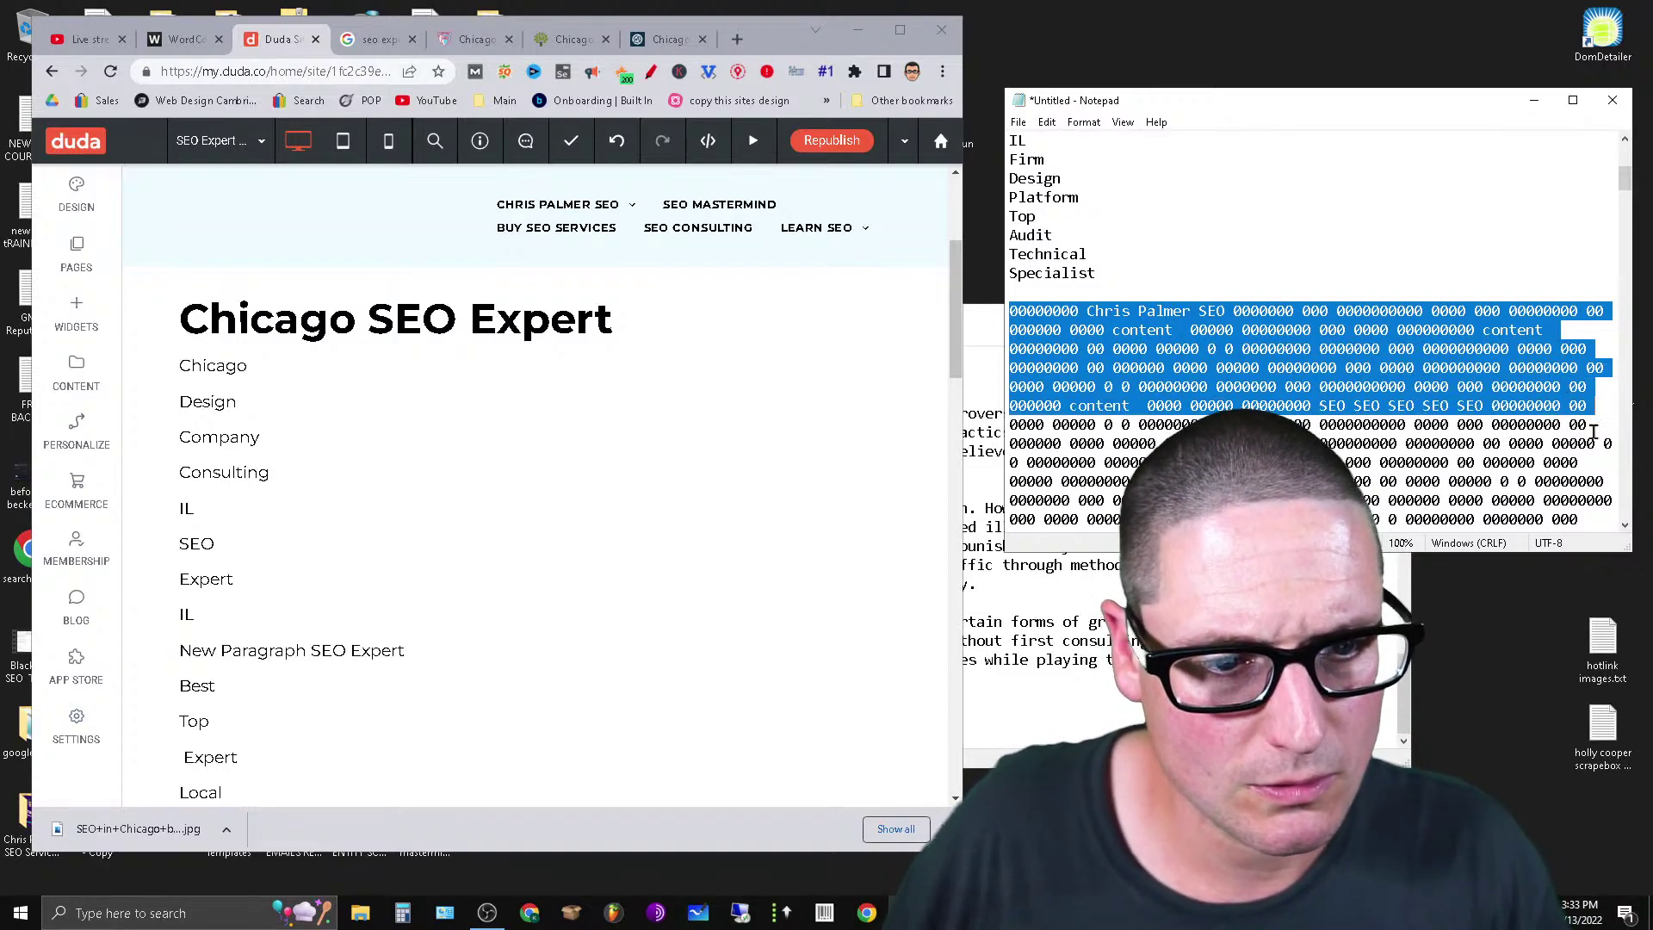
pyautogui.moveTo(1590, 456); pyautogui.dragTo(1588, 462)
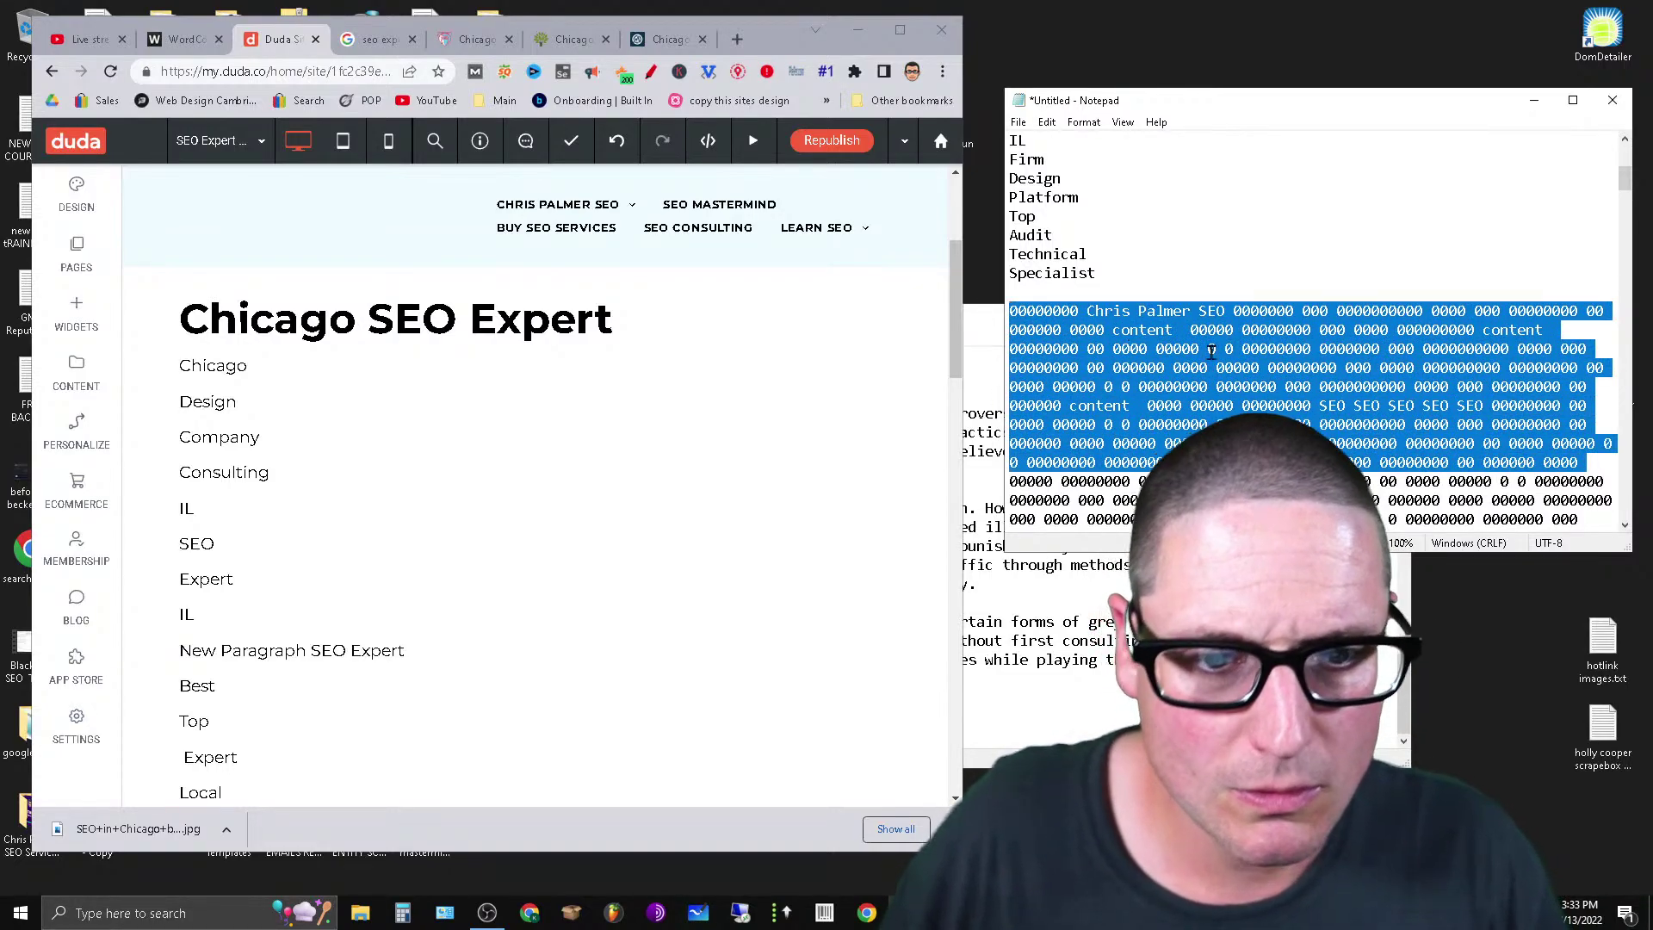
pyautogui.hotkey('ctrl', 'x')
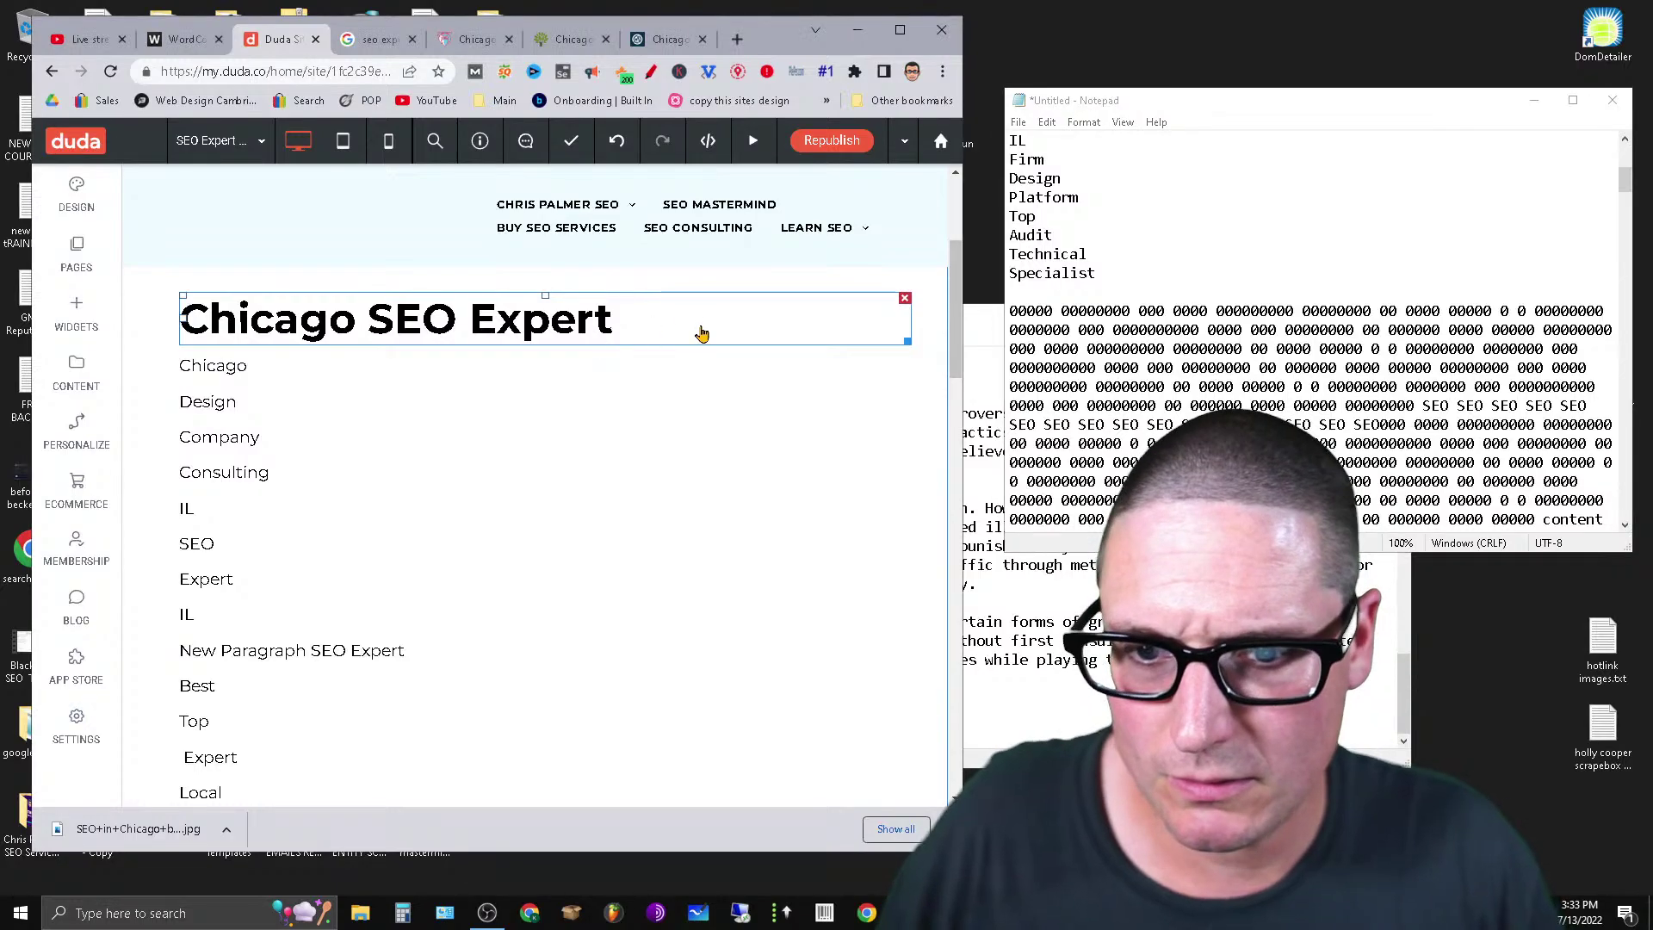
# Paste the filler twice on a new line beneath the Chicago SEO Expert heading.
pyautogui.click(638, 325)
pyautogui.press('Return')
pyautogui.hotkey('ctrl', 'v')
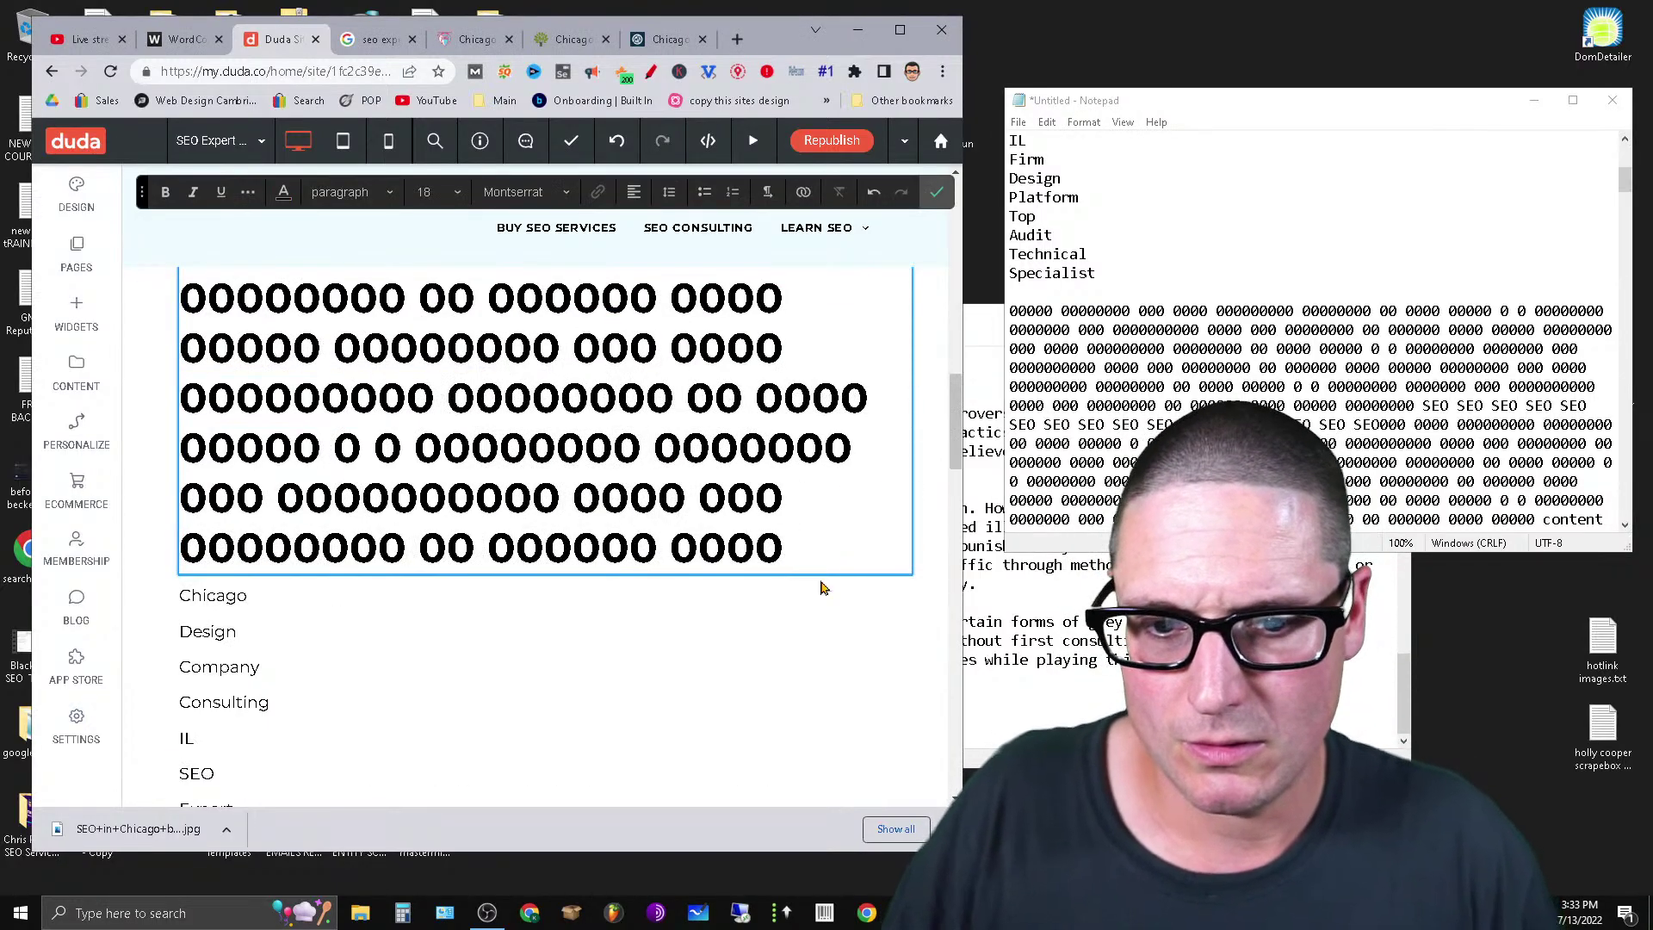
pyautogui.hotkey('ctrl', 'v')
pyautogui.scroll(-9, 768, 671)
pyautogui.moveTo(632, 498); pyautogui.dragTo(533, 498)
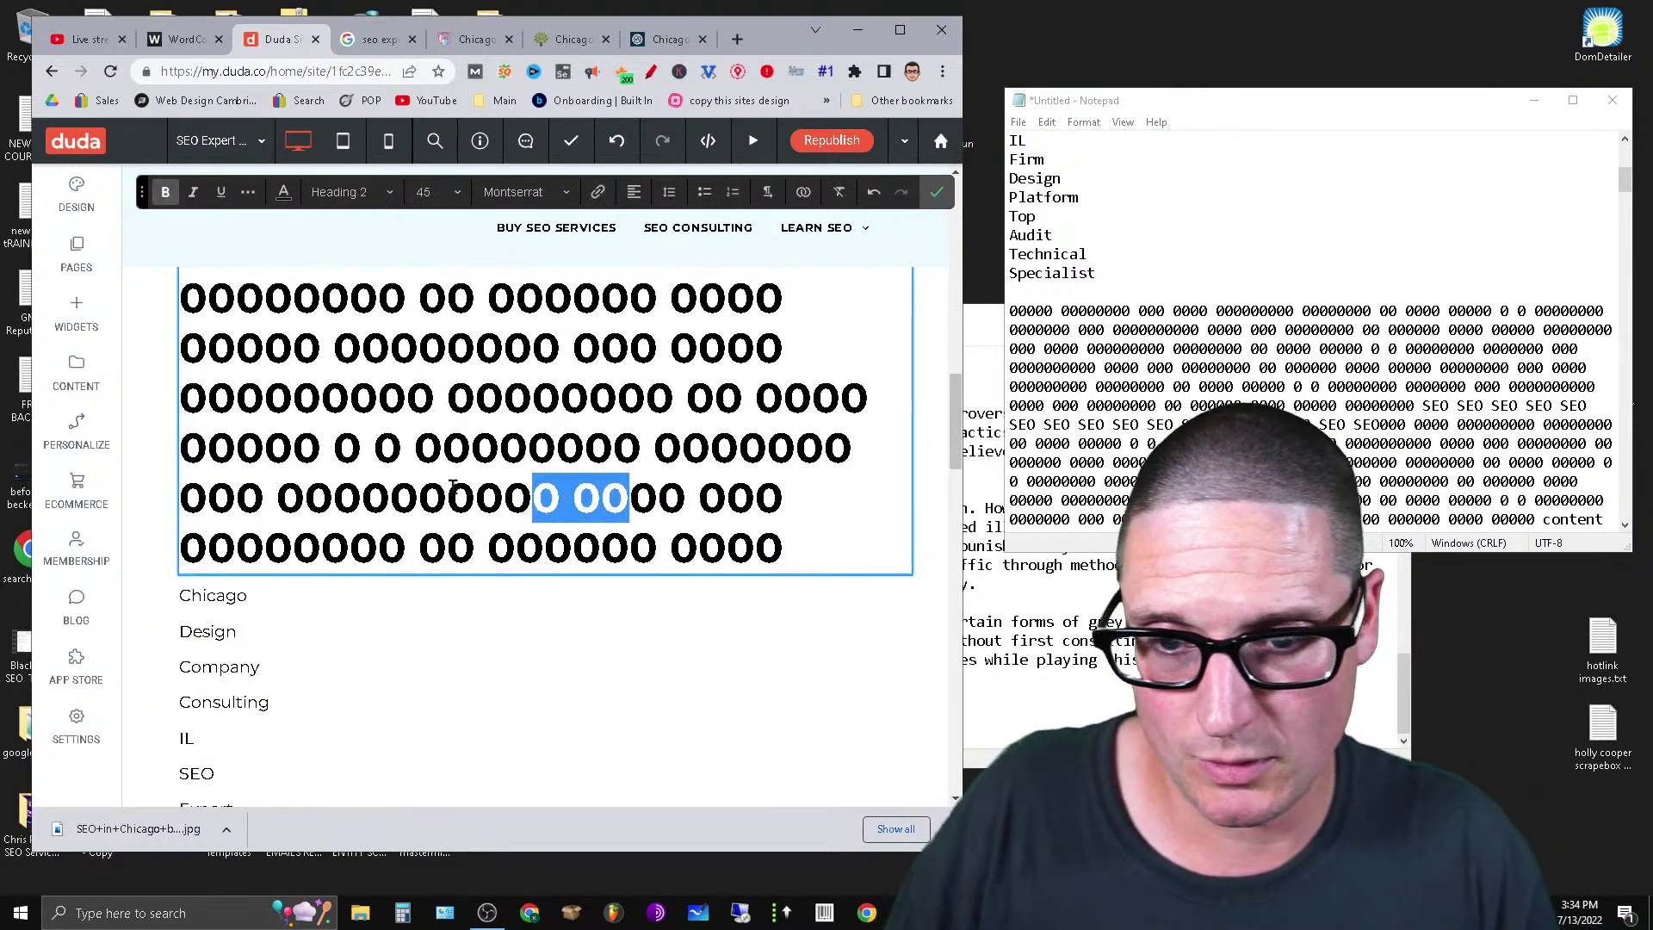
pyautogui.click(291, 299)
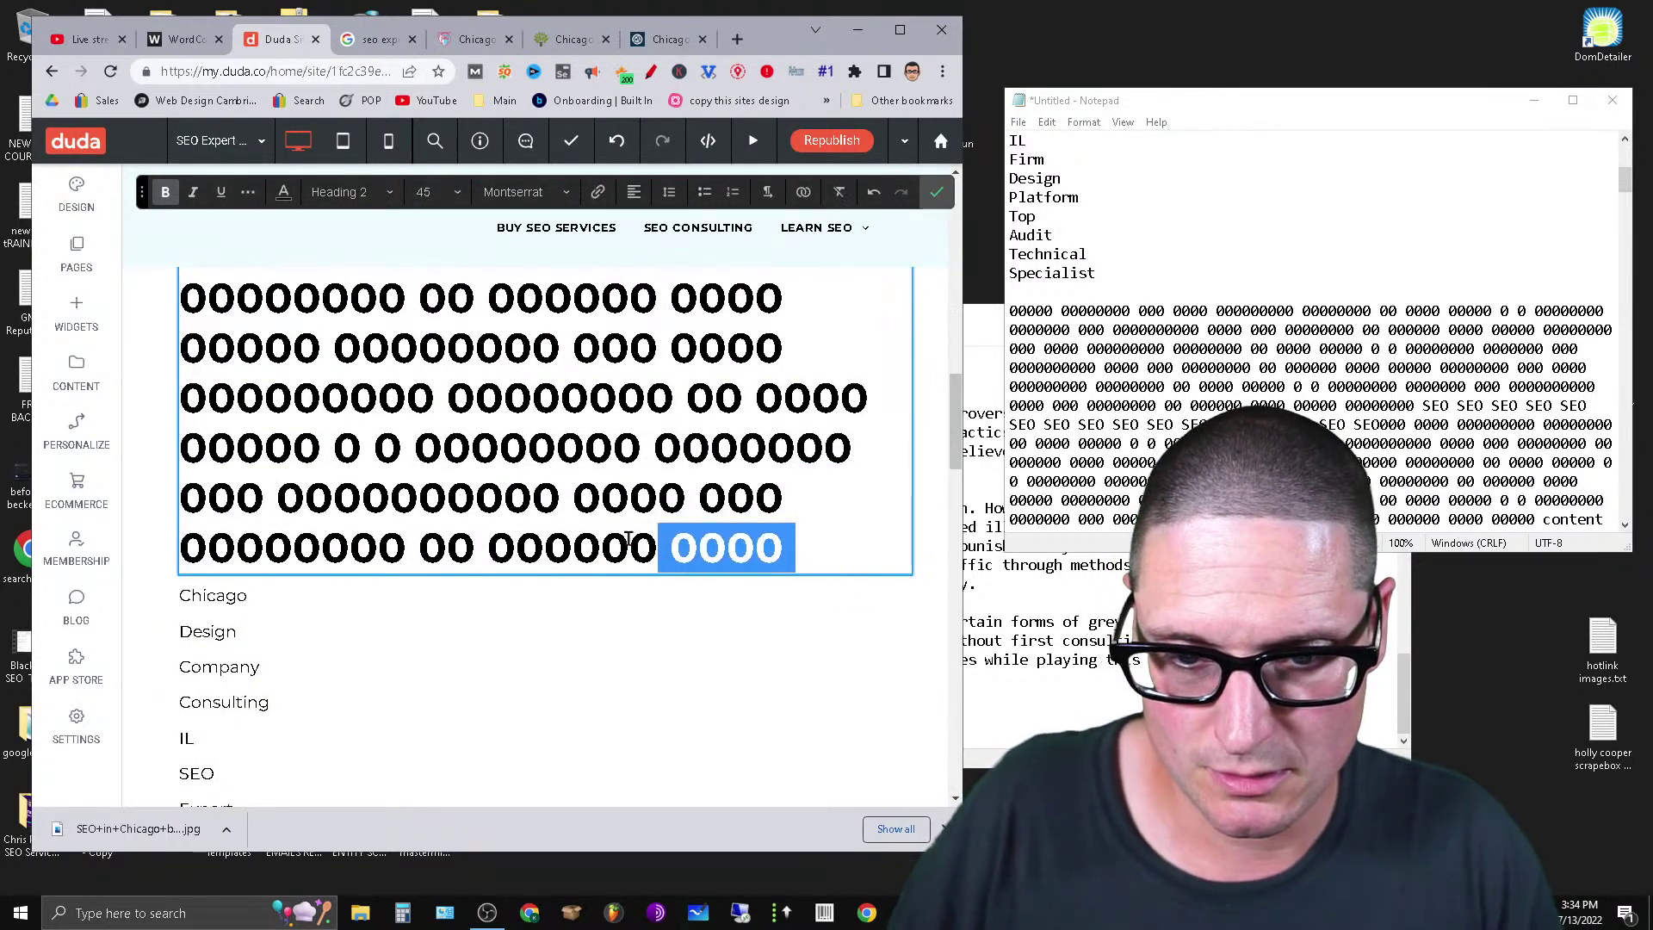
pyautogui.scroll(3, 588, 566)
# Change the pasted filler from Heading 2 to paragraph text and remove the blank line above it.
pyautogui.scroll(5, 588, 567)
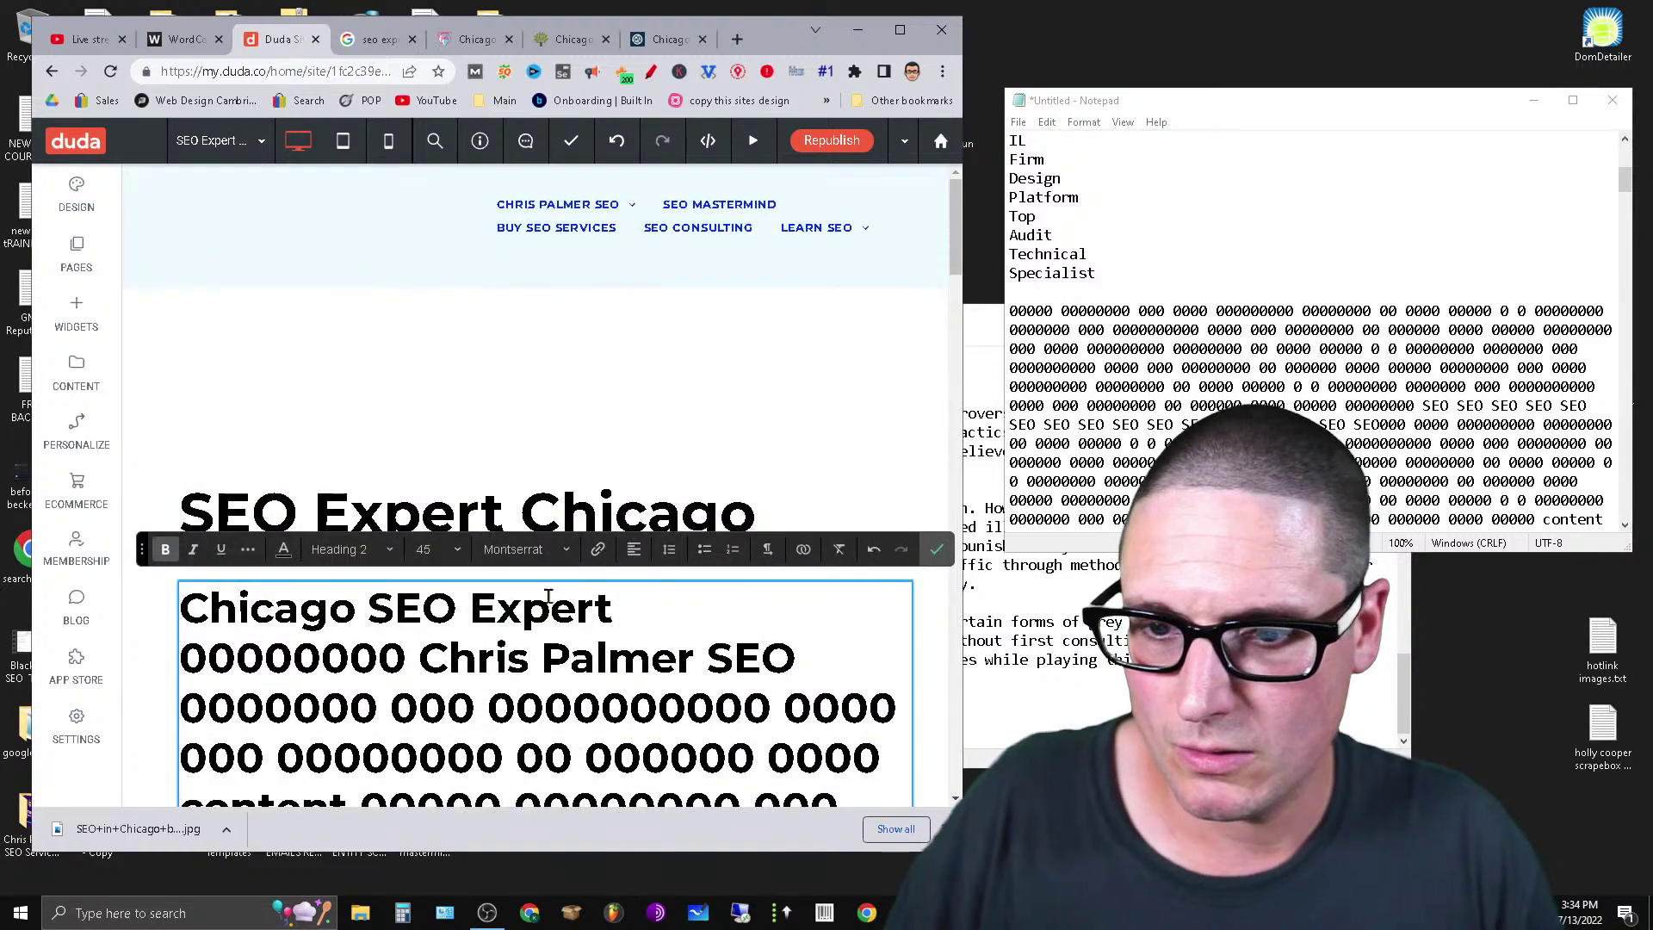
pyautogui.click(798, 510)
pyautogui.click(348, 634)
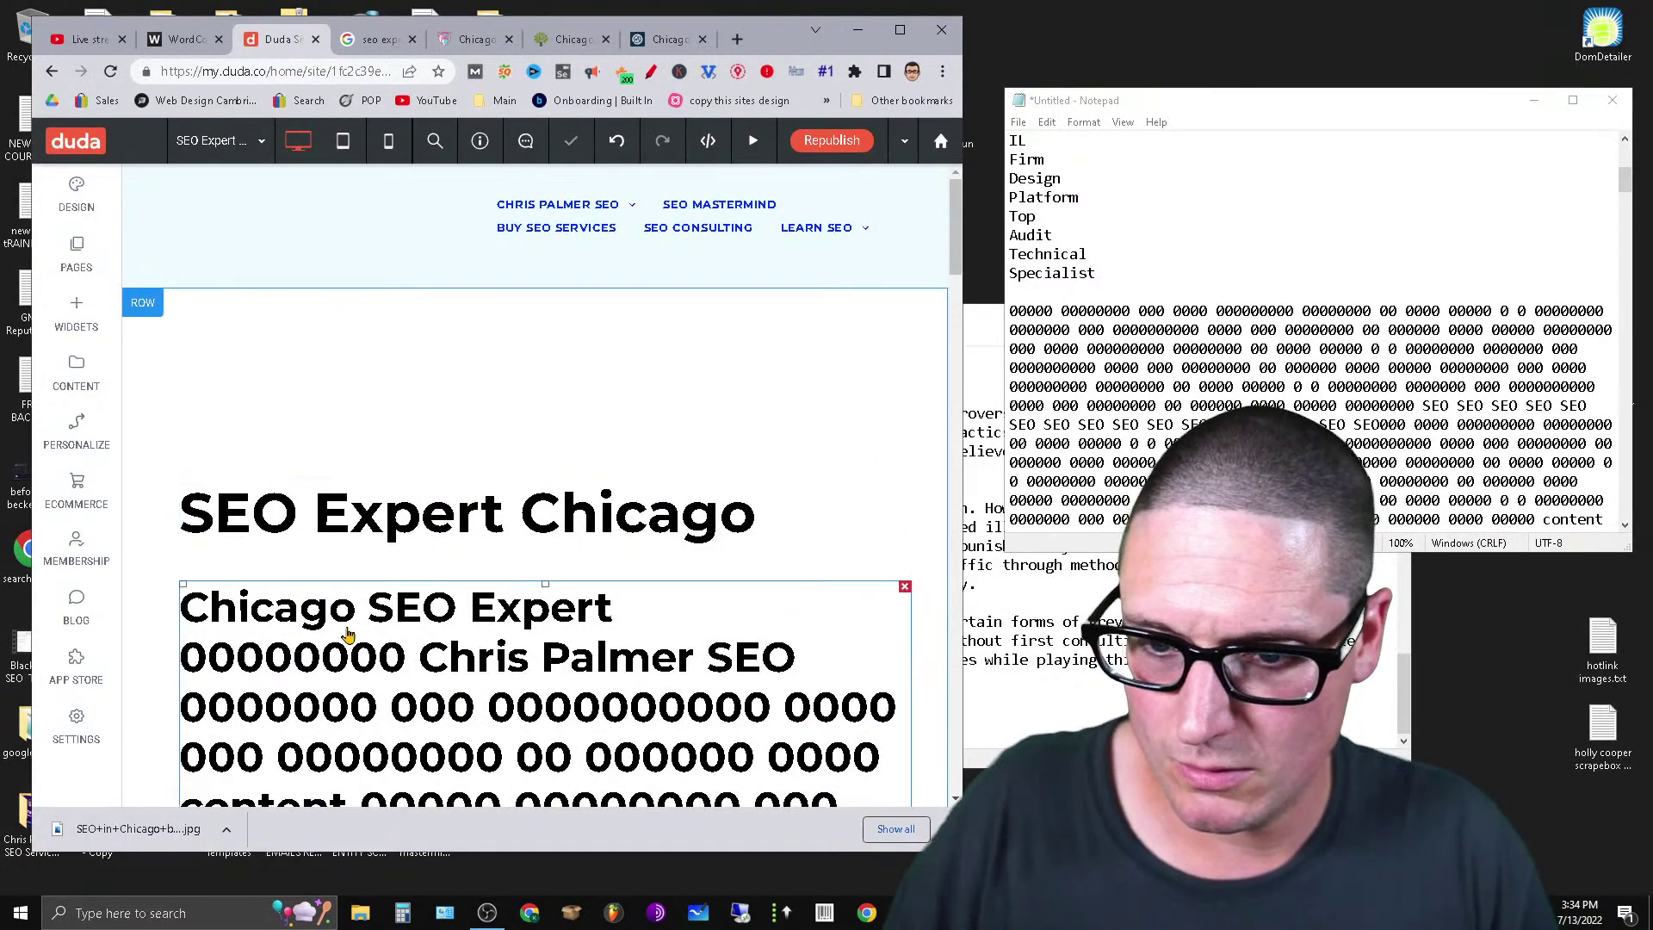
pyautogui.click(457, 624)
pyautogui.press('Return')
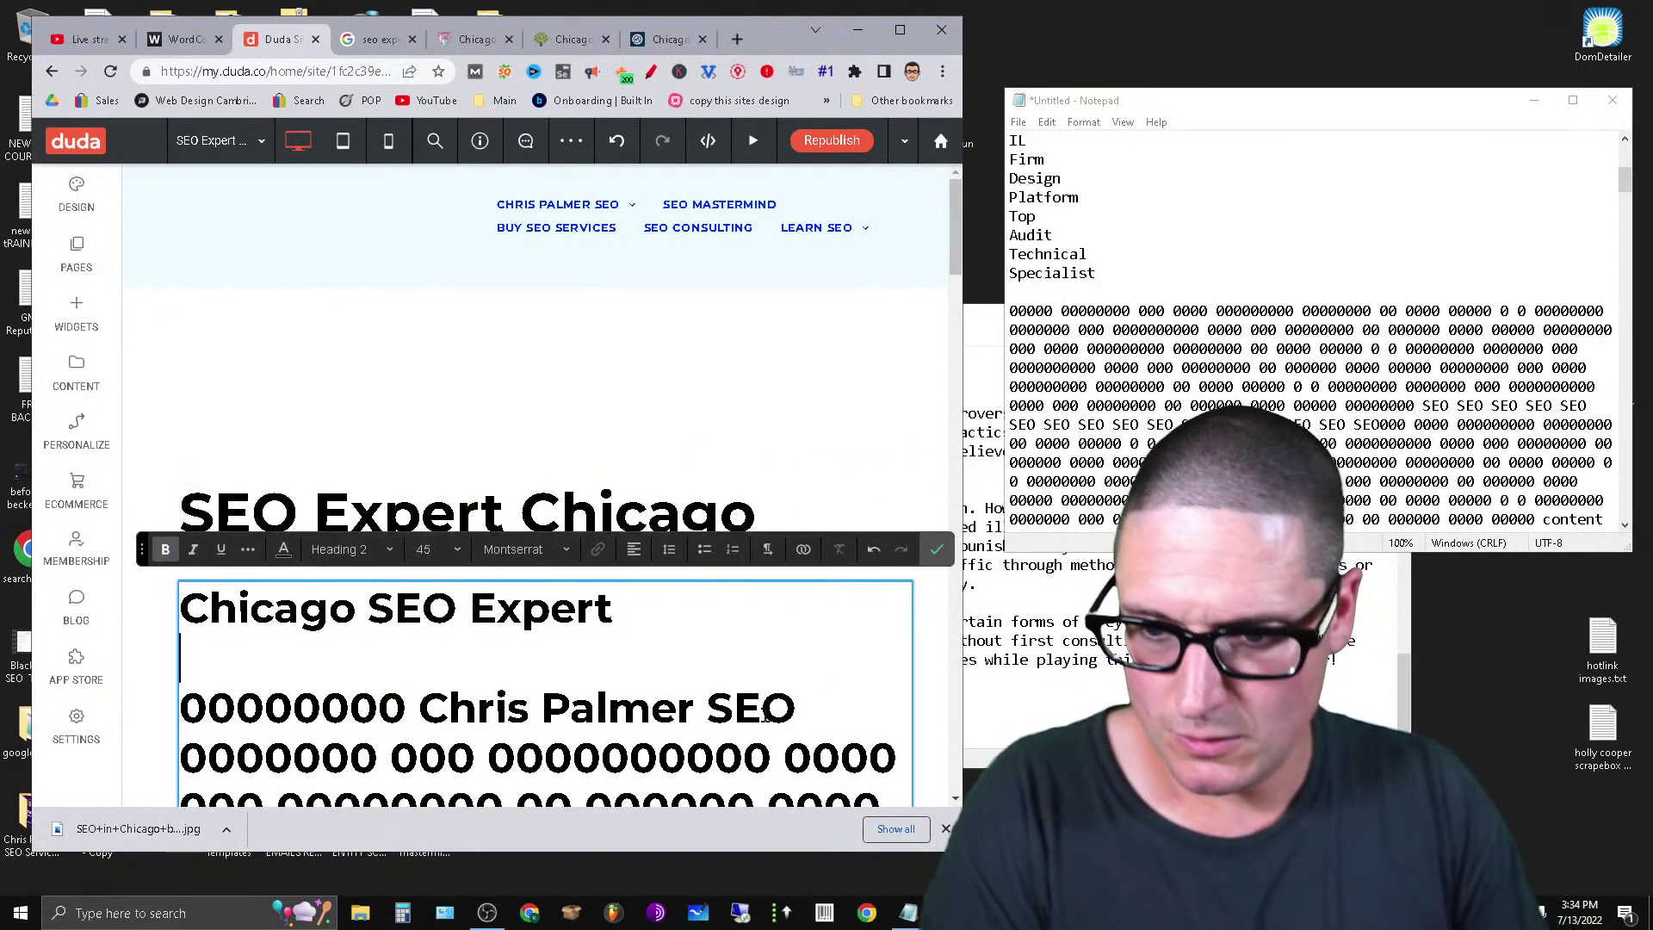
pyautogui.tripleClick(488, 758)
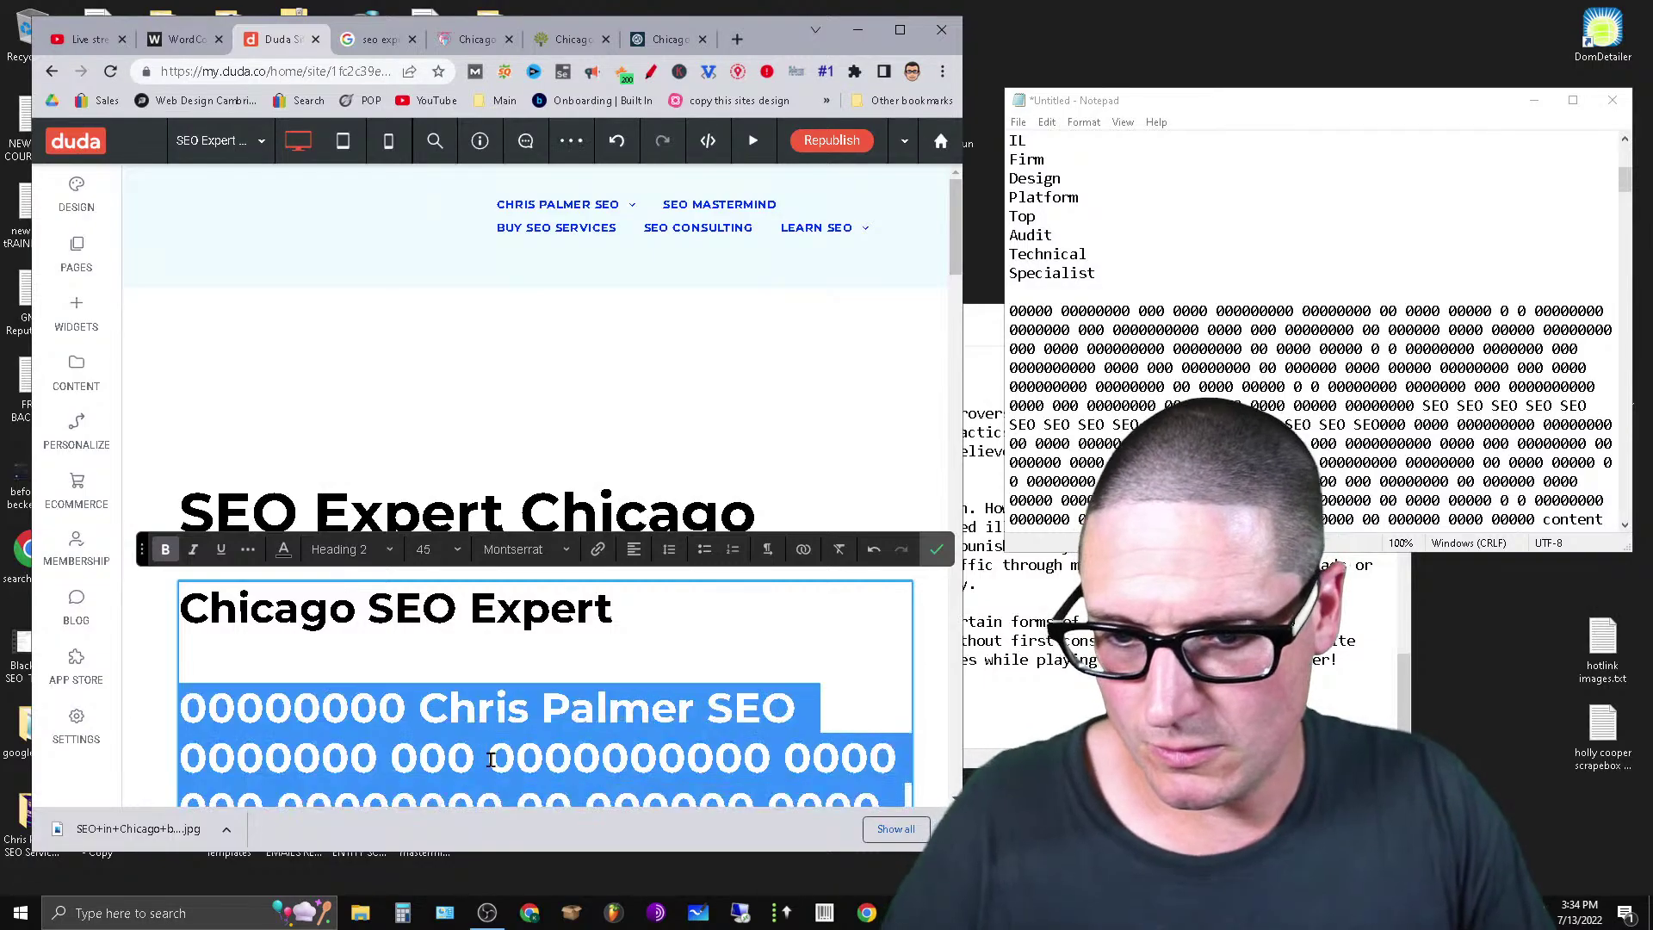
pyautogui.click(349, 549)
pyautogui.click(383, 582)
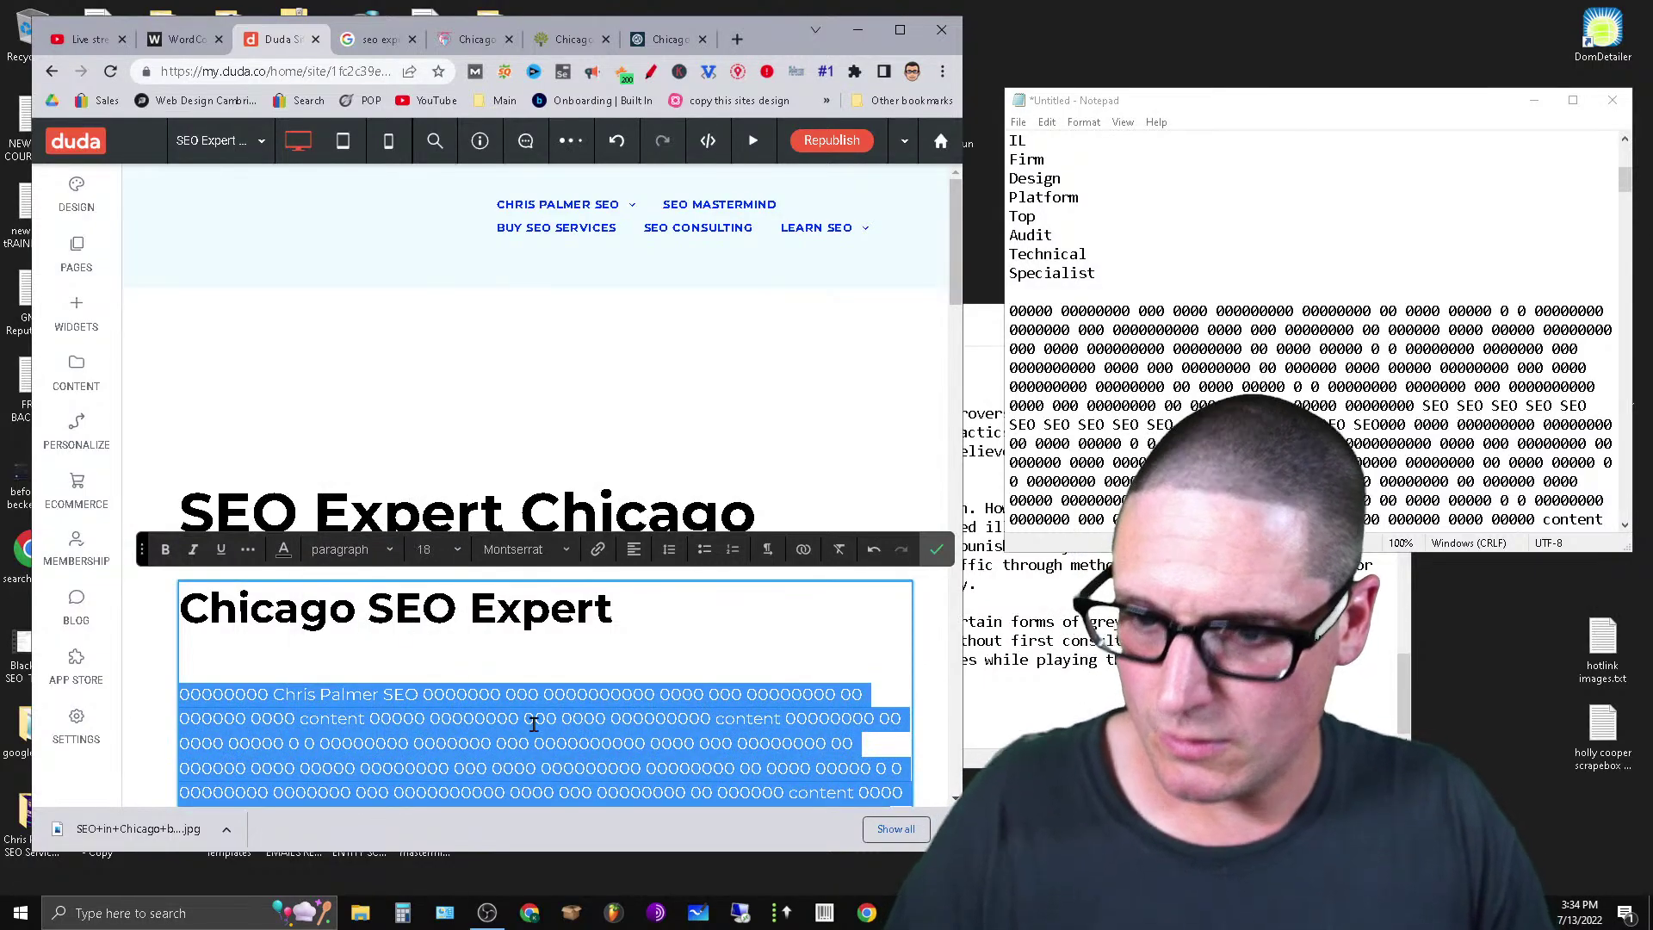
pyautogui.click(565, 649)
pyautogui.press('BackSpace')
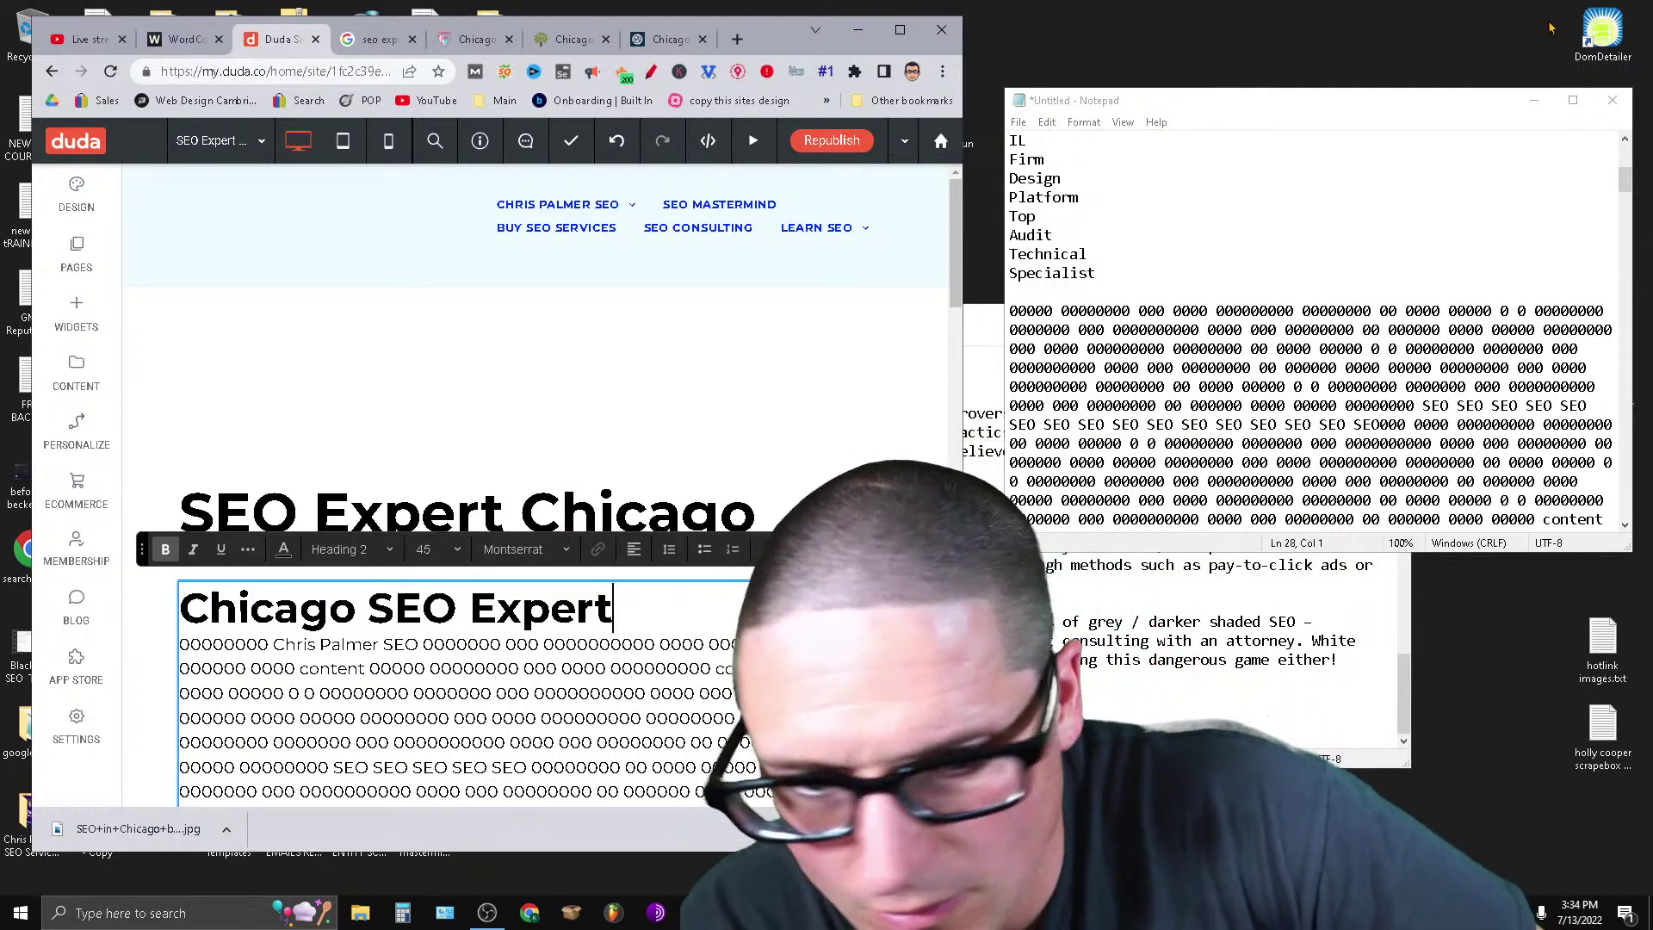
# Copy the next chunk of filler text from Notepad.
pyautogui.click(1025, 319)
pyautogui.moveTo(1025, 319); pyautogui.dragTo(1614, 193)
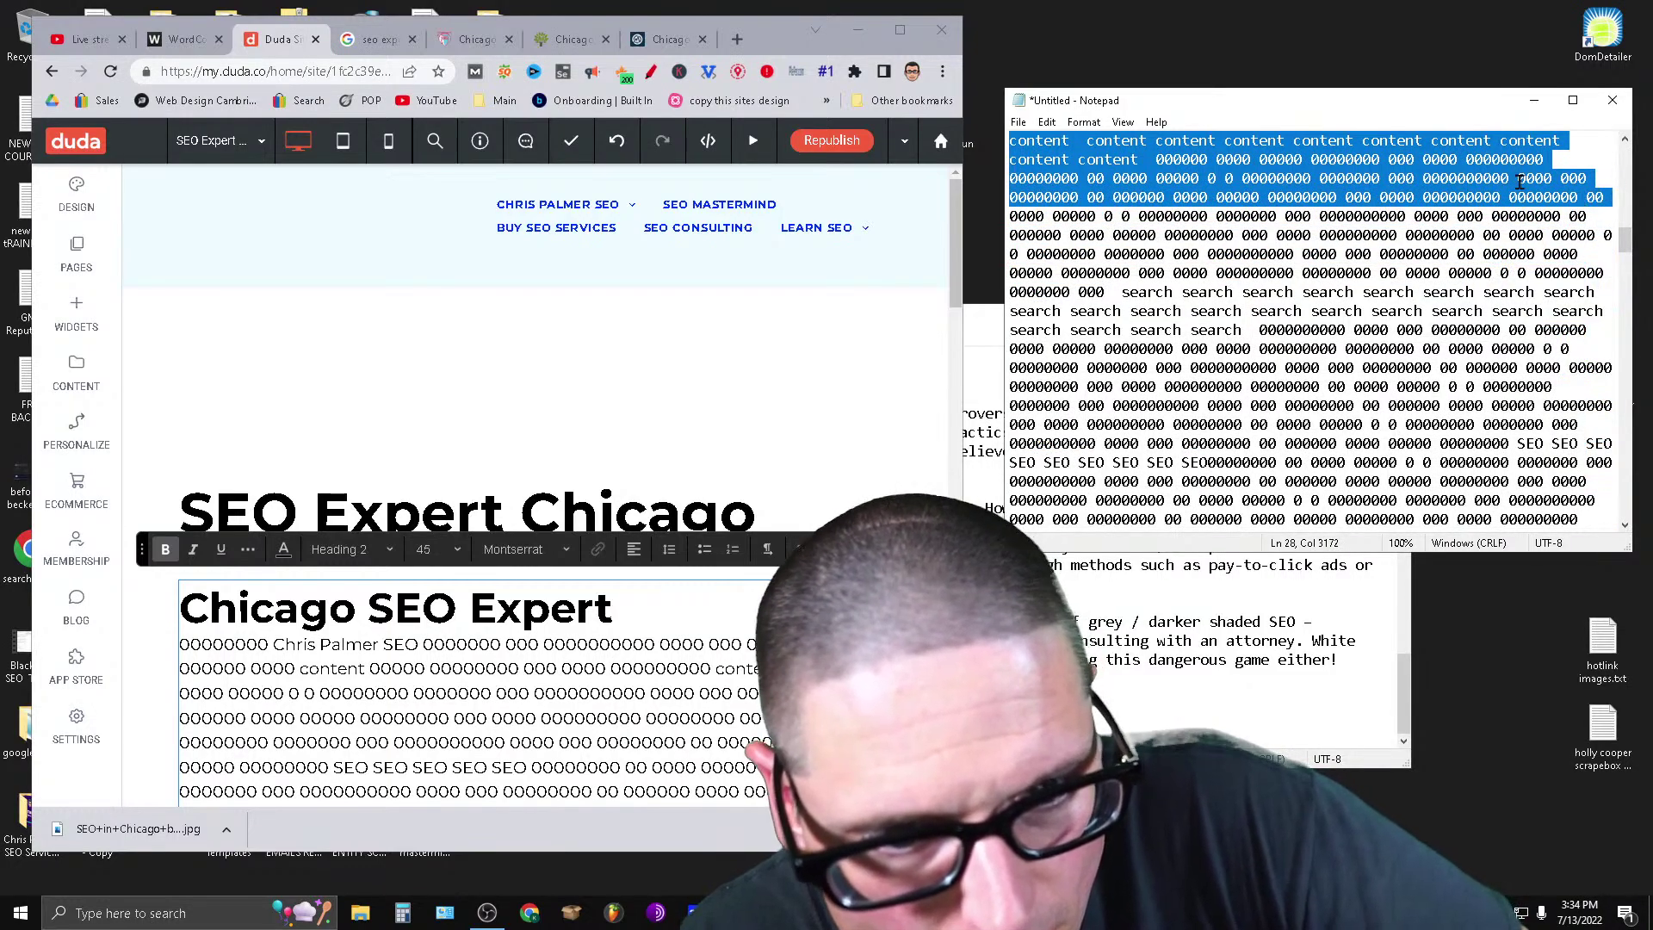
pyautogui.rightClick(1614, 193)
pyautogui.click(1489, 245)
# Paste the copied filler two lines below the SEO Expert Chicago heading and select the block.
pyautogui.click(711, 504)
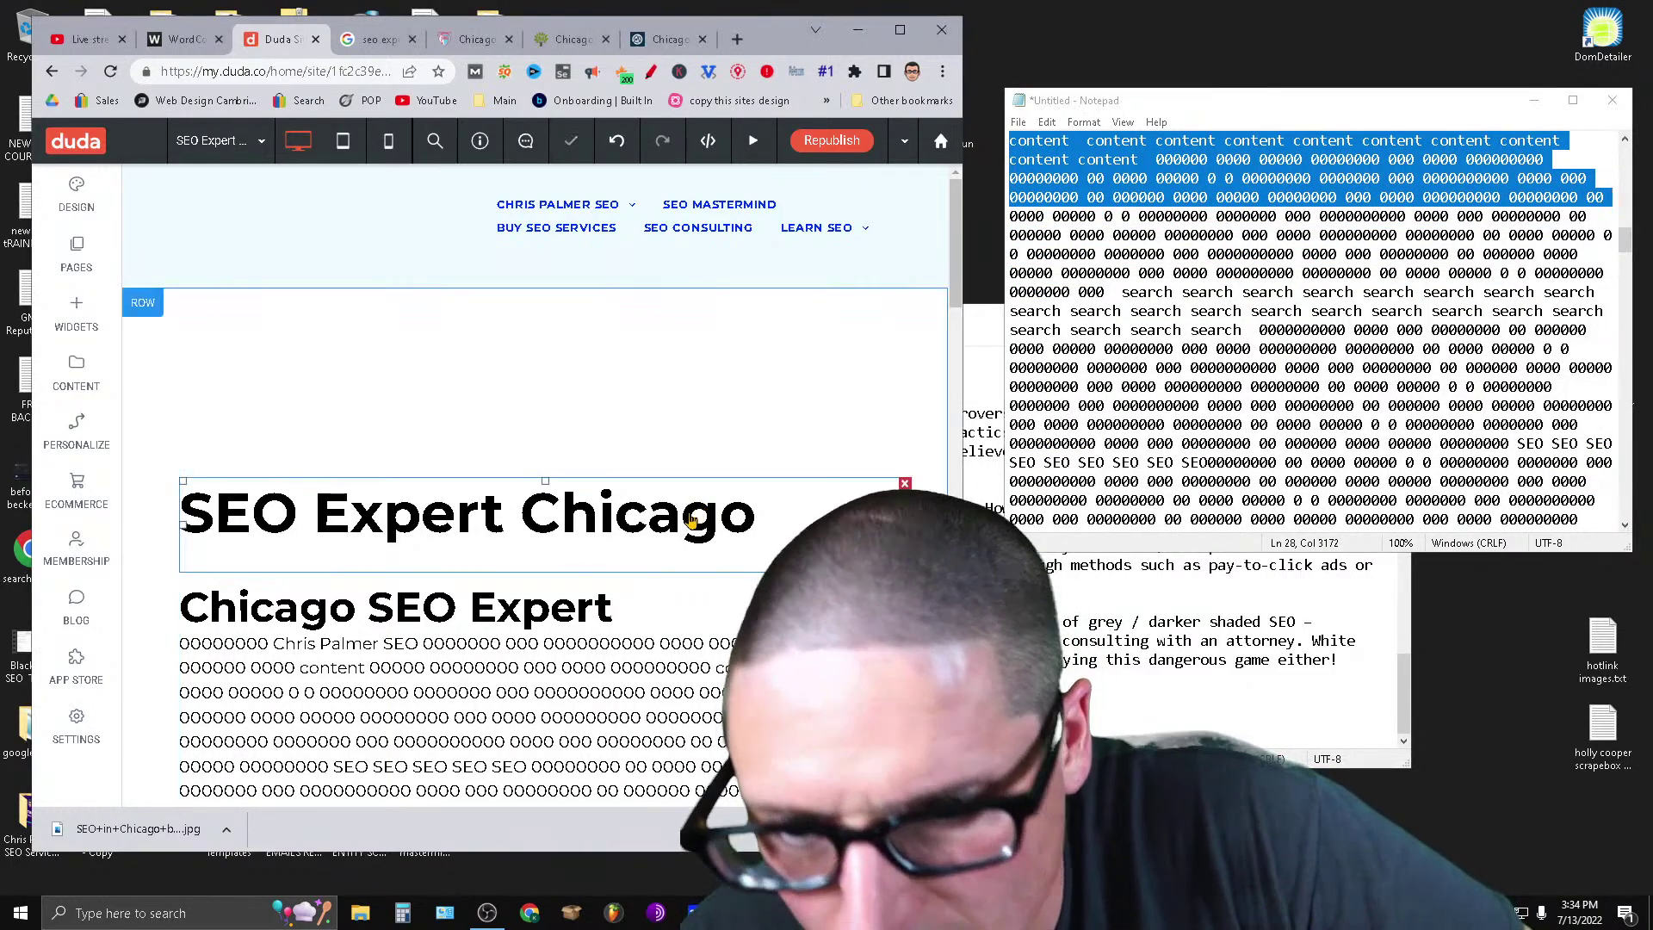
pyautogui.click(759, 524)
pyautogui.press('Return')
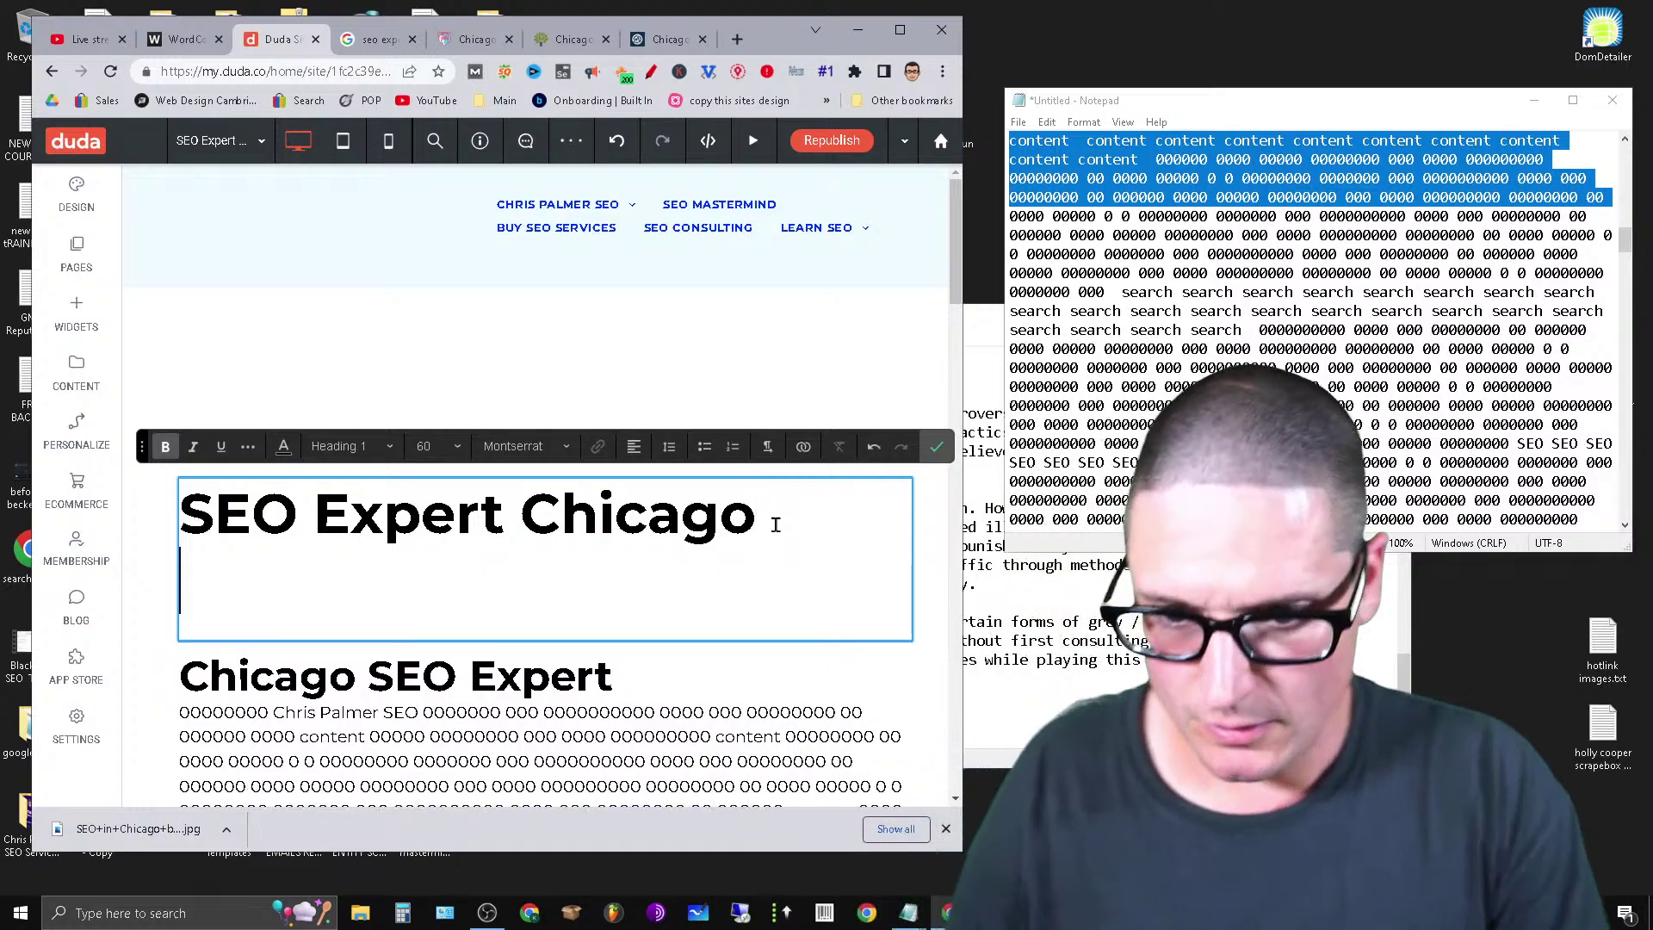
pyautogui.press('Return')
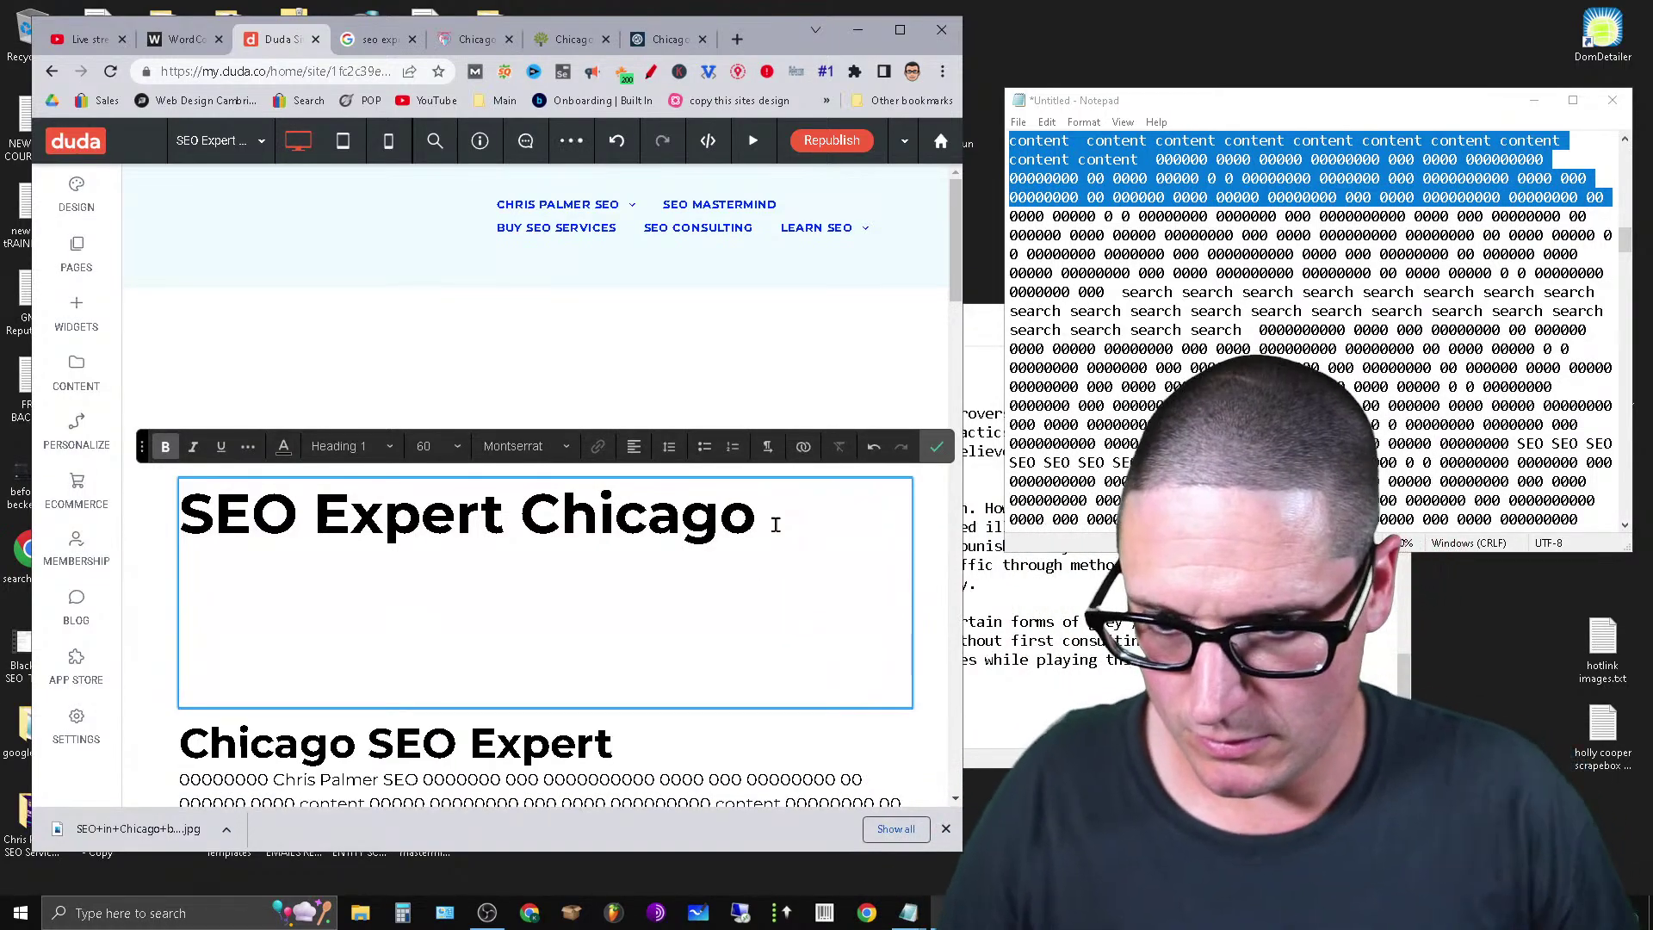
pyautogui.hotkey('ctrl', 'v')
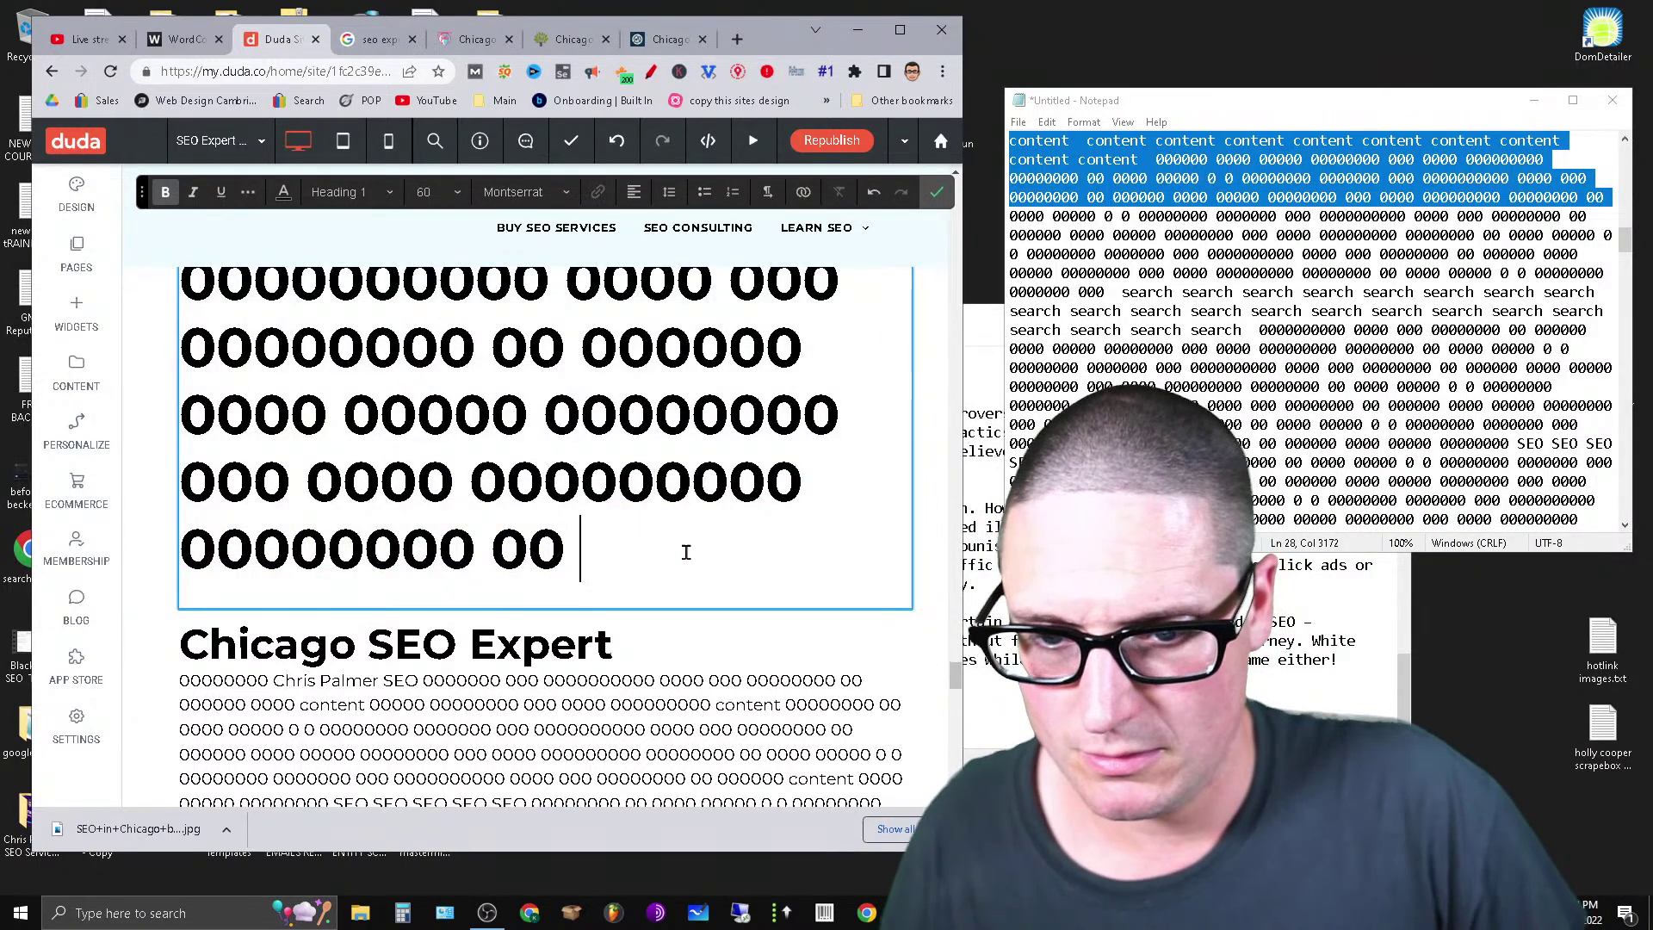
pyautogui.hotkey('ctrl', 'a')
pyautogui.scroll(10, 680, 568)
pyautogui.scroll(-5, 676, 577)
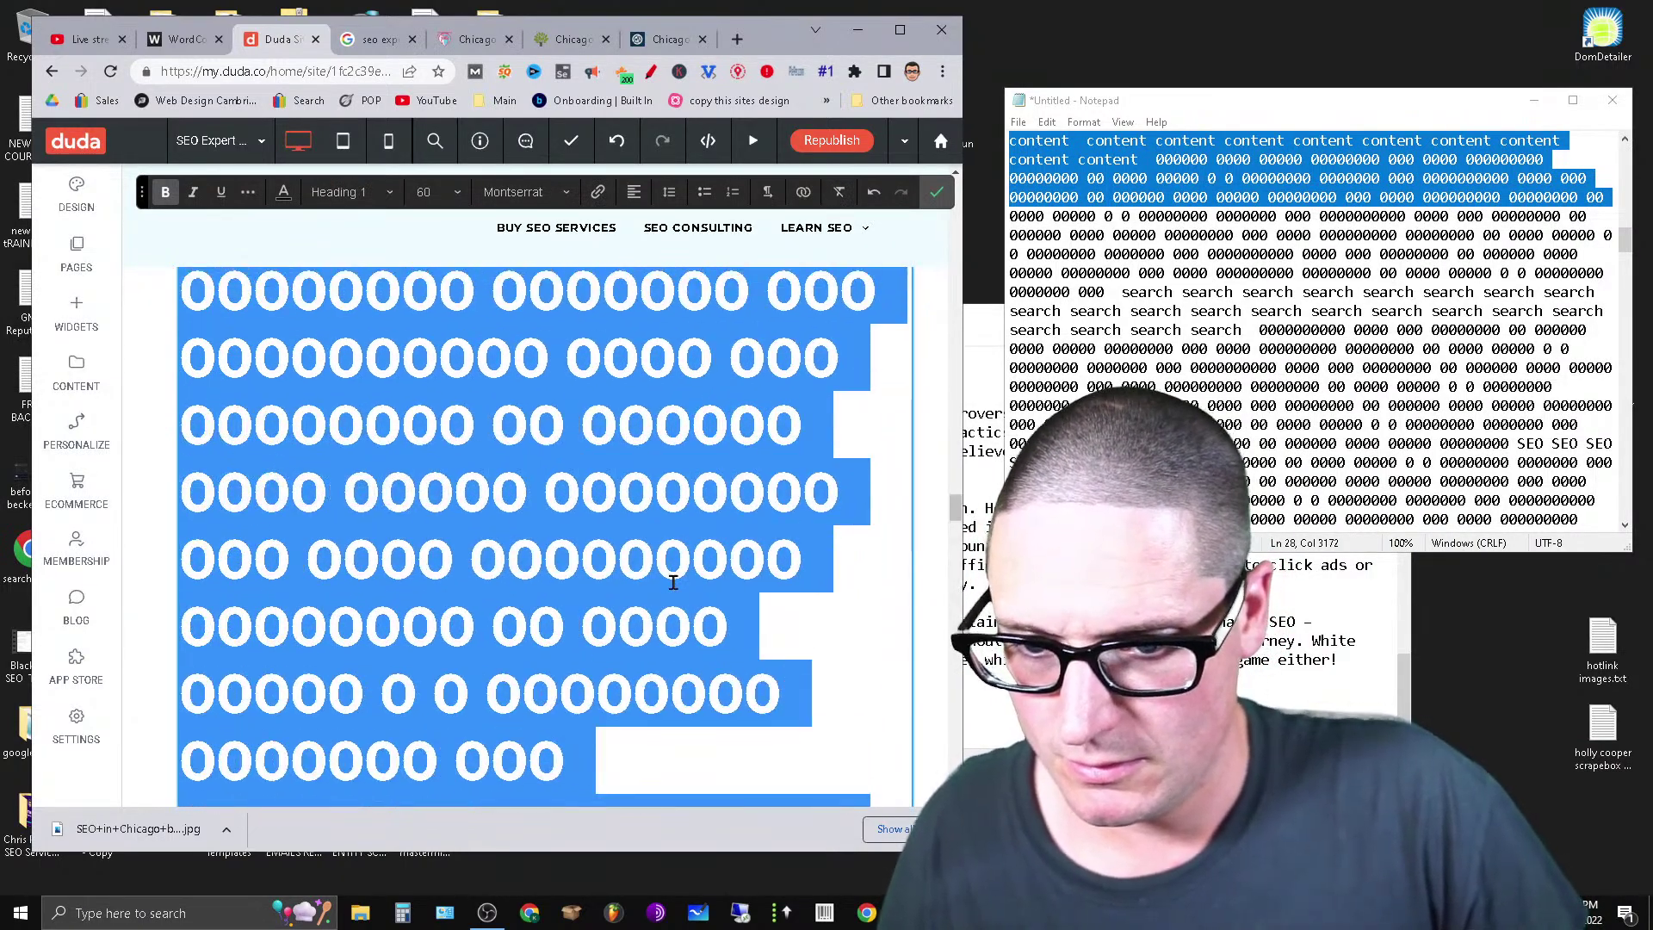
pyautogui.scroll(10, 671, 577)
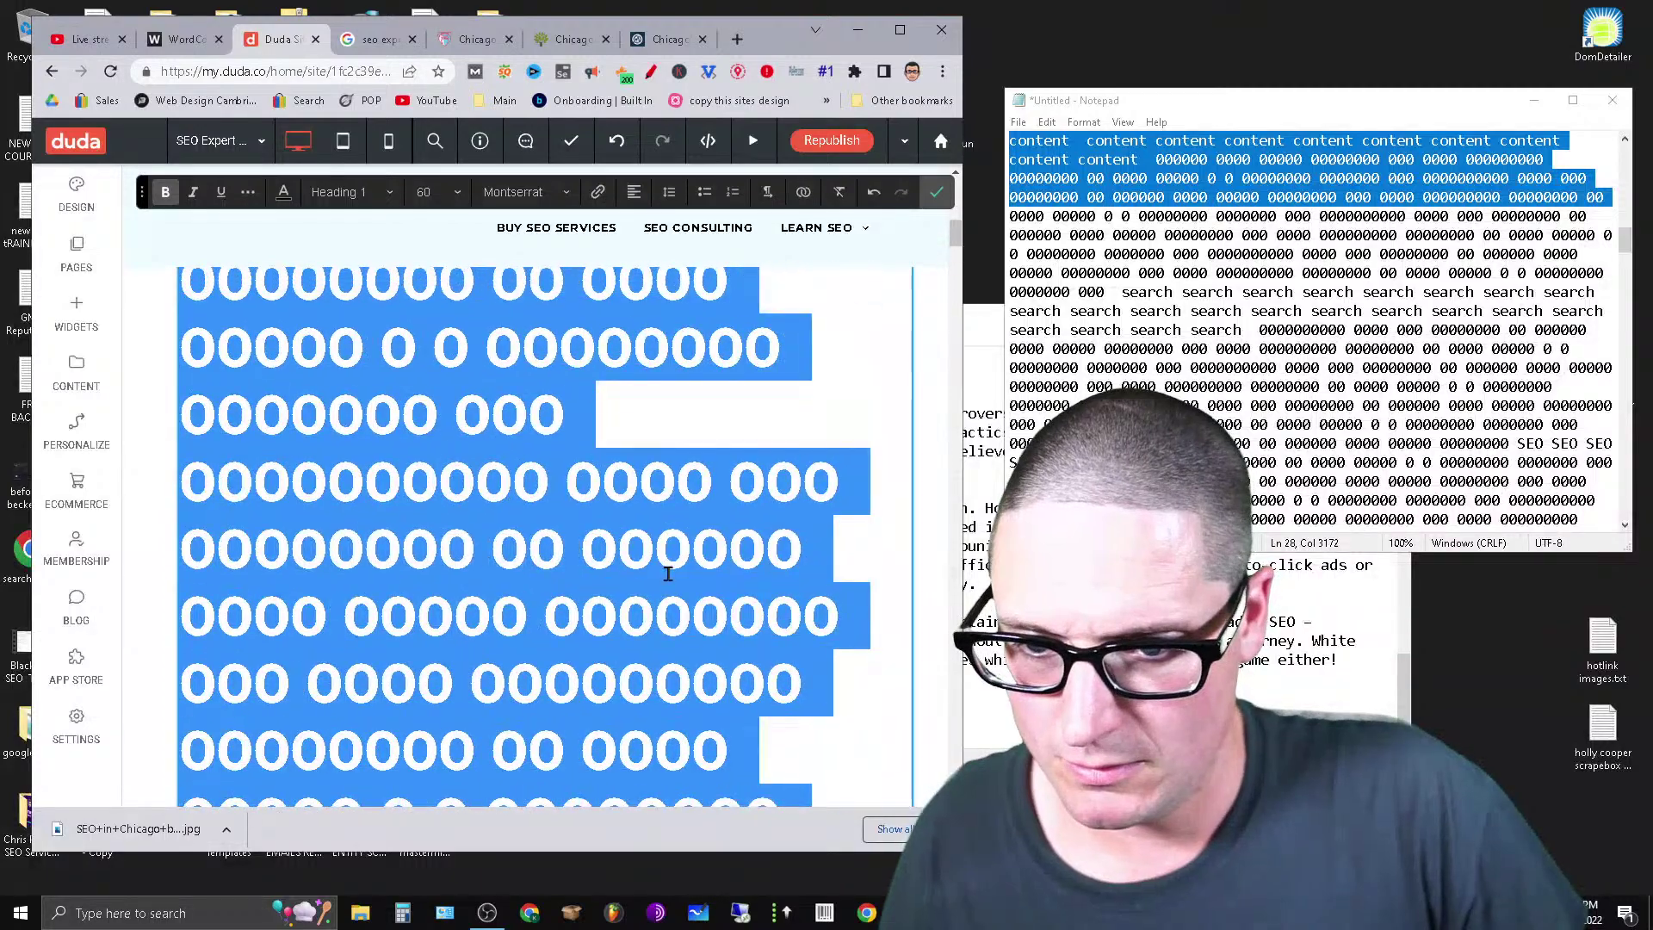
pyautogui.scroll(5, 667, 594)
pyautogui.scroll(-3, 667, 611)
pyautogui.scroll(3, 667, 610)
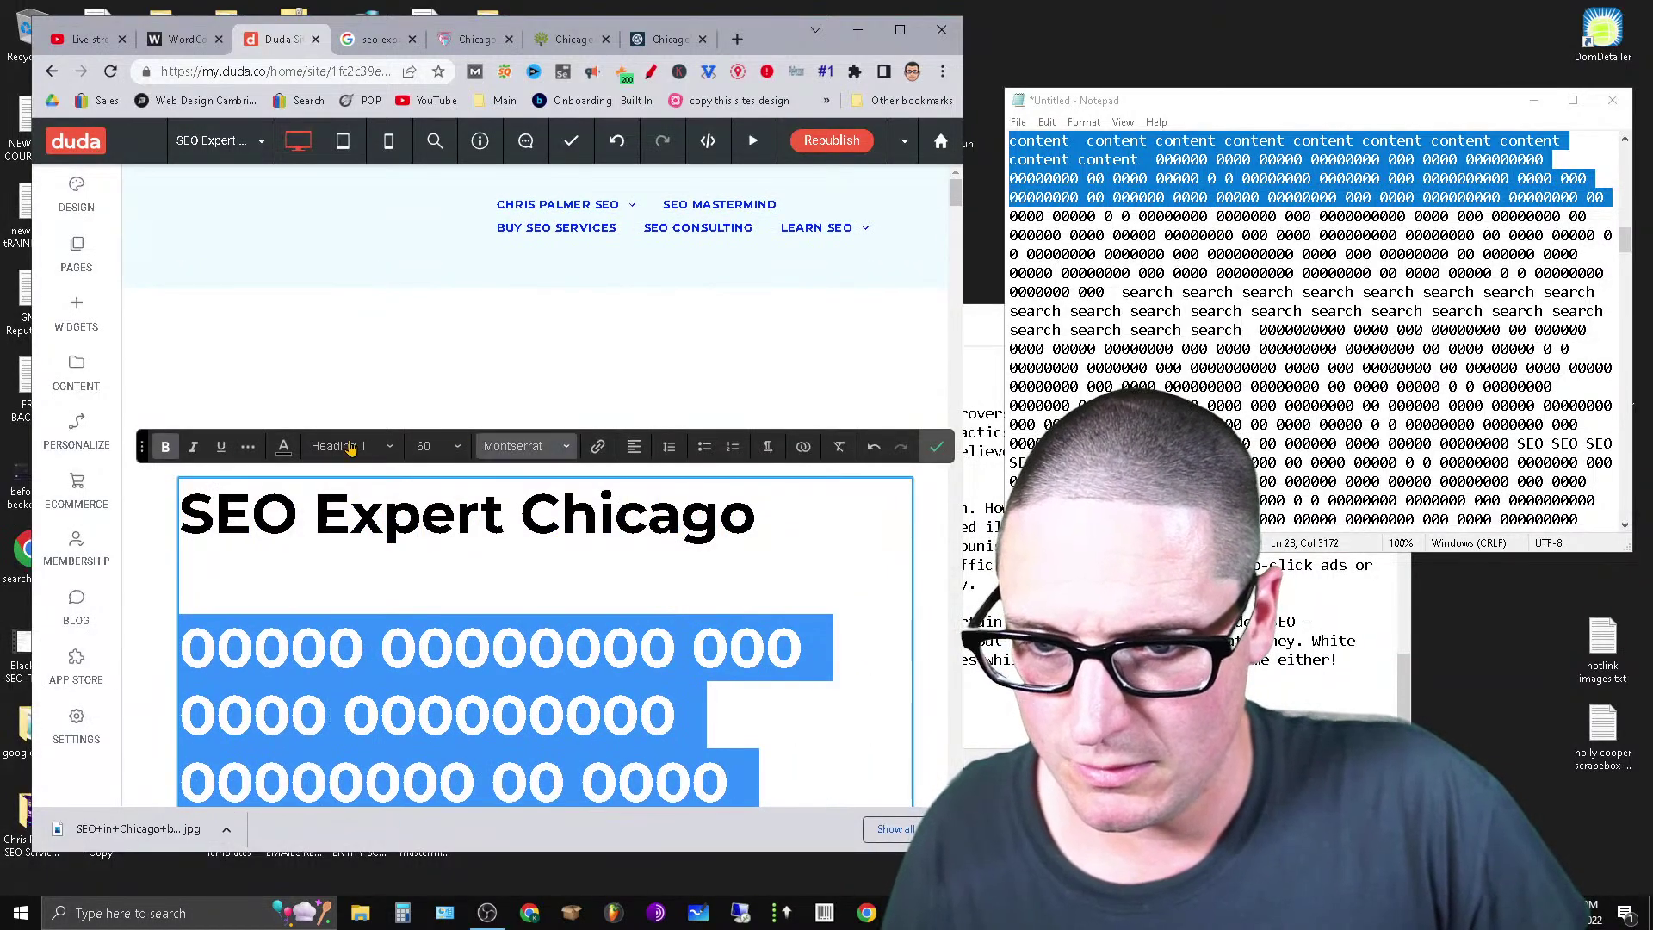
# Set the selected text to paragraph style and paste the filler again under the title.
pyautogui.click(351, 447)
pyautogui.click(362, 476)
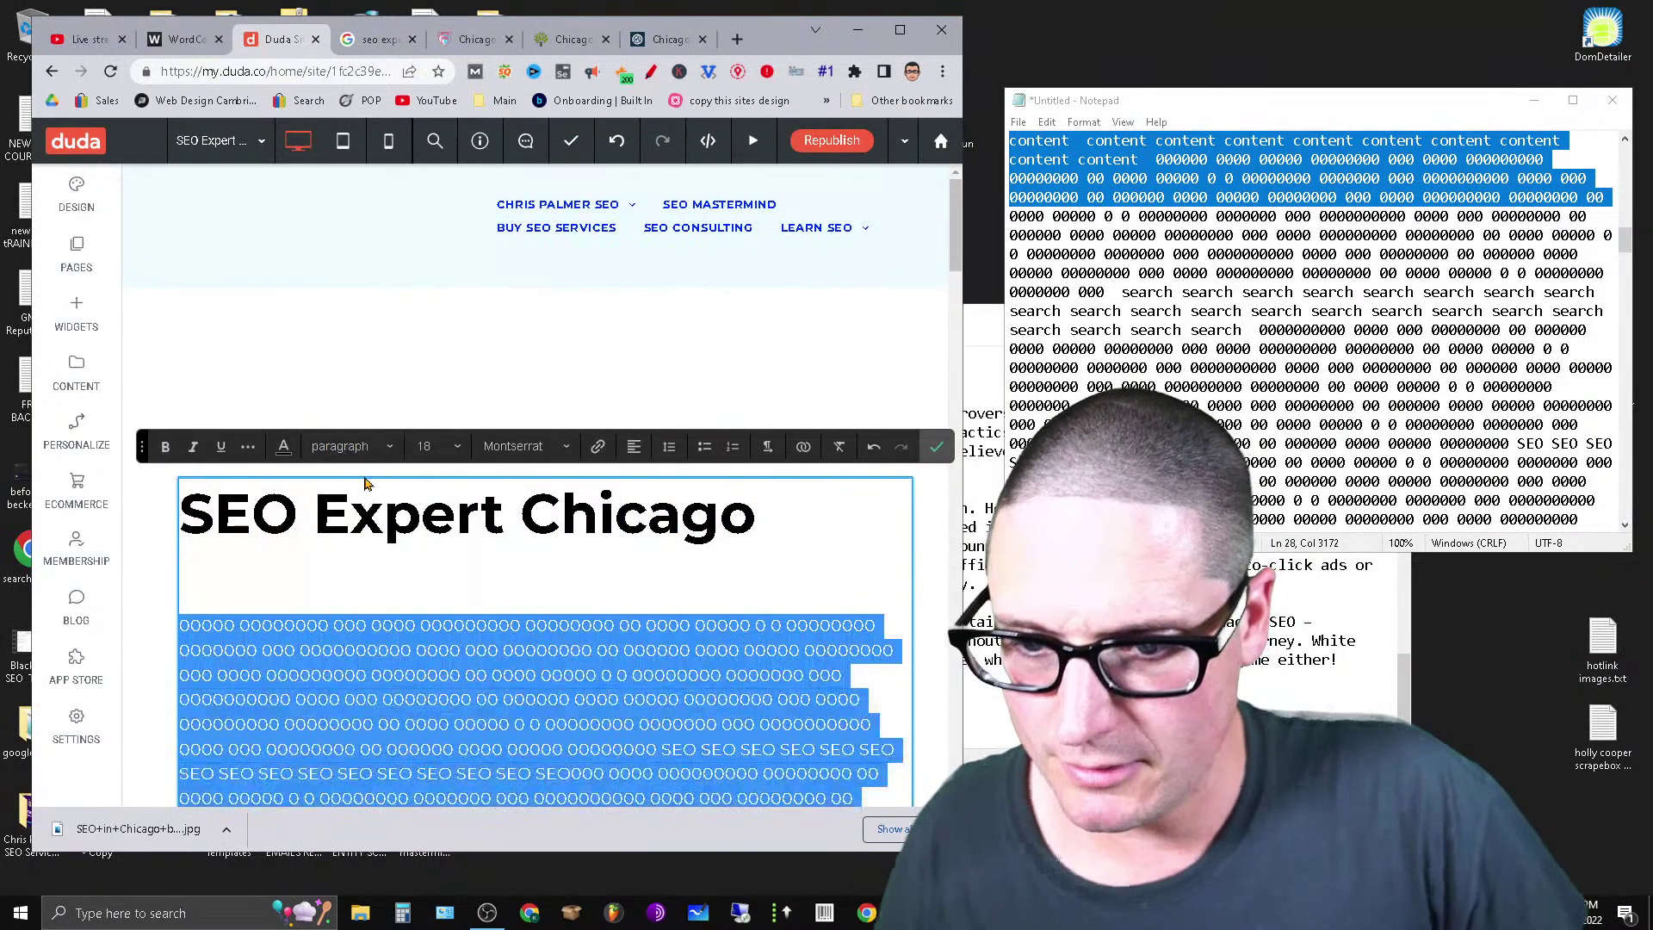
pyautogui.click(300, 592)
pyautogui.hotkey('ctrl', 'v')
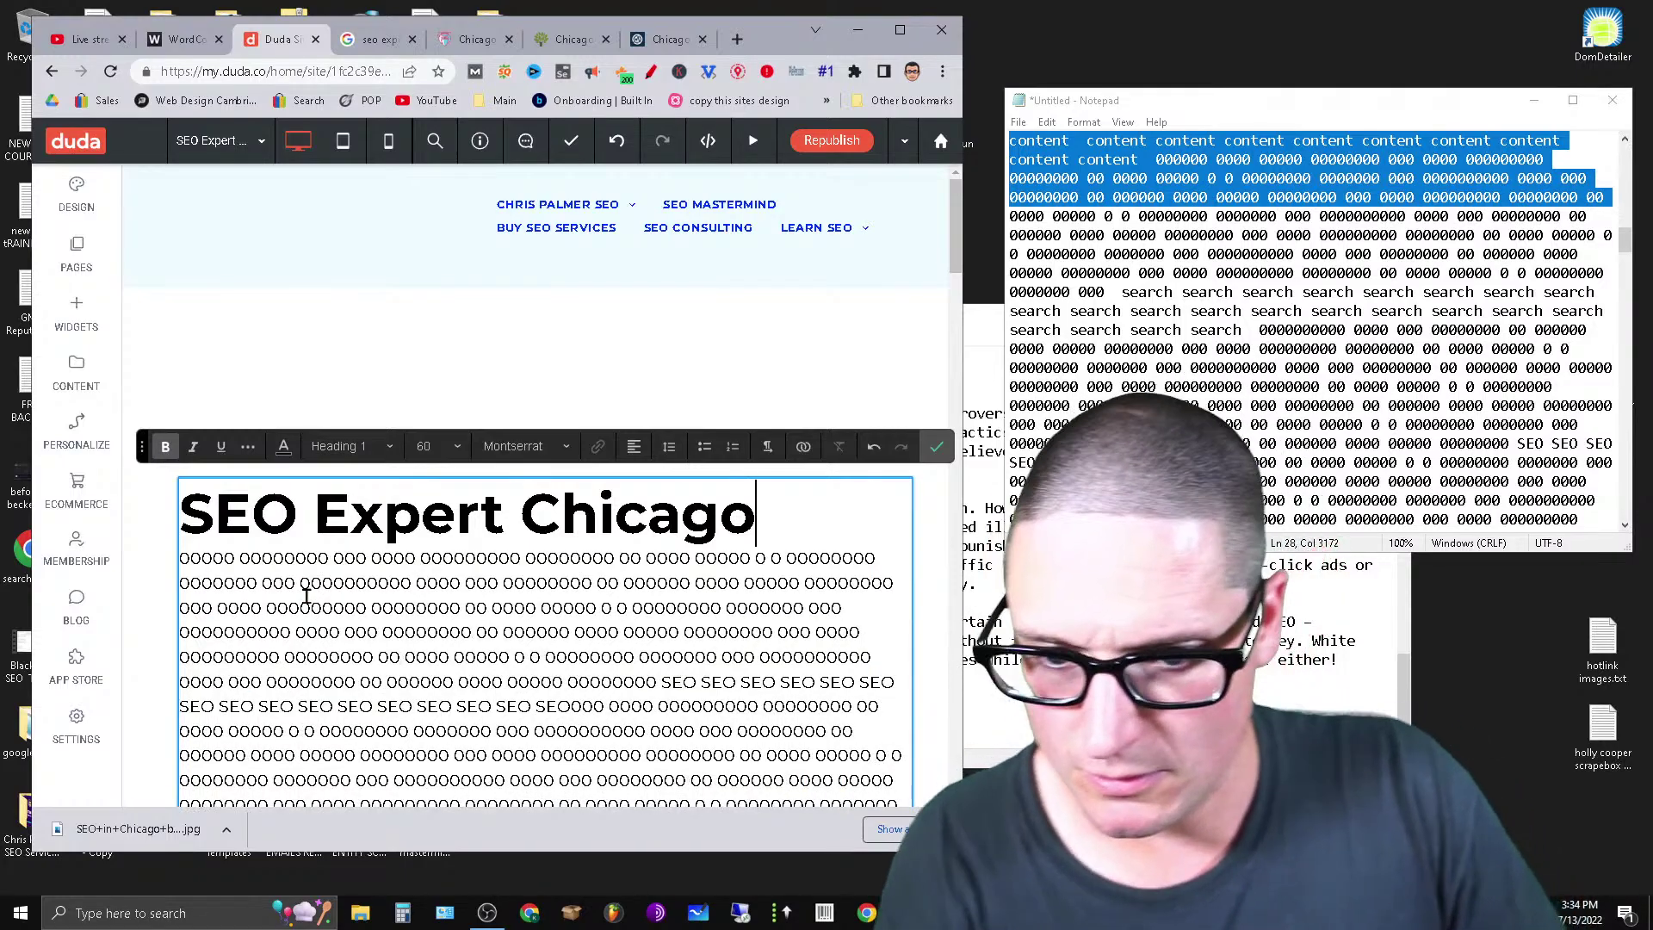
pyautogui.scroll(-5, 287, 728)
pyautogui.scroll(-6, 286, 728)
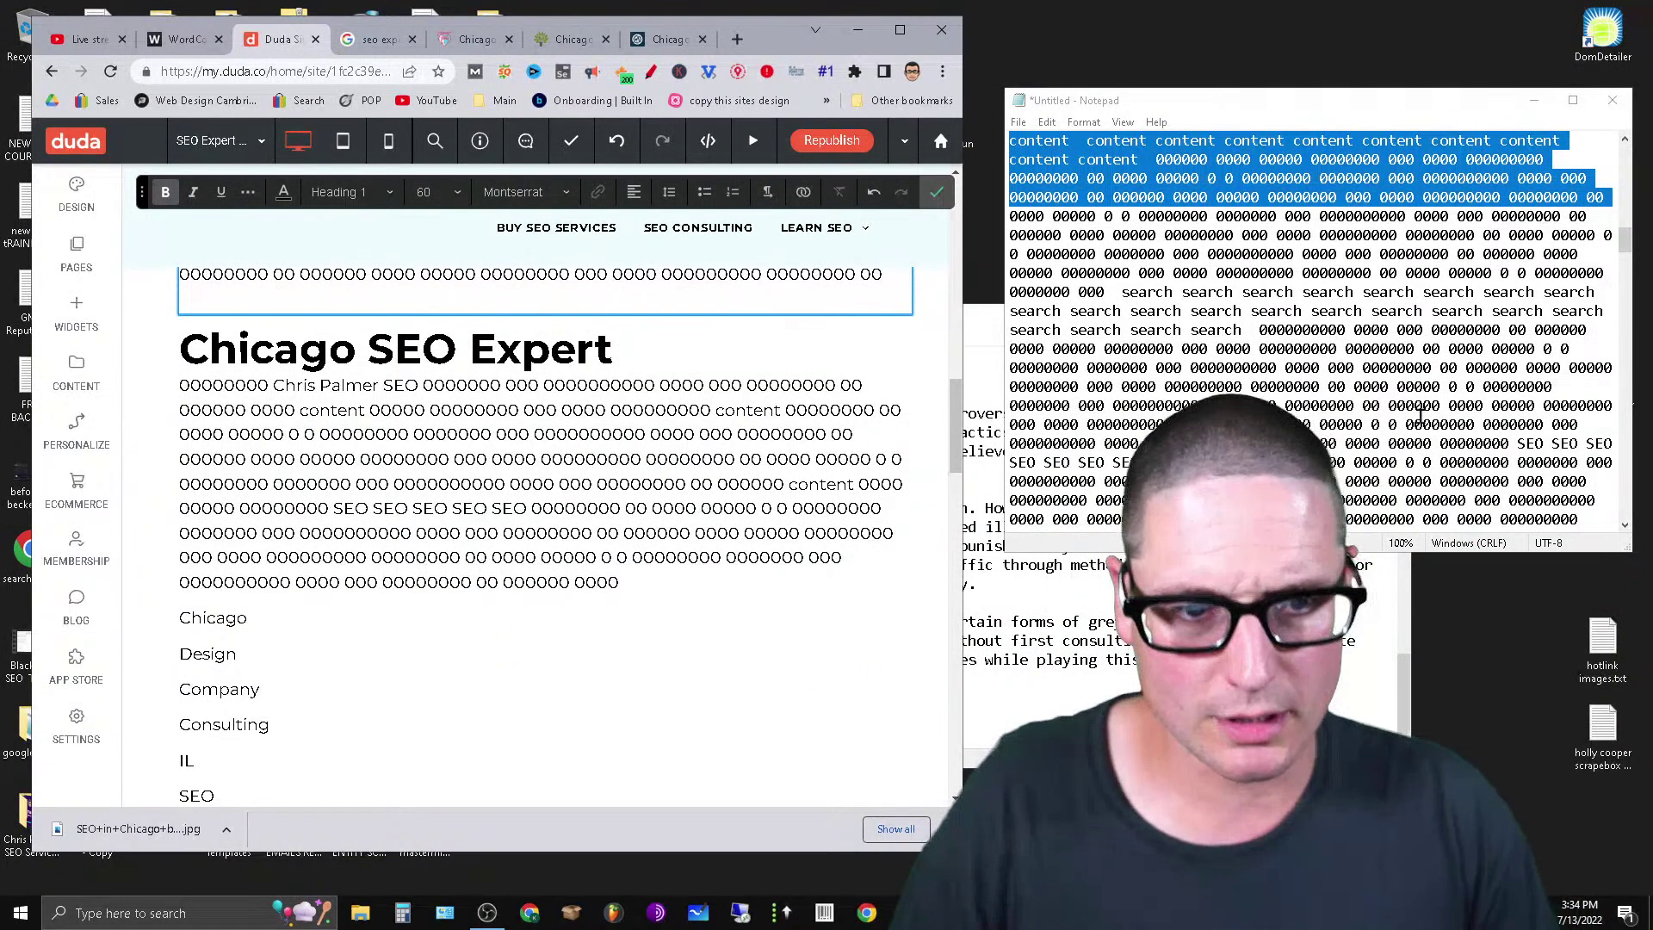
# In Notepad, copy and delete one filler block, then cut the next paragraph of zeros.
pyautogui.moveTo(1632, 247)
pyautogui.mouseDown()
pyautogui.moveTo(1640, 176)
pyautogui.moveTo(1640, 233)
pyautogui.mouseUp()
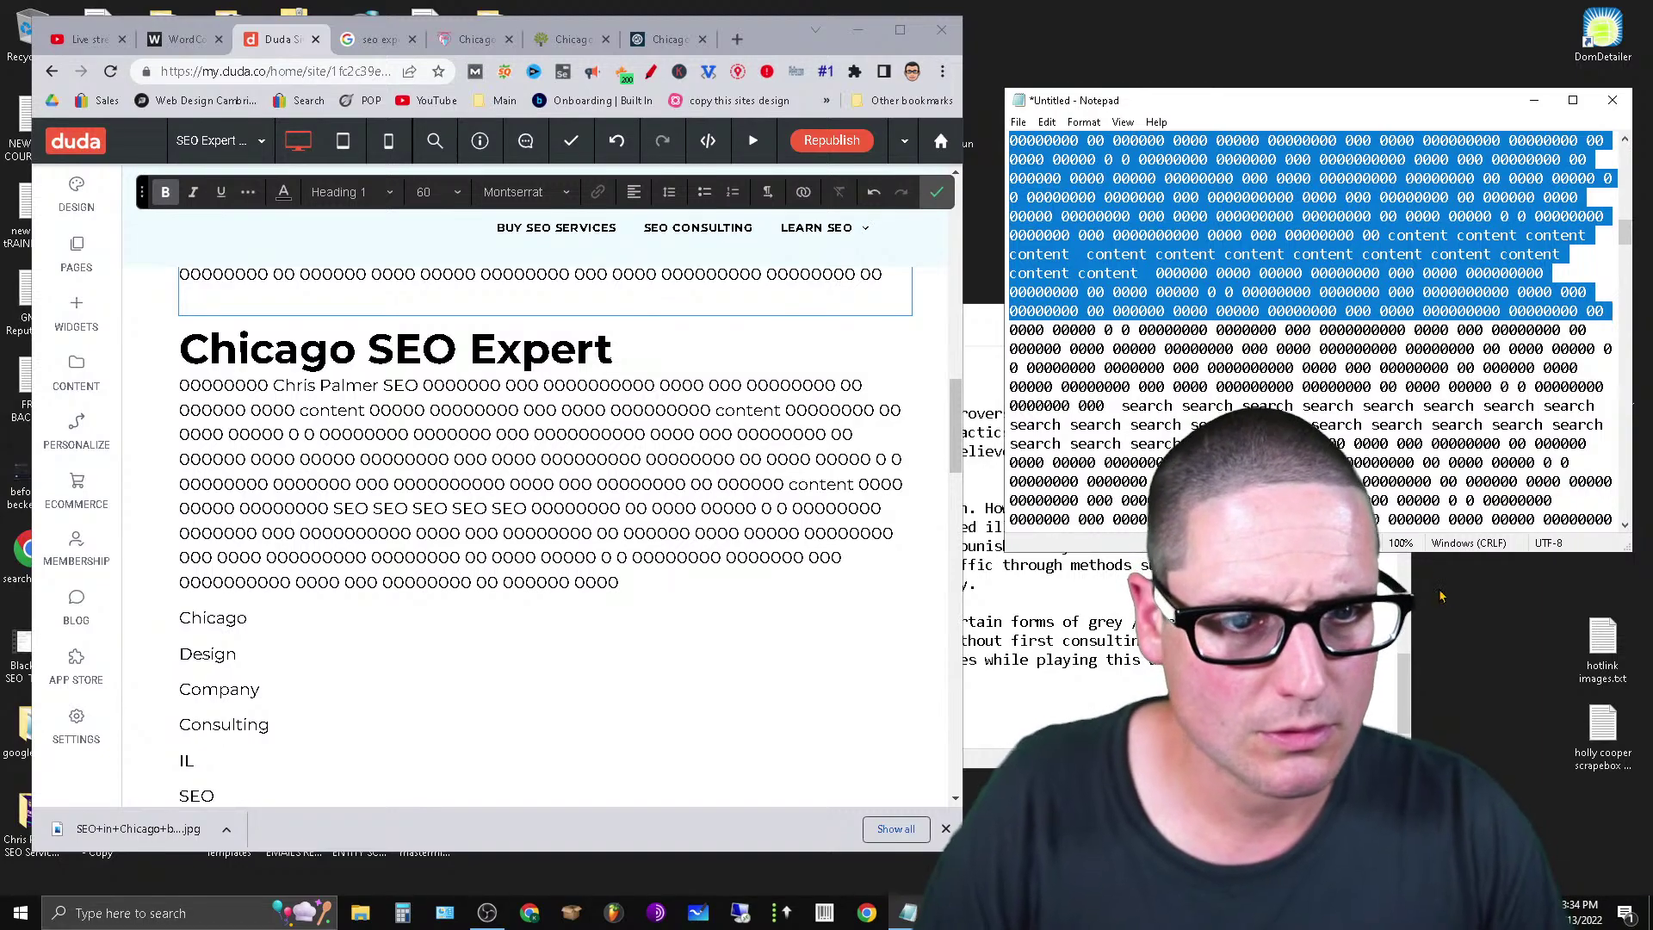
pyautogui.moveTo(952, 418); pyautogui.dragTo(966, 402)
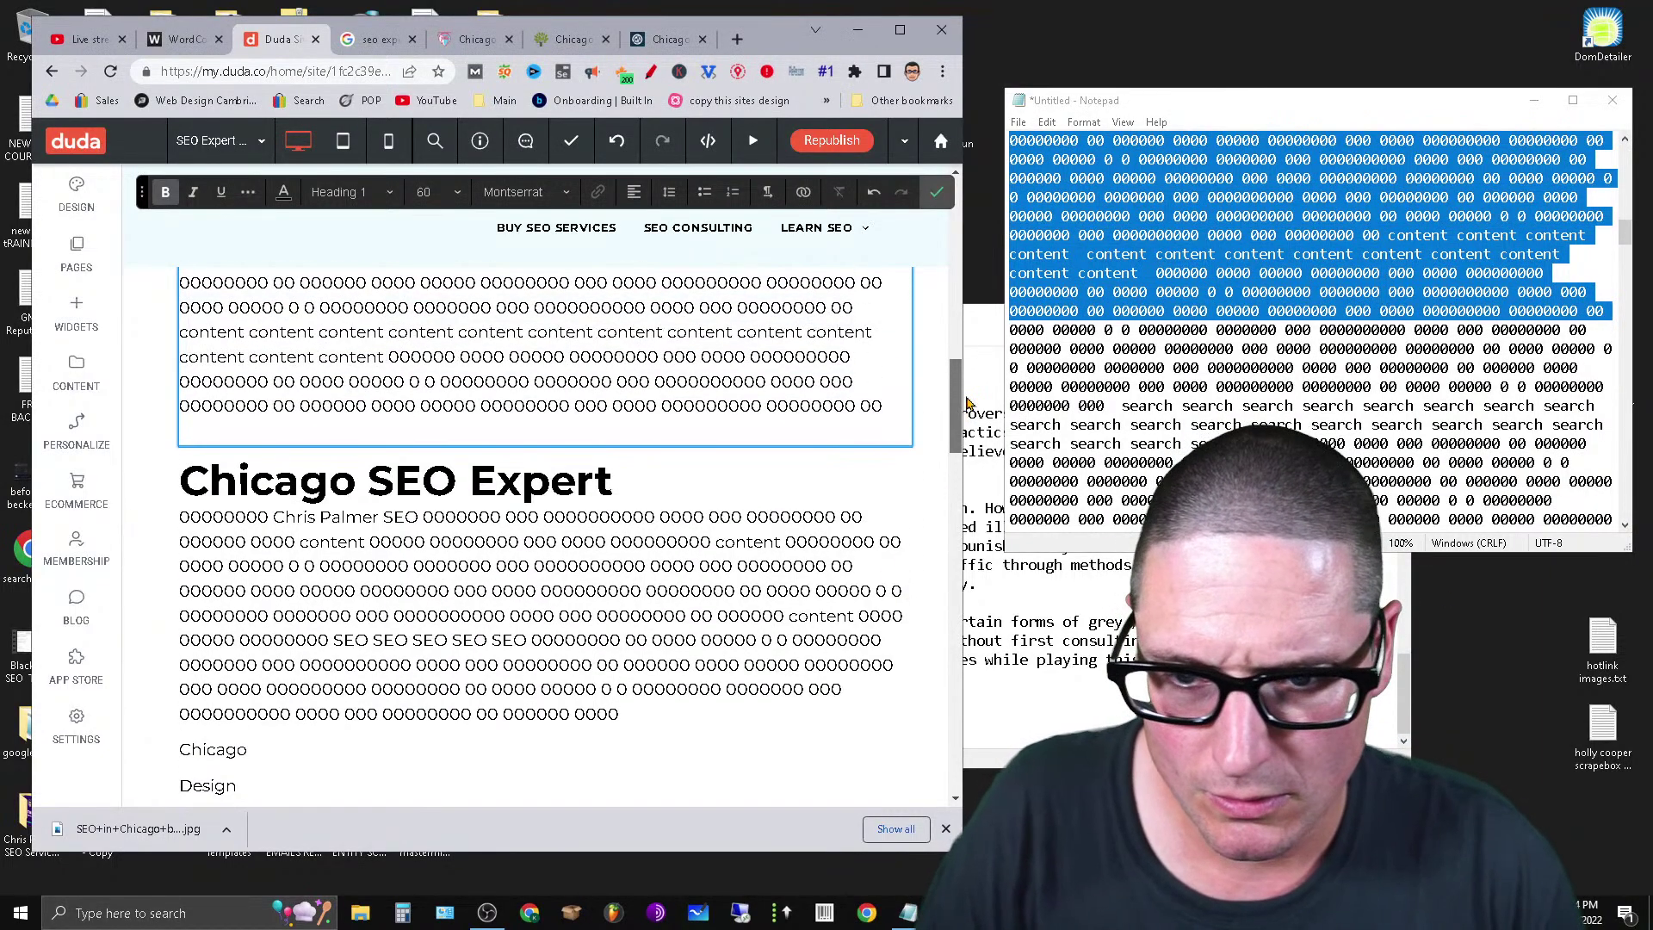
pyautogui.rightClick(1446, 254)
pyautogui.click(1474, 291)
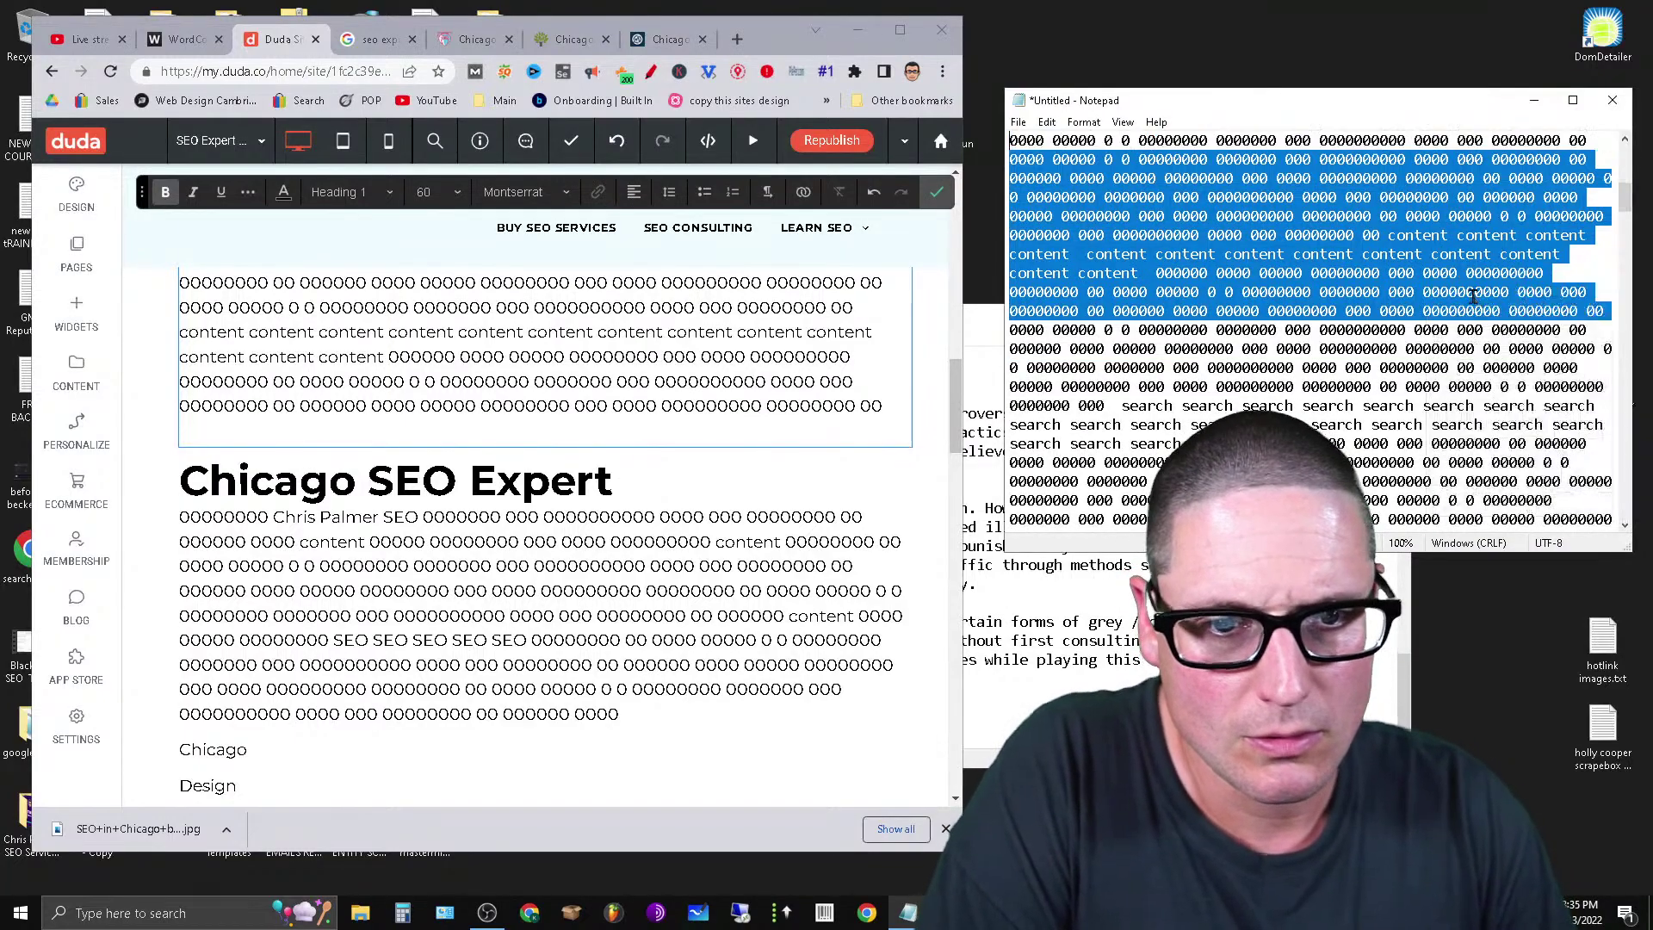
pyautogui.press('Delete')
pyautogui.moveTo(1631, 214)
pyautogui.mouseDown()
pyautogui.moveTo(1634, 182)
pyautogui.moveTo(1634, 205)
pyautogui.mouseUp()
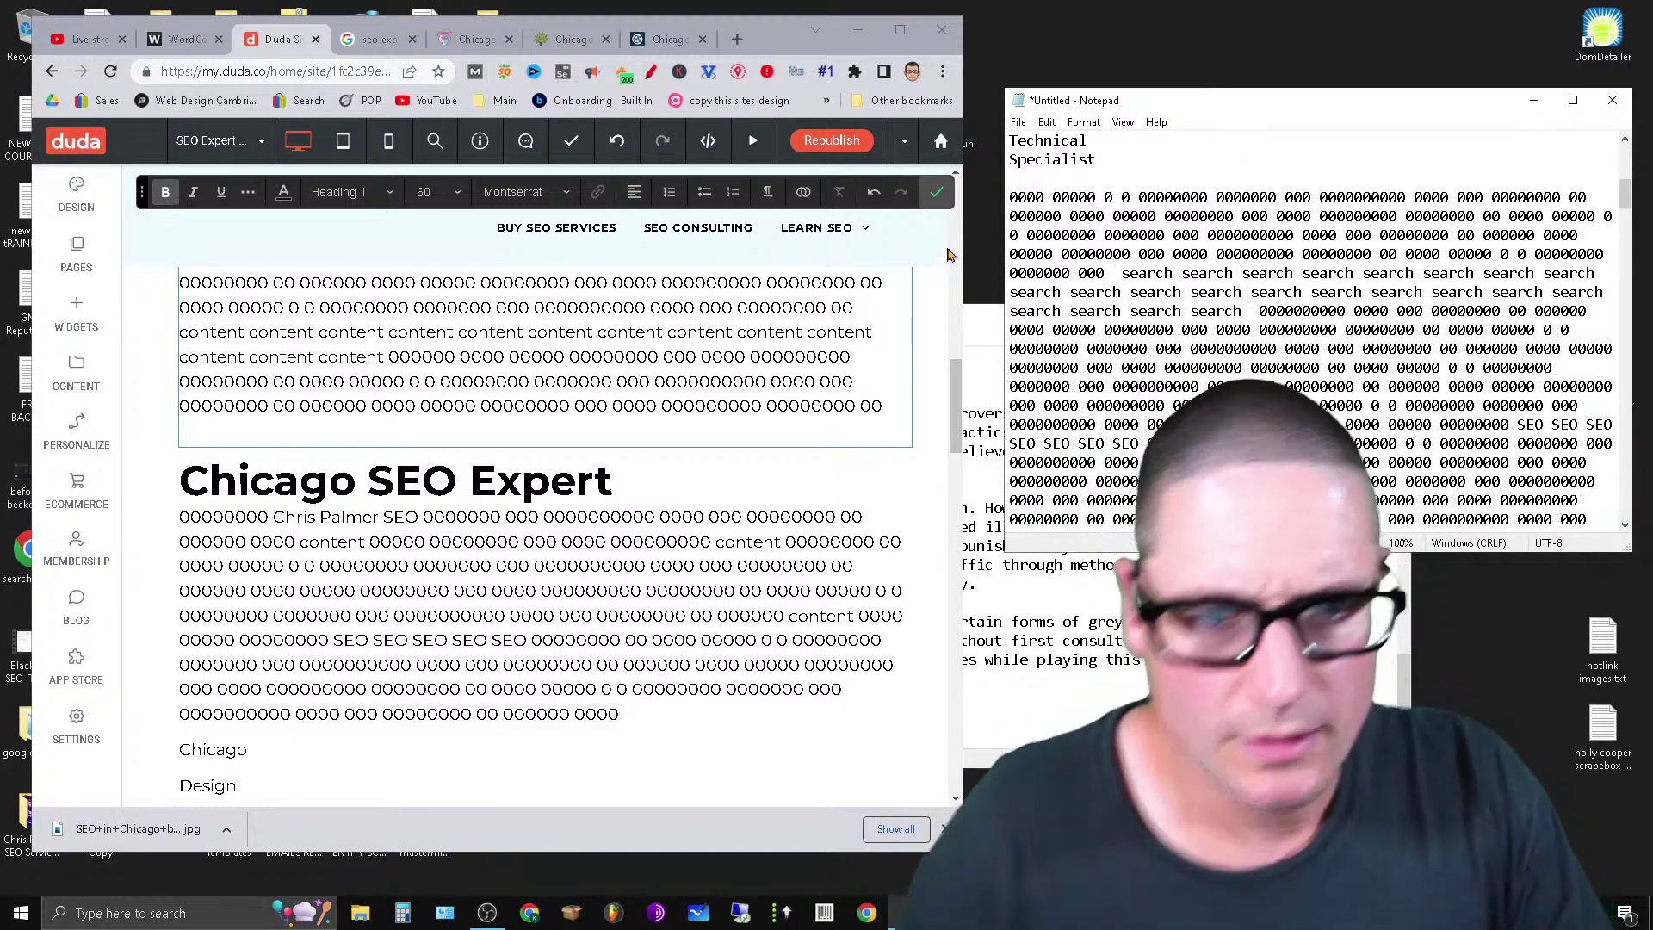
pyautogui.moveTo(1010, 200); pyautogui.dragTo(1599, 392)
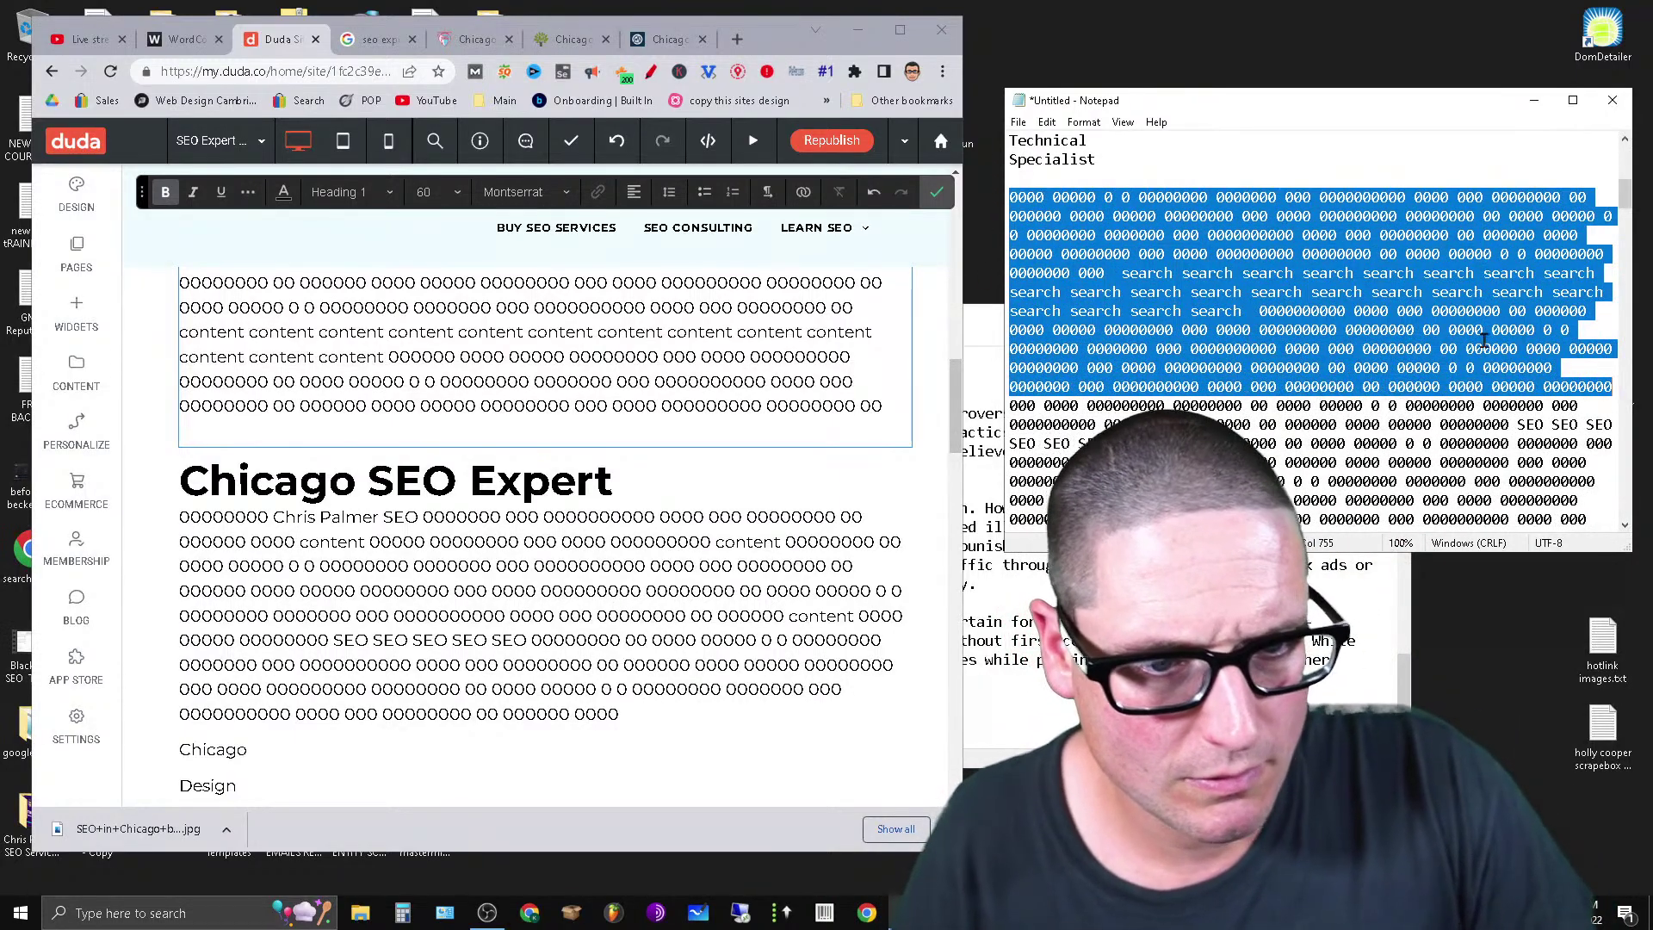
pyautogui.rightClick(1410, 311)
pyautogui.click(1424, 344)
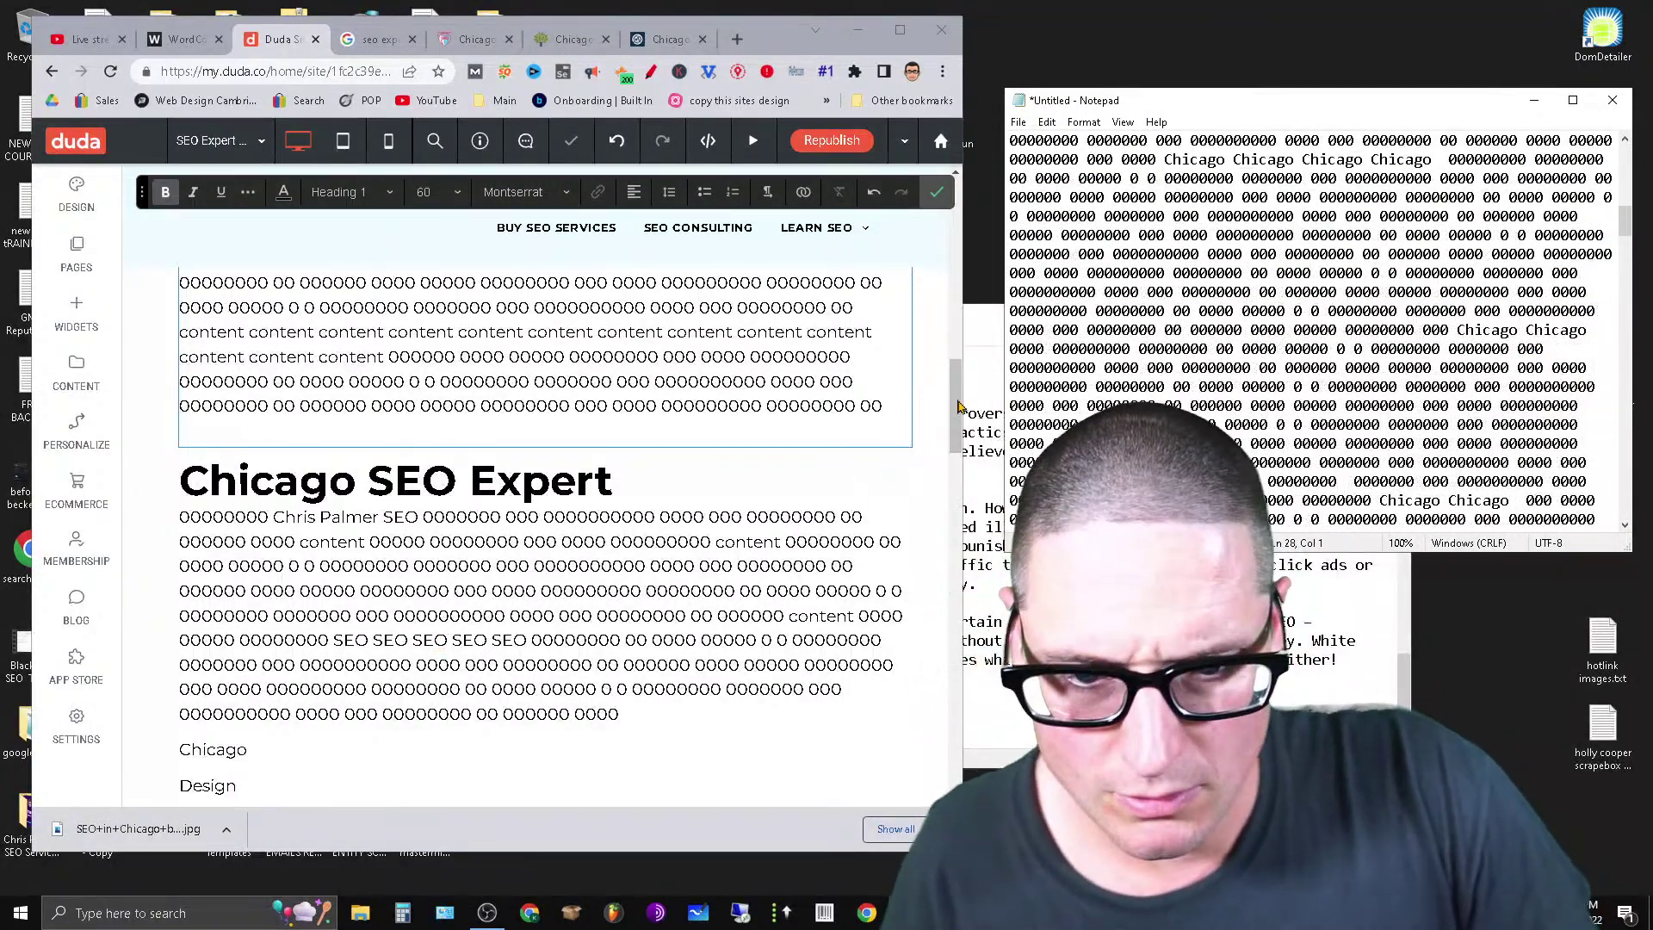
# Select the Chicago keyword line on the Duda page and enter text editing.
pyautogui.click(255, 429)
pyautogui.scroll(-4, 256, 429)
pyautogui.click(256, 416)
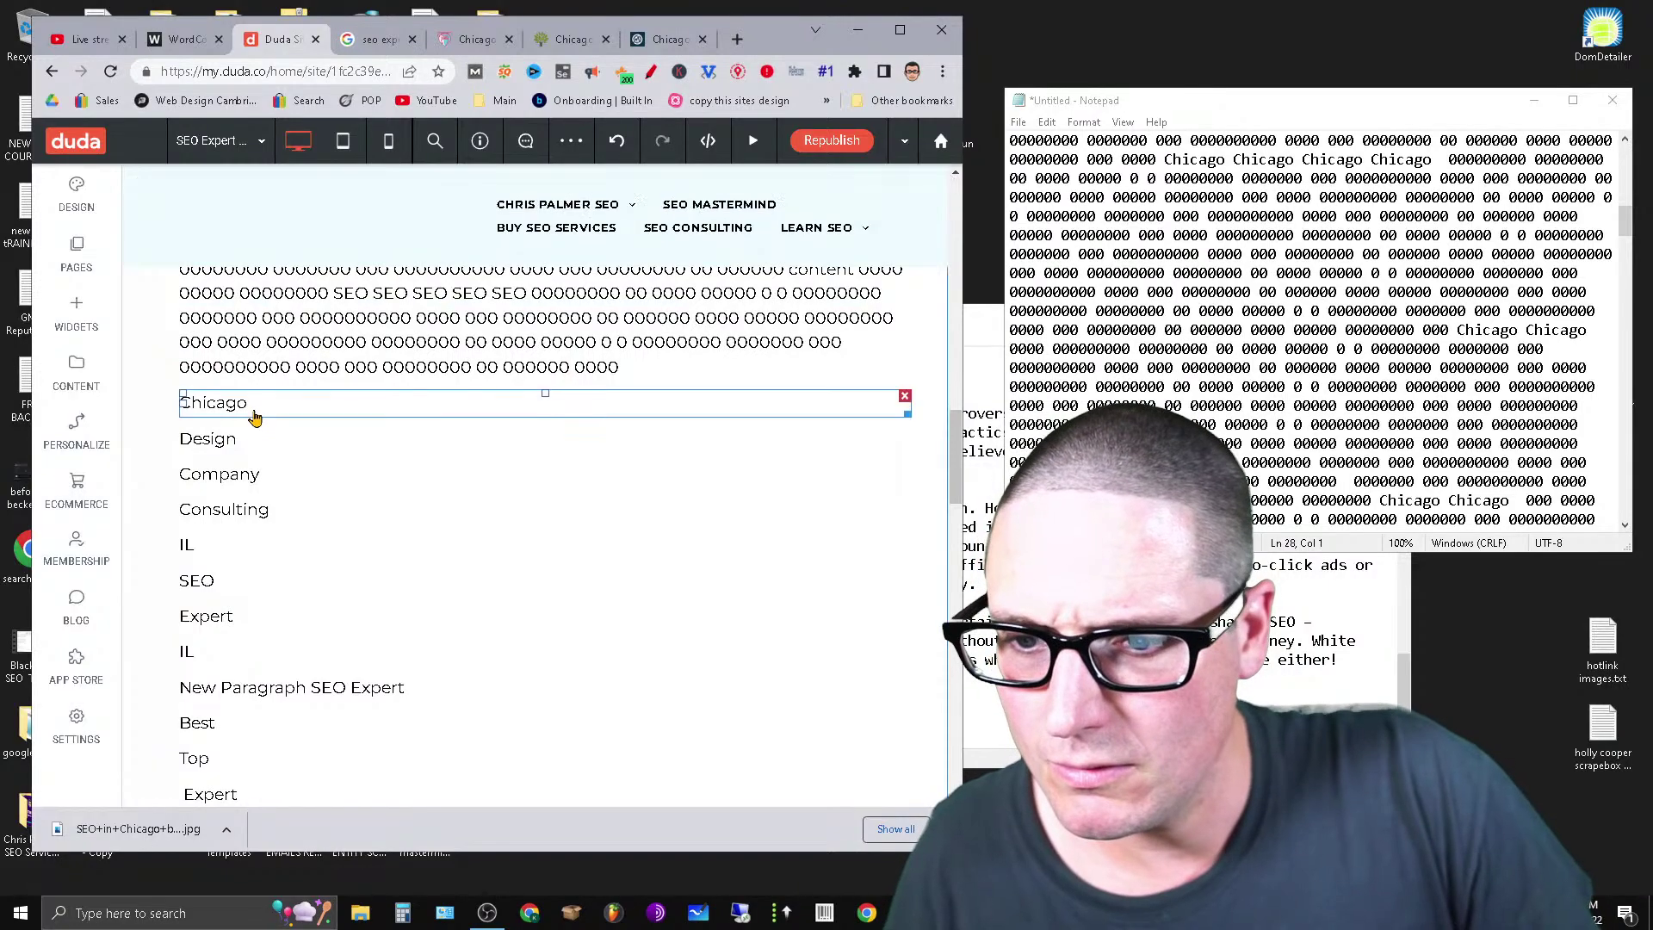
pyautogui.click(354, 410)
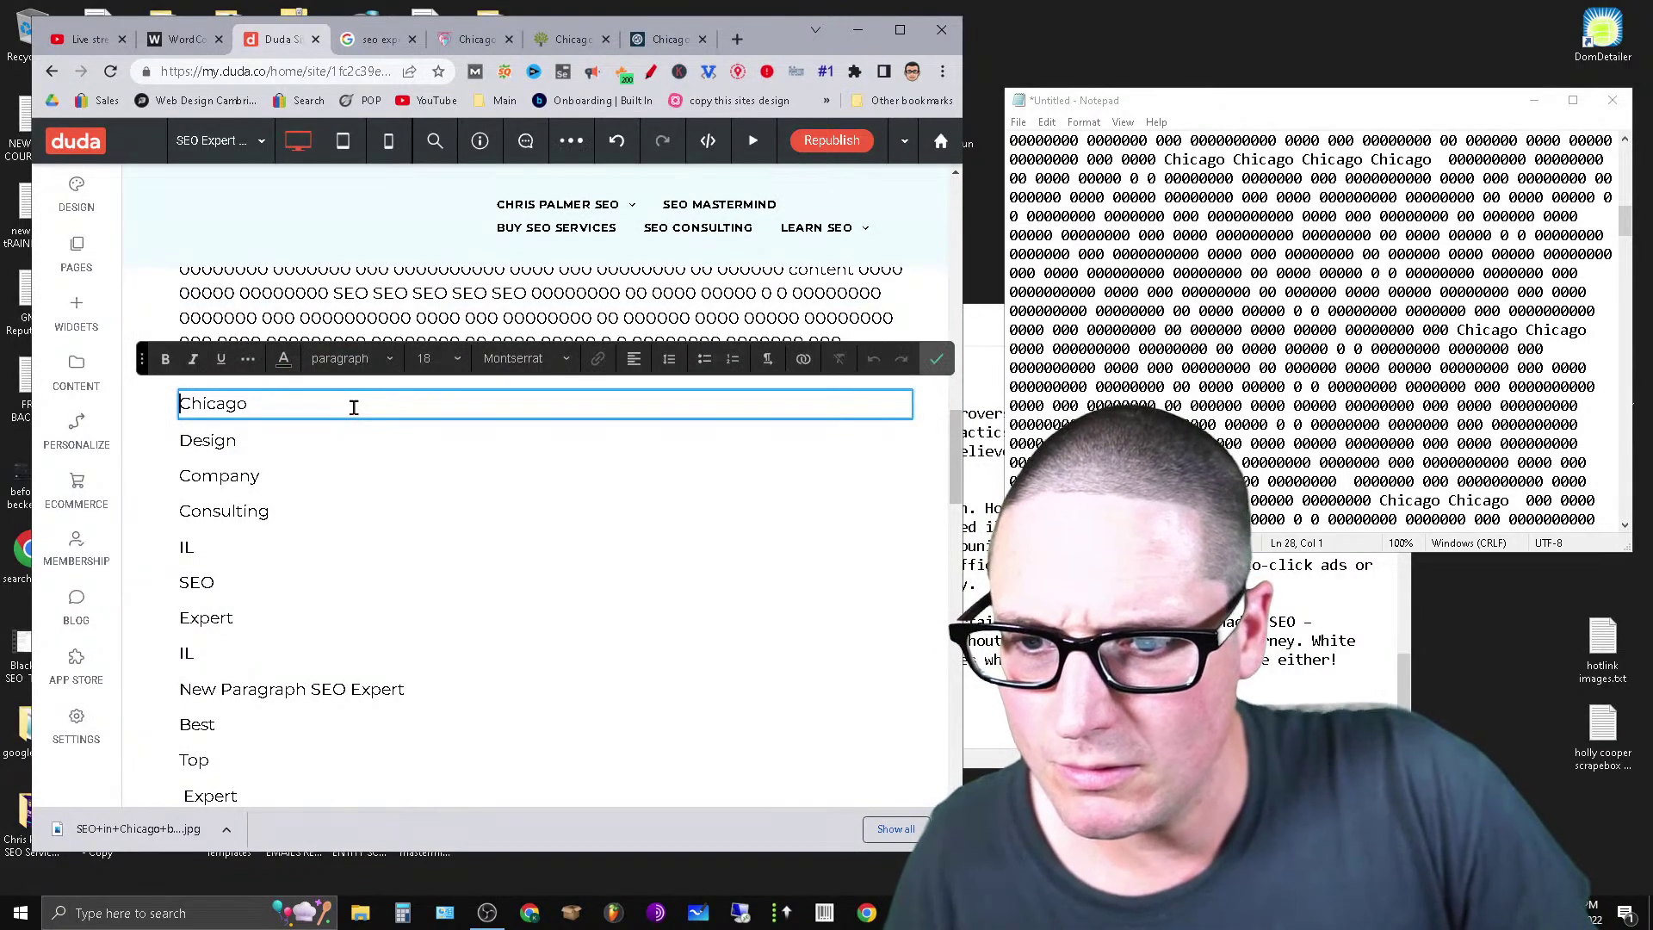
# Make Chicago a Heading 2 and paste the filler on a new line beneath it.
pyautogui.click(349, 358)
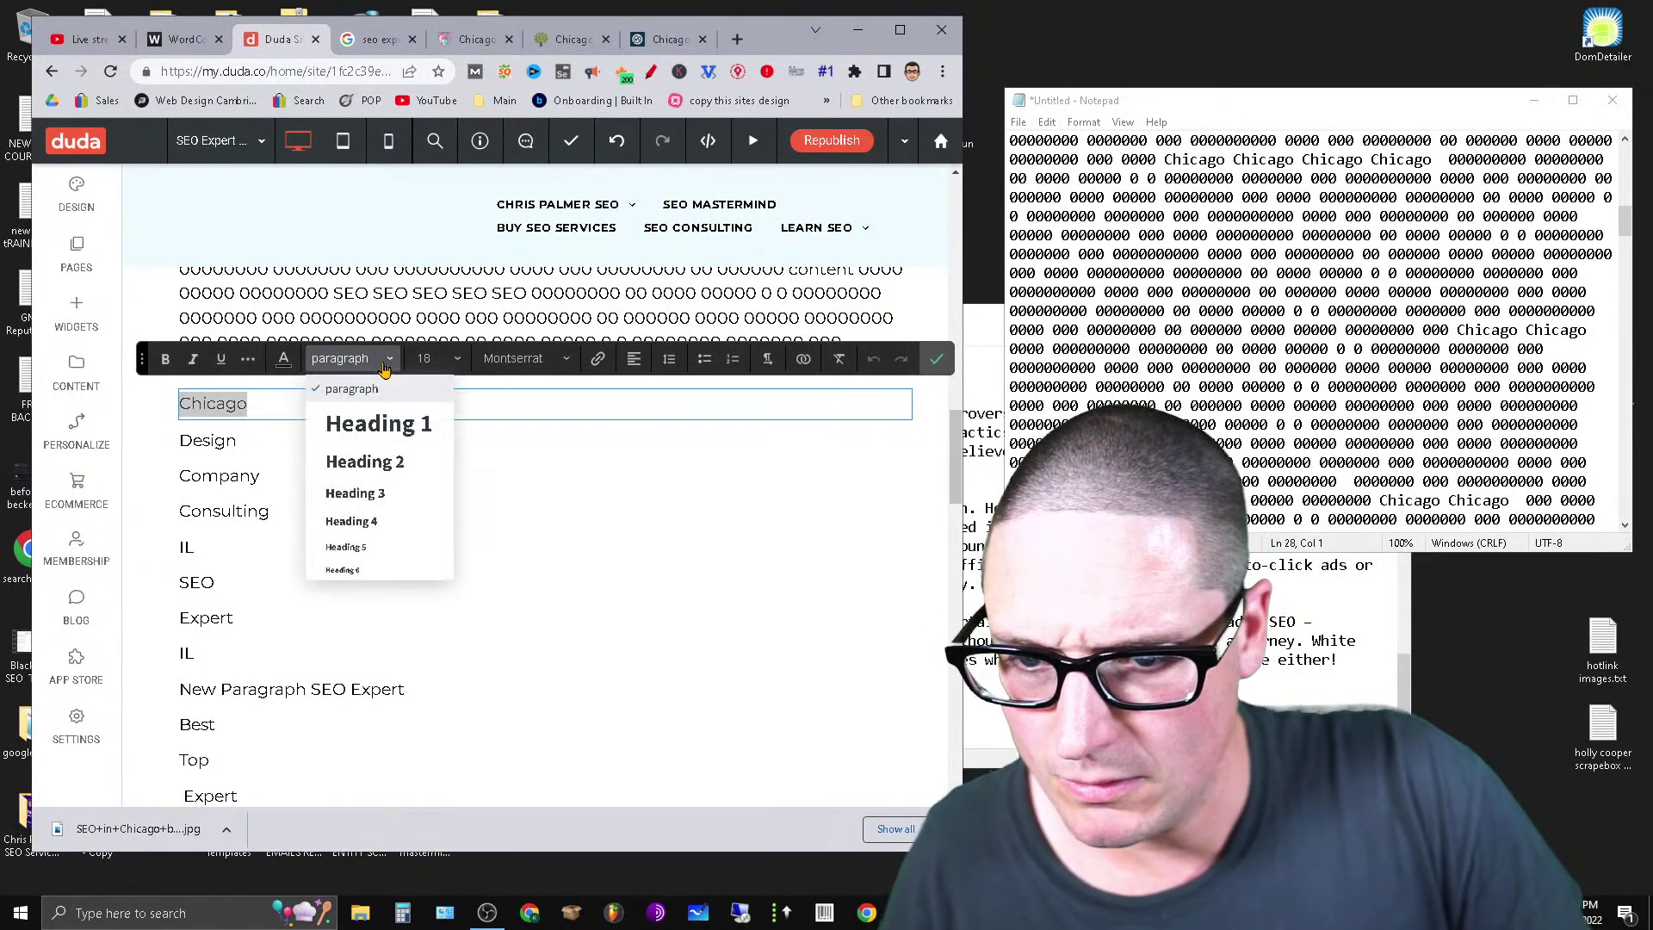
pyautogui.click(413, 470)
pyautogui.click(411, 425)
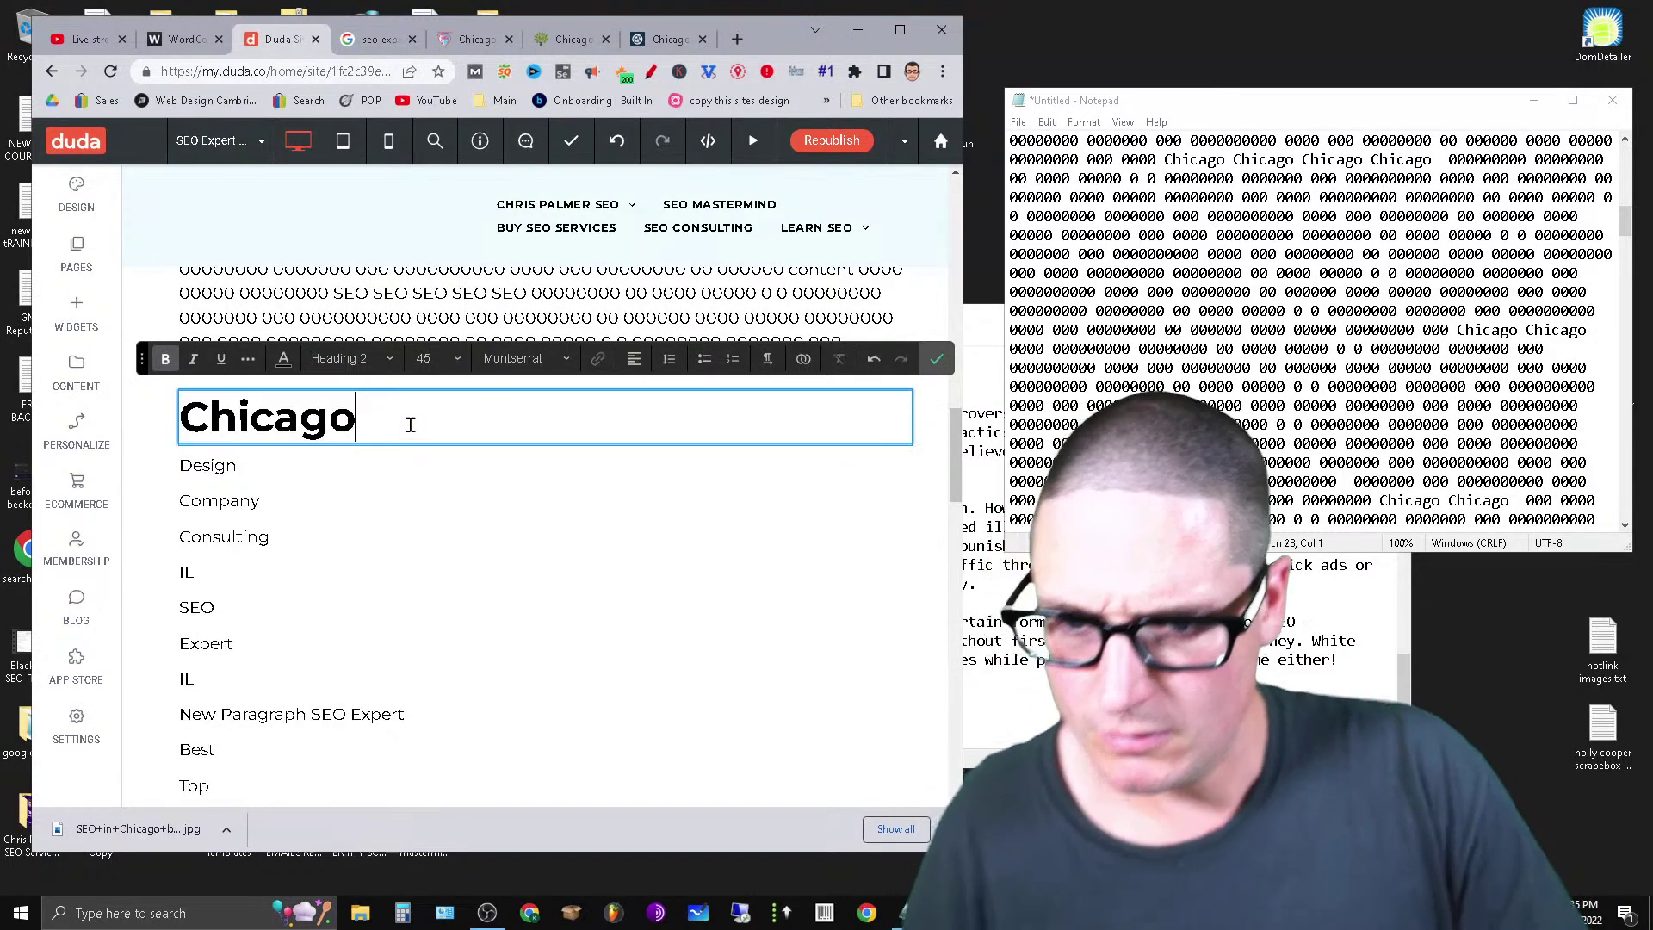
pyautogui.press('Return')
pyautogui.press('Return')
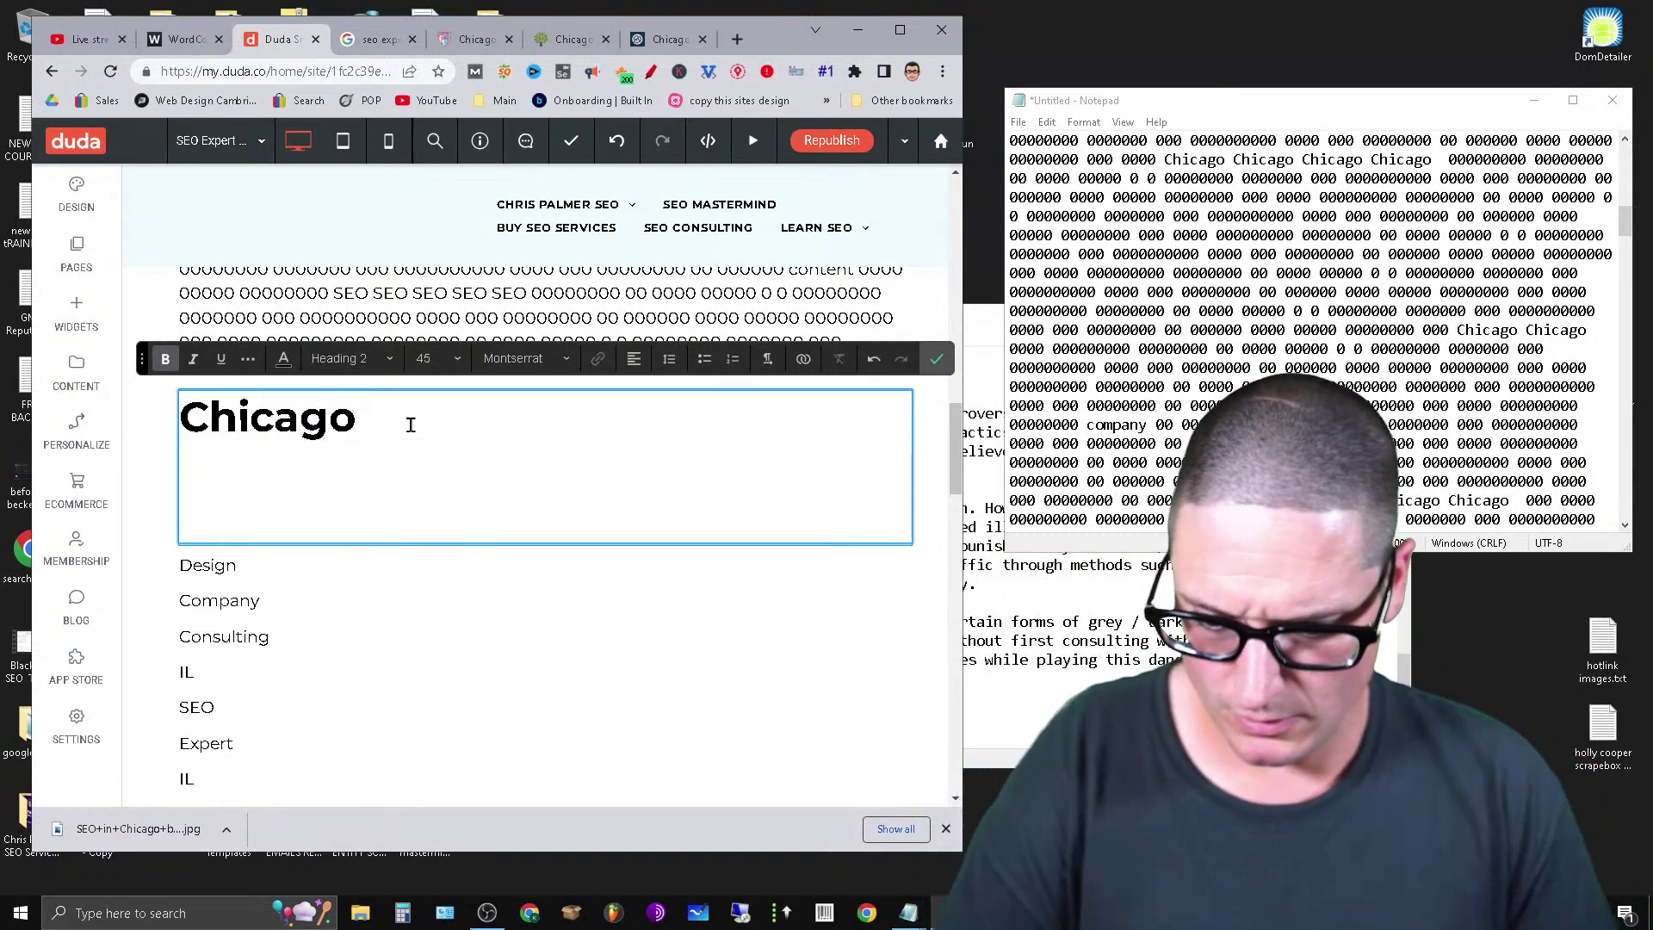
pyautogui.hotkey('ctrl', 'v')
# Set the pasted filler to paragraph text and delete the empty line under Chicago.
pyautogui.tripleClick(359, 364)
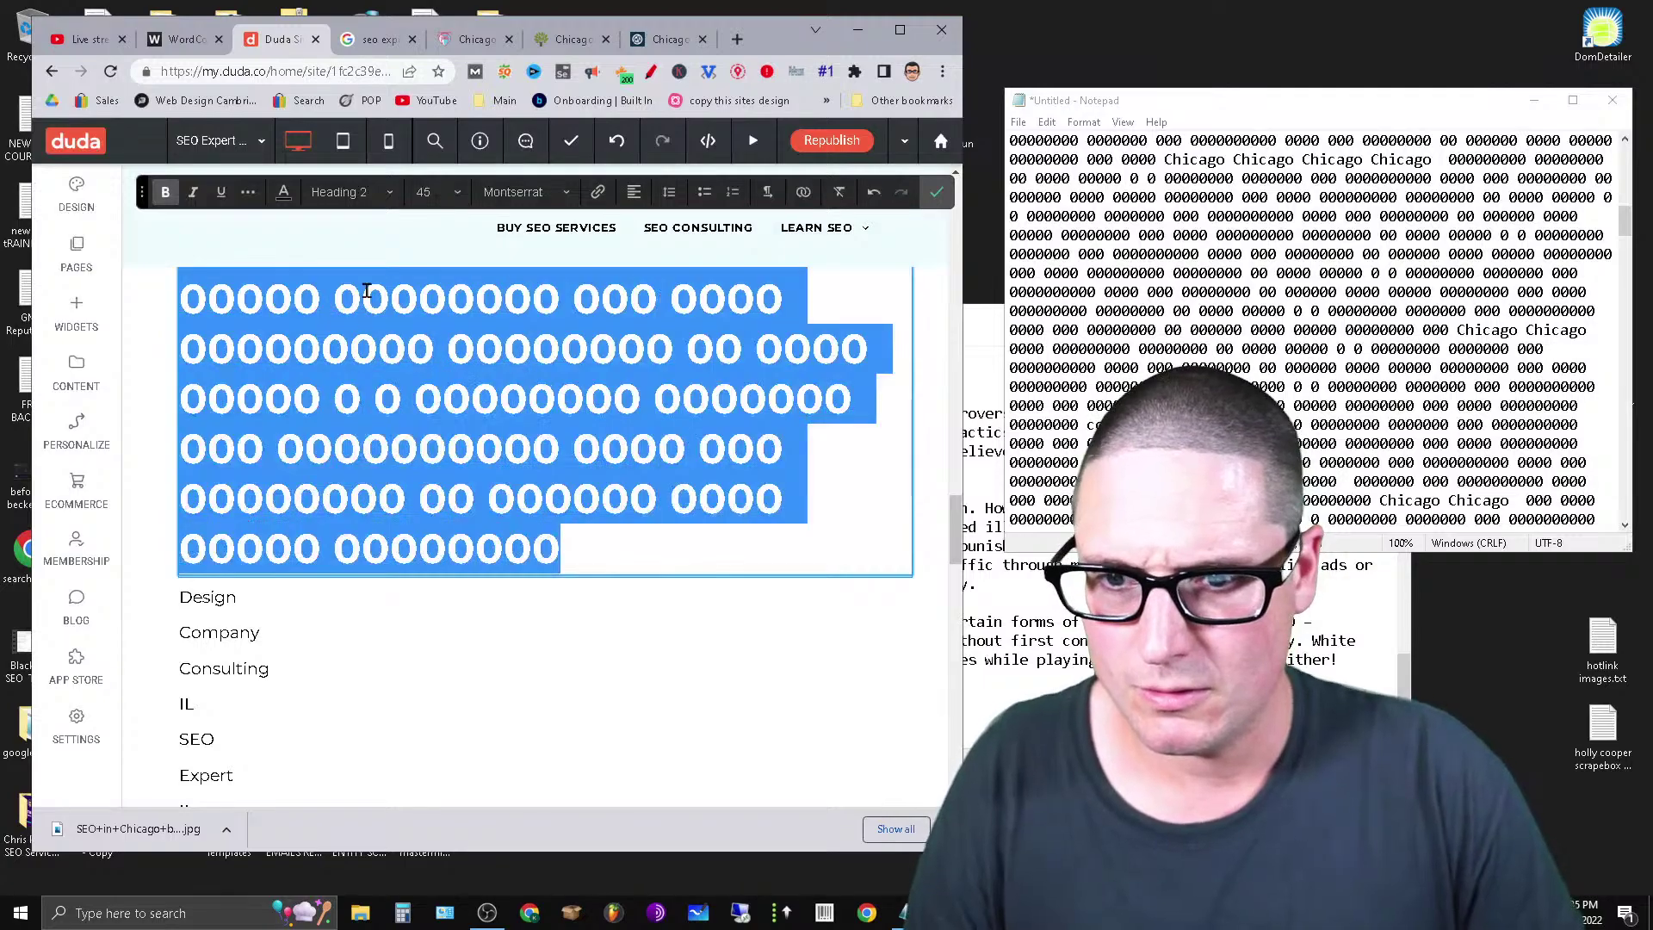
pyautogui.click(348, 192)
pyautogui.click(384, 261)
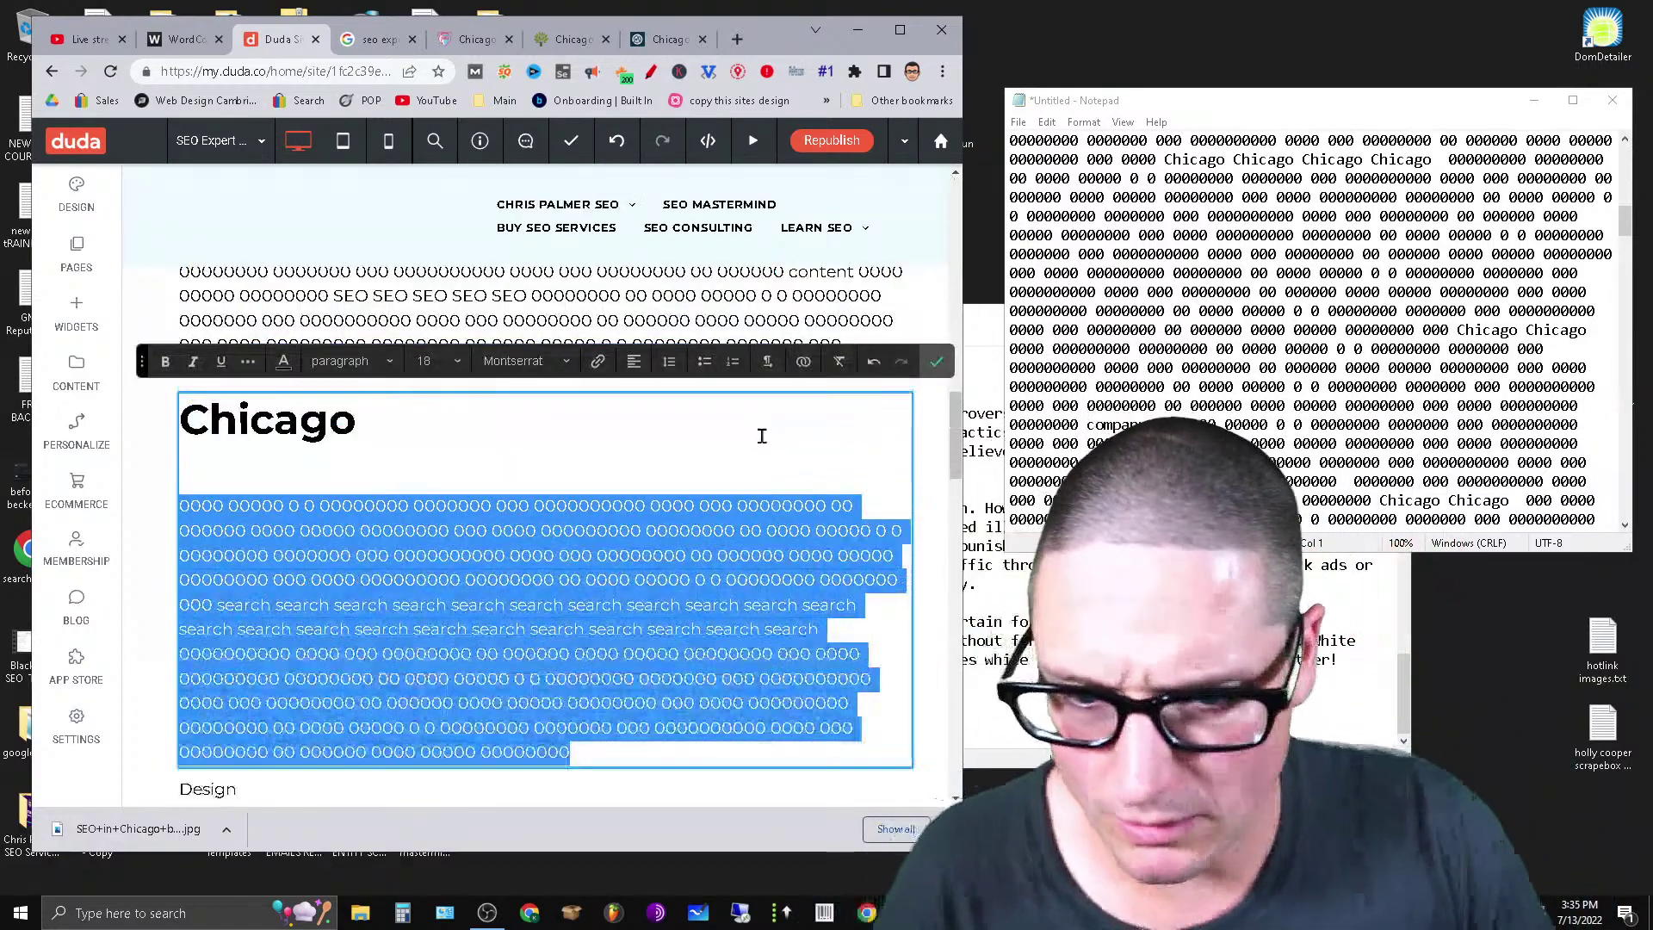
pyautogui.click(224, 467)
pyautogui.press('BackSpace')
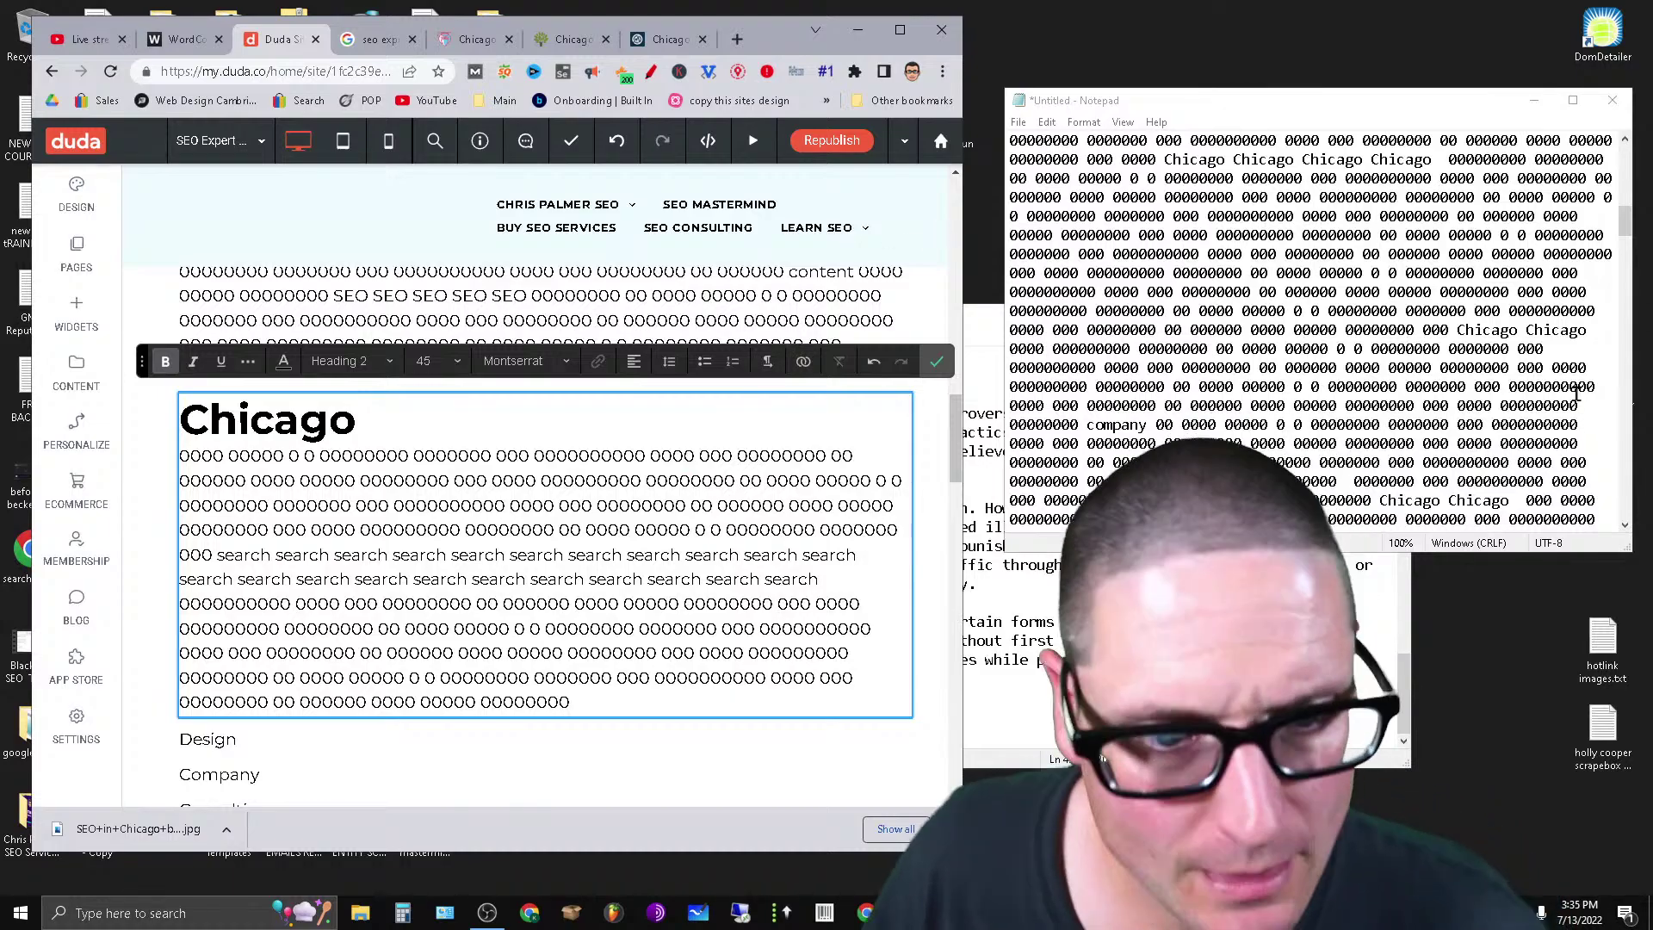
# Cut the next filler block from Notepad.
pyautogui.moveTo(1621, 228); pyautogui.dragTo(1641, 186)
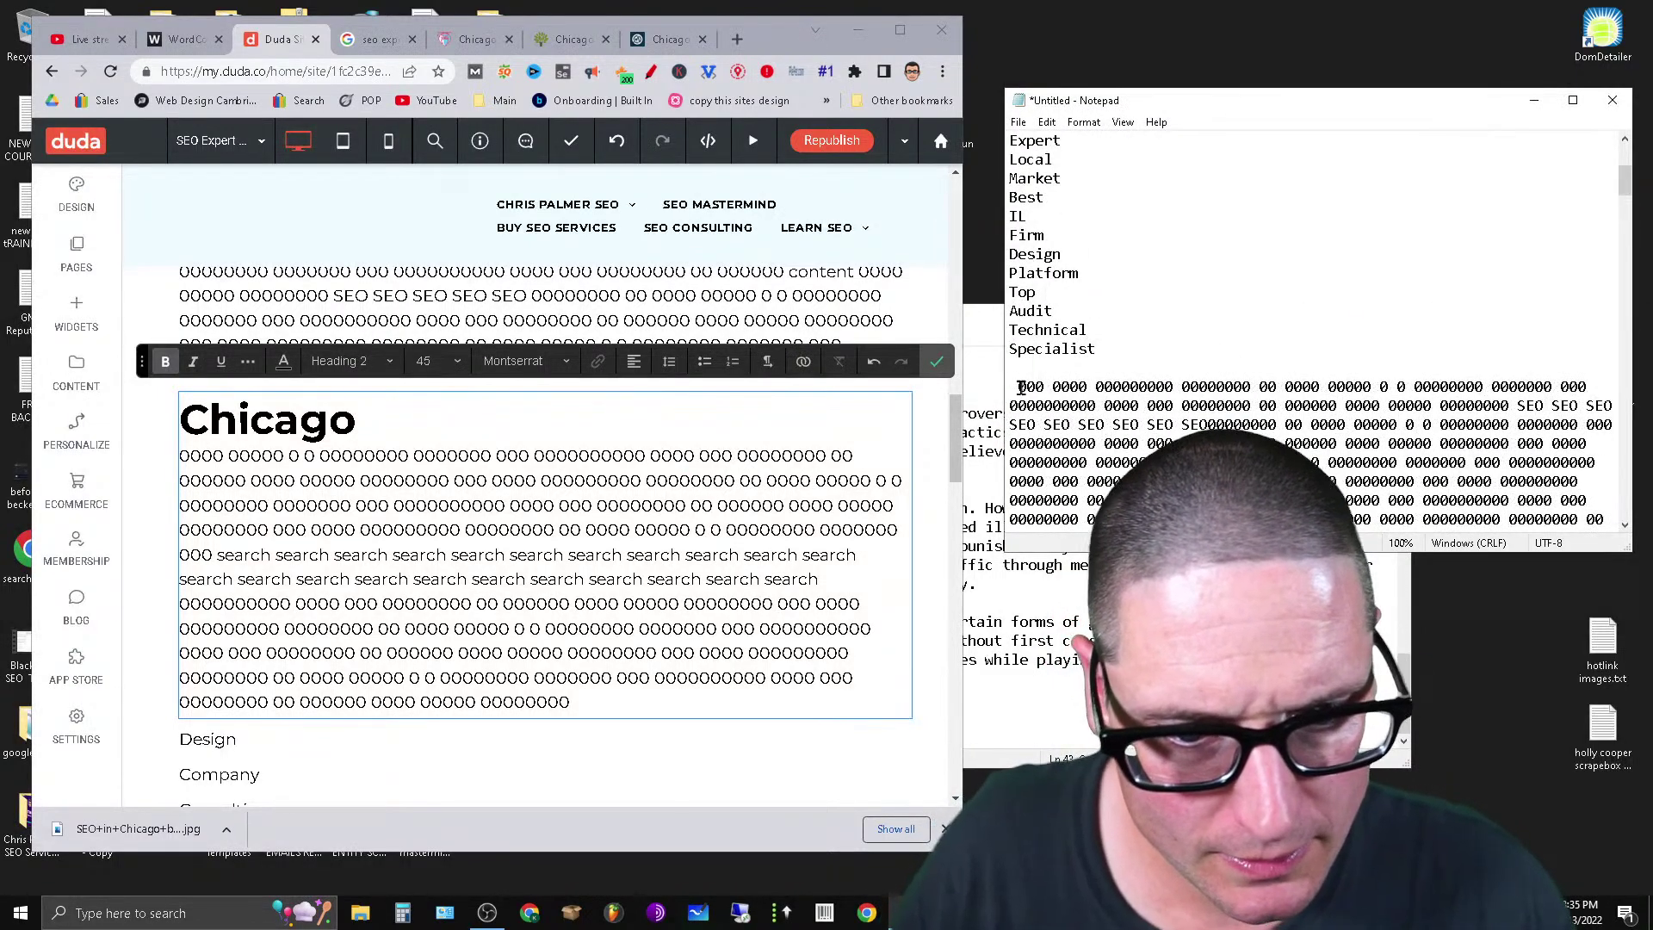
pyautogui.moveTo(1020, 387); pyautogui.dragTo(1587, 315)
pyautogui.rightClick(1470, 263)
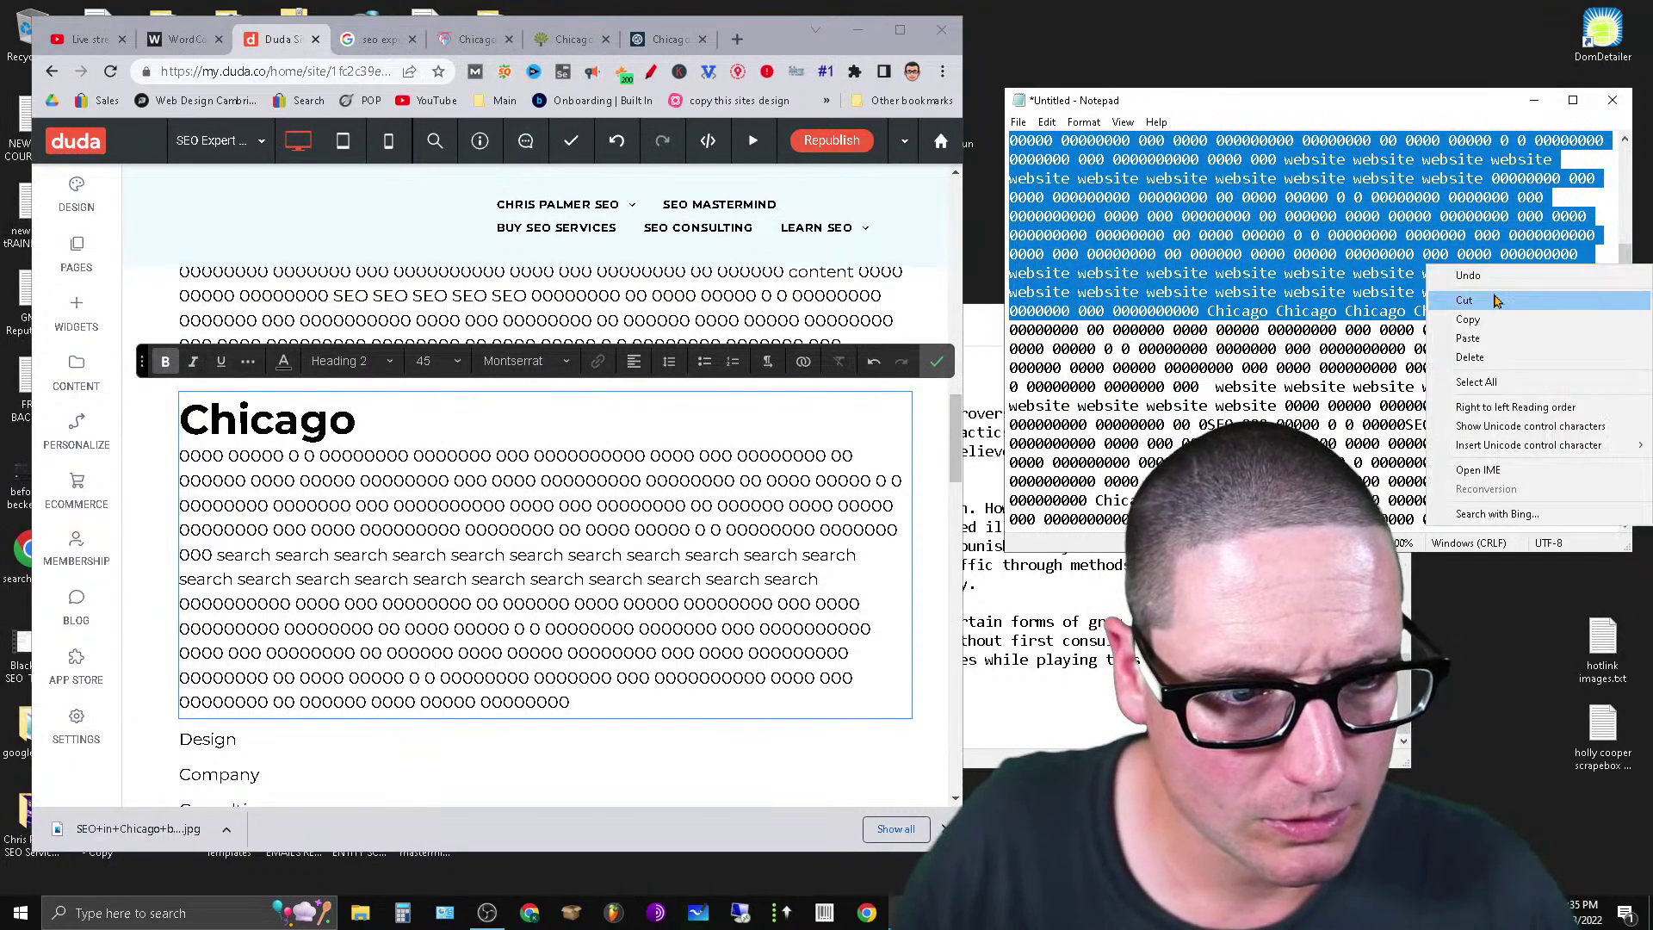
pyautogui.click(1495, 300)
pyautogui.scroll(-5, 1625, 223)
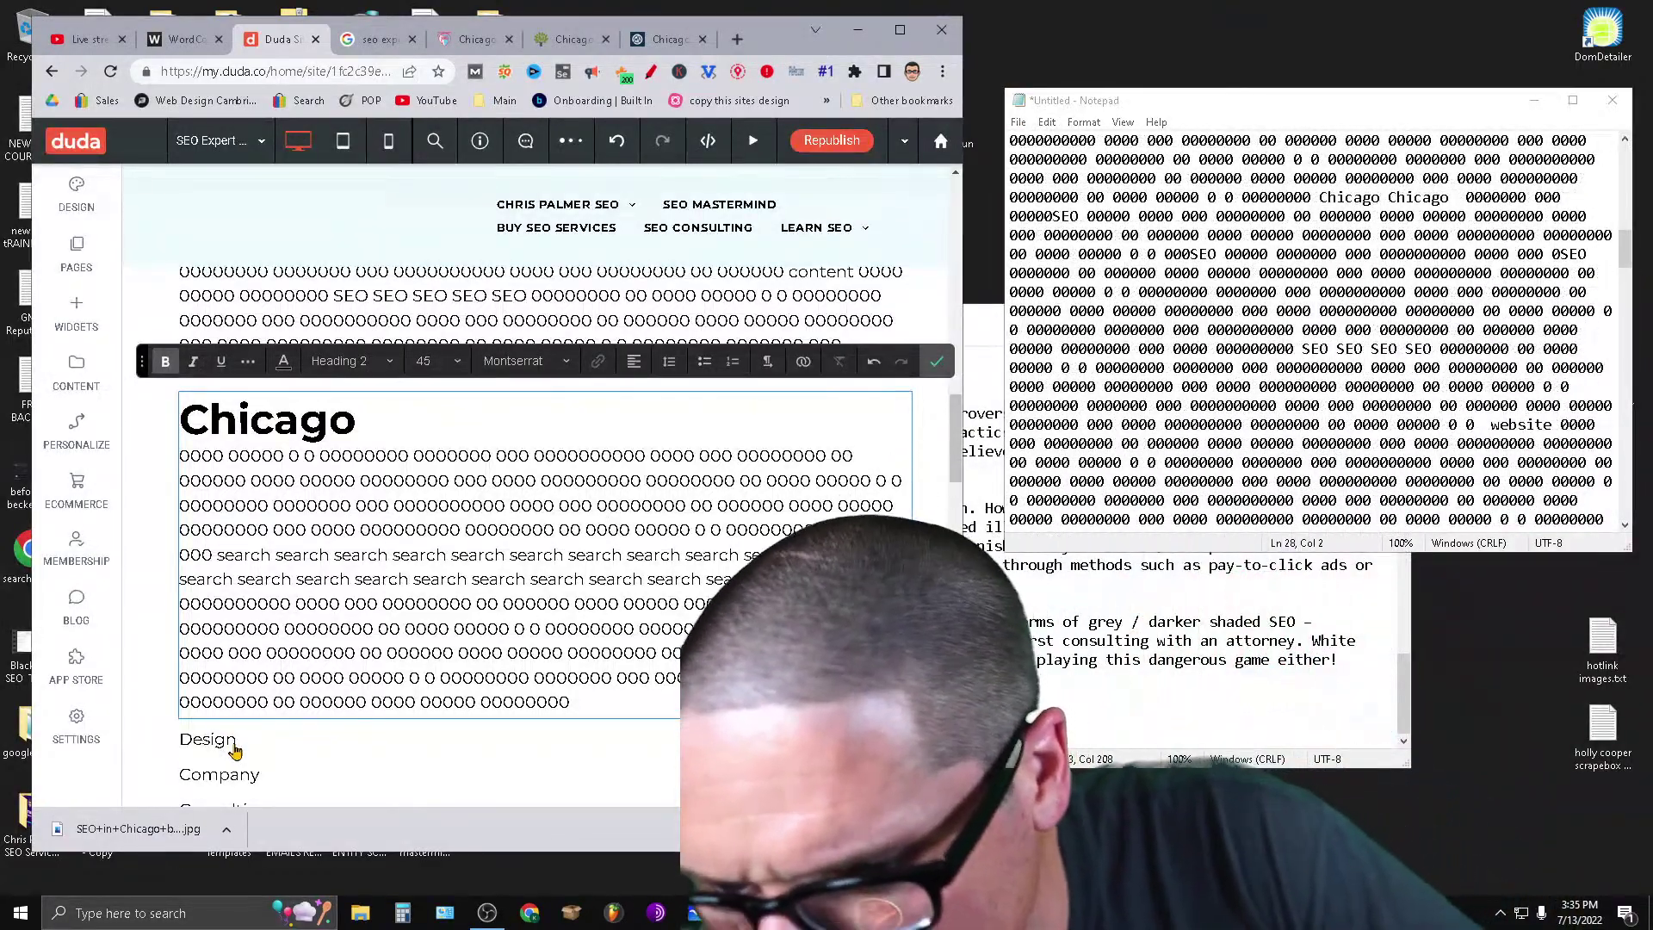
pyautogui.scroll(-5, 284, 732)
pyautogui.scroll(3, 307, 718)
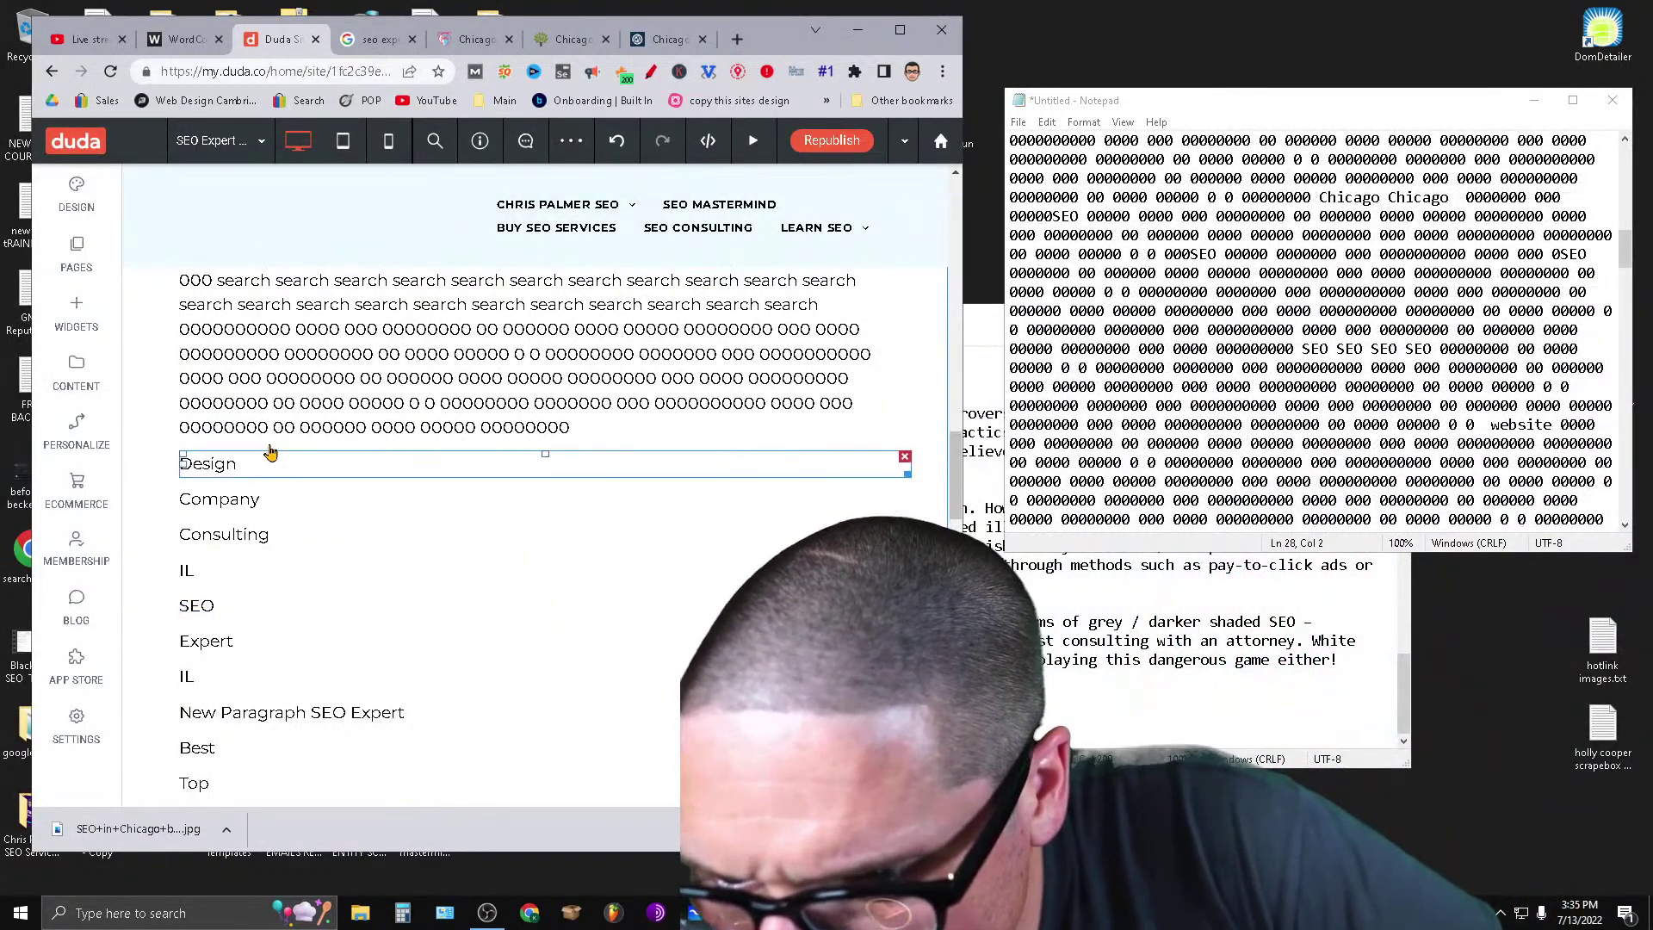
# Paste filler under the Design line, then cut the excess portion back out.
pyautogui.click(226, 463)
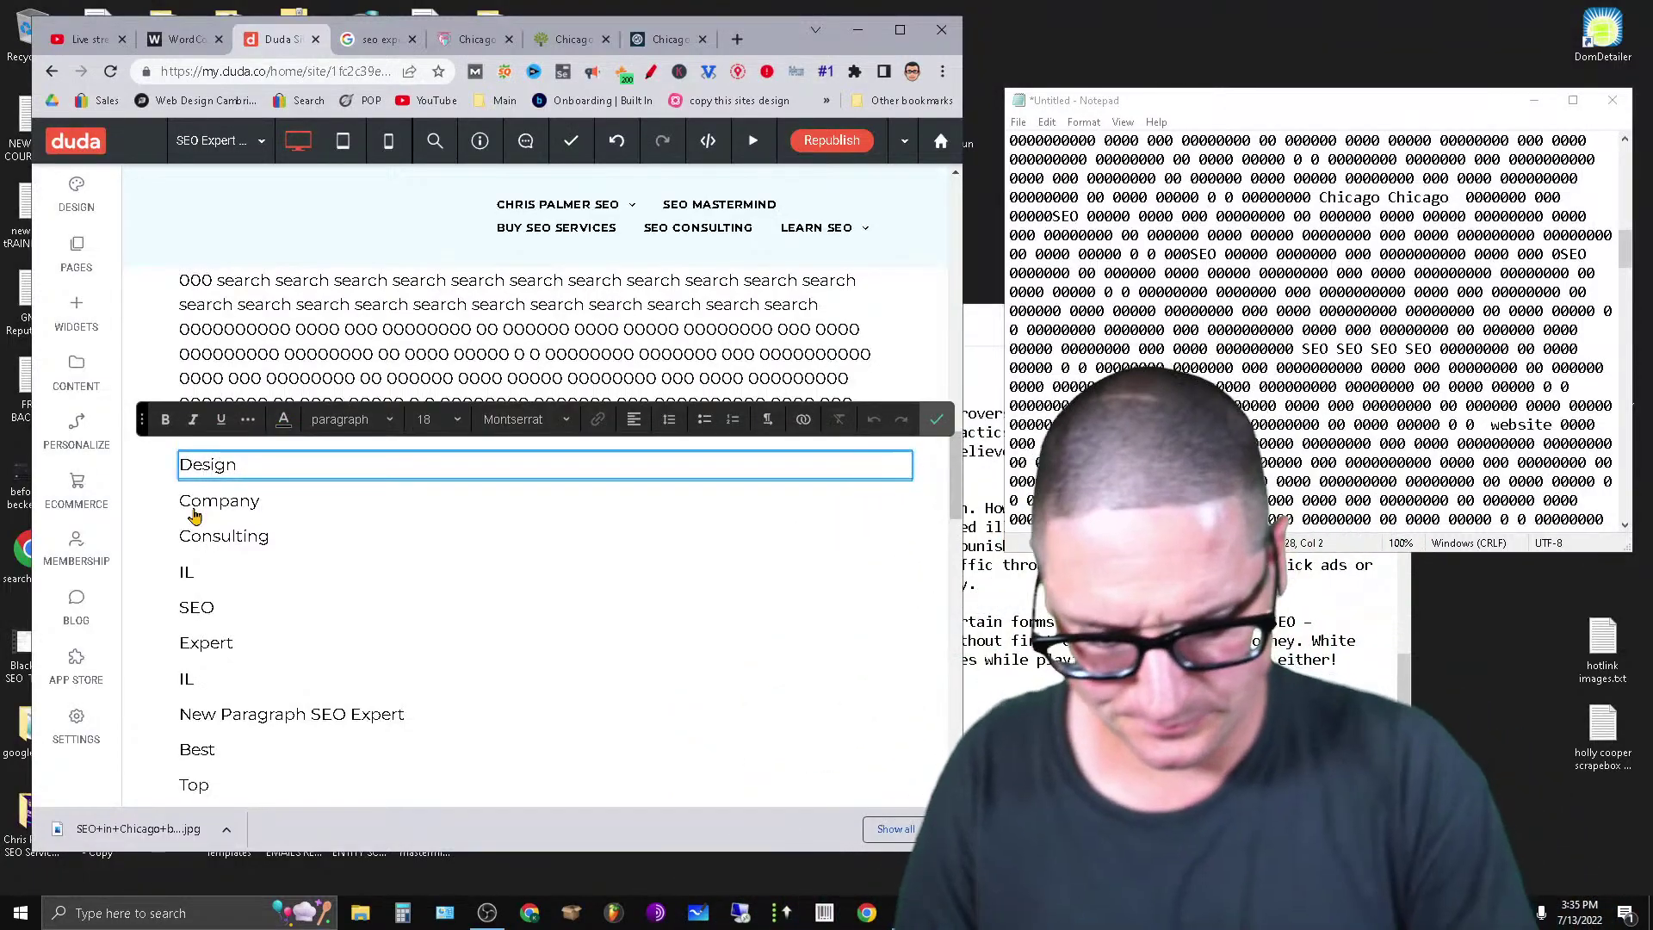
pyautogui.click(193, 508)
pyautogui.press('Return')
pyautogui.hotkey('ctrl', 'v')
pyautogui.scroll(-5, 362, 549)
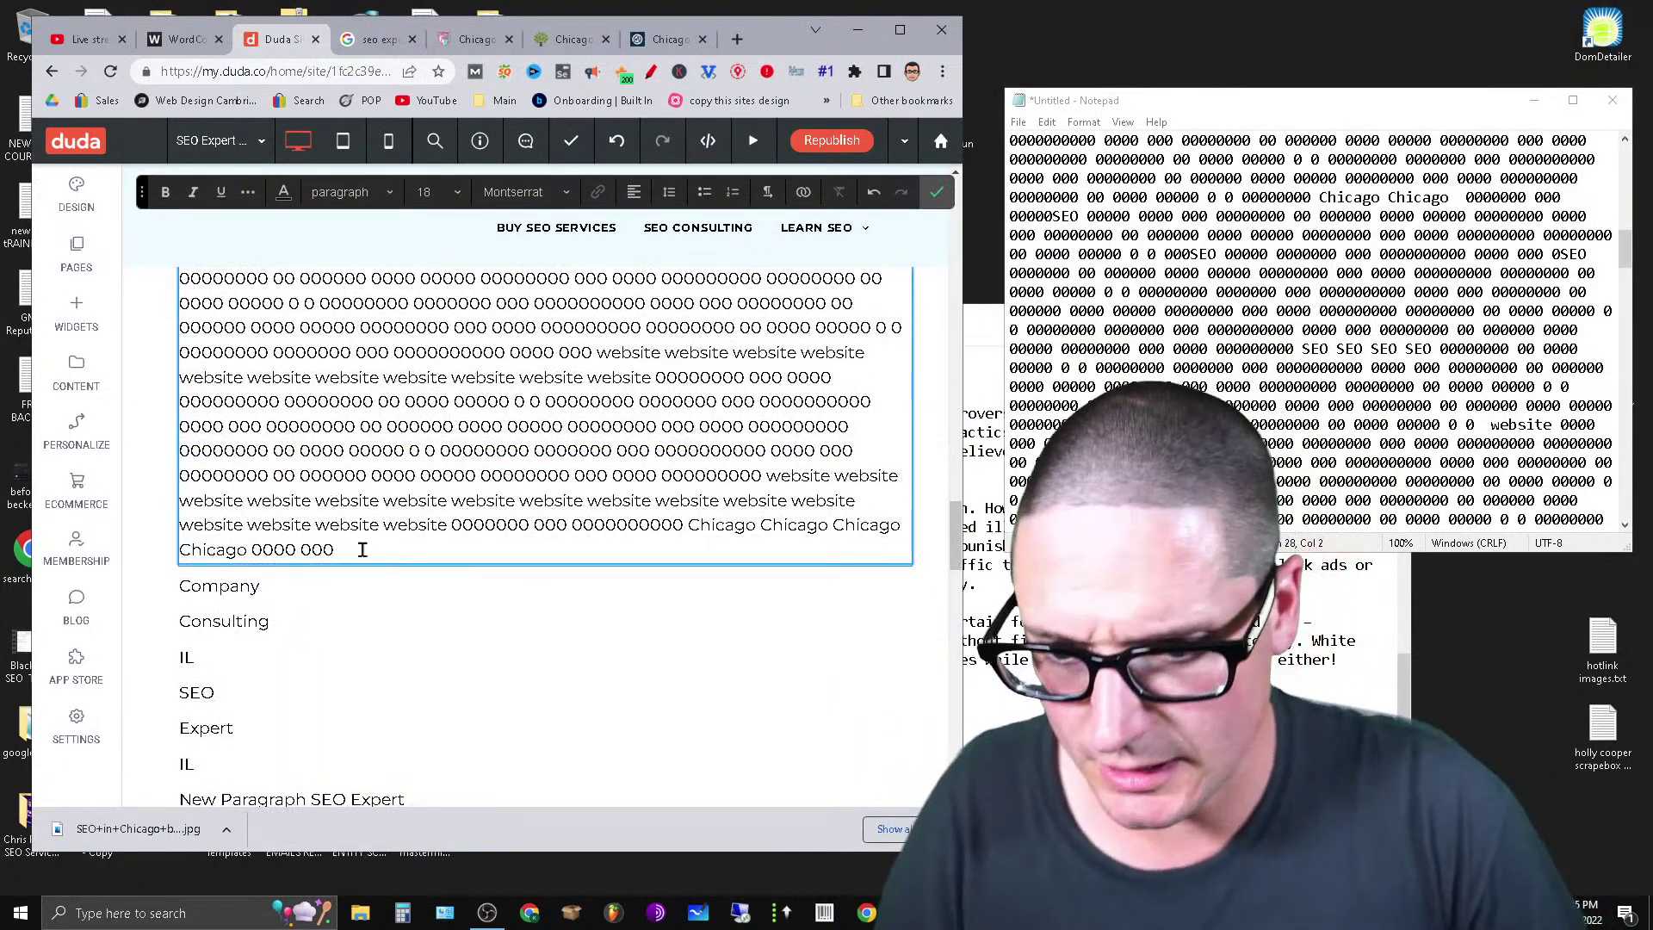
pyautogui.moveTo(182, 355); pyautogui.dragTo(504, 555)
pyautogui.rightClick(403, 470)
pyautogui.click(443, 514)
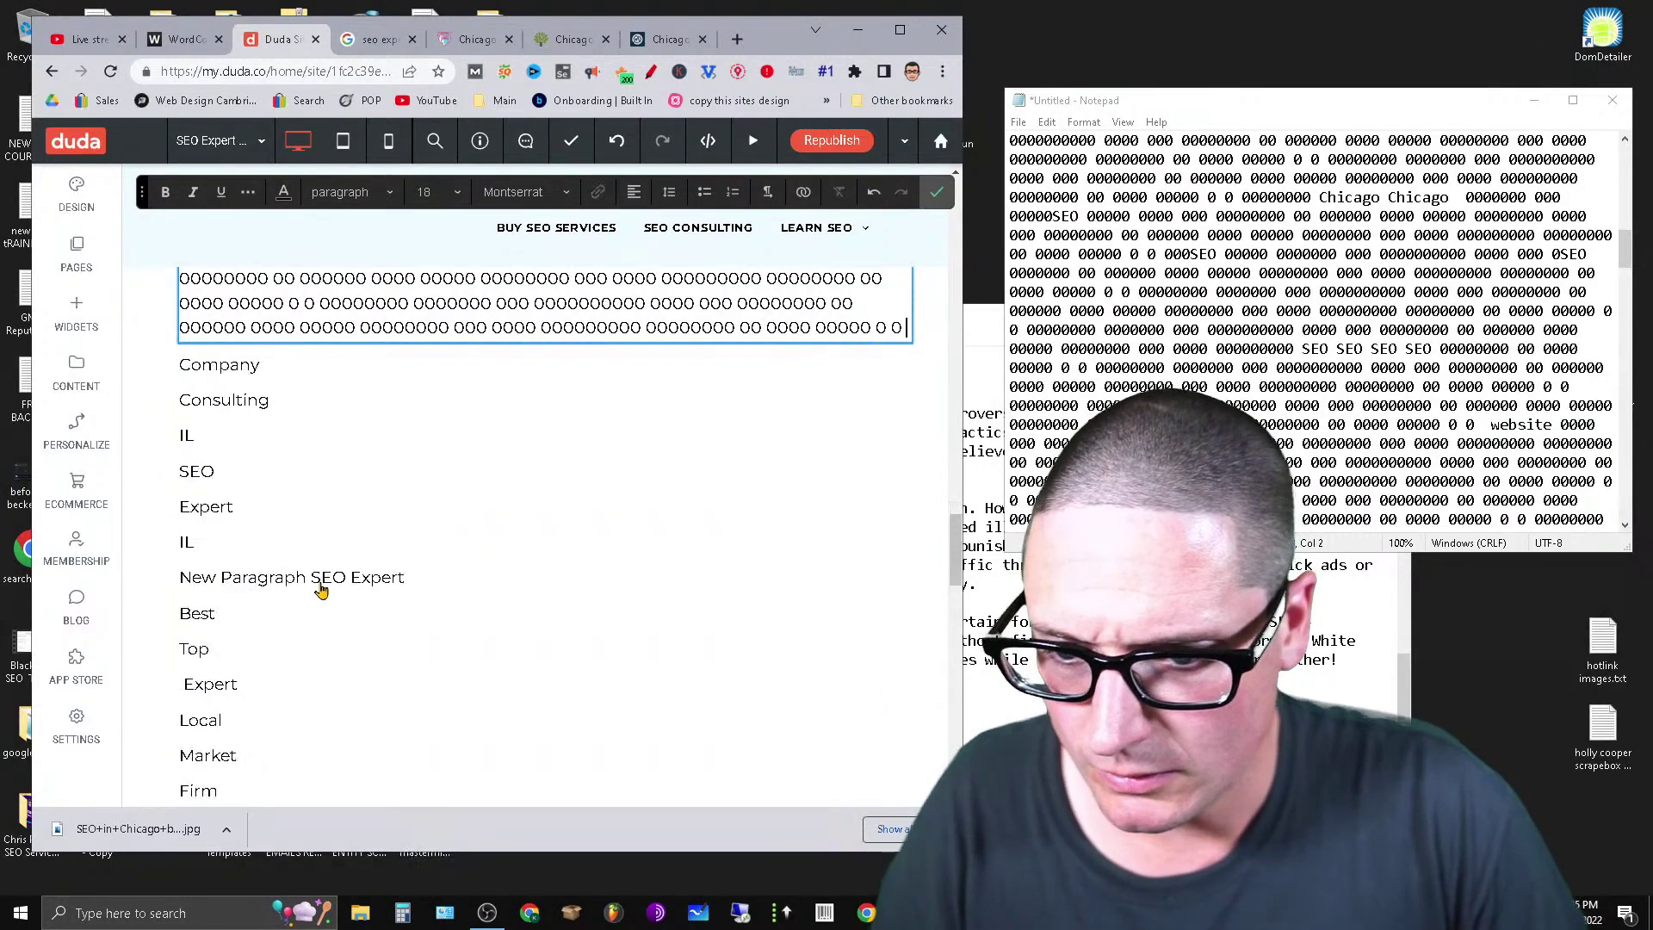
# Paste the cut filler under Company and make Company a heading.
pyautogui.click(297, 362)
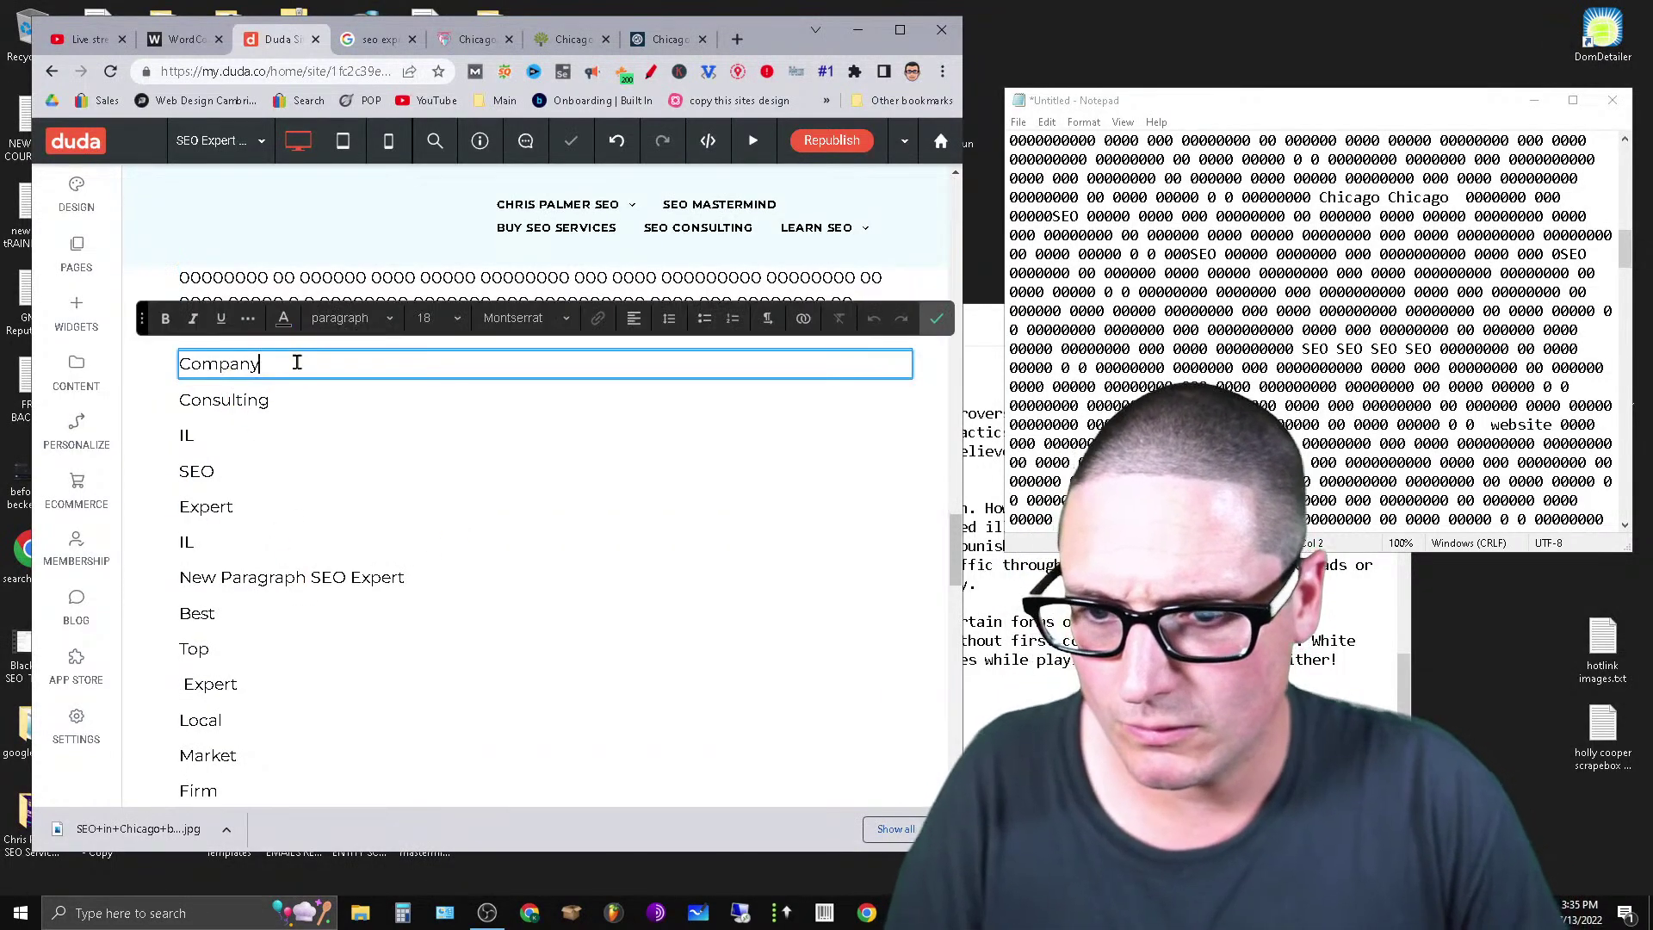
pyautogui.press('Return')
pyautogui.press('Return')
pyautogui.hotkey('ctrl', 'v')
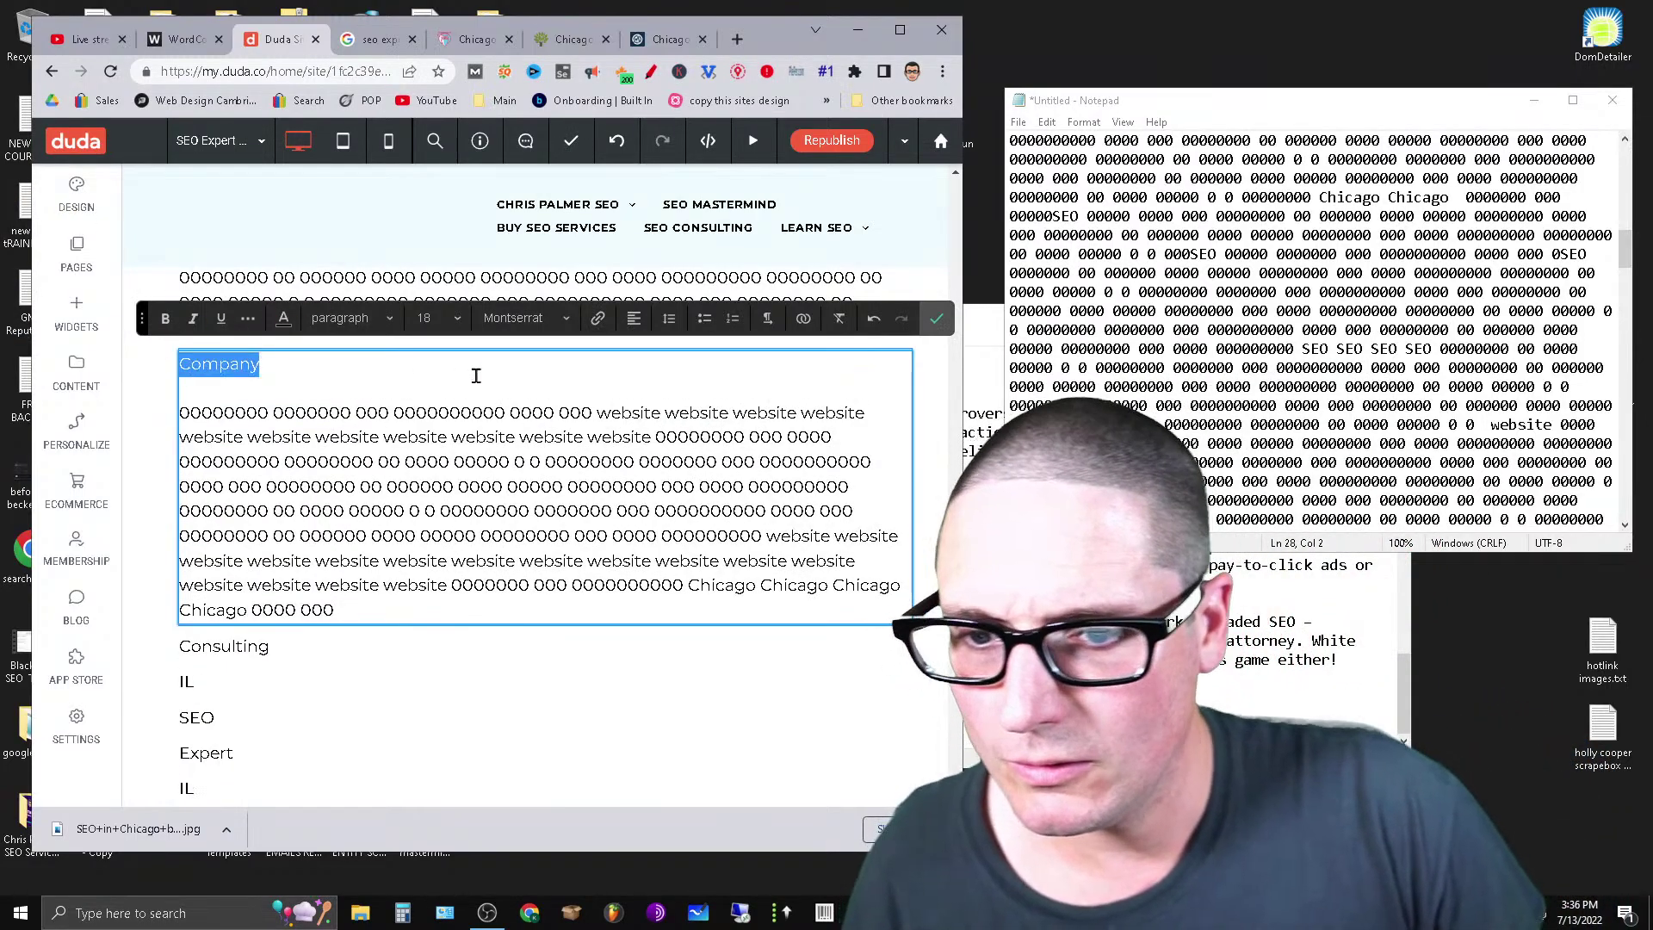
pyautogui.click(456, 319)
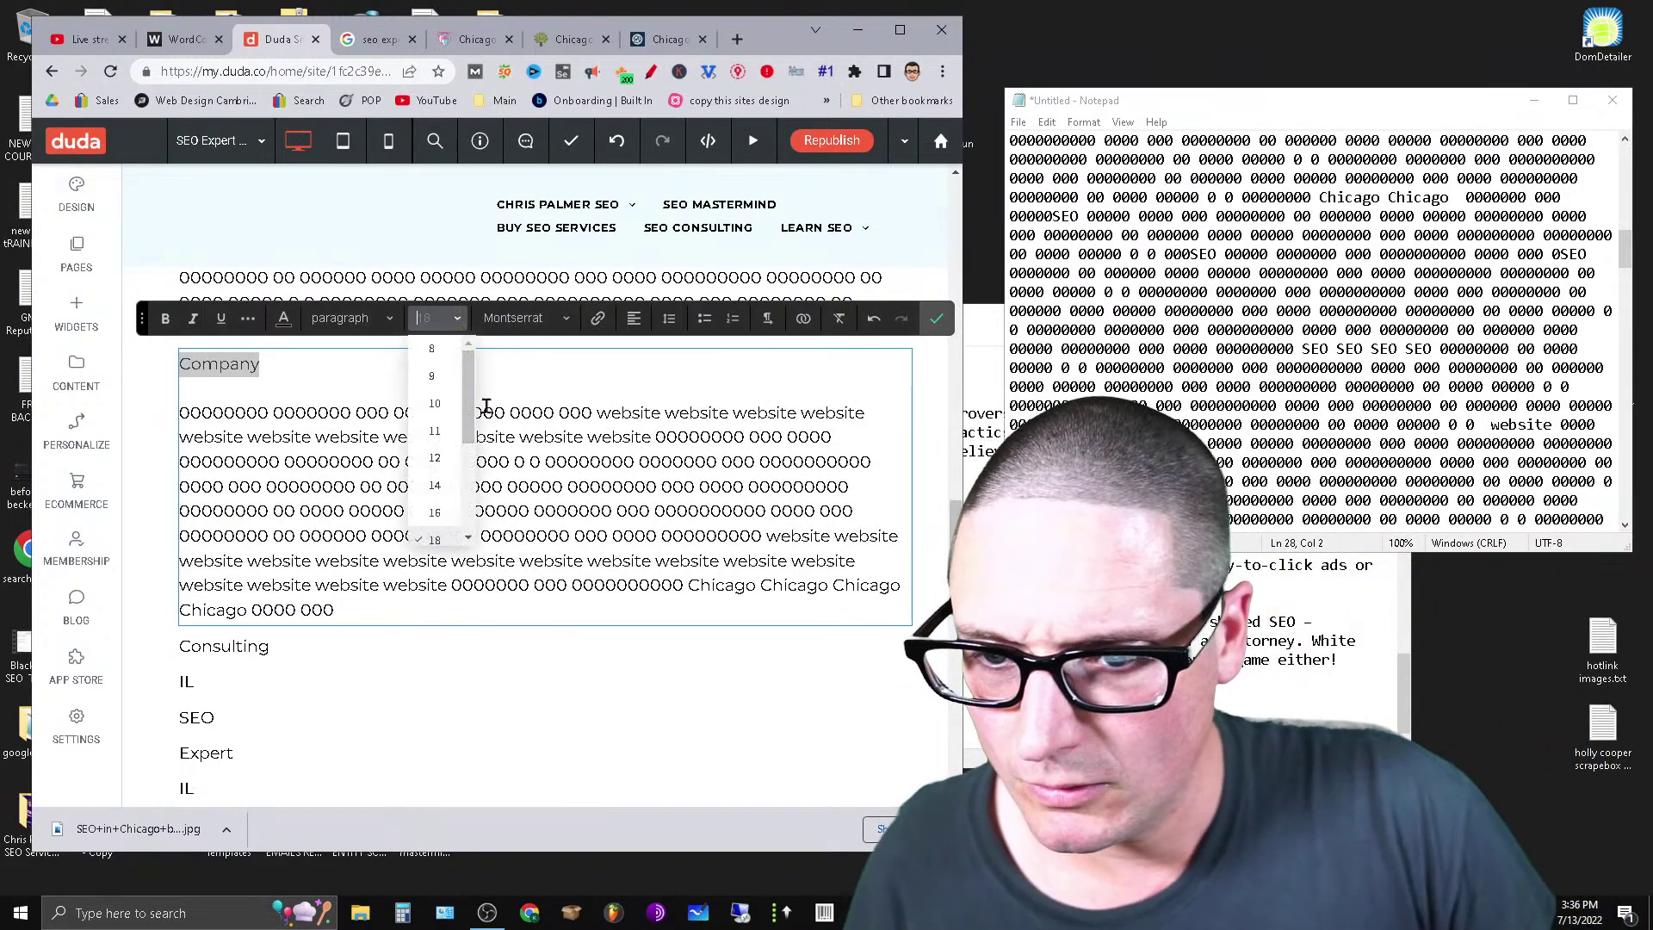
pyautogui.click(346, 319)
pyautogui.click(380, 430)
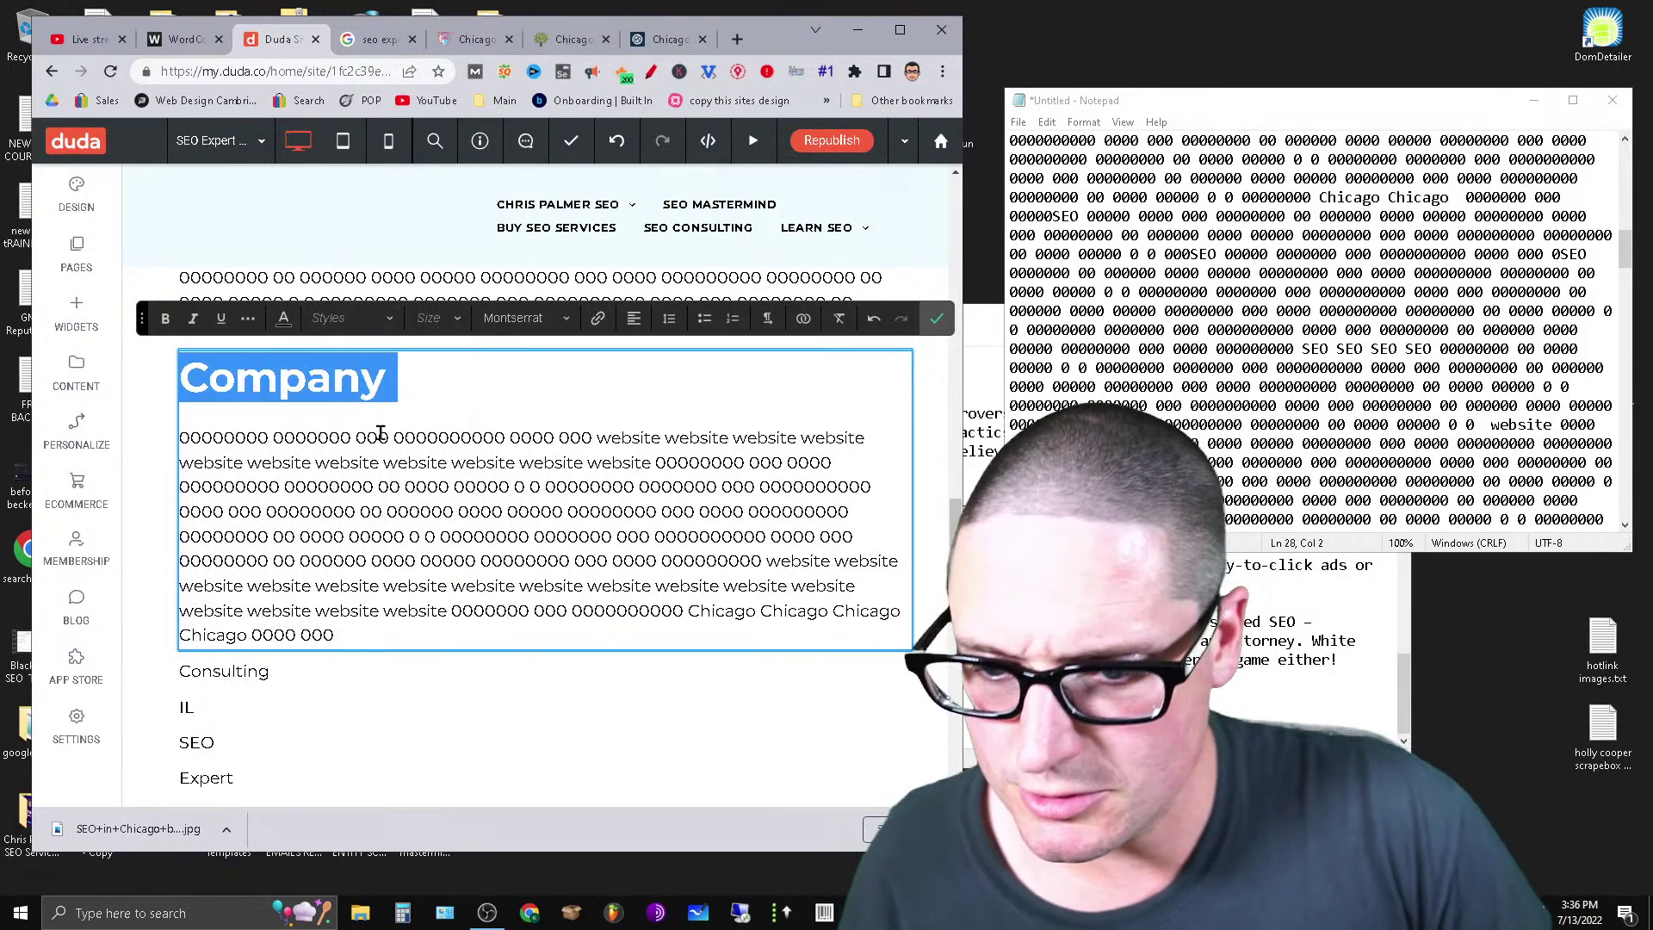
# Set the Design line to Heading 2.
pyautogui.scroll(10, 379, 433)
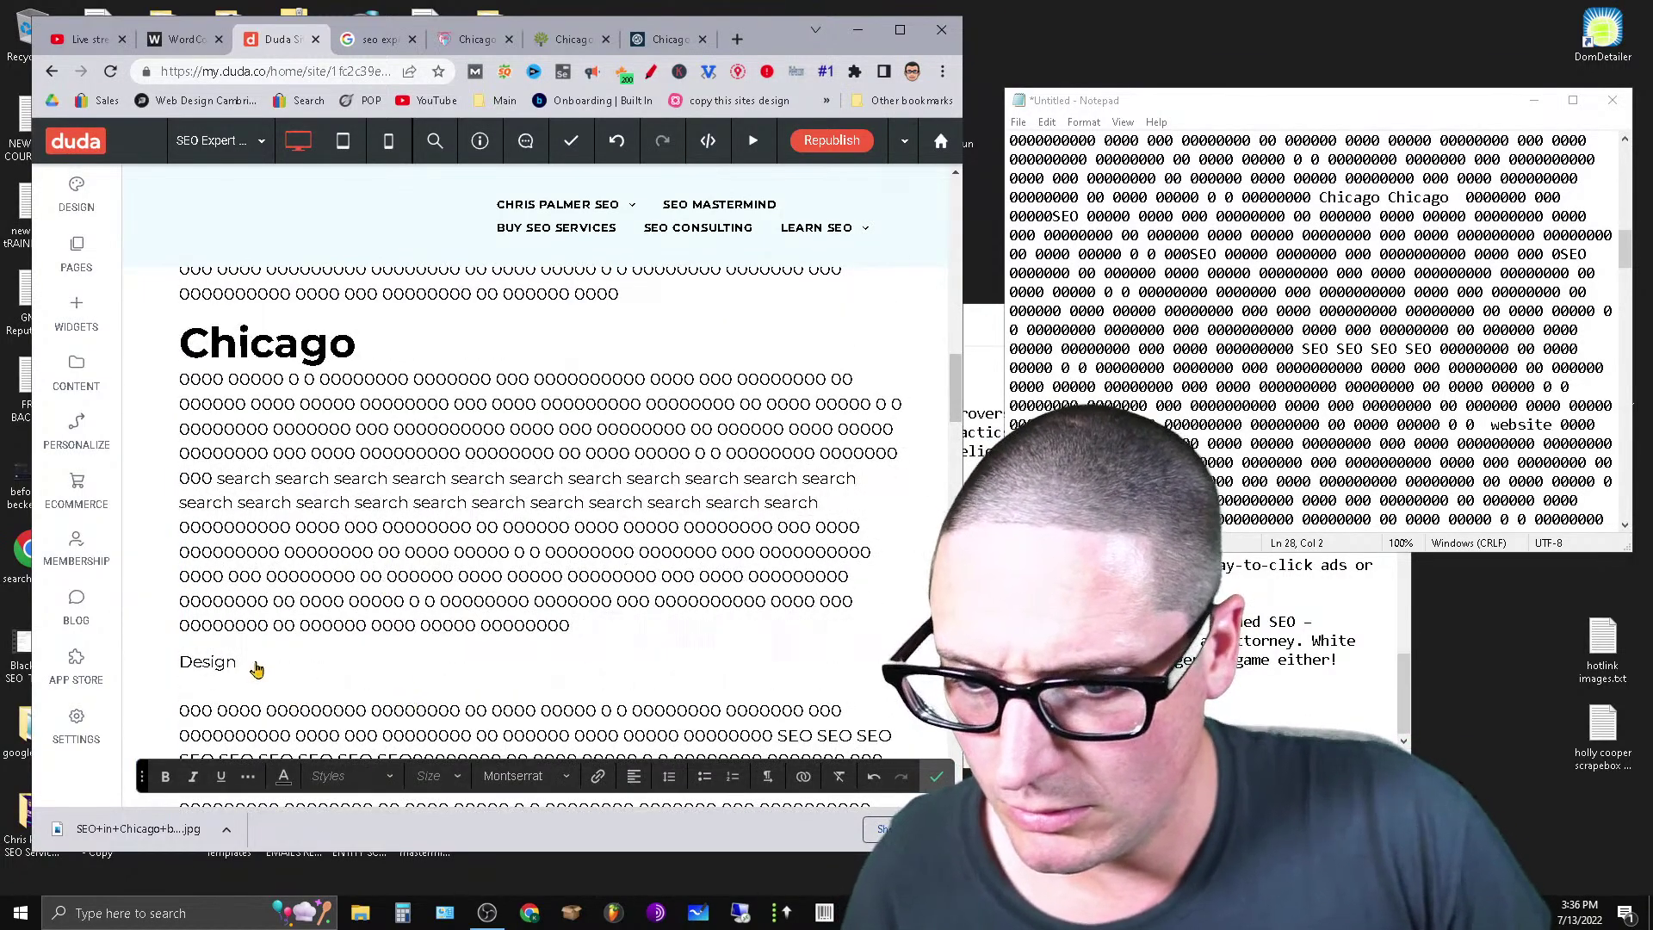
pyautogui.doubleClick(201, 664)
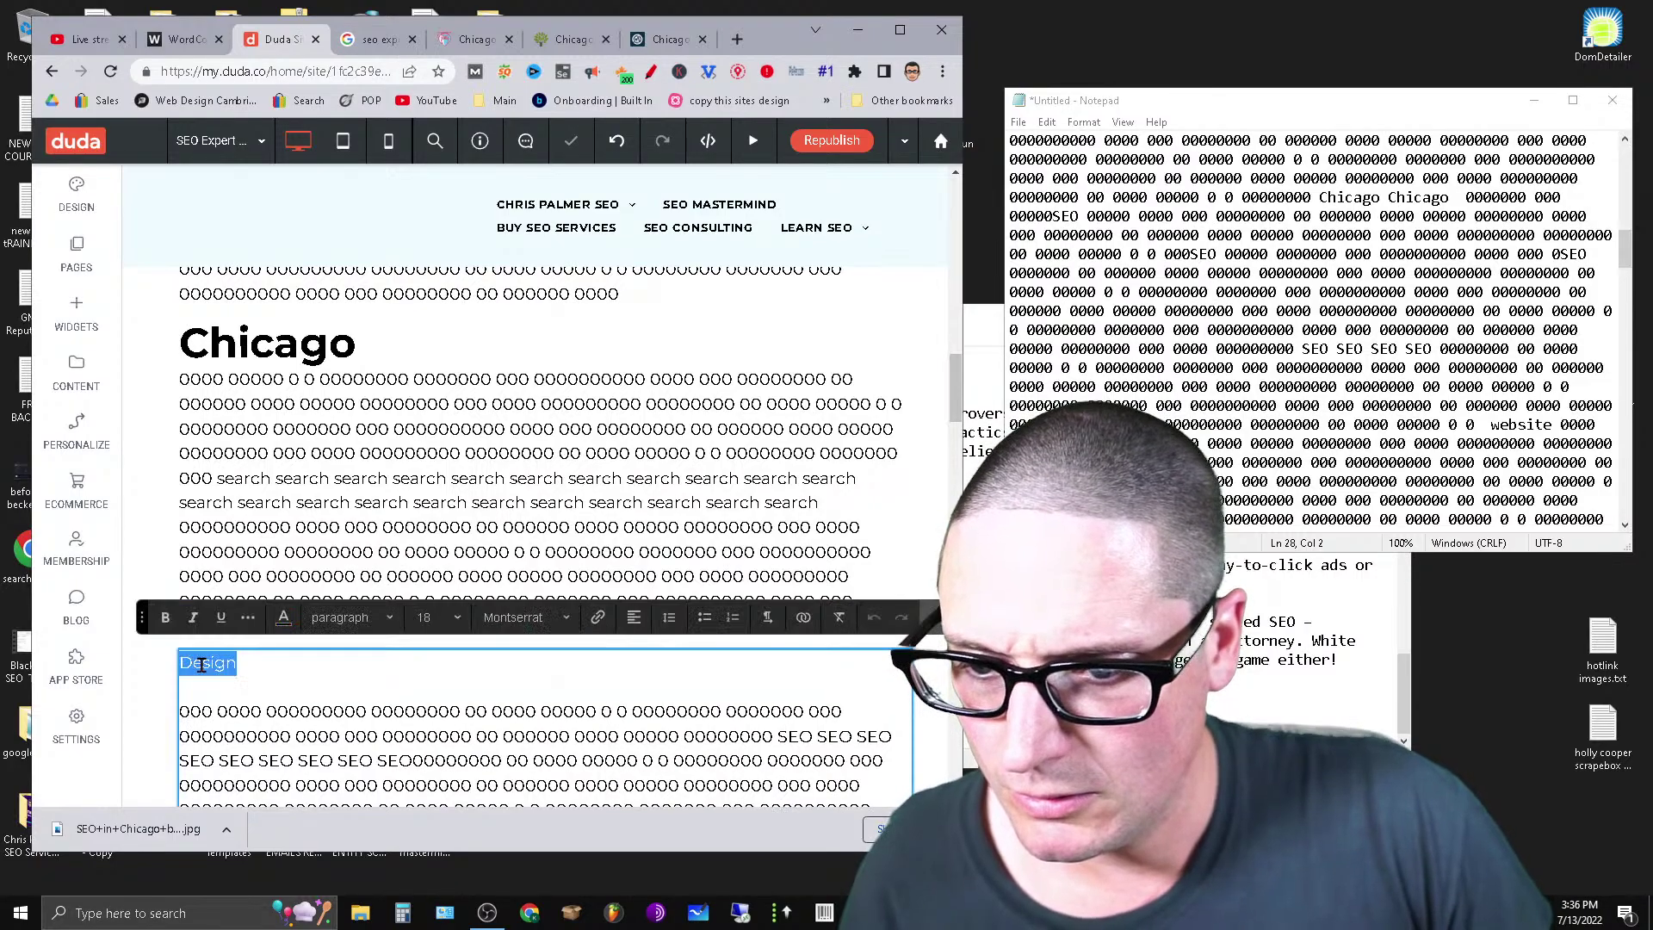
pyautogui.click(349, 617)
pyautogui.click(386, 474)
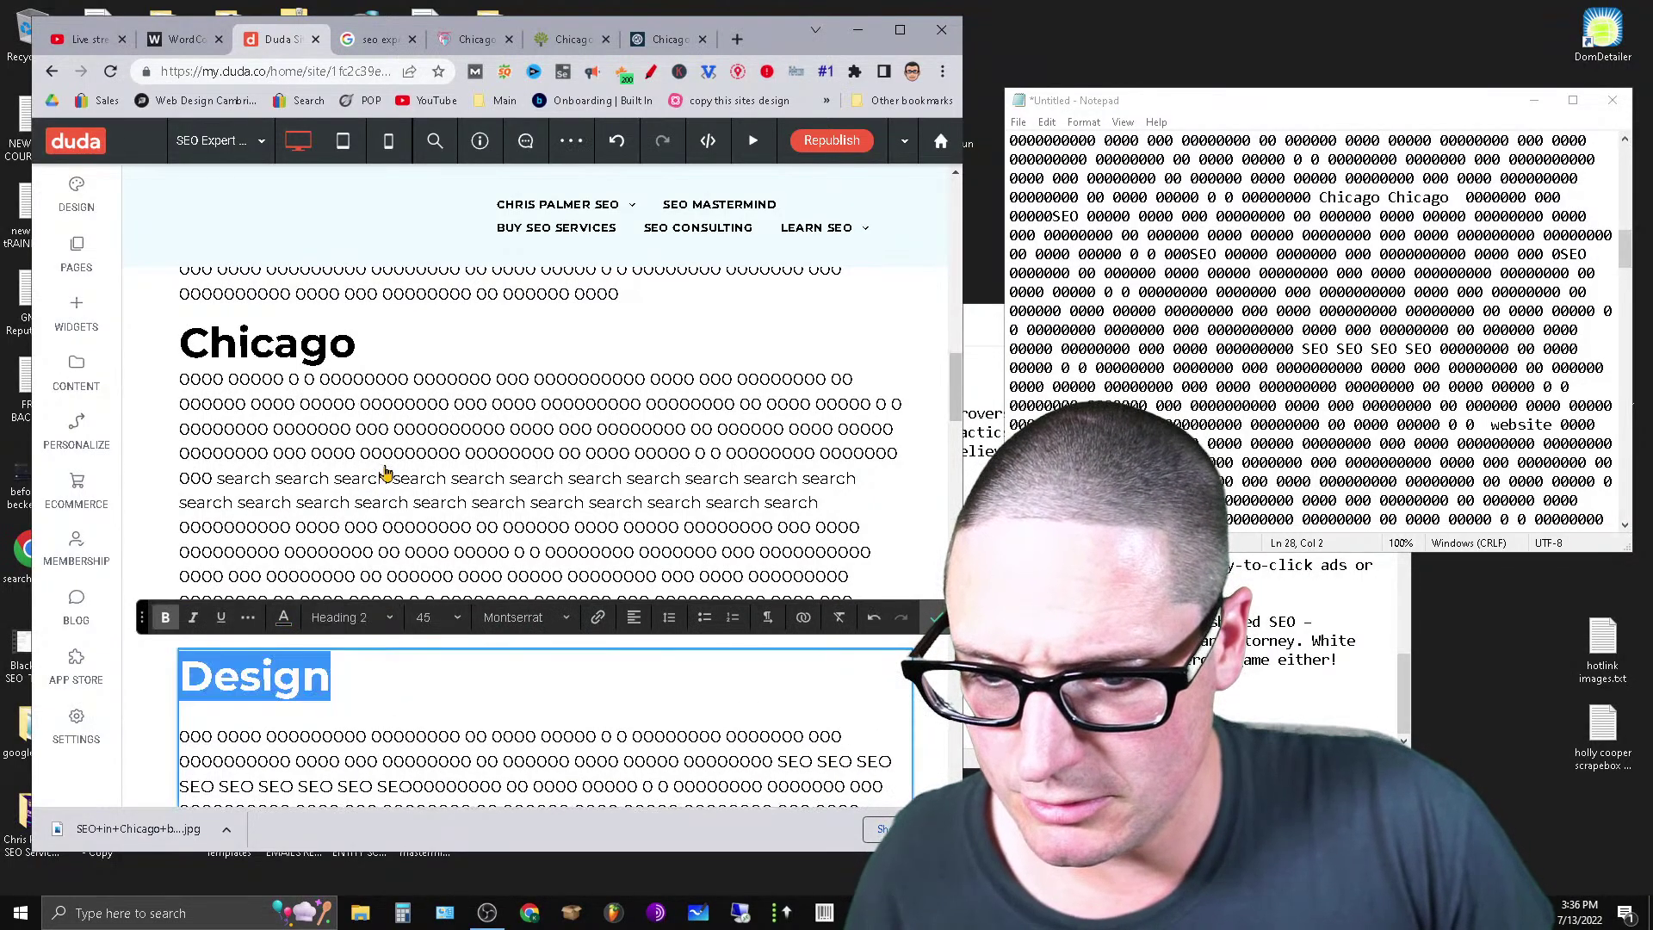
pyautogui.click(420, 700)
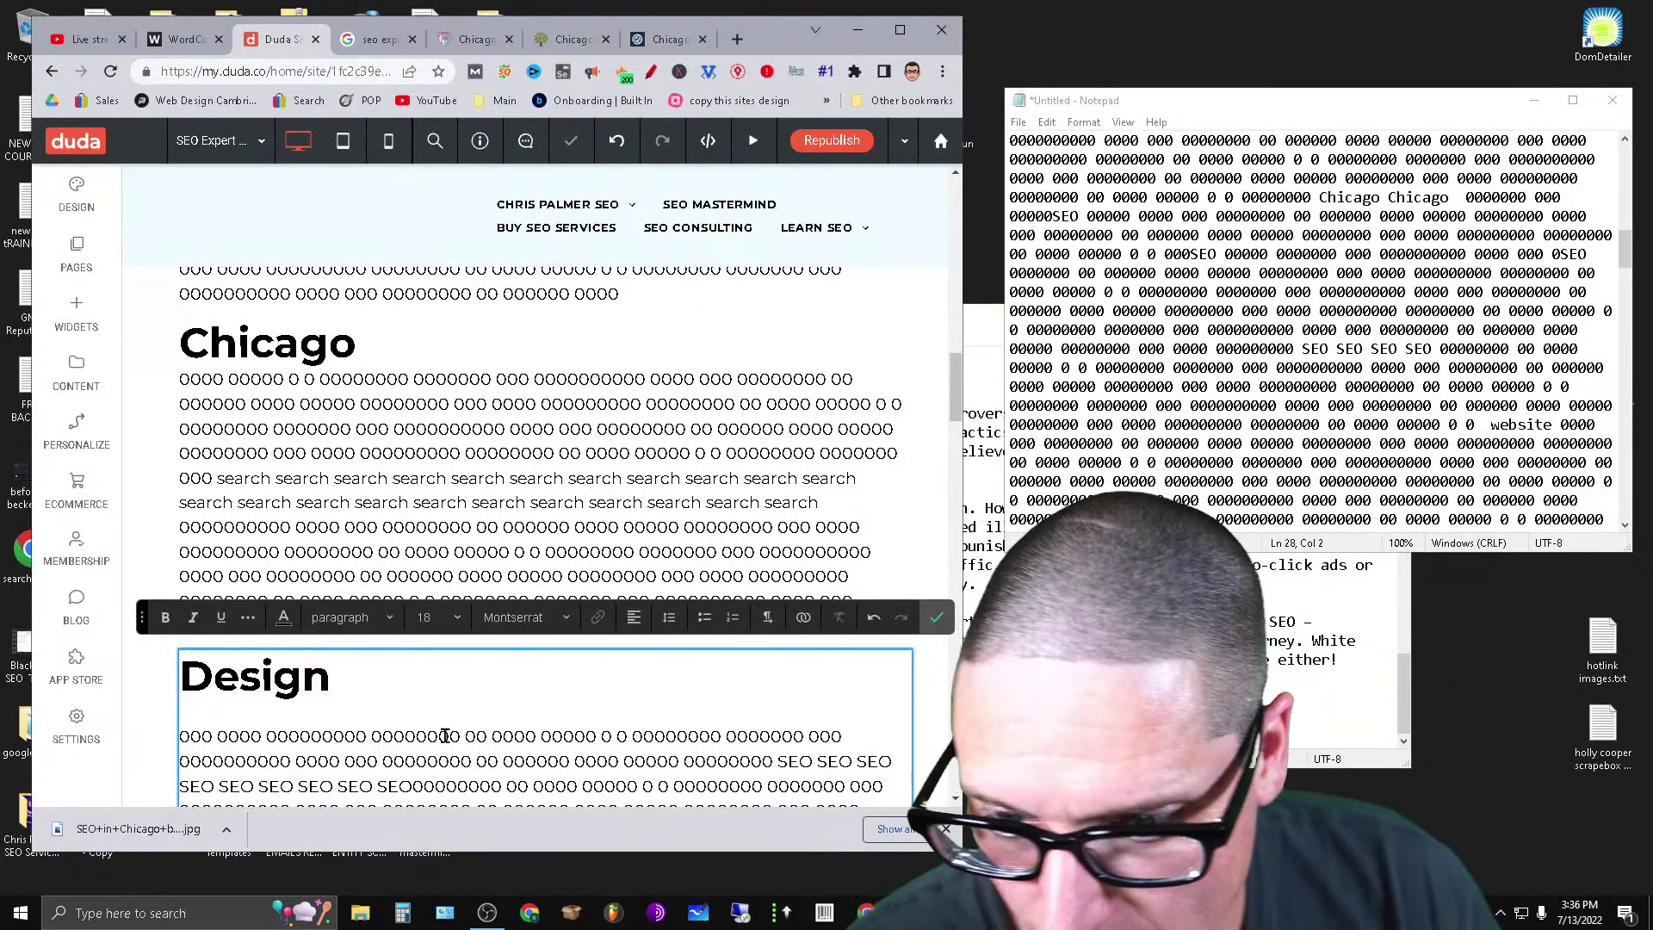
# Delete the empty line beneath the Company heading.
pyautogui.scroll(-9, 445, 735)
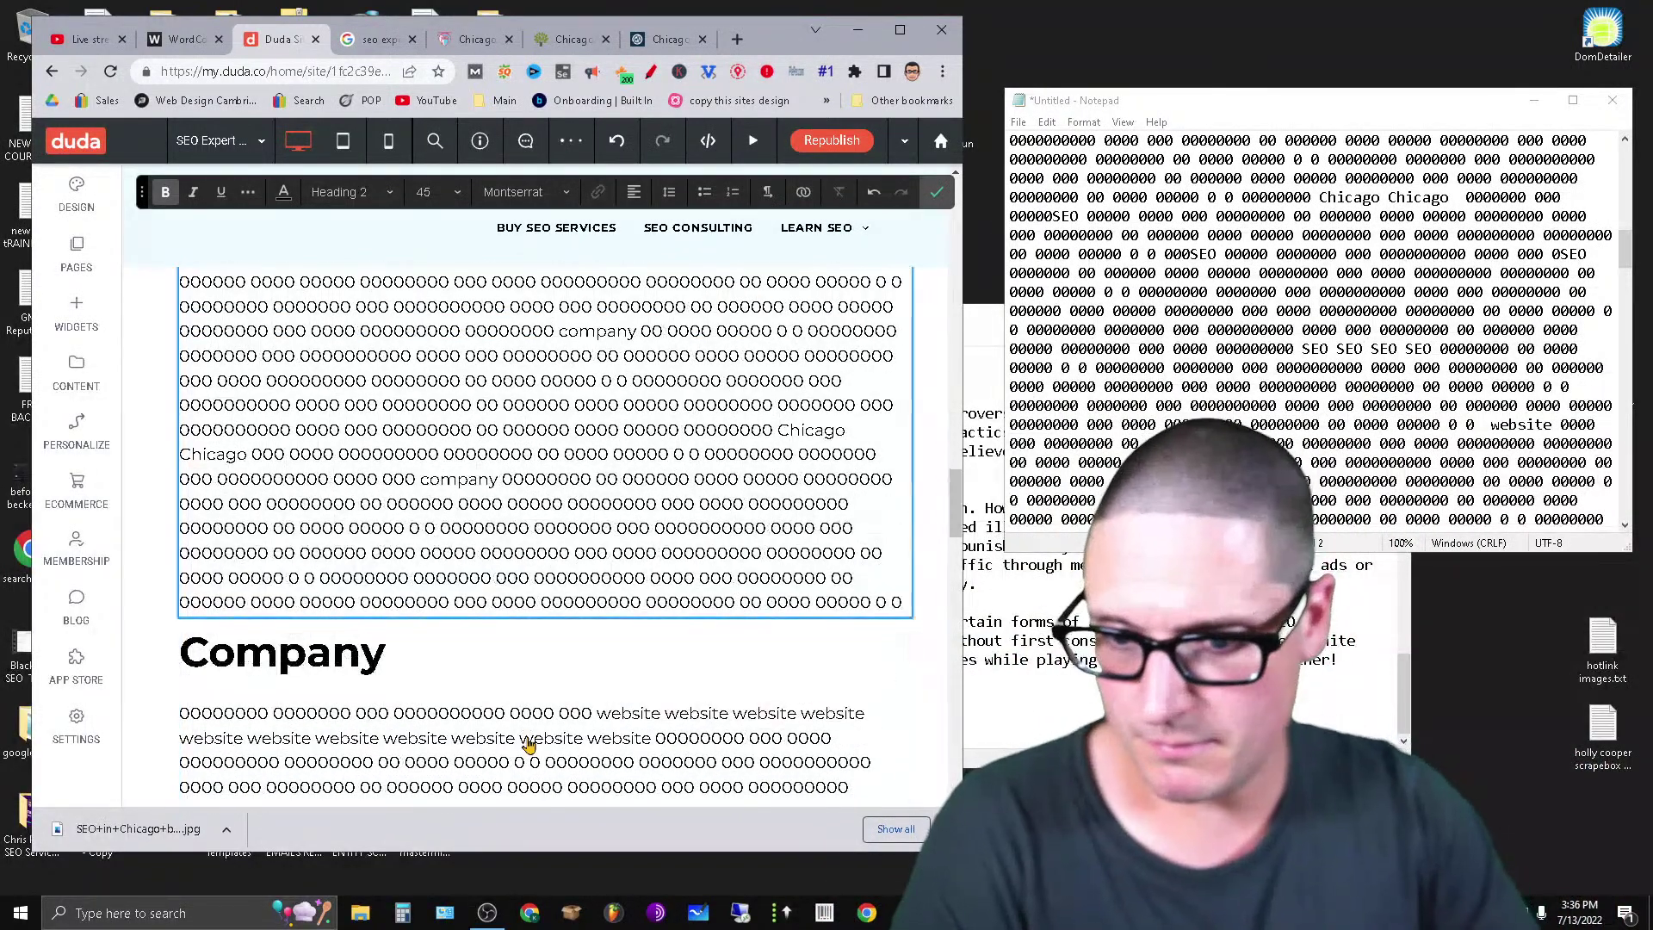
pyautogui.scroll(-3, 241, 740)
pyautogui.click(173, 447)
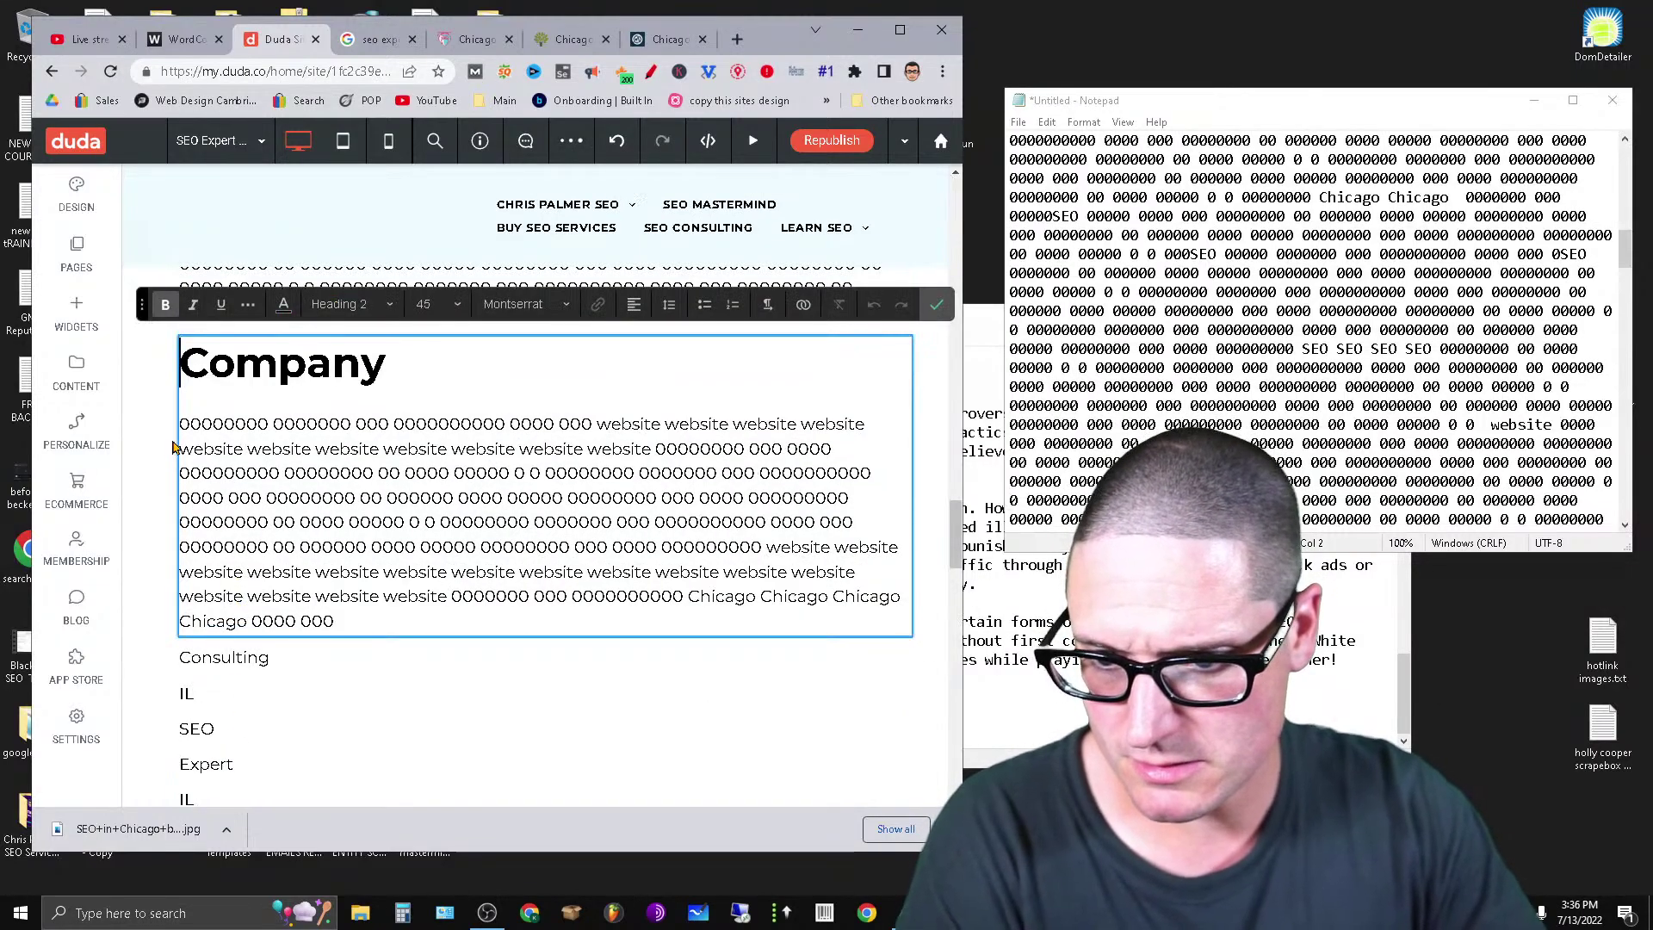
pyautogui.press('BackSpace')
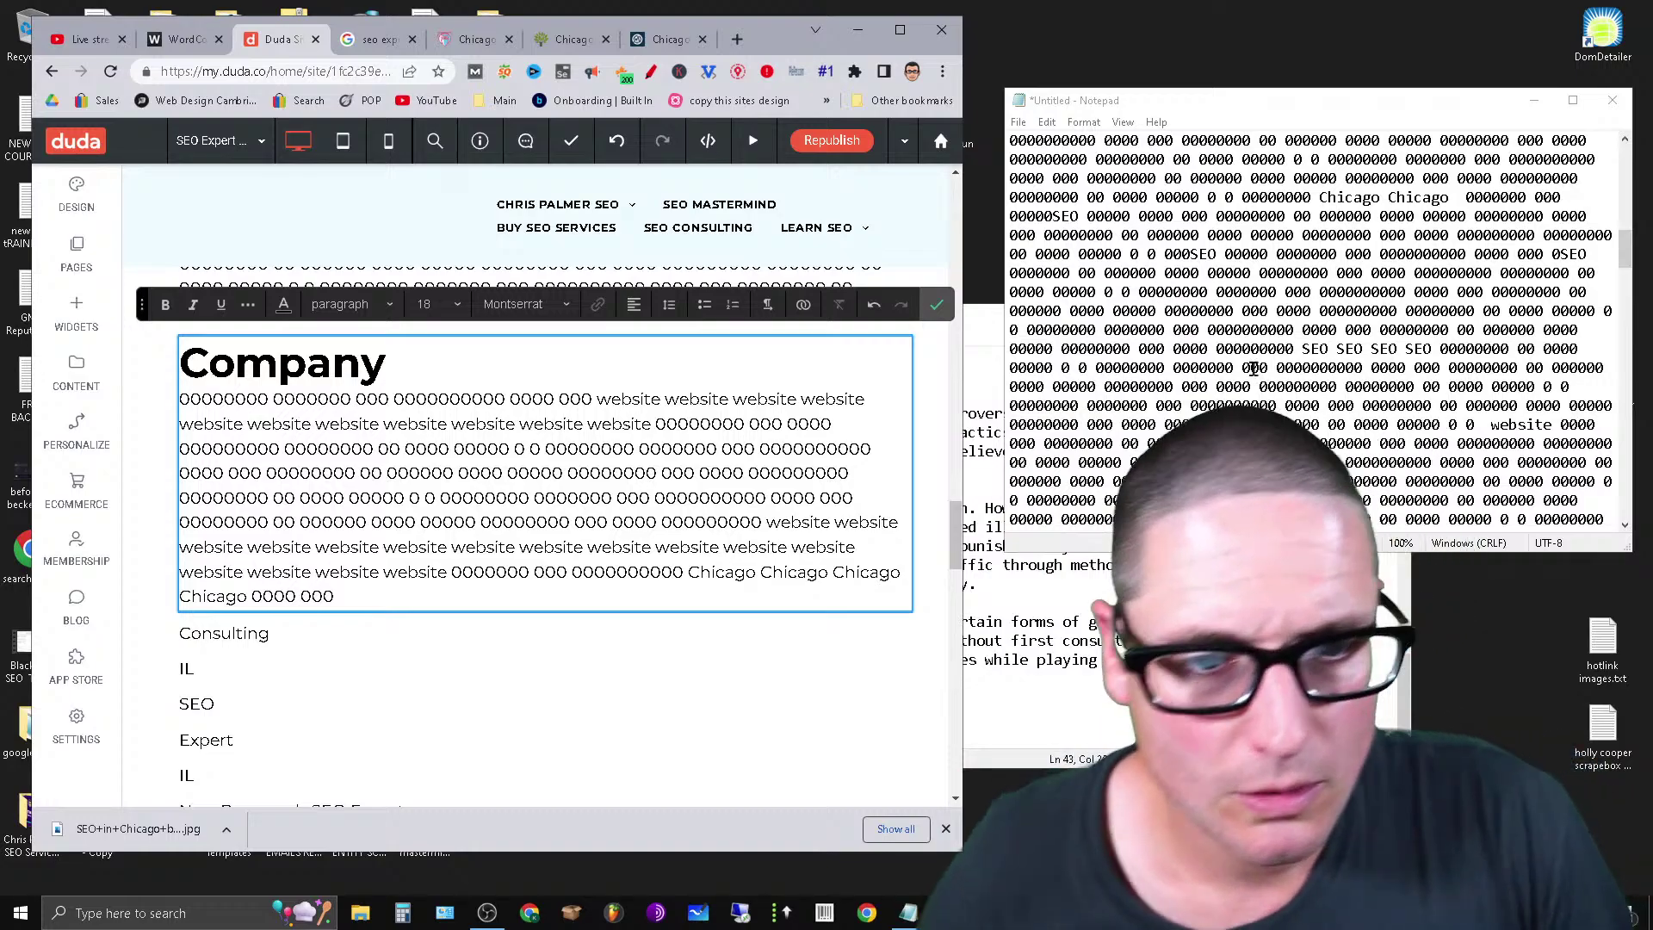
# Cut the next filler block from Notepad and paste it on a new line under Consulting.
pyautogui.moveTo(1622, 255); pyautogui.dragTo(1639, 211)
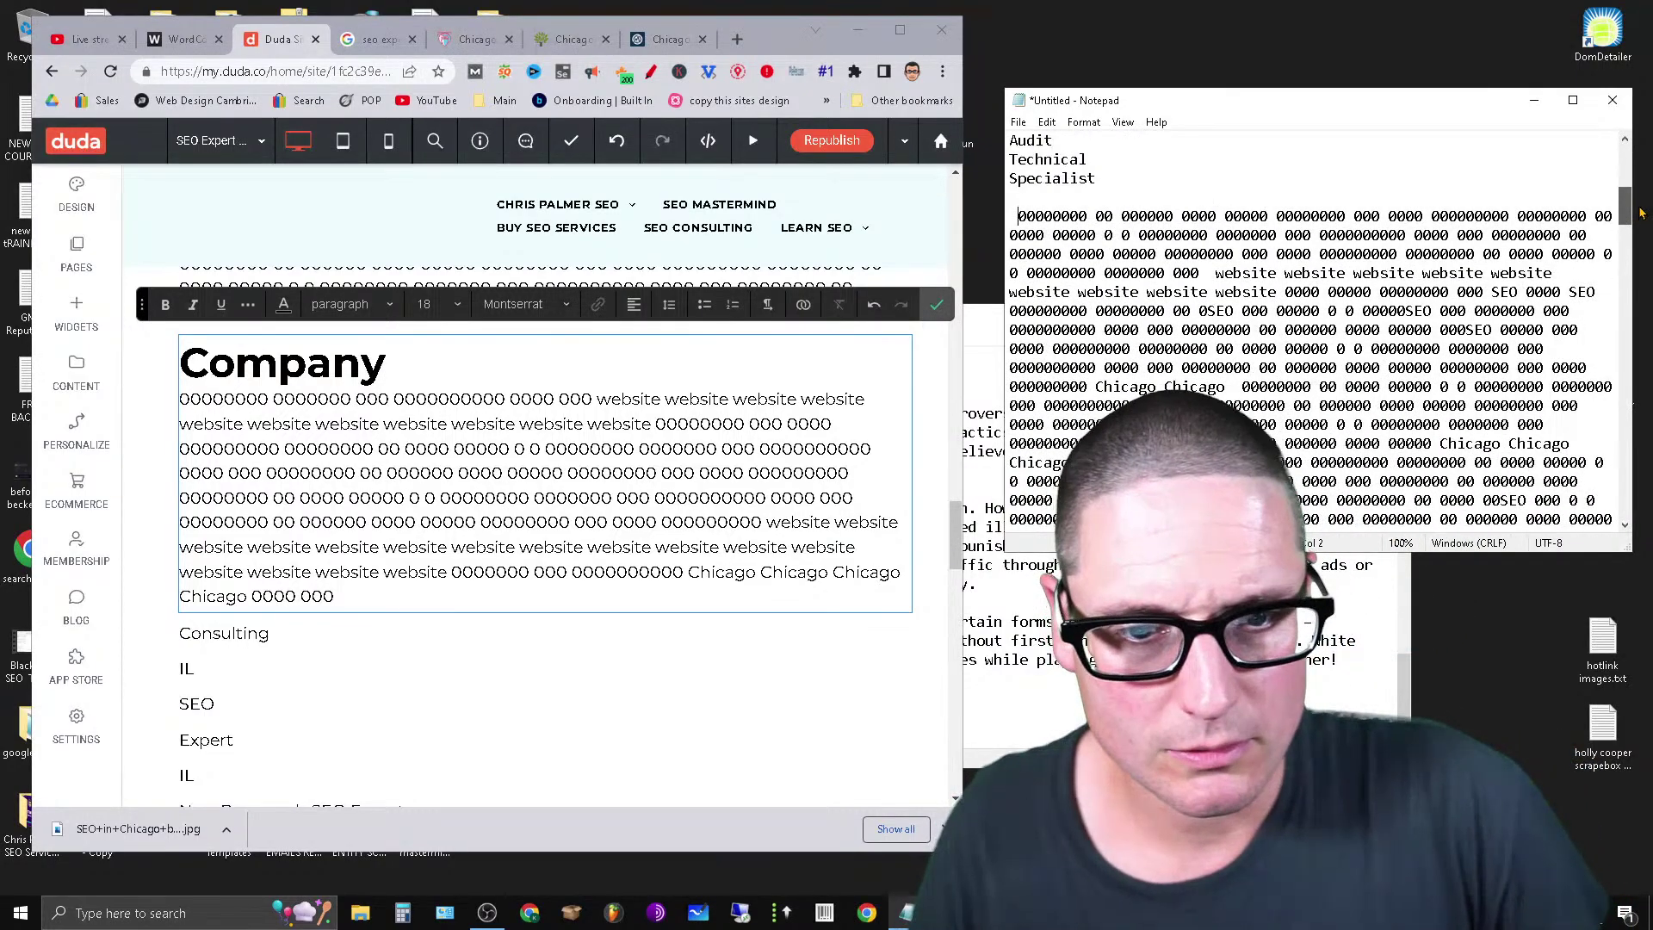
pyautogui.moveTo(1014, 216); pyautogui.dragTo(1603, 426)
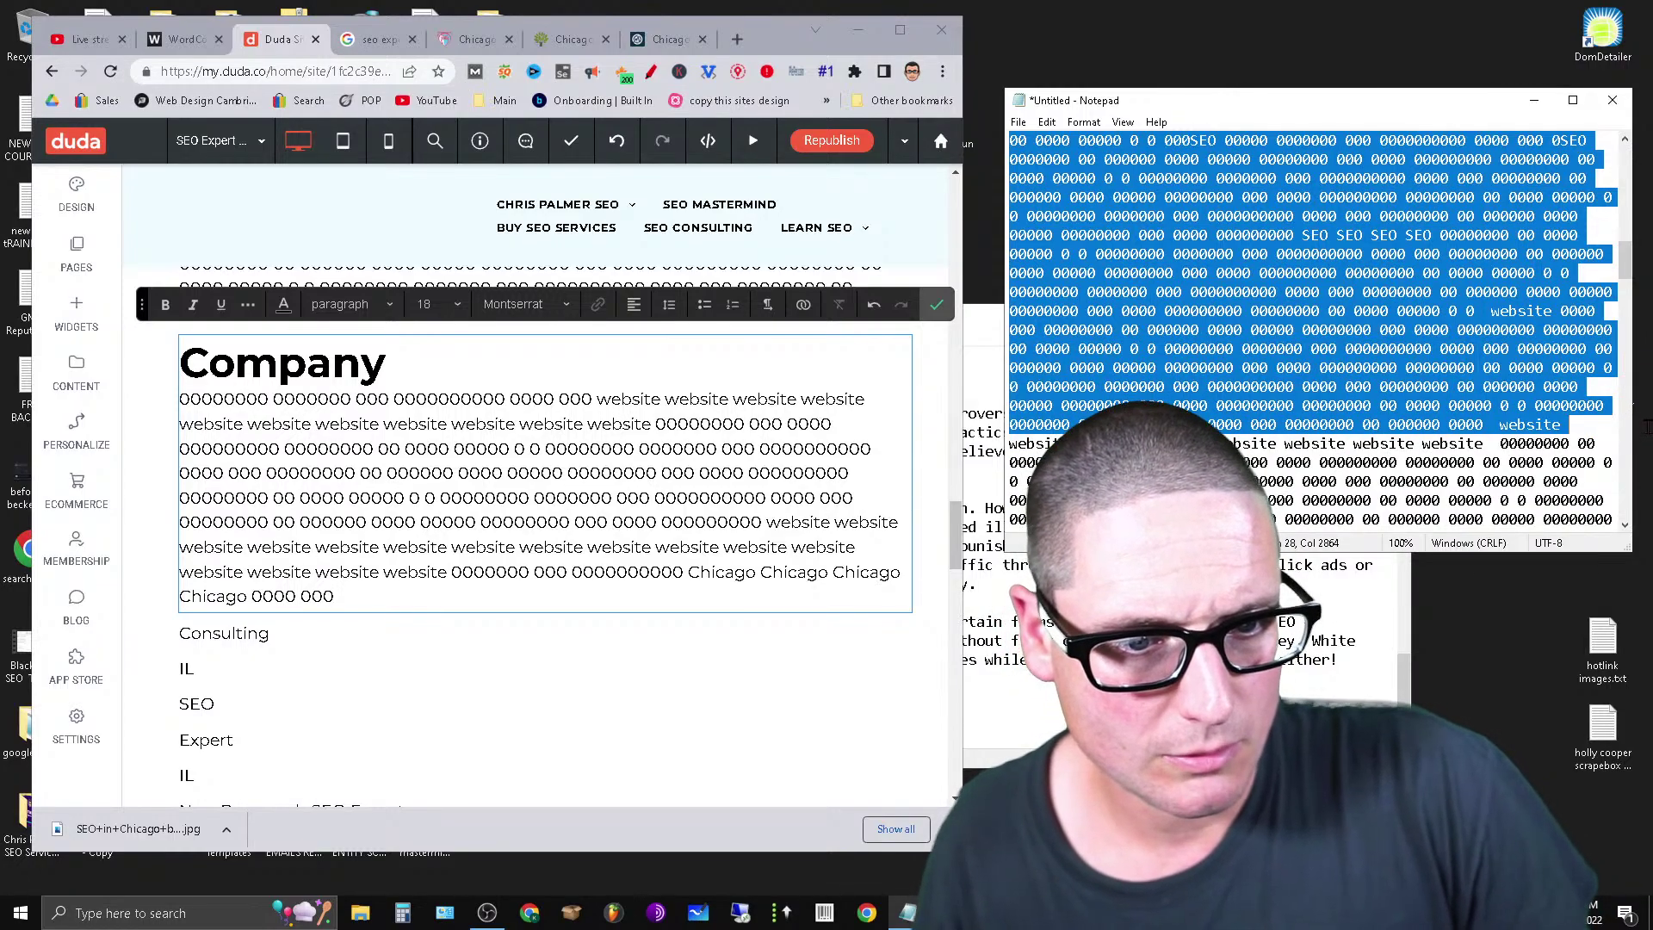
pyautogui.rightClick(1381, 365)
pyautogui.click(1422, 404)
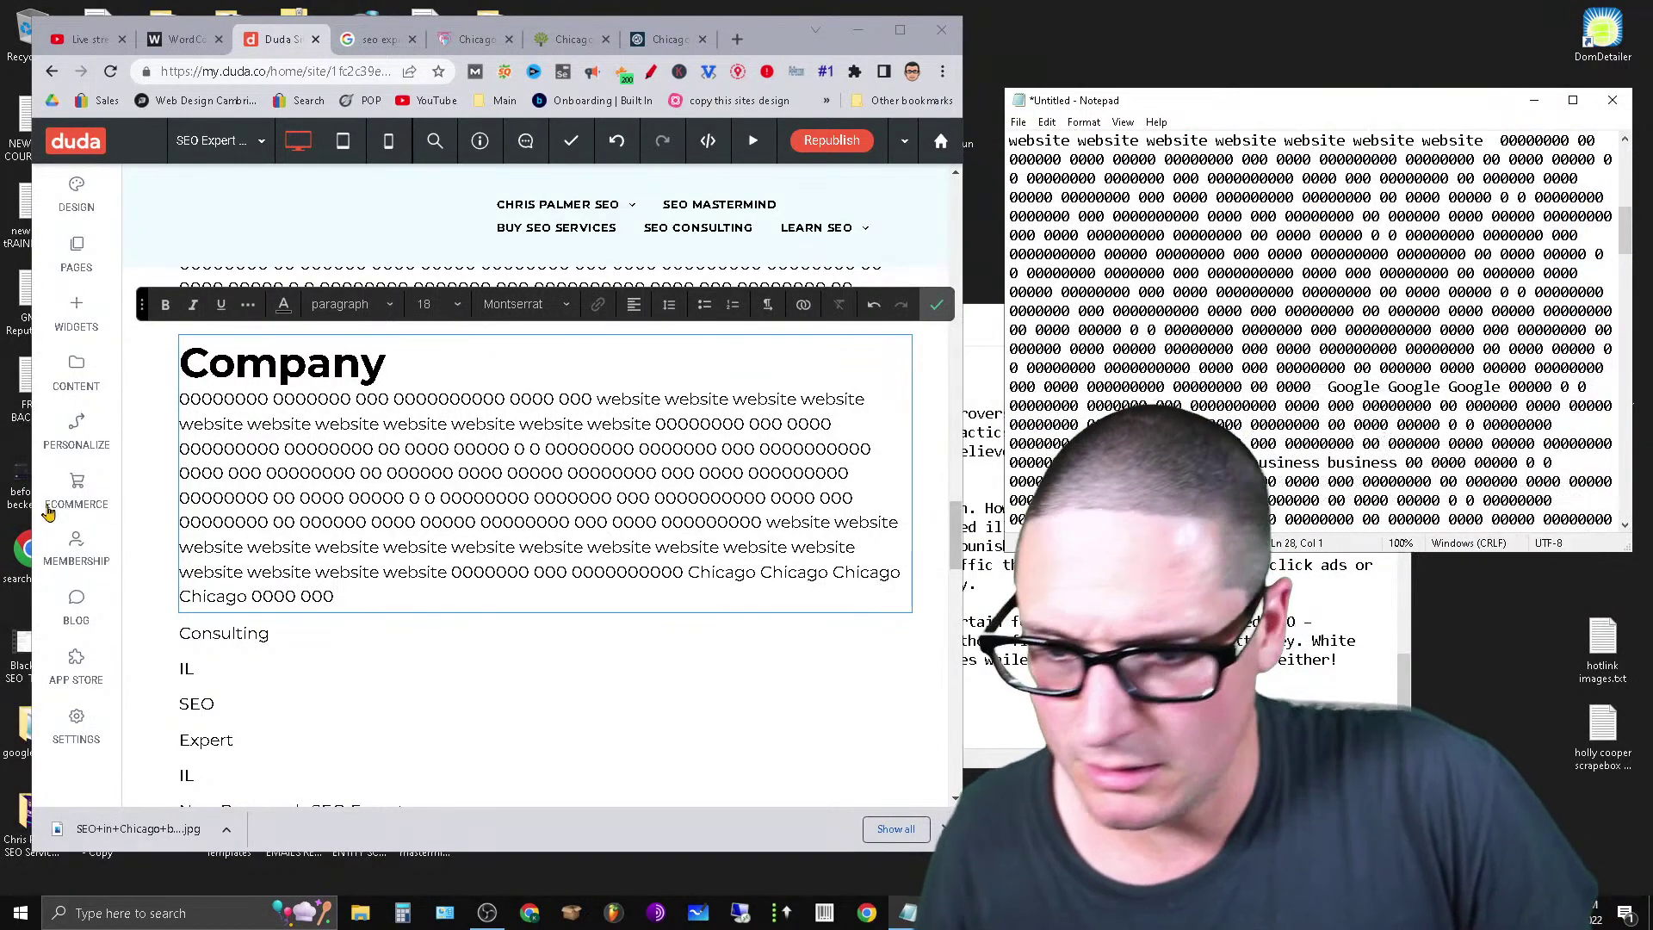
pyautogui.click(255, 643)
pyautogui.click(274, 644)
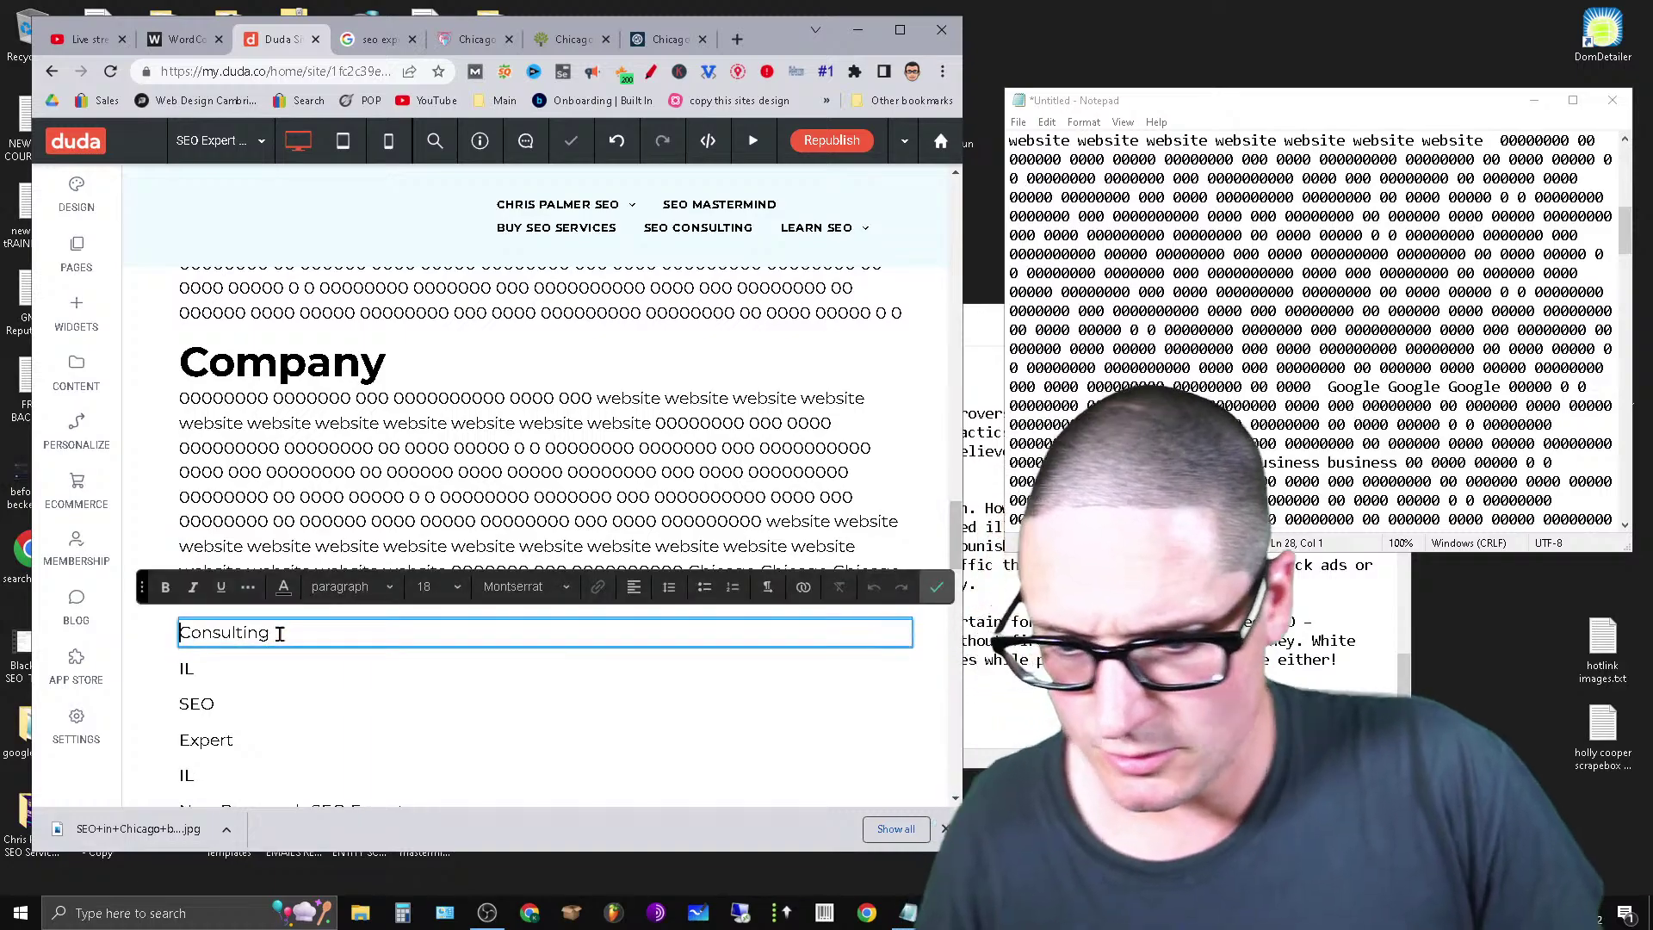
pyautogui.press('Return')
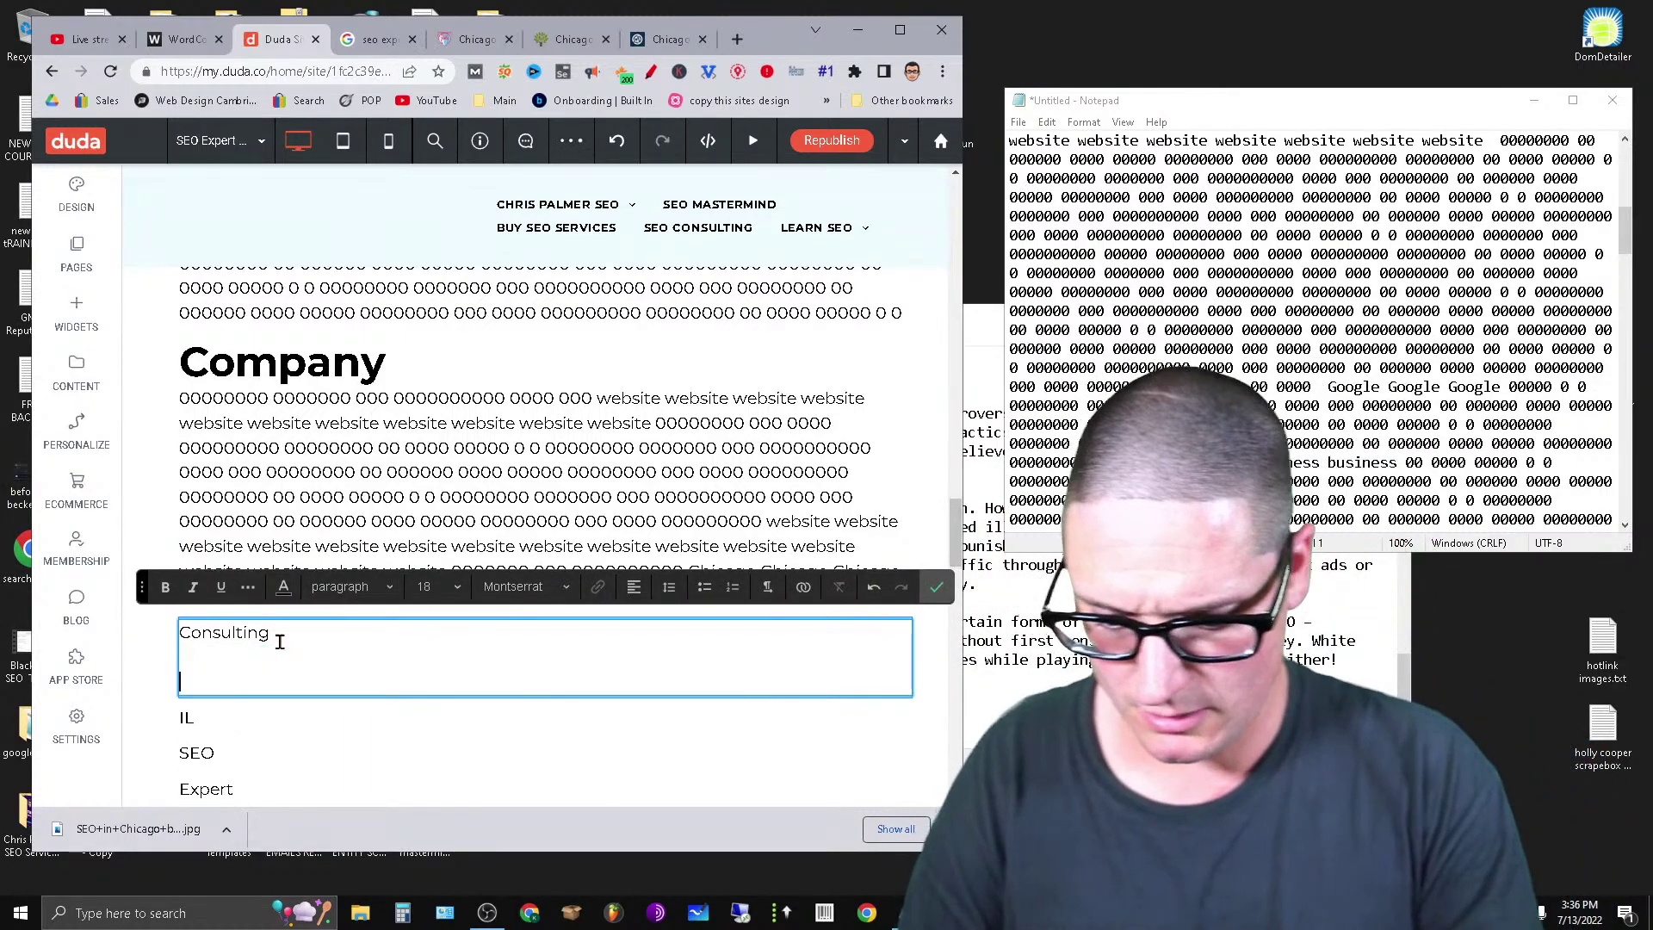
pyautogui.hotkey('ctrl', 'v')
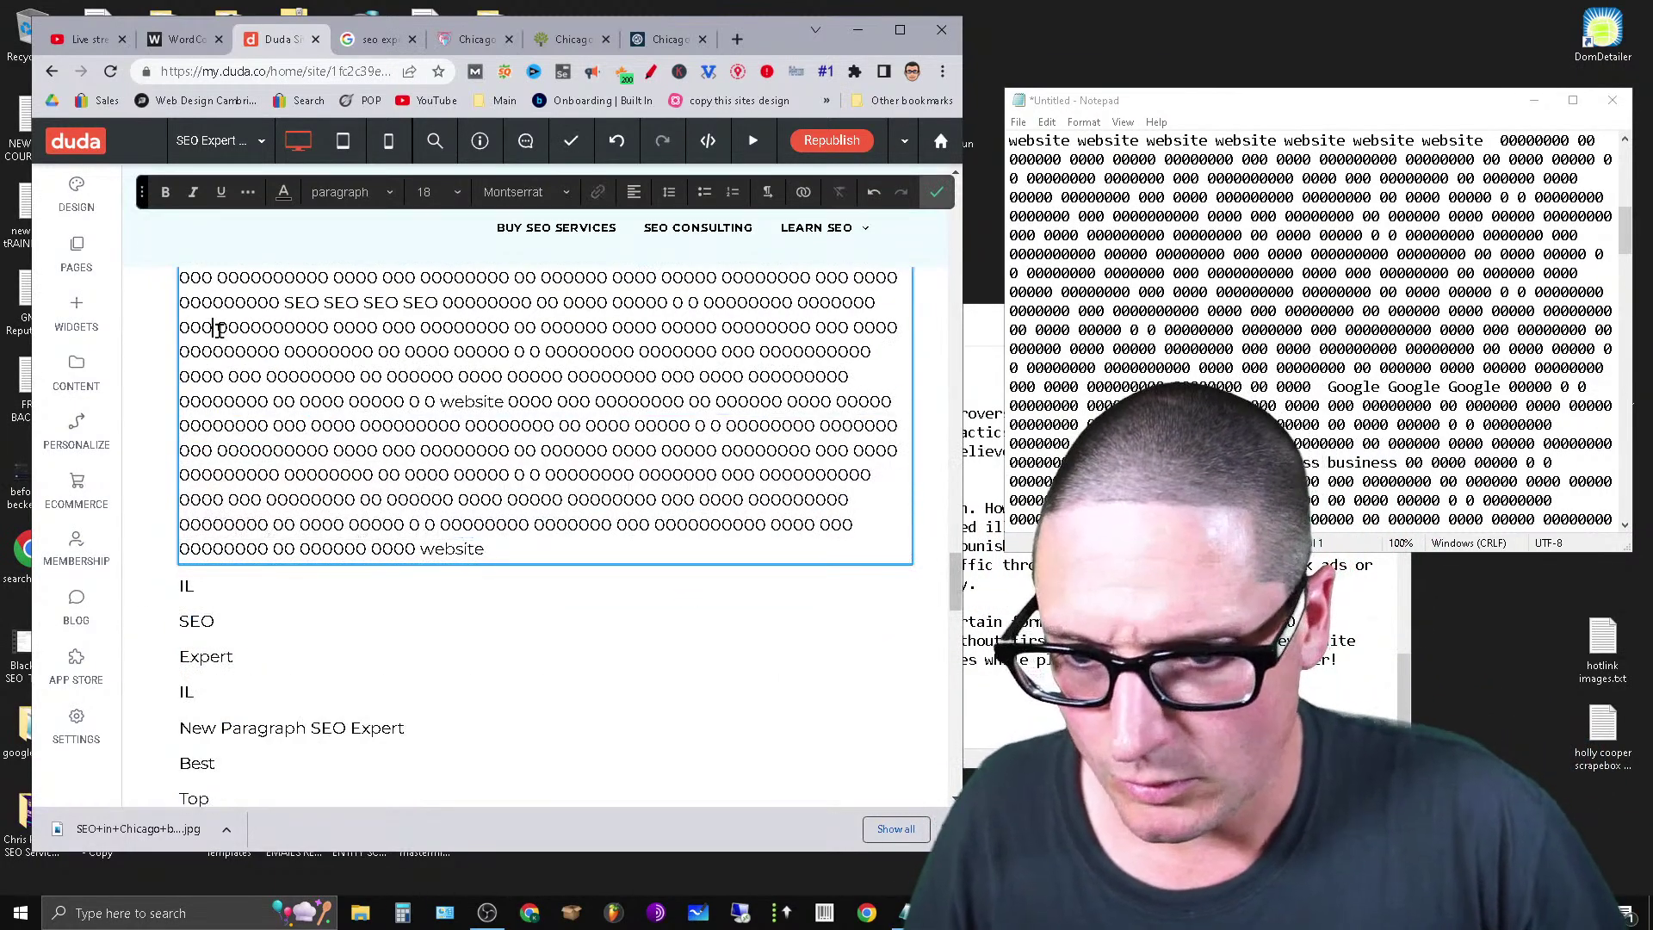
pyautogui.moveTo(218, 326); pyautogui.dragTo(226, 327)
pyautogui.scroll(18, 276, 414)
pyautogui.scroll(-12, 398, 628)
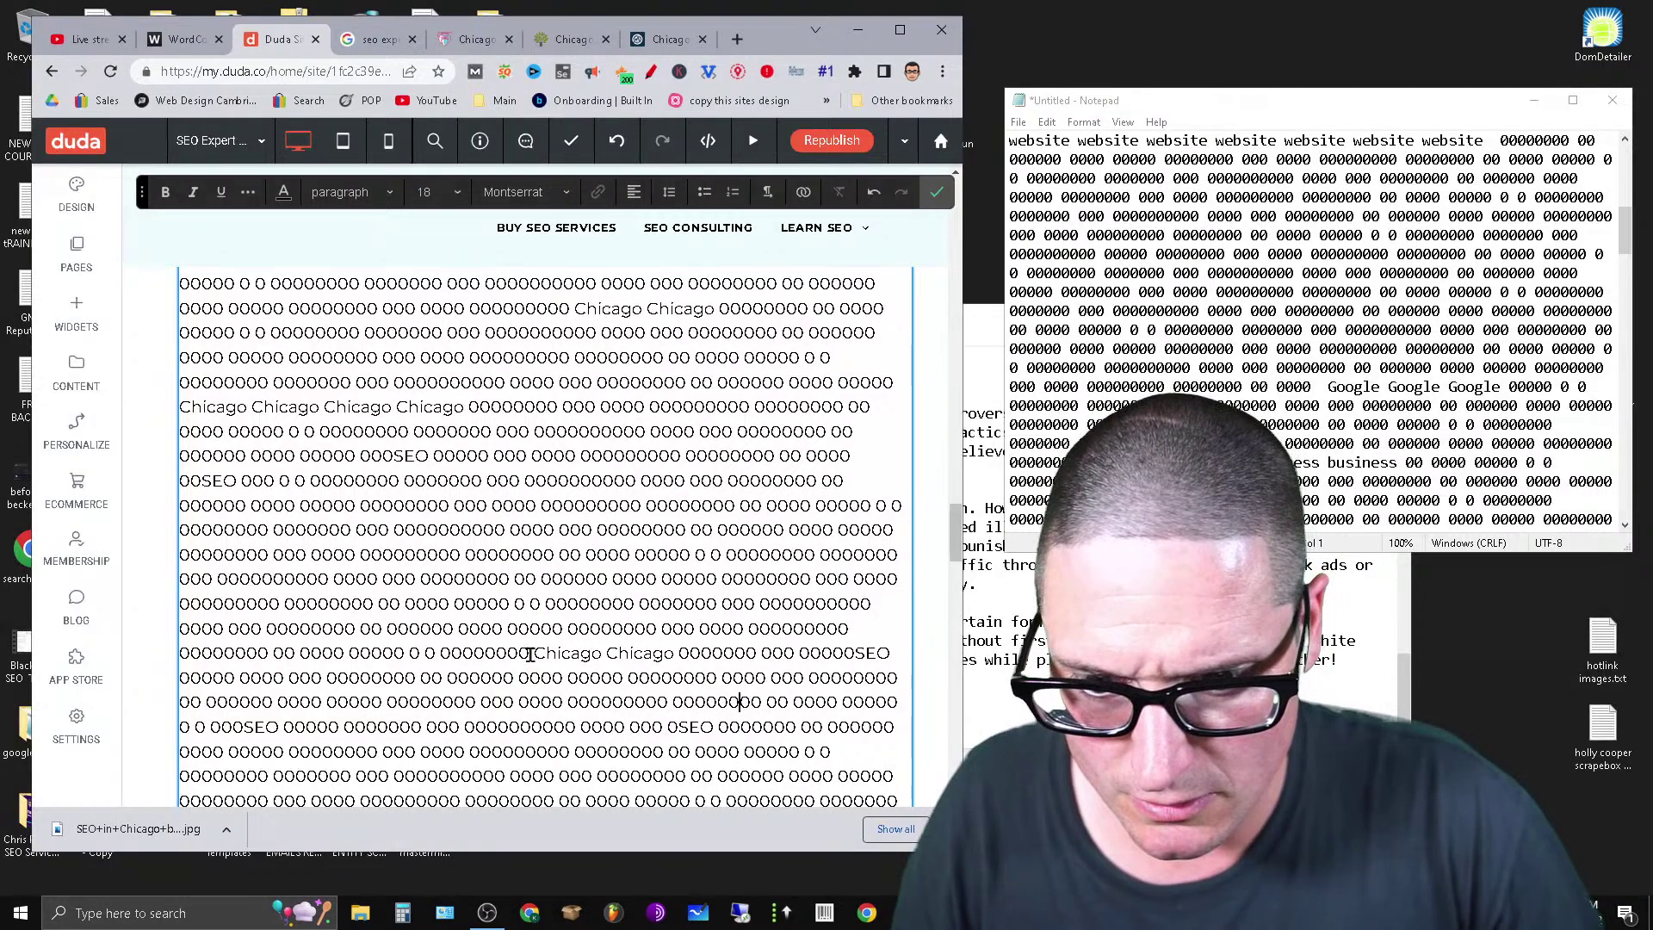
# Cut the filler under Consulting, restore it, and paste a copy under the IL line.
pyautogui.moveTo(530, 654); pyautogui.dragTo(786, 380)
pyautogui.rightClick(728, 291)
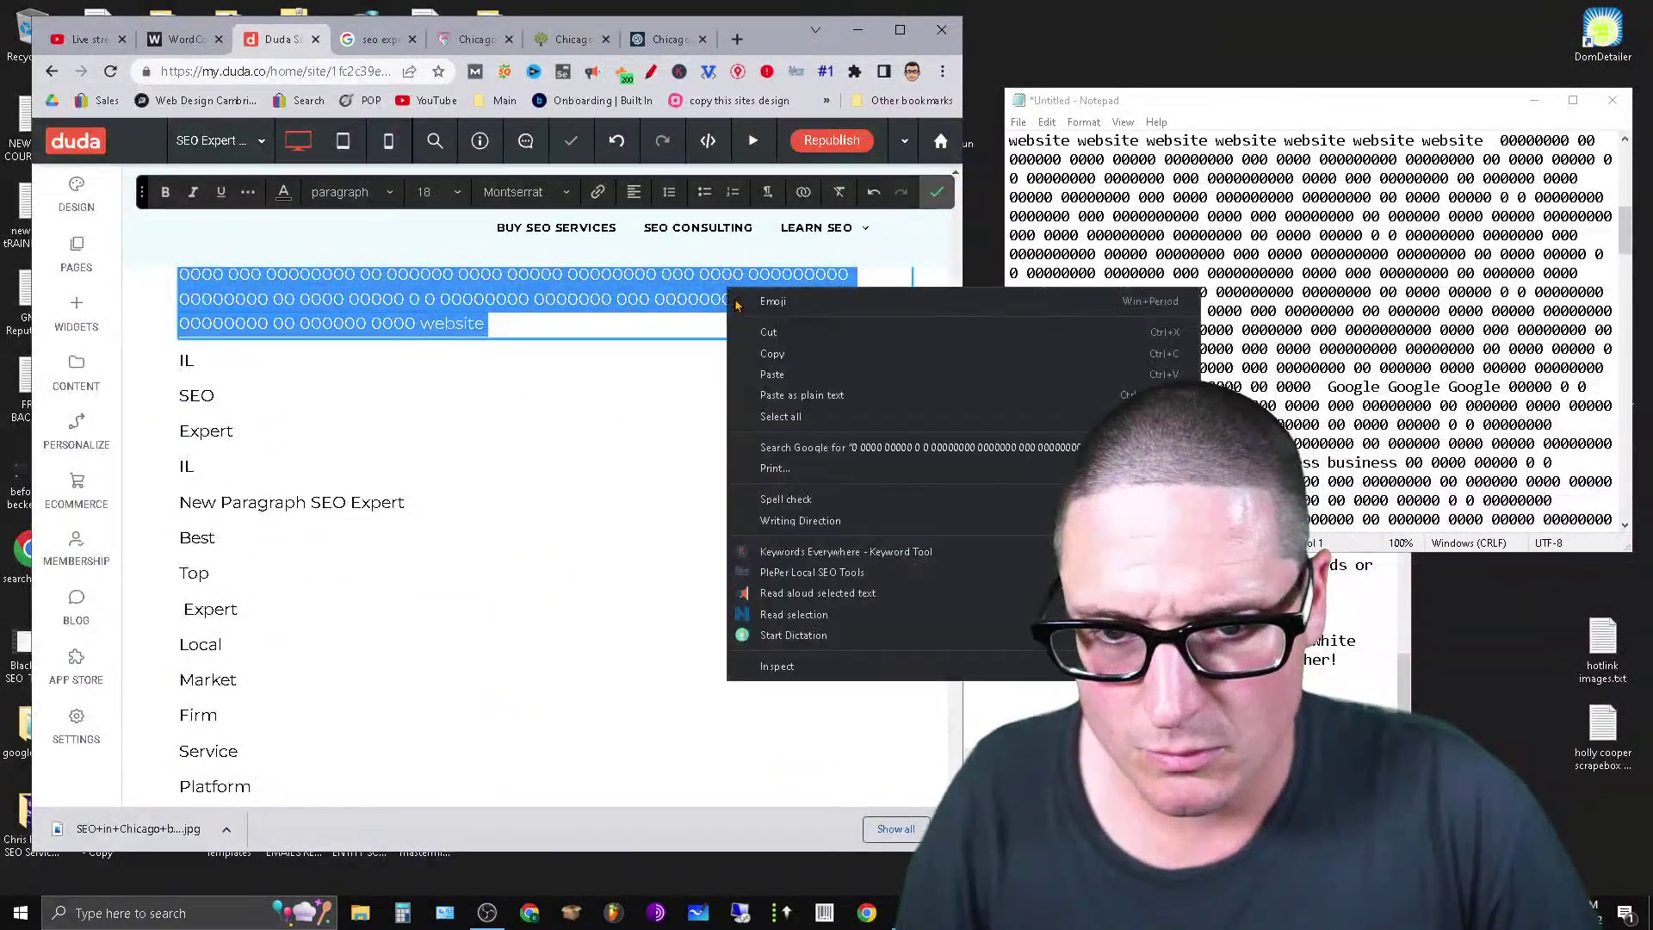
pyautogui.click(769, 332)
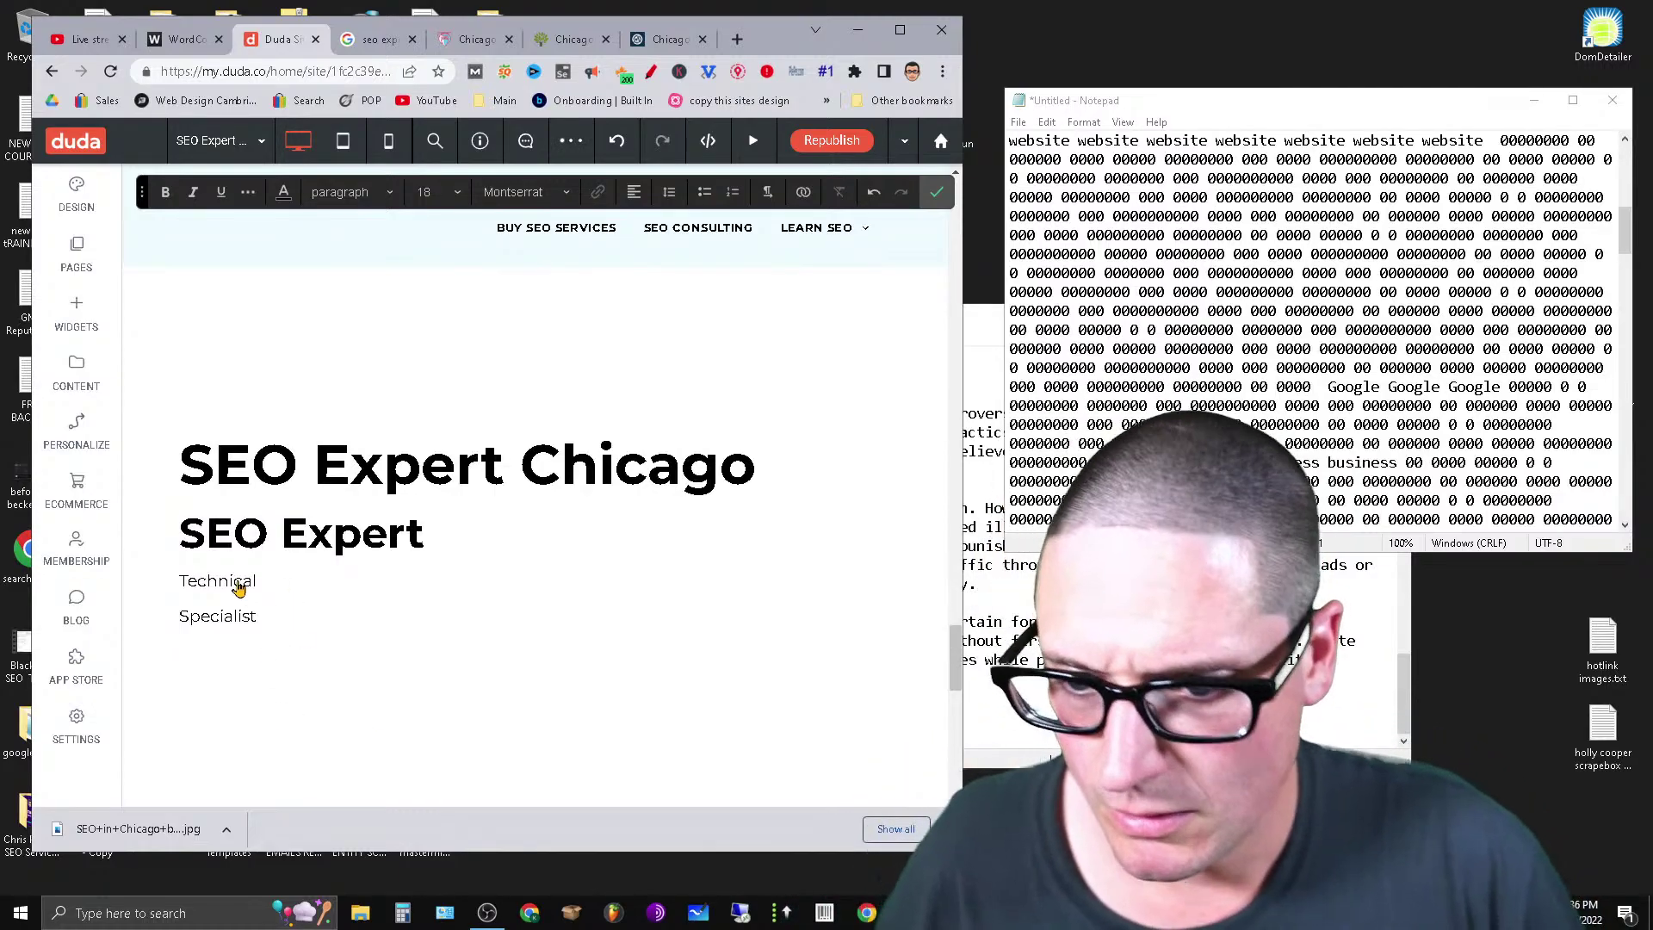
pyautogui.hotkey('ctrl', 'v')
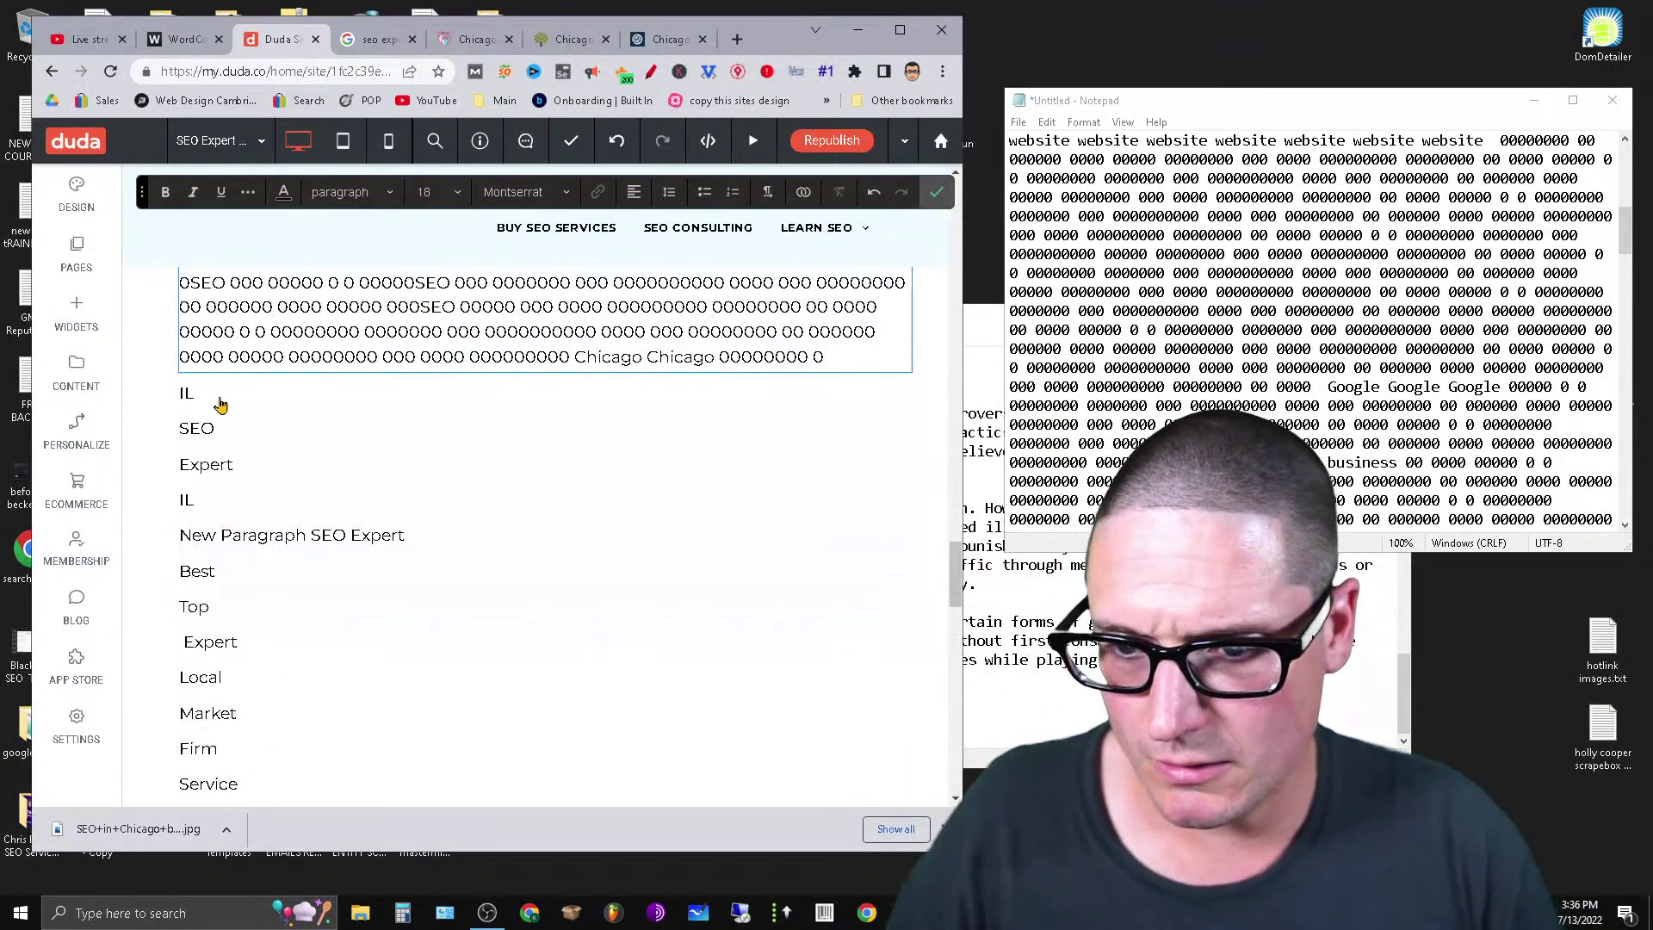
pyautogui.click(220, 401)
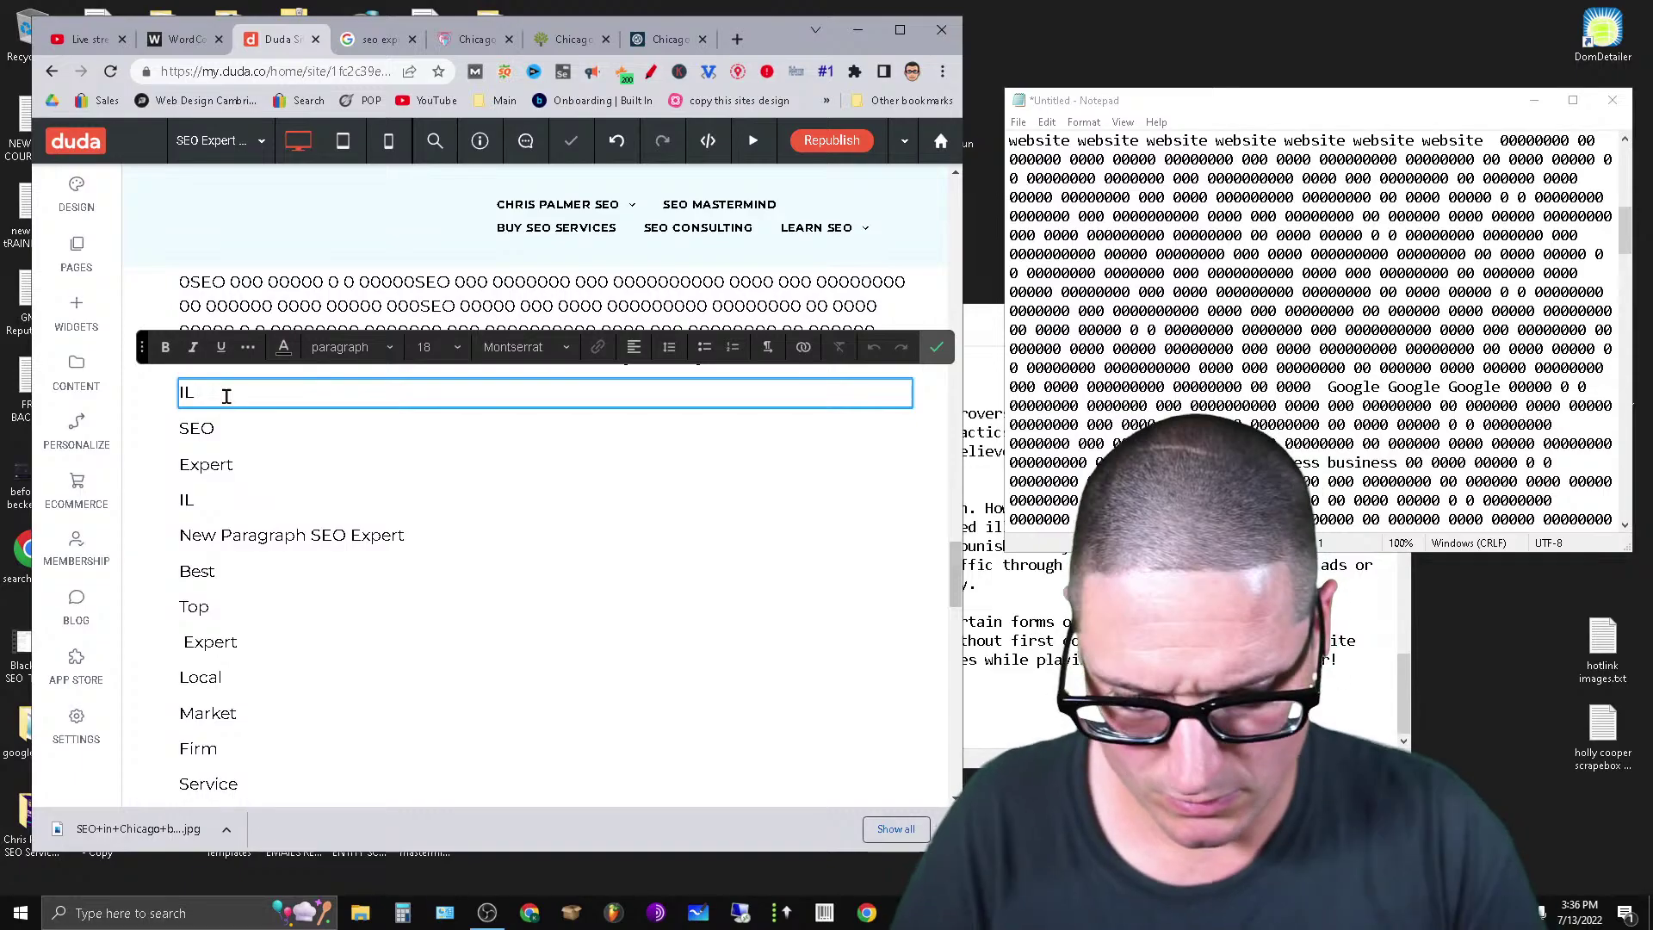
pyautogui.press('Return')
pyautogui.hotkey('ctrl', 'v')
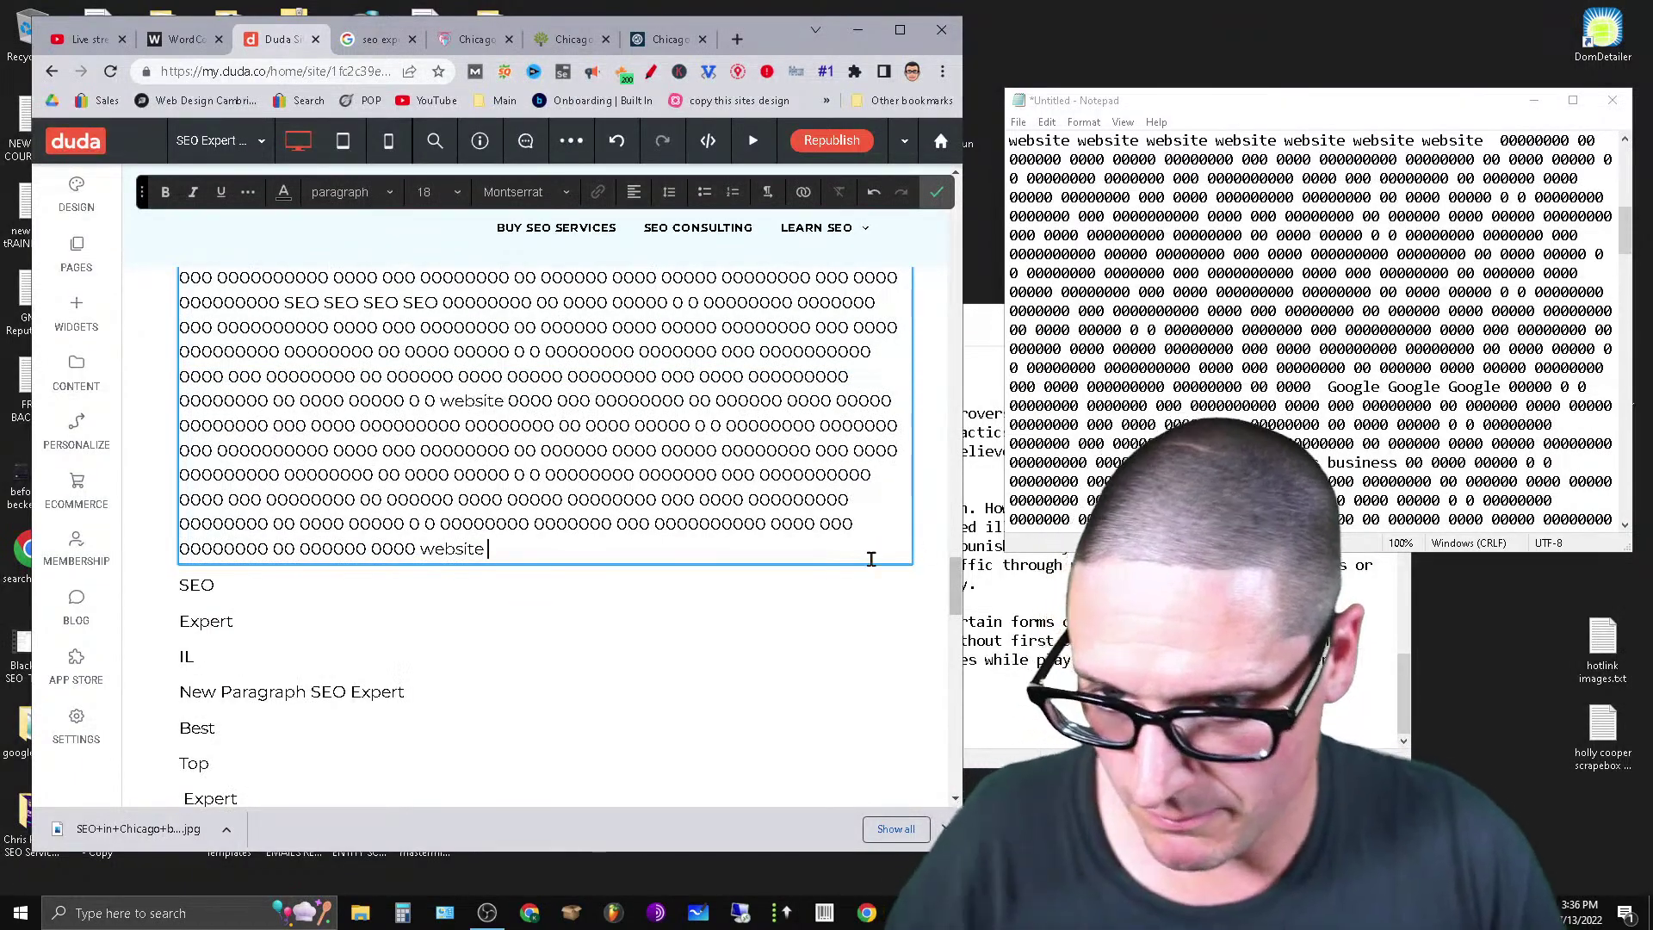
pyautogui.scroll(15, 274, 617)
pyautogui.scroll(-3, 274, 617)
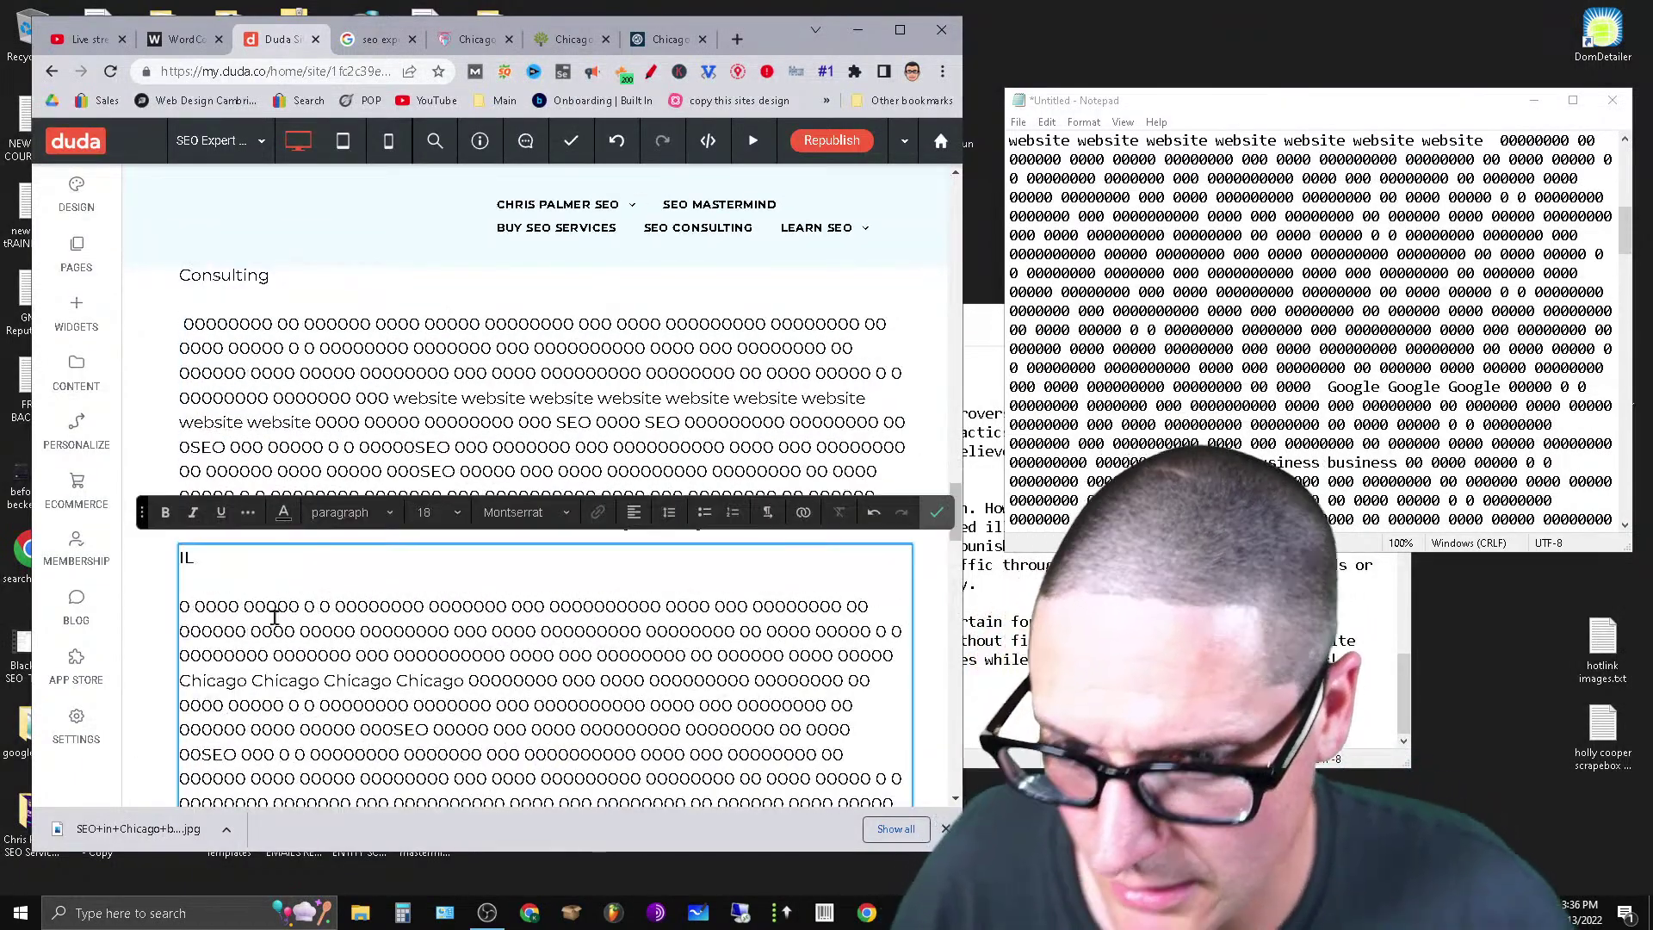
# Set IL to Heading 2.
pyautogui.click(346, 512)
pyautogui.click(384, 616)
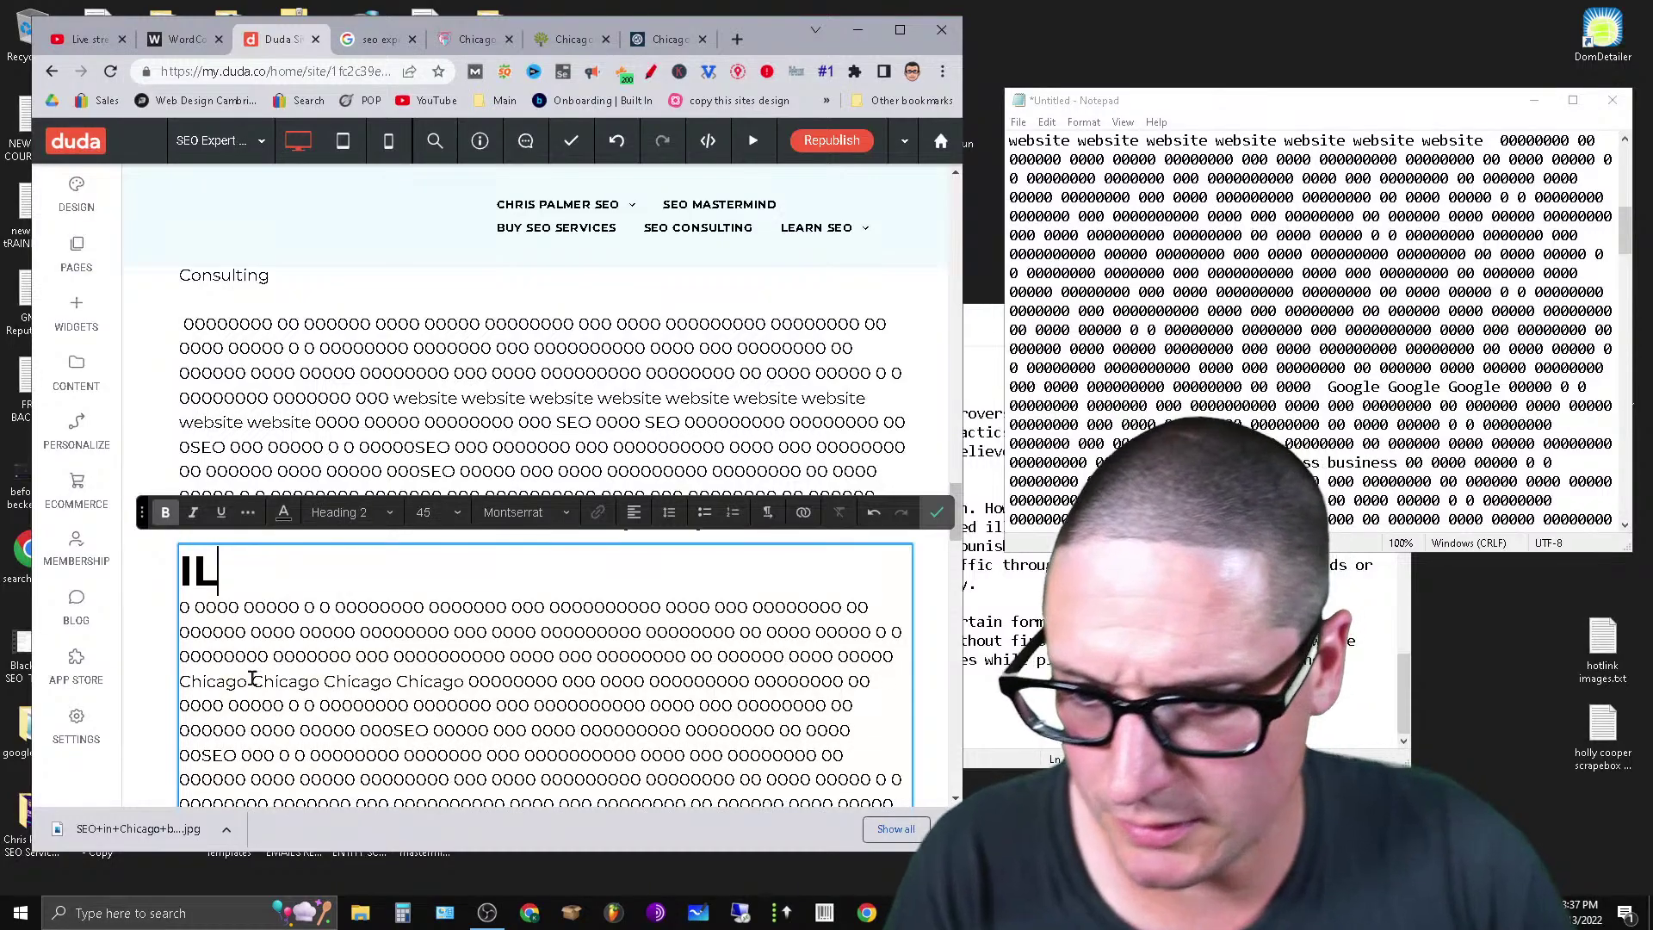
pyautogui.scroll(3, 181, 585)
pyautogui.scroll(-2, 181, 590)
# Make Consulting a Heading 2 and remove the blank line beneath it.
pyautogui.click(196, 558)
pyautogui.tripleClick(196, 558)
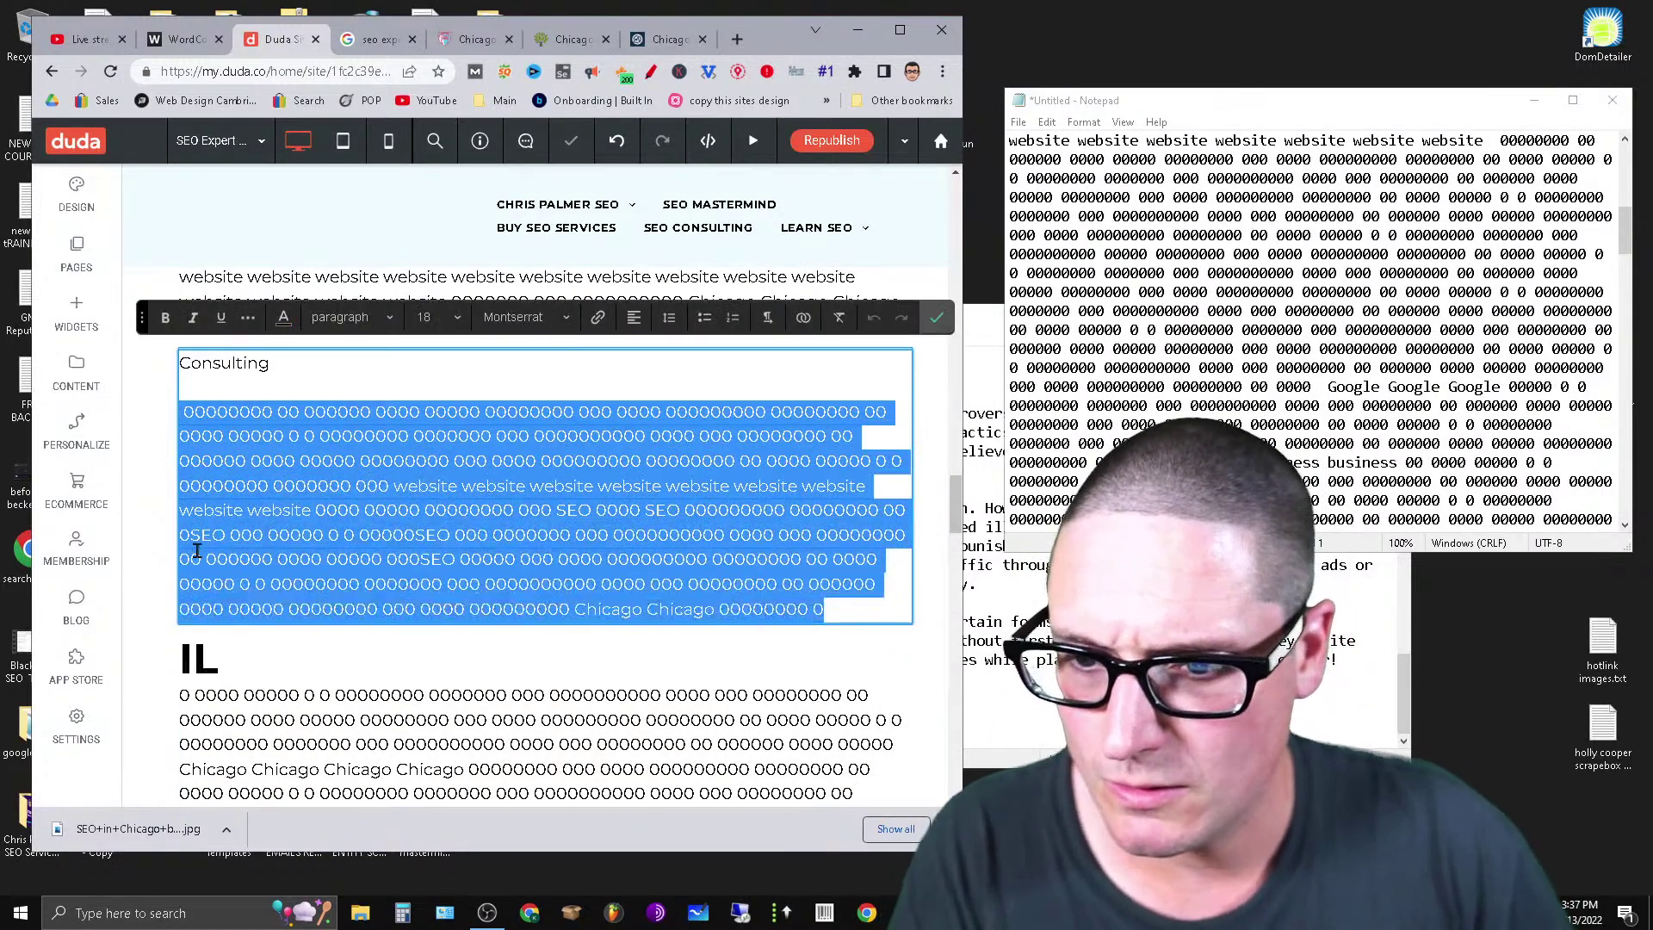
pyautogui.click(250, 362)
pyautogui.doubleClick(251, 363)
pyautogui.click(370, 318)
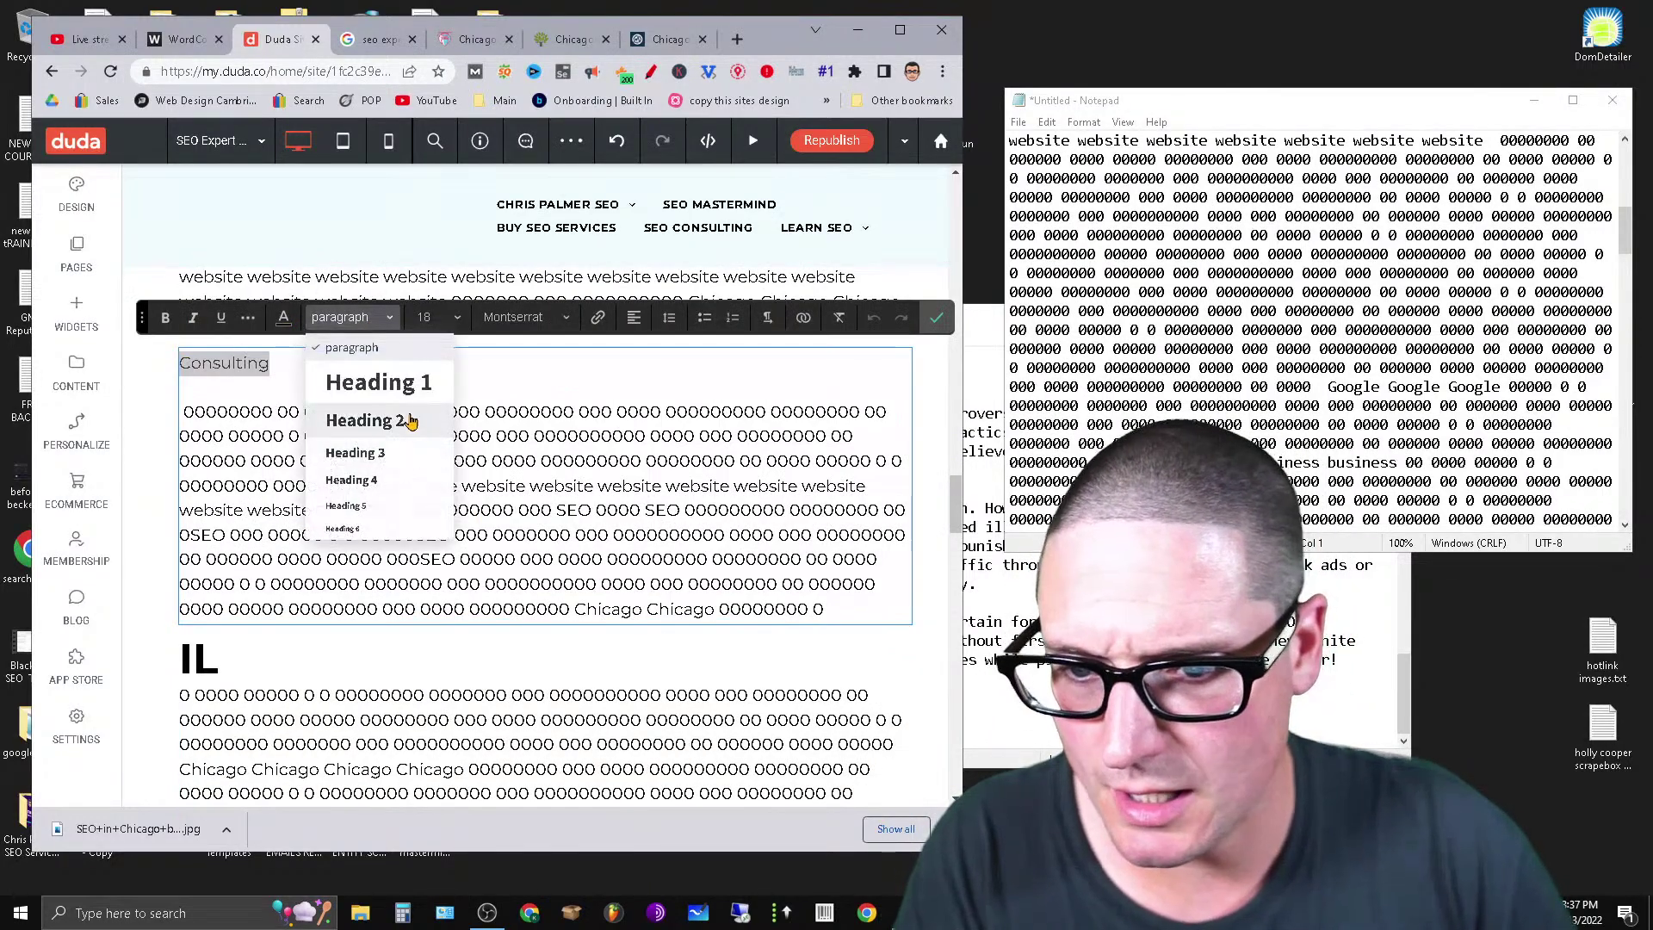
pyautogui.click(386, 420)
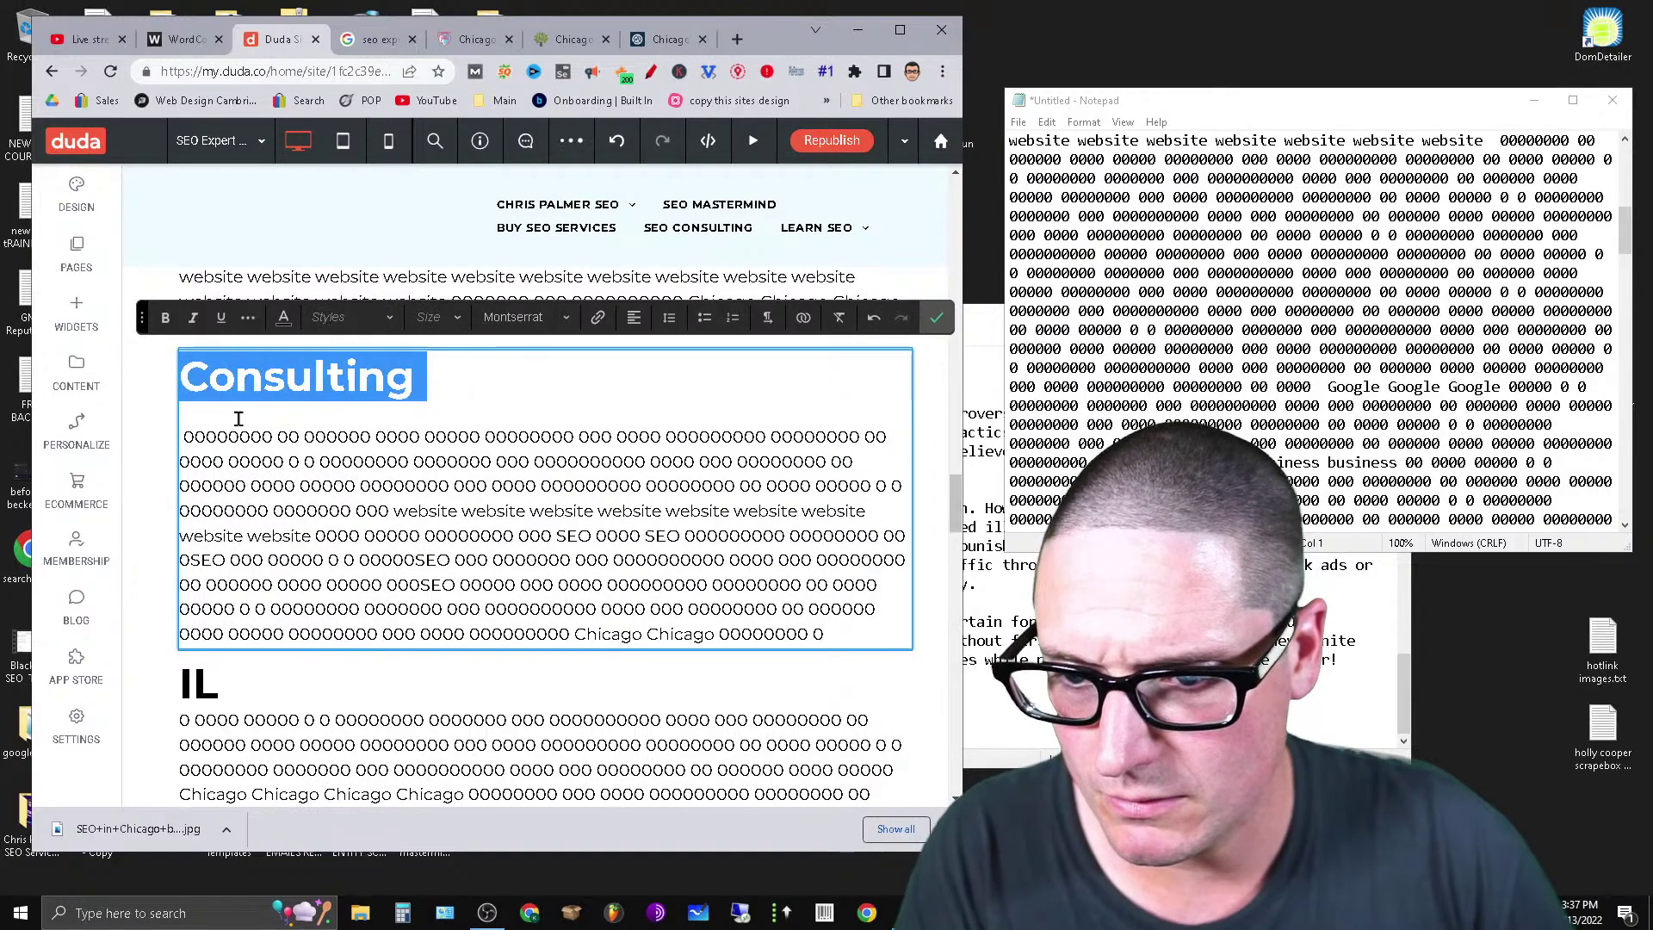
pyautogui.click(185, 442)
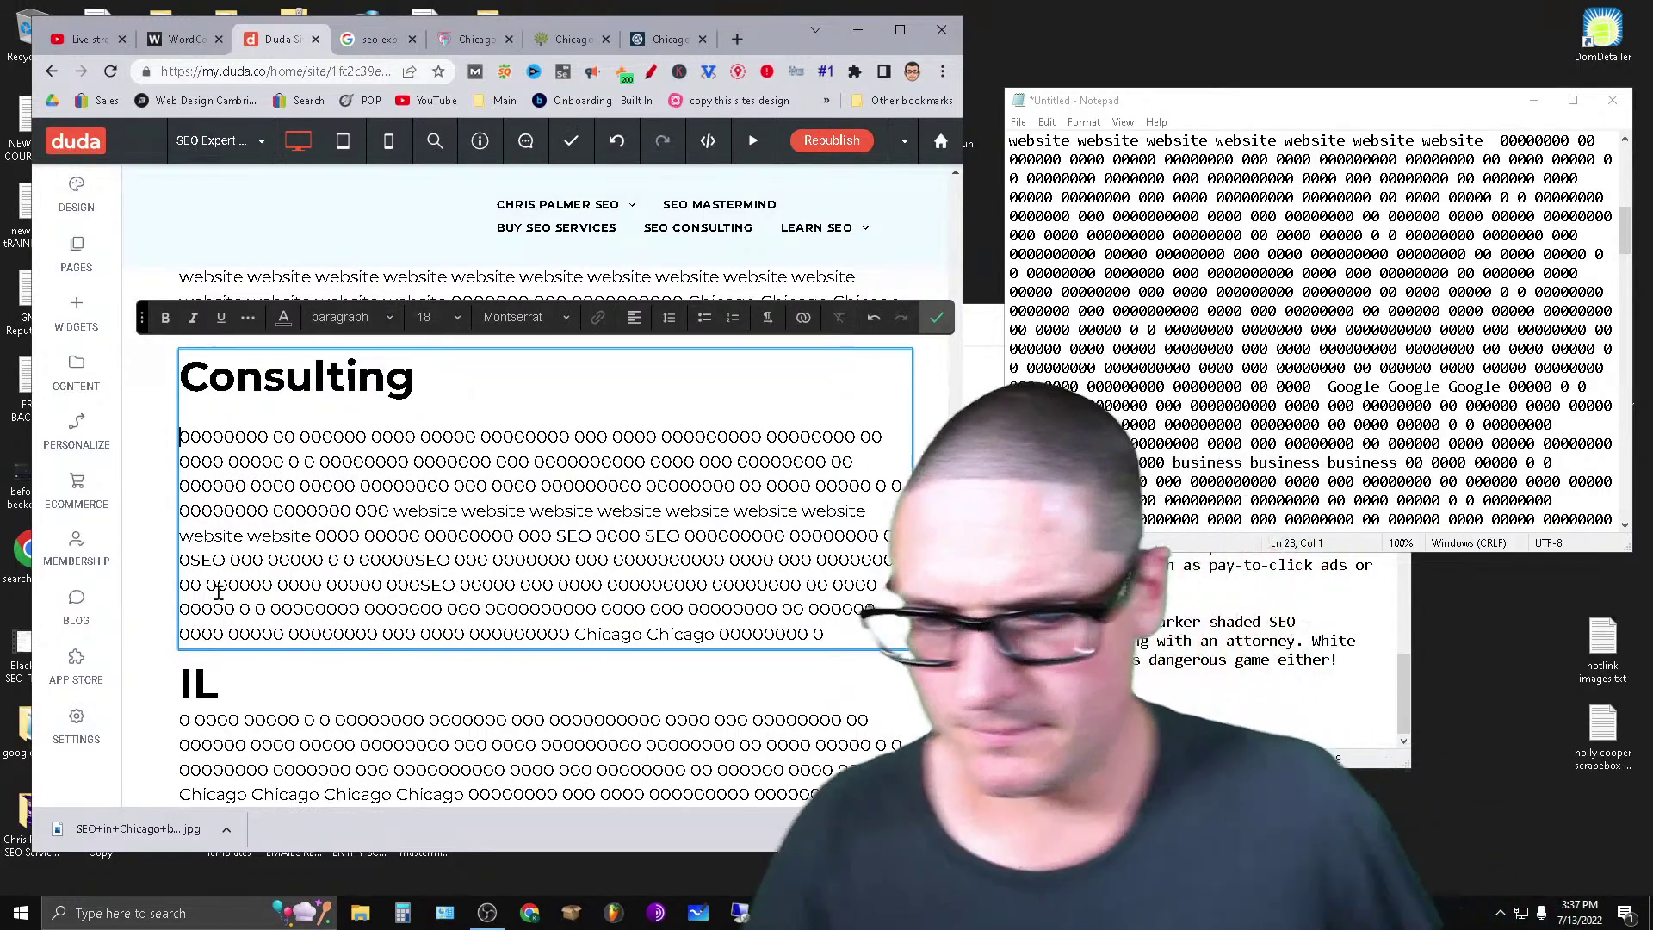
pyautogui.press('BackSpace')
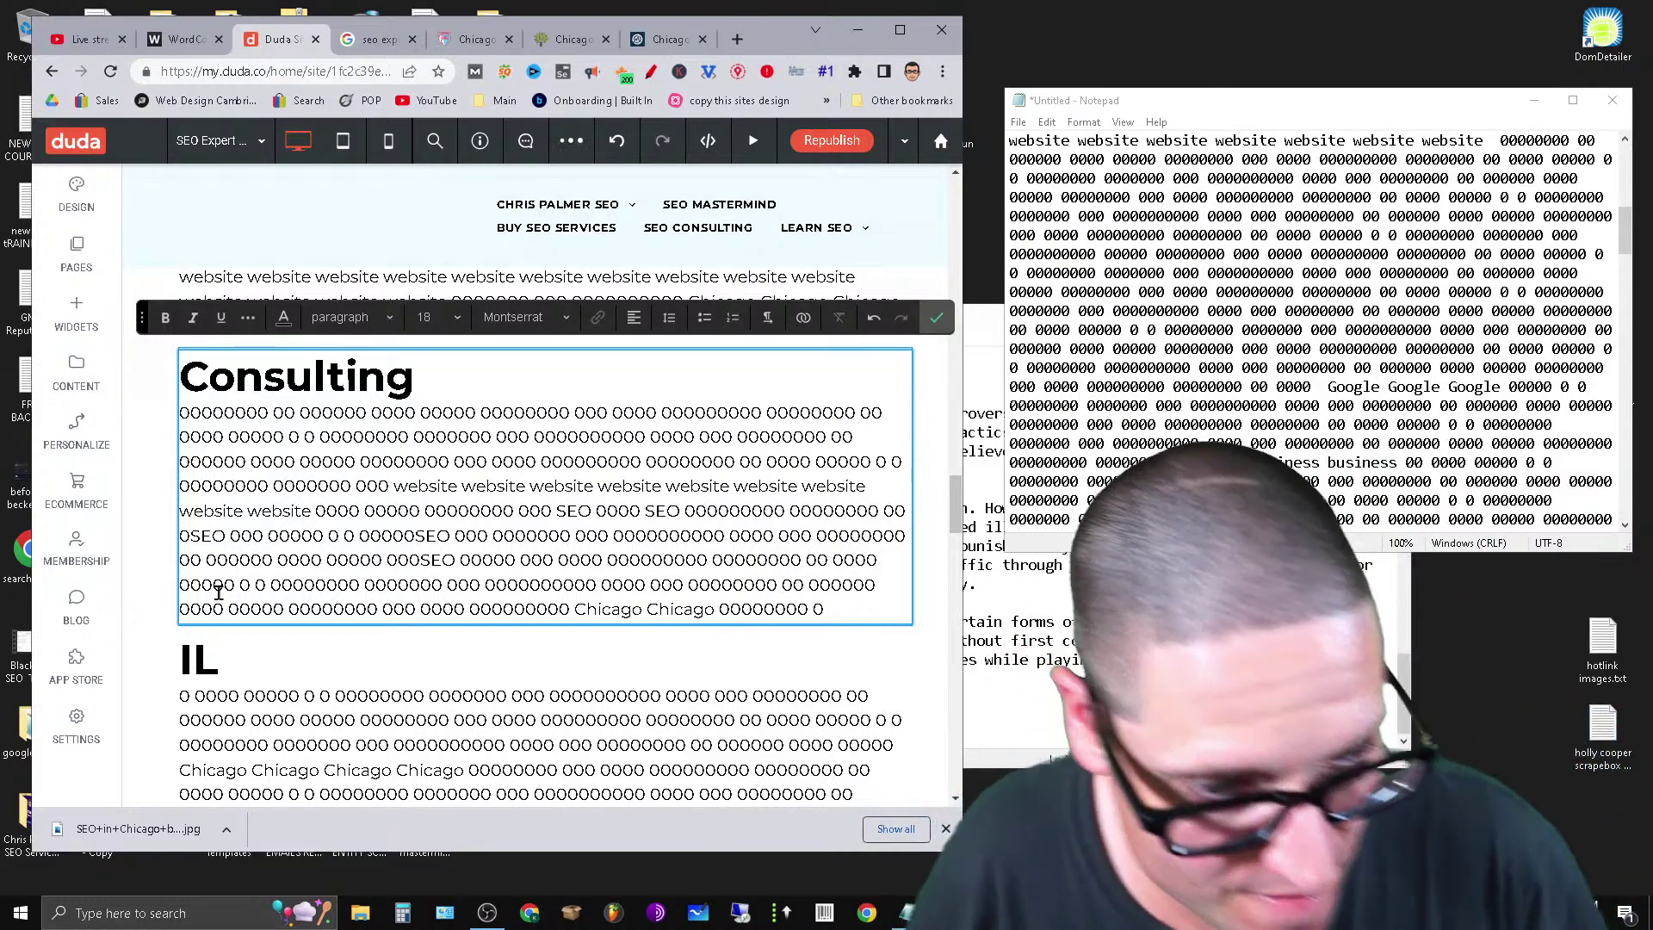
# Cut the remaining filler from Notepad and paste it into the page.
pyautogui.moveTo(1618, 245); pyautogui.dragTo(1619, 215)
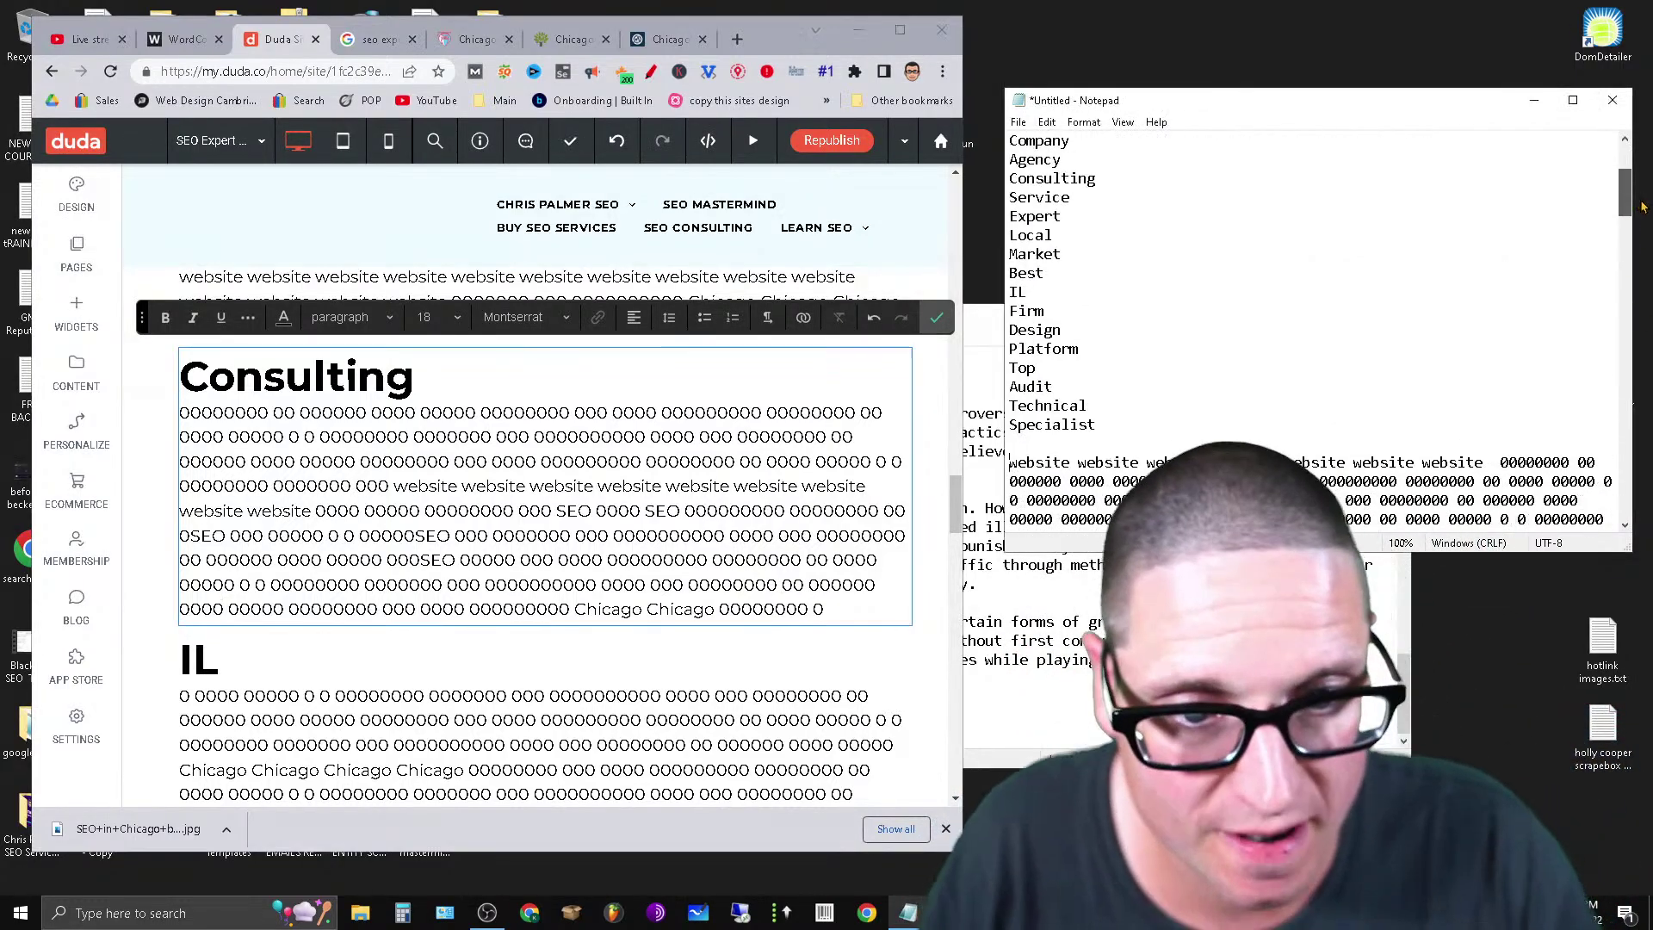
pyautogui.moveTo(1005, 368); pyautogui.dragTo(1649, 517)
pyautogui.scroll(-20, 1608, 480)
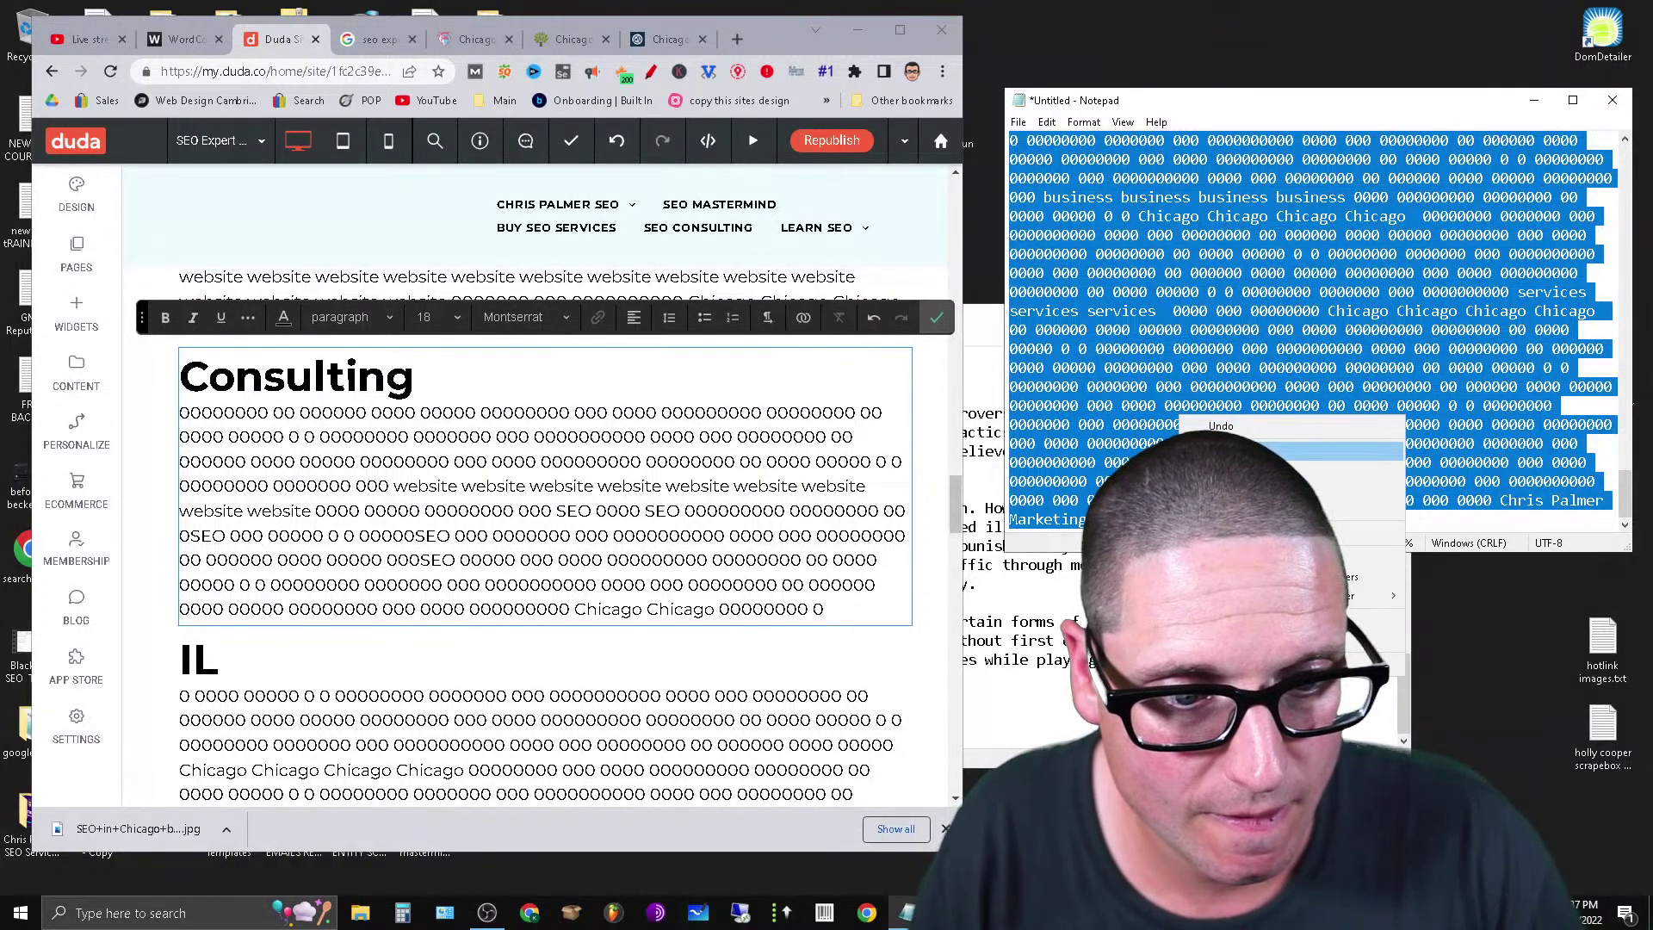
pyautogui.click(1231, 451)
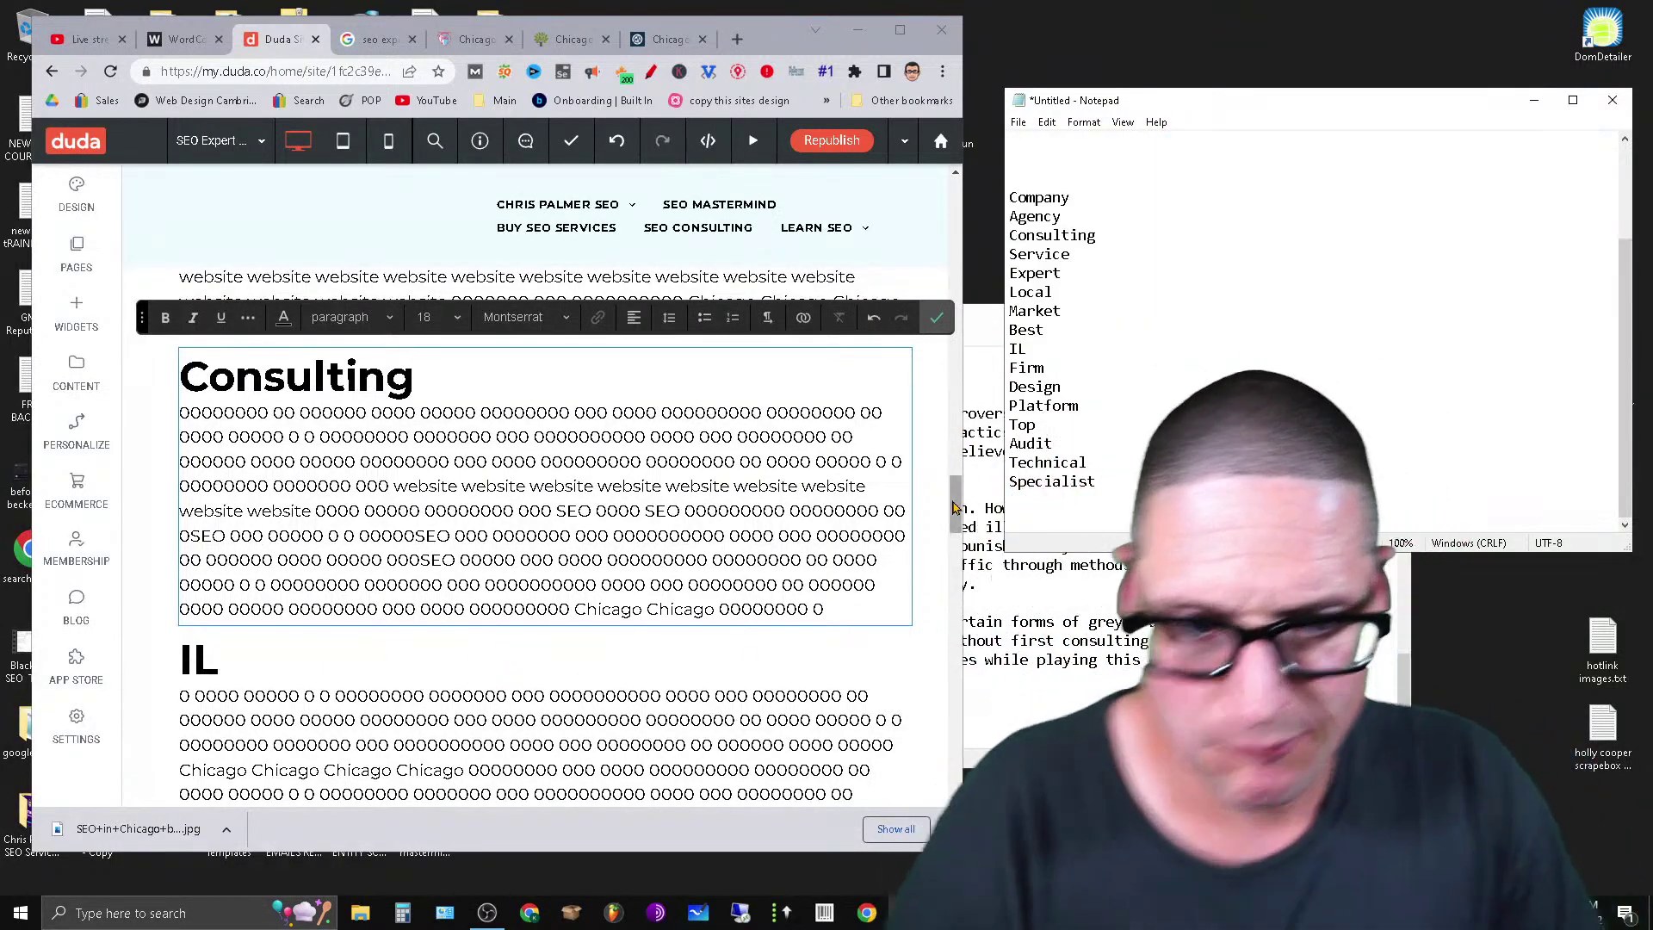
pyautogui.scroll(-15, 947, 647)
pyautogui.hotkey('ctrl', 'v')
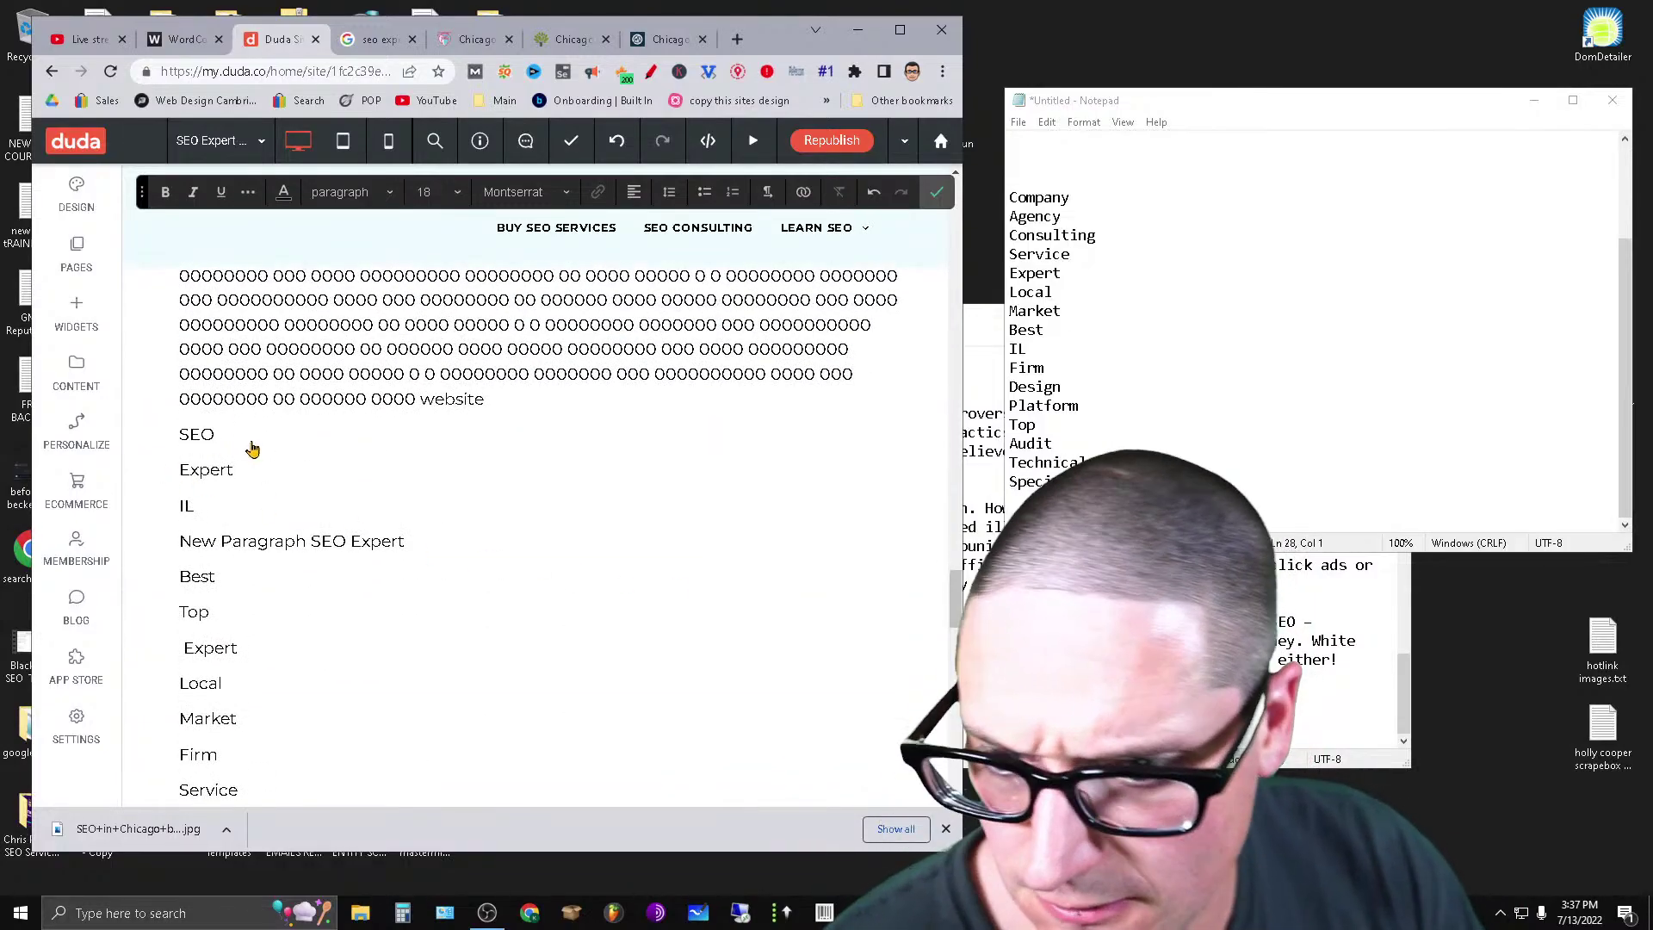
# Paste the filler block under SEO, then cut away its excess end.
pyautogui.click(252, 442)
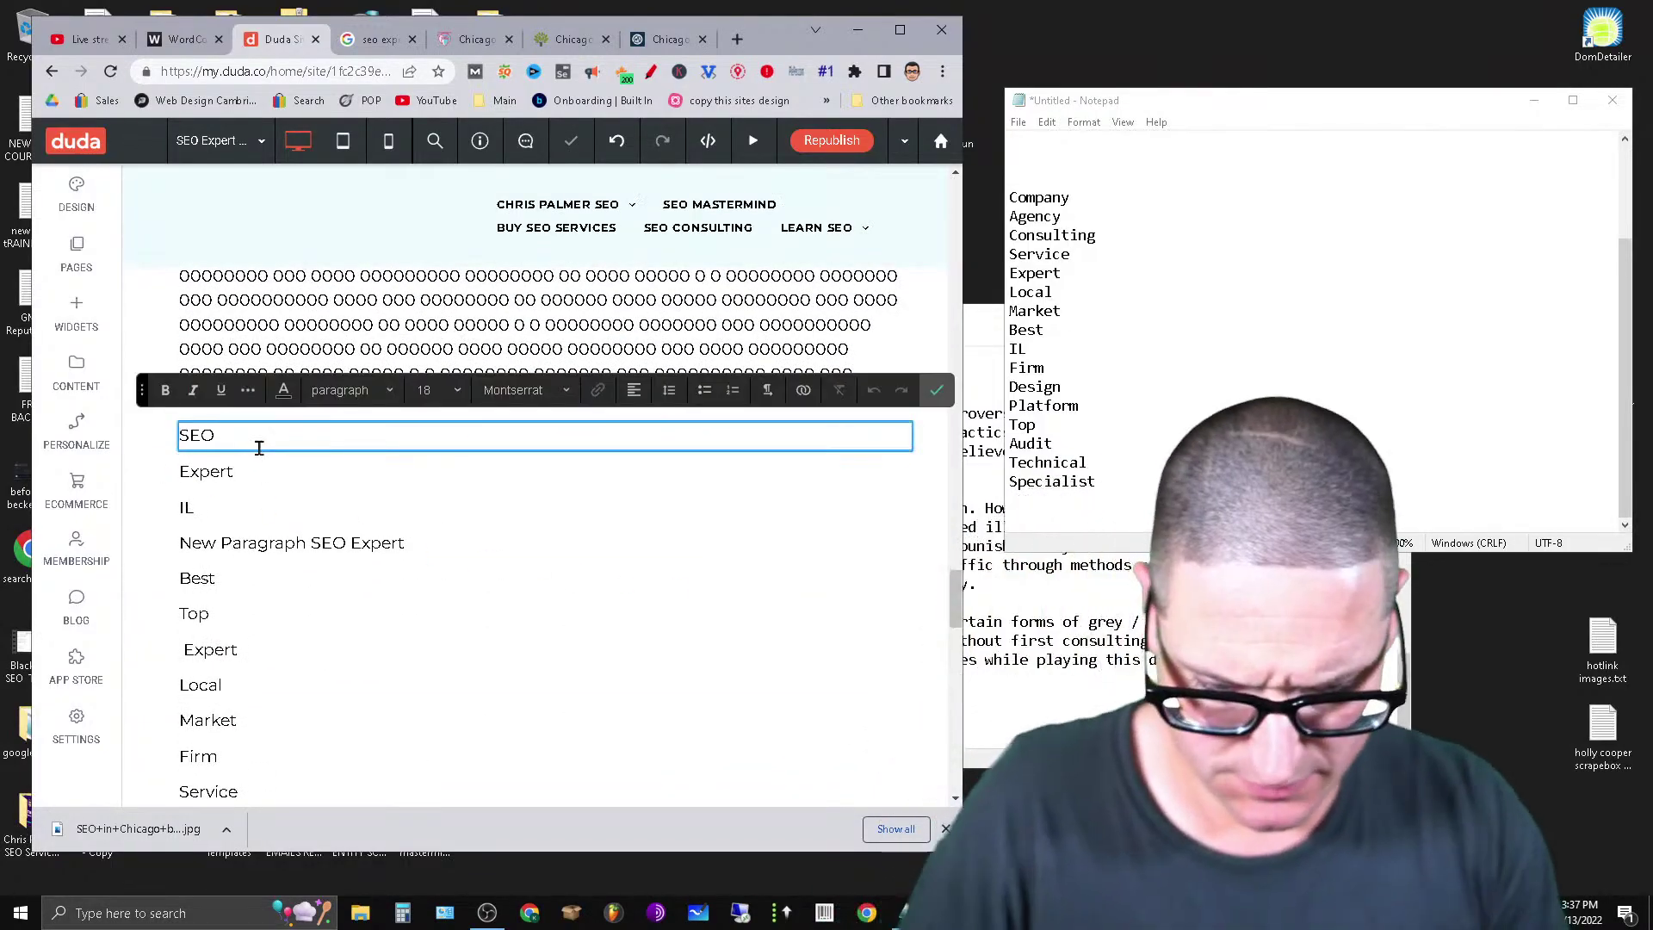
pyautogui.press('Return')
pyautogui.hotkey('ctrl', 'v')
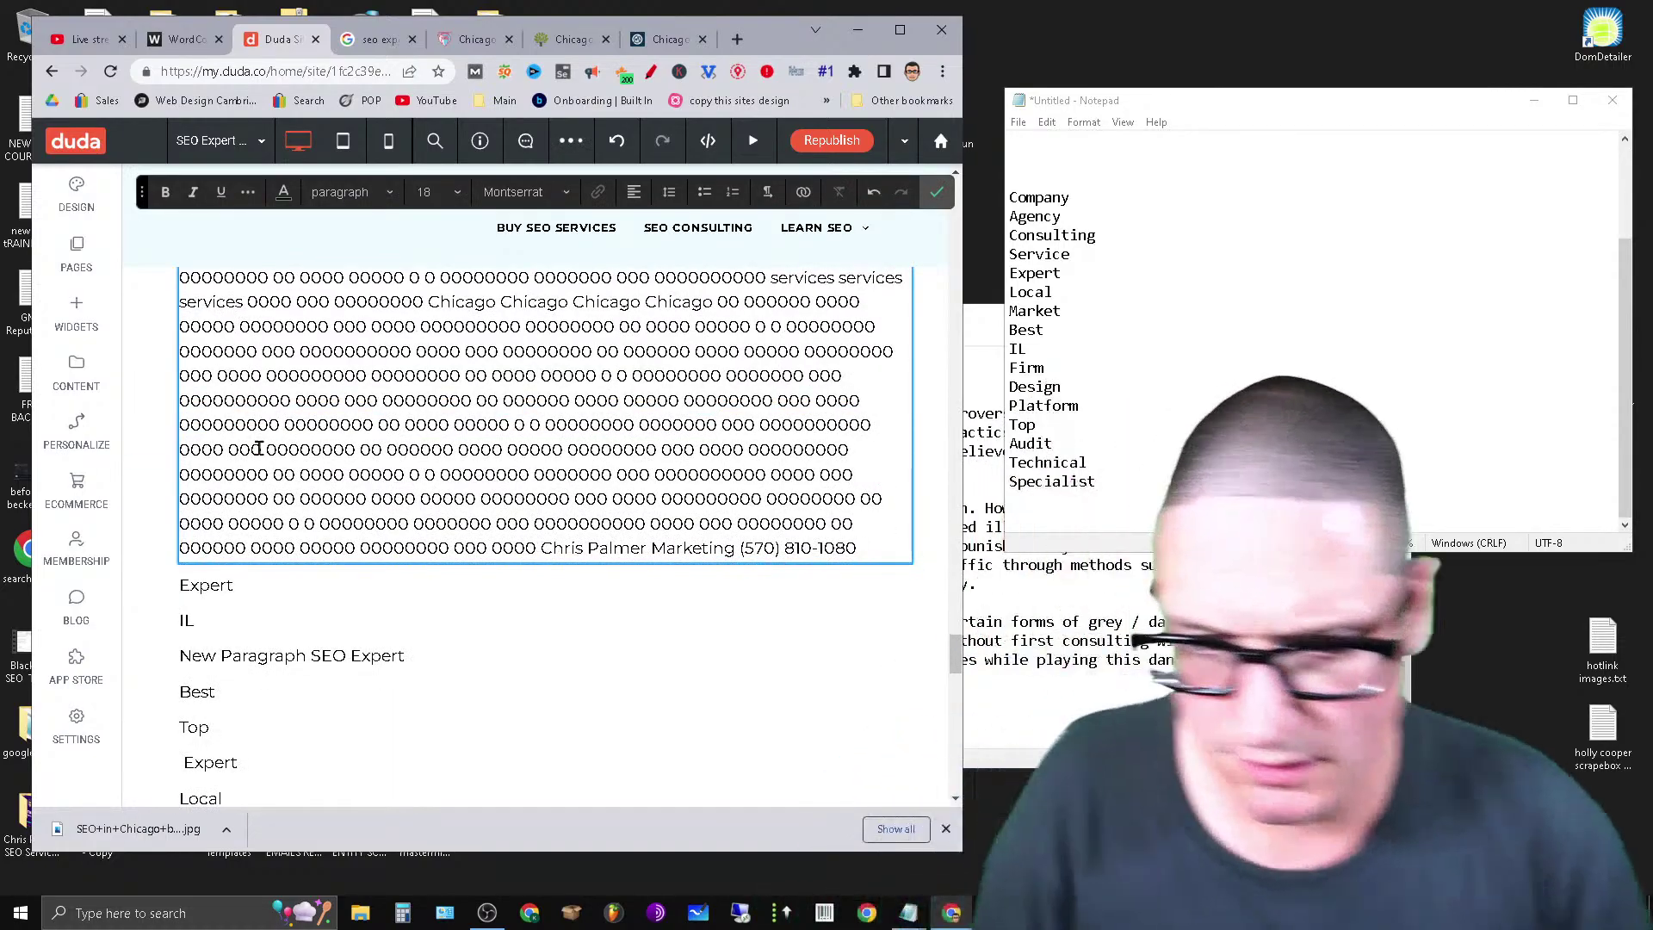
pyautogui.moveTo(179, 377); pyautogui.dragTo(846, 554)
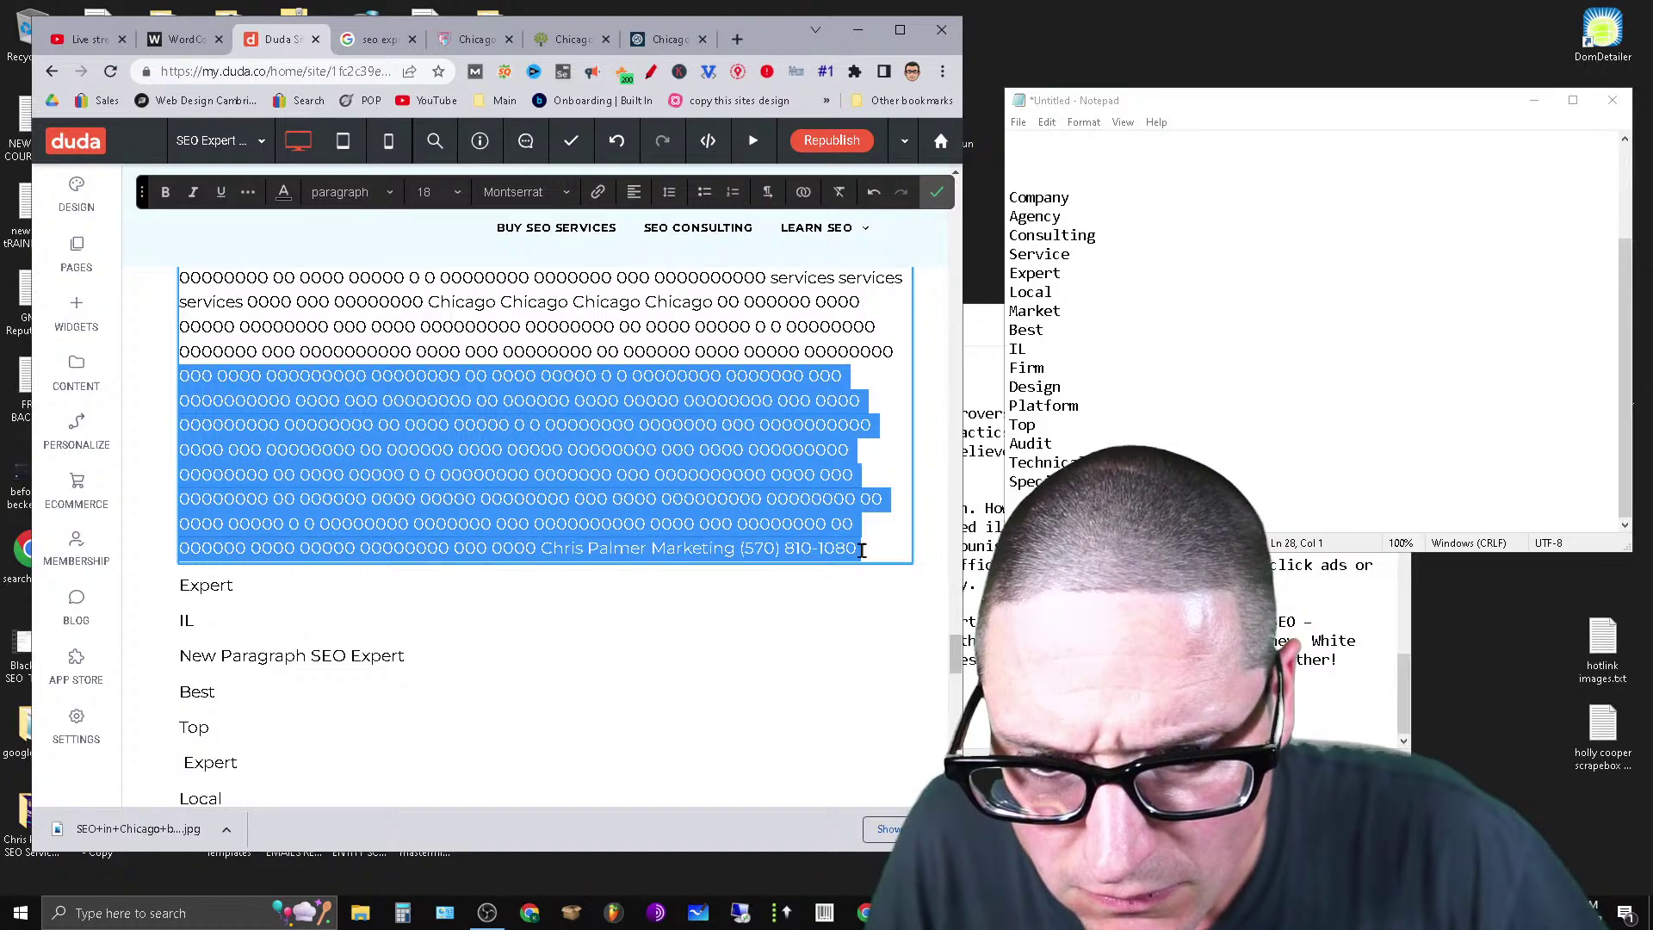
pyautogui.rightClick(860, 549)
pyautogui.click(841, 183)
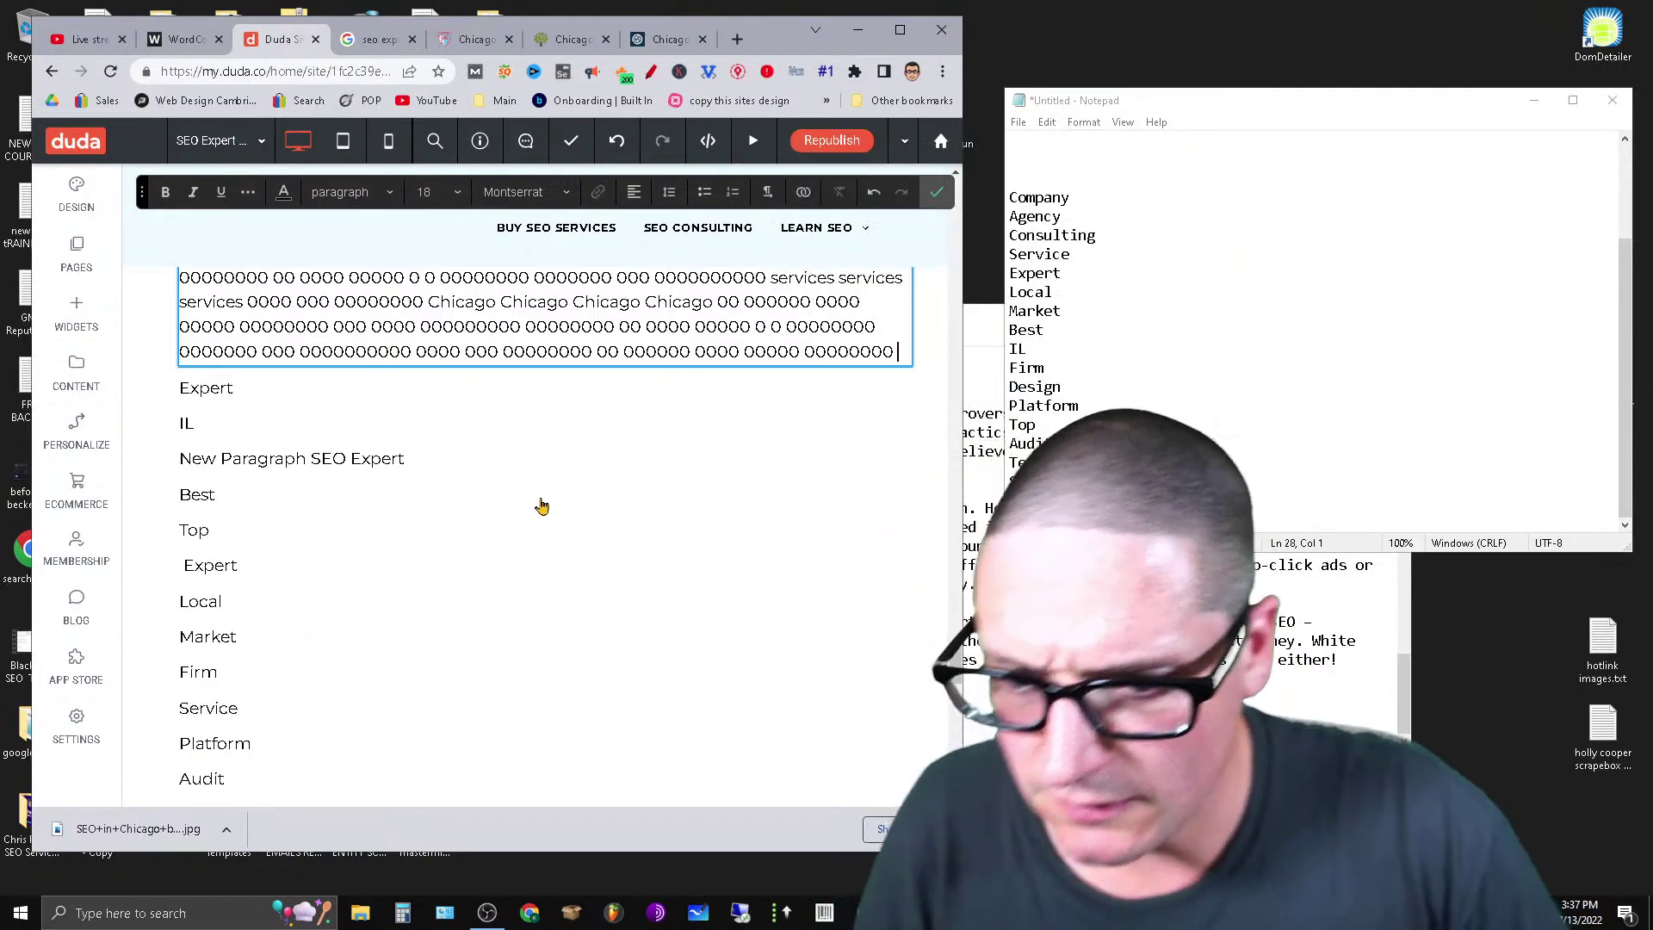
# Paste the cut filler text on a new line below Audit.
pyautogui.scroll(-3, 475, 535)
pyautogui.click(245, 509)
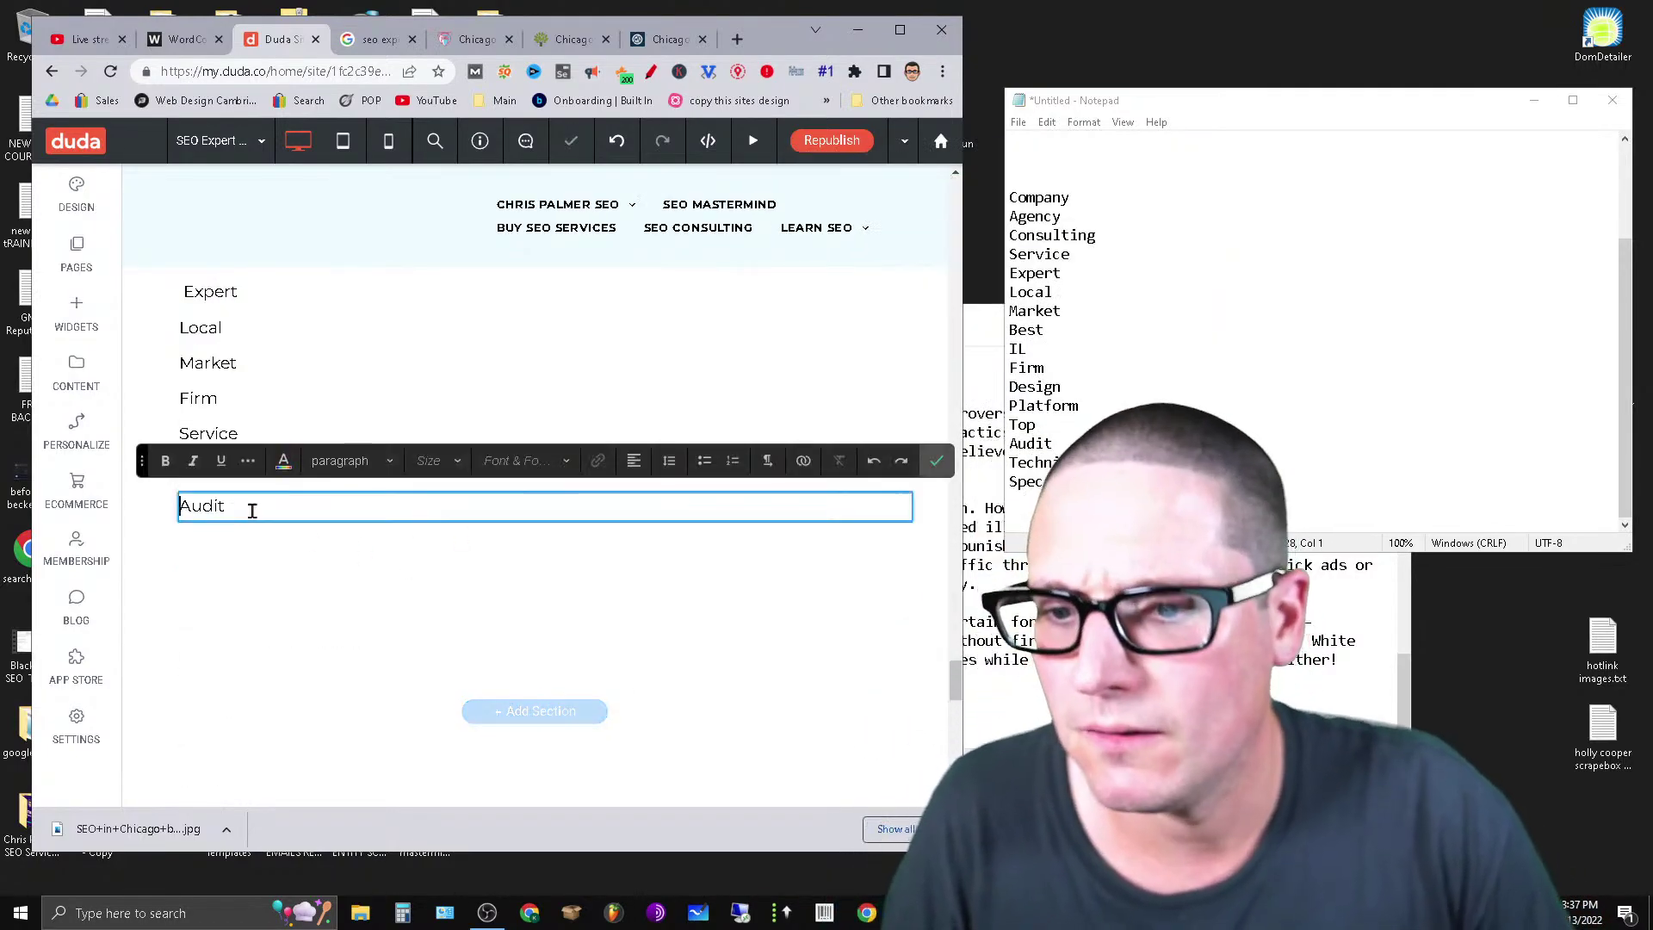
pyautogui.press('Return')
pyautogui.press('Return')
pyautogui.hotkey('ctrl', 'v')
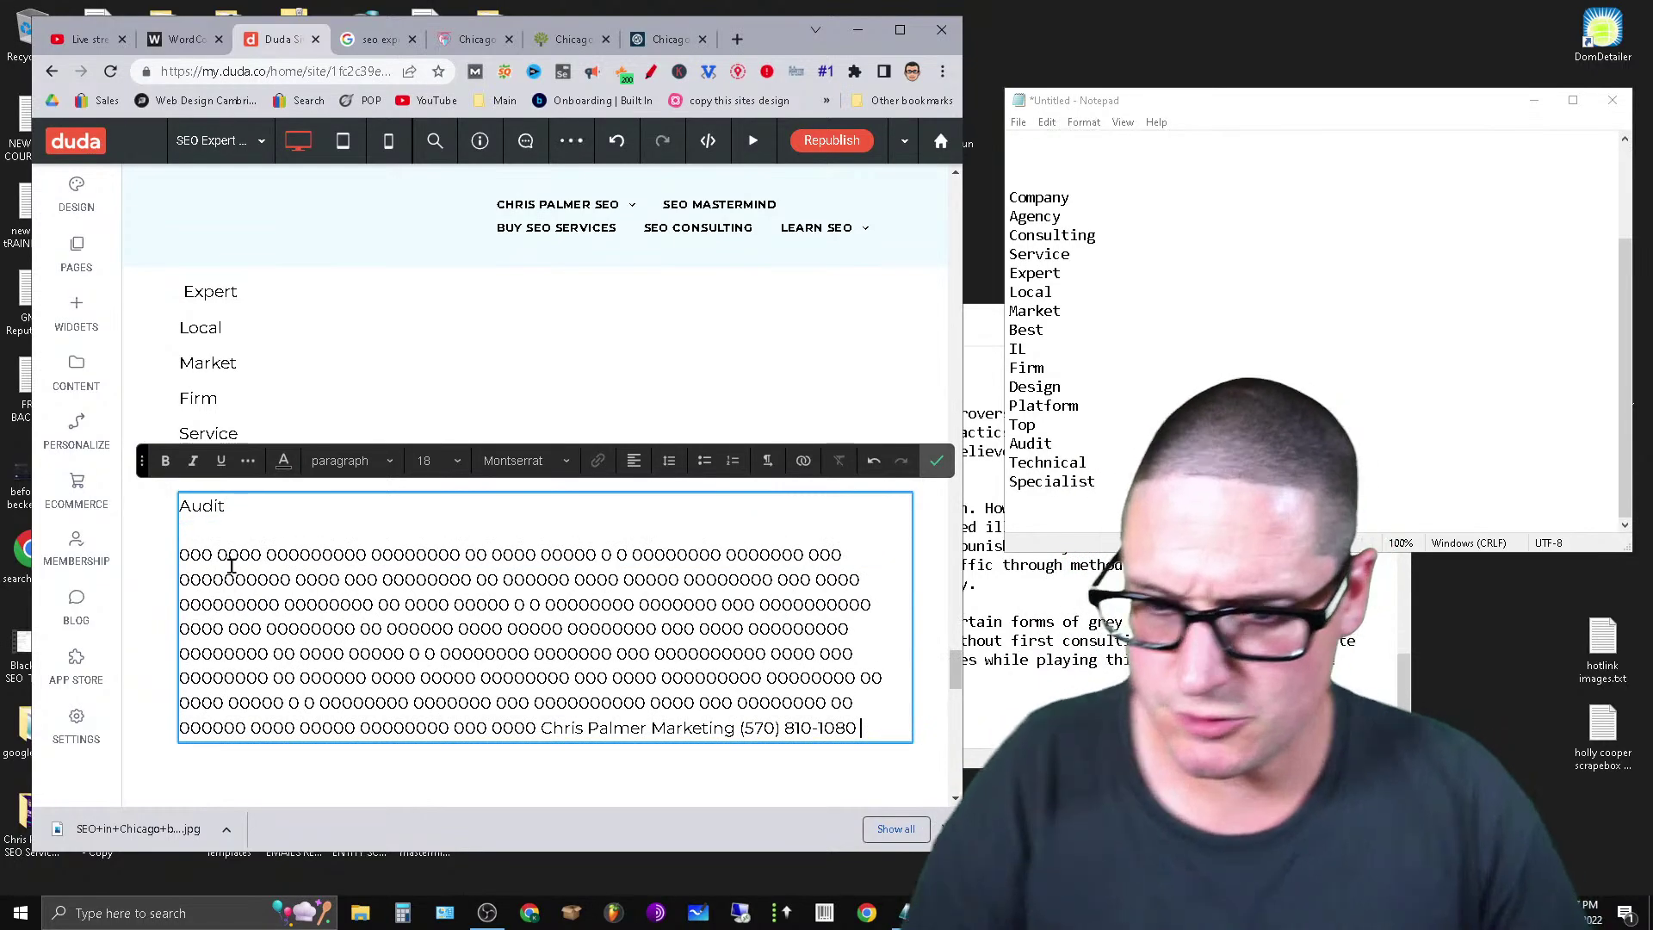
# Cut a section of filler text out of the SEO block.
pyautogui.scroll(5, 764, 439)
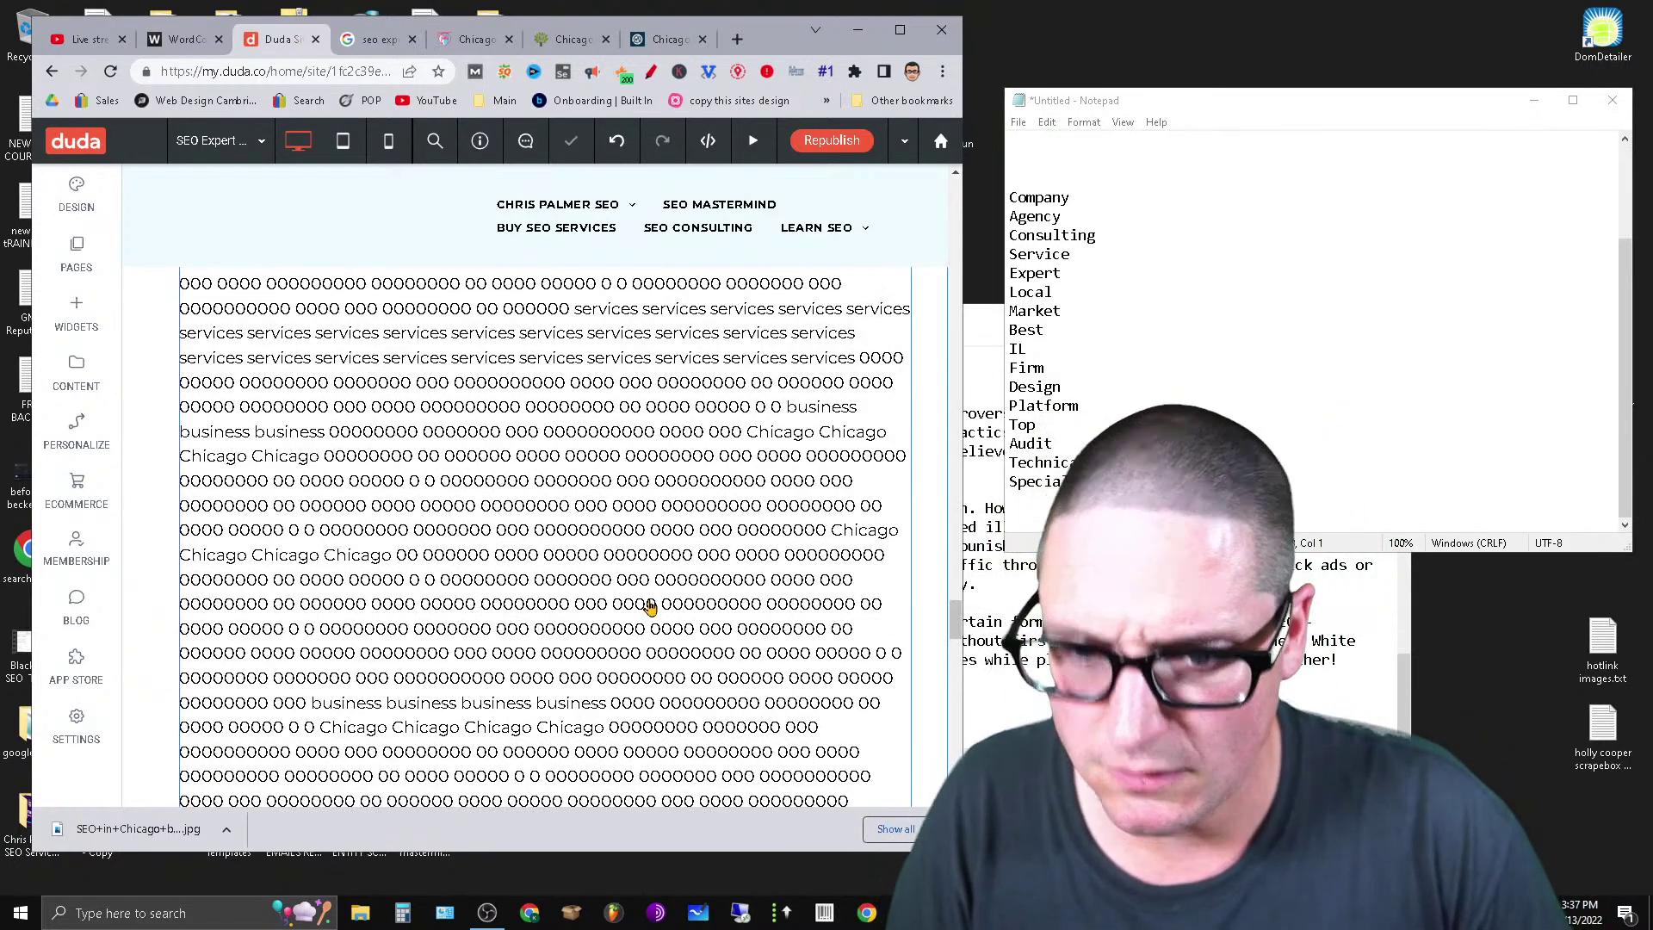
pyautogui.scroll(5, 800, 614)
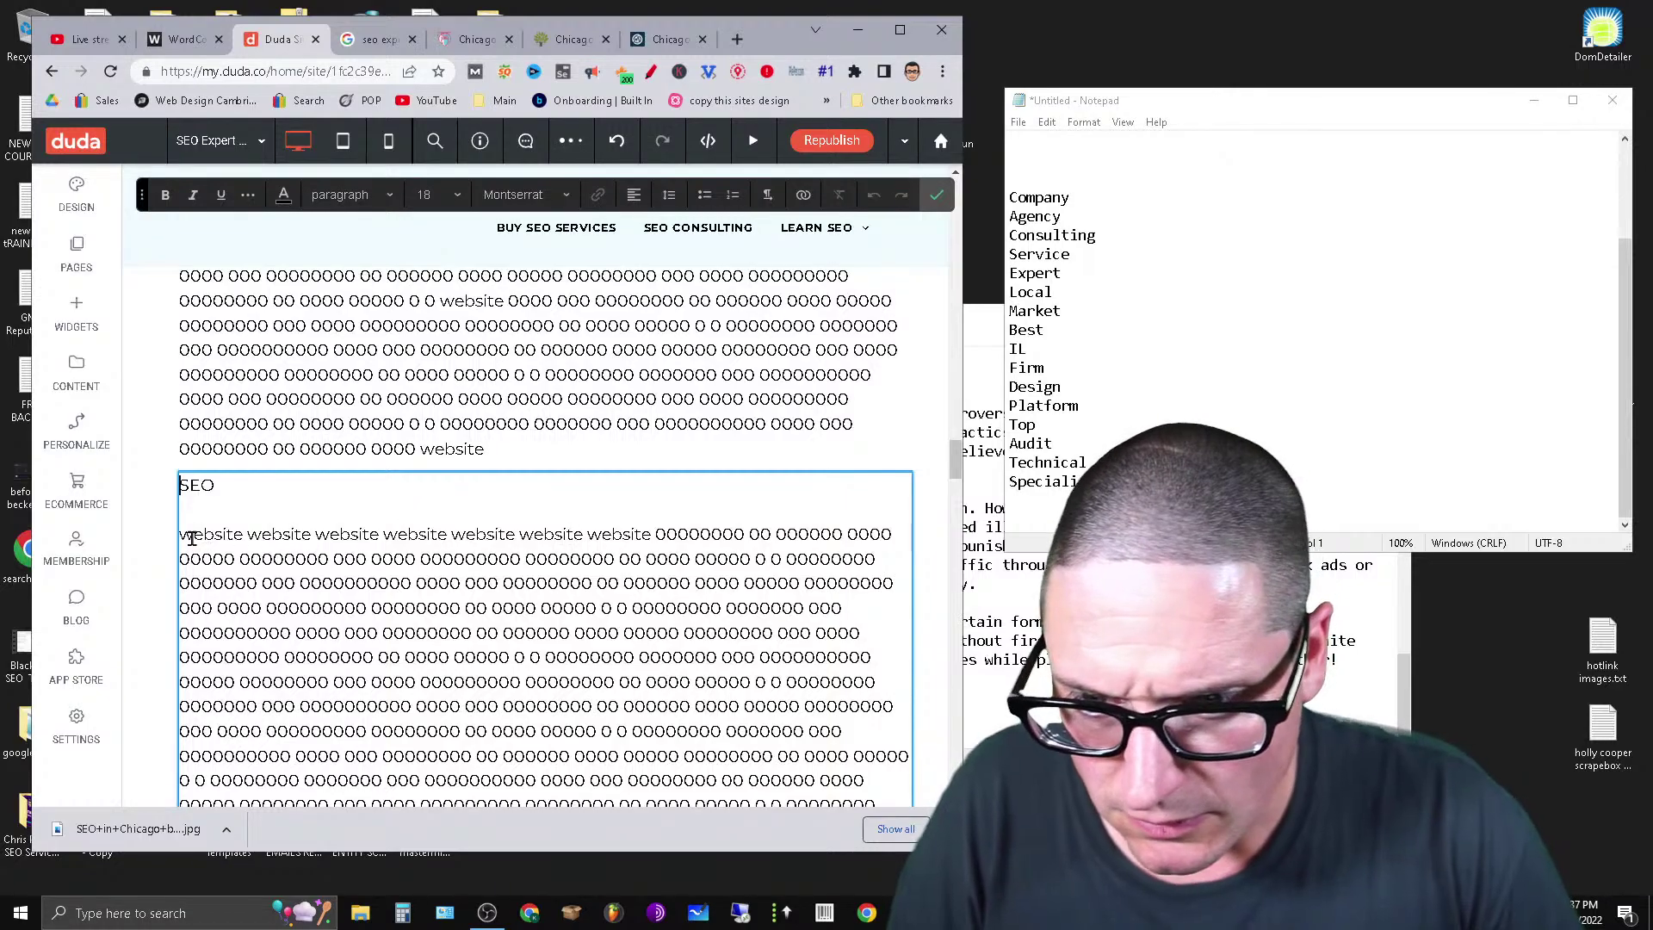
pyautogui.moveTo(180, 535); pyautogui.dragTo(887, 334)
pyautogui.rightClick(786, 307)
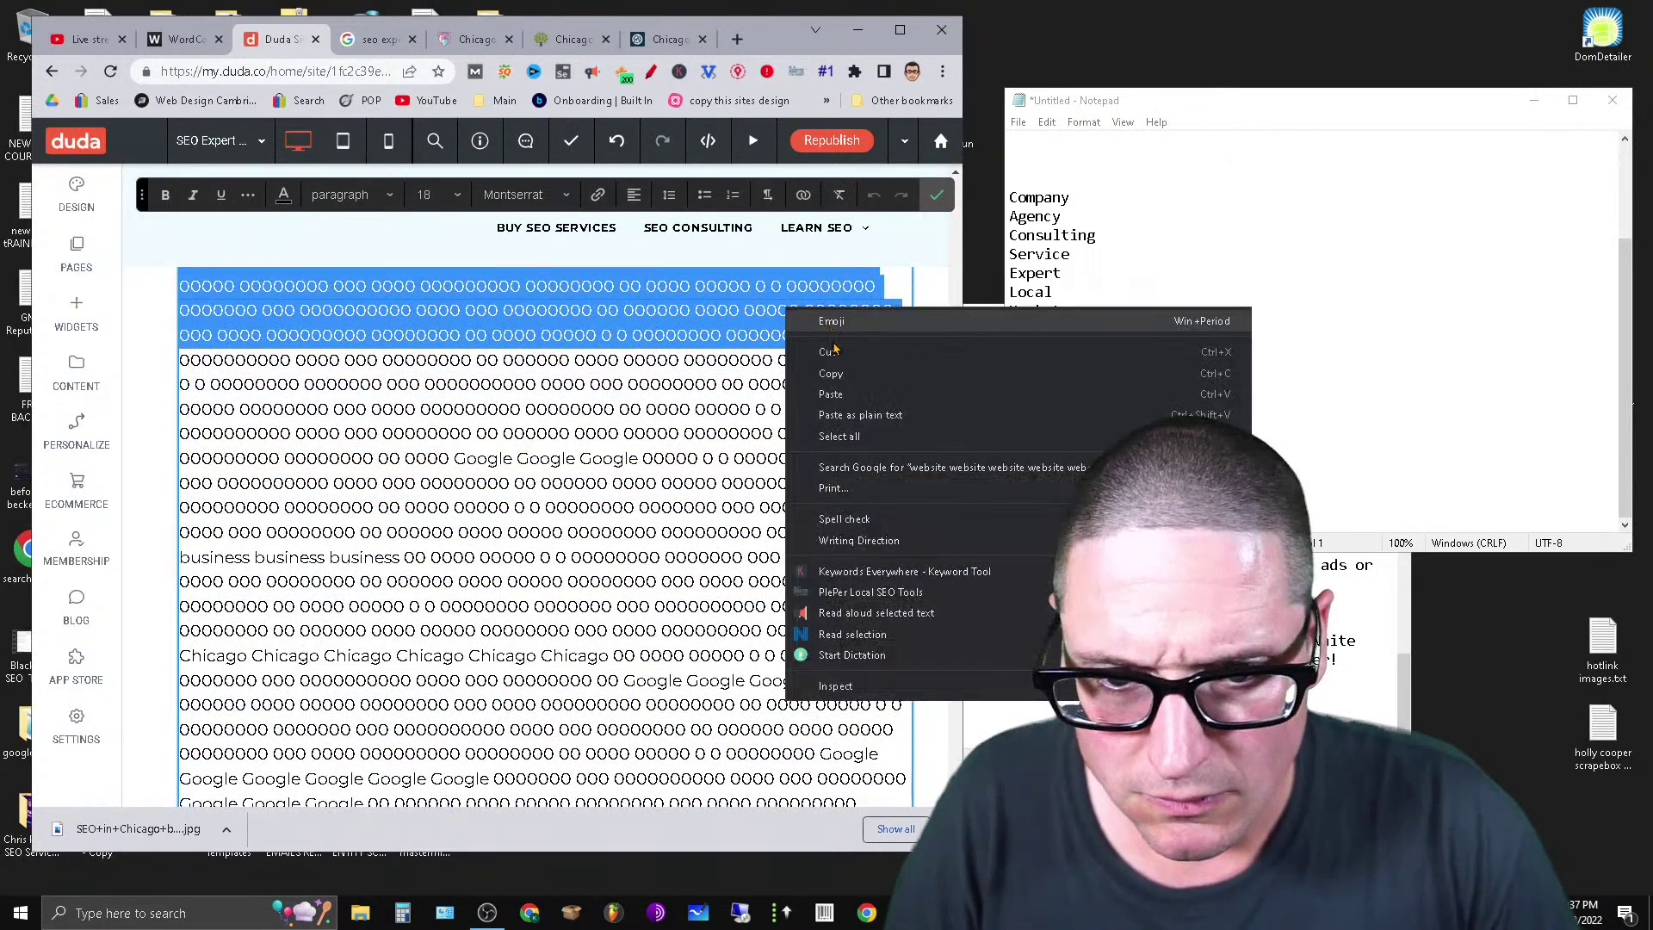
pyautogui.click(833, 353)
# Paste the cut filler text on new lines below Platform.
pyautogui.scroll(-7, 718, 661)
pyautogui.scroll(-10, 717, 662)
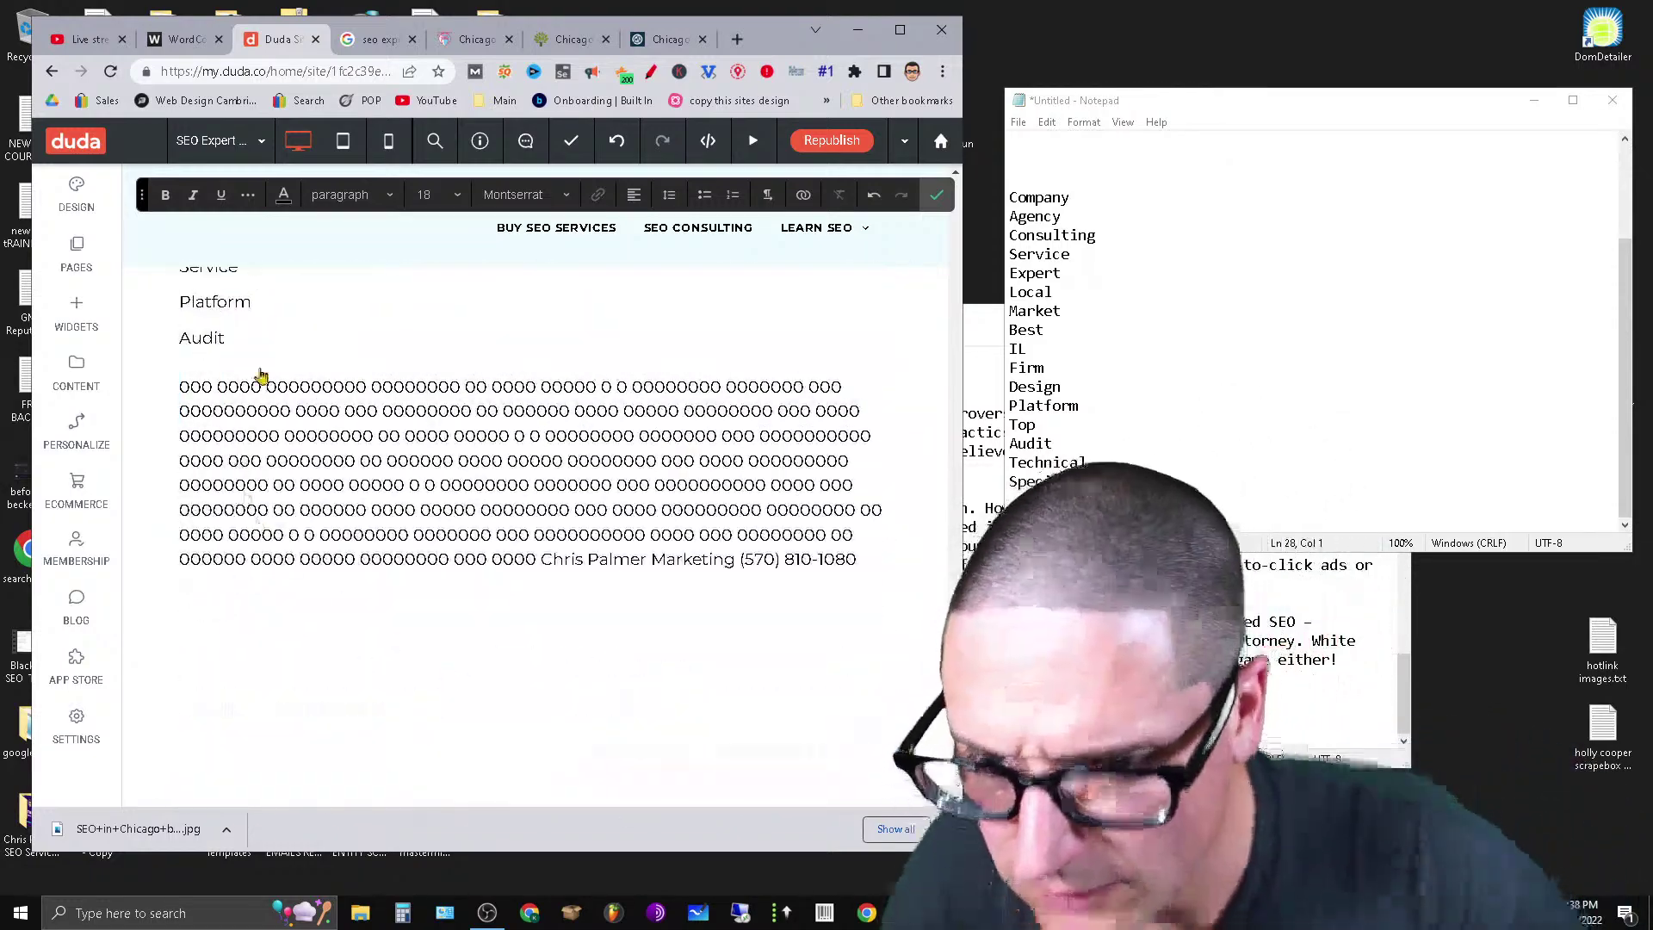
pyautogui.click(249, 368)
pyautogui.click(258, 303)
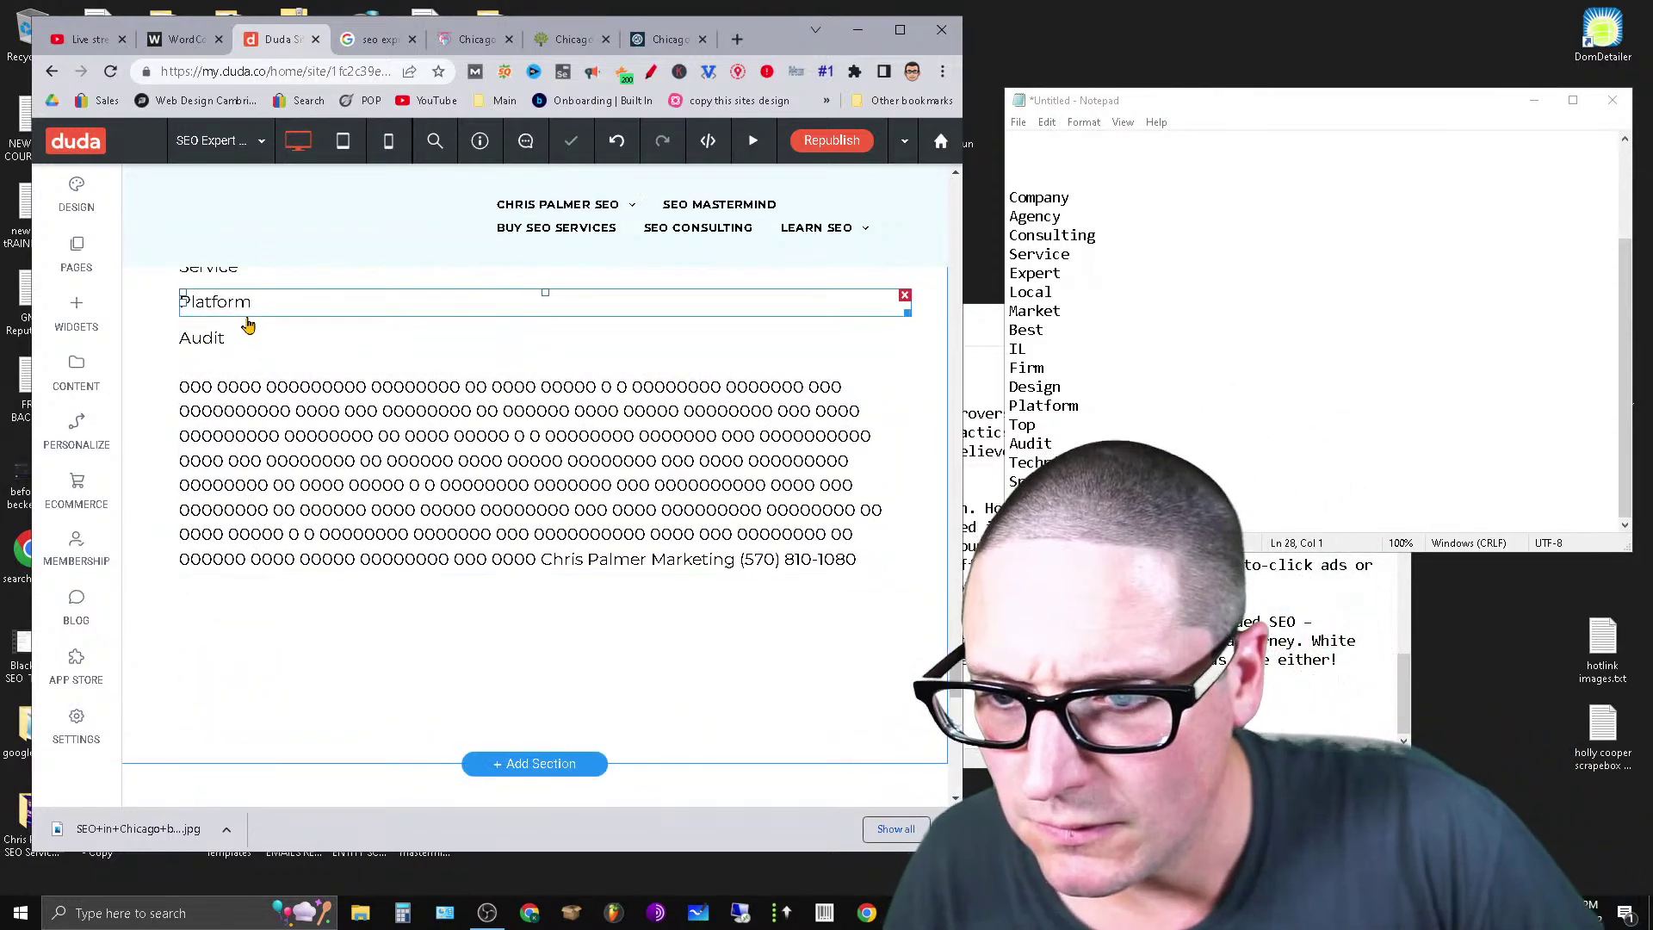
pyautogui.click(277, 307)
pyautogui.press('Return')
pyautogui.press('Return')
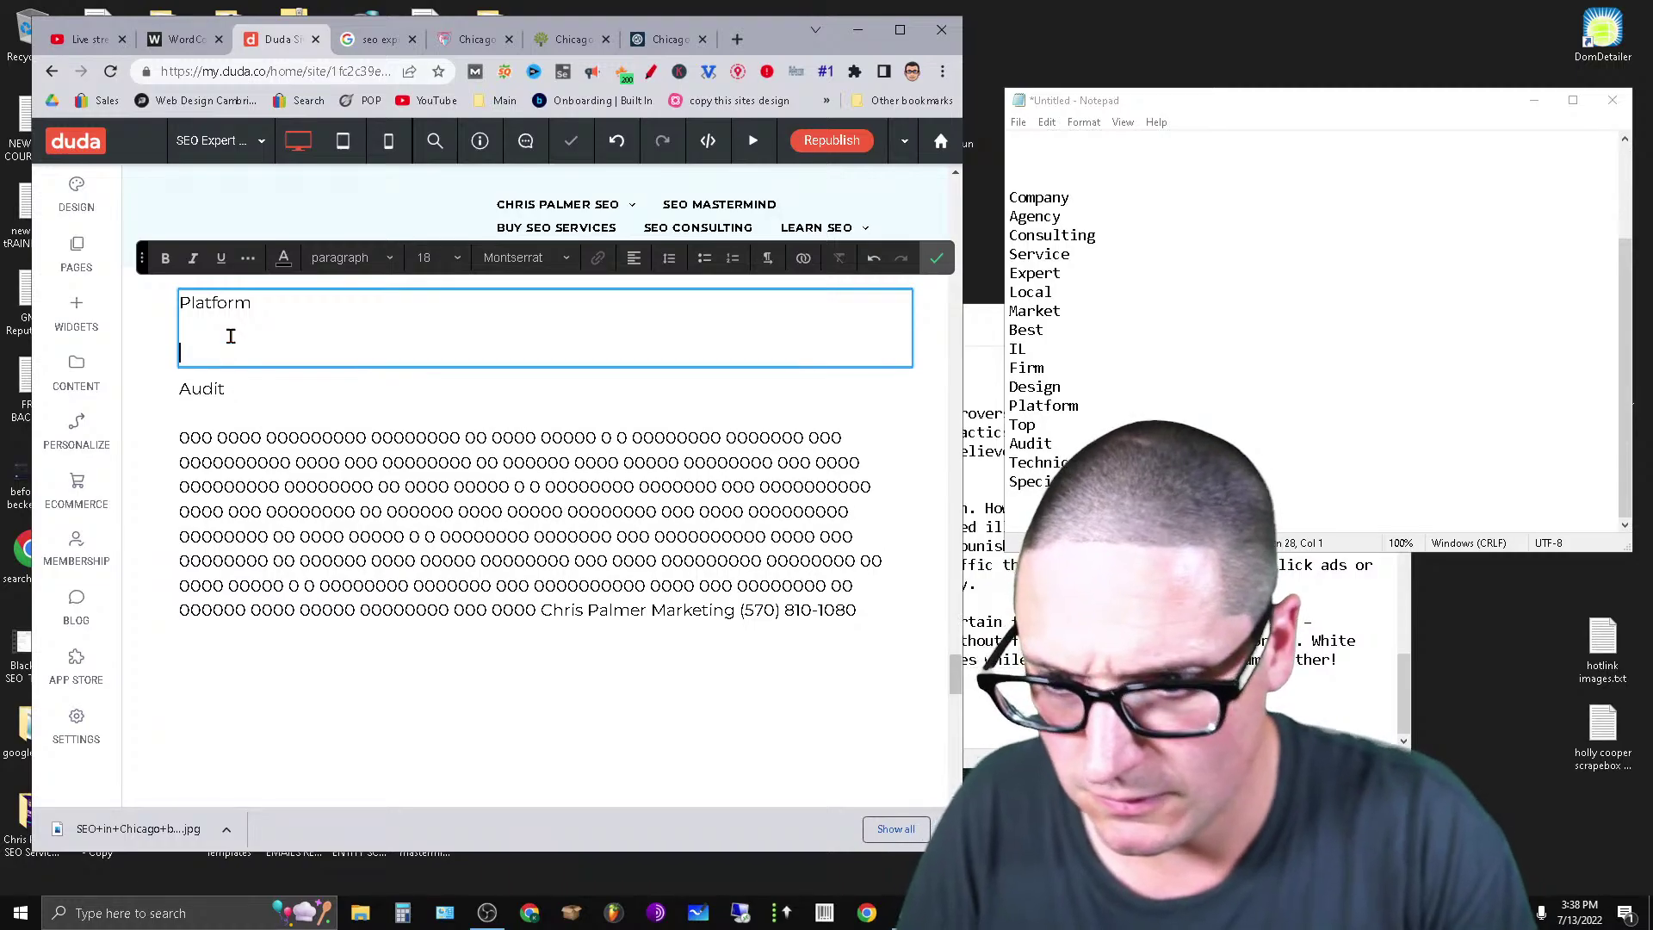
pyautogui.hotkey('ctrl', 'v')
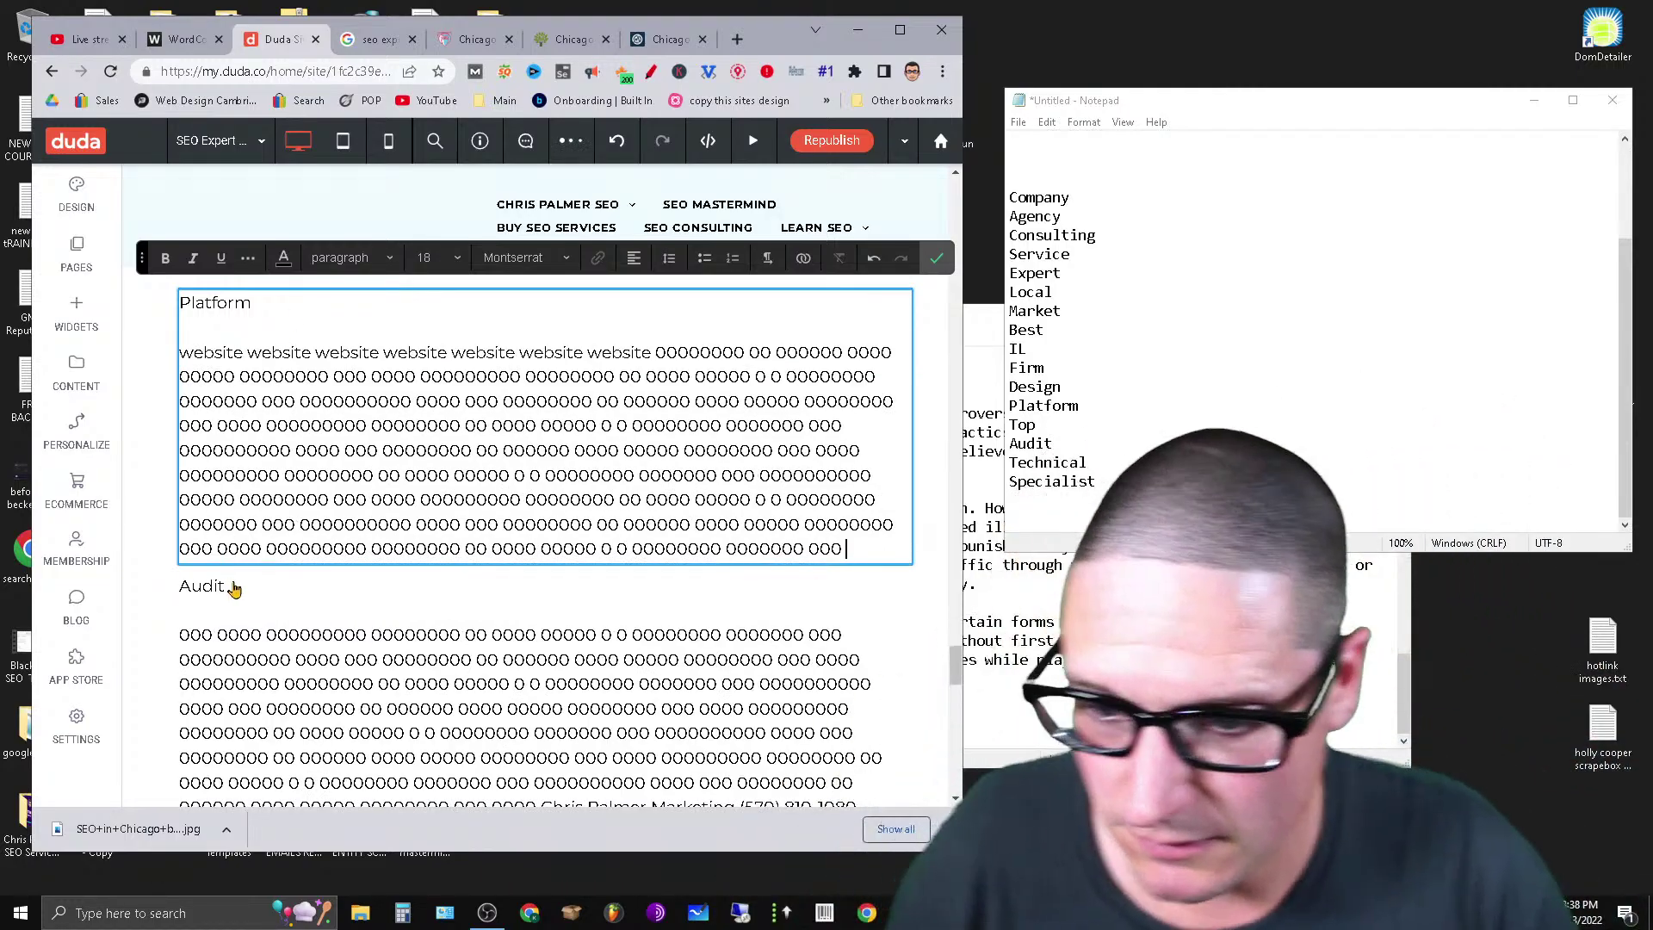
# Set the Audit line to Heading 2.
pyautogui.click(210, 594)
pyautogui.click(214, 582)
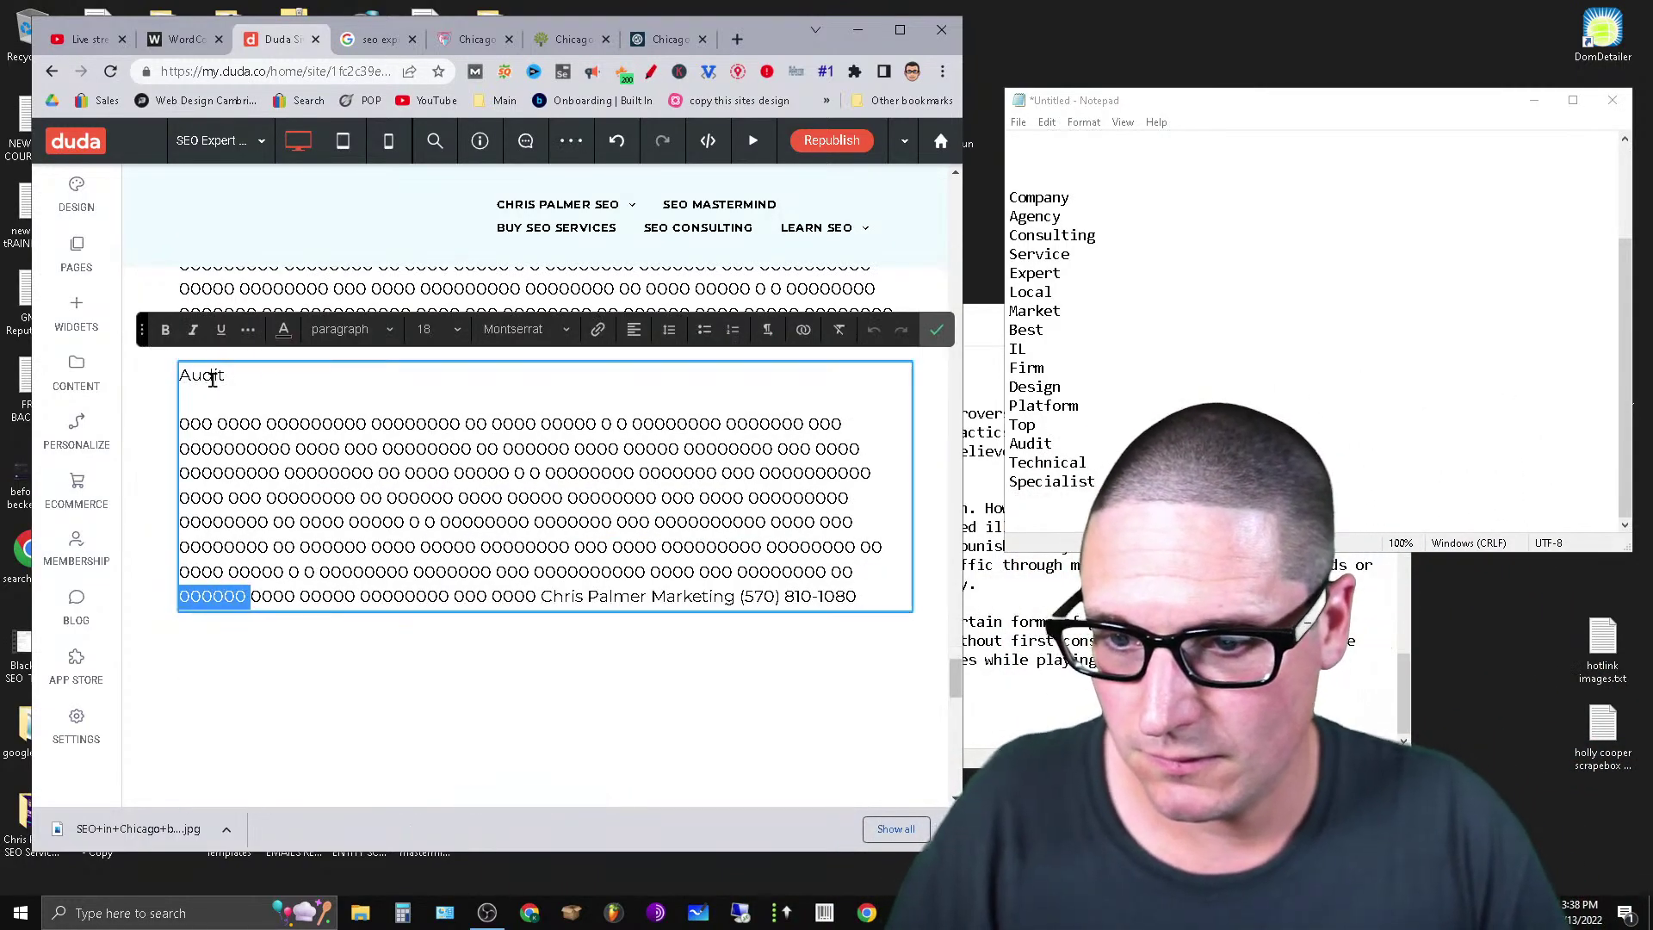
pyautogui.click(351, 329)
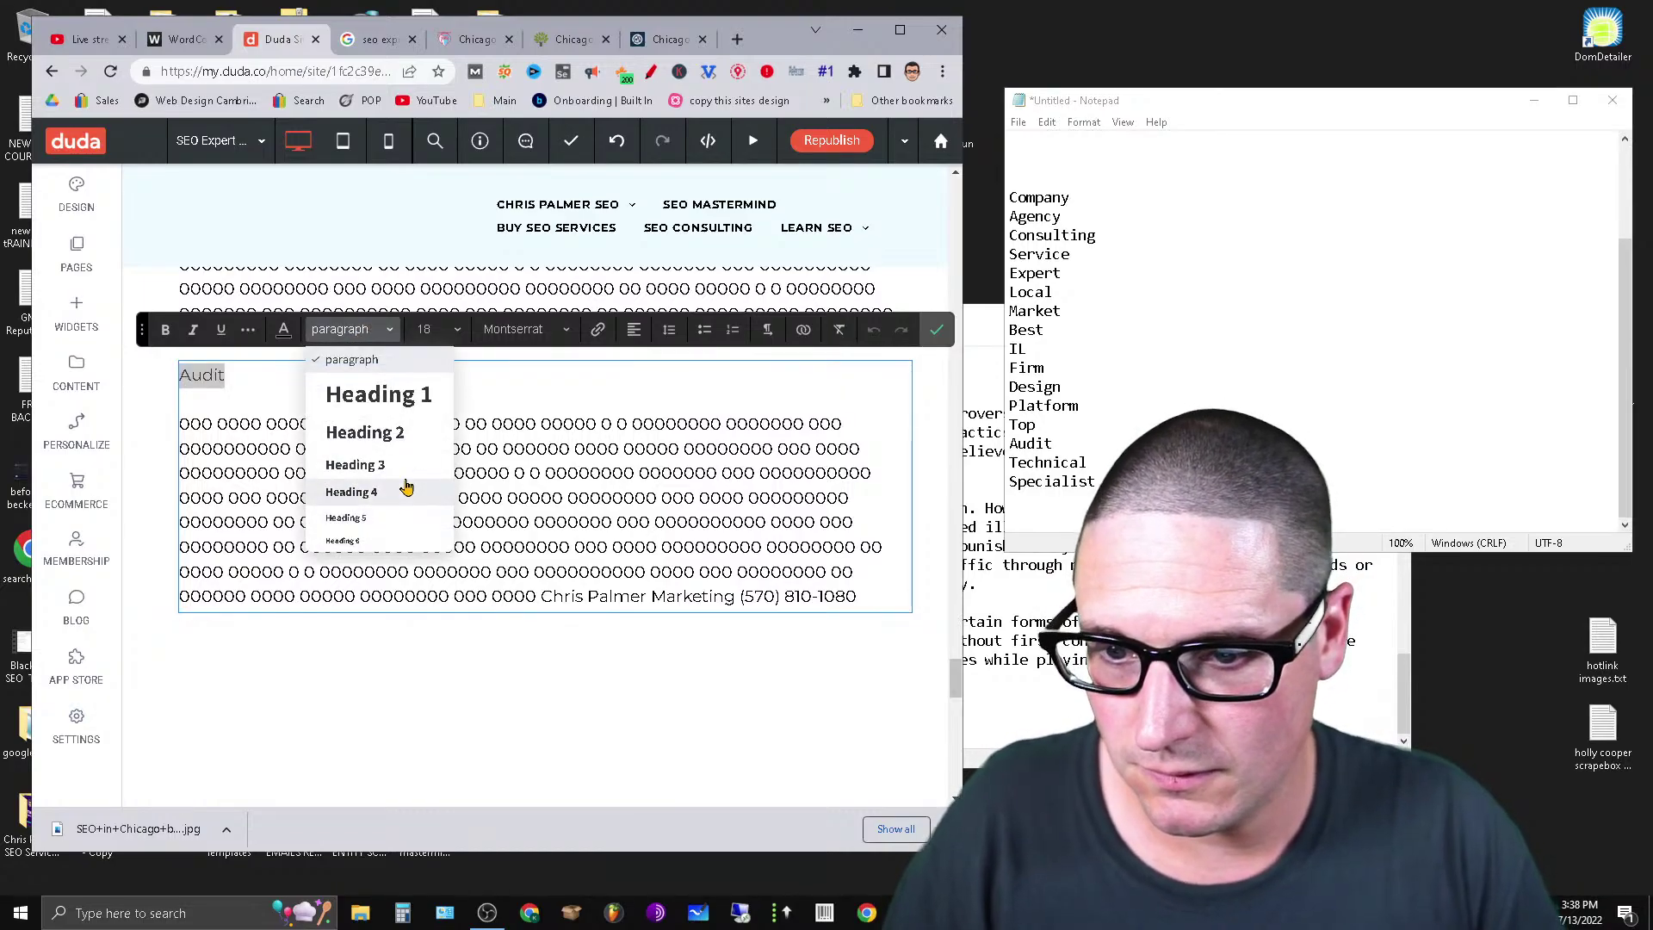
pyautogui.click(378, 432)
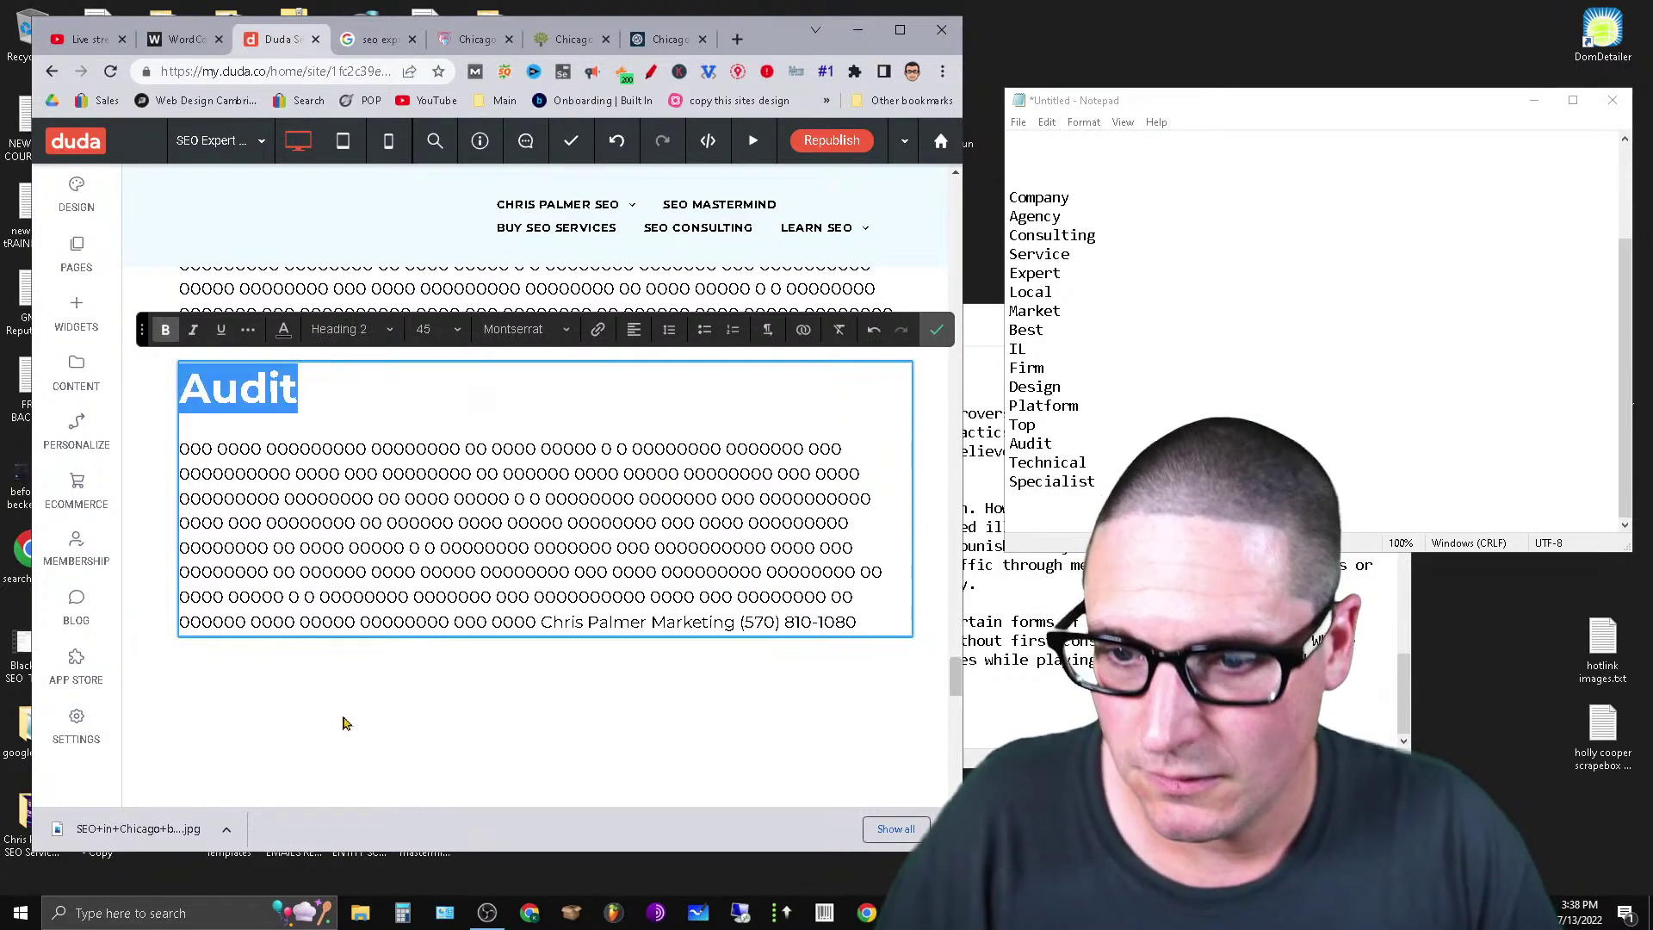
# Set Platform to Heading 2 and remove the blank line beneath it.
pyautogui.scroll(3, 372, 592)
pyautogui.click(224, 381)
pyautogui.click(237, 379)
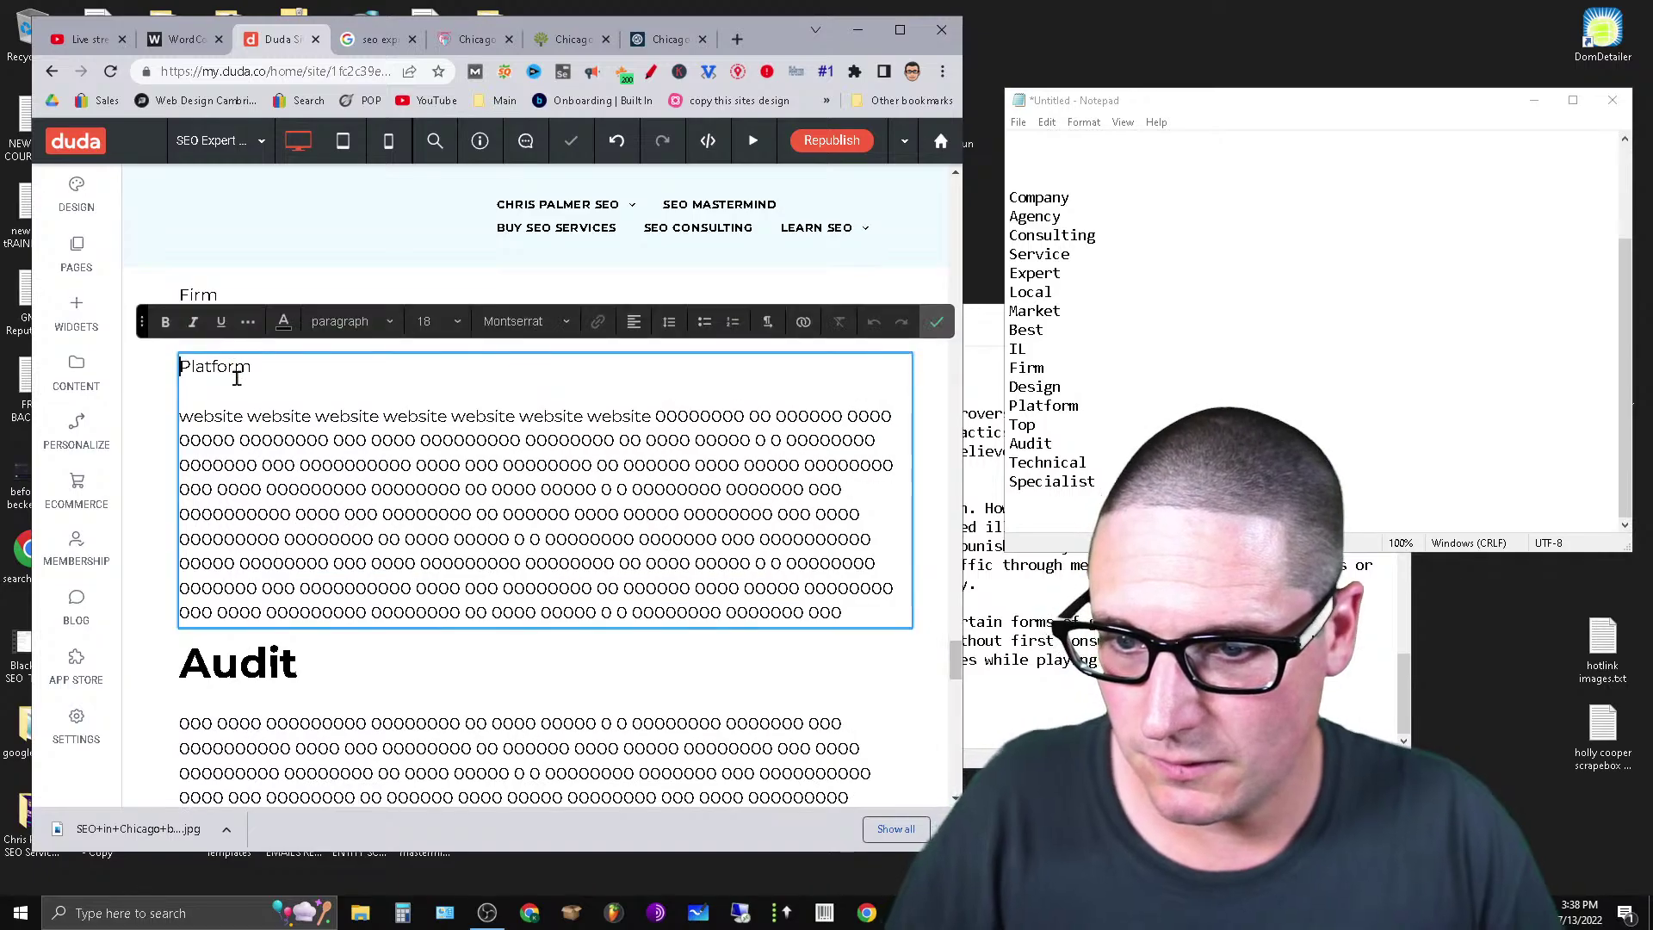
pyautogui.click(348, 321)
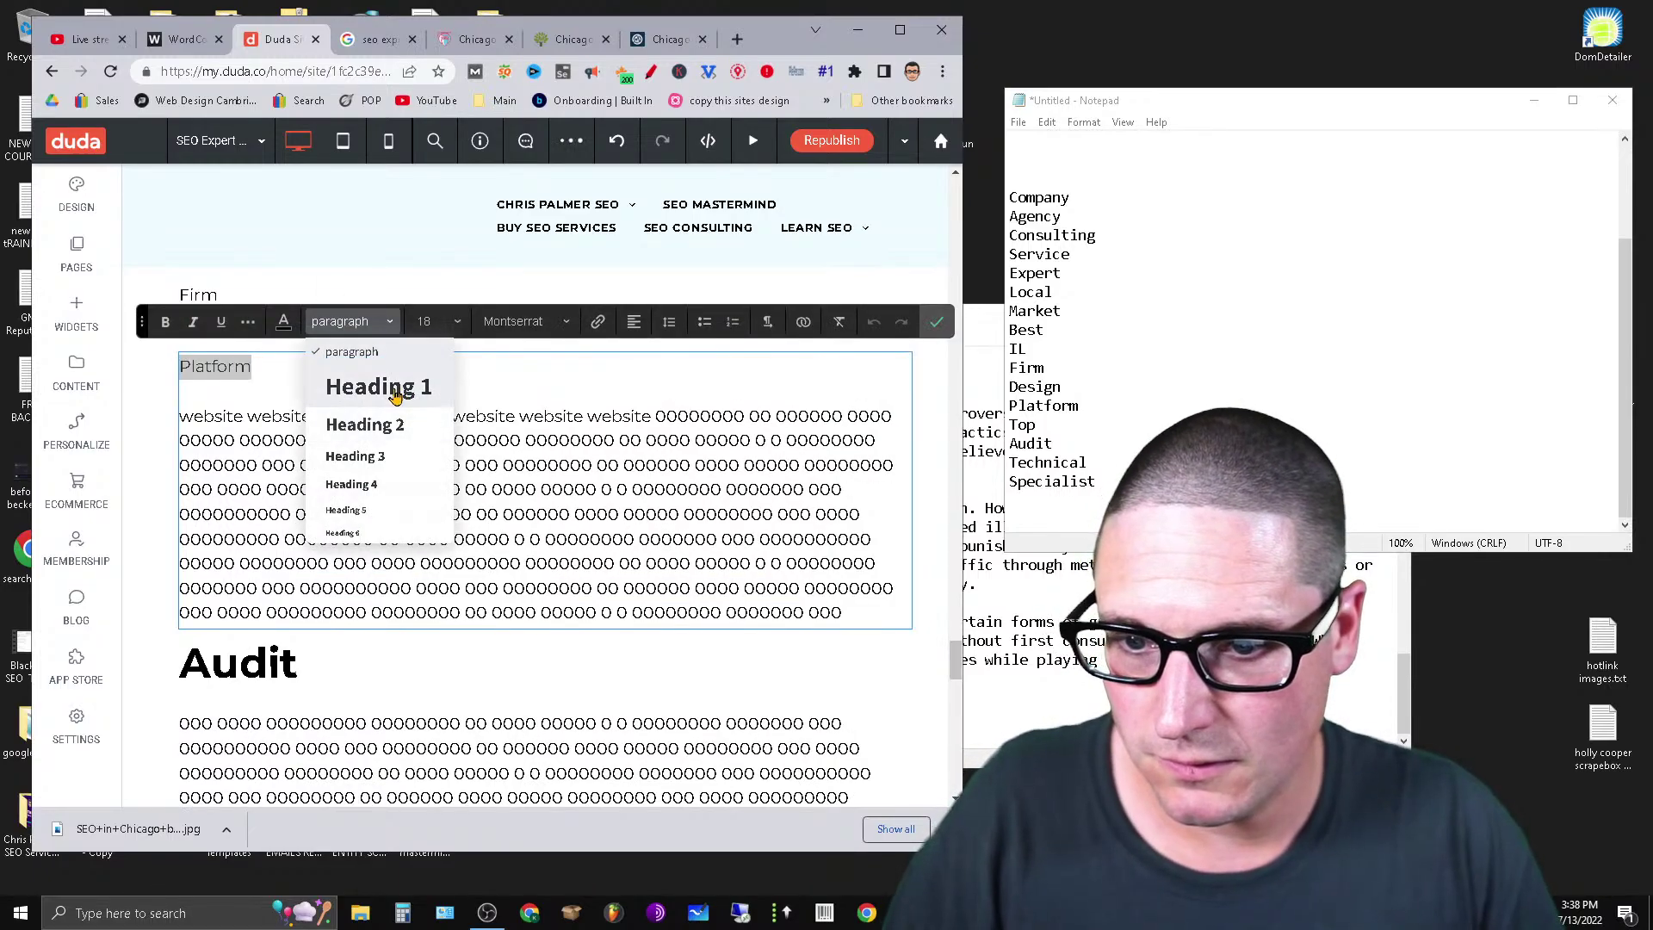
pyautogui.click(362, 425)
pyautogui.click(218, 426)
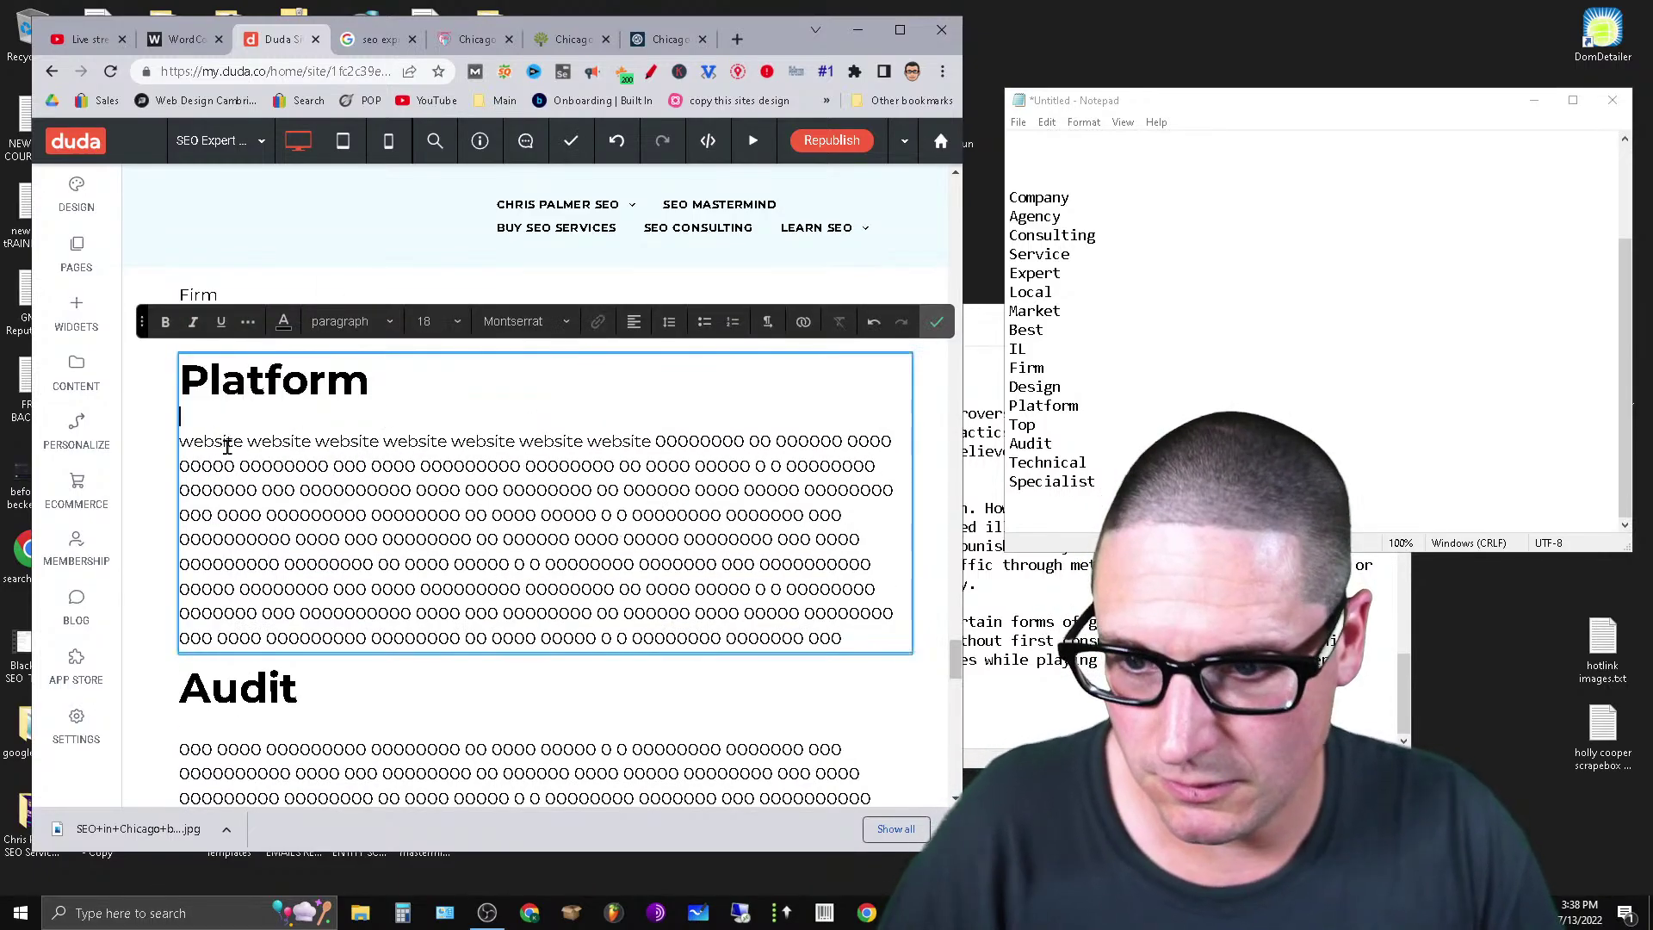
pyautogui.press('BackSpace')
# Remove the blank line under the Audit heading.
pyautogui.click(256, 695)
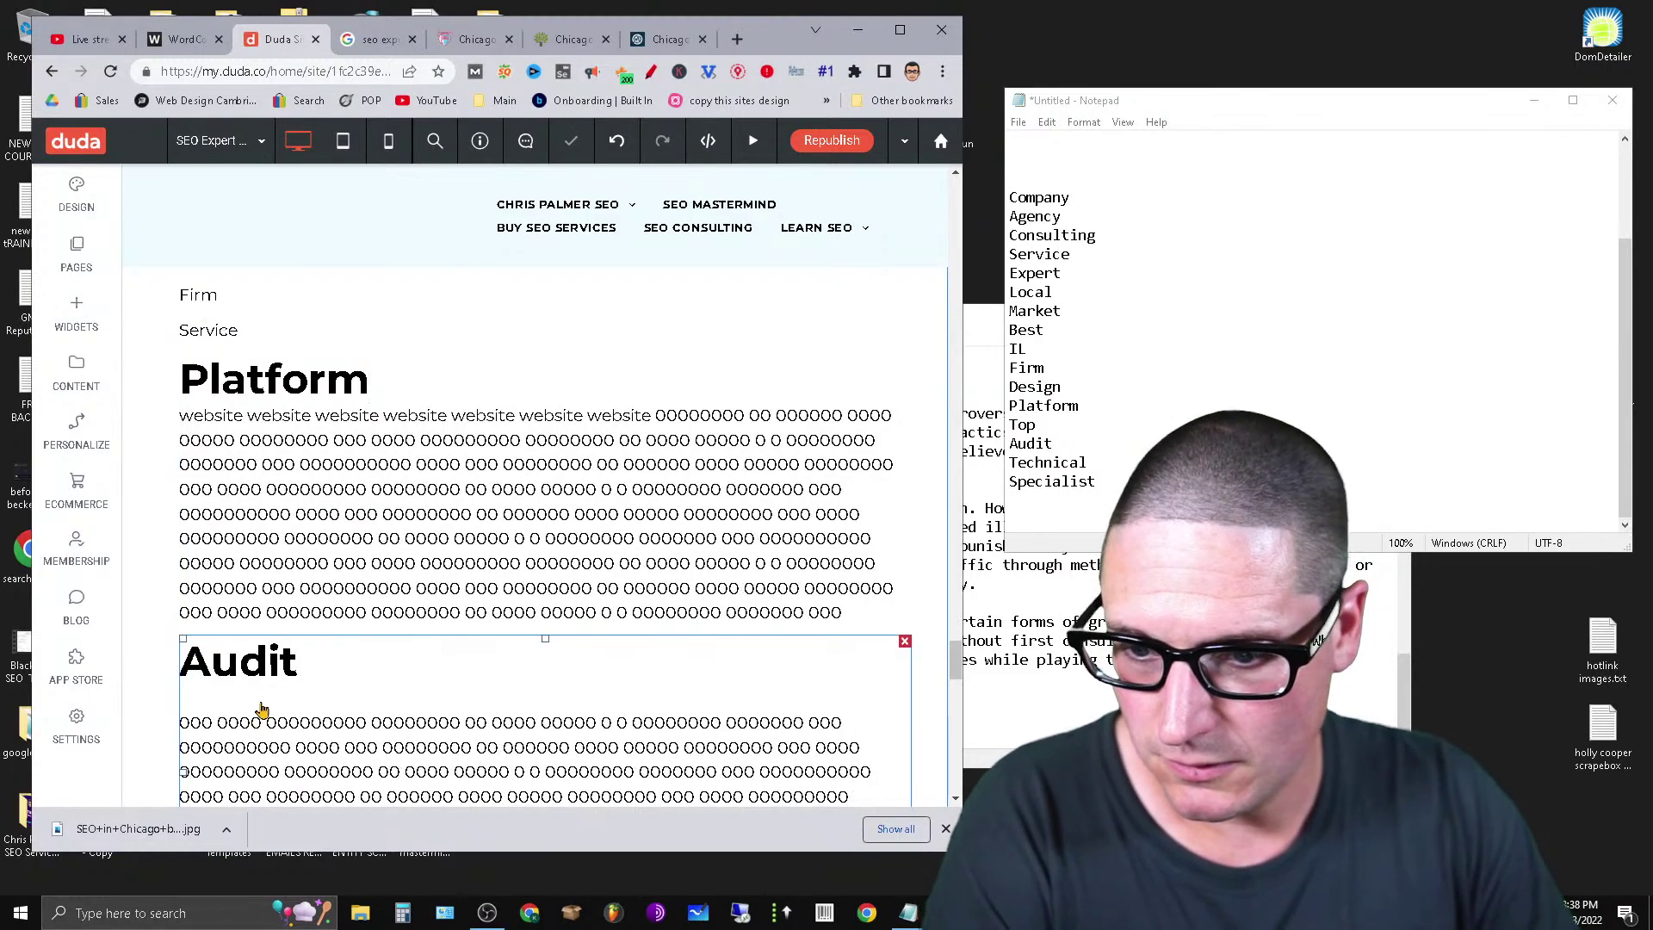
pyautogui.click(259, 710)
pyautogui.press('BackSpace')
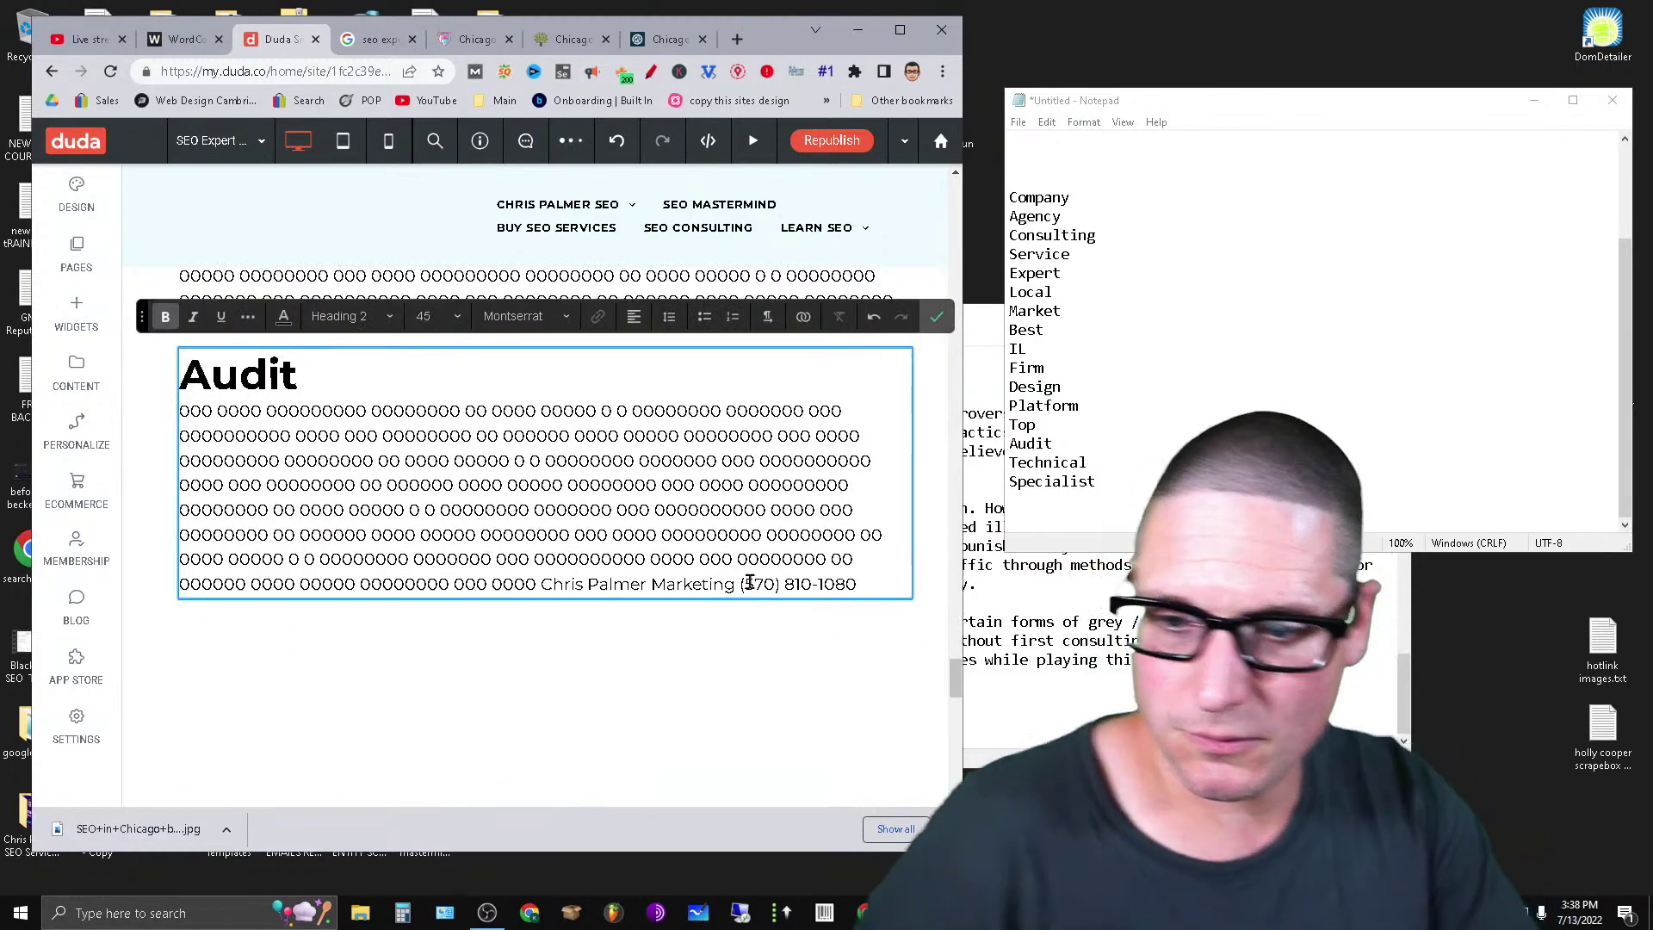
# Cut a run of marketing filler from the long SEO paragraph.
pyautogui.scroll(6, 749, 583)
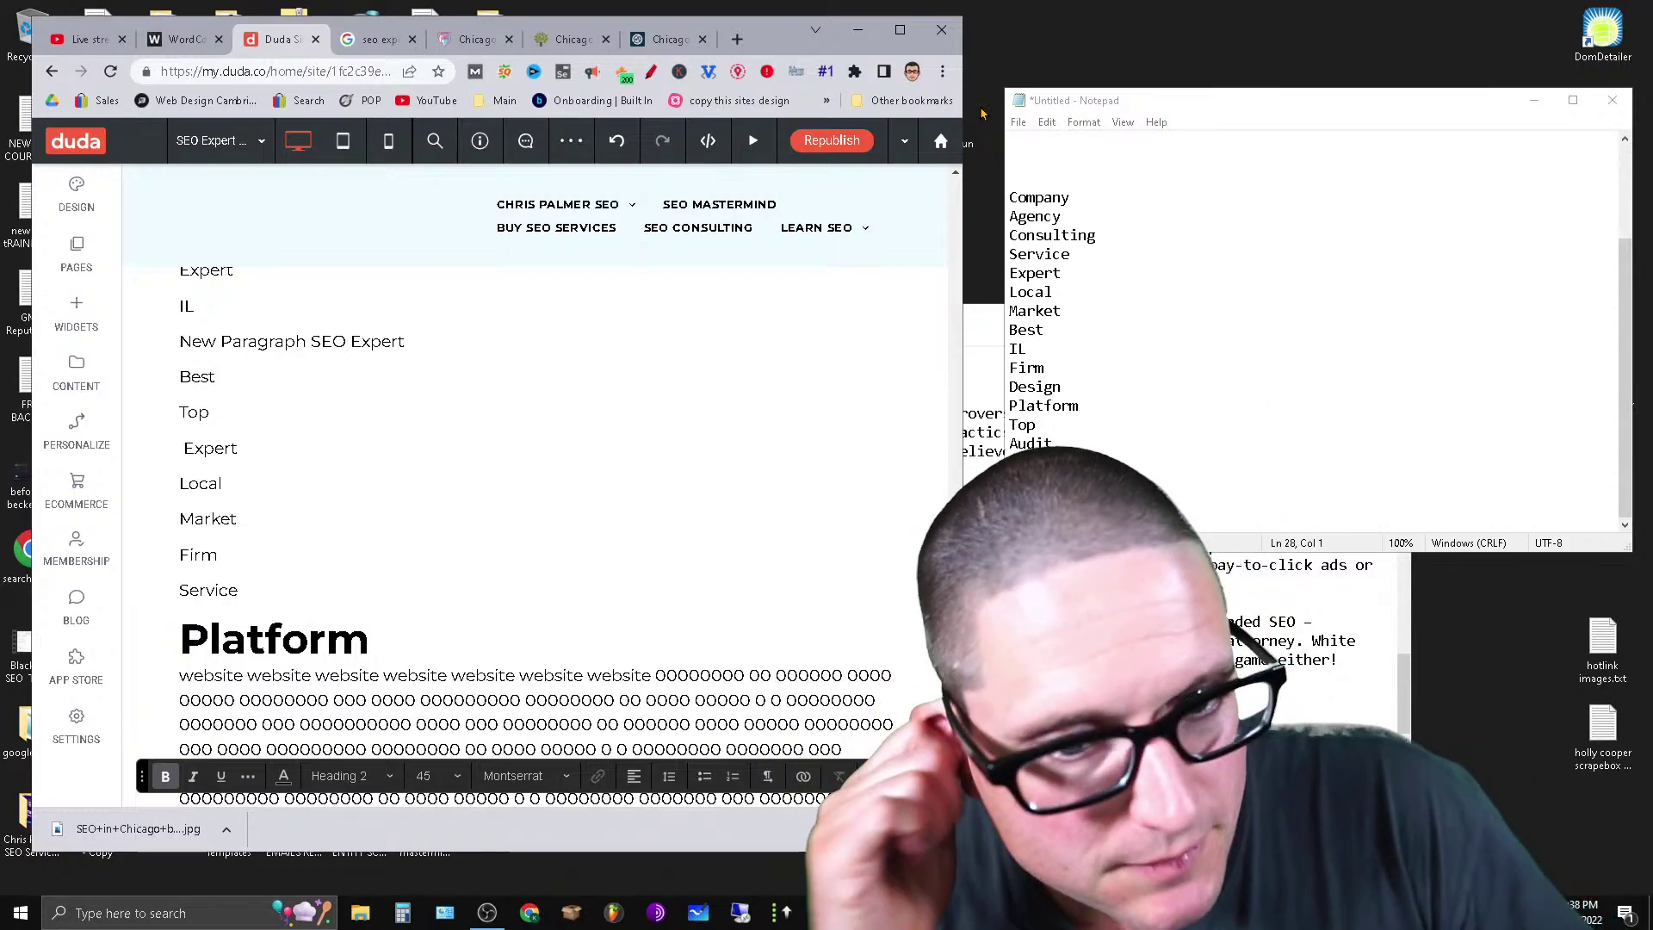
pyautogui.scroll(-5, 561, 513)
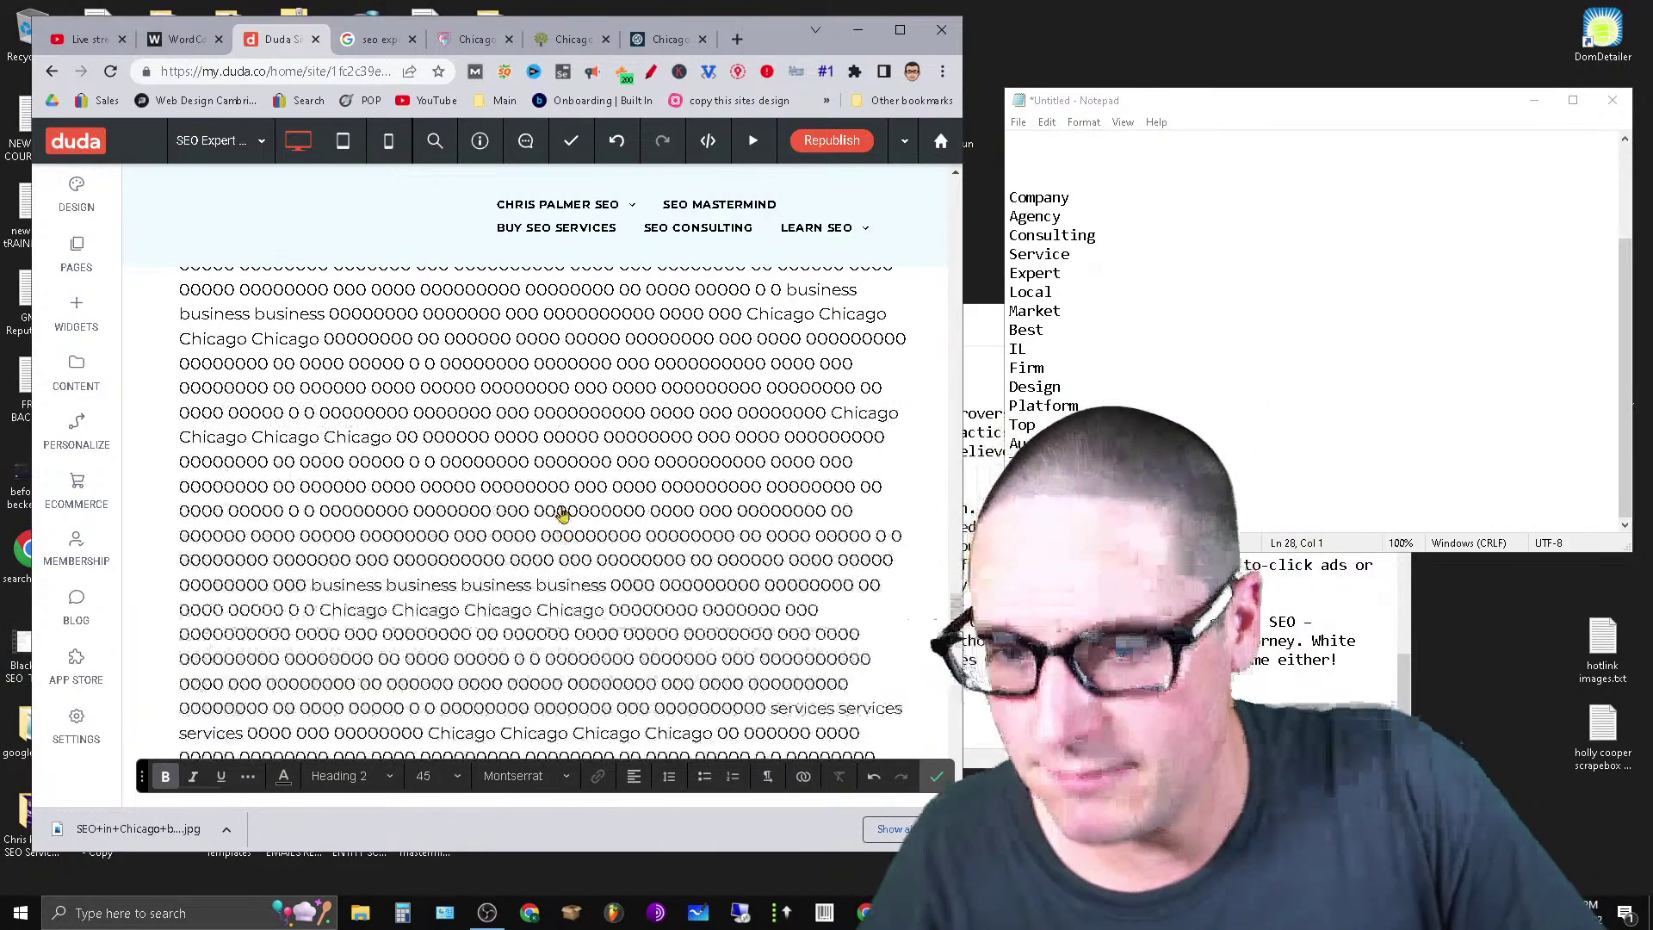
pyautogui.scroll(5, 409, 560)
pyautogui.scroll(-8, 487, 602)
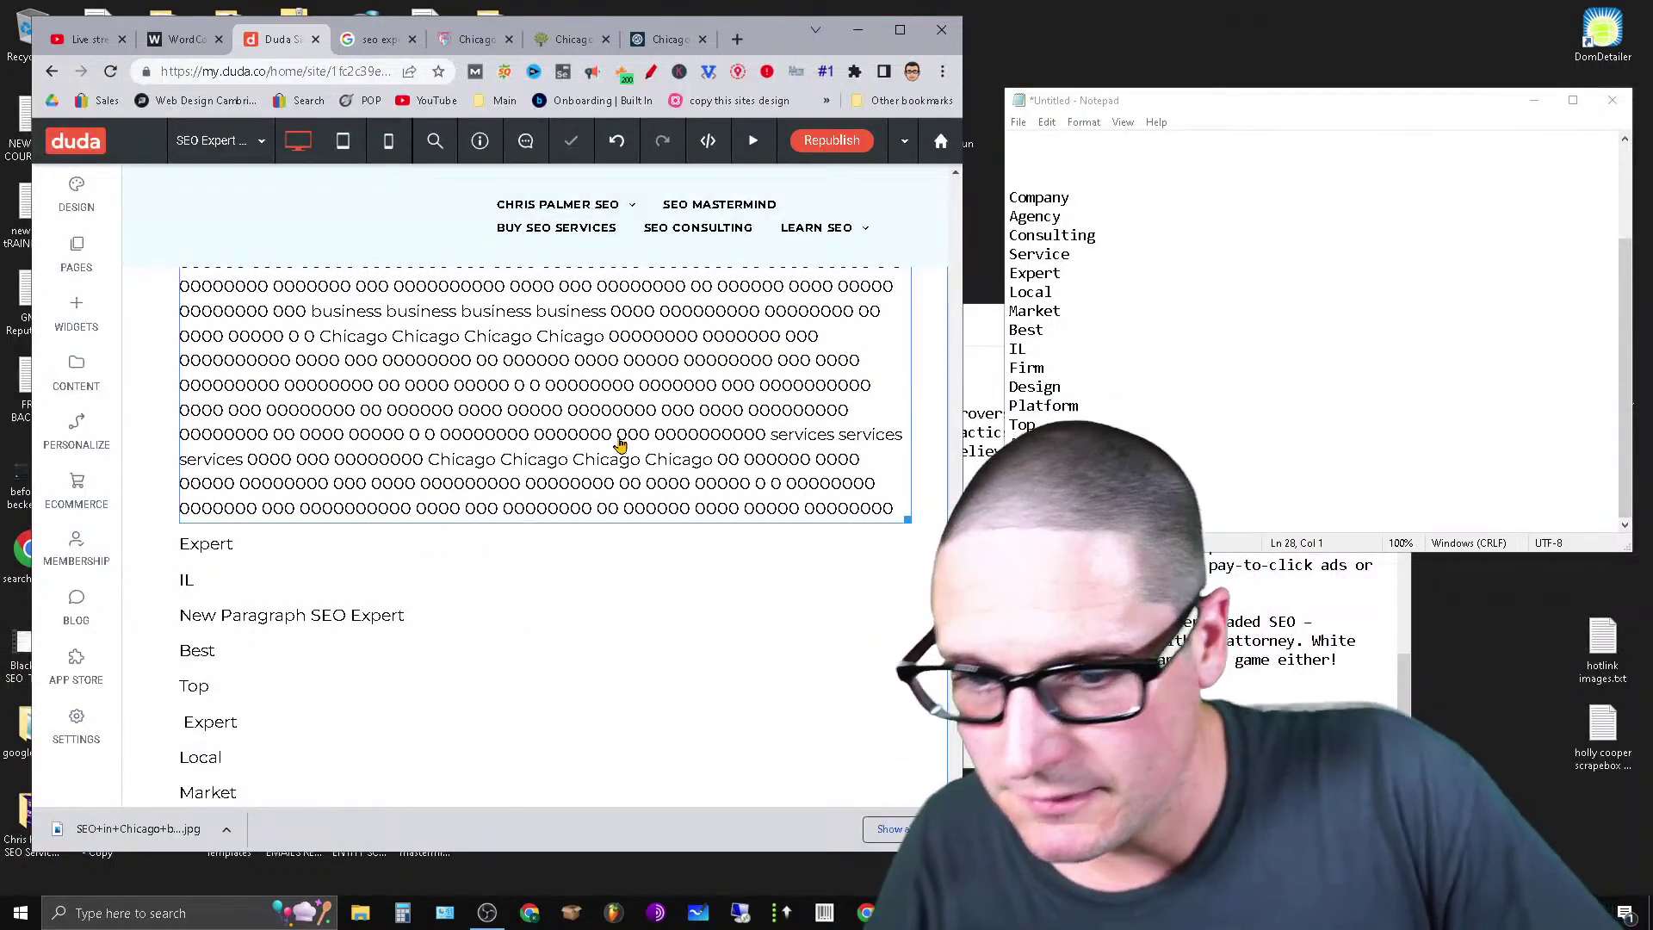
pyautogui.scroll(5, 620, 444)
pyautogui.click(626, 471)
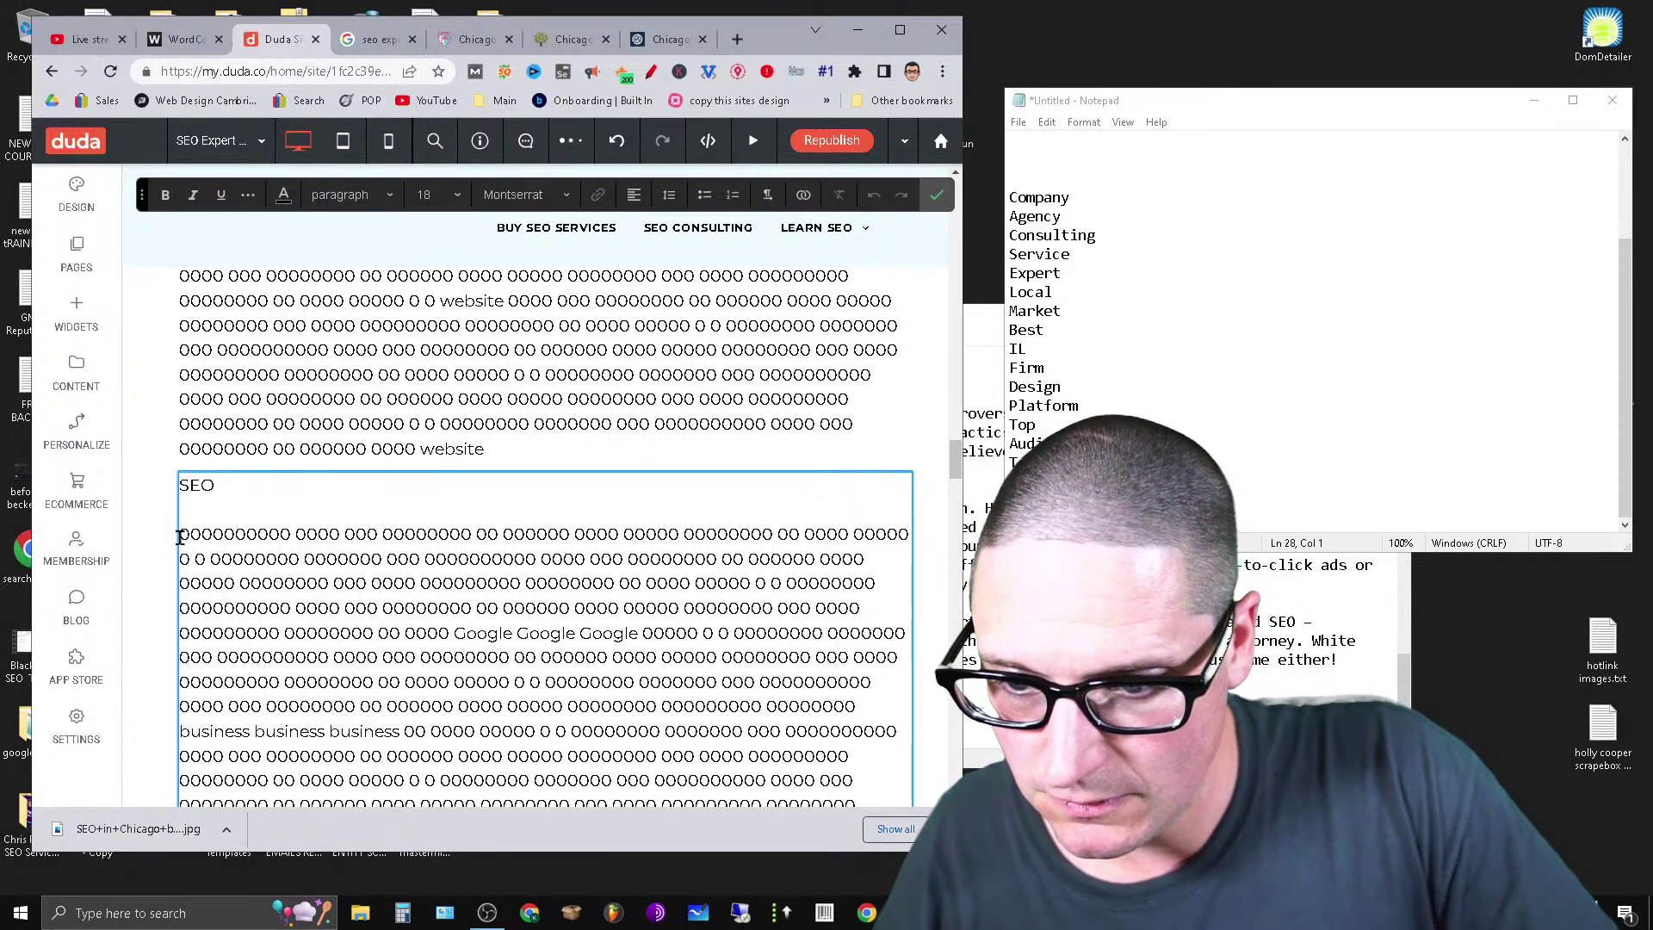
pyautogui.scroll(-10, 499, 670)
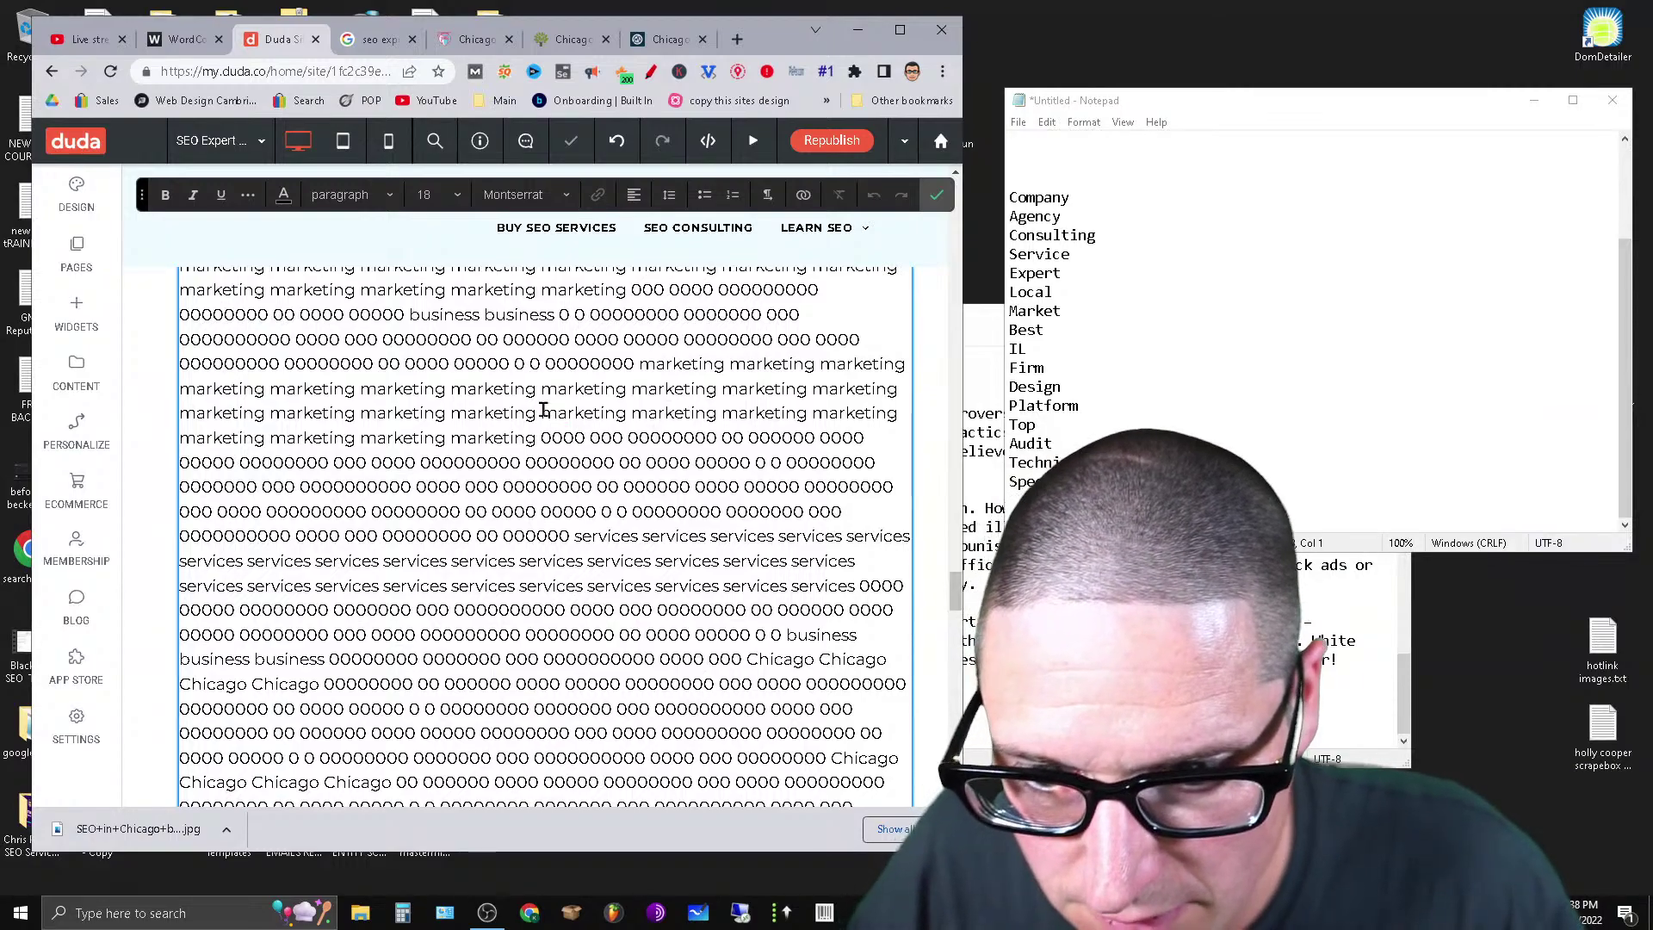
pyautogui.moveTo(543, 411); pyautogui.dragTo(646, 532)
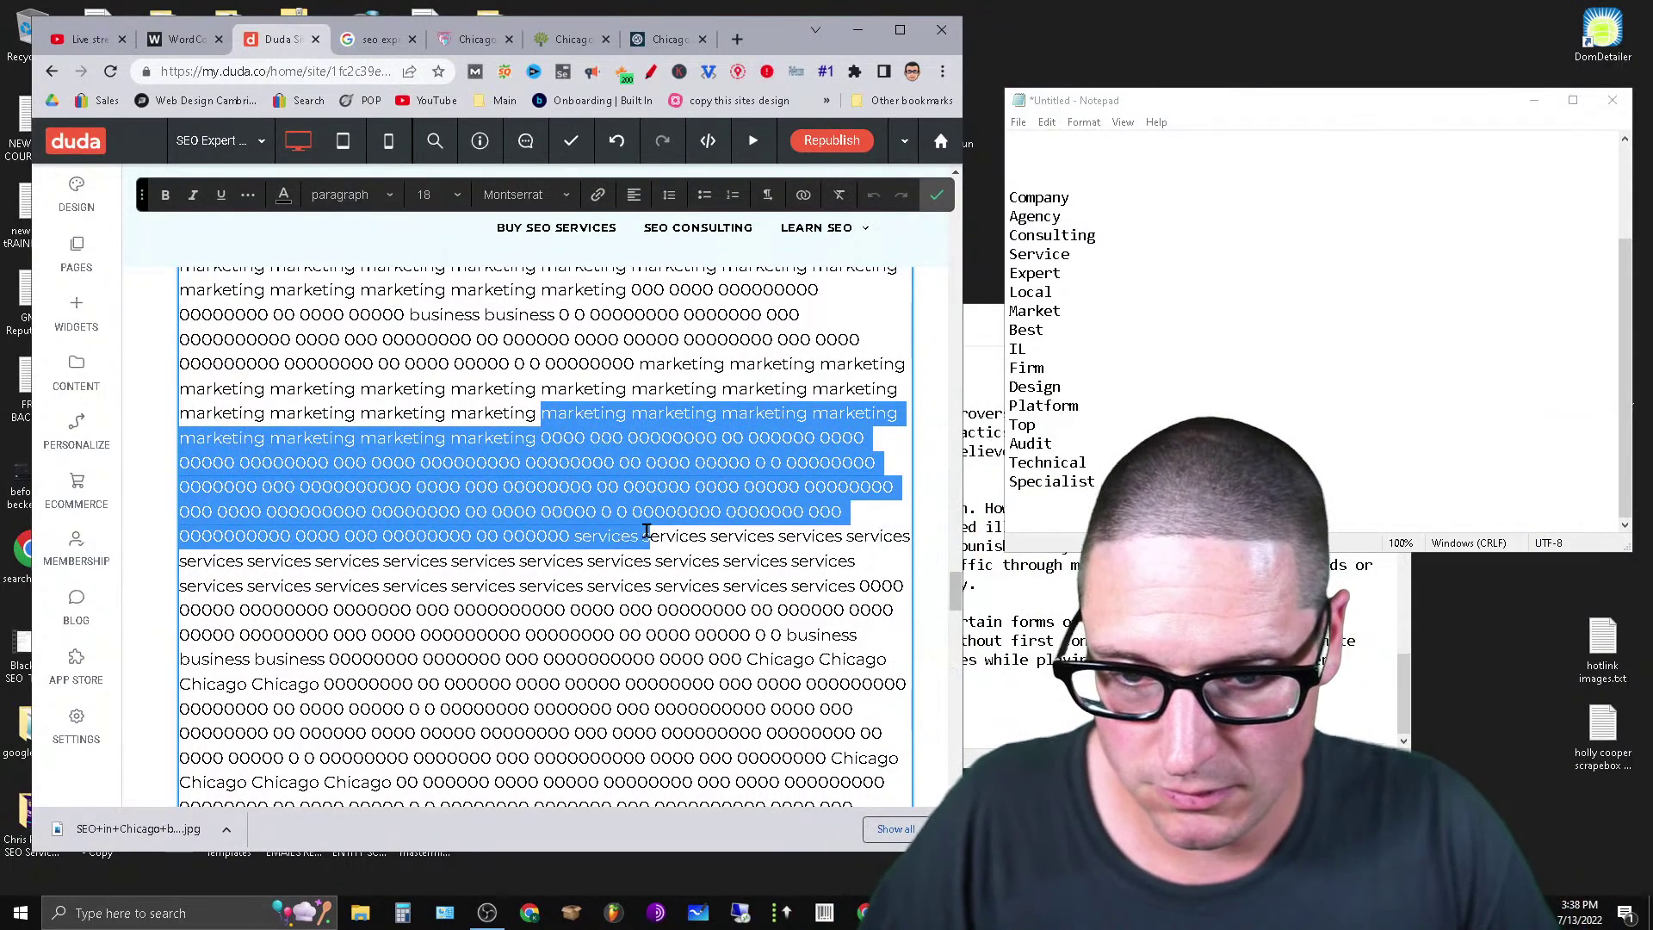
pyautogui.rightClick(642, 475)
pyautogui.click(680, 551)
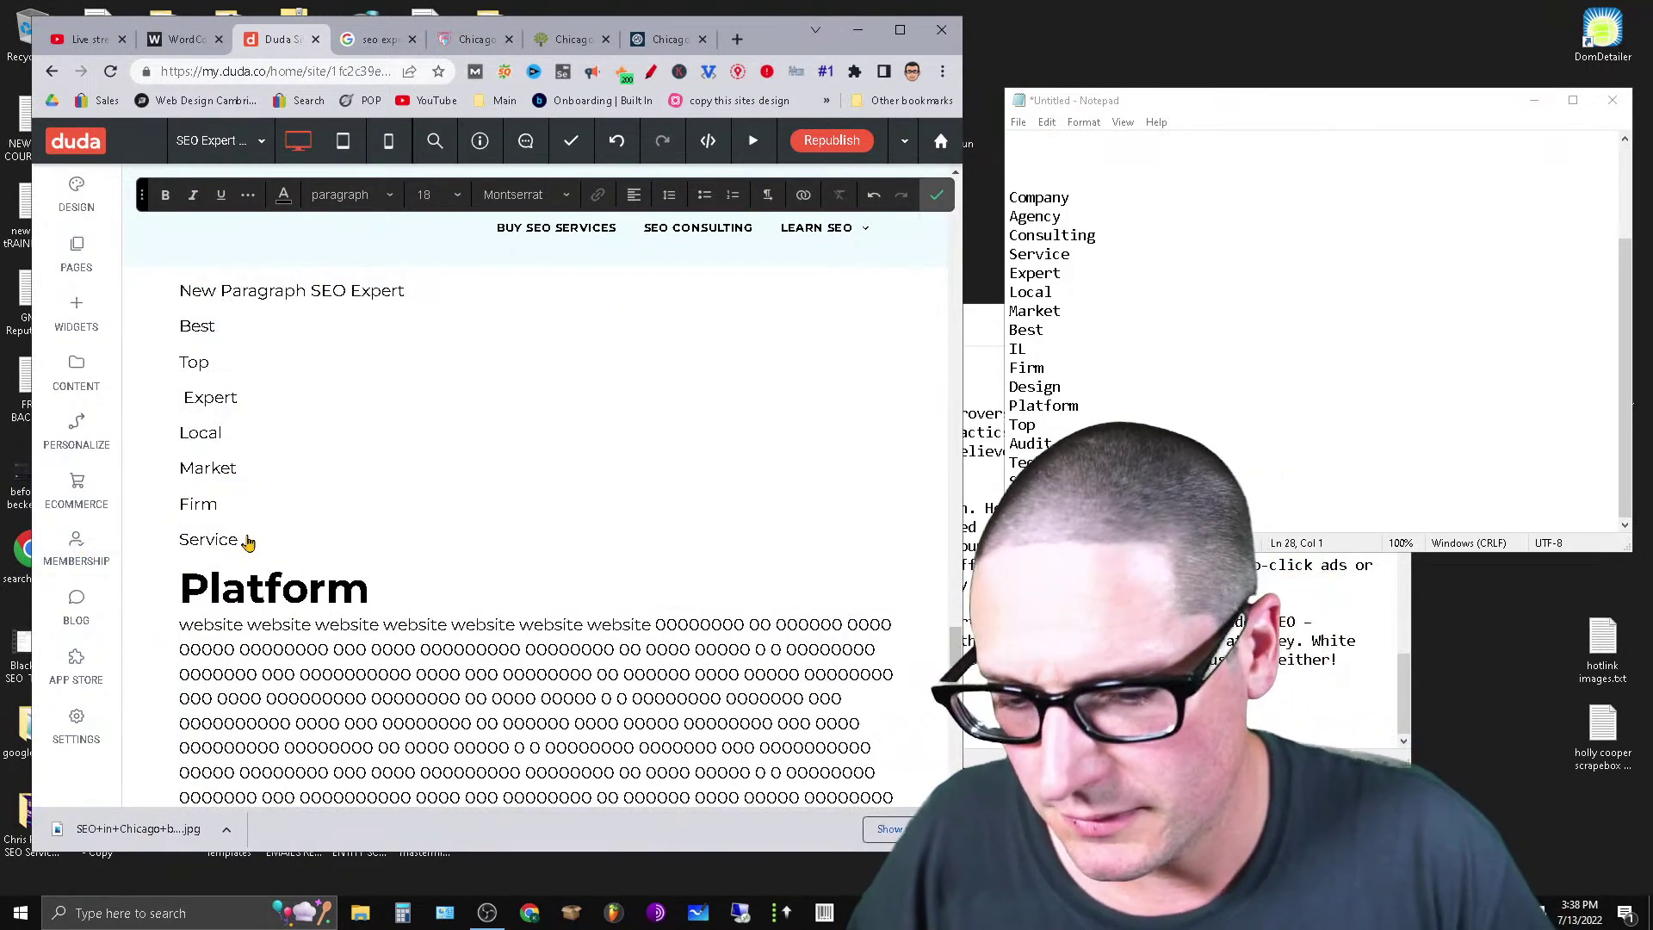
# Paste the filler under Service, make Service Heading 2, and remove the blank line.
pyautogui.click(246, 540)
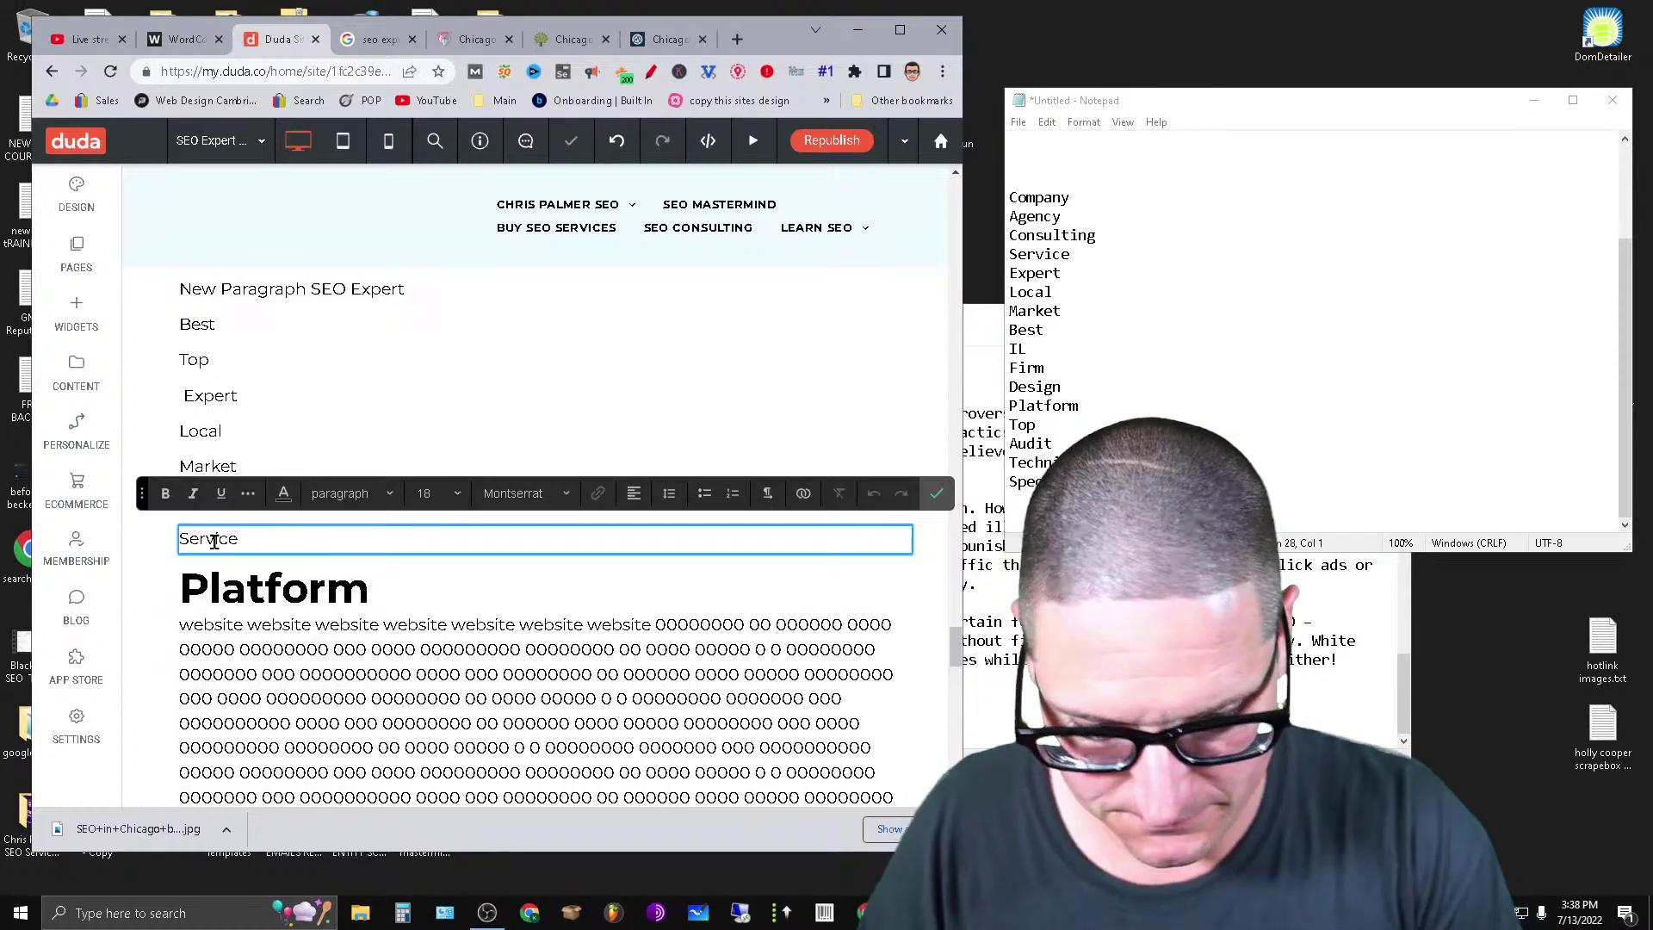
pyautogui.press('Return')
pyautogui.press('Return')
pyautogui.hotkey('ctrl', 'v')
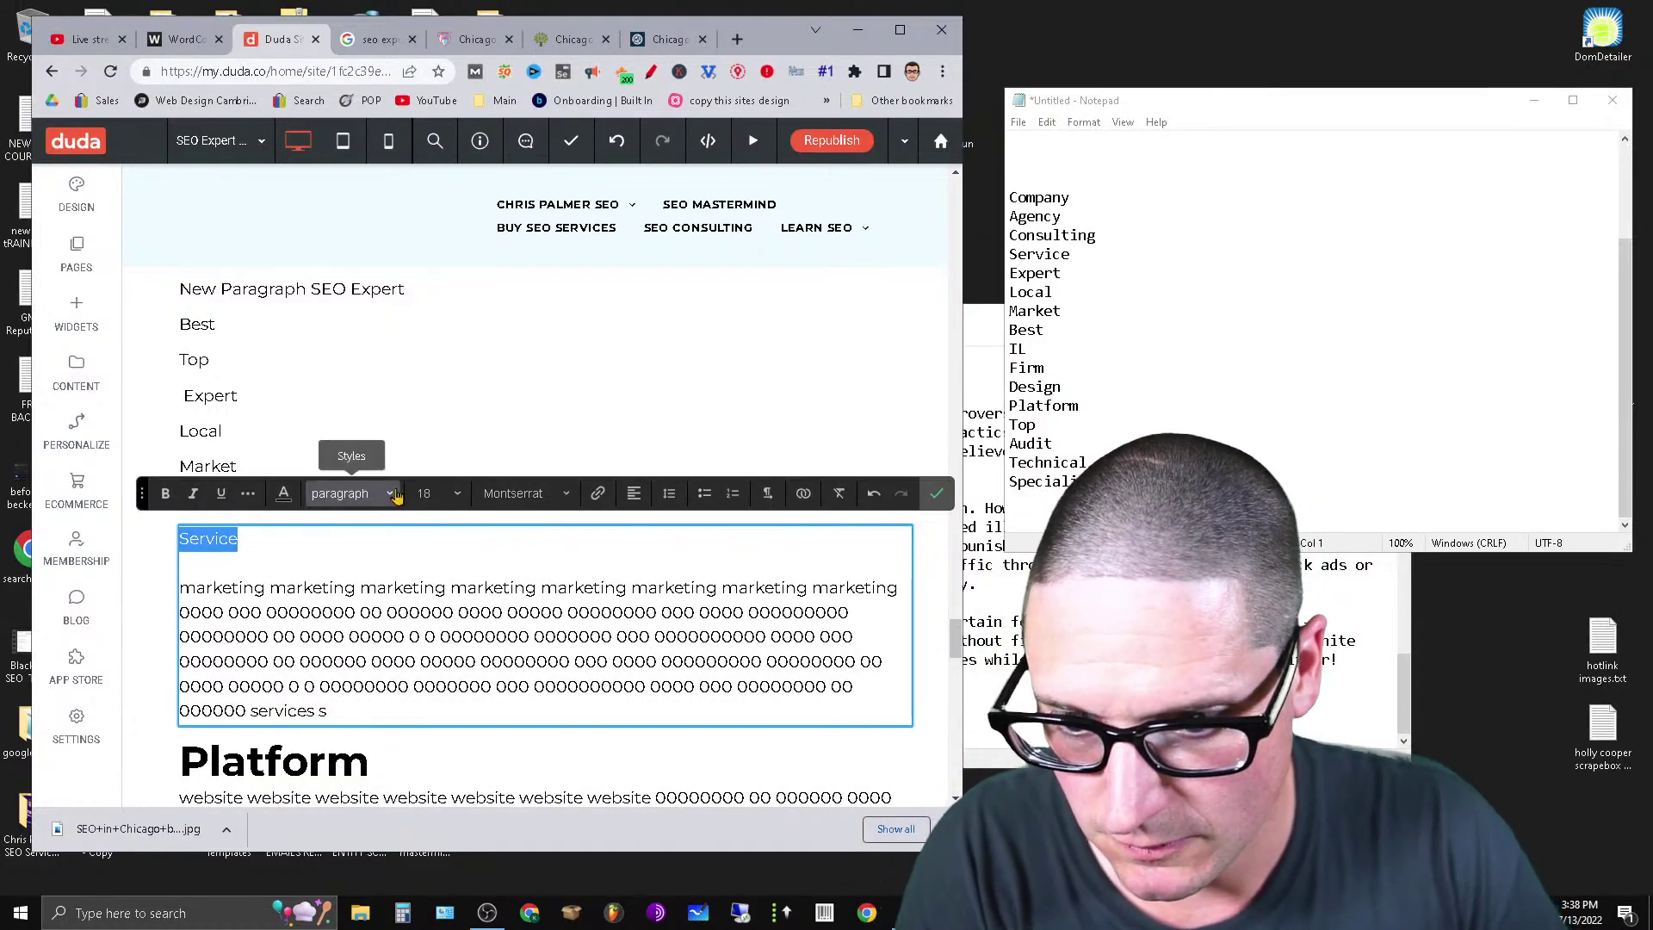
pyautogui.click(349, 493)
pyautogui.click(379, 594)
pyautogui.click(224, 592)
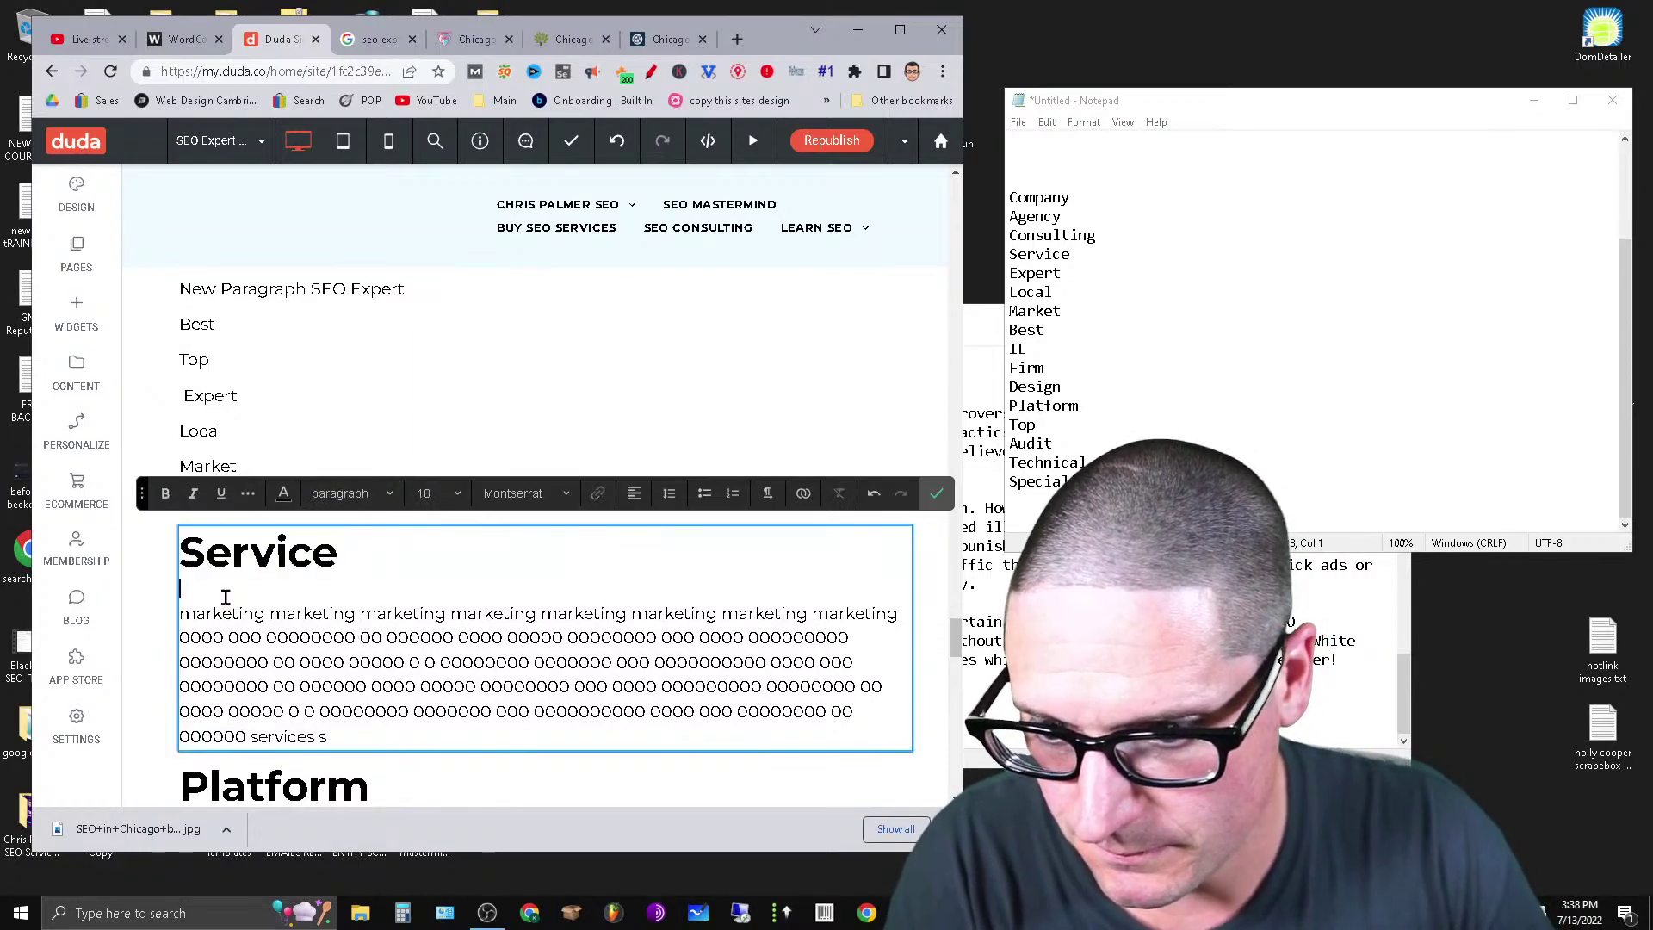
pyautogui.press('BackSpace')
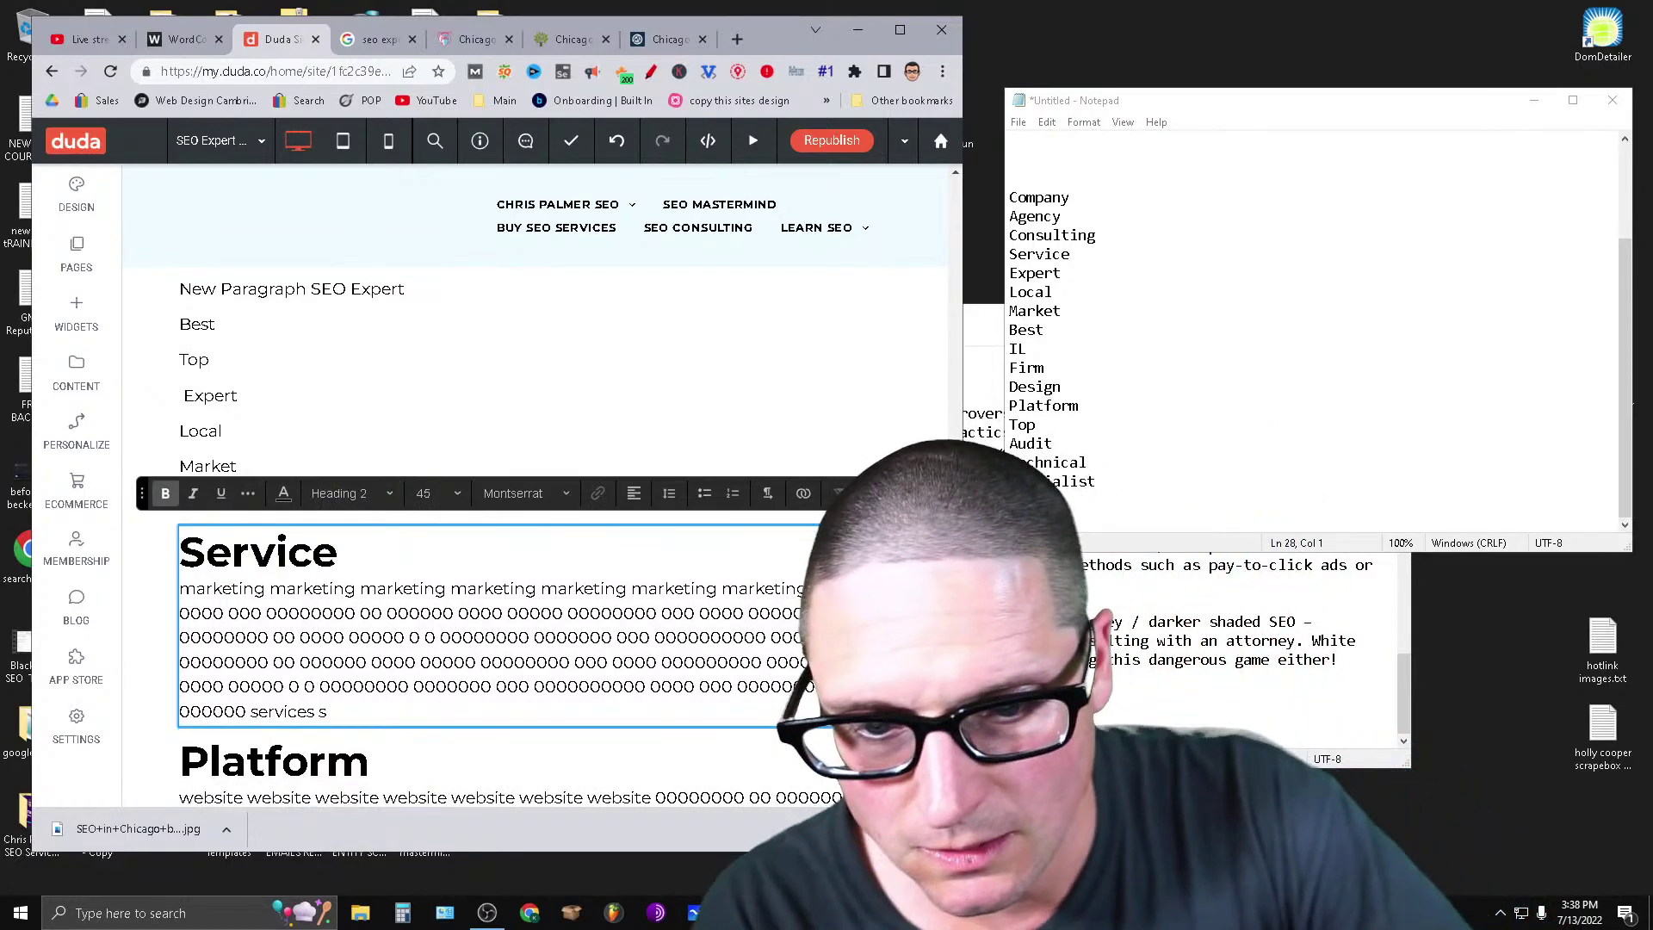
pyautogui.hotkey('ctrl', 'v')
# Cut the SEO paragraph's filler from its start through 'Google'.
pyautogui.scroll(-4, 561, 482)
pyautogui.click(660, 576)
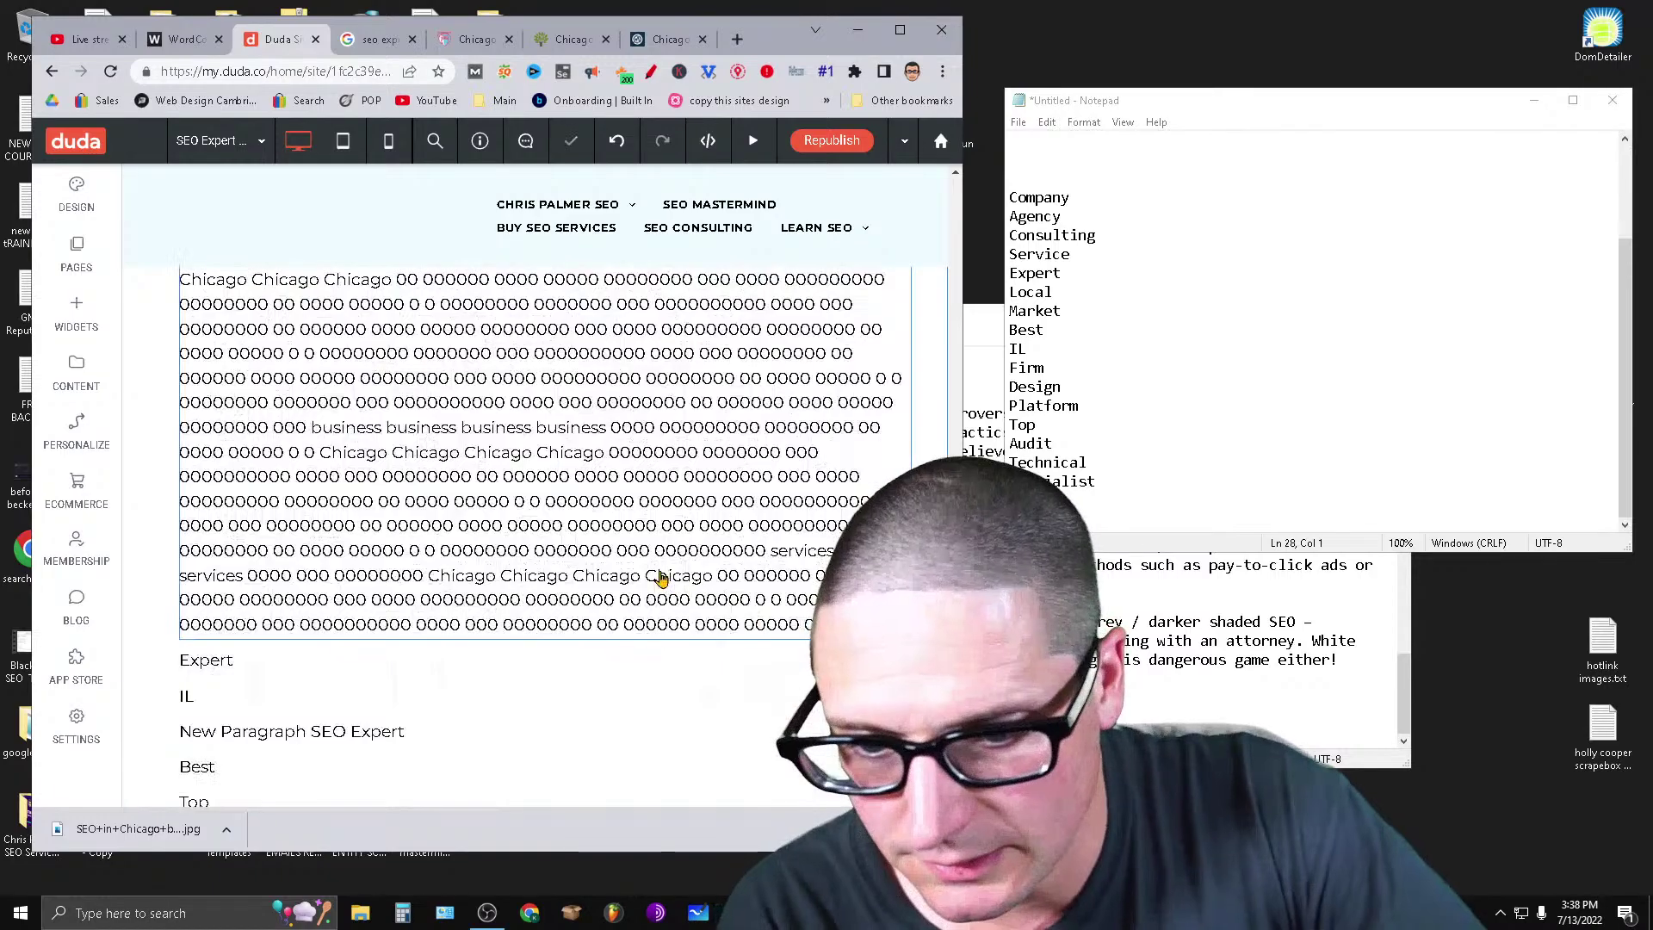
pyautogui.click(660, 571)
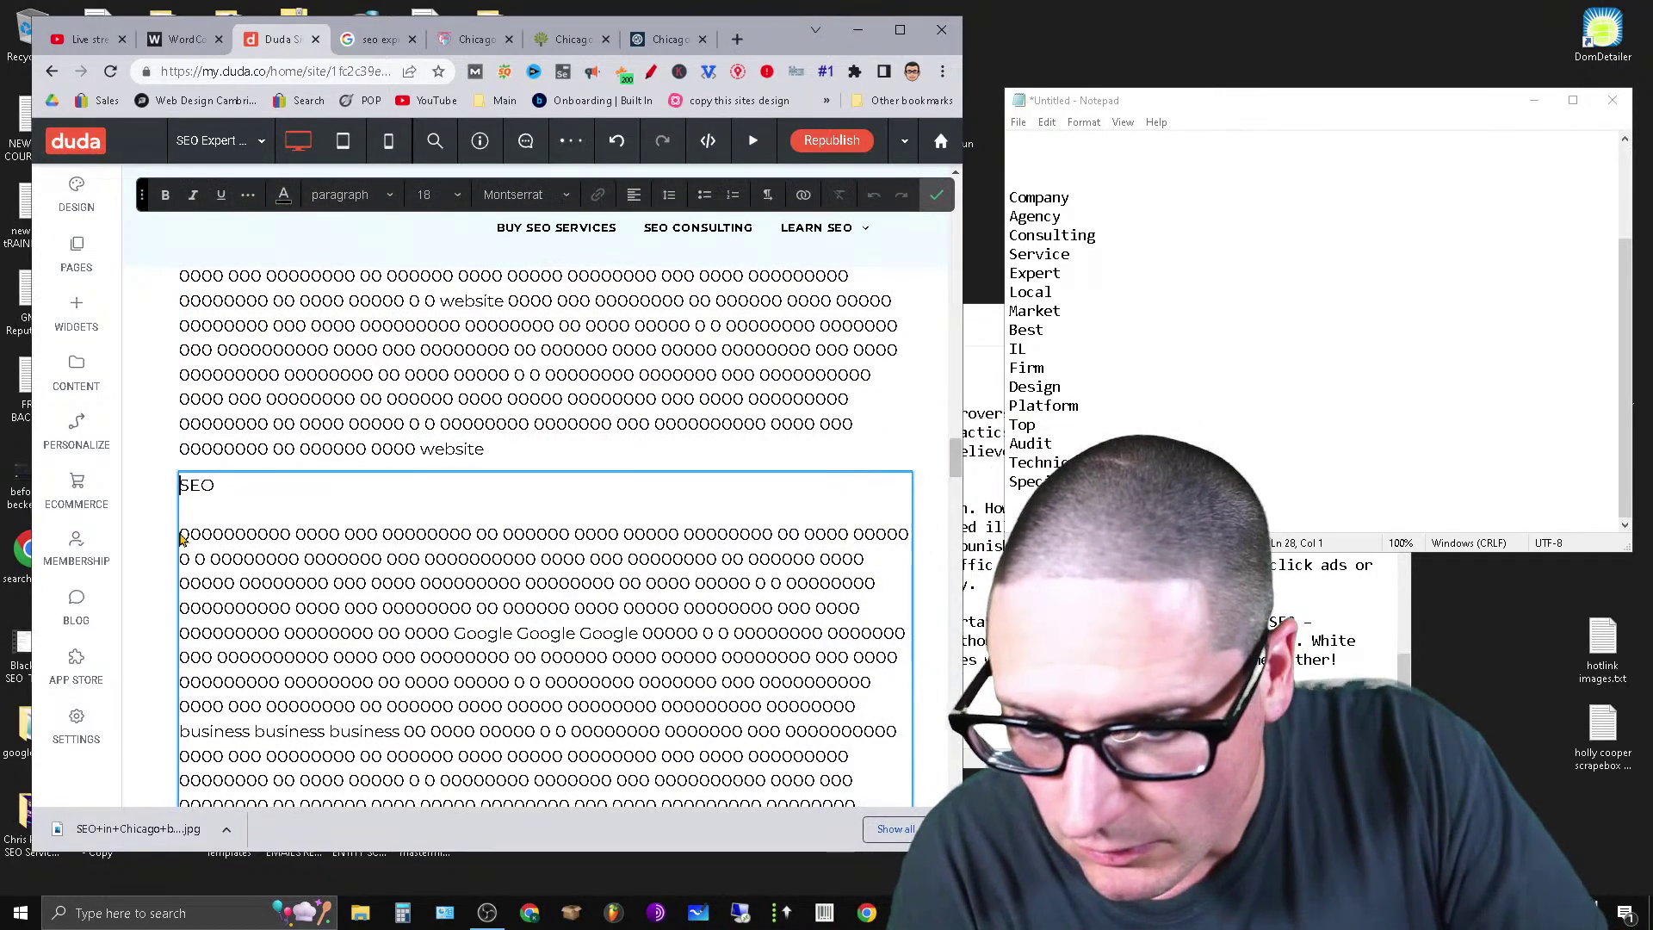
pyautogui.keyDown('shift'); pyautogui.click(620, 637); pyautogui.keyUp('shift')
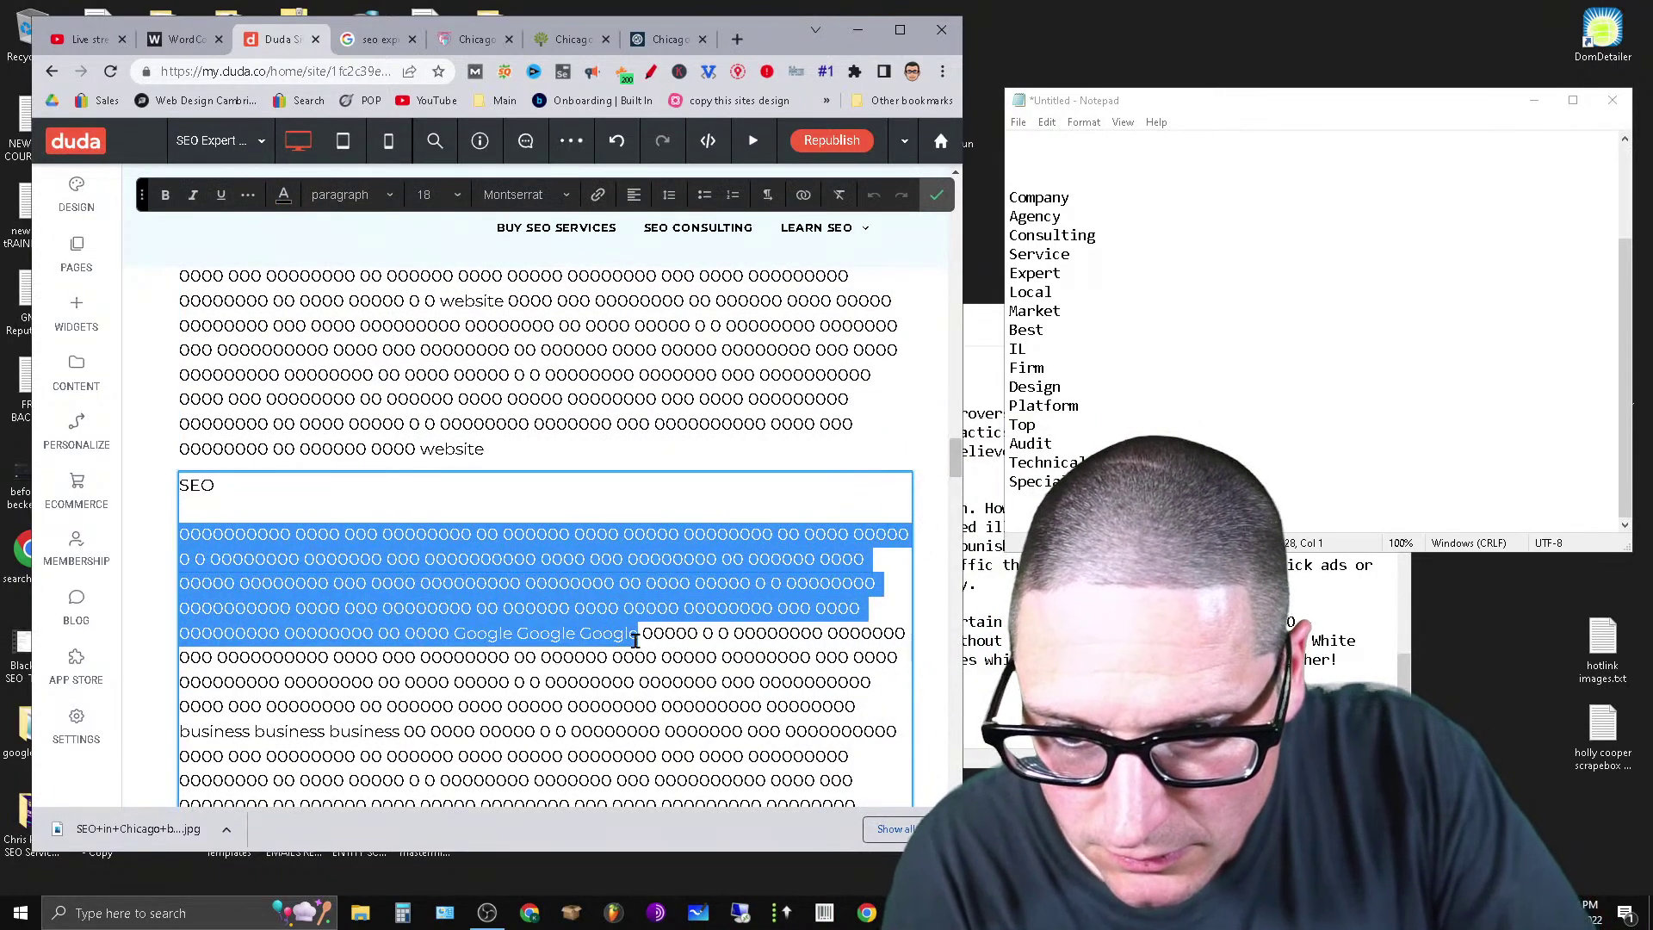
pyautogui.rightClick(558, 592)
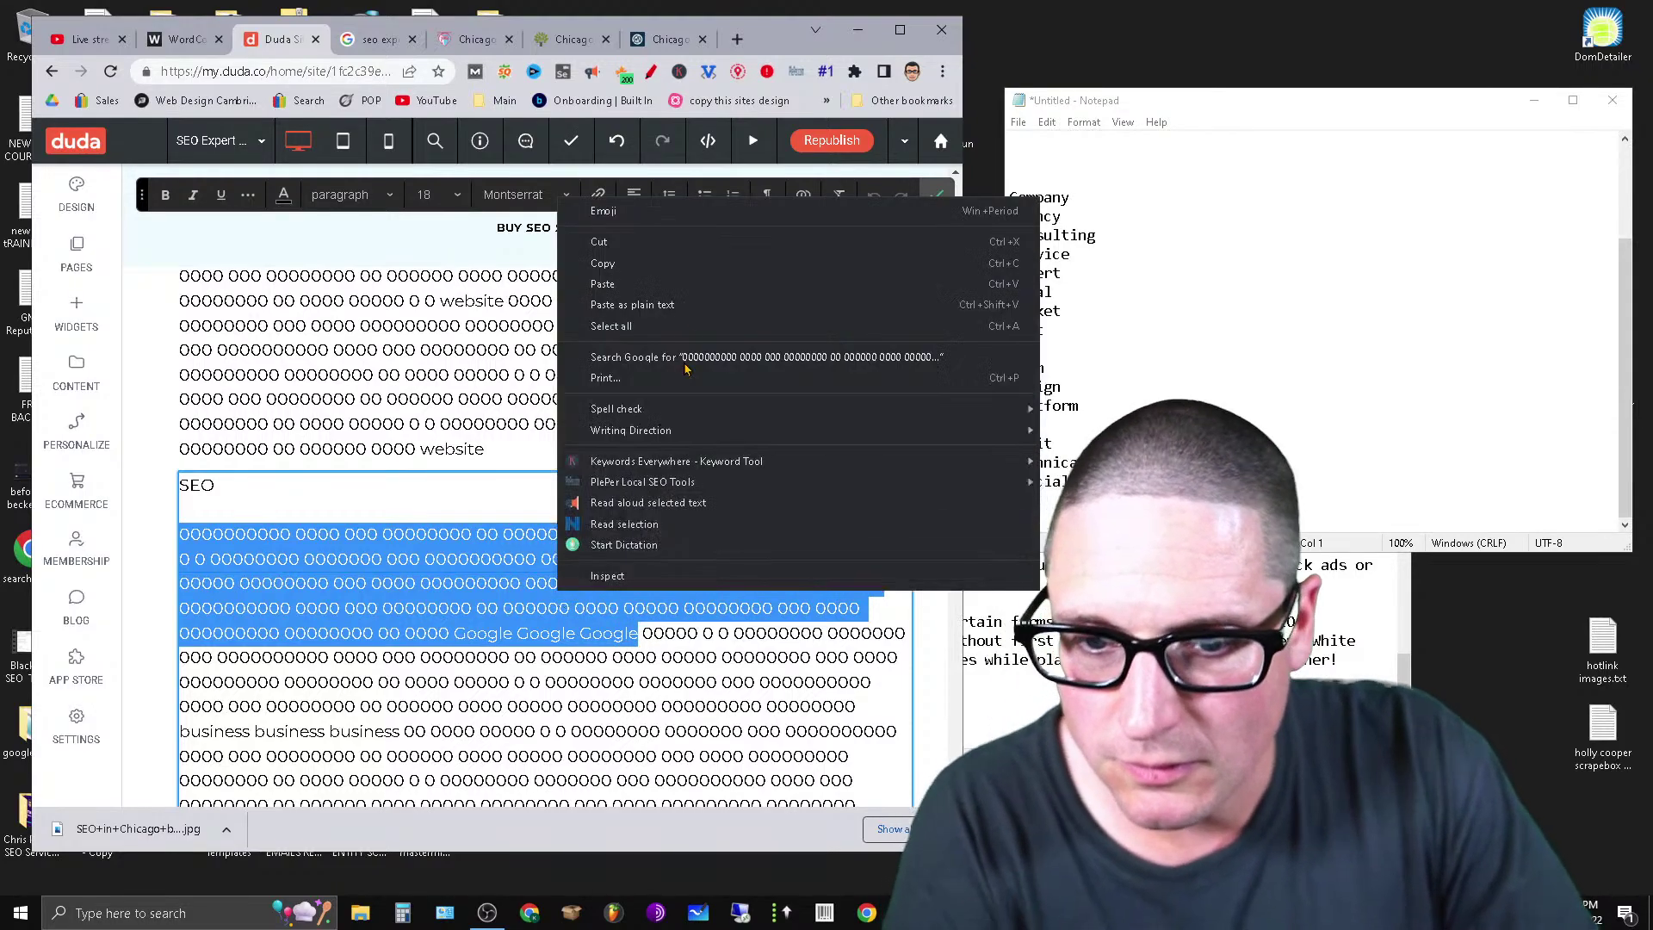
pyautogui.click(603, 240)
# Paste that filler on a new line below Expert.
pyautogui.scroll(-5, 387, 582)
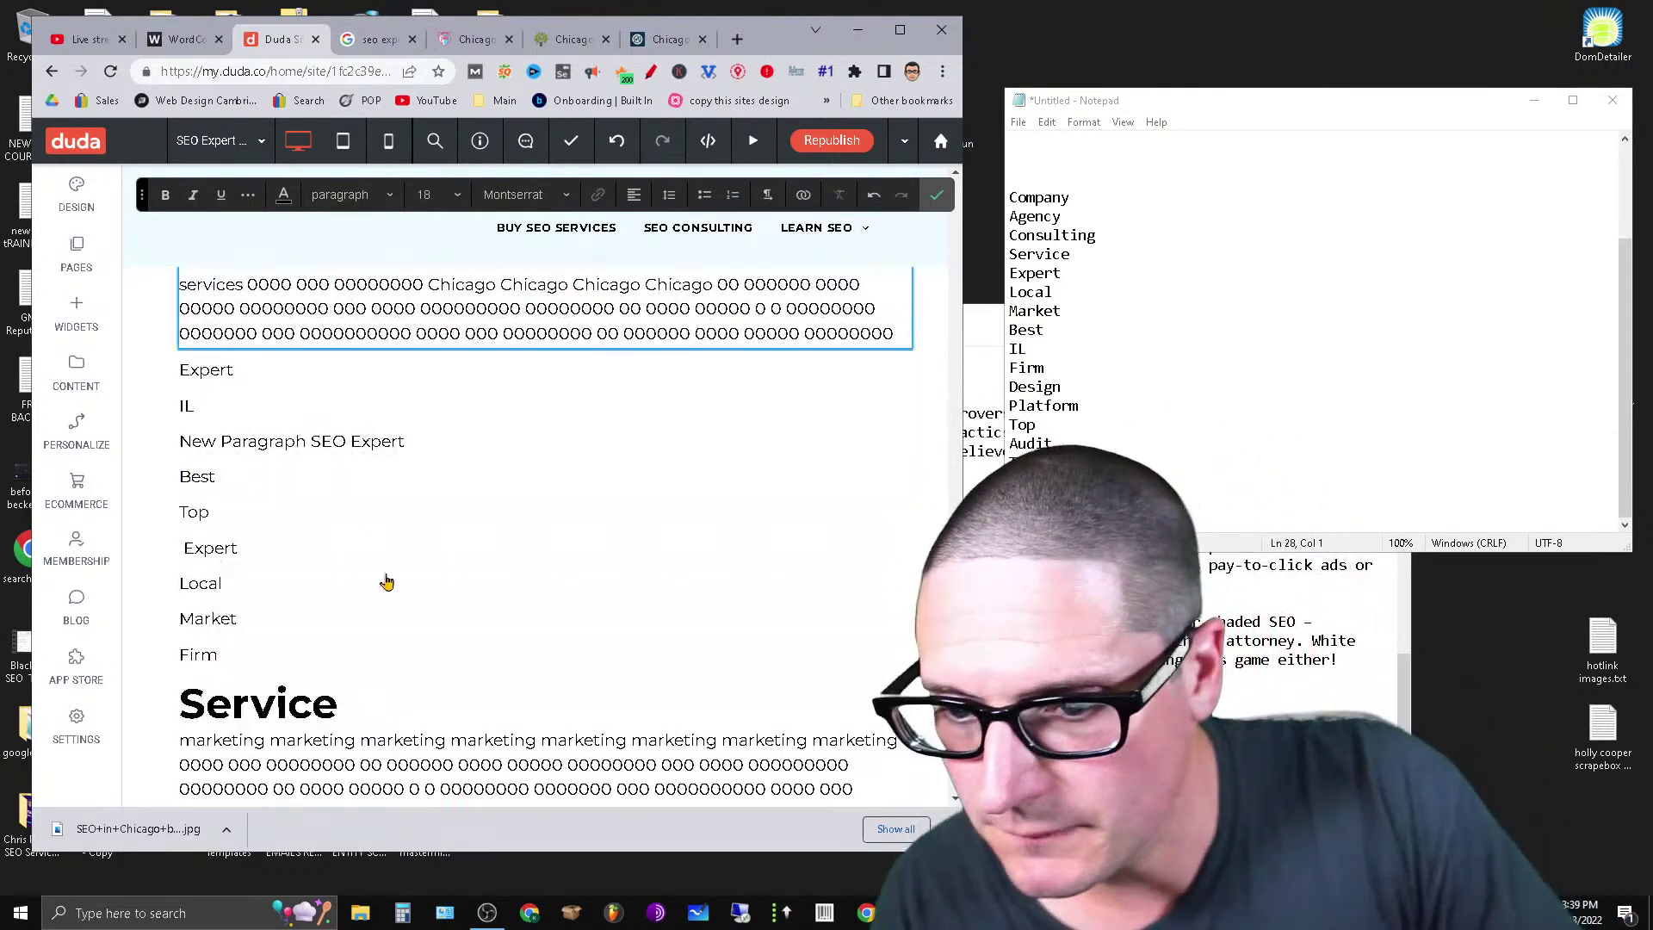
pyautogui.click(266, 376)
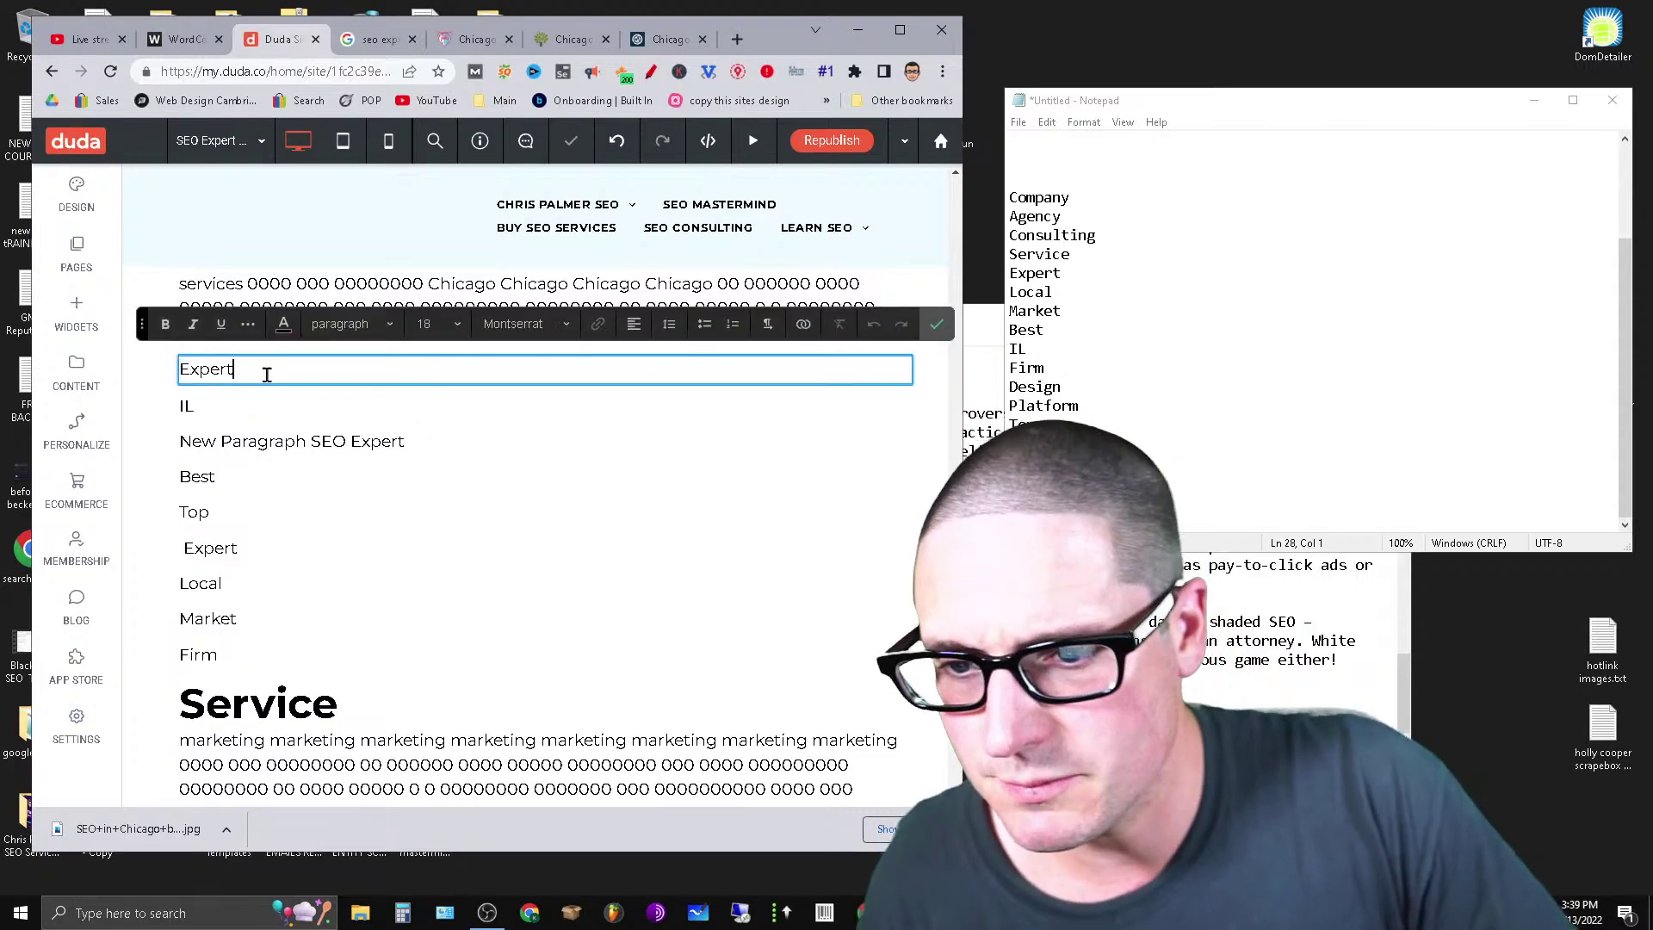
pyautogui.press('Return')
pyautogui.hotkey('ctrl', 'v')
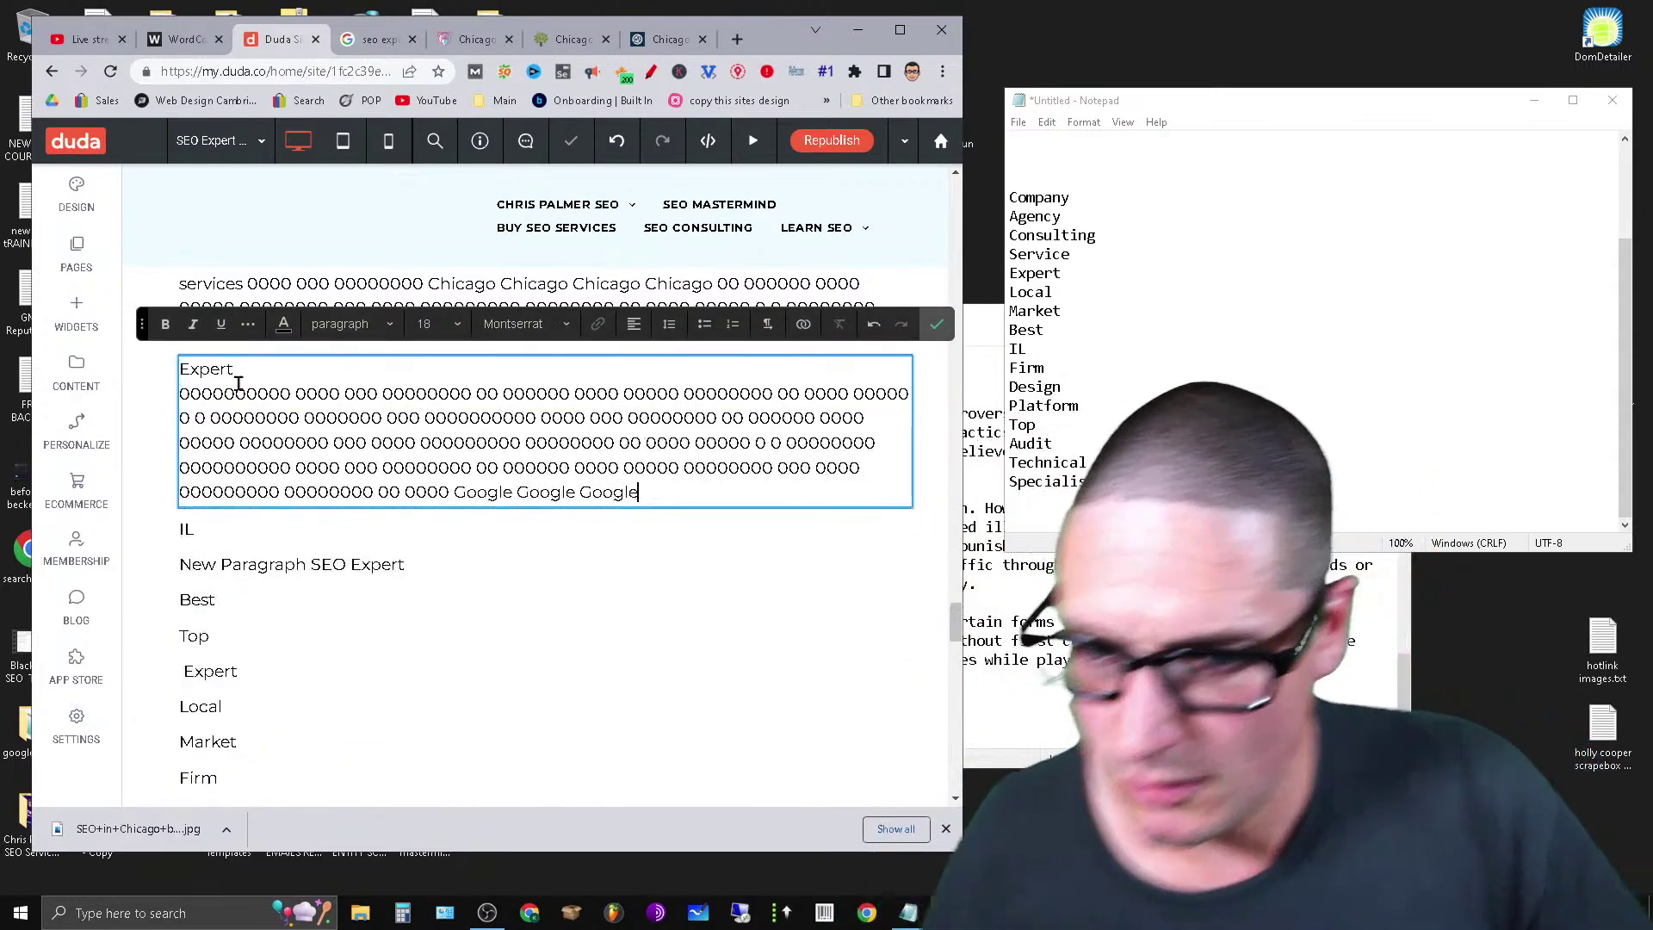
# Set the Expert line to Heading 2.
pyautogui.doubleClick(212, 373)
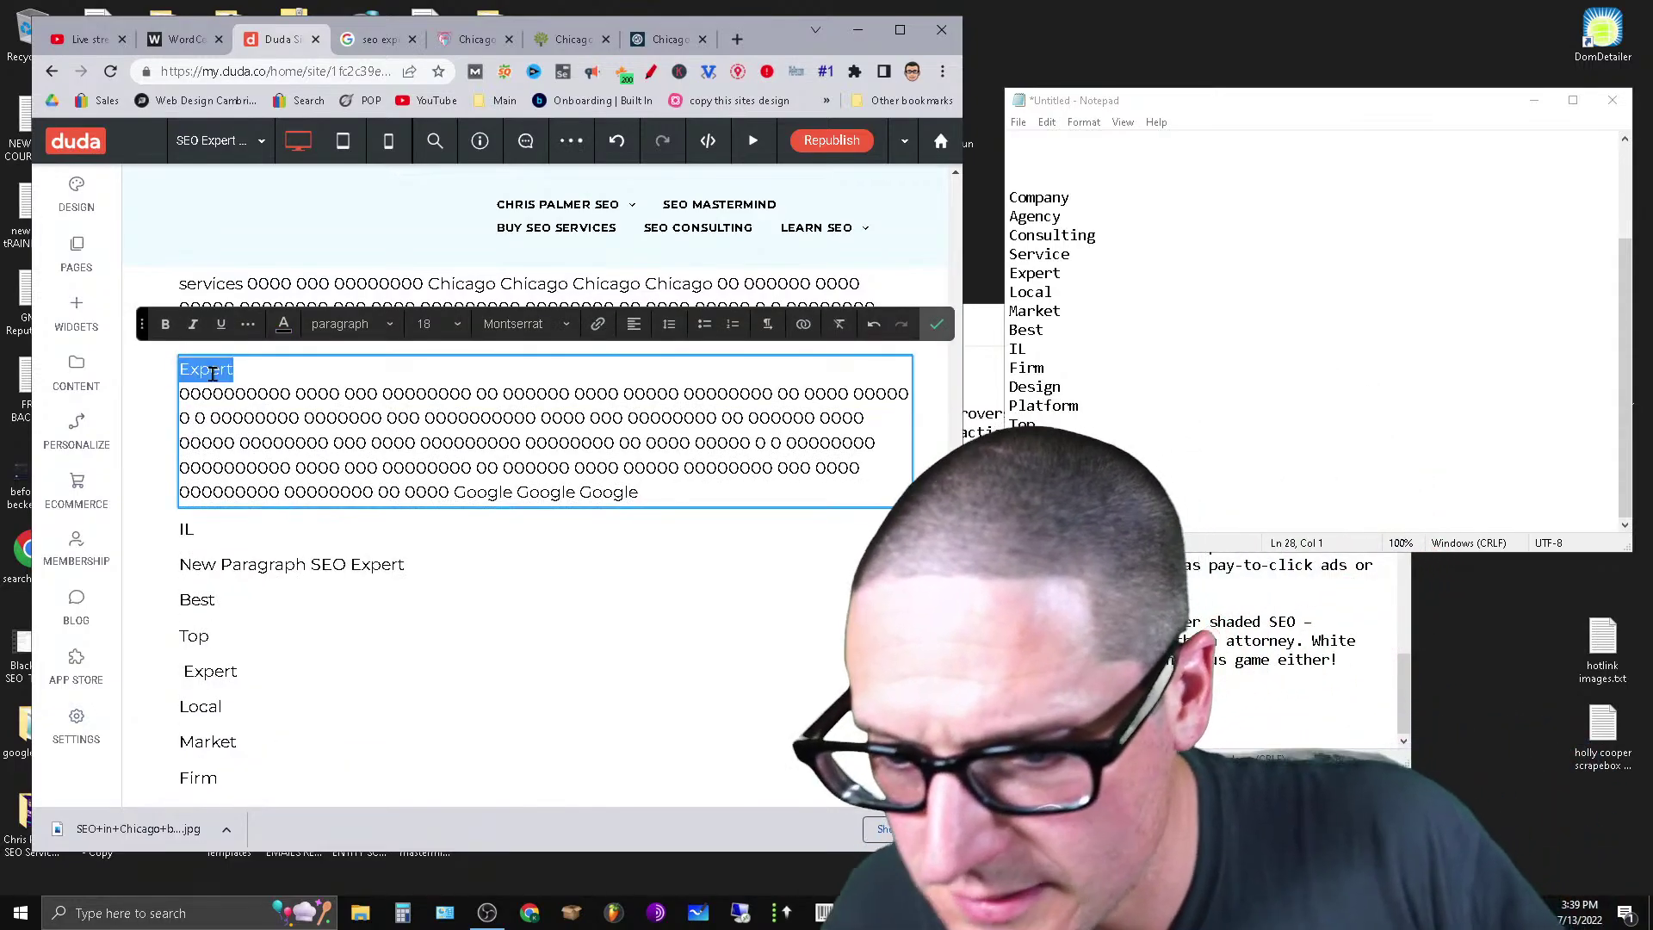
pyautogui.click(366, 326)
pyautogui.click(365, 428)
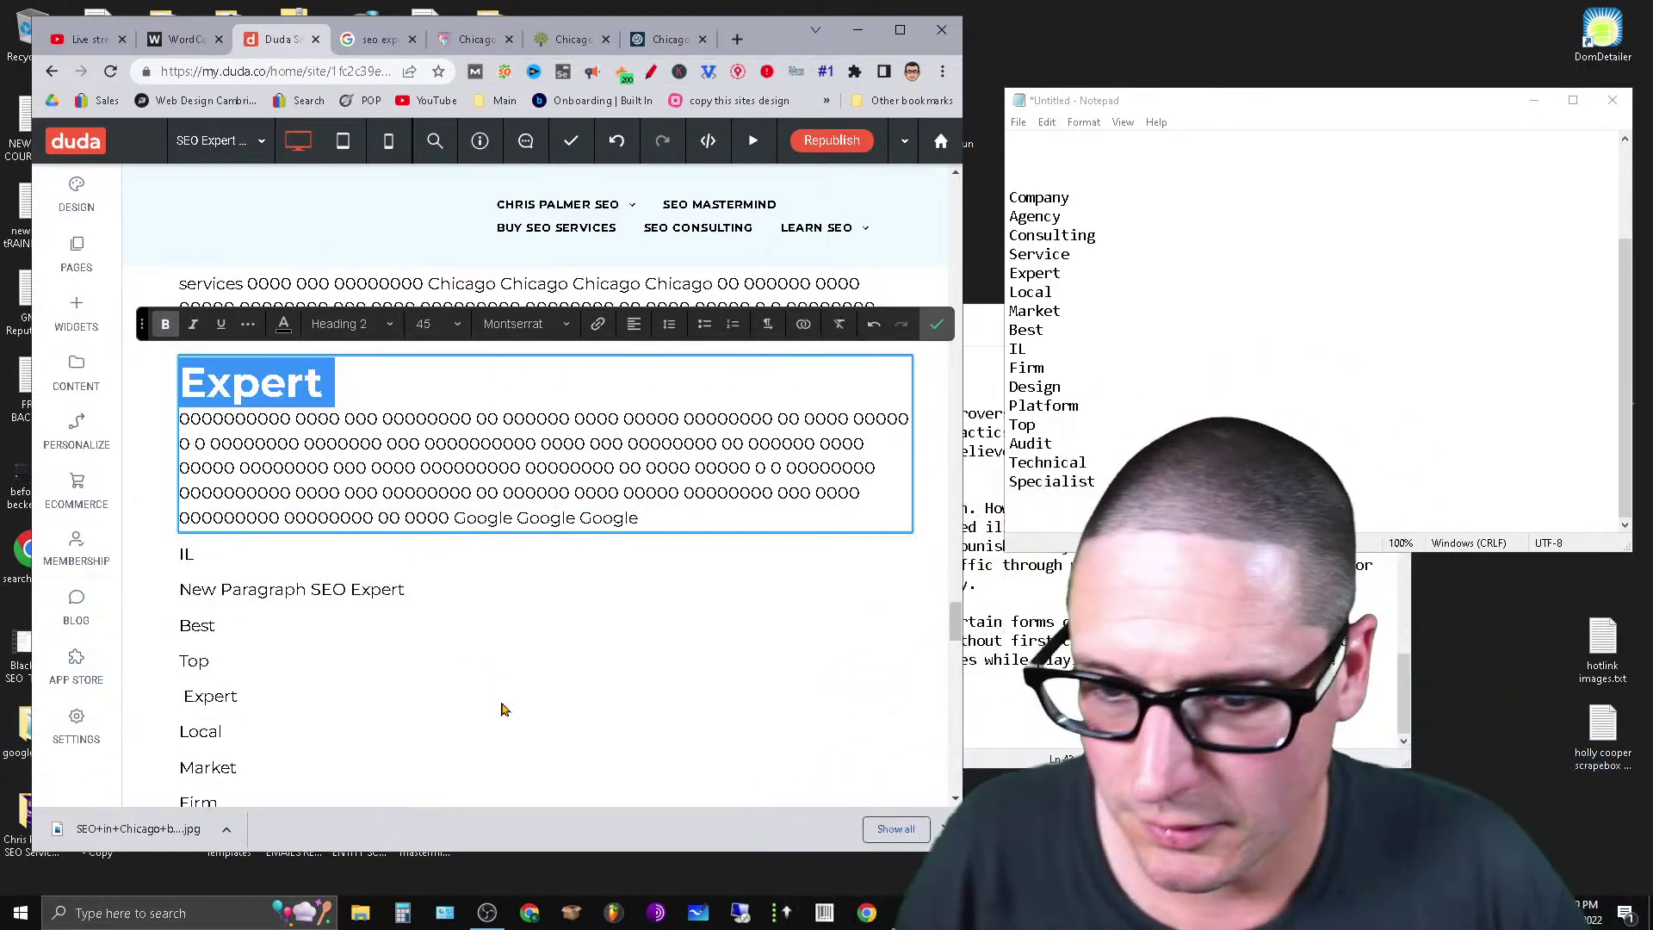
pyautogui.click(317, 573)
# Cut a run of repeated 'services' words and paste them elsewhere in the long filler paragraph.
pyautogui.scroll(10, 568, 564)
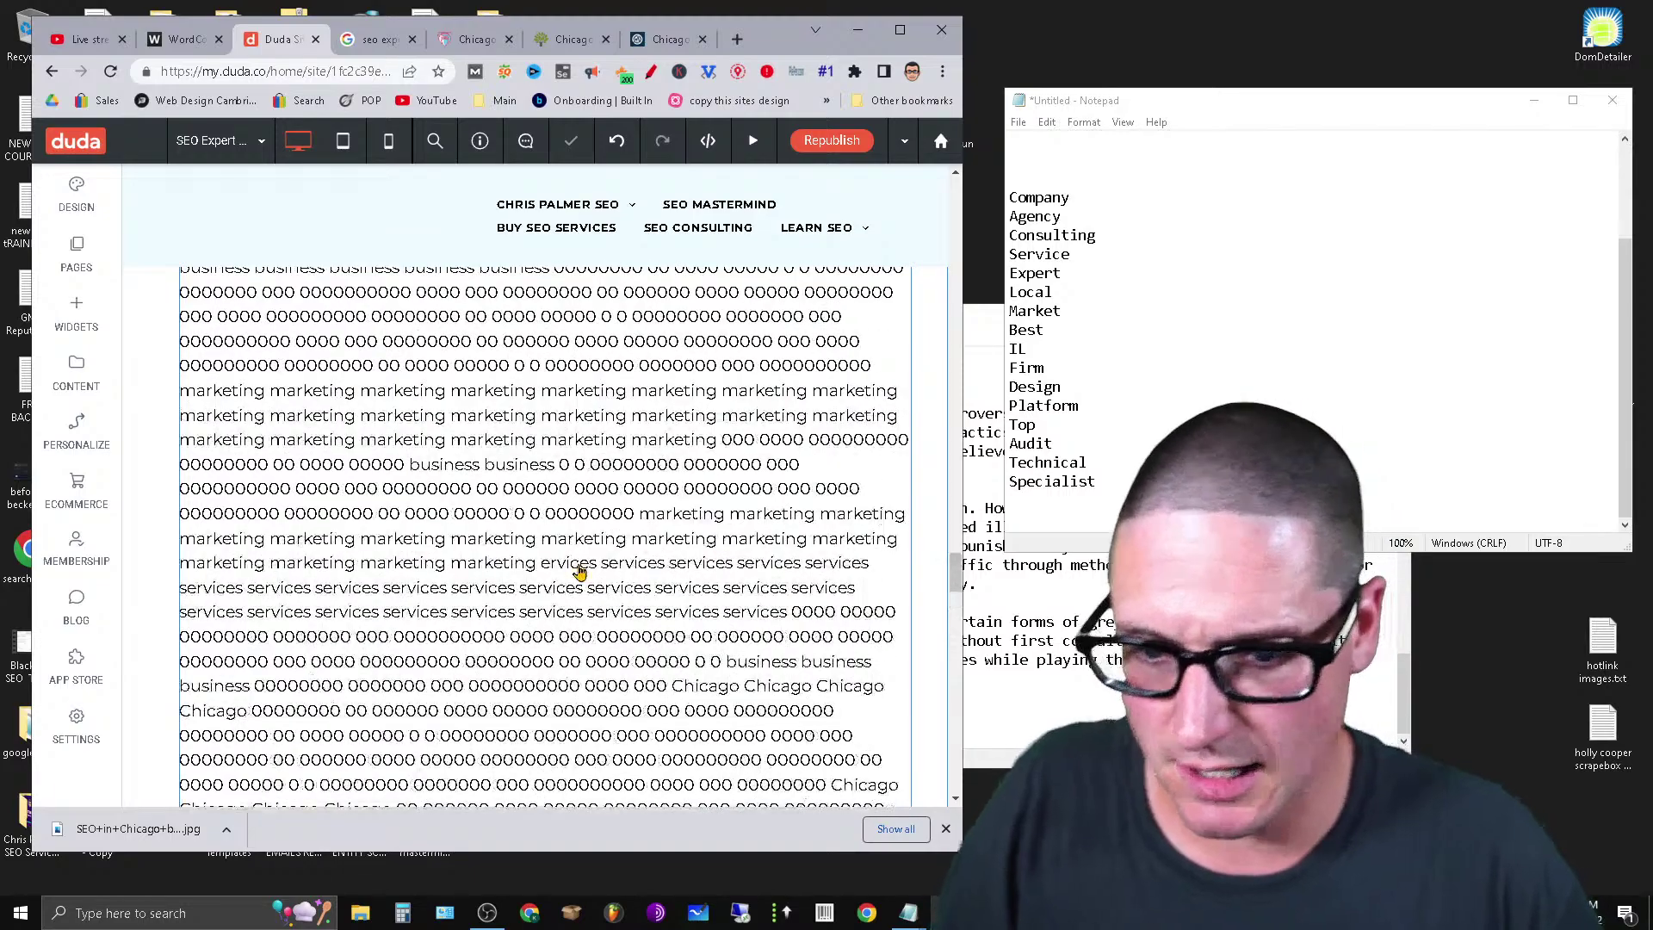
pyautogui.click(566, 568)
pyautogui.scroll(-5, 602, 602)
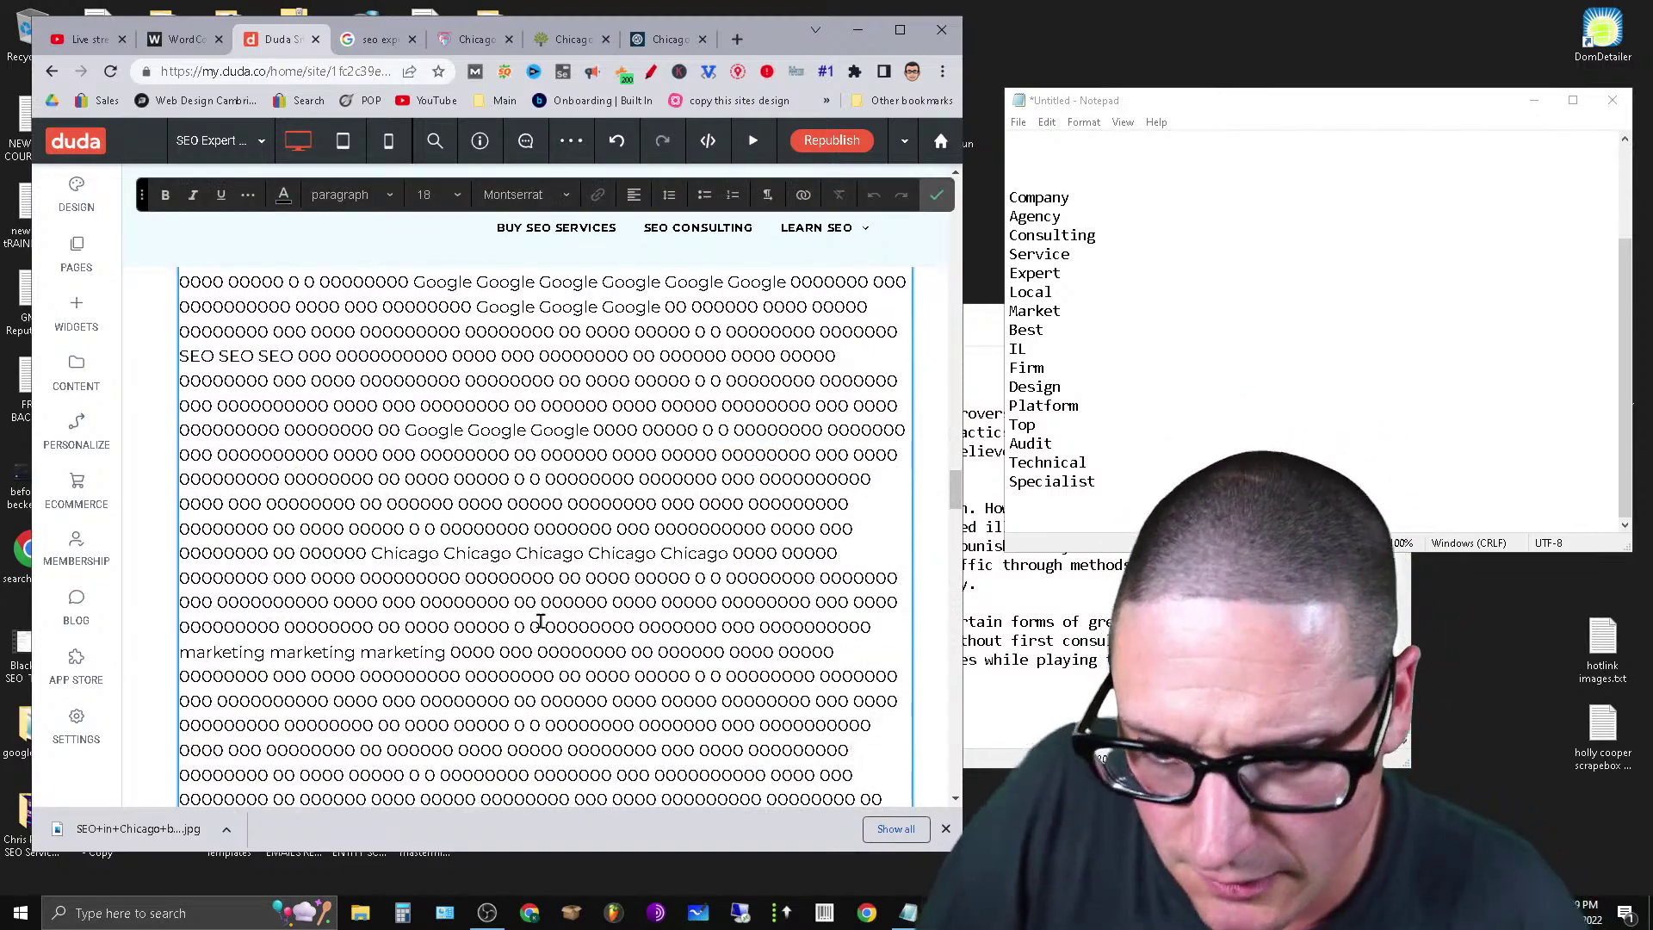
pyautogui.scroll(-5, 616, 646)
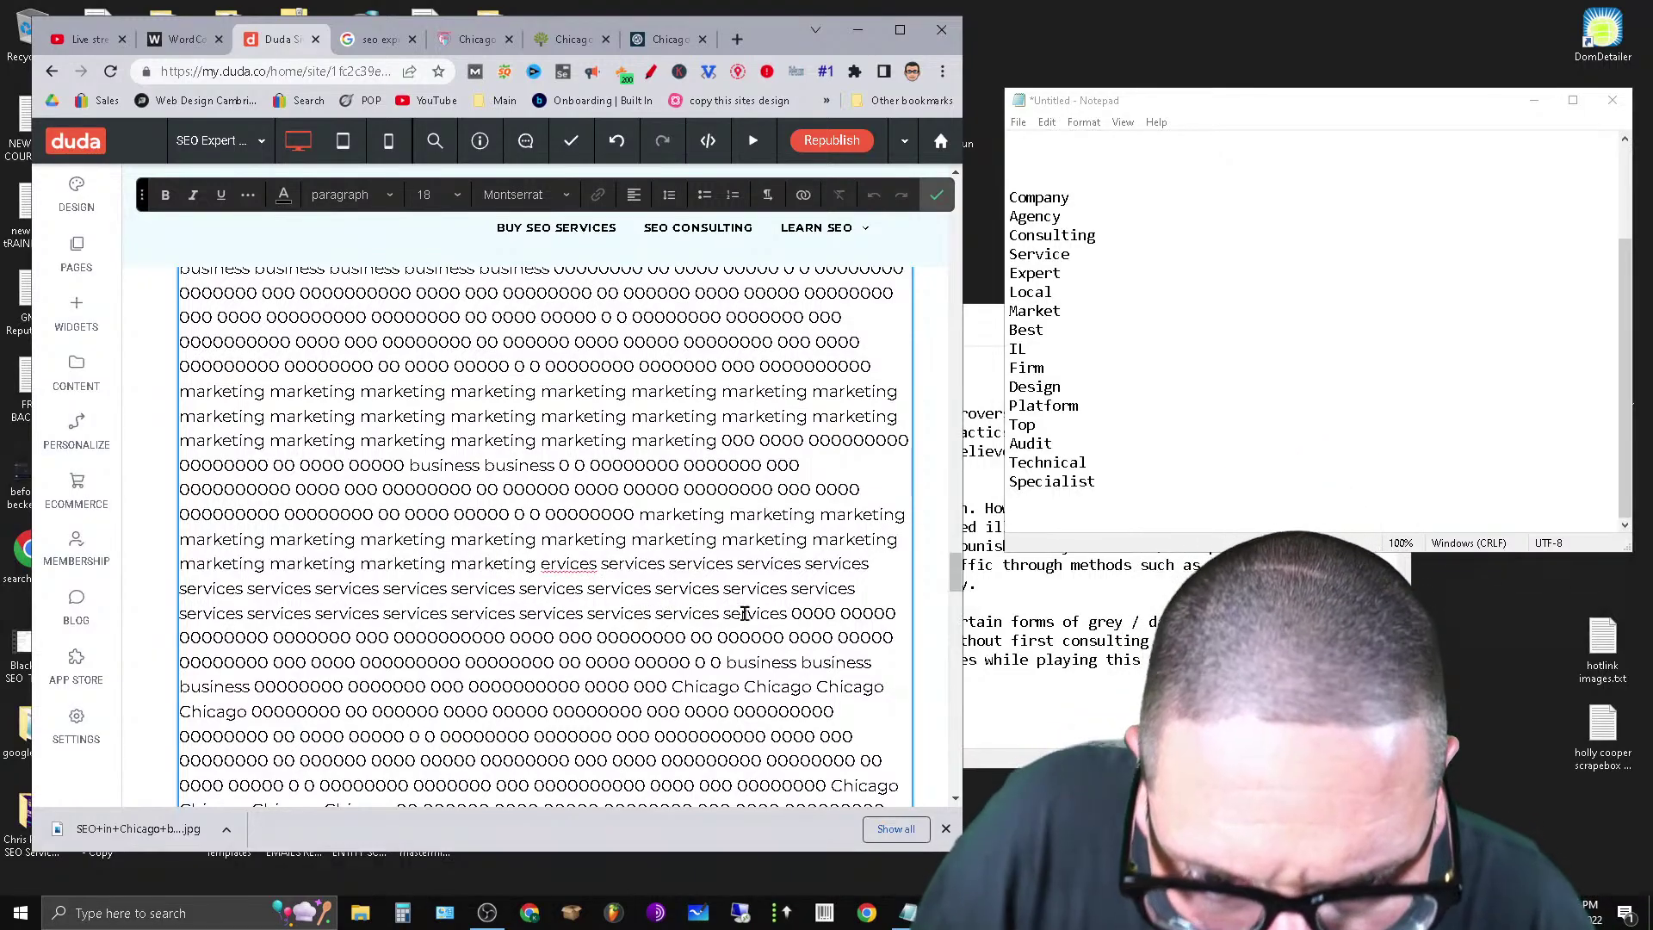
pyautogui.moveTo(655, 591); pyautogui.dragTo(777, 614)
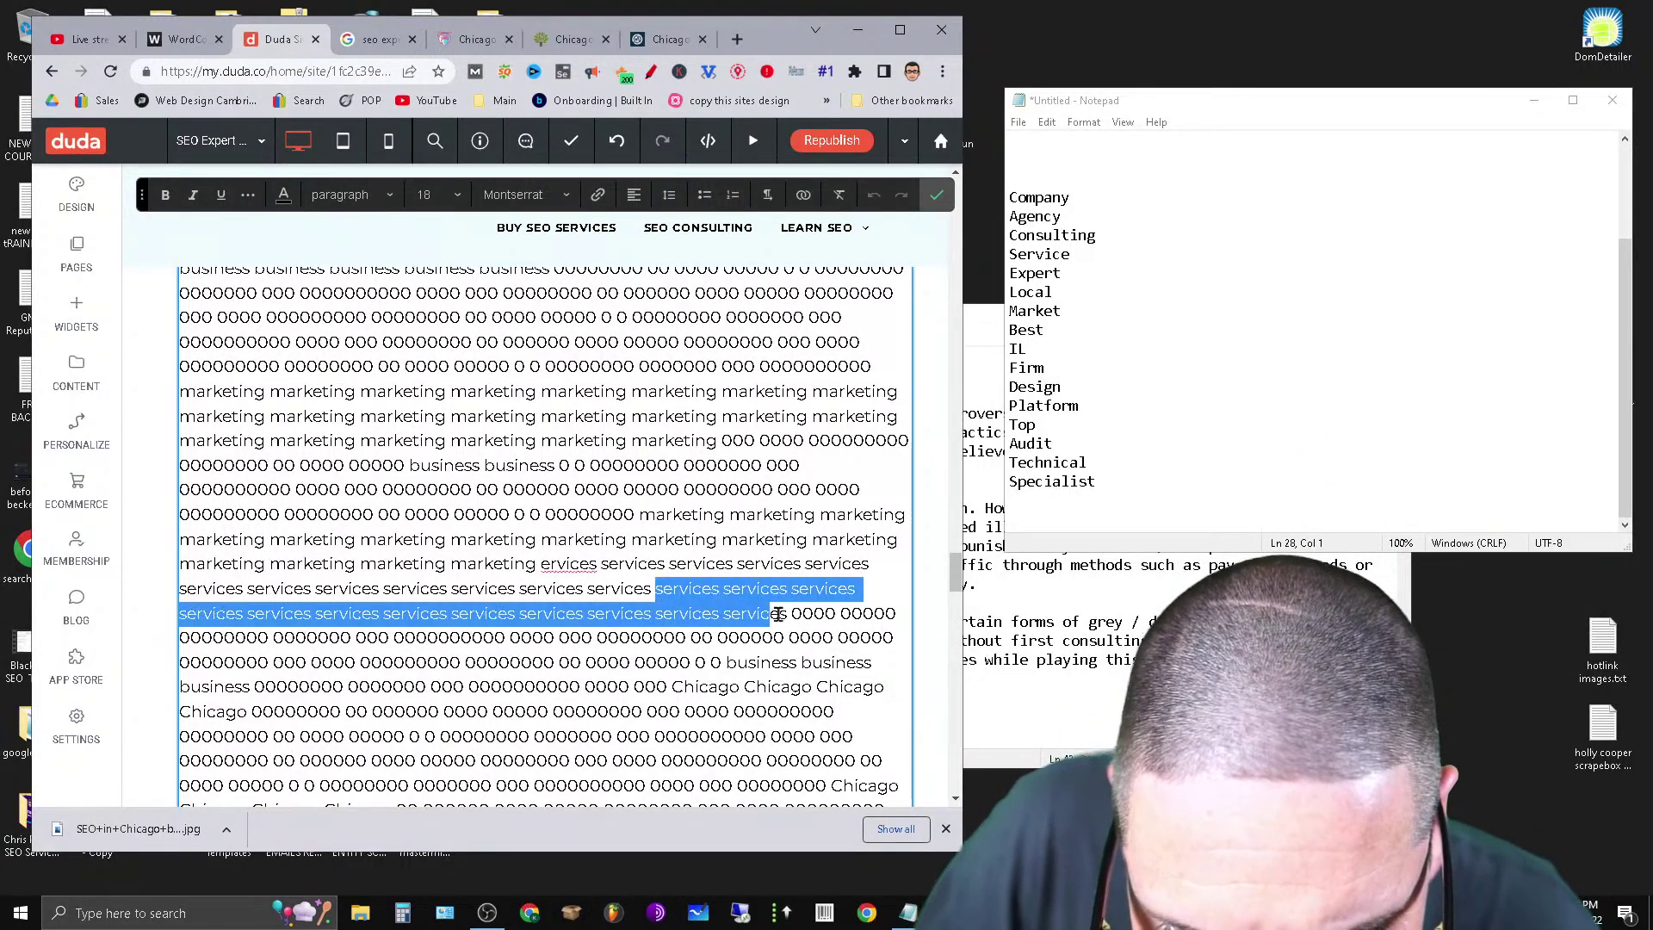
pyautogui.rightClick(736, 617)
pyautogui.click(796, 267)
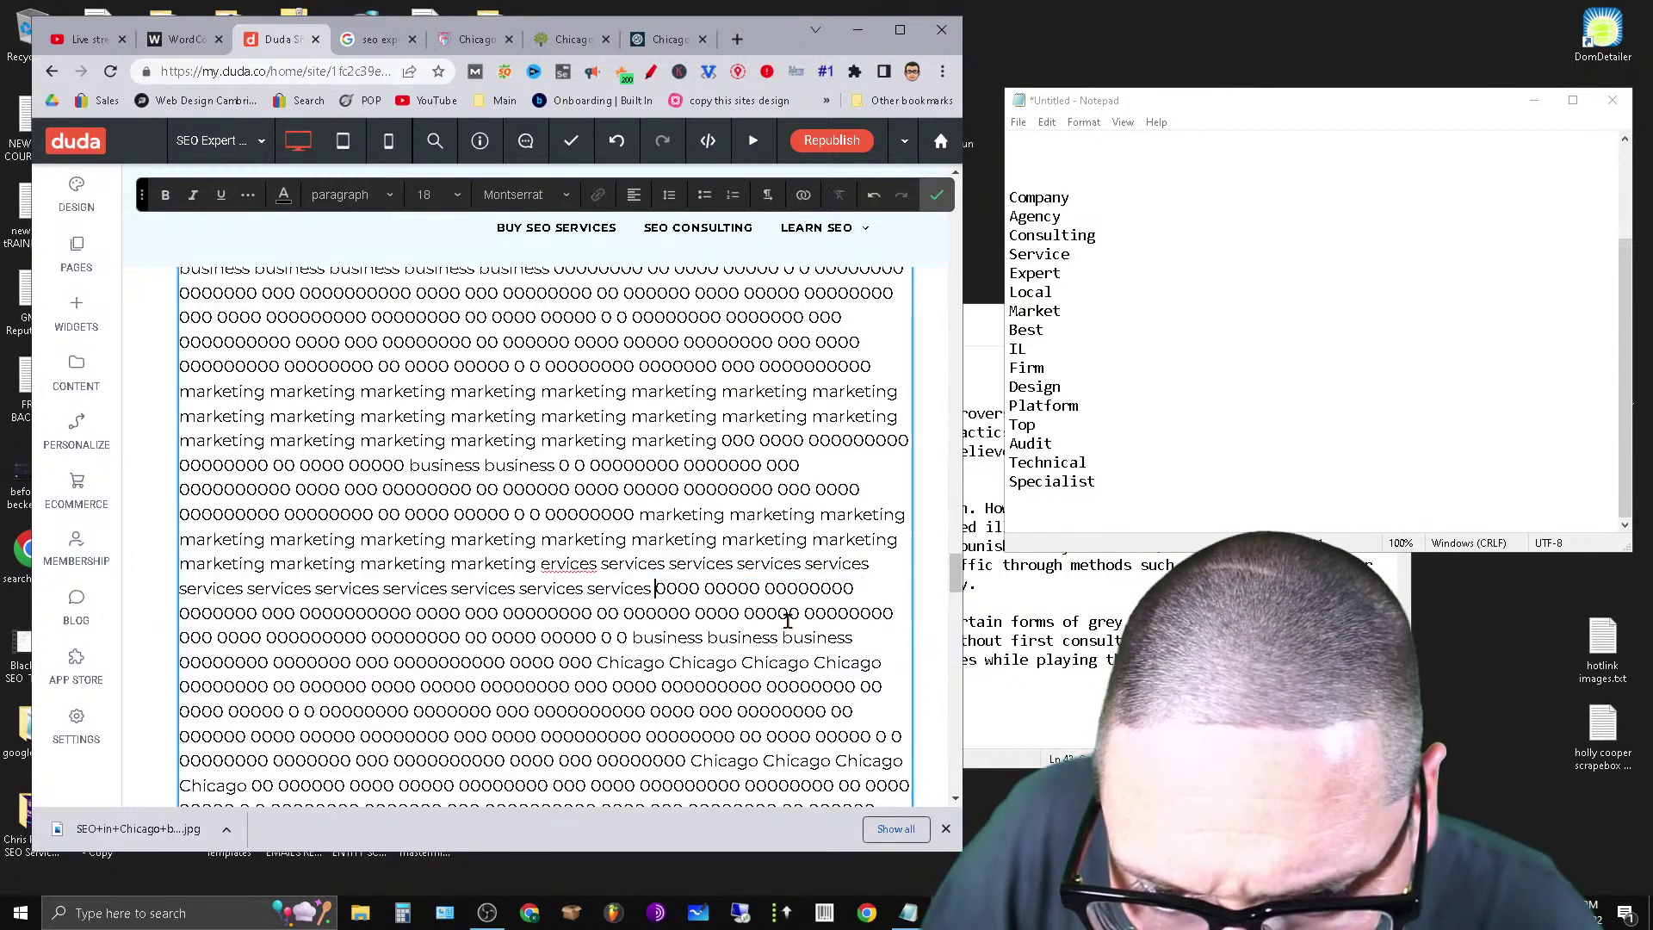
pyautogui.scroll(-3, 609, 704)
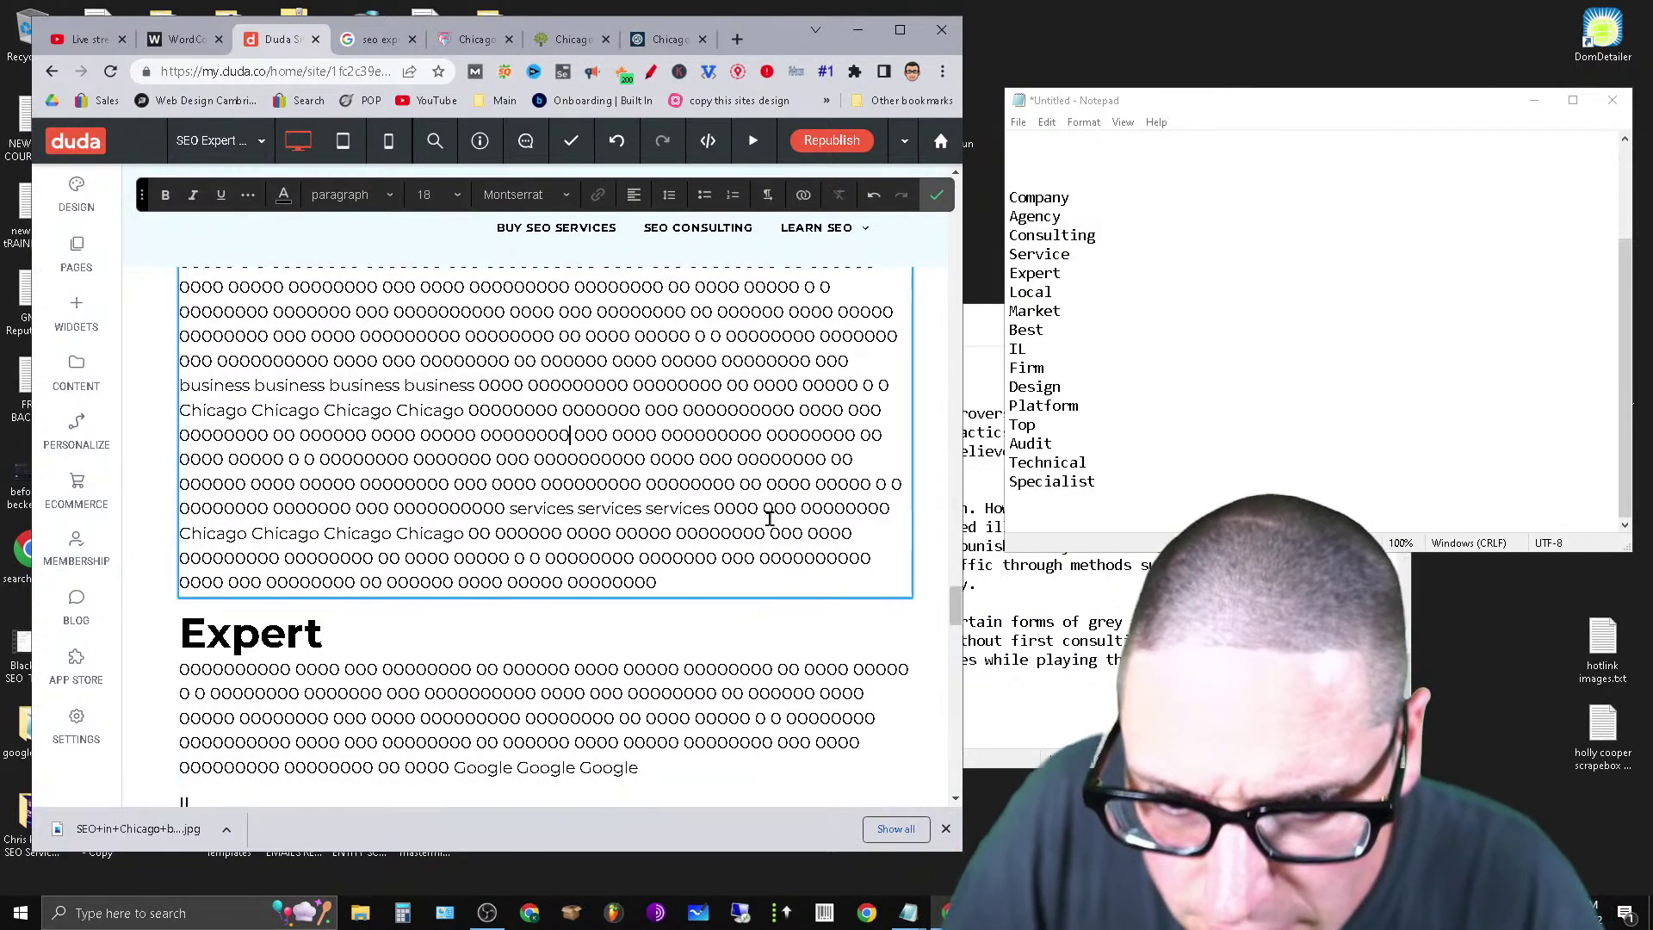
pyautogui.hotkey('ctrl', 'v')
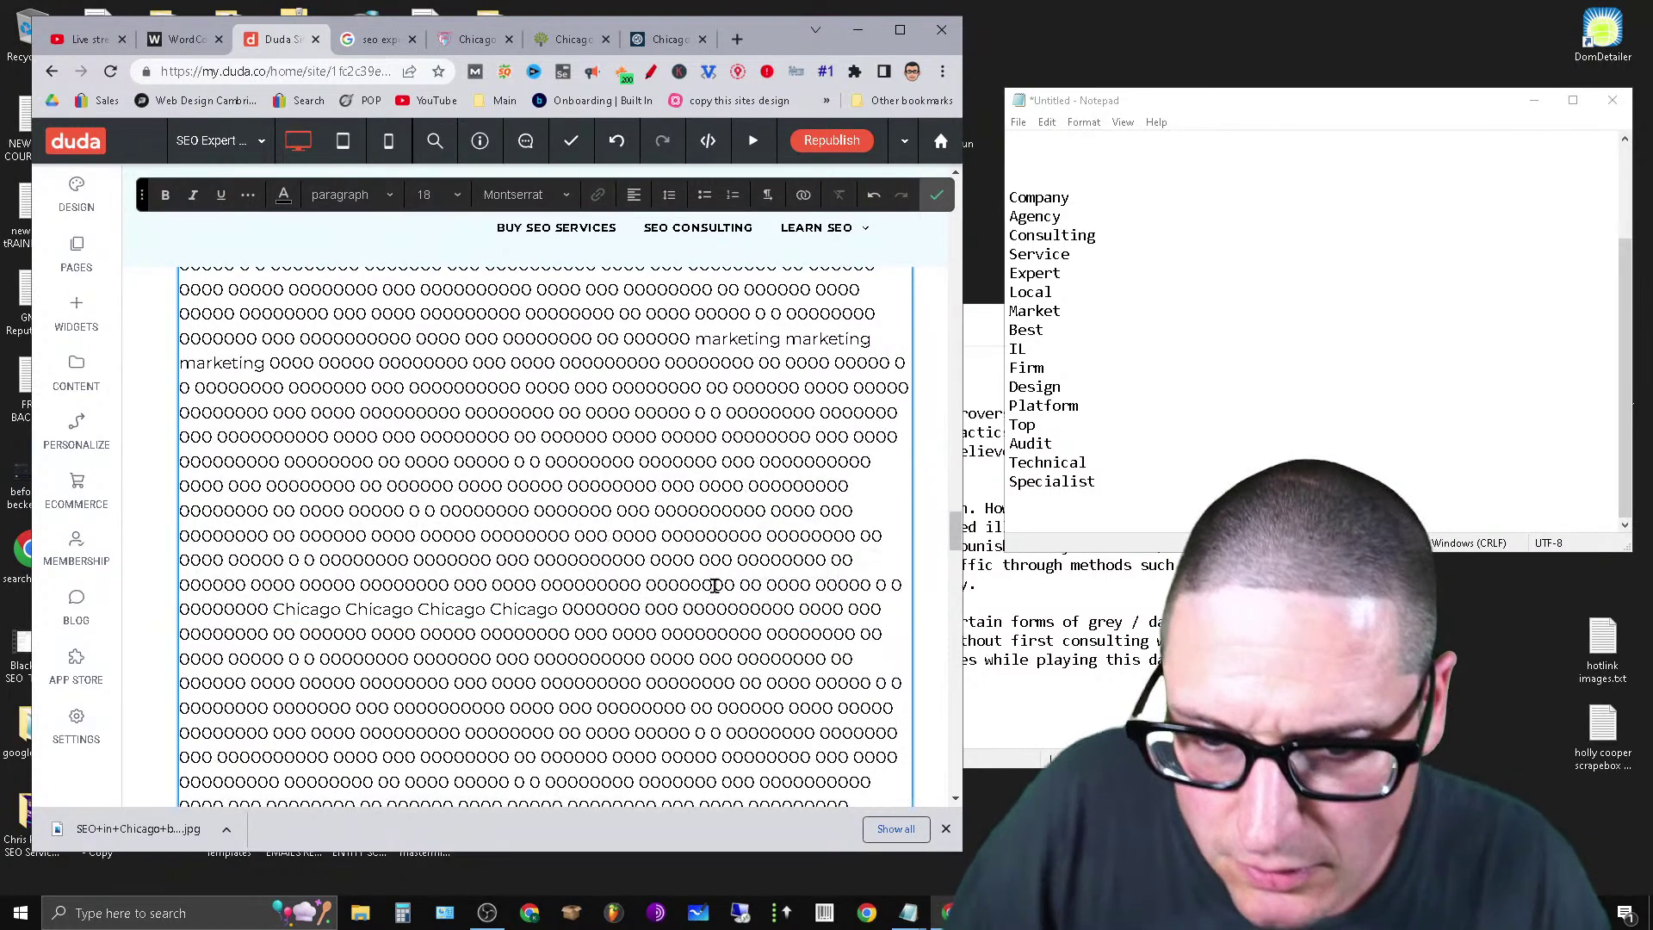
# Cut a chunk of filler text from the long paragraph.
pyautogui.scroll(5, 597, 586)
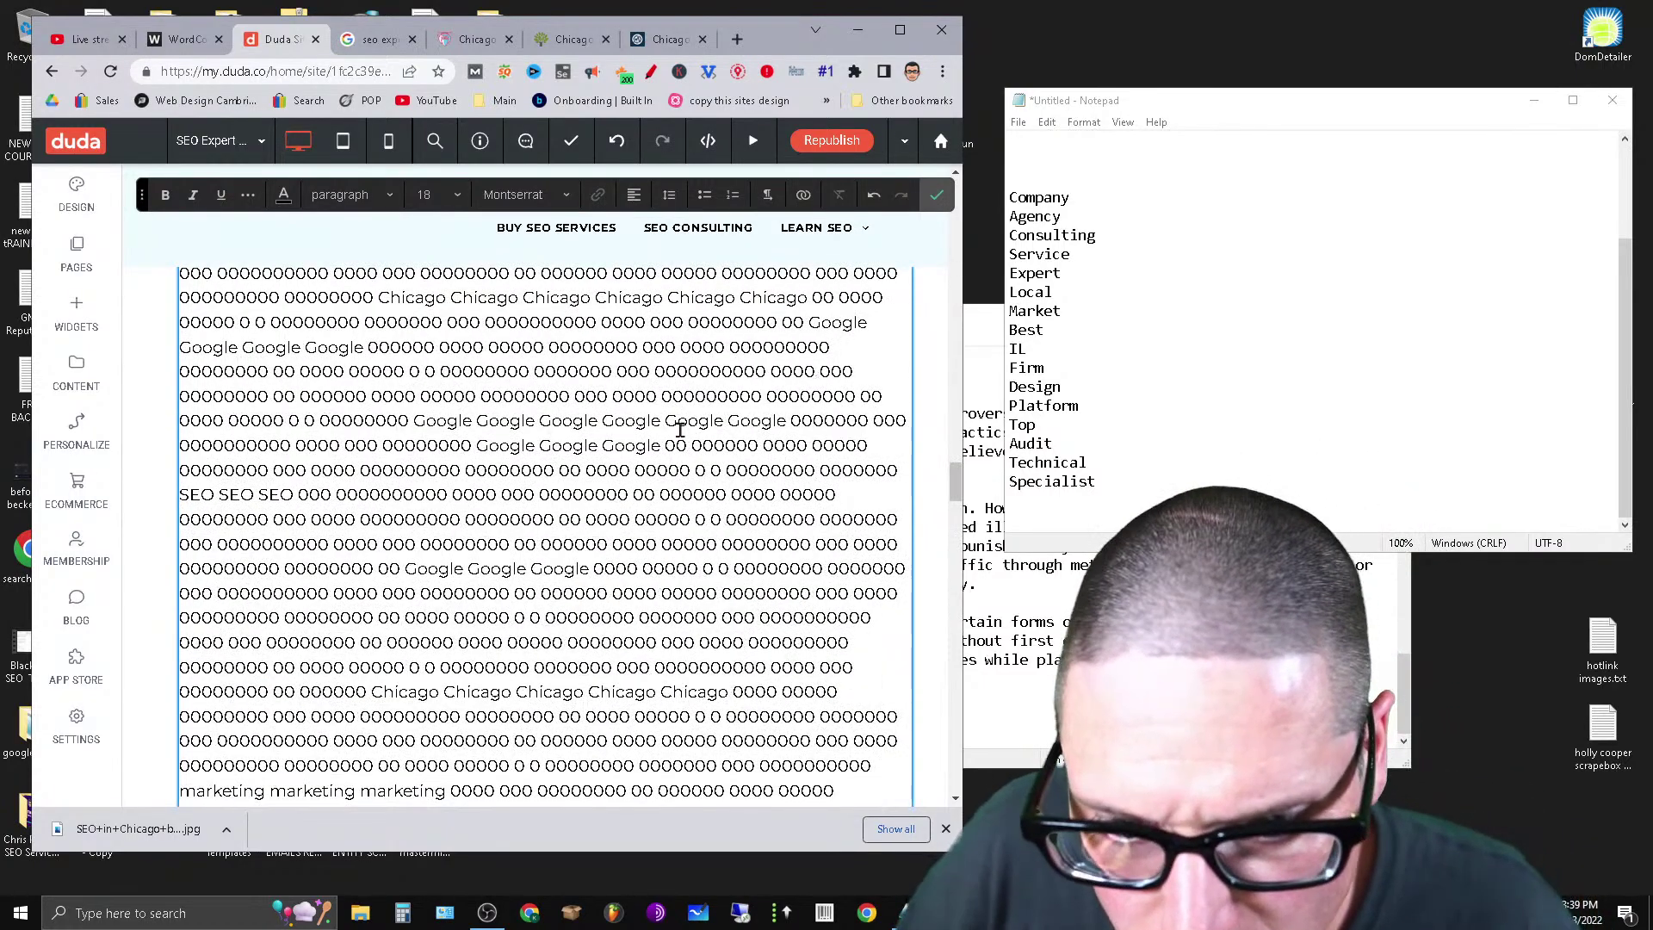
pyautogui.moveTo(665, 415); pyautogui.dragTo(900, 585)
pyautogui.rightClick(848, 583)
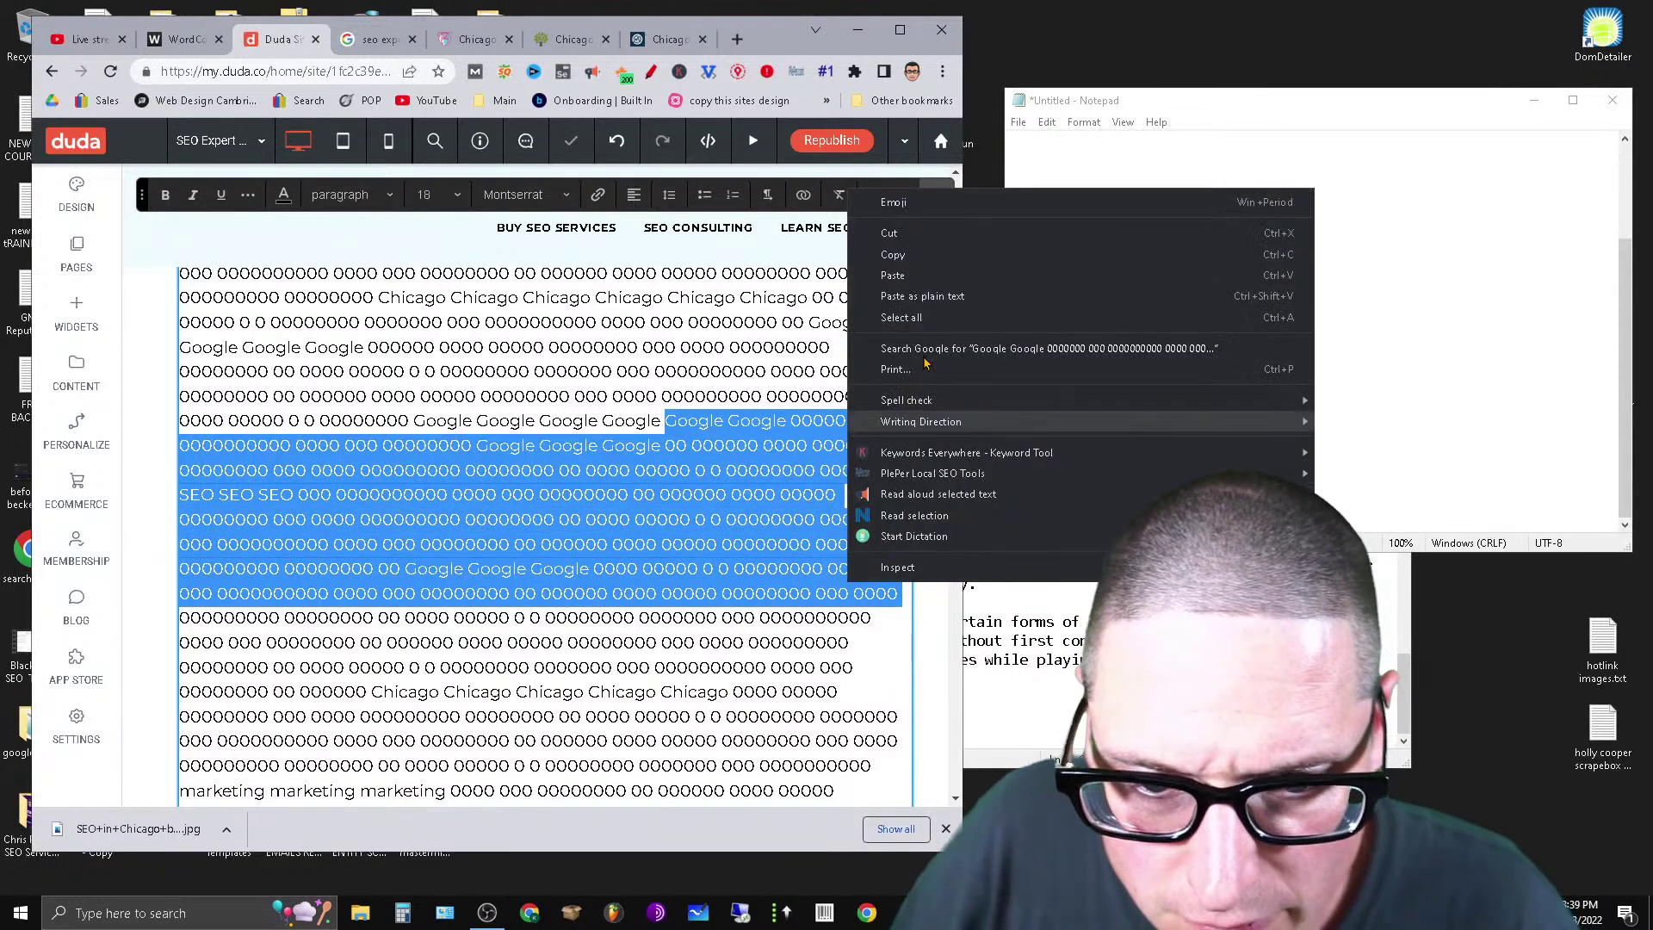
pyautogui.click(900, 234)
pyautogui.scroll(-8, 326, 637)
pyautogui.scroll(-15, 325, 637)
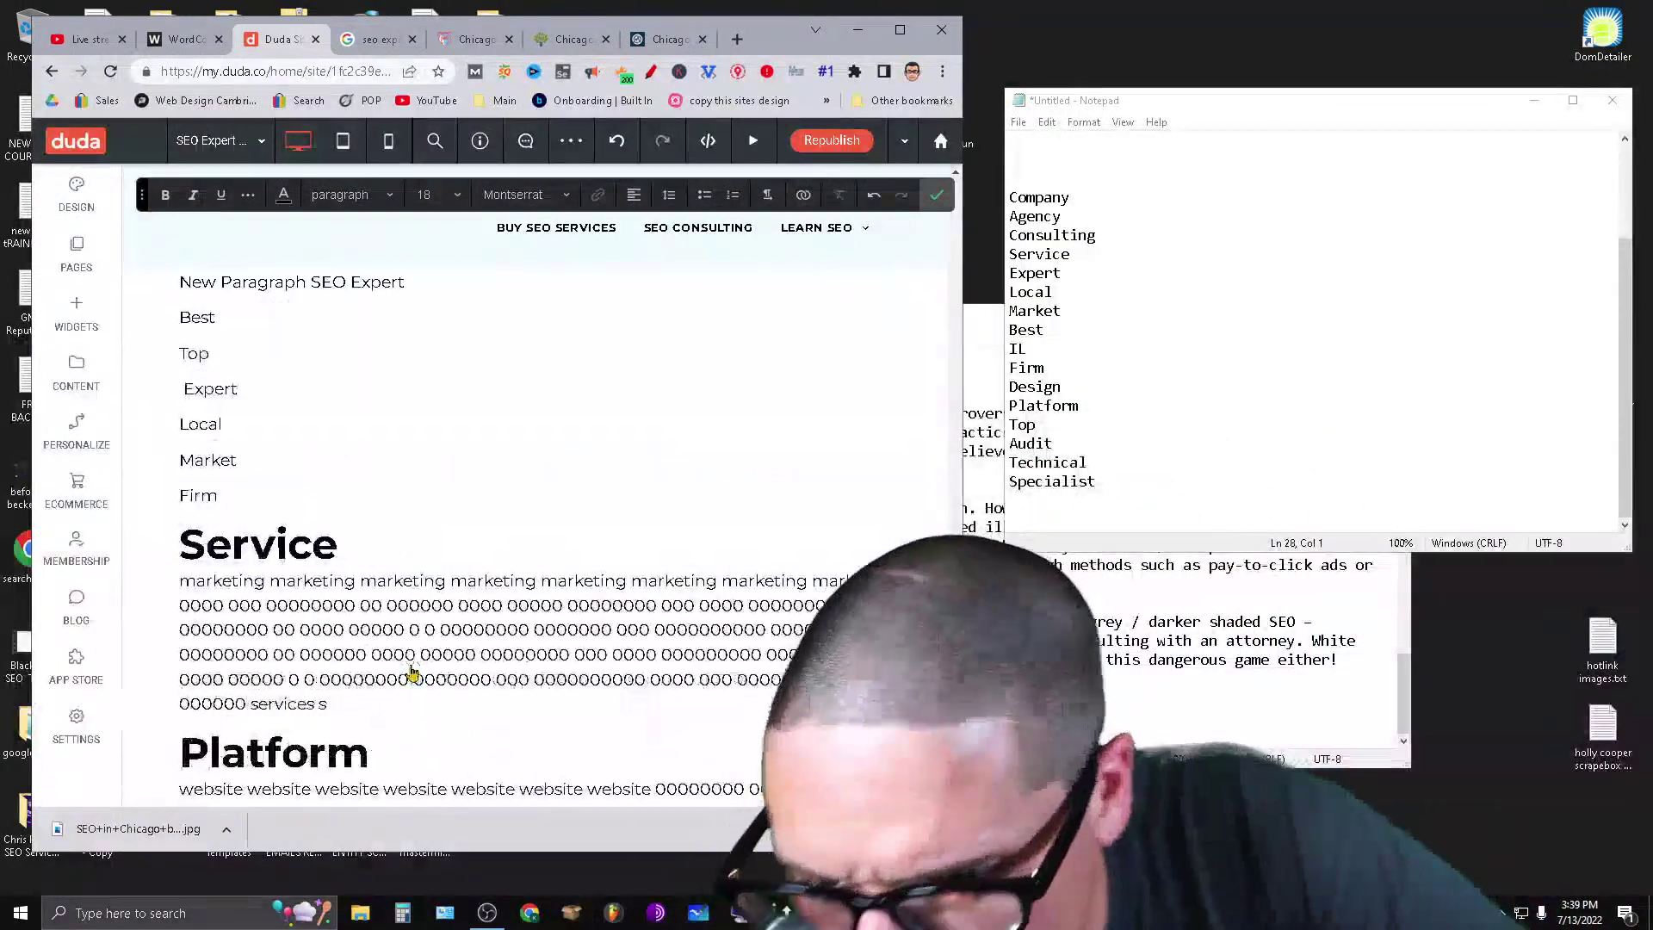
# Paste the filler on a new line below Firm and make Firm Heading 2.
pyautogui.click(241, 500)
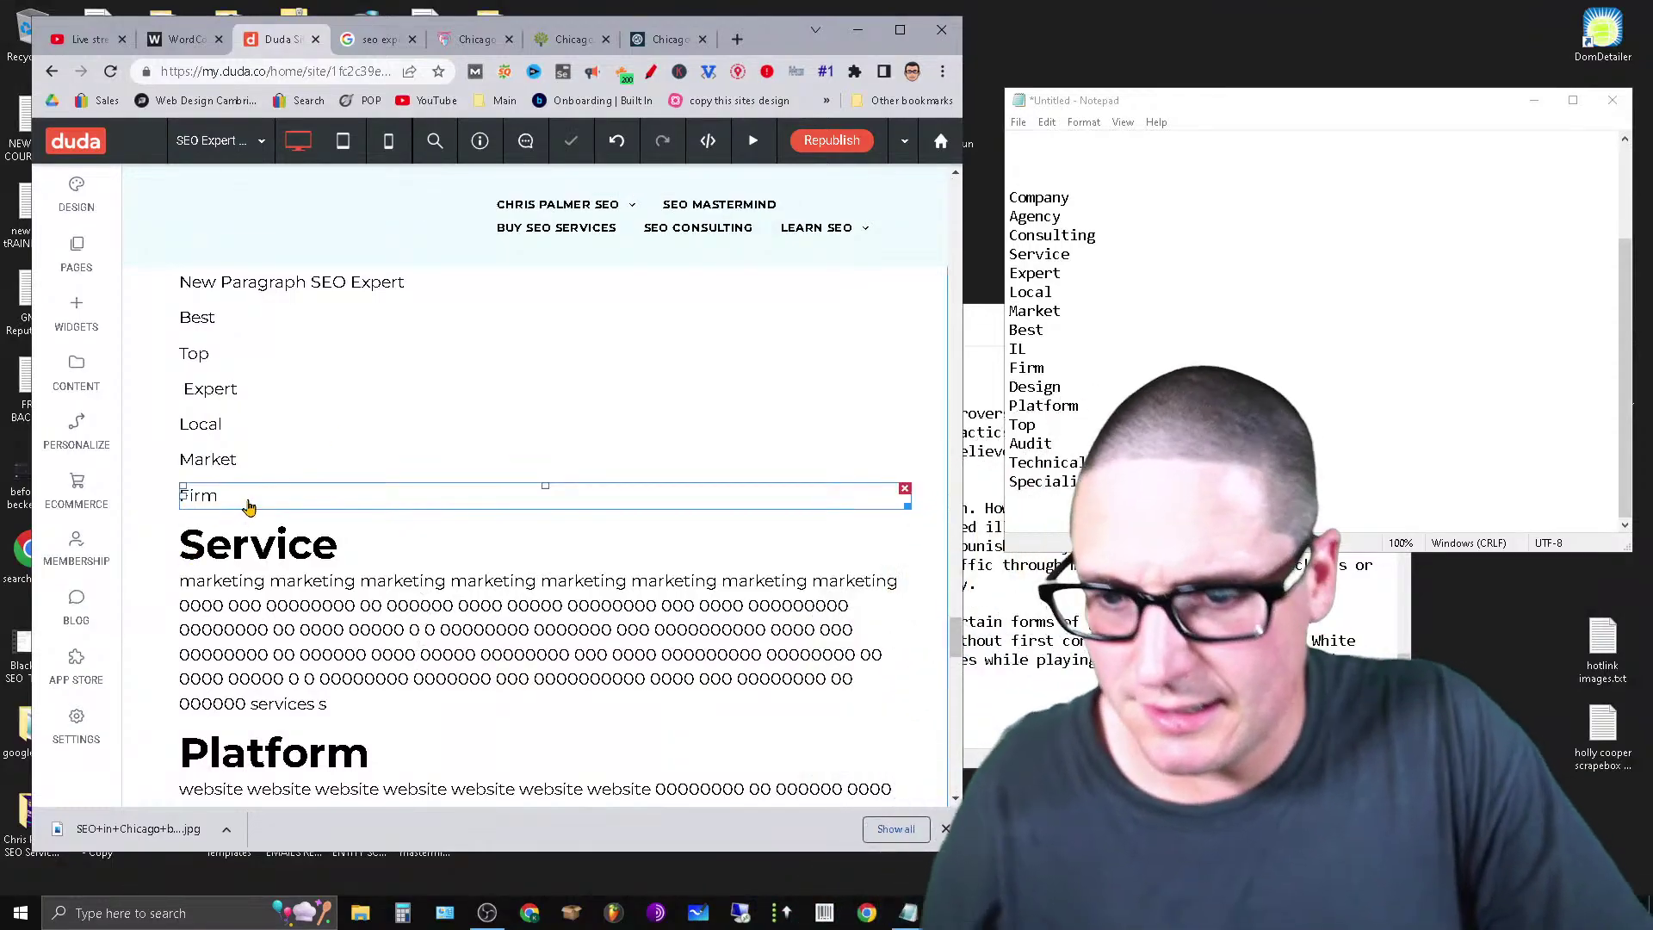
pyautogui.press('Return')
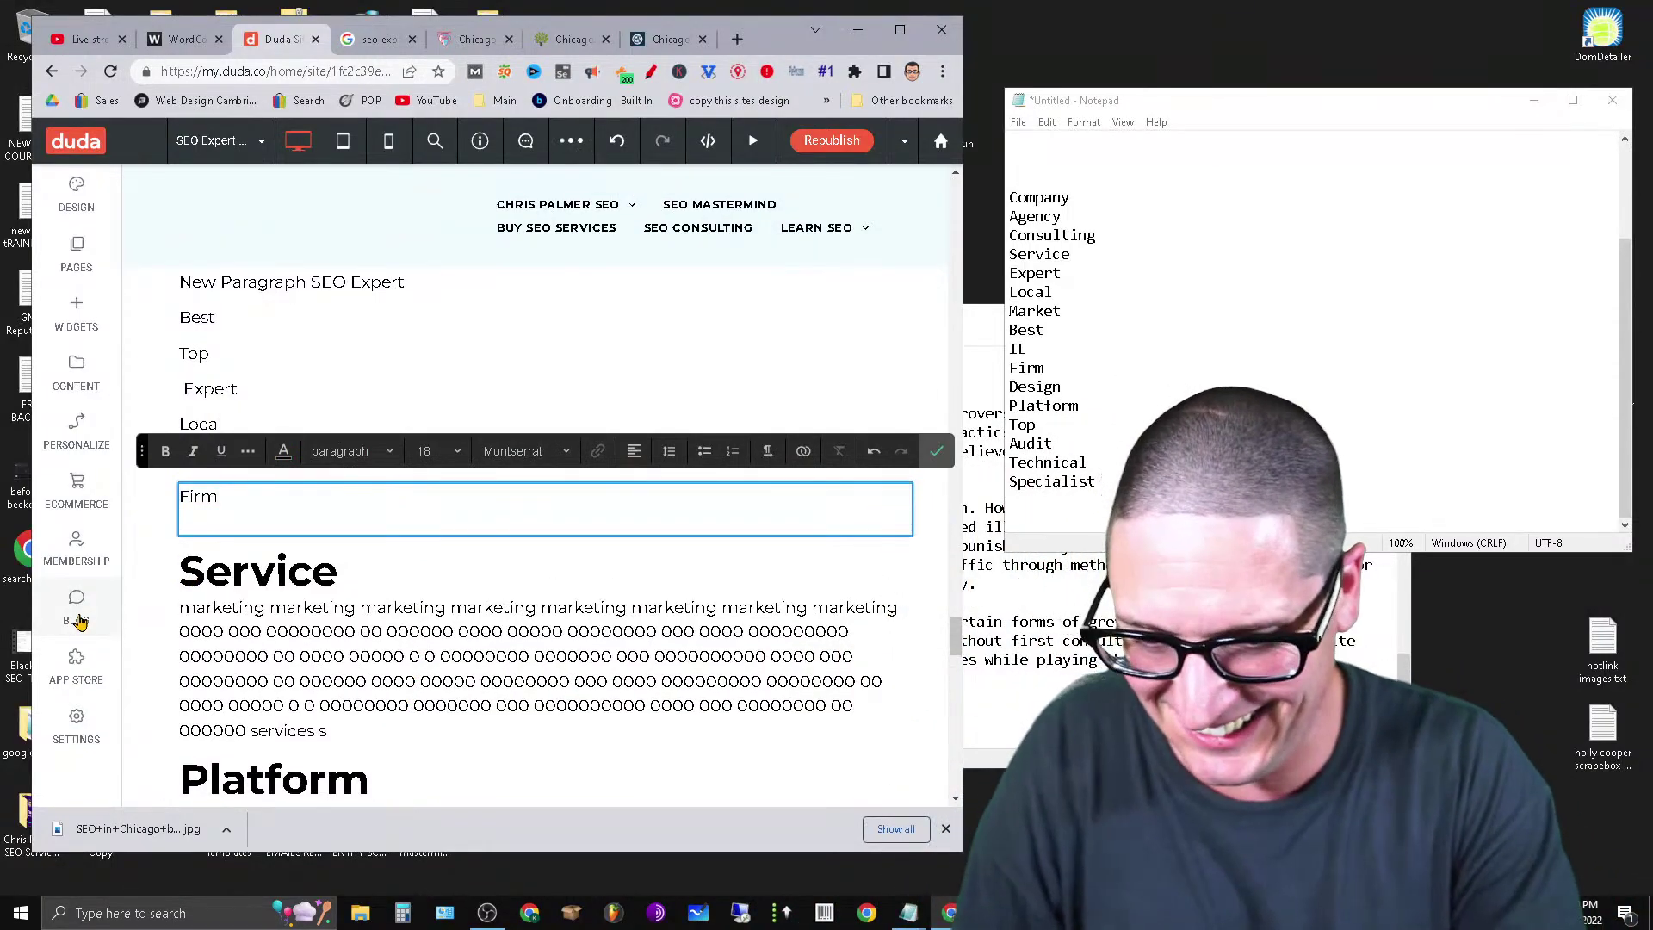
pyautogui.hotkey('ctrl', 'v')
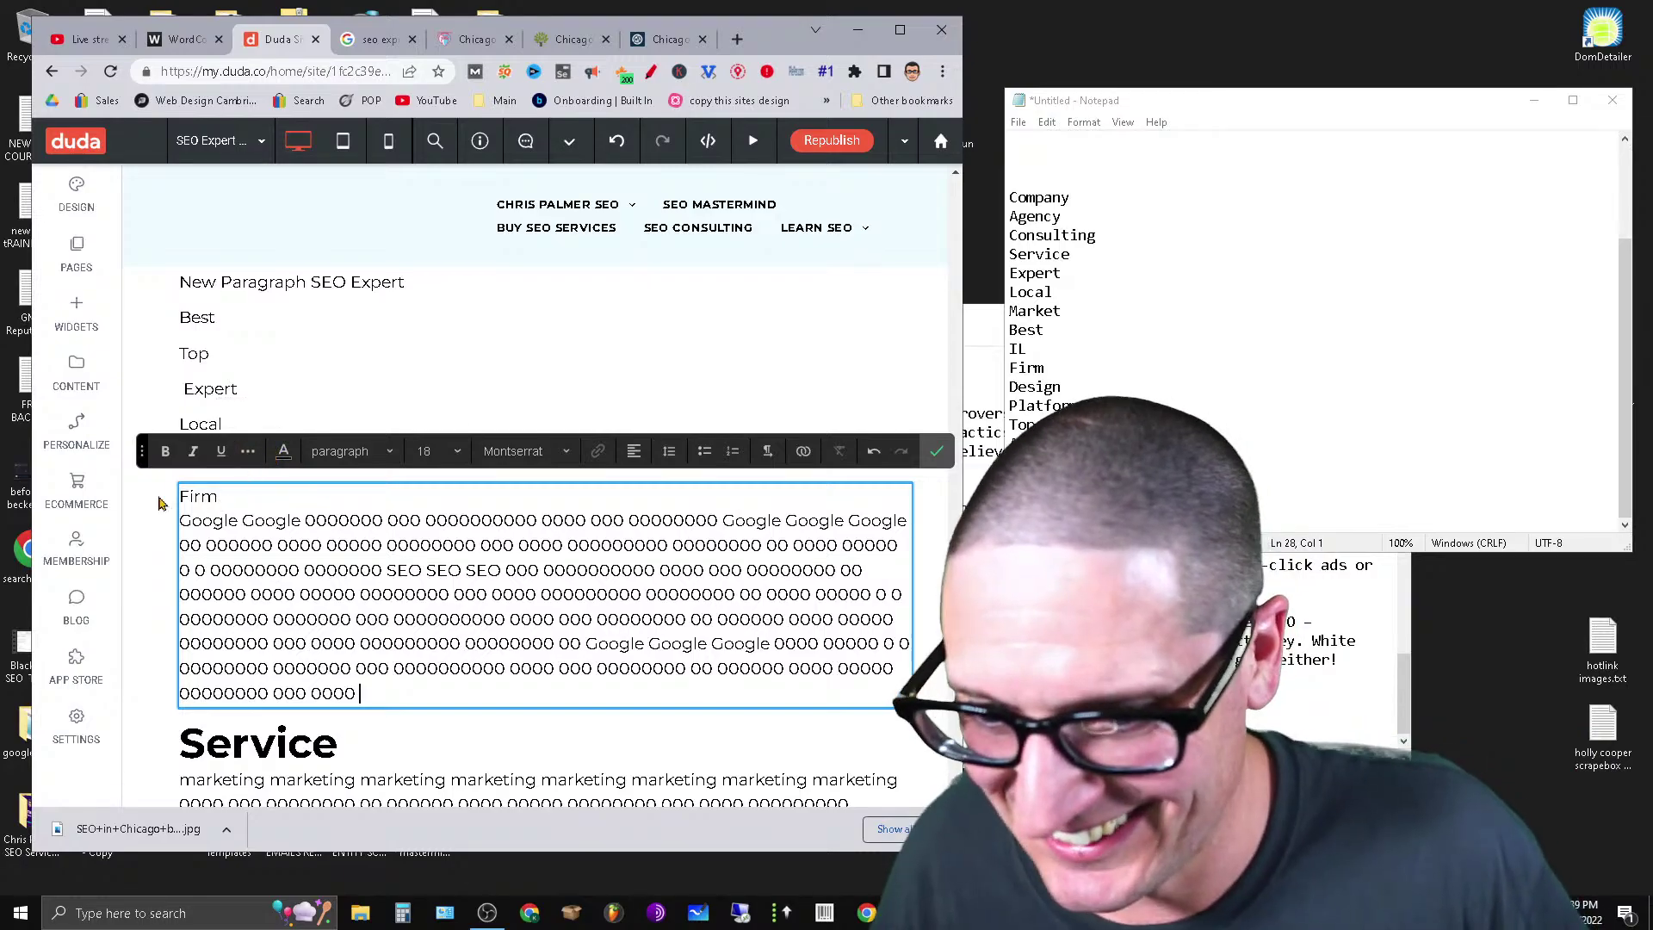
pyautogui.click(351, 450)
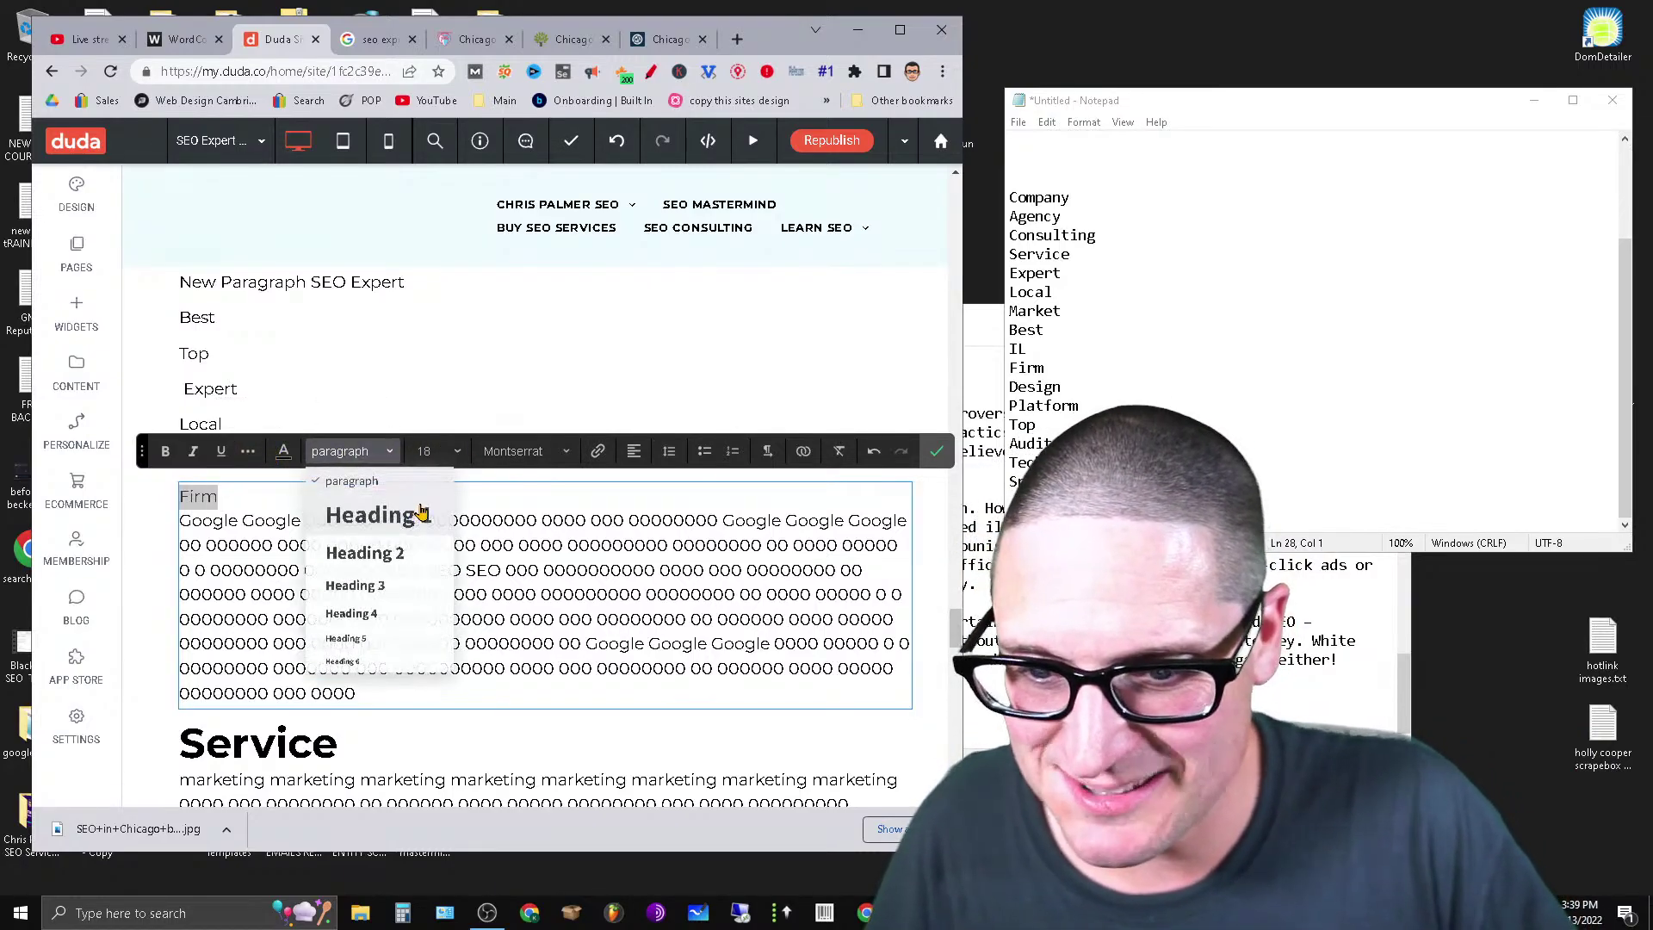
pyautogui.click(411, 557)
pyautogui.scroll(-10, 444, 603)
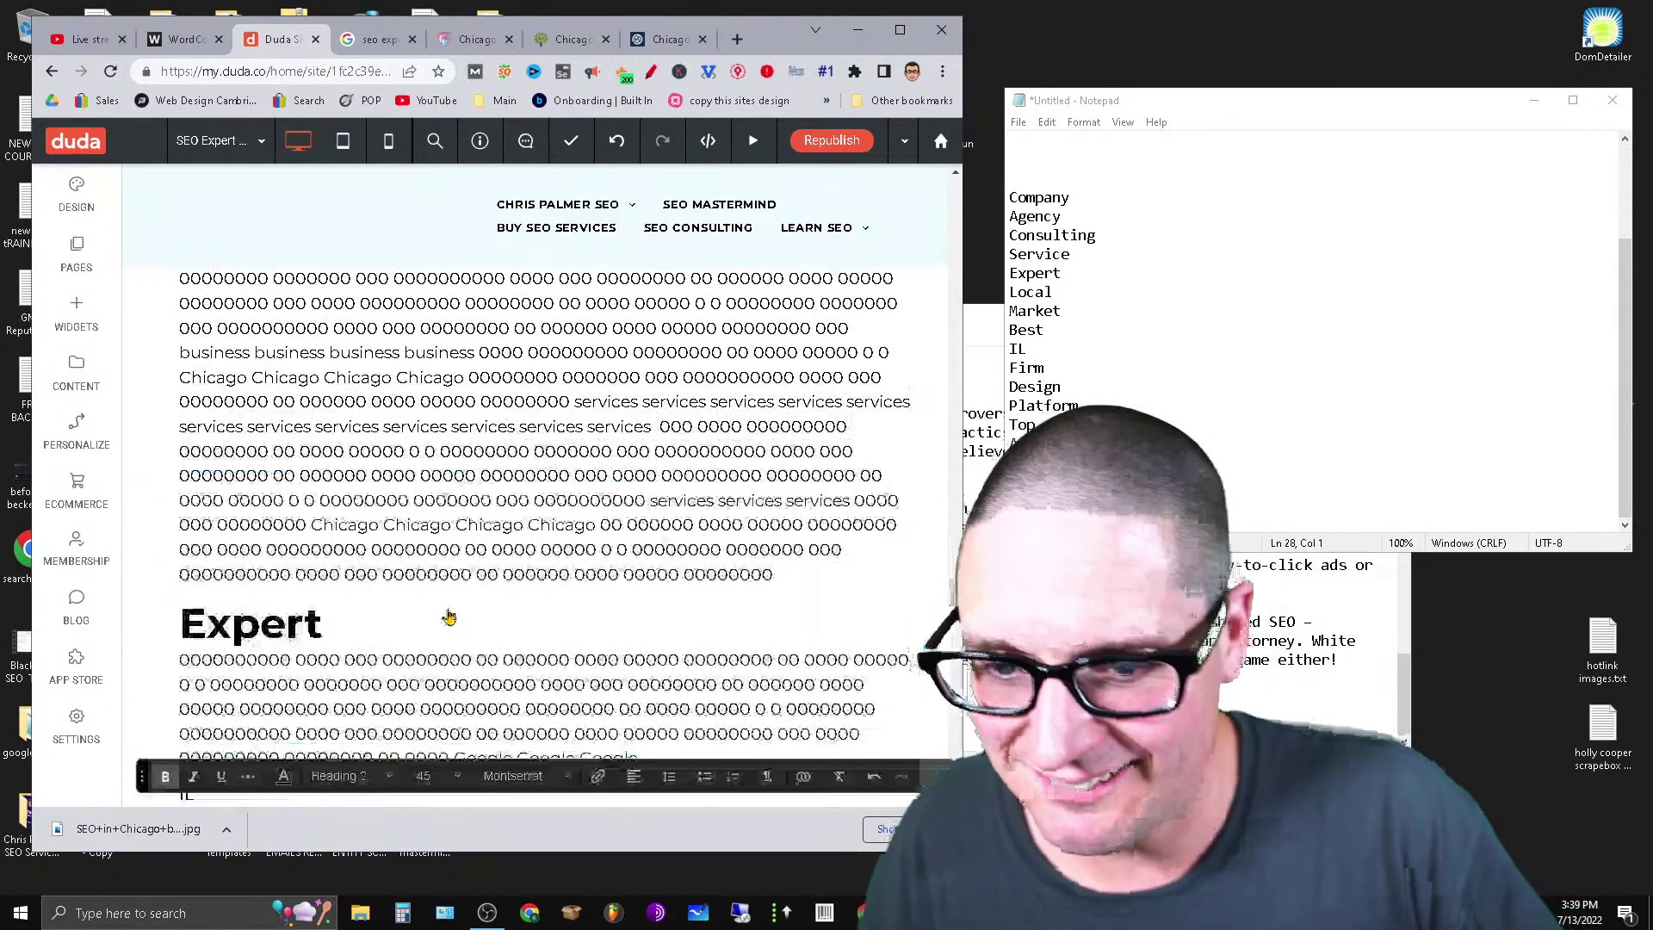
pyautogui.scroll(8, 440, 602)
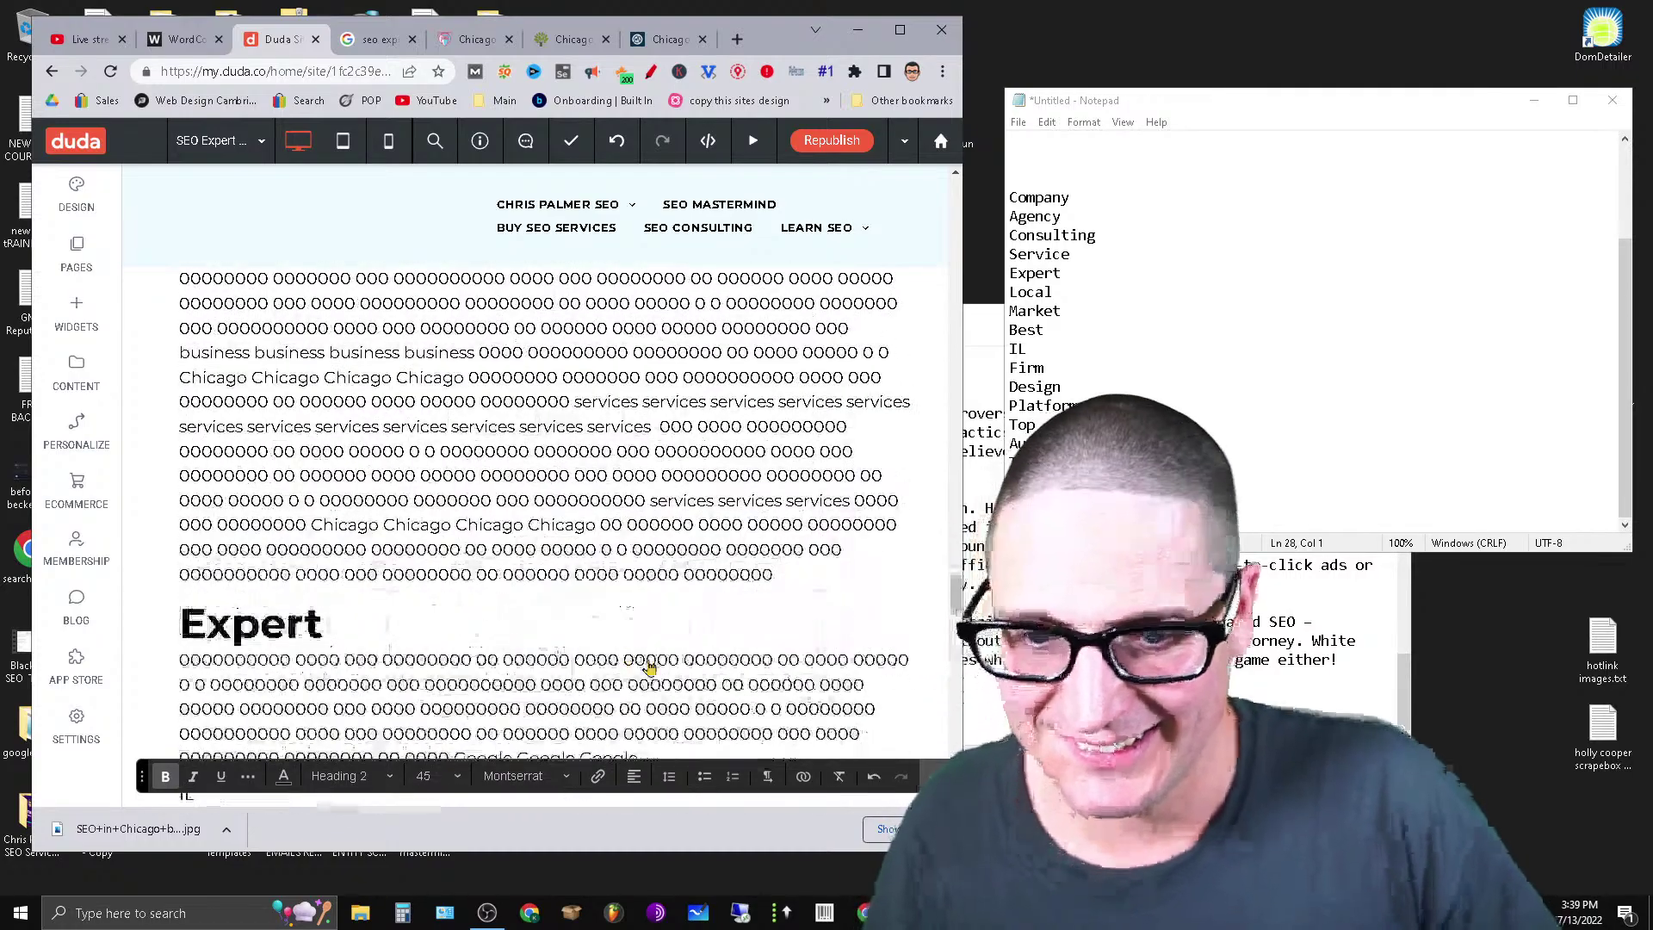
# Set the SEO line to Heading 2.
pyautogui.scroll(5, 452, 629)
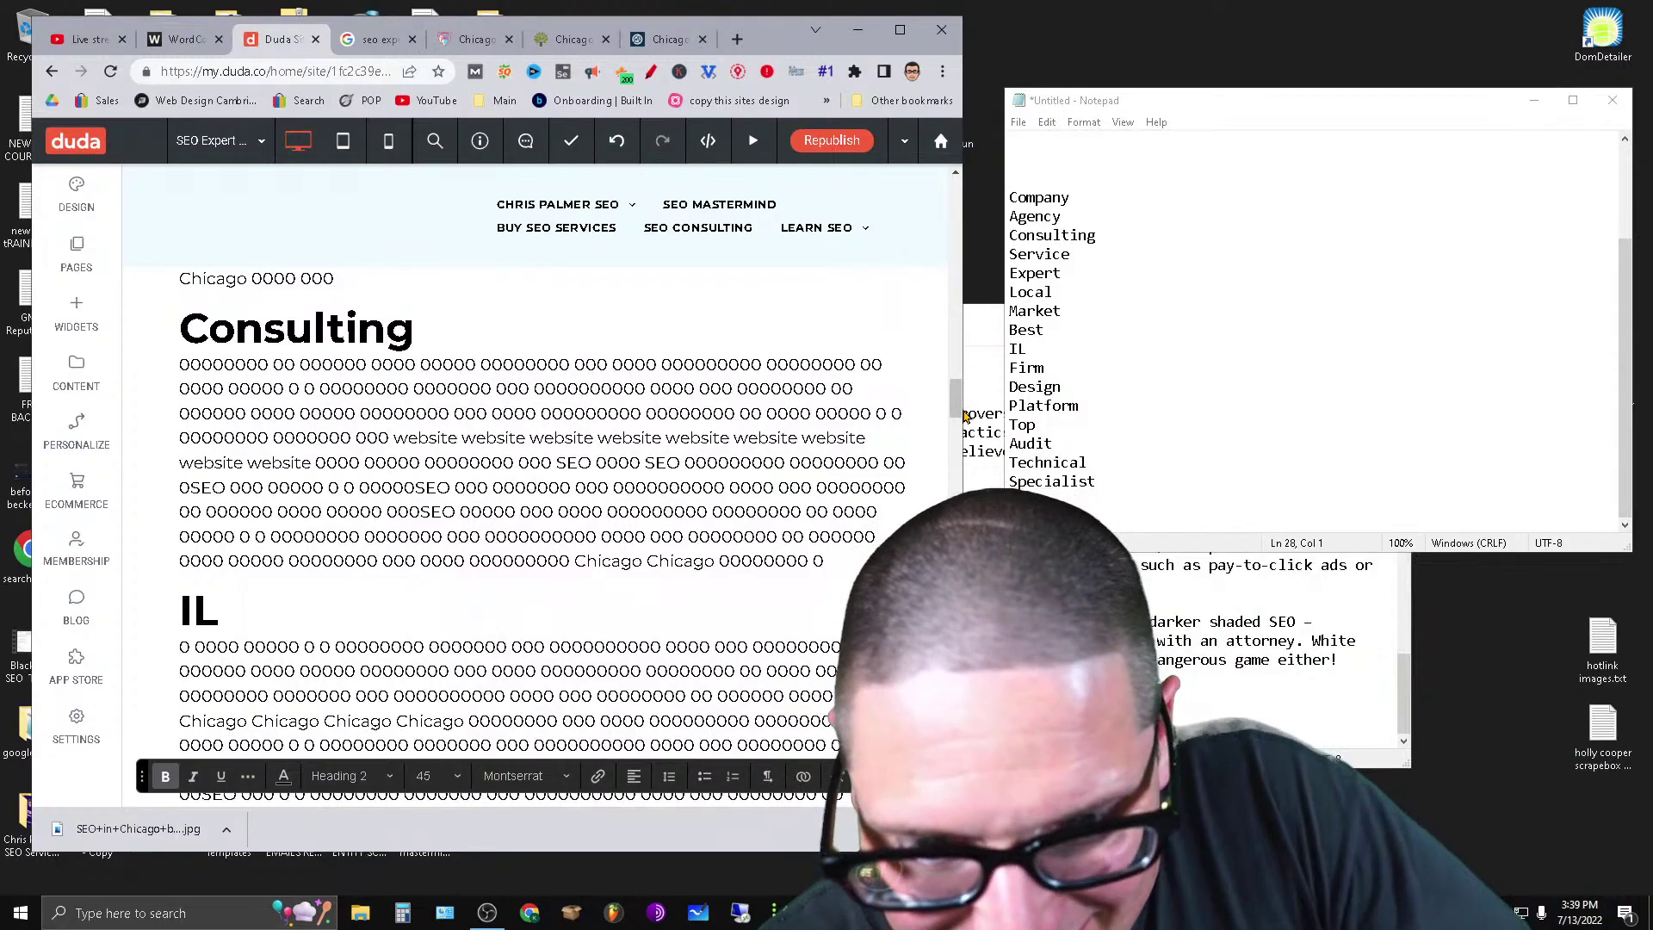
pyautogui.moveTo(957, 408); pyautogui.dragTo(1035, 478)
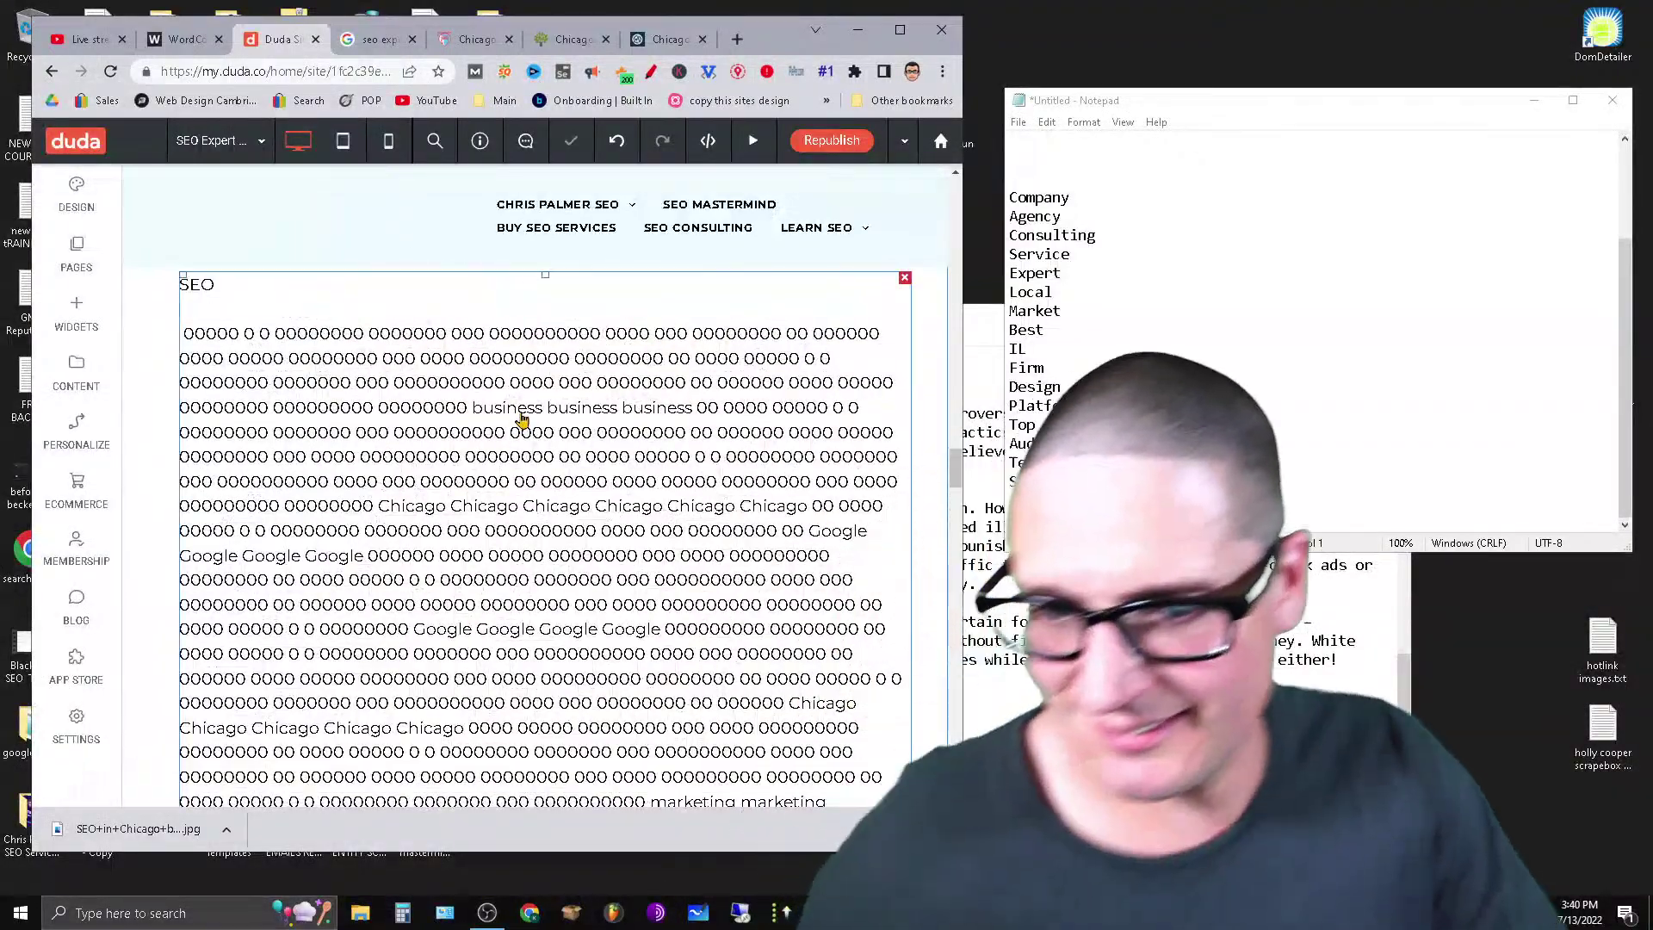
pyautogui.click(517, 416)
pyautogui.moveTo(222, 288); pyautogui.dragTo(179, 287)
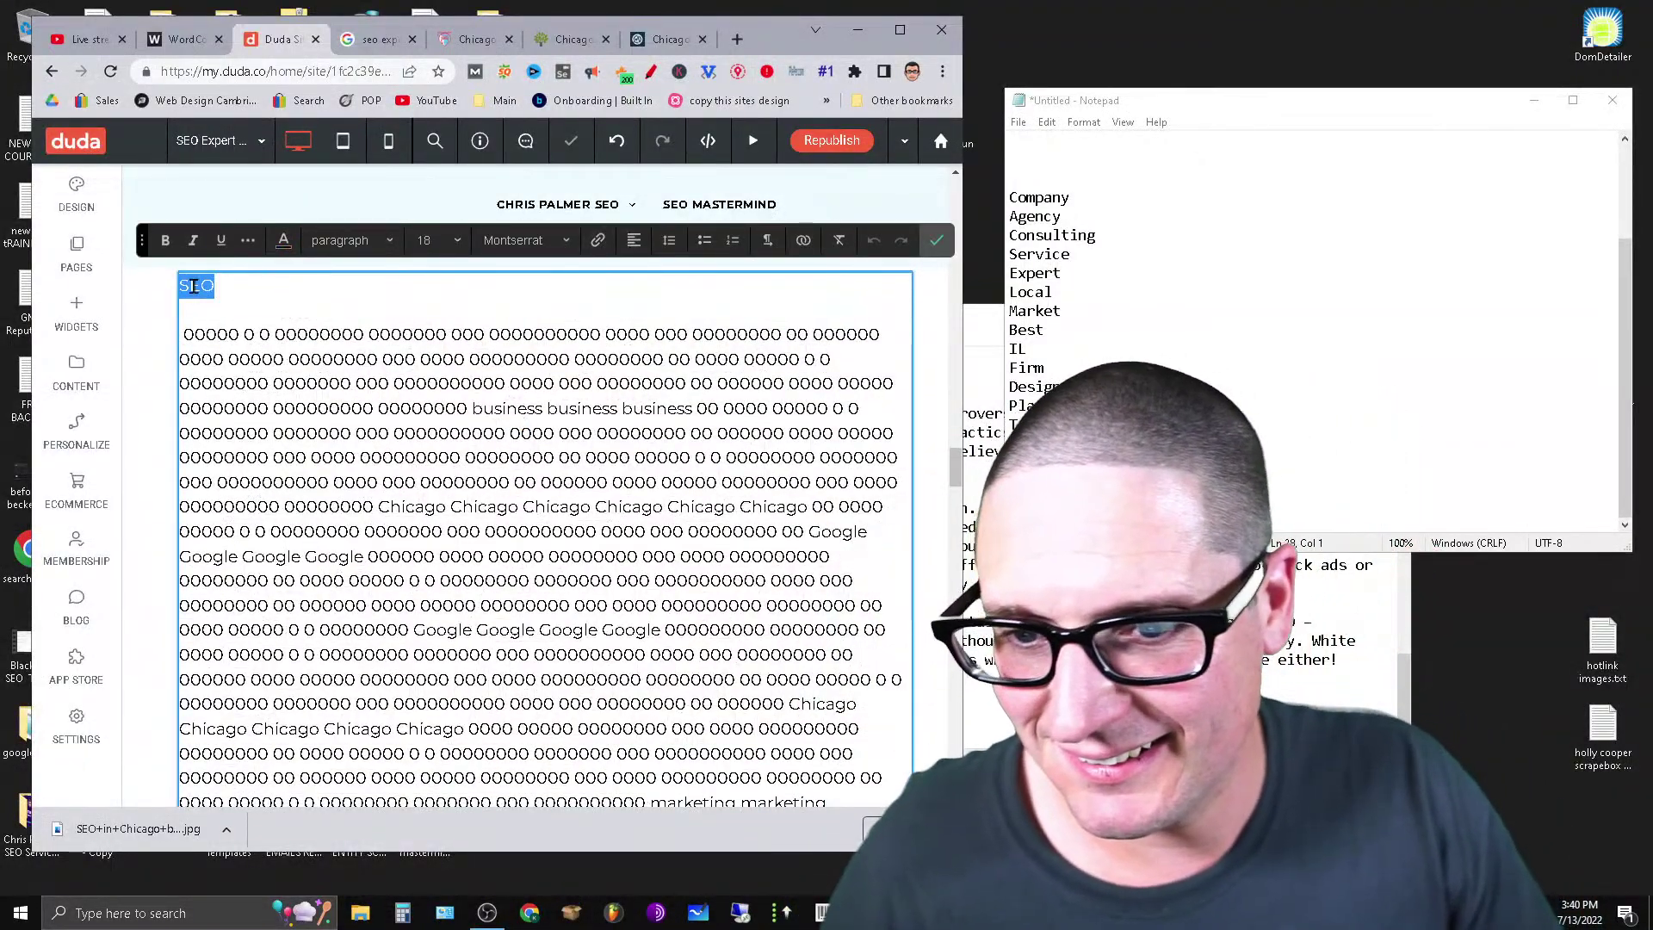
pyautogui.click(351, 241)
pyautogui.click(392, 336)
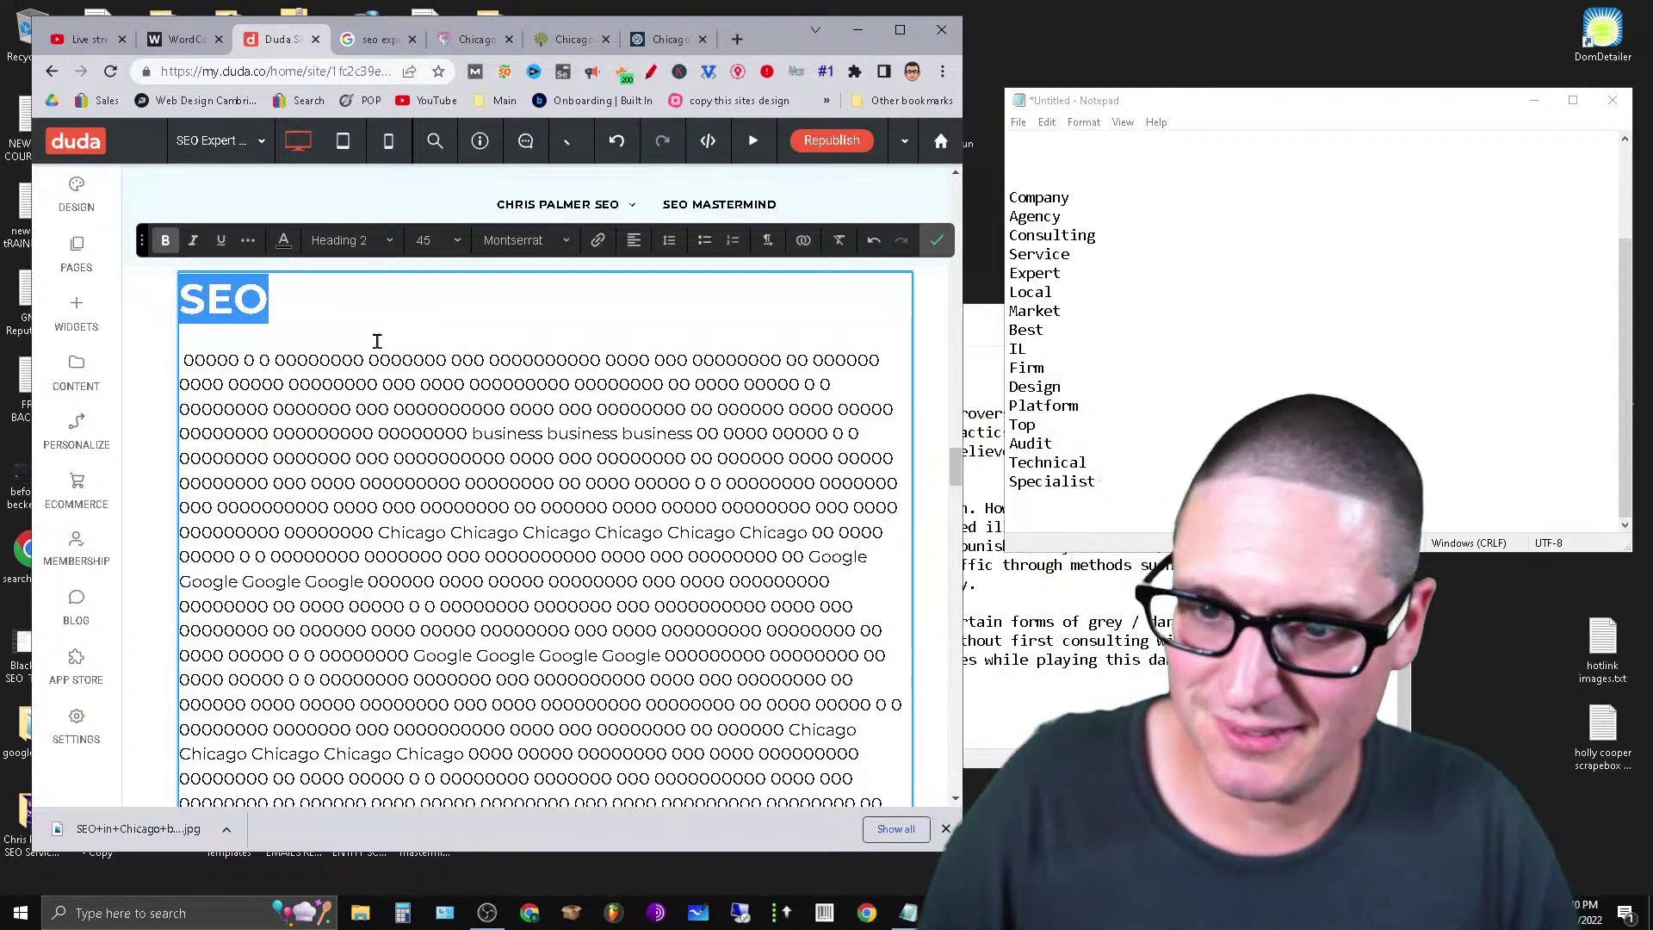
# Cut the opening portion of the filler paragraph under SEO.
pyautogui.click(308, 360)
pyautogui.moveTo(187, 363); pyautogui.dragTo(902, 577)
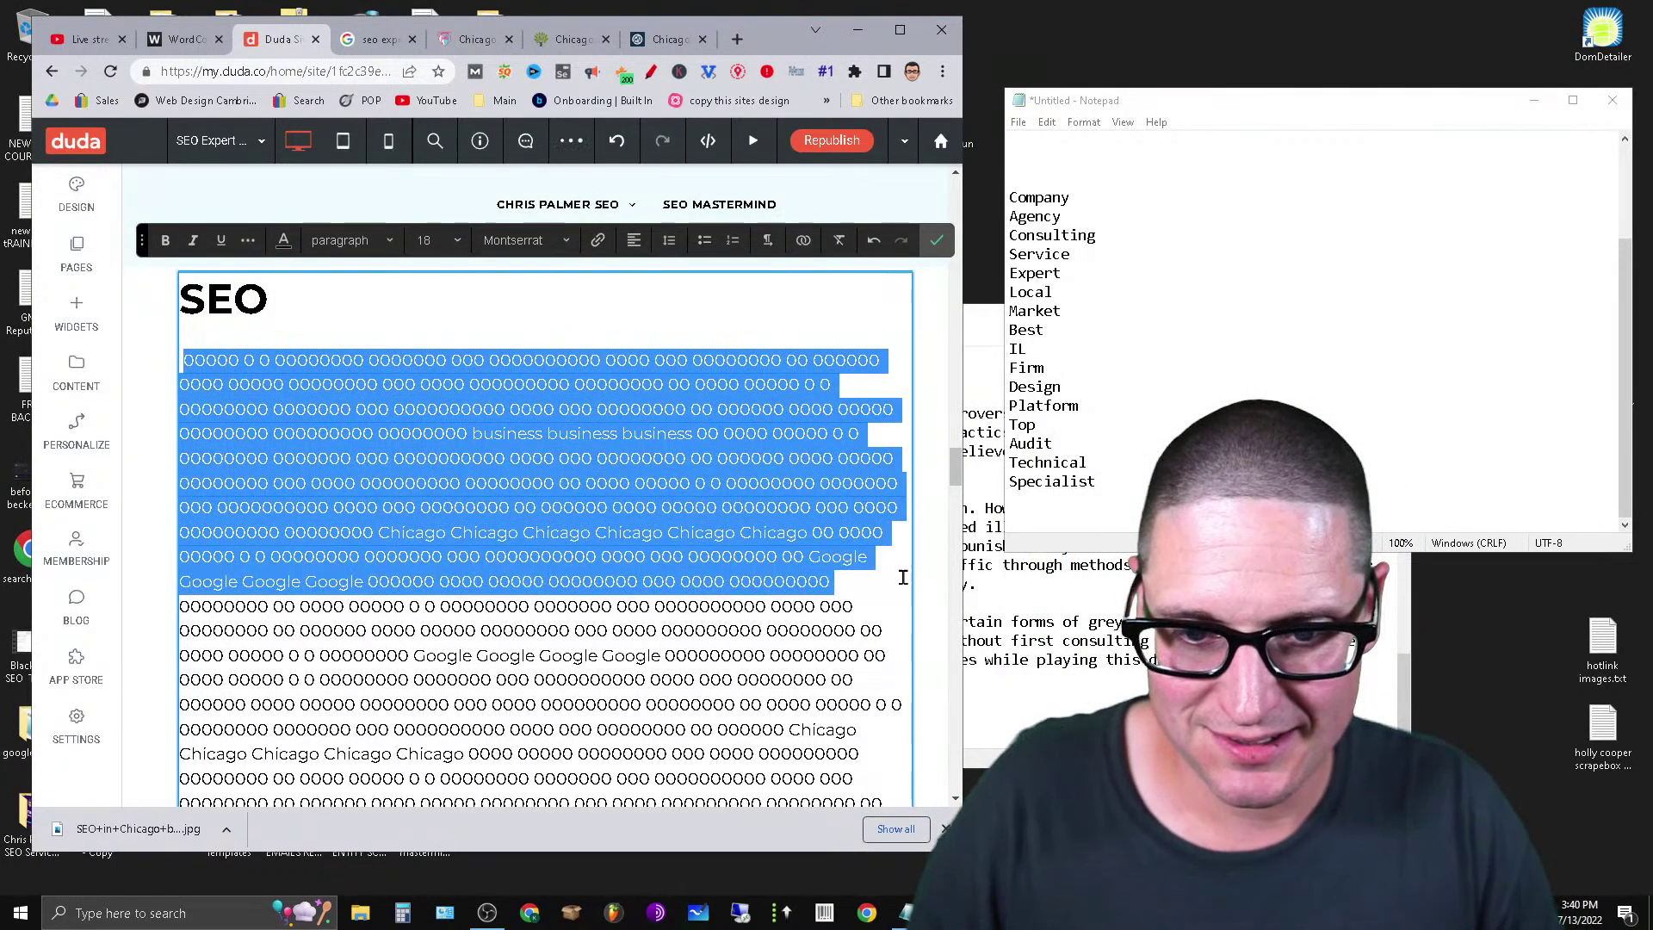
pyautogui.click(823, 593)
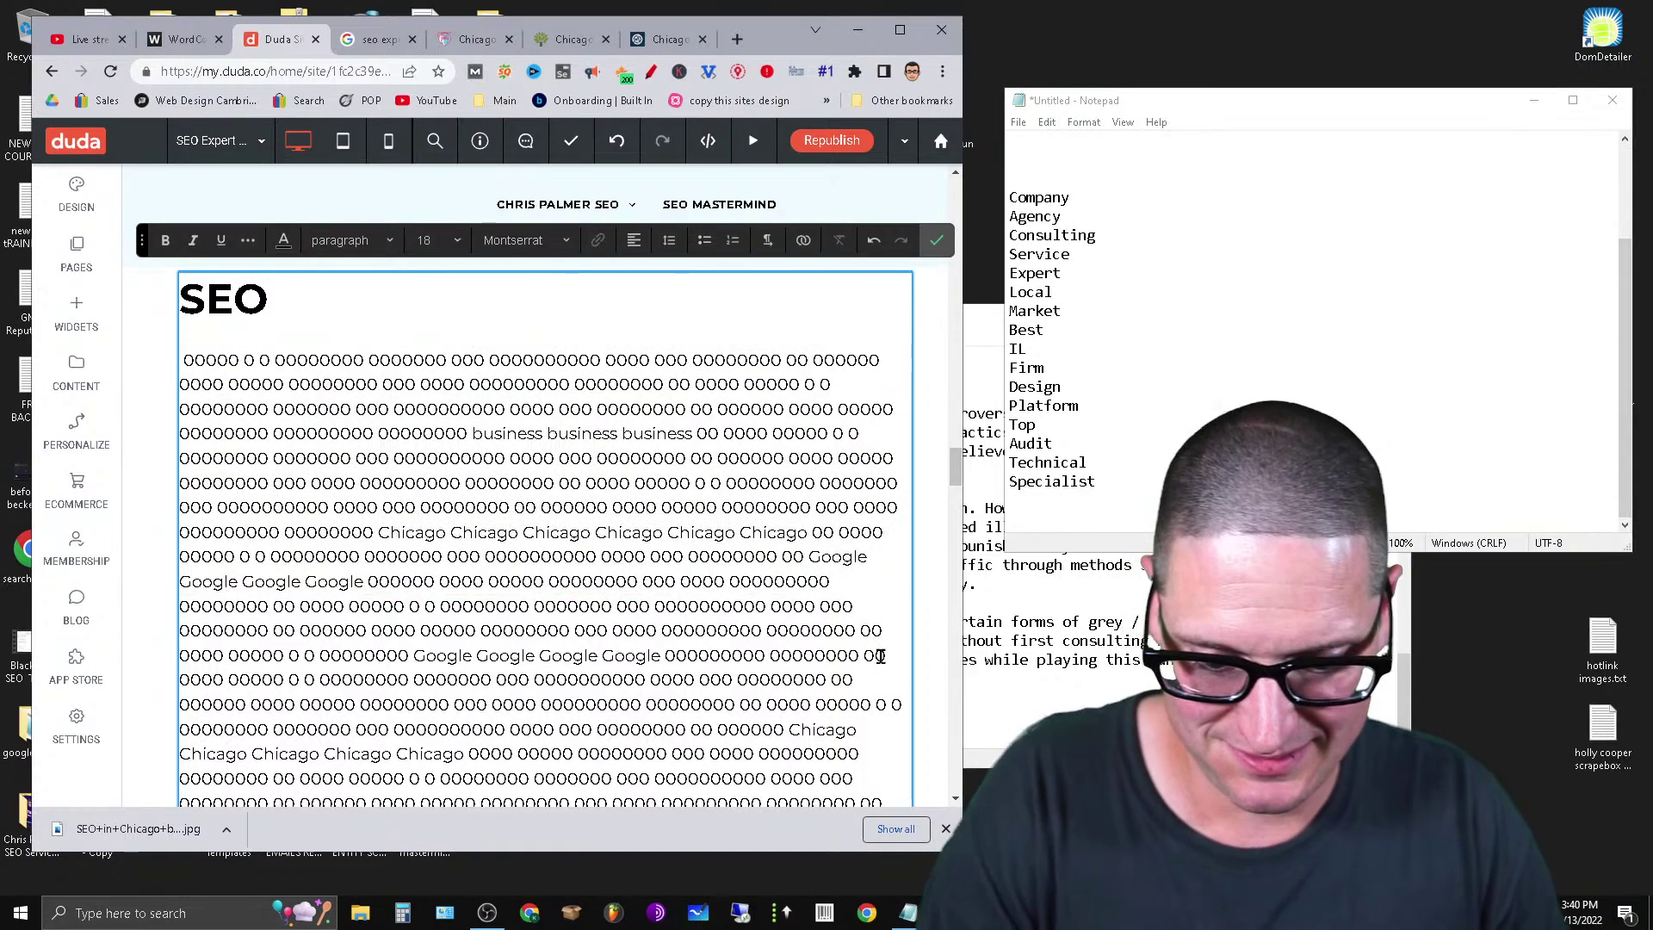
pyautogui.moveTo(839, 578); pyautogui.dragTo(168, 376)
pyautogui.rightClick(383, 441)
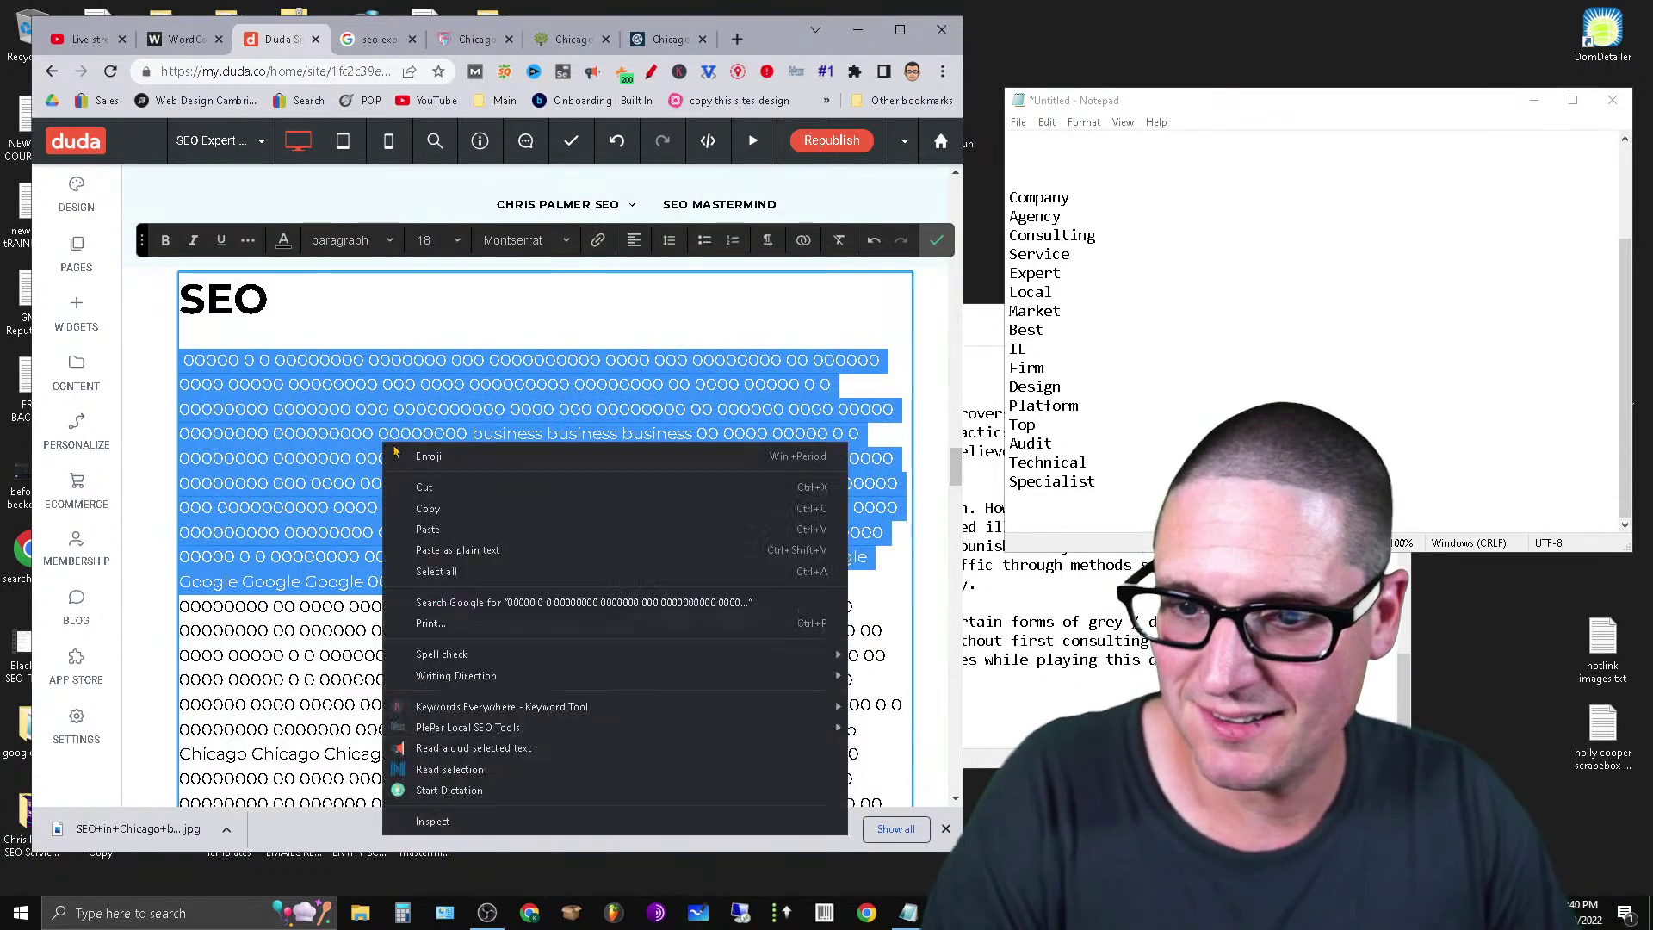
pyautogui.click(502, 487)
pyautogui.scroll(-10, 444, 671)
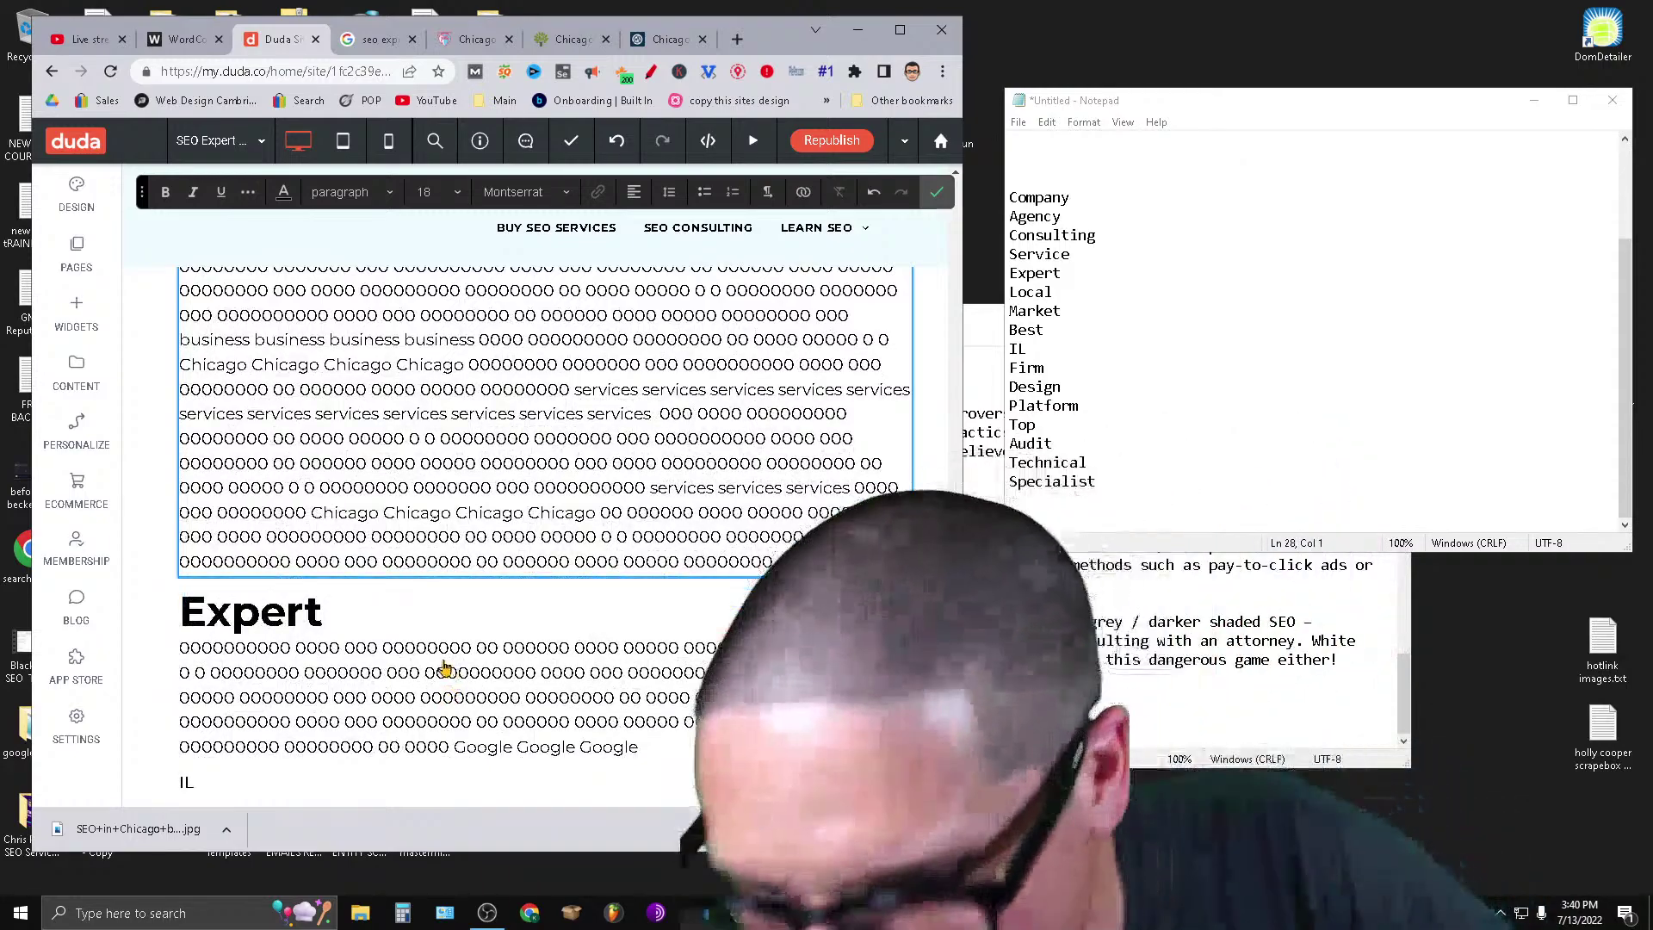
pyautogui.scroll(-6, 444, 663)
pyautogui.scroll(4, 444, 663)
pyautogui.scroll(-6, 444, 659)
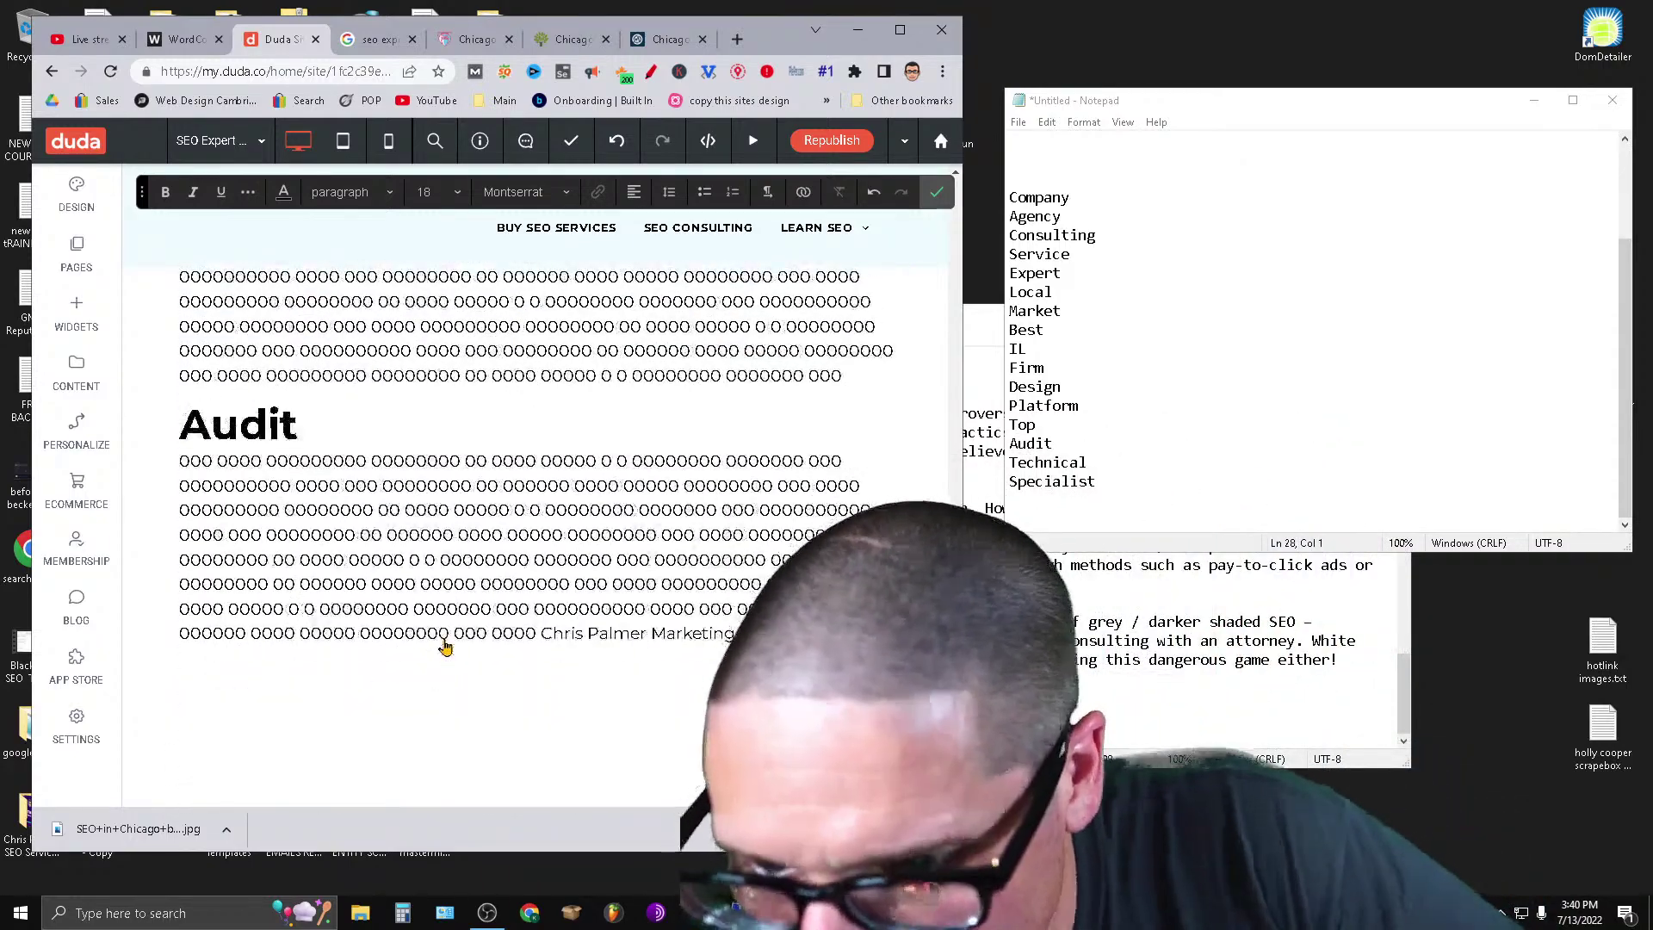
pyautogui.scroll(-3, 444, 647)
pyautogui.scroll(12, 443, 648)
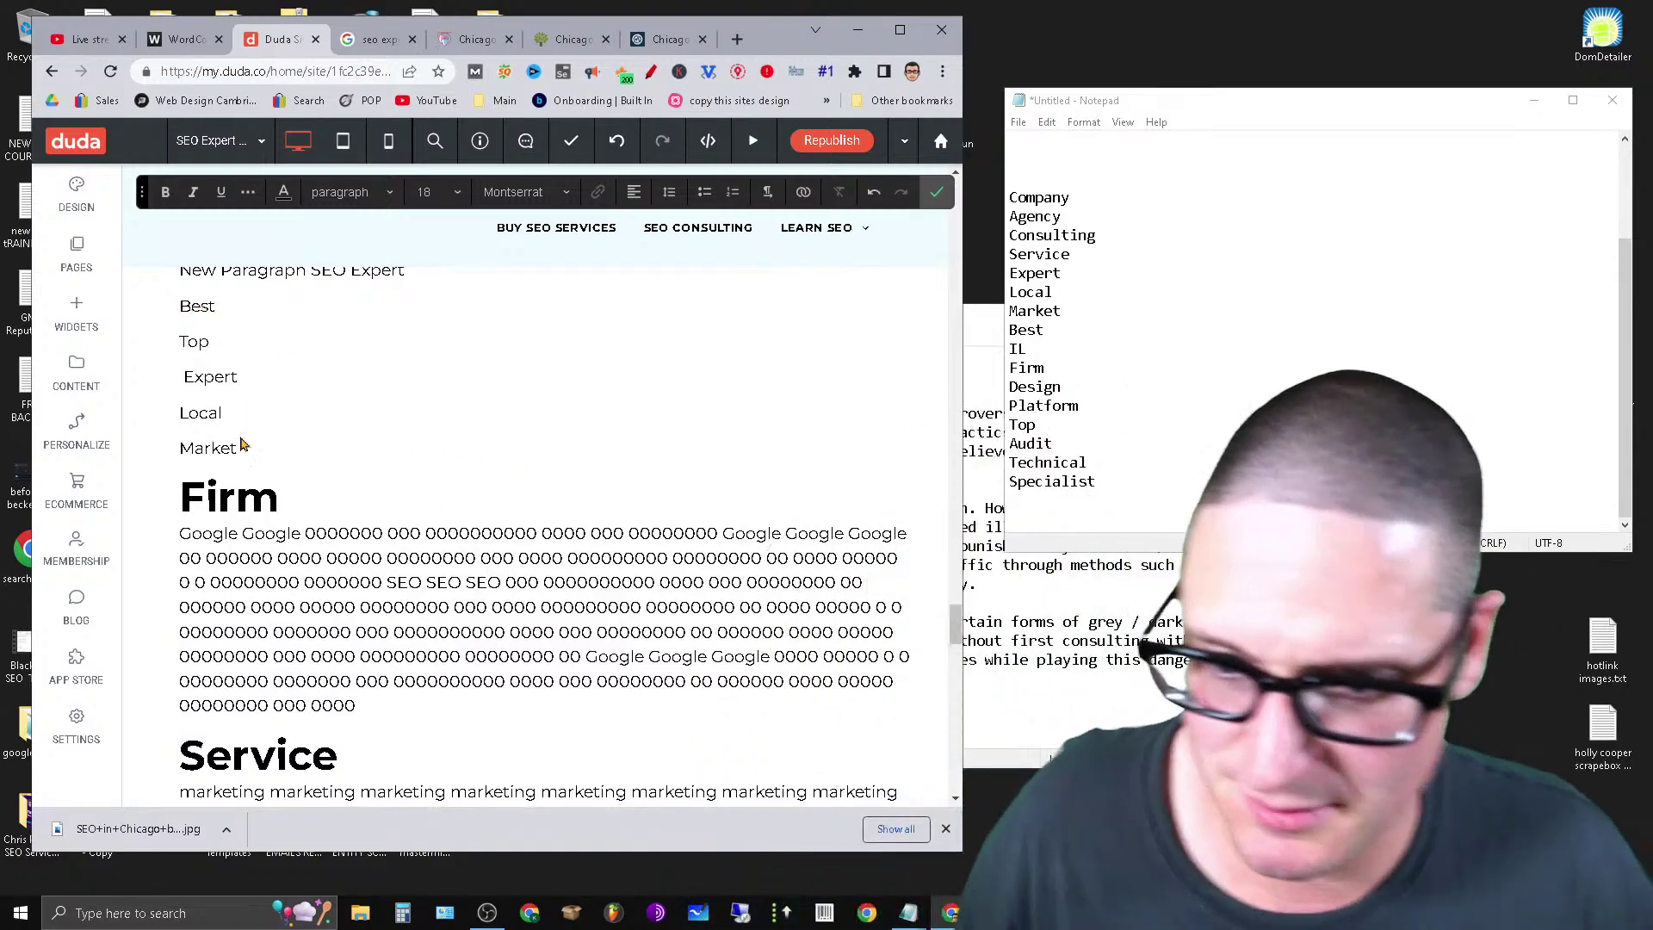
# Paste the filler on a new line below Market and make Market Heading 2.
pyautogui.click(235, 450)
pyautogui.click(287, 471)
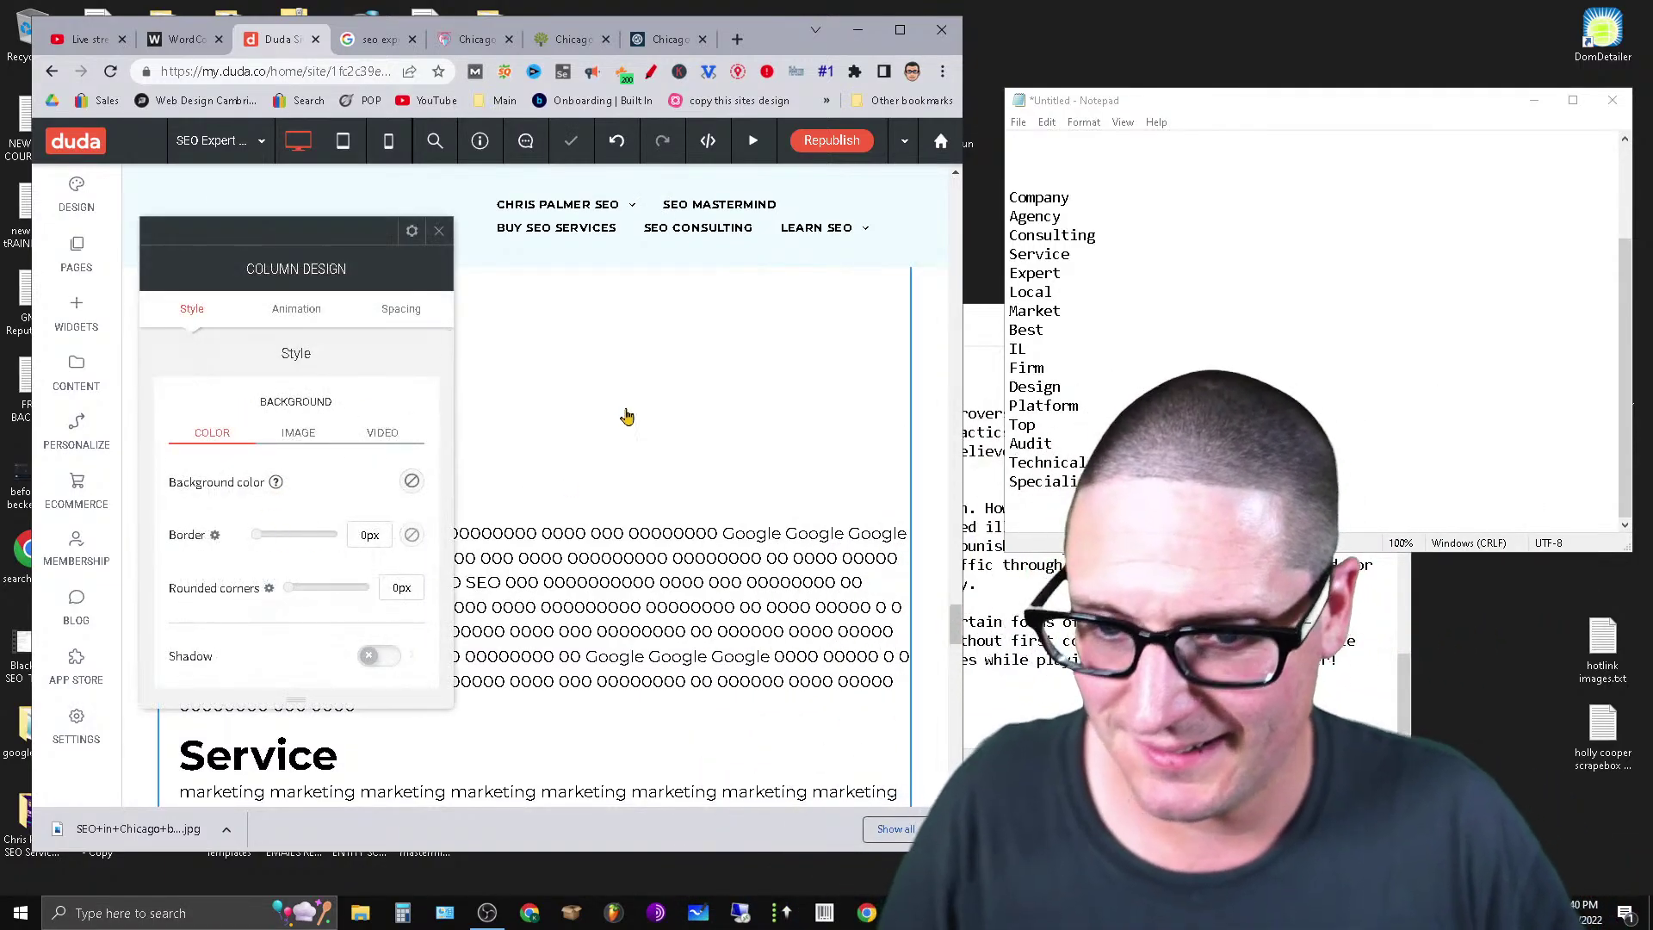
pyautogui.click(440, 231)
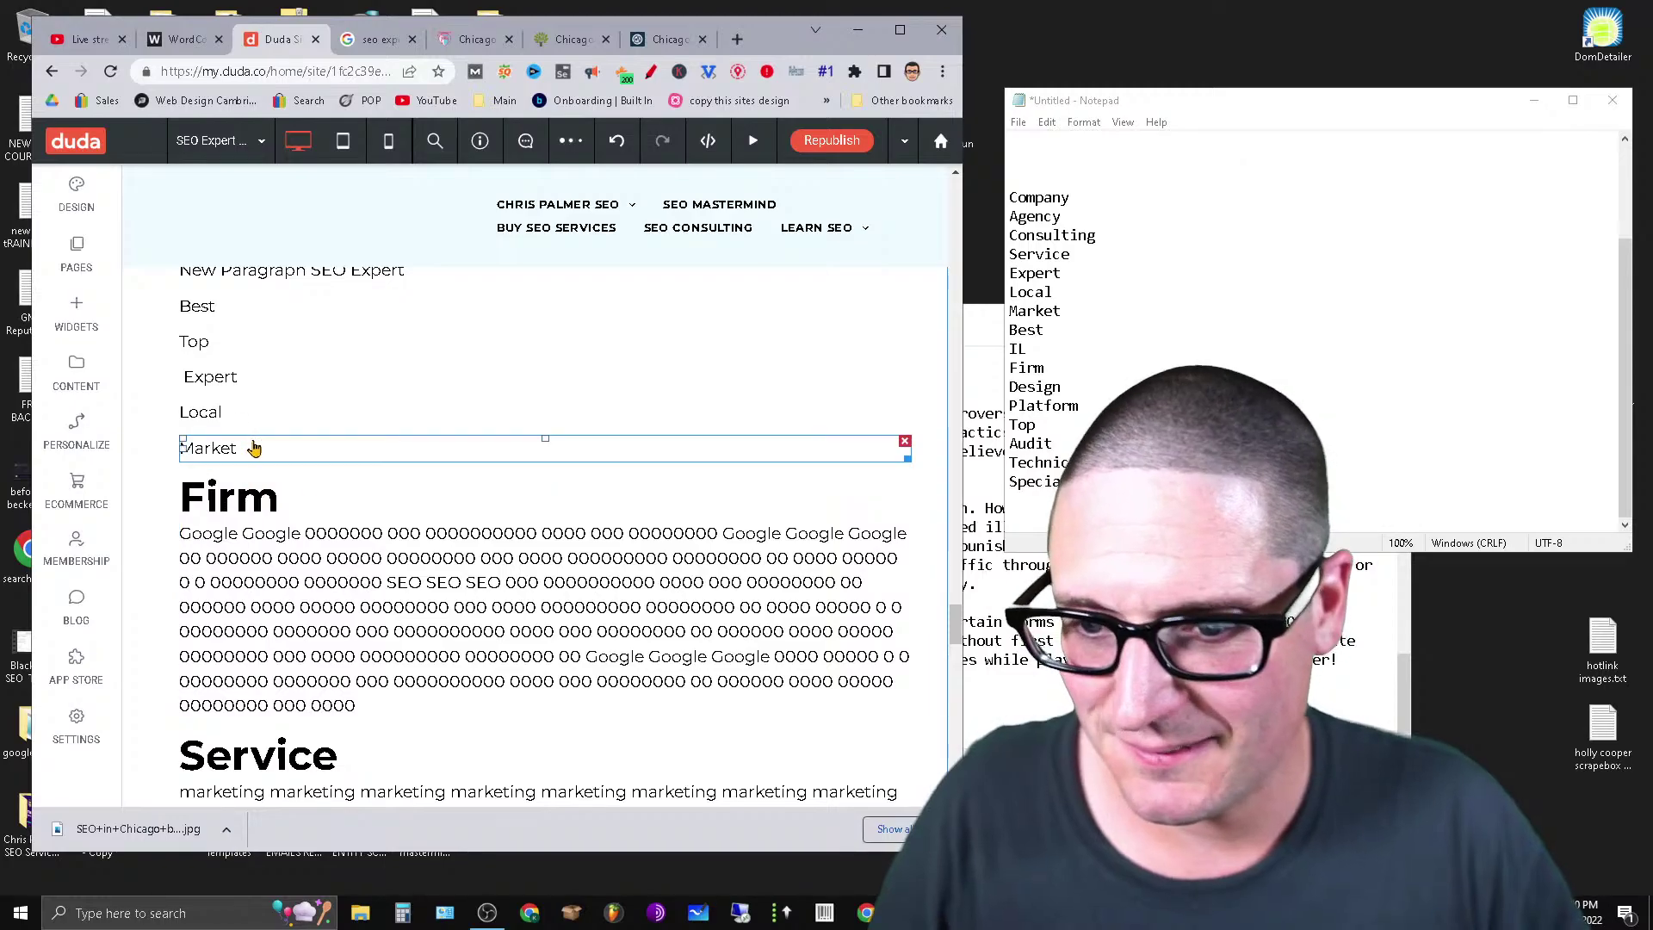
pyautogui.click(250, 448)
pyautogui.press('Return')
pyautogui.hotkey('ctrl', 'v')
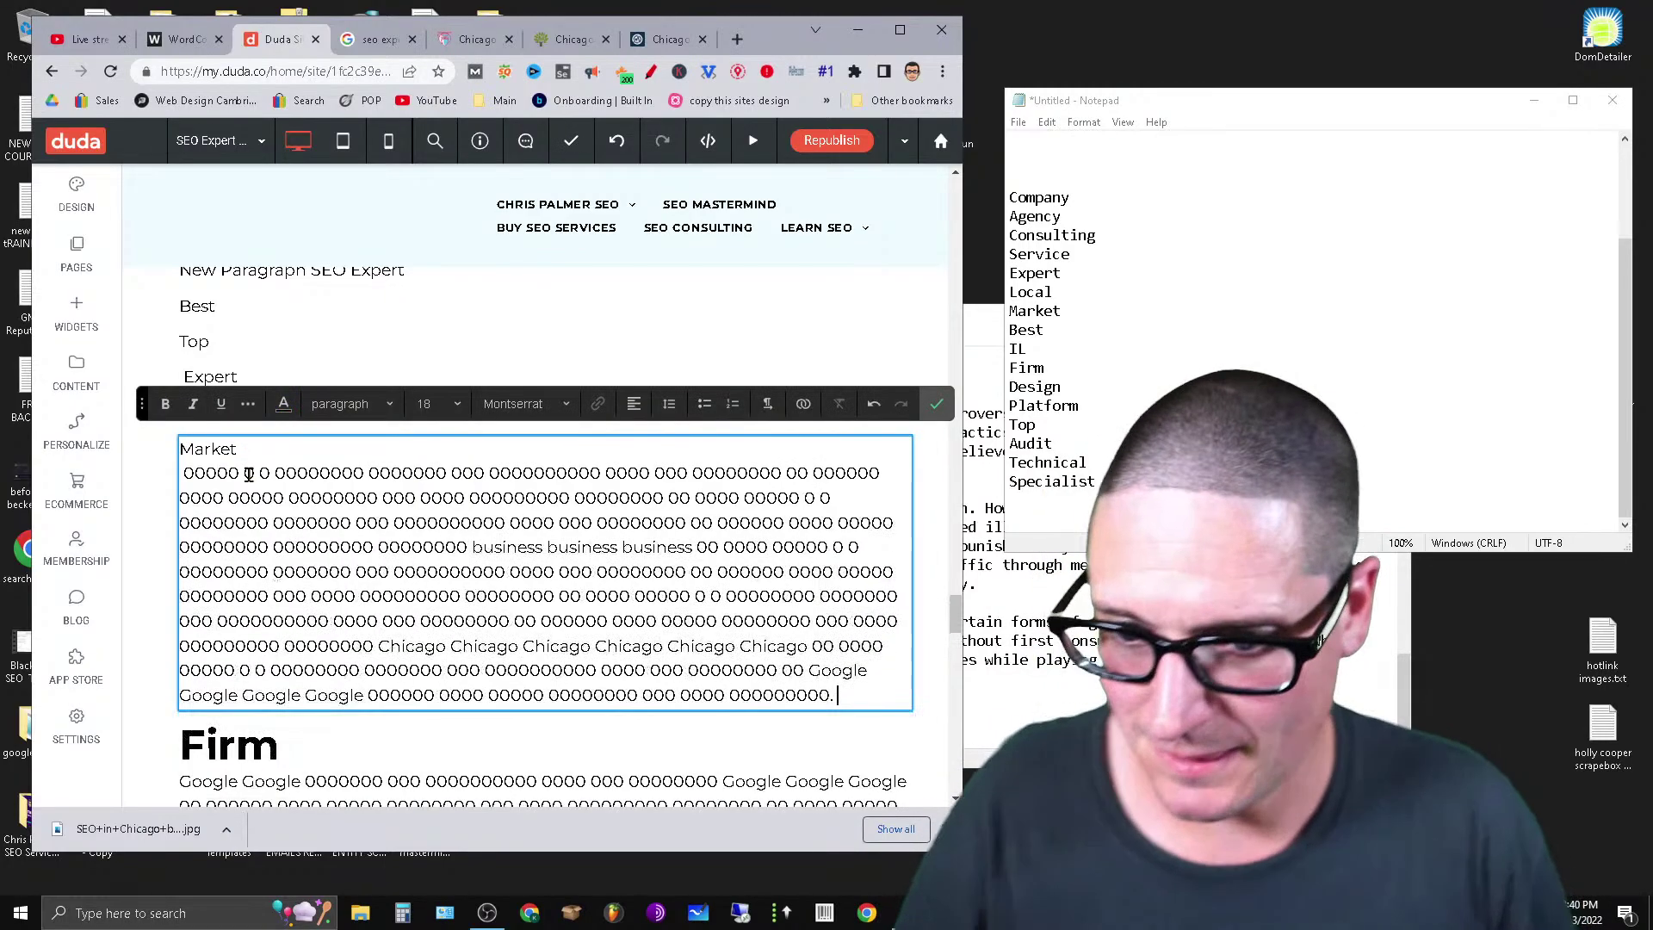
pyautogui.click(353, 404)
pyautogui.click(399, 502)
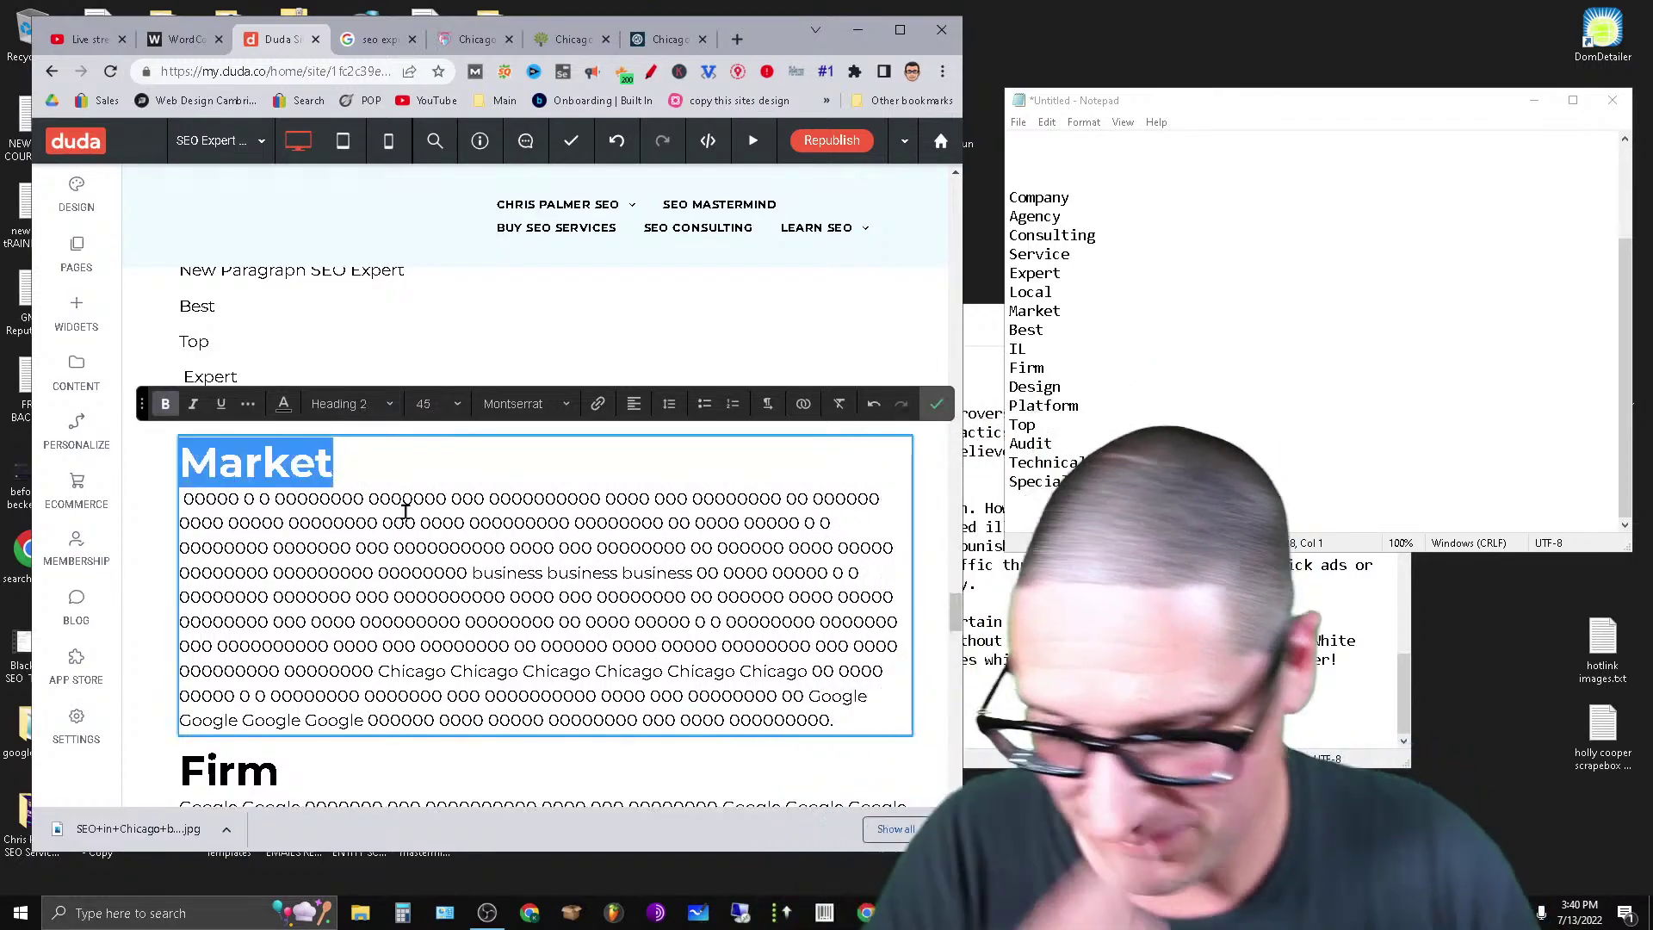
# Cut another chunk of filler from the SEO text block.
pyautogui.scroll(-15, 437, 440)
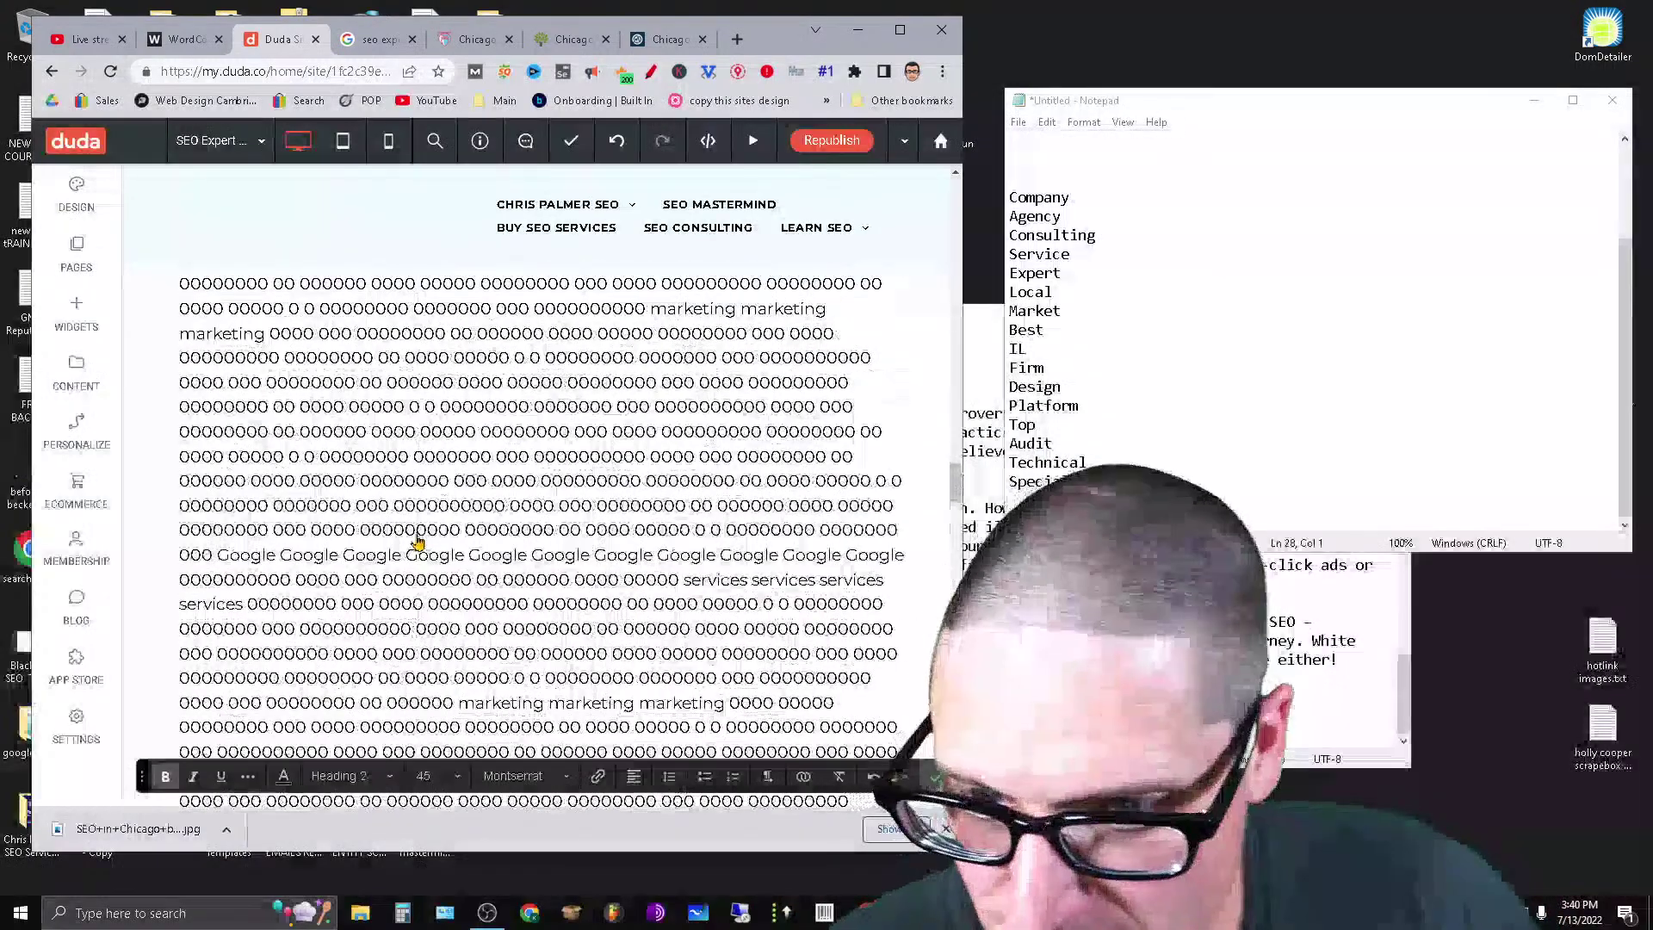
pyautogui.scroll(-3, 403, 559)
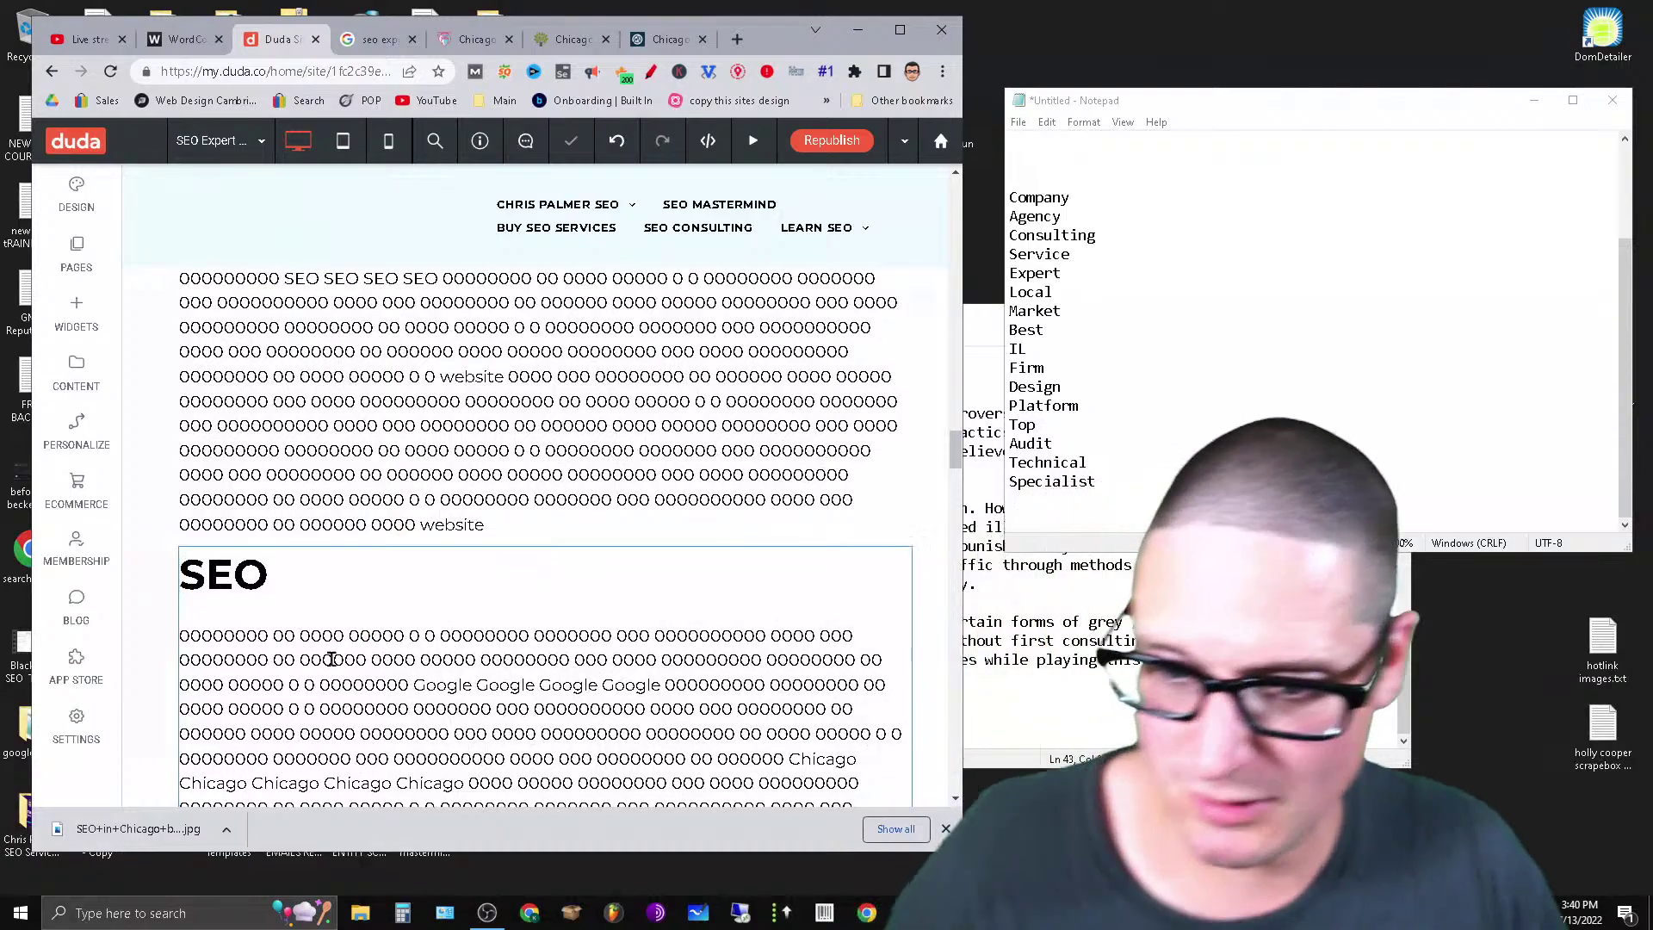
pyautogui.click(206, 646)
pyautogui.moveTo(182, 637); pyautogui.dragTo(813, 550)
pyautogui.rightClick(814, 551)
pyautogui.click(839, 172)
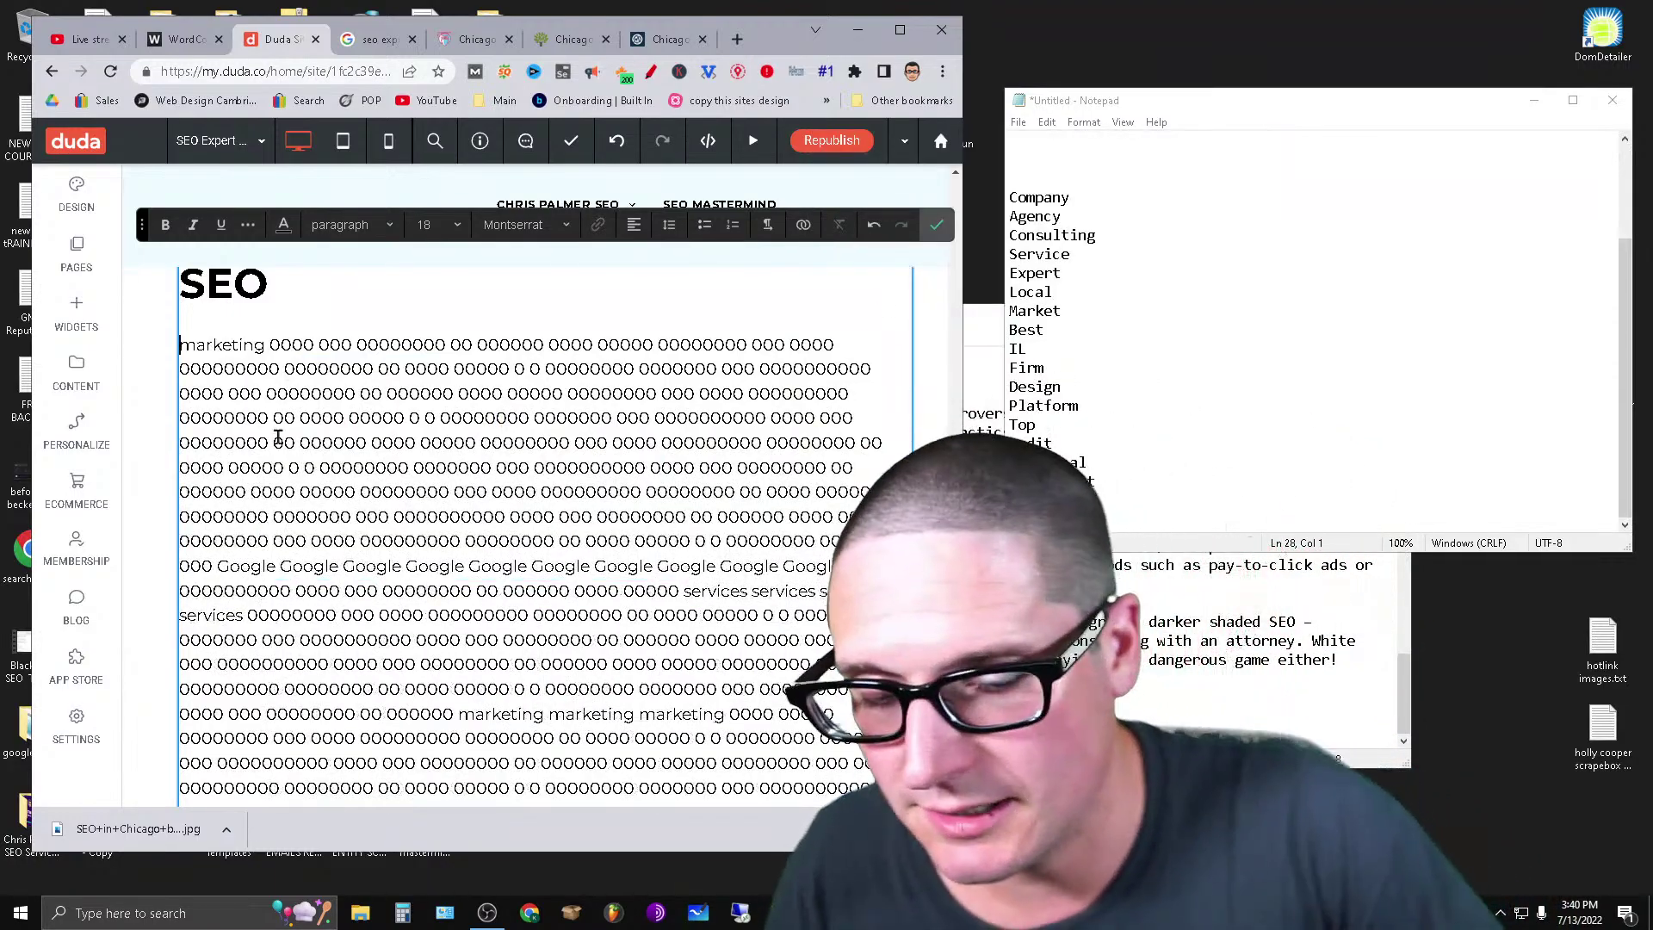
# Paste that filler on a new line below IL and make IL Heading 2.
pyautogui.scroll(-20, 413, 602)
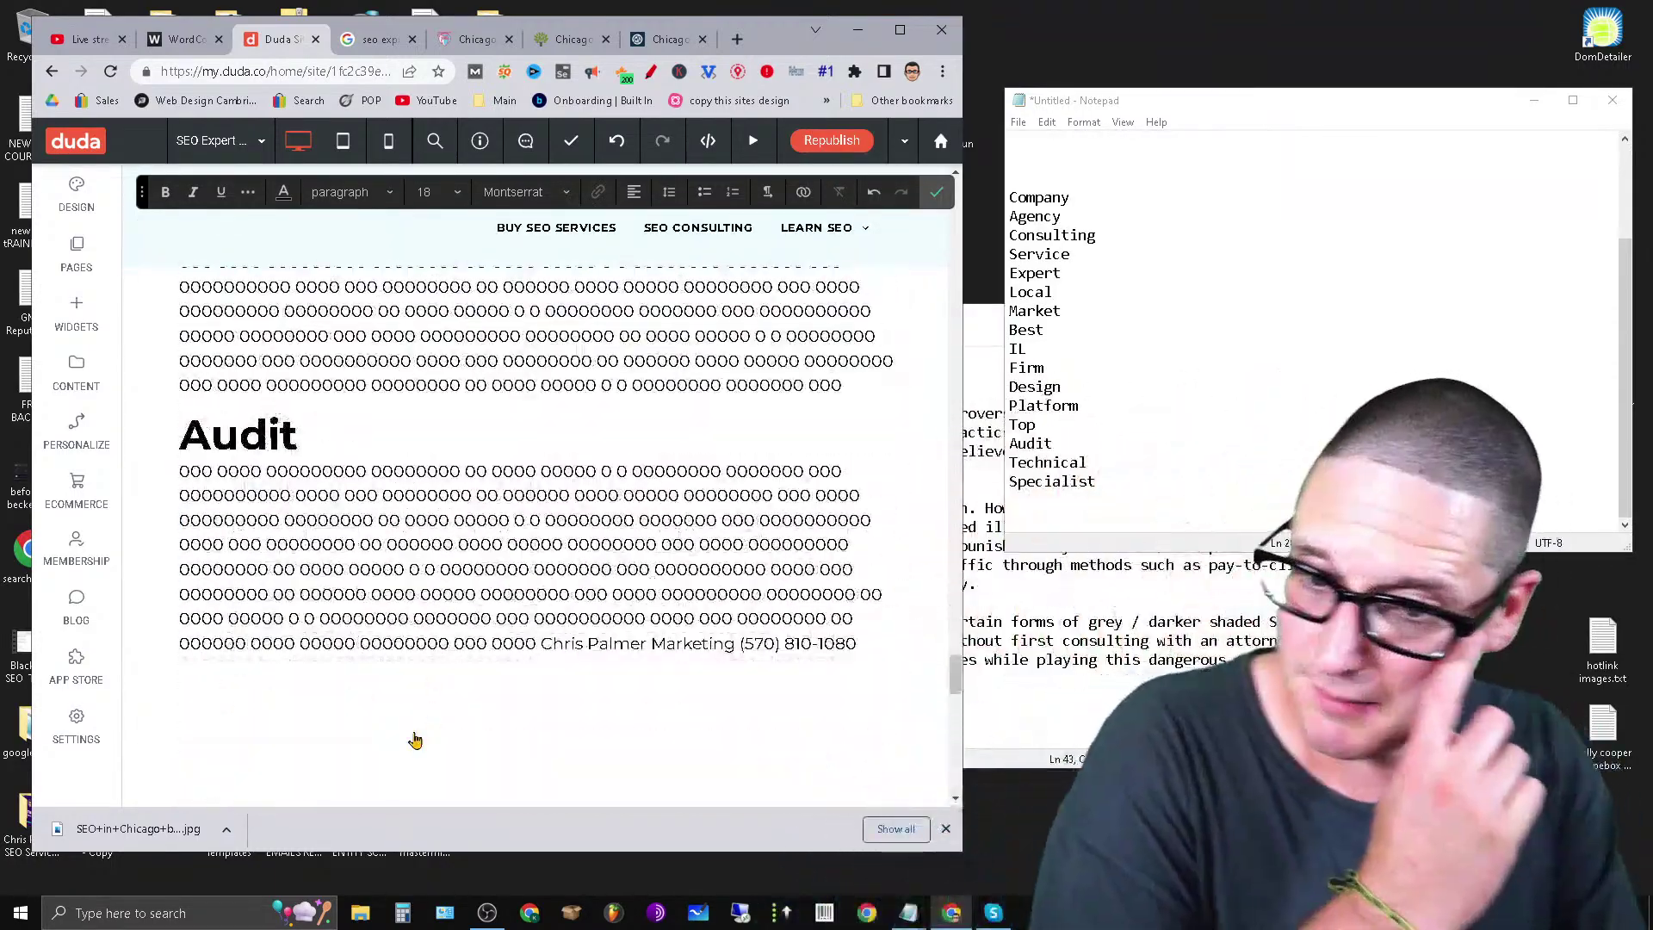
pyautogui.scroll(20, 405, 688)
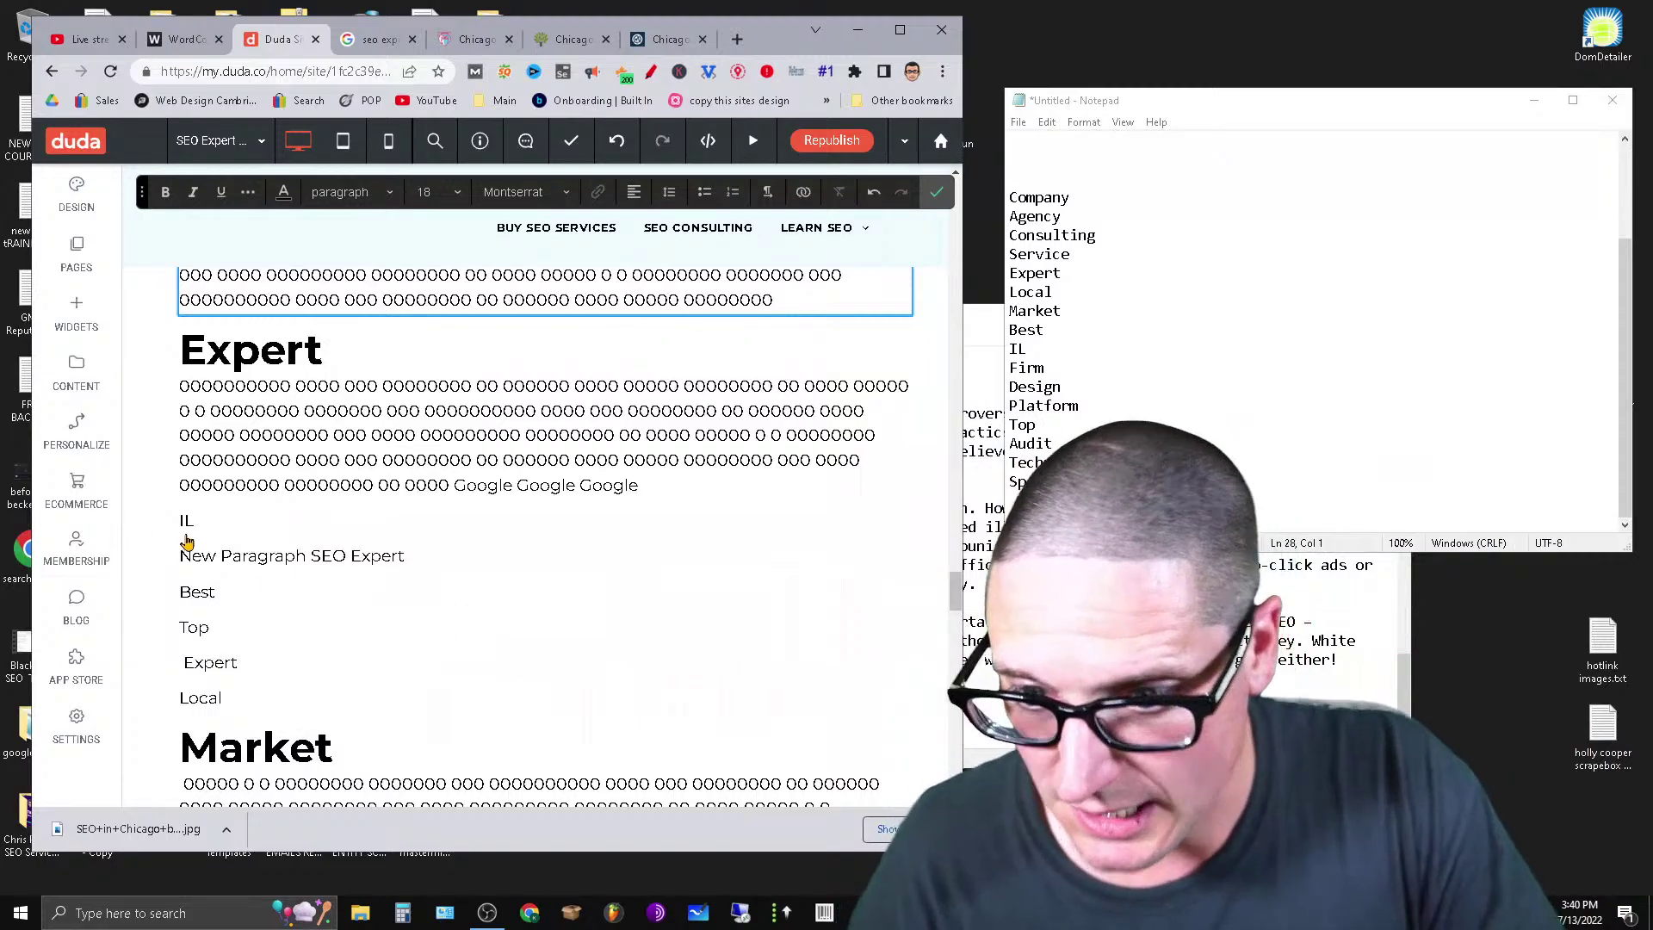
pyautogui.click(186, 526)
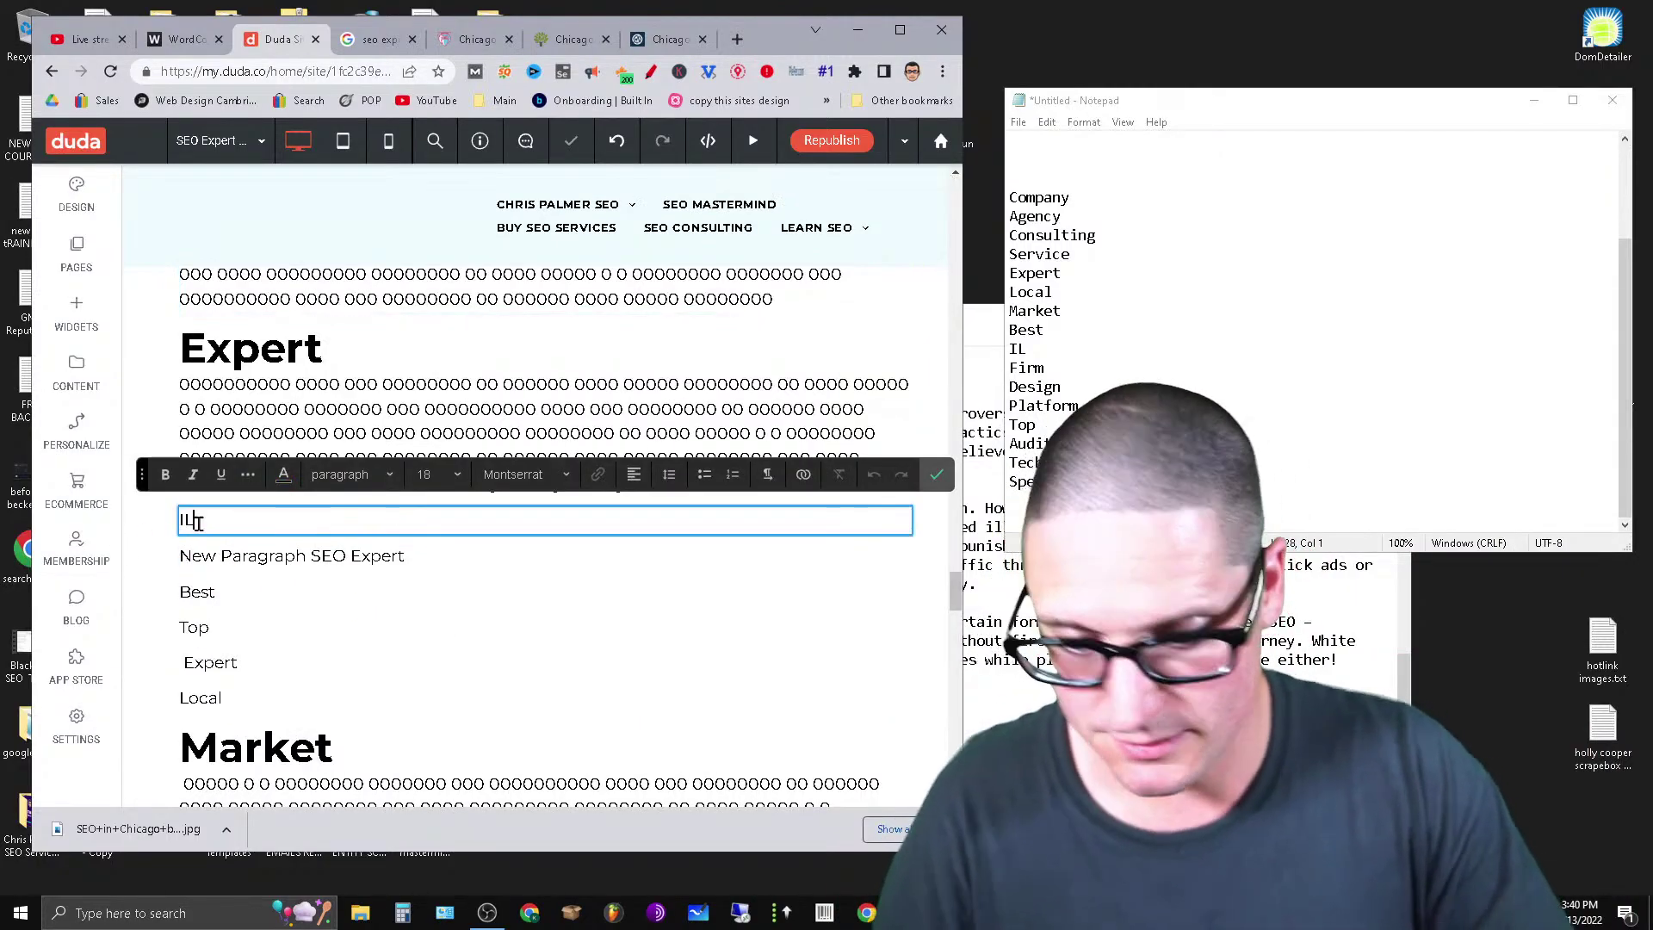
pyautogui.press('Return')
pyautogui.hotkey('ctrl', 'v')
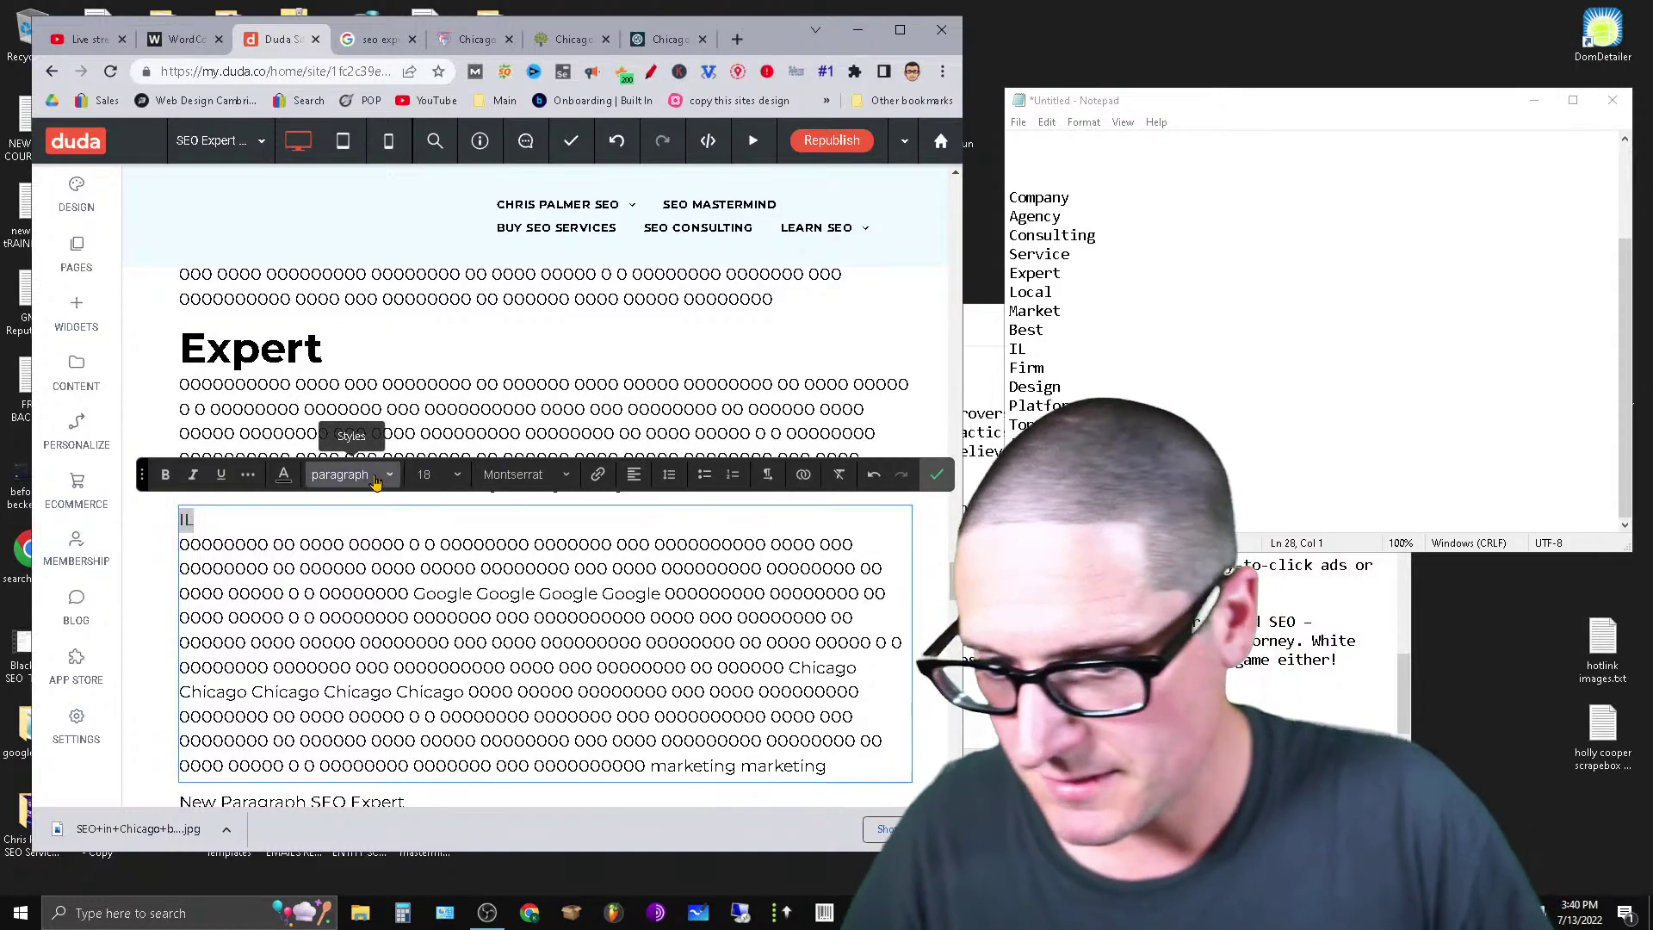
pyautogui.click(340, 474)
pyautogui.click(346, 597)
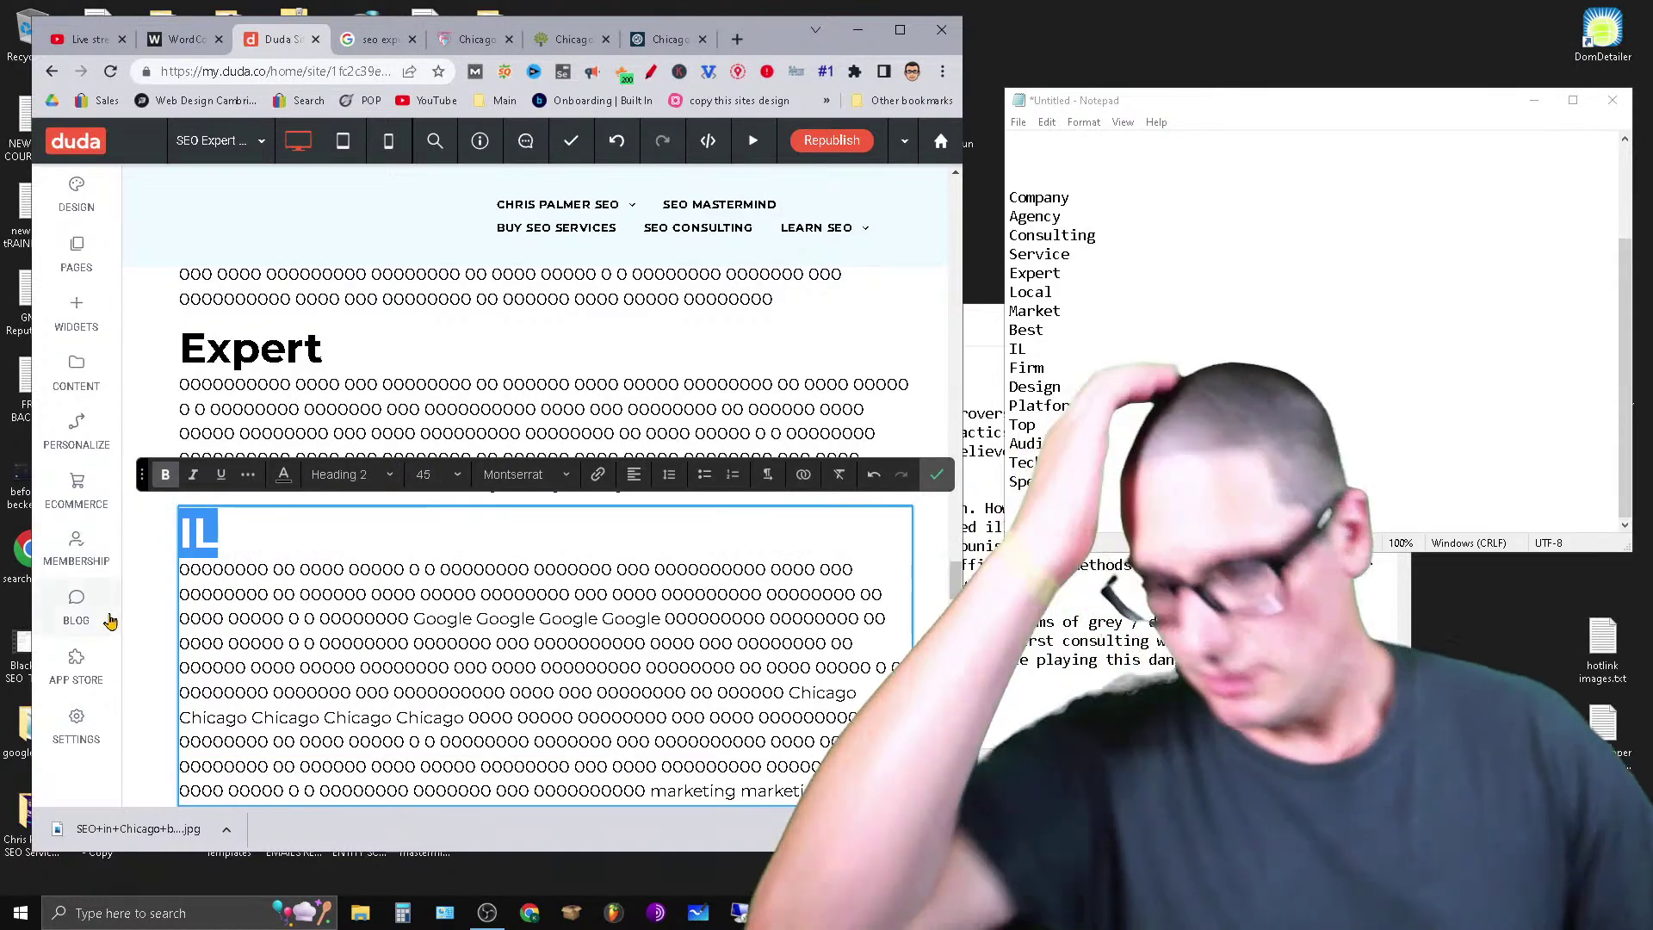
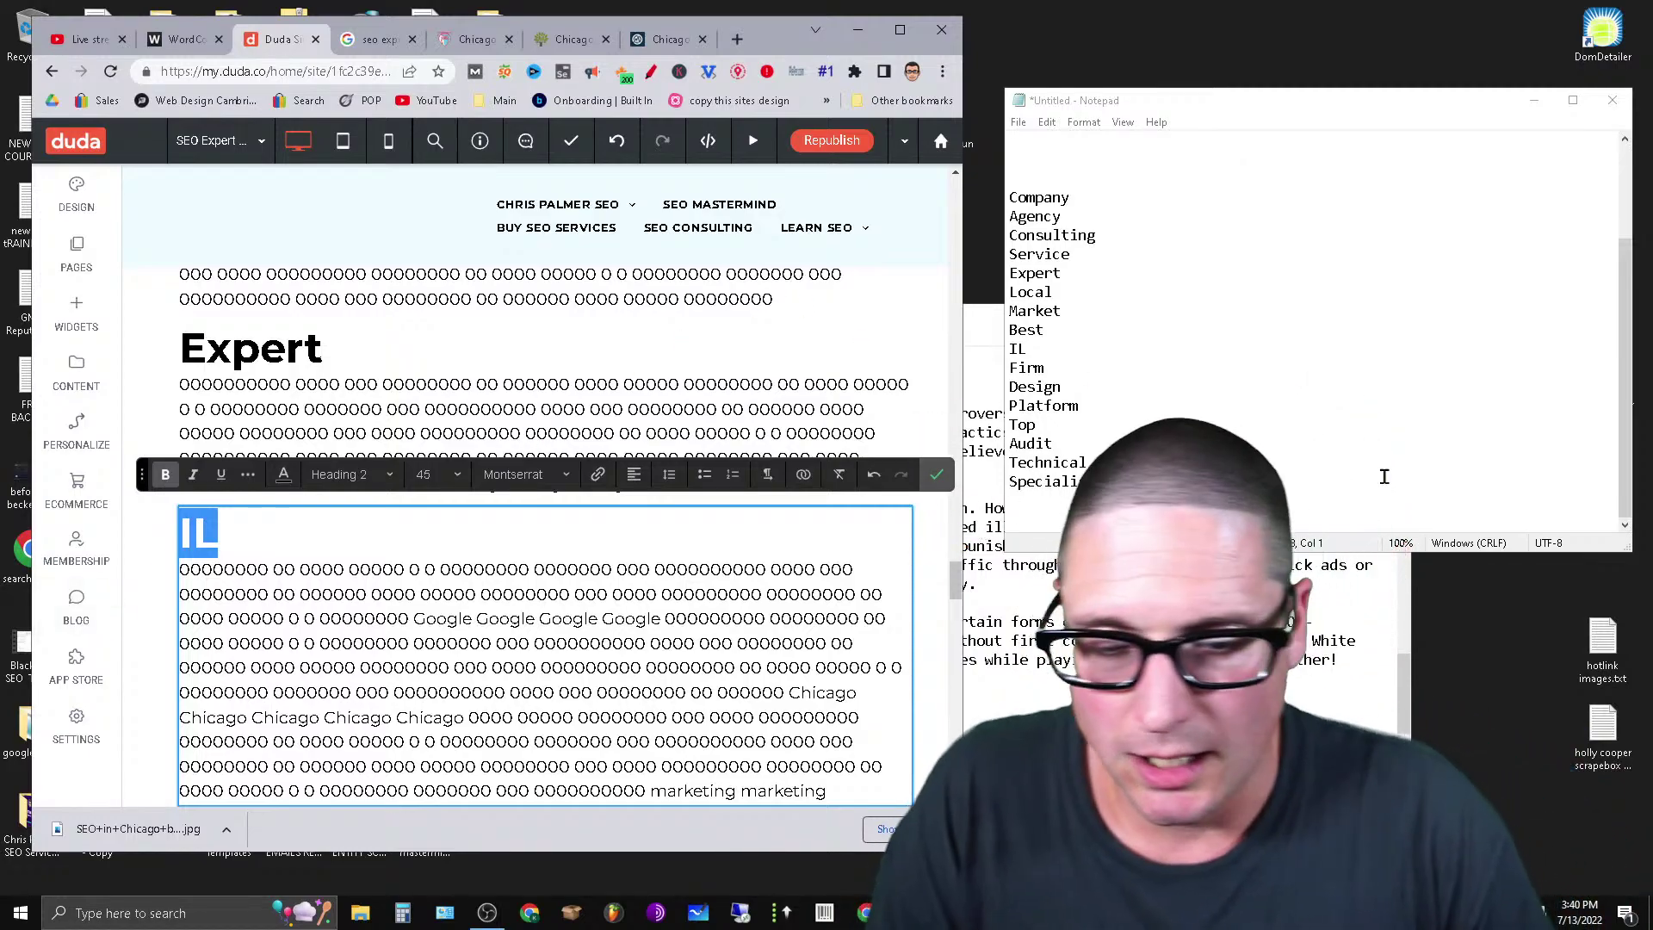
# Cut the opening lines of the SEO text and paste them on a new line under Local.
pyautogui.scroll(6, 655, 570)
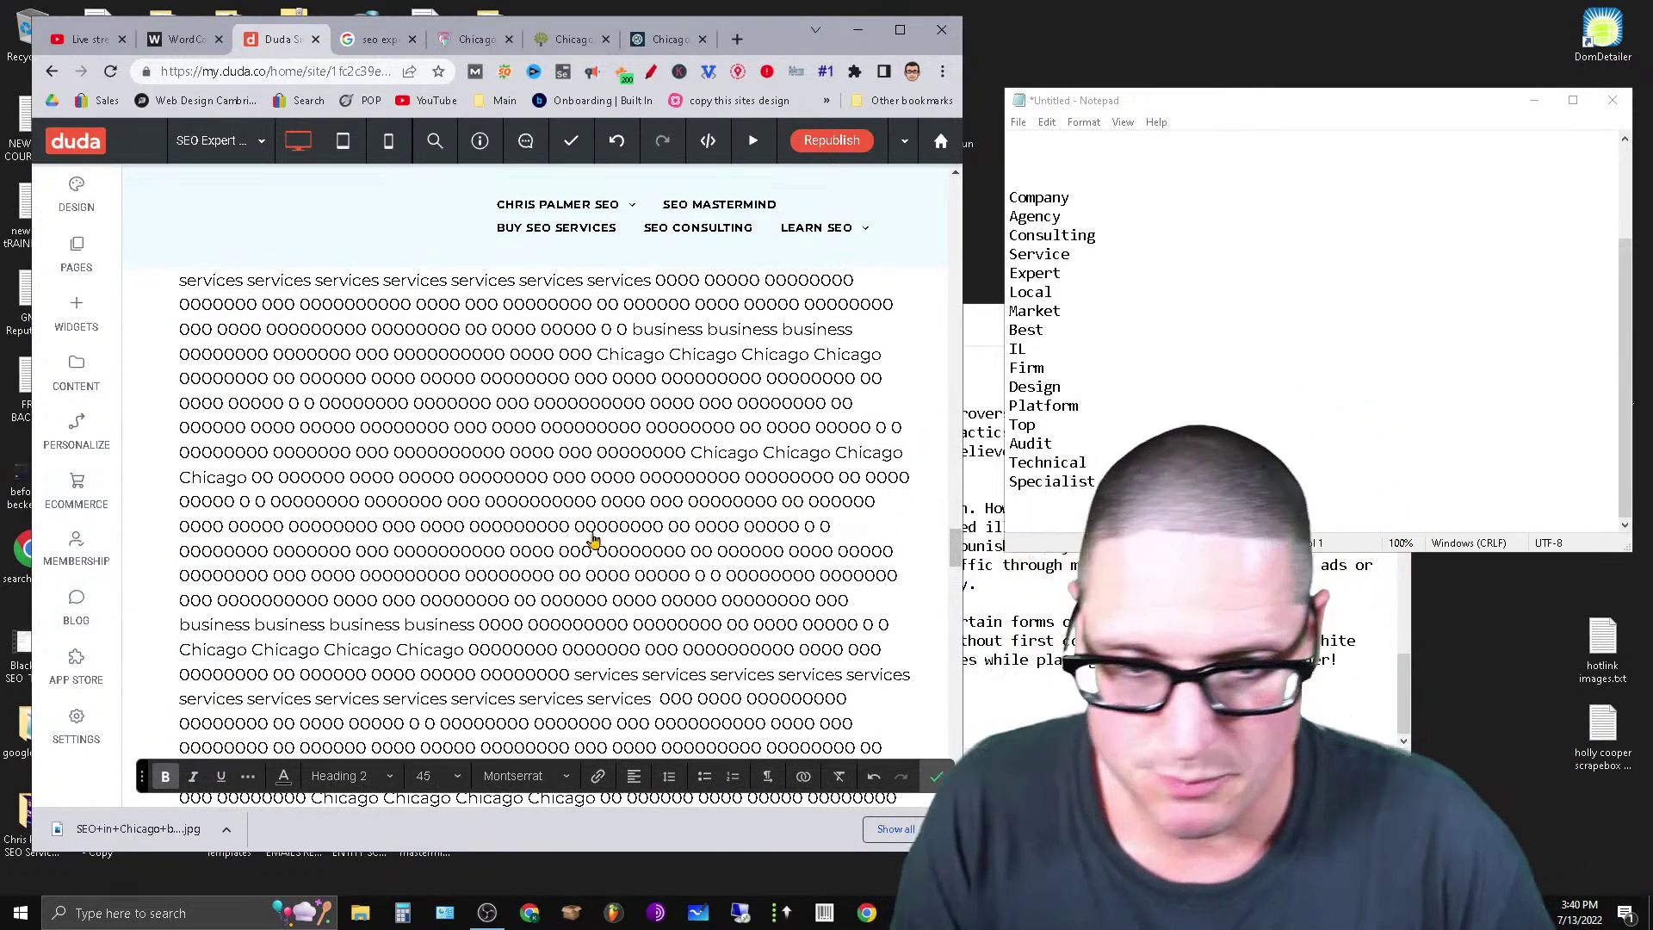
pyautogui.scroll(8, 593, 540)
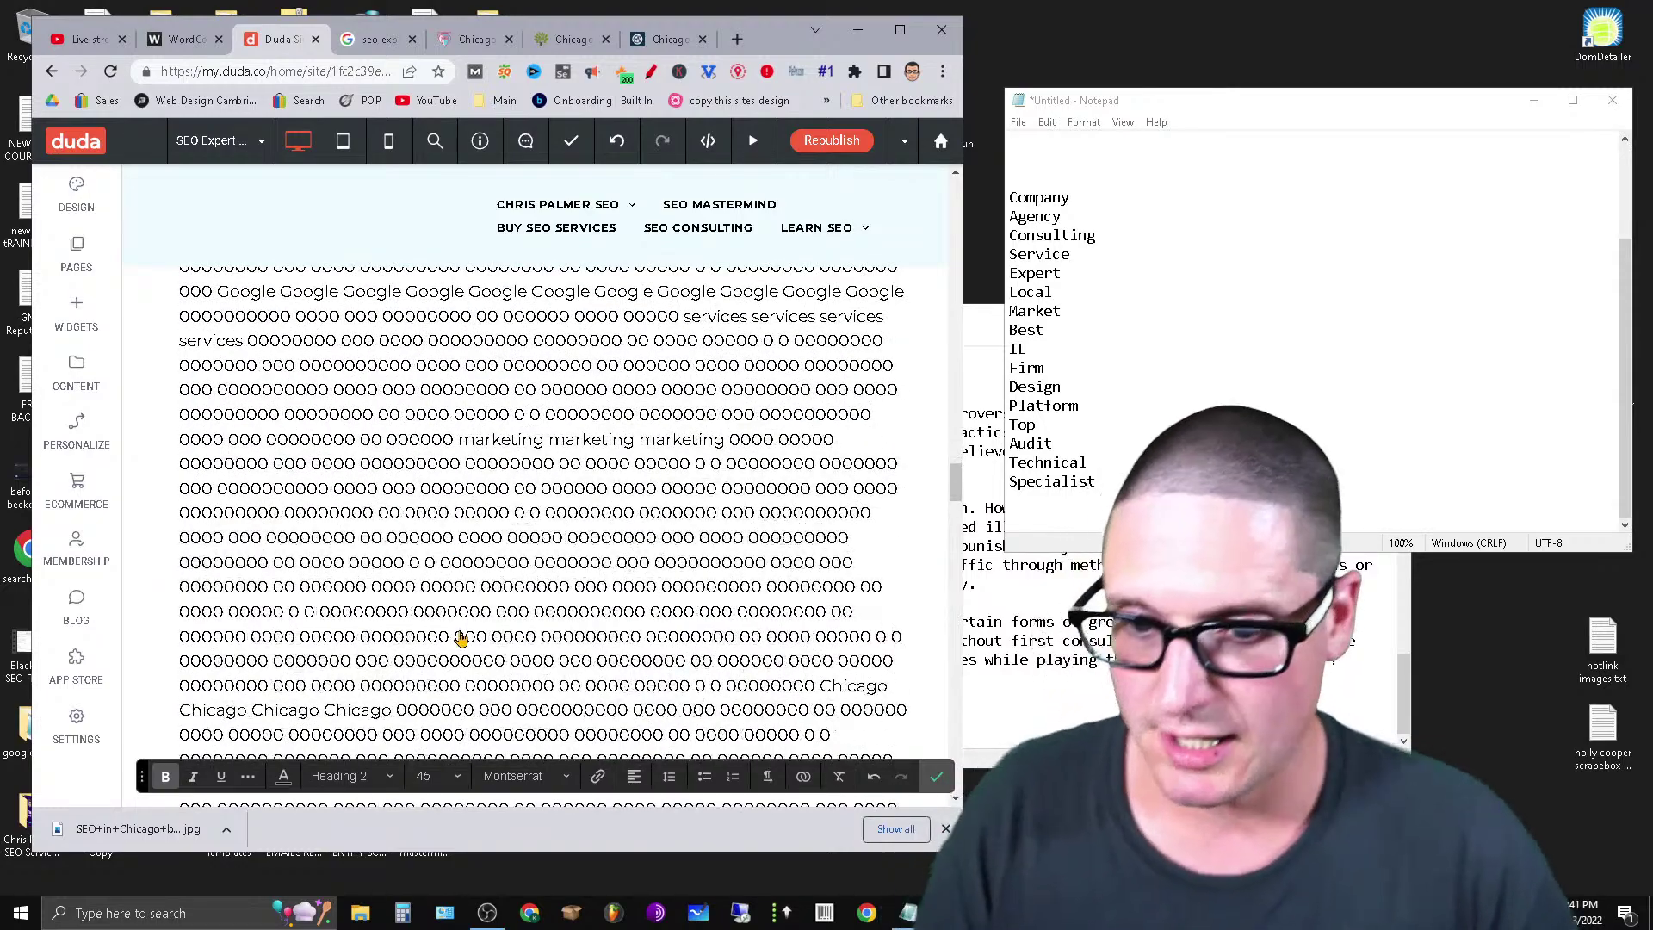
pyautogui.scroll(3, 461, 638)
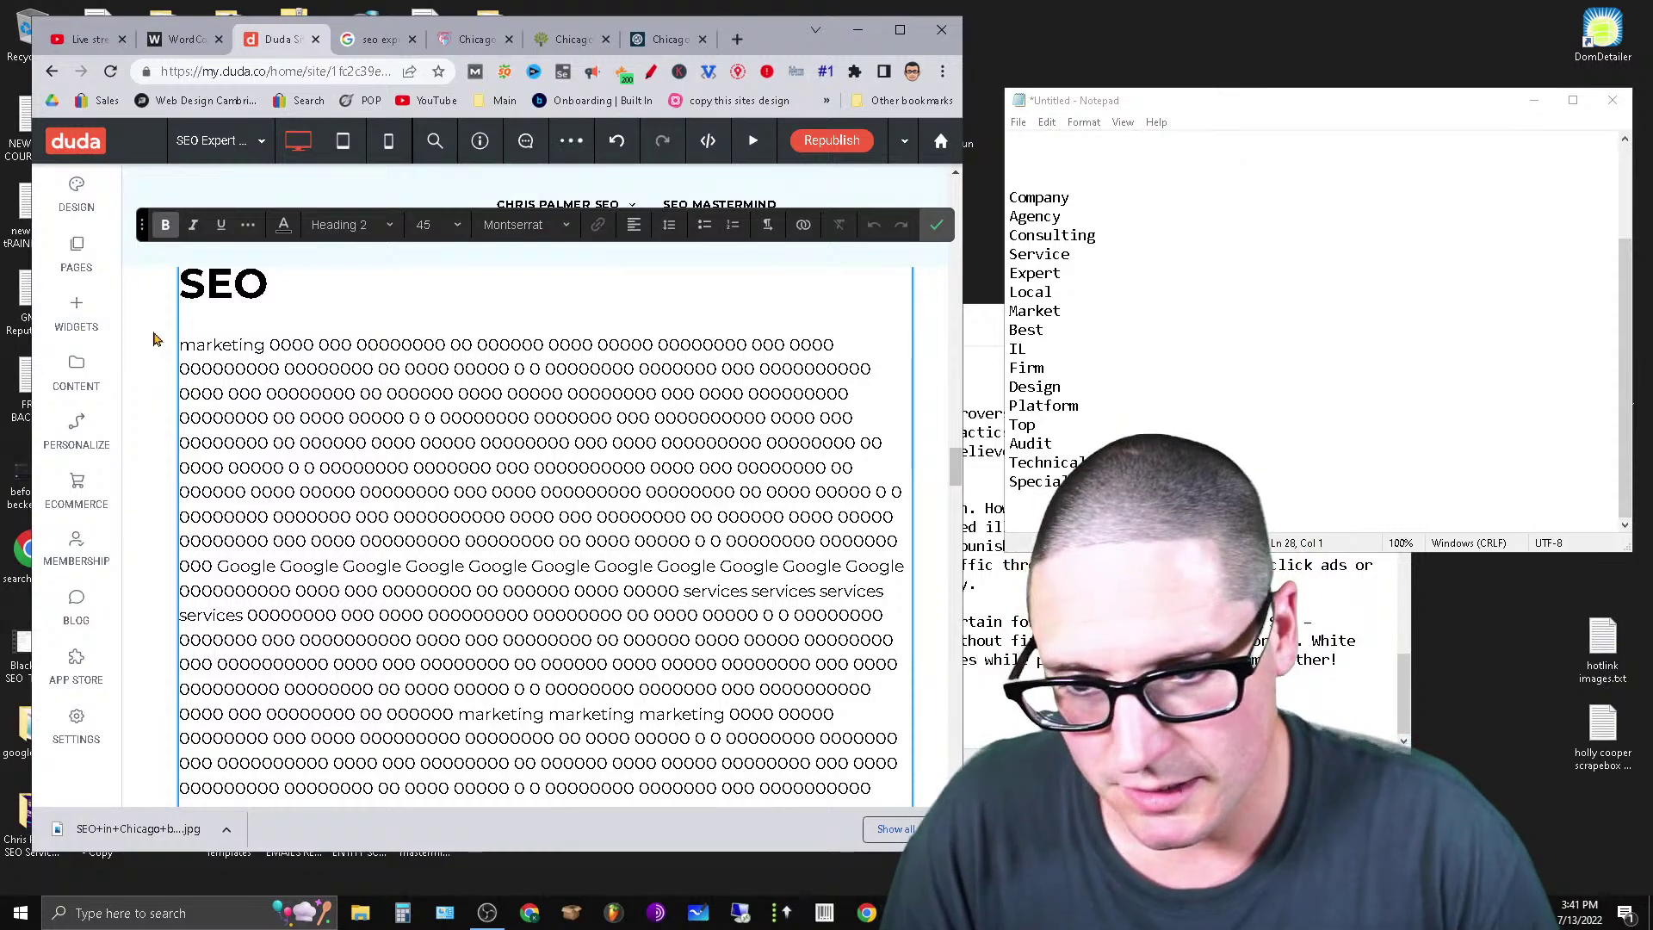
pyautogui.moveTo(246, 365); pyautogui.dragTo(530, 561)
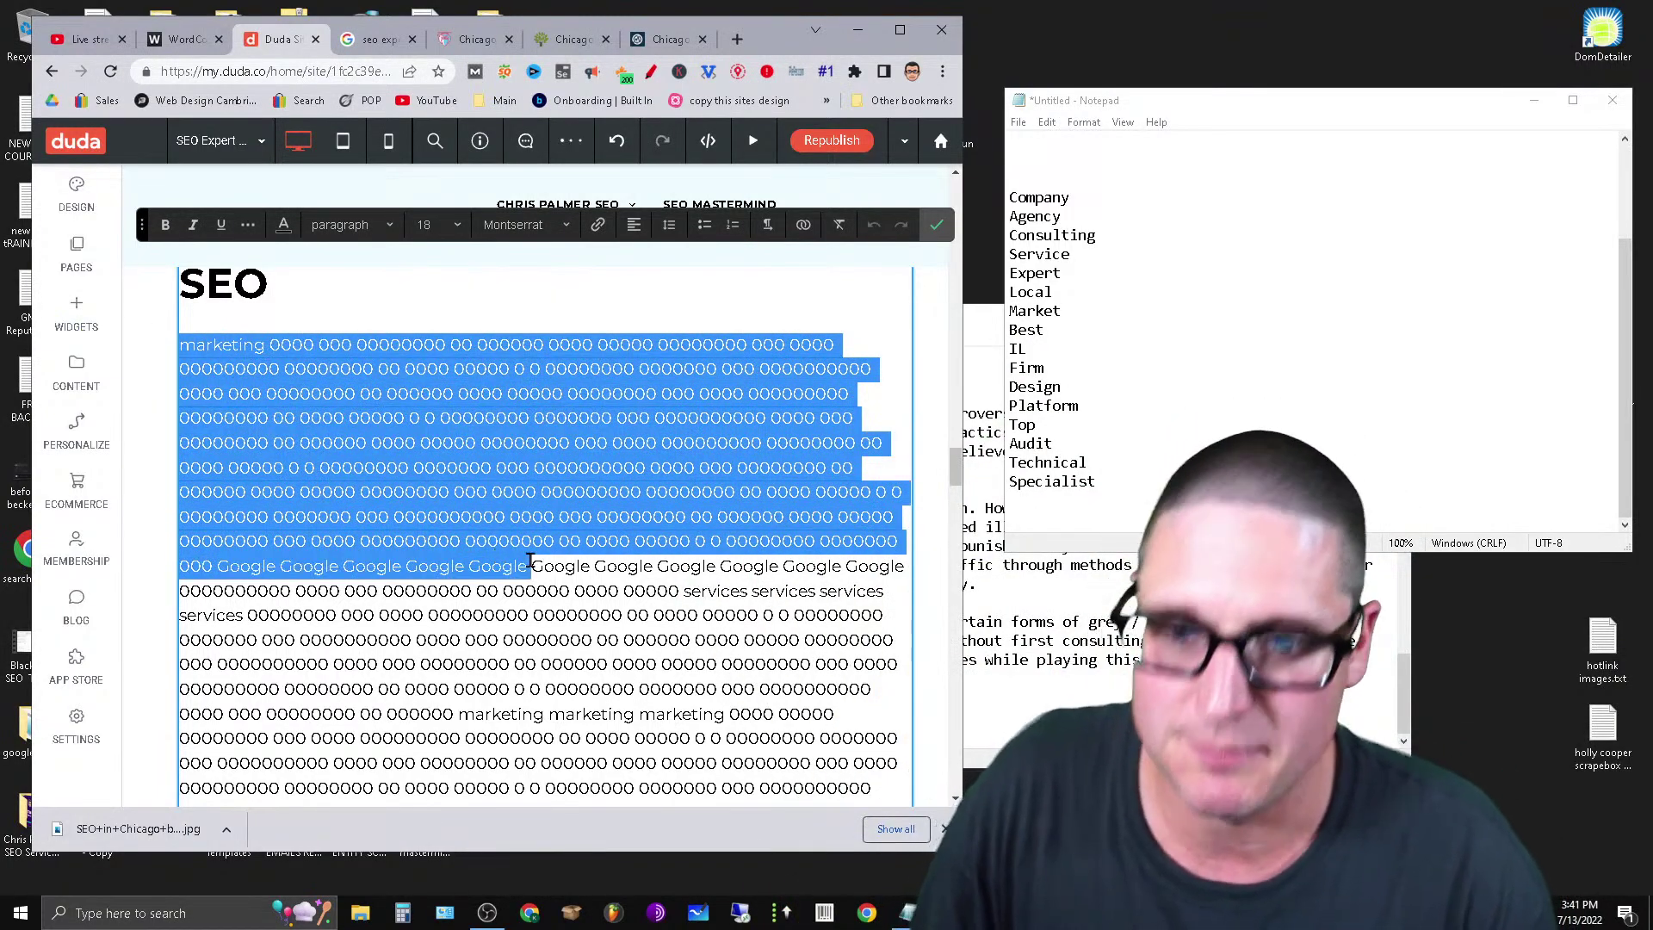
pyautogui.rightClick(486, 539)
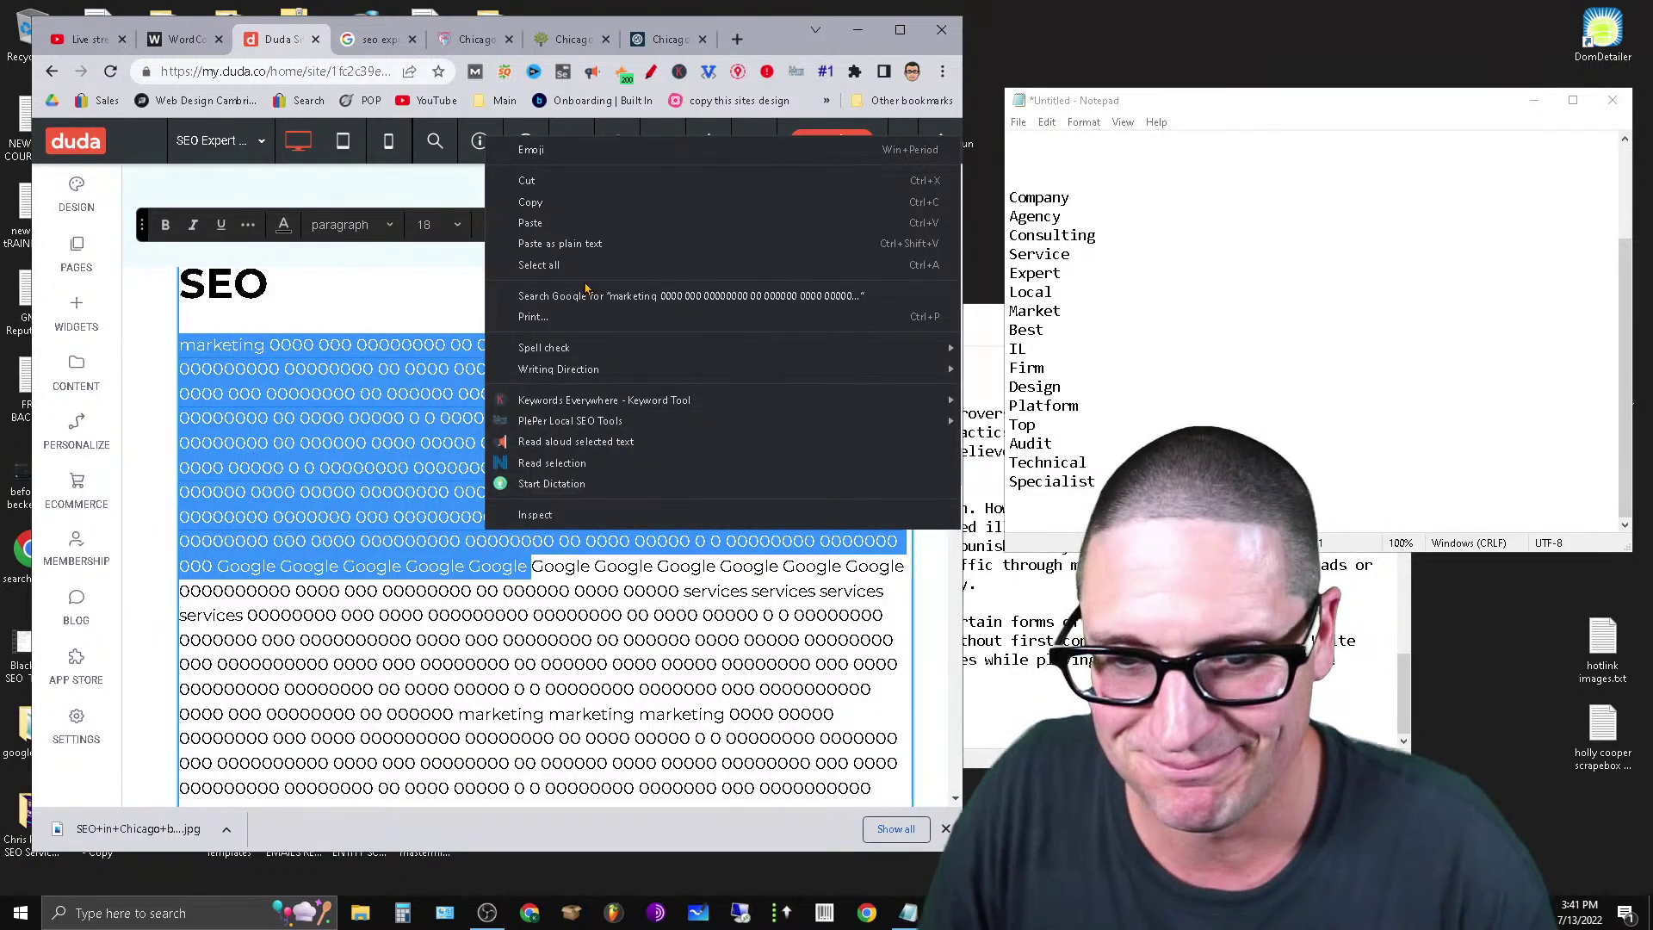
pyautogui.click(586, 179)
pyautogui.scroll(-3, 521, 705)
pyautogui.scroll(-5, 521, 706)
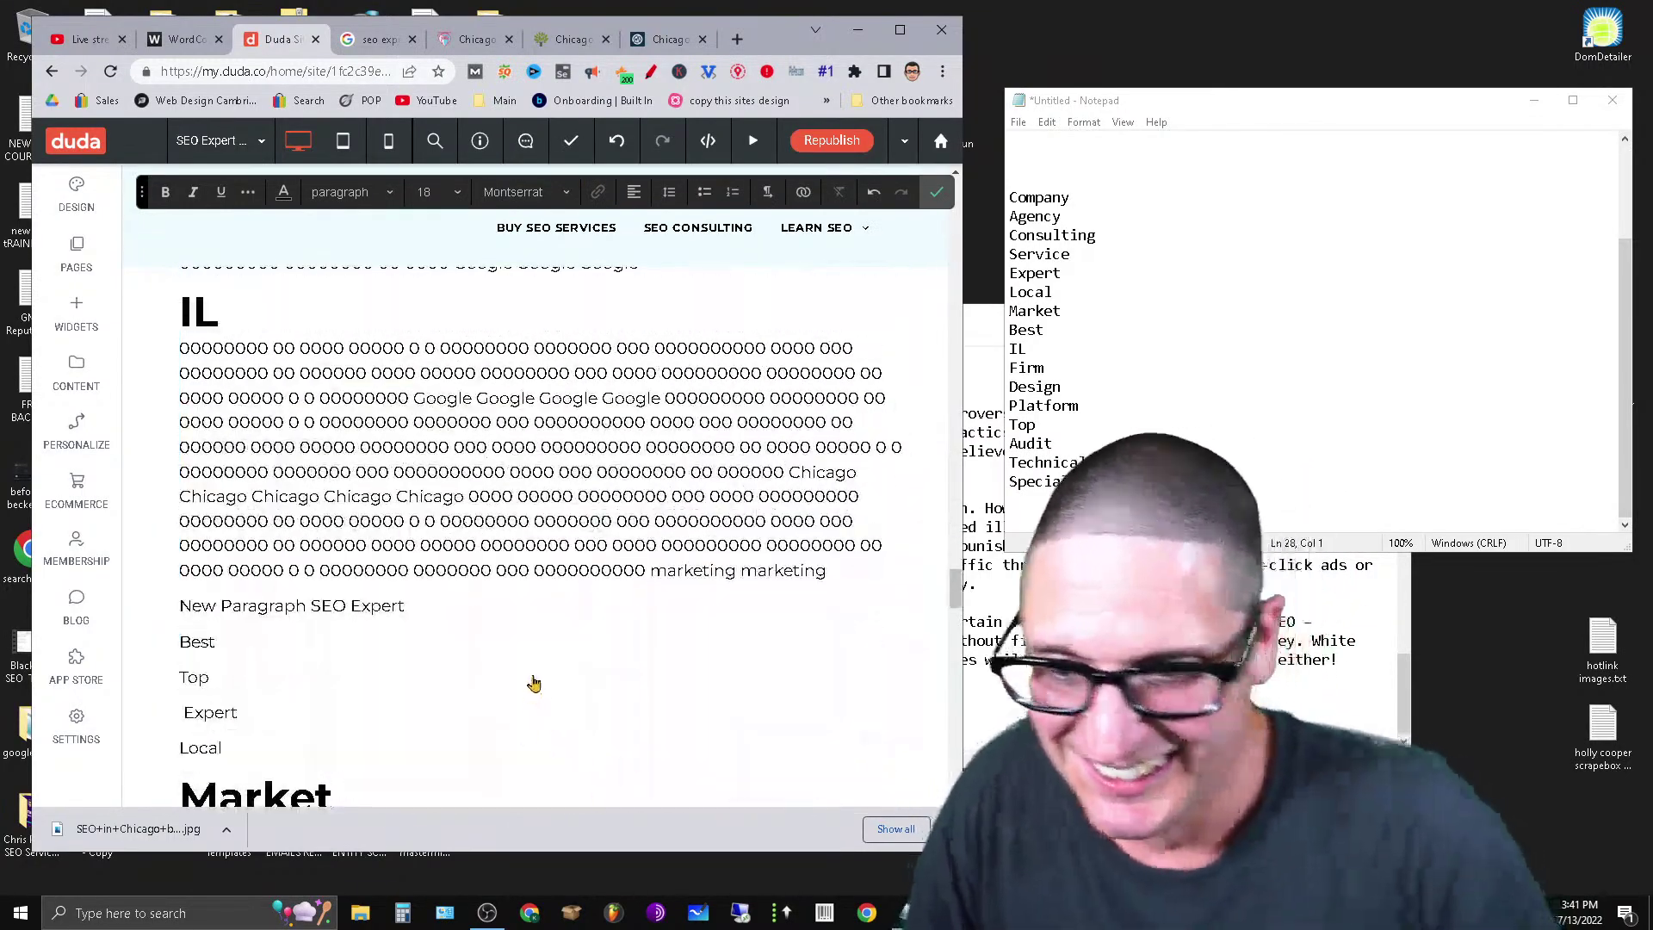
pyautogui.click(215, 754)
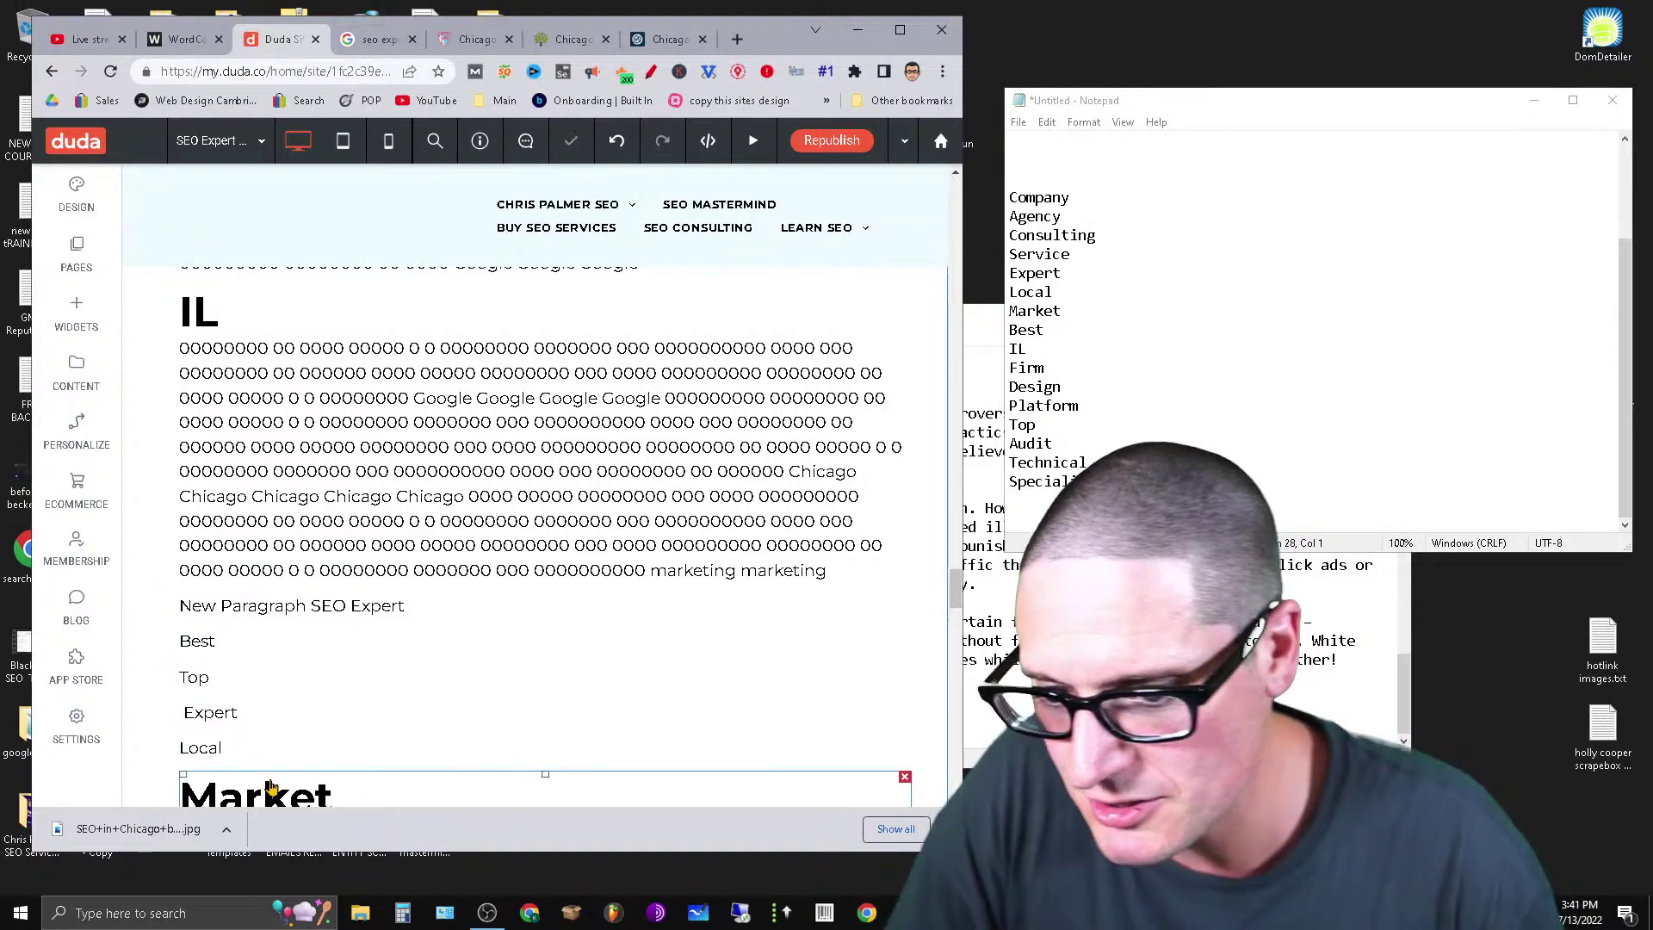
pyautogui.click(295, 742)
pyautogui.press('Return')
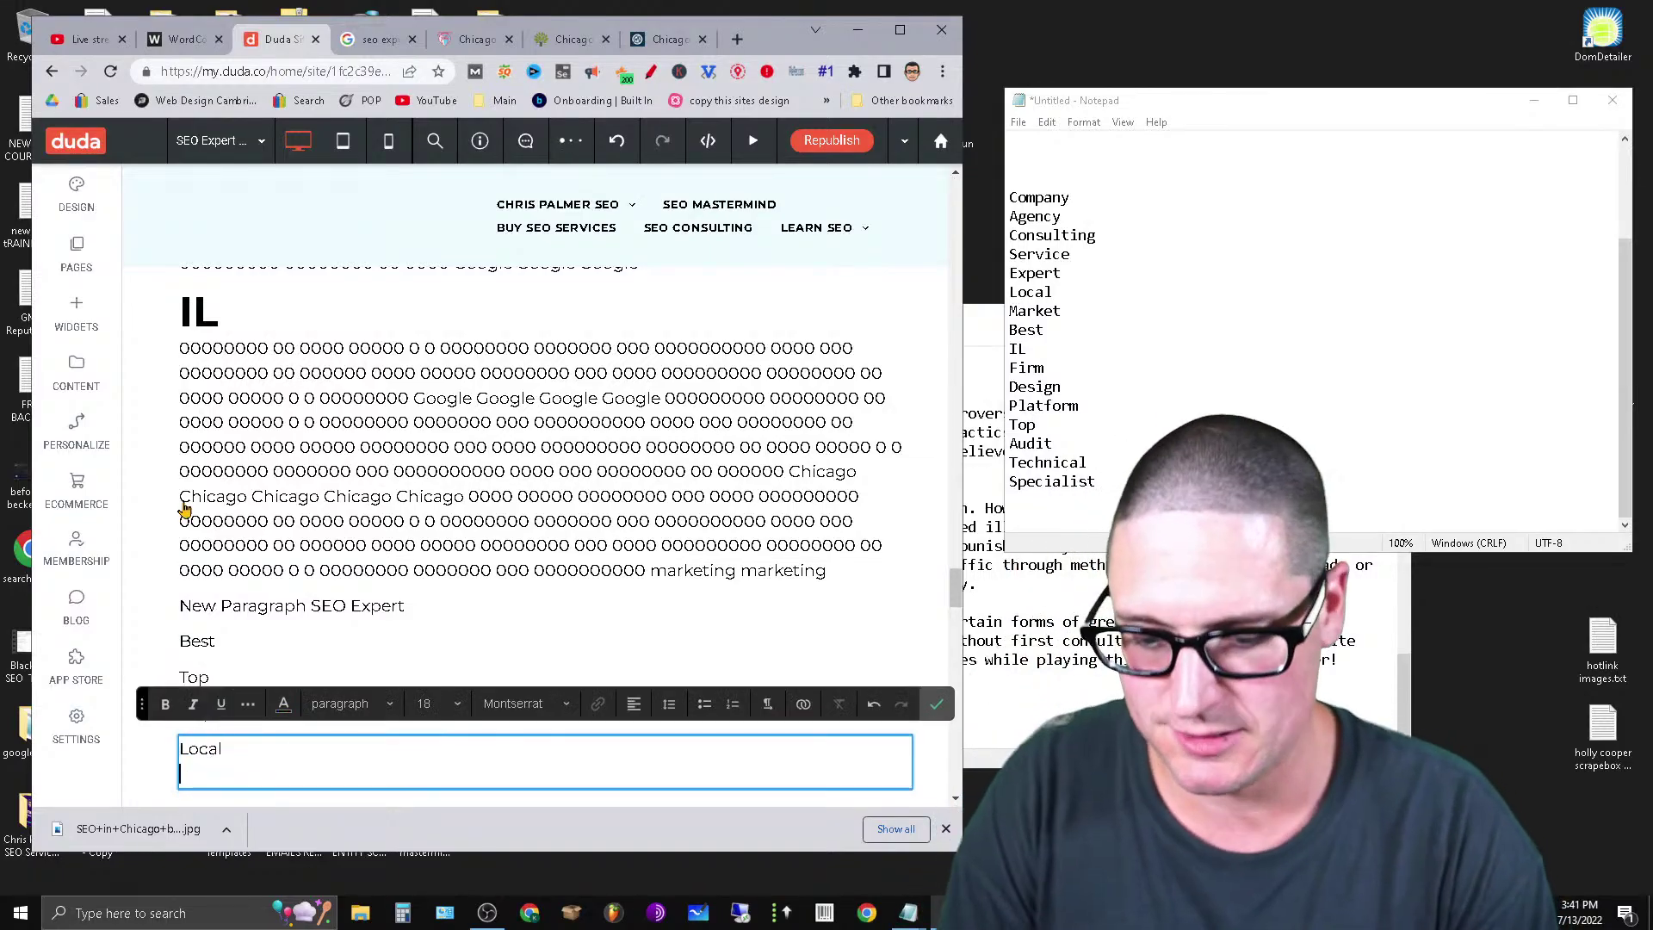
pyautogui.hotkey('ctrl', 'v')
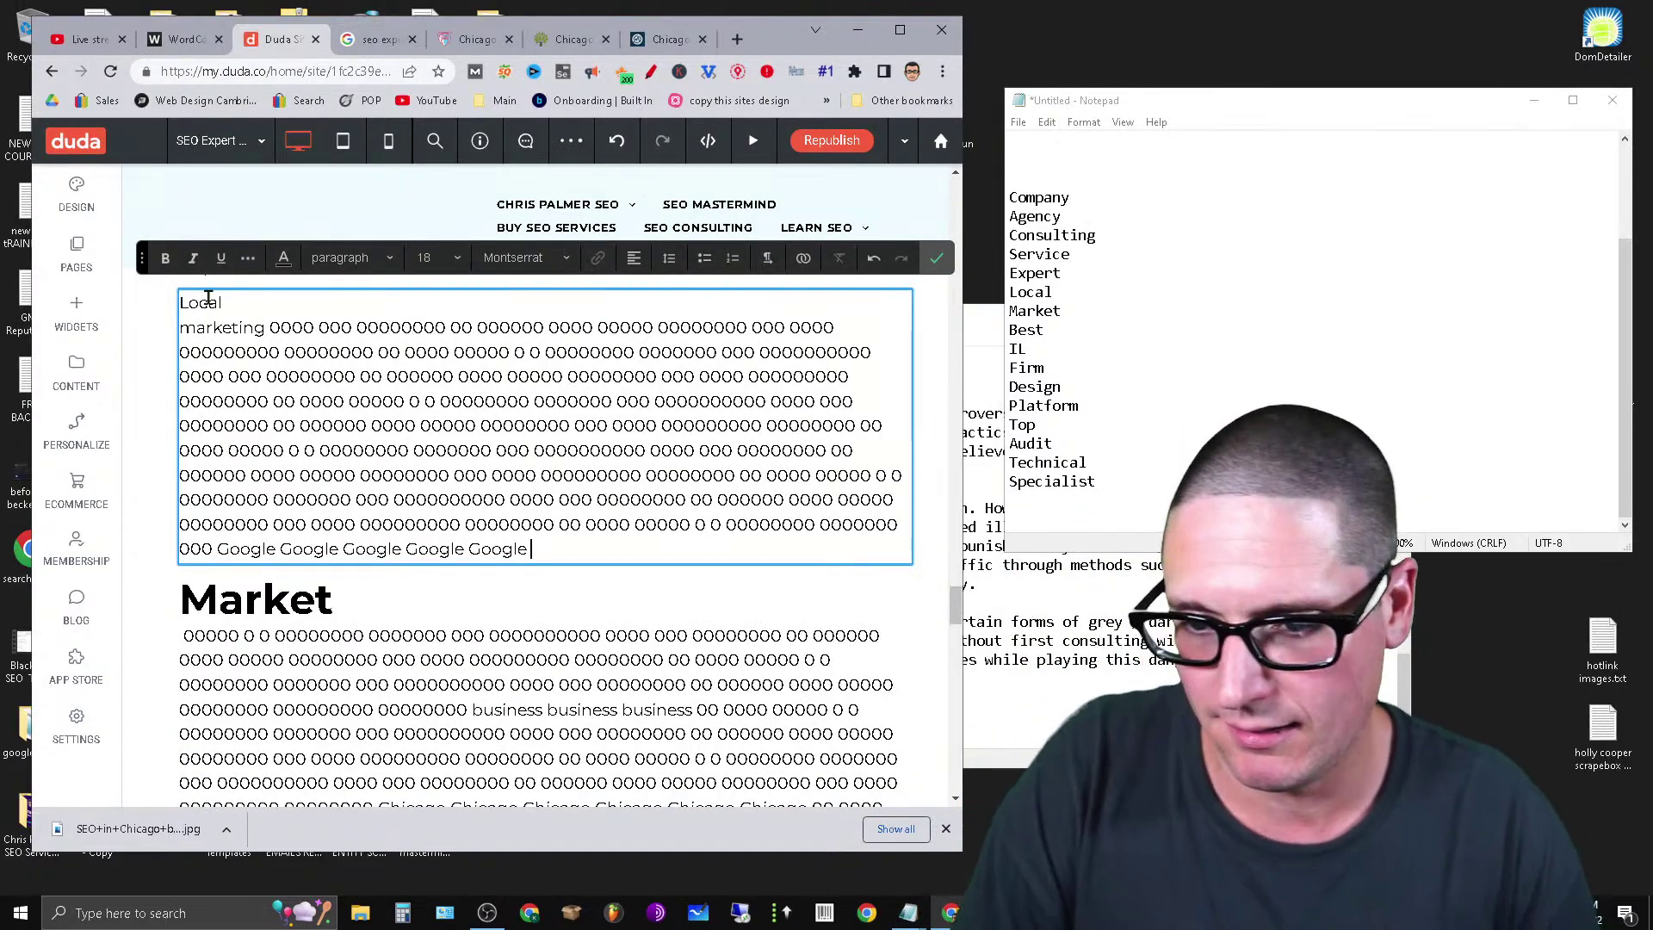
# Make Local a Heading 2 and finish editing the section.
pyautogui.click(366, 258)
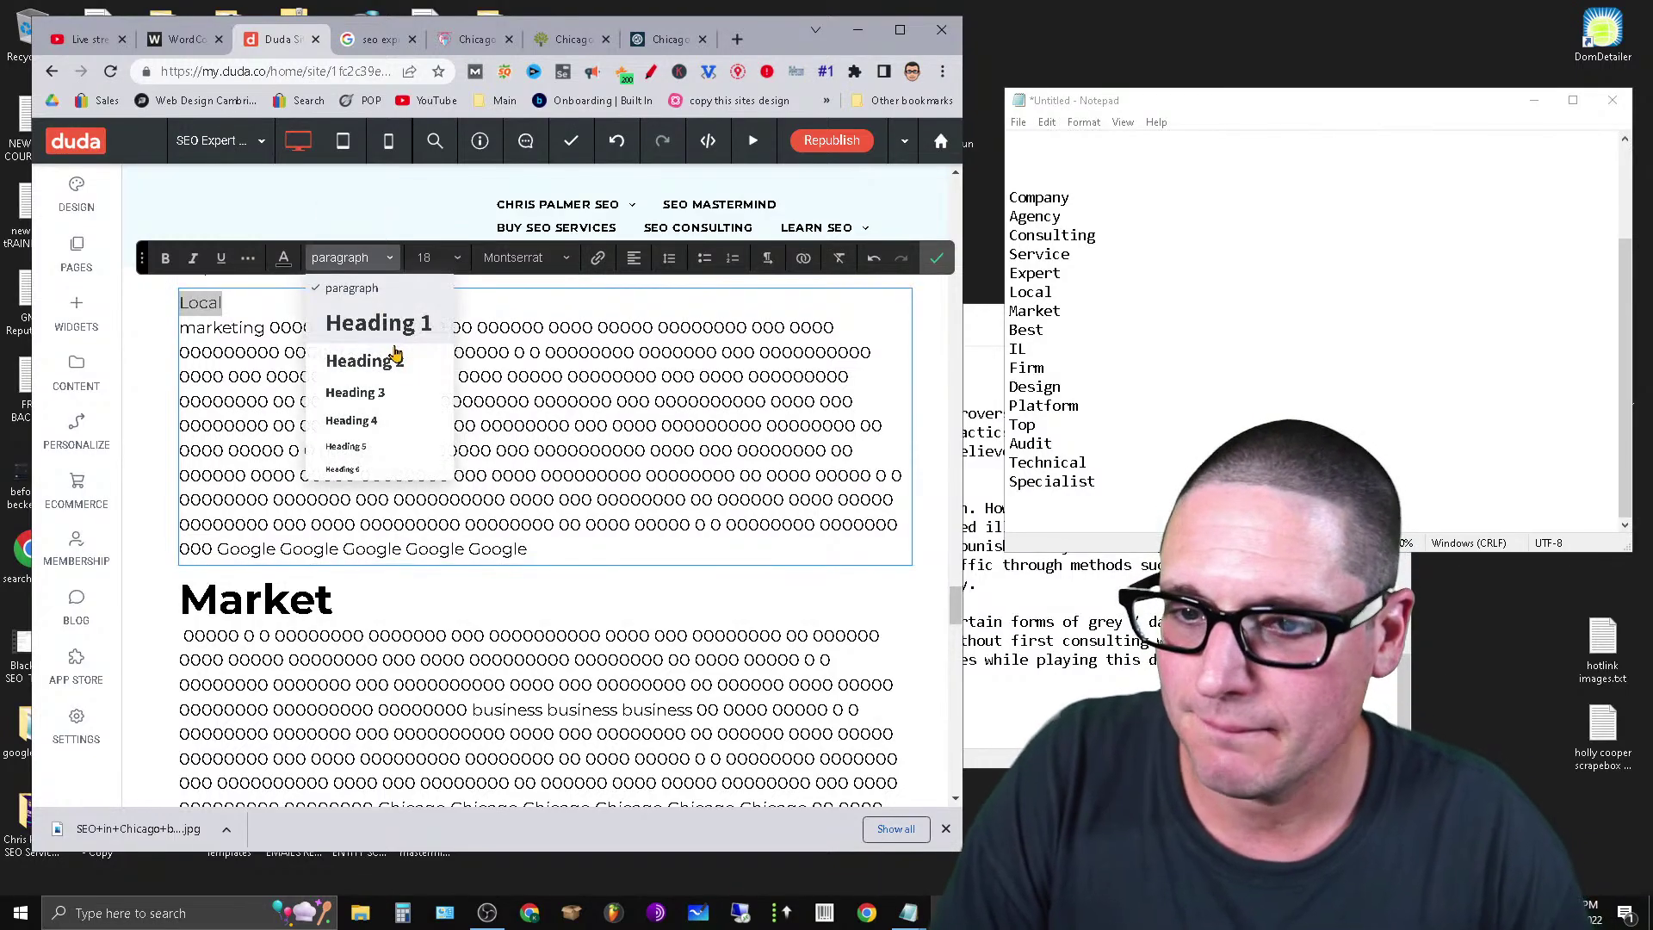
pyautogui.click(379, 361)
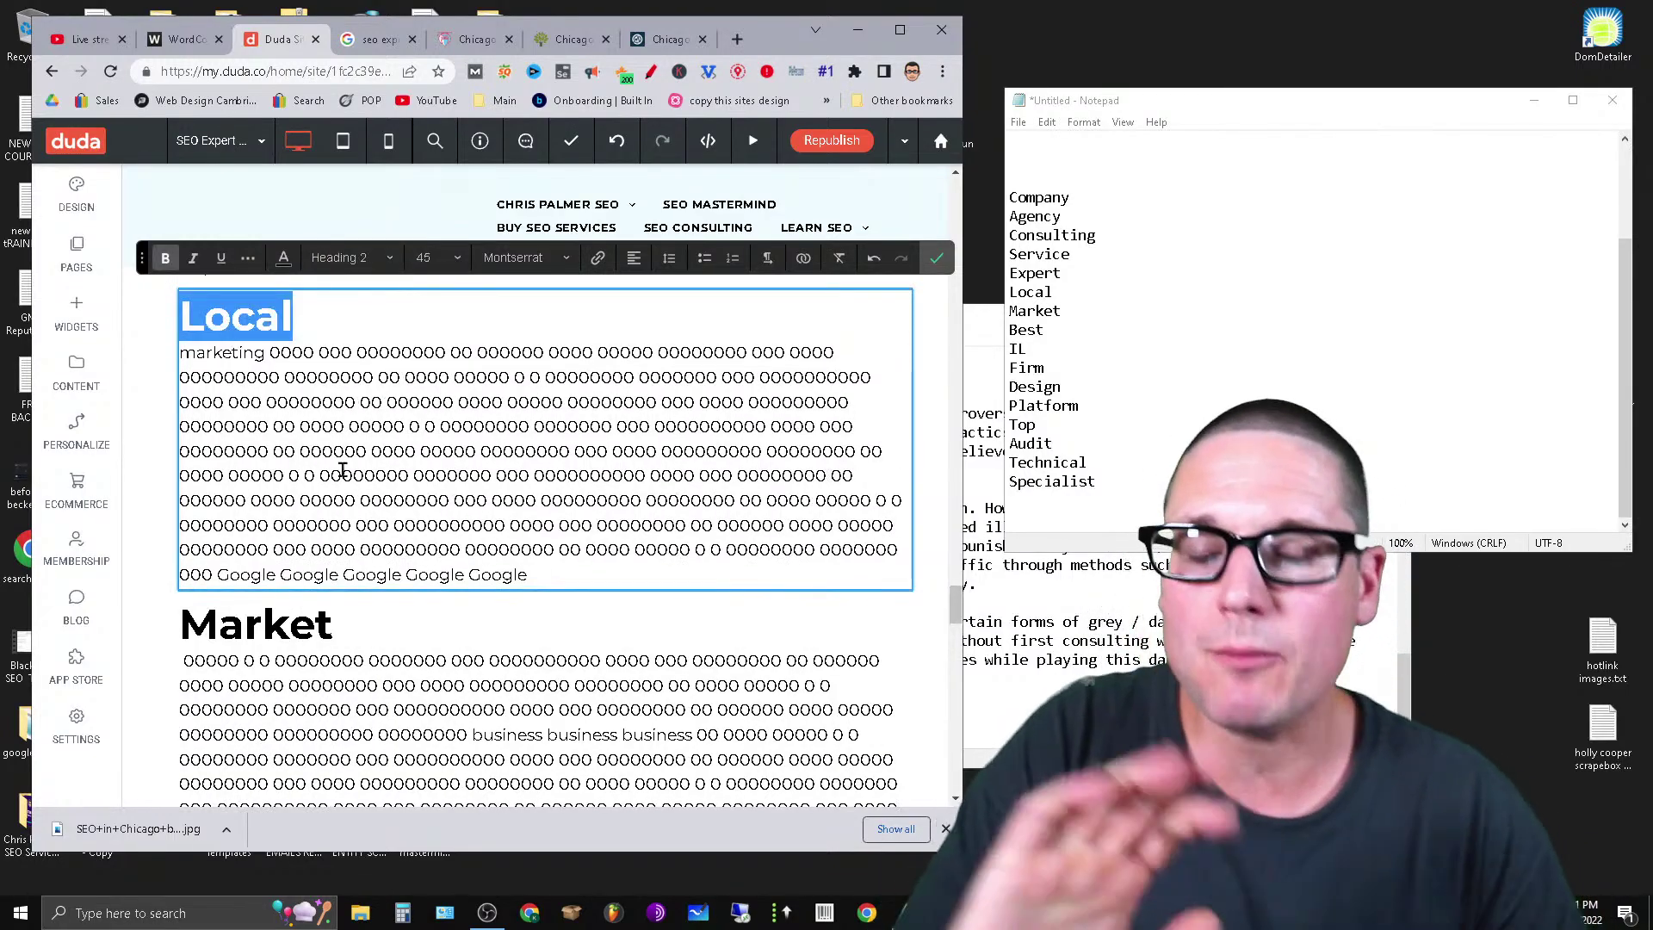
pyautogui.scroll(3, 477, 726)
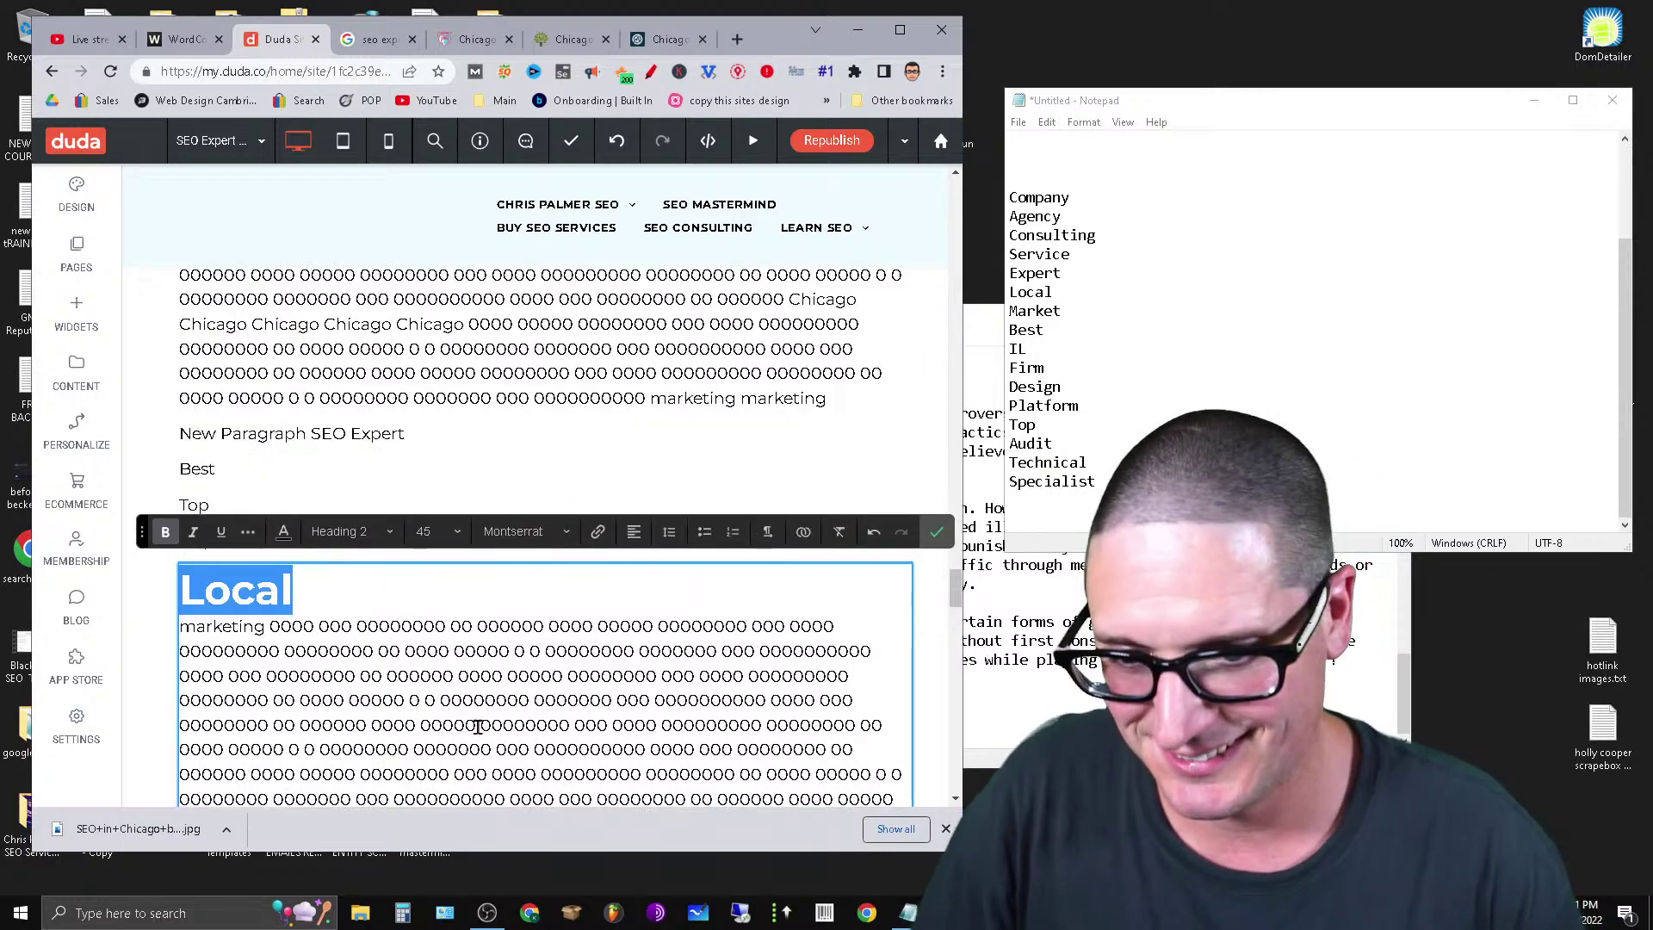
pyautogui.scroll(12, 478, 726)
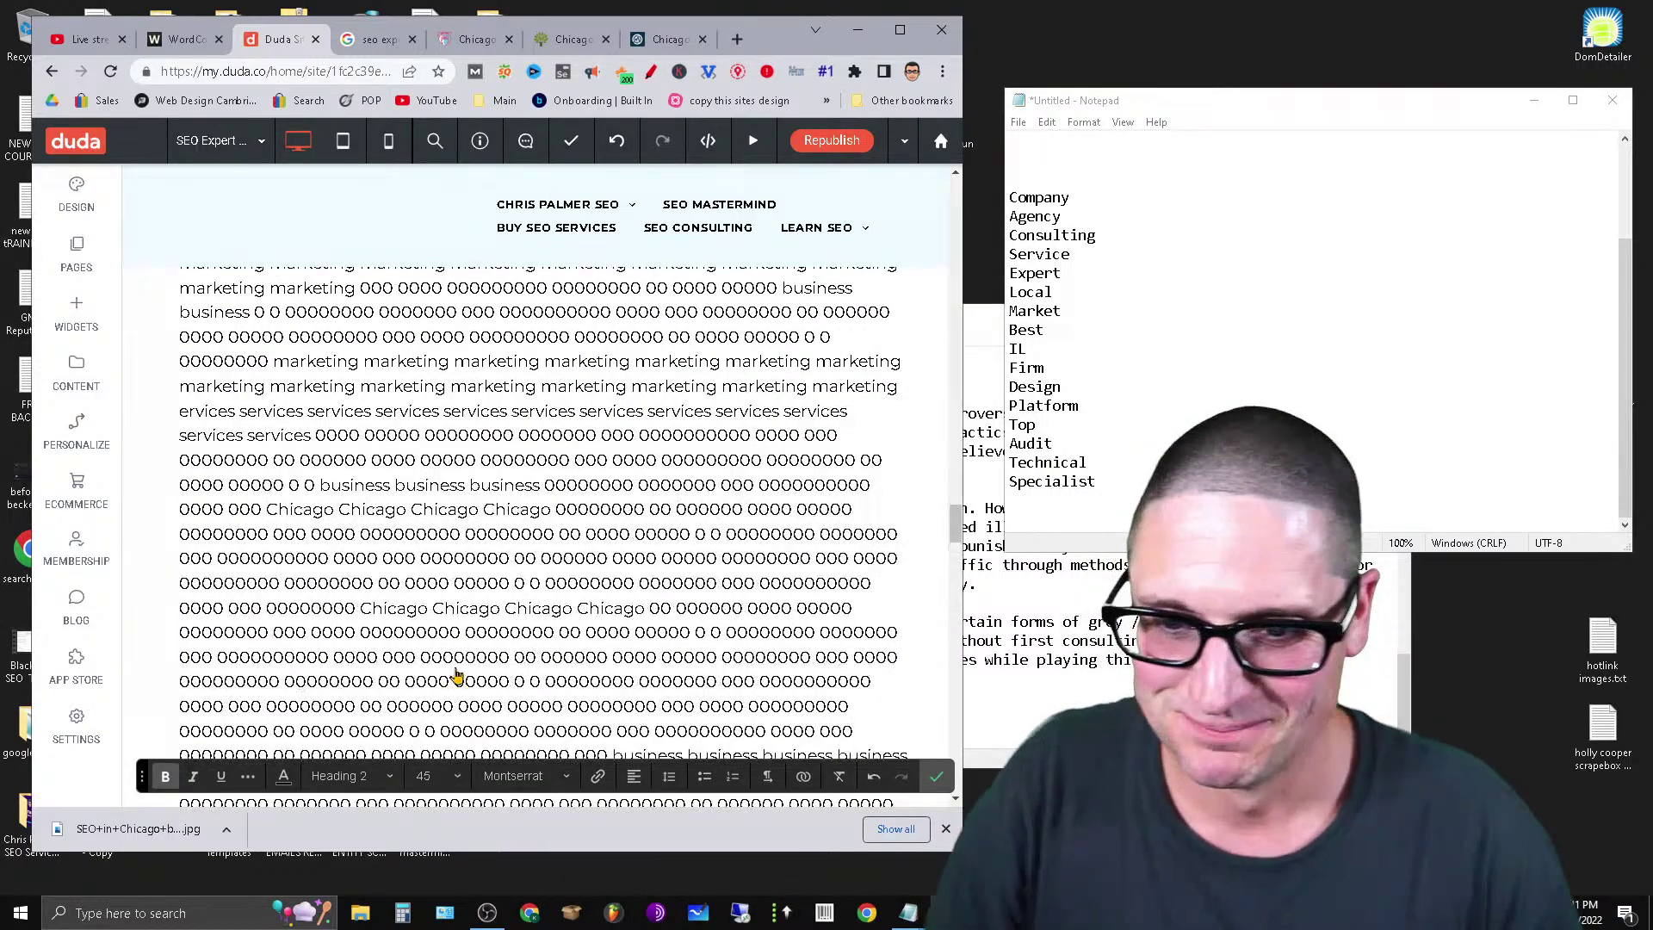
pyautogui.scroll(10, 456, 674)
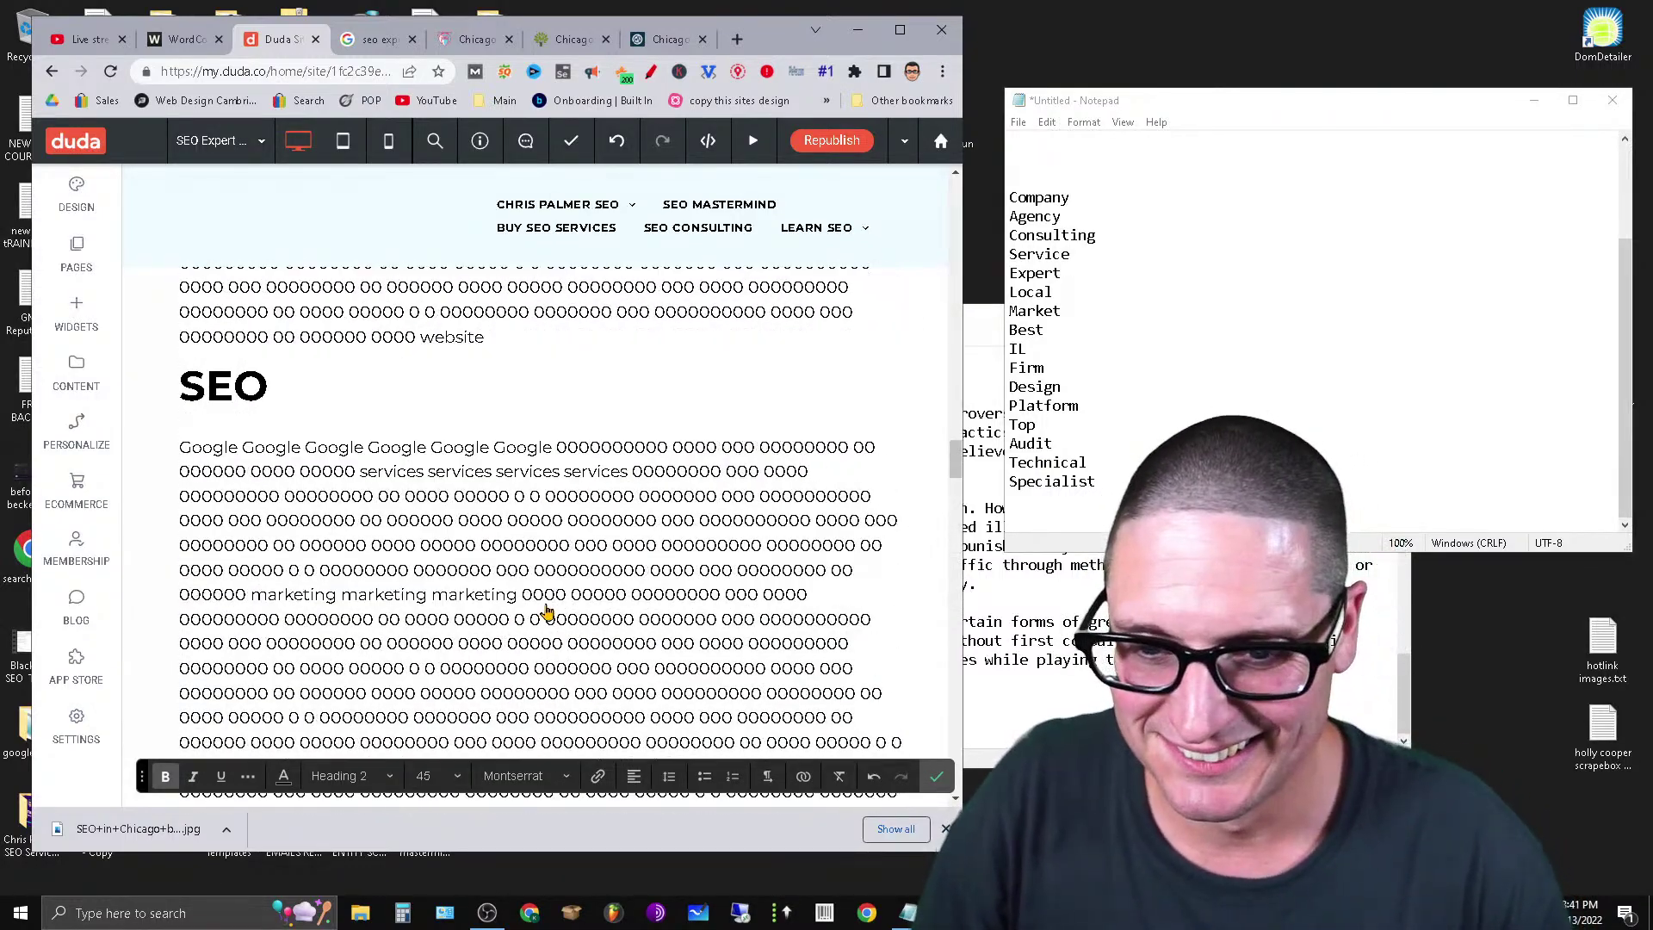
pyautogui.click(499, 581)
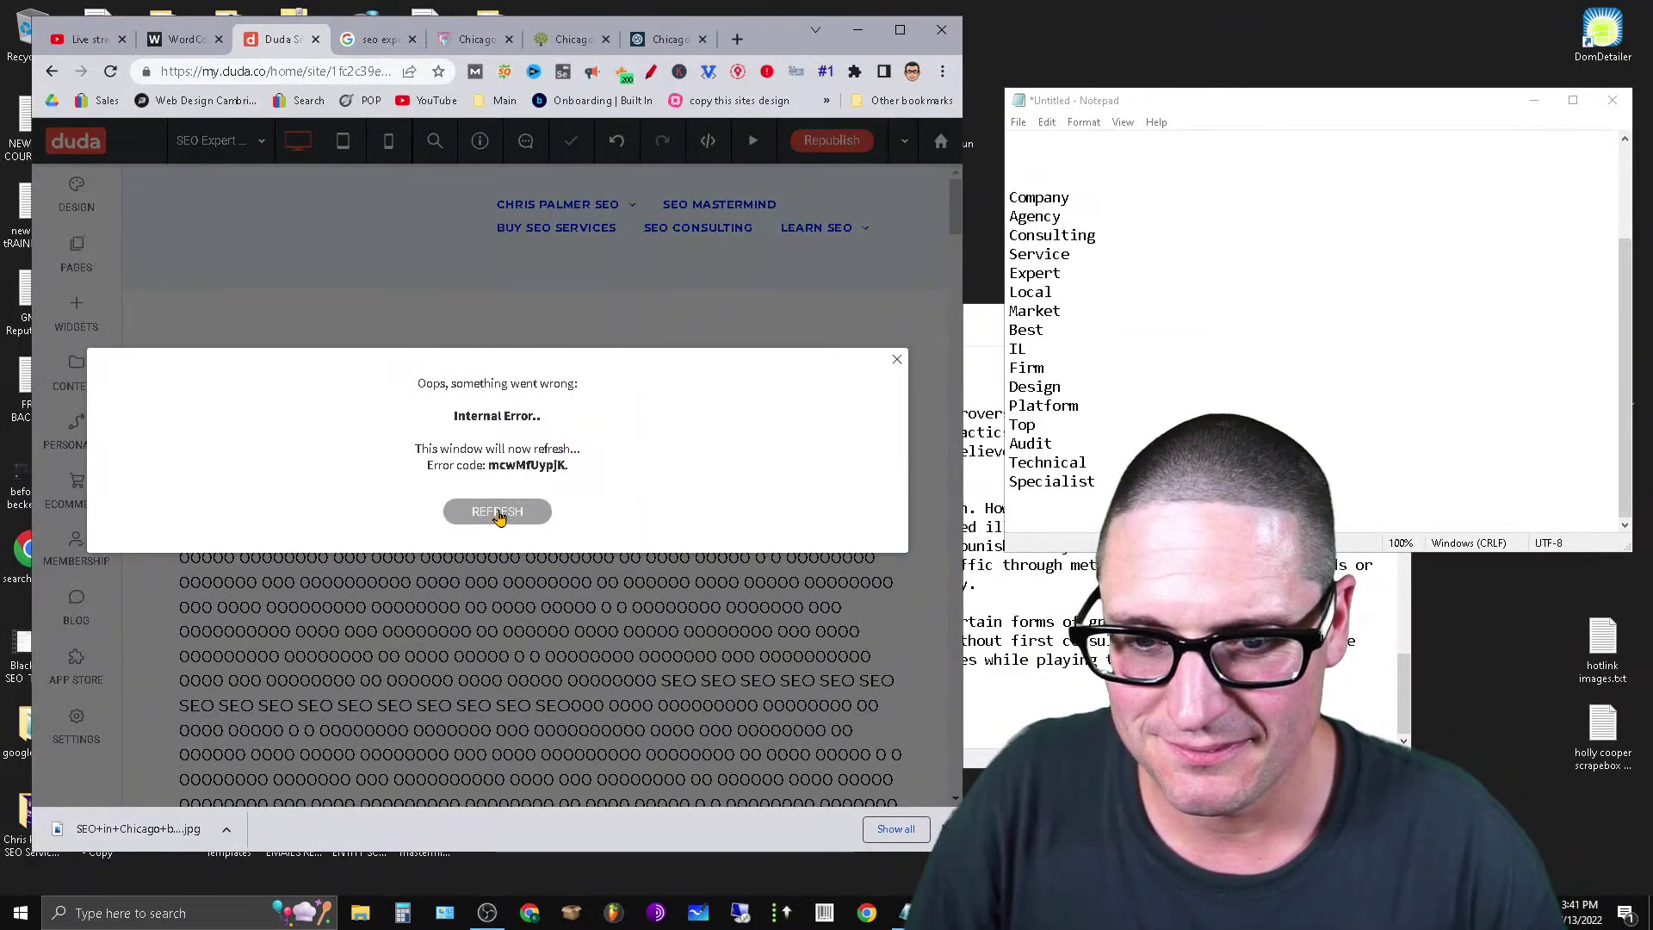
# Dismiss the internal error message and readjust the page view.
pyautogui.click(898, 362)
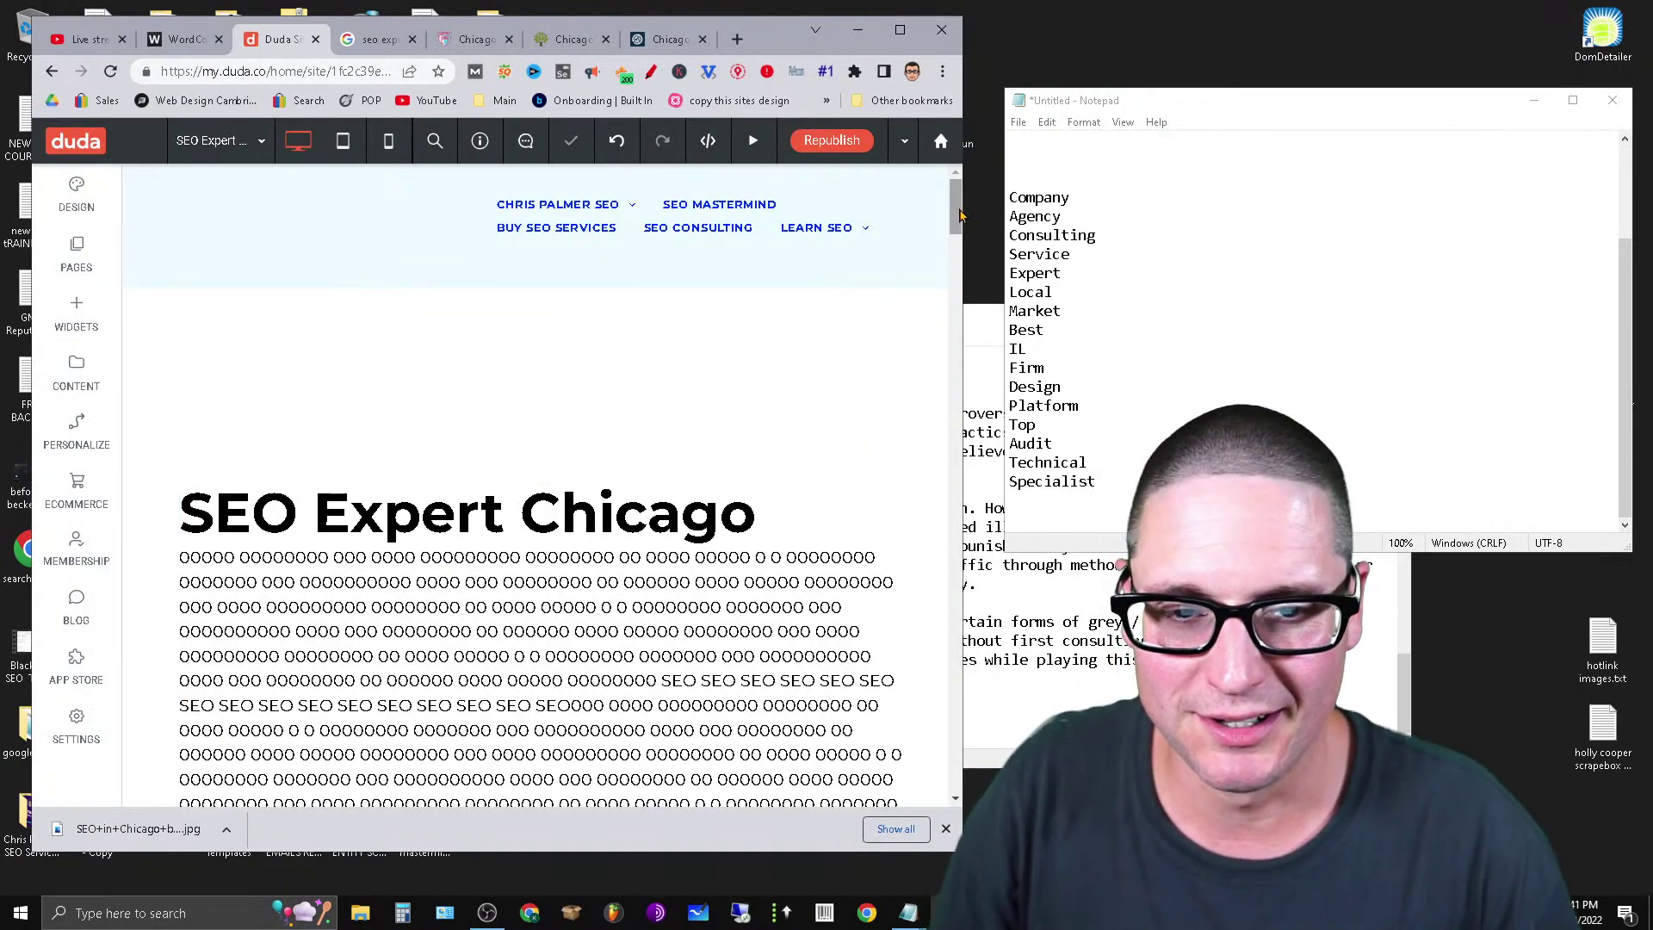
pyautogui.moveTo(994, 211); pyautogui.dragTo(994, 454)
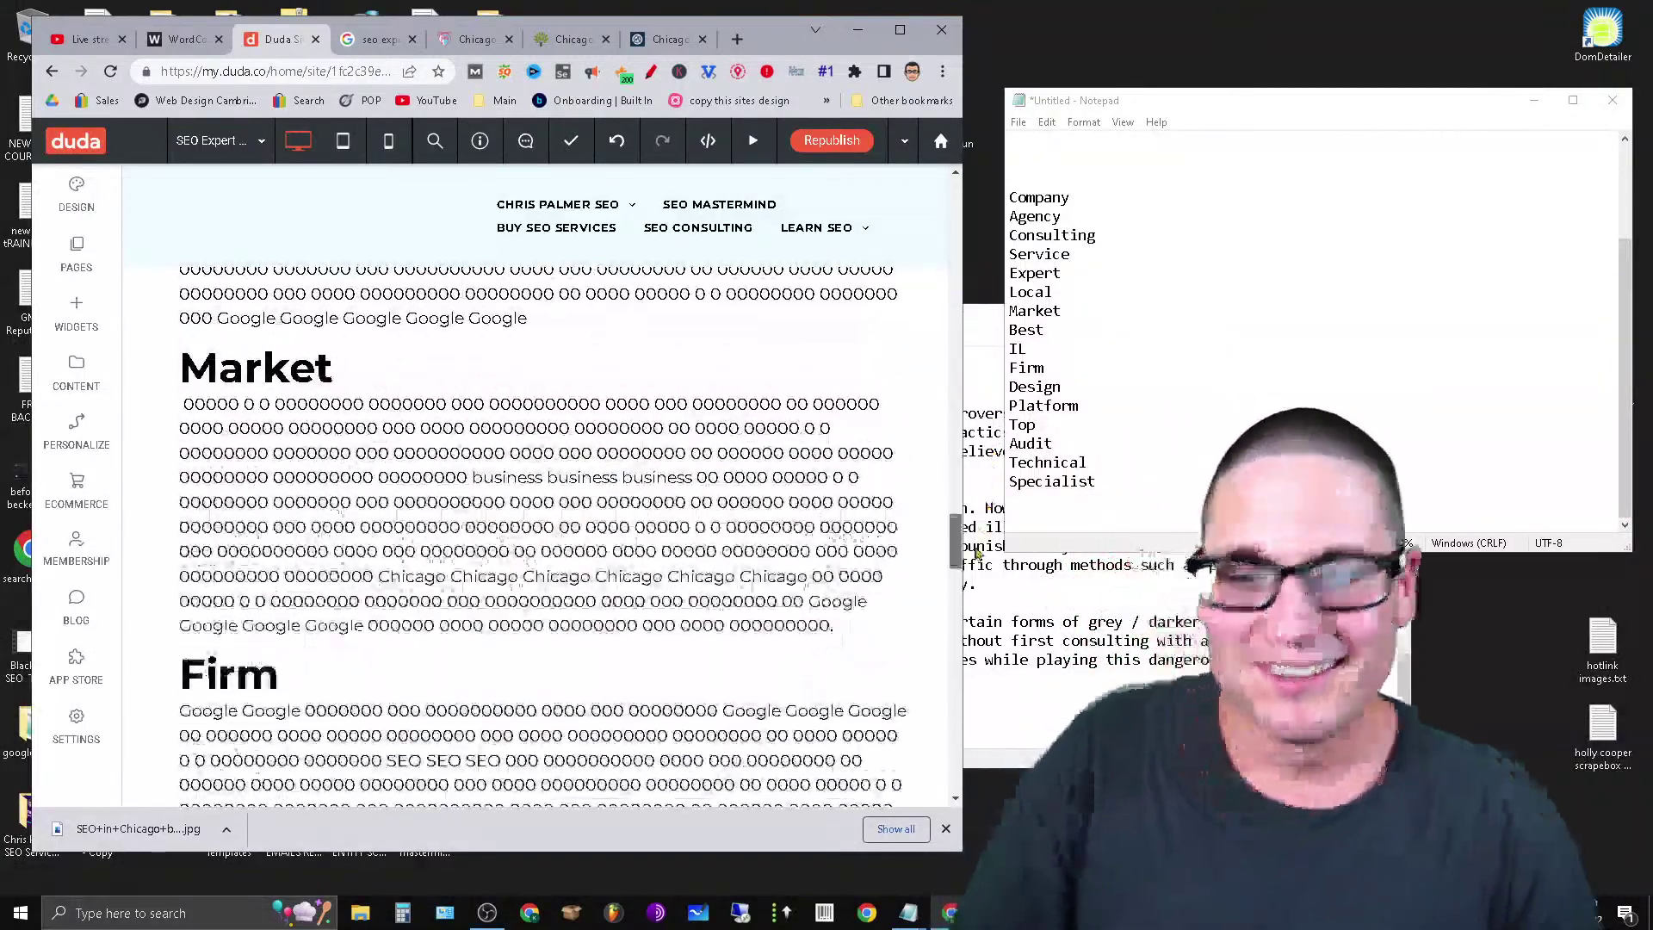
pyautogui.moveTo(977, 554); pyautogui.dragTo(1027, 387)
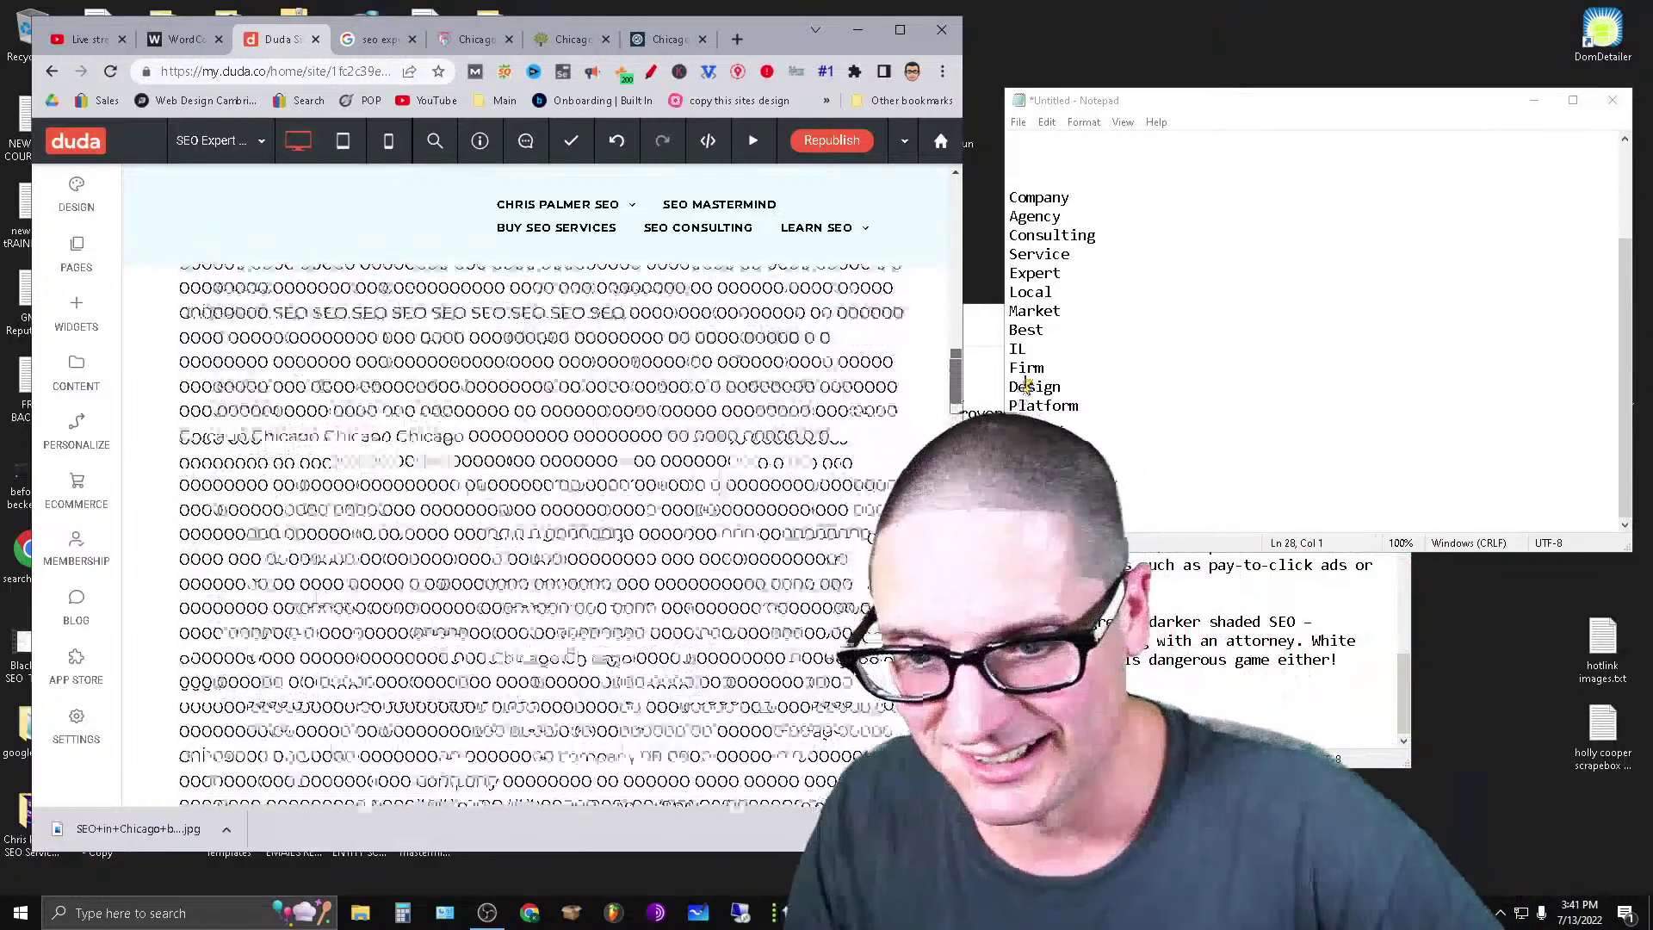
# Look through the page's sections and start editing the Design section's text block.
pyautogui.scroll(15, 602, 585)
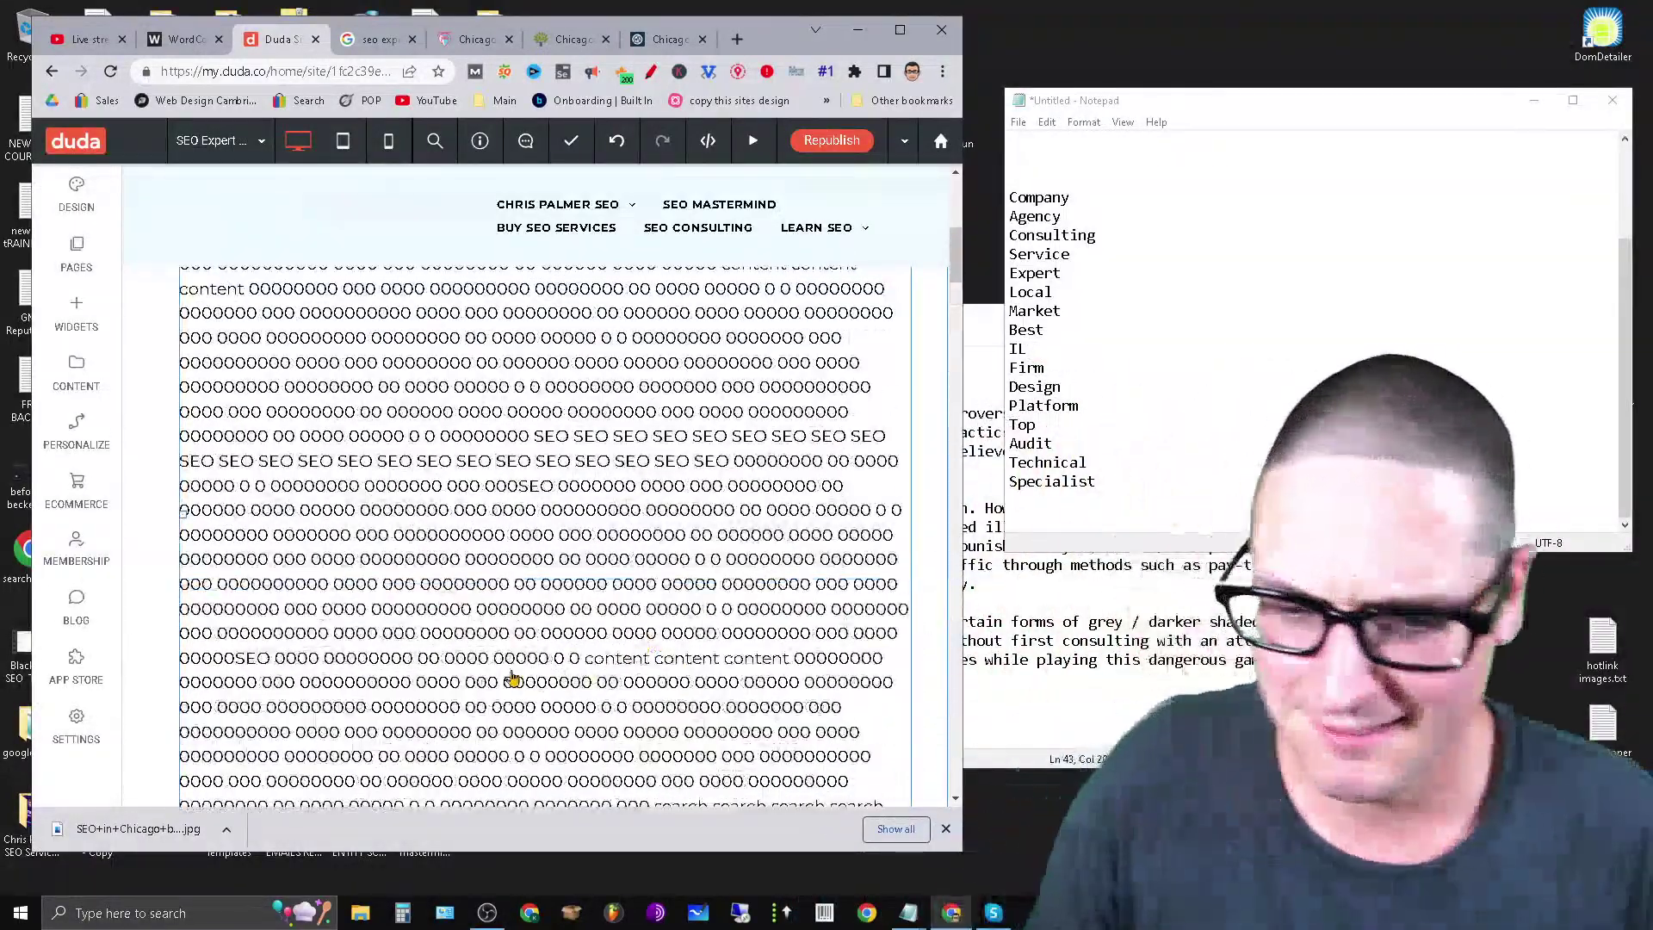
pyautogui.scroll(-5, 430, 632)
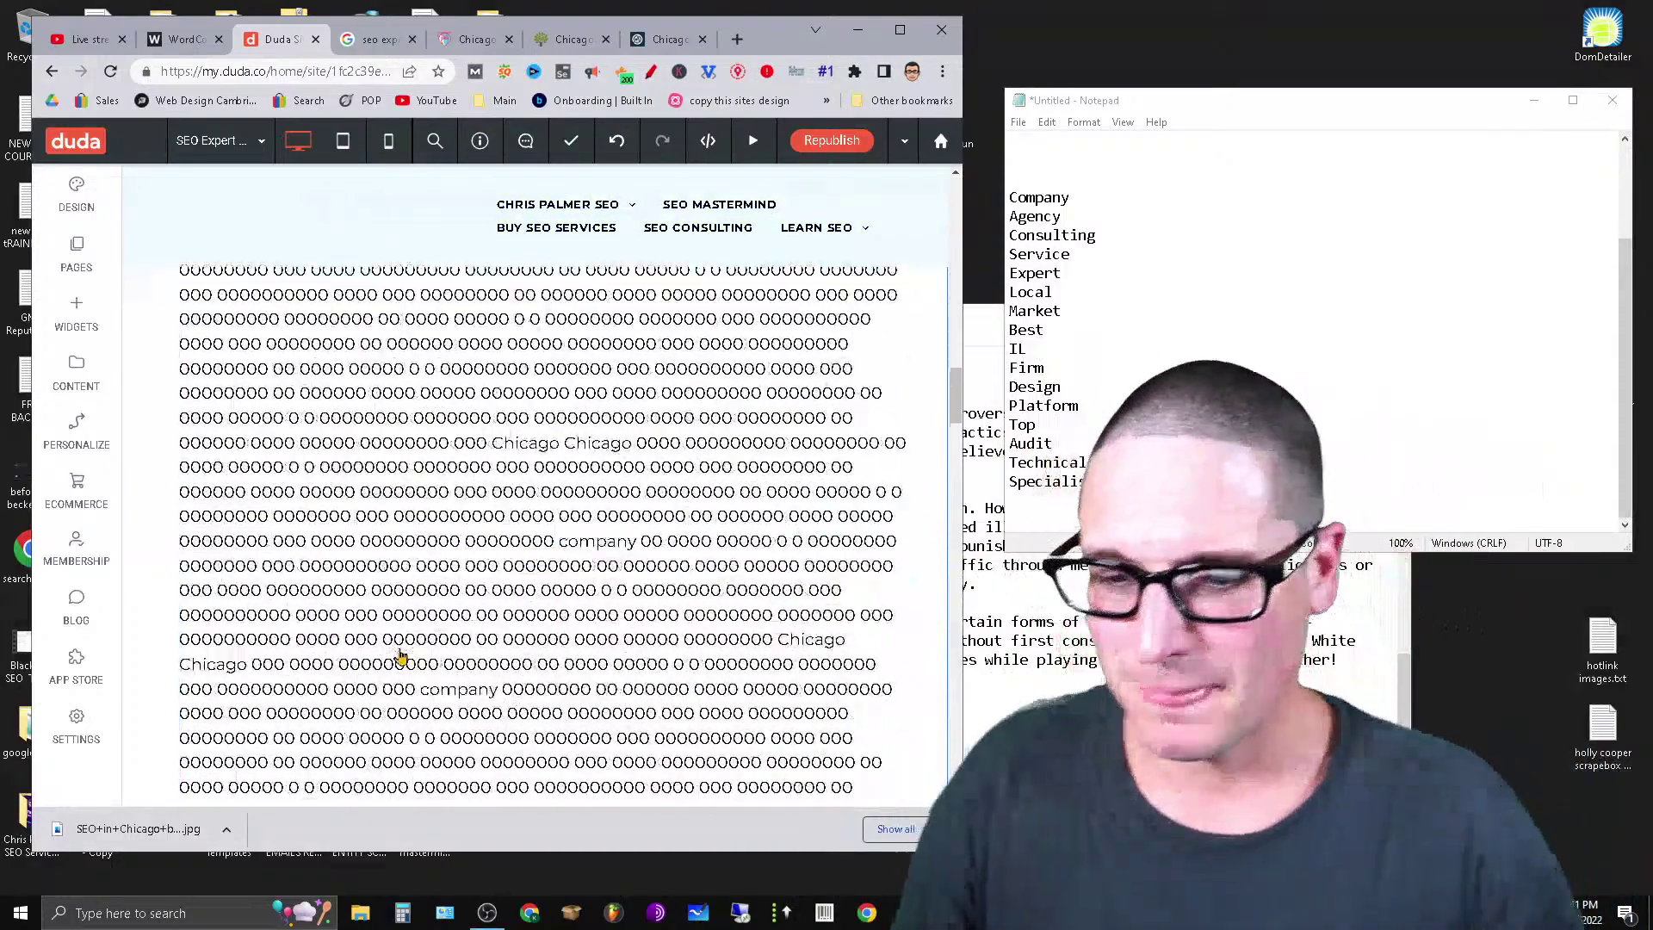
pyautogui.scroll(-5, 404, 641)
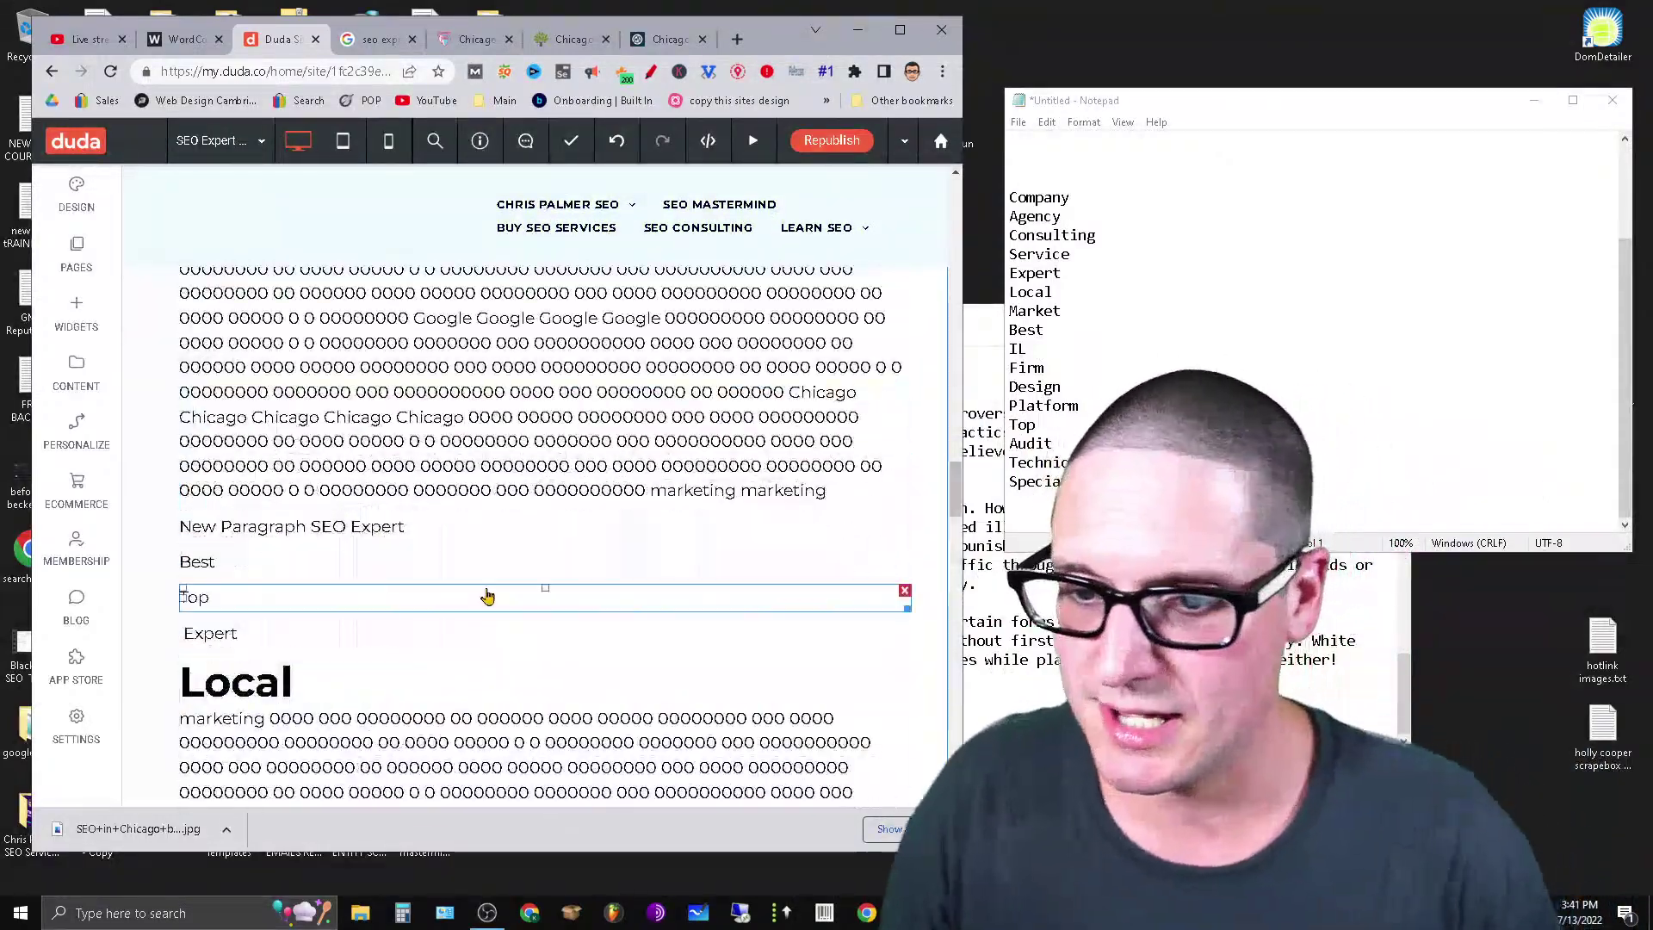
pyautogui.scroll(7, 483, 594)
pyautogui.scroll(-10, 472, 628)
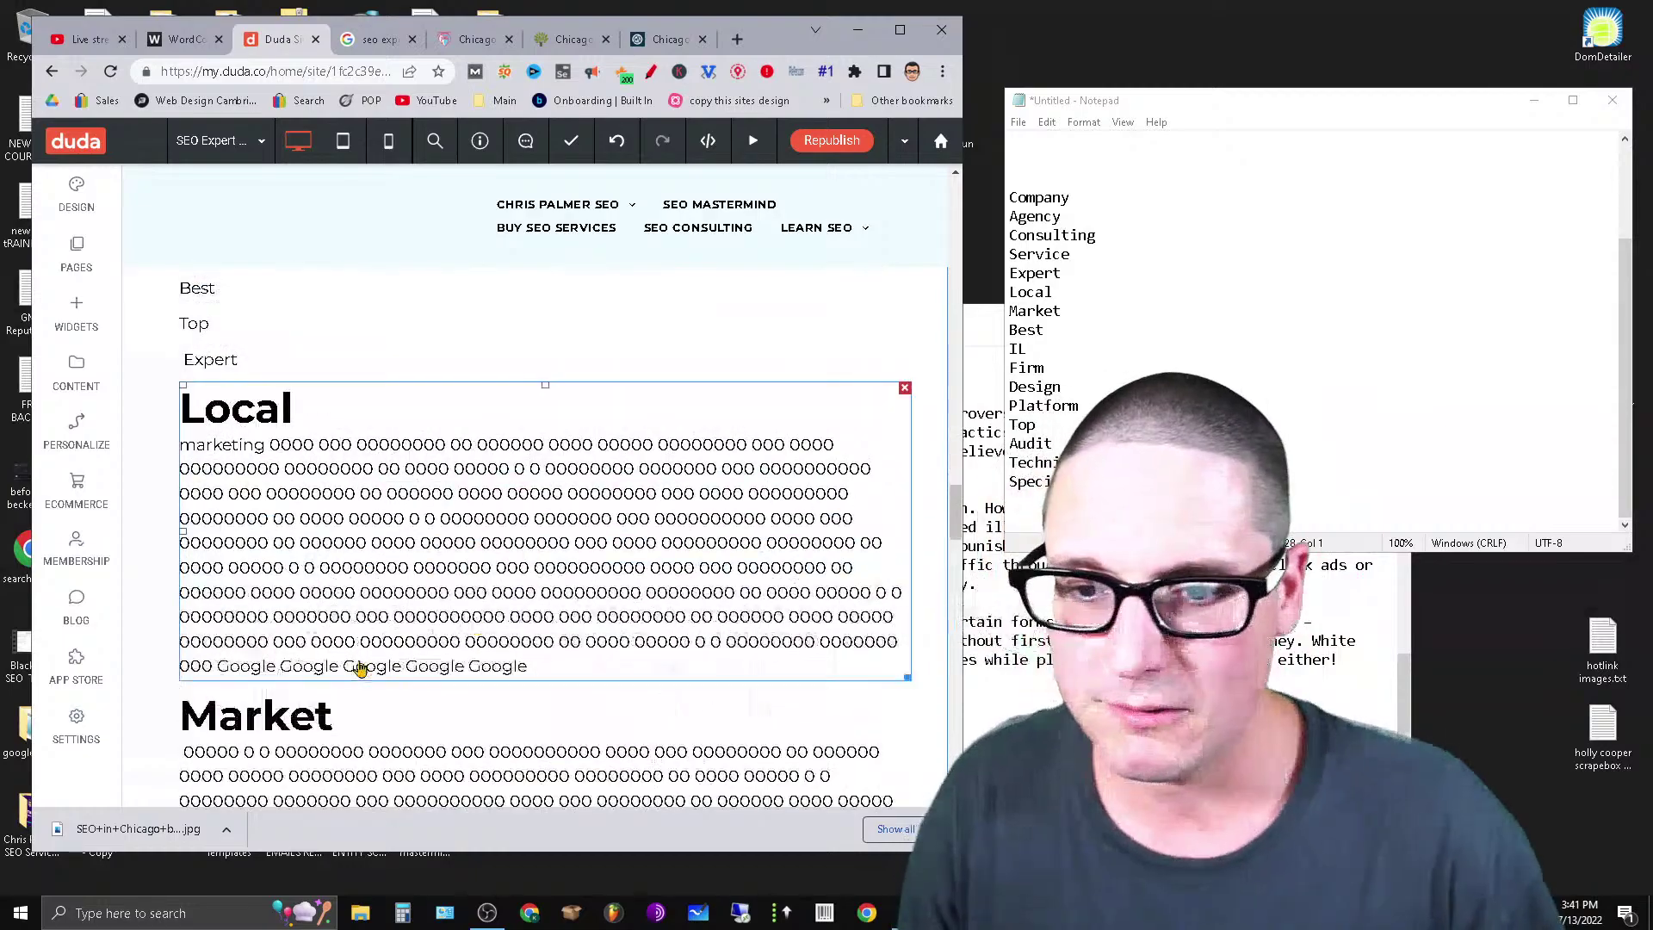
pyautogui.scroll(-15, 421, 636)
pyautogui.scroll(5, 417, 680)
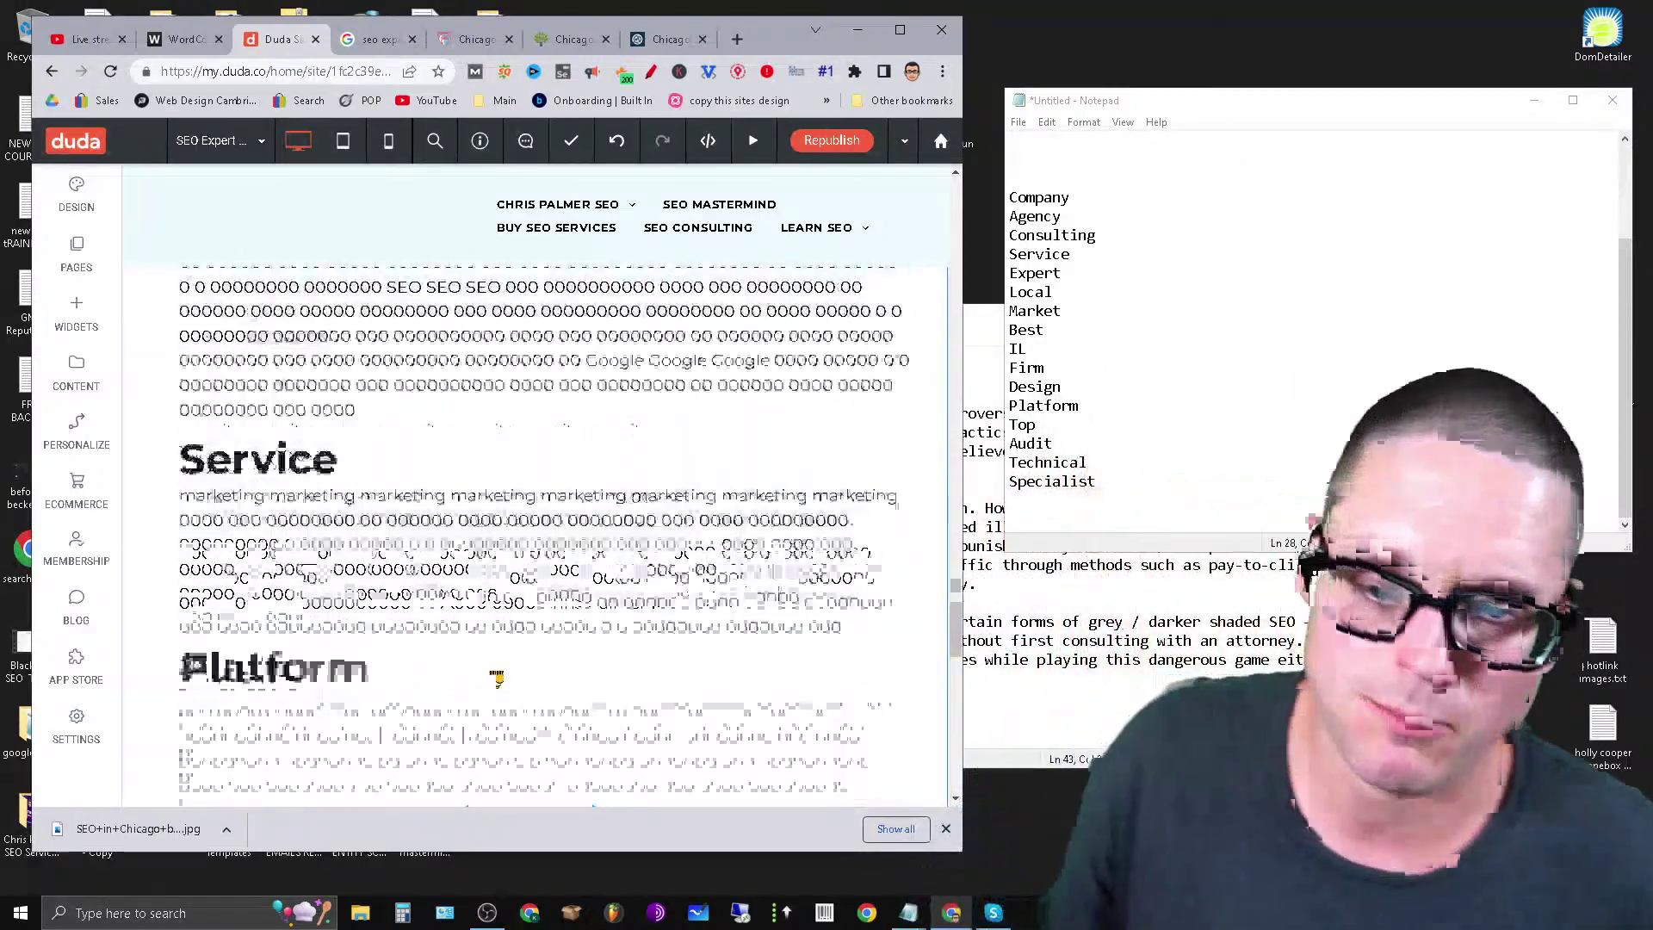
pyautogui.scroll(10, 499, 663)
pyautogui.scroll(10, 514, 650)
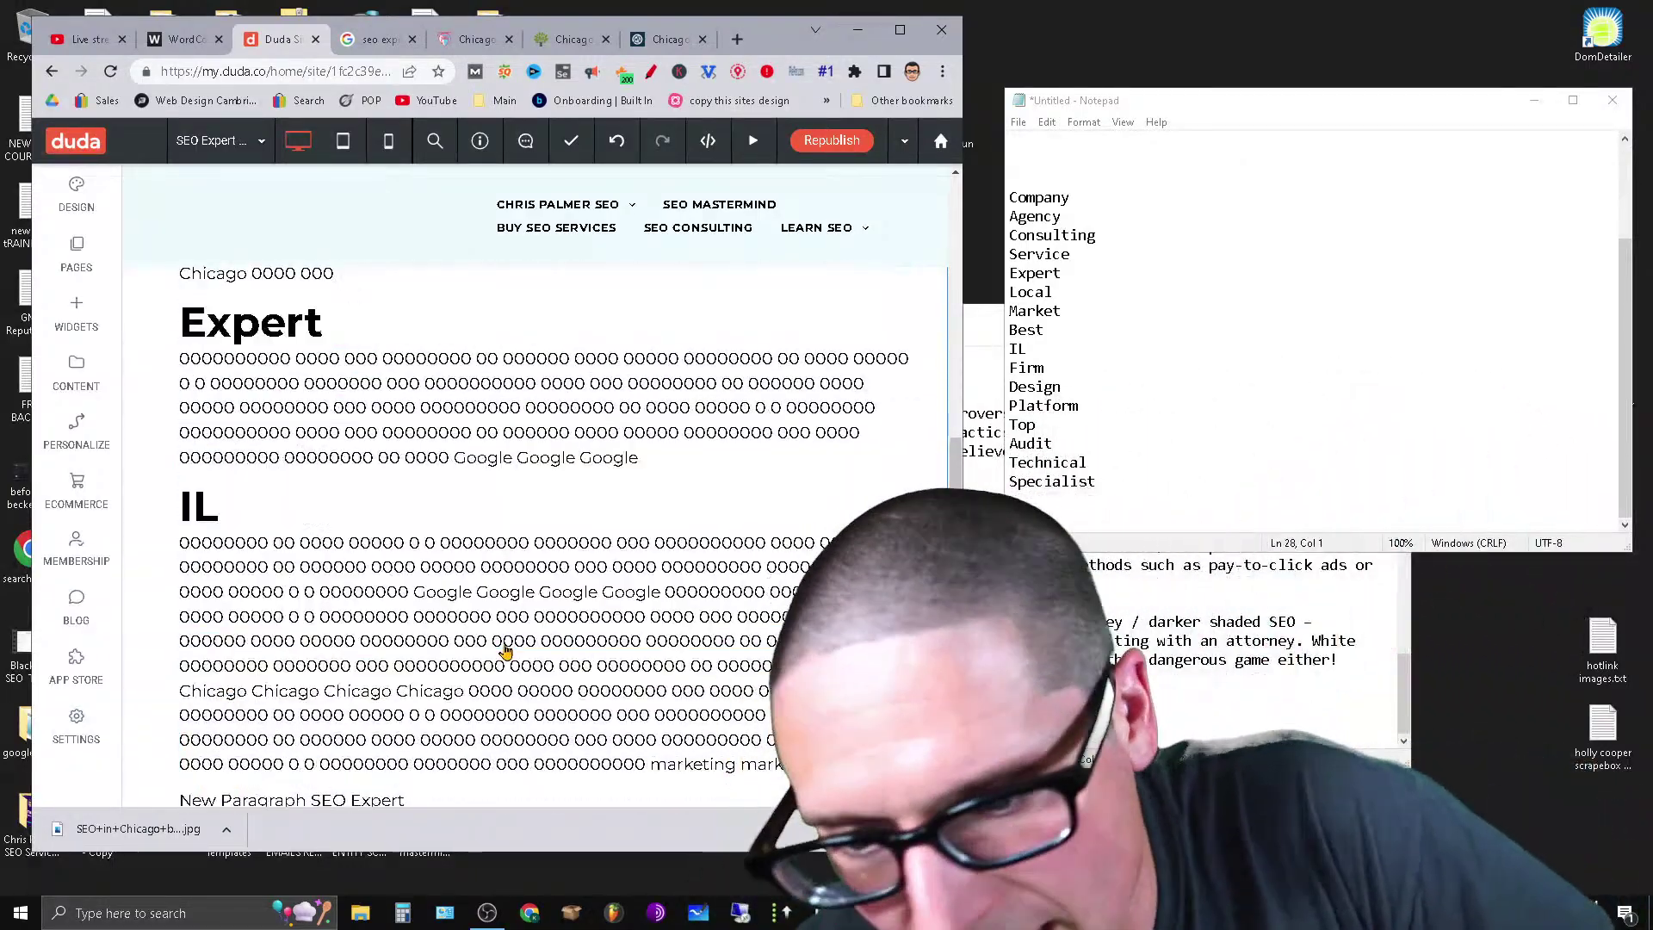
pyautogui.scroll(5, 504, 652)
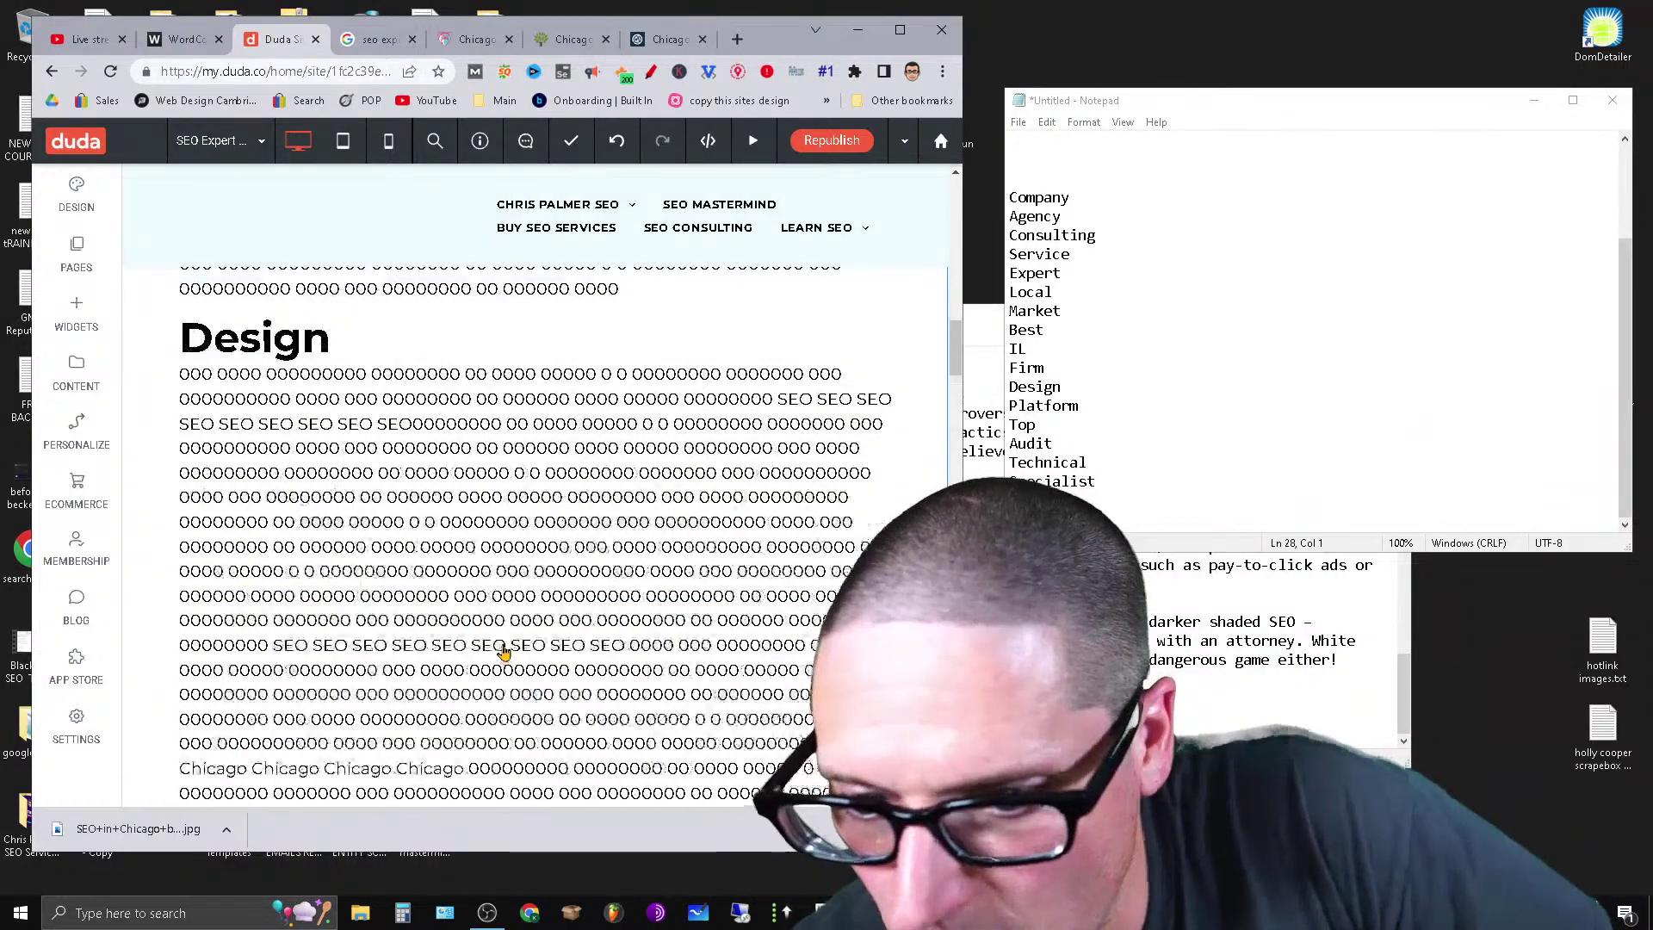
pyautogui.scroll(-5, 500, 622)
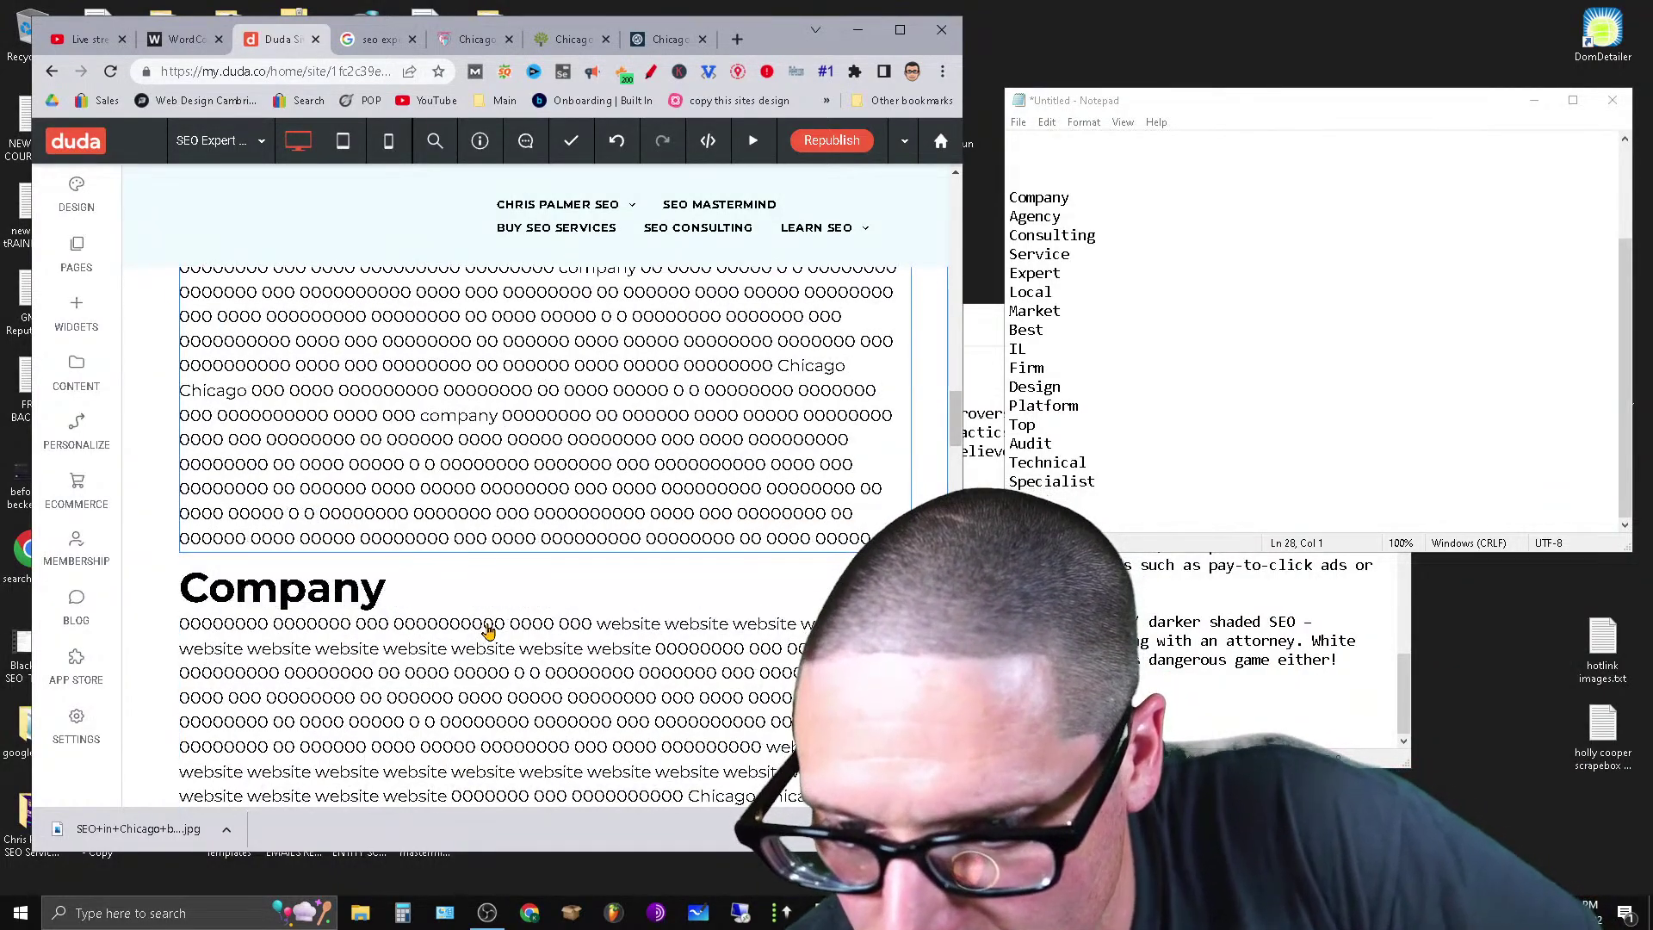
pyautogui.scroll(5, 567, 487)
pyautogui.click(598, 490)
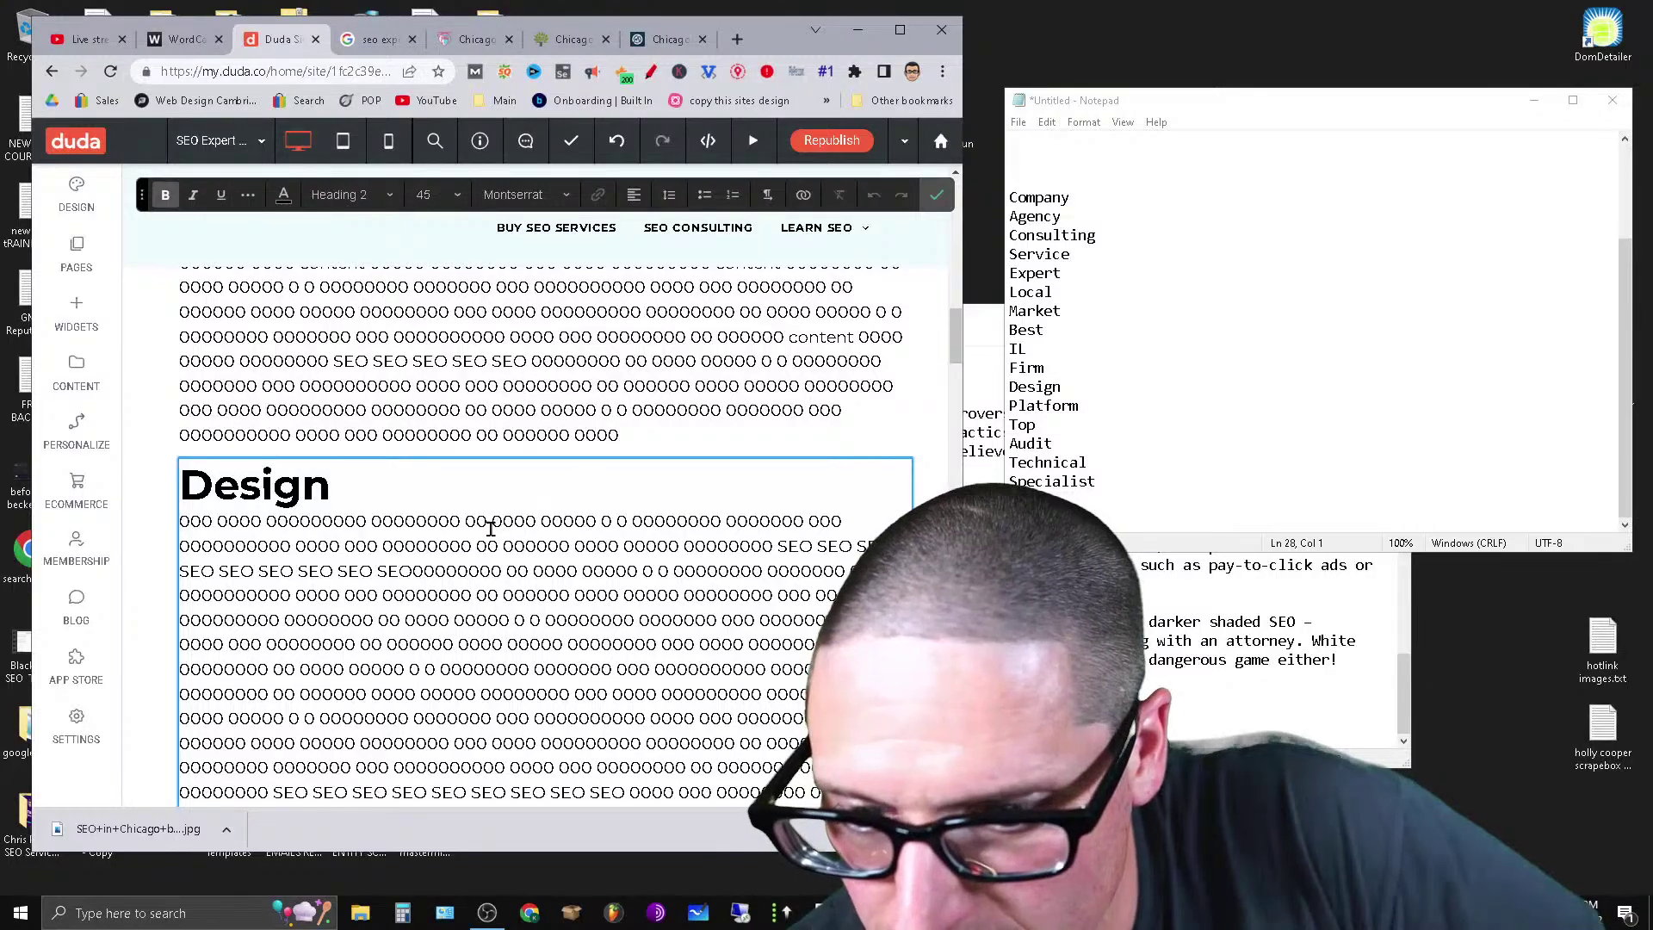
pyautogui.scroll(-5, 490, 527)
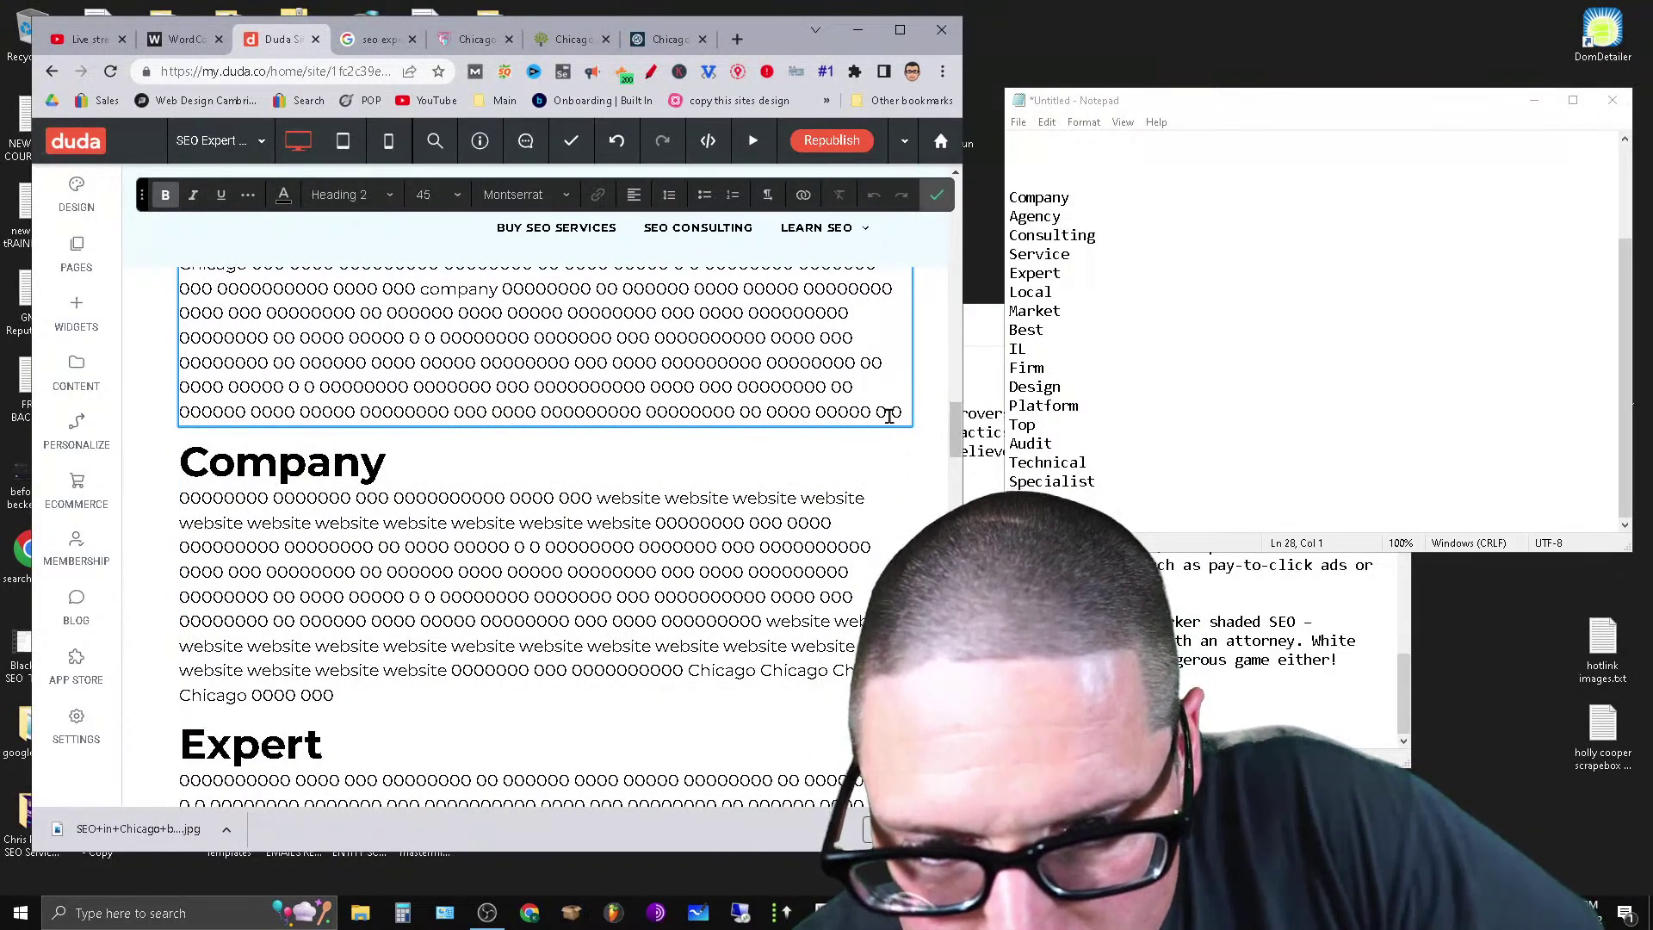
# Cut the Design section's body text.
pyautogui.moveTo(908, 413); pyautogui.dragTo(242, 334)
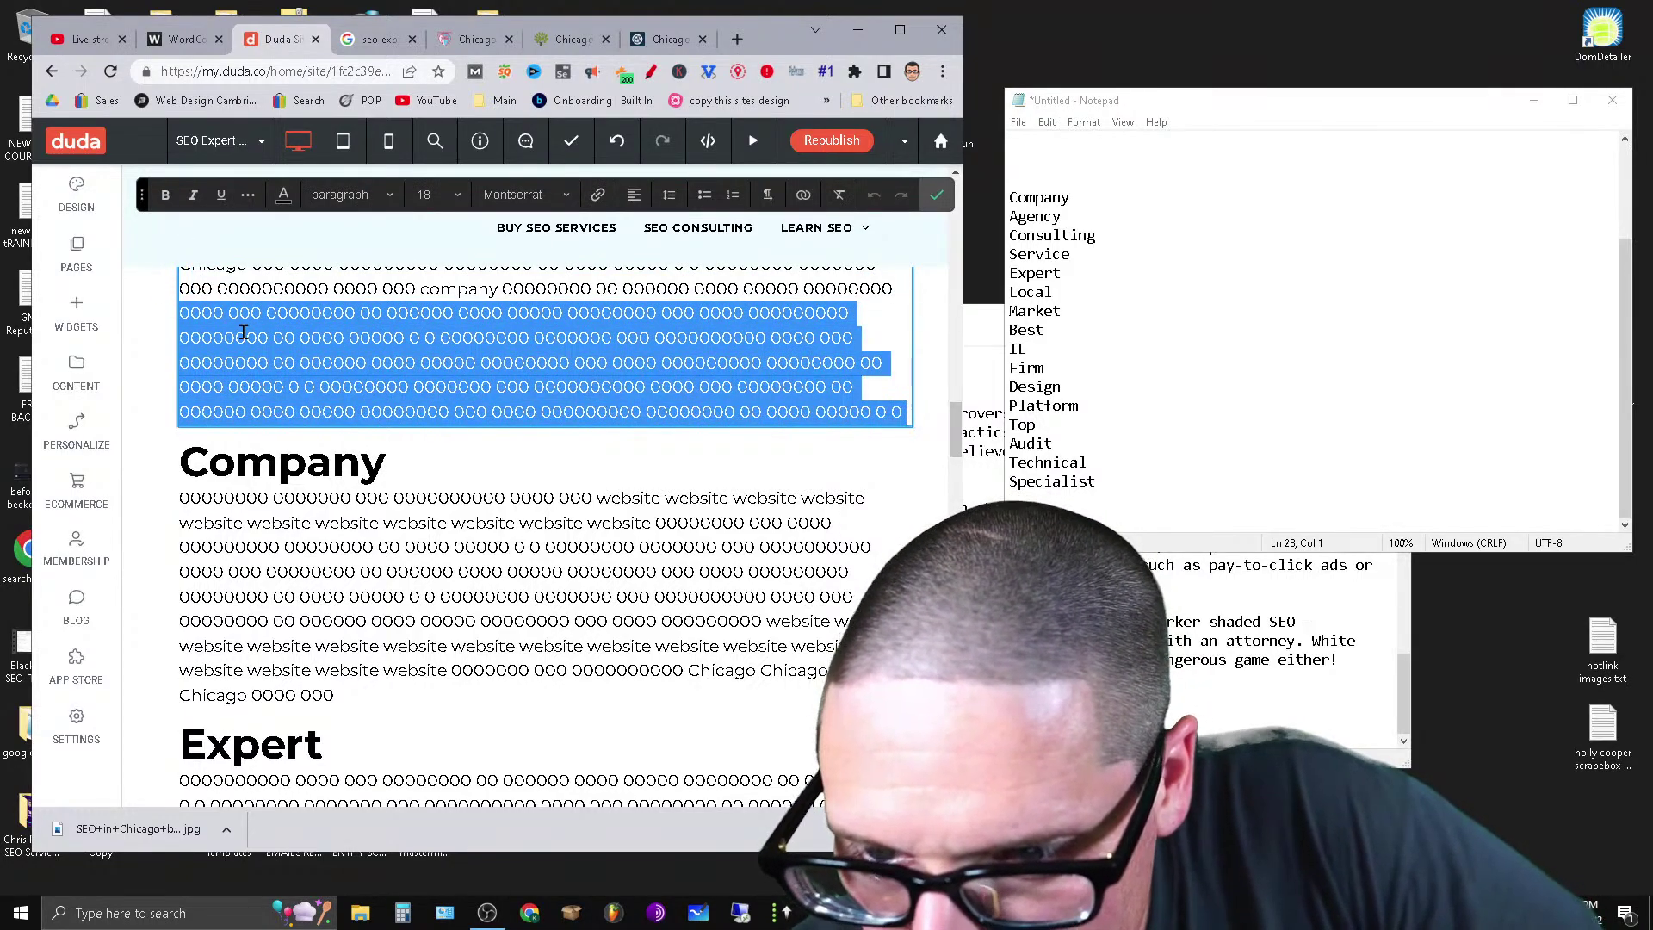
pyautogui.rightClick(244, 332)
pyautogui.click(250, 377)
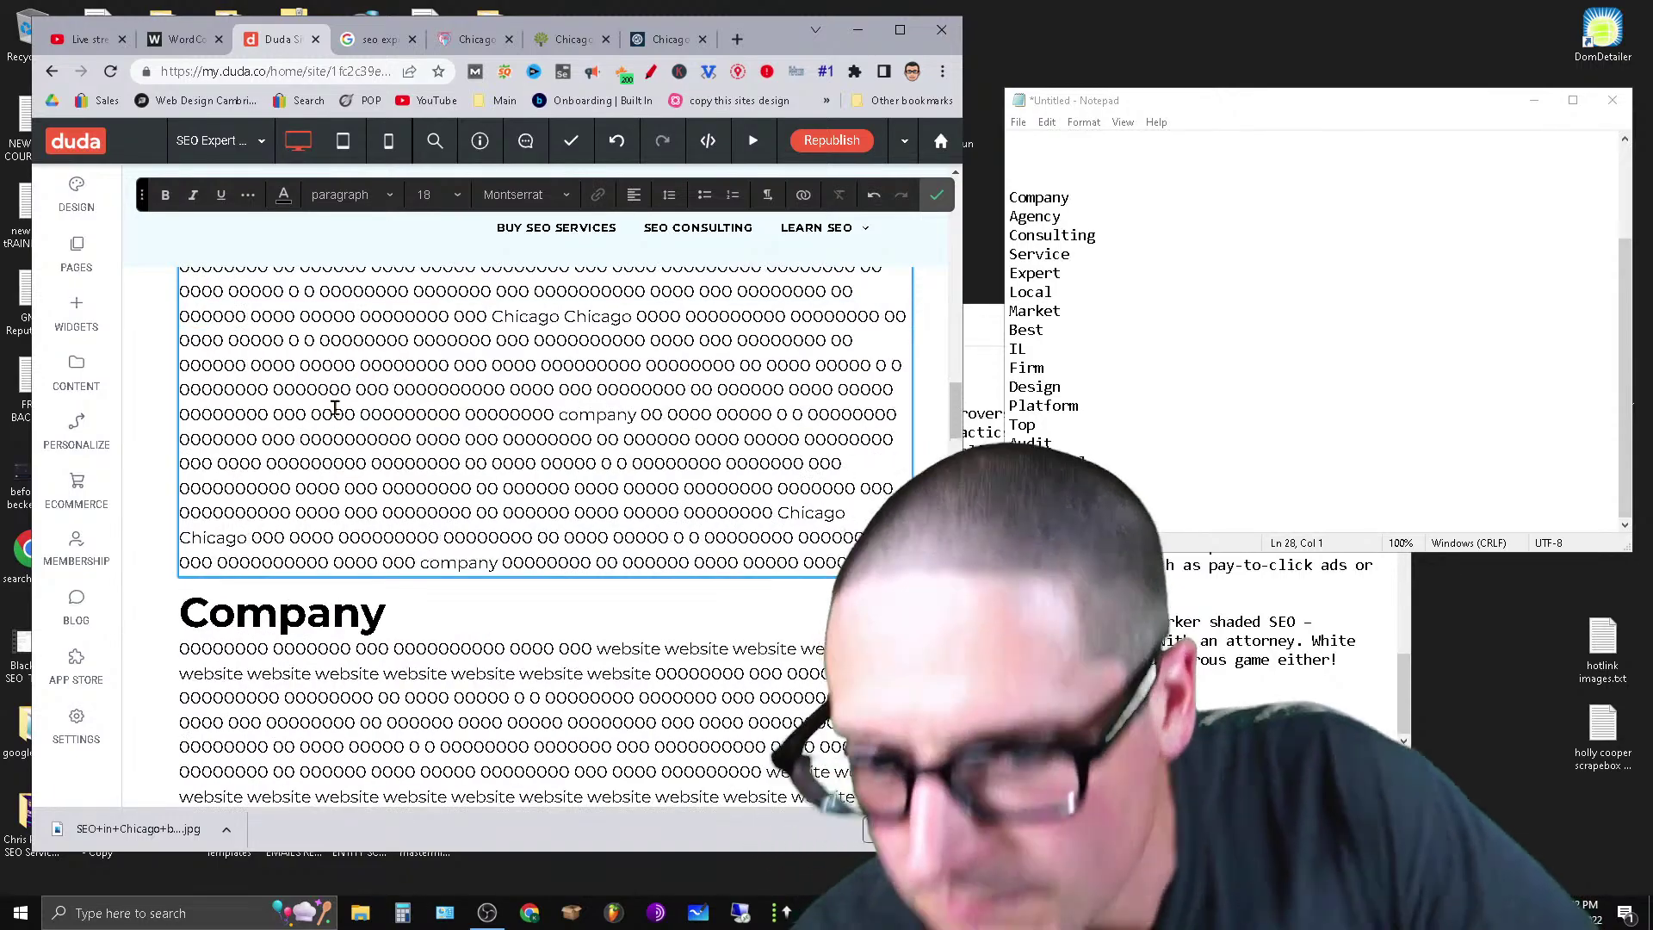
pyautogui.scroll(-5, 405, 668)
pyautogui.scroll(10, 400, 671)
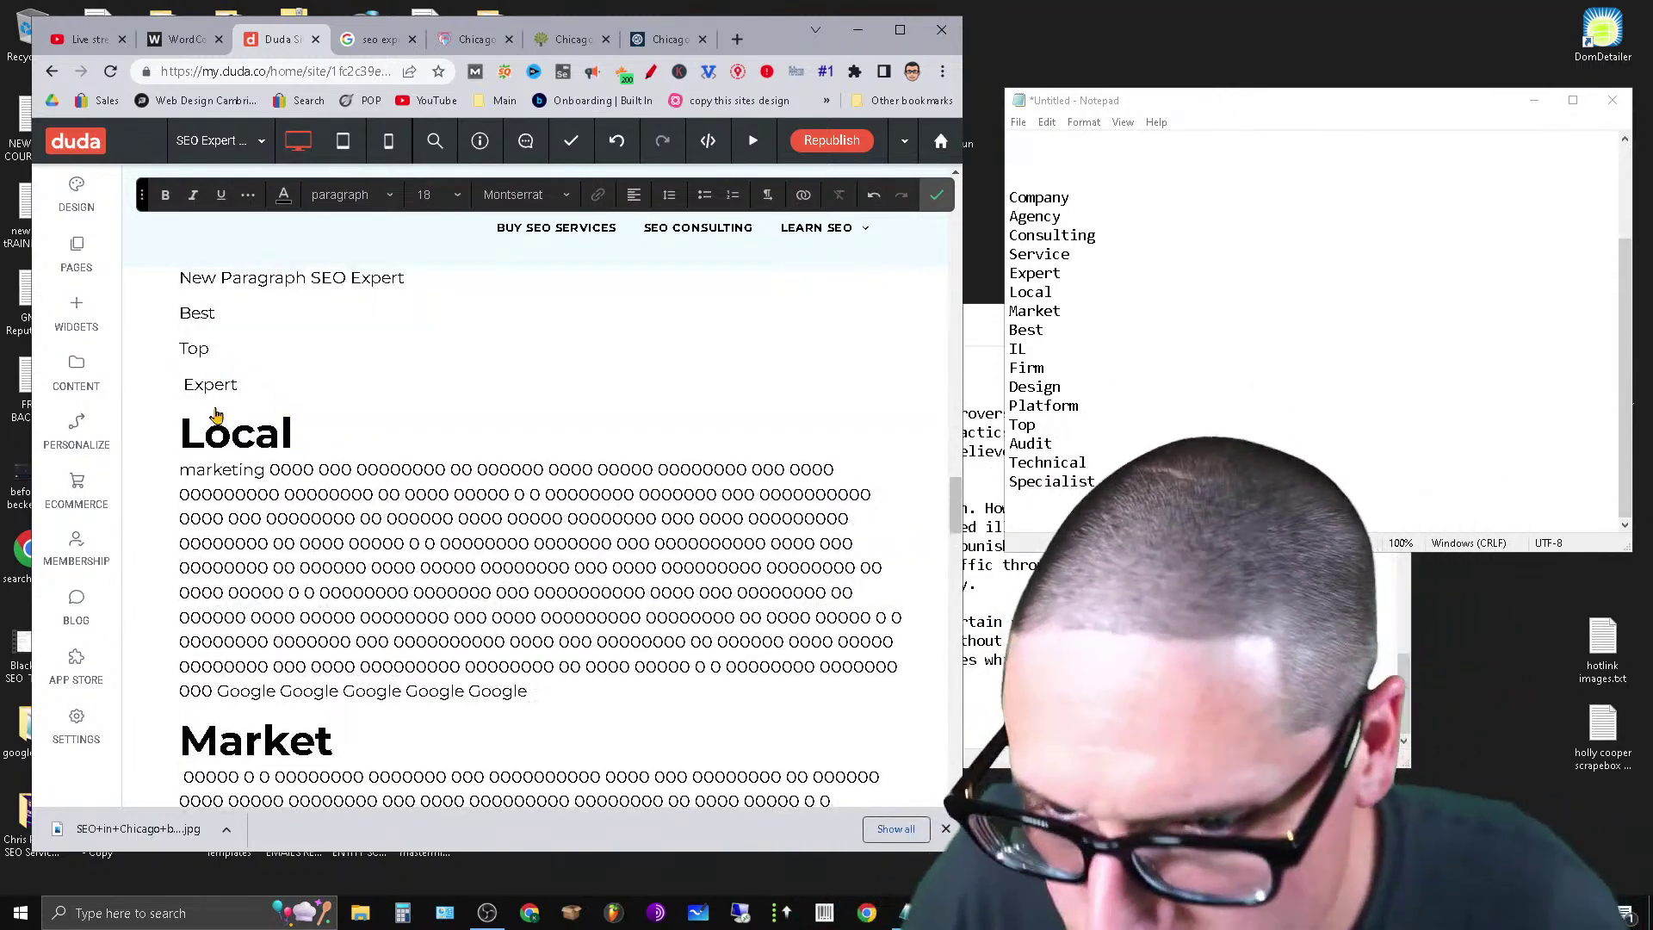
# Paste that body text under Expert and make Expert a Heading 2.
pyautogui.click(226, 389)
pyautogui.click(282, 388)
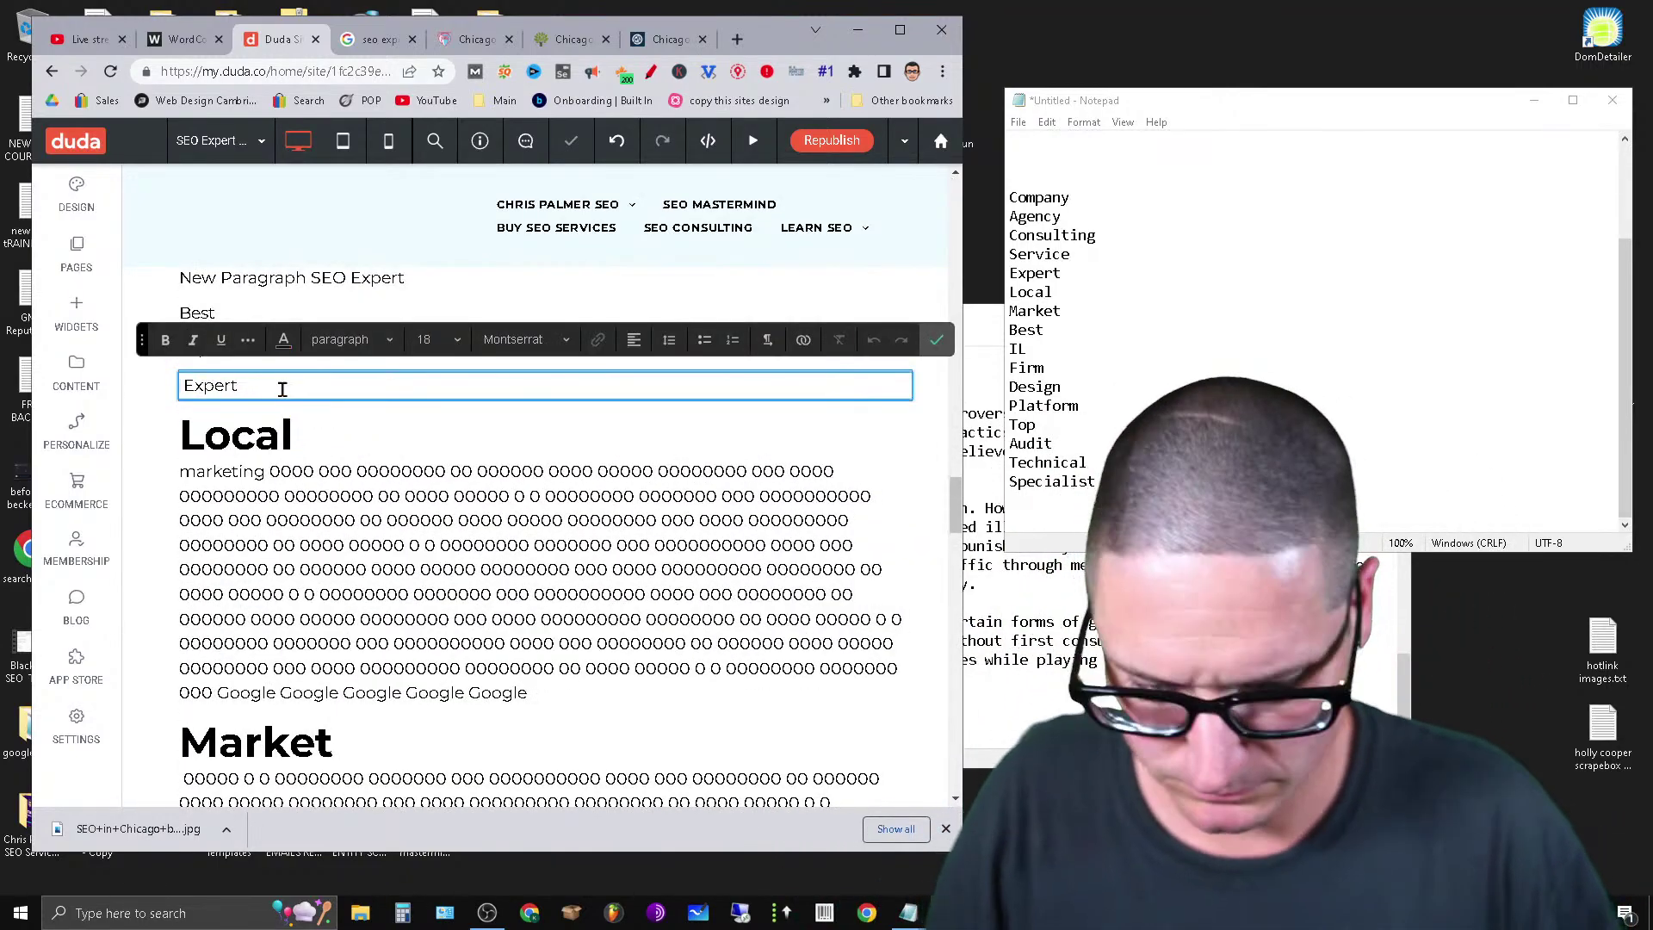
pyautogui.press('Return')
pyautogui.hotkey('ctrl', 'v')
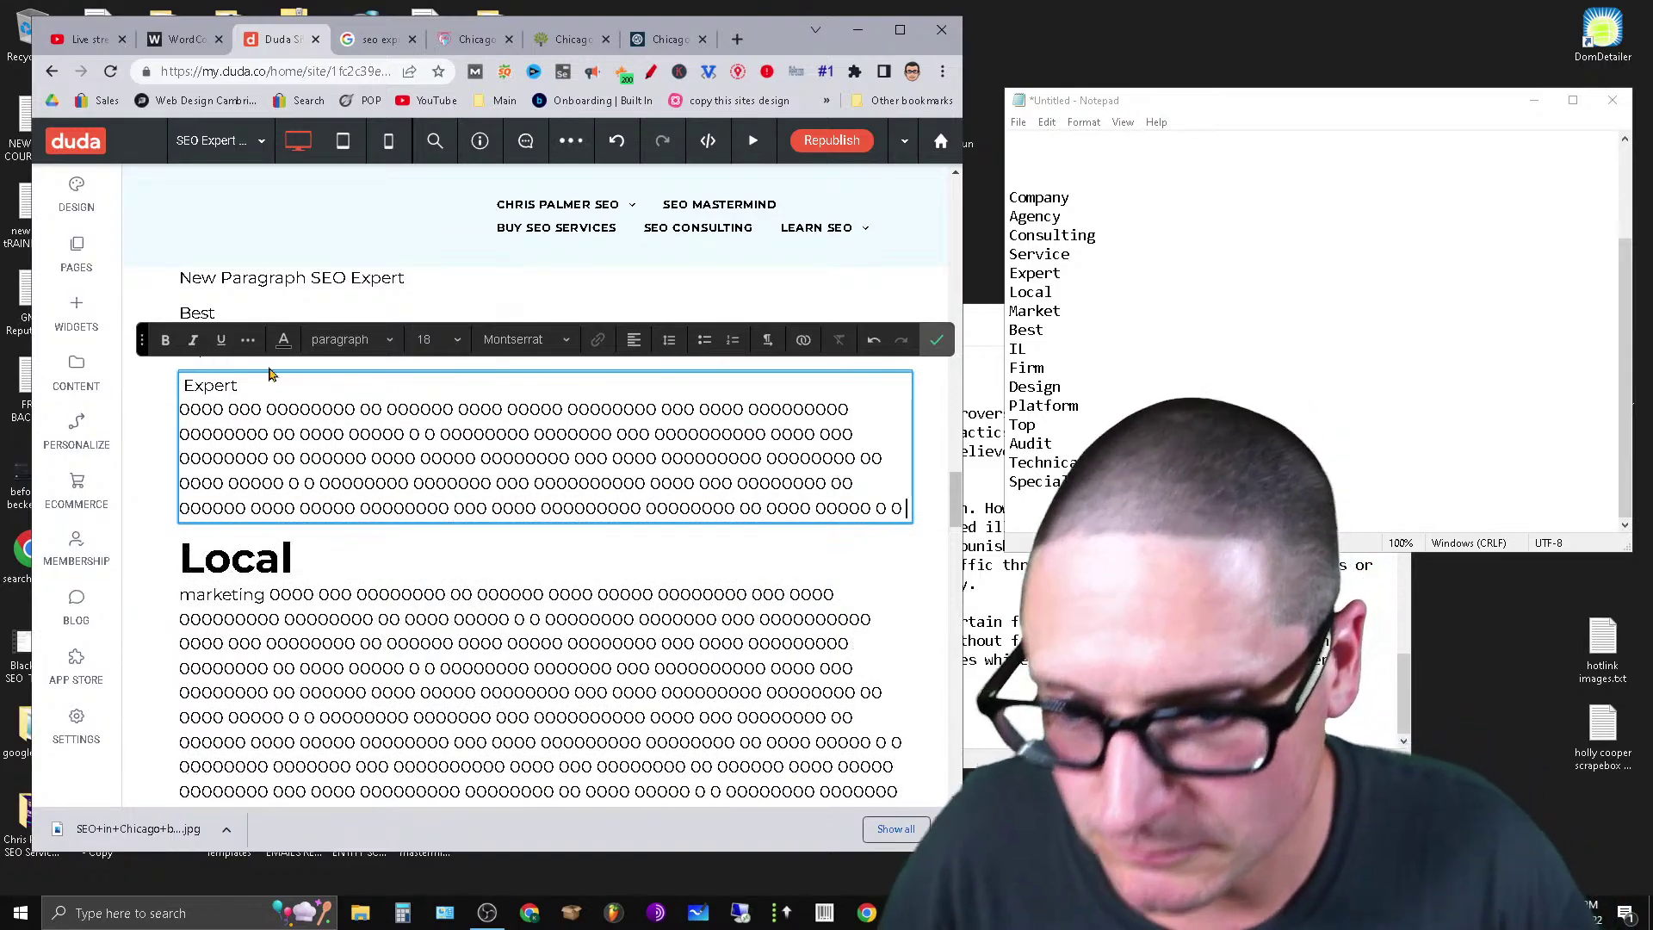
pyautogui.click(349, 339)
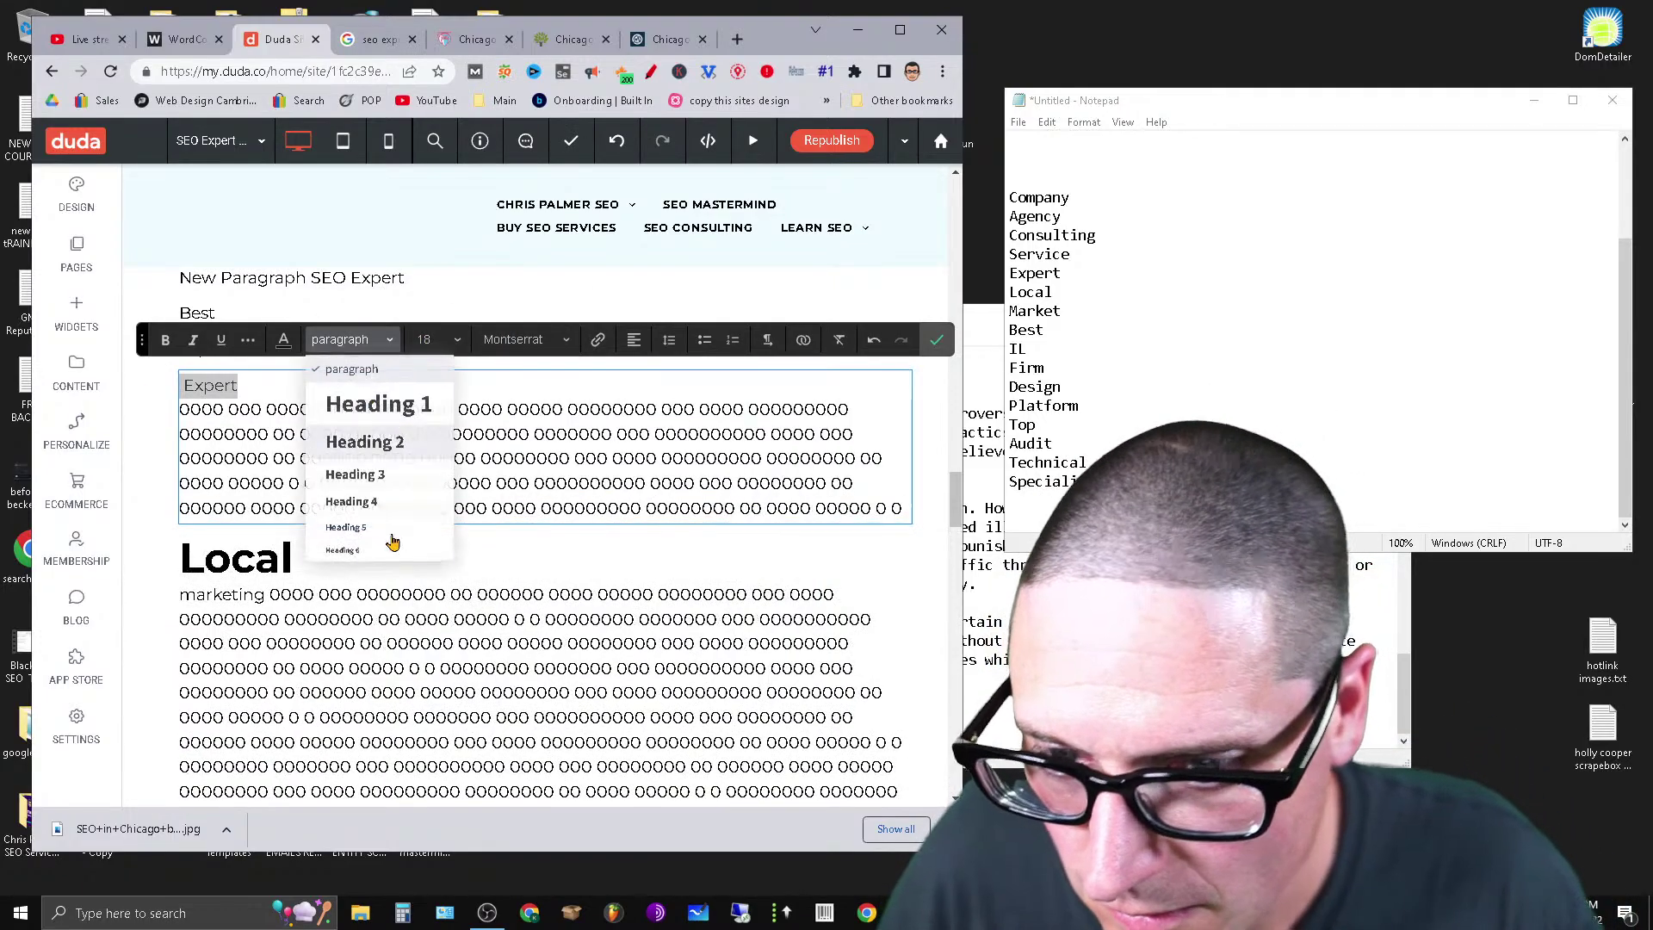
pyautogui.click(383, 443)
pyautogui.click(351, 307)
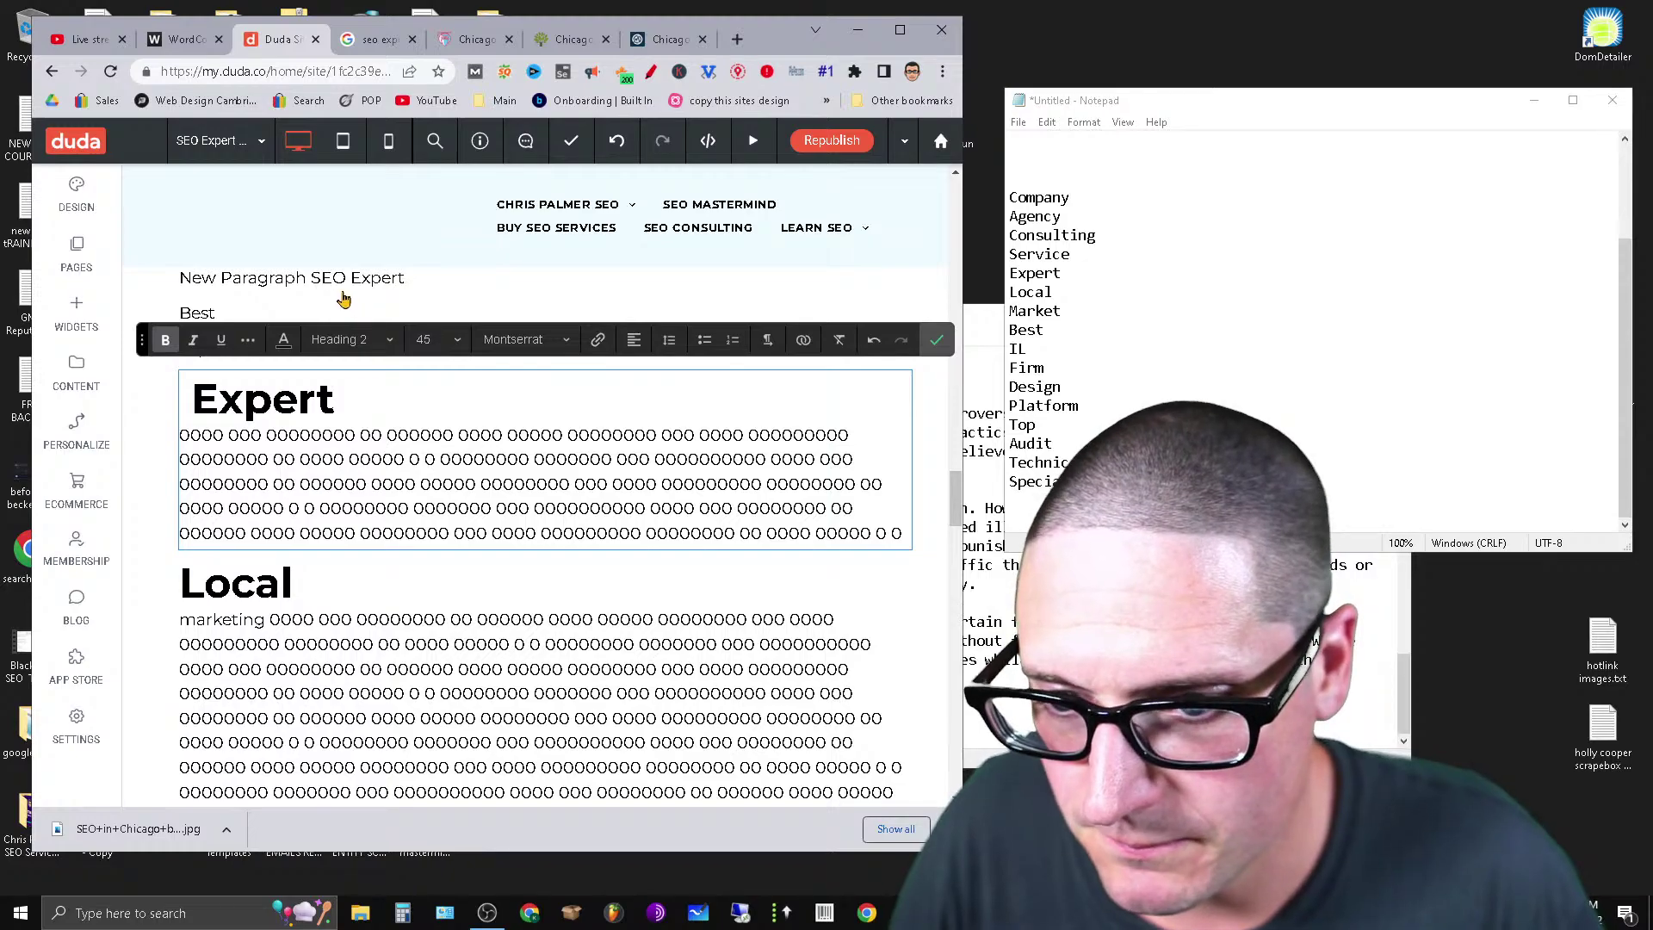
# Delete the New Paragraph SEO Expert line.
pyautogui.click(344, 289)
pyautogui.click(345, 278)
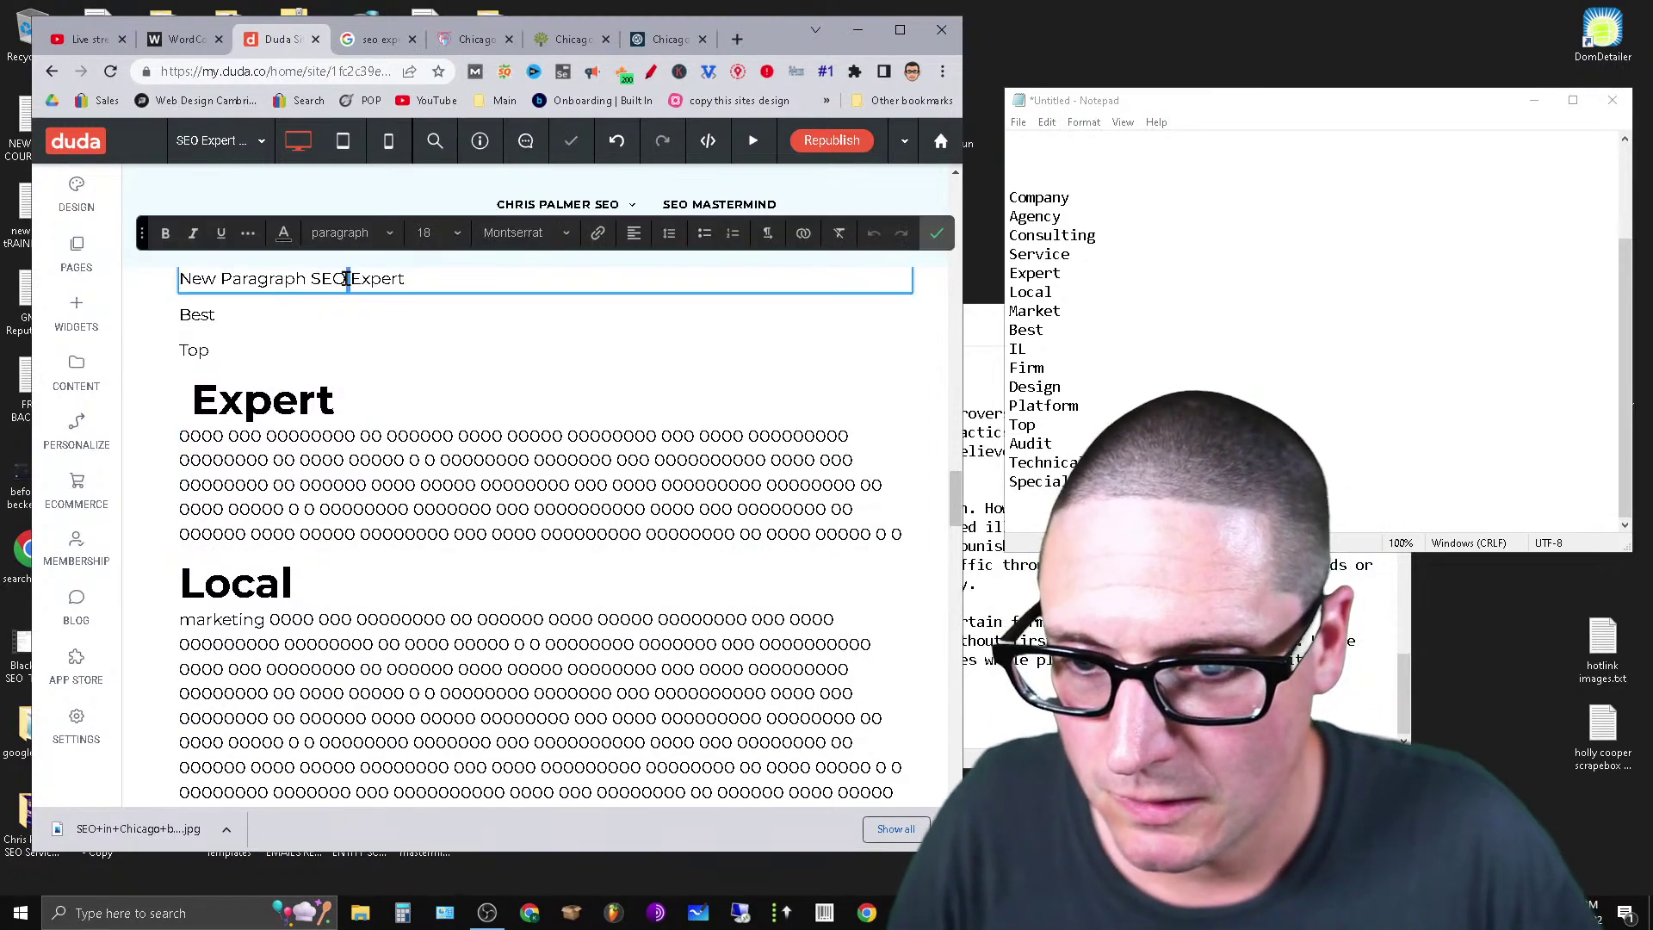
pyautogui.scroll(3, 790, 395)
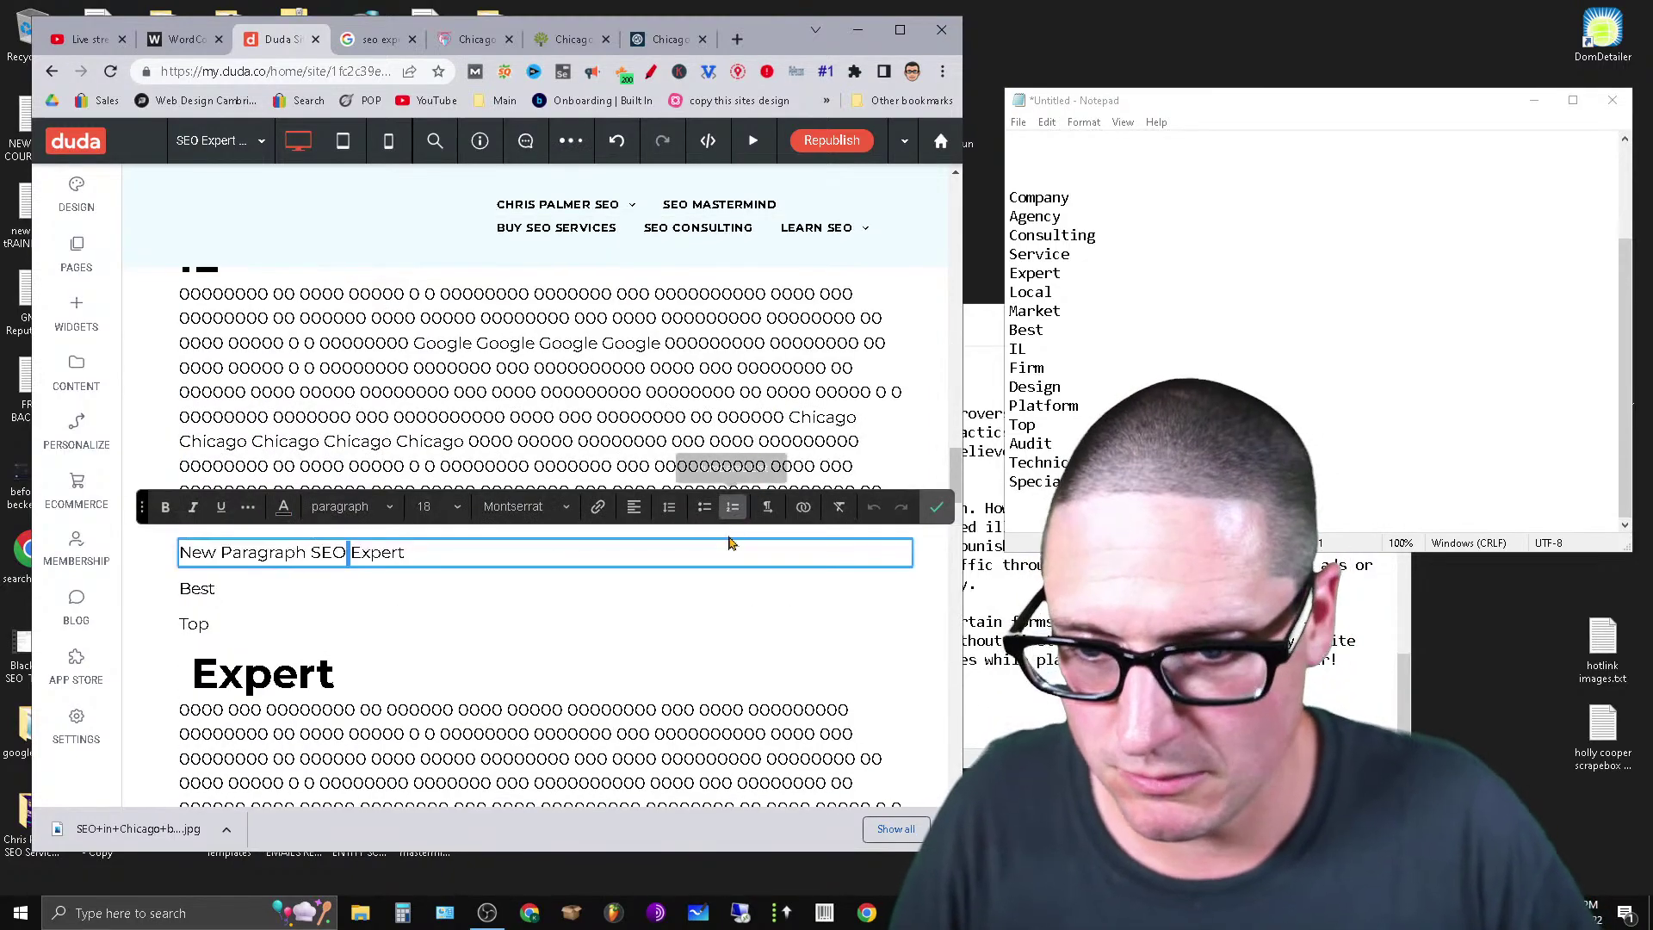
pyautogui.click(902, 542)
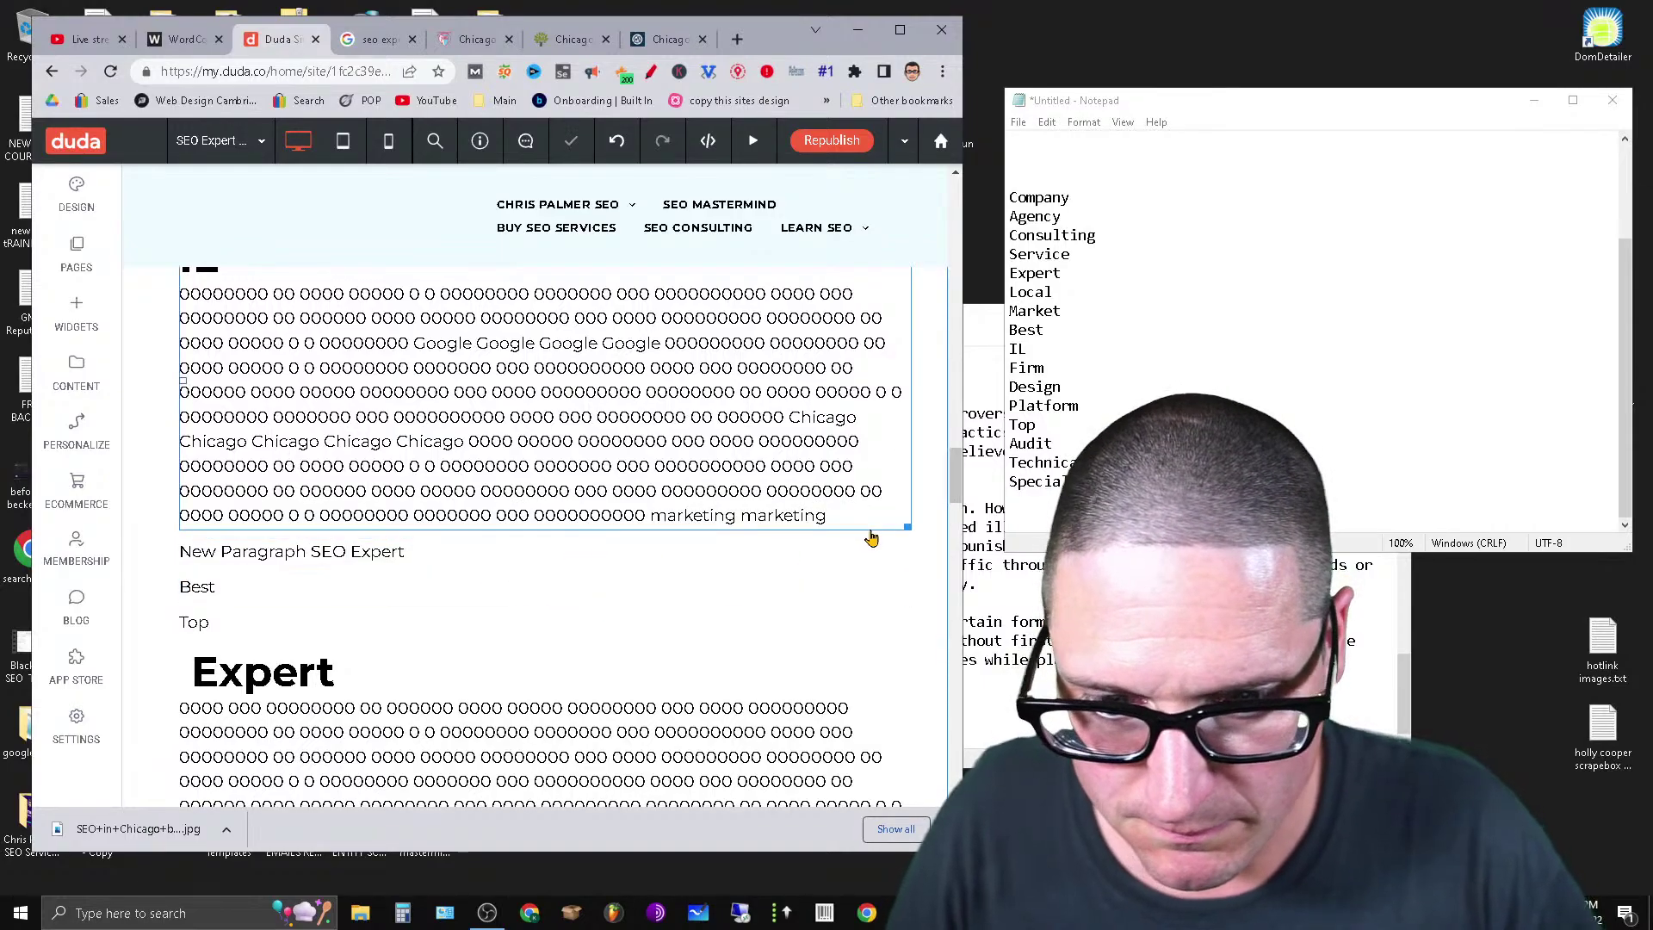
pyautogui.click(904, 545)
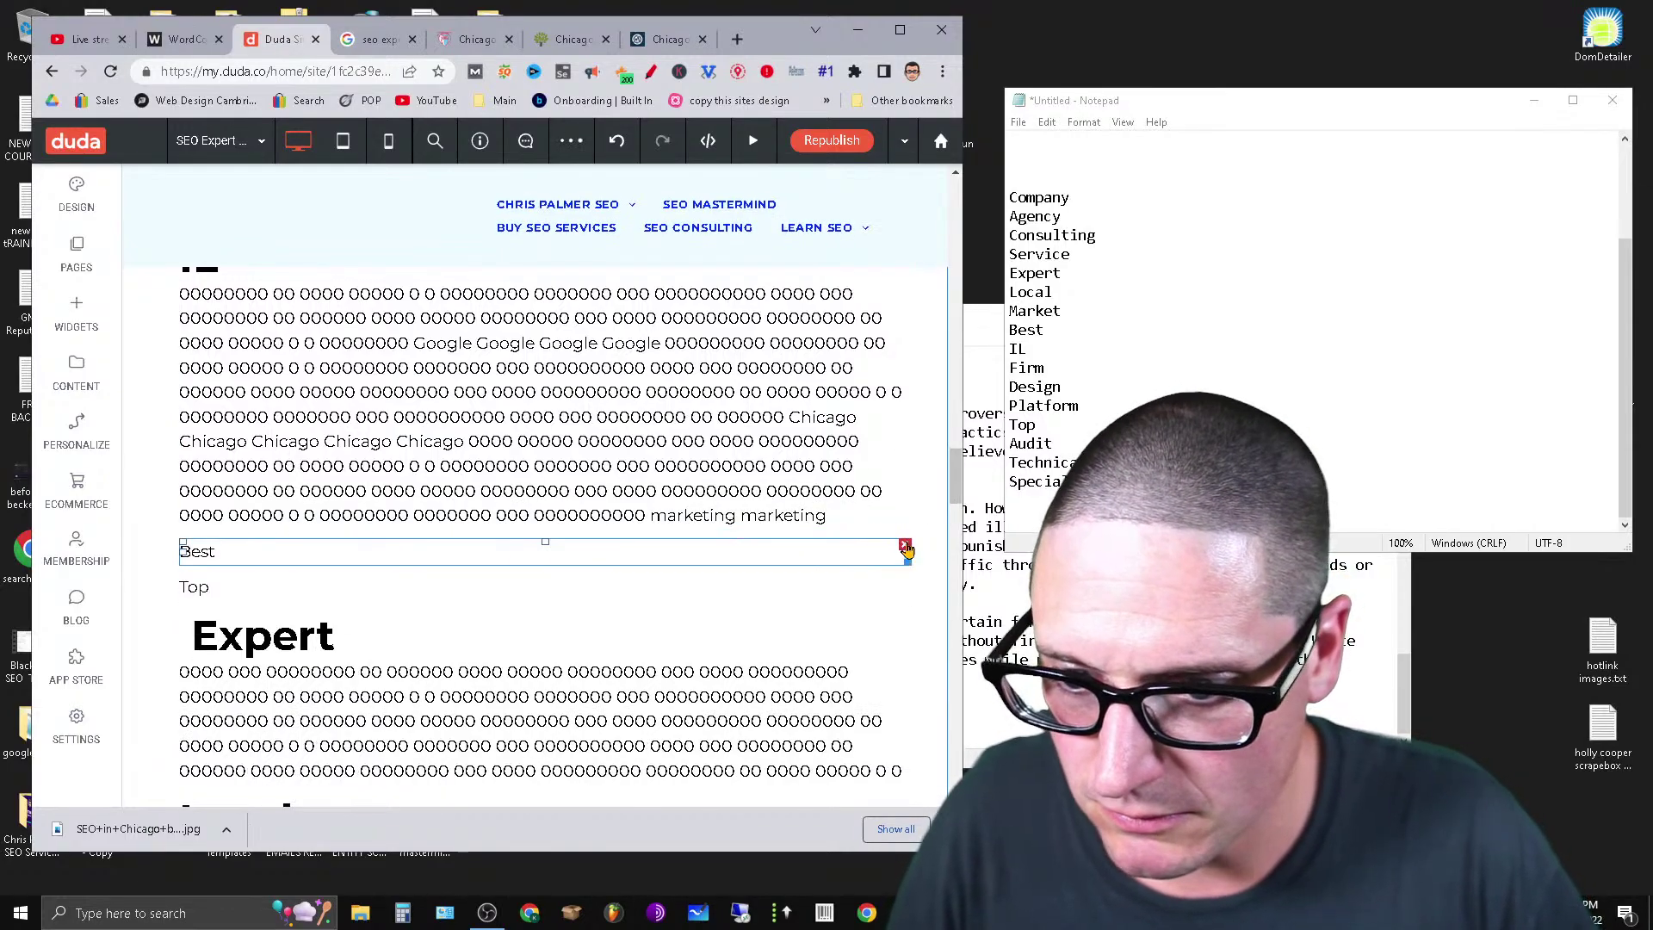
# Replace the word Top with SEO.
pyautogui.click(437, 552)
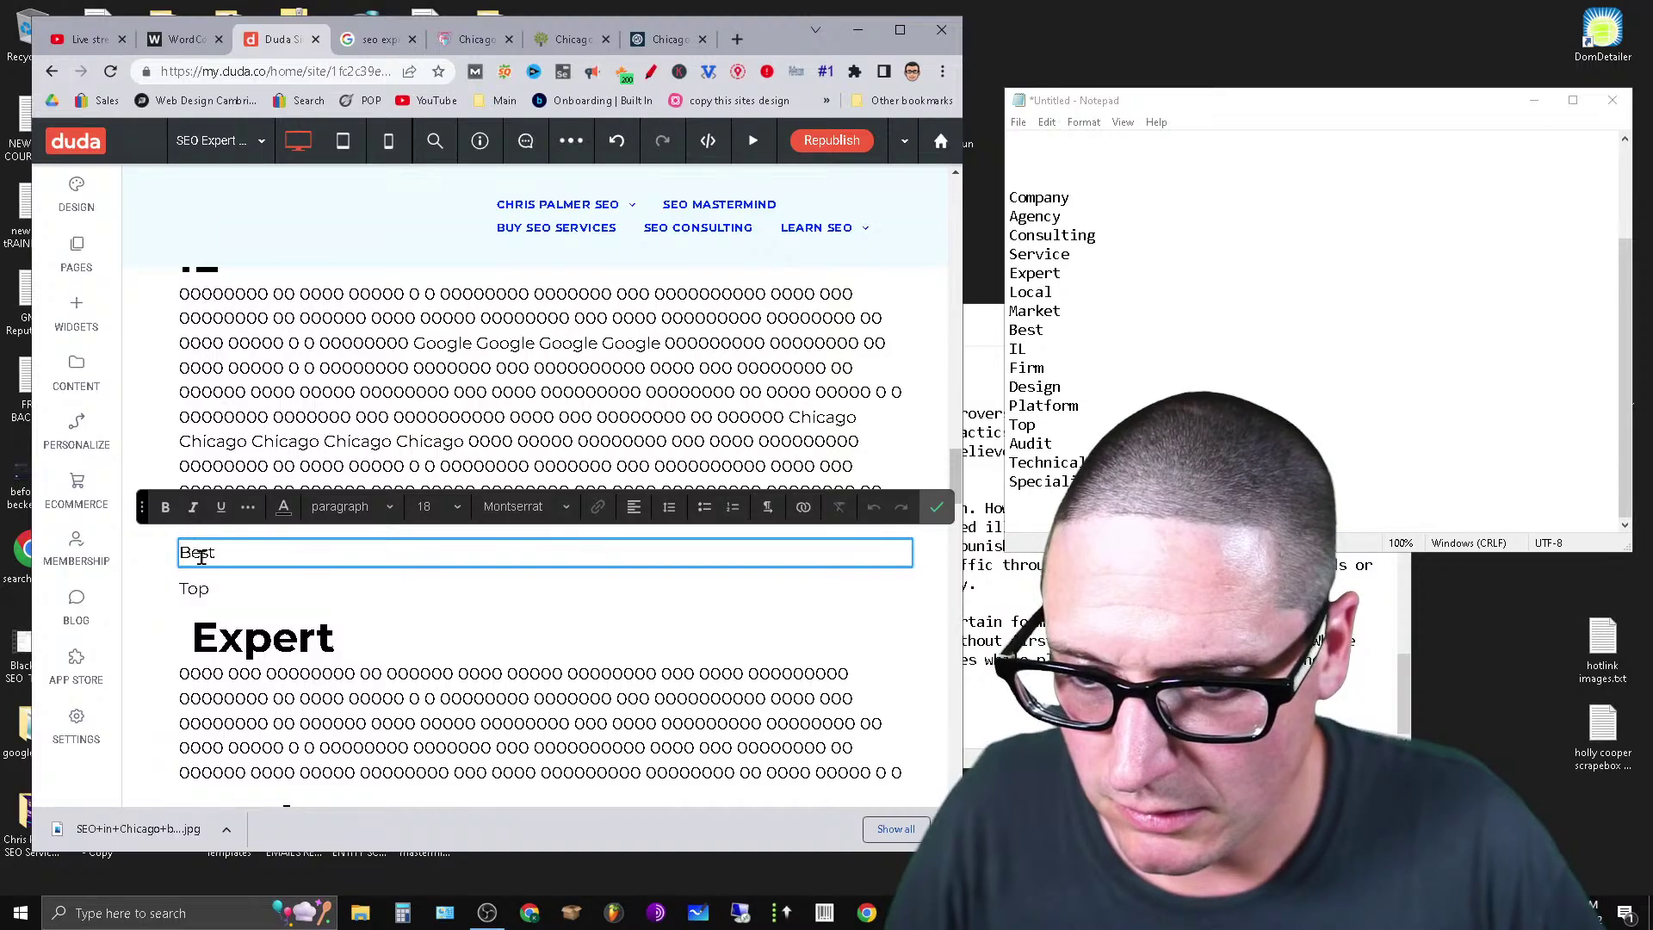
pyautogui.click(216, 589)
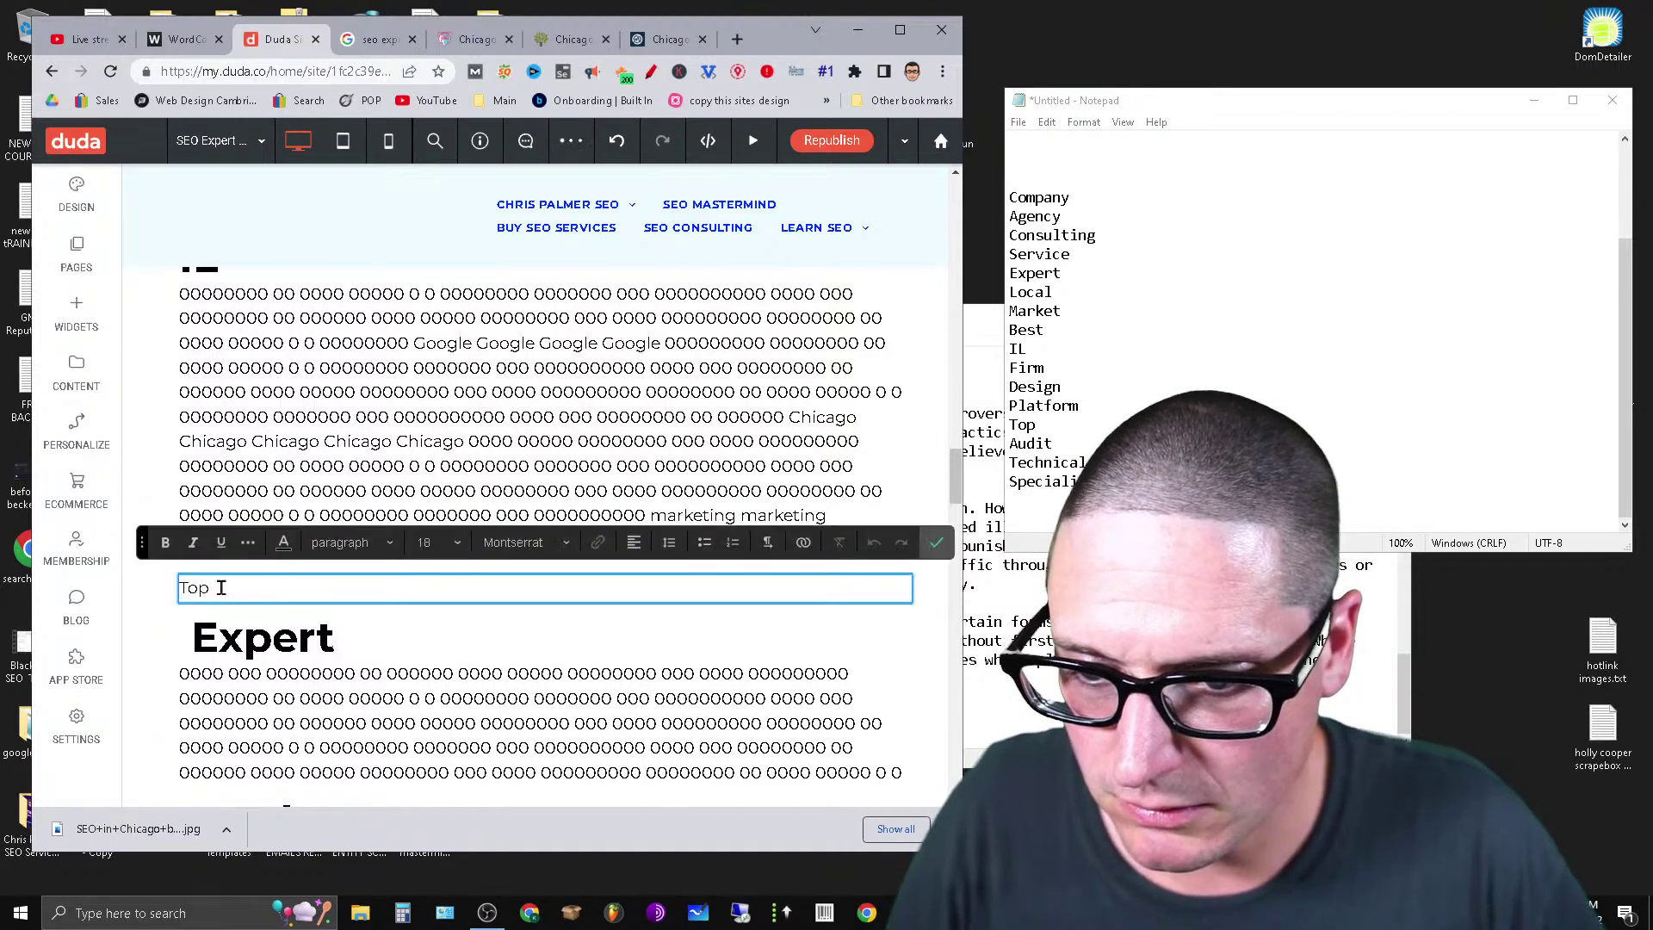
pyautogui.click(199, 587)
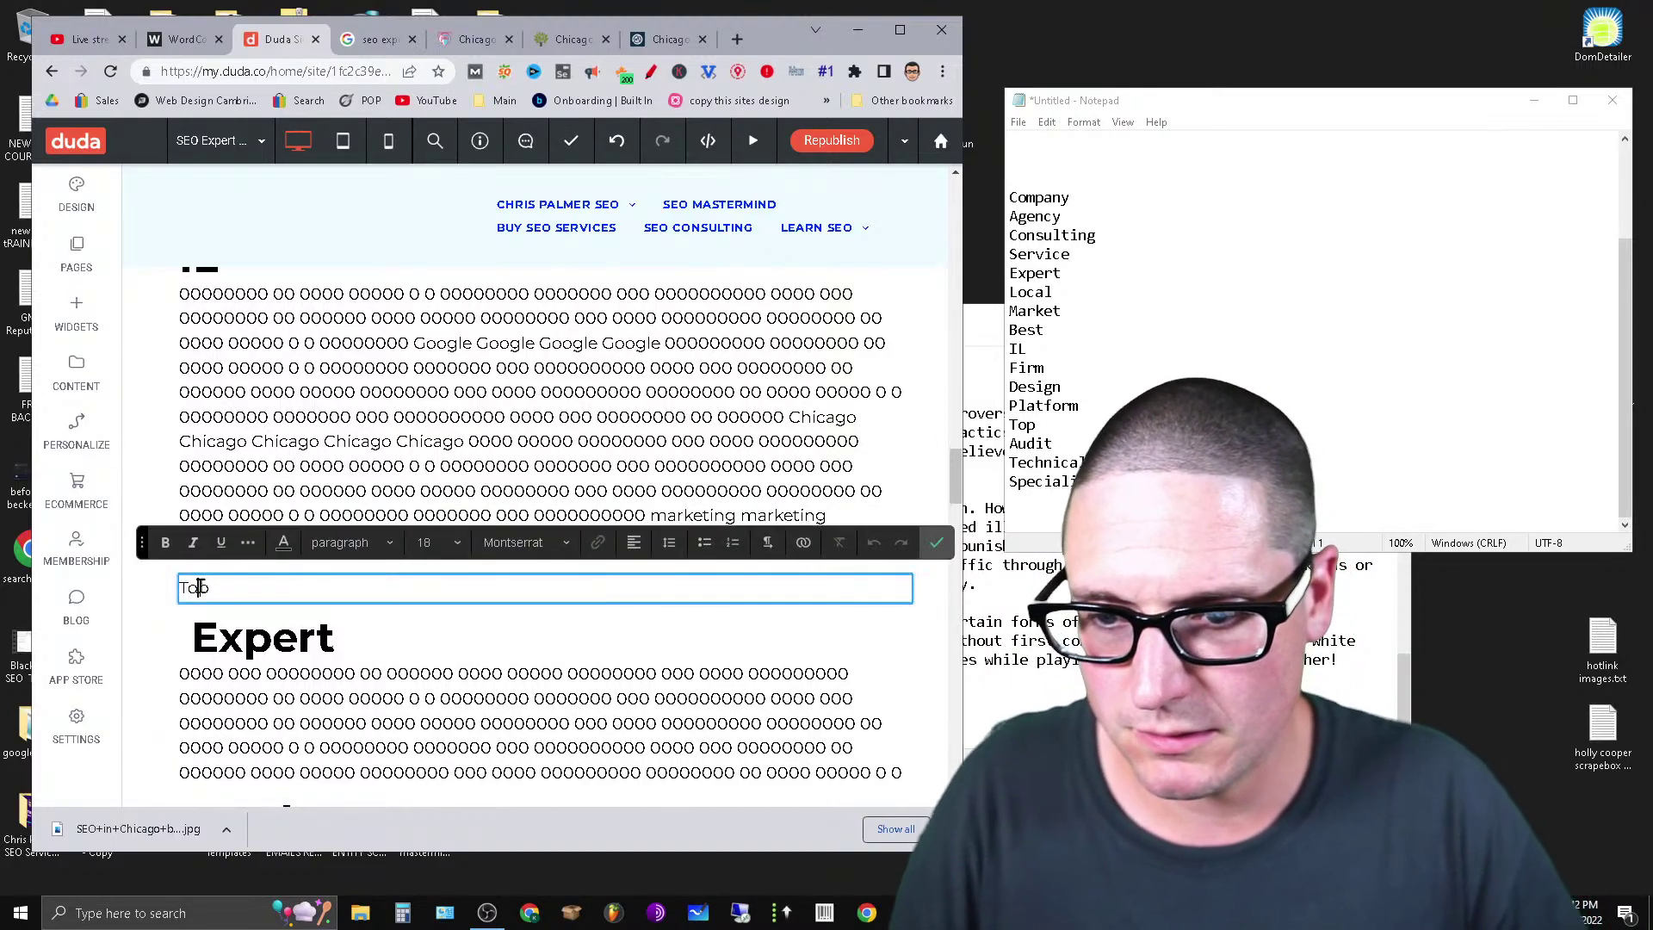
pyautogui.write('SEO')
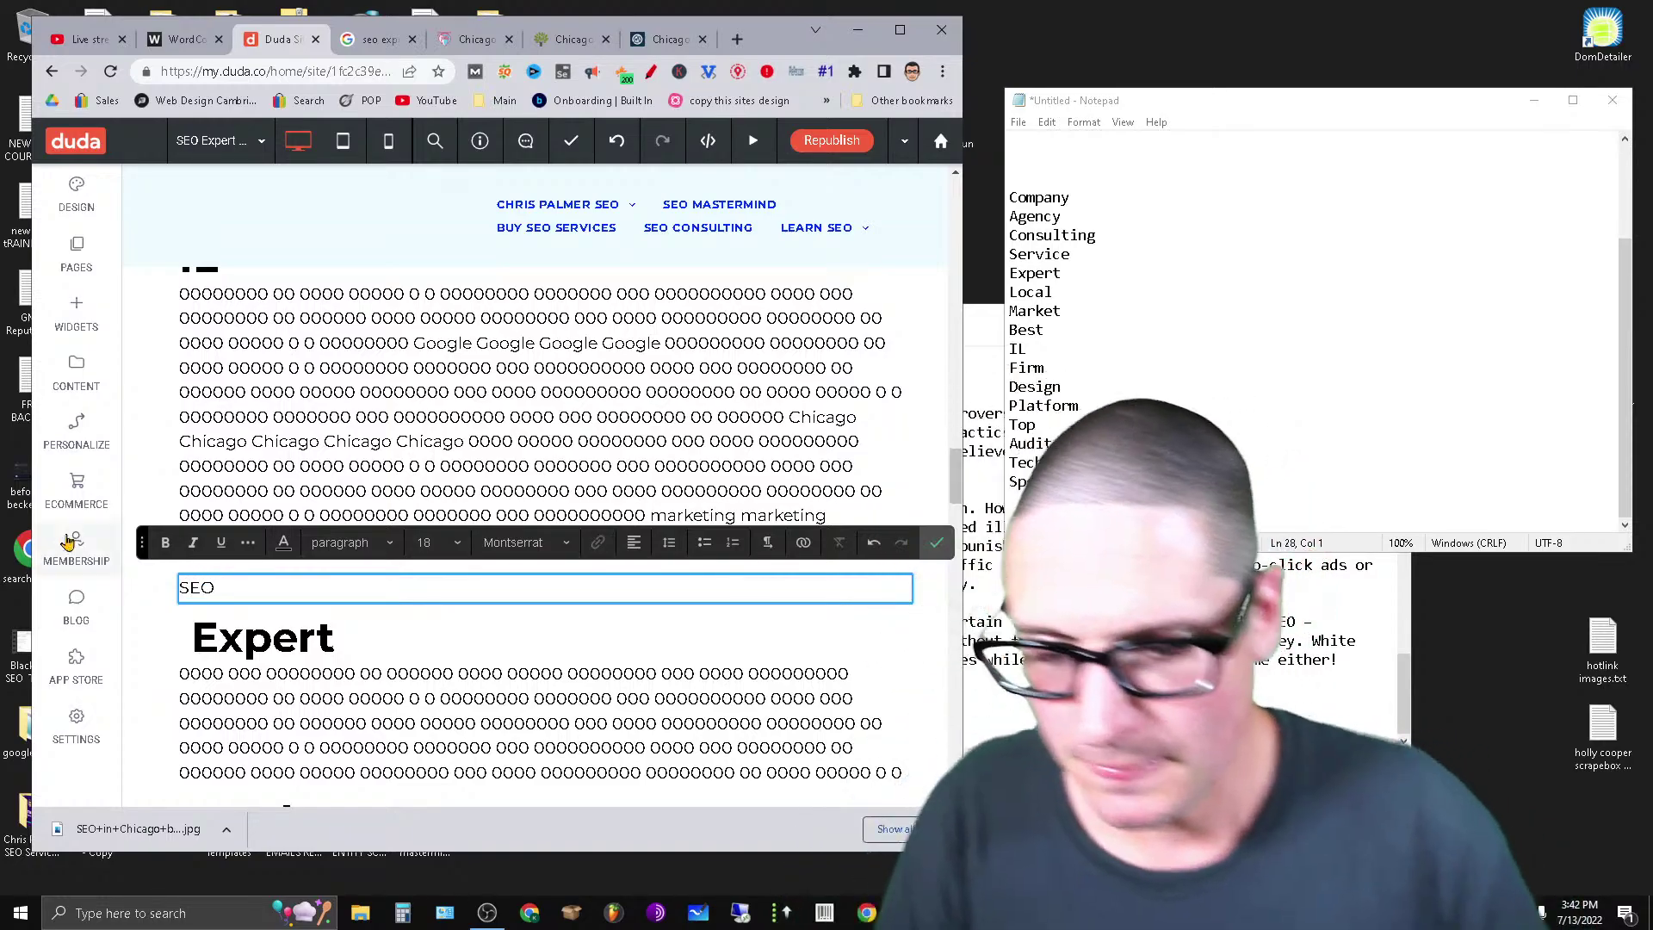
# Move the second half of the paragraph above under SEO and make SEO a Heading 2.
pyautogui.click(313, 439)
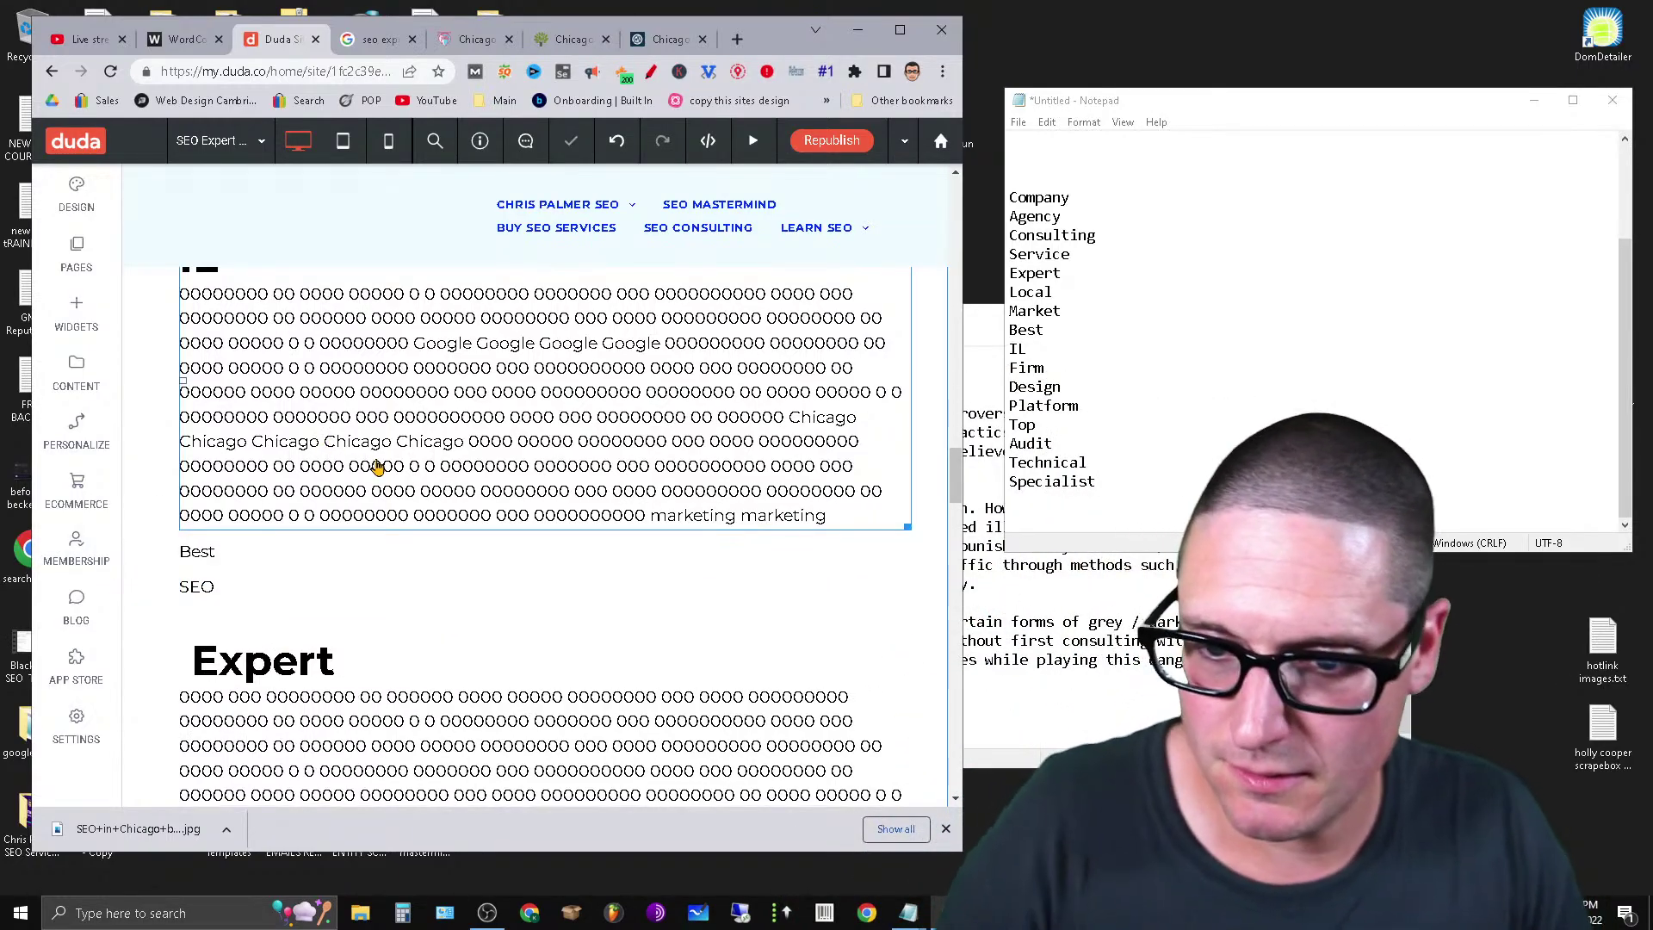
pyautogui.moveTo(810, 530); pyautogui.dragTo(367, 335)
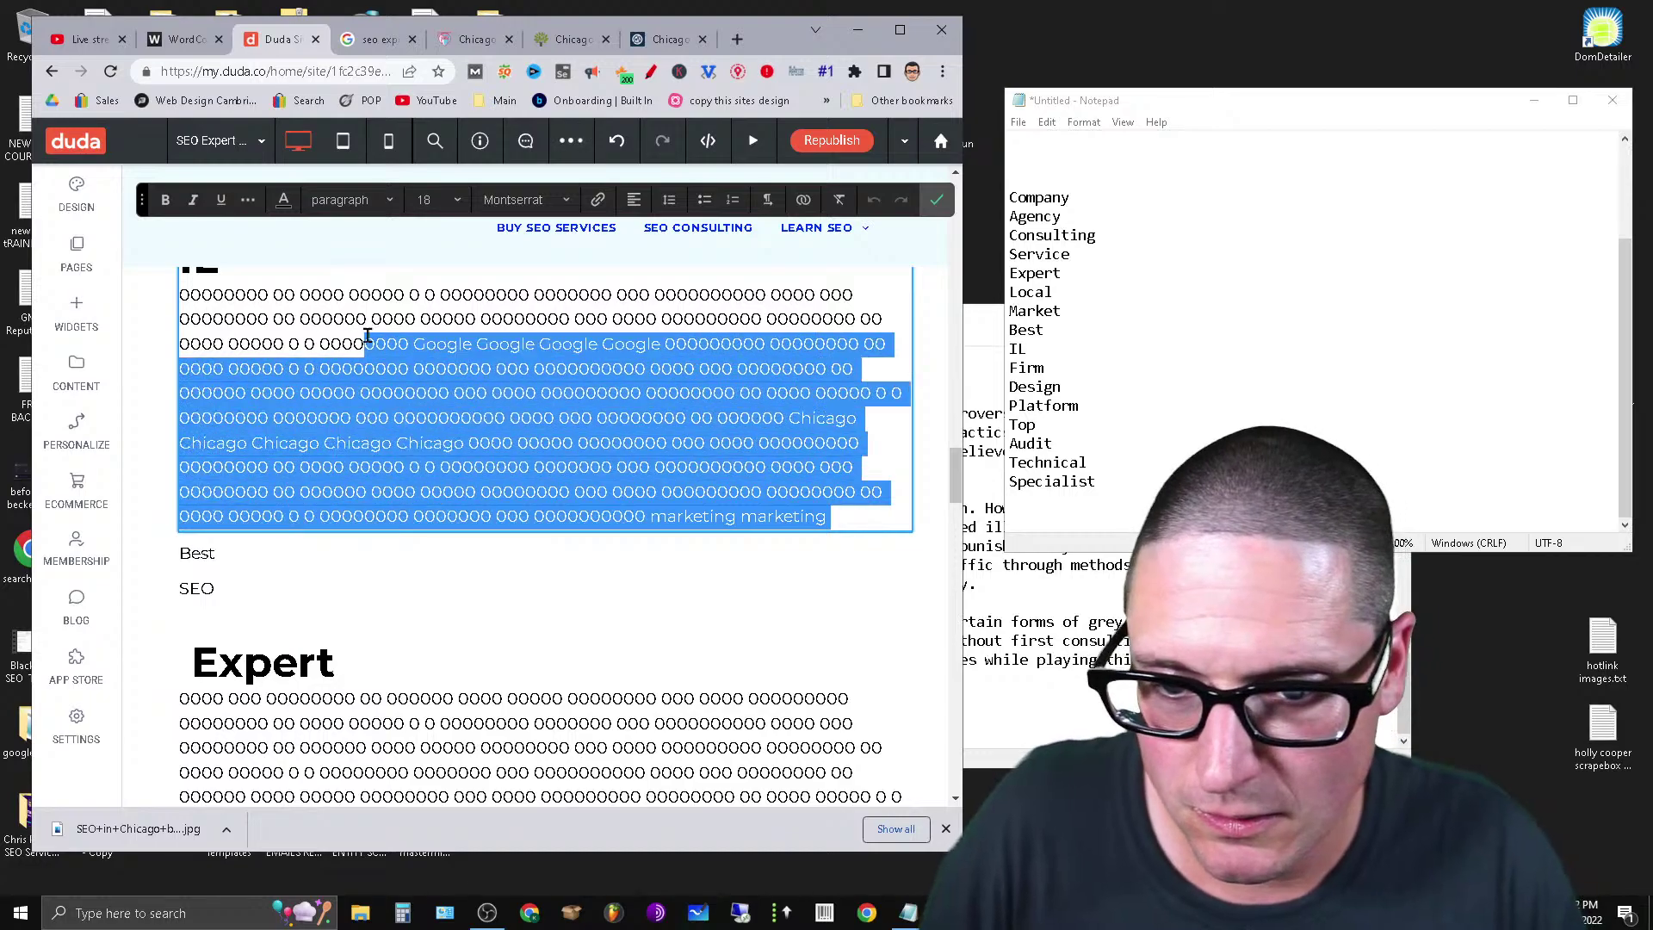
pyautogui.rightClick(432, 347)
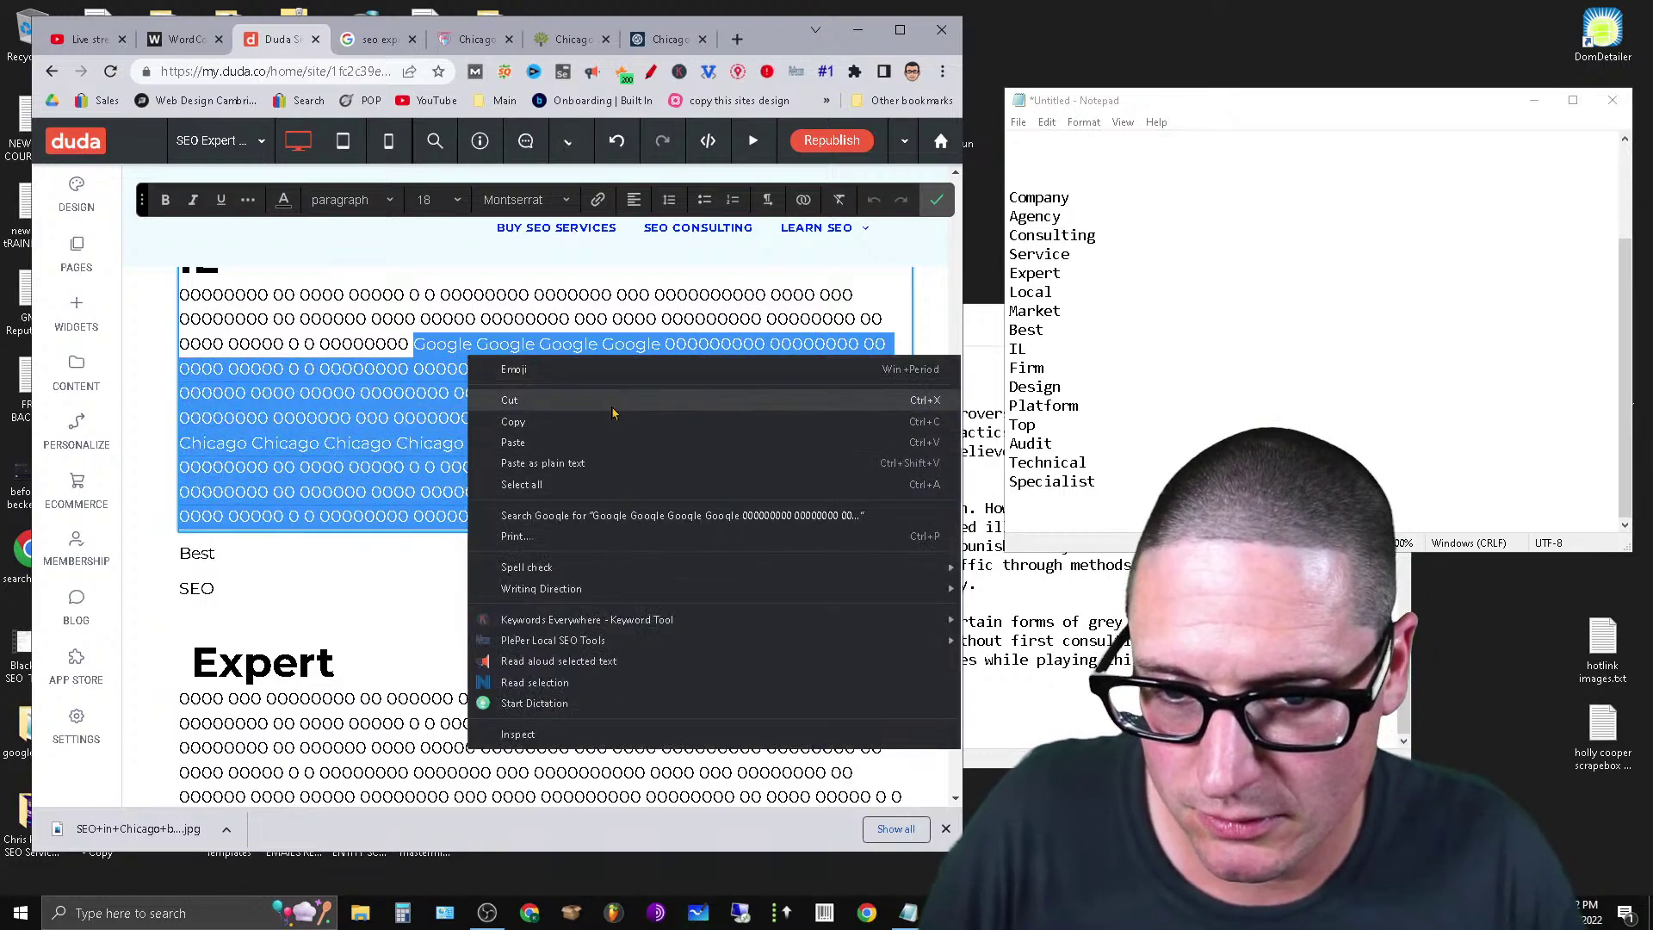
pyautogui.click(508, 403)
pyautogui.click(270, 426)
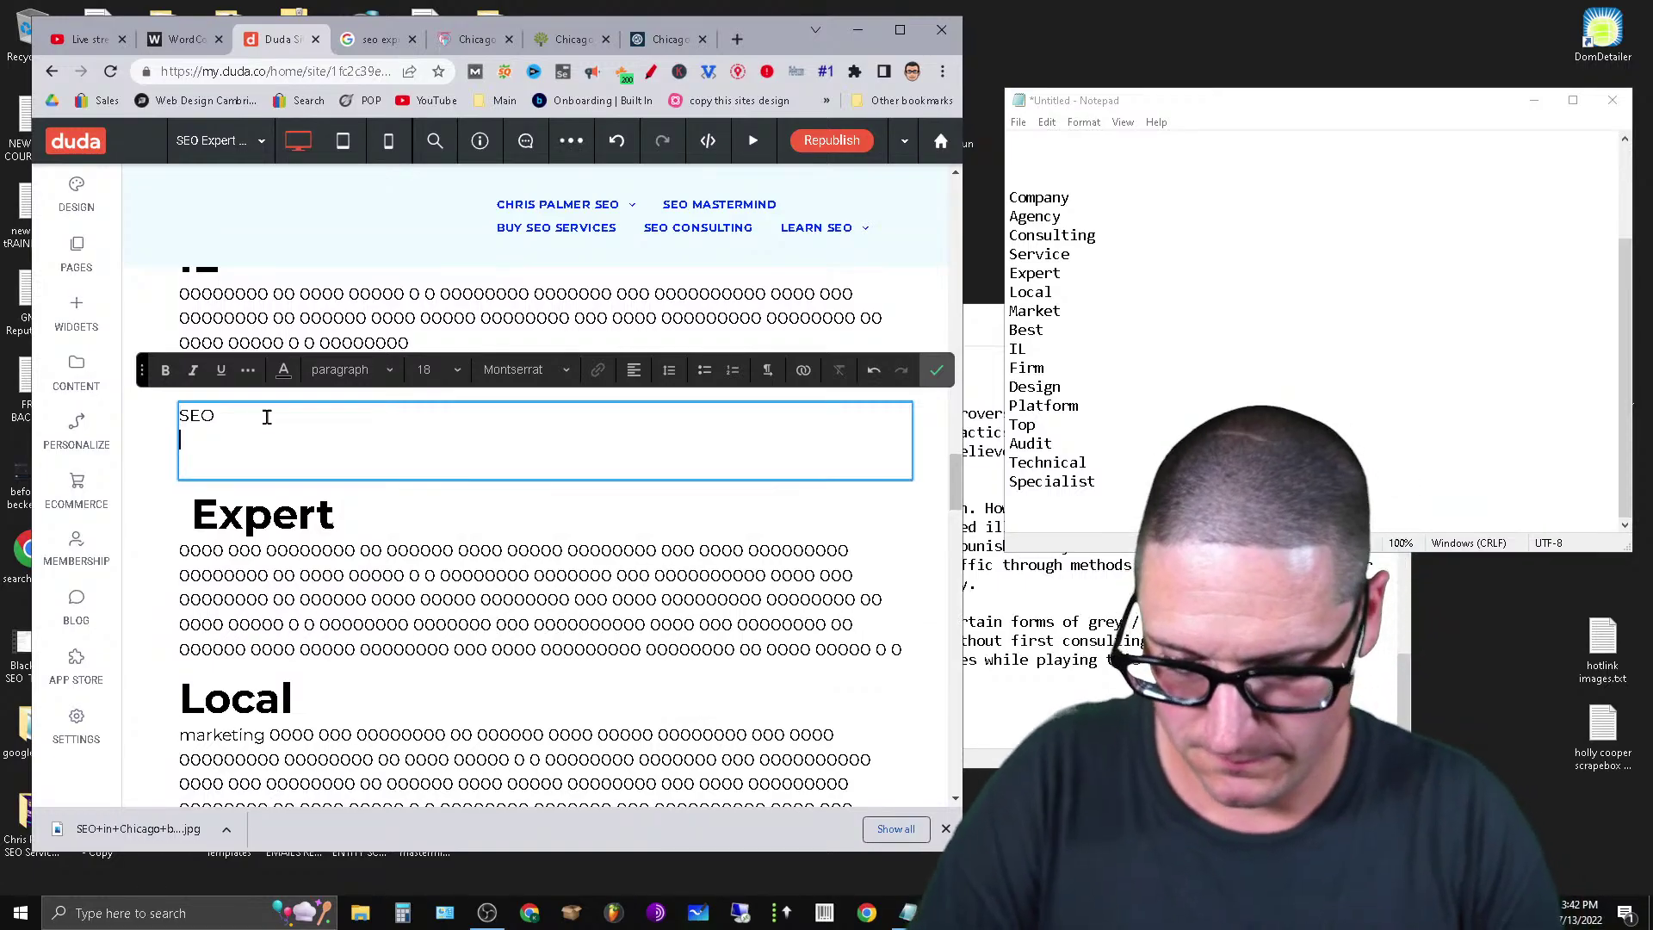
pyautogui.hotkey('ctrl', 'v')
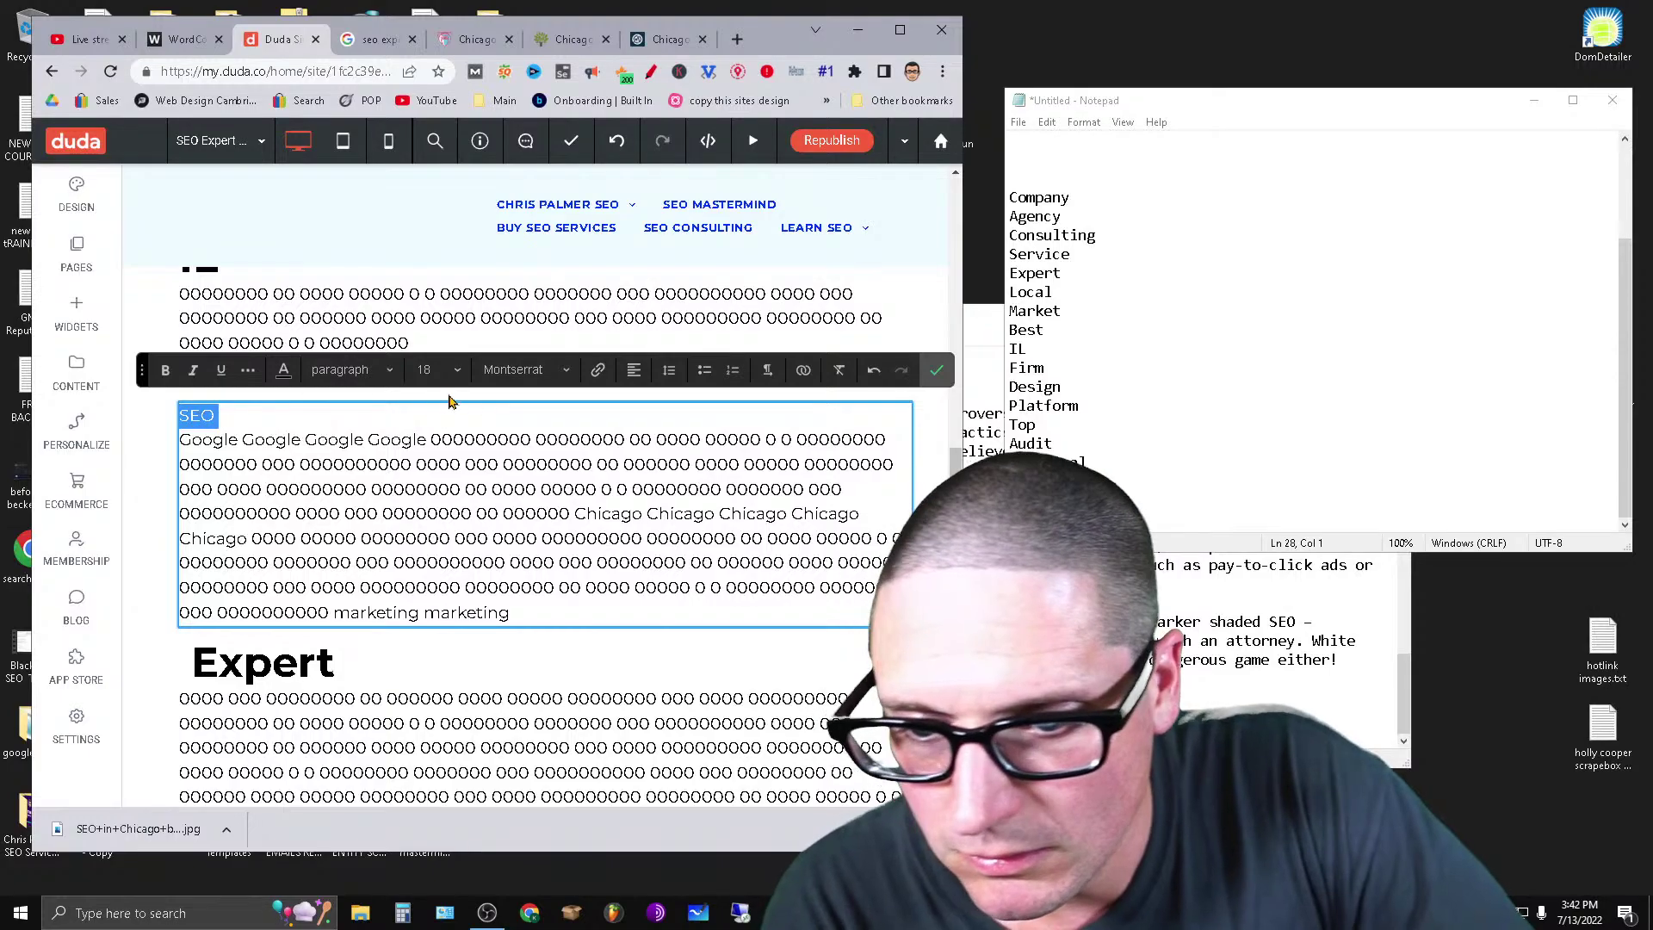
pyautogui.click(376, 369)
pyautogui.click(359, 473)
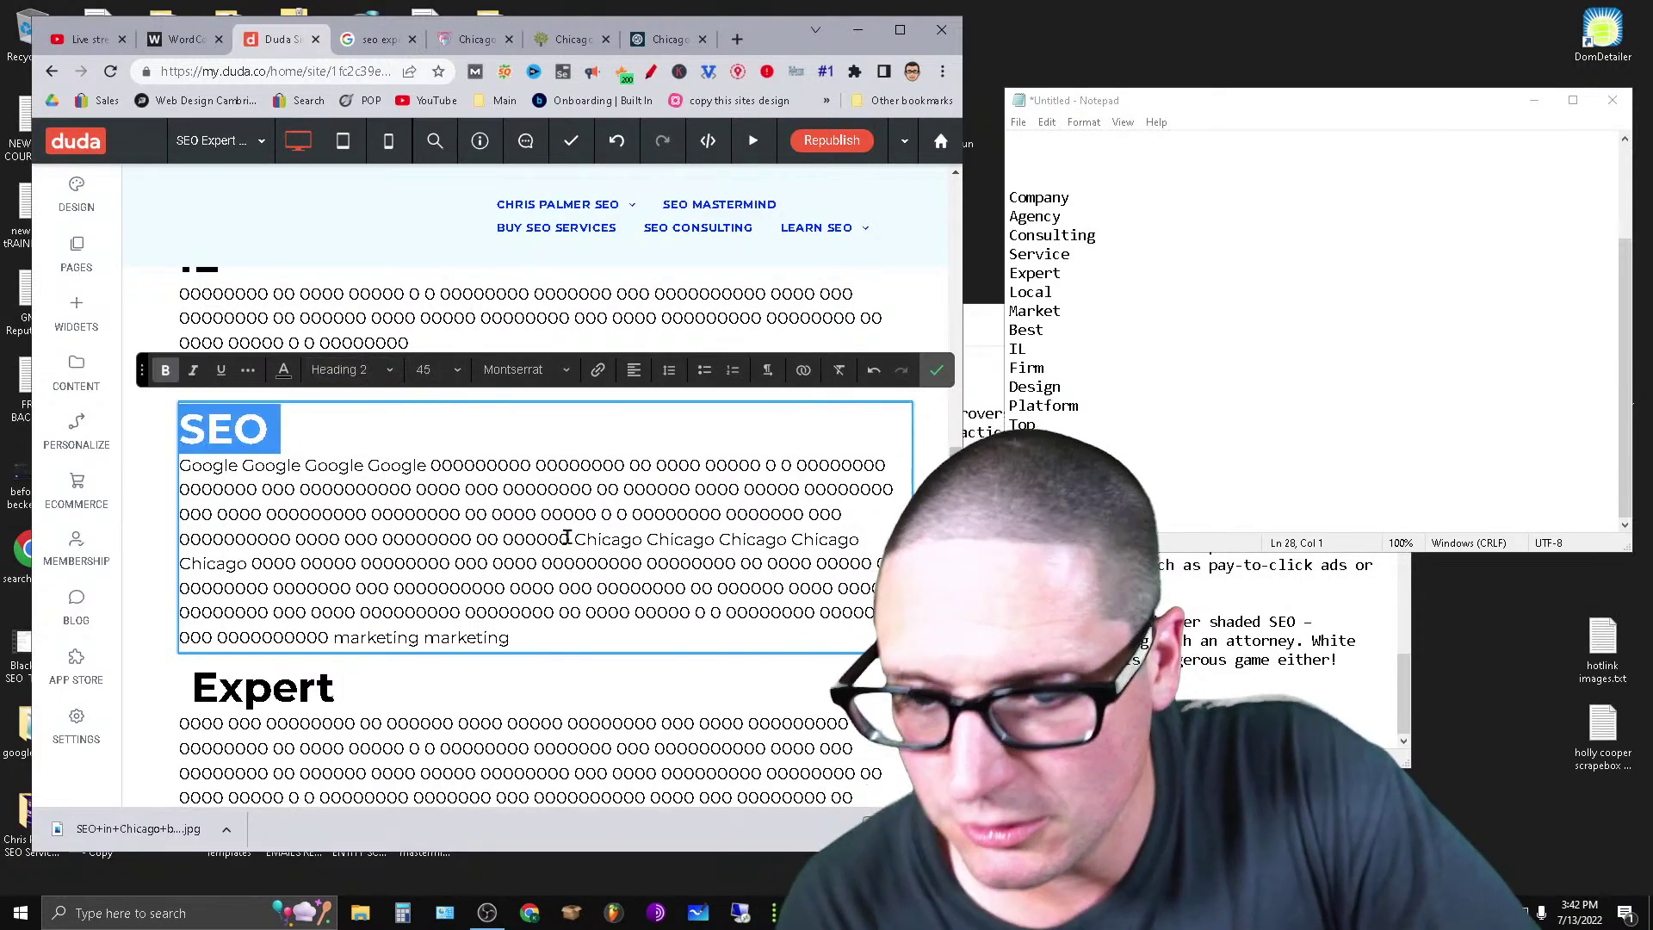
# Cut a chunk of text from a long paragraph further up.
pyautogui.scroll(3, 585, 529)
pyautogui.scroll(12, 578, 492)
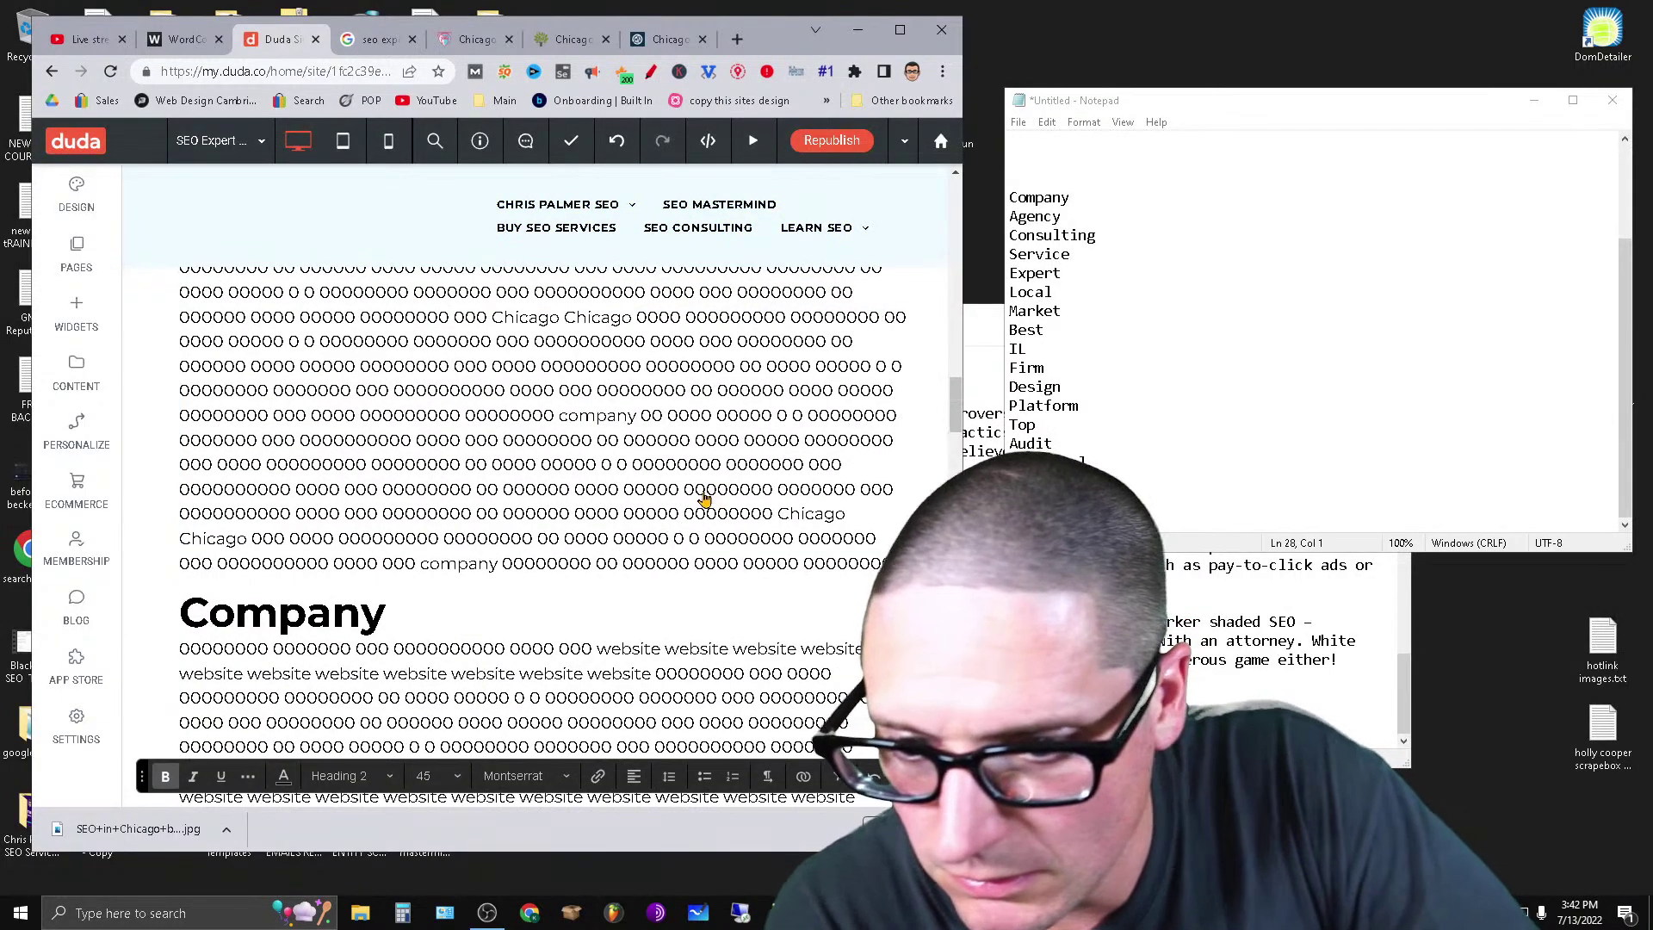
pyautogui.scroll(-3, 703, 498)
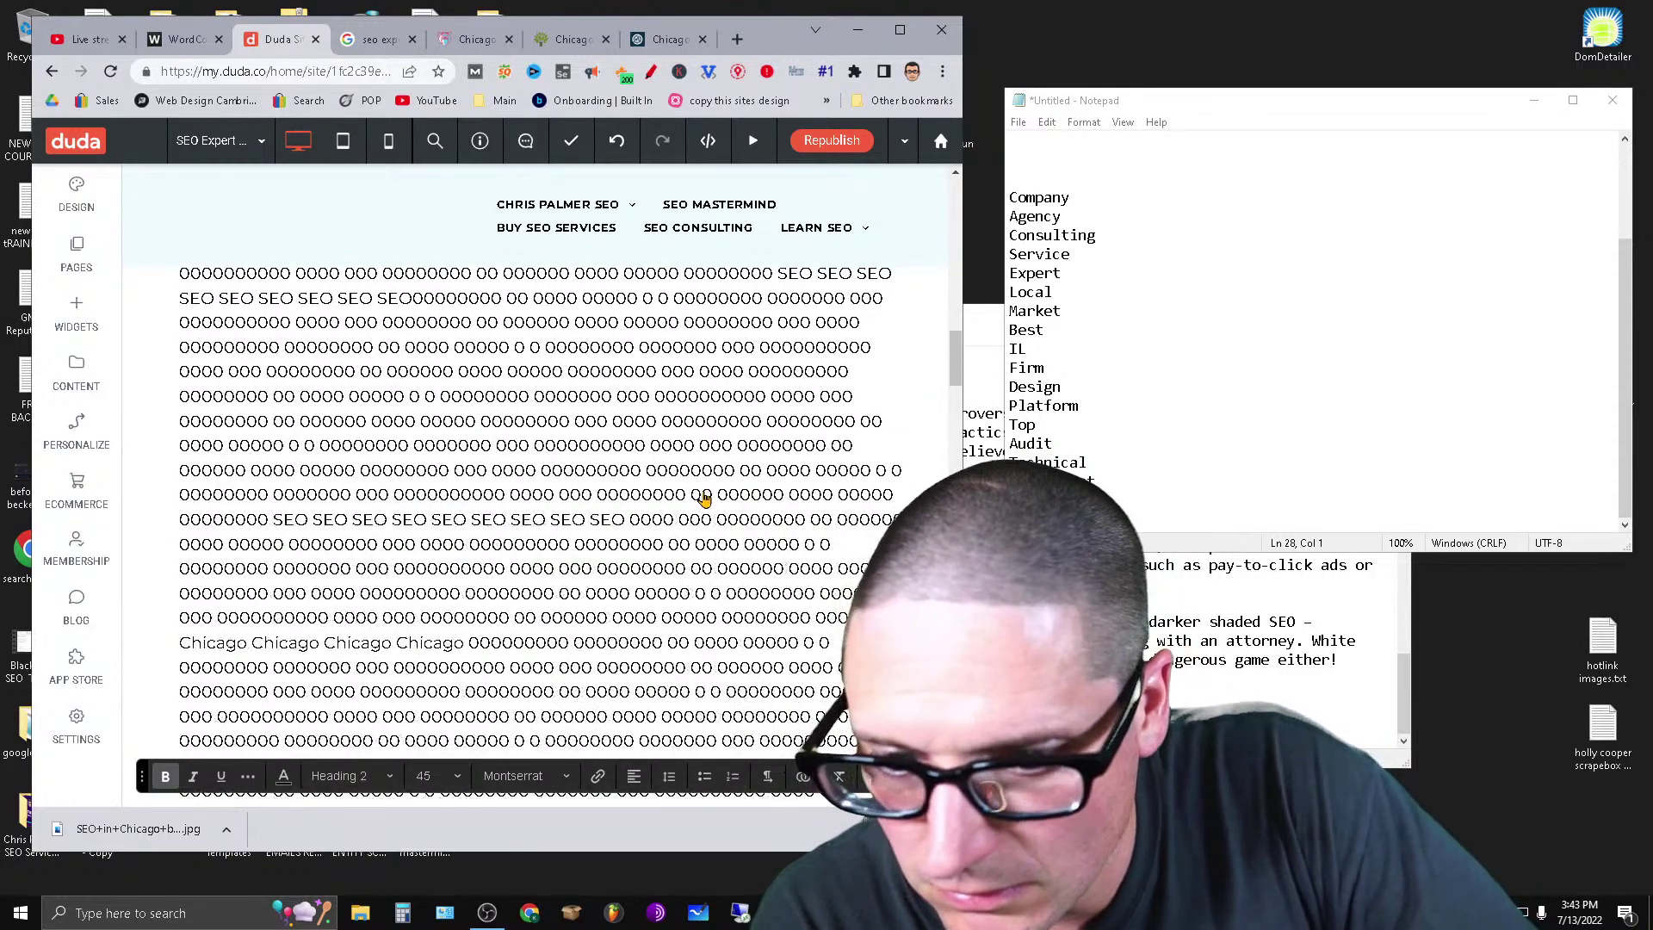
pyautogui.click(498, 476)
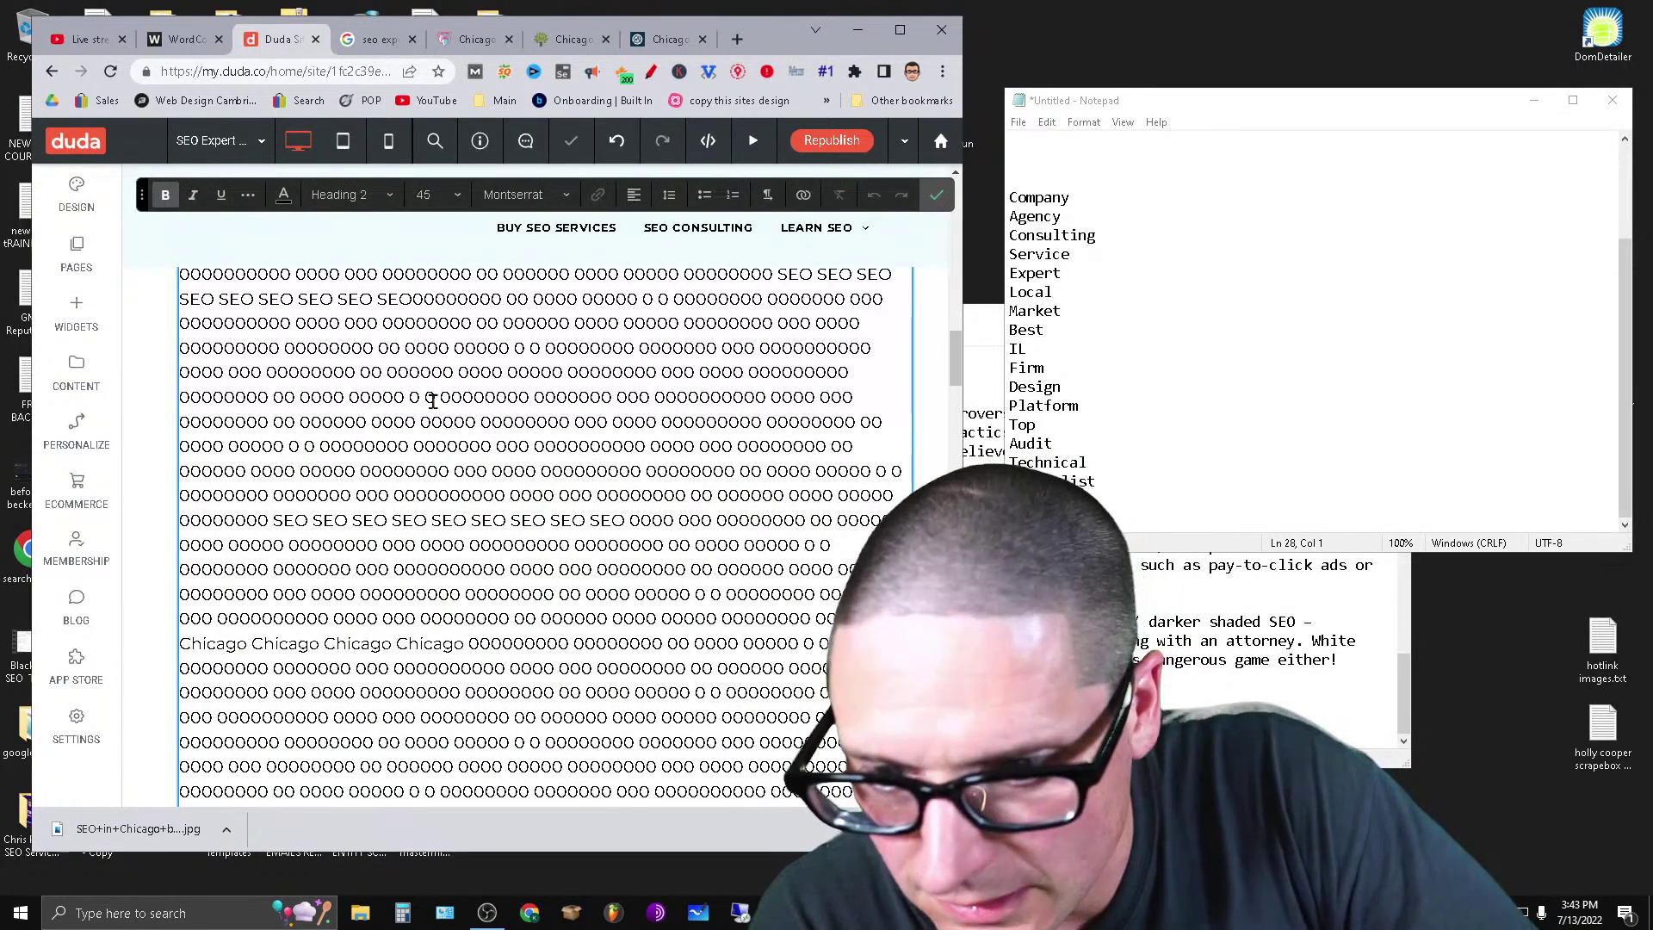
pyautogui.moveTo(428, 398); pyautogui.dragTo(833, 645)
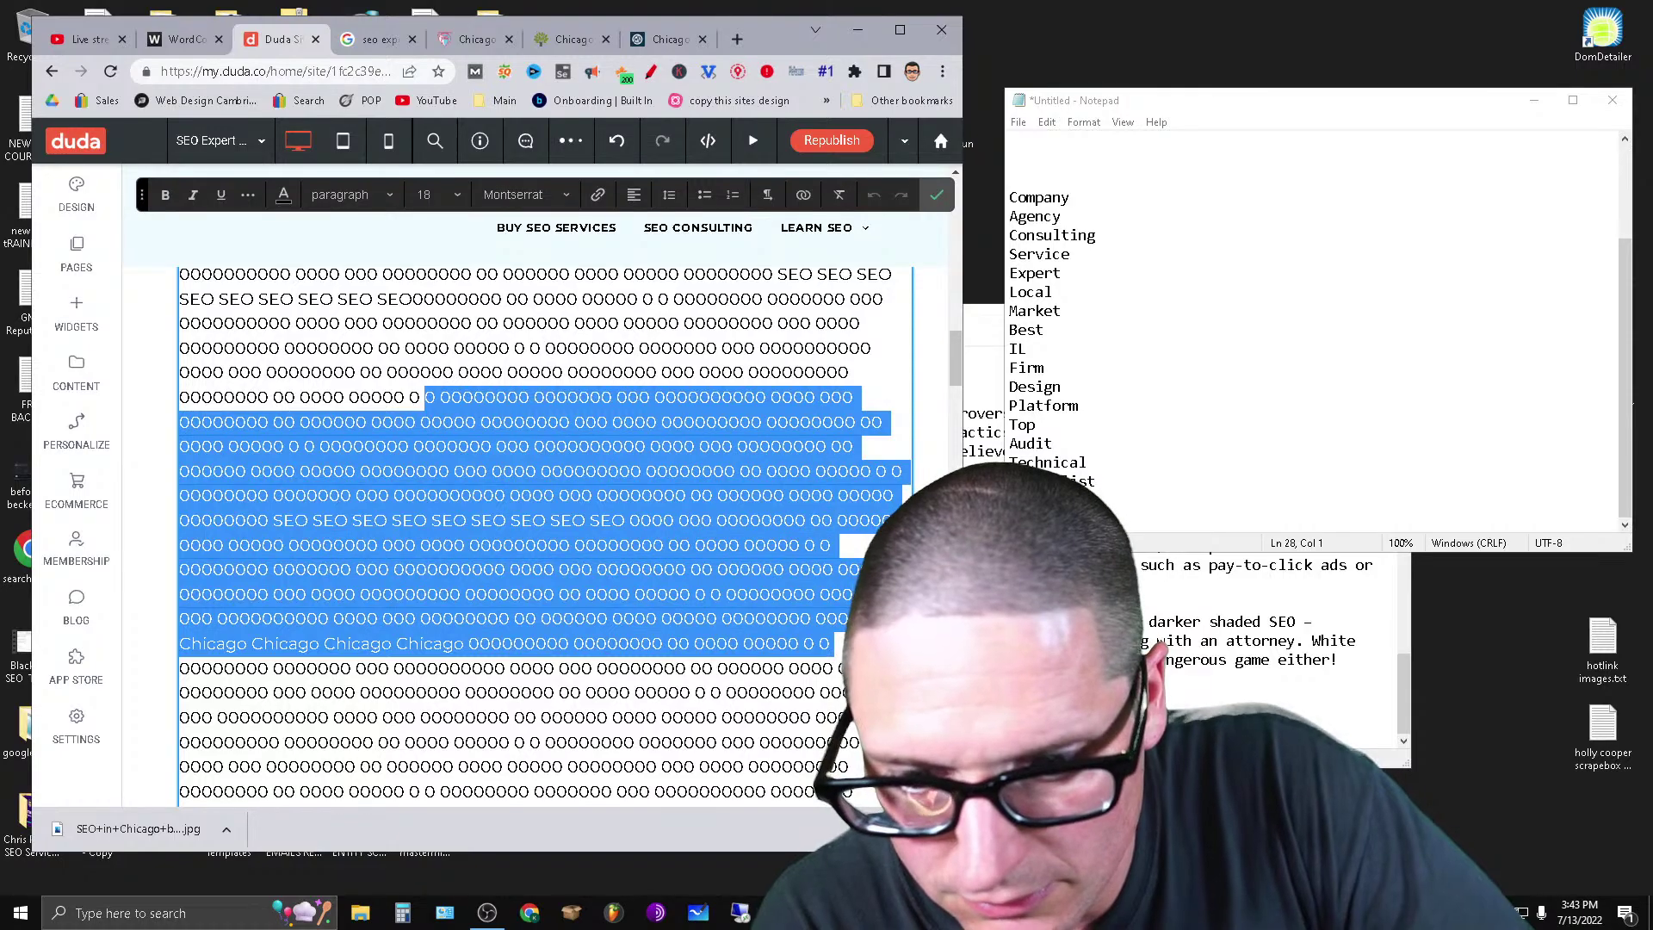
pyautogui.rightClick(742, 594)
pyautogui.click(809, 247)
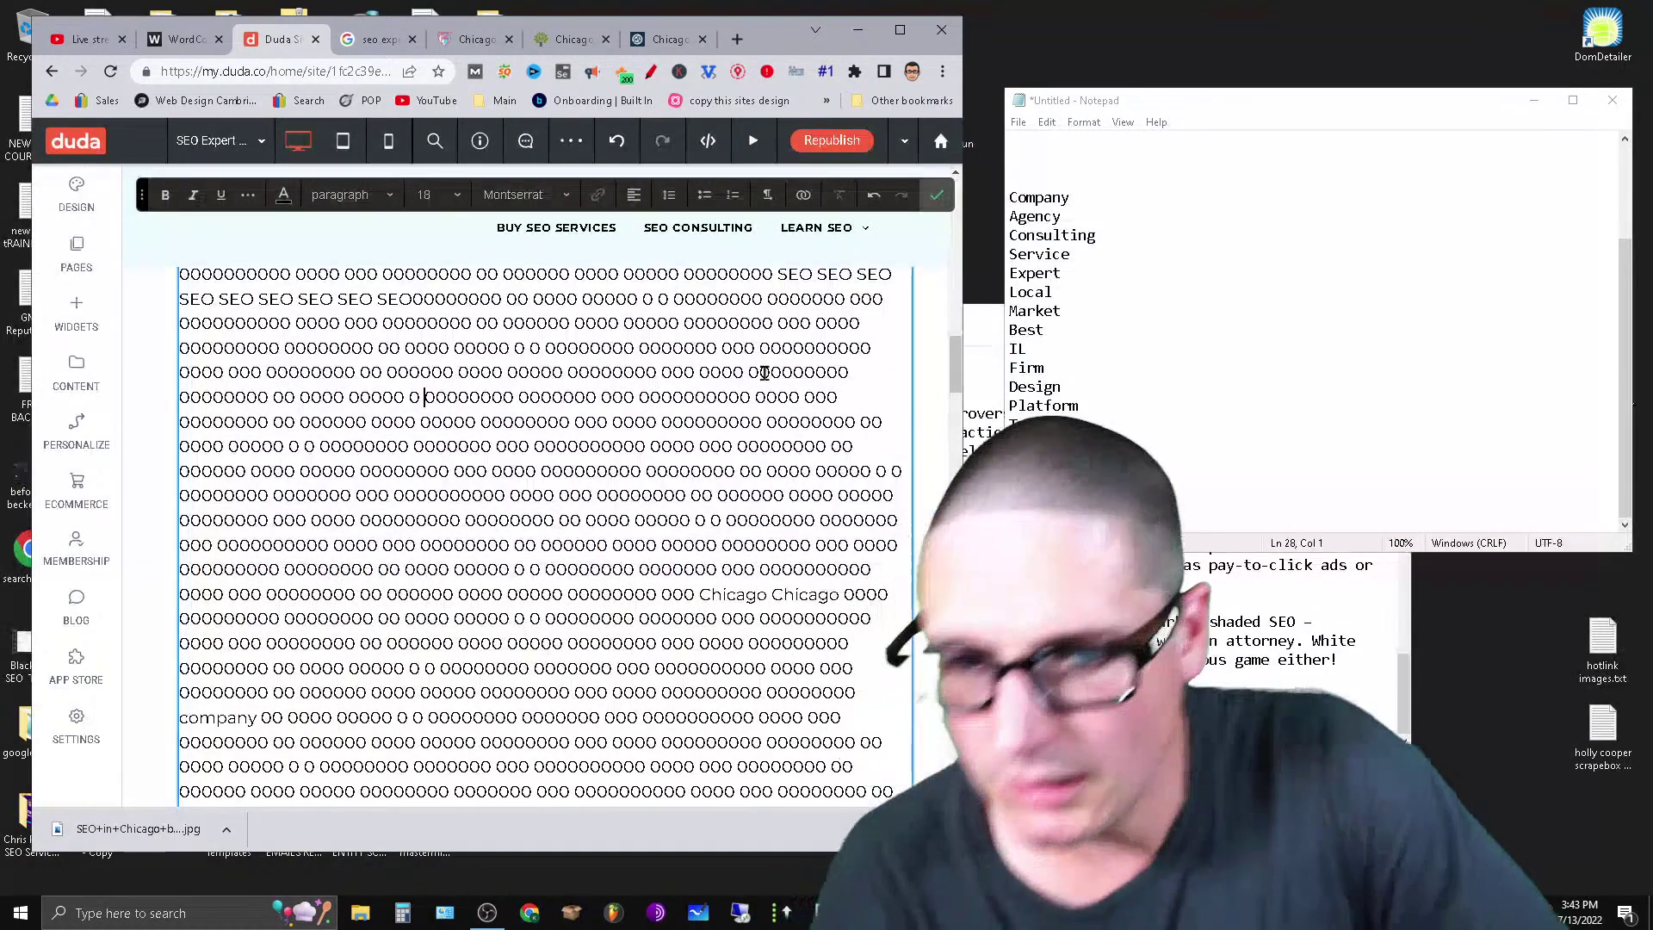
# Paste that chunk on a new line under Best and make Best a Heading 2.
pyautogui.scroll(-5, 689, 747)
pyautogui.scroll(-10, 688, 747)
pyautogui.scroll(6, 675, 734)
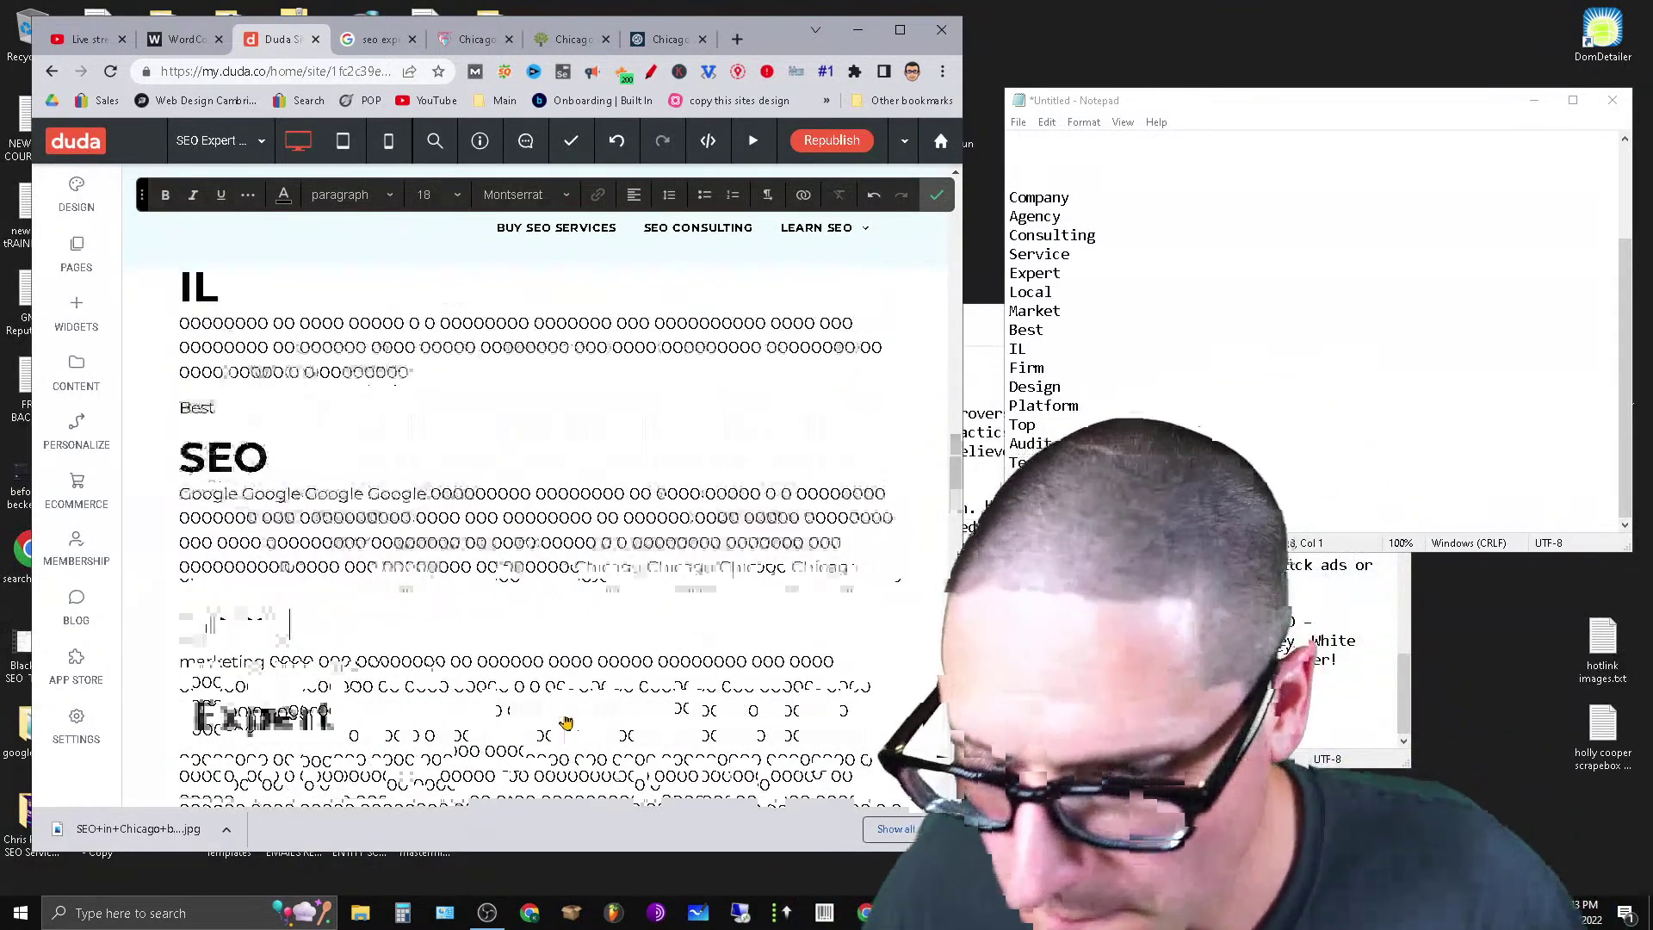
pyautogui.click(238, 412)
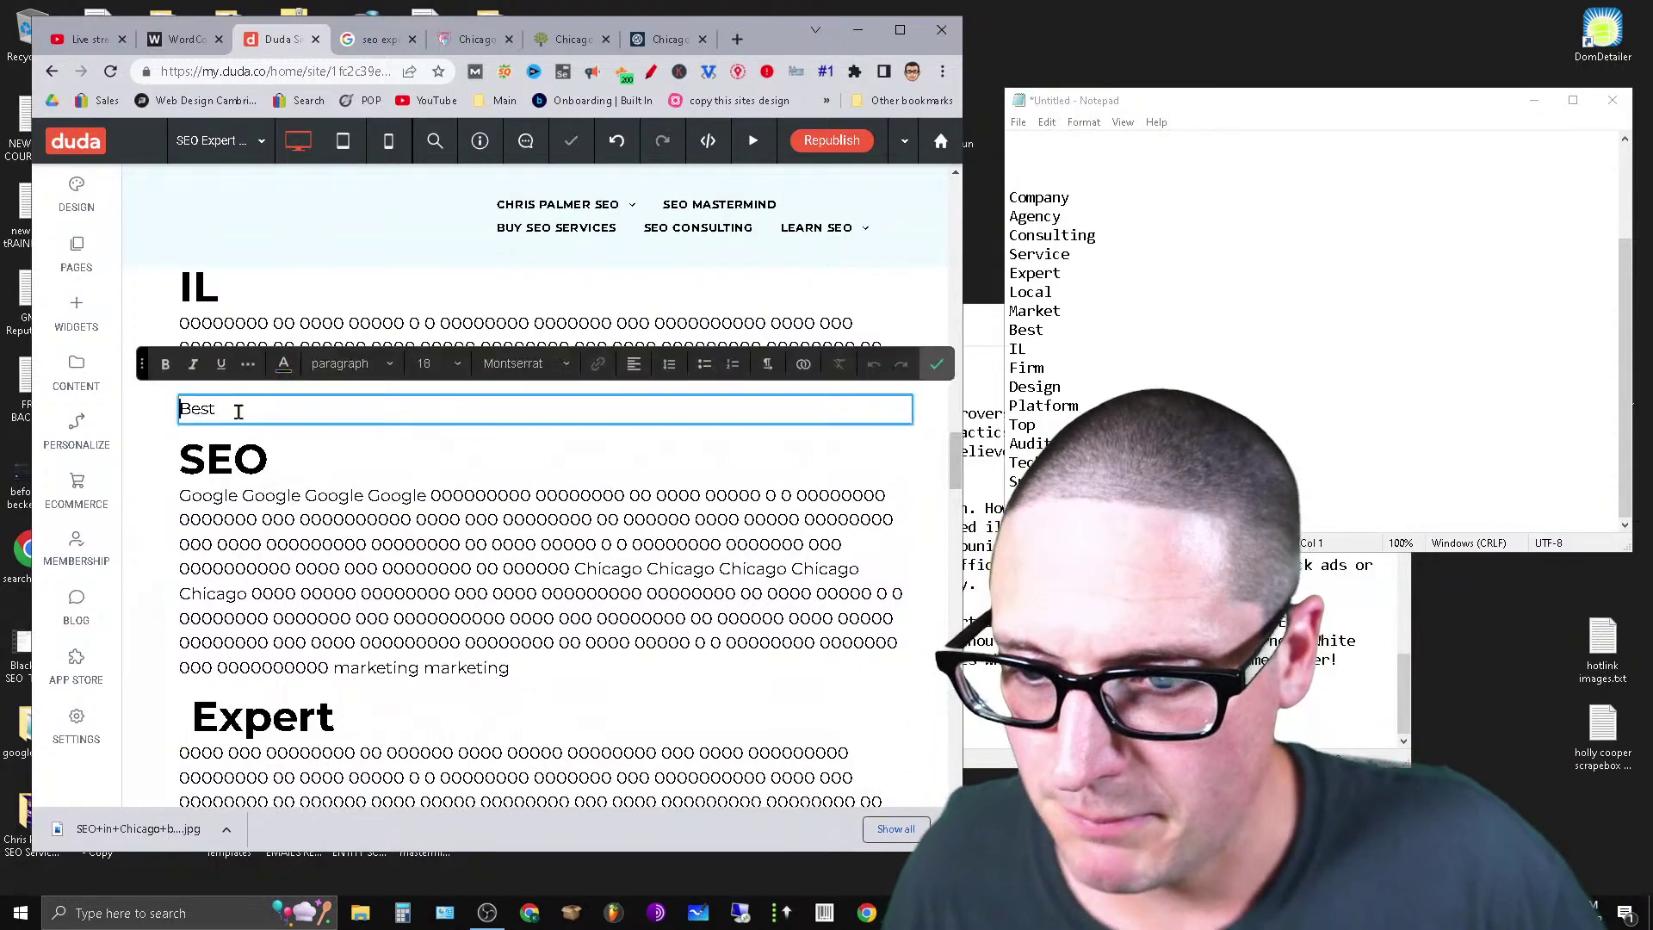
pyautogui.press('Return')
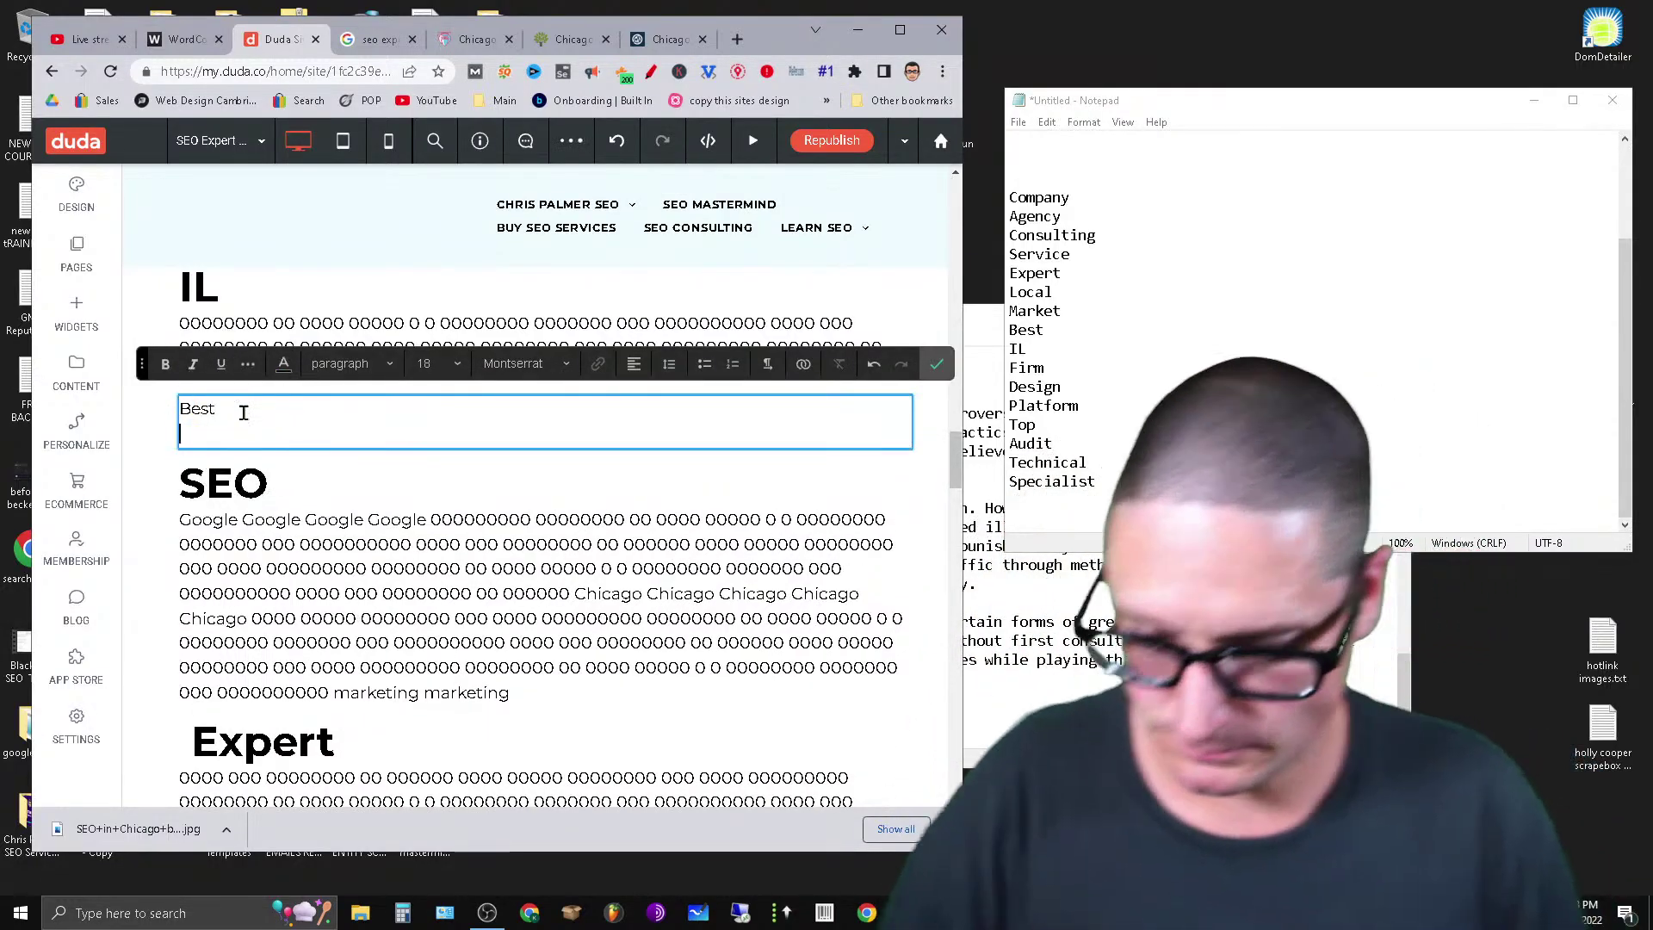
pyautogui.hotkey('ctrl', 'v')
pyautogui.moveTo(242, 415); pyautogui.dragTo(177, 411)
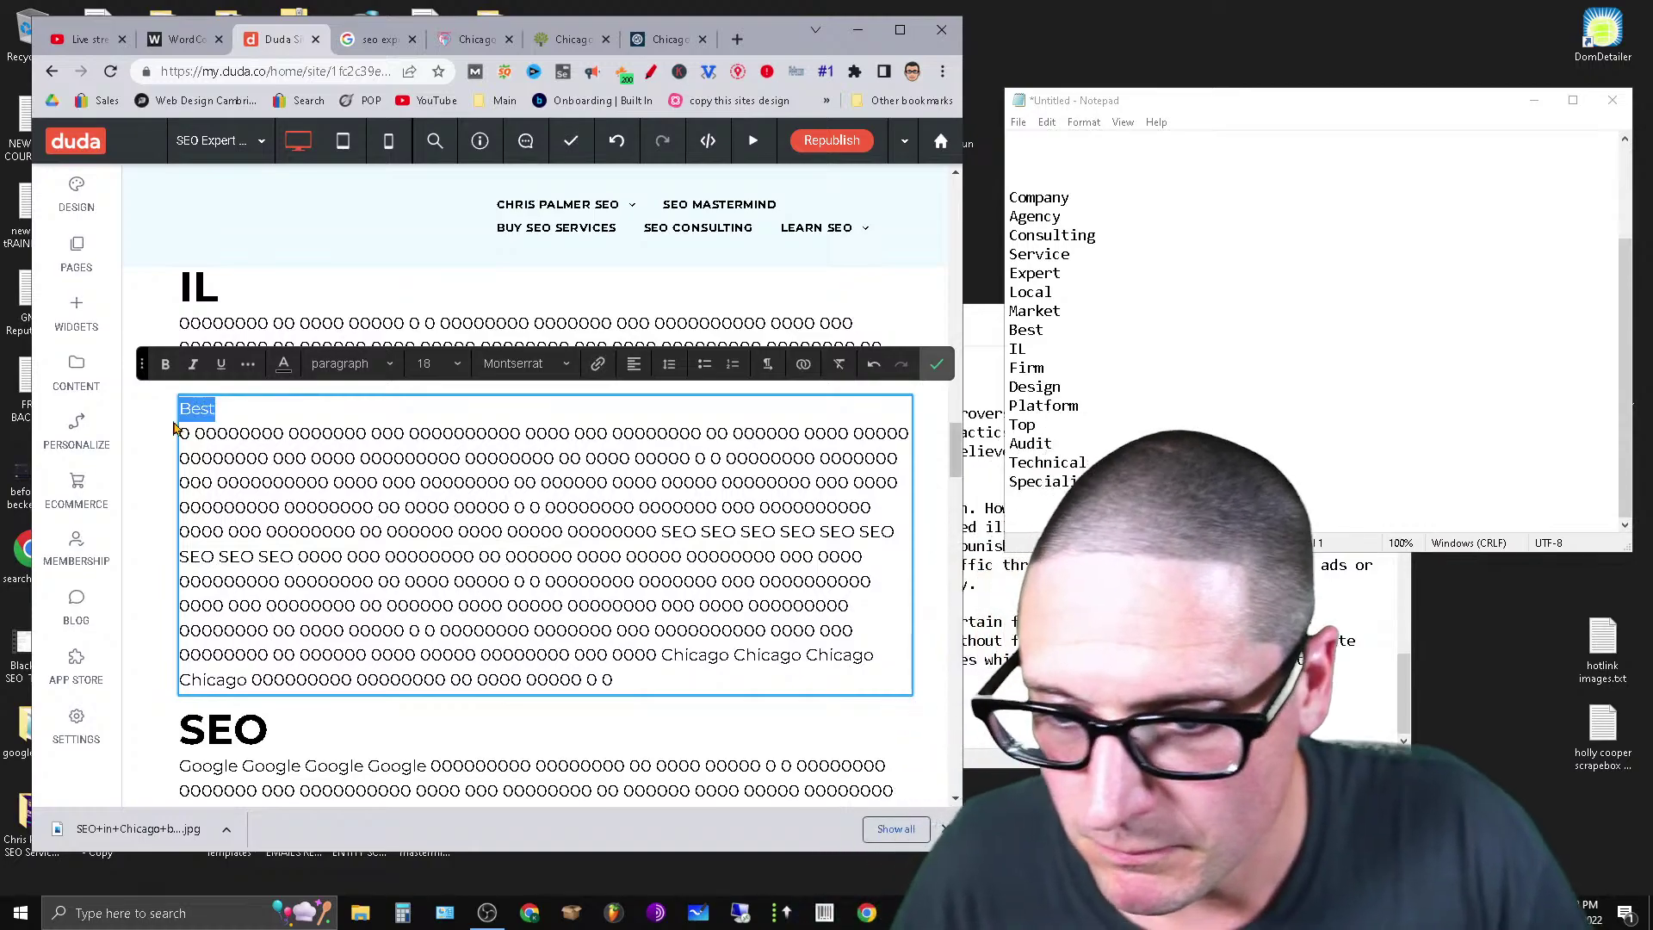
pyautogui.click(352, 363)
pyautogui.click(387, 462)
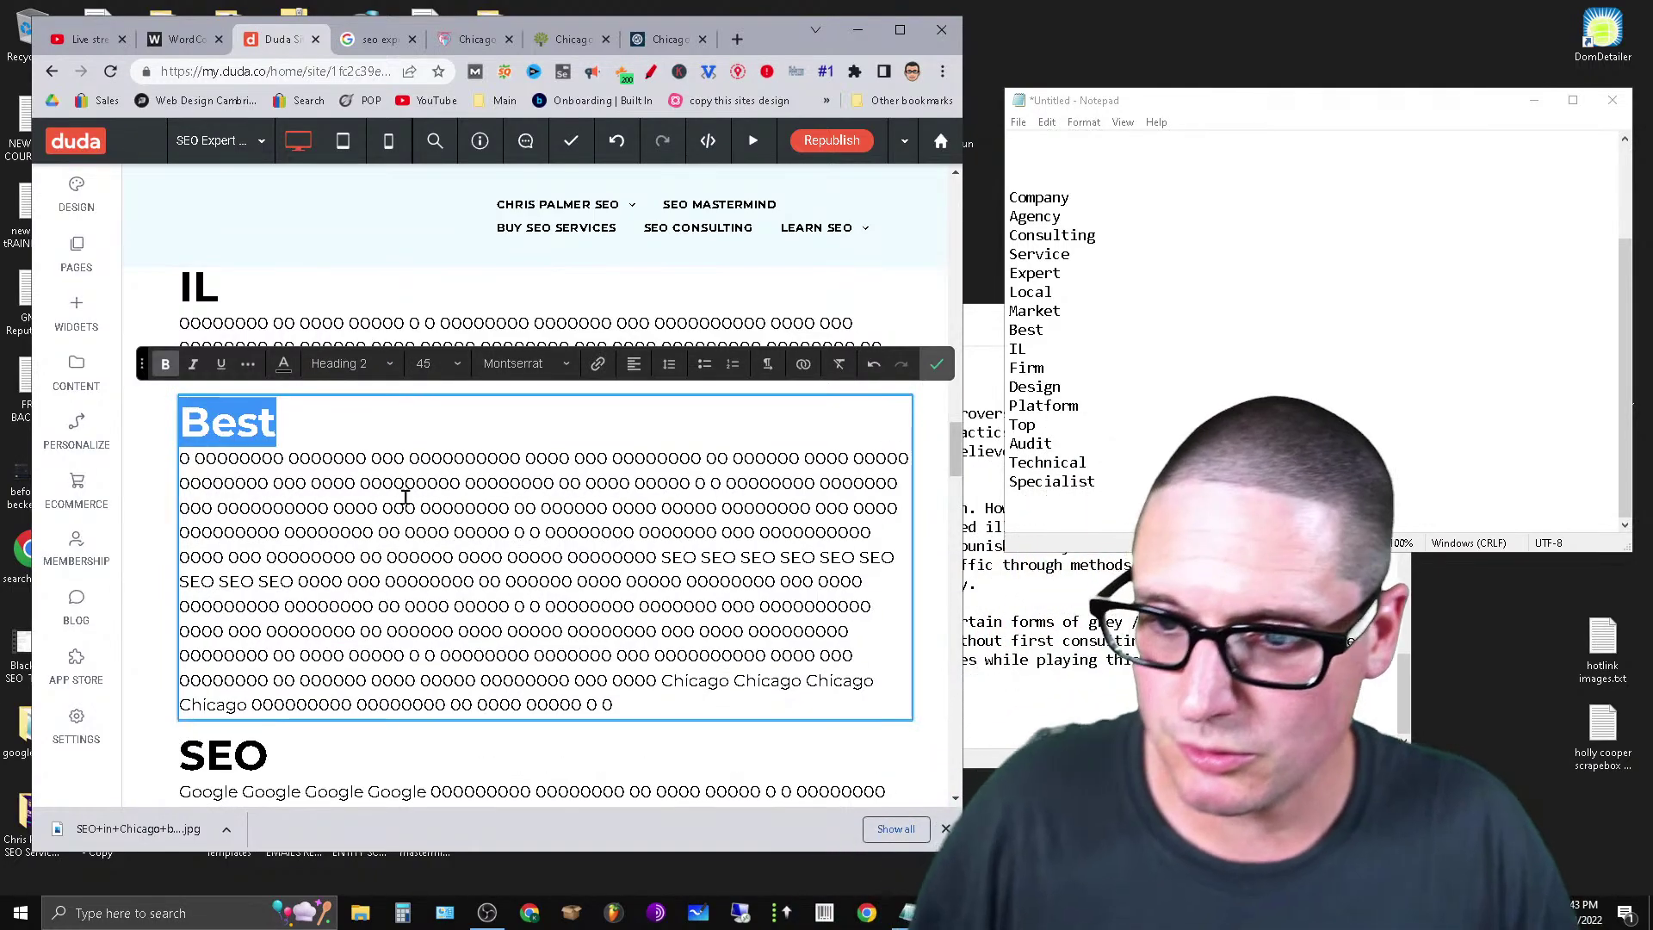
pyautogui.scroll(-9, 388, 713)
pyautogui.scroll(-15, 509, 701)
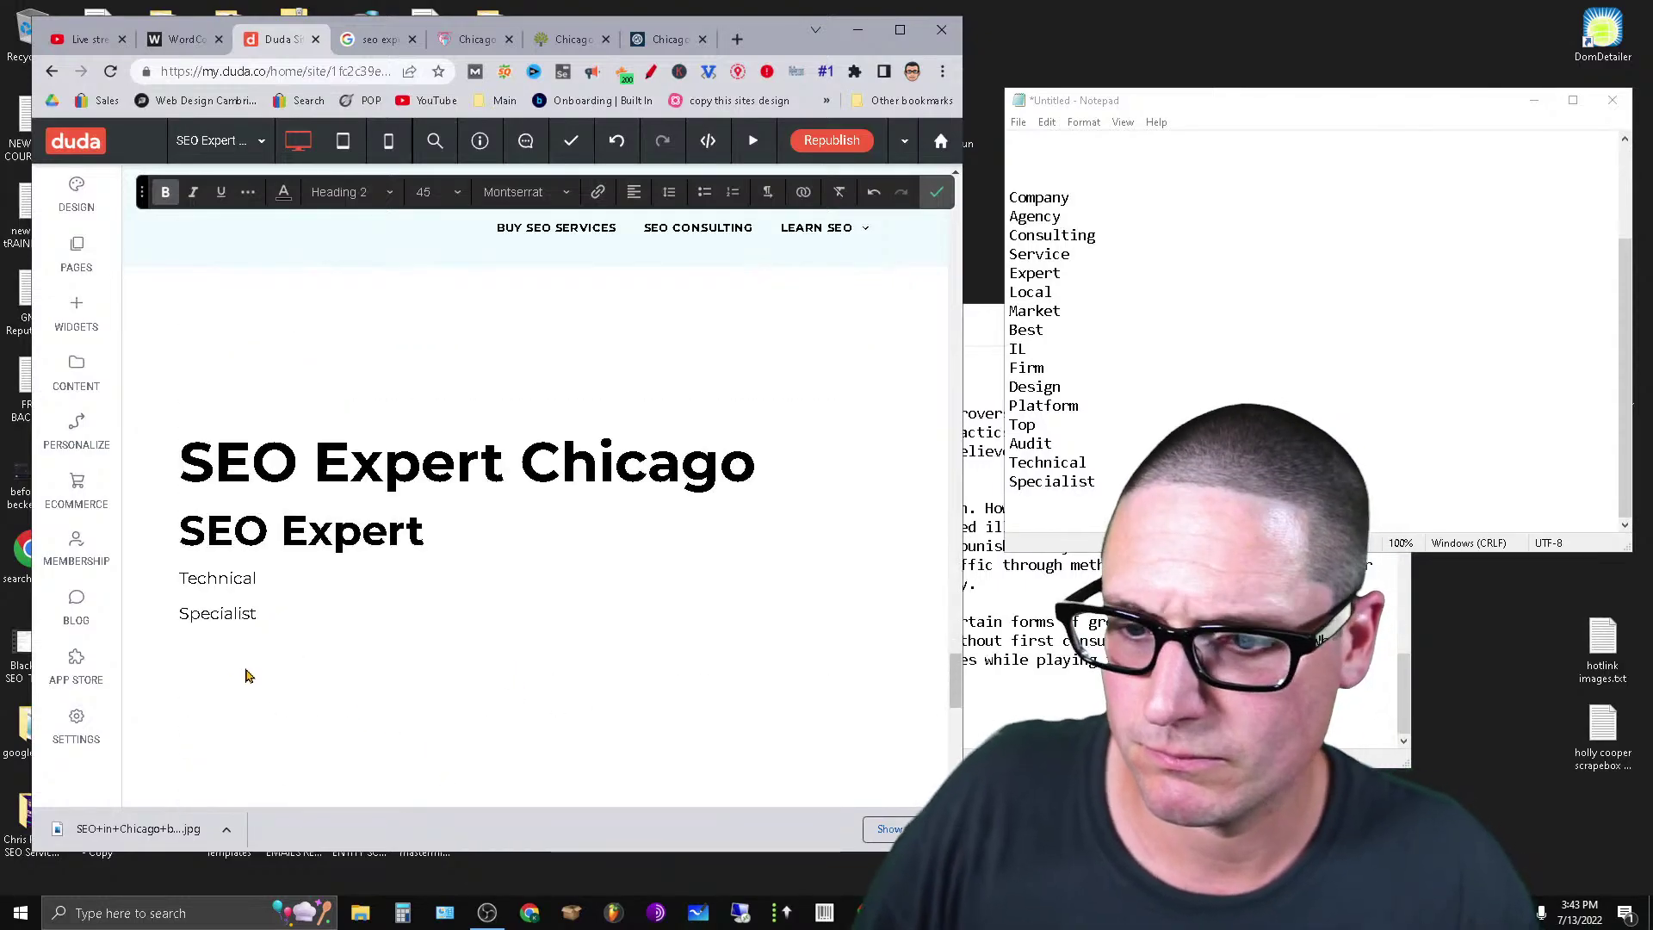
# Delete the SEO Expert and SEO Expert Chicago heading widgets.
pyautogui.click(241, 630)
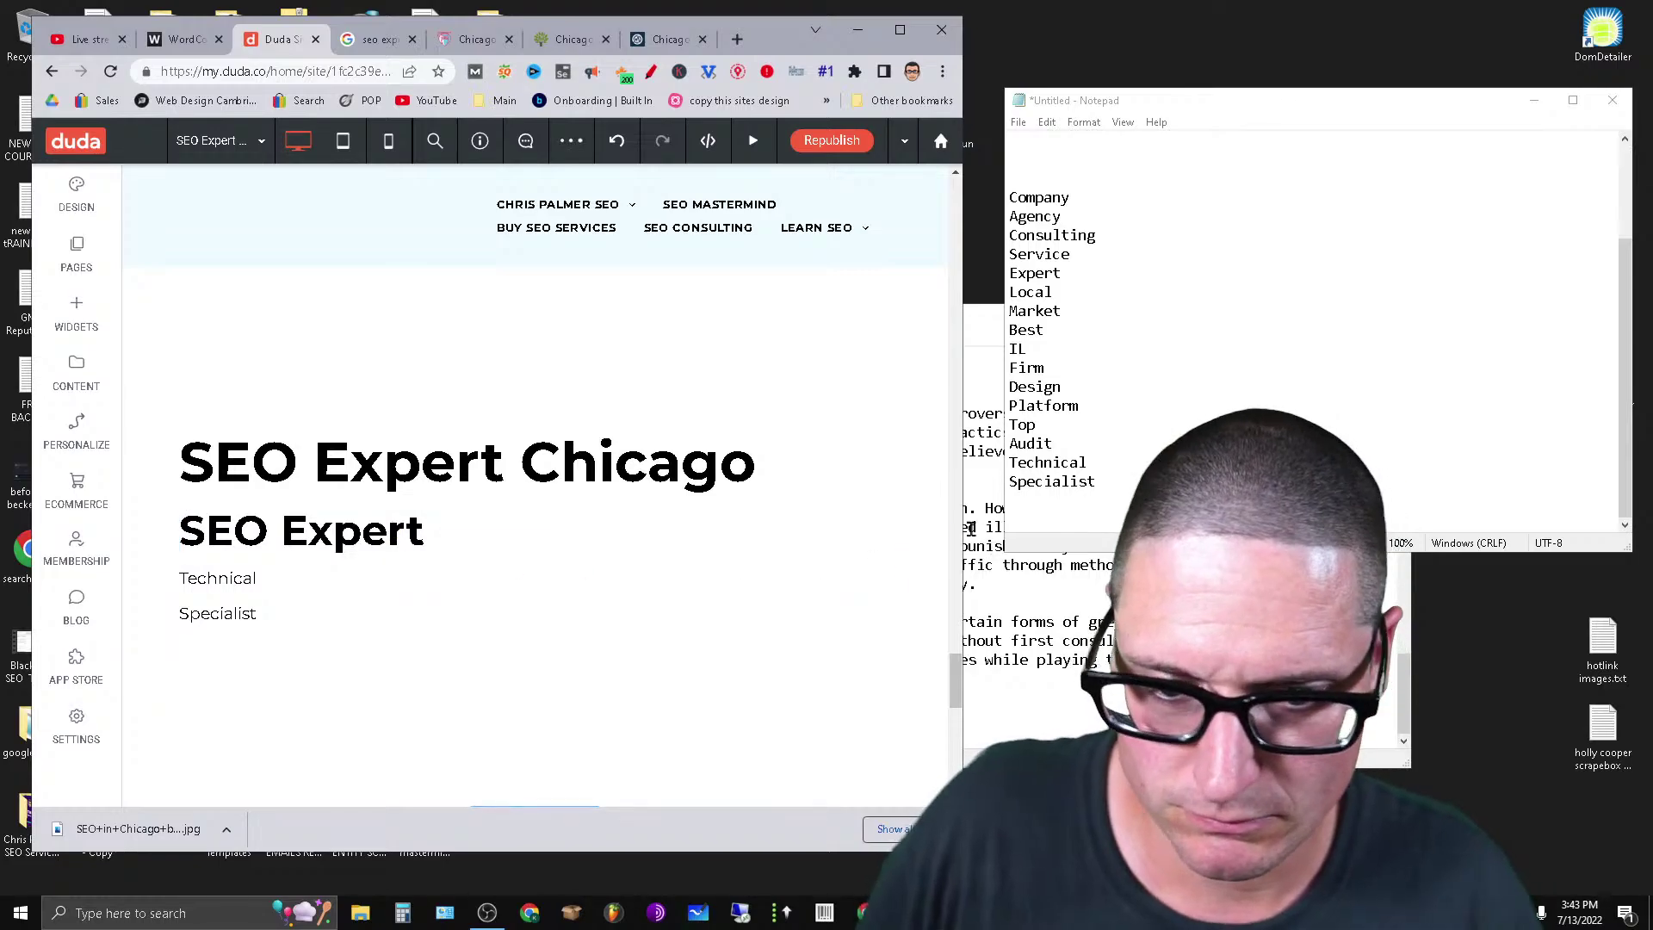
pyautogui.click(904, 512)
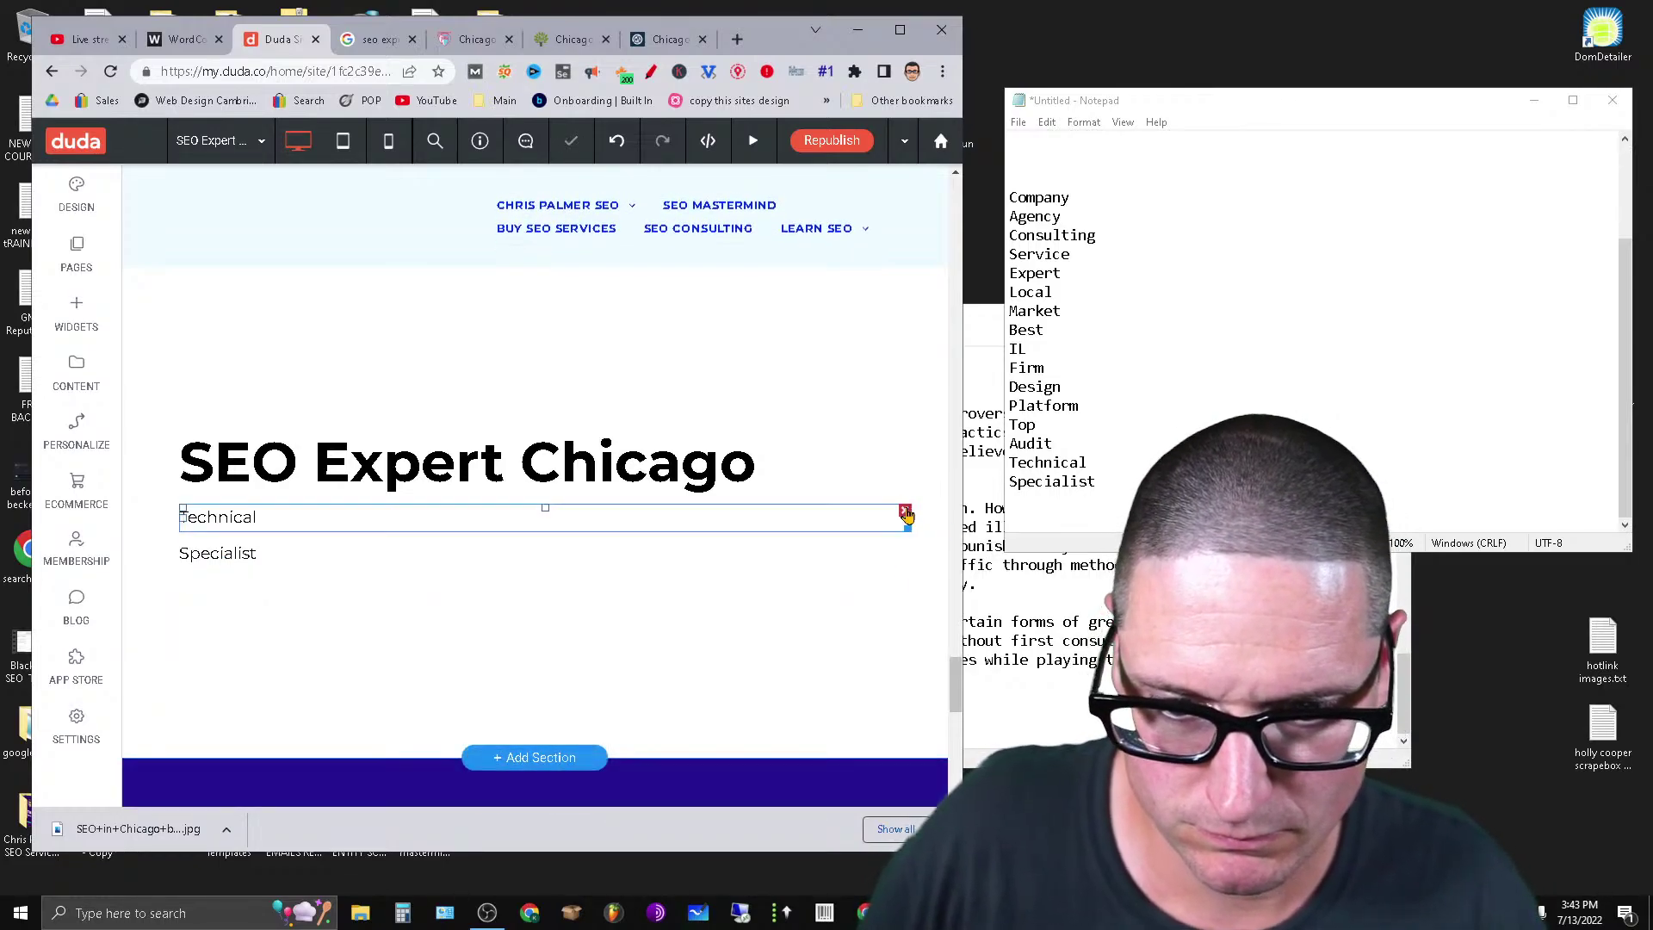
pyautogui.click(904, 433)
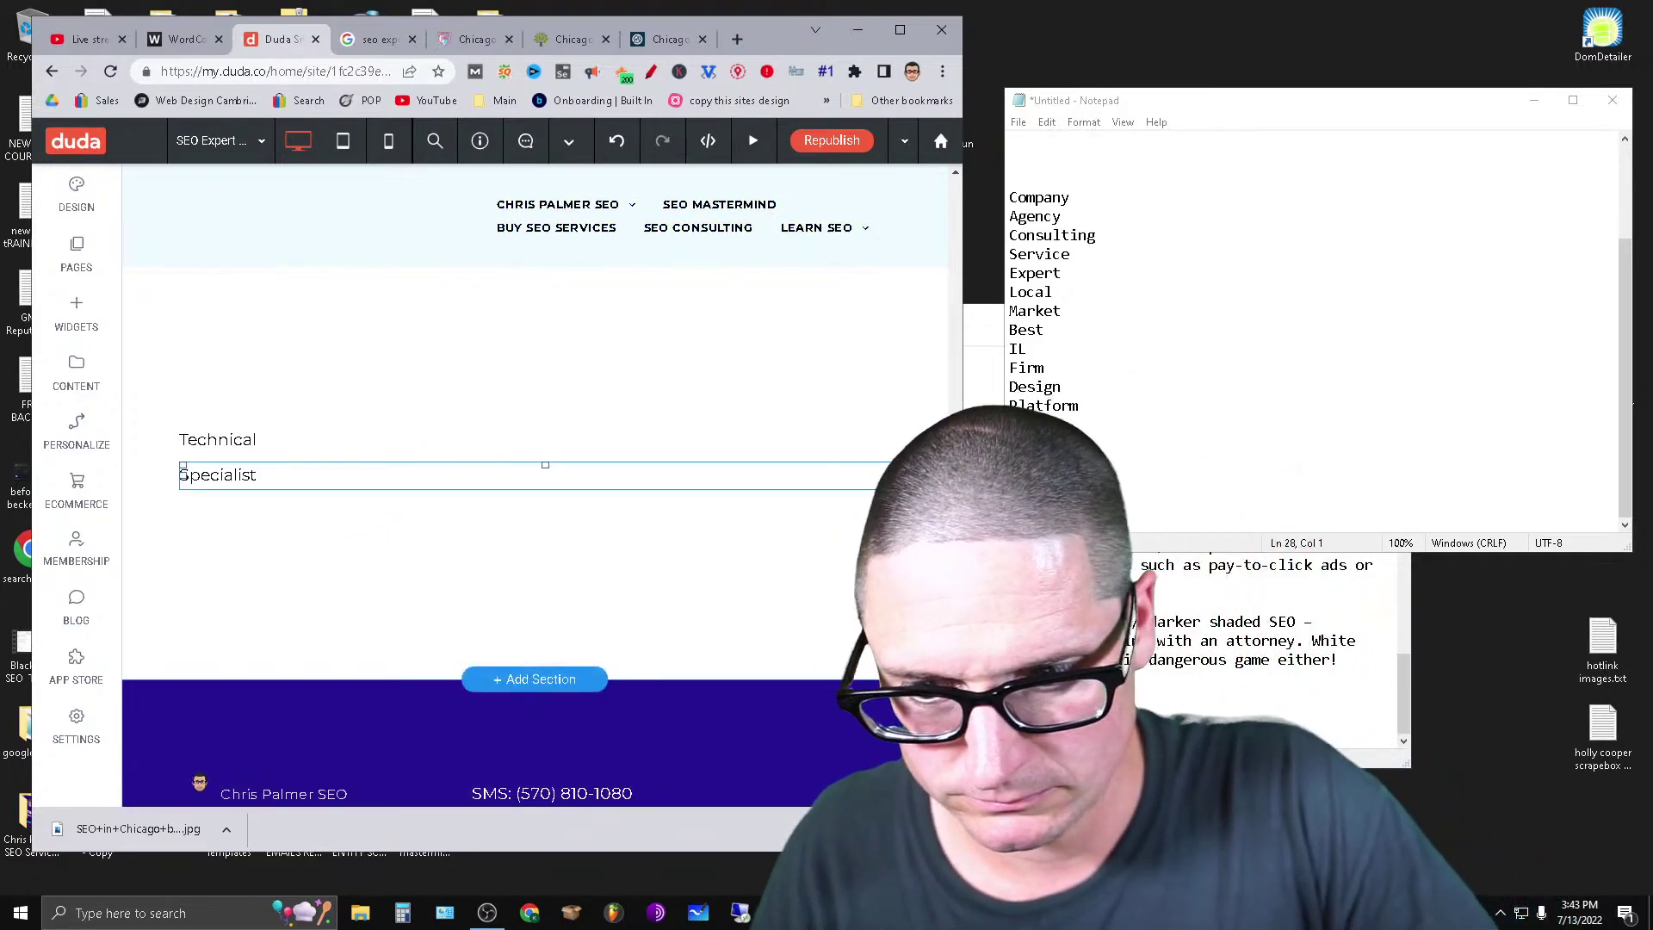
# Make Specialist a Heading 3.
pyautogui.doubleClick(211, 476)
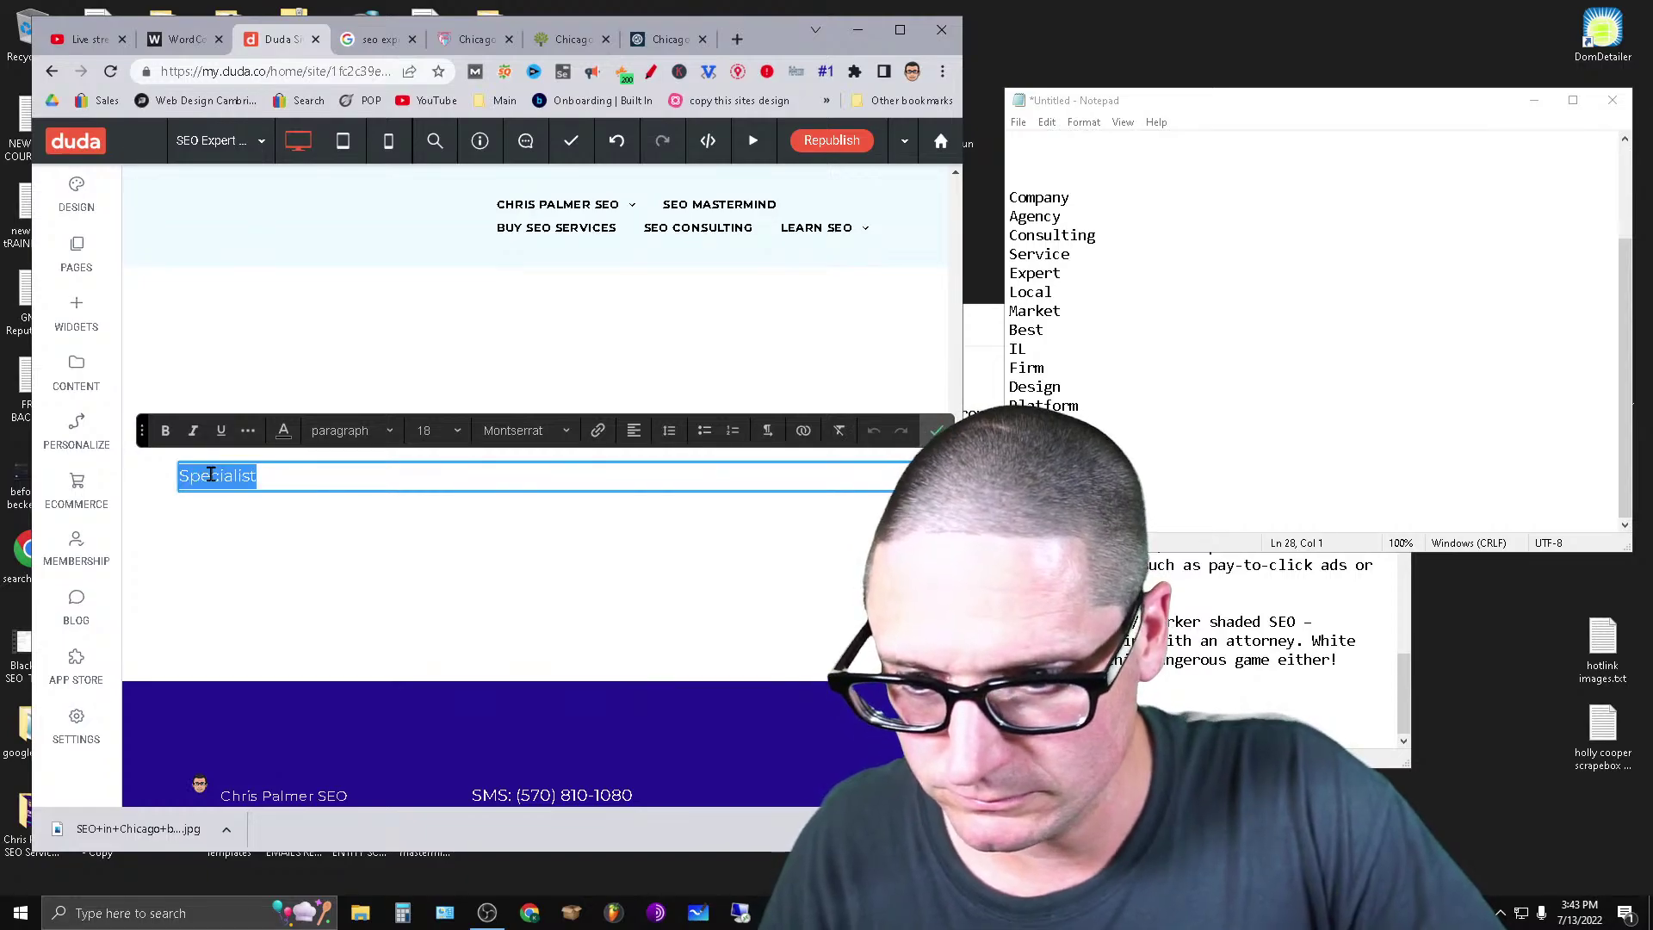
pyautogui.click(407, 478)
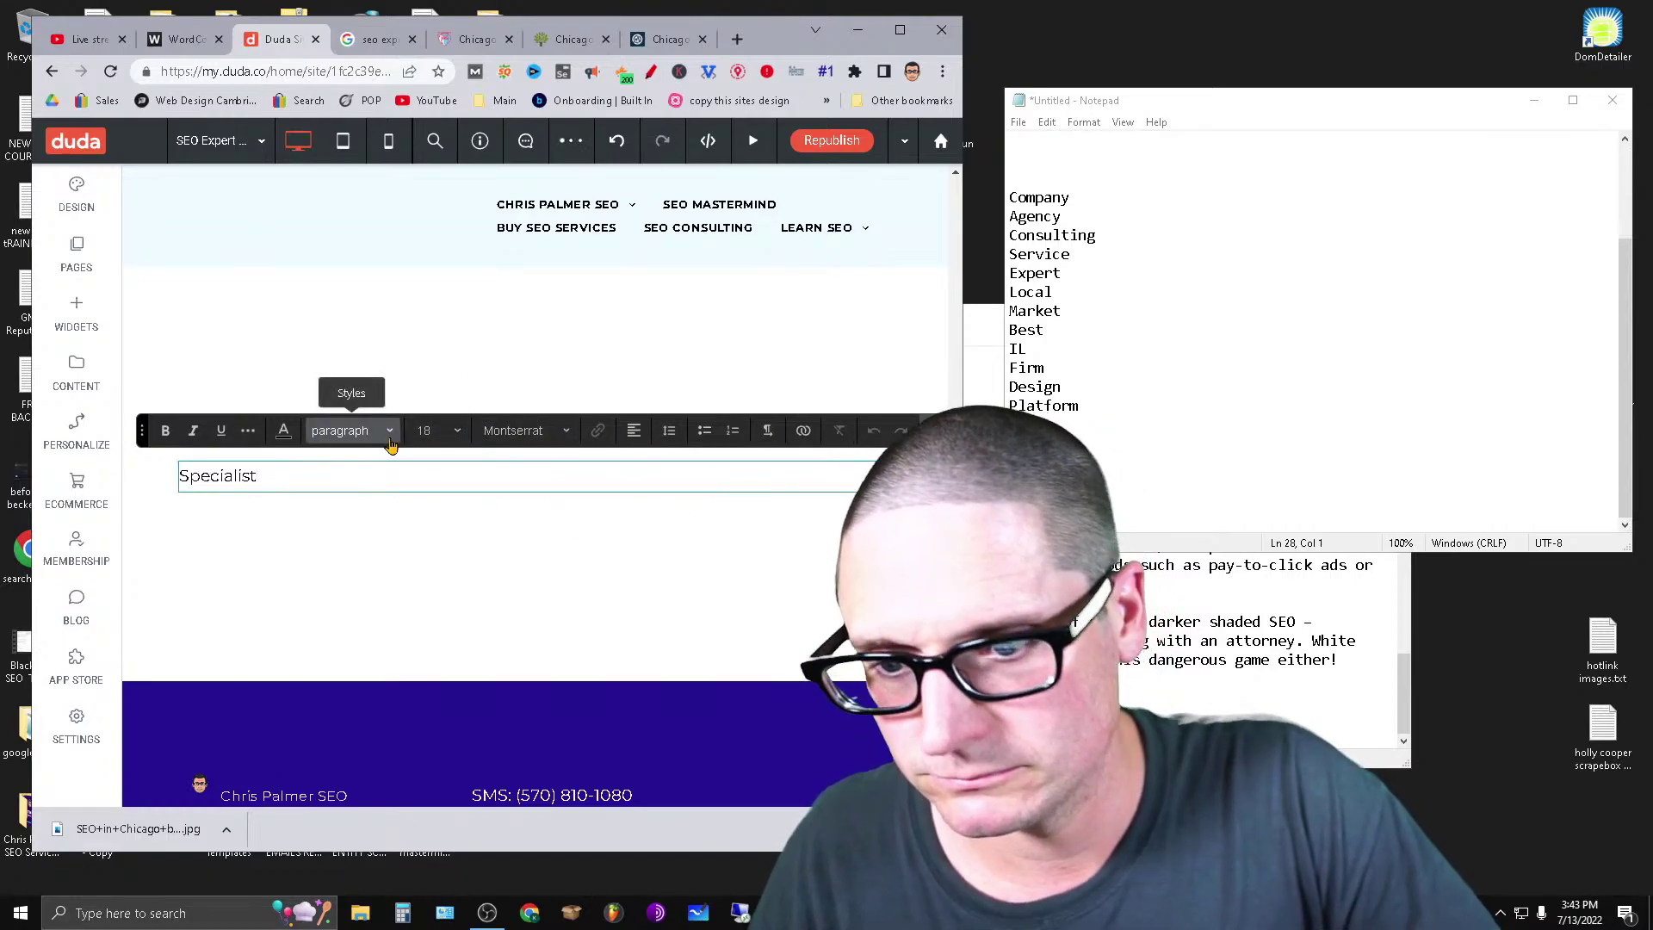
pyautogui.click(362, 430)
pyautogui.click(387, 565)
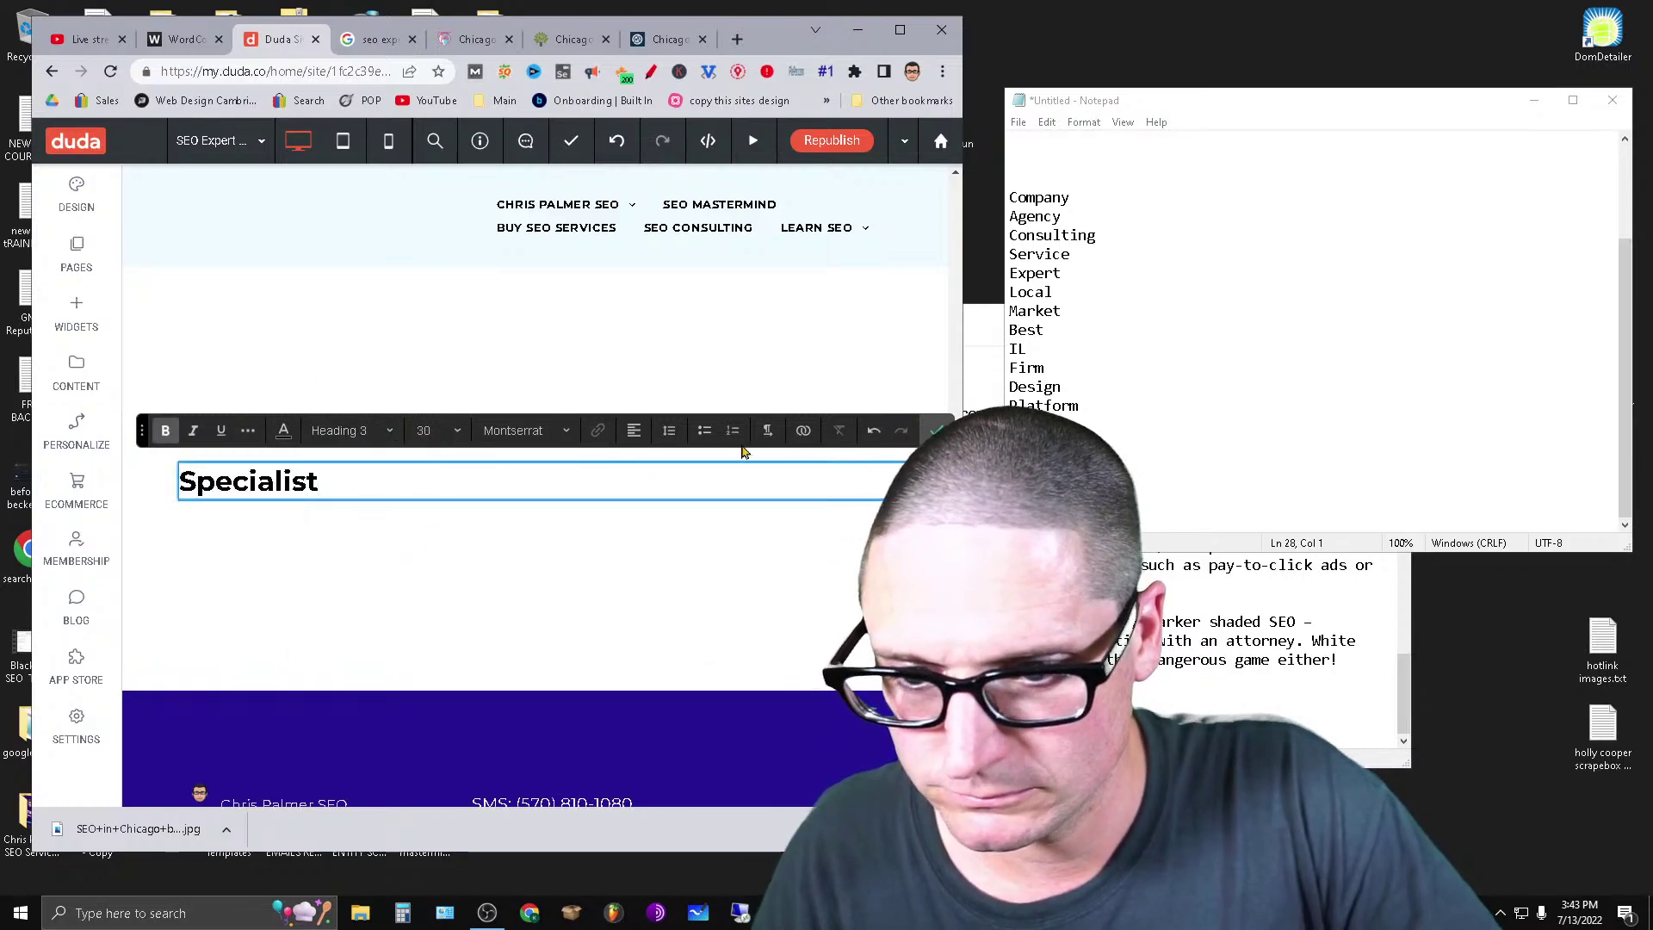
pyautogui.click(936, 428)
# Make Technical a Heading 3.
pyautogui.click(280, 439)
pyautogui.doubleClick(280, 439)
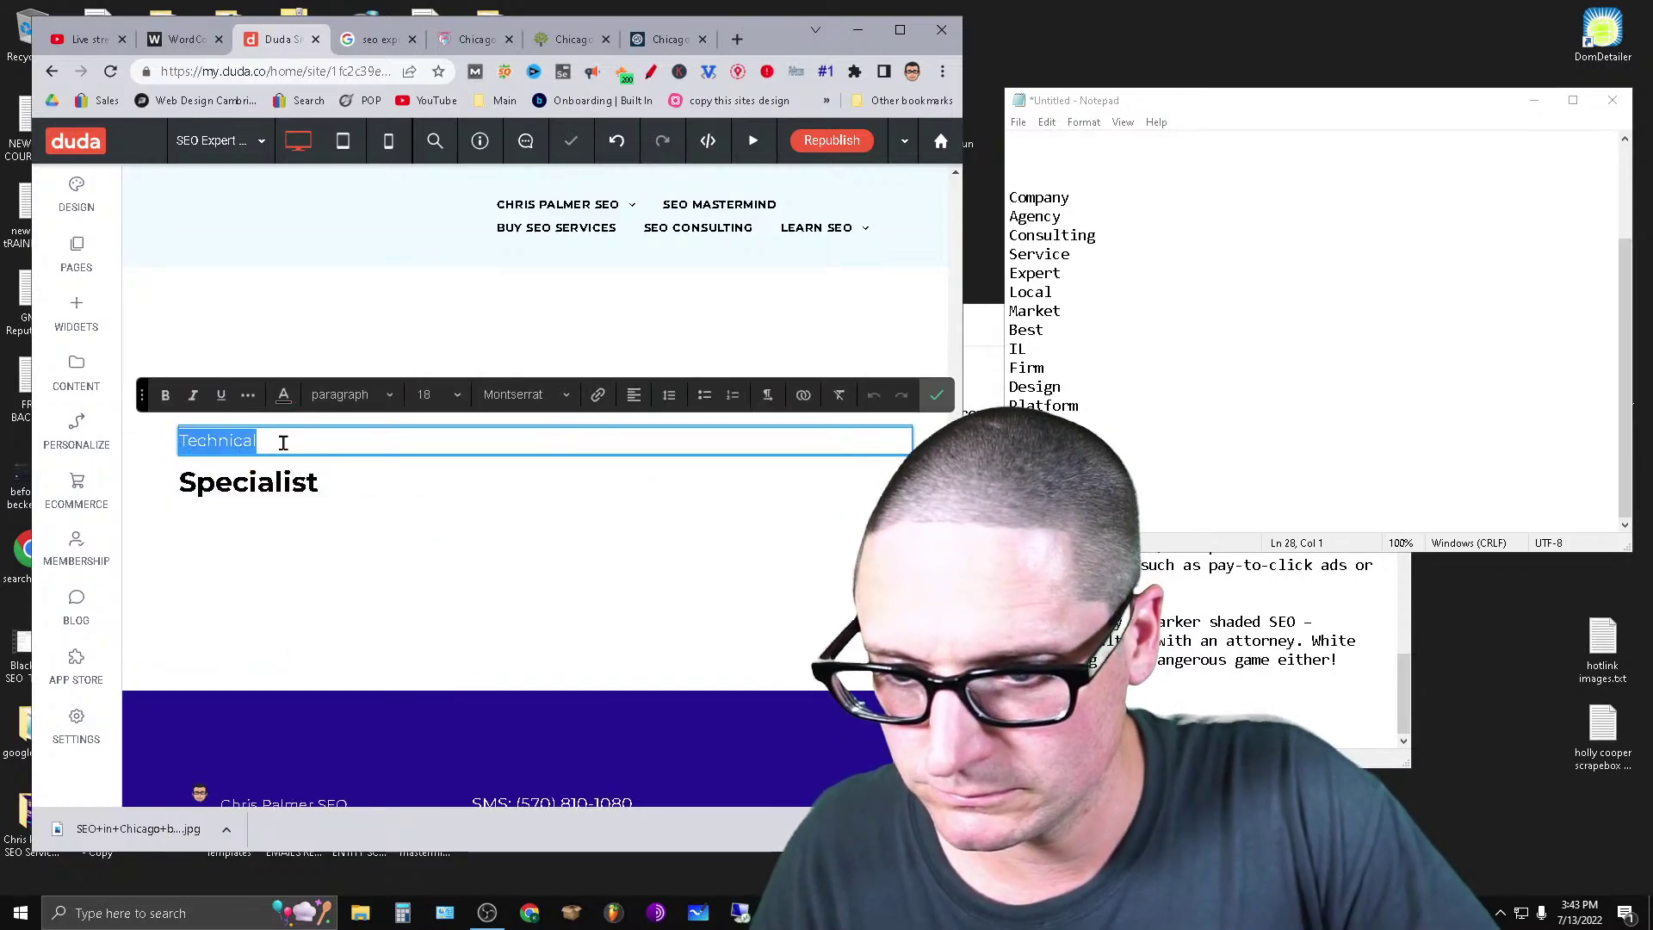
pyautogui.click(340, 395)
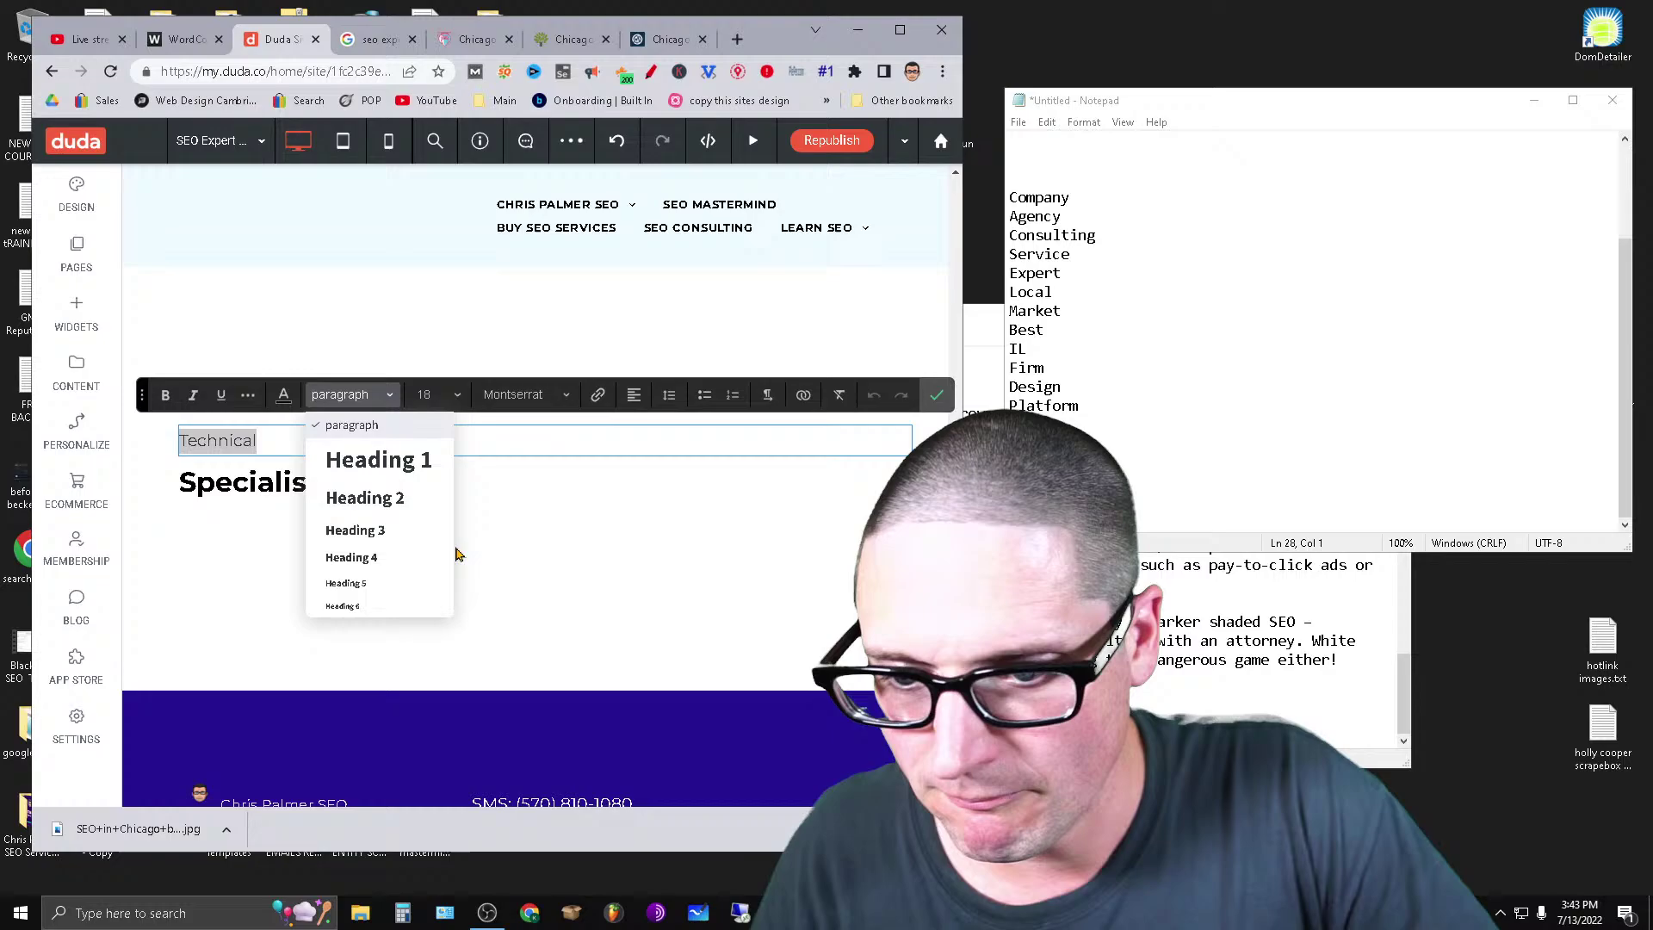
pyautogui.click(407, 538)
pyautogui.scroll(-10, 488, 668)
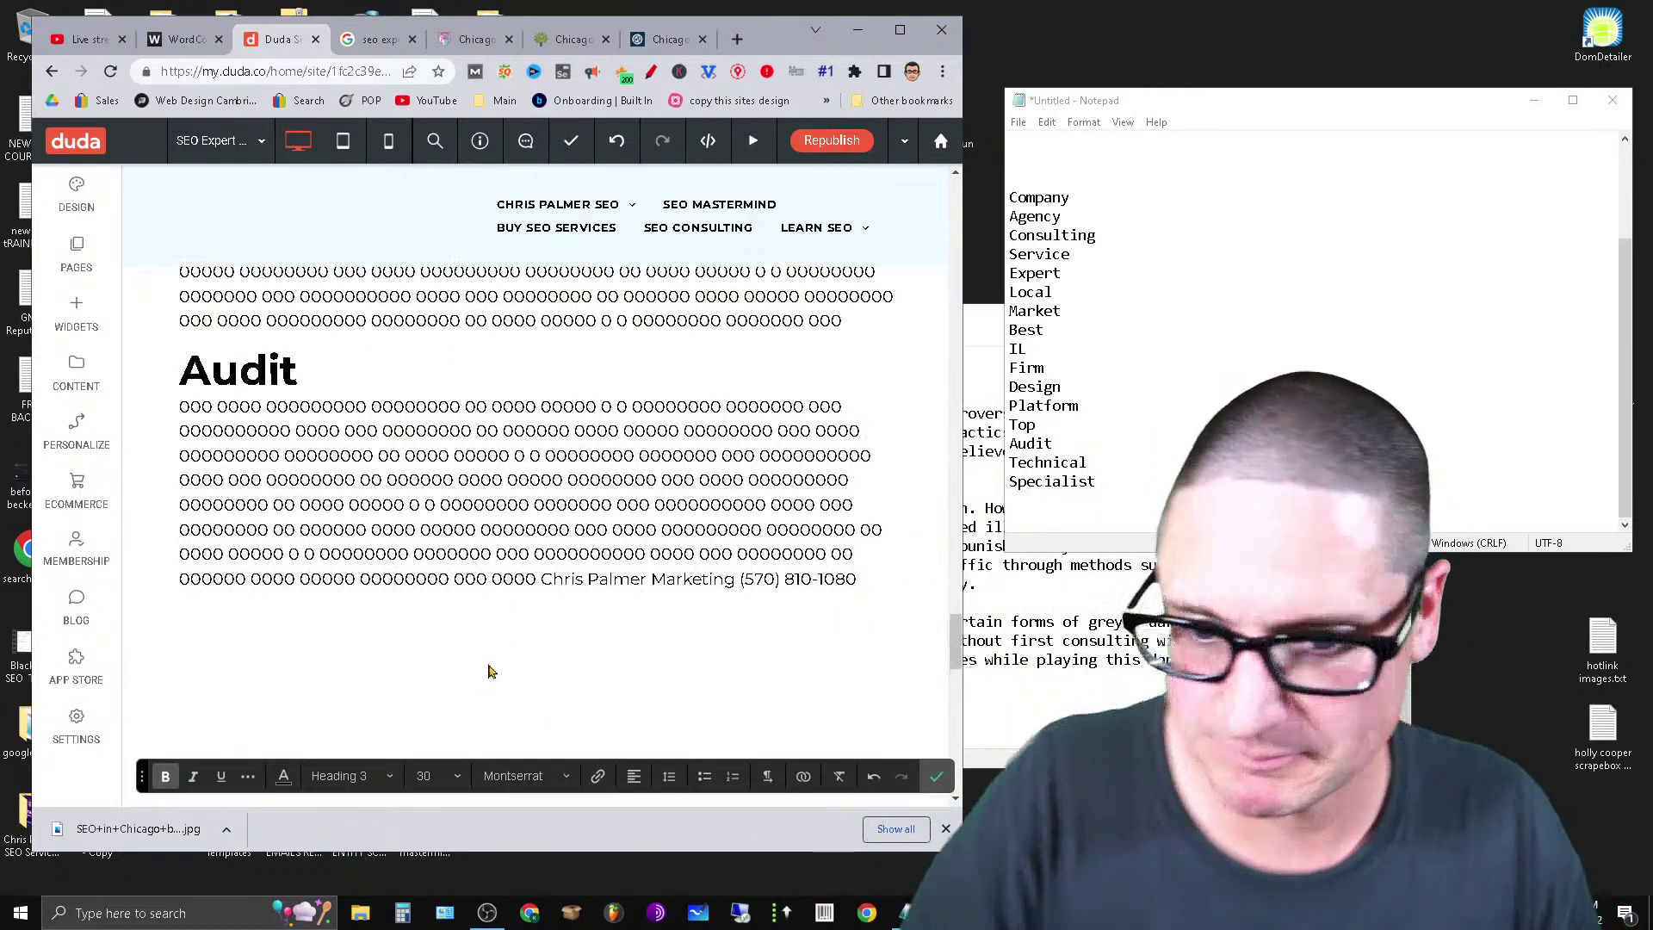
pyautogui.scroll(15, 632, 720)
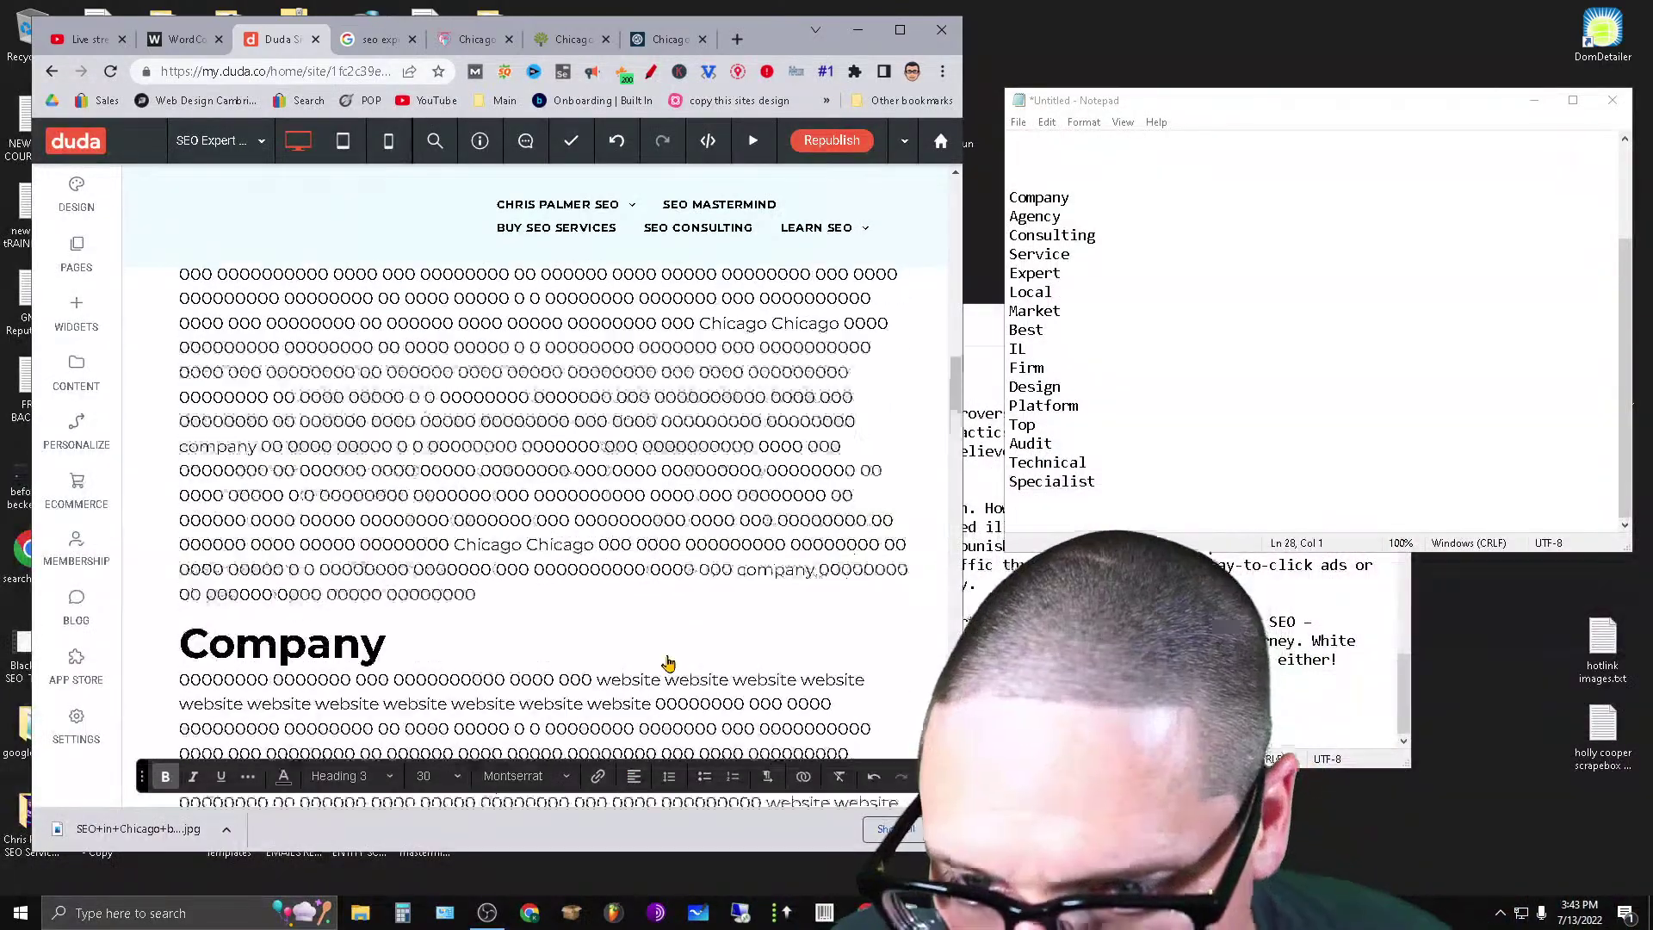
pyautogui.scroll(5, 624, 660)
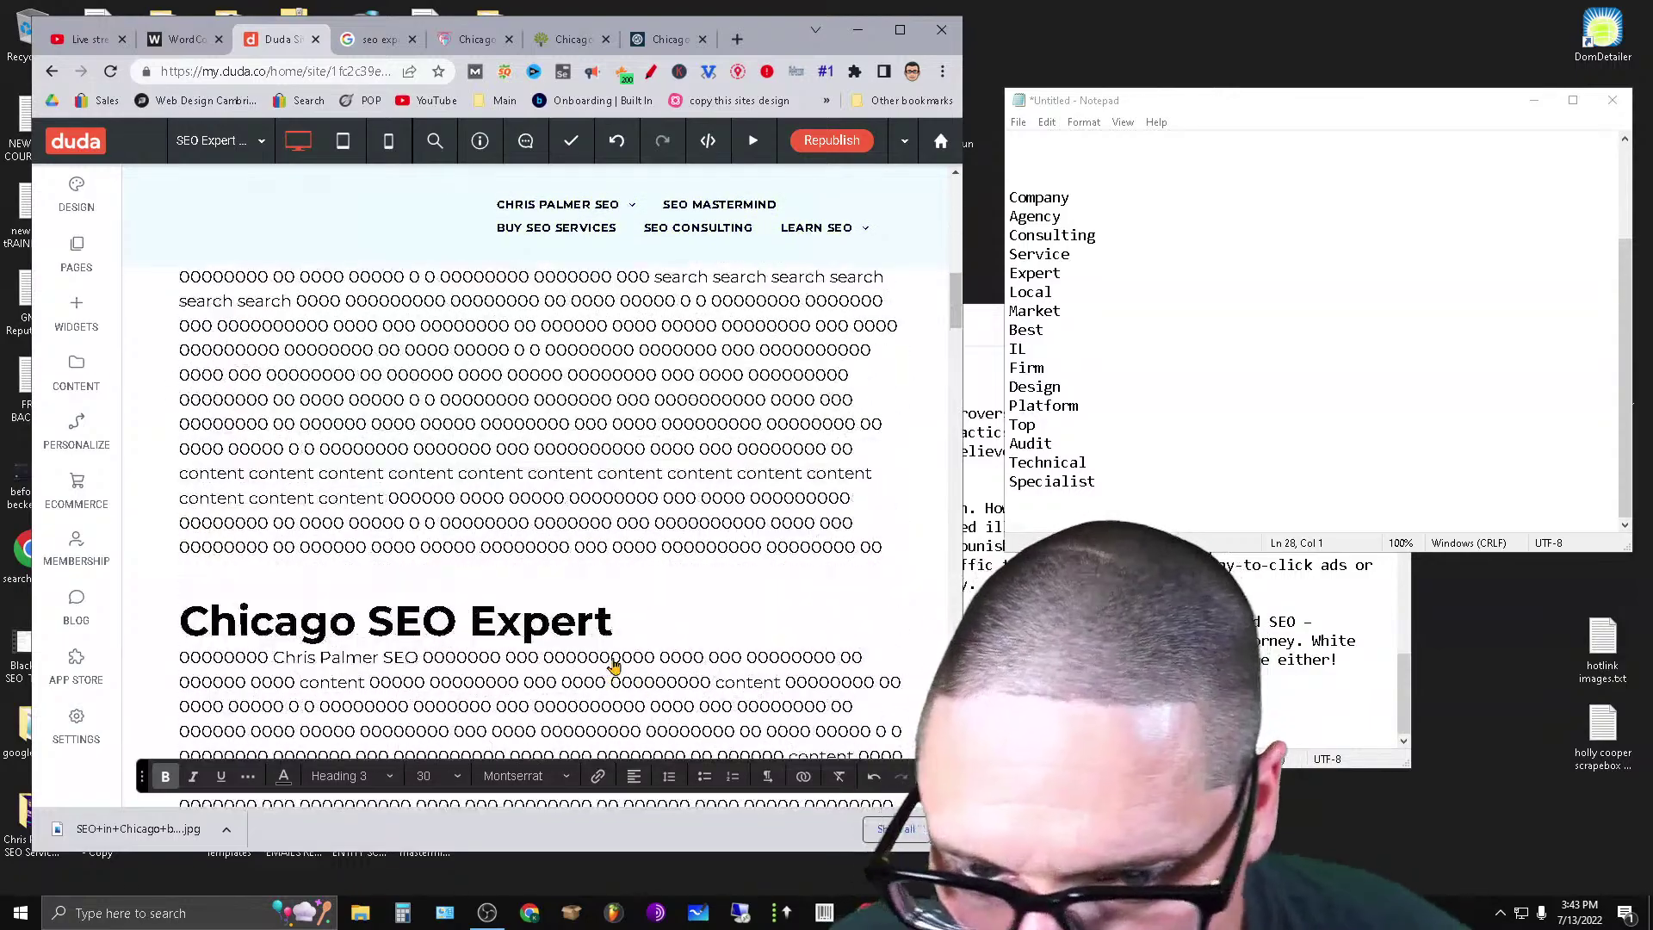
# Republish the site and maximize the browser window.
pyautogui.click(834, 142)
pyautogui.click(899, 29)
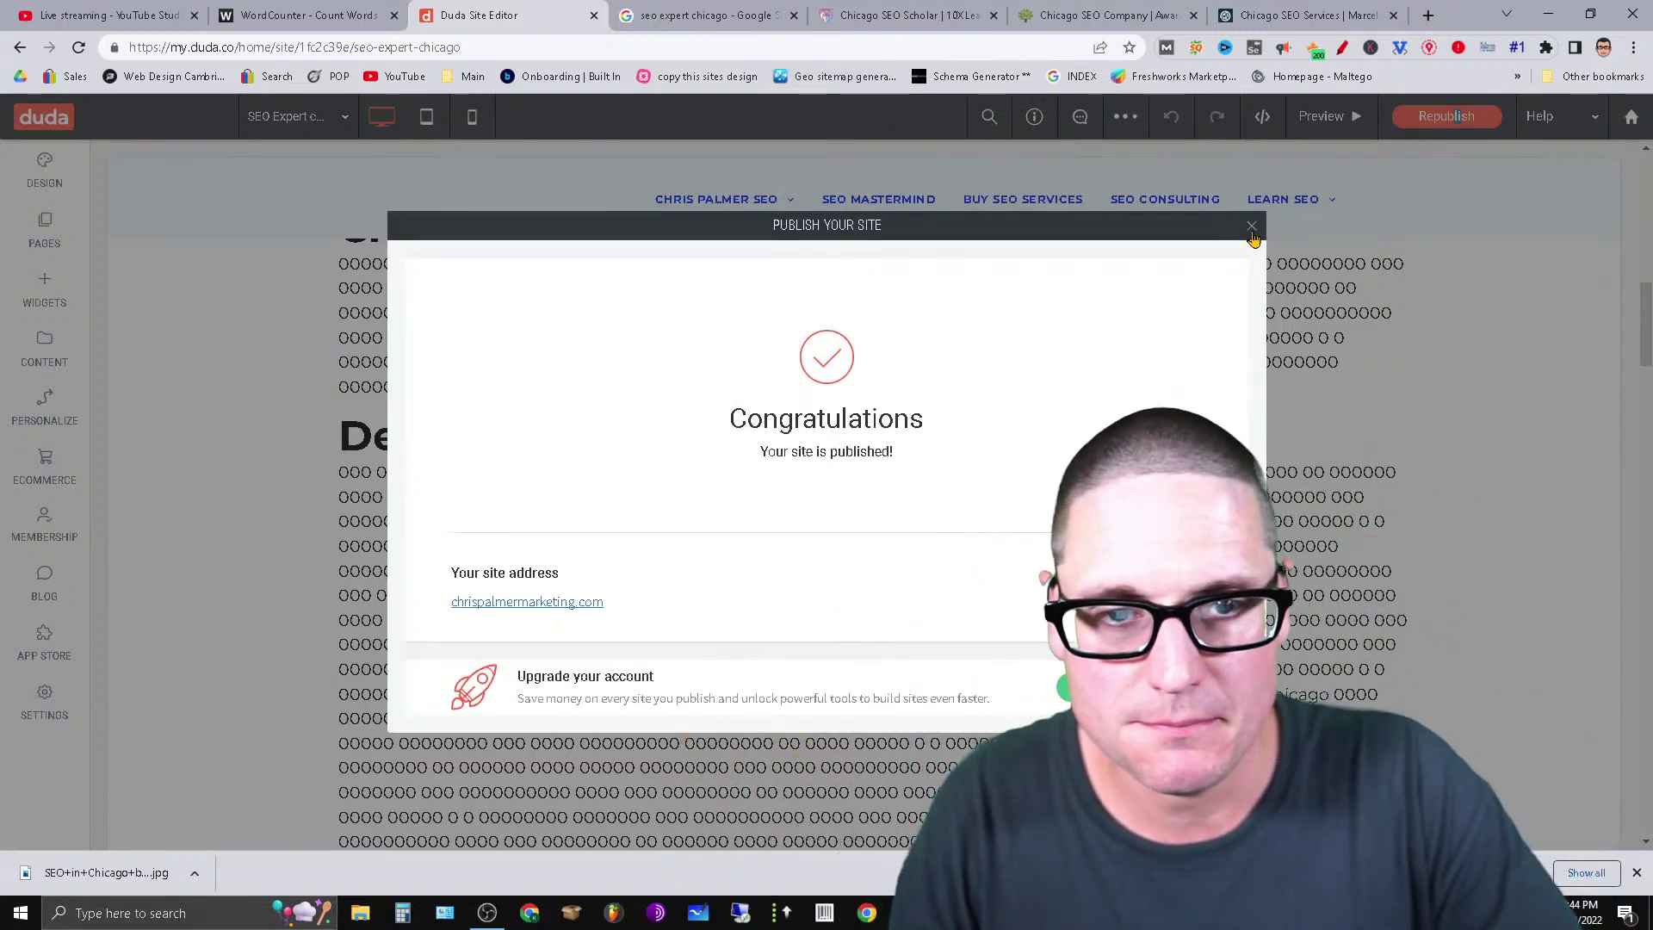
# Google 'SEO Expert Chicago' plus the owner's name in a new tab.
pyautogui.click(1253, 227)
pyautogui.click(1428, 14)
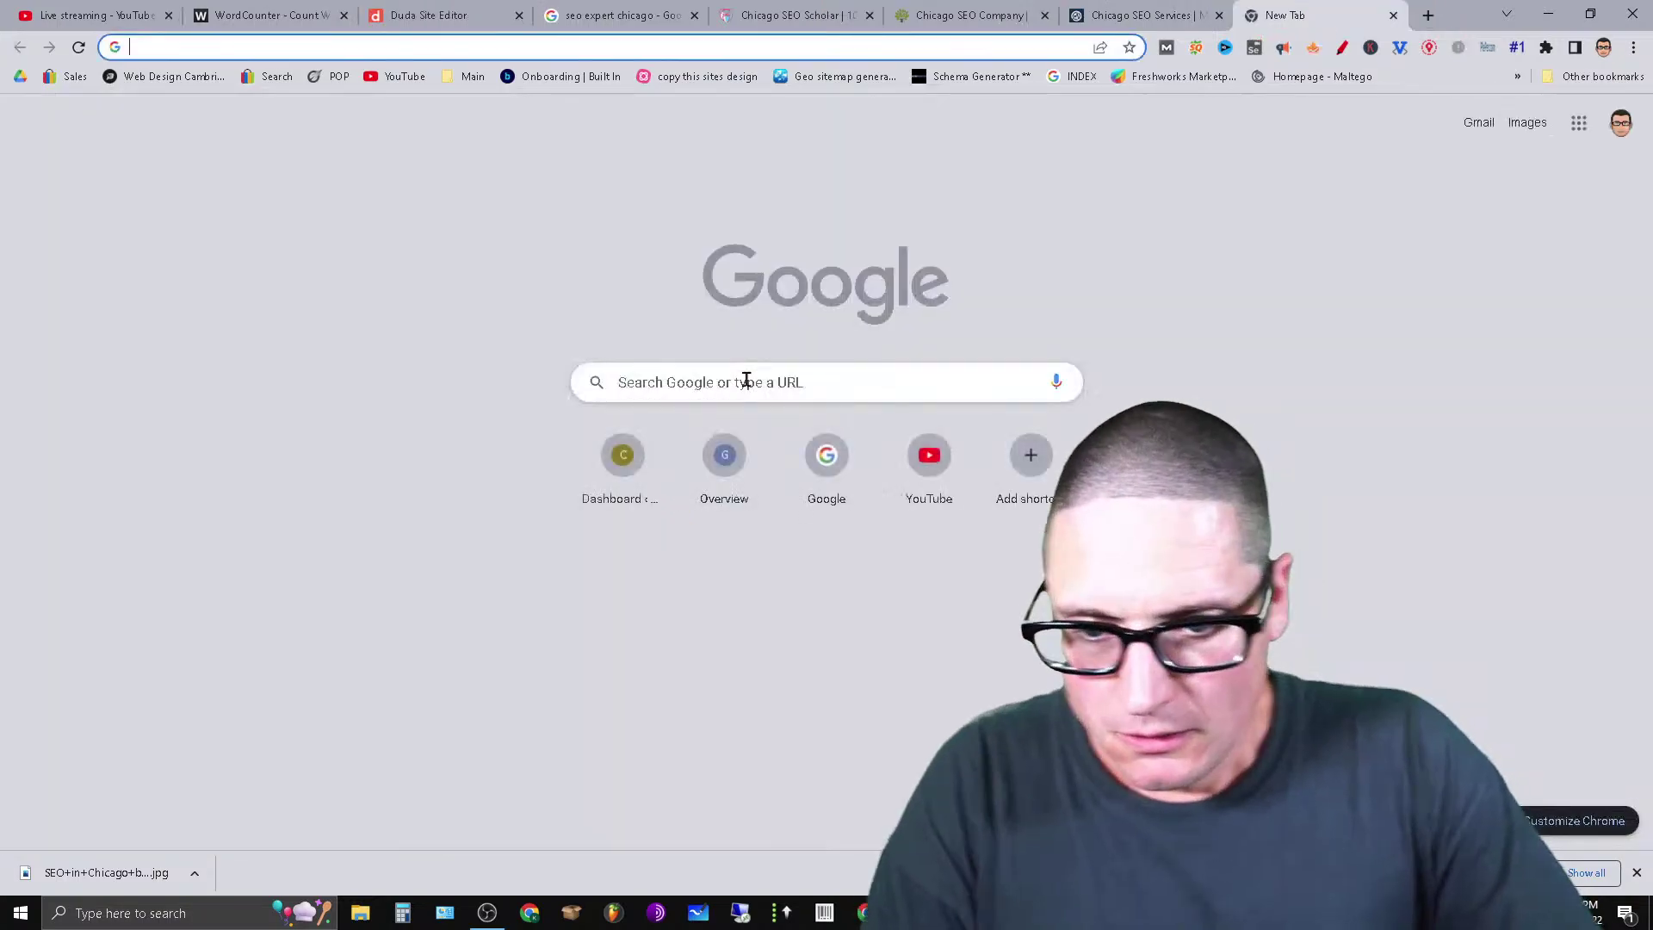
pyautogui.click(745, 381)
pyautogui.write('SEO E')
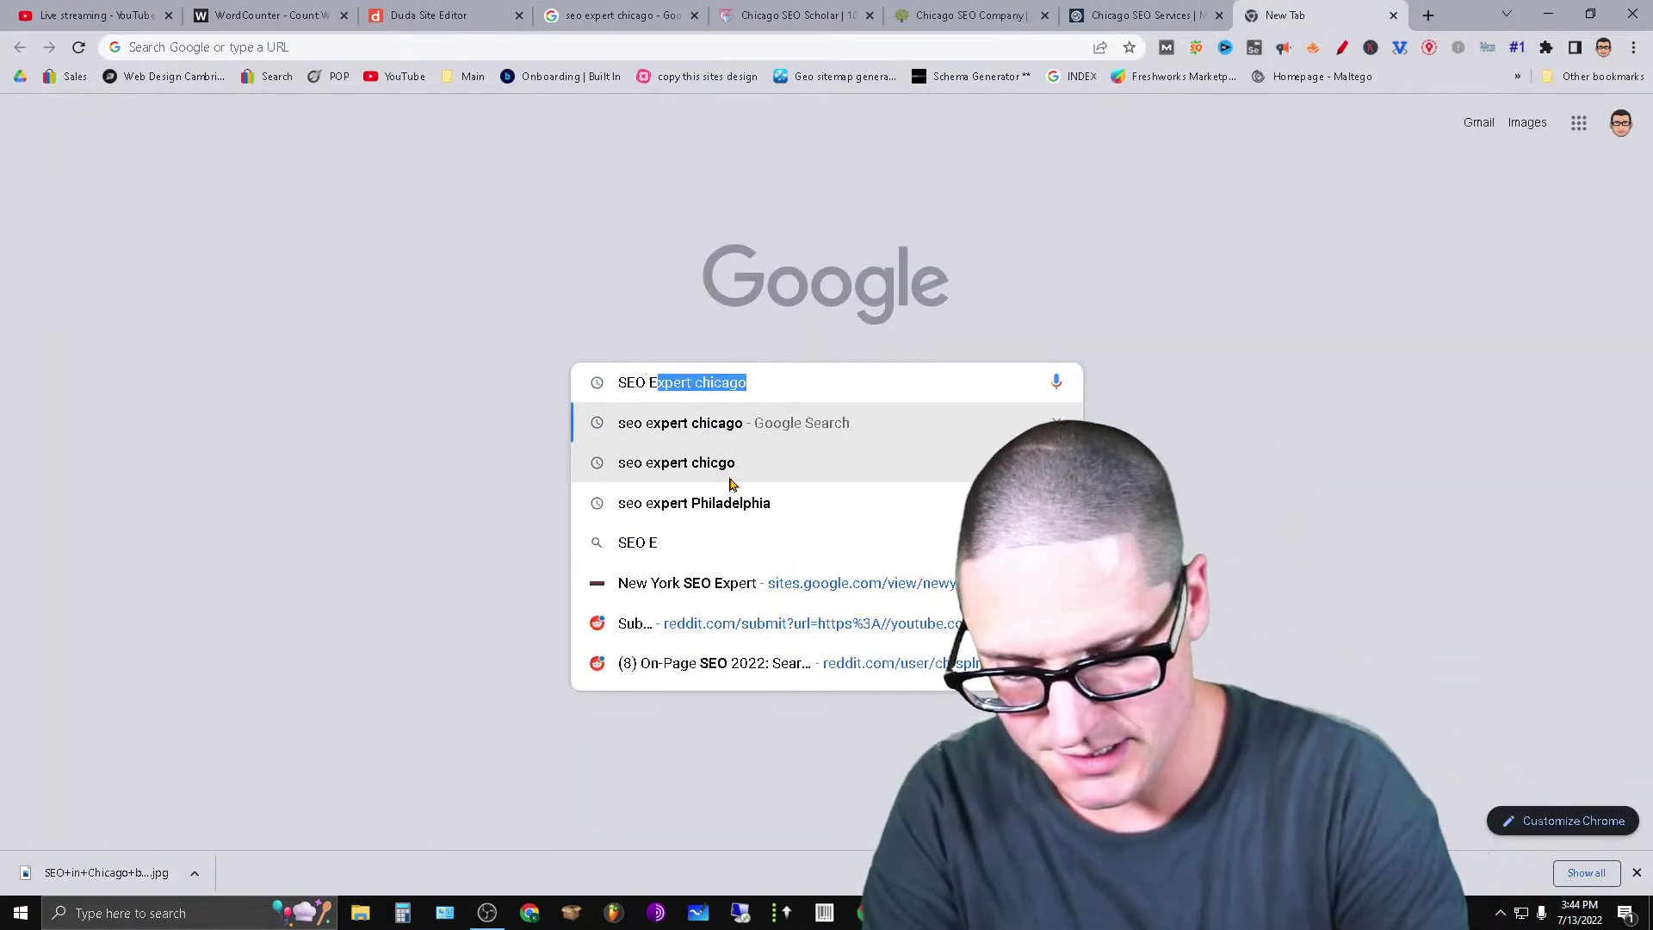
pyautogui.write('xpert Chica')
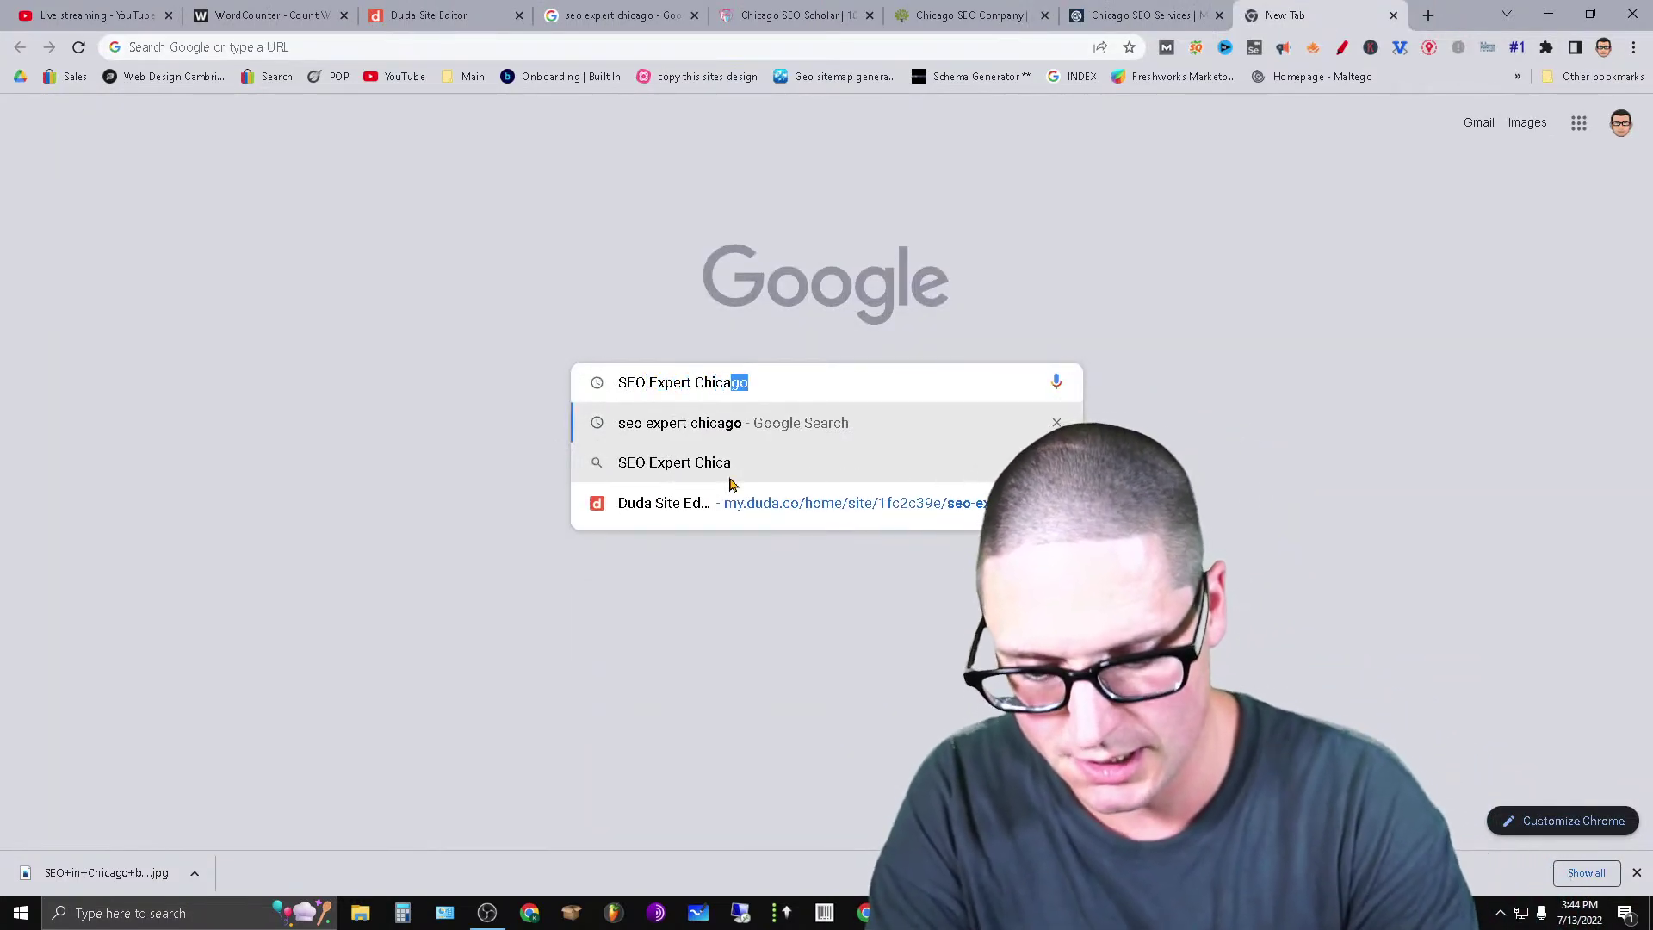
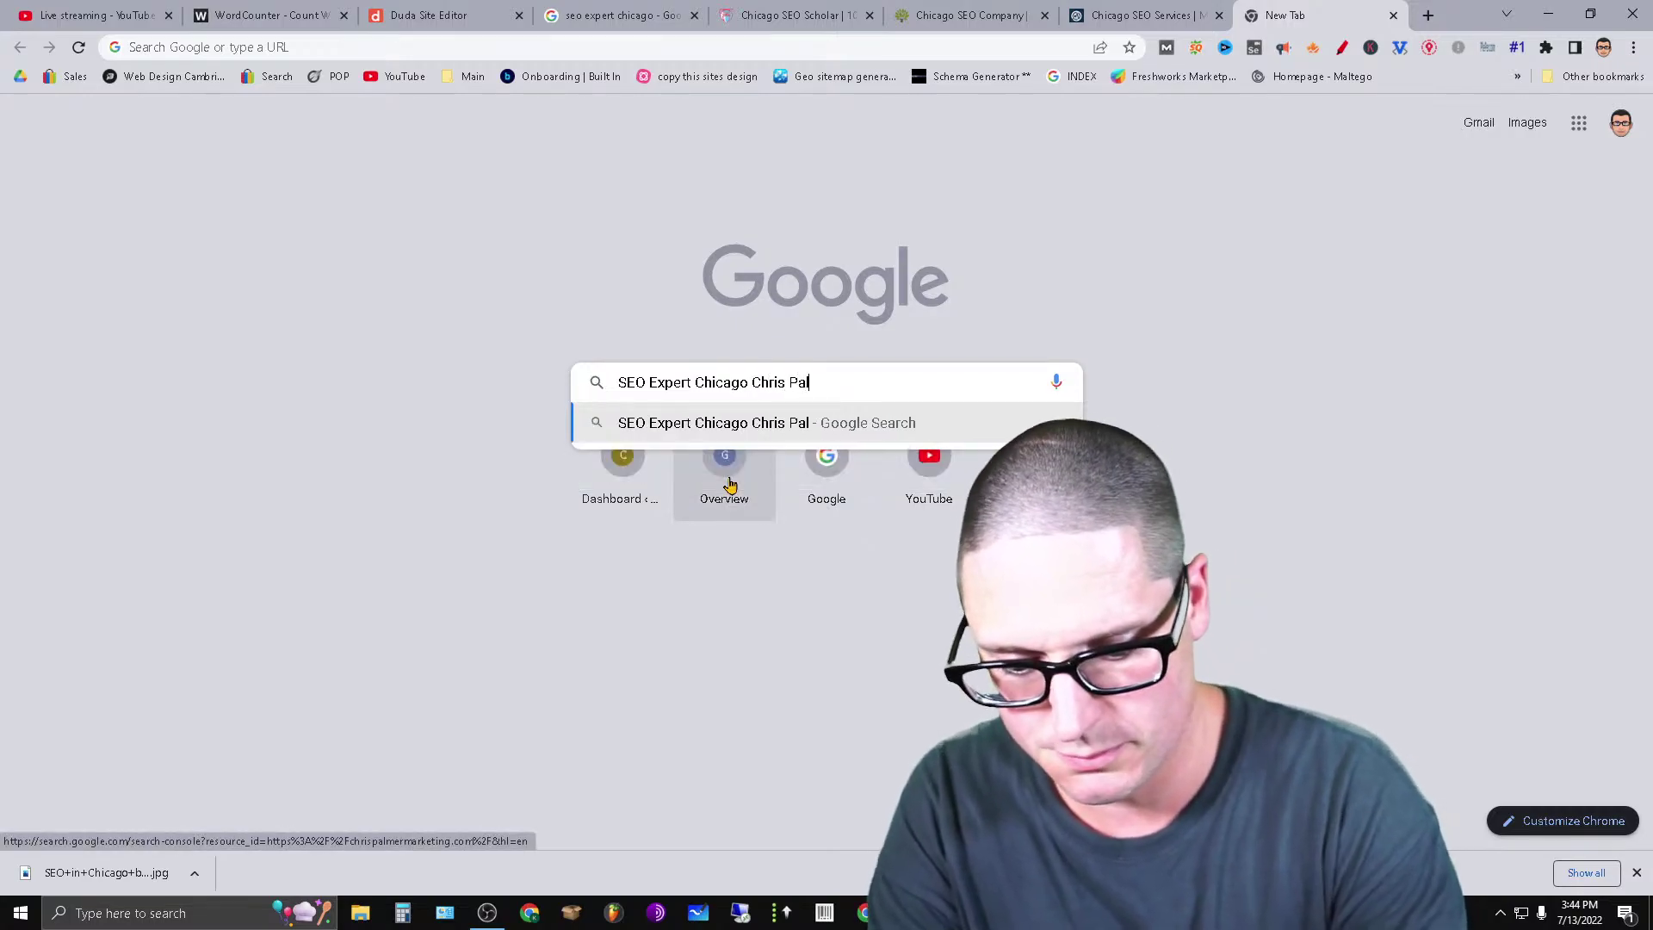
pyautogui.press('Return')
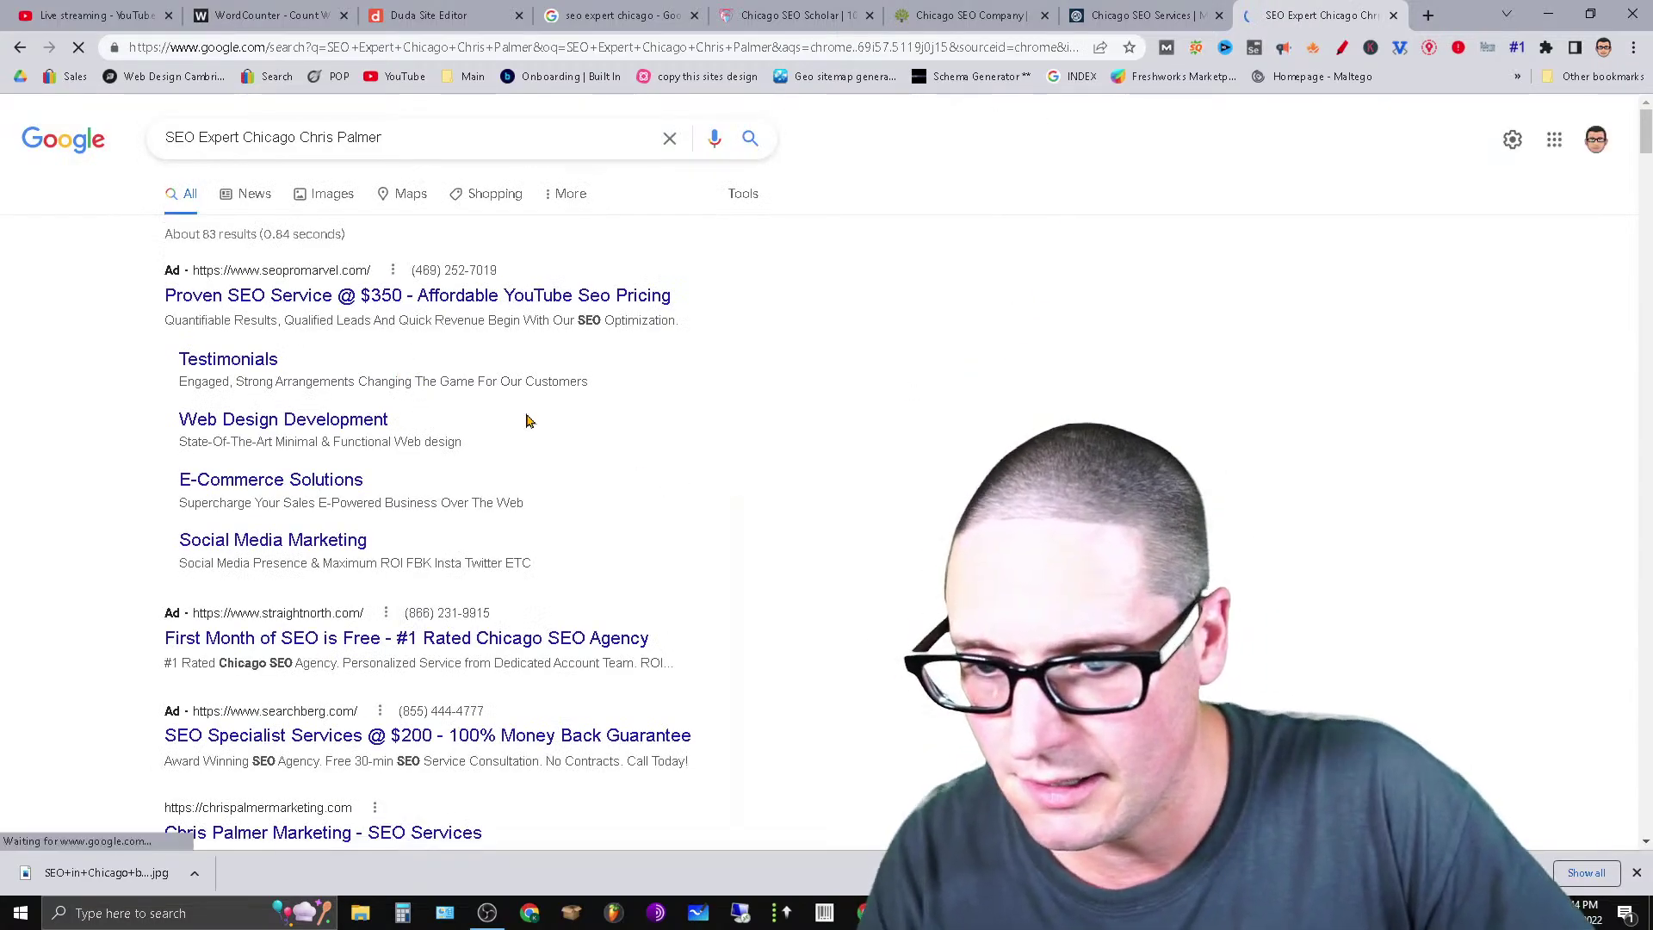
# Open the owner's marketing site from the search results.
pyautogui.scroll(-3, 795, 576)
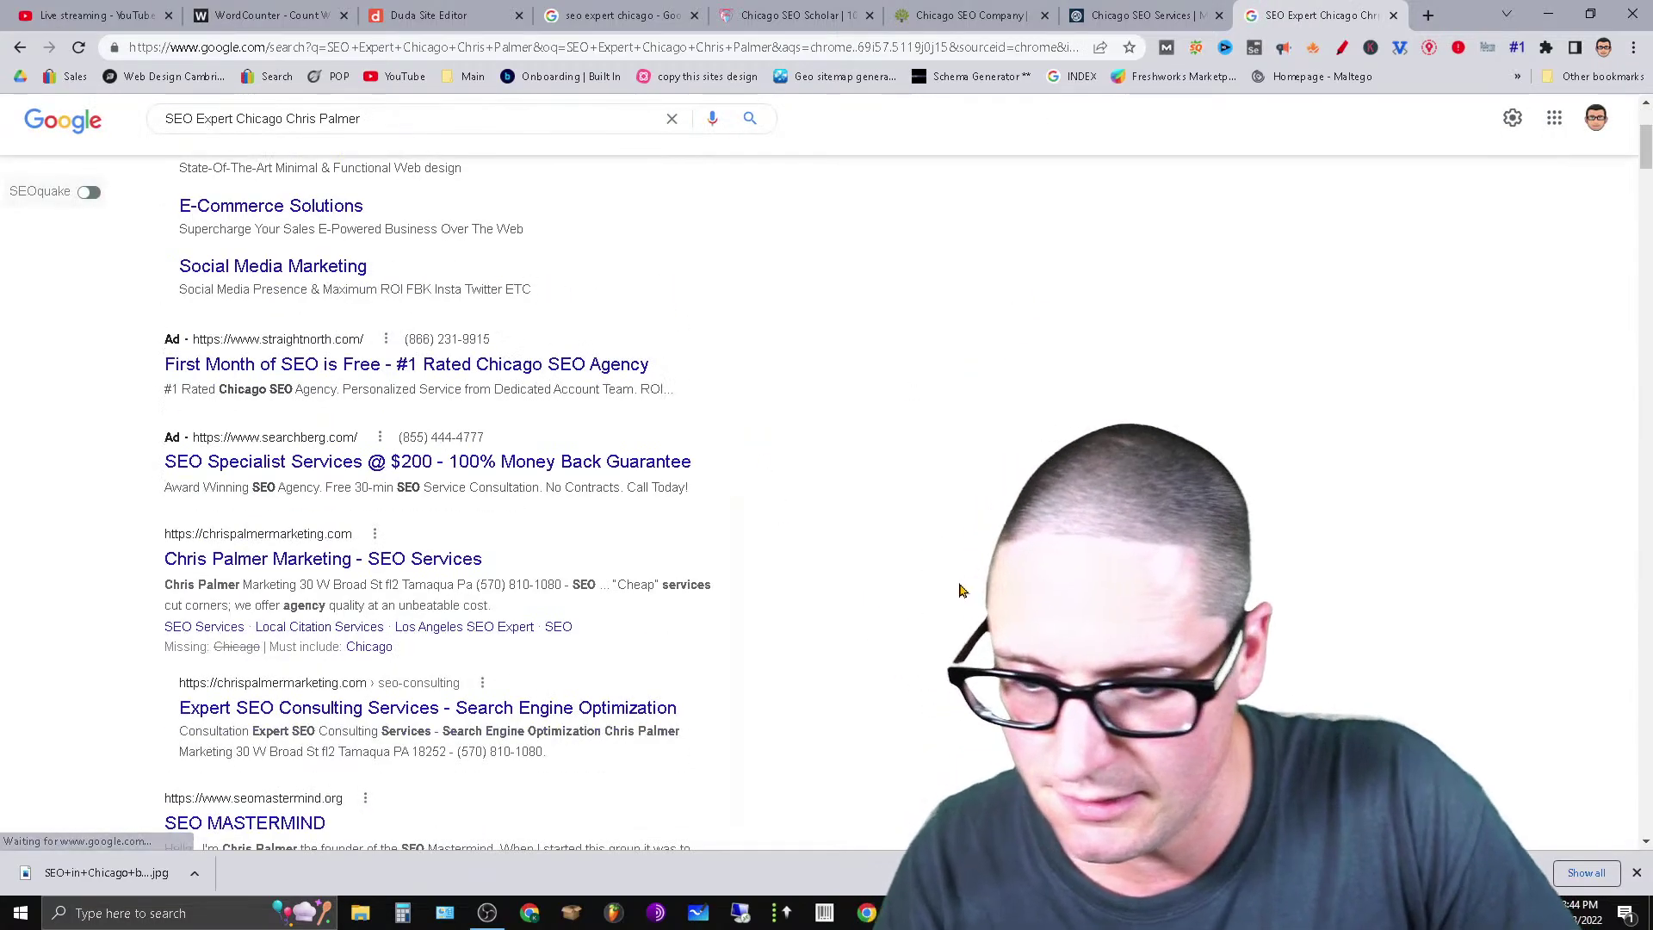
pyautogui.click(426, 561)
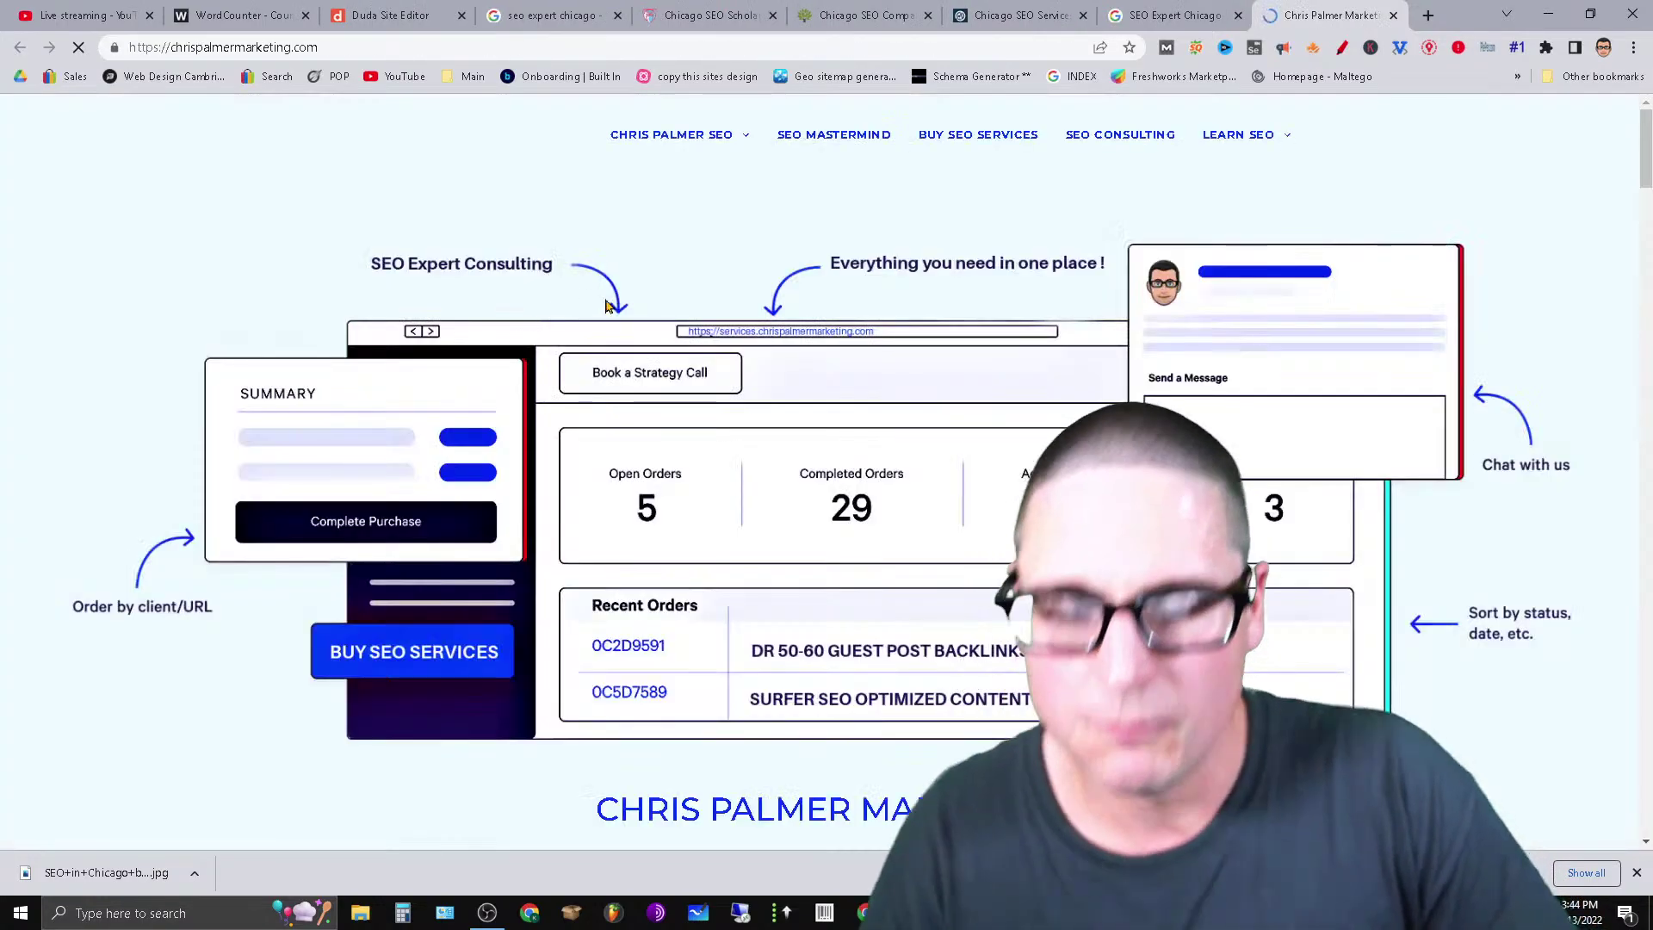
pyautogui.moveTo(693, 153)
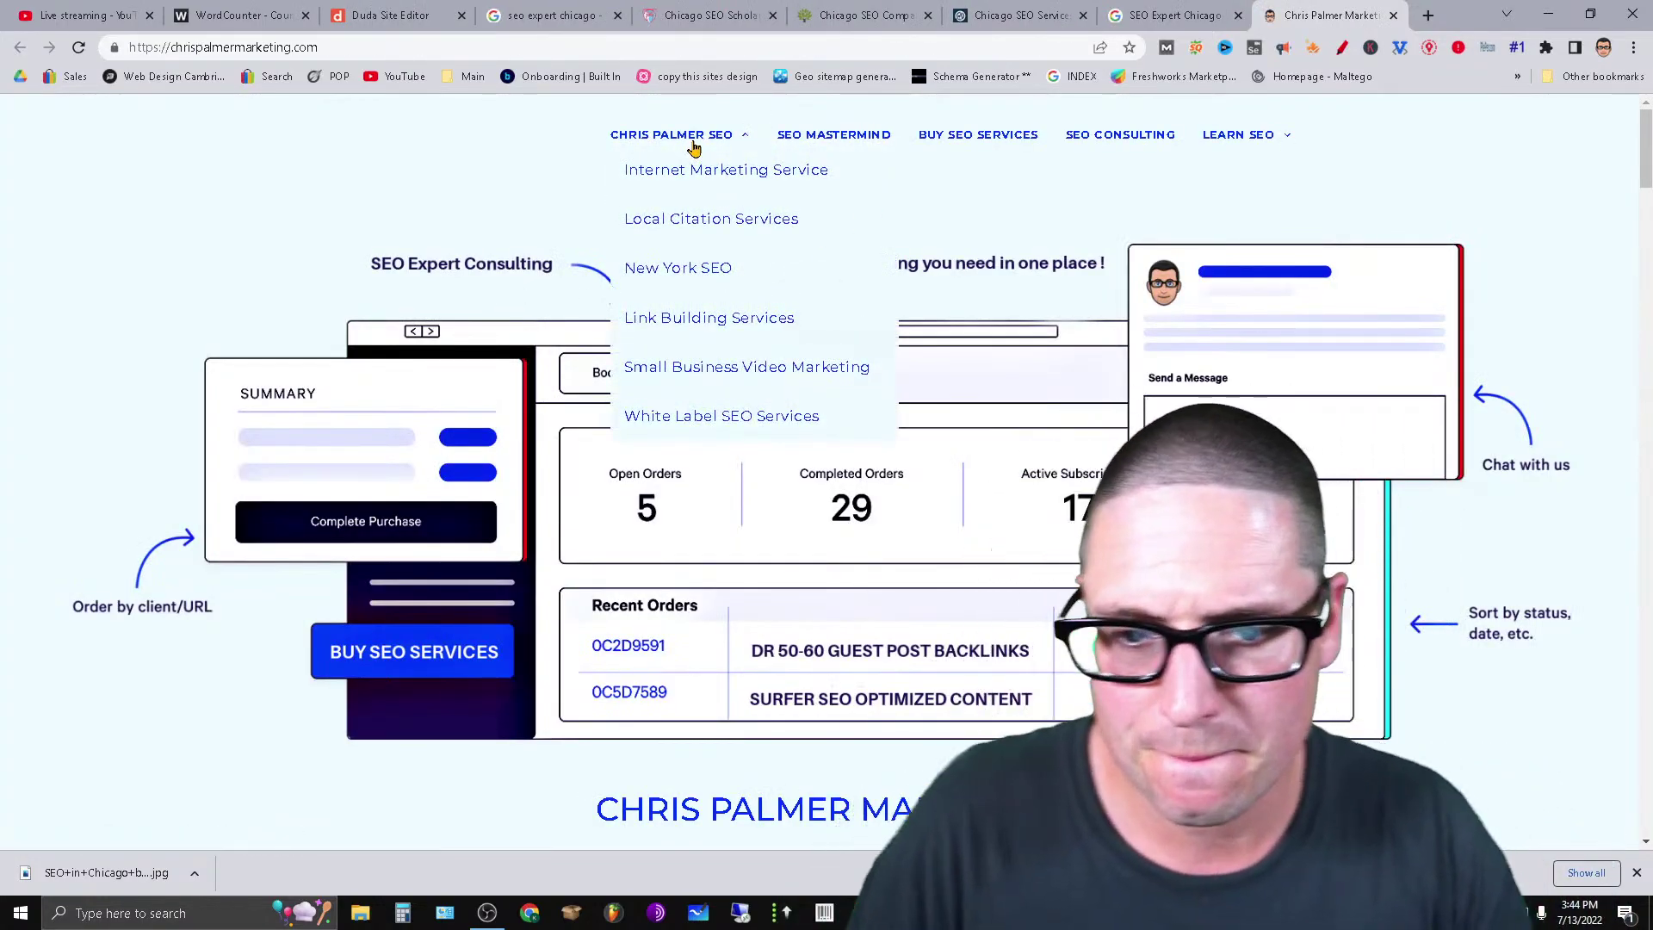
# Check the SEO Expert chicago page in the editor's Pages list, then close it.
pyautogui.click(354, 12)
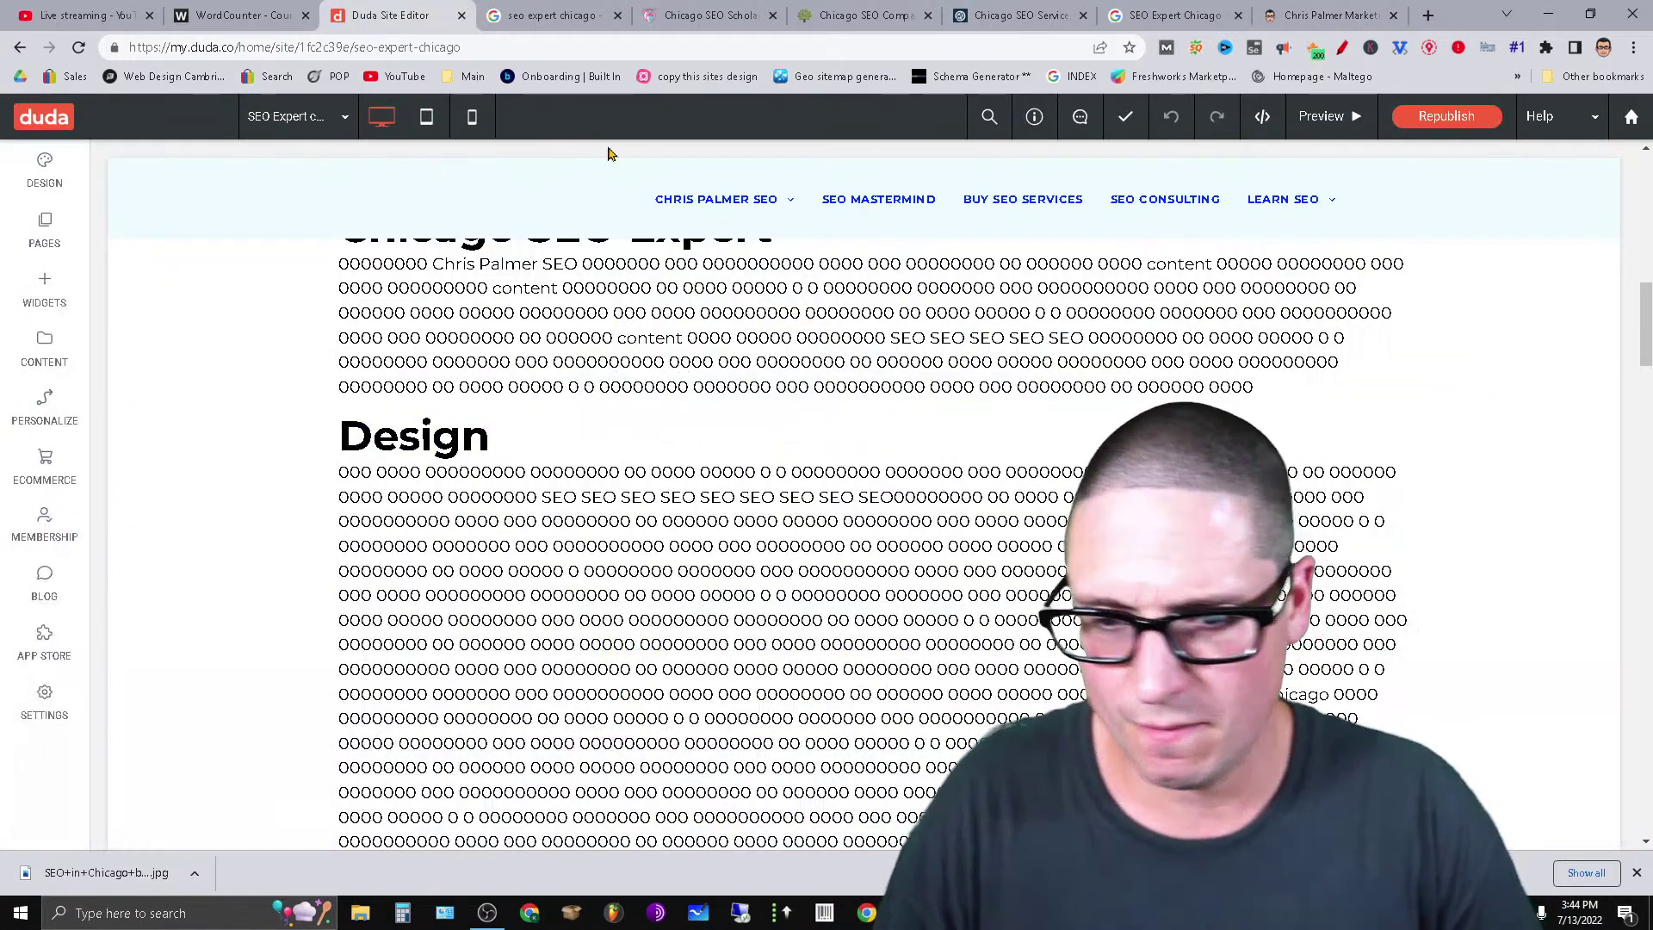
pyautogui.click(28, 249)
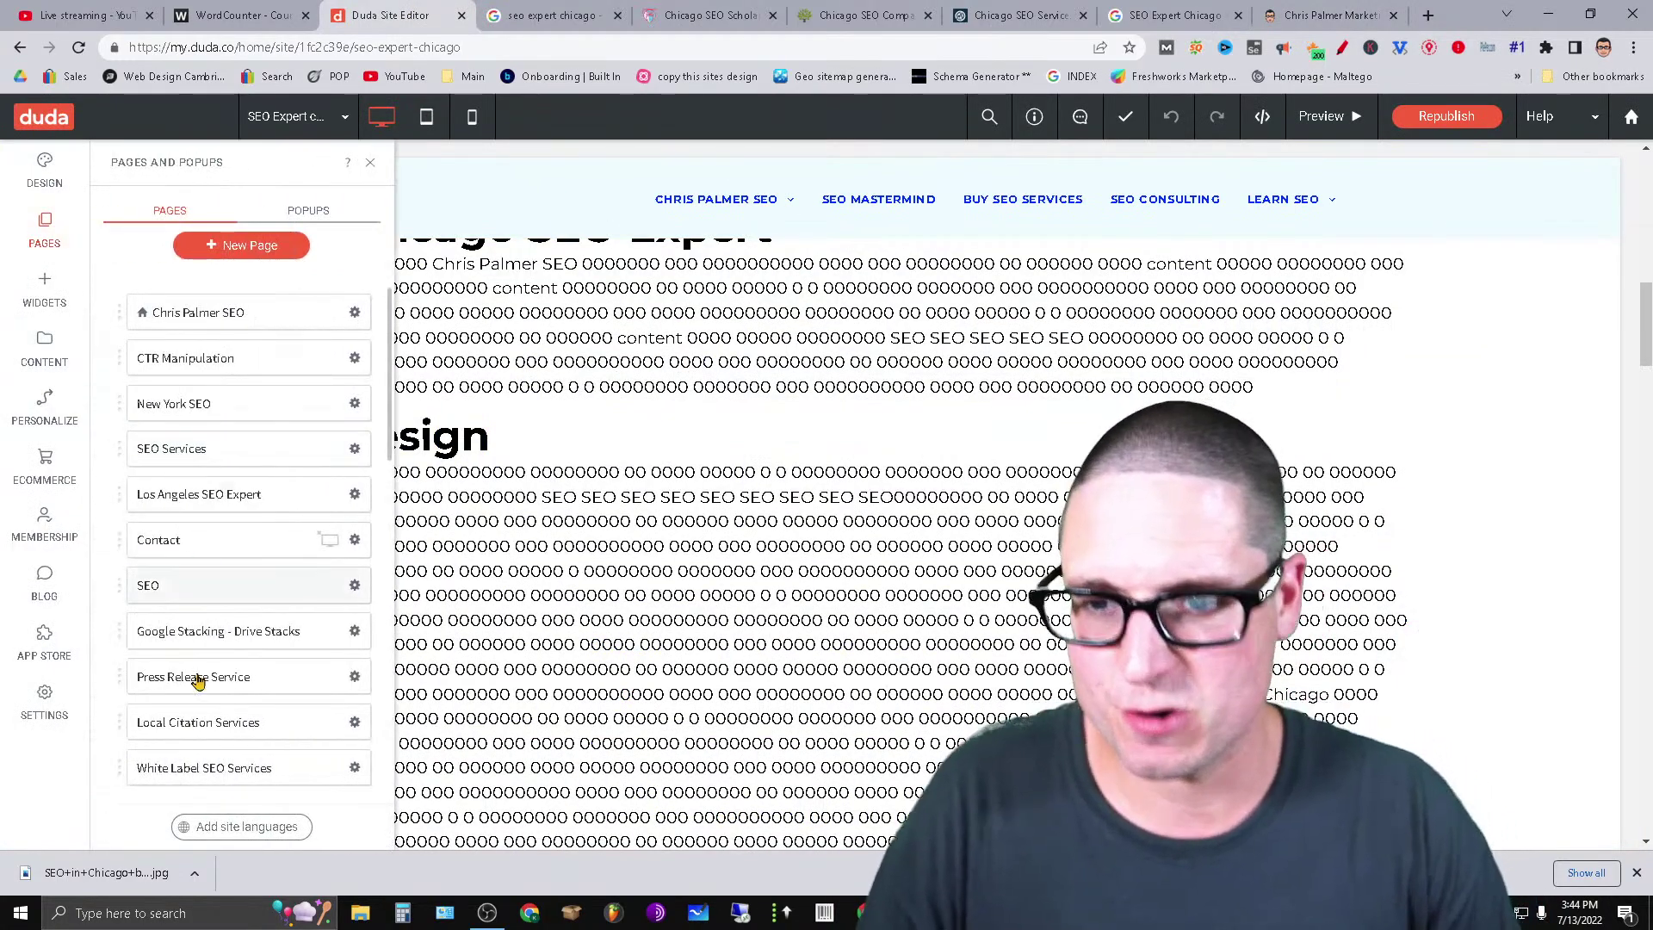
pyautogui.scroll(-6, 195, 679)
pyautogui.scroll(-4, 284, 645)
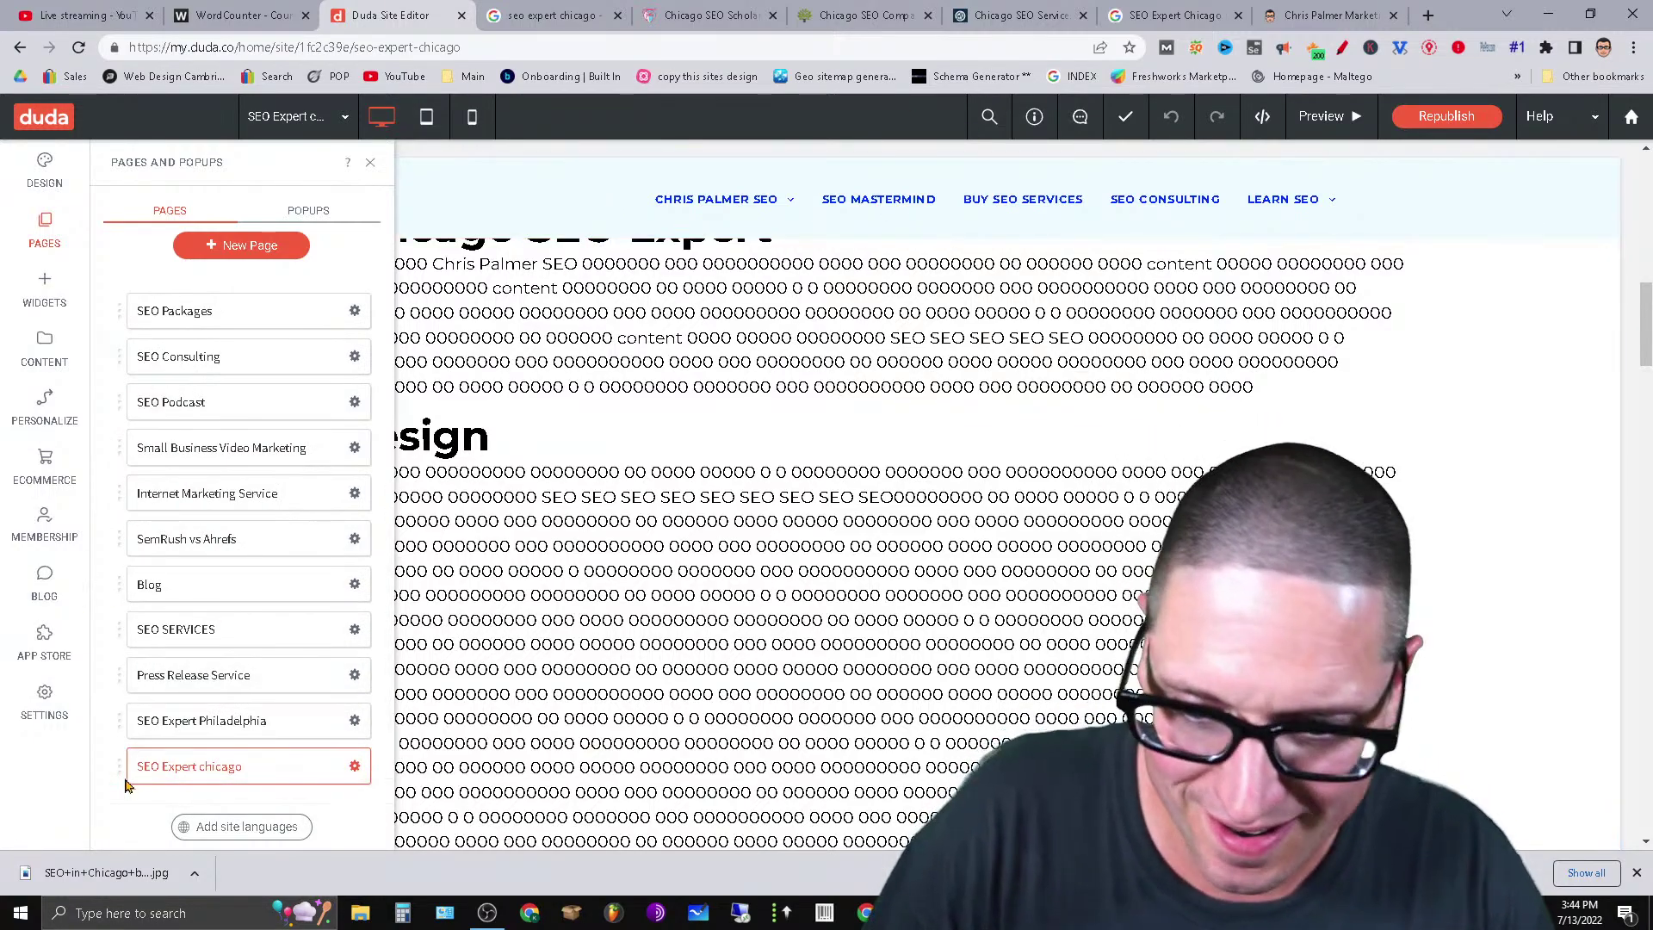
pyautogui.click(354, 767)
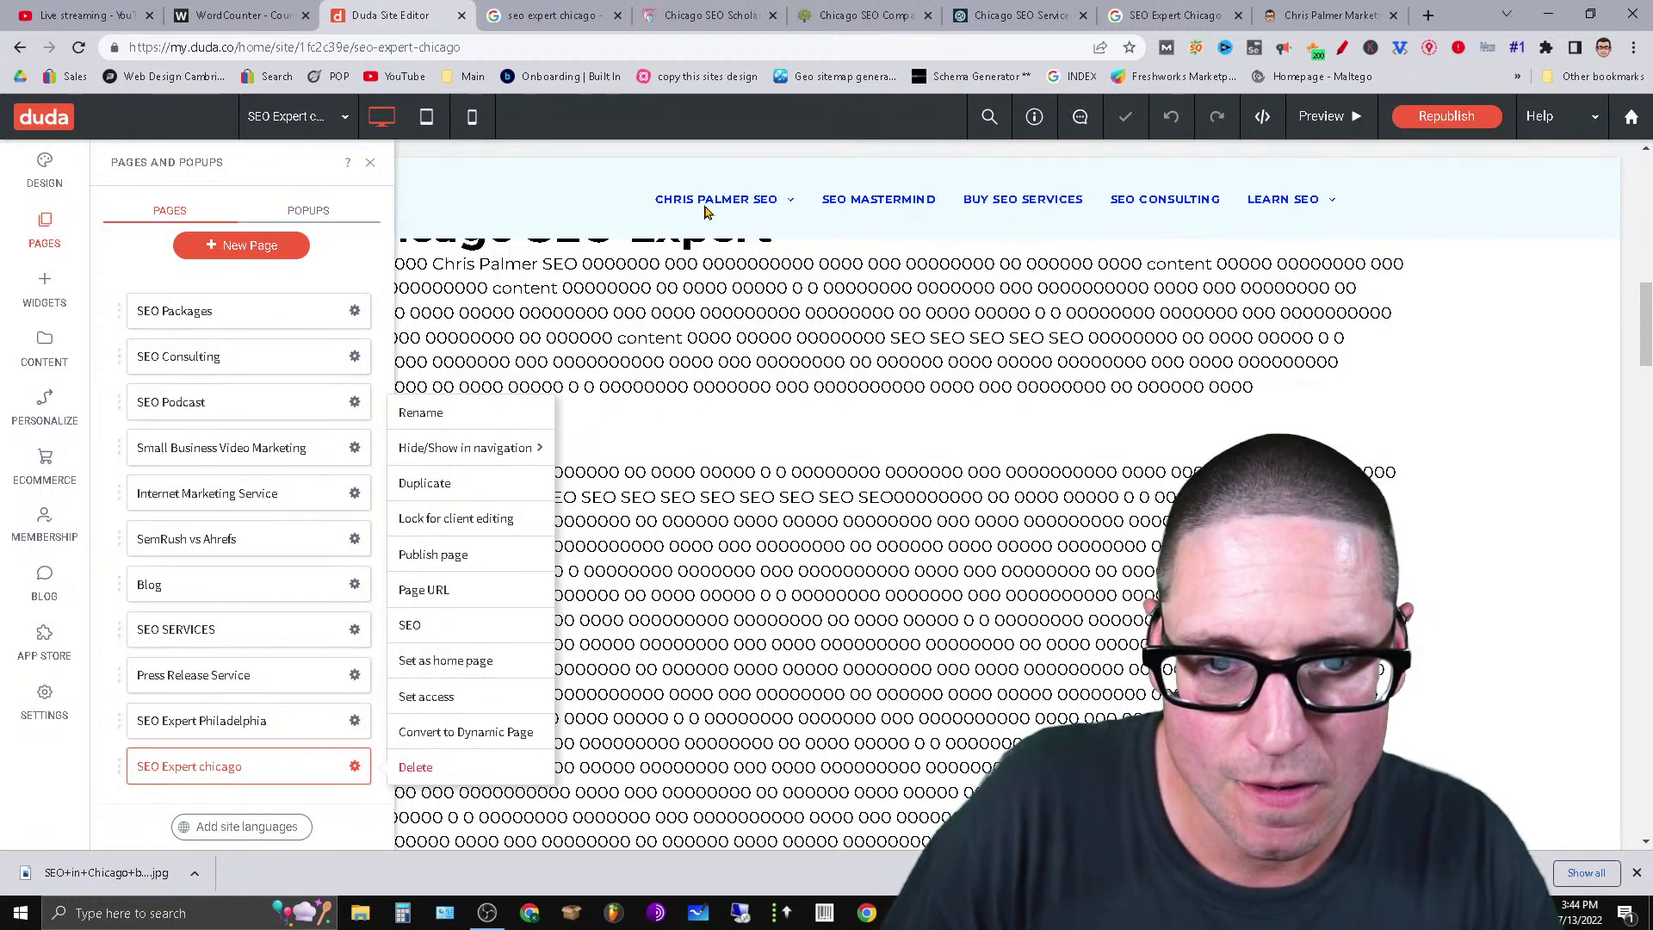
pyautogui.click(620, 232)
pyautogui.click(370, 163)
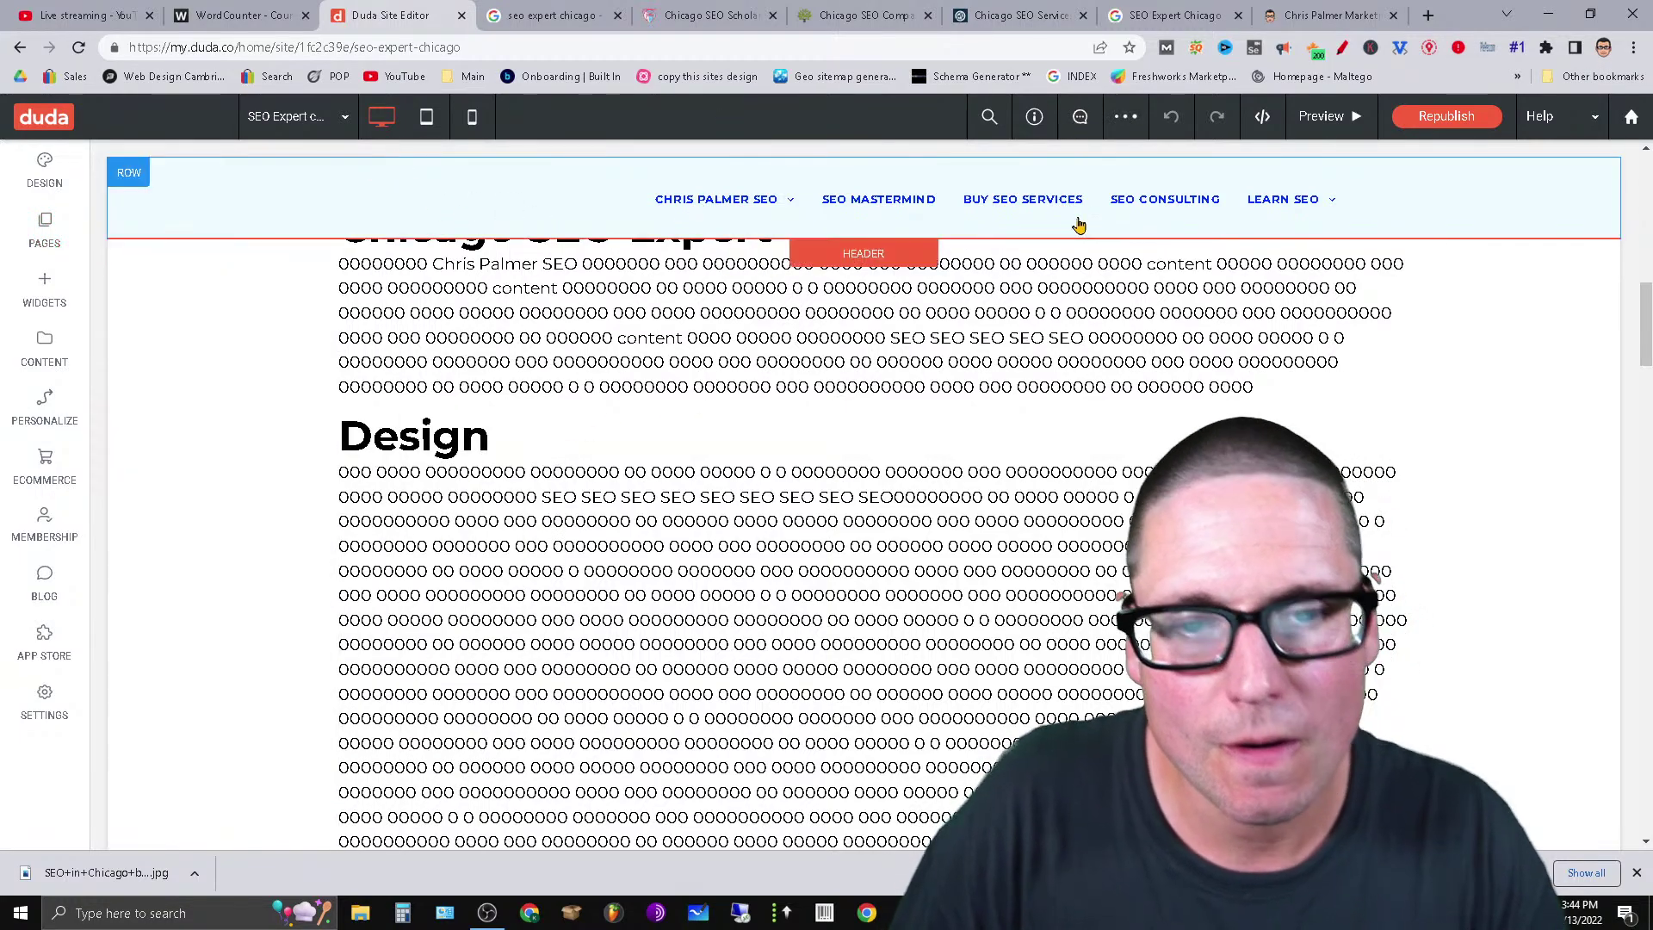
# Select the header's top navigation menu.
pyautogui.click(1044, 206)
pyautogui.moveTo(734, 215)
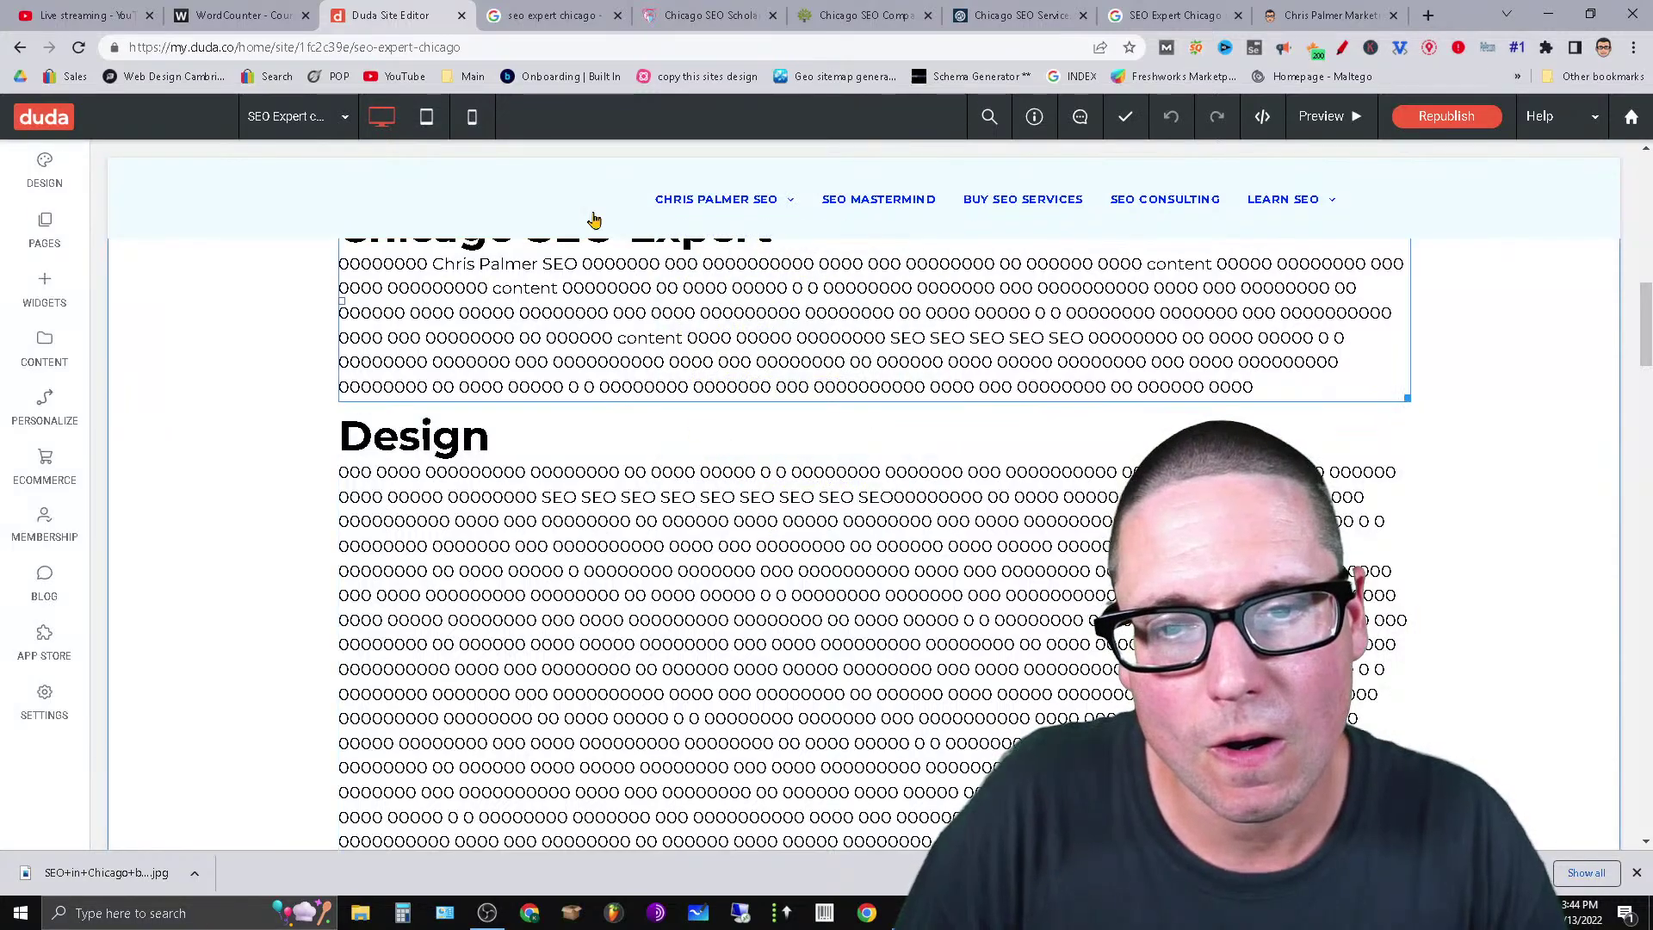
pyautogui.click(654, 203)
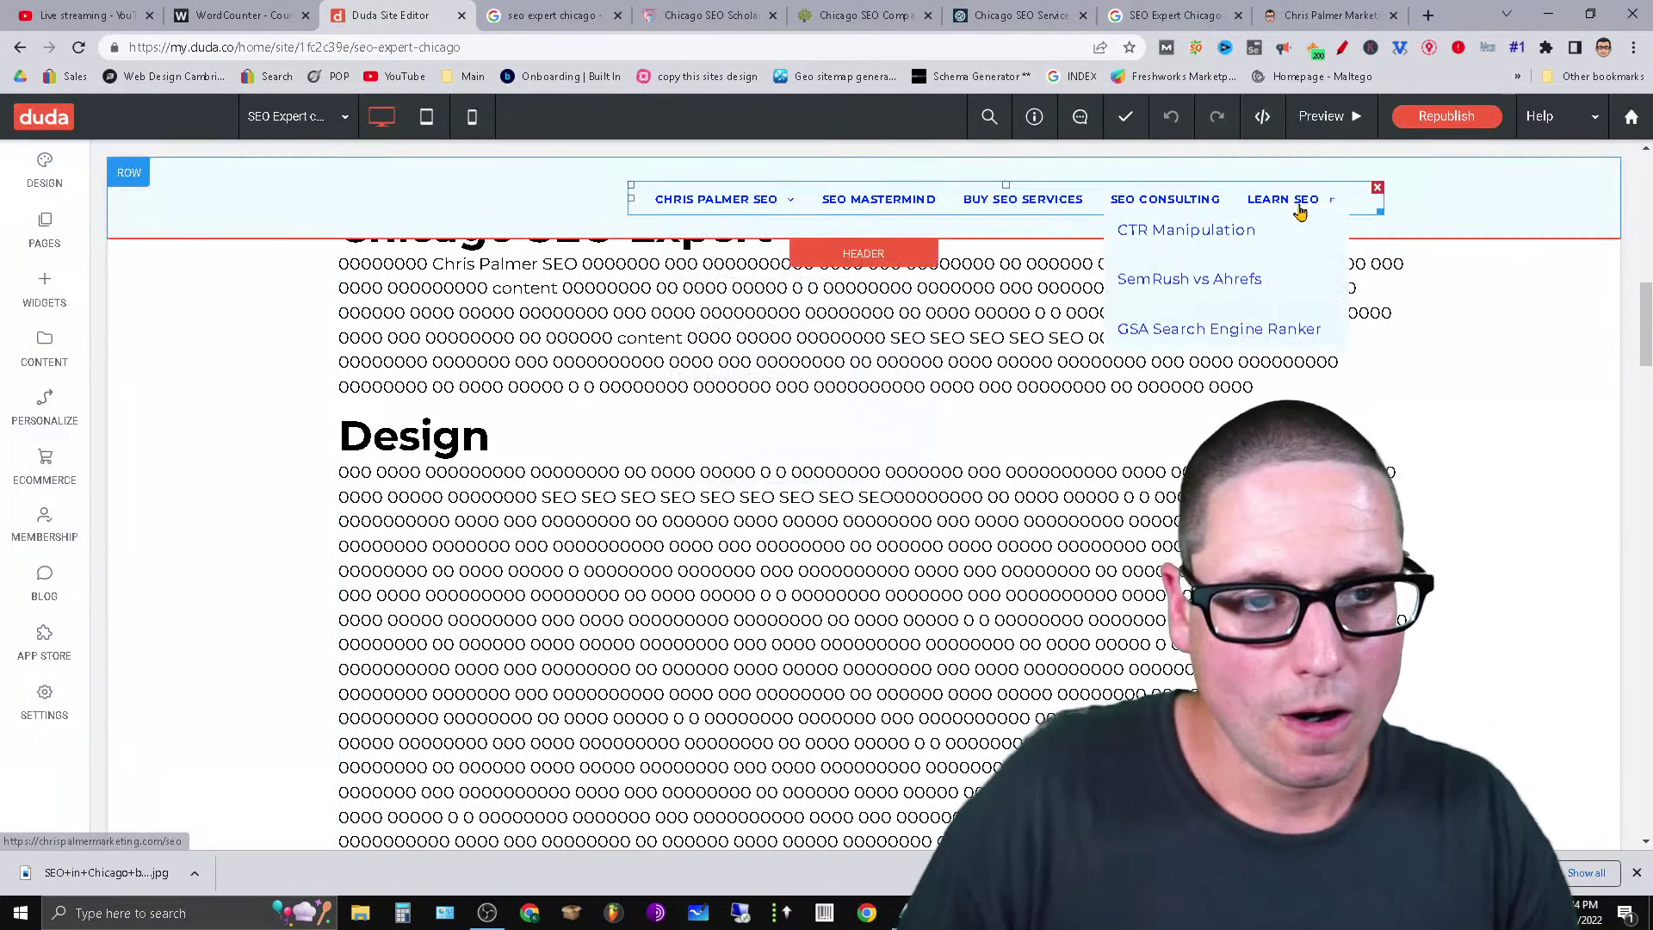
# Add a new navigation item nested inside the first dropdown folder.
pyautogui.click(1353, 203)
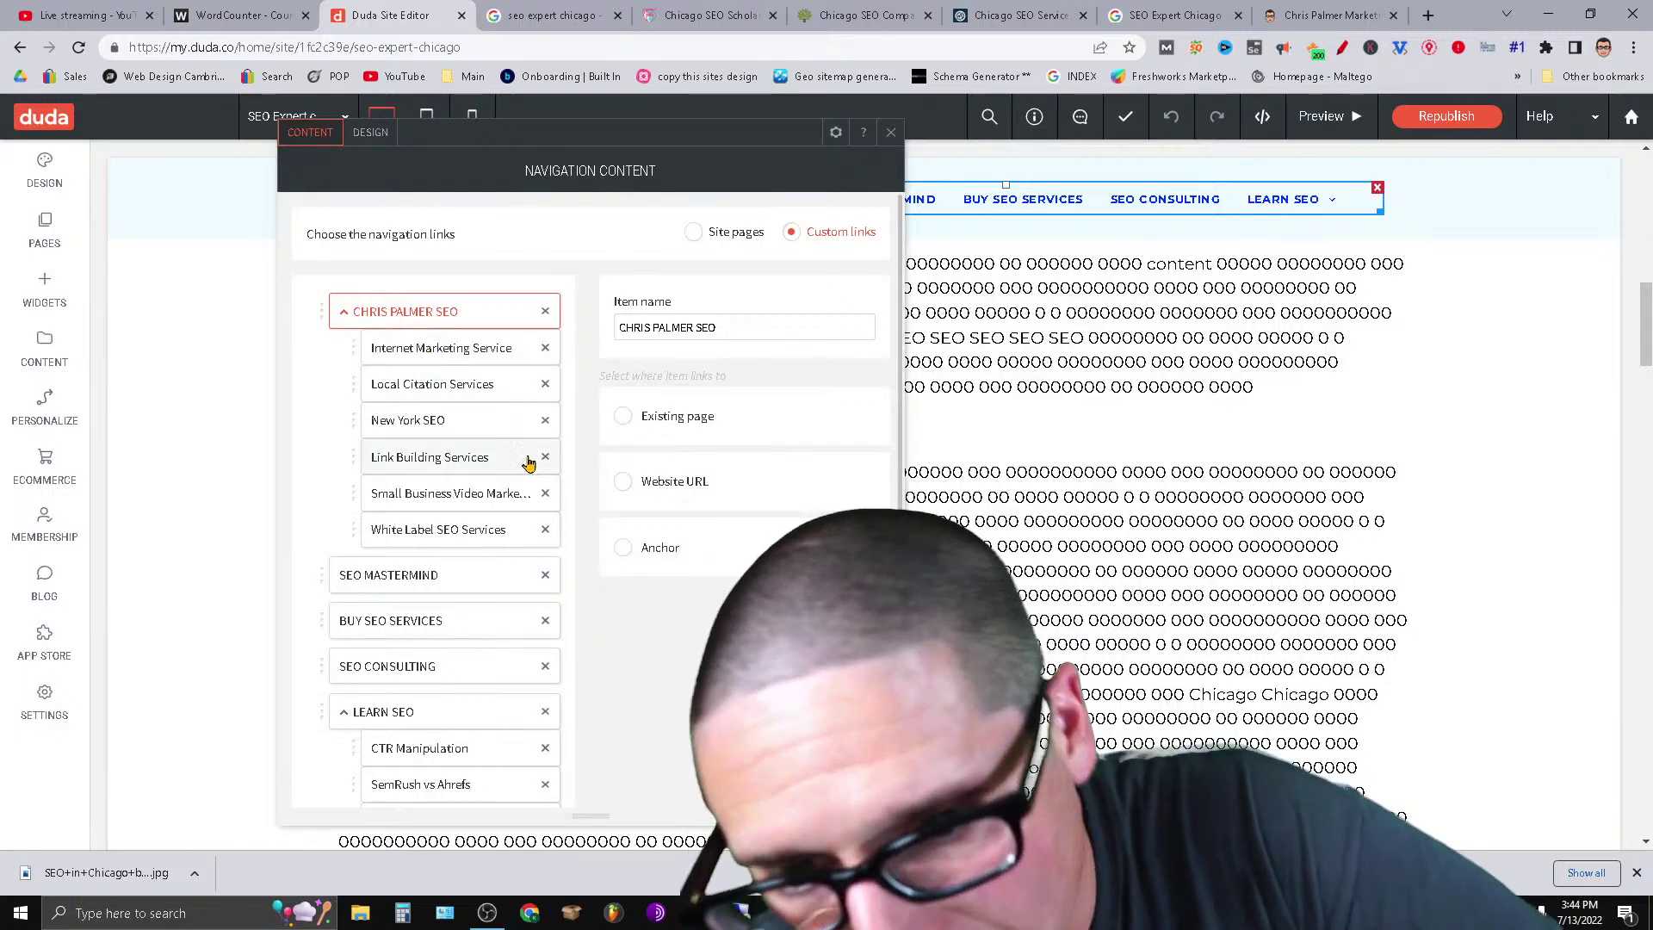
pyautogui.scroll(-2, 583, 800)
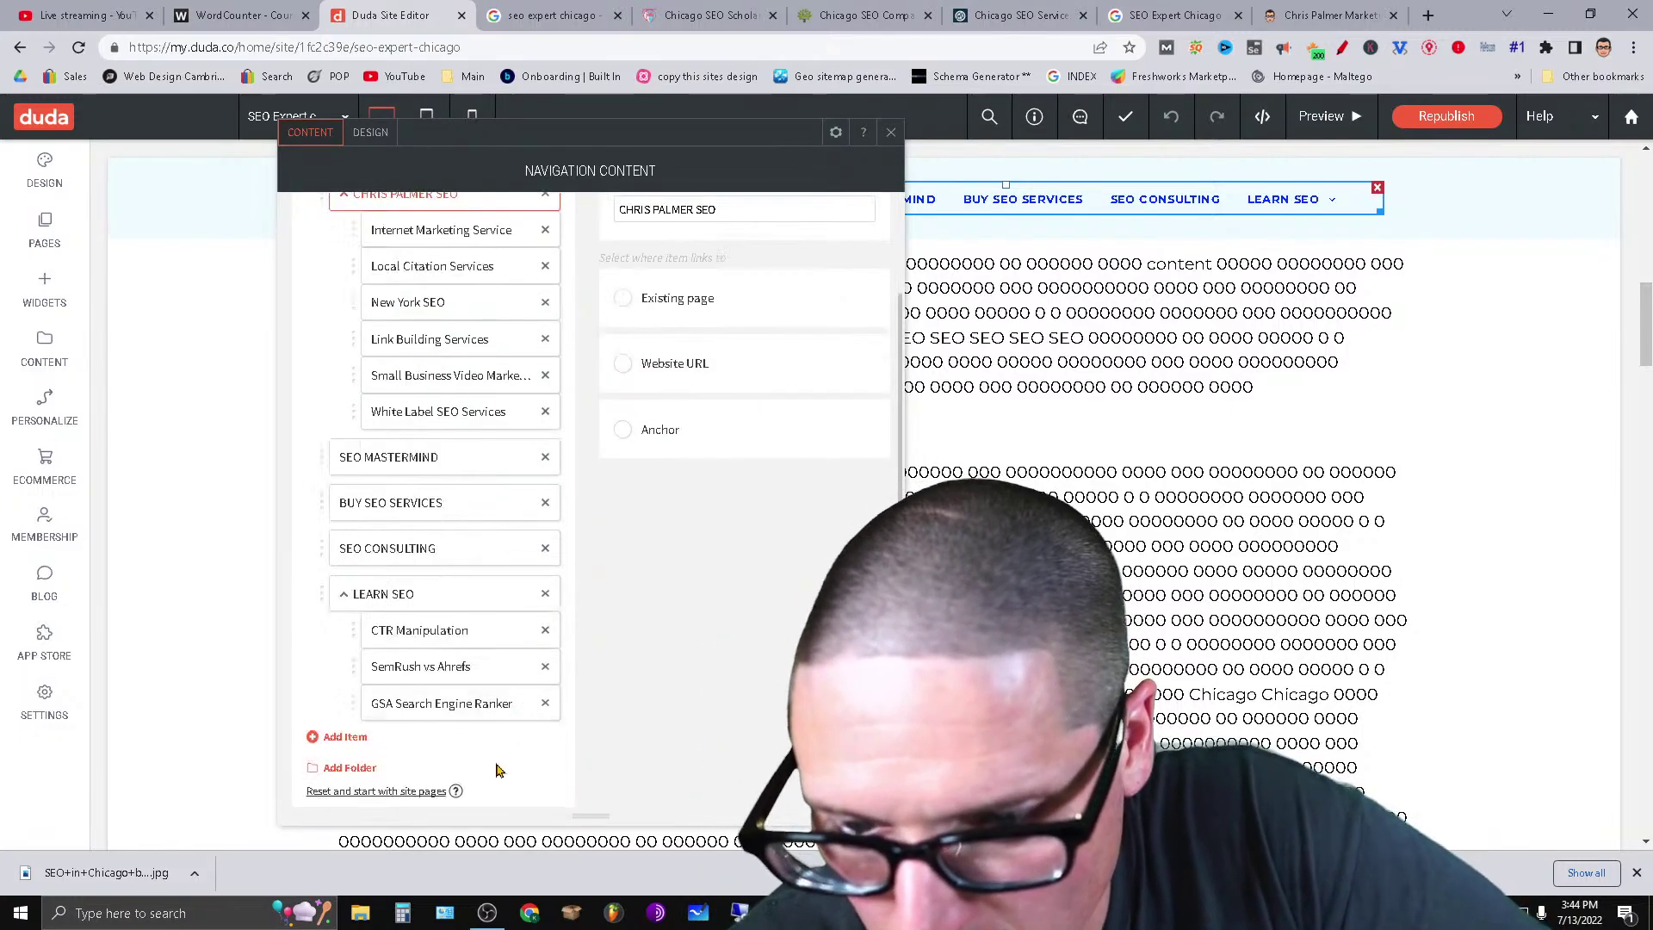
pyautogui.click(346, 746)
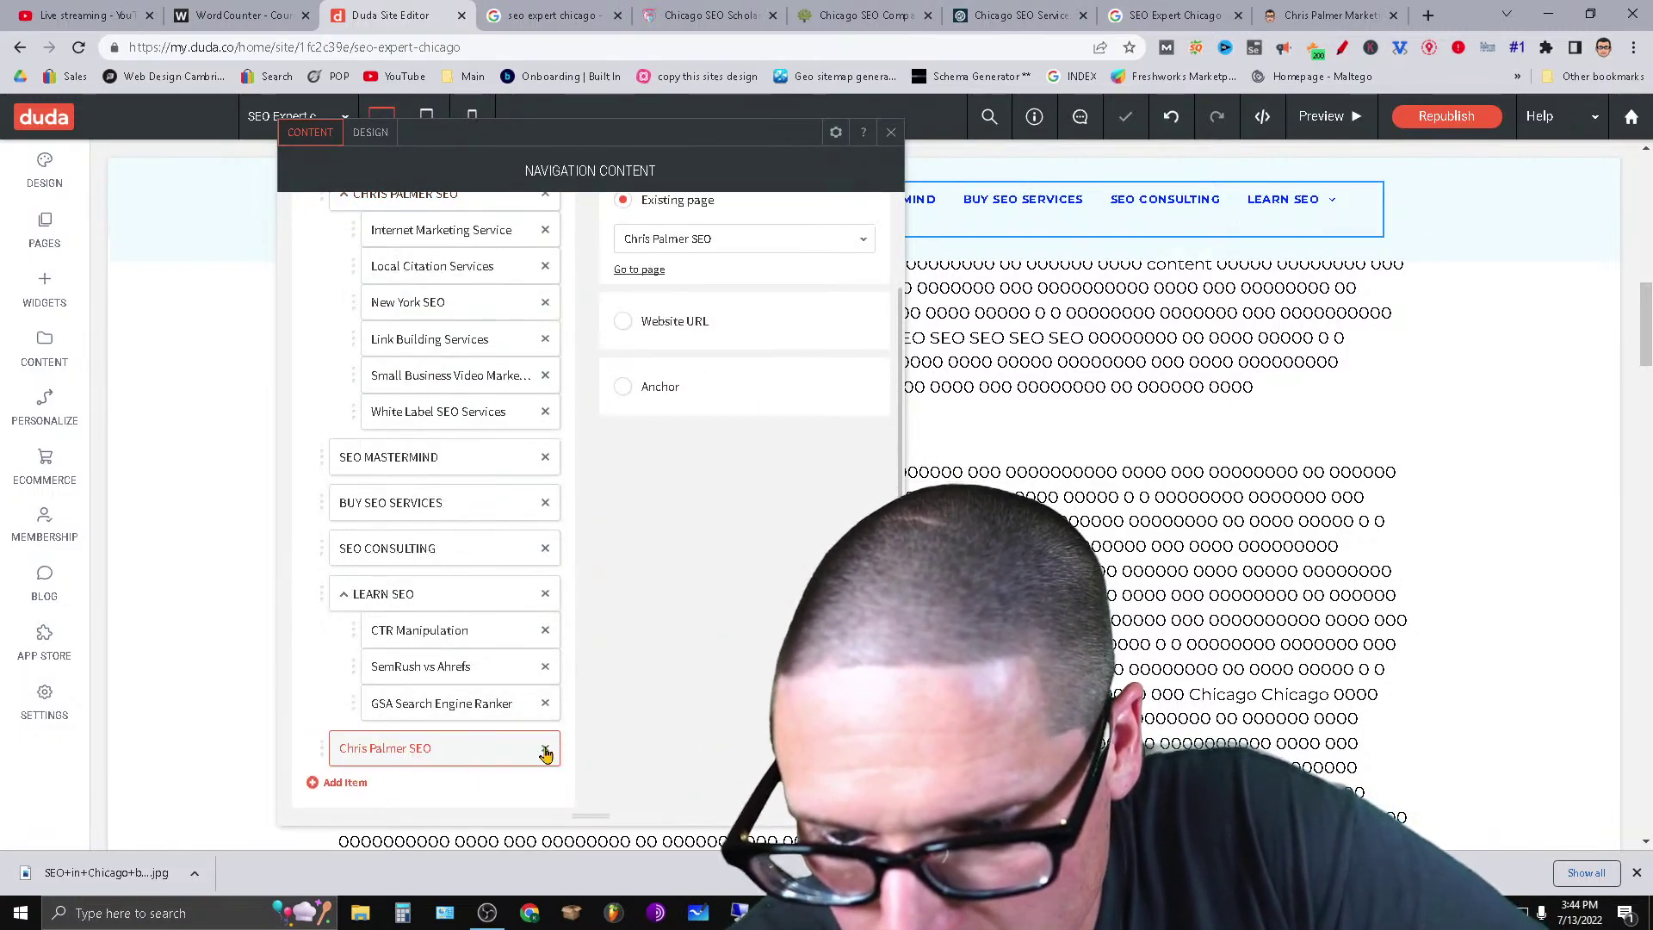
pyautogui.moveTo(516, 747); pyautogui.dragTo(513, 464)
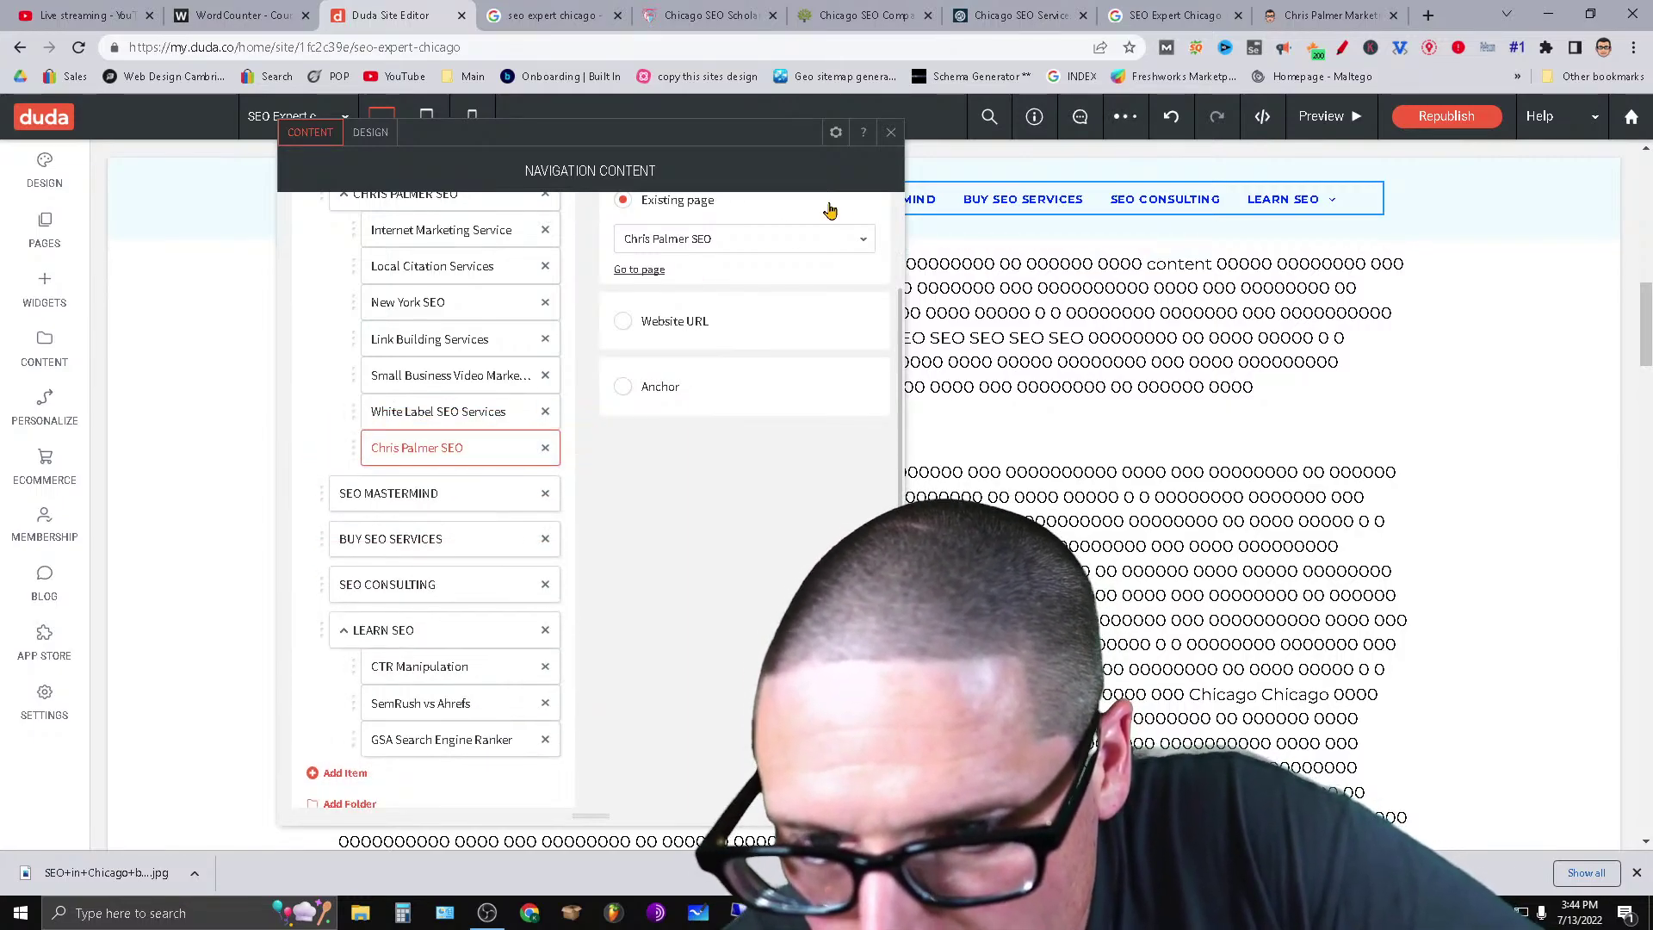
# Search pages for 'Chicago SEO Expert', keep the existing page, and delete the owner-named SEO sub-item.
pyautogui.click(743, 242)
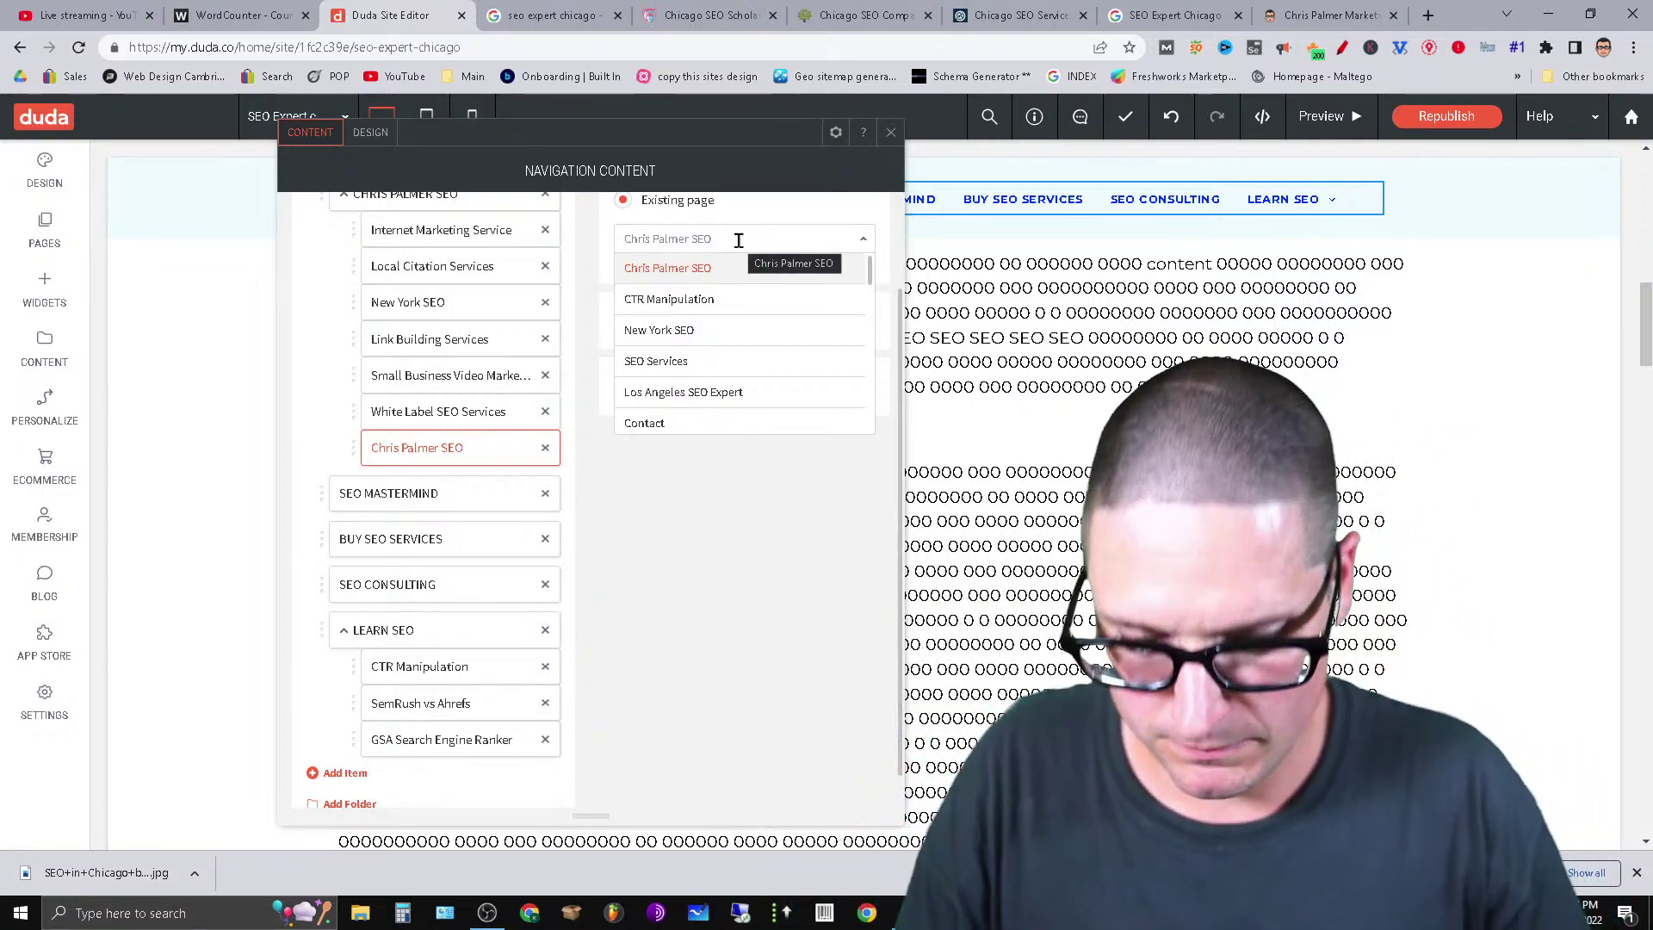
pyautogui.write('Chic')
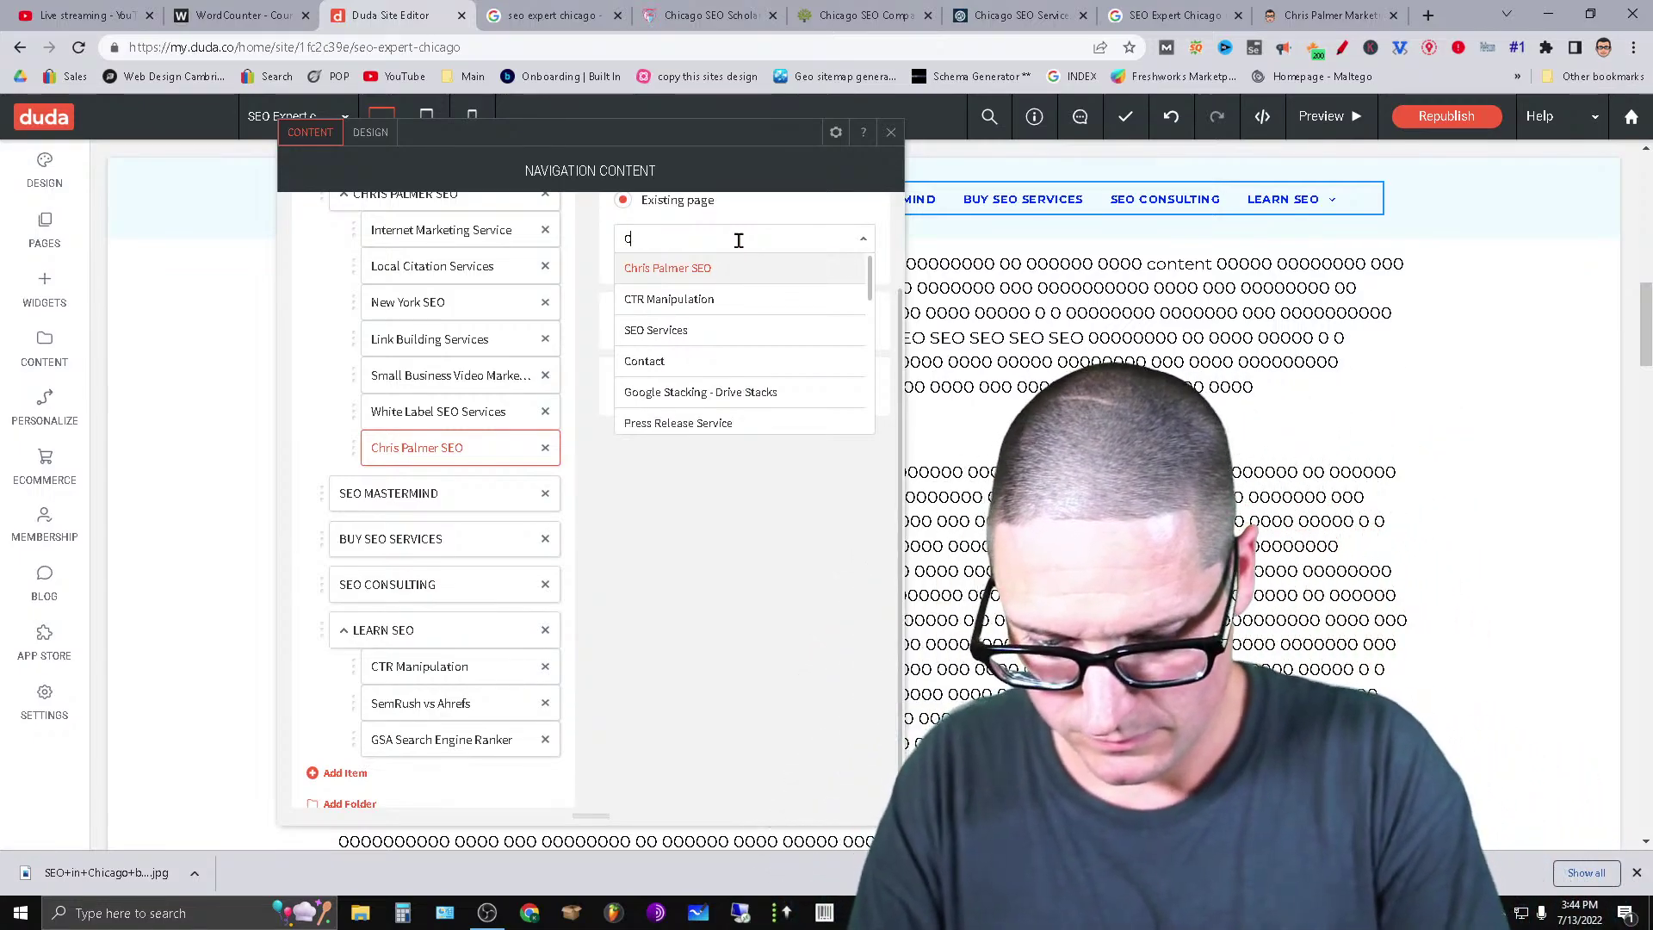
pyautogui.write('ago SEO Ex')
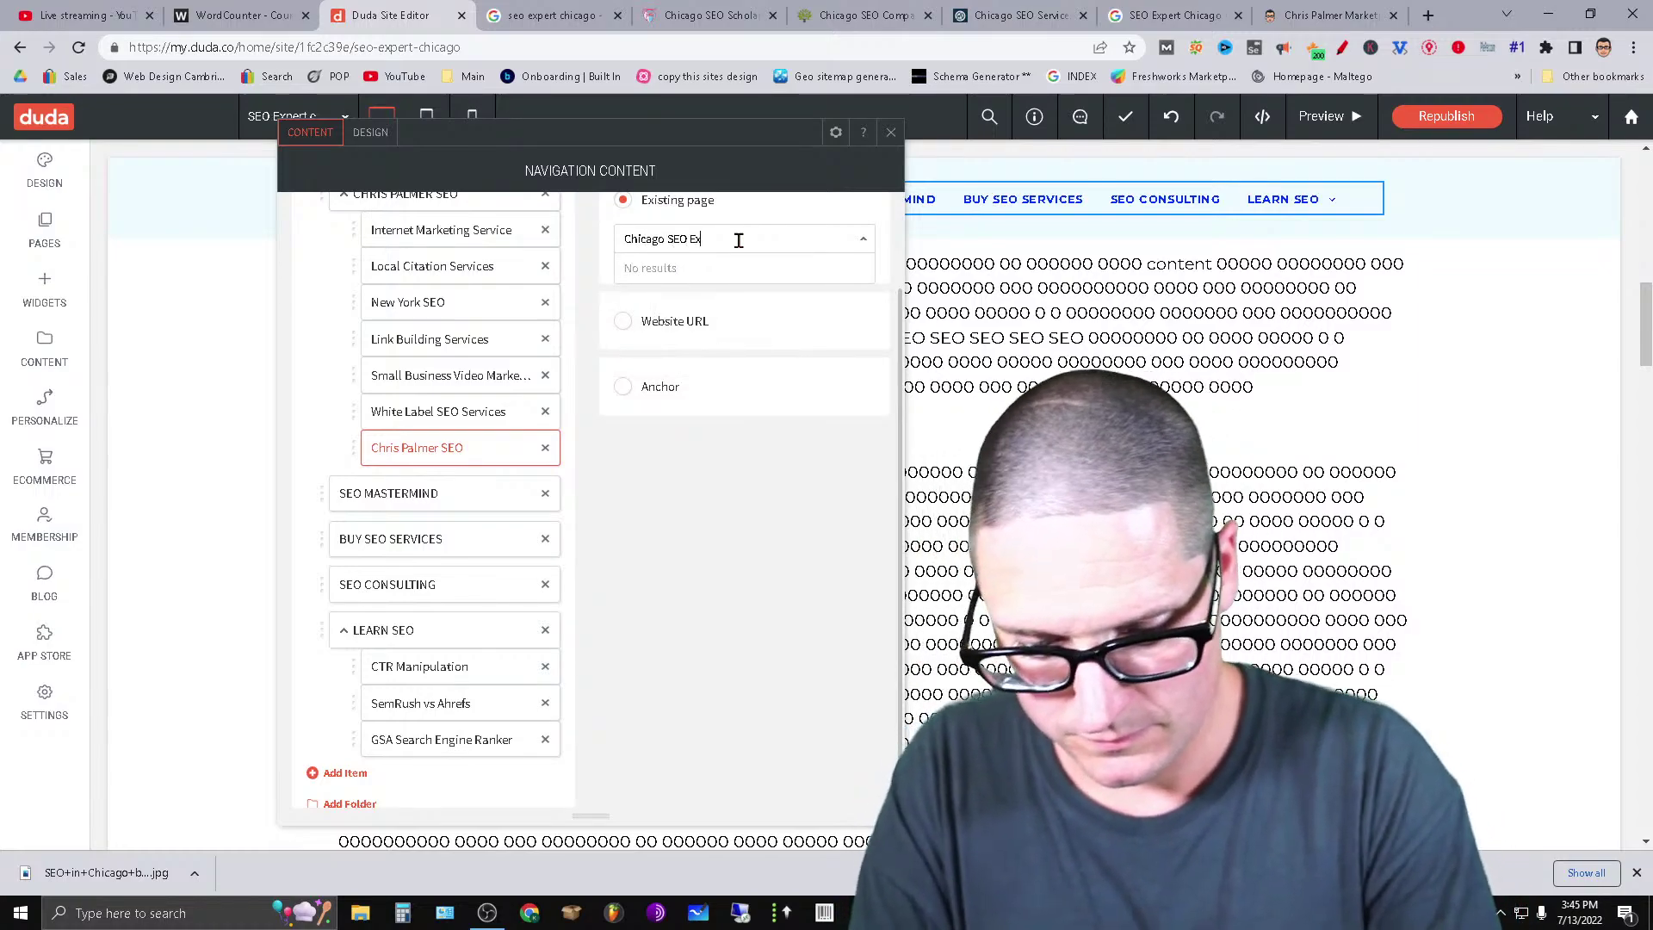
pyautogui.write('pert')
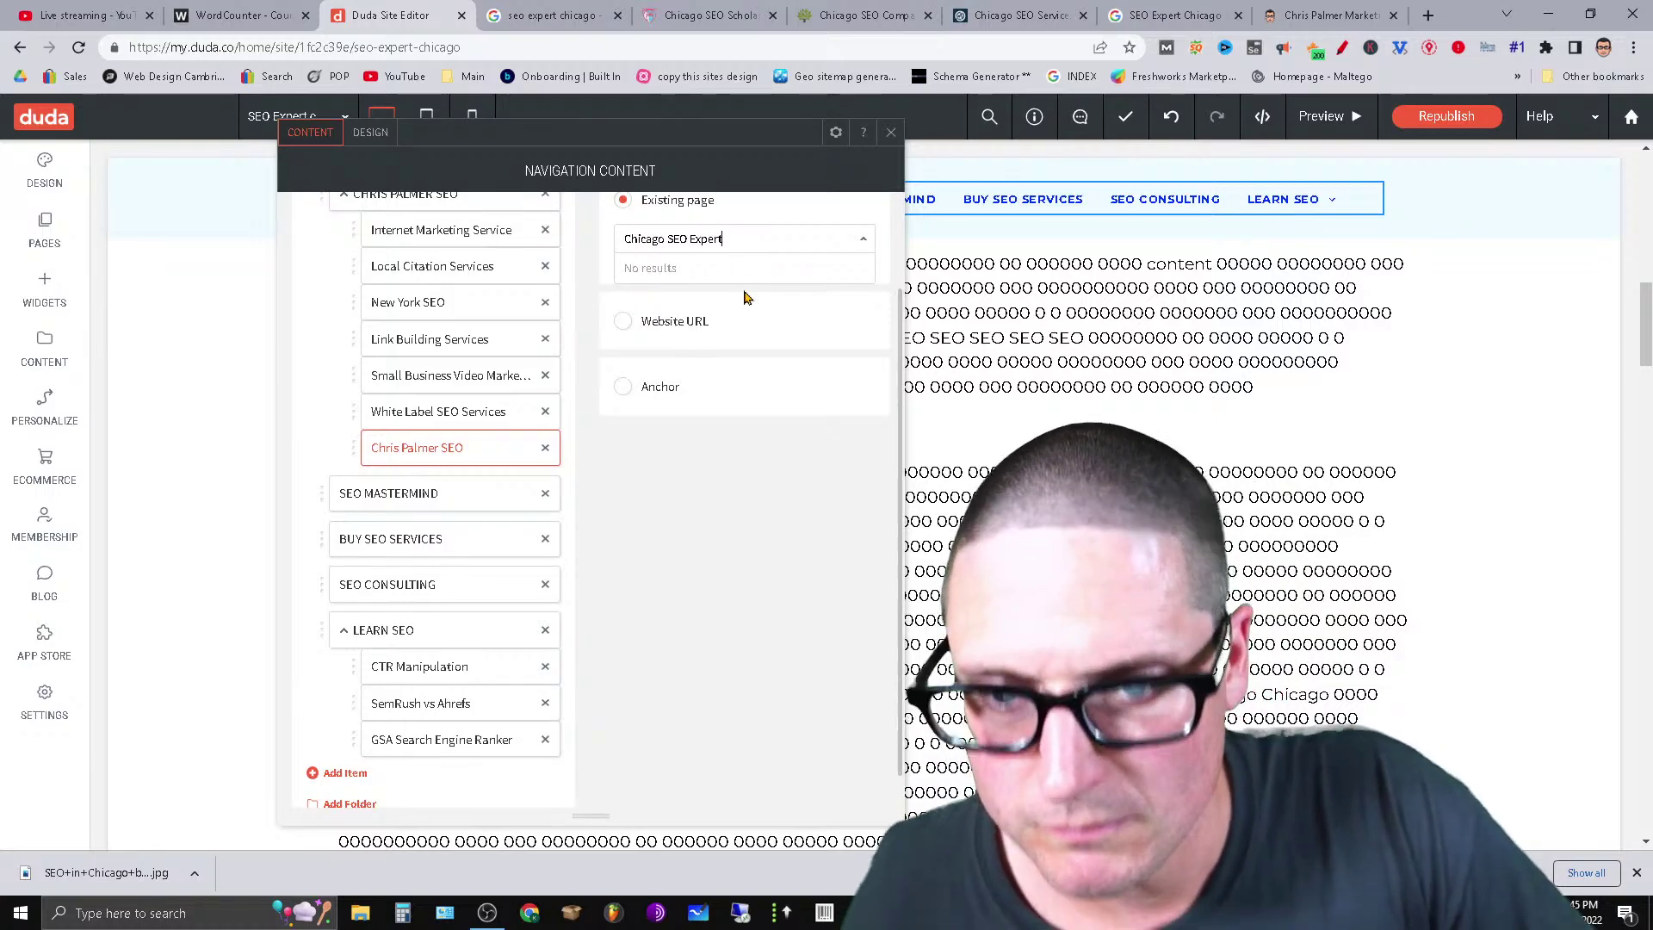
pyautogui.click(745, 297)
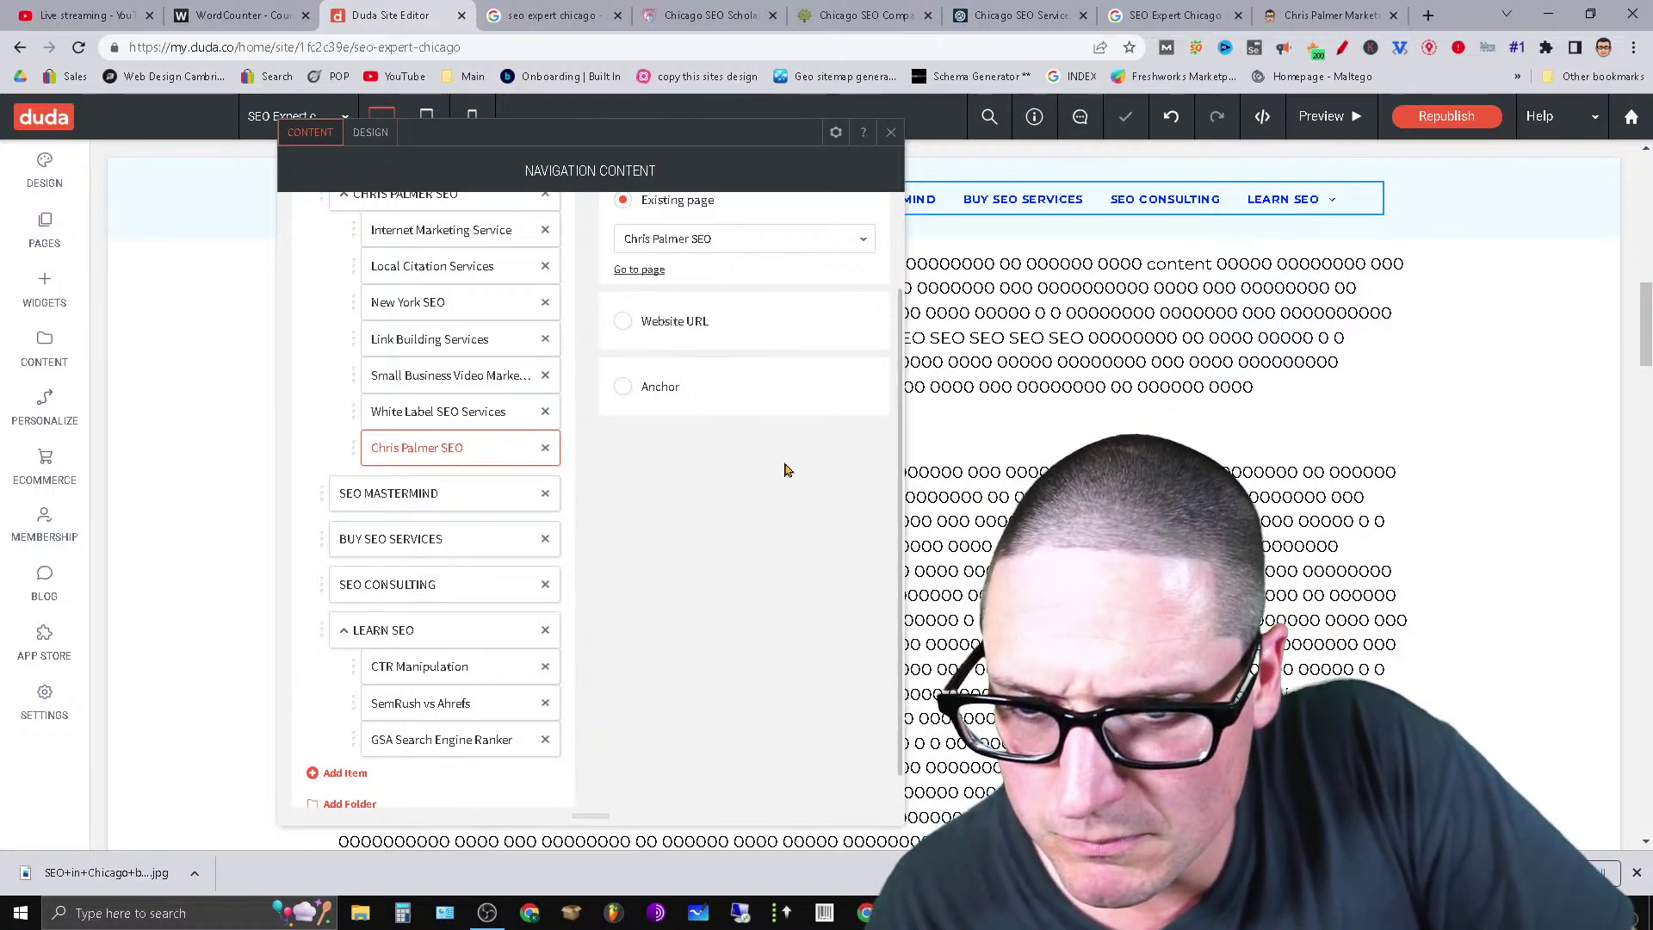
pyautogui.click(817, 237)
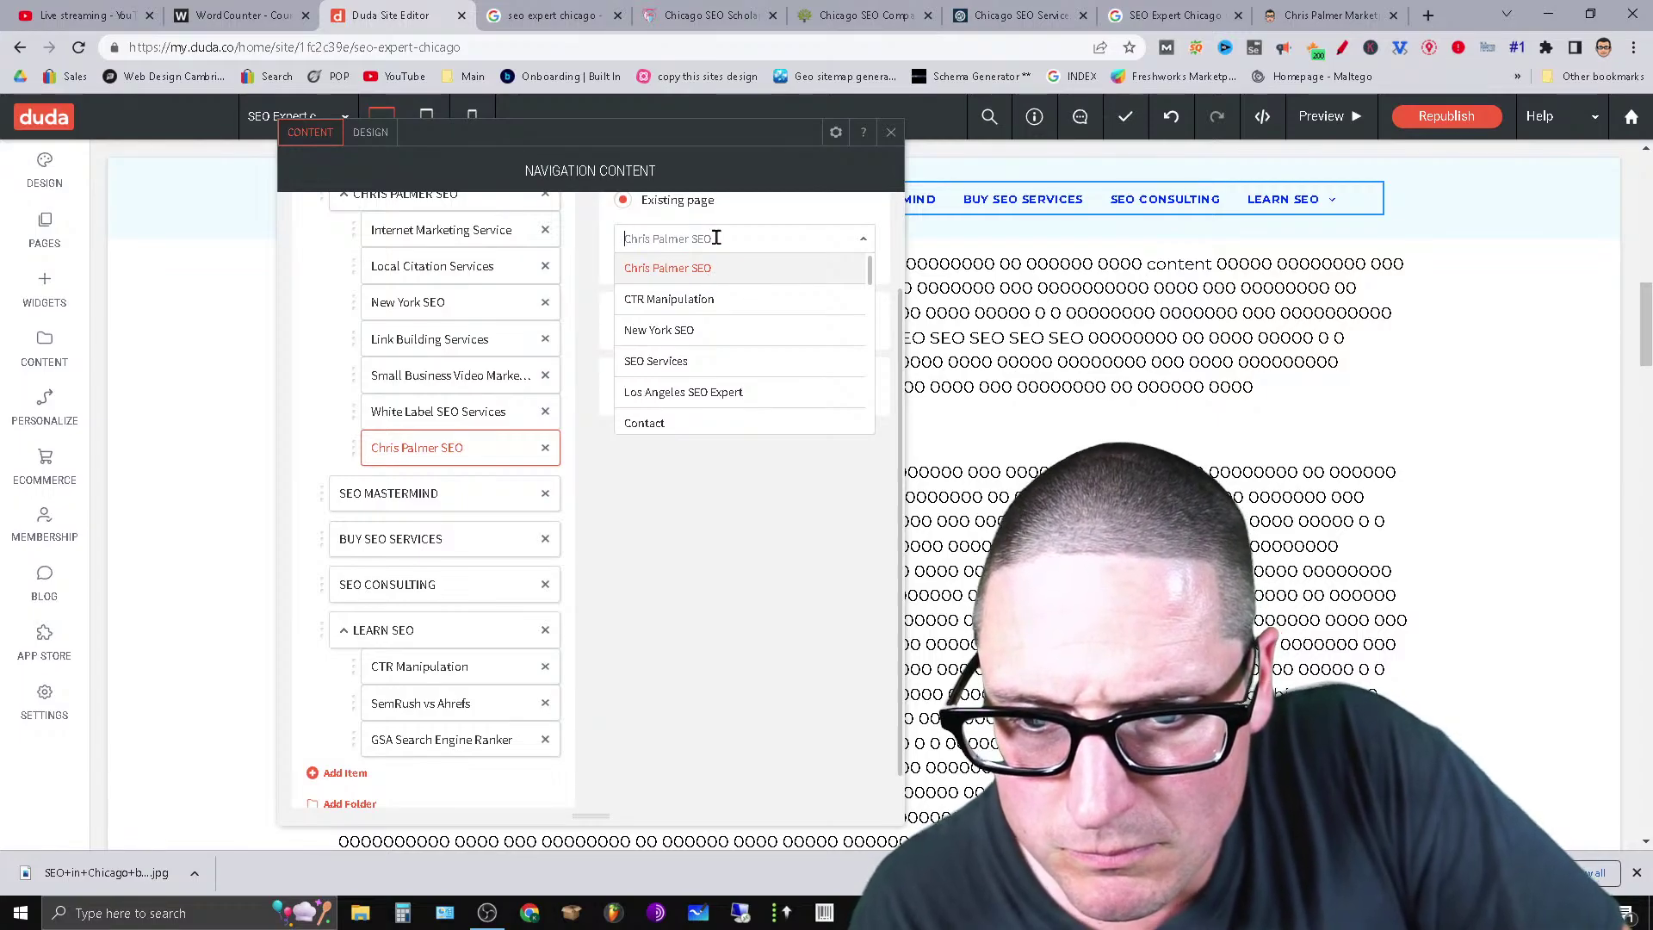
pyautogui.click(679, 579)
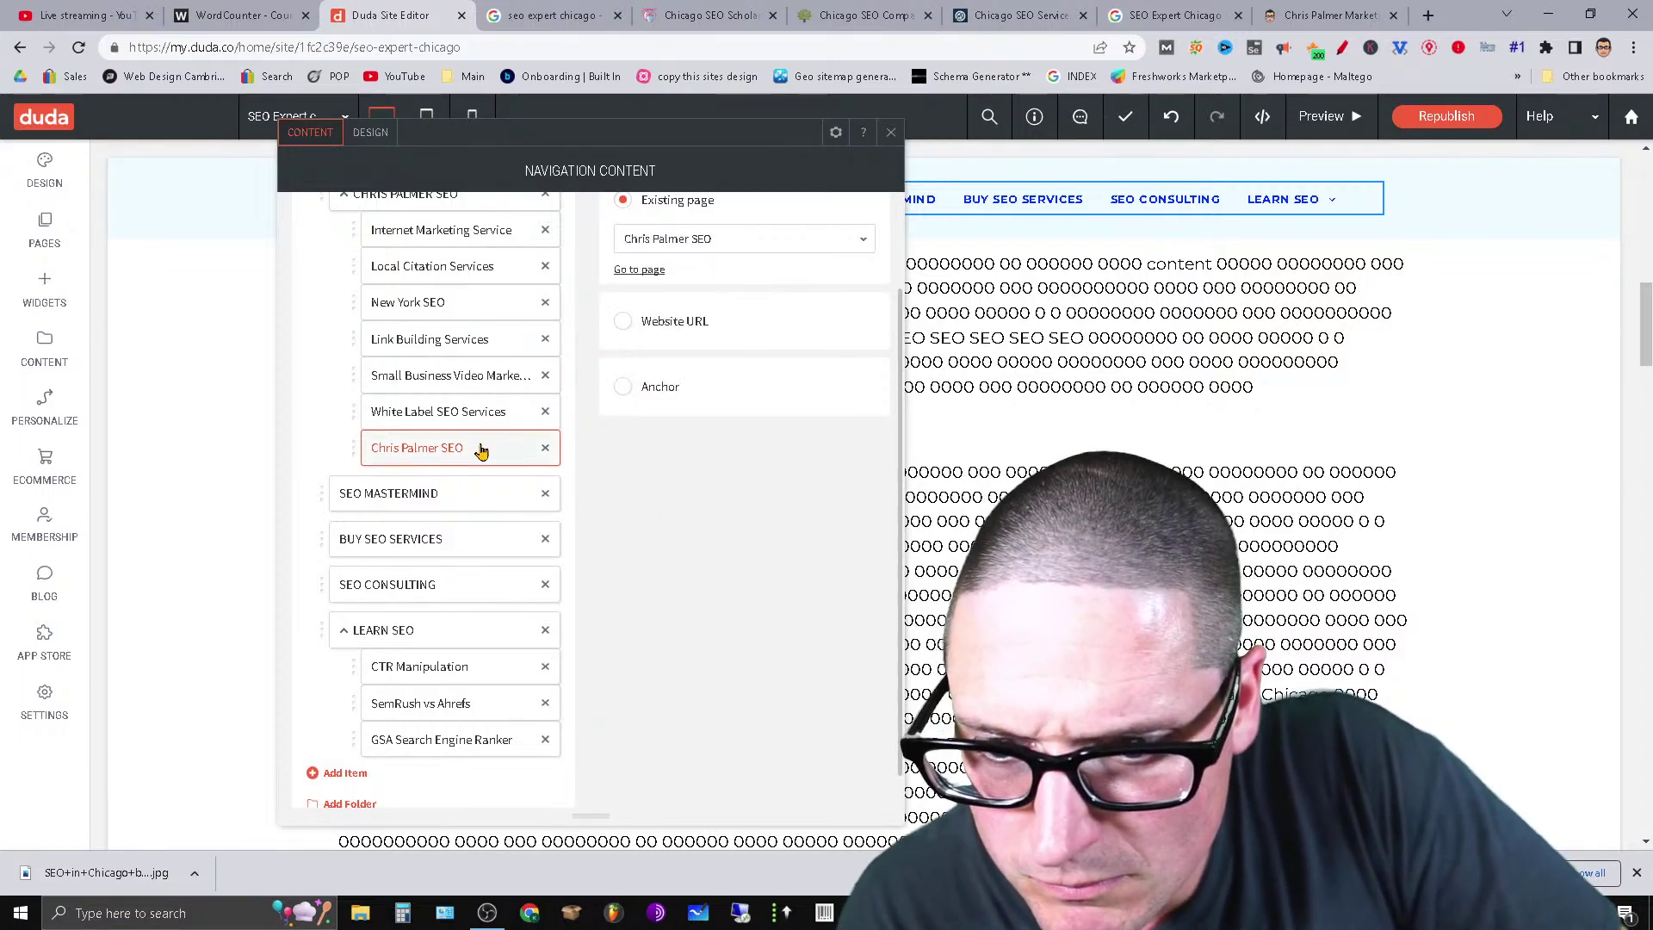
pyautogui.click(545, 448)
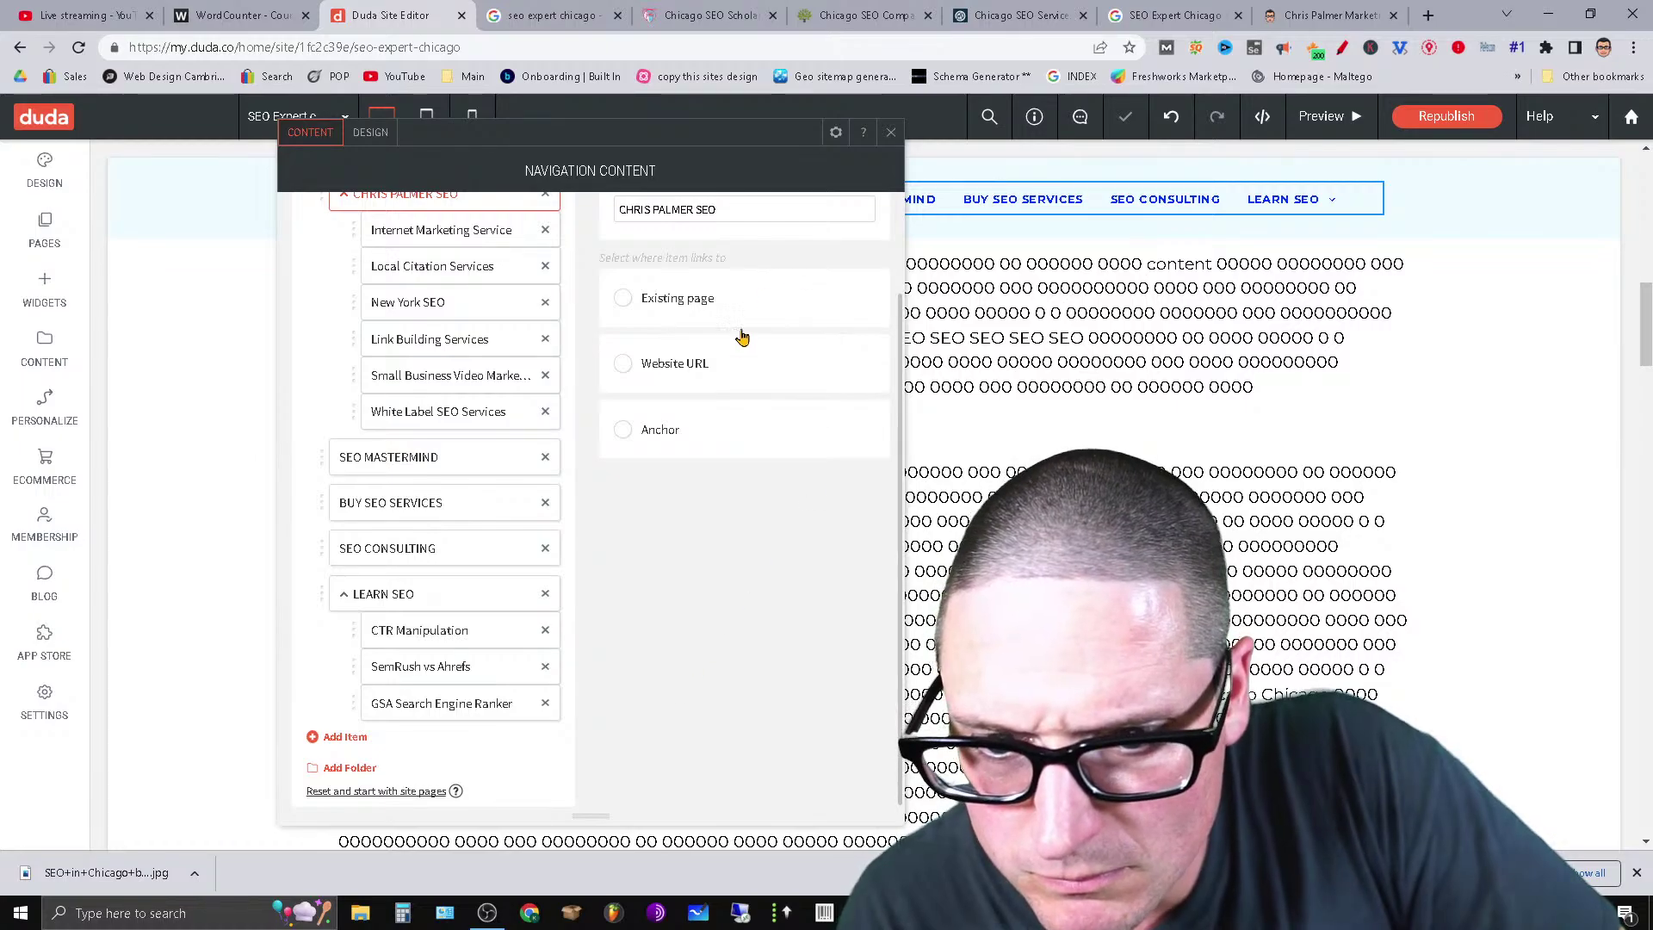
# Set the folder to link to a website URL and rename it Chicago SEO Expert.
pyautogui.click(697, 372)
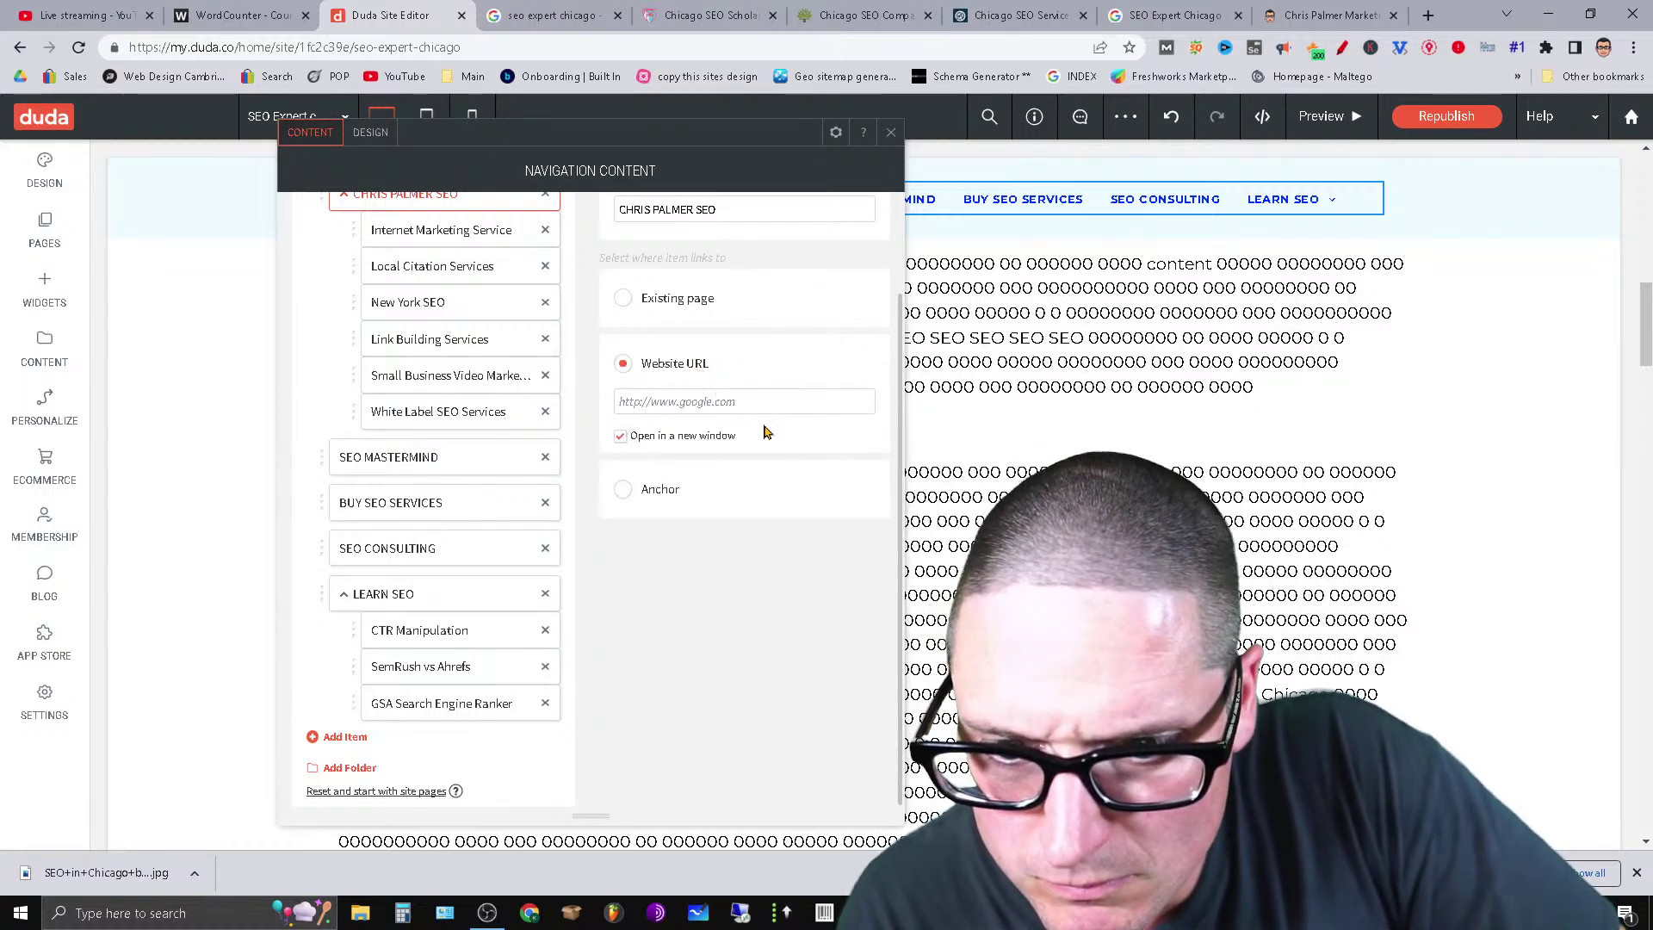
pyautogui.moveTo(751, 214); pyautogui.dragTo(565, 223)
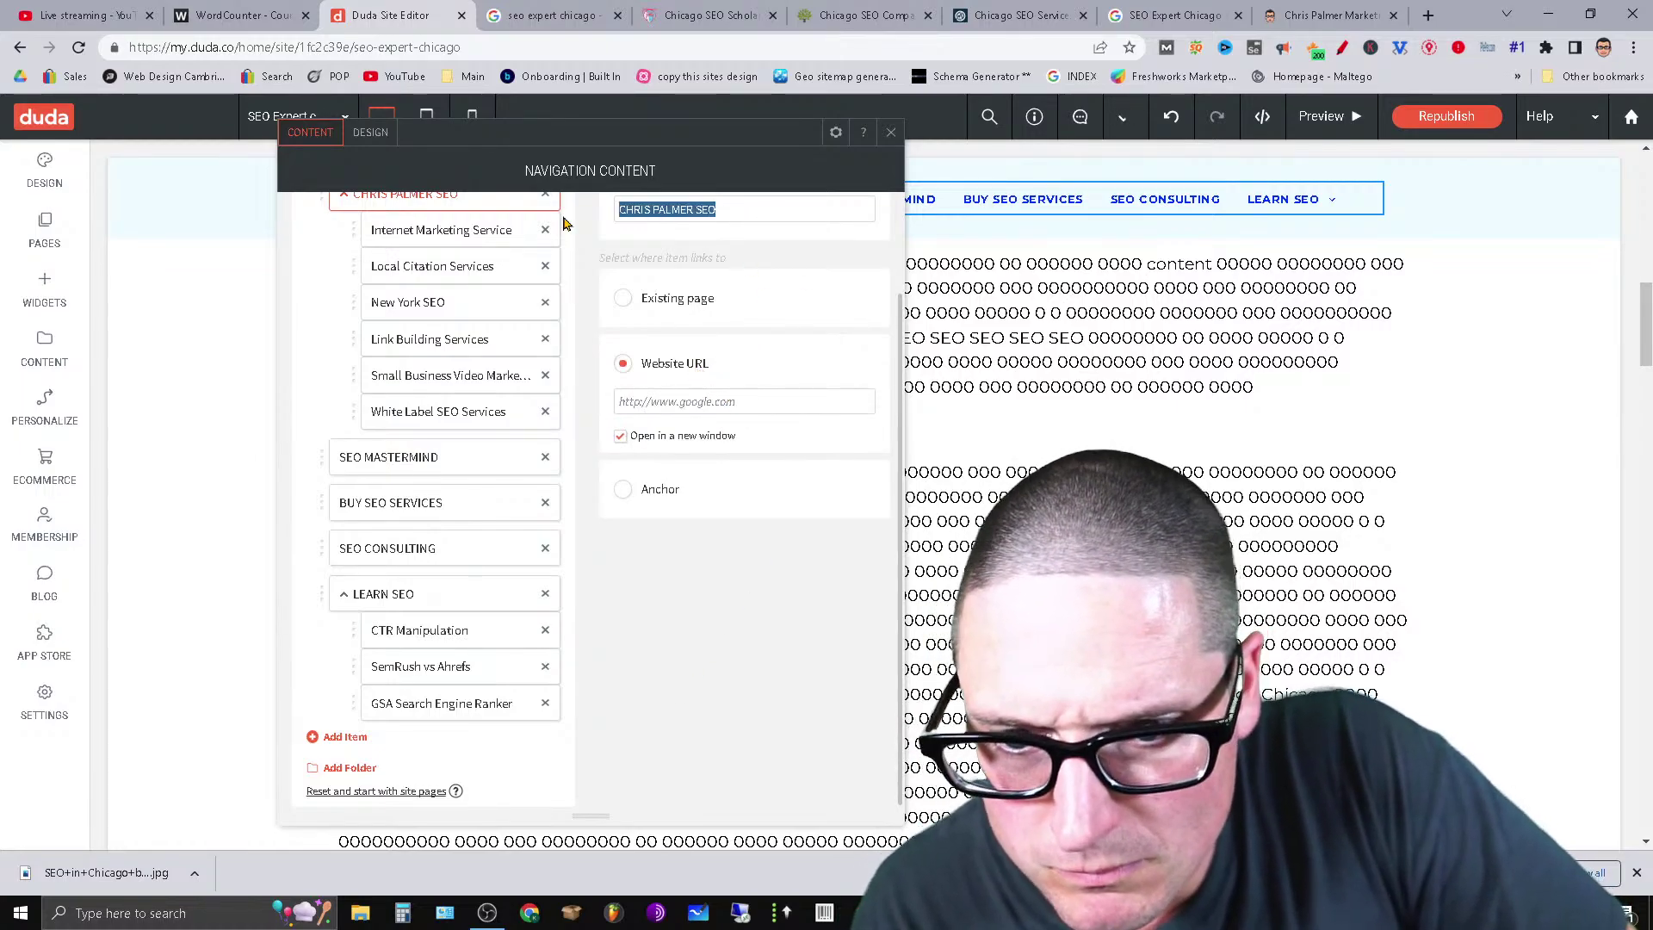
pyautogui.write('Chica')
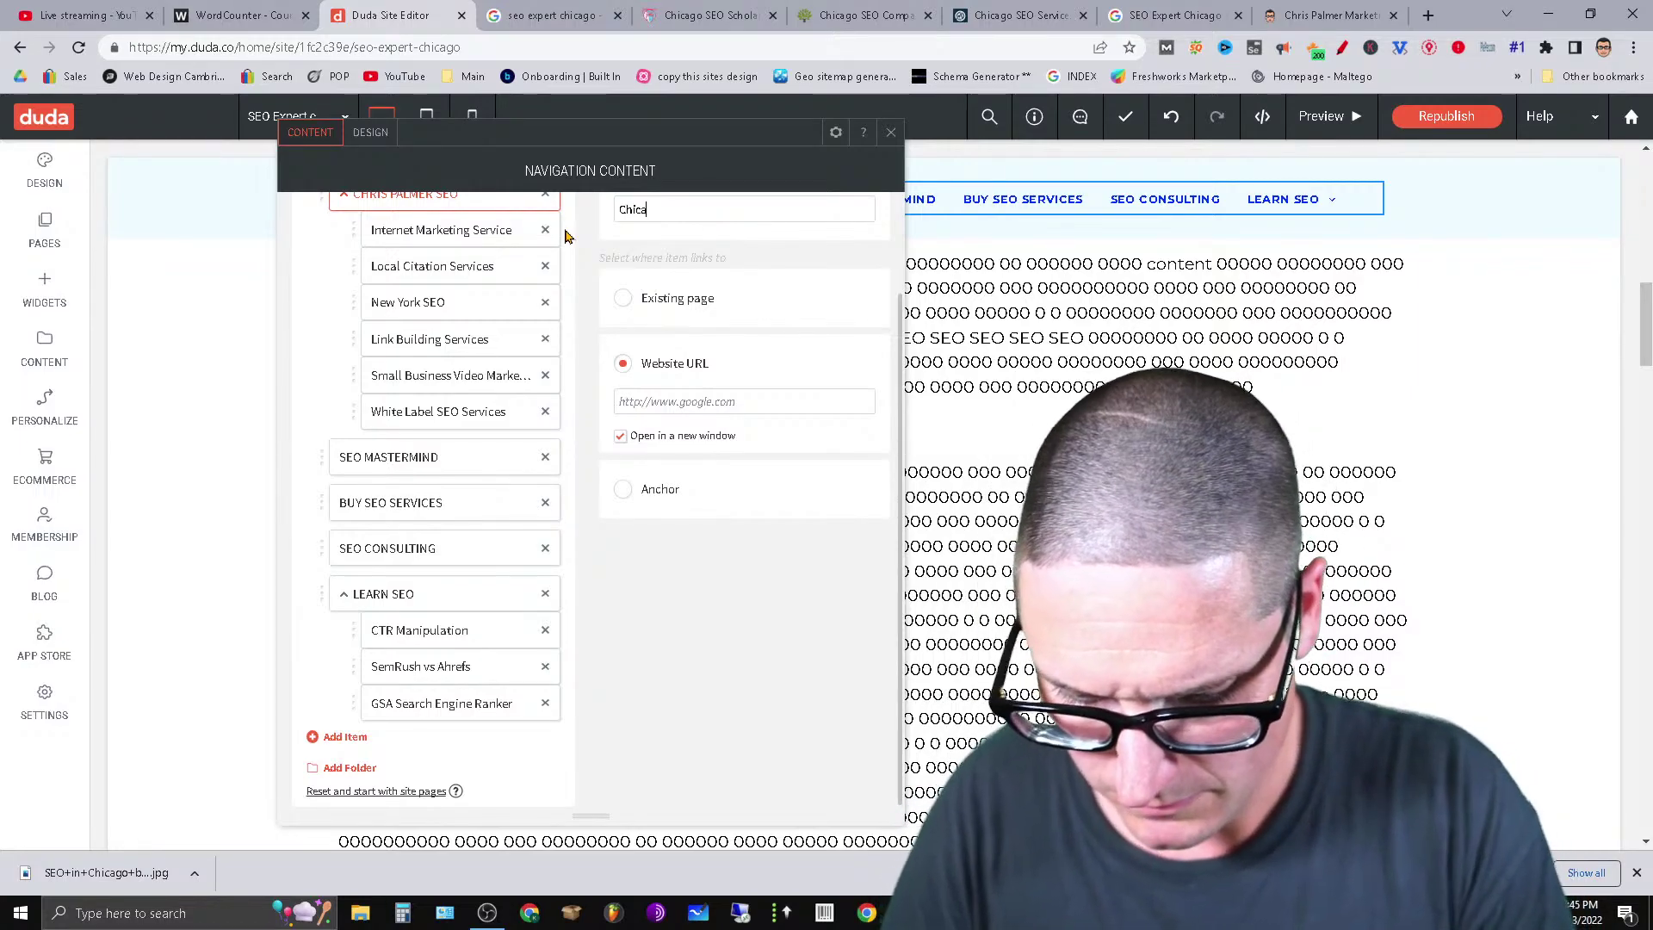
pyautogui.write('go SEO Expert')
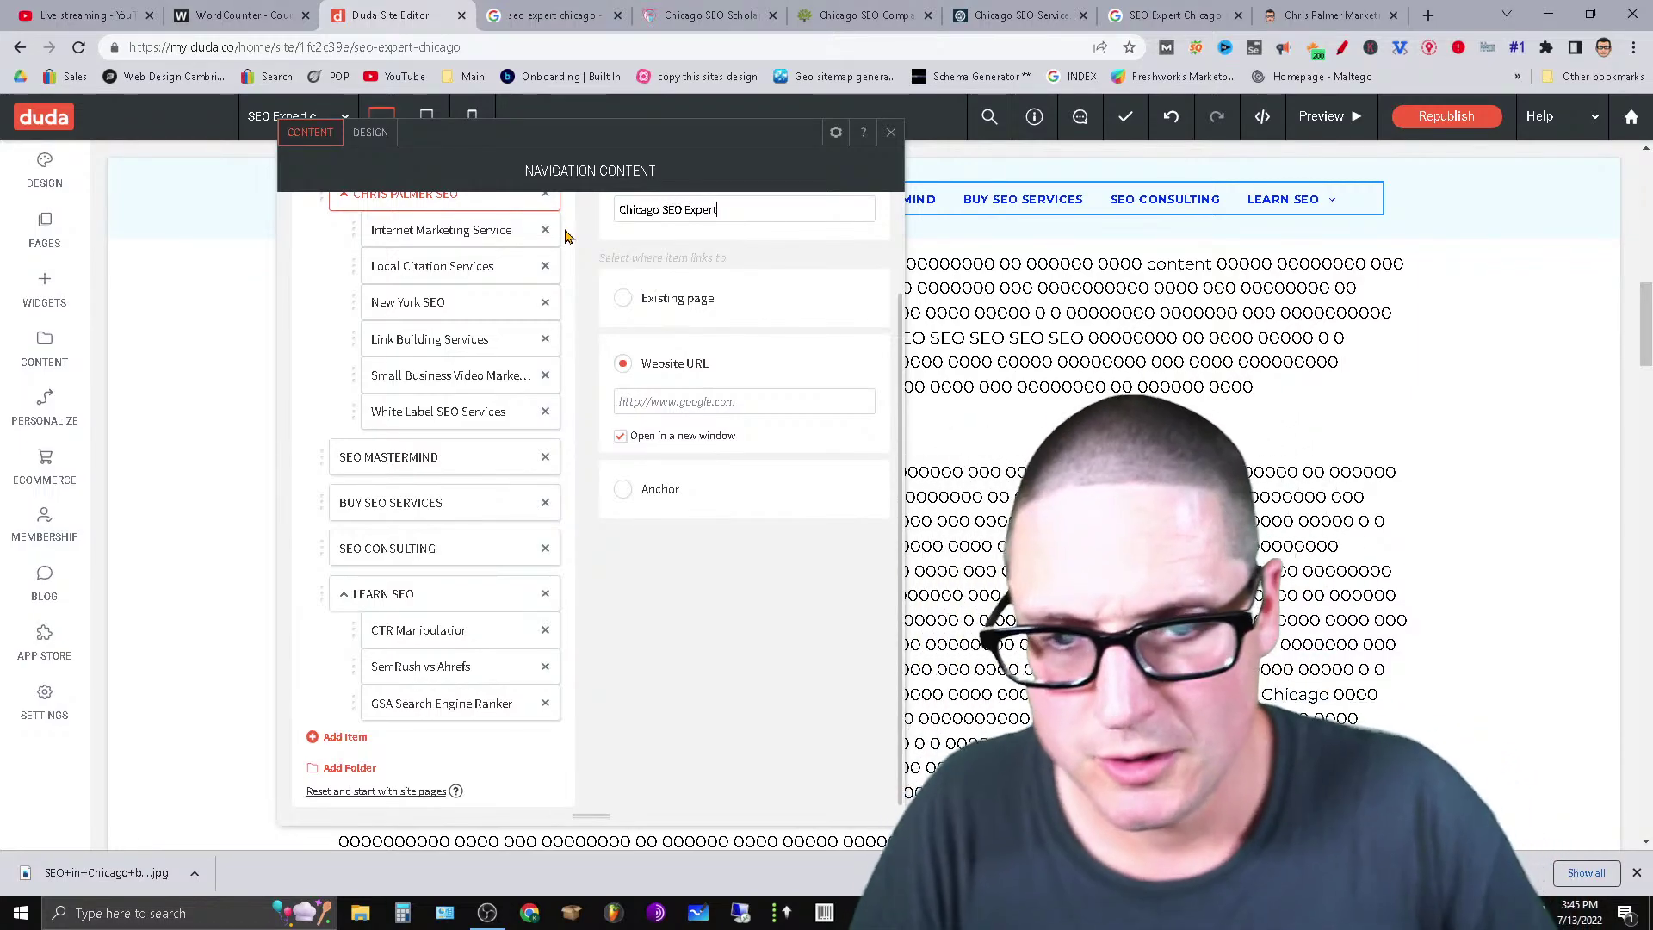
# Start the link address with 'http' and copy the live site's address for it.
pyautogui.click(758, 409)
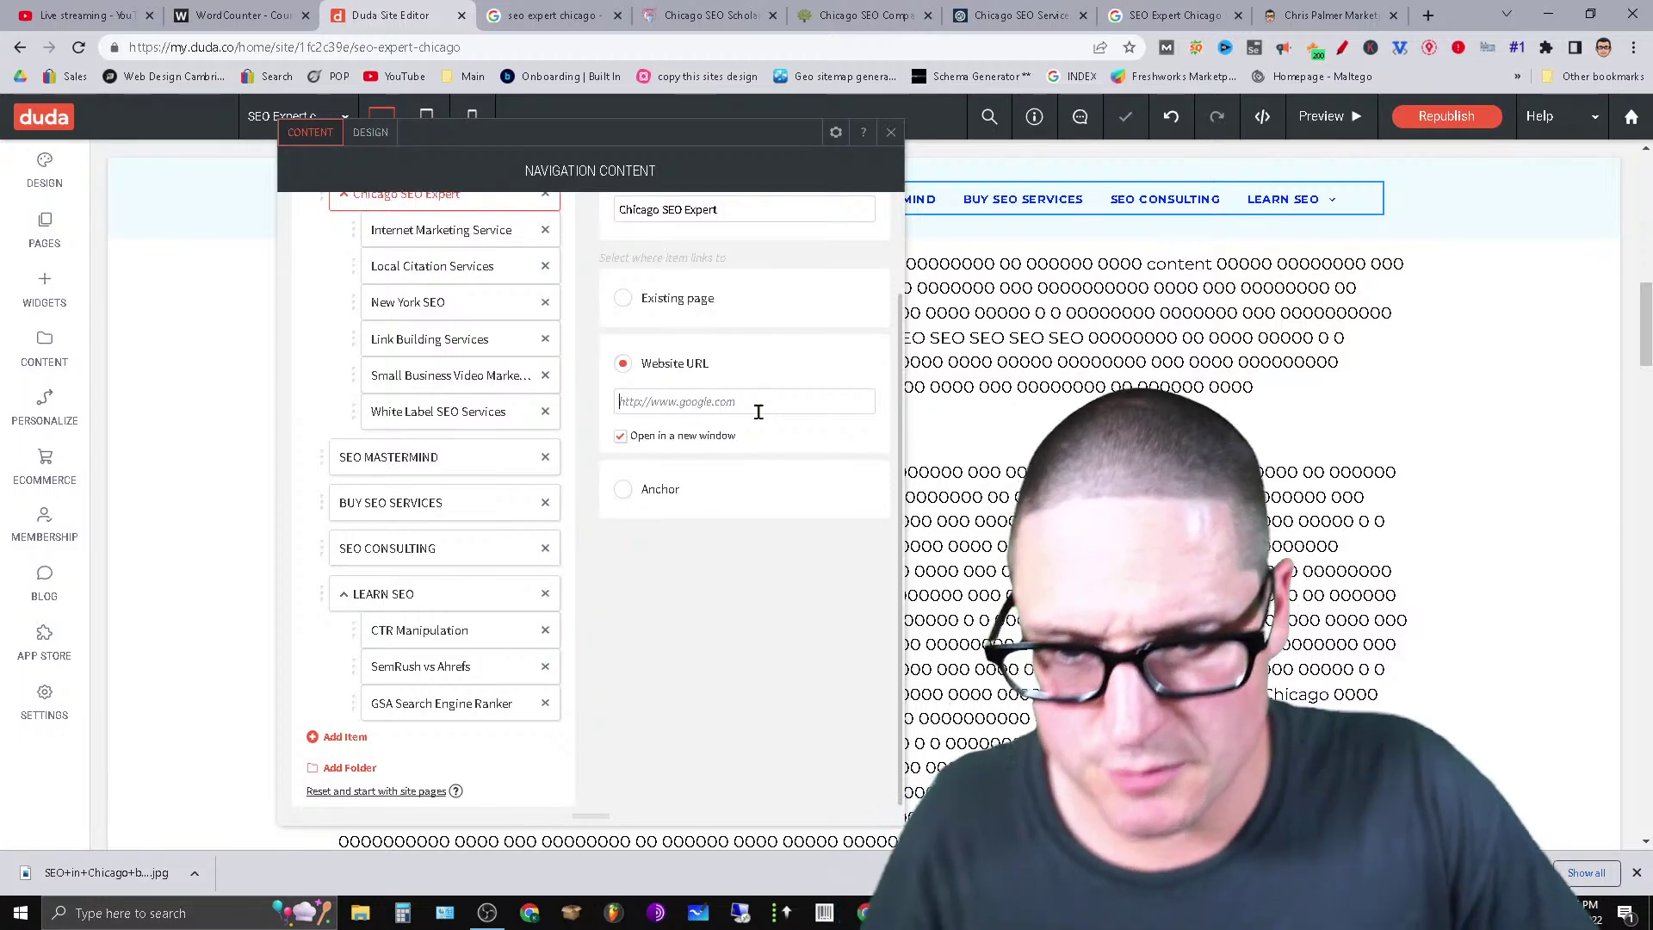
pyautogui.write('https')
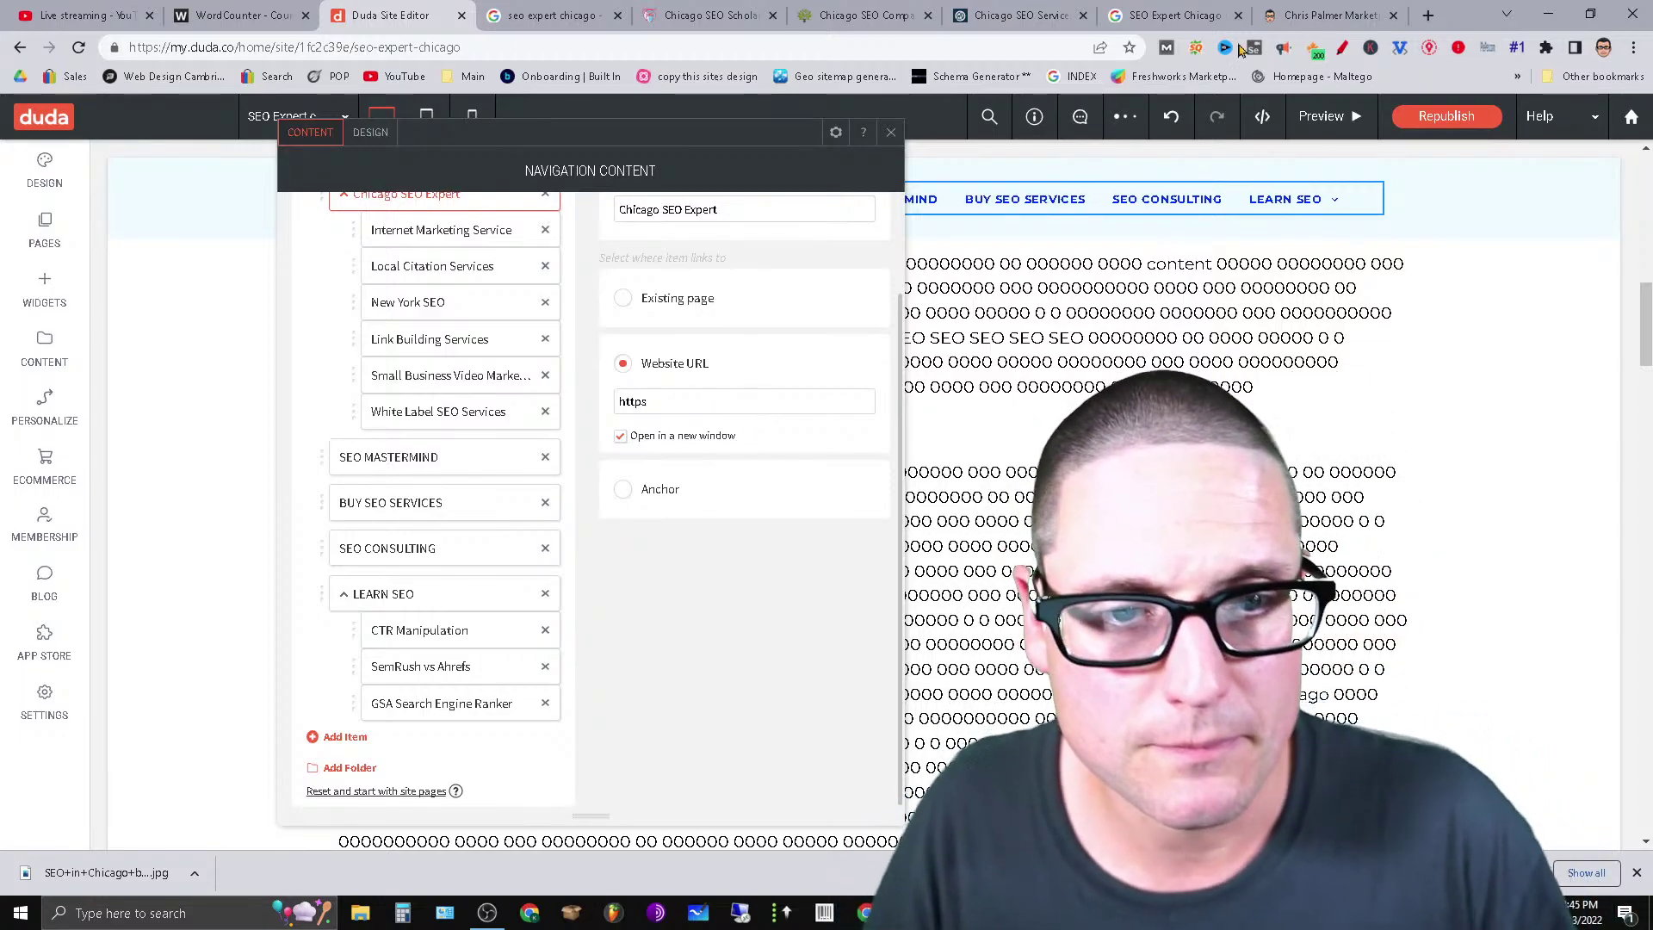
pyautogui.click(1291, 17)
pyautogui.click(404, 43)
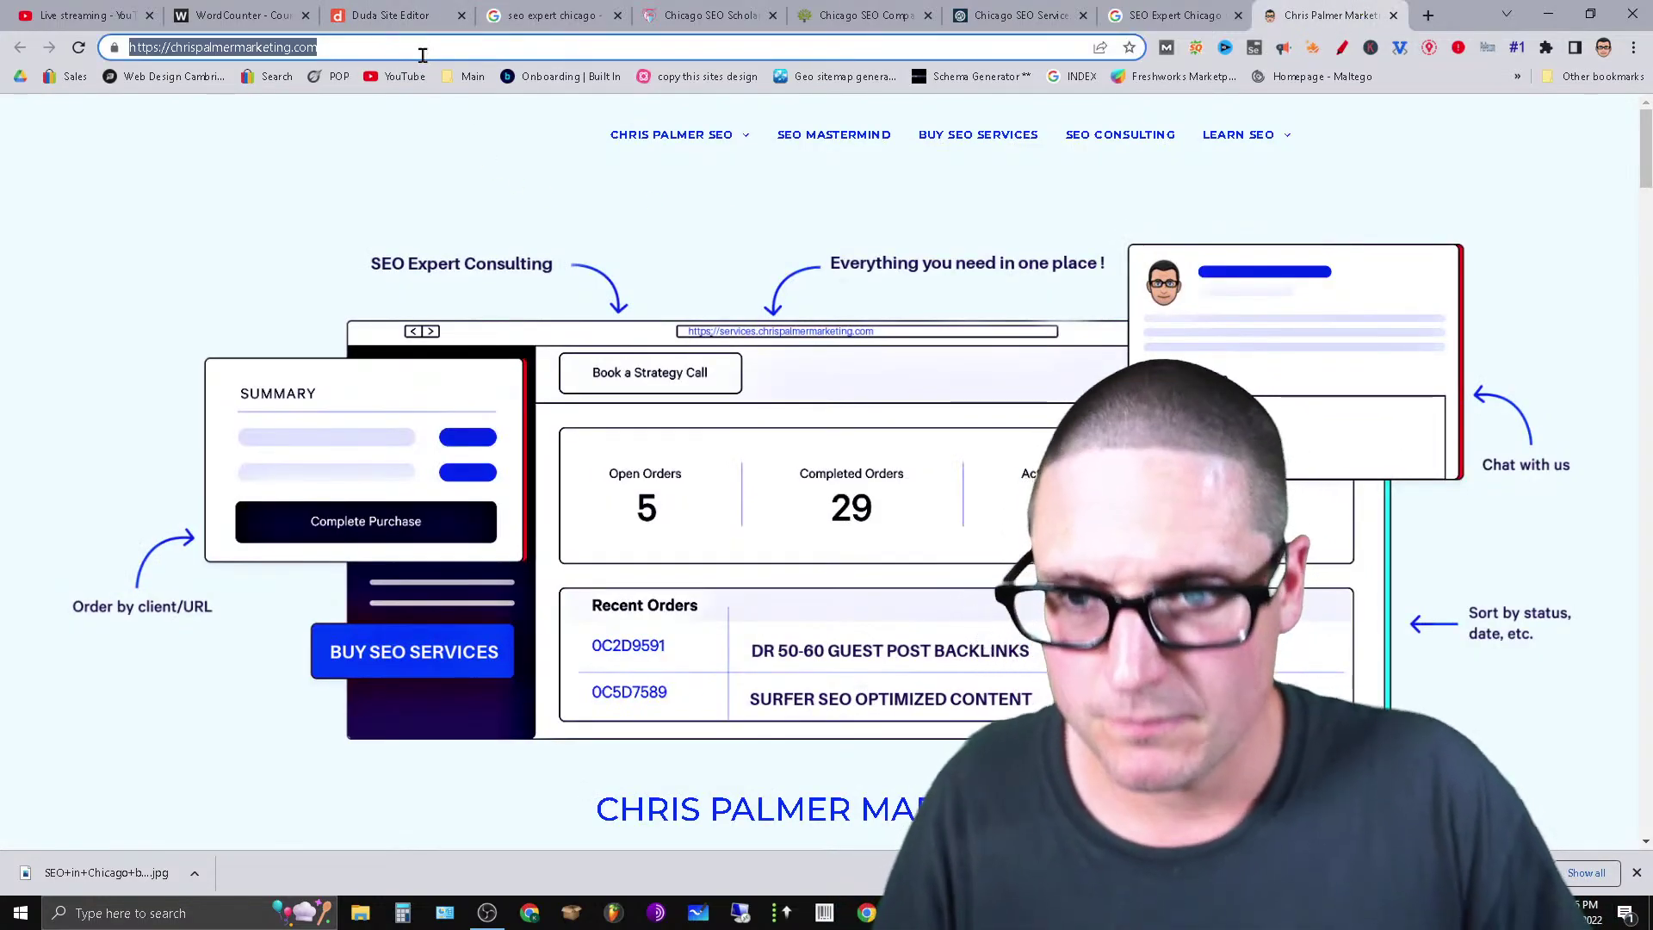
# Load the live site's /seo-expert-chicago page, correcting the mistyped chicago-seo-expert path.
pyautogui.click(426, 50)
pyautogui.write('/')
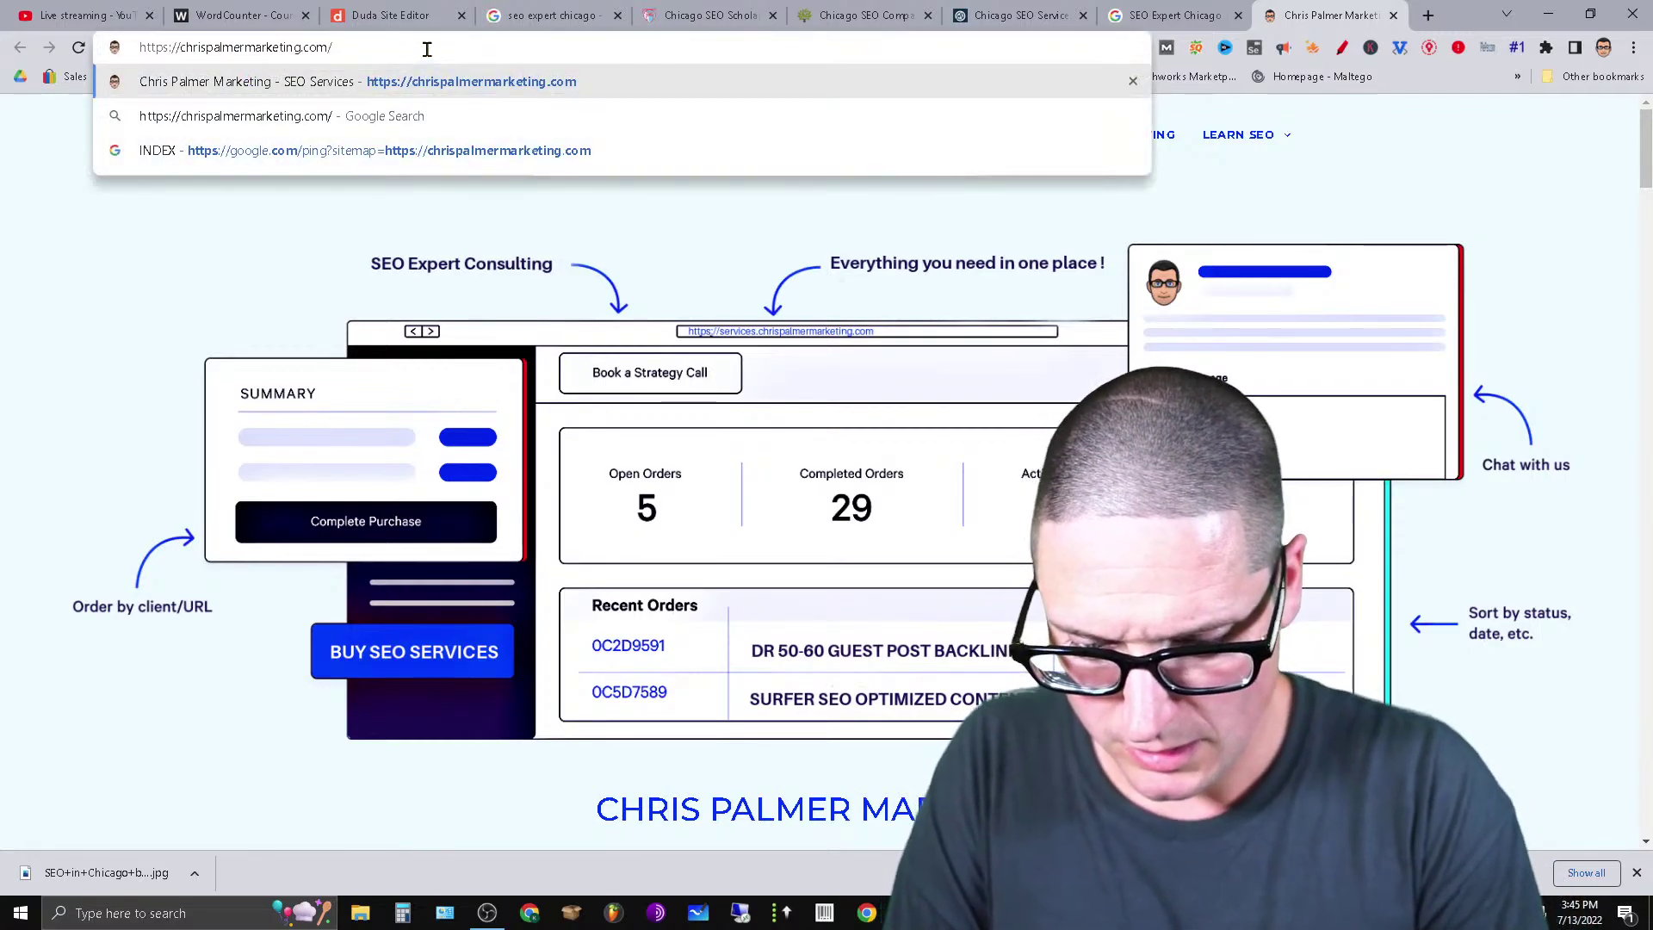
pyautogui.write('chicago')
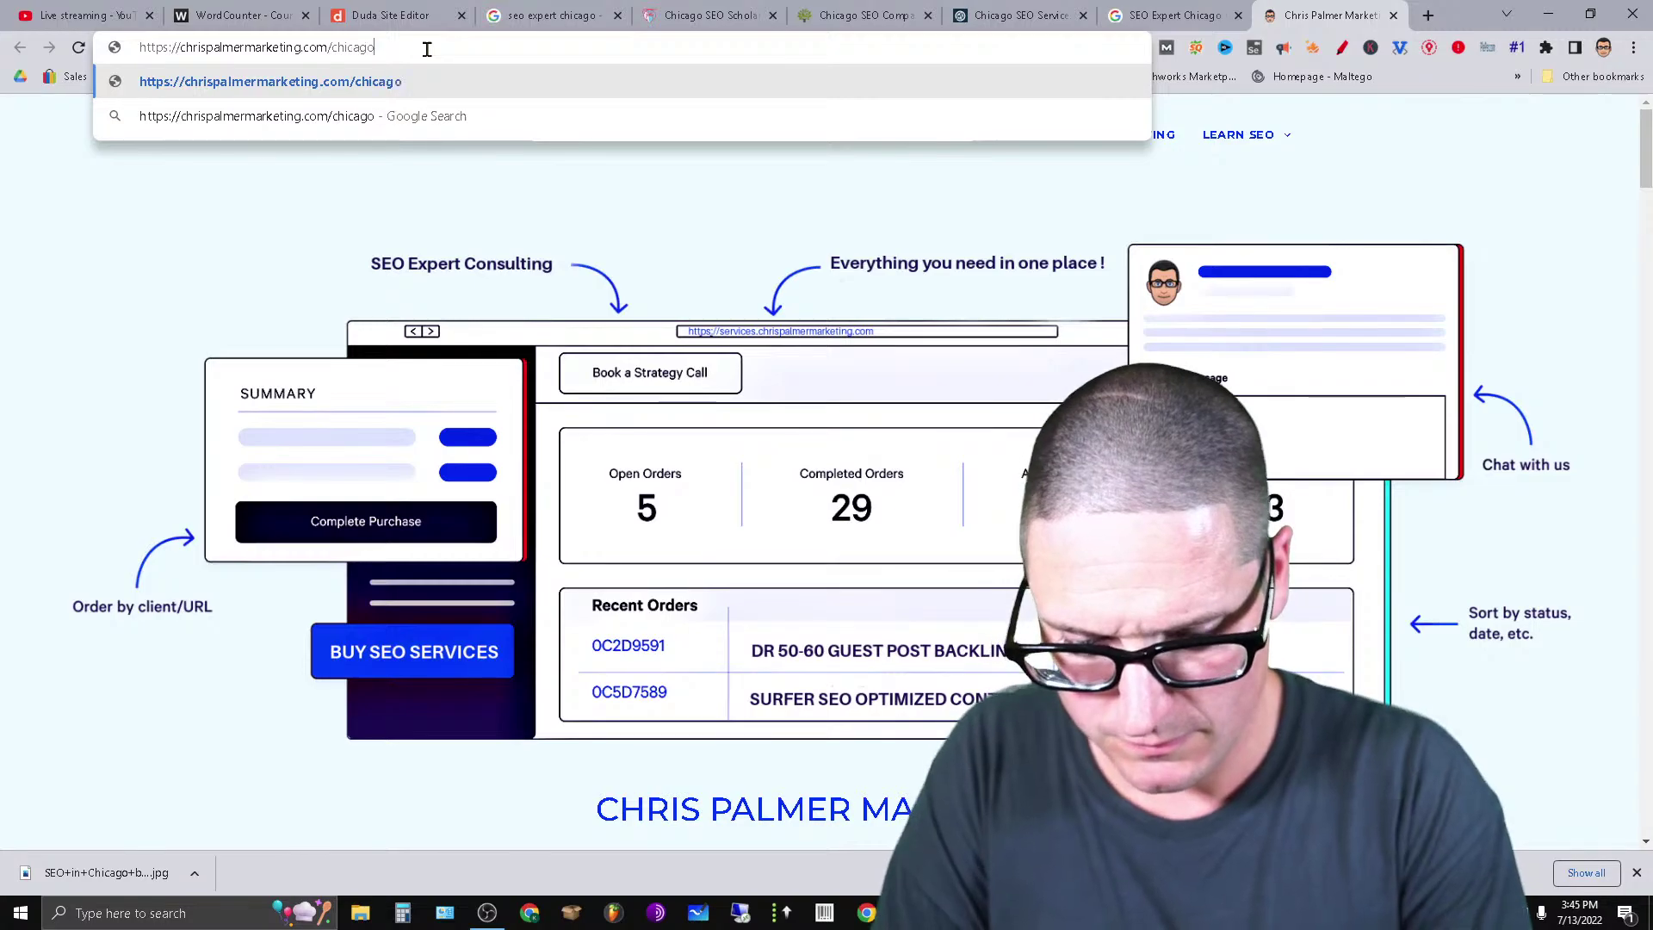
pyautogui.write('-seo-expe')
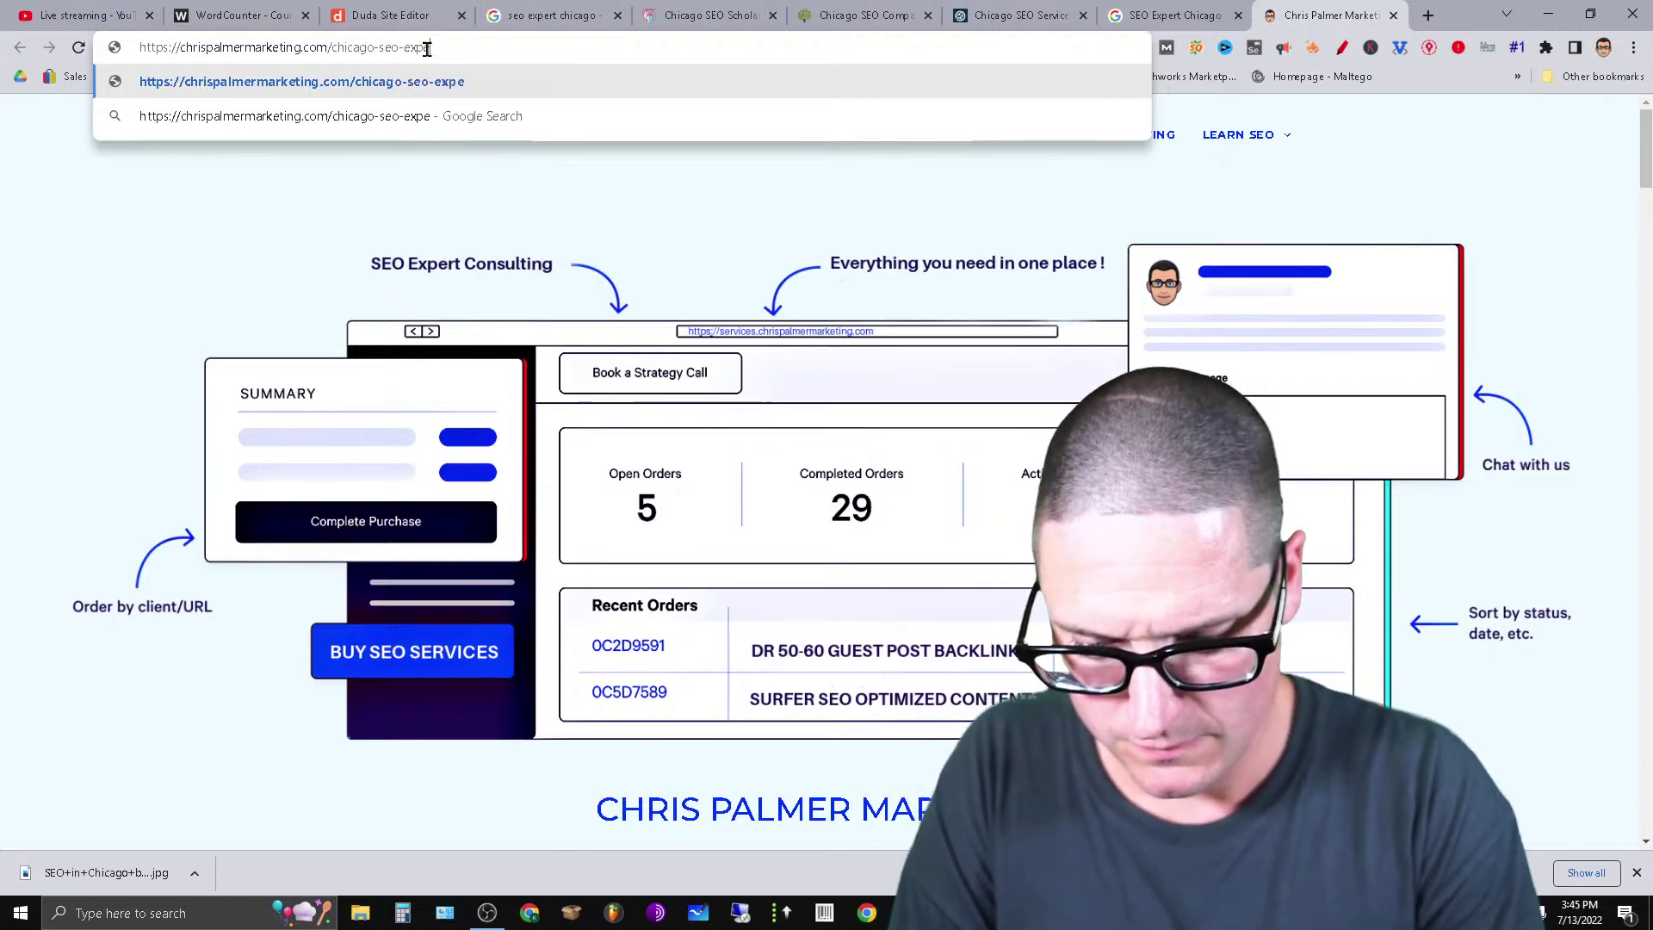
pyautogui.write('r')
pyautogui.press('Return')
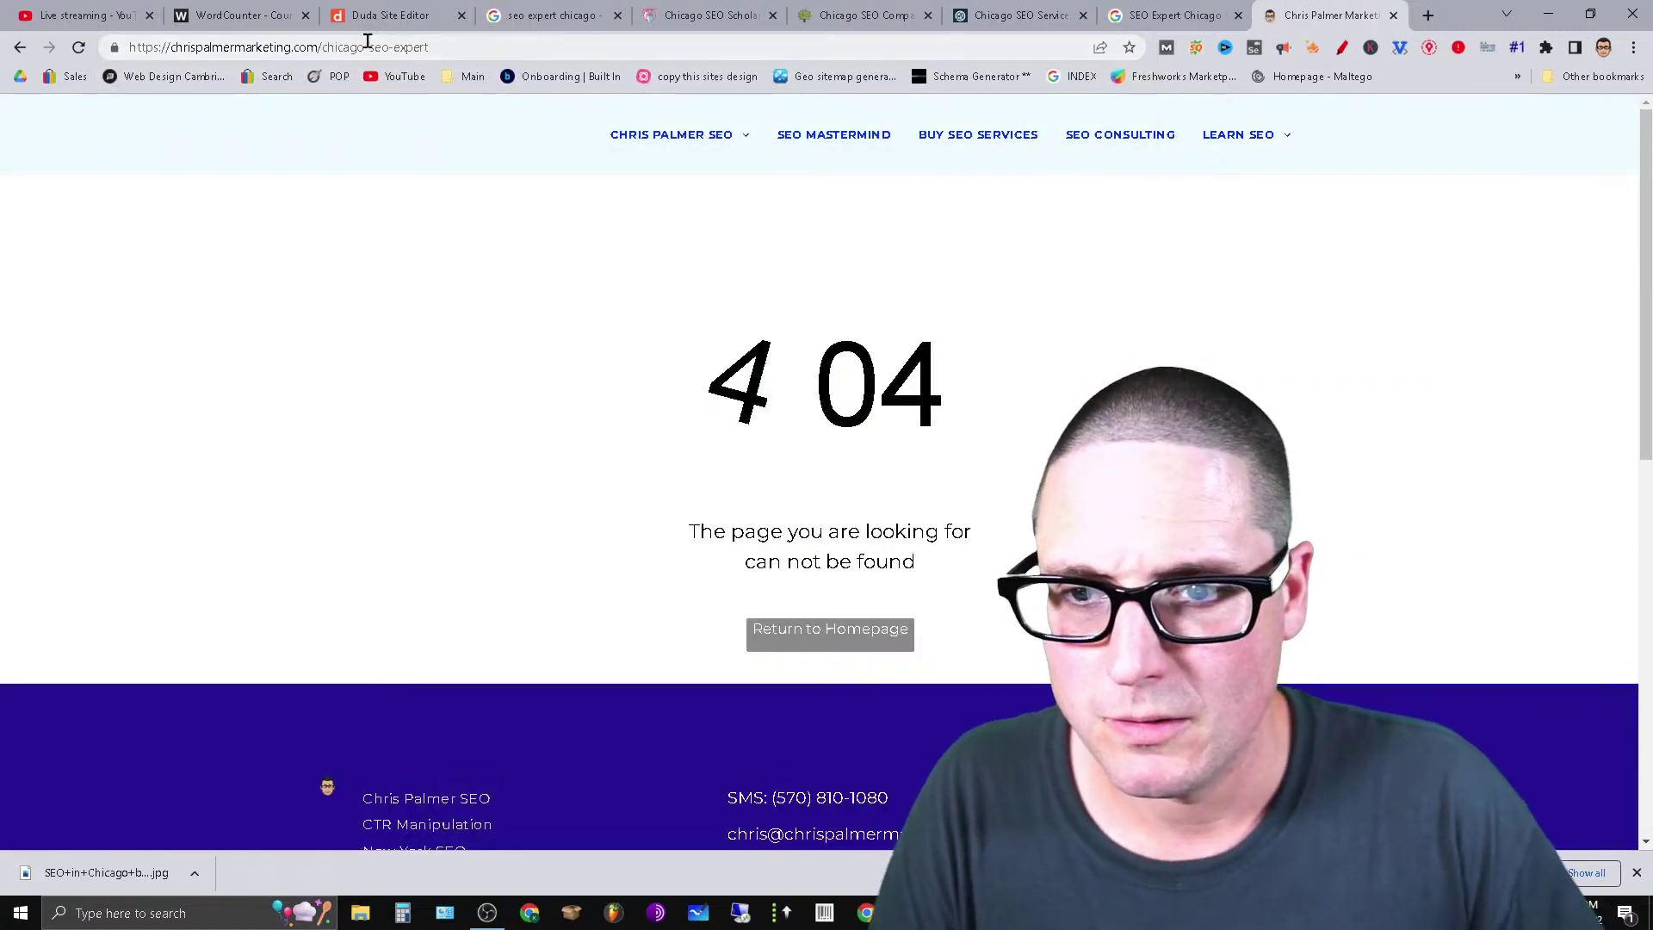
pyautogui.click(341, 47)
pyautogui.doubleClick(343, 47)
pyautogui.press('BackSpace')
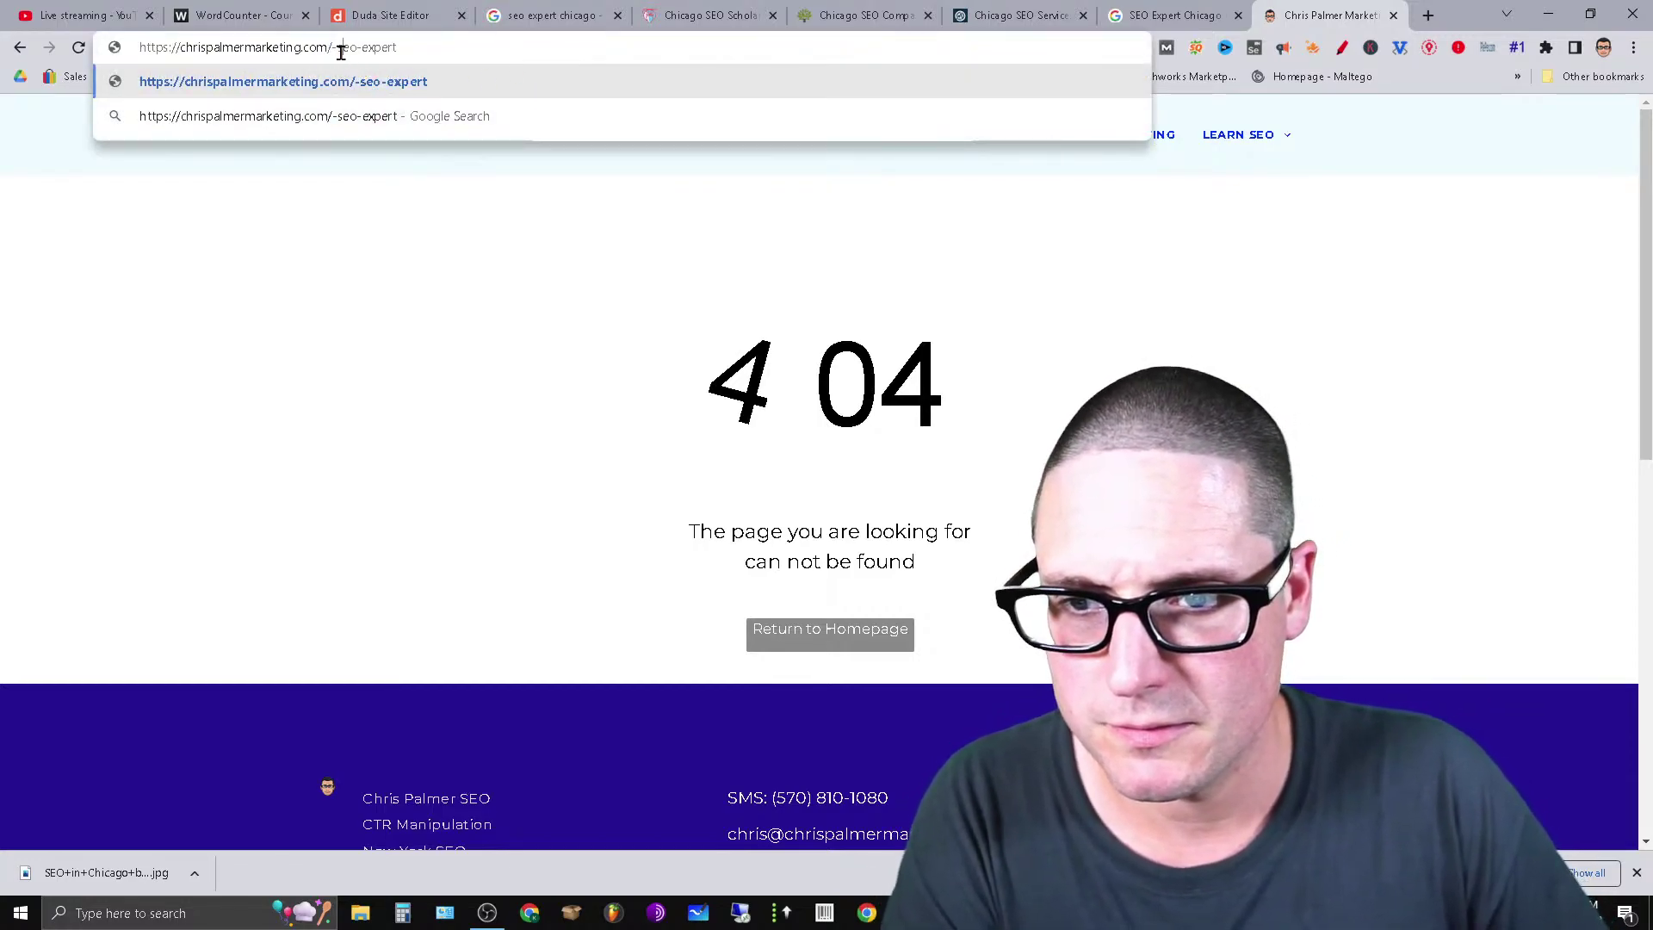
pyautogui.press('Delete')
pyautogui.press('Delete')
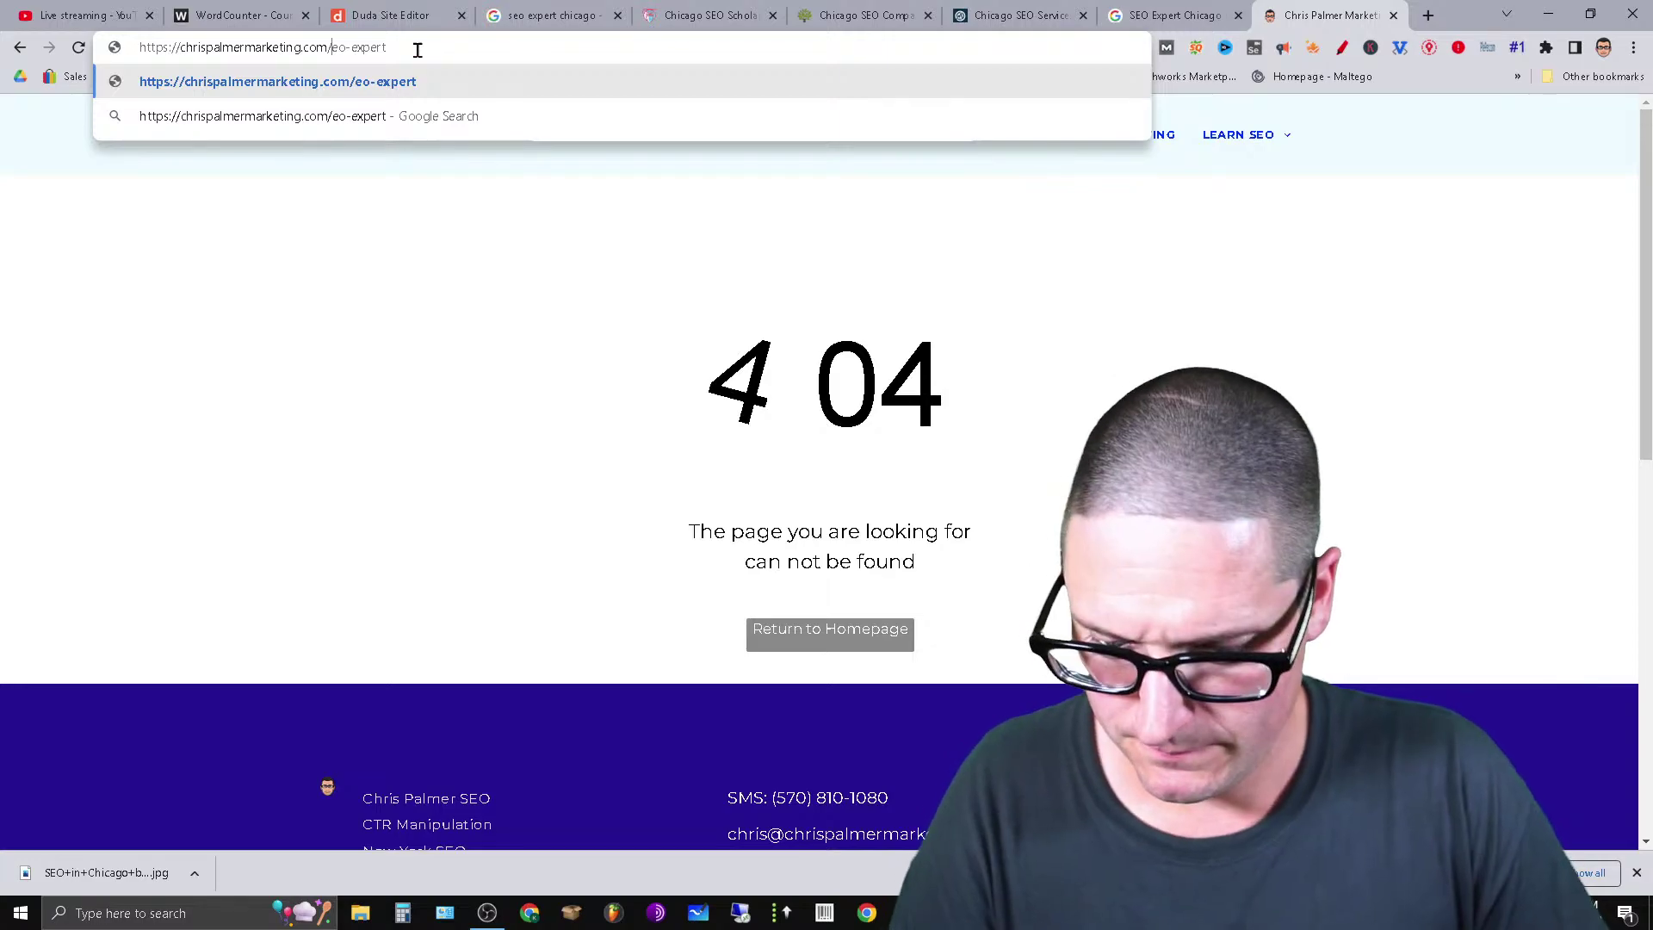
pyautogui.write('seo')
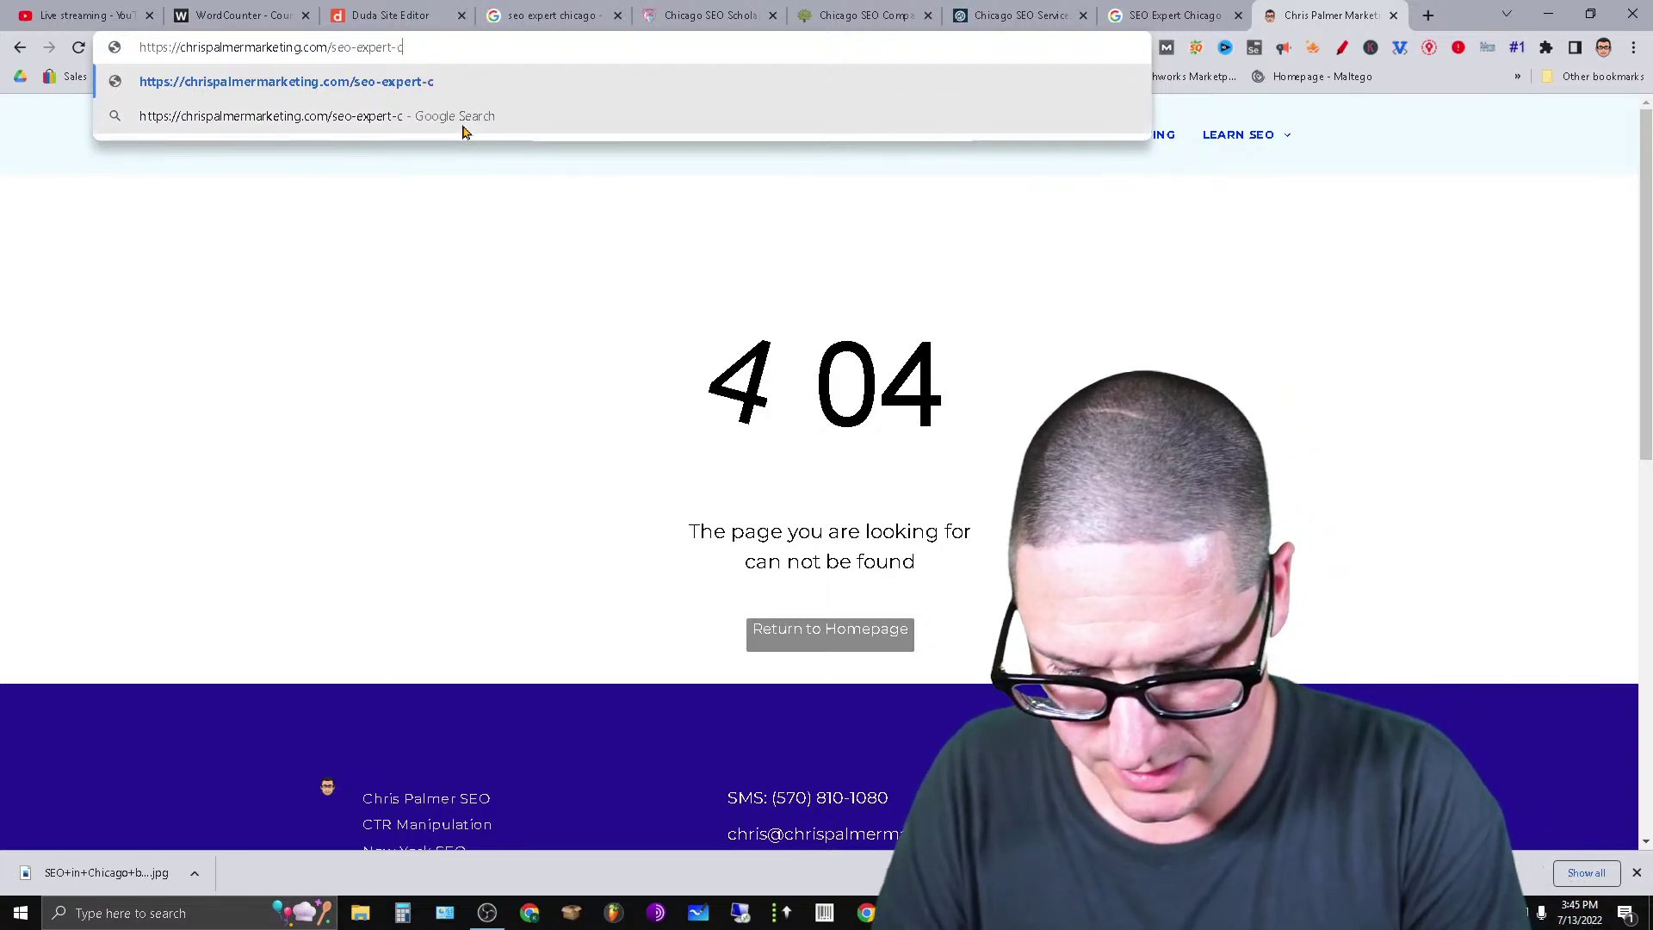
pyautogui.write('-expert-chicago')
pyautogui.press('Return')
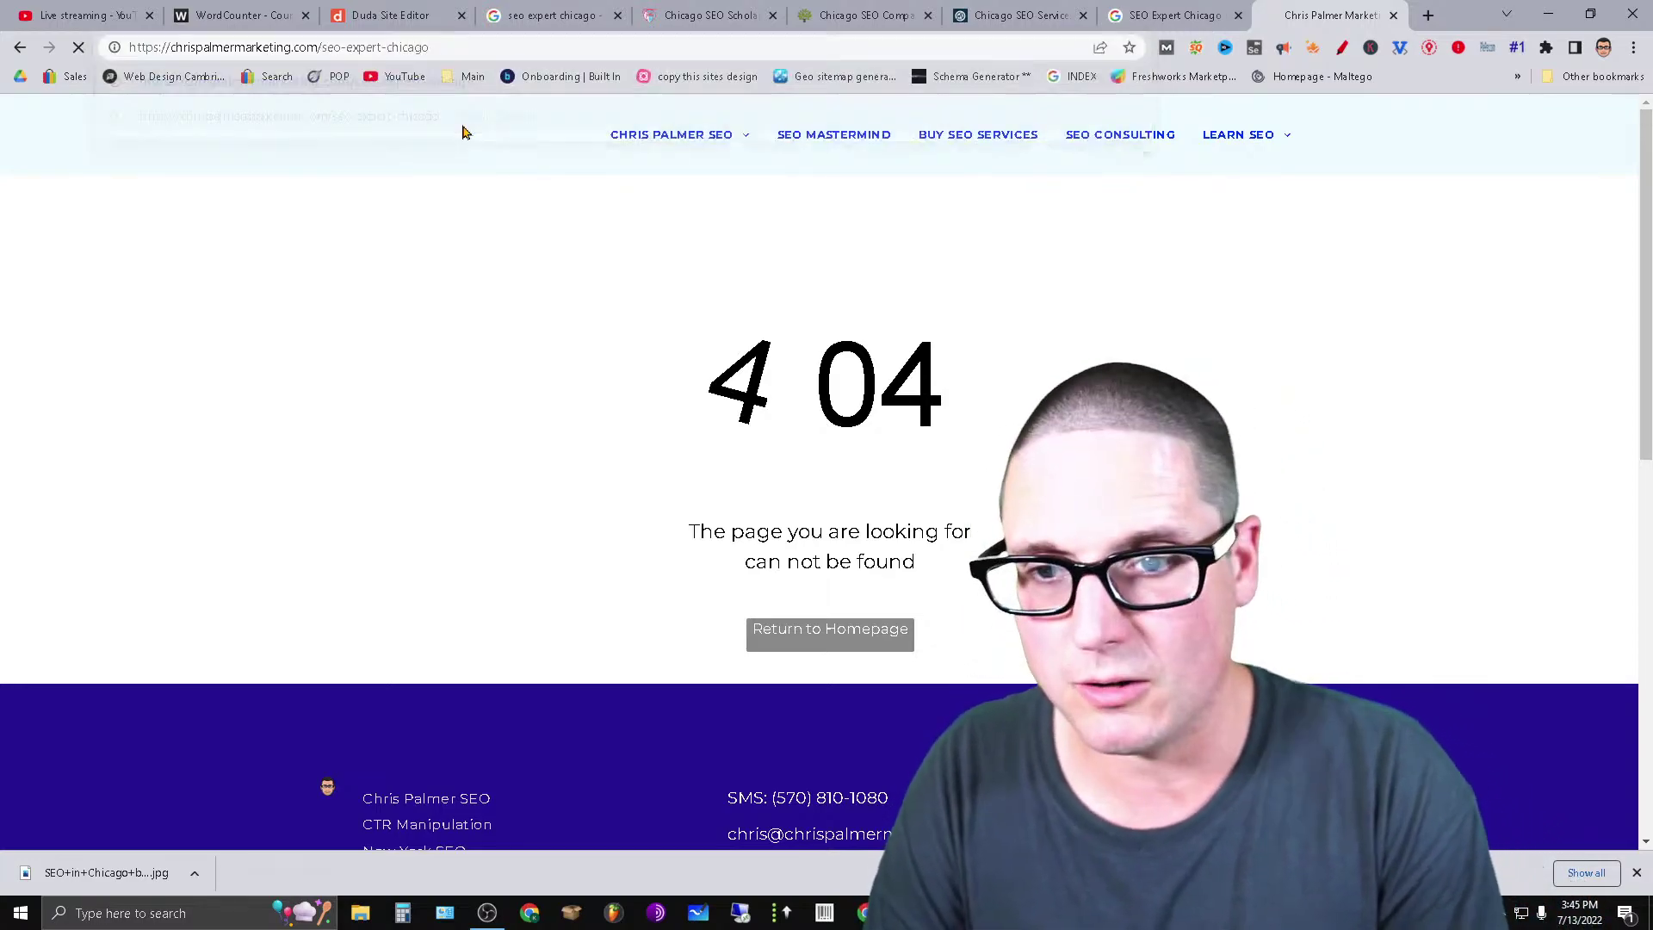
# Copy the SEO Expert Chicago page address and return to the Duda editor tab.
pyautogui.click(490, 48)
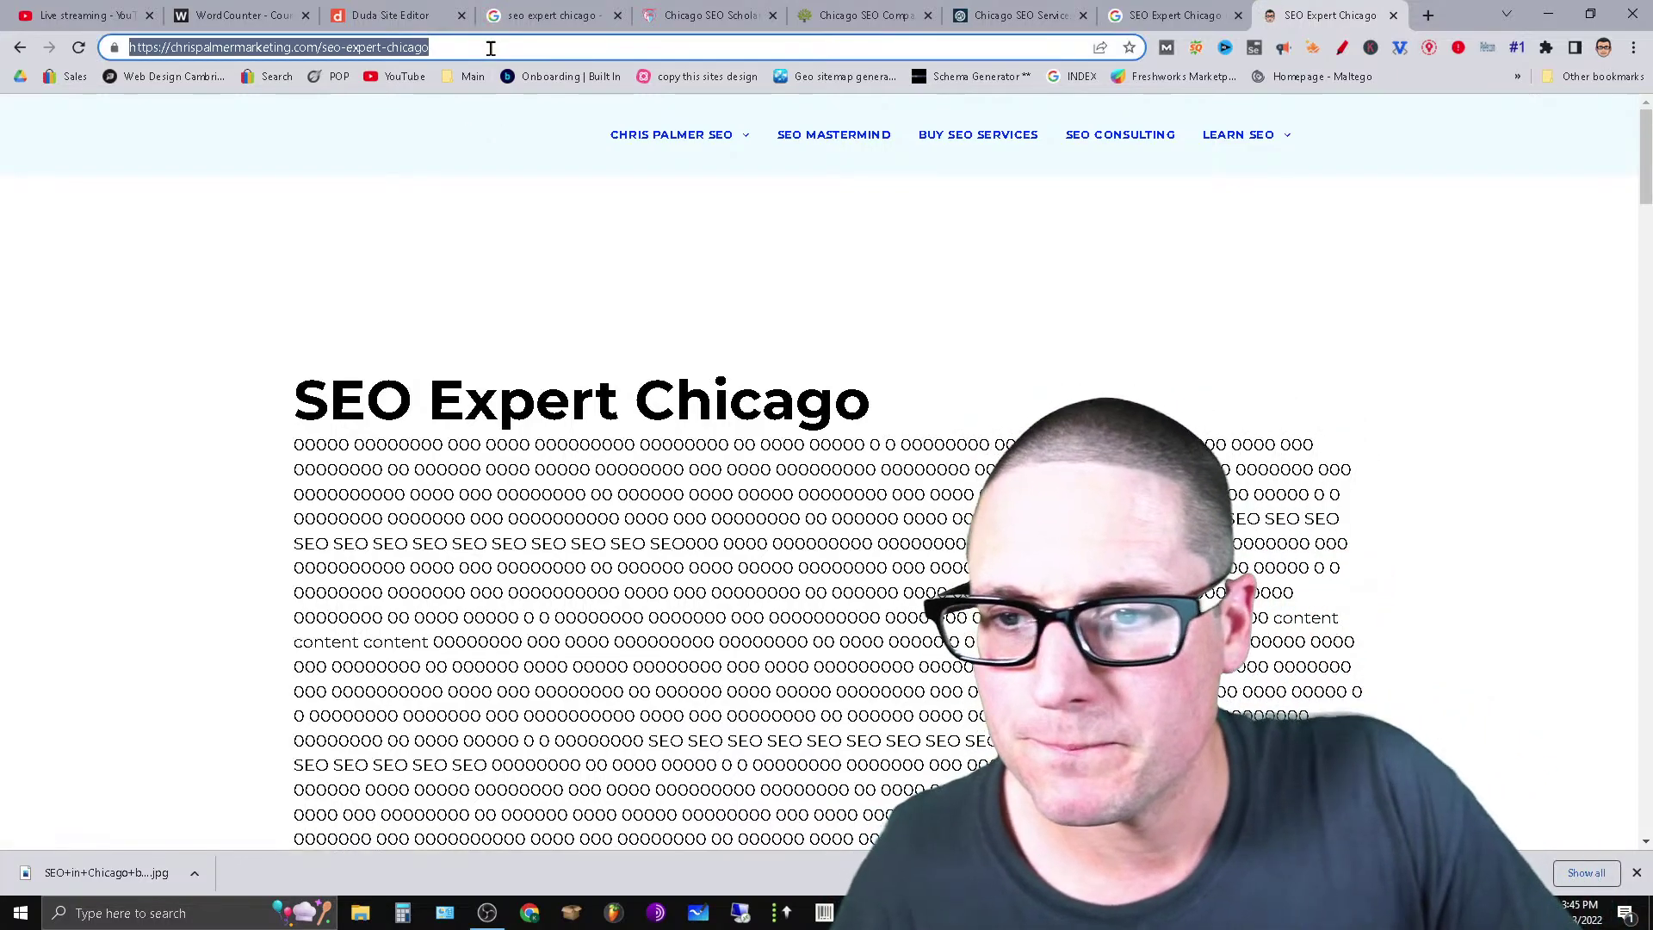
pyautogui.rightClick(491, 48)
pyautogui.click(593, 142)
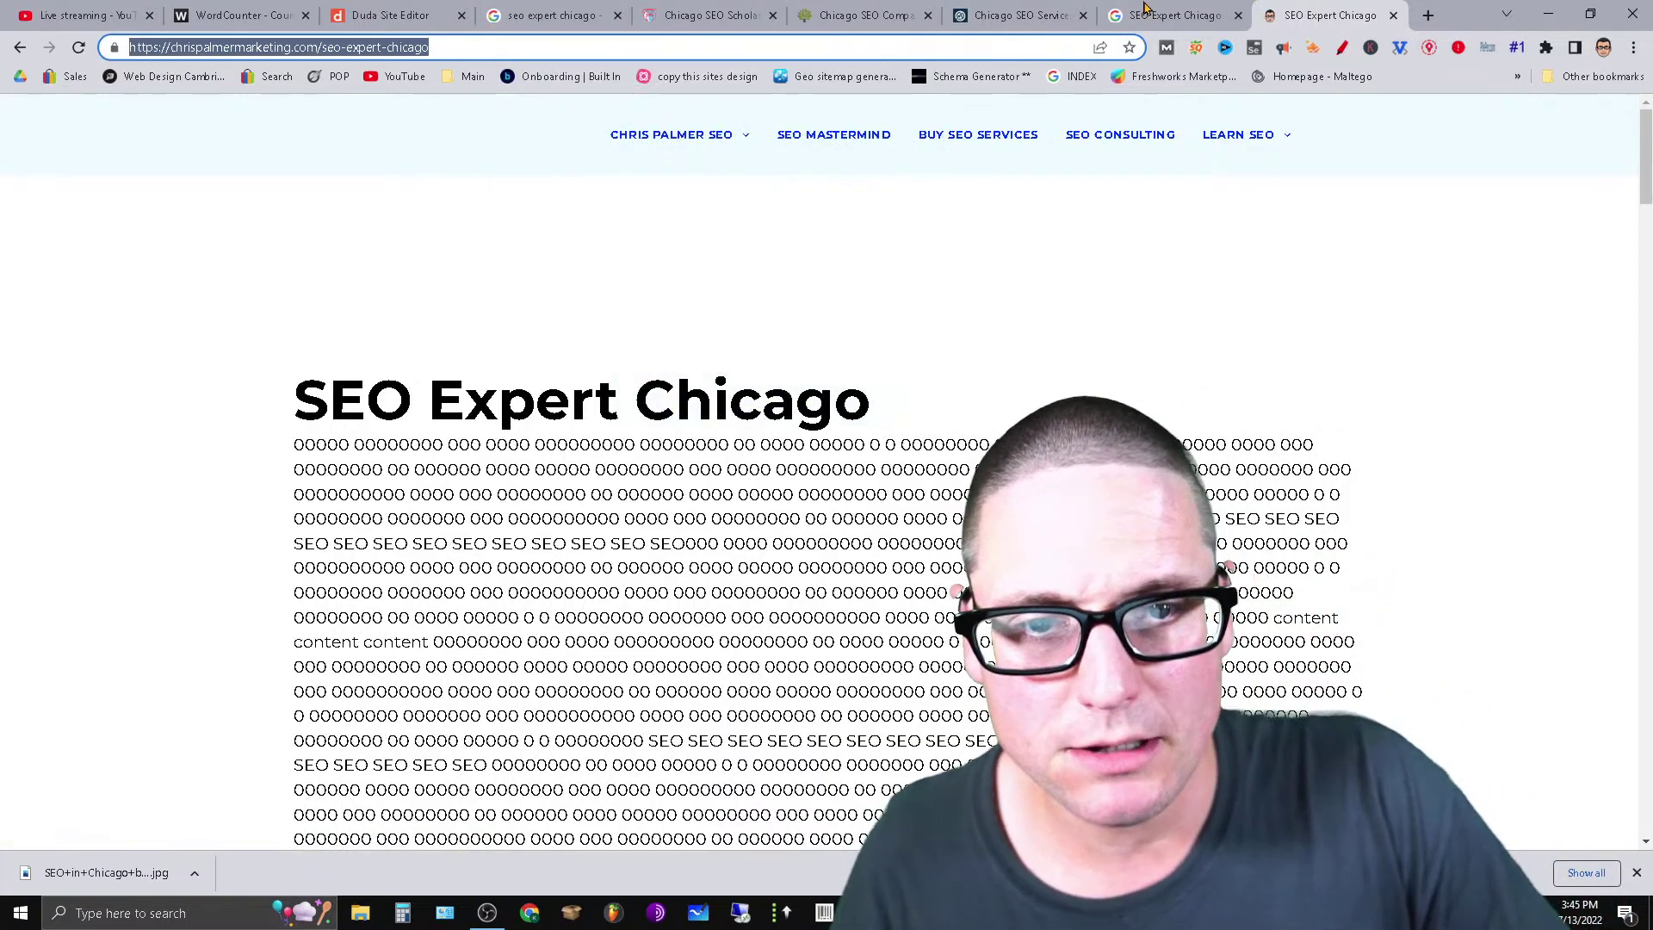
pyautogui.click(389, 15)
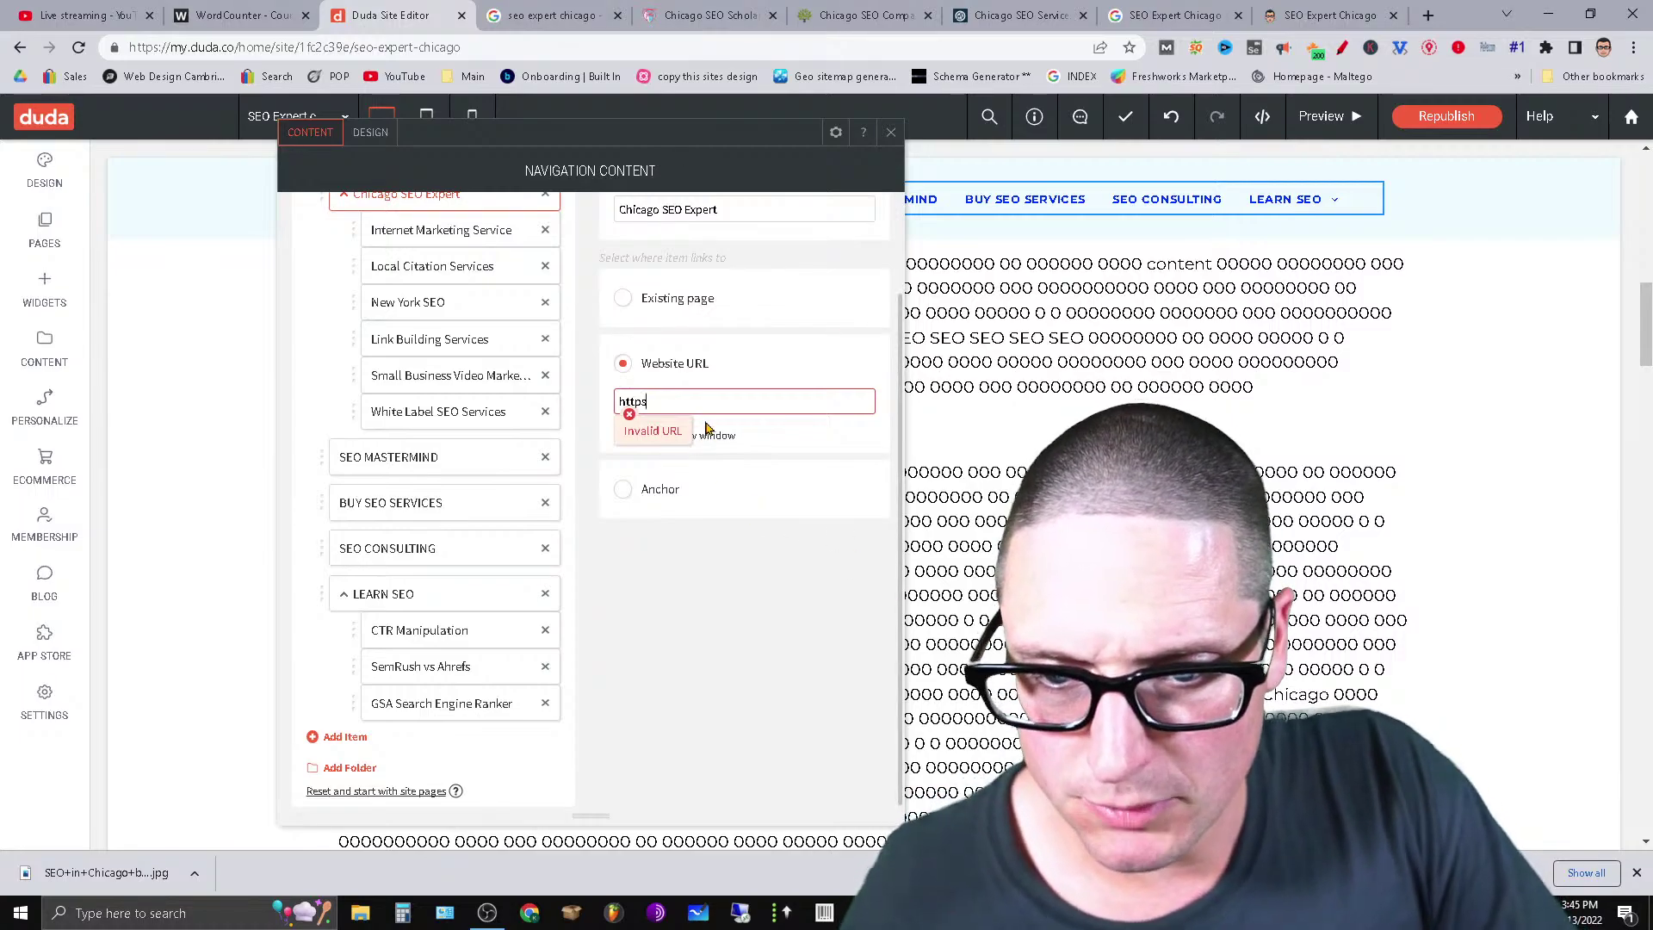
# Replace the Chicago SEO Expert item's partial Website URL with the pasted seo-expert-chicago address.
pyautogui.hotkey('ctrl', 'a')
pyautogui.hotkey('ctrl', 'v')
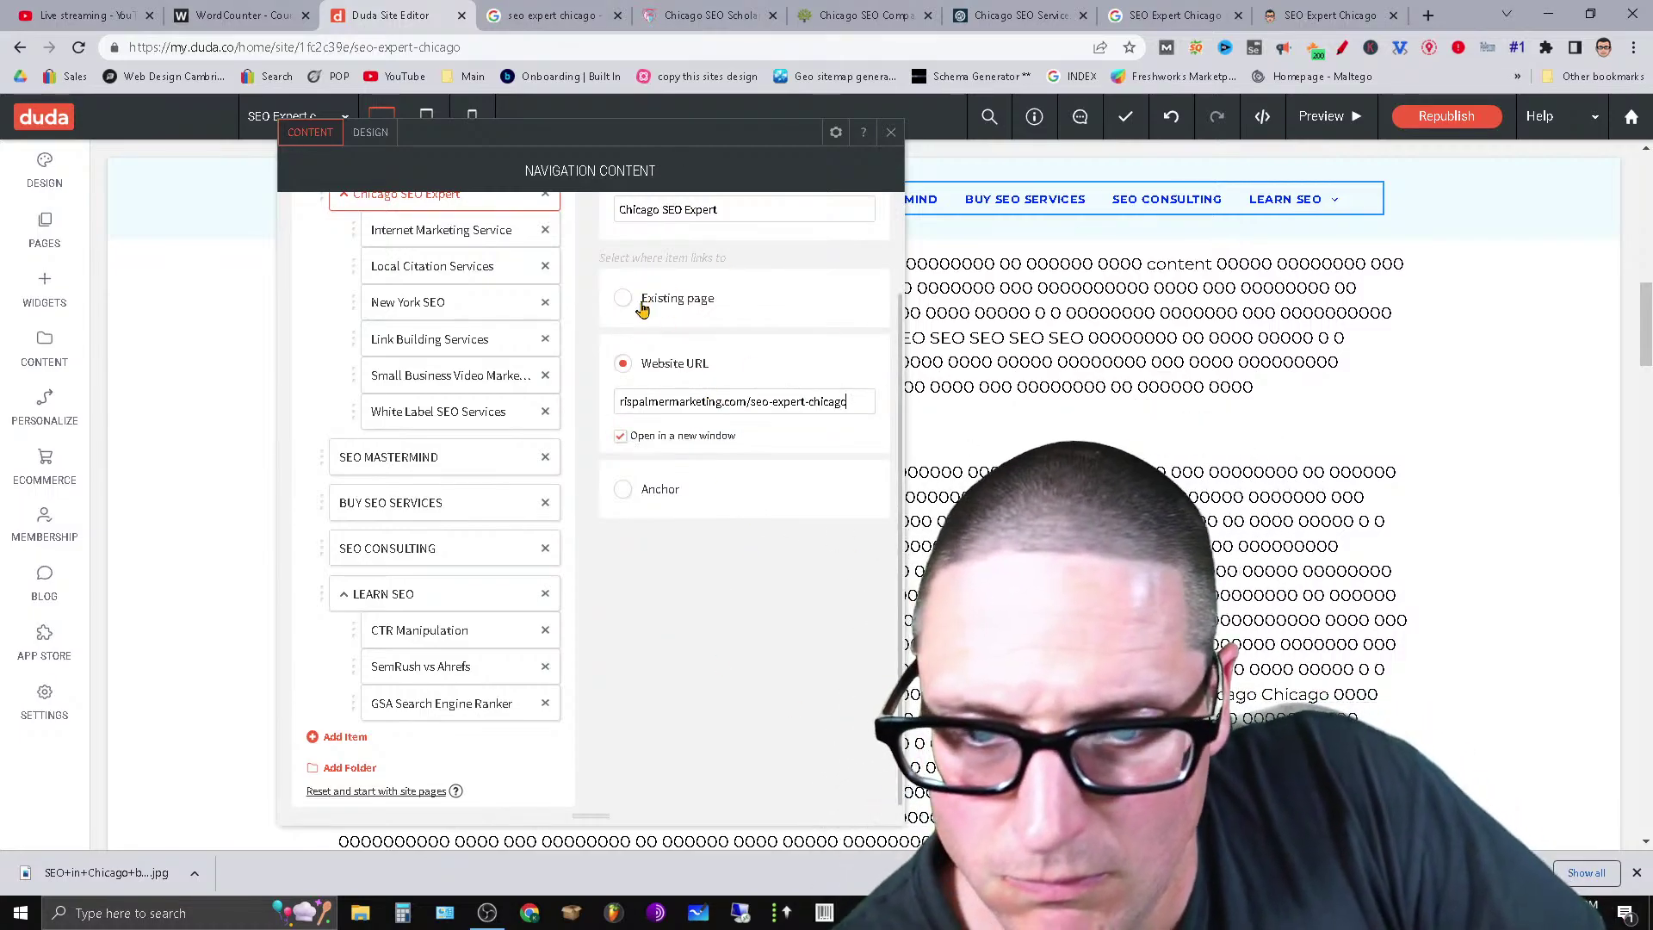
pyautogui.click(677, 175)
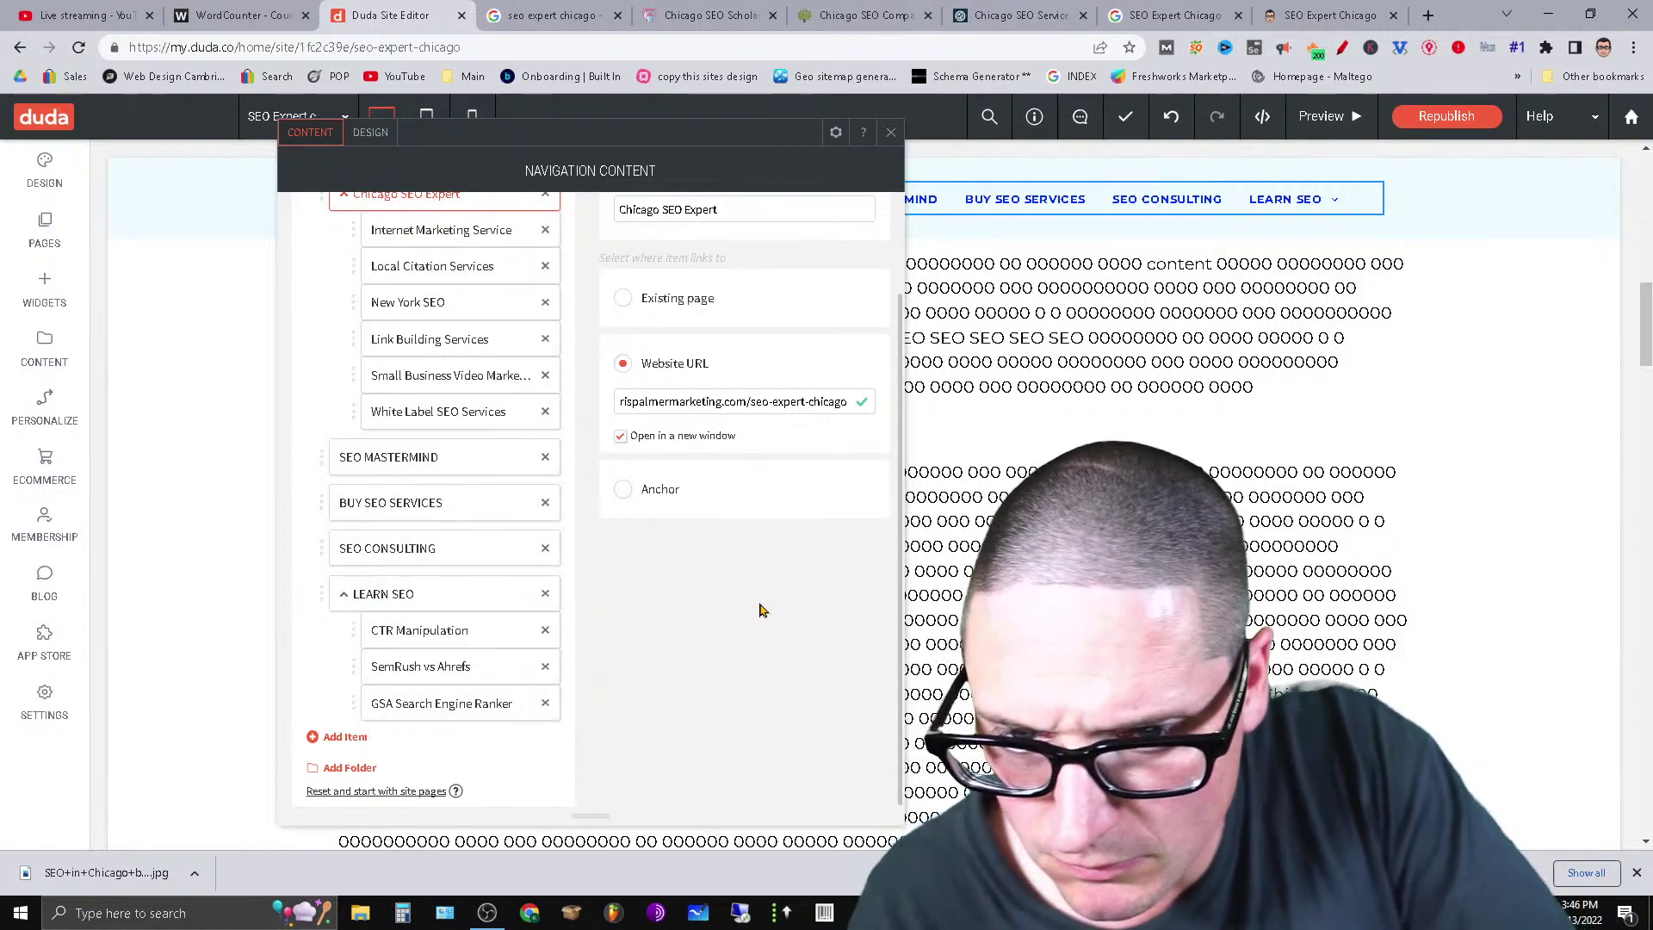
pyautogui.scroll(2, 771, 585)
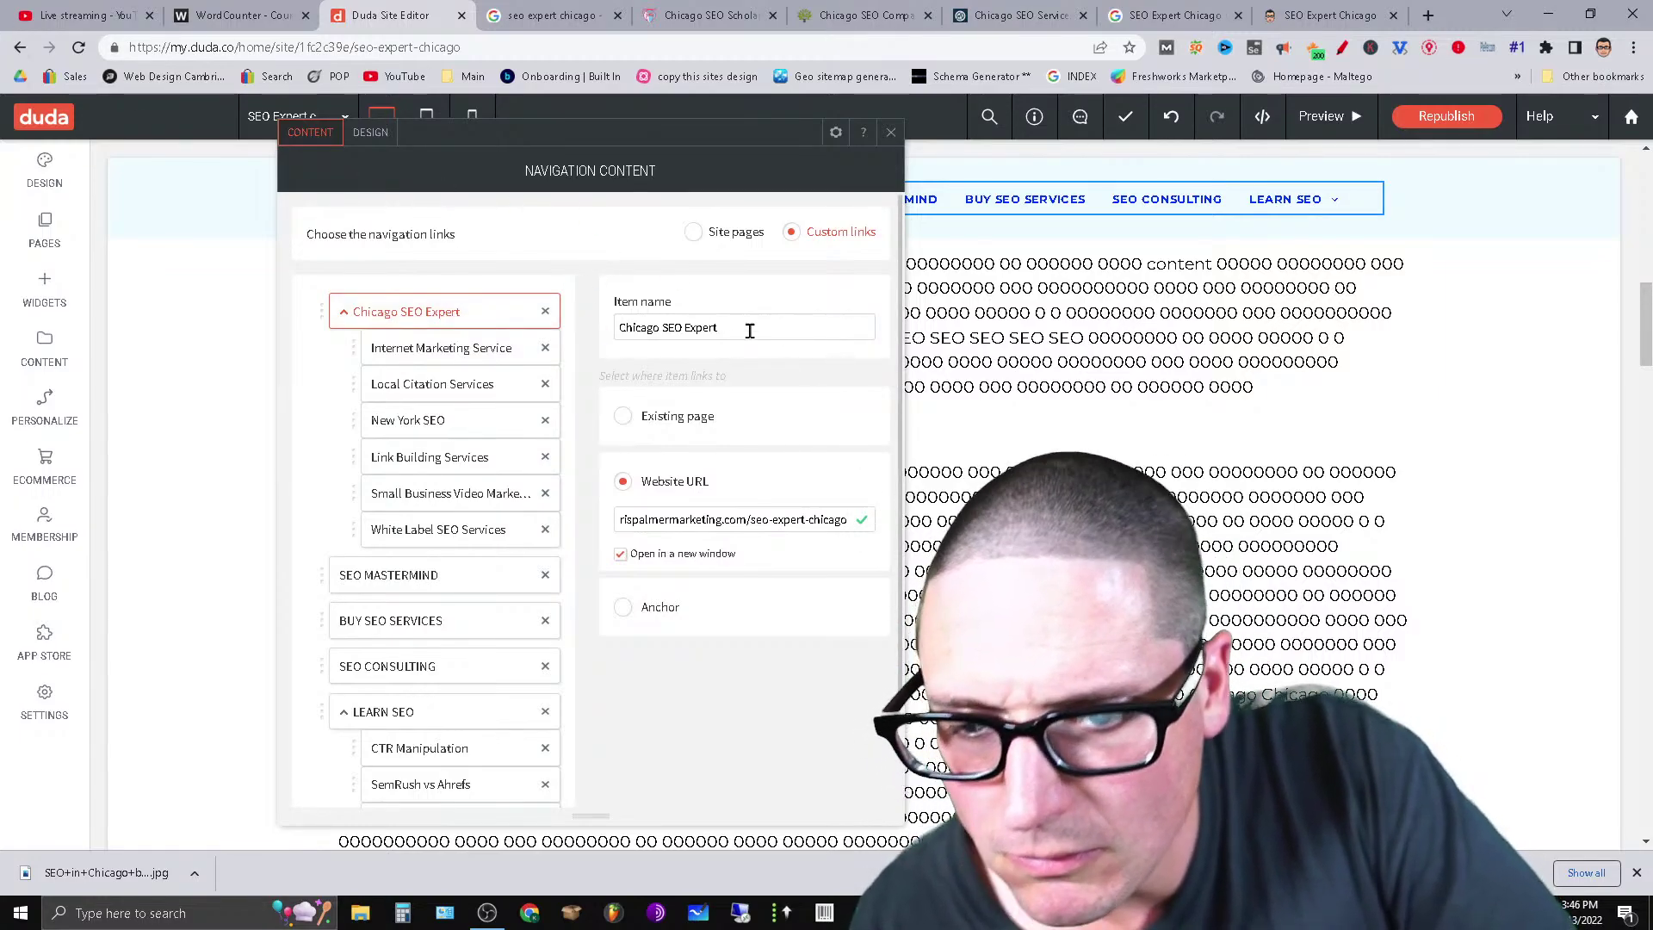
# Rename the top navigation item to the owner's name followed by SEO, in capitals.
pyautogui.moveTo(747, 328); pyautogui.dragTo(625, 331)
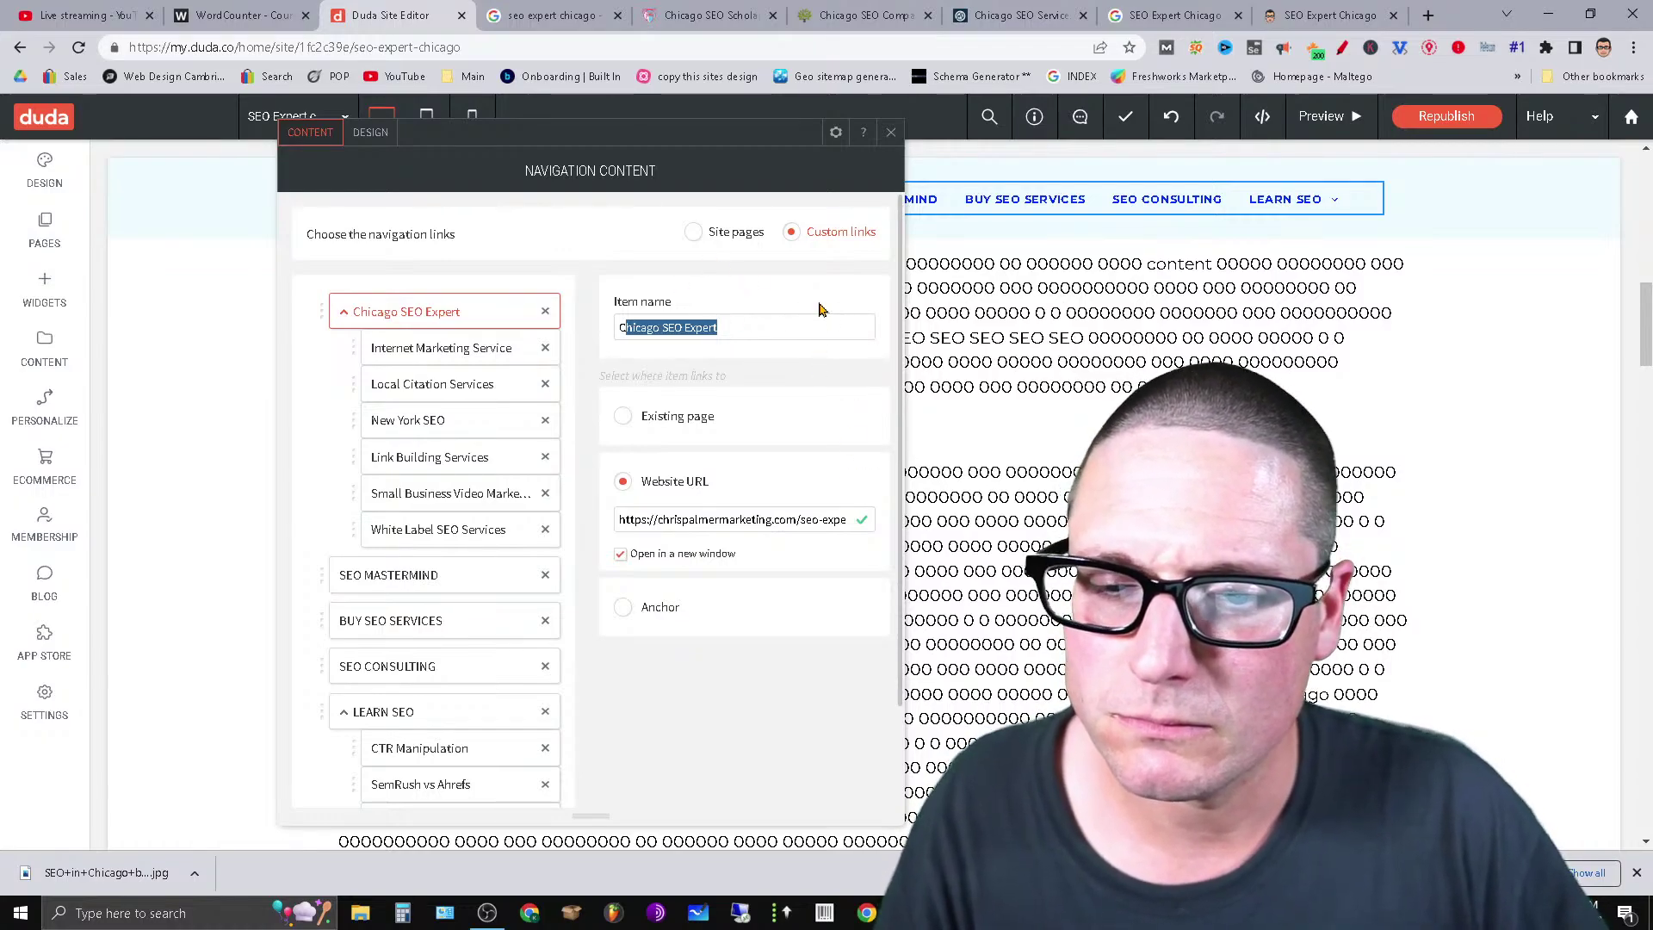
pyautogui.click(743, 327)
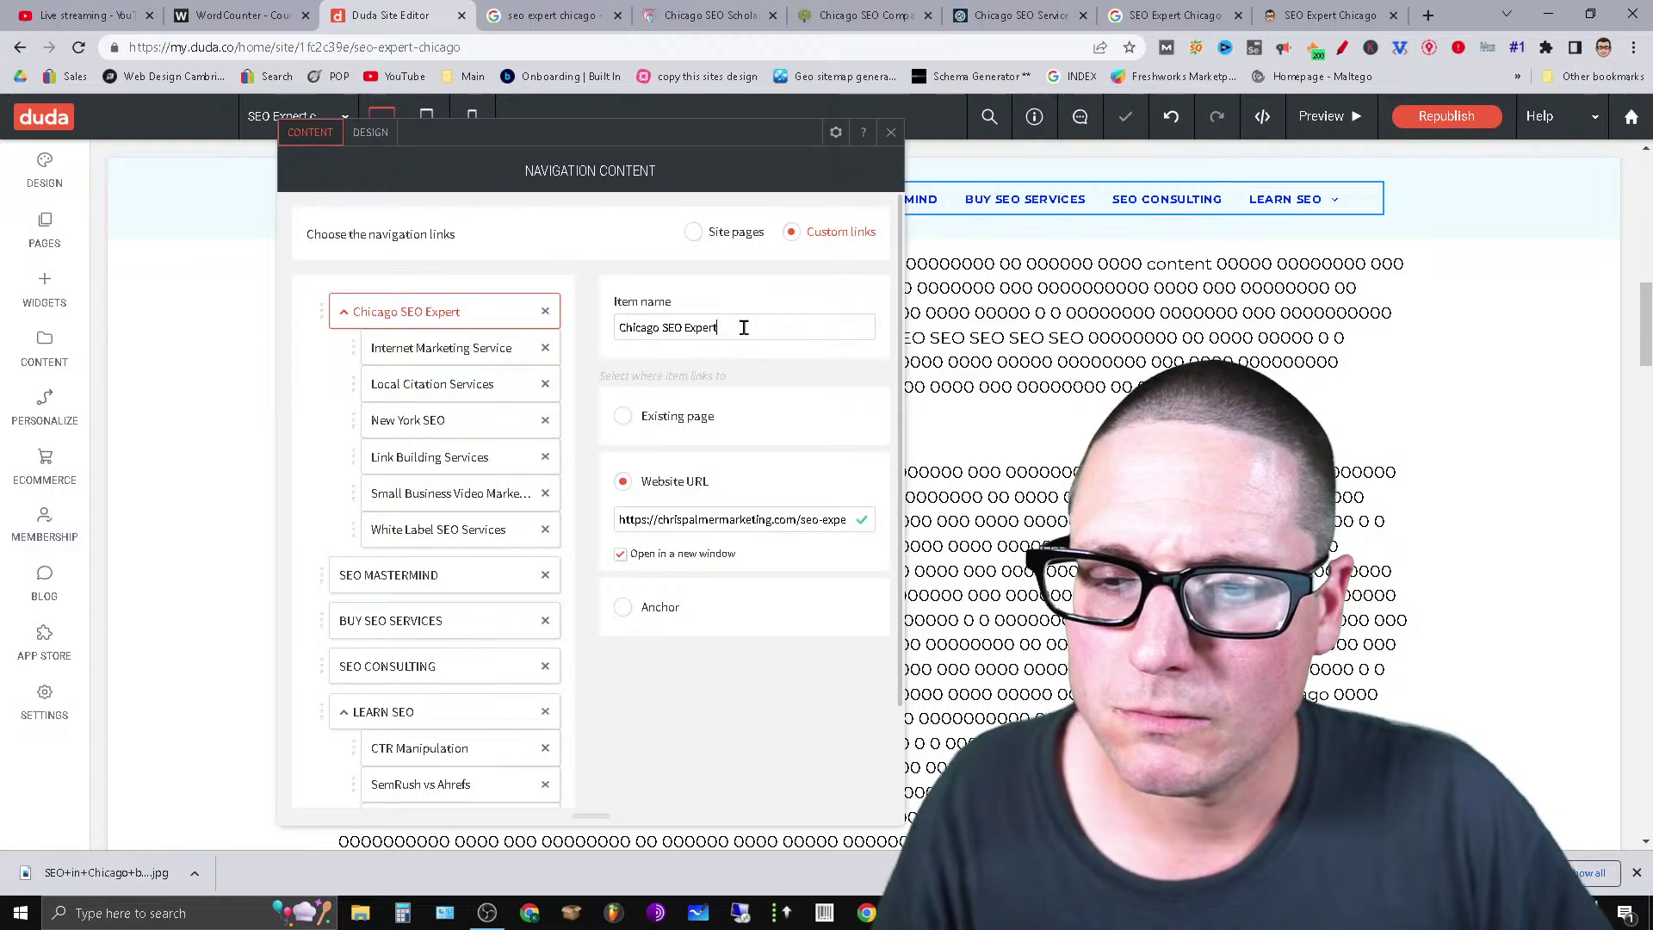
pyautogui.moveTo(744, 328); pyautogui.dragTo(665, 362)
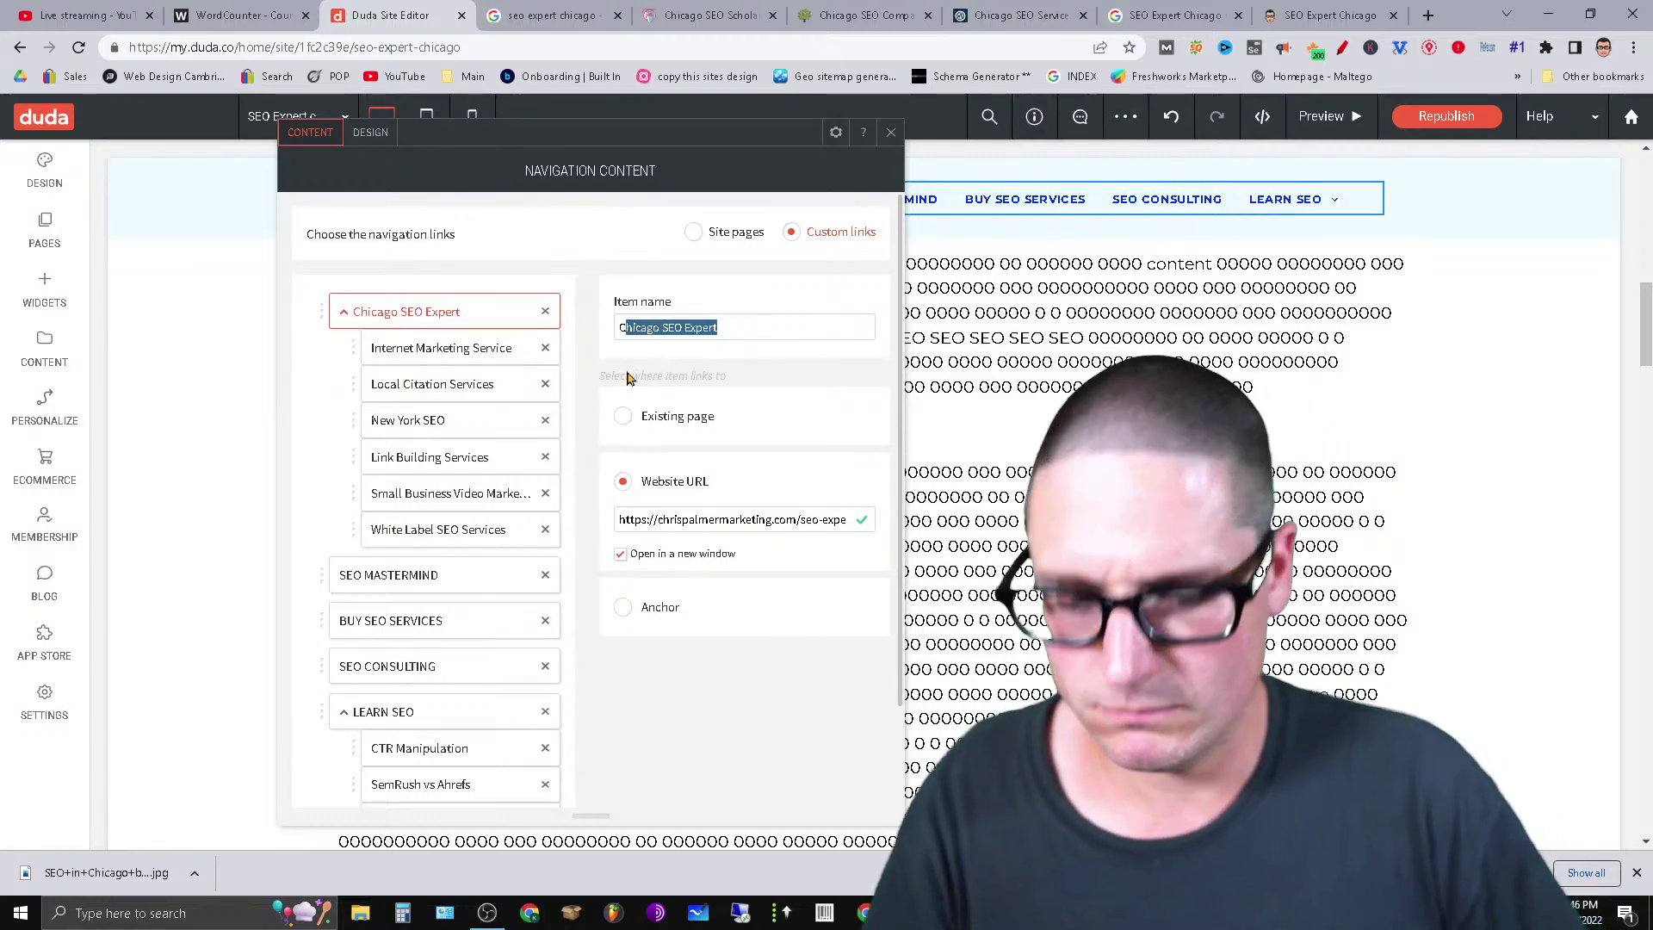
pyautogui.write('hris Palme')
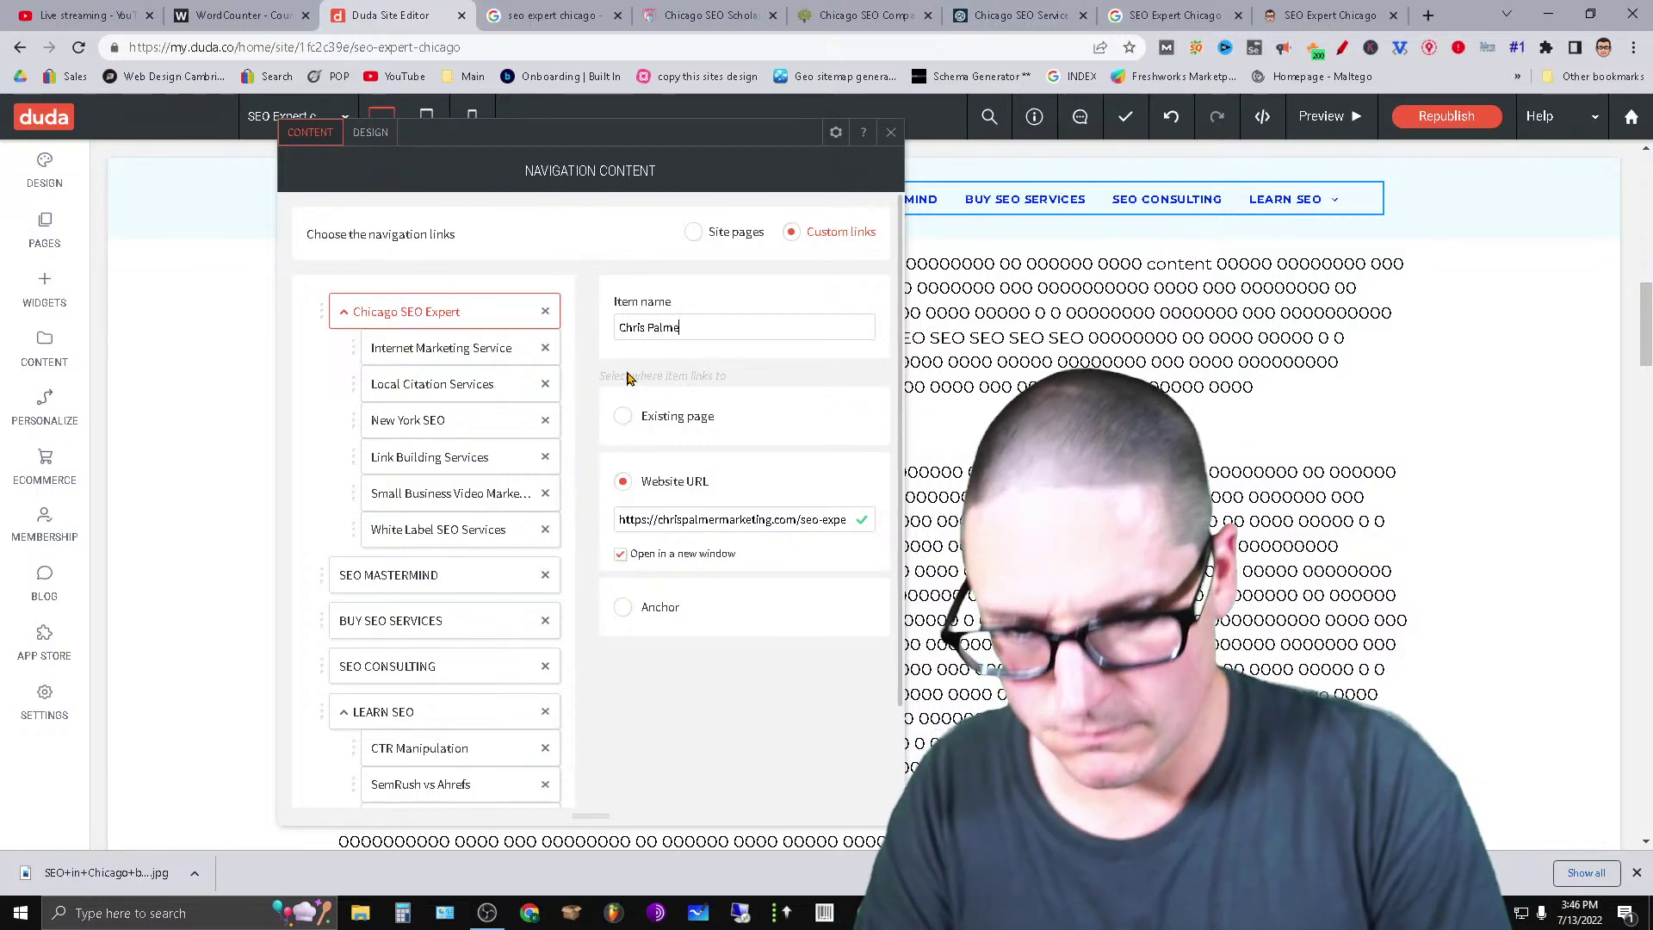
pyautogui.press('BackSpace')
pyautogui.press('BackSpace')
pyautogui.press('BackSpace')
pyautogui.press('BackSpace')
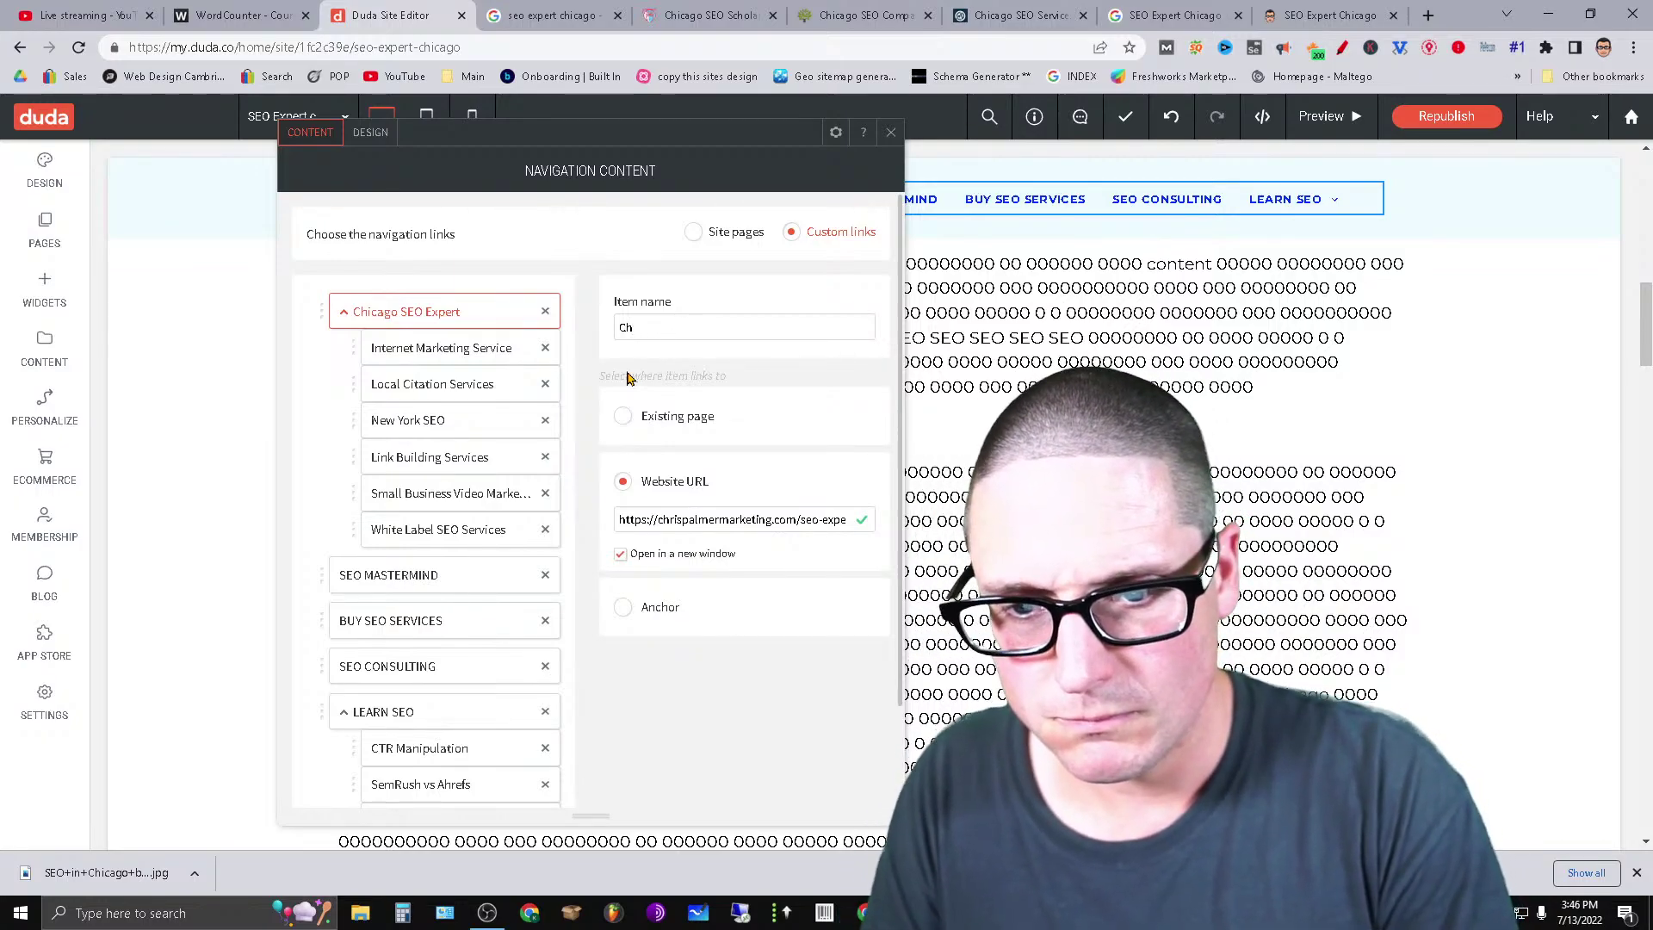
pyautogui.write('HRIS')
pyautogui.write('PALMER SEO')
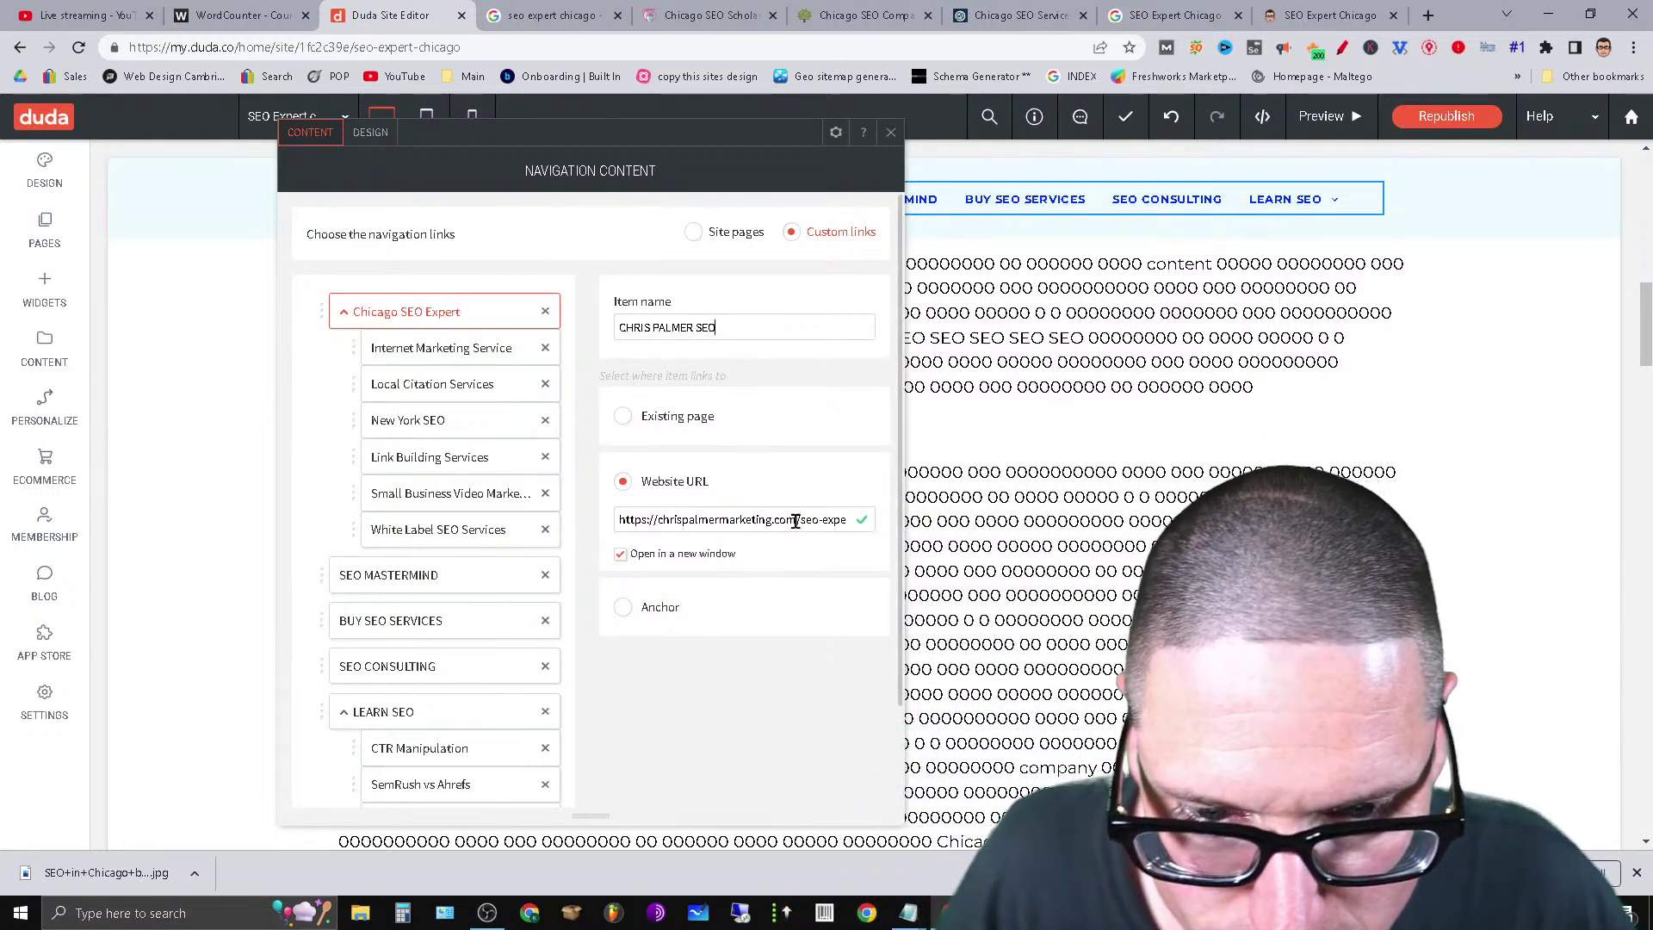
# Trim the item's Website URL so it points to the site's /seo page.
pyautogui.moveTo(795, 522); pyautogui.dragTo(908, 563)
pyautogui.press('BackSpace')
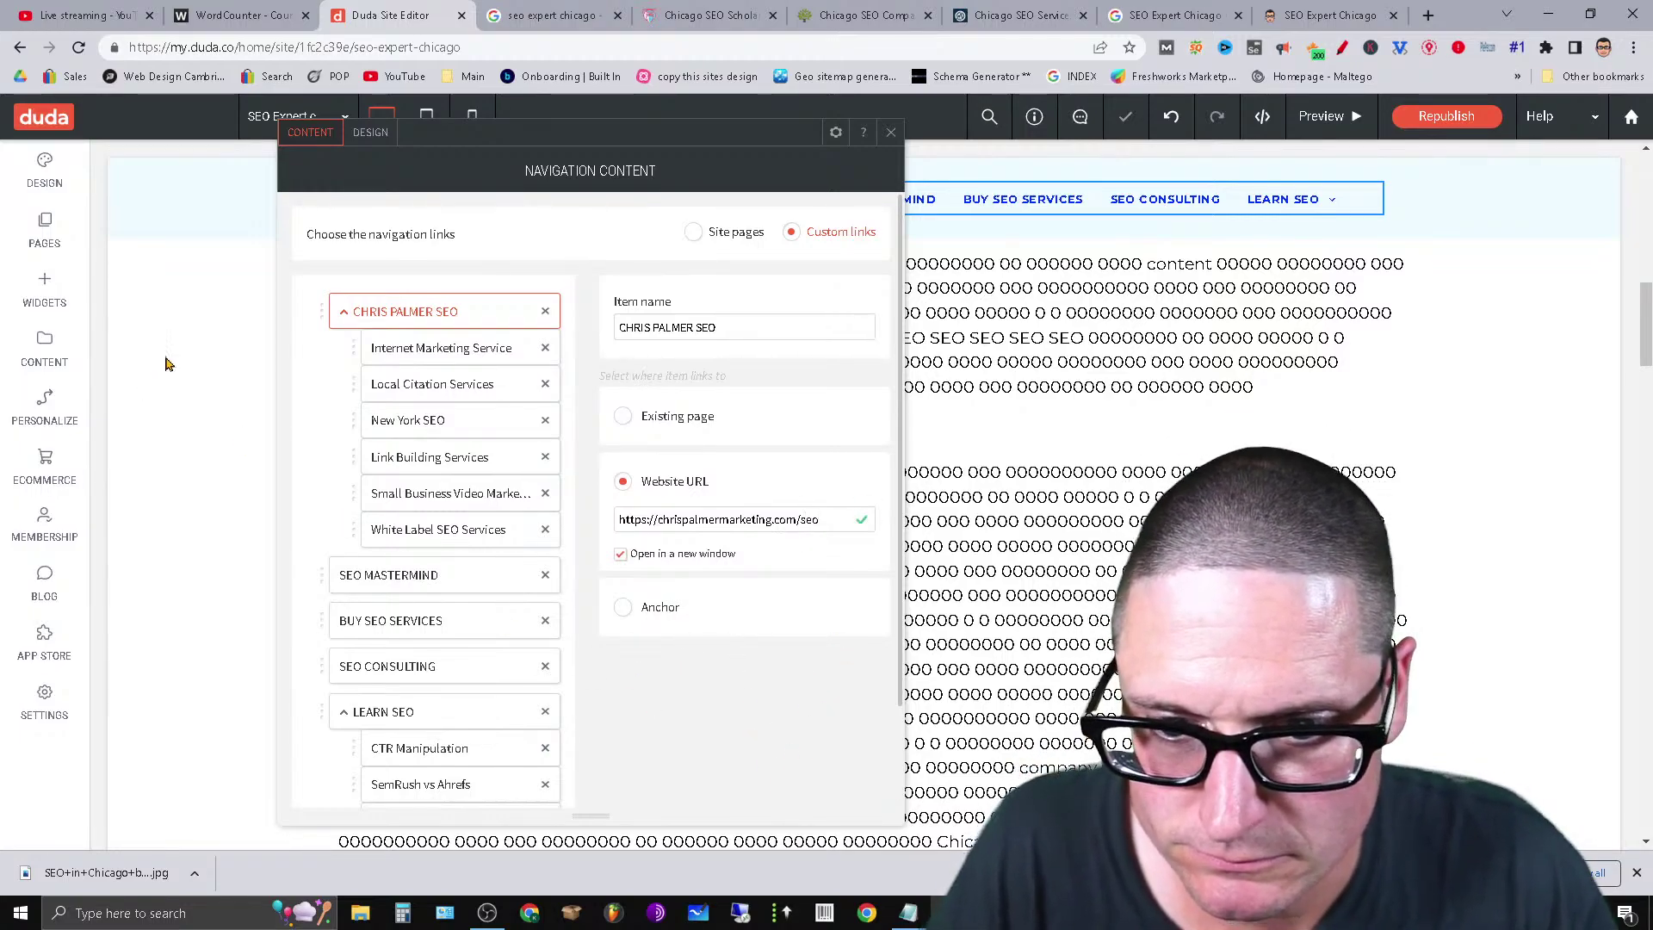
pyautogui.scroll(-2, 482, 757)
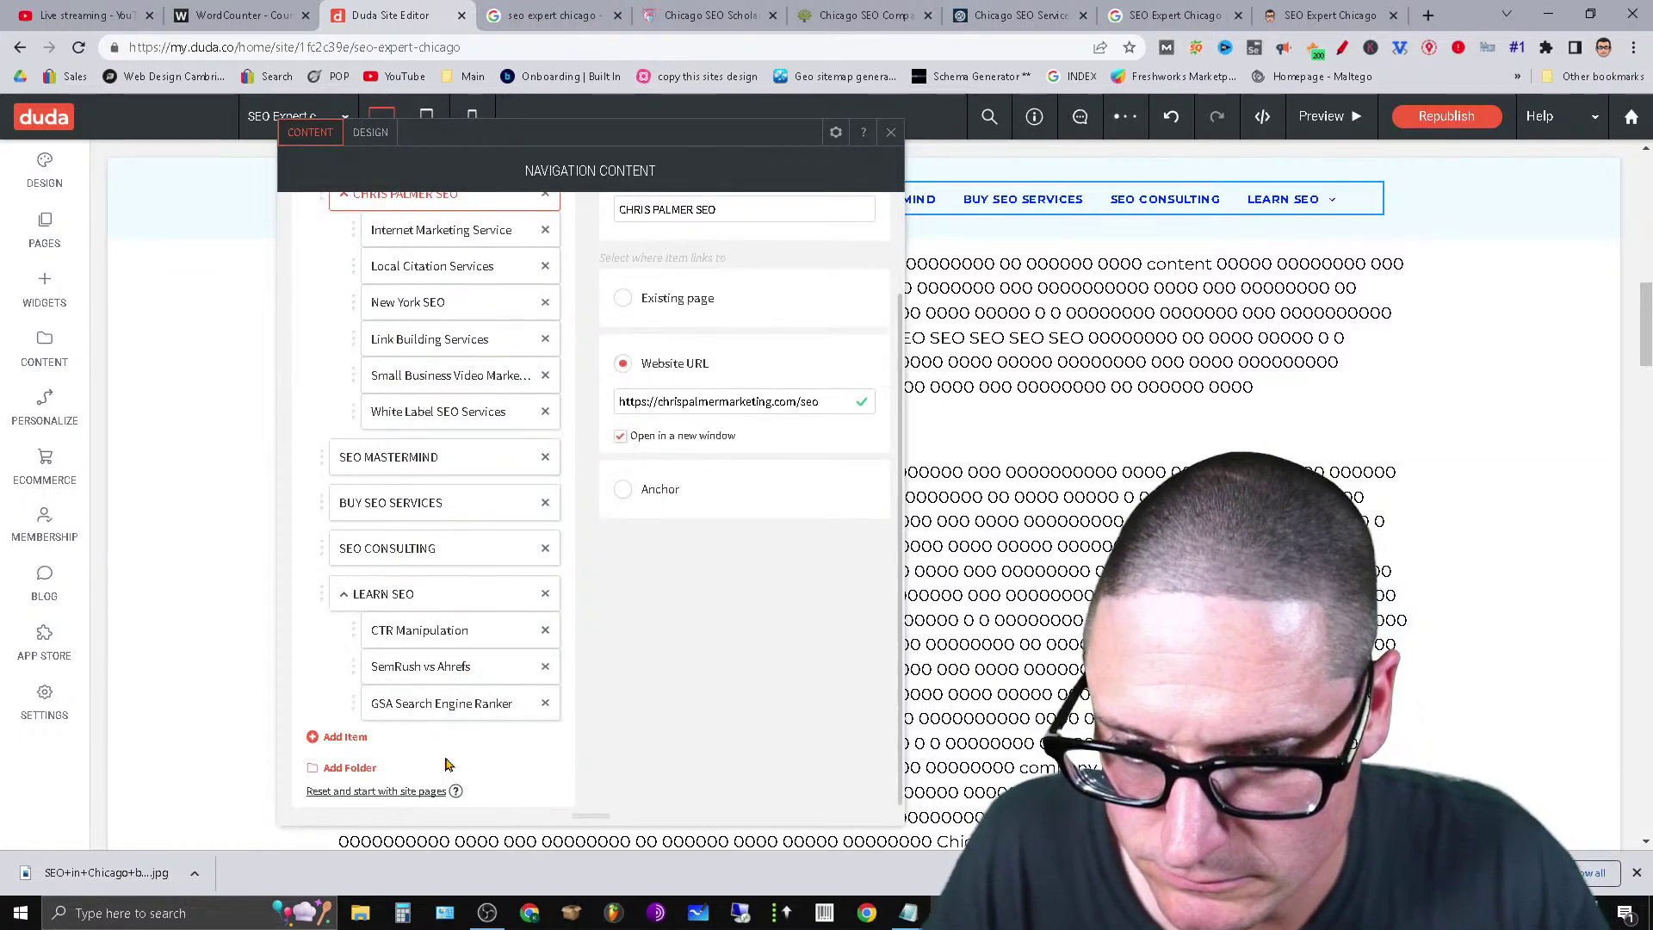
# Add a new Website URL menu item named Chicago SEO Expert, linking to the seo-expert-chicago page.
pyautogui.click(340, 738)
pyautogui.scroll(3, 767, 566)
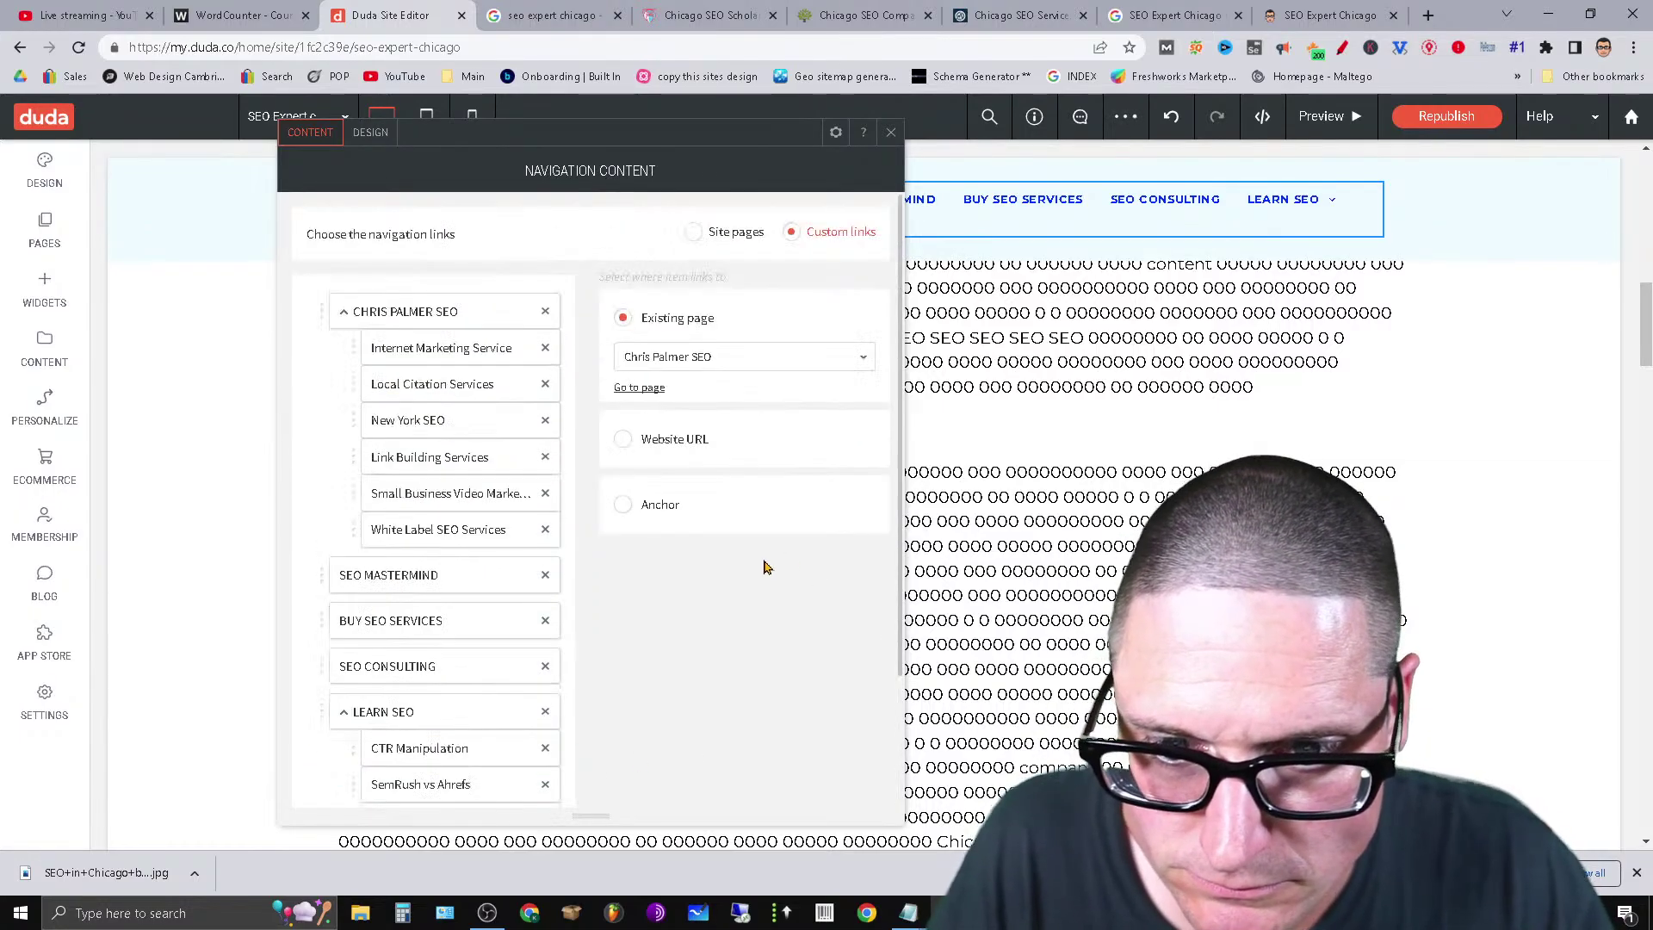
pyautogui.click(688, 444)
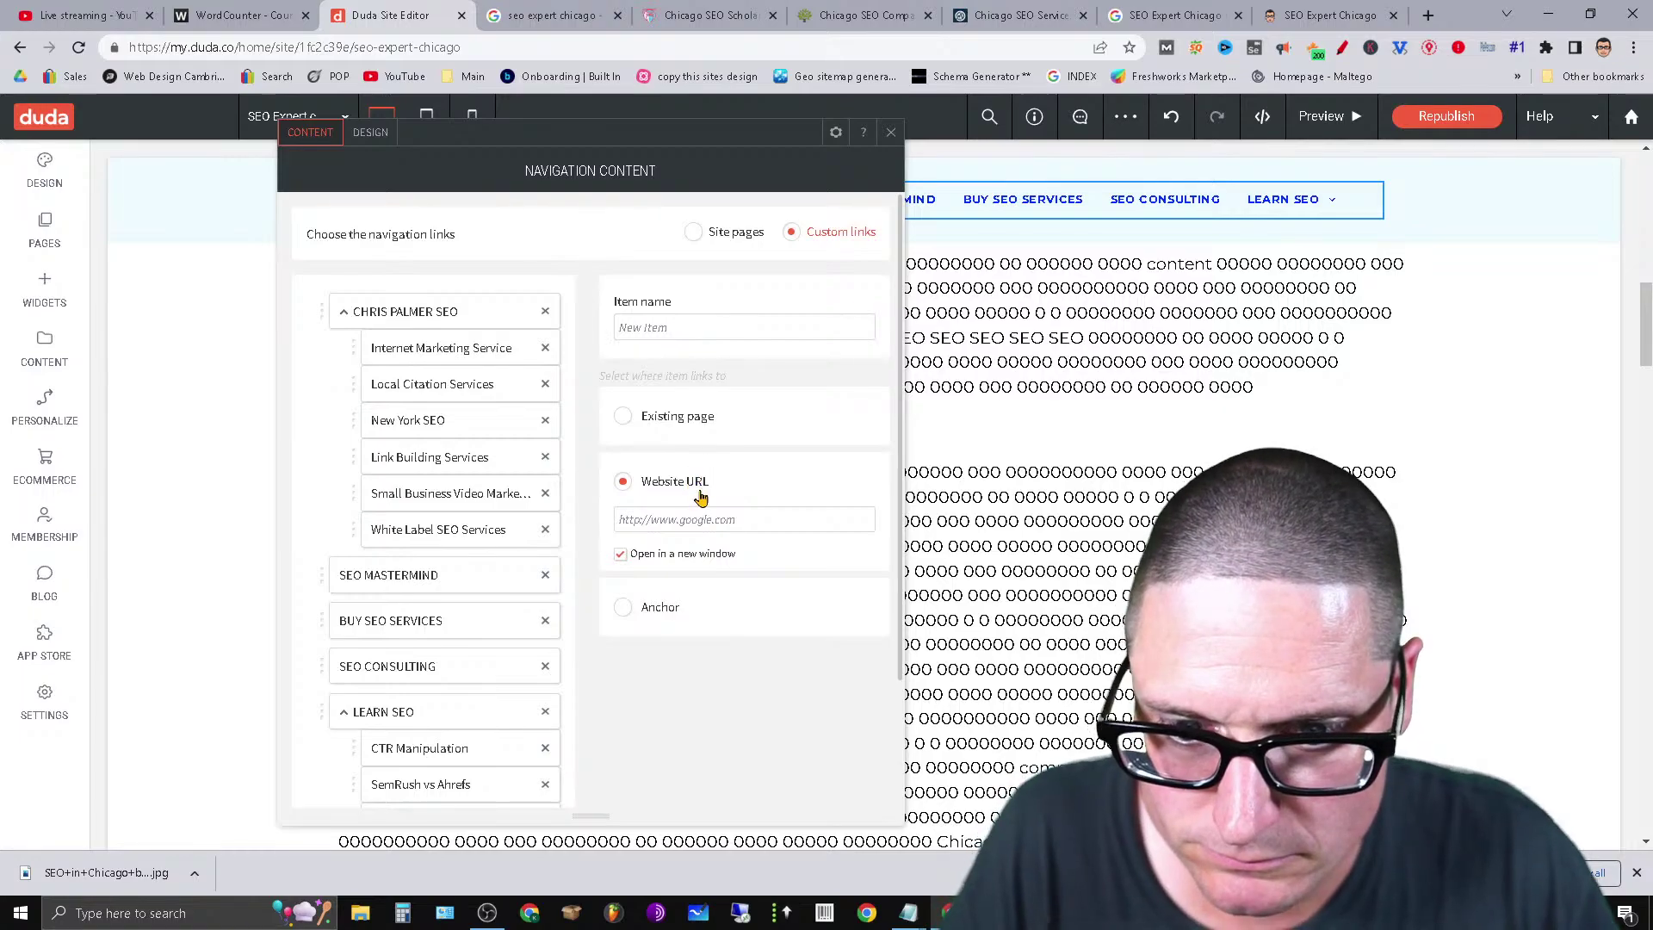
pyautogui.hotkey('ctrl', 'v')
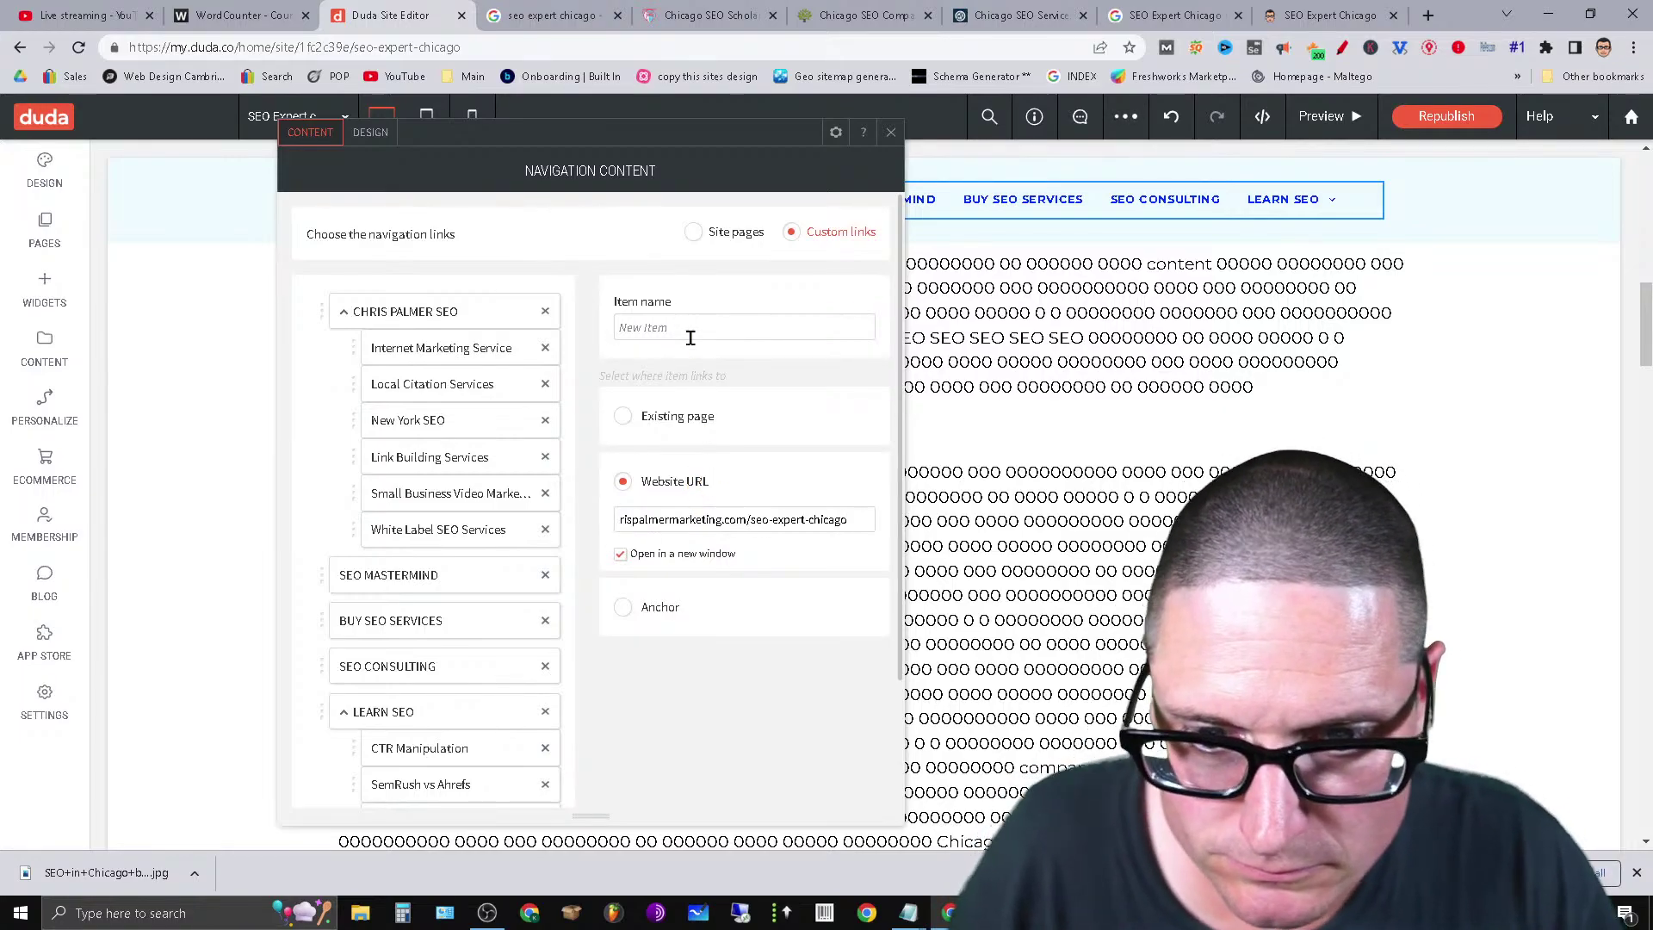
pyautogui.click(691, 337)
pyautogui.doubleClick(693, 335)
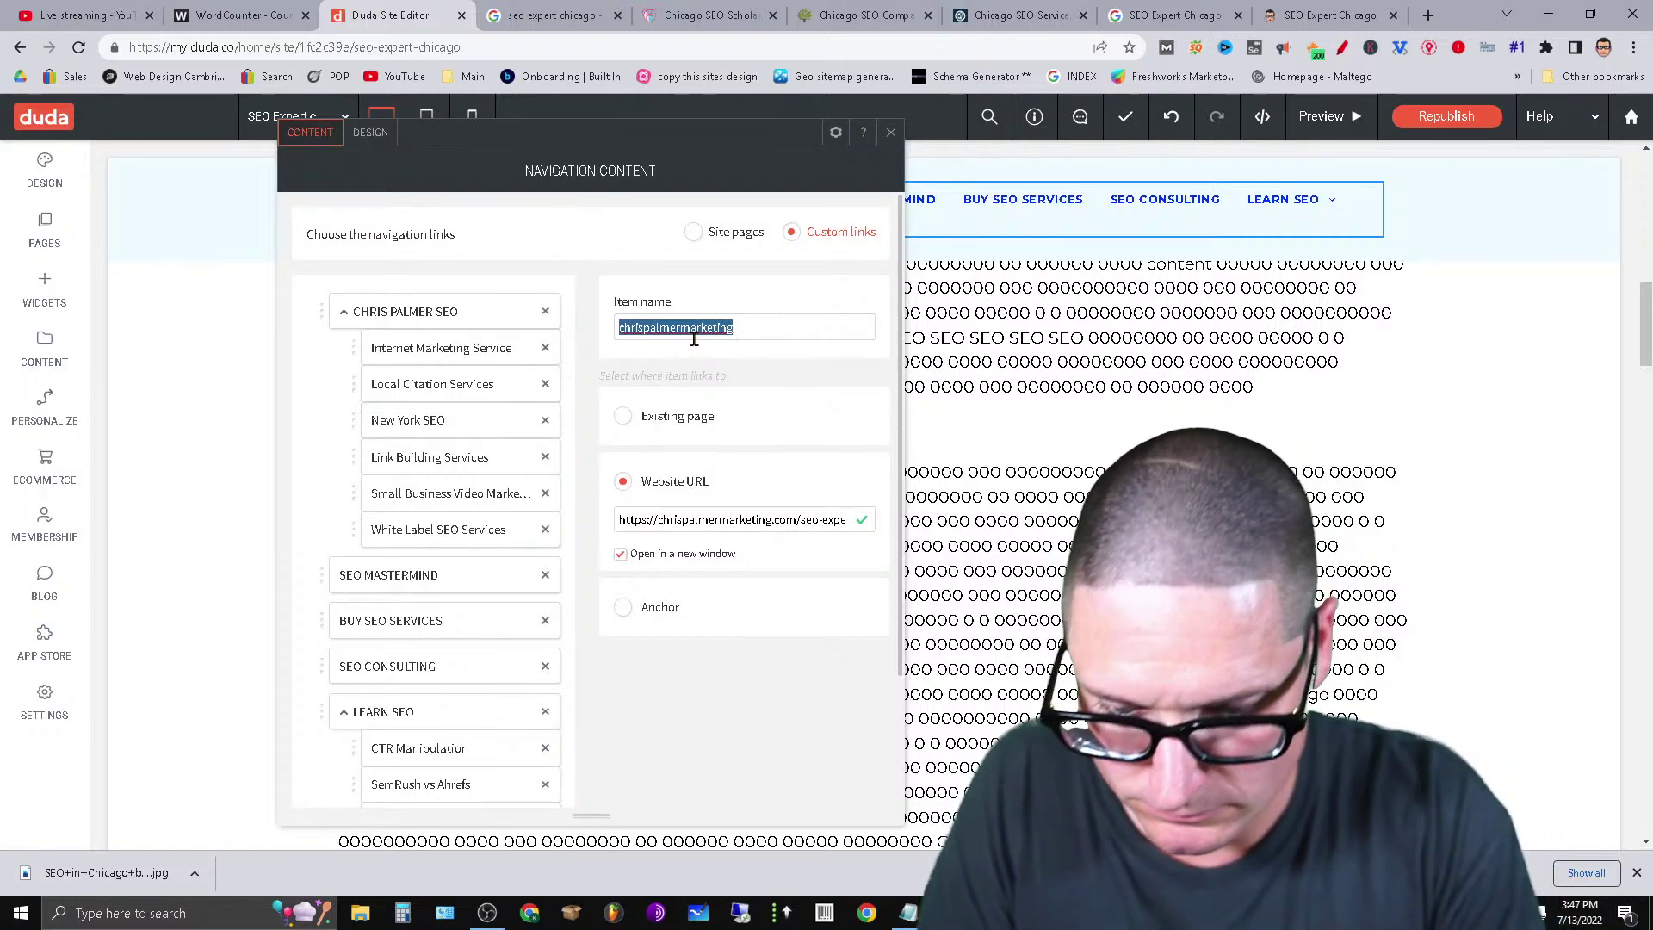
pyautogui.write('Chicago SEO Expert')
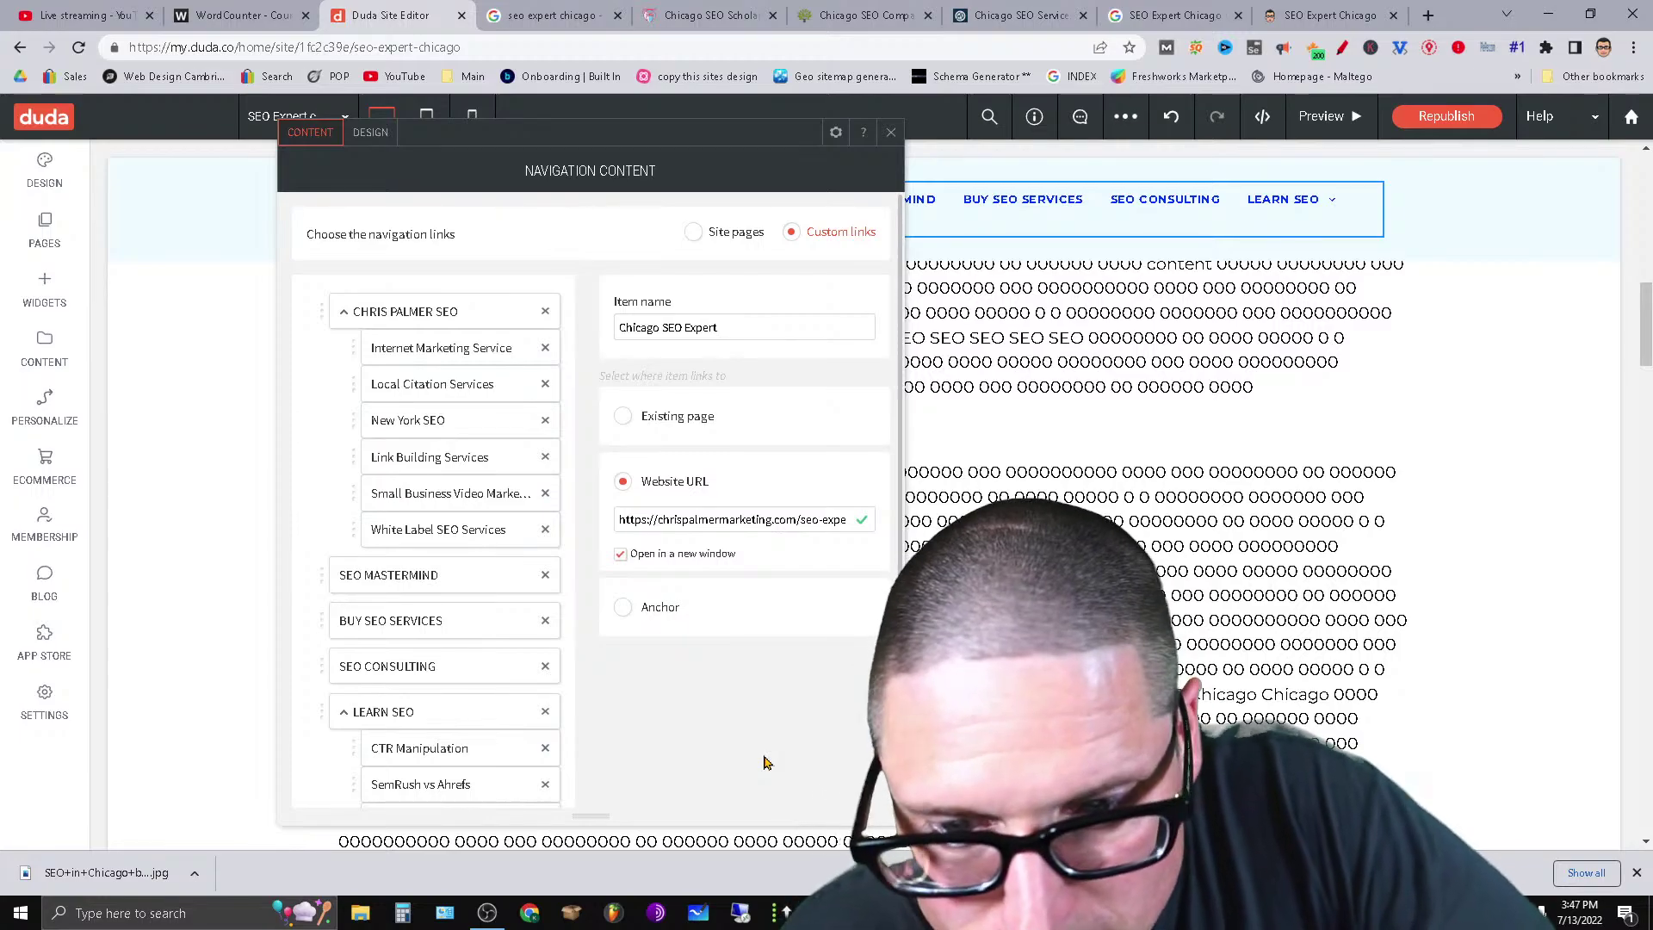
pyautogui.scroll(-2, 766, 763)
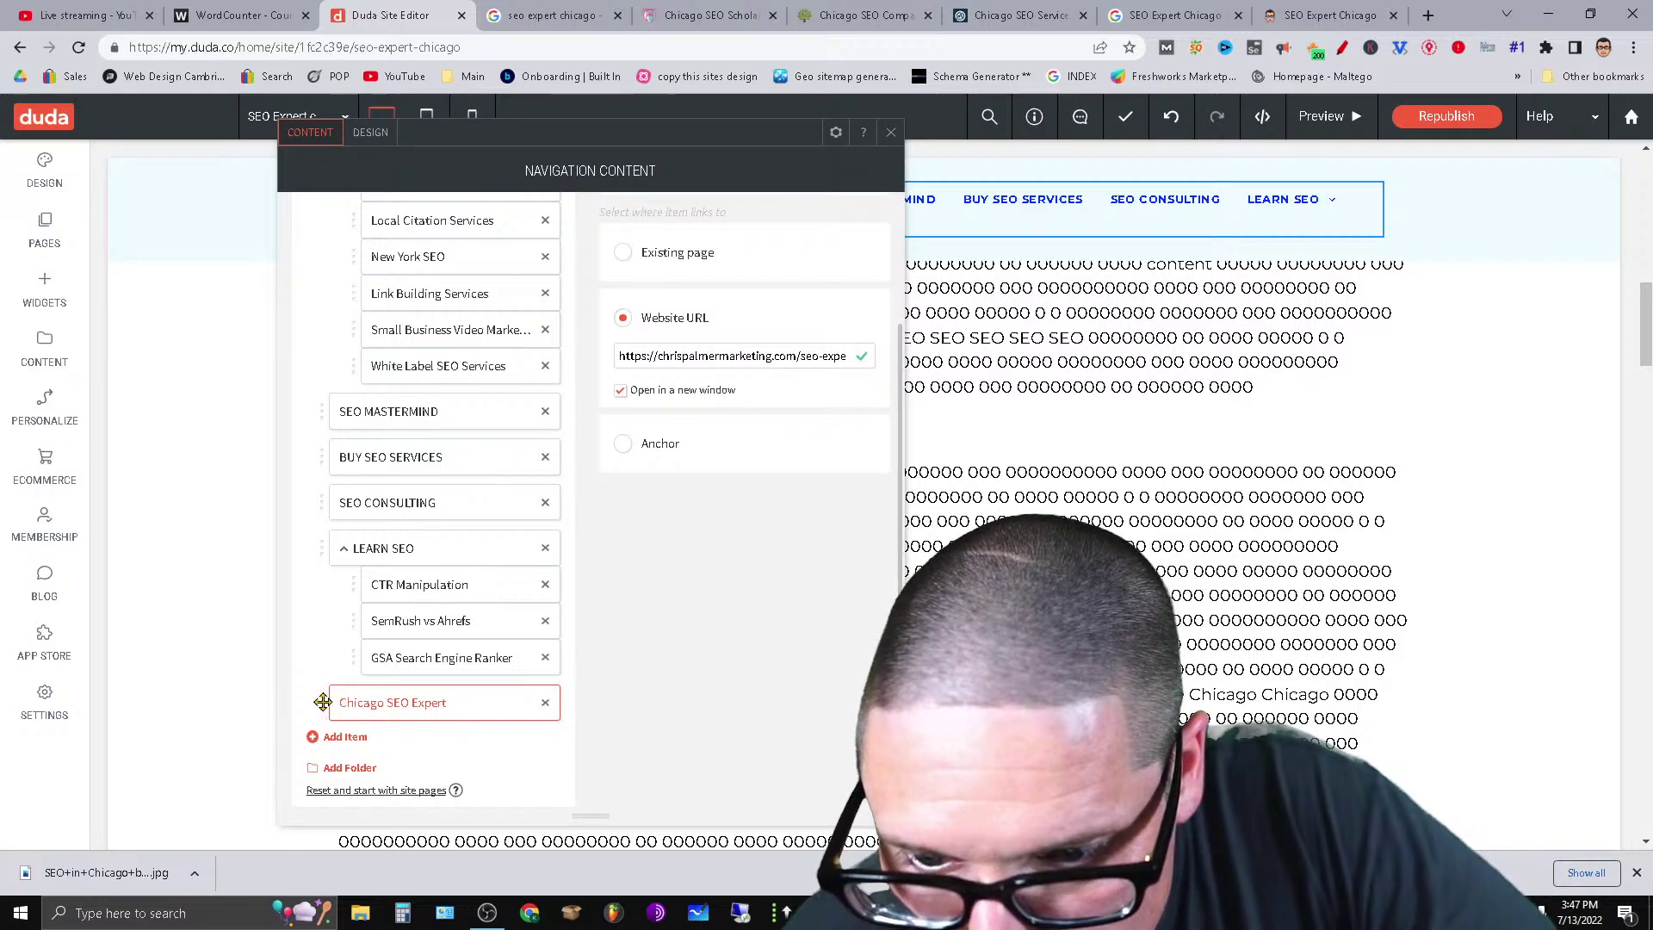
# Nest Chicago SEO Expert in the first dropdown after New York SEO, republish, and view the live site.
pyautogui.moveTo(326, 676); pyautogui.dragTo(352, 259)
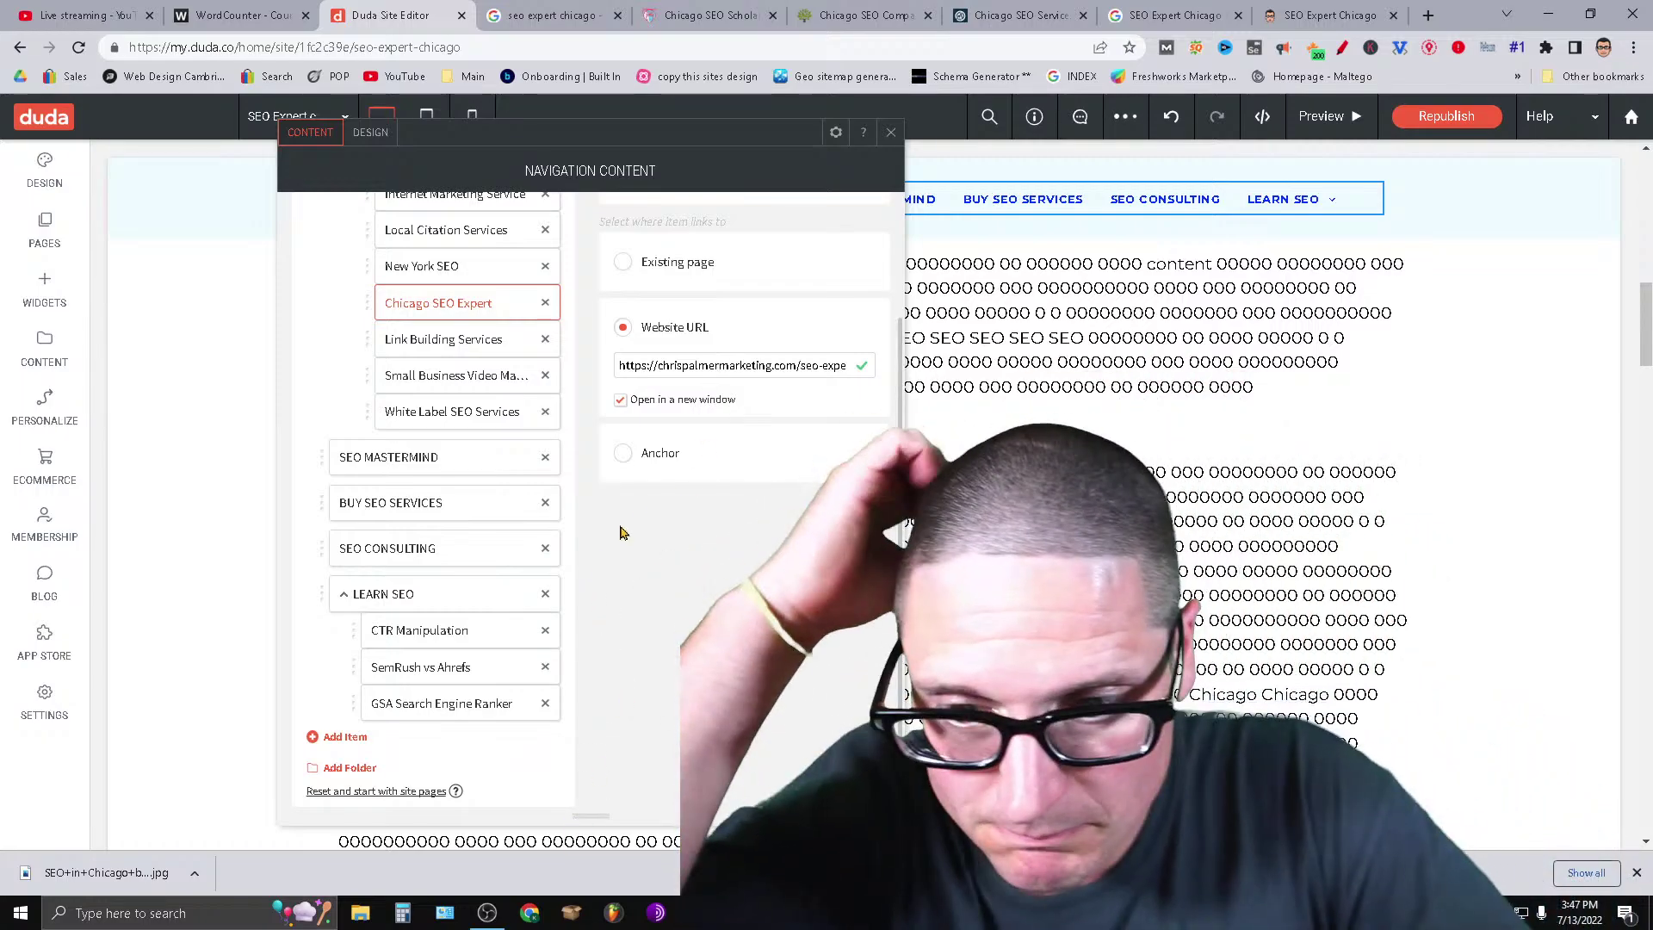
pyautogui.click(1434, 118)
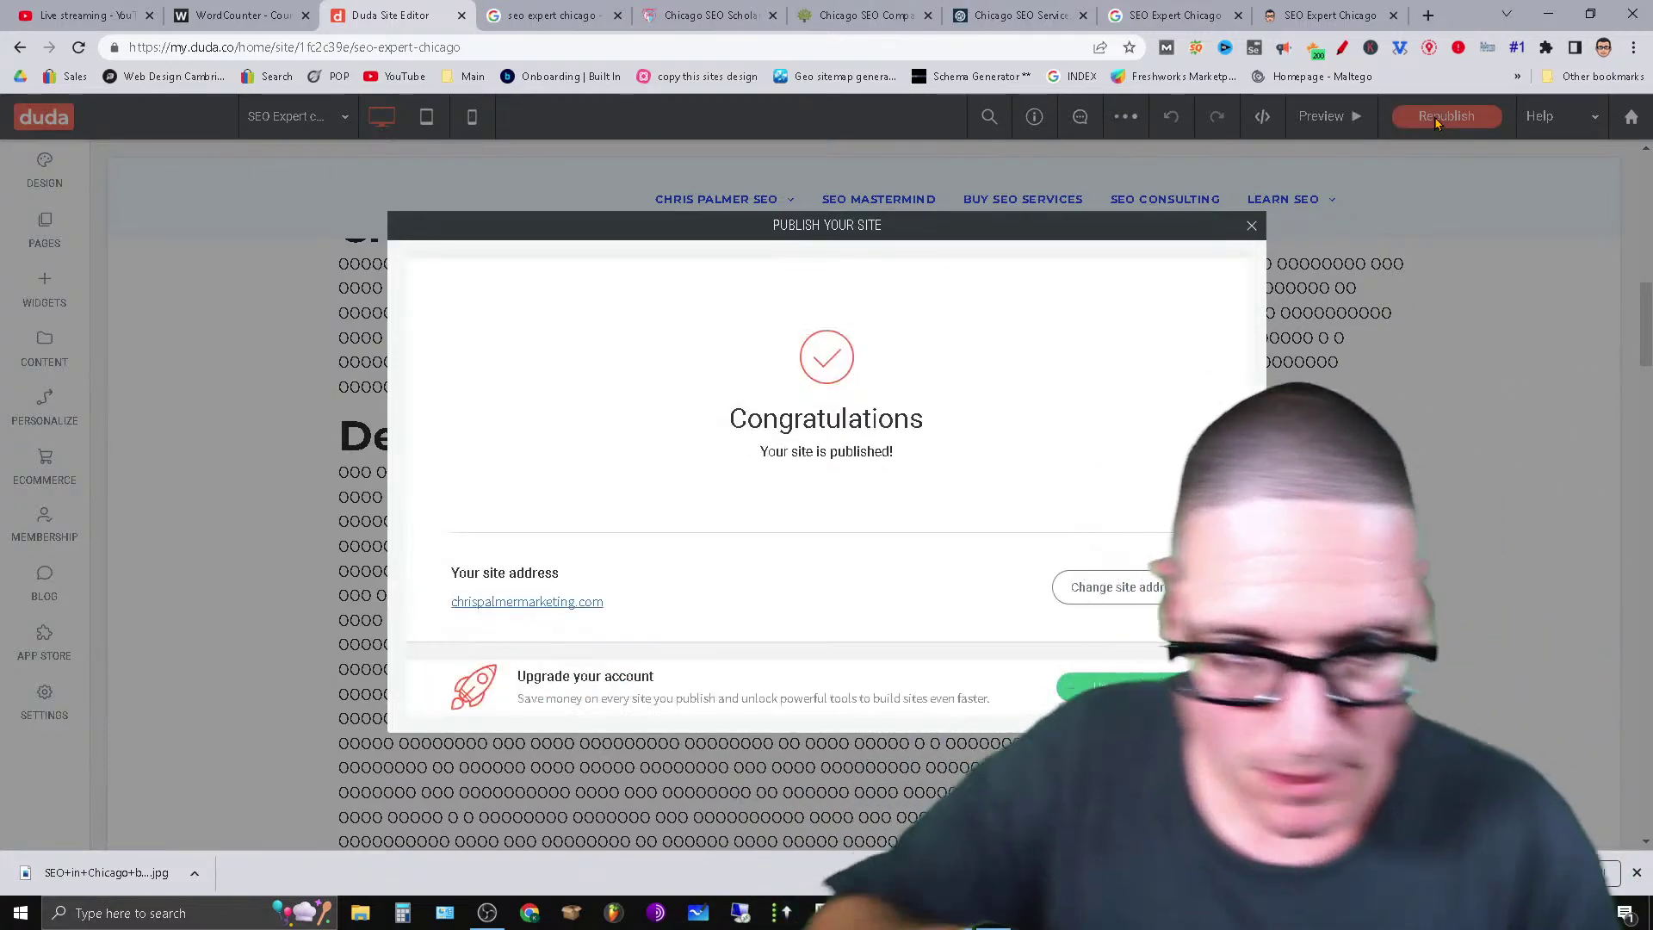
pyautogui.click(1249, 227)
pyautogui.click(1330, 12)
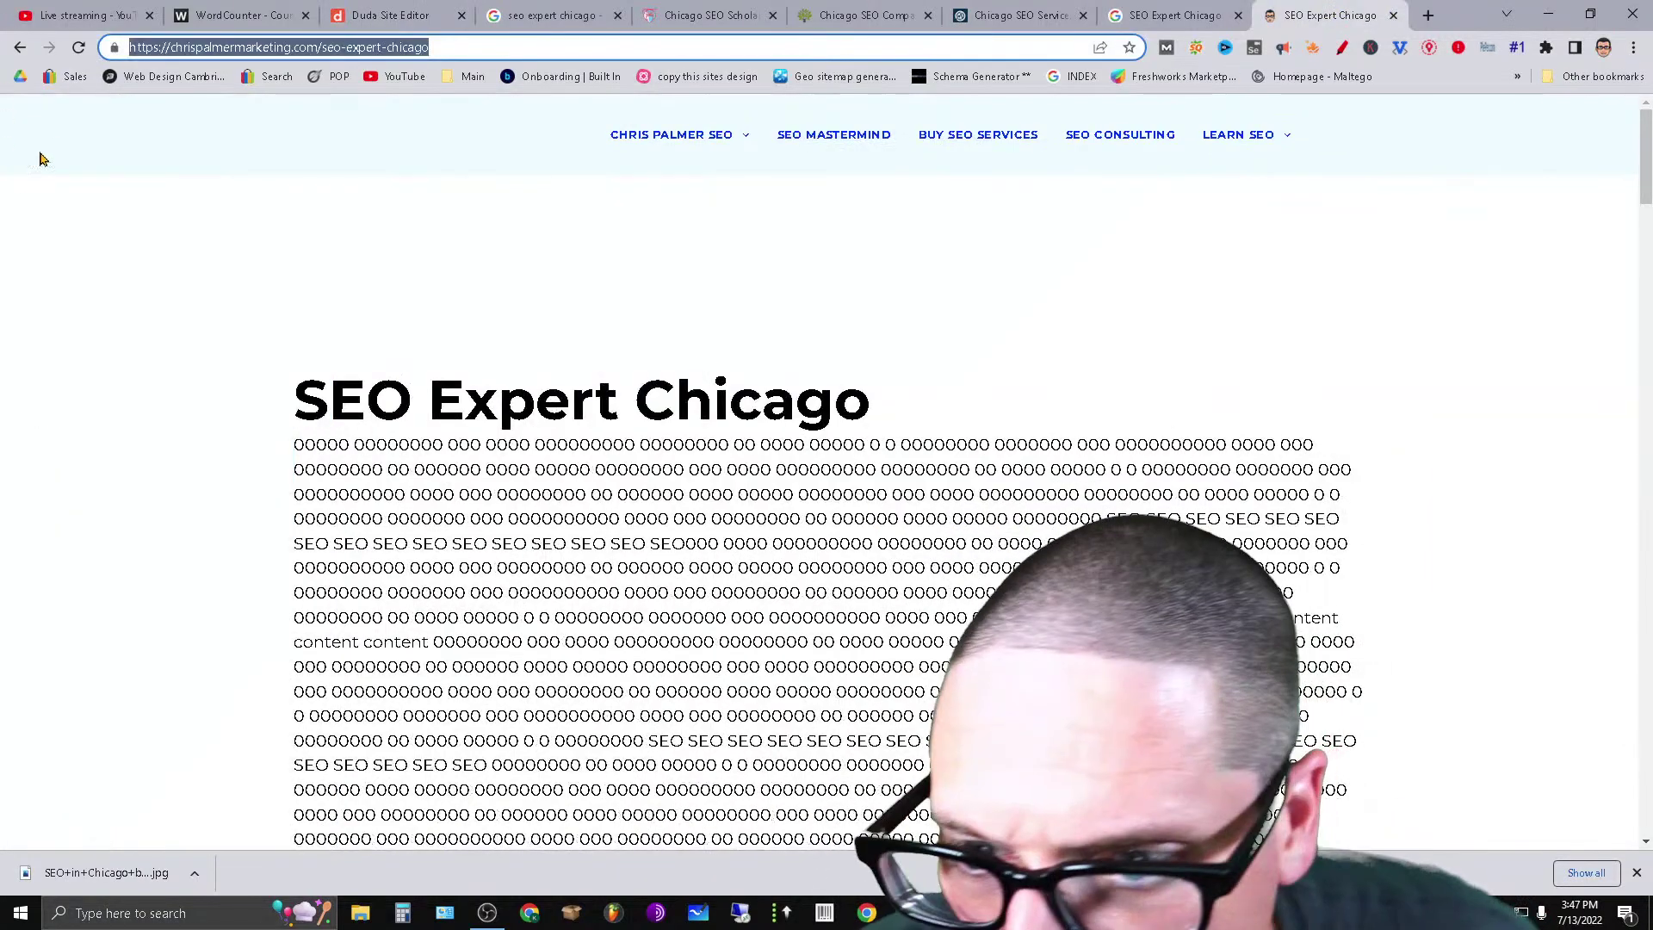
# Open Chicago SEO Expert from the refreshed live dropdown and check its headings: 1 H1, 14 H2s.
pyautogui.click(77, 49)
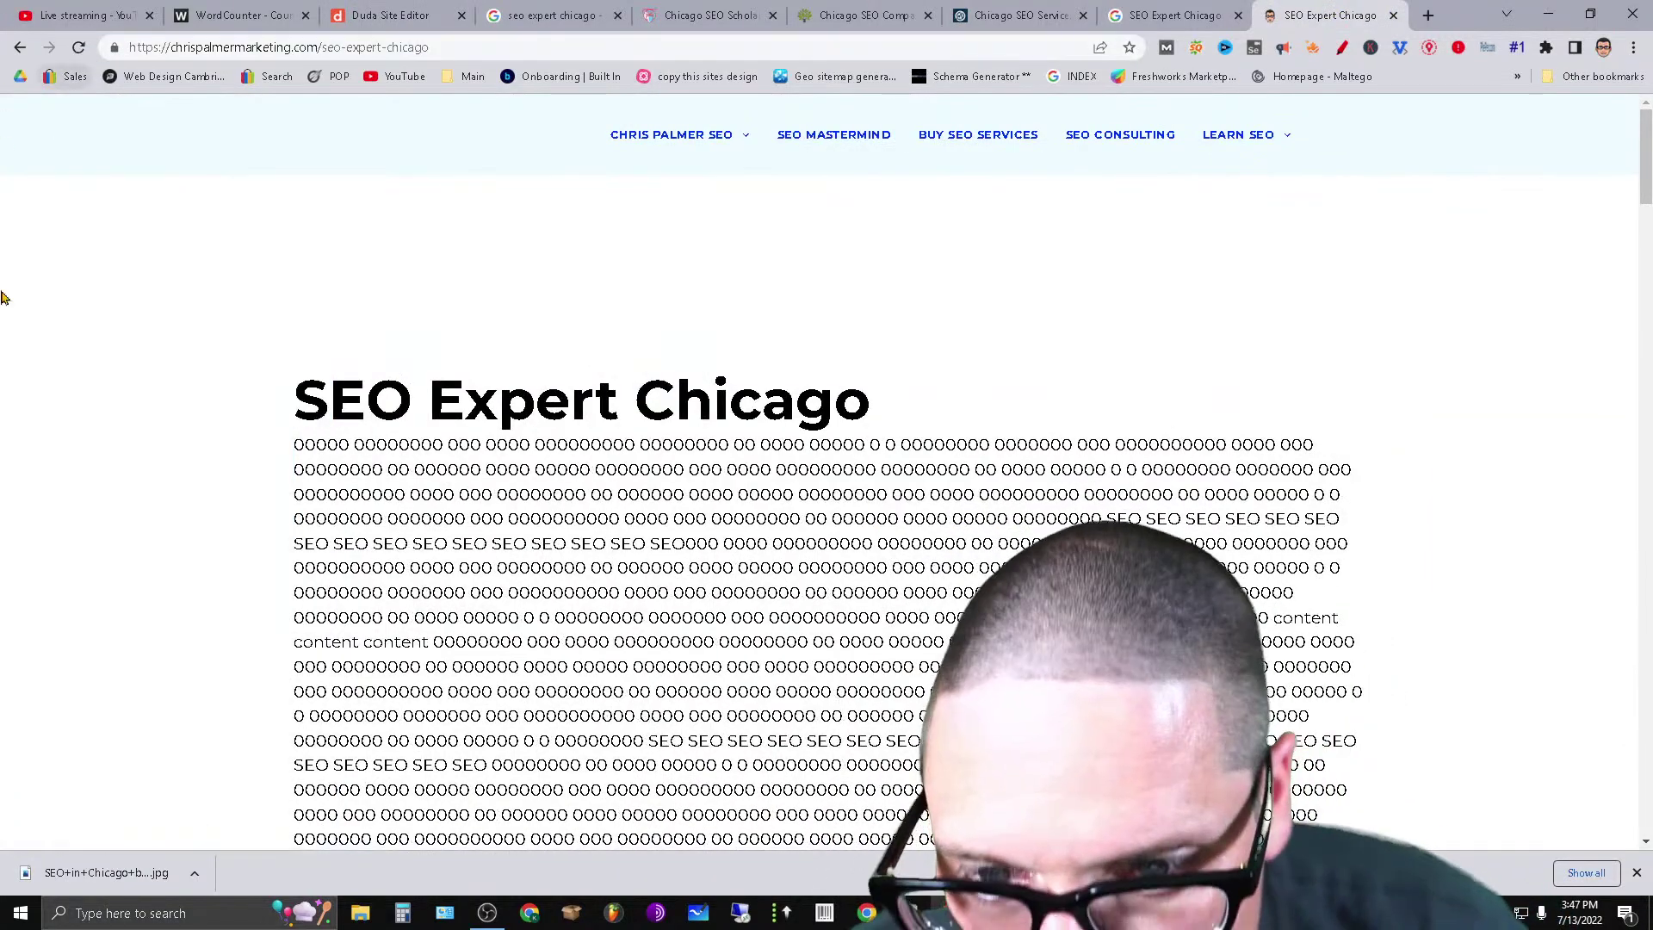
pyautogui.moveTo(664, 139)
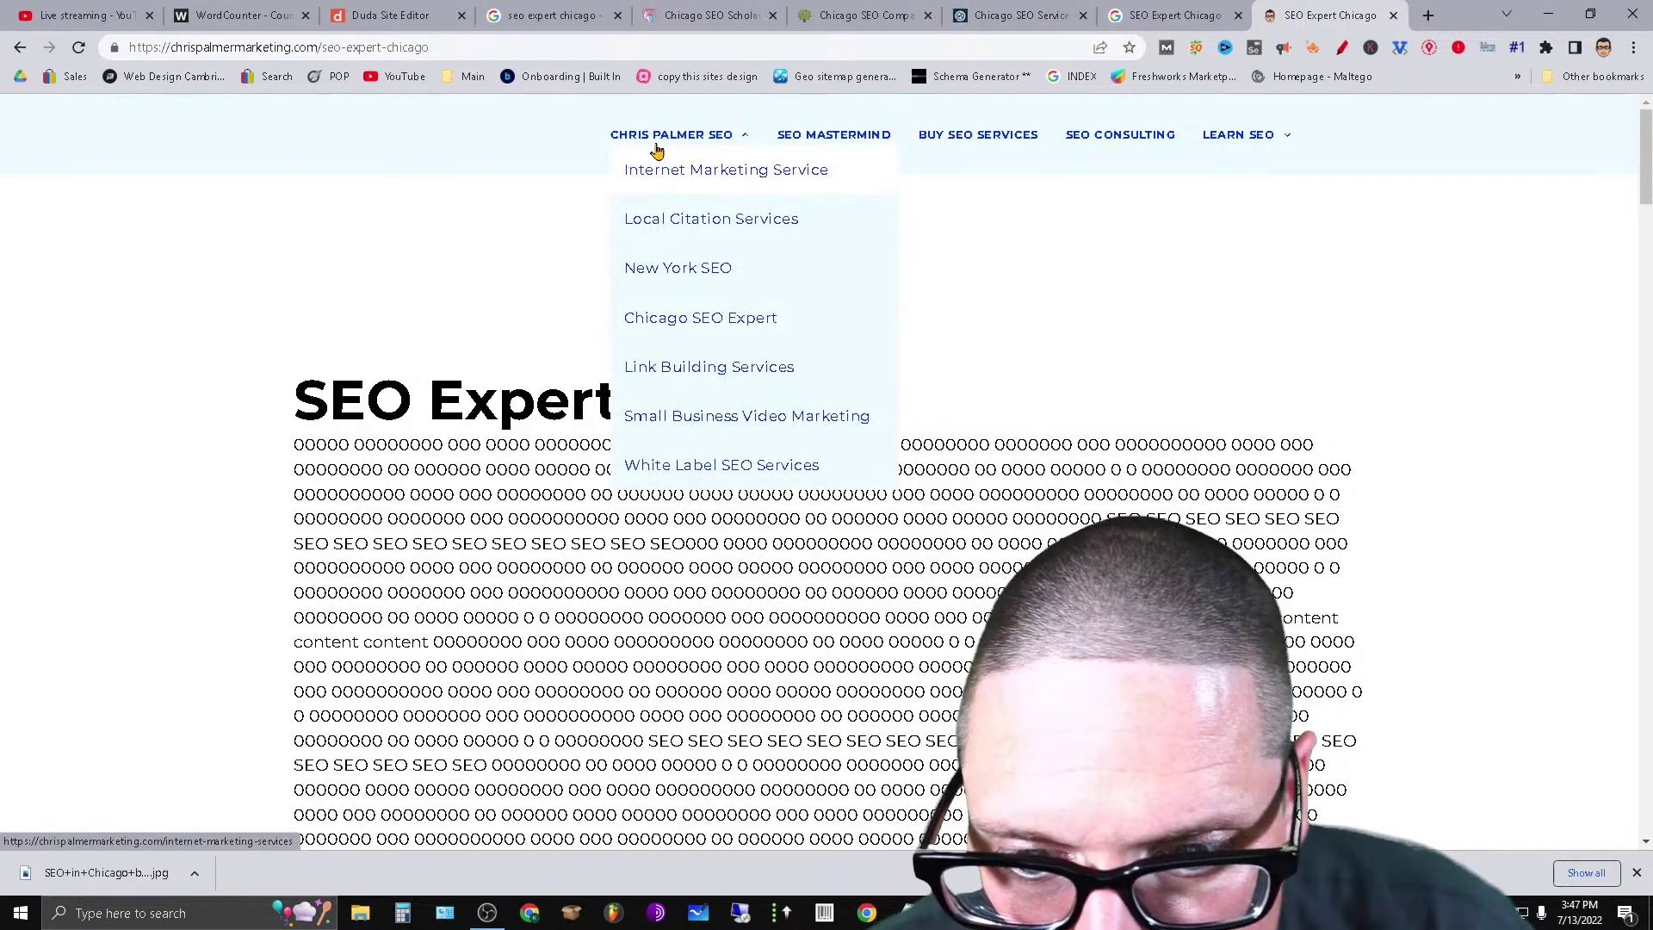
pyautogui.click(729, 334)
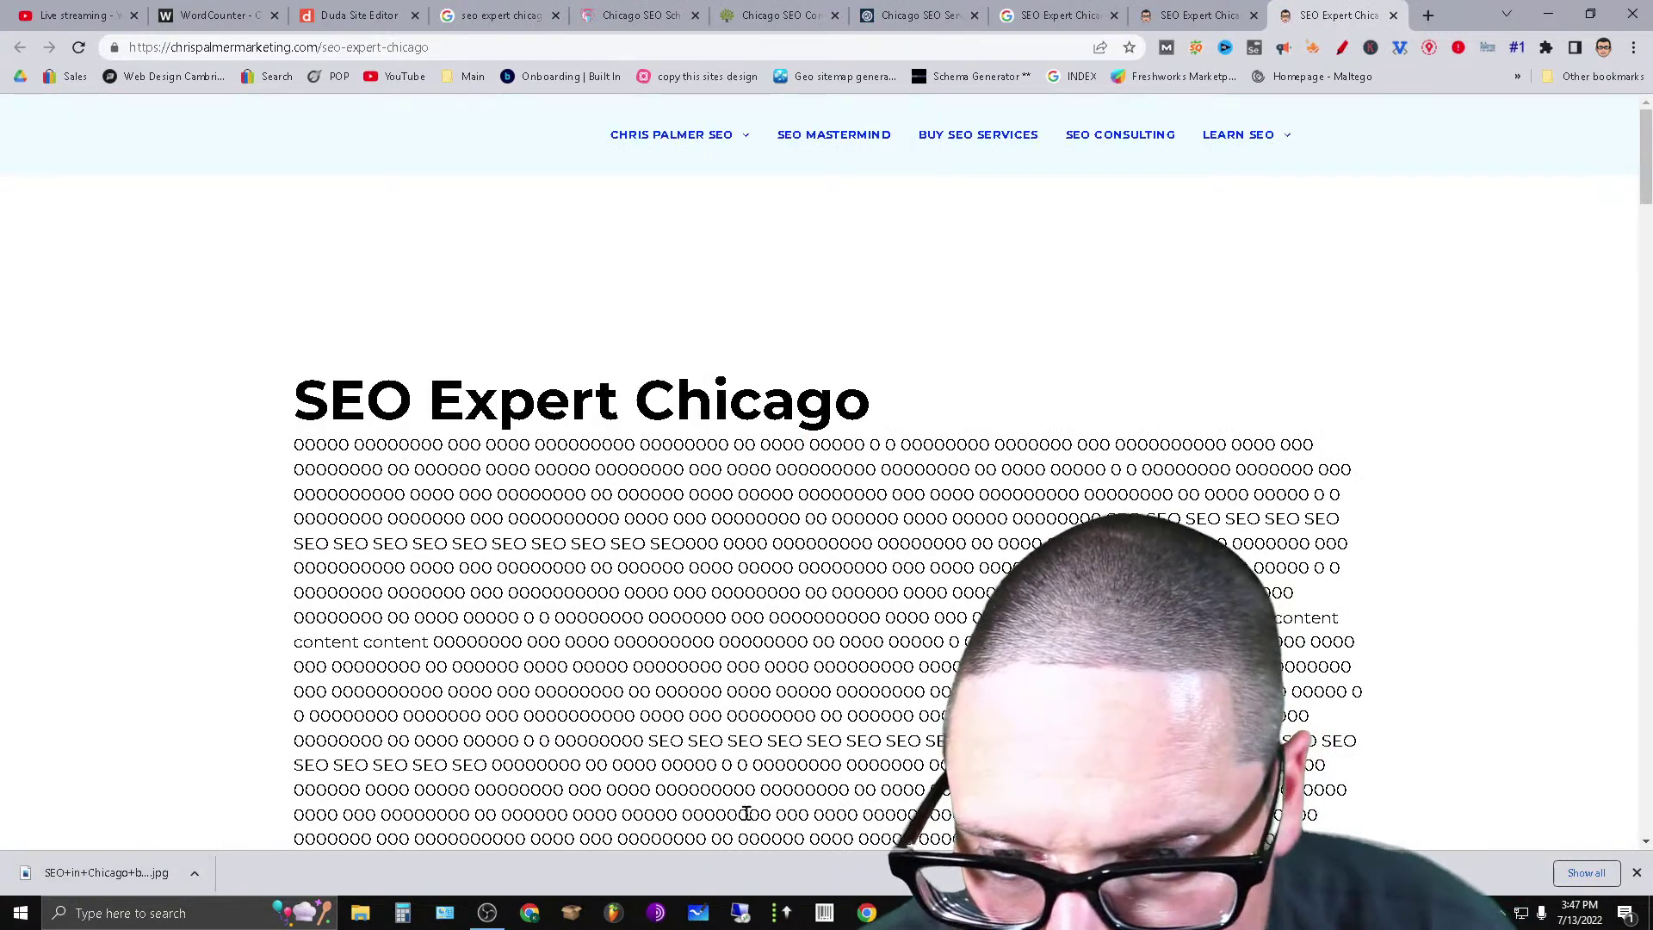
pyautogui.click(1311, 47)
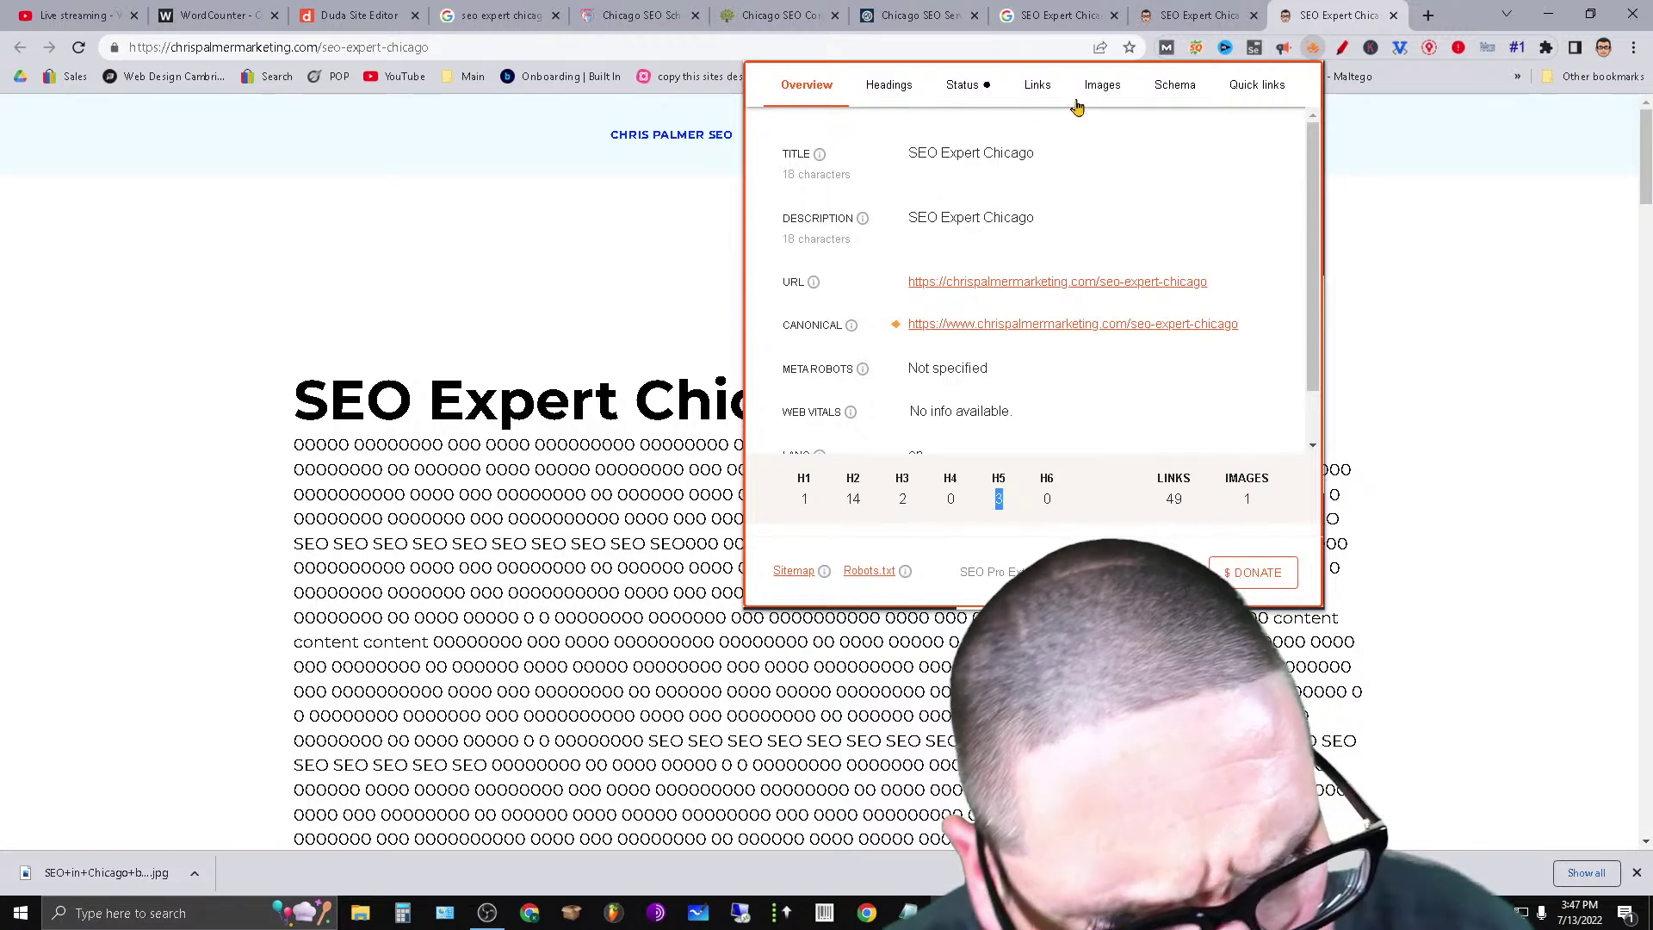
pyautogui.click(891, 86)
pyautogui.scroll(-5, 1119, 374)
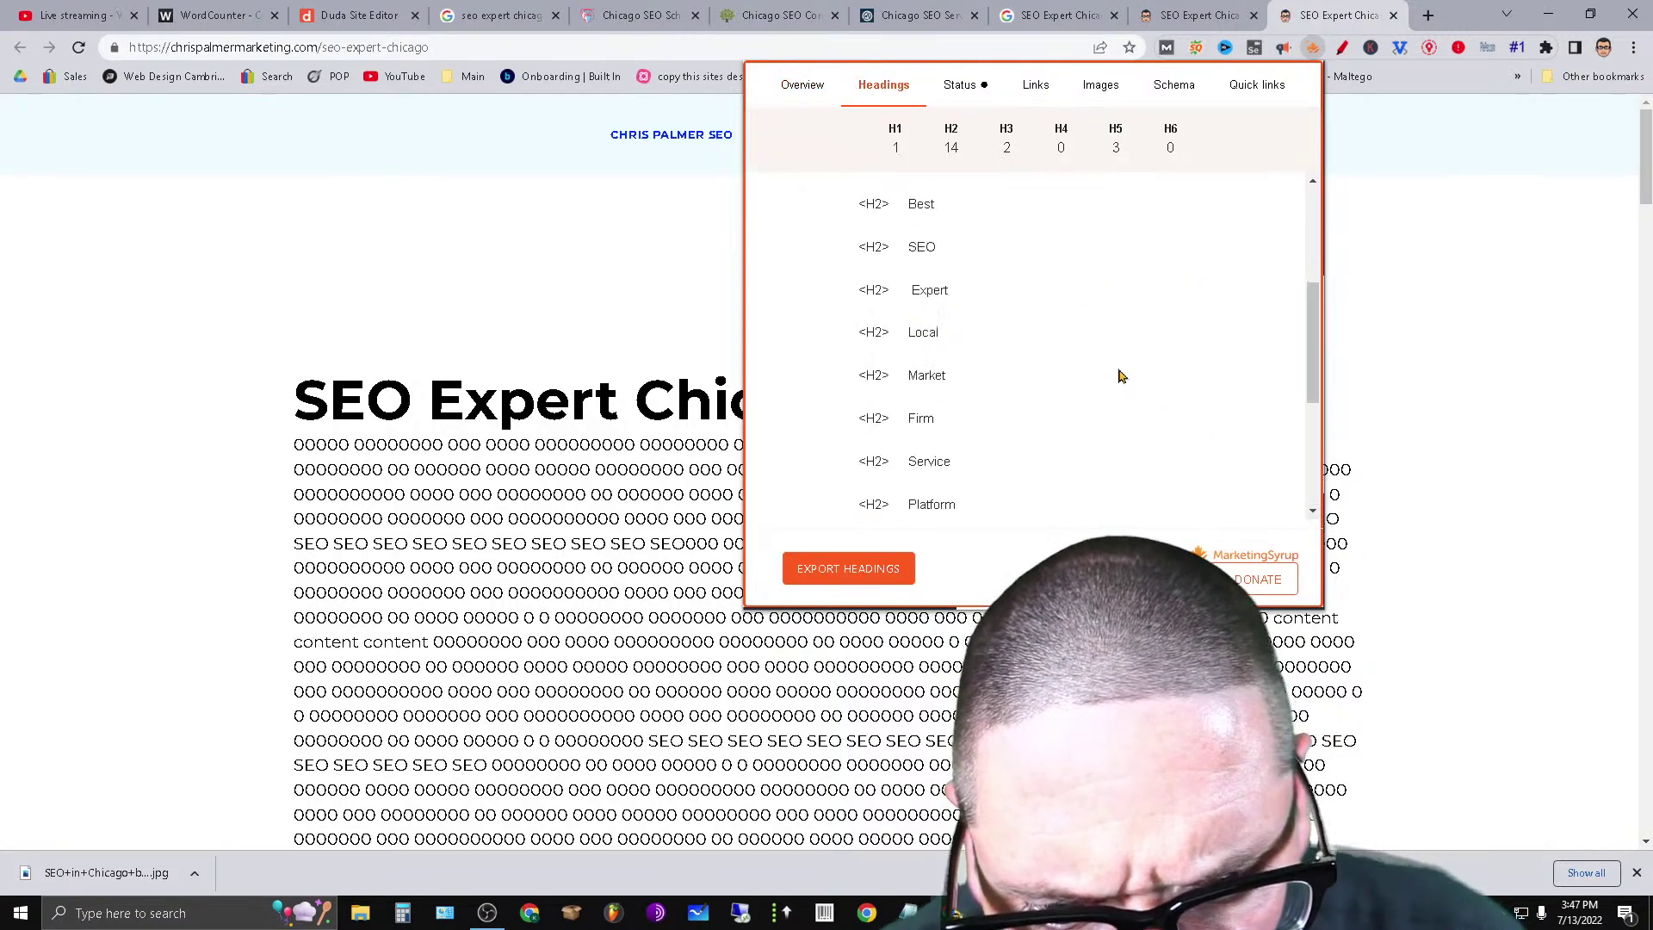
# Return to the Duda editor and scroll through the SEO Expert Chicago page.
pyautogui.click(385, 13)
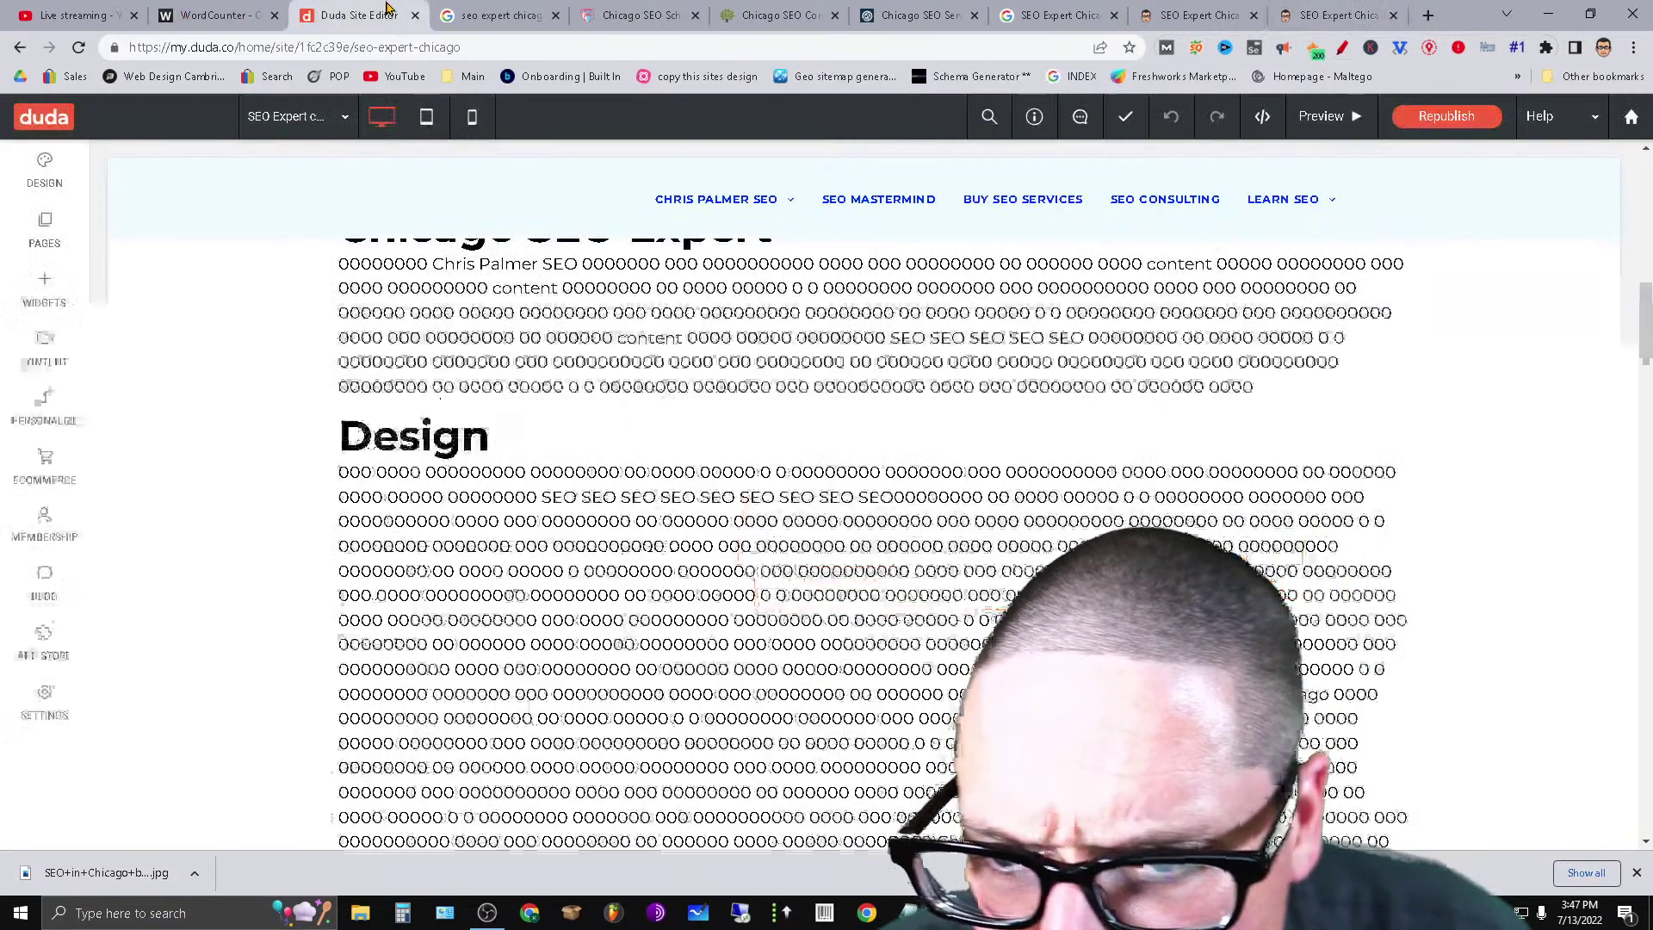
pyautogui.scroll(-5, 1646, 420)
pyautogui.moveTo(1646, 420); pyautogui.dragTo(1649, 688)
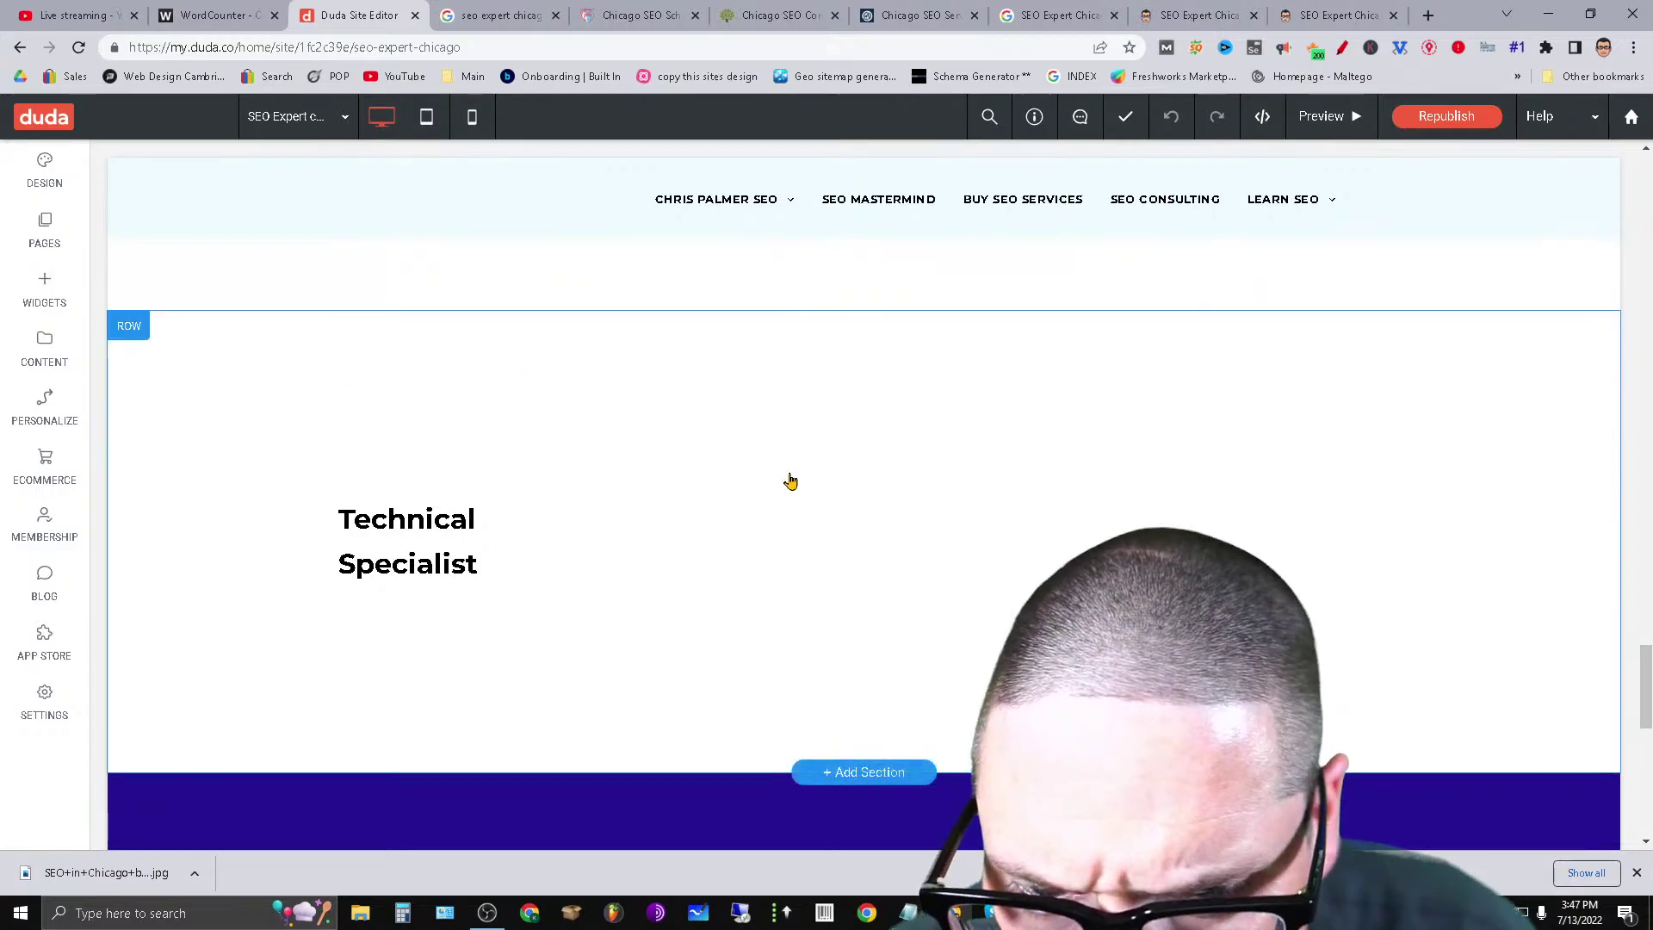
pyautogui.scroll(3, 1007, 431)
pyautogui.scroll(-3, 997, 592)
pyautogui.scroll(-3, 997, 592)
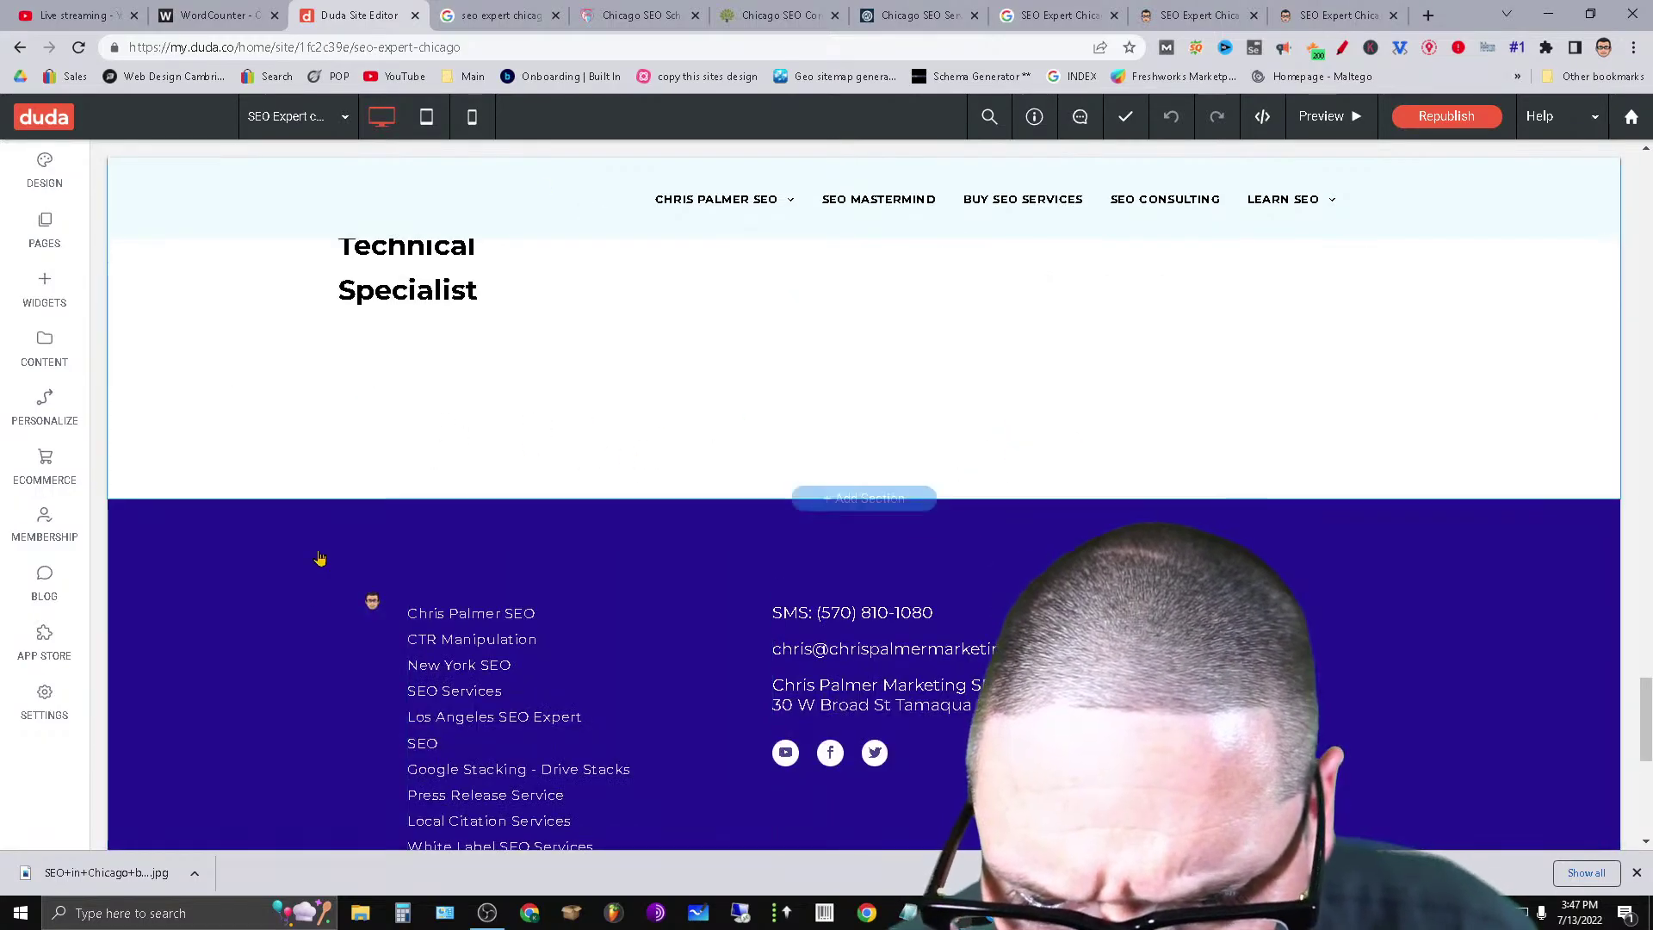
pyautogui.scroll(-3, 370, 597)
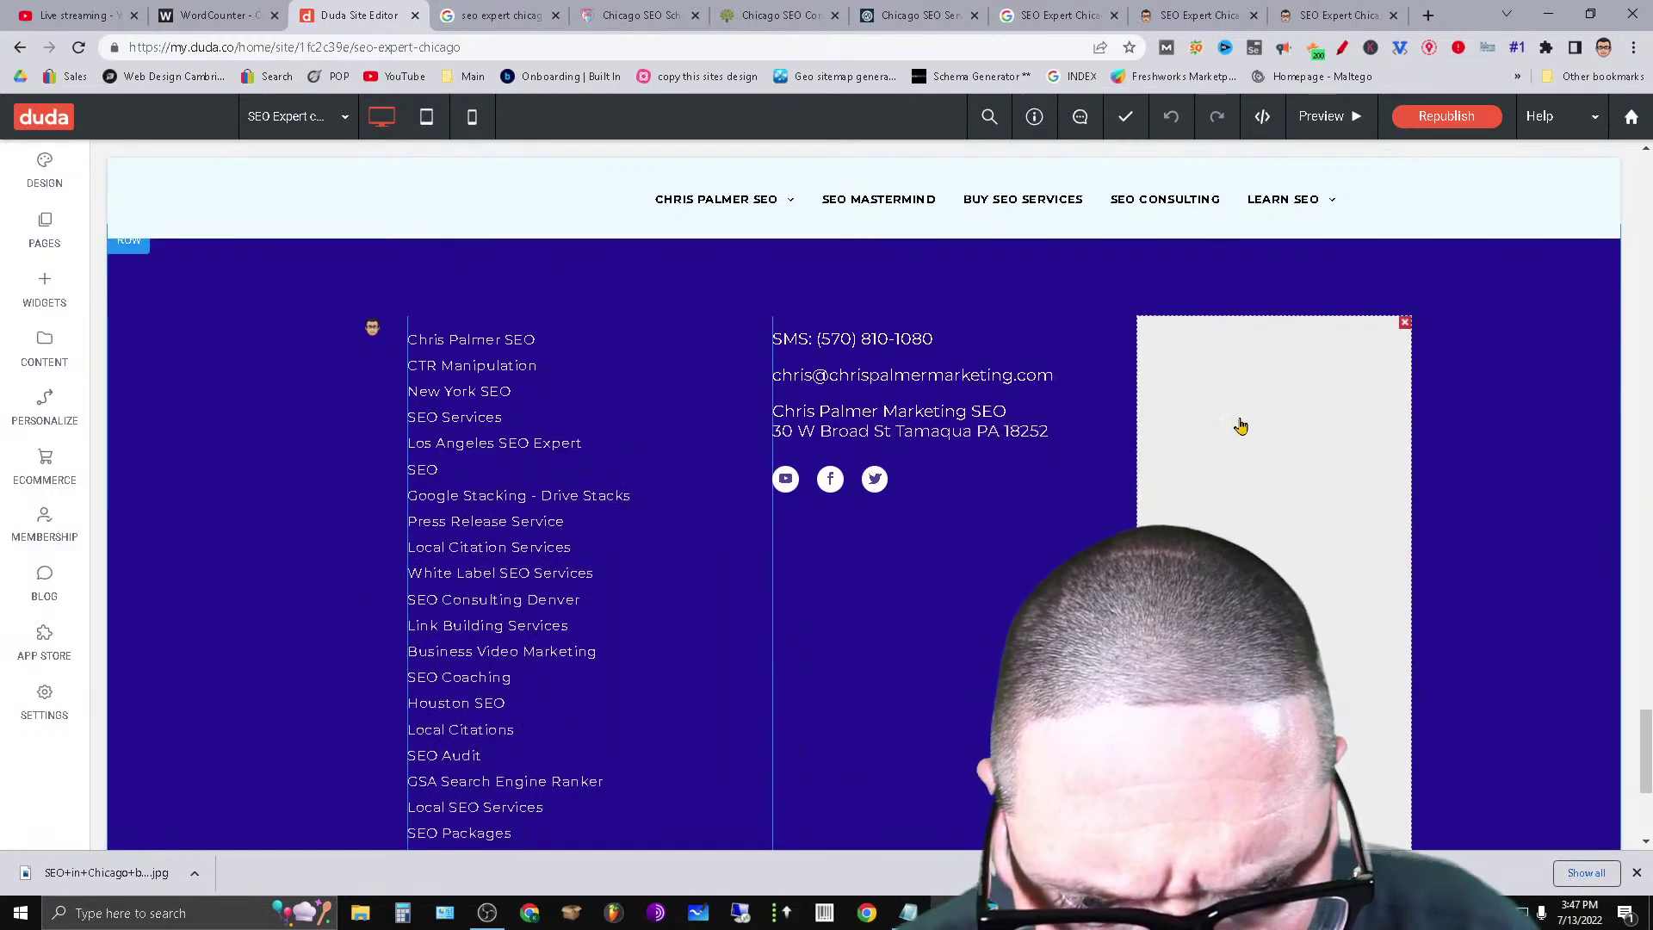
pyautogui.scroll(-4, 878, 612)
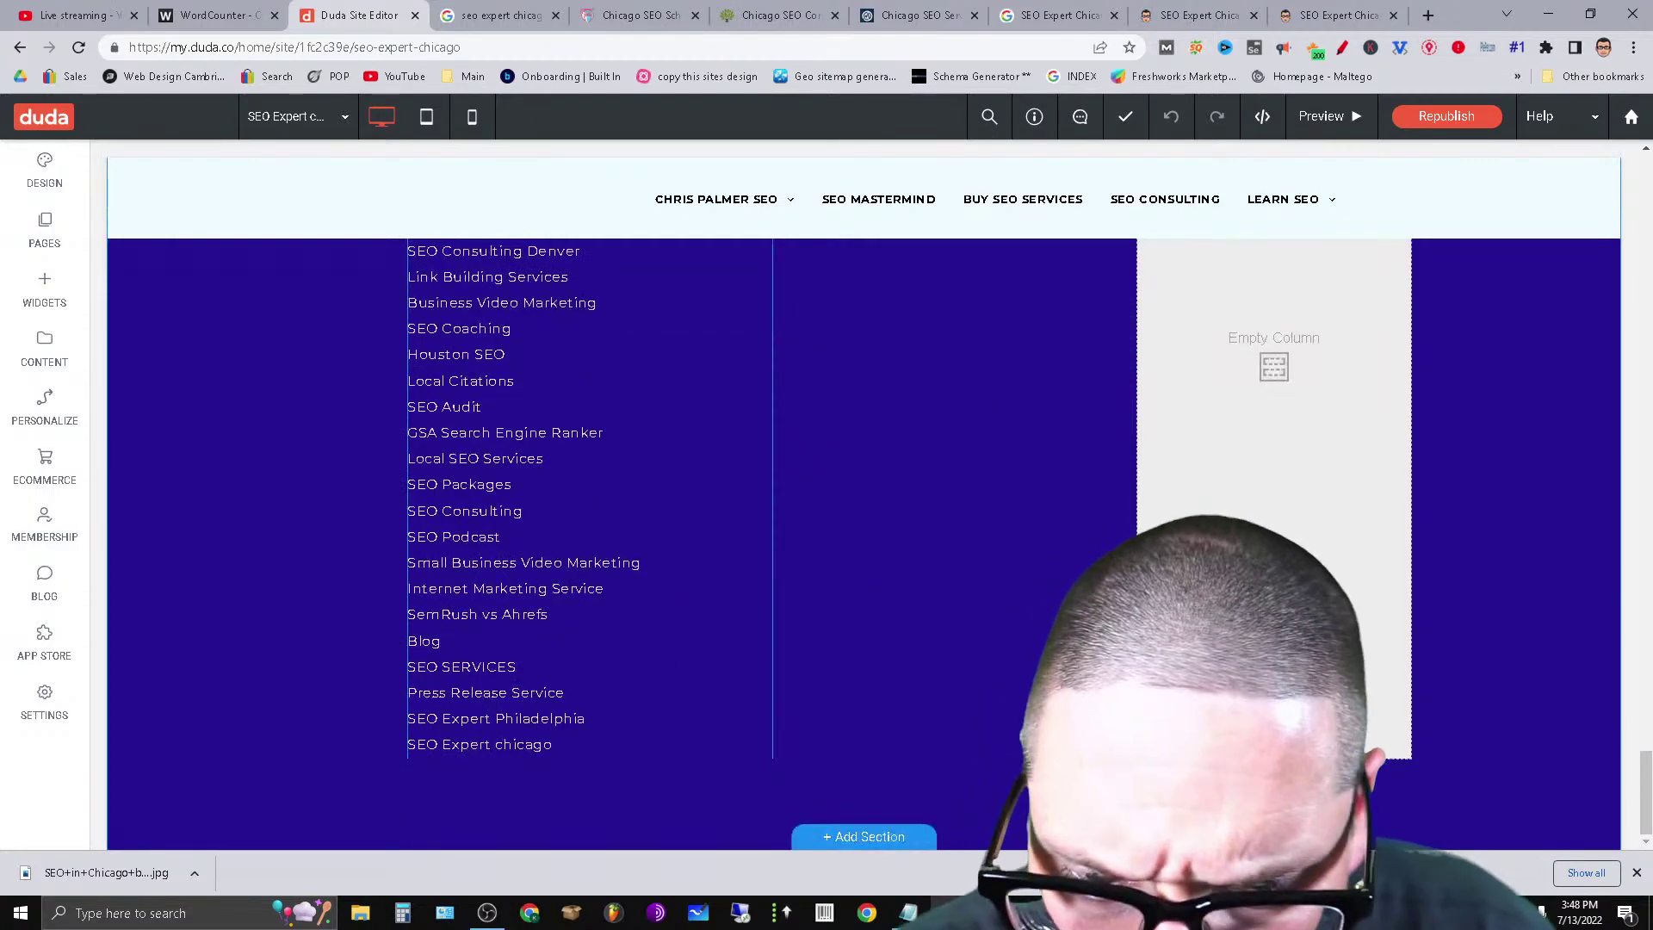
pyautogui.scroll(6, 372, 453)
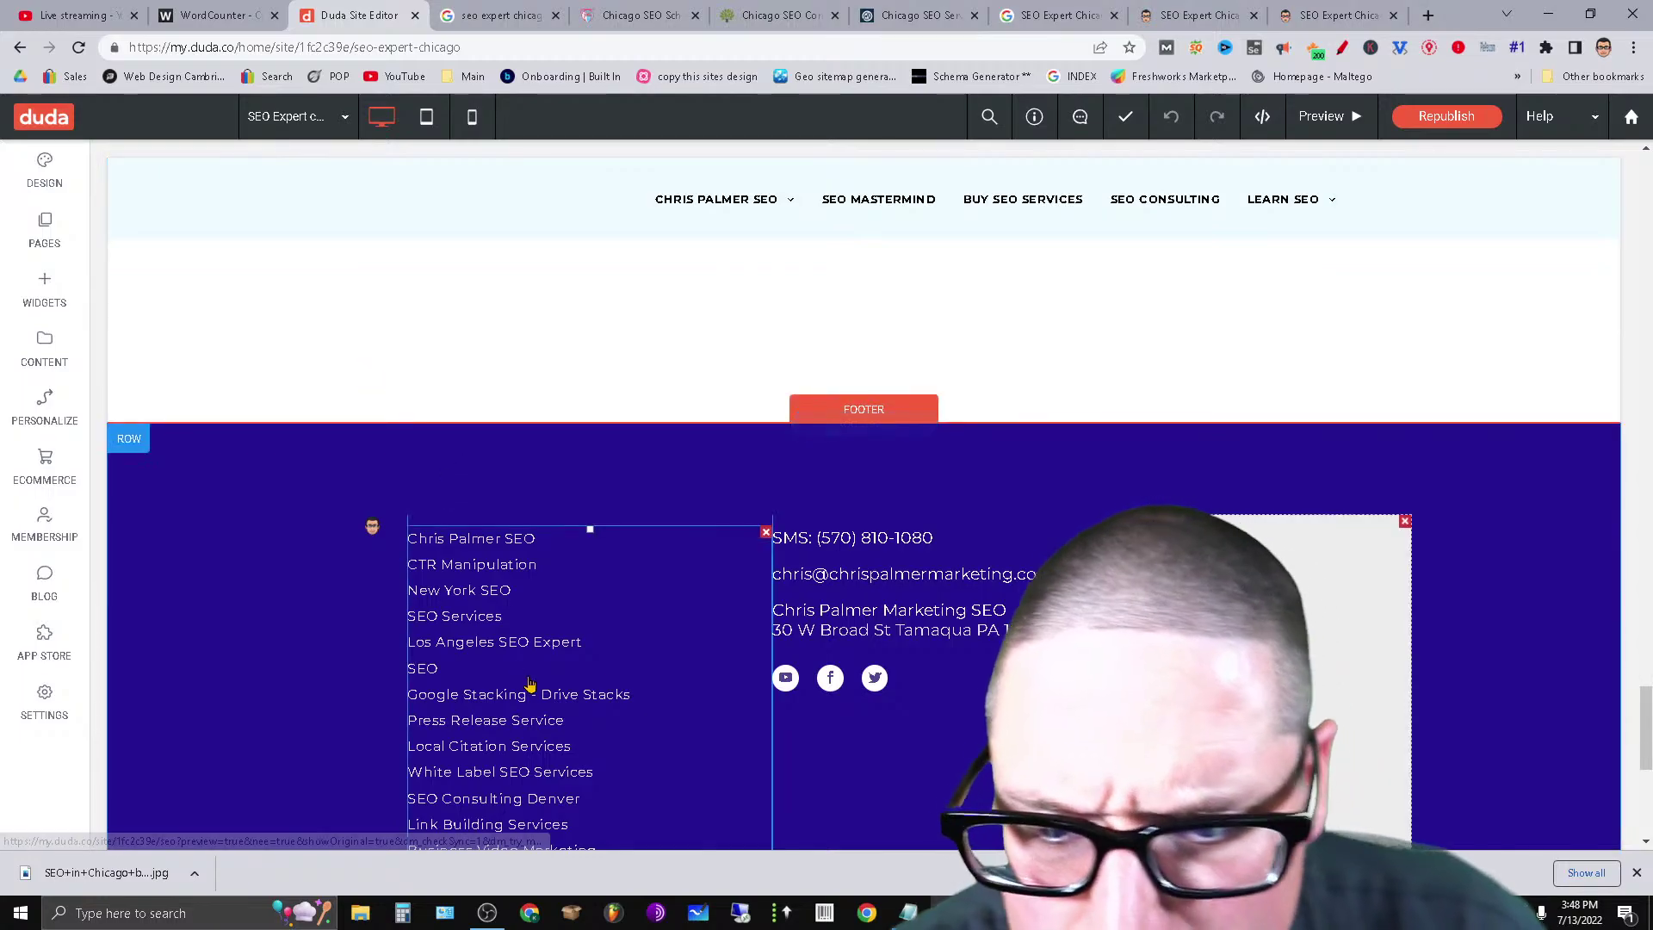
pyautogui.scroll(-3, 529, 693)
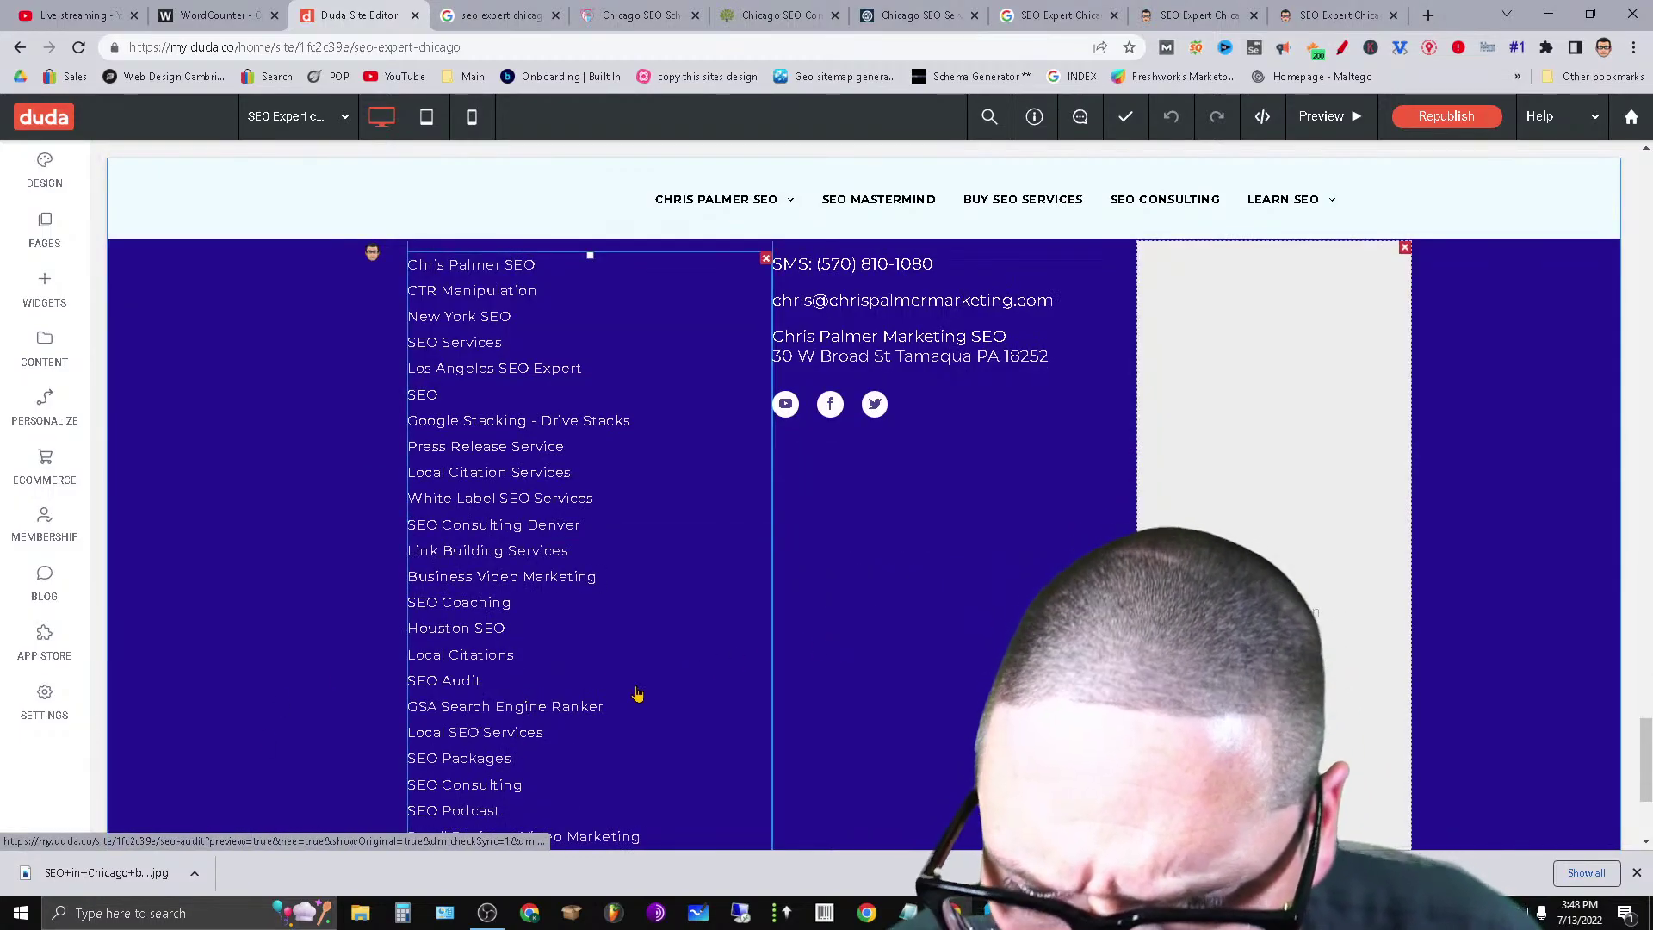
pyautogui.scroll(-3, 606, 613)
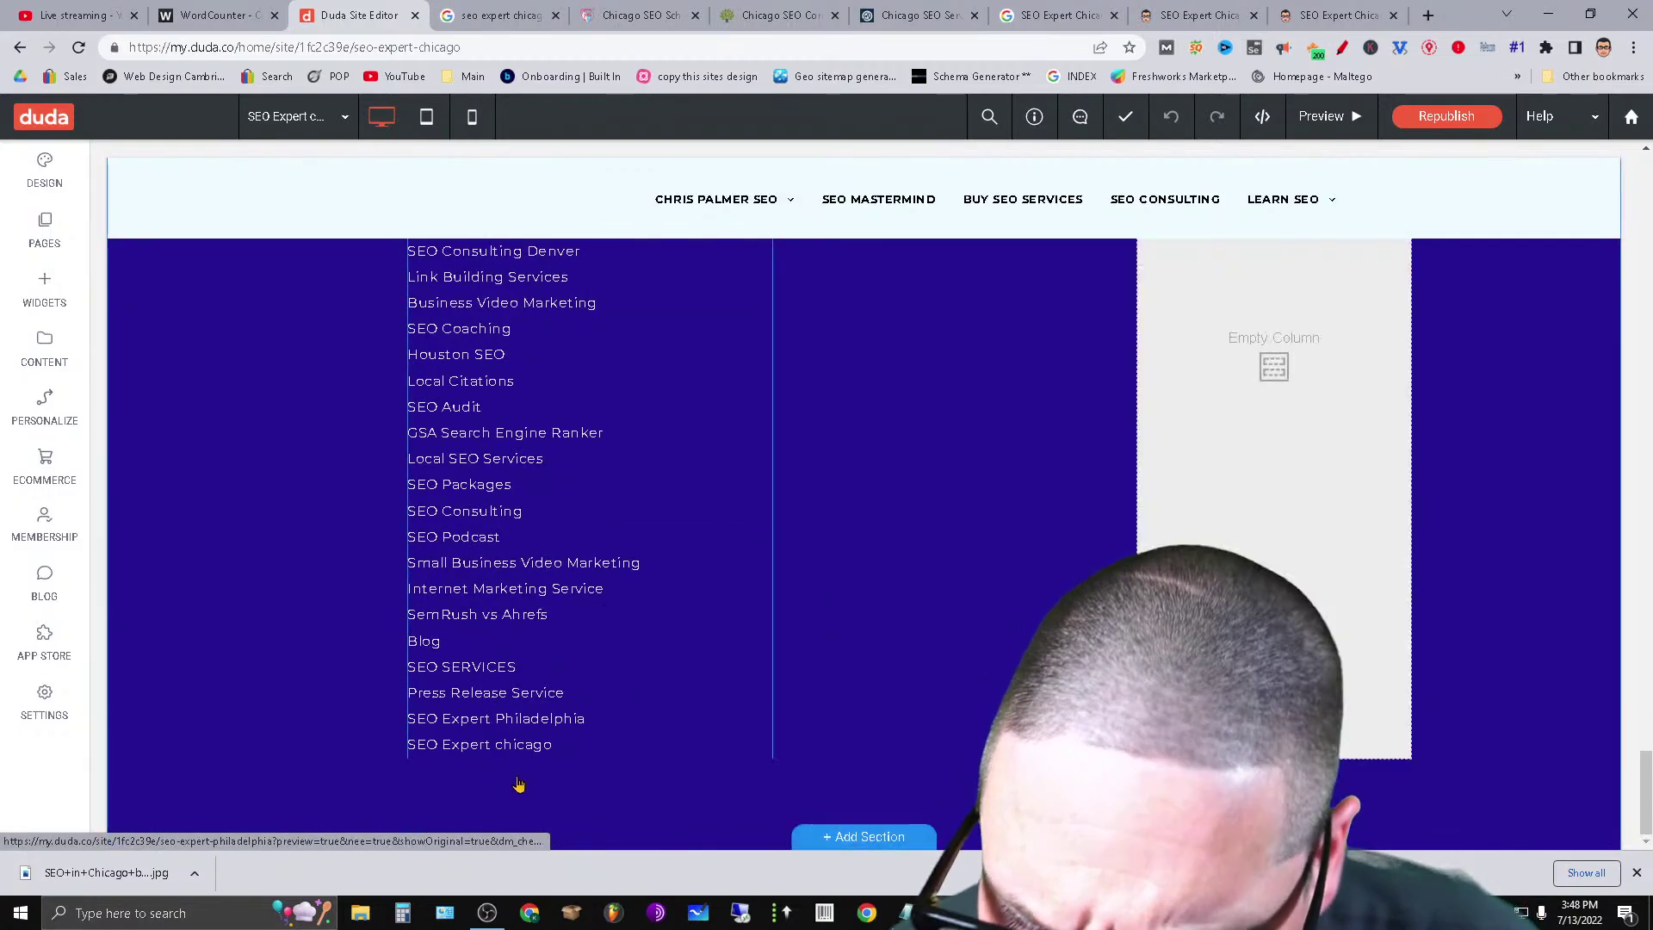
pyautogui.scroll(10, 601, 759)
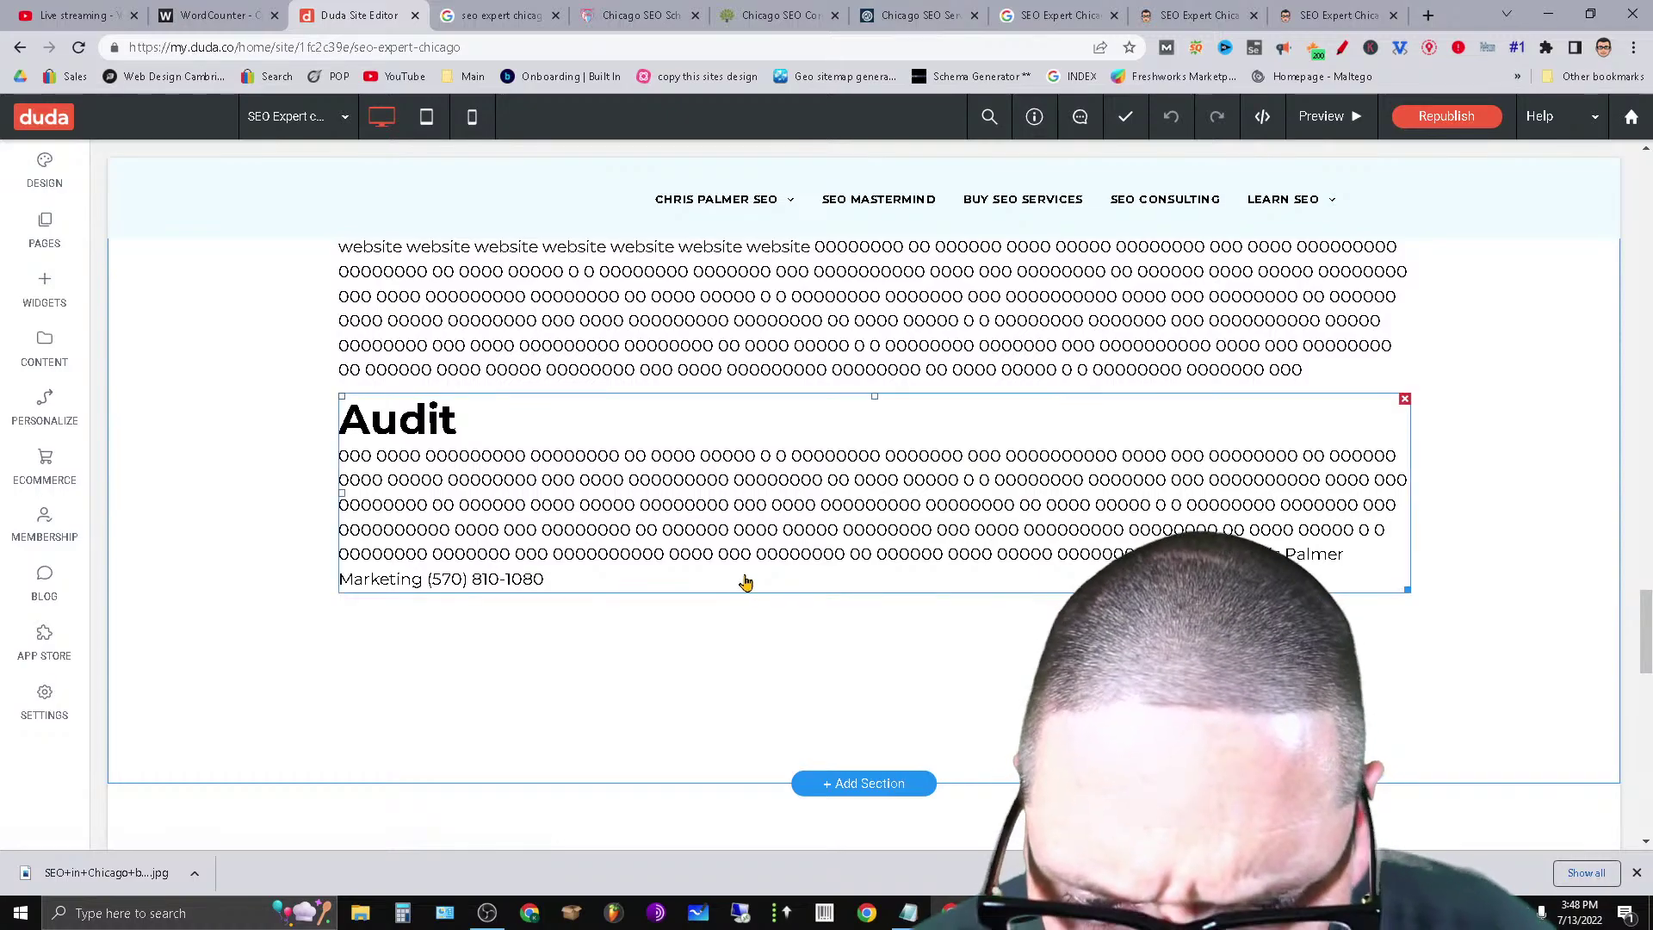
# Open the SEO Expert Chicago heading and body text block for editing.
pyautogui.click(743, 489)
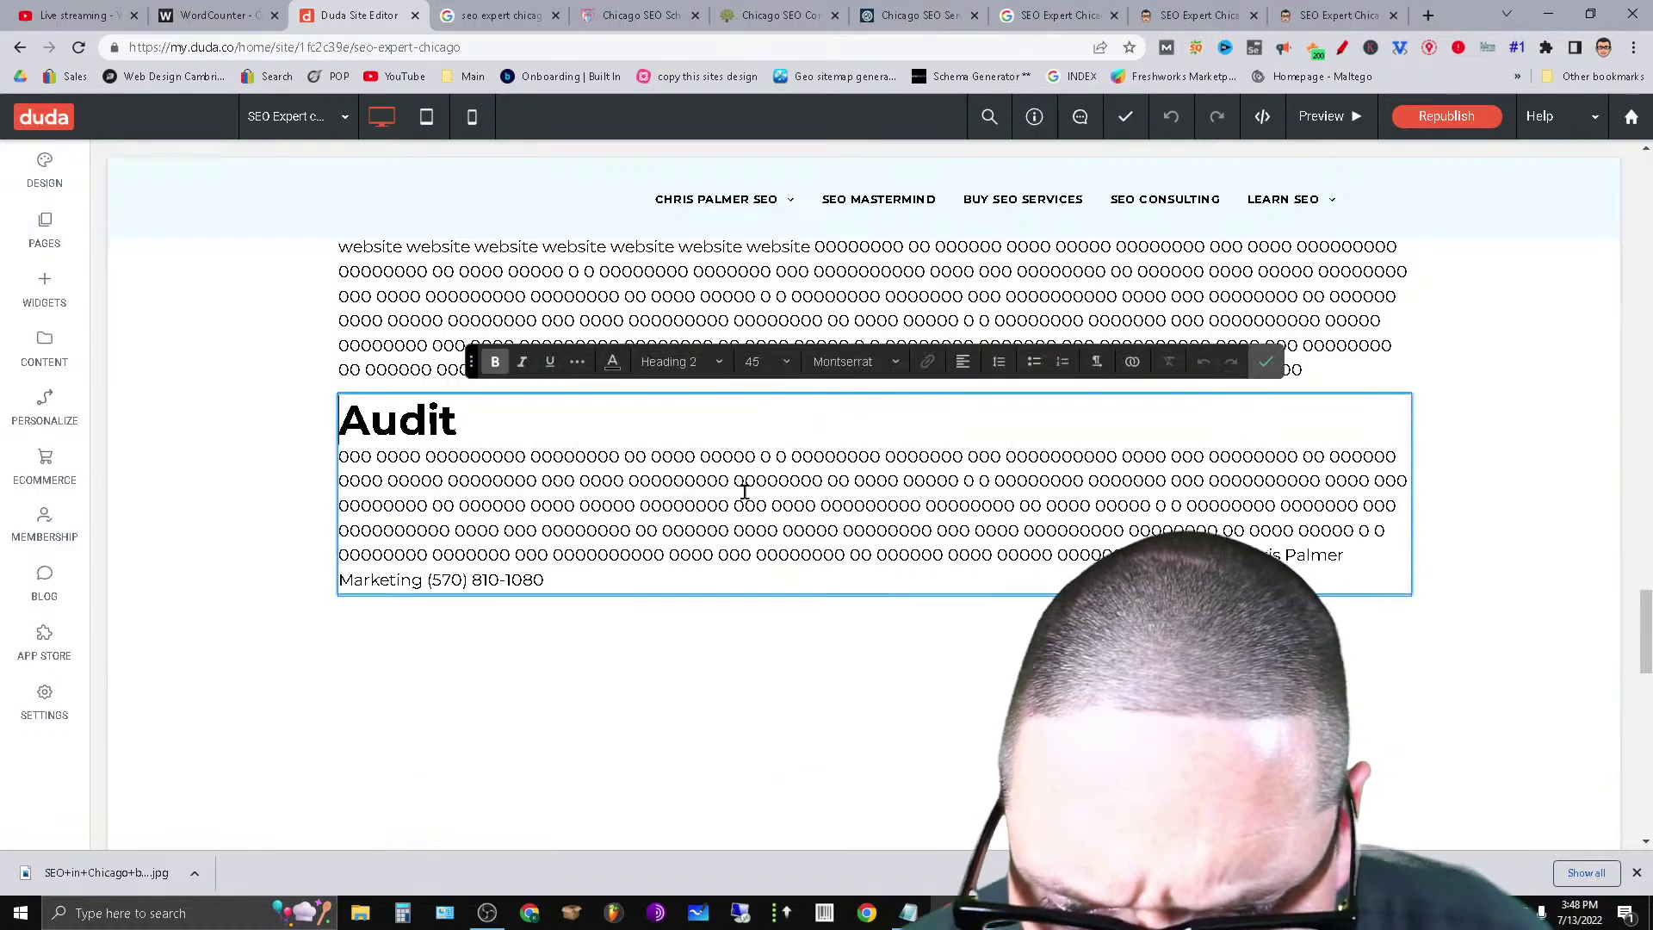
pyautogui.click(721, 292)
pyautogui.scroll(15, 656, 688)
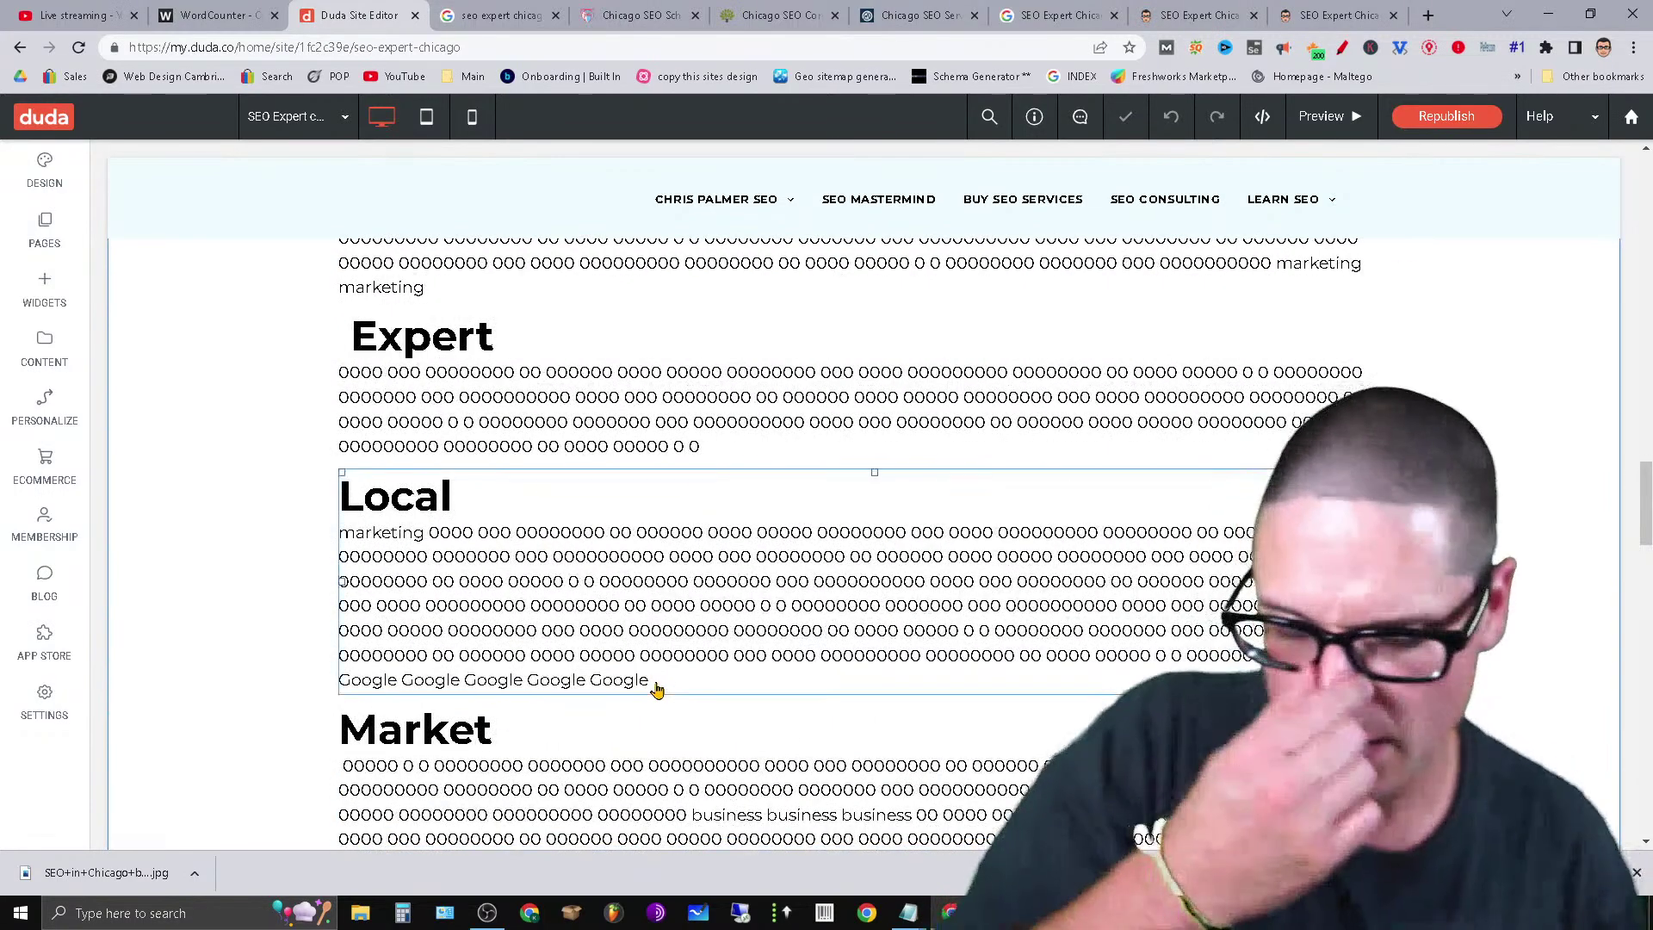
pyautogui.scroll(10, 656, 688)
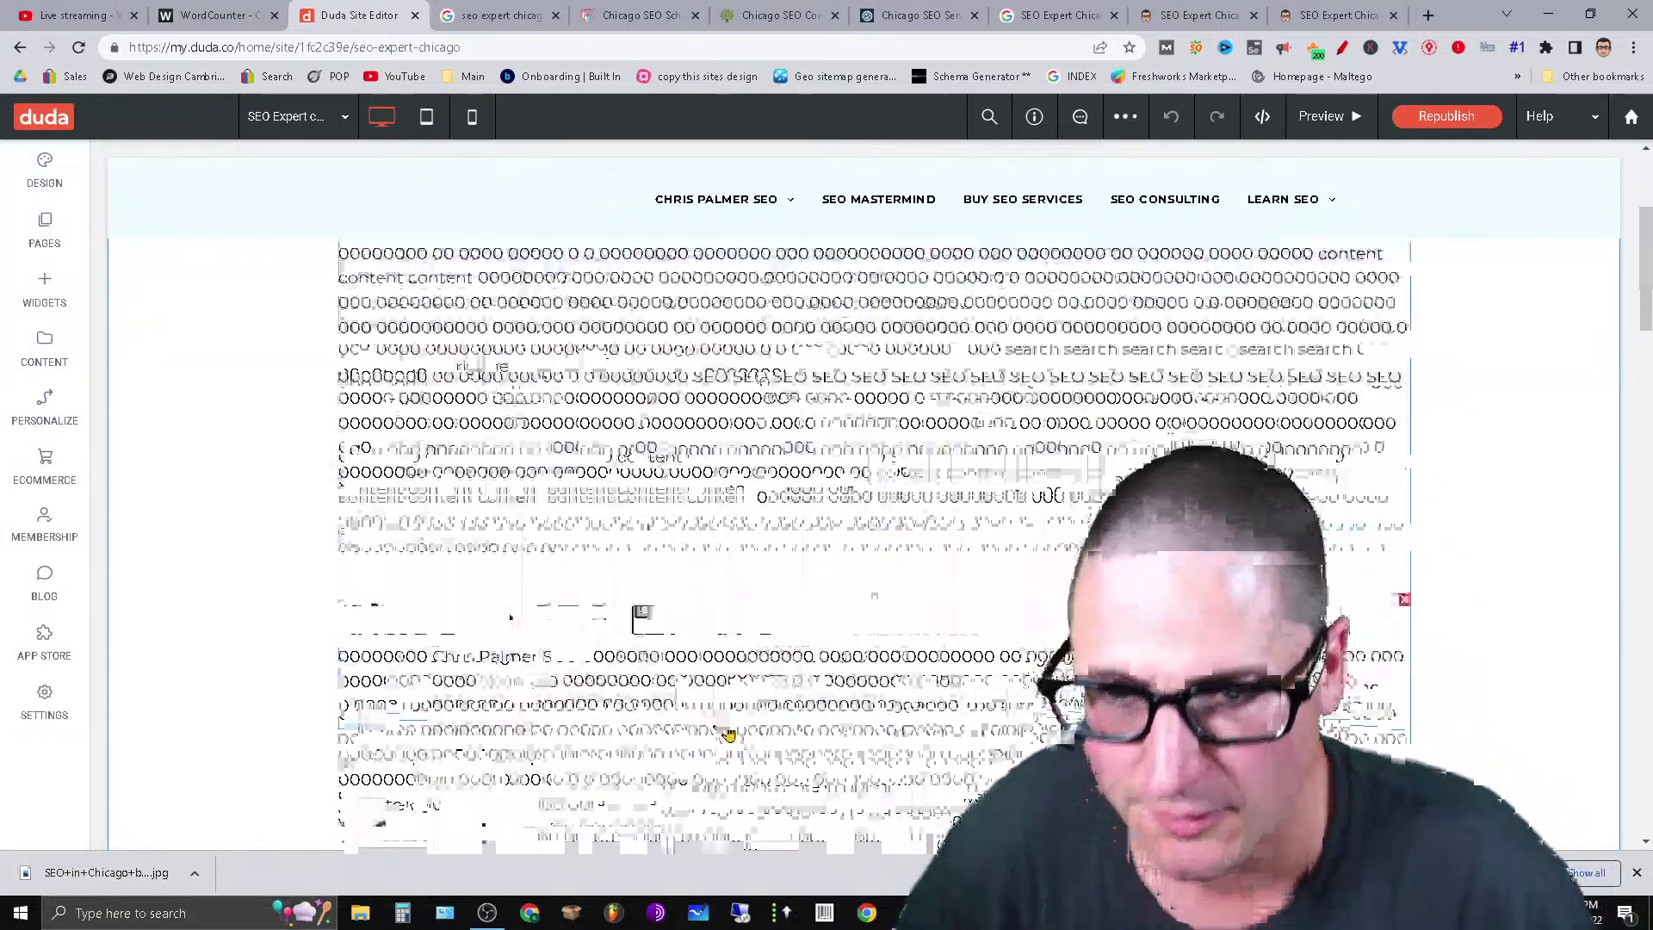
pyautogui.scroll(5, 727, 733)
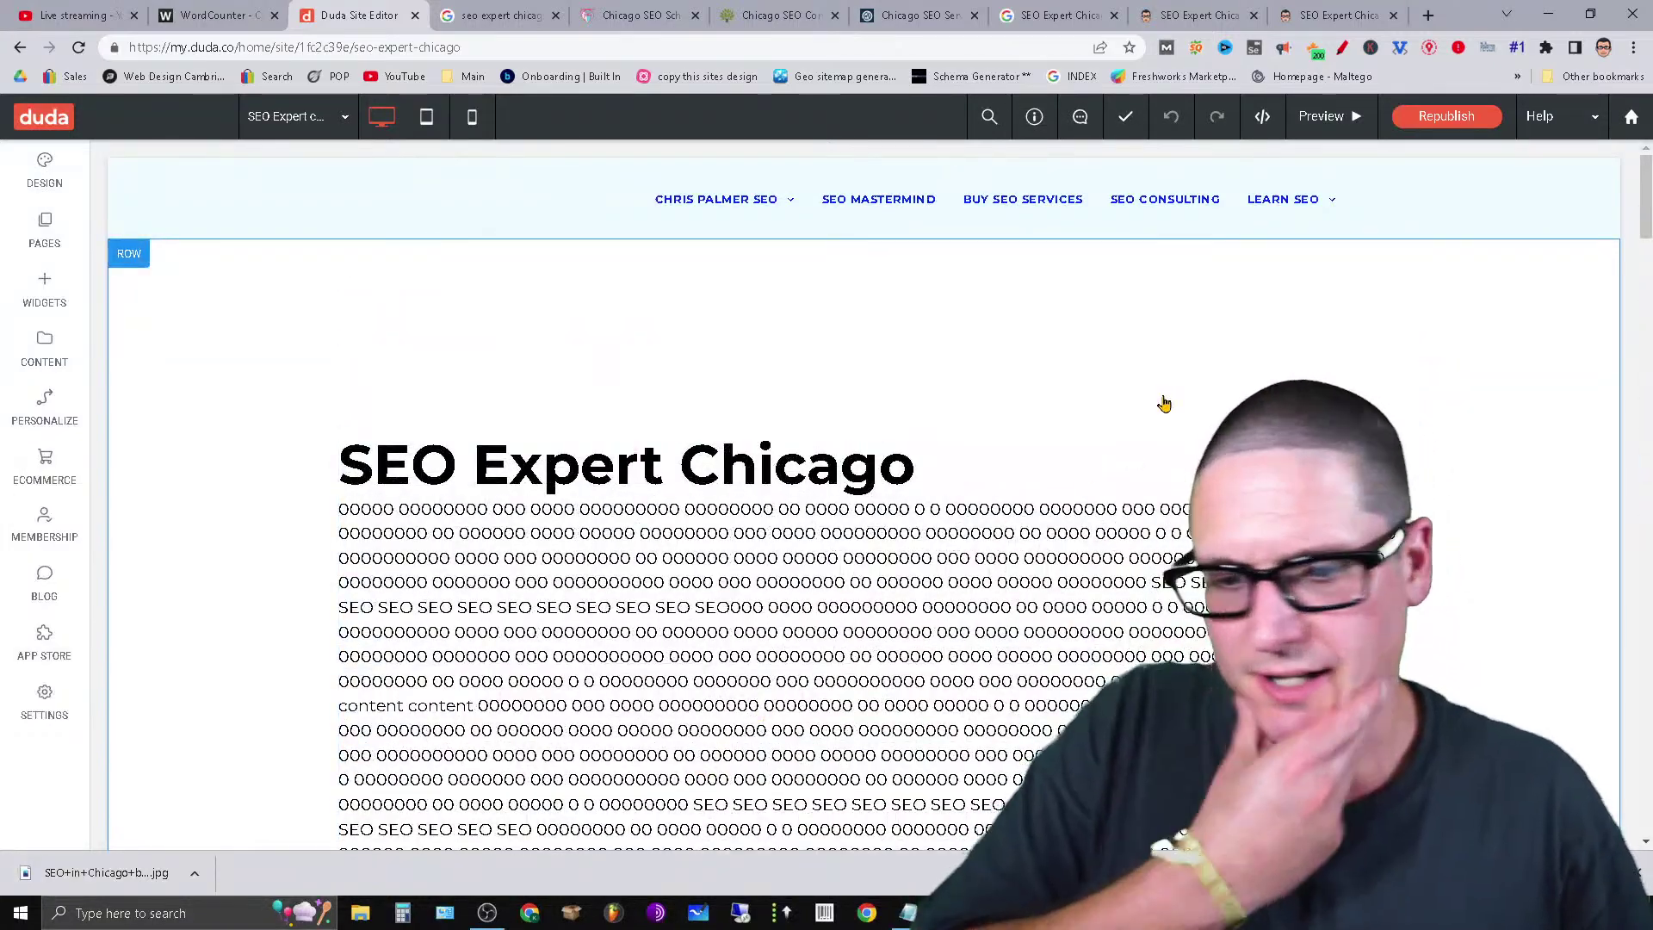
pyautogui.click(594, 484)
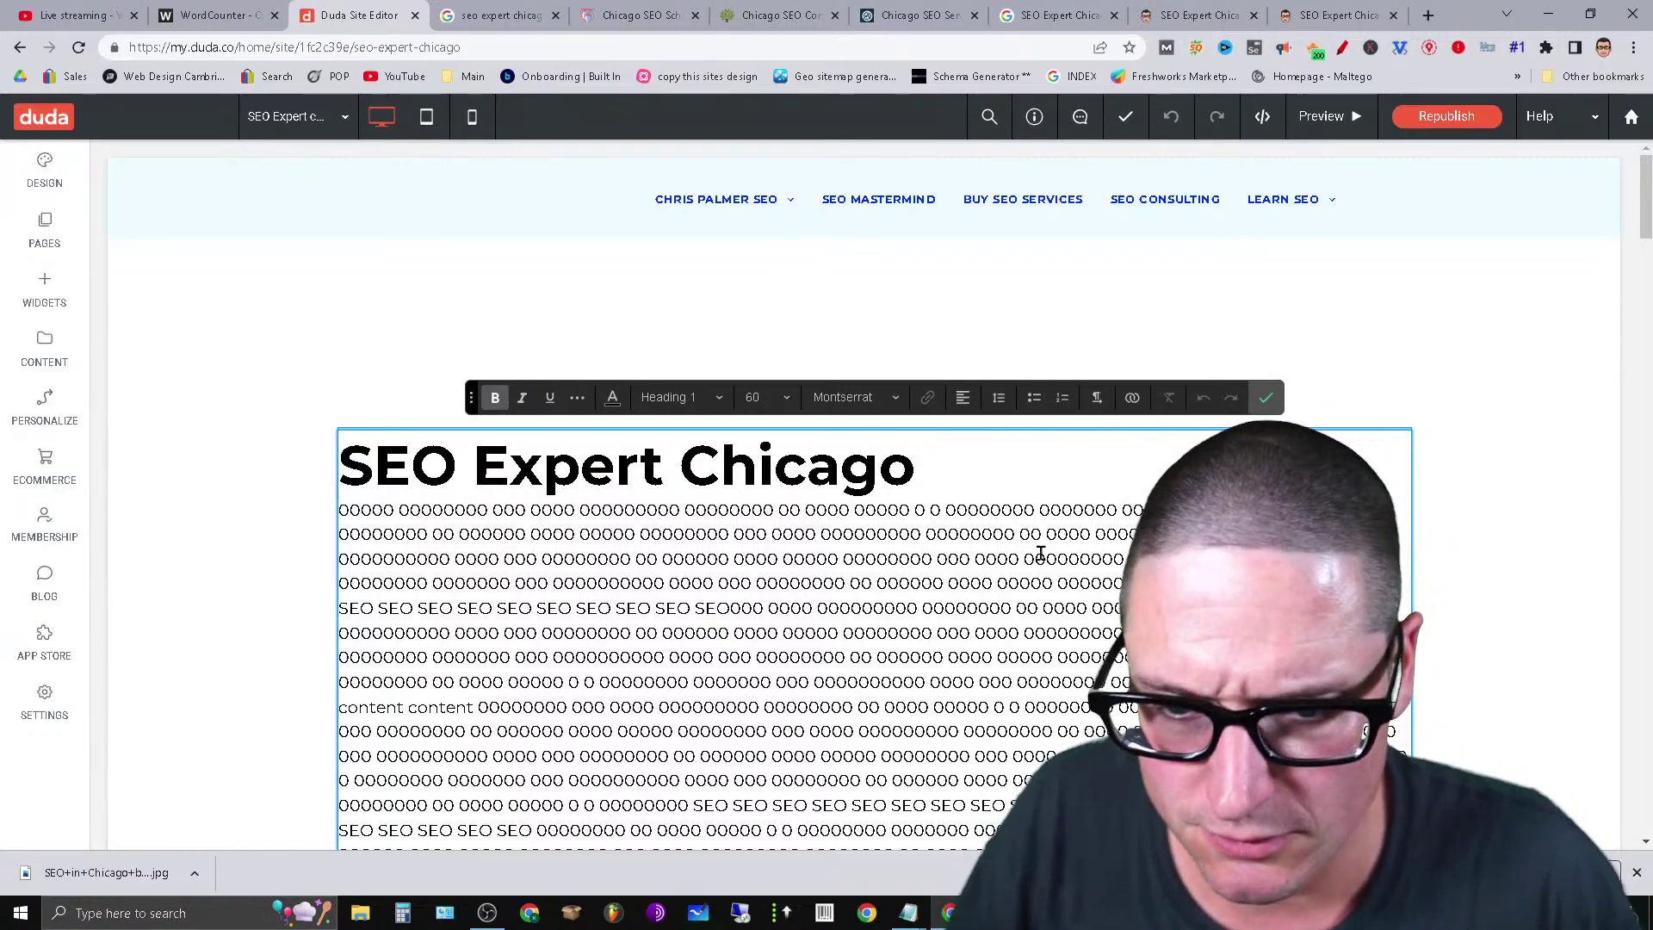
# Insert 'SEO expert Chicago IL' at the start of the body paragraph.
pyautogui.click(342, 514)
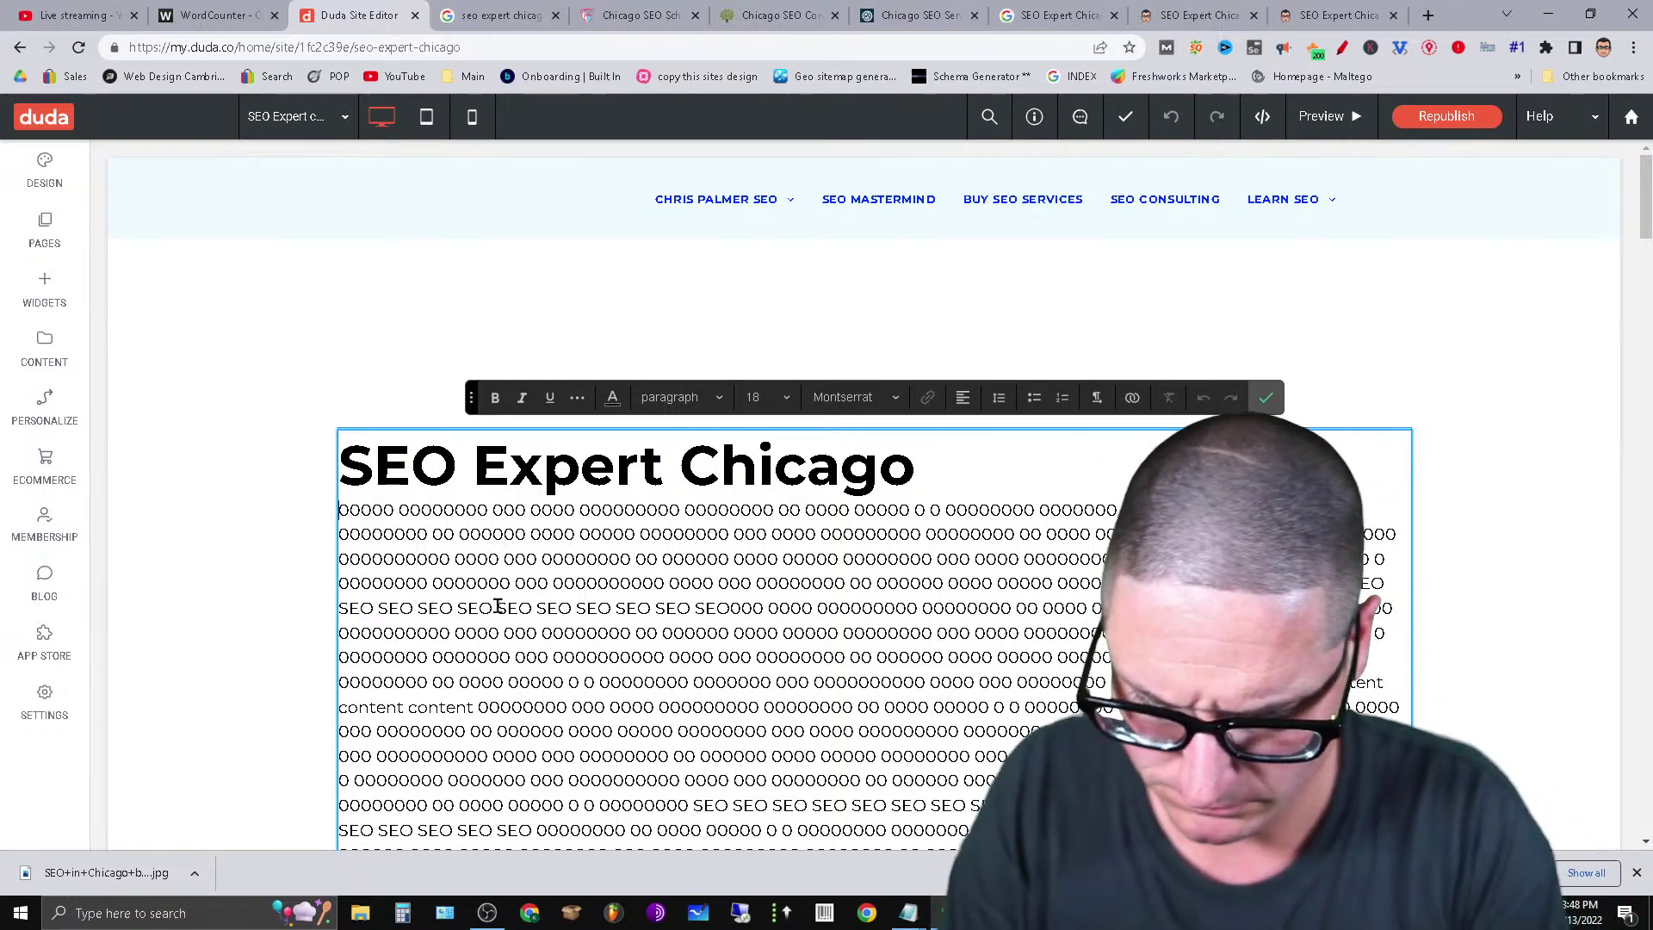
pyautogui.write('SEO e')
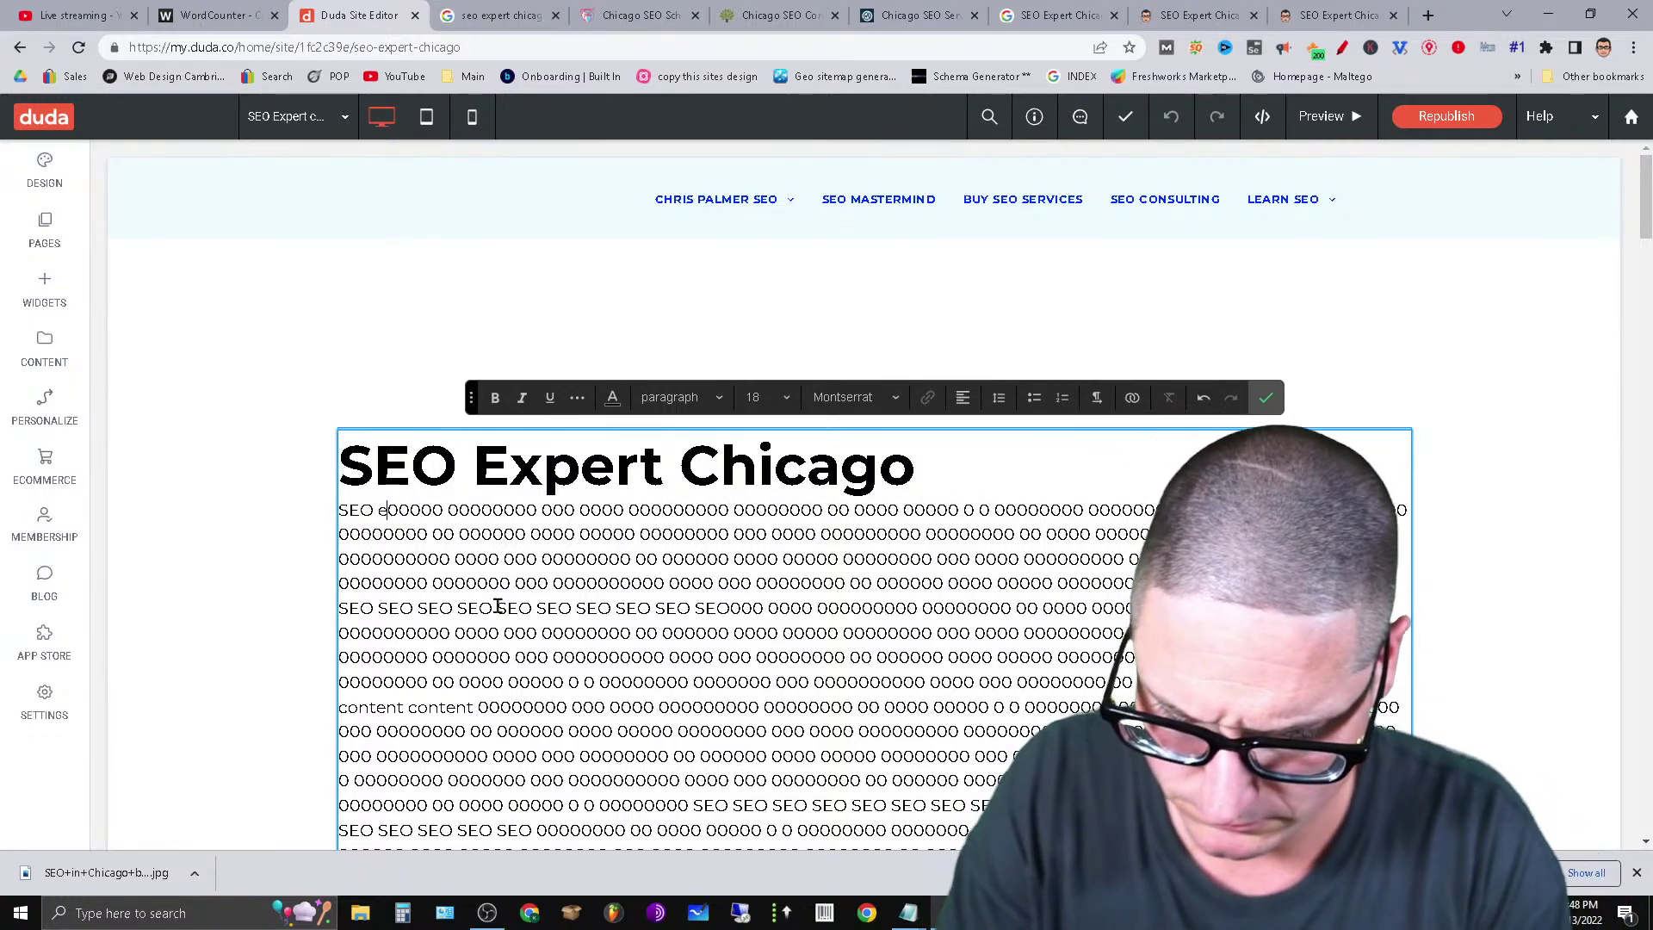
pyautogui.write('xpert')
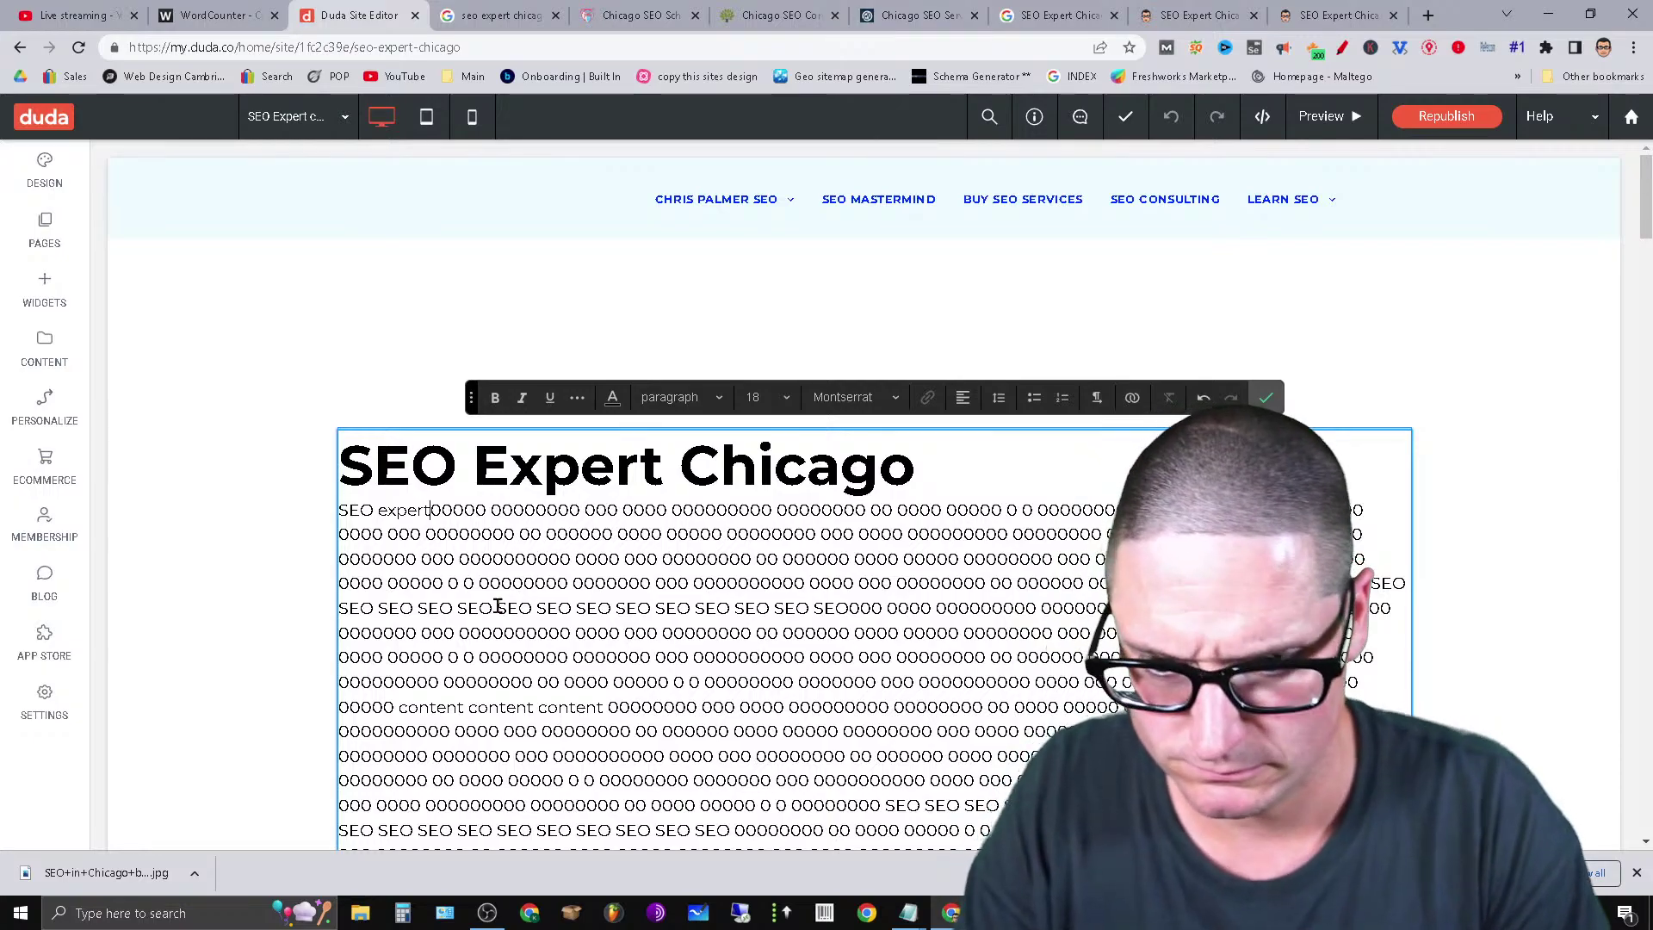
pyautogui.write(' Chicago')
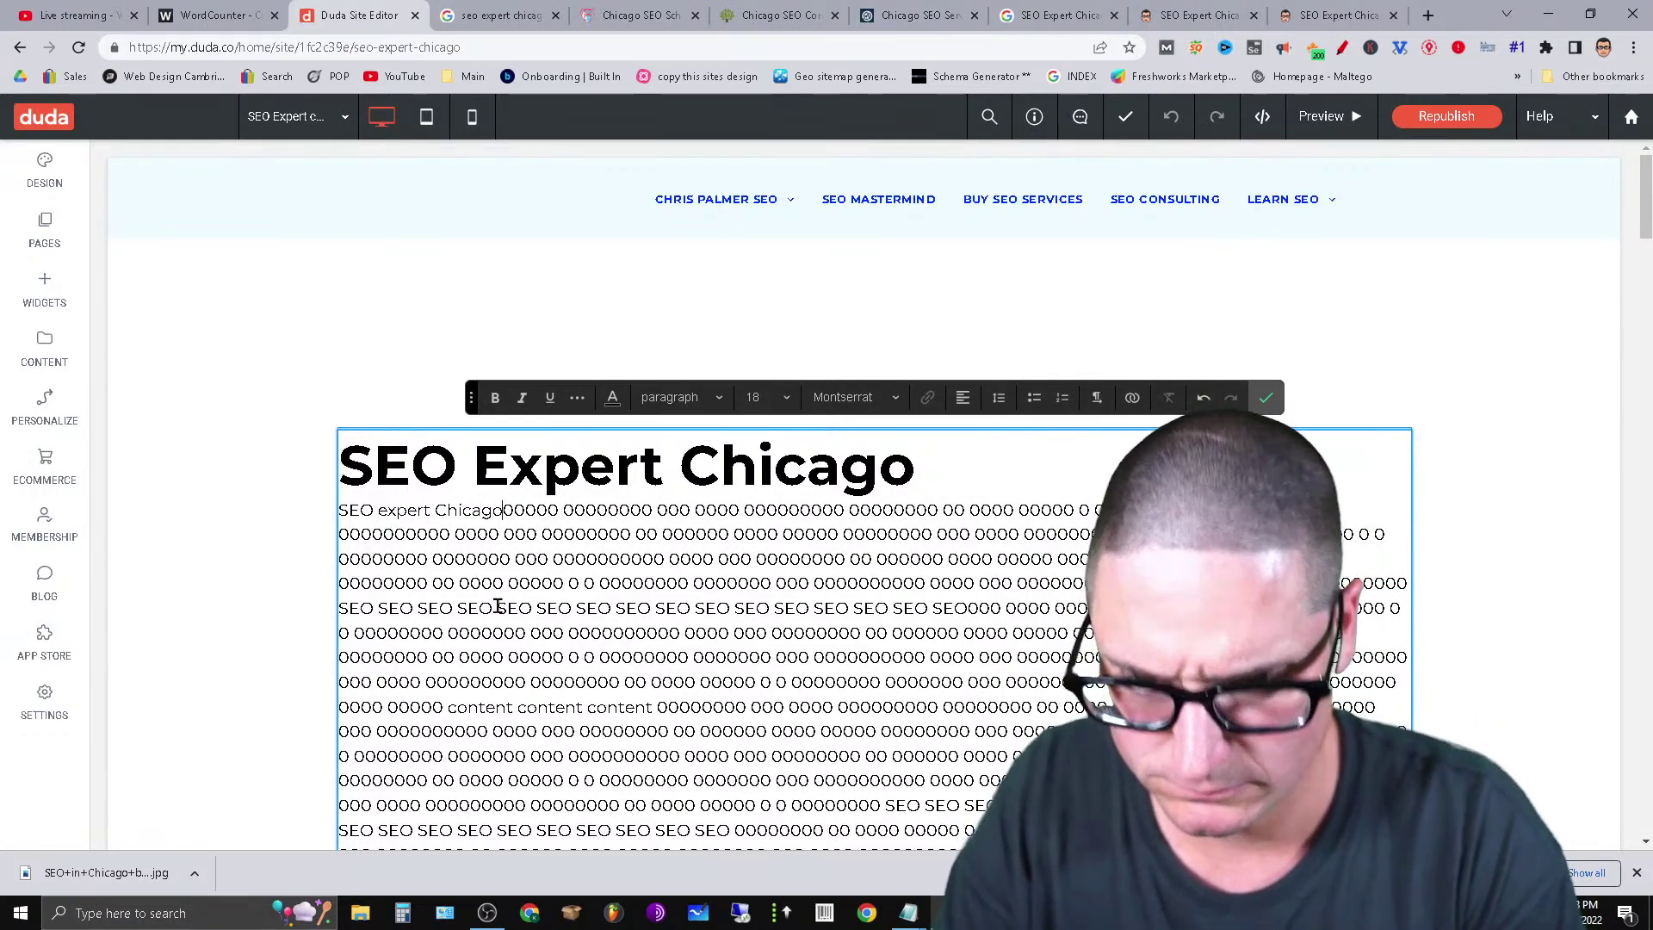
pyautogui.write(' IL')
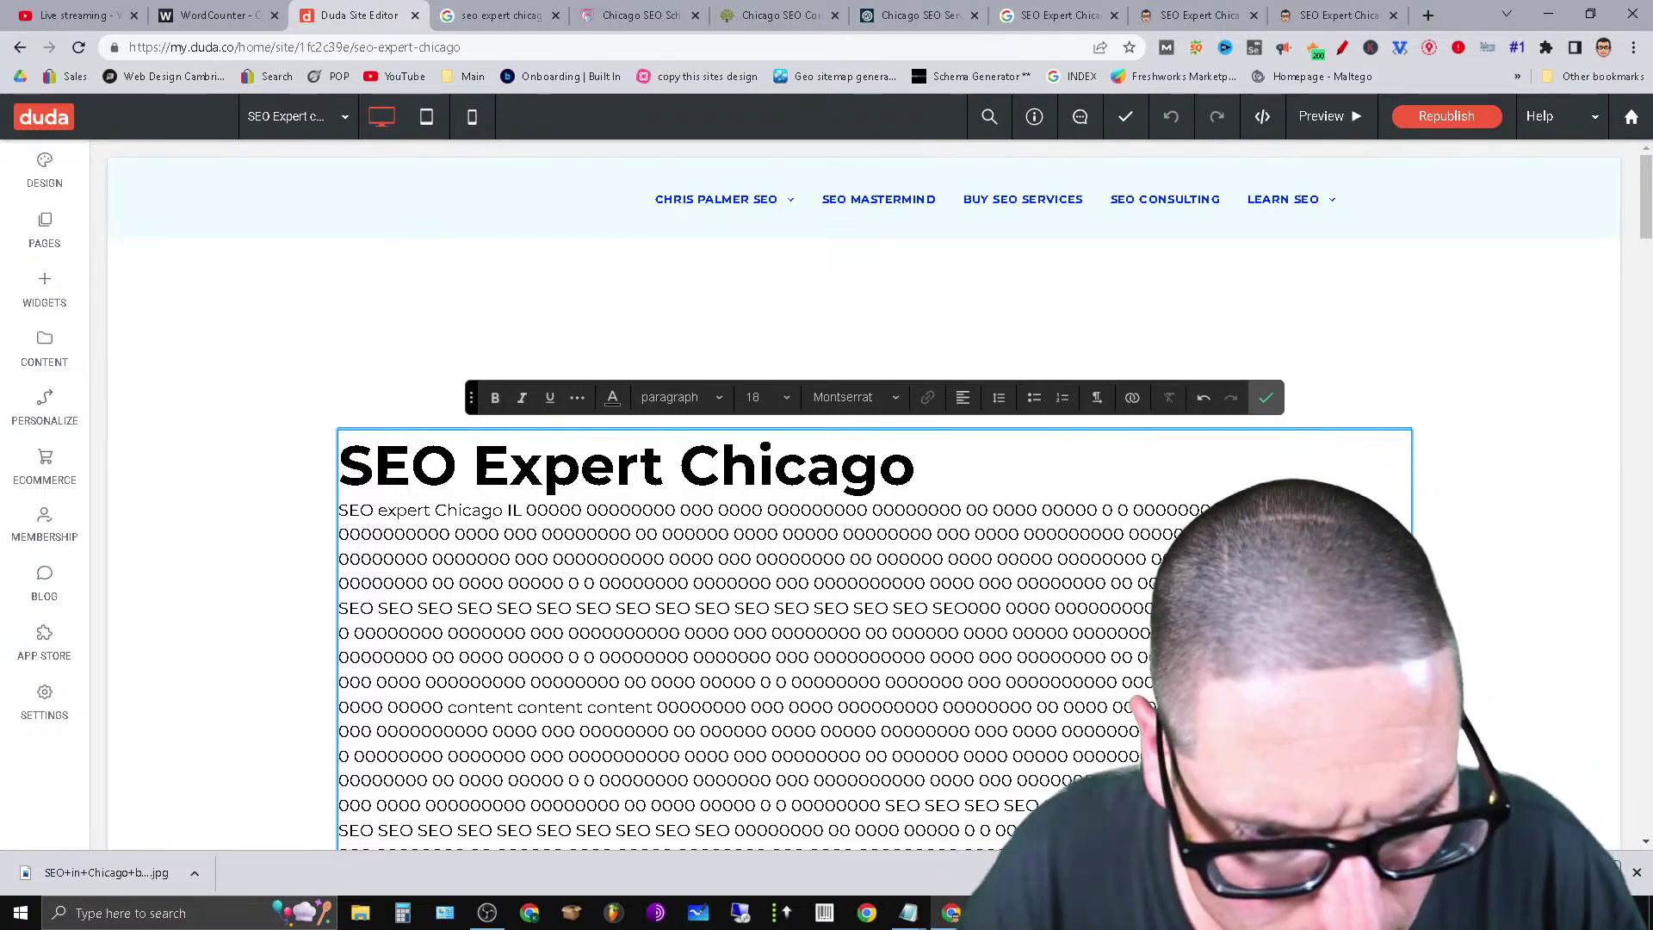
pyautogui.rightClick(1171, 241)
pyautogui.click(1258, 305)
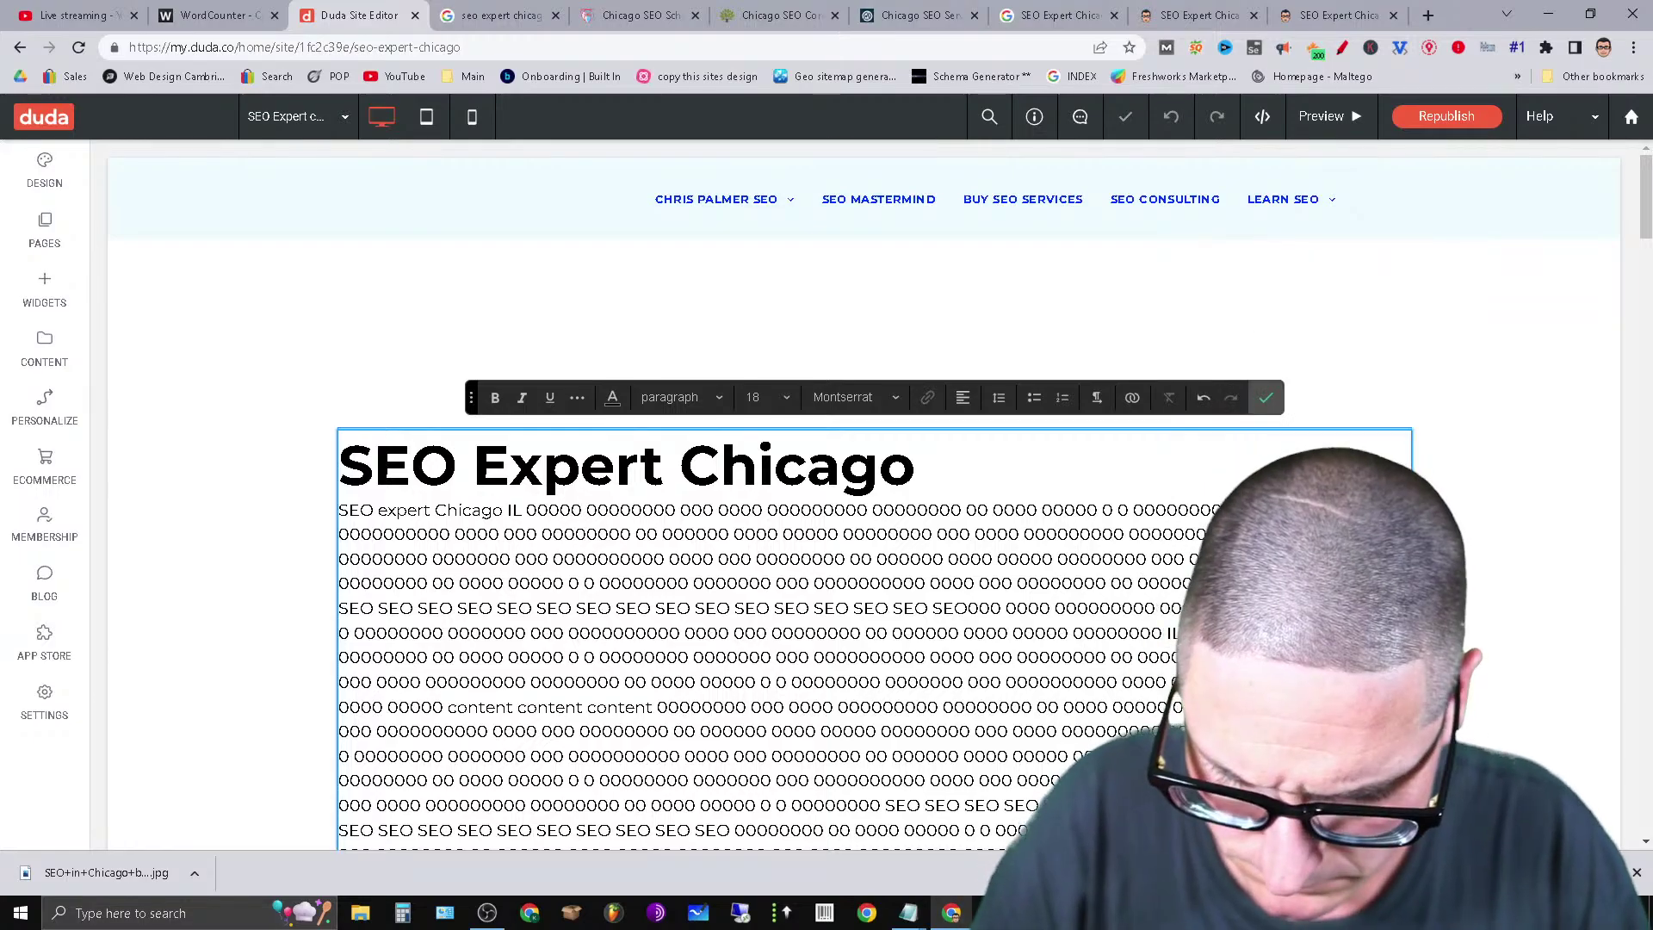
# Add extra 'IL' keywords in the long body paragraph and the Company paragraph.
pyautogui.scroll(-5, 1079, 511)
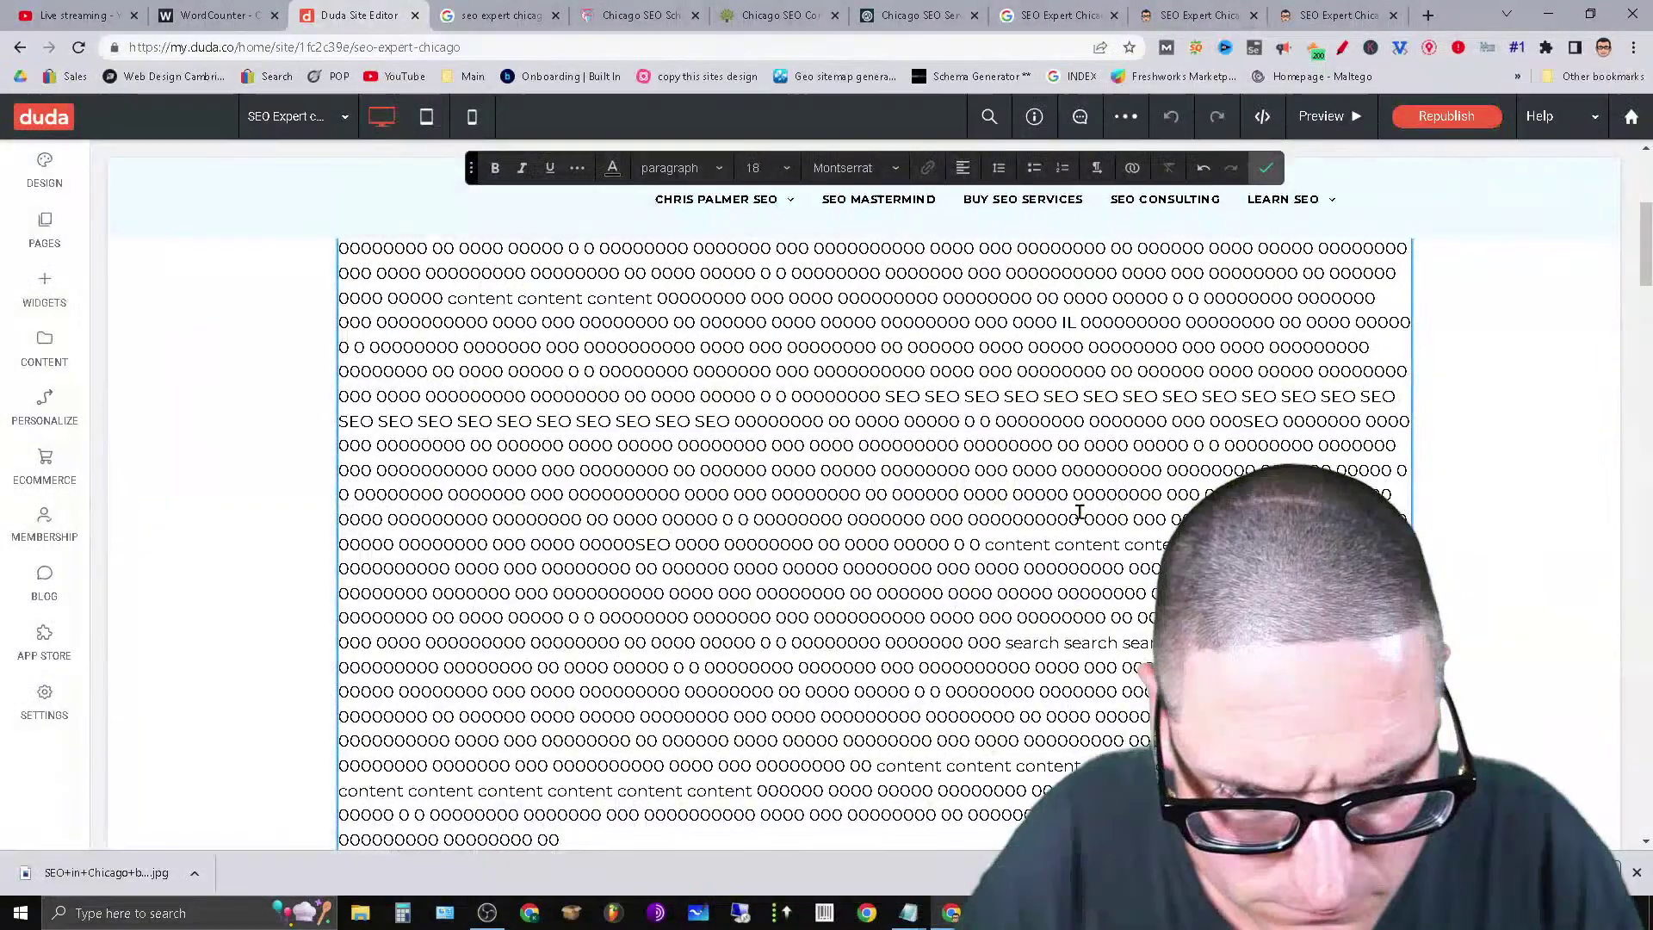
pyautogui.click(1079, 513)
pyautogui.write('IL')
pyautogui.scroll(1, 1128, 628)
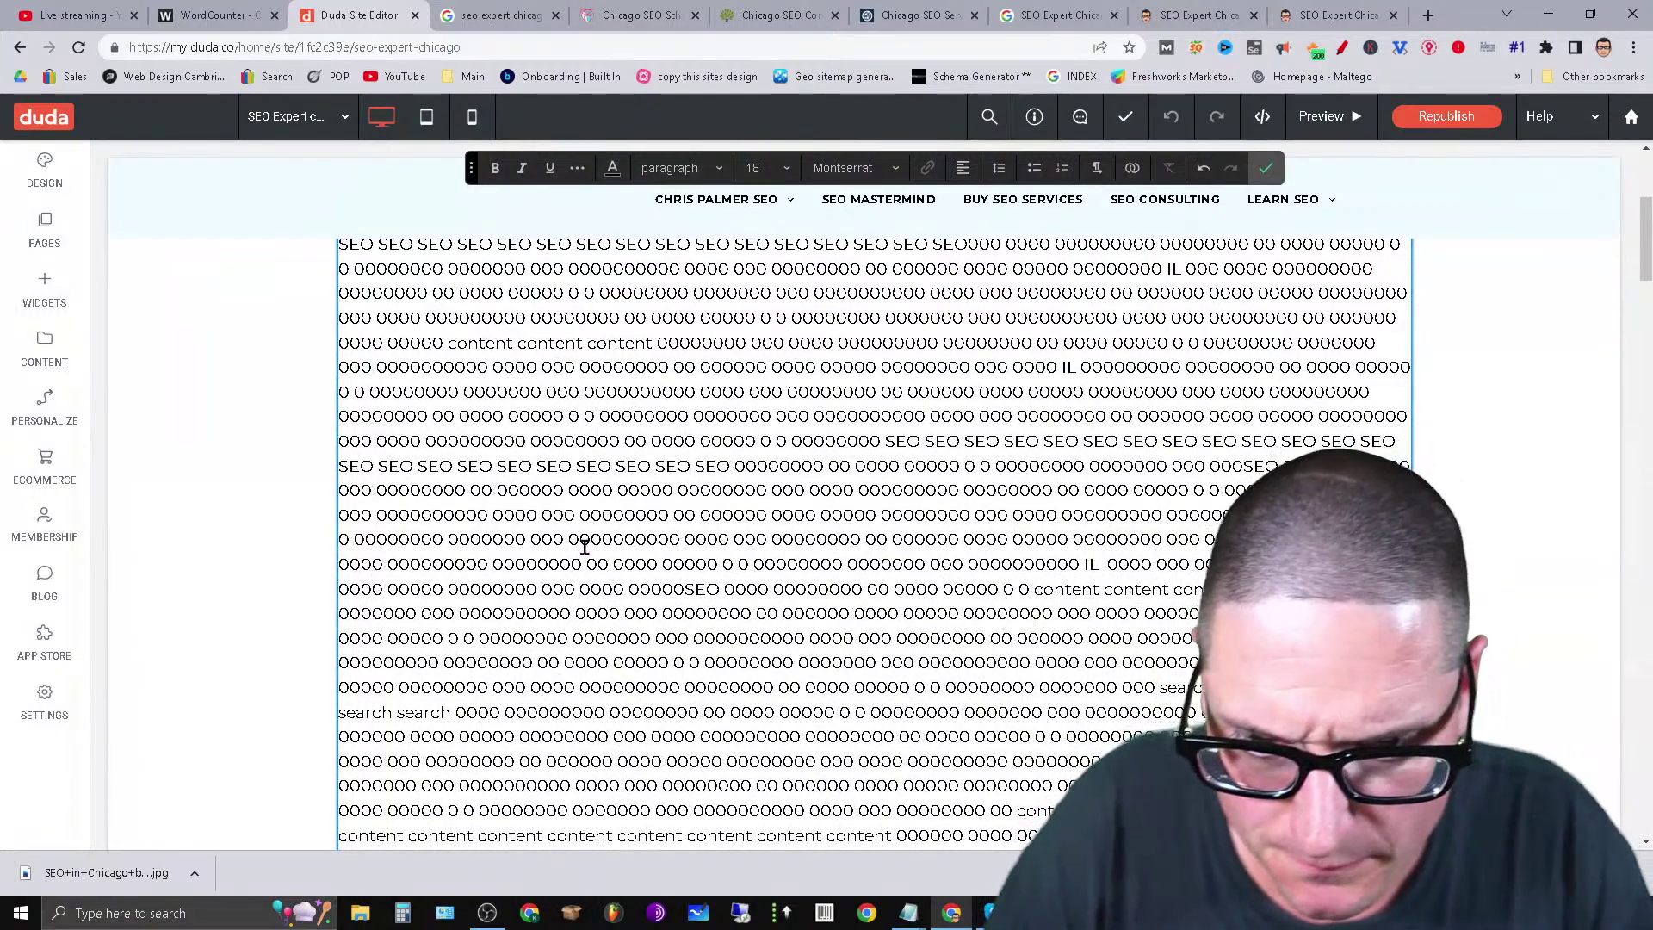
pyautogui.click(581, 564)
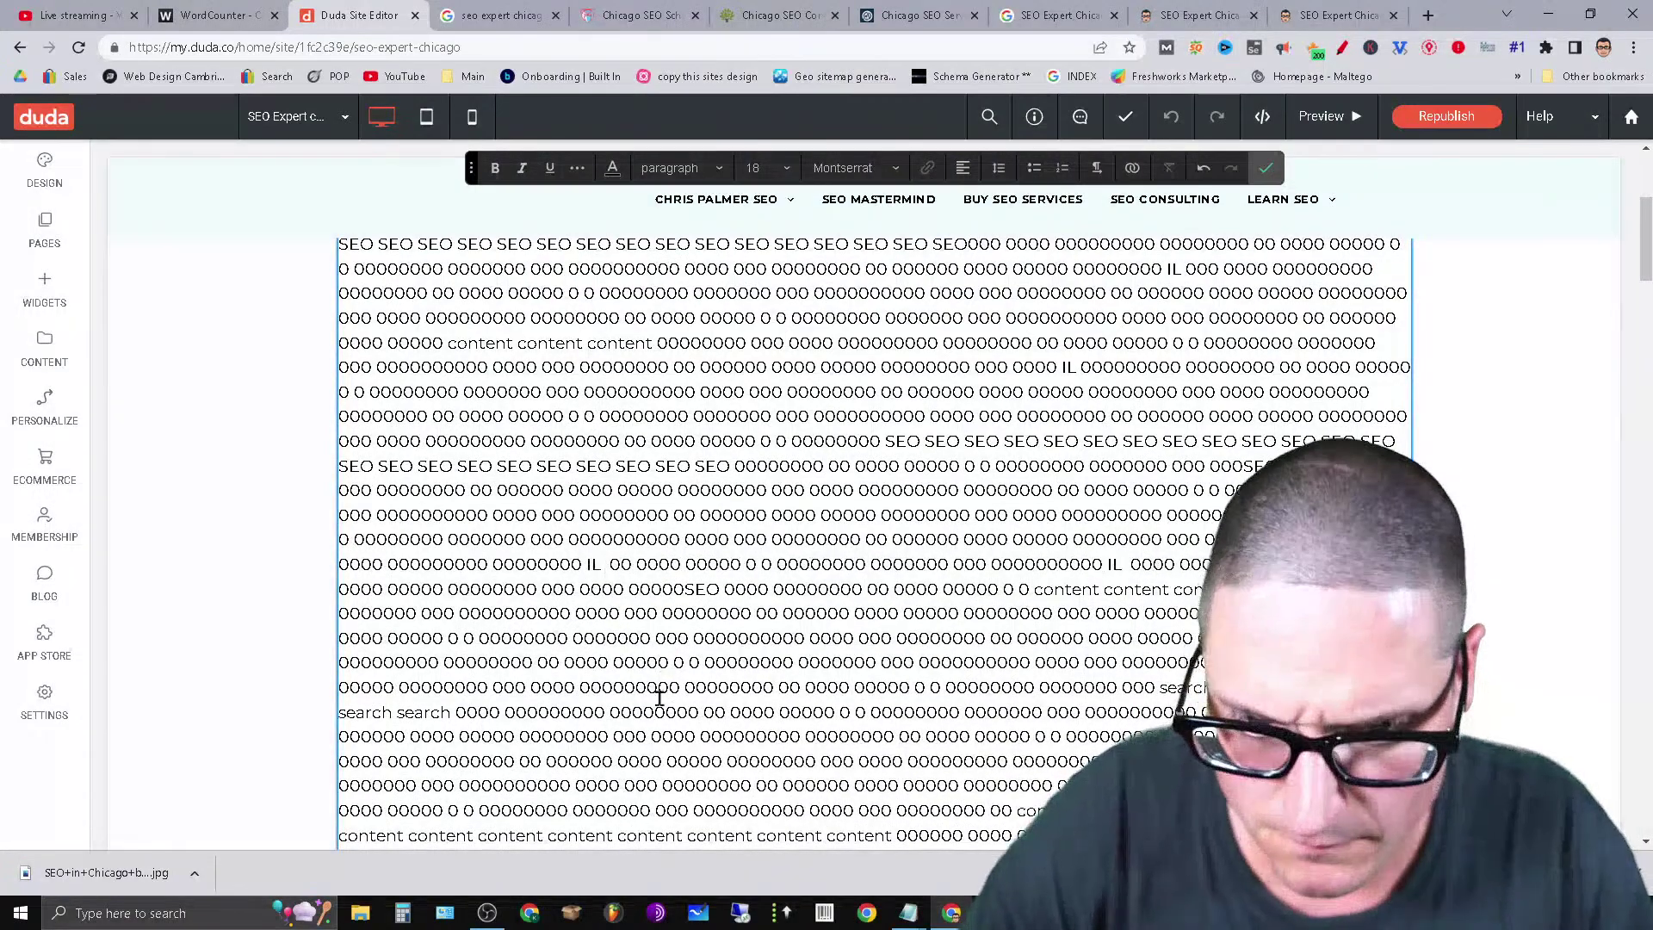
pyautogui.scroll(-10, 658, 689)
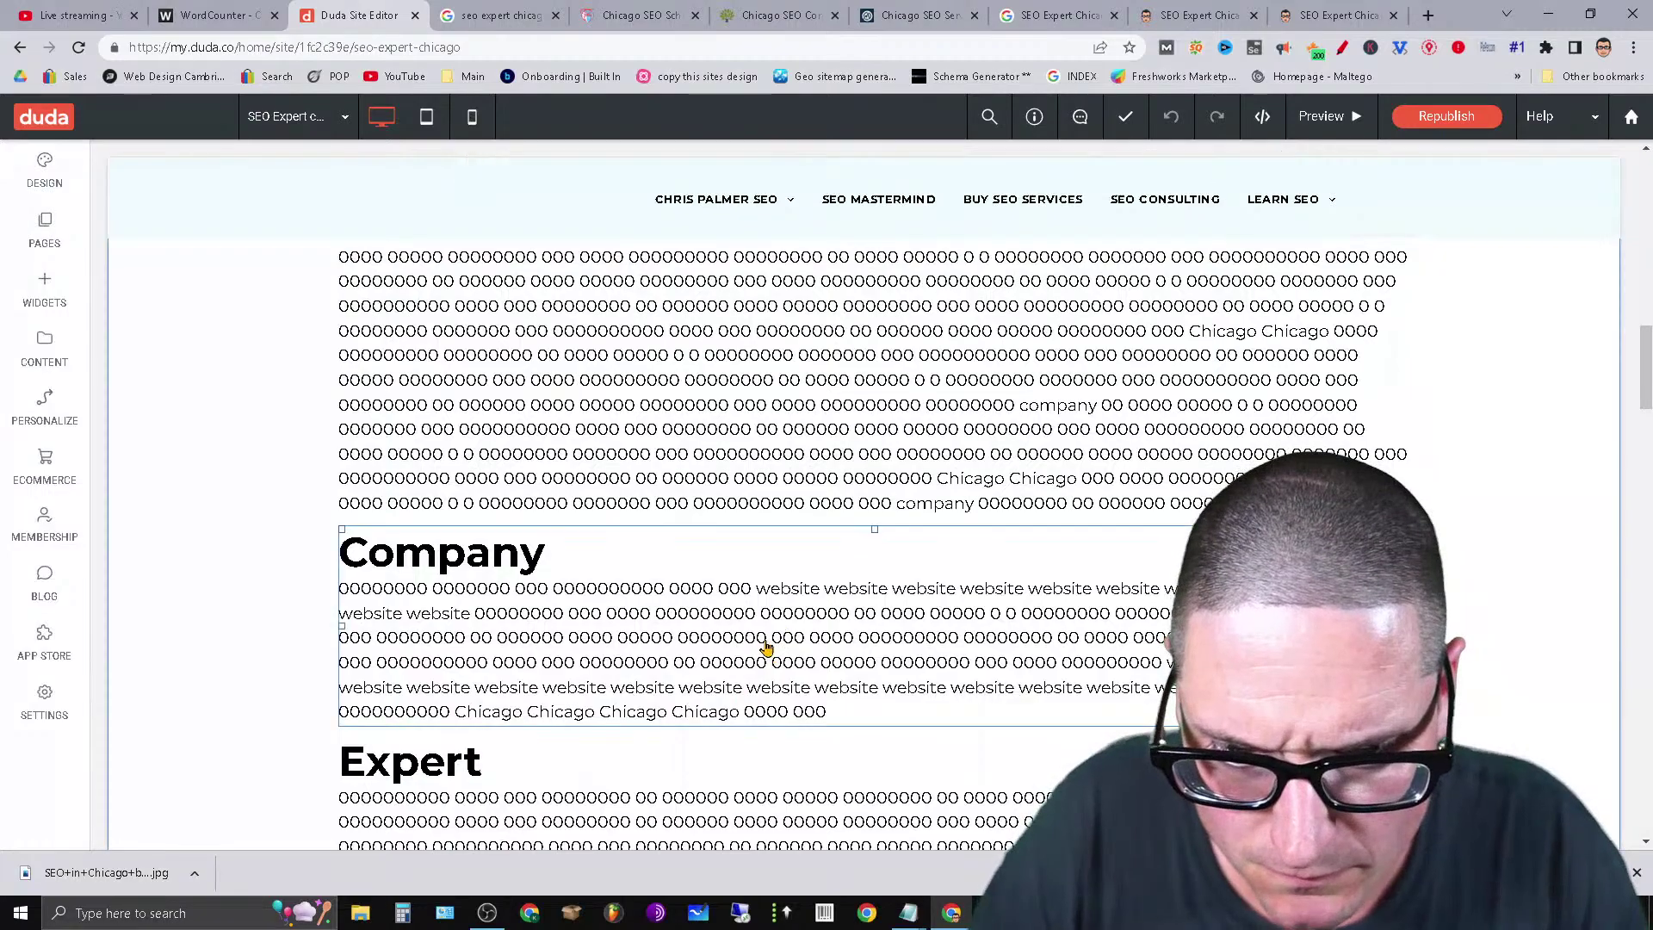
pyautogui.click(852, 637)
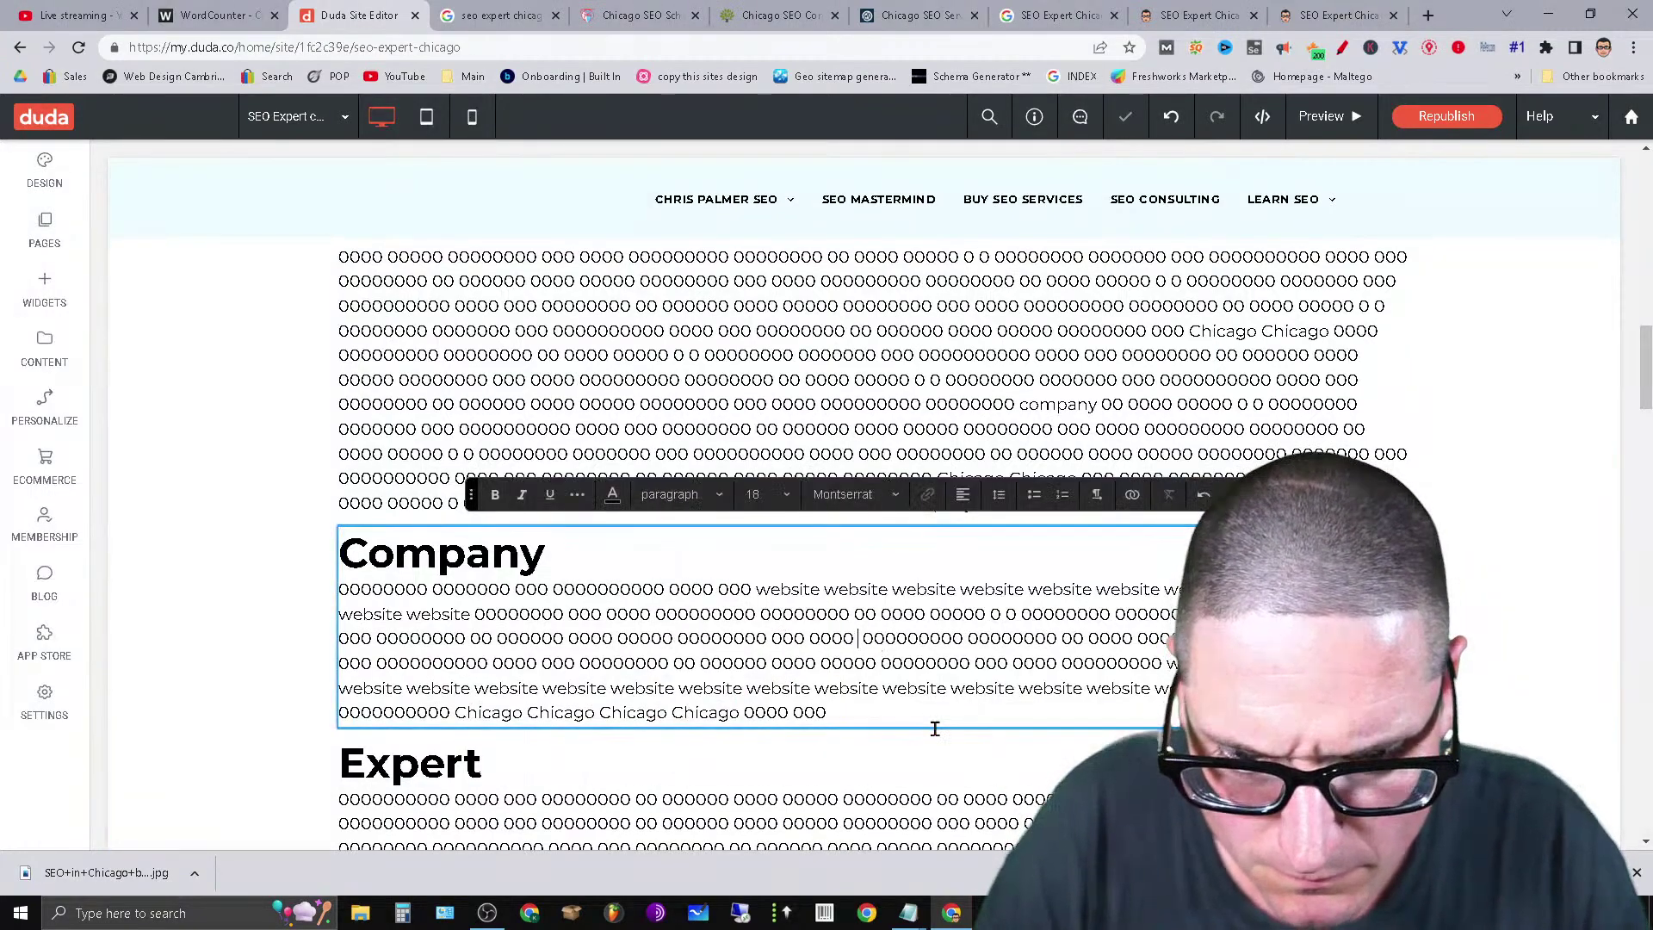
pyautogui.write('IL  ')
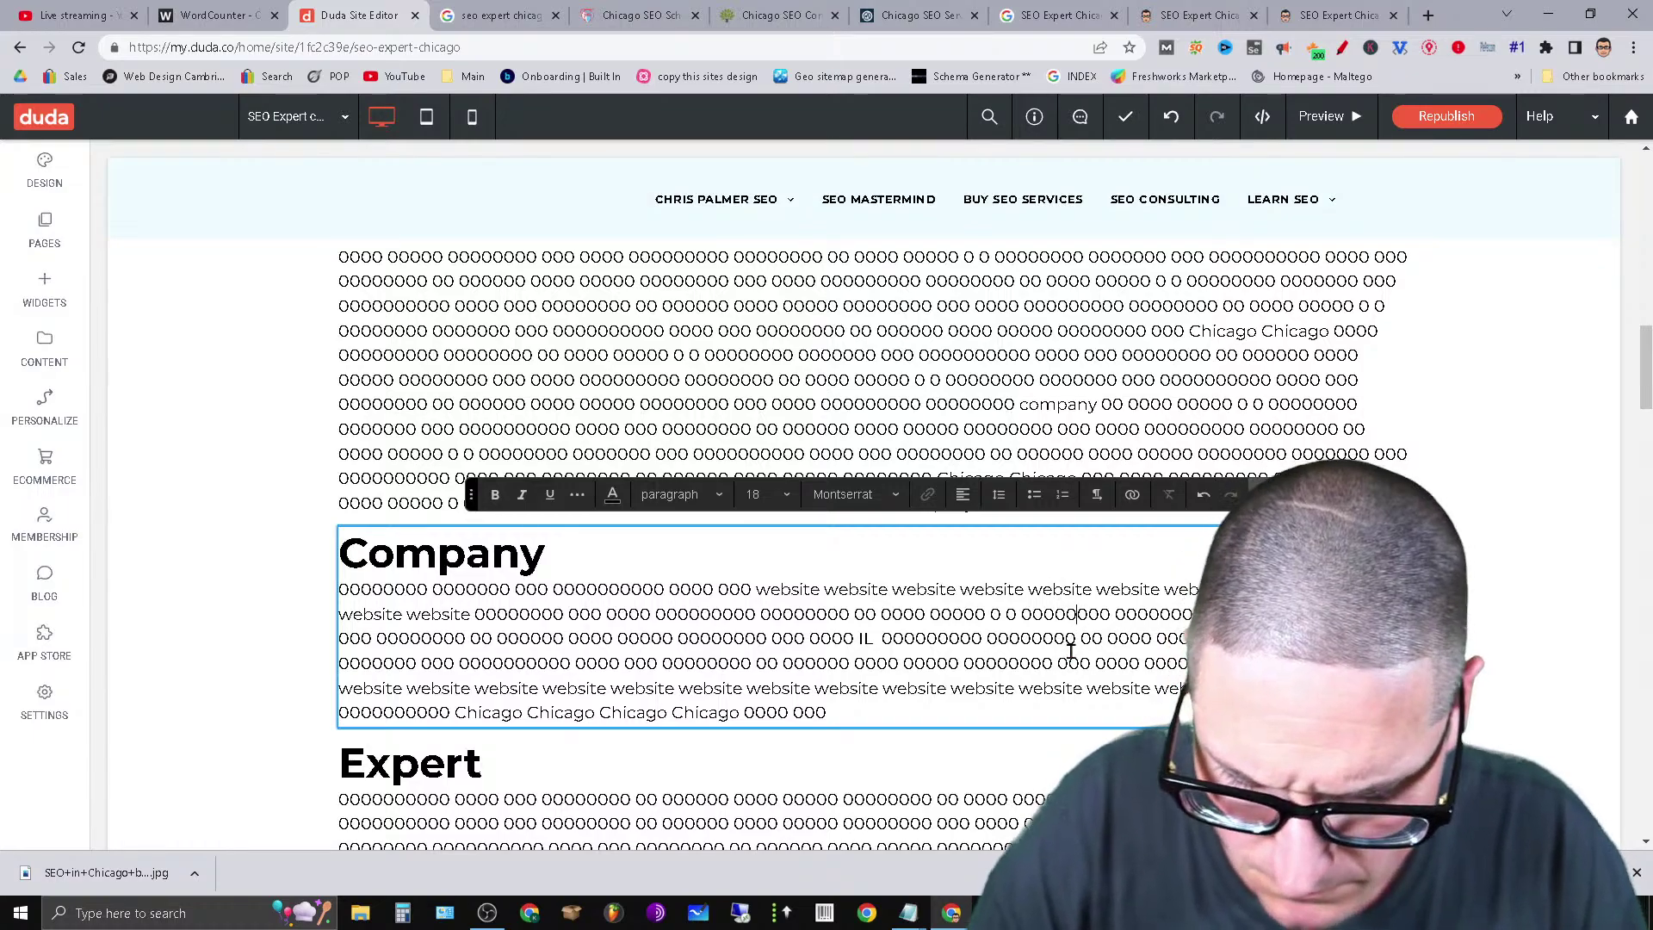
pyautogui.write('IL')
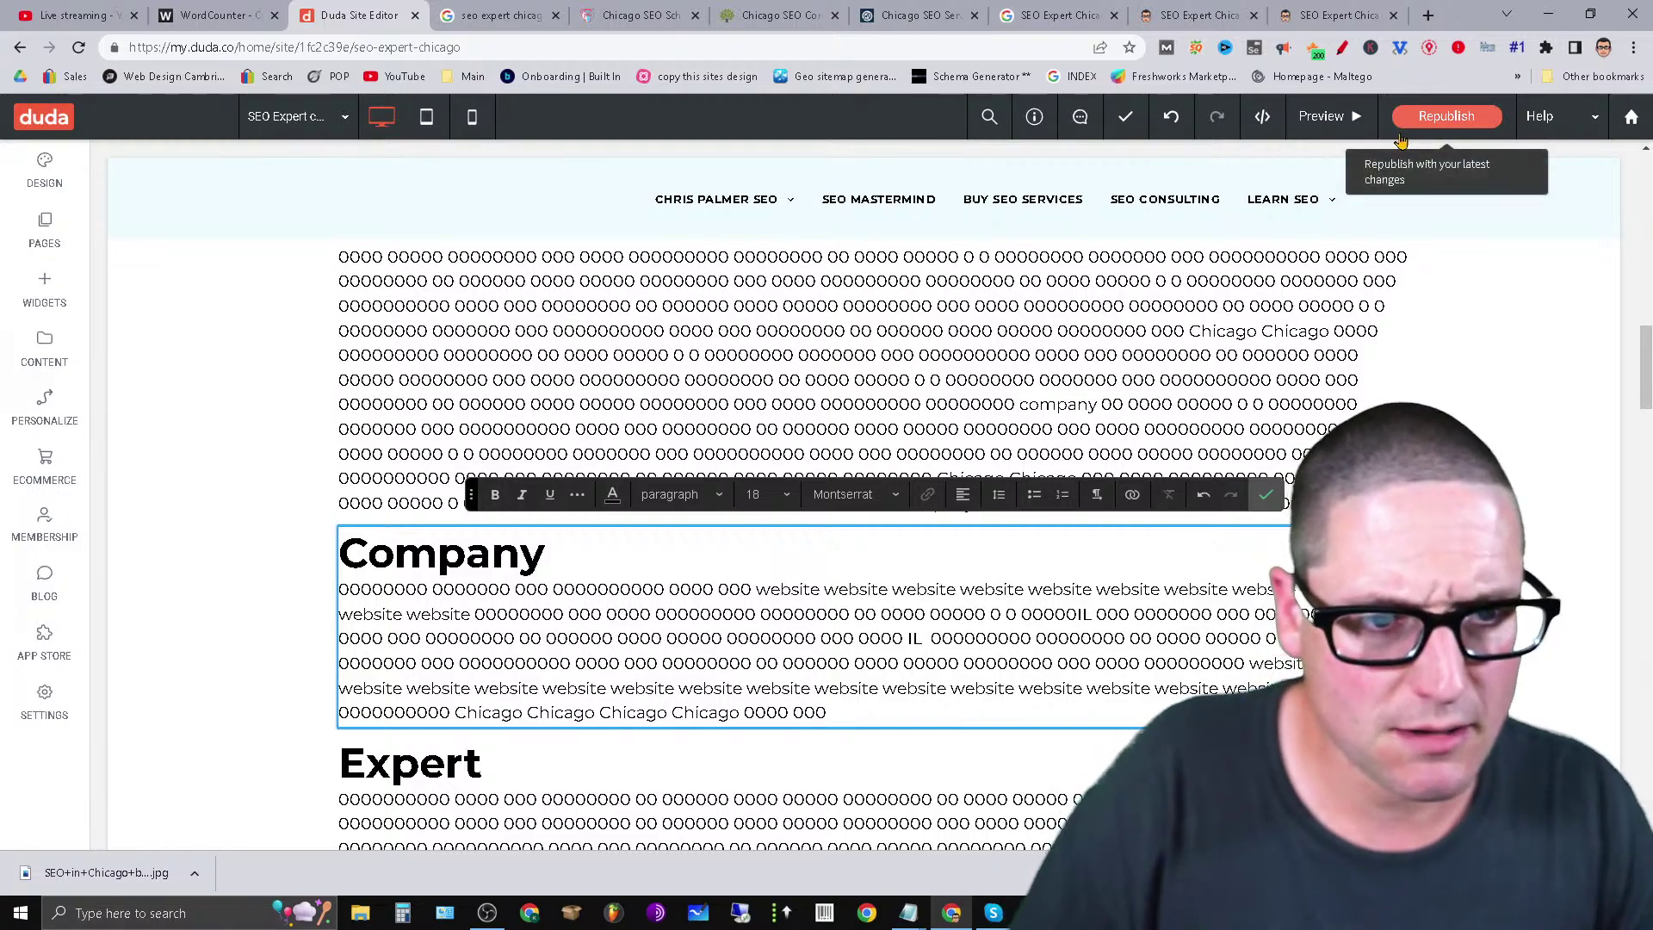
# Republish the keyword edits, copy the live SEO Expert Chicago page's URL, and return to Duda.
pyautogui.click(1429, 118)
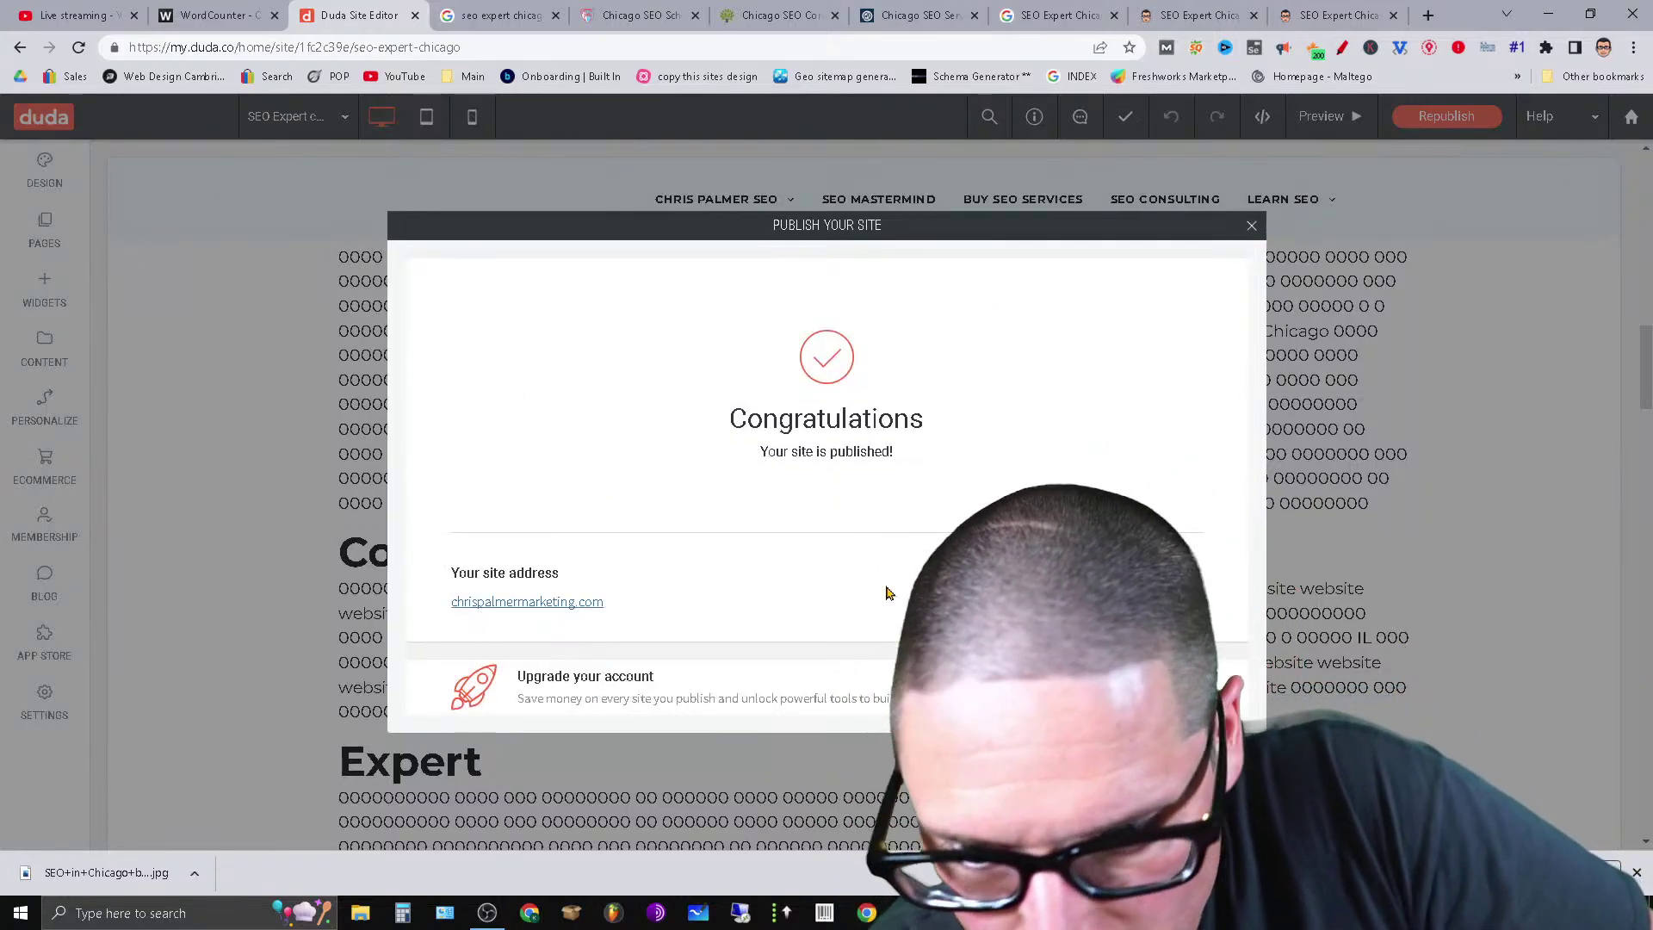
pyautogui.click(1252, 224)
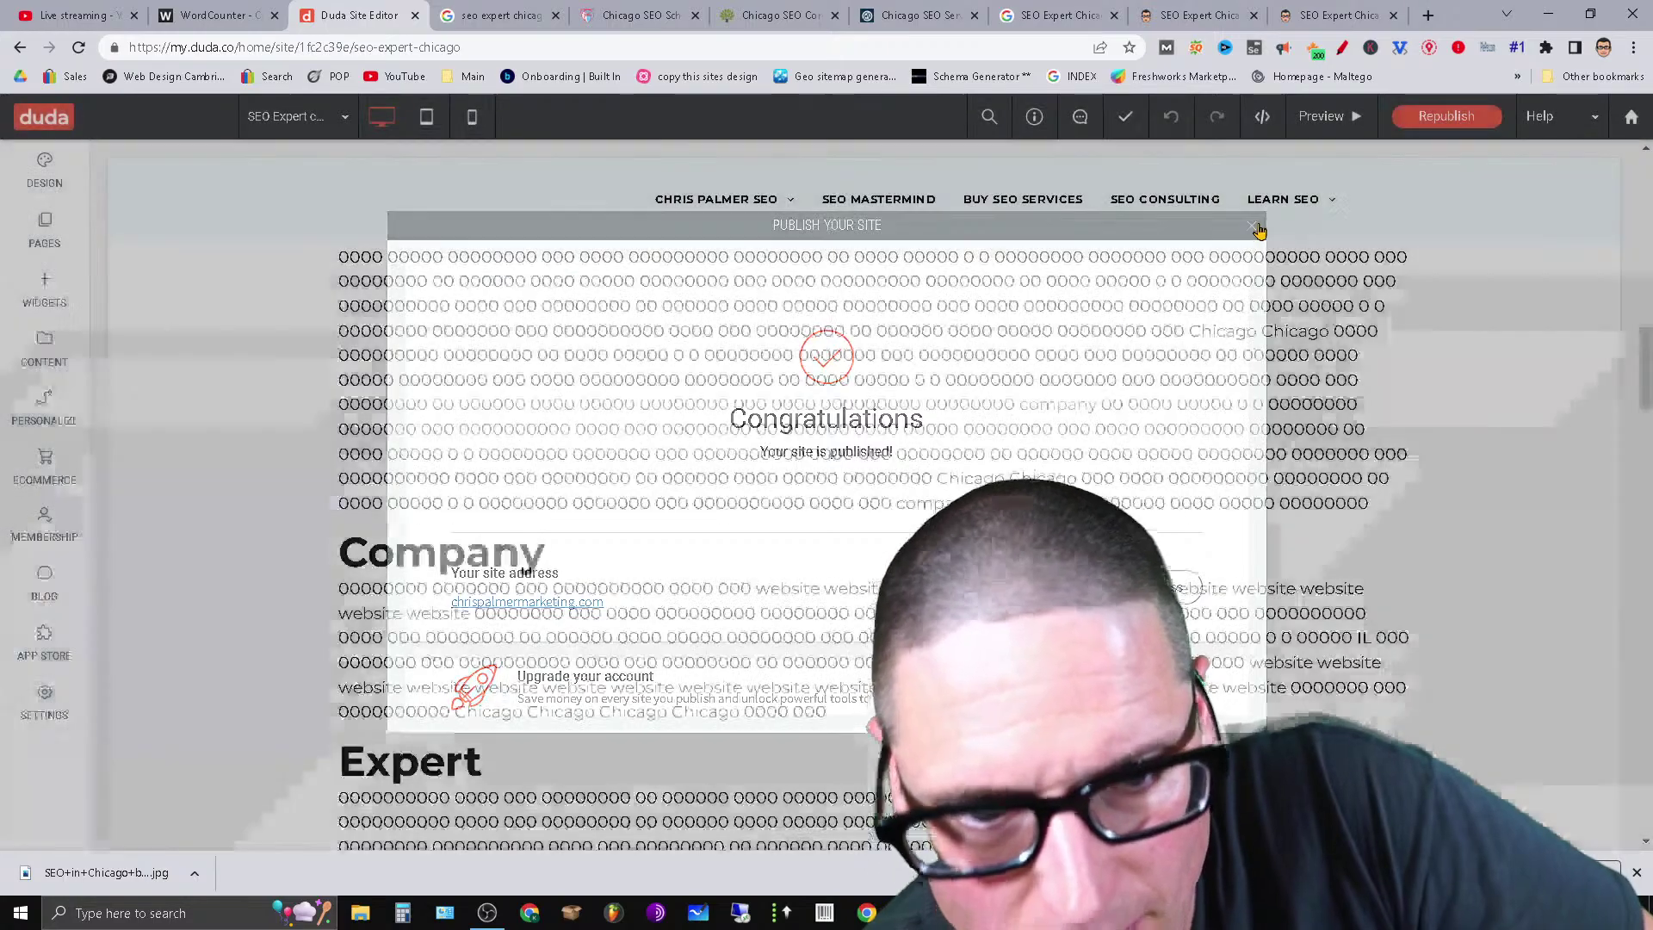
pyautogui.hotkey('ctrl', '9')
pyautogui.click(439, 46)
pyautogui.rightClick(456, 41)
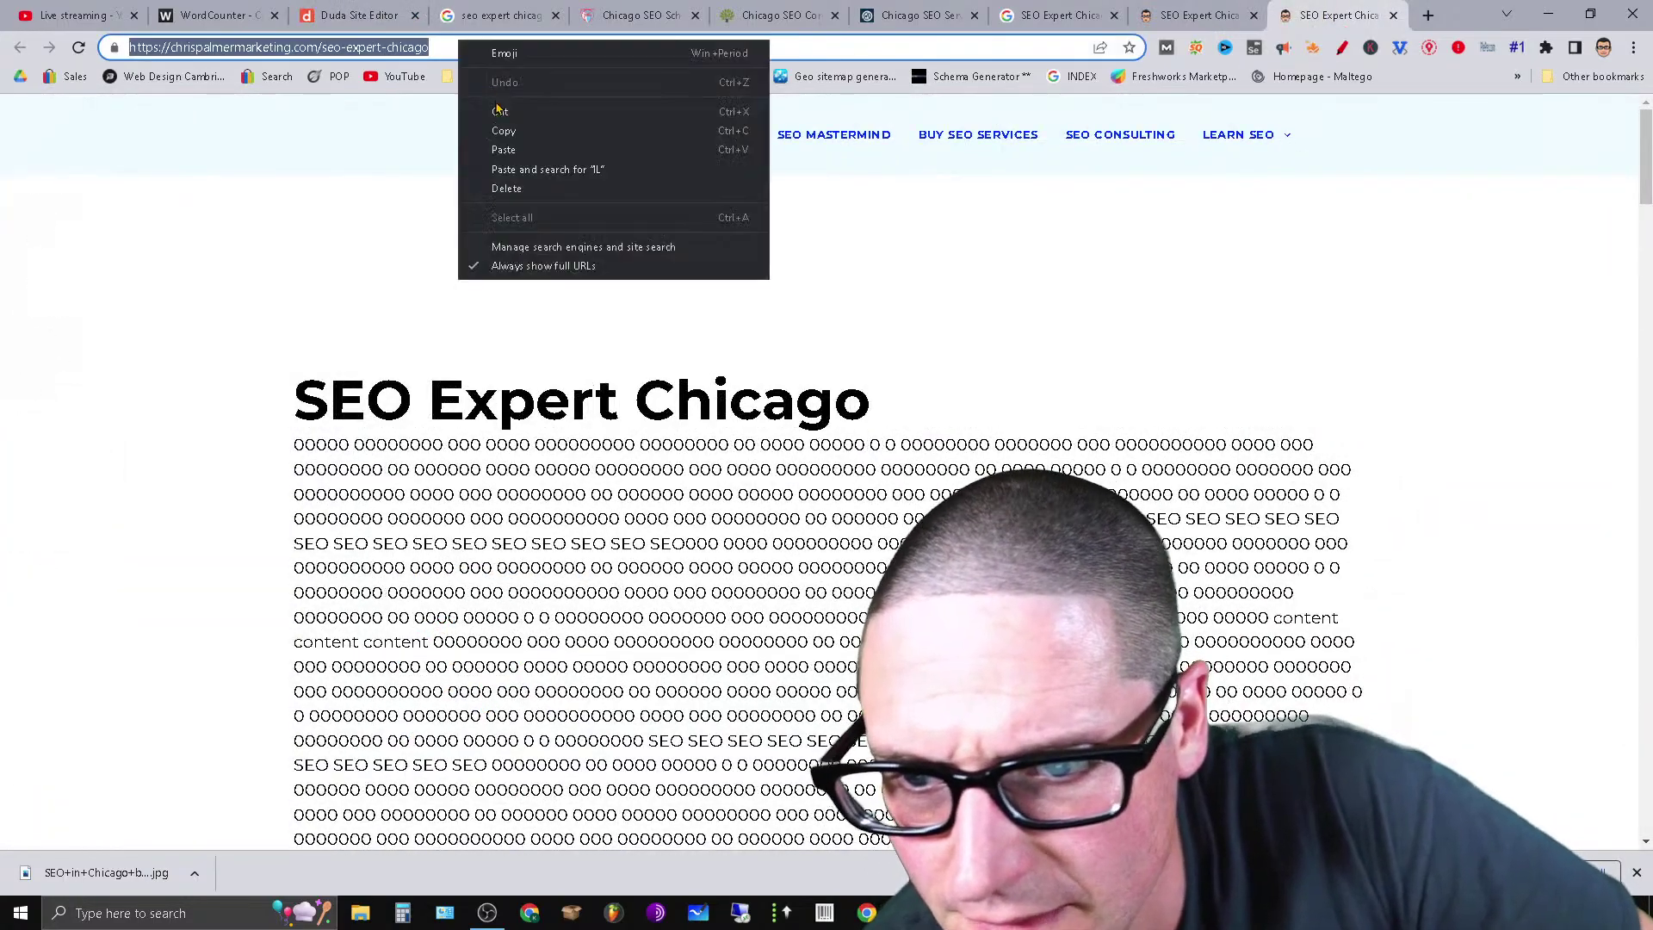
pyautogui.click(725, 128)
pyautogui.moveTo(721, 145)
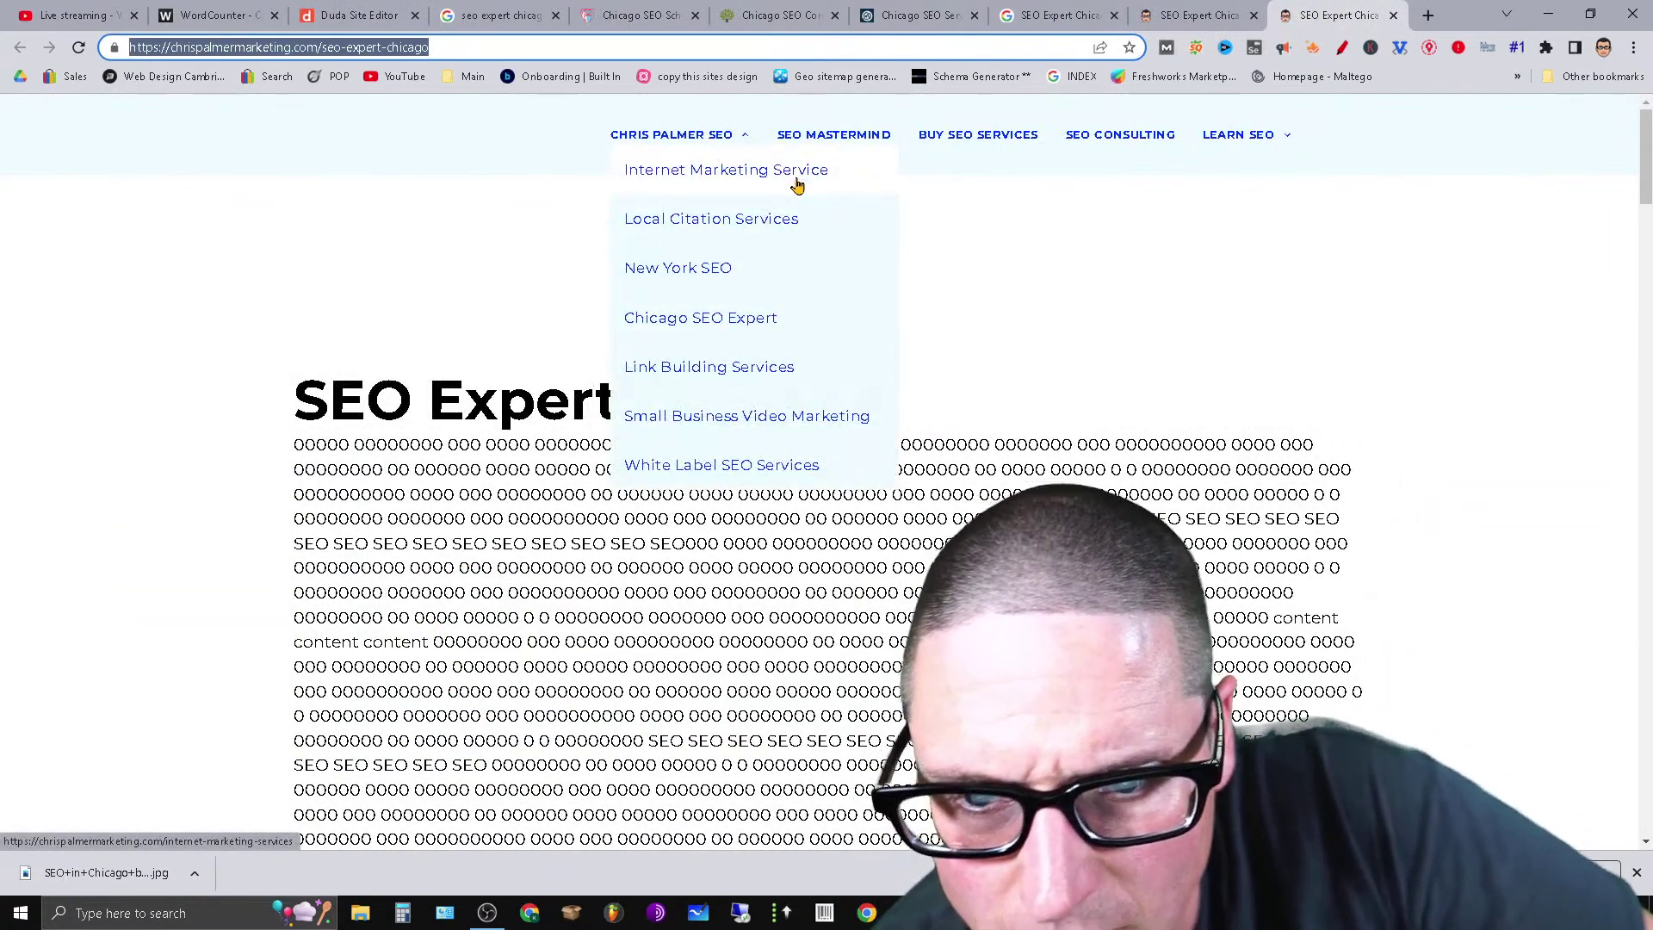
pyautogui.click(353, 14)
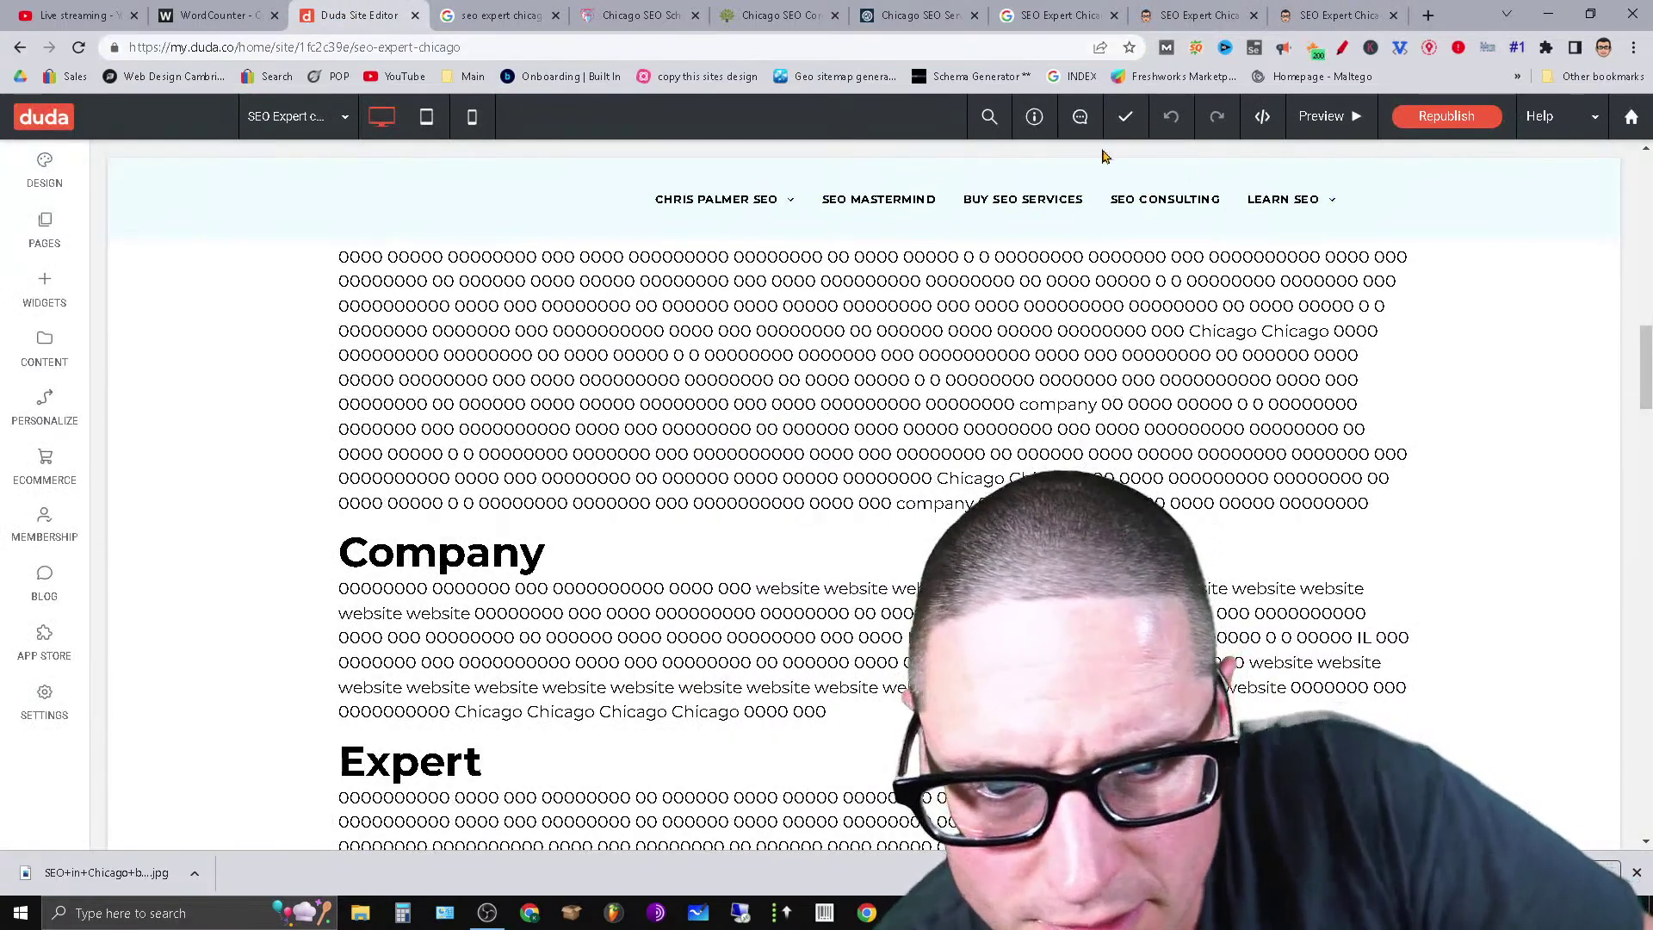
# Open the site's SEO page in the editor.
pyautogui.click(49, 249)
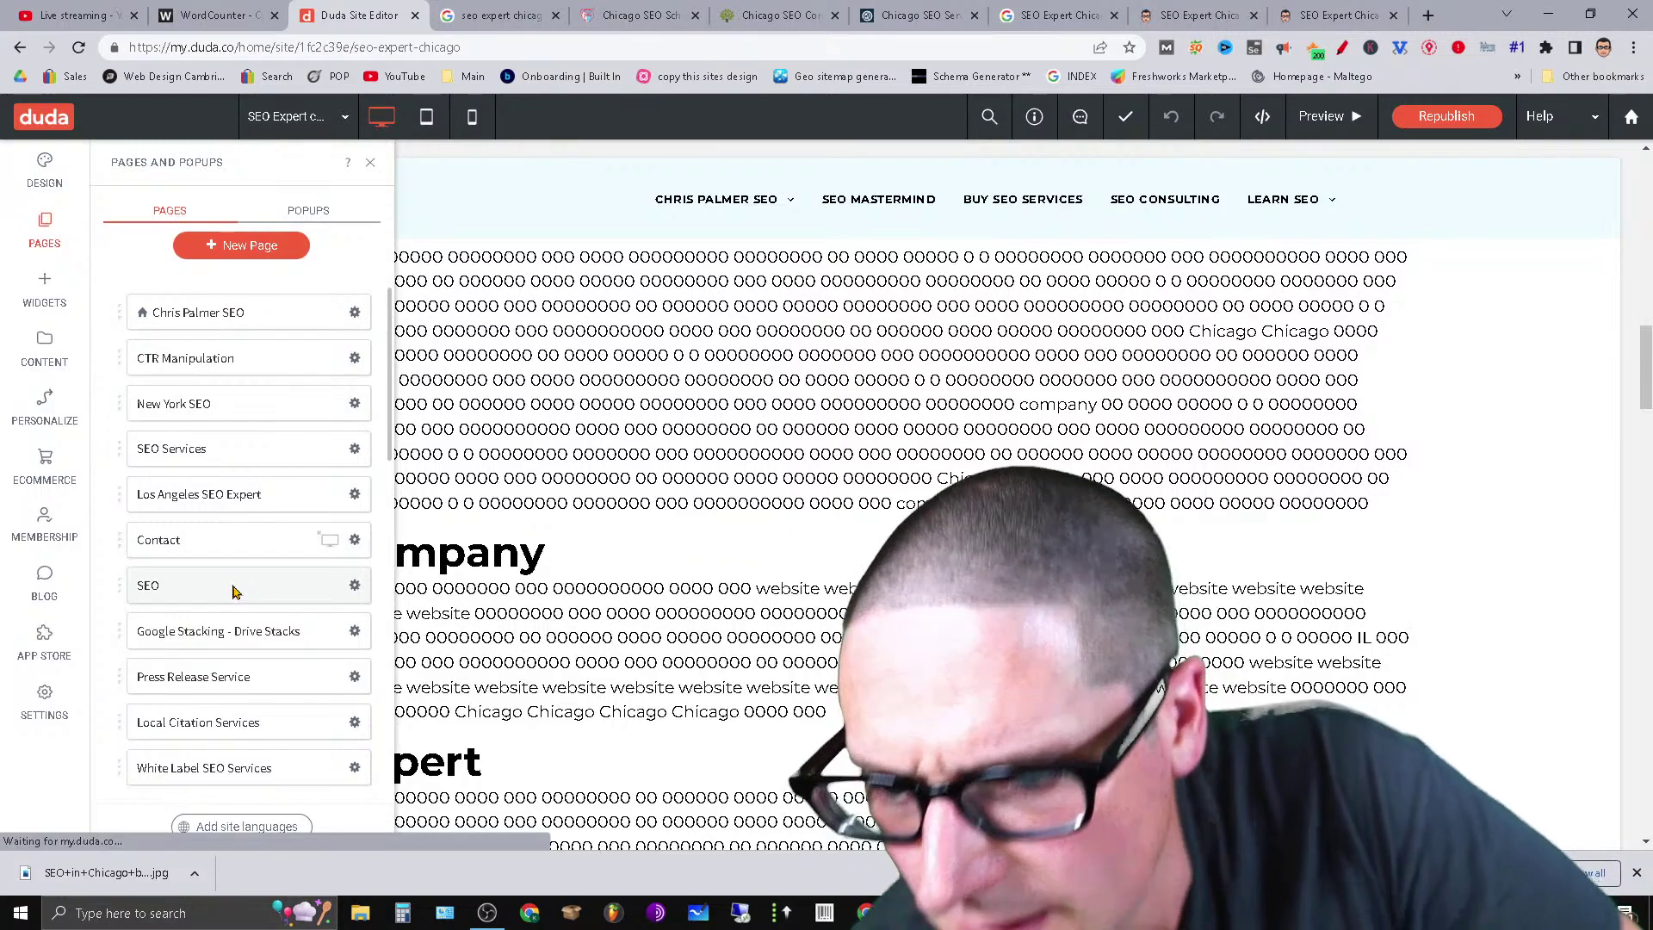
pyautogui.click(235, 592)
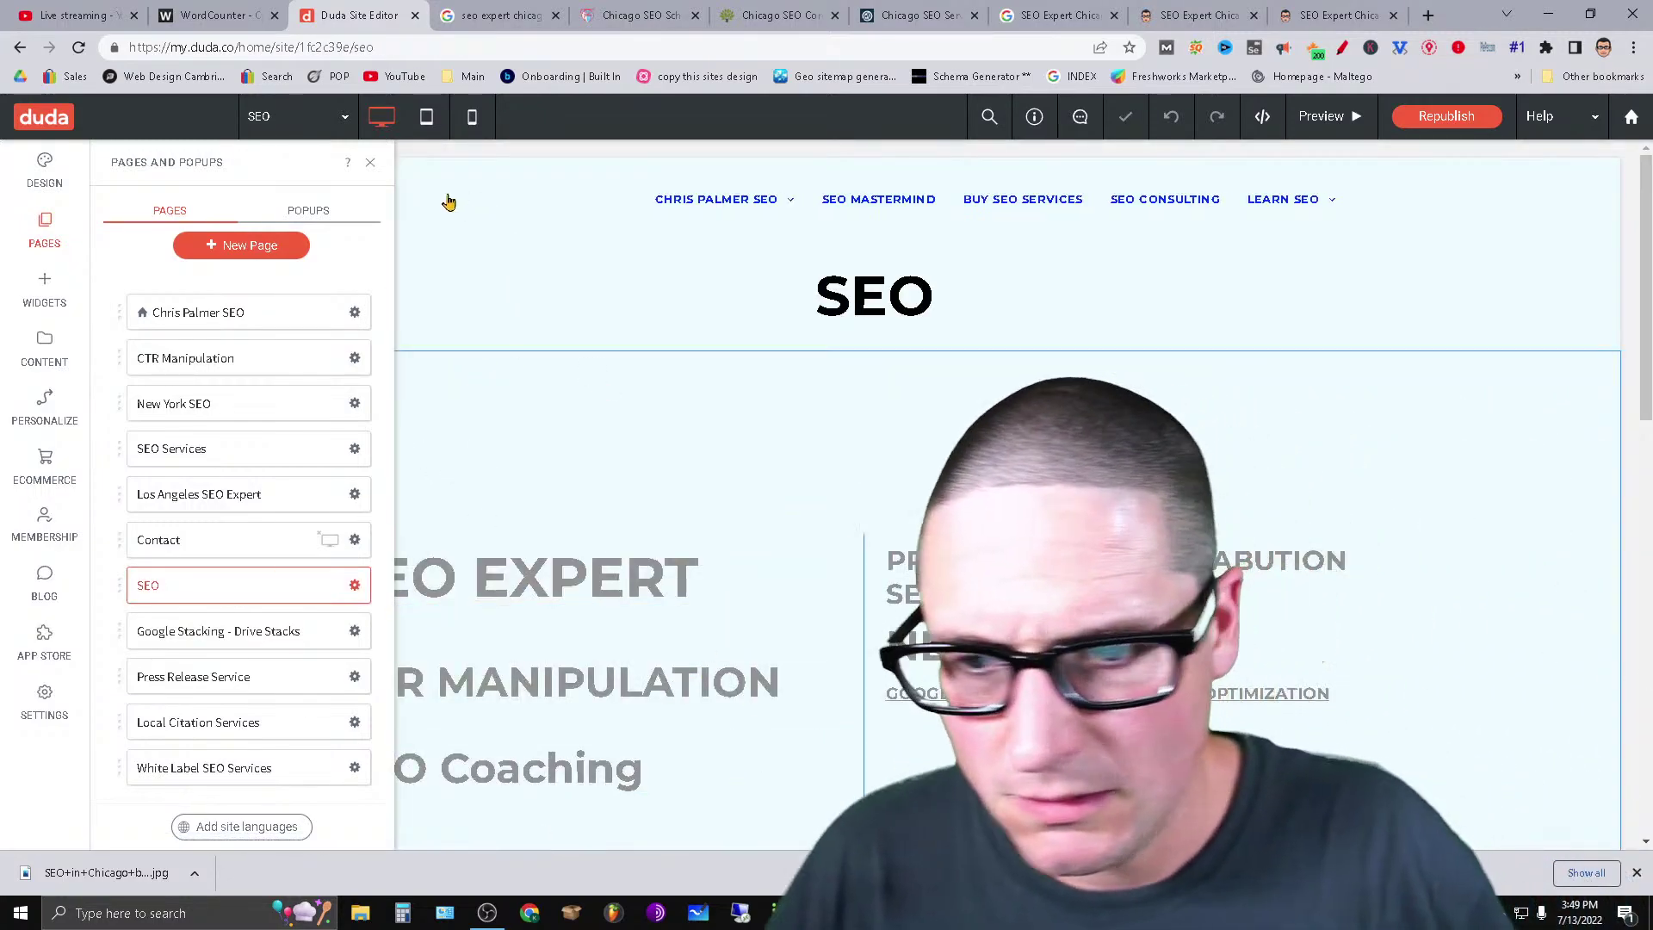
pyautogui.click(370, 163)
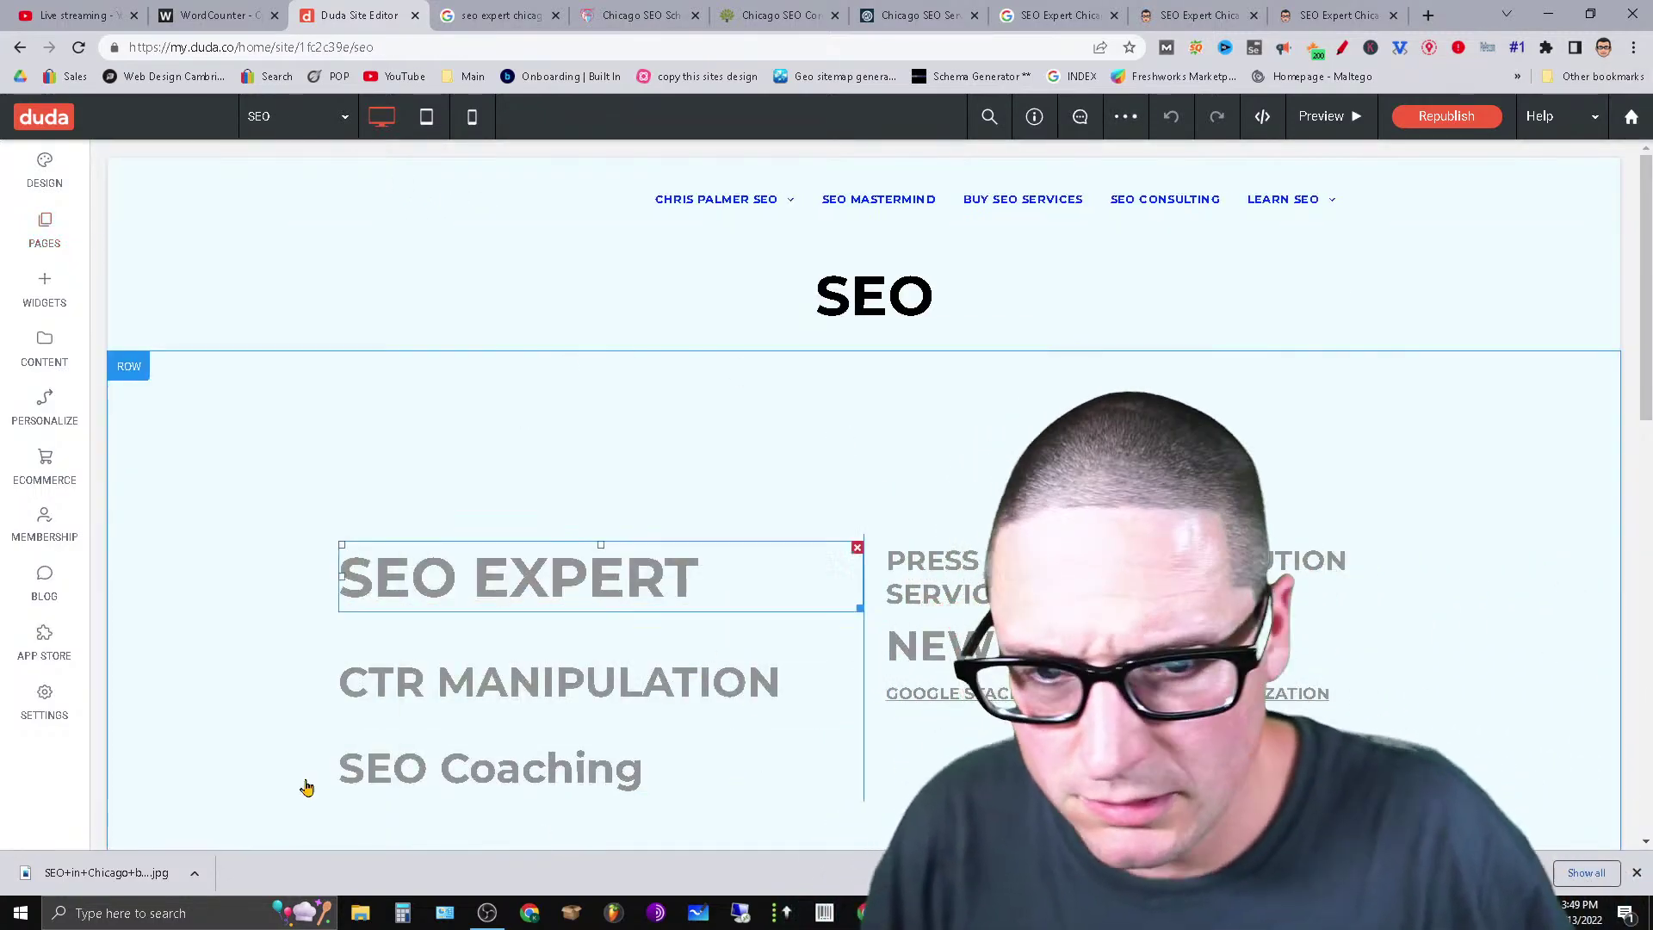
# Add a text box in the right column reading 'Chicago IL', styled as Heading 2.
pyautogui.click(48, 297)
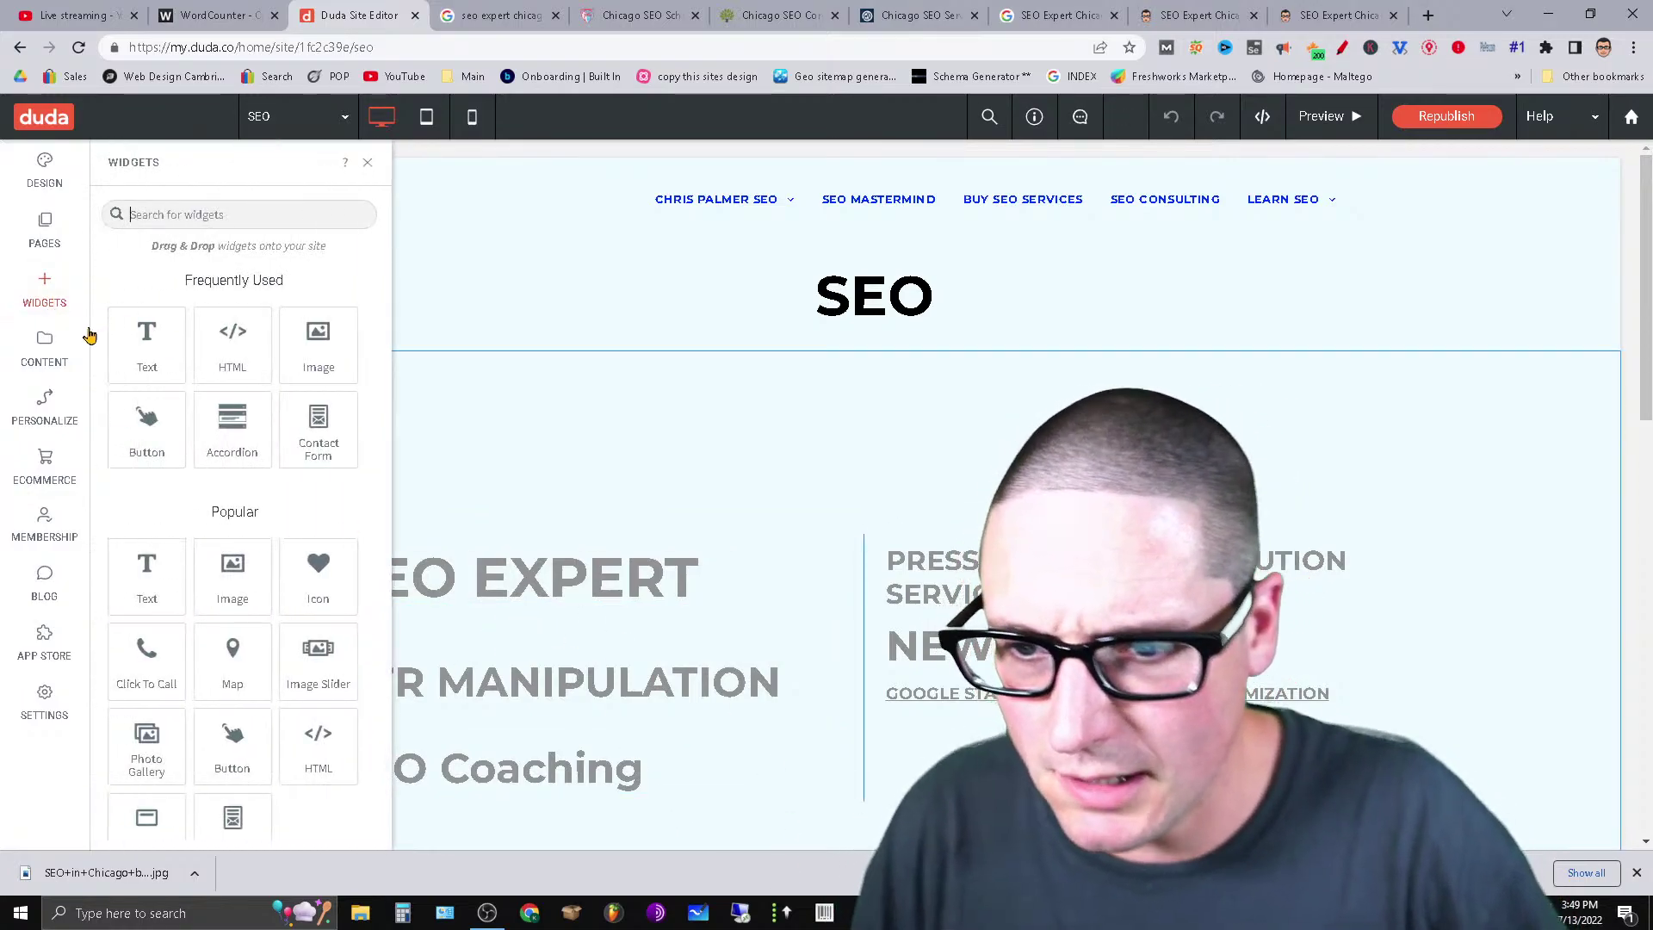
pyautogui.moveTo(147, 358); pyautogui.dragTo(1111, 680)
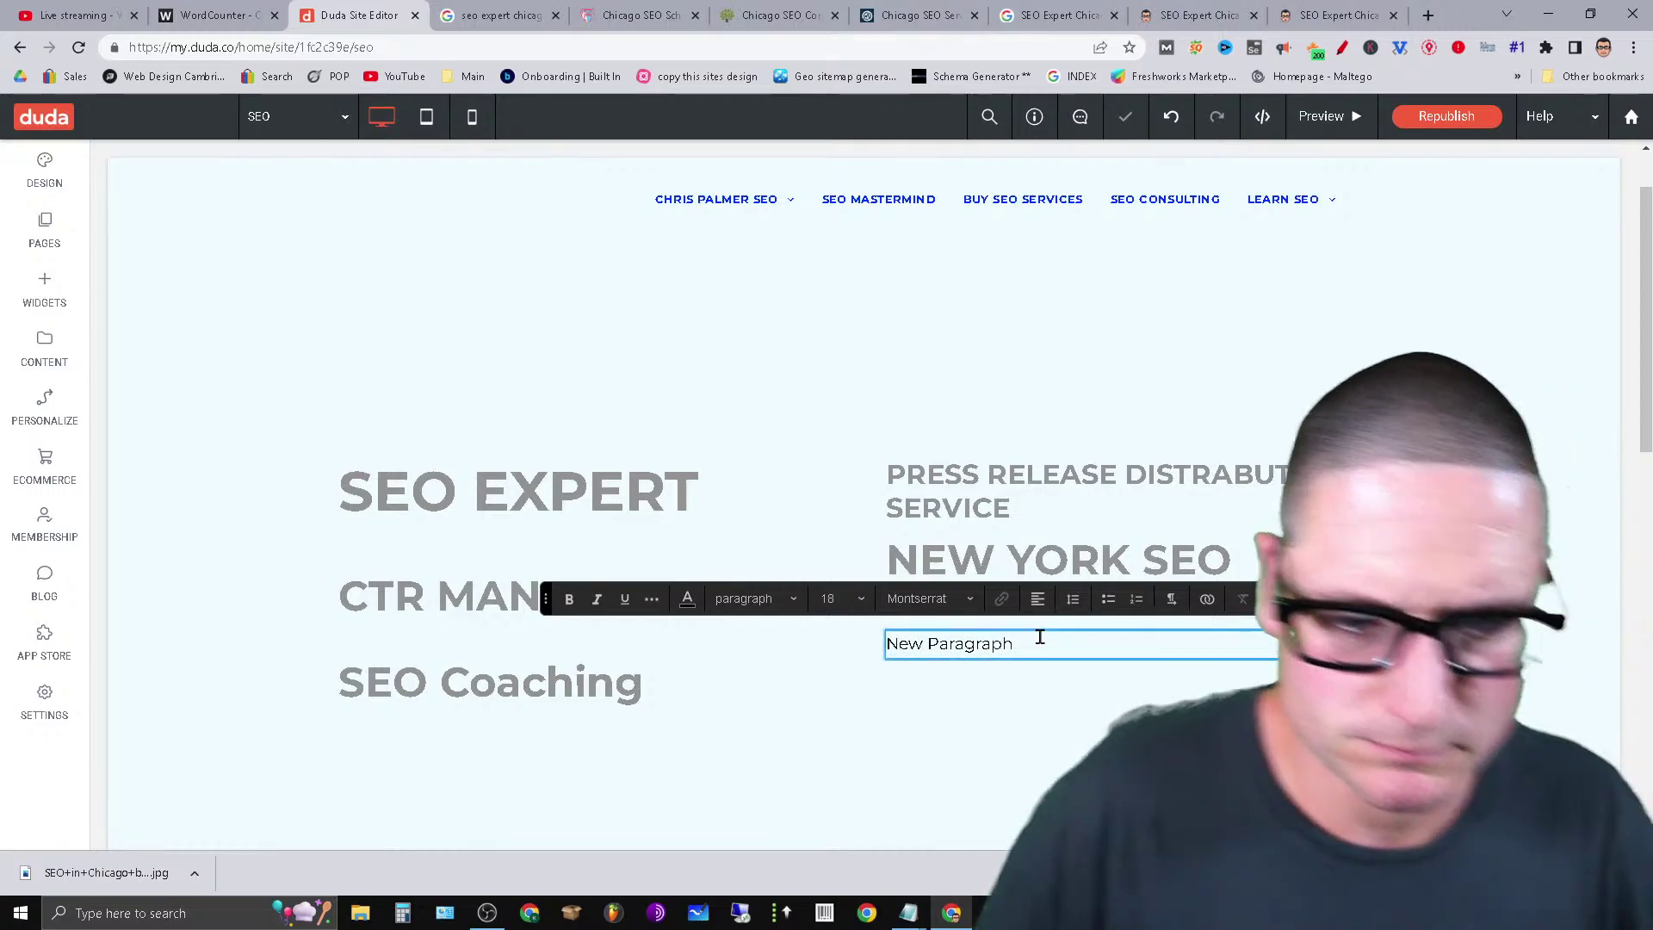
pyautogui.tripleClick(1040, 636)
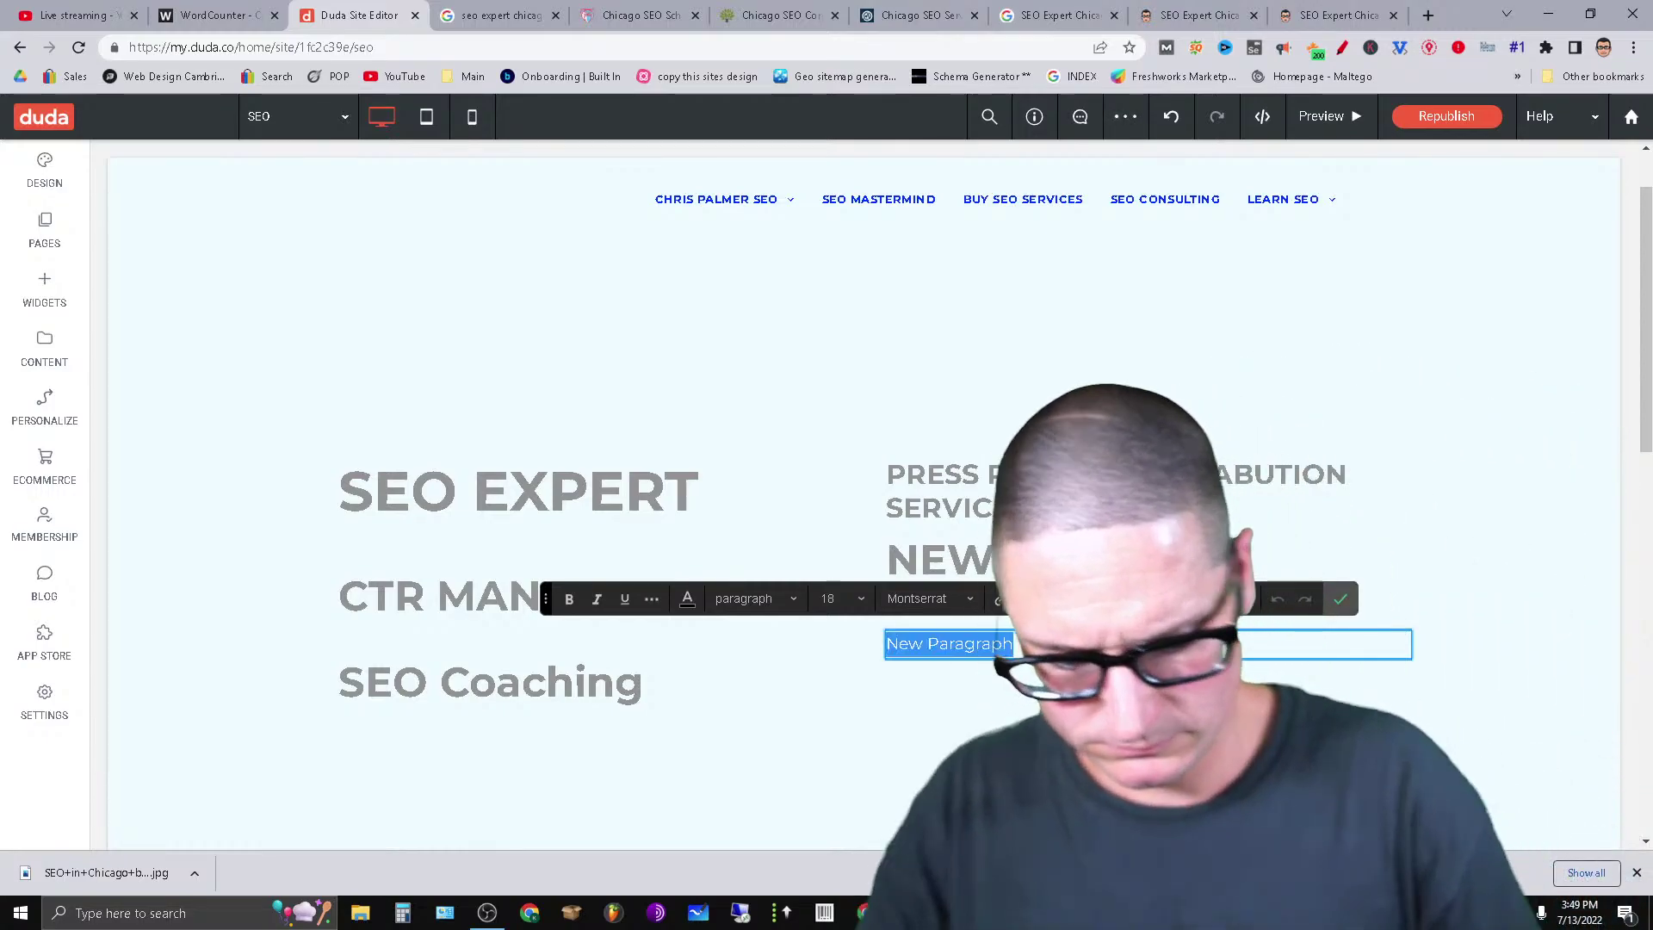
pyautogui.write('Chic')
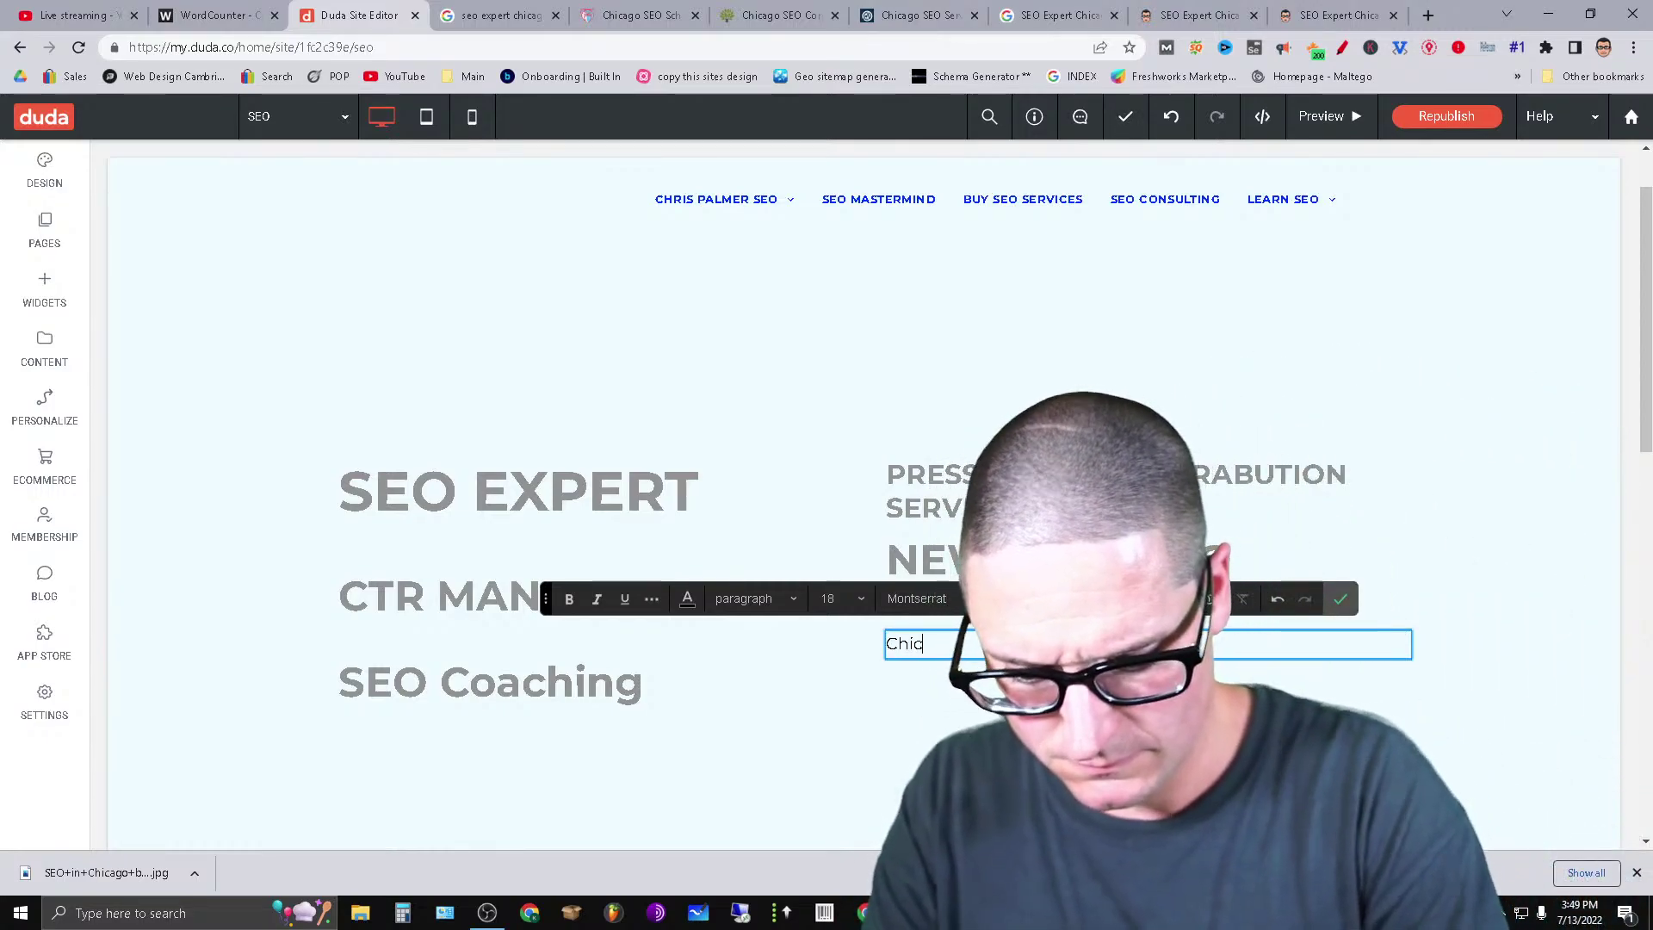
pyautogui.write('ago IL SEO')
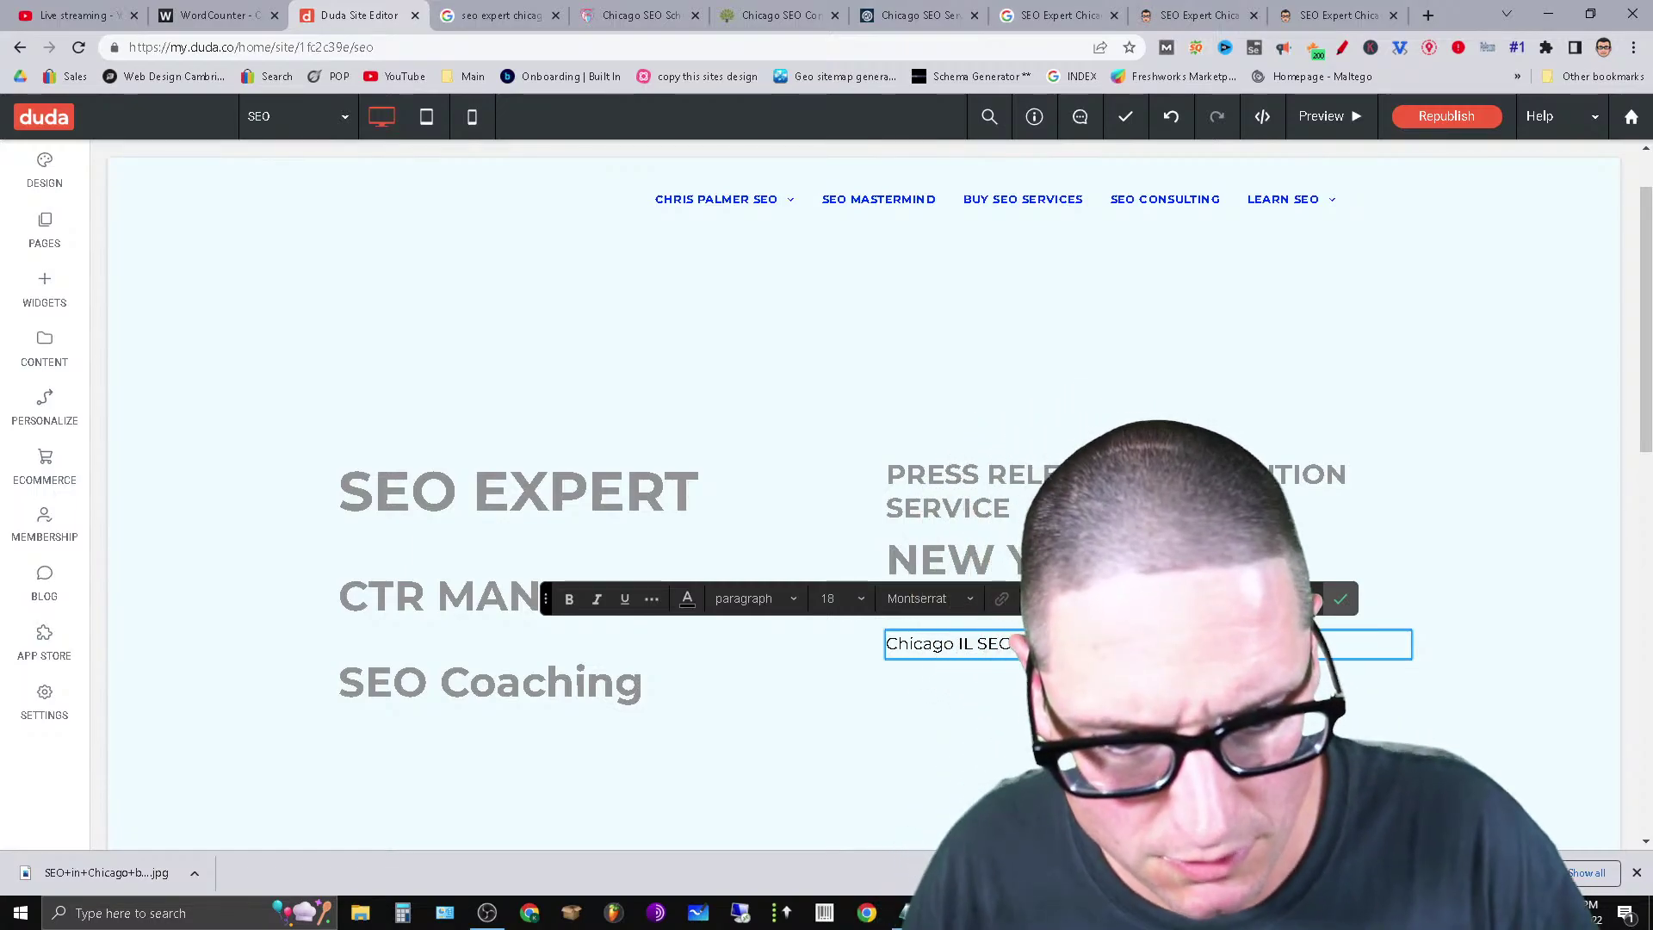
pyautogui.moveTo(1084, 646); pyautogui.dragTo(888, 648)
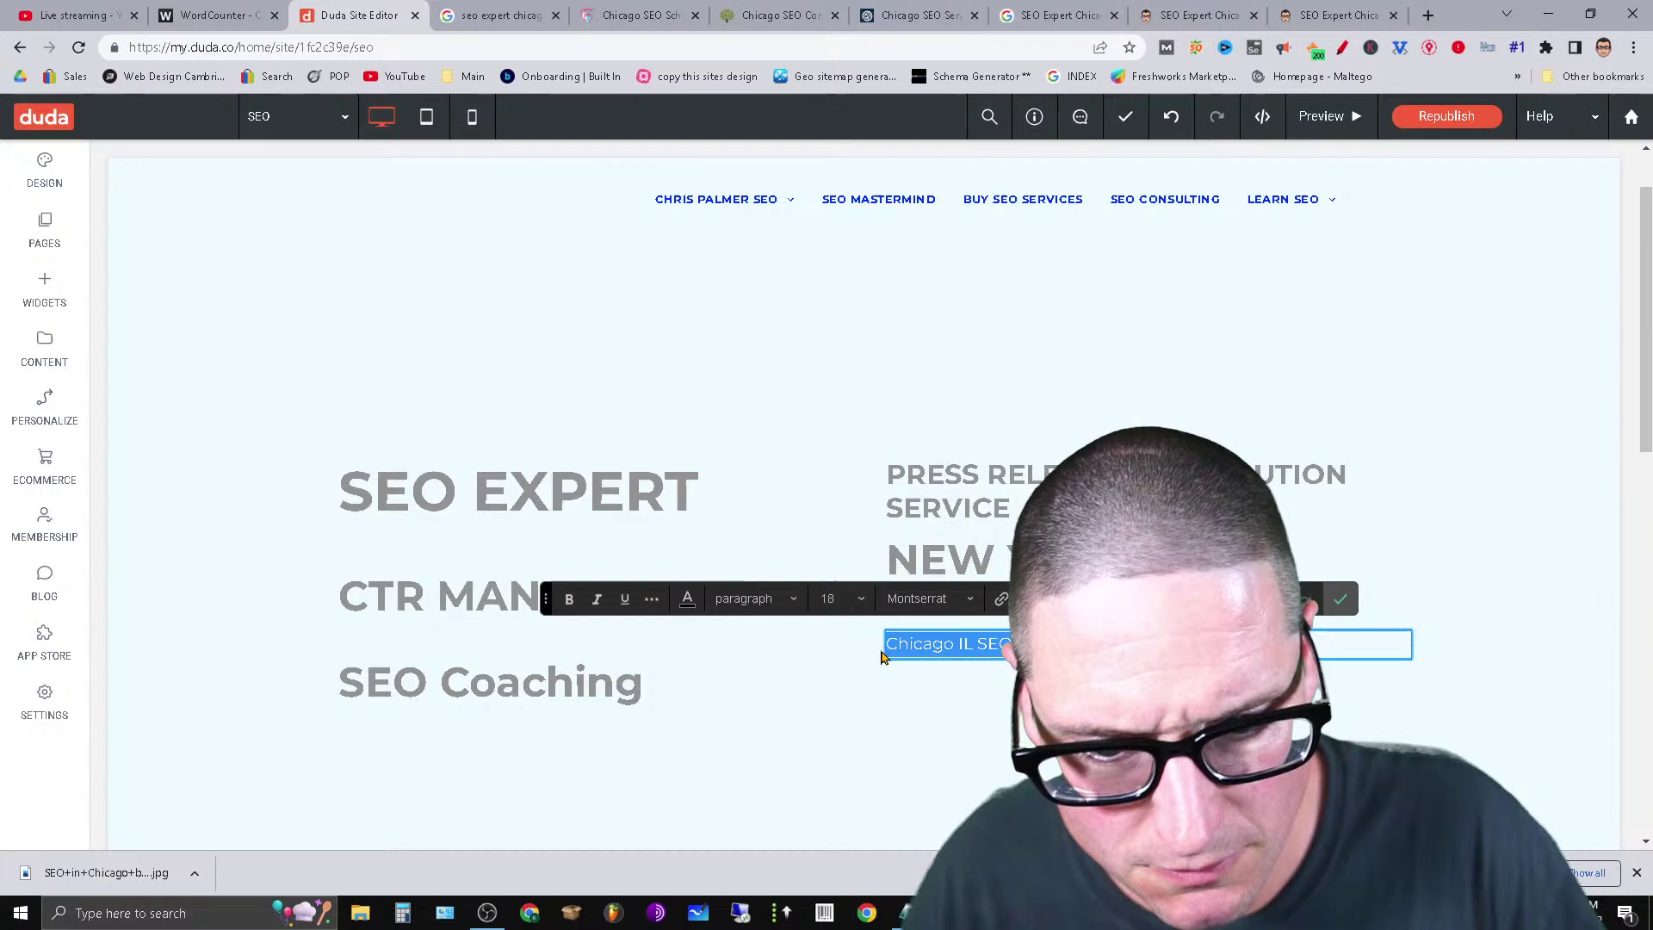
pyautogui.click(753, 598)
pyautogui.click(803, 464)
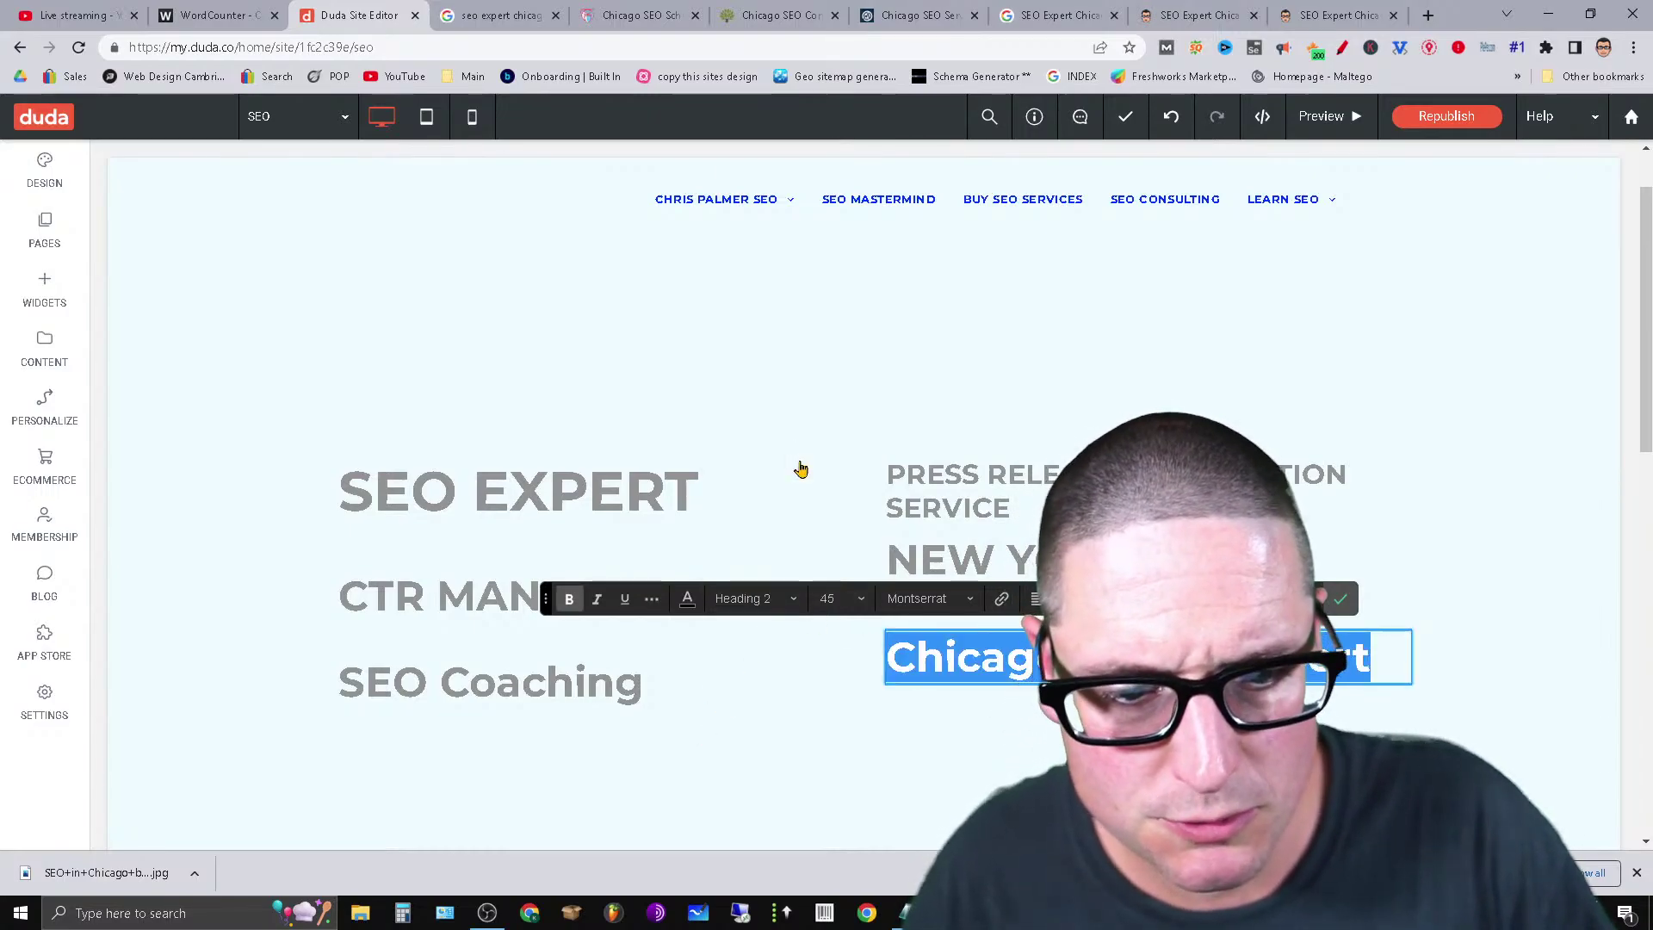
# Link the new heading to the seo-expert-chicago page URL and republish the site.
pyautogui.click(1001, 598)
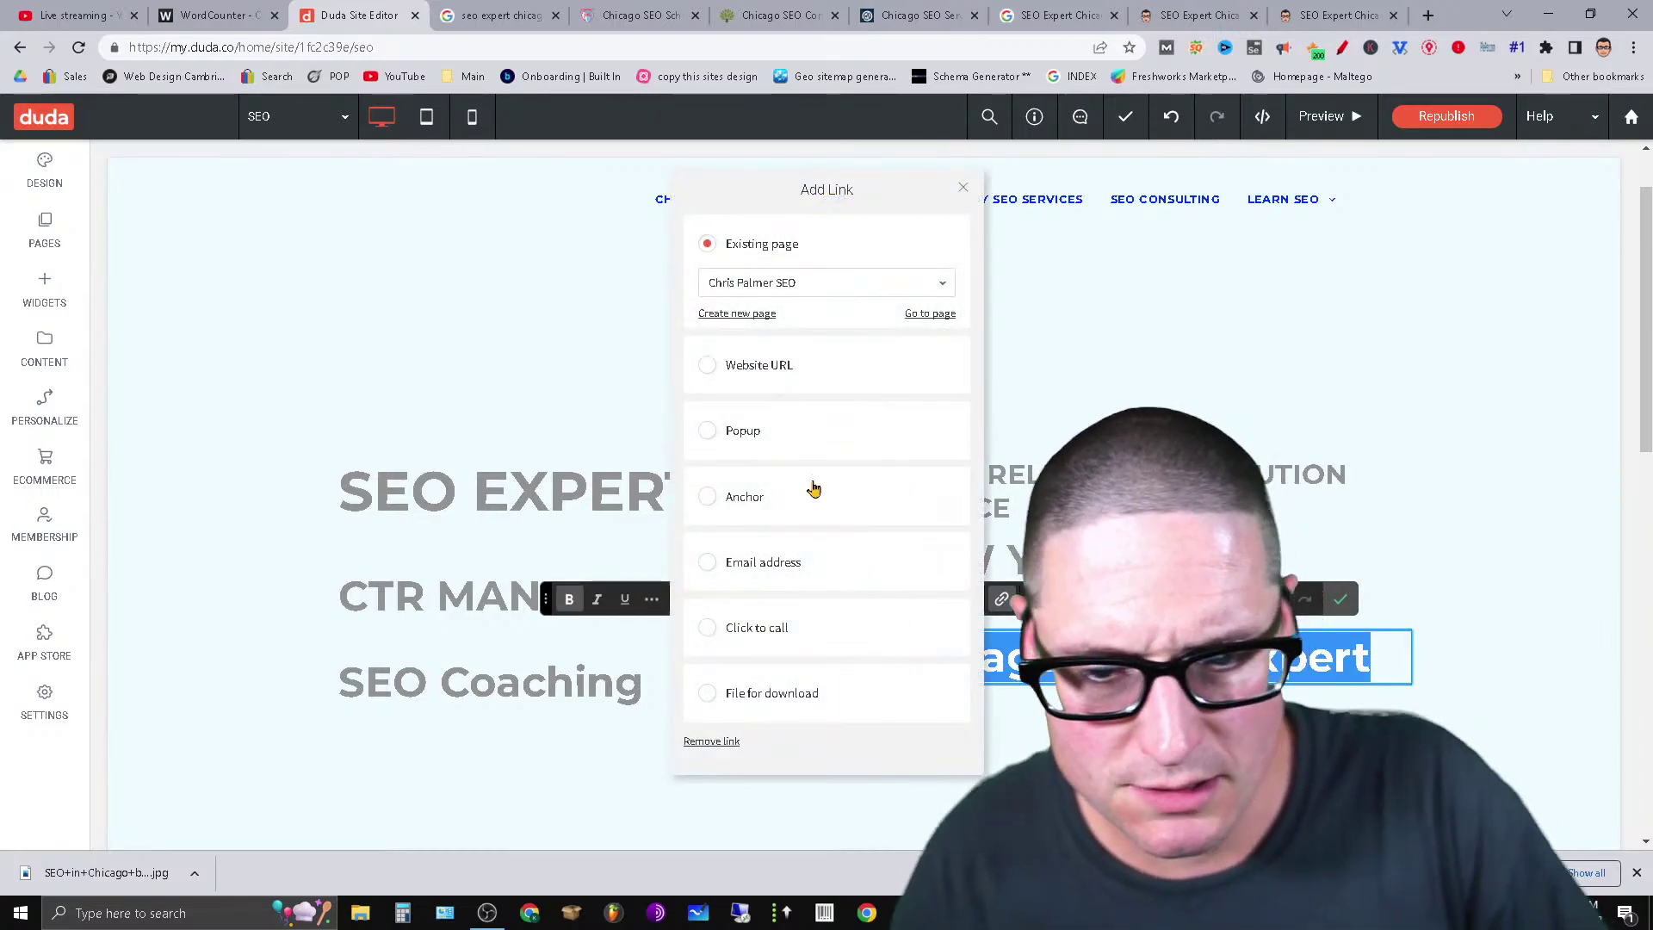
pyautogui.click(773, 370)
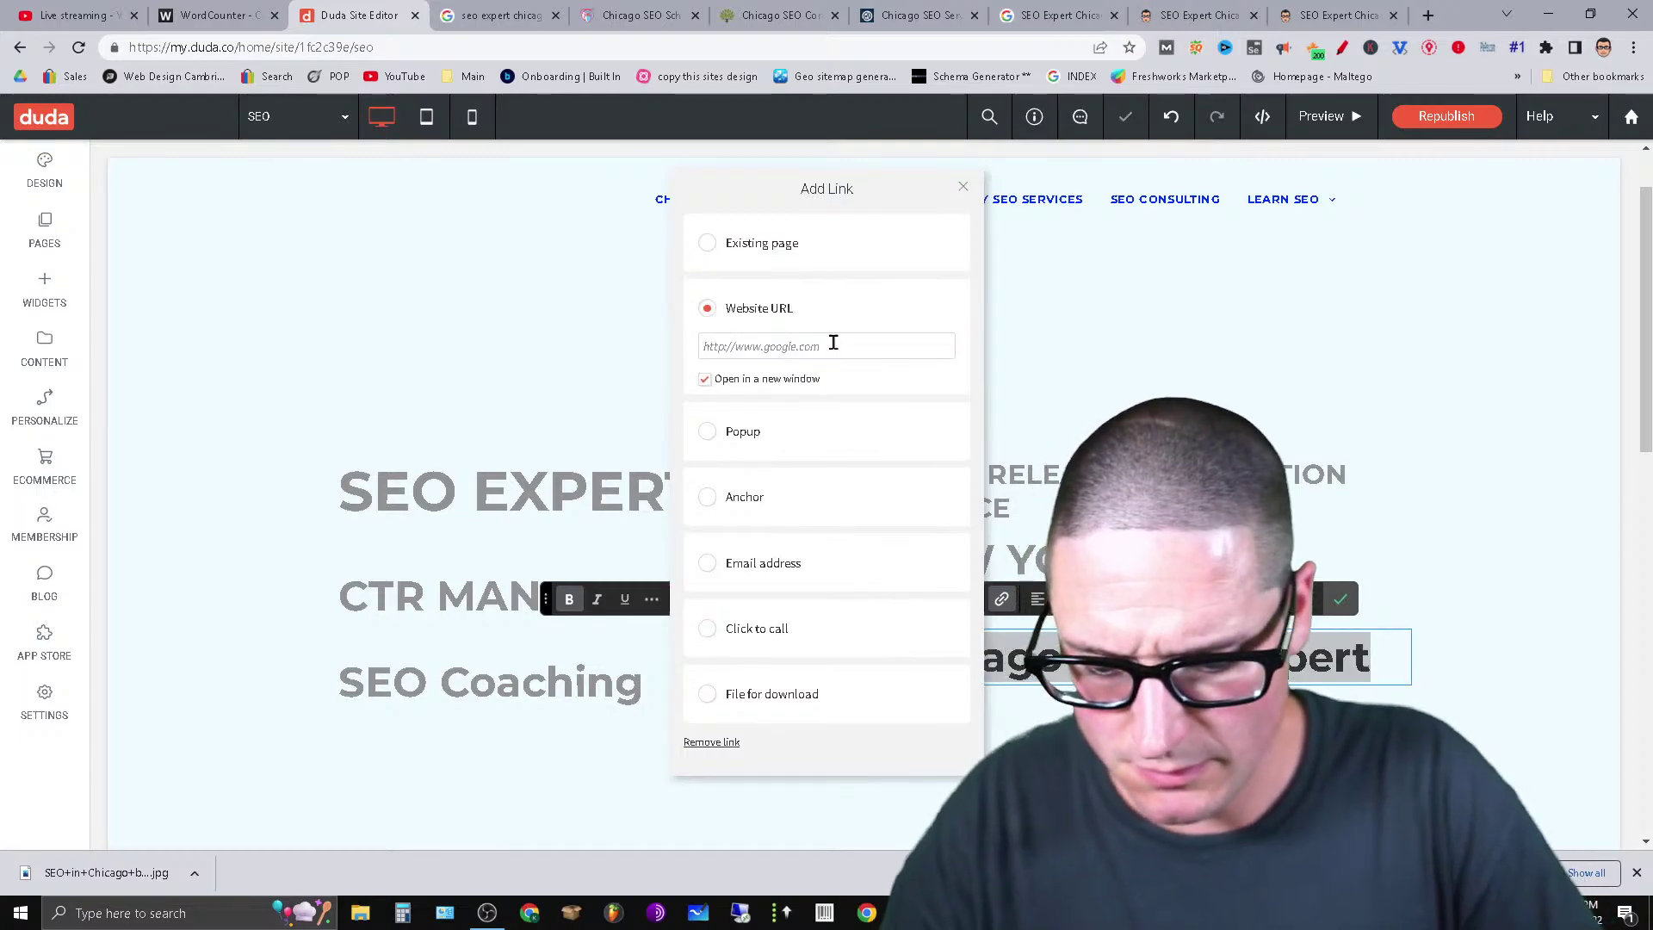
pyautogui.hotkey('ctrl', 'v')
pyautogui.press('Return')
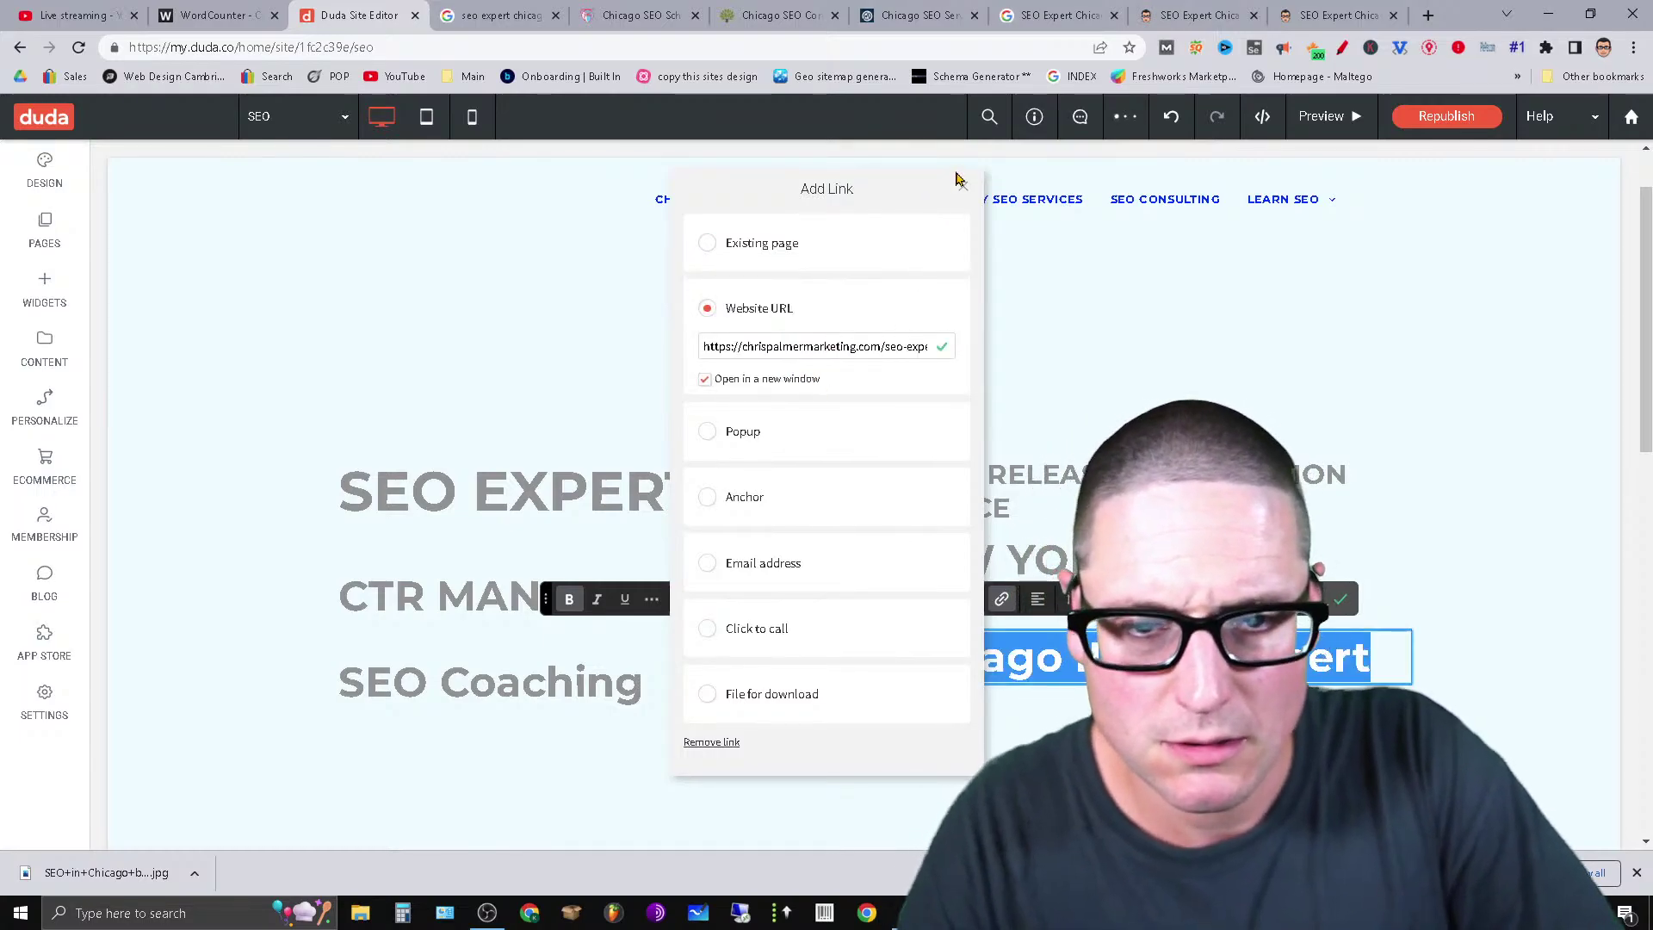
pyautogui.click(961, 189)
pyautogui.click(1472, 114)
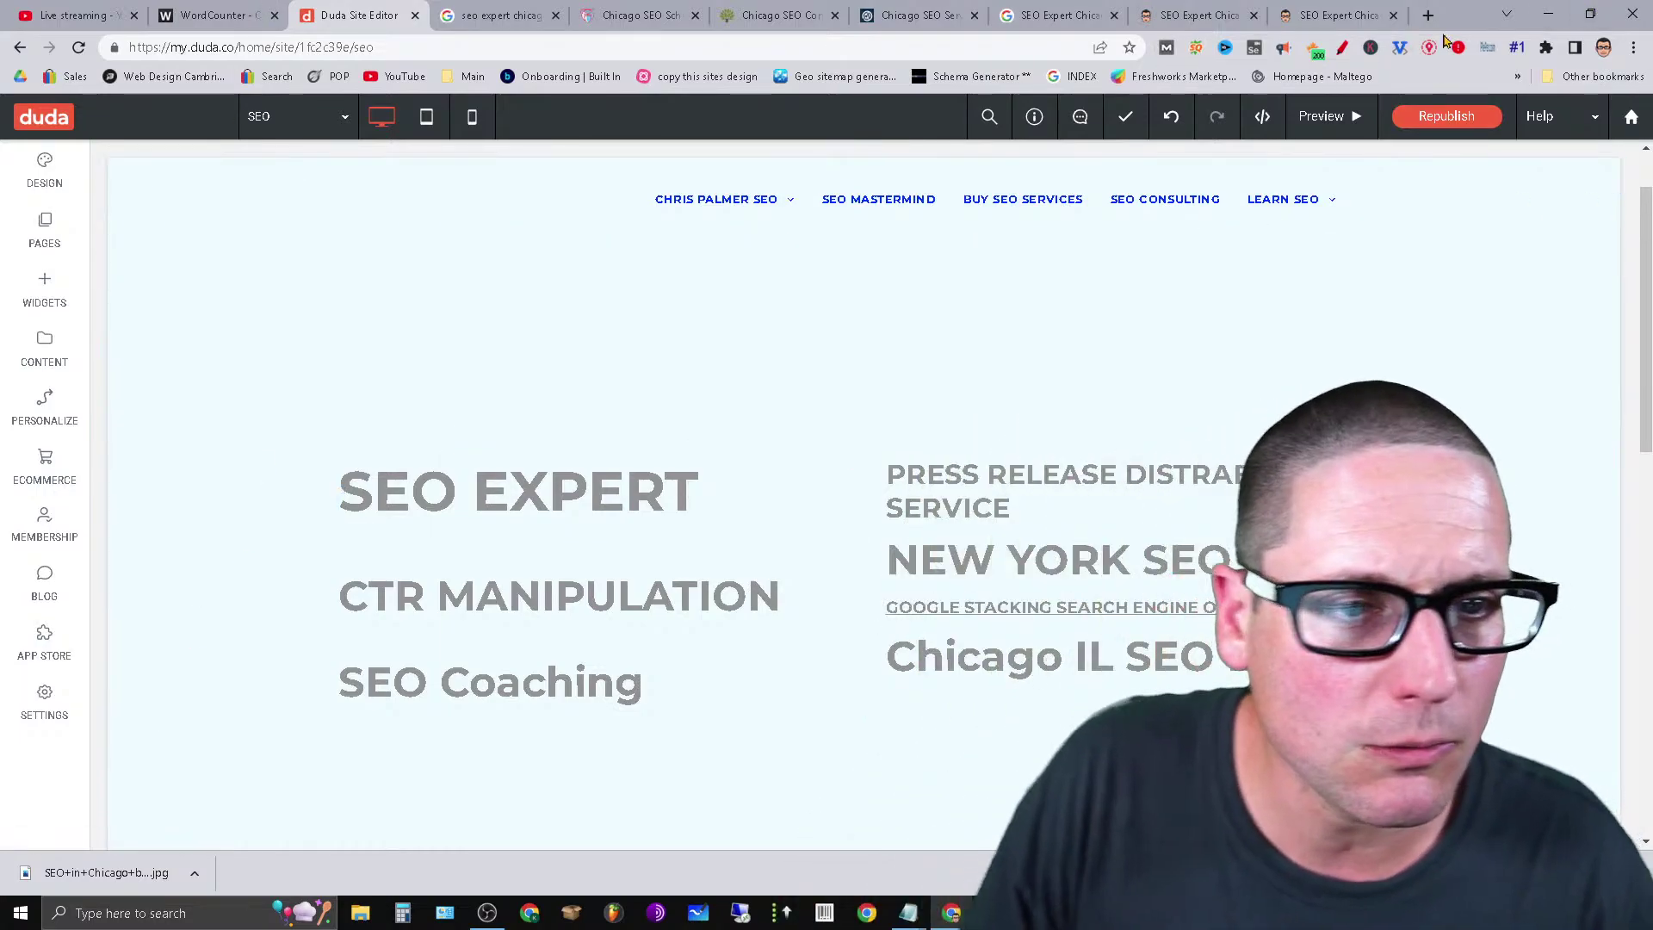
# Ping Google through google.com/ping?sitemap= with the pasted SEO Expert Chicago page address.
pyautogui.click(1030, 9)
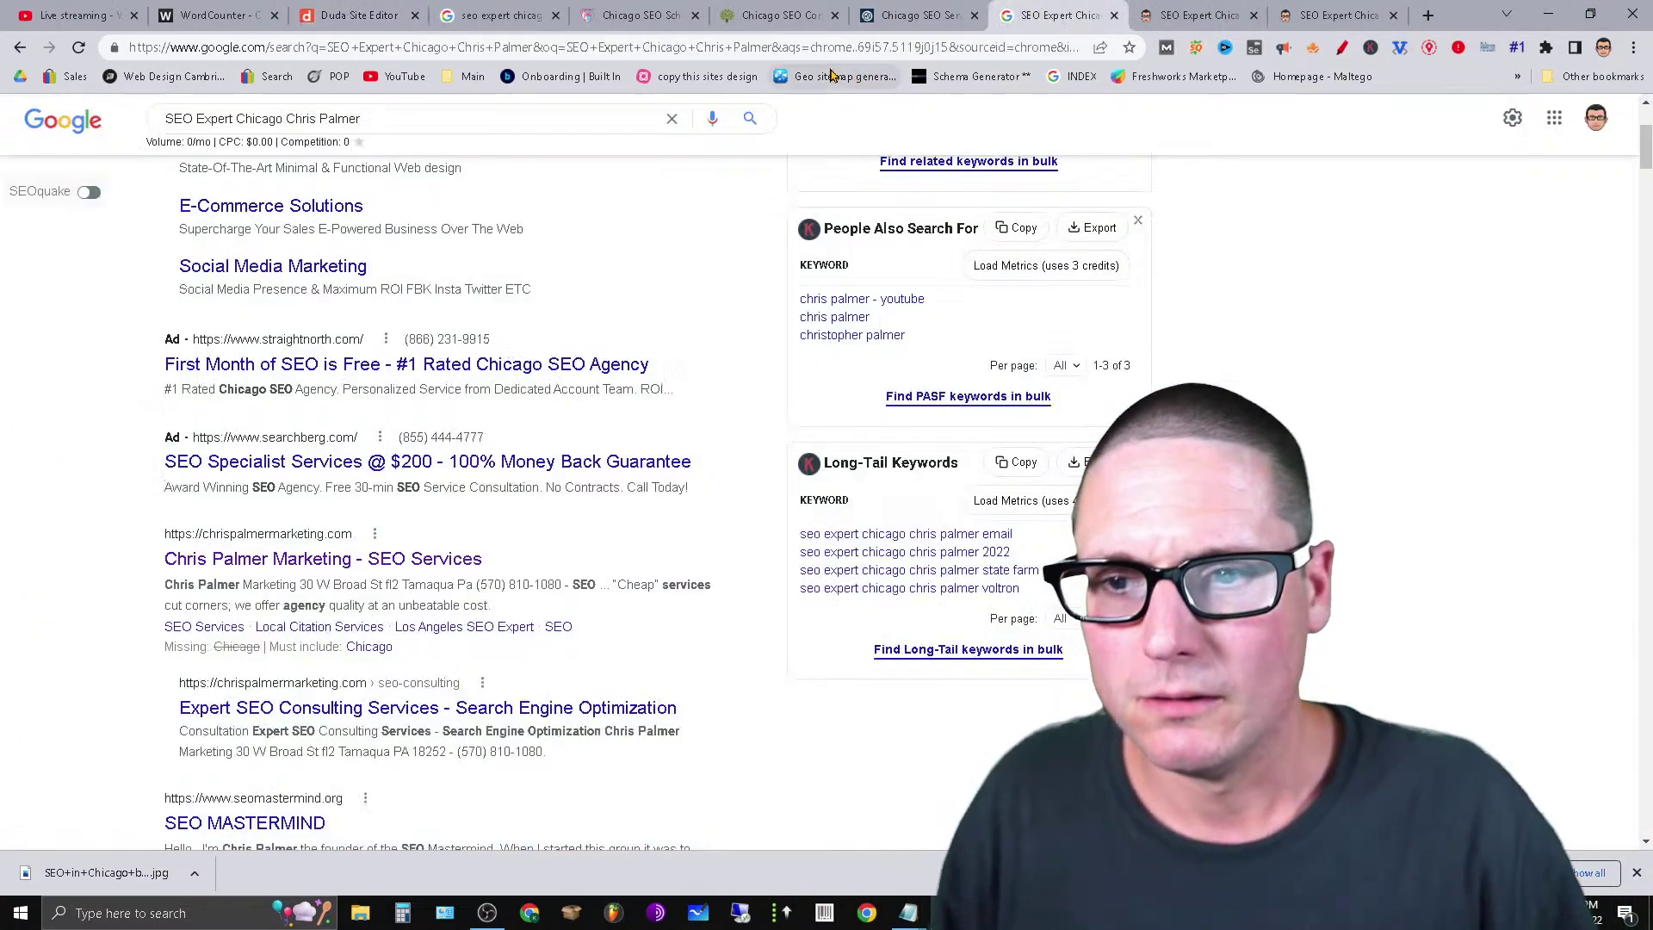
pyautogui.click(717, 54)
pyautogui.write('goog')
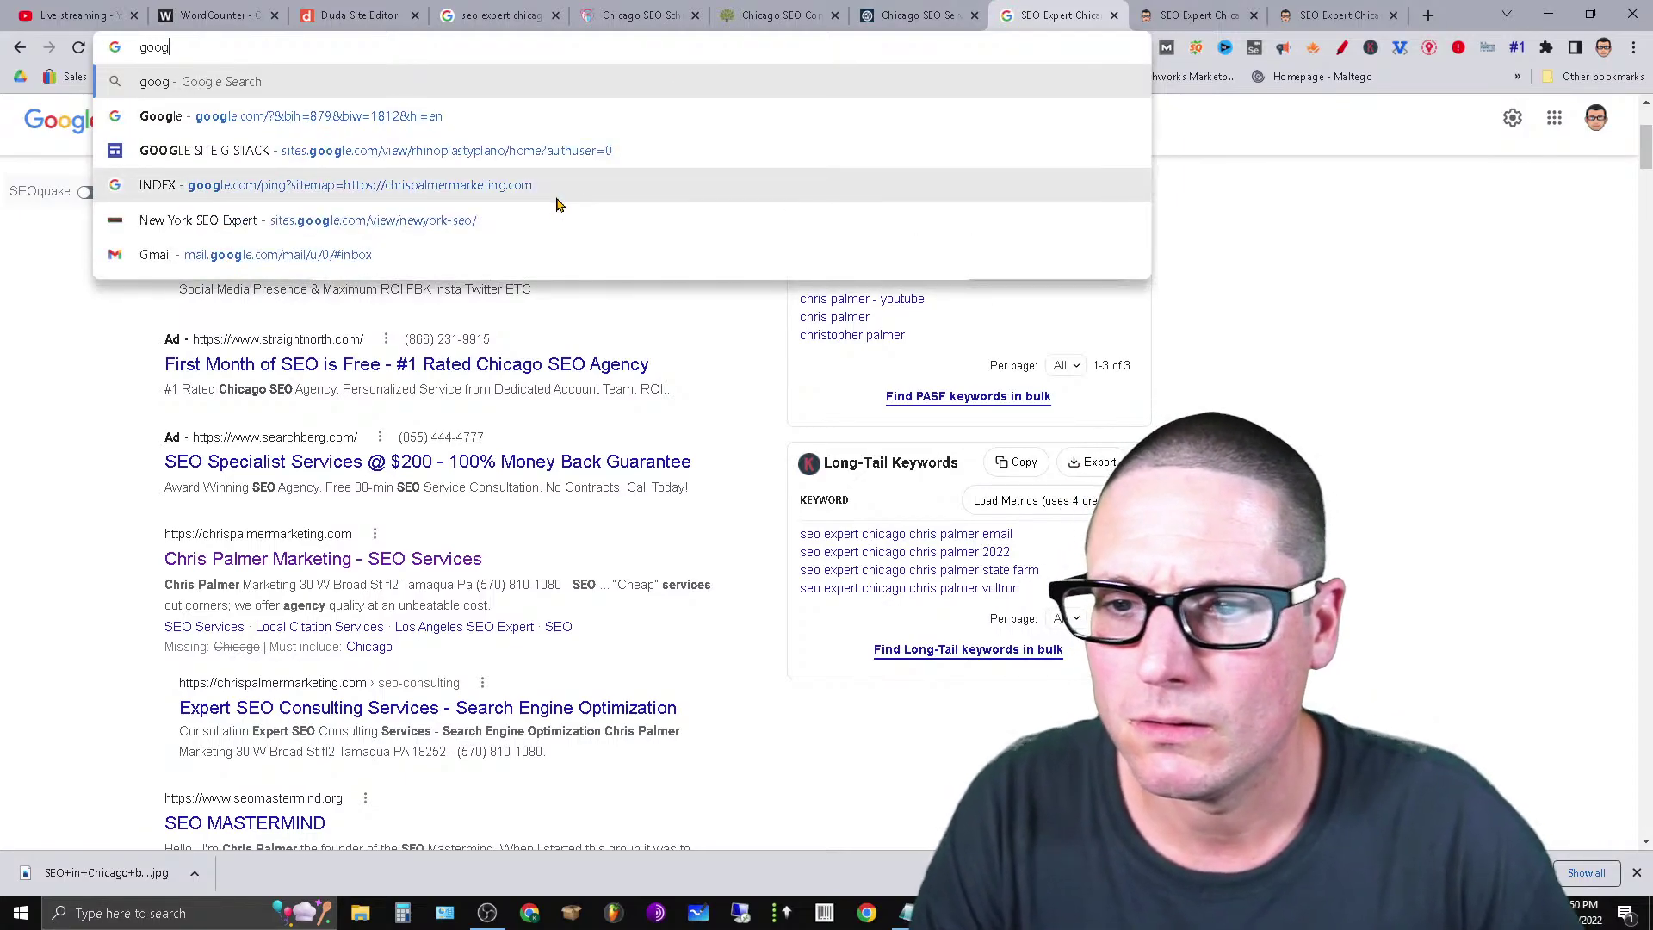
pyautogui.click(556, 204)
pyautogui.click(601, 54)
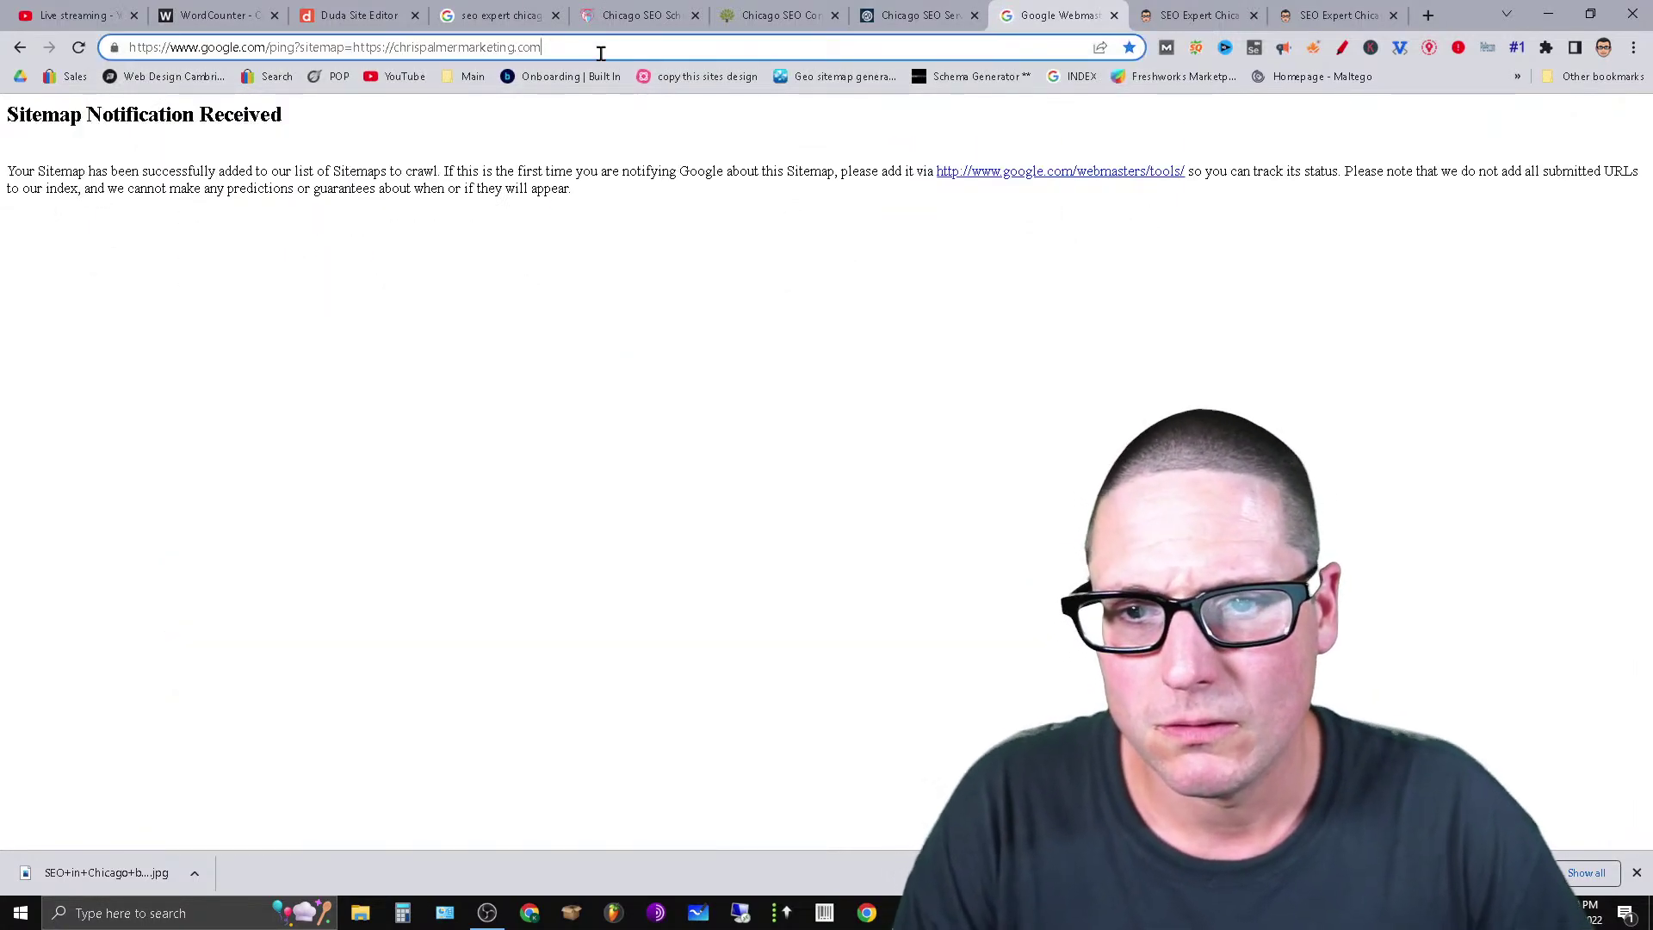
pyautogui.write('/')
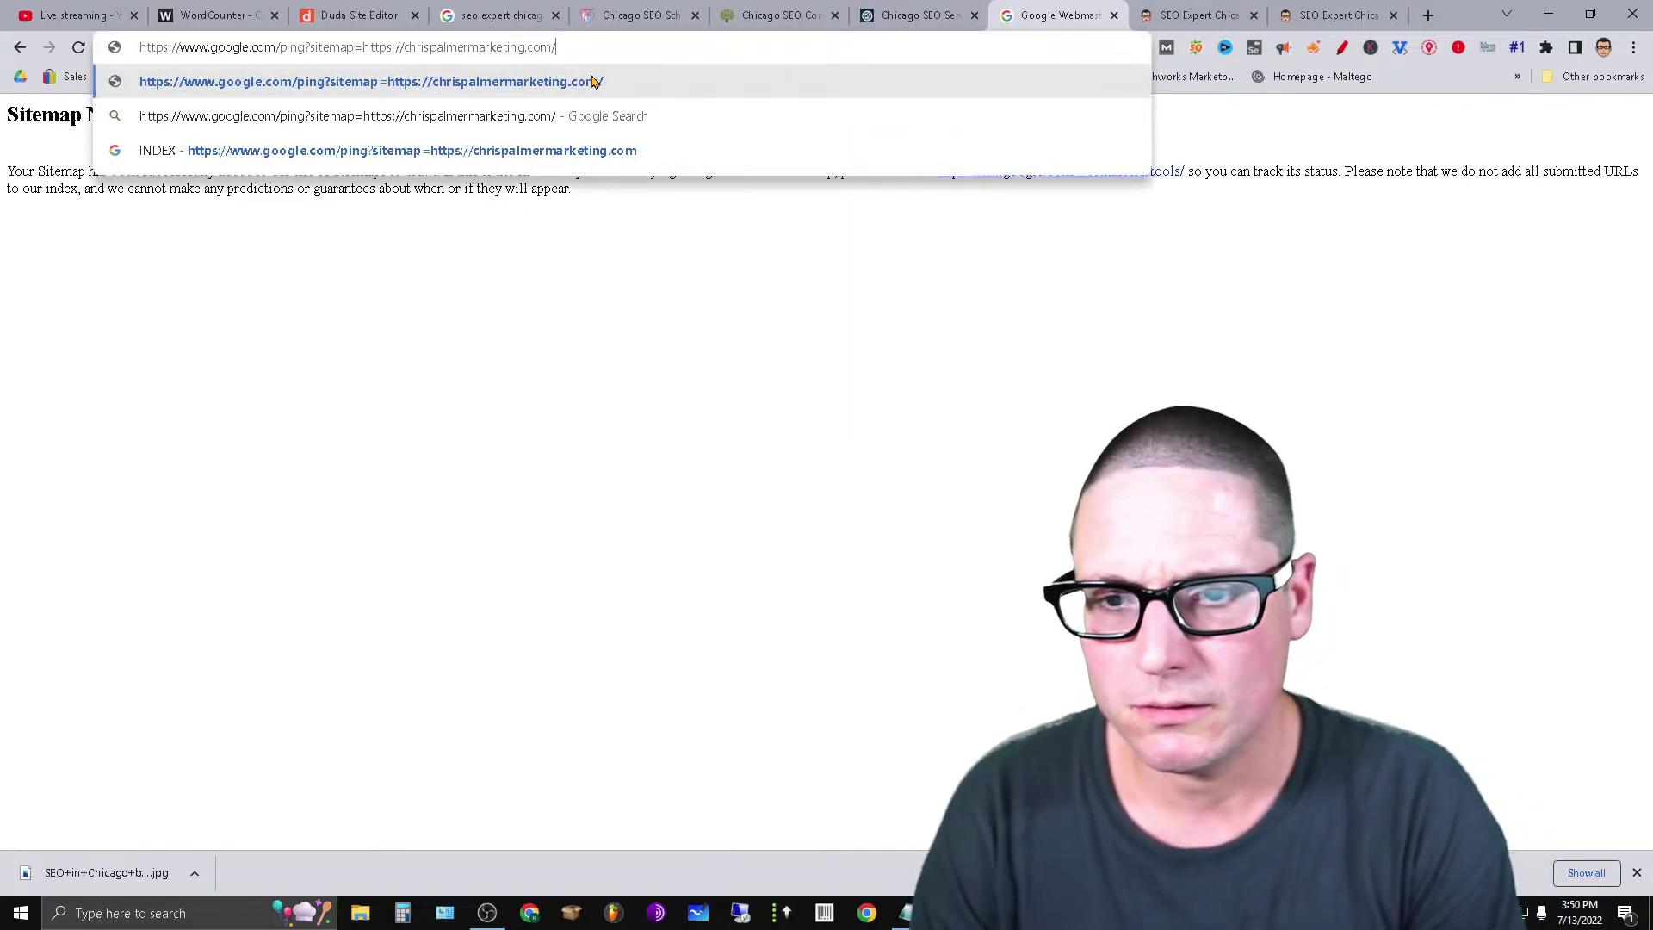
pyautogui.press('BackSpace')
pyautogui.press('BackSpace')
pyautogui.press('BackSpace')
pyautogui.press('BackSpace')
pyautogui.press('BackSpace')
pyautogui.press('BackSpace')
pyautogui.press('BackSpace')
pyautogui.press('BackSpace')
pyautogui.press('BackSpace')
pyautogui.press('BackSpace')
pyautogui.press('BackSpace')
pyautogui.press('BackSpace')
pyautogui.press('BackSpace')
pyautogui.press('BackSpace')
pyautogui.press('BackSpace')
pyautogui.press('BackSpace')
pyautogui.press('BackSpace')
pyautogui.press('BackSpace')
pyautogui.press('BackSpace')
pyautogui.press('BackSpace')
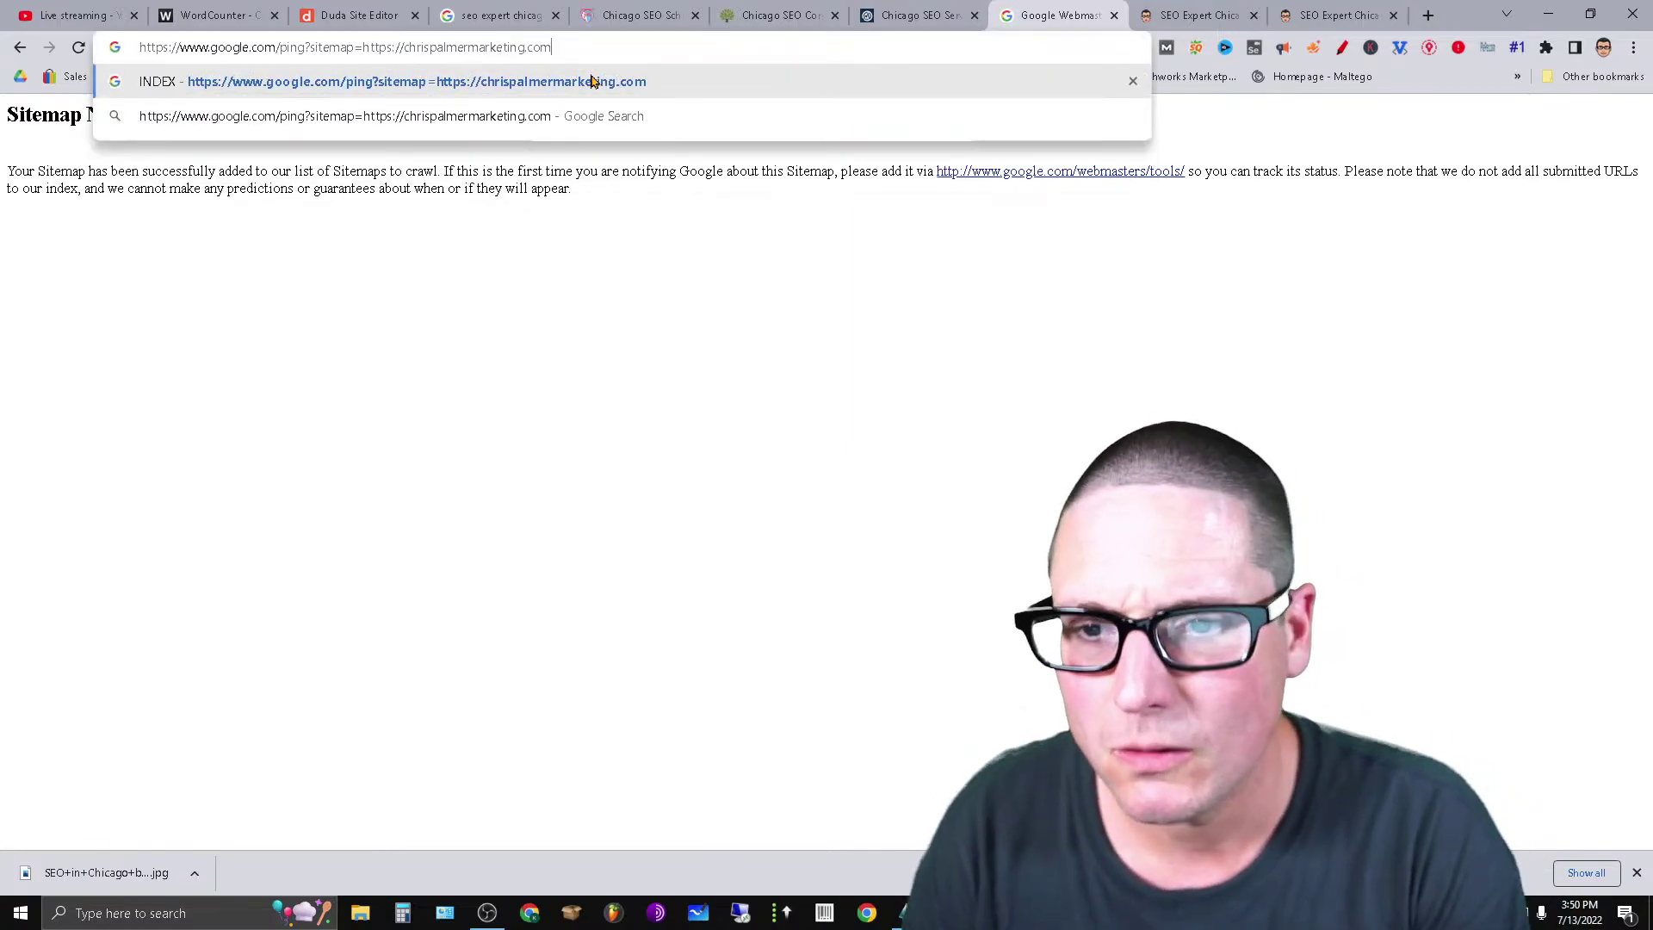
pyautogui.press('BackSpace')
pyautogui.press('BackSpace')
pyautogui.press('BackSpace')
pyautogui.press('BackSpace')
pyautogui.press('BackSpace')
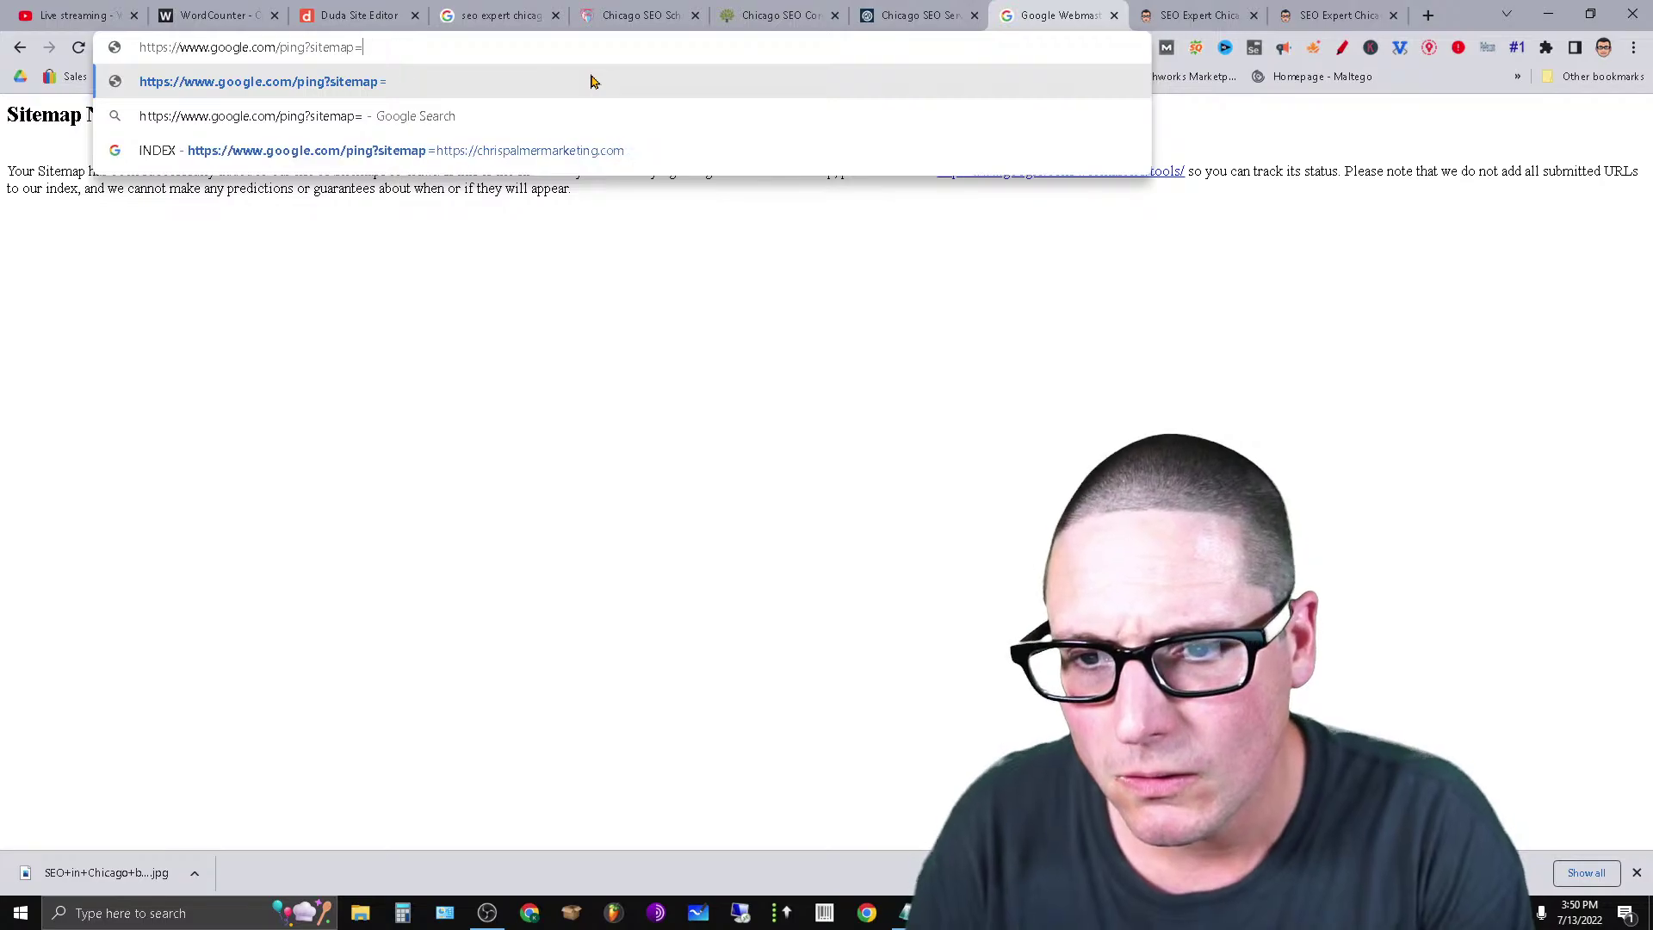
pyautogui.write('https://chrispalmermarketing.com/seo-expert-chicago')
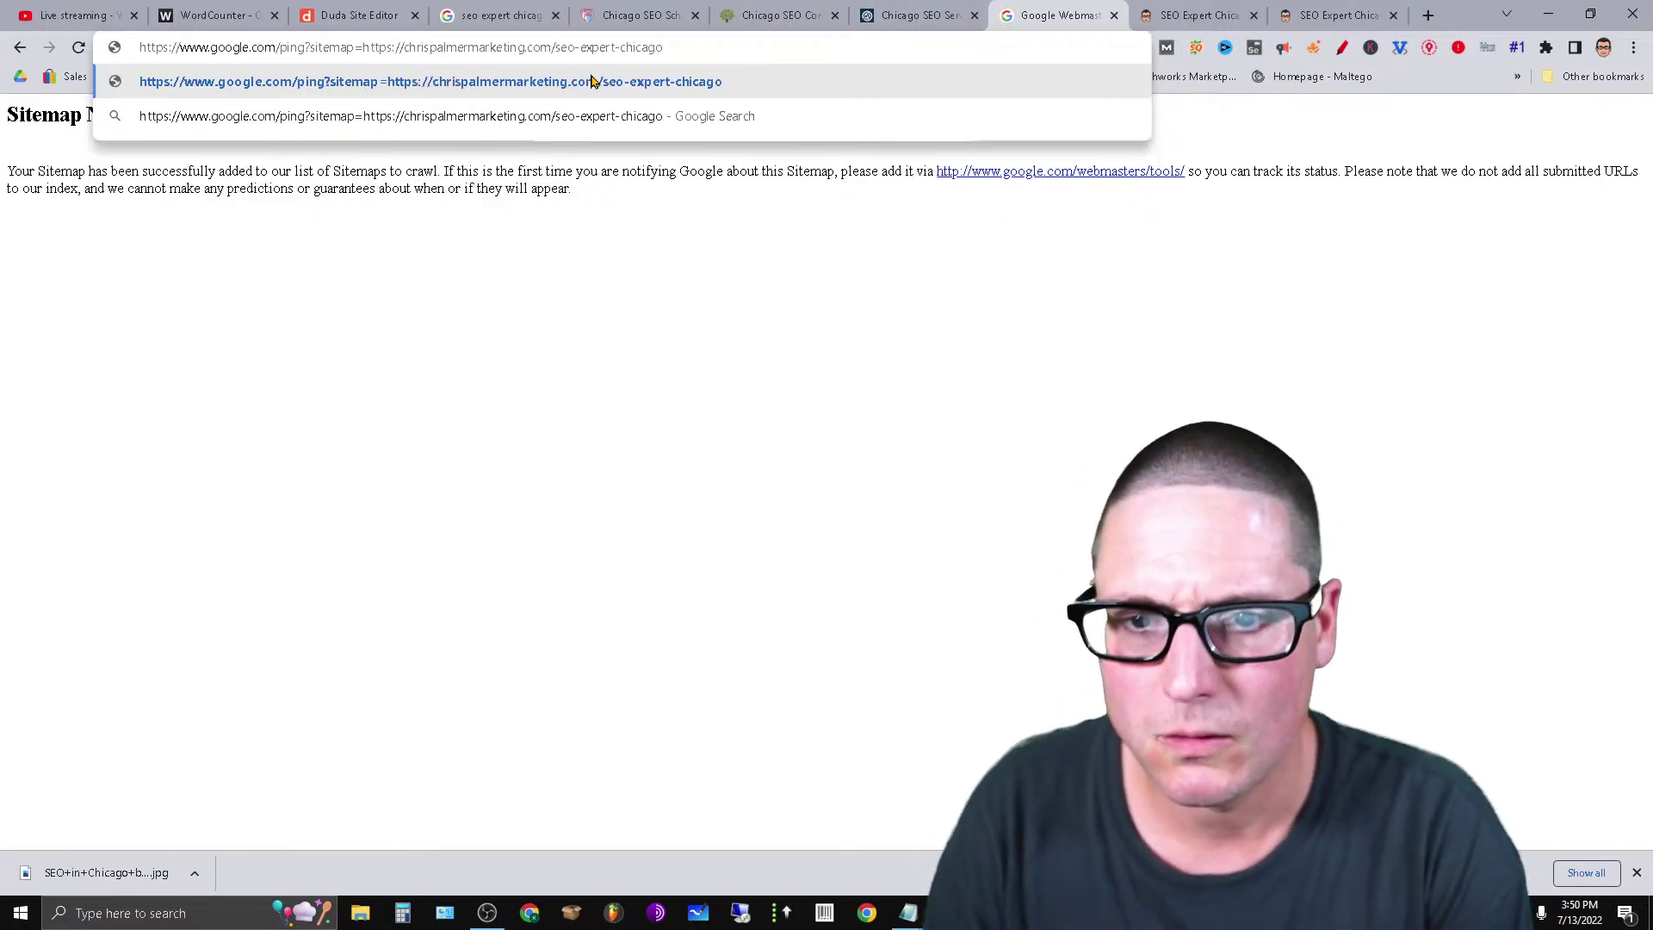
pyautogui.press('Return')
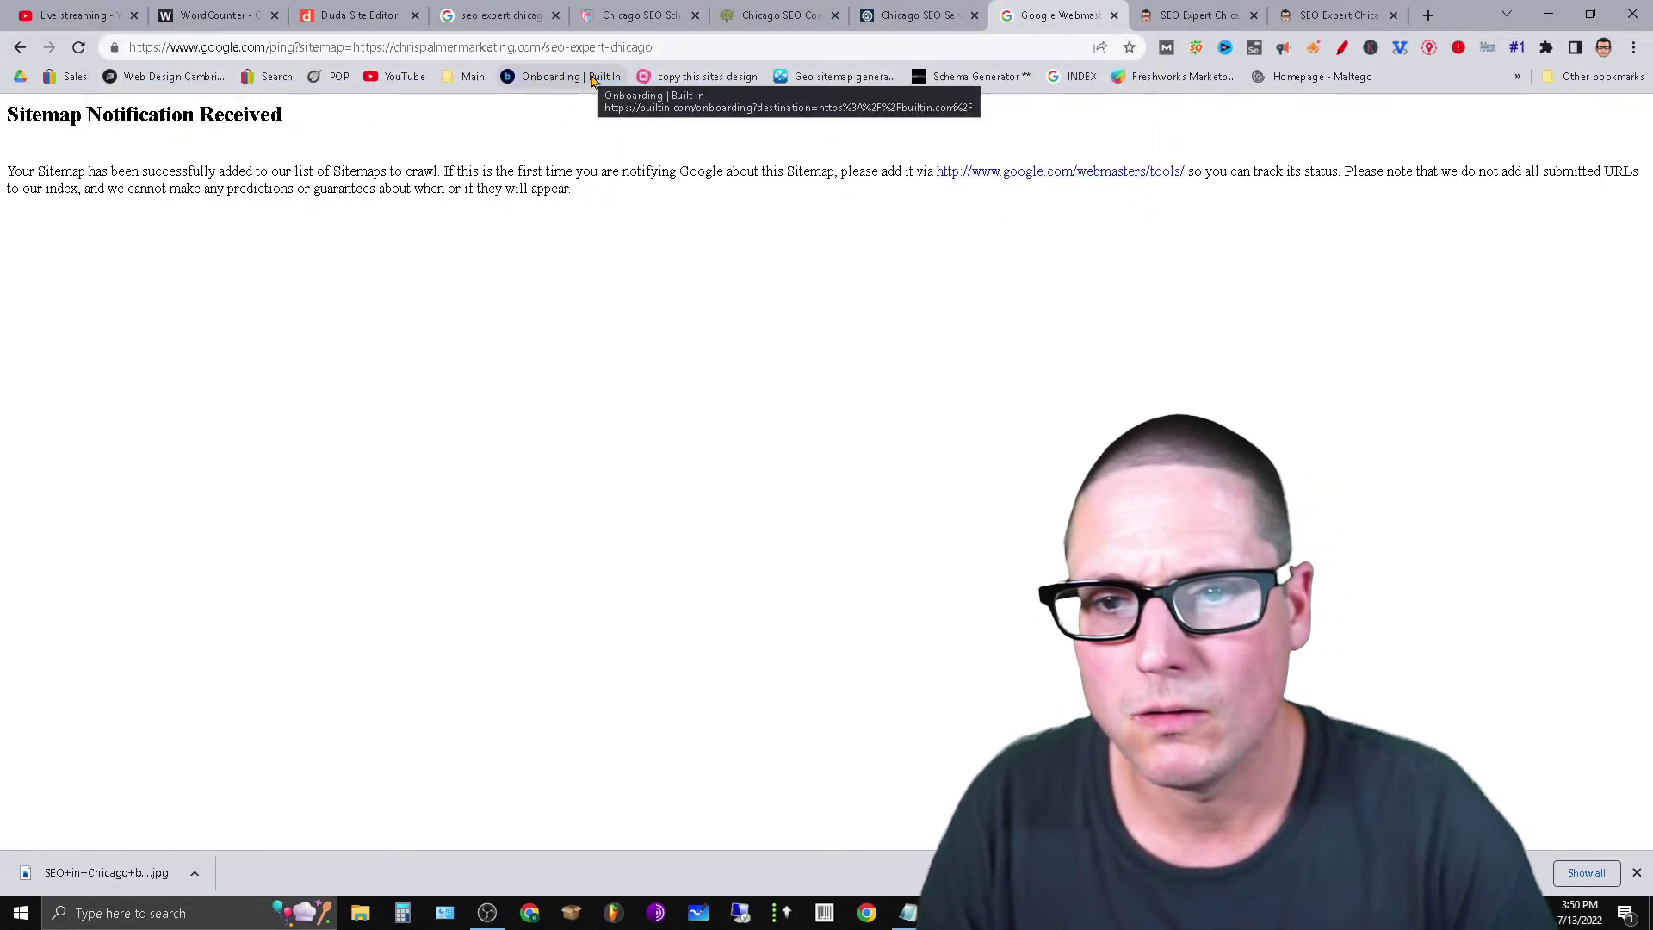
# Change the ping URL to chrispalmermarketing.com/sitemap.xml and ping Google again.
pyautogui.click(540, 49)
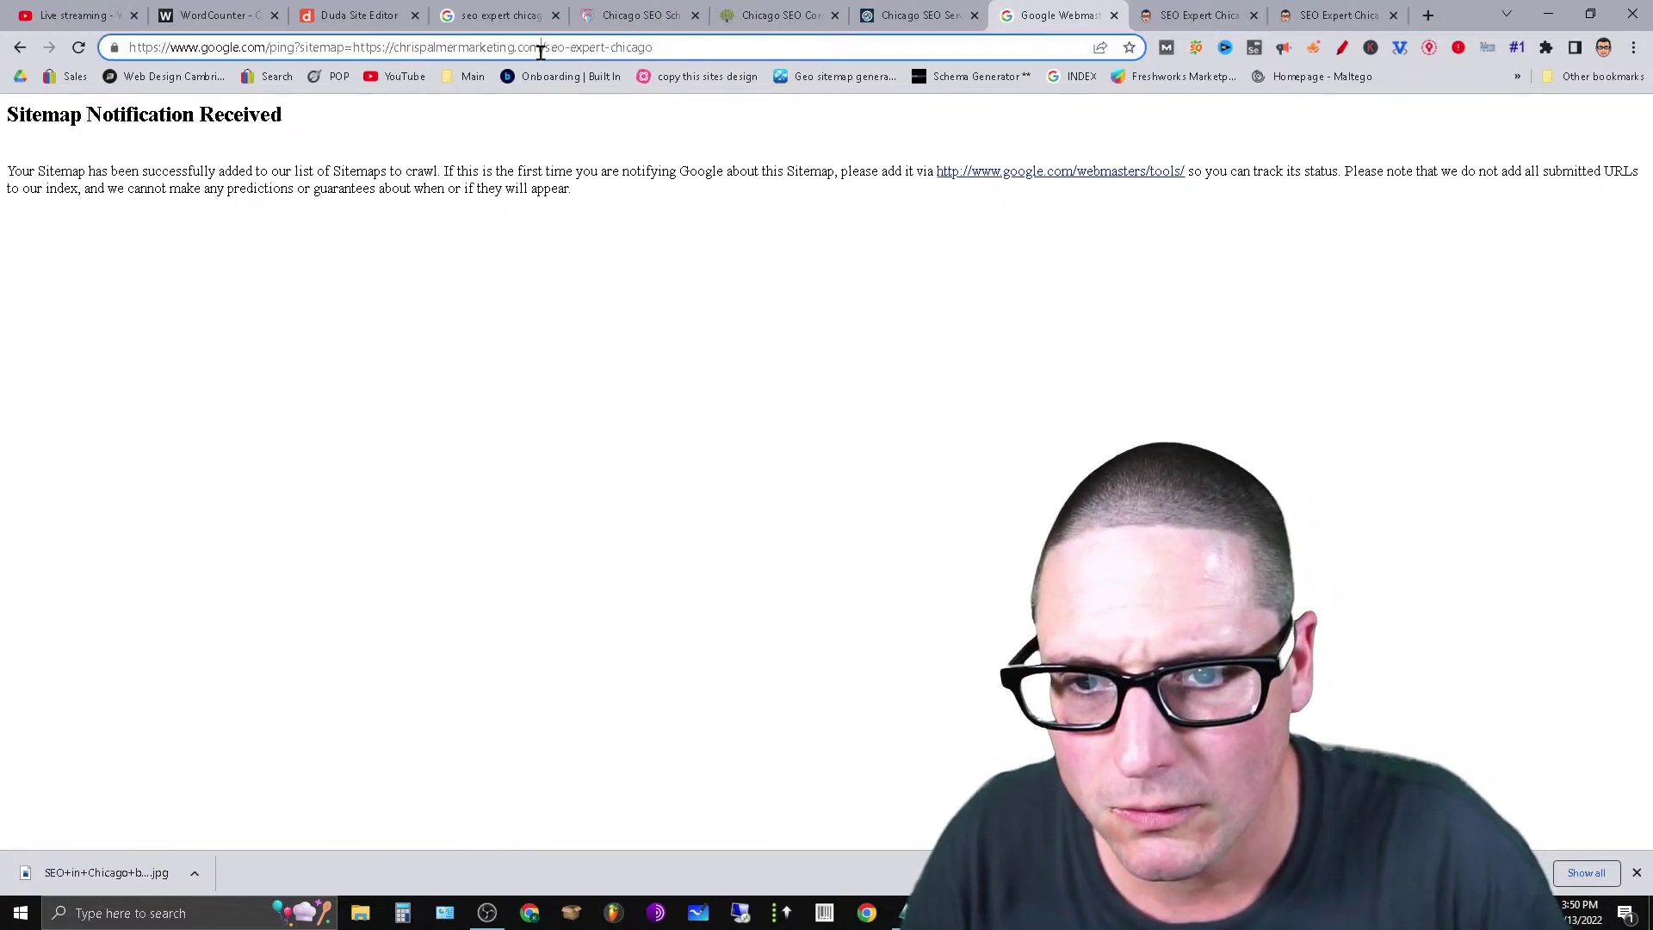
pyautogui.press('BackSpace')
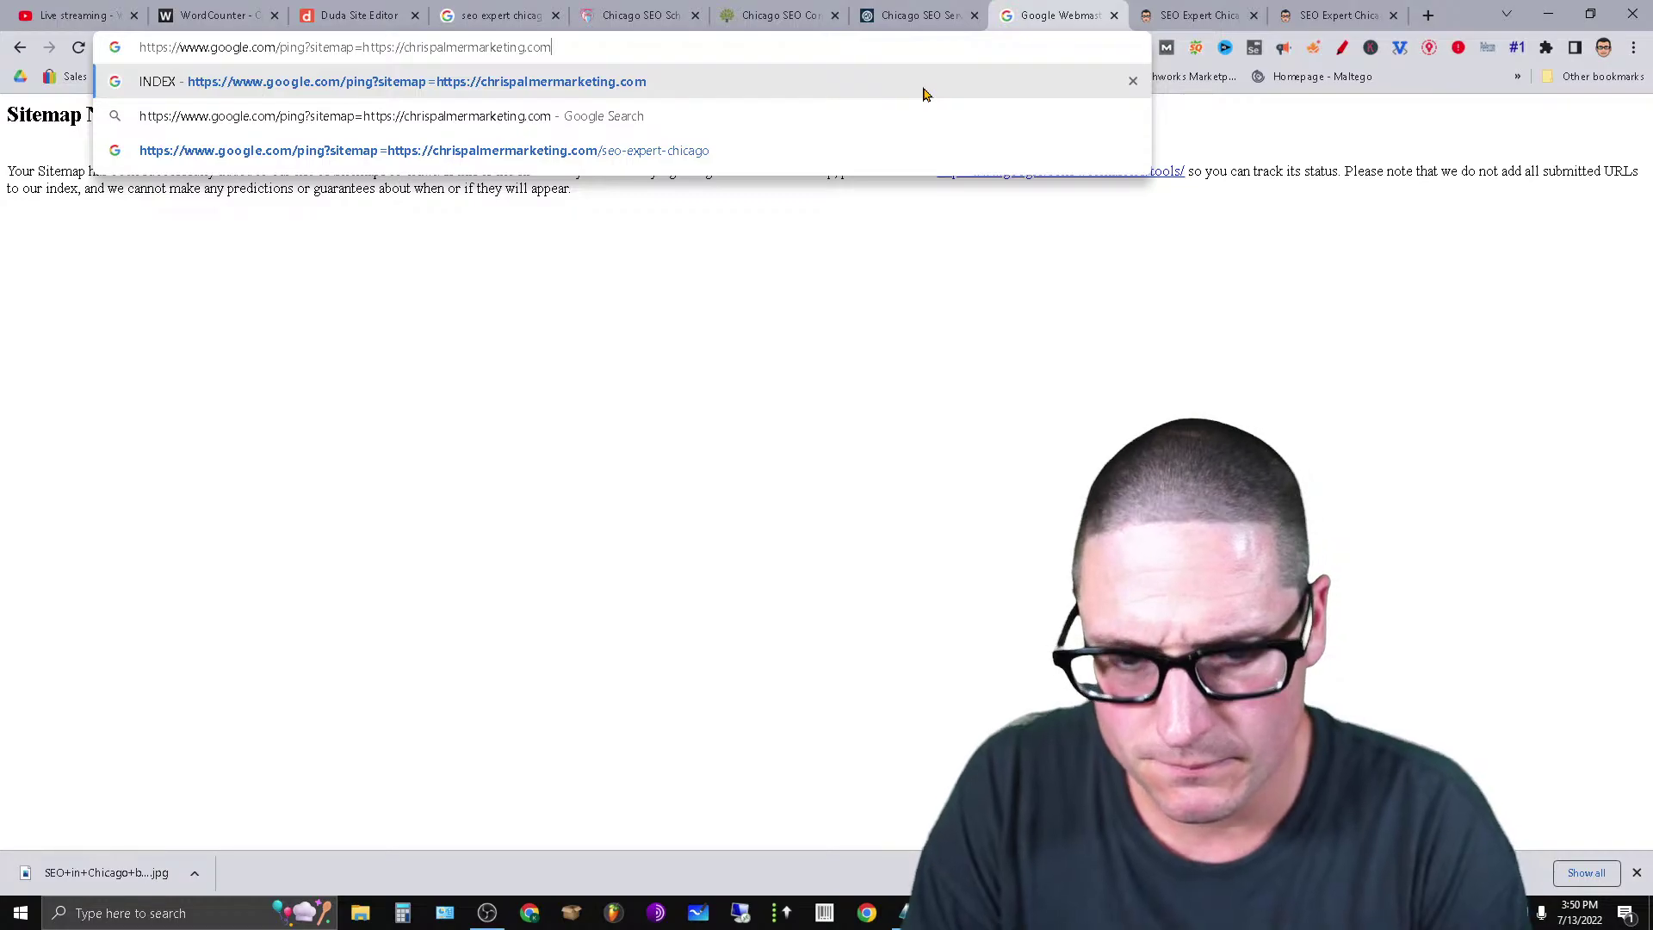
pyautogui.write('/sitema')
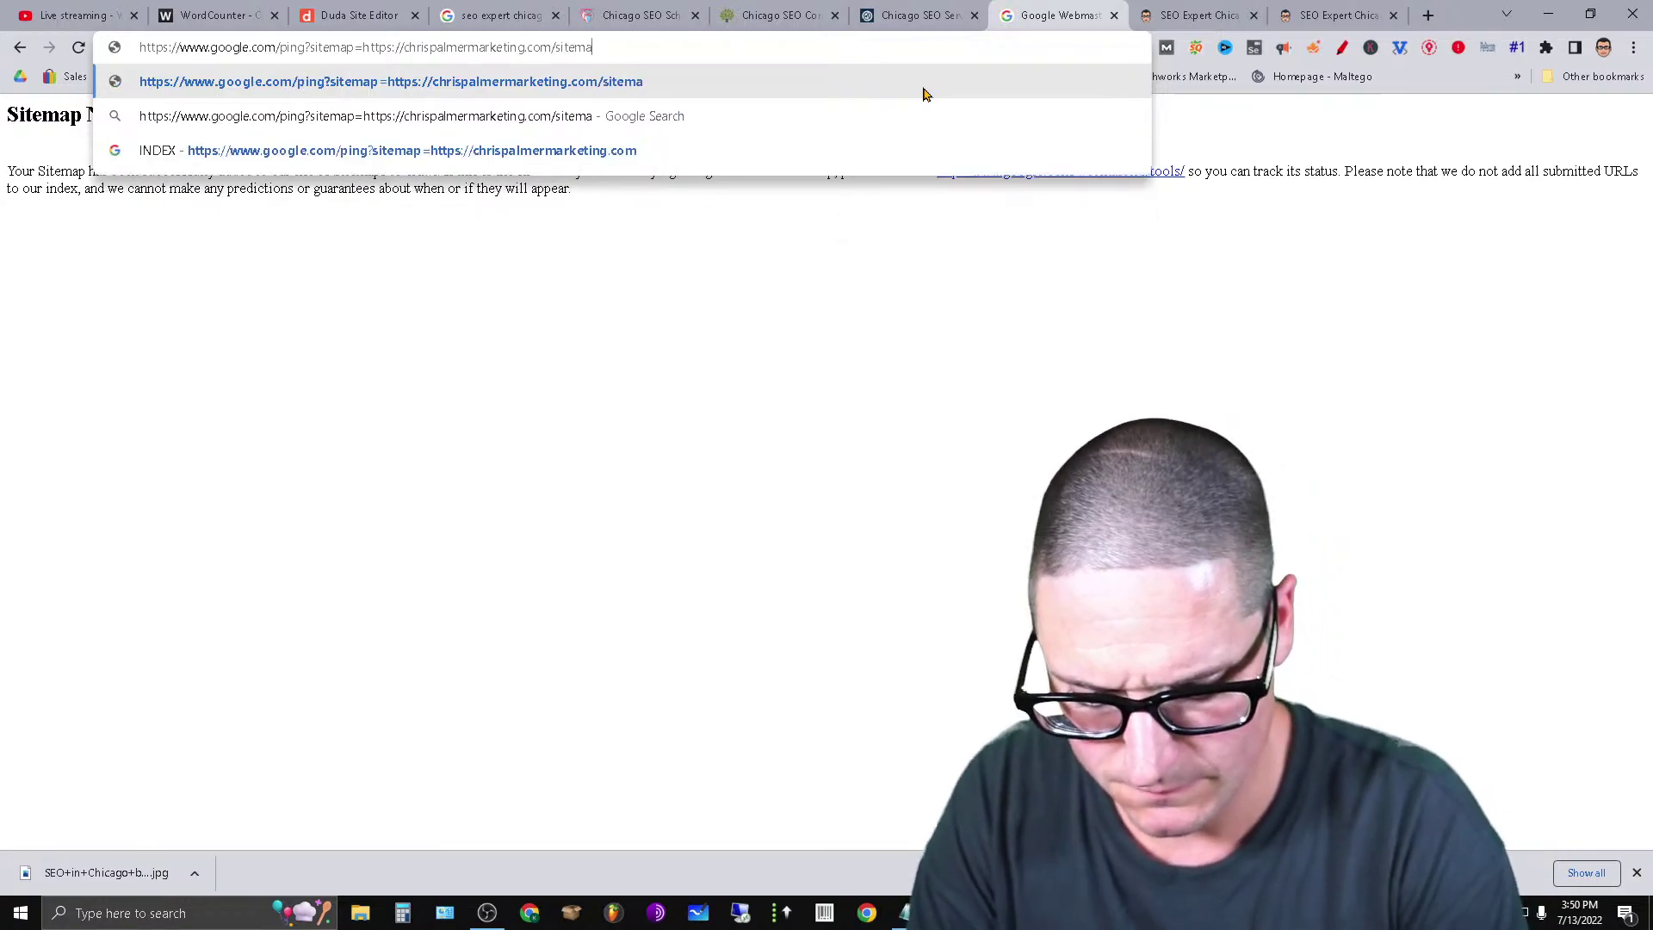
pyautogui.write('p.xml')
pyautogui.press('Return')
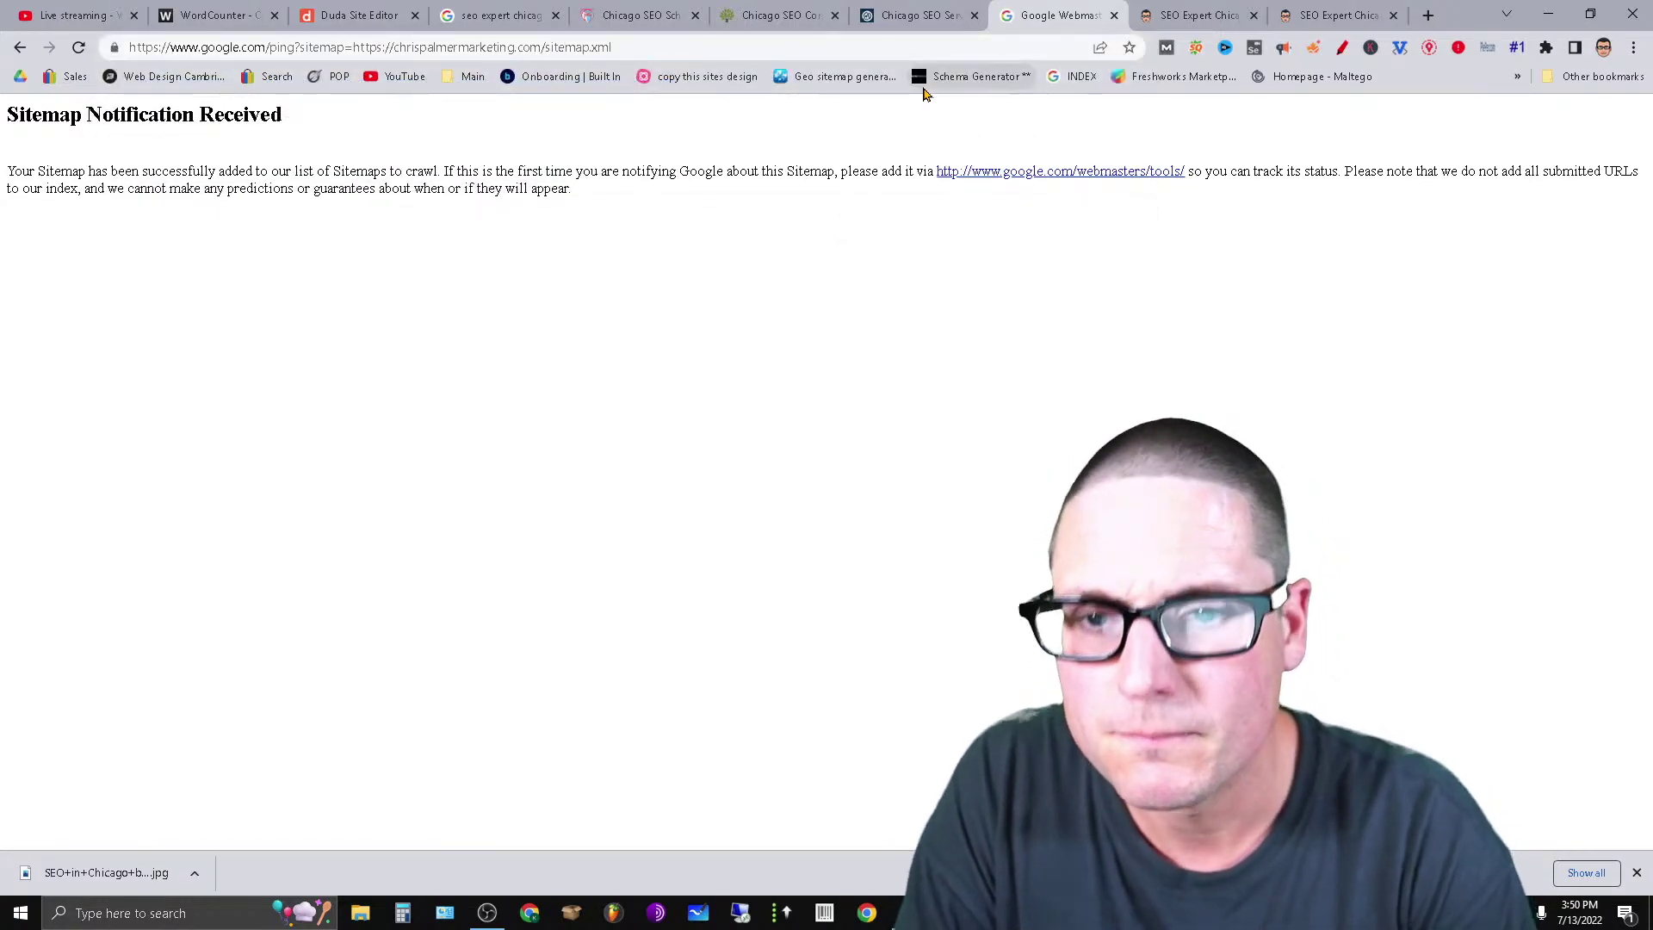
# Copy the sitemap.xml address from the ping URL and load it directly in Chrome.
pyautogui.moveTo(669, 49); pyautogui.dragTo(344, 67)
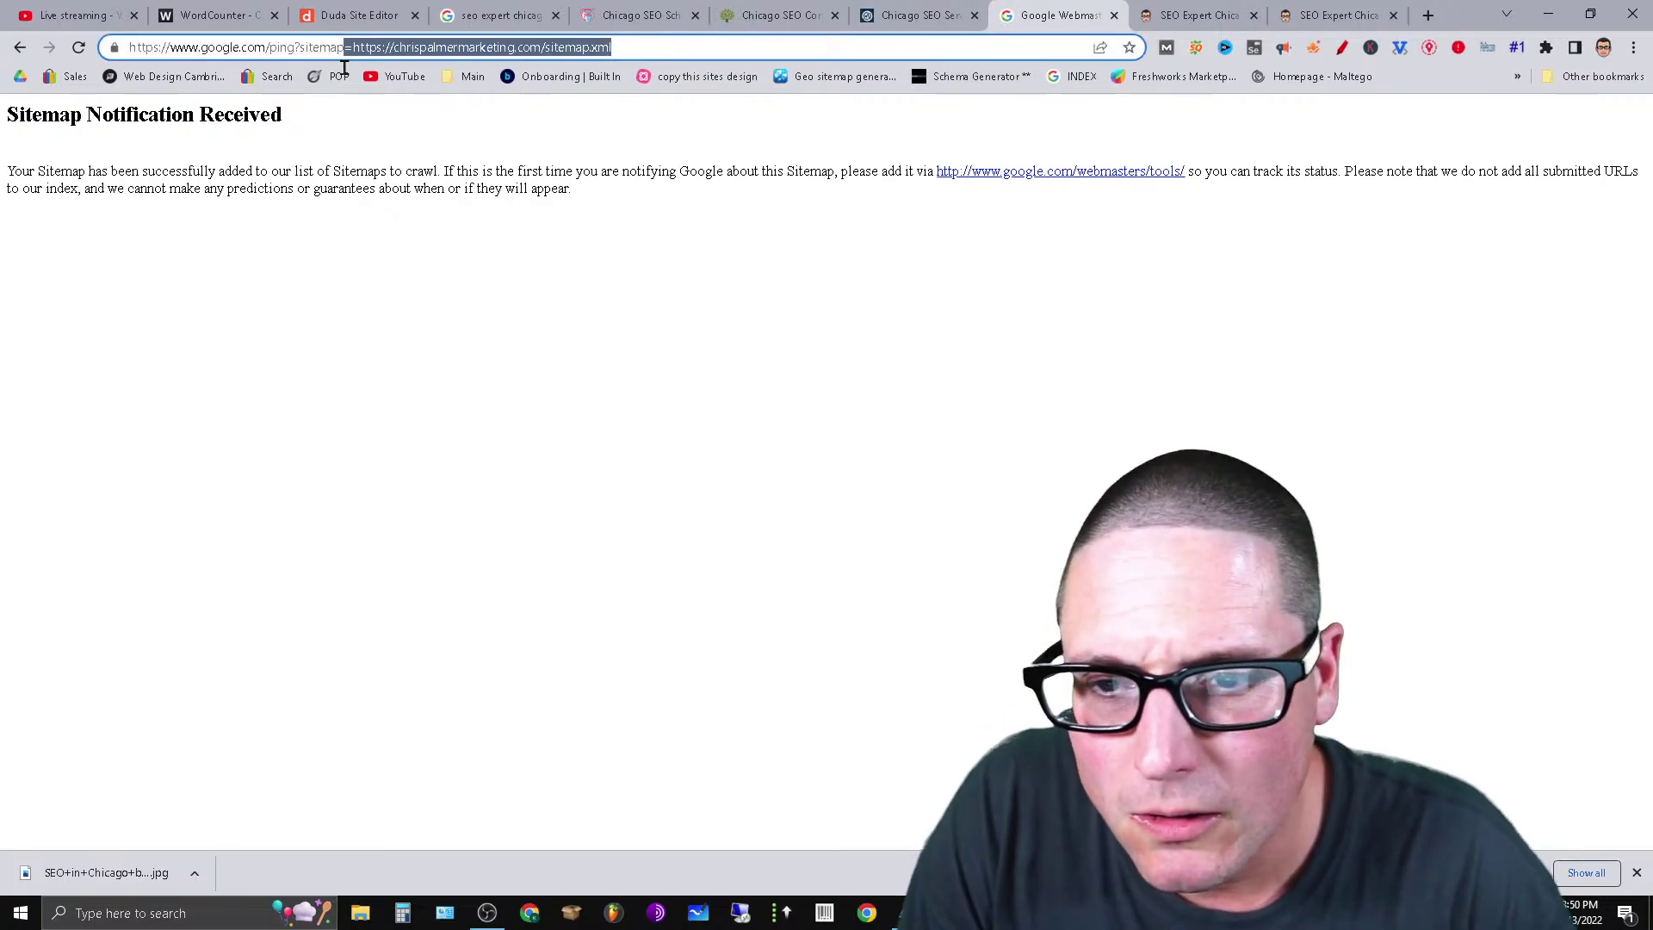
pyautogui.rightClick(374, 59)
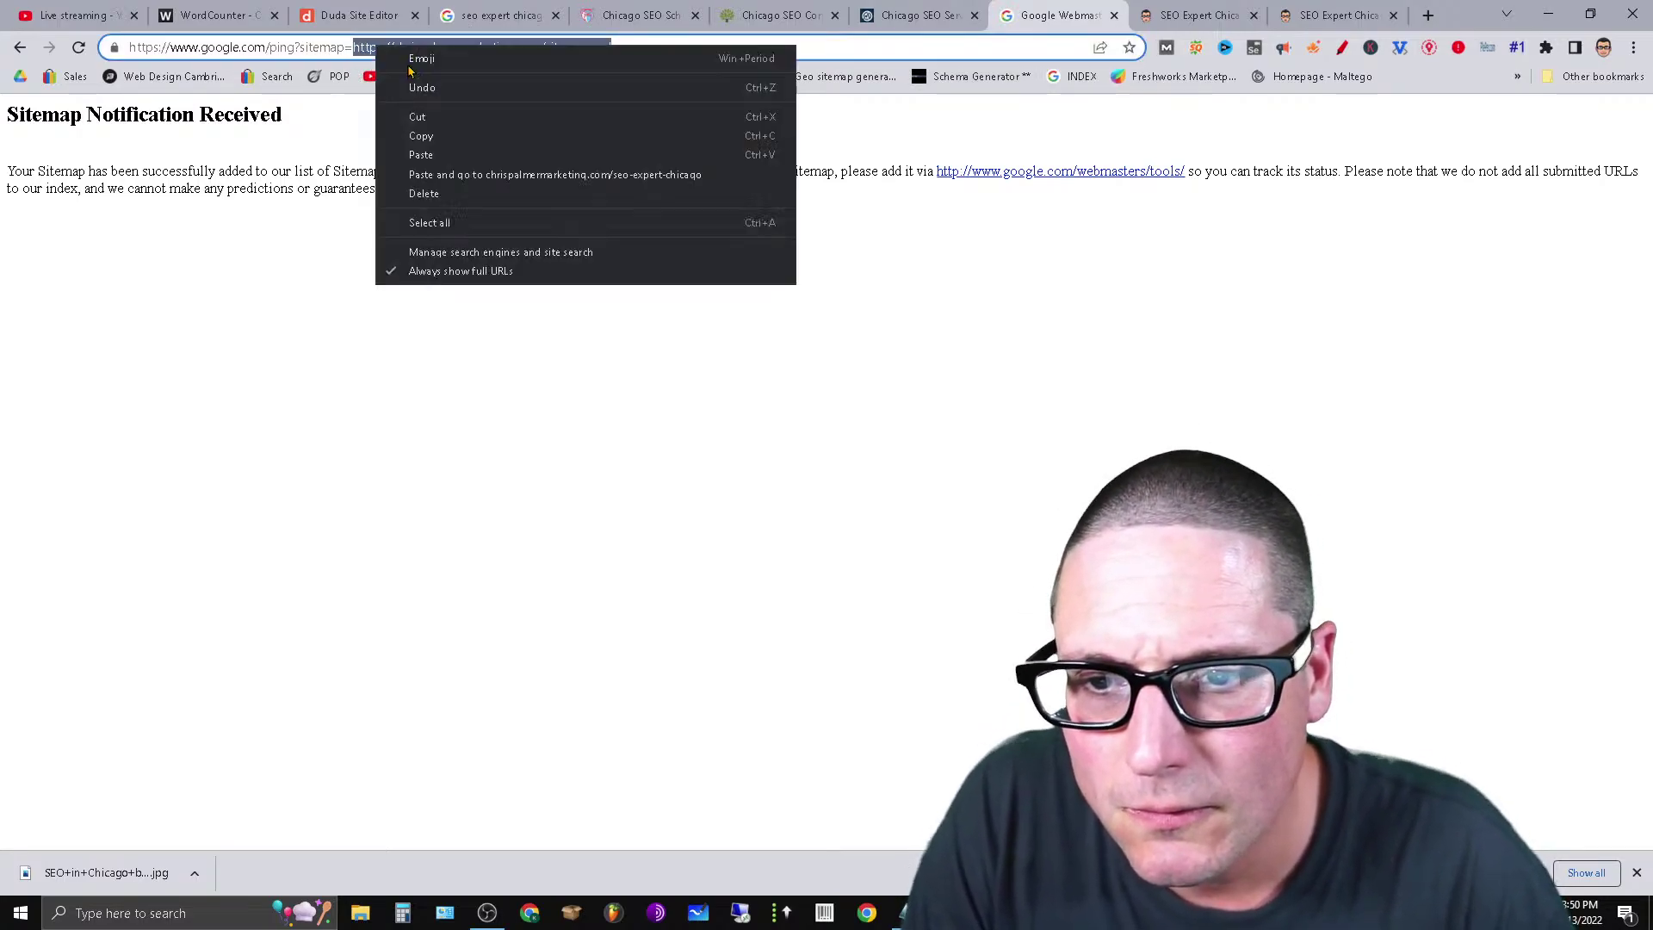
pyautogui.click(492, 142)
pyautogui.rightClick(504, 57)
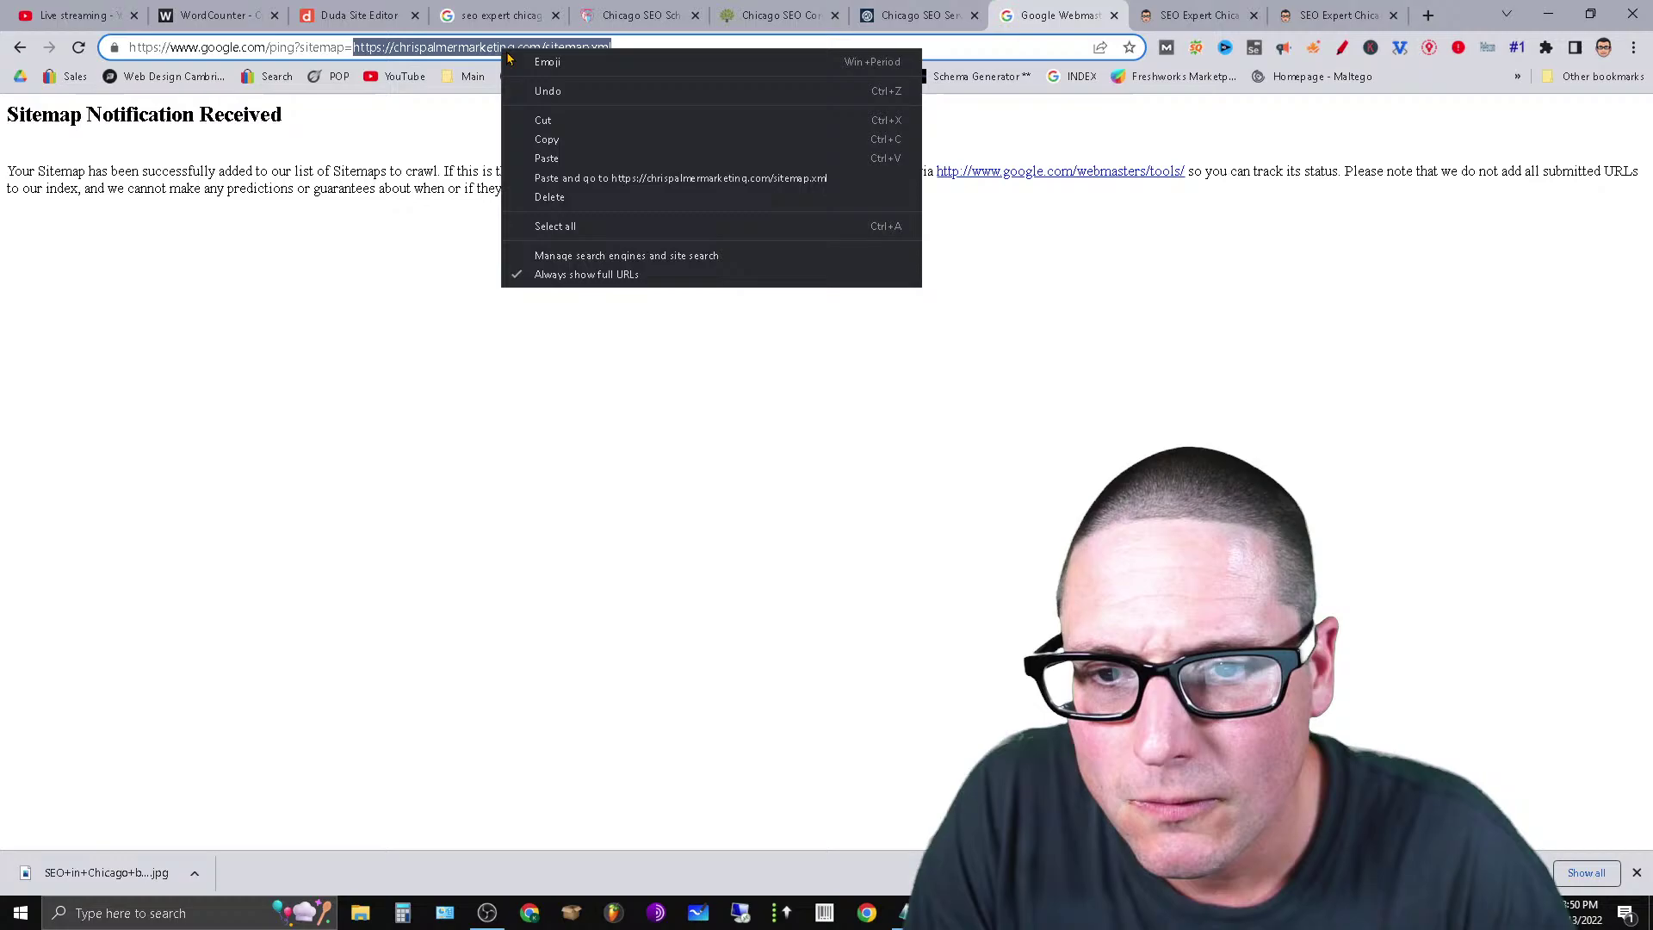
pyautogui.click(582, 139)
pyautogui.hotkey('ctrl', 'a')
pyautogui.press('BackSpace')
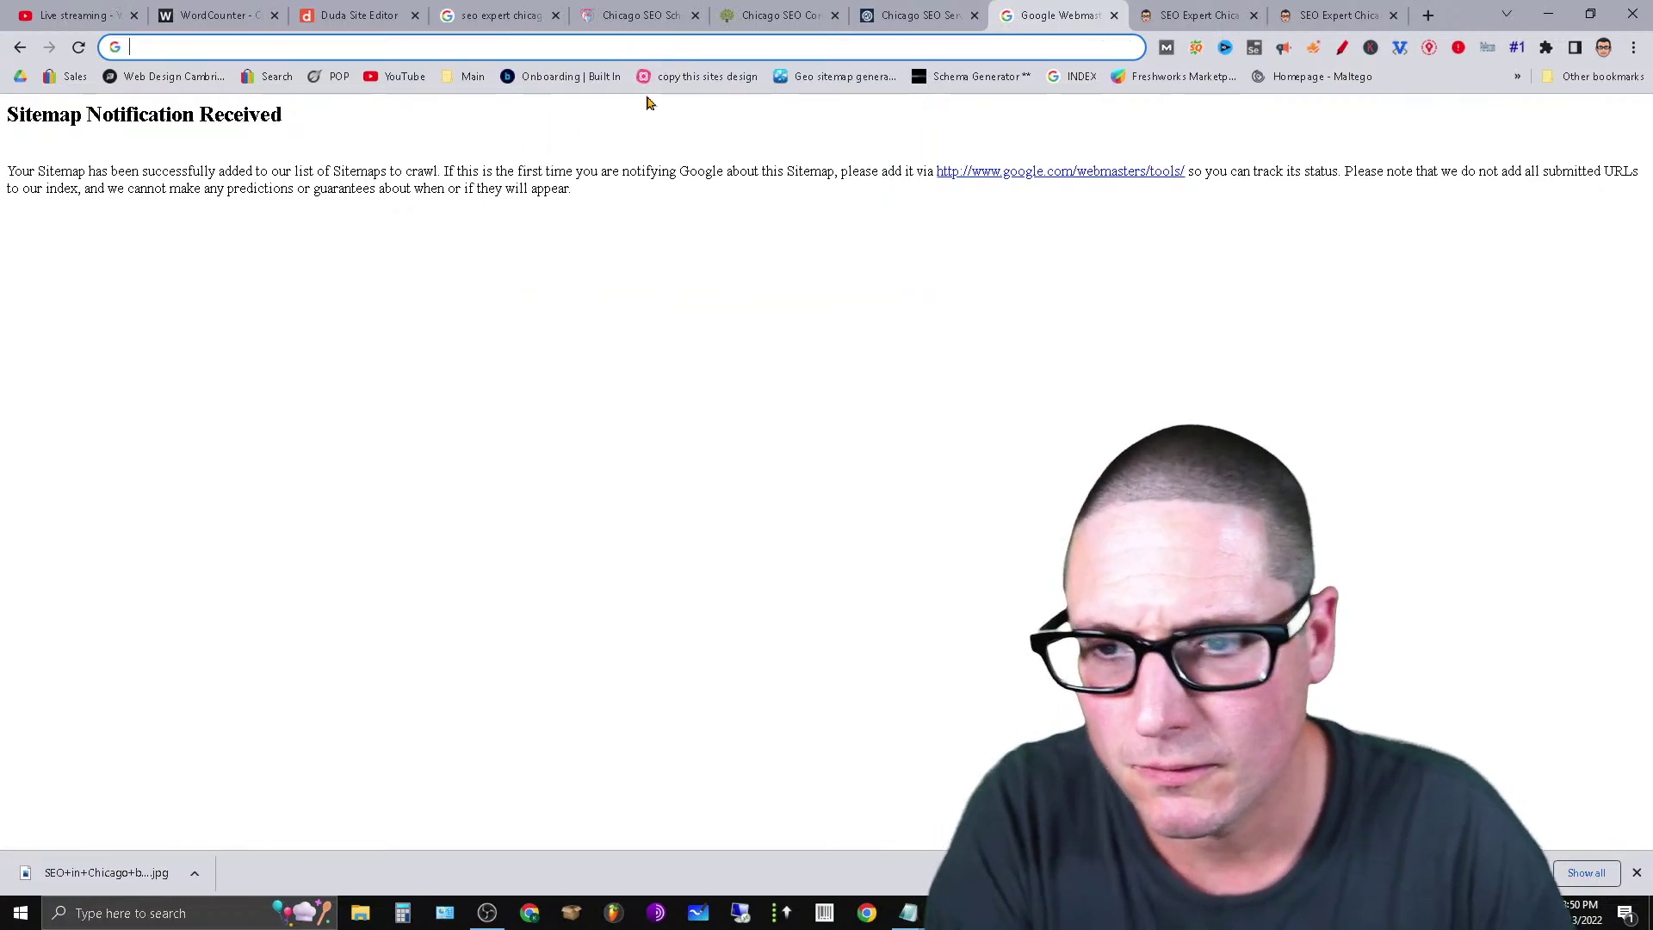
pyautogui.hotkey('ctrl', 'v')
pyautogui.press('Return')
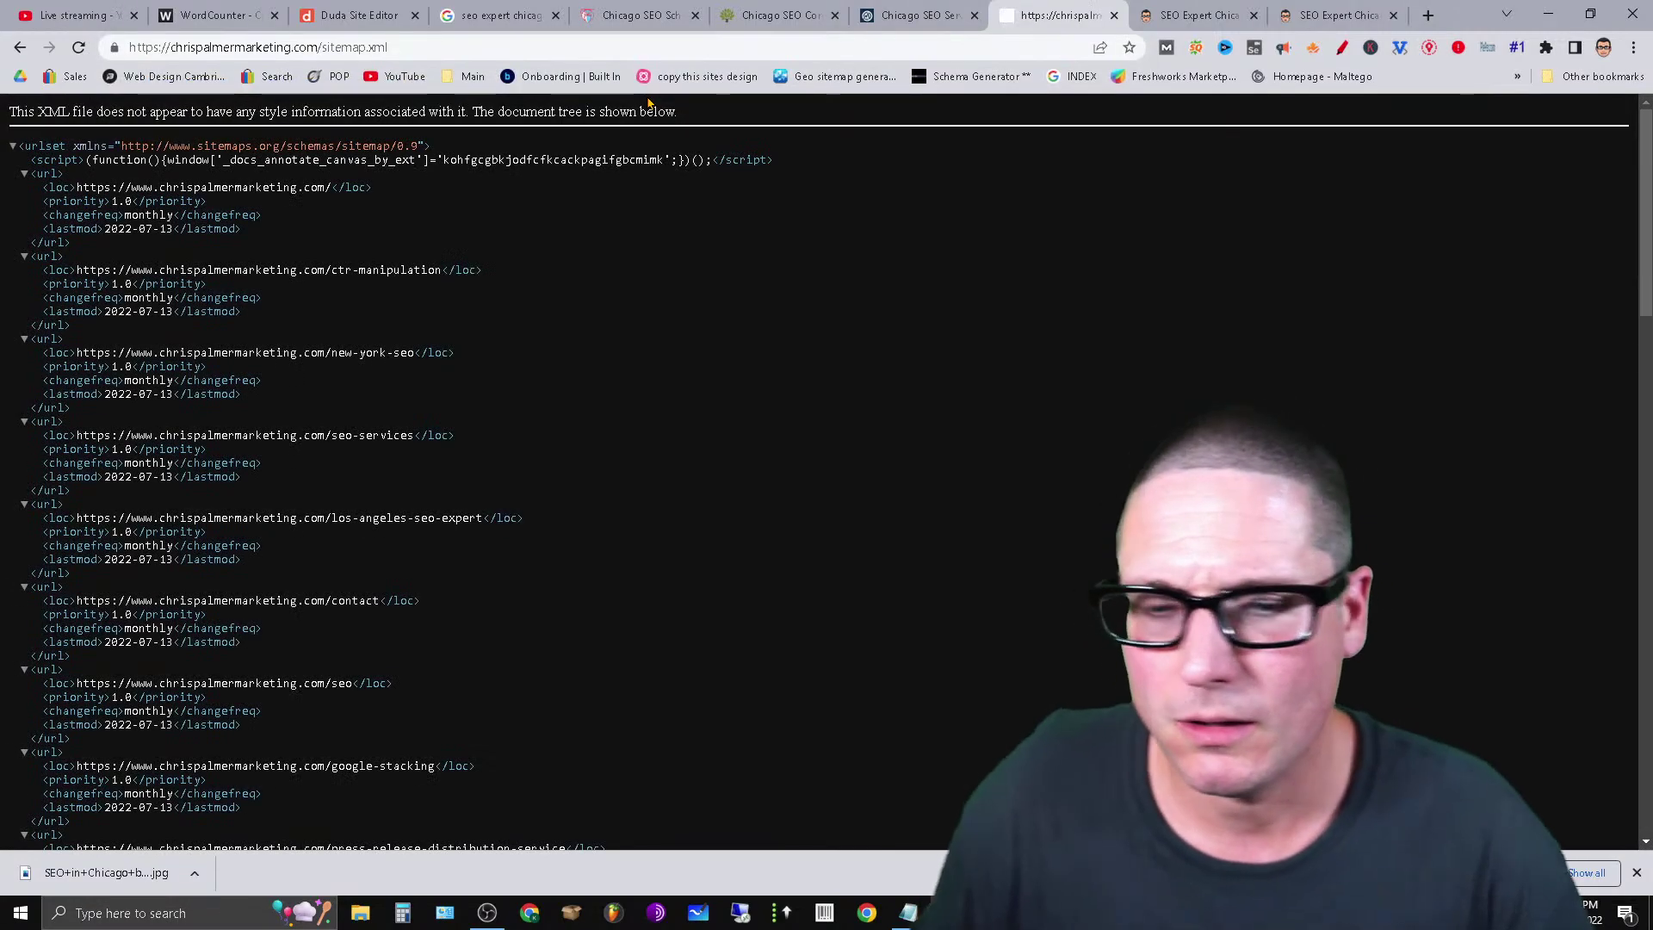
# In a new tab, search 'mobile view' and open Google's Mobile-Friendly Test.
pyautogui.click(1427, 19)
pyautogui.click(687, 389)
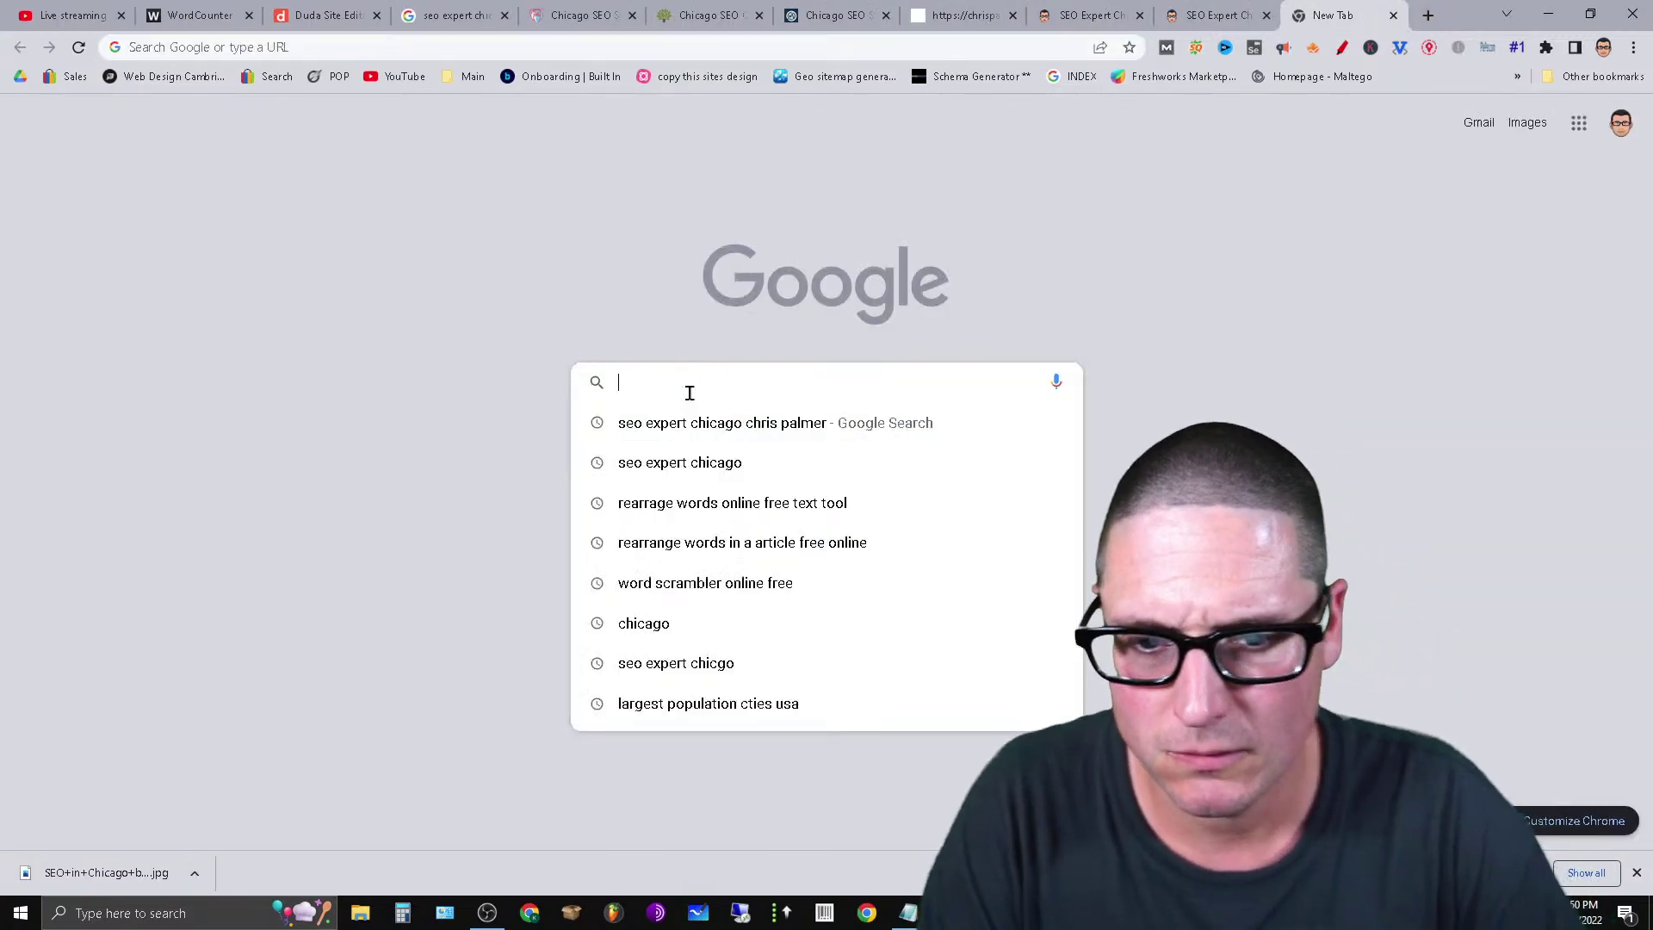
pyautogui.write('mobi')
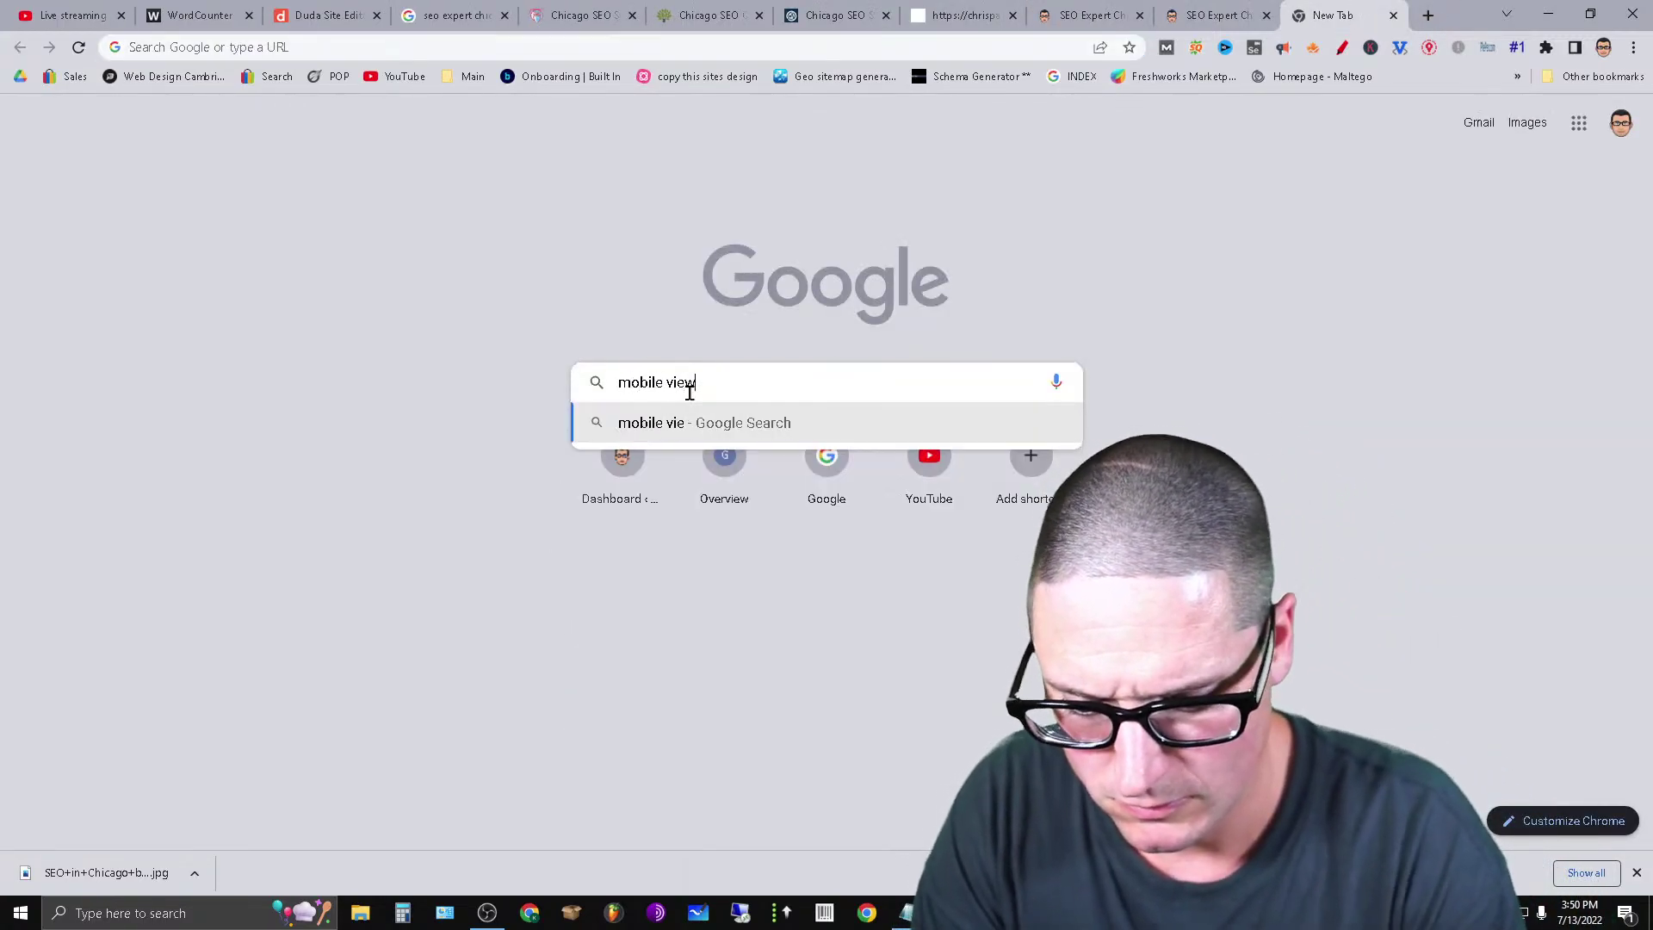
pyautogui.write('le view')
pyautogui.press('Return')
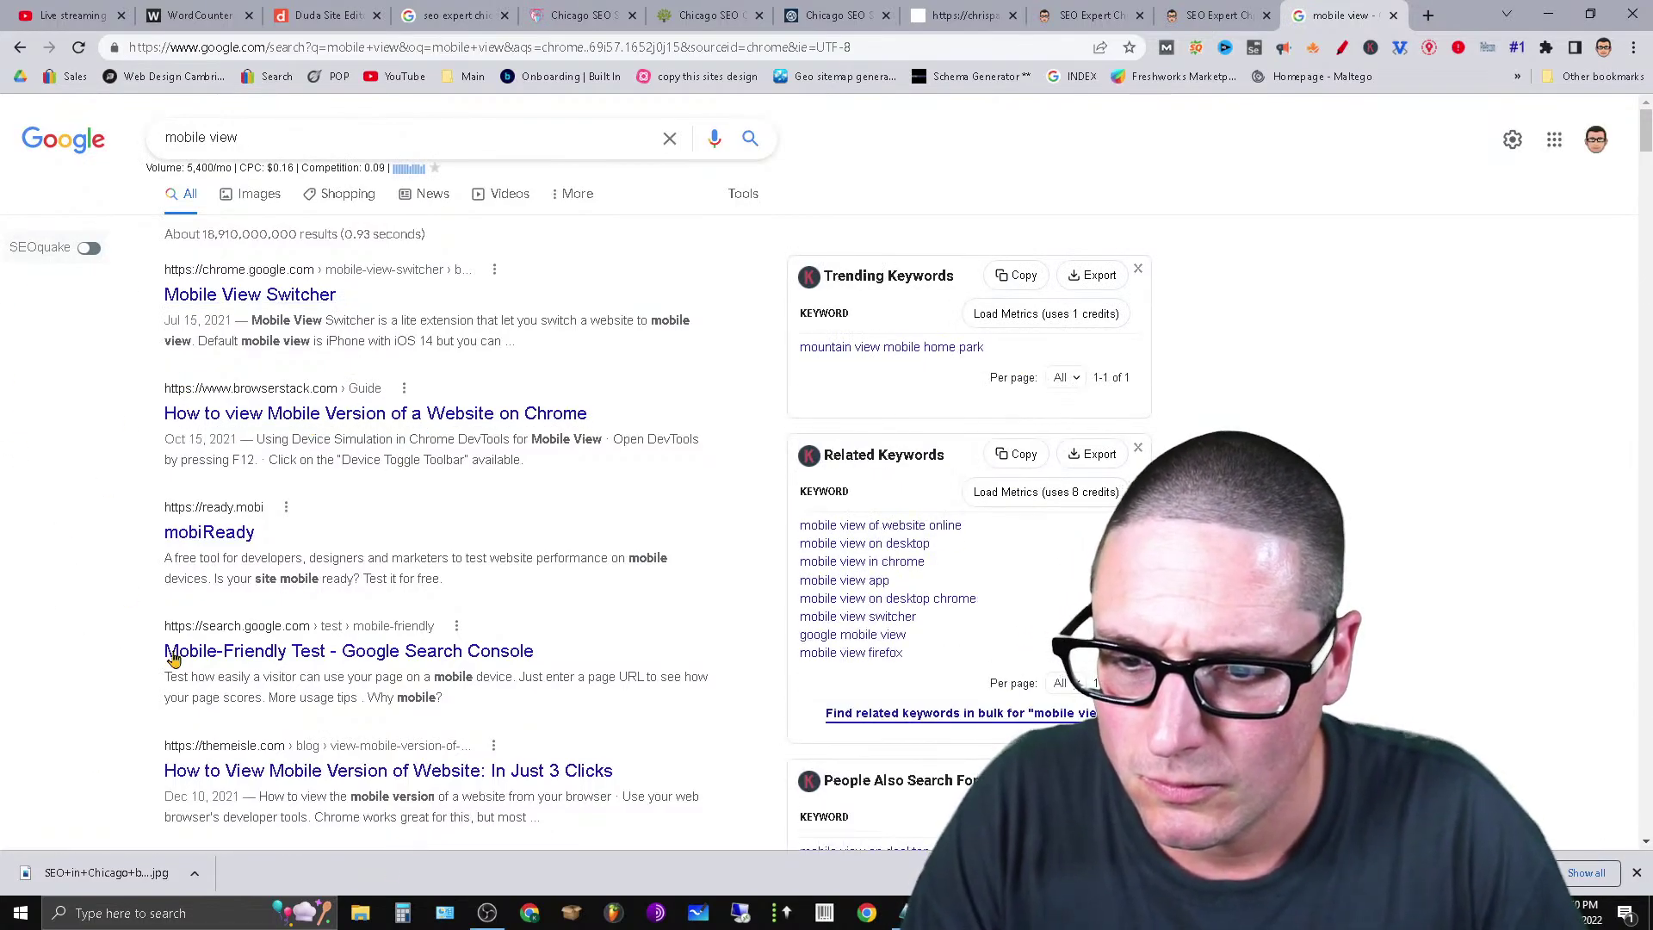
pyautogui.click(343, 659)
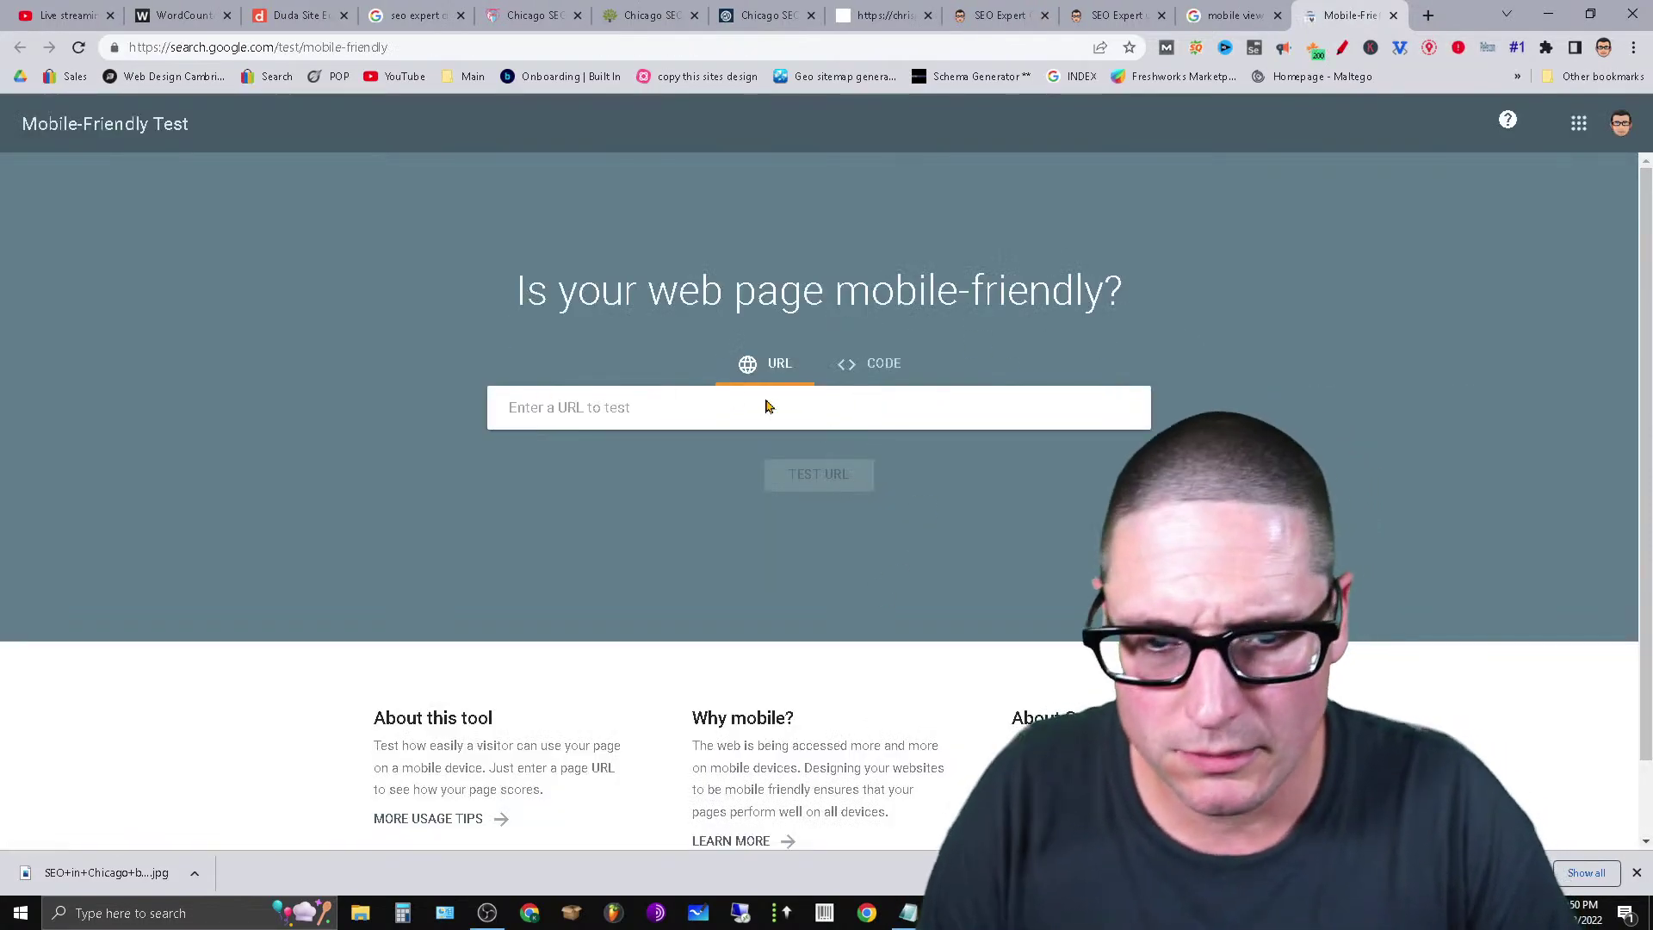
# Copy the live SEO Expert Chicago page address and run the Mobile-Friendly Test on it.
pyautogui.click(1111, 14)
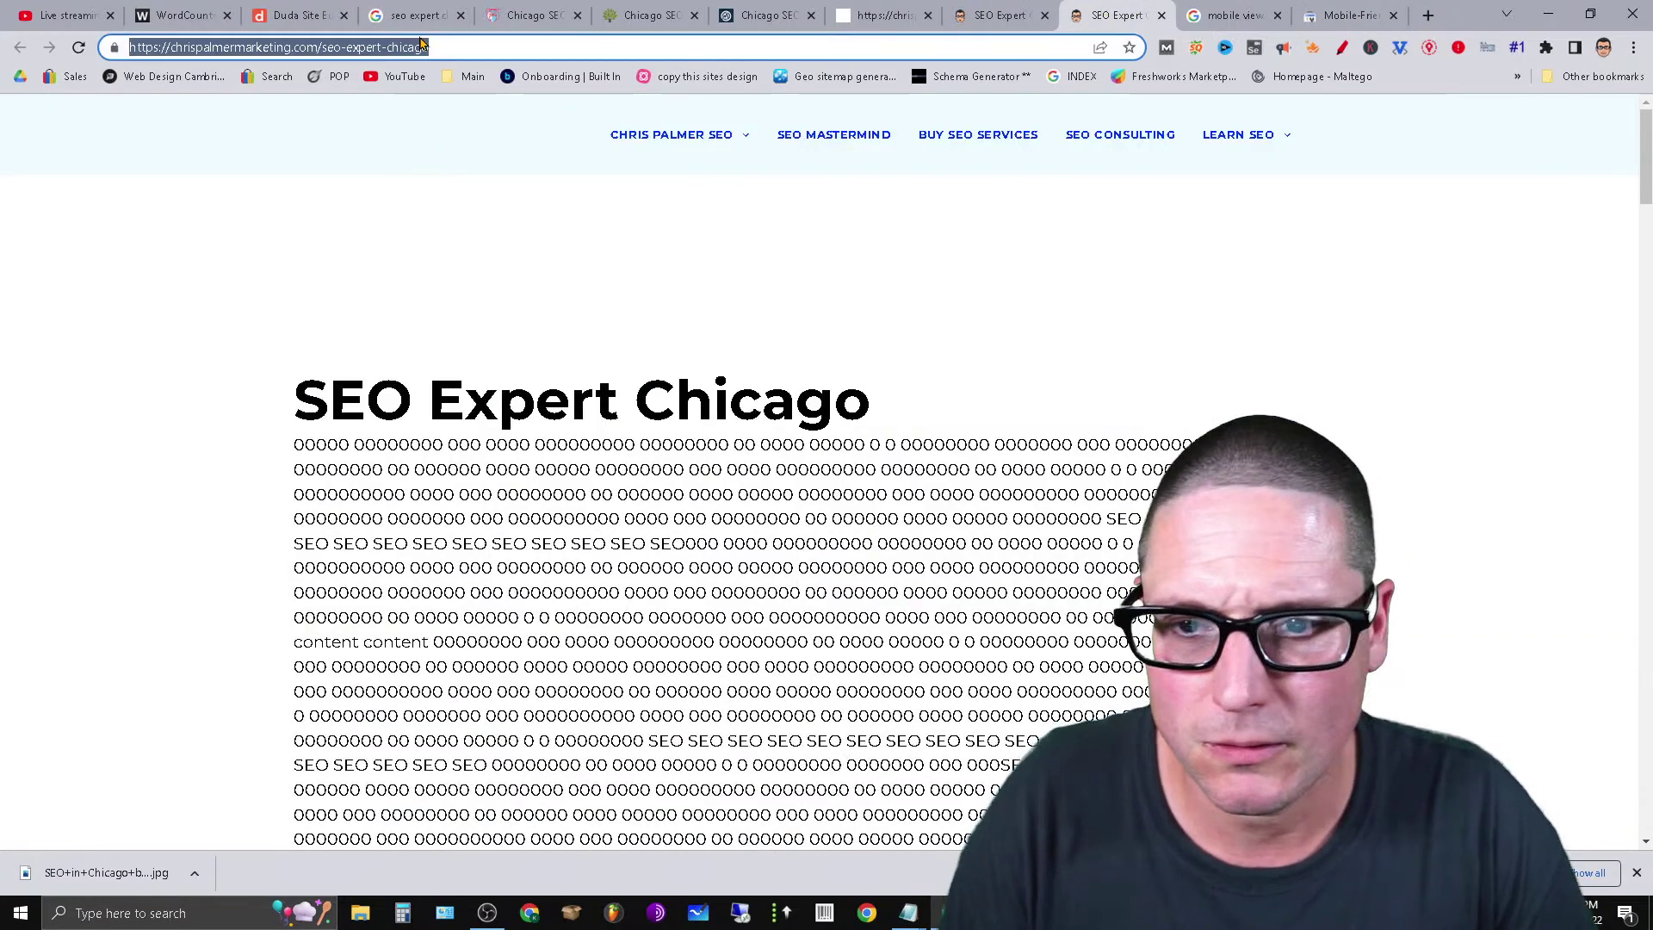
pyautogui.rightClick(402, 55)
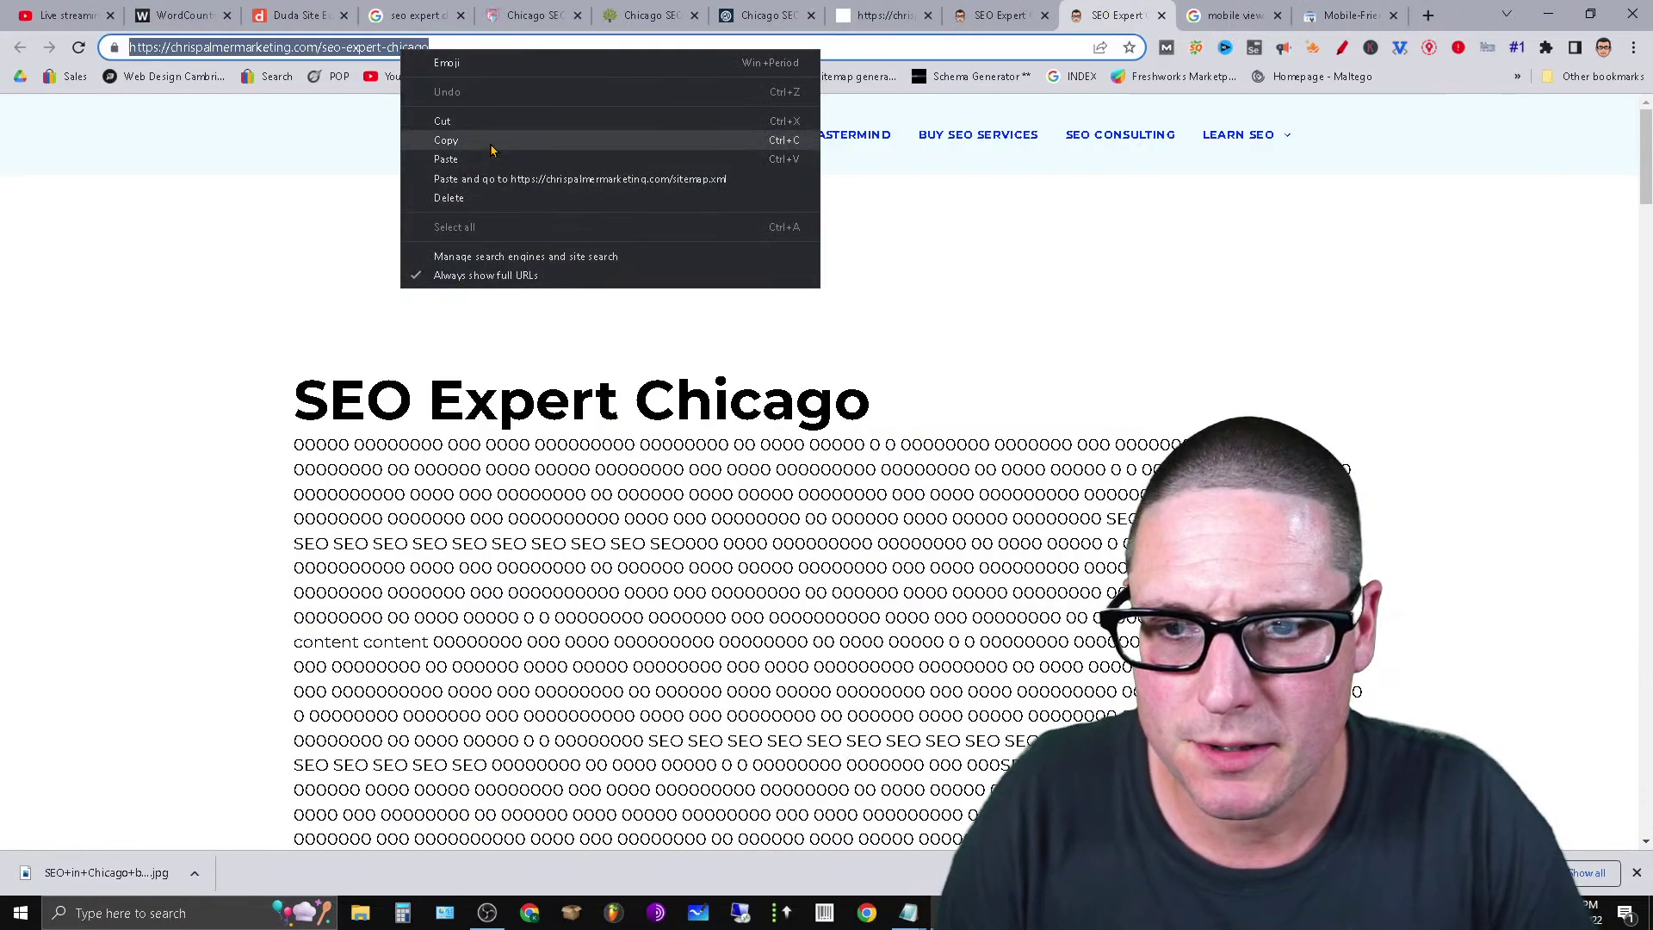
pyautogui.click(491, 136)
pyautogui.click(1374, 13)
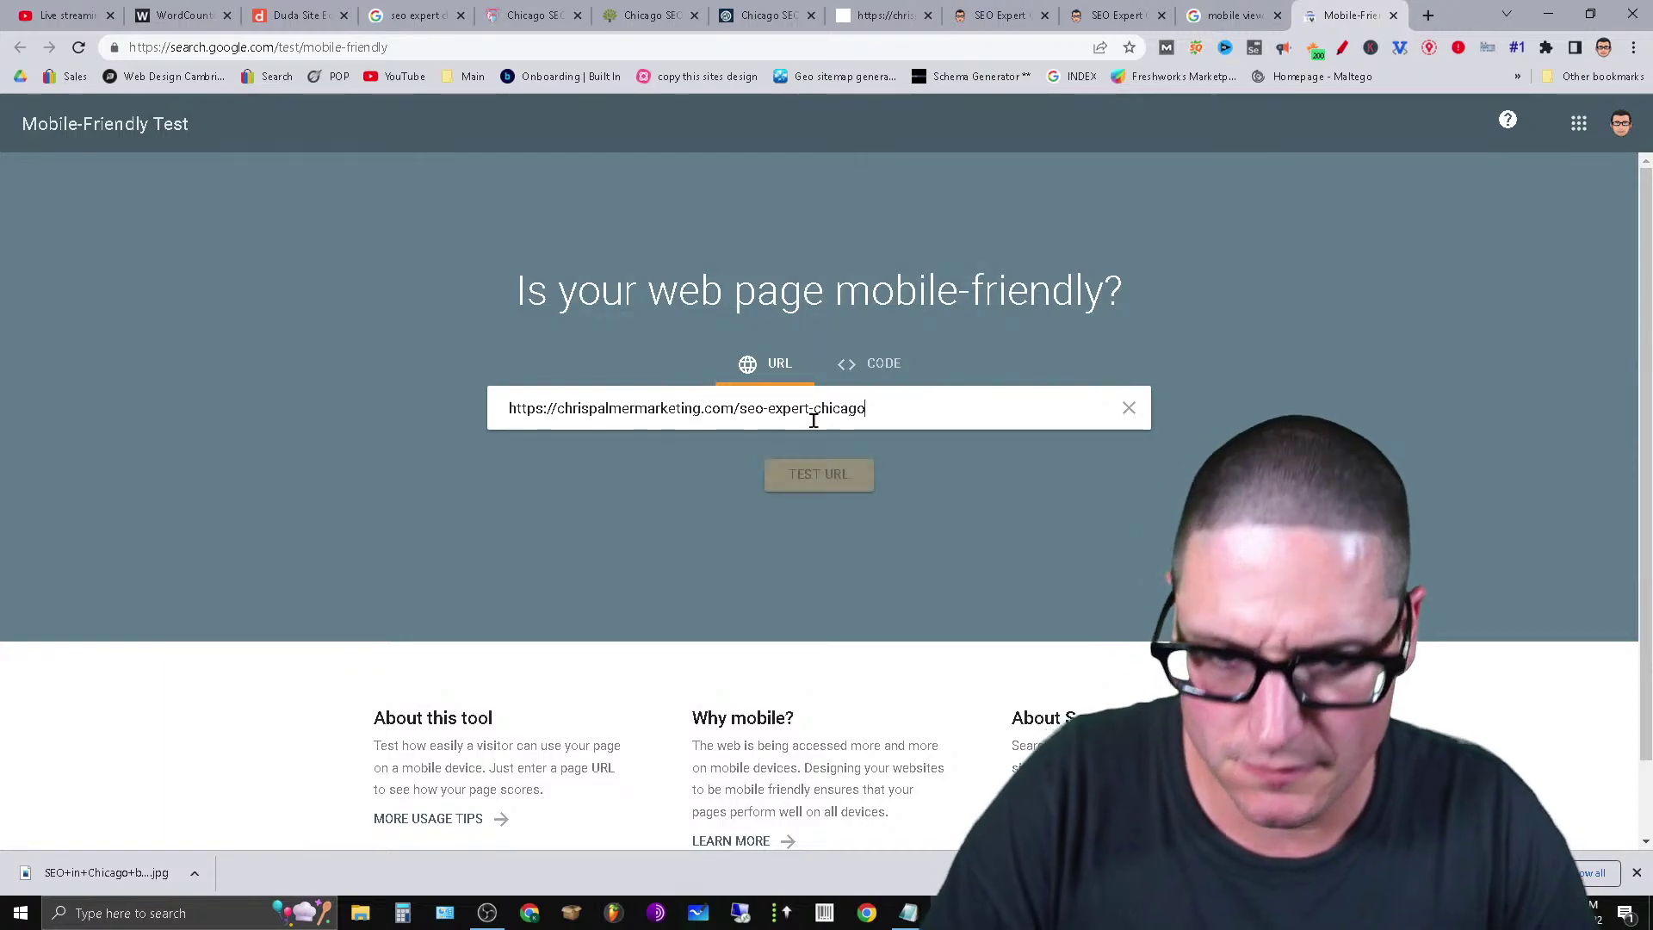
pyautogui.click(793, 479)
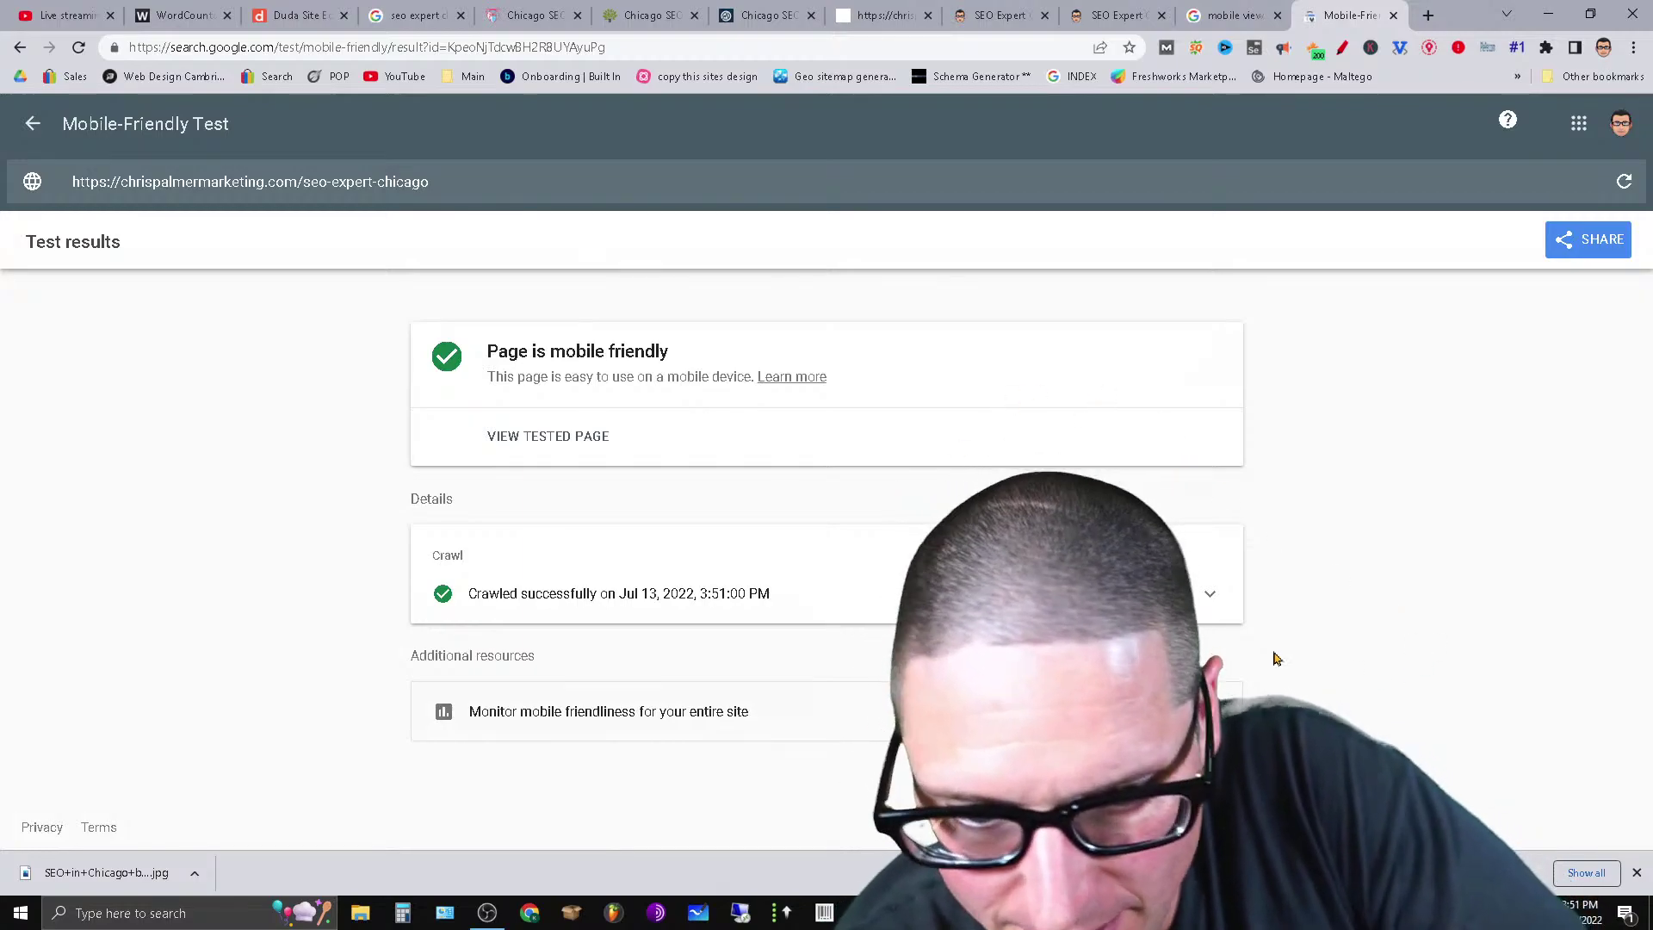
# Review the 'Page is mobile friendly' result and crawl details, then return to the blank test form.
pyautogui.click(1209, 596)
pyautogui.scroll(-2, 1203, 585)
pyautogui.scroll(2, 1199, 551)
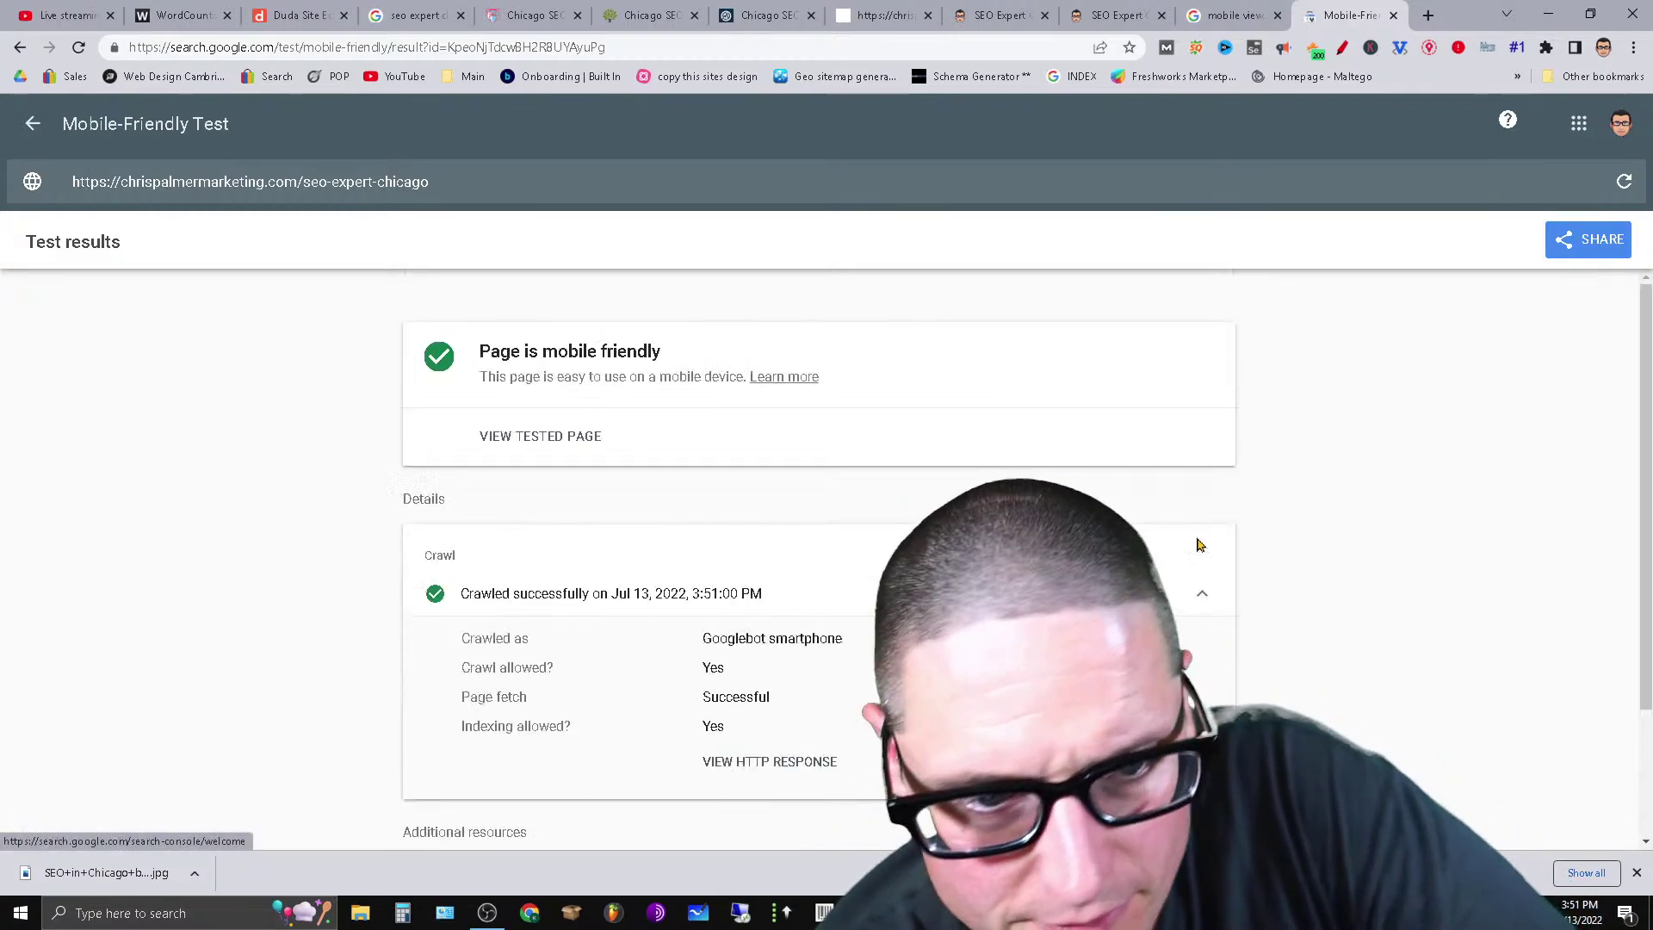
pyautogui.click(1231, 14)
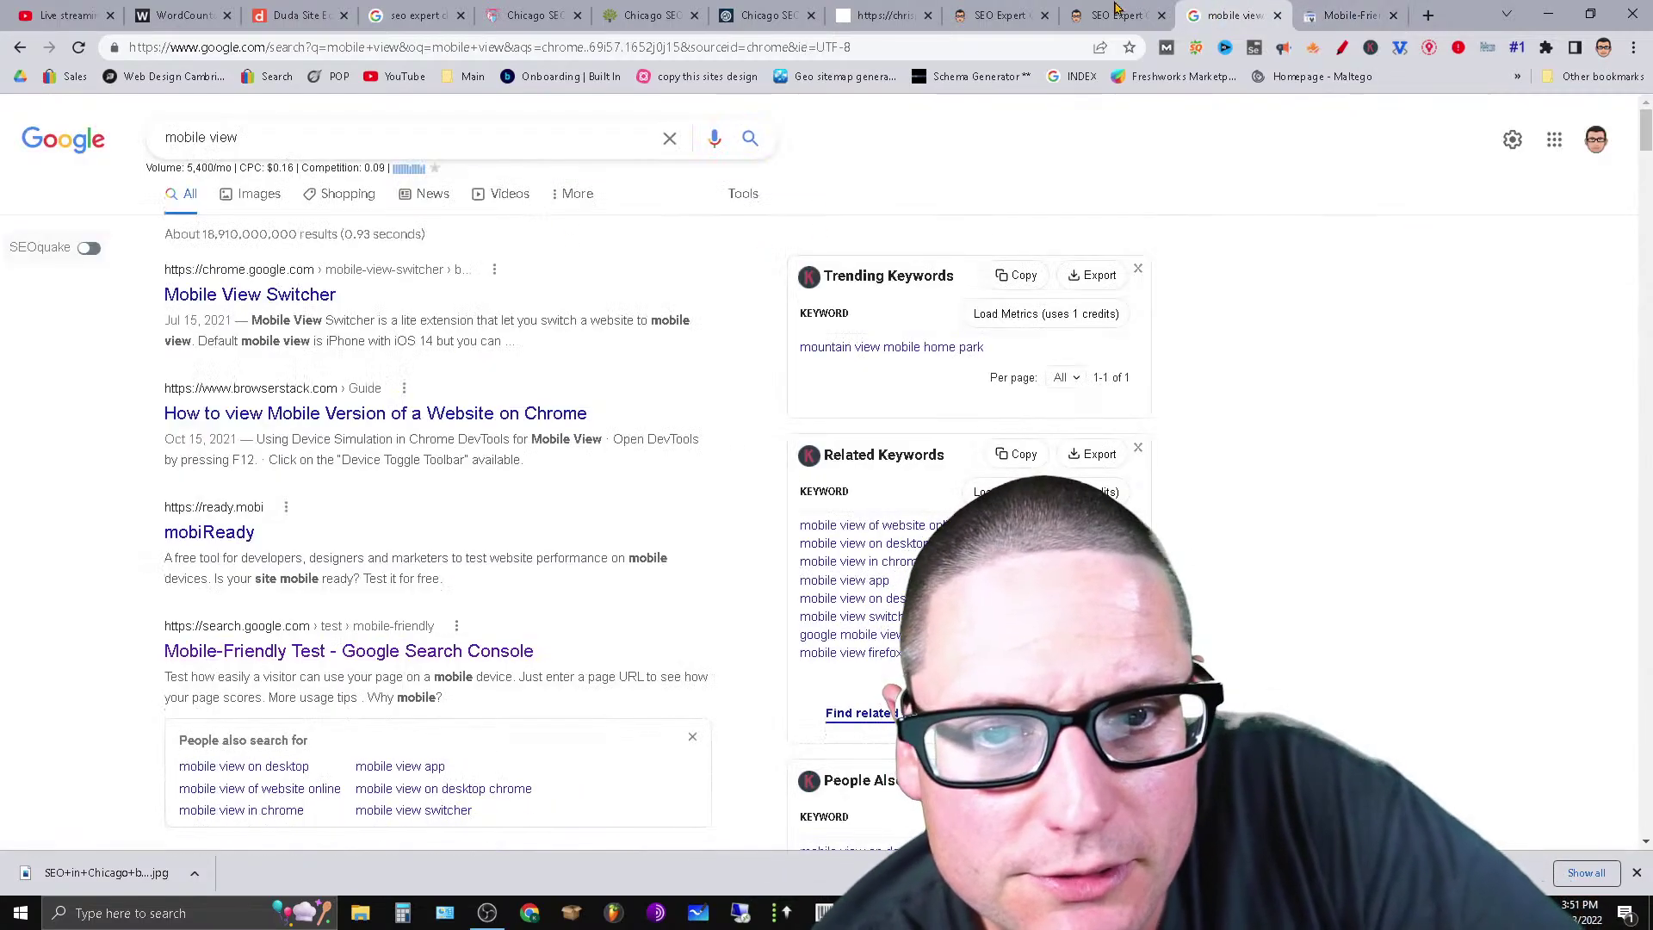
pyautogui.click(1115, 11)
pyautogui.click(1003, 11)
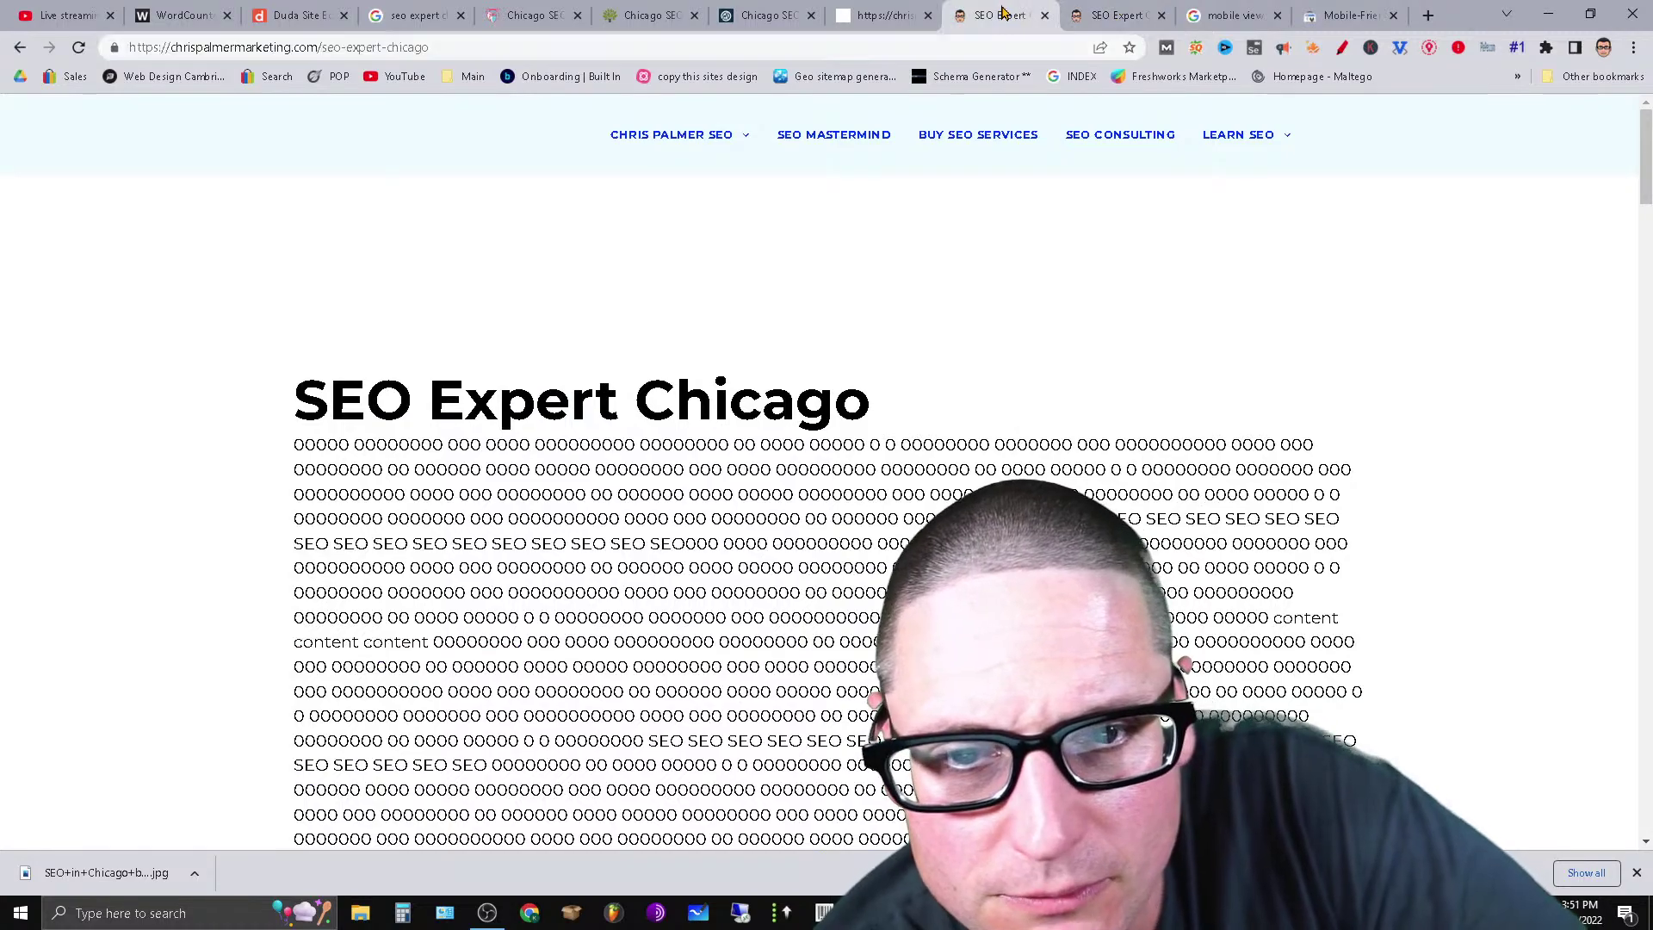
pyautogui.click(1428, 15)
pyautogui.hotkey('ctrl', 'shift', 'Tab')
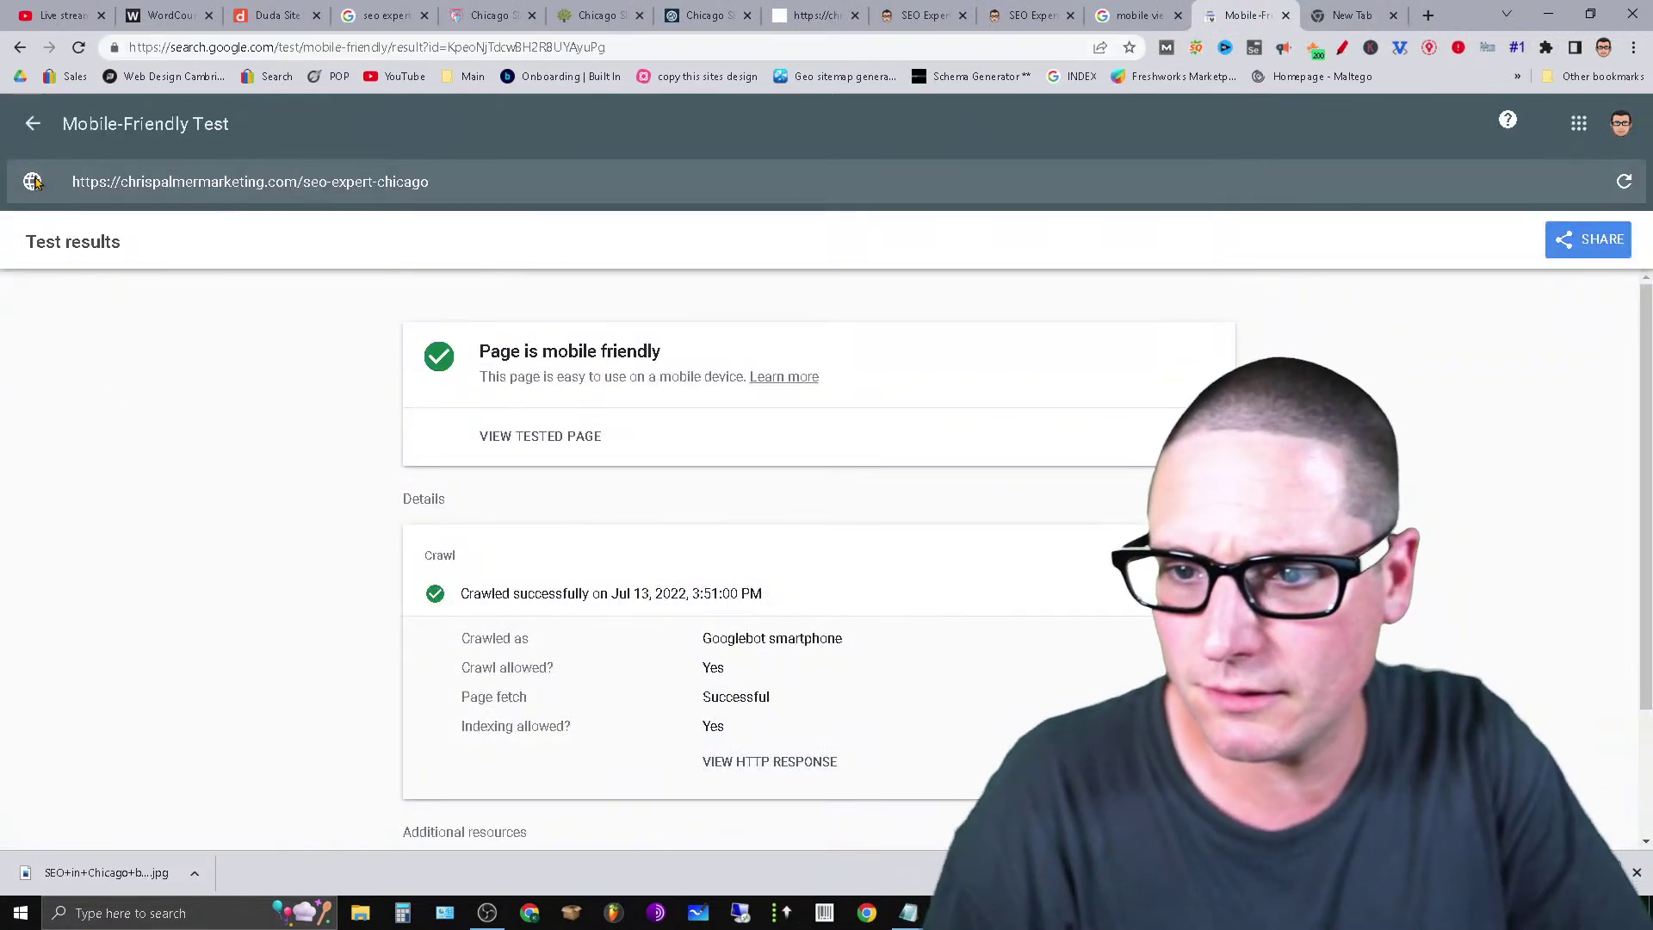
pyautogui.click(33, 127)
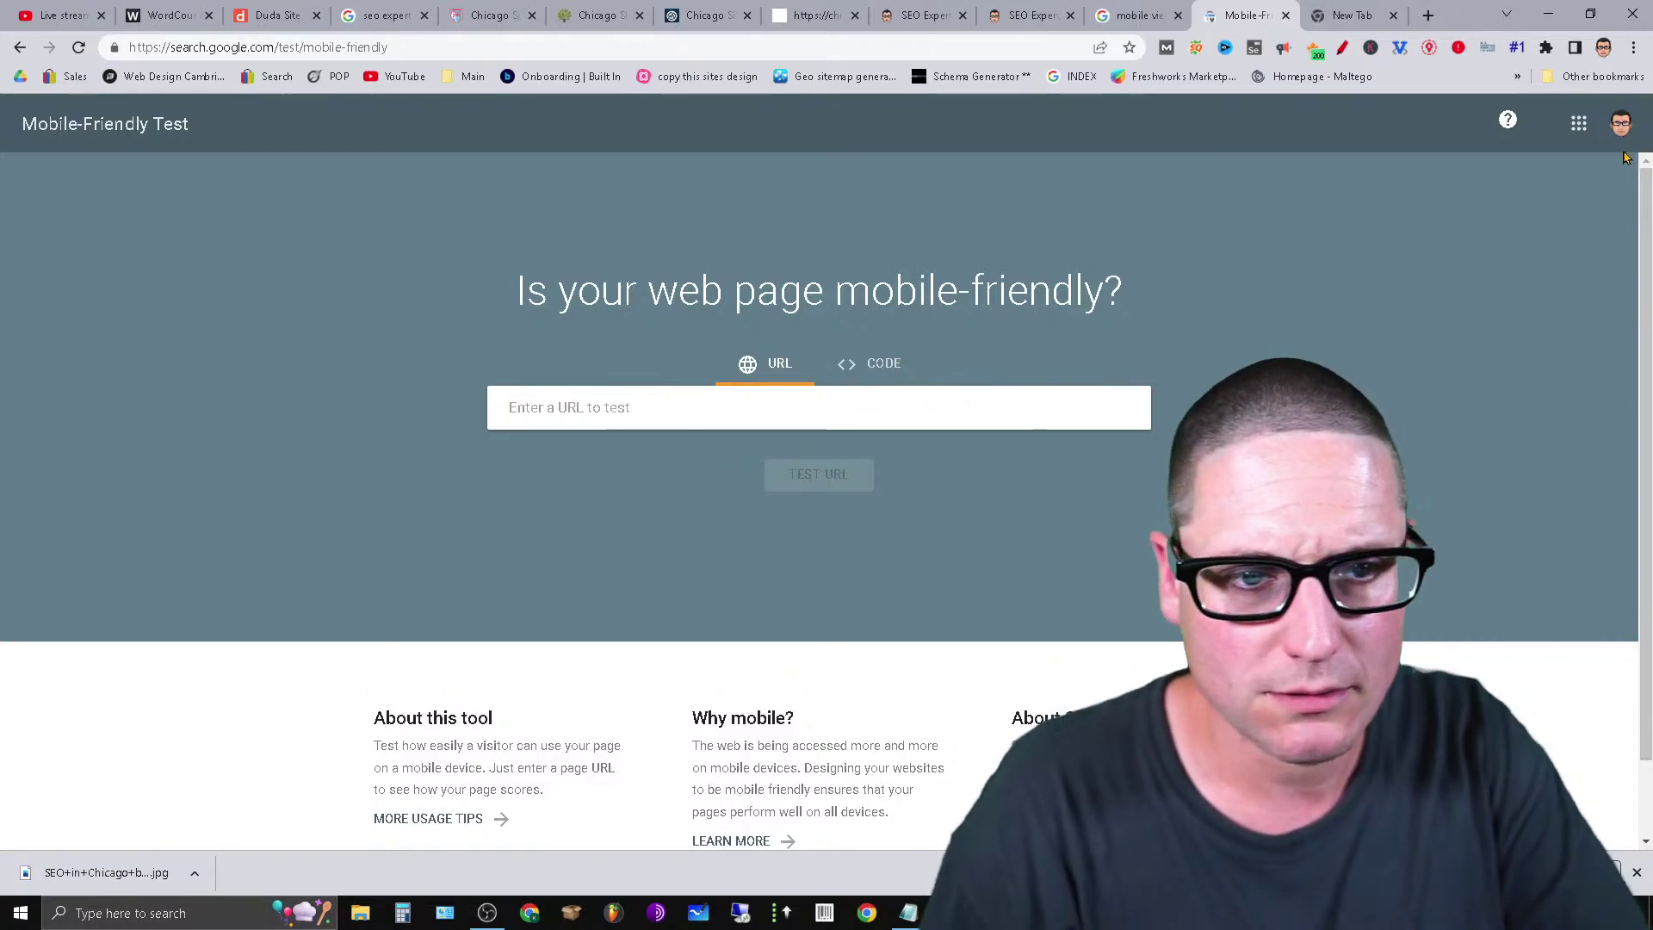
# Search 'search console' and open Google Search Console with Start now.
pyautogui.click(1617, 125)
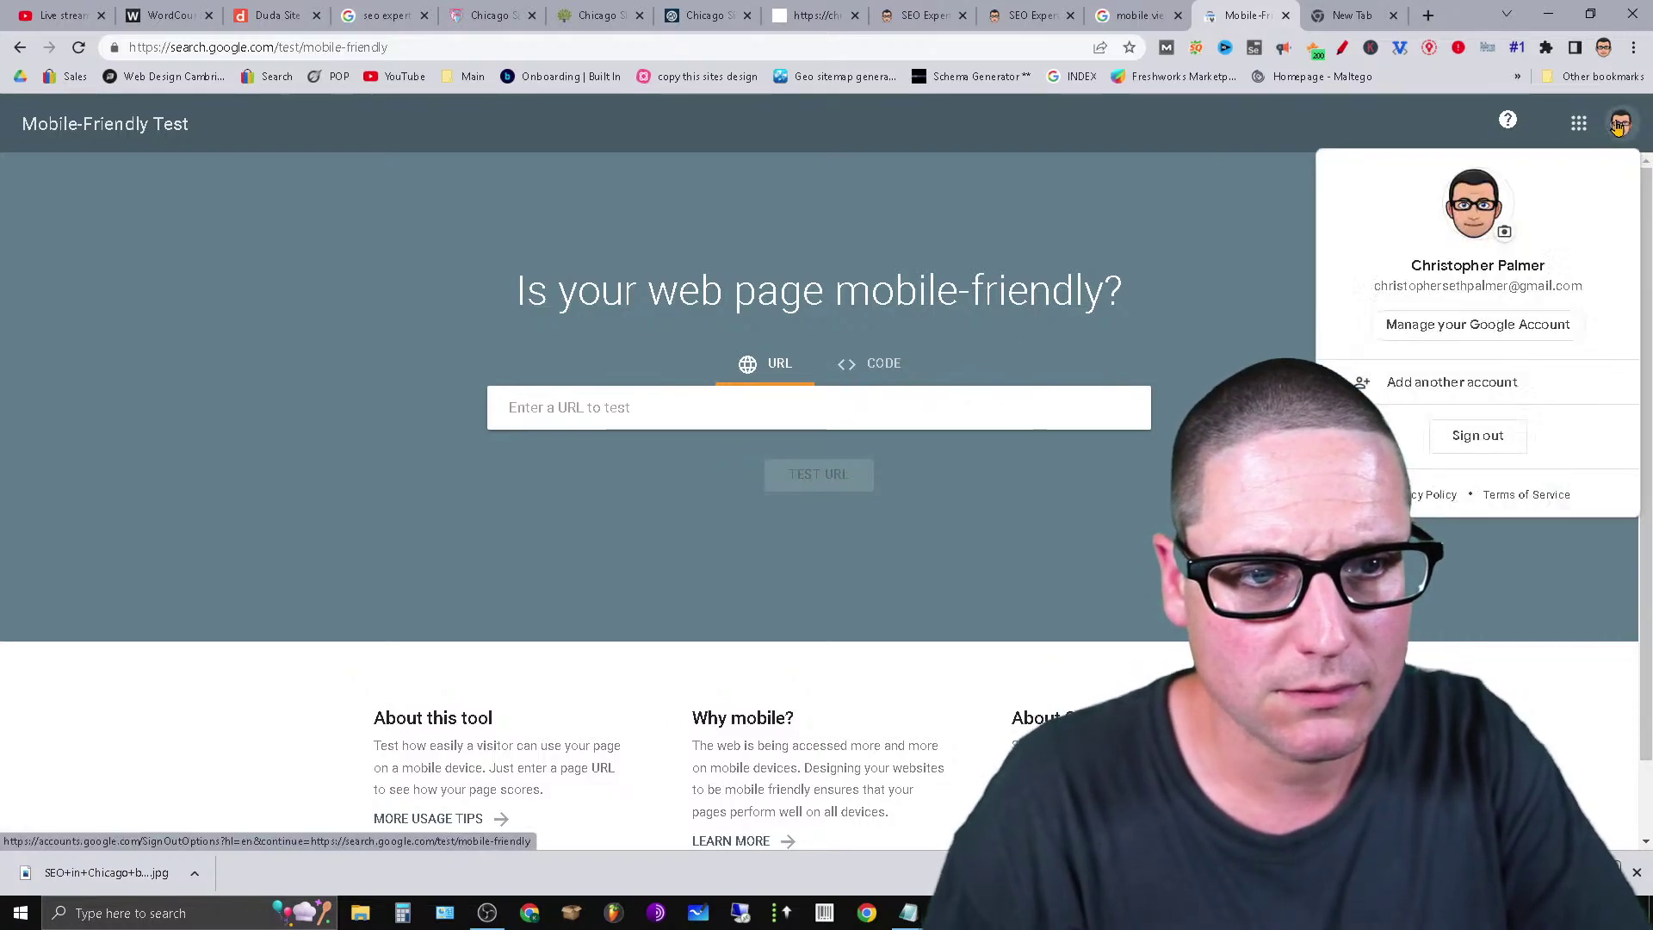
pyautogui.click(1109, 291)
pyautogui.click(332, 48)
pyautogui.write('s')
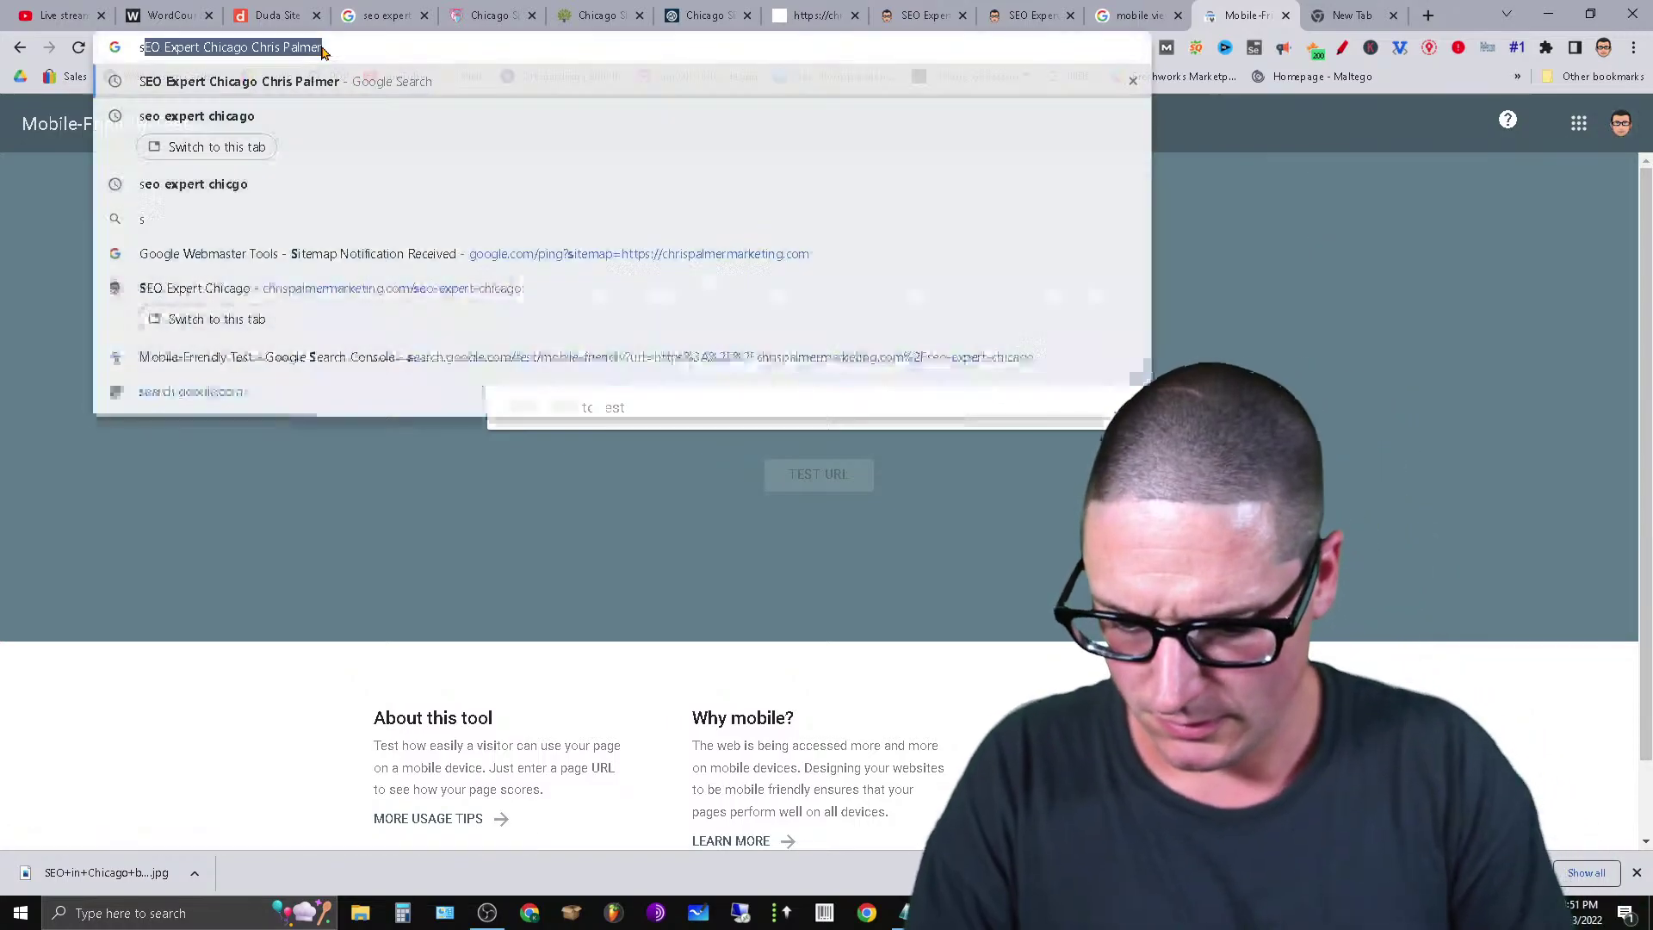
pyautogui.write('earch')
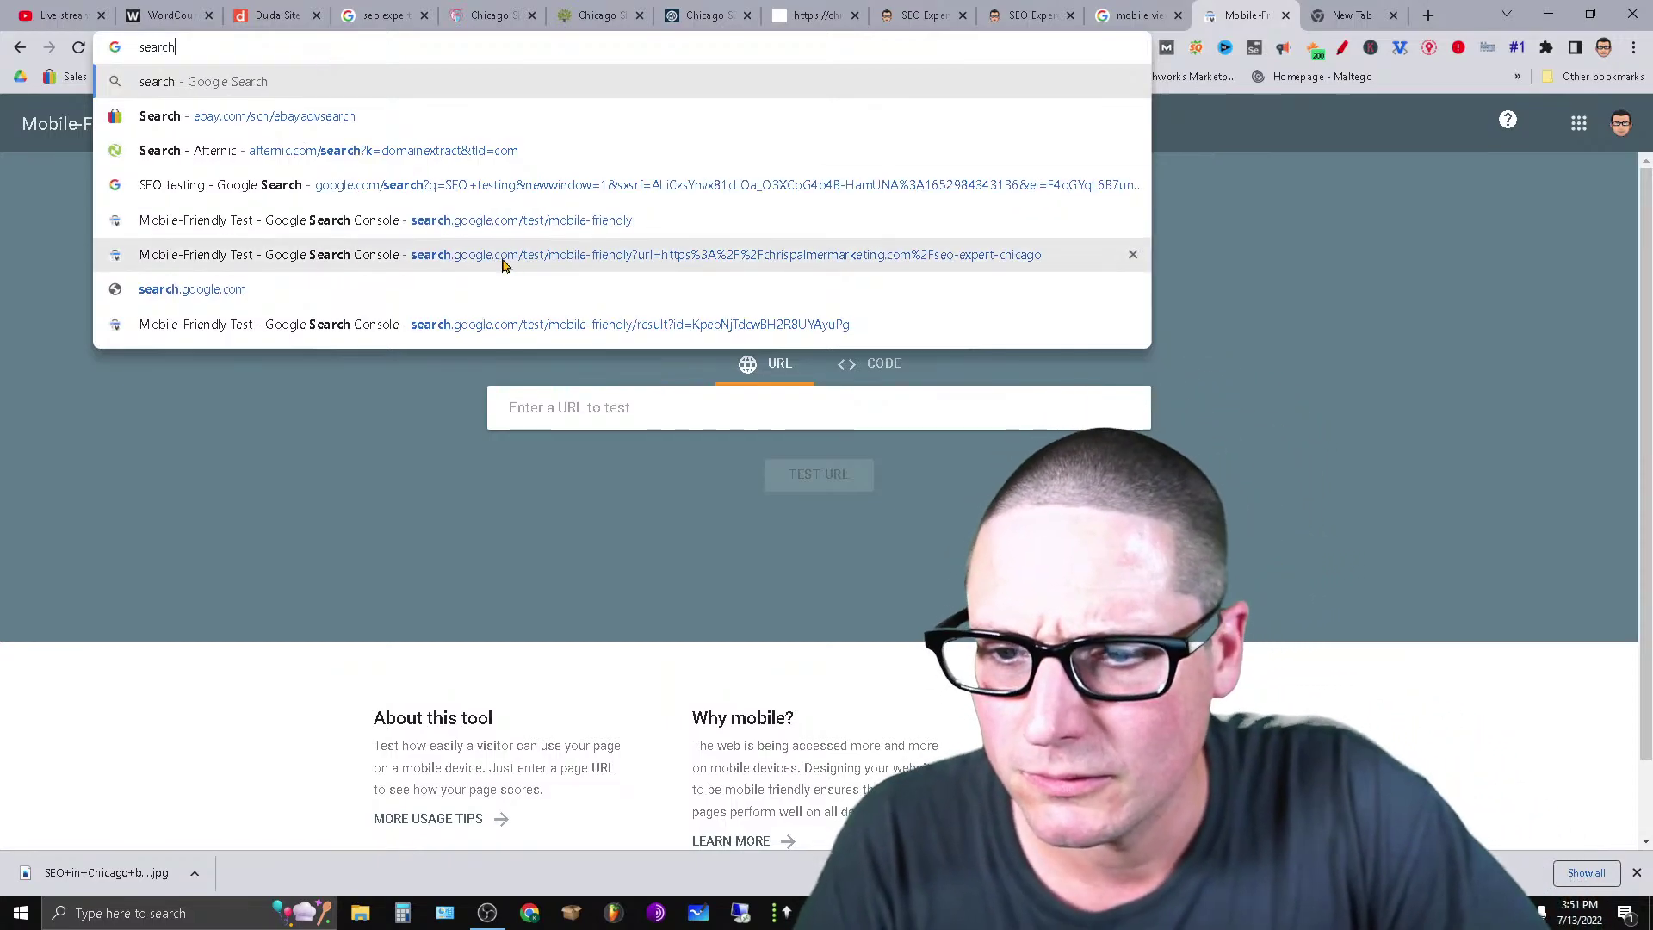
pyautogui.write(' c')
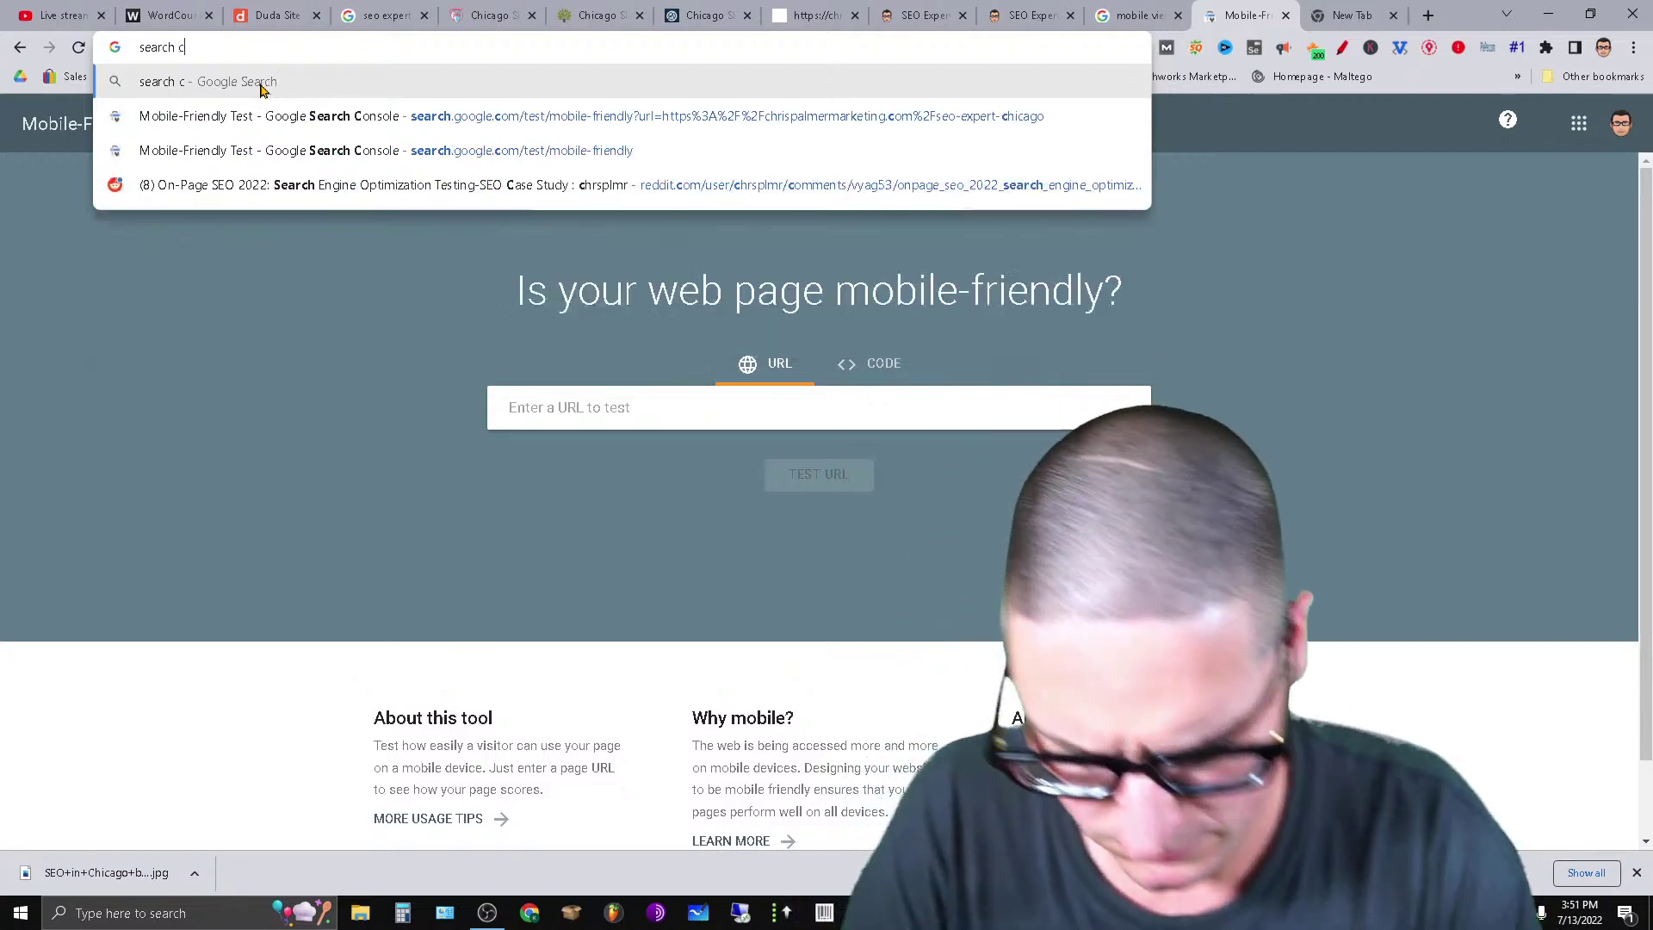
pyautogui.write('onsole')
pyautogui.press('Return')
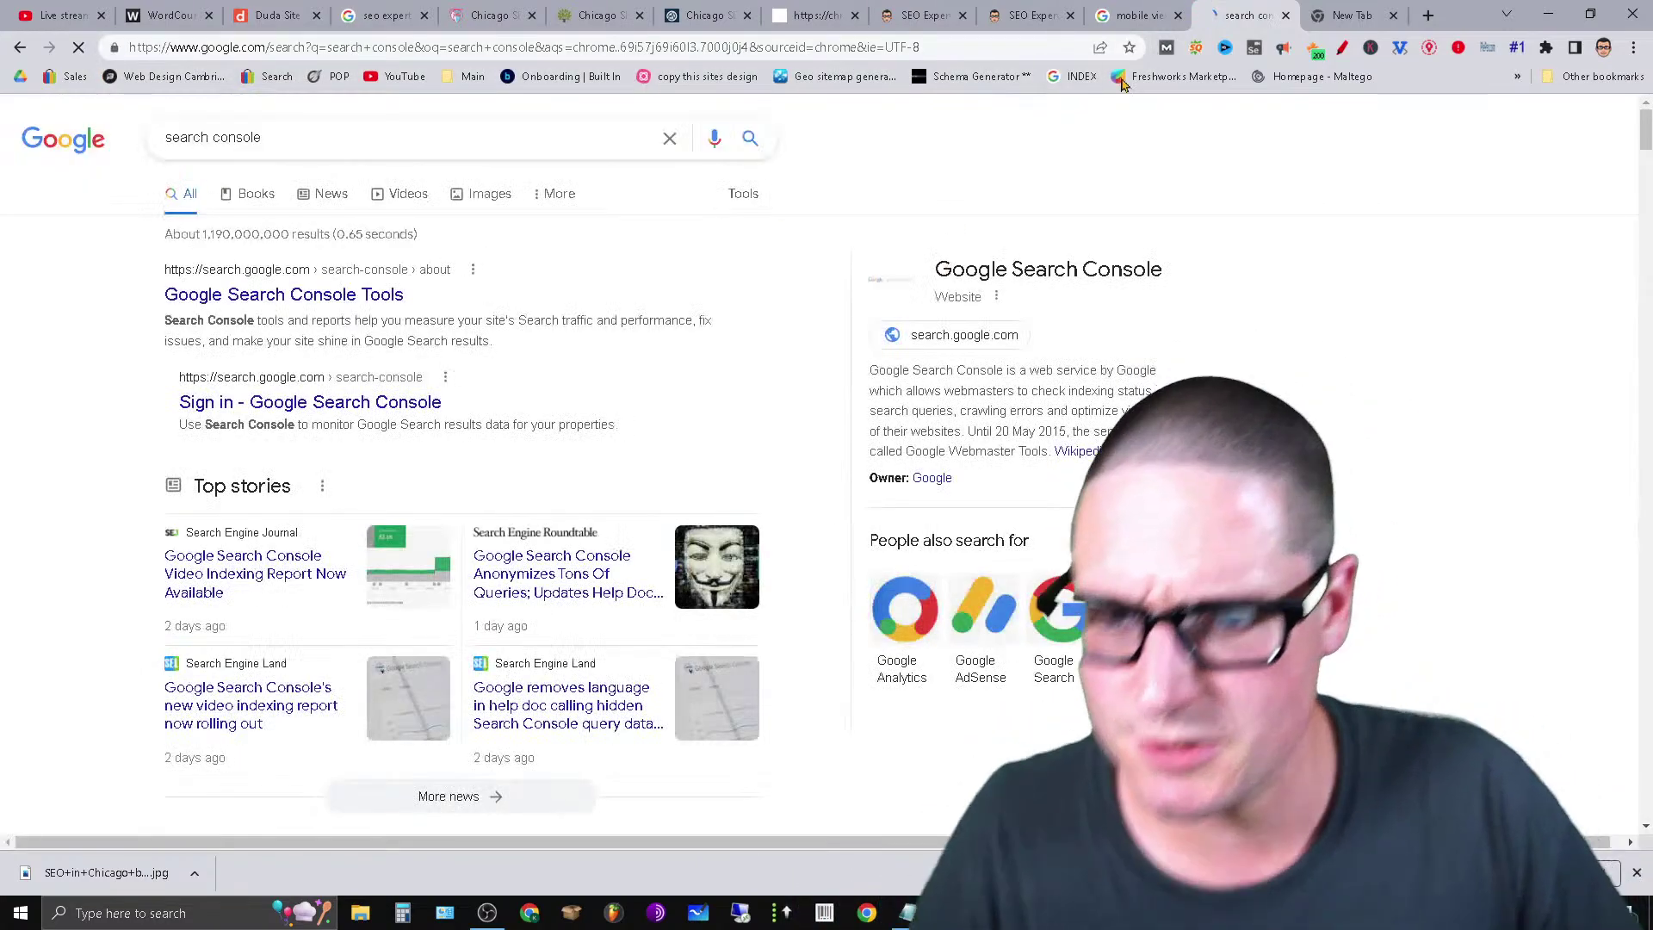
pyautogui.click(267, 296)
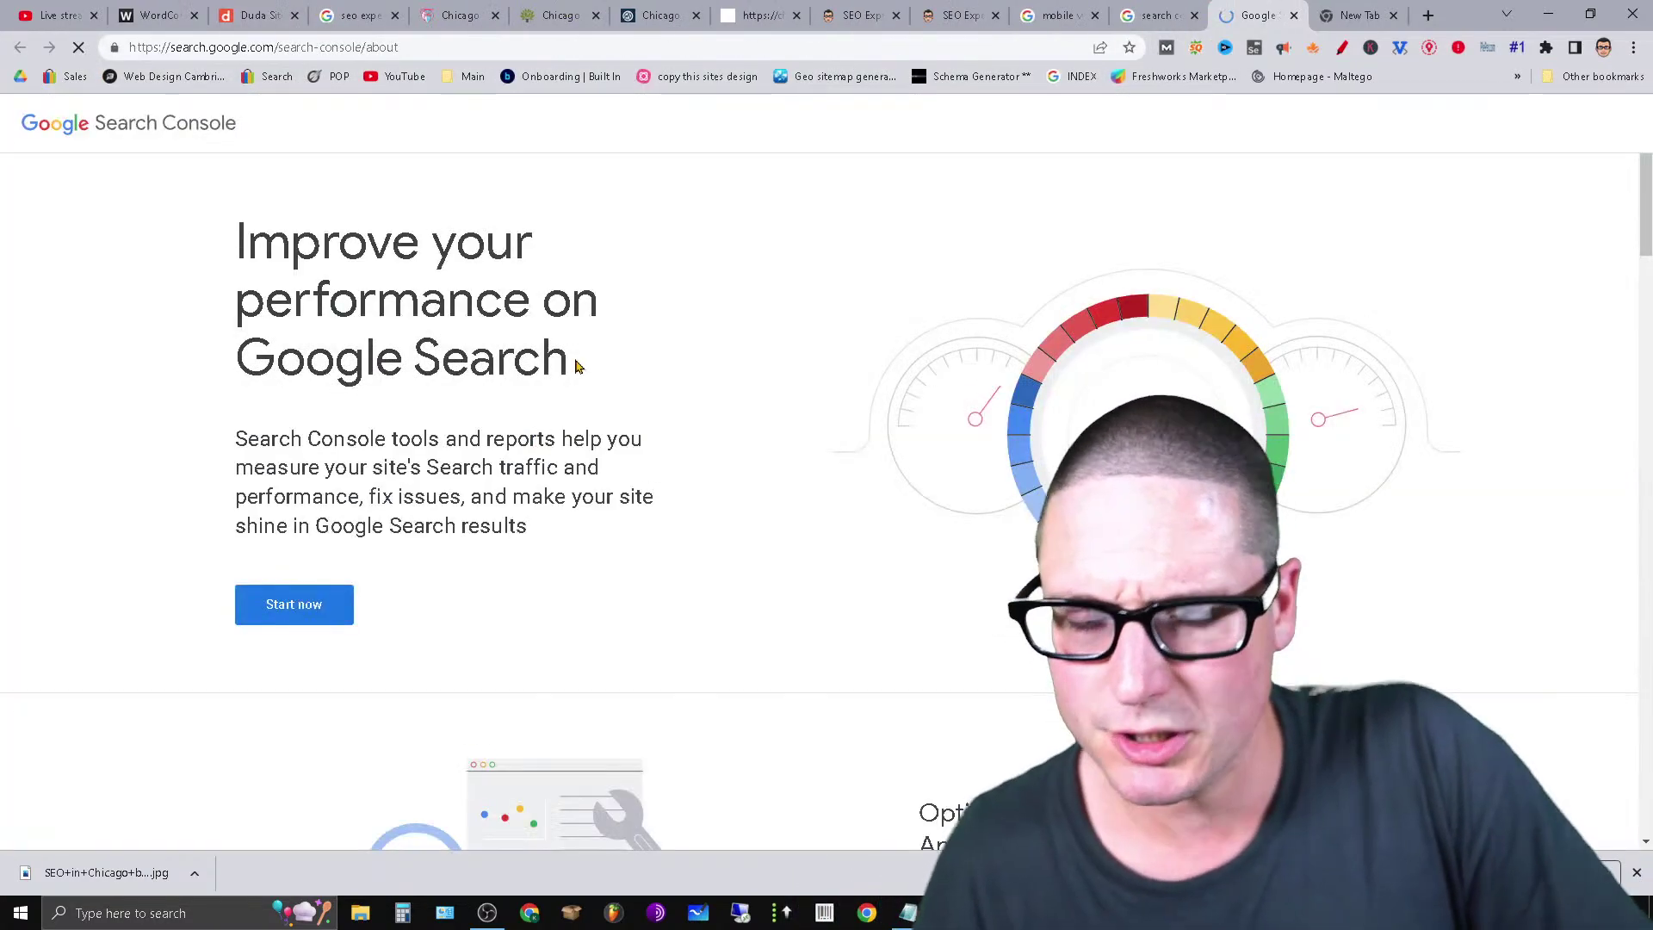
pyautogui.click(324, 597)
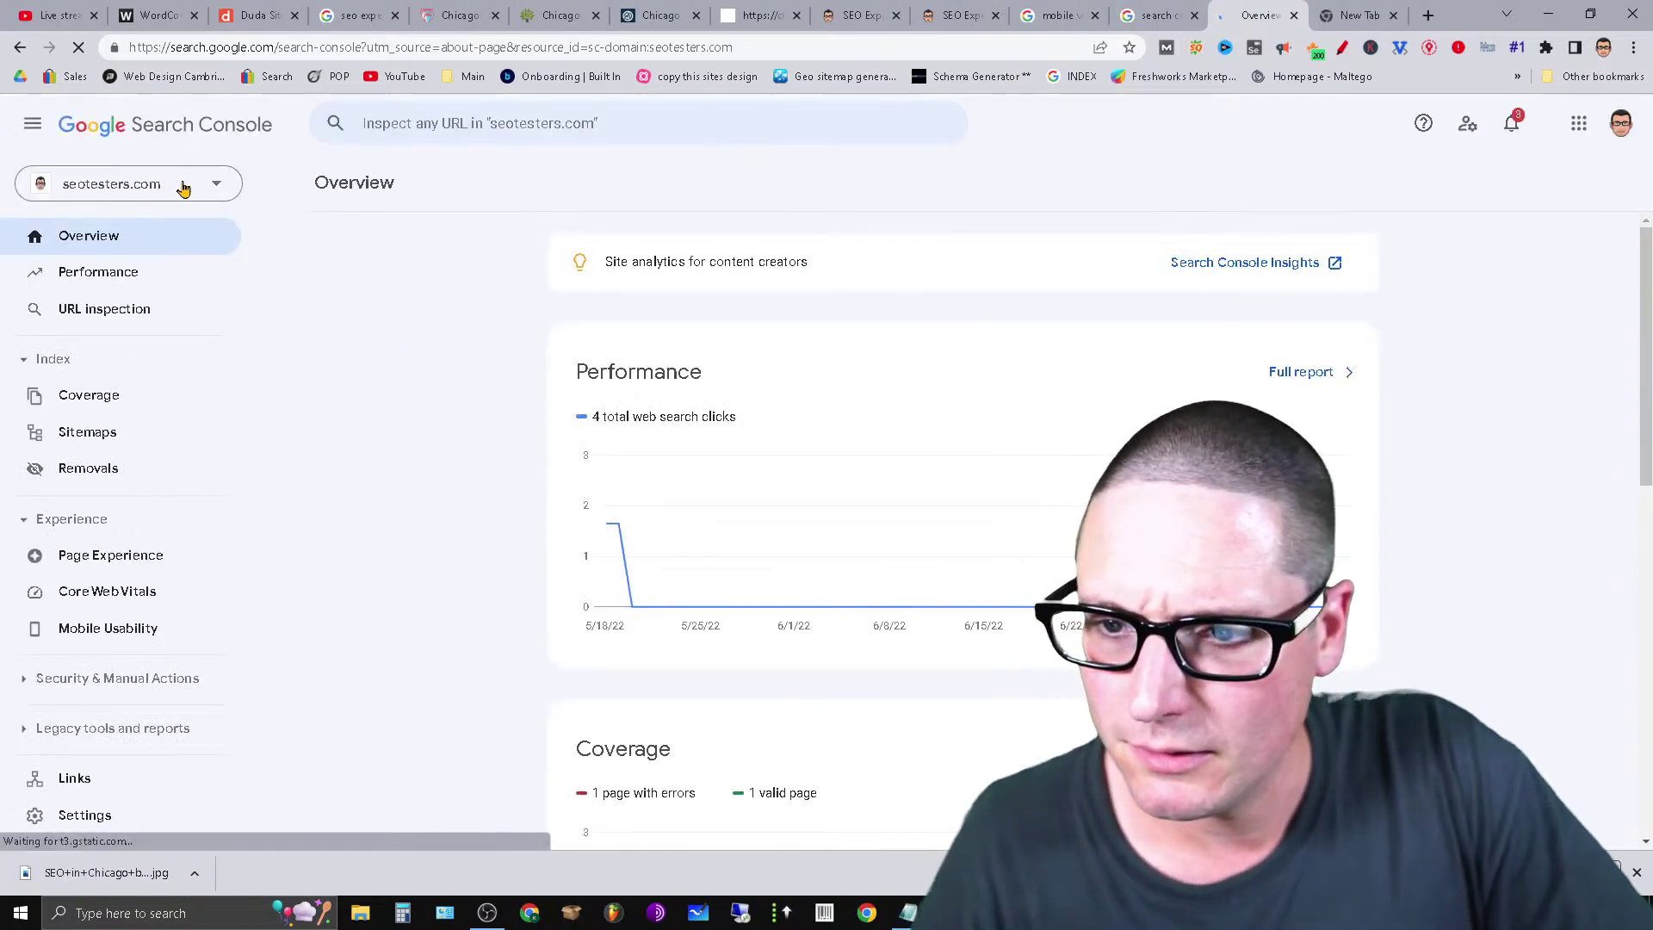
# Check the property list on the seotesters.com overview, then close it and open a new tab.
pyautogui.click(182, 187)
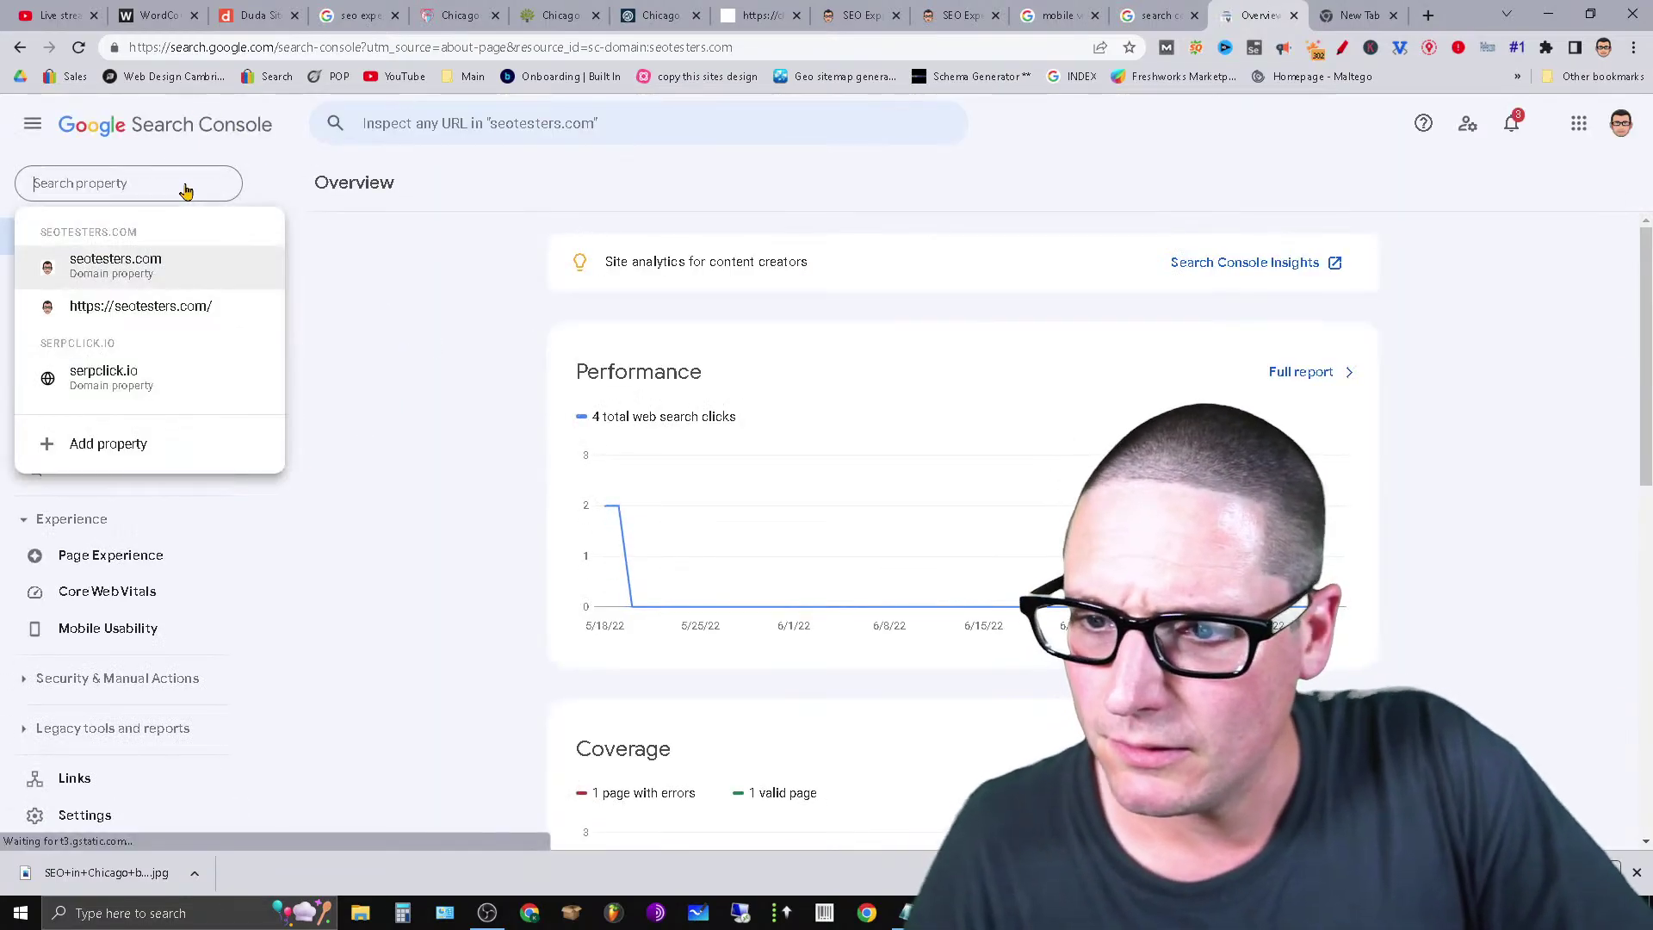
pyautogui.click(369, 691)
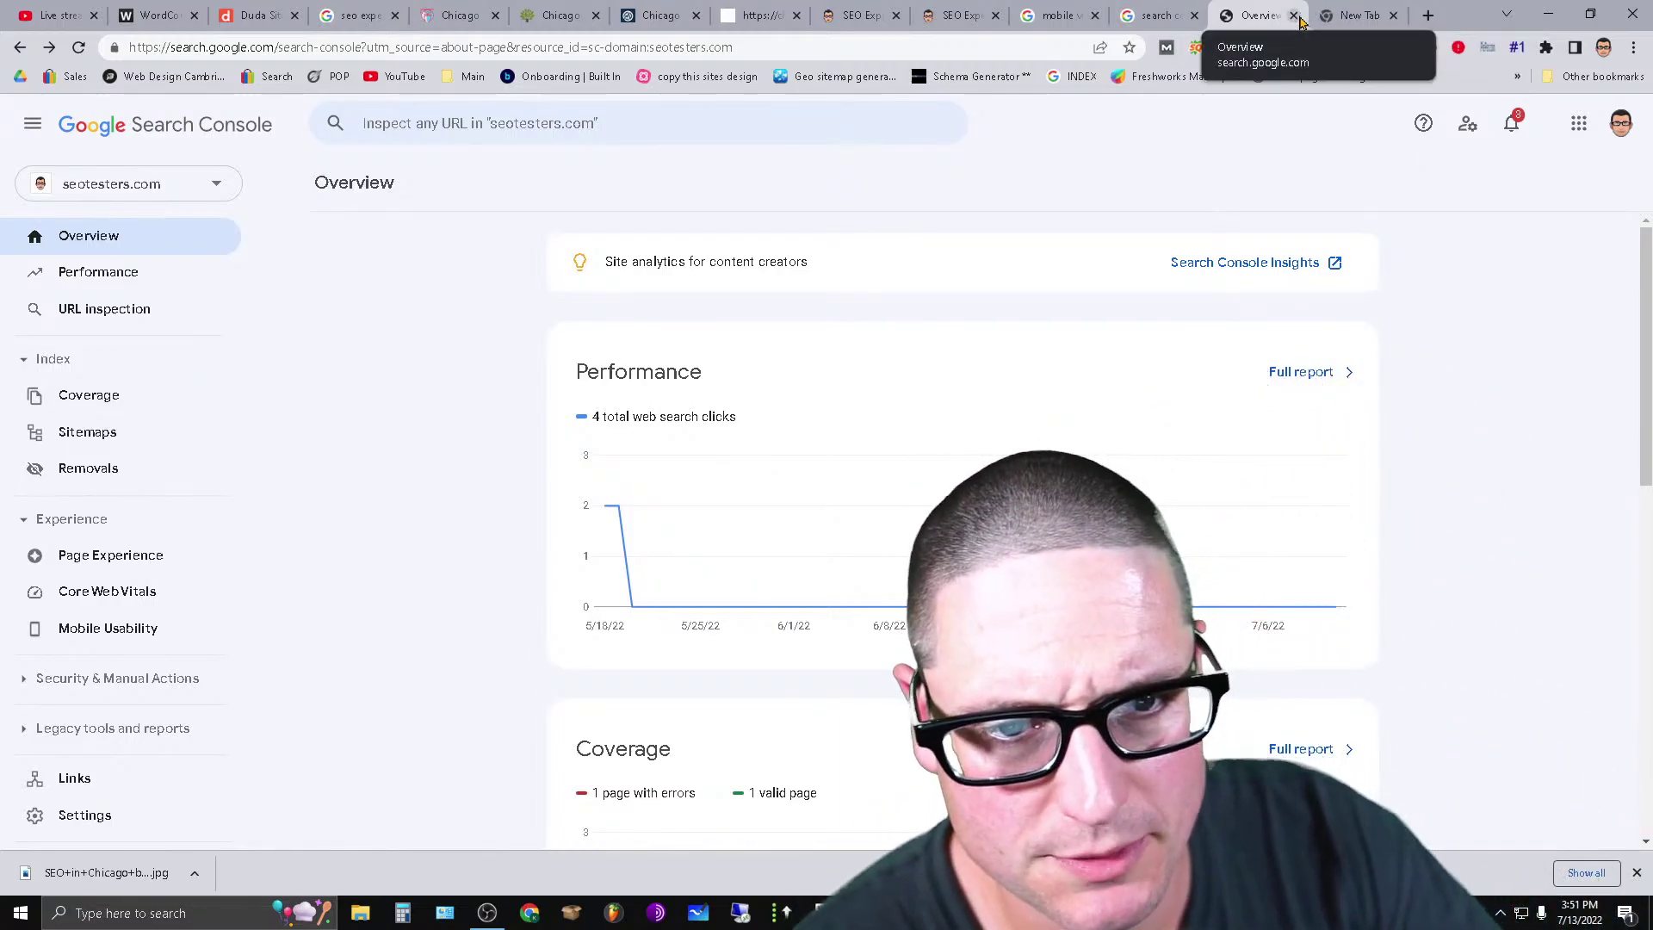
pyautogui.click(1293, 16)
pyautogui.click(1272, 8)
pyautogui.click(1293, 15)
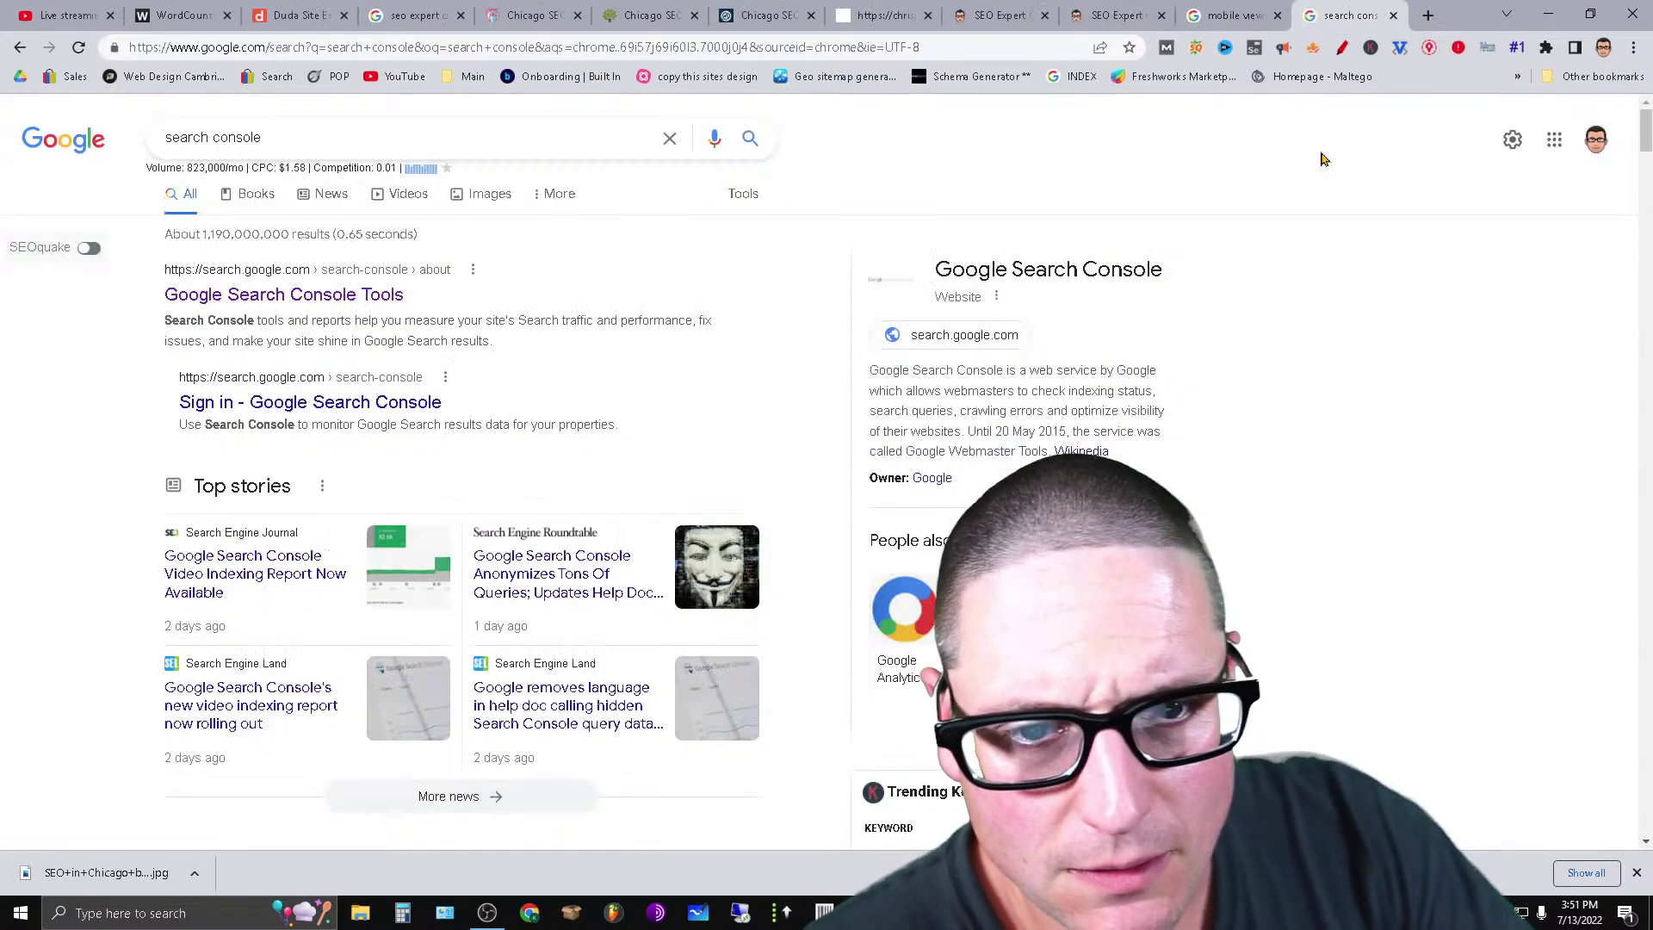
pyautogui.click(1435, 15)
# Go to Twitter and copy the SEO Expert Chicago page address.
pyautogui.write('twitte')
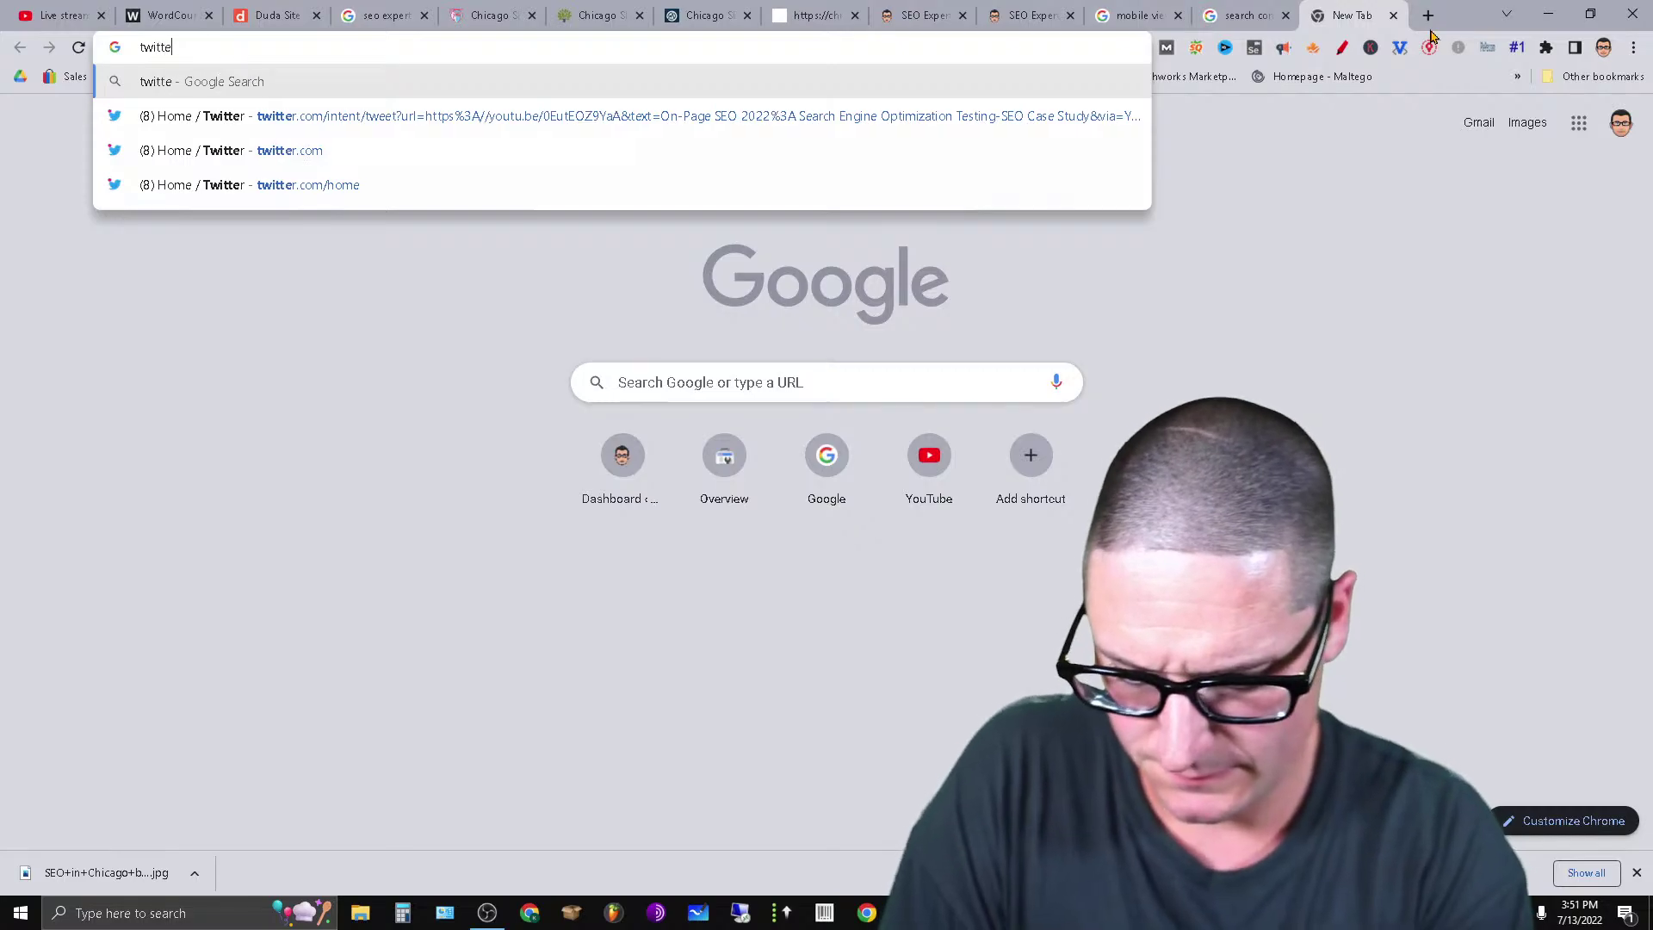
pyautogui.write('r.')
pyautogui.press('Return')
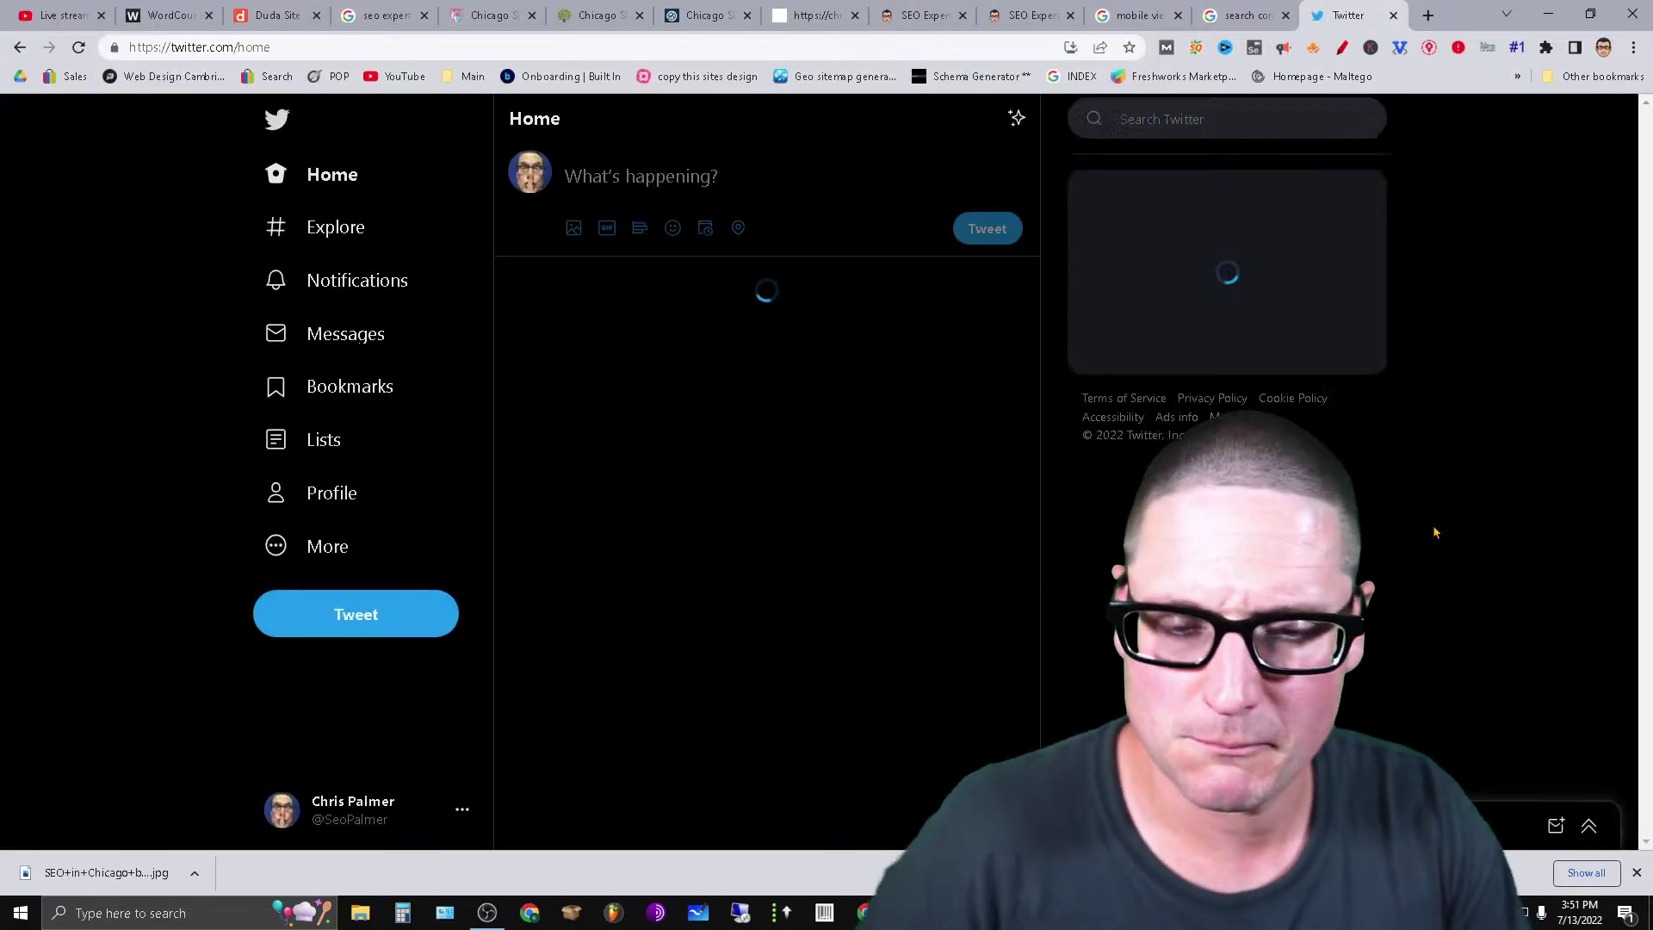
pyautogui.click(1024, 15)
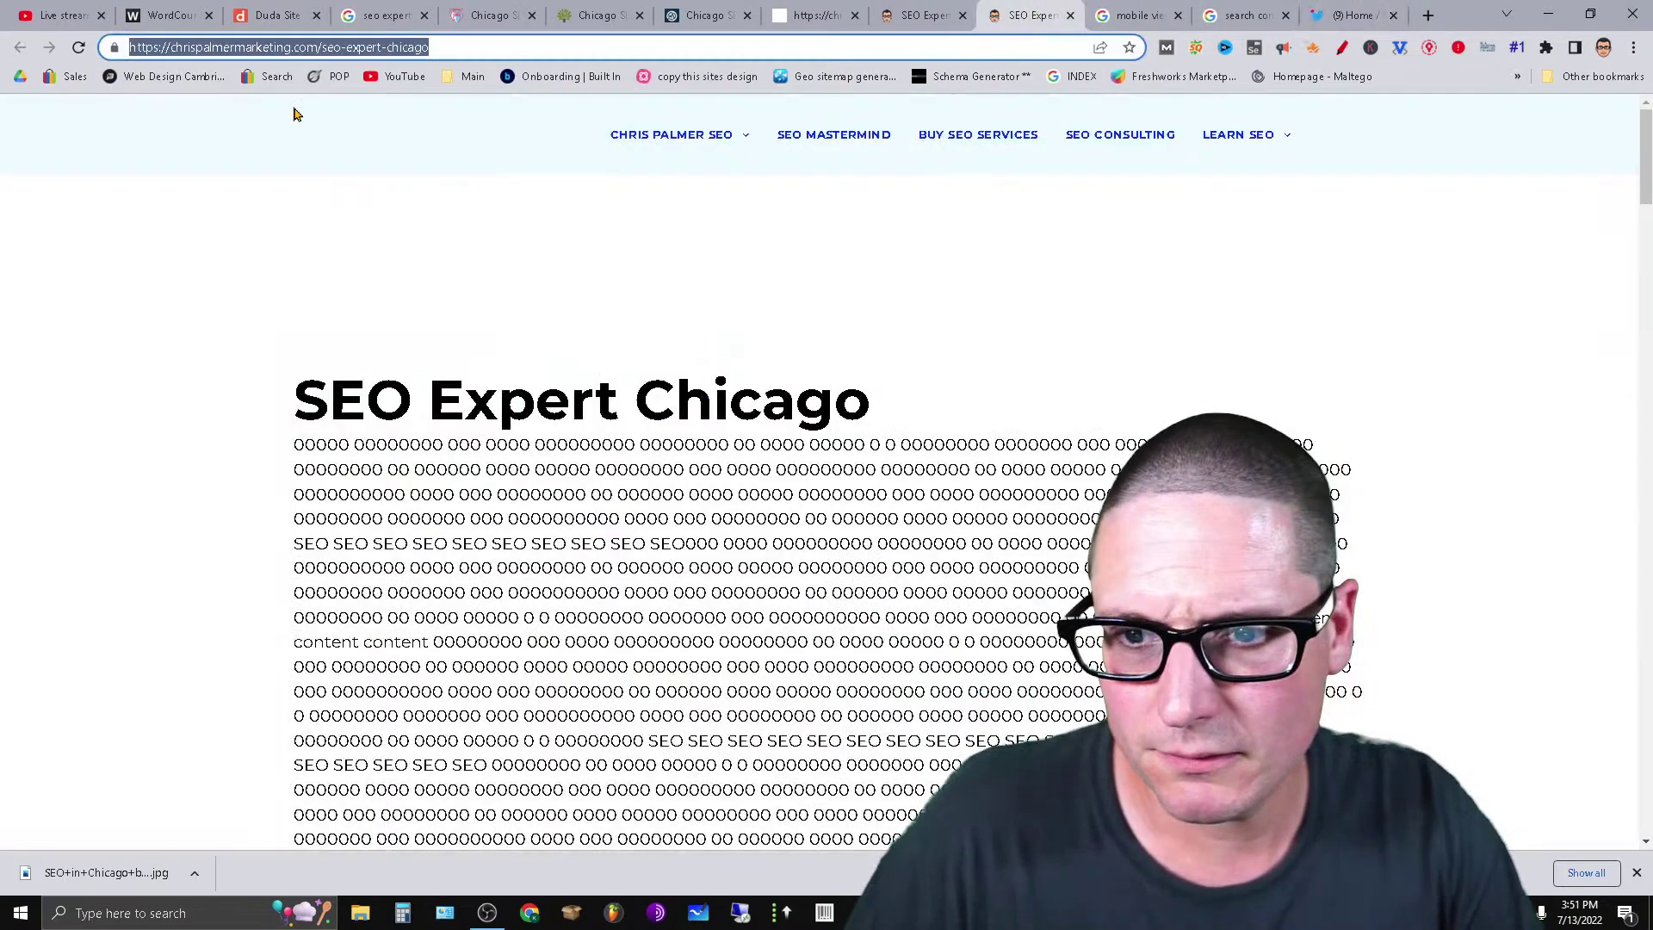
pyautogui.rightClick(401, 50)
pyautogui.click(491, 135)
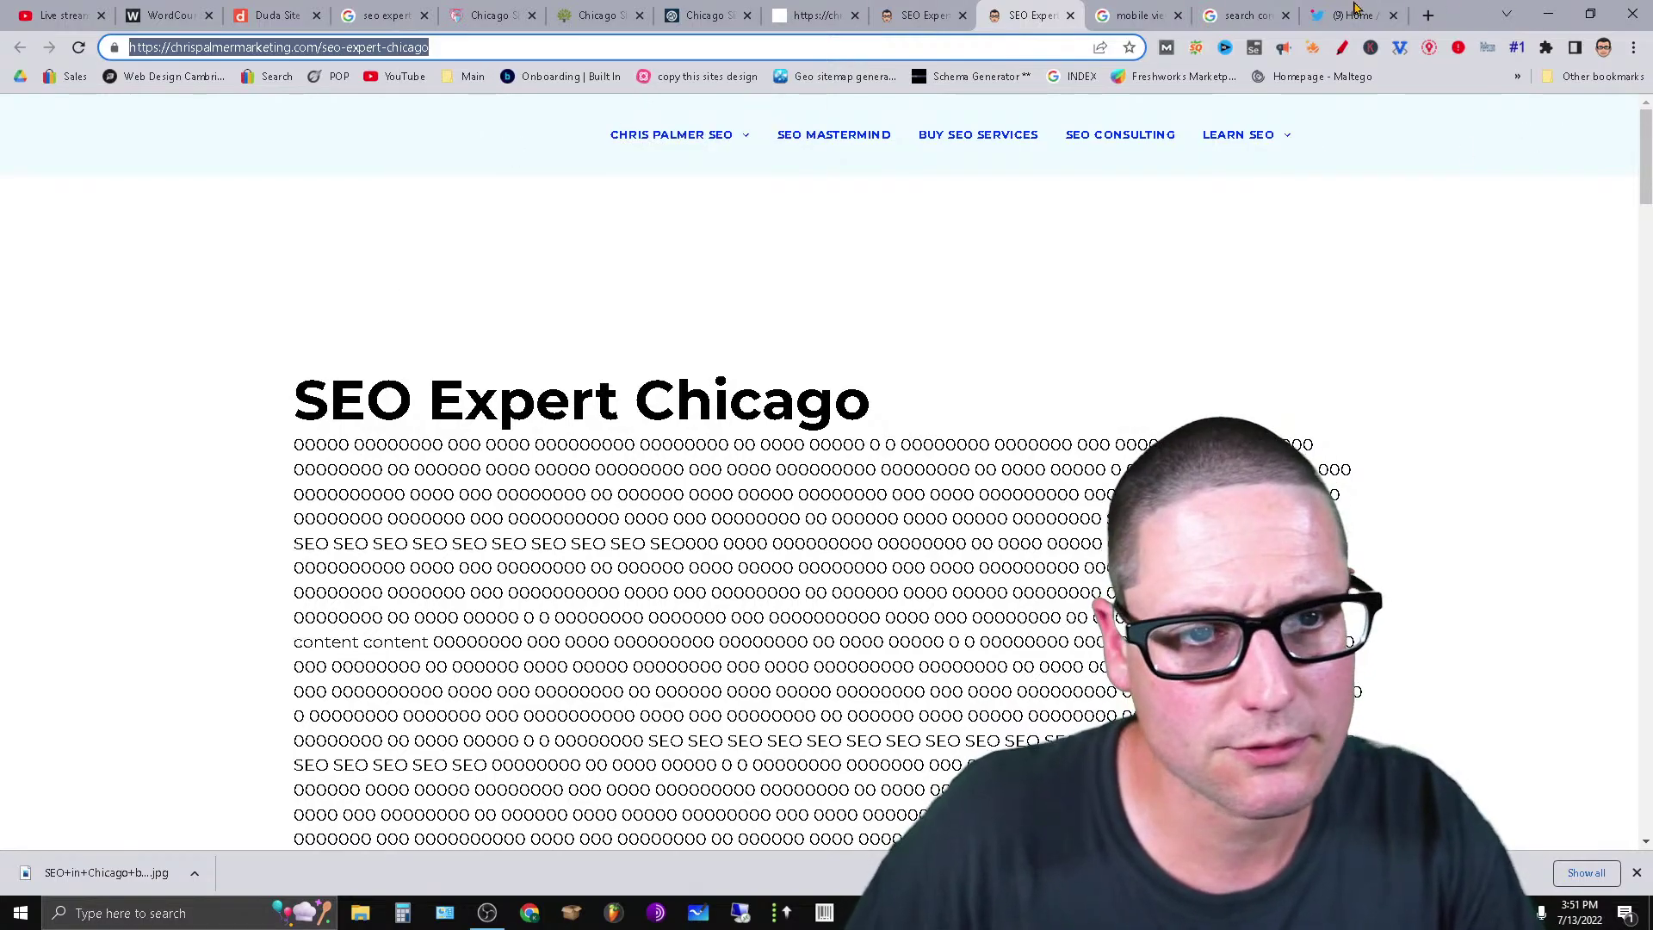
pyautogui.click(1353, 15)
# Post a tweet reading 'Have you seen ?' with the page link.
pyautogui.click(885, 194)
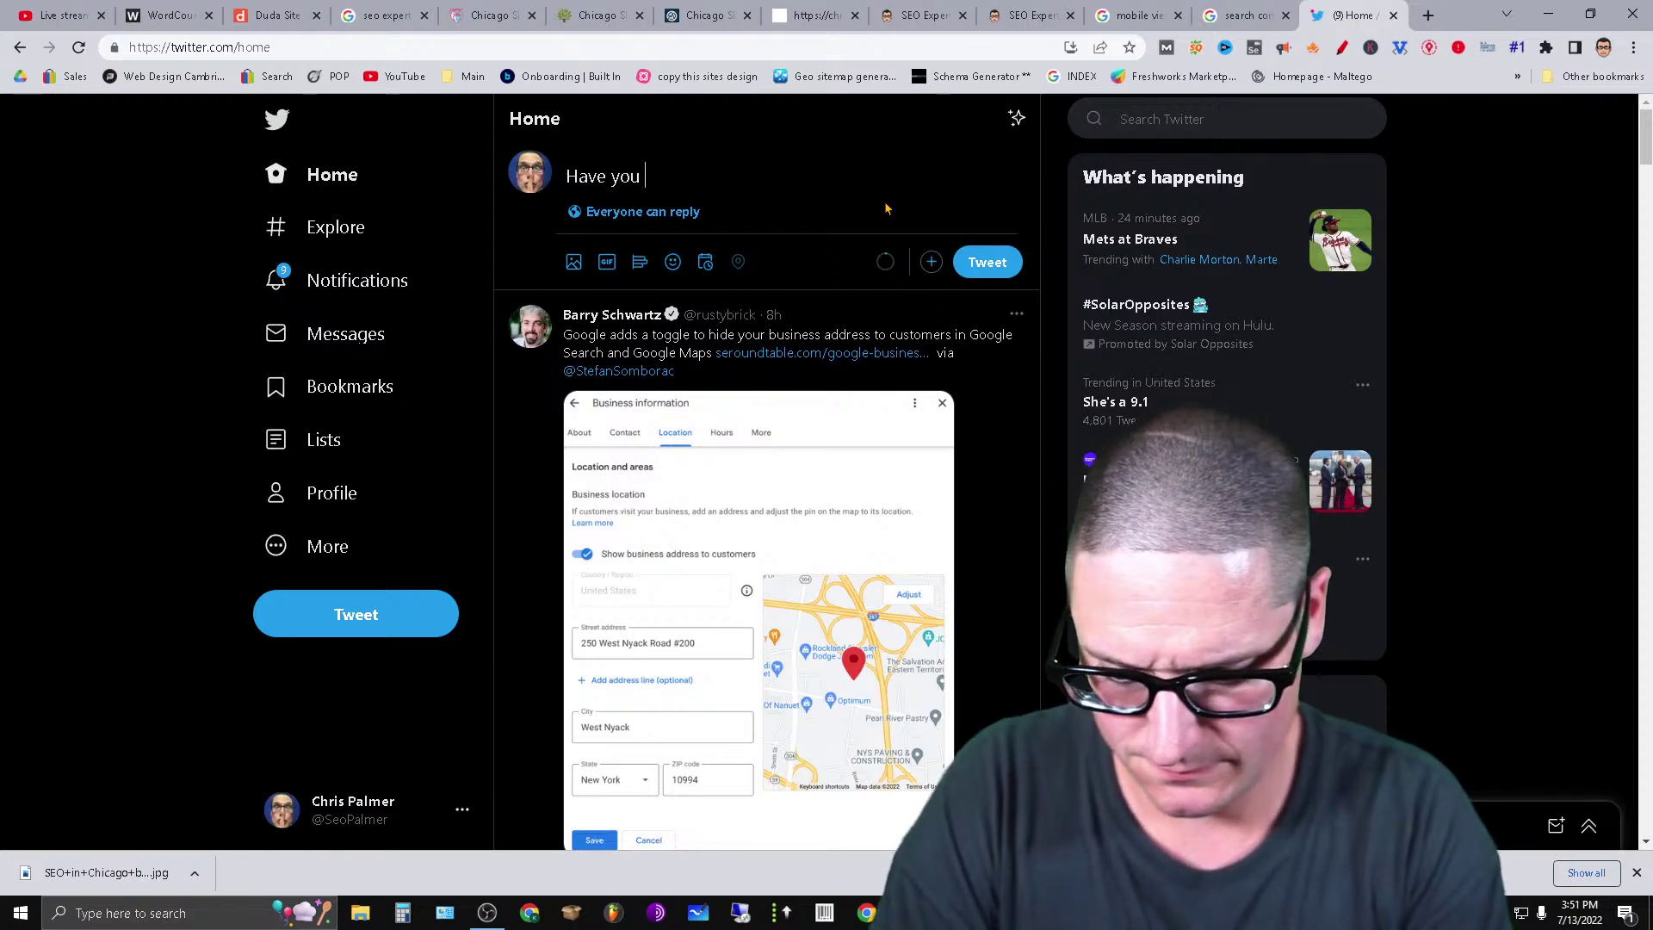
pyautogui.write('Have you seen ?')
pyautogui.press('Return')
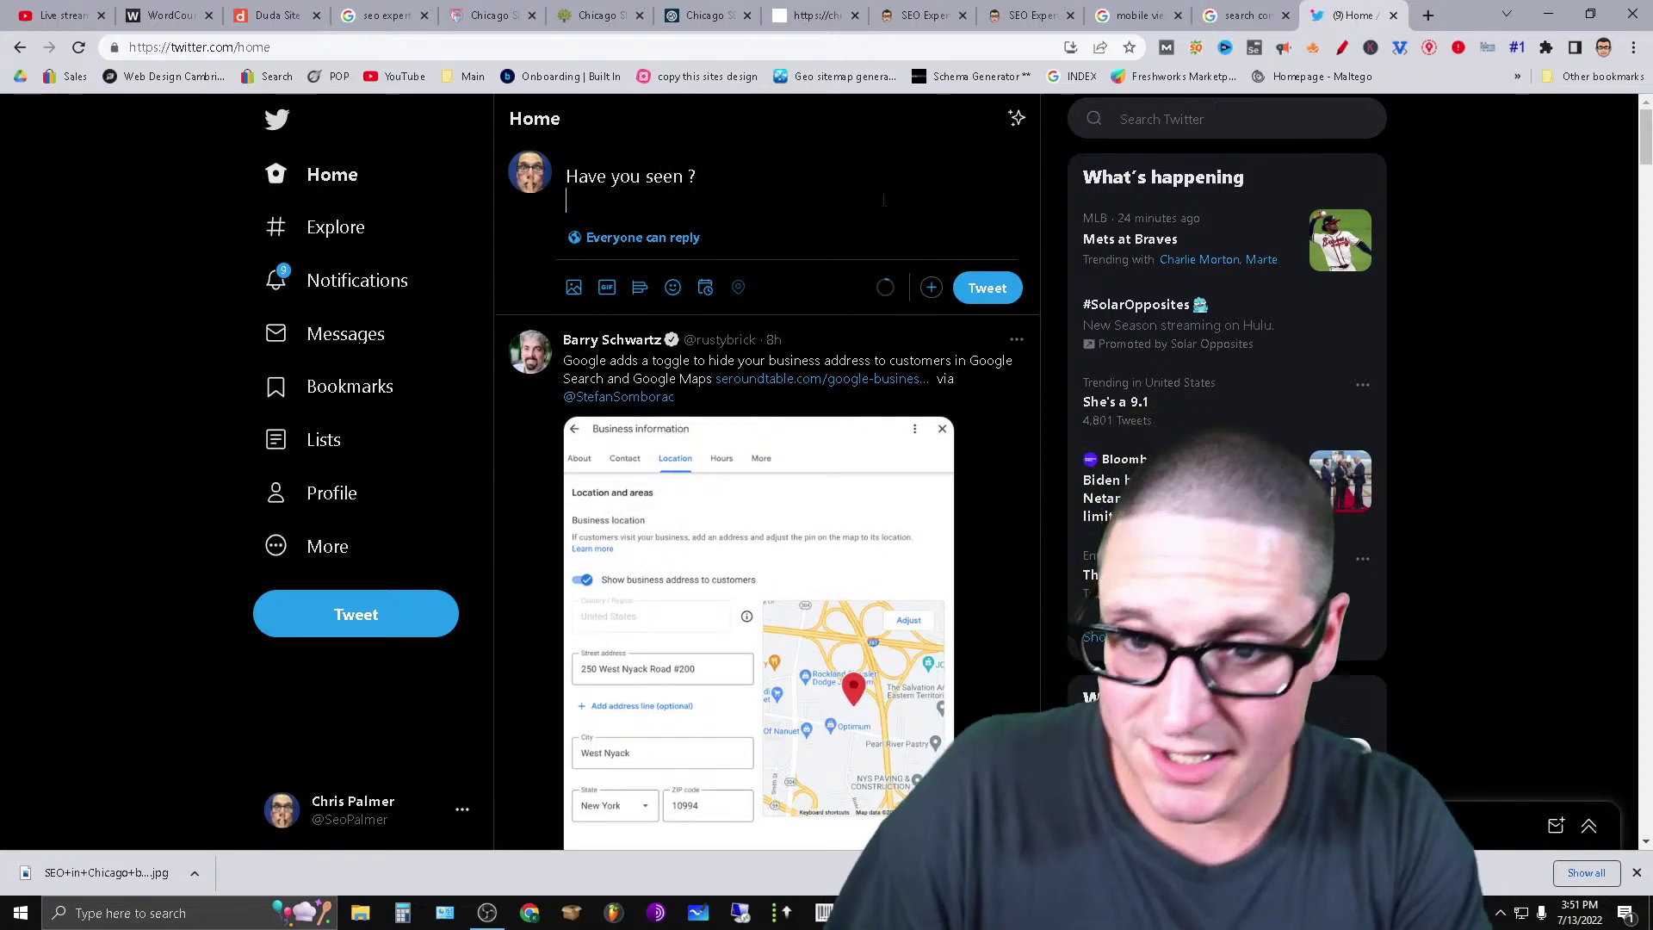
pyautogui.click(999, 294)
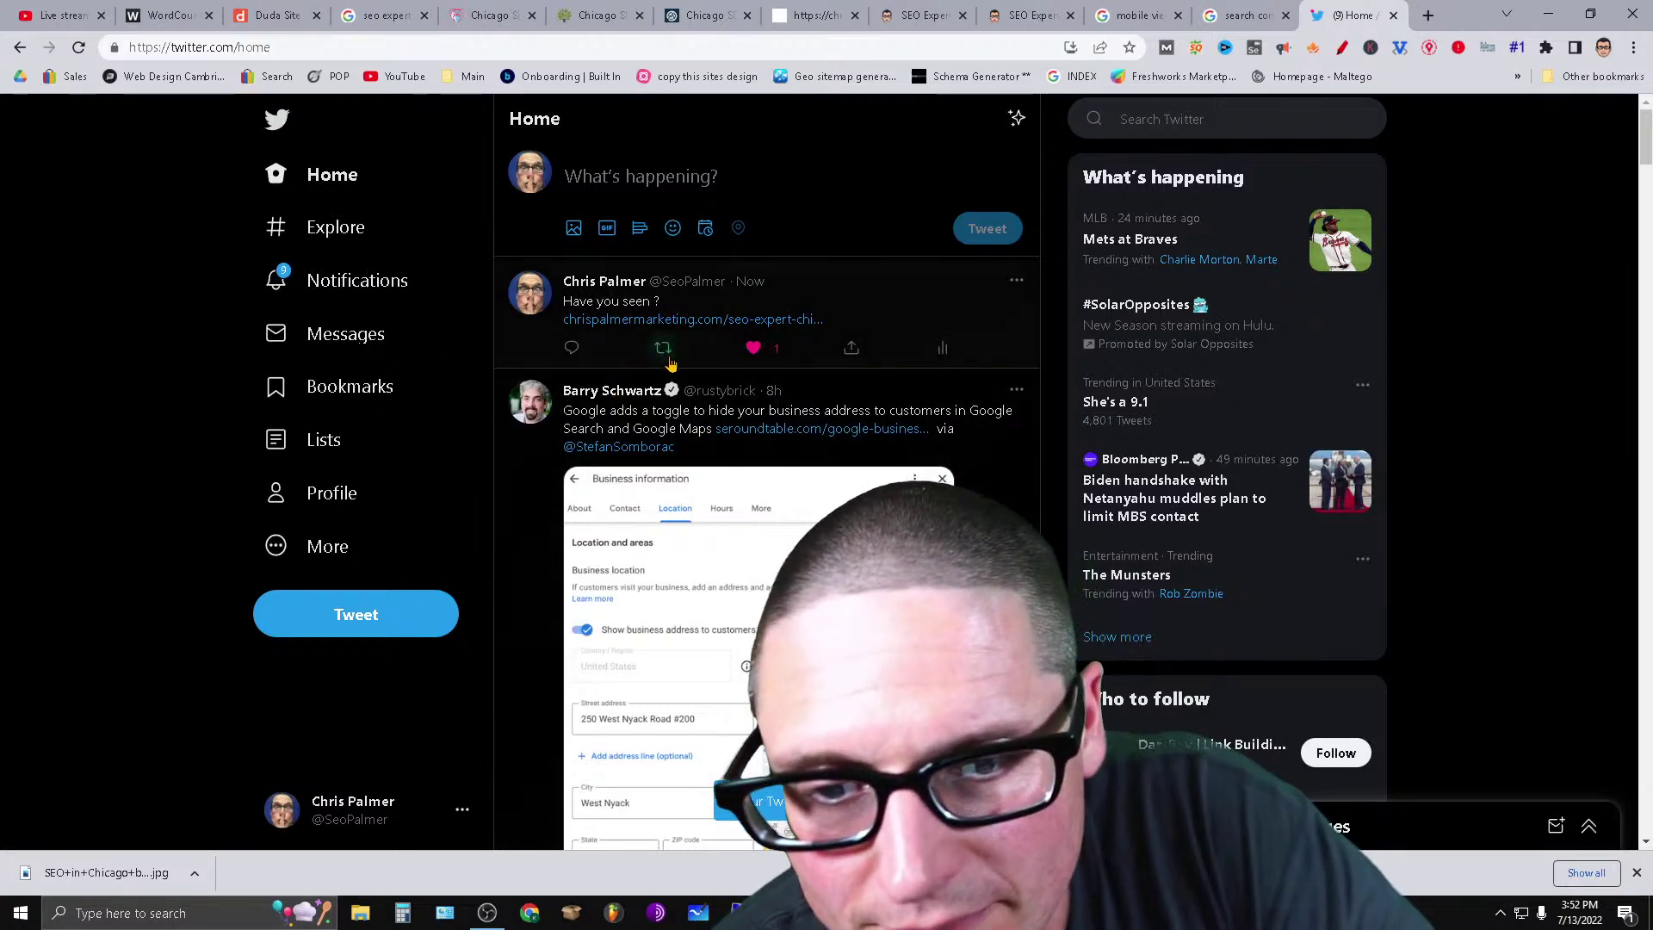
# Like the new tweet from its Embed Tweet page.
pyautogui.click(663, 349)
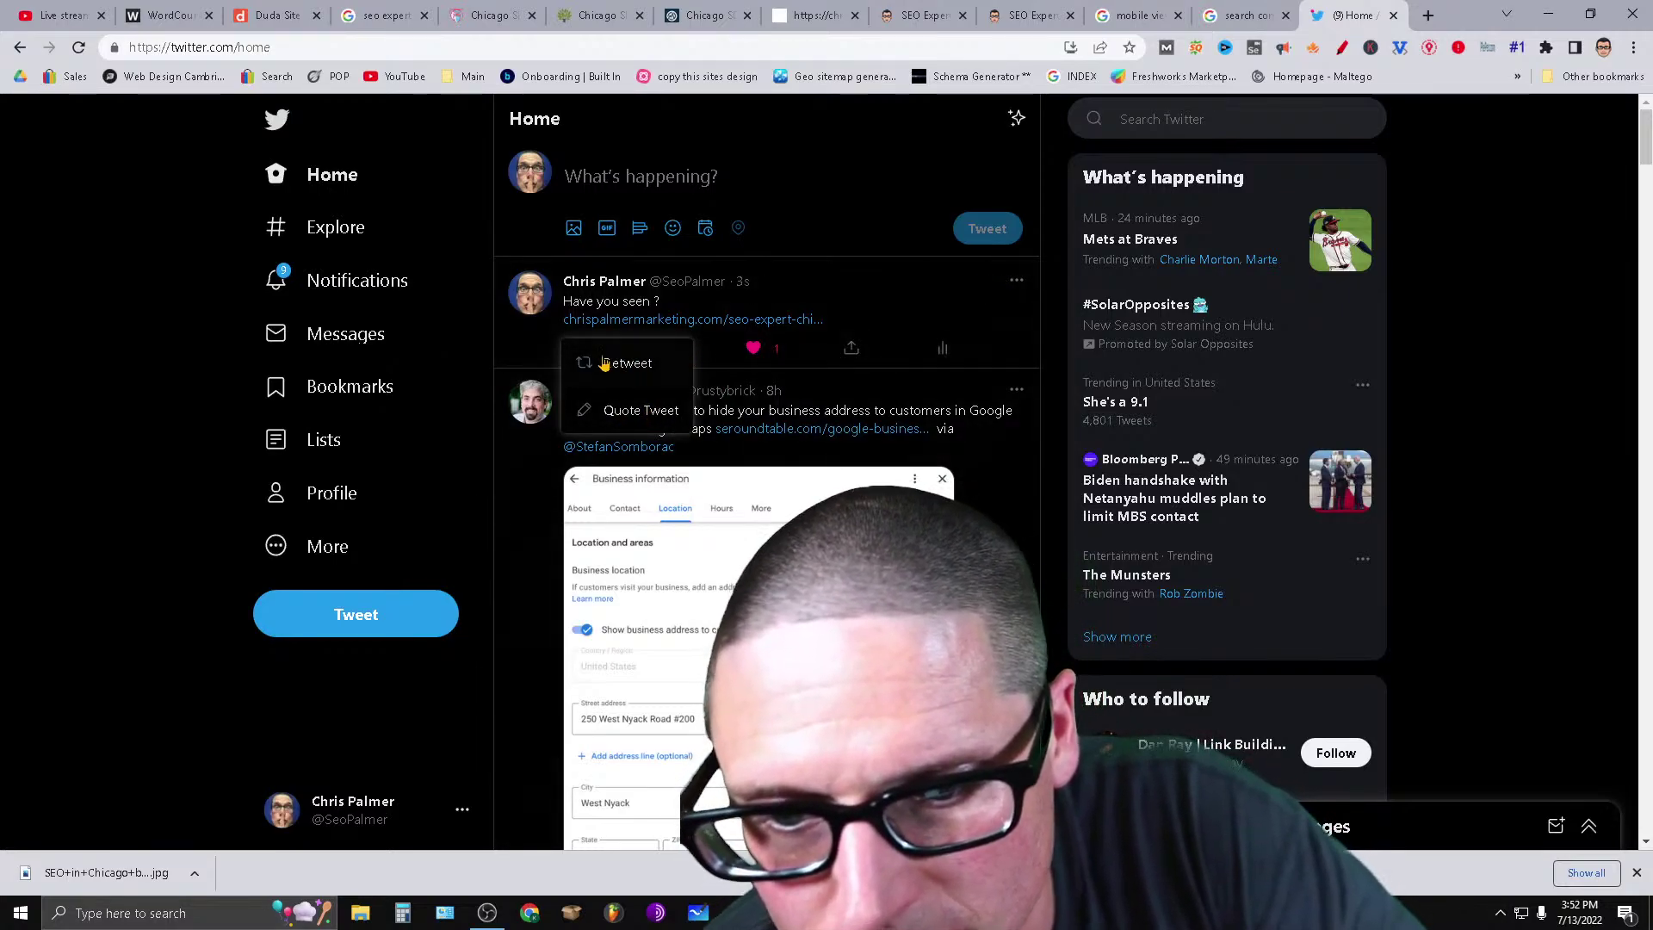
pyautogui.click(884, 176)
pyautogui.click(1016, 281)
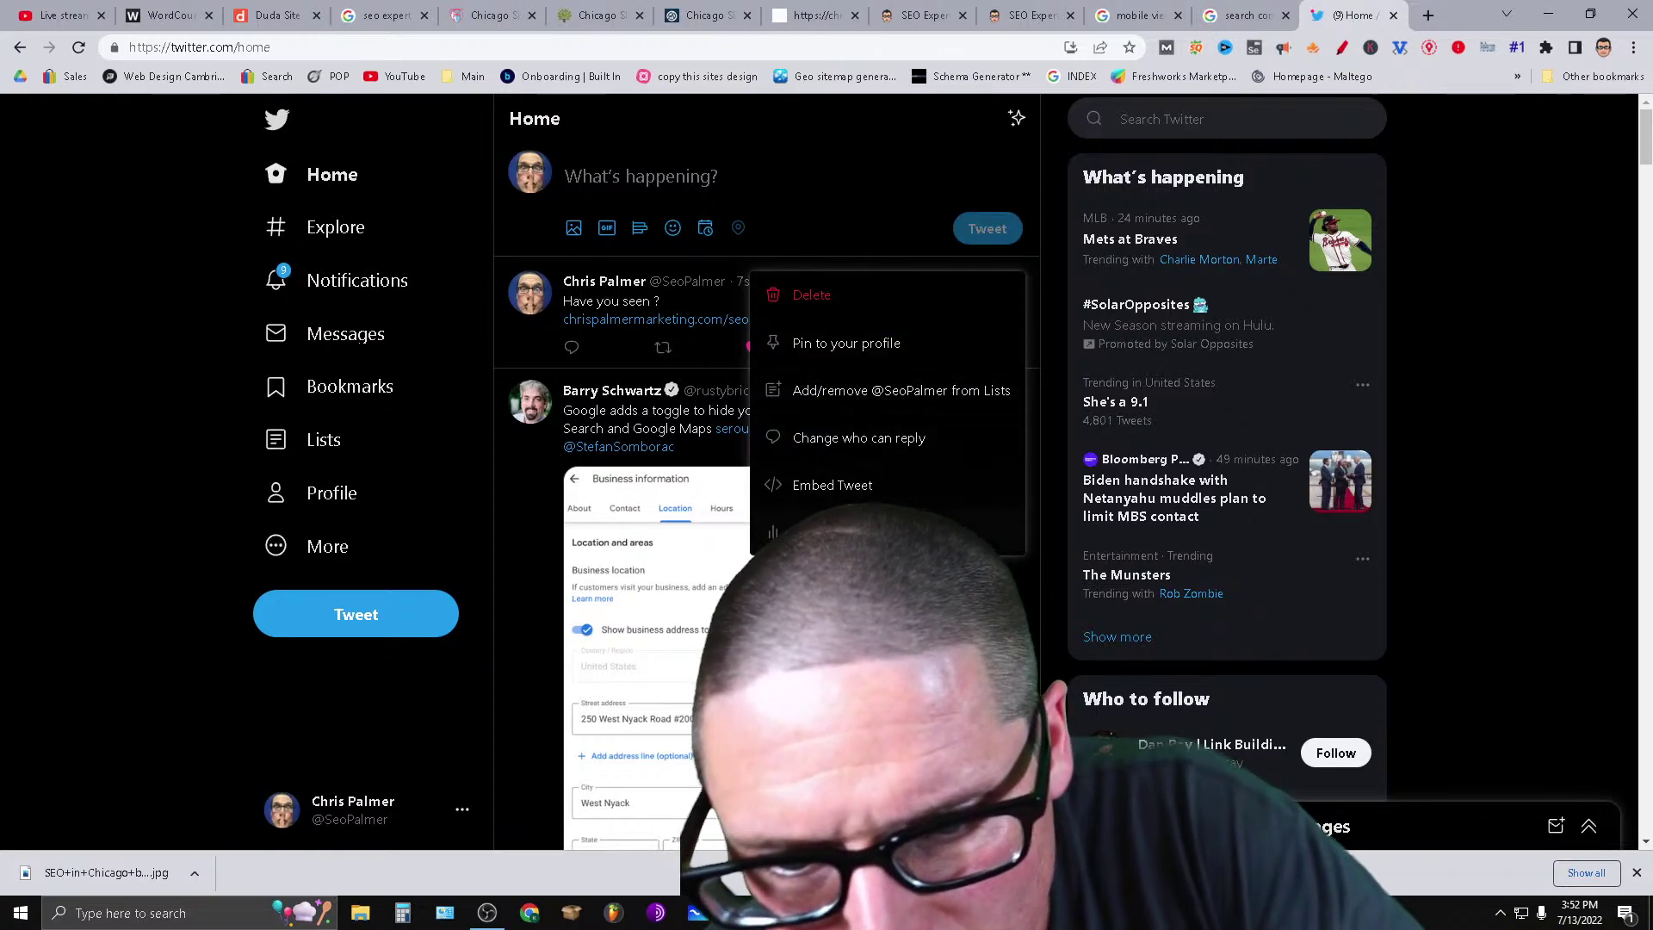
pyautogui.click(877, 488)
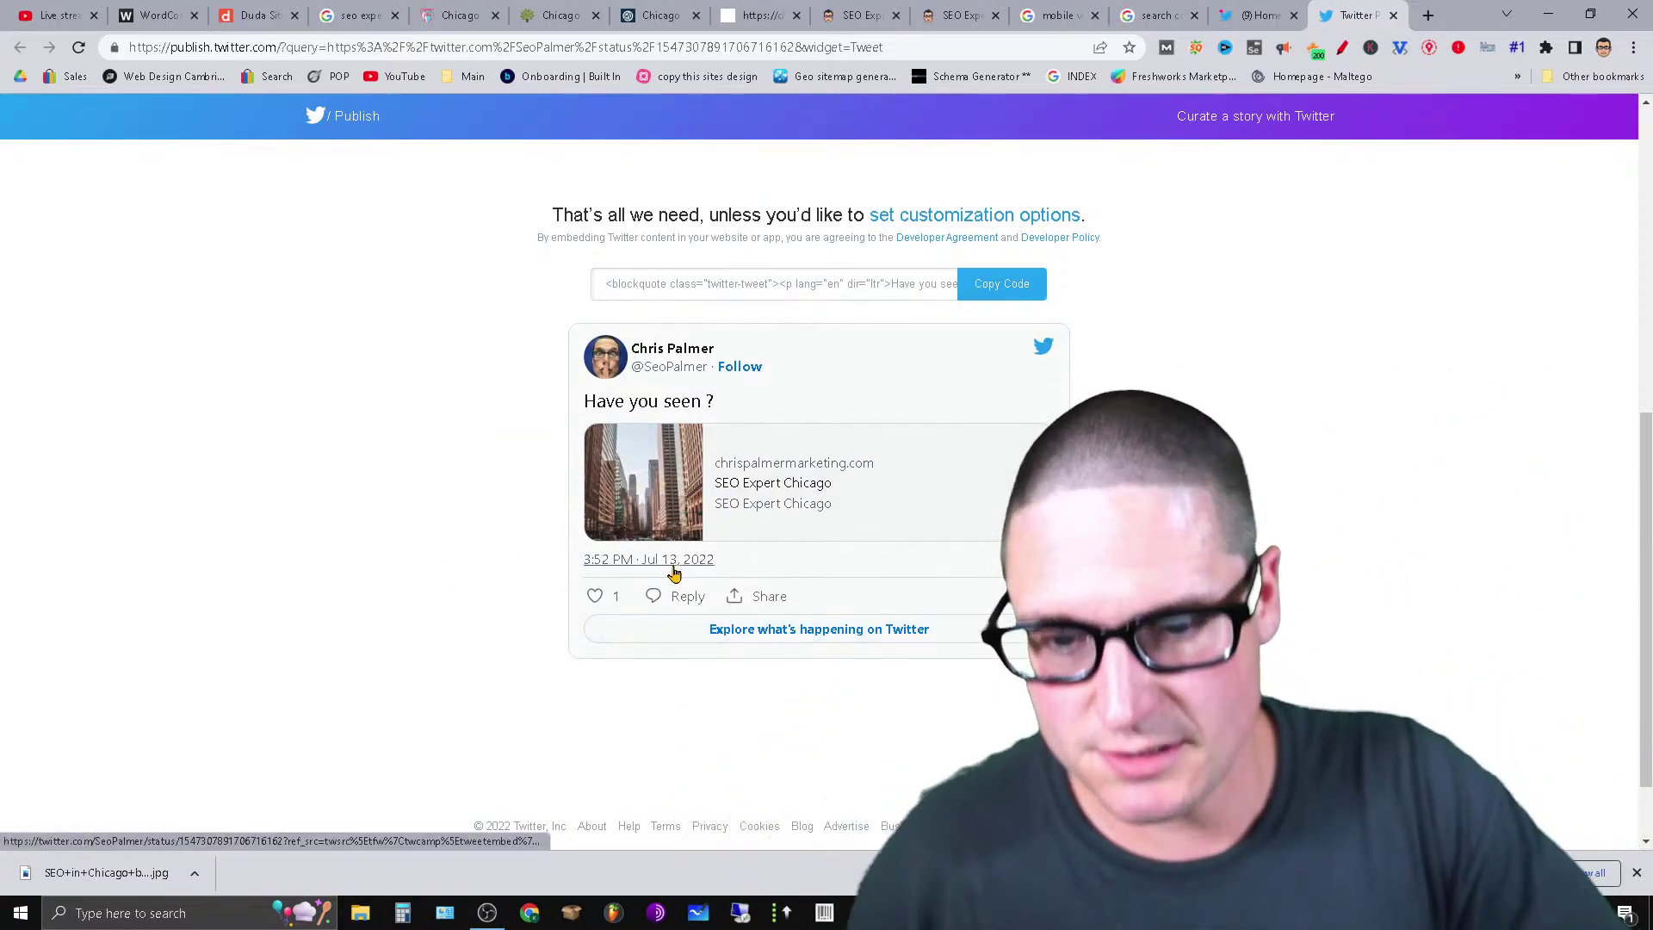
pyautogui.click(595, 598)
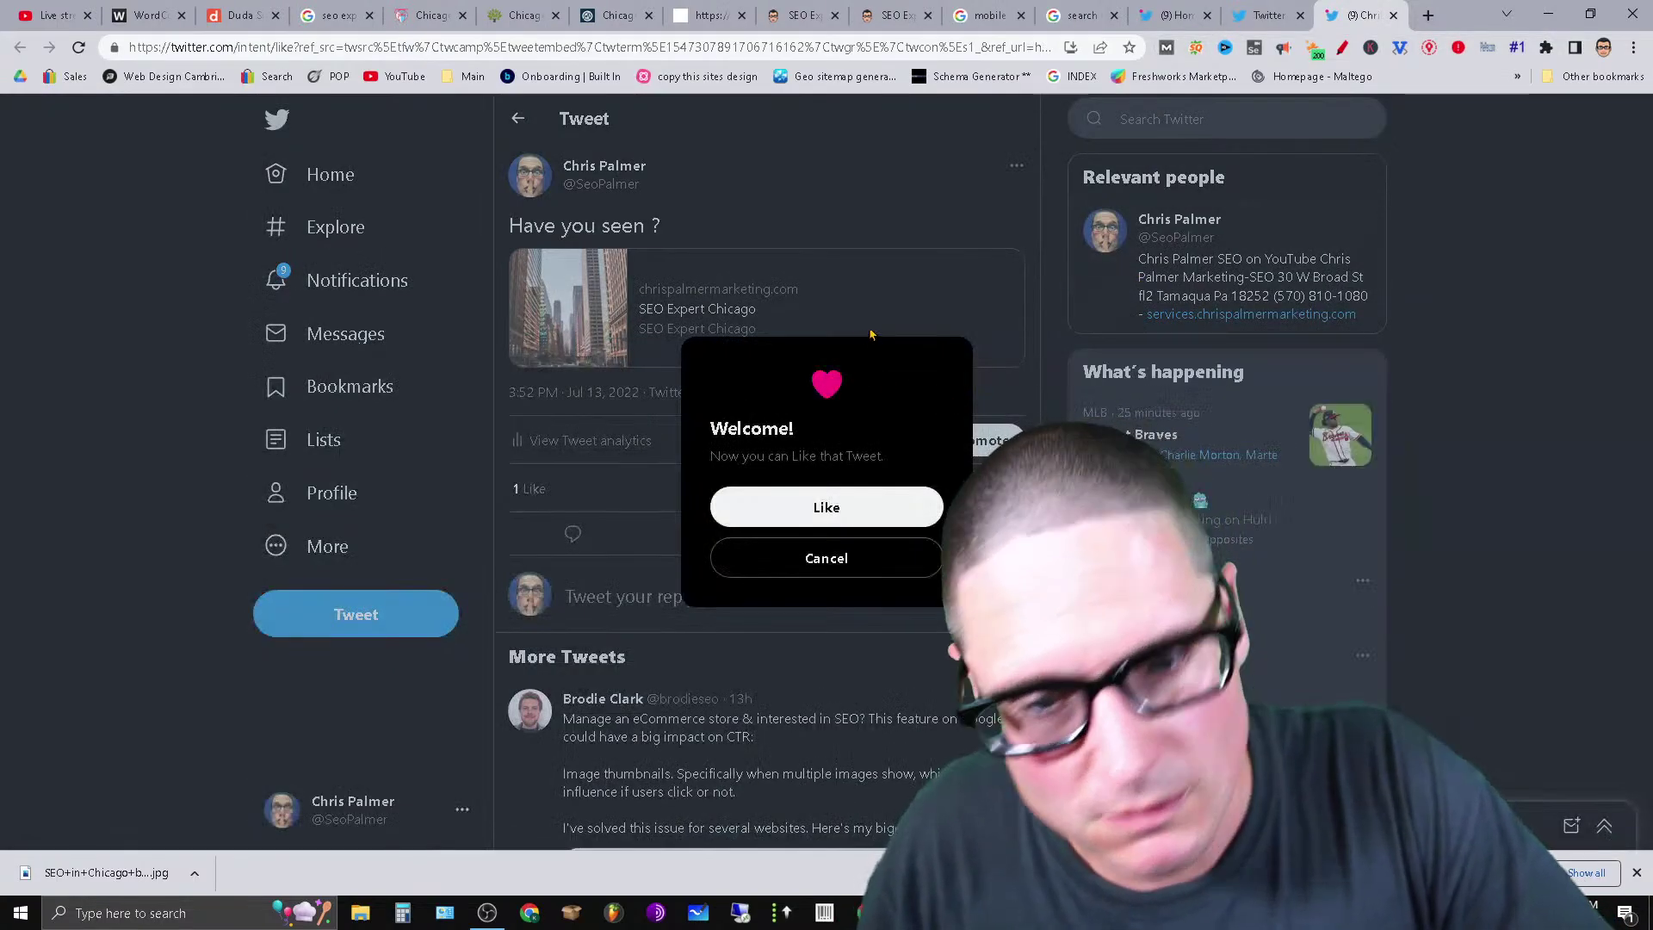
pyautogui.click(874, 515)
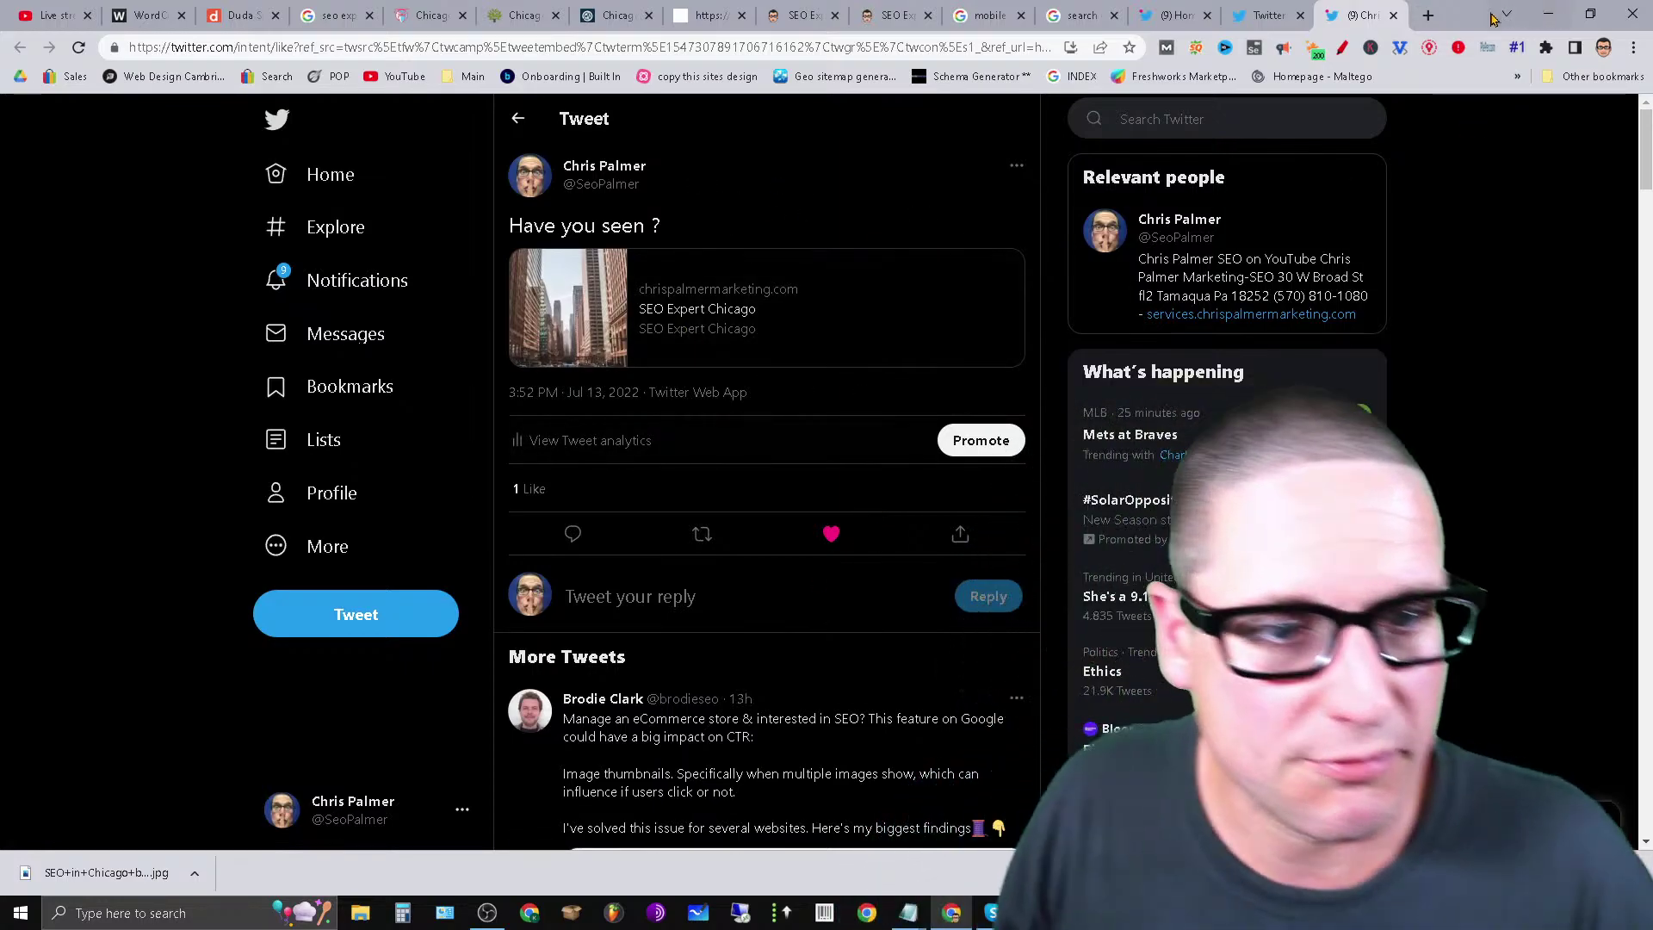
pyautogui.click(1427, 15)
pyautogui.click(731, 379)
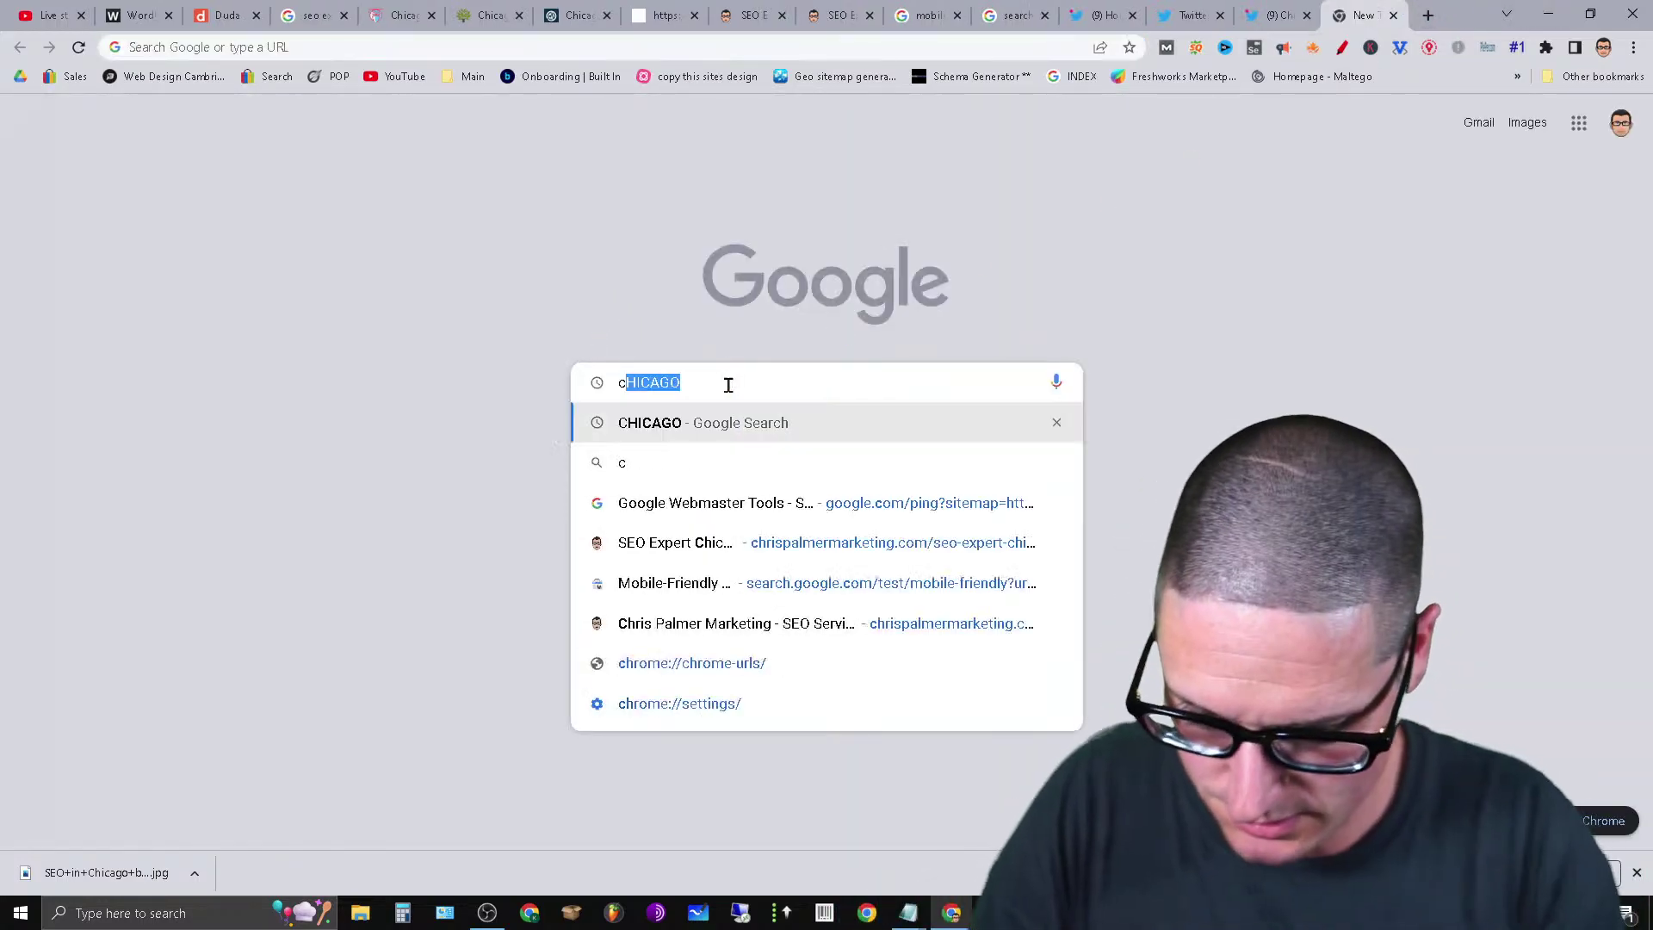
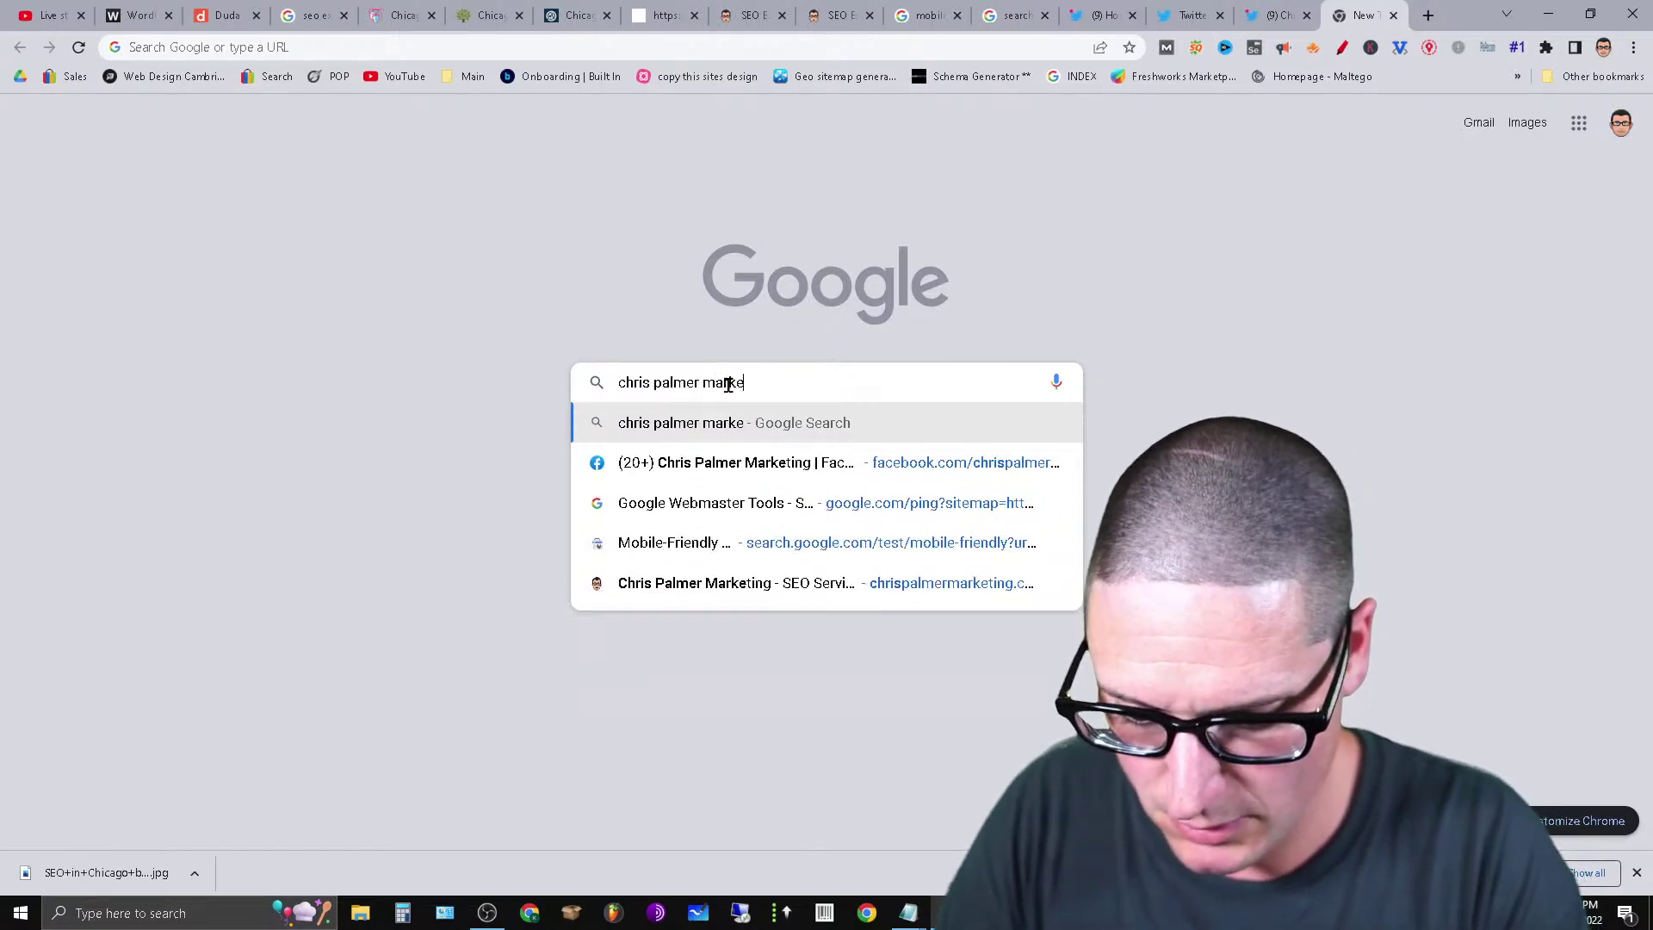
pyautogui.write('ting')
pyautogui.press('Return')
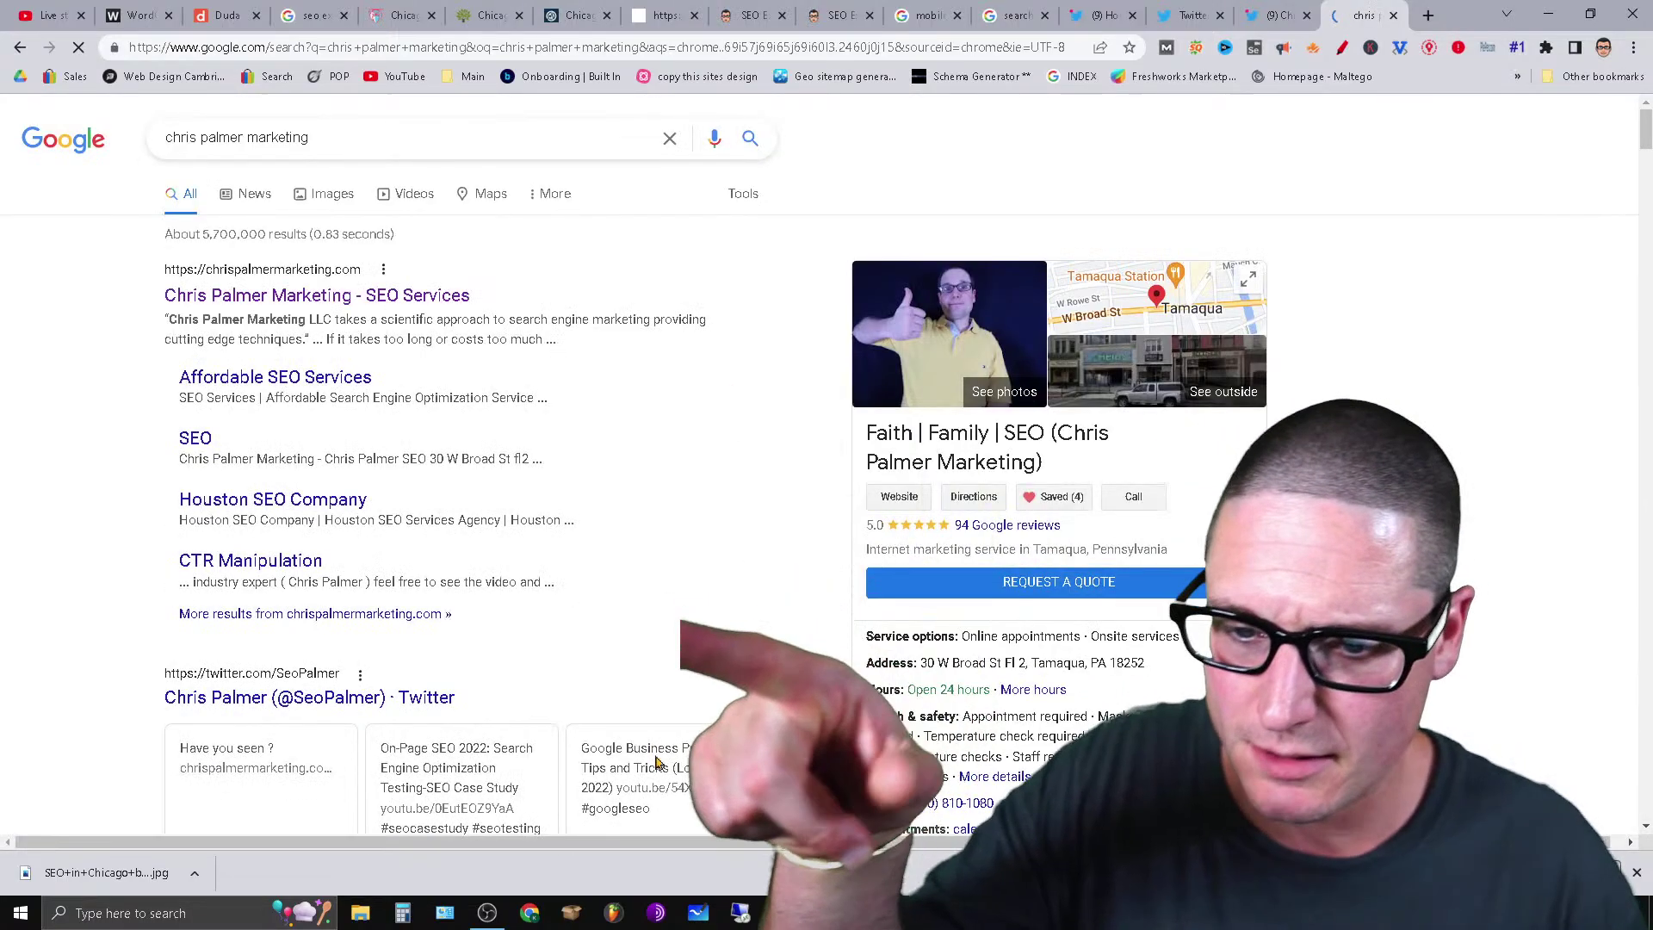
pyautogui.scroll(-3, 656, 761)
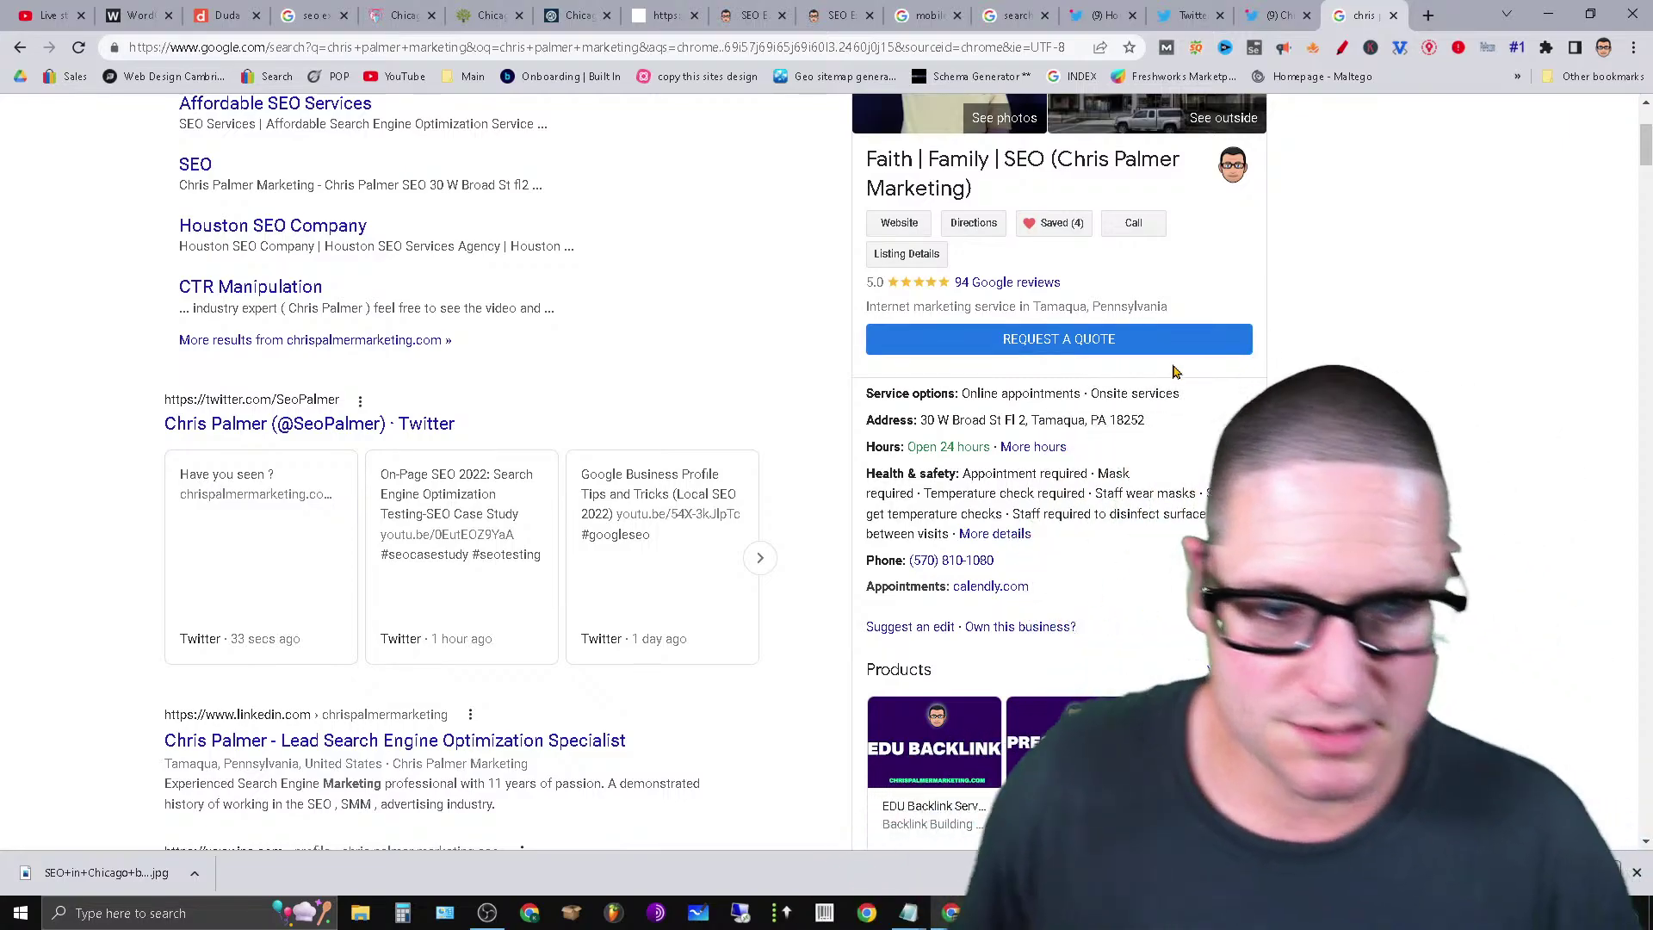
pyautogui.click(220, 496)
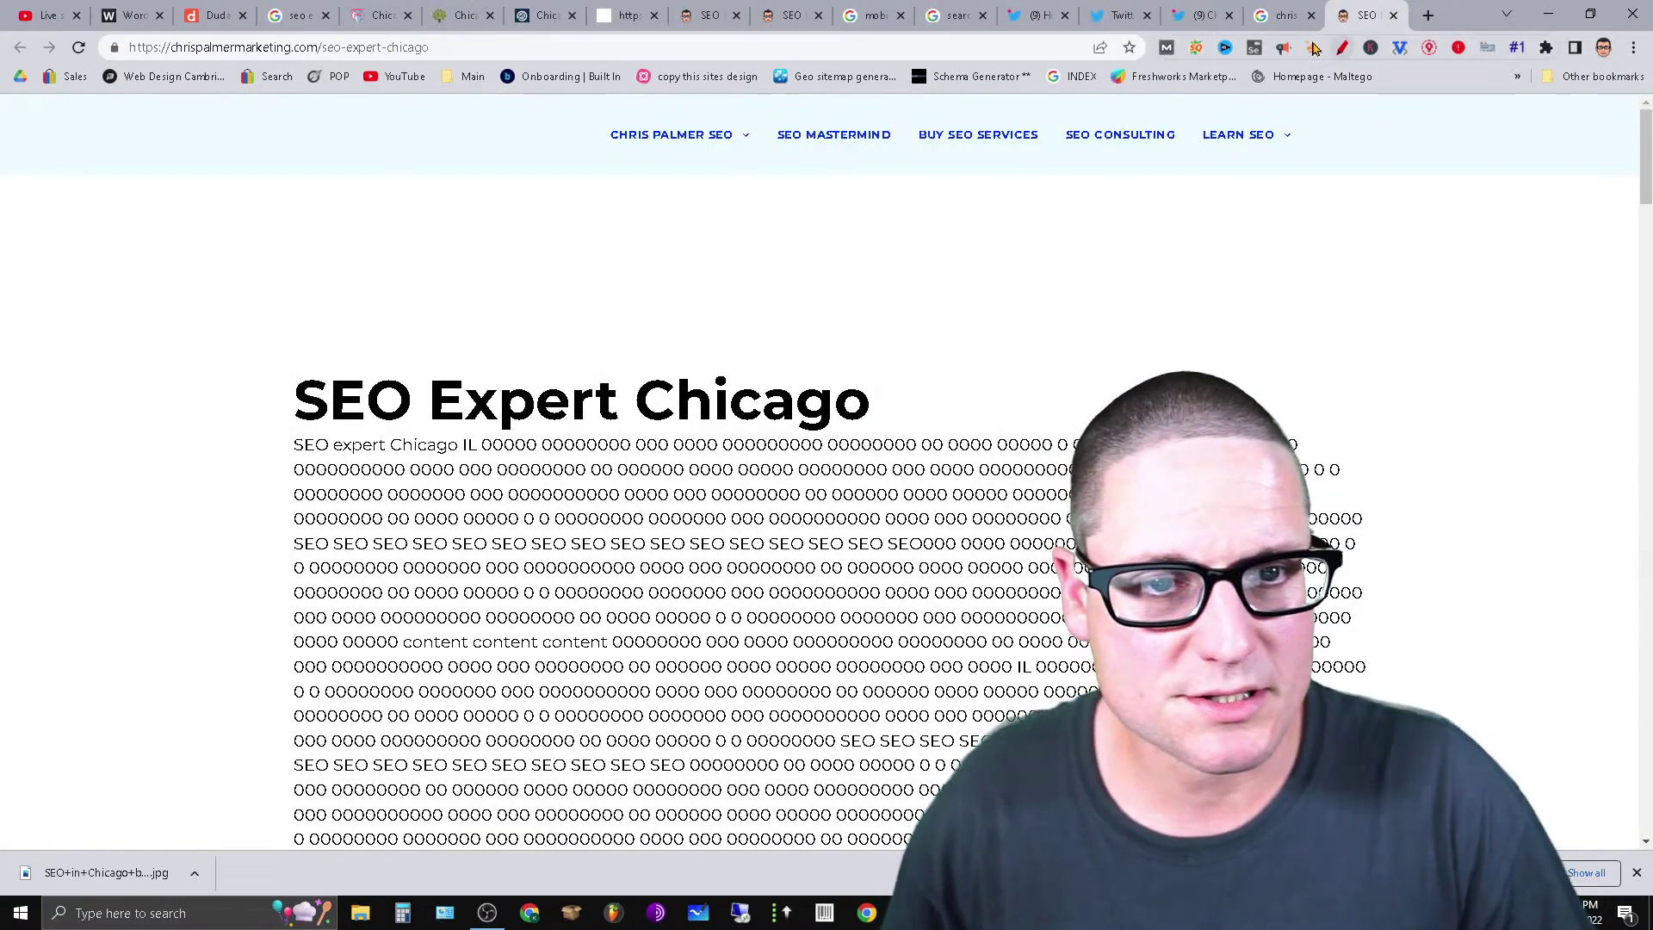
# Open the SEOquake density report and highlight the seo keyword's 4.54% density.
pyautogui.click(1195, 47)
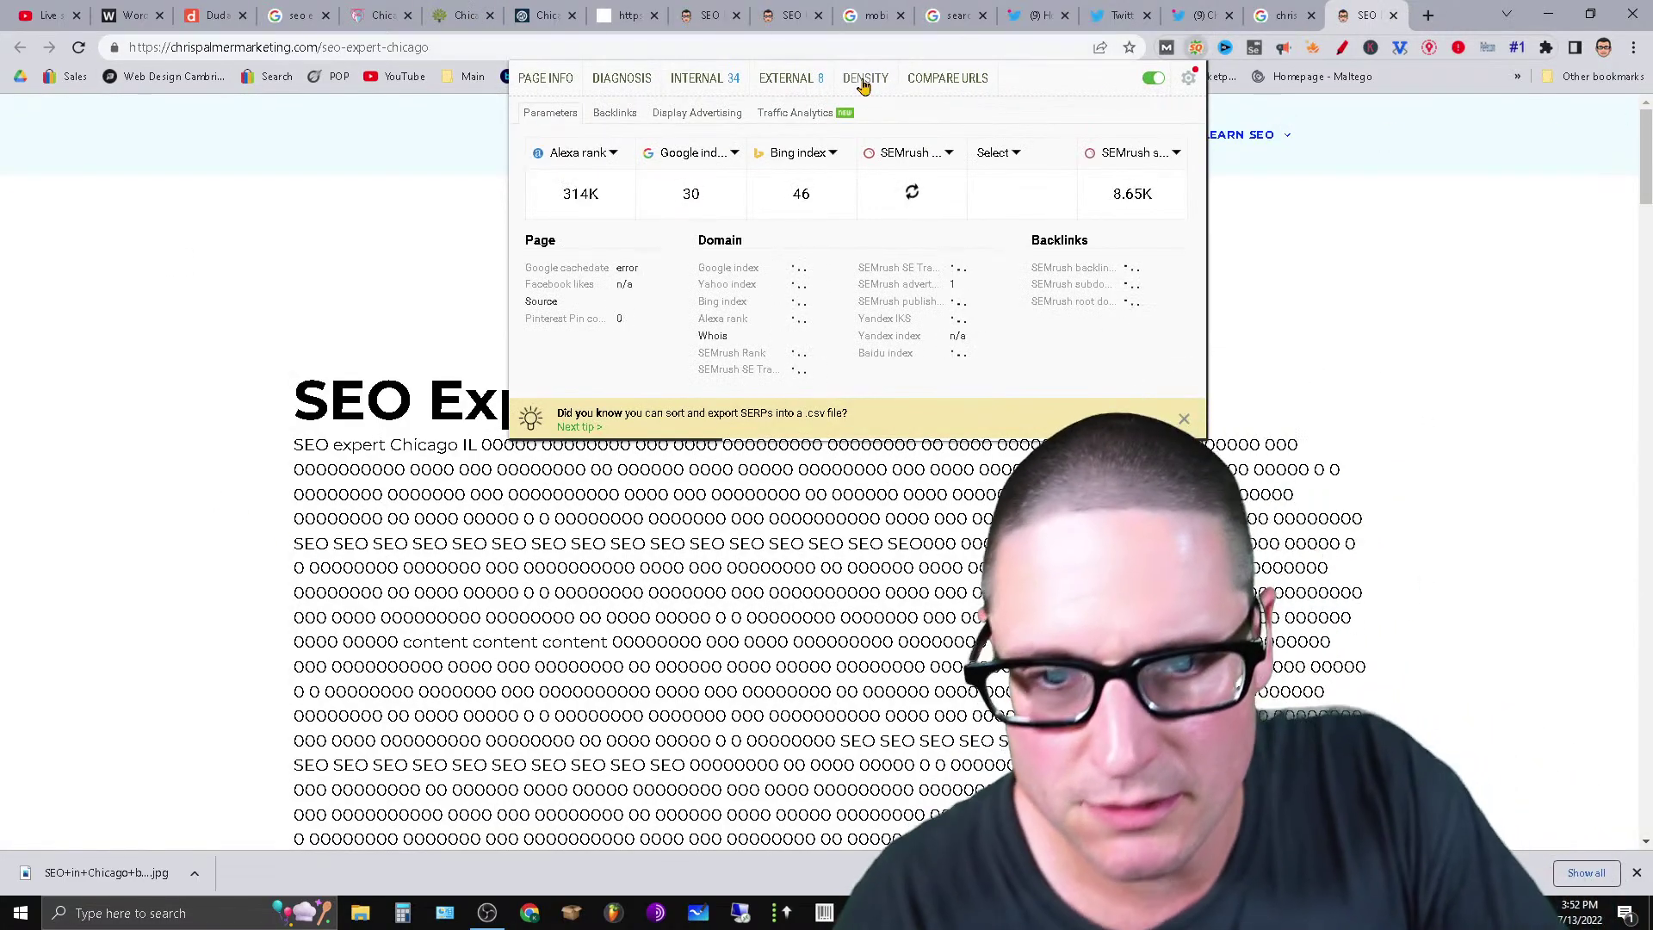
pyautogui.click(864, 77)
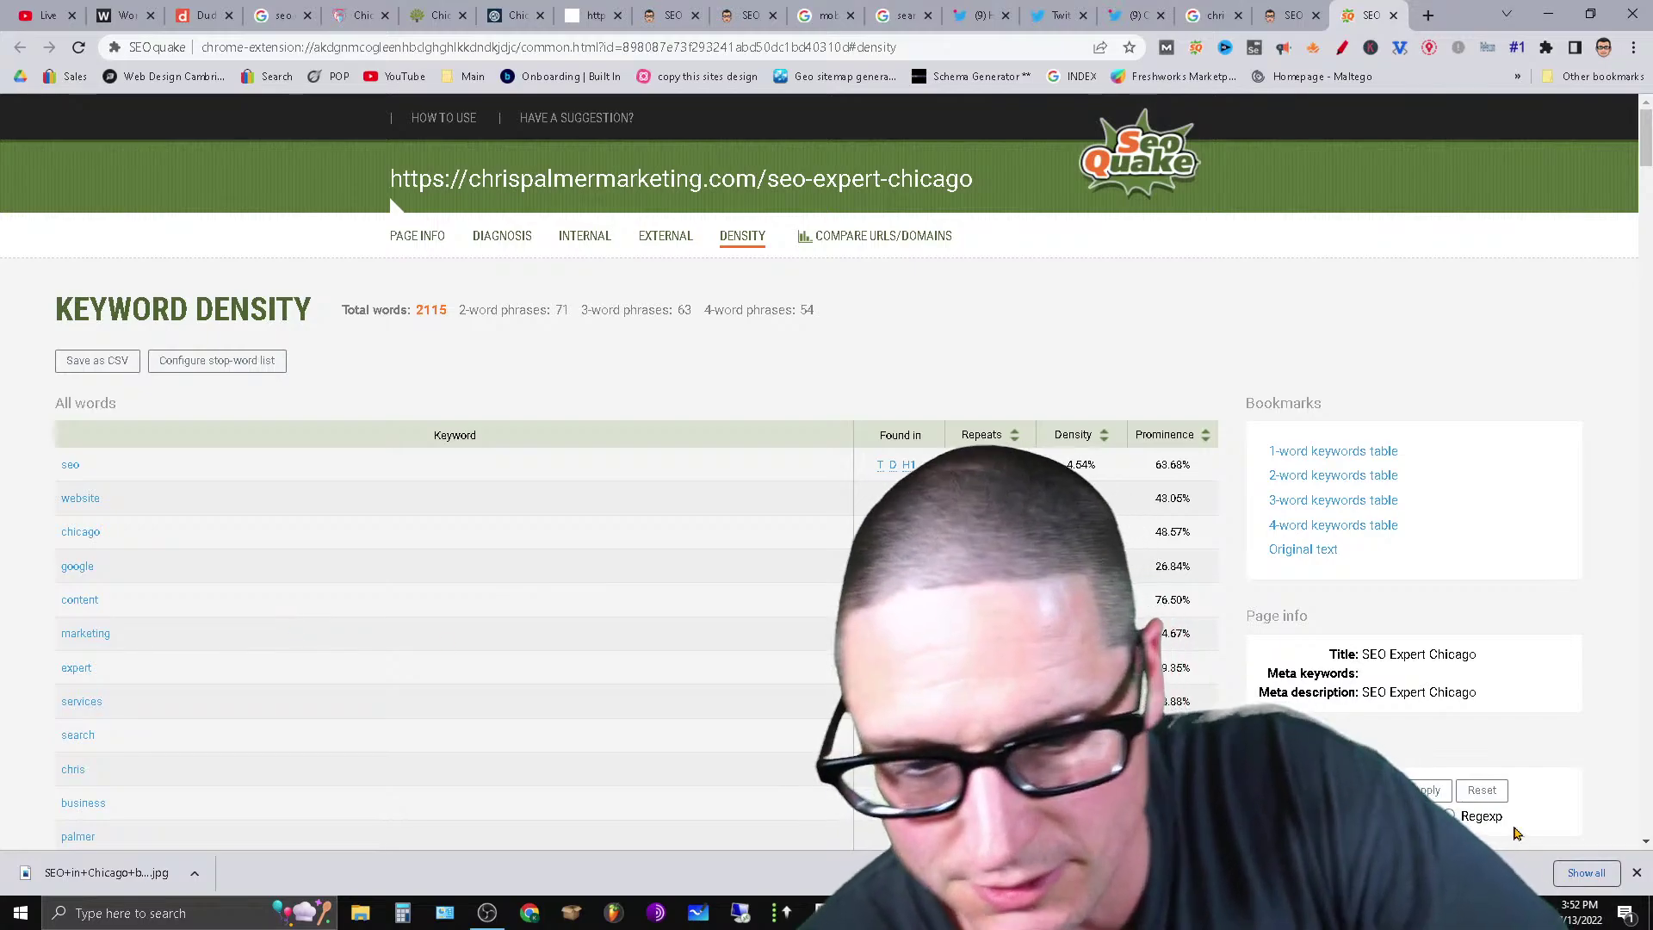
pyautogui.moveTo(1110, 466); pyautogui.dragTo(1051, 465)
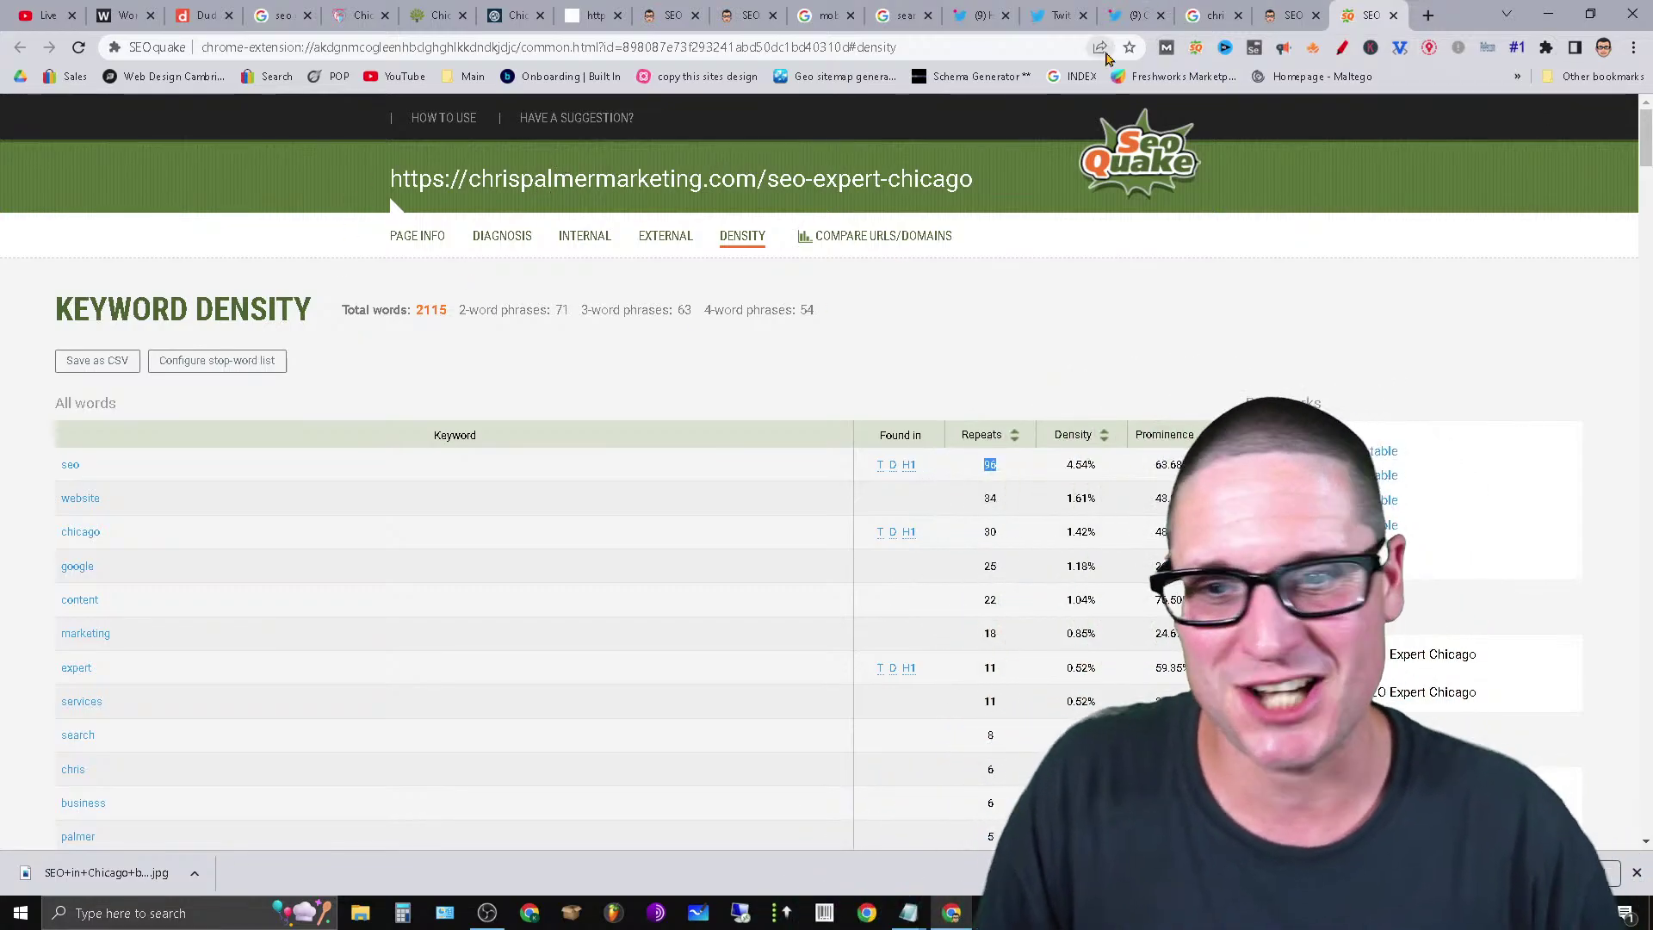
pyautogui.click(194, 16)
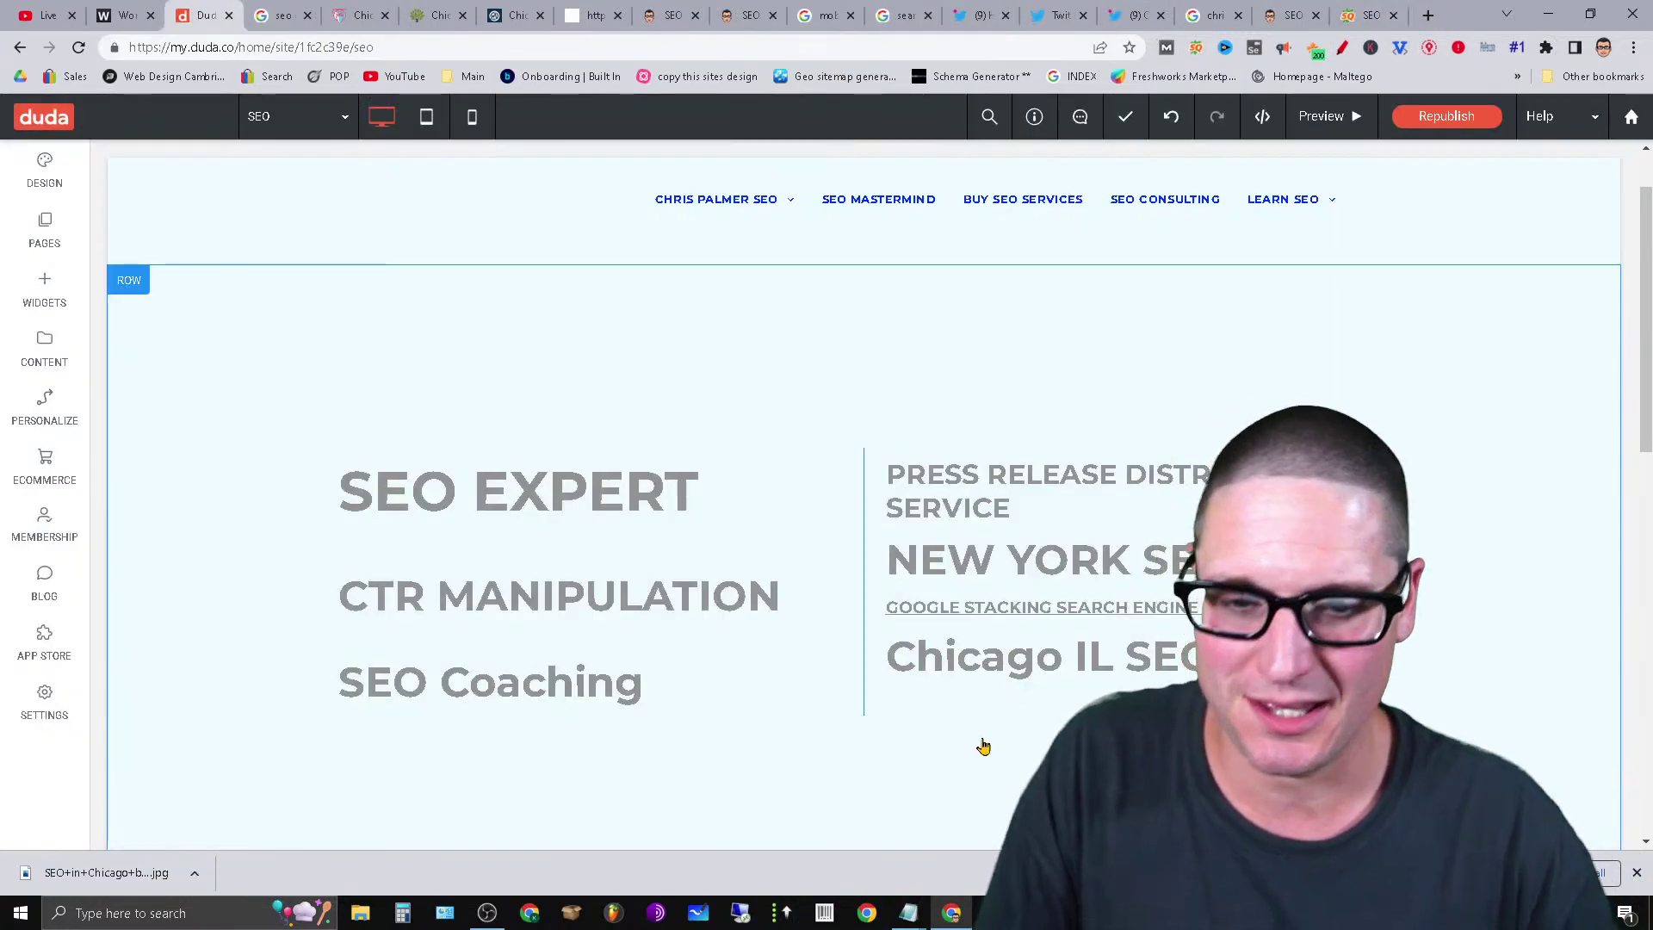
pyautogui.click(1361, 11)
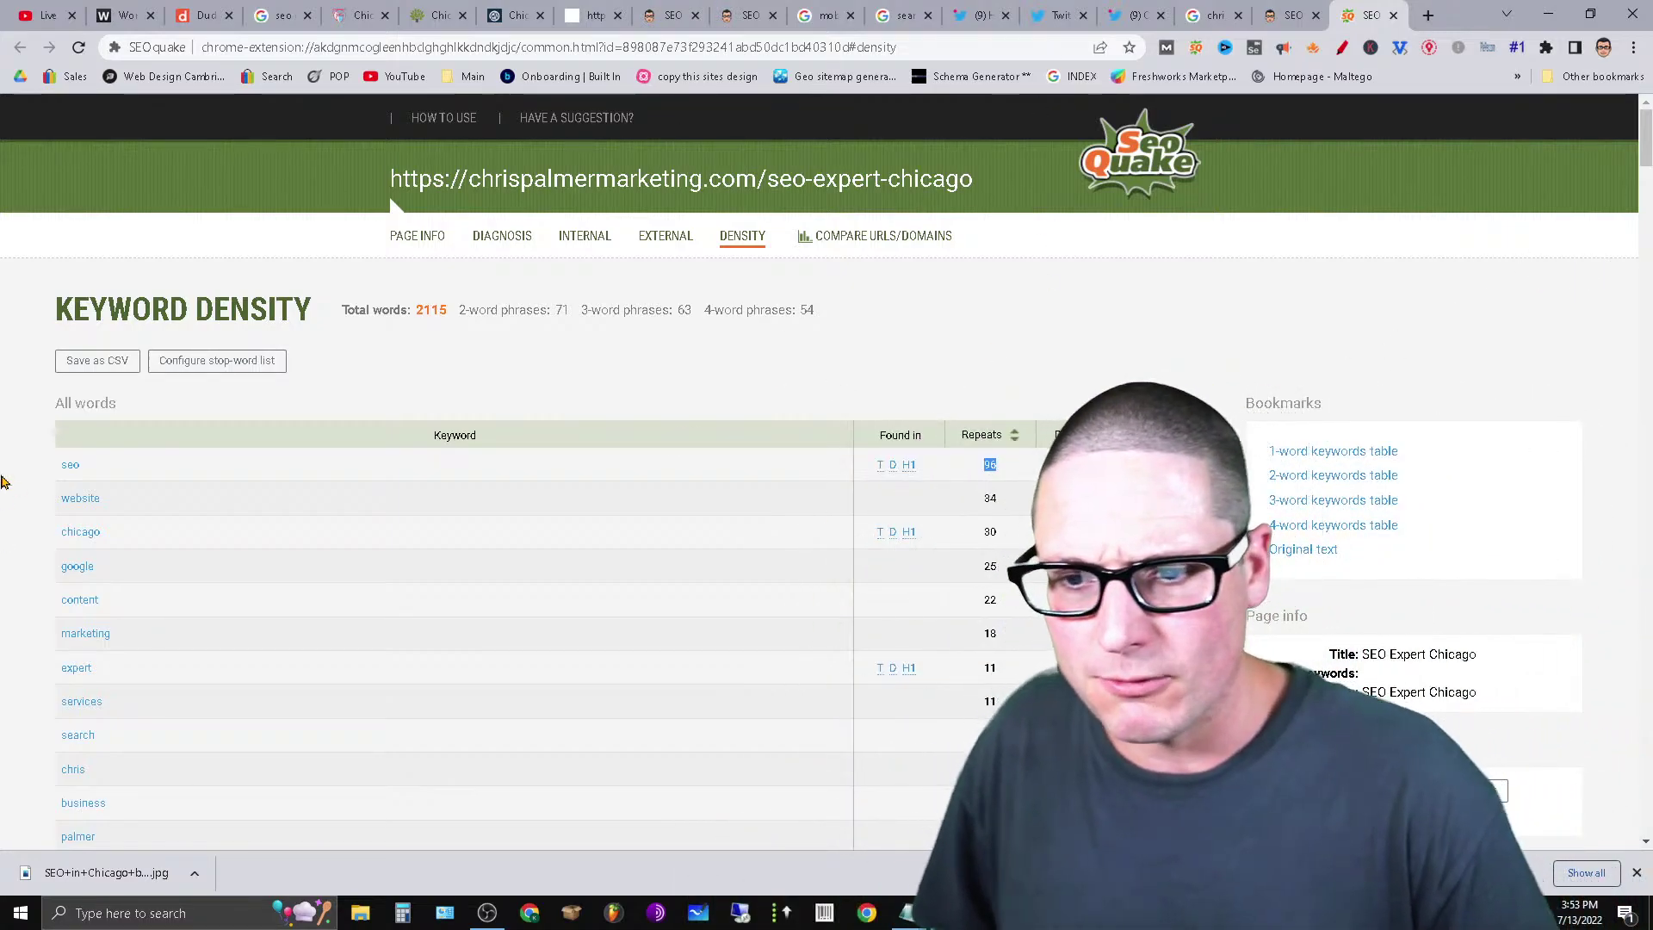
# Scroll through the All words and 2-word phrases tables, then close the report tab.
pyautogui.scroll(-15, 386, 713)
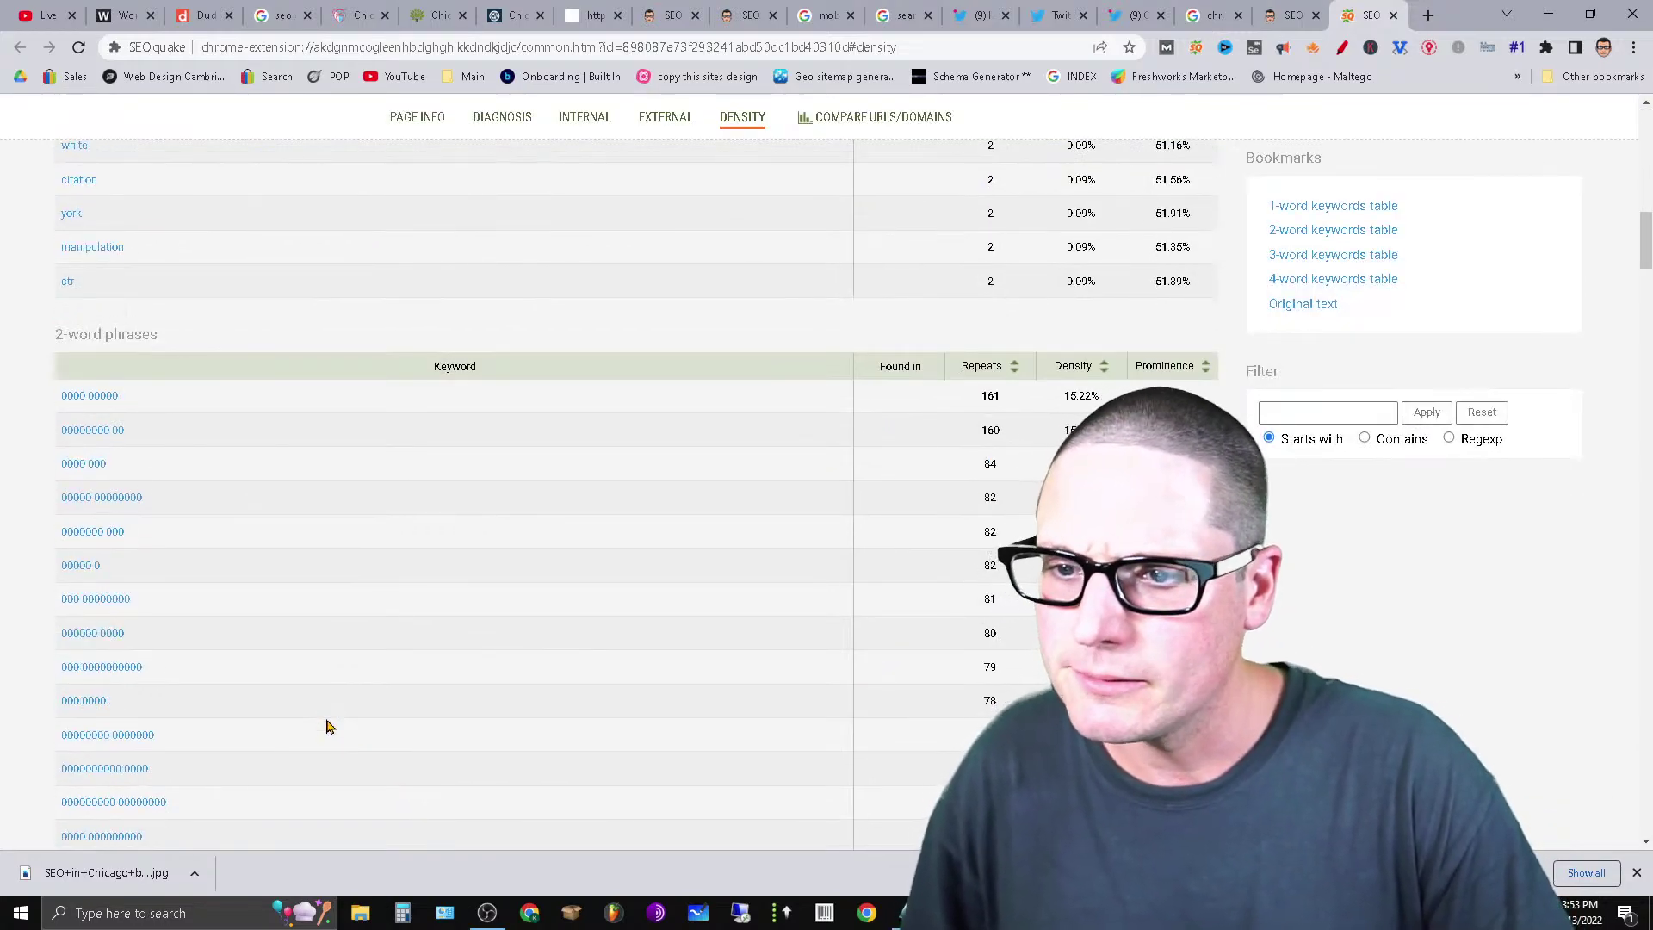
pyautogui.scroll(3, 327, 726)
pyautogui.scroll(12, 353, 718)
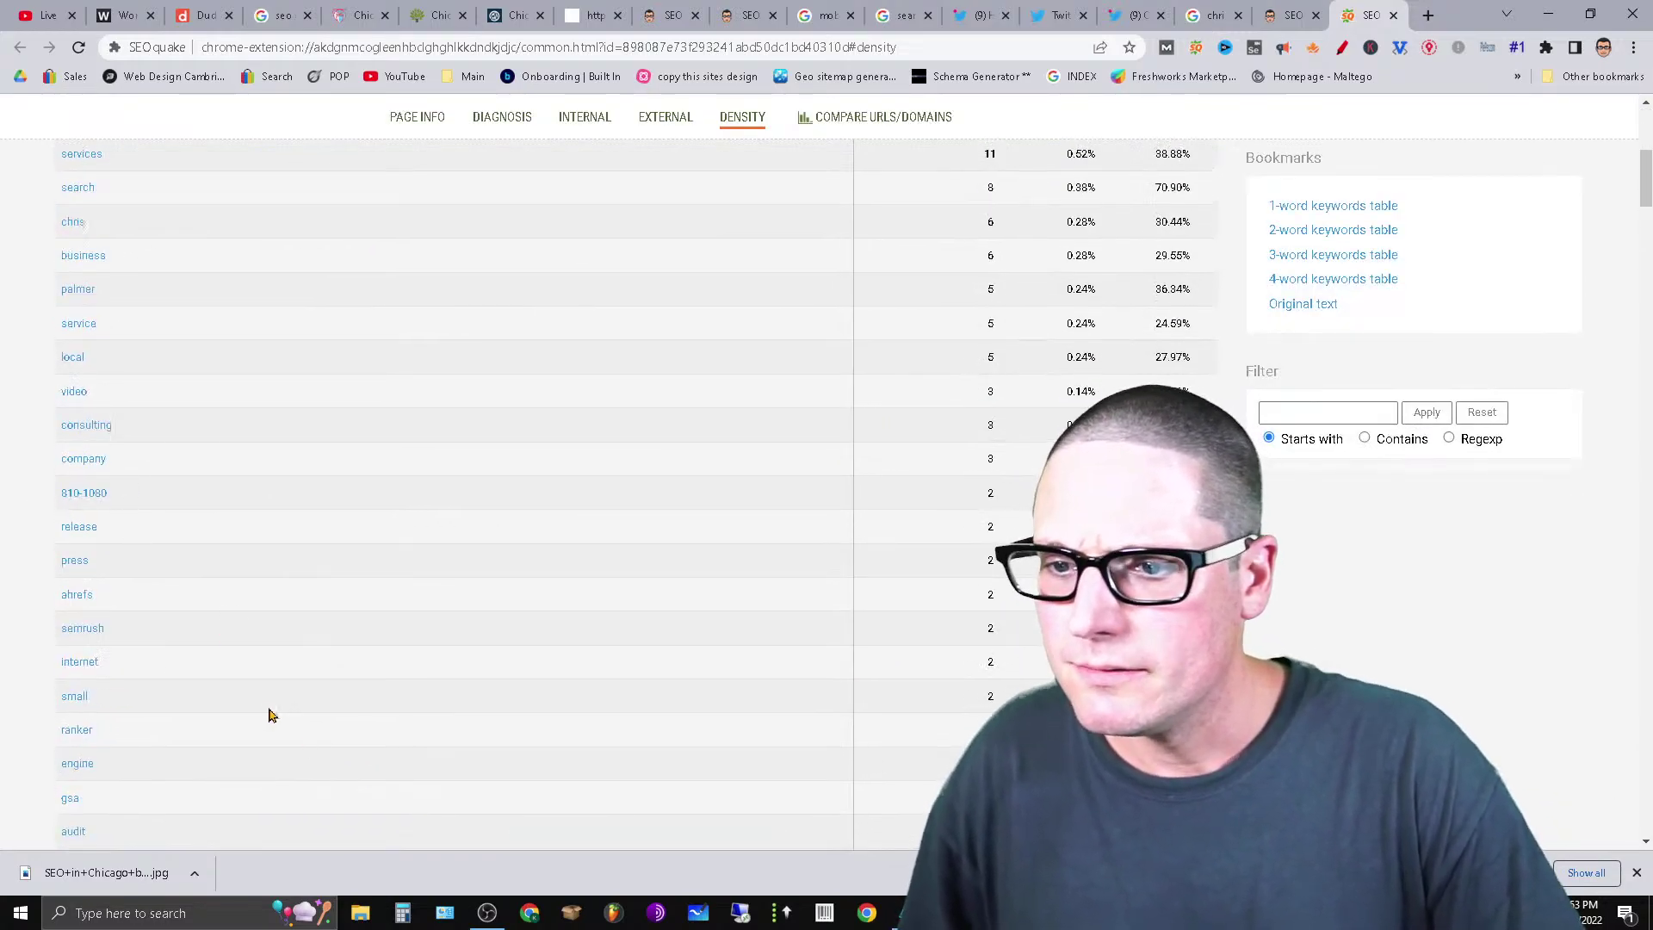
pyautogui.moveTo(80, 491); pyautogui.dragTo(345, 231)
pyautogui.scroll(-15, 247, 753)
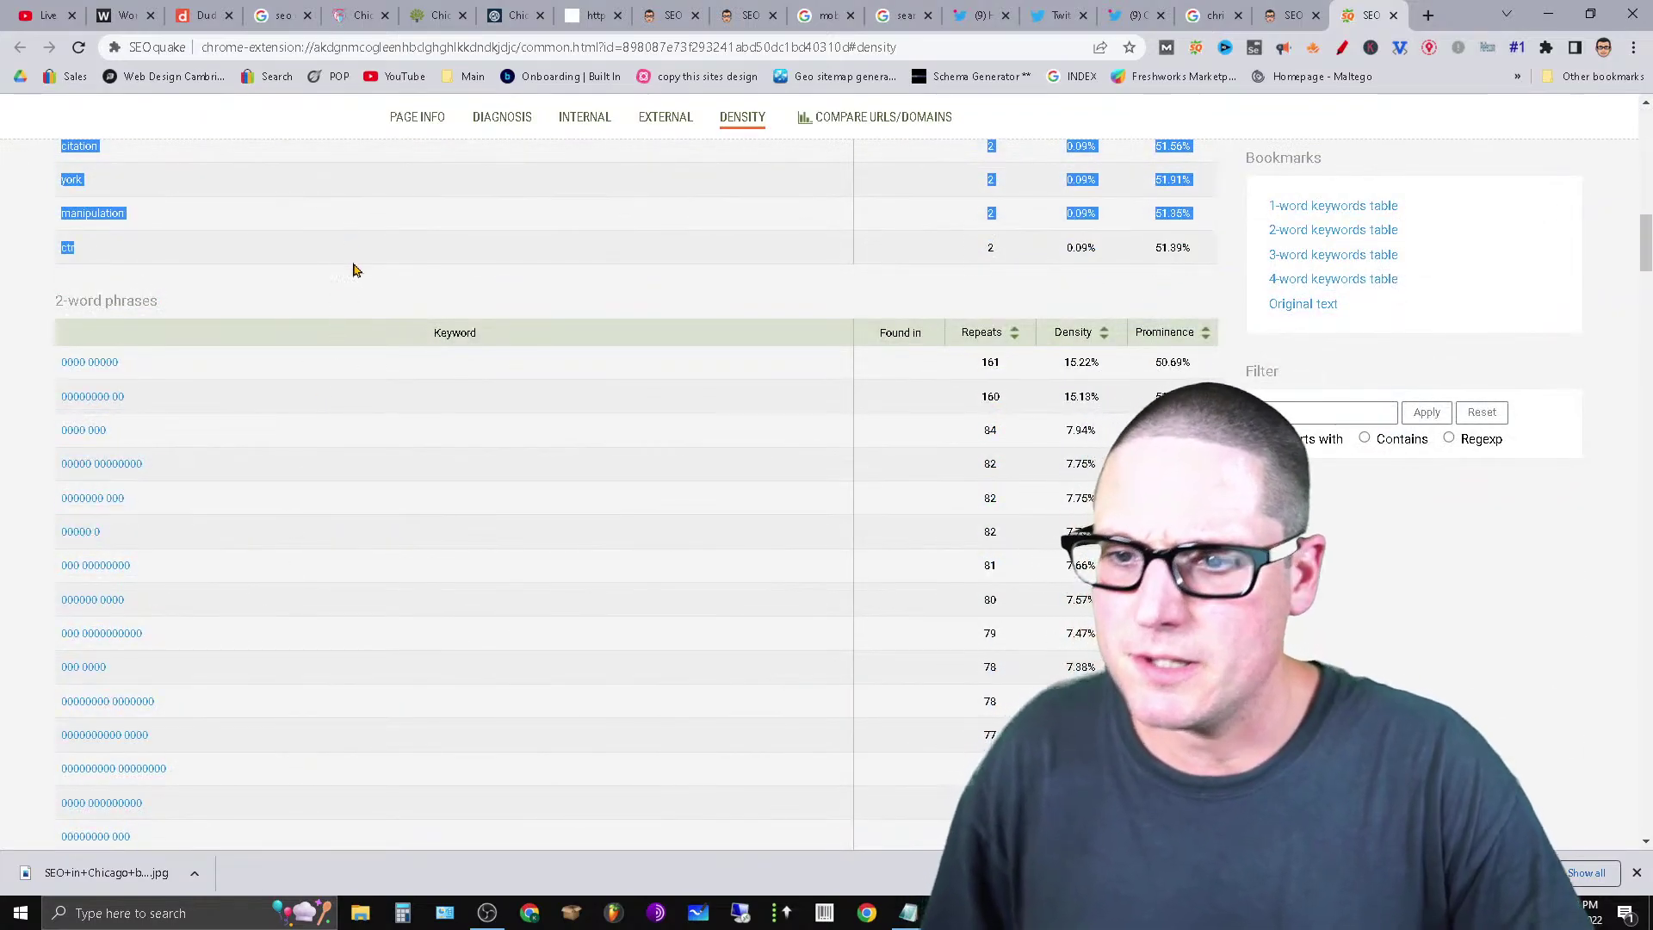
pyautogui.scroll(13, 435, 461)
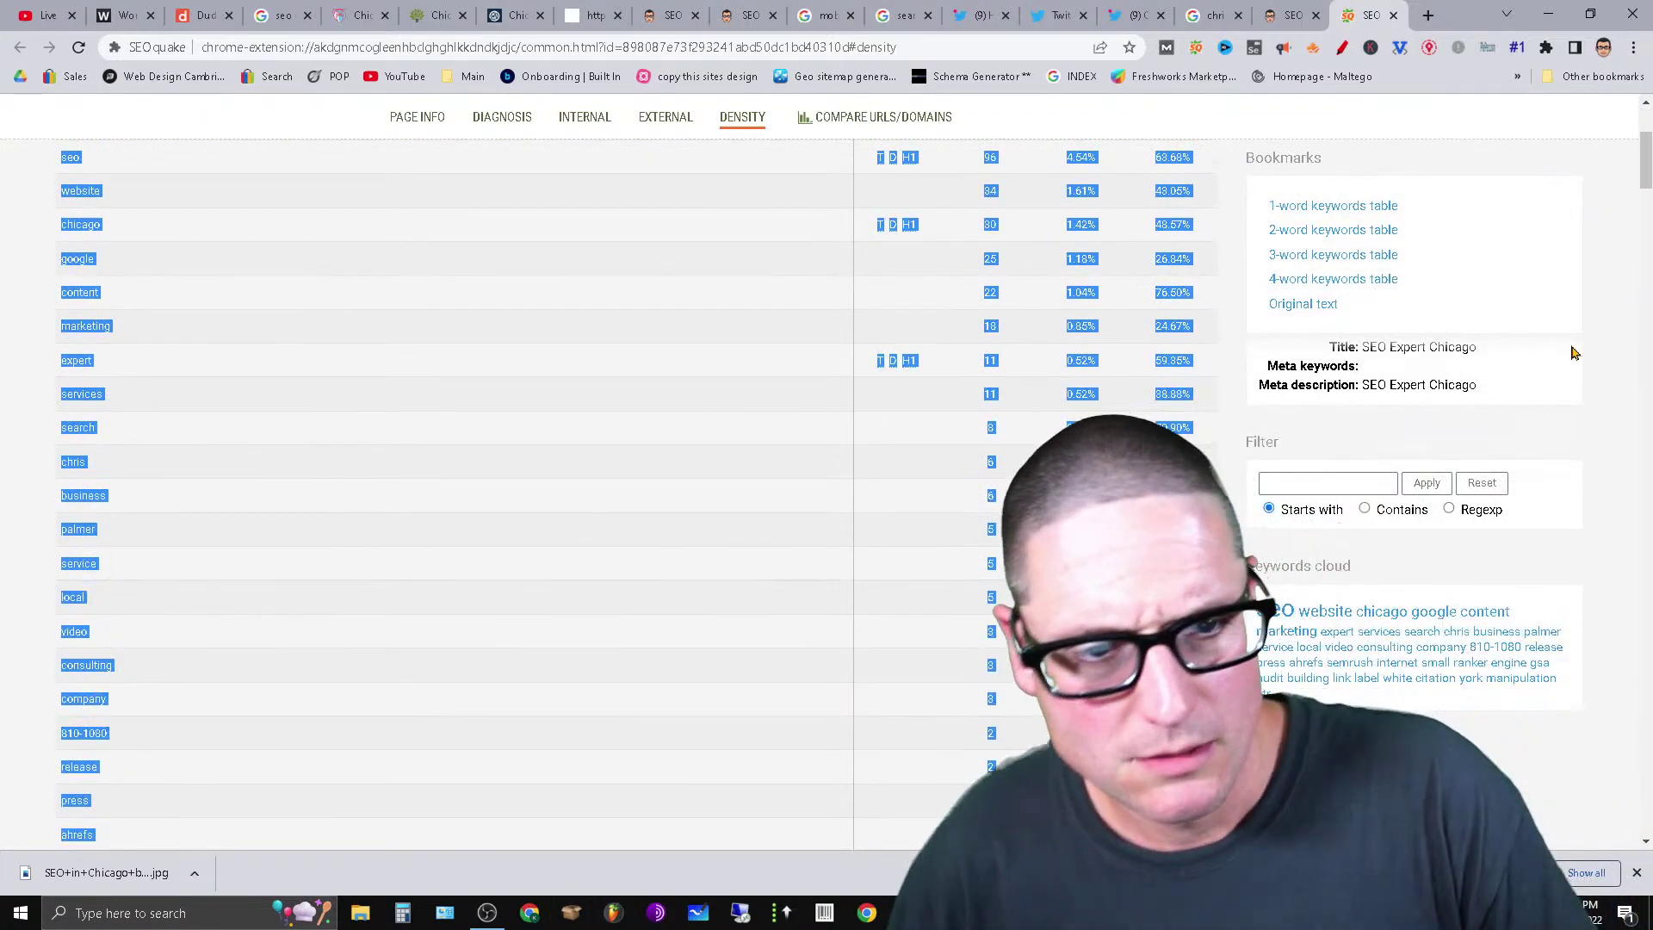
pyautogui.click(1572, 353)
pyautogui.scroll(4, 1472, 533)
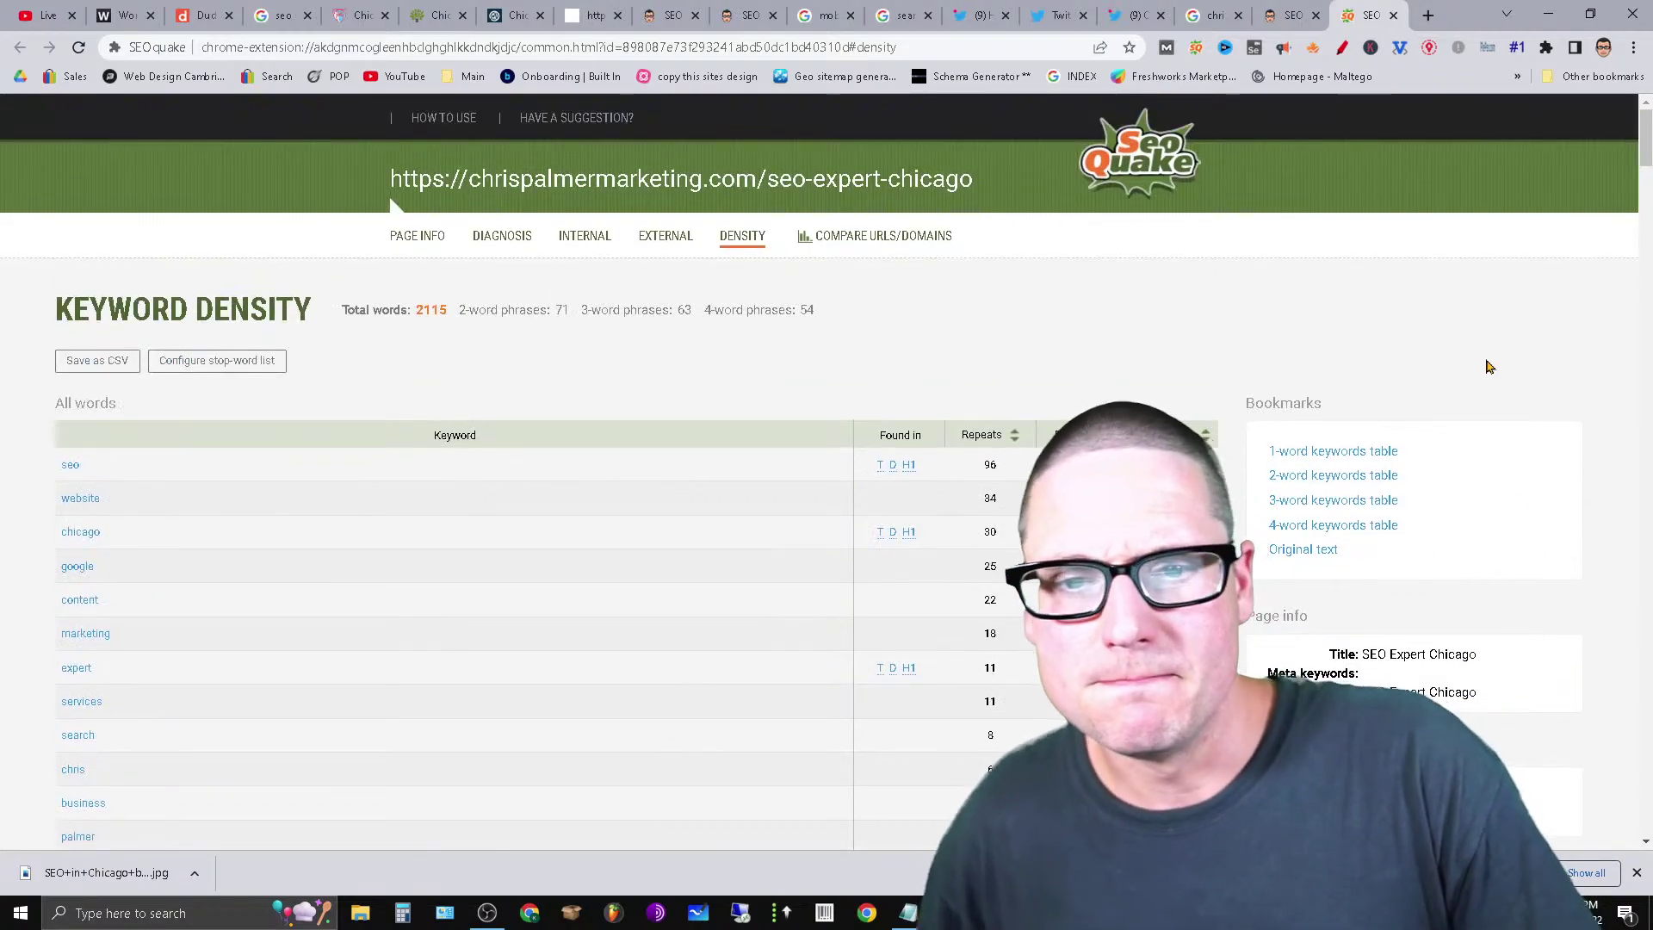
pyautogui.click(1393, 15)
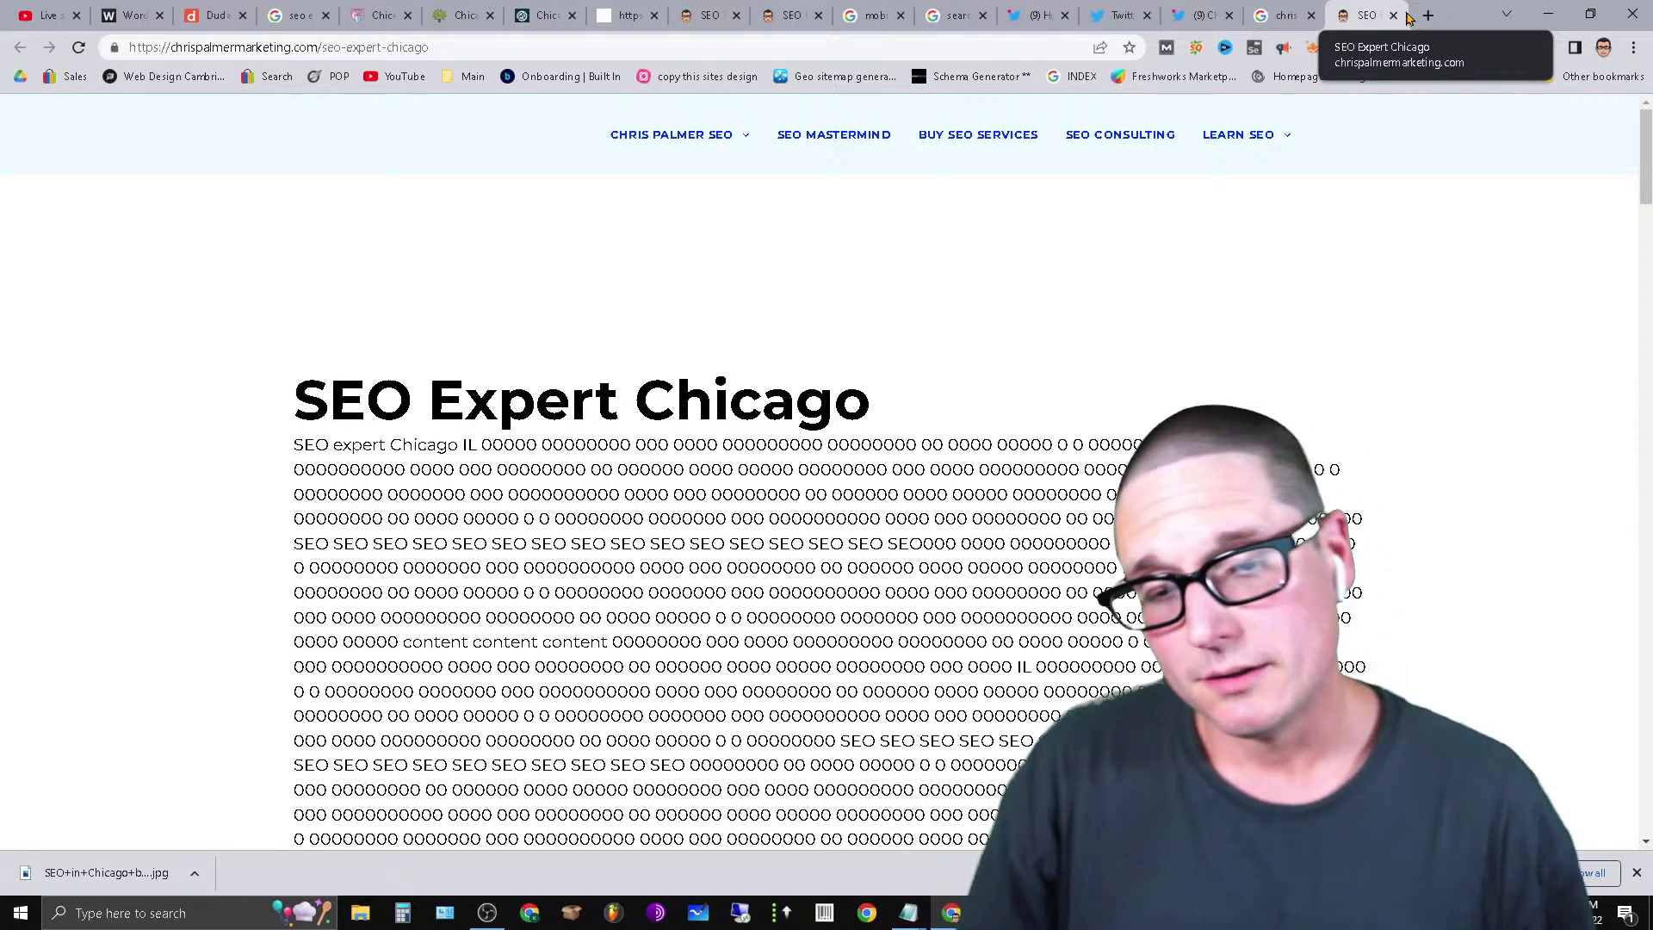
# Read the On-Page SEO 2022 stream's Top chat, then bring up the Chrome profile list.
pyautogui.click(33, 13)
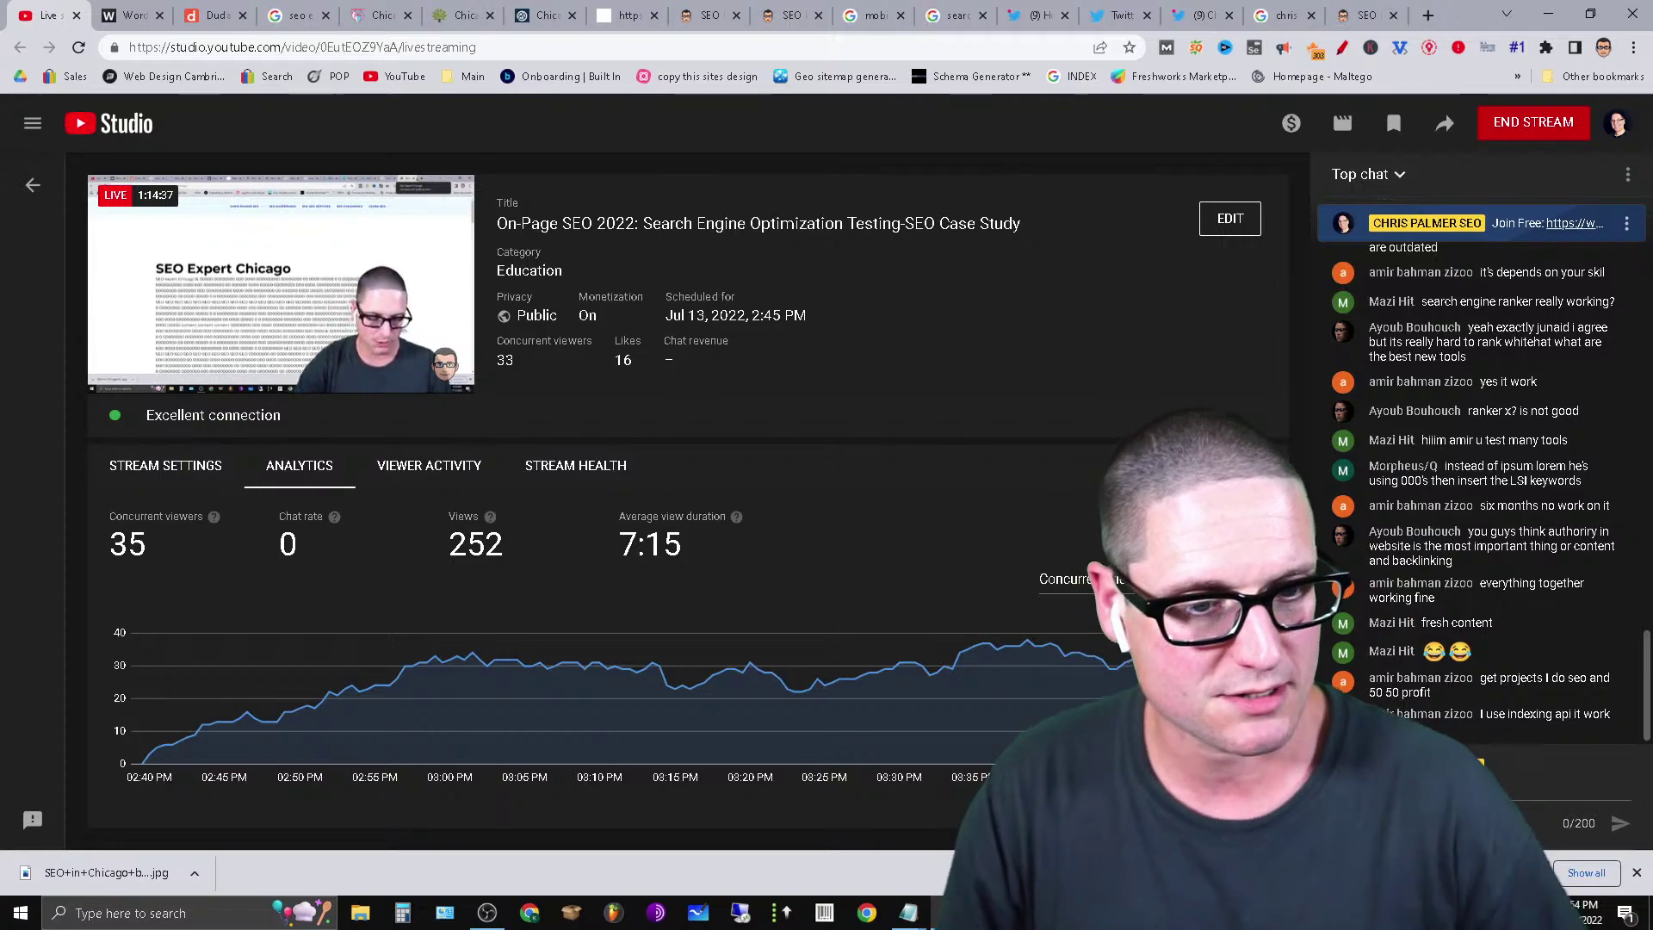
pyautogui.scroll(3, 1536, 594)
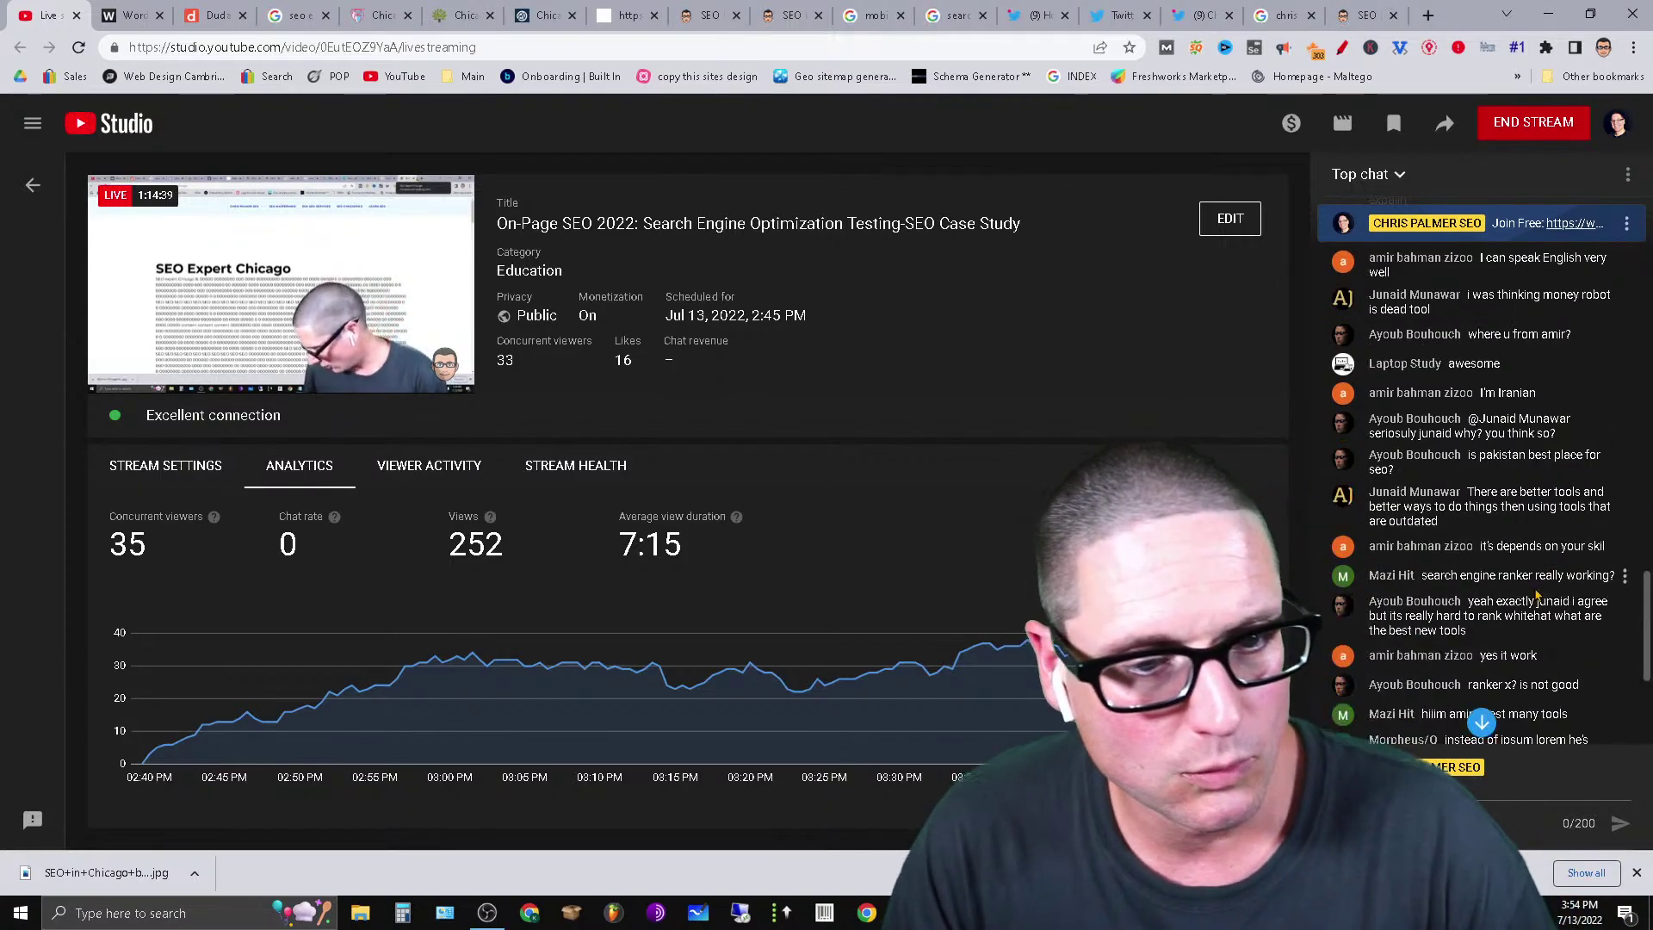
pyautogui.scroll(3, 1453, 570)
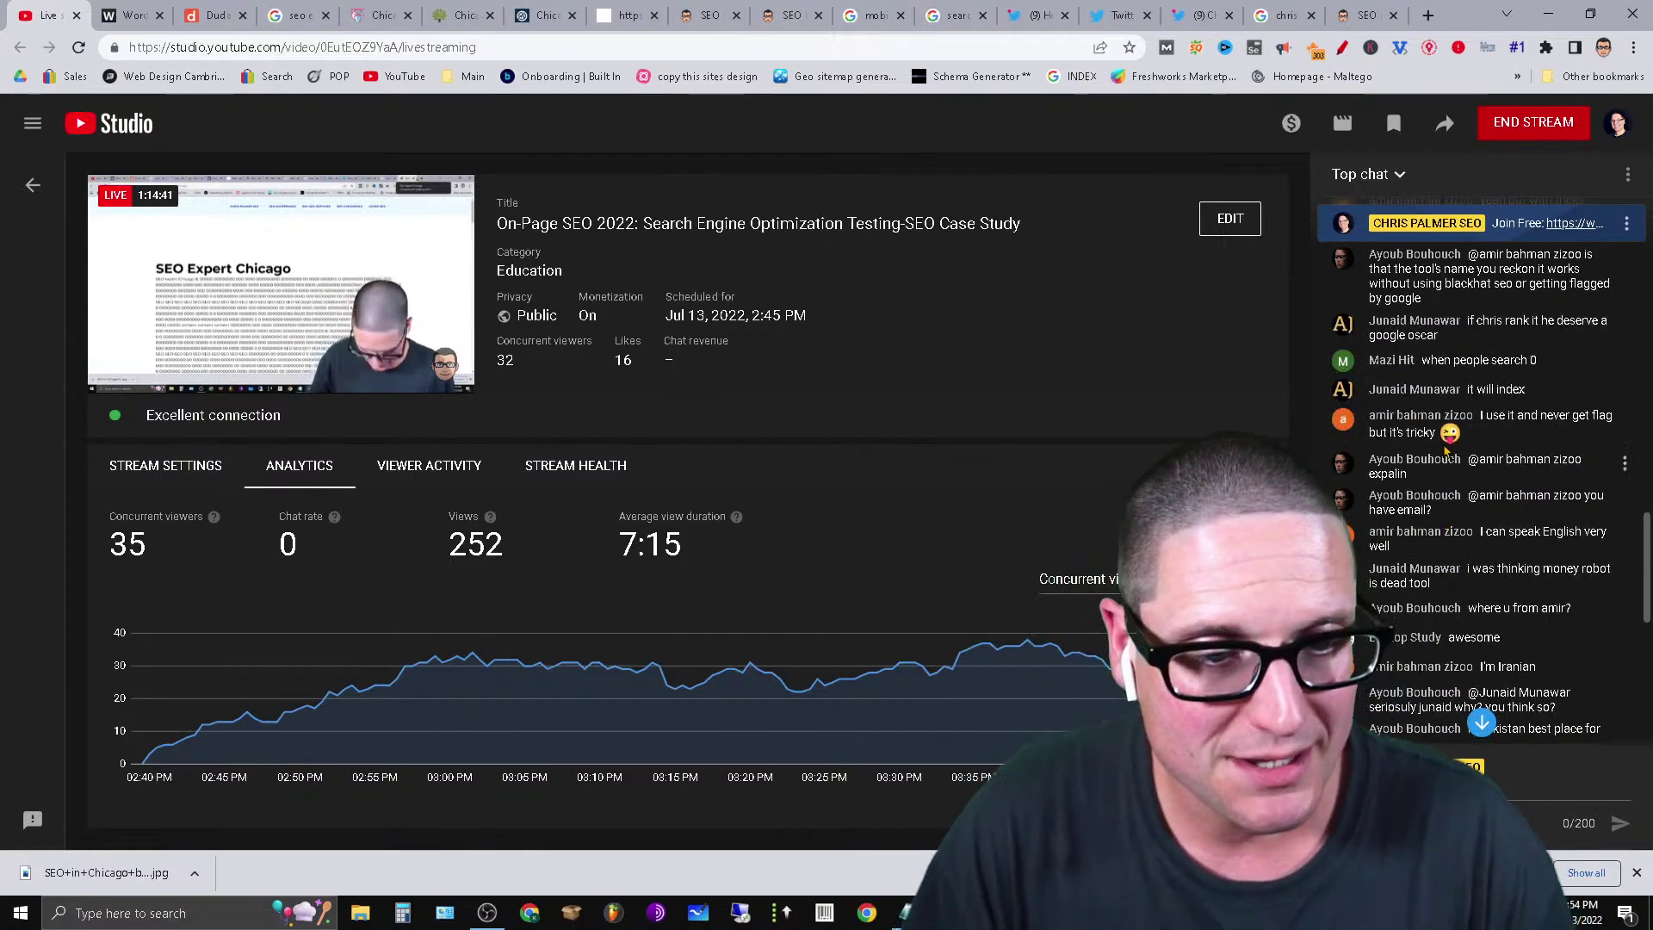
pyautogui.scroll(3, 1494, 409)
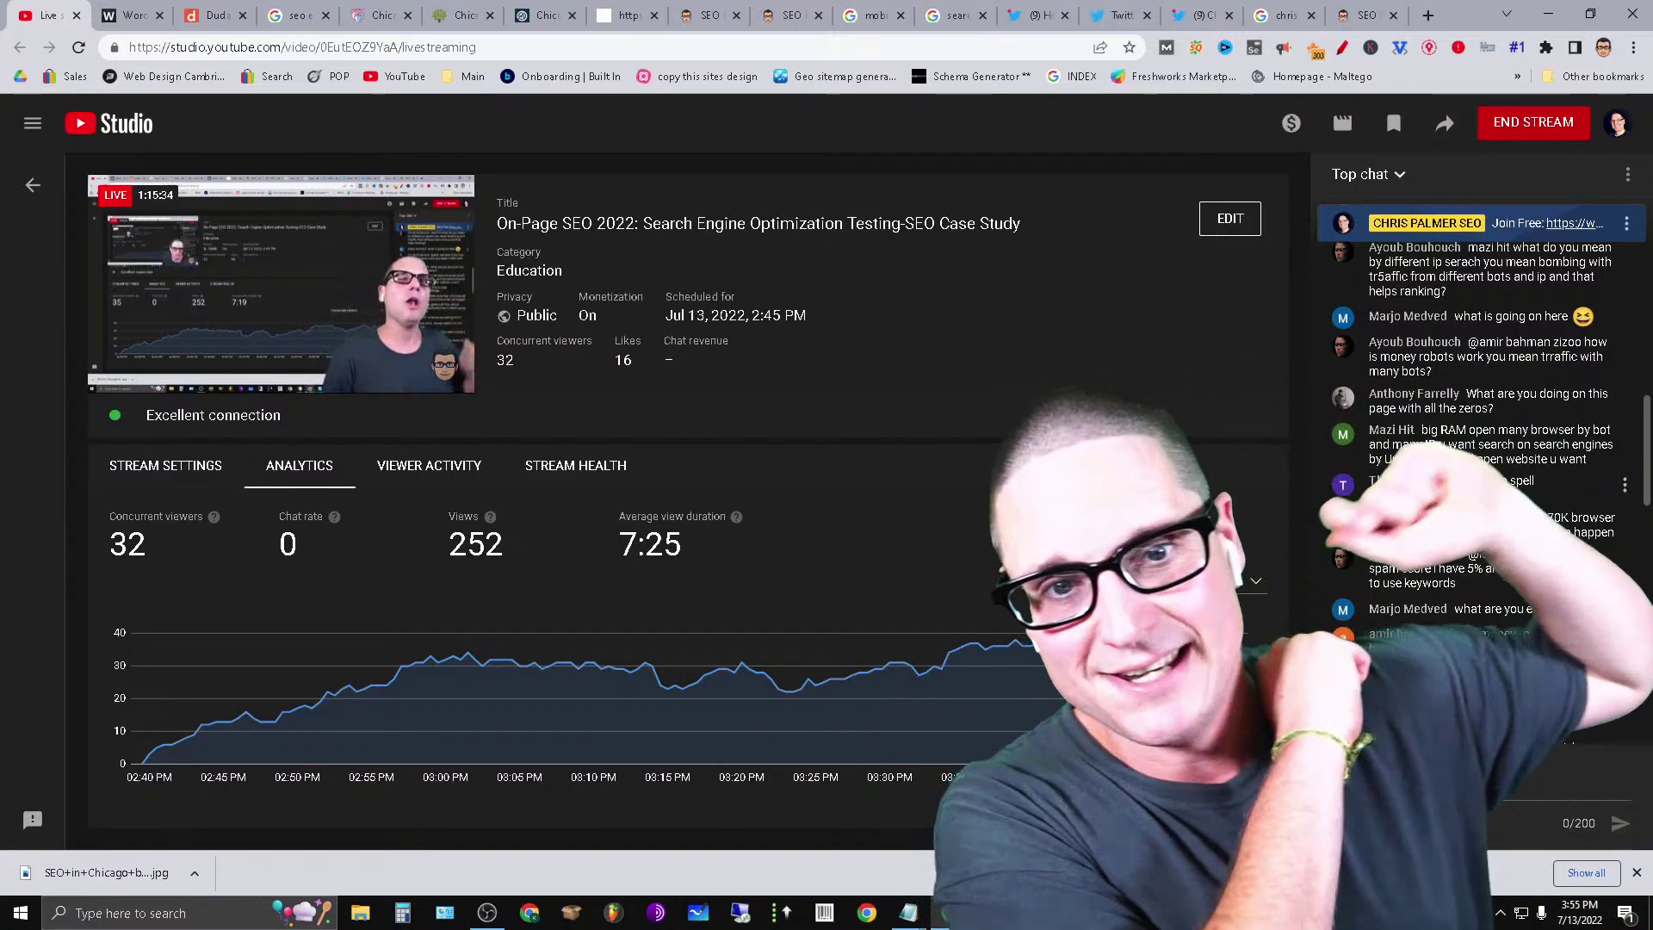
pyautogui.click(1604, 52)
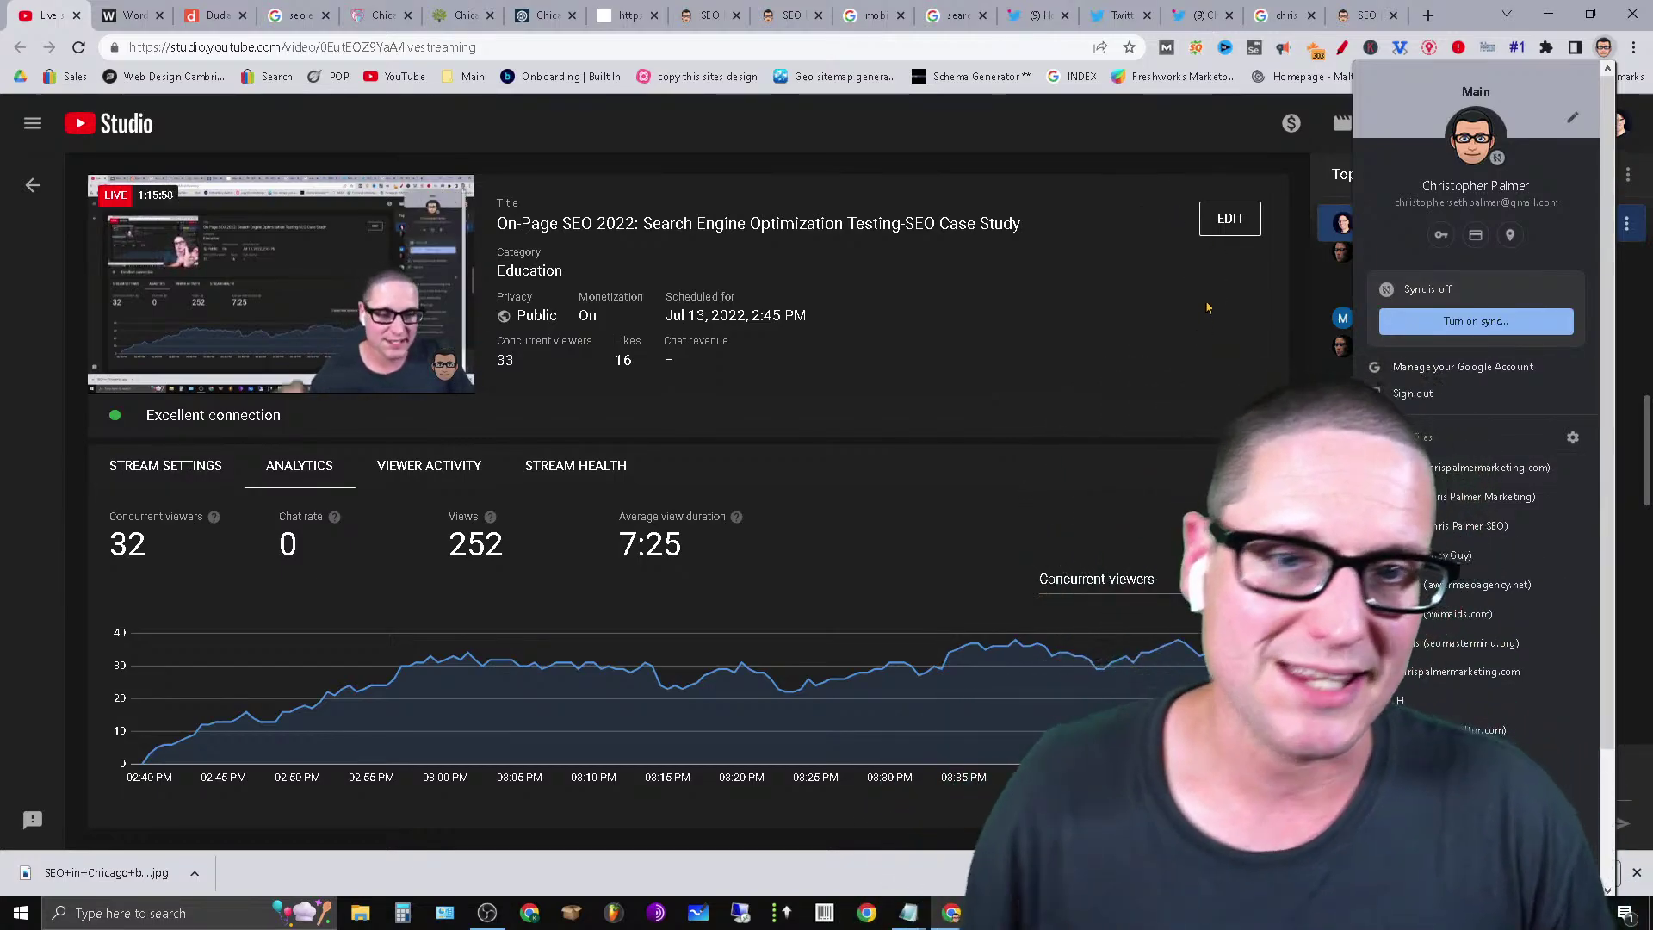
# Load seomastermind.org, explore its community feed, and open the SEO Services sign-in page.
pyautogui.click(1426, 15)
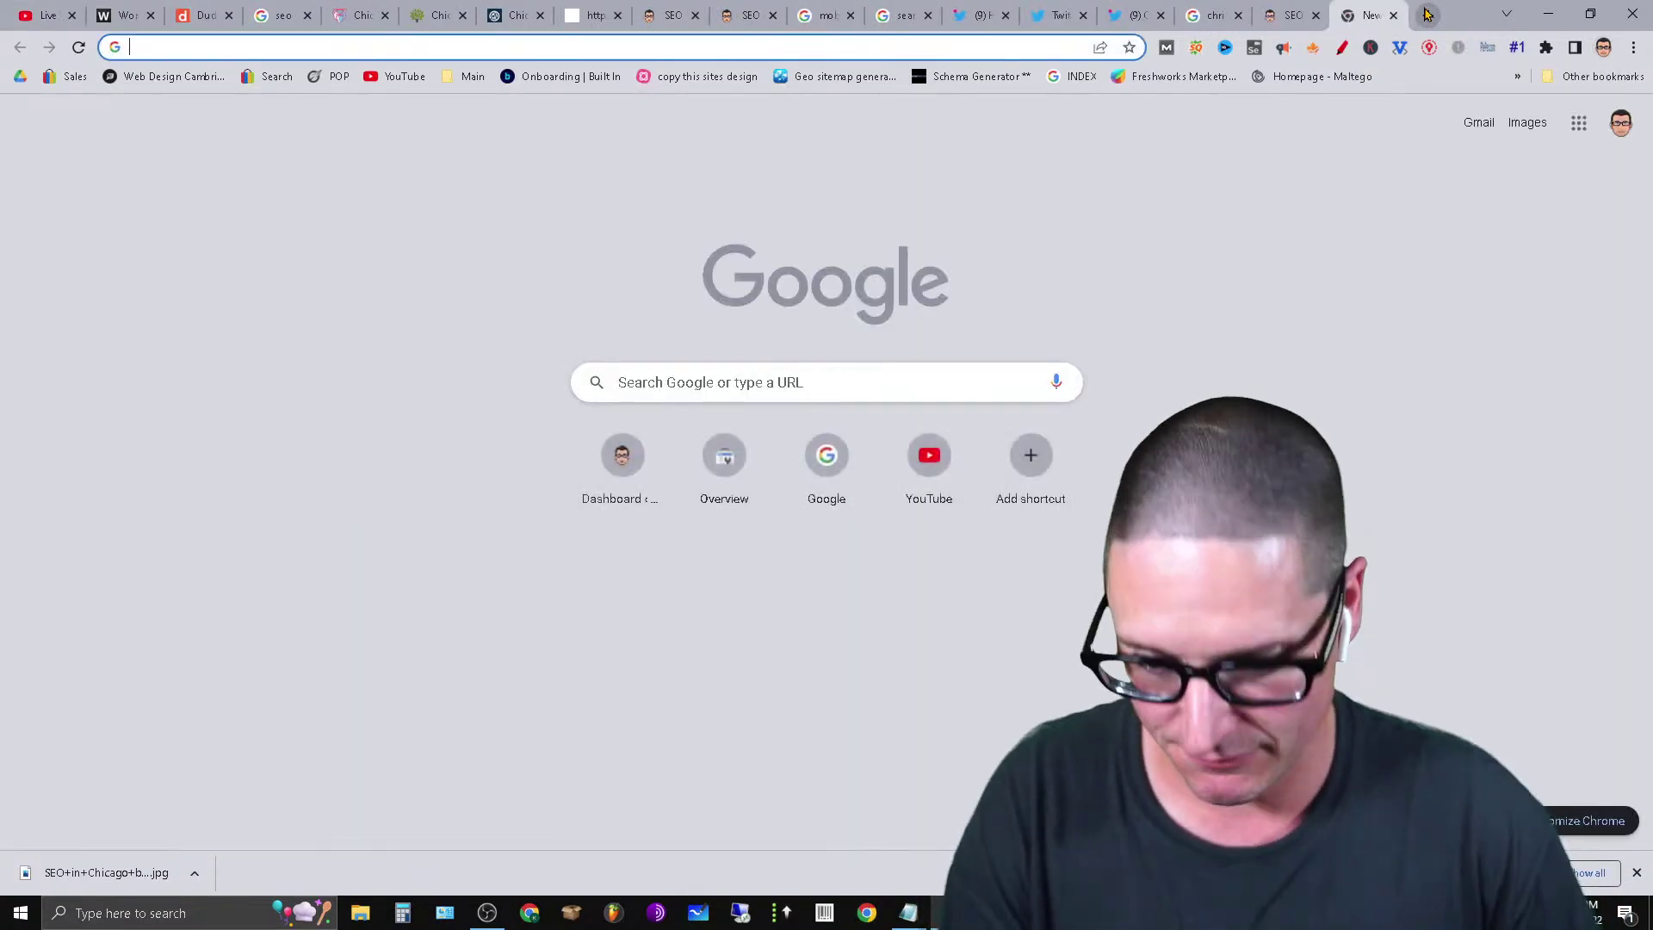
pyautogui.write('seomaster')
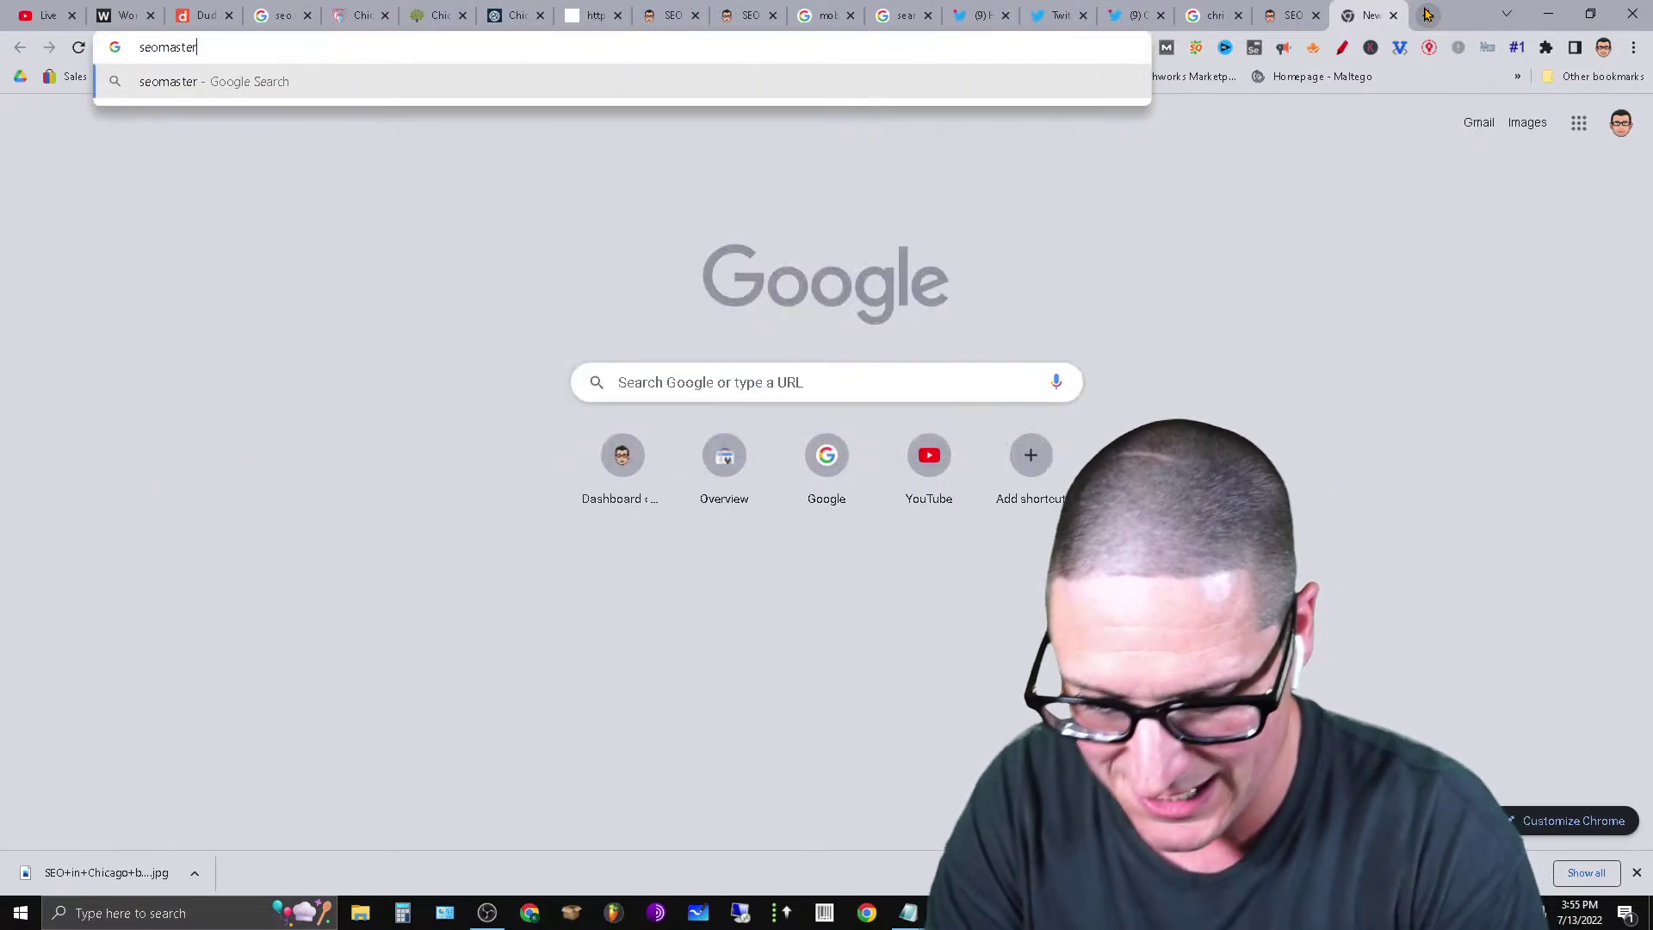
pyautogui.write('mind.org')
pyautogui.press('Return')
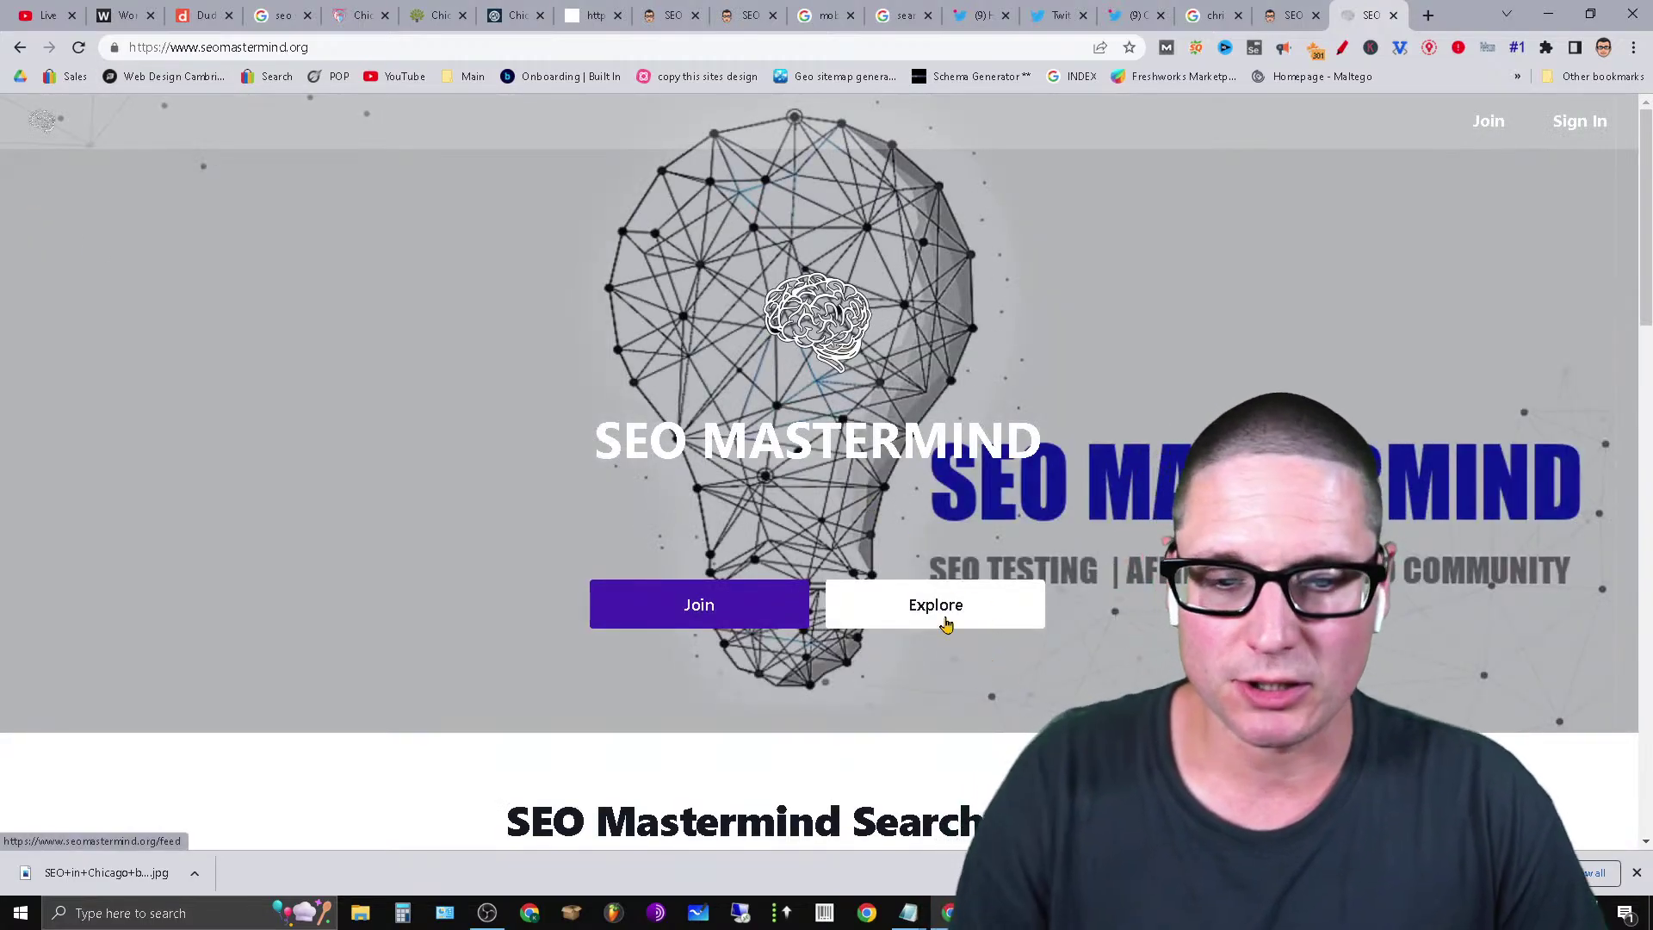
pyautogui.click(1041, 627)
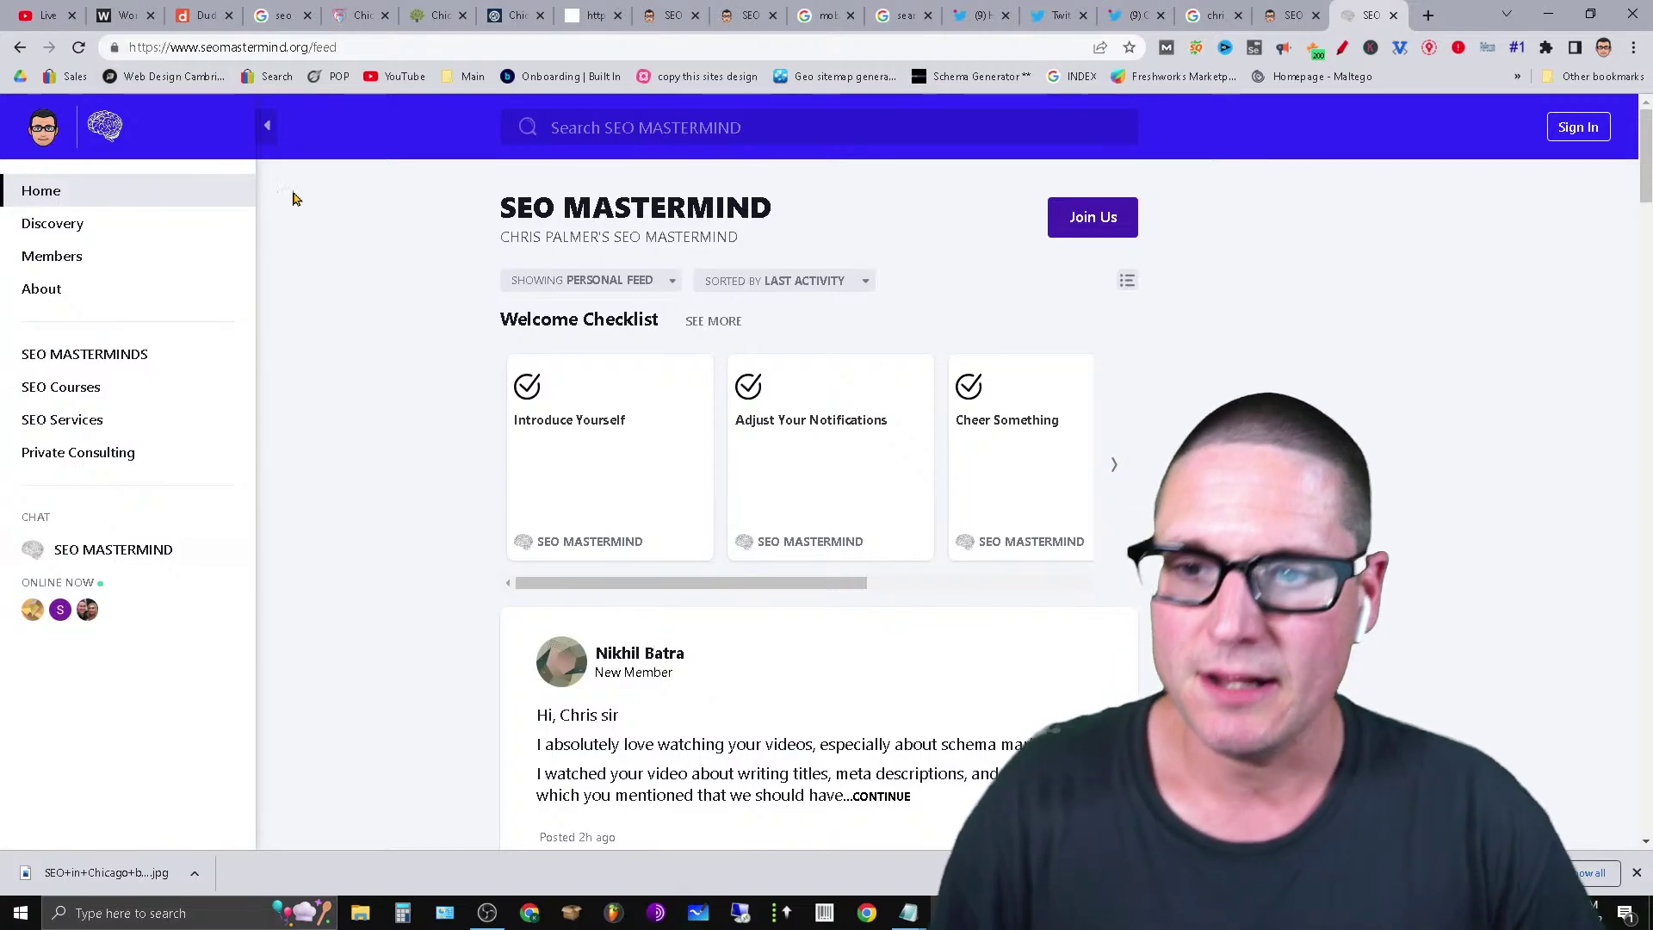
pyautogui.click(86, 422)
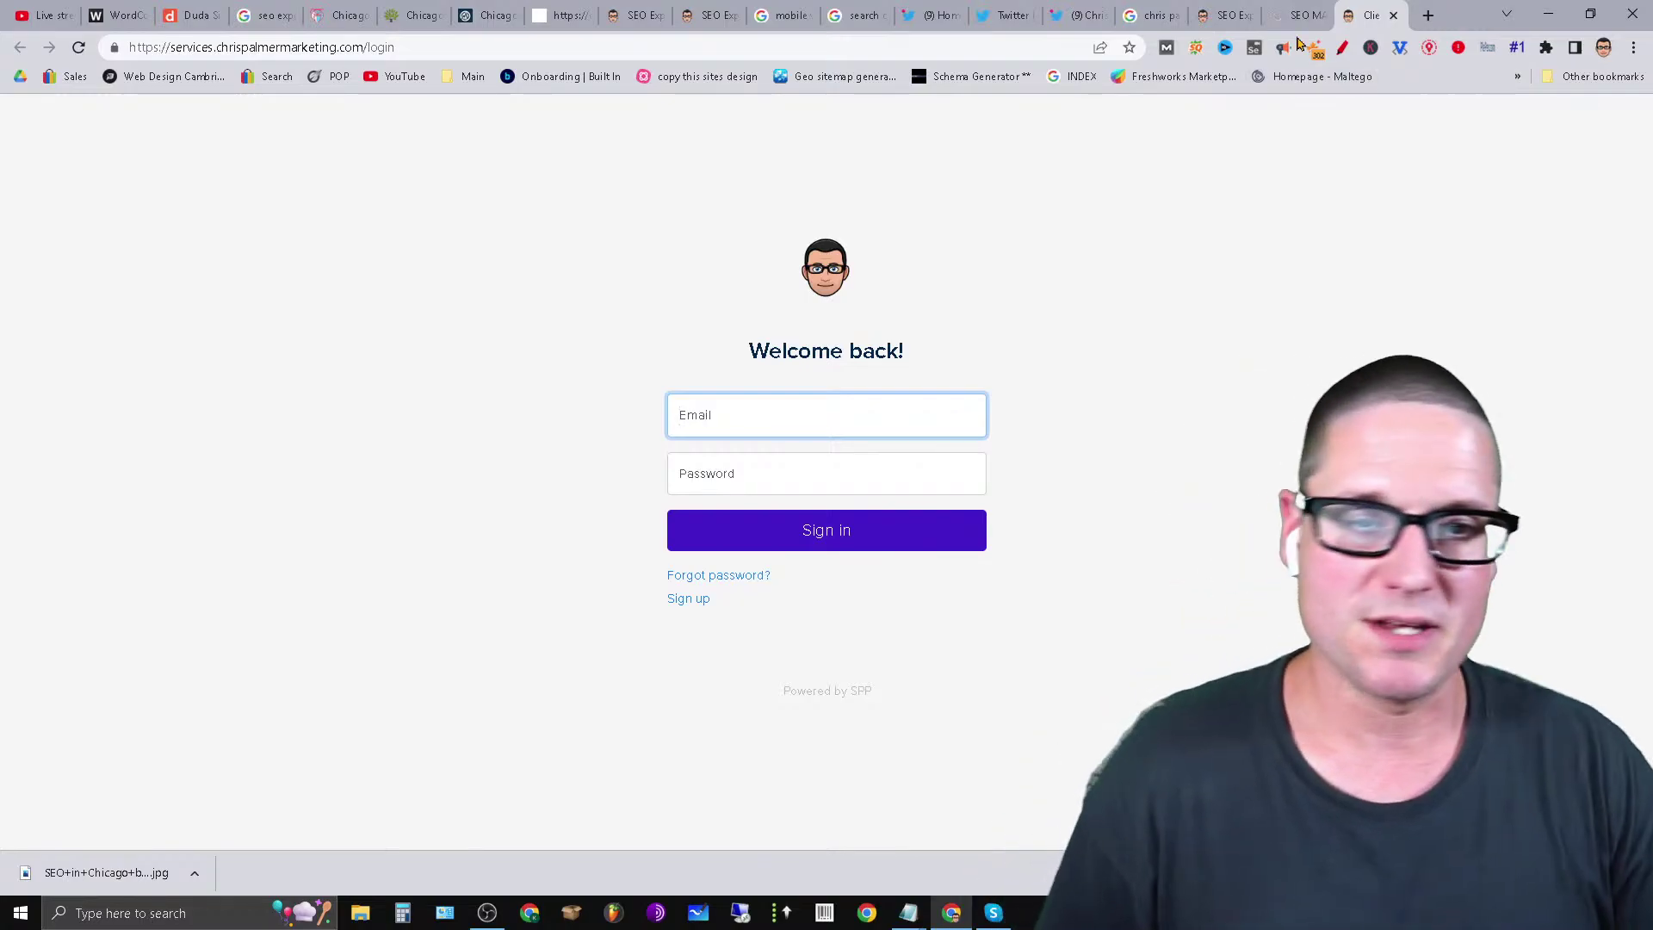
# Close the sign-in tab and end the On-Page SEO 2022 stream with END STREAM, confirming END.
pyautogui.click(1394, 16)
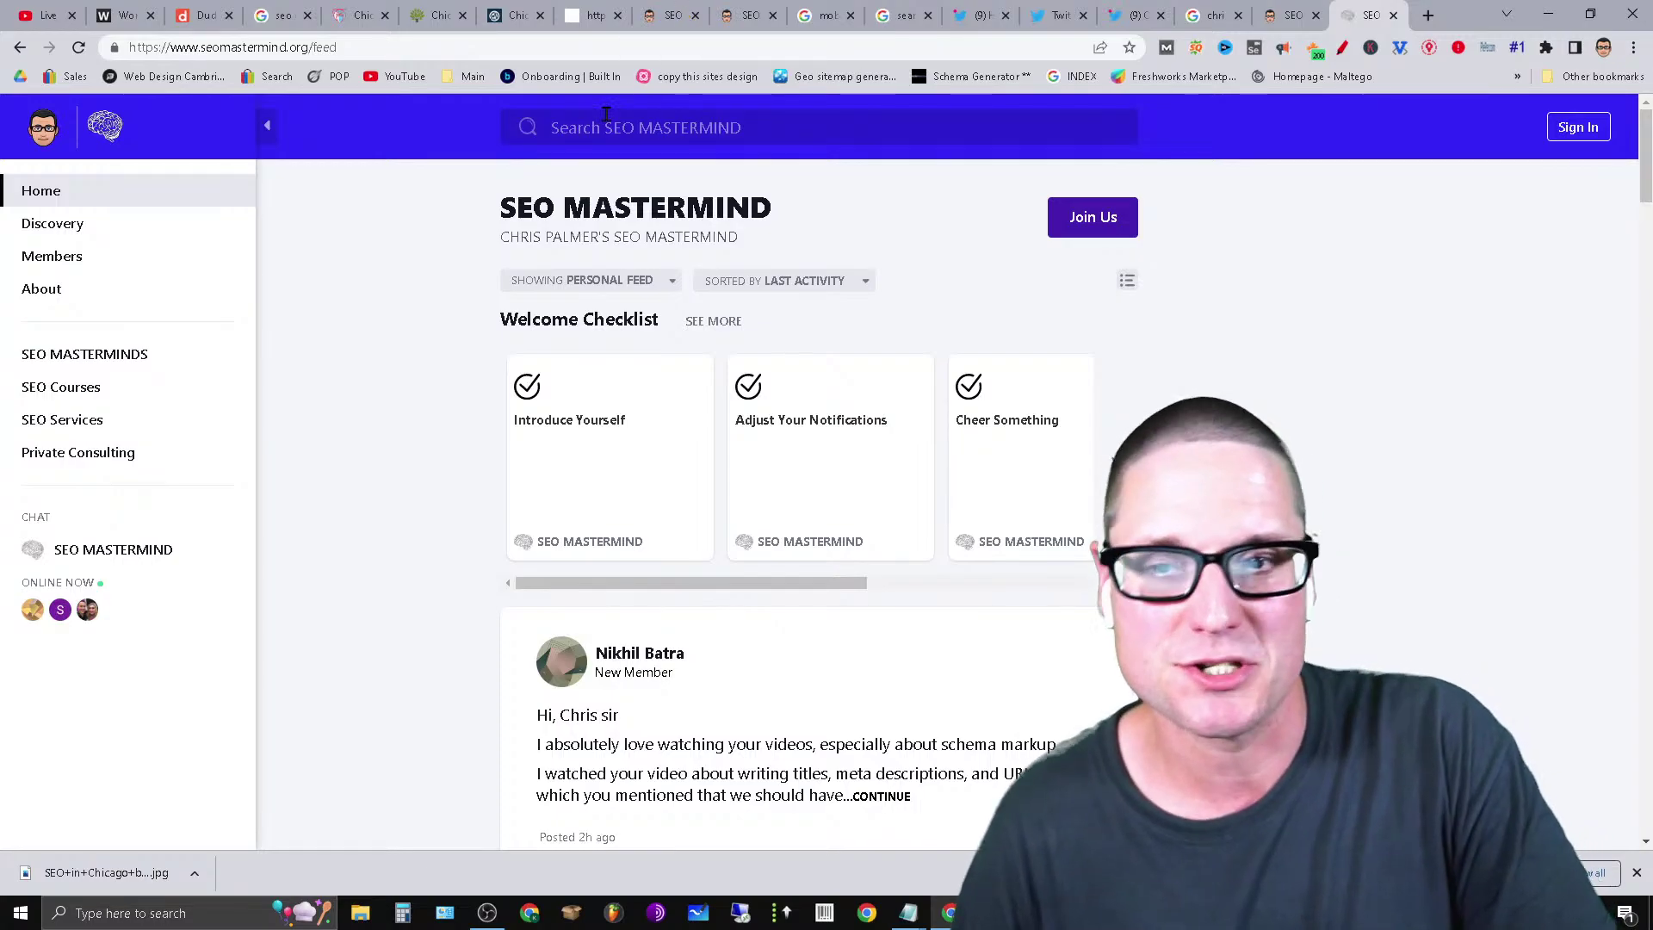
pyautogui.click(30, 12)
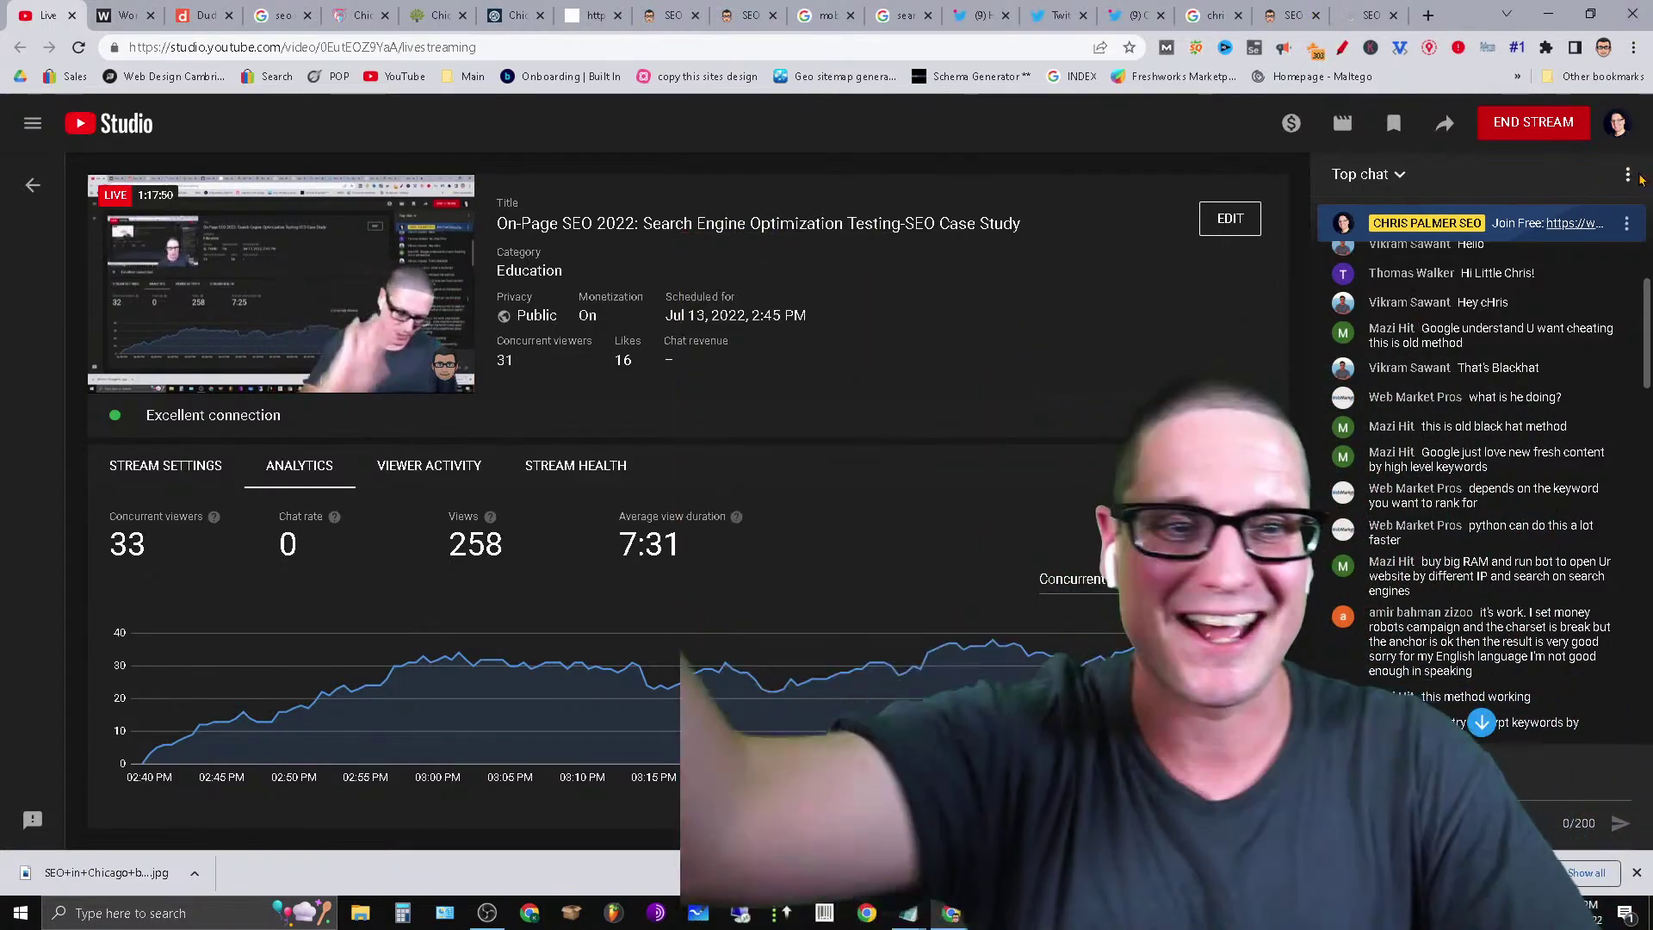
pyautogui.click(1568, 121)
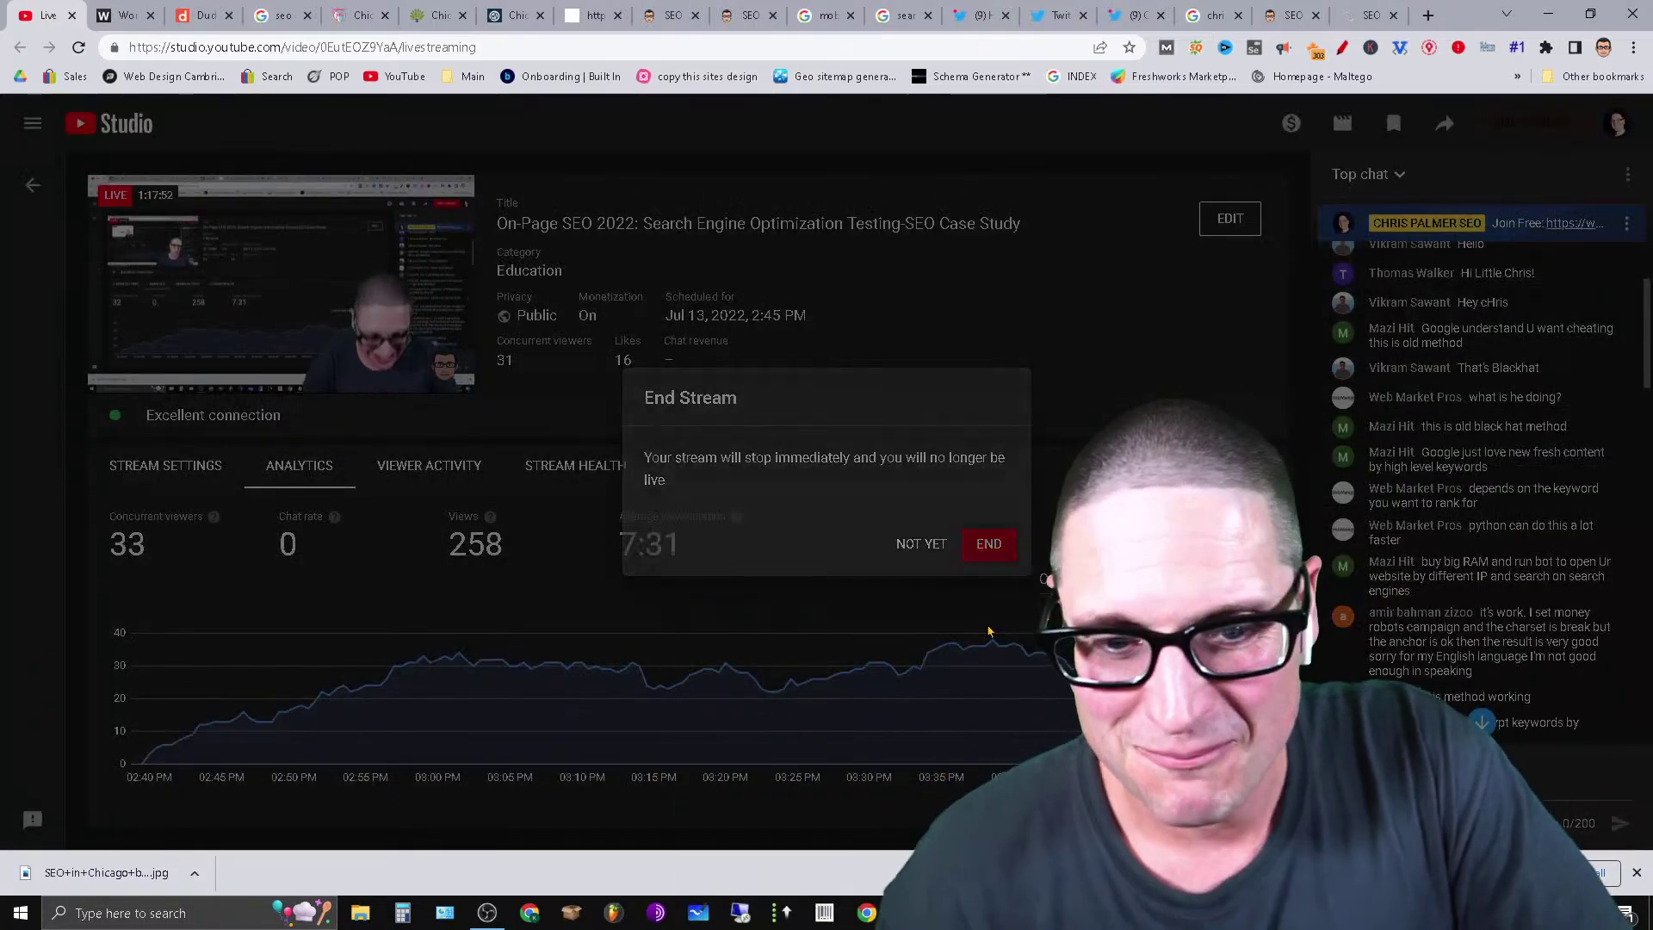
pyautogui.click(988, 543)
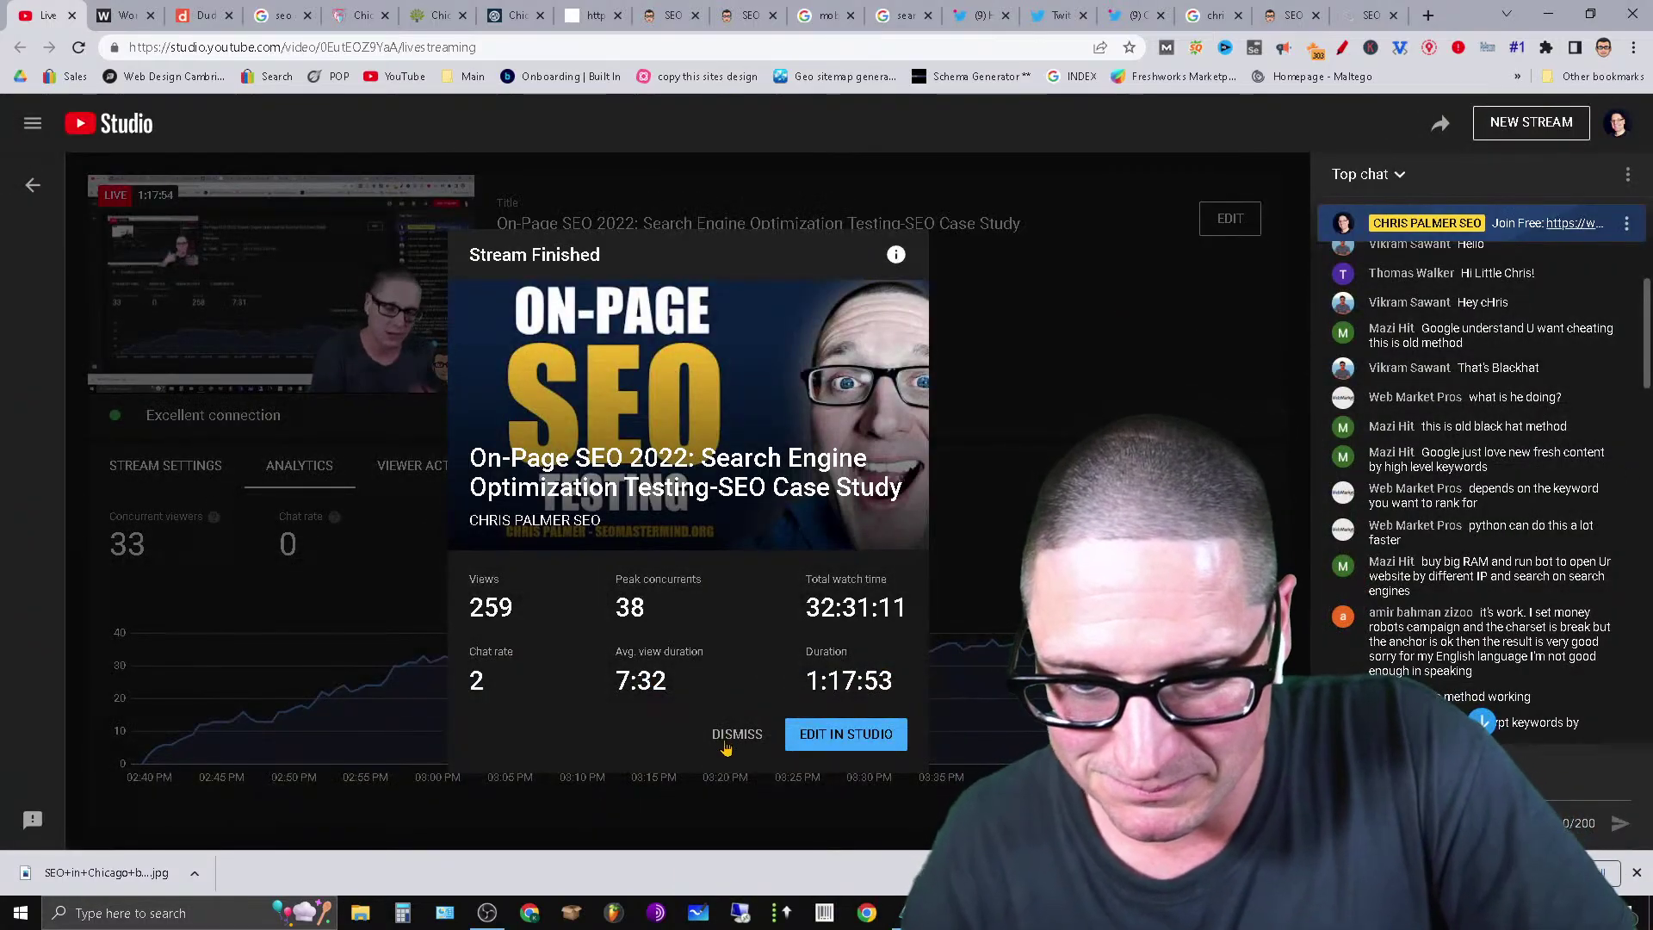